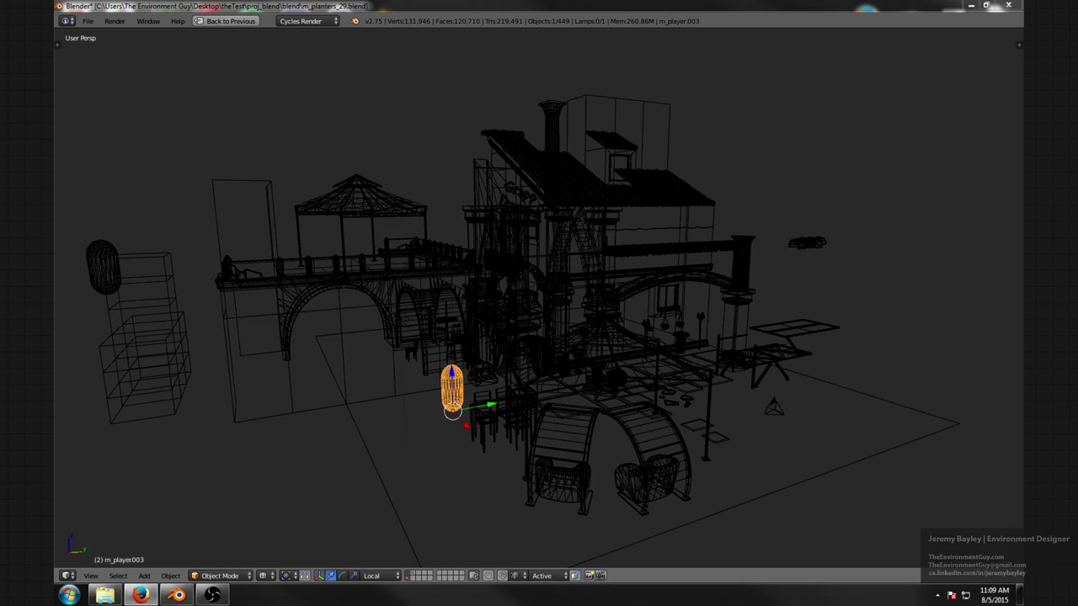
- Check the system date, then switch the 3D viewport from wireframe to solid shading
{"action": "left_click", "coordinate": [996, 598]}
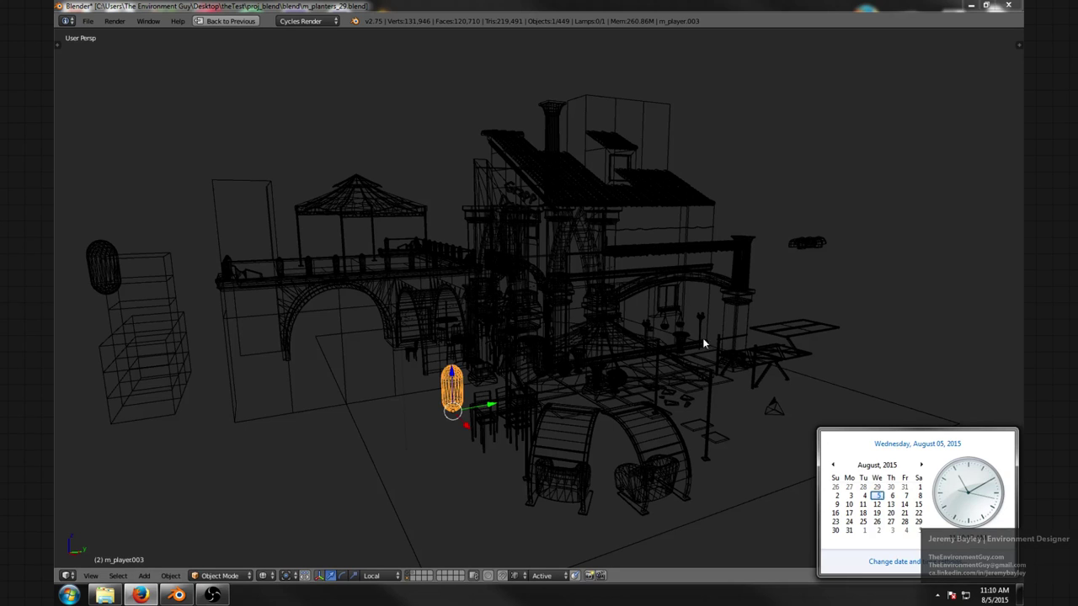
{"action": "mouse_move", "coordinate": [703, 342]}
{"action": "middle_mouse_down"}
{"action": "mouse_move", "coordinate": [659, 345]}
{"action": "mouse_move", "coordinate": [619, 315]}
{"action": "middle_mouse_up"}
{"action": "scroll", "coordinate": [659, 344], "scroll_direction": "down", "scroll_amount": 3}
{"action": "key", "text": "z"}
{"action": "scroll", "coordinate": [620, 307], "scroll_direction": "up", "scroll_amount": 4}
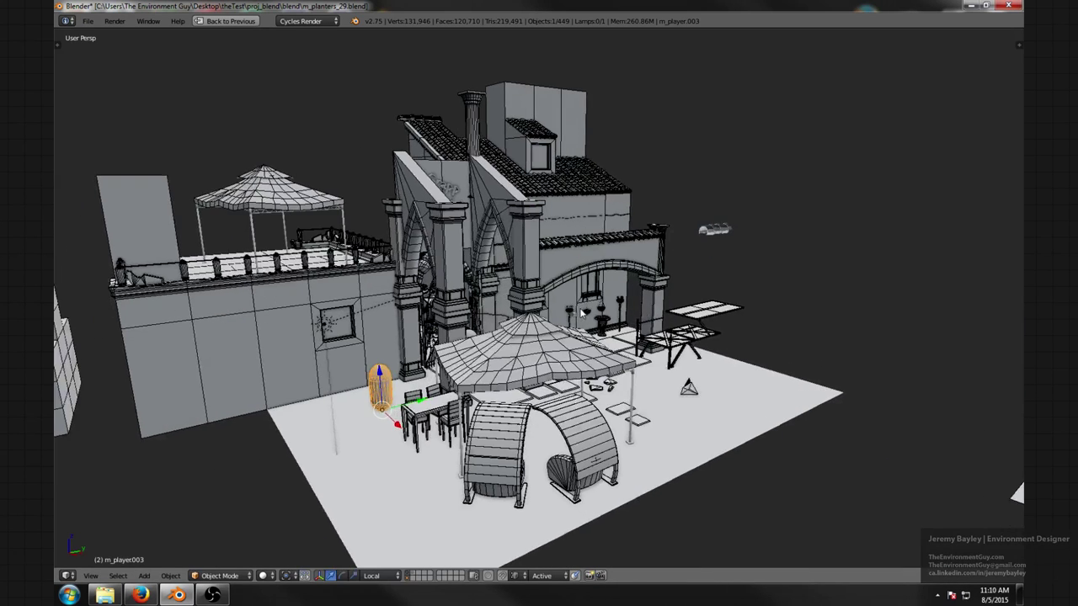
- Examine the building's courtyard and the passage under the terrace, through to the arch with the bar seating
{"action": "scroll", "coordinate": [597, 299], "scroll_direction": "down", "scroll_amount": 5}
{"action": "middle_click_drag", "start_coordinate": [627, 316], "coordinate": [630, 307]}
{"action": "scroll", "coordinate": [630, 307], "scroll_direction": "up", "scroll_amount": 5}
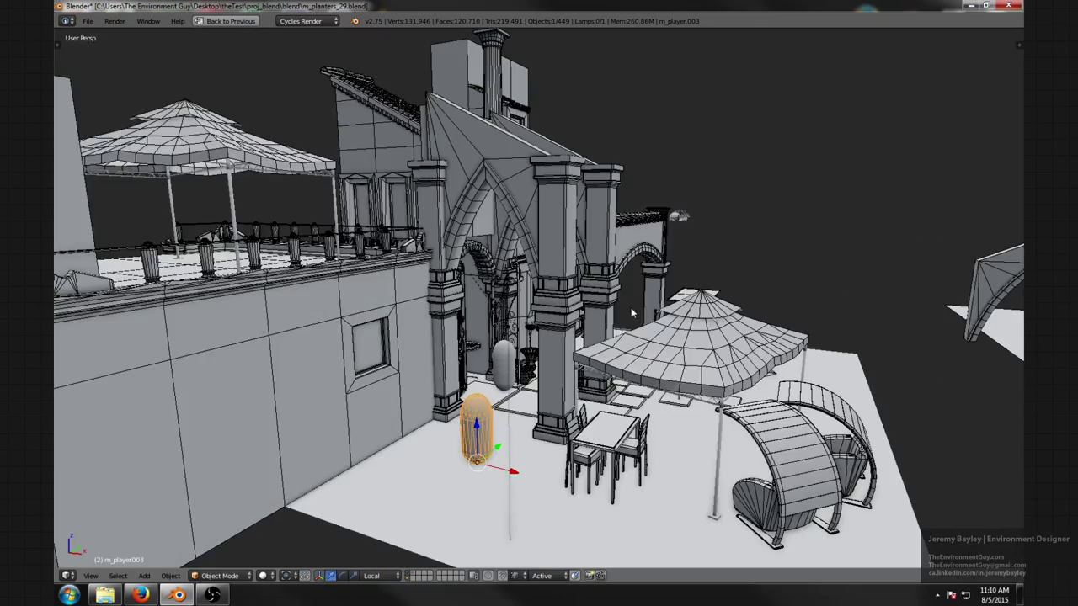
{"action": "middle_click_drag", "start_coordinate": [654, 344], "coordinate": [715, 282]}
{"action": "scroll", "coordinate": [597, 271], "scroll_direction": "up", "scroll_amount": 2}
{"action": "scroll", "coordinate": [584, 274], "scroll_direction": "down", "scroll_amount": 2}
{"action": "scroll", "coordinate": [565, 288], "scroll_direction": "up", "scroll_amount": 5}
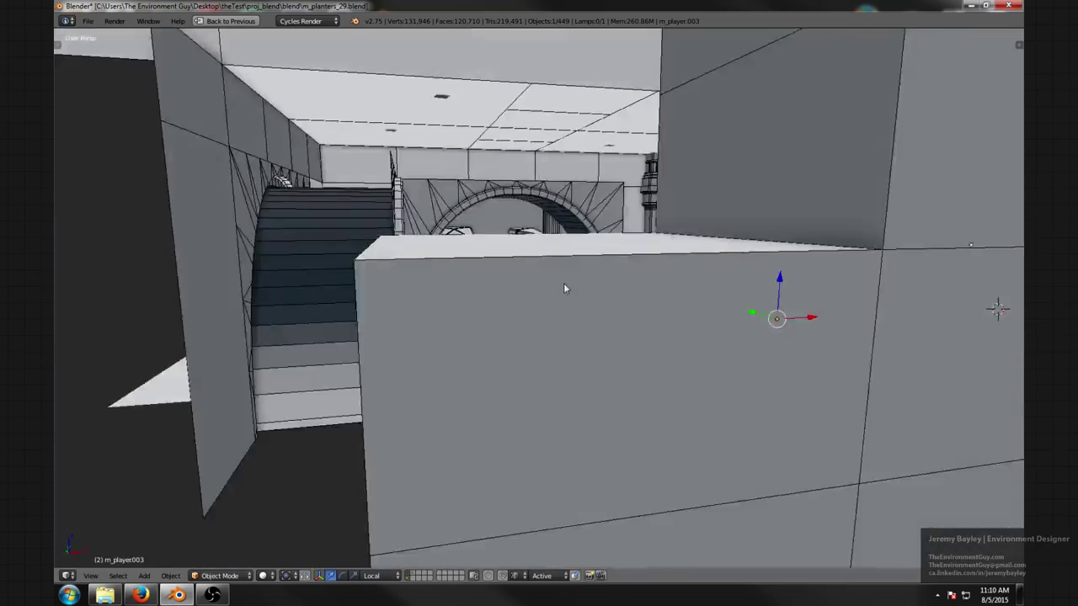
{"action": "middle_click_drag", "start_coordinate": [565, 289], "coordinate": [484, 251]}
{"action": "scroll", "coordinate": [583, 295], "scroll_direction": "up", "scroll_amount": 3}
{"action": "scroll", "coordinate": [568, 269], "scroll_direction": "down", "scroll_amount": 4}
{"action": "scroll", "coordinate": [568, 270], "scroll_direction": "down", "scroll_amount": 3}
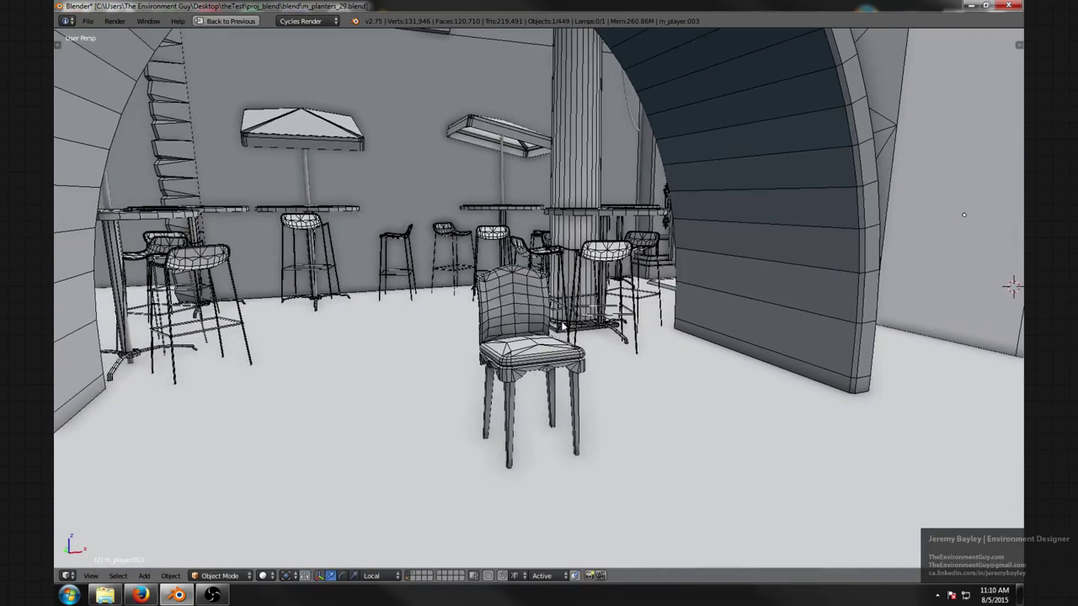
- Select the chair standing in the archway, frame it to inspect its shape, and clear the selection
{"action": "right_click", "coordinate": [543, 343]}
{"action": "middle_click_drag", "start_coordinate": [540, 315], "coordinate": [369, 298]}
{"action": "scroll", "coordinate": [378, 299], "scroll_direction": "up", "scroll_amount": 4}
{"action": "key", "text": "KP_Decimal"}
{"action": "scroll", "coordinate": [403, 261], "scroll_direction": "down", "scroll_amount": 2}
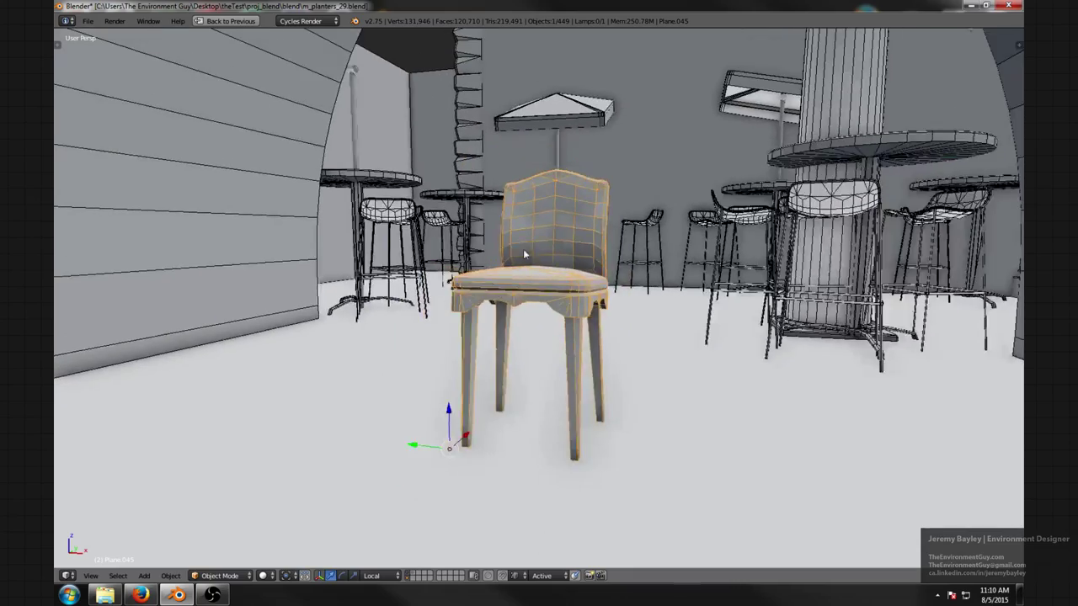
{"action": "middle_click_drag", "start_coordinate": [522, 249], "coordinate": [489, 241]}
{"action": "middle_click_drag", "start_coordinate": [396, 244], "coordinate": [534, 250]}
{"action": "scroll", "coordinate": [536, 250], "scroll_direction": "down", "scroll_amount": 6}
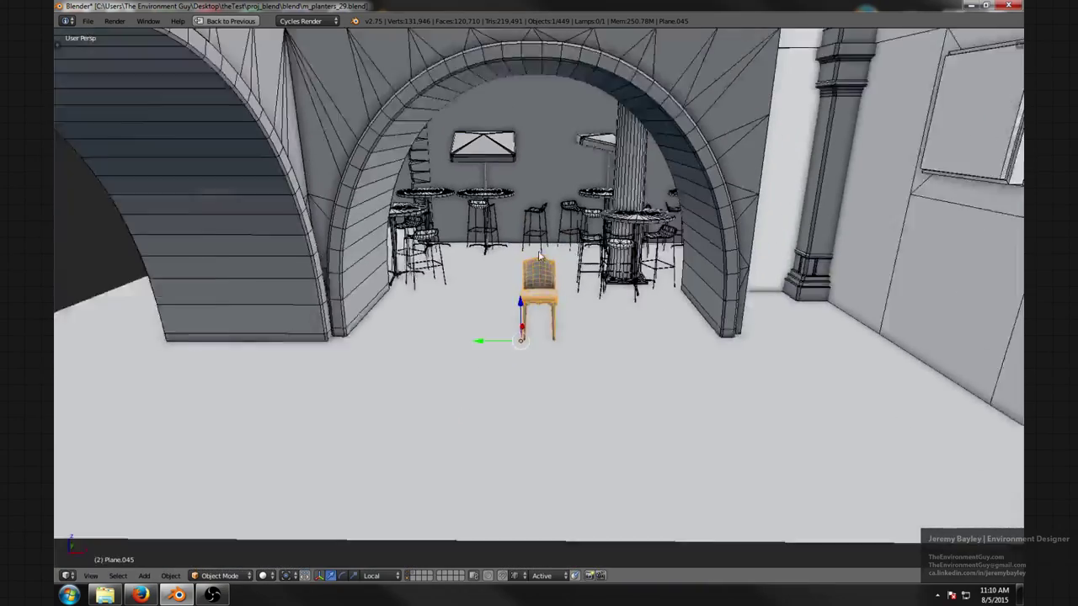
{"action": "scroll", "coordinate": [566, 233], "scroll_direction": "up", "scroll_amount": 5}
{"action": "key", "text": "a"}
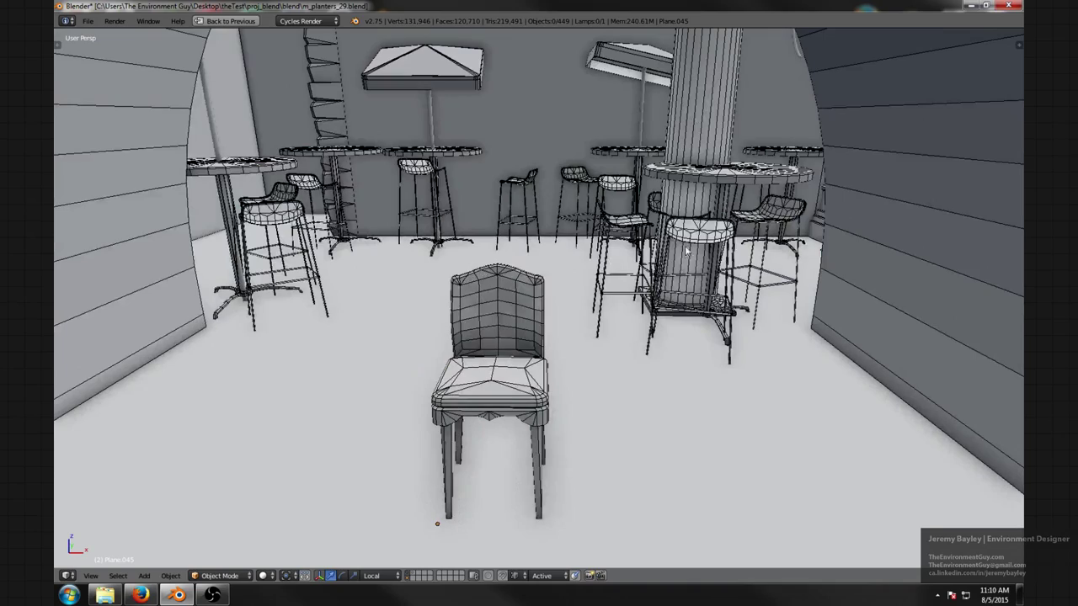
- Select the bar stool next to the column's round table and inspect its curved seat and frame up close
{"action": "right_click", "coordinate": [688, 245]}
{"action": "key", "text": "KP_Decimal"}
{"action": "scroll", "coordinate": [581, 247], "scroll_direction": "down", "scroll_amount": 5}
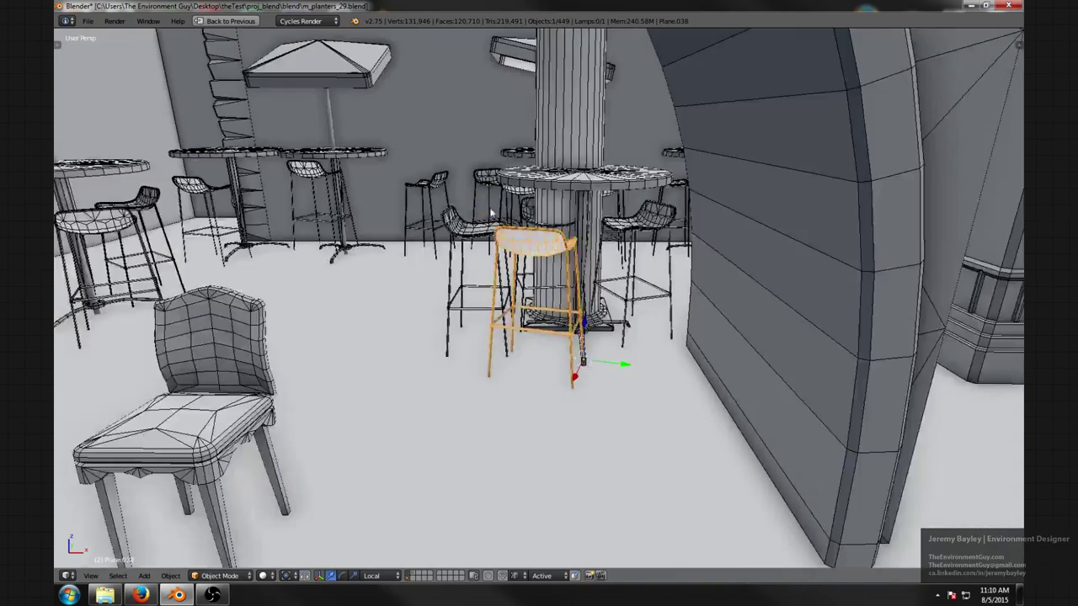
{"action": "middle_click_drag", "start_coordinate": [495, 217], "coordinate": [553, 328]}
{"action": "scroll", "coordinate": [557, 210], "scroll_direction": "up", "scroll_amount": 6}
{"action": "scroll", "coordinate": [512, 258], "scroll_direction": "down", "scroll_amount": 1}
{"action": "right_click", "coordinate": [508, 260]}
{"action": "right_click", "coordinate": [545, 245]}
{"action": "scroll", "coordinate": [553, 328], "scroll_direction": "up", "scroll_amount": 2}
{"action": "middle_click_drag", "start_coordinate": [505, 284], "coordinate": [482, 222]}
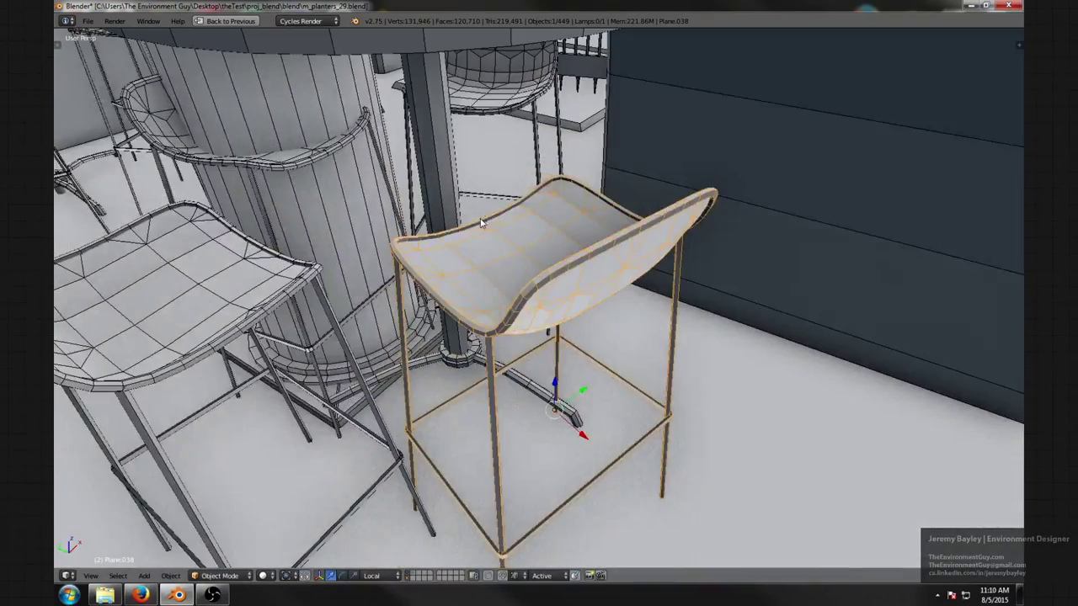
{"action": "scroll", "coordinate": [507, 252], "scroll_direction": "down", "scroll_amount": 3}
{"action": "scroll", "coordinate": [508, 253], "scroll_direction": "up", "scroll_amount": 2}
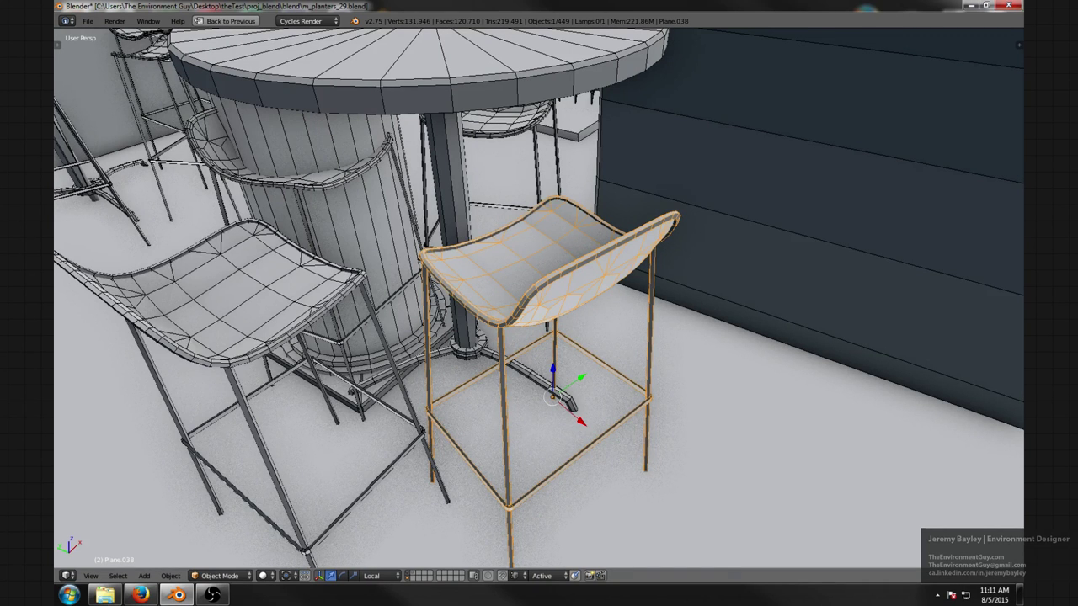
{"action": "scroll", "coordinate": [539, 298], "scroll_direction": "up", "scroll_amount": 4}
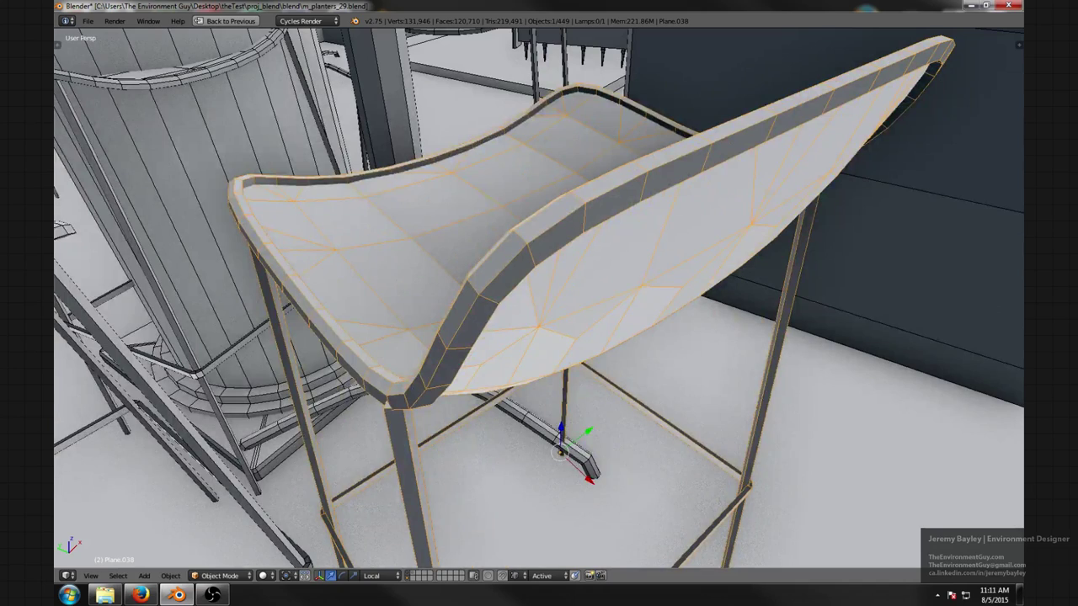
- Select the round bar table beside the column and view the seating area from above
{"action": "scroll", "coordinate": [746, 385], "scroll_direction": "down", "scroll_amount": 6}
{"action": "scroll", "coordinate": [662, 368], "scroll_direction": "up", "scroll_amount": 3}
{"action": "right_click", "coordinate": [553, 277]}
{"action": "middle_click_drag", "start_coordinate": [544, 238], "coordinate": [625, 252]}
{"action": "scroll", "coordinate": [564, 290], "scroll_direction": "up", "scroll_amount": 2}
{"action": "scroll", "coordinate": [530, 253], "scroll_direction": "down", "scroll_amount": 3}
{"action": "scroll", "coordinate": [619, 224], "scroll_direction": "down", "scroll_amount": 5}
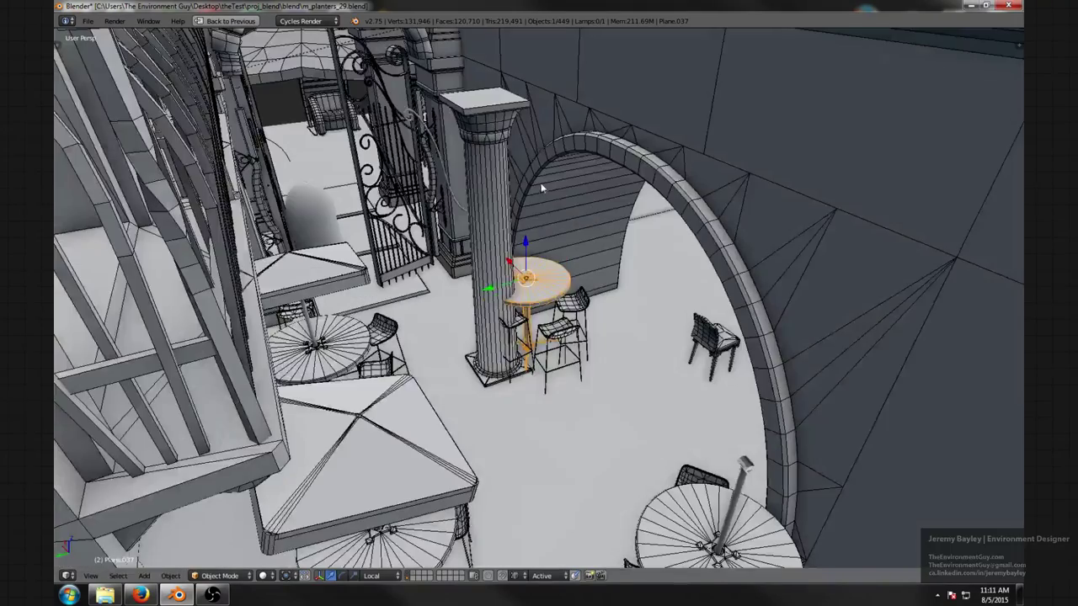
- Move the column beside the round table about 3.1 units horizontally towards the archway, keeping its height locked, and clear the selection
{"action": "right_click", "coordinate": [508, 172]}
{"action": "scroll", "coordinate": [512, 187], "scroll_direction": "down", "scroll_amount": 4}
{"action": "key", "text": "g"}
{"action": "key", "text": "shift+z"}
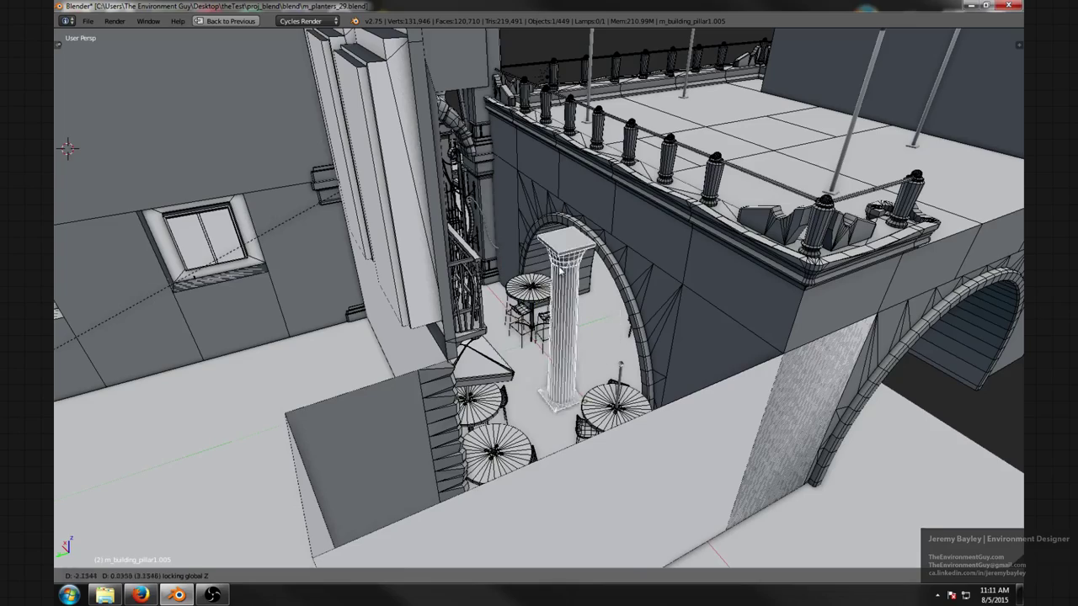
{"action": "left_click", "coordinate": [558, 250]}
{"action": "key", "text": "a"}
- Select the round table next to the arch again and examine the tables and stools around the seating area
{"action": "scroll", "coordinate": [572, 278], "scroll_direction": "up", "scroll_amount": 5}
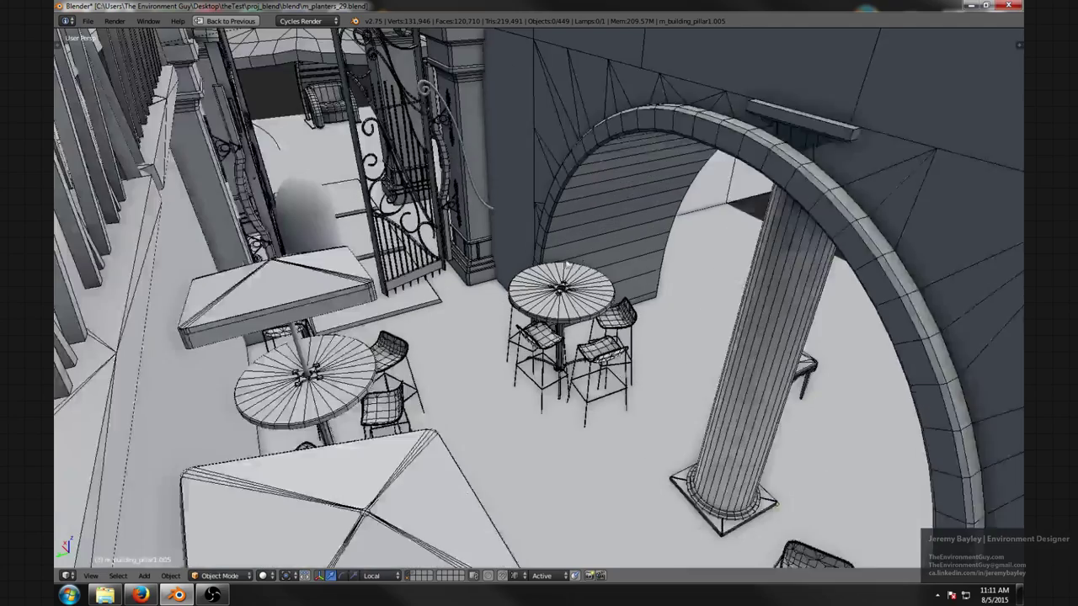
{"action": "right_click", "coordinate": [590, 293]}
{"action": "scroll", "coordinate": [602, 295], "scroll_direction": "up", "scroll_amount": 4}
{"action": "scroll", "coordinate": [601, 295], "scroll_direction": "up", "scroll_amount": 2}
{"action": "middle_click_drag", "start_coordinate": [601, 295], "coordinate": [585, 260]}
{"action": "middle_click_drag", "start_coordinate": [488, 317], "coordinate": [857, 322], "text": "shift"}
{"action": "scroll", "coordinate": [716, 306], "scroll_direction": "down", "scroll_amount": 3}
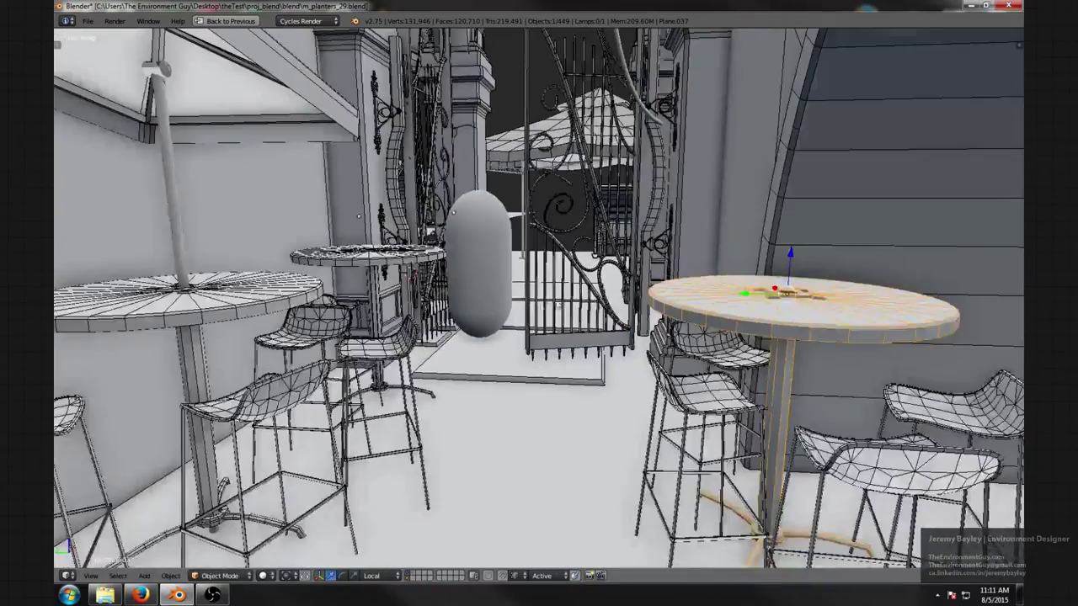
{"action": "middle_click_drag", "start_coordinate": [543, 304], "coordinate": [707, 318], "text": "shift"}
{"action": "middle_click_drag", "start_coordinate": [602, 244], "coordinate": [741, 362], "text": "shift"}
{"action": "middle_click_drag", "start_coordinate": [428, 285], "coordinate": [585, 113]}
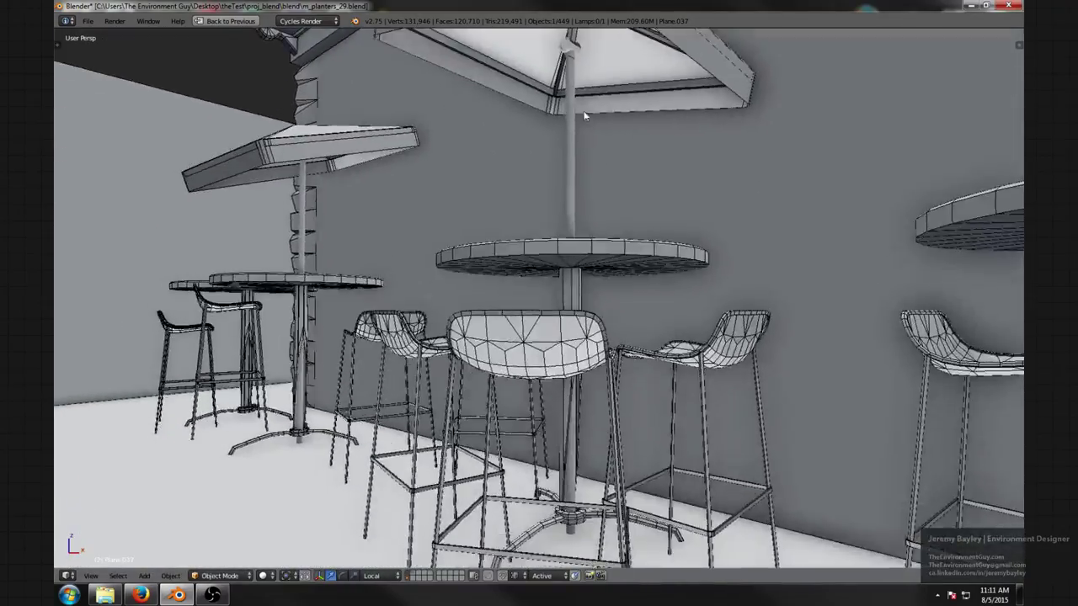
{"action": "middle_click_drag", "start_coordinate": [604, 332], "coordinate": [636, 304]}
- Select the round table without a parasol by the wall and inspect its pedestal, feet and top
{"action": "right_click", "coordinate": [777, 284]}
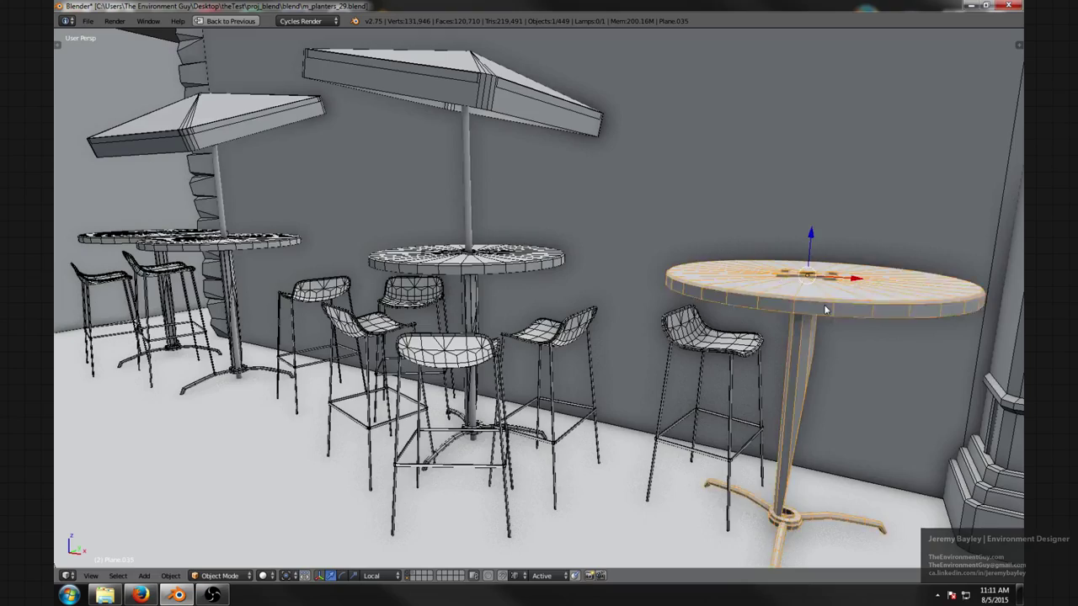
{"action": "middle_click_drag", "start_coordinate": [824, 303], "coordinate": [779, 125]}
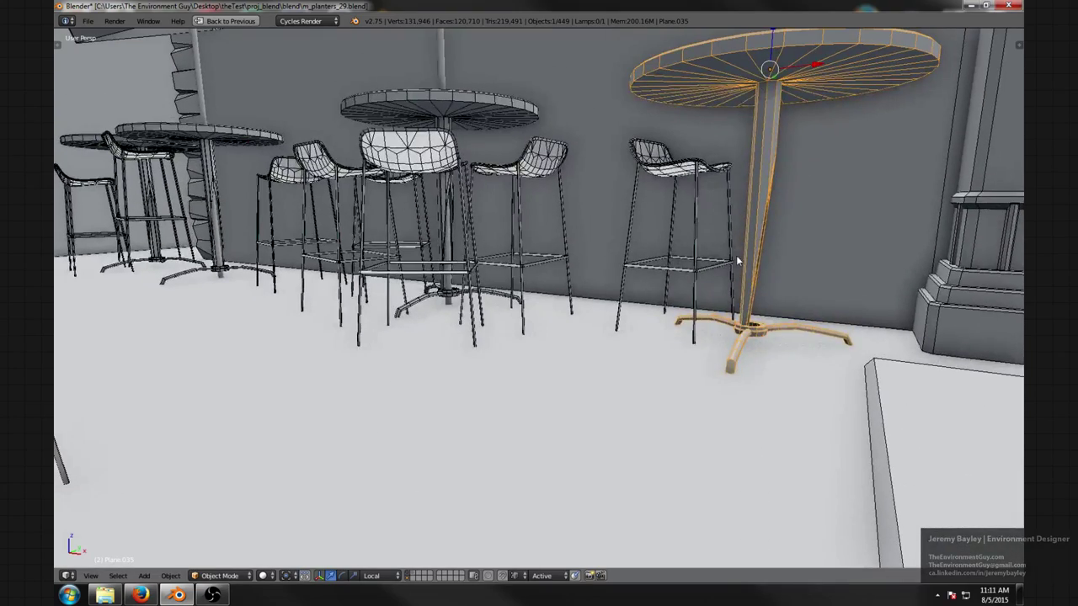
{"action": "middle_click_drag", "start_coordinate": [724, 265], "coordinate": [659, 335]}
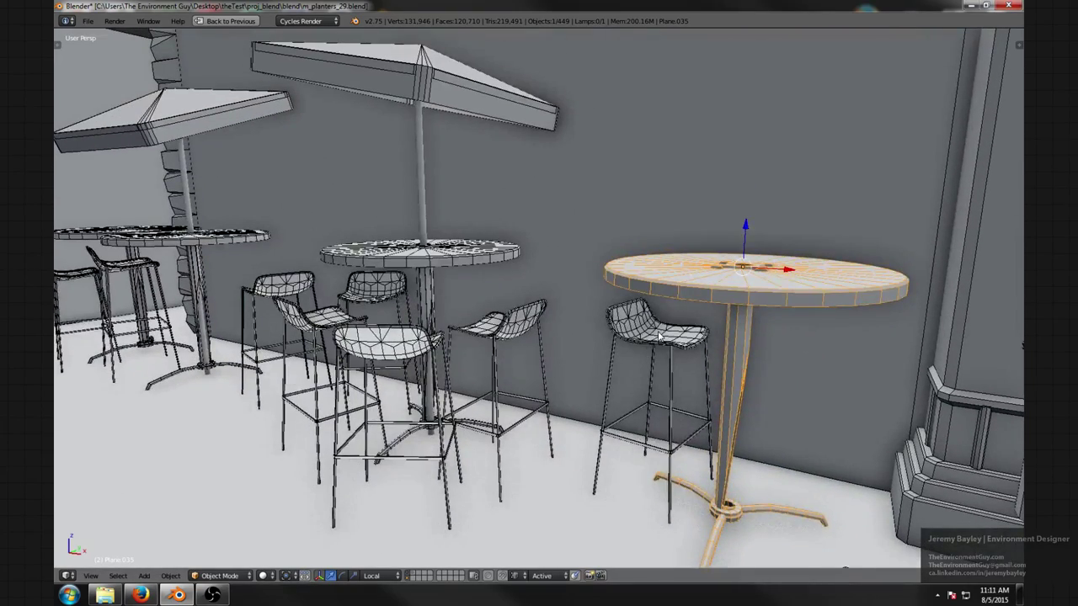
{"action": "middle_click_drag", "start_coordinate": [442, 252], "coordinate": [446, 300]}
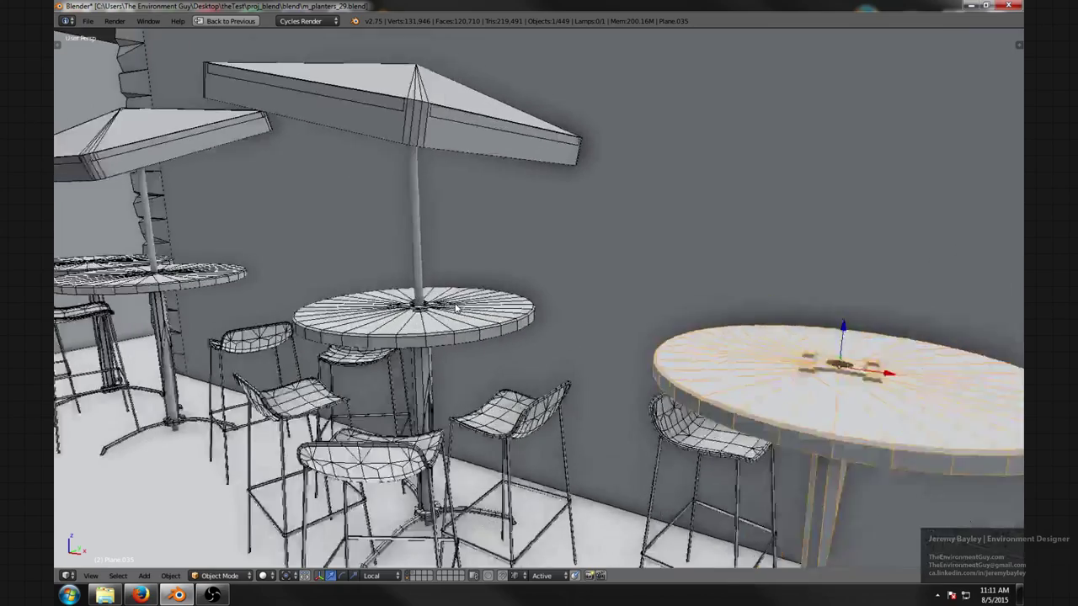
- Examine the parasols, the tables they stand on and the stools along the wall from several angles
{"action": "scroll", "coordinate": [446, 301], "scroll_direction": "up", "scroll_amount": 3}
{"action": "scroll", "coordinate": [446, 301], "scroll_direction": "down", "scroll_amount": 3}
{"action": "middle_click_drag", "start_coordinate": [402, 150], "coordinate": [435, 171]}
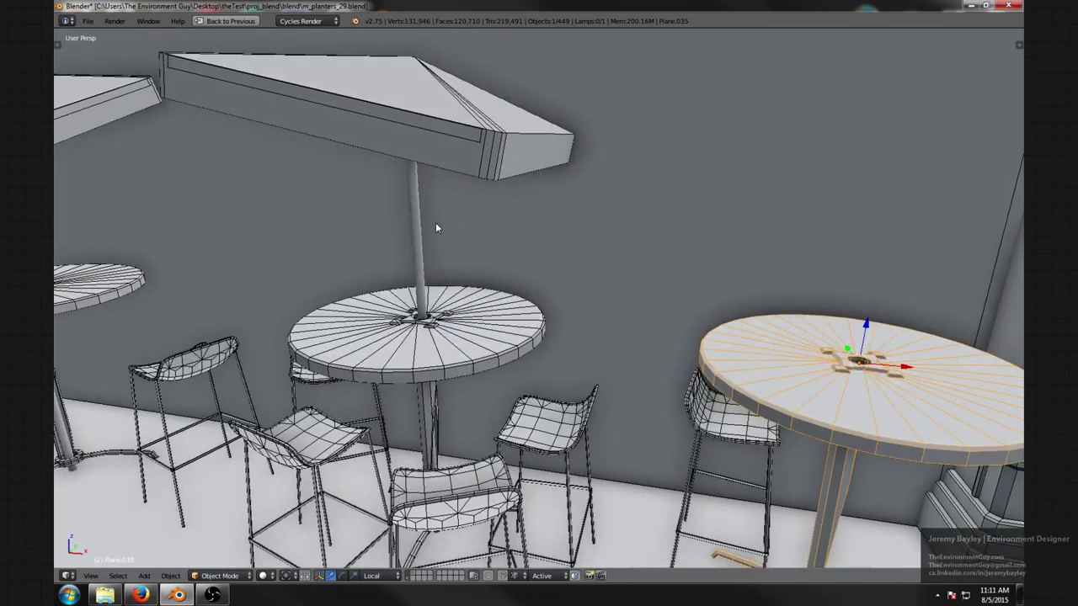
{"action": "scroll", "coordinate": [436, 224], "scroll_direction": "down", "scroll_amount": 3}
{"action": "scroll", "coordinate": [438, 239], "scroll_direction": "up", "scroll_amount": 3}
{"action": "middle_click_drag", "start_coordinate": [440, 255], "coordinate": [491, 214]}
{"action": "scroll", "coordinate": [489, 220], "scroll_direction": "down", "scroll_amount": 2}
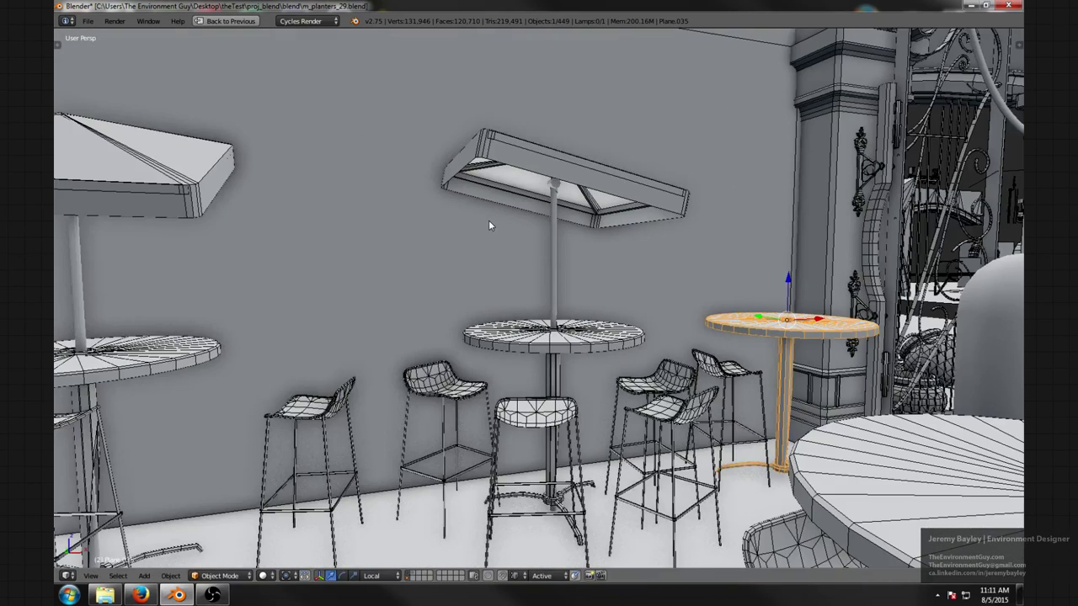
{"action": "scroll", "coordinate": [619, 309], "scroll_direction": "up", "scroll_amount": 4}
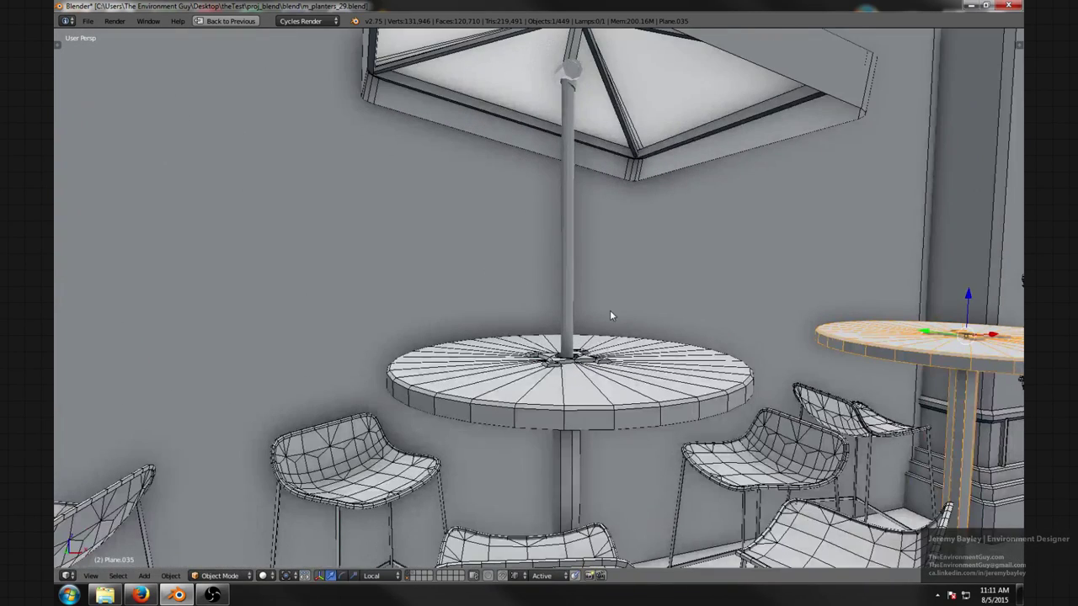
{"action": "scroll", "coordinate": [579, 103], "scroll_direction": "down", "scroll_amount": 1}
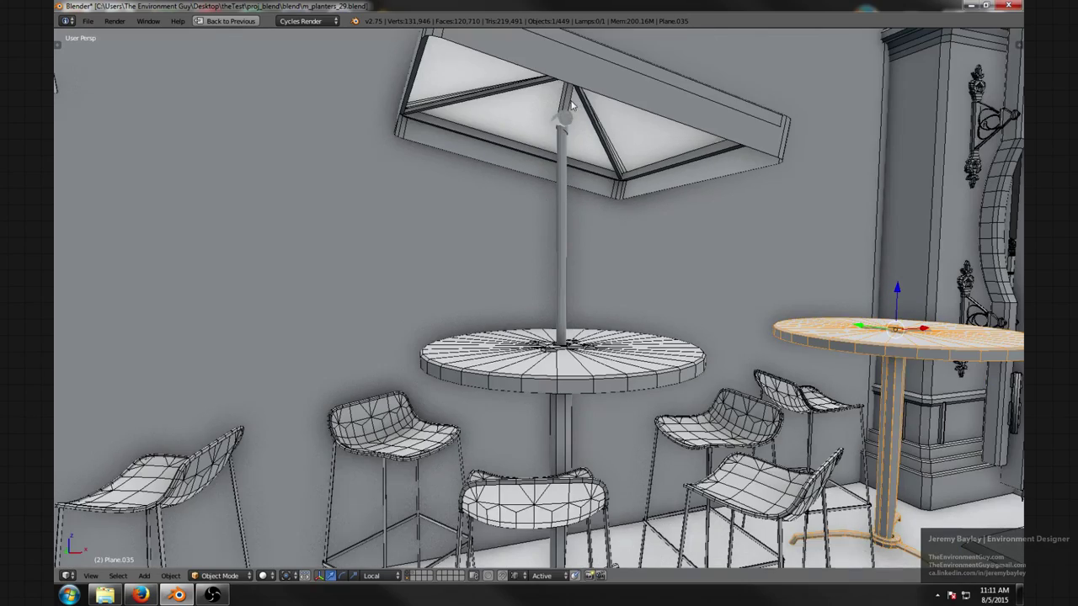
{"action": "scroll", "coordinate": [569, 289], "scroll_direction": "down", "scroll_amount": 3}
{"action": "middle_click_drag", "start_coordinate": [569, 289], "coordinate": [665, 295]}
{"action": "scroll", "coordinate": [631, 298], "scroll_direction": "up", "scroll_amount": 2}
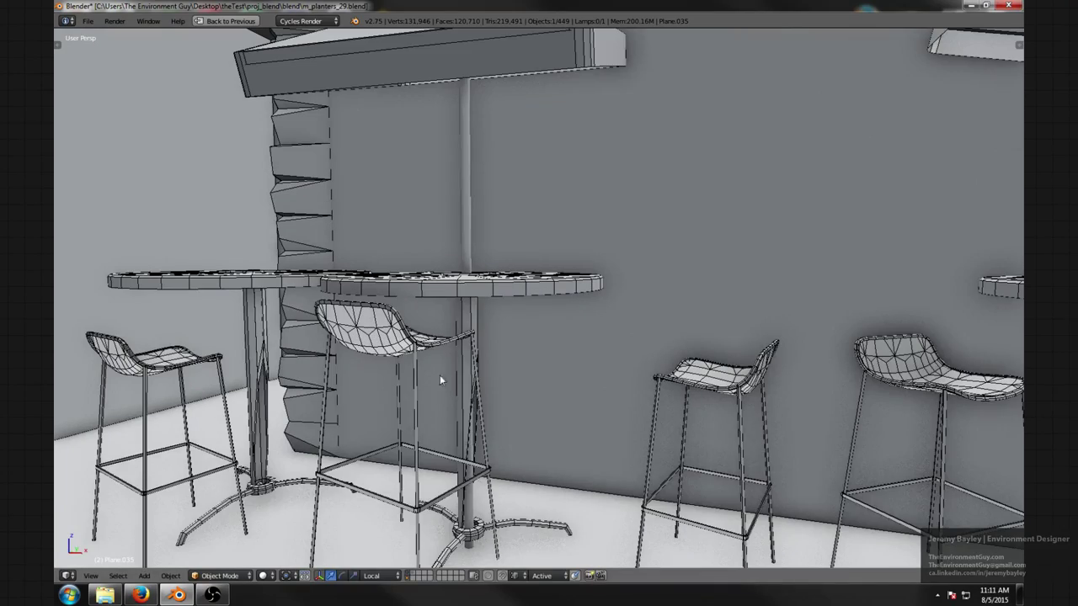
{"action": "middle_click_drag", "start_coordinate": [474, 347], "coordinate": [582, 271]}
{"action": "scroll", "coordinate": [525, 304], "scroll_direction": "up", "scroll_amount": 2}
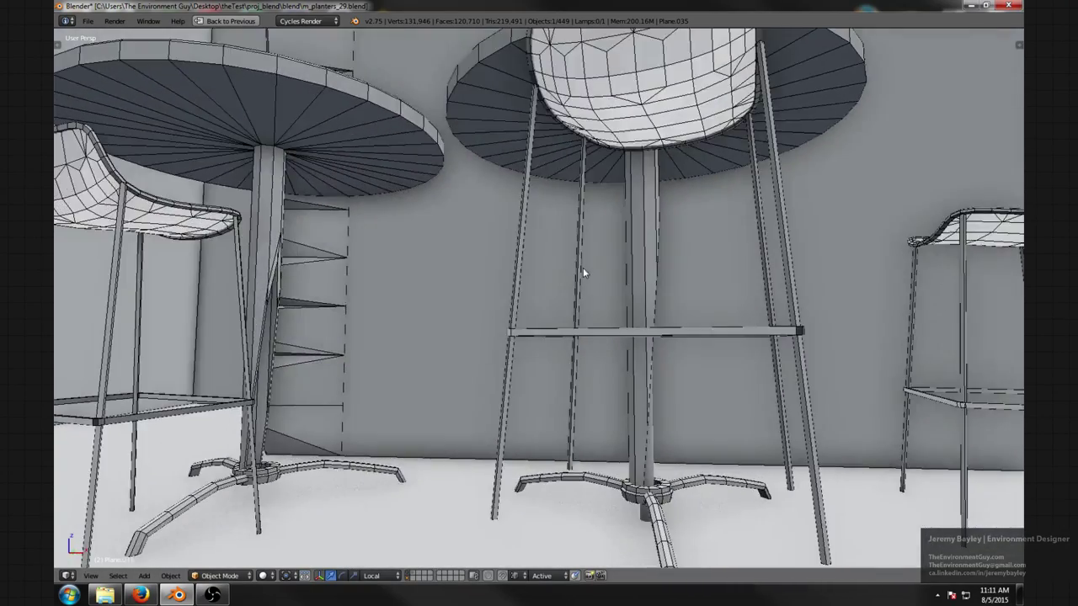
- Preview the bar table and stools in rendered shading, then return the viewport to solid shading
{"action": "mouse_move", "coordinate": [622, 190]}
{"action": "middle_mouse_down"}
{"action": "mouse_move", "coordinate": [656, 214]}
{"action": "mouse_move", "coordinate": [618, 219]}
{"action": "mouse_move", "coordinate": [567, 202]}
{"action": "mouse_move", "coordinate": [508, 224]}
{"action": "mouse_move", "coordinate": [533, 197]}
{"action": "mouse_move", "coordinate": [495, 267]}
{"action": "mouse_move", "coordinate": [499, 286]}
{"action": "mouse_move", "coordinate": [546, 280]}
{"action": "mouse_move", "coordinate": [531, 372]}
{"action": "mouse_move", "coordinate": [544, 242]}
{"action": "mouse_move", "coordinate": [578, 195]}
{"action": "mouse_move", "coordinate": [609, 229]}
{"action": "mouse_move", "coordinate": [636, 228]}
{"action": "mouse_move", "coordinate": [580, 238]}
{"action": "middle_mouse_up"}
{"action": "right_click", "coordinate": [490, 267]}
{"action": "scroll", "coordinate": [492, 270], "scroll_direction": "down", "scroll_amount": 6}
{"action": "key", "text": "shift+z"}
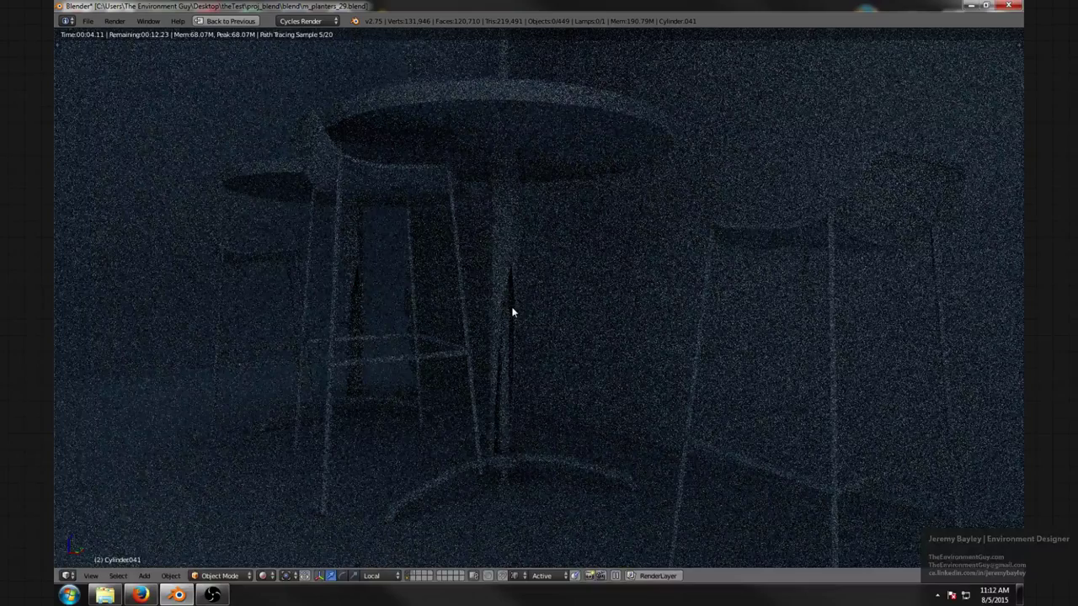
{"action": "key", "text": "shift+z"}
- Inspect the terrace's modular balustrade, selecting its corner wall section and then the curved end piece with its post
{"action": "mouse_move", "coordinate": [534, 301]}
{"action": "middle_mouse_down"}
{"action": "mouse_move", "coordinate": [660, 297]}
{"action": "mouse_move", "coordinate": [486, 360]}
{"action": "mouse_move", "coordinate": [575, 327]}
{"action": "mouse_move", "coordinate": [572, 316]}
{"action": "mouse_move", "coordinate": [606, 286]}
{"action": "mouse_move", "coordinate": [572, 340]}
{"action": "mouse_move", "coordinate": [576, 355]}
{"action": "middle_mouse_up"}
{"action": "scroll", "coordinate": [623, 273], "scroll_direction": "down", "scroll_amount": 6}
{"action": "scroll", "coordinate": [622, 274], "scroll_direction": "up", "scroll_amount": 3}
{"action": "scroll", "coordinate": [487, 360], "scroll_direction": "down", "scroll_amount": 5}
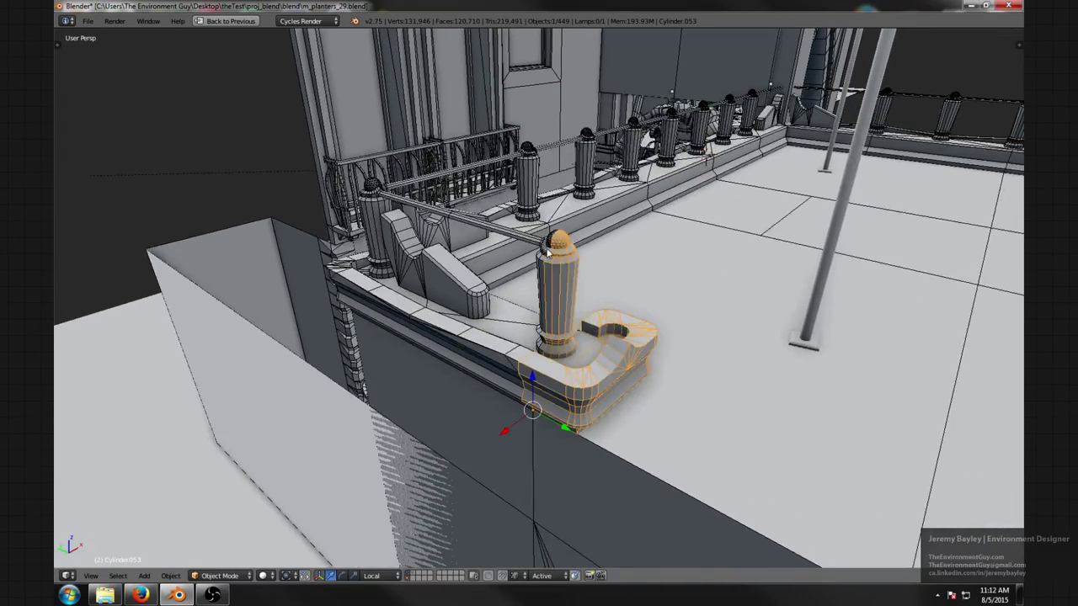
{"action": "middle_click_drag", "start_coordinate": [567, 211], "coordinate": [537, 239]}
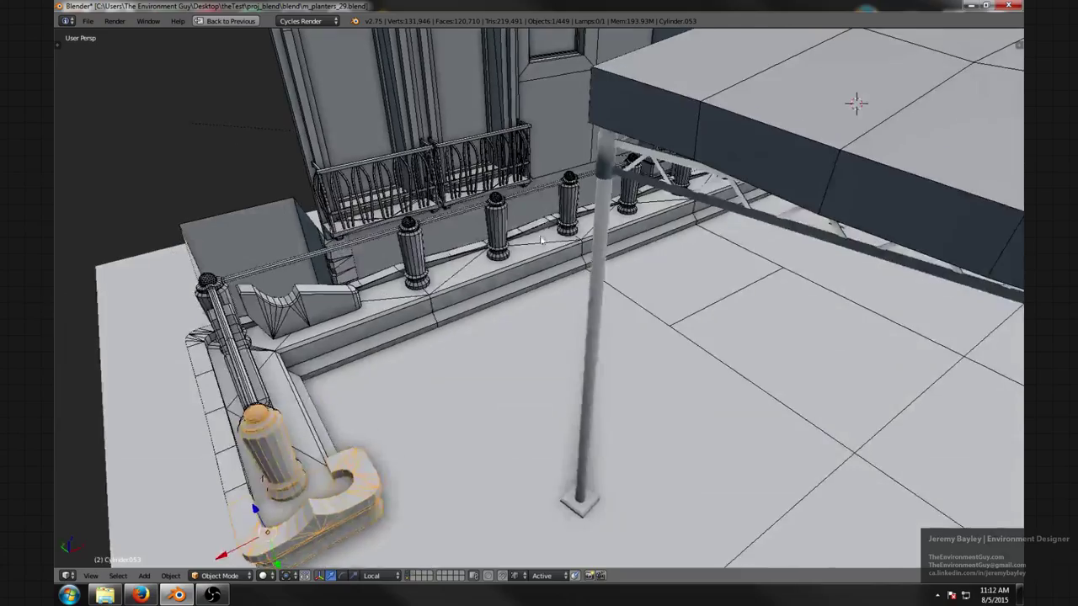
{"action": "right_click", "coordinate": [536, 240]}
{"action": "middle_click_drag", "start_coordinate": [463, 243], "coordinate": [504, 229]}
{"action": "right_click", "coordinate": [414, 316]}
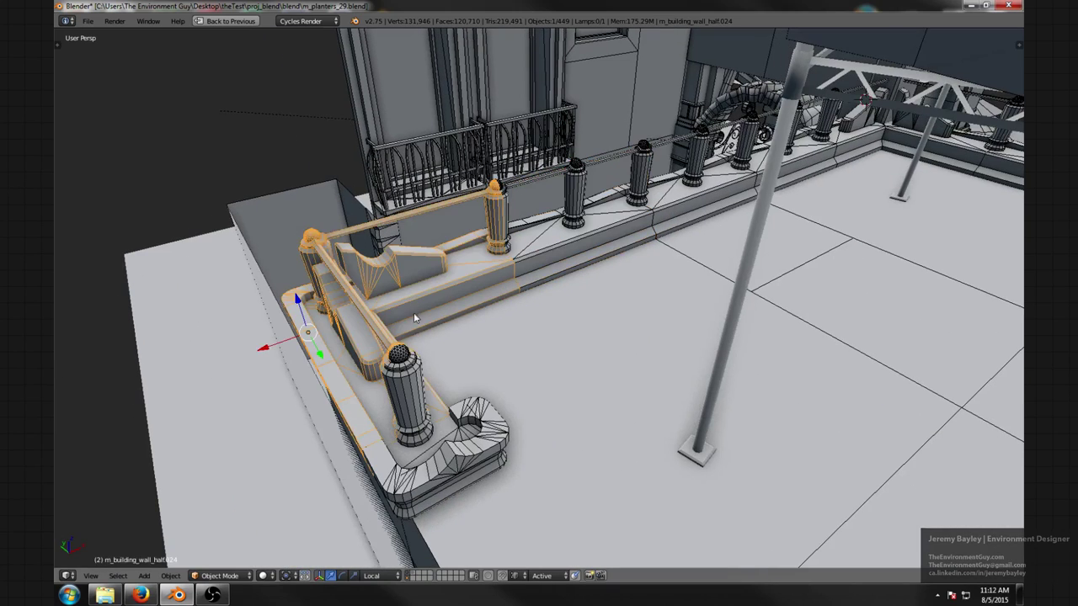
{"action": "right_click", "coordinate": [449, 452]}
- Examine the terrace with its canopy, the front courtyard and the rear side of the building
{"action": "middle_click_drag", "start_coordinate": [527, 345], "coordinate": [506, 314]}
{"action": "scroll", "coordinate": [543, 343], "scroll_direction": "down", "scroll_amount": 3}
{"action": "scroll", "coordinate": [553, 325], "scroll_direction": "up", "scroll_amount": 3}
{"action": "middle_click_drag", "start_coordinate": [569, 327], "coordinate": [578, 282]}
{"action": "middle_click_drag", "start_coordinate": [569, 240], "coordinate": [422, 229]}
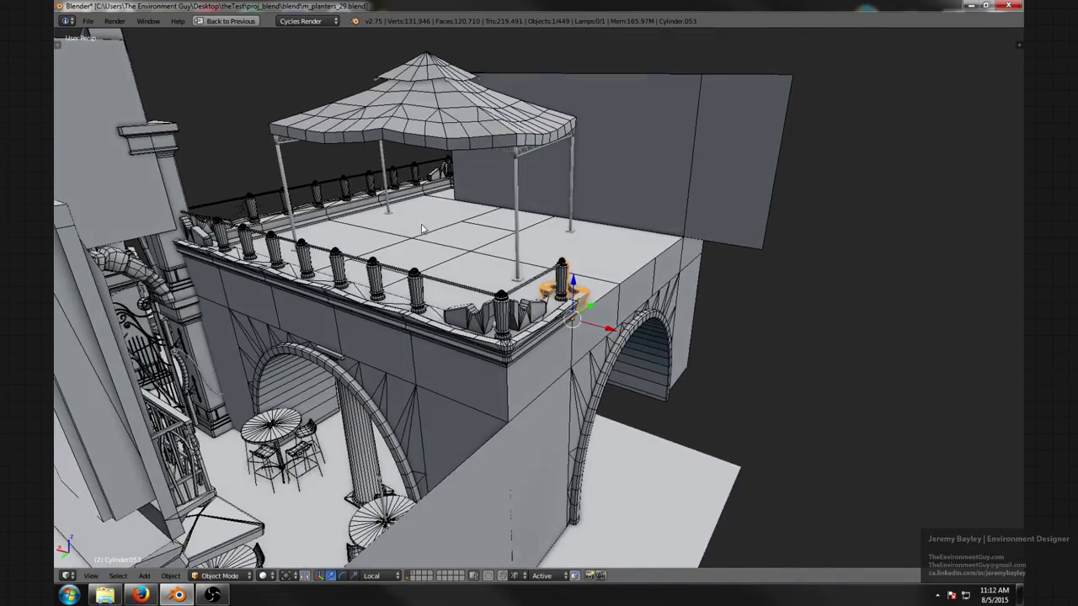
{"action": "scroll", "coordinate": [498, 246], "scroll_direction": "down", "scroll_amount": 6}
{"action": "middle_click_drag", "start_coordinate": [653, 286], "coordinate": [520, 337]}
{"action": "scroll", "coordinate": [478, 311], "scroll_direction": "up", "scroll_amount": 5}
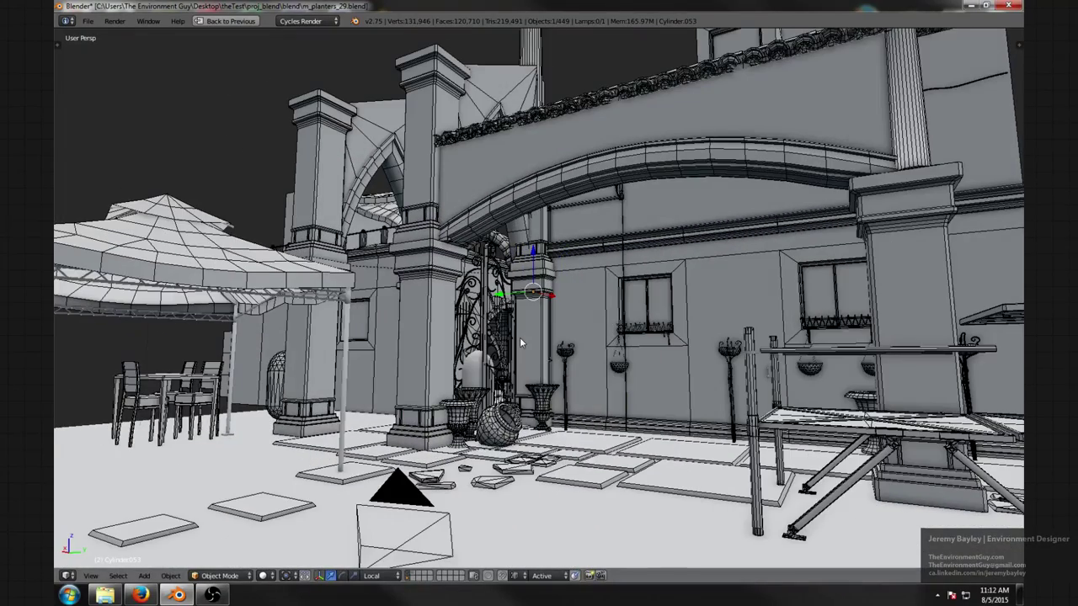
{"action": "scroll", "coordinate": [519, 337], "scroll_direction": "down", "scroll_amount": 2}
{"action": "scroll", "coordinate": [520, 337], "scroll_direction": "down", "scroll_amount": 4}
{"action": "middle_click_drag", "start_coordinate": [520, 333], "coordinate": [570, 422]}
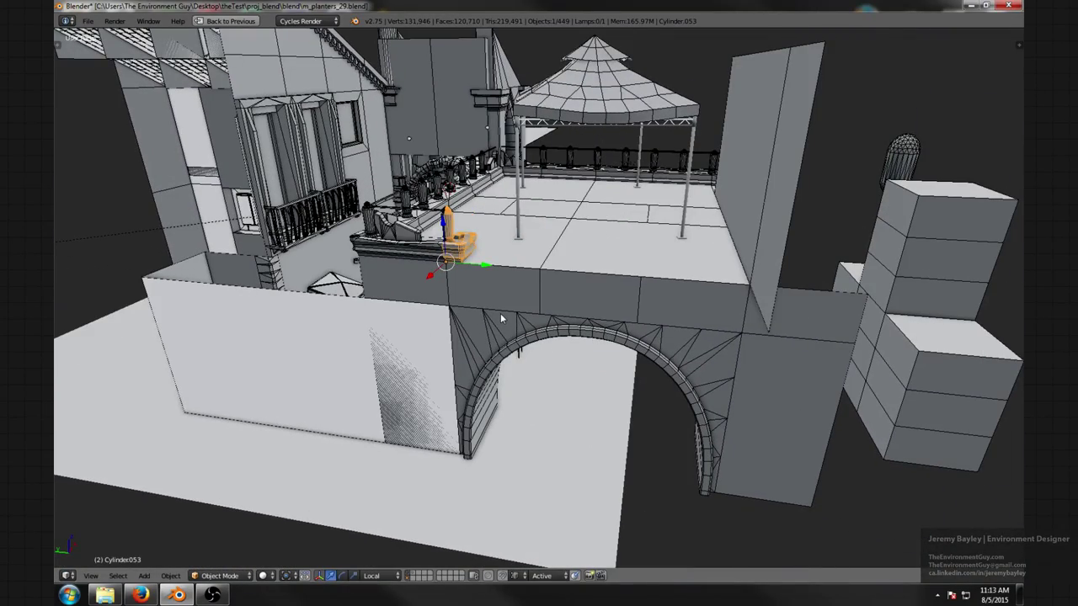
- Examine the large archway beneath the terrace and the passage behind it from ground level
{"action": "middle_click_drag", "start_coordinate": [500, 319], "coordinate": [682, 301]}
{"action": "scroll", "coordinate": [594, 358], "scroll_direction": "up", "scroll_amount": 4}
{"action": "scroll", "coordinate": [594, 359], "scroll_direction": "down", "scroll_amount": 5}
{"action": "scroll", "coordinate": [682, 302], "scroll_direction": "up", "scroll_amount": 5}
{"action": "middle_click_drag", "start_coordinate": [714, 333], "coordinate": [638, 232]}
{"action": "scroll", "coordinate": [638, 281], "scroll_direction": "up", "scroll_amount": 1}
{"action": "middle_click_drag", "start_coordinate": [613, 269], "coordinate": [597, 278]}
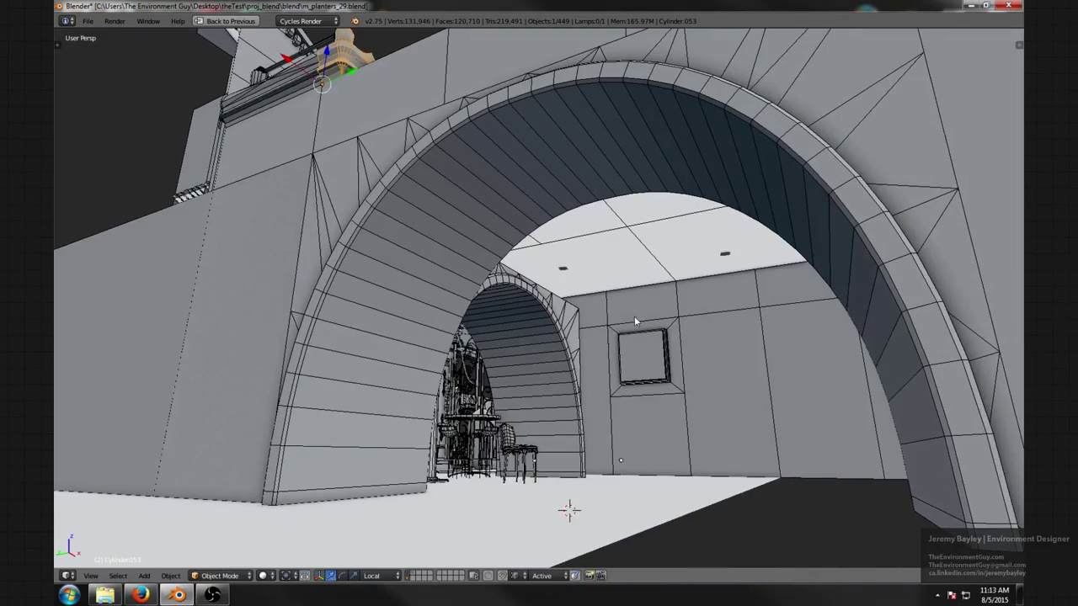
- Inspect the terrace balustrade from above, selecting its corner wall section and an adjoining rail piece, and clear the selection
{"action": "middle_click_drag", "start_coordinate": [636, 321], "coordinate": [714, 368]}
{"action": "scroll", "coordinate": [621, 264], "scroll_direction": "up", "scroll_amount": 3}
{"action": "scroll", "coordinate": [645, 253], "scroll_direction": "down", "scroll_amount": 5}
{"action": "scroll", "coordinate": [628, 355], "scroll_direction": "up", "scroll_amount": 1}
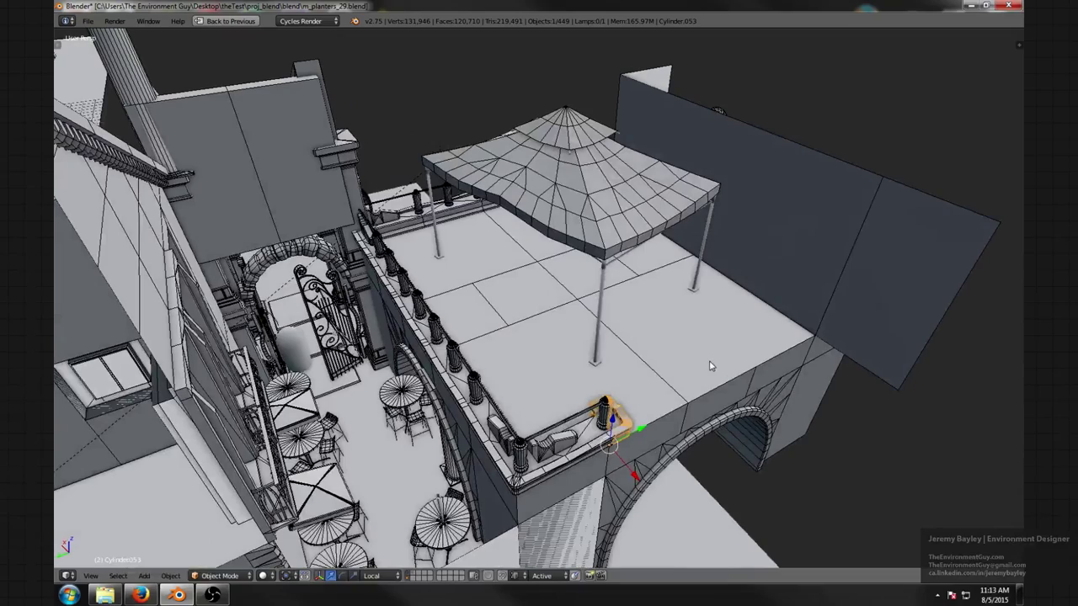
{"action": "right_click", "coordinate": [586, 421]}
{"action": "middle_click_drag", "start_coordinate": [529, 450], "coordinate": [488, 401]}
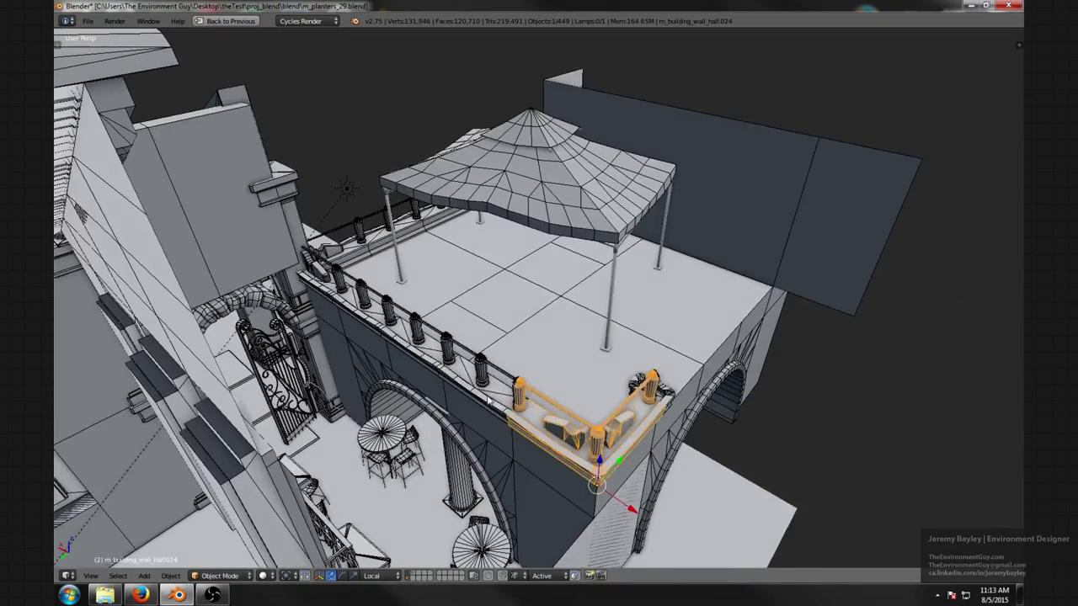
{"action": "right_click", "coordinate": [487, 400]}
{"action": "middle_click_drag", "start_coordinate": [604, 364], "coordinate": [527, 378]}
{"action": "key", "text": "a"}
- Examine the whole building together with the separate platform of modular parts
{"action": "scroll", "coordinate": [527, 378], "scroll_direction": "down", "scroll_amount": 5}
{"action": "middle_click_drag", "start_coordinate": [575, 292], "coordinate": [534, 271]}
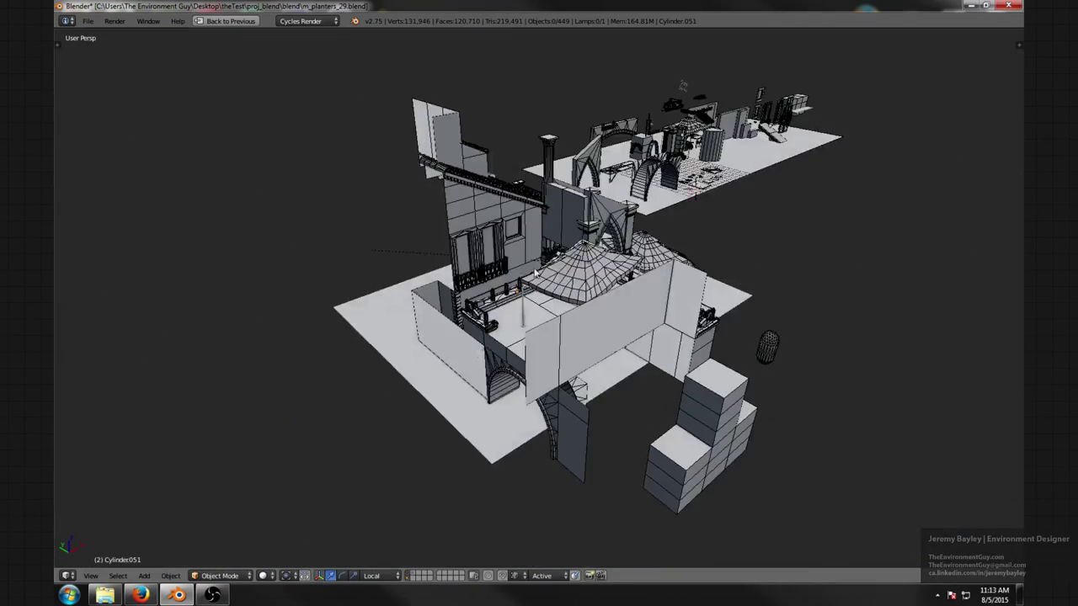
{"action": "middle_click_drag", "start_coordinate": [621, 238], "coordinate": [475, 306], "text": "shift"}
{"action": "scroll", "coordinate": [524, 384], "scroll_direction": "up", "scroll_amount": 2}
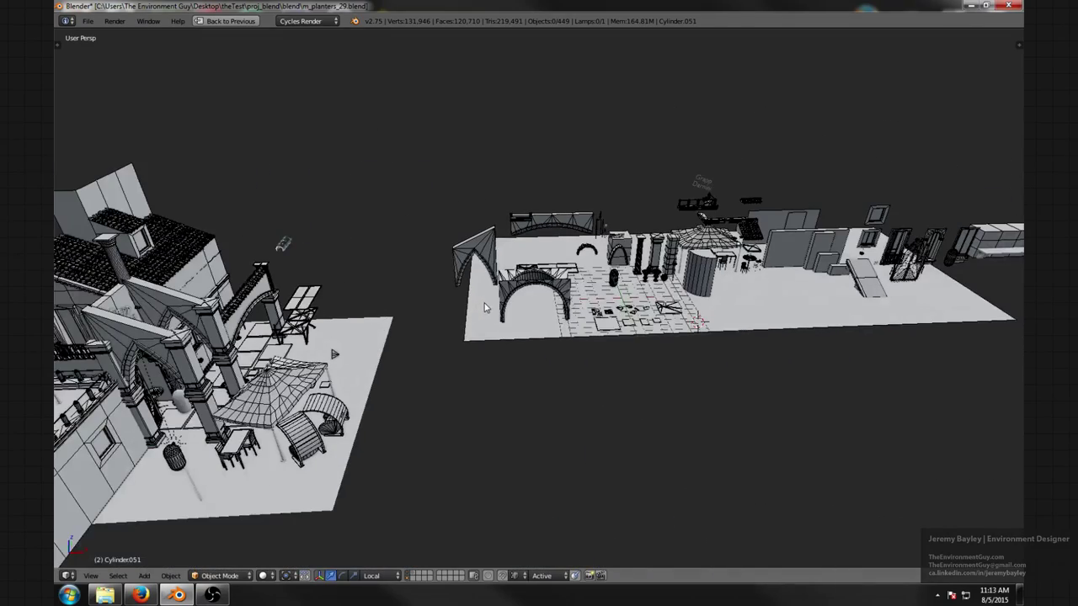
{"action": "middle_click_drag", "start_coordinate": [516, 314], "coordinate": [721, 308]}
{"action": "middle_click_drag", "start_coordinate": [790, 316], "coordinate": [208, 288], "text": "shift"}
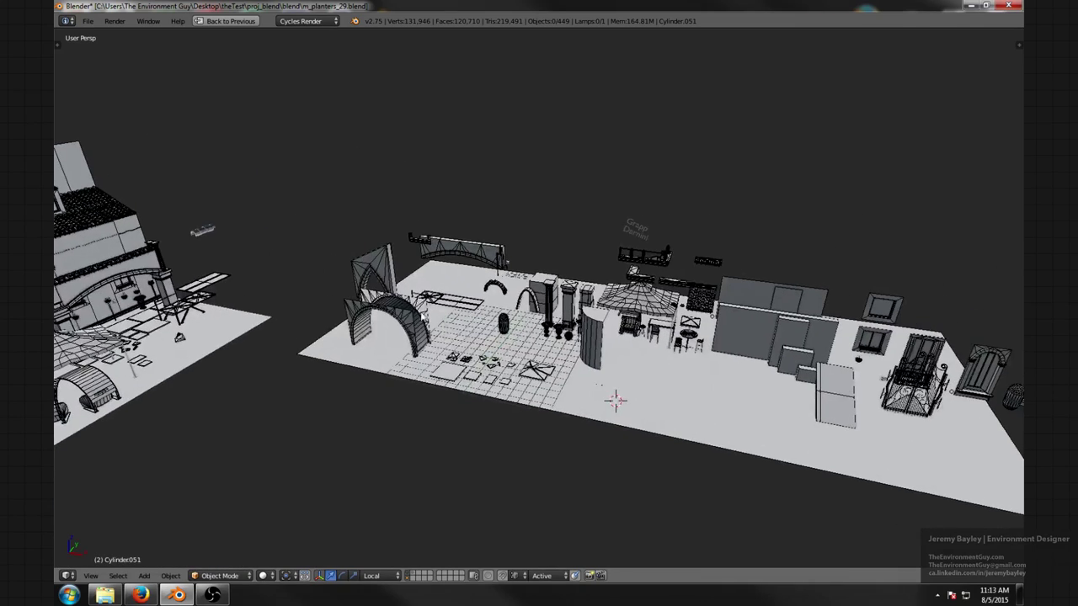
{"action": "middle_click_drag", "start_coordinate": [479, 321], "coordinate": [343, 290]}
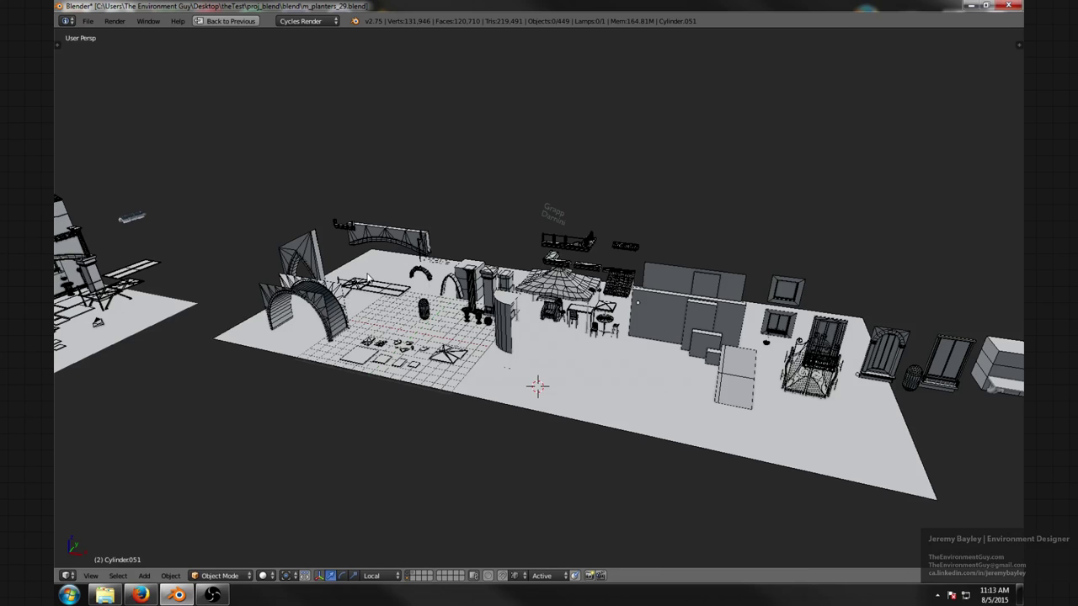
{"action": "scroll", "coordinate": [411, 298], "scroll_direction": "down", "scroll_amount": 2}
{"action": "middle_click_drag", "start_coordinate": [411, 298], "coordinate": [612, 335], "text": "shift"}
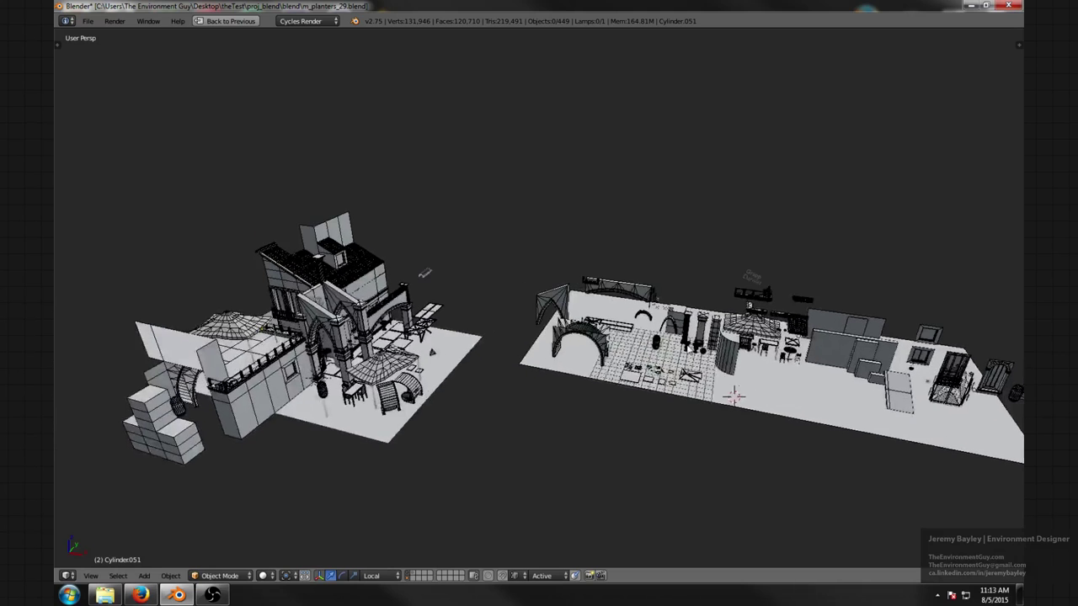
- Select the front courtyard canopy and frame it in the view, then clear the selection
{"action": "scroll", "coordinate": [608, 338], "scroll_direction": "up", "scroll_amount": 2}
{"action": "right_click", "coordinate": [327, 387]}
{"action": "key", "text": "KP_Decimal"}
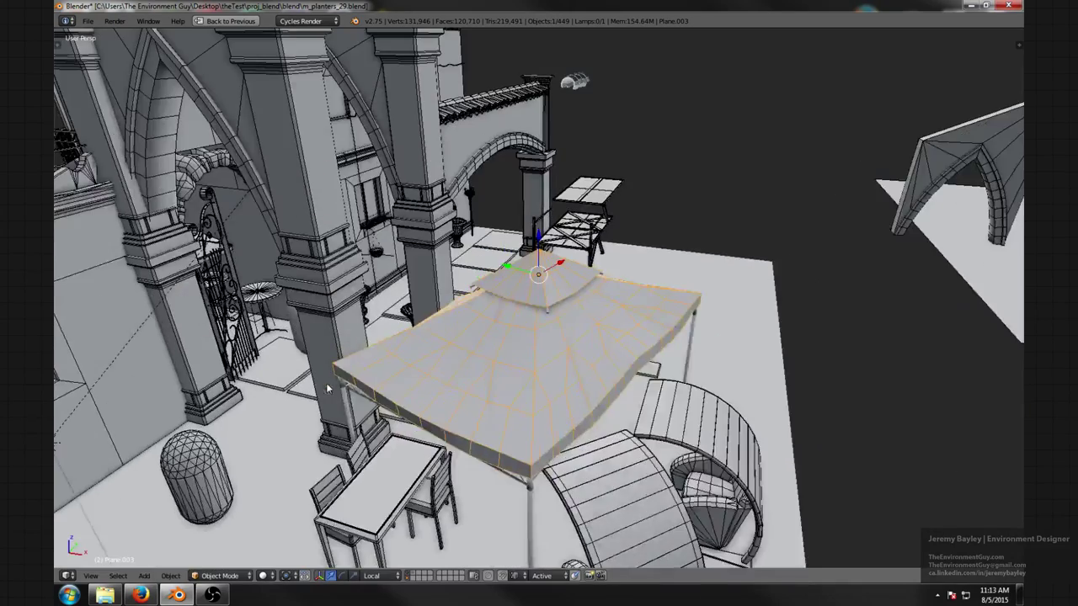
{"action": "scroll", "coordinate": [357, 287], "scroll_direction": "down", "scroll_amount": 3}
{"action": "key", "text": "a"}
- Examine the front of the building with its courtyard canopy and compare it with the modular parts platform
{"action": "middle_click_drag", "start_coordinate": [554, 331], "coordinate": [478, 302]}
{"action": "middle_click_drag", "start_coordinate": [589, 325], "coordinate": [516, 333]}
{"action": "scroll", "coordinate": [516, 334], "scroll_direction": "down", "scroll_amount": 3}
{"action": "middle_click_drag", "start_coordinate": [778, 290], "coordinate": [595, 277], "text": "shift"}
{"action": "scroll", "coordinate": [656, 288], "scroll_direction": "down", "scroll_amount": 2}
{"action": "scroll", "coordinate": [661, 241], "scroll_direction": "up", "scroll_amount": 2}
{"action": "scroll", "coordinate": [594, 277], "scroll_direction": "down", "scroll_amount": 7}
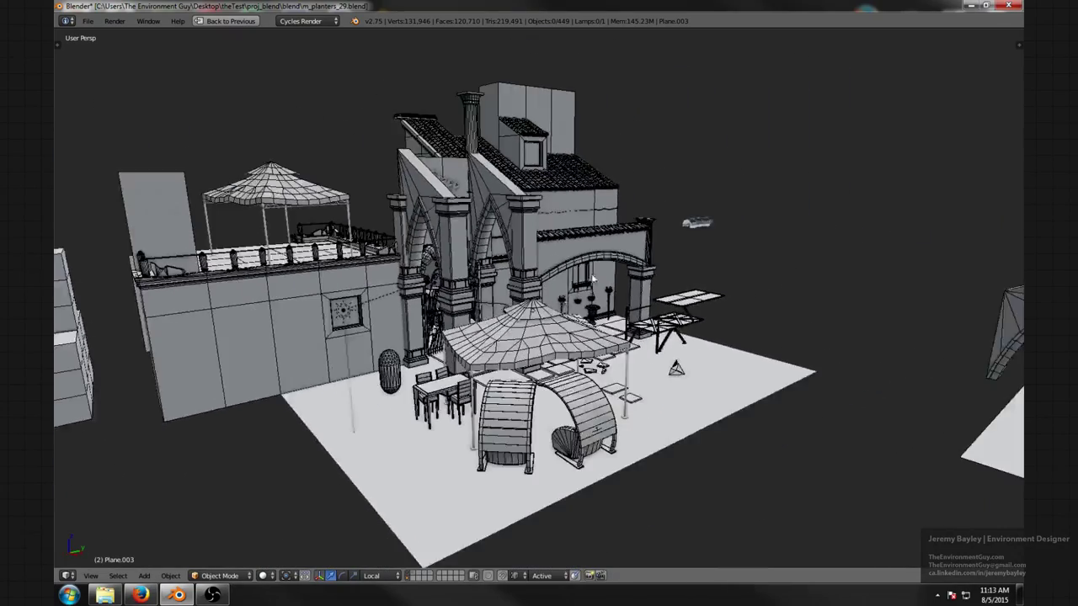
{"action": "middle_click_drag", "start_coordinate": [668, 294], "coordinate": [493, 278], "text": "shift"}
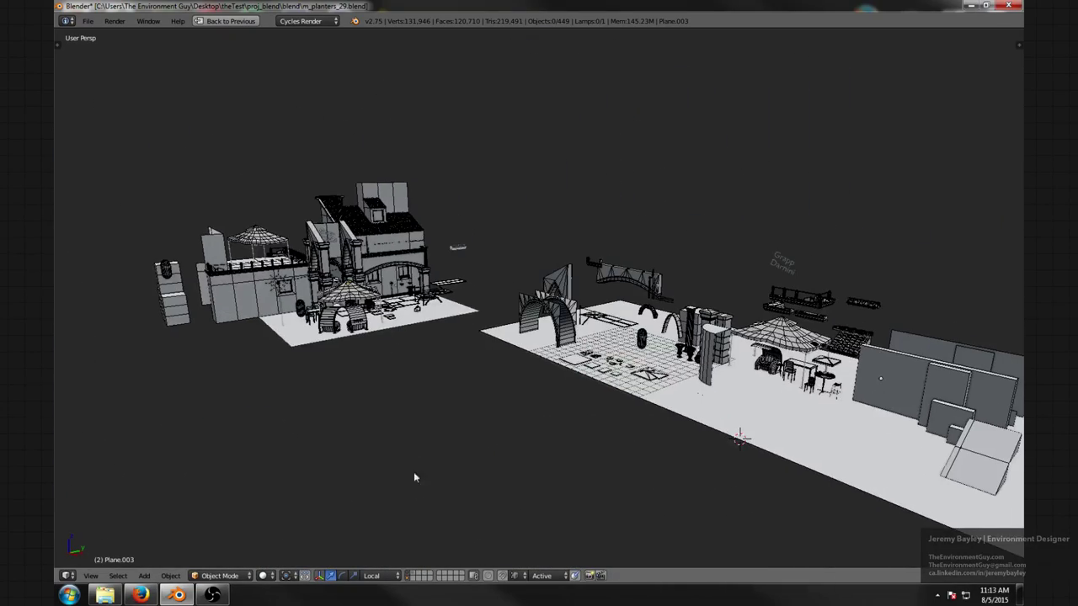
- Display only the layer with the modular parts, select all of its objects for inspection, and clear the selection
{"action": "left_click", "coordinate": [409, 575]}
{"action": "key", "text": "a"}
{"action": "middle_click_drag", "start_coordinate": [842, 362], "coordinate": [480, 316], "text": "shift"}
{"action": "middle_click_drag", "start_coordinate": [480, 316], "coordinate": [477, 282]}
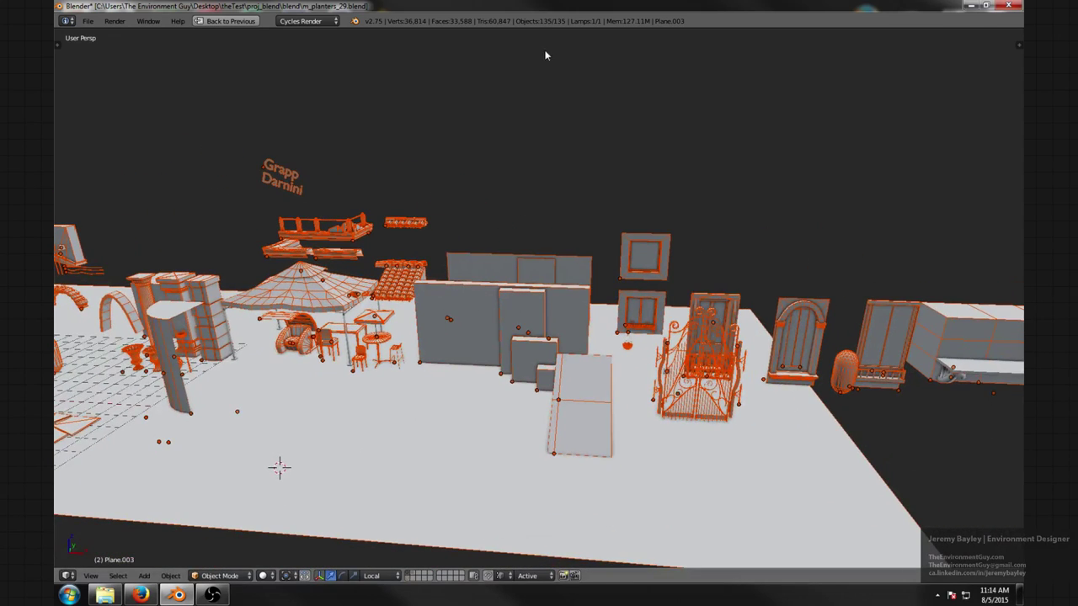
{"action": "scroll", "coordinate": [514, 194], "scroll_direction": "down", "scroll_amount": 3}
{"action": "scroll", "coordinate": [475, 202], "scroll_direction": "up", "scroll_amount": 6}
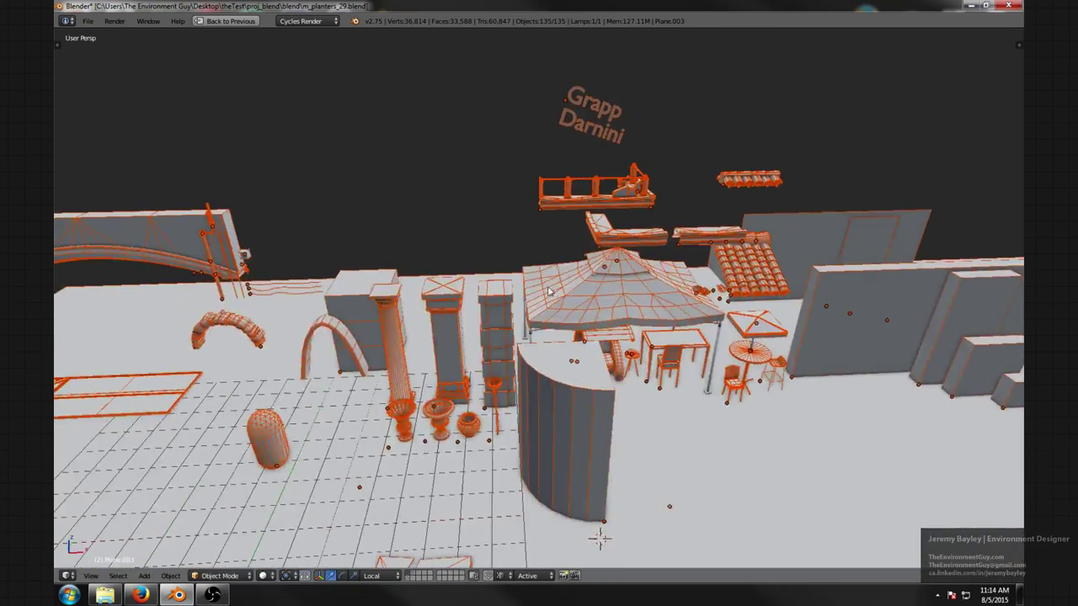
{"action": "middle_click_drag", "start_coordinate": [548, 291], "coordinate": [578, 276], "text": "shift"}
{"action": "key", "text": "a"}
- Examine the modular columns, canopy, seating, tables and roof tile pieces on the parts platform
{"action": "key", "text": "shift+c"}
{"action": "scroll", "coordinate": [579, 275], "scroll_direction": "up", "scroll_amount": 6}
{"action": "middle_click_drag", "start_coordinate": [510, 282], "coordinate": [516, 250], "text": "shift"}
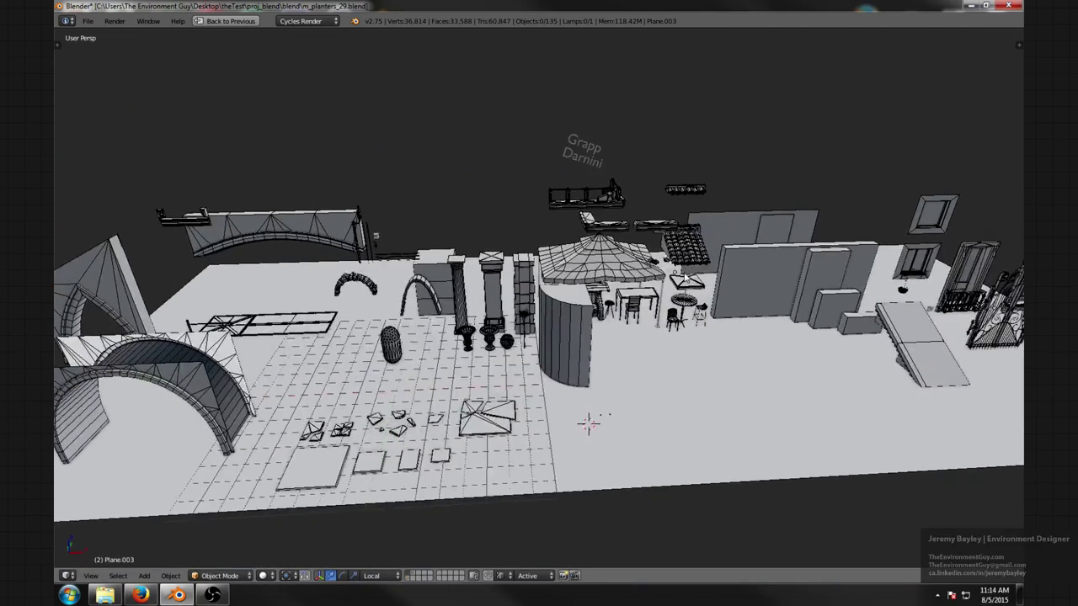
{"action": "middle_click_drag", "start_coordinate": [686, 277], "coordinate": [253, 276], "text": "shift"}
{"action": "scroll", "coordinate": [252, 276], "scroll_direction": "up", "scroll_amount": 3}
{"action": "middle_click_drag", "start_coordinate": [653, 357], "coordinate": [529, 253], "text": "shift"}
{"action": "middle_click_drag", "start_coordinate": [529, 252], "coordinate": [581, 327]}
{"action": "scroll", "coordinate": [449, 320], "scroll_direction": "up", "scroll_amount": 3}
{"action": "scroll", "coordinate": [448, 320], "scroll_direction": "up", "scroll_amount": 2}
{"action": "middle_click_drag", "start_coordinate": [473, 308], "coordinate": [595, 328], "text": "shift"}
{"action": "scroll", "coordinate": [595, 327], "scroll_direction": "up", "scroll_amount": 4}
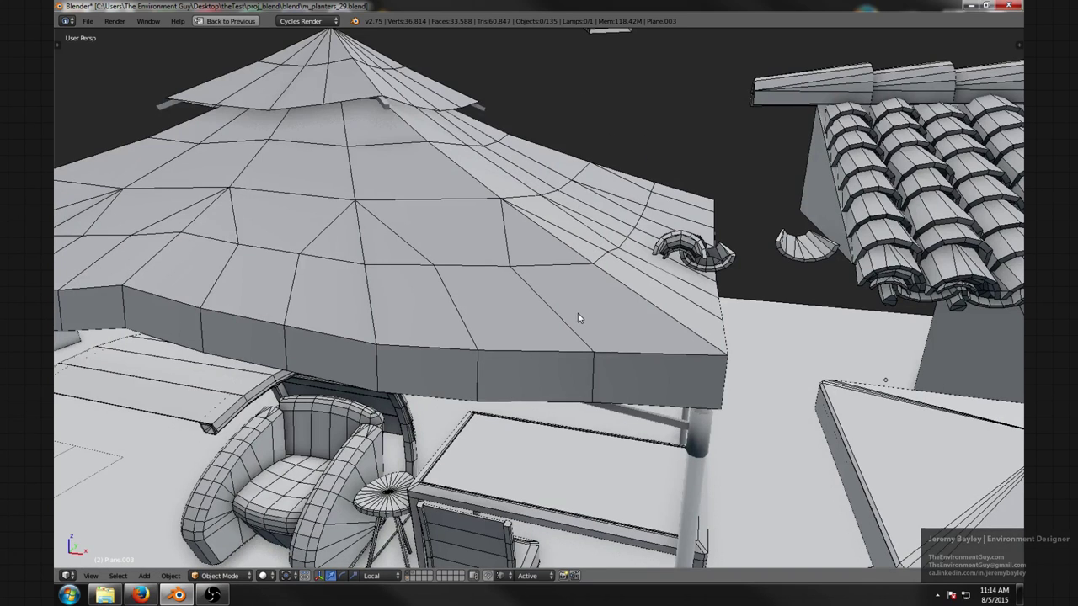
{"action": "scroll", "coordinate": [578, 317], "scroll_direction": "down", "scroll_amount": 5}
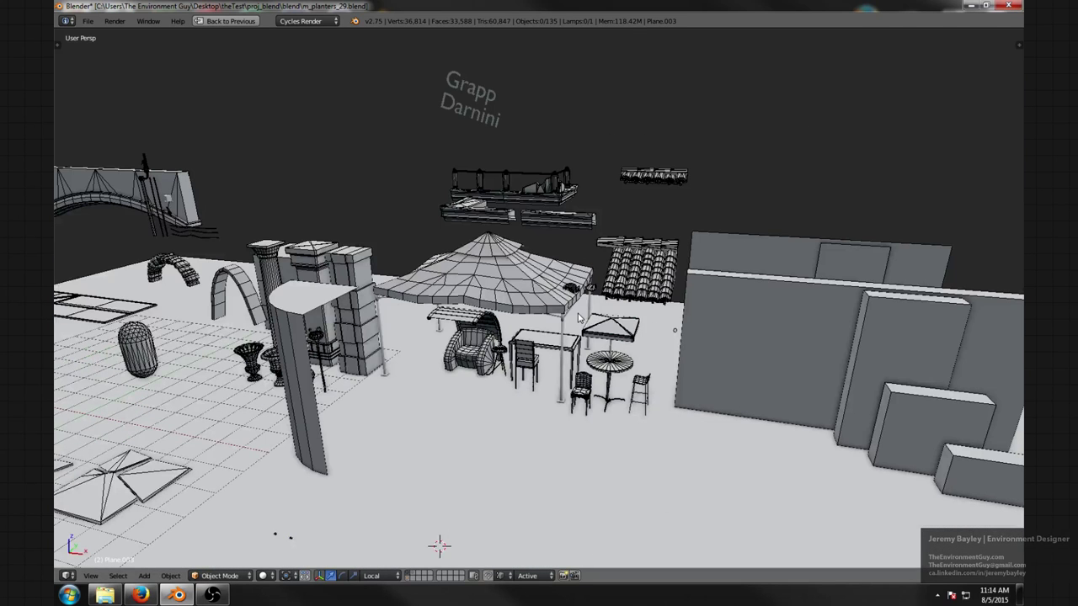
- Display the complete scene's layers again and examine the building's front facade with its wall sign
{"action": "scroll", "coordinate": [397, 468], "scroll_direction": "down", "scroll_amount": 5}
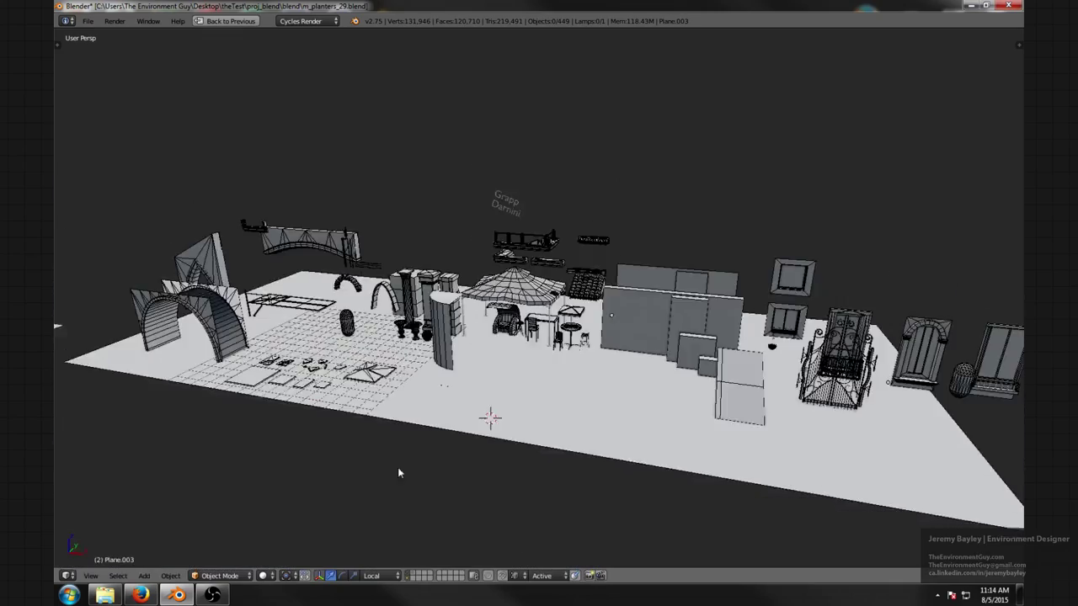
{"action": "middle_click_drag", "start_coordinate": [397, 467], "coordinate": [598, 337]}
{"action": "scroll", "coordinate": [501, 353], "scroll_direction": "up", "scroll_amount": 3}
{"action": "scroll", "coordinate": [517, 319], "scroll_direction": "up", "scroll_amount": 4}
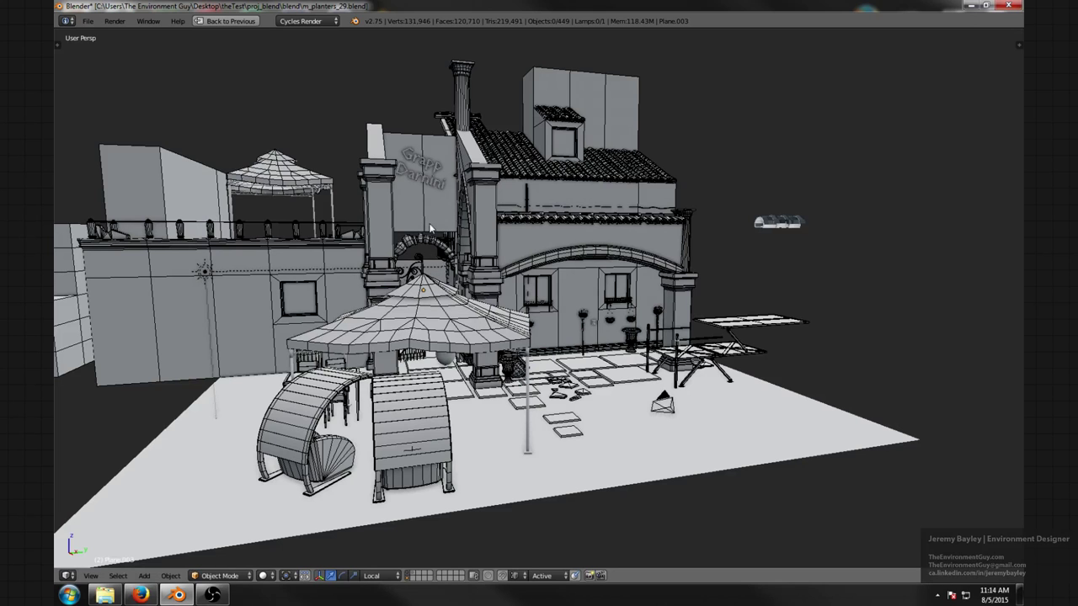
{"action": "scroll", "coordinate": [415, 233], "scroll_direction": "up", "scroll_amount": 3}
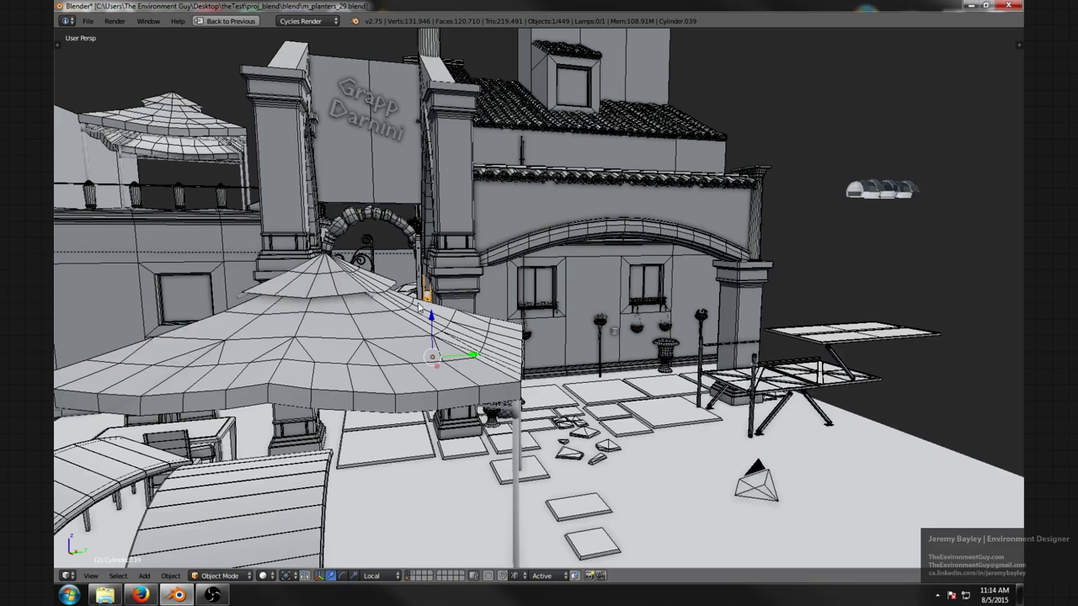
- Inspect the courtyard canopy's mesh in Edit Mode, then return to Object Mode and clear the selection
{"action": "right_click", "coordinate": [394, 357]}
{"action": "key", "text": "Tab"}
{"action": "key", "text": "a"}
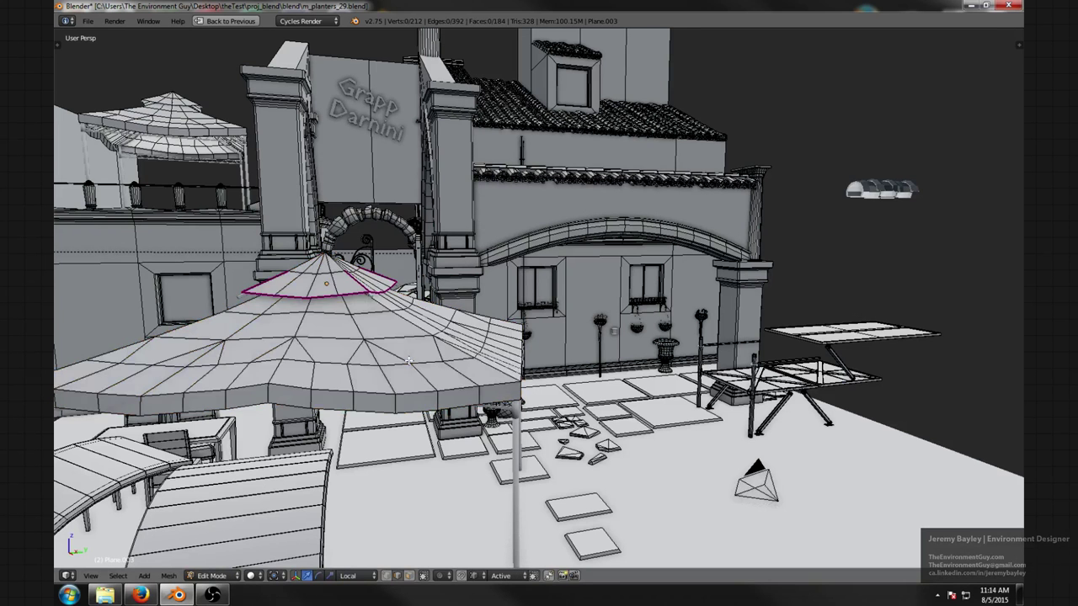
{"action": "middle_click_drag", "start_coordinate": [396, 357], "coordinate": [454, 341]}
{"action": "key", "text": "Tab"}
{"action": "scroll", "coordinate": [454, 340], "scroll_direction": "down", "scroll_amount": 7}
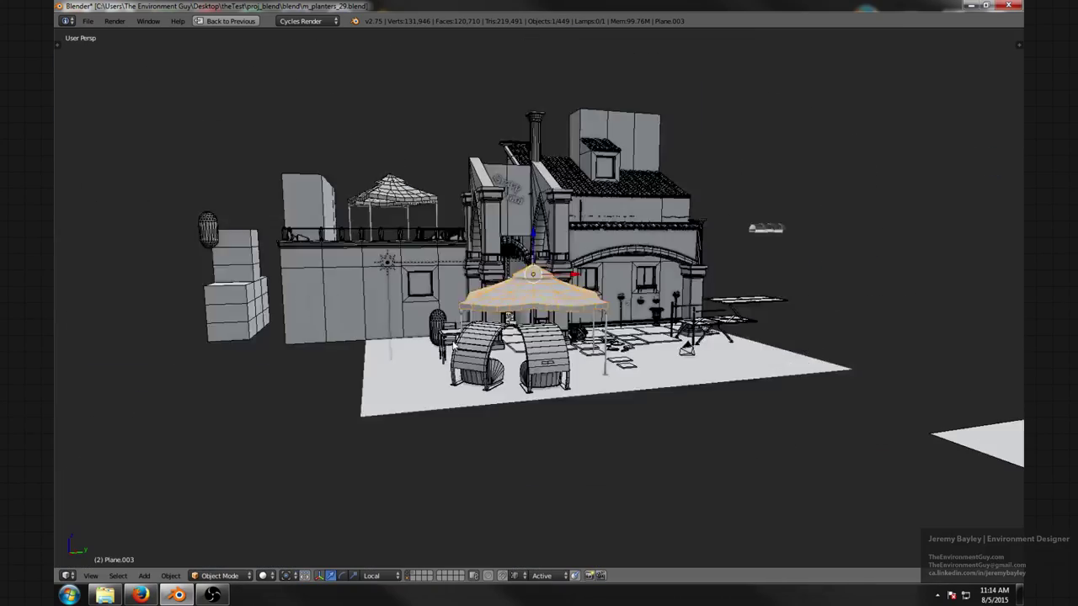
{"action": "key", "text": "a"}
- Examine the entrance facade, tiled roof and pointed arches, along with the terrace side wall and balustrade
{"action": "scroll", "coordinate": [486, 350], "scroll_direction": "up", "scroll_amount": 10}
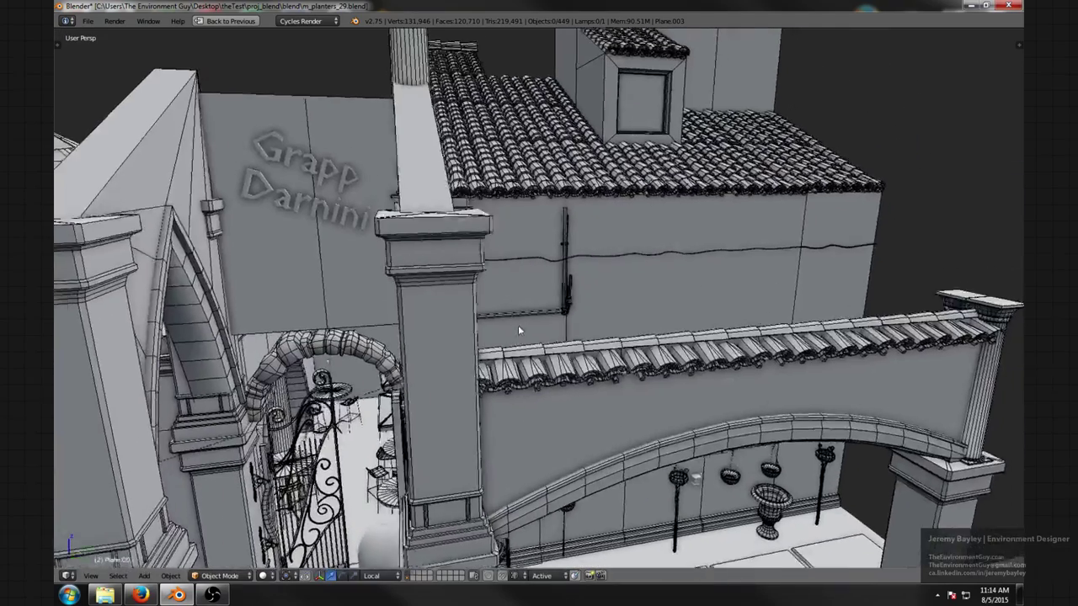
{"action": "scroll", "coordinate": [513, 334], "scroll_direction": "down", "scroll_amount": 10}
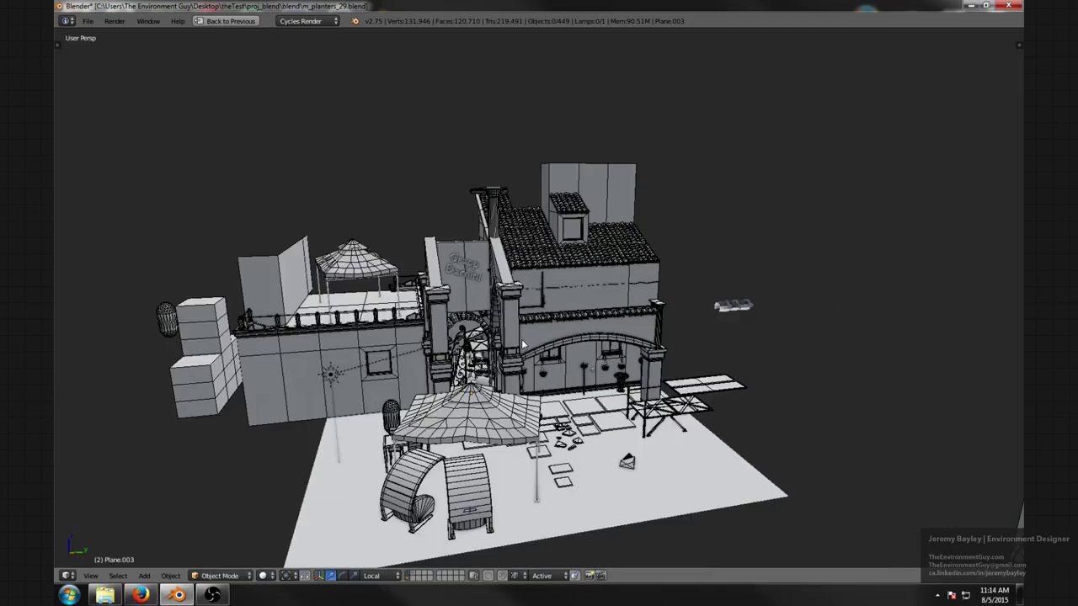
{"action": "scroll", "coordinate": [524, 346], "scroll_direction": "up", "scroll_amount": 5}
{"action": "middle_click_drag", "start_coordinate": [524, 345], "coordinate": [558, 340]}
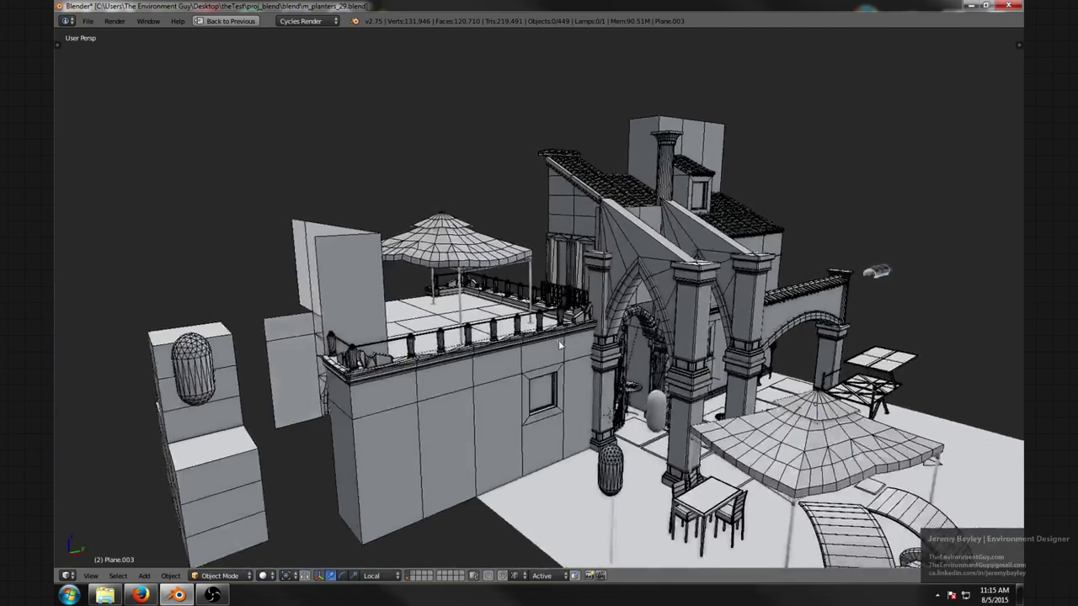
{"action": "scroll", "coordinate": [558, 340], "scroll_direction": "up", "scroll_amount": 3}
{"action": "scroll", "coordinate": [569, 321], "scroll_direction": "up", "scroll_amount": 3}
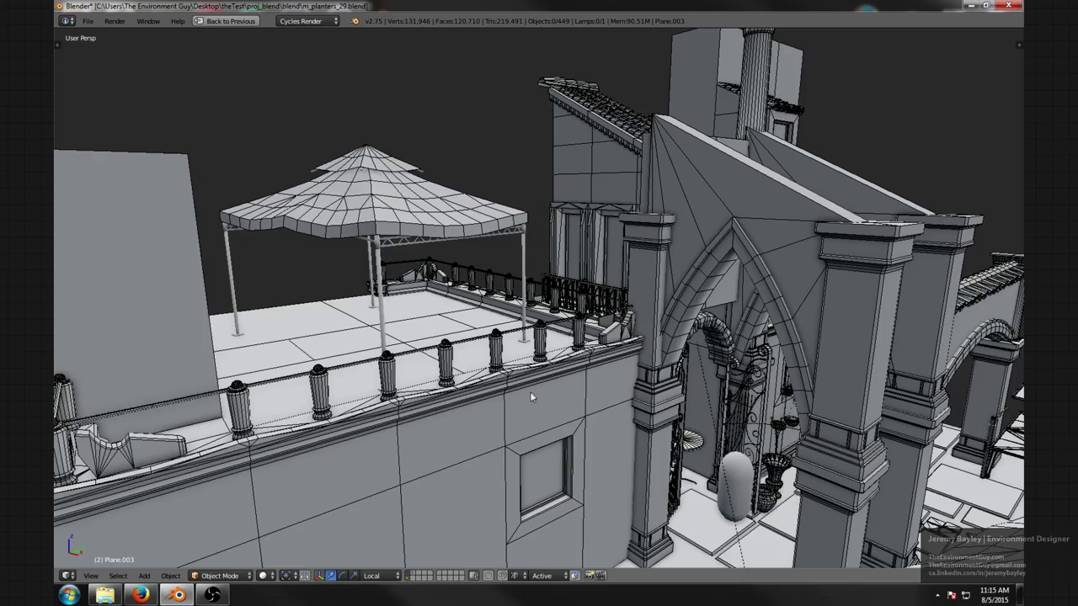
{"action": "scroll", "coordinate": [531, 397], "scroll_direction": "down", "scroll_amount": 8}
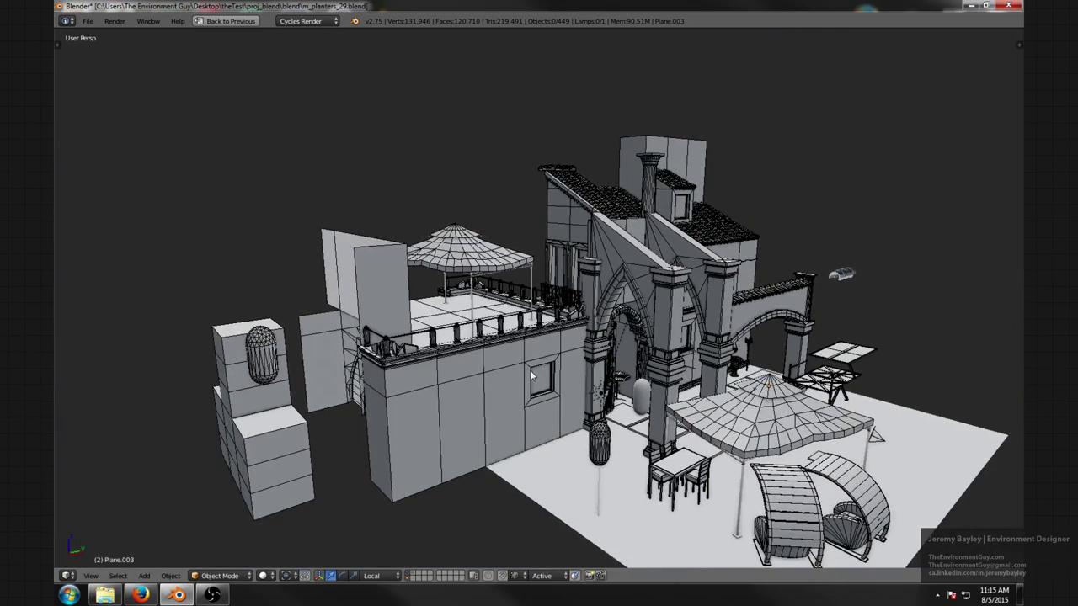
- Examine the entrance gate area, the terrace and the rear passage with its tables and parasols
{"action": "middle_click_drag", "start_coordinate": [526, 407], "coordinate": [543, 386]}
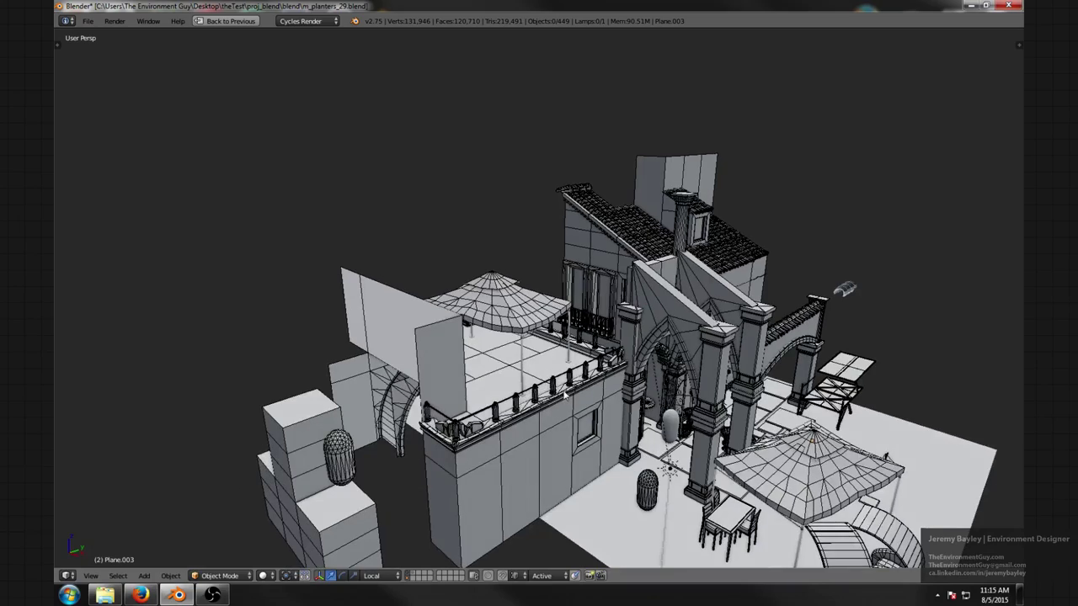
{"action": "scroll", "coordinate": [648, 406], "scroll_direction": "up", "scroll_amount": 5}
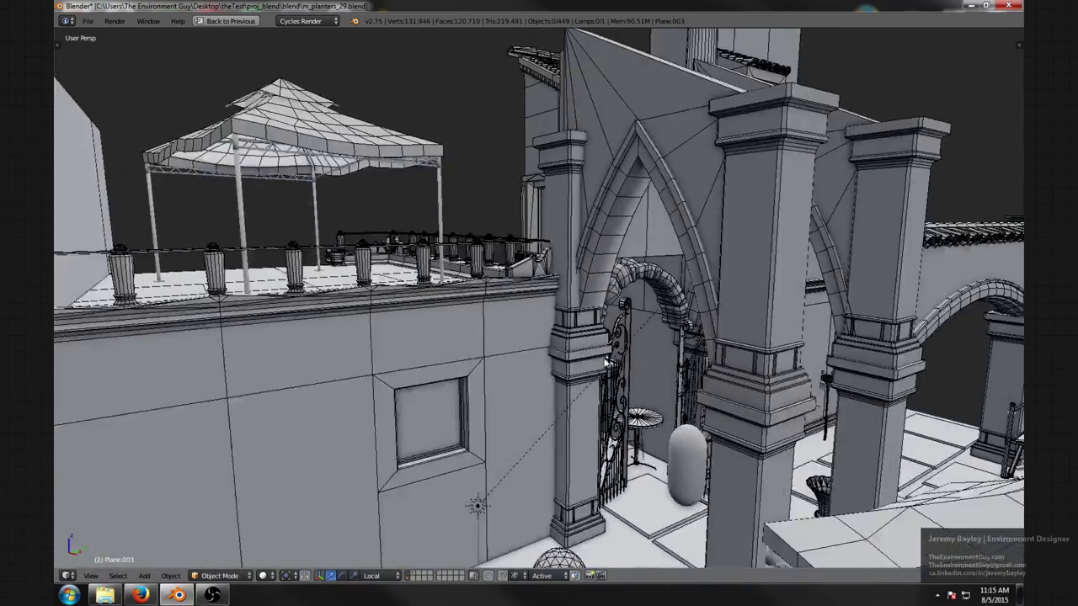
{"action": "middle_click_drag", "start_coordinate": [605, 363], "coordinate": [495, 381]}
{"action": "scroll", "coordinate": [557, 402], "scroll_direction": "up", "scroll_amount": 4}
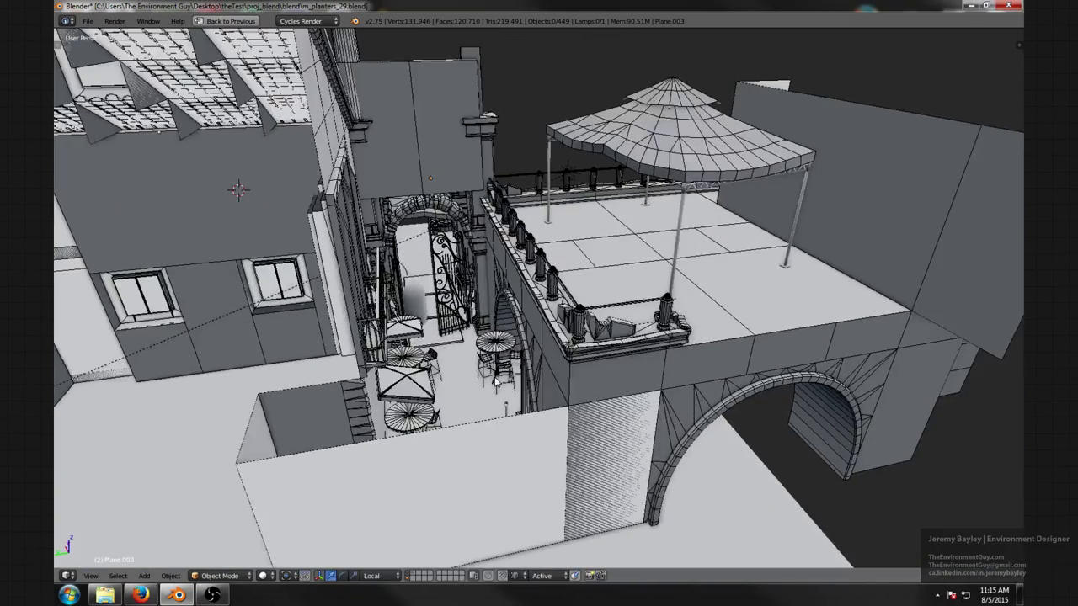
{"action": "middle_click_drag", "start_coordinate": [569, 359], "coordinate": [539, 396]}
- Move the balcony window unit nearest the small square window slightly on the building's upper wall
{"action": "right_click", "coordinate": [373, 278]}
{"action": "key", "text": "g"}
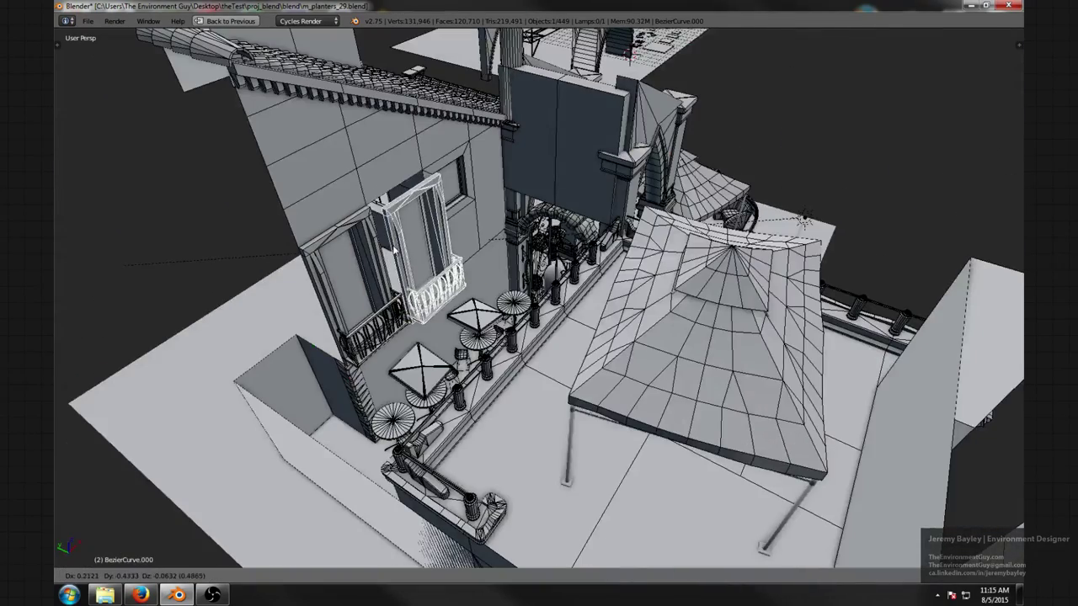
{"action": "left_click", "coordinate": [426, 242]}
- Examine the building's tiled roof and balcony side against the modular parts platform behind it
{"action": "scroll", "coordinate": [589, 206], "scroll_direction": "down", "scroll_amount": 4}
{"action": "middle_click_drag", "start_coordinate": [598, 202], "coordinate": [554, 324]}
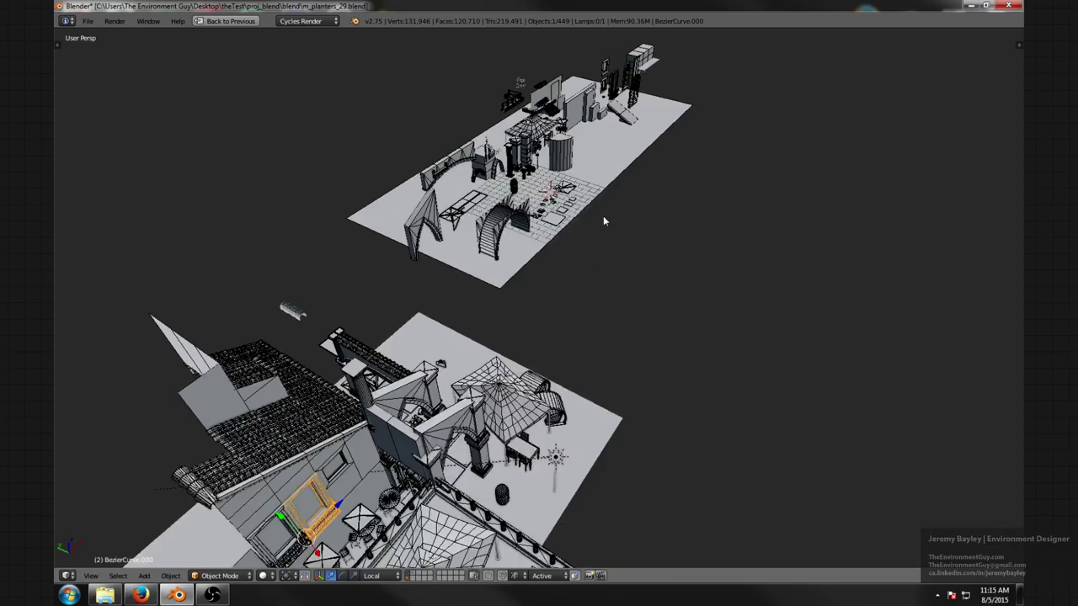
{"action": "middle_click_drag", "start_coordinate": [602, 216], "coordinate": [581, 184]}
{"action": "middle_click_drag", "start_coordinate": [531, 328], "coordinate": [648, 268], "text": "shift"}
{"action": "scroll", "coordinate": [649, 267], "scroll_direction": "up", "scroll_amount": 3}
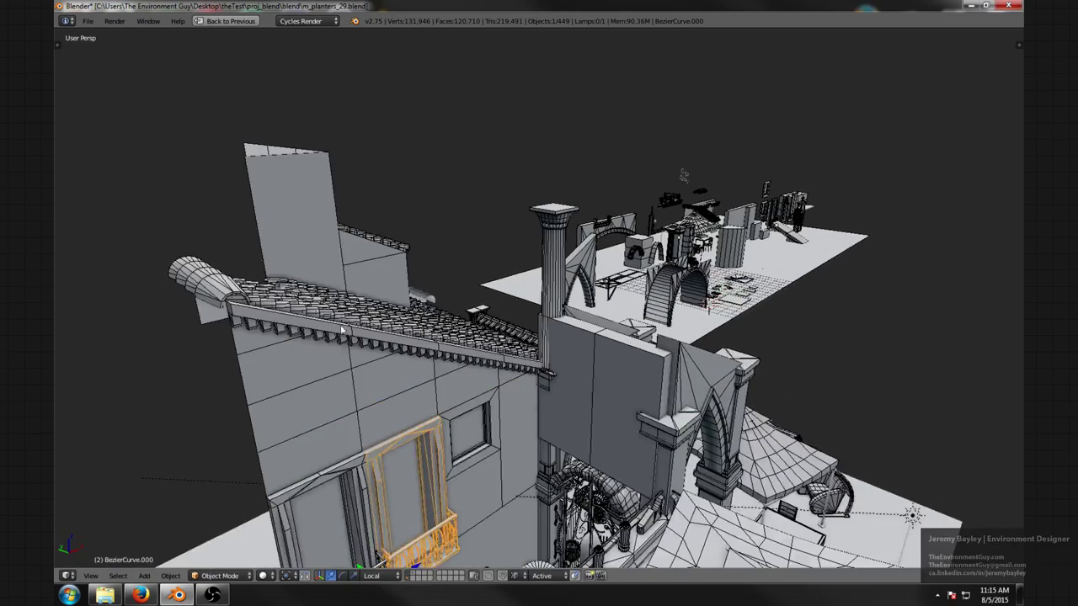
{"action": "scroll", "coordinate": [371, 361], "scroll_direction": "down", "scroll_amount": 4}
{"action": "middle_click_drag", "start_coordinate": [509, 379], "coordinate": [342, 362]}
- Inspect the planters beside the entrance column, selecting the small round pot and then an ornamental urn
{"action": "scroll", "coordinate": [454, 353], "scroll_direction": "up", "scroll_amount": 4}
{"action": "middle_click_drag", "start_coordinate": [433, 384], "coordinate": [451, 280], "text": "shift"}
{"action": "middle_click_drag", "start_coordinate": [540, 284], "coordinate": [498, 305]}
{"action": "scroll", "coordinate": [498, 305], "scroll_direction": "up", "scroll_amount": 3}
{"action": "right_click", "coordinate": [519, 319]}
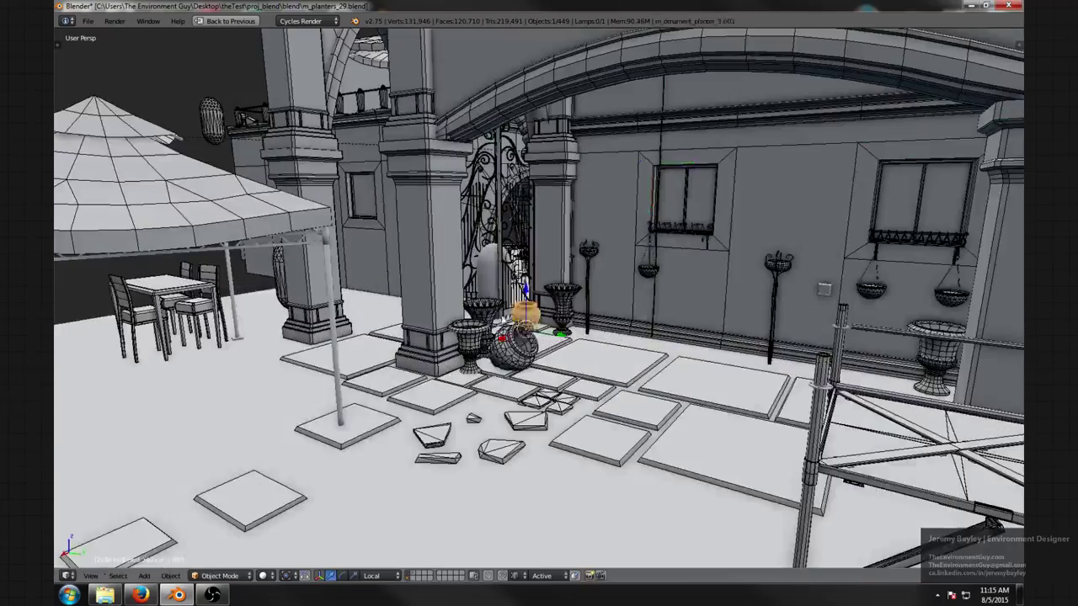
{"action": "right_click", "coordinate": [486, 312]}
{"action": "scroll", "coordinate": [582, 287], "scroll_direction": "down", "scroll_amount": 6}
- Select the lattice floor panel beside the wide arch's end column and inspect its structure
{"action": "middle_click_drag", "start_coordinate": [621, 258], "coordinate": [619, 312]}
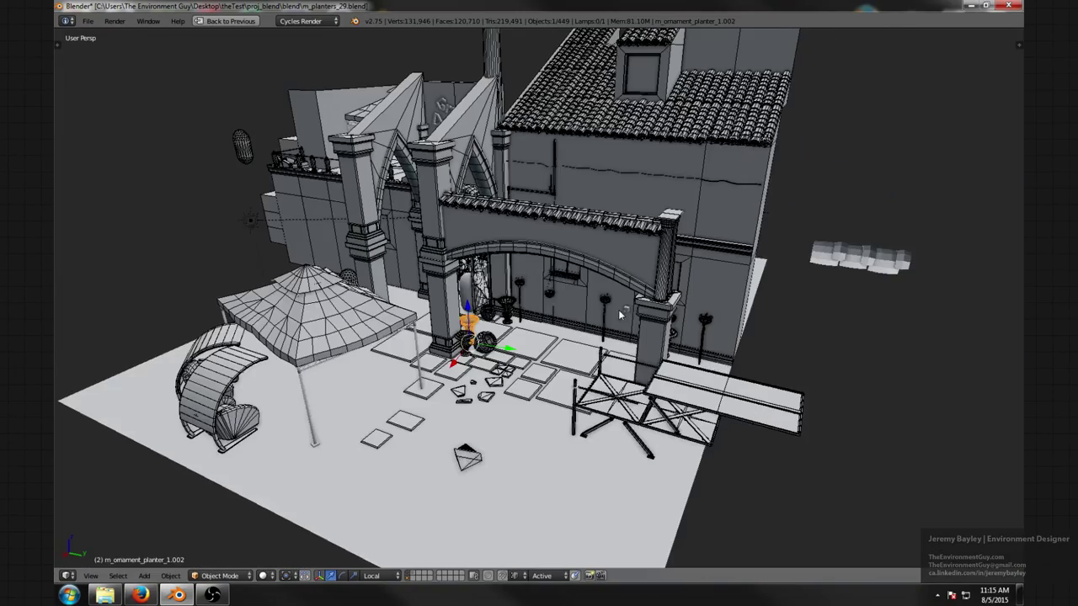
{"action": "right_click", "coordinate": [599, 404]}
{"action": "middle_click_drag", "start_coordinate": [599, 404], "coordinate": [554, 360]}
{"action": "scroll", "coordinate": [554, 361], "scroll_direction": "up", "scroll_amount": 4}
{"action": "middle_click_drag", "start_coordinate": [394, 387], "coordinate": [624, 433]}
{"action": "scroll", "coordinate": [536, 416], "scroll_direction": "down", "scroll_amount": 4}
{"action": "scroll", "coordinate": [563, 333], "scroll_direction": "down", "scroll_amount": 2}
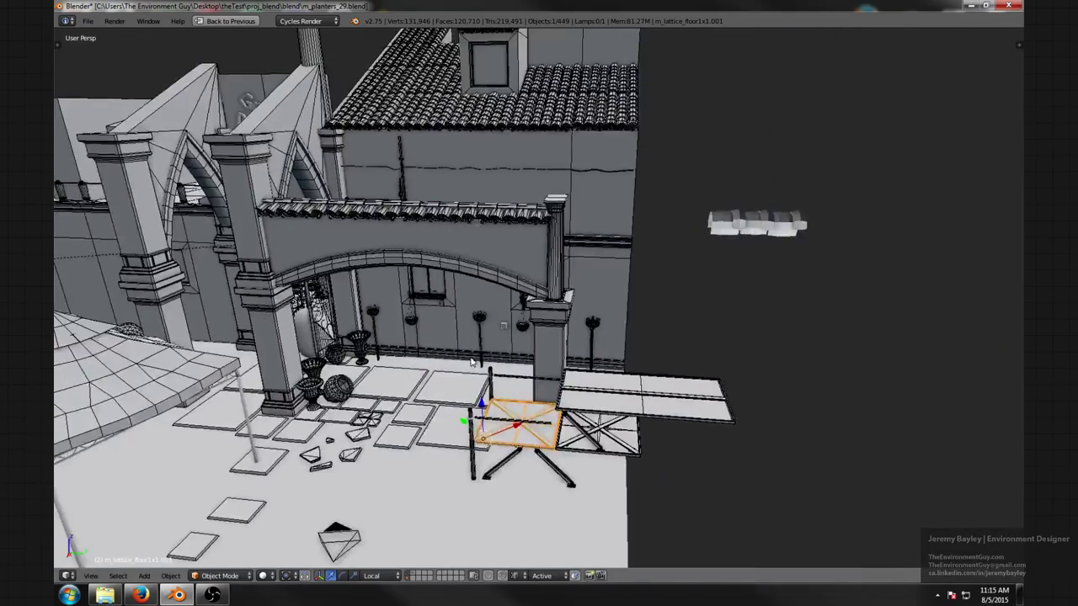
- Examine the finished building from a distance, with the modular arch pieces in the foreground
{"action": "scroll", "coordinate": [471, 364], "scroll_direction": "down", "scroll_amount": 2}
{"action": "middle_click_drag", "start_coordinate": [444, 339], "coordinate": [517, 367]}
{"action": "scroll", "coordinate": [508, 312], "scroll_direction": "down", "scroll_amount": 4}
{"action": "scroll", "coordinate": [508, 312], "scroll_direction": "up", "scroll_amount": 4}
{"action": "scroll", "coordinate": [584, 364], "scroll_direction": "down", "scroll_amount": 4}
{"action": "scroll", "coordinate": [530, 393], "scroll_direction": "up", "scroll_amount": 3}
{"action": "middle_click_drag", "start_coordinate": [540, 402], "coordinate": [504, 395]}
{"action": "scroll", "coordinate": [503, 395], "scroll_direction": "down", "scroll_amount": 3}
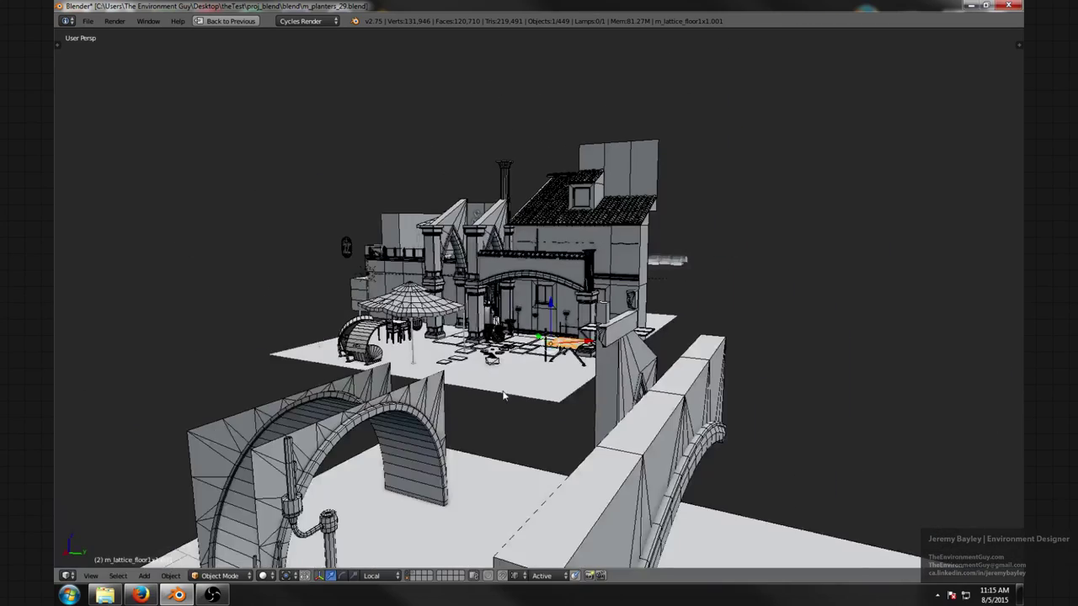
- Examine the building's front, roof and patio from ground level and from above, around the lattice platform and umbrella
{"action": "scroll", "coordinate": [522, 391], "scroll_direction": "up", "scroll_amount": 3}
{"action": "middle_click_drag", "start_coordinate": [393, 346], "coordinate": [362, 347]}
{"action": "middle_click_drag", "start_coordinate": [333, 463], "coordinate": [345, 343]}
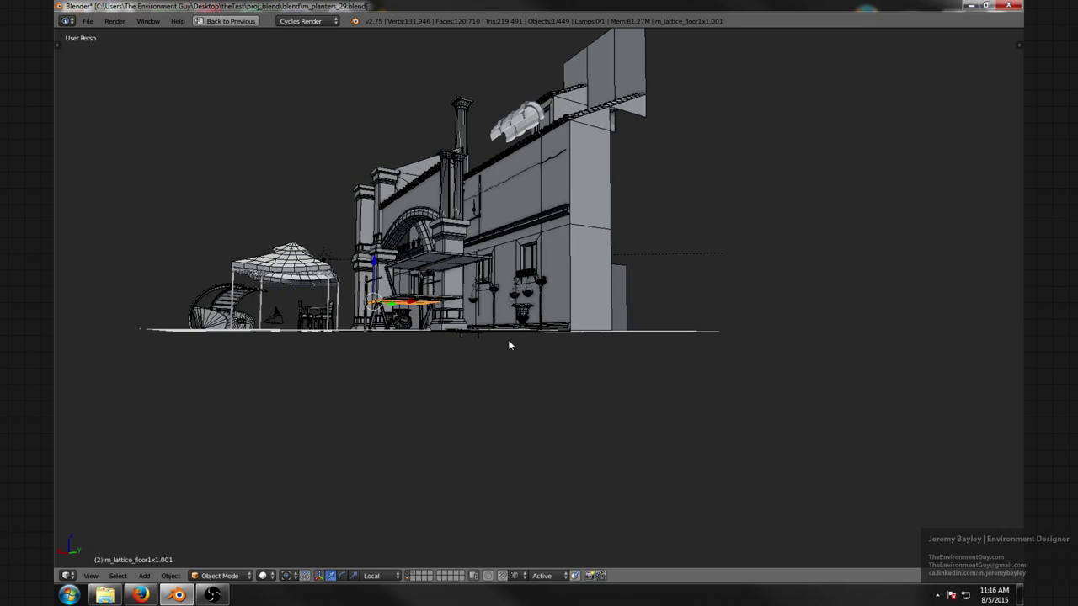
{"action": "middle_click_drag", "start_coordinate": [314, 380], "coordinate": [502, 467]}
{"action": "scroll", "coordinate": [484, 415], "scroll_direction": "up", "scroll_amount": 5}
{"action": "scroll", "coordinate": [485, 454], "scroll_direction": "down", "scroll_amount": 5}
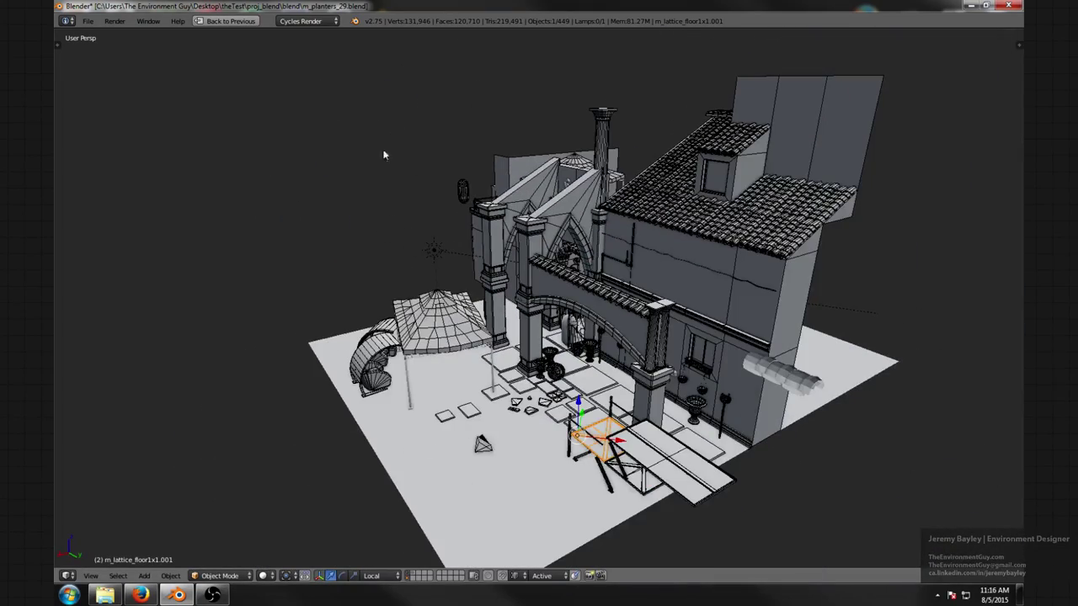
{"action": "scroll", "coordinate": [434, 413], "scroll_direction": "down", "scroll_amount": 5}
{"action": "middle_click_drag", "start_coordinate": [440, 392], "coordinate": [504, 341]}
{"action": "scroll", "coordinate": [579, 338], "scroll_direction": "up", "scroll_amount": 5}
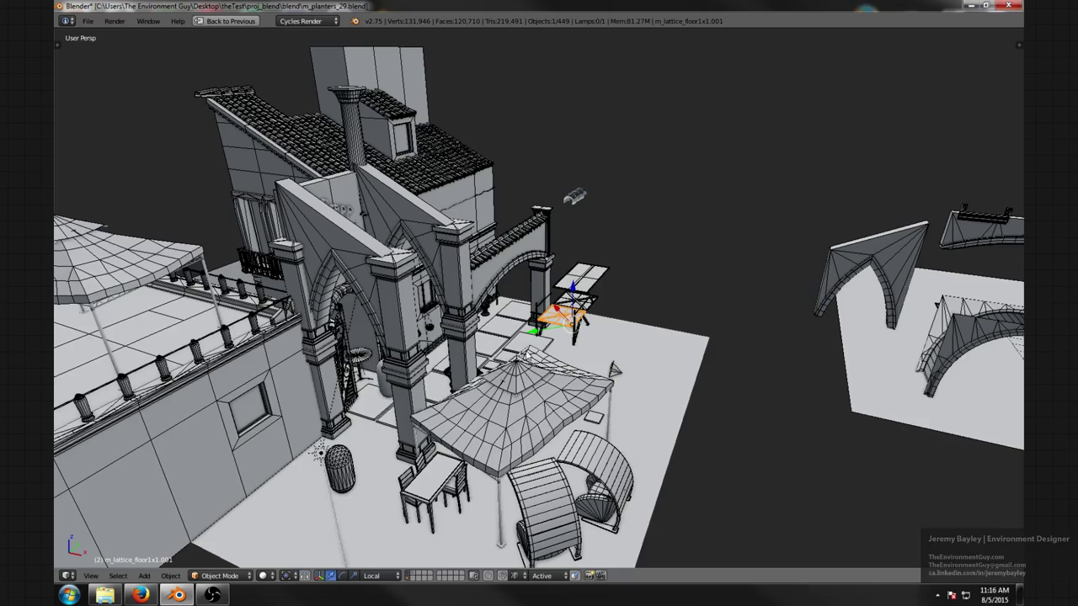
- Examine the arches and ceiling beneath the raised terrace, including the surrounding block walls and patio furniture side
{"action": "middle_click_drag", "start_coordinate": [404, 367], "coordinate": [487, 325]}
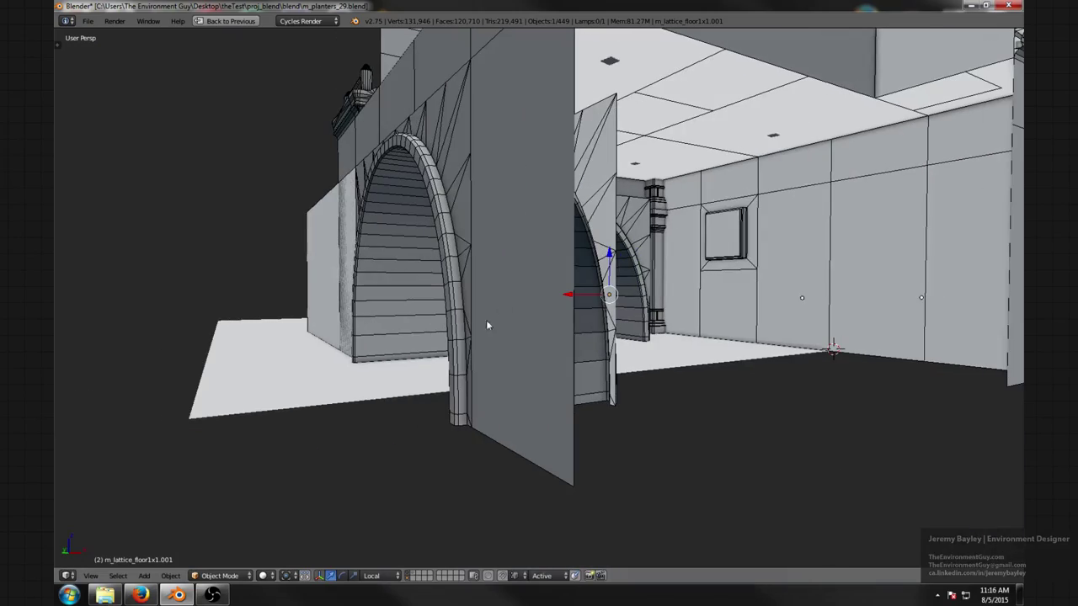
{"action": "scroll", "coordinate": [679, 183], "scroll_direction": "down", "scroll_amount": 5}
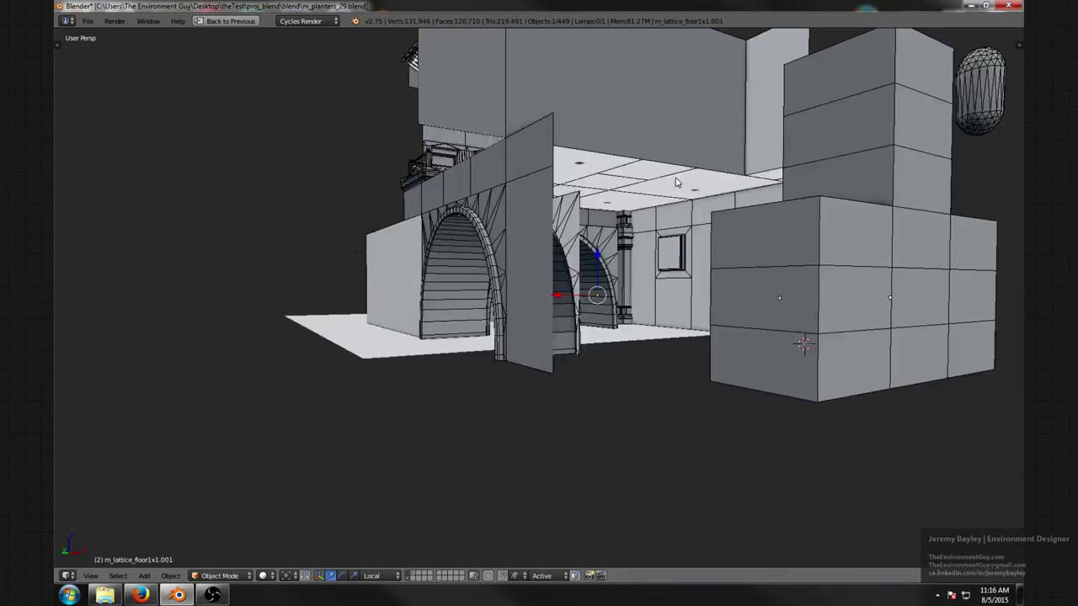
{"action": "middle_click_drag", "start_coordinate": [679, 183], "coordinate": [580, 243]}
{"action": "scroll", "coordinate": [596, 222], "scroll_direction": "up", "scroll_amount": 2}
{"action": "scroll", "coordinate": [596, 229], "scroll_direction": "down", "scroll_amount": 4}
{"action": "scroll", "coordinate": [608, 223], "scroll_direction": "up", "scroll_amount": 3}
{"action": "scroll", "coordinate": [538, 254], "scroll_direction": "up", "scroll_amount": 3}
{"action": "scroll", "coordinate": [539, 256], "scroll_direction": "down", "scroll_amount": 3}
{"action": "scroll", "coordinate": [536, 250], "scroll_direction": "down", "scroll_amount": 3}
{"action": "scroll", "coordinate": [581, 242], "scroll_direction": "up", "scroll_amount": 4}
{"action": "scroll", "coordinate": [599, 239], "scroll_direction": "down", "scroll_amount": 2}
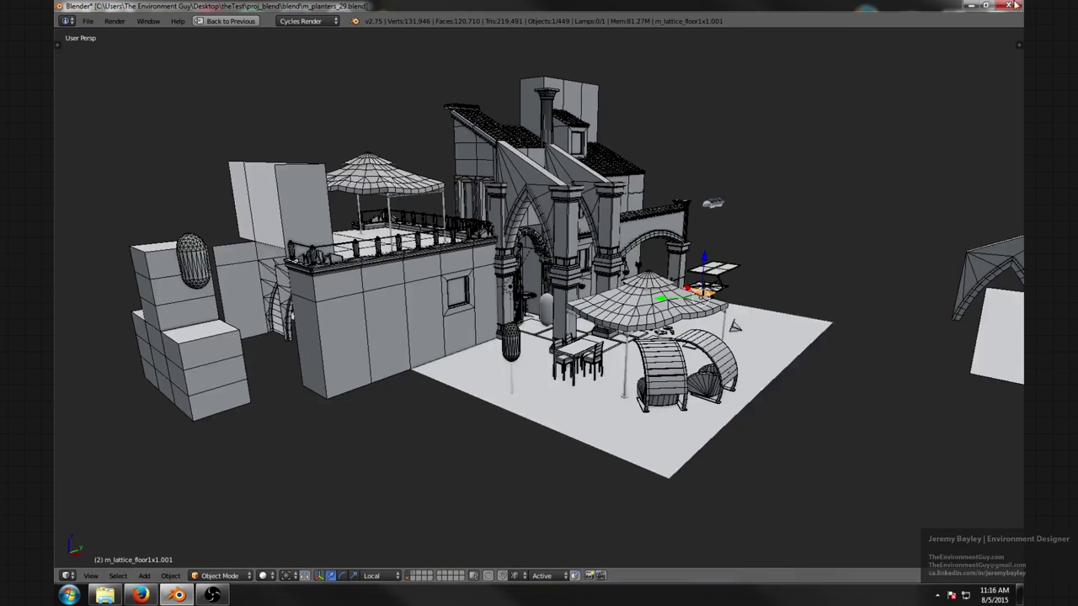
- Switch to the desktop and browse the theTest project's proj_blend folder down to its blend files
{"action": "left_click", "coordinate": [971, 7]}
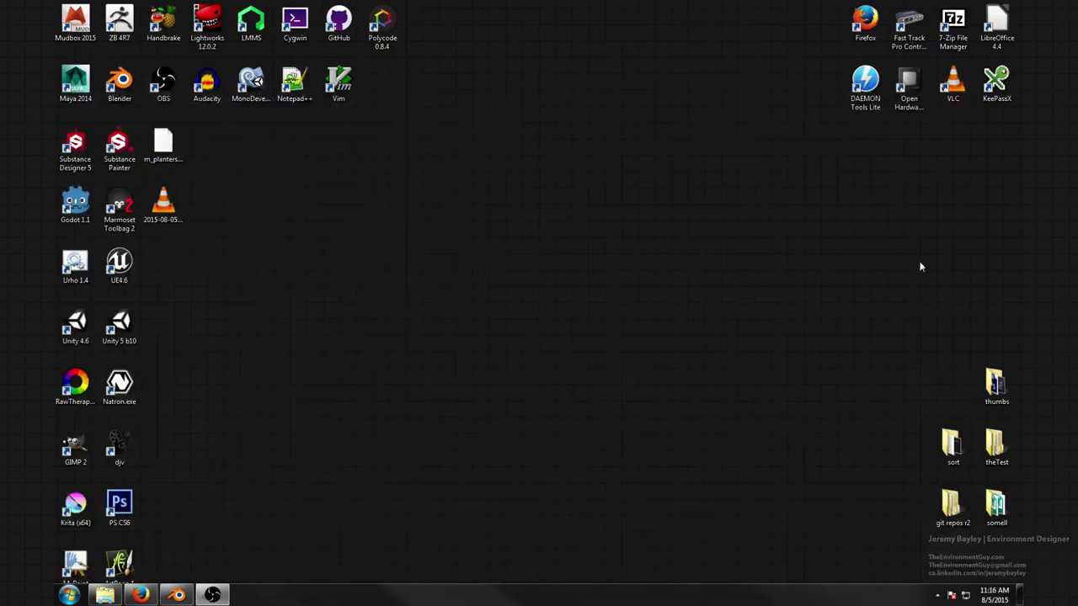
{"action": "double_click", "coordinate": [996, 446]}
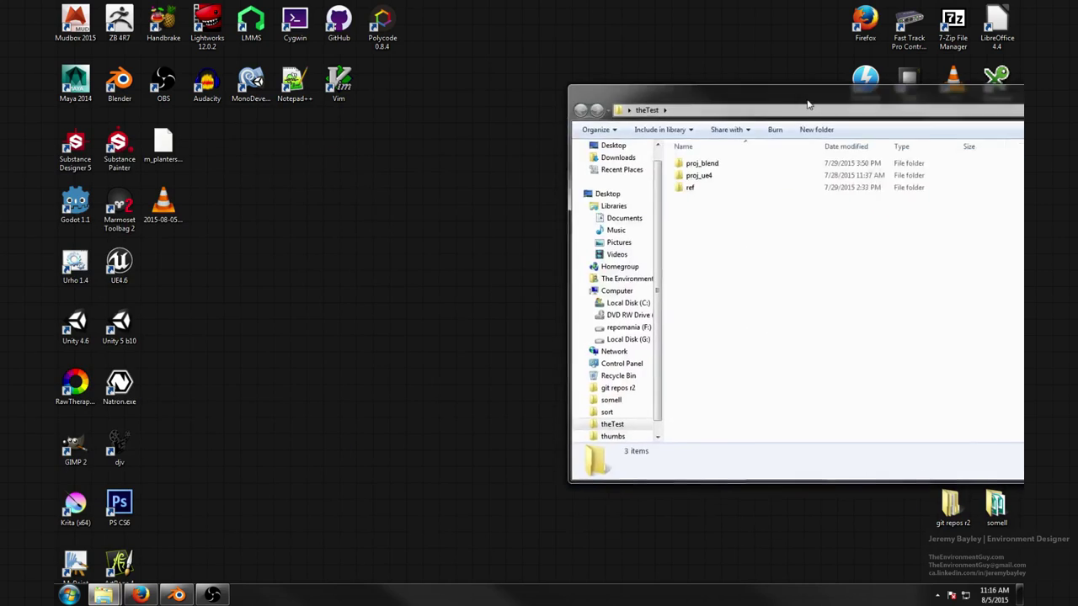
{"action": "left_click_drag", "start_coordinate": [808, 103], "coordinate": [474, 163]}
{"action": "double_click", "coordinate": [365, 222]}
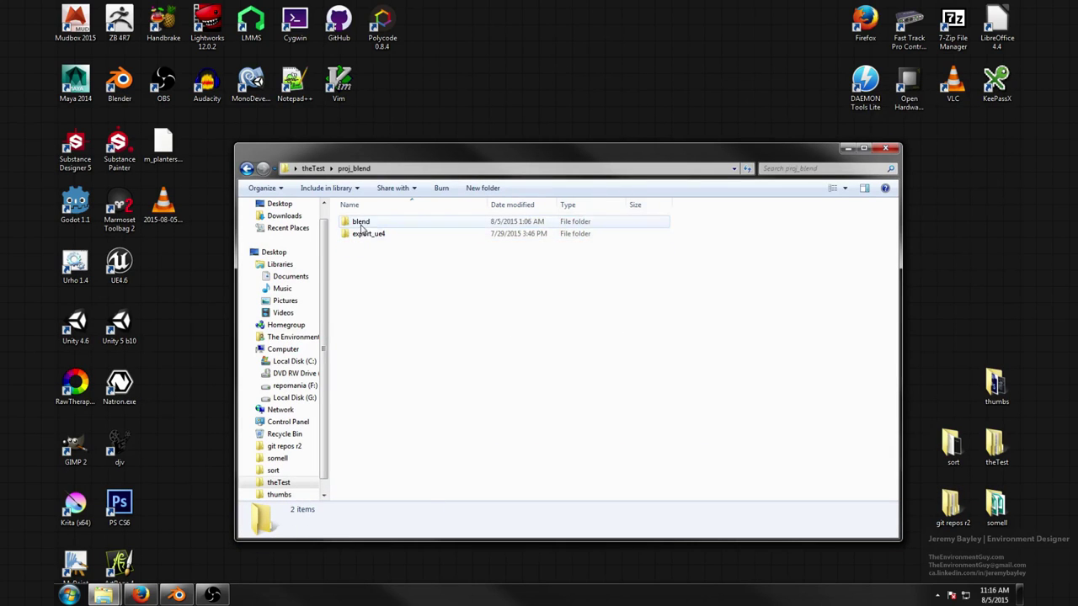
{"action": "double_click", "coordinate": [362, 222]}
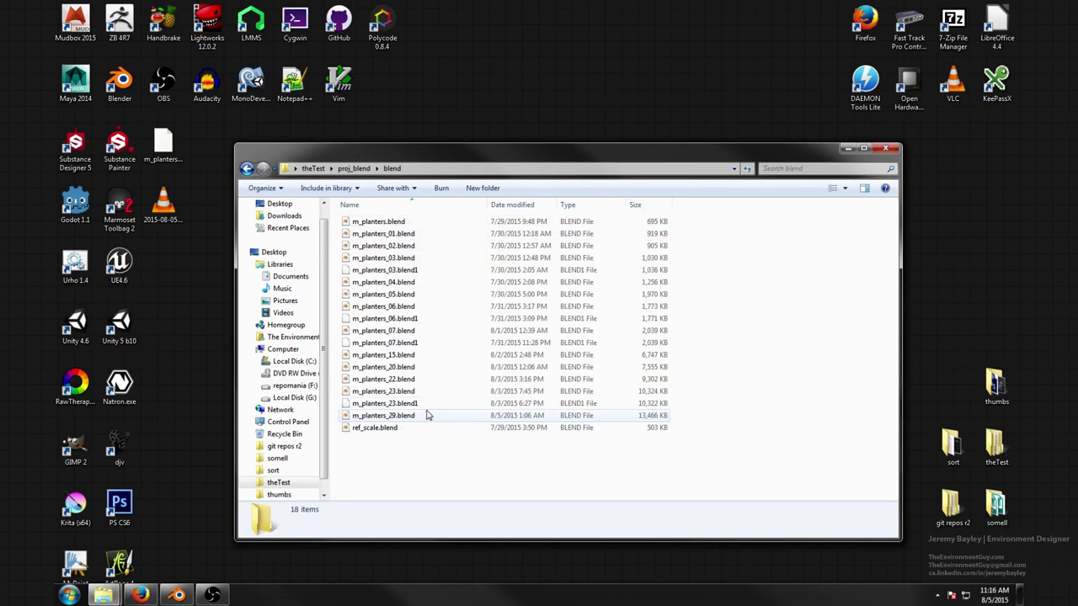
- Go back up to the theTest folder and browse the web image collection inside its ref folder
{"action": "left_click", "coordinate": [353, 169]}
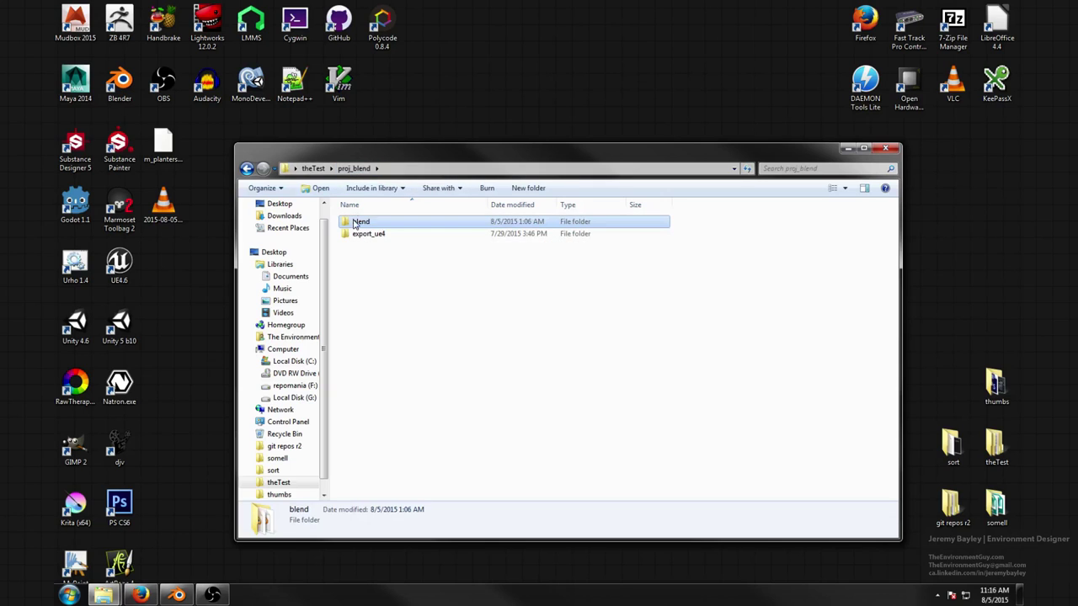
{"action": "left_click", "coordinate": [314, 168]}
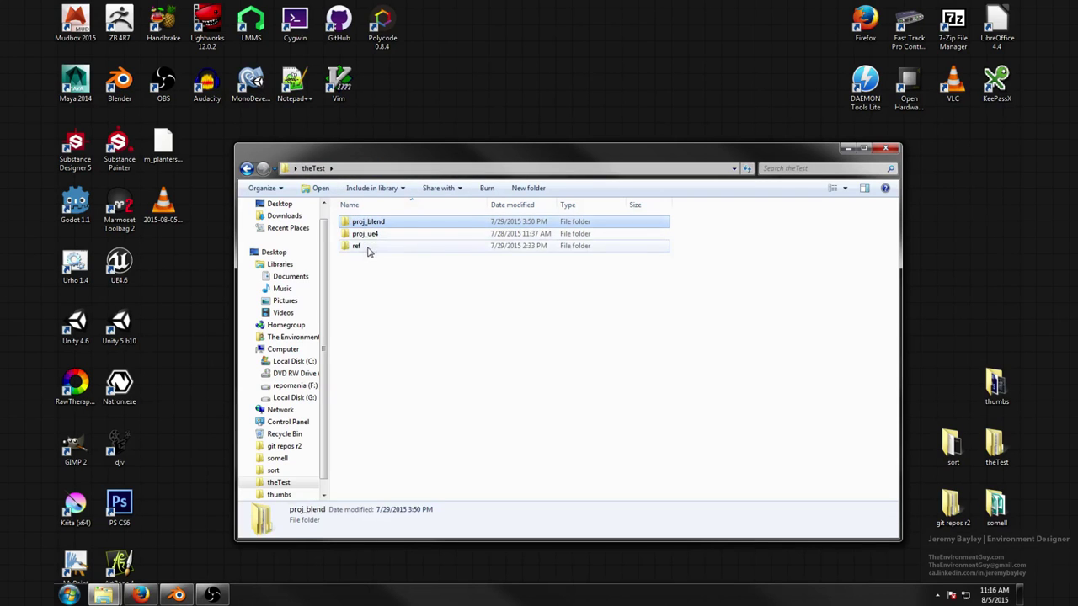
{"action": "double_click", "coordinate": [362, 246]}
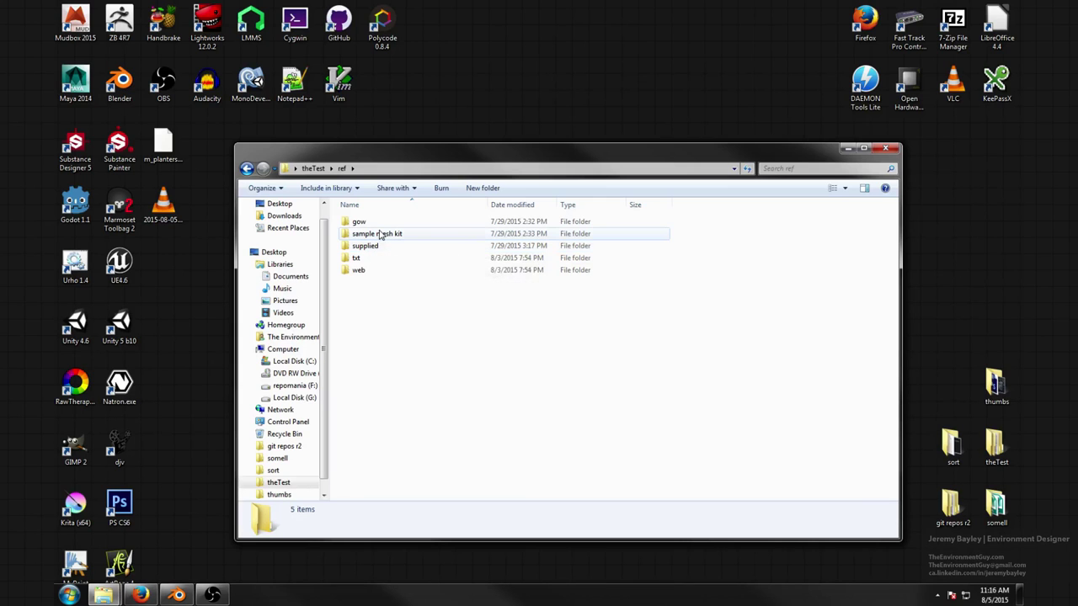
{"action": "double_click", "coordinate": [377, 269]}
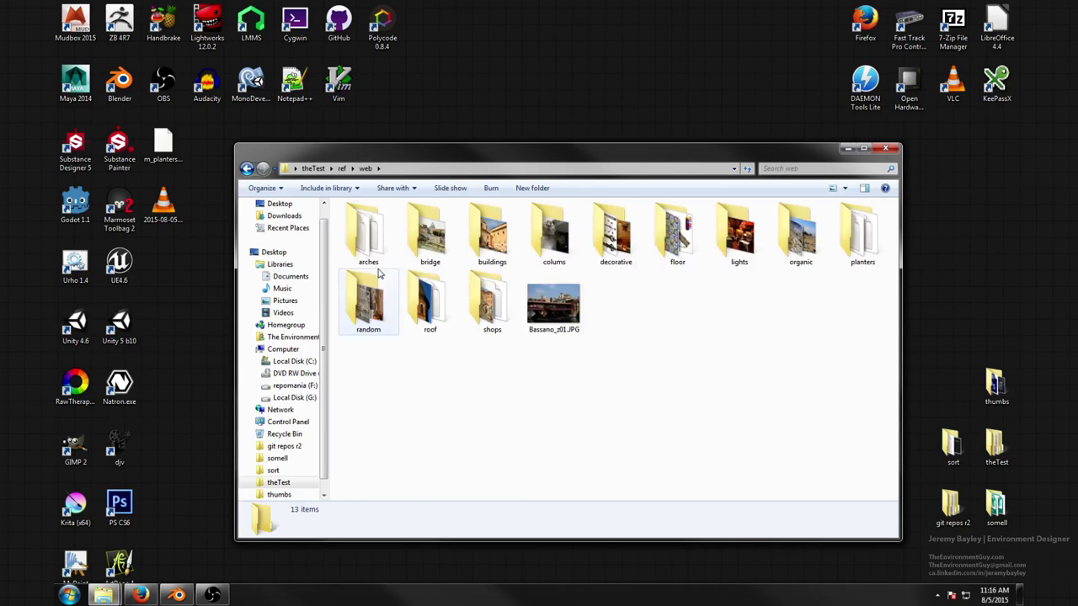
- Open the panorama photo Bassano_del_Grappa_Piazza_della_Liberta.jpg from the ref folder's supplied subfolder
{"action": "left_click", "coordinate": [341, 168]}
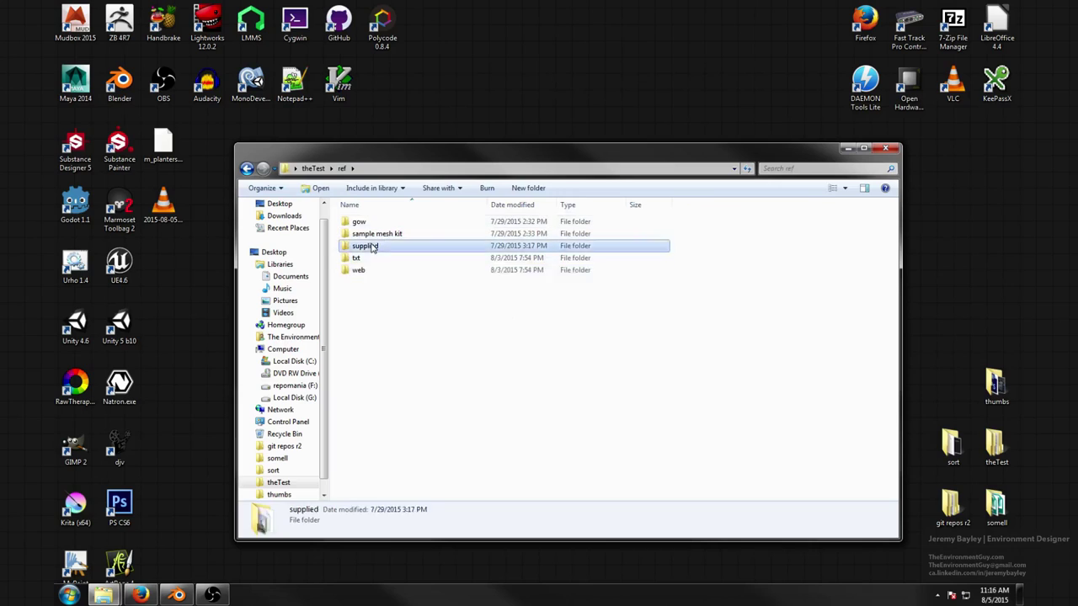
{"action": "double_click", "coordinate": [362, 247]}
{"action": "right_click", "coordinate": [382, 233]}
{"action": "left_click", "coordinate": [406, 238]}
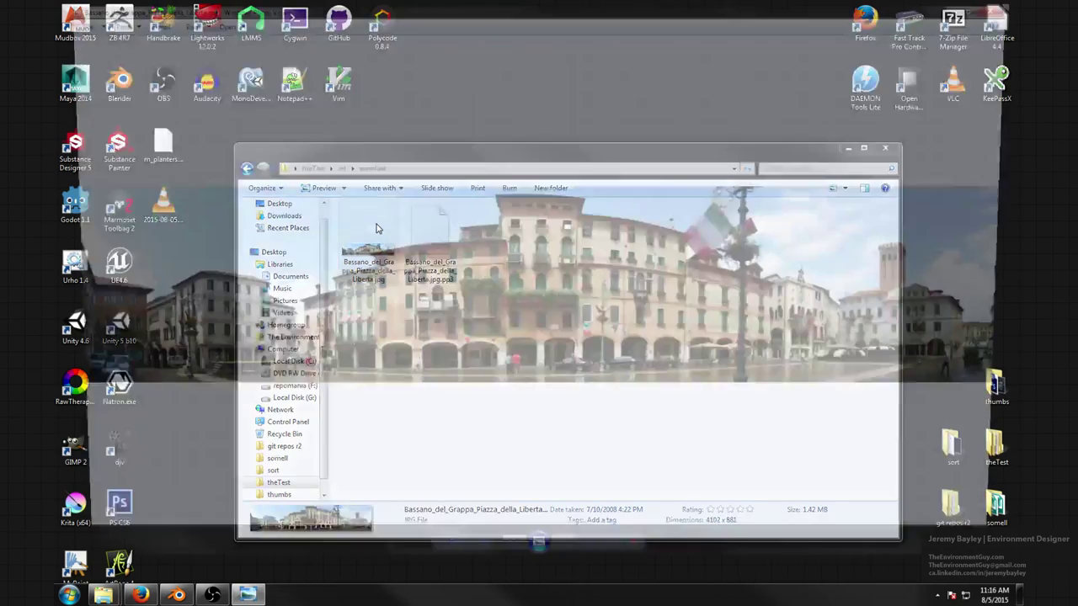
- Inspect the panorama's facades around the flag-bearing lamp post, the café umbrellas and the clock building
{"action": "scroll", "coordinate": [530, 308], "scroll_direction": "up", "scroll_amount": 6}
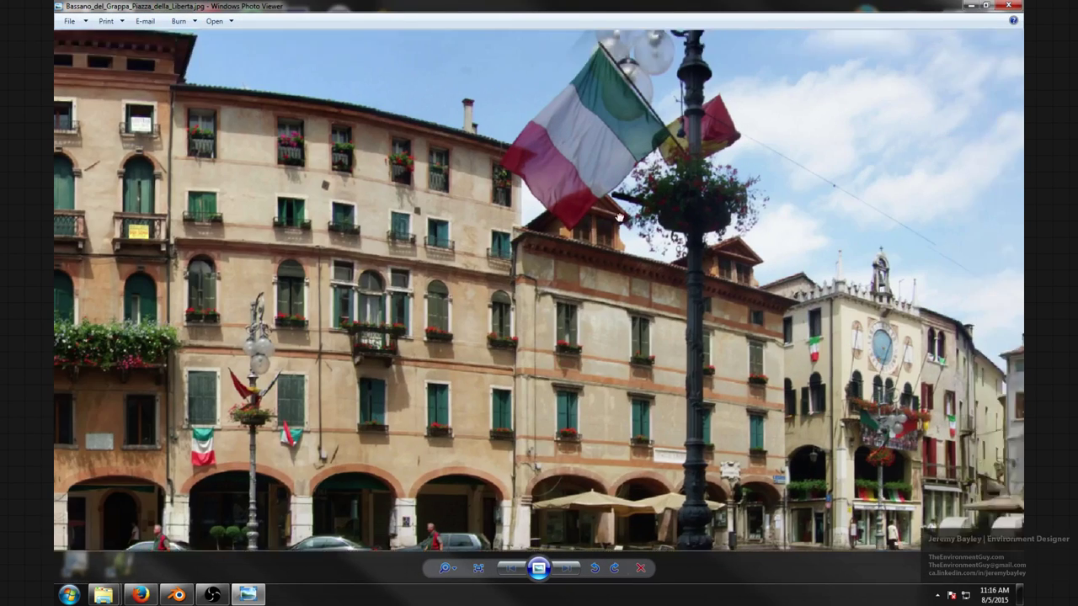
{"action": "left_click_drag", "start_coordinate": [619, 217], "coordinate": [341, 80]}
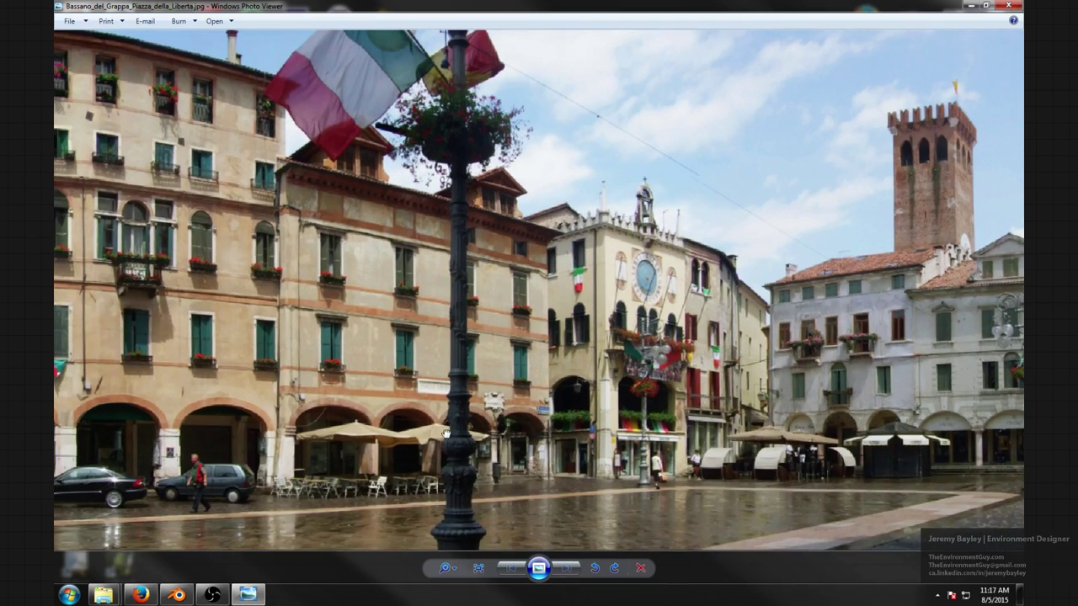
{"action": "scroll", "coordinate": [642, 378], "scroll_direction": "up", "scroll_amount": 4}
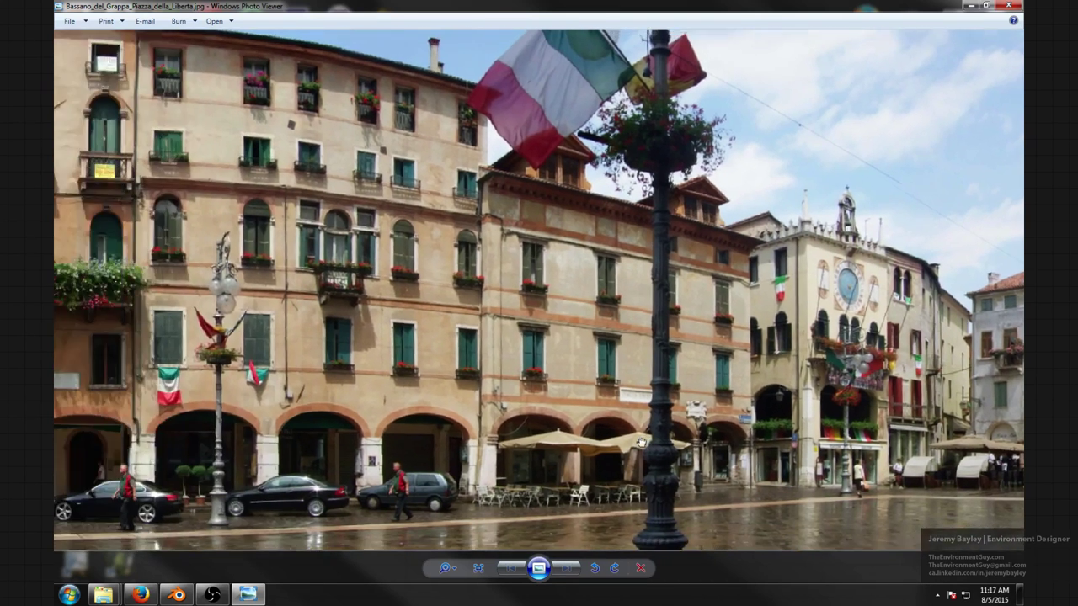
{"action": "left_click_drag", "start_coordinate": [644, 378], "coordinate": [636, 374]}
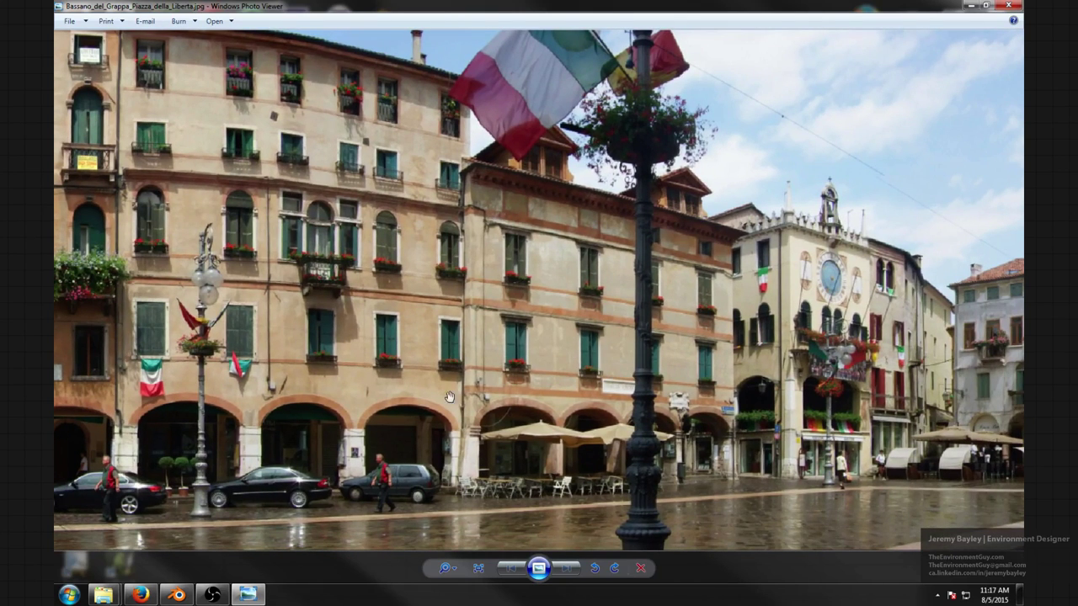
- Inspect the arcade facades up close, moving from the parked cars past the flower balconies to the statue
{"action": "scroll", "coordinate": [394, 405], "scroll_direction": "up", "scroll_amount": 6}
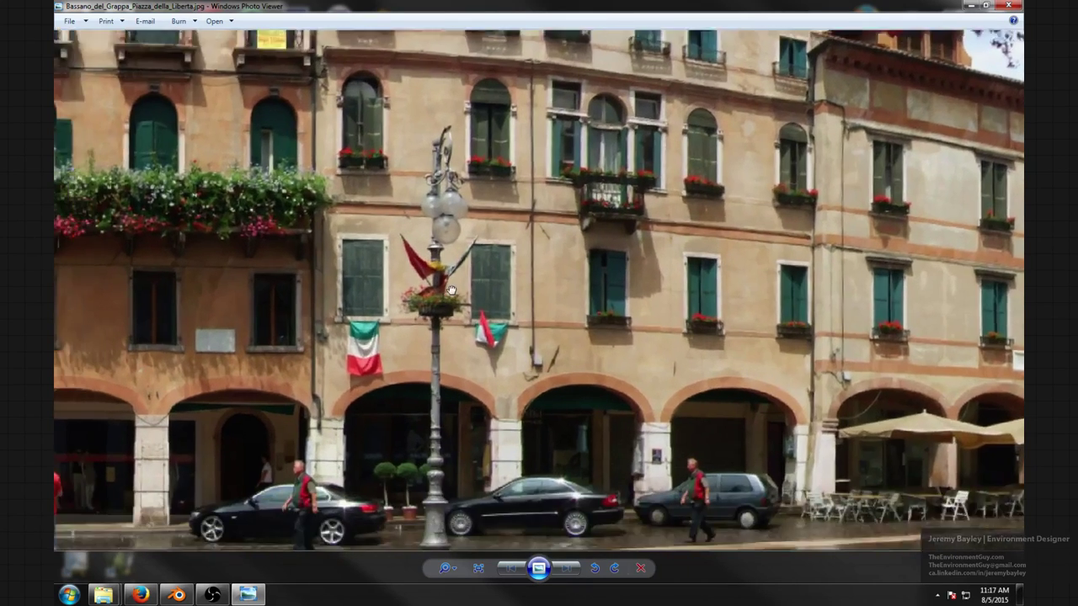
{"action": "left_click_drag", "start_coordinate": [451, 290], "coordinate": [670, 207]}
{"action": "left_click_drag", "start_coordinate": [268, 288], "coordinate": [563, 254]}
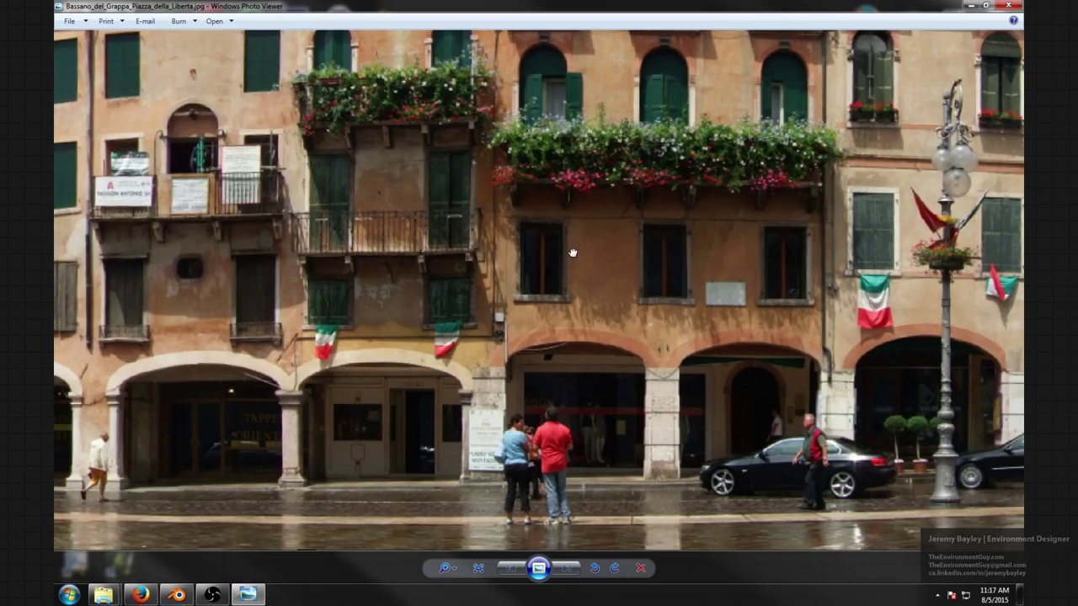
{"action": "left_click_drag", "start_coordinate": [675, 250], "coordinate": [361, 259]}
{"action": "left_click_drag", "start_coordinate": [299, 313], "coordinate": [742, 281]}
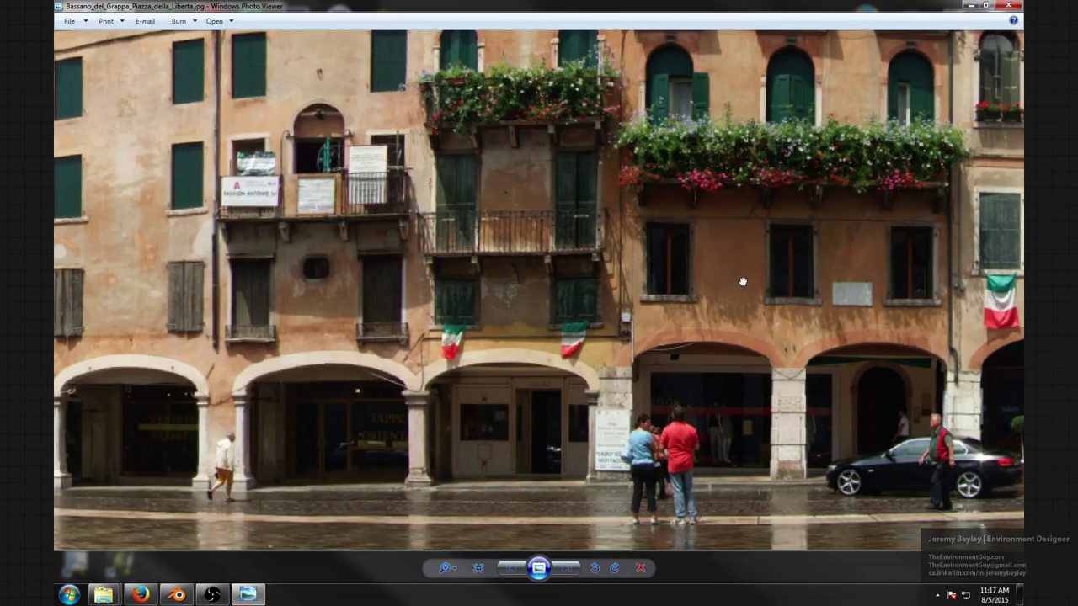
{"action": "left_click_drag", "start_coordinate": [370, 283], "coordinate": [915, 233]}
{"action": "left_click_drag", "start_coordinate": [509, 289], "coordinate": [789, 284]}
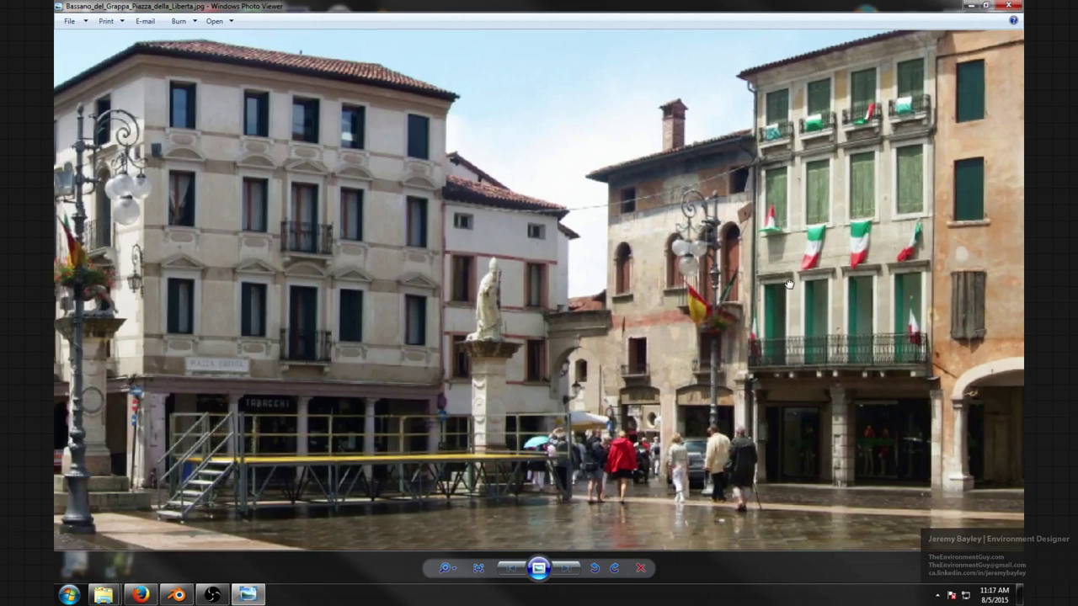
- Compare the buildings around the statue with the arcade arches, shutters and balconies of the orange facades
{"action": "left_click_drag", "start_coordinate": [467, 312], "coordinate": [529, 265]}
{"action": "left_click_drag", "start_coordinate": [674, 283], "coordinate": [396, 227]}
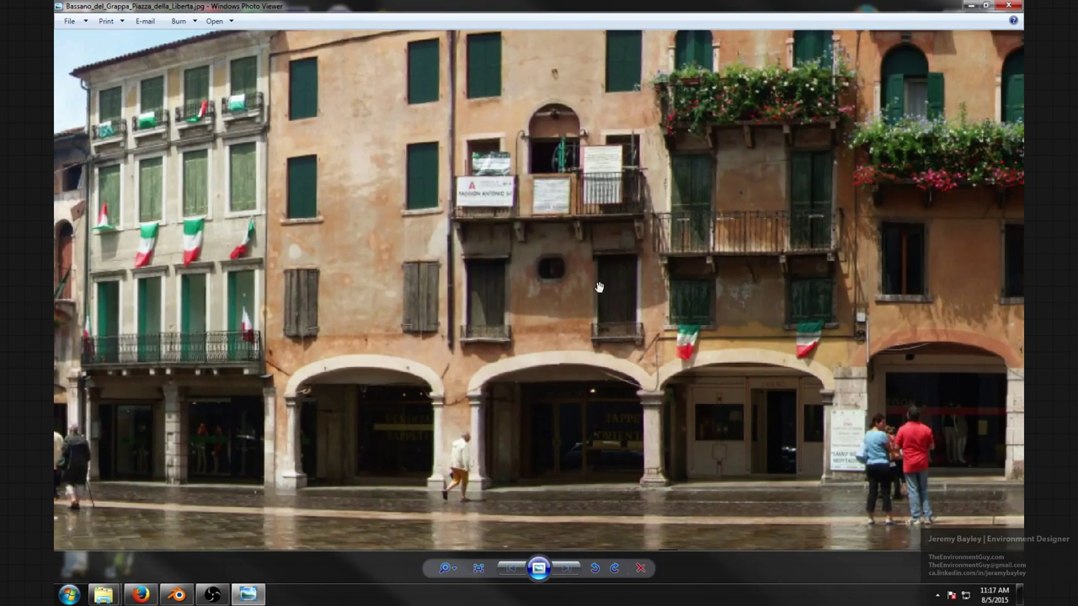
{"action": "left_click_drag", "start_coordinate": [599, 288], "coordinate": [376, 276]}
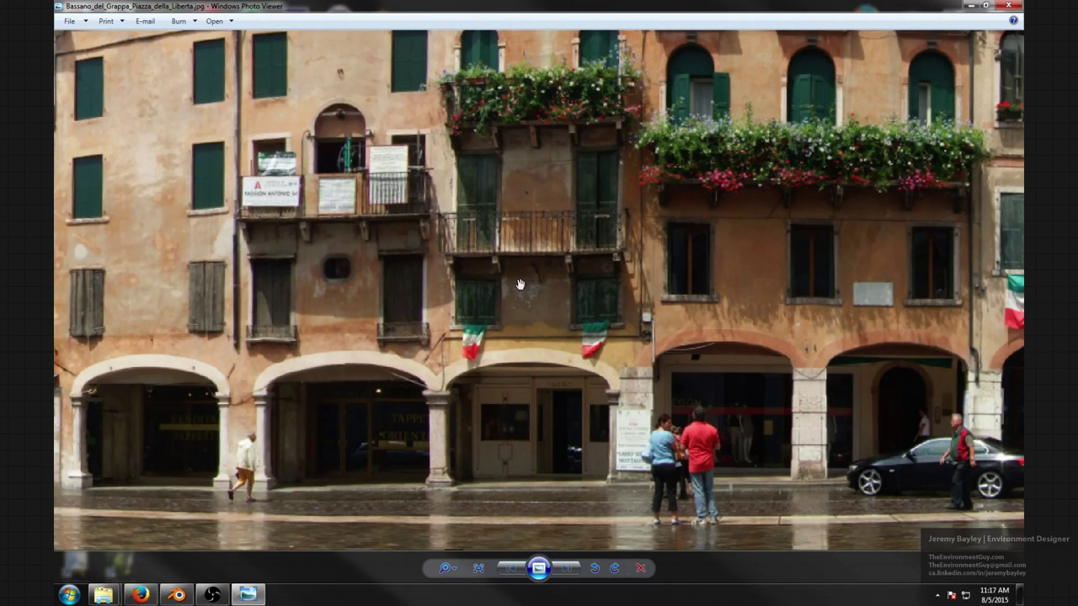
{"action": "left_click_drag", "start_coordinate": [562, 260], "coordinate": [347, 327]}
{"action": "scroll", "coordinate": [650, 338], "scroll_direction": "down", "scroll_amount": 3}
{"action": "scroll", "coordinate": [684, 301], "scroll_direction": "up", "scroll_amount": 2}
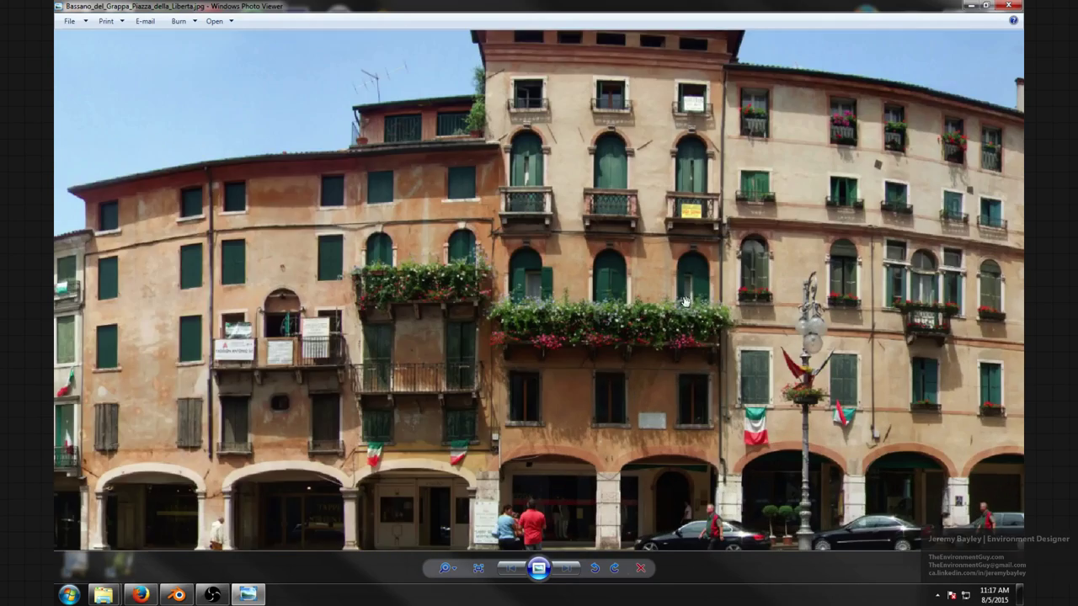
- Examine the clock building and the café canopies in front of the grey arcade building, ending on the whole panorama
{"action": "left_click_drag", "start_coordinate": [821, 339], "coordinate": [160, 313]}
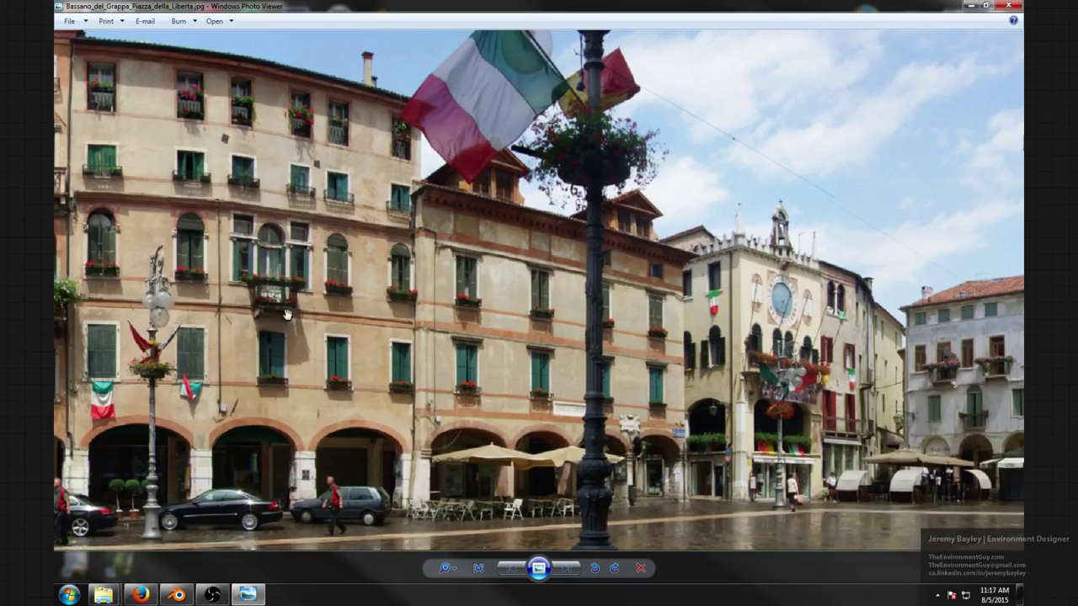
{"action": "scroll", "coordinate": [287, 314], "scroll_direction": "down", "scroll_amount": 2}
{"action": "scroll", "coordinate": [695, 373], "scroll_direction": "up", "scroll_amount": 3}
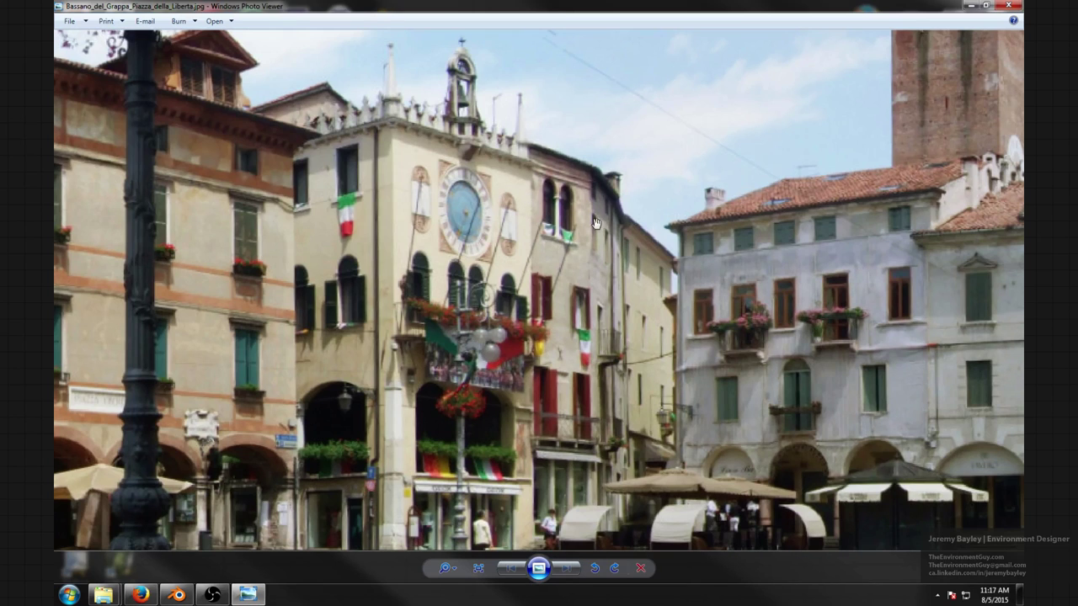
{"action": "scroll", "coordinate": [685, 236], "scroll_direction": "down", "scroll_amount": 3}
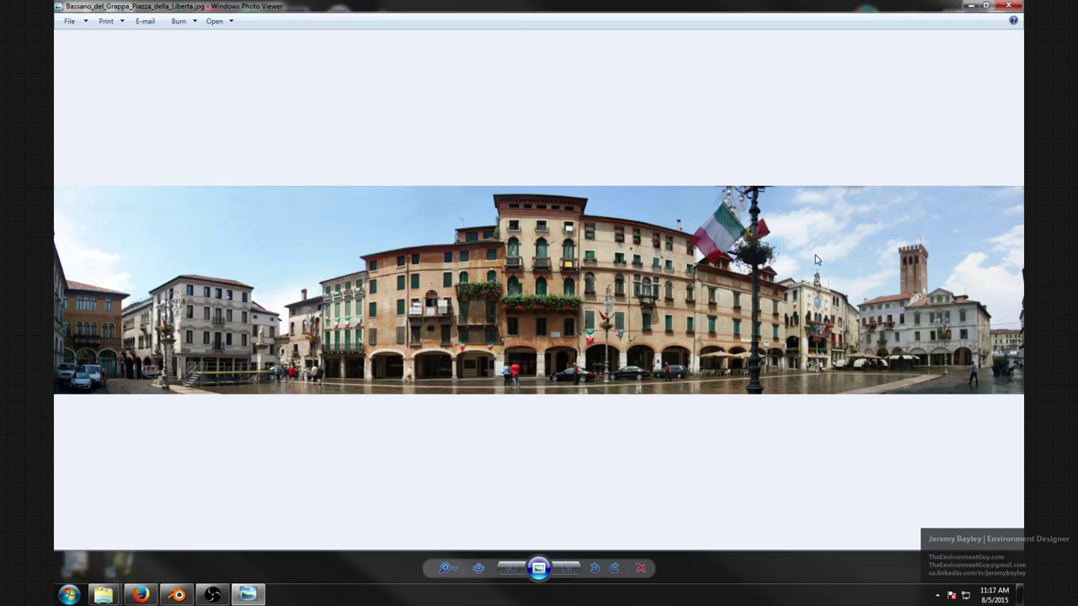
- Study the orange facade's weathered plaster, shutters, banner-hung balcony and rooftop, after surveying the buildings across the square
{"action": "scroll", "coordinate": [814, 259], "scroll_direction": "up", "scroll_amount": 2}
{"action": "left_click_drag", "start_coordinate": [632, 299], "coordinate": [984, 285]}
{"action": "left_click_drag", "start_coordinate": [522, 335], "coordinate": [705, 301]}
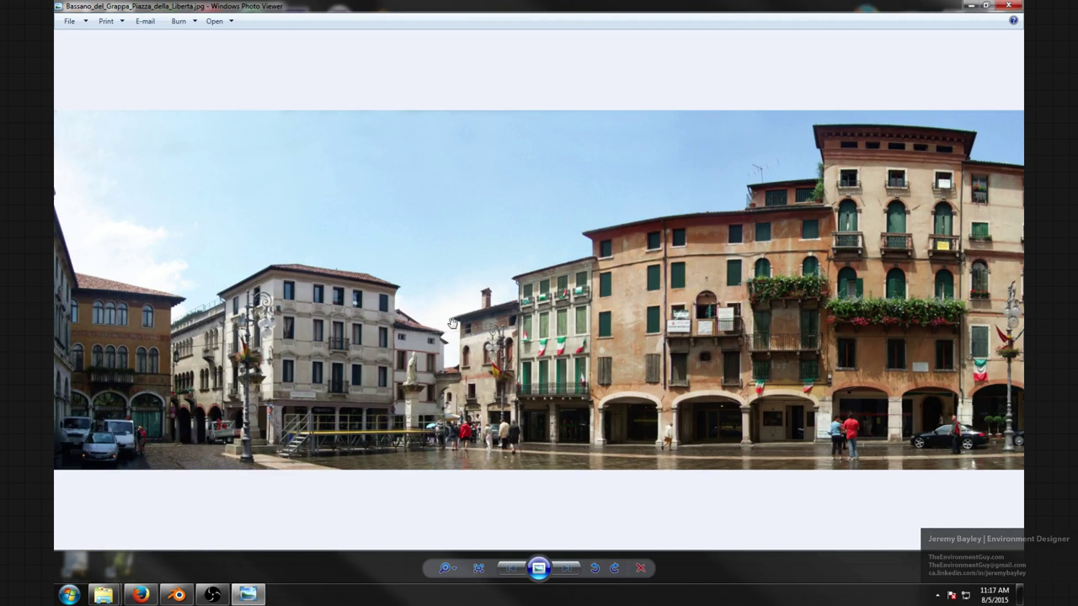
{"action": "scroll", "coordinate": [452, 323], "scroll_direction": "up", "scroll_amount": 5}
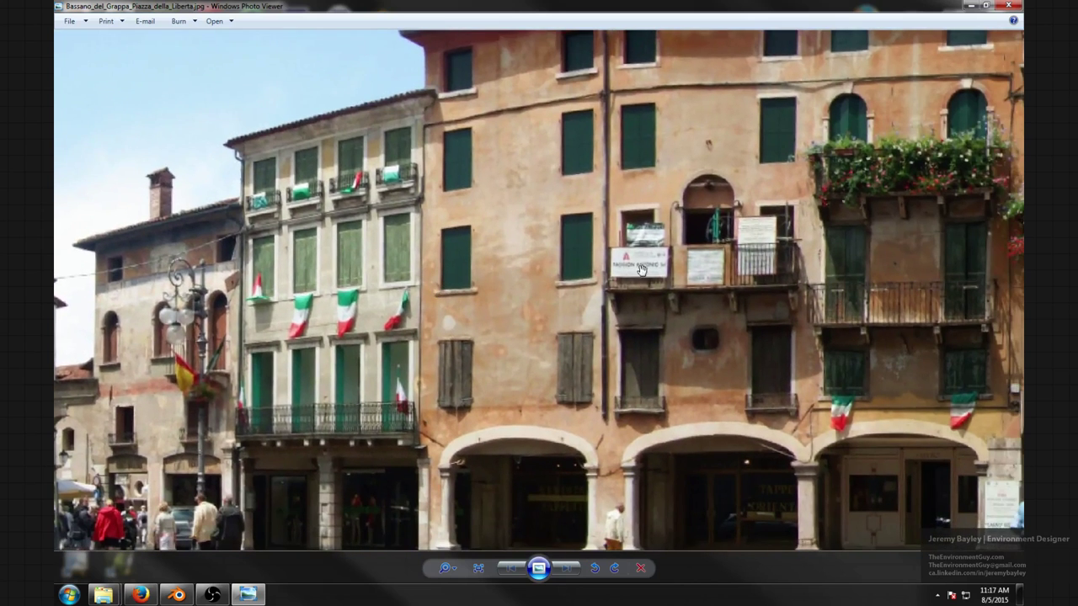
{"action": "left_click_drag", "start_coordinate": [641, 269], "coordinate": [446, 215]}
{"action": "scroll", "coordinate": [436, 200], "scroll_direction": "up", "scroll_amount": 1}
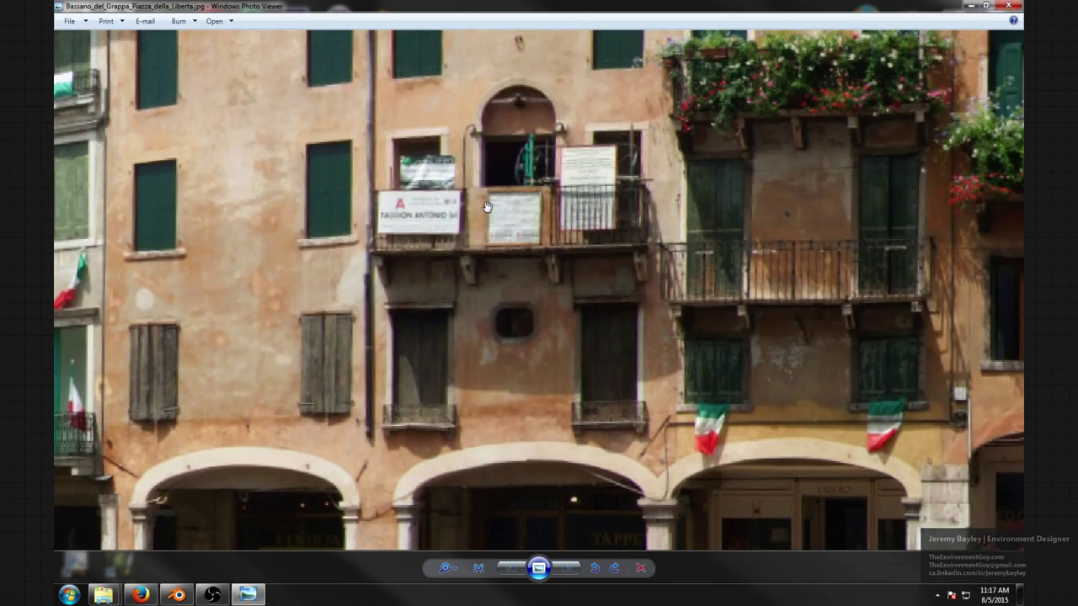
{"action": "scroll", "coordinate": [692, 378], "scroll_direction": "down", "scroll_amount": 2}
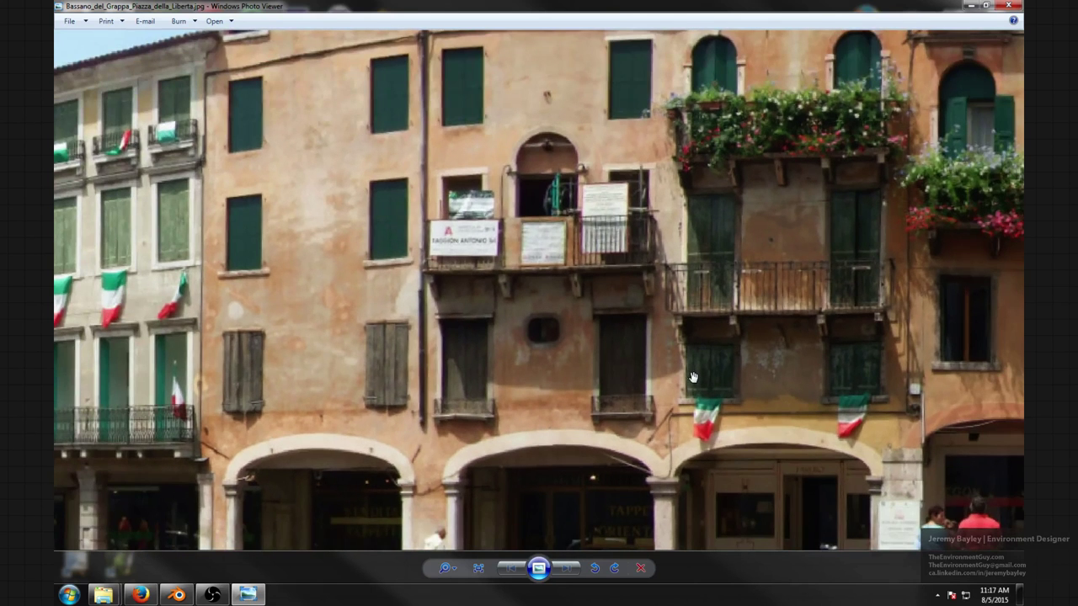
{"action": "left_click_drag", "start_coordinate": [651, 145], "coordinate": [440, 467]}
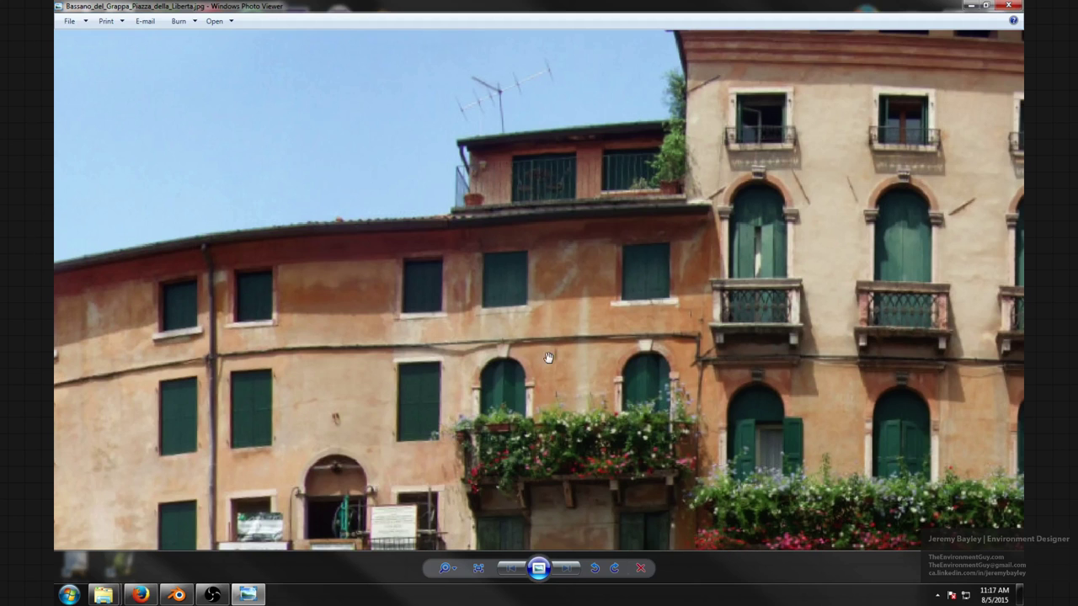
- Examine the orange building's roofline, focusing on the rooftop terrace, its railing and plants, and the antenna
{"action": "left_click_drag", "start_coordinate": [797, 366], "coordinate": [694, 473]}
{"action": "left_click_drag", "start_coordinate": [421, 293], "coordinate": [552, 282]}
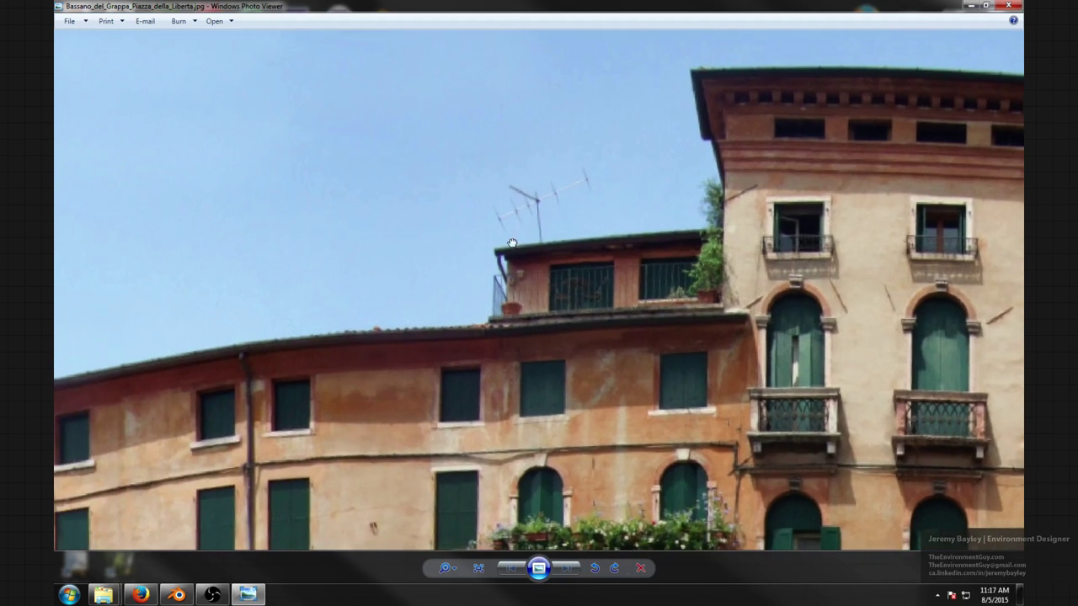
{"action": "scroll", "coordinate": [524, 200], "scroll_direction": "up", "scroll_amount": 2}
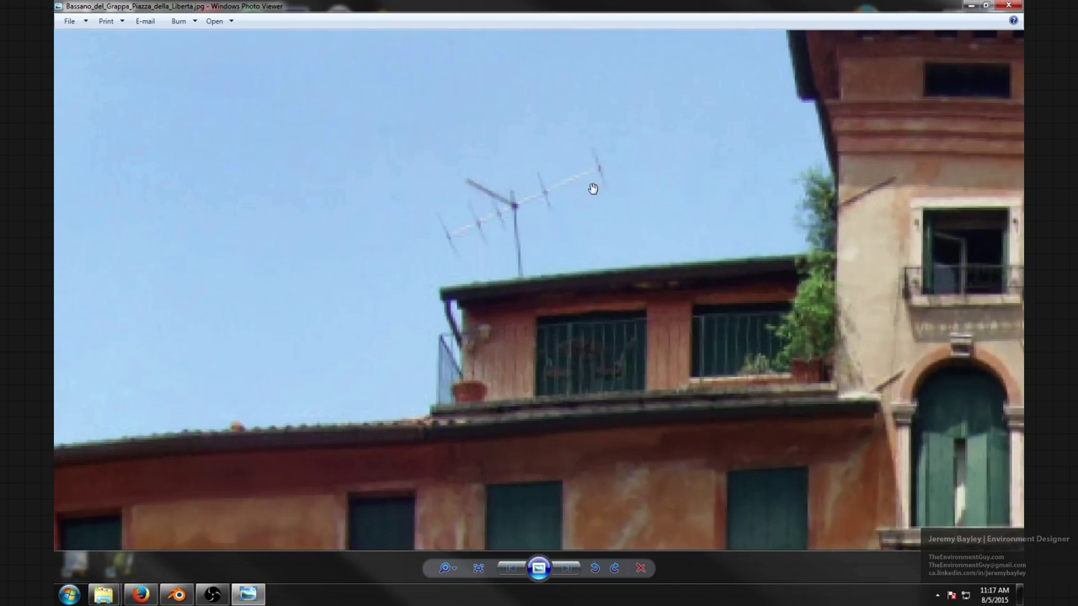
{"action": "scroll", "coordinate": [587, 272], "scroll_direction": "down", "scroll_amount": 5}
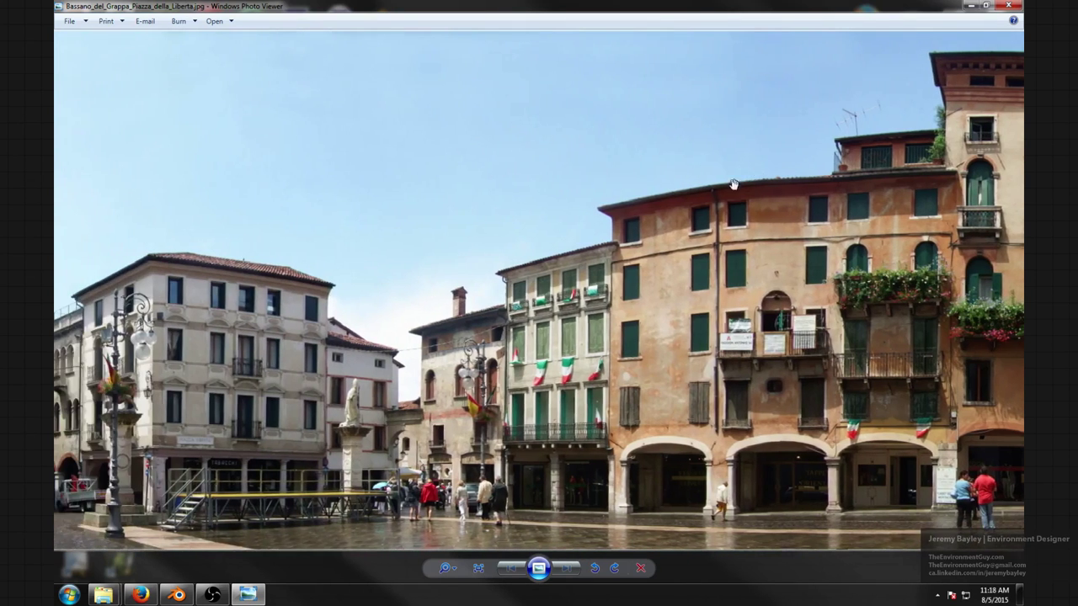
- Study the crenellated brick tower and tiled roofs across the square, view the whole panorama again and close the photo
{"action": "mouse_move", "coordinate": [487, 253]}
{"action": "left_mouse_down"}
{"action": "mouse_move", "coordinate": [704, 250]}
{"action": "mouse_move", "coordinate": [633, 251]}
{"action": "left_mouse_up"}
{"action": "left_click_drag", "start_coordinate": [837, 229], "coordinate": [354, 224]}
{"action": "left_click_drag", "start_coordinate": [941, 231], "coordinate": [345, 233]}
{"action": "left_click_drag", "start_coordinate": [612, 239], "coordinate": [334, 238]}
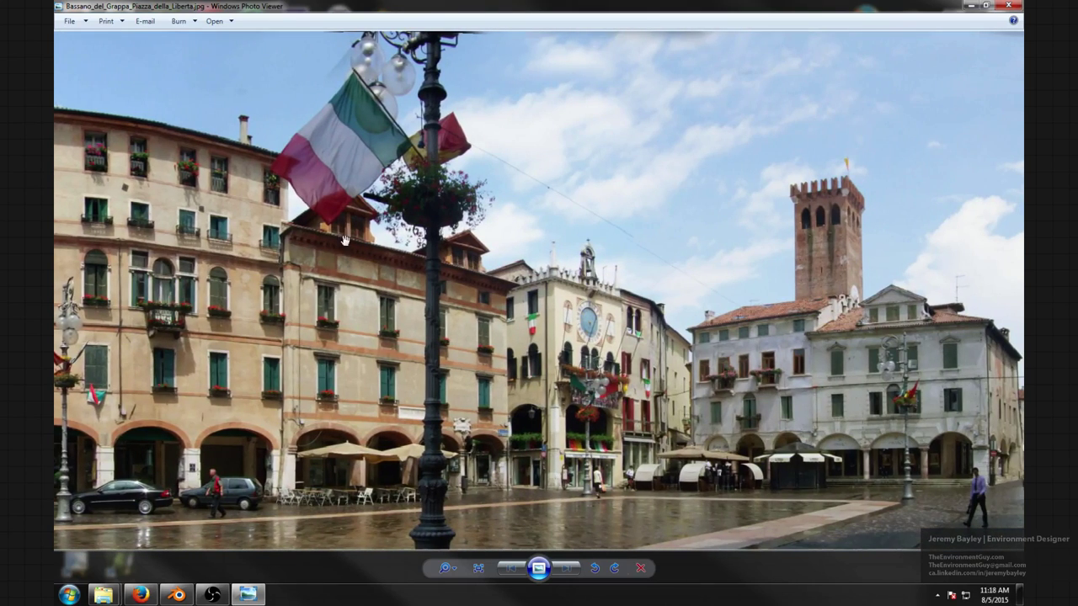
{"action": "left_click_drag", "start_coordinate": [532, 241], "coordinate": [456, 240]}
{"action": "scroll", "coordinate": [489, 233], "scroll_direction": "up", "scroll_amount": 6}
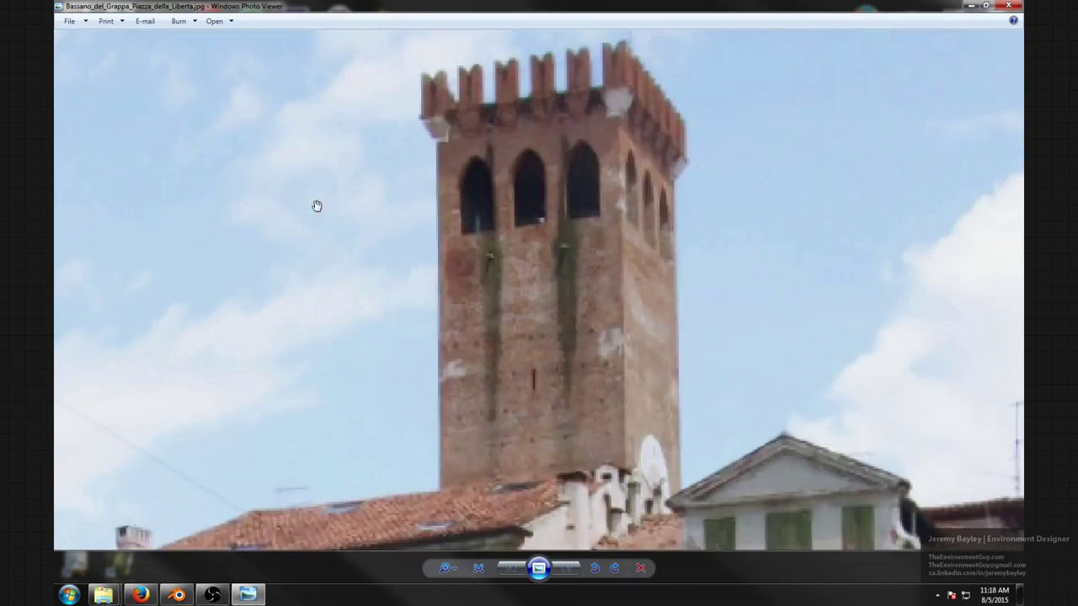
{"action": "scroll", "coordinate": [592, 213], "scroll_direction": "down", "scroll_amount": 5}
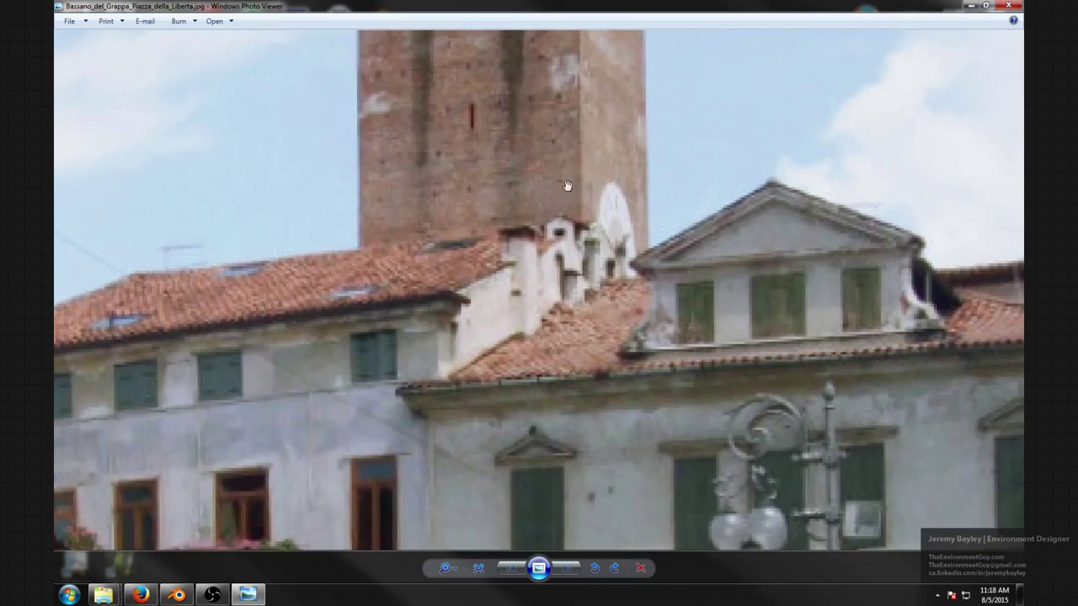
{"action": "scroll", "coordinate": [655, 232], "scroll_direction": "down", "scroll_amount": 4}
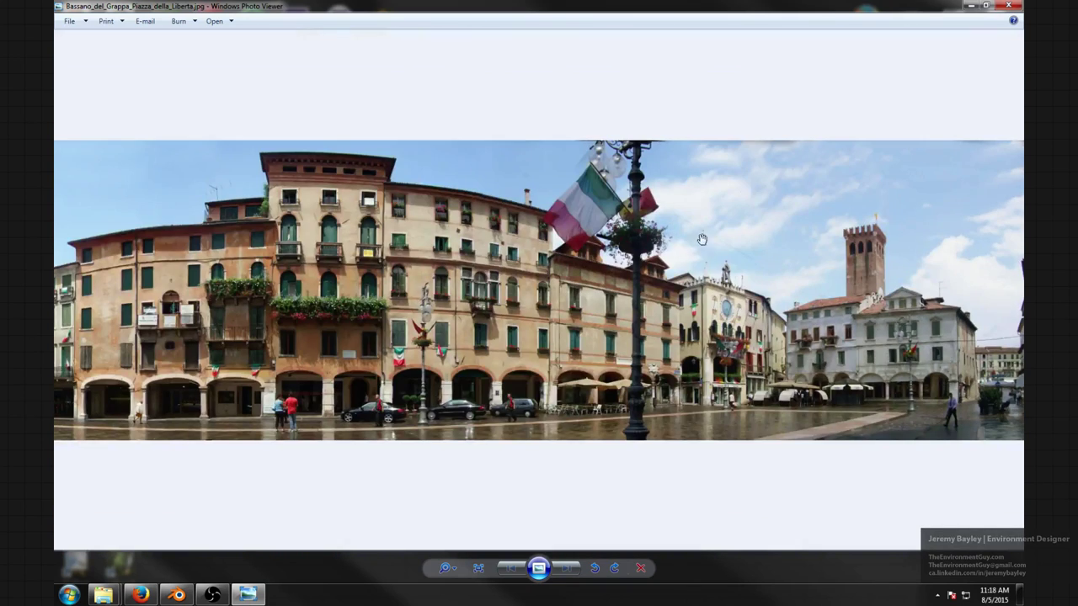
{"action": "left_click", "coordinate": [1004, 5]}
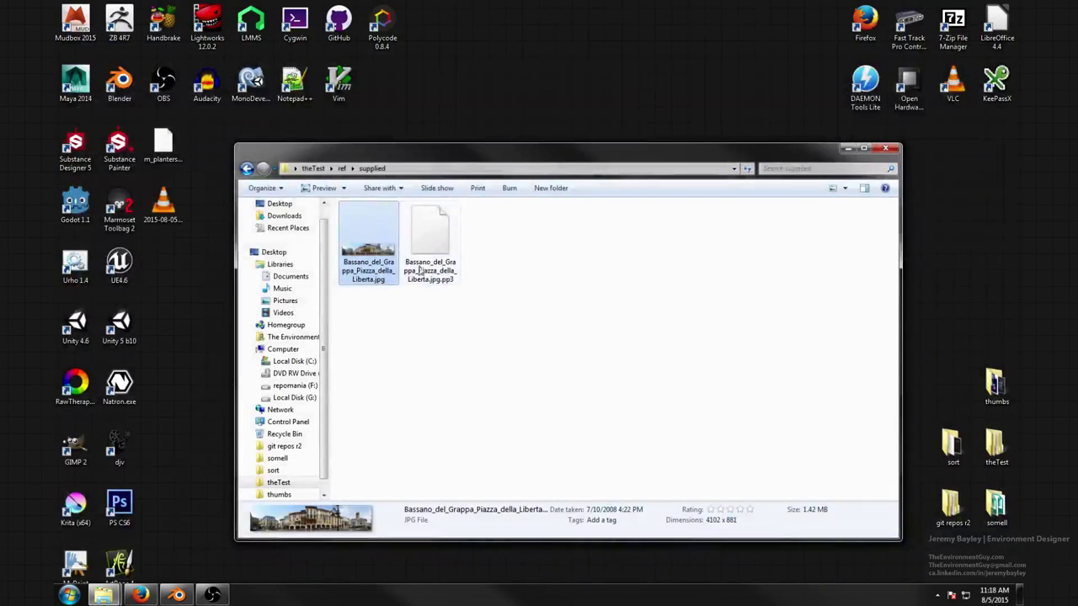
- Switch to Blender and survey the modular kit laid out on the floor, from the arches to the doors and windows
{"action": "left_click", "coordinate": [176, 595]}
{"action": "middle_click_drag", "start_coordinate": [403, 390], "coordinate": [503, 362]}
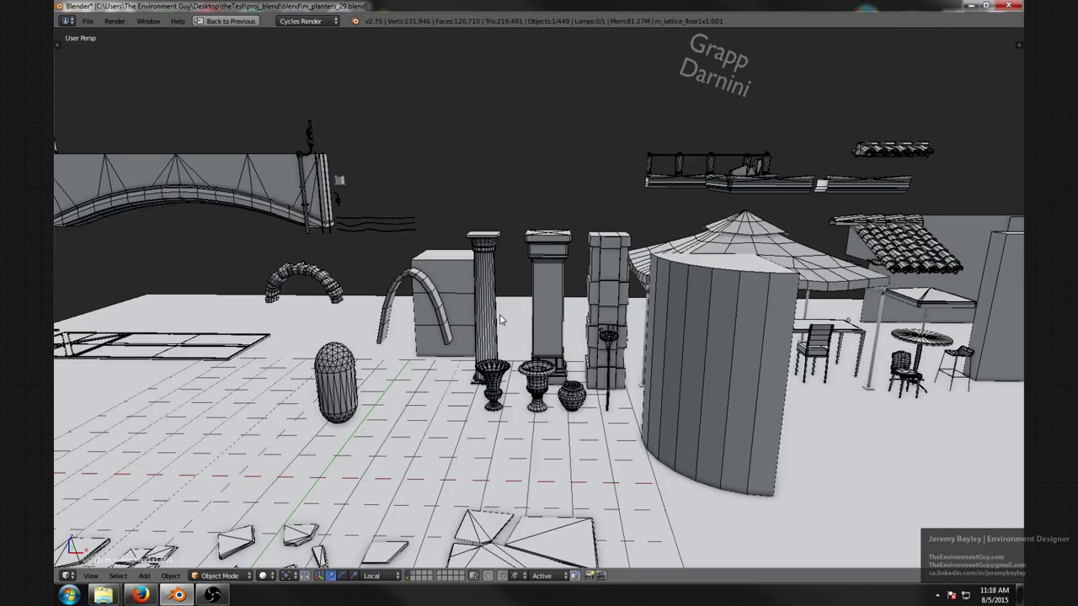
{"action": "scroll", "coordinate": [500, 320], "scroll_direction": "down", "scroll_amount": 7}
{"action": "scroll", "coordinate": [500, 320], "scroll_direction": "up", "scroll_amount": 4}
{"action": "scroll", "coordinate": [500, 320], "scroll_direction": "down", "scroll_amount": 2}
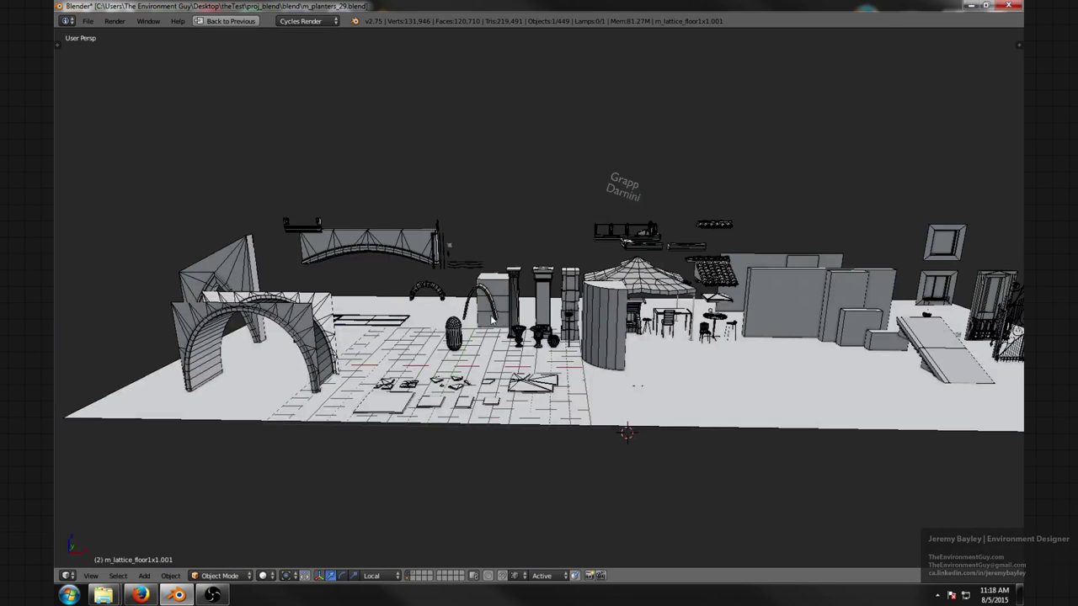
{"action": "middle_click_drag", "start_coordinate": [378, 330], "coordinate": [231, 330], "text": "shift"}
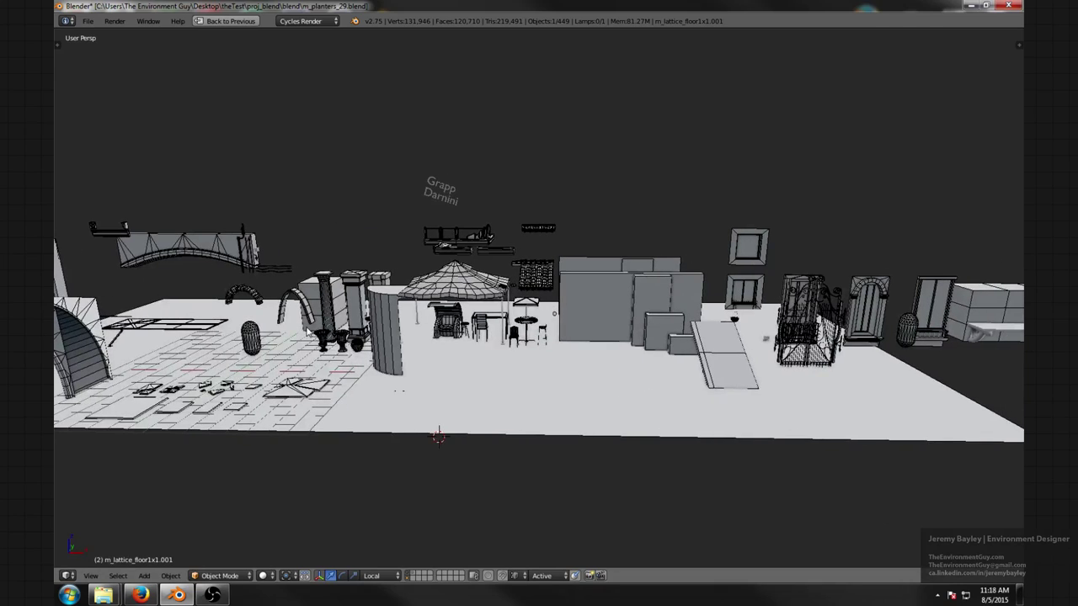
{"action": "middle_click_drag", "start_coordinate": [409, 353], "coordinate": [328, 351]}
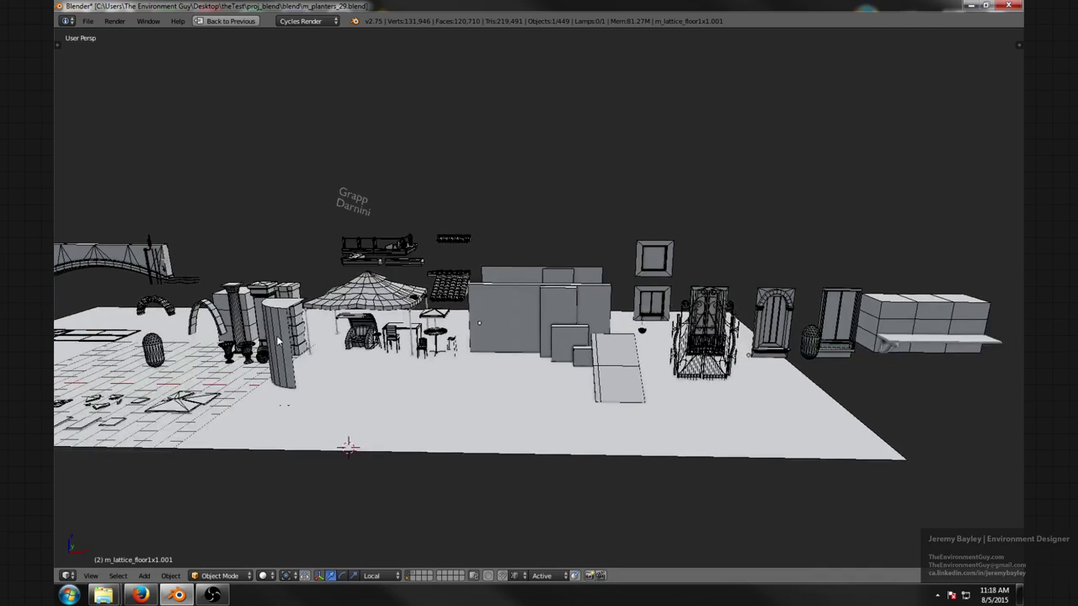
{"action": "middle_click_drag", "start_coordinate": [232, 337], "coordinate": [548, 327], "text": "shift"}
{"action": "scroll", "coordinate": [475, 318], "scroll_direction": "down", "scroll_amount": 1}
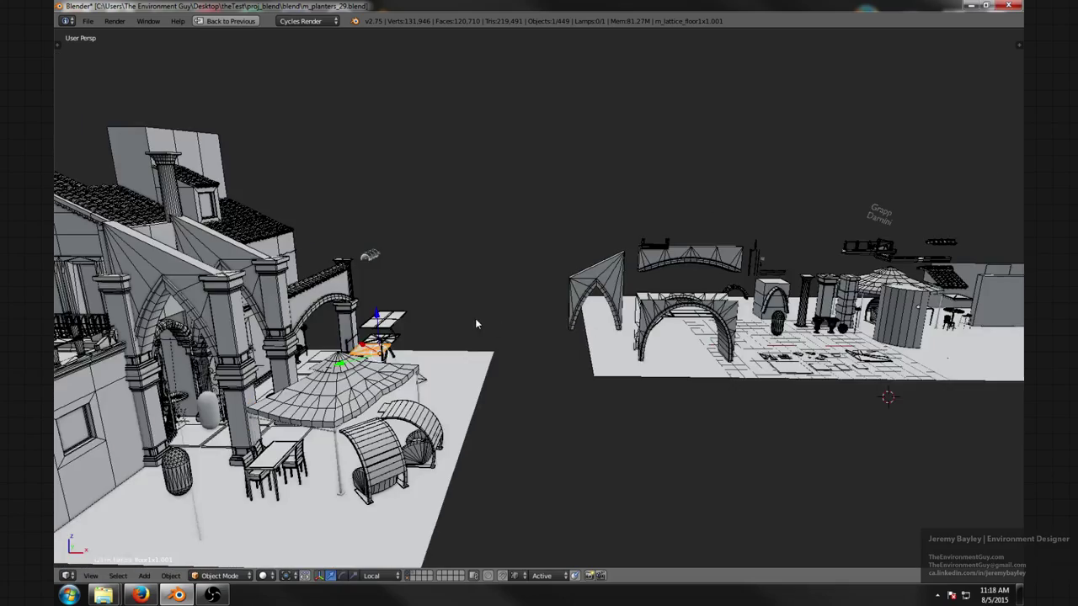
- Inspect the kit's arches, pillars, planters and café furniture more closely, continuing to the wall panels
{"action": "middle_click_drag", "start_coordinate": [475, 318], "coordinate": [397, 304], "text": "shift"}
{"action": "scroll", "coordinate": [579, 313], "scroll_direction": "up", "scroll_amount": 4}
{"action": "middle_click_drag", "start_coordinate": [597, 308], "coordinate": [431, 299], "text": "shift"}
{"action": "scroll", "coordinate": [621, 305], "scroll_direction": "up", "scroll_amount": 1}
{"action": "middle_click_drag", "start_coordinate": [349, 302], "coordinate": [414, 305]}
{"action": "scroll", "coordinate": [601, 306], "scroll_direction": "down", "scroll_amount": 4}
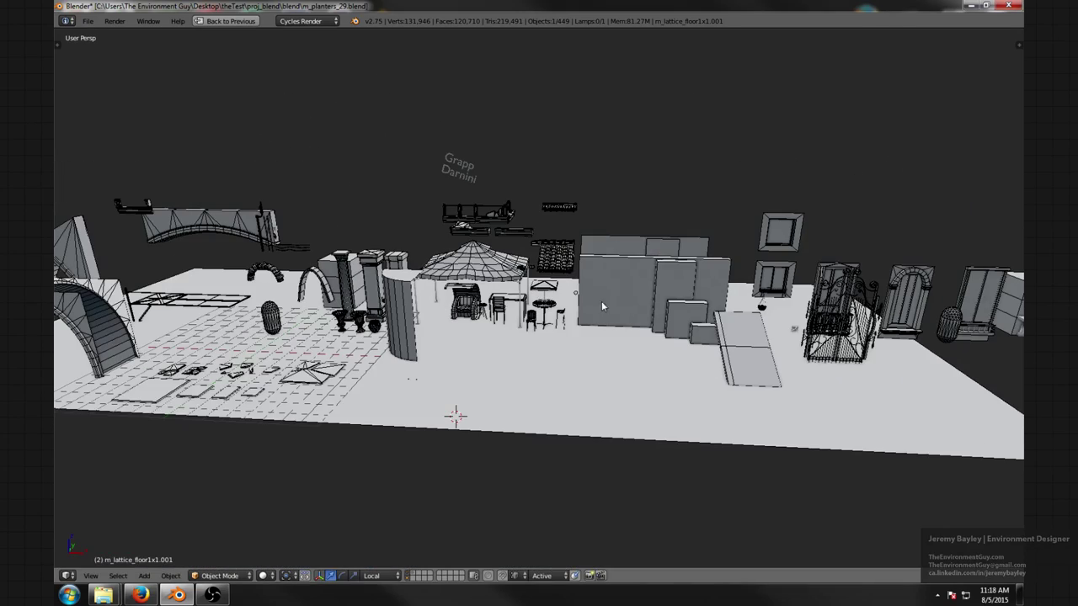
- Select the full-height 1x2 wall module and examine it among the neighbouring wall panels
{"action": "right_click", "coordinate": [656, 277]}
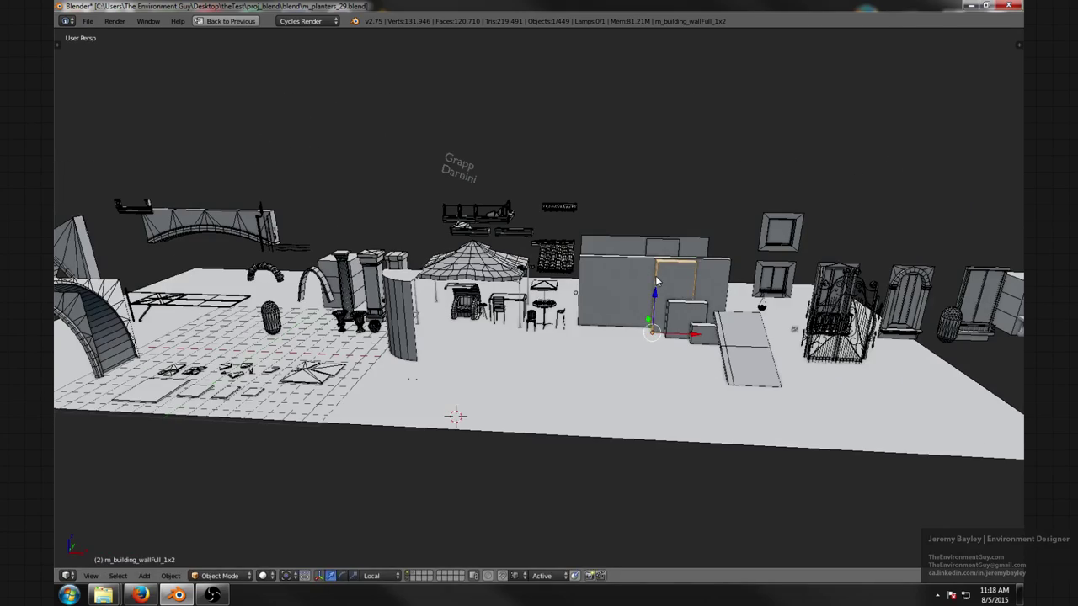
{"action": "key", "text": "KP_Decimal"}
{"action": "scroll", "coordinate": [627, 268], "scroll_direction": "down", "scroll_amount": 6}
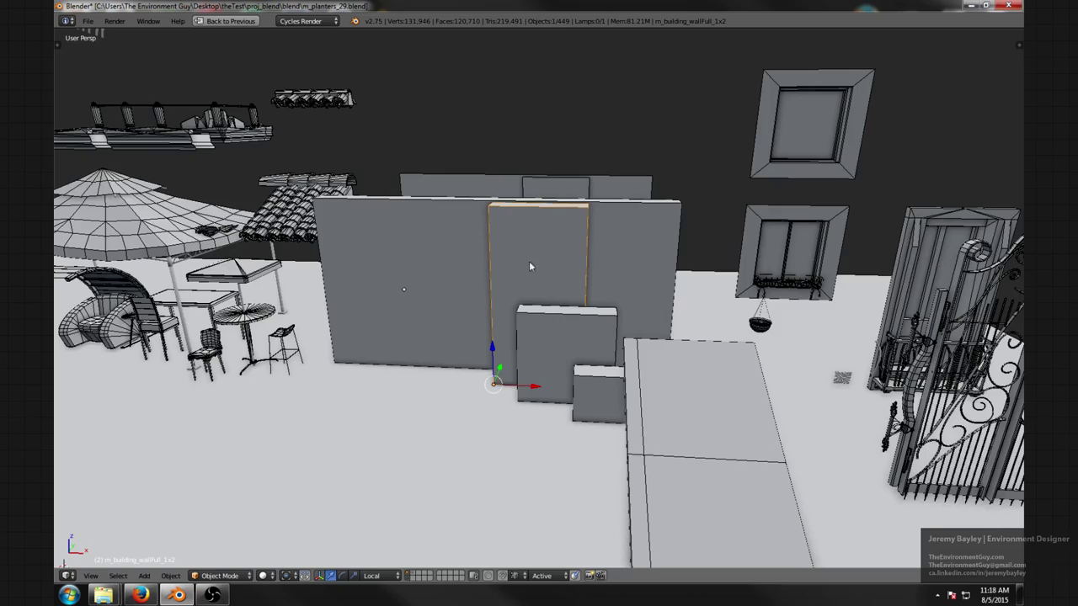
{"action": "scroll", "coordinate": [589, 286], "scroll_direction": "up", "scroll_amount": 3}
{"action": "middle_click_drag", "start_coordinate": [612, 301], "coordinate": [723, 317], "text": "shift"}
{"action": "scroll", "coordinate": [627, 311], "scroll_direction": "down", "scroll_amount": 2}
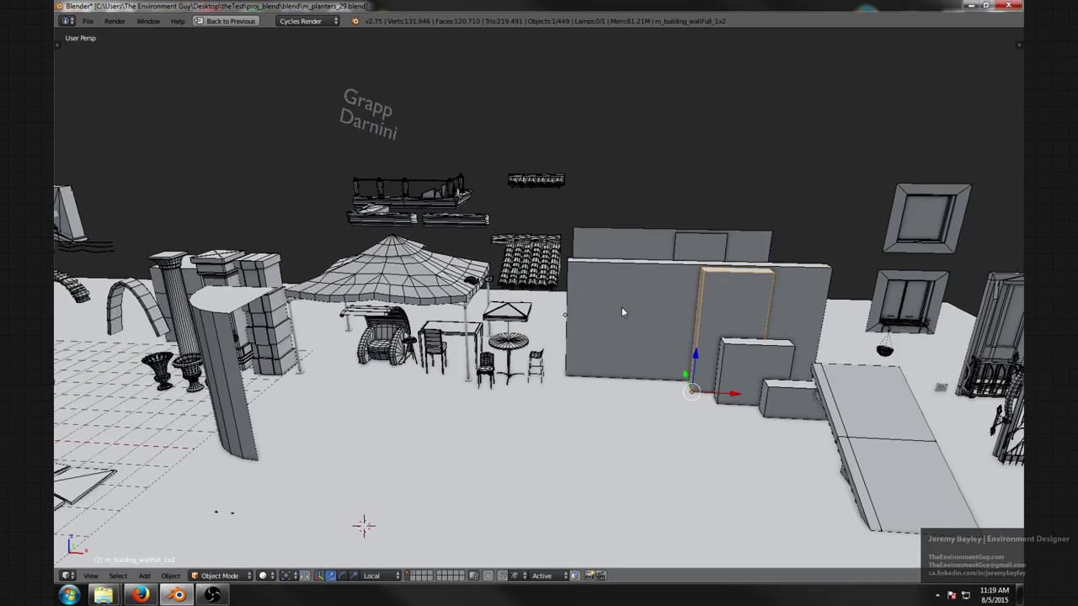
- Clear the selection, then select the upper pillar at the assembled building's arched front and centre on it
{"action": "key", "text": "a"}
{"action": "key", "text": "a"}
{"action": "key", "text": "a"}
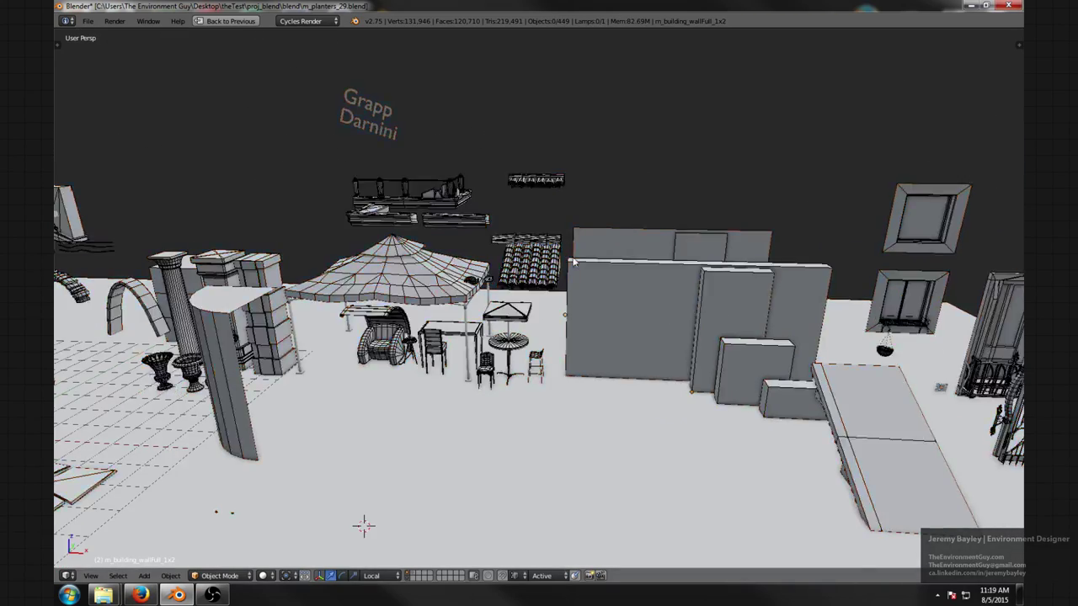
{"action": "scroll", "coordinate": [621, 307], "scroll_direction": "down", "scroll_amount": 3}
{"action": "middle_click_drag", "start_coordinate": [398, 286], "coordinate": [732, 321]}
{"action": "middle_click_drag", "start_coordinate": [299, 289], "coordinate": [663, 300], "text": "shift"}
{"action": "right_click", "coordinate": [376, 341]}
{"action": "key", "text": "KP_Decimal"}
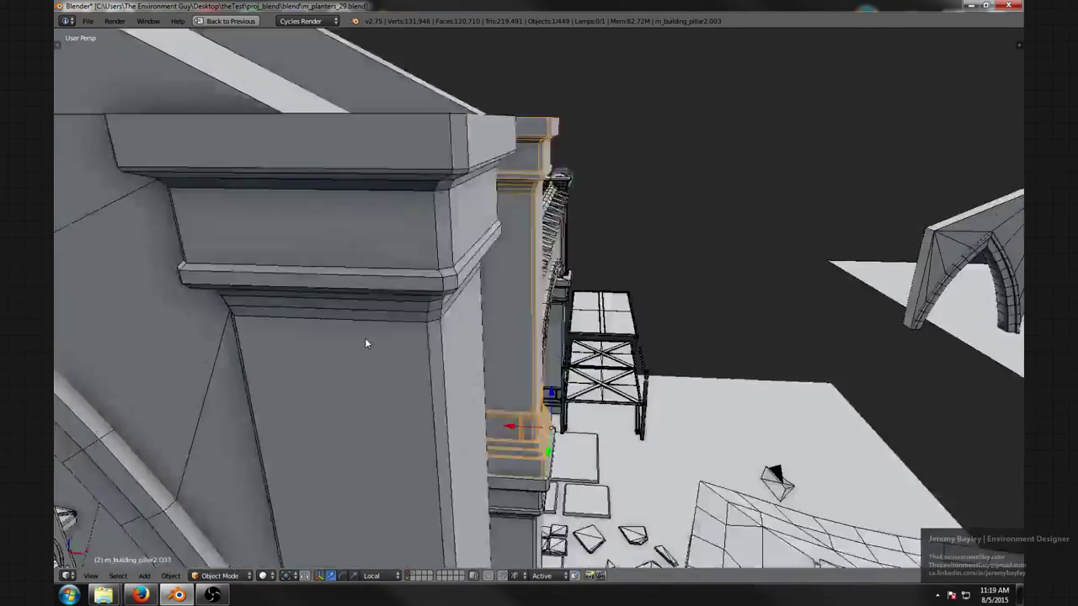
- Examine the assembled building around the selected pillar, including its roof, terrace and canopy, from a raised angle
{"action": "scroll", "coordinate": [367, 340], "scroll_direction": "down", "scroll_amount": 5}
{"action": "middle_click_drag", "start_coordinate": [389, 321], "coordinate": [314, 321]}
{"action": "scroll", "coordinate": [354, 332], "scroll_direction": "down", "scroll_amount": 2}
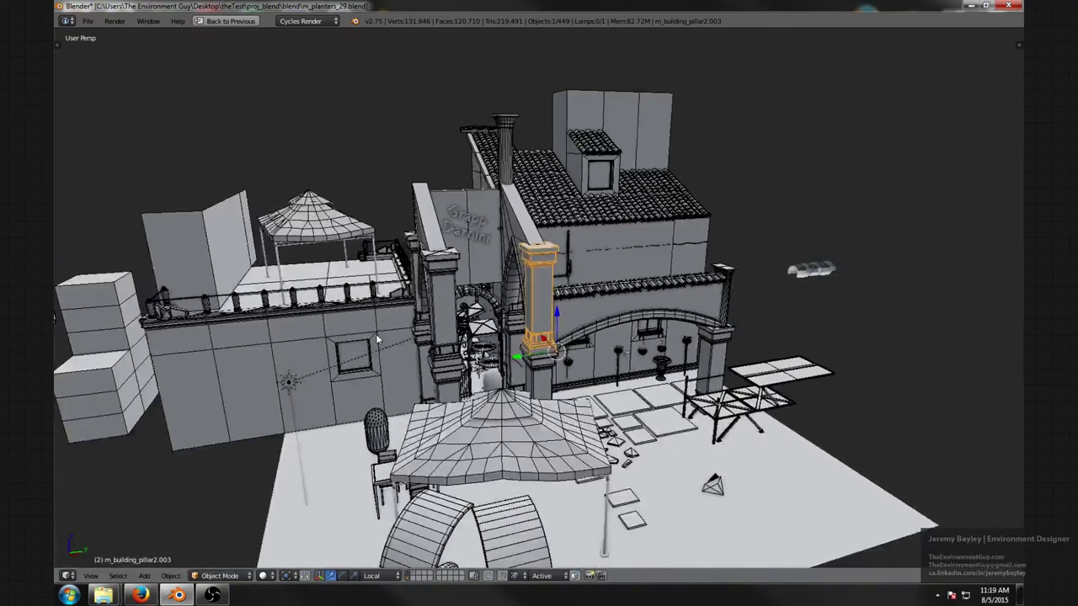
{"action": "middle_click_drag", "start_coordinate": [375, 333], "coordinate": [401, 347]}
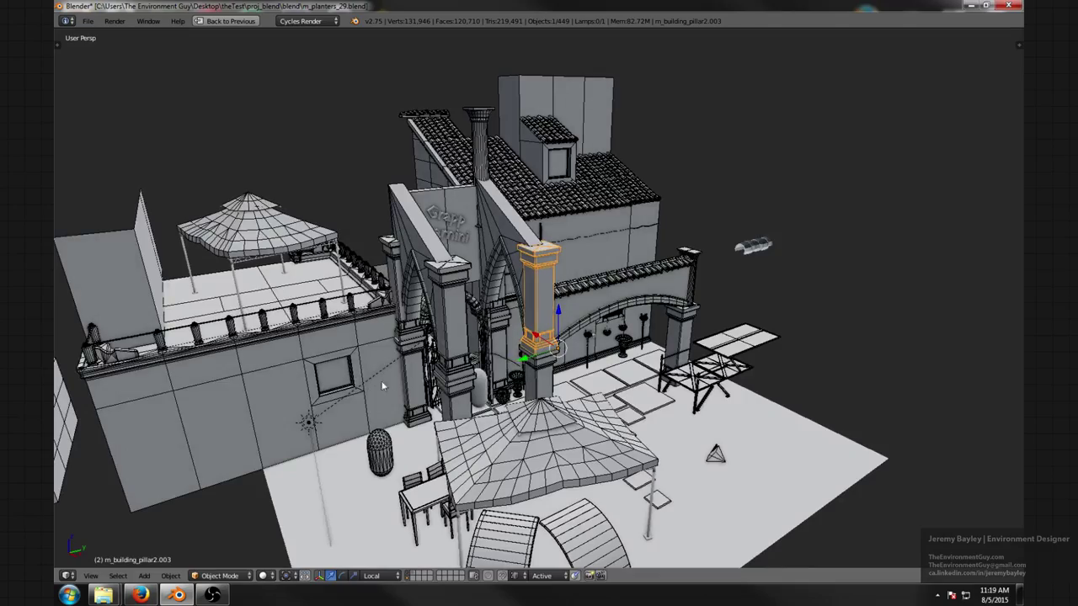
{"action": "middle_click_drag", "start_coordinate": [383, 415], "coordinate": [386, 444]}
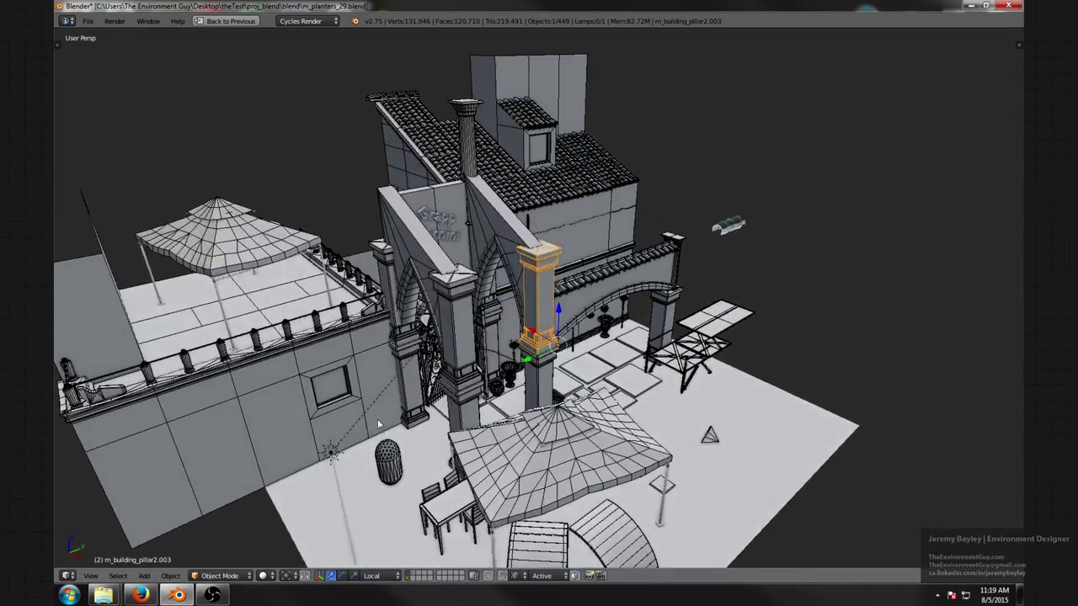
- Compare the separate kit pieces with the assembled building, looking at both from near and far
{"action": "middle_click_drag", "start_coordinate": [678, 428], "coordinate": [227, 369]}
{"action": "scroll", "coordinate": [753, 399], "scroll_direction": "down", "scroll_amount": 4}
{"action": "middle_click_drag", "start_coordinate": [597, 392], "coordinate": [456, 345], "text": "shift"}
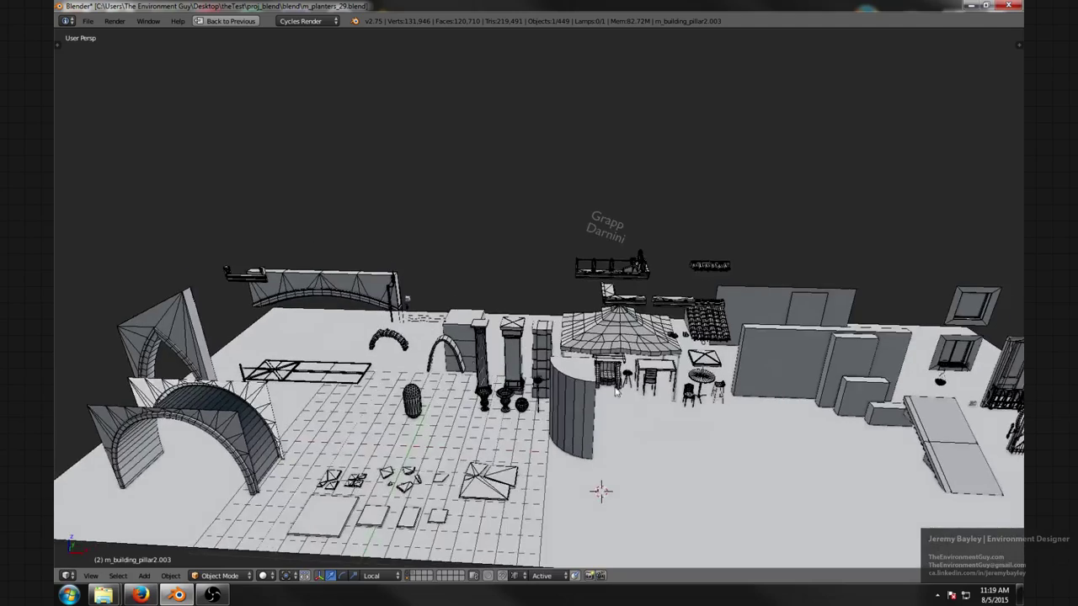
{"action": "scroll", "coordinate": [643, 375], "scroll_direction": "down", "scroll_amount": 3}
{"action": "middle_click_drag", "start_coordinate": [642, 375], "coordinate": [926, 315], "text": "shift"}
{"action": "scroll", "coordinate": [758, 297], "scroll_direction": "up", "scroll_amount": 6}
{"action": "middle_click_drag", "start_coordinate": [757, 296], "coordinate": [766, 262], "text": "shift"}
{"action": "scroll", "coordinate": [796, 232], "scroll_direction": "up", "scroll_amount": 5}
{"action": "scroll", "coordinate": [796, 233], "scroll_direction": "down", "scroll_amount": 2}
{"action": "scroll", "coordinate": [766, 262], "scroll_direction": "up", "scroll_amount": 5}
{"action": "scroll", "coordinate": [766, 263], "scroll_direction": "down", "scroll_amount": 10}
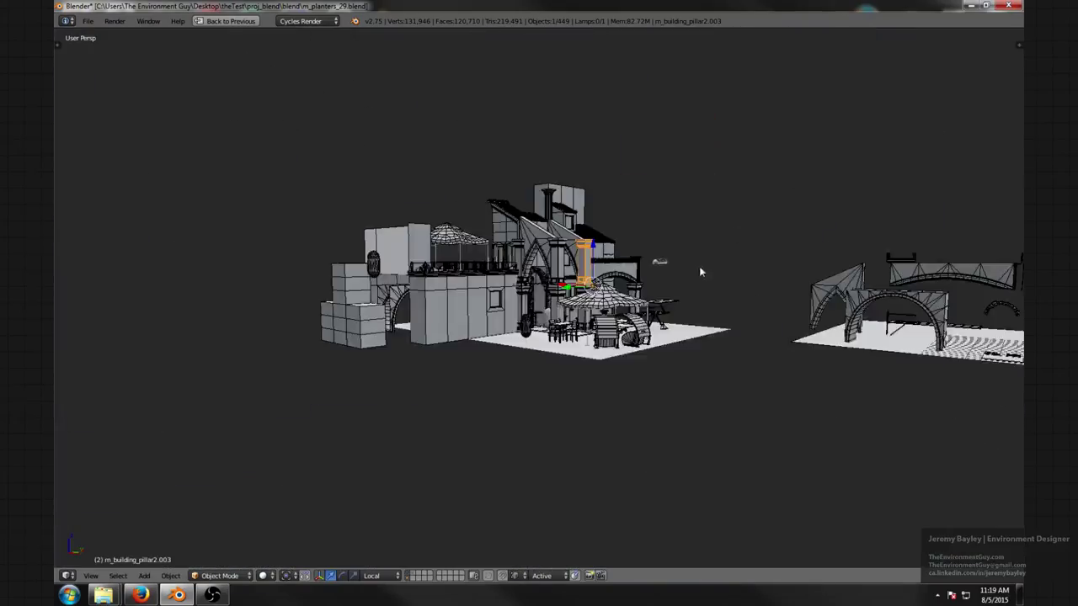
{"action": "middle_click_drag", "start_coordinate": [699, 271], "coordinate": [692, 309]}
{"action": "scroll", "coordinate": [673, 308], "scroll_direction": "up", "scroll_amount": 3}
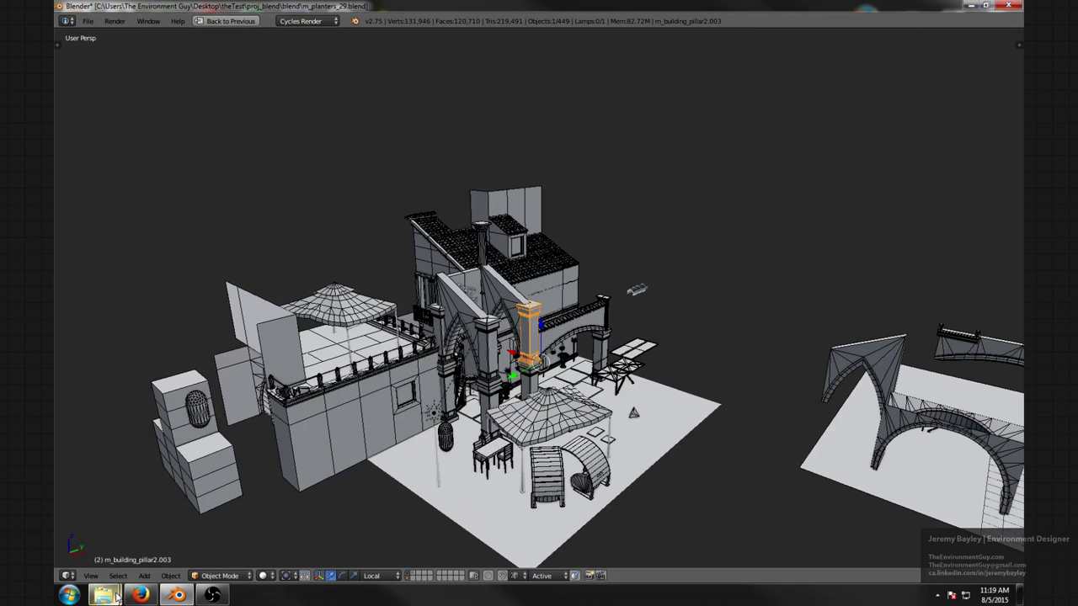
- Return to the file browser window showing the supplied references and open the web folder inside ref
{"action": "mouse_move", "coordinate": [116, 597]}
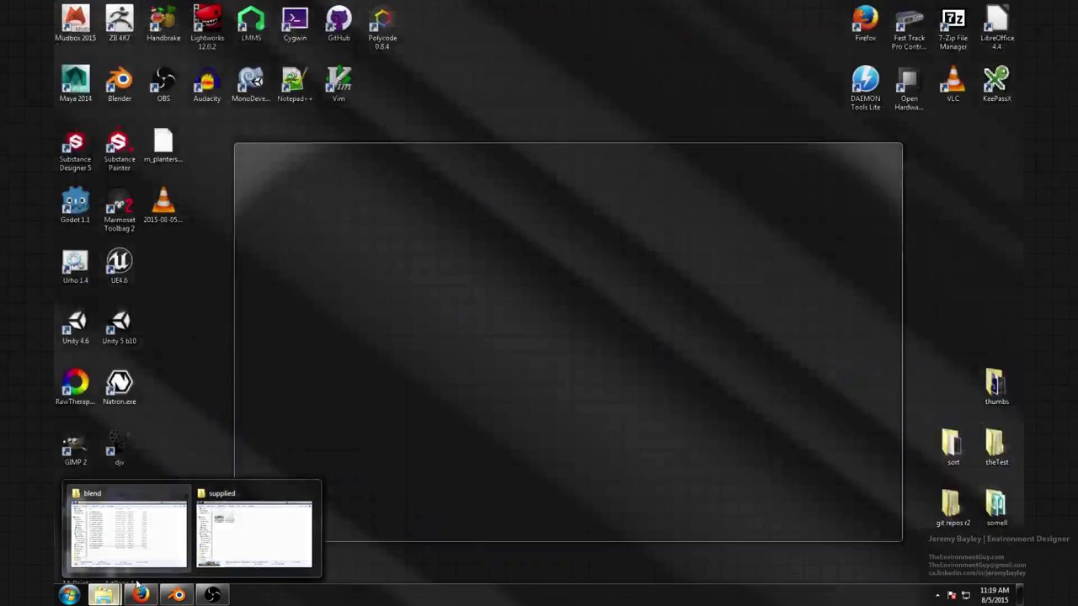
{"action": "left_click", "coordinate": [252, 532]}
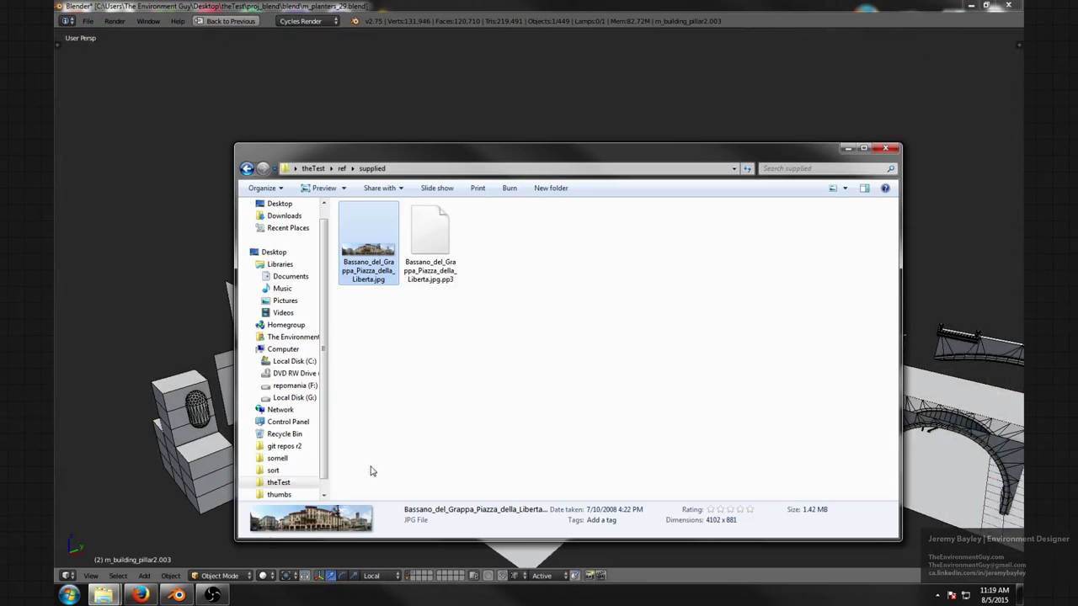
{"action": "left_click", "coordinate": [341, 168]}
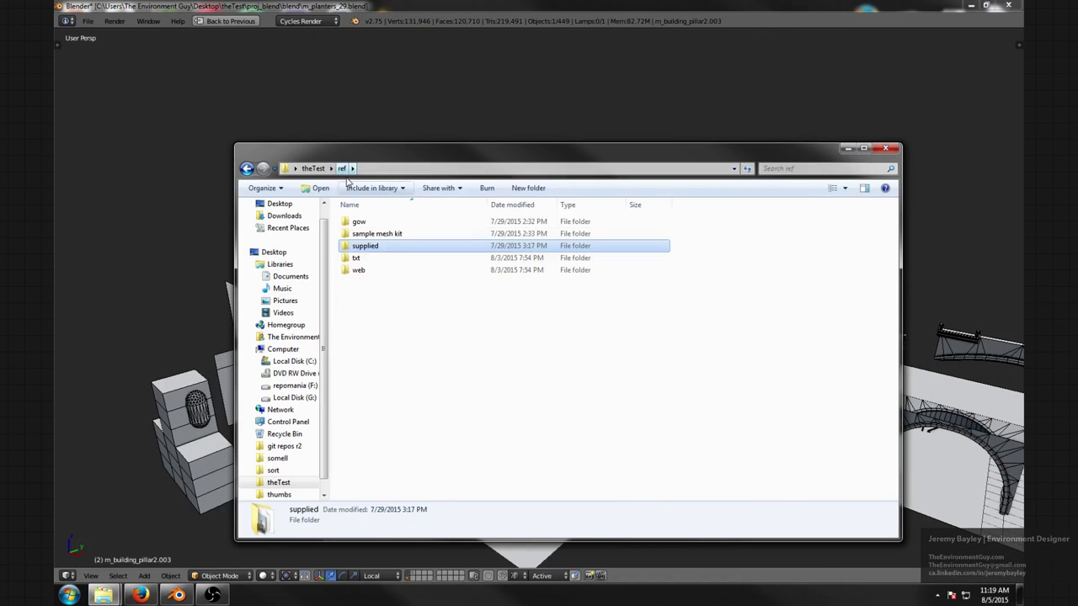
{"action": "double_click", "coordinate": [379, 269]}
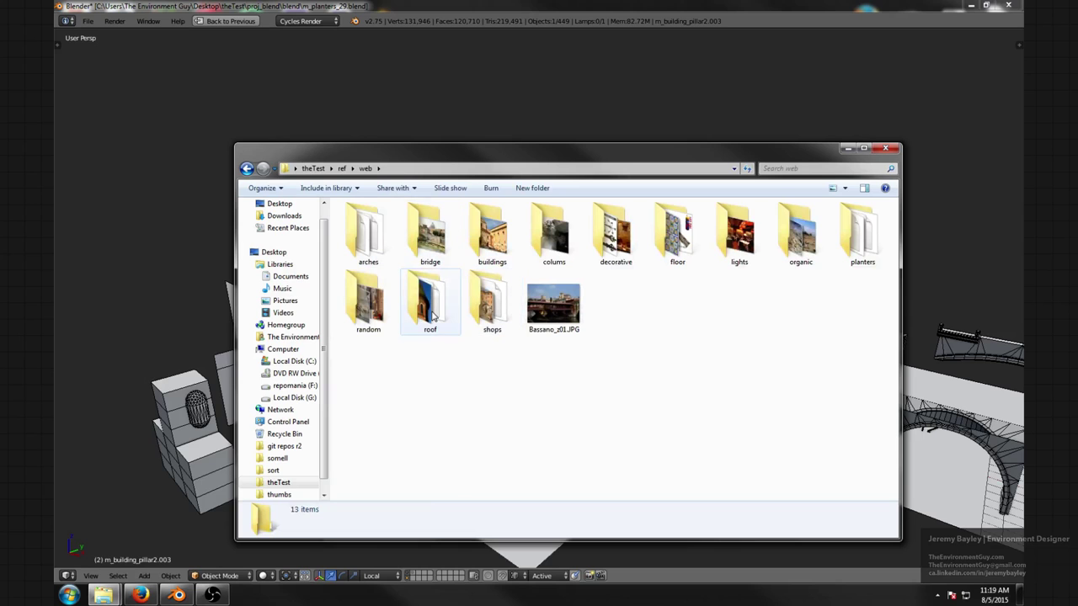
- Look through the reference images in the shops, roof and random folders, returning to the web folder
{"action": "double_click", "coordinate": [468, 334]}
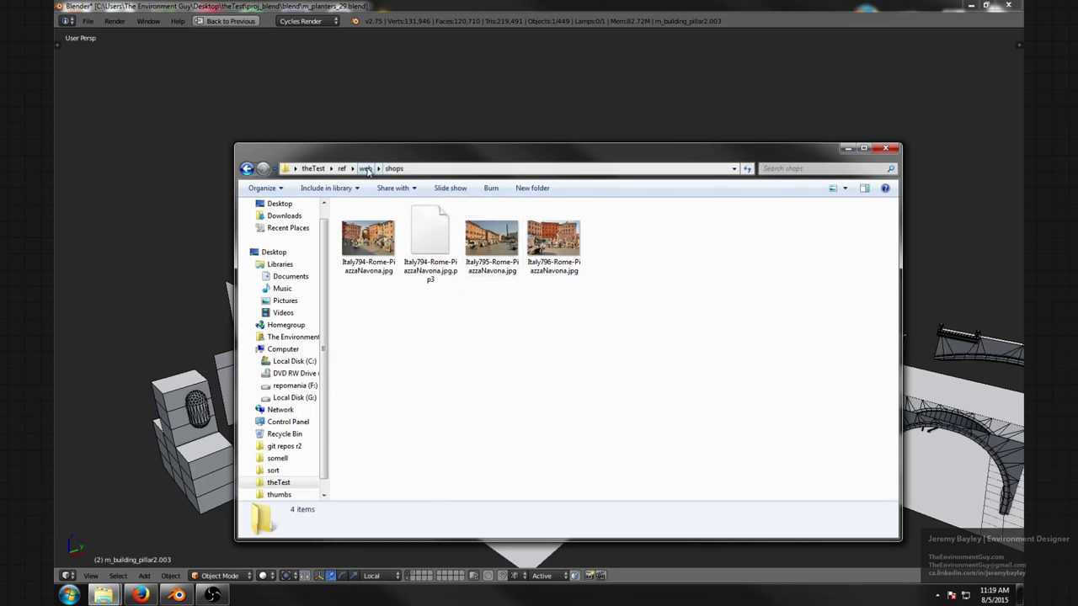
{"action": "left_click", "coordinate": [366, 169]}
{"action": "left_click", "coordinate": [769, 335]}
{"action": "left_click", "coordinate": [427, 318]}
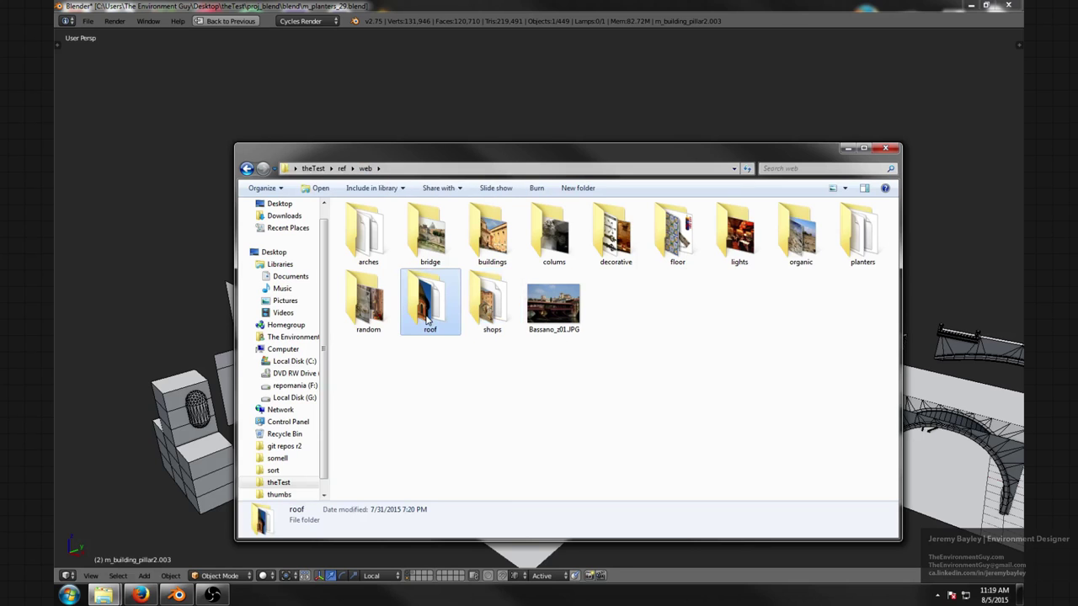
{"action": "double_click", "coordinate": [427, 318]}
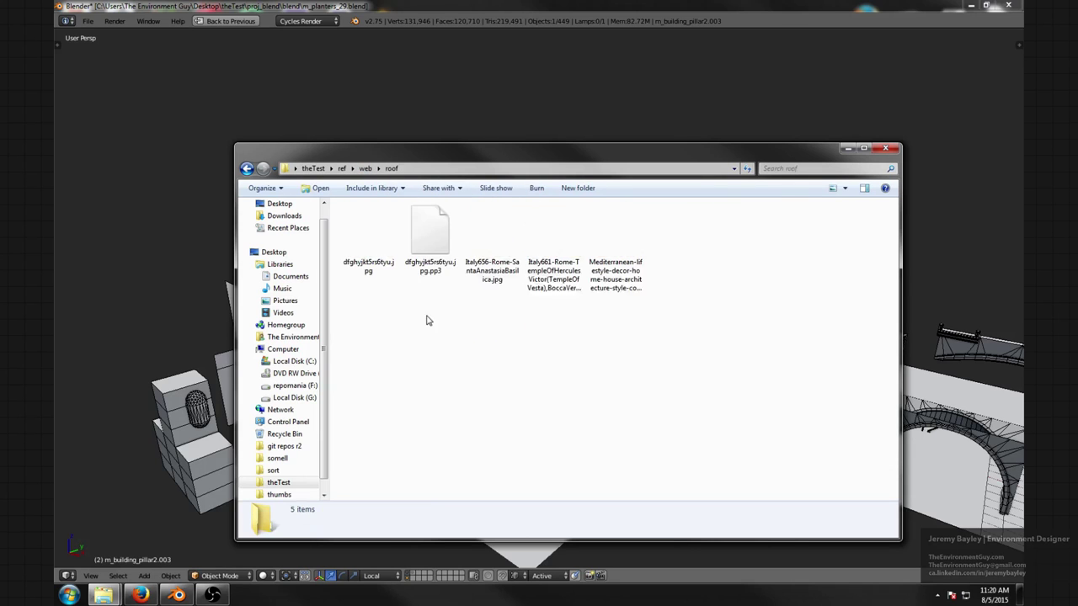
{"action": "left_click", "coordinate": [365, 168]}
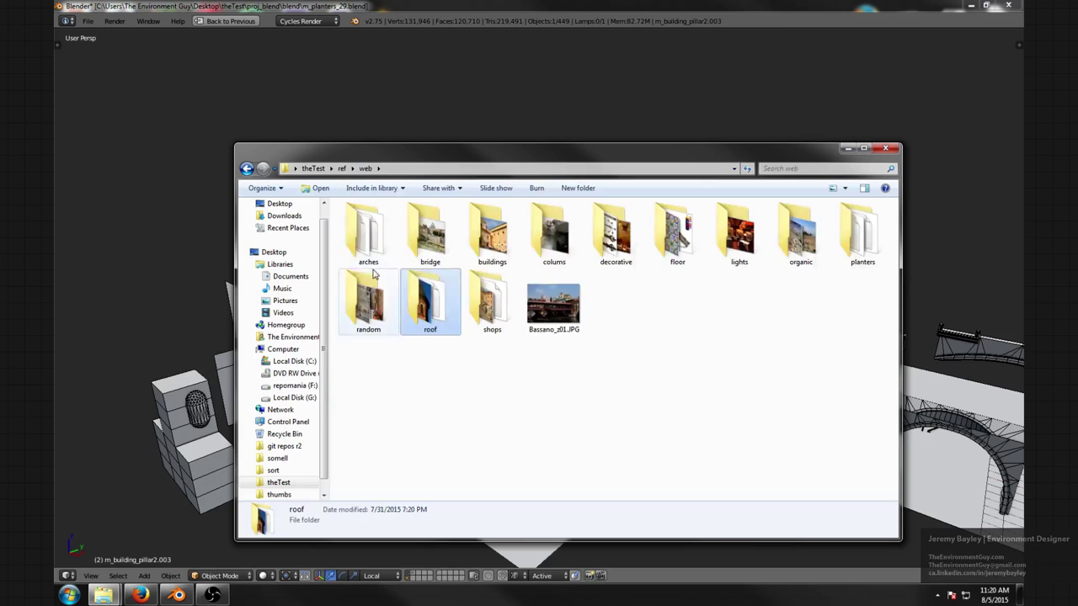
{"action": "double_click", "coordinate": [366, 284]}
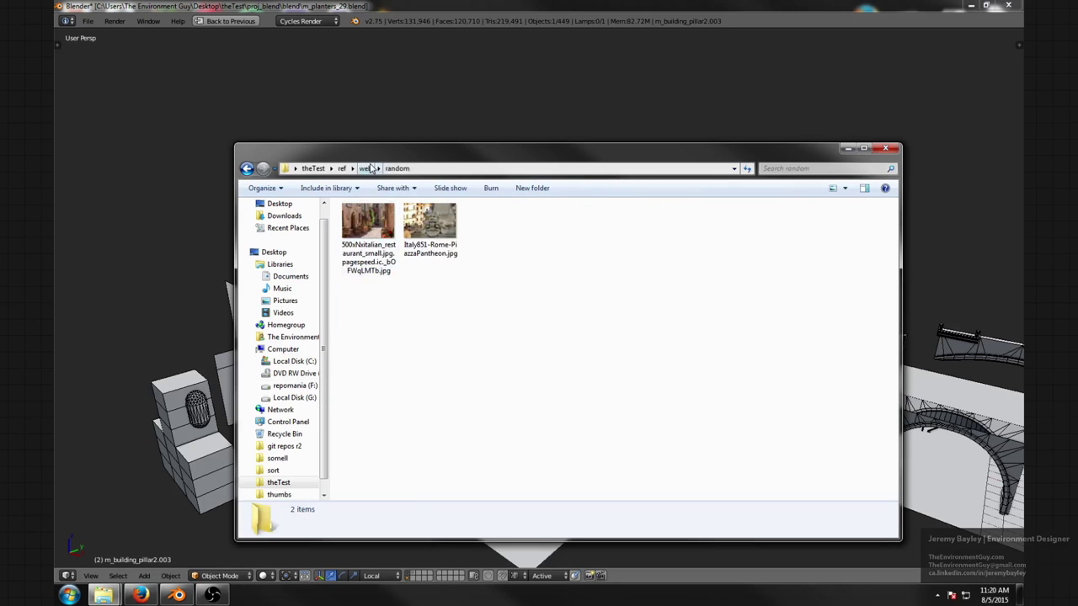
{"action": "left_click", "coordinate": [365, 168]}
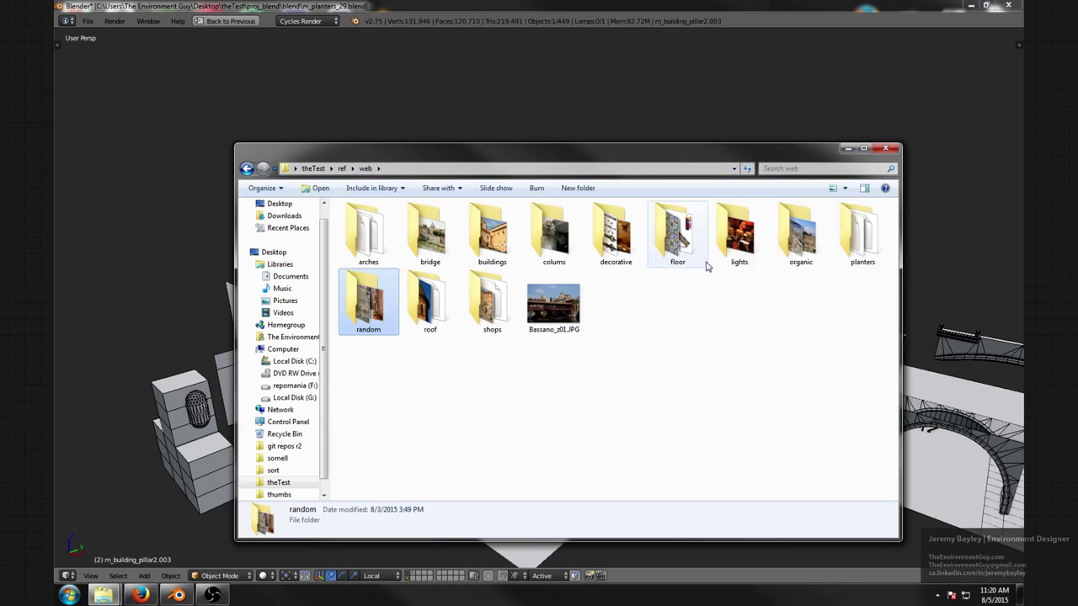
- Open H1.JPG from the decorative reference folder and examine the restaurant's brick wall, tables and chairs up close
{"action": "double_click", "coordinate": [615, 236]}
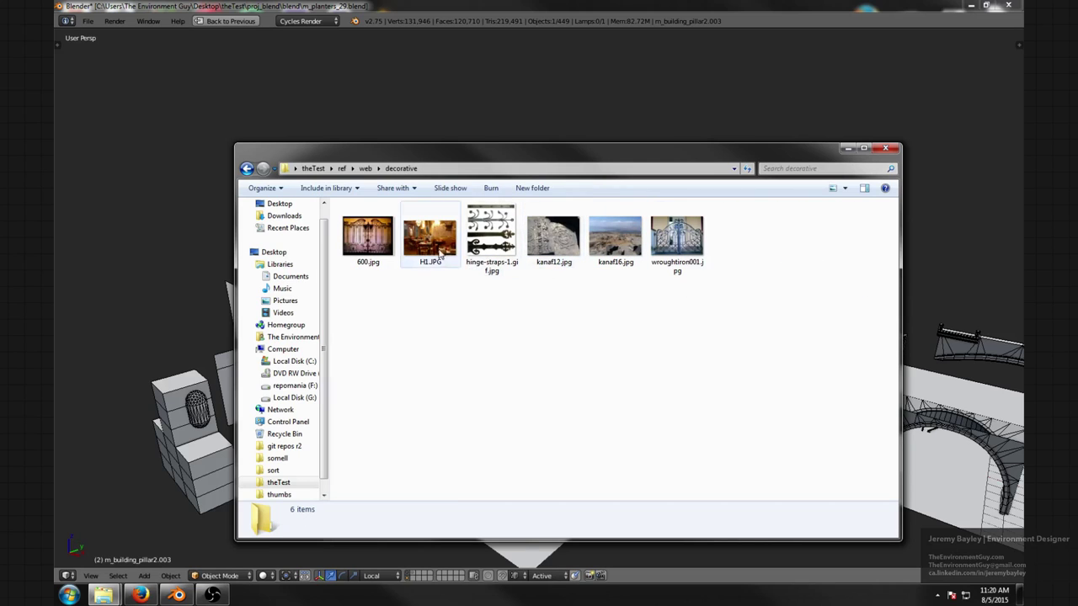
{"action": "double_click", "coordinate": [439, 246]}
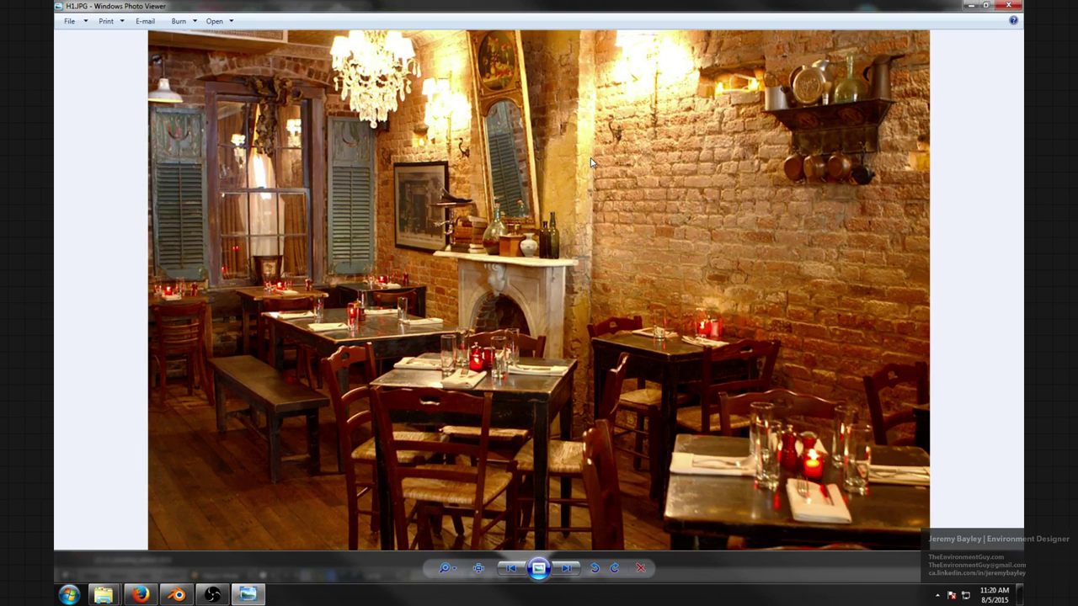
{"action": "scroll", "coordinate": [614, 304], "scroll_direction": "up", "scroll_amount": 1}
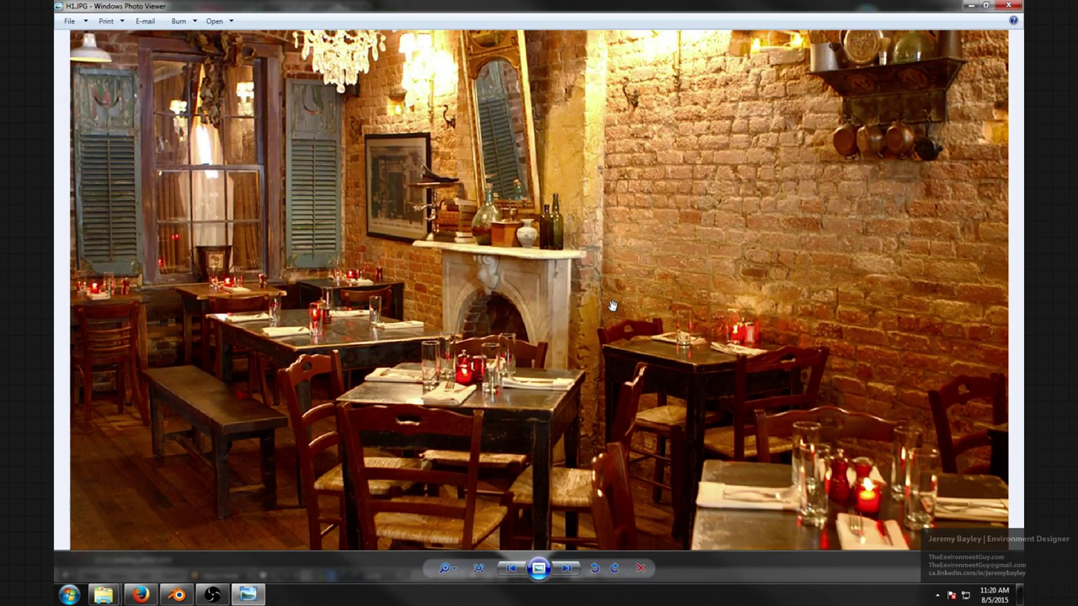
{"action": "scroll", "coordinate": [613, 306], "scroll_direction": "down", "scroll_amount": 1}
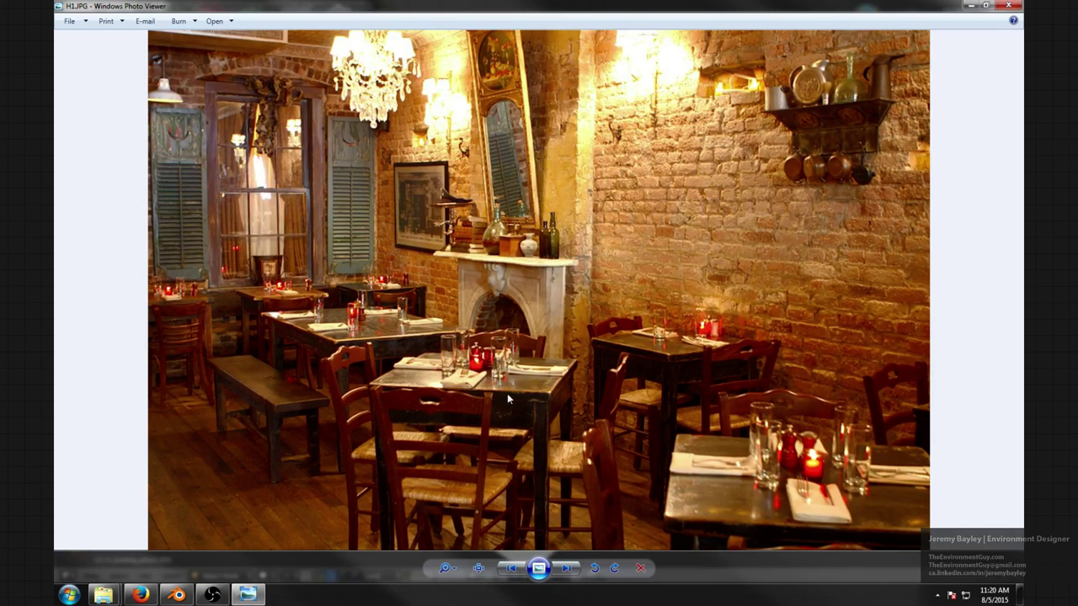
{"action": "scroll", "coordinate": [737, 163], "scroll_direction": "up", "scroll_amount": 3}
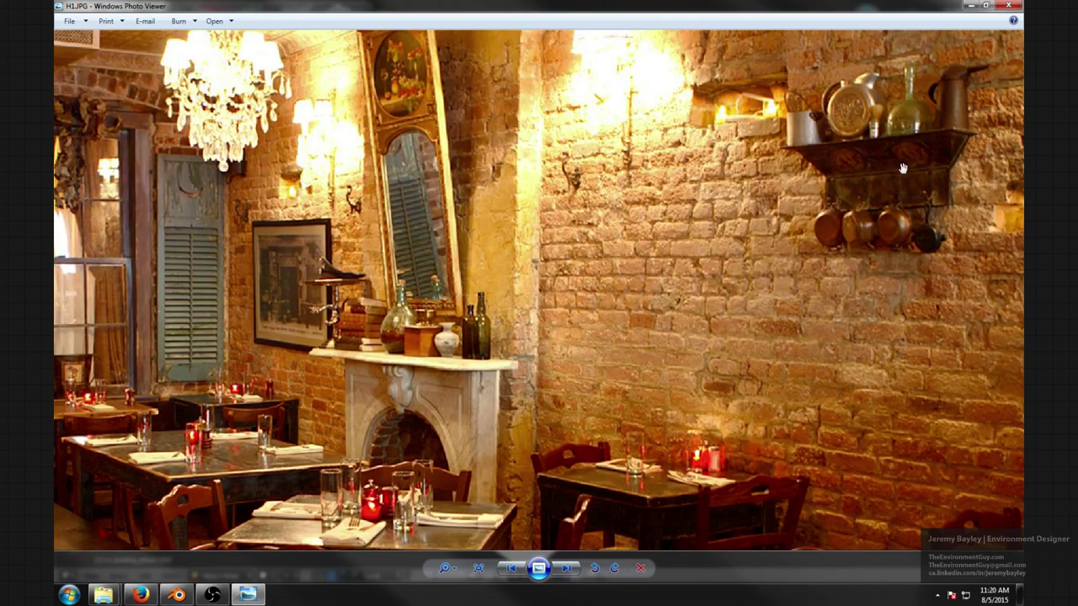
{"action": "left_click_drag", "start_coordinate": [766, 288], "coordinate": [571, 131]}
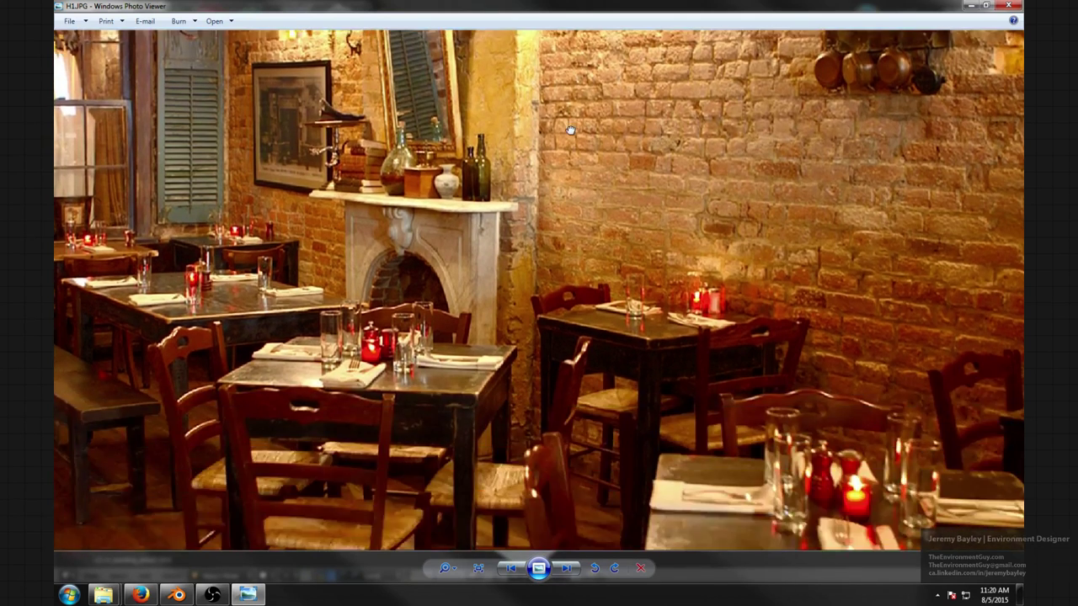
{"action": "left_click_drag", "start_coordinate": [629, 307], "coordinate": [633, 234]}
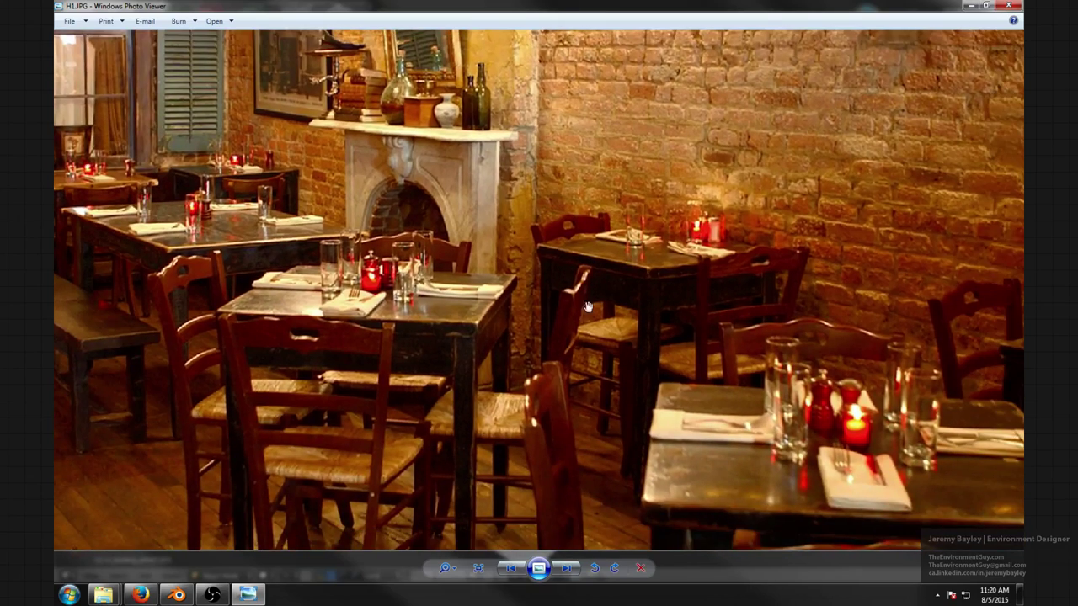
- Examine the fireplace, the objects on its mantel, the tall mirror and the chandelier in the restaurant photo
{"action": "left_click_drag", "start_coordinate": [534, 151], "coordinate": [681, 280]}
{"action": "scroll", "coordinate": [676, 284], "scroll_direction": "up", "scroll_amount": 3}
{"action": "scroll", "coordinate": [450, 241], "scroll_direction": "up", "scroll_amount": 1}
{"action": "left_click_drag", "start_coordinate": [450, 241], "coordinate": [534, 141]}
{"action": "left_click_drag", "start_coordinate": [507, 229], "coordinate": [573, 319]}
{"action": "scroll", "coordinate": [585, 314], "scroll_direction": "down", "scroll_amount": 2}
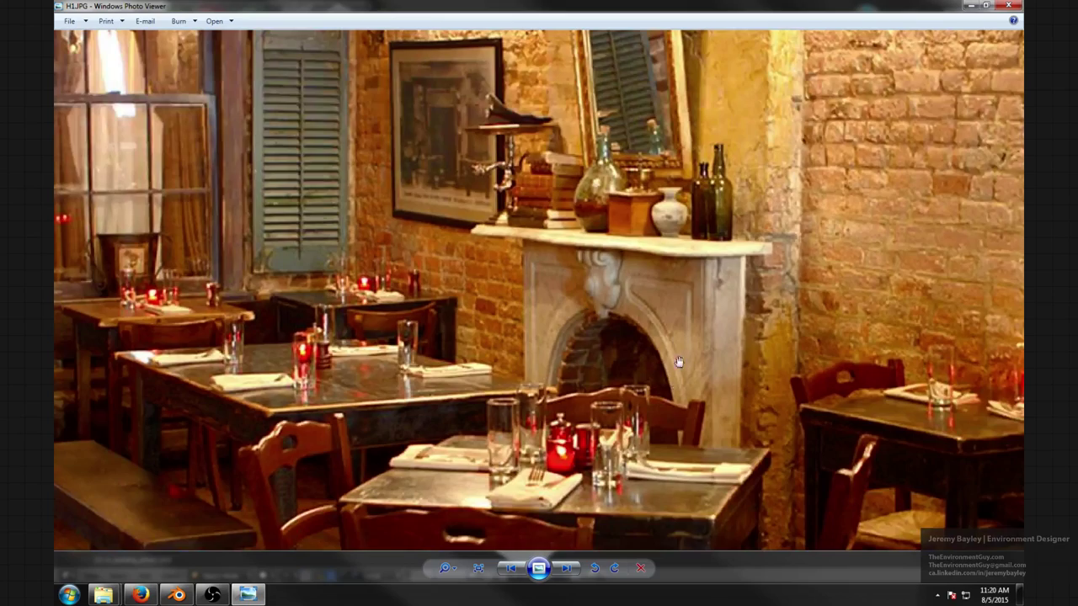
{"action": "scroll", "coordinate": [586, 267], "scroll_direction": "down", "scroll_amount": 2}
{"action": "scroll", "coordinate": [556, 297], "scroll_direction": "up", "scroll_amount": 2}
{"action": "left_click_drag", "start_coordinate": [591, 183], "coordinate": [611, 409]}
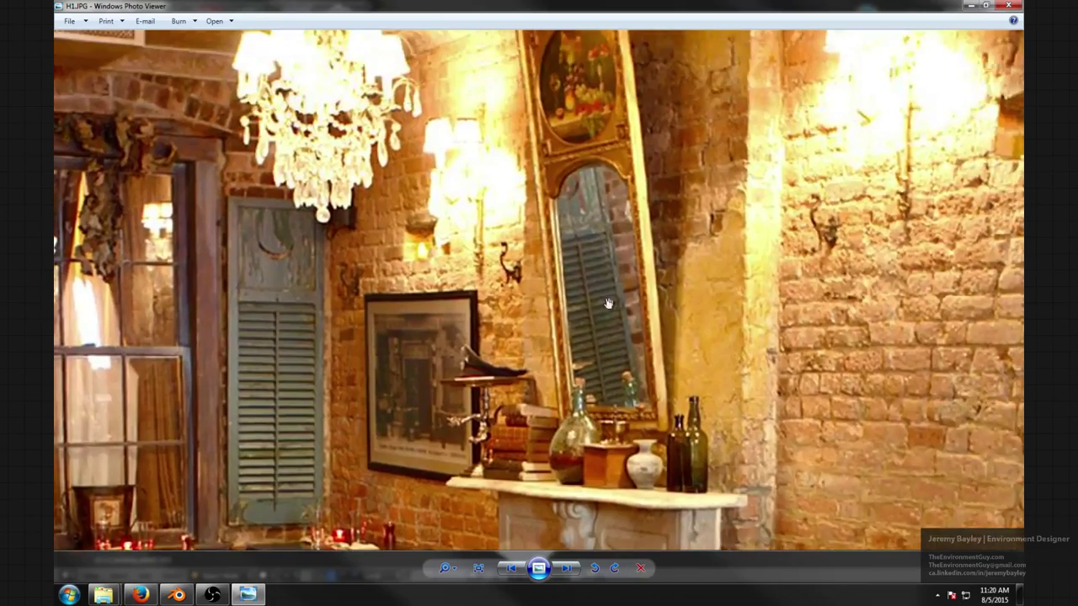
{"action": "scroll", "coordinate": [606, 278], "scroll_direction": "down", "scroll_amount": 2}
{"action": "left_click_drag", "start_coordinate": [581, 181], "coordinate": [369, 223]}
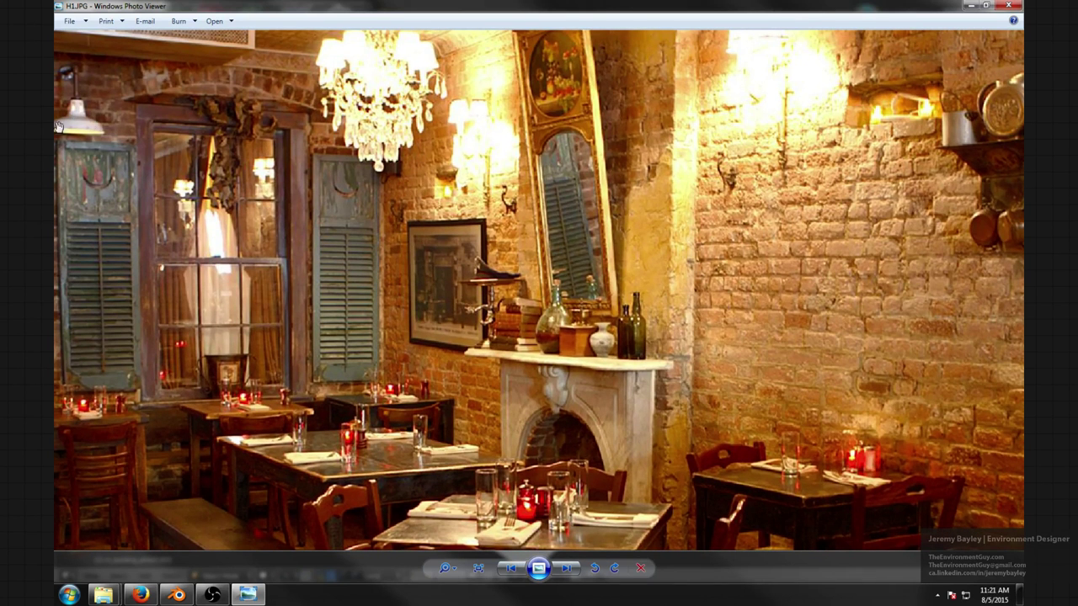
{"action": "scroll", "coordinate": [147, 127], "scroll_direction": "down", "scroll_amount": 3}
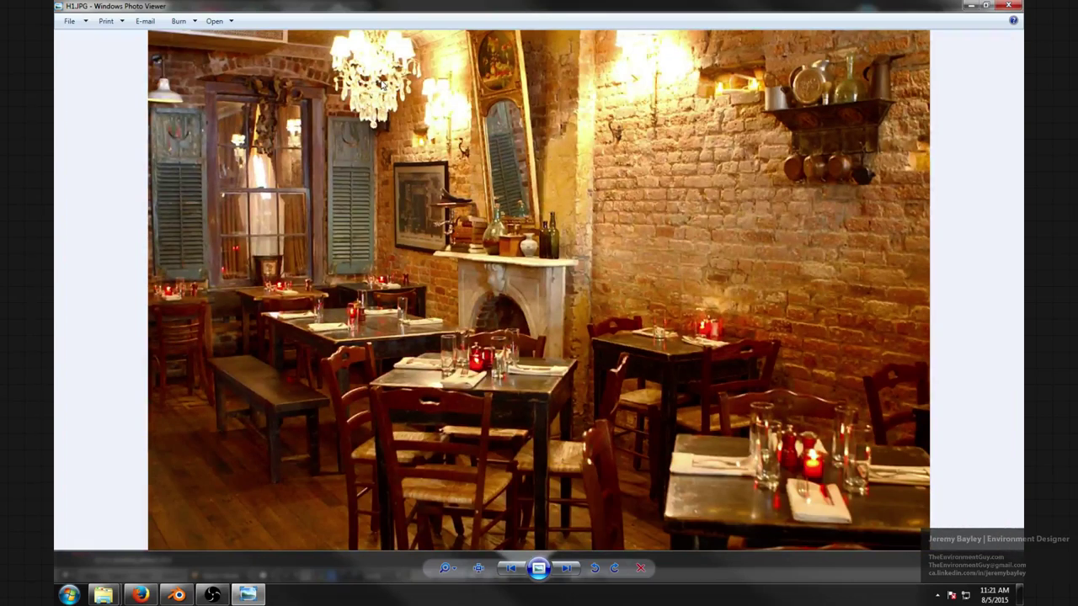
- Study the window, the shutters beside it and the nearby tables in the restaurant photo, returning to the full image
{"action": "scroll", "coordinate": [569, 146], "scroll_direction": "up", "scroll_amount": 5}
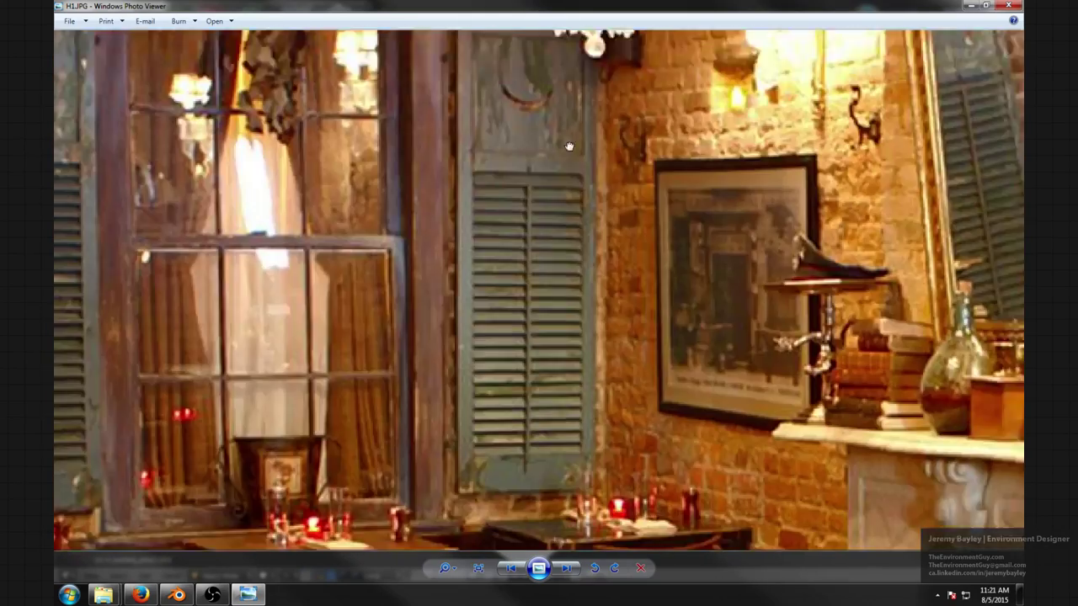
{"action": "left_click_drag", "start_coordinate": [570, 146], "coordinate": [575, 91]}
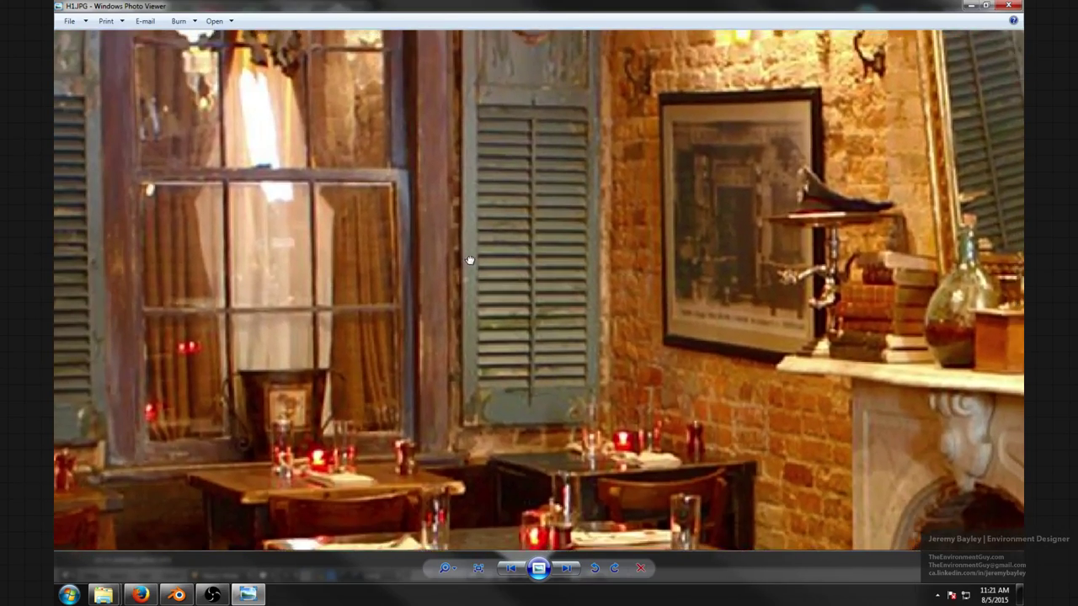
{"action": "left_click_drag", "start_coordinate": [494, 221], "coordinate": [737, 439]}
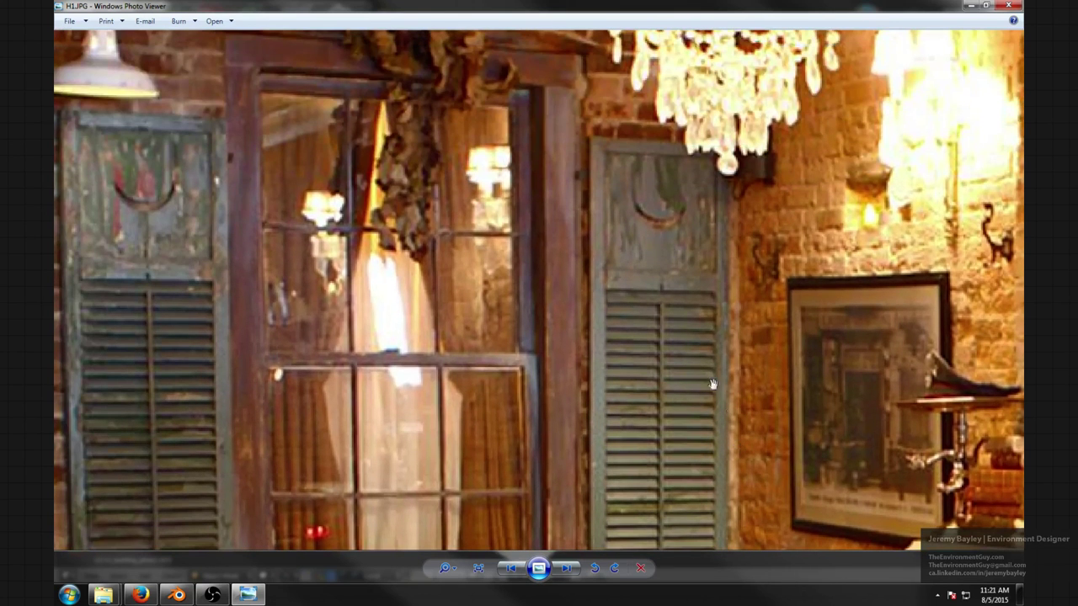
{"action": "left_click_drag", "start_coordinate": [642, 308], "coordinate": [661, 104]}
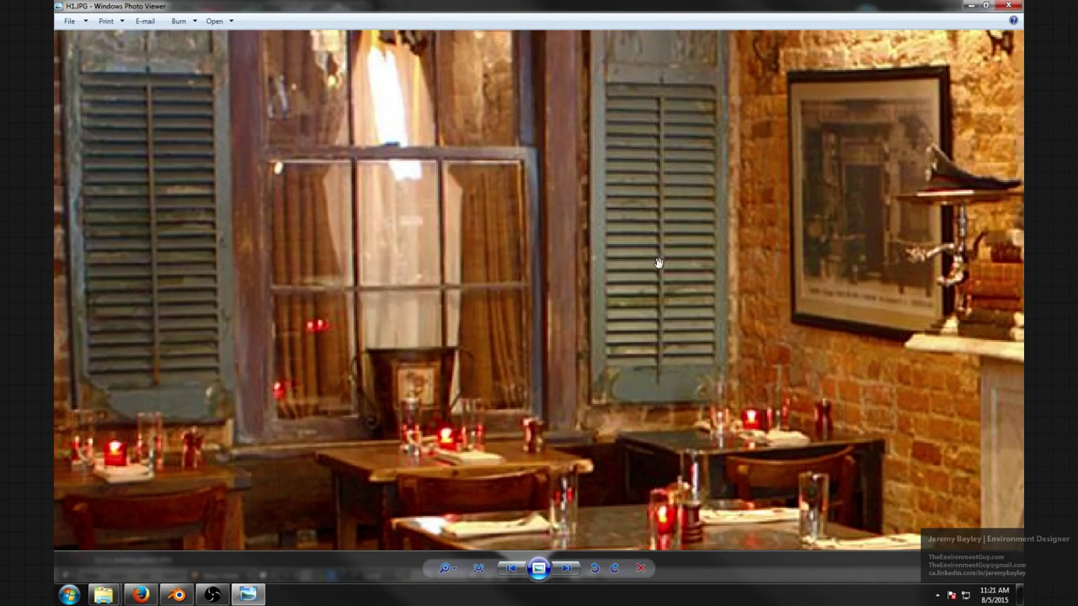
{"action": "left_click_drag", "start_coordinate": [659, 262], "coordinate": [644, 323]}
{"action": "left_click_drag", "start_coordinate": [531, 254], "coordinate": [516, 292]}
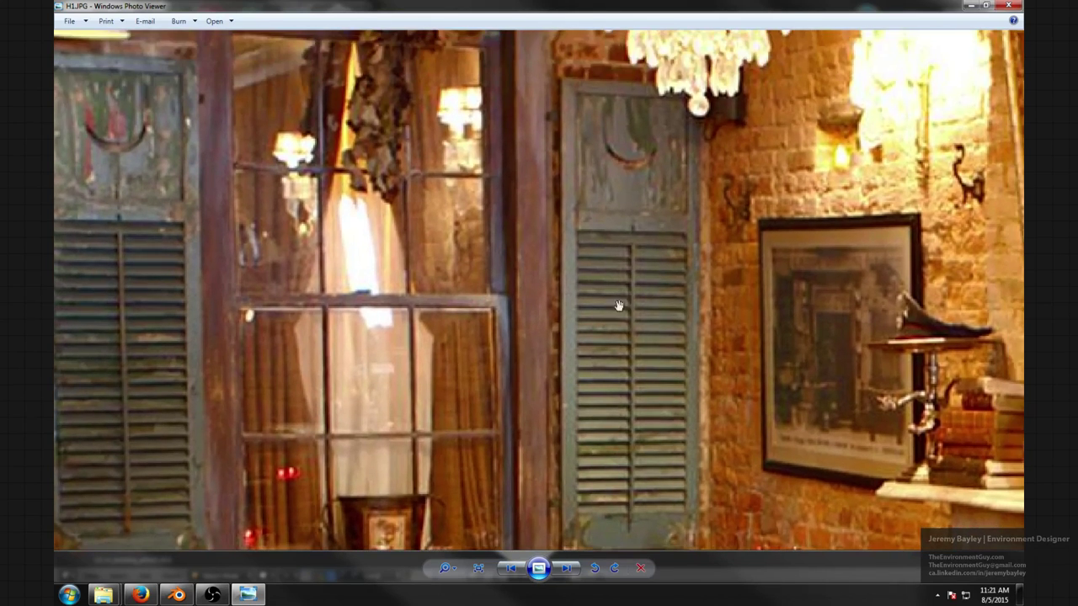
{"action": "left_click_drag", "start_coordinate": [618, 305], "coordinate": [660, 215]}
{"action": "left_click_drag", "start_coordinate": [707, 292], "coordinate": [739, 168]}
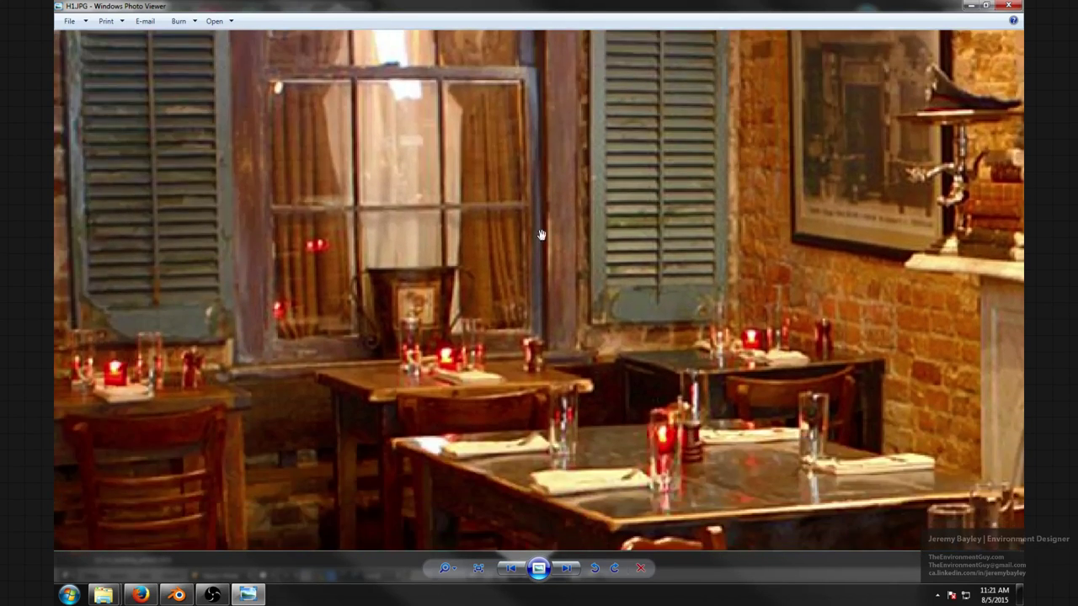
{"action": "scroll", "coordinate": [537, 239], "scroll_direction": "down", "scroll_amount": 3}
{"action": "left_click_drag", "start_coordinate": [326, 395], "coordinate": [349, 301]}
{"action": "left_click_drag", "start_coordinate": [655, 283], "coordinate": [276, 165]}
{"action": "scroll", "coordinate": [624, 288], "scroll_direction": "down", "scroll_amount": 5}
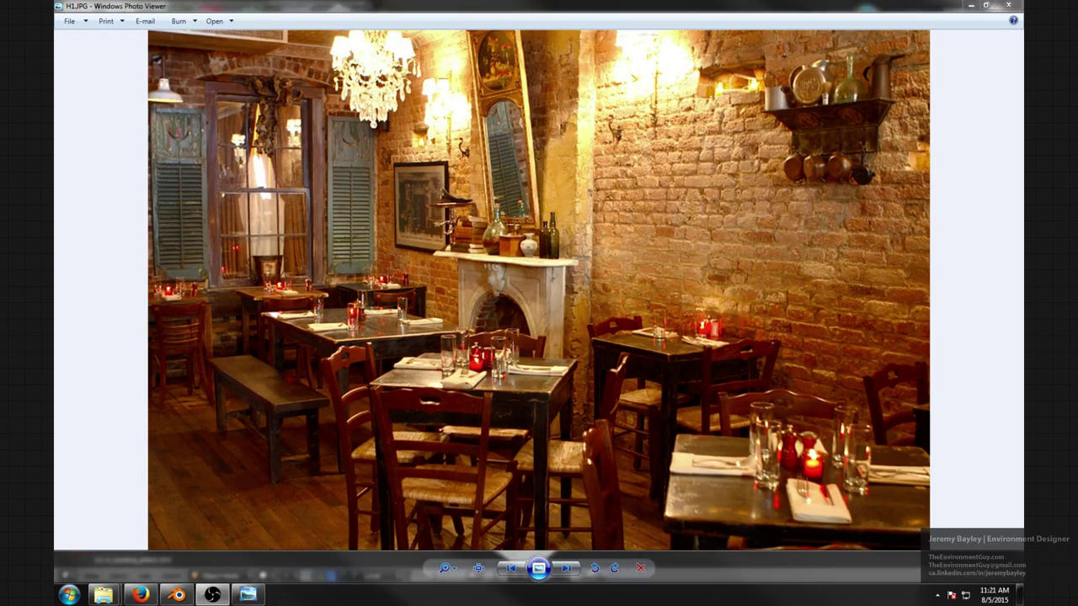
- Place the restaurant photo in a small window in the screen's upper corner and fit the whole image in it
{"action": "left_click_drag", "start_coordinate": [687, 5], "coordinate": [55, 42]}
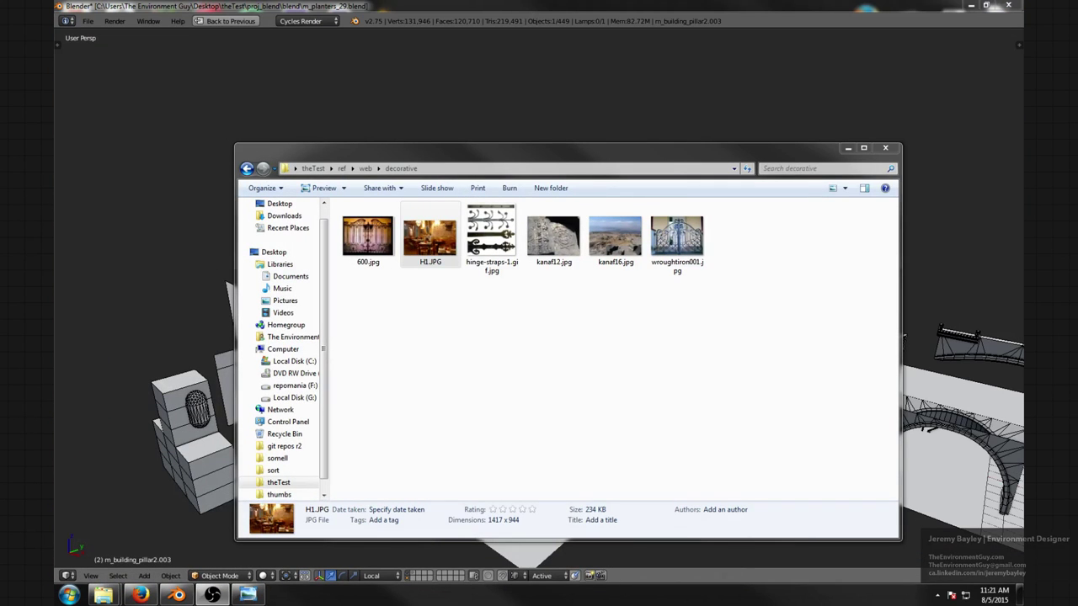
{"action": "key", "text": "Return"}
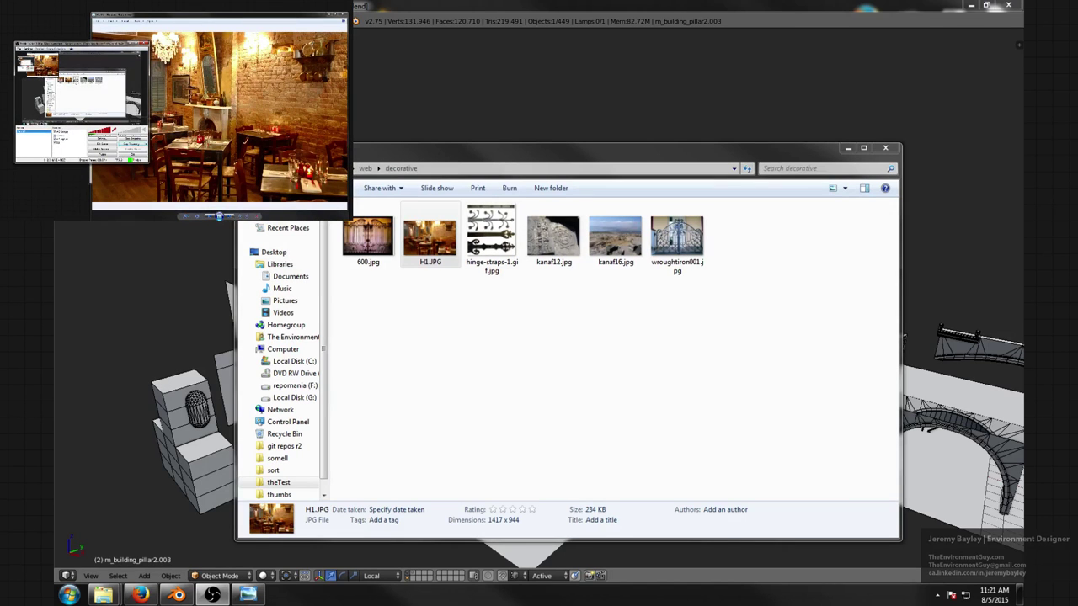
{"action": "left_click", "coordinate": [130, 45]}
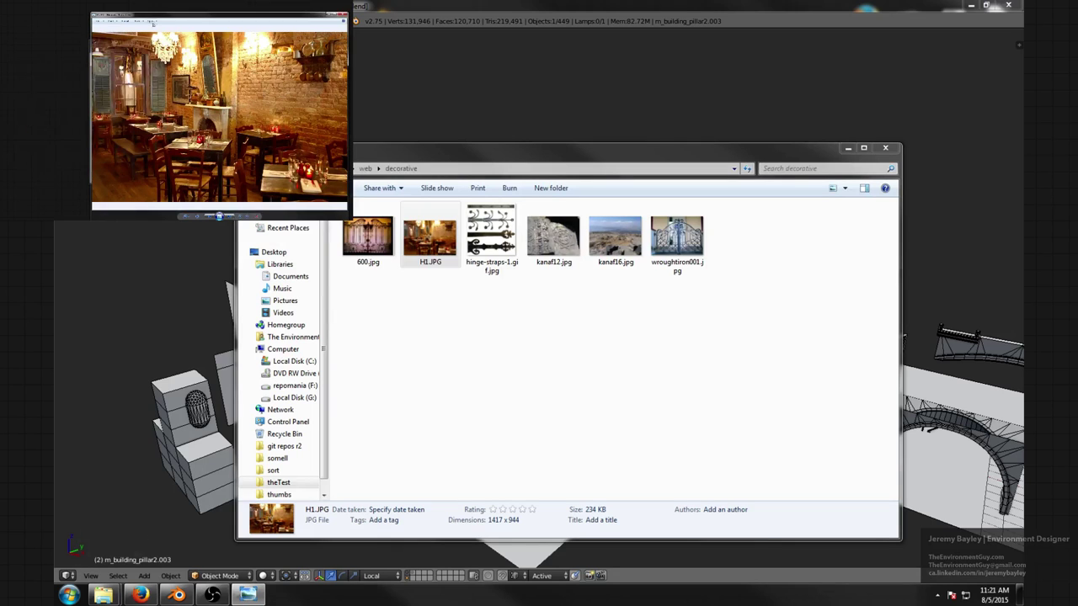
{"action": "left_click_drag", "start_coordinate": [156, 16], "coordinate": [147, 0]}
{"action": "scroll", "coordinate": [202, 127], "scroll_direction": "up", "scroll_amount": 4}
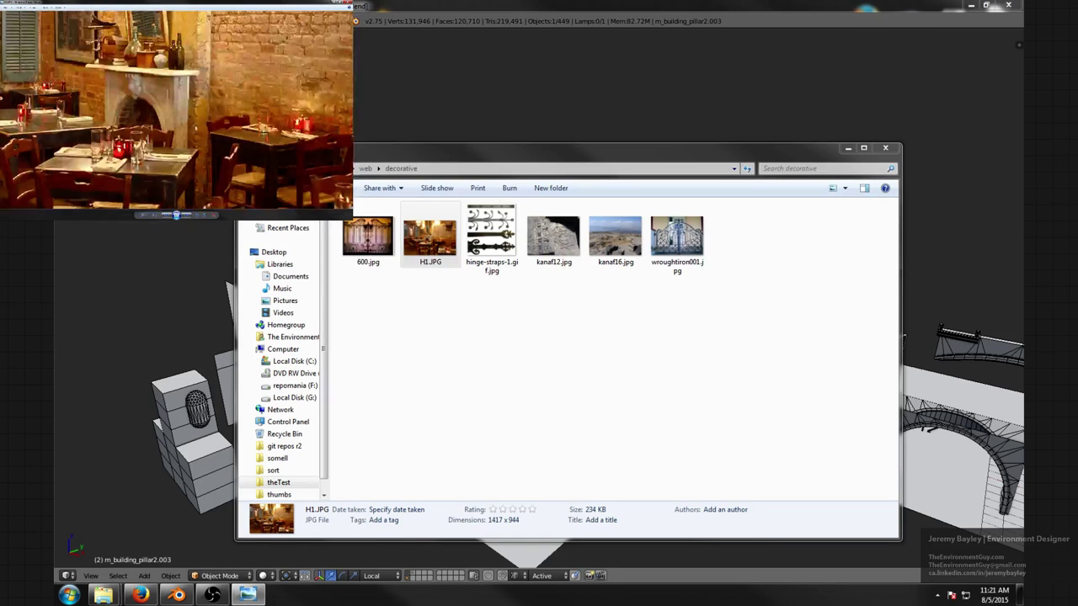
{"action": "scroll", "coordinate": [202, 127], "scroll_direction": "down", "scroll_amount": 3}
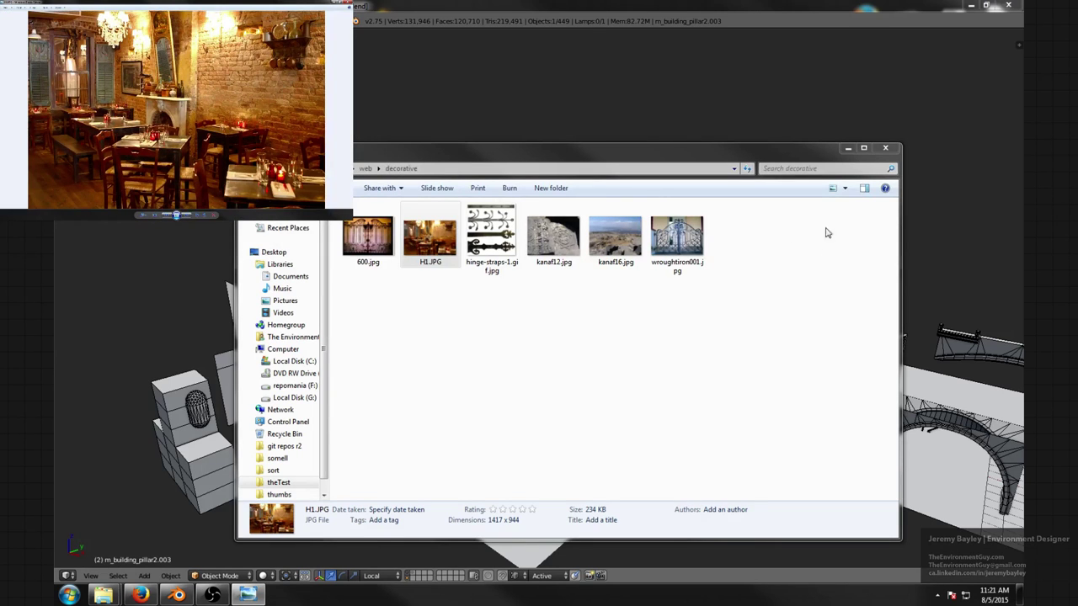
- Minimize the file browser, return to the Blender scene and show only the layer containing the assembled building
{"action": "left_click", "coordinate": [847, 148]}
{"action": "middle_click_drag", "start_coordinate": [633, 299], "coordinate": [602, 238]}
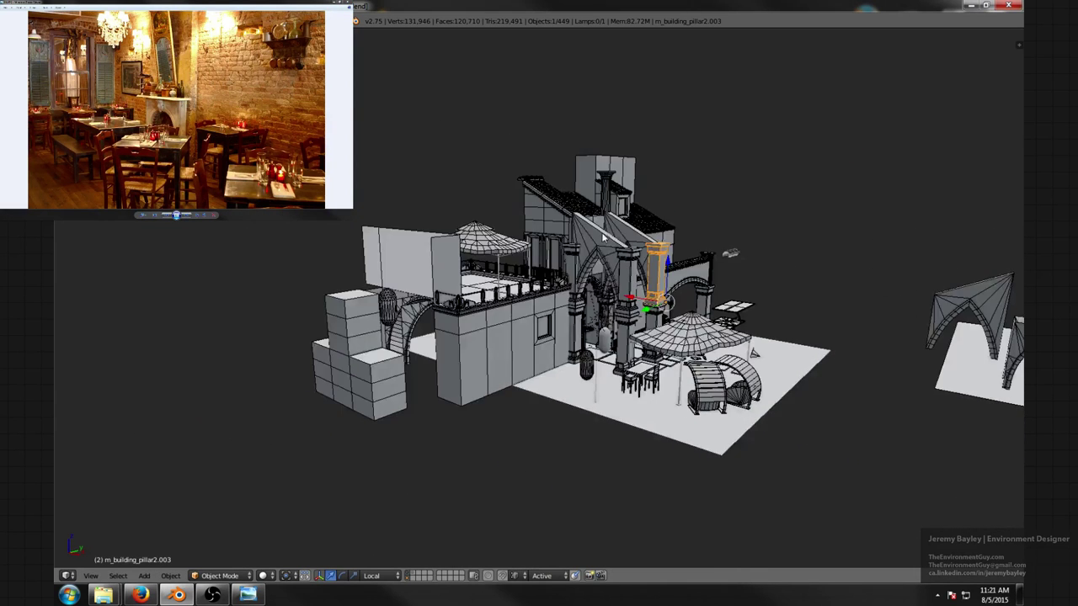
{"action": "scroll", "coordinate": [801, 280], "scroll_direction": "down", "scroll_amount": 3}
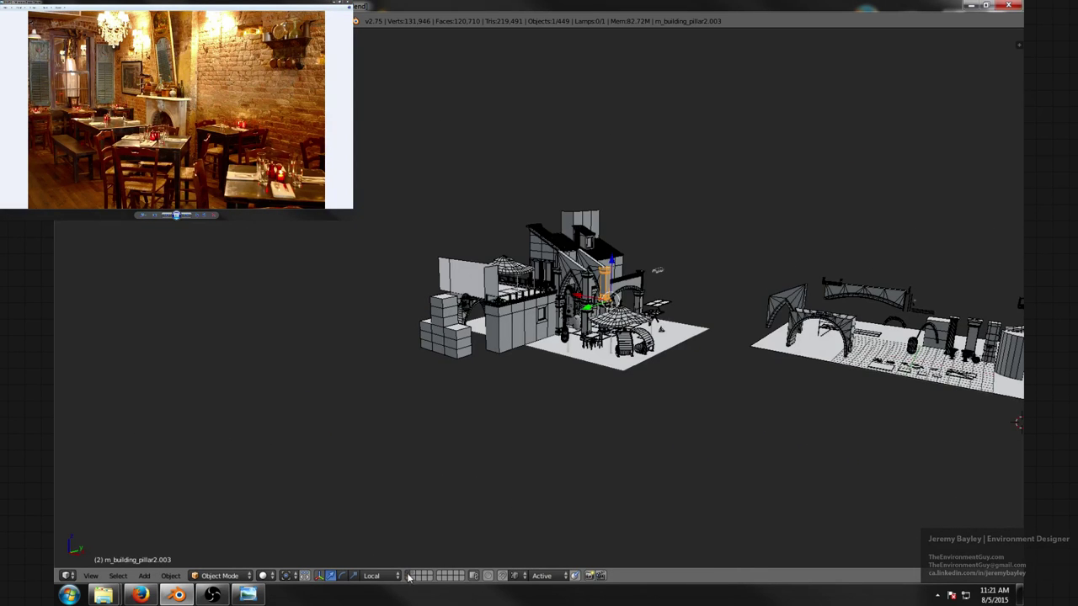
{"action": "key", "text": "KP_Divide"}
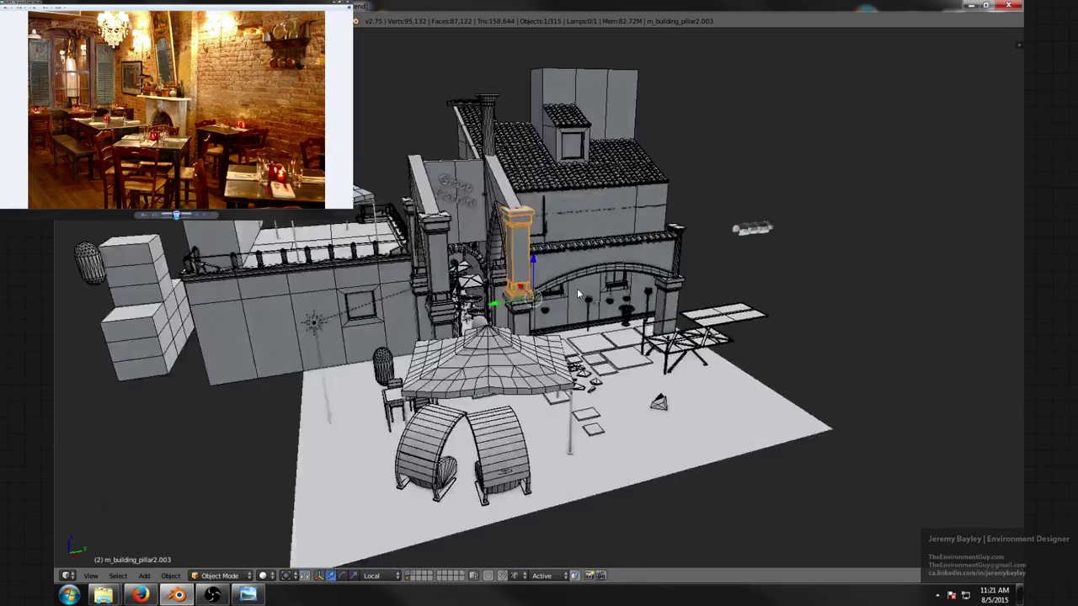
{"action": "scroll", "coordinate": [582, 291], "scroll_direction": "up", "scroll_amount": 5}
{"action": "scroll", "coordinate": [603, 265], "scroll_direction": "down", "scroll_amount": 6}
{"action": "middle_click_drag", "start_coordinate": [603, 265], "coordinate": [631, 266]}
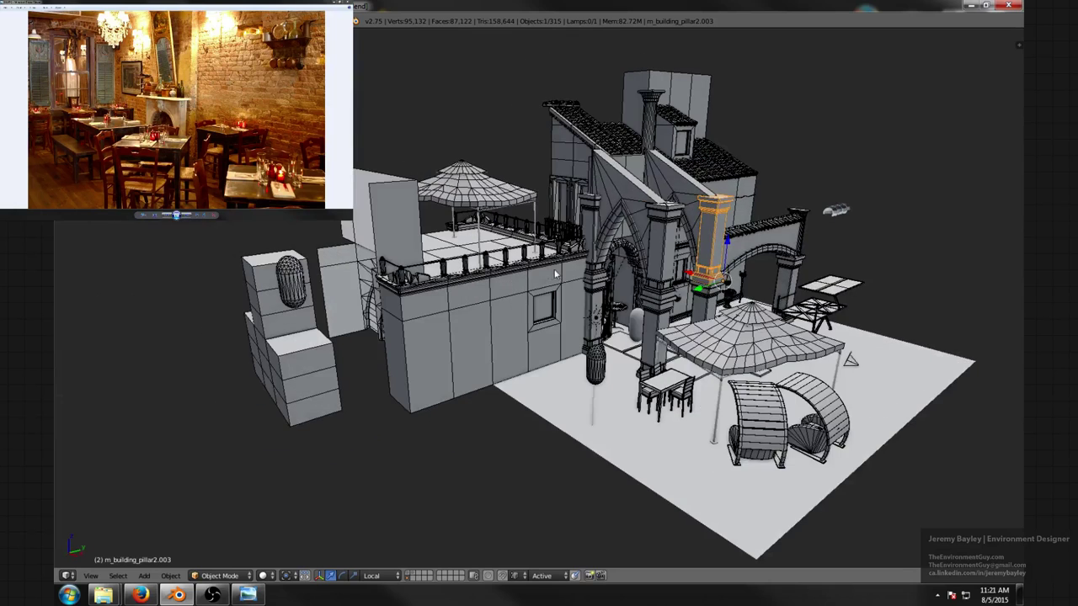
- Inspect the back of the assembled building, selecting the two stepped arches beneath the raised wall
{"action": "right_click", "coordinate": [515, 292]}
{"action": "middle_click_drag", "start_coordinate": [515, 294], "coordinate": [594, 294]}
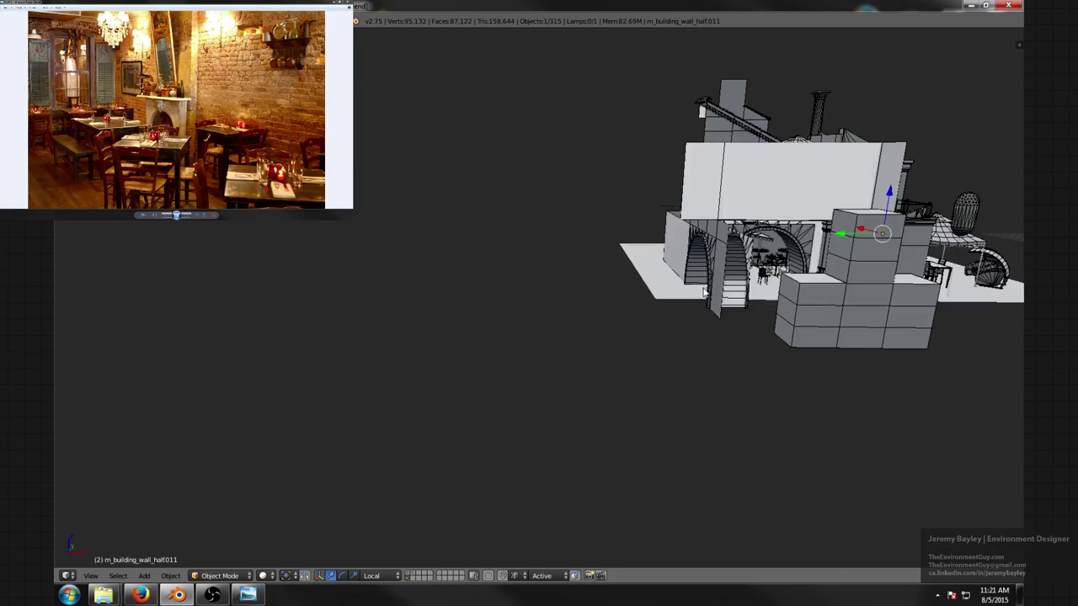
{"action": "right_click", "coordinate": [711, 287]}
{"action": "middle_click_drag", "start_coordinate": [768, 259], "coordinate": [676, 293]}
{"action": "scroll", "coordinate": [676, 293], "scroll_direction": "up", "scroll_amount": 6}
{"action": "scroll", "coordinate": [674, 295], "scroll_direction": "down", "scroll_amount": 4}
{"action": "right_click", "coordinate": [641, 301]}
{"action": "right_click", "coordinate": [630, 304]}
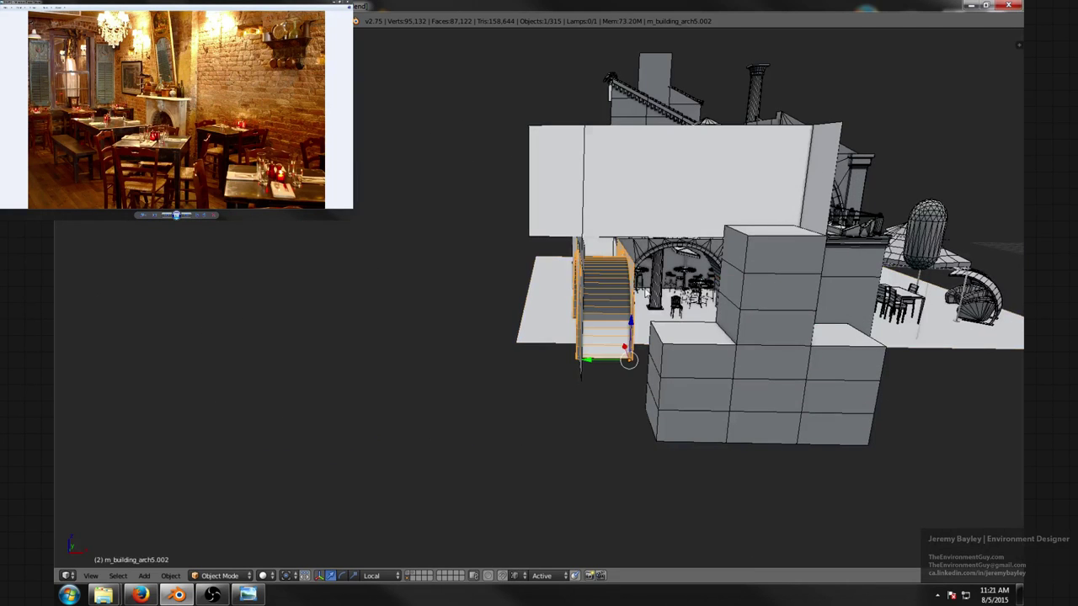
{"action": "right_click", "coordinate": [721, 251], "text": "shift"}
{"action": "middle_click_drag", "start_coordinate": [725, 254], "coordinate": [677, 270], "text": "shift"}
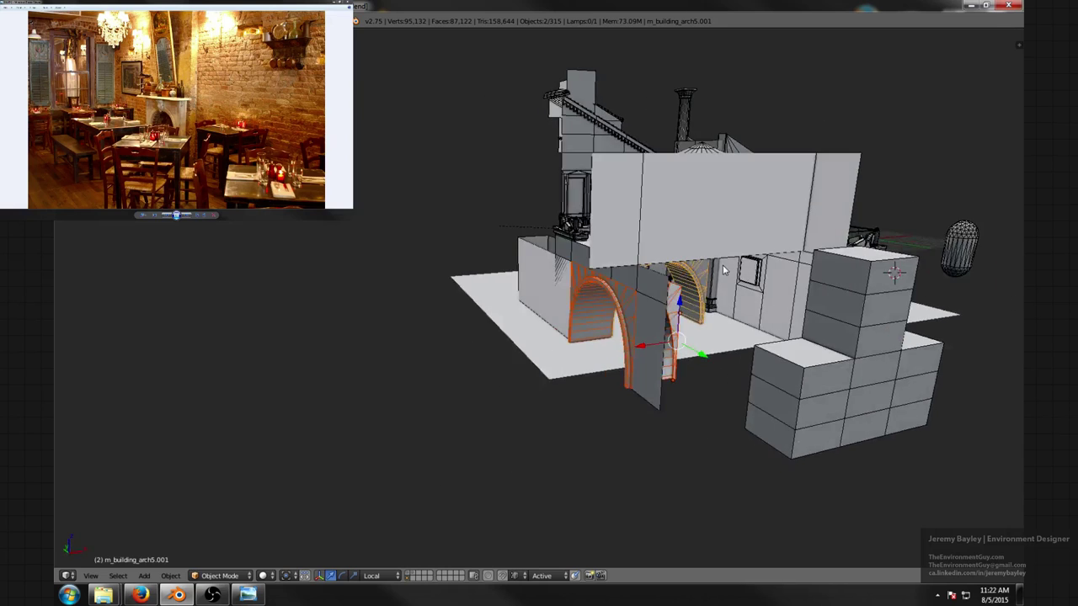
- Select the chair, bar stool and round table inside the building and isolate them in local view
{"action": "scroll", "coordinate": [690, 274], "scroll_direction": "up", "scroll_amount": 5}
{"action": "scroll", "coordinate": [698, 278], "scroll_direction": "up", "scroll_amount": 5}
{"action": "scroll", "coordinate": [741, 379], "scroll_direction": "up", "scroll_amount": 5}
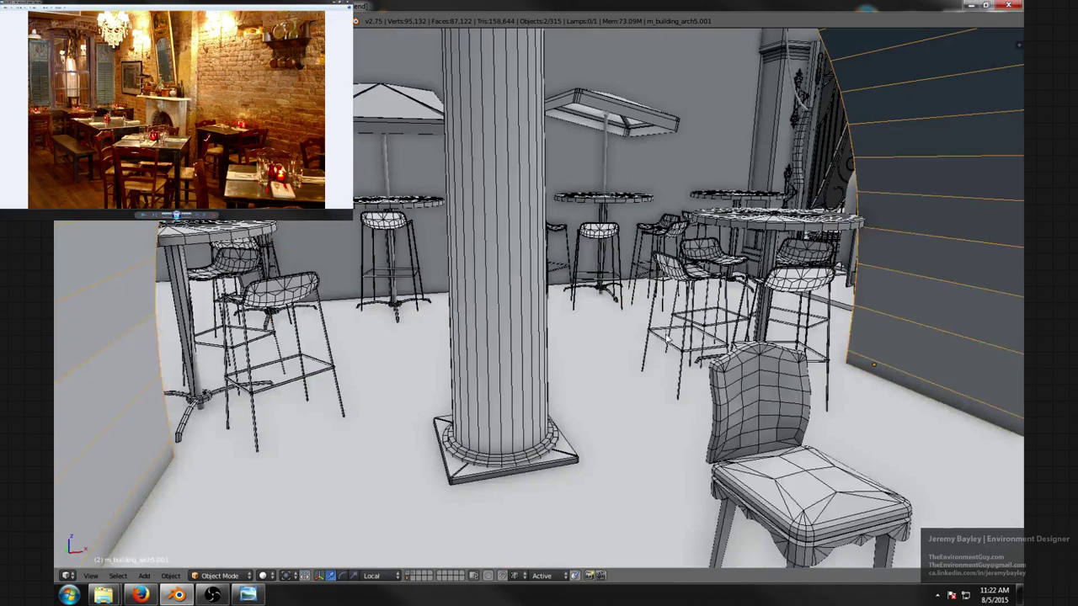
{"action": "right_click", "coordinate": [764, 419]}
{"action": "right_click", "coordinate": [794, 276], "text": "shift"}
{"action": "right_click", "coordinate": [781, 236], "text": "shift"}
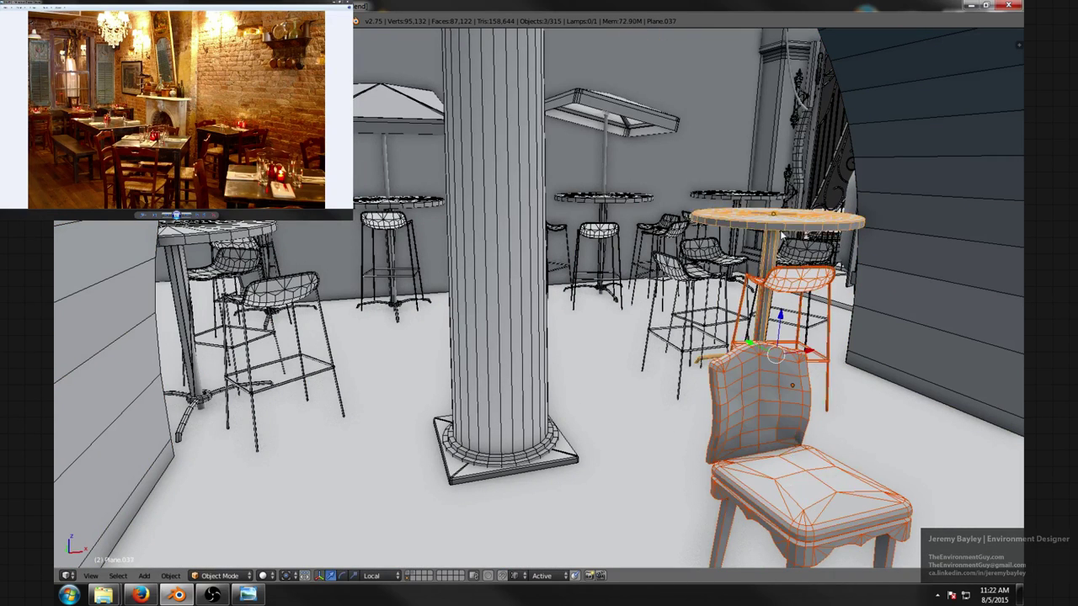
{"action": "scroll", "coordinate": [710, 196], "scroll_direction": "down", "scroll_amount": 12}
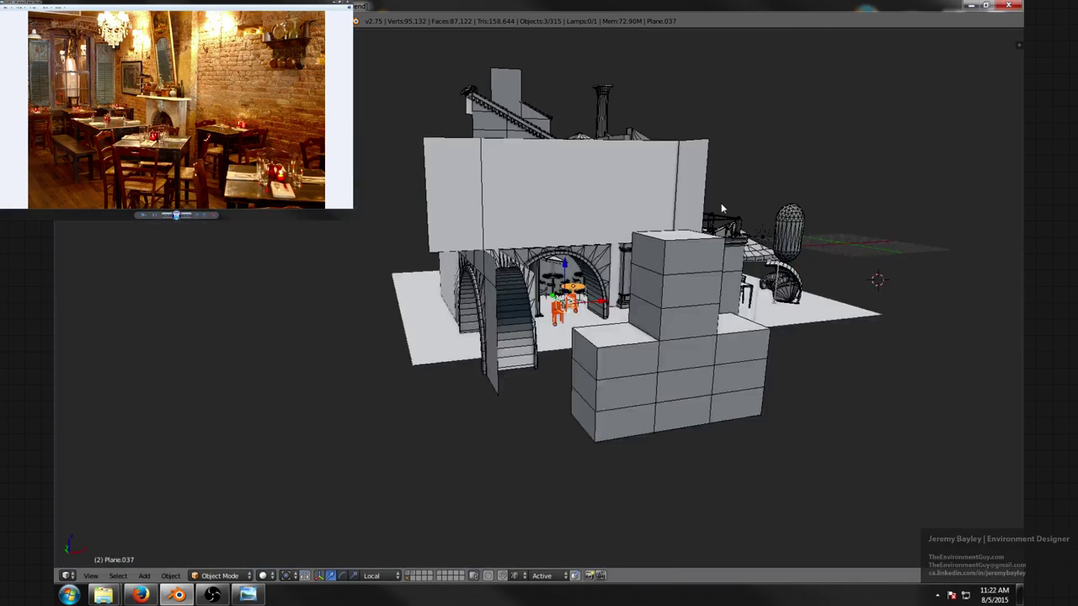
{"action": "middle_click_drag", "start_coordinate": [720, 203], "coordinate": [706, 228]}
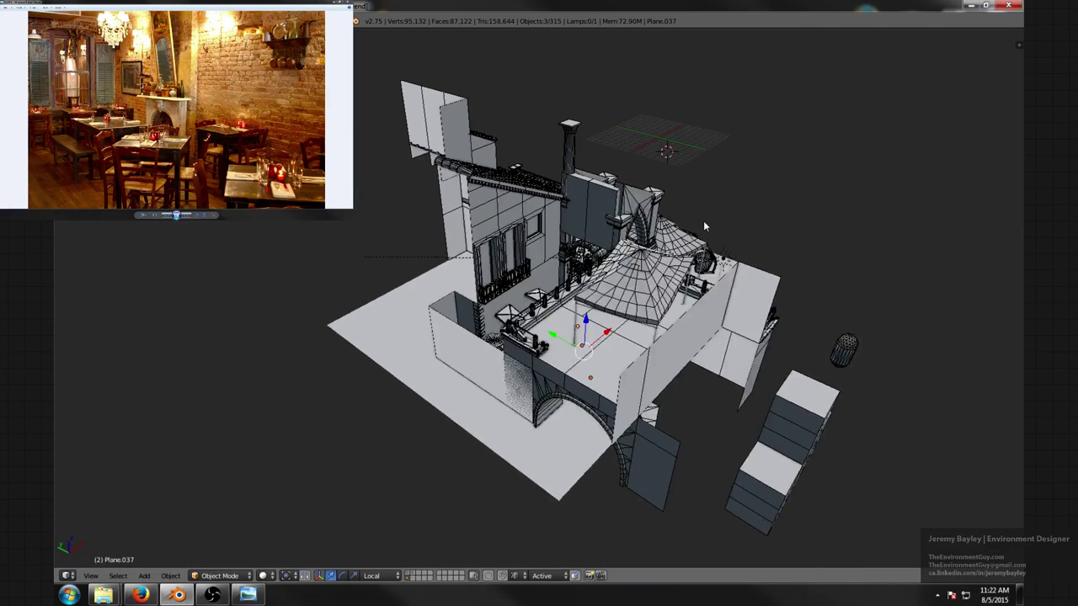
{"action": "key", "text": "KP_Decimal"}
{"action": "scroll", "coordinate": [705, 225], "scroll_direction": "down", "scroll_amount": 3}
{"action": "key", "text": "KP_Divide"}
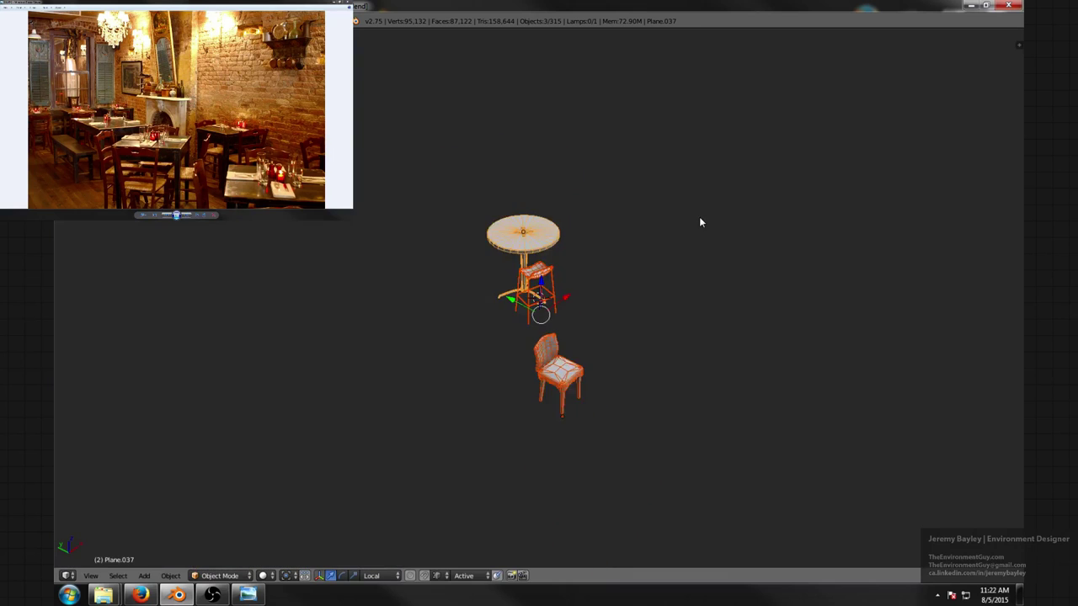
- Leave local view, add the neighbouring arches to the furniture selection and isolate them all together
{"action": "scroll", "coordinate": [699, 219], "scroll_direction": "down", "scroll_amount": 4}
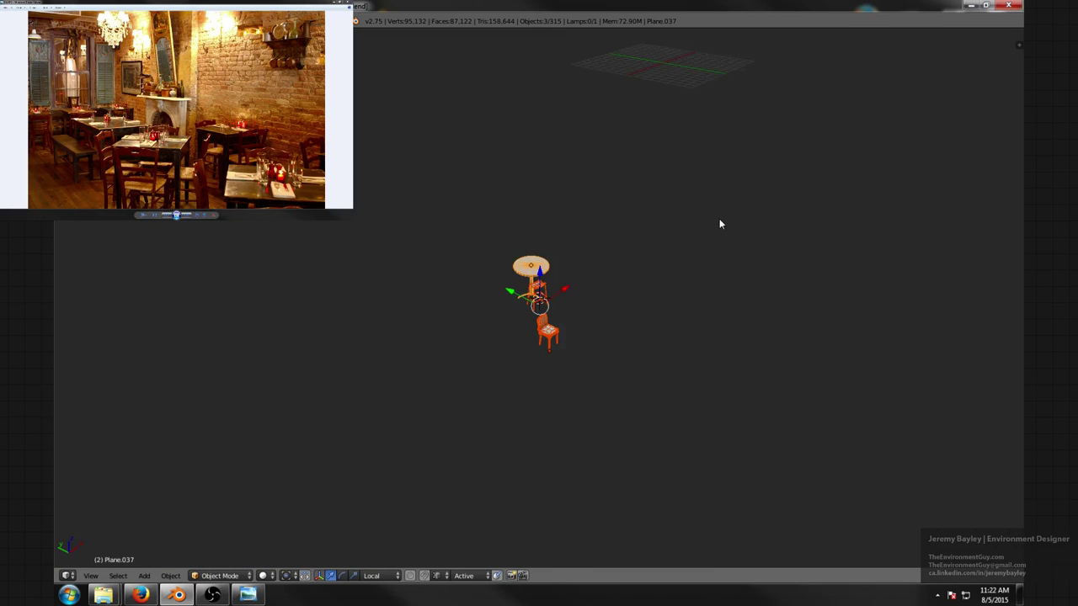
{"action": "key", "text": "KP_Divide"}
{"action": "middle_click_drag", "start_coordinate": [686, 232], "coordinate": [558, 294]}
{"action": "right_click", "coordinate": [541, 231], "text": "shift"}
{"action": "right_click", "coordinate": [576, 221], "text": "shift"}
{"action": "key", "text": "KP_Divide"}
- Clear the selection, select the chair beneath the arches and examine its shape and proportions up close
{"action": "scroll", "coordinate": [576, 225], "scroll_direction": "down", "scroll_amount": 4}
{"action": "key", "text": "a"}
{"action": "scroll", "coordinate": [542, 237], "scroll_direction": "up", "scroll_amount": 3}
{"action": "scroll", "coordinate": [620, 303], "scroll_direction": "up", "scroll_amount": 4}
{"action": "scroll", "coordinate": [558, 294], "scroll_direction": "up", "scroll_amount": 2}
{"action": "right_click", "coordinate": [630, 330]}
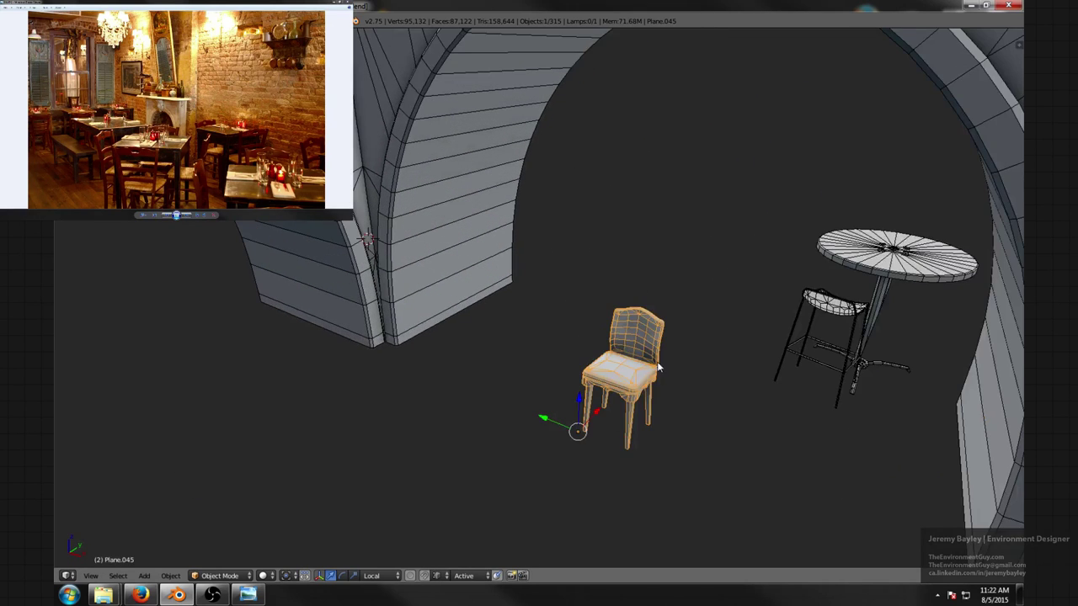
{"action": "scroll", "coordinate": [650, 338], "scroll_direction": "up", "scroll_amount": 2}
{"action": "middle_click_drag", "start_coordinate": [650, 337], "coordinate": [625, 325]}
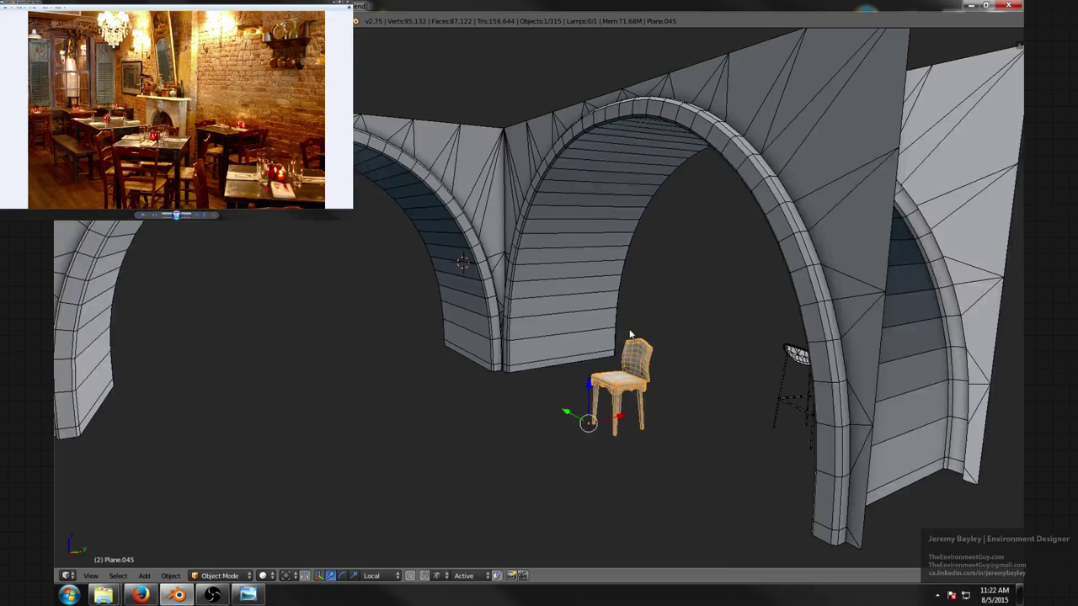
{"action": "key", "text": "KP_Decimal"}
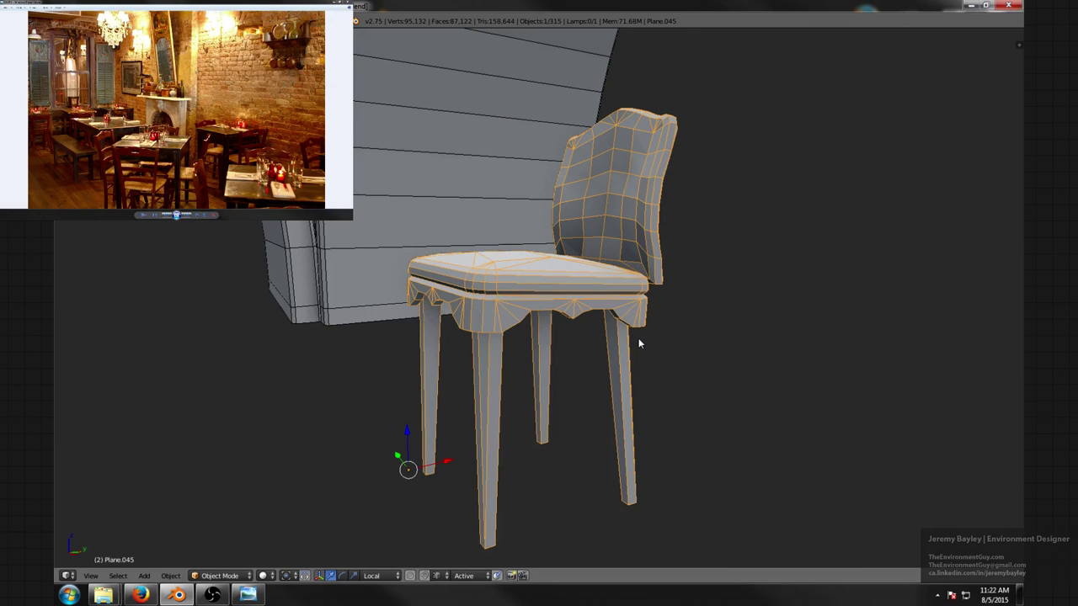
{"action": "scroll", "coordinate": [639, 337], "scroll_direction": "down", "scroll_amount": 1}
{"action": "middle_click_drag", "start_coordinate": [638, 338], "coordinate": [609, 356]}
{"action": "scroll", "coordinate": [607, 358], "scroll_direction": "down", "scroll_amount": 2}
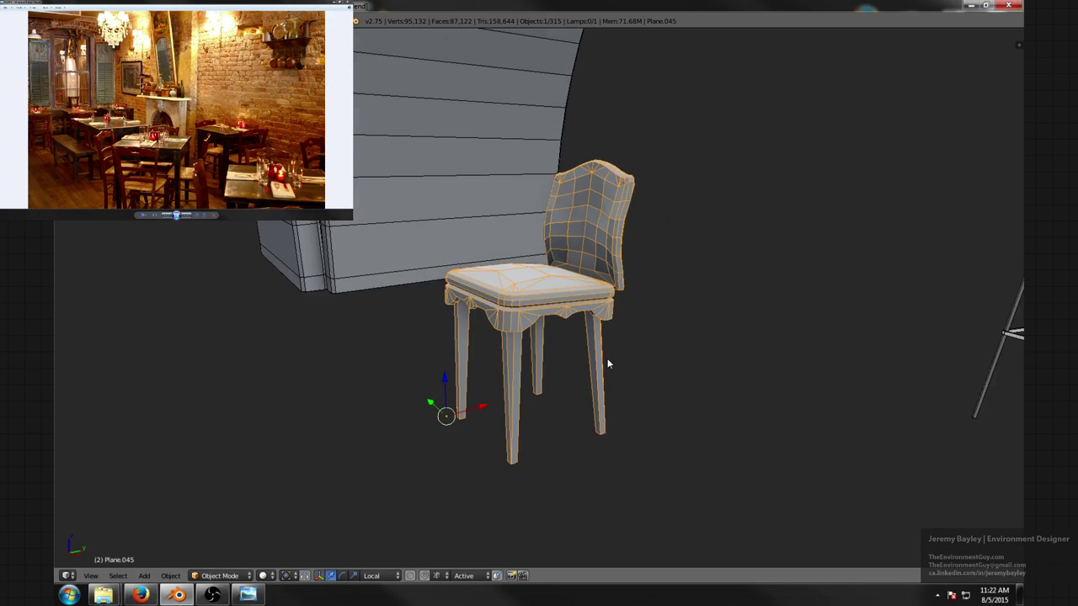
{"action": "scroll", "coordinate": [607, 358], "scroll_direction": "down", "scroll_amount": 4}
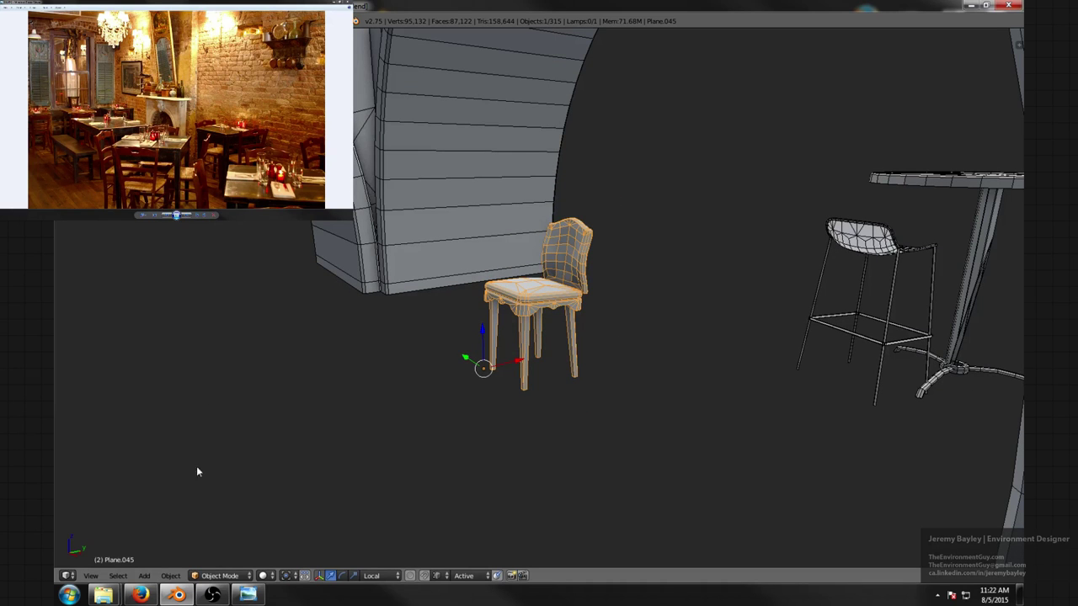
- Enlarge the restaurant photo and reposition it to show the tables and chairs more closely
{"action": "scroll", "coordinate": [198, 472], "scroll_direction": "up", "scroll_amount": 3}
{"action": "scroll", "coordinate": [198, 472], "scroll_direction": "down", "scroll_amount": 2}
{"action": "left_click", "coordinate": [182, 150]}
{"action": "scroll", "coordinate": [183, 150], "scroll_direction": "up", "scroll_amount": 5}
{"action": "left_click_drag", "start_coordinate": [178, 145], "coordinate": [308, 125]}
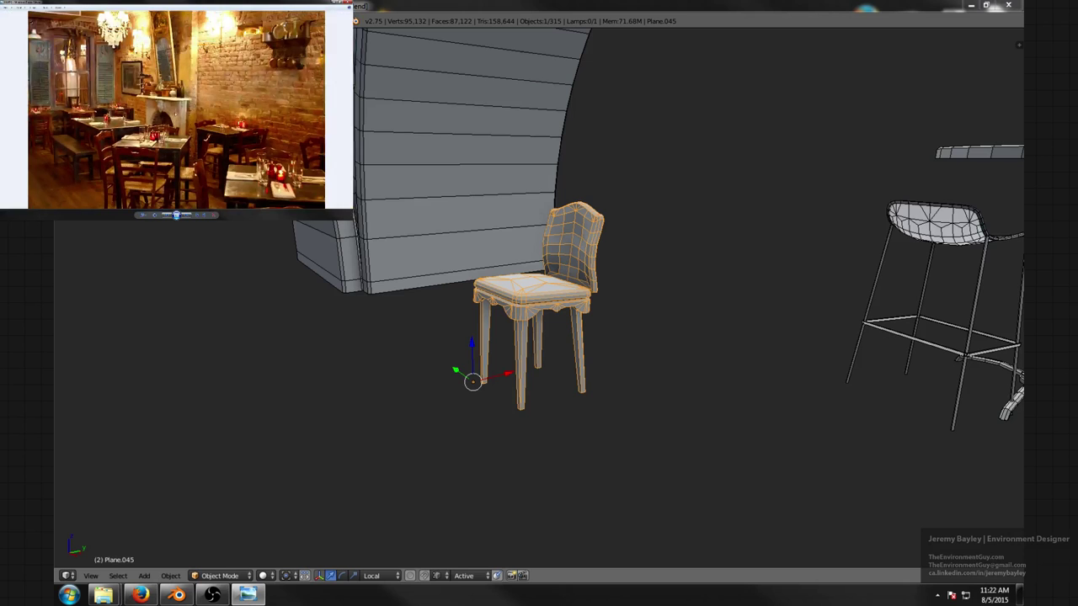
- Add a cube mesh to the isolated scene and scale it down uniformly to roughly table size
{"action": "middle_click_drag", "start_coordinate": [357, 356], "coordinate": [401, 368]}
{"action": "scroll", "coordinate": [401, 368], "scroll_direction": "down", "scroll_amount": 2}
{"action": "key", "text": "shift+a"}
{"action": "mouse_move", "coordinate": [402, 368]}
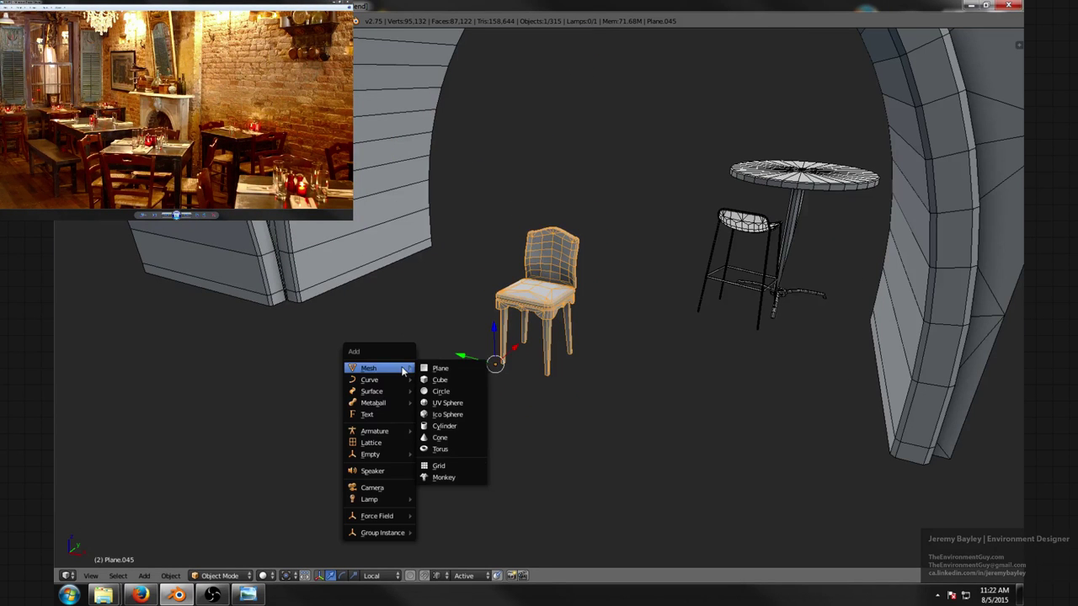
{"action": "left_click", "coordinate": [454, 385]}
{"action": "scroll", "coordinate": [596, 266], "scroll_direction": "down", "scroll_amount": 4}
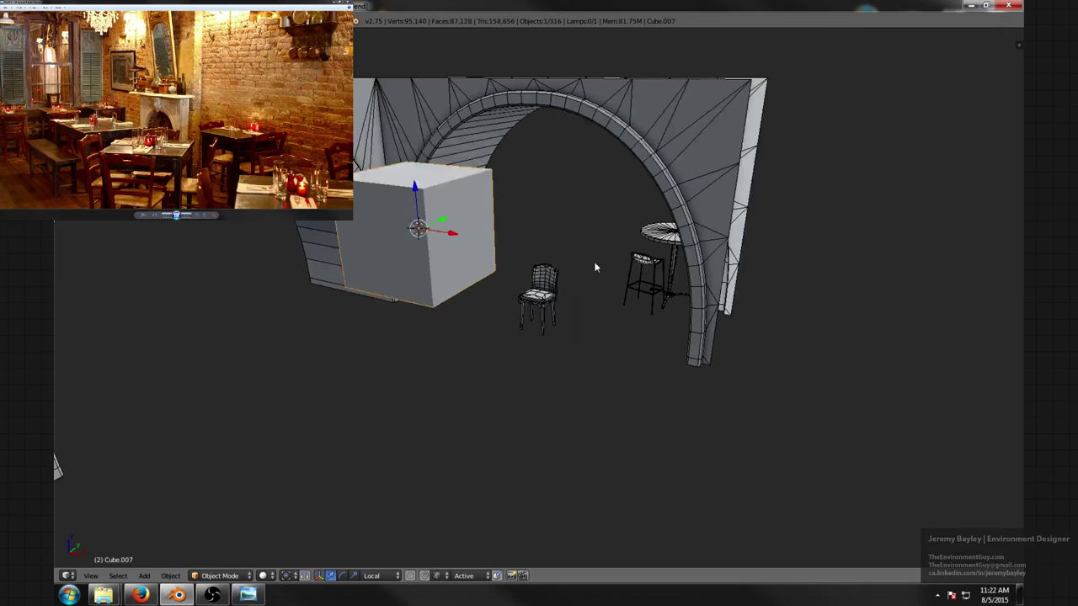
{"action": "key", "text": "s"}
{"action": "left_click", "coordinate": [501, 251]}
- Leave local view, add the floor plane and player capsule to the selection and isolate them with the arches, furniture and cube
{"action": "middle_click_drag", "start_coordinate": [497, 246], "coordinate": [477, 225]}
{"action": "key", "text": "KP_Divide"}
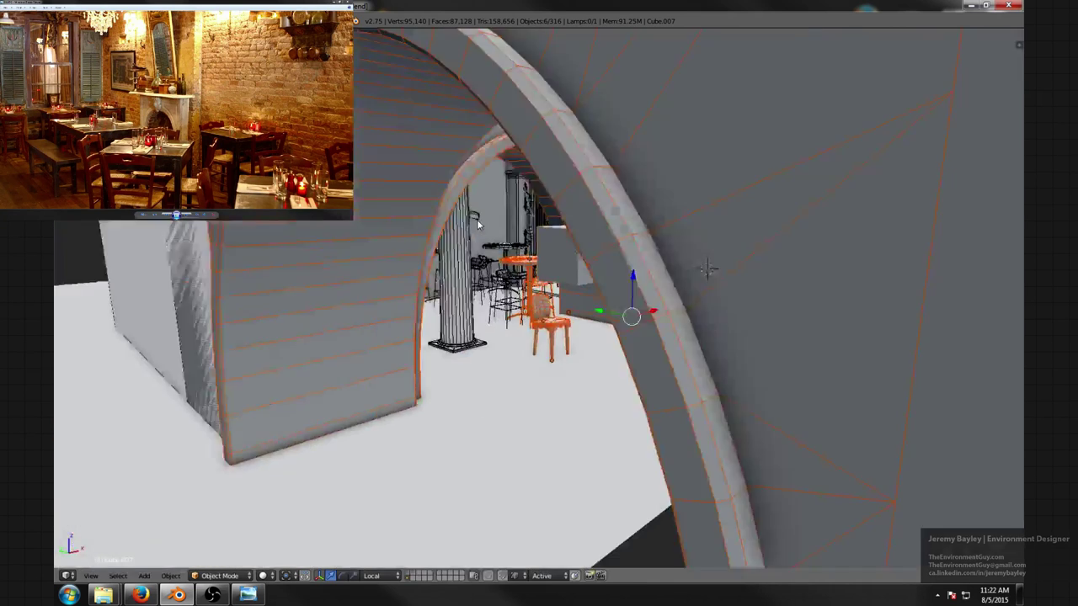
{"action": "scroll", "coordinate": [684, 331], "scroll_direction": "down", "scroll_amount": 6}
{"action": "middle_click_drag", "start_coordinate": [684, 331], "coordinate": [606, 339]}
{"action": "key", "text": "KP_Divide"}
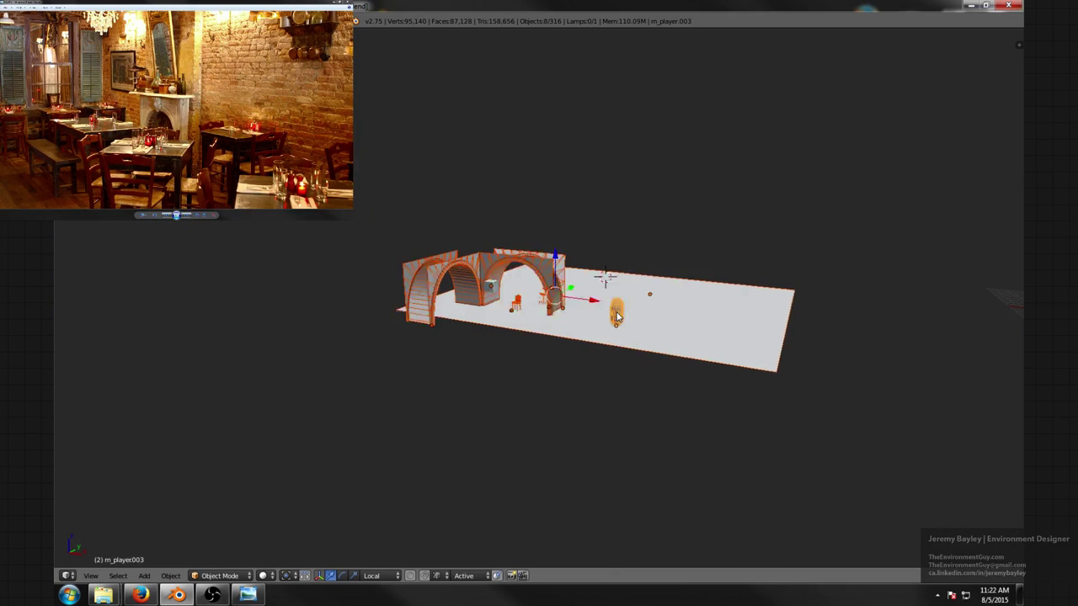
- Extend the floor plane by moving its long edge outward past the arches in edge select mode, and select the player capsule
{"action": "key", "text": "a"}
{"action": "right_click", "coordinate": [562, 344]}
{"action": "middle_click_drag", "start_coordinate": [562, 343], "coordinate": [560, 362]}
{"action": "right_click", "coordinate": [548, 359]}
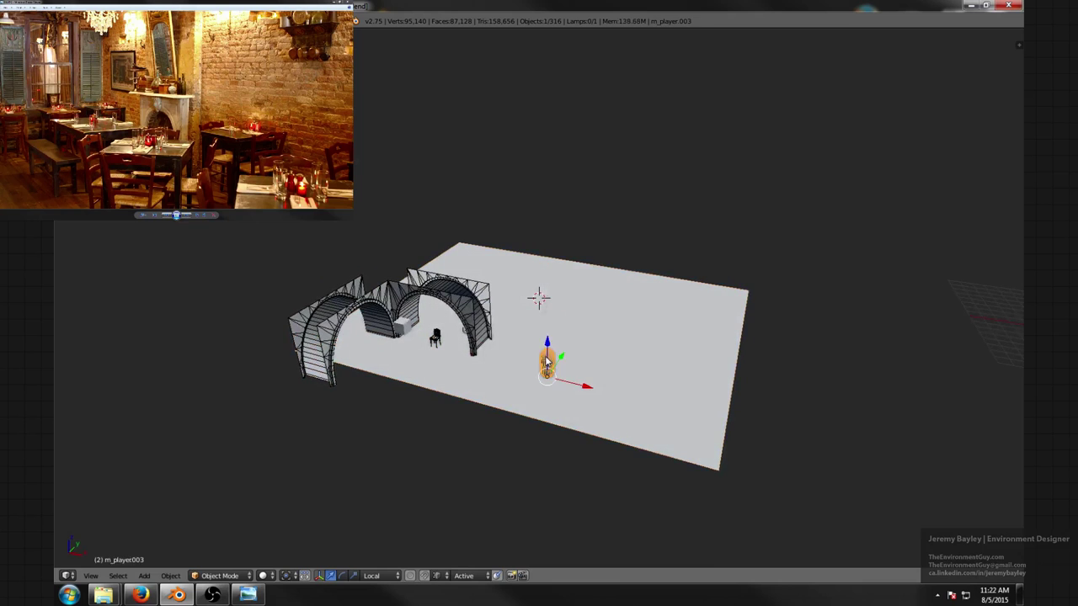
{"action": "right_click", "coordinate": [576, 385]}
{"action": "key", "text": "Tab"}
{"action": "key", "text": "ctrl+Tab"}
{"action": "left_click", "coordinate": [500, 388]}
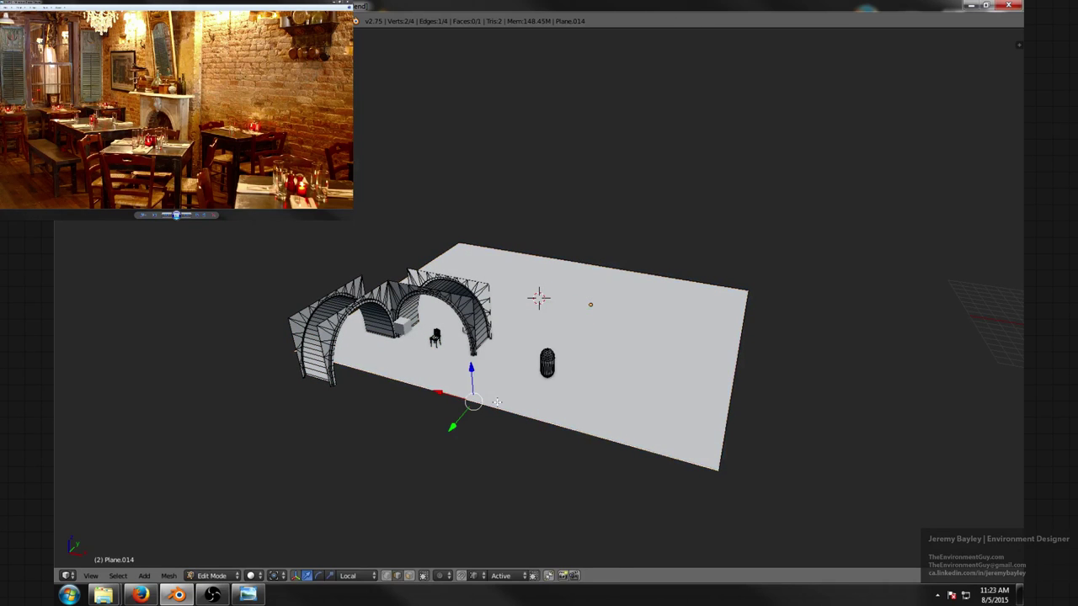
{"action": "left_click_drag", "start_coordinate": [453, 425], "coordinate": [380, 497]}
{"action": "key", "text": "Tab"}
{"action": "right_click", "coordinate": [550, 379]}
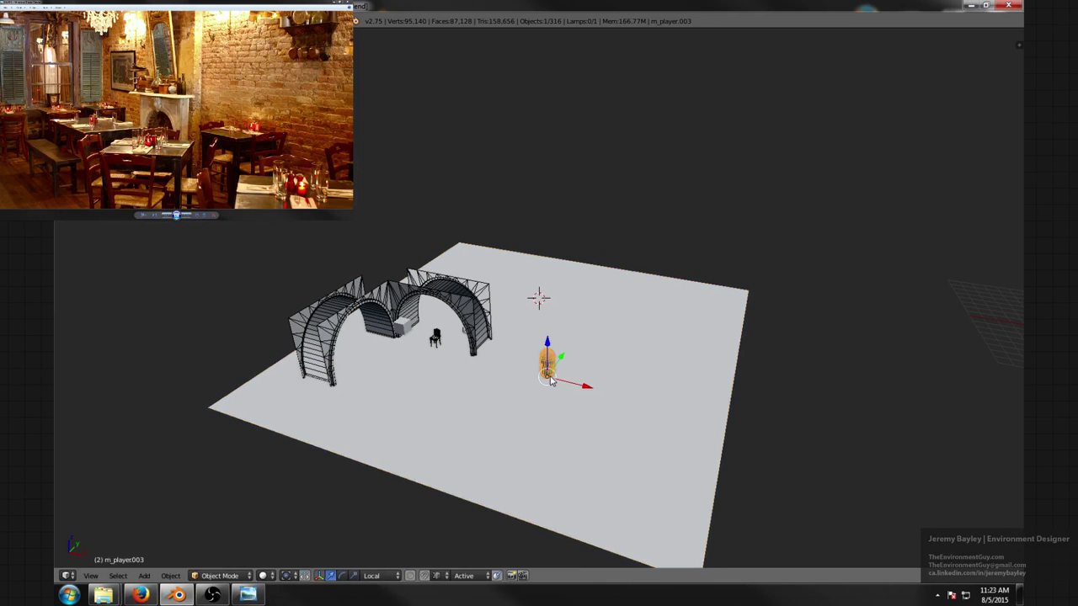
{"action": "key", "text": "s"}
{"action": "key", "text": "shift+z"}
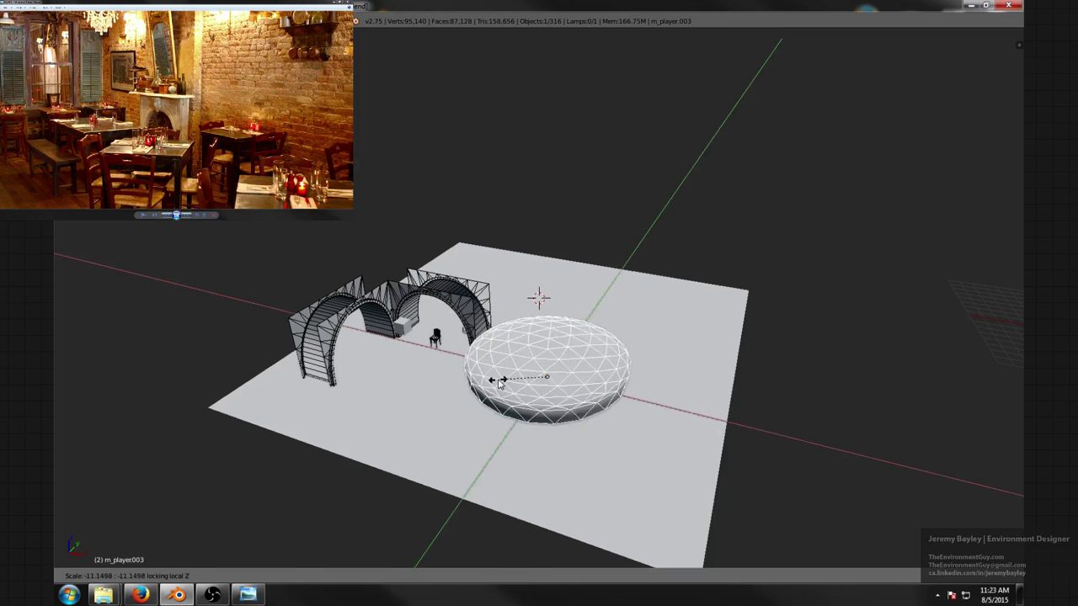
{"action": "right_click", "coordinate": [498, 384]}
- Move the player capsule along the Y axis to stand in front of the arches, near the cube and chair
{"action": "key", "text": "g"}
{"action": "key", "text": "y"}
{"action": "left_click", "coordinate": [361, 365]}
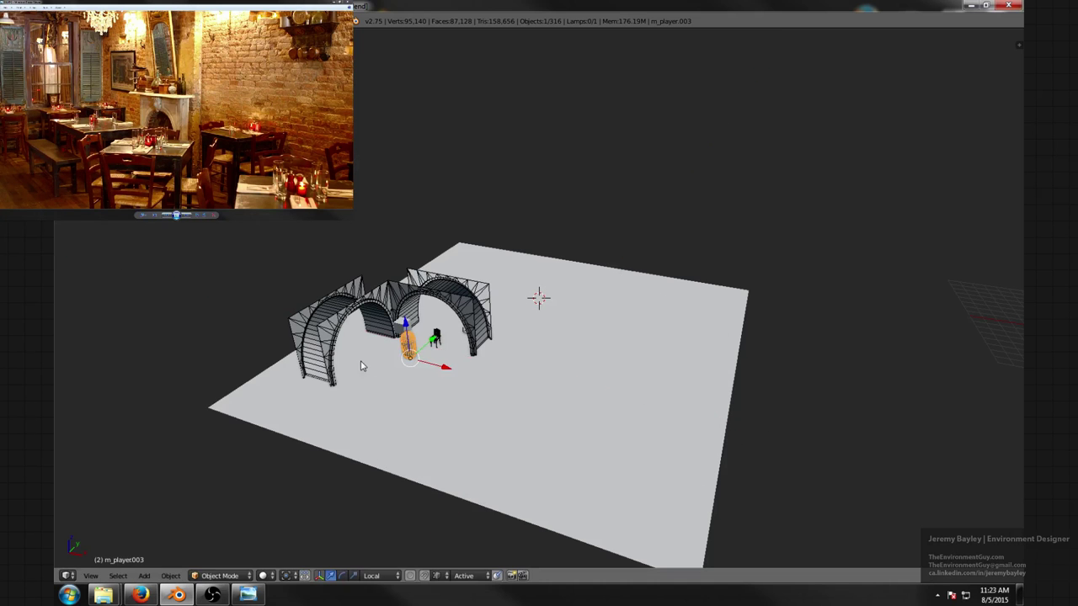
{"action": "key", "text": "KP_Decimal"}
{"action": "middle_click_drag", "start_coordinate": [483, 356], "coordinate": [448, 364]}
{"action": "scroll", "coordinate": [460, 336], "scroll_direction": "down", "scroll_amount": 3}
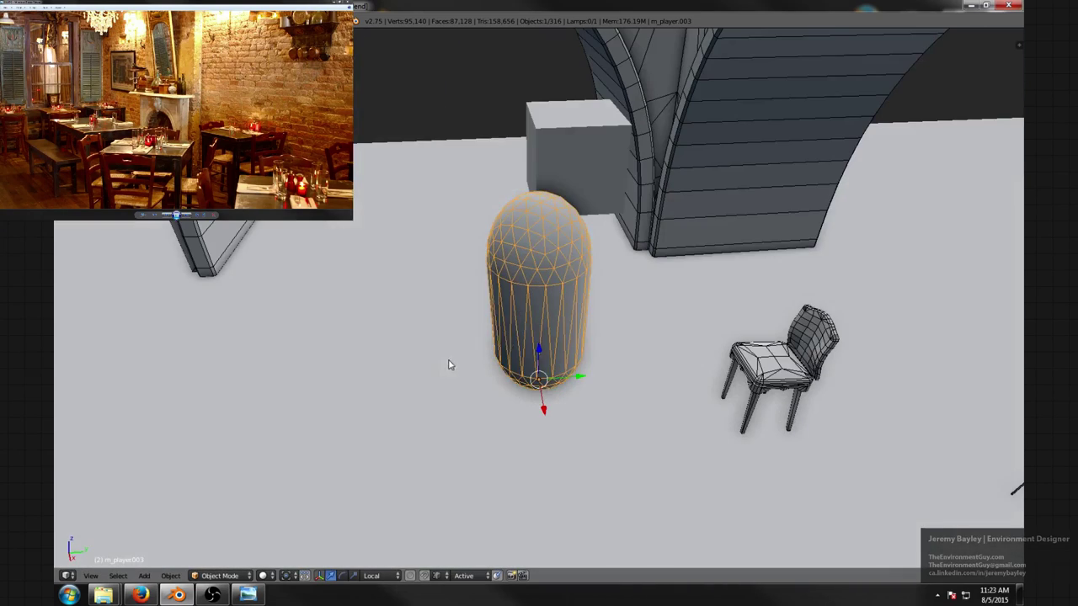
- Flatten the cube along Z into a low block and lower it behind the player capsule
{"action": "right_click", "coordinate": [599, 200]}
{"action": "middle_click_drag", "start_coordinate": [634, 255], "coordinate": [680, 237]}
{"action": "key", "text": "s"}
{"action": "key", "text": "z"}
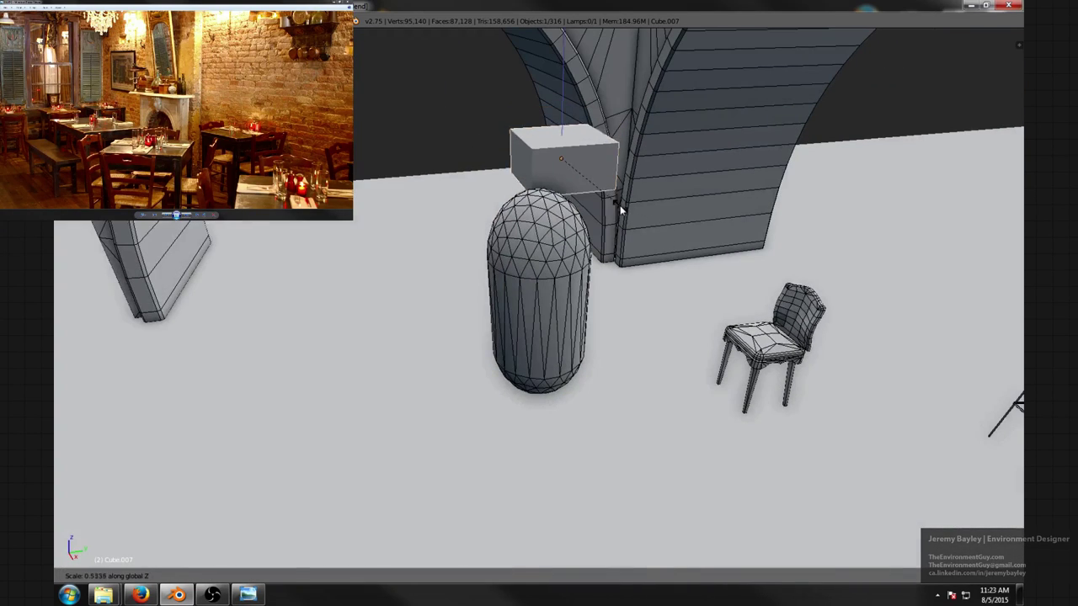
{"action": "left_click", "coordinate": [591, 191]}
{"action": "middle_click_drag", "start_coordinate": [592, 193], "coordinate": [597, 228]}
{"action": "key", "text": "g"}
{"action": "key", "text": "z"}
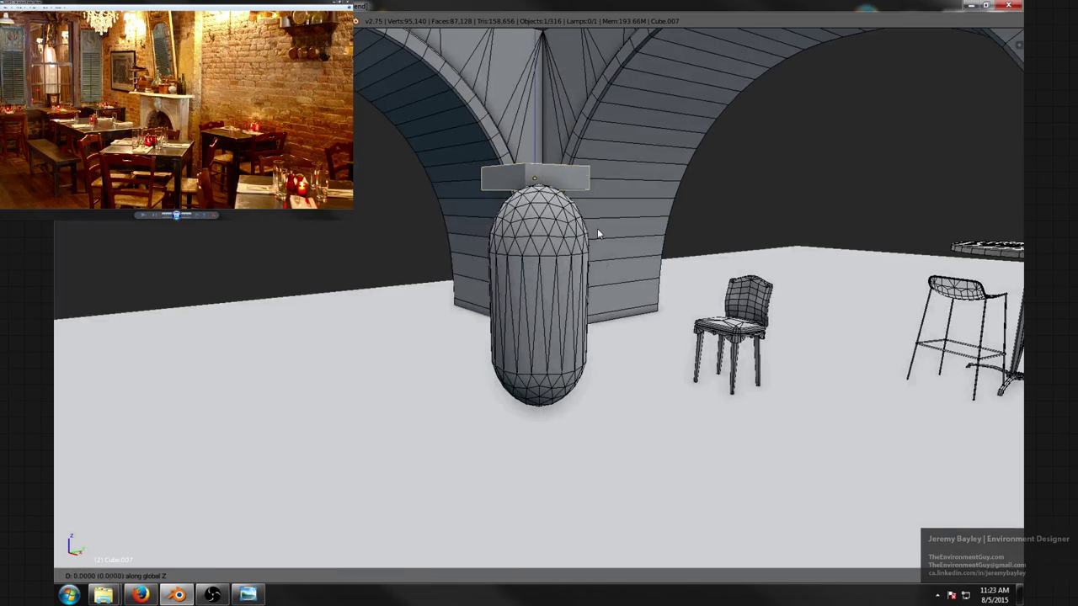
{"action": "left_click", "coordinate": [626, 360]}
- Move the block horizontally, with Z locked, to sit between the player capsule and the chair
{"action": "middle_click_drag", "start_coordinate": [620, 345], "coordinate": [614, 361]}
{"action": "key", "text": "g"}
{"action": "key", "text": "shift+z"}
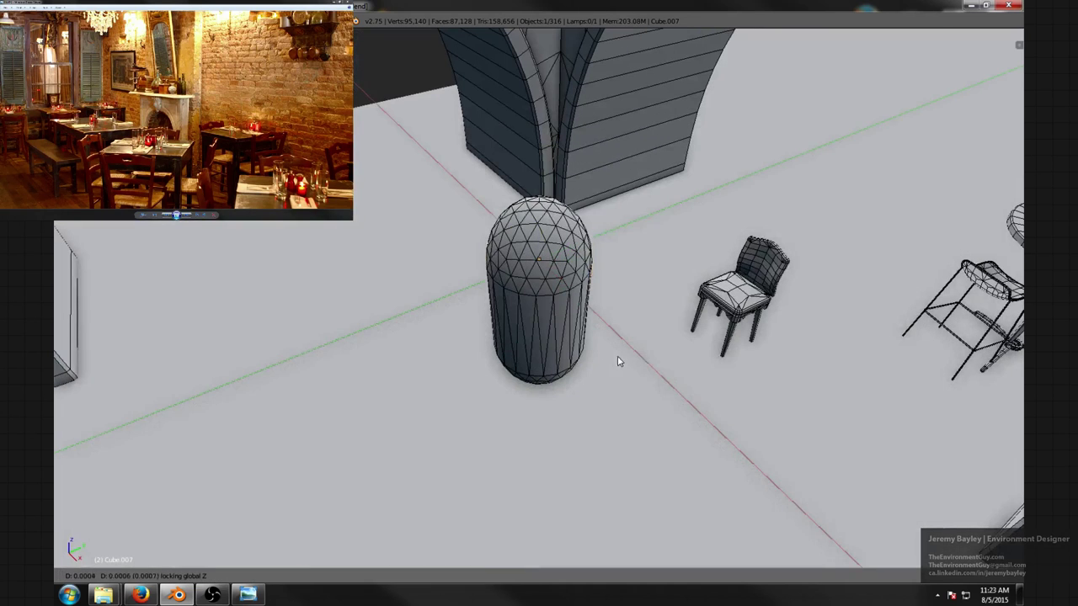
{"action": "left_click", "coordinate": [735, 383]}
{"action": "middle_click_drag", "start_coordinate": [738, 367], "coordinate": [653, 329]}
{"action": "scroll", "coordinate": [659, 344], "scroll_direction": "up", "scroll_amount": 2}
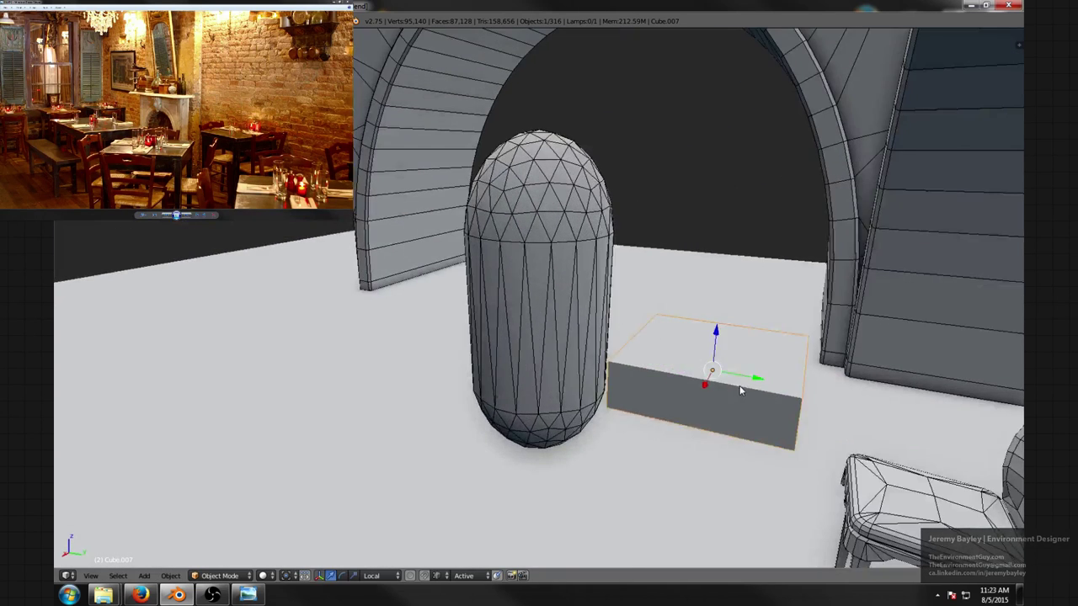
- Raise the block slightly and scale it along Z to about 0.22, forming a thin tabletop
{"action": "middle_click_drag", "start_coordinate": [739, 389], "coordinate": [687, 339]}
{"action": "key", "text": "s"}
{"action": "key", "text": "z"}
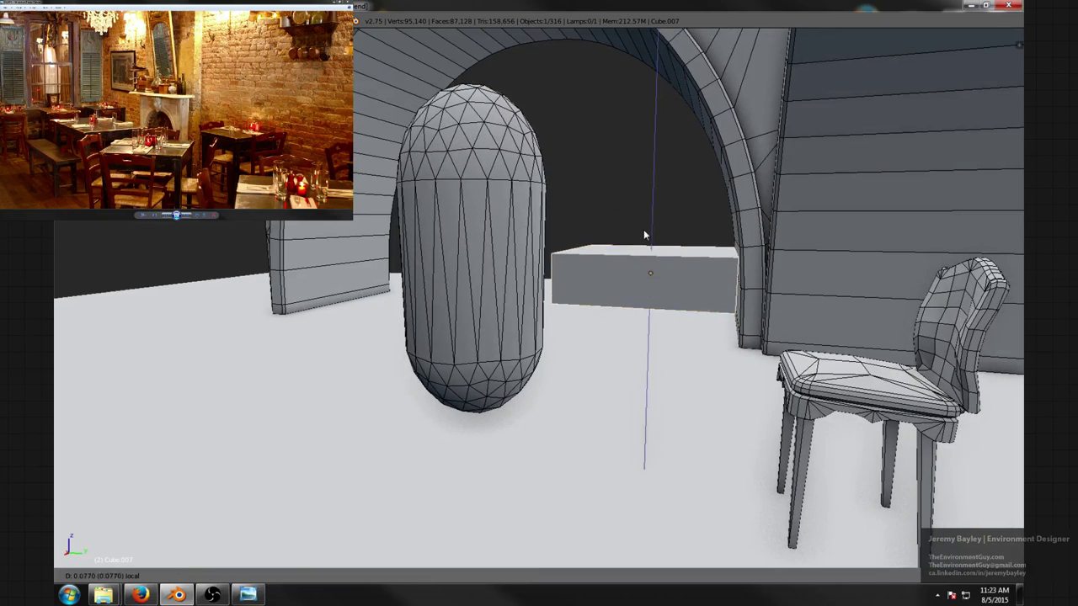
{"action": "right_click", "coordinate": [841, 274]}
{"action": "key", "text": "s"}
{"action": "key", "text": "z"}
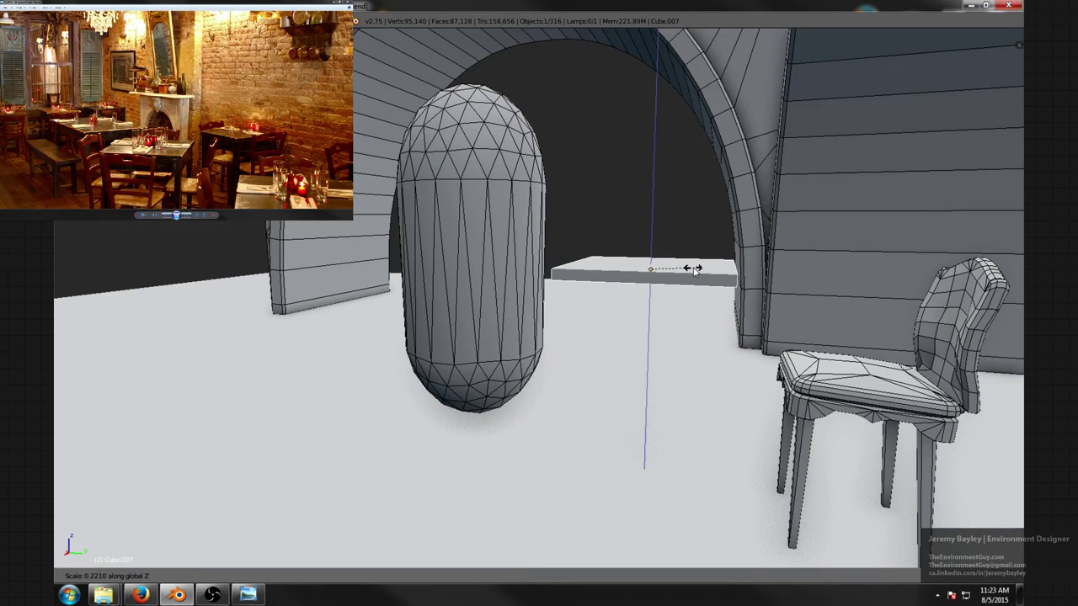
{"action": "left_click", "coordinate": [692, 272]}
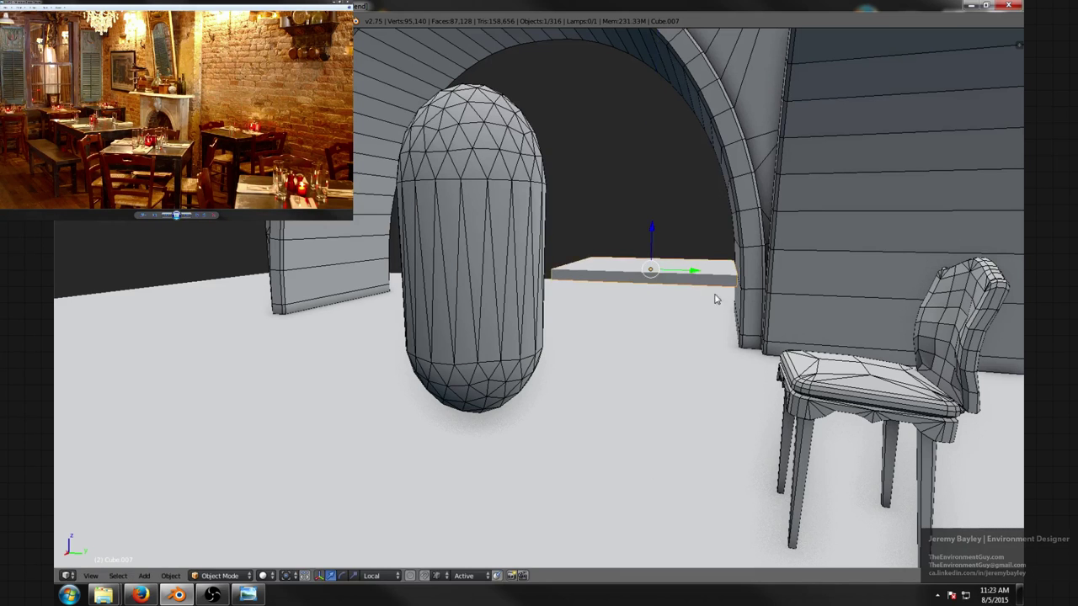
- Duplicate the chair, rotate the copy 90° about Z and move it horizontally to an adjacent side of the tabletop
{"action": "middle_click_drag", "start_coordinate": [715, 298], "coordinate": [696, 212]}
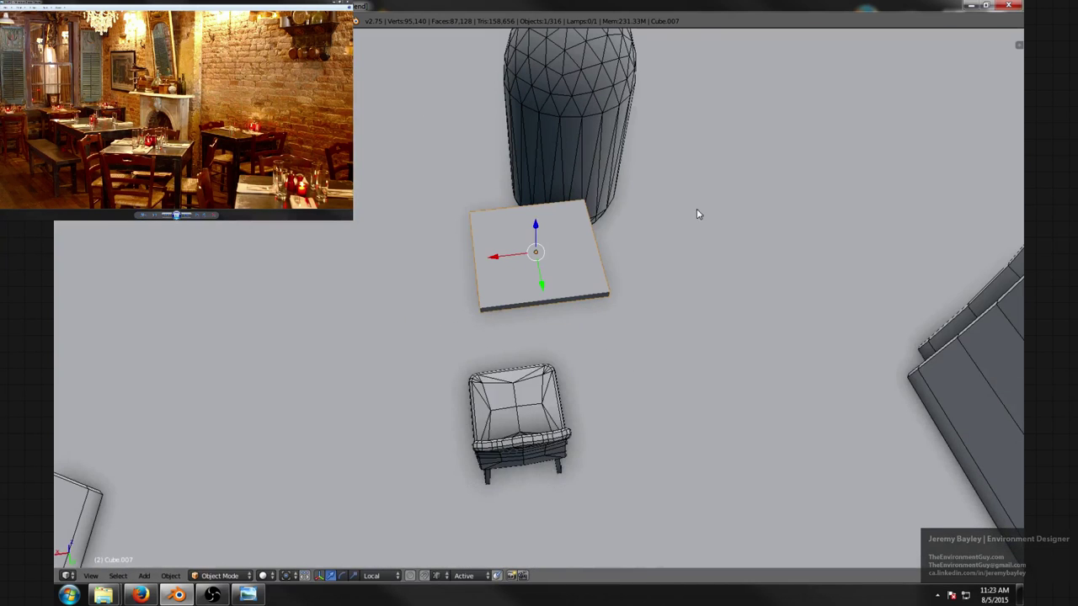
{"action": "right_click", "coordinate": [557, 375]}
{"action": "middle_click_drag", "start_coordinate": [562, 372], "coordinate": [572, 383]}
{"action": "key", "text": "shift+d"}
{"action": "right_click", "coordinate": [580, 364]}
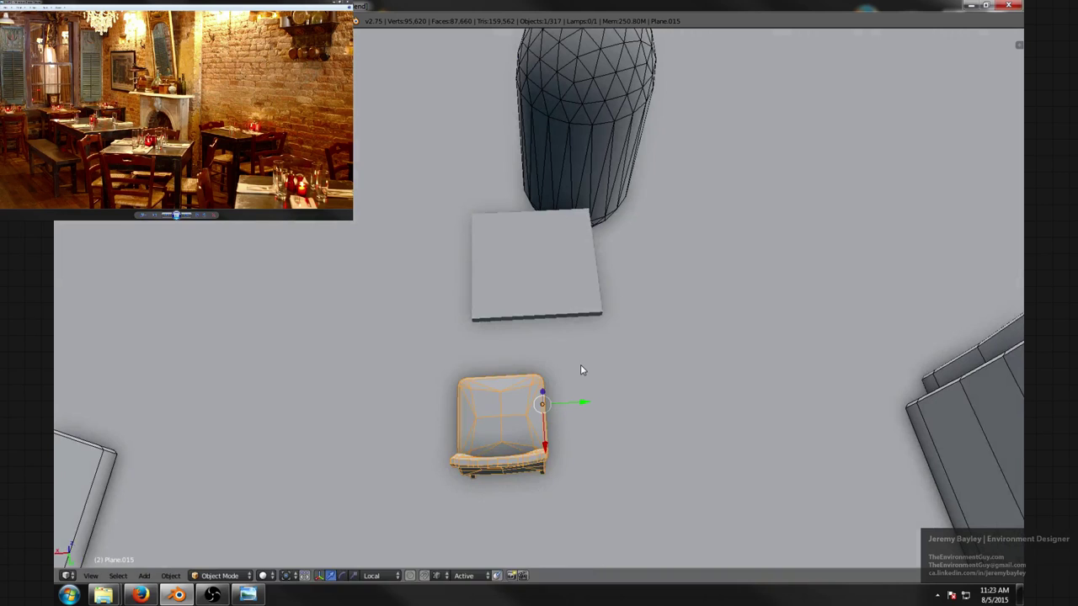
{"action": "type", "text": "rz90"}
{"action": "key", "text": "Return"}
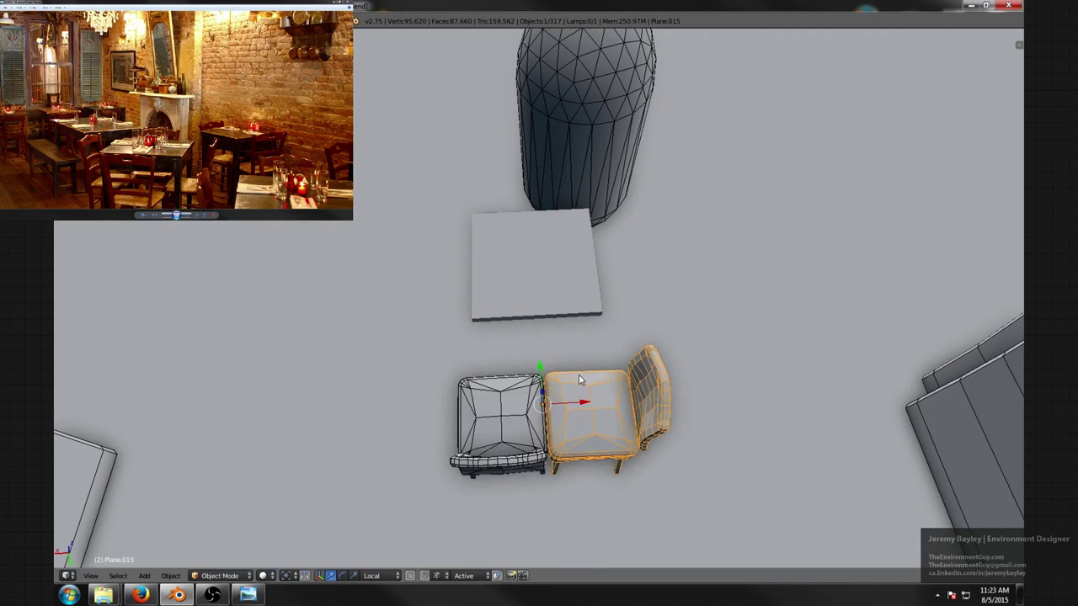
{"action": "key", "text": "g"}
{"action": "key", "text": "shift+z"}
{"action": "key", "text": "shift+z"}
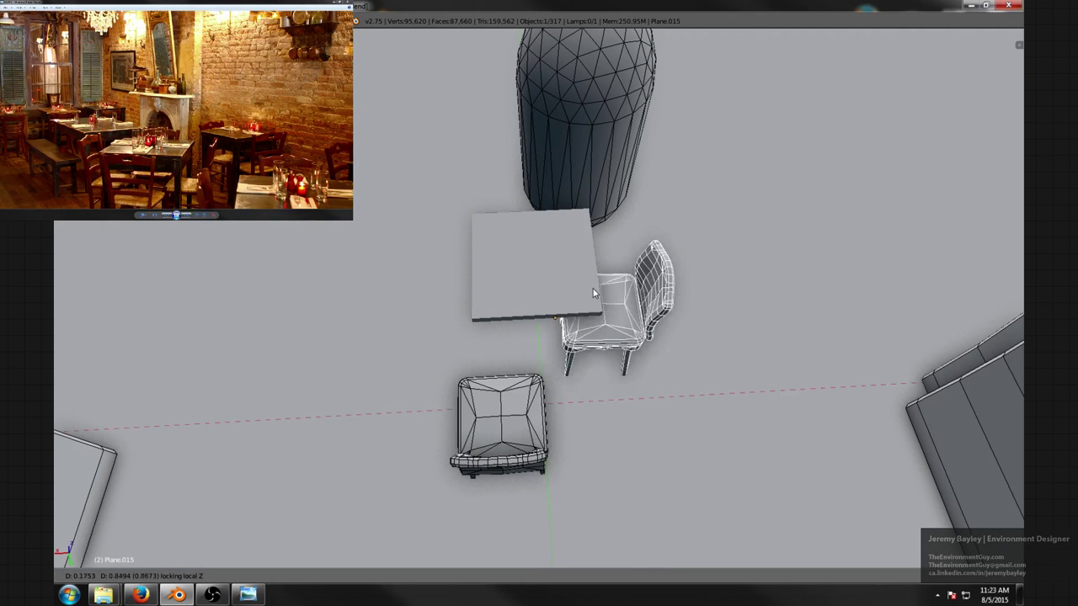
{"action": "left_click", "coordinate": [595, 292]}
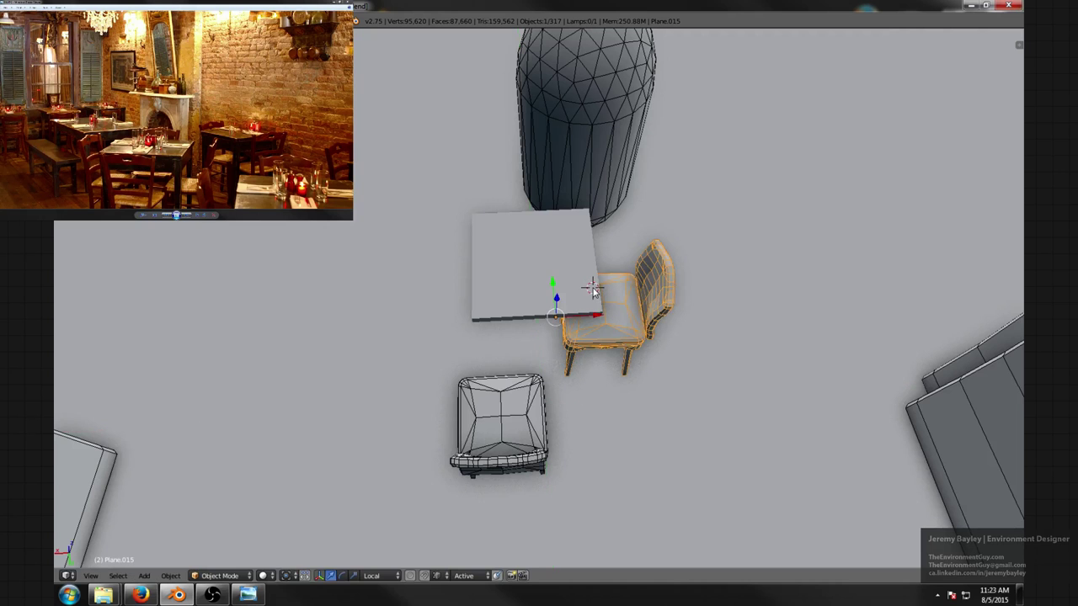
- Duplicate the rotated chair, turn the new copy 90° about Z and place it by the capsule, opposite the original chair
{"action": "key", "text": "shift+d"}
{"action": "right_click", "coordinate": [589, 283]}
{"action": "type", "text": "rz90"}
{"action": "key", "text": "Return"}
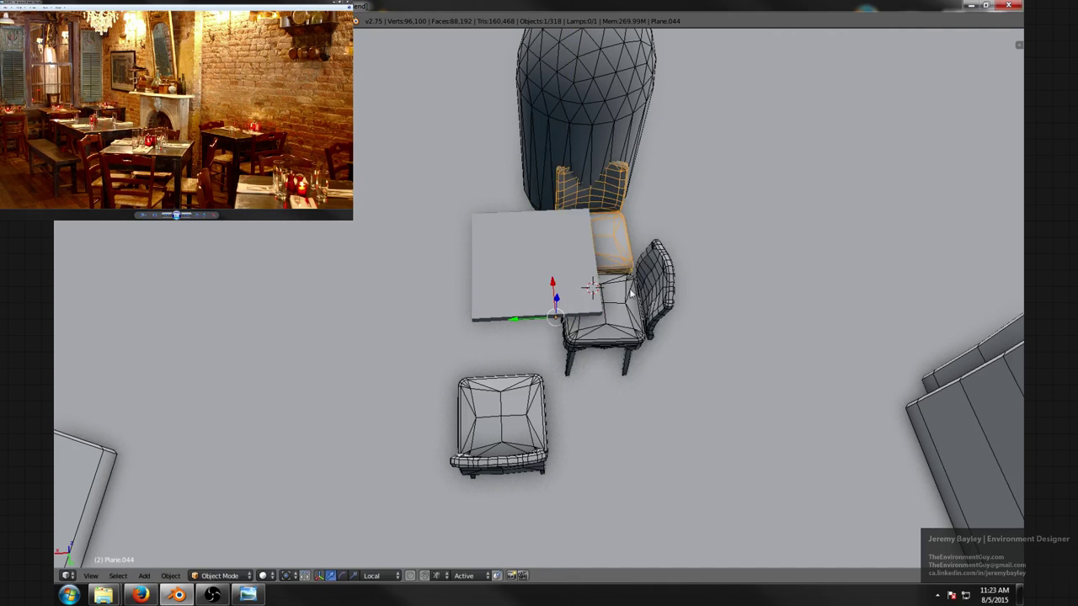
{"action": "middle_click_drag", "start_coordinate": [632, 293], "coordinate": [491, 295]}
{"action": "key", "text": "g"}
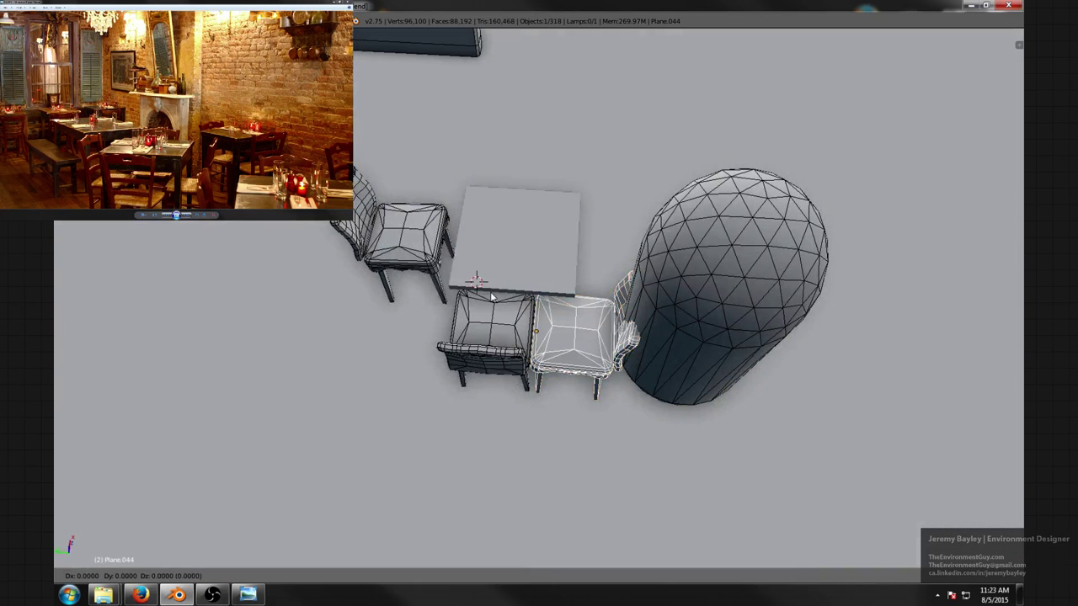
{"action": "key", "text": "shift+z"}
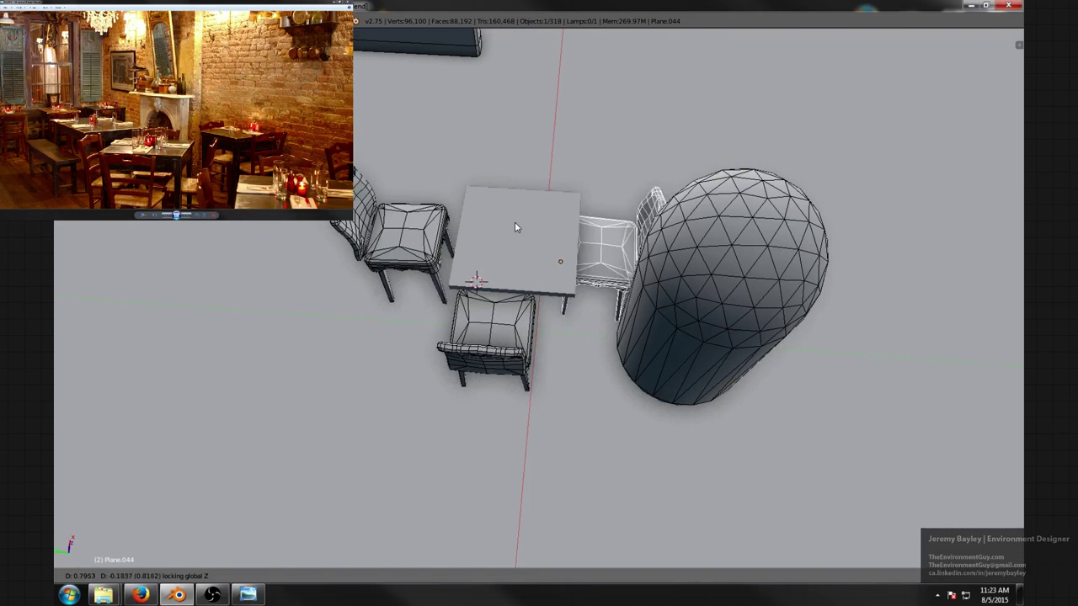
{"action": "left_click", "coordinate": [510, 220]}
- Duplicate the chair beside the capsule, rotate the copy 90° about Z and move it horizontally to the tabletop's remaining side
{"action": "middle_click_drag", "start_coordinate": [534, 224], "coordinate": [388, 228]}
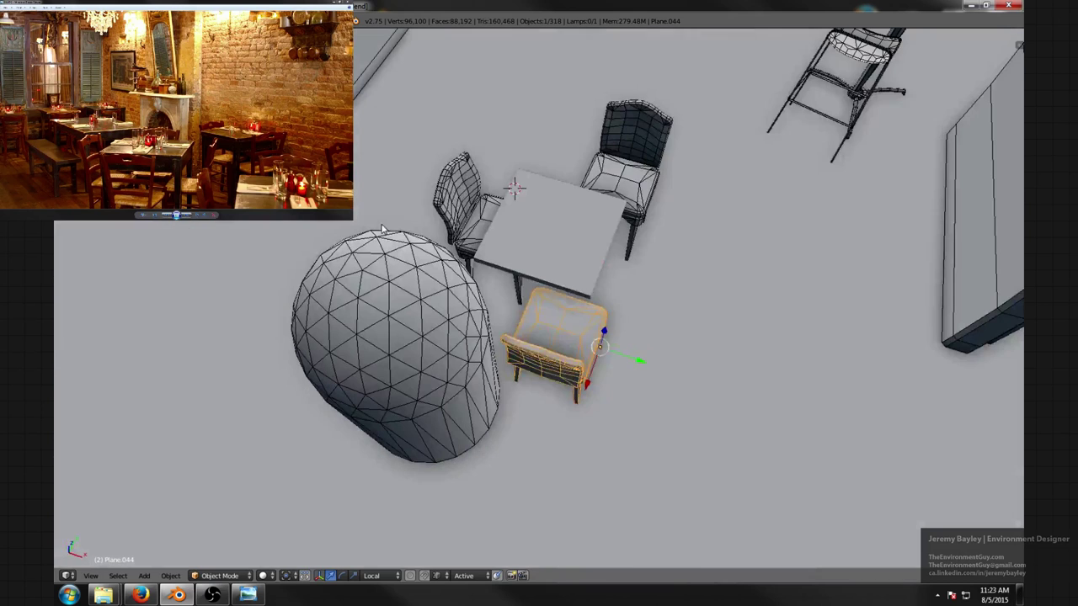
{"action": "key", "text": "shift+d"}
{"action": "right_click", "coordinate": [388, 229]}
{"action": "type", "text": "rz90"}
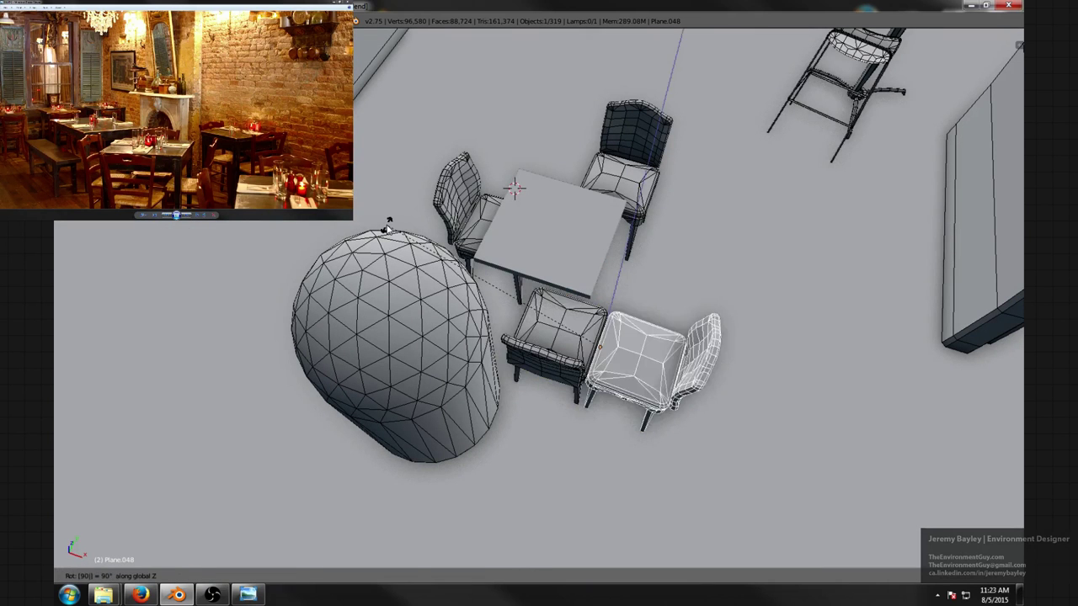
{"action": "key", "text": "Return"}
{"action": "key", "text": "g"}
{"action": "key", "text": "shift+z"}
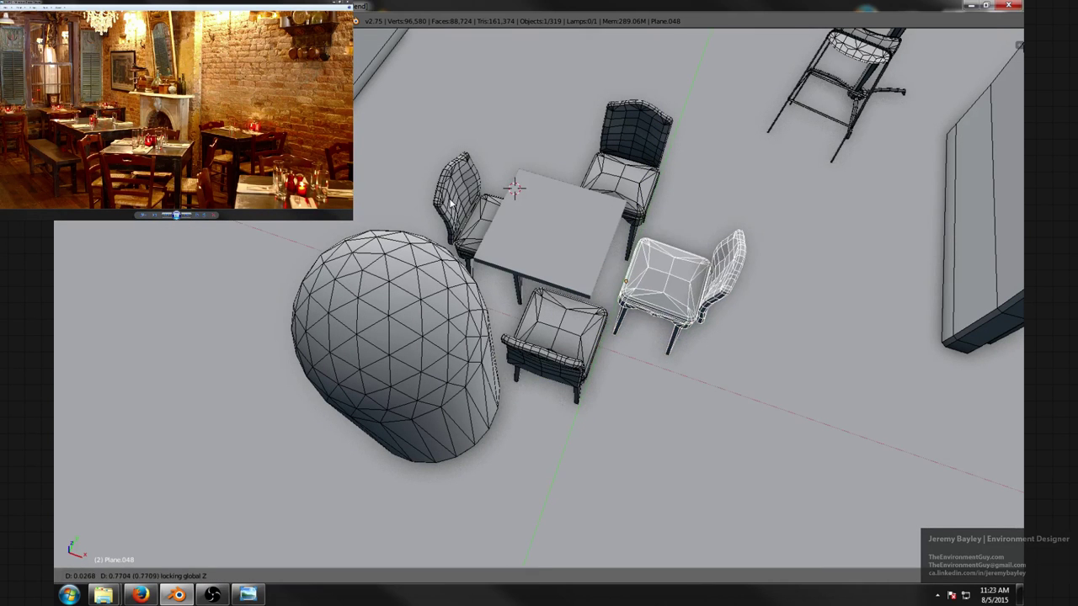
{"action": "left_click", "coordinate": [454, 206]}
- Select the square tabletop and lower it slightly along Z between the four chairs
{"action": "mouse_move", "coordinate": [454, 206]}
{"action": "middle_mouse_down"}
{"action": "mouse_move", "coordinate": [502, 223]}
{"action": "mouse_move", "coordinate": [438, 212]}
{"action": "middle_mouse_up"}
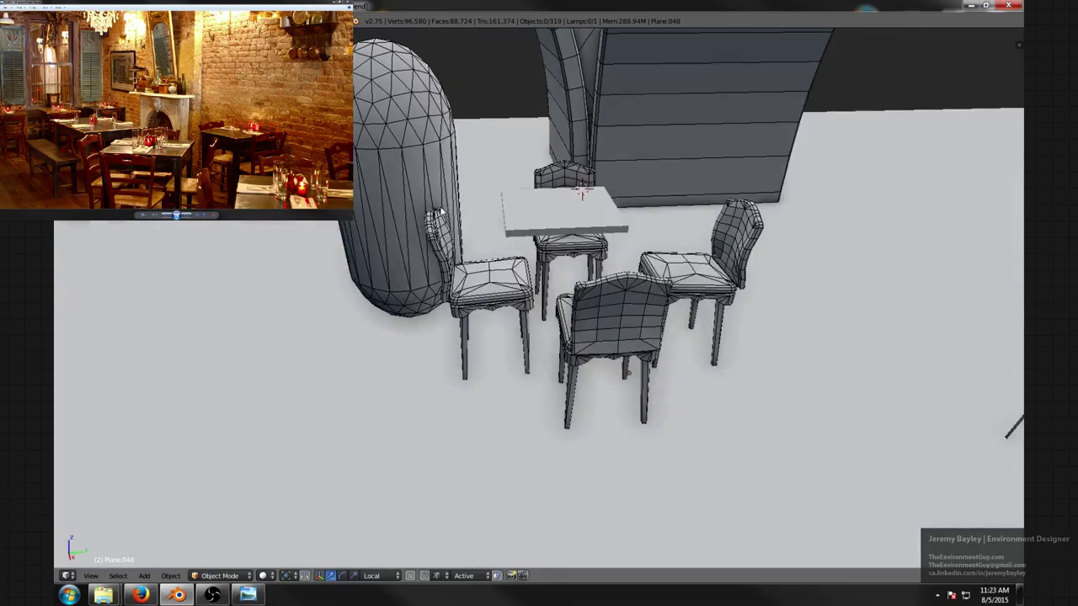
{"action": "right_click", "coordinate": [539, 225]}
{"action": "middle_click_drag", "start_coordinate": [659, 198], "coordinate": [574, 198]}
{"action": "scroll", "coordinate": [570, 226], "scroll_direction": "up", "scroll_amount": 5}
{"action": "left_click_drag", "start_coordinate": [549, 144], "coordinate": [529, 162]}
{"action": "scroll", "coordinate": [577, 167], "scroll_direction": "down", "scroll_amount": 1}
{"action": "middle_click_drag", "start_coordinate": [577, 170], "coordinate": [435, 176]}
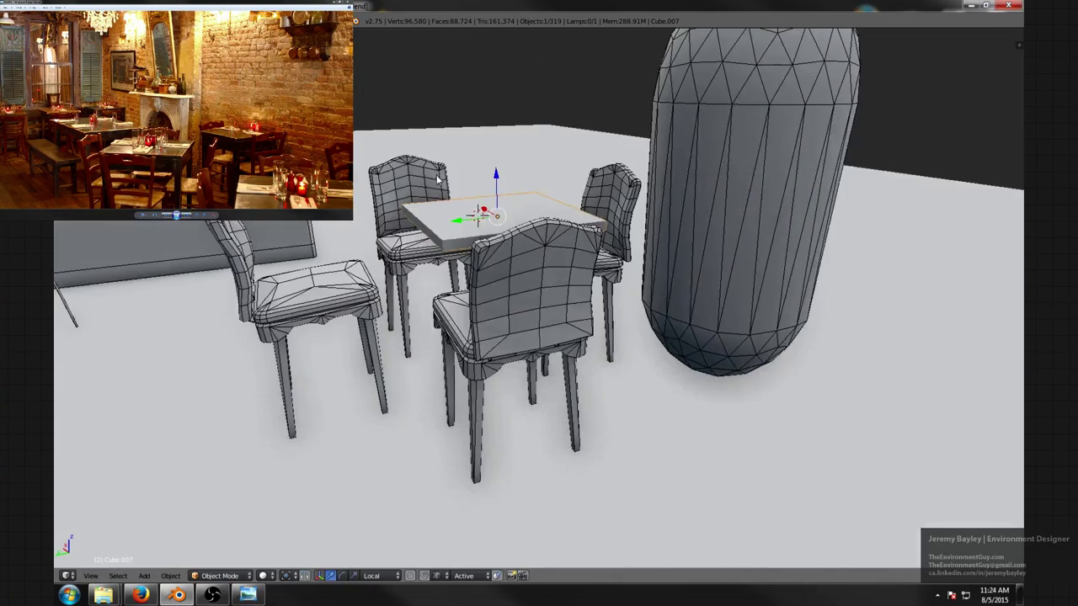
- Duplicate the round bar table and move the copy horizontally, with Z locked, next to the square tabletop
{"action": "middle_click_drag", "start_coordinate": [523, 216], "coordinate": [371, 252]}
{"action": "scroll", "coordinate": [495, 207], "scroll_direction": "down", "scroll_amount": 5}
{"action": "scroll", "coordinate": [497, 207], "scroll_direction": "down", "scroll_amount": 5}
{"action": "right_click", "coordinate": [364, 257]}
{"action": "key", "text": "shift+d"}
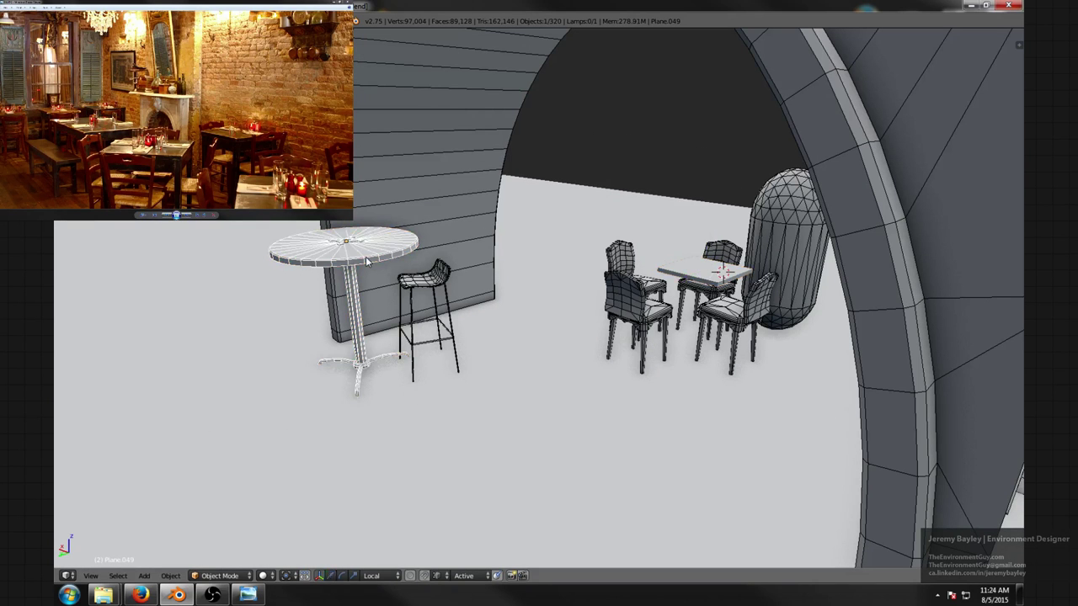
{"action": "key", "text": "shift+z"}
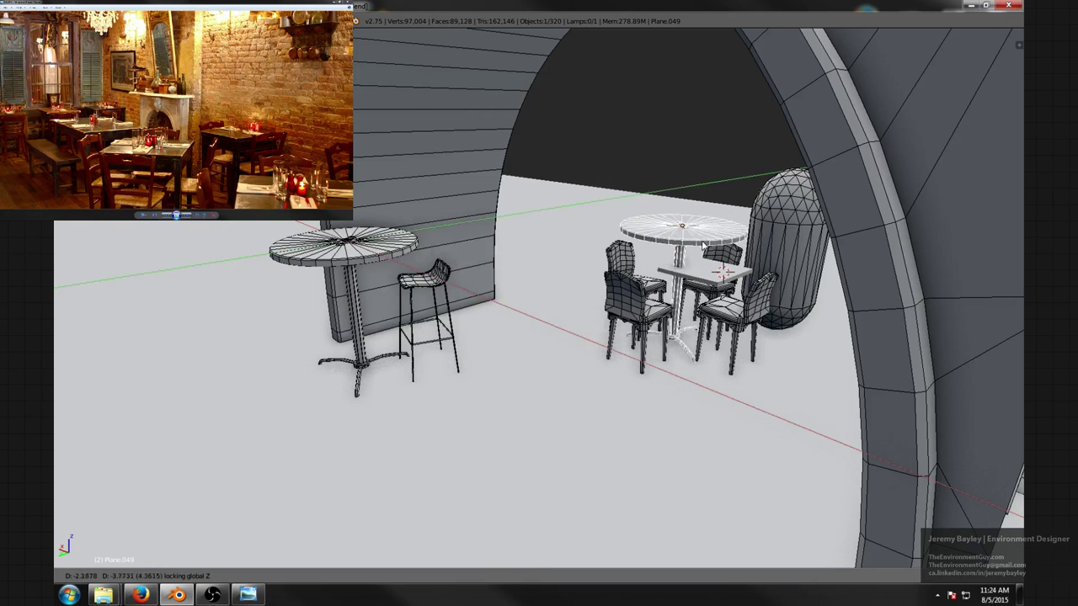
{"action": "left_click", "coordinate": [682, 243]}
{"action": "middle_click_drag", "start_coordinate": [681, 242], "coordinate": [697, 268]}
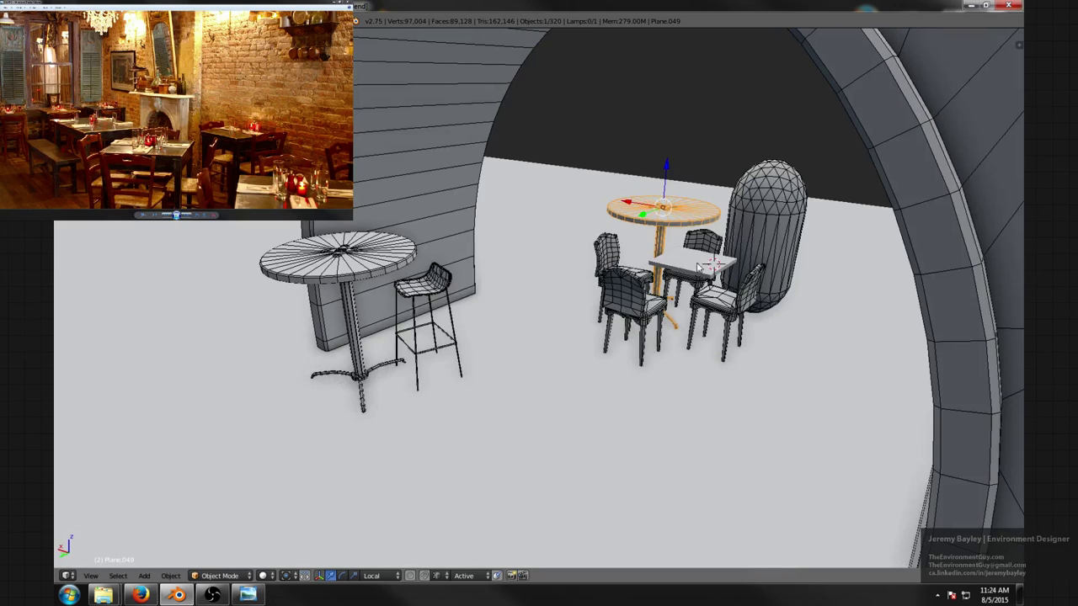
- Duplicate the bar stool and move the copy horizontally, with Z locked, near the chairs and the player capsule
{"action": "right_click", "coordinate": [441, 286]}
{"action": "key", "text": "shift+z"}
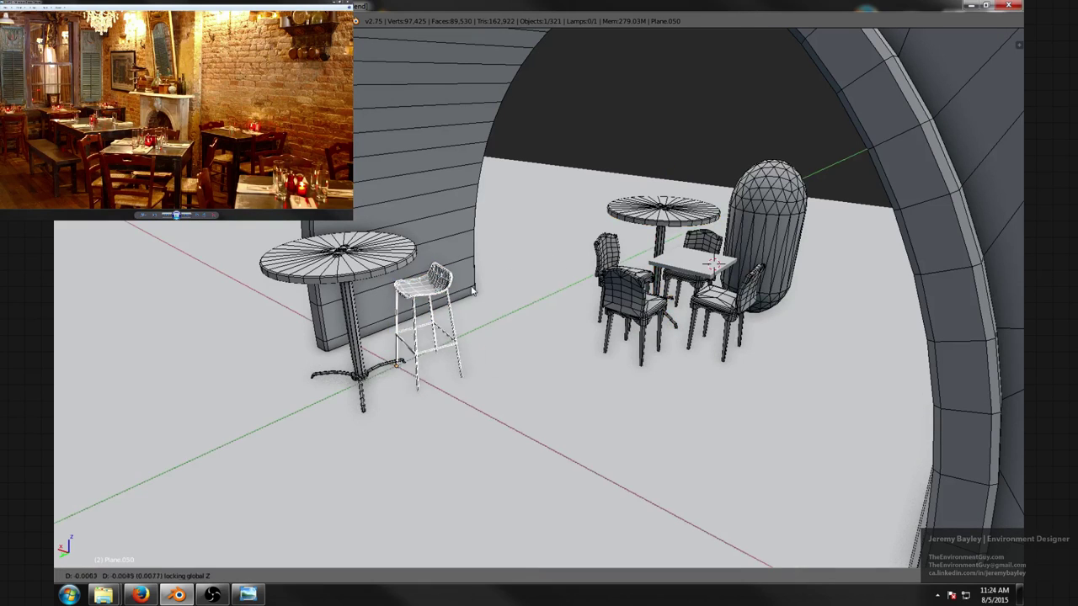
{"action": "left_click", "coordinate": [778, 292]}
- Compare the copied bar furniture with the capsule and chairs, then delete the round table and stool copies
{"action": "middle_click_drag", "start_coordinate": [779, 291], "coordinate": [488, 271]}
{"action": "scroll", "coordinate": [680, 265], "scroll_direction": "up", "scroll_amount": 3}
{"action": "left_click", "coordinate": [535, 202]}
{"action": "left_click", "coordinate": [535, 201]}
{"action": "left_click", "coordinate": [489, 271]}
{"action": "key", "text": "x"}
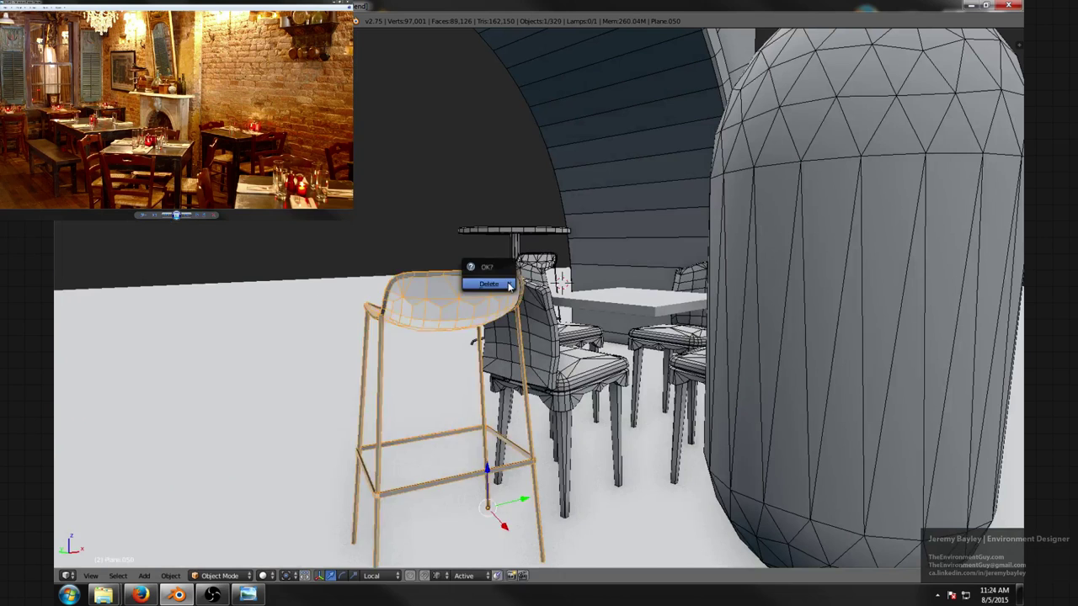
{"action": "left_click", "coordinate": [489, 271]}
- Duplicate the square tabletop in place and scale the copy horizontally, with Z locked, into a narrow central post
{"action": "middle_click_drag", "start_coordinate": [660, 296], "coordinate": [703, 337]}
{"action": "scroll", "coordinate": [702, 202], "scroll_direction": "up", "scroll_amount": 1}
{"action": "middle_click_drag", "start_coordinate": [703, 193], "coordinate": [633, 264], "text": "shift"}
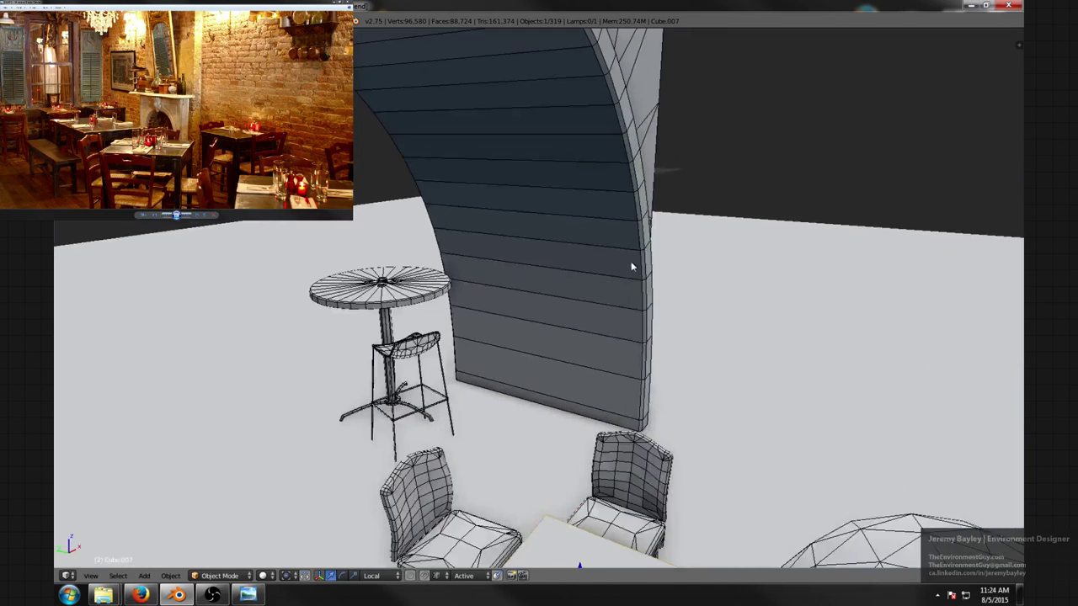
{"action": "scroll", "coordinate": [656, 256], "scroll_direction": "down", "scroll_amount": 2}
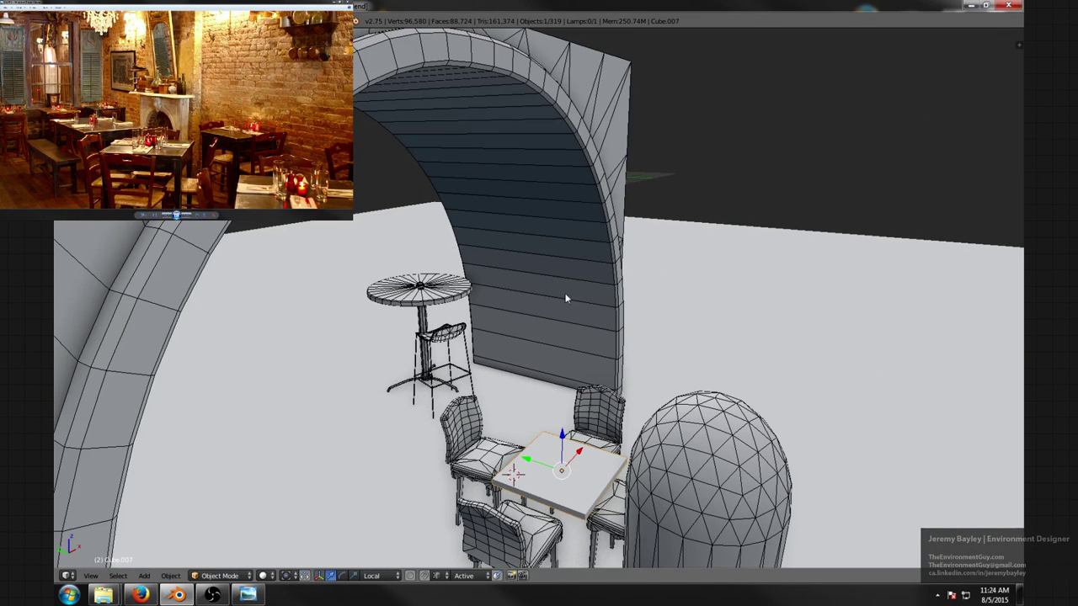
{"action": "middle_click_drag", "start_coordinate": [566, 298], "coordinate": [540, 330]}
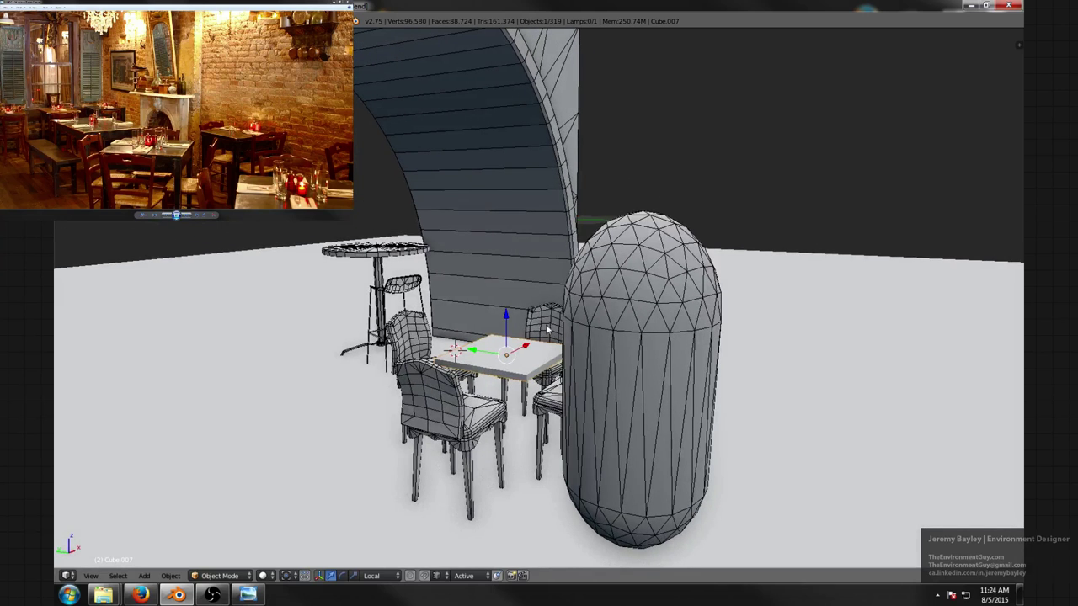
{"action": "key", "text": "shift+d"}
{"action": "right_click", "coordinate": [541, 309]}
{"action": "key", "text": "s"}
{"action": "key", "text": "shift+z"}
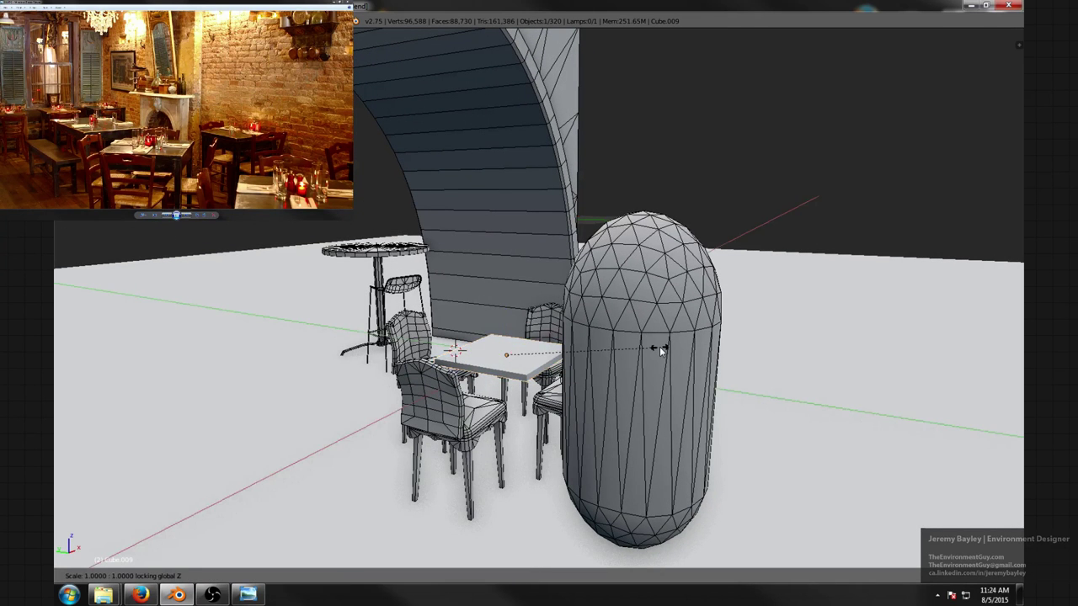
{"action": "left_click", "coordinate": [524, 351]}
- Select the post's bottom face in Edit Mode and pull it down along local Z towards the floor
{"action": "key", "text": "Tab"}
{"action": "key", "text": "z"}
{"action": "scroll", "coordinate": [532, 334], "scroll_direction": "up", "scroll_amount": 4}
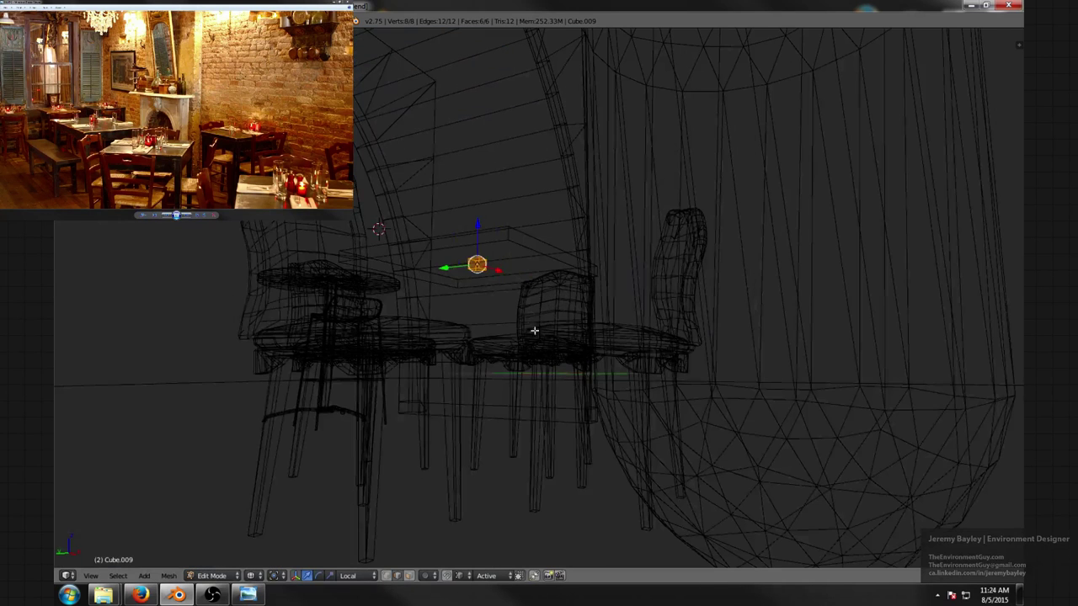
{"action": "key", "text": "ctrl+Tab"}
{"action": "left_click", "coordinate": [500, 329]}
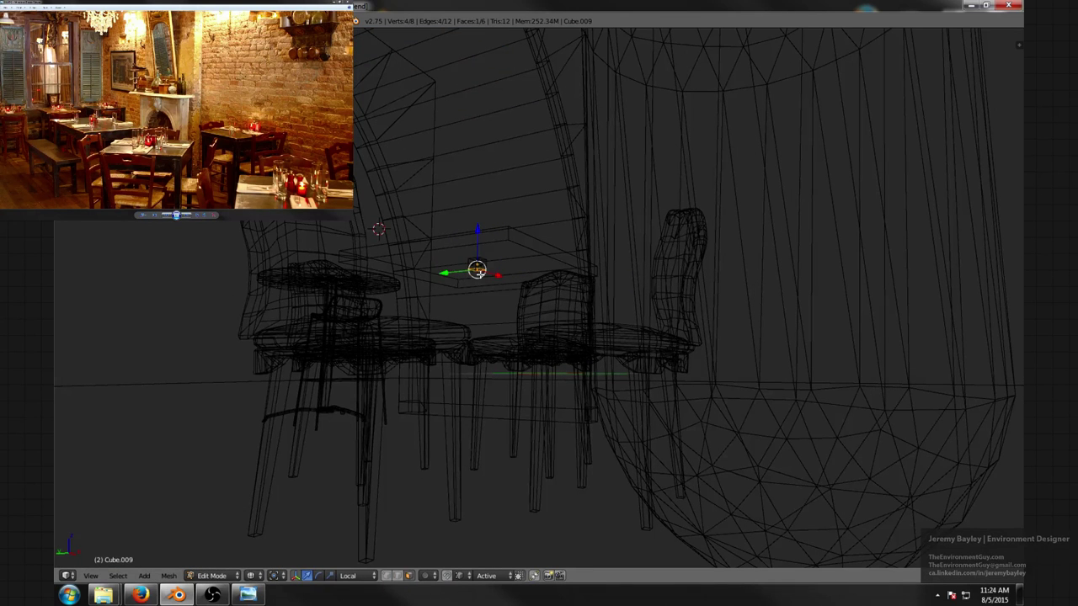
{"action": "scroll", "coordinate": [563, 288], "scroll_direction": "down", "scroll_amount": 9}
{"action": "middle_click_drag", "start_coordinate": [572, 329], "coordinate": [661, 347]}
{"action": "middle_click_drag", "start_coordinate": [644, 404], "coordinate": [544, 325], "text": "shift"}
{"action": "left_click_drag", "start_coordinate": [443, 202], "coordinate": [443, 202]}
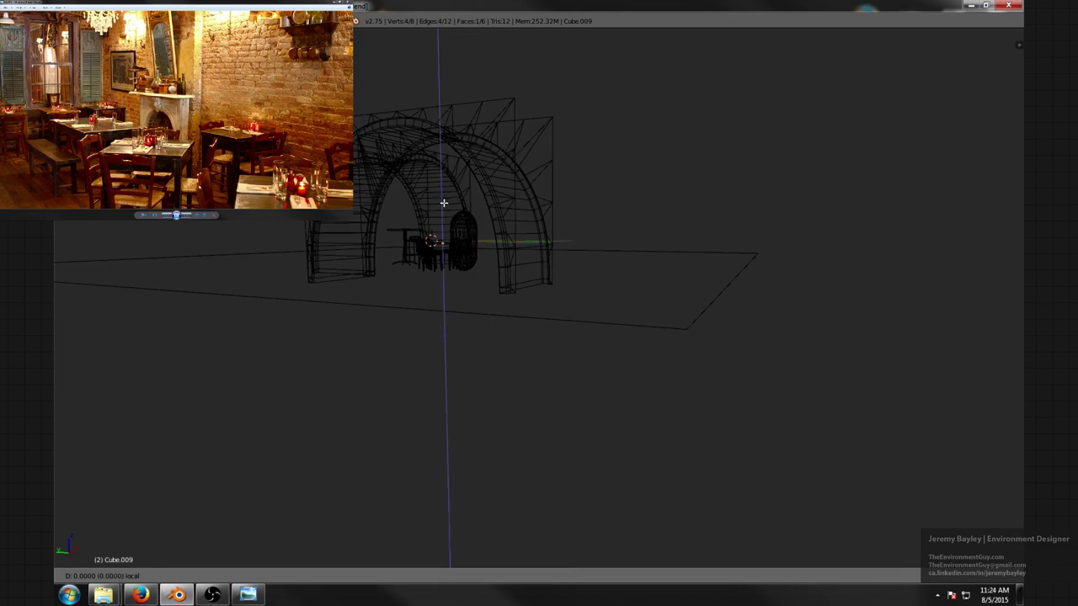
{"action": "left_click_drag", "start_coordinate": [678, 315], "coordinate": [669, 317]}
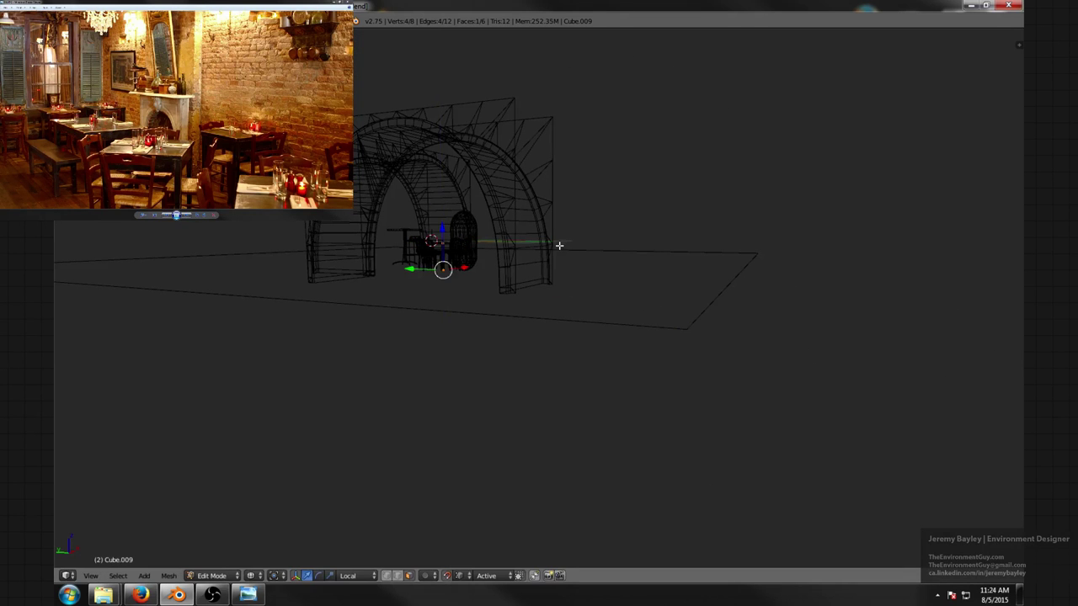
- Readjust the post's bottom face along local Z so the table leg ends at floor level
{"action": "middle_click_drag", "start_coordinate": [559, 246], "coordinate": [560, 245]}
{"action": "key", "text": "KP_Decimal"}
{"action": "middle_click_drag", "start_coordinate": [544, 179], "coordinate": [527, 313], "text": "shift"}
{"action": "scroll", "coordinate": [517, 246], "scroll_direction": "down", "scroll_amount": 5}
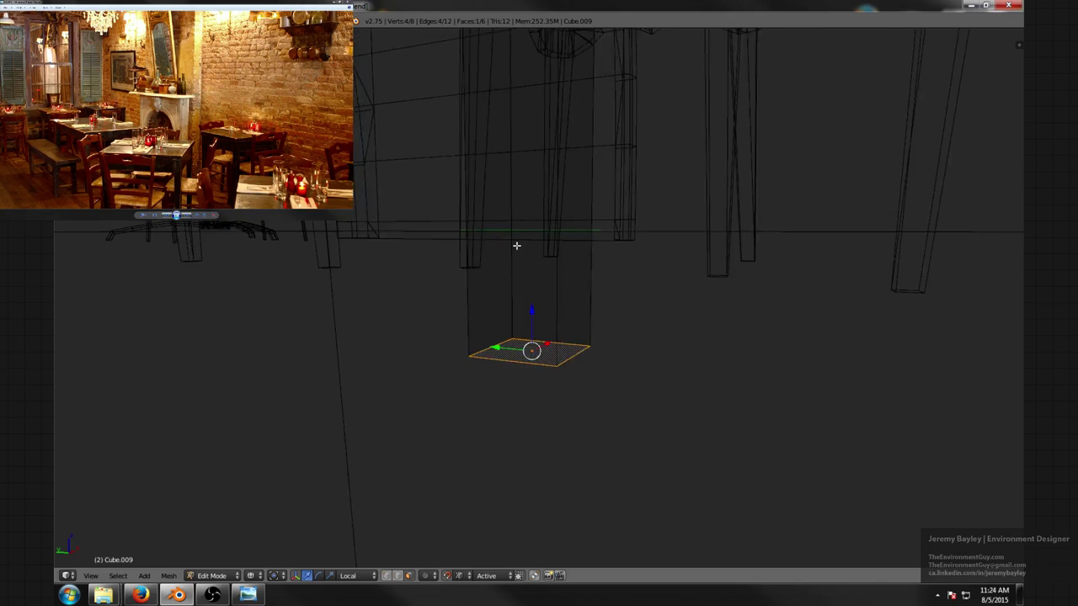
{"action": "middle_click_drag", "start_coordinate": [516, 245], "coordinate": [545, 276]}
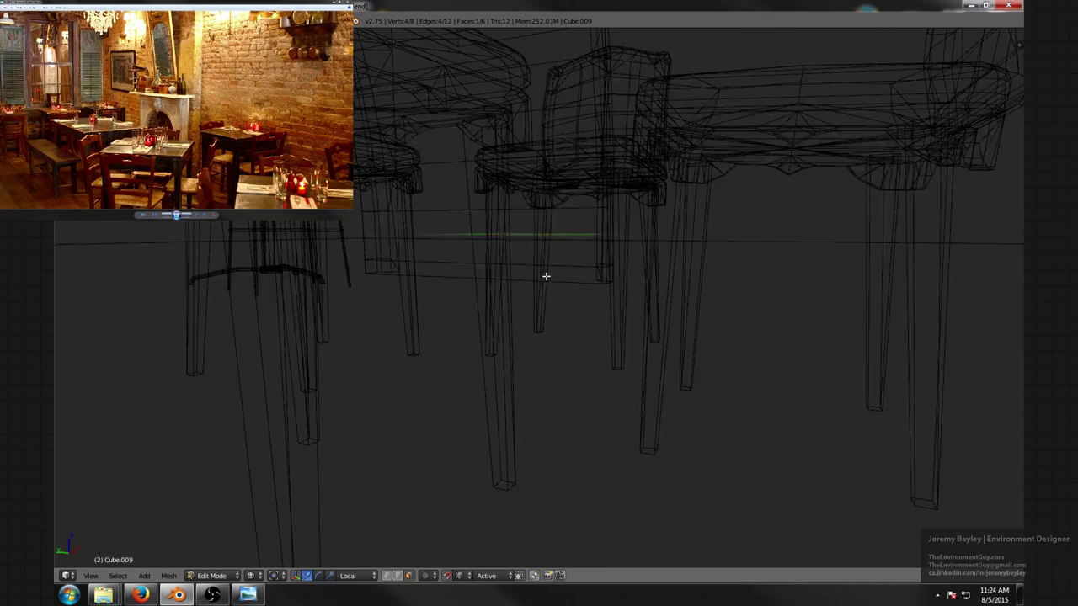
{"action": "scroll", "coordinate": [545, 277], "scroll_direction": "down", "scroll_amount": 6}
{"action": "left_click_drag", "start_coordinate": [538, 220], "coordinate": [1008, 292]}
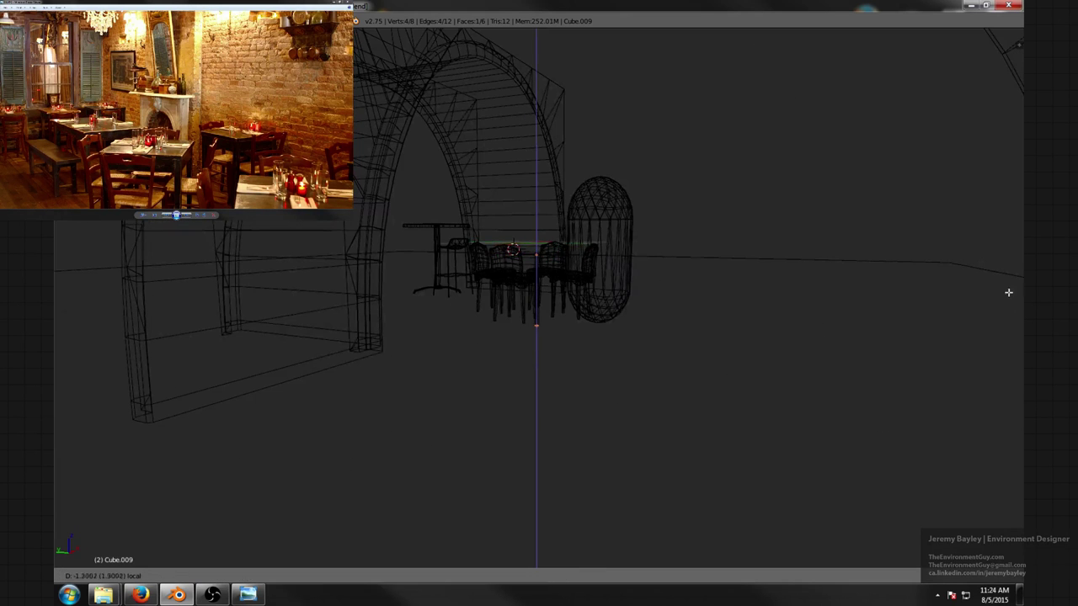
{"action": "left_click", "coordinate": [950, 264]}
{"action": "scroll", "coordinate": [722, 289], "scroll_direction": "up", "scroll_amount": 12}
{"action": "key", "text": "z"}
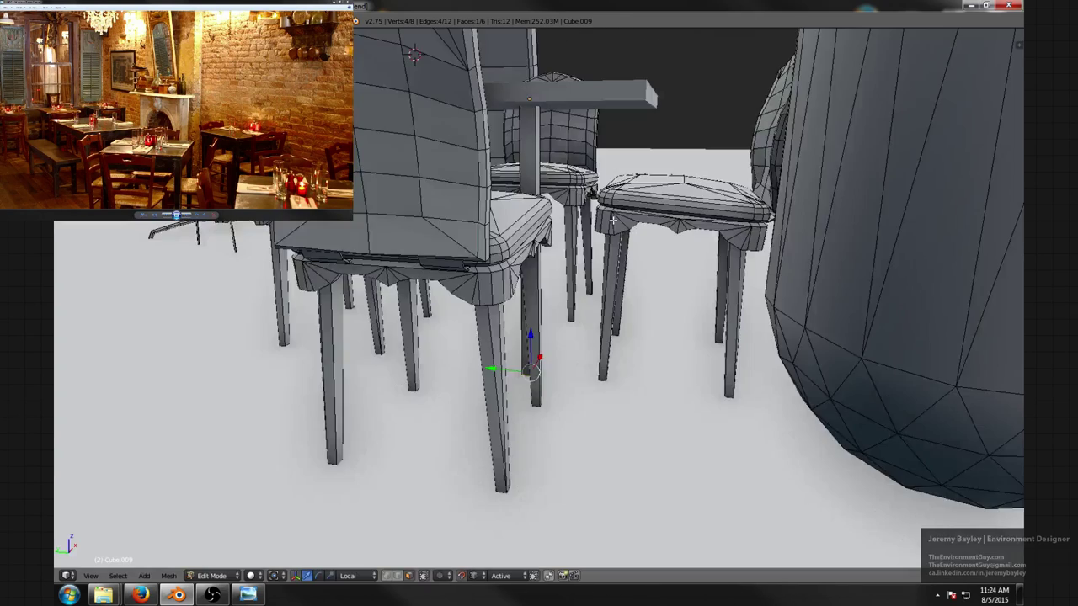
- Select the table leg's top face and reposition it along local Z to meet the underside of the tabletop
{"action": "scroll", "coordinate": [589, 327], "scroll_direction": "down", "scroll_amount": 4}
{"action": "scroll", "coordinate": [589, 327], "scroll_direction": "up", "scroll_amount": 2}
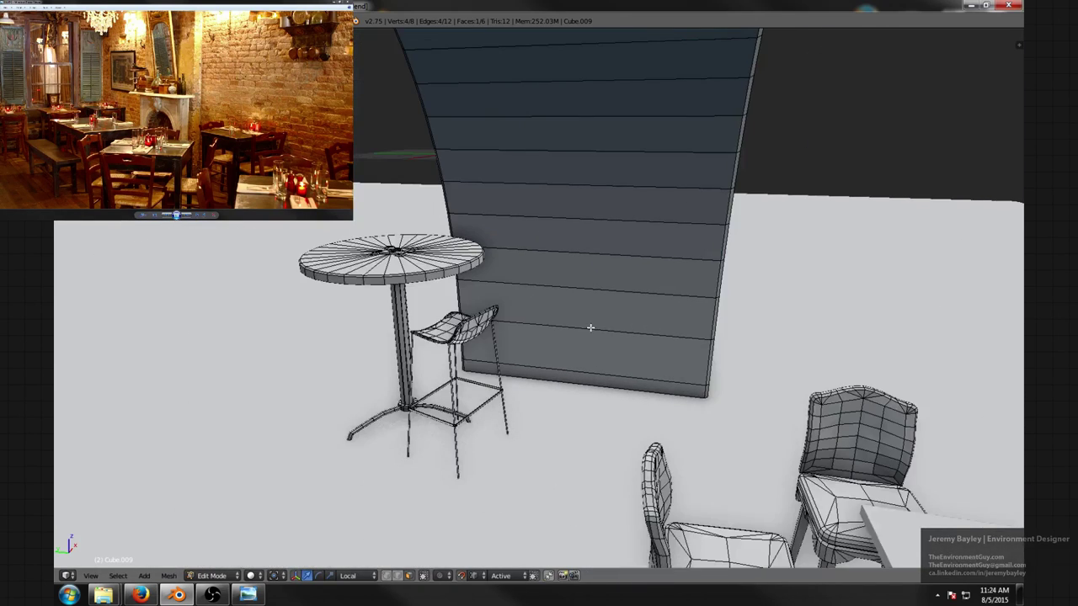
{"action": "middle_click_drag", "start_coordinate": [622, 341], "coordinate": [555, 337]}
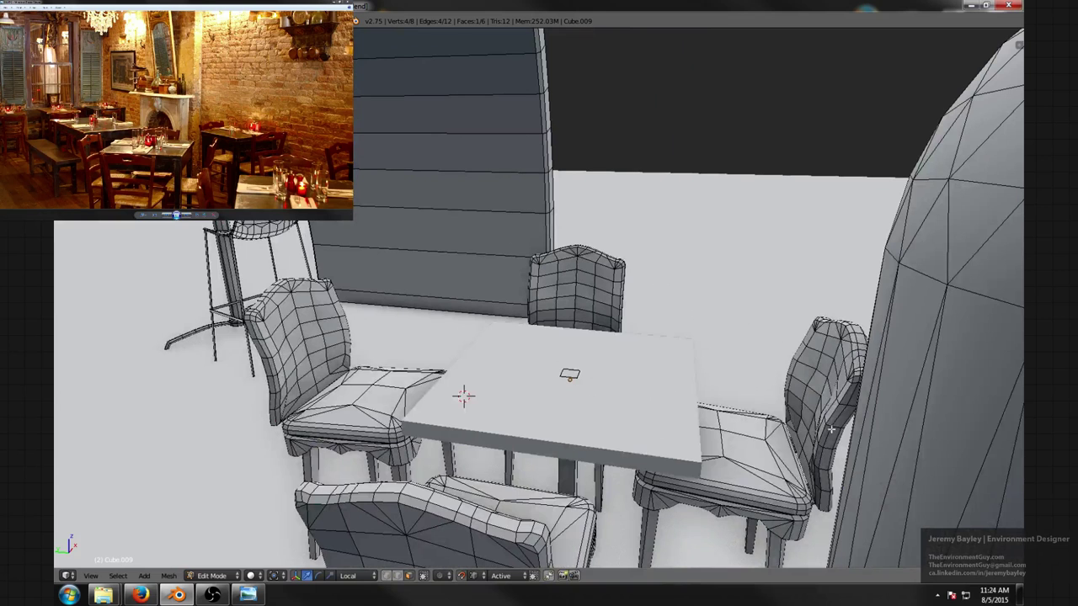
{"action": "middle_click_drag", "start_coordinate": [646, 407], "coordinate": [629, 382]}
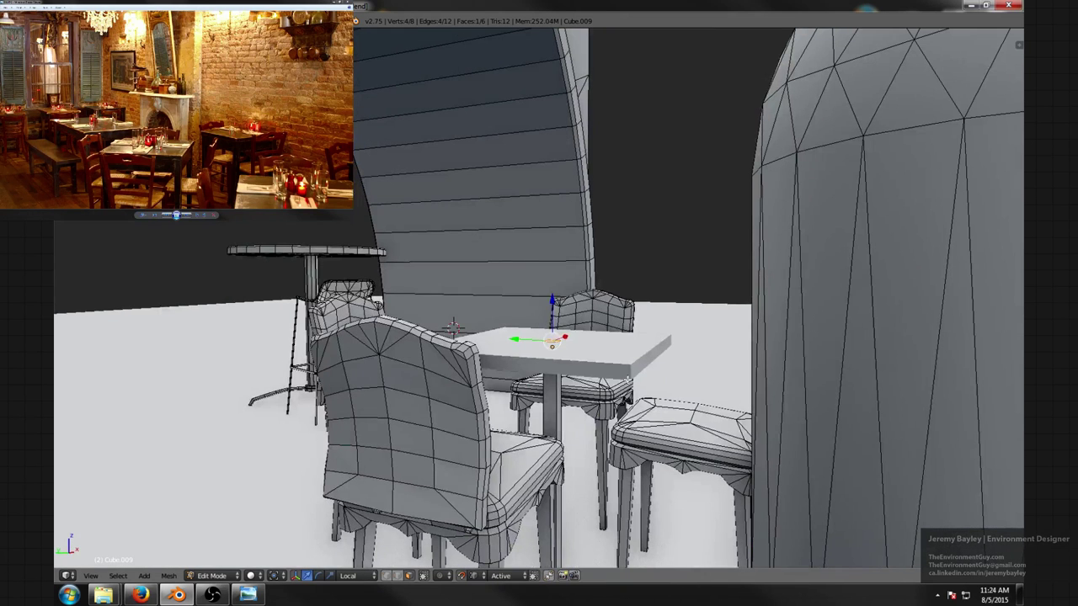
{"action": "key", "text": "g"}
{"action": "key", "text": "z"}
{"action": "key", "text": "z"}
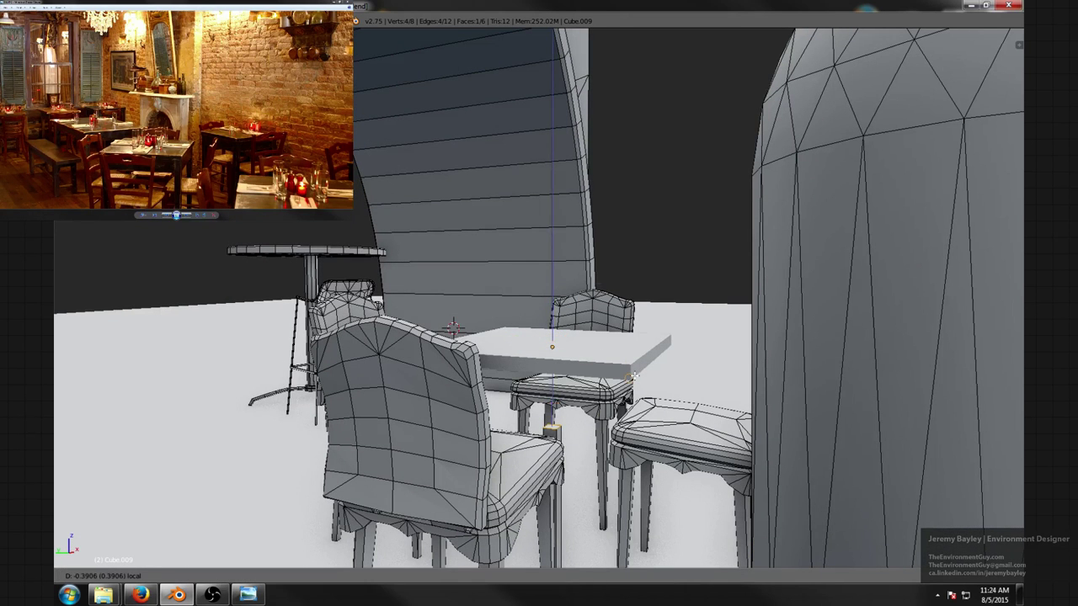
{"action": "left_click", "coordinate": [633, 376]}
{"action": "middle_click_drag", "start_coordinate": [634, 377], "coordinate": [610, 353]}
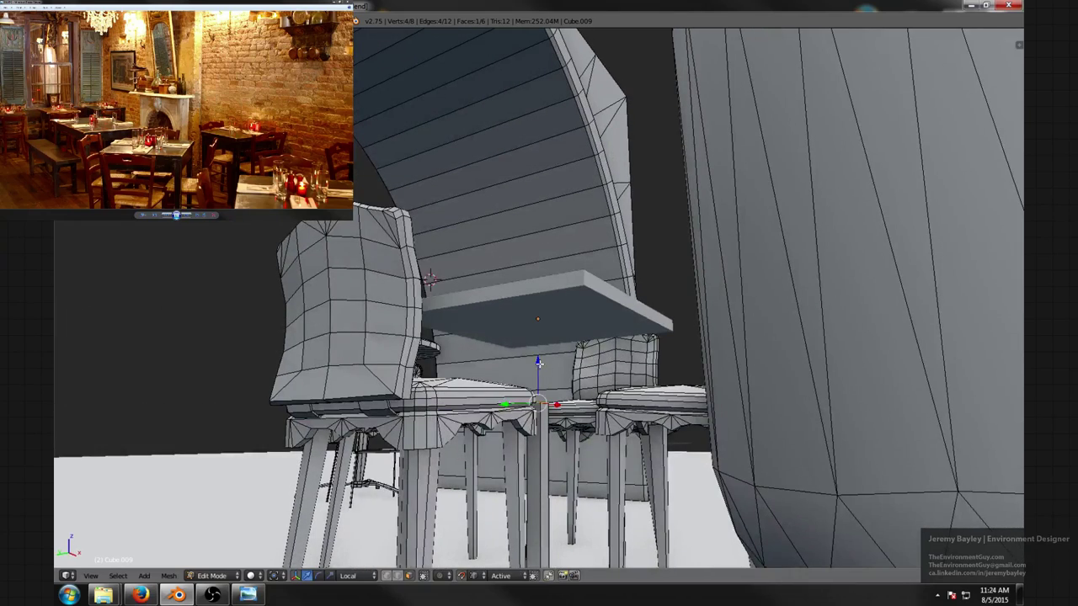
{"action": "left_click_drag", "start_coordinate": [538, 362], "coordinate": [555, 330]}
{"action": "left_click_drag", "start_coordinate": [587, 284], "coordinate": [587, 284]}
- Delete the leg's hidden top face and return to Object Mode
{"action": "key", "text": "z"}
{"action": "middle_click_drag", "start_coordinate": [587, 284], "coordinate": [587, 352]}
{"action": "key", "text": "x"}
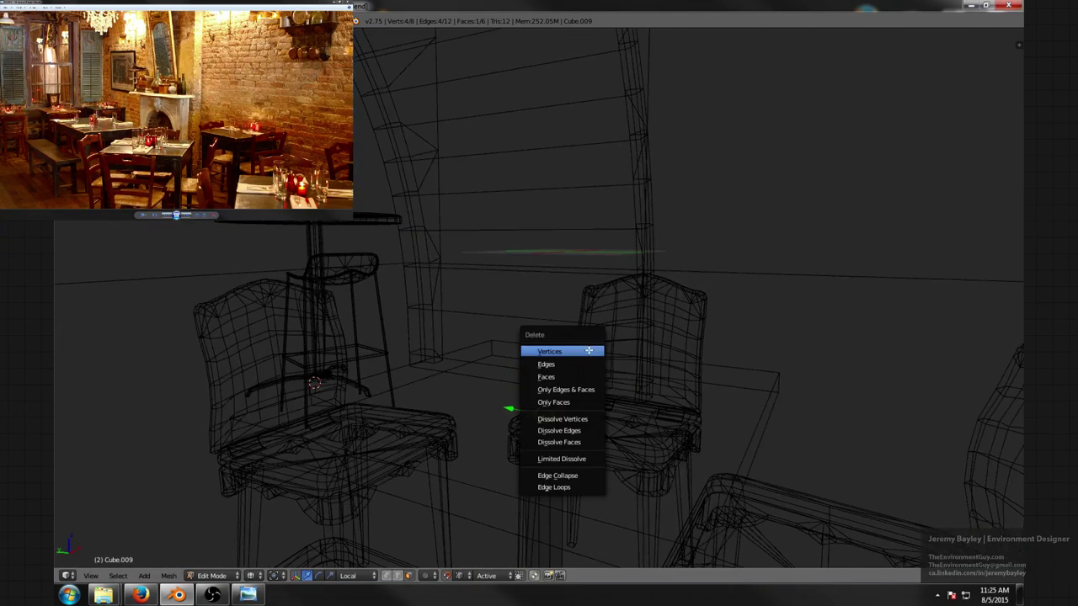
{"action": "left_click", "coordinate": [592, 364]}
{"action": "key", "text": "z"}
{"action": "scroll", "coordinate": [589, 370], "scroll_direction": "down", "scroll_amount": 4}
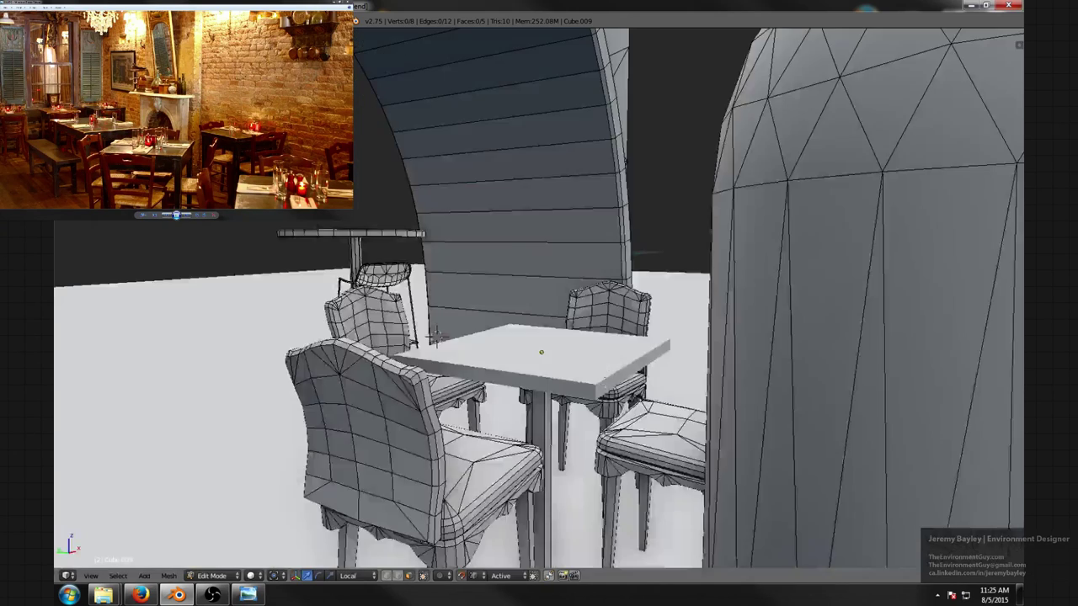
{"action": "key", "text": "Tab"}
- Select the square tabletop together with its leg and leave local view to show the whole restaurant scene
{"action": "scroll", "coordinate": [589, 373], "scroll_direction": "up", "scroll_amount": 6}
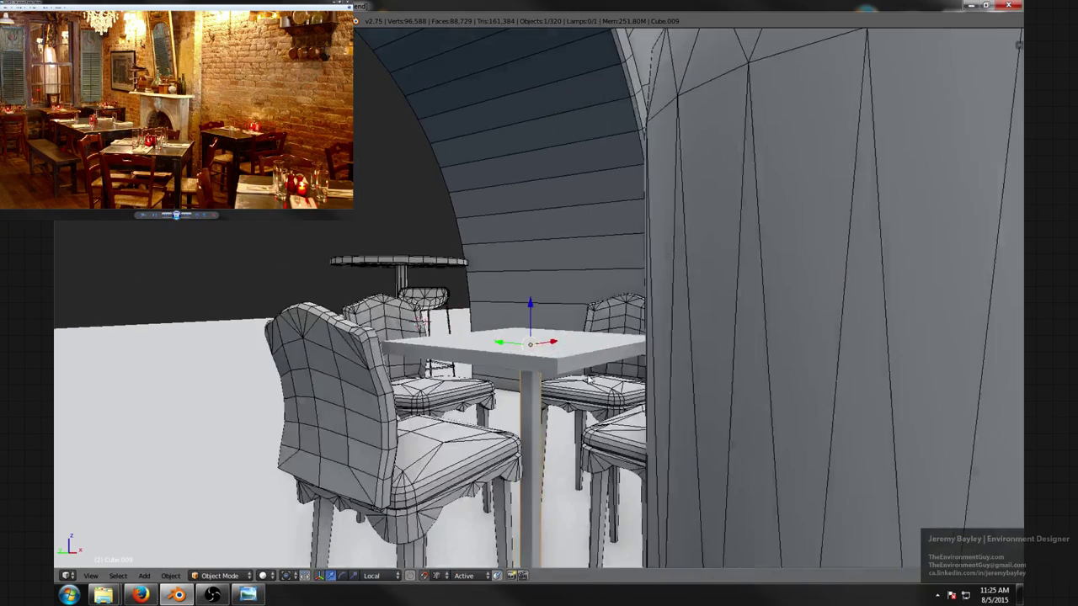
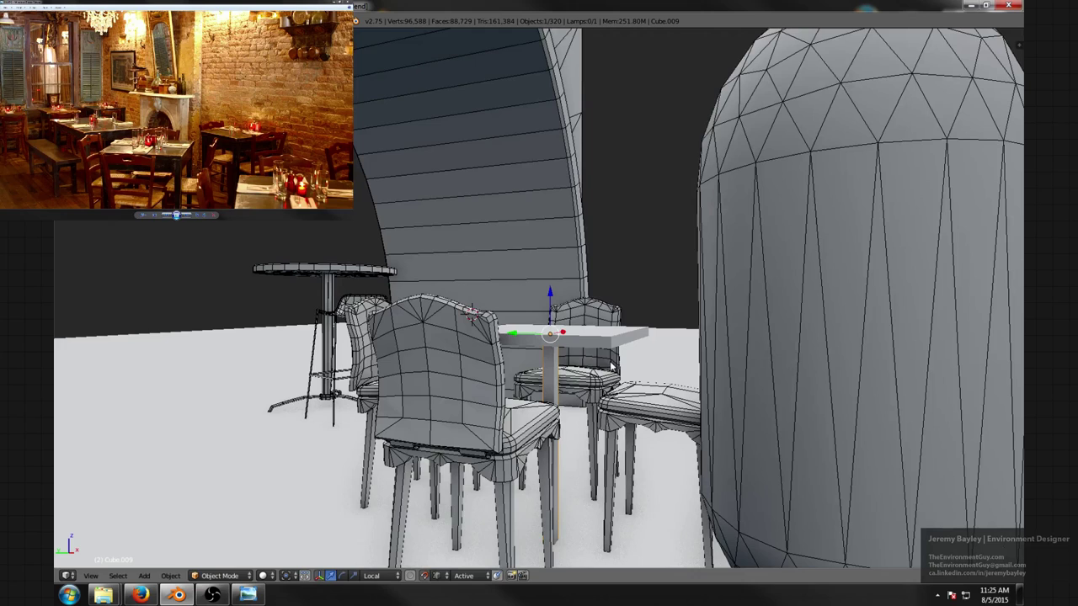
{"action": "scroll", "coordinate": [613, 368], "scroll_direction": "down", "scroll_amount": 2}
{"action": "mouse_move", "coordinate": [613, 368]}
{"action": "middle_mouse_down"}
{"action": "mouse_move", "coordinate": [666, 372]}
{"action": "mouse_move", "coordinate": [626, 371]}
{"action": "middle_mouse_up"}
{"action": "scroll", "coordinate": [624, 371], "scroll_direction": "up", "scroll_amount": 3}
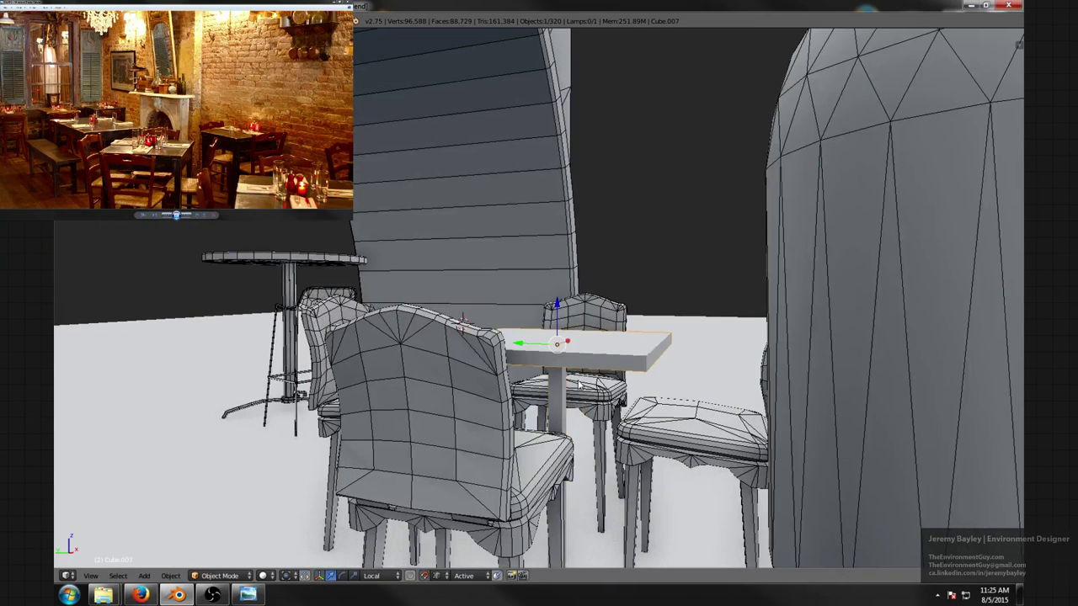
{"action": "scroll", "coordinate": [579, 381], "scroll_direction": "down", "scroll_amount": 4}
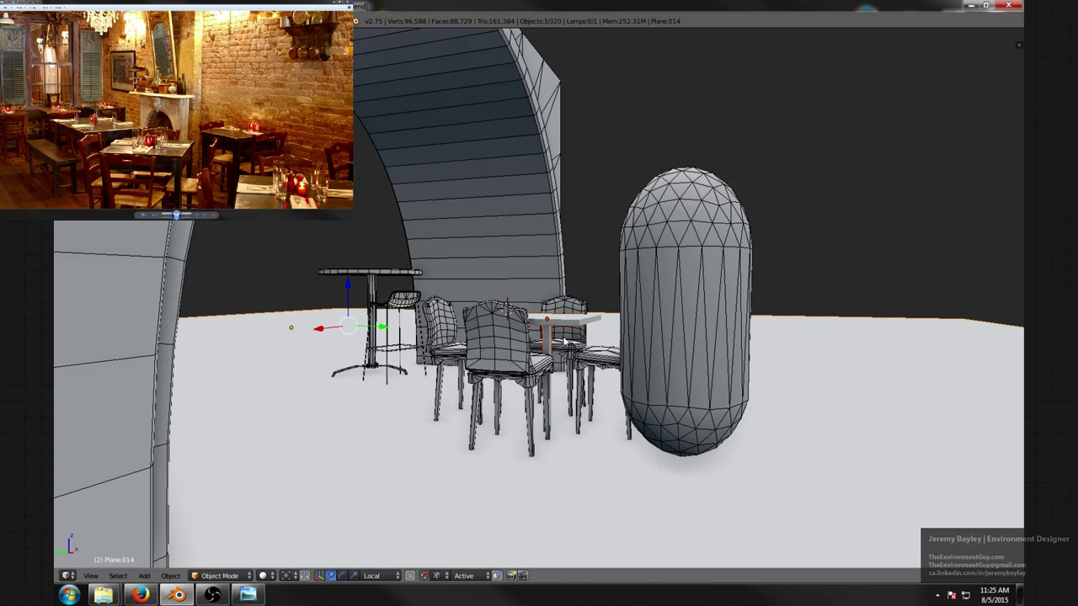
{"action": "scroll", "coordinate": [572, 333], "scroll_direction": "up", "scroll_amount": 2}
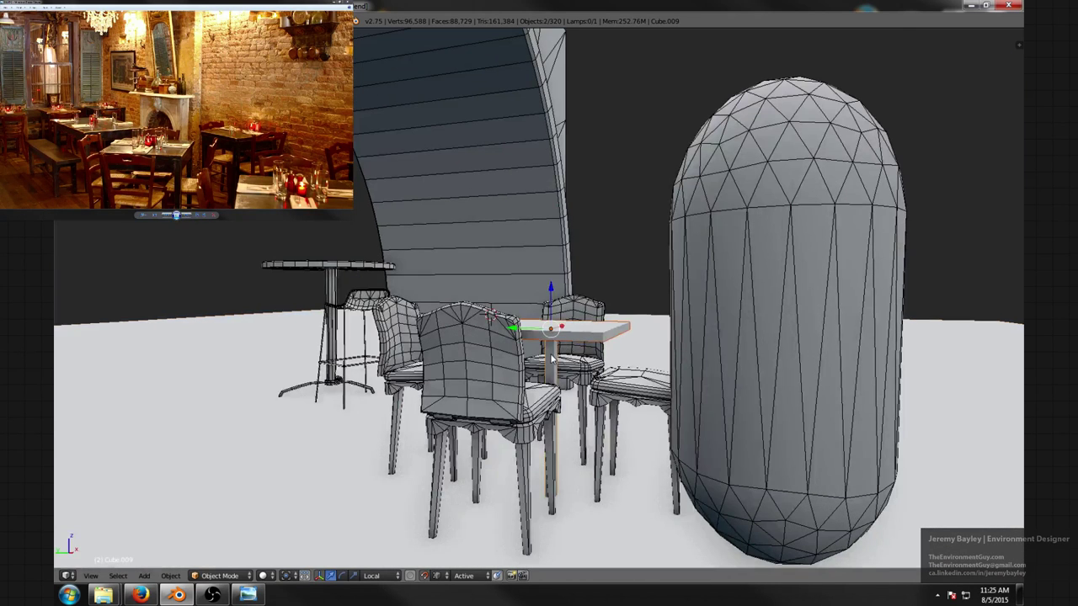
{"action": "key", "text": "KP_Divide"}
{"action": "key", "text": "KP_Decimal"}
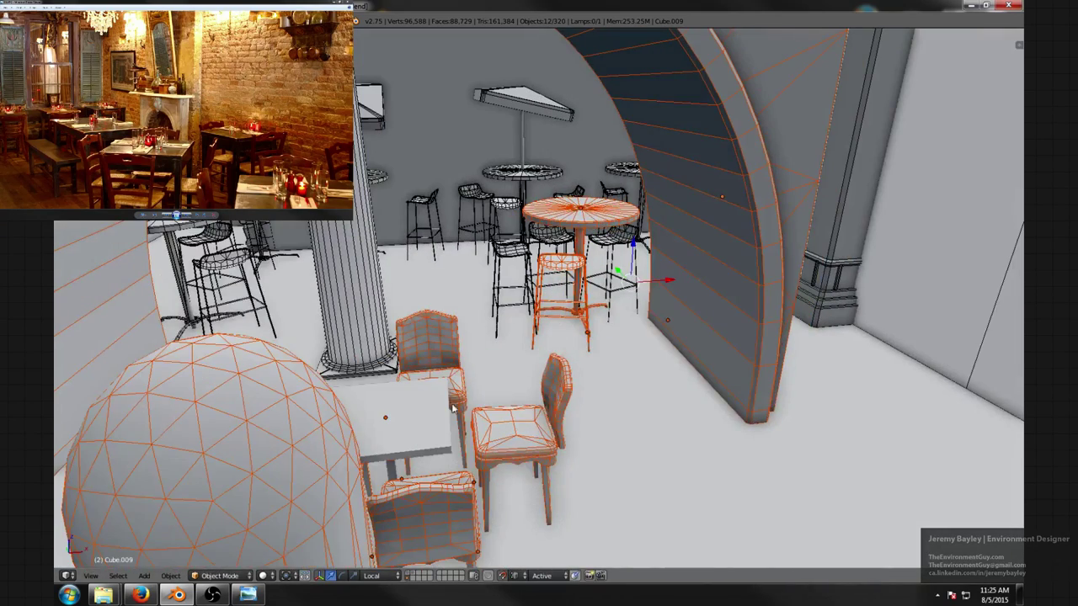
- Select the square tabletop and its leg, isolate them in local view, and clear the selection
{"action": "right_click_drag", "start_coordinate": [452, 408], "coordinate": [404, 453]}
{"action": "right_click", "coordinate": [411, 440]}
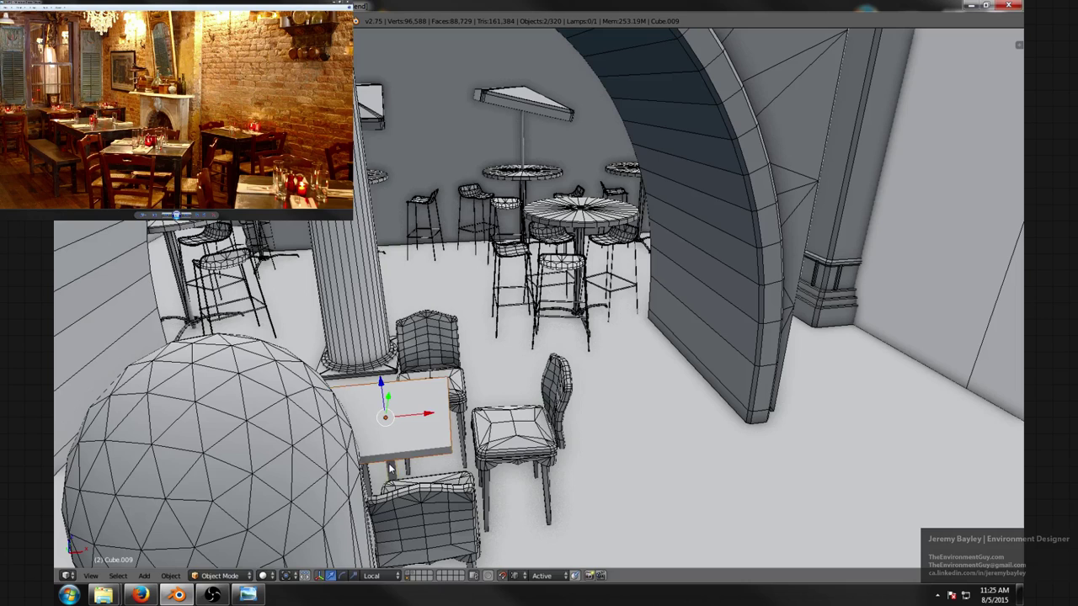
{"action": "key", "text": "KP_Divide"}
{"action": "scroll", "coordinate": [436, 379], "scroll_direction": "down", "scroll_amount": 4}
{"action": "key", "text": "a"}
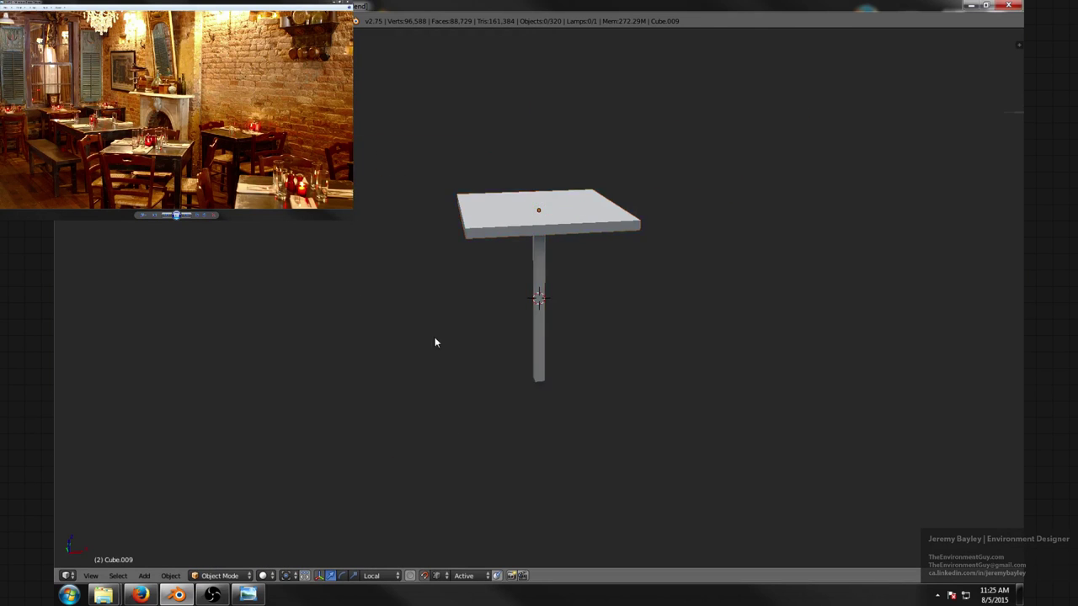
- Enlarge the tabletop horizontally to about 1.1 times with Z locked, and return to the full restaurant scene
{"action": "middle_click_drag", "start_coordinate": [434, 336], "coordinate": [539, 231]}
{"action": "middle_click_drag", "start_coordinate": [564, 313], "coordinate": [580, 274]}
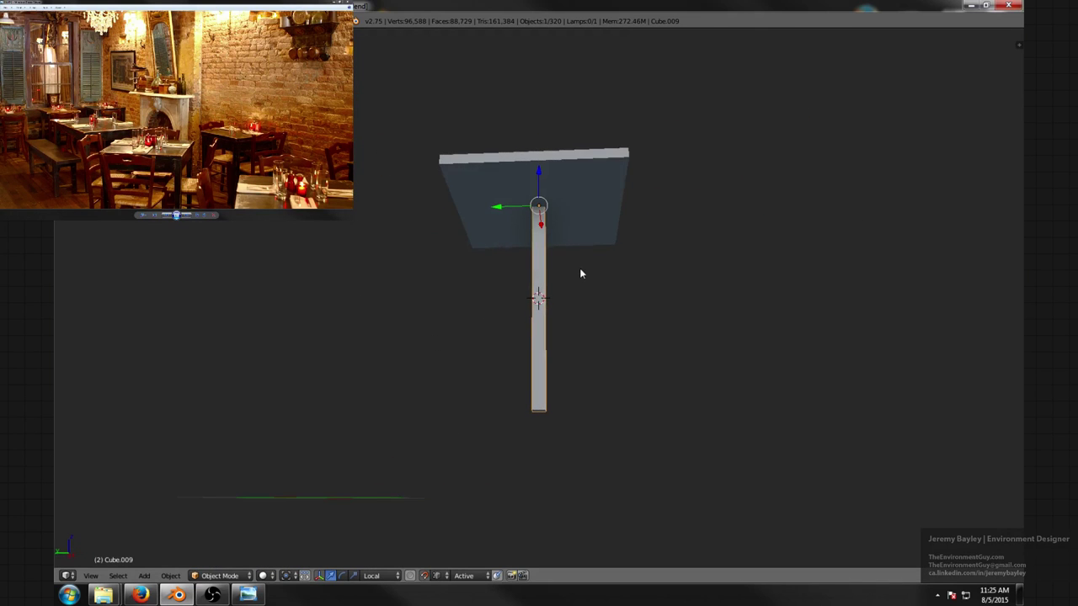
{"action": "right_click", "coordinate": [593, 203]}
{"action": "scroll", "coordinate": [592, 204], "scroll_direction": "up", "scroll_amount": 2}
{"action": "middle_click_drag", "start_coordinate": [592, 204], "coordinate": [695, 260]}
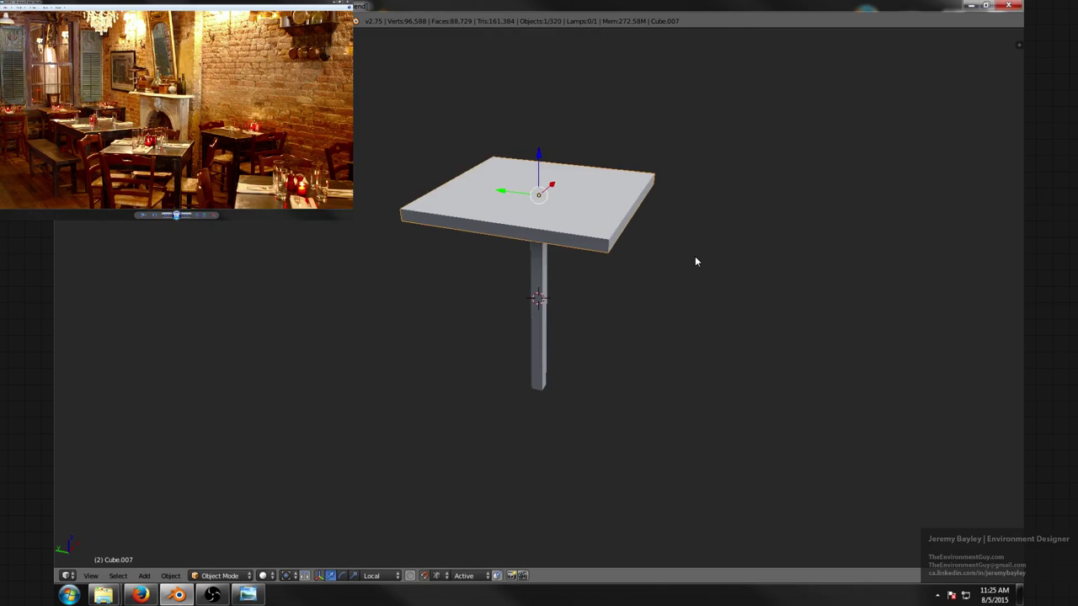
{"action": "key", "text": "s"}
{"action": "key", "text": "shift+z"}
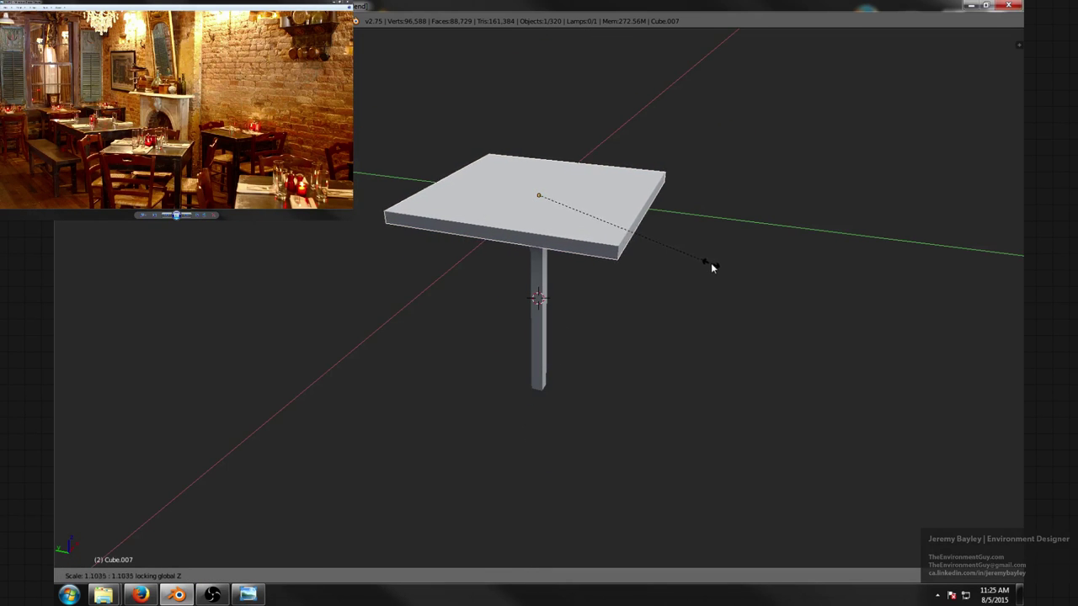
{"action": "left_click", "coordinate": [710, 265]}
{"action": "middle_click_drag", "start_coordinate": [710, 264], "coordinate": [652, 282]}
{"action": "key", "text": "KP_Divide"}
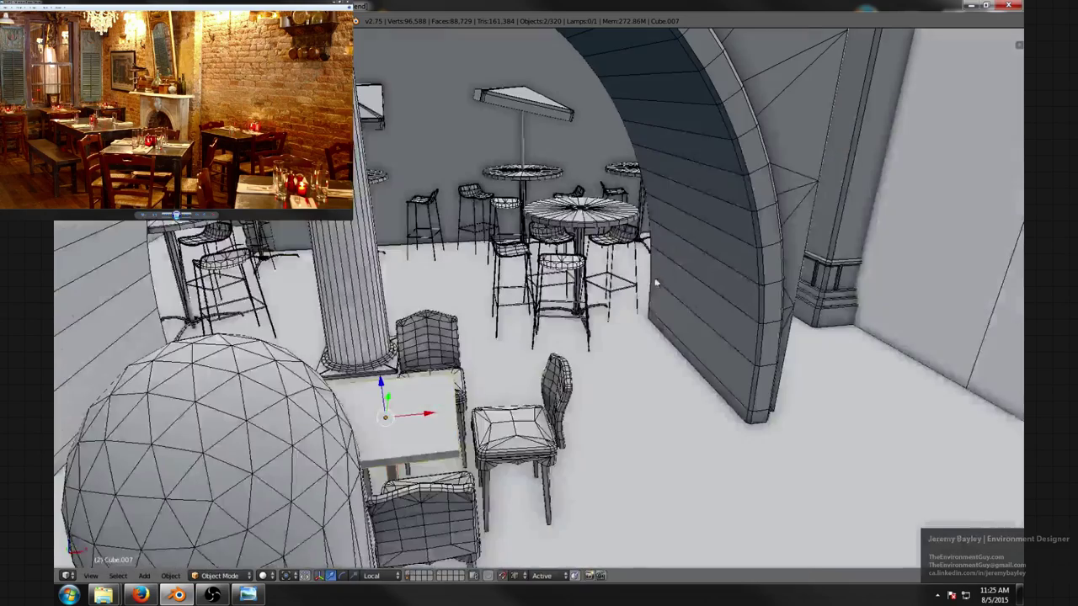
- Scale the tabletop and leg together horizontally to about 1.5 times among the four chairs, keeping Z locked
{"action": "middle_click_drag", "start_coordinate": [564, 331], "coordinate": [574, 355]}
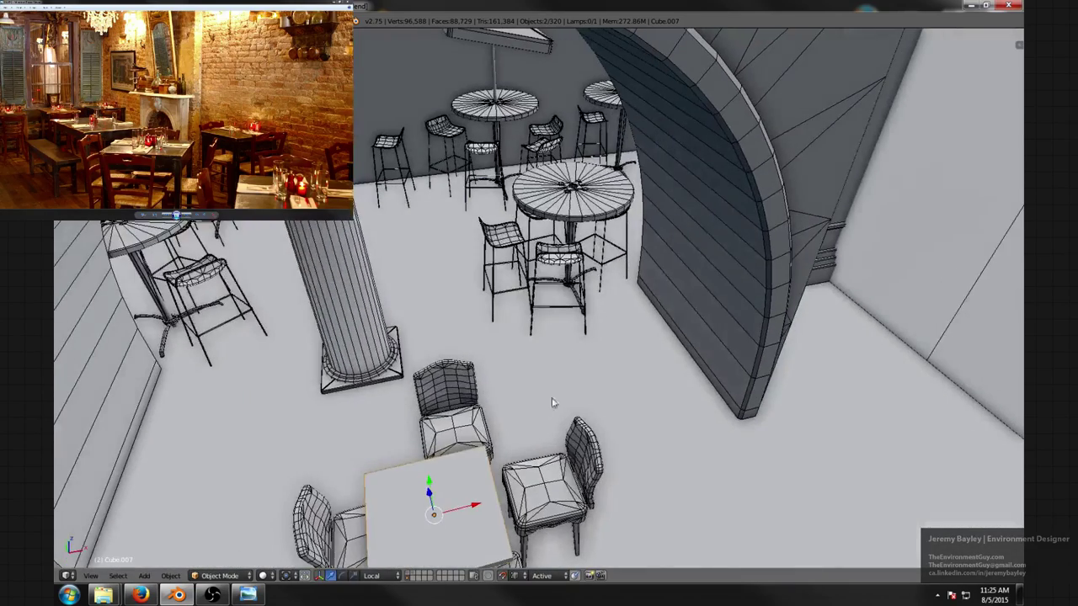
{"action": "middle_click_drag", "start_coordinate": [529, 429], "coordinate": [556, 354]}
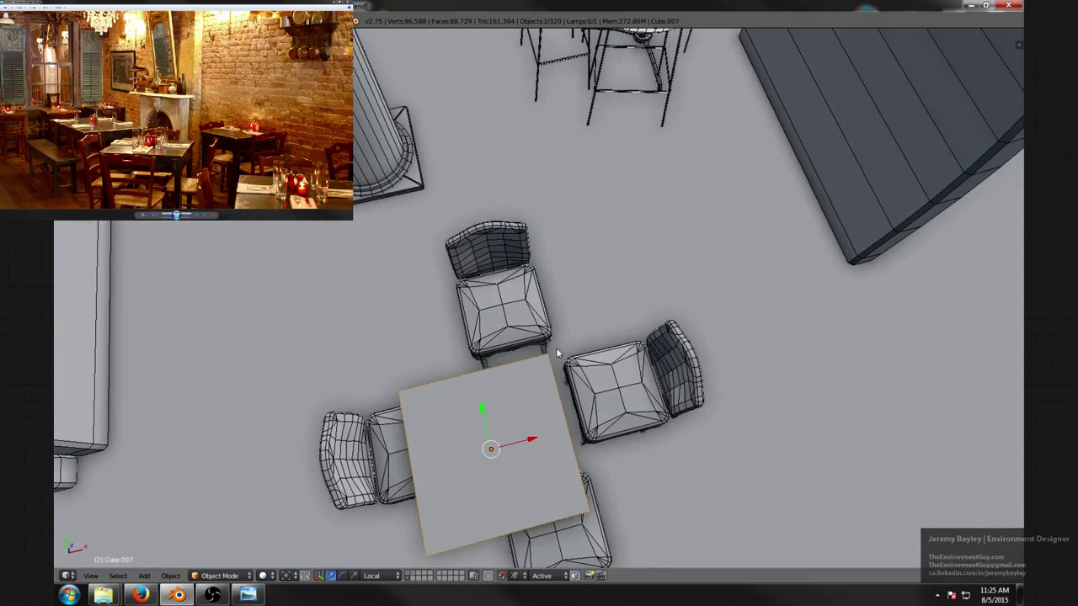
{"action": "left_click_drag", "start_coordinate": [525, 441], "coordinate": [552, 400]}
{"action": "middle_click_drag", "start_coordinate": [551, 401], "coordinate": [612, 406]}
{"action": "key", "text": "s"}
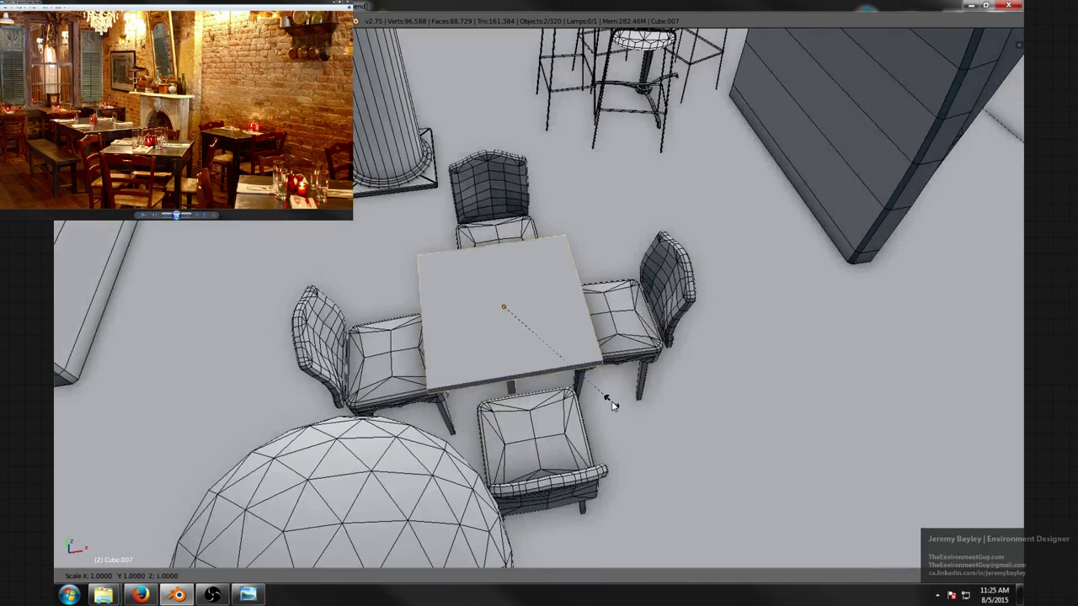
{"action": "key", "text": "shift+z"}
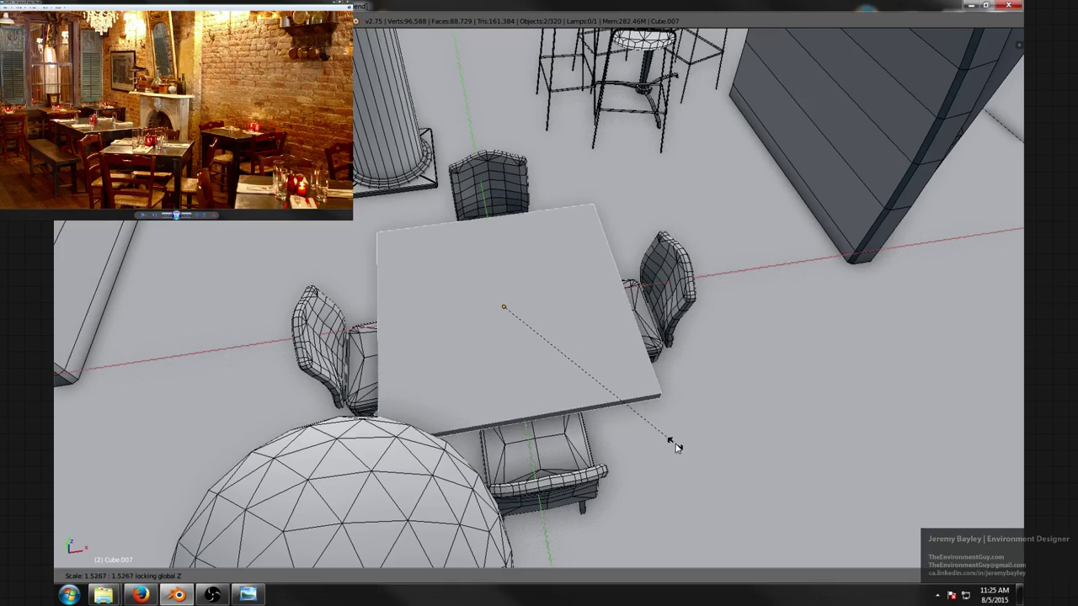
{"action": "middle_click_drag", "start_coordinate": [688, 445], "coordinate": [623, 374]}
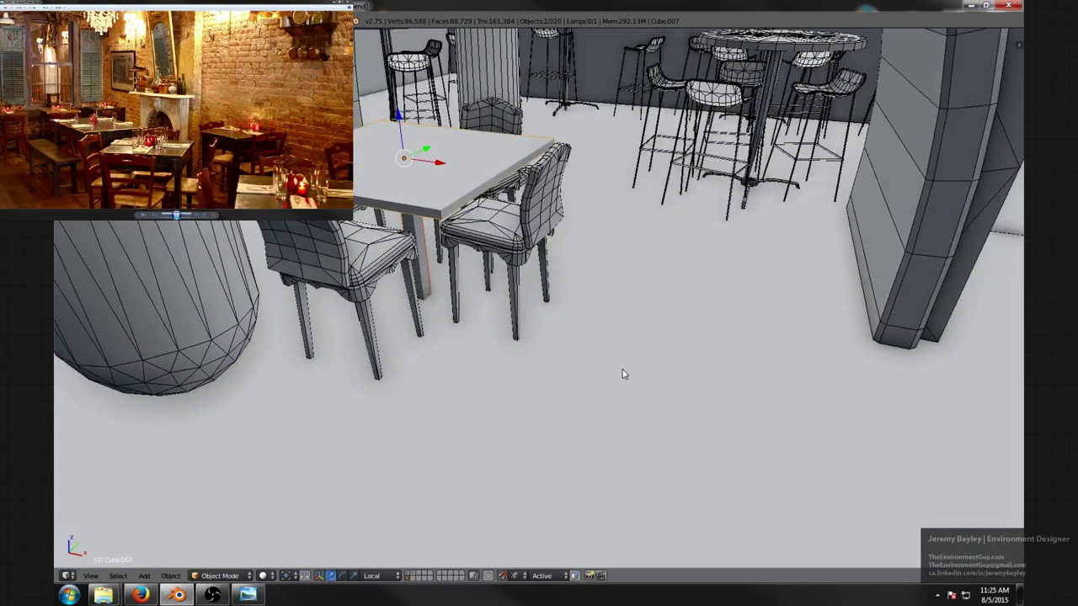
- Isolate the enlarged table in local view and deselect it in Object Mode
{"action": "key", "text": "KP_Divide"}
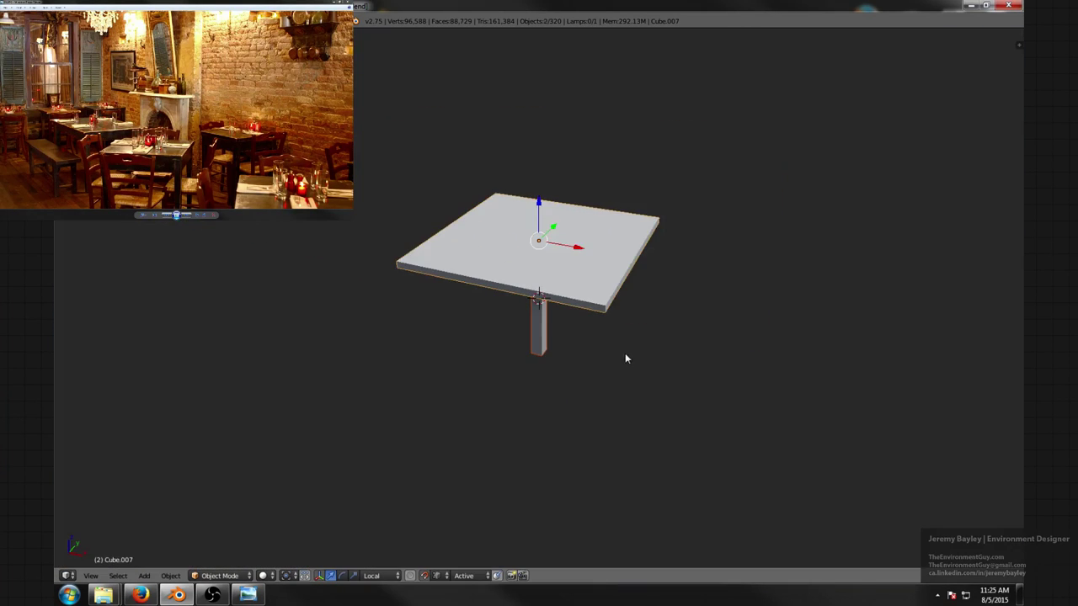
{"action": "key", "text": "KP_1"}
{"action": "key", "text": "a"}
{"action": "middle_click_drag", "start_coordinate": [601, 327], "coordinate": [573, 306]}
{"action": "key", "text": "Tab"}
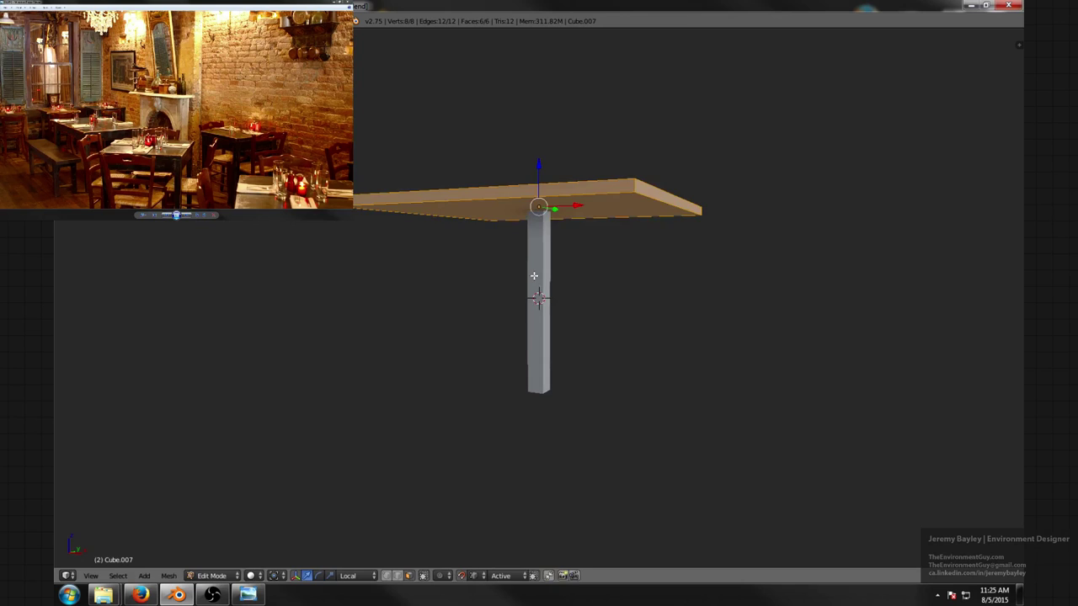
{"action": "key", "text": "Tab"}
{"action": "middle_click_drag", "start_coordinate": [568, 258], "coordinate": [539, 280]}
- Move the table leg horizontally from the center to a corner beneath the tabletop, with Z locked
{"action": "right_click", "coordinate": [528, 328]}
{"action": "middle_click_drag", "start_coordinate": [494, 335], "coordinate": [519, 300]}
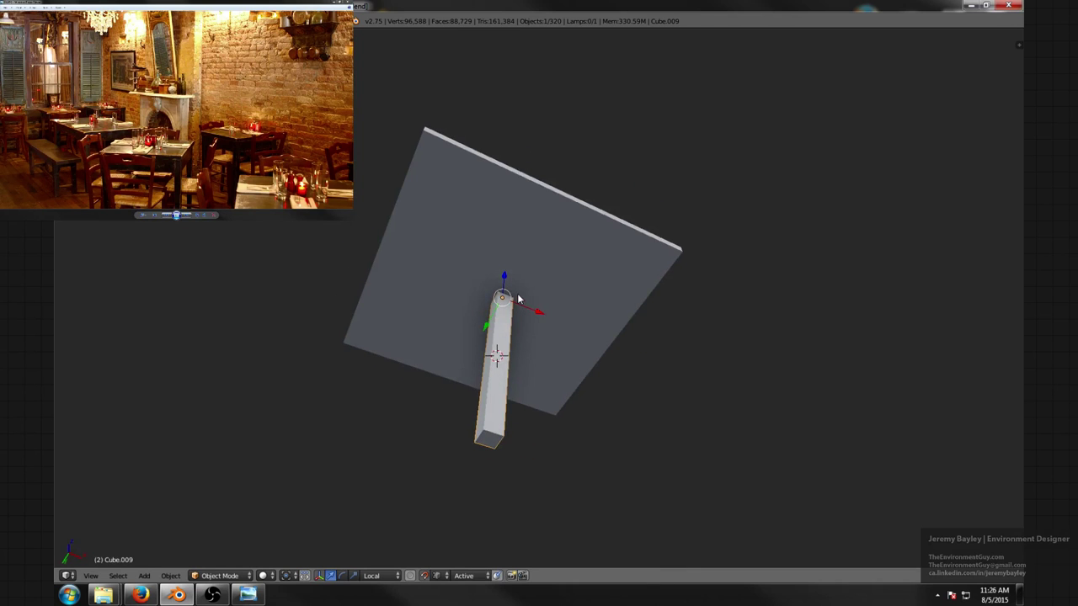
{"action": "key", "text": "g"}
{"action": "key", "text": "shift+z"}
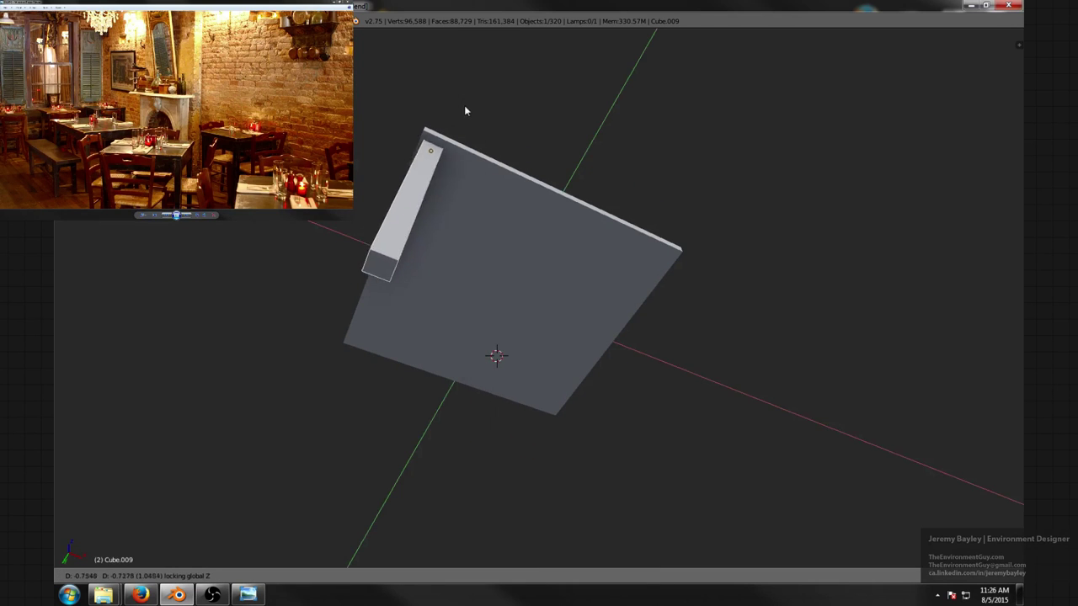
{"action": "left_click", "coordinate": [469, 109]}
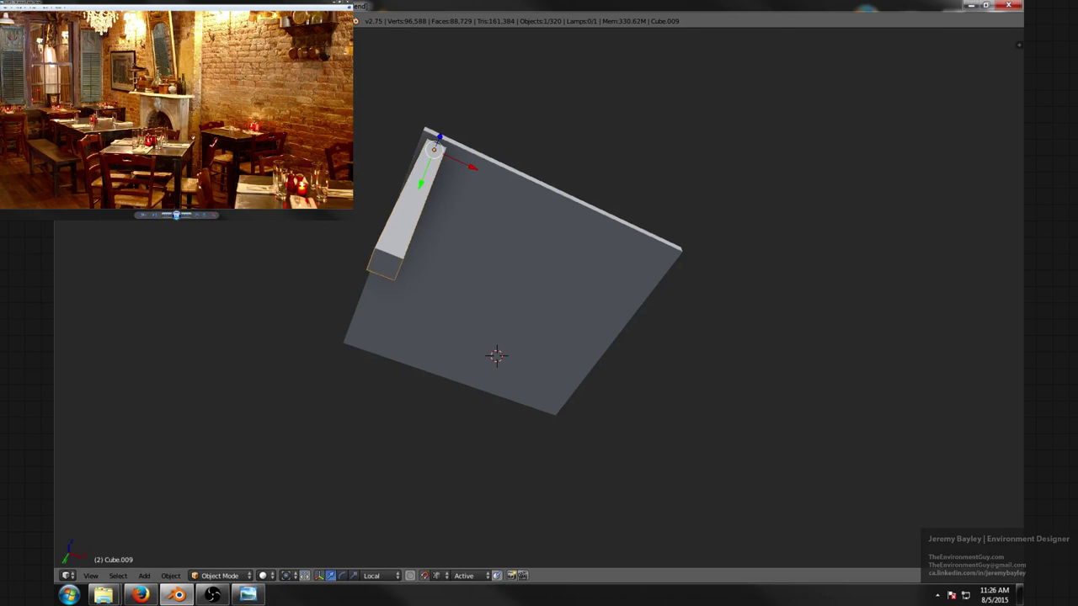
- Zoom and pan the restaurant reference photo to examine the legs of the wooden tables
{"action": "left_click", "coordinate": [137, 165]}
{"action": "scroll", "coordinate": [136, 165], "scroll_direction": "up", "scroll_amount": 4}
{"action": "left_click_drag", "start_coordinate": [137, 165], "coordinate": [167, 105]}
{"action": "scroll", "coordinate": [207, 108], "scroll_direction": "down", "scroll_amount": 3}
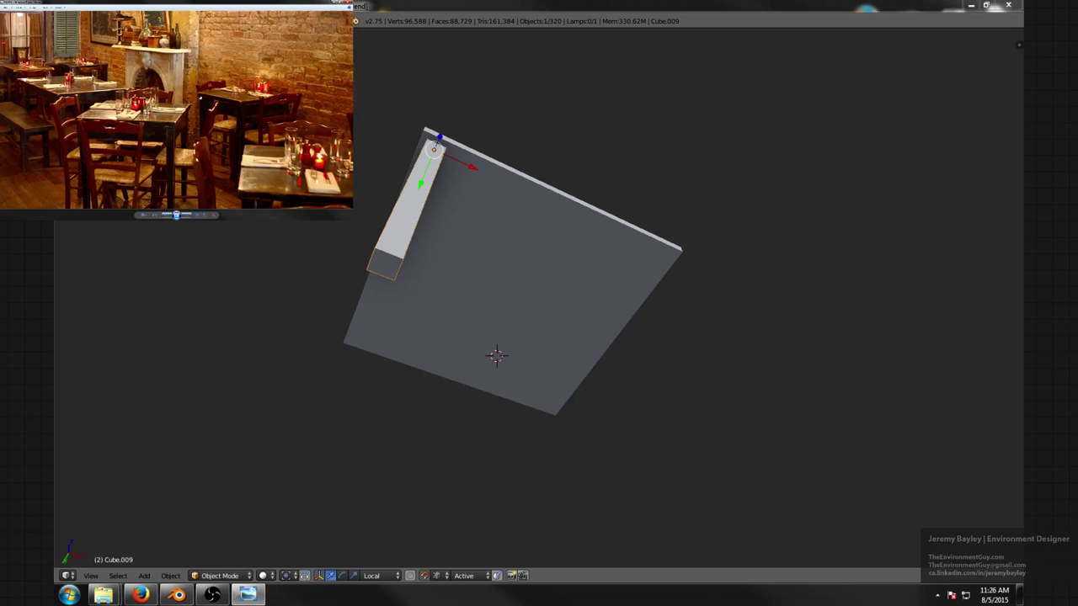
{"action": "left_click_drag", "start_coordinate": [231, 101], "coordinate": [201, 100]}
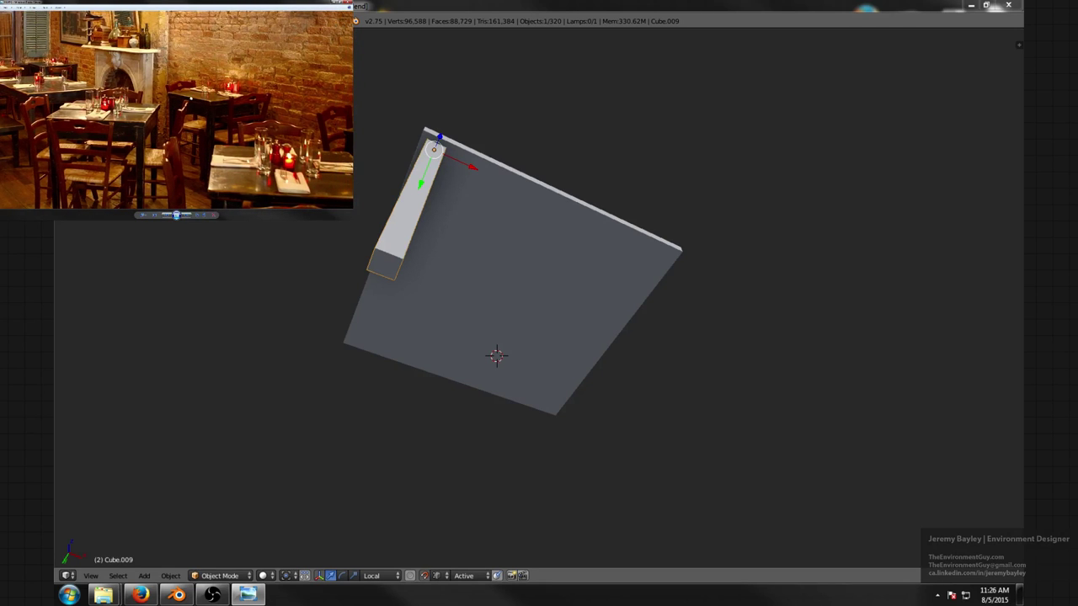
{"action": "middle_click_drag", "start_coordinate": [126, 295], "coordinate": [447, 283]}
{"action": "scroll", "coordinate": [435, 328], "scroll_direction": "up", "scroll_amount": 2}
{"action": "middle_click_drag", "start_coordinate": [385, 365], "coordinate": [450, 322], "text": "shift"}
{"action": "middle_click_drag", "start_coordinate": [436, 254], "coordinate": [676, 209]}
{"action": "key", "text": "s"}
{"action": "key", "text": "shift+z"}
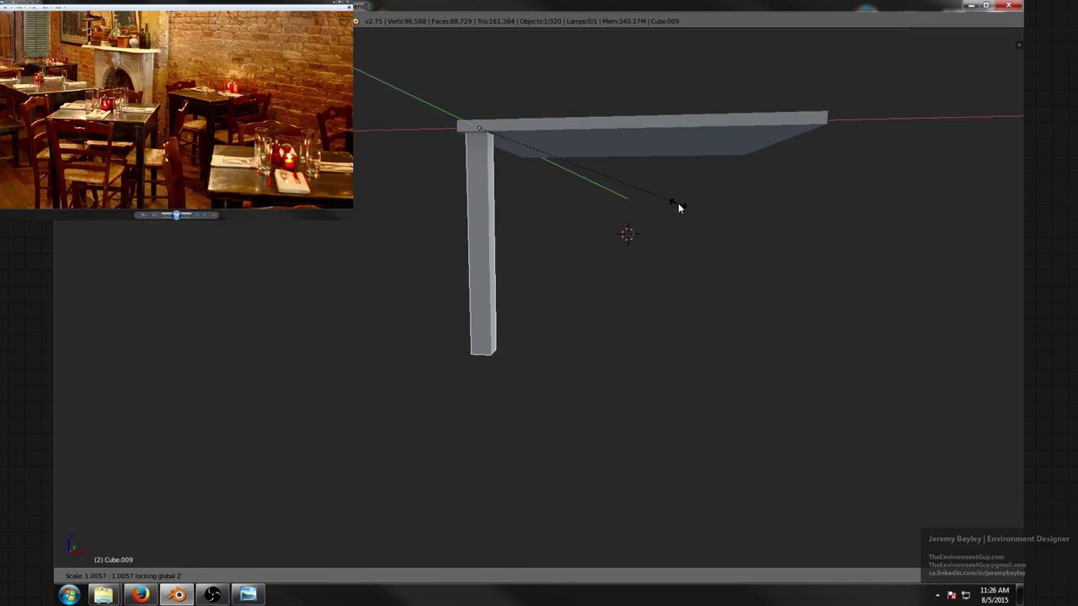
{"action": "right_click", "coordinate": [619, 189]}
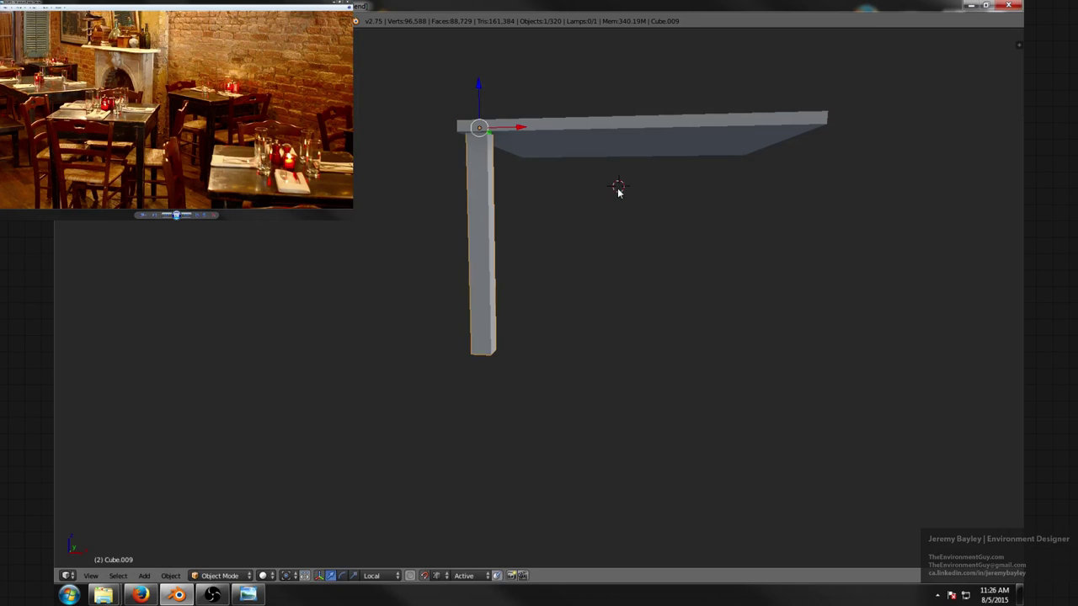
- Scale the corner leg down horizontally with Z locked to make it slimmer without changing its height
{"action": "key", "text": "s"}
{"action": "key", "text": "shift+z"}
{"action": "left_click", "coordinate": [562, 182]}
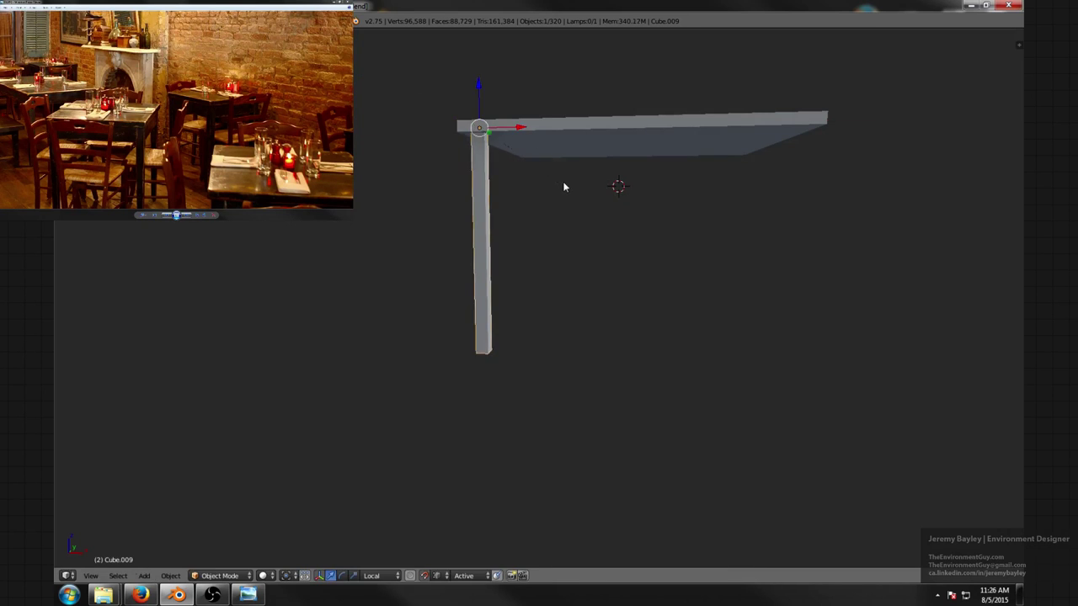
{"action": "scroll", "coordinate": [562, 181], "scroll_direction": "down", "scroll_amount": 4}
{"action": "middle_click_drag", "start_coordinate": [562, 181], "coordinate": [639, 232]}
{"action": "key", "text": "s"}
{"action": "key", "text": "shift+z"}
{"action": "left_click", "coordinate": [555, 224]}
- Rotate the corner leg 45 degrees around the global Z axis
{"action": "key", "text": "r"}
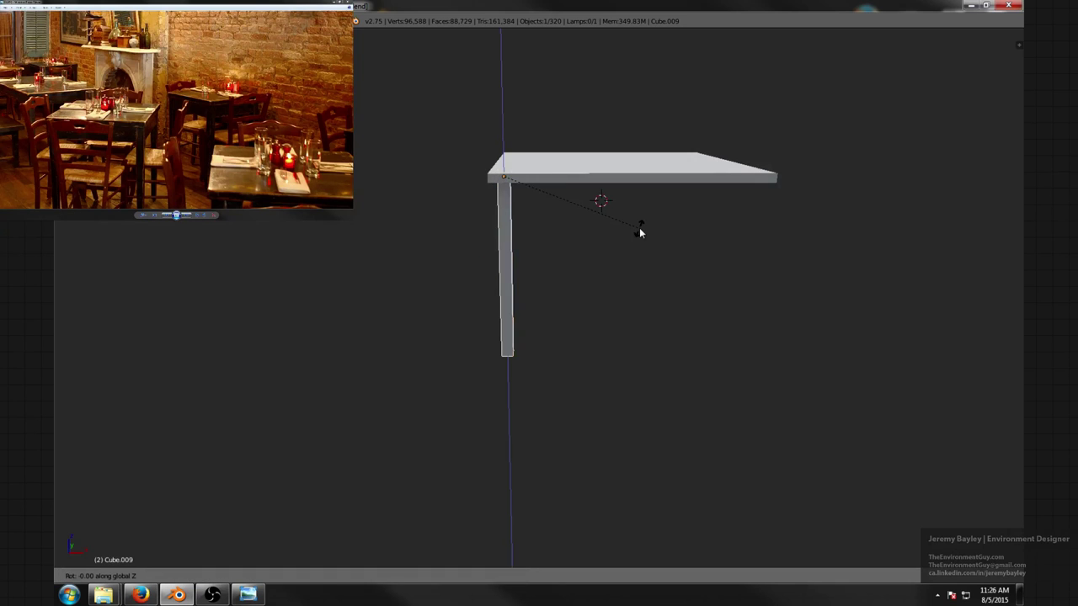
{"action": "type", "text": "45"}
{"action": "key", "text": "Return"}
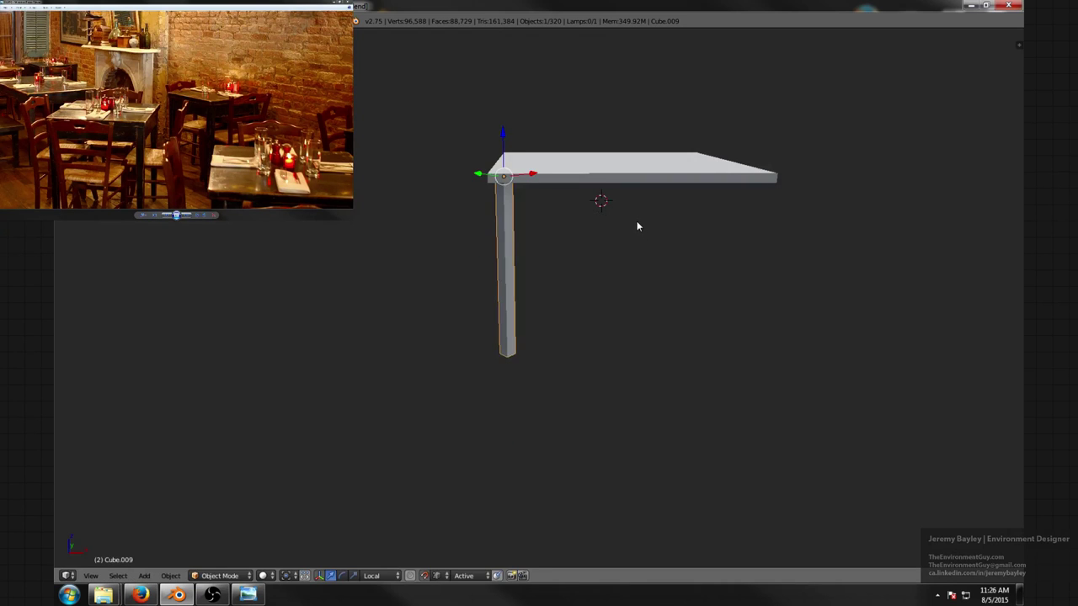
- Align the view to front orthographic and select the leg's entire mesh in Edit Mode
{"action": "key", "text": "KP_5"}
{"action": "key", "text": "KP_1"}
{"action": "scroll", "coordinate": [654, 207], "scroll_direction": "up", "scroll_amount": 8}
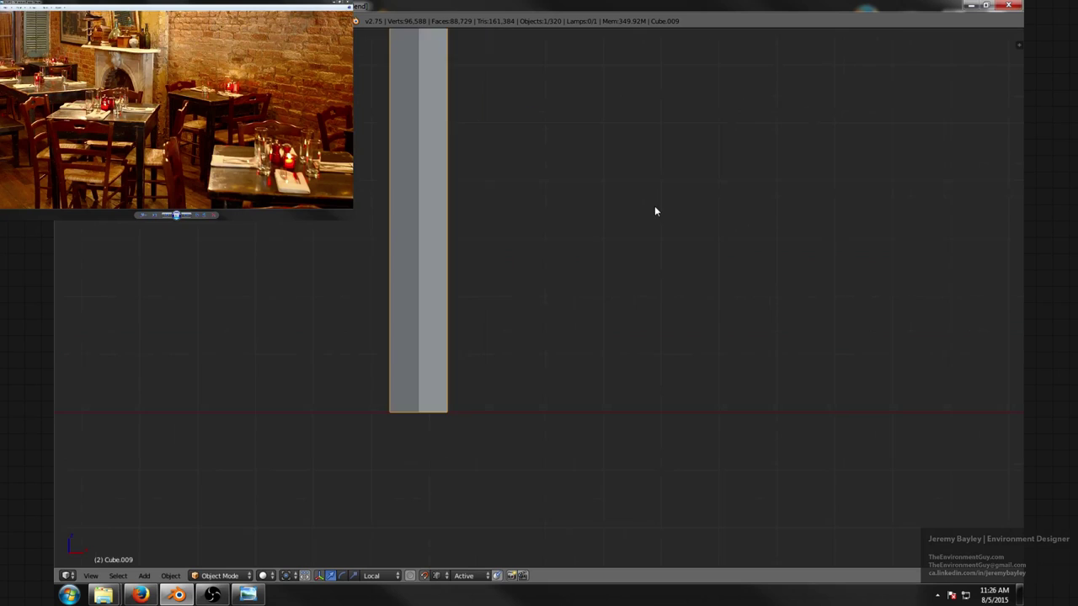
{"action": "scroll", "coordinate": [652, 210], "scroll_direction": "down", "scroll_amount": 3}
{"action": "scroll", "coordinate": [649, 207], "scroll_direction": "down", "scroll_amount": 3}
{"action": "scroll", "coordinate": [639, 208], "scroll_direction": "up", "scroll_amount": 4}
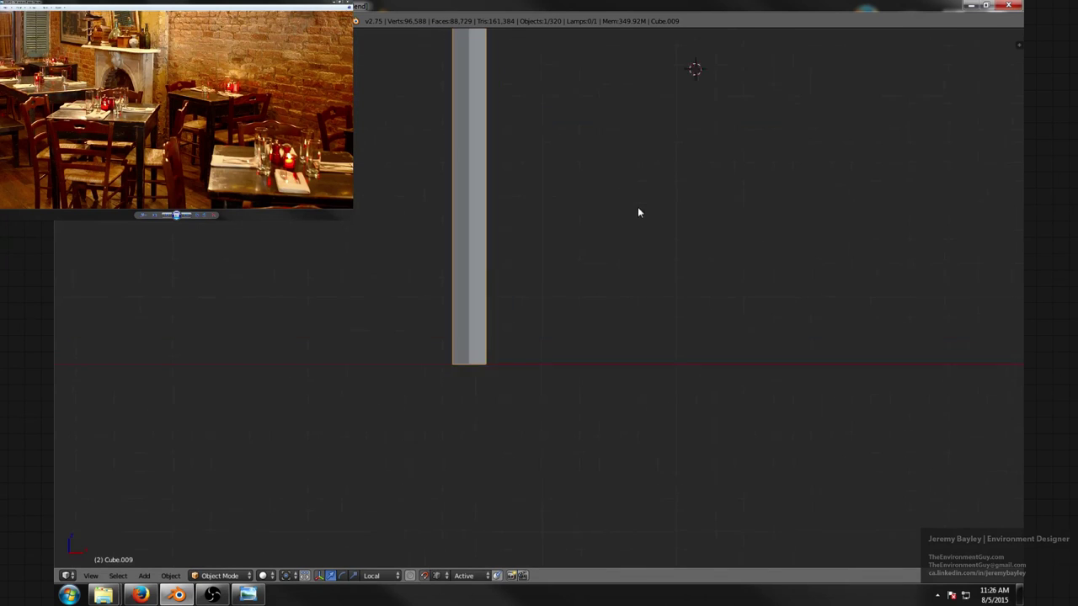
{"action": "key", "text": "Tab"}
{"action": "key", "text": "a"}
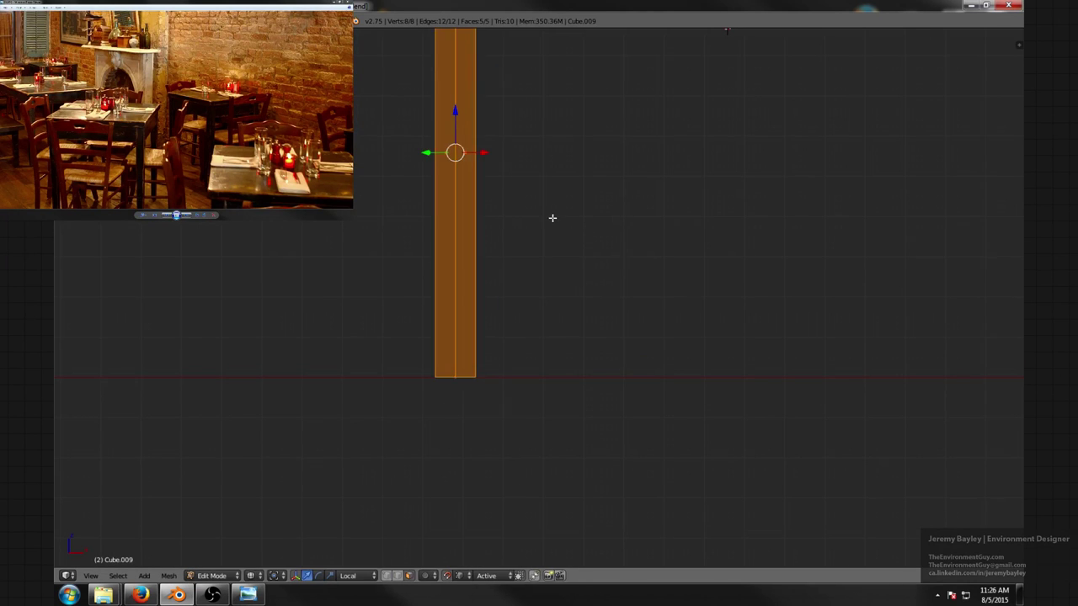
{"action": "middle_click_drag", "start_coordinate": [569, 184], "coordinate": [583, 256], "text": "shift"}
- Bisect the leg with a slanted cut from just outside the center of its base up through its outer edge
{"action": "key", "text": "space"}
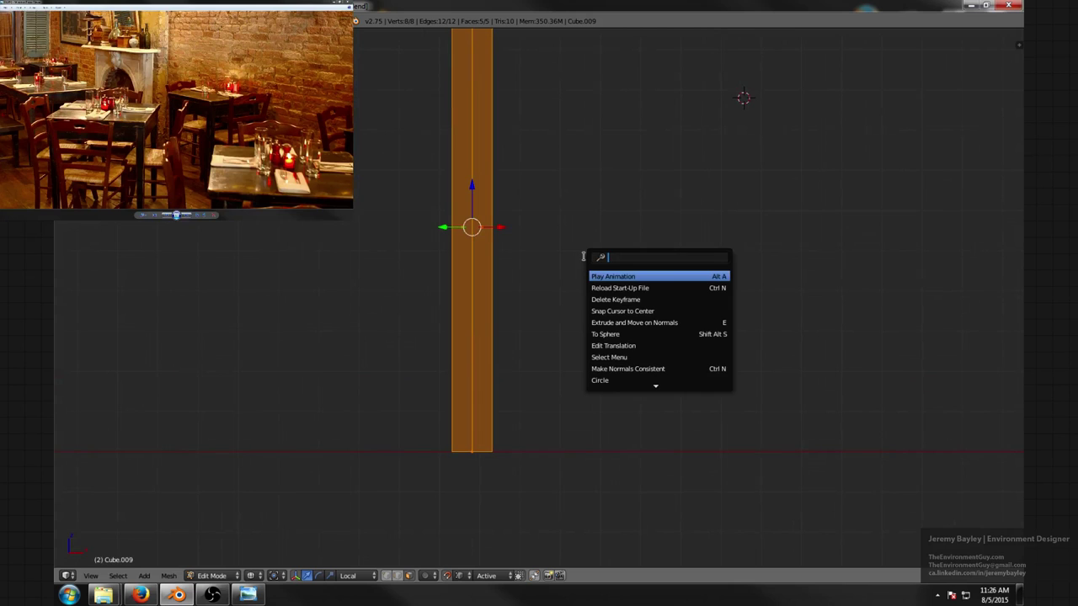
{"action": "type", "text": "bisecy"}
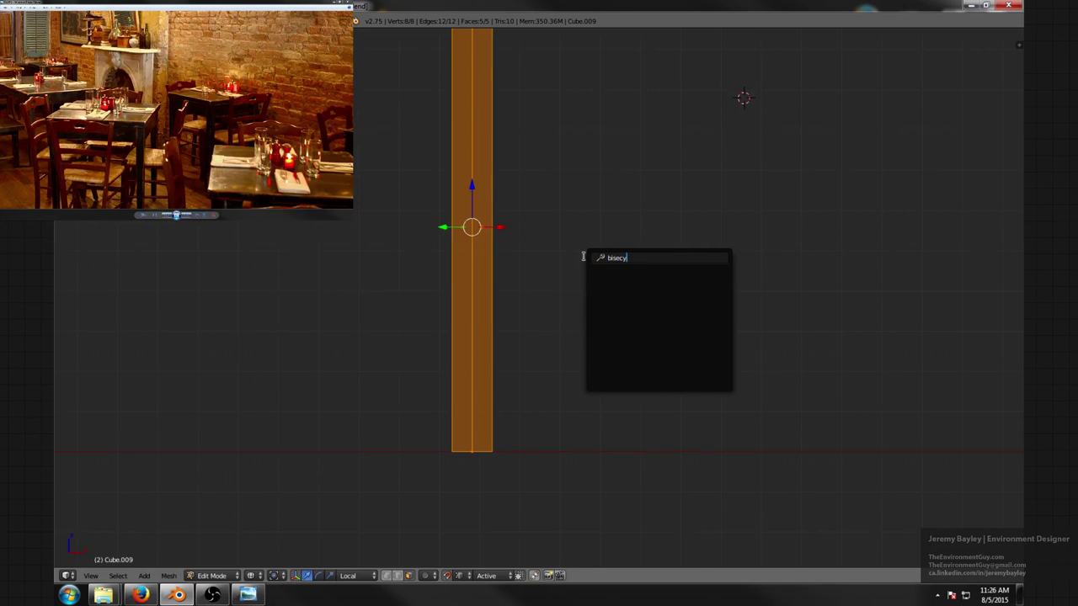
{"action": "key", "text": "BackSpace"}
{"action": "type", "text": "t"}
{"action": "key", "text": "Return"}
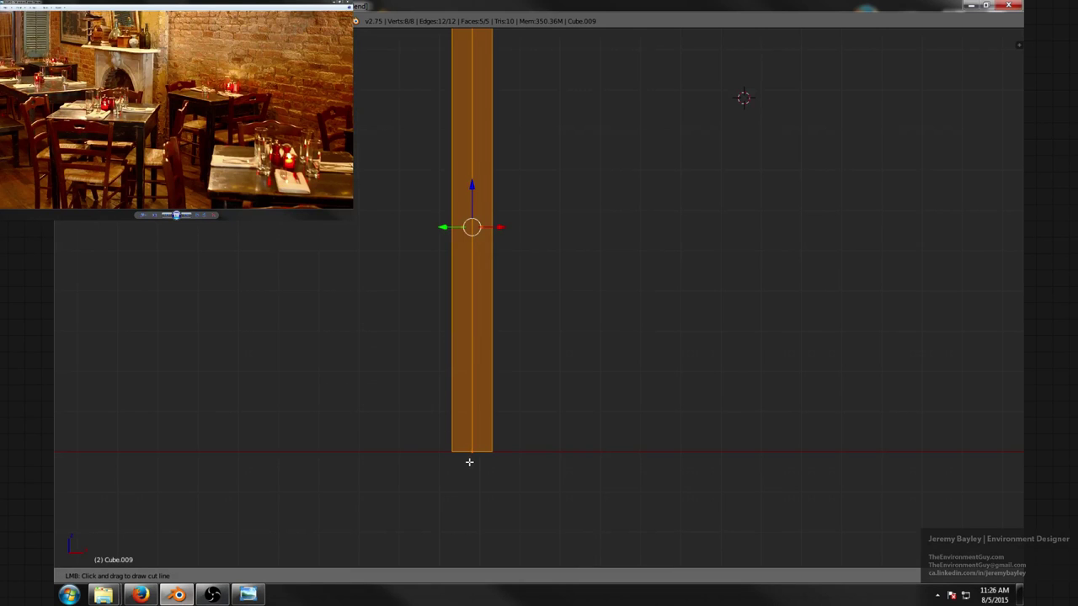
{"action": "left_click_drag", "start_coordinate": [469, 462], "coordinate": [469, 458]}
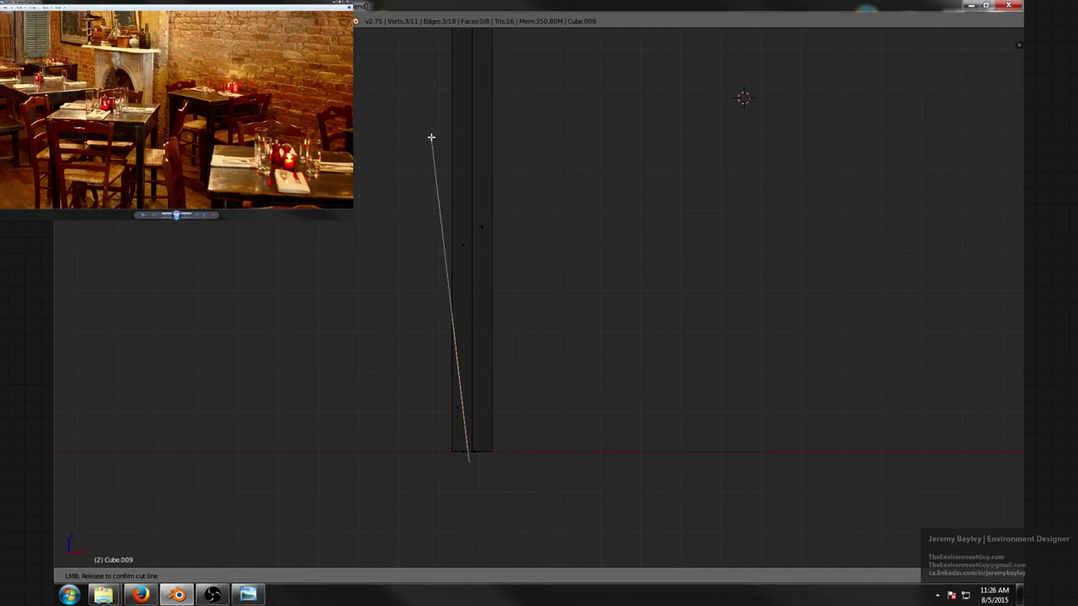
{"action": "left_click_drag", "start_coordinate": [433, 138], "coordinate": [433, 137]}
- Select the faces of the outer wedge below the slanted cut and delete them to taper the leg
{"action": "mouse_move", "coordinate": [461, 256]}
{"action": "middle_mouse_down"}
{"action": "mouse_move", "coordinate": [493, 250]}
{"action": "mouse_move", "coordinate": [464, 262]}
{"action": "middle_mouse_up"}
{"action": "key", "text": "KP_5"}
{"action": "scroll", "coordinate": [483, 250], "scroll_direction": "up", "scroll_amount": 3}
{"action": "scroll", "coordinate": [482, 251], "scroll_direction": "down", "scroll_amount": 3}
{"action": "key", "text": "ctrl+Tab"}
{"action": "scroll", "coordinate": [467, 262], "scroll_direction": "up", "scroll_amount": 3}
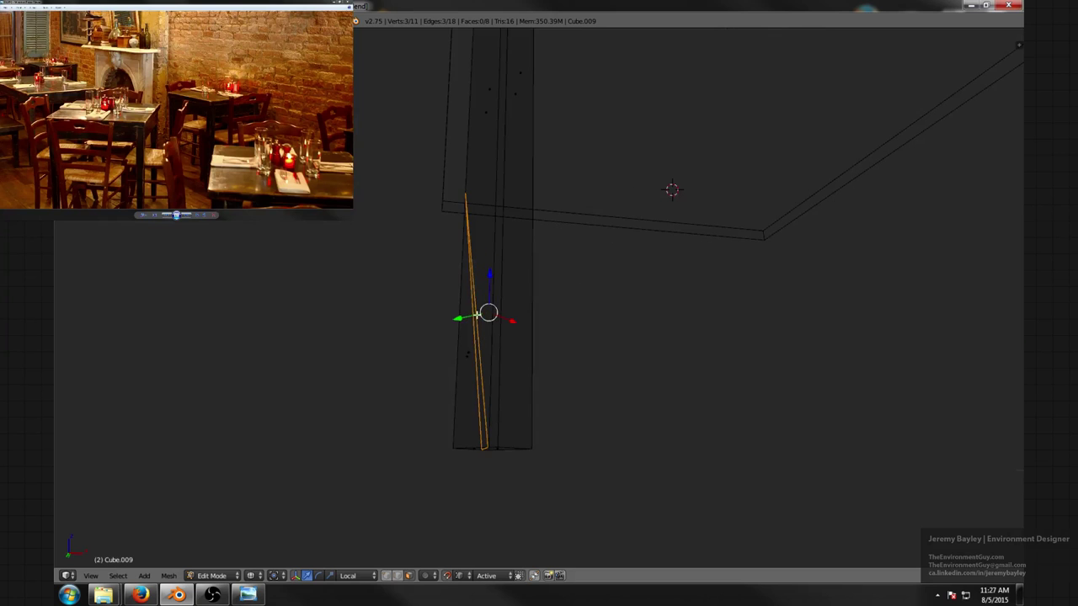
{"action": "right_click", "coordinate": [461, 336]}
{"action": "right_click", "coordinate": [461, 356], "text": "shift"}
{"action": "middle_click_drag", "start_coordinate": [461, 421], "coordinate": [461, 409]}
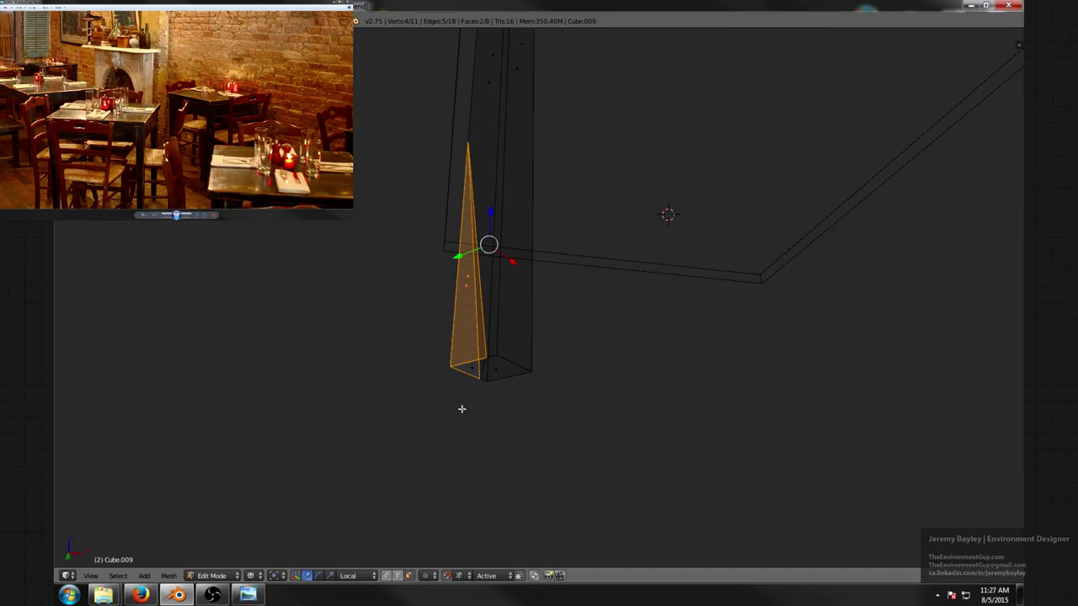
{"action": "key", "text": "x"}
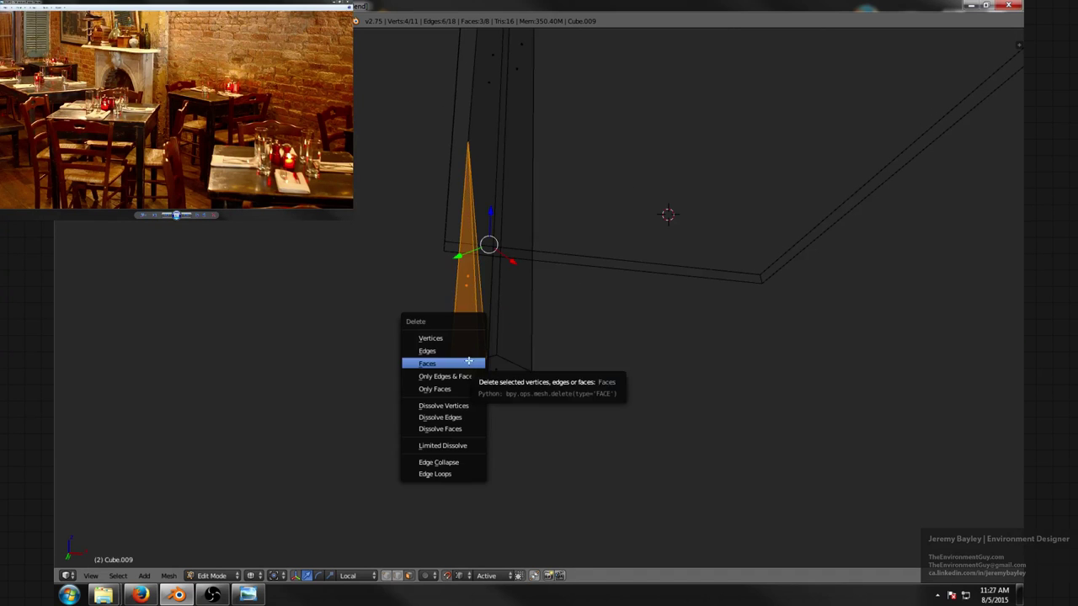
{"action": "left_click", "coordinate": [470, 364]}
- Show the tapered leg in solid shading and choose a mesh selection mode in Edit Mode
{"action": "middle_click_drag", "start_coordinate": [470, 364], "coordinate": [462, 309]}
{"action": "key", "text": "a"}
{"action": "key", "text": "z"}
{"action": "scroll", "coordinate": [501, 294], "scroll_direction": "down", "scroll_amount": 3}
{"action": "scroll", "coordinate": [643, 298], "scroll_direction": "up", "scroll_amount": 3}
{"action": "key", "text": "Tab"}
{"action": "key", "text": "ctrl+Tab"}
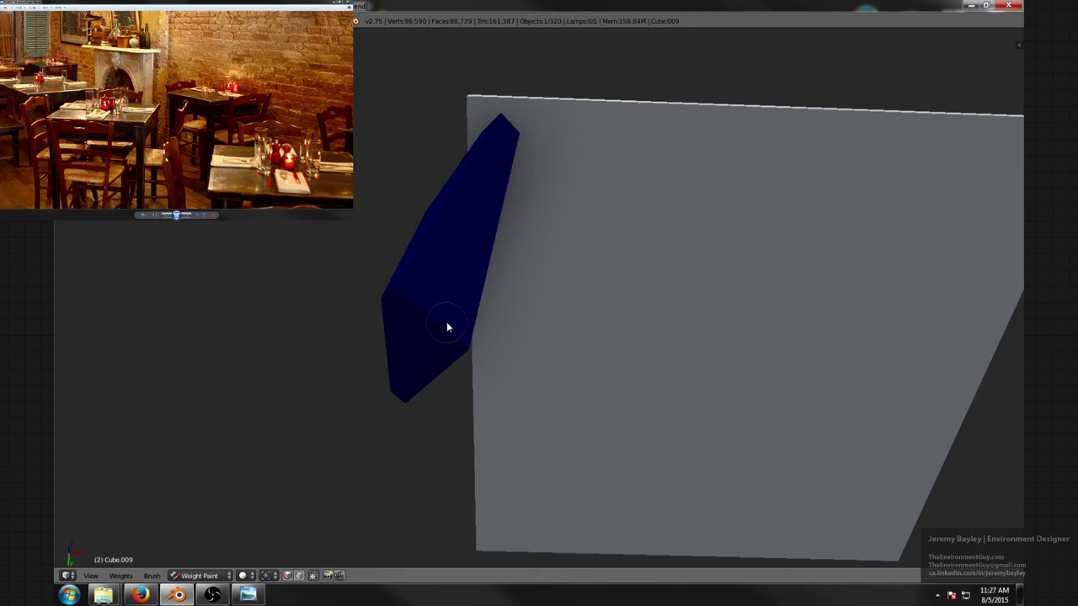
{"action": "key", "text": "Tab"}
{"action": "key", "text": "ctrl+Tab"}
{"action": "left_click", "coordinate": [431, 302]}
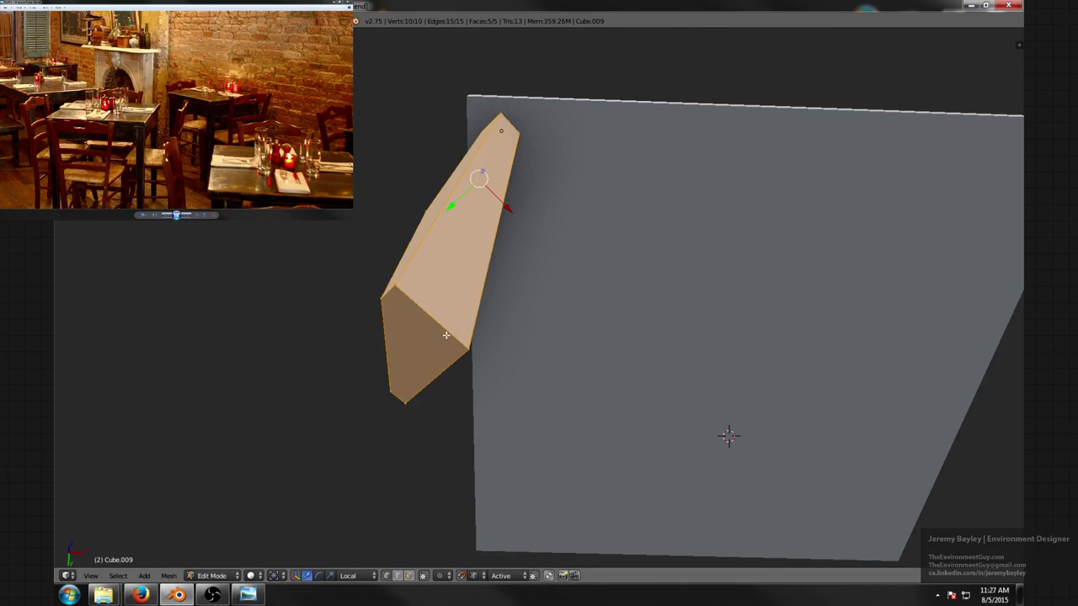
- Snap the 3D cursor to the inner corner vertex of the leg's base and set the pivot point to 3D Cursor
{"action": "right_click", "coordinate": [469, 349]}
{"action": "key", "text": "shift+s"}
{"action": "left_click", "coordinate": [453, 350]}
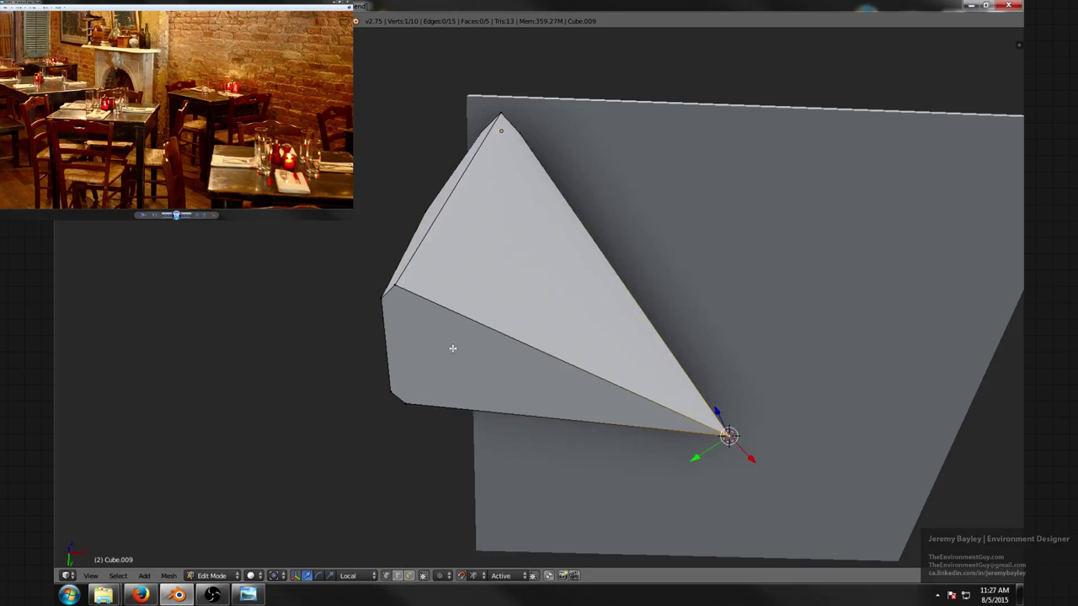
{"action": "key", "text": "ctrl+z"}
{"action": "key", "text": "shift+s"}
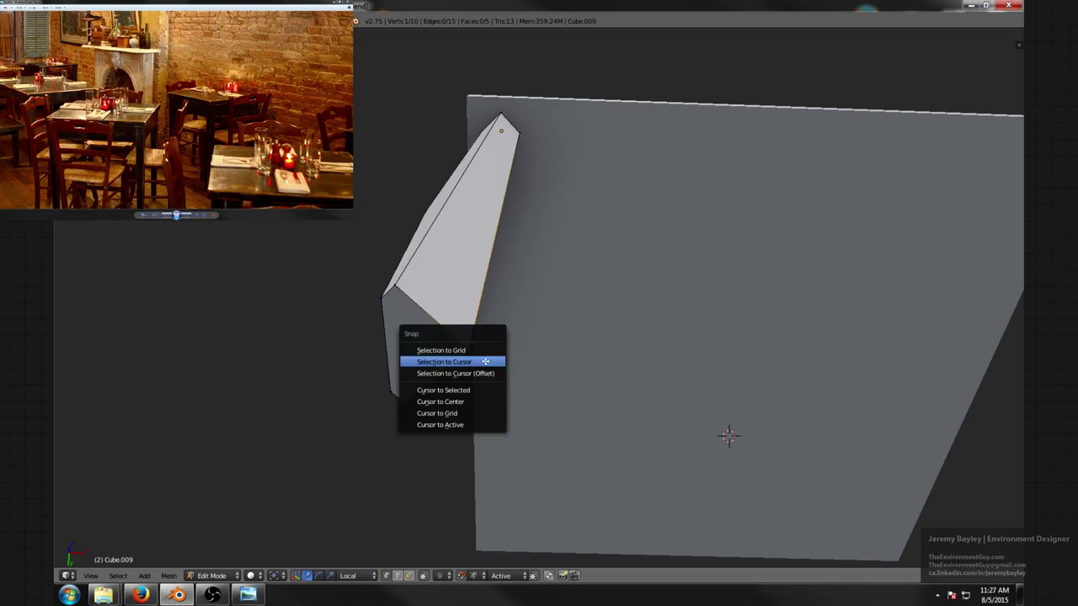
{"action": "left_click", "coordinate": [483, 390]}
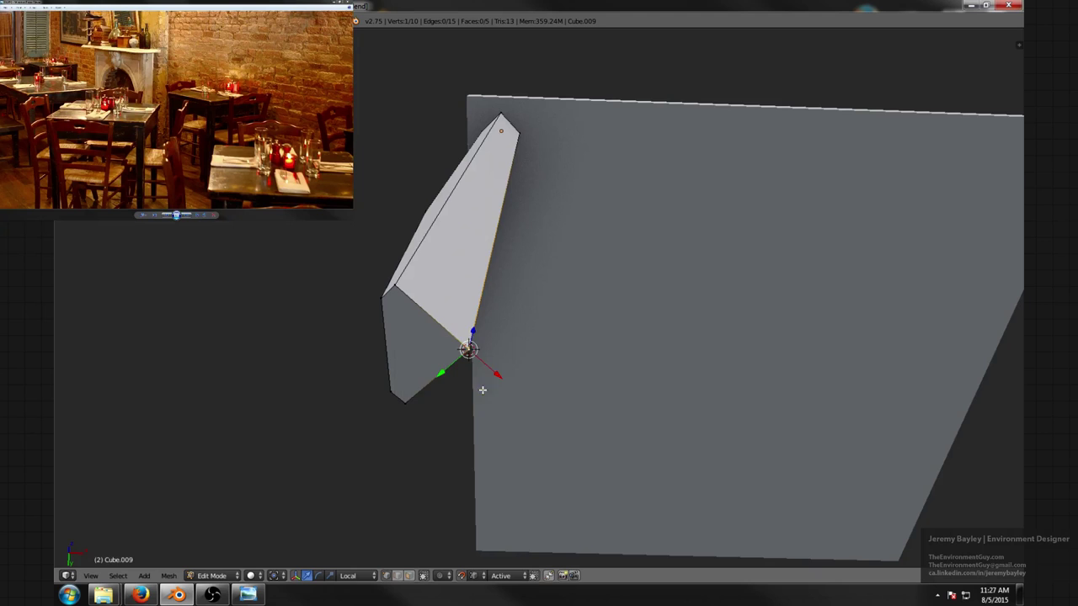
{"action": "left_click", "coordinate": [276, 576]}
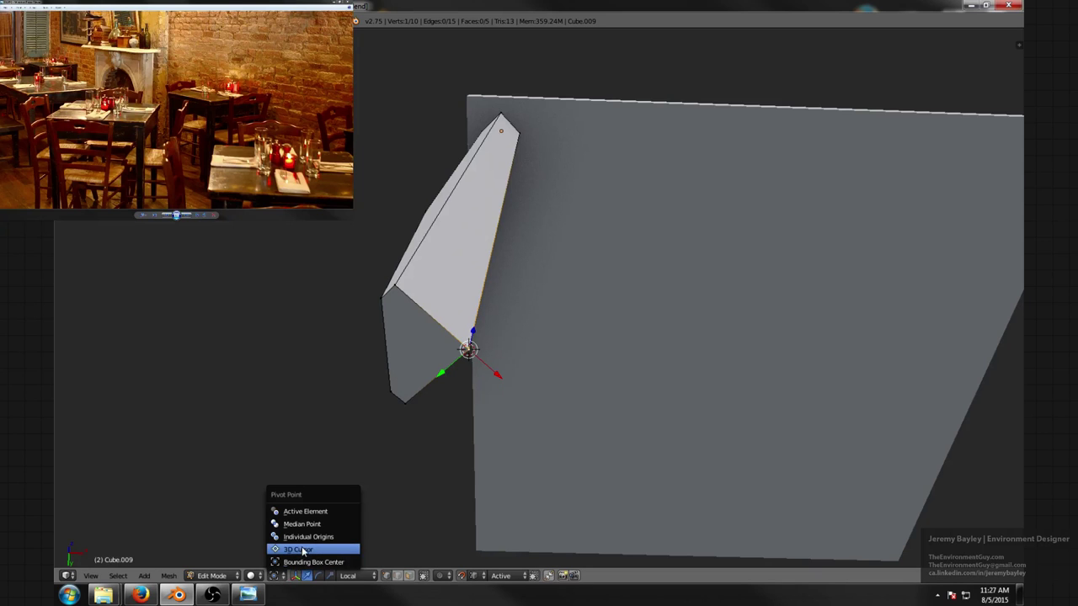
{"action": "left_click", "coordinate": [301, 549]}
- Select the remaining vertices of the leg's base and scale them to about 0.5 toward the 3D cursor
{"action": "middle_click_drag", "start_coordinate": [318, 517], "coordinate": [469, 312]}
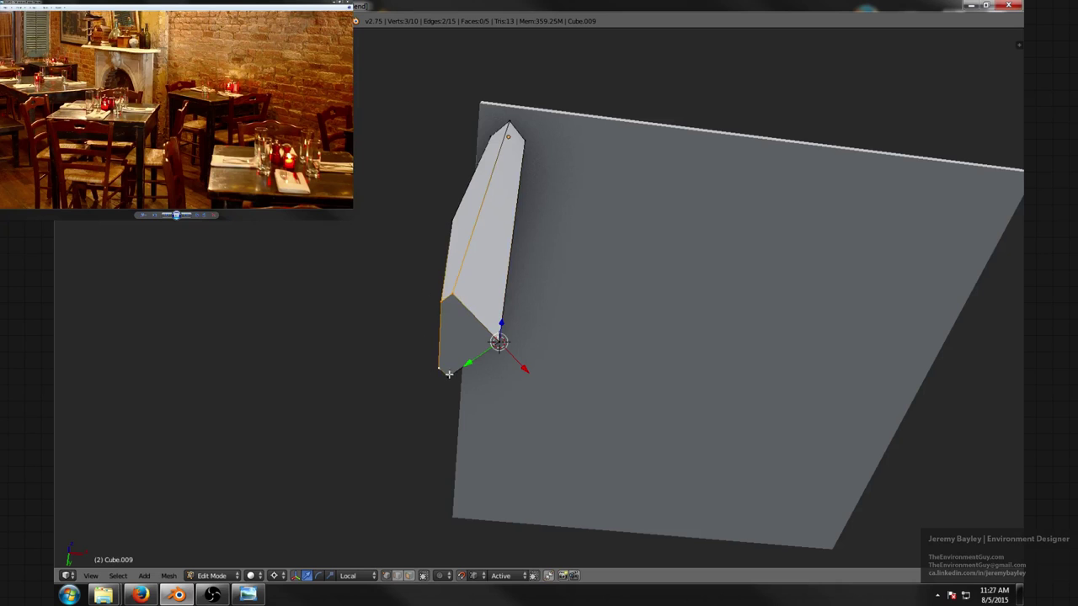
{"action": "key", "text": "s"}
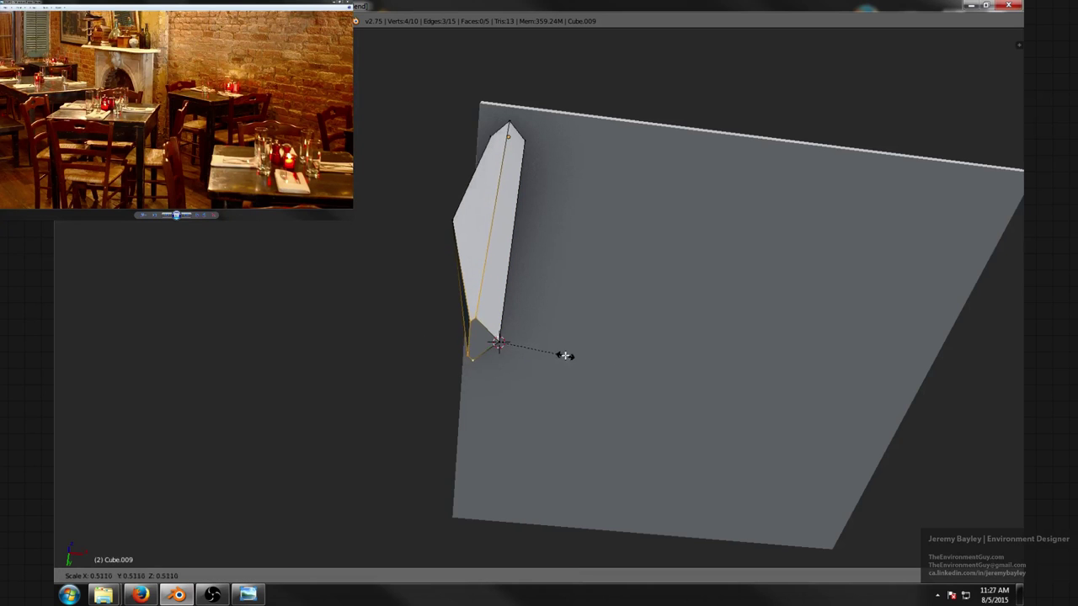
{"action": "left_click", "coordinate": [560, 359]}
- Select the edges around the open gap on the leg's lower taper and fill it with a face
{"action": "mouse_move", "coordinate": [560, 358]}
{"action": "middle_mouse_down"}
{"action": "mouse_move", "coordinate": [474, 366]}
{"action": "mouse_move", "coordinate": [510, 387]}
{"action": "mouse_move", "coordinate": [649, 390]}
{"action": "mouse_move", "coordinate": [517, 394]}
{"action": "mouse_move", "coordinate": [551, 353]}
{"action": "middle_mouse_up"}
{"action": "scroll", "coordinate": [550, 353], "scroll_direction": "up", "scroll_amount": 4}
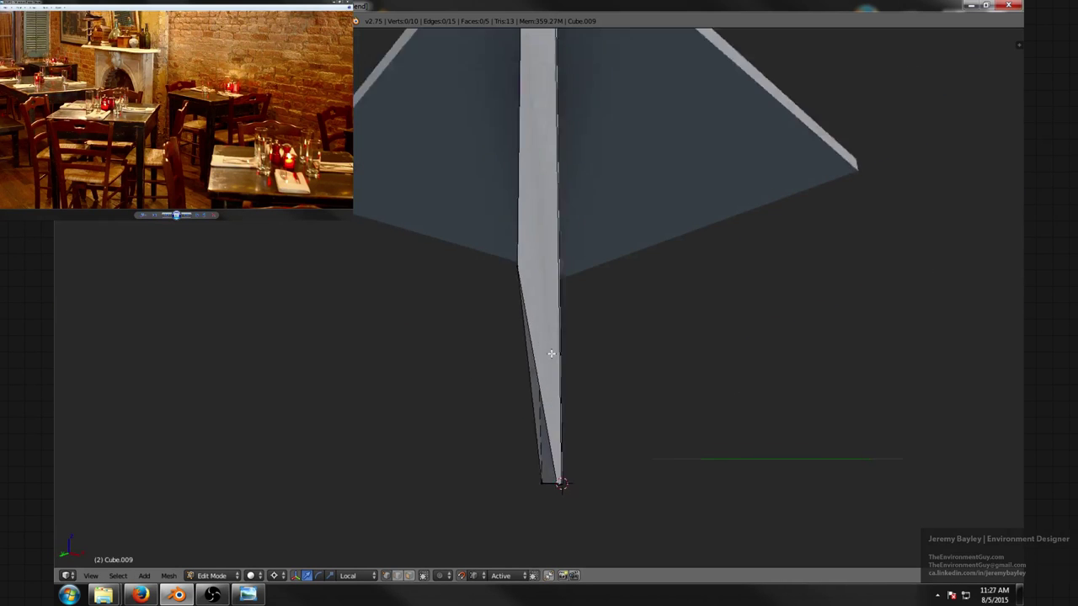
{"action": "key", "text": "ctrl+Tab"}
{"action": "left_click", "coordinate": [525, 361]}
{"action": "right_click", "coordinate": [528, 369]}
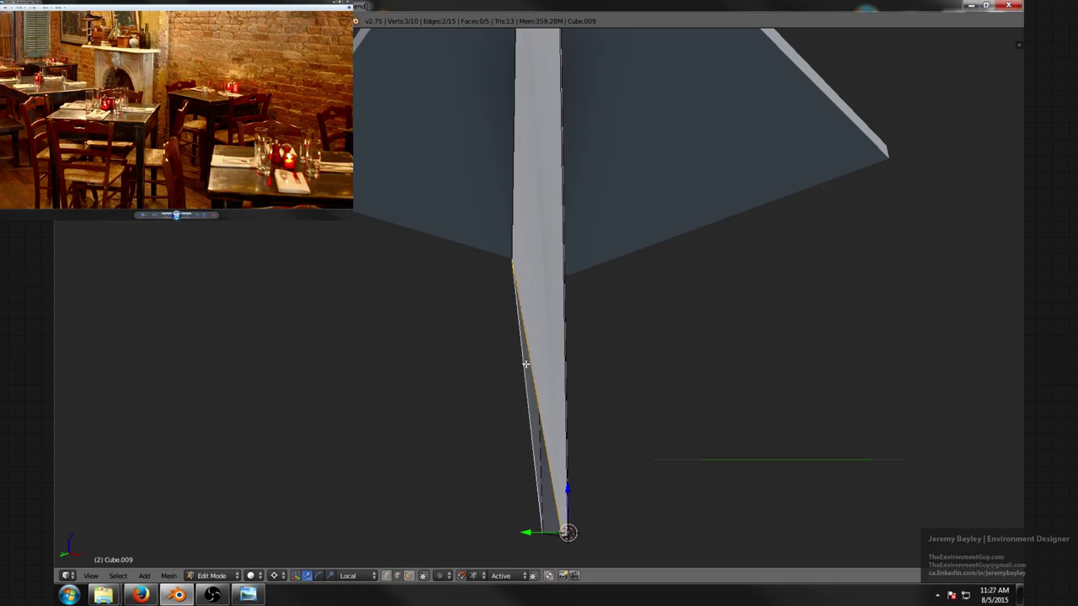
{"action": "key", "text": "f"}
{"action": "key", "text": "a"}
{"action": "scroll", "coordinate": [544, 337], "scroll_direction": "down", "scroll_amount": 4}
{"action": "middle_click_drag", "start_coordinate": [546, 334], "coordinate": [495, 359]}
{"action": "scroll", "coordinate": [519, 361], "scroll_direction": "down", "scroll_amount": 4}
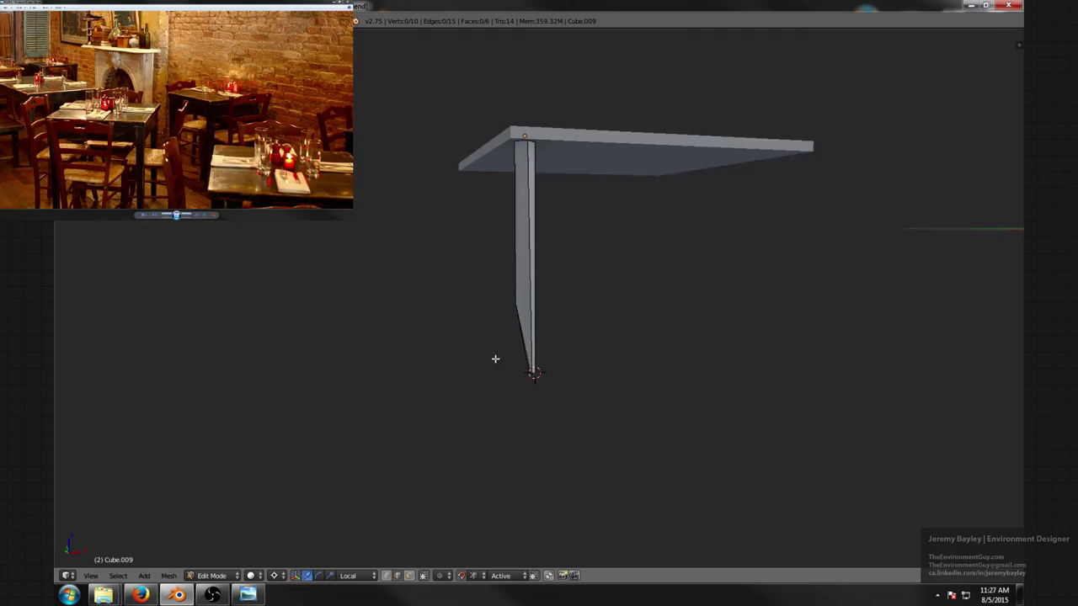
- Try to rotate the leg's entire mesh -90° about the global Z axis around the 3D cursor
{"action": "scroll", "coordinate": [495, 358], "scroll_direction": "up", "scroll_amount": 4}
{"action": "mouse_move", "coordinate": [510, 284]}
{"action": "middle_mouse_down"}
{"action": "mouse_move", "coordinate": [498, 201]}
{"action": "mouse_move", "coordinate": [538, 195]}
{"action": "mouse_move", "coordinate": [552, 251]}
{"action": "middle_mouse_up"}
{"action": "key", "text": "Tab"}
{"action": "key", "text": "ctrl+Tab"}
{"action": "key", "text": "Tab"}
{"action": "scroll", "coordinate": [552, 250], "scroll_direction": "down", "scroll_amount": 3}
{"action": "key", "text": "shift+Tab"}
{"action": "key", "text": "a"}
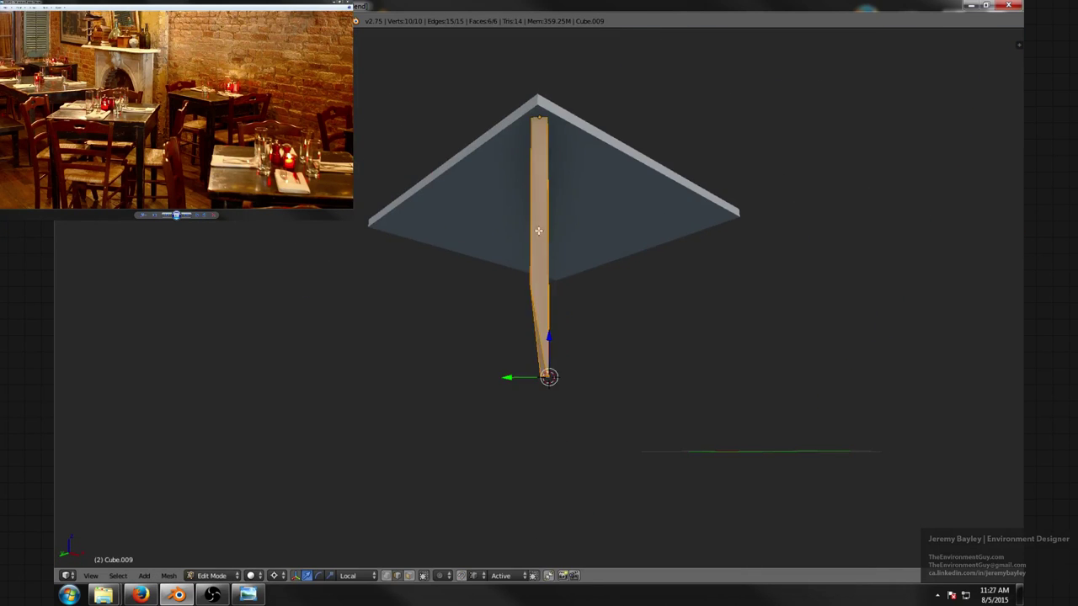
{"action": "middle_click_drag", "start_coordinate": [549, 207], "coordinate": [558, 262]}
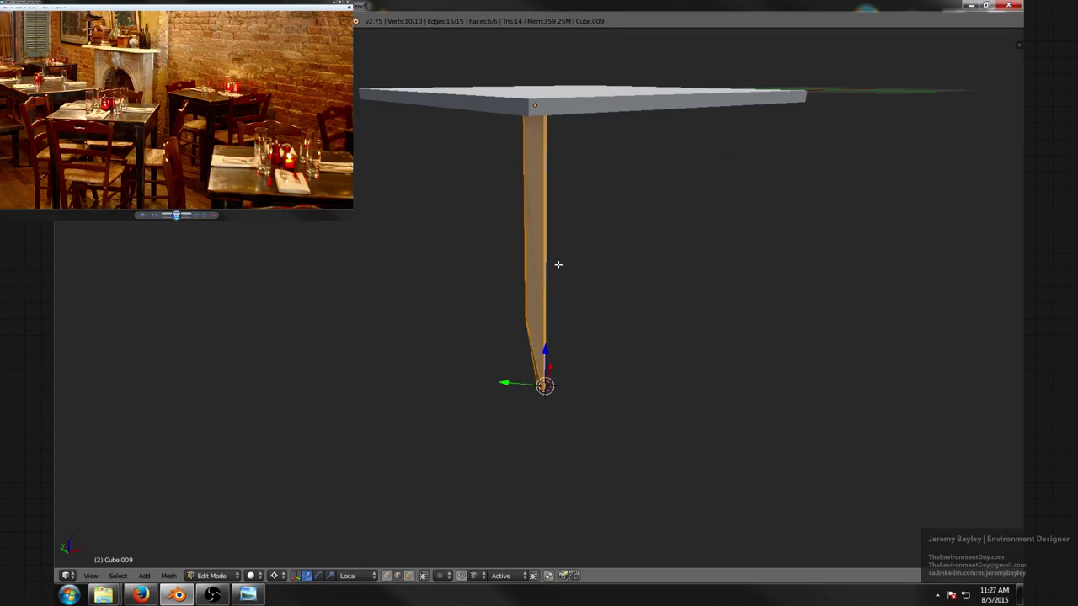
{"action": "type", "text": "r90"}
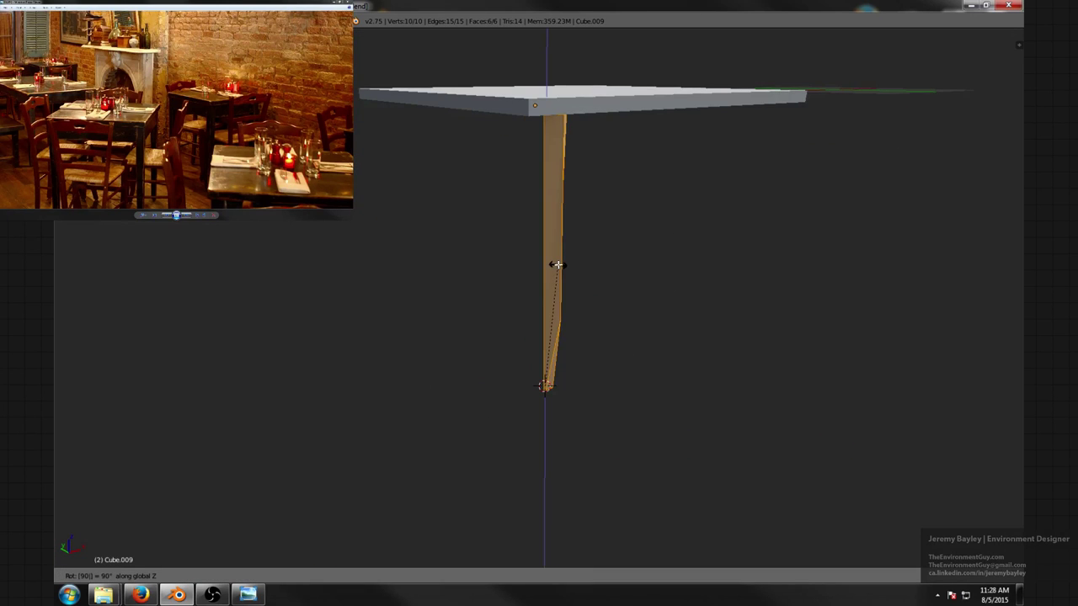
{"action": "key", "text": "minus"}
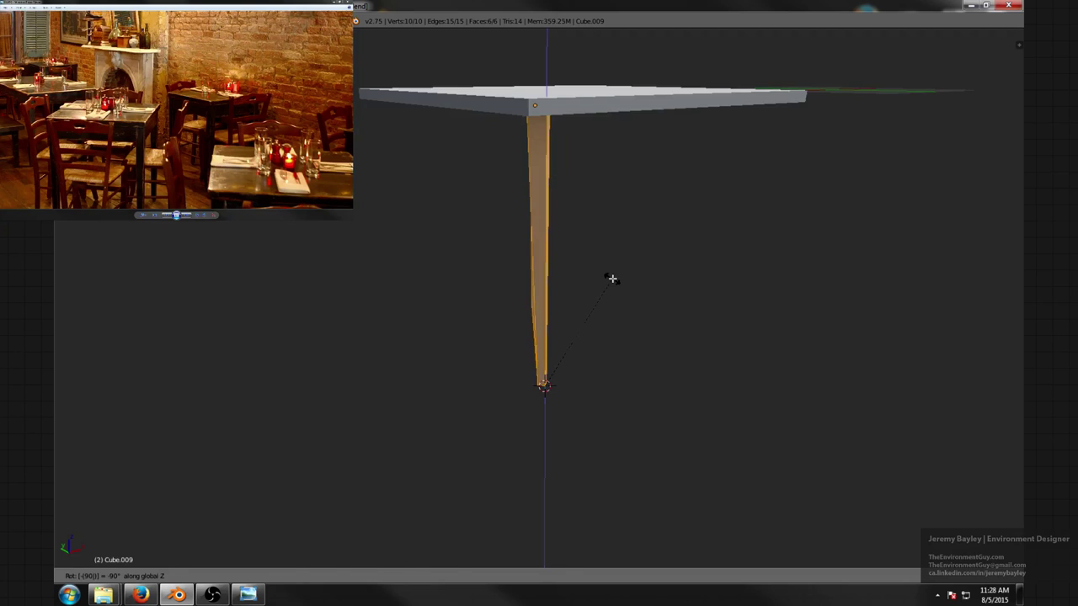
{"action": "key", "text": "Return"}
{"action": "mouse_move", "coordinate": [612, 279]}
{"action": "middle_mouse_down"}
{"action": "mouse_move", "coordinate": [604, 234]}
{"action": "mouse_move", "coordinate": [613, 214]}
{"action": "mouse_move", "coordinate": [632, 284]}
{"action": "middle_mouse_up"}
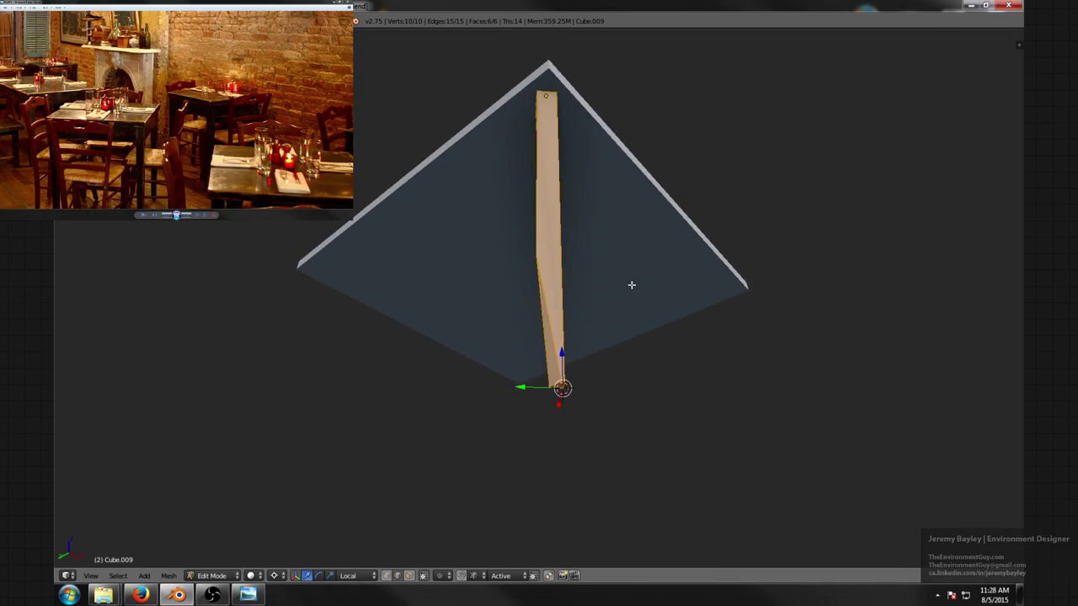
- Leave the leg's mesh editing and return to Object Mode
{"action": "key", "text": "ctrl+Tab"}
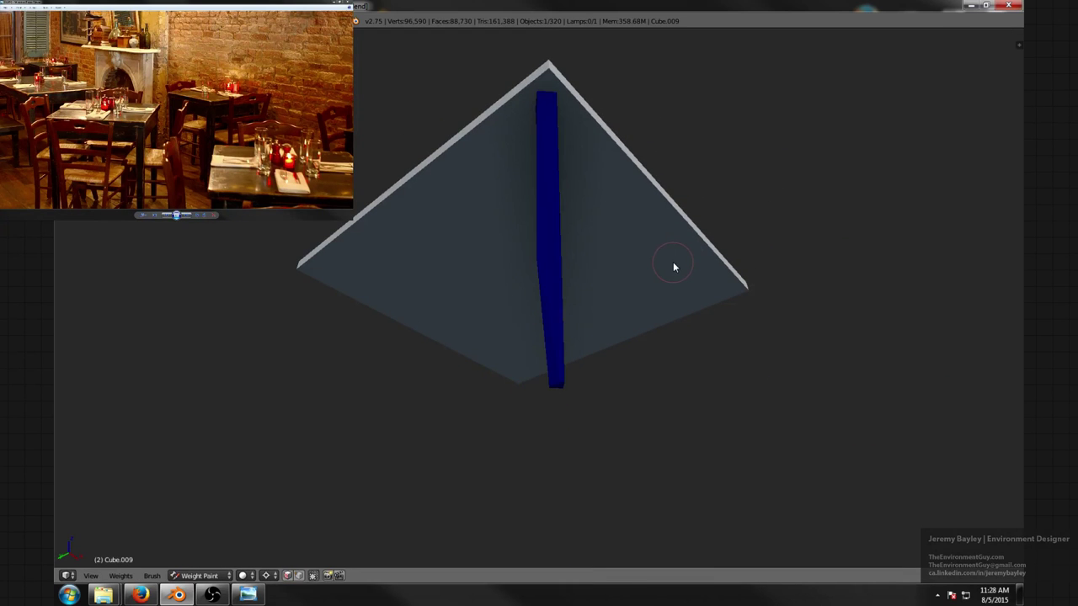
{"action": "key", "text": "Tab"}
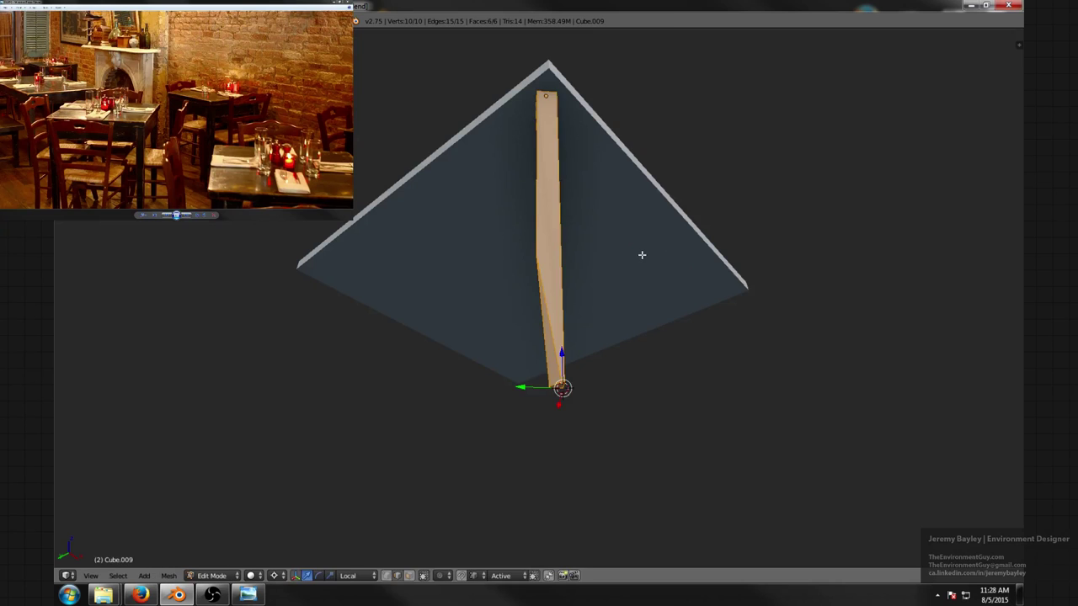
{"action": "key", "text": "ctrl+Tab"}
{"action": "key", "text": "ctrl+Tab"}
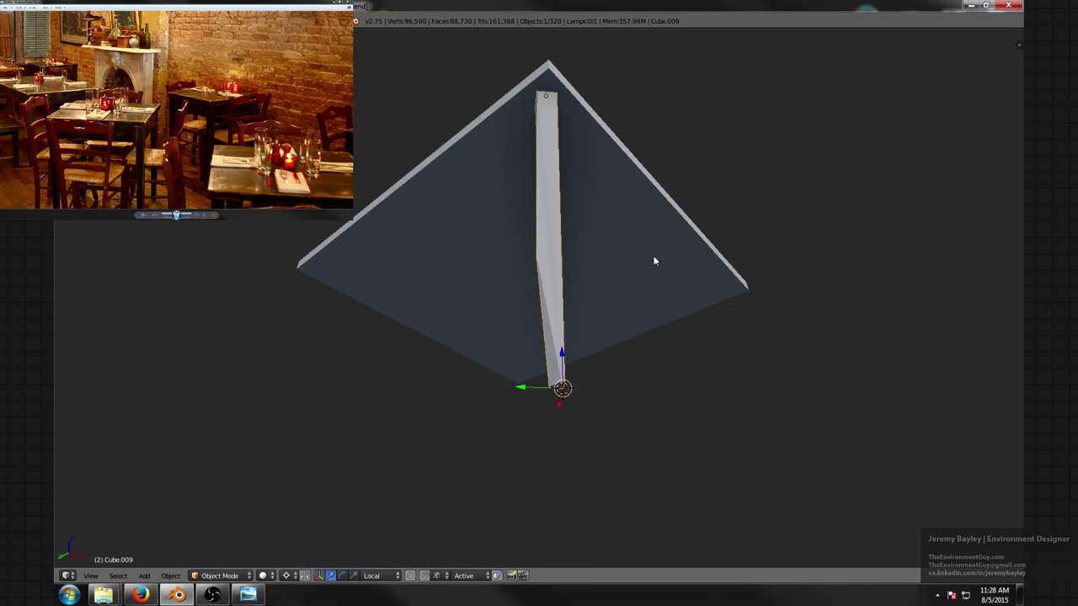
{"action": "type", "text": "rz90"}
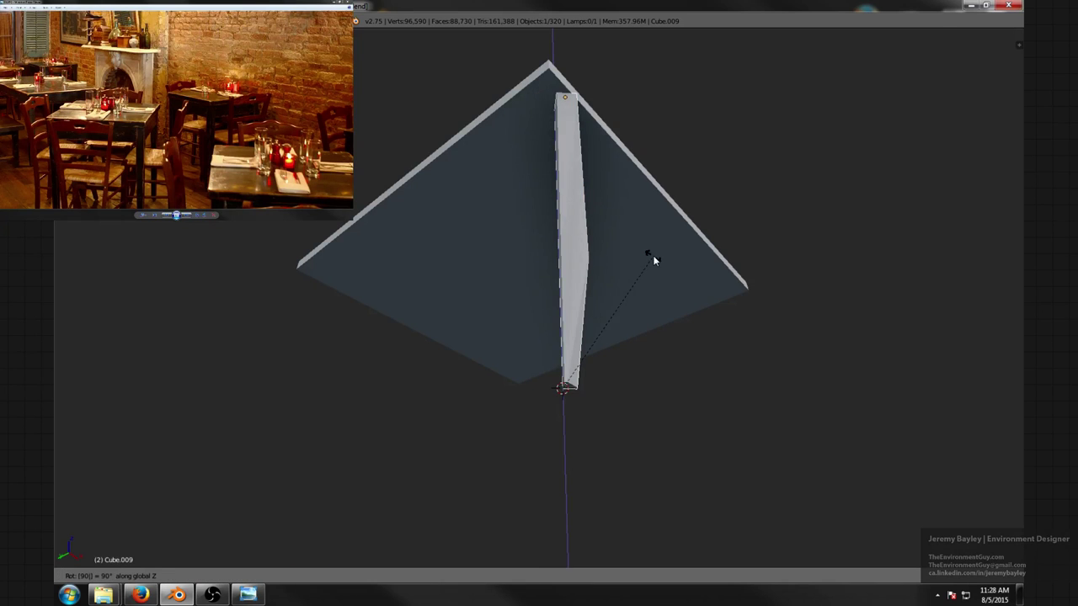
{"action": "key", "text": "x"}
{"action": "key", "text": "x"}
{"action": "right_click", "coordinate": [625, 284]}
- Rotate the leg object 45° about the global Z axis around the 3D cursor
{"action": "middle_click_drag", "start_coordinate": [624, 315], "coordinate": [632, 274]}
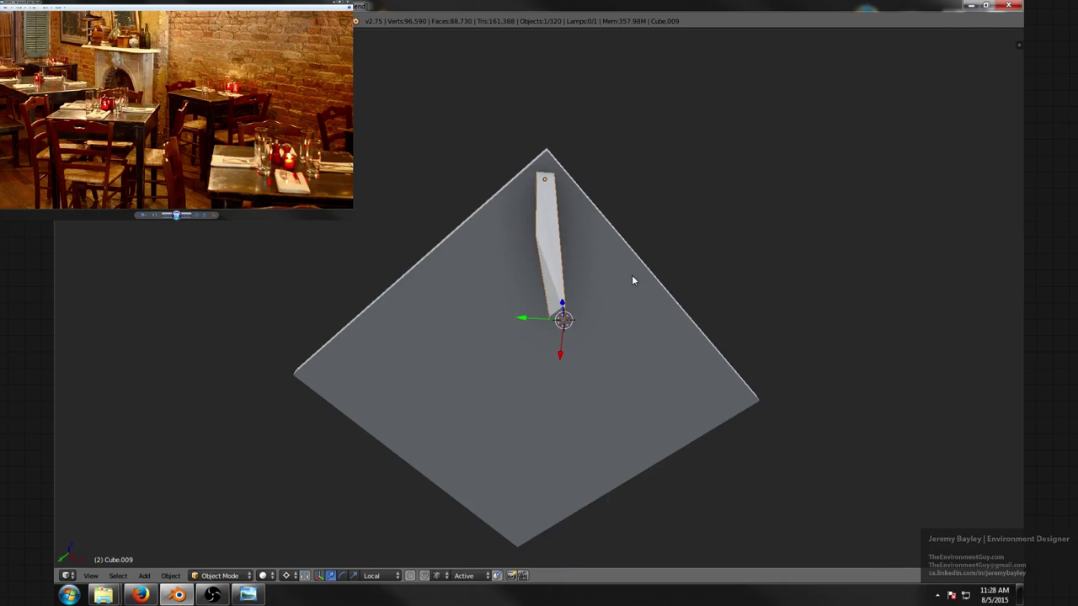
{"action": "type", "text": "rz"}
{"action": "type", "text": "45"}
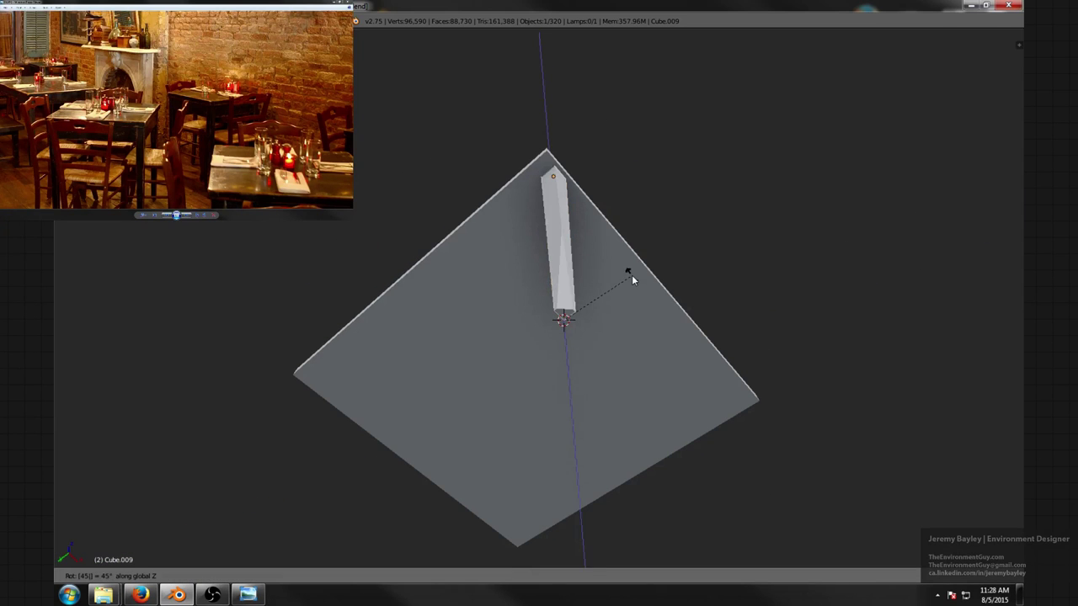
{"action": "key", "text": "Return"}
{"action": "middle_click_drag", "start_coordinate": [631, 274], "coordinate": [619, 269]}
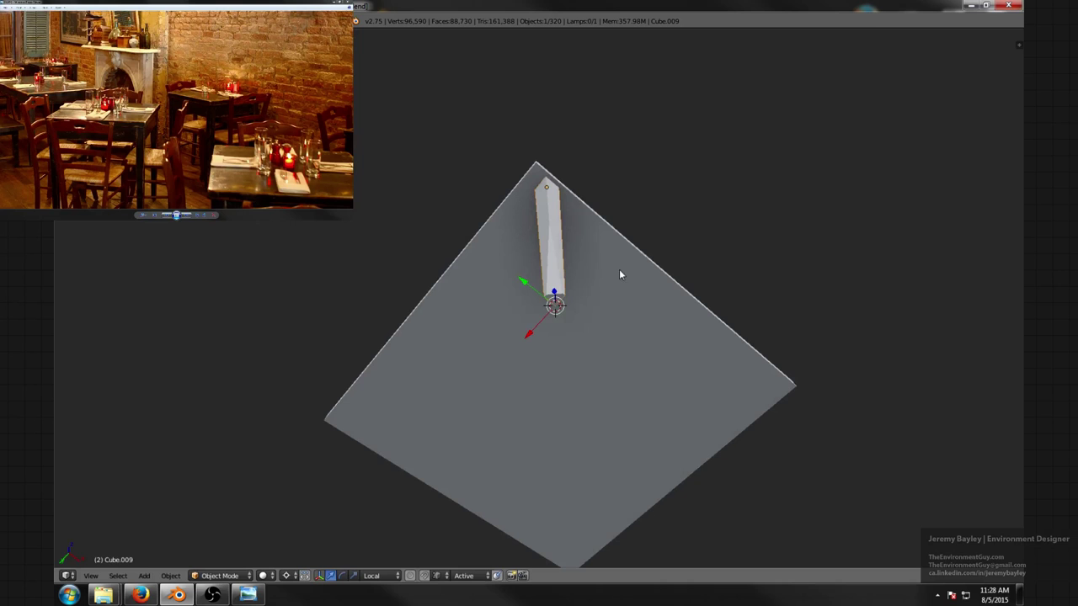
- Move the rotated leg outward toward the tabletop's nearest corner
{"action": "left_click_drag", "start_coordinate": [536, 296], "coordinate": [527, 252]}
{"action": "middle_click_drag", "start_coordinate": [527, 253], "coordinate": [541, 298]}
{"action": "key", "text": "a"}
- Select the leg's three long vertical edges in Edit Mode and give them a narrow one-segment bevel
{"action": "right_click", "coordinate": [542, 296]}
{"action": "key", "text": "Tab"}
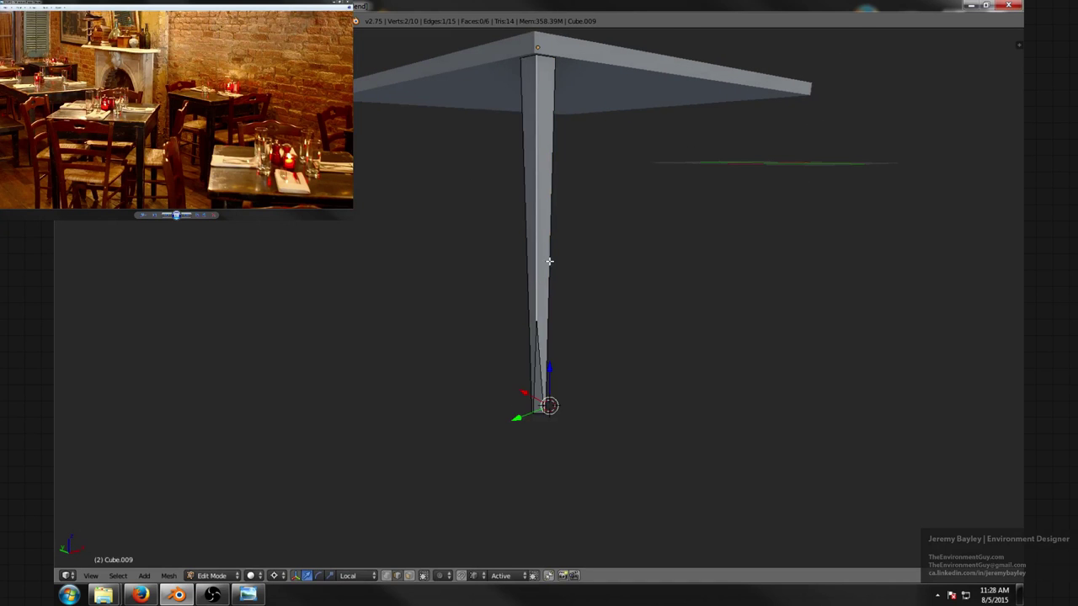
{"action": "middle_click_drag", "start_coordinate": [549, 261], "coordinate": [465, 251]}
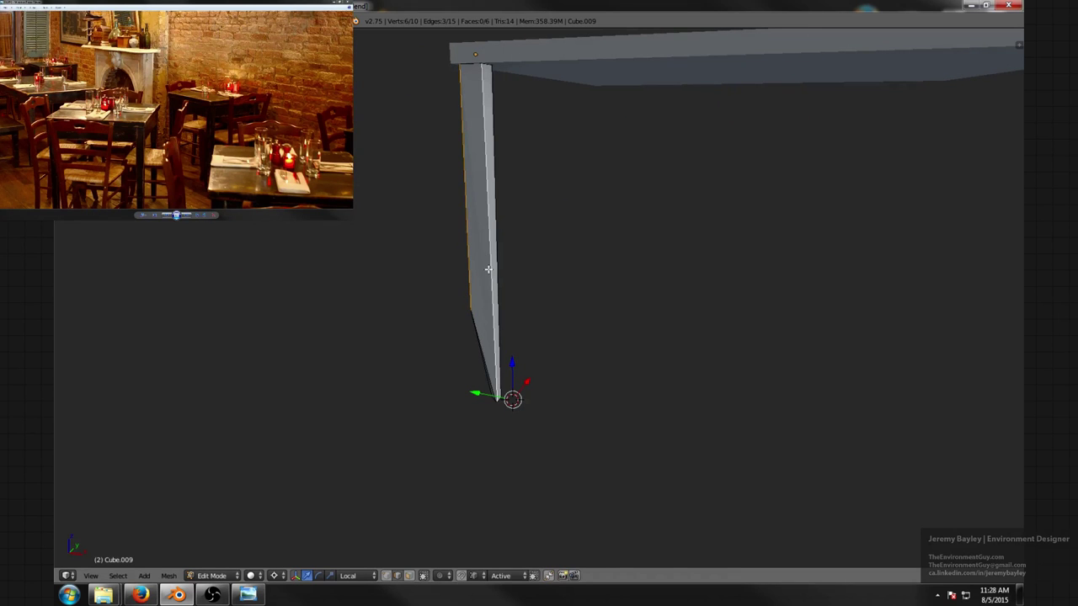
{"action": "middle_click_drag", "start_coordinate": [527, 216], "coordinate": [702, 214]}
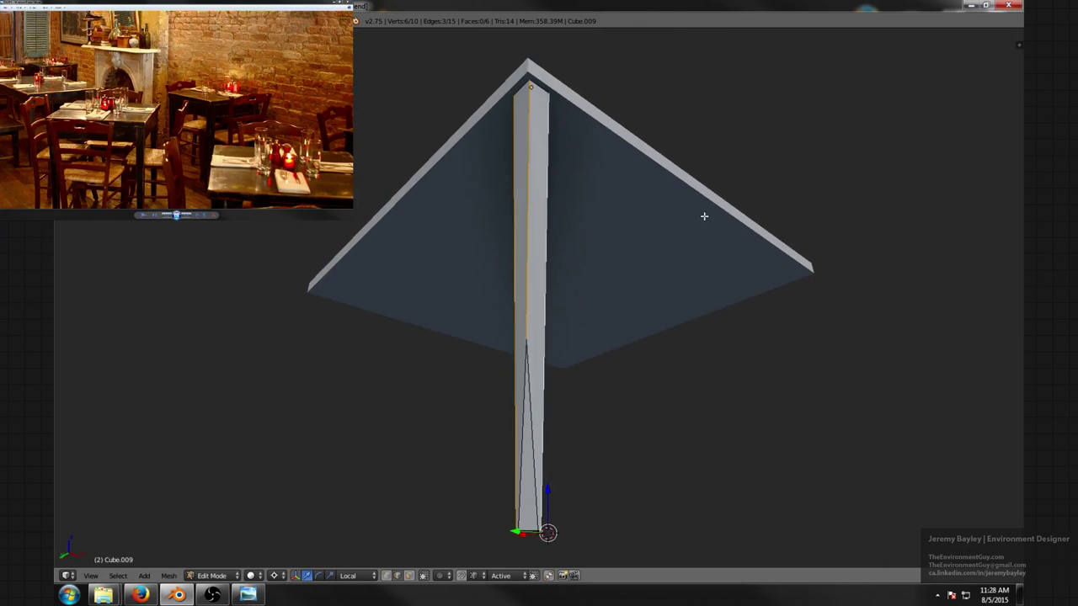
{"action": "key", "text": "ctrl+b"}
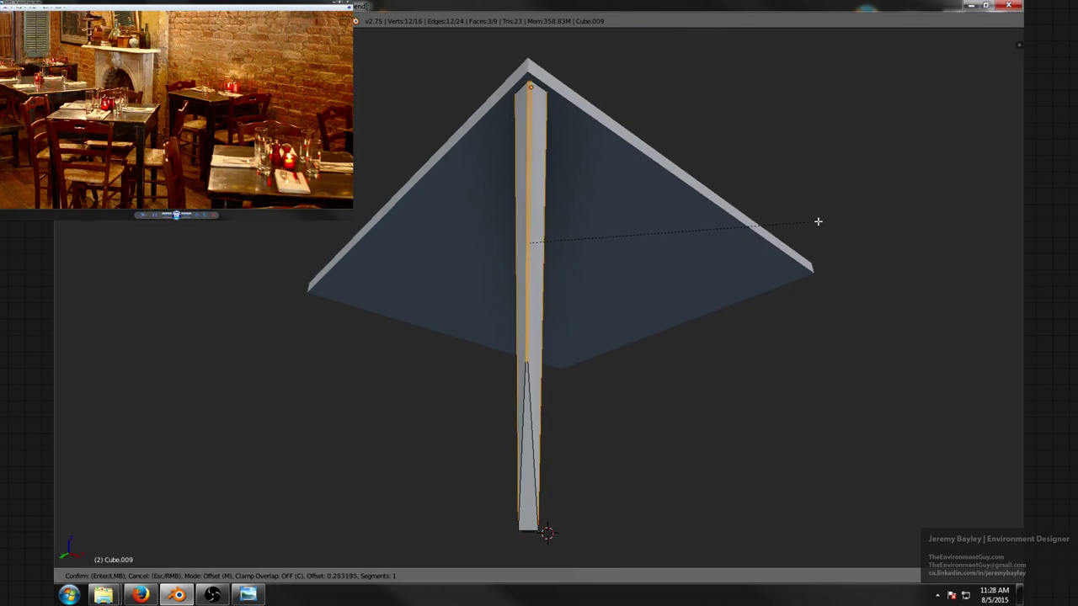
{"action": "left_click", "coordinate": [836, 223]}
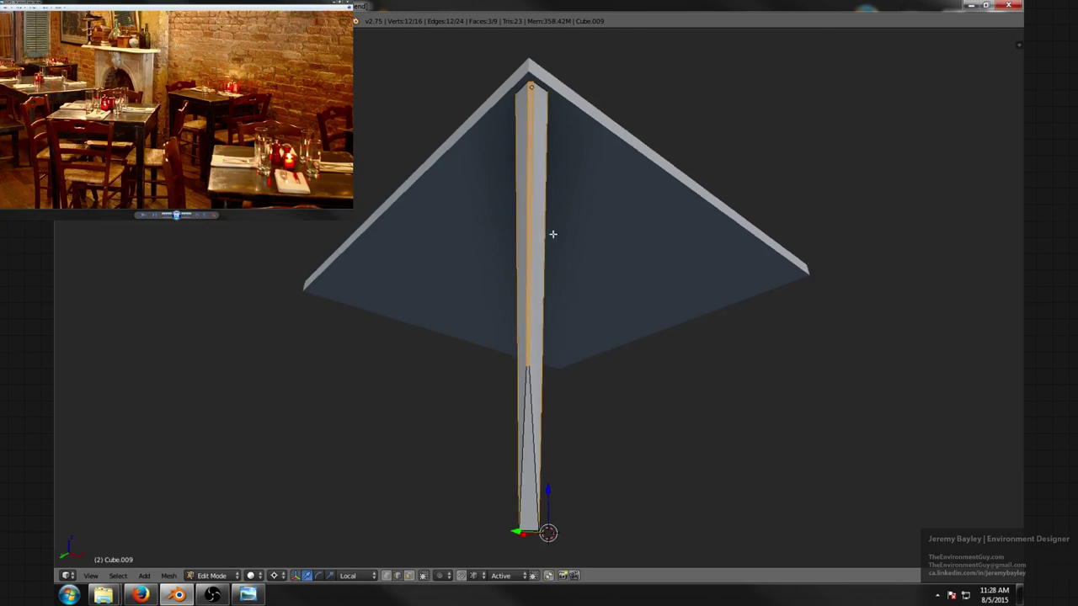
- Knife-cut an edge from the lower end of the leg's outer bevel down to the corner of its base
{"action": "middle_click_drag", "start_coordinate": [553, 233], "coordinate": [683, 298]}
{"action": "scroll", "coordinate": [640, 288], "scroll_direction": "down", "scroll_amount": 3}
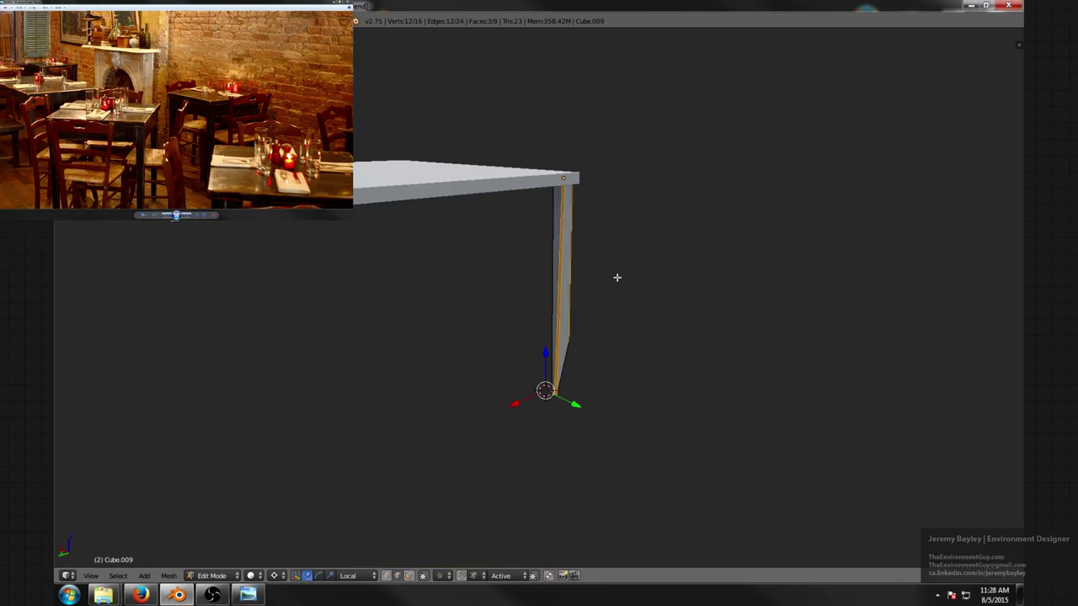
{"action": "mouse_move", "coordinate": [616, 277]}
{"action": "middle_mouse_down"}
{"action": "mouse_move", "coordinate": [659, 277]}
{"action": "mouse_move", "coordinate": [544, 269]}
{"action": "mouse_move", "coordinate": [443, 286]}
{"action": "mouse_move", "coordinate": [592, 290]}
{"action": "mouse_move", "coordinate": [594, 244]}
{"action": "middle_mouse_up"}
{"action": "key", "text": "shift+z"}
{"action": "key", "text": "shift+z"}
{"action": "scroll", "coordinate": [541, 307], "scroll_direction": "up", "scroll_amount": 2}
{"action": "scroll", "coordinate": [567, 289], "scroll_direction": "up", "scroll_amount": 2}
{"action": "mouse_move", "coordinate": [577, 339]}
{"action": "middle_mouse_down", "text": "shift"}
{"action": "mouse_move", "coordinate": [582, 286]}
{"action": "mouse_move", "coordinate": [564, 288]}
{"action": "mouse_move", "coordinate": [584, 323]}
{"action": "mouse_move", "coordinate": [555, 322]}
{"action": "mouse_move", "coordinate": [567, 216]}
{"action": "mouse_move", "coordinate": [560, 228]}
{"action": "mouse_move", "coordinate": [624, 236]}
{"action": "mouse_move", "coordinate": [611, 356]}
{"action": "mouse_move", "coordinate": [584, 264]}
{"action": "mouse_move", "coordinate": [594, 292]}
{"action": "mouse_move", "coordinate": [601, 260]}
{"action": "mouse_move", "coordinate": [647, 267]}
{"action": "mouse_move", "coordinate": [541, 278]}
{"action": "mouse_move", "coordinate": [604, 244]}
{"action": "middle_mouse_up", "text": "shift"}
{"action": "middle_click_drag", "start_coordinate": [575, 245], "coordinate": [469, 210]}
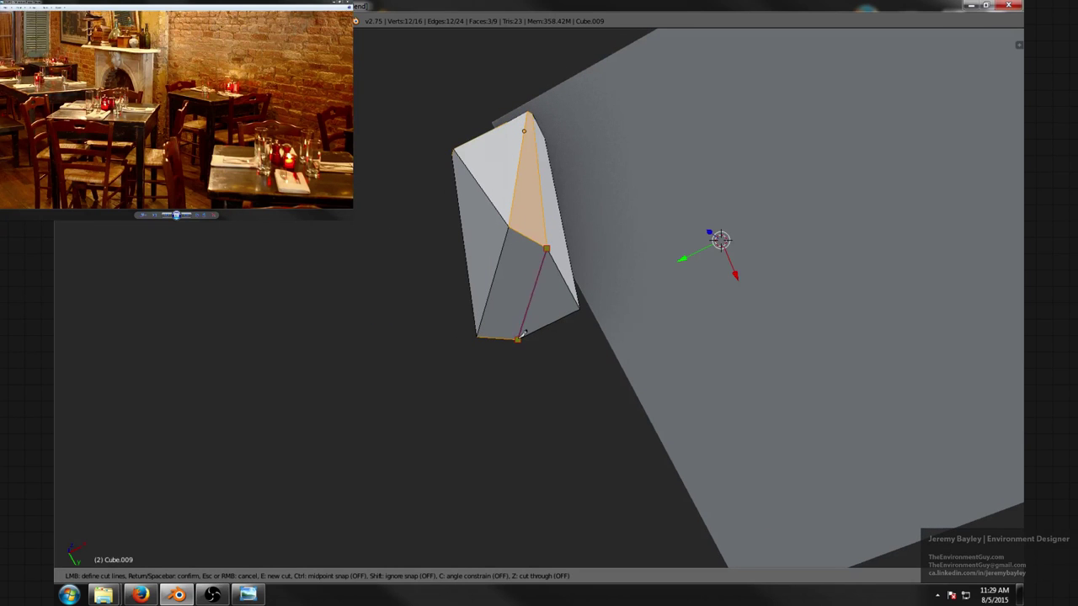
{"action": "key", "text": "Return"}
- Finish editing the leg and select the tabletop in Object Mode
{"action": "middle_click_drag", "start_coordinate": [517, 339], "coordinate": [537, 278]}
{"action": "middle_click_drag", "start_coordinate": [539, 239], "coordinate": [647, 346]}
{"action": "key", "text": "Tab"}
{"action": "scroll", "coordinate": [654, 291], "scroll_direction": "down", "scroll_amount": 5}
{"action": "middle_click_drag", "start_coordinate": [655, 292], "coordinate": [544, 249]}
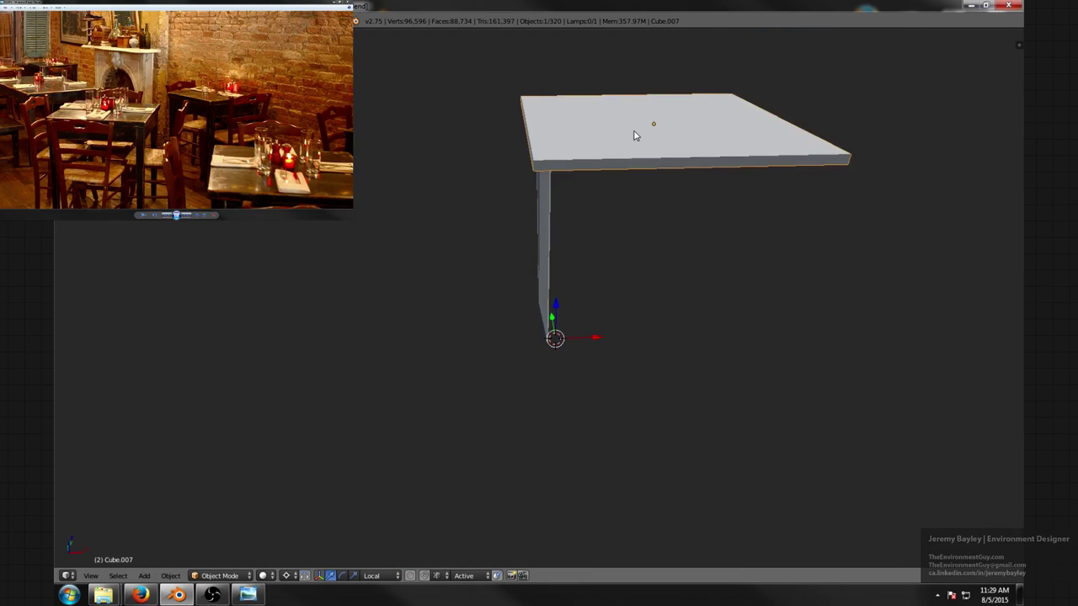
{"action": "middle_click_drag", "start_coordinate": [678, 202], "coordinate": [601, 210]}
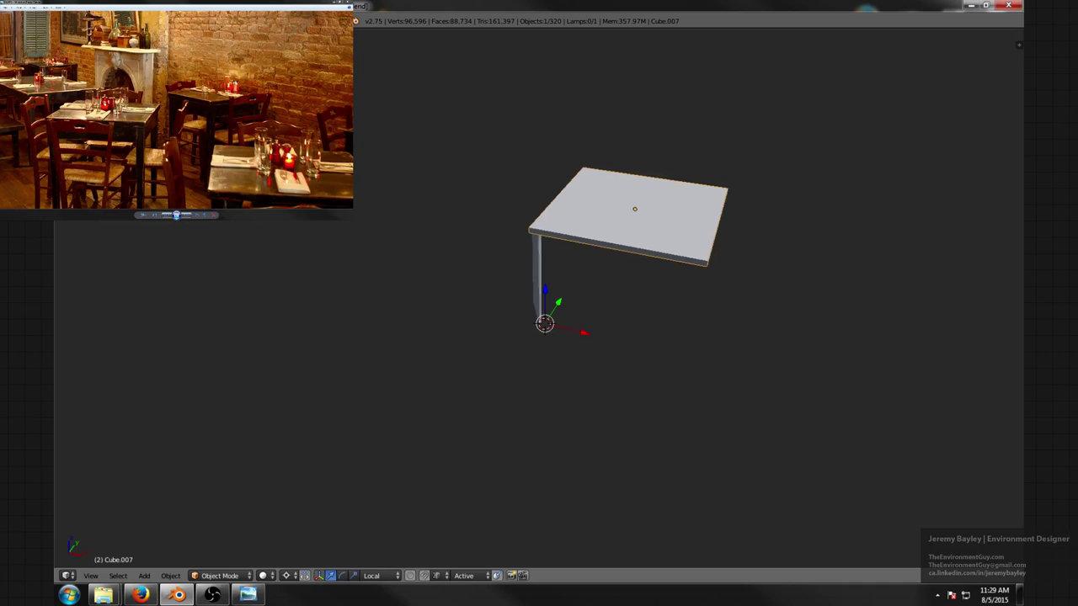
{"action": "scroll", "coordinate": [539, 298], "scroll_direction": "up", "scroll_amount": 2}
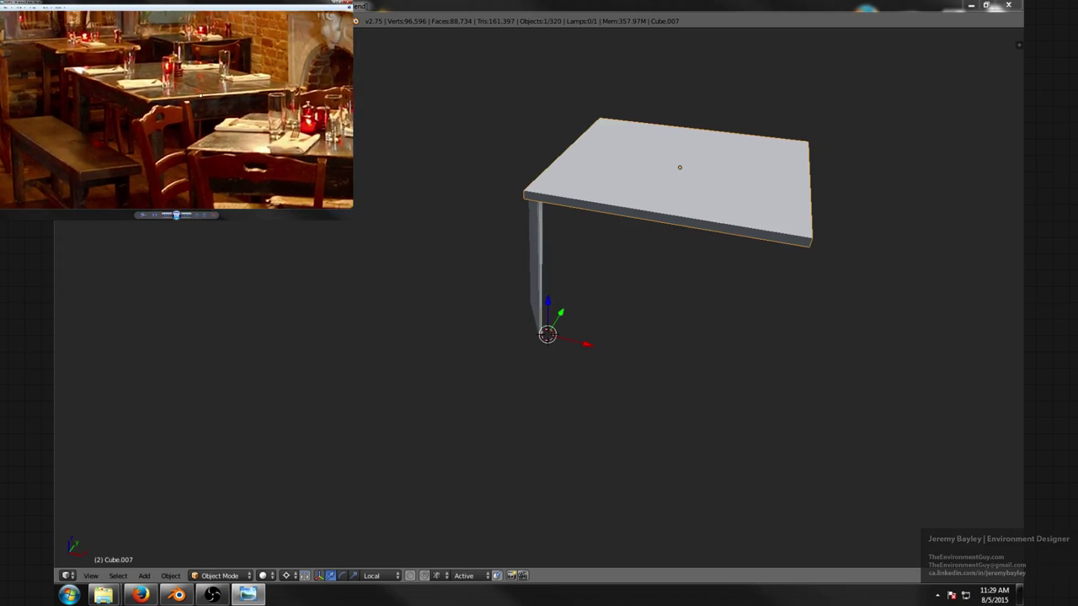
- Select the tabletop's underside face in Edit Mode
{"action": "middle_click_drag", "start_coordinate": [642, 204], "coordinate": [553, 125]}
{"action": "scroll", "coordinate": [654, 233], "scroll_direction": "up", "scroll_amount": 2}
{"action": "right_click", "coordinate": [685, 224]}
{"action": "scroll", "coordinate": [590, 193], "scroll_direction": "up", "scroll_amount": 2}
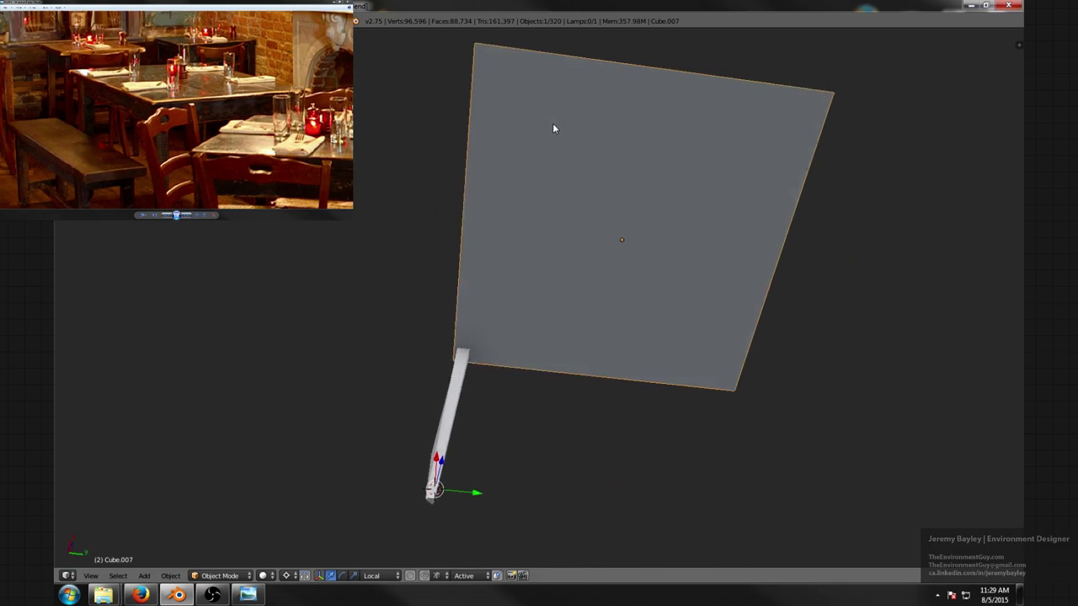
{"action": "key", "text": "Tab"}
{"action": "left_click", "coordinate": [548, 154]}
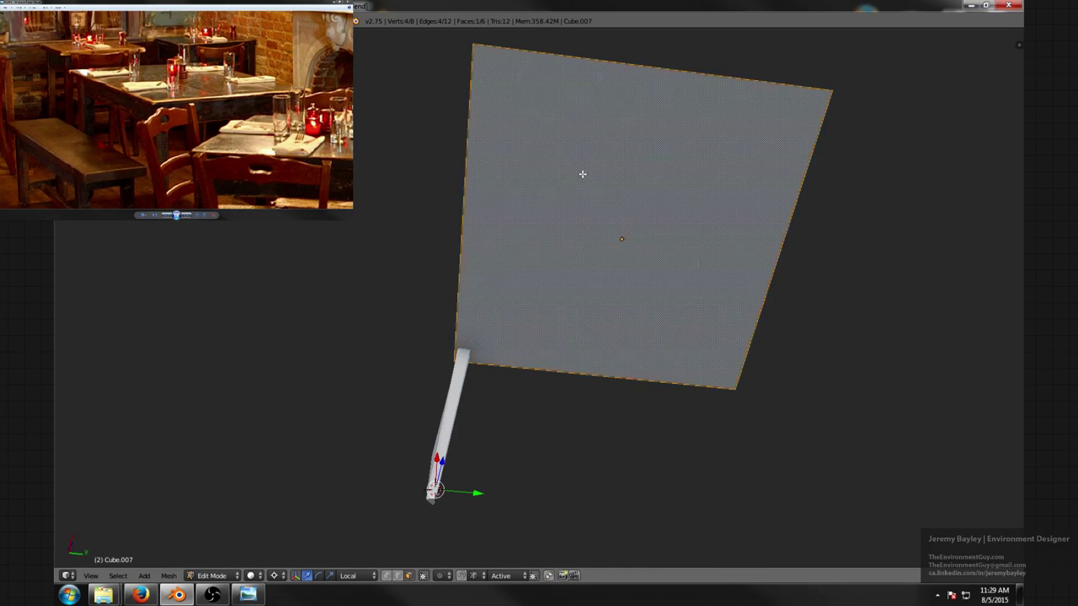
- Extrude the tabletop's underside face in place, switch the pivot from the 3D cursor to the face's centre, and scale it to about 0.965
{"action": "middle_click_drag", "start_coordinate": [582, 174], "coordinate": [822, 272]}
{"action": "key", "text": "e"}
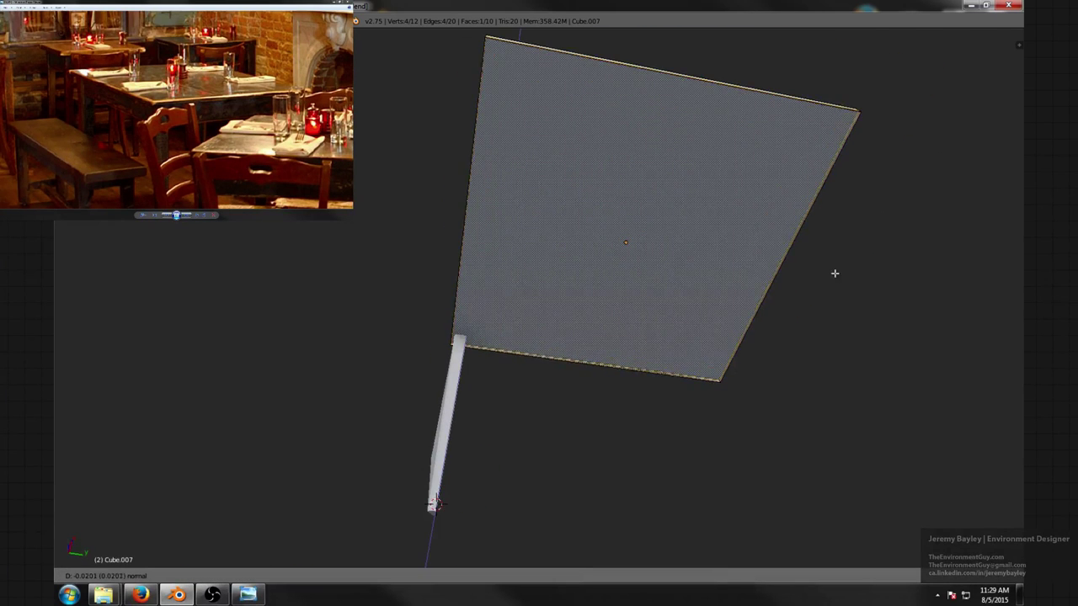
{"action": "right_click", "coordinate": [827, 263]}
{"action": "key", "text": "s"}
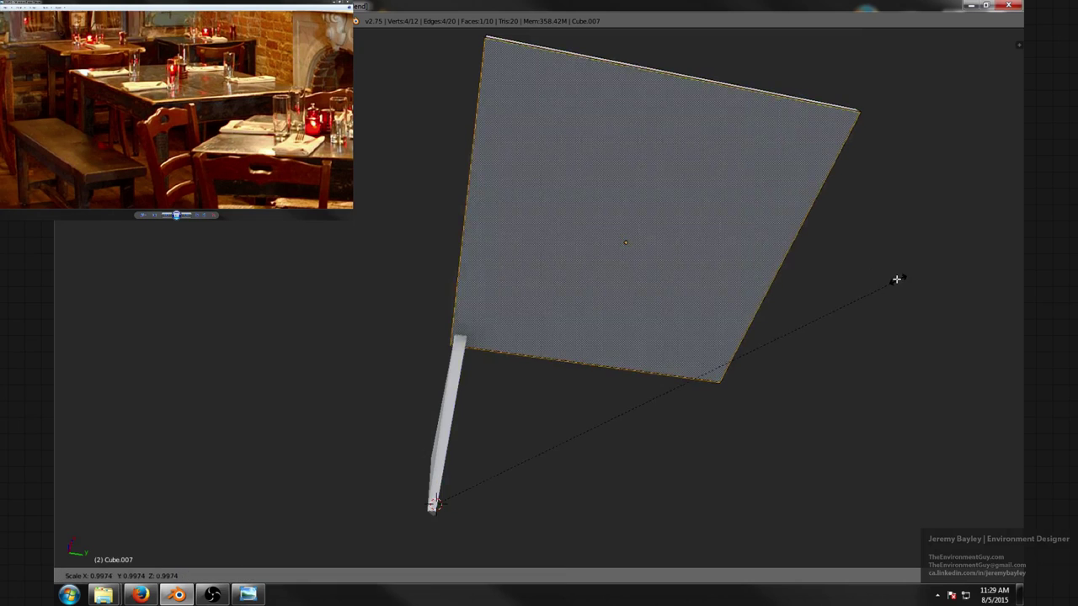
{"action": "right_click", "coordinate": [908, 281]}
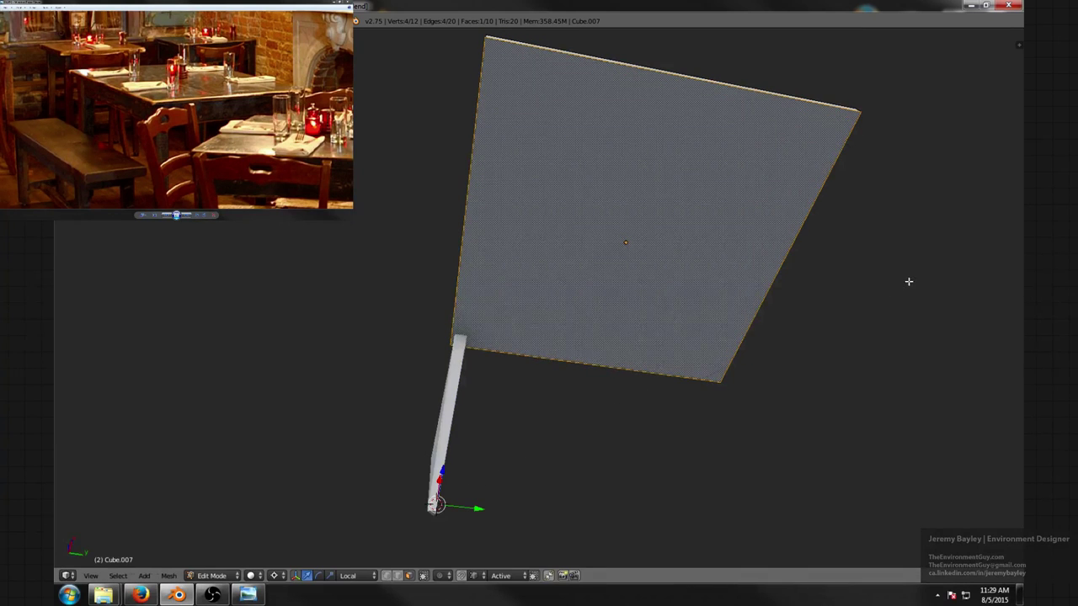
{"action": "left_click", "coordinate": [275, 575]}
{"action": "left_click", "coordinate": [292, 562]}
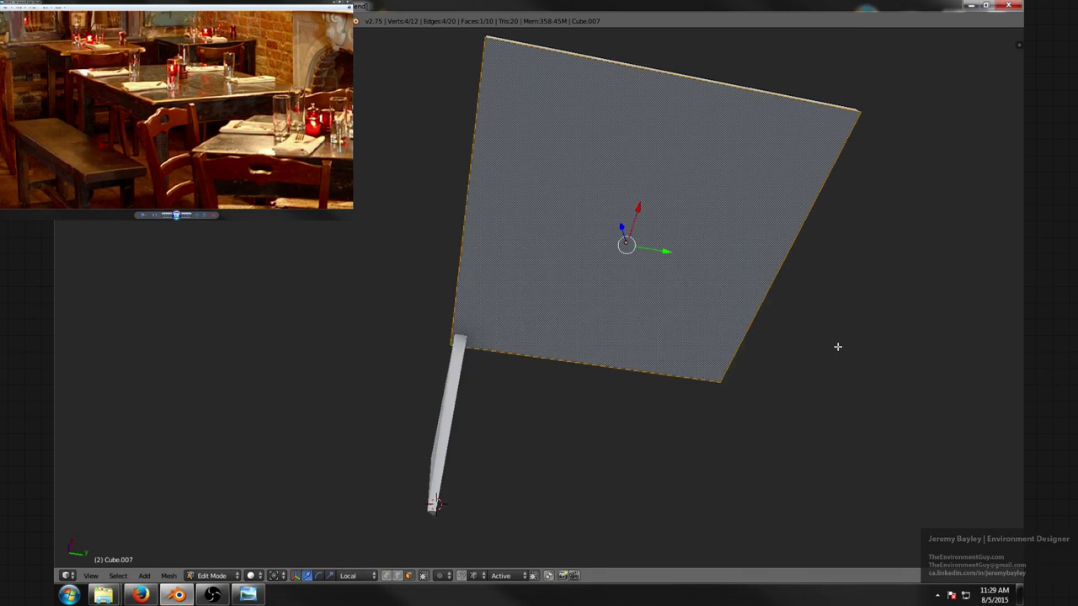
{"action": "key", "text": "s"}
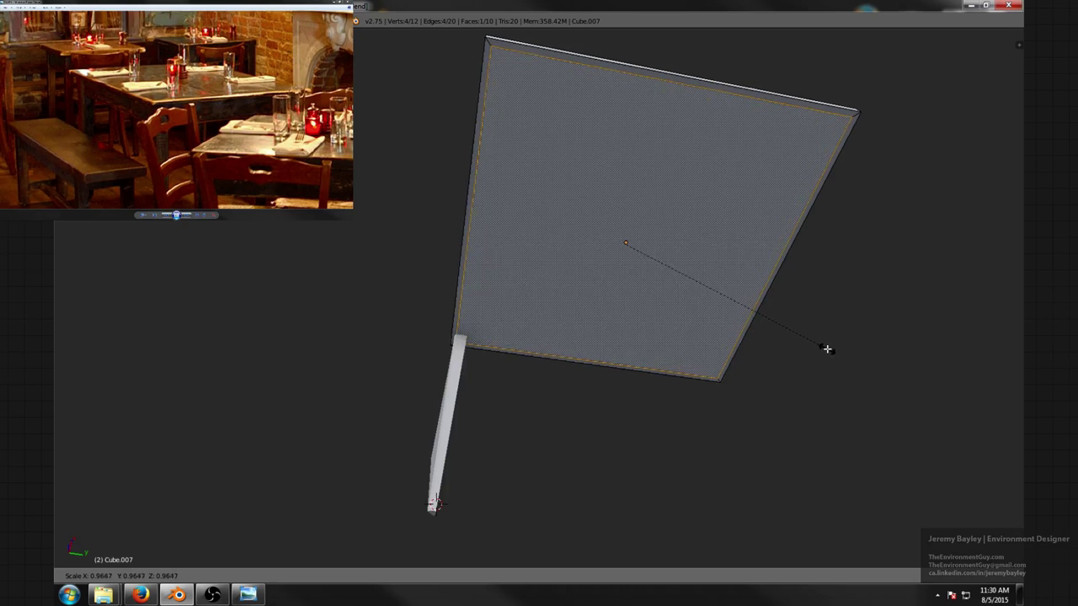
{"action": "left_click", "coordinate": [826, 349]}
- Extrude the inset underside face in place again and scale it to about 0.954 for a second inner border
{"action": "key", "text": "i"}
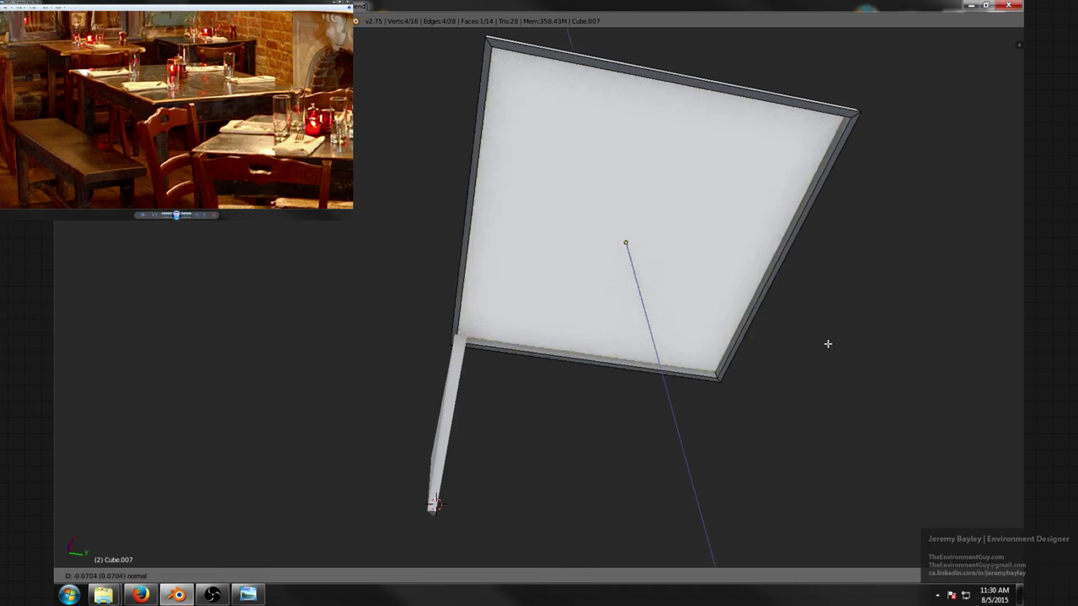
{"action": "left_click", "coordinate": [839, 346]}
{"action": "key", "text": "s"}
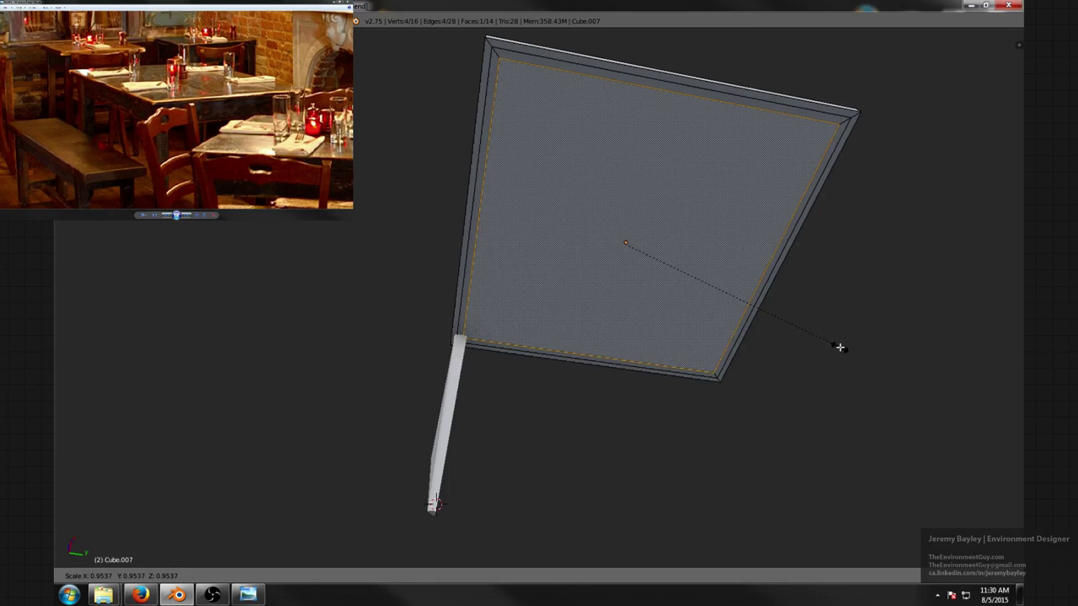
{"action": "left_click", "coordinate": [837, 346]}
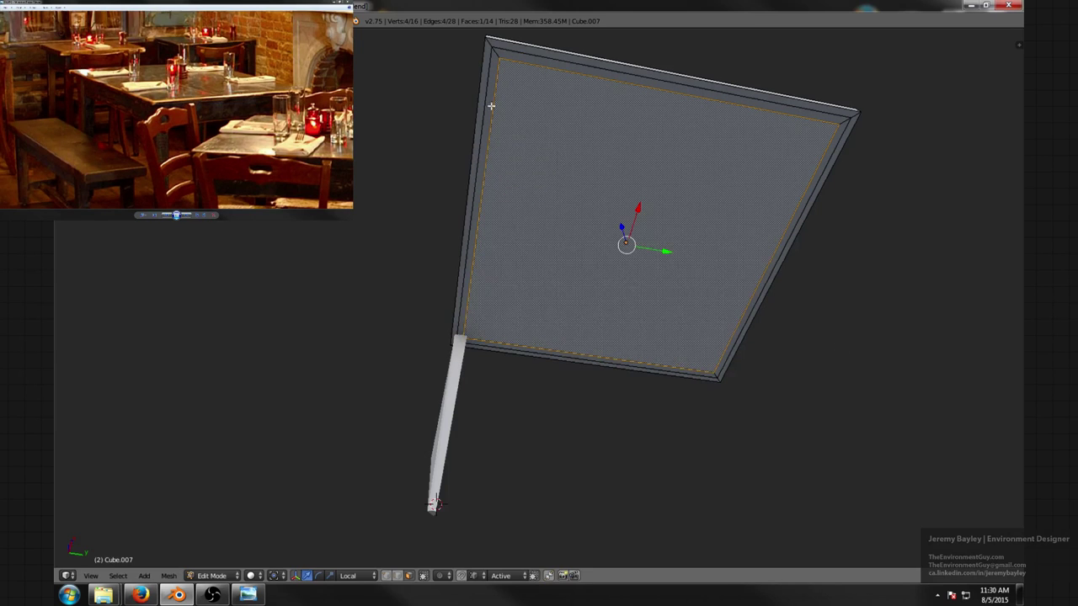
- Select the four-face ring between the two underside borders and extrude it downward to form a deep apron
{"action": "right_click", "coordinate": [492, 72]}
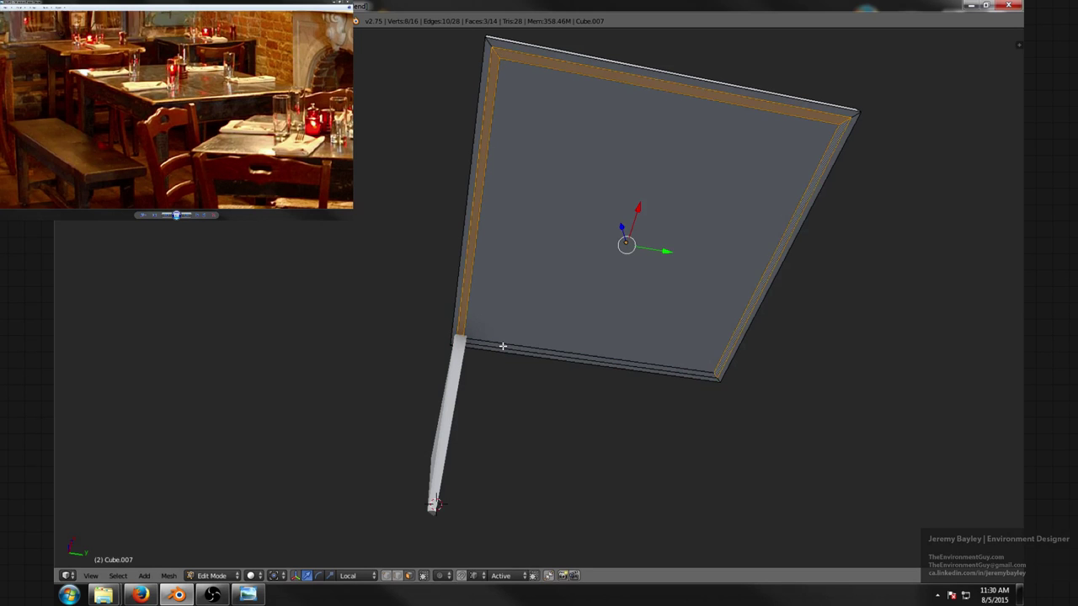
{"action": "middle_click_drag", "start_coordinate": [558, 278], "coordinate": [719, 274]}
{"action": "key", "text": "e"}
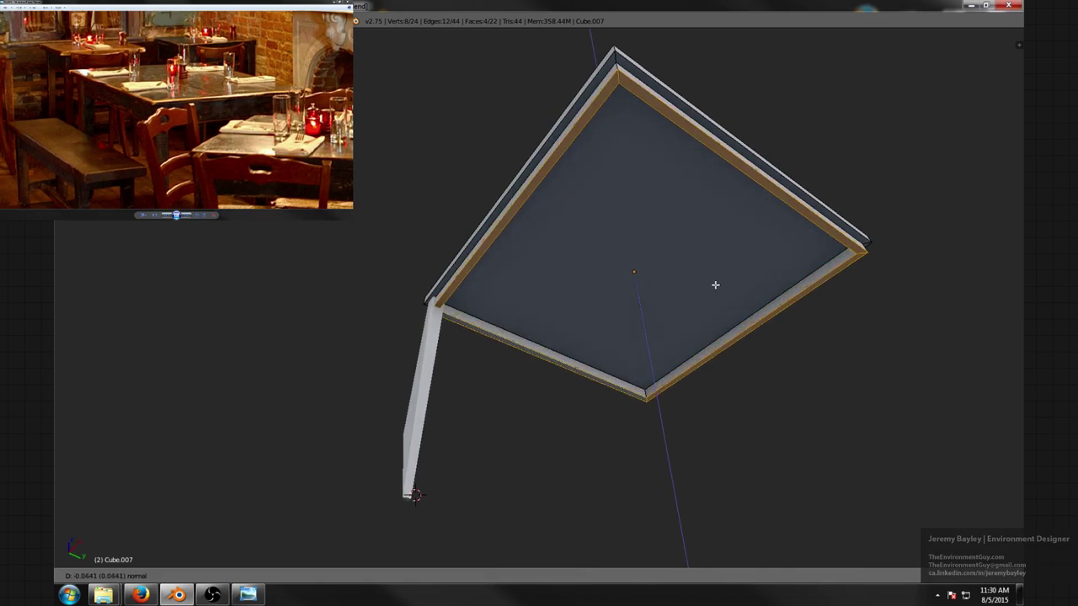
{"action": "left_click", "coordinate": [716, 295]}
{"action": "middle_click_drag", "start_coordinate": [662, 254], "coordinate": [555, 261]}
{"action": "left_click_drag", "start_coordinate": [524, 250], "coordinate": [522, 258]}
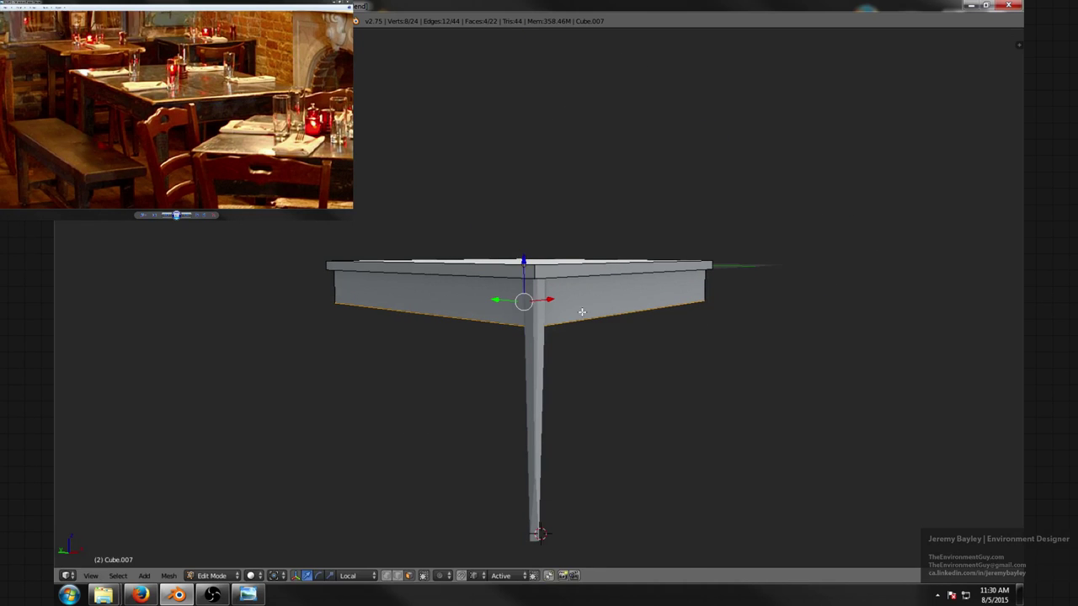
{"action": "middle_click_drag", "start_coordinate": [581, 313], "coordinate": [512, 311]}
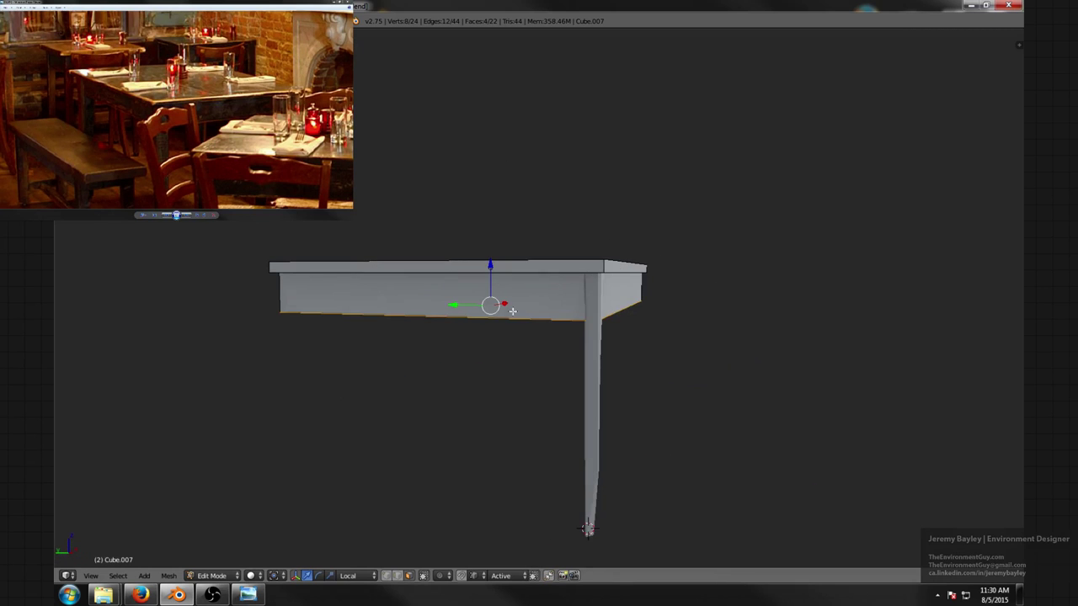
- Snap the 3D cursor to the apron's upper outer corner vertex at a corner without a leg
{"action": "mouse_move", "coordinate": [570, 363]}
{"action": "middle_mouse_down"}
{"action": "mouse_move", "coordinate": [505, 308]}
{"action": "mouse_move", "coordinate": [494, 206]}
{"action": "mouse_move", "coordinate": [581, 202]}
{"action": "mouse_move", "coordinate": [727, 256]}
{"action": "middle_mouse_up"}
{"action": "key", "text": "Tab"}
{"action": "right_click", "coordinate": [535, 187]}
{"action": "key", "text": "Tab"}
{"action": "key", "text": "z"}
{"action": "left_click", "coordinate": [509, 175]}
{"action": "key", "text": "z"}
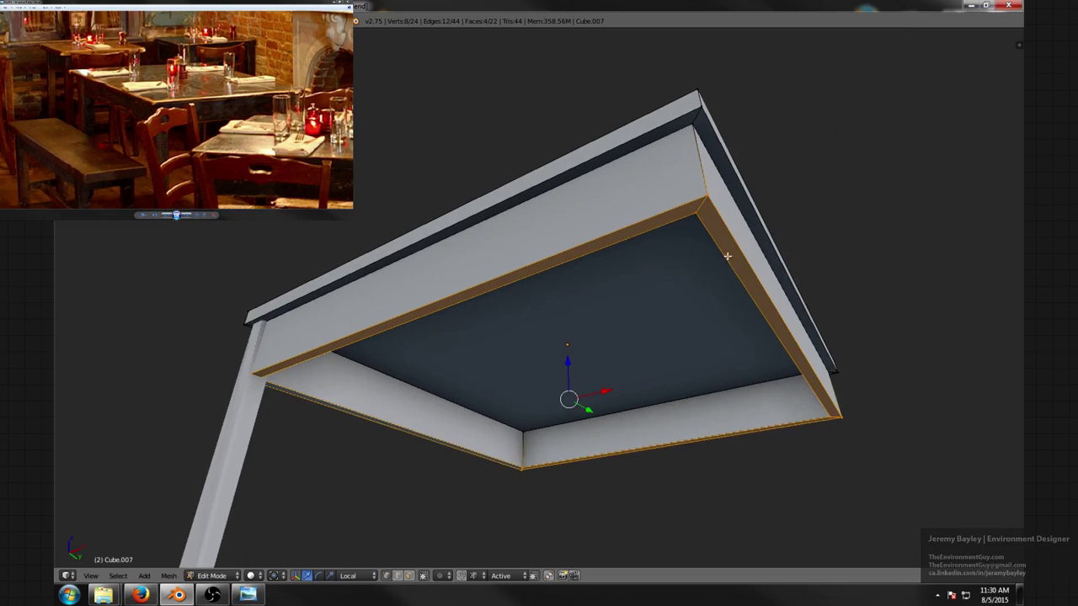
{"action": "right_click", "coordinate": [689, 123]}
{"action": "middle_click_drag", "start_coordinate": [689, 123], "coordinate": [539, 103]}
{"action": "key", "text": "shift+s"}
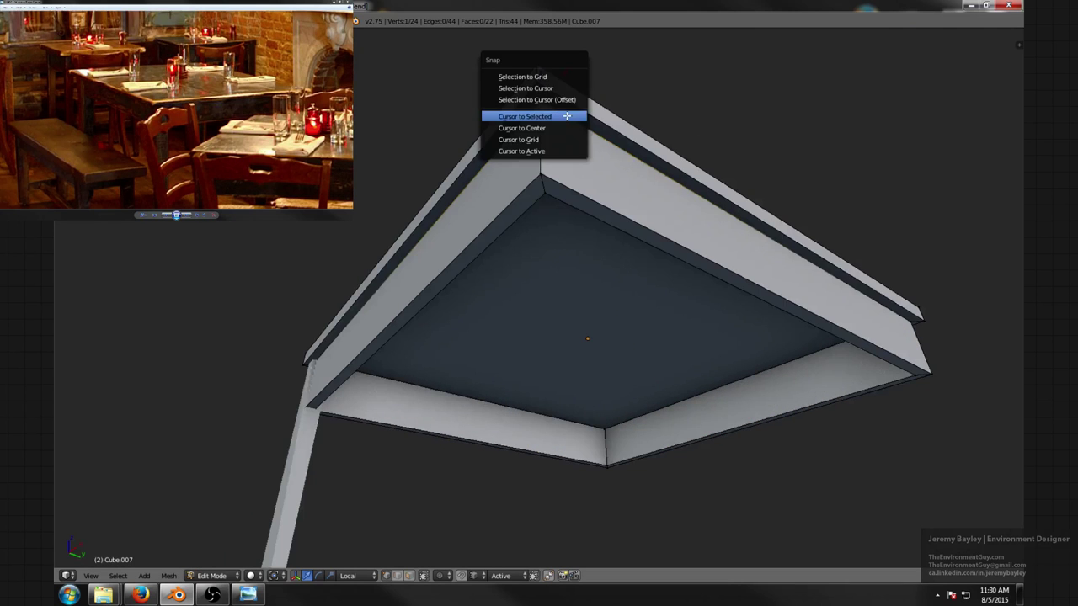
{"action": "left_click", "coordinate": [566, 113]}
{"action": "key", "text": "Tab"}
- Snap the 3D cursor to the tabletop's apron corner vertex at the top of the existing leg
{"action": "middle_click_drag", "start_coordinate": [533, 138], "coordinate": [336, 251]}
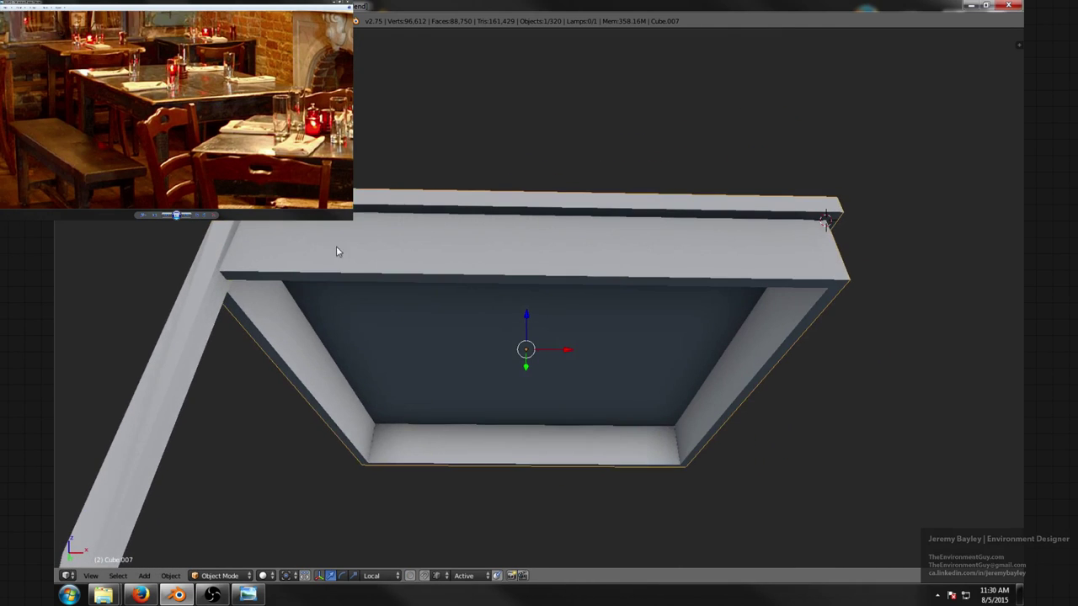
{"action": "middle_click_drag", "start_coordinate": [268, 238], "coordinate": [355, 227]}
{"action": "key", "text": "Tab"}
{"action": "key", "text": "z"}
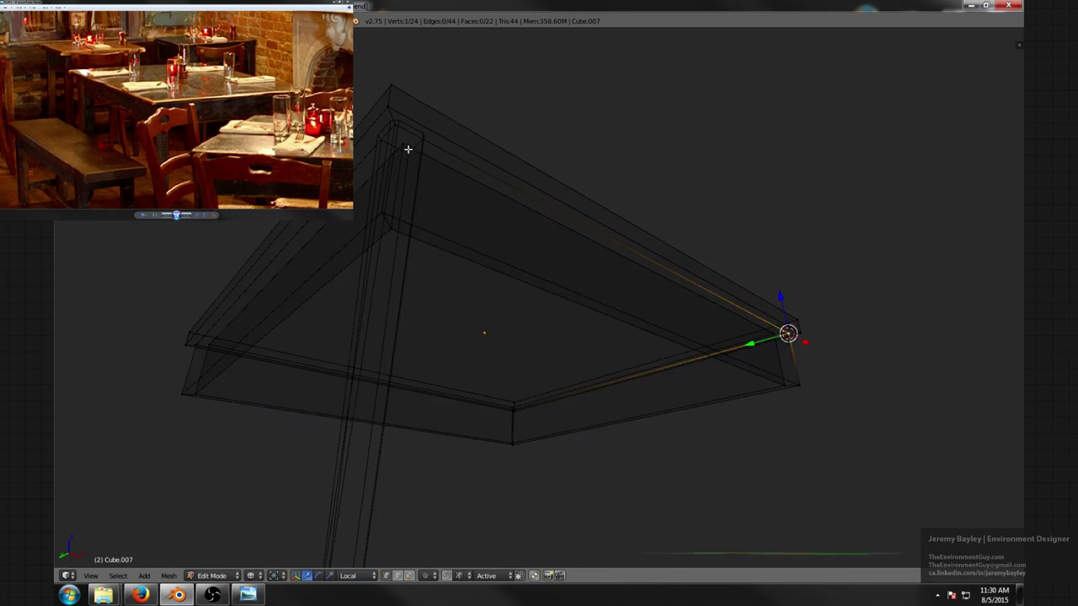
{"action": "middle_click_drag", "start_coordinate": [402, 142], "coordinate": [419, 178]}
{"action": "key", "text": "shift+s"}
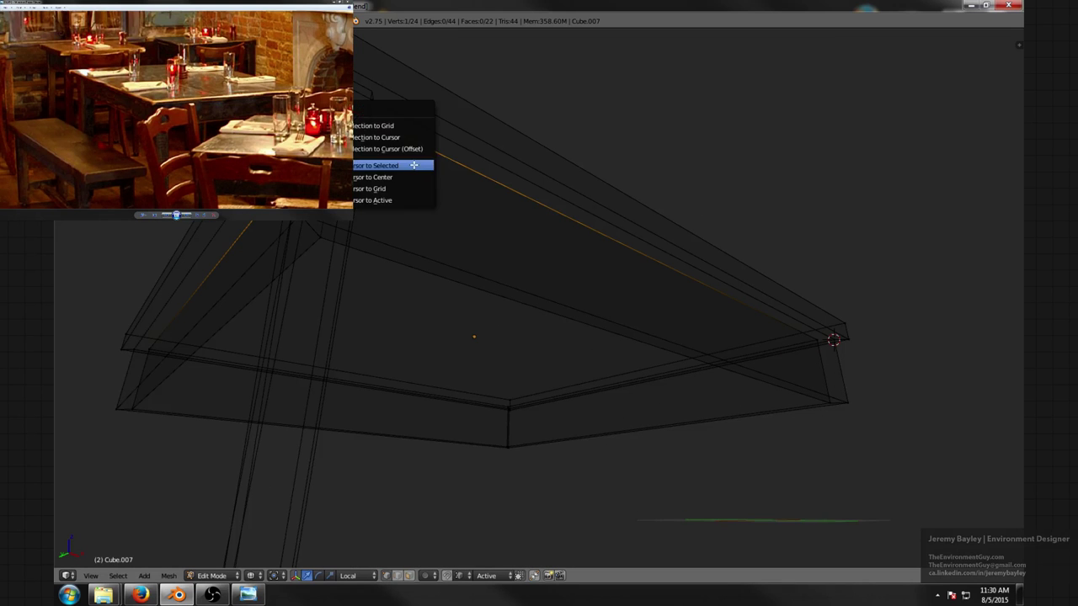
{"action": "left_click", "coordinate": [414, 165]}
- Select the leg in Object Mode and set its origin to the 3D cursor
{"action": "key", "text": "Tab"}
{"action": "scroll", "coordinate": [373, 285], "scroll_direction": "down", "scroll_amount": 3}
{"action": "right_click", "coordinate": [464, 353]}
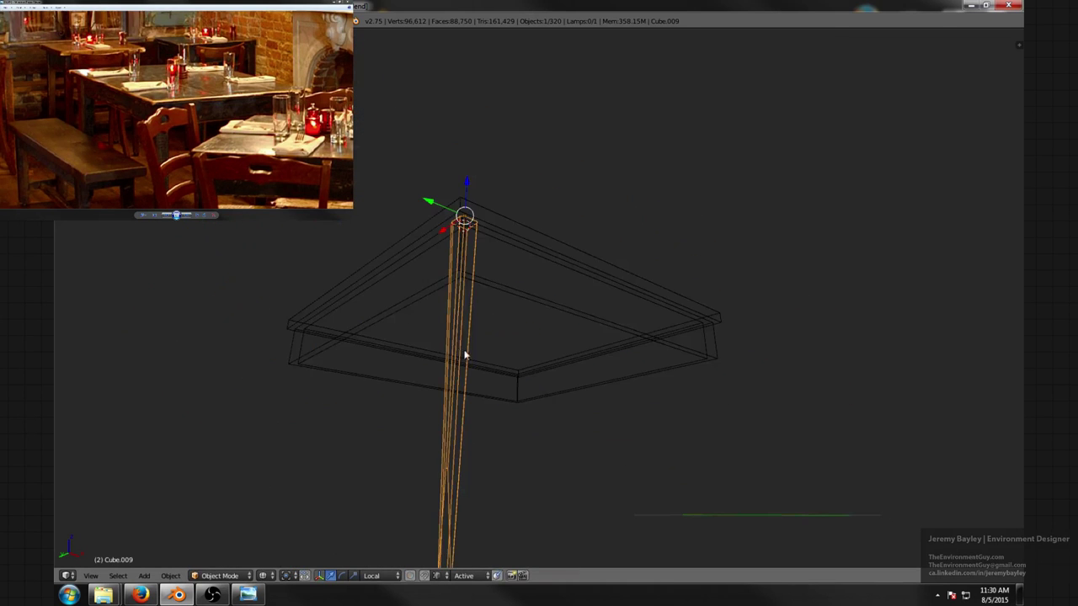
{"action": "middle_click_drag", "start_coordinate": [464, 355], "coordinate": [562, 301]}
{"action": "key", "text": "t"}
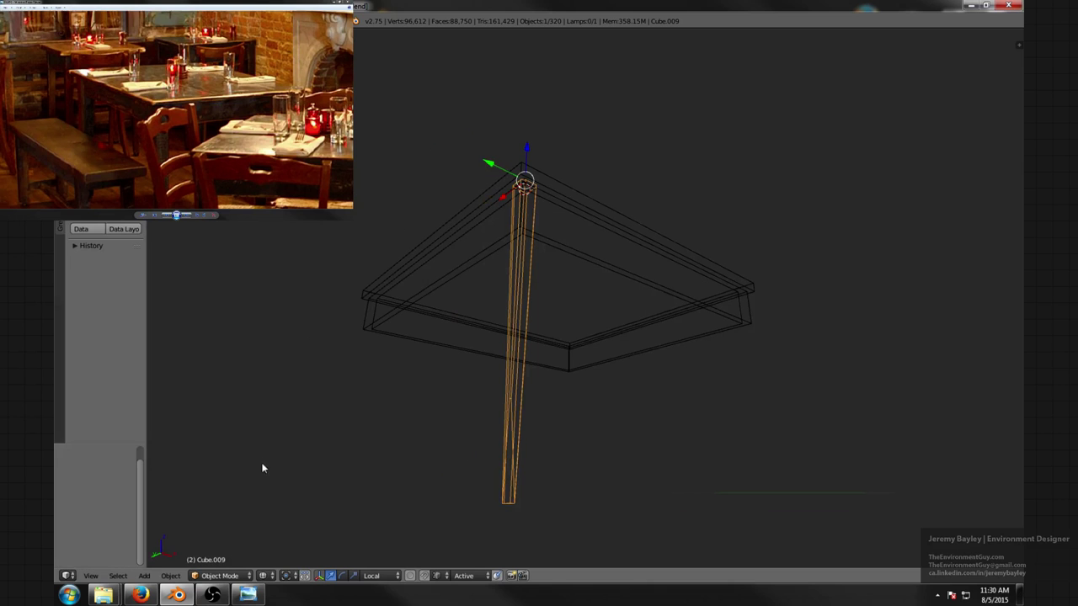
{"action": "left_click", "coordinate": [143, 219]}
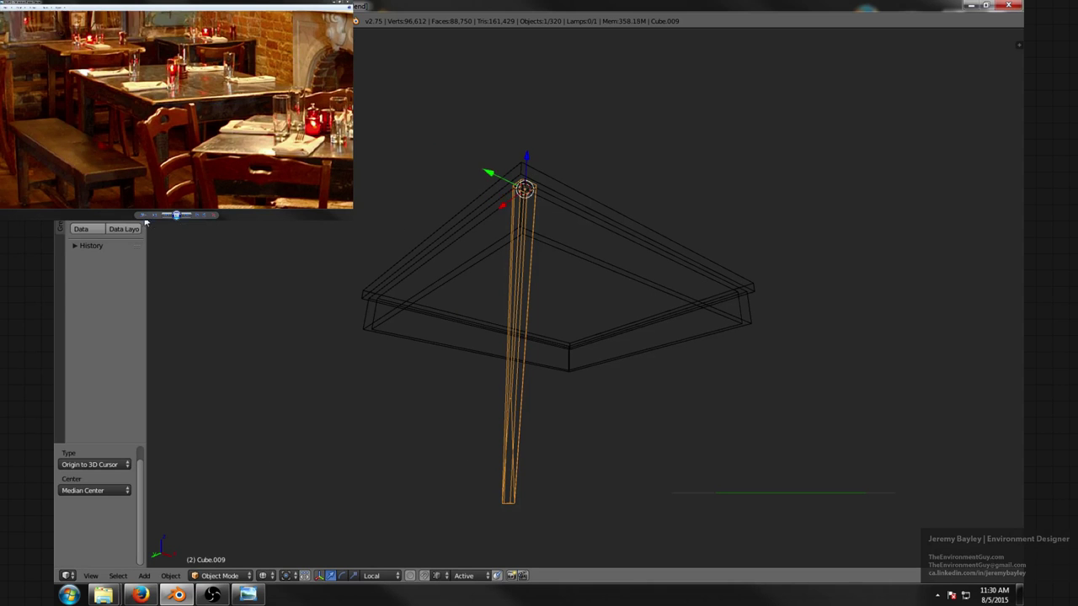
- Duplicate the leg and place the copy at the neighbouring apron corner, offset 1.558 in X and -0.037 in Y
{"action": "mouse_move", "coordinate": [562, 231]}
{"action": "middle_mouse_down"}
{"action": "mouse_move", "coordinate": [583, 199]}
{"action": "mouse_move", "coordinate": [656, 154]}
{"action": "mouse_move", "coordinate": [629, 142]}
{"action": "mouse_move", "coordinate": [609, 114]}
{"action": "mouse_move", "coordinate": [606, 275]}
{"action": "mouse_move", "coordinate": [623, 335]}
{"action": "mouse_move", "coordinate": [666, 313]}
{"action": "mouse_move", "coordinate": [698, 312]}
{"action": "mouse_move", "coordinate": [628, 314]}
{"action": "mouse_move", "coordinate": [577, 345]}
{"action": "mouse_move", "coordinate": [660, 277]}
{"action": "middle_mouse_up"}
{"action": "key", "text": "z"}
{"action": "scroll", "coordinate": [609, 114], "scroll_direction": "up", "scroll_amount": 2}
{"action": "scroll", "coordinate": [669, 269], "scroll_direction": "up", "scroll_amount": 2}
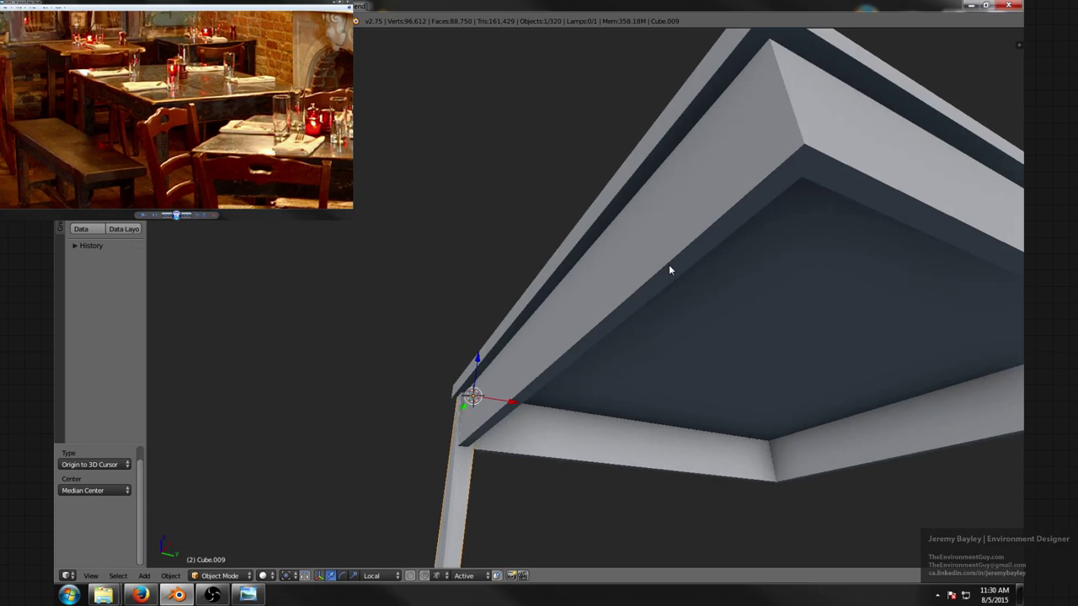
{"action": "key", "text": "shift+d"}
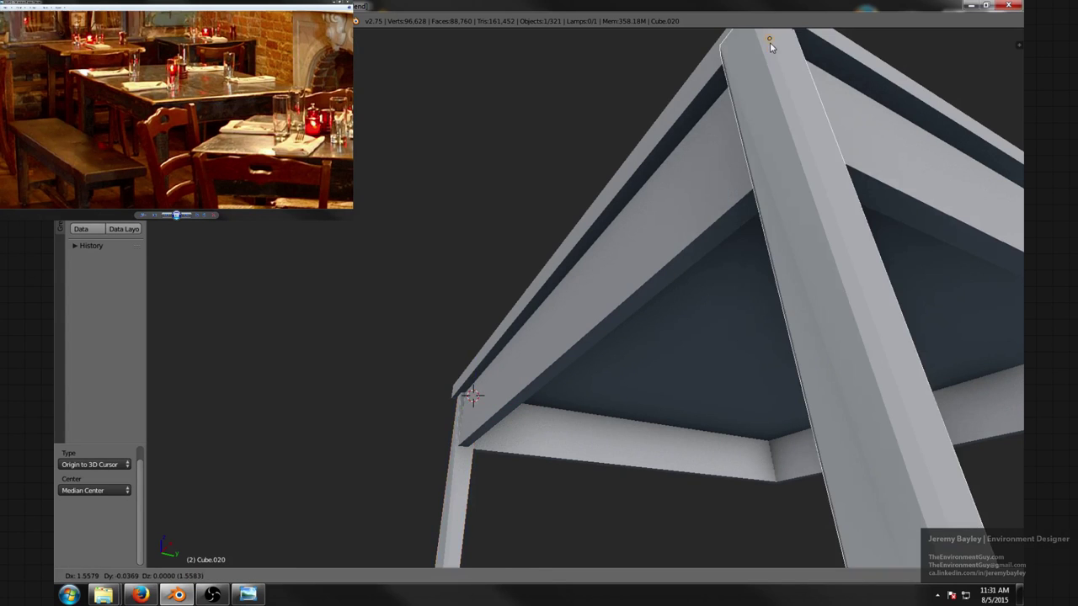
{"action": "left_click", "coordinate": [770, 42]}
- Try rotating the duplicated leg 45° around the global Z axis
{"action": "scroll", "coordinate": [788, 101], "scroll_direction": "down", "scroll_amount": 3}
{"action": "mouse_move", "coordinate": [790, 159]}
{"action": "middle_mouse_down"}
{"action": "mouse_move", "coordinate": [759, 116]}
{"action": "mouse_move", "coordinate": [796, 126]}
{"action": "mouse_move", "coordinate": [791, 160]}
{"action": "middle_mouse_up"}
{"action": "type", "text": "rz"}
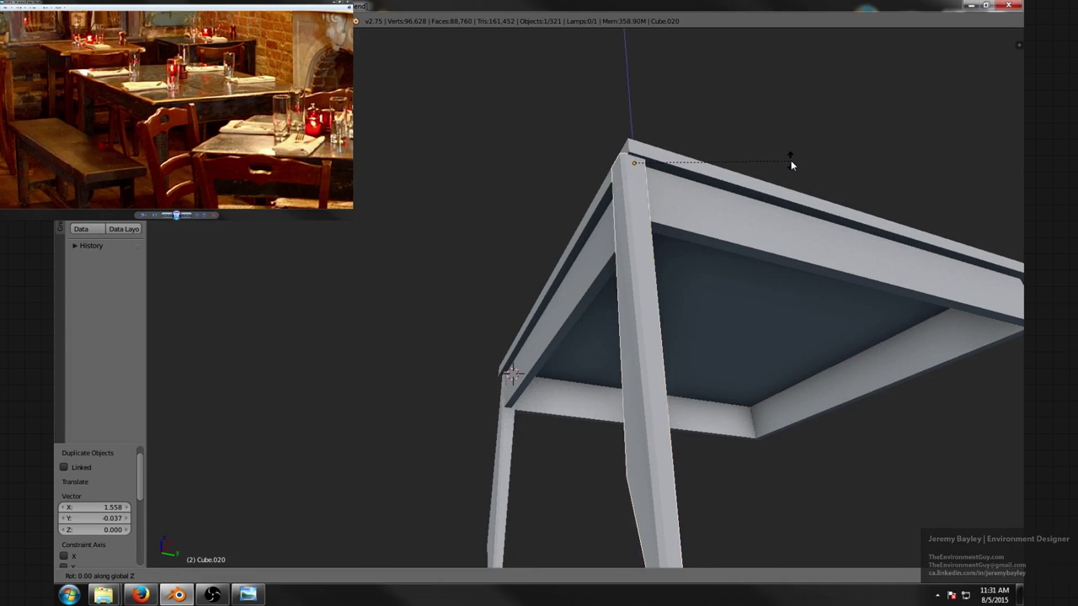
{"action": "type", "text": "45"}
{"action": "key", "text": "Return"}
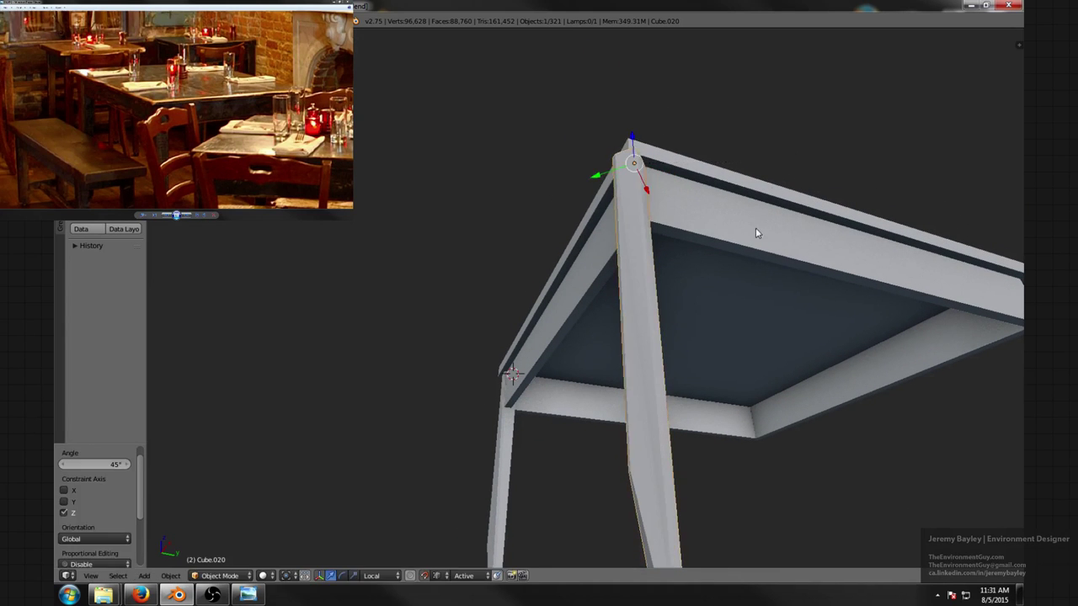
- Rotate the duplicated leg 90° around the global Z axis
{"action": "middle_click_drag", "start_coordinate": [755, 228], "coordinate": [766, 202]}
{"action": "type", "text": "r"}
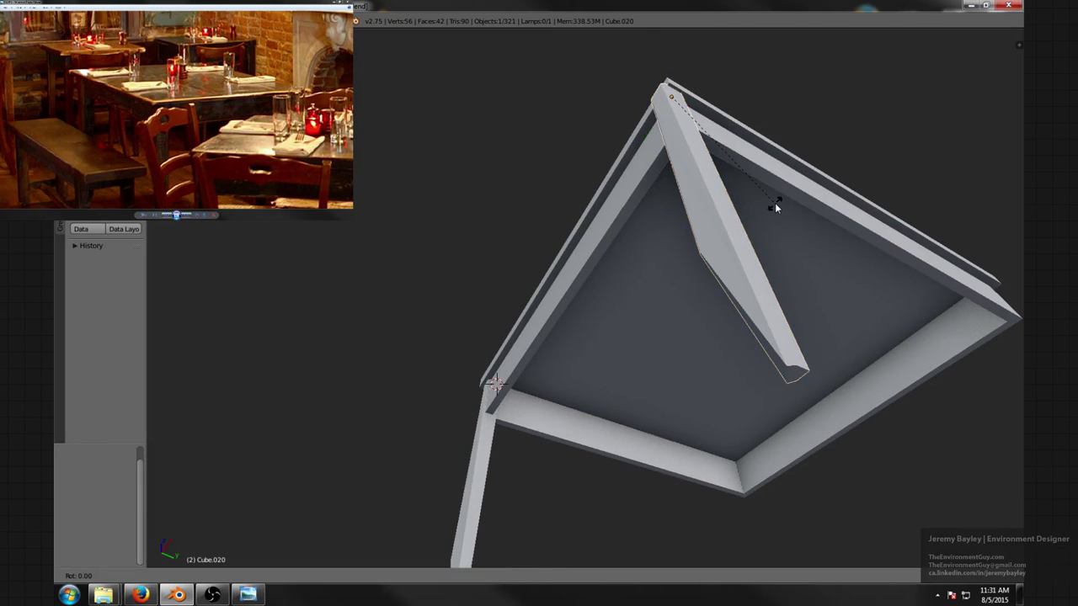
{"action": "type", "text": "z90"}
{"action": "key", "text": "Return"}
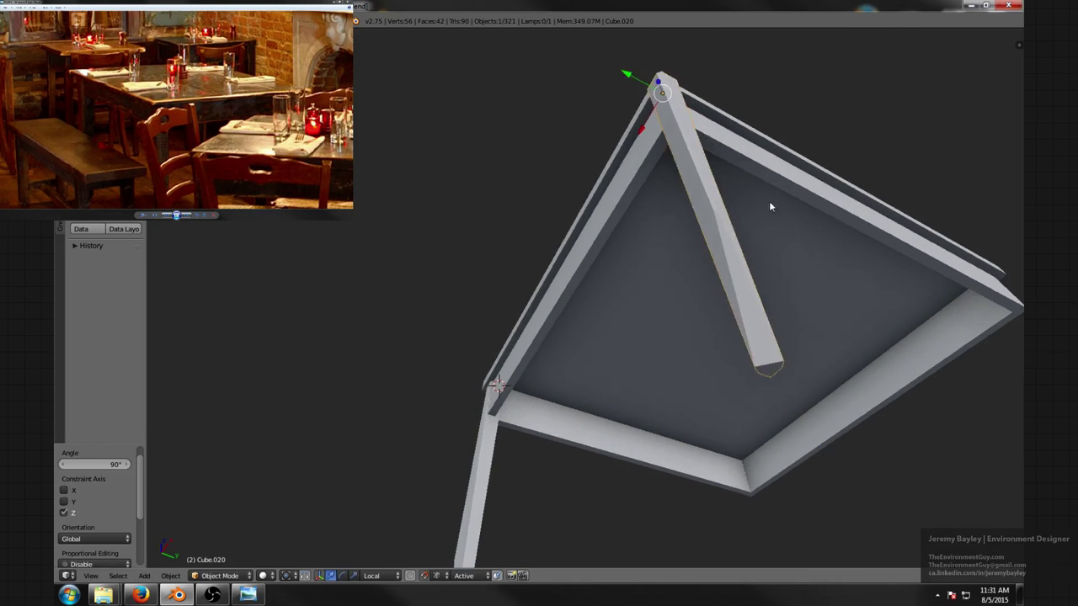
- Check the duplicated leg's fit at the corner and delete the copy
{"action": "mouse_move", "coordinate": [769, 205]}
{"action": "middle_mouse_down"}
{"action": "mouse_move", "coordinate": [743, 219]}
{"action": "mouse_move", "coordinate": [766, 251]}
{"action": "mouse_move", "coordinate": [705, 209]}
{"action": "mouse_move", "coordinate": [727, 216]}
{"action": "mouse_move", "coordinate": [753, 306]}
{"action": "mouse_move", "coordinate": [784, 340]}
{"action": "mouse_move", "coordinate": [847, 322]}
{"action": "mouse_move", "coordinate": [856, 217]}
{"action": "mouse_move", "coordinate": [553, 302]}
{"action": "mouse_move", "coordinate": [594, 300]}
{"action": "middle_mouse_up"}
{"action": "key", "text": "z"}
{"action": "key", "text": "z"}
{"action": "left_click", "coordinate": [730, 240]}
{"action": "scroll", "coordinate": [553, 301], "scroll_direction": "up", "scroll_amount": 3}
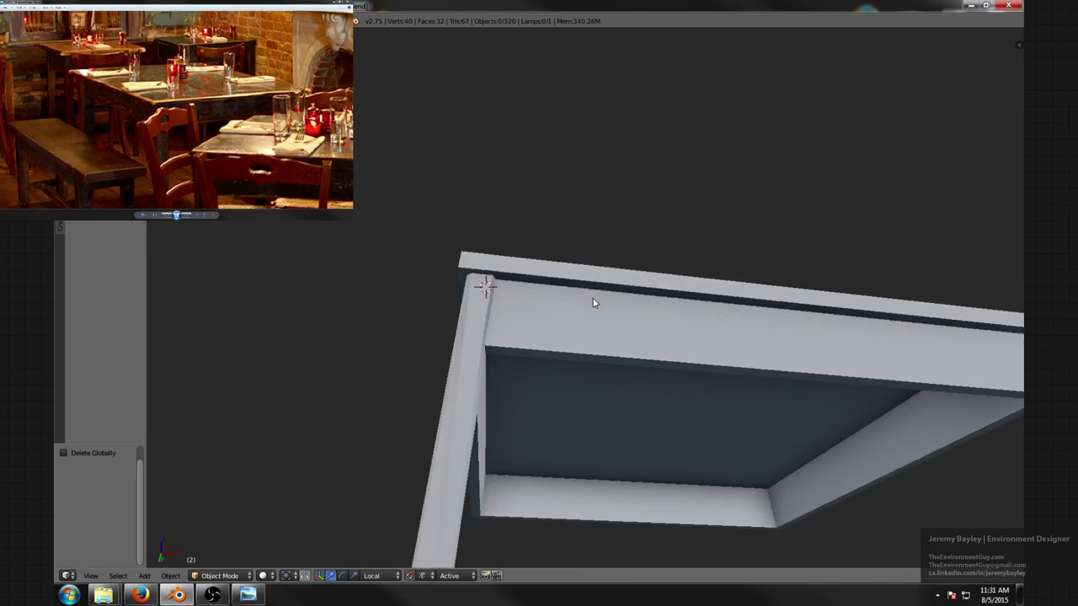
- Select the original leg and nudge it about 0.007 along its local X axis to adjust its fit against the apron corner
{"action": "right_click", "coordinate": [489, 309]}
{"action": "key", "text": "z"}
{"action": "mouse_move", "coordinate": [489, 308]}
{"action": "middle_mouse_down", "text": "shift"}
{"action": "mouse_move", "coordinate": [575, 284]}
{"action": "mouse_move", "coordinate": [599, 226]}
{"action": "mouse_move", "coordinate": [631, 193]}
{"action": "mouse_move", "coordinate": [580, 235]}
{"action": "mouse_move", "coordinate": [623, 255]}
{"action": "mouse_move", "coordinate": [606, 245]}
{"action": "mouse_move", "coordinate": [511, 264]}
{"action": "middle_mouse_up", "text": "shift"}
{"action": "key", "text": "z"}
{"action": "left_click_drag", "start_coordinate": [507, 282], "coordinate": [503, 282]}
{"action": "middle_click_drag", "start_coordinate": [503, 282], "coordinate": [592, 396]}
- Set the repositioned leg's origin to the 3D cursor at the apron corner
{"action": "key", "text": "z"}
{"action": "middle_click_drag", "start_coordinate": [562, 452], "coordinate": [587, 494]}
{"action": "scroll", "coordinate": [588, 495], "scroll_direction": "up", "scroll_amount": 3}
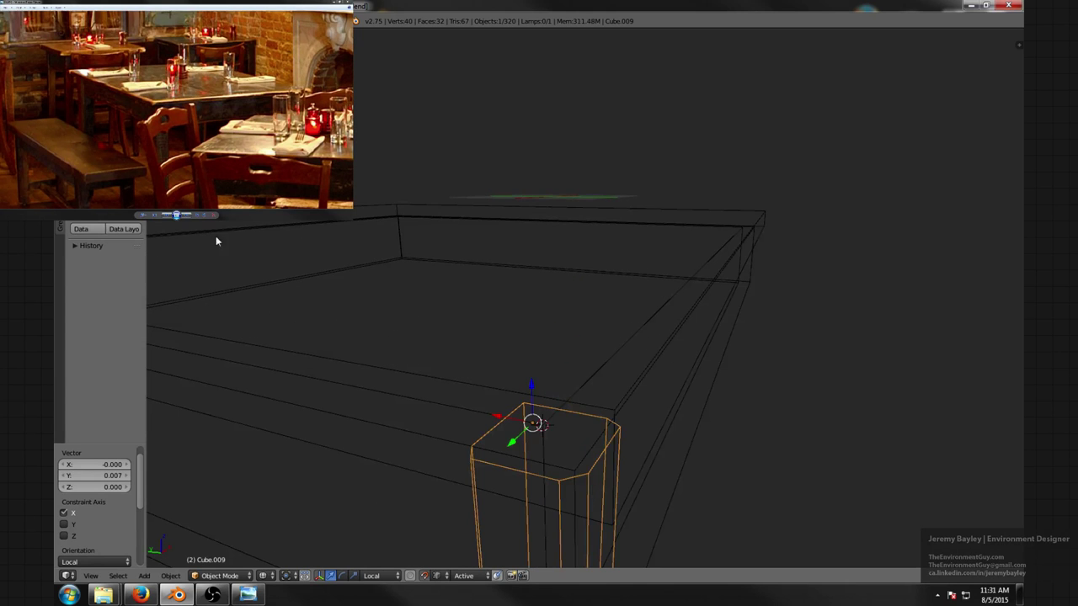
{"action": "left_click", "coordinate": [128, 221]}
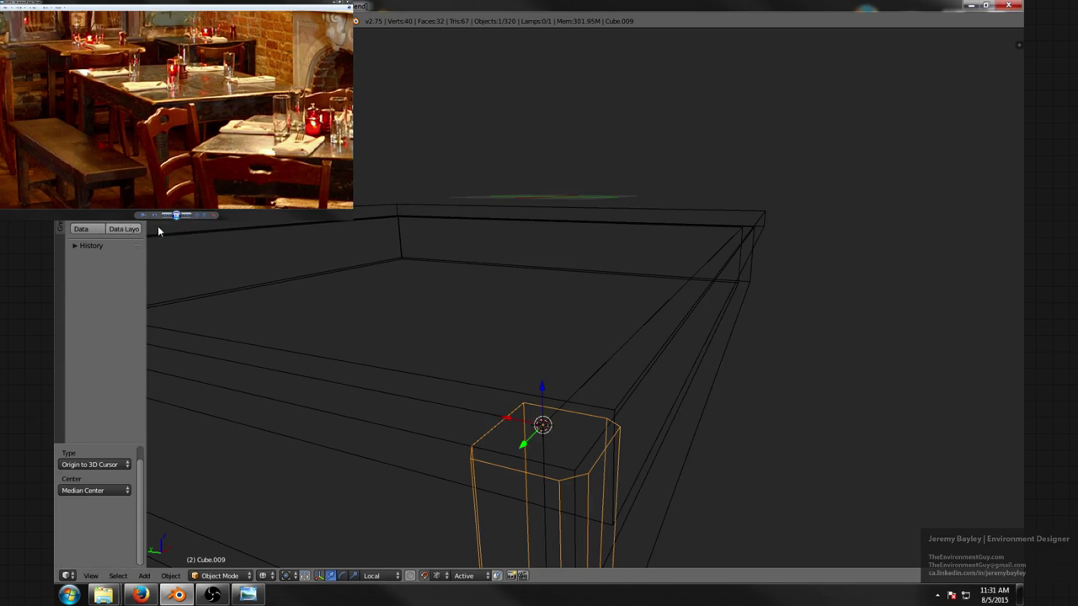
- Duplicate the repositioned leg and snap the copy onto the neighbouring apron corner, offset 1.558 in X and -0.037 in Y
{"action": "scroll", "coordinate": [529, 278], "scroll_direction": "down", "scroll_amount": 7}
{"action": "key", "text": "z"}
{"action": "middle_click_drag", "start_coordinate": [795, 295], "coordinate": [717, 273]}
{"action": "scroll", "coordinate": [649, 277], "scroll_direction": "down", "scroll_amount": 3}
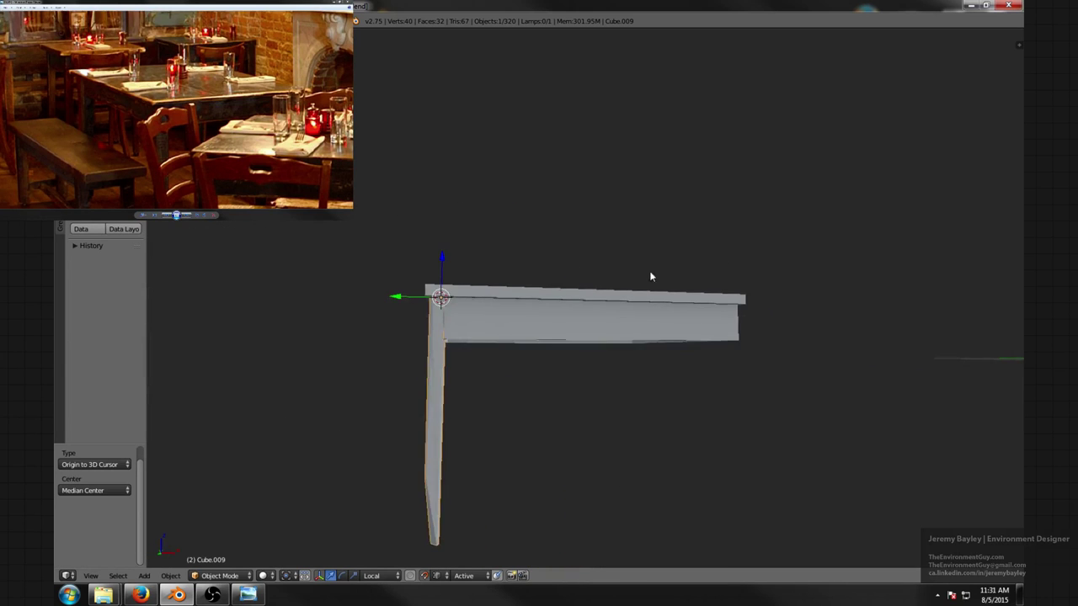
{"action": "middle_click_drag", "start_coordinate": [649, 277], "coordinate": [551, 233]}
{"action": "scroll", "coordinate": [643, 245], "scroll_direction": "up", "scroll_amount": 3}
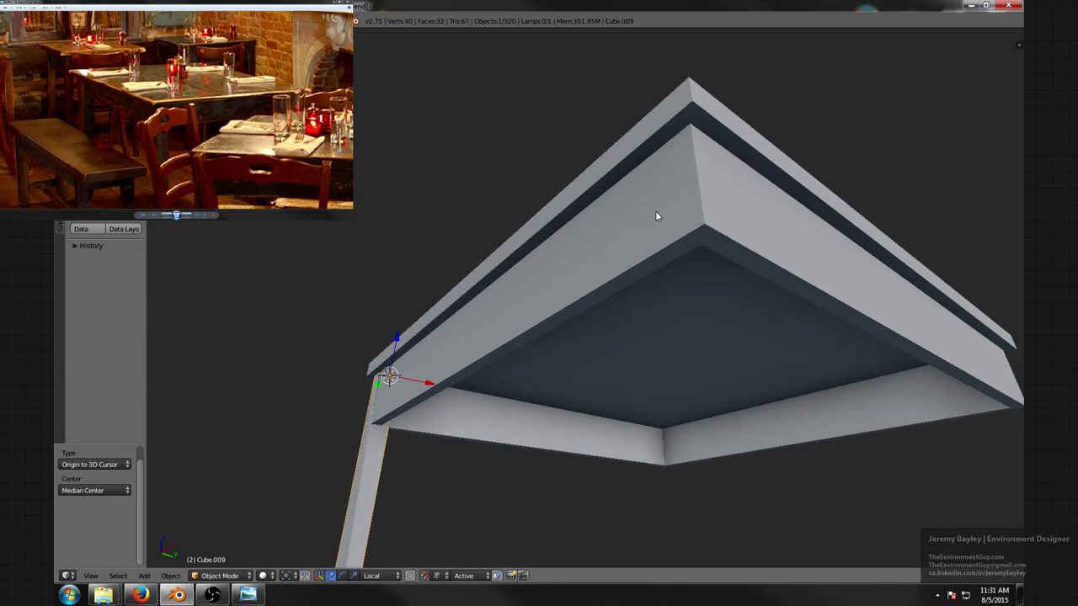
{"action": "key", "text": "shift+d"}
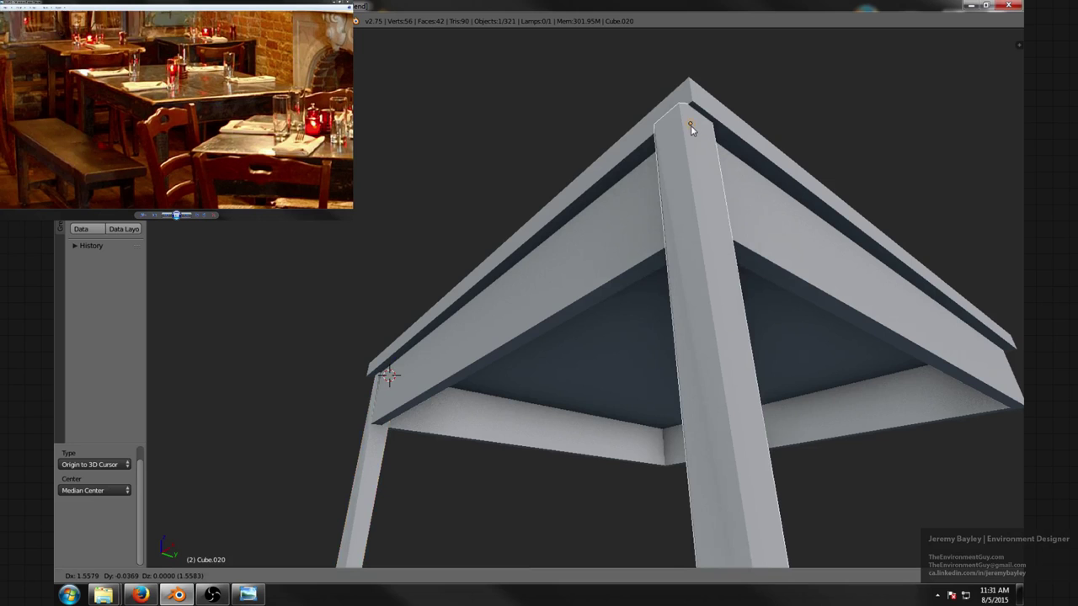
{"action": "left_click", "coordinate": [691, 132]}
- Rotate the new leg copy 90° around the global Z axis and check its alignment with the apron corner in wireframe
{"action": "middle_click_drag", "start_coordinate": [691, 133], "coordinate": [735, 192]}
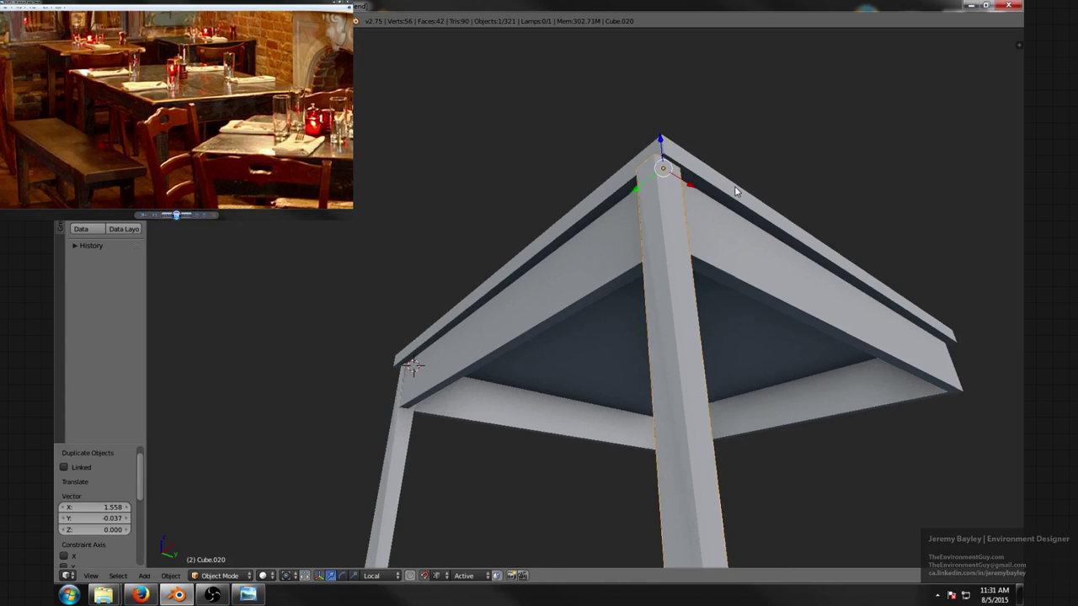
{"action": "key", "text": "r"}
{"action": "key", "text": "z"}
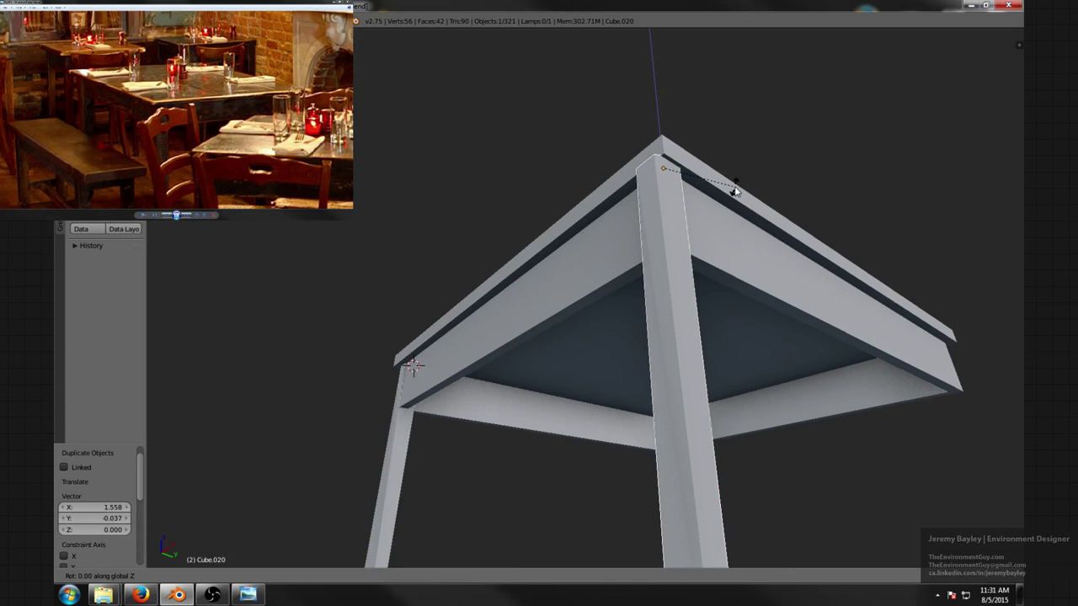
{"action": "type", "text": "90"}
{"action": "key", "text": "Return"}
{"action": "mouse_move", "coordinate": [724, 184]}
{"action": "middle_mouse_down"}
{"action": "mouse_move", "coordinate": [671, 197]}
{"action": "mouse_move", "coordinate": [630, 188]}
{"action": "middle_mouse_up"}
{"action": "key", "text": "z"}
{"action": "key", "text": "KP_5"}
{"action": "mouse_move", "coordinate": [532, 191]}
{"action": "middle_mouse_down"}
{"action": "mouse_move", "coordinate": [555, 178]}
{"action": "mouse_move", "coordinate": [564, 146]}
{"action": "mouse_move", "coordinate": [575, 197]}
{"action": "mouse_move", "coordinate": [586, 143]}
{"action": "middle_mouse_up"}
{"action": "key", "text": "z"}
{"action": "scroll", "coordinate": [630, 177], "scroll_direction": "down", "scroll_amount": 5}
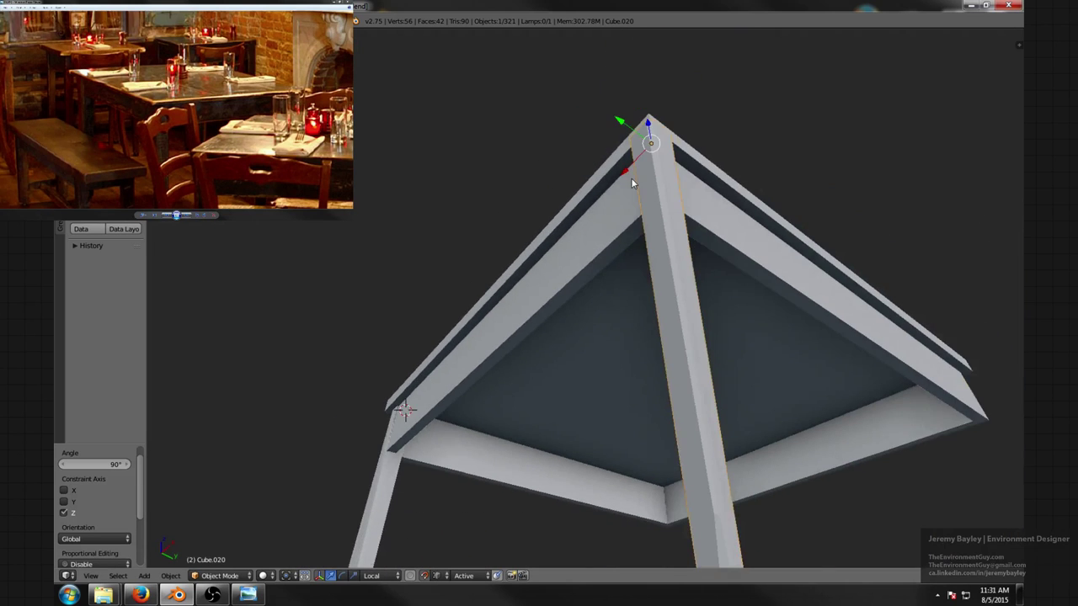
- Move the rotated leg copy -0.037 in X and 0.037 in Y so it fits the apron corner
{"action": "mouse_move", "coordinate": [631, 177]}
{"action": "middle_mouse_down"}
{"action": "mouse_move", "coordinate": [617, 162]}
{"action": "mouse_move", "coordinate": [610, 200]}
{"action": "mouse_move", "coordinate": [633, 215]}
{"action": "mouse_move", "coordinate": [692, 214]}
{"action": "mouse_move", "coordinate": [696, 255]}
{"action": "mouse_move", "coordinate": [726, 261]}
{"action": "mouse_move", "coordinate": [721, 272]}
{"action": "mouse_move", "coordinate": [710, 154]}
{"action": "mouse_move", "coordinate": [690, 198]}
{"action": "mouse_move", "coordinate": [712, 219]}
{"action": "mouse_move", "coordinate": [678, 232]}
{"action": "mouse_move", "coordinate": [645, 359]}
{"action": "mouse_move", "coordinate": [649, 298]}
{"action": "mouse_move", "coordinate": [635, 318]}
{"action": "mouse_move", "coordinate": [506, 383]}
{"action": "middle_mouse_up"}
{"action": "key", "text": "z"}
{"action": "key", "text": "g"}
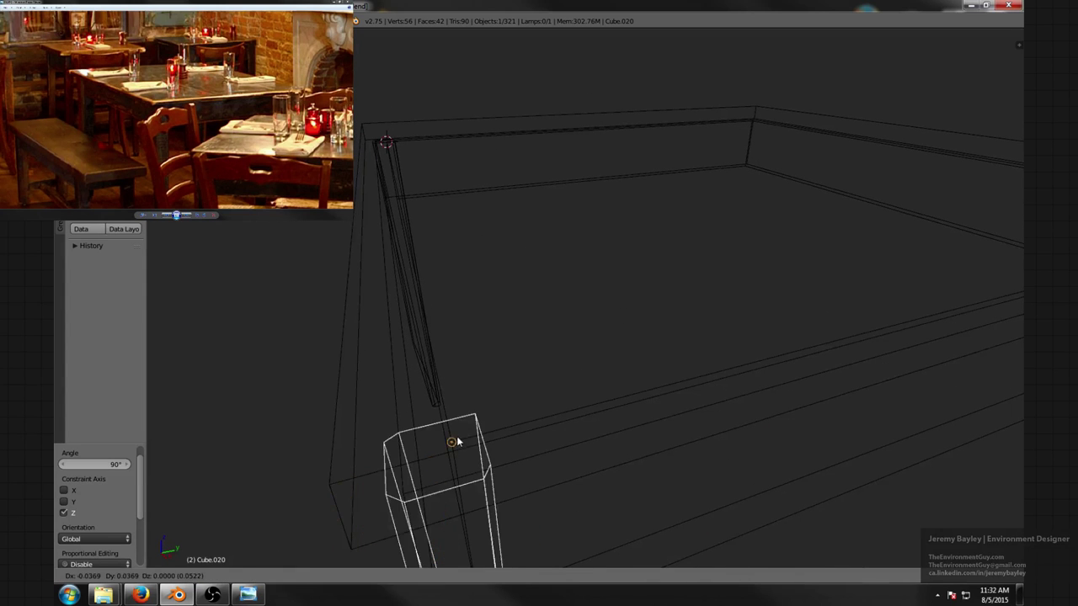
{"action": "left_click", "coordinate": [457, 436]}
{"action": "scroll", "coordinate": [456, 462], "scroll_direction": "down", "scroll_amount": 3}
{"action": "key", "text": "z"}
{"action": "middle_click_drag", "start_coordinate": [531, 474], "coordinate": [558, 382]}
{"action": "scroll", "coordinate": [688, 339], "scroll_direction": "down", "scroll_amount": 4}
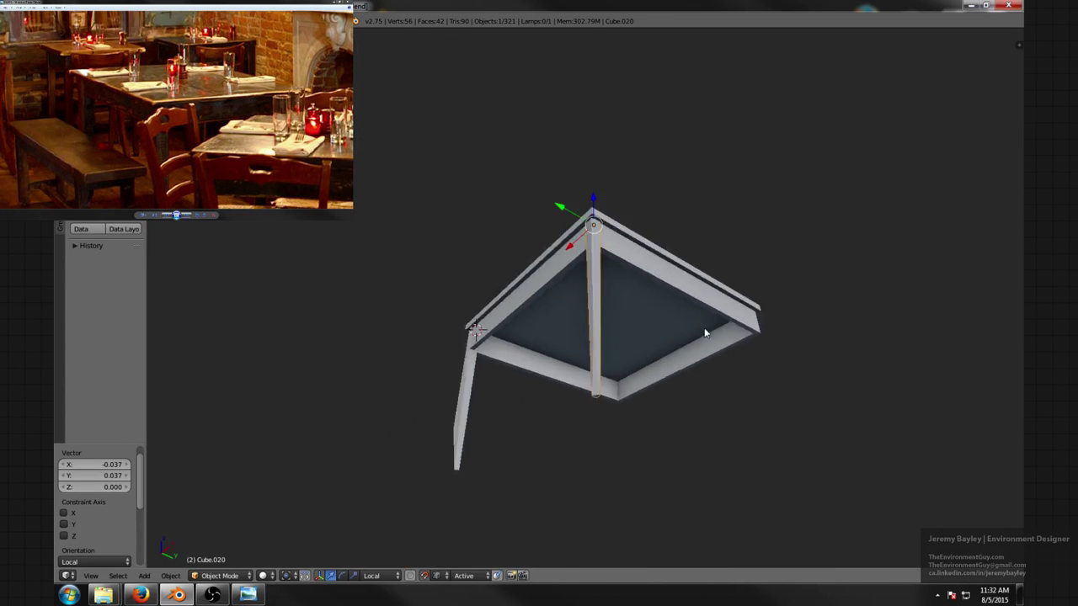
- Duplicate the second leg and snap the copy onto the next apron corner, offset 1.521 along Y
{"action": "middle_click_drag", "start_coordinate": [705, 331], "coordinate": [622, 345]}
{"action": "key", "text": "z"}
{"action": "scroll", "coordinate": [620, 387], "scroll_direction": "up", "scroll_amount": 3}
{"action": "key", "text": "shift+d"}
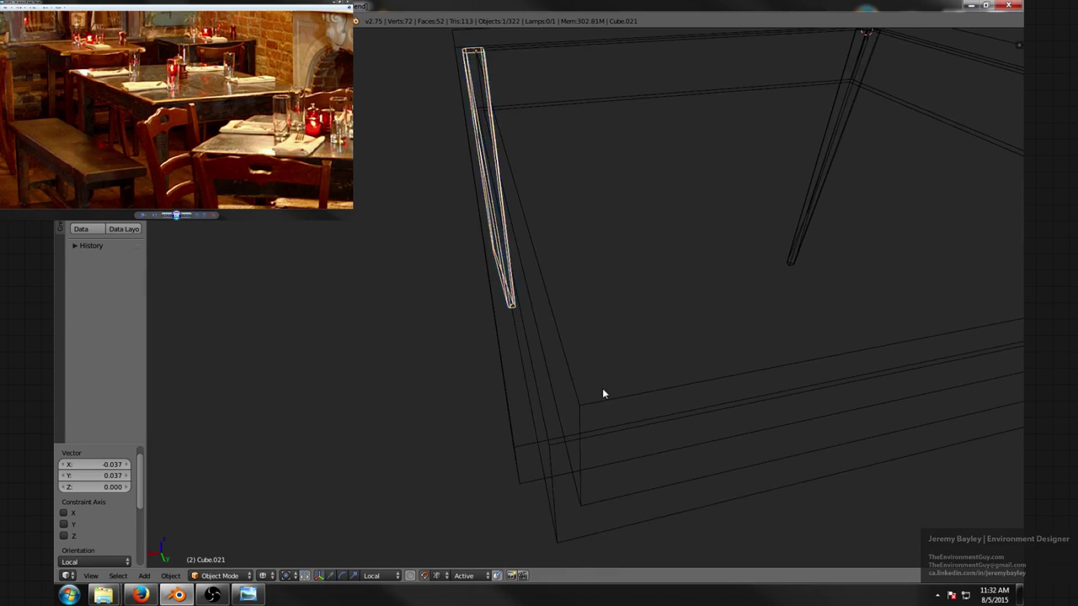
{"action": "key", "text": "y"}
{"action": "left_click", "coordinate": [577, 404]}
- Rotate the third leg 90° around the global Z axis to match its corner
{"action": "scroll", "coordinate": [578, 404], "scroll_direction": "down", "scroll_amount": 4}
{"action": "middle_click_drag", "start_coordinate": [577, 404], "coordinate": [648, 390]}
{"action": "type", "text": "r"}
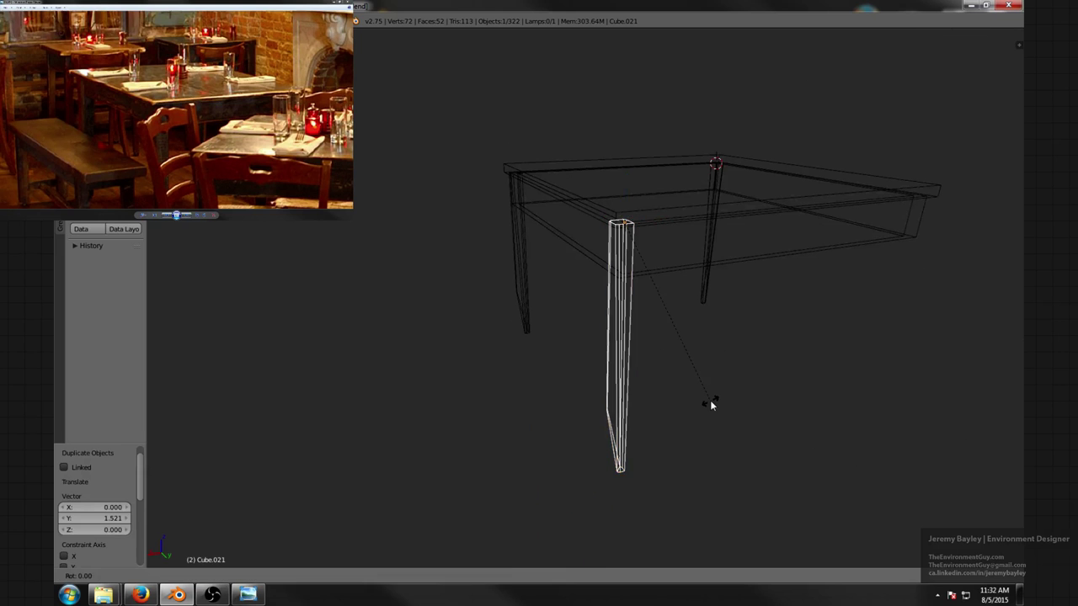
{"action": "type", "text": "z90"}
{"action": "key", "text": "Return"}
{"action": "key", "text": "z"}
- Duplicate the third leg and snap the copy onto the remaining apron corner, offset -1.521 along X
{"action": "mouse_move", "coordinate": [709, 405]}
{"action": "middle_mouse_down"}
{"action": "mouse_move", "coordinate": [714, 339]}
{"action": "mouse_move", "coordinate": [757, 260]}
{"action": "mouse_move", "coordinate": [719, 250]}
{"action": "mouse_move", "coordinate": [717, 308]}
{"action": "mouse_move", "coordinate": [553, 361]}
{"action": "mouse_move", "coordinate": [580, 308]}
{"action": "mouse_move", "coordinate": [541, 343]}
{"action": "middle_mouse_up"}
{"action": "key", "text": "z"}
{"action": "key", "text": "shift+d"}
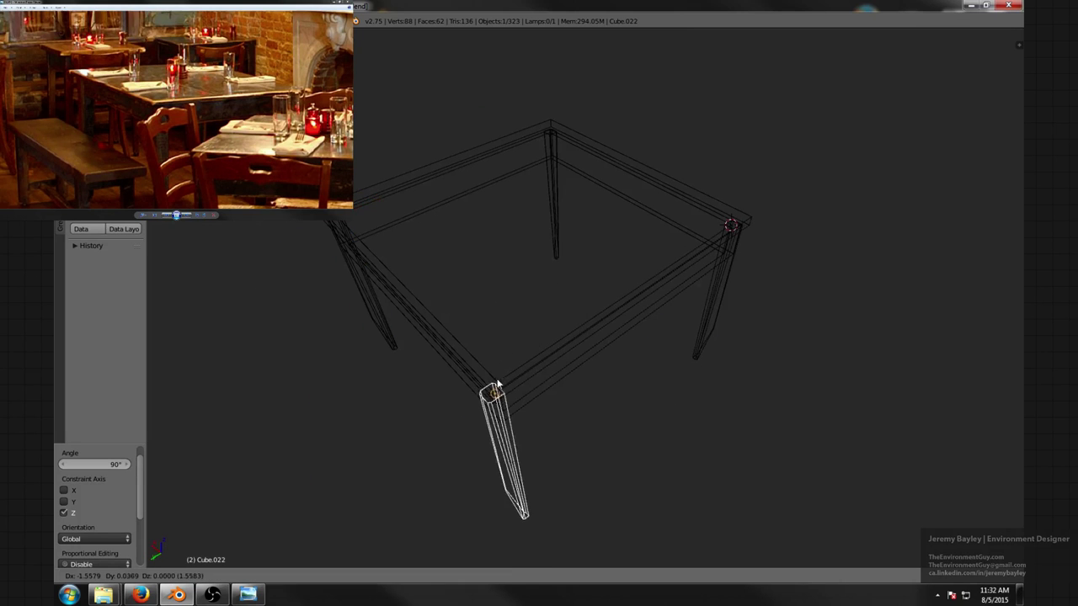
{"action": "left_click", "coordinate": [495, 375]}
- Rotate the fourth leg to face its apron corner, return to solid shading and deselect everything
{"action": "middle_click_drag", "start_coordinate": [543, 416], "coordinate": [546, 364]}
{"action": "key", "text": "r"}
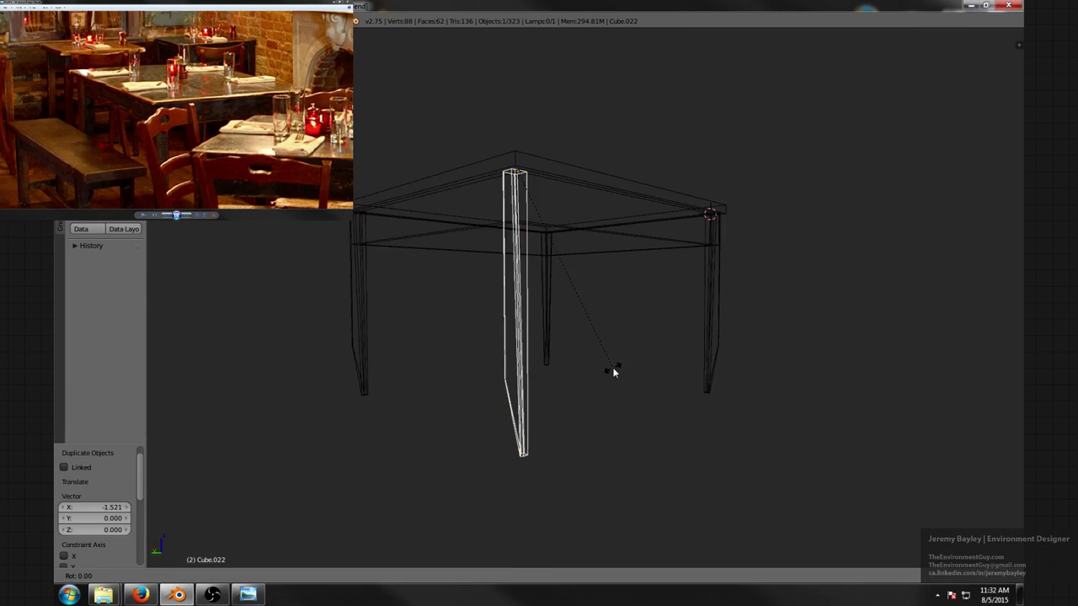
{"action": "key", "text": "Return"}
{"action": "mouse_move", "coordinate": [616, 368]}
{"action": "middle_mouse_down"}
{"action": "mouse_move", "coordinate": [656, 371]}
{"action": "mouse_move", "coordinate": [634, 345]}
{"action": "mouse_move", "coordinate": [702, 371]}
{"action": "mouse_move", "coordinate": [659, 356]}
{"action": "mouse_move", "coordinate": [534, 361]}
{"action": "middle_mouse_up"}
{"action": "key", "text": "z"}
{"action": "key", "text": "a"}
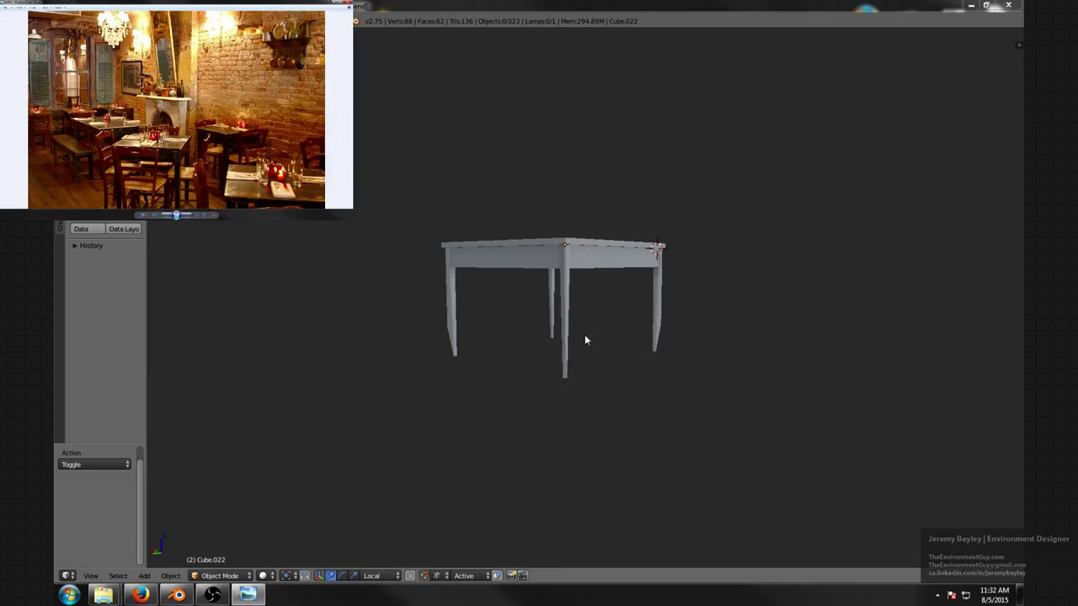
- Leave the isolated view and examine the table's height and proportions against the surrounding chairs and restaurant scene
{"action": "middle_click_drag", "start_coordinate": [585, 339], "coordinate": [601, 358]}
{"action": "key", "text": "KP_Divide"}
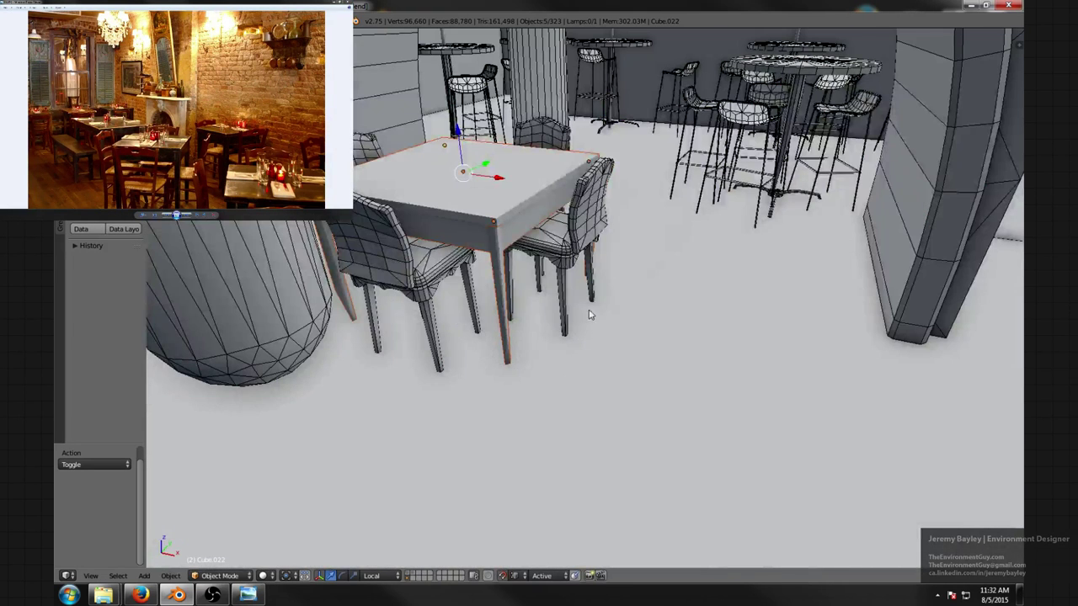
{"action": "middle_click_drag", "start_coordinate": [594, 227], "coordinate": [600, 272], "text": "shift"}
{"action": "scroll", "coordinate": [602, 297], "scroll_direction": "down", "scroll_amount": 2}
{"action": "scroll", "coordinate": [594, 295], "scroll_direction": "up", "scroll_amount": 2}
{"action": "scroll", "coordinate": [600, 272], "scroll_direction": "down", "scroll_amount": 10}
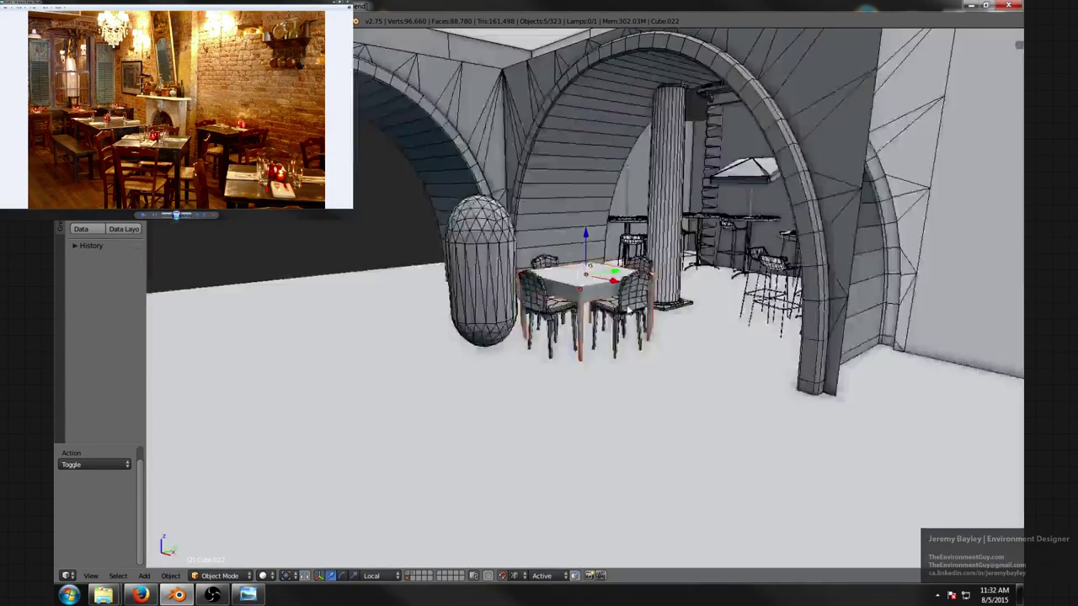
{"action": "mouse_move", "coordinate": [627, 309]}
{"action": "middle_mouse_down"}
{"action": "mouse_move", "coordinate": [589, 299]}
{"action": "mouse_move", "coordinate": [693, 318]}
{"action": "mouse_move", "coordinate": [749, 310]}
{"action": "mouse_move", "coordinate": [628, 303]}
{"action": "middle_mouse_up"}
{"action": "middle_click_drag", "start_coordinate": [630, 225], "coordinate": [621, 226]}
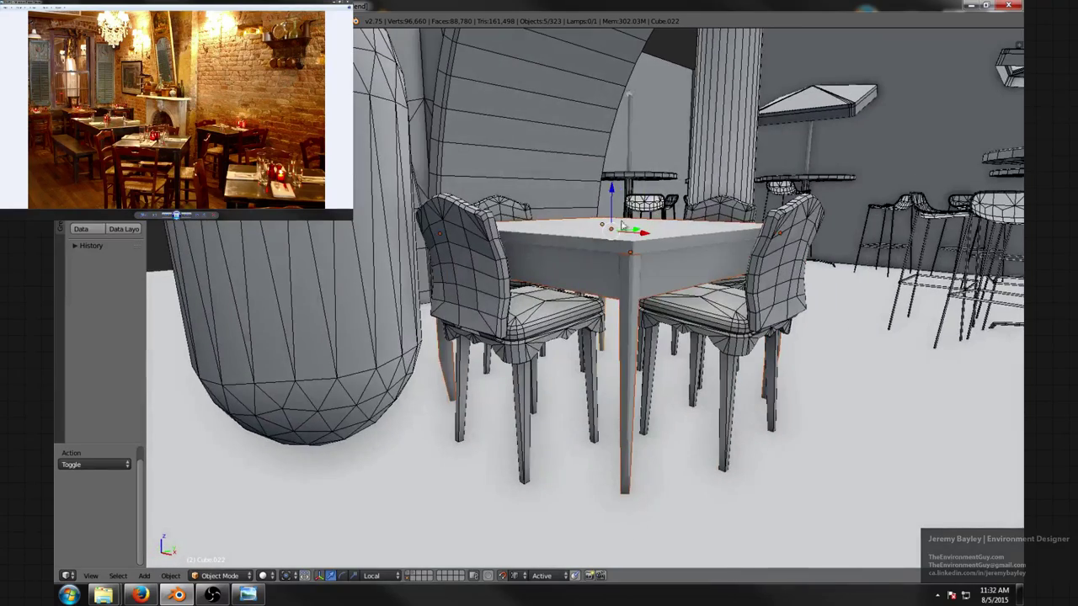
- Raise the whole table vertically by about 0.358, and lower it slightly to set its height against the chairs
{"action": "left_click_drag", "start_coordinate": [612, 187], "coordinate": [612, 186]}
{"action": "left_click", "coordinate": [612, 185]}
{"action": "scroll", "coordinate": [612, 187], "scroll_direction": "down", "scroll_amount": 5}
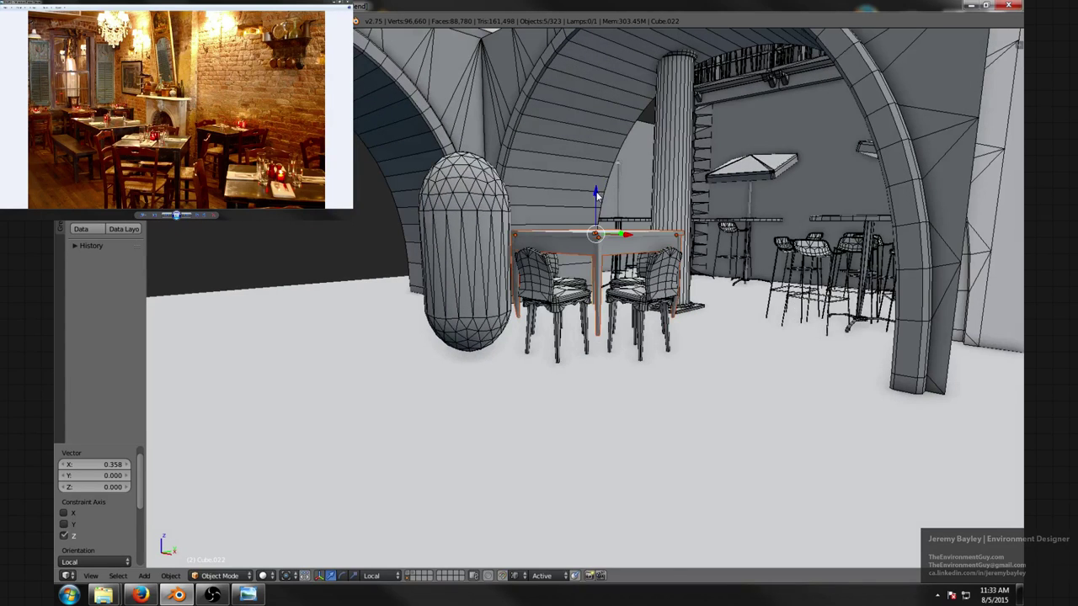
{"action": "left_click_drag", "start_coordinate": [595, 194], "coordinate": [601, 211]}
- Select the table's front leg and open its mesh for editing in wireframe display
{"action": "mouse_move", "coordinate": [601, 212]}
{"action": "middle_mouse_down"}
{"action": "mouse_move", "coordinate": [619, 210]}
{"action": "mouse_move", "coordinate": [607, 198]}
{"action": "middle_mouse_up"}
{"action": "scroll", "coordinate": [603, 214], "scroll_direction": "up", "scroll_amount": 4}
{"action": "middle_click_drag", "start_coordinate": [557, 265], "coordinate": [603, 284]}
{"action": "scroll", "coordinate": [555, 278], "scroll_direction": "up", "scroll_amount": 2}
{"action": "scroll", "coordinate": [564, 270], "scroll_direction": "down", "scroll_amount": 2}
{"action": "right_click", "coordinate": [601, 256]}
{"action": "key", "text": "Tab"}
{"action": "scroll", "coordinate": [614, 262], "scroll_direction": "up", "scroll_amount": 2}
{"action": "key", "text": "z"}
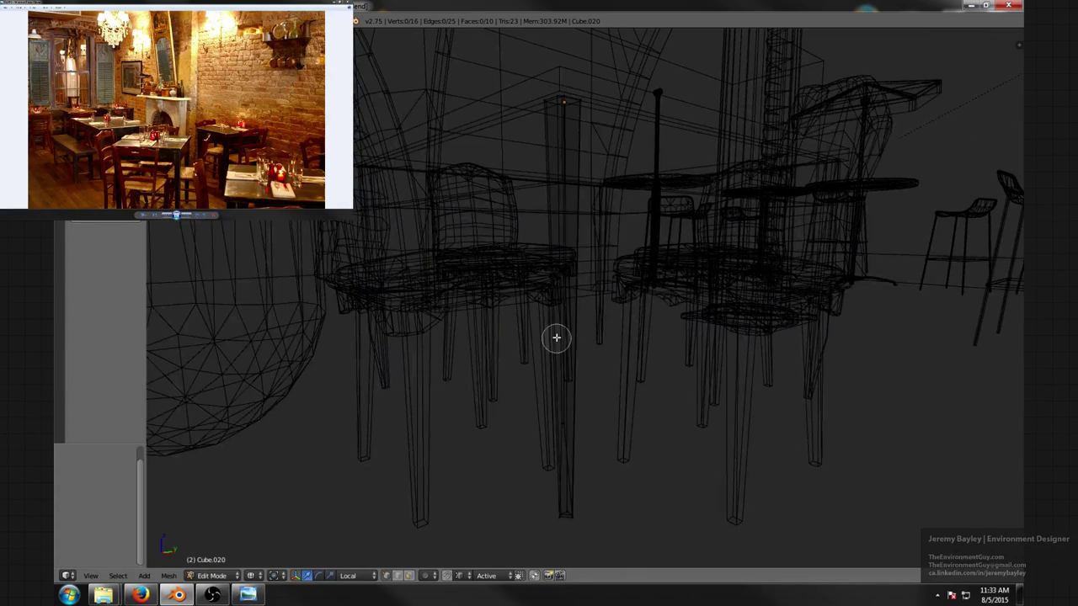
- Select the lower end of the front table leg's mesh and return to object mode
{"action": "left_click_drag", "start_coordinate": [542, 370], "coordinate": [542, 474]}
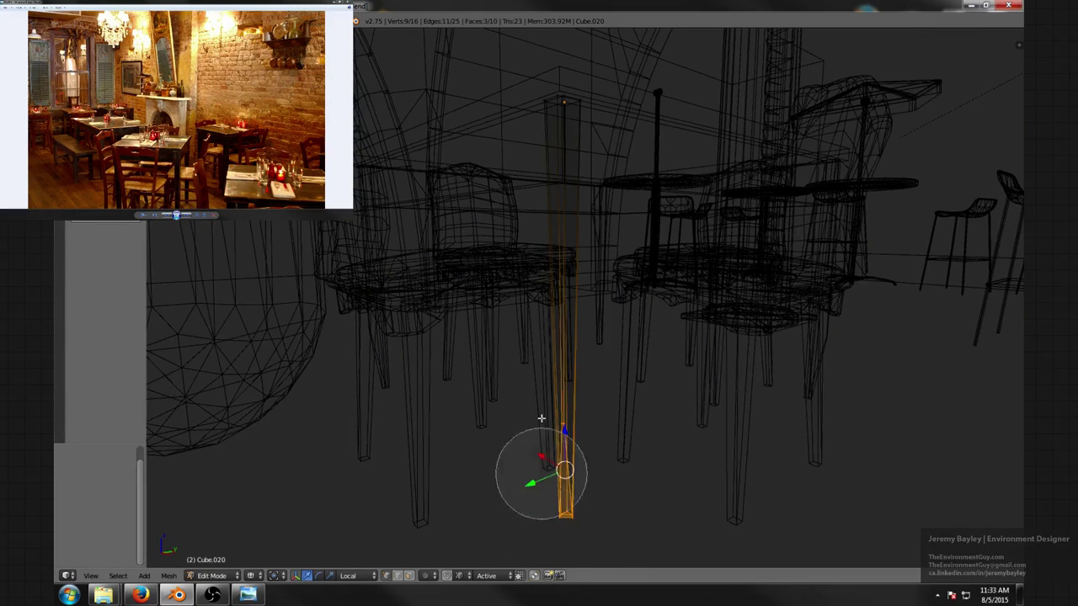
{"action": "right_click", "coordinate": [569, 520]}
{"action": "scroll", "coordinate": [569, 421], "scroll_direction": "down", "scroll_amount": 6}
{"action": "key", "text": "z"}
{"action": "mouse_move", "coordinate": [598, 386]}
{"action": "middle_mouse_down"}
{"action": "mouse_move", "coordinate": [628, 357]}
{"action": "mouse_move", "coordinate": [574, 362]}
{"action": "mouse_move", "coordinate": [695, 325]}
{"action": "middle_mouse_up"}
{"action": "scroll", "coordinate": [629, 357], "scroll_direction": "up", "scroll_amount": 4}
{"action": "key", "text": "Tab"}
{"action": "scroll", "coordinate": [630, 339], "scroll_direction": "down", "scroll_amount": 3}
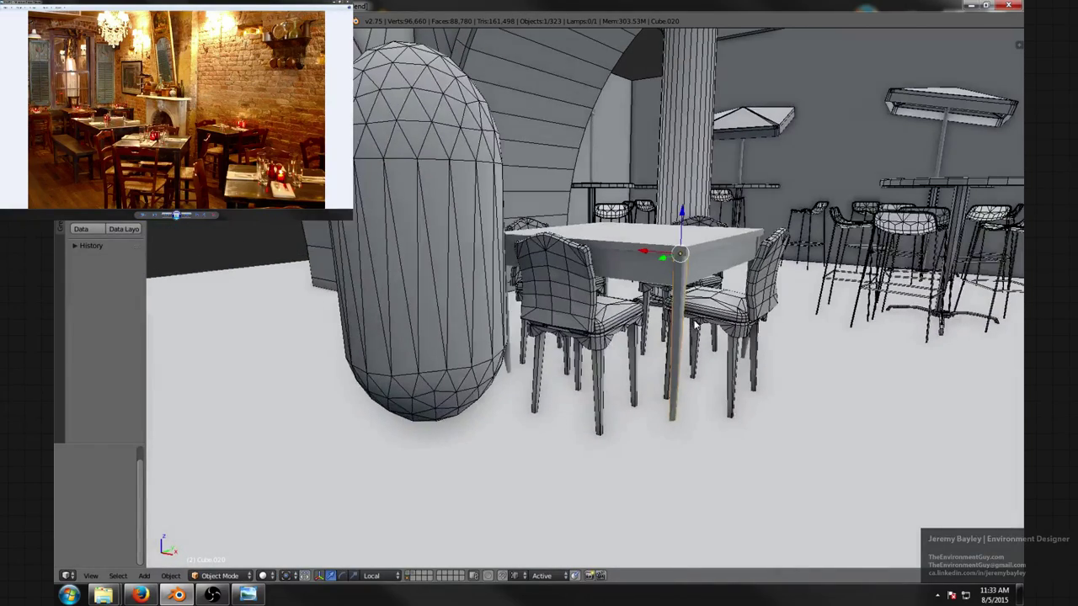
- Duplicate the nearest round bar table and move the copy horizontally over to the square dining table for comparison
{"action": "right_click", "coordinate": [902, 185]}
{"action": "middle_click_drag", "start_coordinate": [902, 185], "coordinate": [661, 277]}
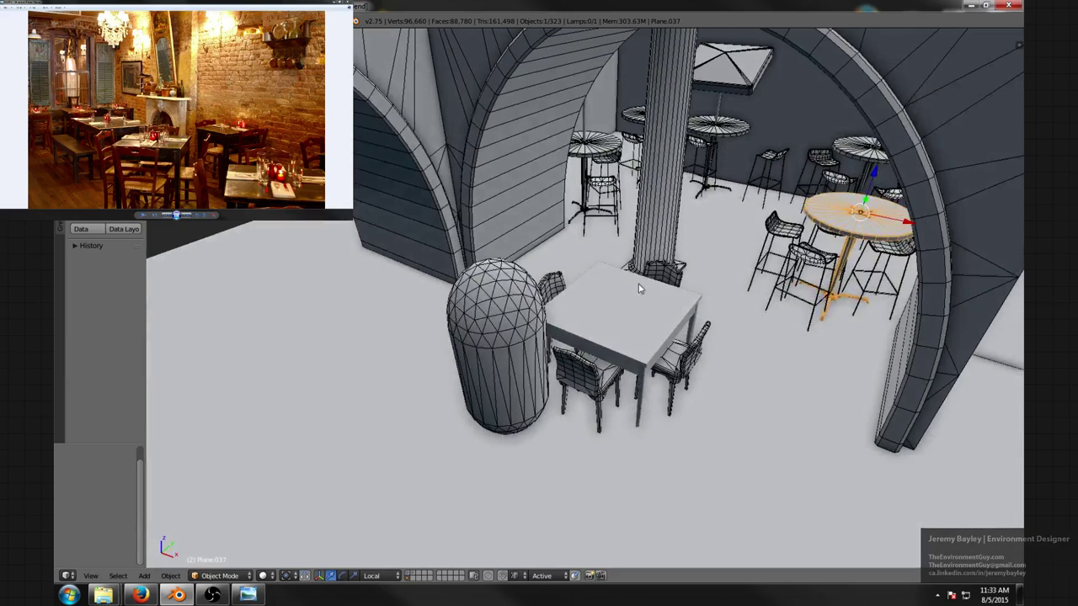
{"action": "key", "text": "z"}
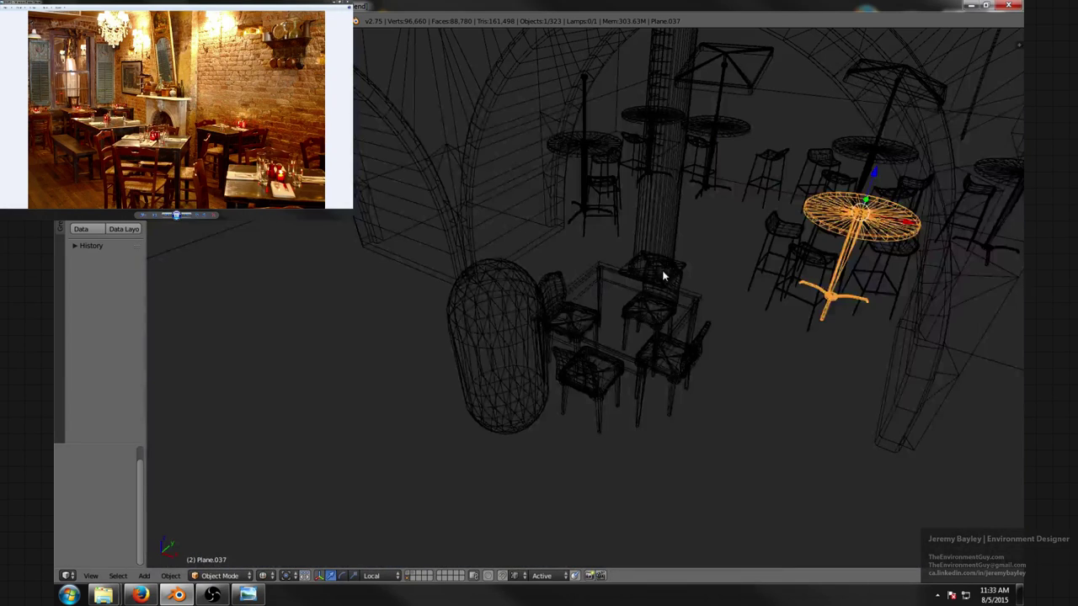
{"action": "key", "text": "g"}
{"action": "right_click", "coordinate": [571, 281]}
{"action": "key", "text": "shift+d"}
{"action": "key", "text": "shift+z"}
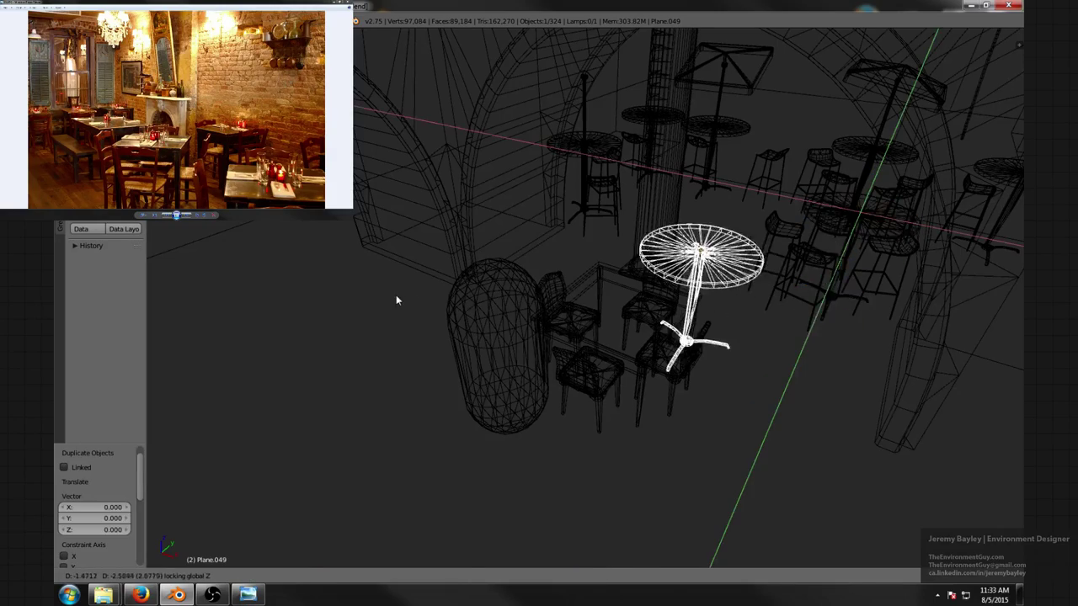
{"action": "left_click", "coordinate": [400, 297]}
- Delete the duplicated round table standing at the dining table
{"action": "key", "text": "z"}
{"action": "mouse_move", "coordinate": [638, 303]}
{"action": "middle_mouse_down"}
{"action": "mouse_move", "coordinate": [608, 268]}
{"action": "mouse_move", "coordinate": [572, 259]}
{"action": "mouse_move", "coordinate": [630, 253]}
{"action": "middle_mouse_up"}
{"action": "scroll", "coordinate": [606, 261], "scroll_direction": "up", "scroll_amount": 2}
{"action": "key", "text": "x"}
{"action": "left_click", "coordinate": [594, 257]}
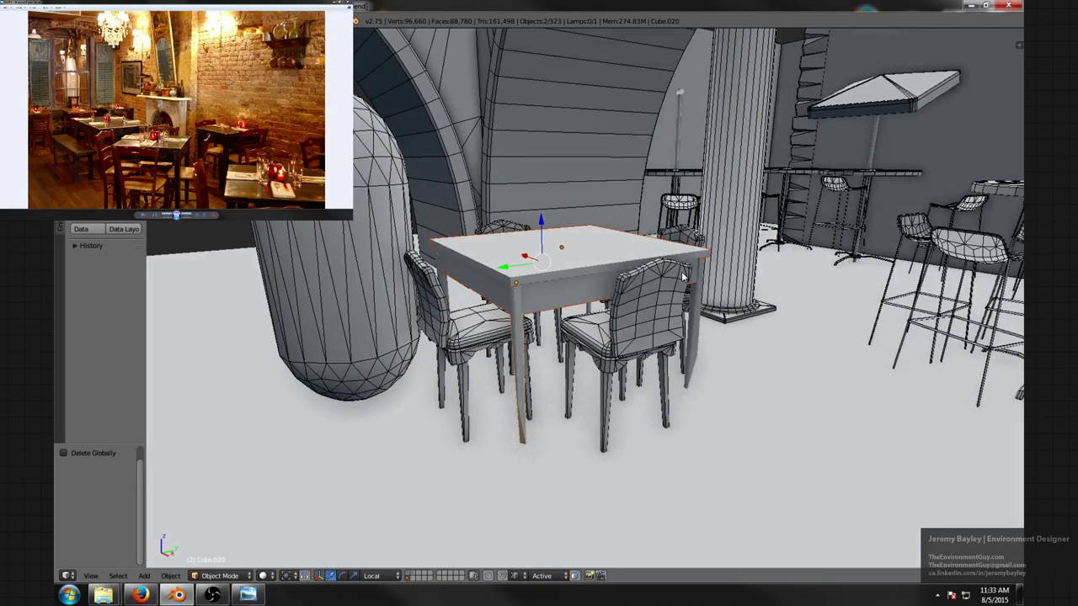
- Select the square tabletop together with its four legs and join them into a single object
{"action": "middle_click_drag", "start_coordinate": [684, 276], "coordinate": [683, 286]}
{"action": "key", "text": "z"}
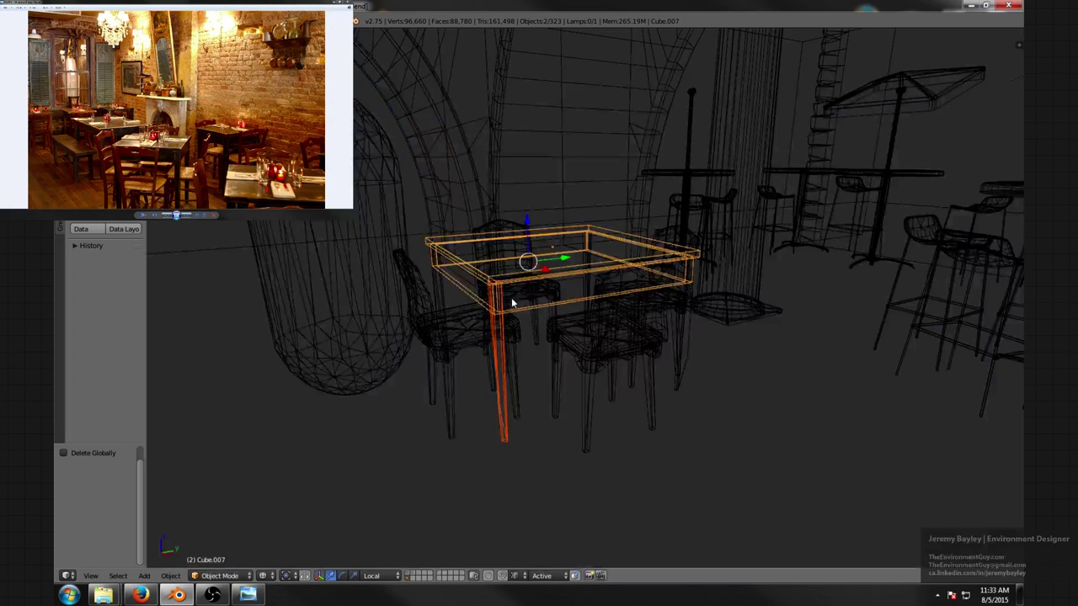
{"action": "key", "text": "z"}
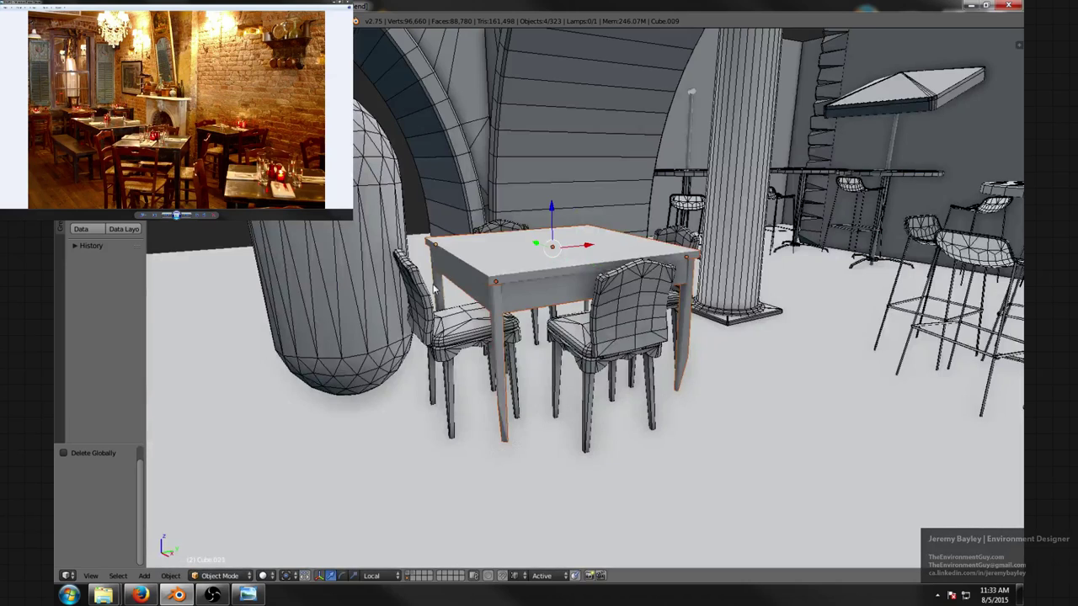
{"action": "middle_click_drag", "start_coordinate": [435, 289], "coordinate": [554, 268]}
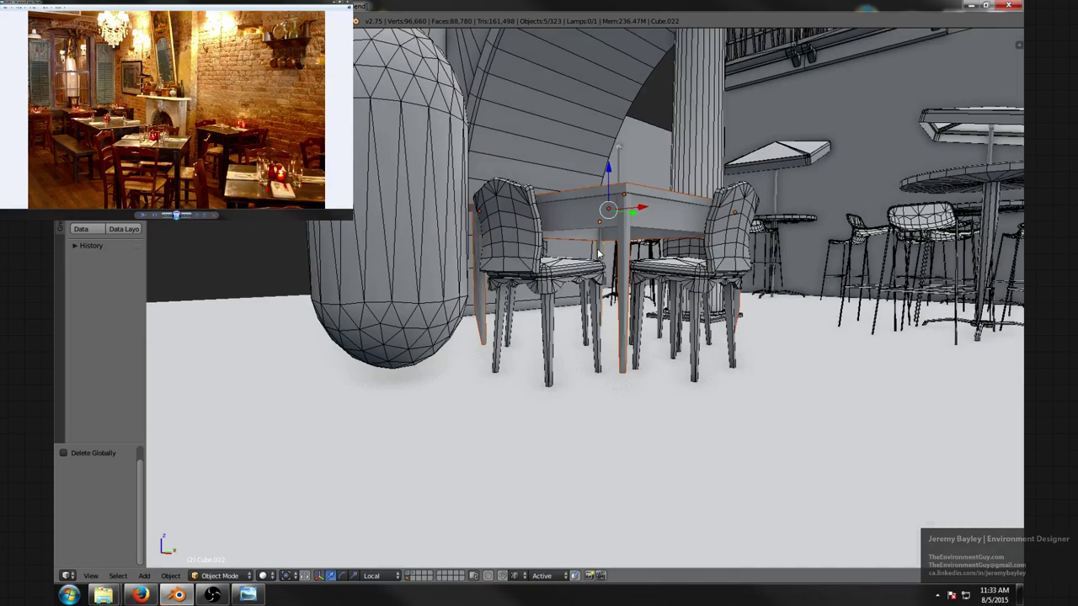
{"action": "middle_click_drag", "start_coordinate": [603, 250], "coordinate": [594, 269]}
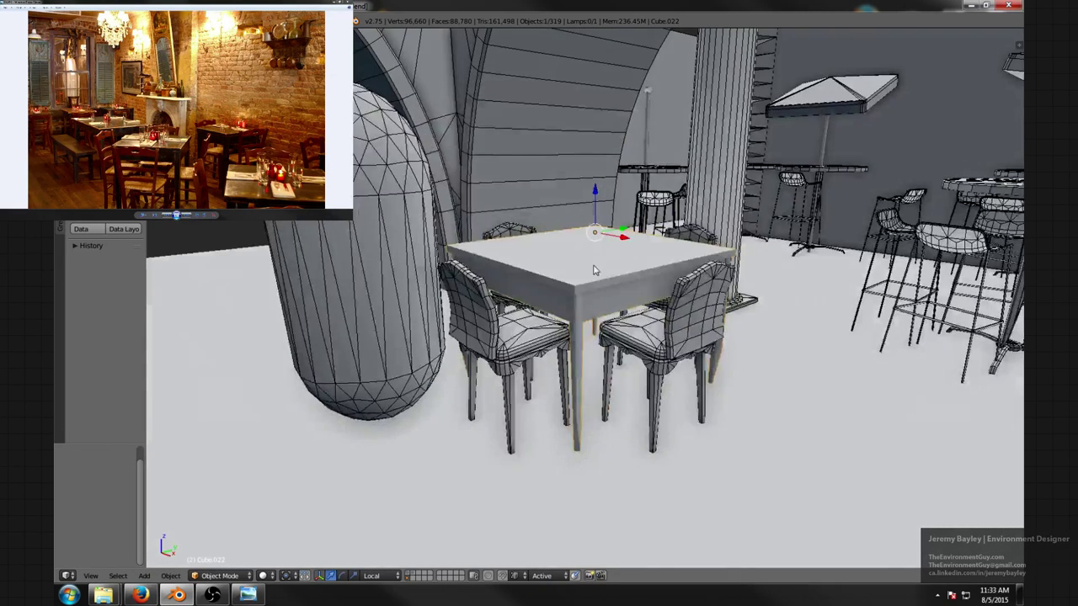
- In the joined table's mesh, select the lower ends of all four legs
{"action": "key", "text": "Tab"}
{"action": "middle_click_drag", "start_coordinate": [568, 321], "coordinate": [565, 300]}
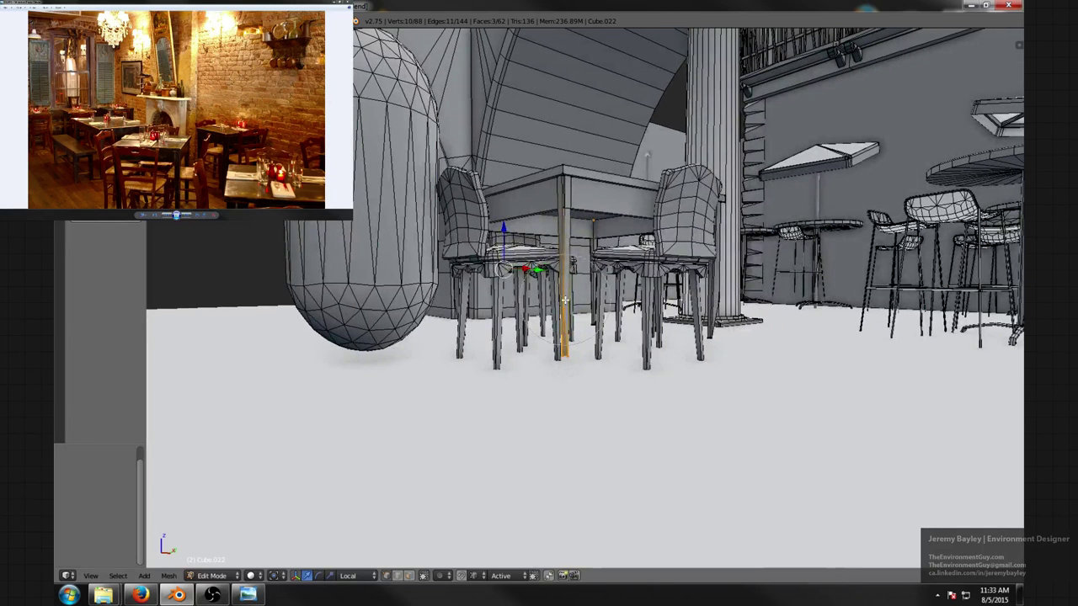
{"action": "key", "text": "z"}
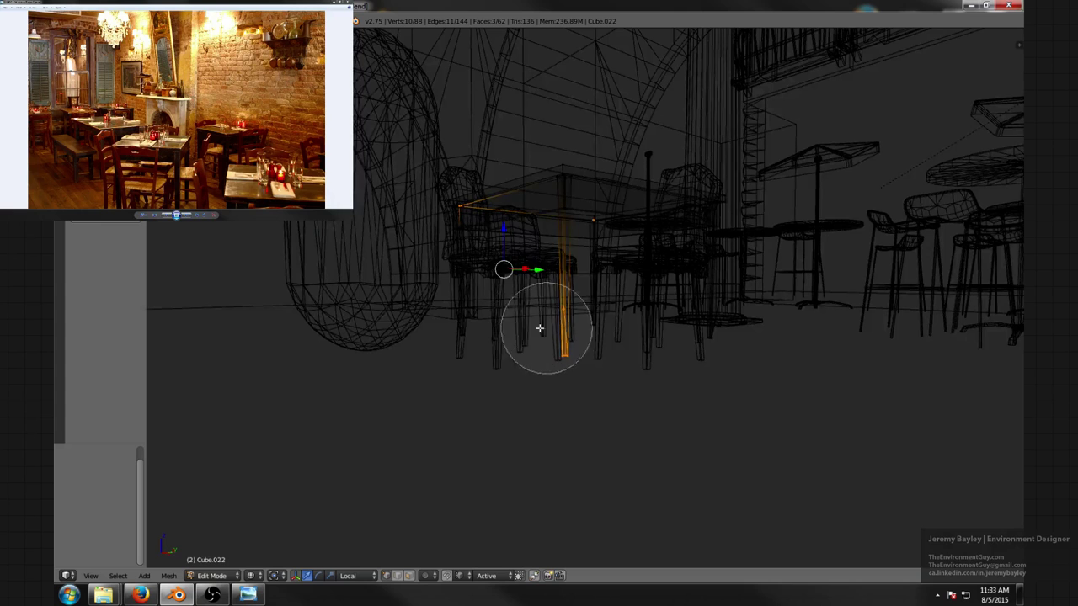
{"action": "mouse_move", "coordinate": [539, 328]}
{"action": "left_mouse_down"}
{"action": "mouse_move", "coordinate": [500, 329]}
{"action": "mouse_move", "coordinate": [672, 333]}
{"action": "left_mouse_up"}
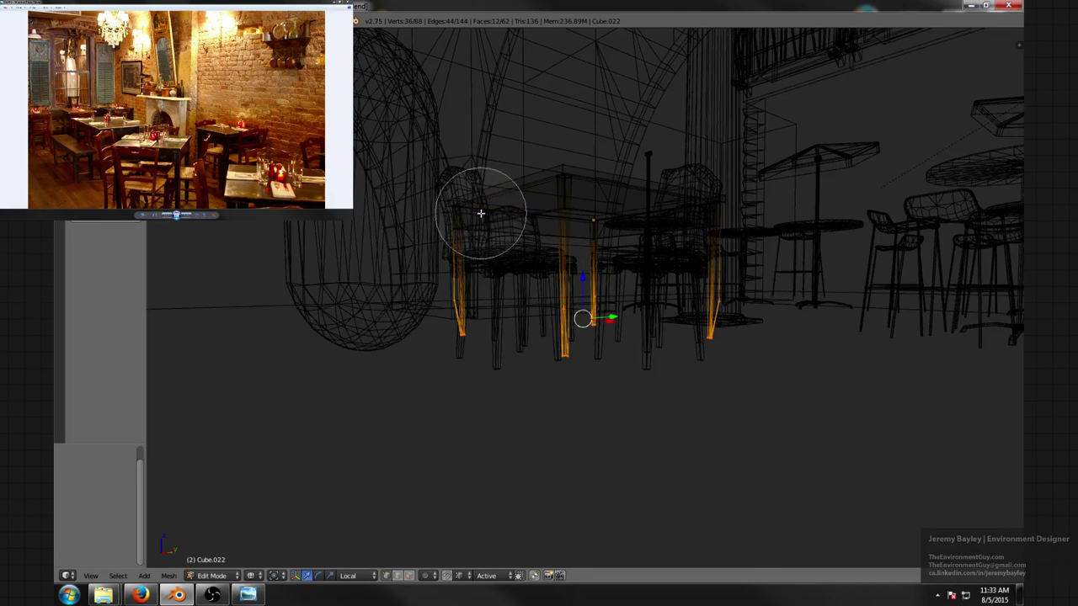
{"action": "scroll", "coordinate": [578, 284], "scroll_direction": "up", "scroll_amount": 5}
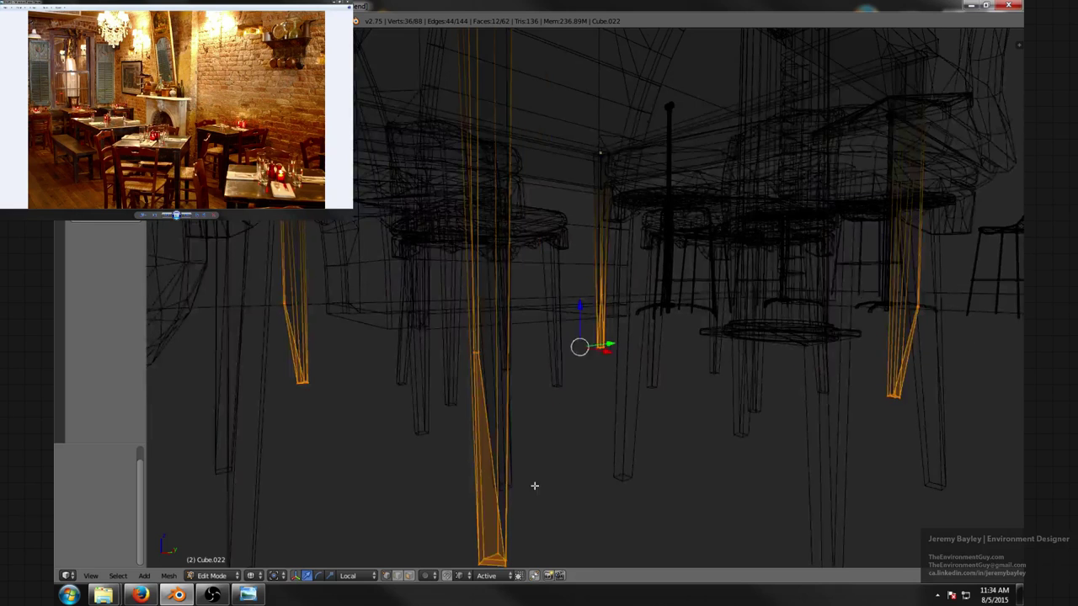
{"action": "middle_click_drag", "start_coordinate": [534, 485], "coordinate": [520, 493]}
- Move the selected table leg ends -0.112 along local Z, snapping them to the floor plane's corner
{"action": "key", "text": "z"}
{"action": "scroll", "coordinate": [648, 461], "scroll_direction": "down", "scroll_amount": 10}
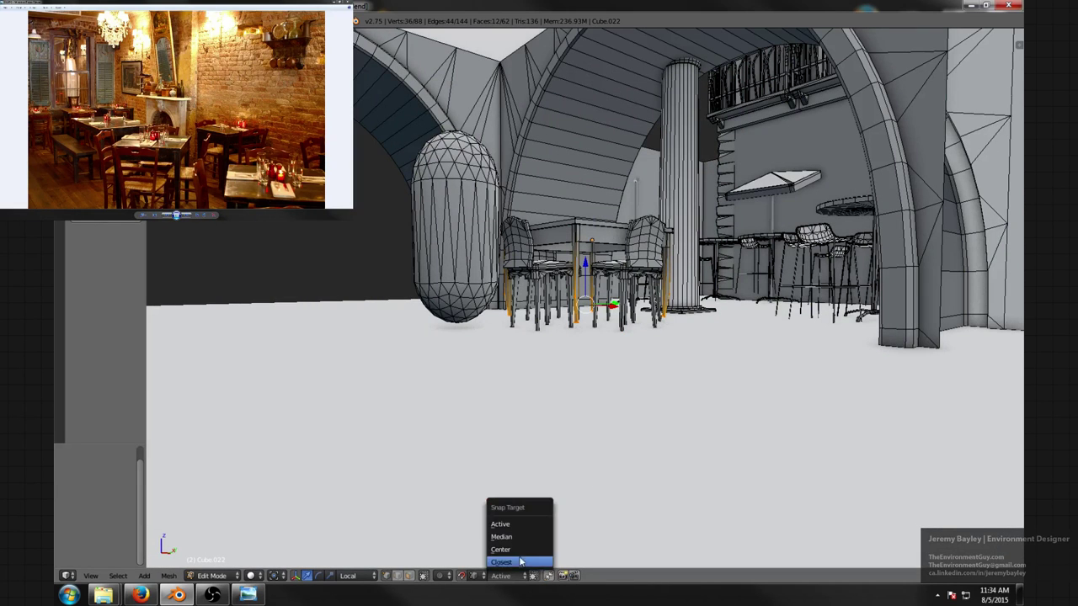
{"action": "middle_click_drag", "start_coordinate": [554, 364], "coordinate": [556, 383]}
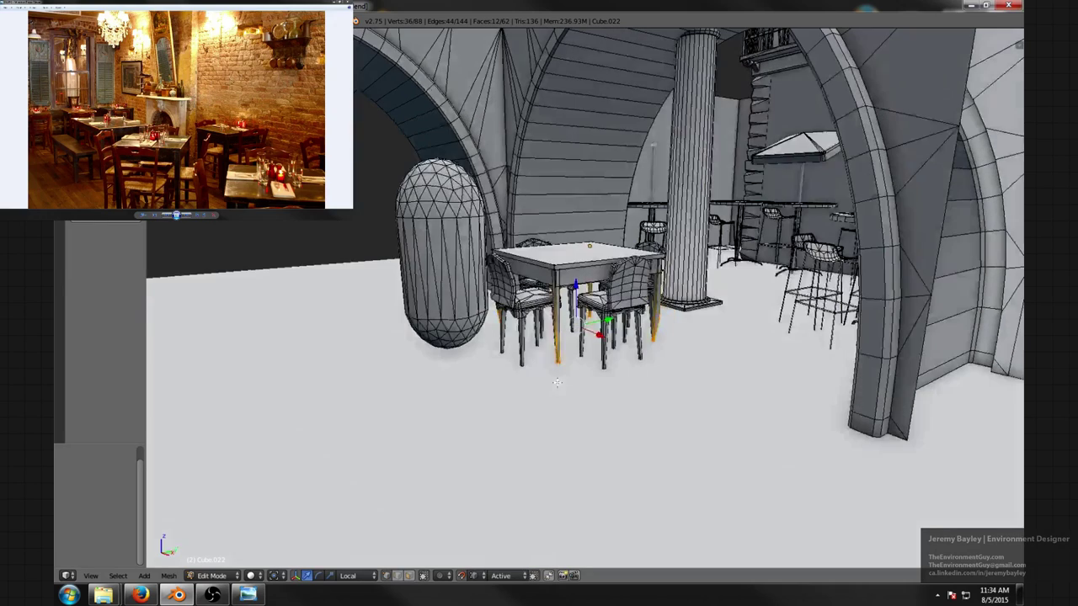
{"action": "scroll", "coordinate": [485, 310], "scroll_direction": "down", "scroll_amount": 1}
{"action": "middle_click_drag", "start_coordinate": [483, 312], "coordinate": [665, 304], "text": "shift"}
{"action": "scroll", "coordinate": [589, 297], "scroll_direction": "down", "scroll_amount": 6}
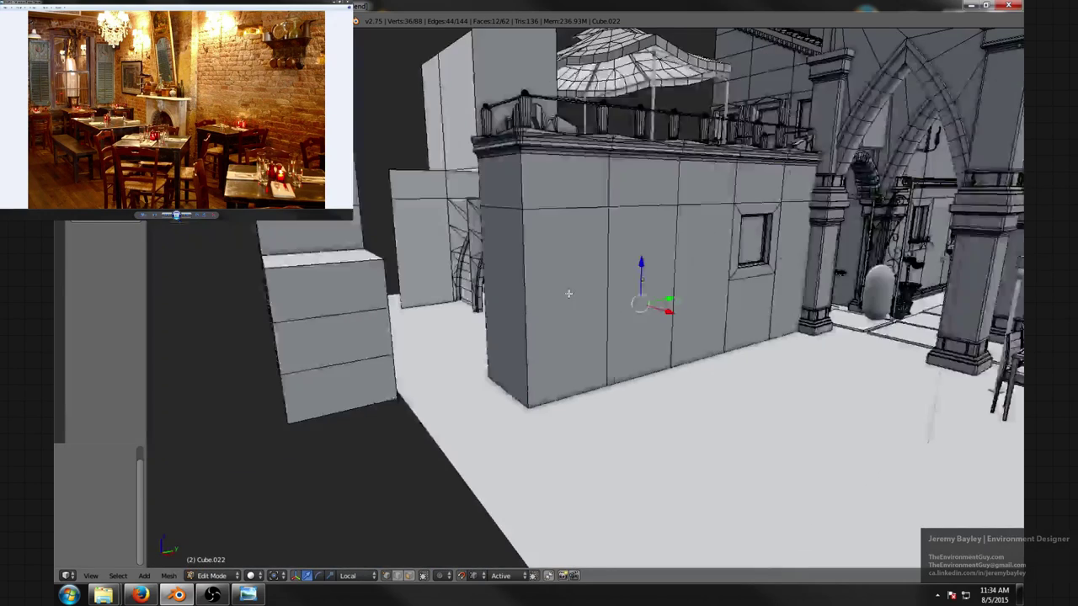
{"action": "middle_click_drag", "start_coordinate": [568, 294], "coordinate": [669, 297]}
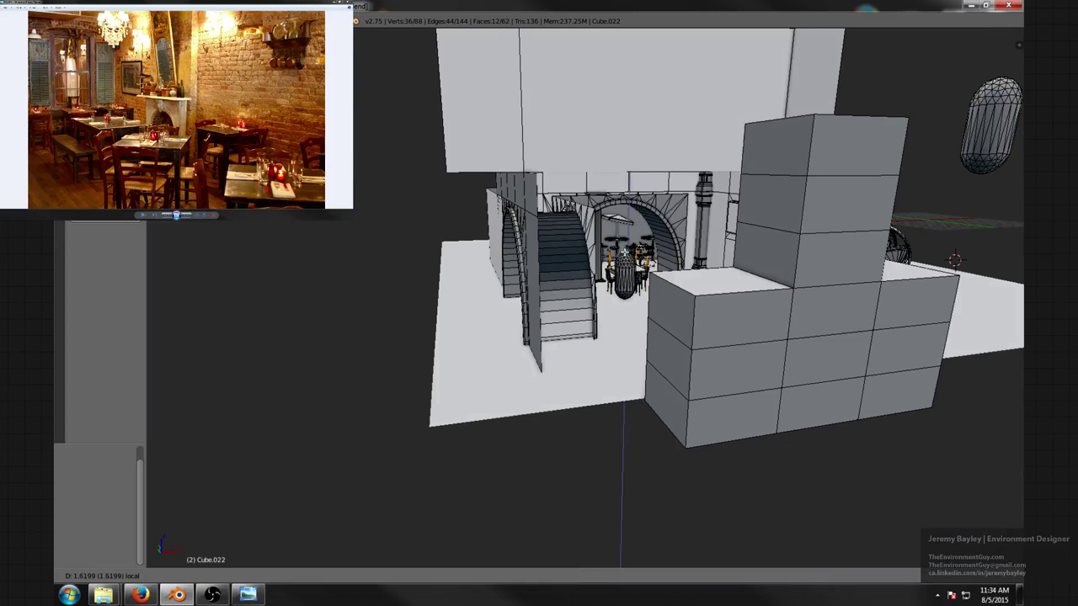
{"action": "left_click", "coordinate": [429, 425]}
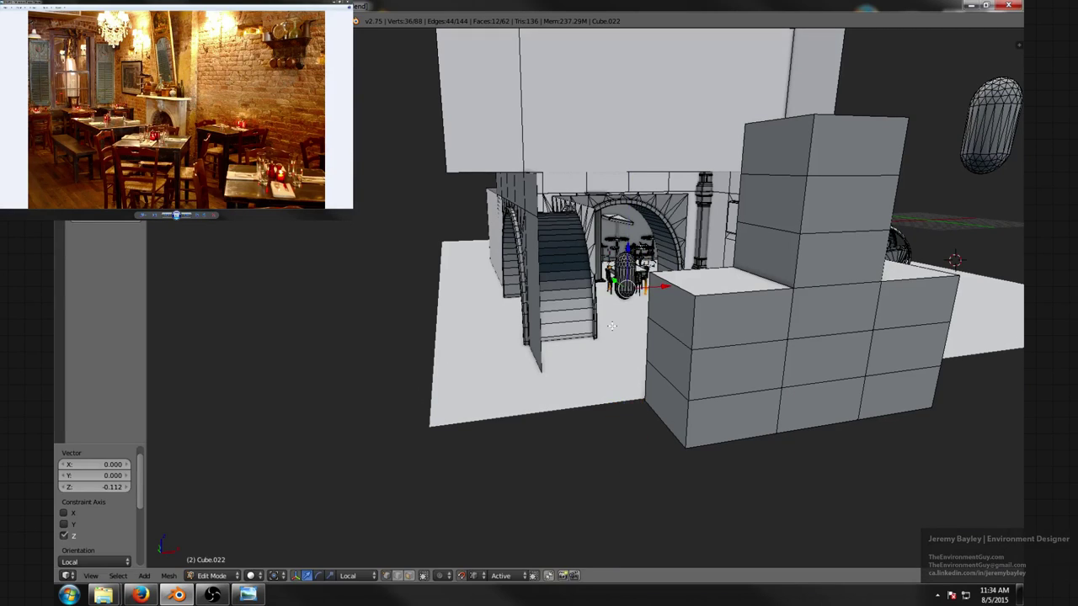
{"action": "key", "text": "KP_Decimal"}
- Leave the table's mesh editing and move the chair at the table's near right side 0.215 along its local X axis
{"action": "middle_click_drag", "start_coordinate": [695, 297], "coordinate": [600, 298]}
{"action": "key", "text": "Tab"}
{"action": "key", "text": "a"}
{"action": "right_click", "coordinate": [629, 263]}
{"action": "key", "text": "g"}
{"action": "key", "text": "x"}
{"action": "left_click", "coordinate": [697, 280]}
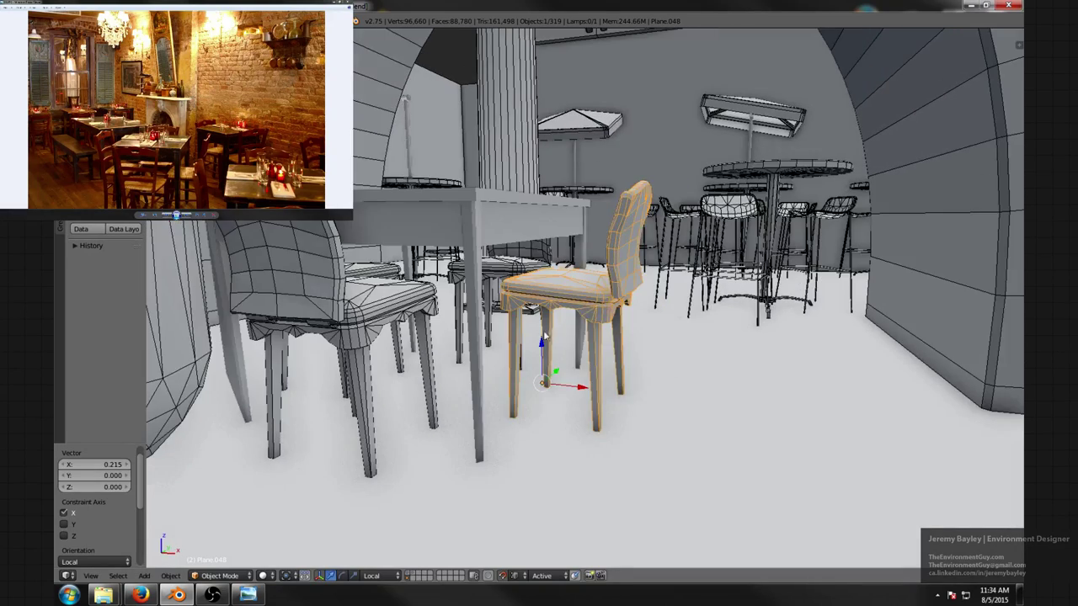
- Raise the selected chair 0.102 along its local Z axis
{"action": "key", "text": "g"}
{"action": "key", "text": "z"}
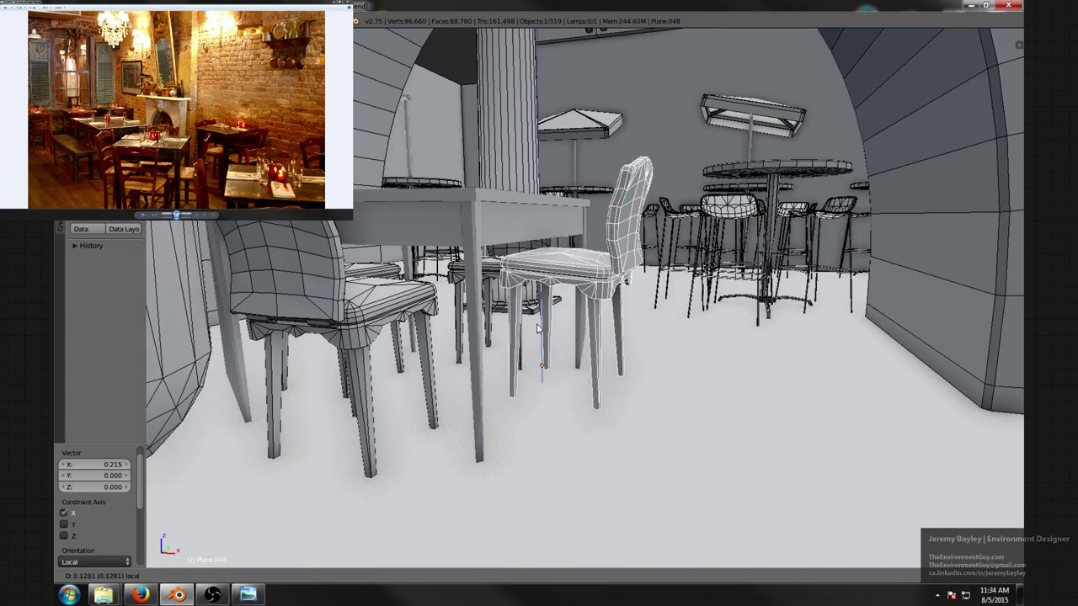
{"action": "left_click", "coordinate": [543, 331]}
{"action": "middle_click_drag", "start_coordinate": [566, 332], "coordinate": [569, 296]}
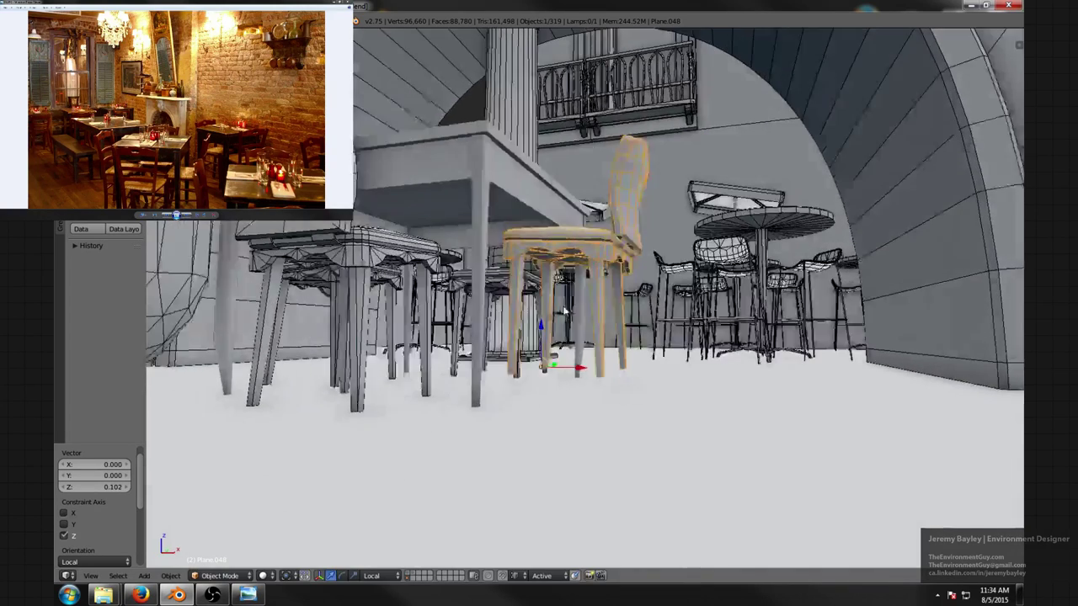
- In the raised chair's mesh, select the bottom vertices of all four legs
{"action": "key", "text": "Tab"}
{"action": "scroll", "coordinate": [581, 337], "scroll_direction": "up", "scroll_amount": 2}
{"action": "key", "text": "a"}
{"action": "key", "text": "a"}
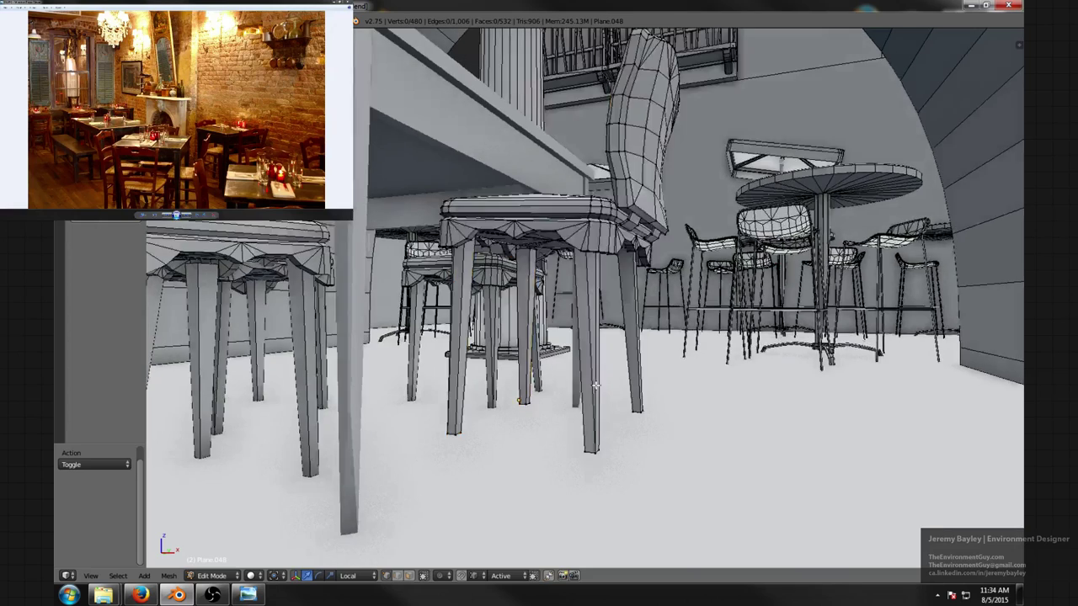
{"action": "key", "text": "z"}
{"action": "scroll", "coordinate": [594, 388], "scroll_direction": "down", "scroll_amount": 3}
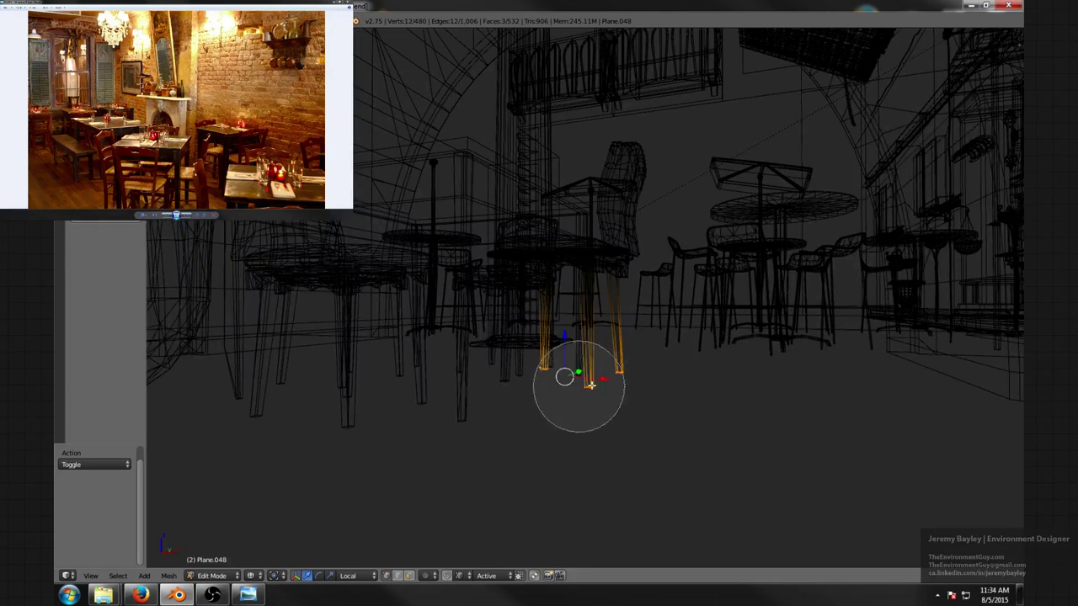
{"action": "left_click_drag", "start_coordinate": [591, 384], "coordinate": [471, 378]}
{"action": "right_click", "coordinate": [502, 378]}
- Move the chair's leg bottoms -0.102 along local Z, snapped to the floor plane's corner, and return to object mode
{"action": "key", "text": "z"}
{"action": "scroll", "coordinate": [545, 362], "scroll_direction": "down", "scroll_amount": 12}
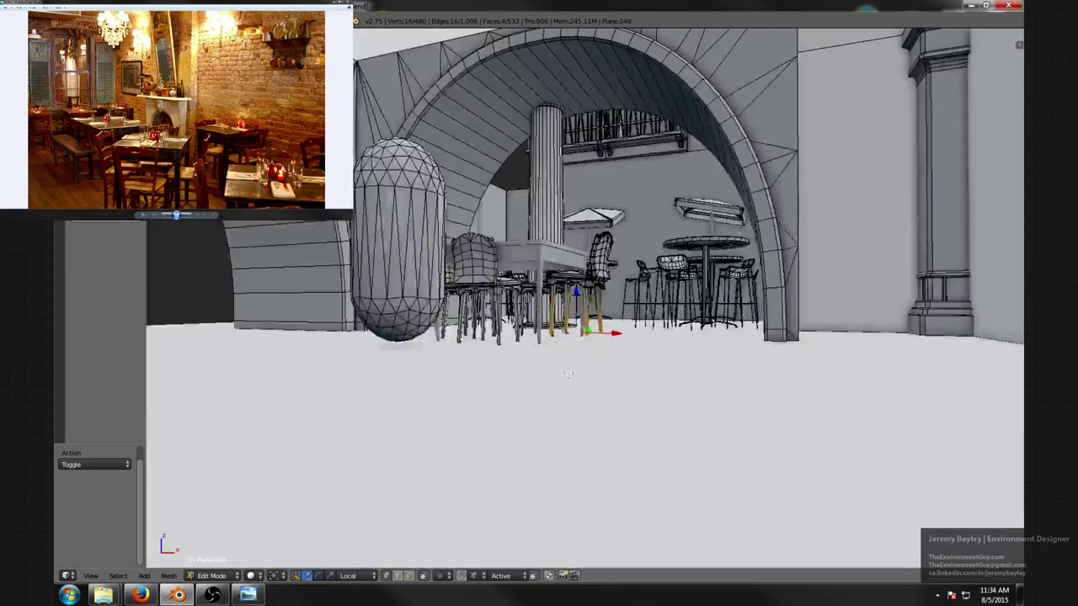
{"action": "middle_click_drag", "start_coordinate": [542, 319], "coordinate": [643, 331], "text": "shift"}
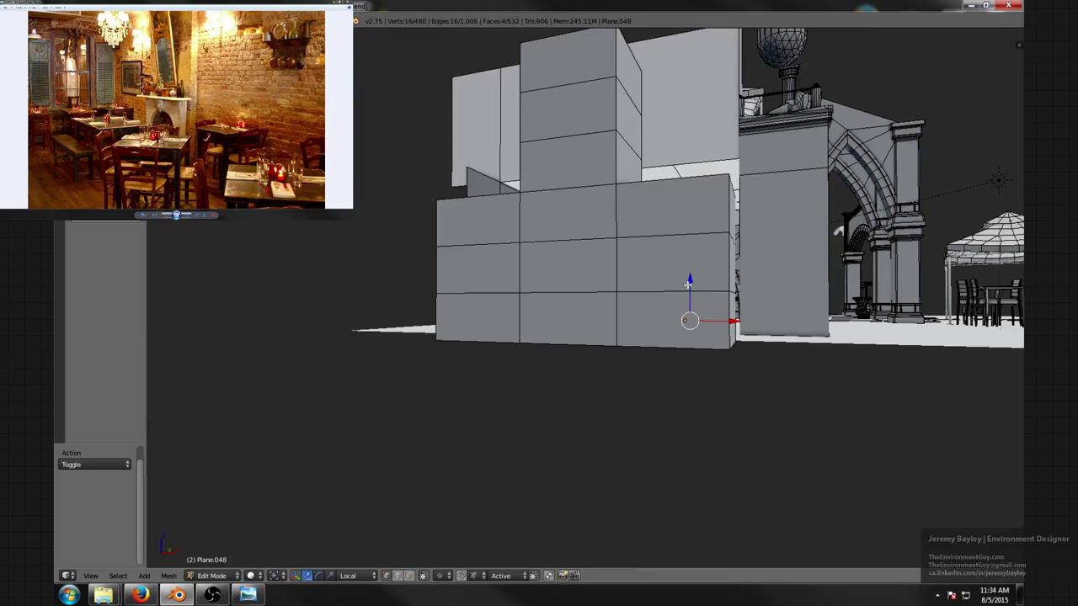
{"action": "middle_click_drag", "start_coordinate": [688, 284], "coordinate": [684, 286]}
{"action": "key", "text": "shift+Tab"}
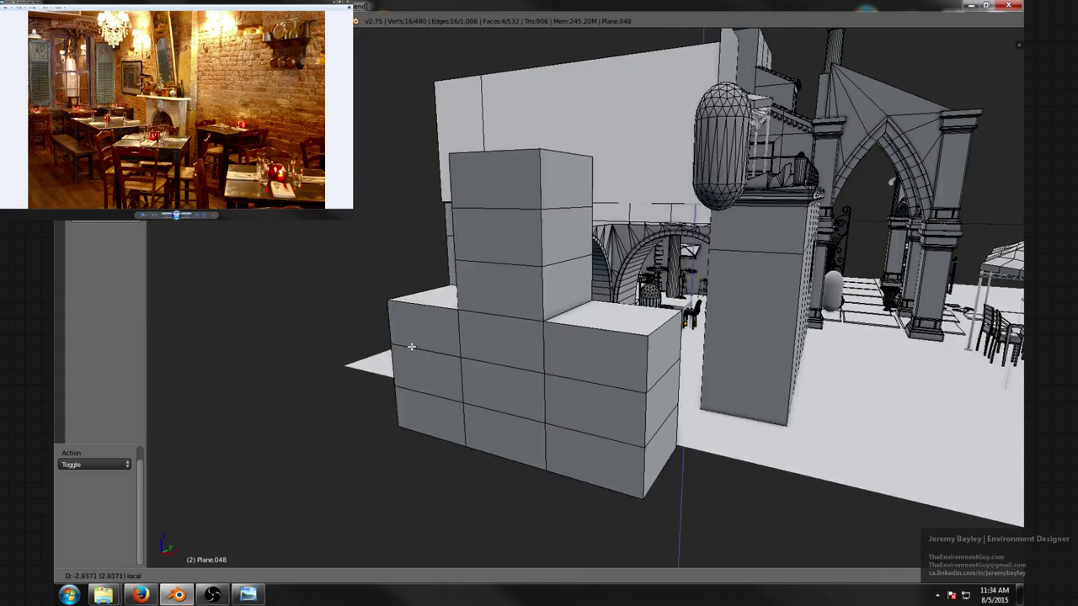
{"action": "left_click", "coordinate": [351, 366]}
{"action": "key", "text": "KP_Decimal"}
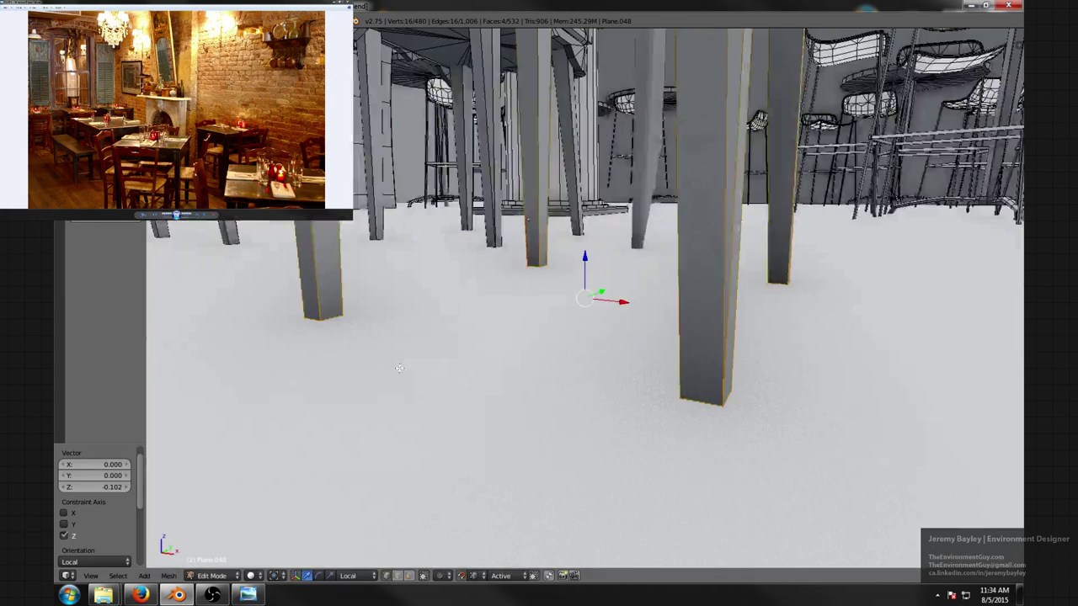
{"action": "scroll", "coordinate": [736, 320], "scroll_direction": "down", "scroll_amount": 6}
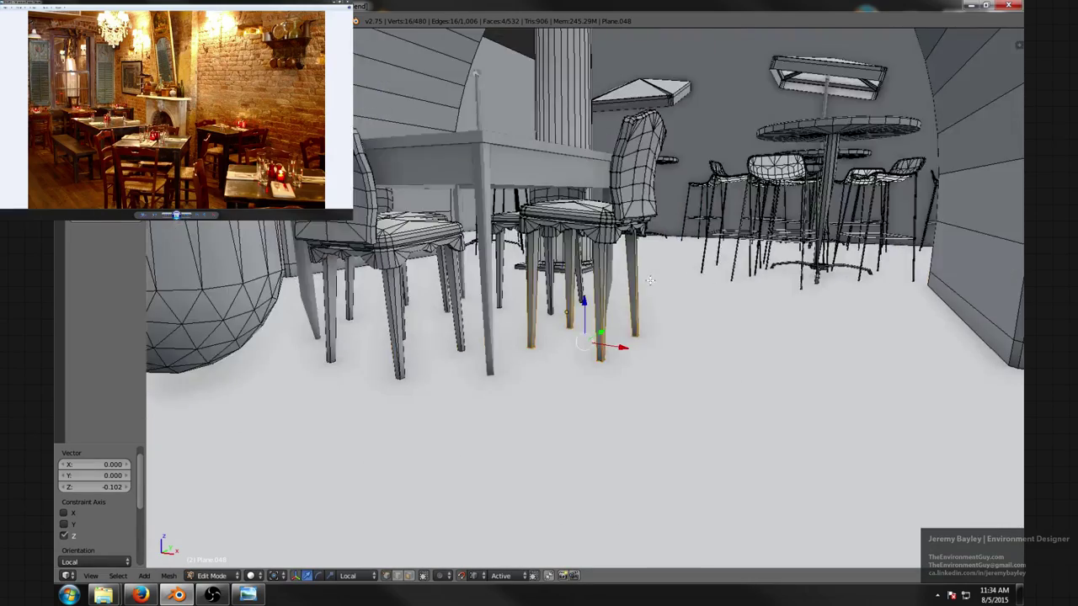
{"action": "middle_click_drag", "start_coordinate": [676, 280], "coordinate": [655, 306]}
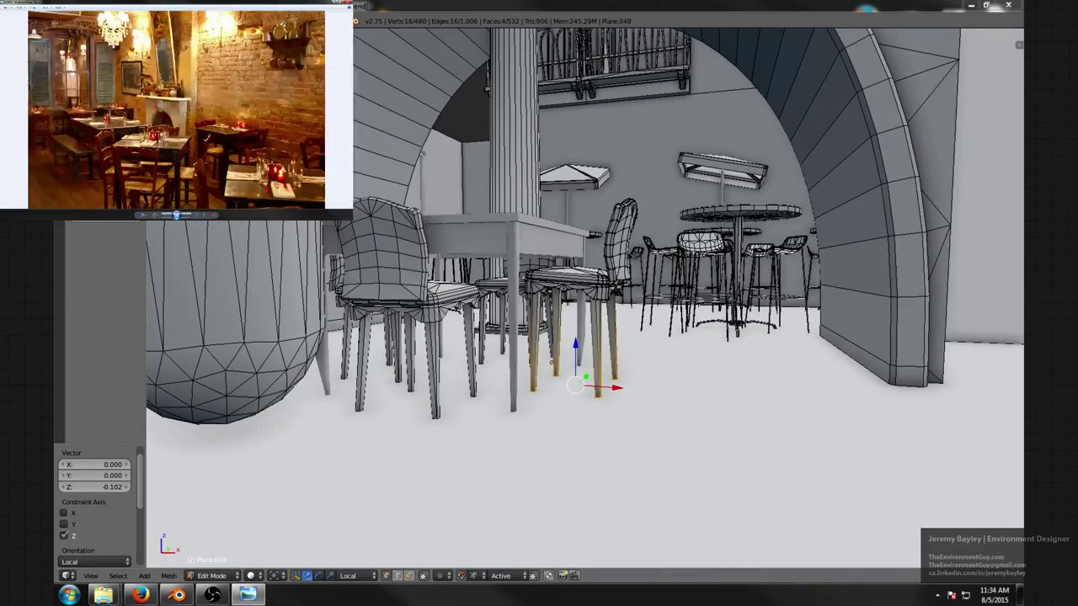
{"action": "middle_click_drag", "start_coordinate": [448, 400], "coordinate": [426, 398]}
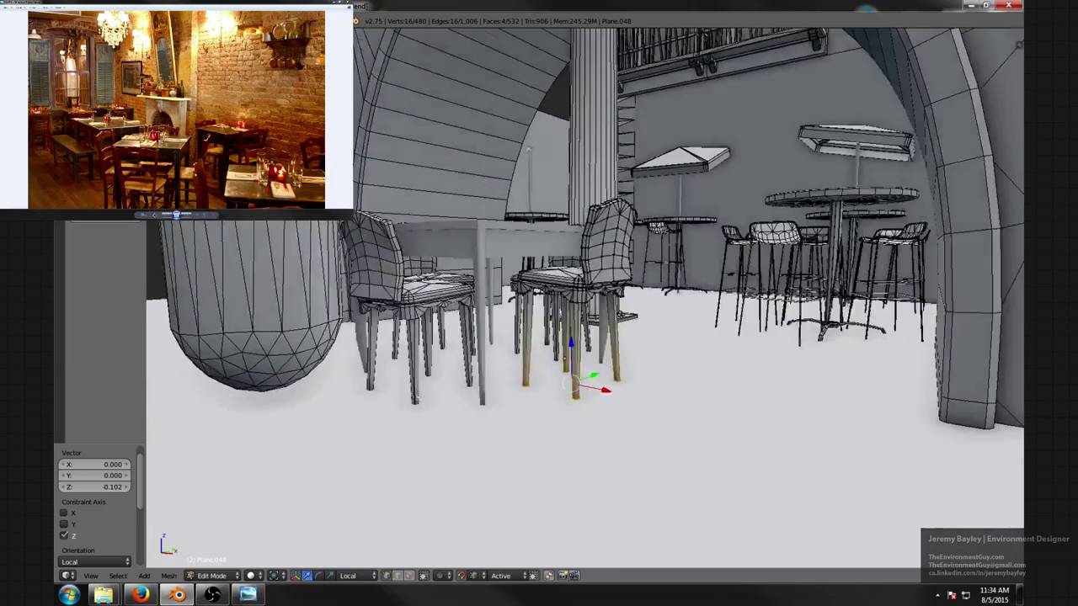
{"action": "scroll", "coordinate": [426, 398], "scroll_direction": "up", "scroll_amount": 3}
{"action": "scroll", "coordinate": [426, 398], "scroll_direction": "down", "scroll_amount": 3}
{"action": "key", "text": "Tab"}
- Duplicate the adjusted chair and place the copy horizontally, offset 0.821 in X and -0.695 in Y
{"action": "middle_click_drag", "start_coordinate": [458, 360], "coordinate": [473, 379]}
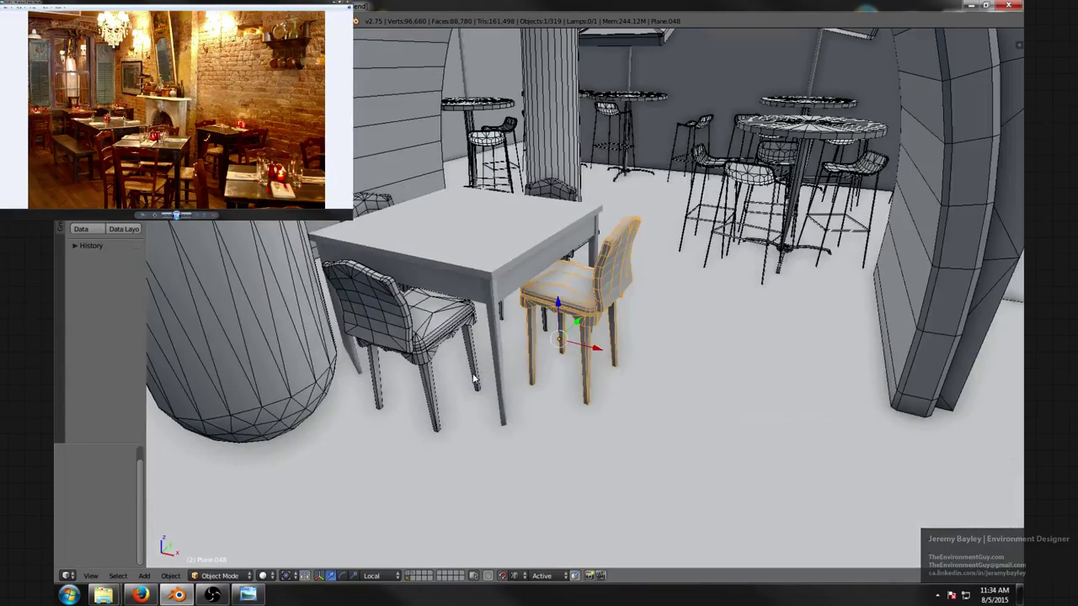
{"action": "key", "text": "shift+z"}
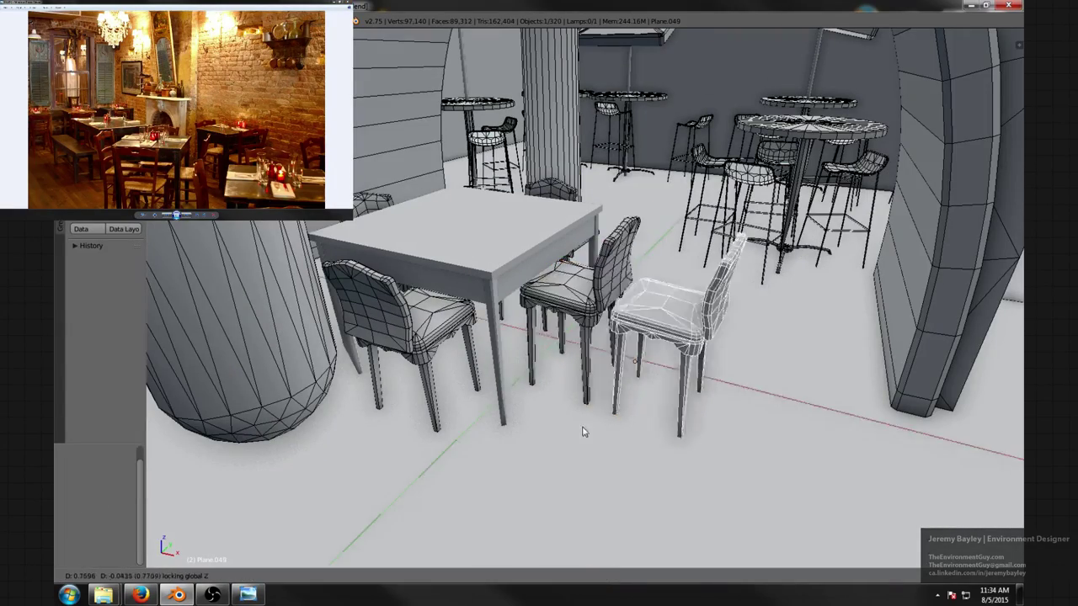
{"action": "left_click", "coordinate": [594, 25]}
{"action": "scroll", "coordinate": [601, 123], "scroll_direction": "down", "scroll_amount": 1}
- Duplicate the chair at the table's near side, place the copy 2.009 in X and -0.568 in Y, and rotate it 90° about Z
{"action": "middle_click_drag", "start_coordinate": [664, 259], "coordinate": [722, 217]}
{"action": "scroll", "coordinate": [690, 236], "scroll_direction": "up", "scroll_amount": 2}
{"action": "key", "text": "shift+d"}
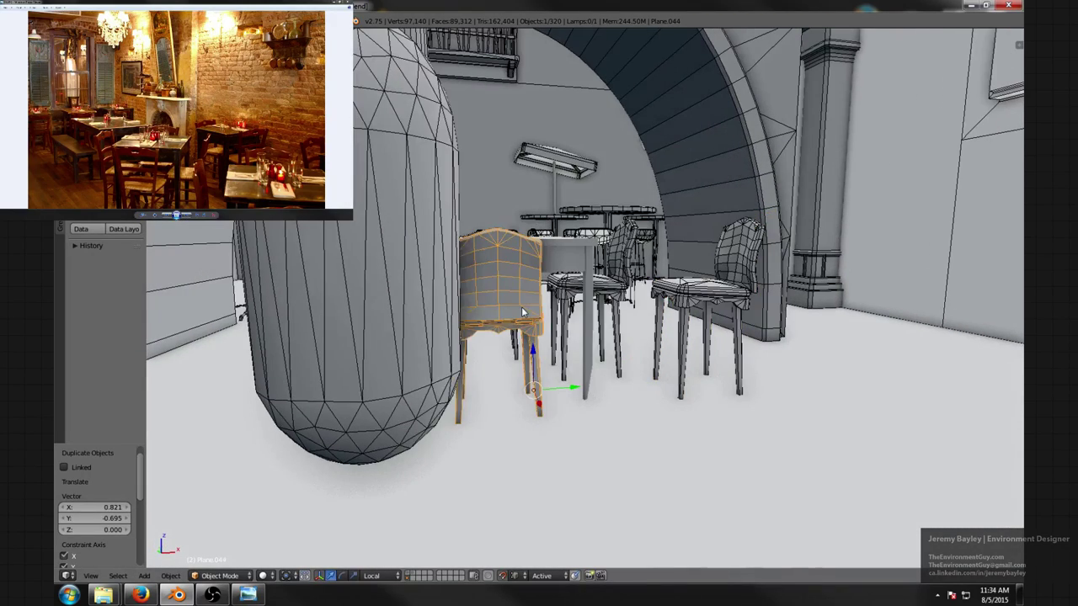
{"action": "key", "text": "x"}
{"action": "left_click", "coordinate": [773, 360]}
{"action": "type", "text": "r"}
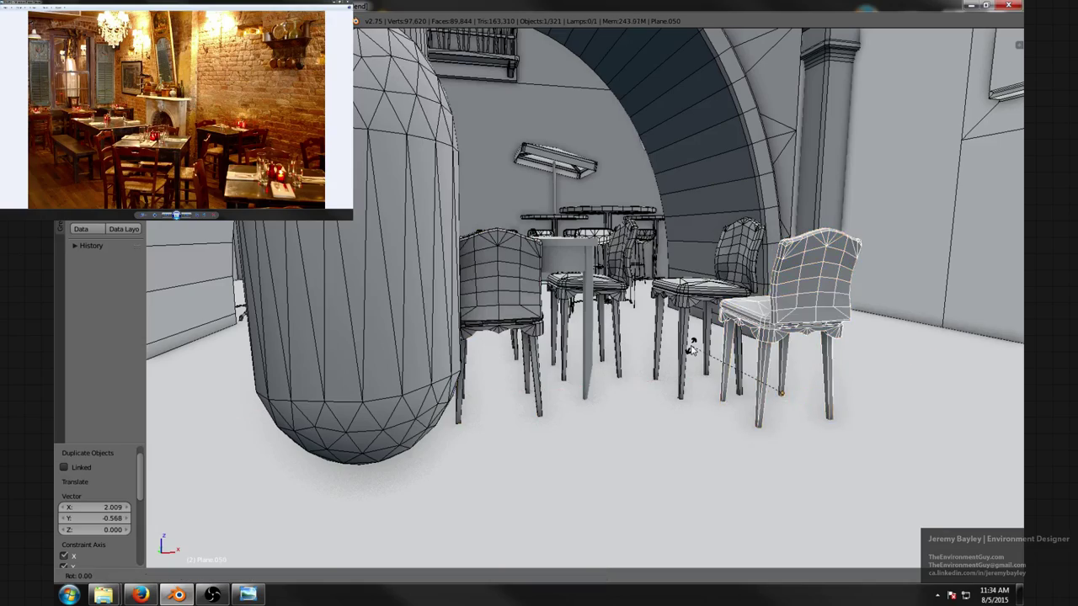
{"action": "type", "text": "90"}
{"action": "key", "text": "Return"}
- Move the player-size capsule horizontally to the extra chairs, offset 2.407 in X and 0.655 in Y
{"action": "middle_click_drag", "start_coordinate": [697, 351], "coordinate": [384, 320]}
{"action": "right_click", "coordinate": [340, 284]}
{"action": "key", "text": "g"}
{"action": "key", "text": "shift+z"}
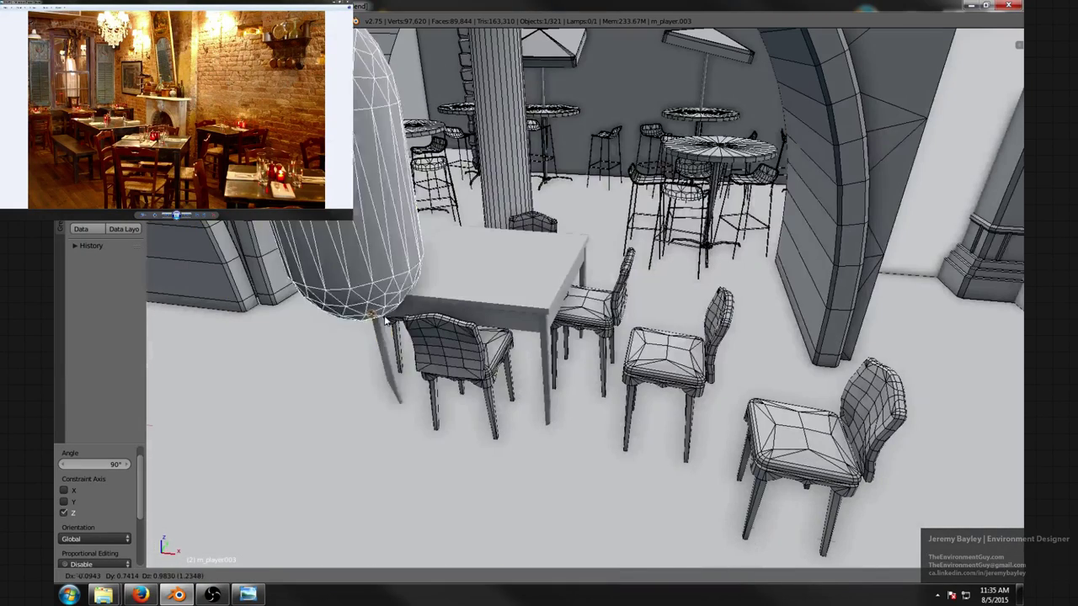
{"action": "left_click", "coordinate": [682, 279]}
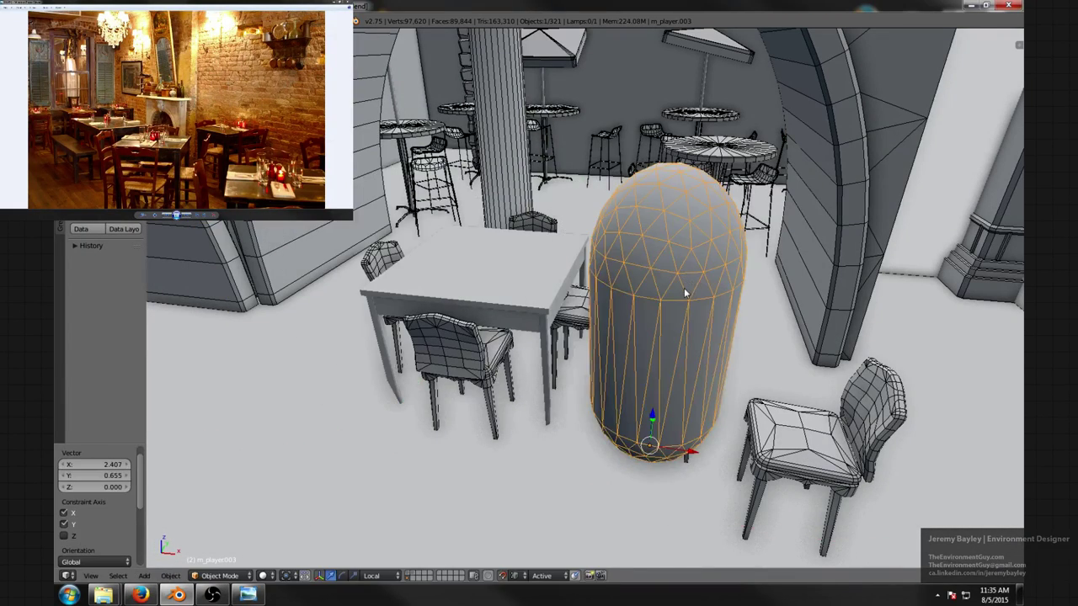
- Toggle snapping, shift the capsule horizontally to stand behind the rotated chair, and clear the selection
{"action": "key", "text": "z"}
{"action": "key", "text": "z"}
{"action": "scroll", "coordinate": [697, 303], "scroll_direction": "down", "scroll_amount": 2}
{"action": "scroll", "coordinate": [690, 308], "scroll_direction": "up", "scroll_amount": 1}
{"action": "key", "text": "shift+Tab"}
{"action": "key", "text": "g"}
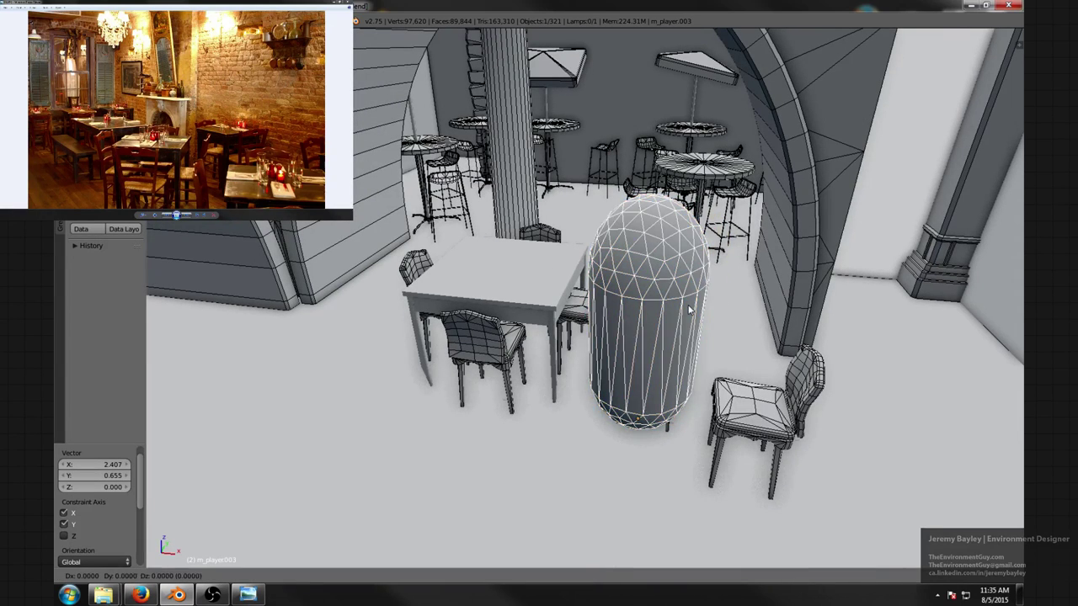
{"action": "key", "text": "shift+z"}
{"action": "left_click", "coordinate": [799, 301]}
{"action": "key", "text": "a"}
- Duplicate a bar stool and place the copy beside the extra dining chair, offset -0.032 in X and -3.047 in Y
{"action": "middle_click_drag", "start_coordinate": [799, 301], "coordinate": [712, 294]}
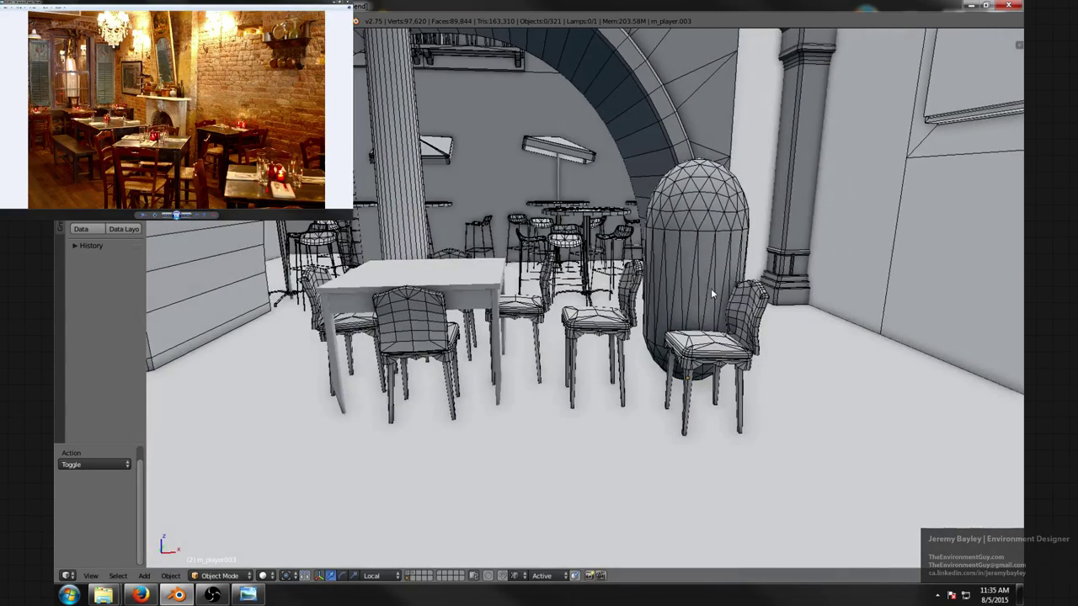
{"action": "middle_click_drag", "start_coordinate": [579, 248], "coordinate": [579, 266]}
{"action": "key", "text": "shift+d"}
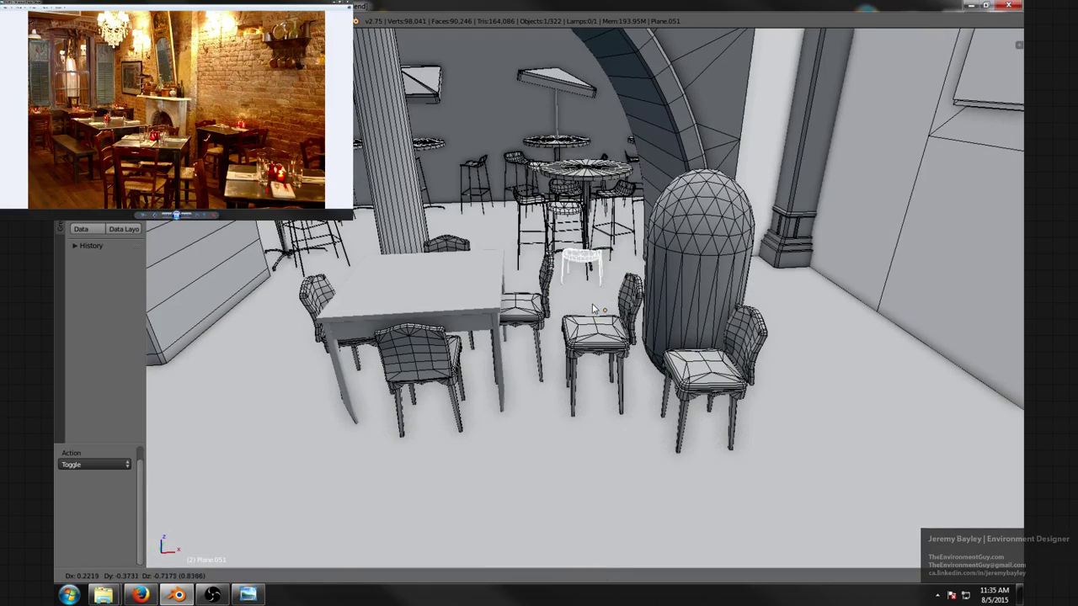
{"action": "left_click", "coordinate": [615, 353]}
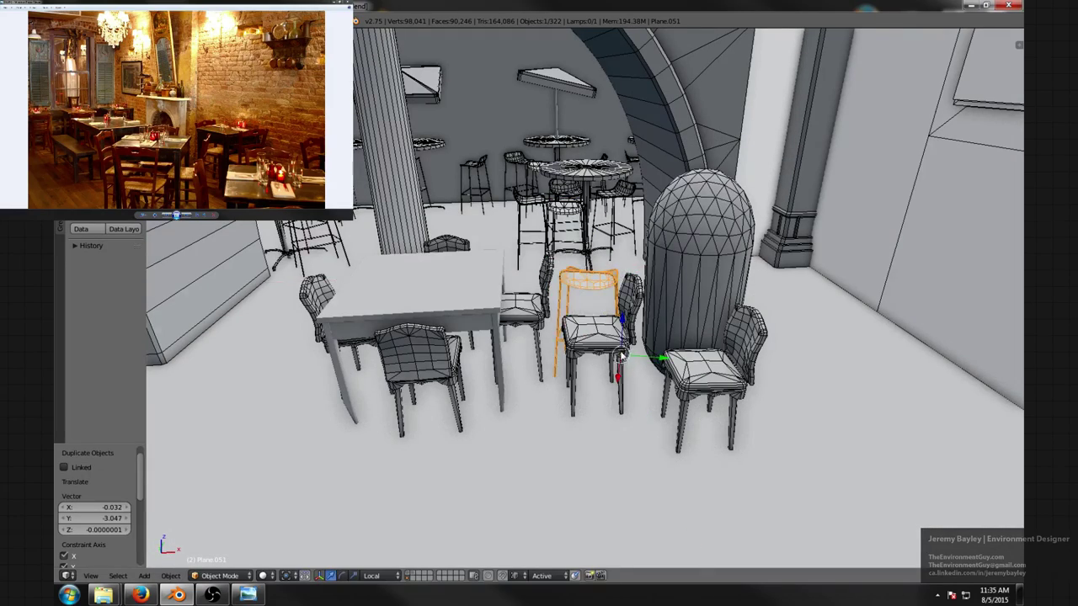
- Compare the proportions of the dining chairs, bar stool copy, table and player capsule from several angles
{"action": "middle_click_drag", "start_coordinate": [615, 354], "coordinate": [626, 330]}
{"action": "scroll", "coordinate": [715, 330], "scroll_direction": "down", "scroll_amount": 3}
{"action": "scroll", "coordinate": [715, 328], "scroll_direction": "up", "scroll_amount": 3}
{"action": "scroll", "coordinate": [626, 330], "scroll_direction": "up", "scroll_amount": 5}
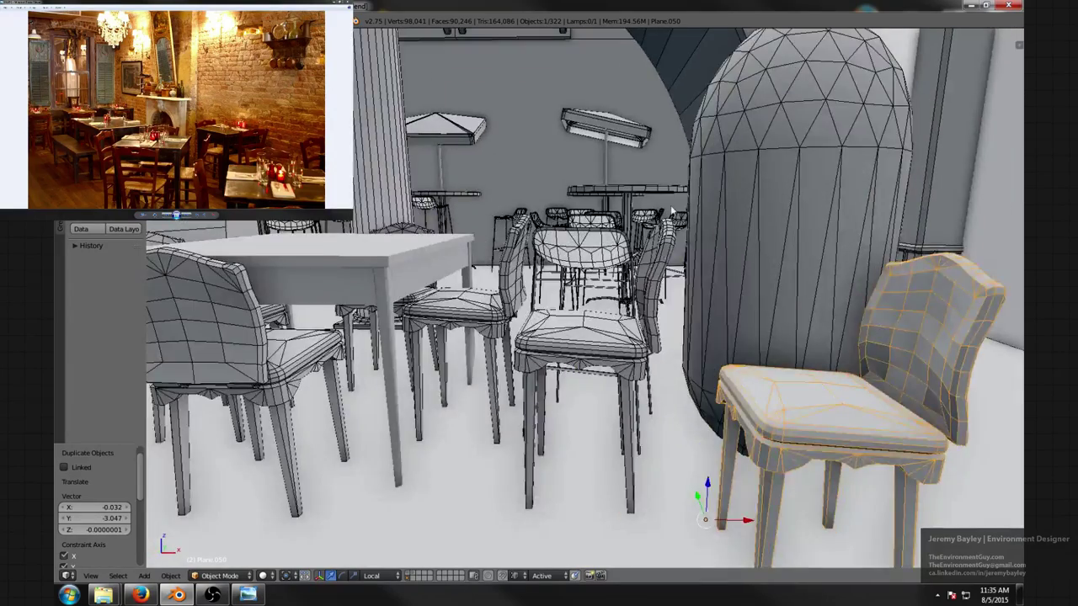
{"action": "middle_click_drag", "start_coordinate": [652, 170], "coordinate": [654, 261], "text": "shift"}
{"action": "scroll", "coordinate": [633, 262], "scroll_direction": "up", "scroll_amount": 4}
{"action": "scroll", "coordinate": [621, 257], "scroll_direction": "down", "scroll_amount": 2}
{"action": "scroll", "coordinate": [655, 265], "scroll_direction": "down", "scroll_amount": 8}
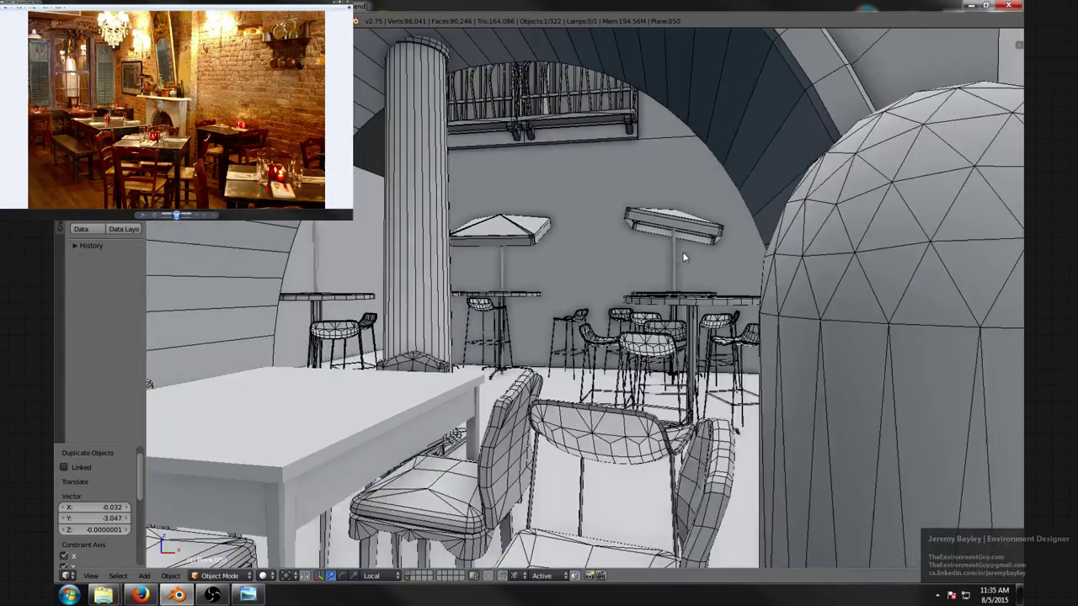
{"action": "scroll", "coordinate": [569, 265], "scroll_direction": "up", "scroll_amount": 6}
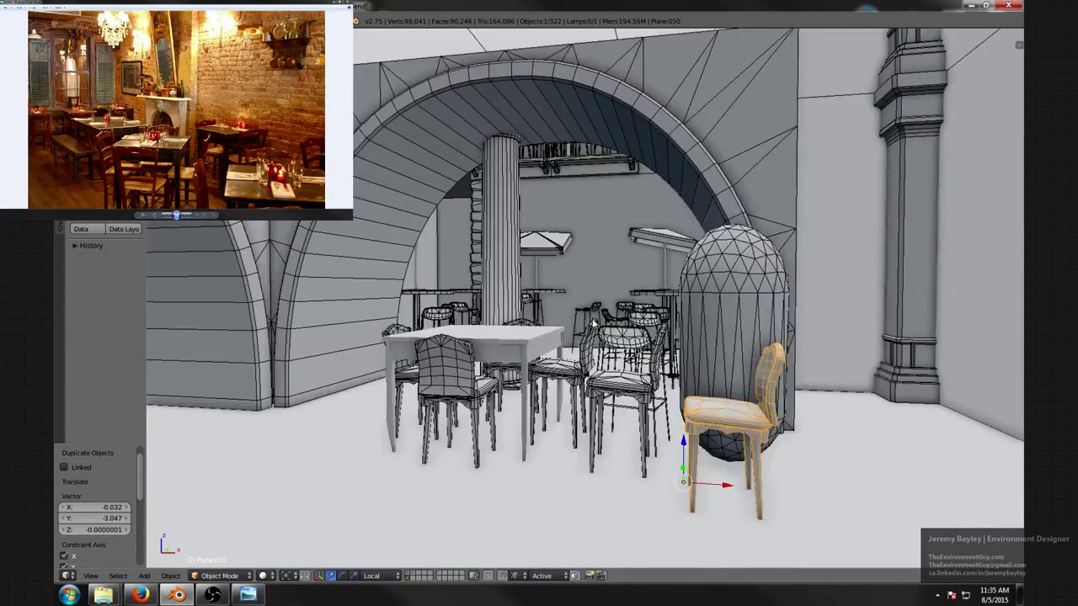
{"action": "scroll", "coordinate": [659, 405], "scroll_direction": "down", "scroll_amount": 2}
- Delete the two extra dining chairs and the bar stool copy
{"action": "right_click", "coordinate": [634, 410], "text": "shift"}
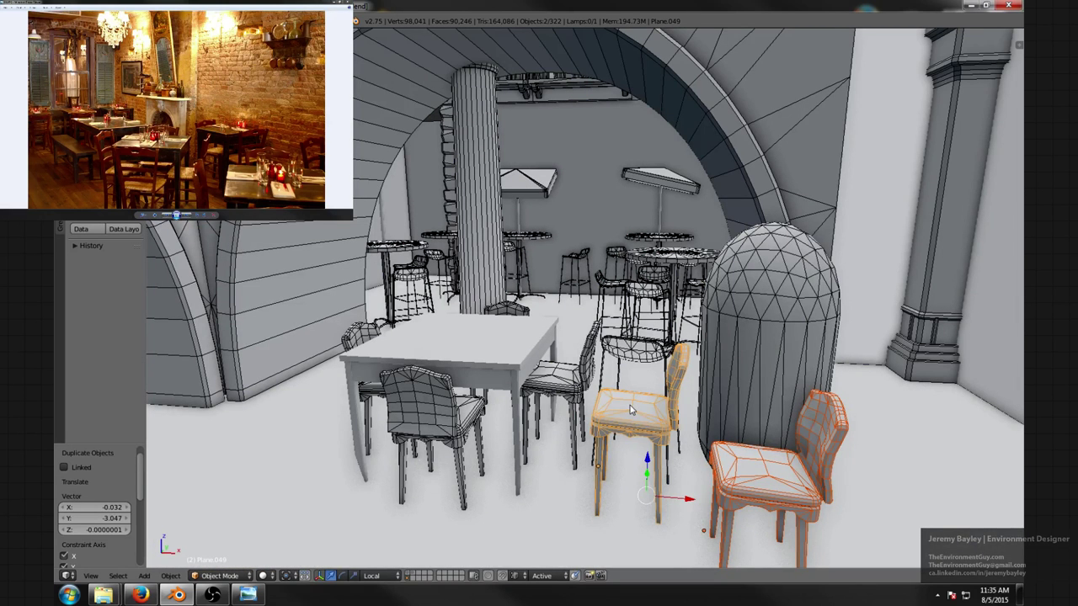
{"action": "key", "text": "Delete"}
{"action": "right_click", "coordinate": [633, 361]}
{"action": "key", "text": "g"}
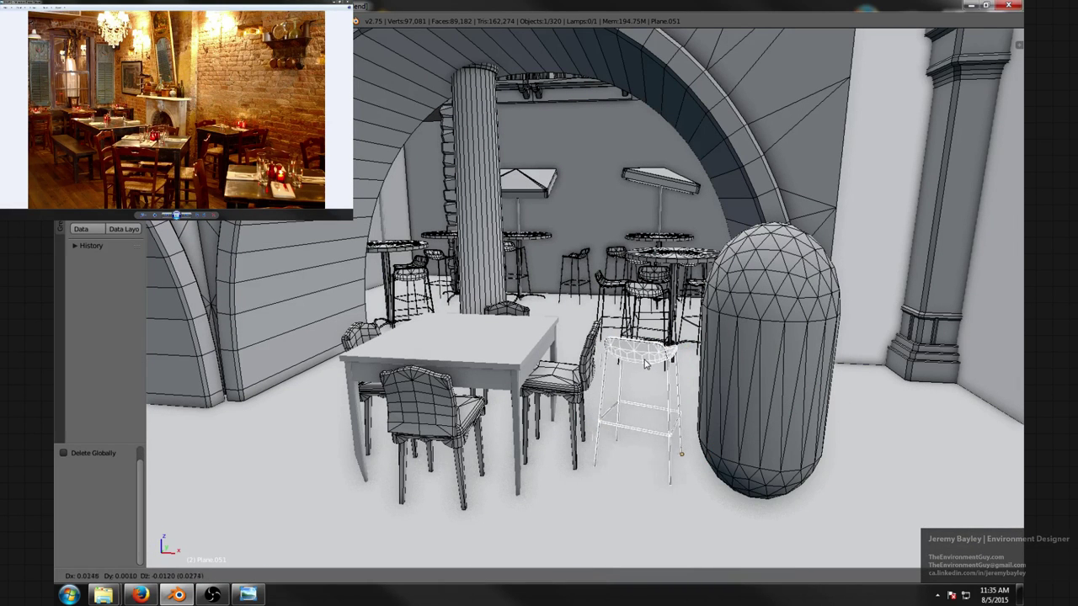
{"action": "left_click", "coordinate": [645, 362]}
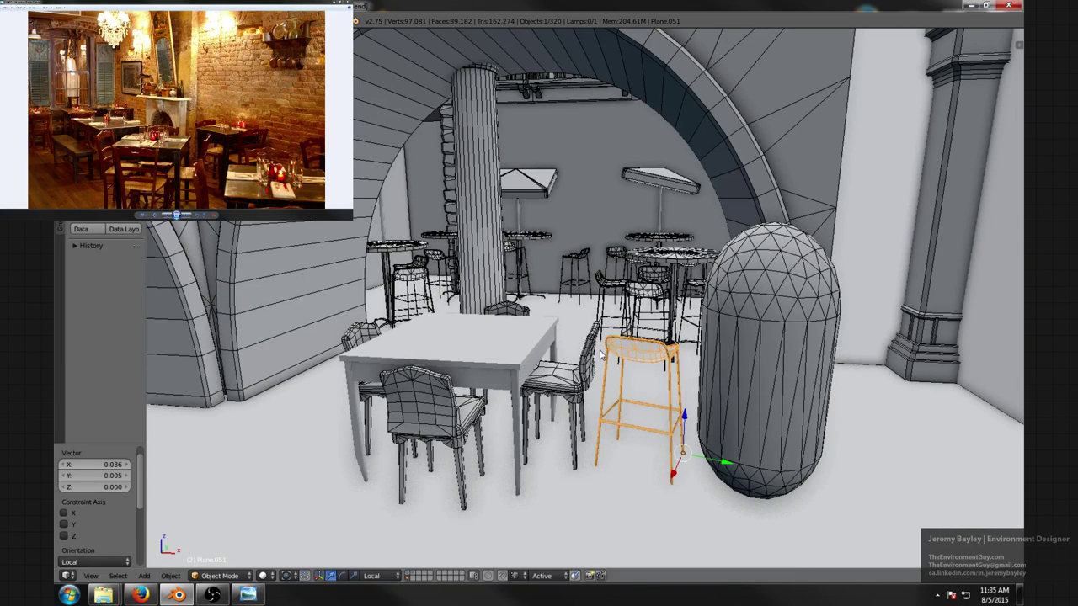
{"action": "left_click", "coordinate": [601, 352]}
- Undo the comparison edits back to before the extra chair copies, with the capsule at its original place
{"action": "scroll", "coordinate": [600, 350], "scroll_direction": "down", "scroll_amount": 5}
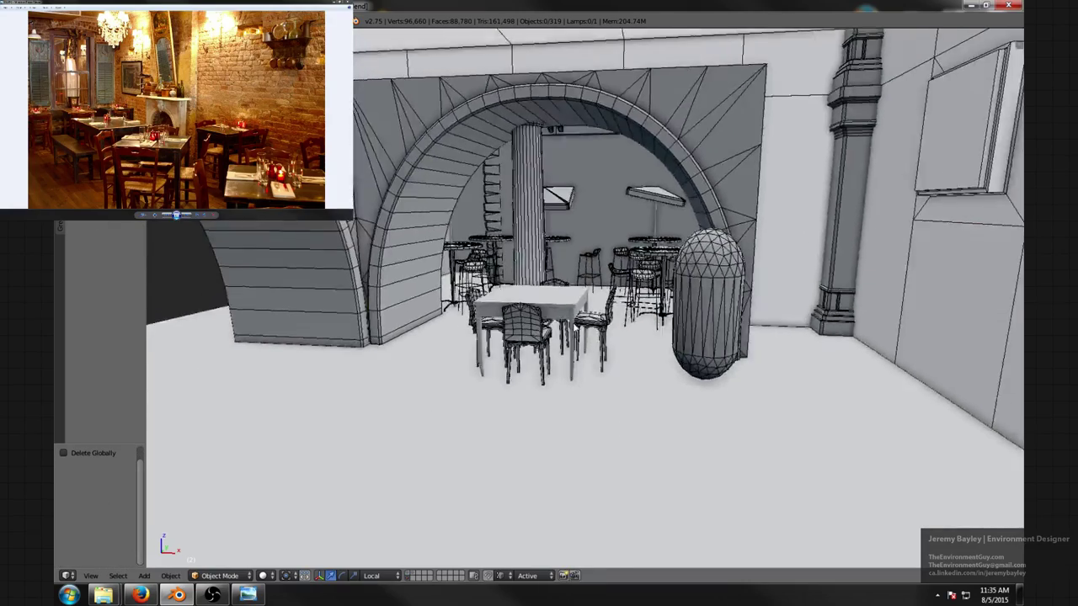
{"action": "scroll", "coordinate": [593, 345], "scroll_direction": "up", "scroll_amount": 5}
{"action": "mouse_move", "coordinate": [594, 345]}
{"action": "middle_mouse_down"}
{"action": "mouse_move", "coordinate": [574, 322]}
{"action": "mouse_move", "coordinate": [543, 322]}
{"action": "mouse_move", "coordinate": [543, 331]}
{"action": "mouse_move", "coordinate": [577, 335]}
{"action": "middle_mouse_up"}
{"action": "key", "text": "ctrl+v"}
{"action": "key", "text": "ctrl+z"}
{"action": "key", "text": "ctrl+z"}
{"action": "key", "text": "ctrl+z"}
{"action": "key", "text": "ctrl+z"}
{"action": "key", "text": "ctrl+z"}
{"action": "key", "text": "ctrl+z"}
{"action": "key", "text": "ctrl+z"}
{"action": "key", "text": "ctrl+z"}
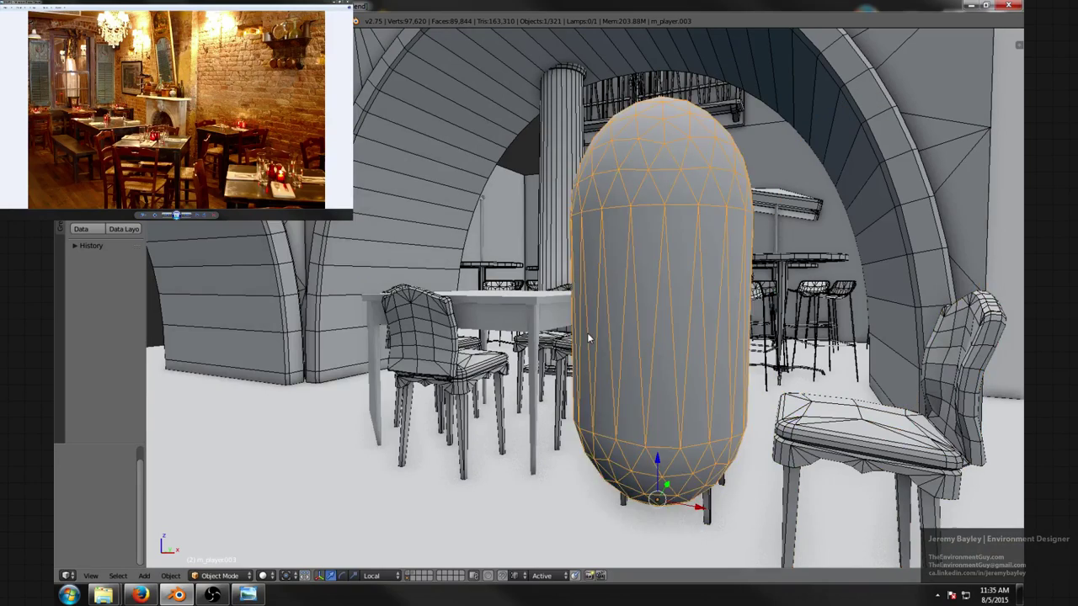
{"action": "key", "text": "ctrl+z"}
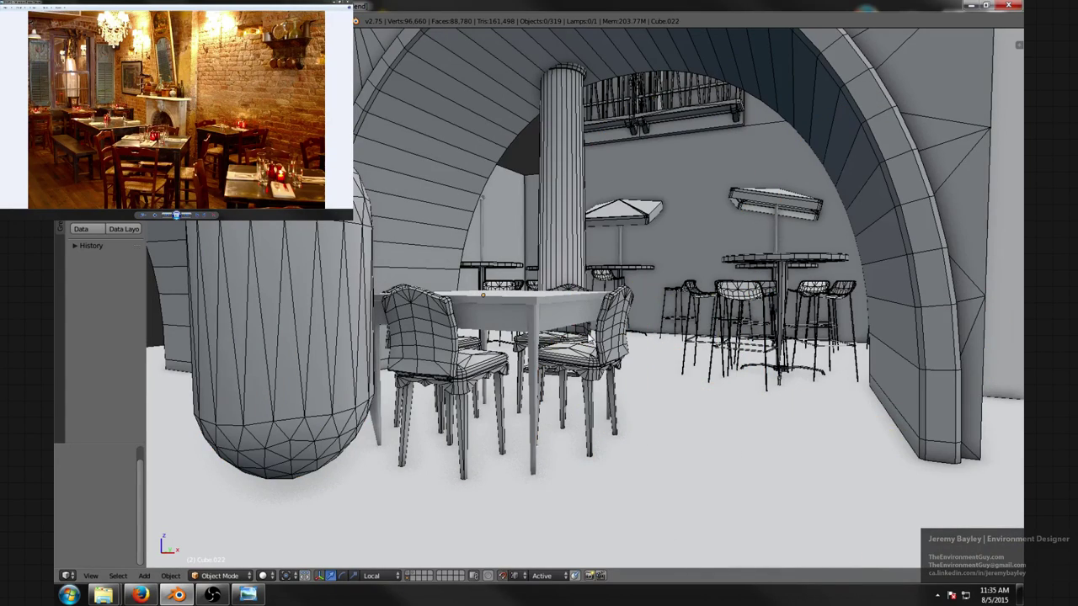
- Select the dining table's separate parts and join them into a single object
{"action": "middle_click_drag", "start_coordinate": [547, 296], "coordinate": [525, 298]}
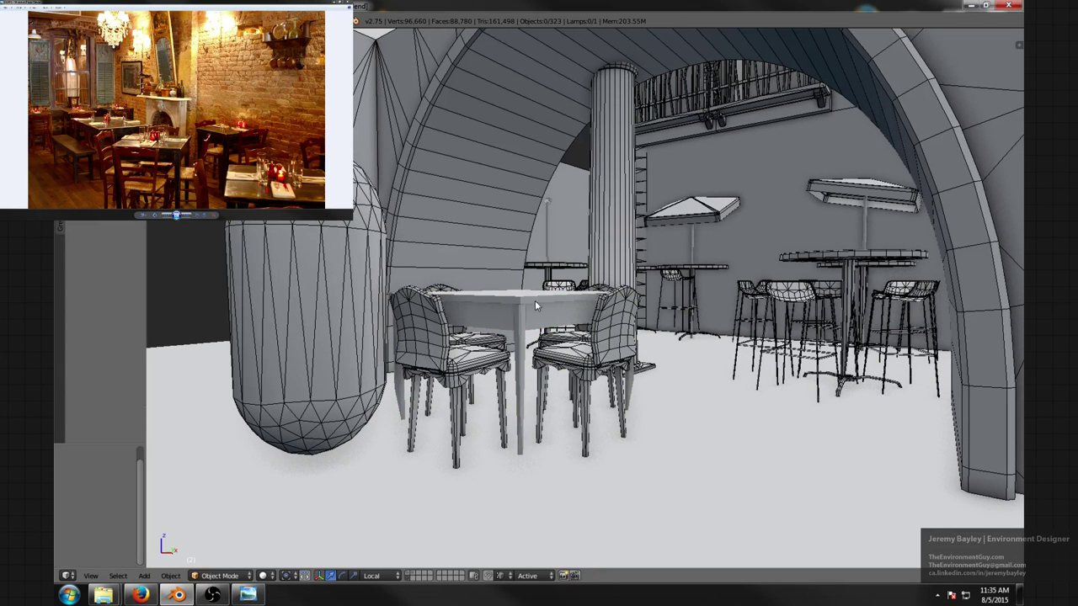
{"action": "right_click", "coordinate": [522, 330], "text": "shift"}
{"action": "middle_click_drag", "start_coordinate": [602, 343], "coordinate": [529, 339]}
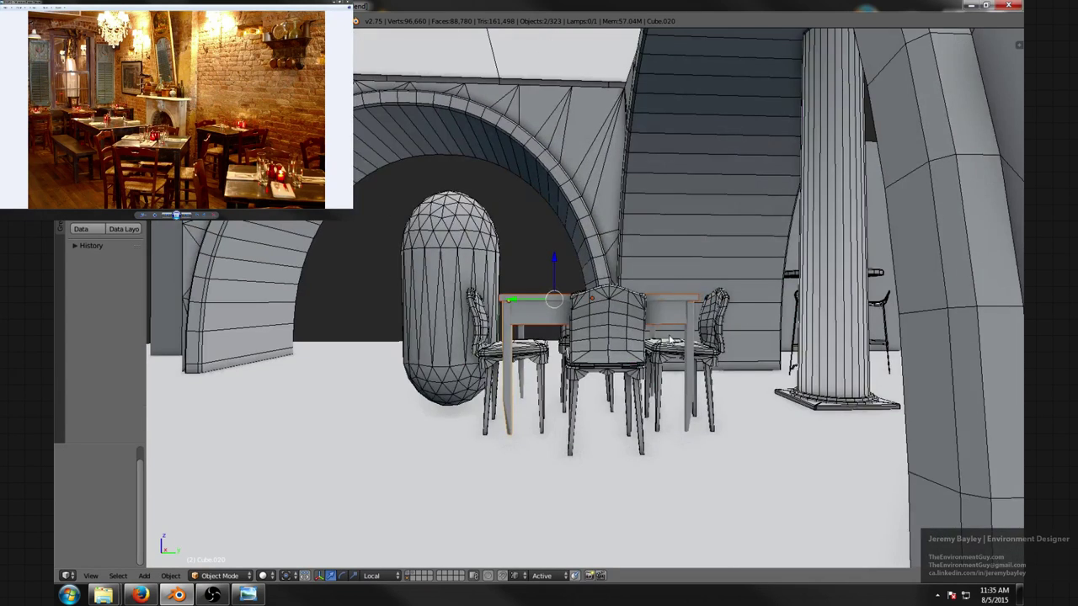
{"action": "scroll", "coordinate": [588, 334], "scroll_direction": "up", "scroll_amount": 2}
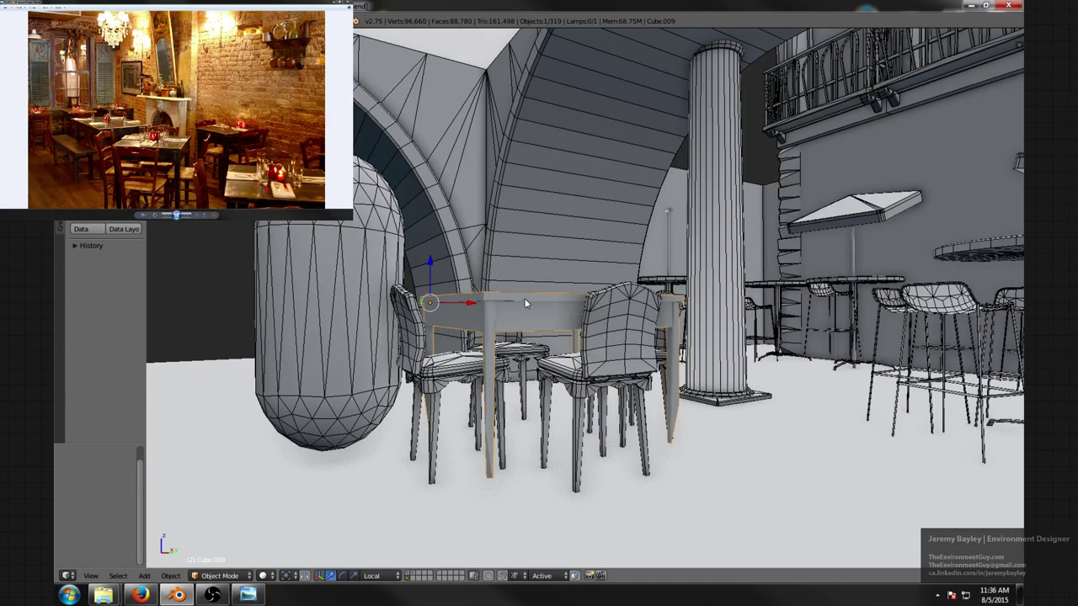
- Adjust the joined table's height relative to the chairs, raising it 0.012 along its local Z
{"action": "left_click_drag", "start_coordinate": [437, 263], "coordinate": [436, 271]}
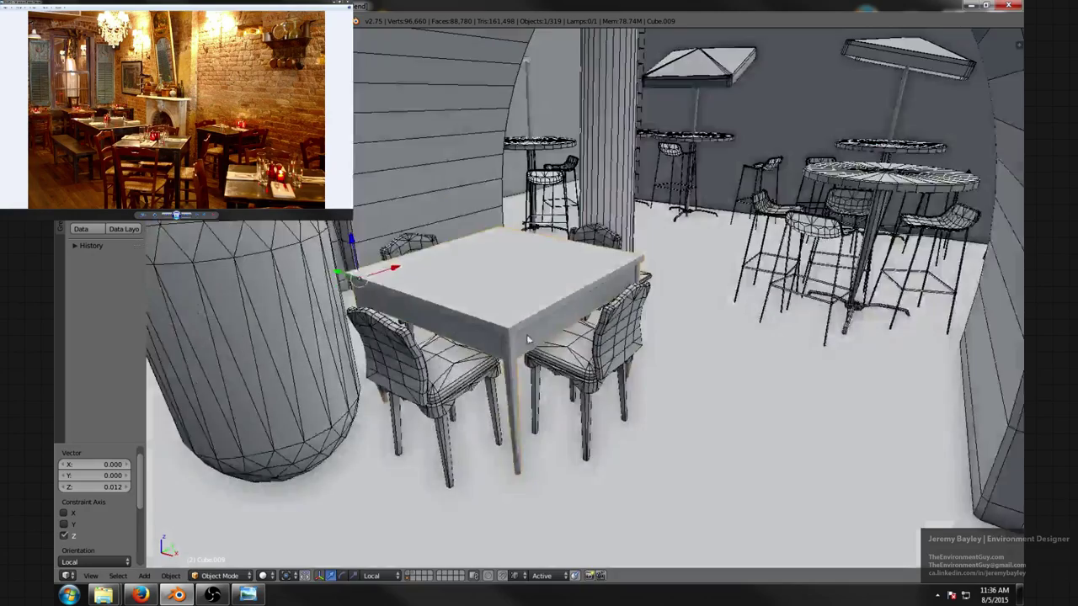
{"action": "scroll", "coordinate": [522, 330], "scroll_direction": "down", "scroll_amount": 2}
{"action": "scroll", "coordinate": [585, 317], "scroll_direction": "up", "scroll_amount": 3}
{"action": "middle_click_drag", "start_coordinate": [516, 320], "coordinate": [570, 285]}
{"action": "scroll", "coordinate": [569, 316], "scroll_direction": "down", "scroll_amount": 1}
{"action": "scroll", "coordinate": [571, 284], "scroll_direction": "up", "scroll_amount": 2}
{"action": "scroll", "coordinate": [560, 324], "scroll_direction": "up", "scroll_amount": 2}
{"action": "scroll", "coordinate": [557, 329], "scroll_direction": "down", "scroll_amount": 4}
{"action": "middle_click_drag", "start_coordinate": [557, 330], "coordinate": [559, 314]}
{"action": "left_click_drag", "start_coordinate": [430, 286], "coordinate": [448, 313]}
{"action": "middle_click_drag", "start_coordinate": [562, 303], "coordinate": [523, 341]}
{"action": "scroll", "coordinate": [570, 332], "scroll_direction": "up", "scroll_amount": 4}
{"action": "scroll", "coordinate": [602, 356], "scroll_direction": "down", "scroll_amount": 4}
{"action": "scroll", "coordinate": [548, 349], "scroll_direction": "up", "scroll_amount": 4}
- In the table's mesh, use face selection to select the four bottom faces of the apron
{"action": "key", "text": "Tab"}
{"action": "key", "text": "ctrl+Tab"}
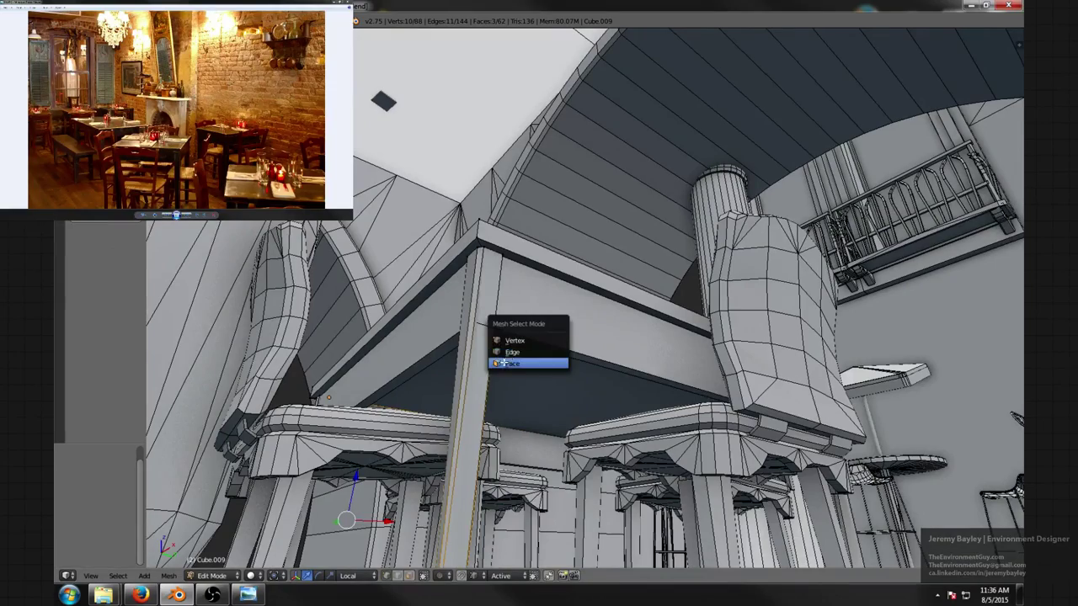
{"action": "left_click", "coordinate": [513, 362]}
{"action": "right_click", "coordinate": [518, 343]}
{"action": "middle_click_drag", "start_coordinate": [704, 346], "coordinate": [560, 321]}
{"action": "middle_click_drag", "start_coordinate": [736, 264], "coordinate": [656, 242]}
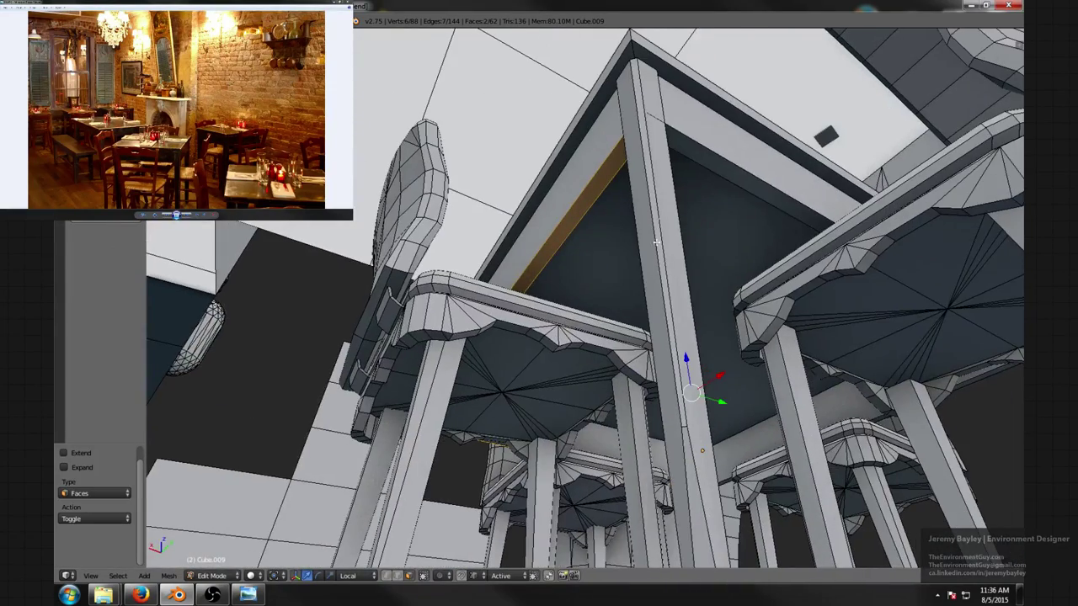
{"action": "right_click", "coordinate": [715, 171], "text": "shift"}
{"action": "middle_click_drag", "start_coordinate": [719, 165], "coordinate": [590, 310]}
{"action": "right_click", "coordinate": [486, 255], "text": "shift"}
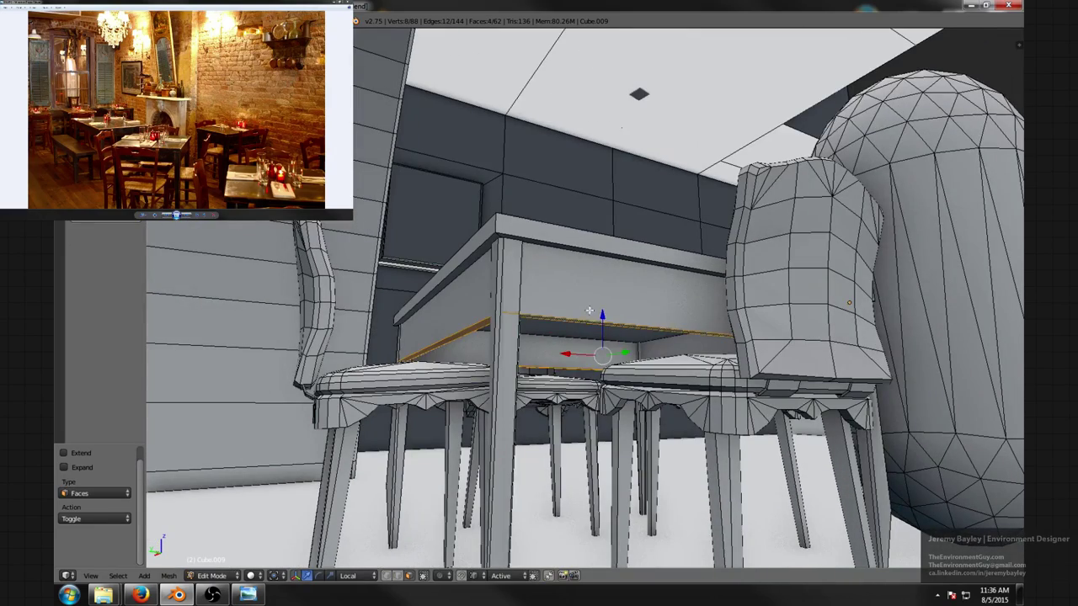
- Raise the apron's bottom faces along local Z by 0.058 and by a further 0.023
{"action": "left_click_drag", "start_coordinate": [605, 315], "coordinate": [605, 307]}
{"action": "middle_click_drag", "start_coordinate": [605, 306], "coordinate": [629, 315]}
{"action": "left_click_drag", "start_coordinate": [620, 317], "coordinate": [618, 312]}
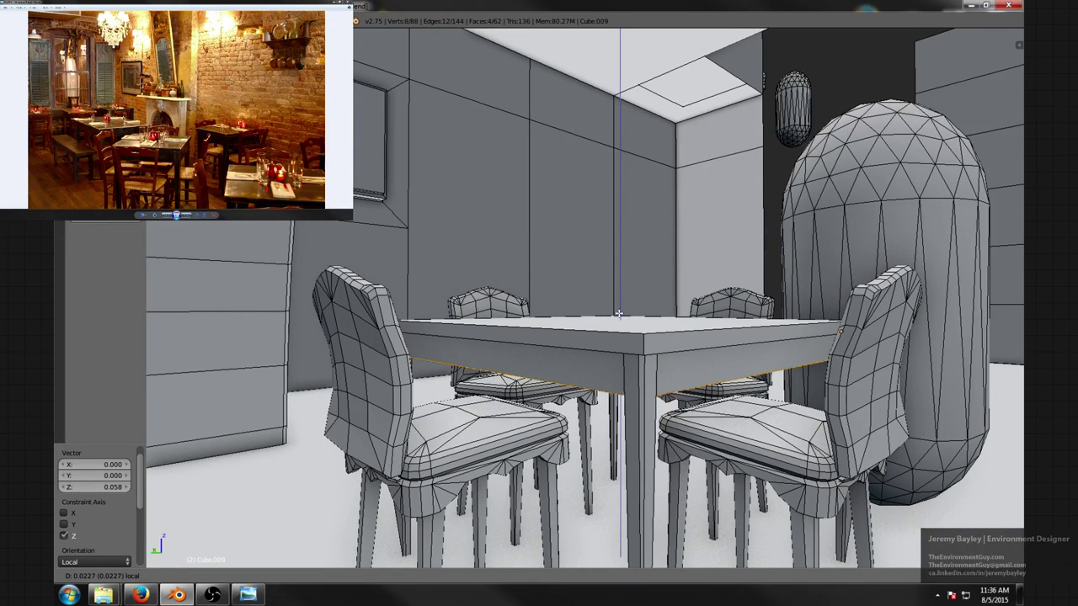
{"action": "left_click_drag", "start_coordinate": [619, 314], "coordinate": [620, 312]}
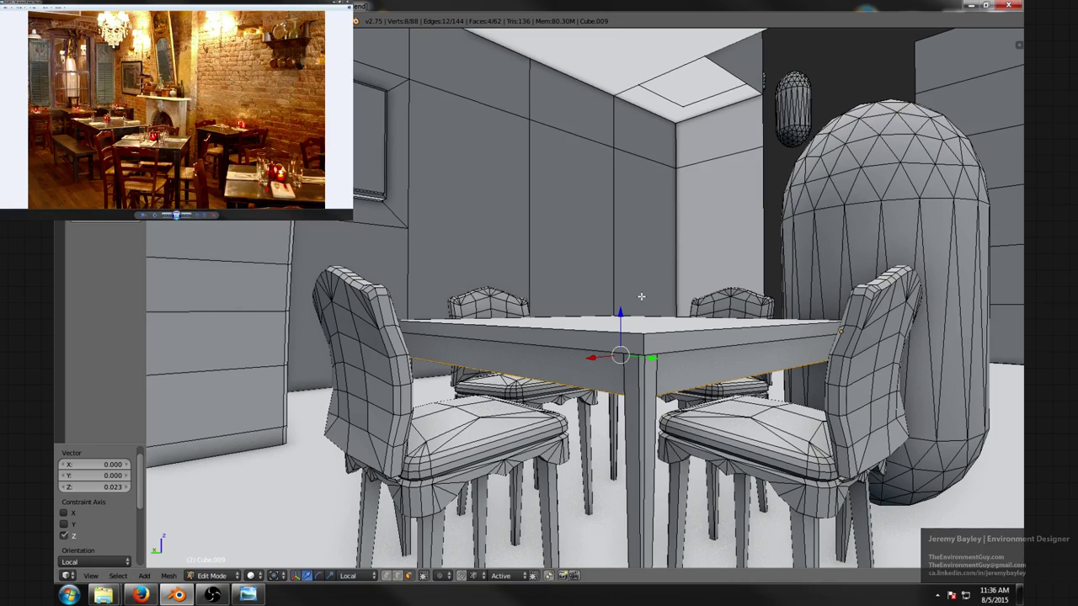
- In a wireframe side view, circle-select only the tabletop slab's faces, leaving the apron and legs unselected
{"action": "mouse_move", "coordinate": [680, 336]}
{"action": "middle_mouse_down"}
{"action": "mouse_move", "coordinate": [573, 327]}
{"action": "mouse_move", "coordinate": [572, 315]}
{"action": "middle_mouse_up"}
{"action": "key", "text": "z"}
{"action": "key", "text": "a"}
{"action": "scroll", "coordinate": [581, 304], "scroll_direction": "up", "scroll_amount": 3}
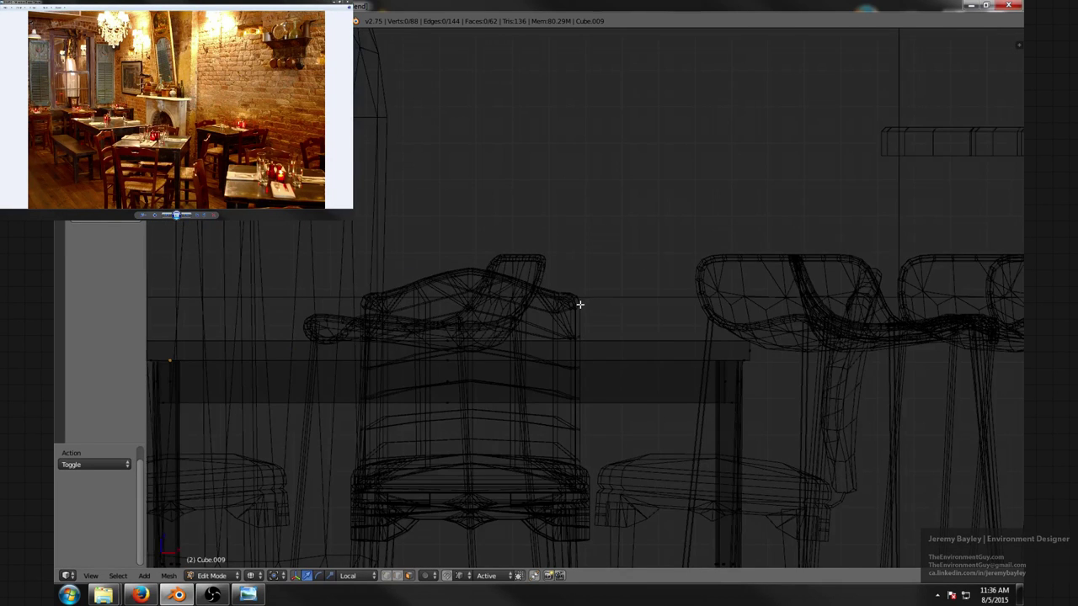
{"action": "scroll", "coordinate": [579, 304], "scroll_direction": "down", "scroll_amount": 1}
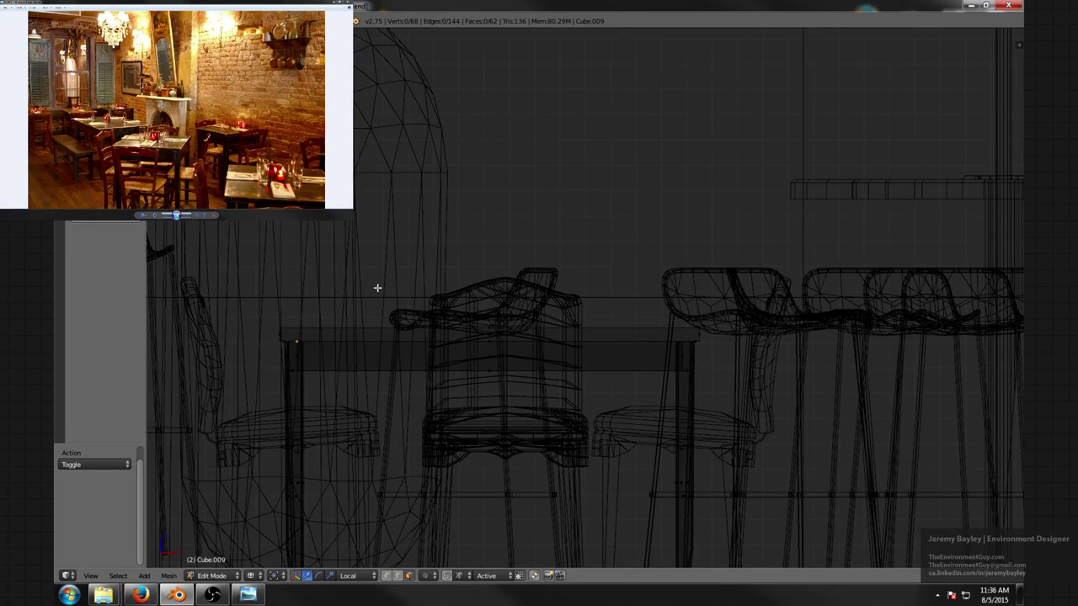
{"action": "key", "text": "c"}
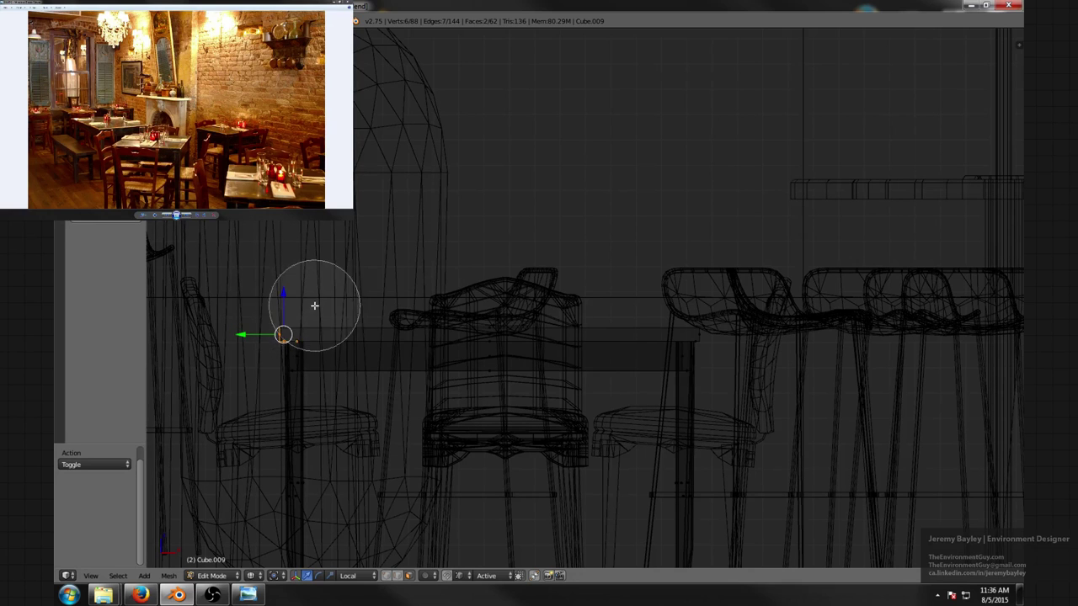
{"action": "left_click_drag", "start_coordinate": [312, 306], "coordinate": [488, 306]}
{"action": "left_click_drag", "start_coordinate": [603, 299], "coordinate": [688, 303]}
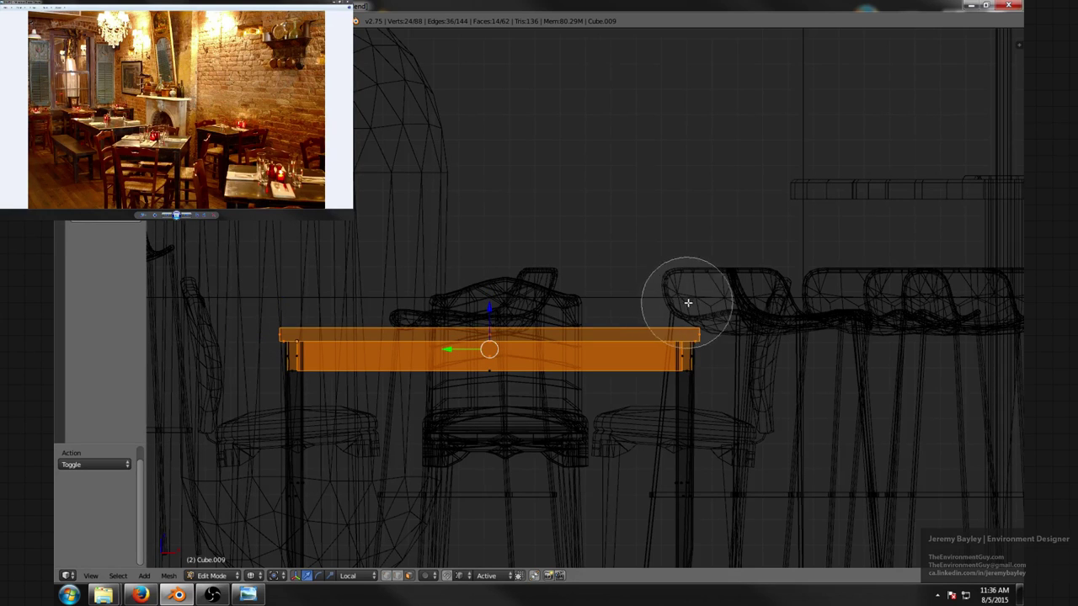
{"action": "middle_click_drag", "start_coordinate": [680, 388], "coordinate": [265, 384]}
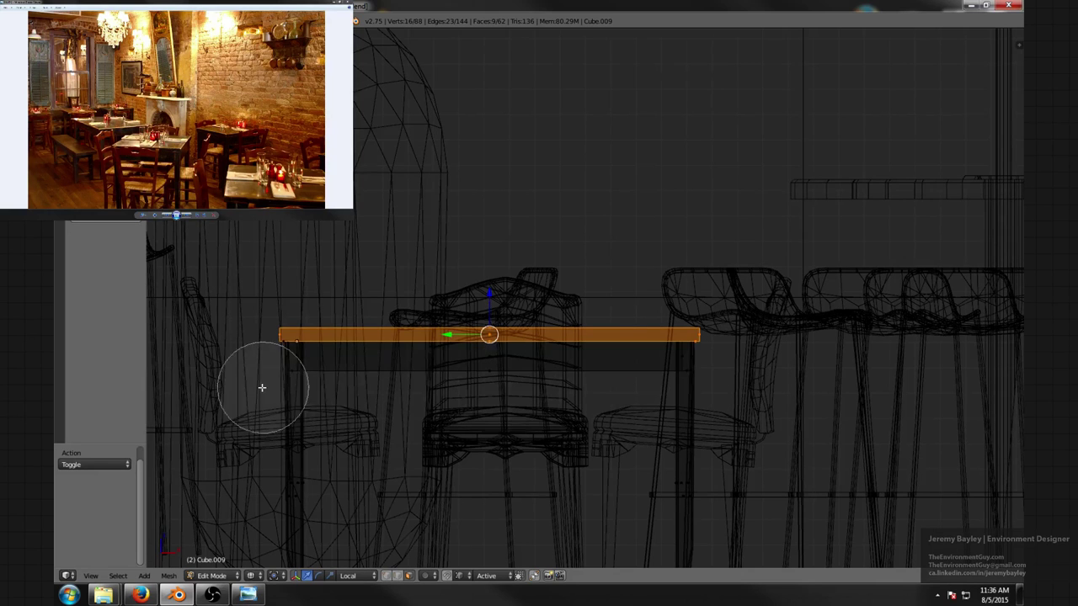
{"action": "right_click", "coordinate": [508, 334]}
- Return to solid perspective display and raise the selected tabletop 0.148 along local Z
{"action": "key", "text": "KP_5"}
{"action": "key", "text": "z"}
{"action": "mouse_move", "coordinate": [504, 326]}
{"action": "middle_mouse_down"}
{"action": "mouse_move", "coordinate": [617, 349]}
{"action": "mouse_move", "coordinate": [563, 322]}
{"action": "middle_mouse_up"}
{"action": "scroll", "coordinate": [612, 349], "scroll_direction": "up", "scroll_amount": 3}
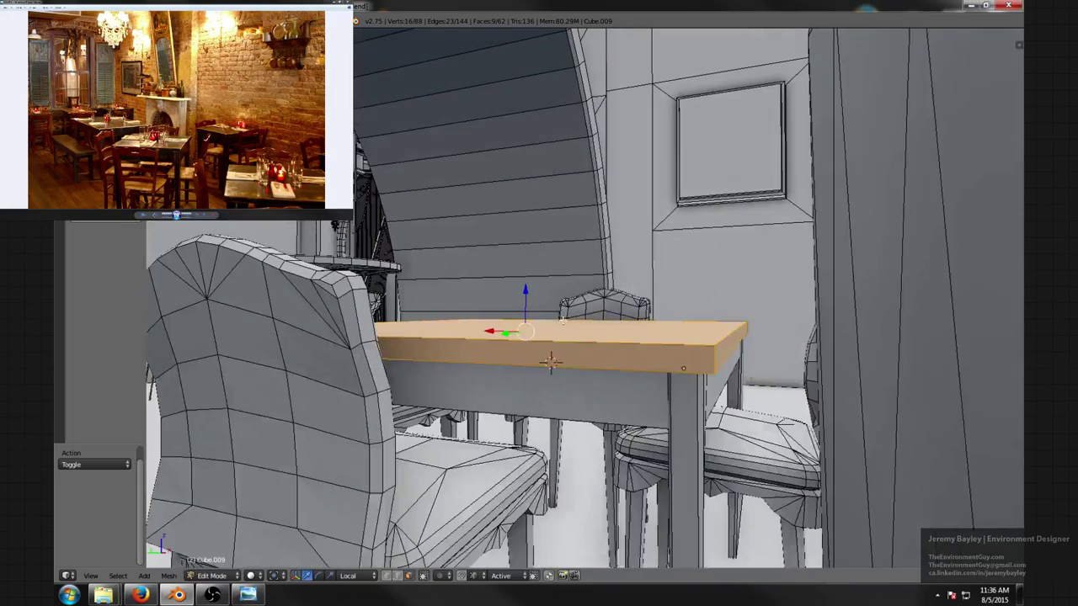
{"action": "left_click_drag", "start_coordinate": [525, 296], "coordinate": [512, 262]}
{"action": "scroll", "coordinate": [589, 270], "scroll_direction": "down", "scroll_amount": 4}
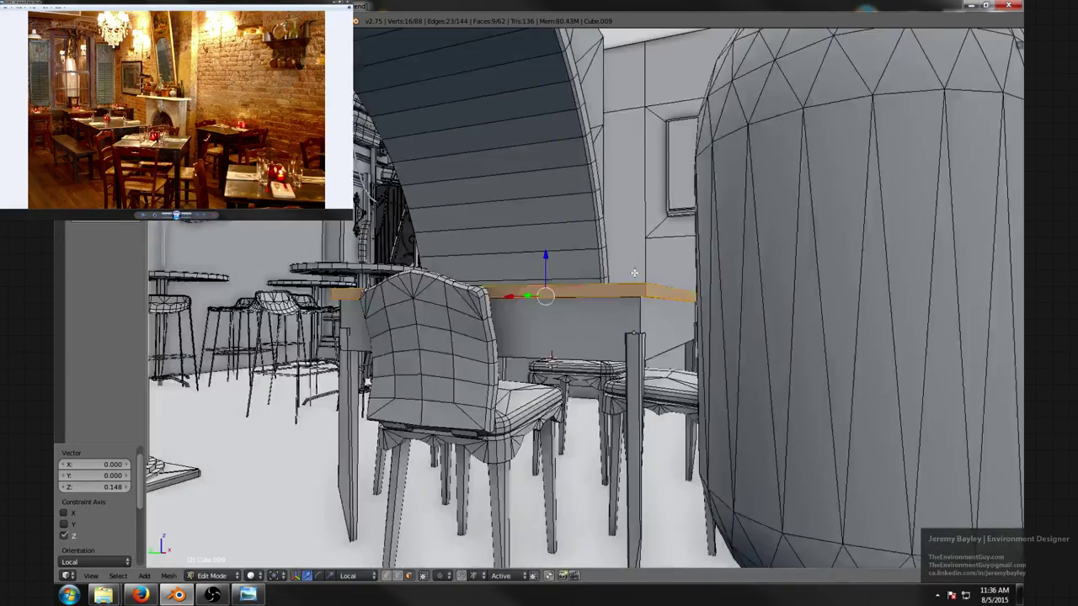
{"action": "middle_click_drag", "start_coordinate": [633, 272], "coordinate": [494, 277]}
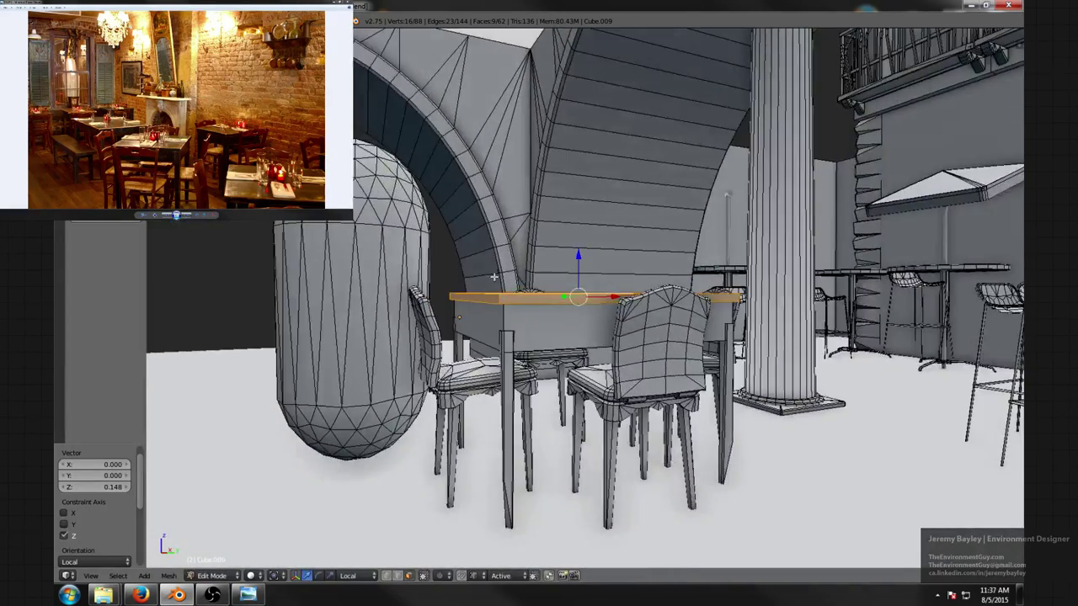
{"action": "scroll", "coordinate": [511, 264], "scroll_direction": "up", "scroll_amount": 3}
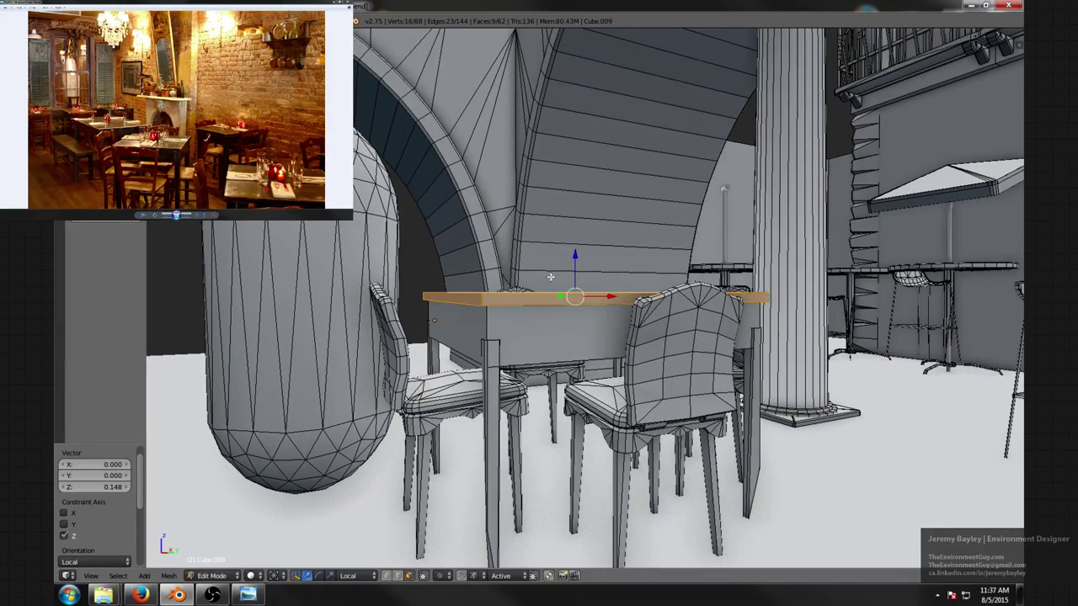
- Lower the selected tabletop along local Z by 0.030 and by a further 0.011 so it meets the apron
{"action": "left_click_drag", "start_coordinate": [576, 256], "coordinate": [577, 262]}
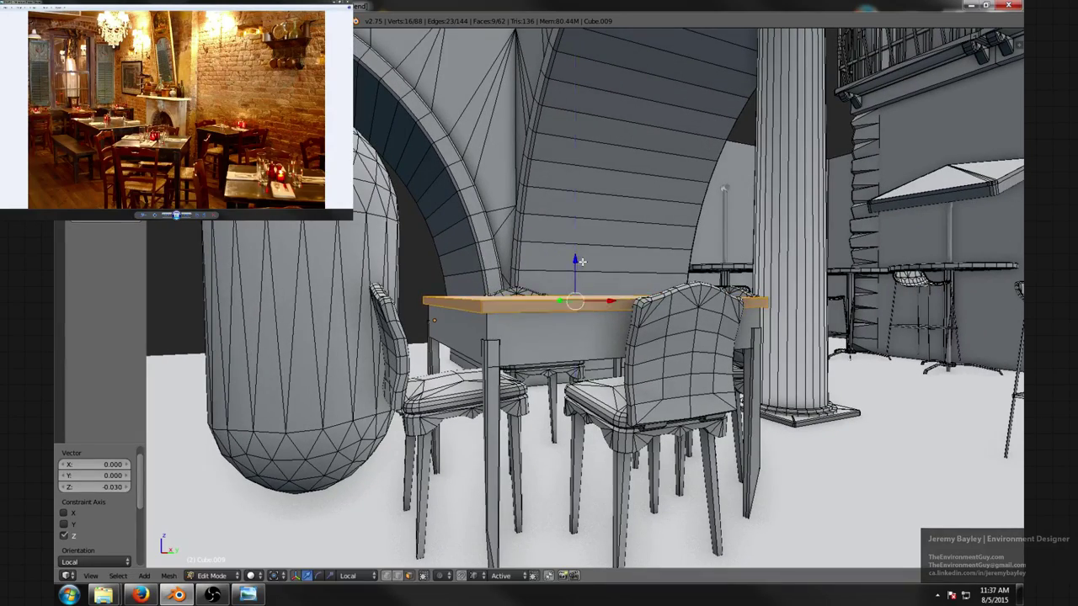
{"action": "scroll", "coordinate": [577, 263], "scroll_direction": "down", "scroll_amount": 3}
{"action": "mouse_move", "coordinate": [578, 263]}
{"action": "middle_mouse_down"}
{"action": "mouse_move", "coordinate": [656, 290]}
{"action": "mouse_move", "coordinate": [638, 296]}
{"action": "mouse_move", "coordinate": [556, 268]}
{"action": "mouse_move", "coordinate": [555, 257]}
{"action": "mouse_move", "coordinate": [521, 241]}
{"action": "mouse_move", "coordinate": [443, 243]}
{"action": "mouse_move", "coordinate": [567, 251]}
{"action": "middle_mouse_up"}
{"action": "scroll", "coordinate": [546, 263], "scroll_direction": "up", "scroll_amount": 2}
{"action": "left_click_drag", "start_coordinate": [551, 264], "coordinate": [553, 269]}
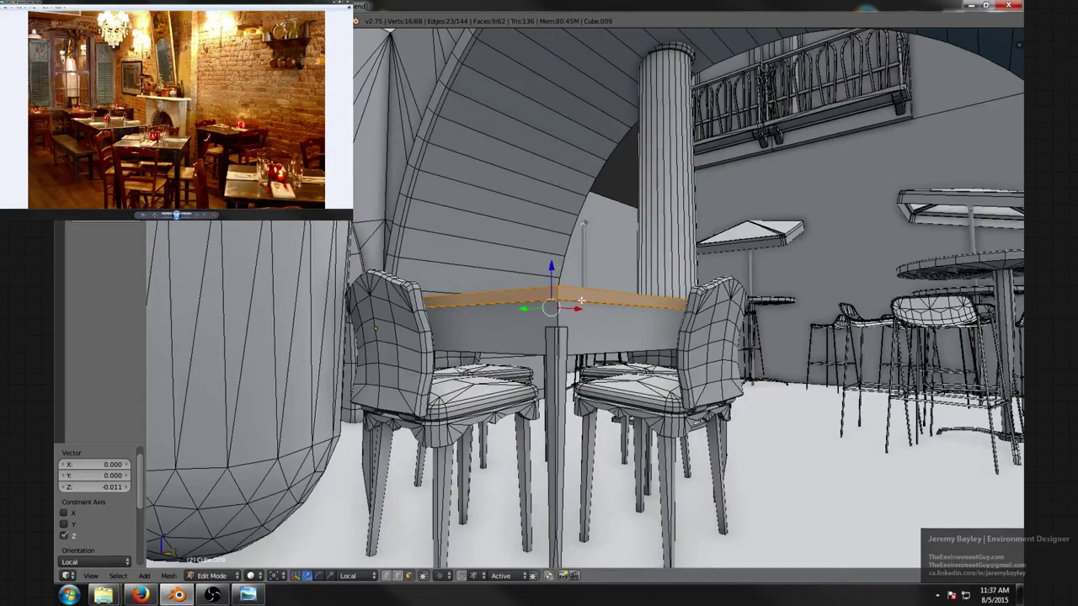
{"action": "middle_click_drag", "start_coordinate": [580, 301], "coordinate": [556, 402]}
{"action": "scroll", "coordinate": [589, 305], "scroll_direction": "up", "scroll_amount": 1}
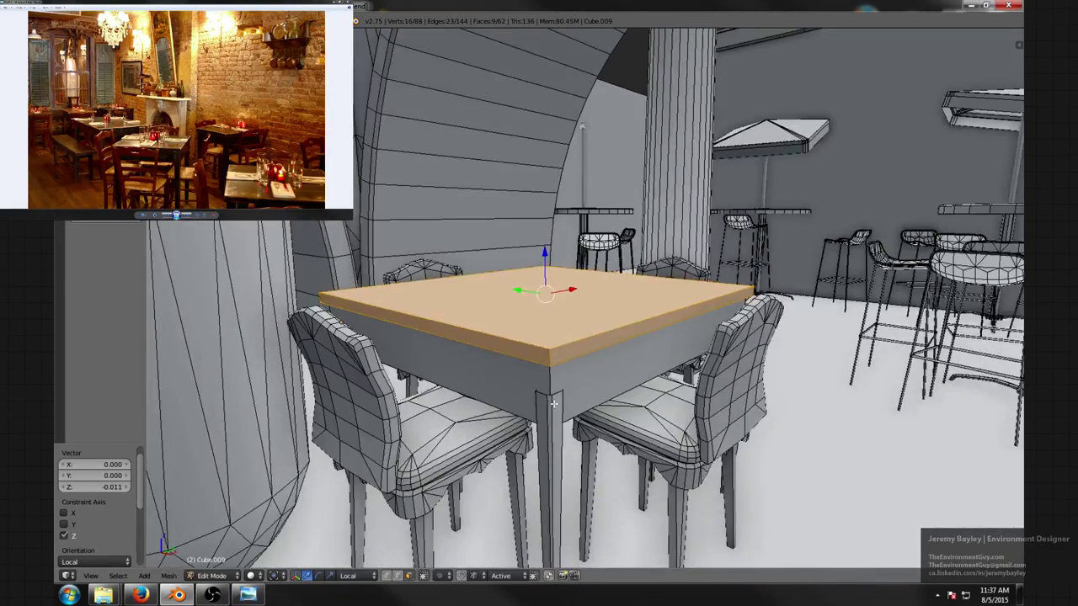
- Deselect the tabletop, switch to edge selection, and select the top edge loops of all four table legs
{"action": "key", "text": "a"}
{"action": "key", "text": "z"}
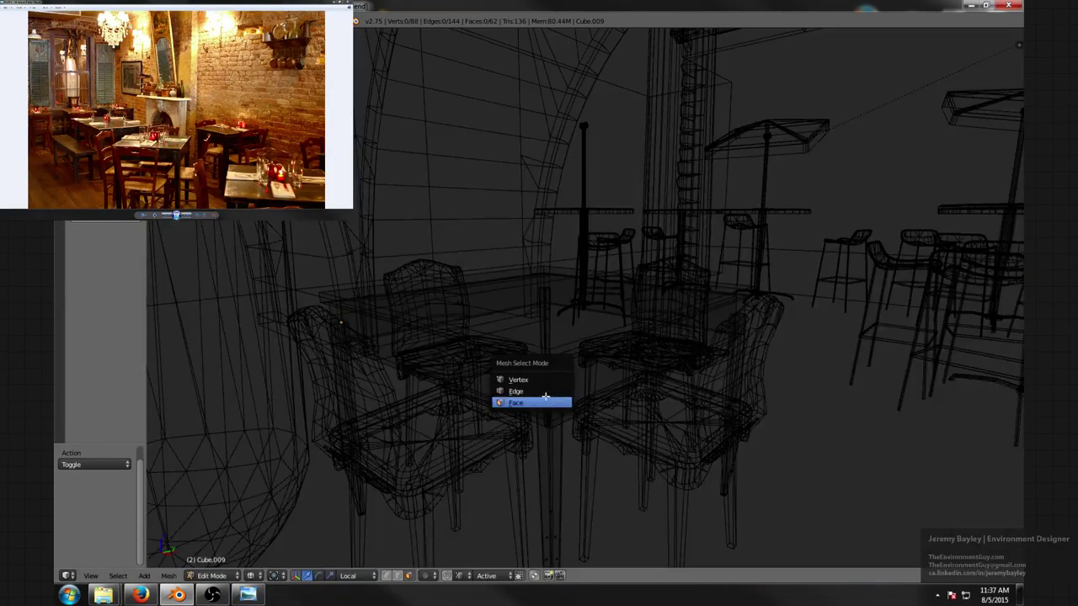
{"action": "left_click", "coordinate": [545, 393]}
{"action": "key", "text": "z"}
{"action": "right_click", "coordinate": [553, 393]}
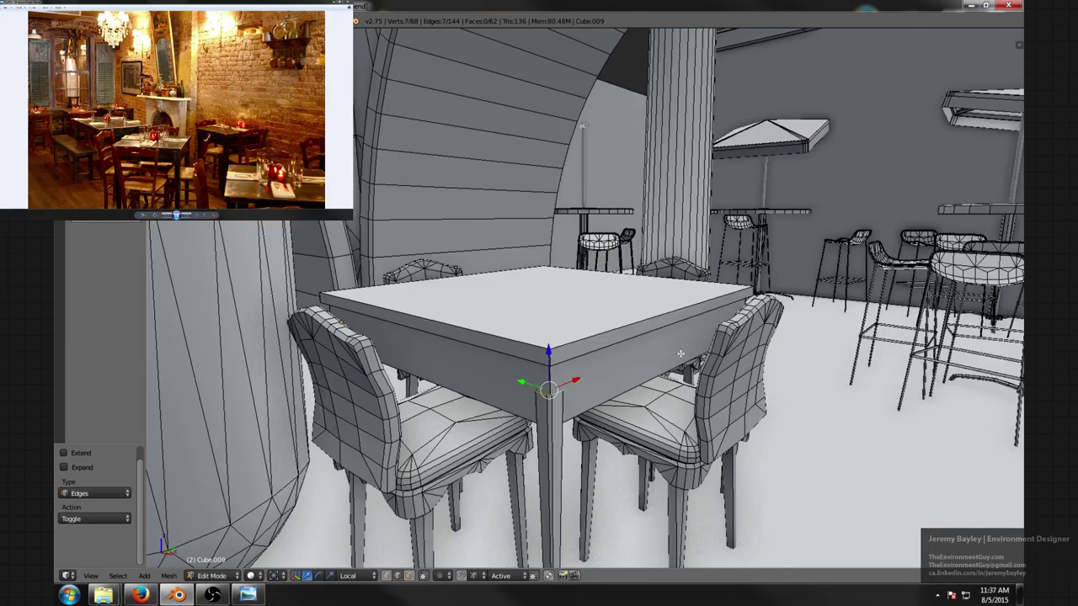
{"action": "middle_click_drag", "start_coordinate": [680, 353], "coordinate": [577, 348]}
{"action": "scroll", "coordinate": [580, 350], "scroll_direction": "up", "scroll_amount": 2}
{"action": "scroll", "coordinate": [699, 375], "scroll_direction": "up", "scroll_amount": 3}
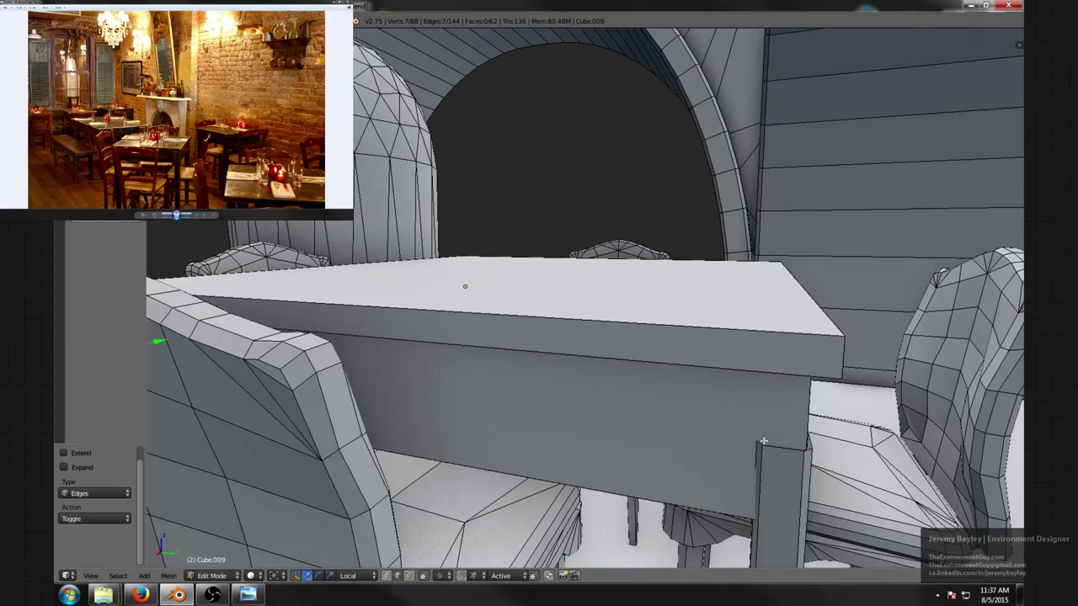
{"action": "scroll", "coordinate": [809, 439], "scroll_direction": "down", "scroll_amount": 4}
{"action": "middle_click_drag", "start_coordinate": [809, 440], "coordinate": [670, 412]}
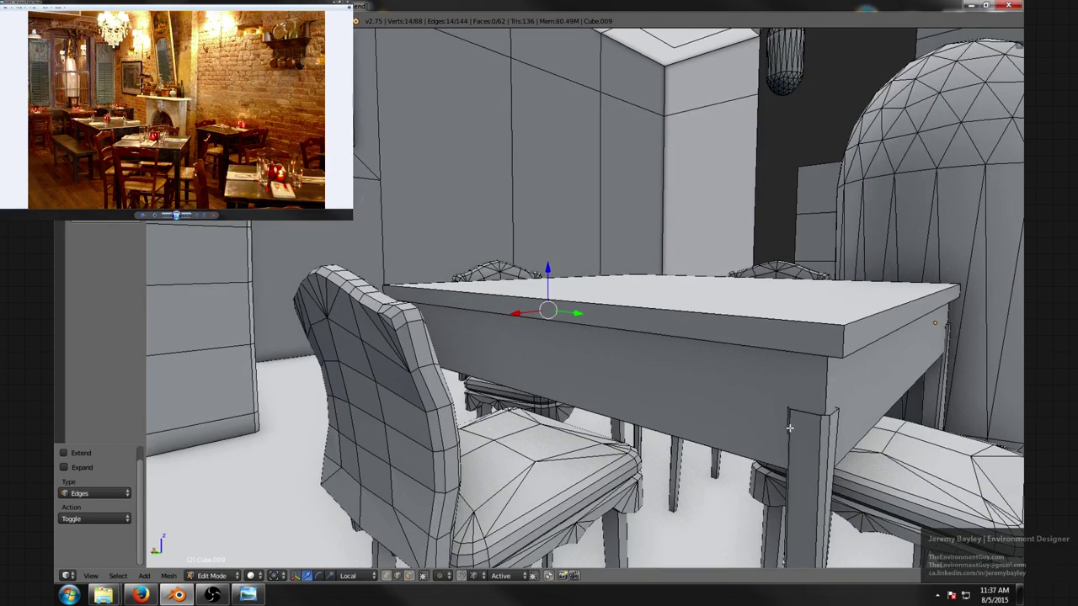
{"action": "scroll", "coordinate": [806, 415], "scroll_direction": "down", "scroll_amount": 4}
{"action": "middle_click_drag", "start_coordinate": [807, 414], "coordinate": [728, 405]}
{"action": "scroll", "coordinate": [728, 405], "scroll_direction": "up", "scroll_amount": 4}
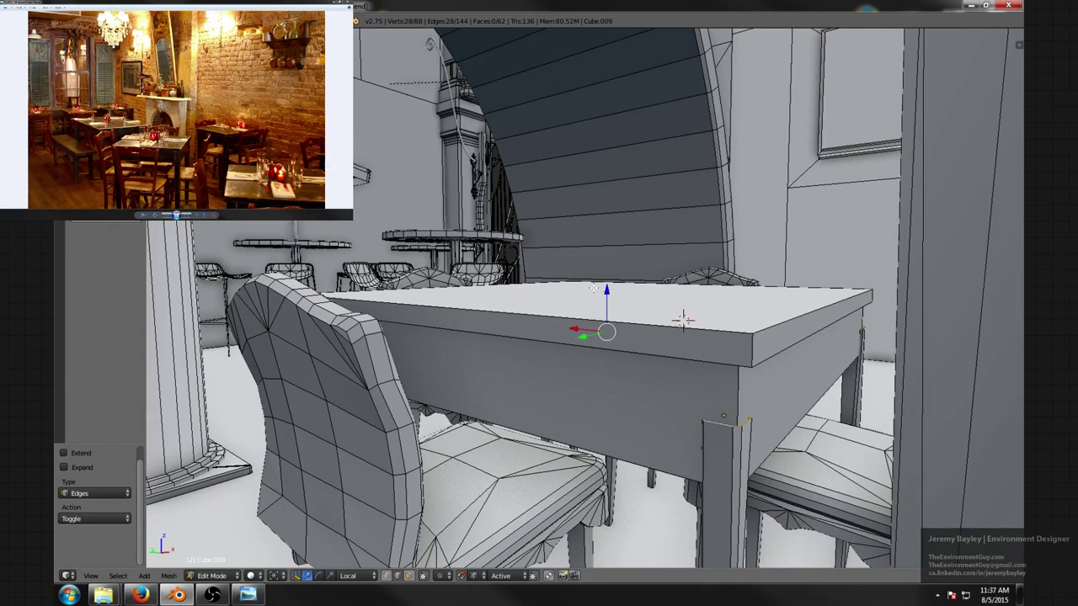
- Raise the selected leg tops along local Z toward the tabletop, clear the selection, and return to object mode
{"action": "left_click_drag", "start_coordinate": [607, 288], "coordinate": [731, 354]}
{"action": "scroll", "coordinate": [739, 346], "scroll_direction": "down", "scroll_amount": 5}
{"action": "key", "text": "a"}
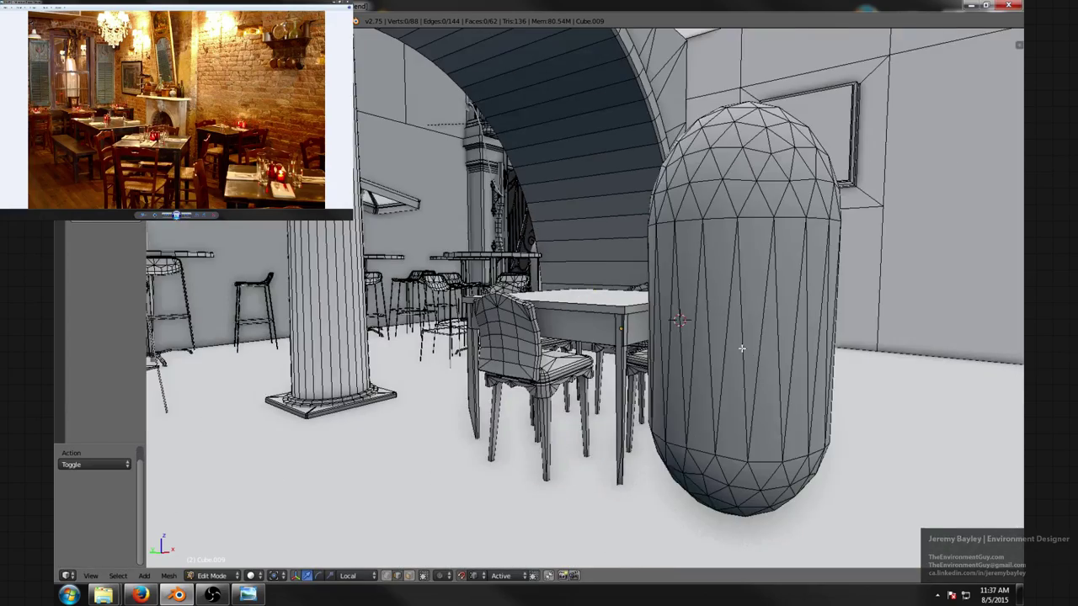
{"action": "middle_click_drag", "start_coordinate": [740, 346], "coordinate": [764, 342]}
{"action": "scroll", "coordinate": [716, 347], "scroll_direction": "up", "scroll_amount": 4}
{"action": "middle_click_drag", "start_coordinate": [689, 350], "coordinate": [670, 282]}
{"action": "key", "text": "Tab"}
- Examine the table's overall proportions against an enlarged view of the reference photo
{"action": "middle_click_drag", "start_coordinate": [751, 282], "coordinate": [436, 285]}
{"action": "middle_click_drag", "start_coordinate": [517, 282], "coordinate": [232, 337]}
{"action": "scroll", "coordinate": [585, 300], "scroll_direction": "down", "scroll_amount": 5}
{"action": "key", "text": "a"}
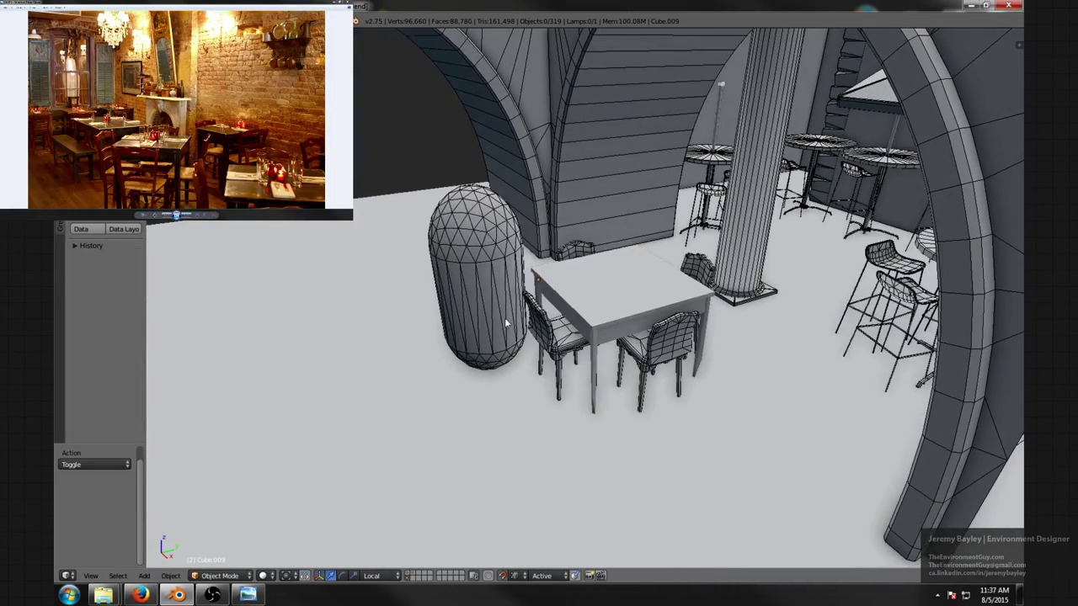
{"action": "middle_click_drag", "start_coordinate": [505, 322], "coordinate": [544, 366]}
{"action": "left_click", "coordinate": [195, 172]}
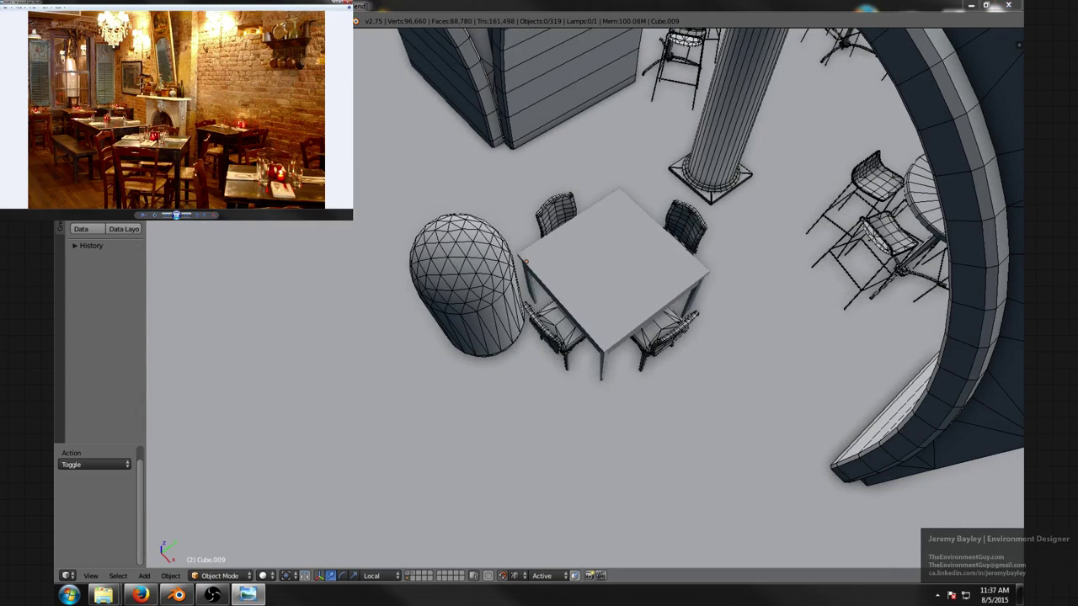
{"action": "scroll", "coordinate": [179, 123], "scroll_direction": "up", "scroll_amount": 3}
{"action": "middle_click_drag", "start_coordinate": [211, 352], "coordinate": [556, 330]}
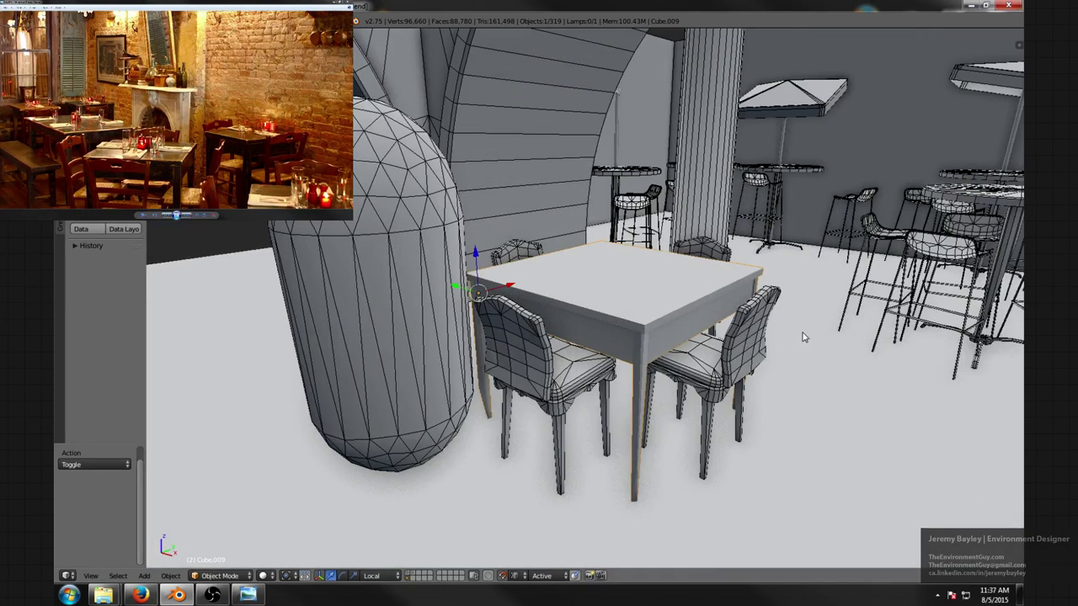
- Try to scale the table to 0.703 in X and Y while keeping its height
{"action": "key", "text": "s"}
{"action": "key", "text": "shift+z"}
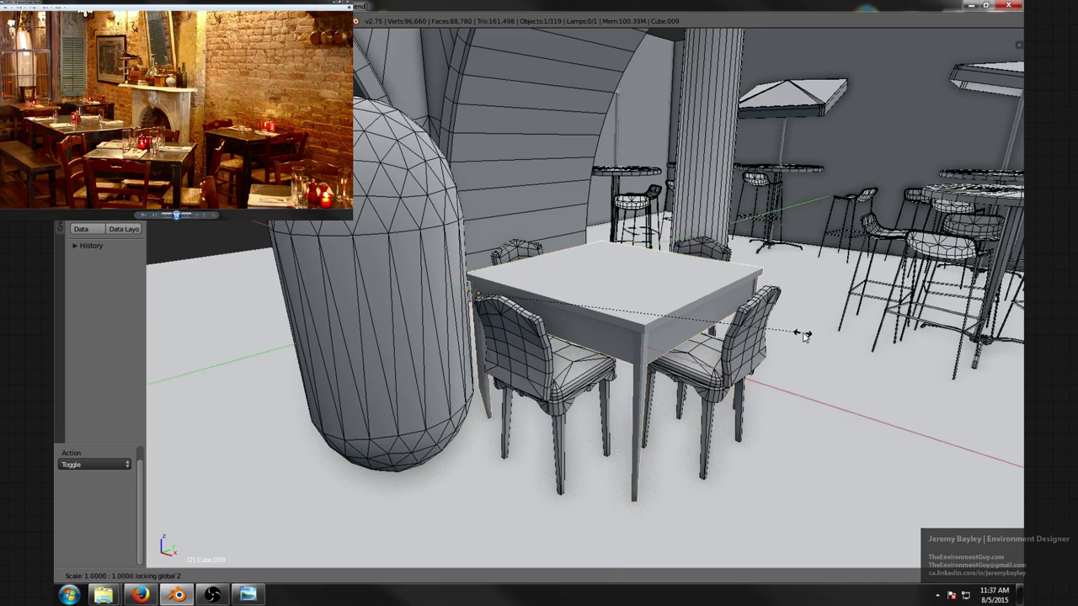
{"action": "right_click", "coordinate": [725, 342]}
{"action": "middle_click_drag", "start_coordinate": [594, 421], "coordinate": [644, 439]}
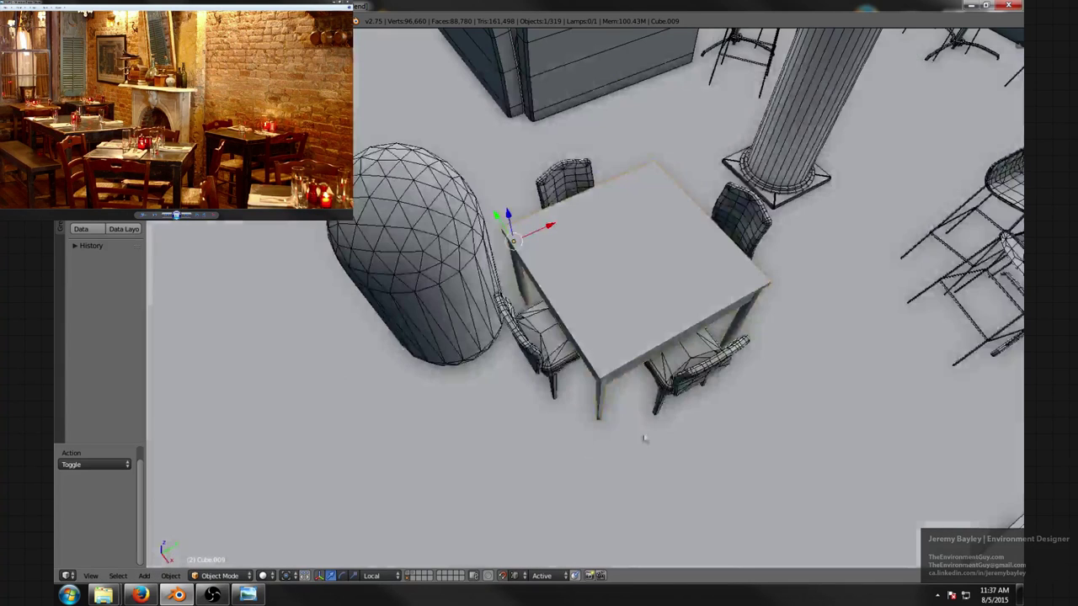
{"action": "mouse_move", "coordinate": [688, 331]}
{"action": "middle_mouse_down"}
{"action": "mouse_move", "coordinate": [632, 317]}
{"action": "mouse_move", "coordinate": [689, 342]}
{"action": "middle_mouse_up"}
{"action": "key", "text": "s"}
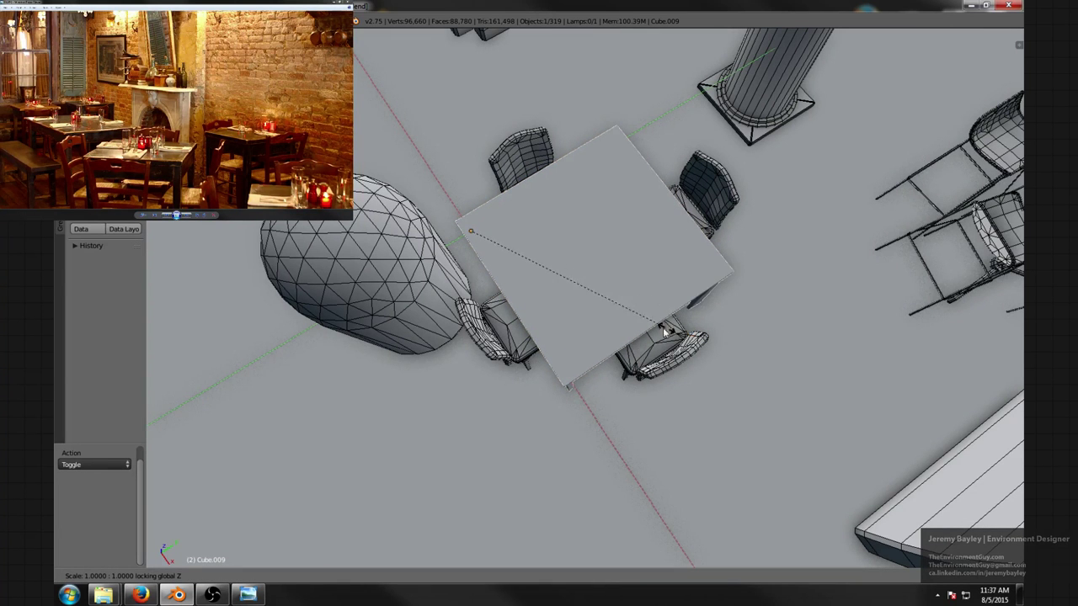
{"action": "left_click", "coordinate": [623, 383]}
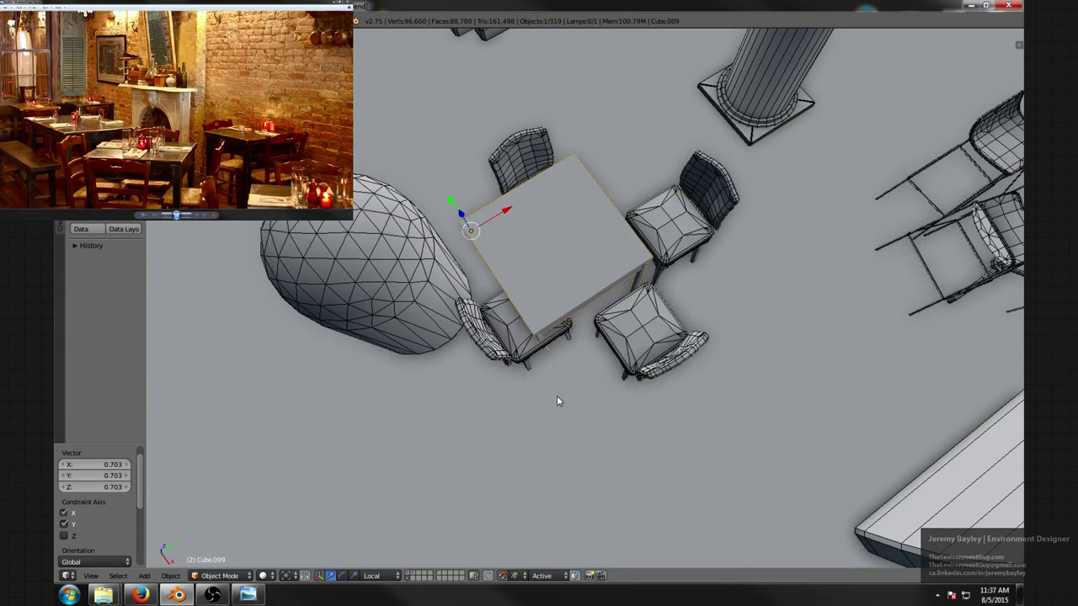
{"action": "middle_click_drag", "start_coordinate": [556, 400], "coordinate": [597, 359]}
{"action": "scroll", "coordinate": [673, 399], "scroll_direction": "up", "scroll_amount": 1}
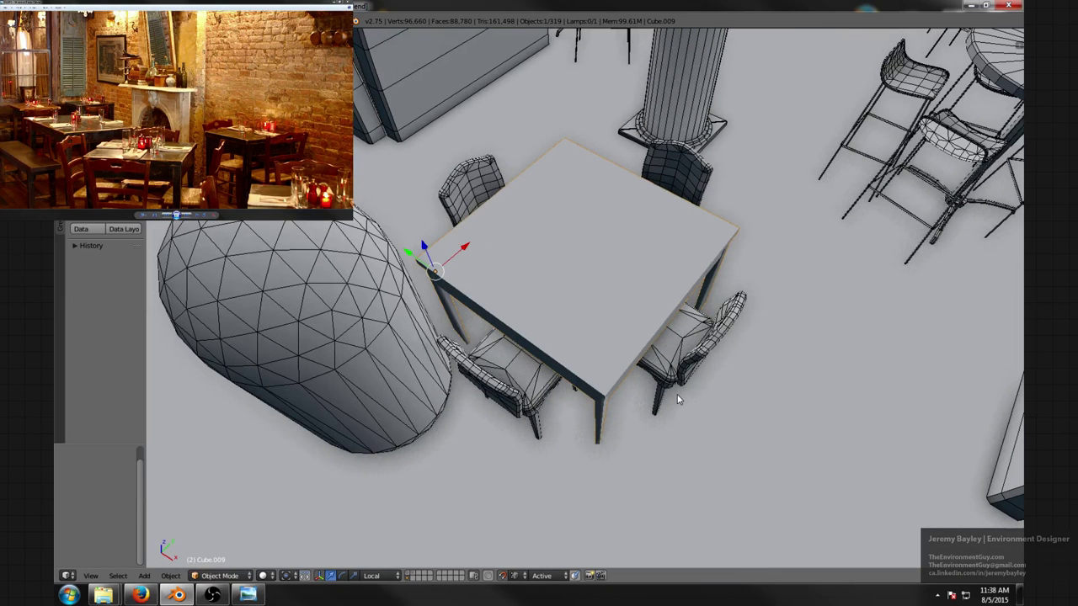
- Scale the table to 0.767 in X and Y only, then move it 0.212 along X and 0.185 along Y between the chairs
{"action": "key", "text": "s"}
{"action": "key", "text": "shift+z"}
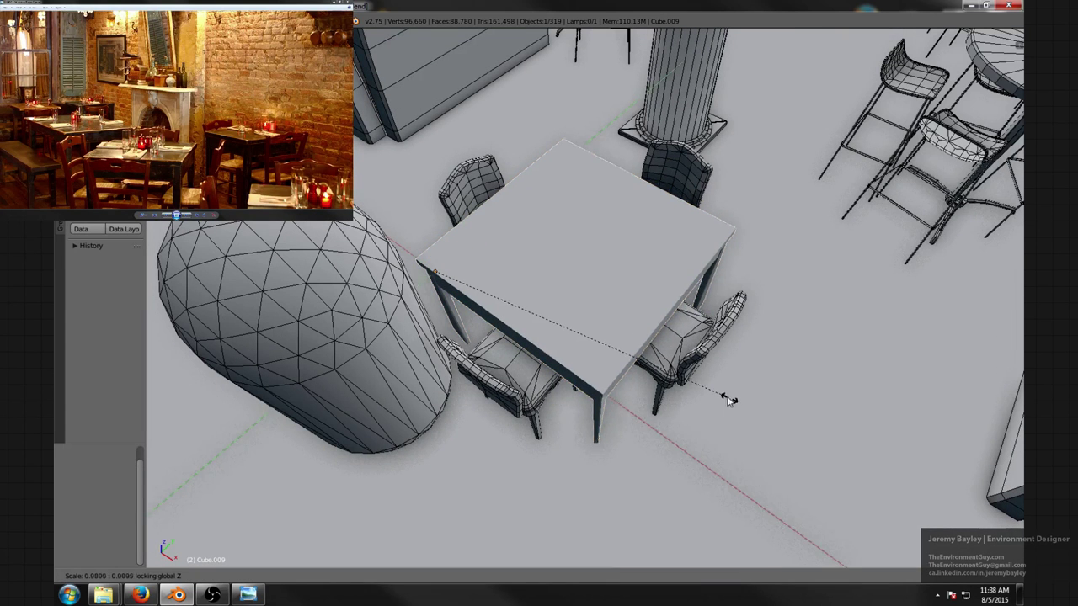
{"action": "left_click", "coordinate": [665, 371]}
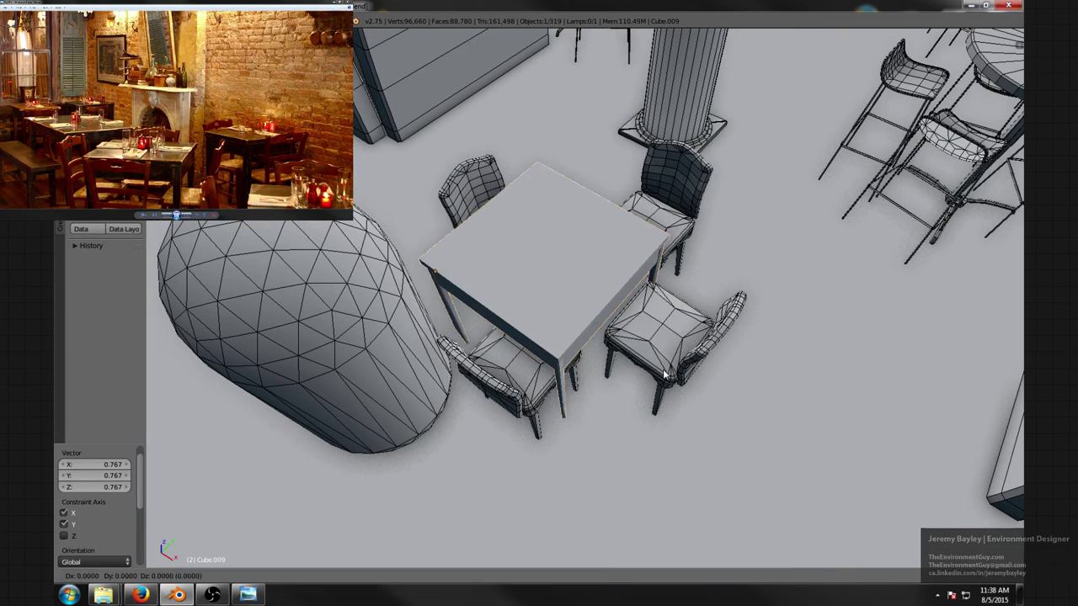
{"action": "key", "text": "g"}
{"action": "key", "text": "shift+z"}
{"action": "left_click", "coordinate": [699, 366]}
{"action": "middle_click_drag", "start_coordinate": [701, 368], "coordinate": [522, 287]}
{"action": "scroll", "coordinate": [522, 288], "scroll_direction": "down", "scroll_amount": 10}
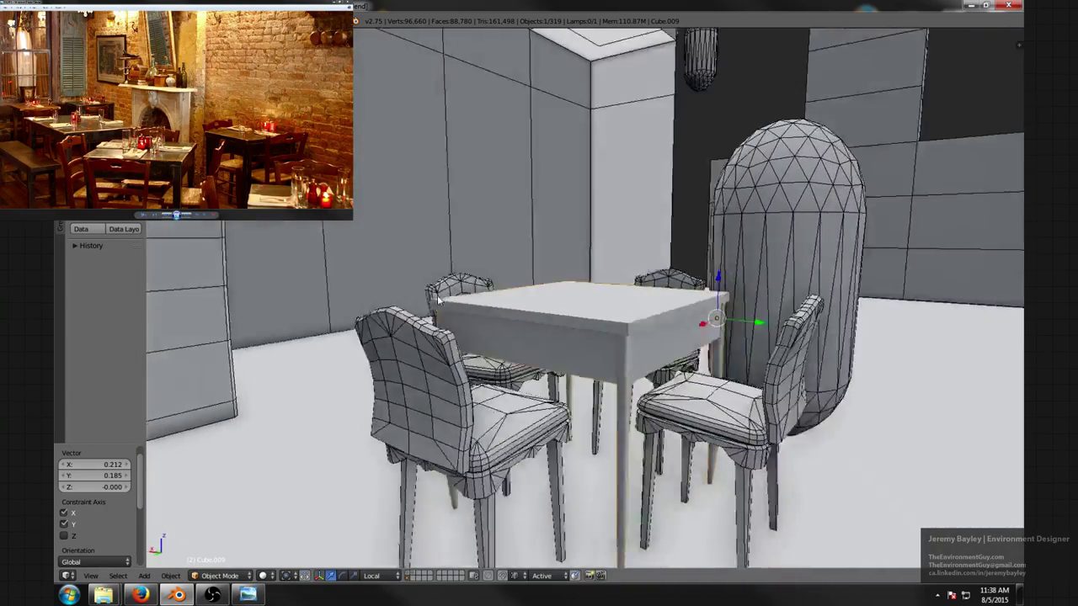
{"action": "scroll", "coordinate": [502, 303], "scroll_direction": "up", "scroll_amount": 10}
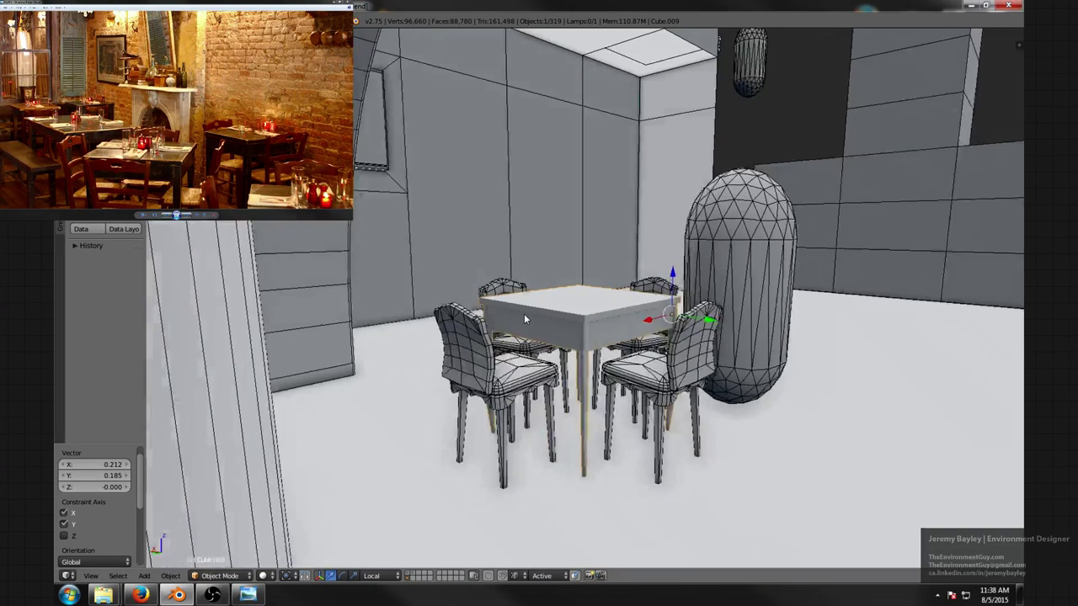
- Slide the two near chairs in toward the table, one by -0.263 along local Y and the other by 0.210 along local X
{"action": "middle_click_drag", "start_coordinate": [708, 333], "coordinate": [705, 375]}
{"action": "right_click", "coordinate": [507, 432]}
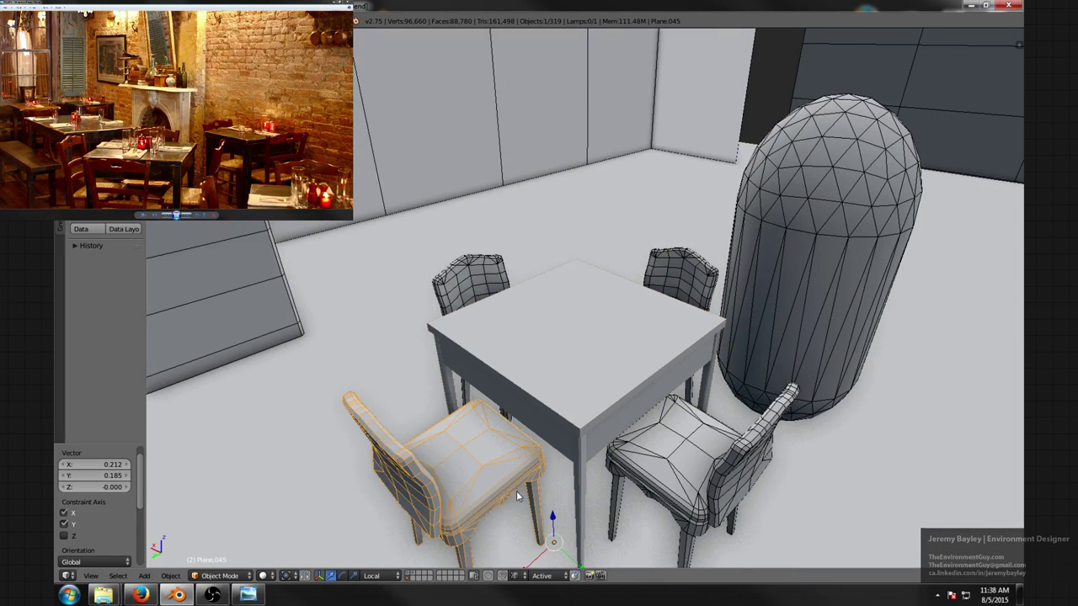
{"action": "scroll", "coordinate": [527, 524], "scroll_direction": "down", "scroll_amount": 1}
{"action": "left_click_drag", "start_coordinate": [529, 524], "coordinate": [533, 523]}
{"action": "left_click", "coordinate": [572, 511]}
{"action": "right_click", "coordinate": [644, 447]}
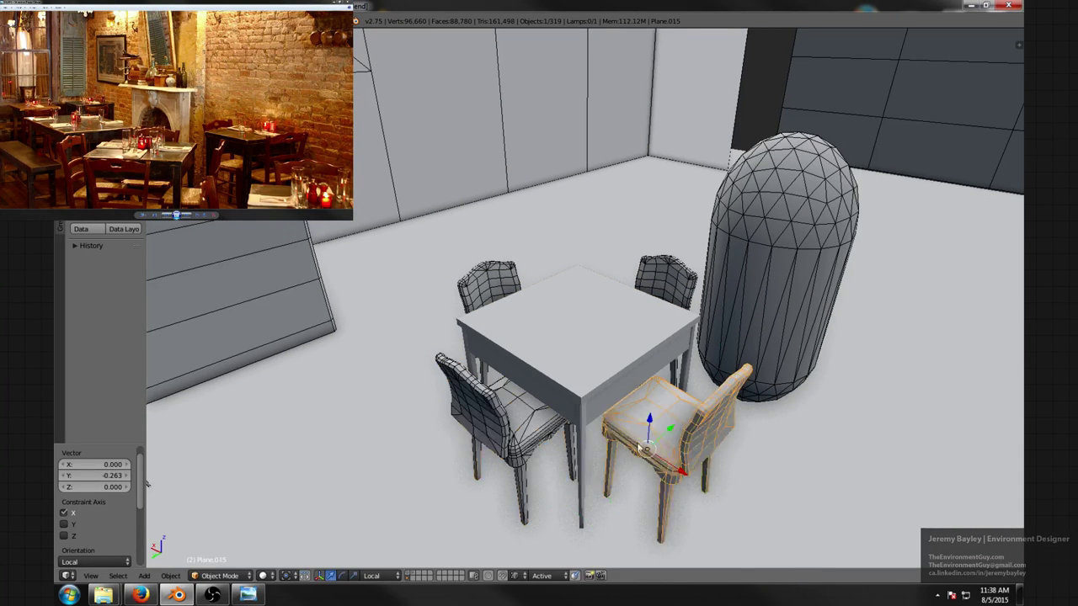
{"action": "left_click_drag", "start_coordinate": [680, 474], "coordinate": [664, 467]}
- From the table's opposite side, slide the remaining two chairs along their local axes so they tuck in at the table
{"action": "middle_click_drag", "start_coordinate": [680, 446], "coordinate": [530, 434]}
{"action": "right_click", "coordinate": [524, 394]}
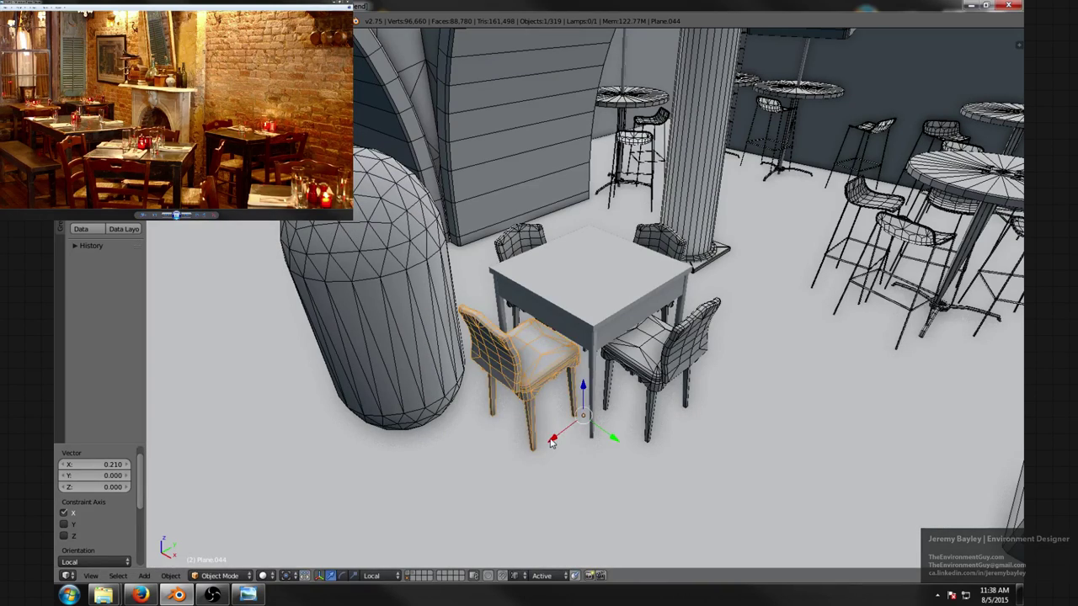
{"action": "left_click_drag", "start_coordinate": [552, 442], "coordinate": [574, 432]}
{"action": "right_click", "coordinate": [631, 379]}
{"action": "left_click_drag", "start_coordinate": [668, 402], "coordinate": [660, 398]}
{"action": "middle_click_drag", "start_coordinate": [704, 373], "coordinate": [617, 345]}
{"action": "key", "text": "a"}
{"action": "scroll", "coordinate": [671, 413], "scroll_direction": "down", "scroll_amount": 3}
{"action": "right_click", "coordinate": [665, 325]}
{"action": "right_click", "coordinate": [559, 353], "text": "shift"}
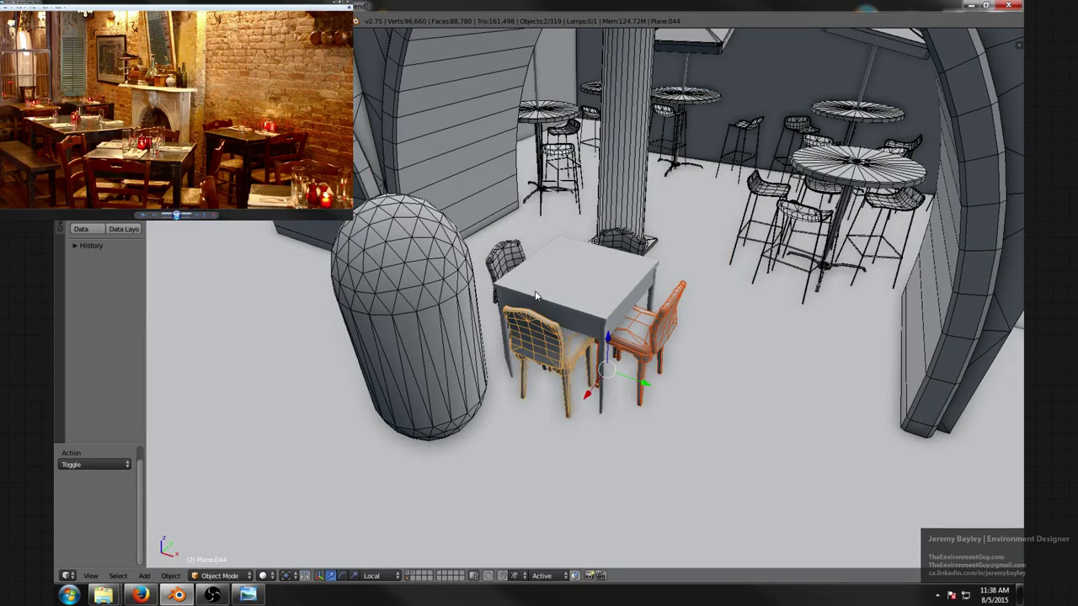
{"action": "right_click", "coordinate": [506, 261], "text": "shift"}
- Examine one chair's full mesh up close in edit mode, then return to object mode
{"action": "right_click", "coordinate": [533, 336]}
{"action": "key", "text": "Tab"}
{"action": "key", "text": "a"}
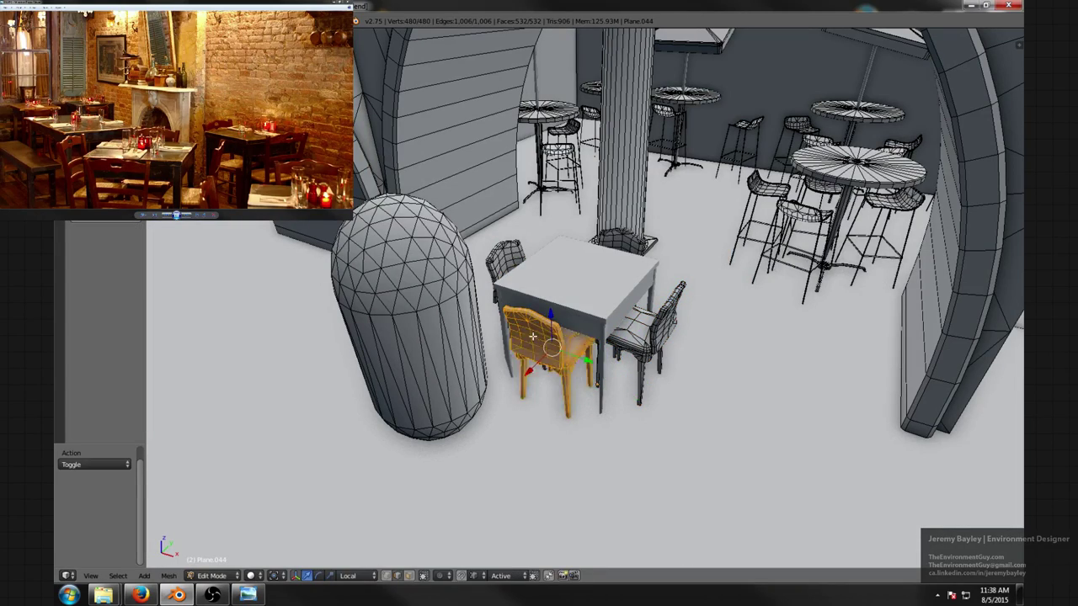
{"action": "middle_click_drag", "start_coordinate": [541, 323], "coordinate": [538, 292]}
{"action": "scroll", "coordinate": [538, 293], "scroll_direction": "up", "scroll_amount": 2}
{"action": "scroll", "coordinate": [541, 295], "scroll_direction": "up", "scroll_amount": 1}
{"action": "scroll", "coordinate": [569, 287], "scroll_direction": "up", "scroll_amount": 2}
{"action": "middle_click_drag", "start_coordinate": [554, 347], "coordinate": [577, 327], "text": "shift"}
{"action": "scroll", "coordinate": [577, 327], "scroll_direction": "down", "scroll_amount": 6}
{"action": "key", "text": "a"}
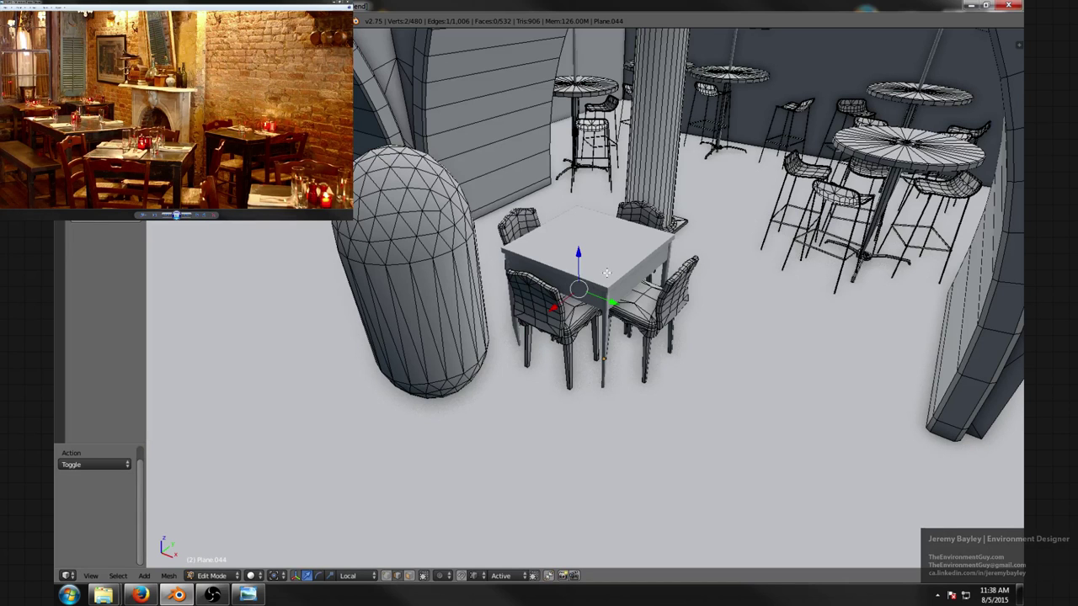
{"action": "key", "text": "Tab"}
- Inspect the table's full mesh in edit mode, then return to object mode
{"action": "right_click", "coordinate": [611, 246]}
{"action": "key", "text": "Tab"}
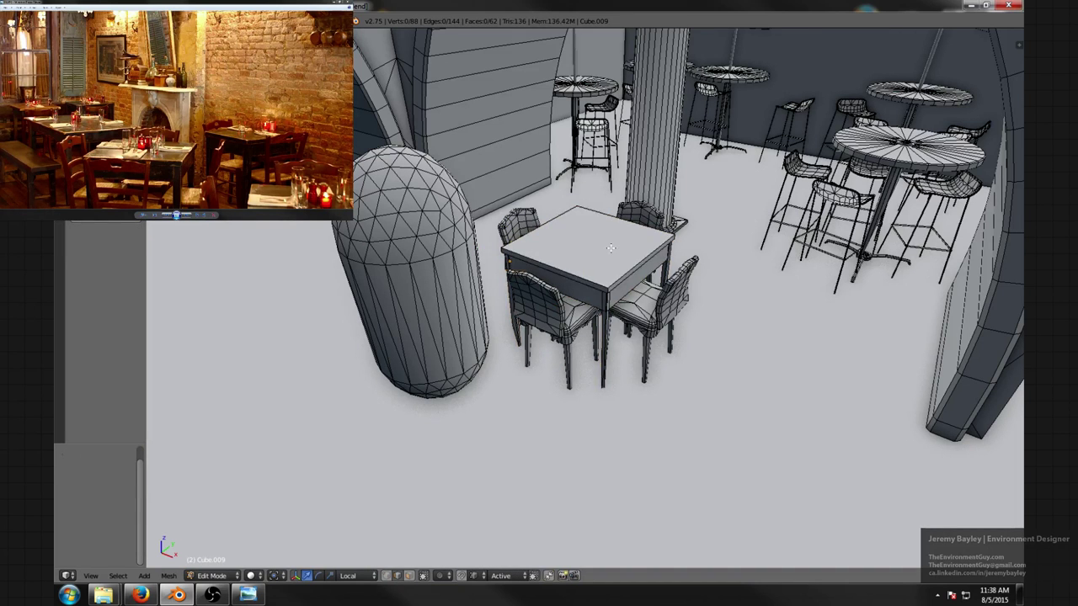
{"action": "key", "text": "a"}
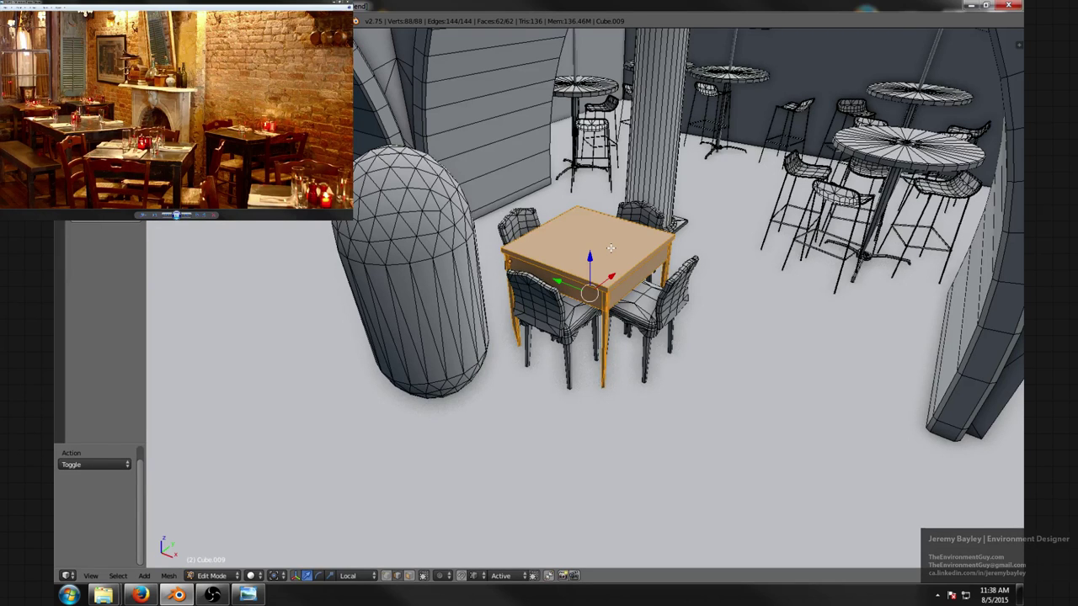
{"action": "key", "text": "a"}
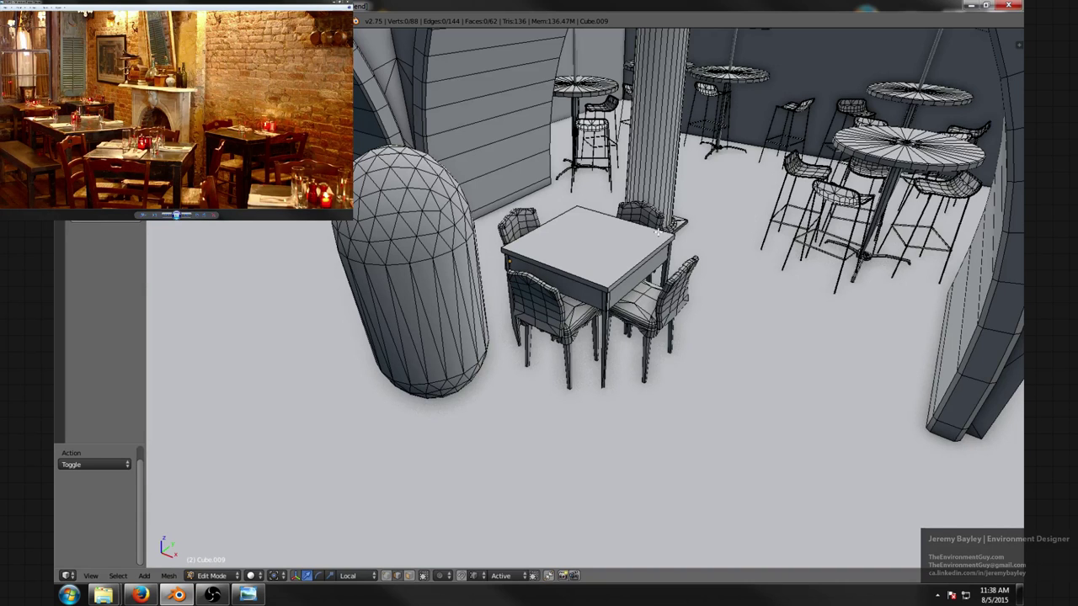
{"action": "middle_click_drag", "start_coordinate": [680, 232], "coordinate": [681, 250]}
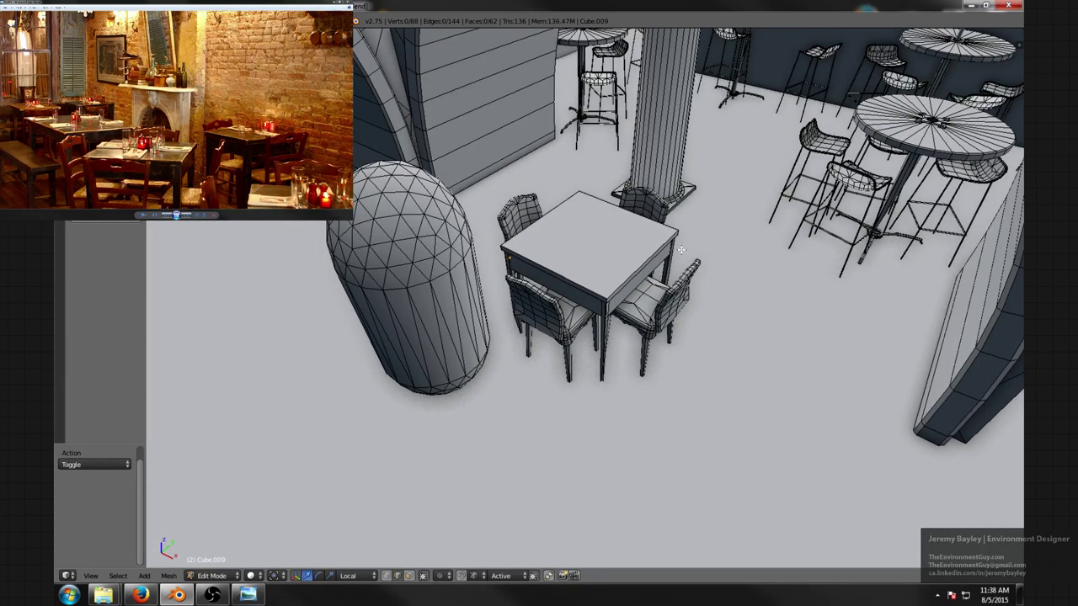
{"action": "key", "text": "Tab"}
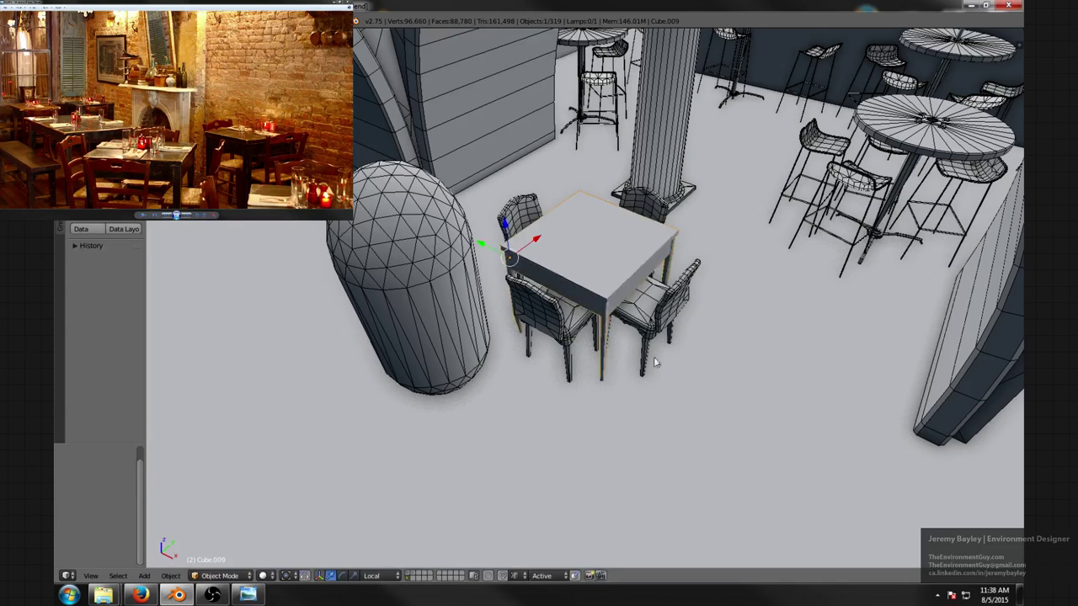
- Review the table and chair arrangement from several angles against a closer view of the reference photo
{"action": "scroll", "coordinate": [623, 318], "scroll_direction": "up", "scroll_amount": 7}
{"action": "scroll", "coordinate": [643, 312], "scroll_direction": "down", "scroll_amount": 9}
{"action": "middle_click_drag", "start_coordinate": [643, 311], "coordinate": [562, 351]}
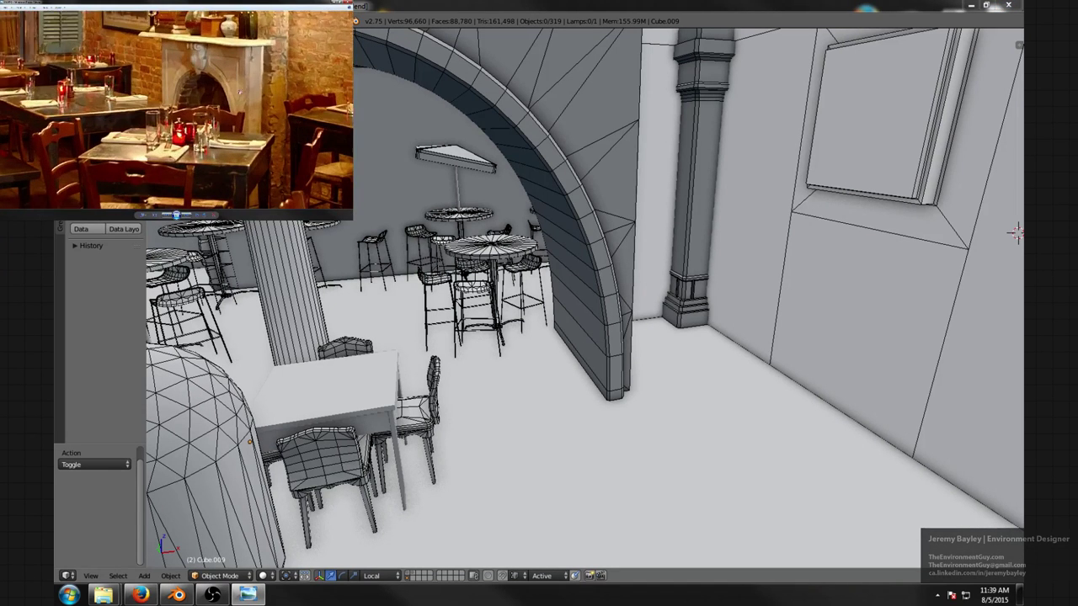
{"action": "middle_click_drag", "start_coordinate": [403, 311], "coordinate": [447, 276]}
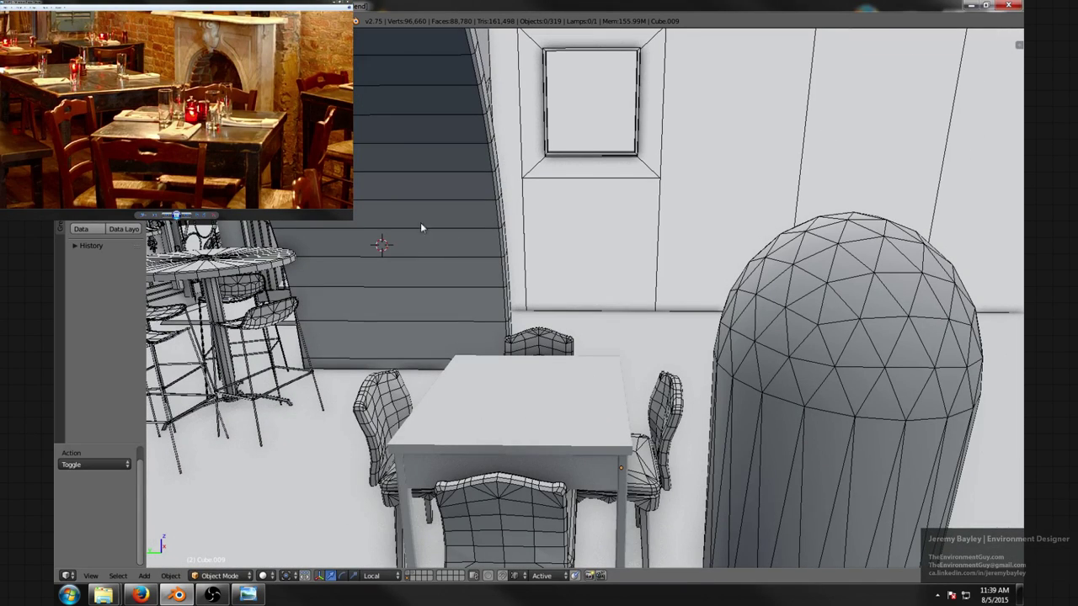
{"action": "middle_click_drag", "start_coordinate": [403, 282], "coordinate": [368, 301]}
{"action": "middle_click_drag", "start_coordinate": [325, 339], "coordinate": [417, 299], "text": "shift"}
{"action": "scroll", "coordinate": [508, 330], "scroll_direction": "down", "scroll_amount": 2}
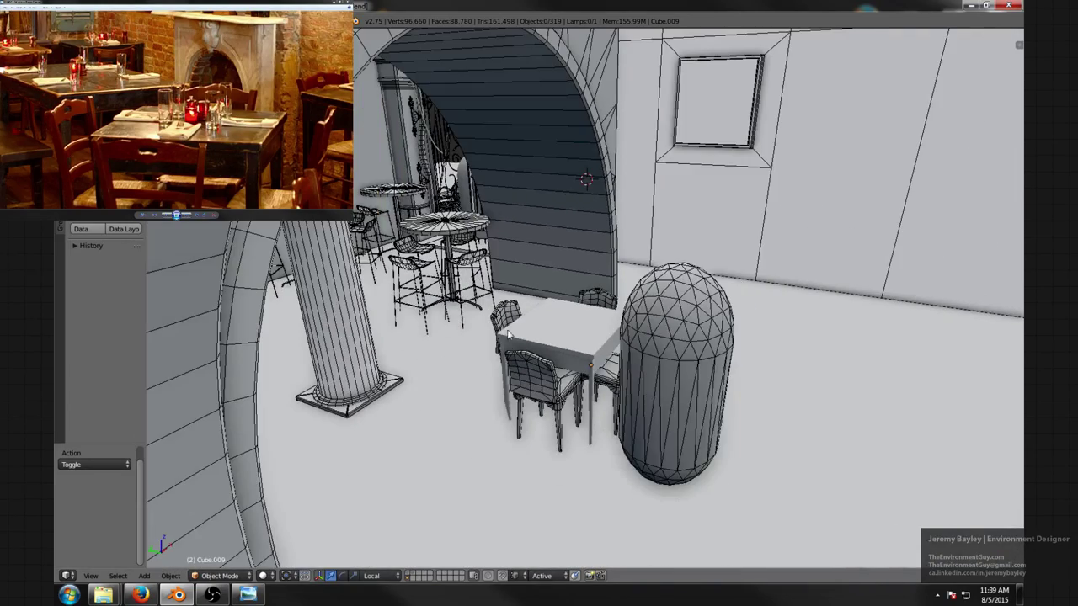
- Move the capsule-shaped player reference 1.295 units away from the table along its local Y axis and deselect it
{"action": "left_click", "coordinate": [670, 362]}
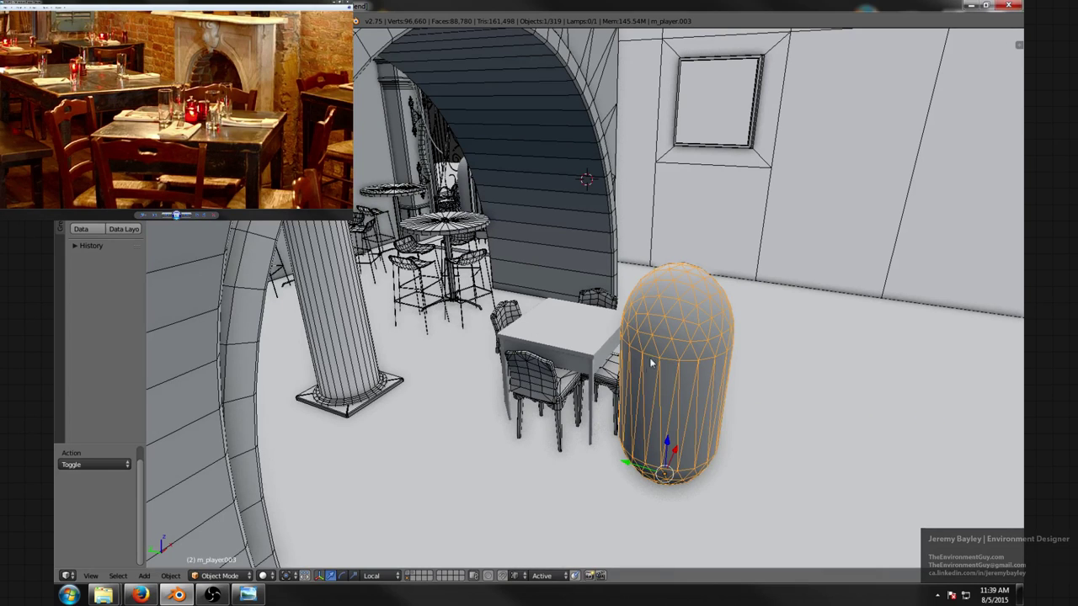
{"action": "left_click_drag", "start_coordinate": [621, 463], "coordinate": [748, 504]}
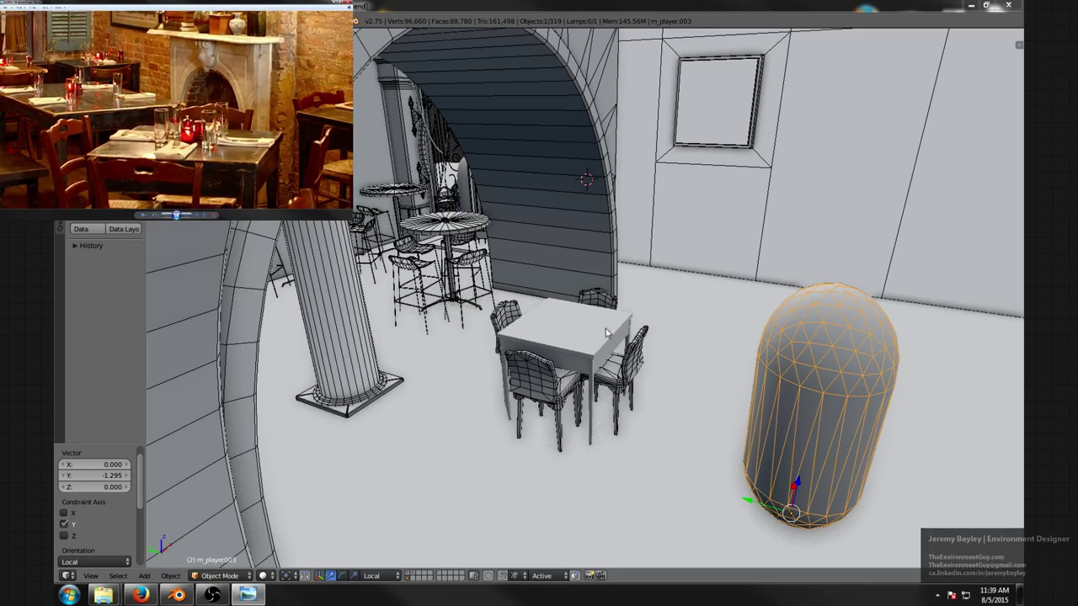
{"action": "scroll", "coordinate": [545, 340], "scroll_direction": "up", "scroll_amount": 3}
{"action": "scroll", "coordinate": [589, 308], "scroll_direction": "down", "scroll_amount": 4}
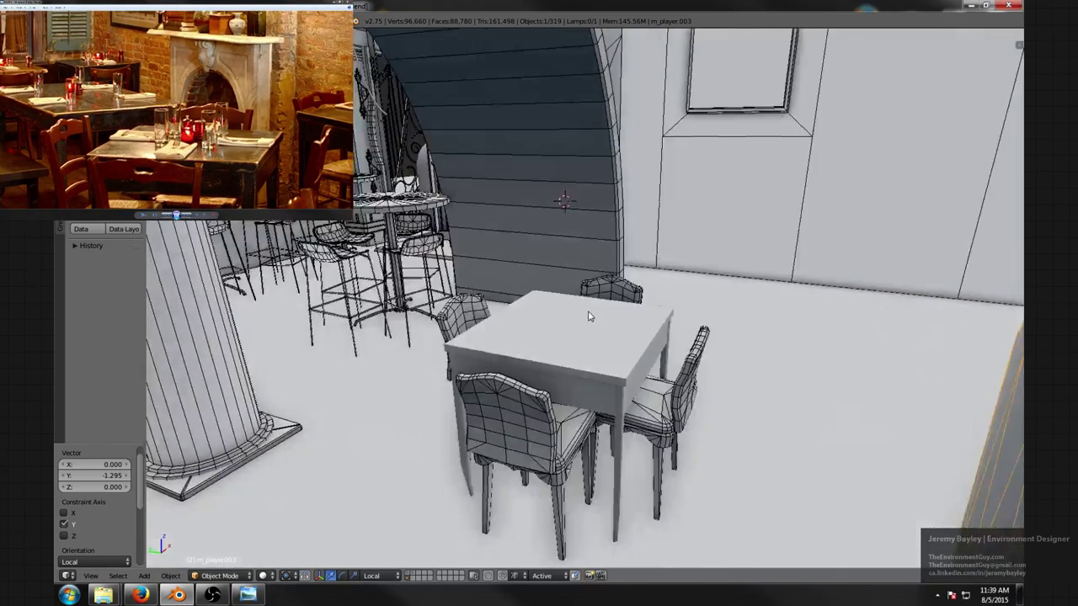
{"action": "key", "text": "a"}
{"action": "scroll", "coordinate": [592, 308], "scroll_direction": "up", "scroll_amount": 2}
{"action": "scroll", "coordinate": [597, 320], "scroll_direction": "down", "scroll_amount": 2}
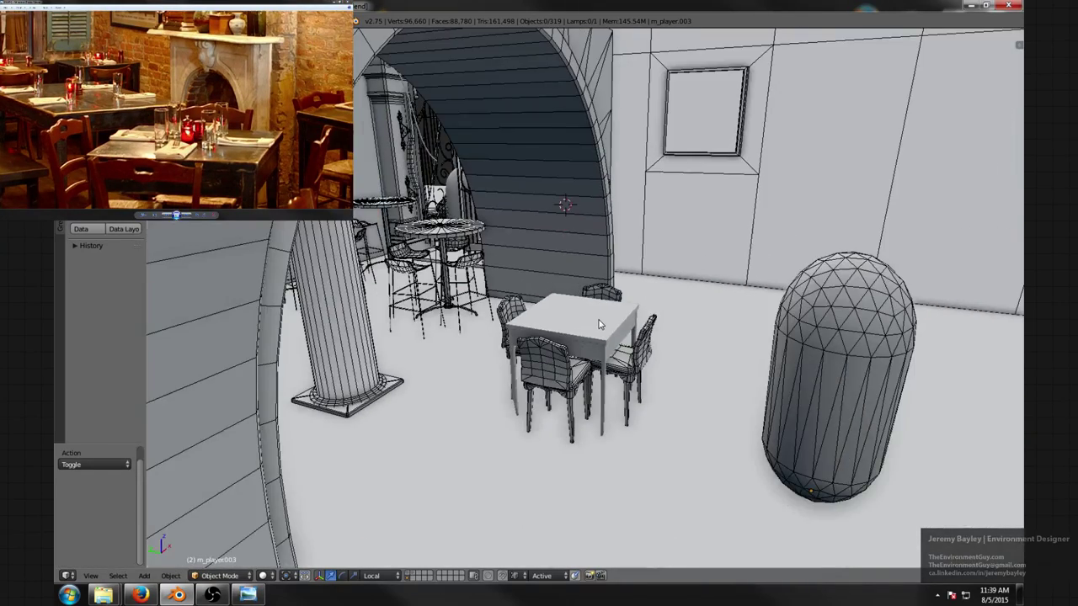
- Snap the 3D cursor to the table and add a cylinder mesh with 8 vertices there
{"action": "scroll", "coordinate": [599, 324], "scroll_direction": "up", "scroll_amount": 2}
{"action": "right_click", "coordinate": [602, 331]}
{"action": "key", "text": "shift+s"}
{"action": "left_click", "coordinate": [603, 330]}
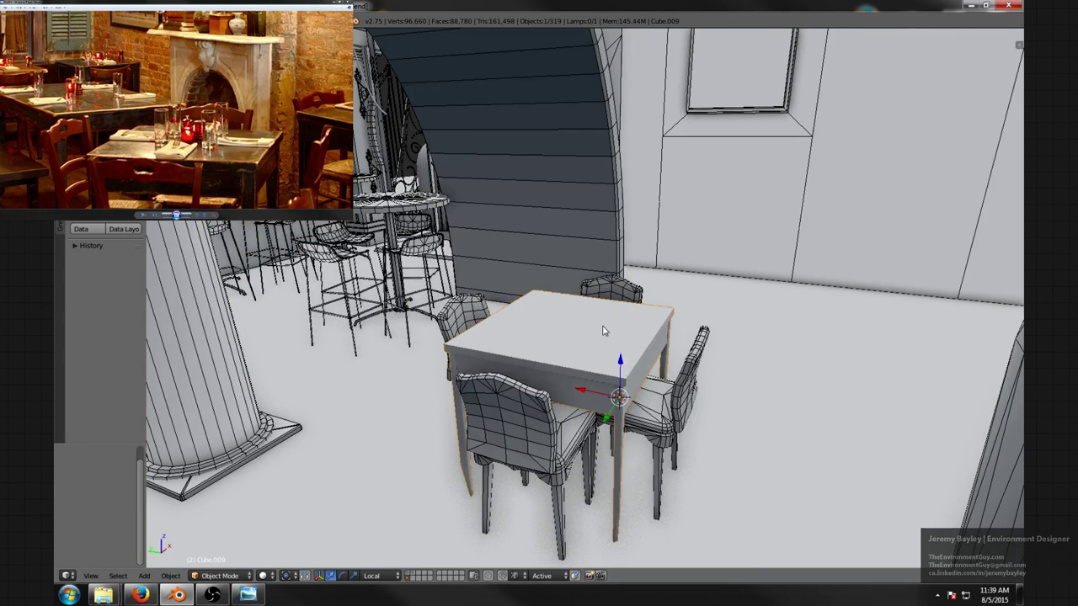
{"action": "key", "text": "shift+a"}
{"action": "mouse_move", "coordinate": [608, 329]}
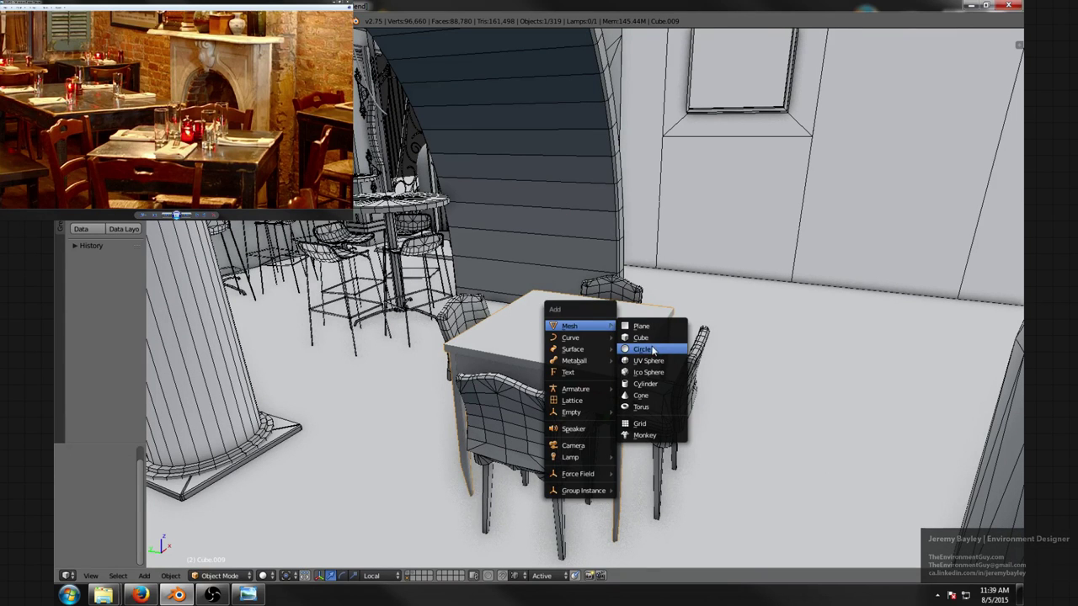
{"action": "left_click", "coordinate": [660, 385]}
{"action": "scroll", "coordinate": [656, 379], "scroll_direction": "down", "scroll_amount": 2}
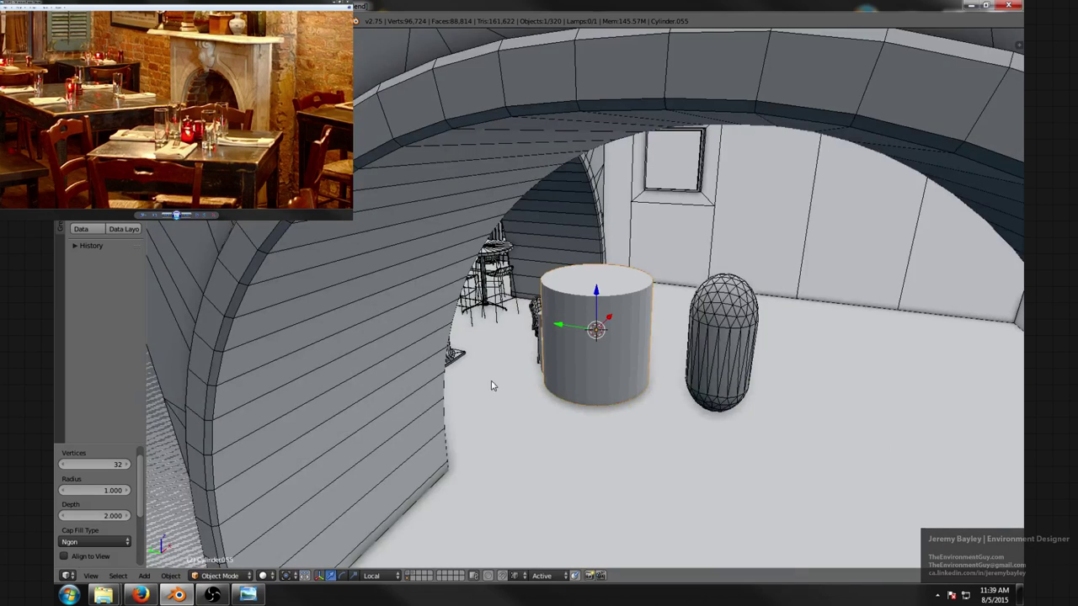
{"action": "scroll", "coordinate": [495, 386], "scroll_direction": "up", "scroll_amount": 2}
{"action": "left_click", "coordinate": [87, 462]}
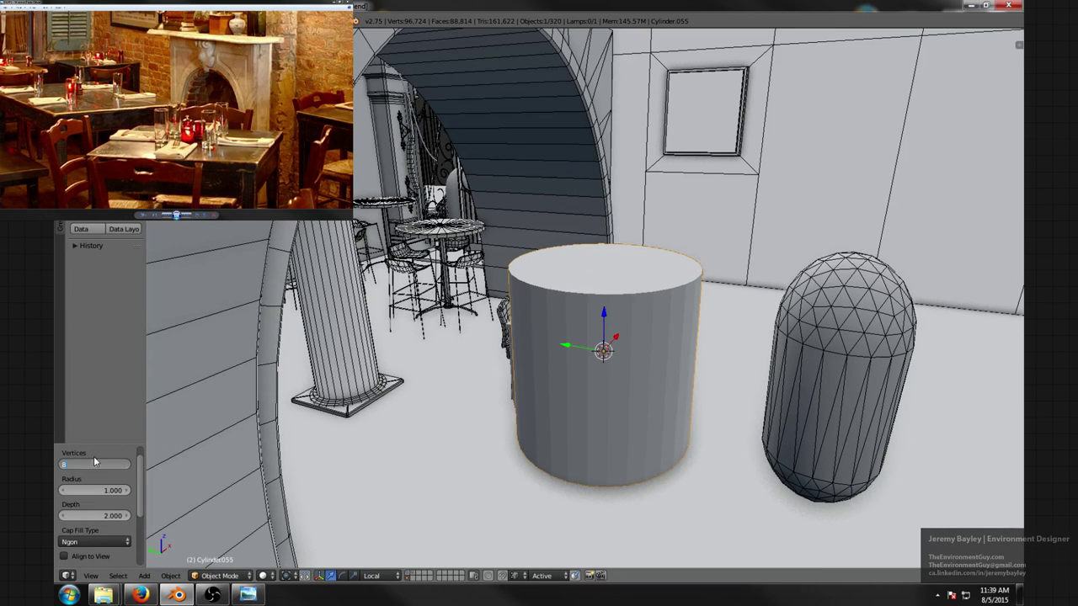
{"action": "type", "text": "8"}
{"action": "key", "text": "Return"}
- Scale the cylinder down to drinking-glass width, finishing with a factor of 0.322, and position it above the middle of the tabletop
{"action": "key", "text": "s"}
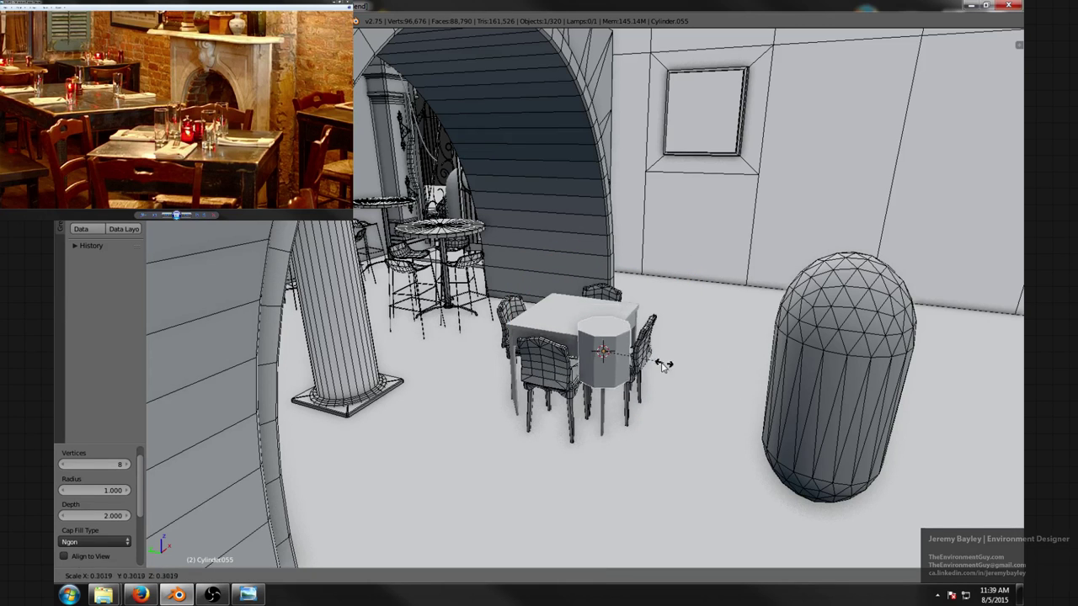
{"action": "left_click", "coordinate": [627, 367]}
{"action": "left_click_drag", "start_coordinate": [568, 346], "coordinate": [523, 340]}
{"action": "middle_click_drag", "start_coordinate": [586, 340], "coordinate": [529, 330]}
{"action": "left_click_drag", "start_coordinate": [523, 331], "coordinate": [508, 269]}
{"action": "scroll", "coordinate": [527, 282], "scroll_direction": "up", "scroll_amount": 4}
{"action": "middle_click_drag", "start_coordinate": [532, 297], "coordinate": [595, 297]}
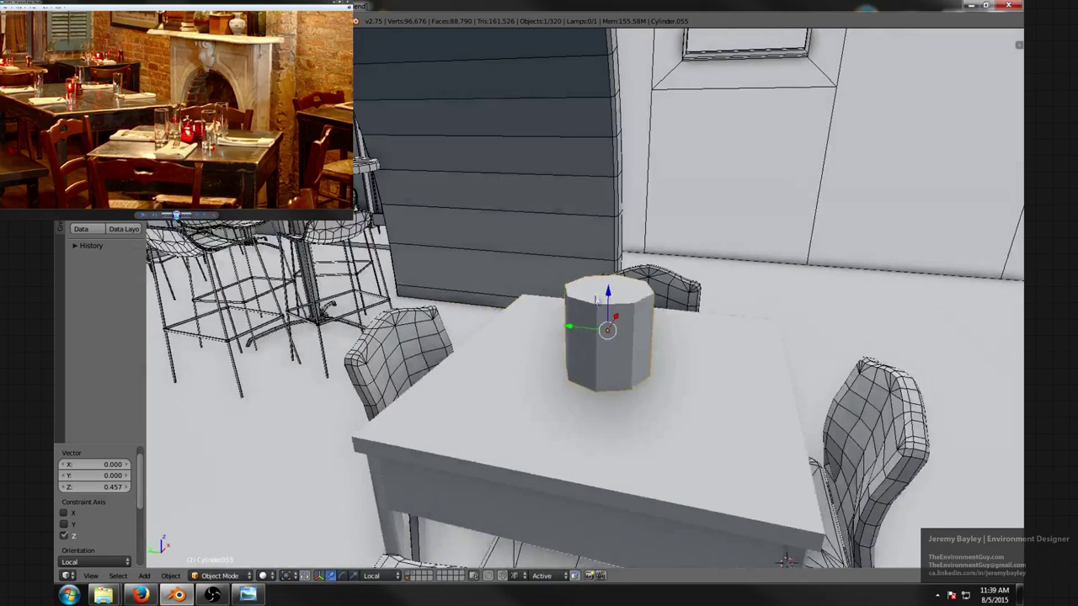
{"action": "key", "text": "s"}
{"action": "left_click", "coordinate": [653, 322]}
- Lengthen the small cylinder in face editing by lowering its bottom face along local Z to the tabletop
{"action": "scroll", "coordinate": [661, 331], "scroll_direction": "down", "scroll_amount": 5}
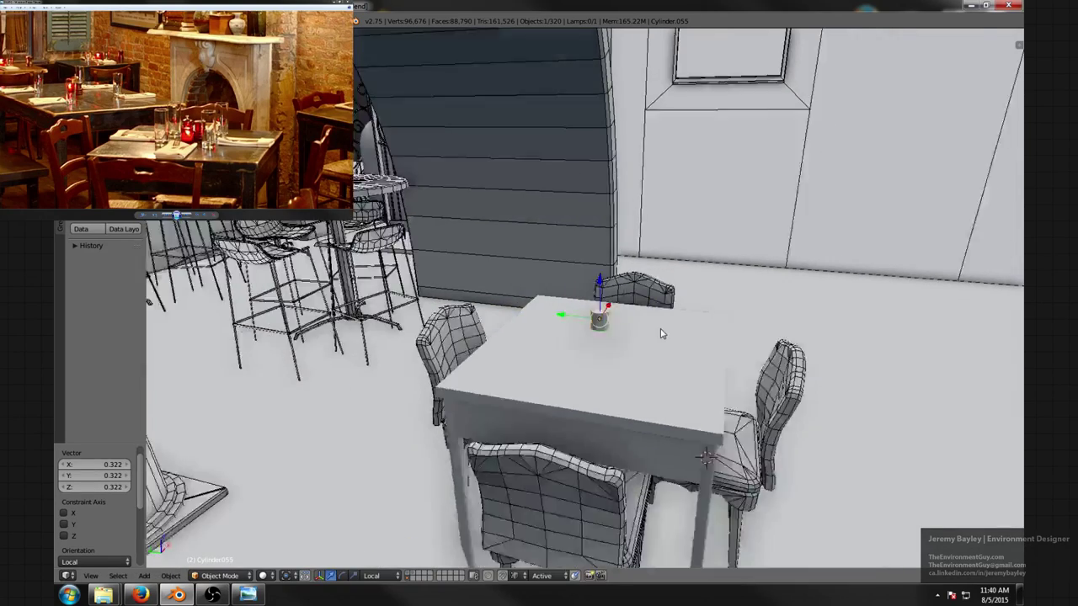
{"action": "scroll", "coordinate": [664, 328], "scroll_direction": "up", "scroll_amount": 4}
{"action": "middle_click_drag", "start_coordinate": [642, 317], "coordinate": [546, 272]}
{"action": "key", "text": "Tab"}
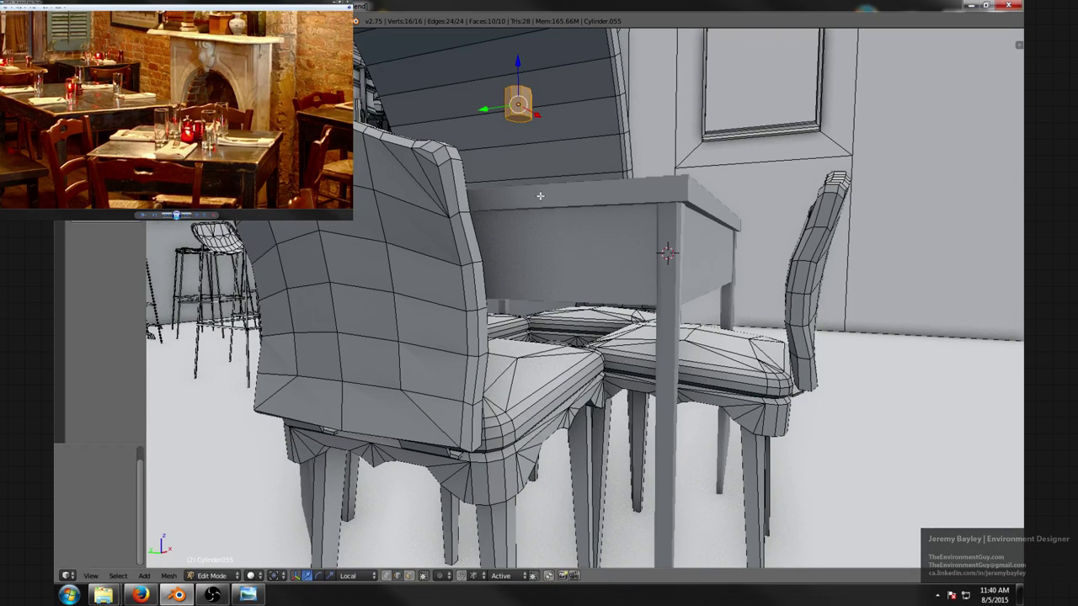
{"action": "key", "text": "ctrl+Tab"}
{"action": "left_click", "coordinate": [500, 171]}
{"action": "right_click", "coordinate": [517, 118]}
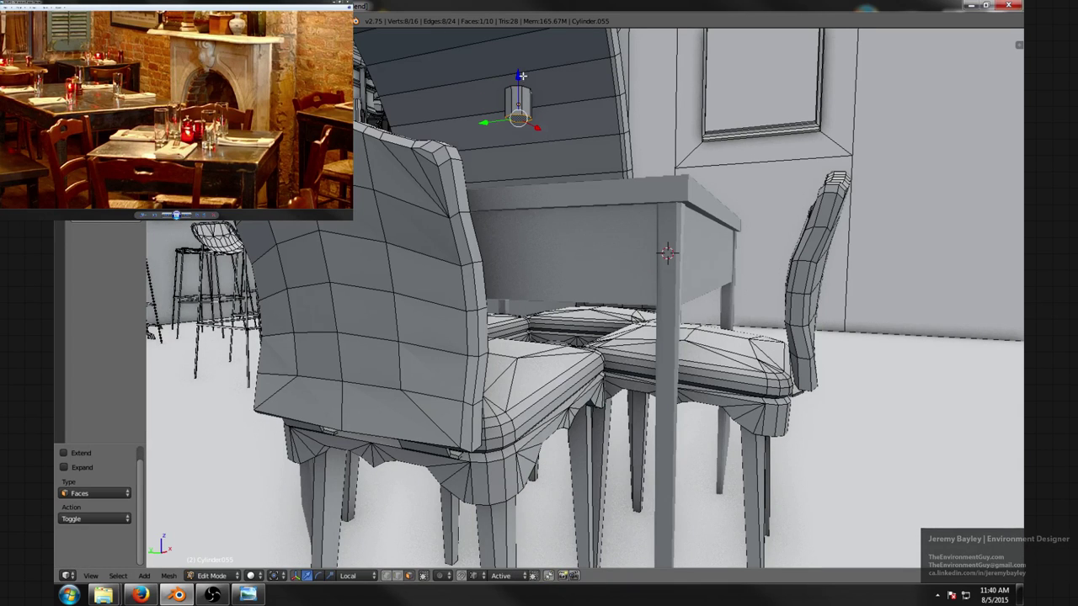
{"action": "key", "text": "e"}
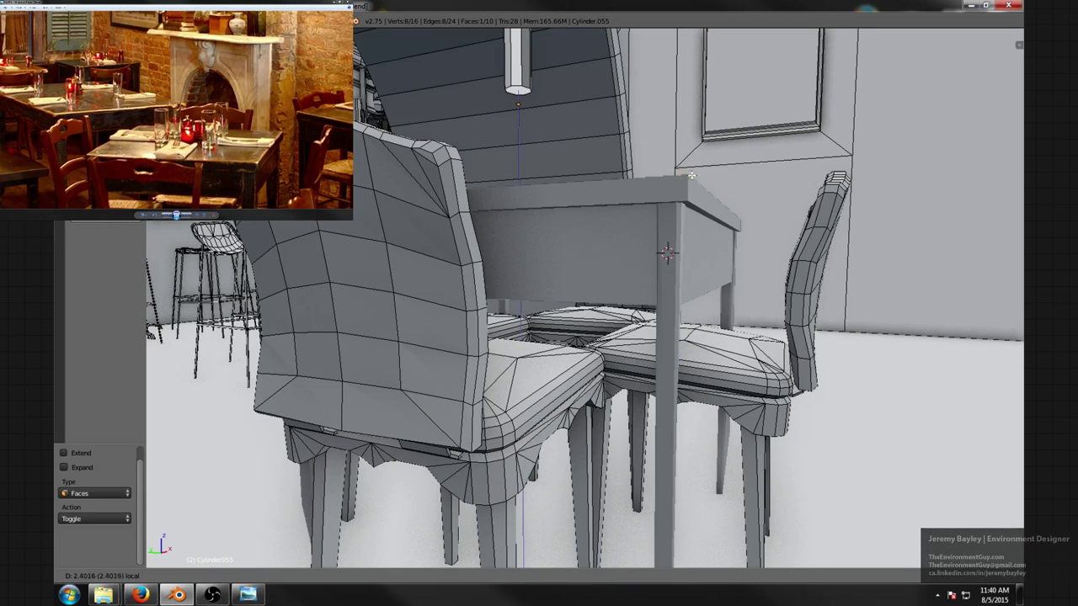
{"action": "left_click", "coordinate": [688, 178]}
{"action": "middle_click_drag", "start_coordinate": [639, 194], "coordinate": [596, 258]}
{"action": "middle_click_drag", "start_coordinate": [500, 260], "coordinate": [518, 272]}
- Lower the 8-sided cylinder's top face along Z to drinking-glass height, and return to object mode
{"action": "right_click", "coordinate": [631, 373]}
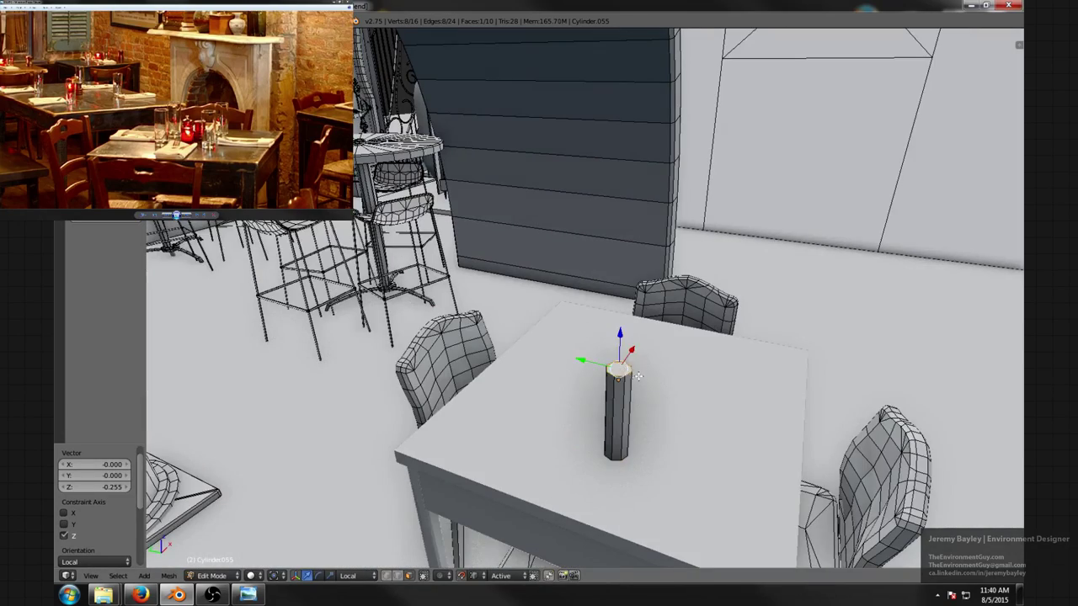
{"action": "middle_click_drag", "start_coordinate": [638, 377], "coordinate": [564, 230]}
{"action": "left_click_drag", "start_coordinate": [571, 118], "coordinate": [541, 149]}
{"action": "middle_click_drag", "start_coordinate": [541, 149], "coordinate": [610, 181]}
{"action": "scroll", "coordinate": [649, 254], "scroll_direction": "up", "scroll_amount": 1}
{"action": "scroll", "coordinate": [610, 181], "scroll_direction": "up", "scroll_amount": 5}
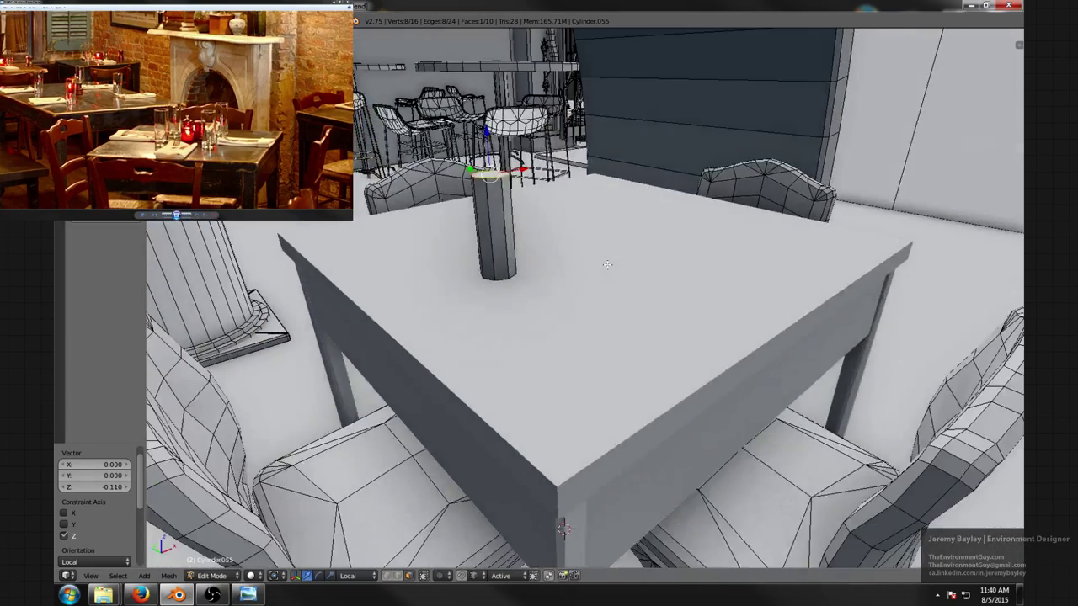
{"action": "middle_click_drag", "start_coordinate": [607, 265], "coordinate": [612, 266]}
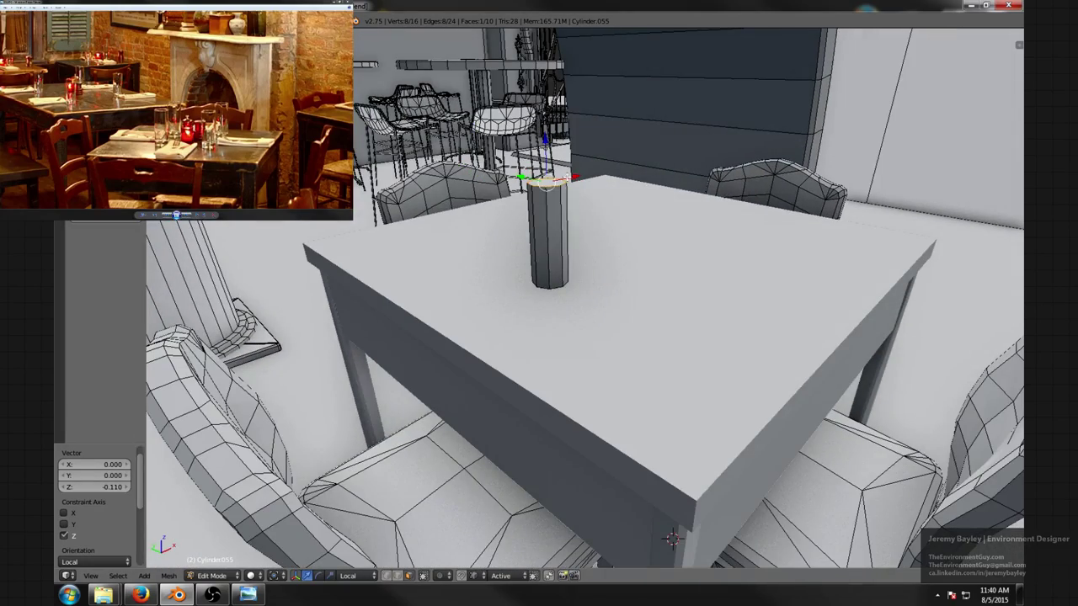
{"action": "left_click_drag", "start_coordinate": [546, 140], "coordinate": [549, 147]}
{"action": "key", "text": "a"}
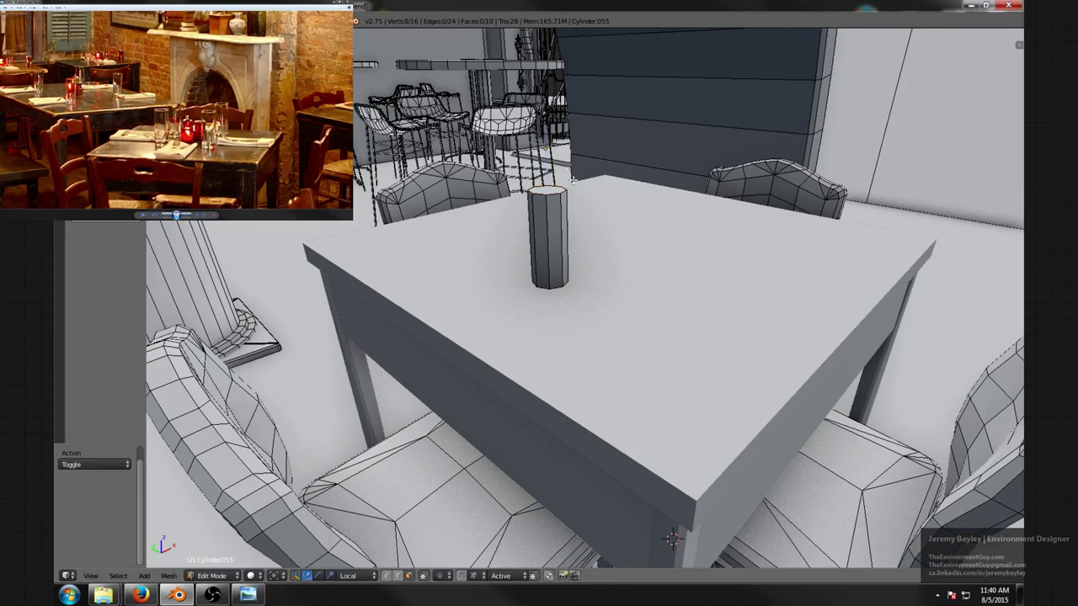
{"action": "key", "text": "Tab"}
- Snap the 3D cursor to the 8-sided cylinder's origin above the tabletop
{"action": "scroll", "coordinate": [619, 226], "scroll_direction": "down", "scroll_amount": 3}
{"action": "middle_click_drag", "start_coordinate": [618, 228], "coordinate": [618, 257]}
{"action": "scroll", "coordinate": [637, 249], "scroll_direction": "up", "scroll_amount": 2}
{"action": "scroll", "coordinate": [618, 258], "scroll_direction": "down", "scroll_amount": 3}
{"action": "middle_click_drag", "start_coordinate": [688, 284], "coordinate": [635, 277]}
{"action": "scroll", "coordinate": [634, 271], "scroll_direction": "up", "scroll_amount": 4}
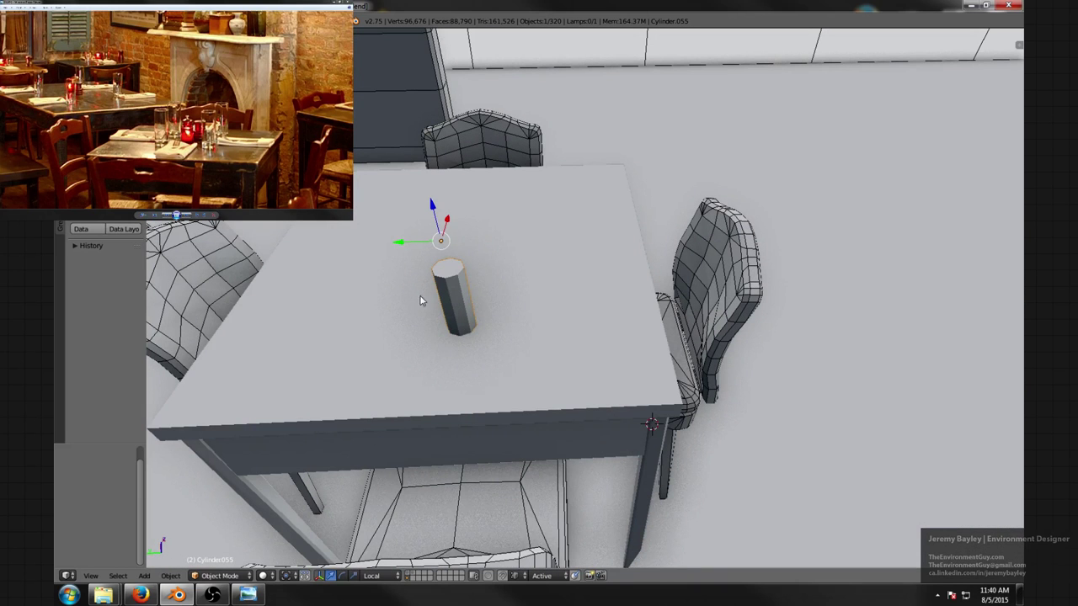
{"action": "key", "text": "shift+s"}
{"action": "left_click", "coordinate": [523, 300]}
{"action": "key", "text": "Tab"}
{"action": "key", "text": "Tab"}
- Add a second cylinder mesh at the 3D cursor with 12 vertices
{"action": "key", "text": "shift+a"}
{"action": "mouse_move", "coordinate": [543, 290]}
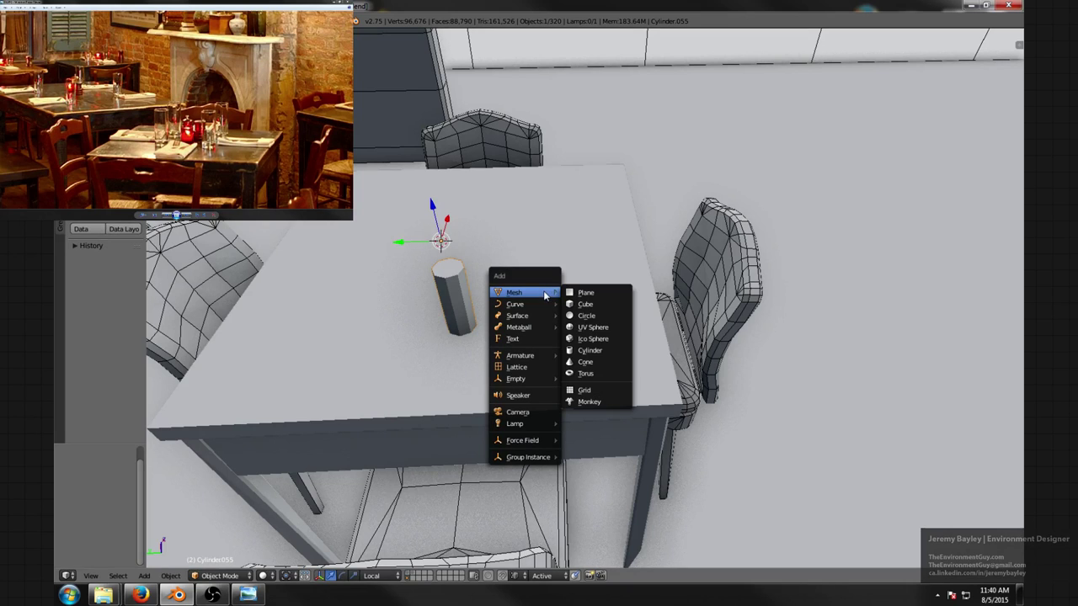
{"action": "left_click", "coordinate": [606, 351]}
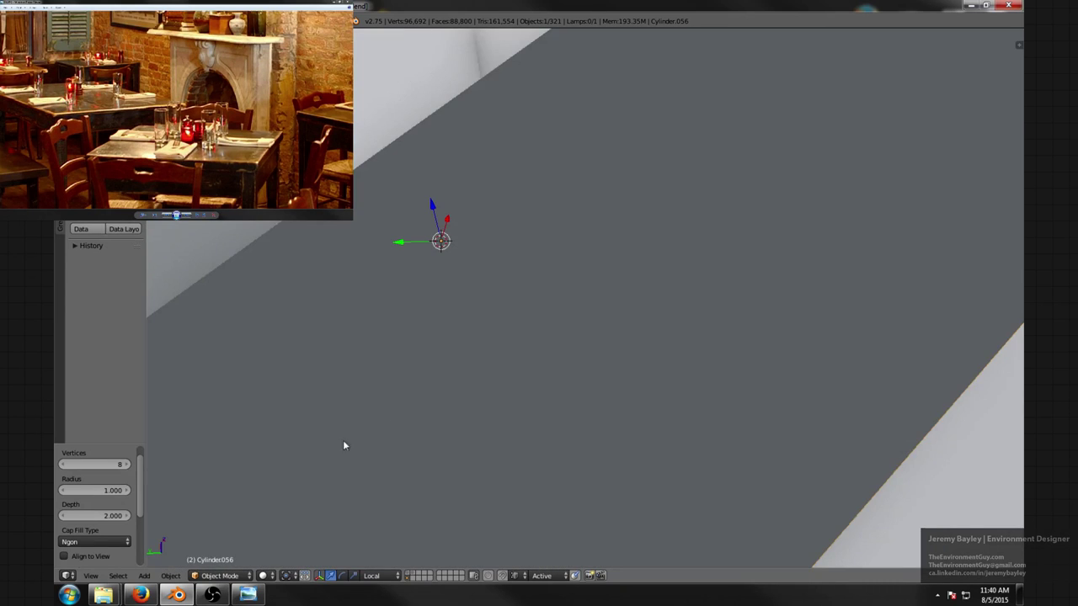
{"action": "scroll", "coordinate": [344, 446], "scroll_direction": "down", "scroll_amount": 4}
{"action": "left_click", "coordinate": [127, 465]}
{"action": "left_click", "coordinate": [126, 465]}
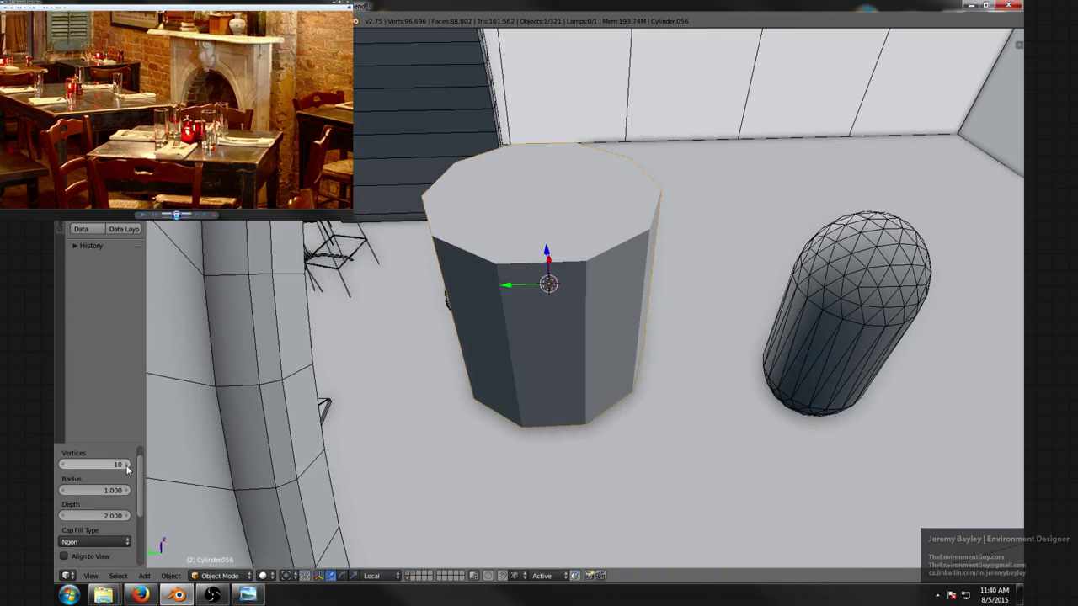
{"action": "left_click", "coordinate": [127, 465]}
{"action": "left_click", "coordinate": [126, 465]}
{"action": "middle_click_drag", "start_coordinate": [374, 358], "coordinate": [536, 298]}
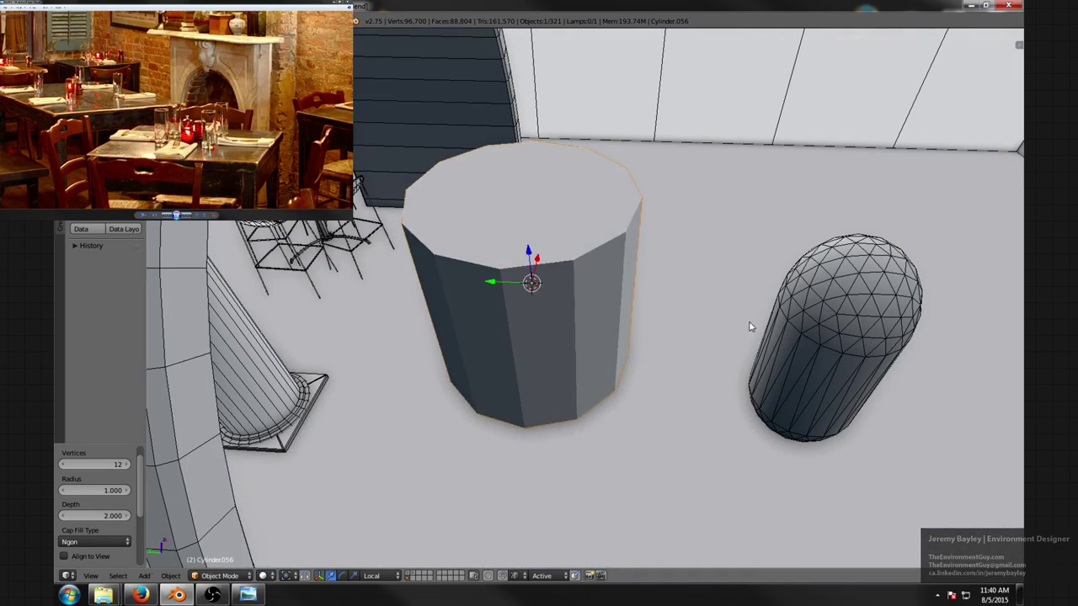
- Scale the 12-sided cylinder by a factor of 0.057 and place it beside the 8-sided one over the table
{"action": "key", "text": "s"}
{"action": "left_click", "coordinate": [544, 305]}
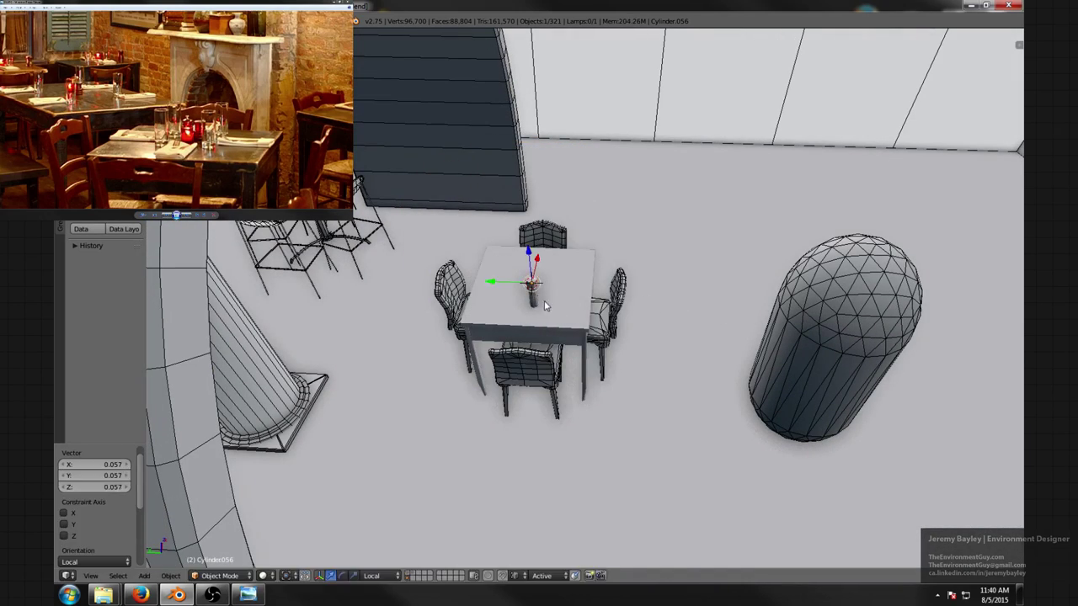
{"action": "scroll", "coordinate": [545, 305], "scroll_direction": "up", "scroll_amount": 5}
{"action": "middle_click_drag", "start_coordinate": [533, 308], "coordinate": [528, 250]}
{"action": "middle_click_drag", "start_coordinate": [515, 208], "coordinate": [528, 233], "text": "shift"}
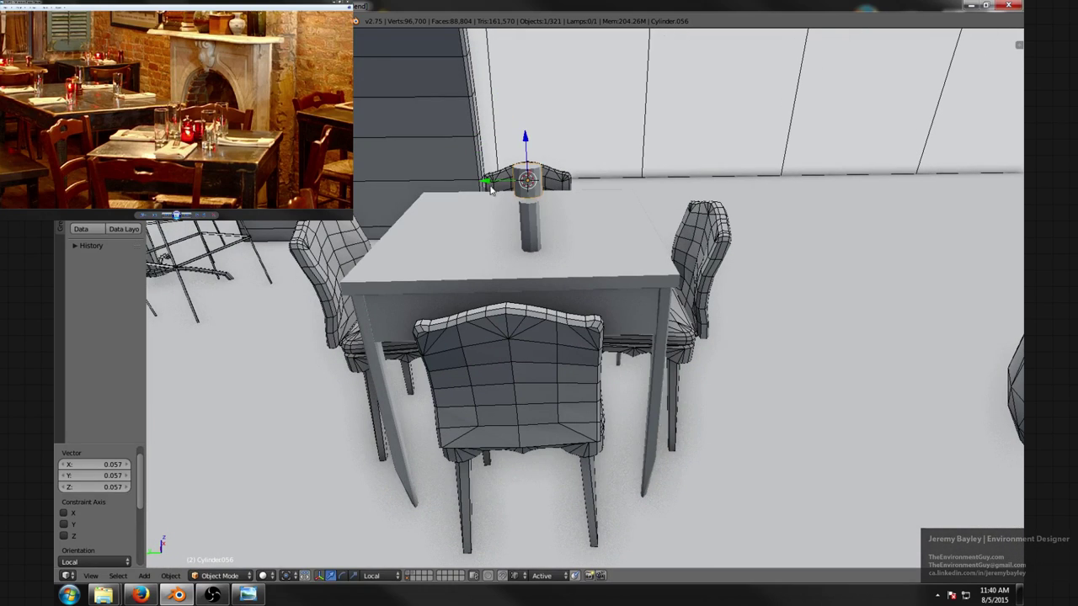
{"action": "key", "text": "Tab"}
{"action": "middle_click_drag", "start_coordinate": [492, 187], "coordinate": [556, 224]}
- Lower the 12-sided cylinder's bottom face along local Z so the cylinder stands on the tabletop
{"action": "scroll", "coordinate": [553, 235], "scroll_direction": "up", "scroll_amount": 4}
{"action": "key", "text": "ctrl+Tab"}
{"action": "left_click", "coordinate": [466, 201]}
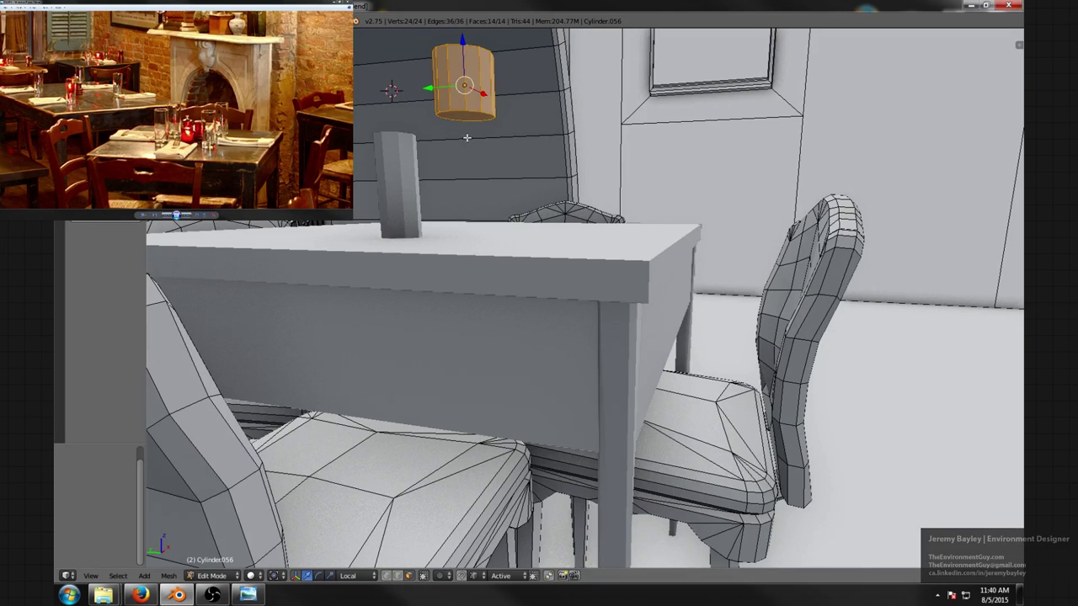
{"action": "right_click", "coordinate": [470, 113]}
{"action": "right_click", "coordinate": [468, 119]}
{"action": "key", "text": "e"}
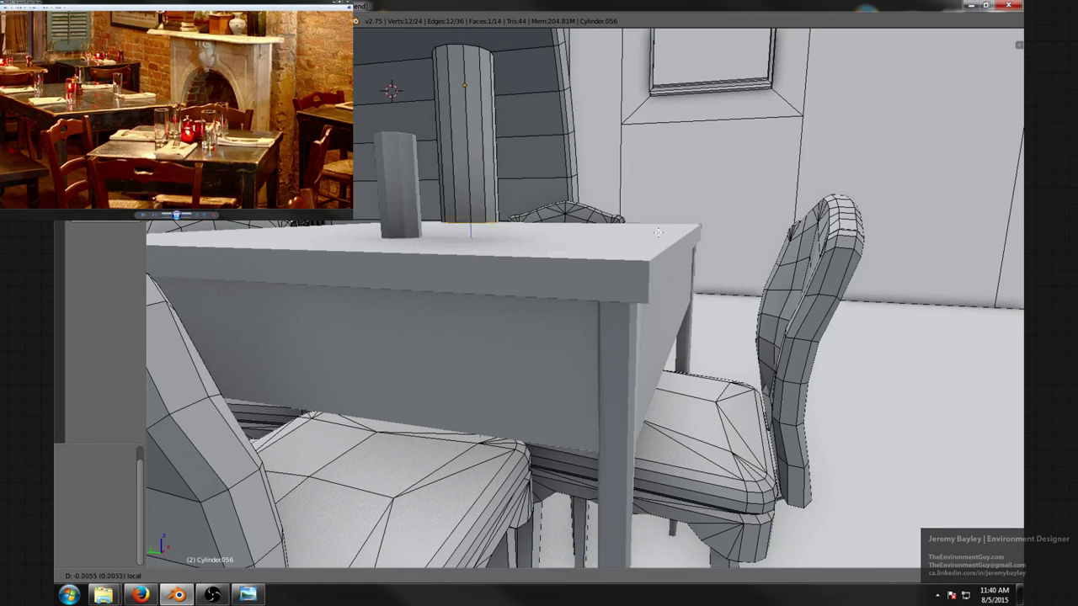
{"action": "left_click", "coordinate": [654, 203]}
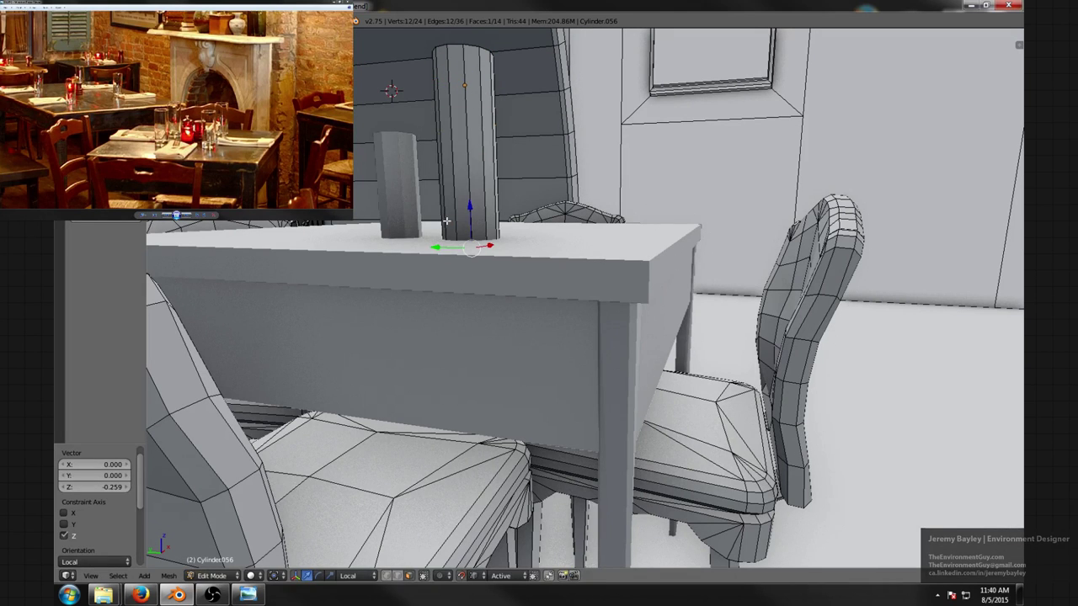
{"action": "left_click_drag", "start_coordinate": [472, 205], "coordinate": [472, 199]}
- Lower the 12-sided cylinder's top face to about the height of the neighbouring cylinder
{"action": "middle_click_drag", "start_coordinate": [555, 190], "coordinate": [591, 226]}
{"action": "right_click", "coordinate": [571, 240]}
{"action": "left_click_drag", "start_coordinate": [565, 202], "coordinate": [601, 272]}
{"action": "left_click", "coordinate": [601, 272]}
- Narrow the whole 12-sided cylinder by a factor of about 0.7 in X and Y only, and leave edit mode
{"action": "key", "text": "a"}
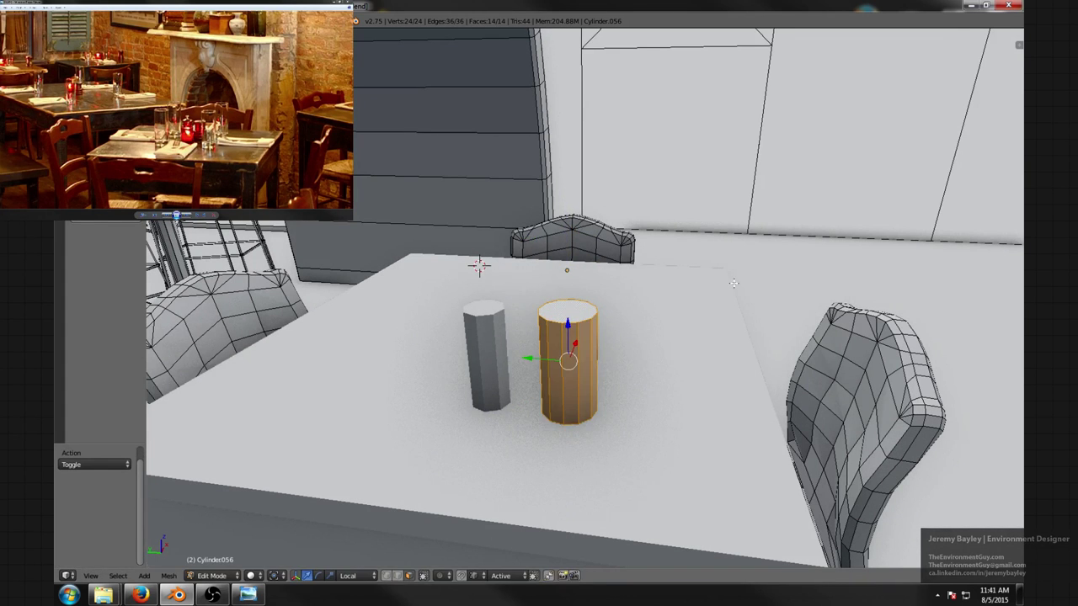
{"action": "key", "text": "s"}
{"action": "key", "text": "shift+z"}
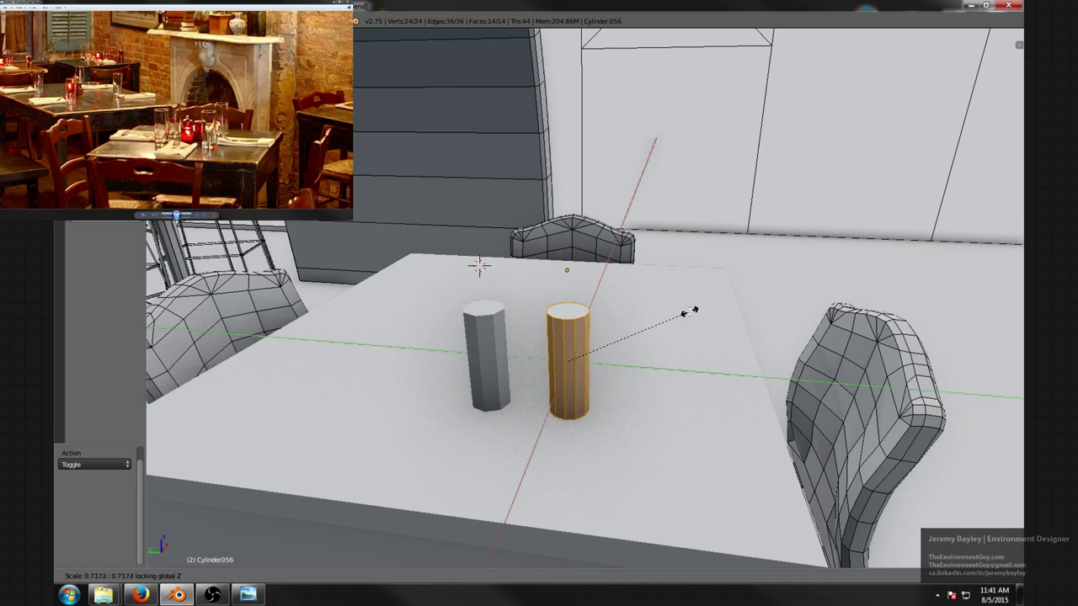
{"action": "left_click", "coordinate": [686, 310]}
{"action": "scroll", "coordinate": [686, 310], "scroll_direction": "down", "scroll_amount": 4}
{"action": "mouse_move", "coordinate": [686, 310]}
{"action": "middle_mouse_down"}
{"action": "mouse_move", "coordinate": [692, 355]}
{"action": "mouse_move", "coordinate": [674, 312]}
{"action": "mouse_move", "coordinate": [686, 317]}
{"action": "middle_mouse_up"}
{"action": "scroll", "coordinate": [673, 312], "scroll_direction": "up", "scroll_amount": 3}
{"action": "key", "text": "a"}
{"action": "scroll", "coordinate": [674, 312], "scroll_direction": "down", "scroll_amount": 1}
{"action": "key", "text": "a"}
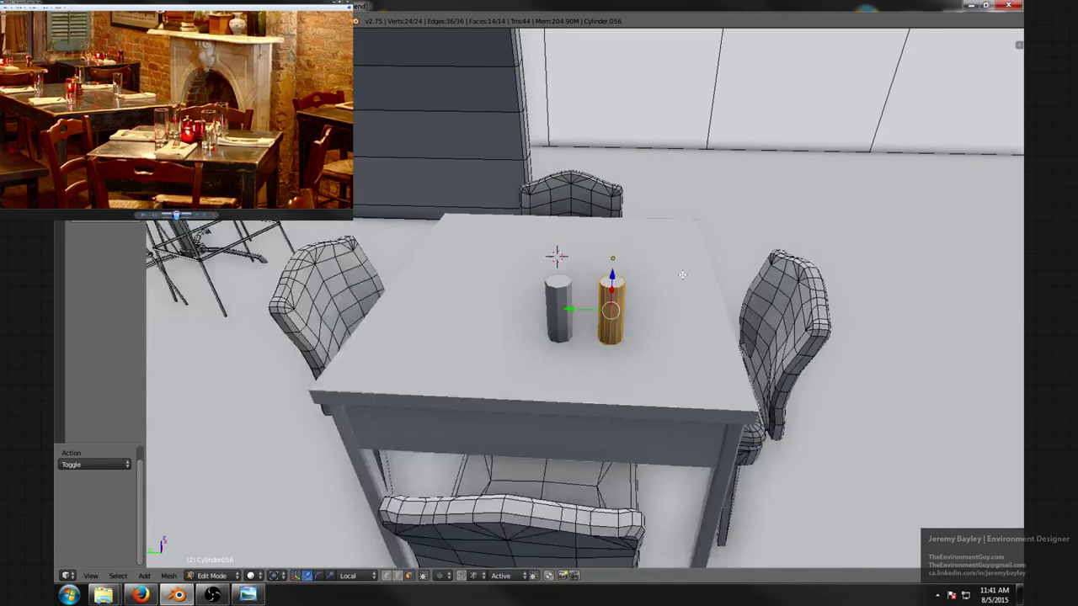
{"action": "key", "text": "a"}
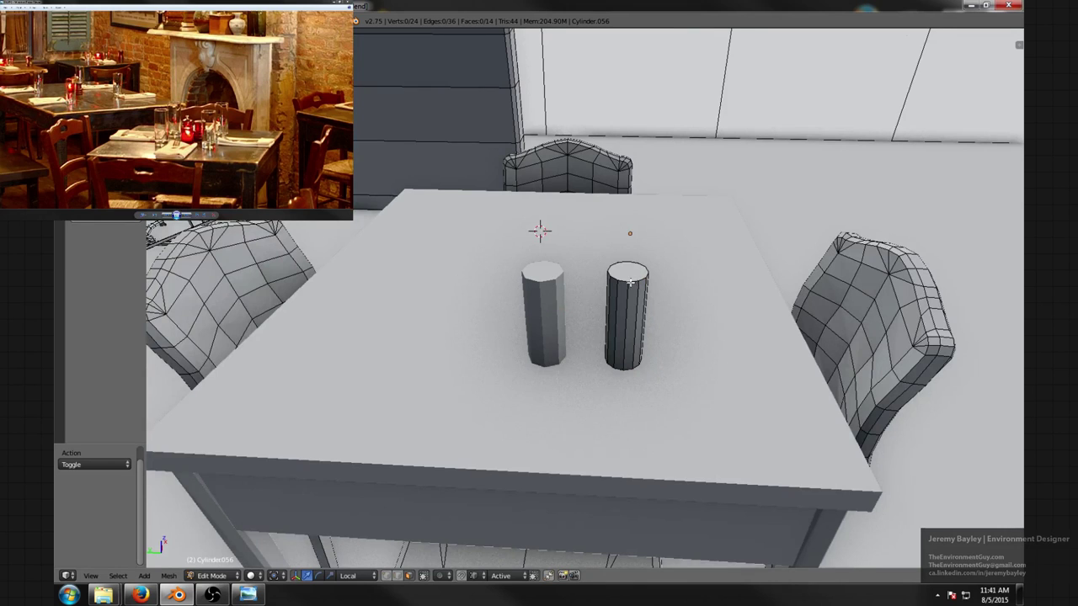
{"action": "scroll", "coordinate": [630, 283], "scroll_direction": "up", "scroll_amount": 3}
{"action": "key", "text": "Tab"}
- Delete the 8-sided cylinder from the tabletop and select the remaining 12-sided one
{"action": "scroll", "coordinate": [509, 272], "scroll_direction": "down", "scroll_amount": 5}
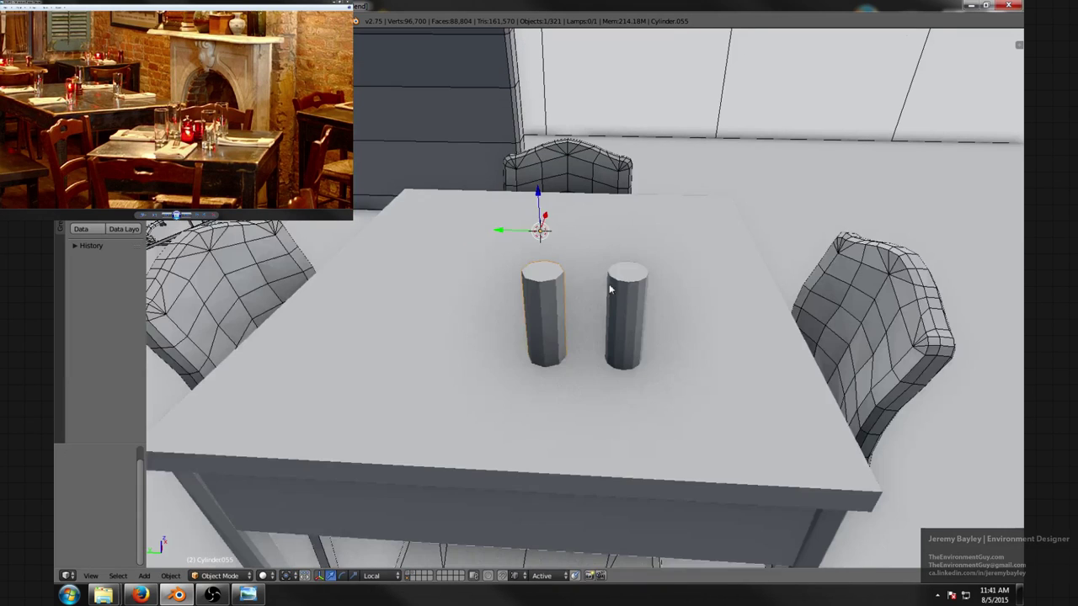
{"action": "key", "text": "x"}
{"action": "left_click", "coordinate": [612, 285]}
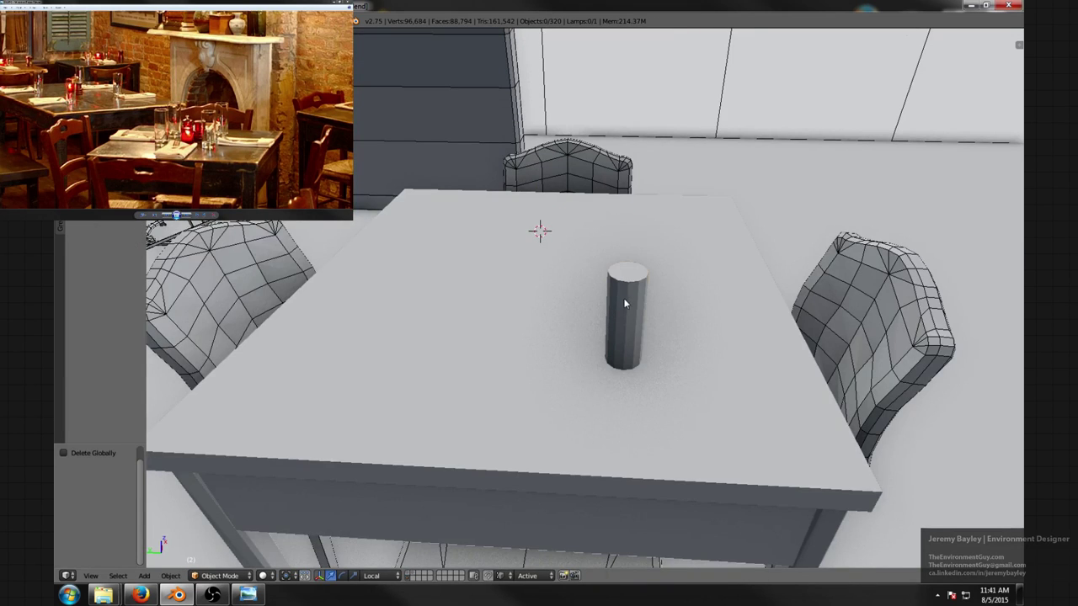
{"action": "right_click", "coordinate": [625, 303]}
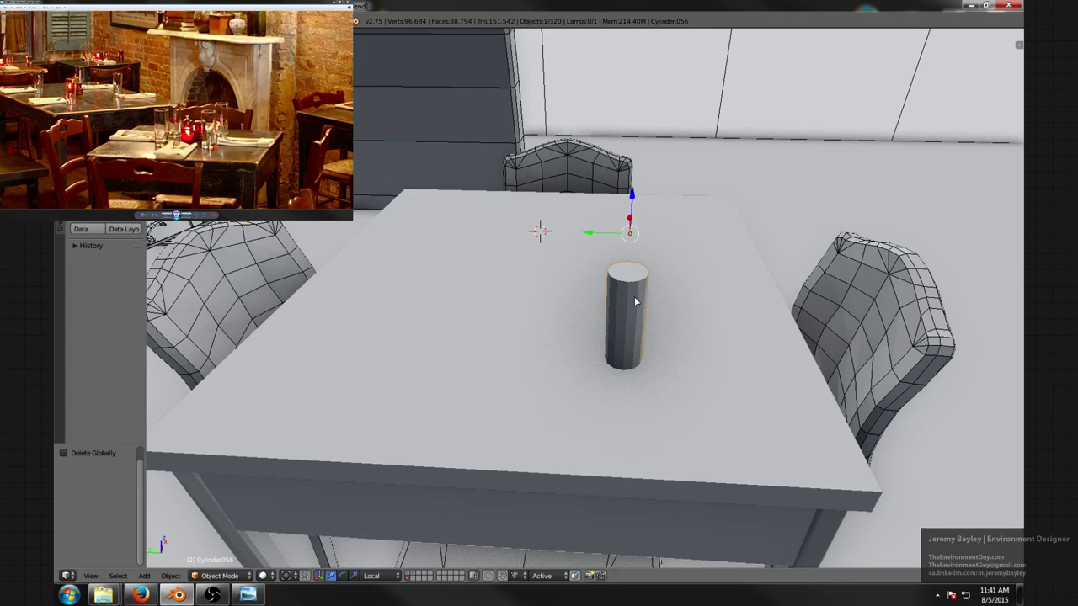
- Inset the 12-sided cylinder's top face by extruding it in place and scaling the new face to 0.83
{"action": "mouse_move", "coordinate": [634, 298]}
{"action": "middle_mouse_down"}
{"action": "mouse_move", "coordinate": [624, 296]}
{"action": "mouse_move", "coordinate": [634, 321]}
{"action": "mouse_move", "coordinate": [631, 296]}
{"action": "middle_mouse_up"}
{"action": "scroll", "coordinate": [627, 298], "scroll_direction": "up", "scroll_amount": 3}
{"action": "key", "text": "Tab"}
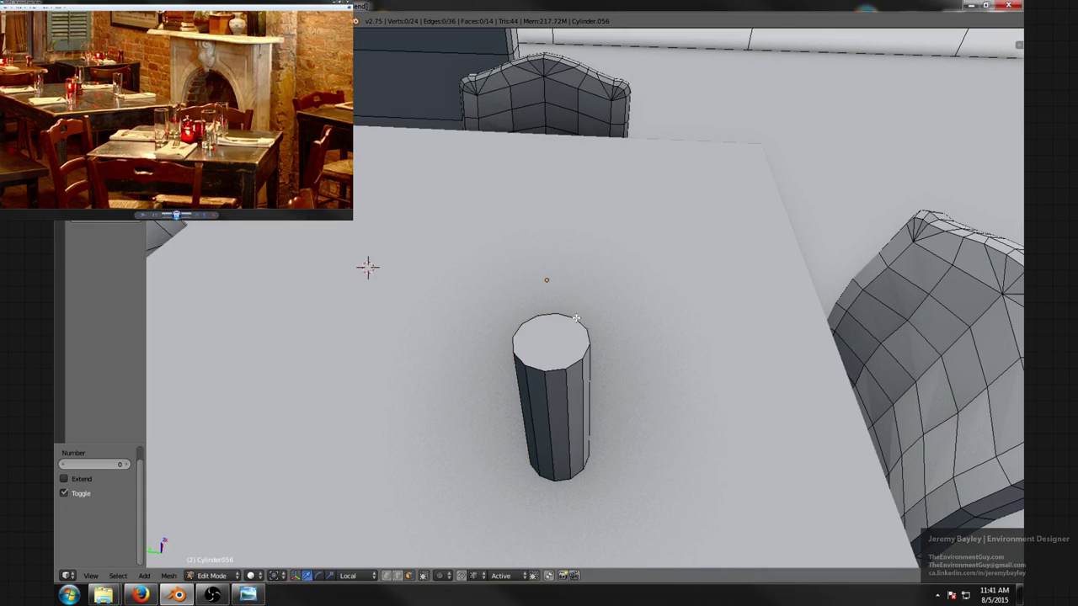
{"action": "key", "text": "ctrl+Tab"}
{"action": "left_click", "coordinate": [556, 341]}
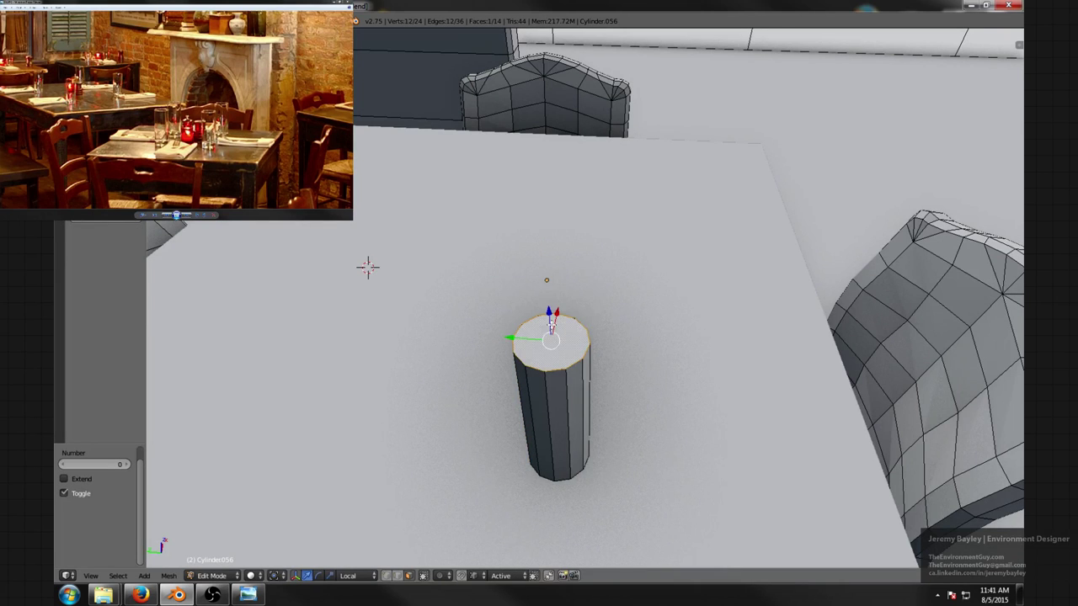
{"action": "key", "text": "e"}
{"action": "right_click", "coordinate": [691, 324]}
{"action": "key", "text": "s"}
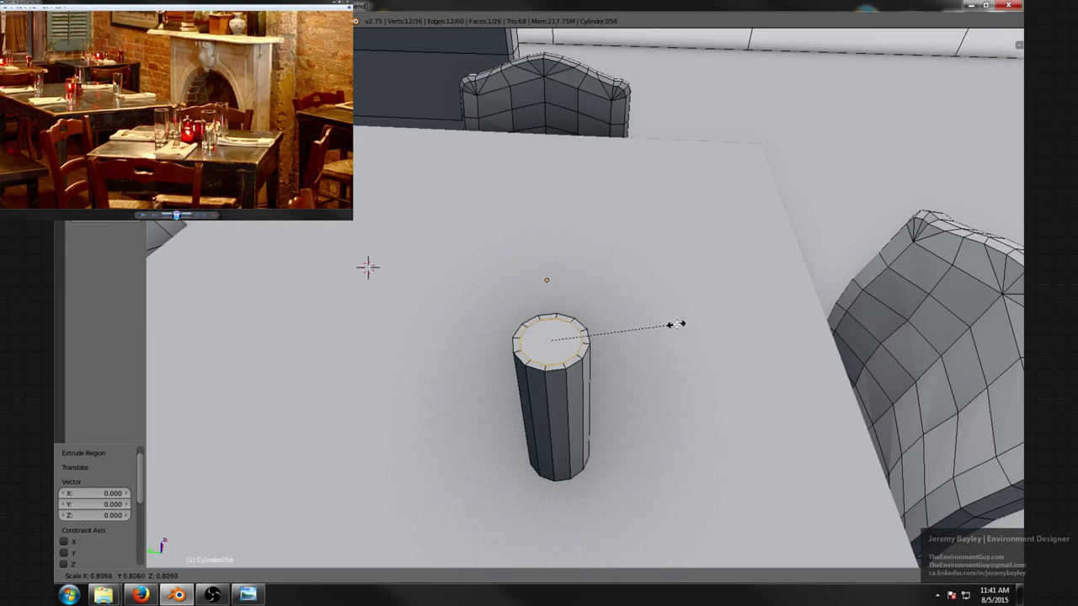
{"action": "left_click", "coordinate": [680, 325]}
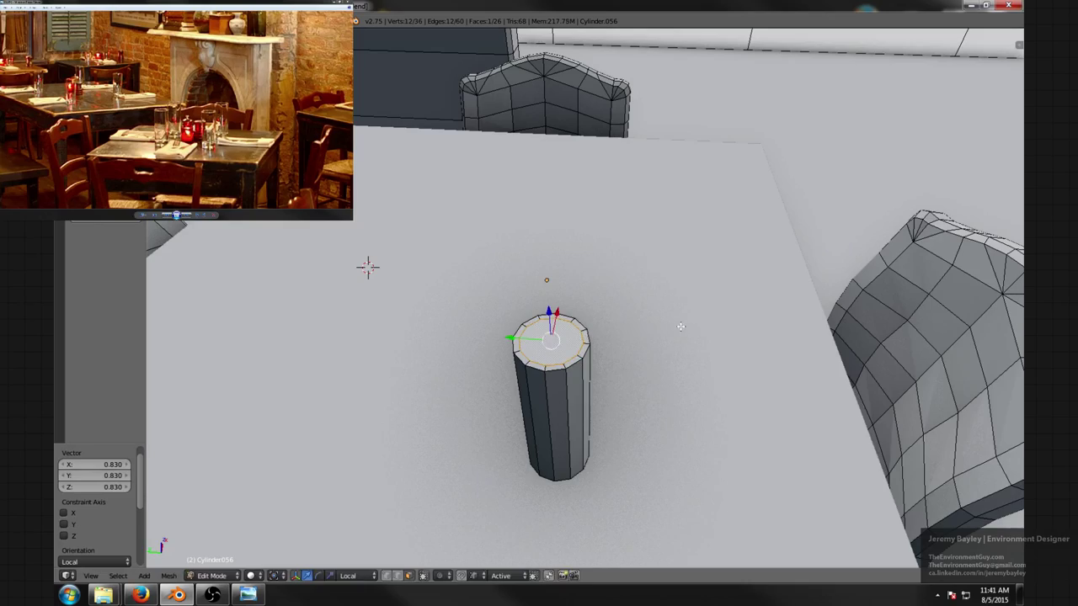
- Extrude the inset top face downward inside the cylinder to just above its base, hollowing out the glass
{"action": "middle_click_drag", "start_coordinate": [679, 322], "coordinate": [649, 303]}
{"action": "key", "text": "z"}
{"action": "middle_click_drag", "start_coordinate": [645, 255], "coordinate": [622, 320]}
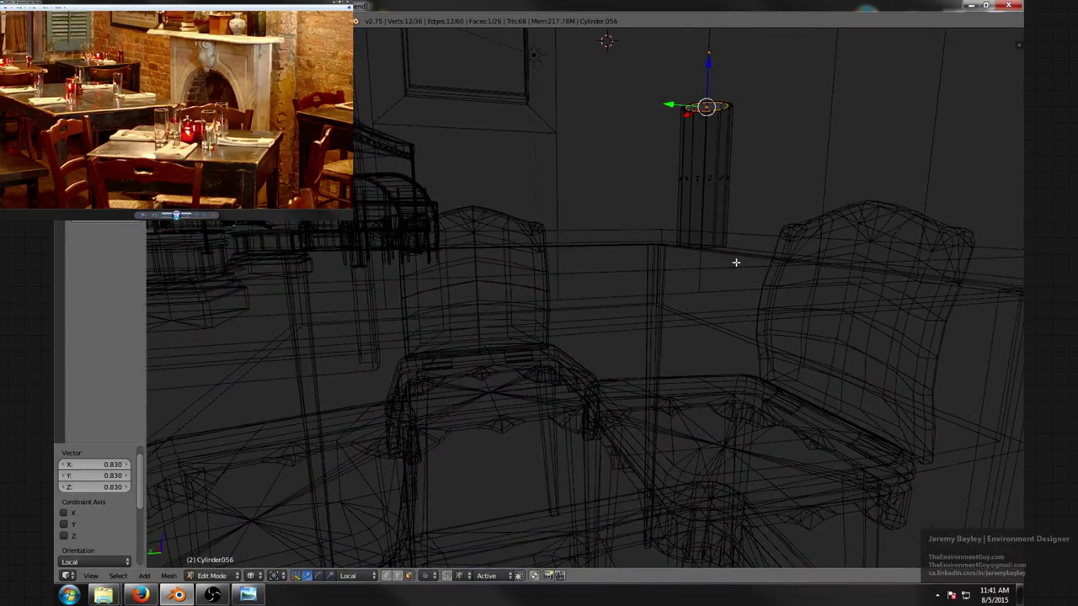
{"action": "key", "text": "ctrl+r"}
{"action": "left_click", "coordinate": [741, 322]}
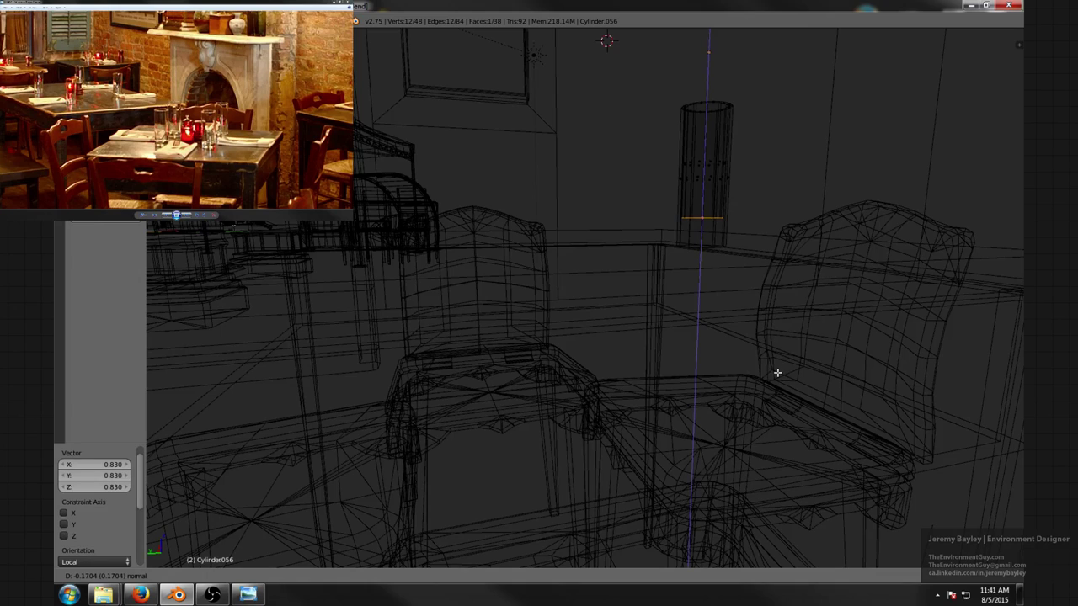
{"action": "left_click", "coordinate": [781, 373]}
- Extrude the glass's inner floor face in place and merge the new vertices at center to form a triangle fan
{"action": "middle_click_drag", "start_coordinate": [731, 341], "coordinate": [724, 306]}
{"action": "key", "text": "z"}
{"action": "mouse_move", "coordinate": [923, 302]}
{"action": "middle_mouse_down"}
{"action": "mouse_move", "coordinate": [714, 303]}
{"action": "mouse_move", "coordinate": [705, 334]}
{"action": "mouse_move", "coordinate": [716, 374]}
{"action": "mouse_move", "coordinate": [719, 331]}
{"action": "mouse_move", "coordinate": [705, 284]}
{"action": "mouse_move", "coordinate": [714, 295]}
{"action": "middle_mouse_up"}
{"action": "scroll", "coordinate": [717, 324], "scroll_direction": "up", "scroll_amount": 4}
{"action": "key", "text": "z"}
{"action": "key", "text": "e"}
{"action": "right_click", "coordinate": [732, 293]}
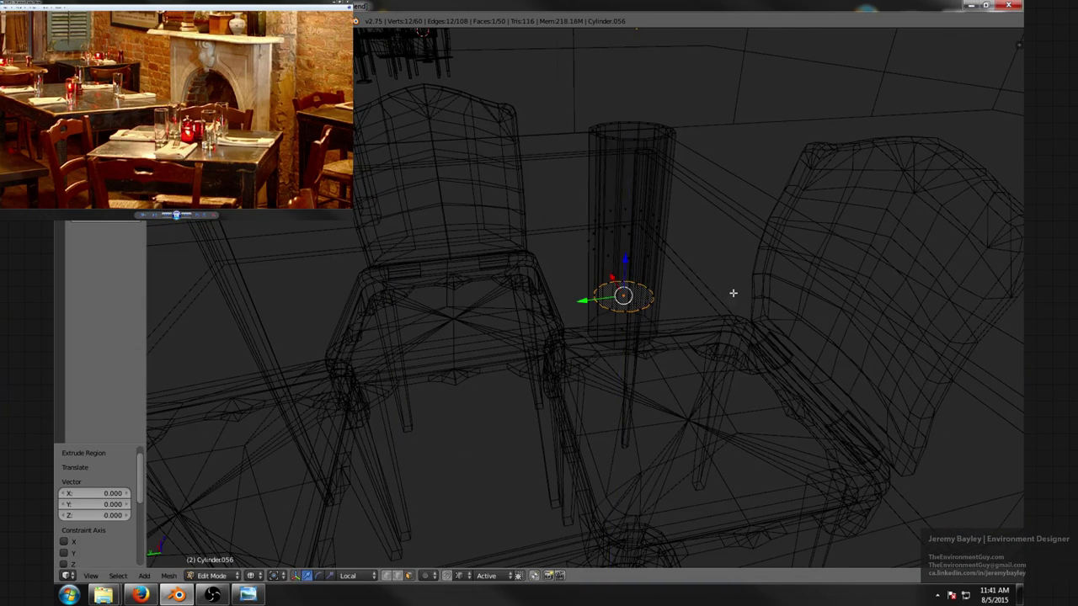
{"action": "key", "text": "alt+m"}
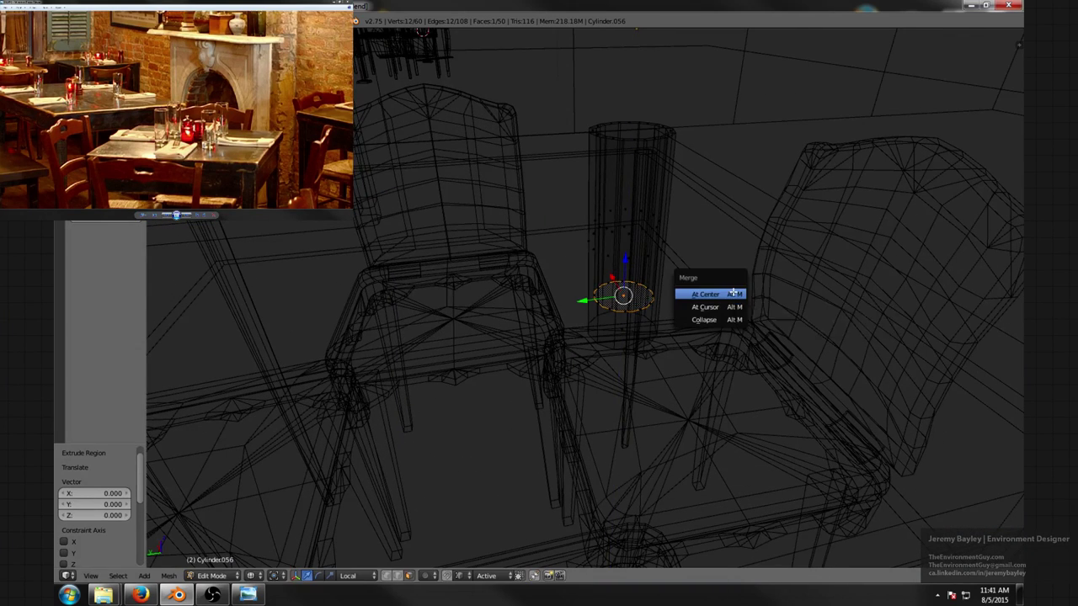
{"action": "left_click", "coordinate": [732, 294]}
- Extrude the glass's outer bottom face in place and merge its new vertices at center
{"action": "right_click", "coordinate": [621, 329]}
{"action": "key", "text": "e"}
{"action": "right_click", "coordinate": [713, 331]}
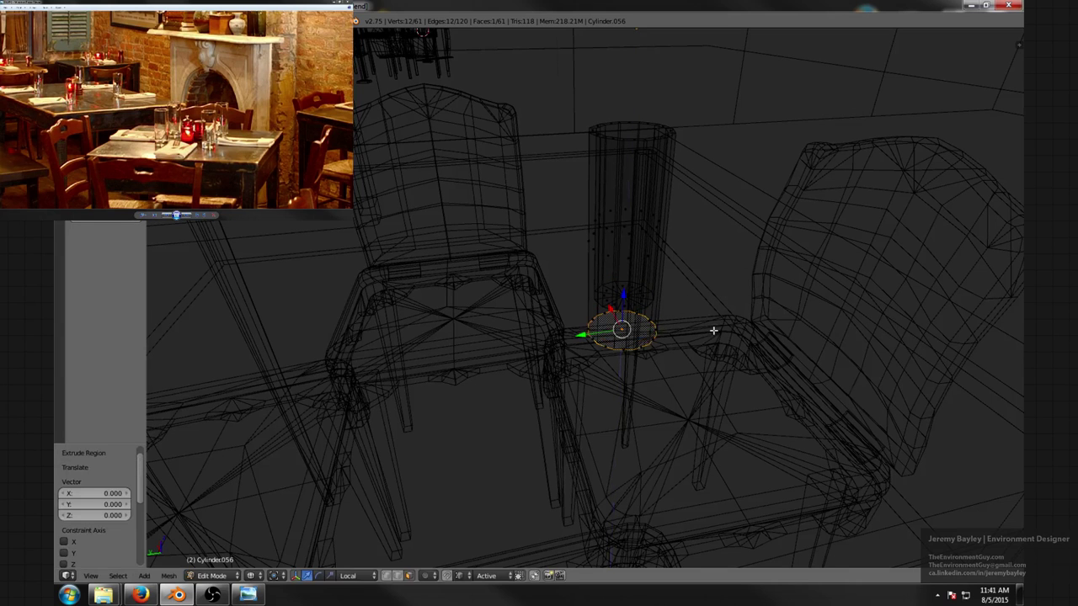
{"action": "key", "text": "alt+m"}
{"action": "left_click", "coordinate": [709, 329]}
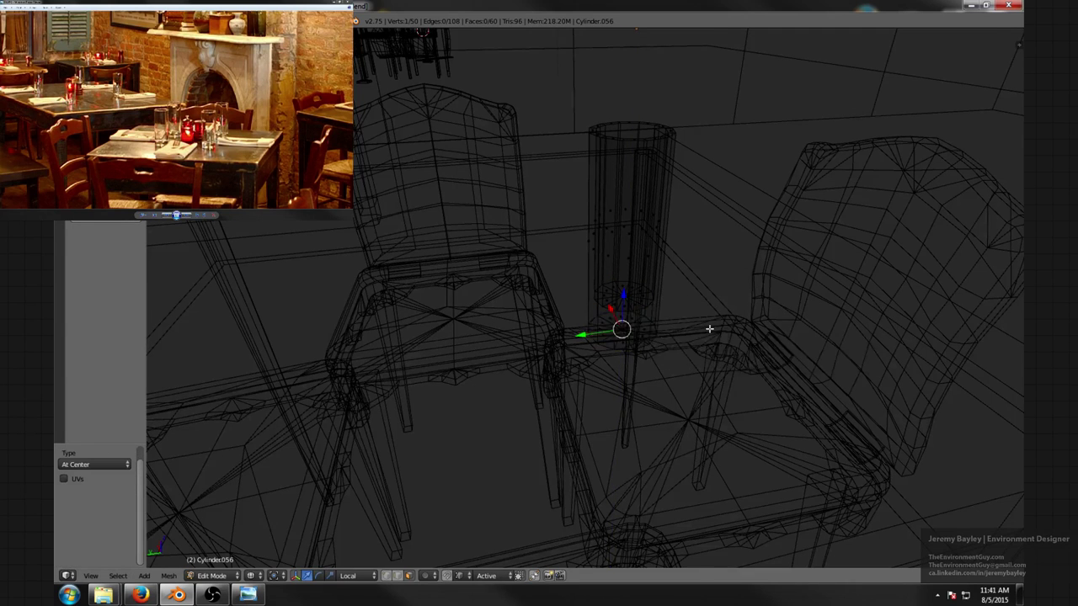
- Switch to selecting edges and merge one outer edge of the glass's inner floor at its center
{"action": "scroll", "coordinate": [709, 329], "scroll_direction": "up", "scroll_amount": 2}
{"action": "scroll", "coordinate": [720, 301], "scroll_direction": "down", "scroll_amount": 2}
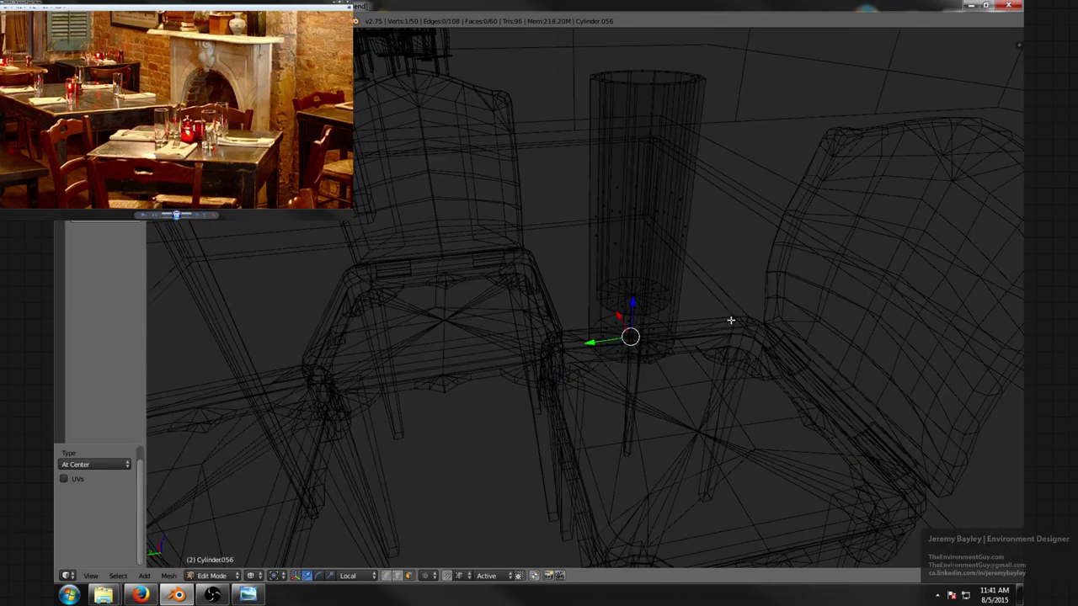
{"action": "scroll", "coordinate": [717, 325], "scroll_direction": "down", "scroll_amount": 2}
{"action": "key", "text": "z"}
{"action": "mouse_move", "coordinate": [711, 329]}
{"action": "middle_mouse_down"}
{"action": "mouse_move", "coordinate": [702, 325]}
{"action": "mouse_move", "coordinate": [703, 382]}
{"action": "mouse_move", "coordinate": [710, 291]}
{"action": "mouse_move", "coordinate": [688, 211]}
{"action": "middle_mouse_up"}
{"action": "scroll", "coordinate": [687, 211], "scroll_direction": "up", "scroll_amount": 4}
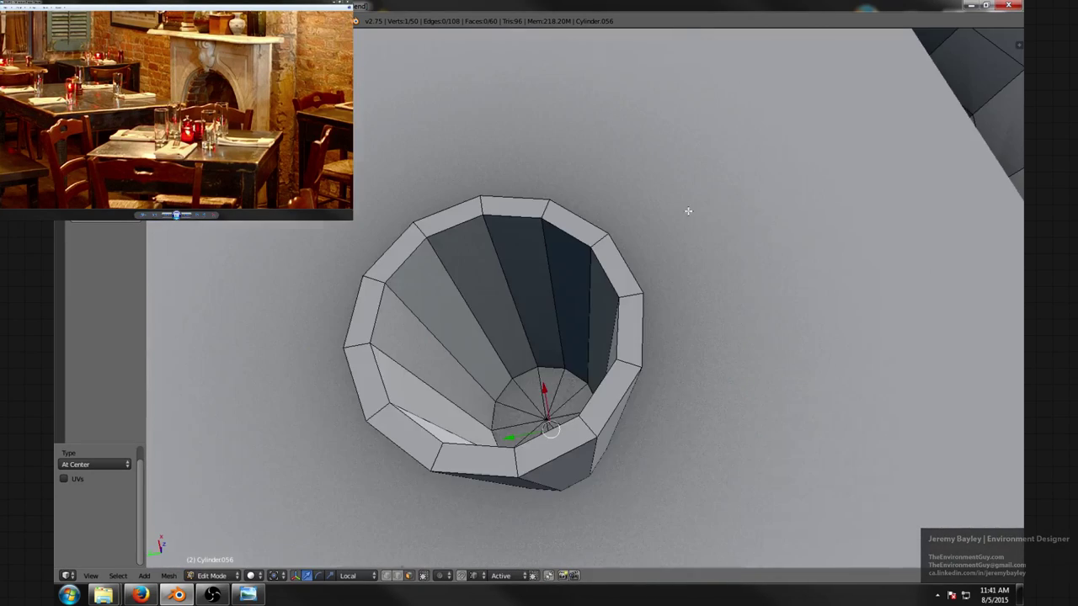
{"action": "middle_click_drag", "start_coordinate": [657, 302], "coordinate": [632, 315], "text": "shift"}
{"action": "scroll", "coordinate": [662, 305], "scroll_direction": "up", "scroll_amount": 2}
{"action": "scroll", "coordinate": [651, 304], "scroll_direction": "down", "scroll_amount": 1}
{"action": "scroll", "coordinate": [650, 302], "scroll_direction": "up", "scroll_amount": 1}
{"action": "right_click", "coordinate": [630, 318]}
{"action": "key", "text": "ctrl+Tab"}
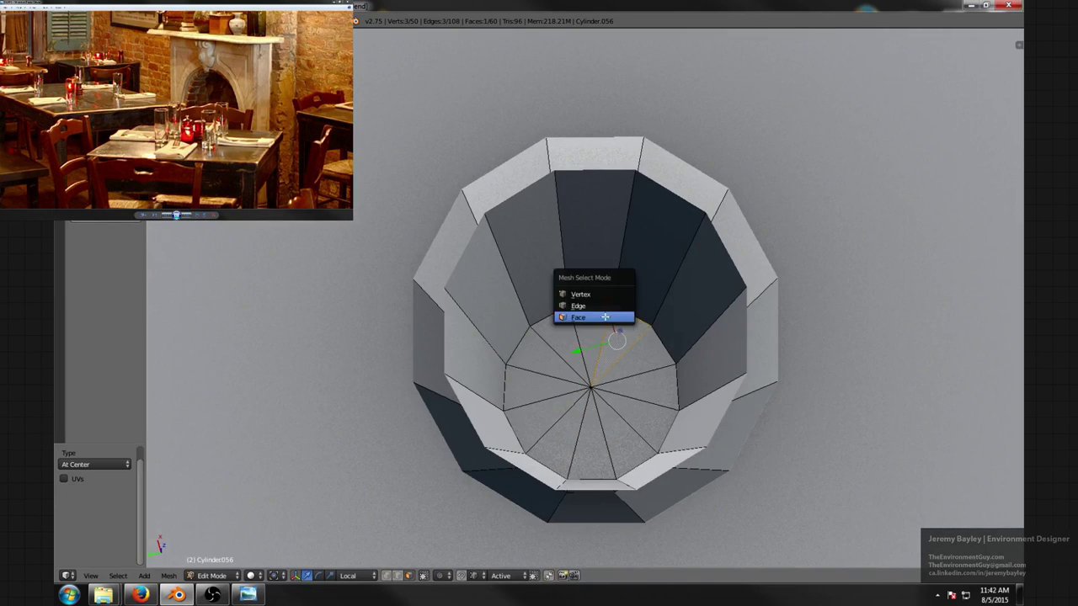
{"action": "left_click", "coordinate": [592, 307]}
{"action": "right_click", "coordinate": [591, 307]}
{"action": "key", "text": "alt+m"}
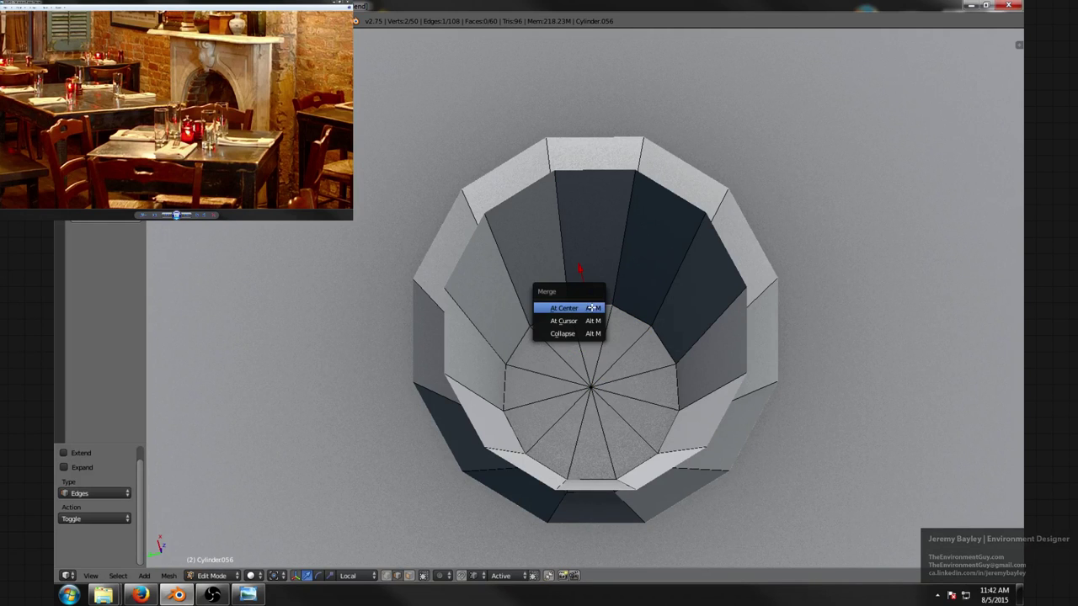
{"action": "left_click", "coordinate": [578, 308]}
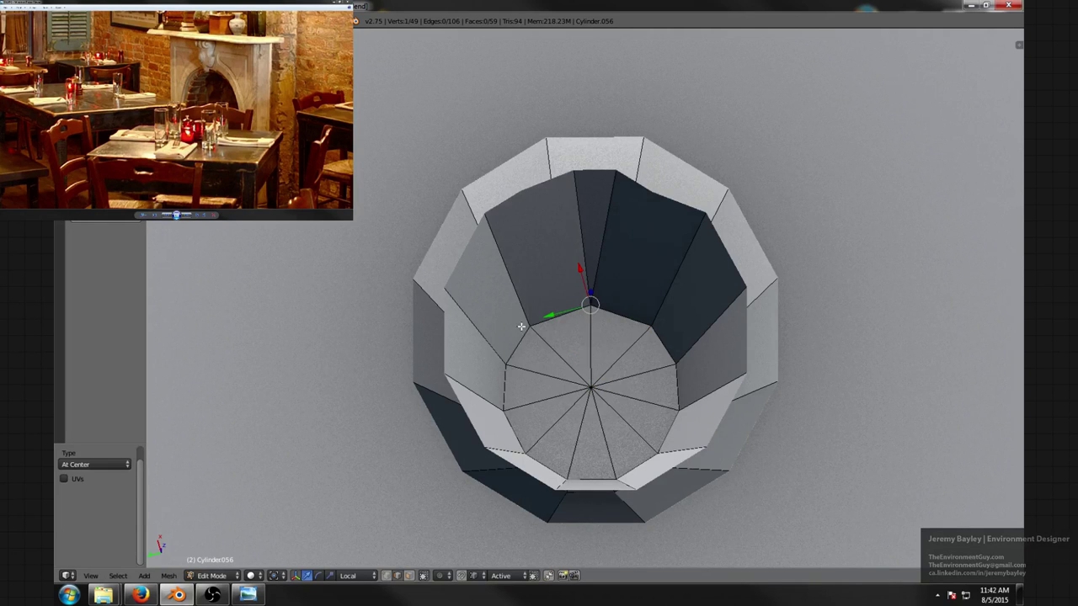
- Merge three more outer edges of the inner floor at their centers, spaced evenly around the ring
{"action": "right_click", "coordinate": [505, 368]}
{"action": "right_click", "coordinate": [503, 406], "text": "shift"}
{"action": "key", "text": "alt+m"}
{"action": "left_click", "coordinate": [499, 386]}
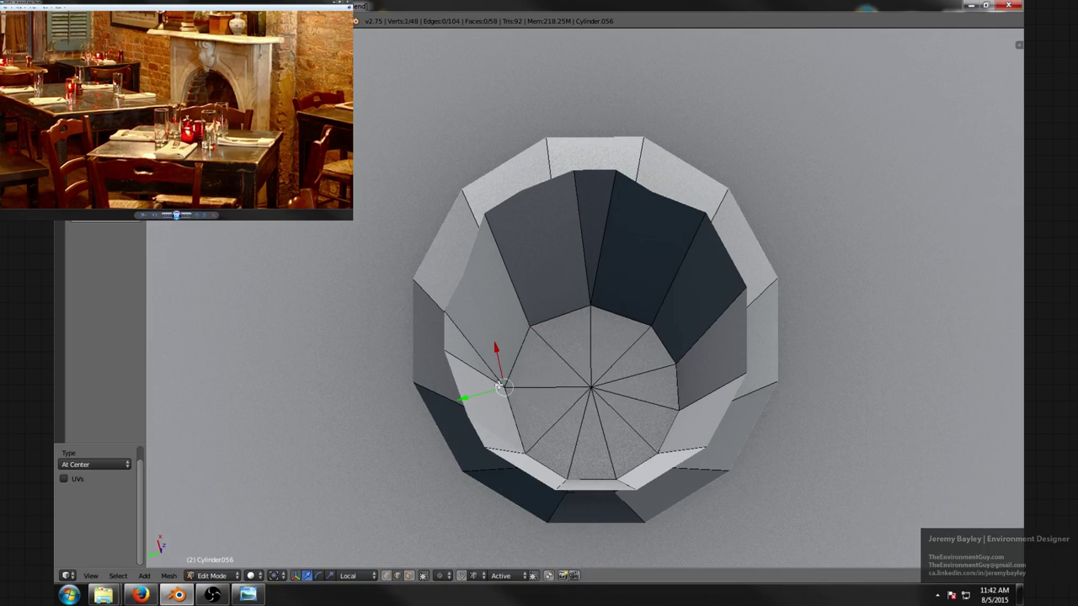
{"action": "right_click", "coordinate": [580, 462]}
{"action": "right_click", "coordinate": [592, 478]}
{"action": "middle_click_drag", "start_coordinate": [608, 468], "coordinate": [617, 475]}
{"action": "right_click", "coordinate": [611, 505]}
{"action": "key", "text": "alt+m"}
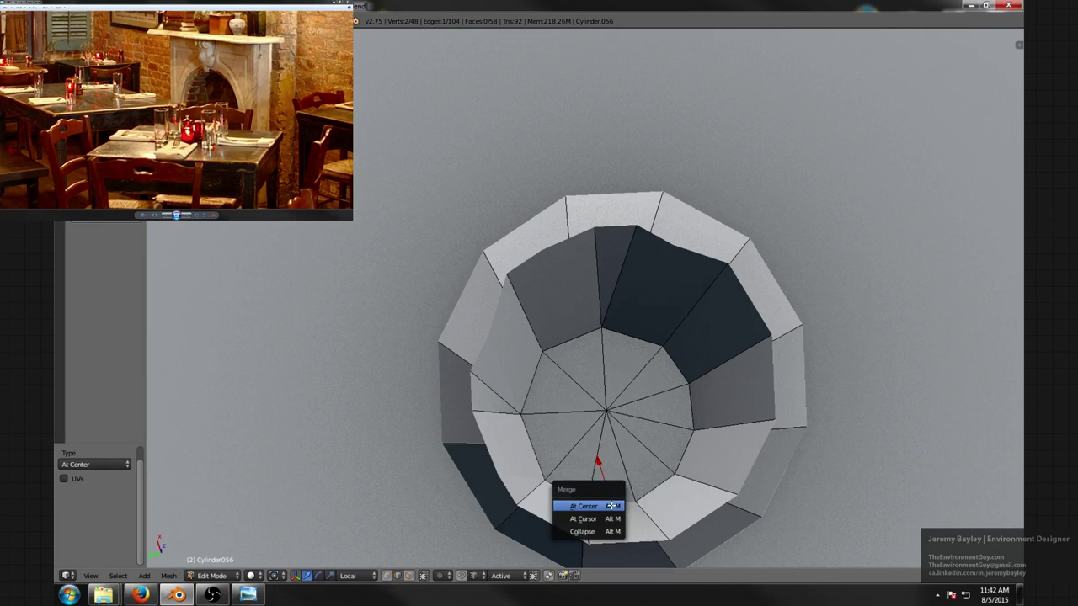
{"action": "left_click", "coordinate": [611, 505]}
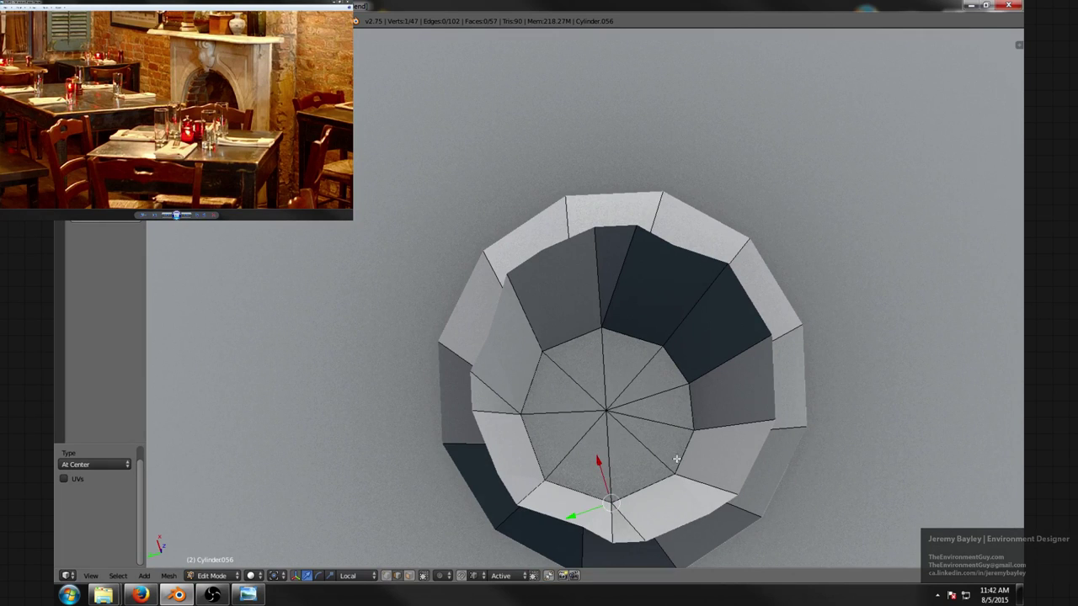
{"action": "right_click", "coordinate": [688, 413]}
{"action": "key", "text": "alt+m"}
{"action": "left_click", "coordinate": [688, 410]}
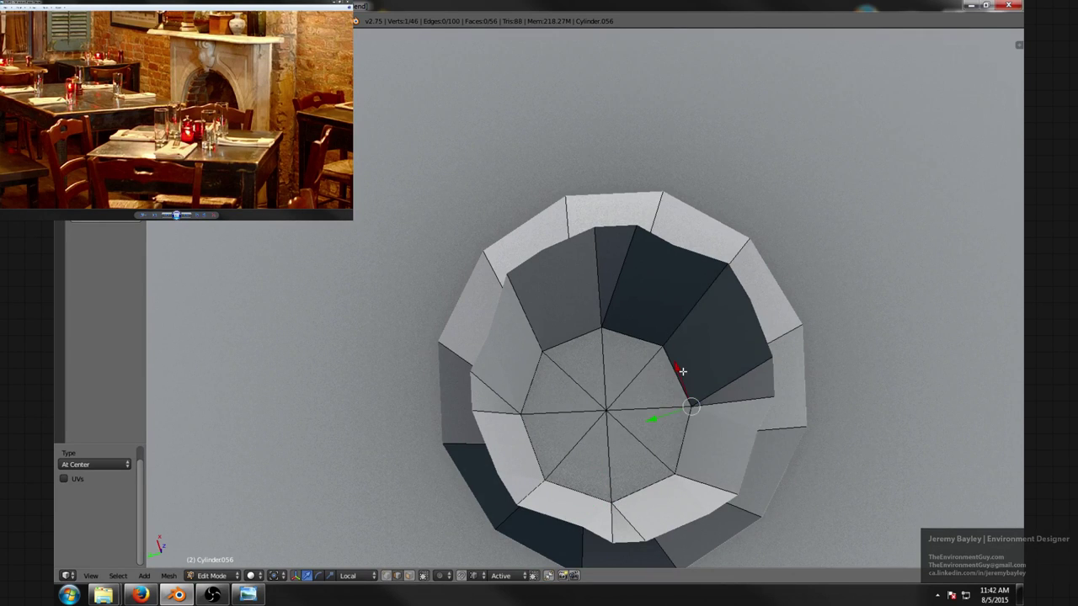
- Examine the hollow glass's shape and size against the table and the surrounding scene
{"action": "middle_click_drag", "start_coordinate": [683, 371], "coordinate": [733, 444], "text": "ctrl"}
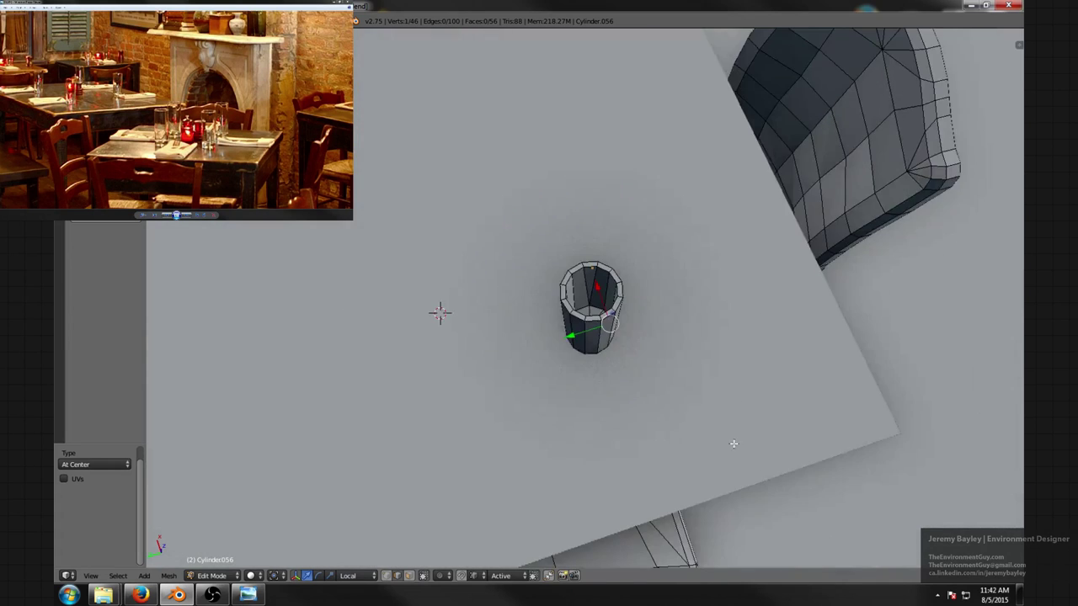
{"action": "mouse_move", "coordinate": [717, 400]}
{"action": "middle_mouse_down"}
{"action": "mouse_move", "coordinate": [704, 279]}
{"action": "mouse_move", "coordinate": [716, 358]}
{"action": "mouse_move", "coordinate": [704, 400]}
{"action": "middle_mouse_up"}
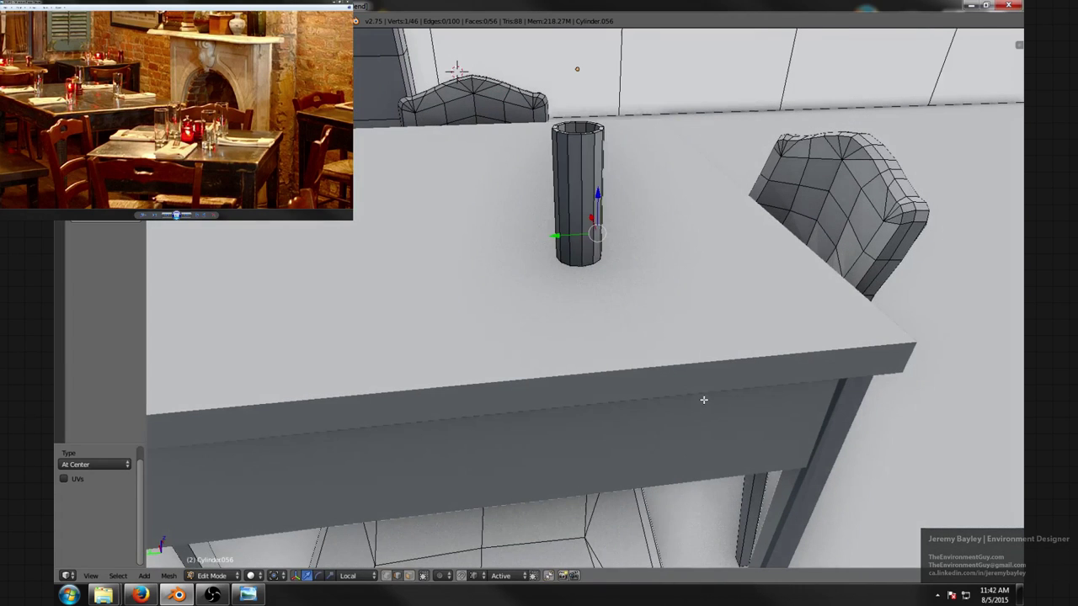
{"action": "key", "text": "a"}
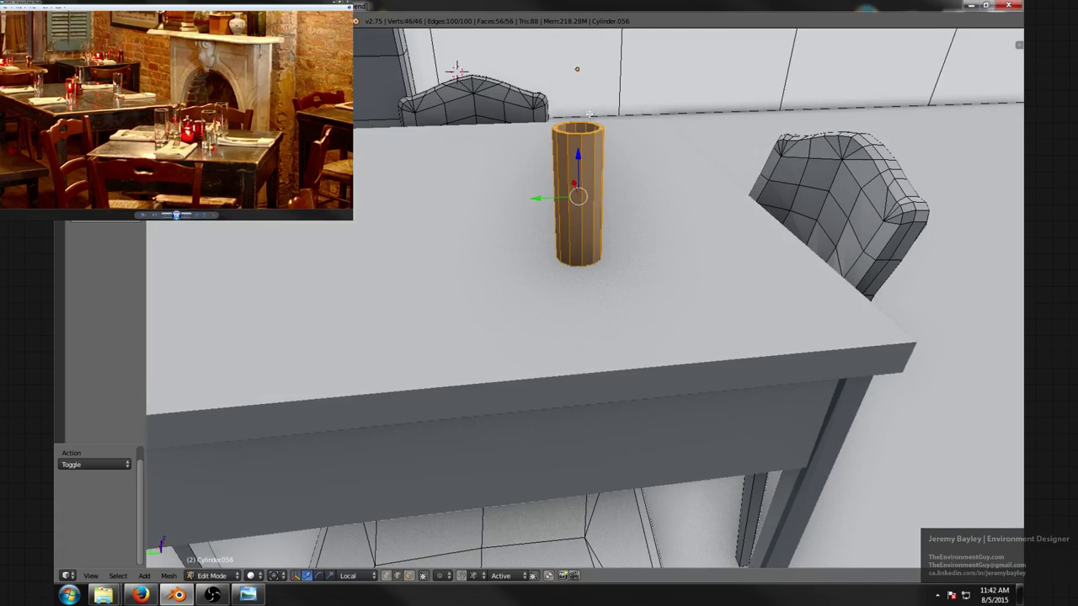
{"action": "scroll", "coordinate": [607, 160], "scroll_direction": "down", "scroll_amount": 5}
{"action": "middle_click_drag", "start_coordinate": [614, 185], "coordinate": [589, 259]}
{"action": "scroll", "coordinate": [623, 188], "scroll_direction": "up", "scroll_amount": 5}
{"action": "key", "text": "Tab"}
{"action": "scroll", "coordinate": [622, 187], "scroll_direction": "down", "scroll_amount": 5}
{"action": "scroll", "coordinate": [585, 195], "scroll_direction": "up", "scroll_amount": 5}
{"action": "scroll", "coordinate": [585, 194], "scroll_direction": "down", "scroll_amount": 3}
{"action": "scroll", "coordinate": [576, 210], "scroll_direction": "up", "scroll_amount": 2}
{"action": "scroll", "coordinate": [589, 258], "scroll_direction": "up", "scroll_amount": 4}
- Select the glass's ring of rim faces, scale it by 1.098 in X and Y only, and leave edit mode
{"action": "key", "text": "Tab"}
{"action": "middle_click_drag", "start_coordinate": [547, 198], "coordinate": [585, 263], "text": "shift"}
{"action": "scroll", "coordinate": [584, 263], "scroll_direction": "up", "scroll_amount": 3}
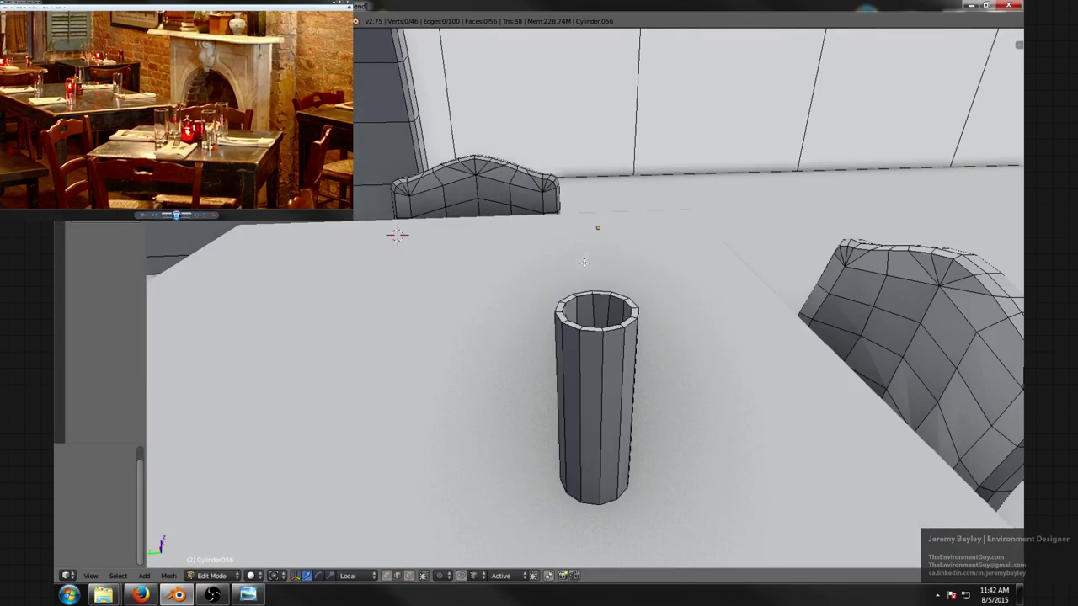
{"action": "key", "text": "ctrl+Tab"}
{"action": "left_click", "coordinate": [550, 276]}
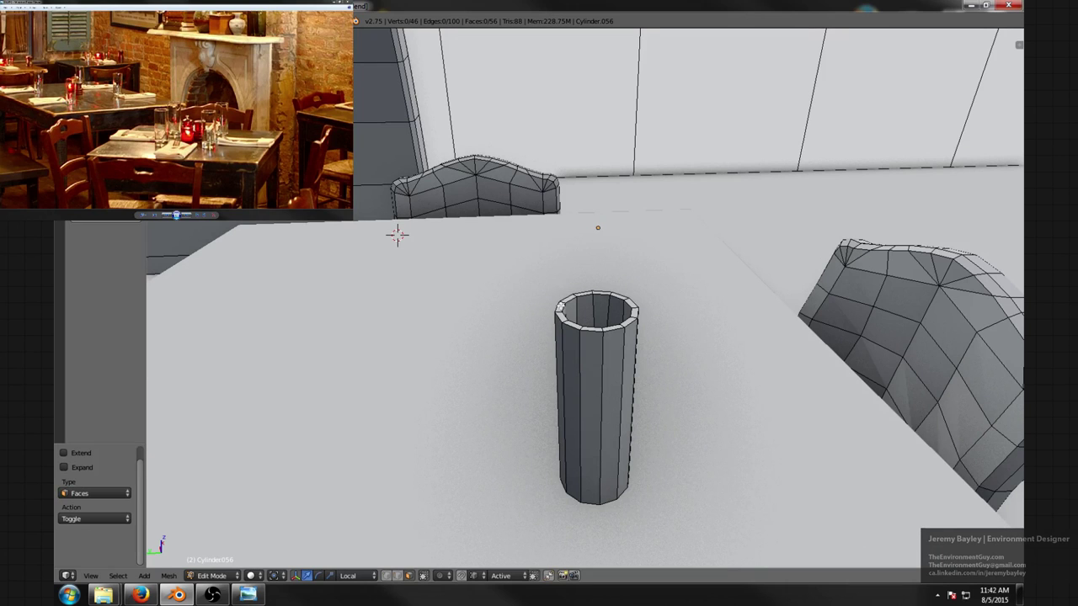
{"action": "right_click", "coordinate": [559, 300], "text": "shift"}
{"action": "right_click", "coordinate": [560, 300]}
{"action": "right_click", "coordinate": [562, 304]}
{"action": "right_click", "coordinate": [562, 304], "text": "alt"}
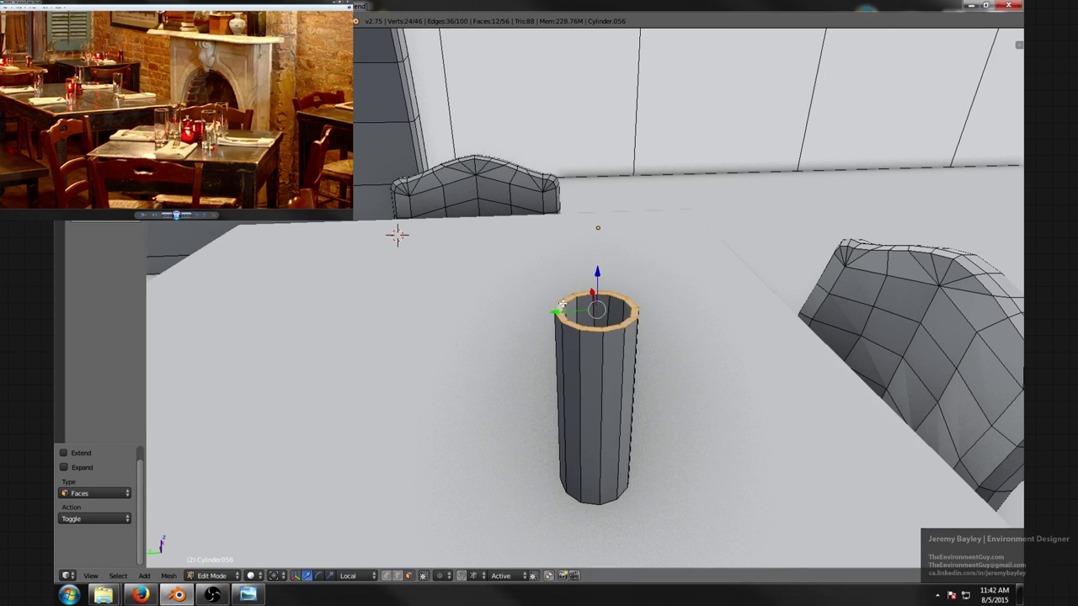
{"action": "middle_click_drag", "start_coordinate": [601, 277], "coordinate": [602, 270]}
{"action": "key", "text": "s"}
{"action": "key", "text": "shift+z"}
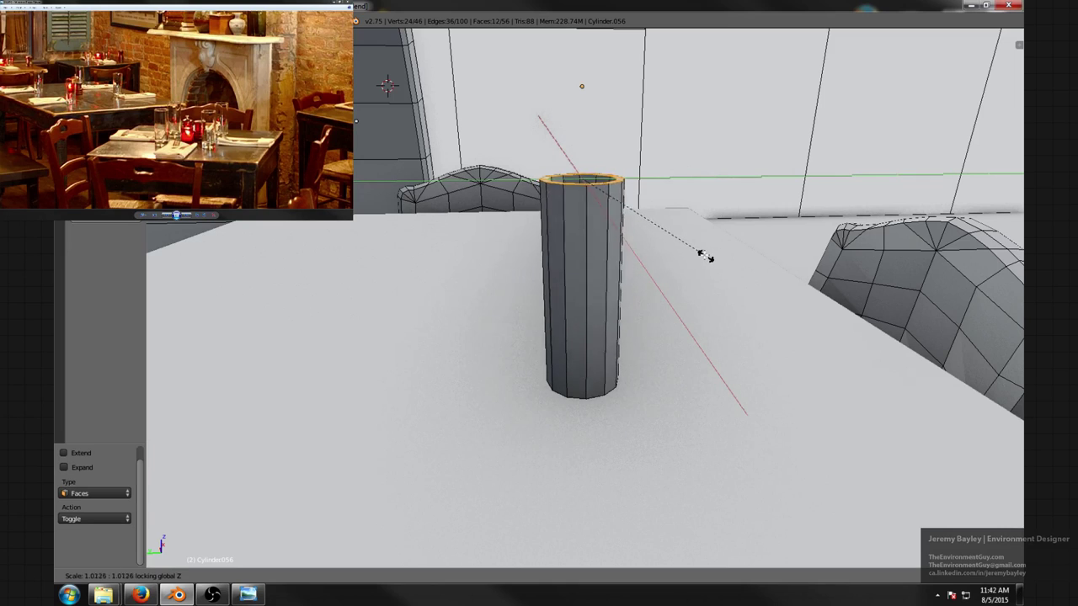
{"action": "left_click", "coordinate": [714, 266]}
{"action": "scroll", "coordinate": [704, 266], "scroll_direction": "down", "scroll_amount": 5}
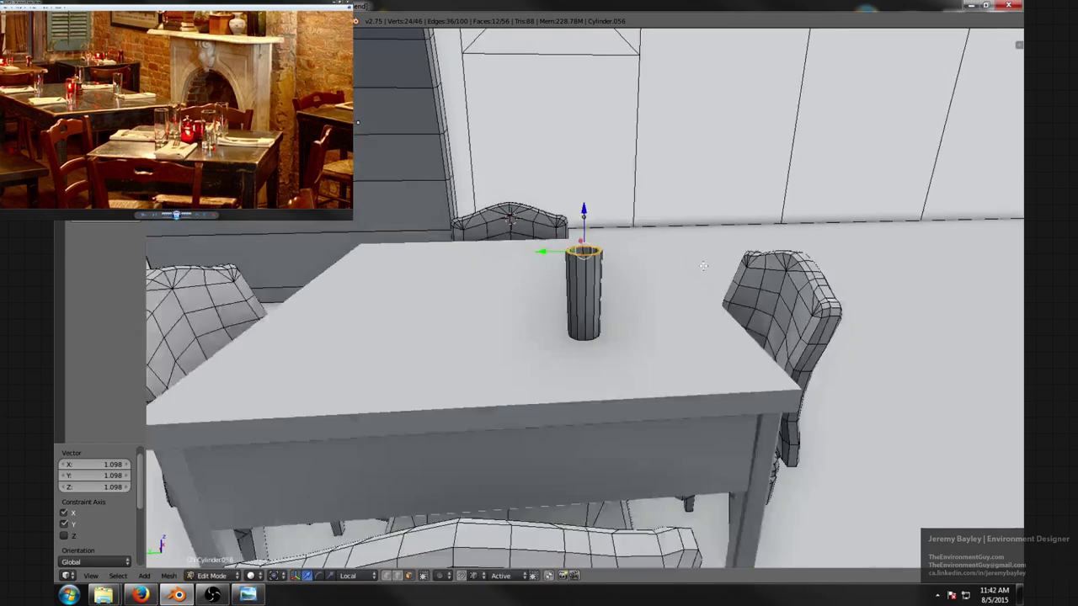
{"action": "middle_click_drag", "start_coordinate": [702, 265], "coordinate": [662, 284]}
{"action": "key", "text": "a"}
{"action": "key", "text": "Tab"}
- Compare the glass on the table with the place settings in an enlarged view of the reference photo
{"action": "scroll", "coordinate": [737, 258], "scroll_direction": "down", "scroll_amount": 4}
{"action": "scroll", "coordinate": [648, 289], "scroll_direction": "up", "scroll_amount": 5}
{"action": "scroll", "coordinate": [531, 296], "scroll_direction": "down", "scroll_amount": 3}
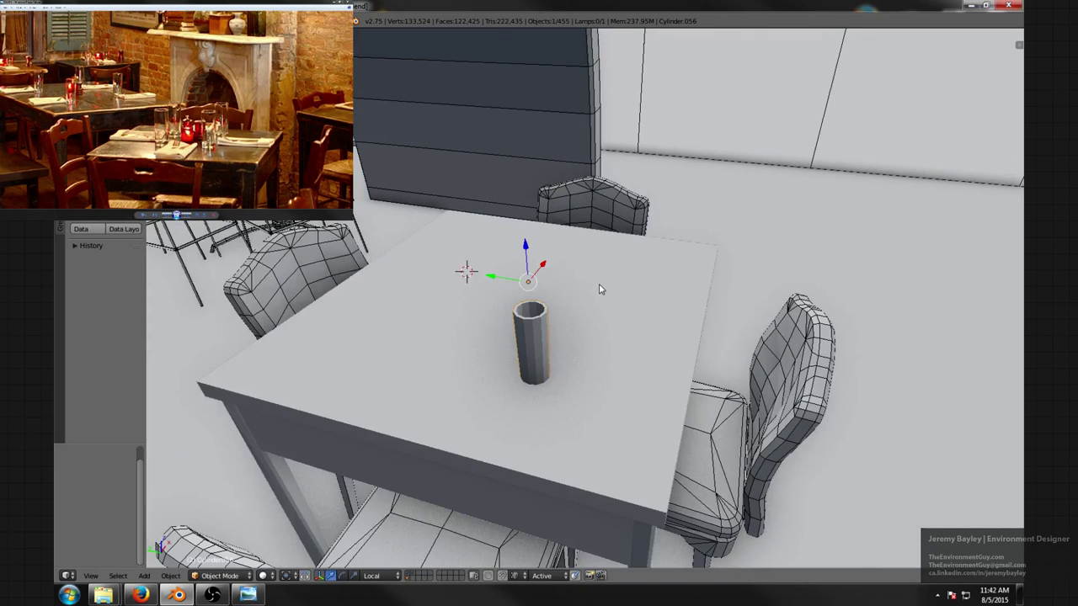
{"action": "middle_click_drag", "start_coordinate": [595, 293], "coordinate": [600, 296]}
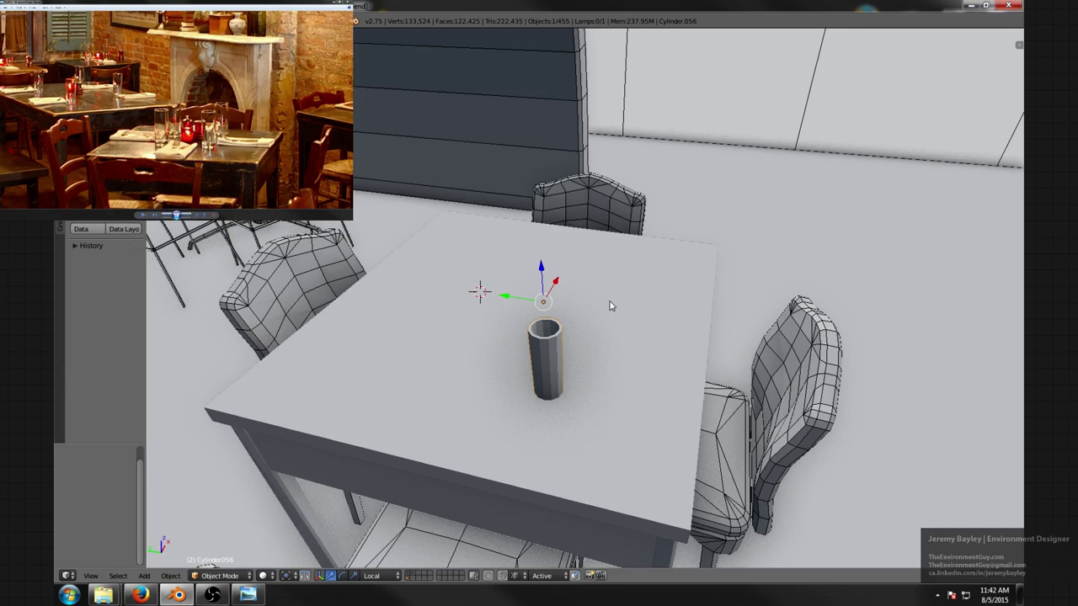
{"action": "middle_click_drag", "start_coordinate": [611, 303], "coordinate": [568, 308]}
{"action": "left_click", "coordinate": [197, 162]}
{"action": "scroll", "coordinate": [197, 162], "scroll_direction": "up", "scroll_amount": 3}
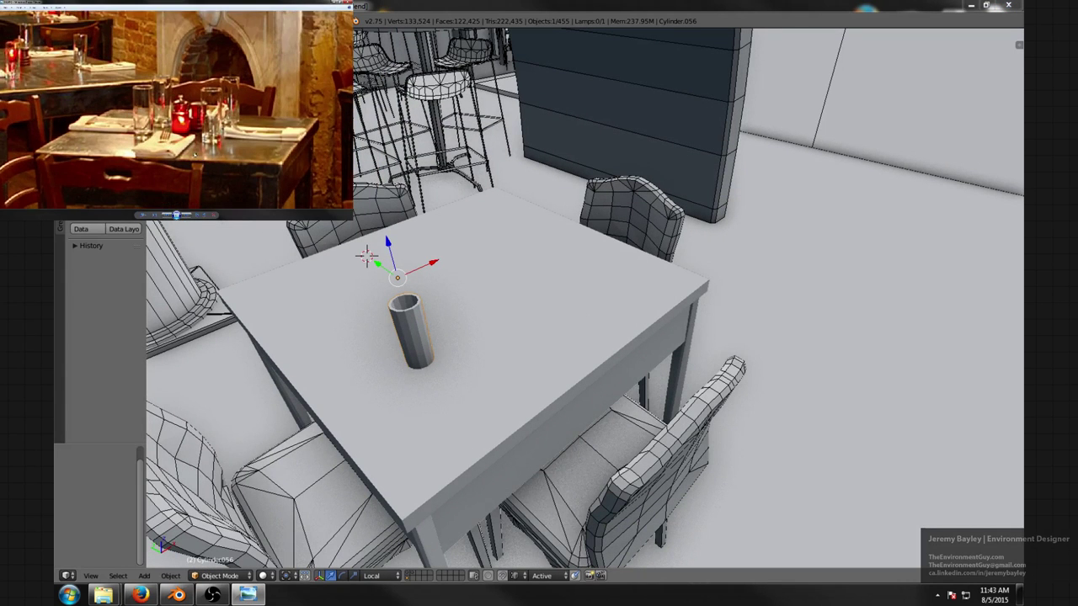
{"action": "left_click_drag", "start_coordinate": [197, 161], "coordinate": [185, 146]}
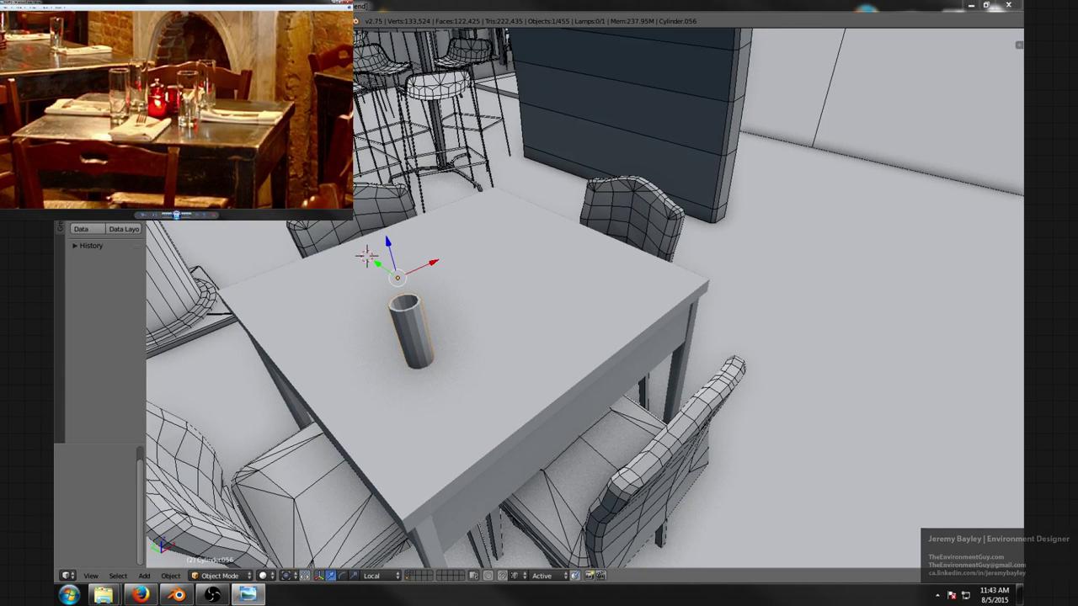
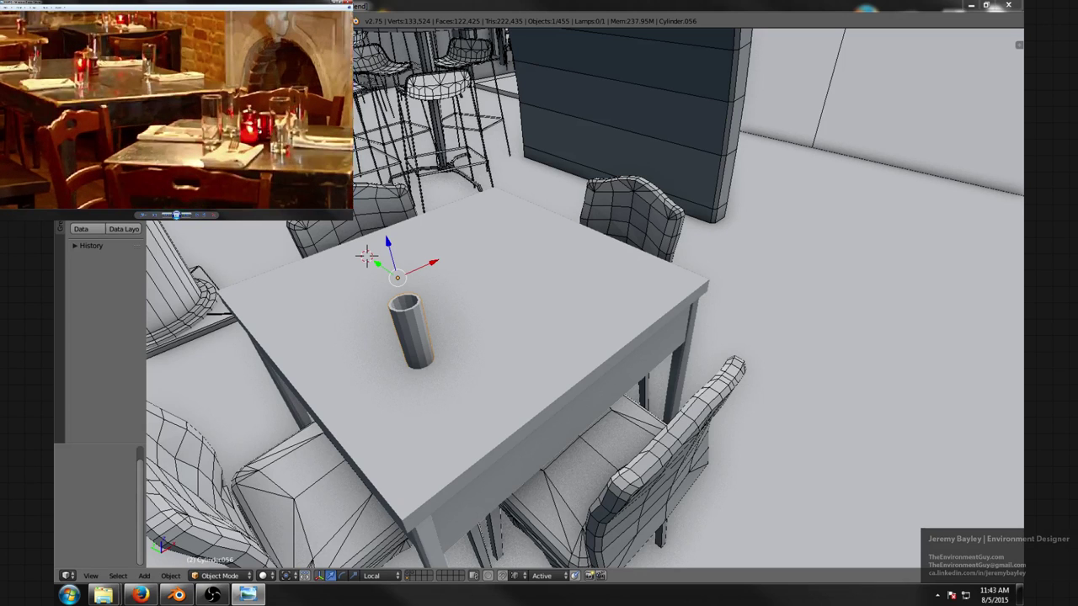
- Deselect the glass and add a UV sphere at the 3D cursor over the table
{"action": "middle_click_drag", "start_coordinate": [321, 348], "coordinate": [334, 322]}
{"action": "scroll", "coordinate": [428, 282], "scroll_direction": "down", "scroll_amount": 1}
{"action": "key", "text": "a"}
{"action": "middle_click_drag", "start_coordinate": [432, 281], "coordinate": [518, 325]}
{"action": "scroll", "coordinate": [513, 308], "scroll_direction": "down", "scroll_amount": 2}
{"action": "scroll", "coordinate": [518, 326], "scroll_direction": "down", "scroll_amount": 2}
{"action": "middle_click_drag", "start_coordinate": [552, 405], "coordinate": [567, 213], "text": "shift"}
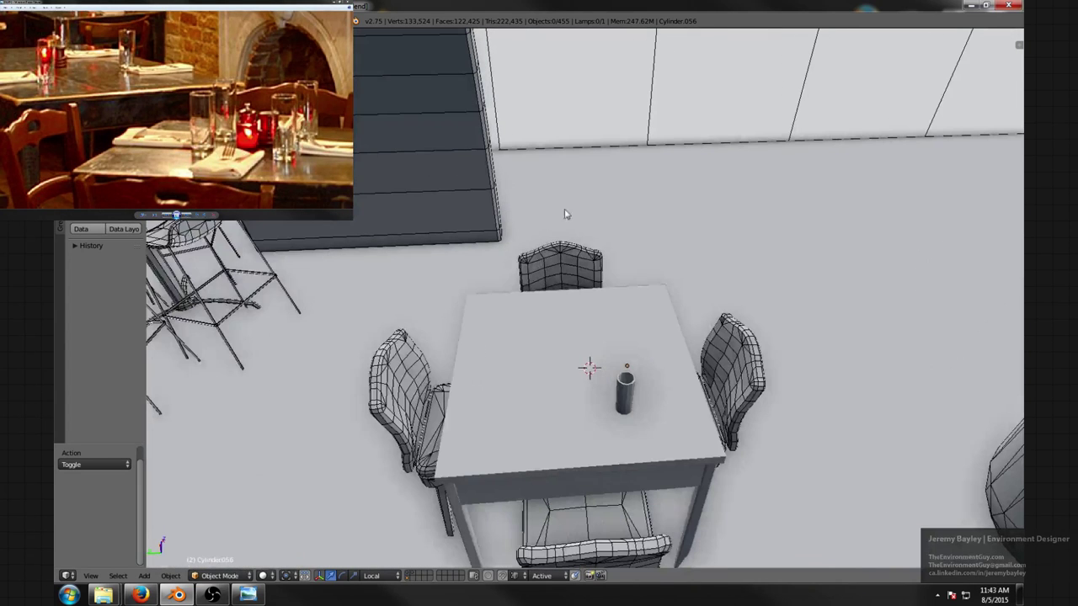
{"action": "key", "text": "shift+a"}
{"action": "mouse_move", "coordinate": [569, 288]}
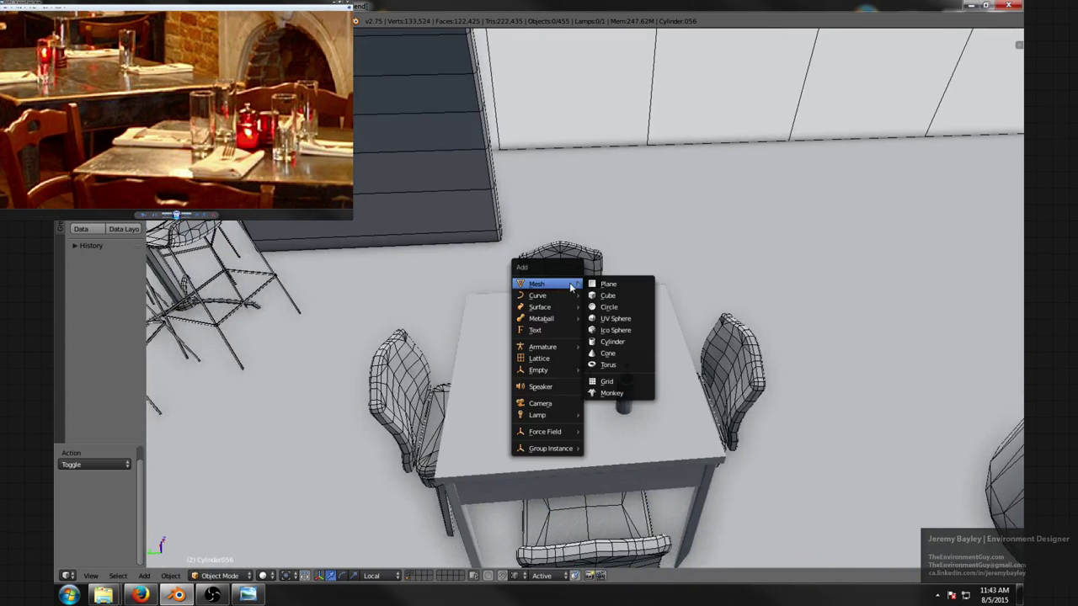
{"action": "left_click", "coordinate": [617, 319]}
{"action": "scroll", "coordinate": [599, 326], "scroll_direction": "down", "scroll_amount": 3}
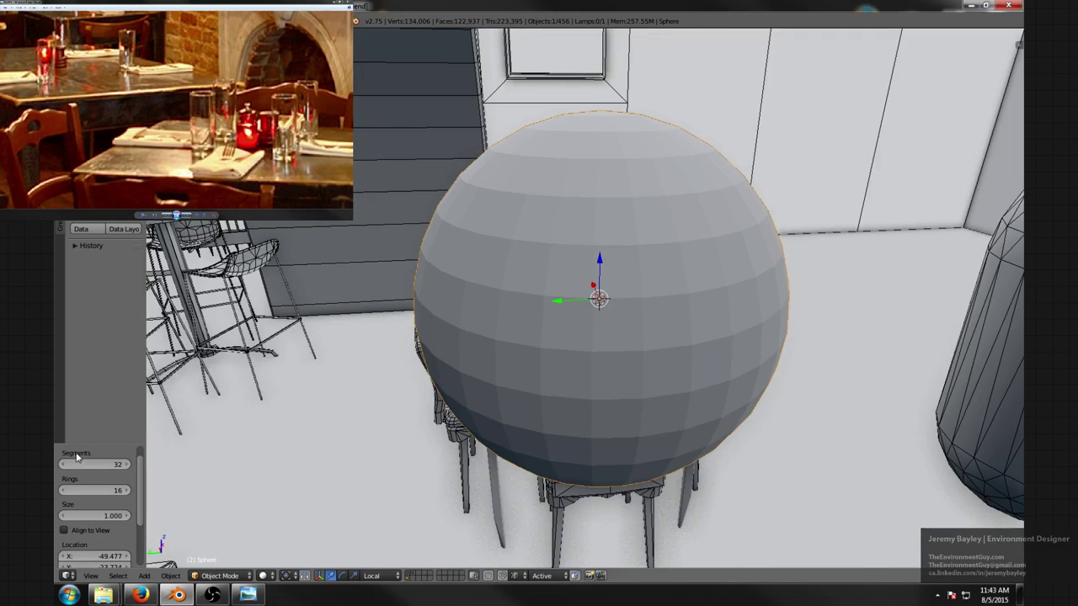
- Set the new UV sphere to 12 segments and 15 rings
{"action": "left_click", "coordinate": [68, 466]}
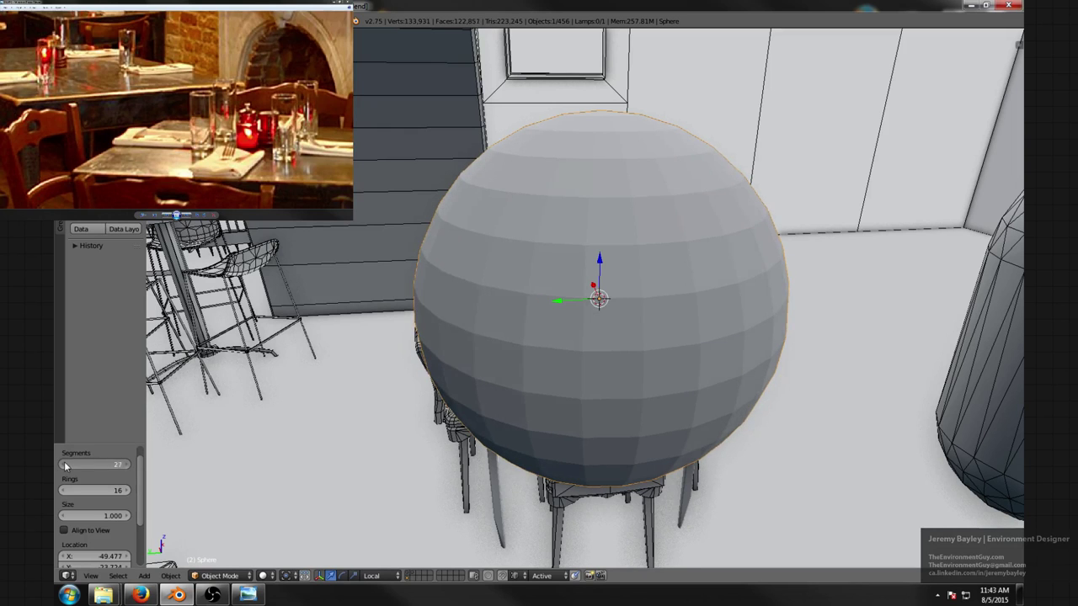
{"action": "left_click_drag", "start_coordinate": [64, 465], "coordinate": [64, 462]}
{"action": "left_click", "coordinate": [89, 463]}
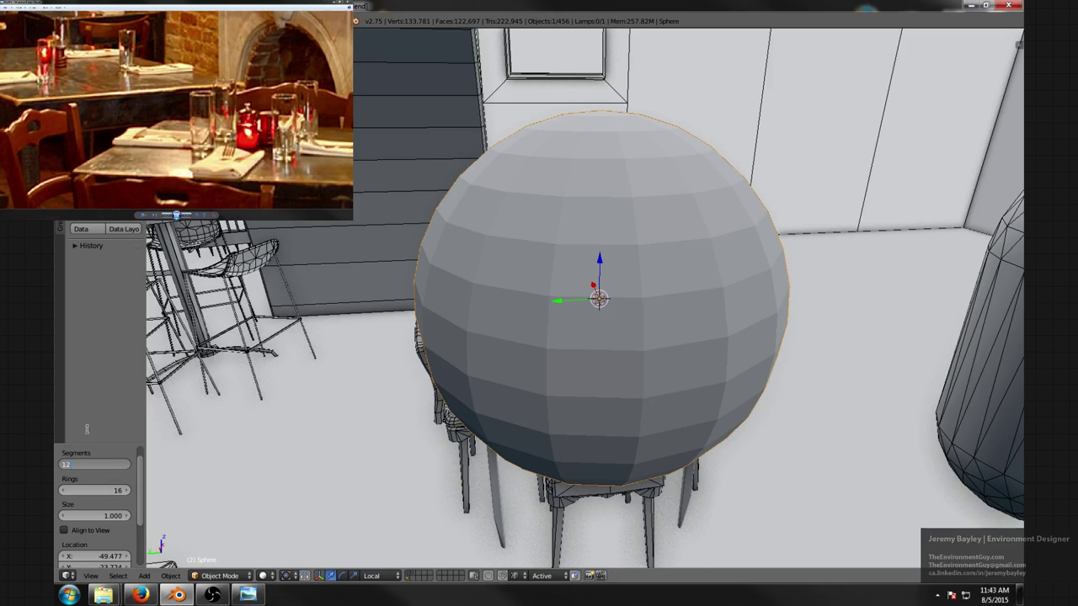
{"action": "left_click", "coordinate": [87, 490]}
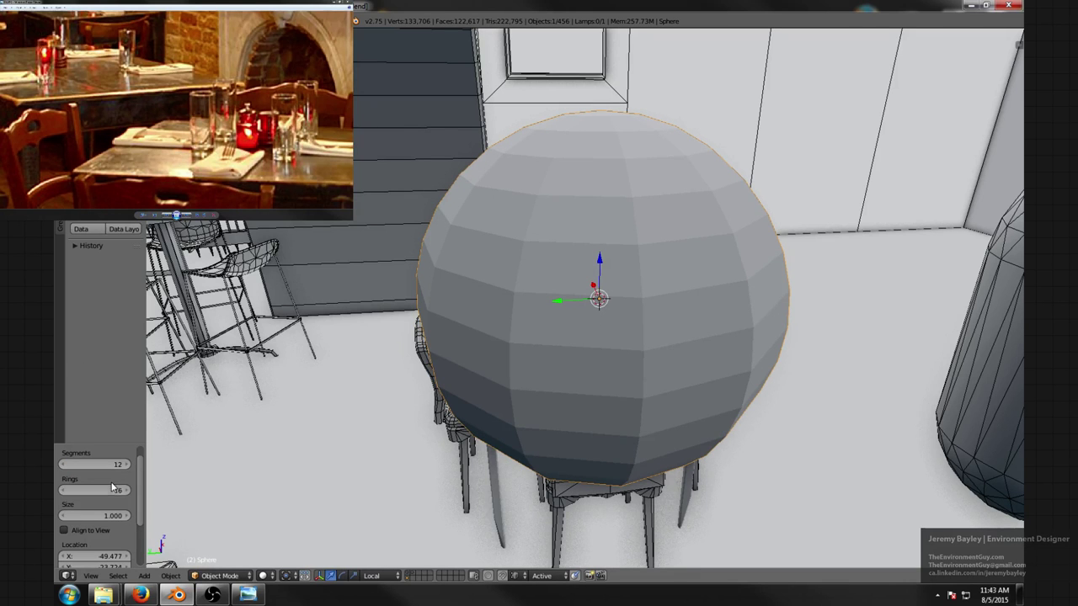
{"action": "middle_click_drag", "start_coordinate": [395, 415], "coordinate": [389, 383]}
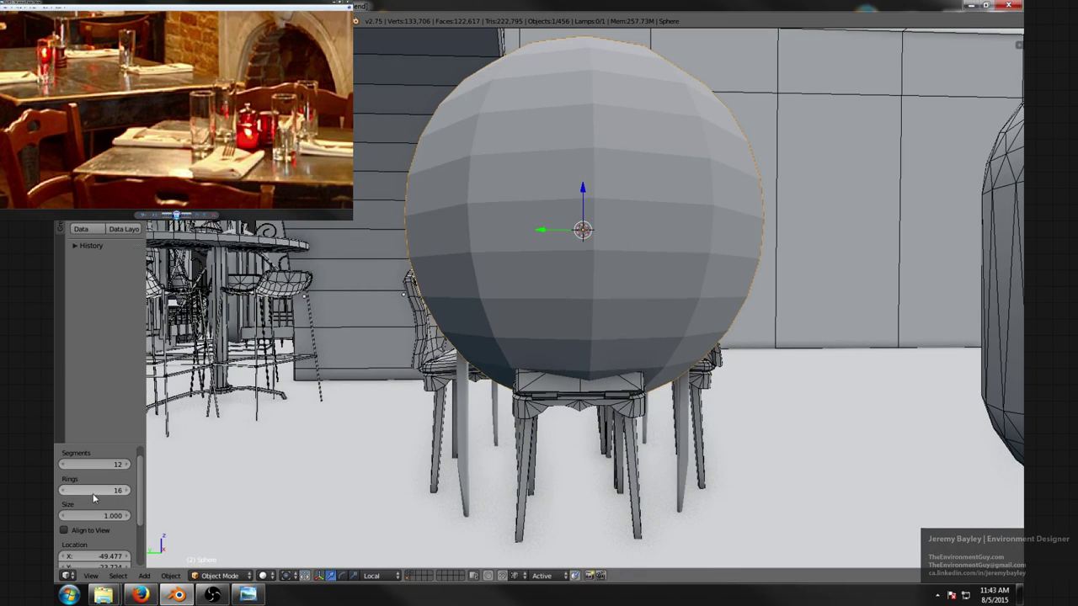
{"action": "mouse_move", "coordinate": [92, 493]}
{"action": "left_mouse_down"}
{"action": "mouse_move", "coordinate": [119, 493]}
{"action": "mouse_move", "coordinate": [86, 490]}
{"action": "left_mouse_up"}
{"action": "mouse_move", "coordinate": [413, 439]}
{"action": "middle_mouse_down"}
{"action": "mouse_move", "coordinate": [378, 445]}
{"action": "mouse_move", "coordinate": [396, 450]}
{"action": "middle_mouse_up"}
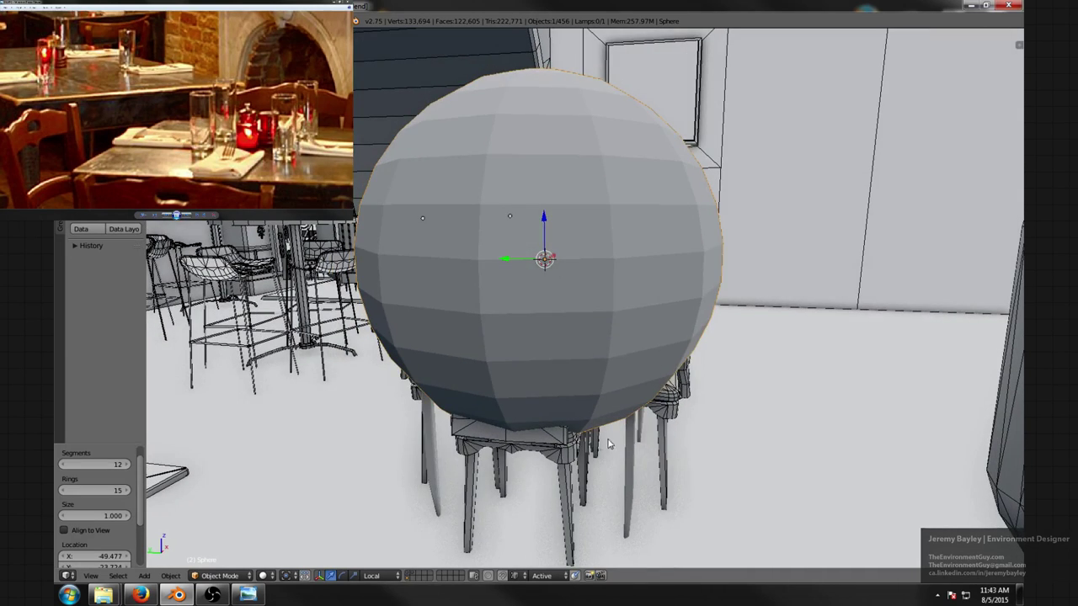
{"action": "middle_click_drag", "start_coordinate": [721, 415], "coordinate": [732, 417]}
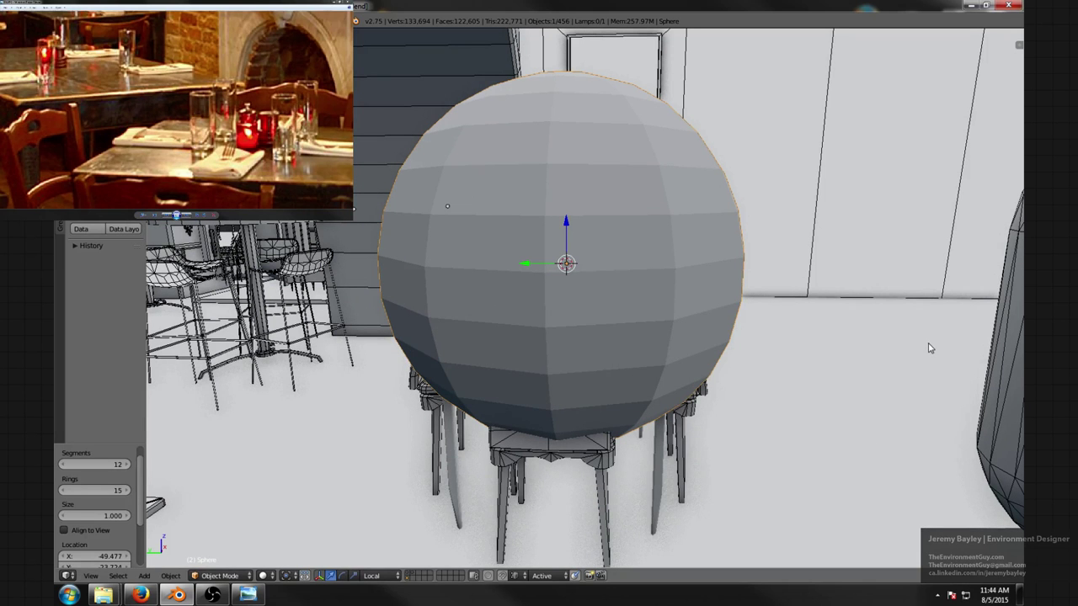
- Scale the sphere by 0.169, shrink it further to suit the glass, and lower it halfway into the tabletop
{"action": "key", "text": "s"}
{"action": "left_click", "coordinate": [627, 300]}
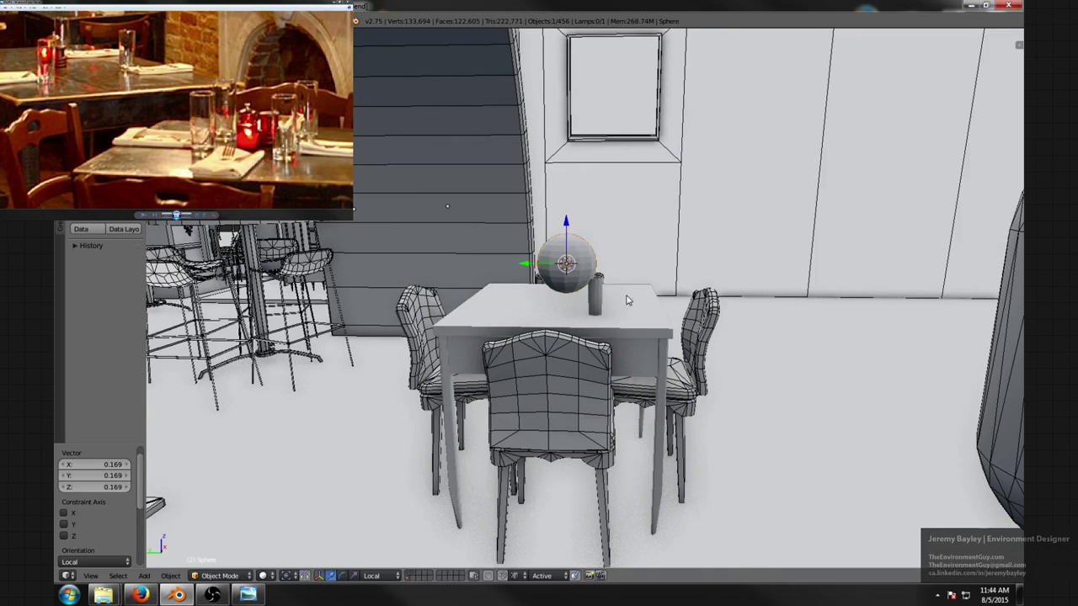
{"action": "scroll", "coordinate": [628, 300], "scroll_direction": "up", "scroll_amount": 10}
{"action": "key", "text": "s"}
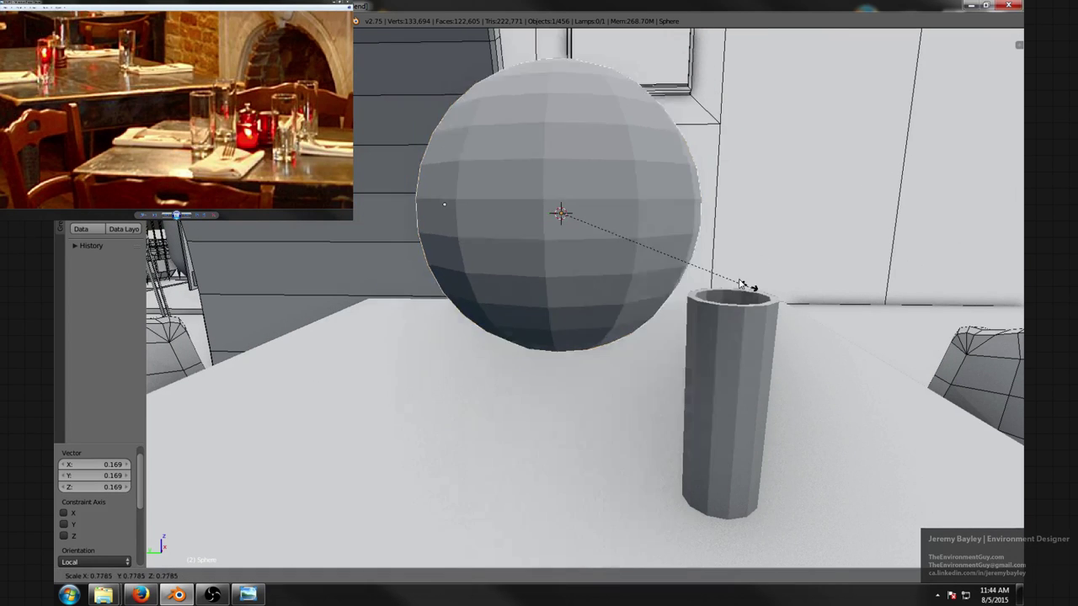
{"action": "left_click", "coordinate": [652, 254]}
{"action": "left_click_drag", "start_coordinate": [560, 171], "coordinate": [601, 459]}
- Snap the 3D cursor to the small sphere on the tabletop
{"action": "middle_click_drag", "start_coordinate": [601, 460], "coordinate": [645, 359], "text": "shift"}
{"action": "key", "text": "shift+s"}
{"action": "left_click", "coordinate": [638, 337]}
{"action": "scroll", "coordinate": [637, 337], "scroll_direction": "down", "scroll_amount": 3}
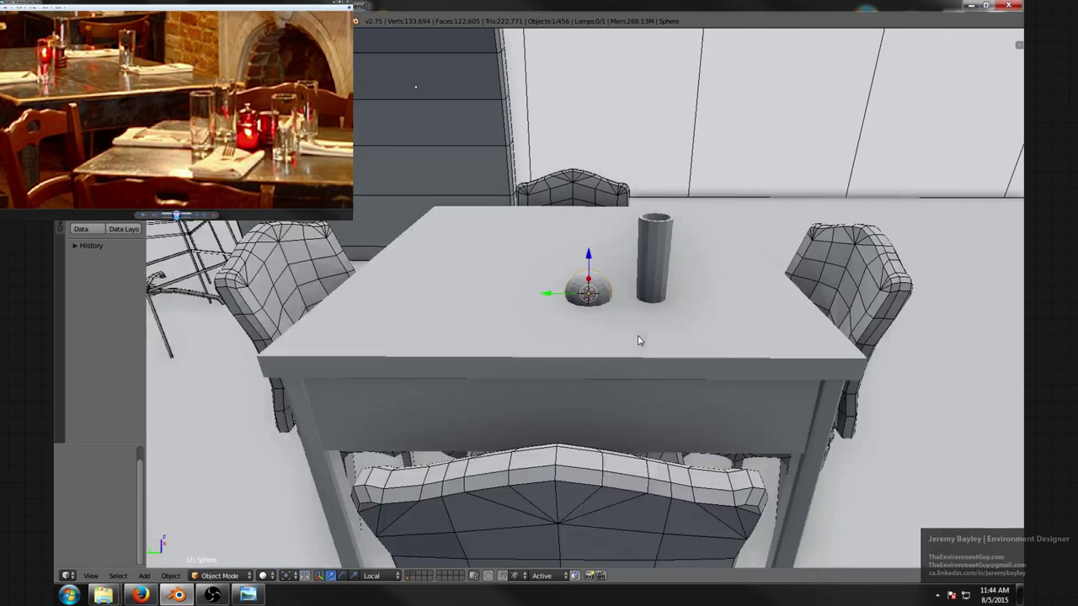
- Add another UV sphere at the 3D cursor with 12 segments and 10 rings
{"action": "key", "text": "shift+a"}
{"action": "mouse_move", "coordinate": [637, 337]}
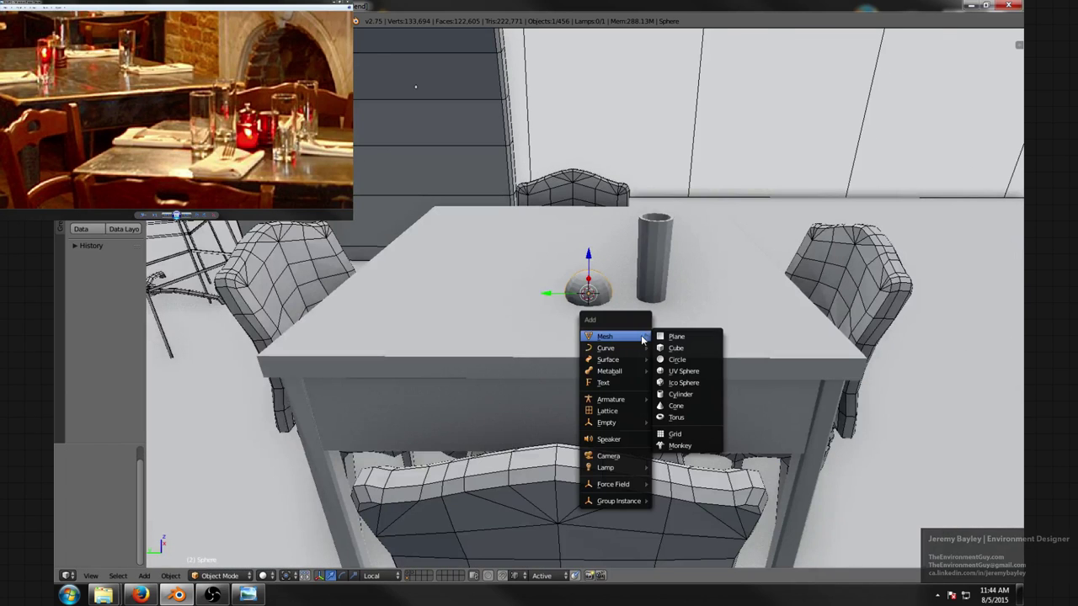
{"action": "left_click", "coordinate": [695, 374]}
{"action": "scroll", "coordinate": [375, 407], "scroll_direction": "down", "scroll_amount": 5}
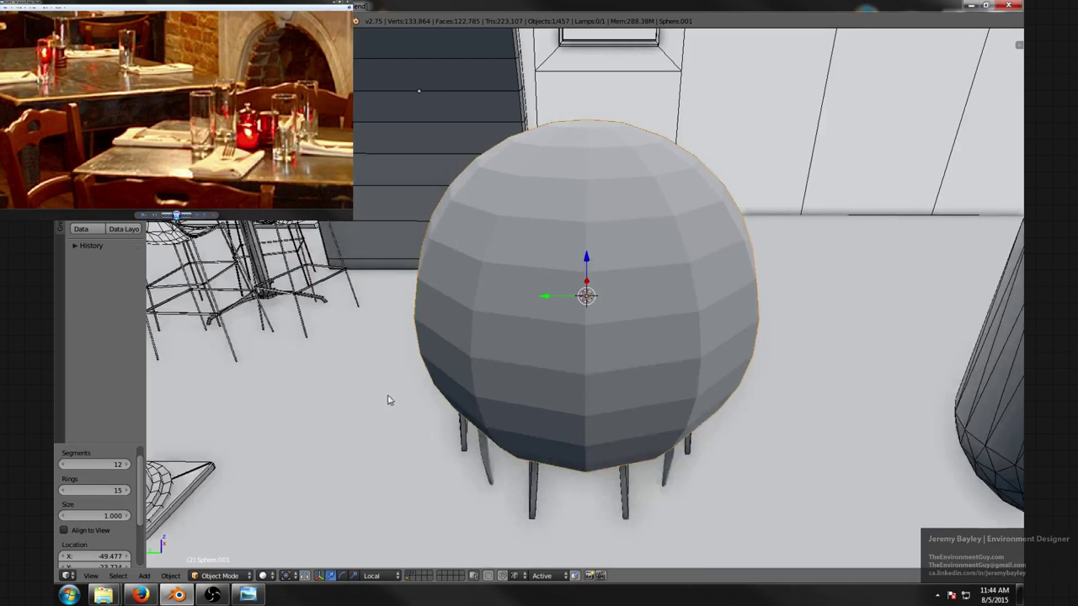
{"action": "left_click", "coordinate": [63, 492]}
{"action": "left_click", "coordinate": [63, 492]}
{"action": "left_click", "coordinate": [63, 493]}
{"action": "left_click", "coordinate": [63, 493]}
{"action": "left_click", "coordinate": [63, 493]}
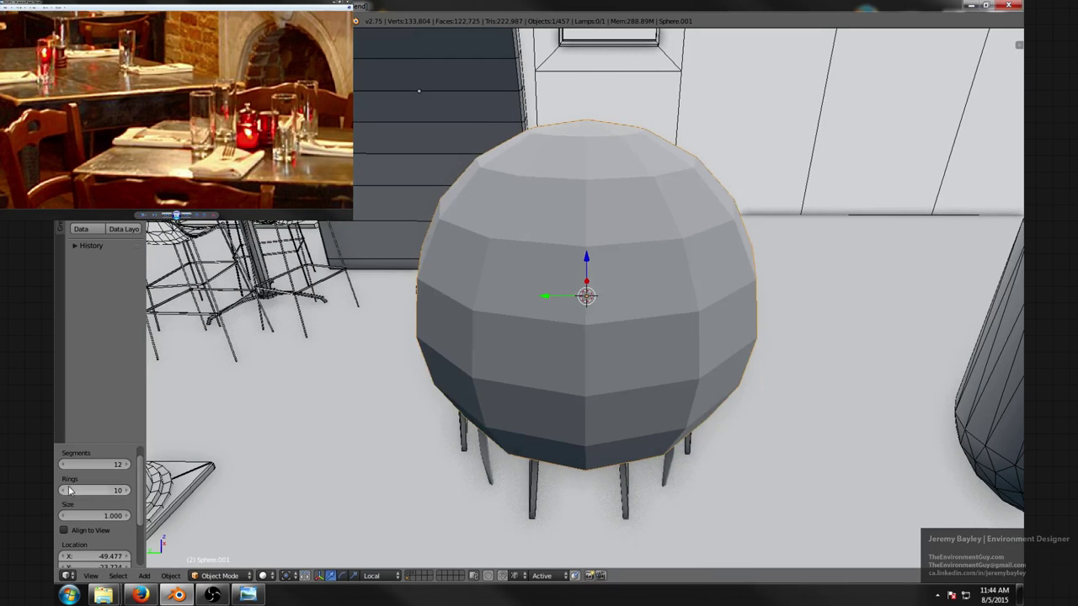
- Scale the new sphere uniformly by 0.084 so it fits on the tabletop beside the glass
{"action": "middle_click_drag", "start_coordinate": [312, 429], "coordinate": [345, 381]}
{"action": "scroll", "coordinate": [343, 384], "scroll_direction": "down", "scroll_amount": 1}
{"action": "key", "text": "s"}
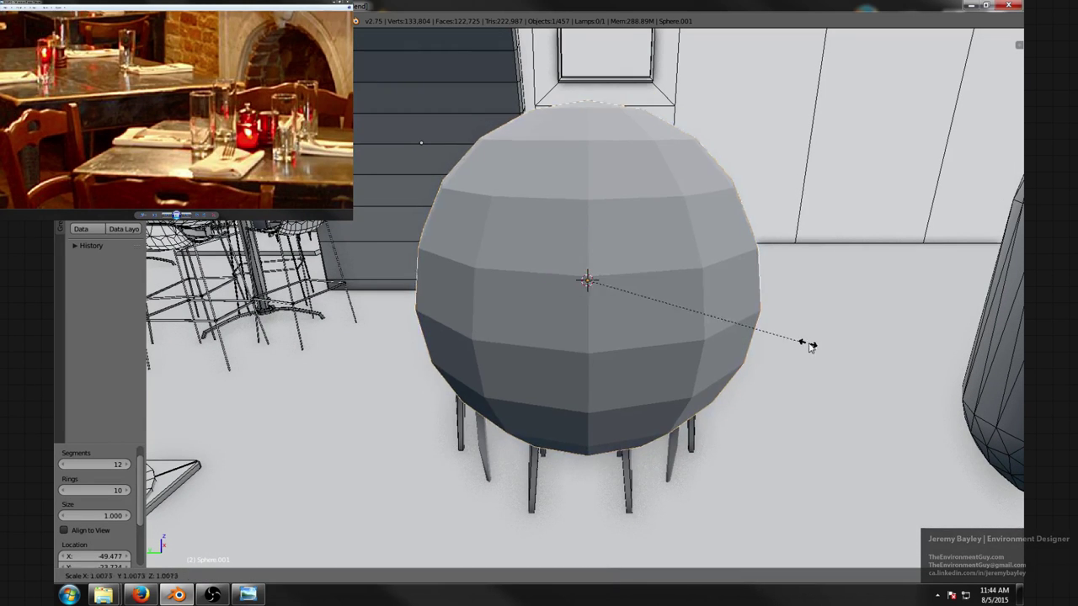
{"action": "left_click", "coordinate": [612, 281]}
{"action": "scroll", "coordinate": [623, 288], "scroll_direction": "up", "scroll_amount": 5}
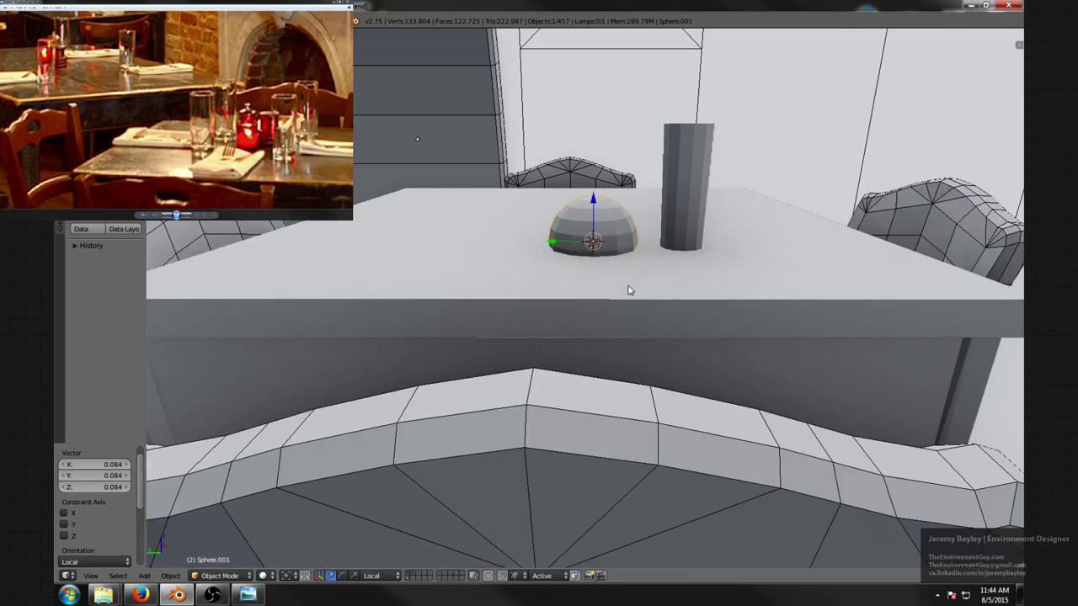
- Move the new sphere 0.174 along Y, clear of the older small sphere, and delete the older one
{"action": "middle_click_drag", "start_coordinate": [635, 290], "coordinate": [642, 325]}
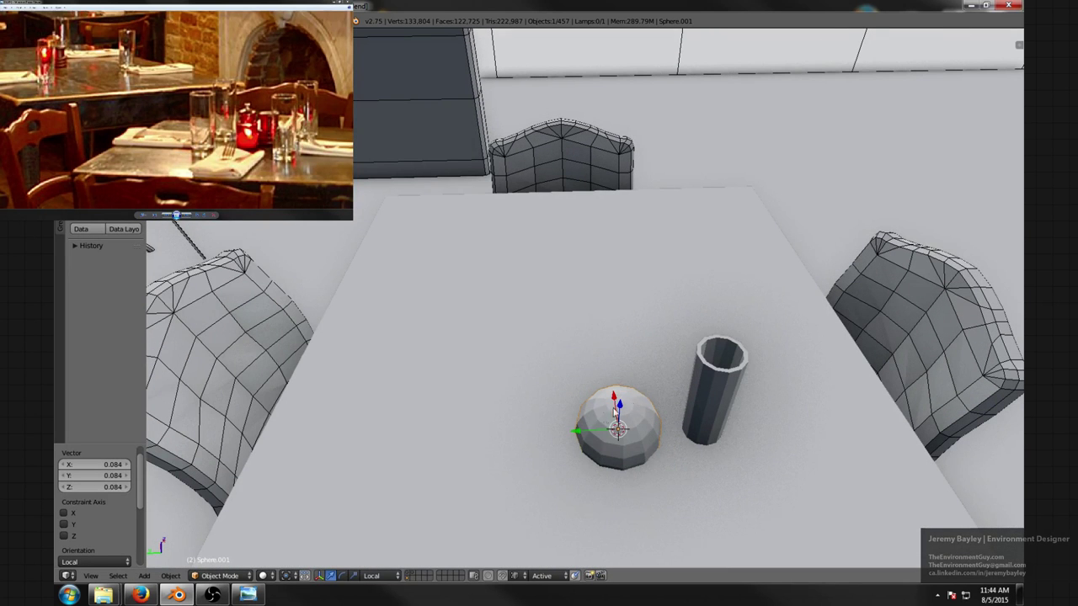
{"action": "key", "text": "shift+d"}
{"action": "key", "text": "y"}
{"action": "left_click", "coordinate": [578, 430]}
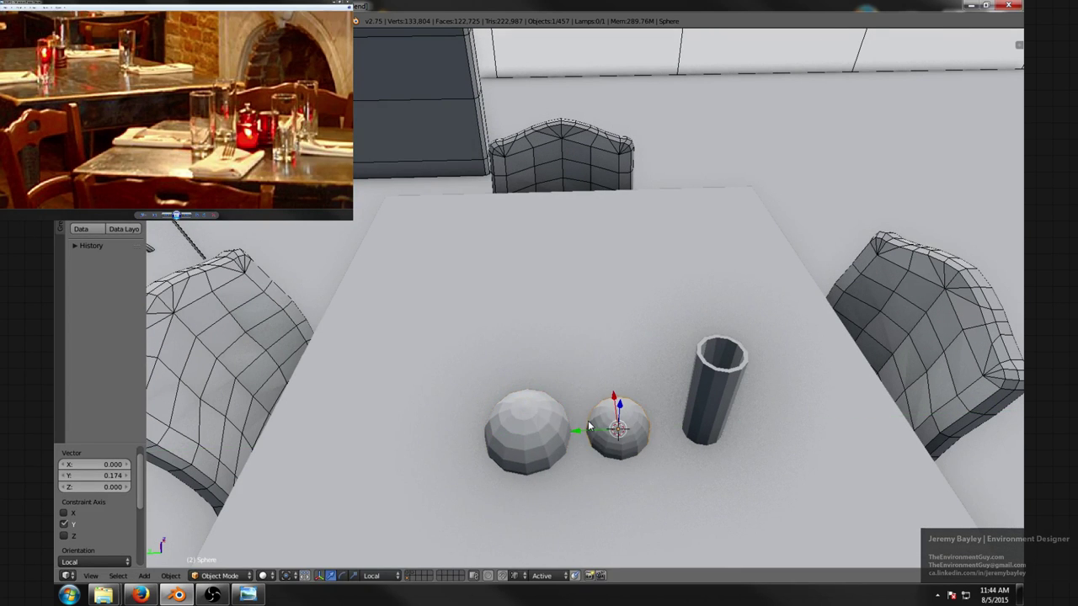
{"action": "key", "text": "x"}
{"action": "left_click", "coordinate": [587, 426]}
- Raise the remaining sphere 0.011 along Z and move it -0.084 along Y towards the glass
{"action": "right_click", "coordinate": [558, 430]}
{"action": "middle_click_drag", "start_coordinate": [561, 430], "coordinate": [573, 389]}
{"action": "scroll", "coordinate": [580, 370], "scroll_direction": "up", "scroll_amount": 3}
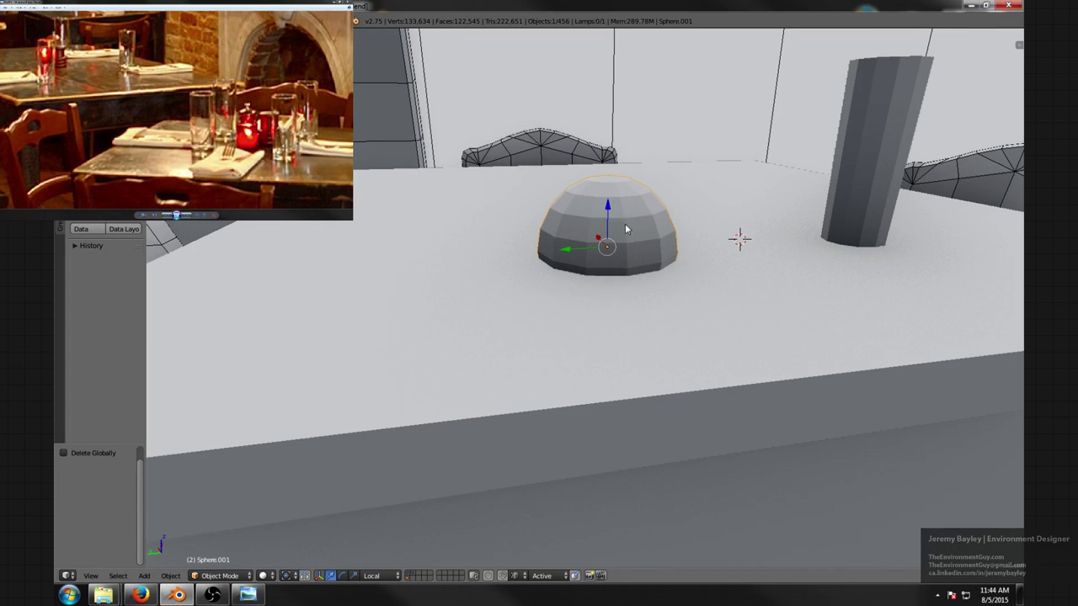
{"action": "left_click_drag", "start_coordinate": [608, 211], "coordinate": [609, 207]}
{"action": "scroll", "coordinate": [622, 253], "scroll_direction": "down", "scroll_amount": 3}
{"action": "middle_click_drag", "start_coordinate": [623, 253], "coordinate": [634, 285]}
{"action": "scroll", "coordinate": [634, 284], "scroll_direction": "up", "scroll_amount": 3}
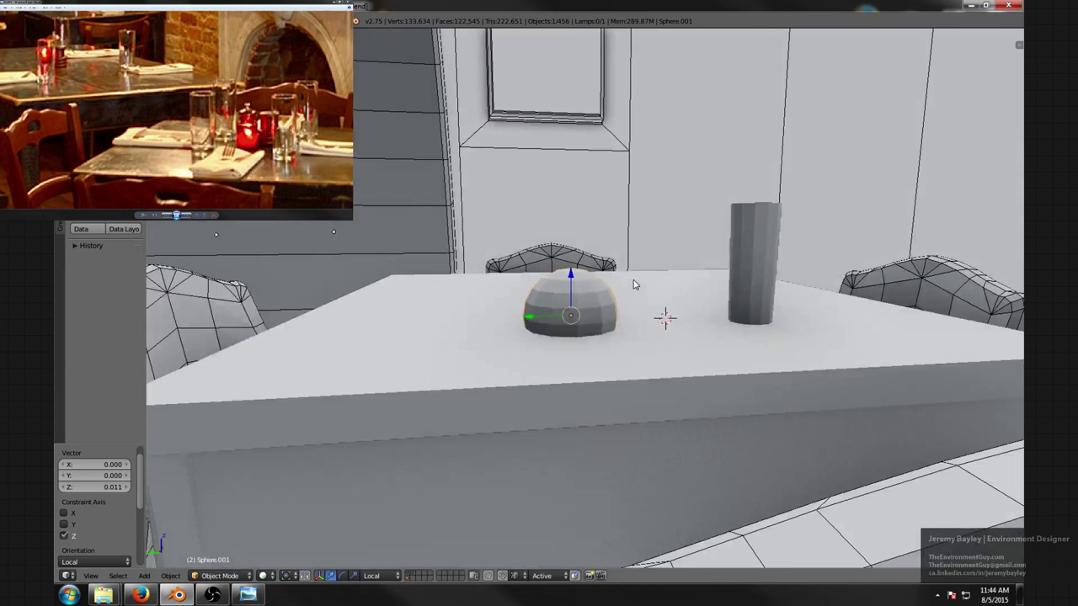
{"action": "left_click_drag", "start_coordinate": [528, 320], "coordinate": [579, 323]}
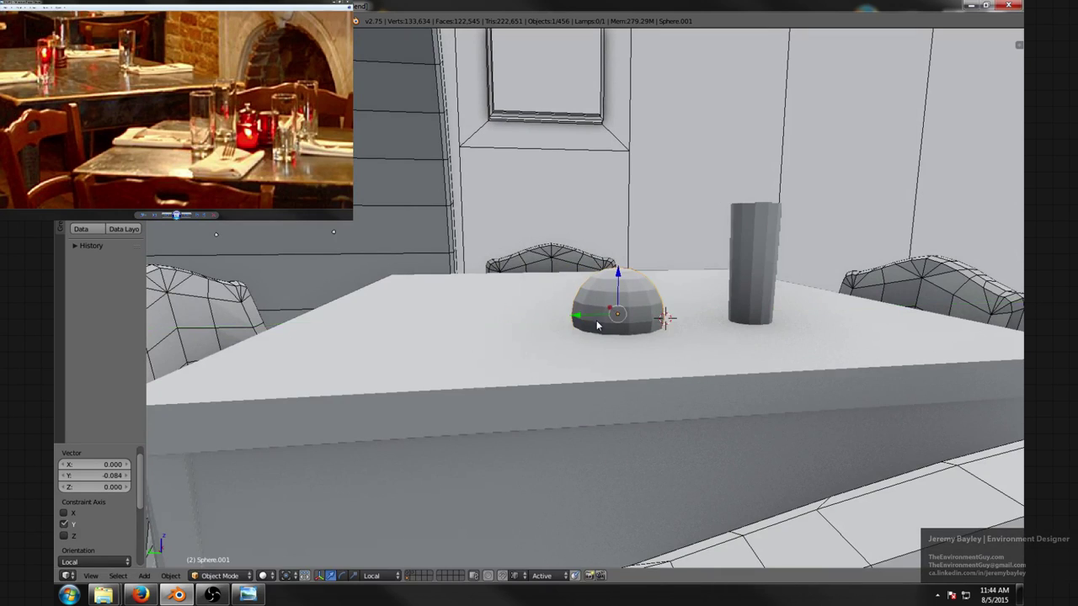
- Scale the sphere uniformly by 0.714, then fine-tune its size against the glass
{"action": "scroll", "coordinate": [589, 306], "scroll_direction": "up", "scroll_amount": 6}
{"action": "key", "text": "s"}
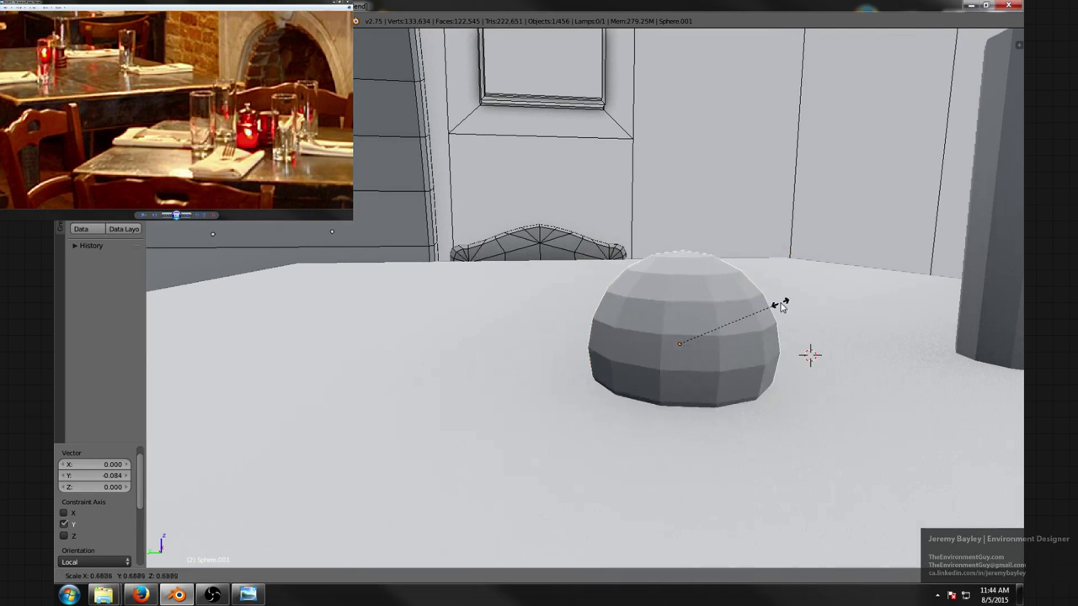
{"action": "left_click", "coordinate": [793, 310]}
{"action": "scroll", "coordinate": [793, 311], "scroll_direction": "down", "scroll_amount": 3}
{"action": "middle_click_drag", "start_coordinate": [791, 311], "coordinate": [774, 310]}
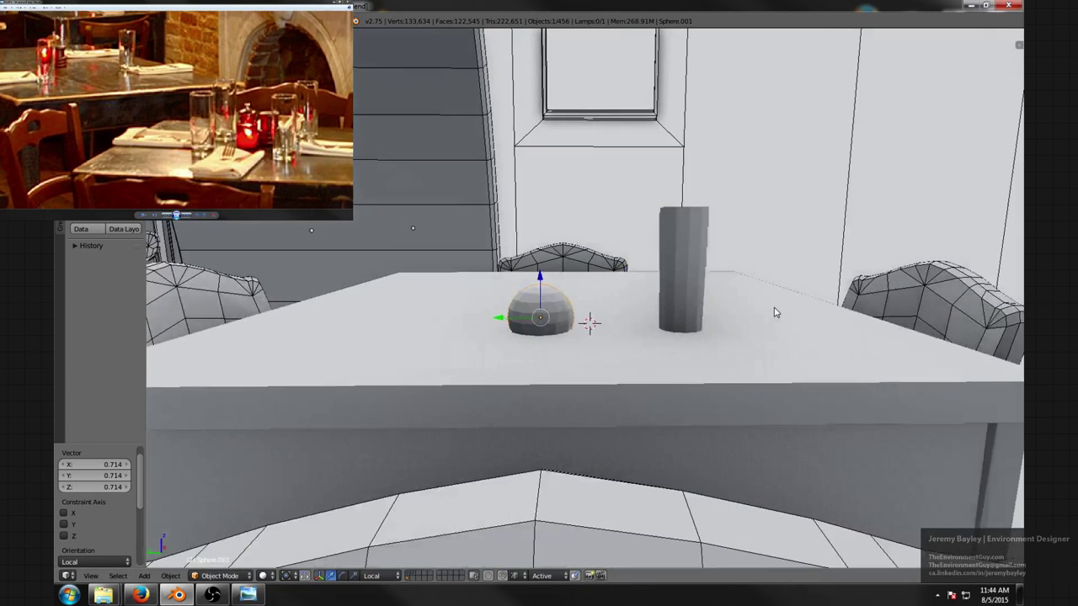
{"action": "key", "text": "s"}
{"action": "left_click", "coordinate": [801, 312]}
- Enter edit mode on the sphere and select the two rings of faces below its top fan in face mode
{"action": "middle_click_drag", "start_coordinate": [695, 309], "coordinate": [697, 283], "text": "shift"}
{"action": "scroll", "coordinate": [715, 308], "scroll_direction": "up", "scroll_amount": 3}
{"action": "key", "text": "Tab"}
{"action": "middle_click_drag", "start_coordinate": [688, 336], "coordinate": [667, 328], "text": "shift"}
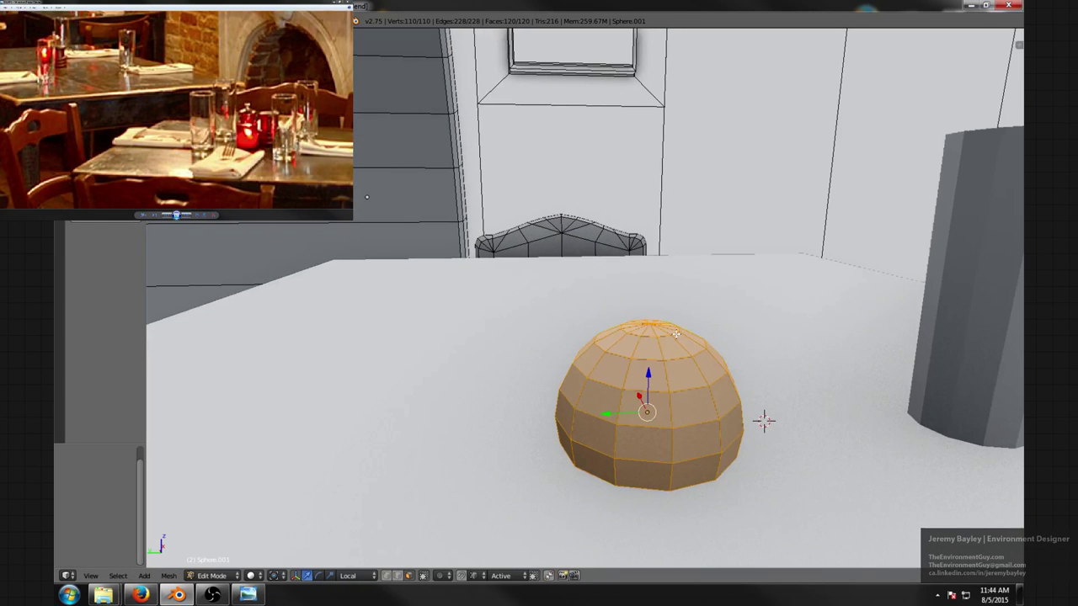
{"action": "key", "text": "ctrl+Tab"}
{"action": "left_click", "coordinate": [652, 340]}
{"action": "right_click", "coordinate": [636, 352]}
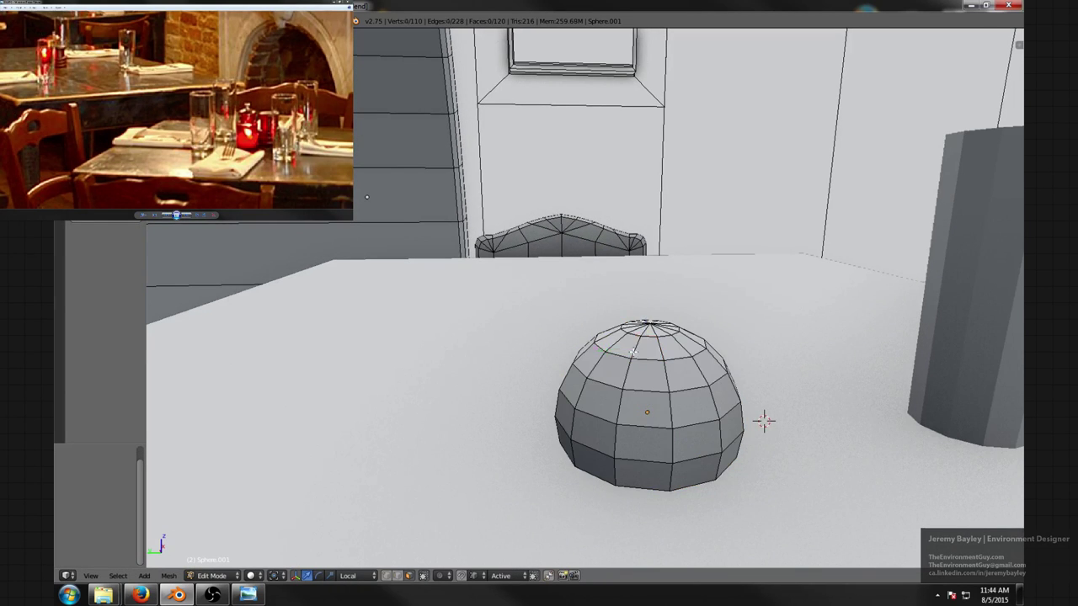
{"action": "right_click", "coordinate": [633, 352], "text": "alt"}
{"action": "right_click", "coordinate": [629, 372], "text": "alt+shift"}
{"action": "right_click", "coordinate": [631, 372], "text": "alt+shift"}
{"action": "right_click", "coordinate": [632, 373], "text": "alt+shift"}
- Add the triangular faces around the sphere's top pole to the selection and try to rip the cap off
{"action": "scroll", "coordinate": [665, 362], "scroll_direction": "down", "scroll_amount": 3}
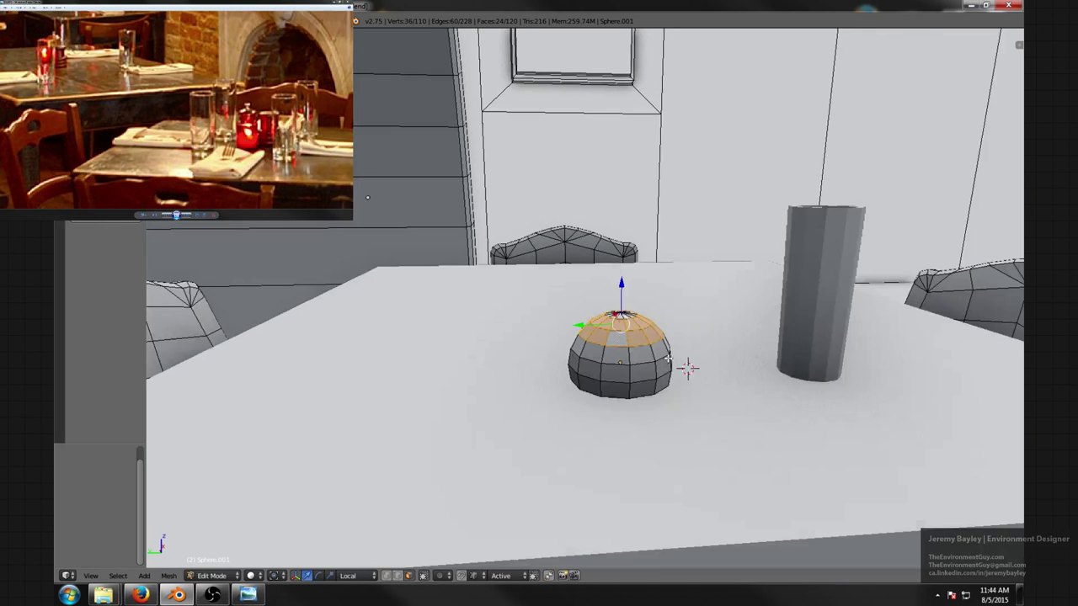
{"action": "middle_click_drag", "start_coordinate": [668, 360], "coordinate": [668, 359]}
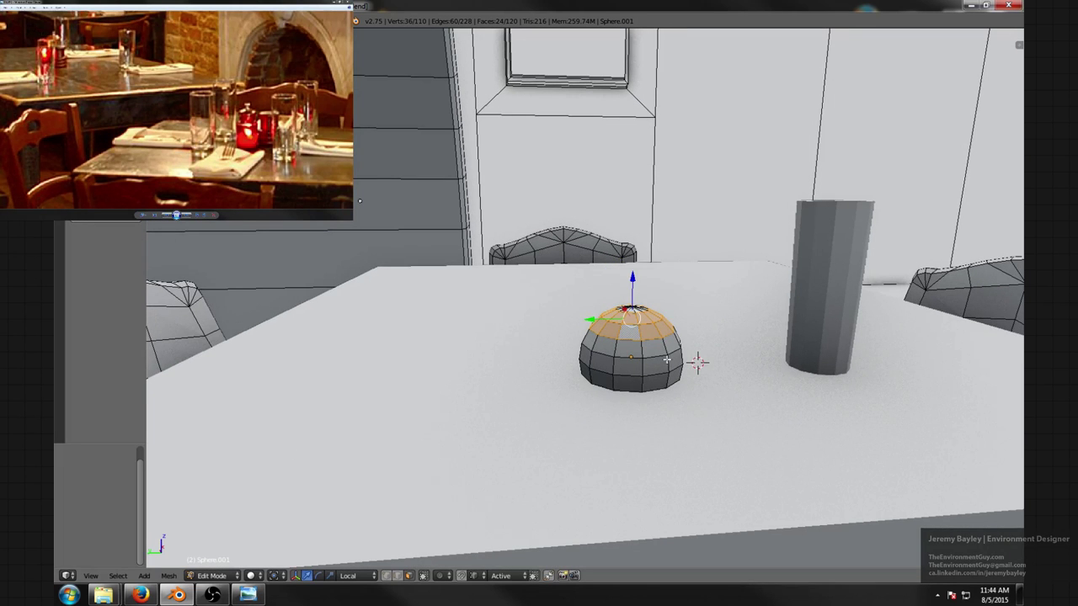
{"action": "scroll", "coordinate": [667, 360], "scroll_direction": "up", "scroll_amount": 4}
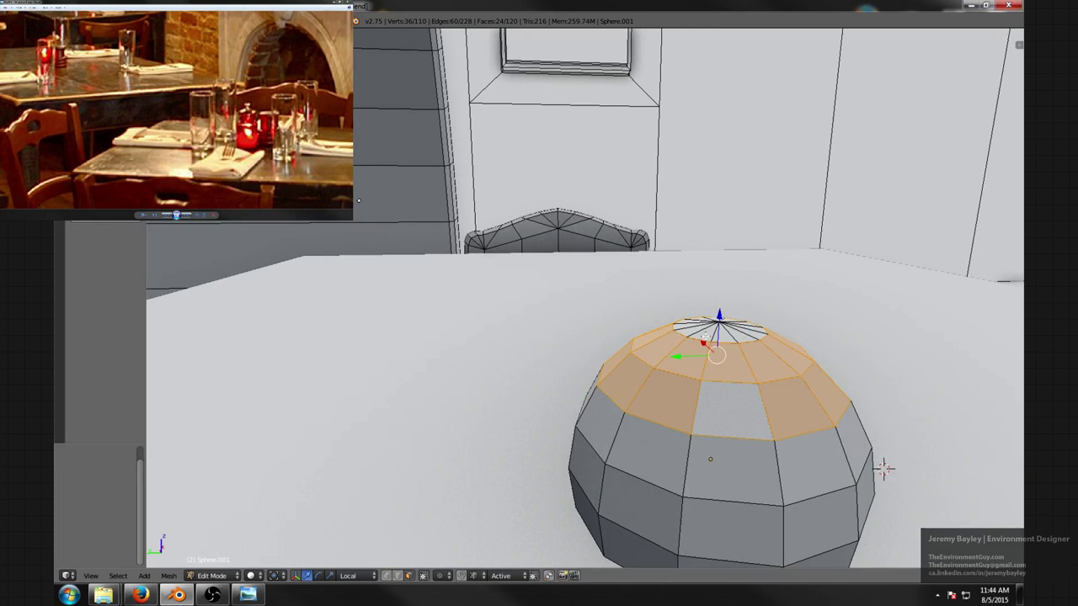
{"action": "middle_click_drag", "start_coordinate": [706, 336], "coordinate": [670, 362]}
{"action": "right_click", "coordinate": [590, 298], "text": "shift"}
{"action": "right_click", "coordinate": [557, 294], "text": "shift"}
{"action": "right_click", "coordinate": [530, 281], "text": "shift"}
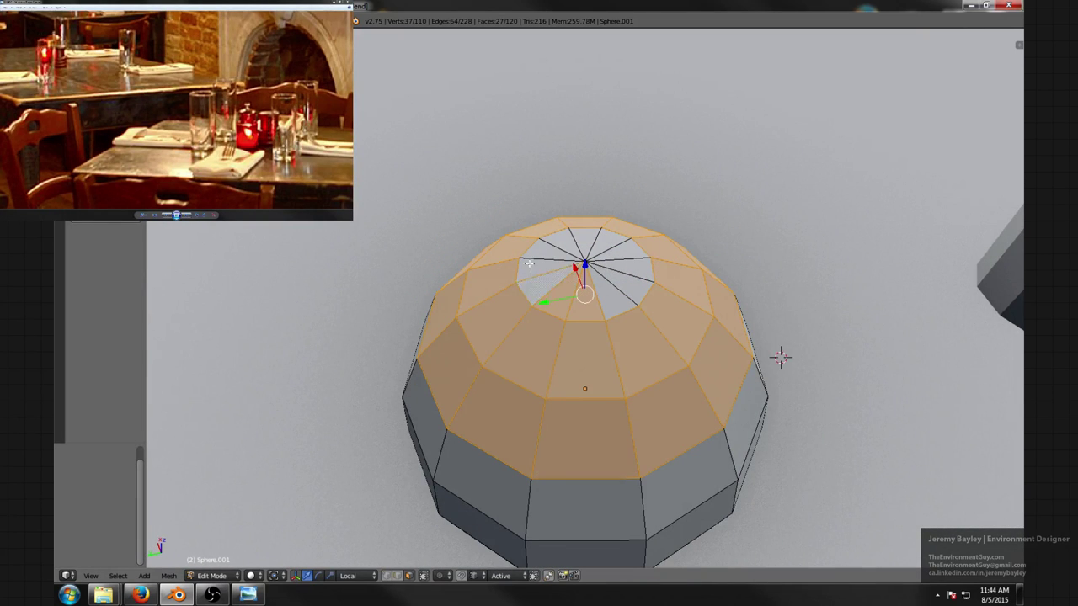
{"action": "right_click", "coordinate": [530, 265], "text": "shift"}
{"action": "right_click", "coordinate": [550, 249], "text": "shift"}
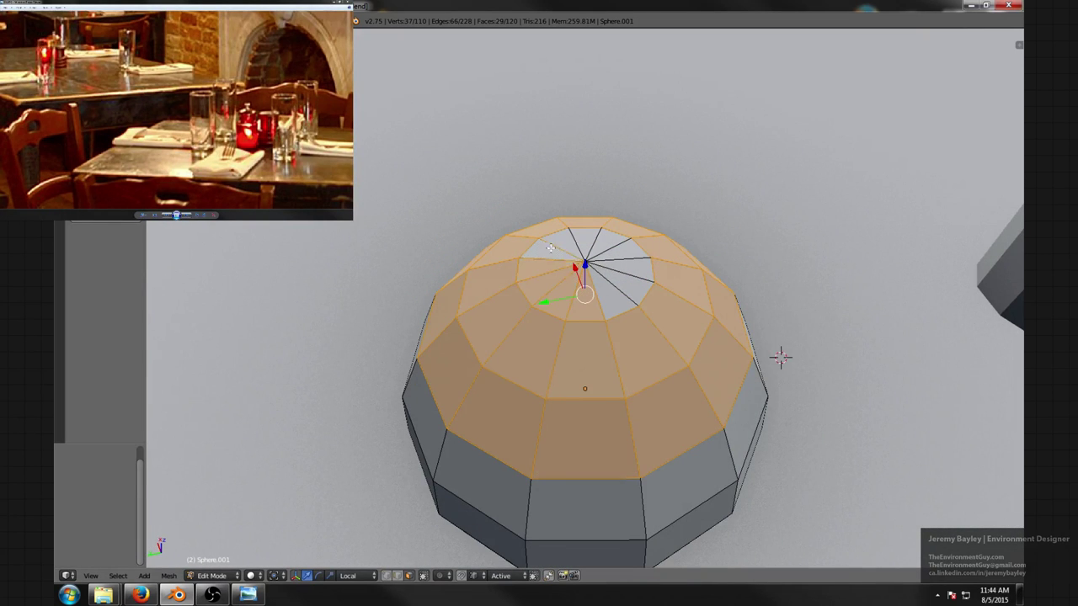
{"action": "right_click", "coordinate": [617, 266], "text": "shift"}
{"action": "right_click", "coordinate": [625, 287], "text": "shift"}
{"action": "right_click", "coordinate": [607, 298], "text": "shift"}
{"action": "middle_click_drag", "start_coordinate": [622, 321], "coordinate": [633, 282]}
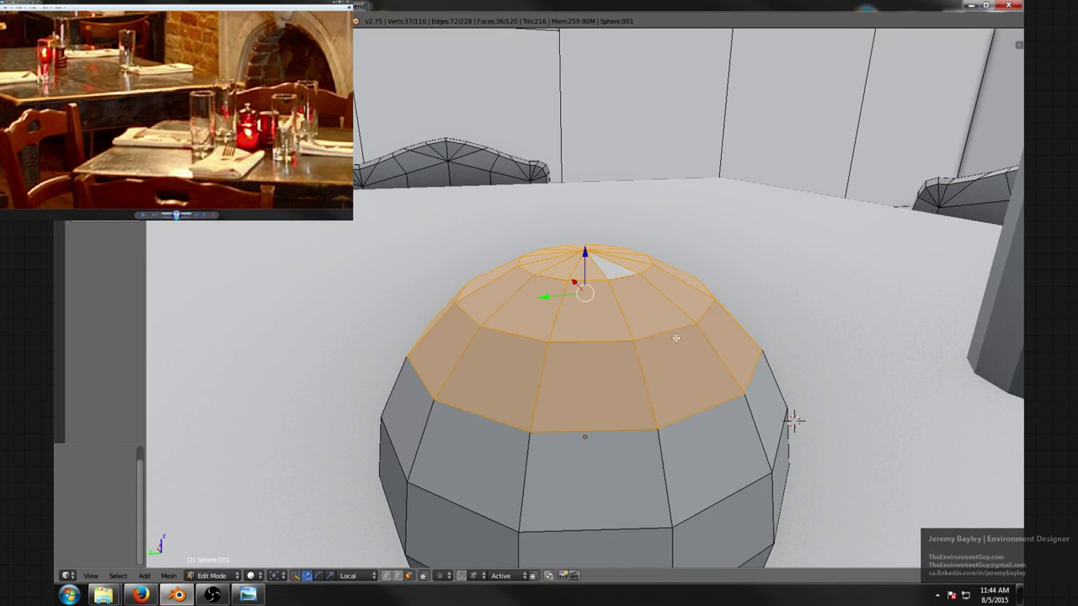
{"action": "key", "text": "v"}
- In edge mode, select the edge loop beneath the sphere's cap and rip it, leaving the split edges in place
{"action": "key", "text": "ctrl+Tab"}
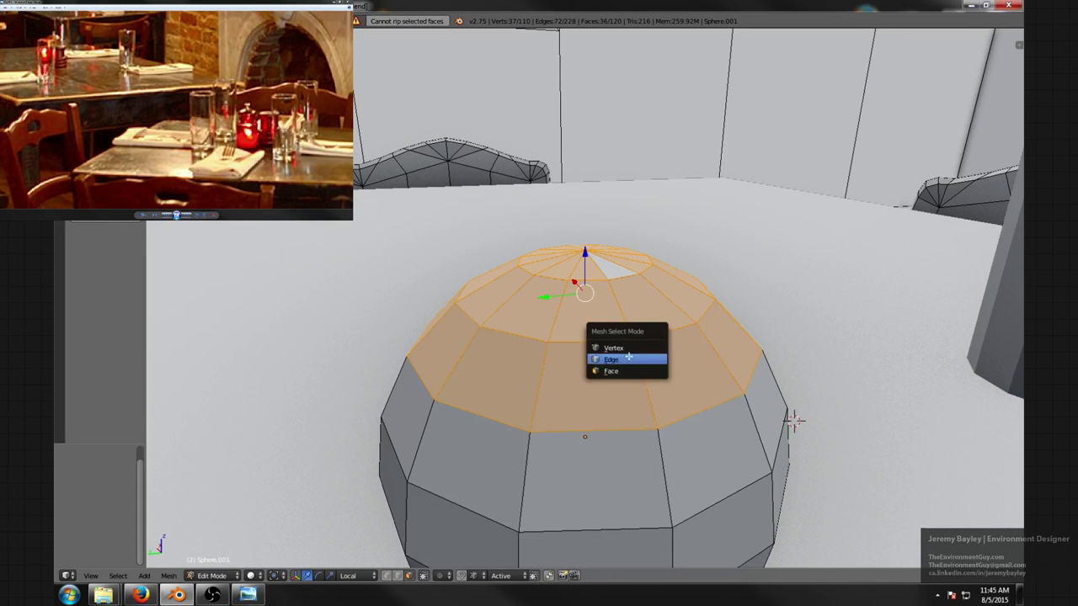
{"action": "left_click", "coordinate": [630, 359]}
{"action": "right_click", "coordinate": [565, 432]}
{"action": "right_click", "coordinate": [555, 430], "text": "shift"}
{"action": "right_click", "coordinate": [554, 430], "text": "alt"}
{"action": "scroll", "coordinate": [692, 403], "scroll_direction": "down", "scroll_amount": 1}
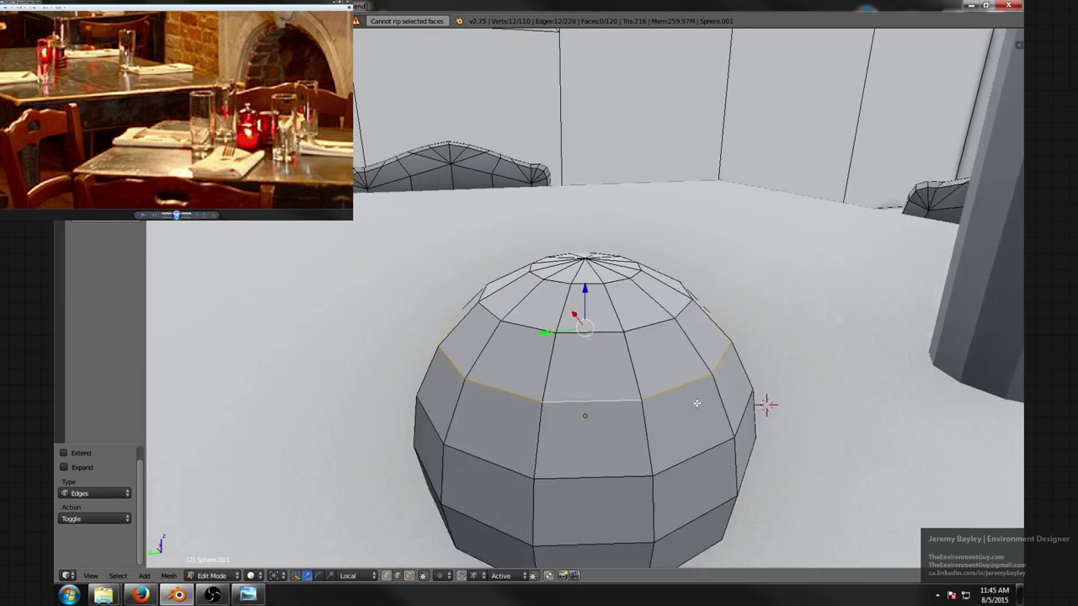
{"action": "middle_click_drag", "start_coordinate": [698, 403], "coordinate": [702, 388]}
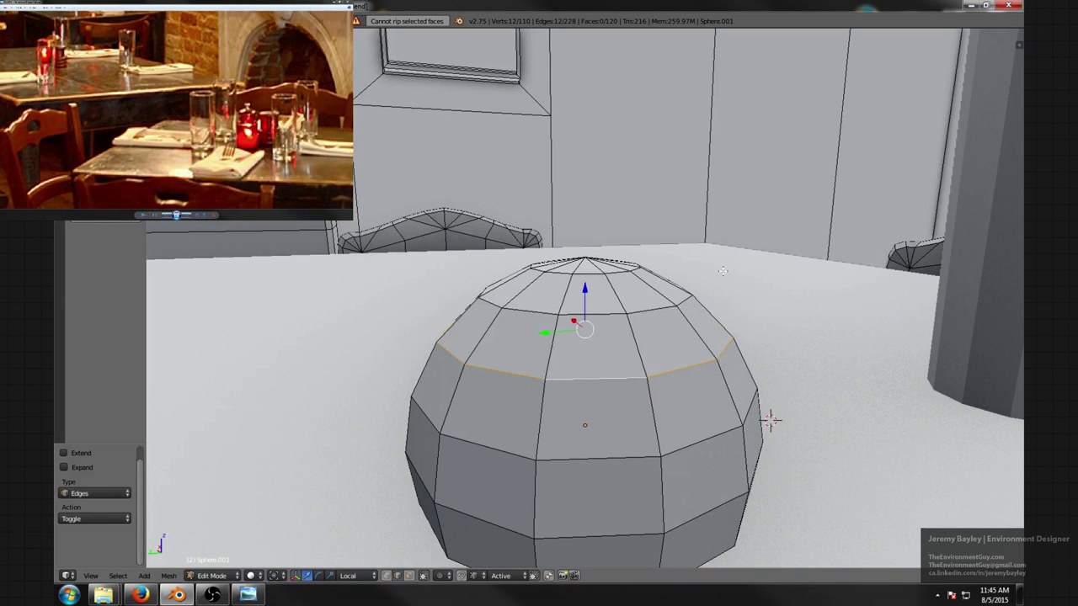
{"action": "key", "text": "v"}
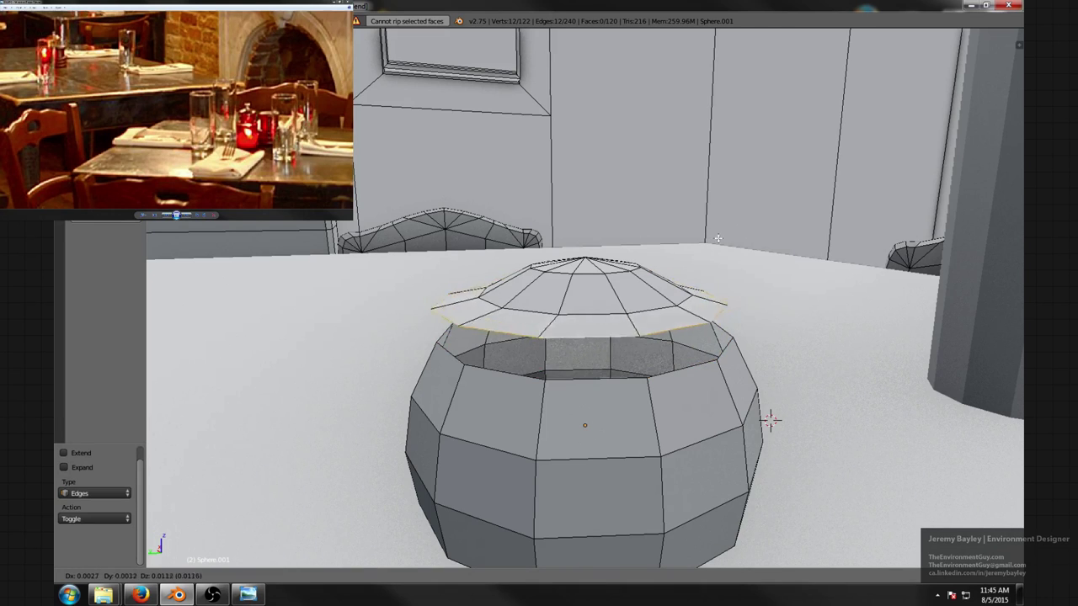
{"action": "right_click", "coordinate": [732, 236]}
- Select the whole detached cap and move it up 0.034 along Z, off the bowl-shaped body
{"action": "key", "text": "l"}
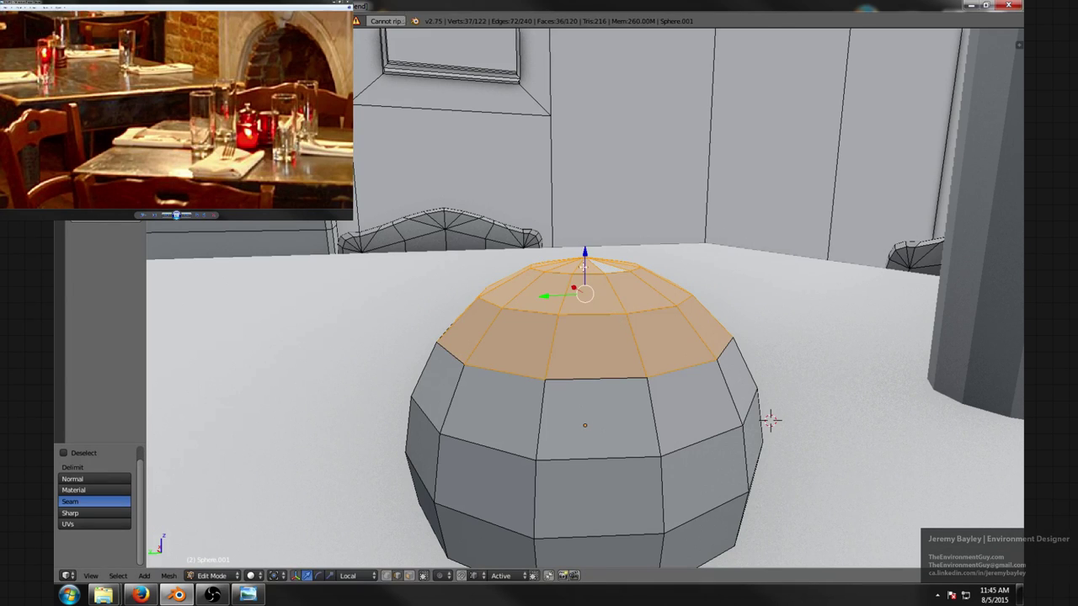
{"action": "key", "text": "g"}
{"action": "key", "text": "z"}
{"action": "left_click", "coordinate": [650, 227]}
{"action": "scroll", "coordinate": [650, 228], "scroll_direction": "down", "scroll_amount": 4}
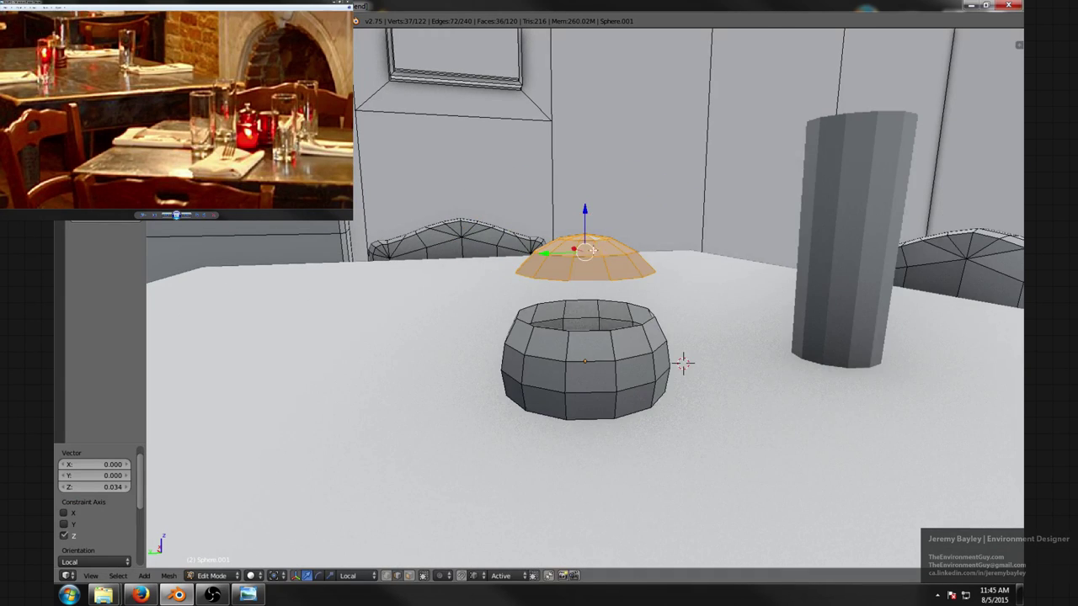
- Select the whole bowl-shaped body and move it up 0.032 along local Z, close beneath the detached cap
{"action": "middle_click_drag", "start_coordinate": [650, 227], "coordinate": [615, 241]}
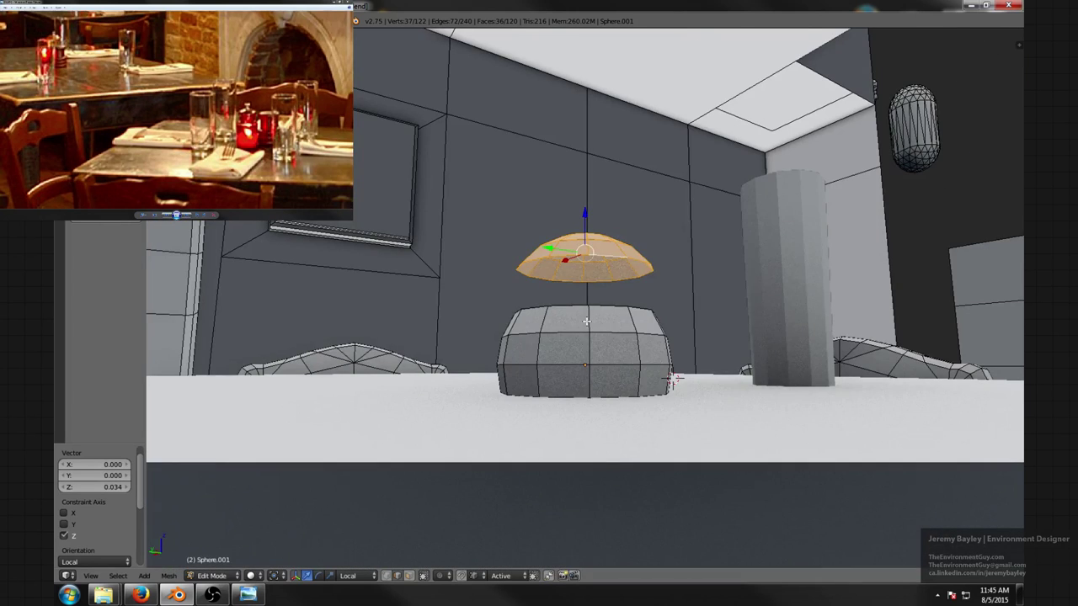
{"action": "middle_click_drag", "start_coordinate": [586, 320], "coordinate": [591, 337]}
{"action": "key", "text": "a"}
{"action": "key", "text": "l"}
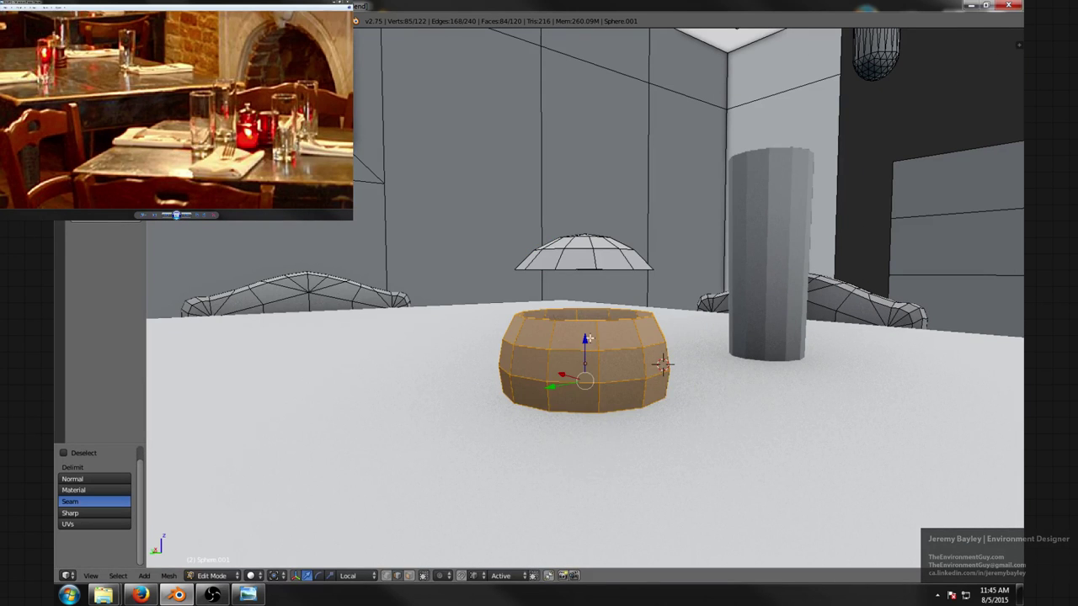
{"action": "key", "text": "g"}
{"action": "key", "text": "z"}
{"action": "key", "text": "z"}
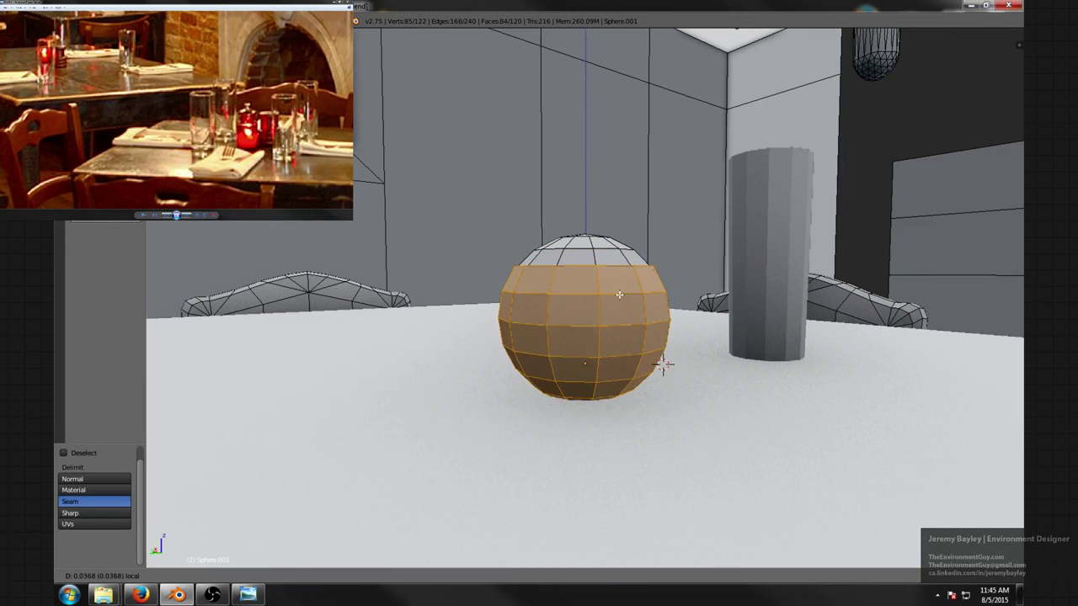
{"action": "left_click", "coordinate": [618, 297]}
{"action": "middle_click_drag", "start_coordinate": [619, 296], "coordinate": [604, 348]}
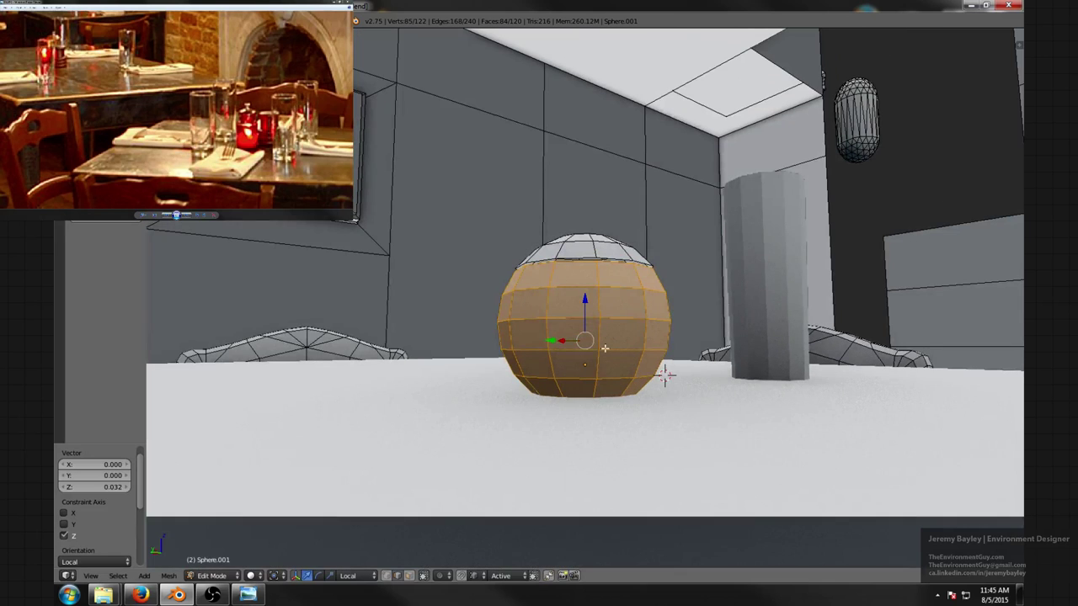
- Delete the ring of faces around the body's lower end, along with the leftover bottom cap below the tabletop
{"action": "left_click", "coordinate": [561, 391]}
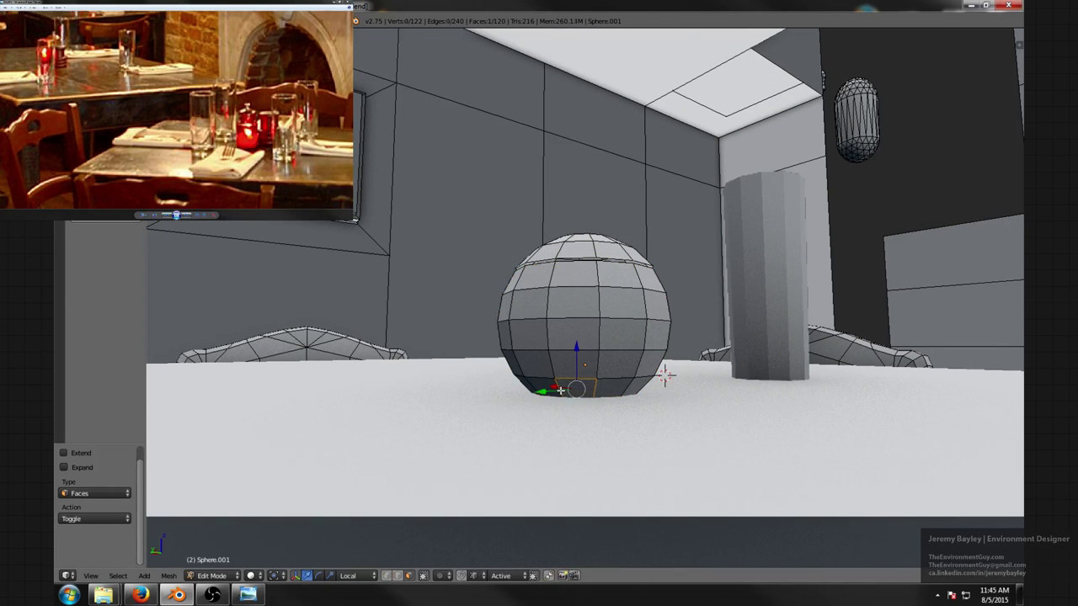
{"action": "key", "text": "x"}
{"action": "left_click", "coordinate": [560, 387]}
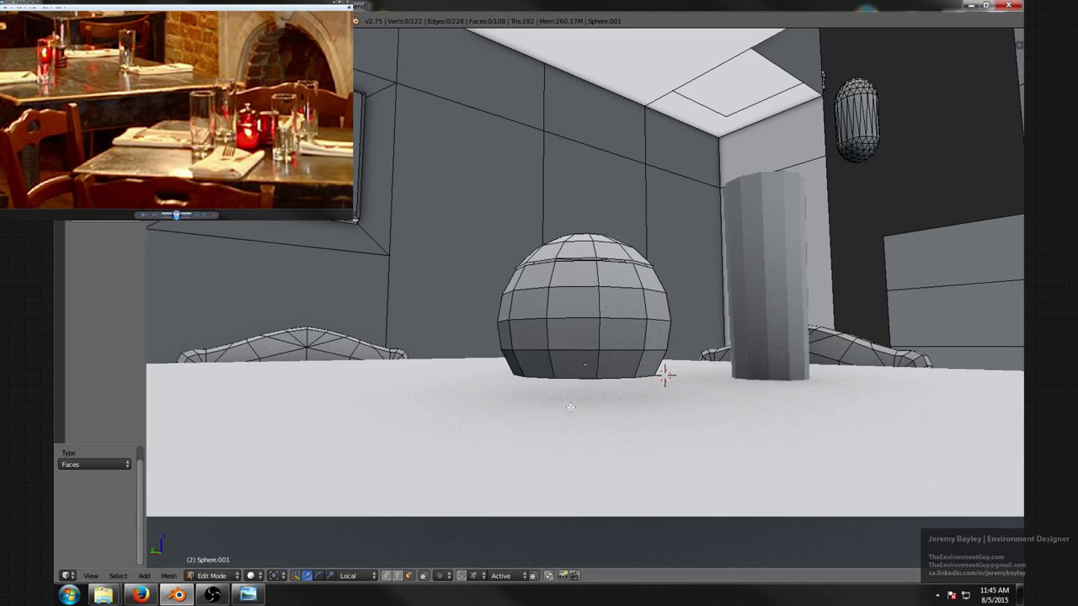
{"action": "scroll", "coordinate": [579, 384], "scroll_direction": "up", "scroll_amount": 6}
{"action": "scroll", "coordinate": [581, 382], "scroll_direction": "down", "scroll_amount": 3}
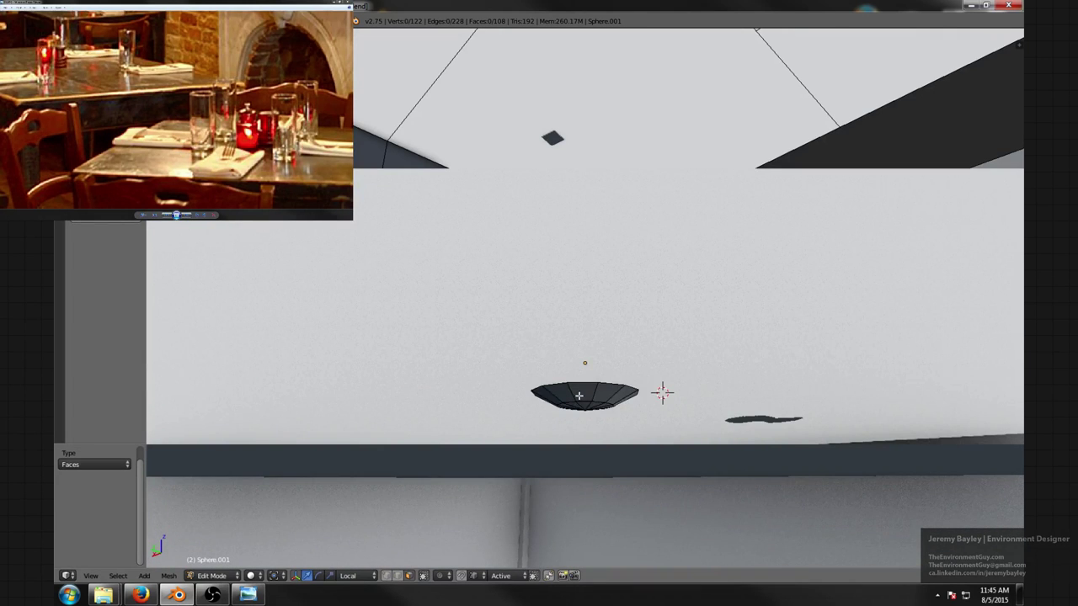
{"action": "key", "text": "a"}
{"action": "key", "text": "x"}
{"action": "left_click", "coordinate": [579, 392]}
{"action": "scroll", "coordinate": [590, 374], "scroll_direction": "down", "scroll_amount": 3}
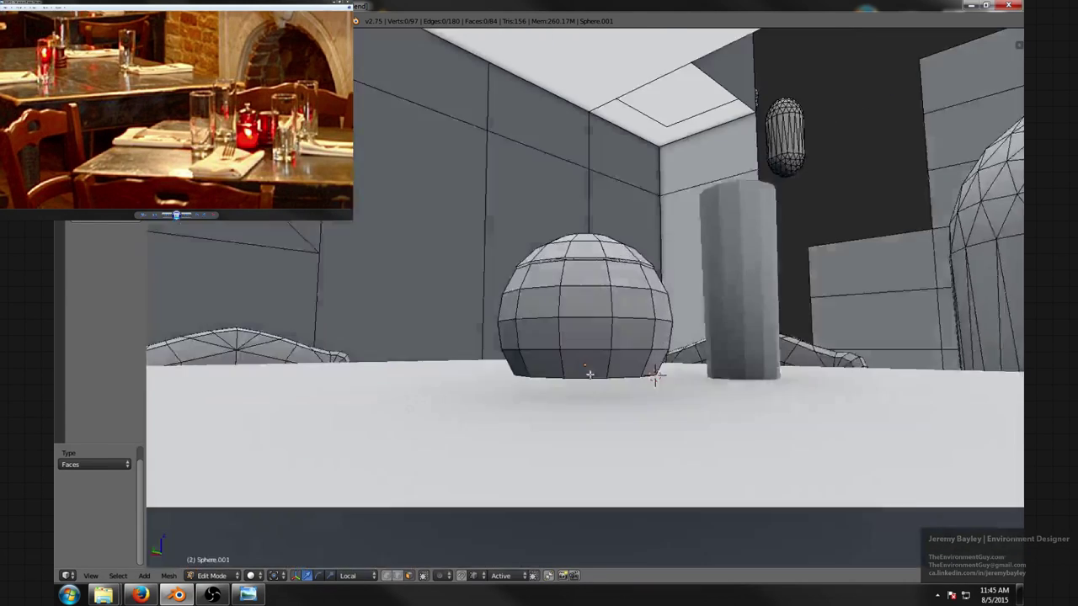
- In edge mode, extrude the edge loop around the body's open bottom in place and merge it at center to close the base
{"action": "middle_click_drag", "start_coordinate": [590, 375], "coordinate": [601, 325]}
{"action": "scroll", "coordinate": [577, 376], "scroll_direction": "up", "scroll_amount": 3}
{"action": "right_click", "coordinate": [585, 369]}
{"action": "scroll", "coordinate": [579, 367], "scroll_direction": "down", "scroll_amount": 1}
{"action": "key", "text": "ctrl+Tab"}
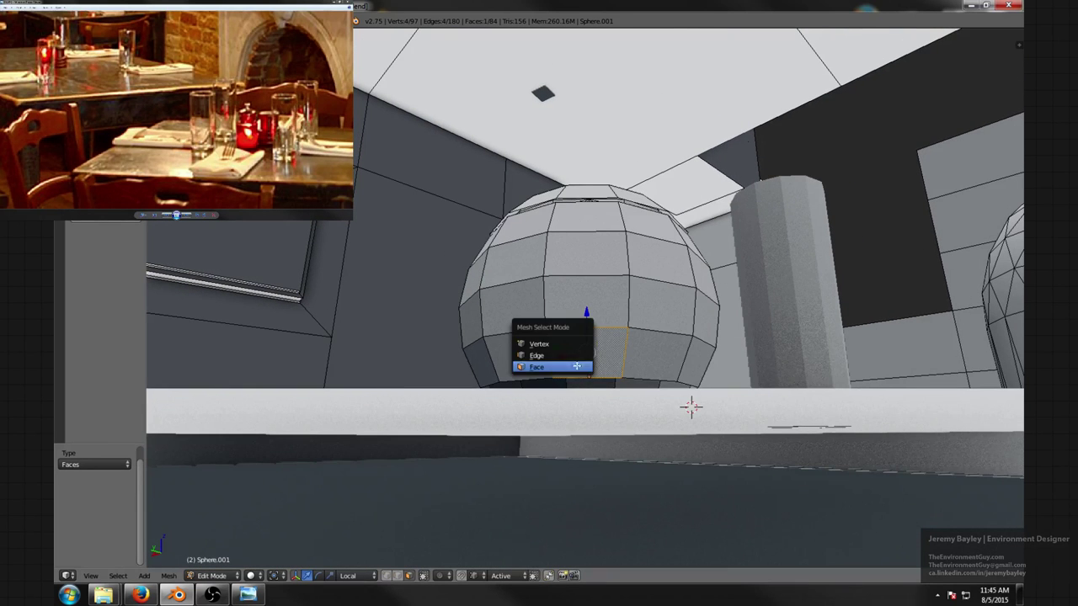
{"action": "left_click", "coordinate": [563, 356]}
{"action": "right_click", "coordinate": [588, 375]}
{"action": "right_click", "coordinate": [589, 373], "text": "alt"}
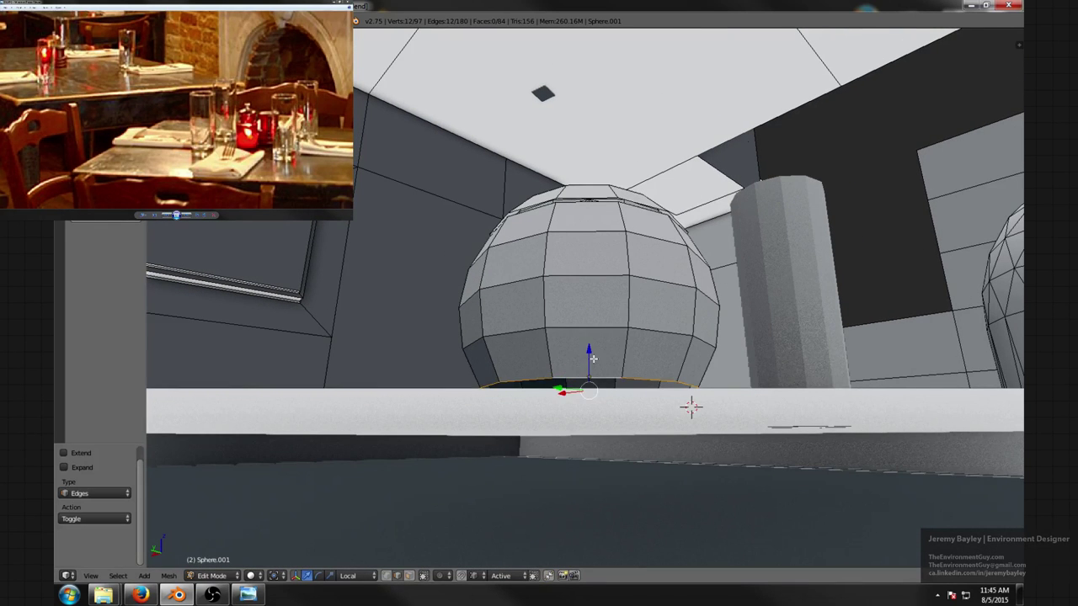
{"action": "middle_click_drag", "start_coordinate": [593, 358], "coordinate": [598, 361]}
{"action": "key", "text": "e"}
{"action": "right_click", "coordinate": [657, 354]}
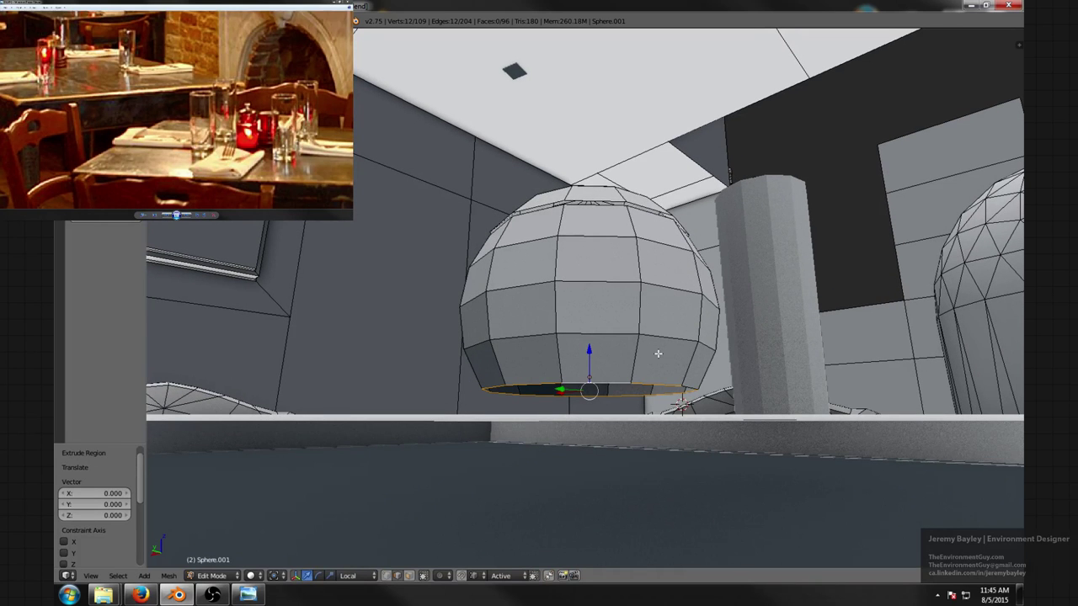
{"action": "key", "text": "alt+m"}
{"action": "left_click", "coordinate": [656, 354]}
- Select the whole body and lower it along Z by 0.010 and a further 0.004, opening a gap under the cap
{"action": "middle_click_drag", "start_coordinate": [654, 360], "coordinate": [618, 314]}
{"action": "key", "text": "l"}
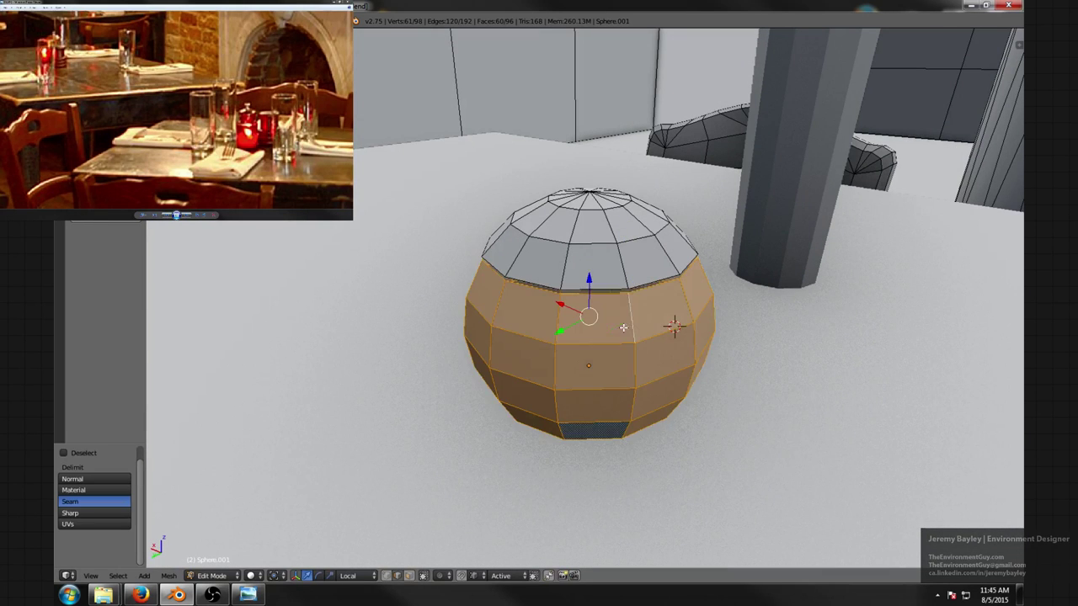
{"action": "left_click_drag", "start_coordinate": [593, 276], "coordinate": [608, 294]}
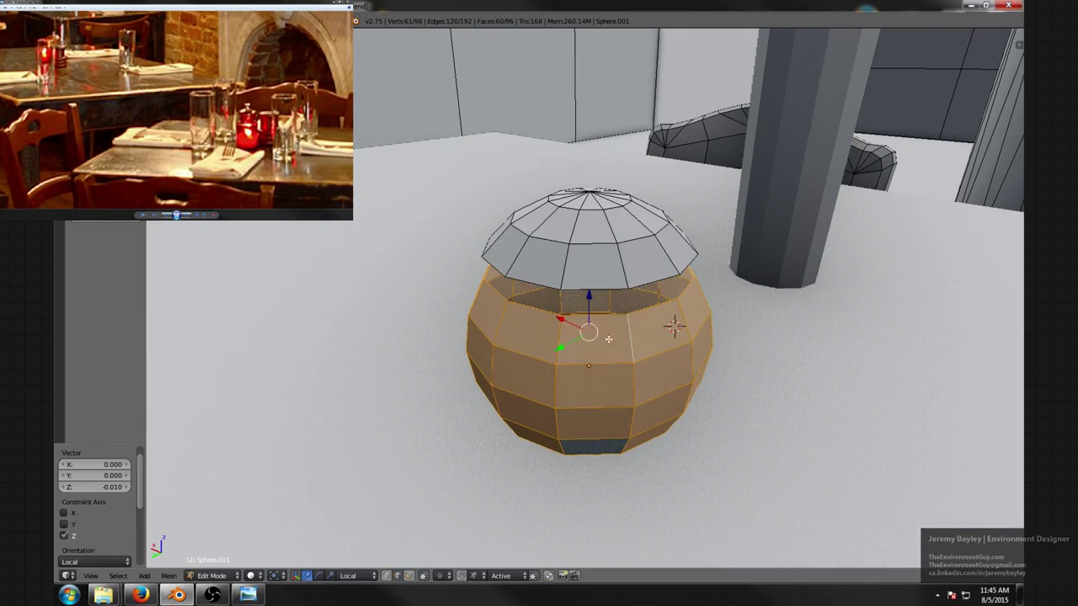
{"action": "middle_click_drag", "start_coordinate": [609, 339], "coordinate": [610, 334]}
{"action": "key", "text": "ctrl+Tab"}
{"action": "left_click", "coordinate": [573, 323]}
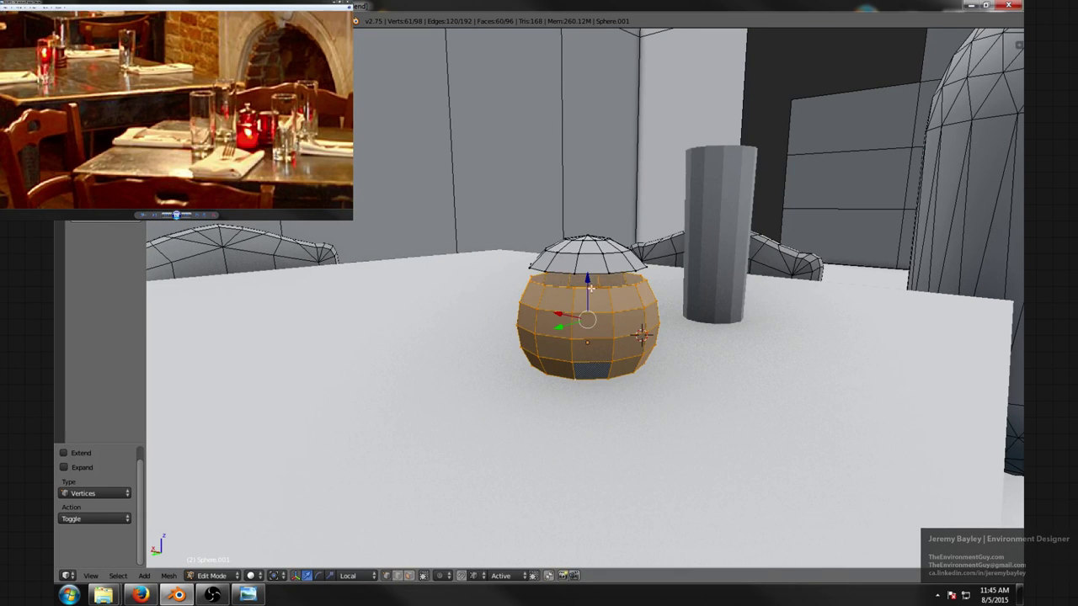
{"action": "left_click_drag", "start_coordinate": [587, 283], "coordinate": [534, 289]}
{"action": "scroll", "coordinate": [556, 295], "scroll_direction": "up", "scroll_amount": 4}
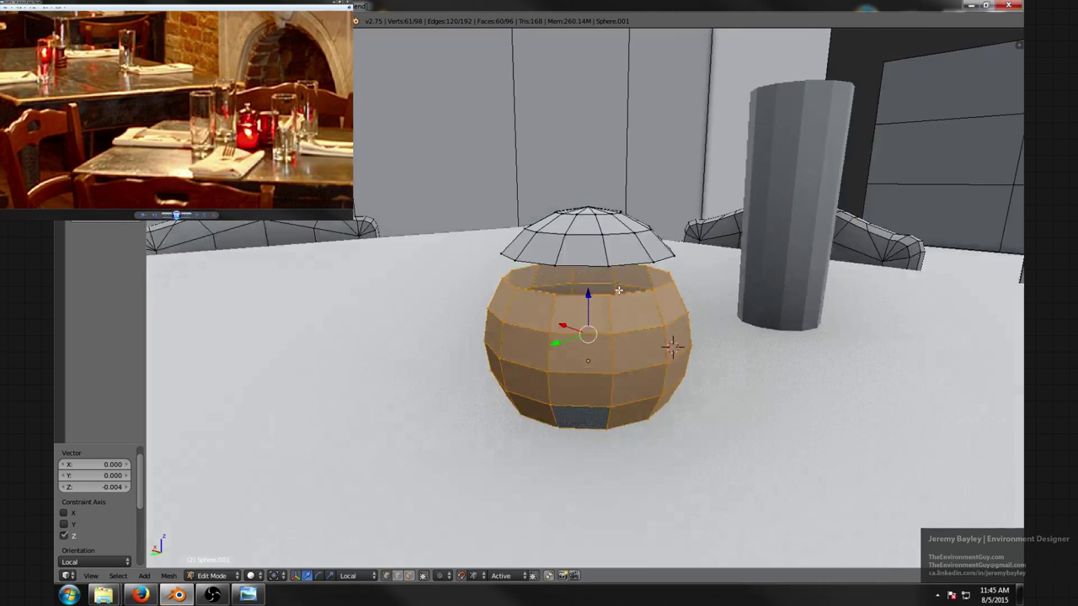
- Extrude the edge loop at the body's opening by -0.075 along Z, and raise it about 0.087 to form an upright collar
{"action": "key", "text": "ctrl+Tab"}
{"action": "left_click", "coordinate": [595, 302]}
{"action": "left_click", "coordinate": [580, 296], "text": "alt"}
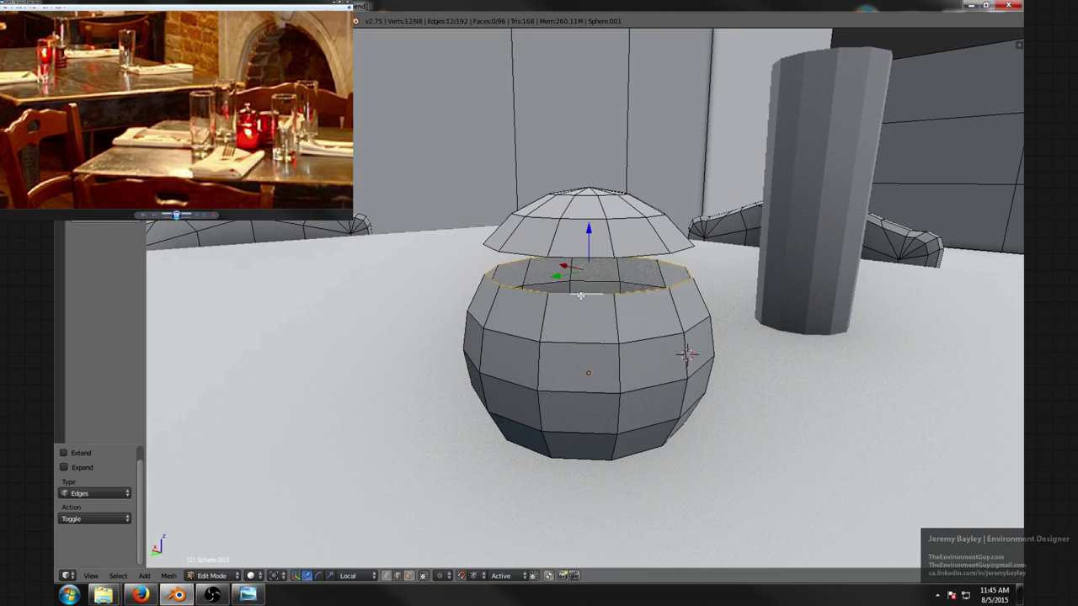
{"action": "middle_click_drag", "start_coordinate": [658, 310], "coordinate": [658, 293]}
{"action": "key", "text": "e"}
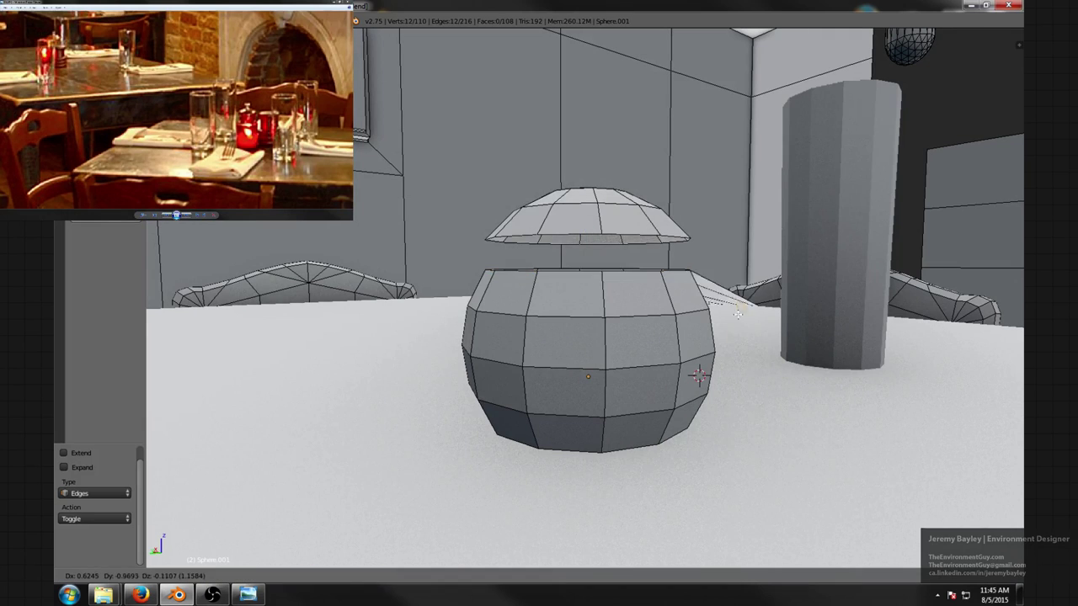
{"action": "key", "text": "z"}
{"action": "left_click", "coordinate": [726, 280]}
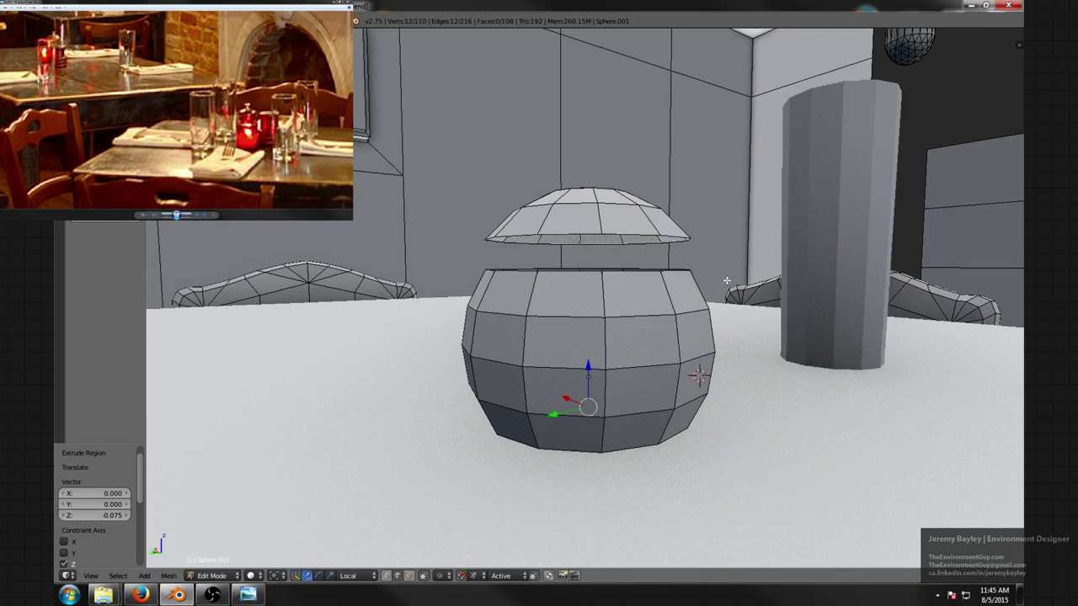
{"action": "key", "text": "g"}
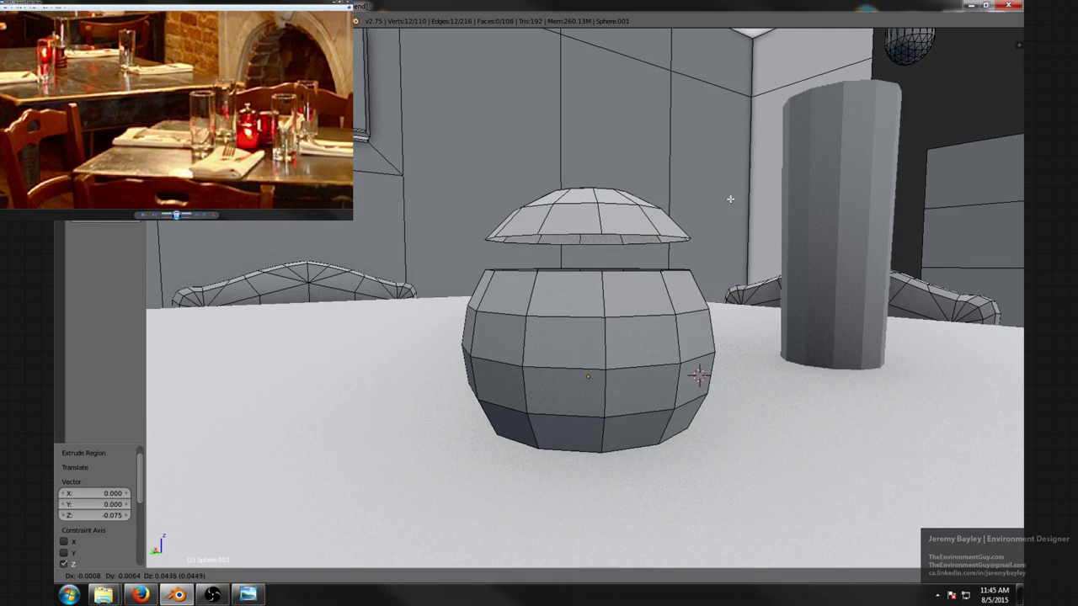
{"action": "key", "text": "z"}
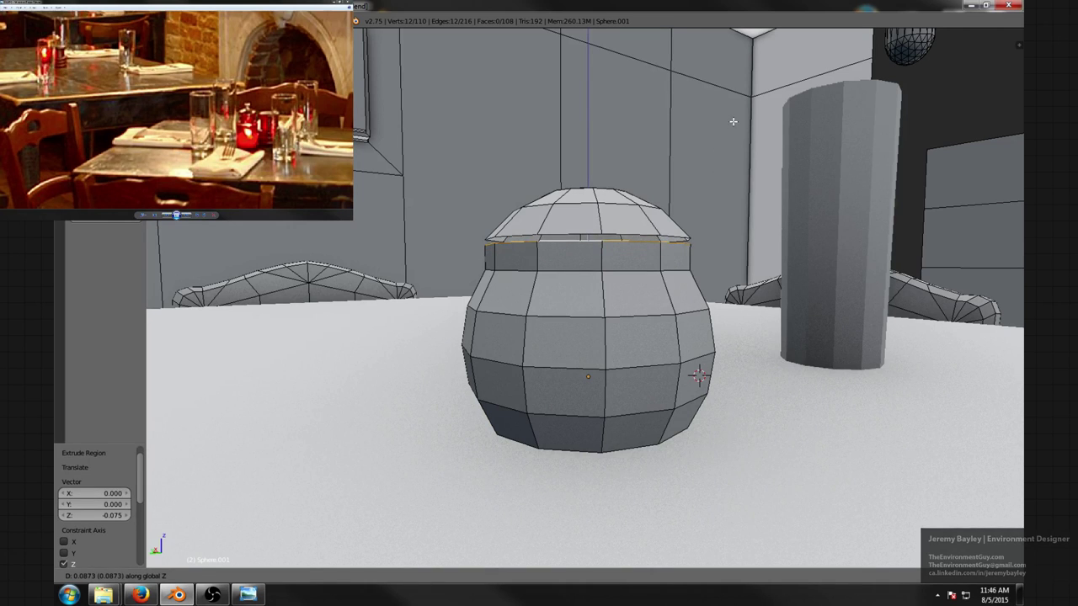
{"action": "left_click", "coordinate": [732, 126]}
- Select the whole cap and move it up 0.020 along Z, clear of the collar
{"action": "middle_click_drag", "start_coordinate": [646, 190], "coordinate": [614, 235]}
{"action": "right_click", "coordinate": [605, 237]}
{"action": "key", "text": "l"}
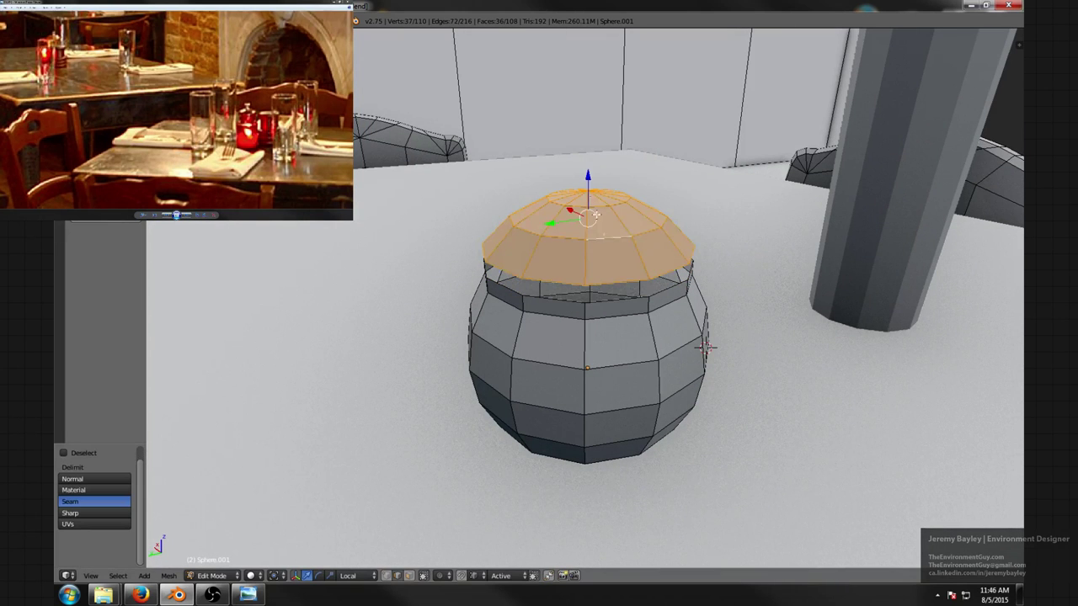
{"action": "left_click_drag", "start_coordinate": [589, 178], "coordinate": [602, 137]}
- In face mode, select the twelve triangular faces around the cap's pole and extrude them up 0.025 to form a lid knob
{"action": "middle_click_drag", "start_coordinate": [635, 160], "coordinate": [605, 273]}
{"action": "scroll", "coordinate": [620, 224], "scroll_direction": "up", "scroll_amount": 1}
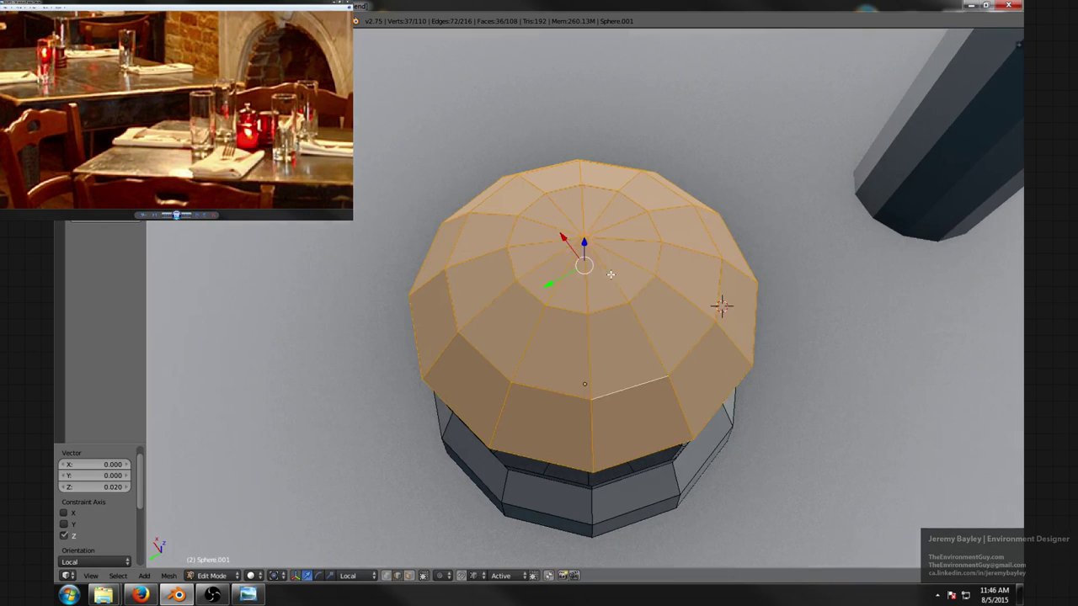
{"action": "key", "text": "ctrl+Tab"}
{"action": "left_click", "coordinate": [566, 279]}
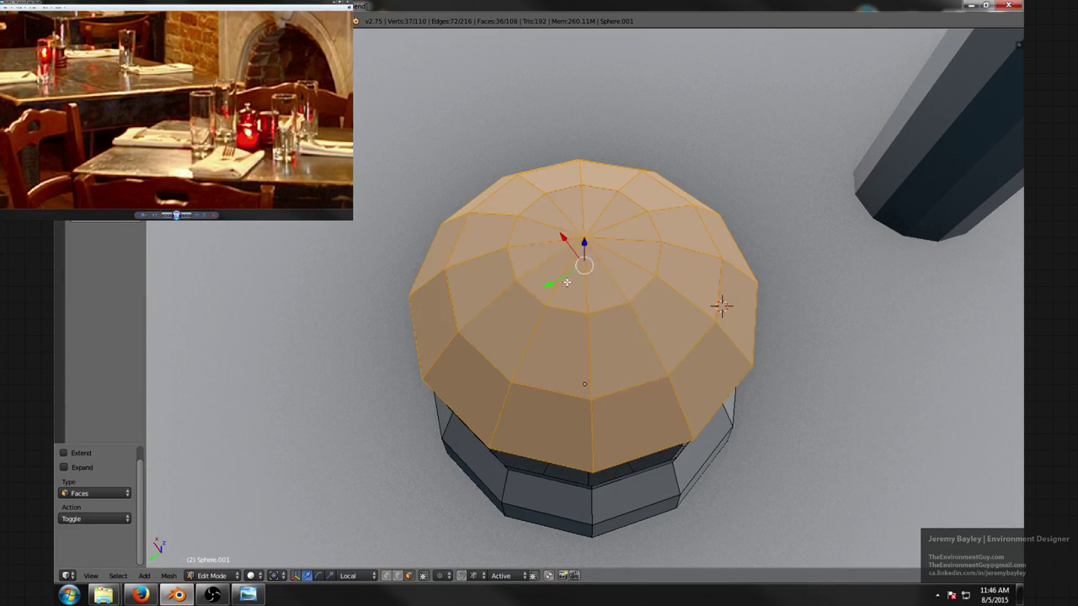
{"action": "right_click", "coordinate": [566, 280]}
{"action": "right_click", "coordinate": [532, 262], "text": "shift"}
{"action": "right_click", "coordinate": [554, 217], "text": "shift"}
{"action": "right_click", "coordinate": [587, 213], "text": "shift"}
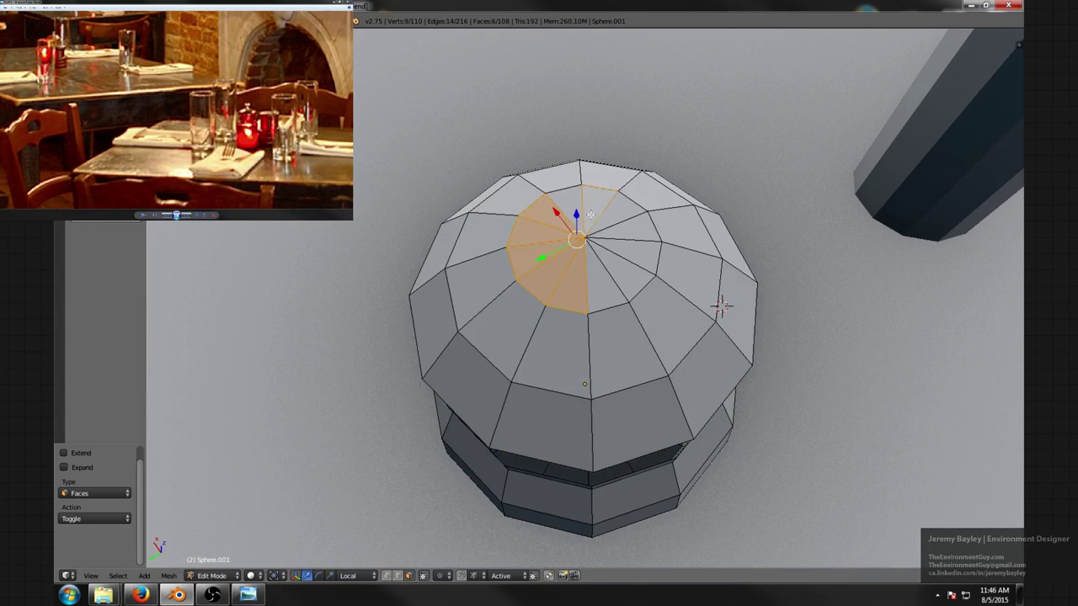
{"action": "right_click", "coordinate": [575, 205], "text": "shift"}
{"action": "right_click", "coordinate": [621, 221], "text": "shift"}
{"action": "right_click", "coordinate": [630, 237], "text": "shift"}
{"action": "right_click", "coordinate": [625, 255], "text": "shift"}
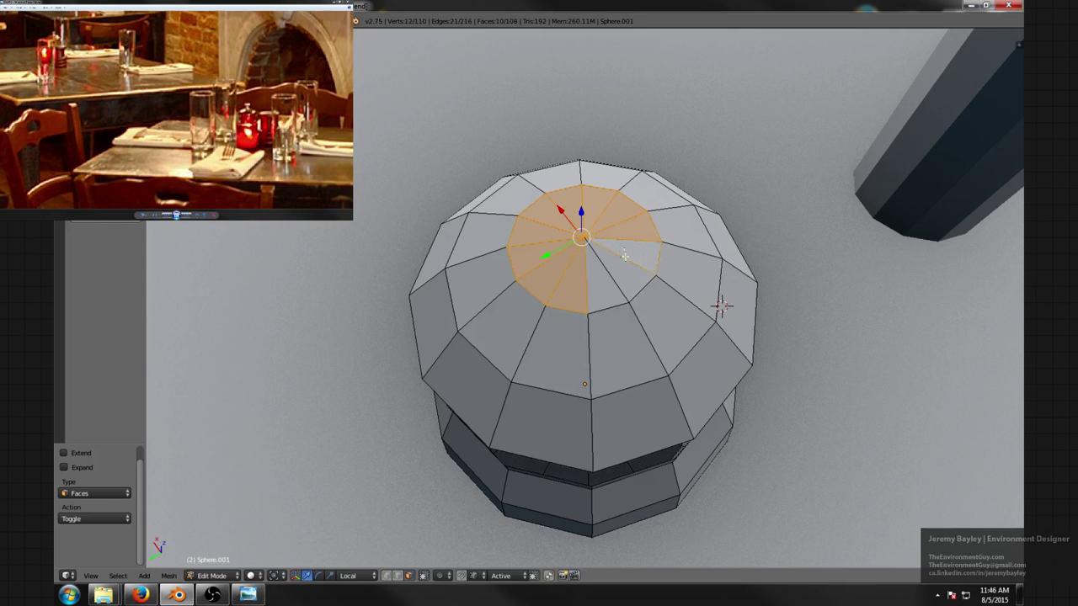
{"action": "right_click", "coordinate": [626, 268], "text": "shift"}
{"action": "right_click", "coordinate": [599, 283], "text": "shift"}
{"action": "middle_click_drag", "start_coordinate": [599, 283], "coordinate": [598, 205]}
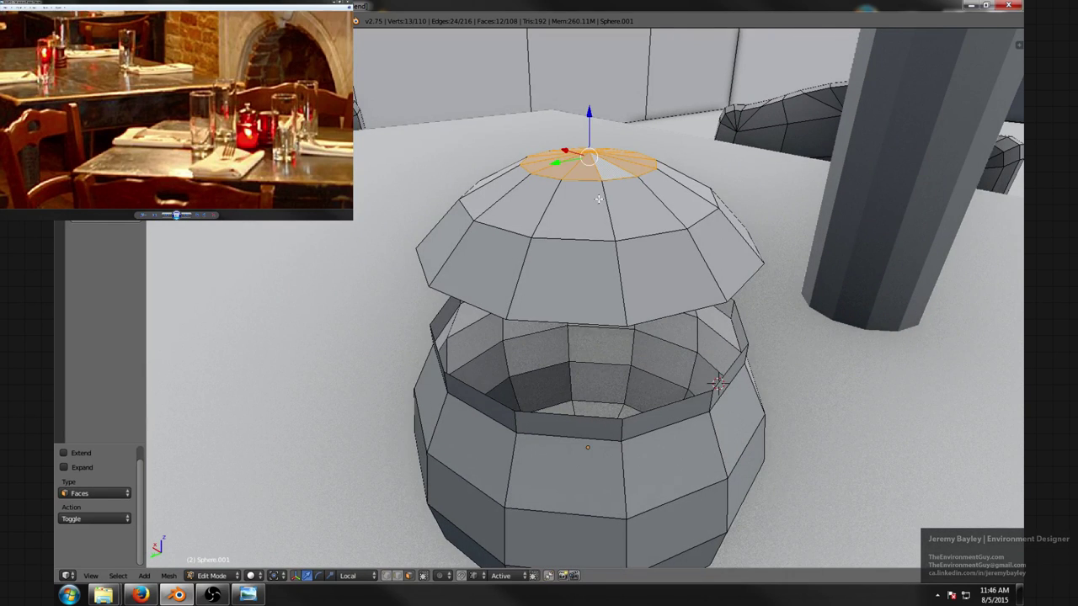
{"action": "scroll", "coordinate": [666, 224], "scroll_direction": "down", "scroll_amount": 1}
{"action": "middle_click_drag", "start_coordinate": [668, 223], "coordinate": [667, 206]}
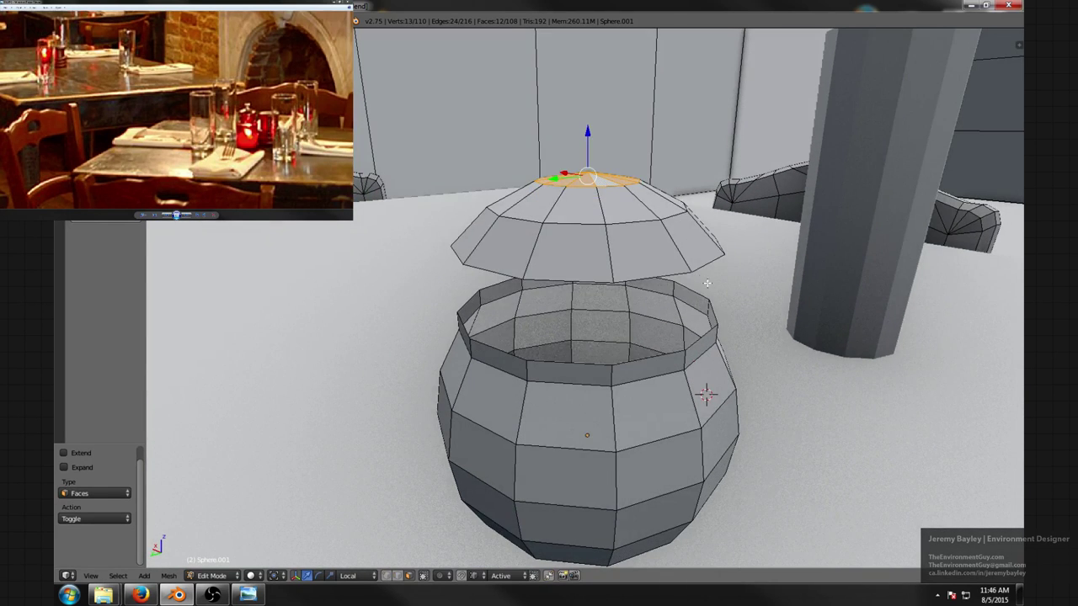
{"action": "key", "text": "e"}
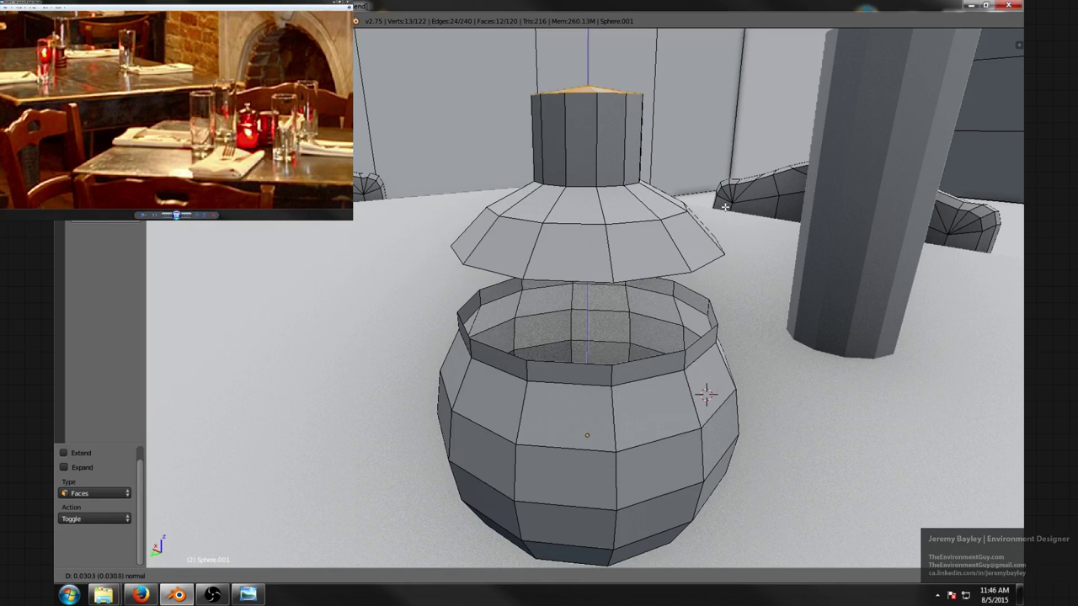
{"action": "left_click", "coordinate": [729, 226]}
- Try to add two edge loops around the lower part of the lid's knob and scale the new loop
{"action": "middle_click_drag", "start_coordinate": [729, 226], "coordinate": [658, 198]}
{"action": "key", "text": "ctrl+r"}
{"action": "left_click", "coordinate": [623, 199]}
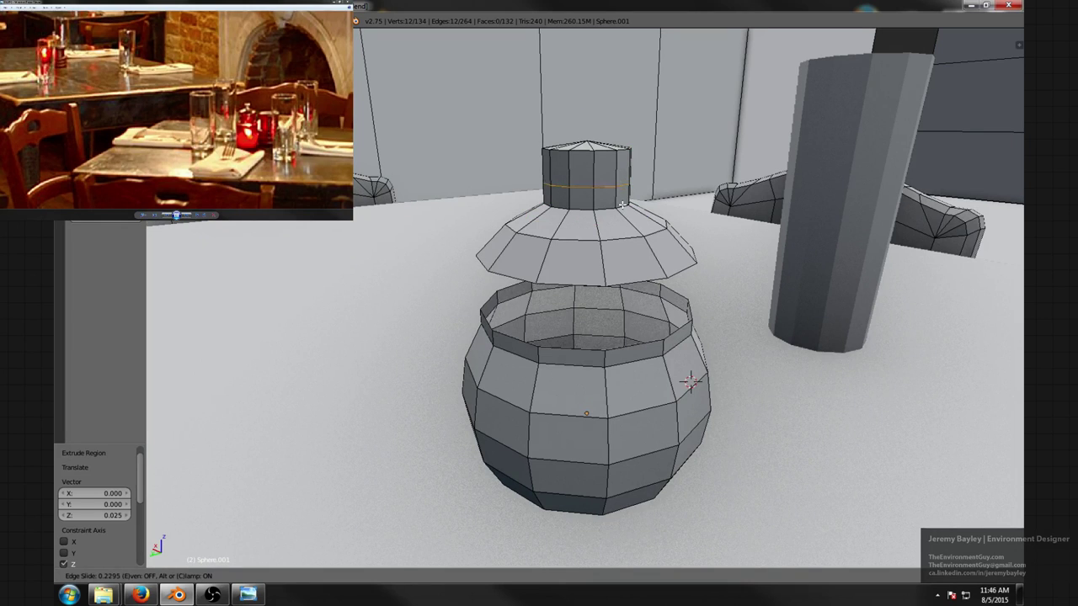
{"action": "left_click", "coordinate": [623, 200]}
{"action": "key", "text": "ctrl+r"}
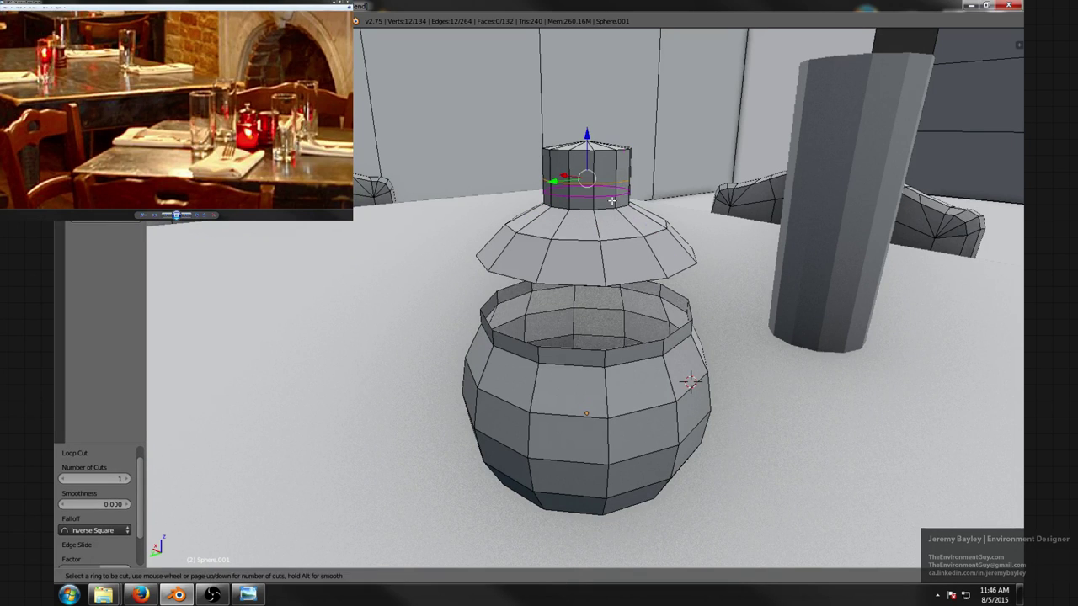
{"action": "left_click", "coordinate": [613, 199]}
{"action": "left_click", "coordinate": [617, 198]}
{"action": "middle_click_drag", "start_coordinate": [692, 207], "coordinate": [694, 195]}
{"action": "key", "text": "s"}
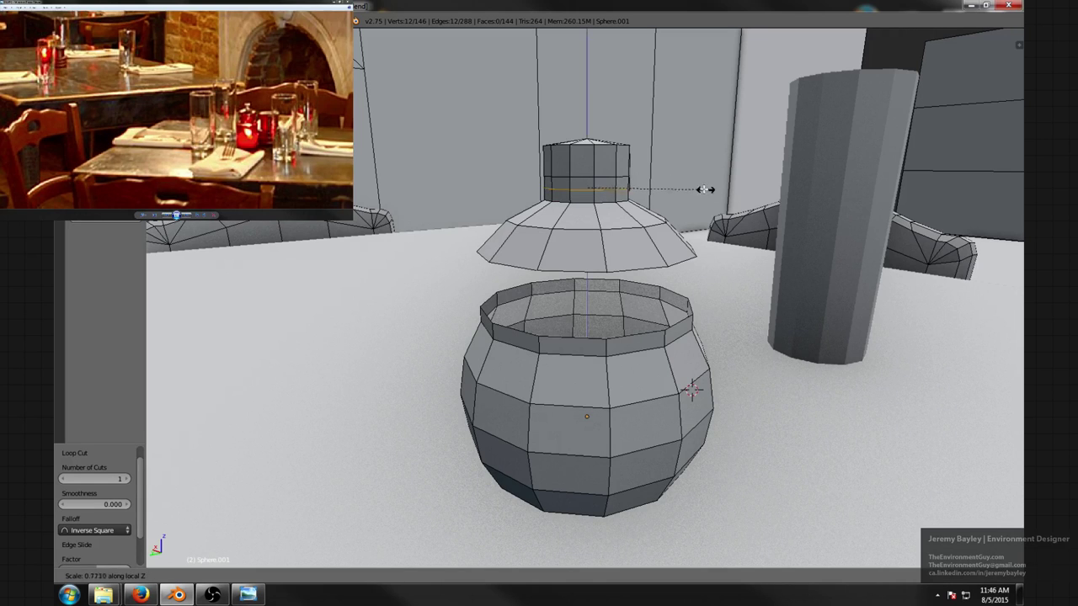
{"action": "right_click", "coordinate": [661, 202]}
{"action": "key", "text": "ctrl+z"}
{"action": "key", "text": "ctrl+z"}
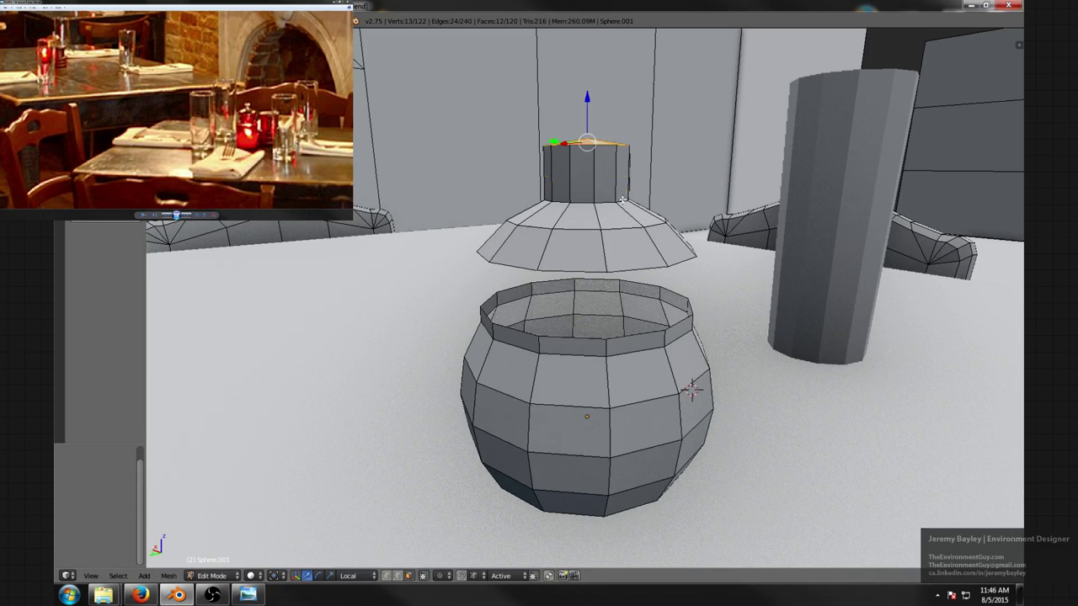
- Add one edge loop around the lid's knob and slide it down close to the knob's base
{"action": "middle_click_drag", "start_coordinate": [627, 198], "coordinate": [606, 213]}
{"action": "right_click", "coordinate": [604, 212]}
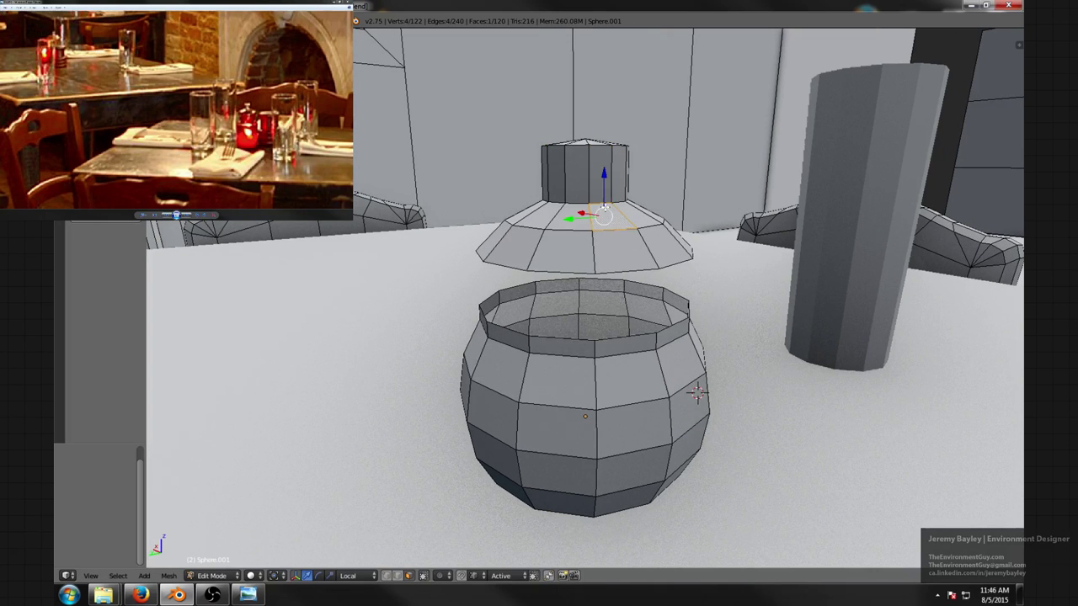
{"action": "key", "text": "ctrl+Tab"}
{"action": "key", "text": "ctrl+r"}
{"action": "left_click", "coordinate": [594, 192]}
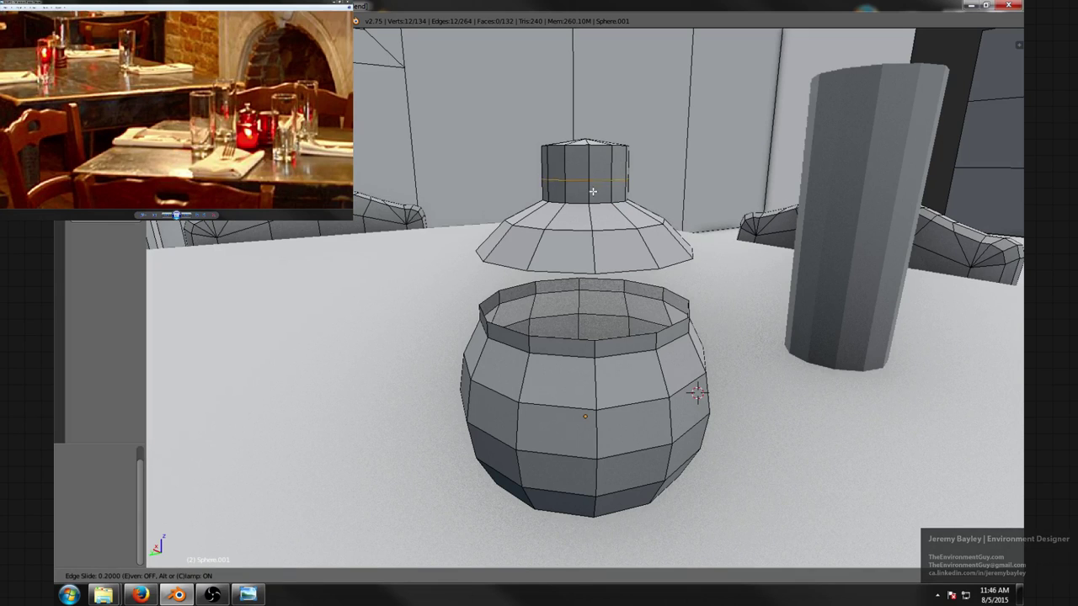
{"action": "left_click", "coordinate": [609, 202]}
- Scale the knob's base edge loop to 0.457 and lower it 0.001 along Z to form a narrow neck
{"action": "right_click", "coordinate": [604, 203]}
{"action": "right_click", "coordinate": [604, 202], "text": "alt"}
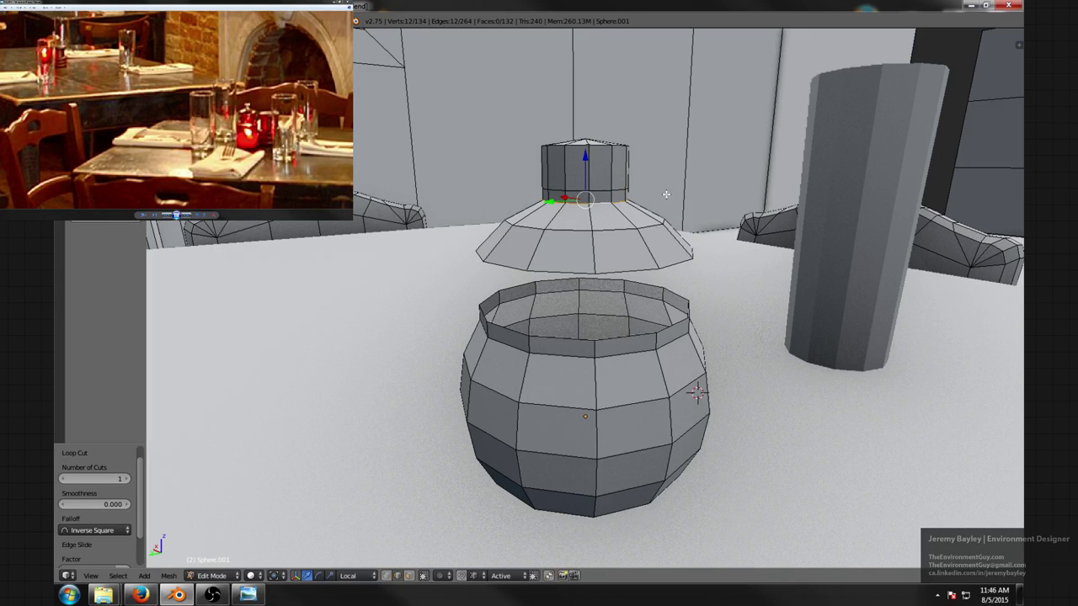
{"action": "key", "text": "s"}
{"action": "left_click", "coordinate": [620, 192]}
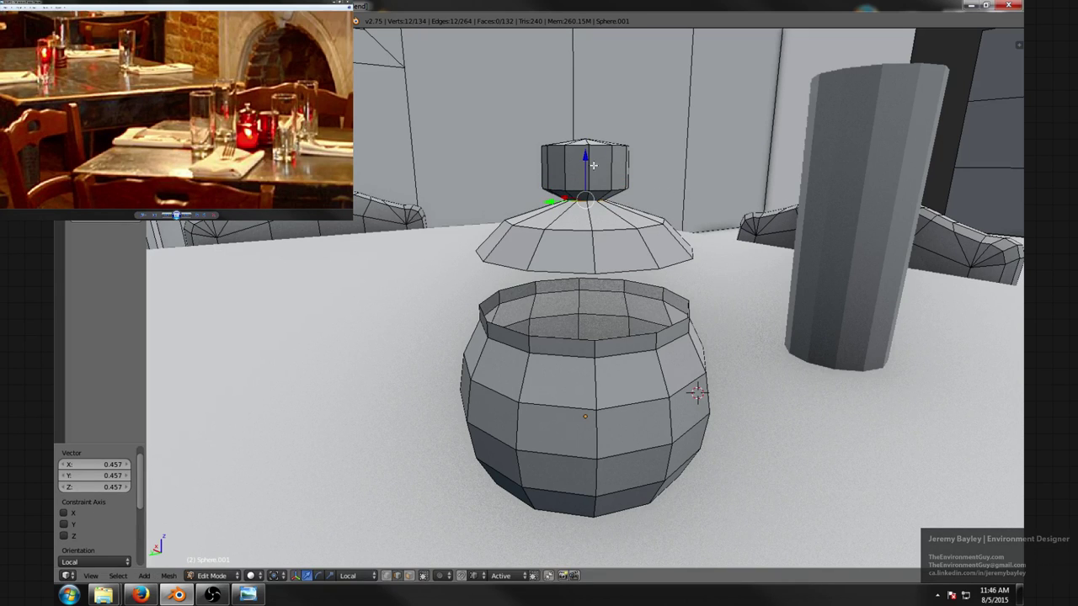
{"action": "key", "text": "g"}
{"action": "key", "text": "z"}
{"action": "left_click", "coordinate": [583, 157]}
- Select the edge loop around the knob's top rim and move it -0.003 along Z
{"action": "middle_click_drag", "start_coordinate": [583, 157], "coordinate": [605, 155]}
{"action": "right_click", "coordinate": [598, 132]}
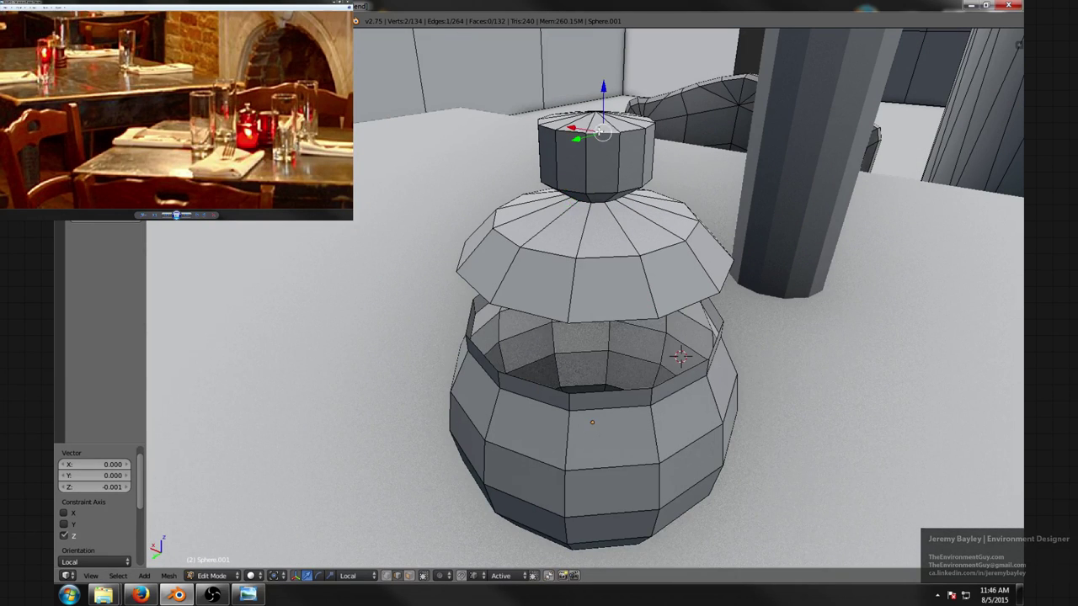
{"action": "right_click", "coordinate": [594, 130], "text": "alt"}
{"action": "left_click_drag", "start_coordinate": [600, 72], "coordinate": [611, 78]}
{"action": "middle_click_drag", "start_coordinate": [611, 78], "coordinate": [635, 185]}
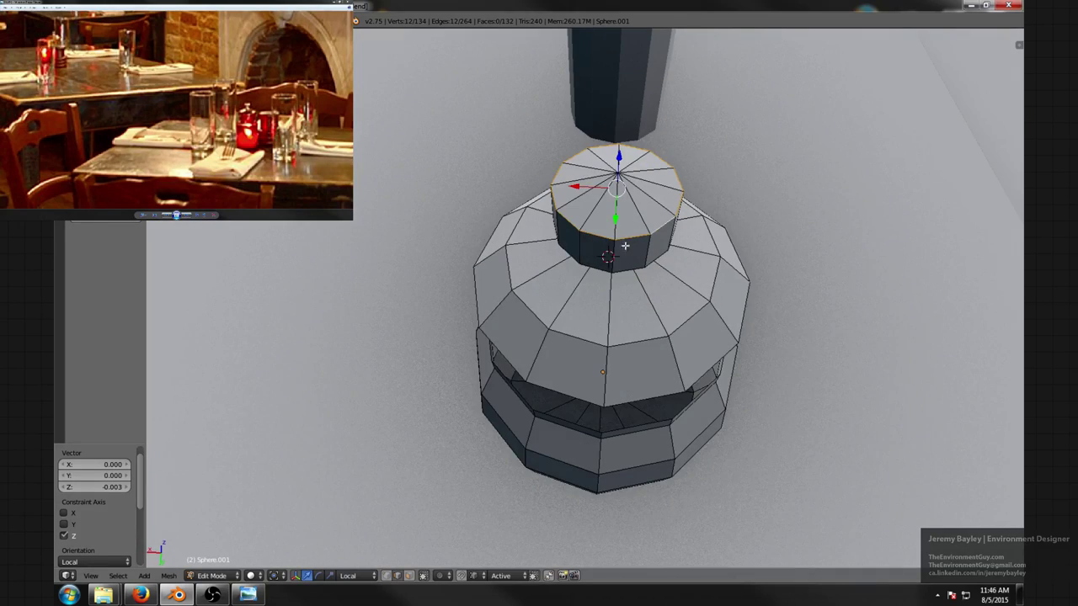
- Select two opposite vertical edges of the knob and scale them to 0.498 along Y to pinch its sides
{"action": "right_click", "coordinate": [623, 248]}
{"action": "middle_click_drag", "start_coordinate": [623, 249], "coordinate": [747, 439]}
{"action": "middle_click_drag", "start_coordinate": [615, 176], "coordinate": [752, 225]}
{"action": "right_click", "coordinate": [553, 208], "text": "shift"}
{"action": "key", "text": "s"}
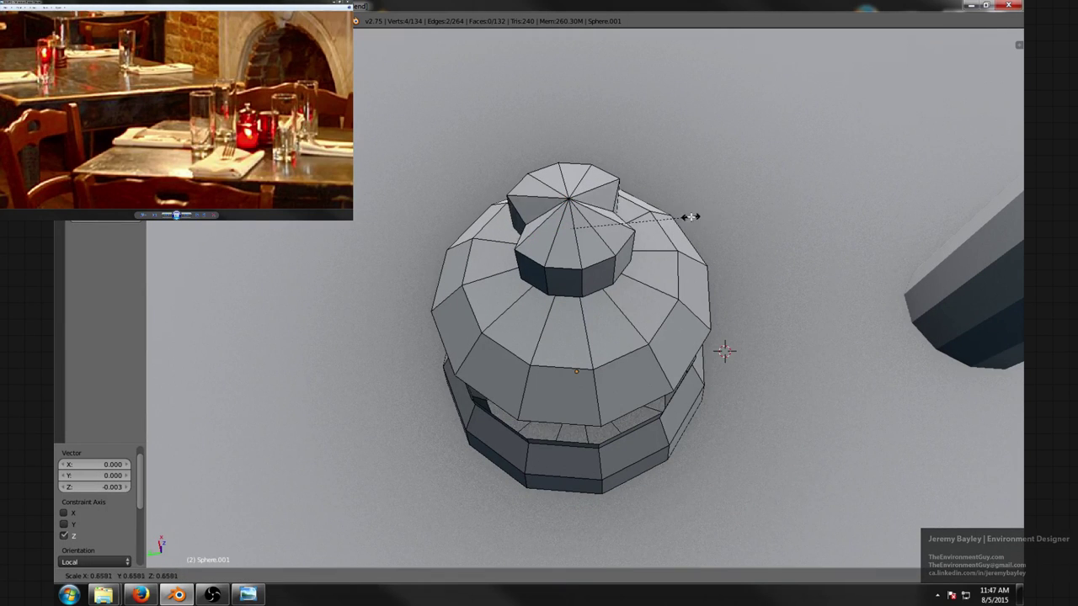
{"action": "key", "text": "x"}
{"action": "key", "text": "y"}
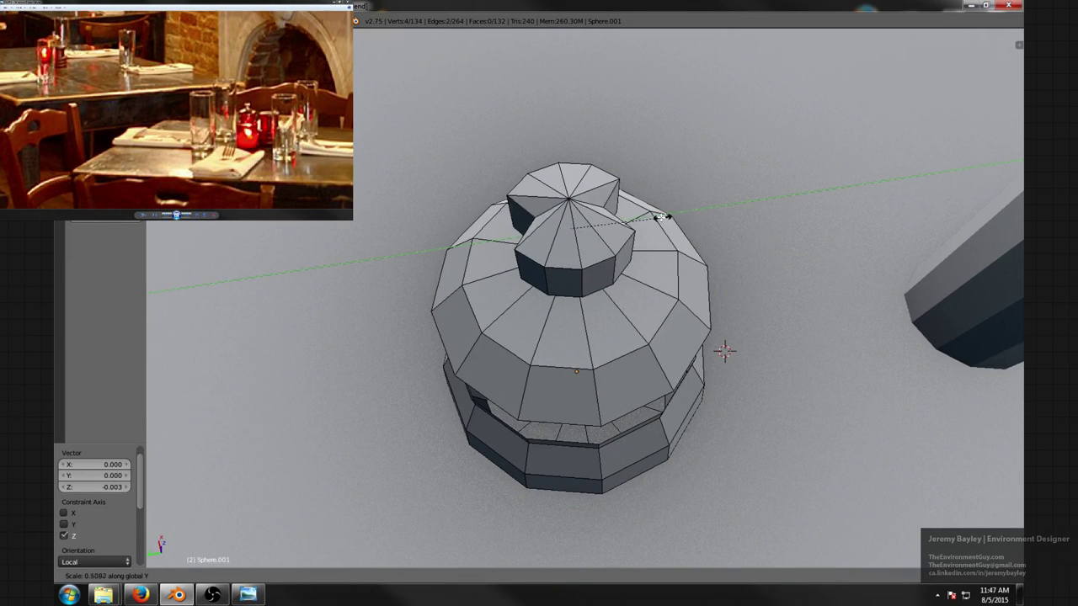
{"action": "left_click", "coordinate": [658, 218]}
- Select four vertical edges on the knob's sides and scale them to about 0.79 along Y
{"action": "middle_click_drag", "start_coordinate": [539, 244], "coordinate": [545, 268]}
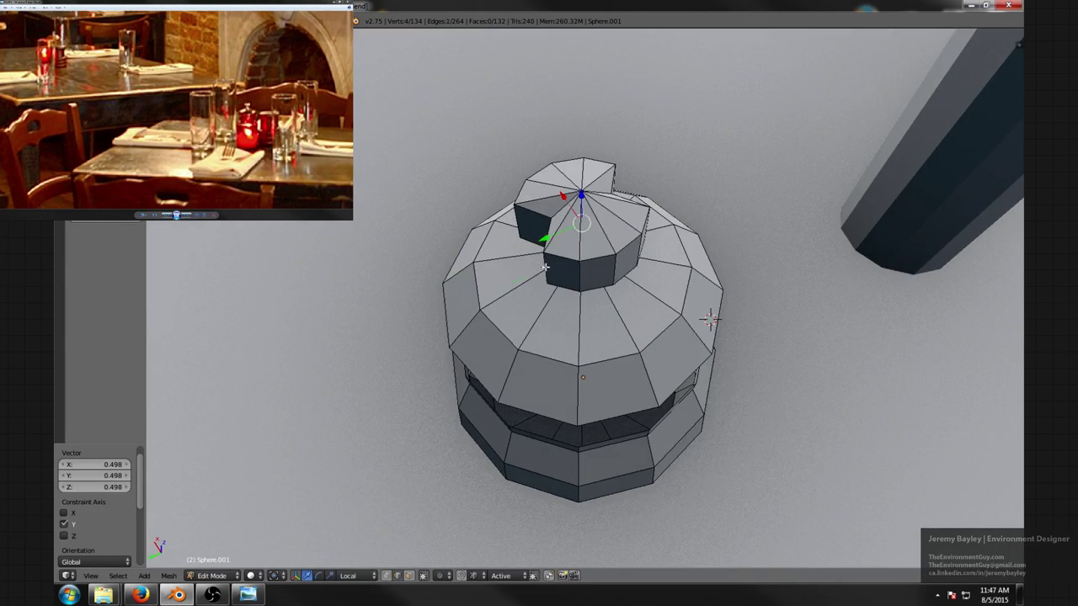
{"action": "middle_click_drag", "start_coordinate": [614, 230], "coordinate": [569, 226]}
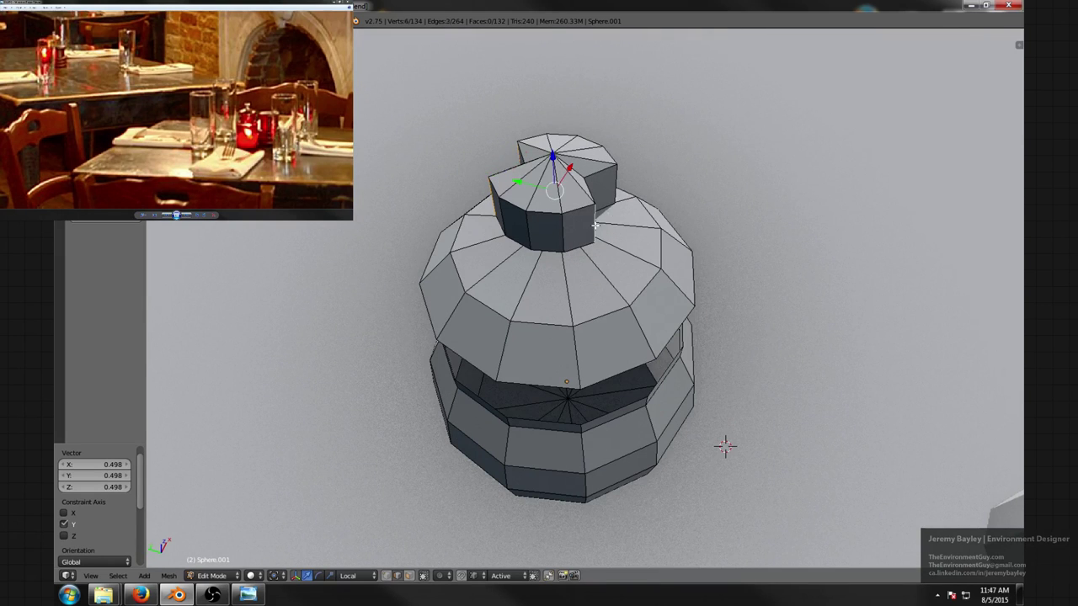
{"action": "right_click", "coordinate": [625, 180], "text": "shift"}
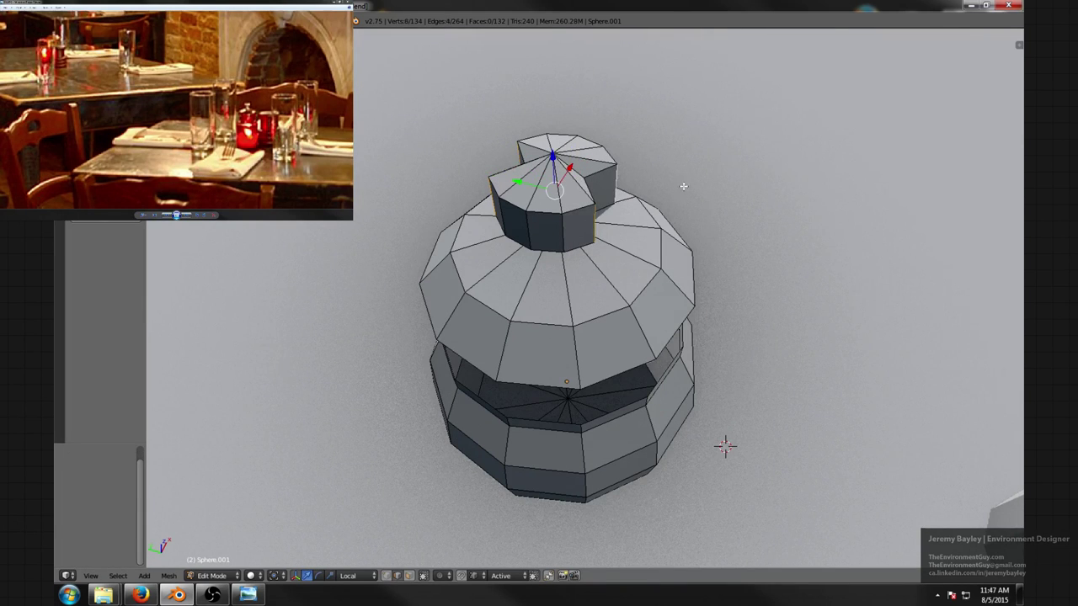
{"action": "middle_click_drag", "start_coordinate": [683, 185], "coordinate": [727, 187]}
{"action": "key", "text": "s"}
{"action": "key", "text": "y"}
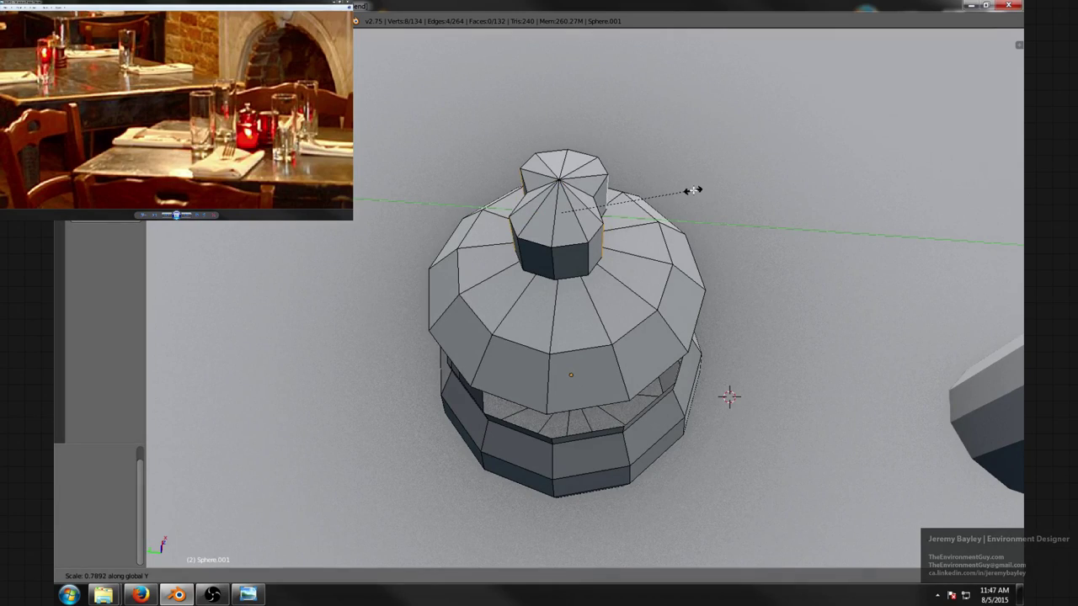
{"action": "left_click", "coordinate": [692, 191]}
- Leave edit mode and examine the pot, lid and pinched knob from several distances and angles
{"action": "mouse_move", "coordinate": [695, 190]}
{"action": "middle_mouse_down"}
{"action": "mouse_move", "coordinate": [753, 206]}
{"action": "mouse_move", "coordinate": [738, 177]}
{"action": "mouse_move", "coordinate": [700, 176]}
{"action": "mouse_move", "coordinate": [656, 208]}
{"action": "mouse_move", "coordinate": [561, 209]}
{"action": "mouse_move", "coordinate": [697, 200]}
{"action": "middle_mouse_up"}
{"action": "key", "text": "a"}
{"action": "key", "text": "Tab"}
{"action": "scroll", "coordinate": [706, 174], "scroll_direction": "down", "scroll_amount": 4}
{"action": "scroll", "coordinate": [690, 195], "scroll_direction": "down", "scroll_amount": 4}
{"action": "scroll", "coordinate": [720, 245], "scroll_direction": "up", "scroll_amount": 3}
{"action": "scroll", "coordinate": [662, 237], "scroll_direction": "up", "scroll_amount": 5}
{"action": "middle_click_drag", "start_coordinate": [720, 245], "coordinate": [623, 208]}
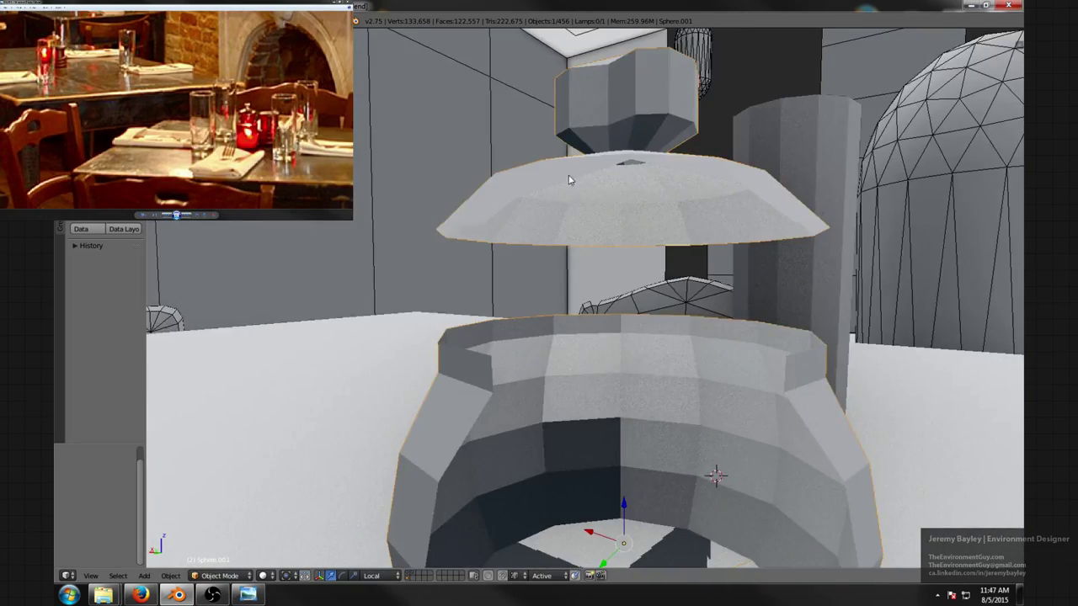
{"action": "scroll", "coordinate": [568, 180], "scroll_direction": "down", "scroll_amount": 4}
- In edit mode, extrude the lid's lower edge loop and scale it outward to 1.118 to form a brim
{"action": "key", "text": "Tab"}
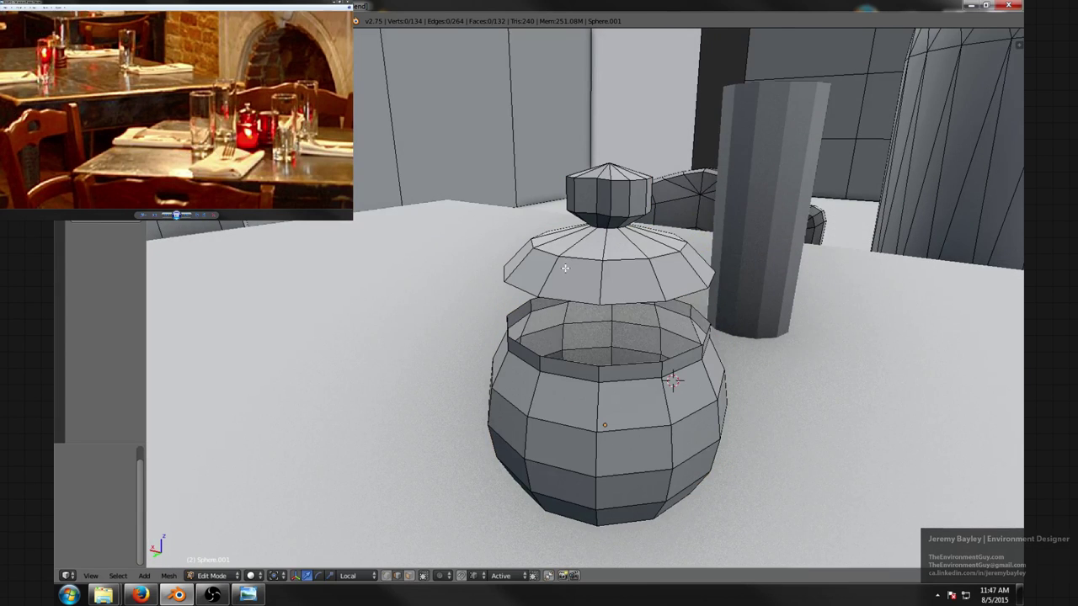
{"action": "middle_click_drag", "start_coordinate": [565, 267], "coordinate": [656, 282]}
{"action": "right_click", "coordinate": [535, 287], "text": "alt"}
{"action": "key", "text": "e"}
{"action": "right_click", "coordinate": [716, 284]}
{"action": "key", "text": "s"}
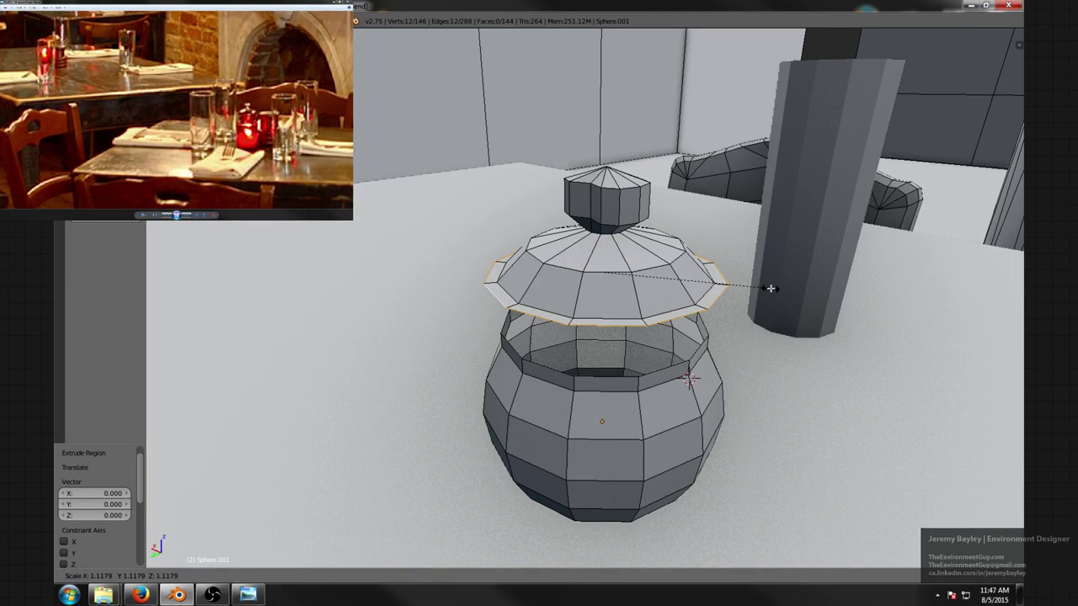
{"action": "left_click", "coordinate": [768, 288]}
- Move the brim's outer edge loop -0.002 along Z
{"action": "middle_click_drag", "start_coordinate": [647, 248], "coordinate": [645, 221]}
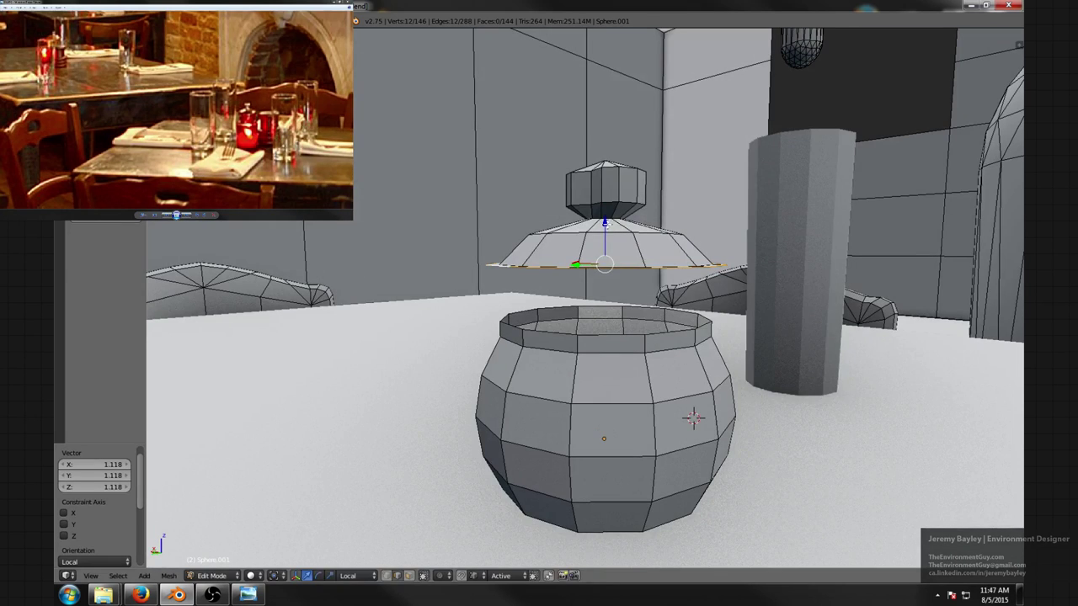
{"action": "key", "text": "g"}
{"action": "key", "text": "z"}
{"action": "key", "text": "z"}
{"action": "left_click", "coordinate": [615, 227]}
{"action": "scroll", "coordinate": [630, 220], "scroll_direction": "up", "scroll_amount": 1}
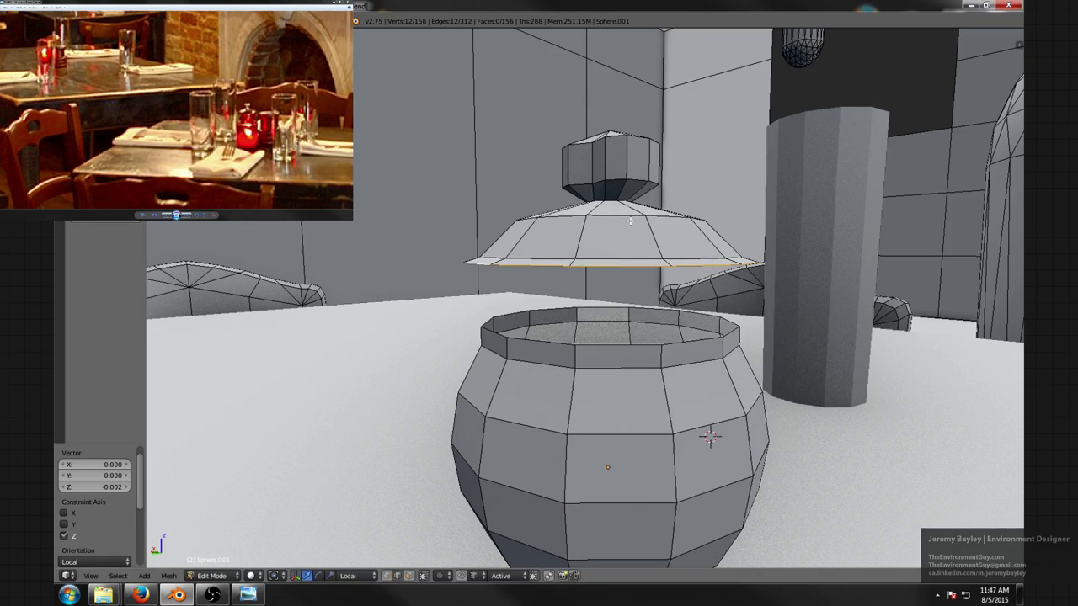
- Extrude the brim's outer edge loop -0.008 along Z to give the lid a vertical rim
{"action": "key", "text": "e"}
{"action": "key", "text": "z"}
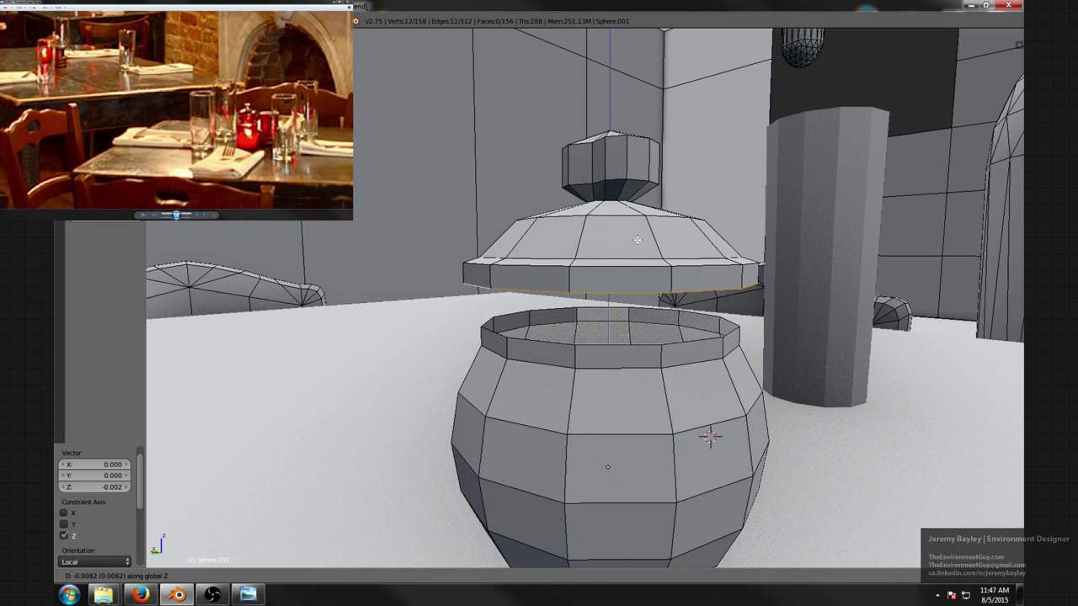
{"action": "left_click", "coordinate": [643, 239]}
{"action": "scroll", "coordinate": [646, 240], "scroll_direction": "down", "scroll_amount": 2}
{"action": "middle_click_drag", "start_coordinate": [690, 284], "coordinate": [658, 253]}
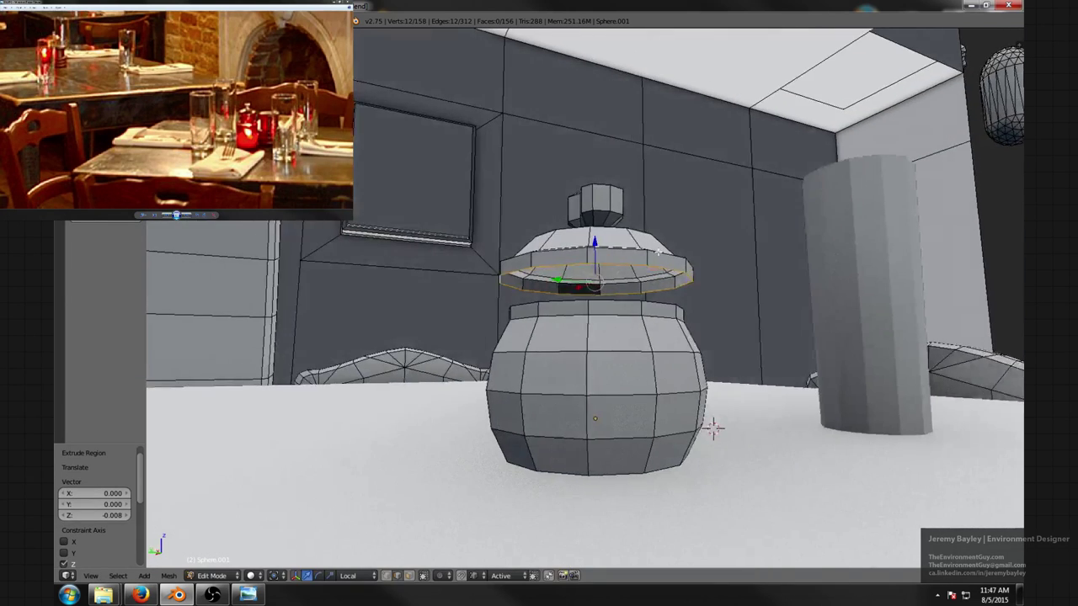
- Try to scale the top edge loop of the pot's collar inward to about 0.92
{"action": "scroll", "coordinate": [584, 297], "scroll_direction": "up", "scroll_amount": 1}
{"action": "right_click", "coordinate": [576, 298]}
{"action": "right_click", "coordinate": [578, 299], "text": "alt"}
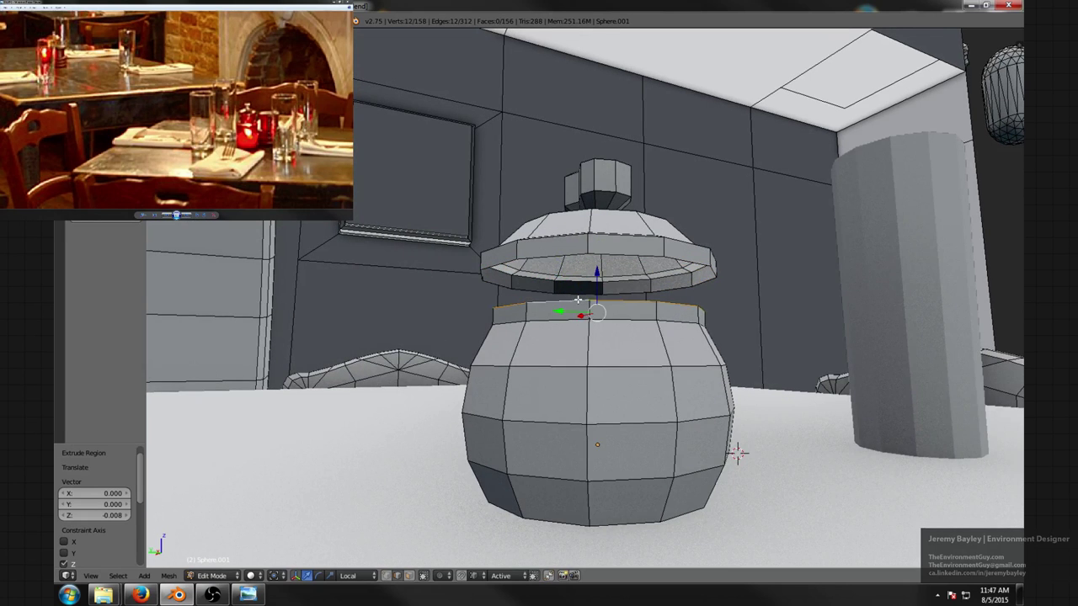
{"action": "middle_click_drag", "start_coordinate": [704, 302], "coordinate": [726, 330]}
{"action": "key", "text": "s"}
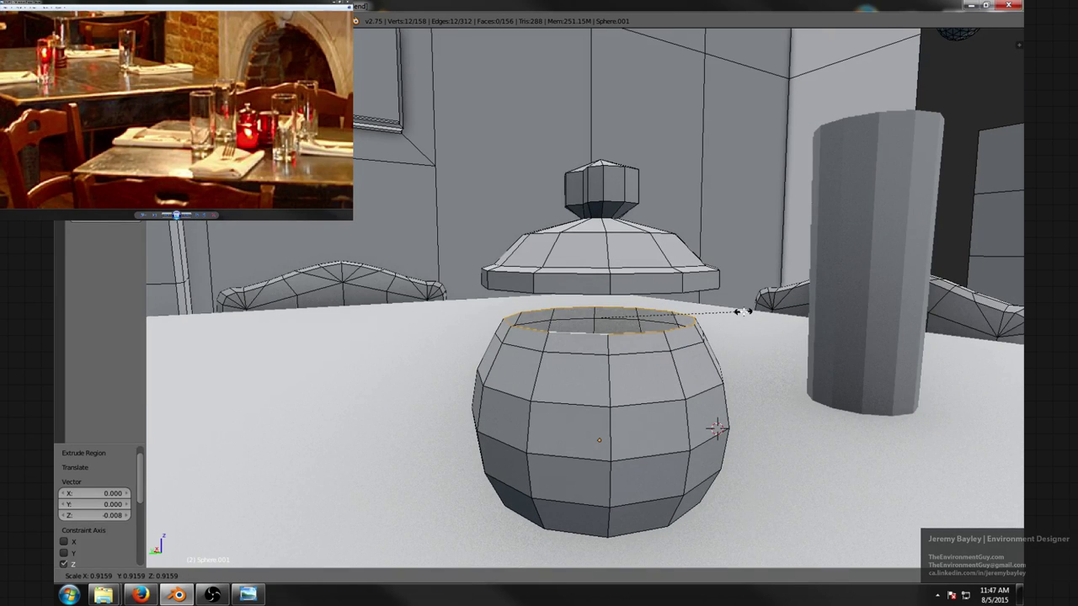
{"action": "left_click", "coordinate": [731, 310]}
{"action": "middle_click_drag", "start_coordinate": [715, 314], "coordinate": [728, 320]}
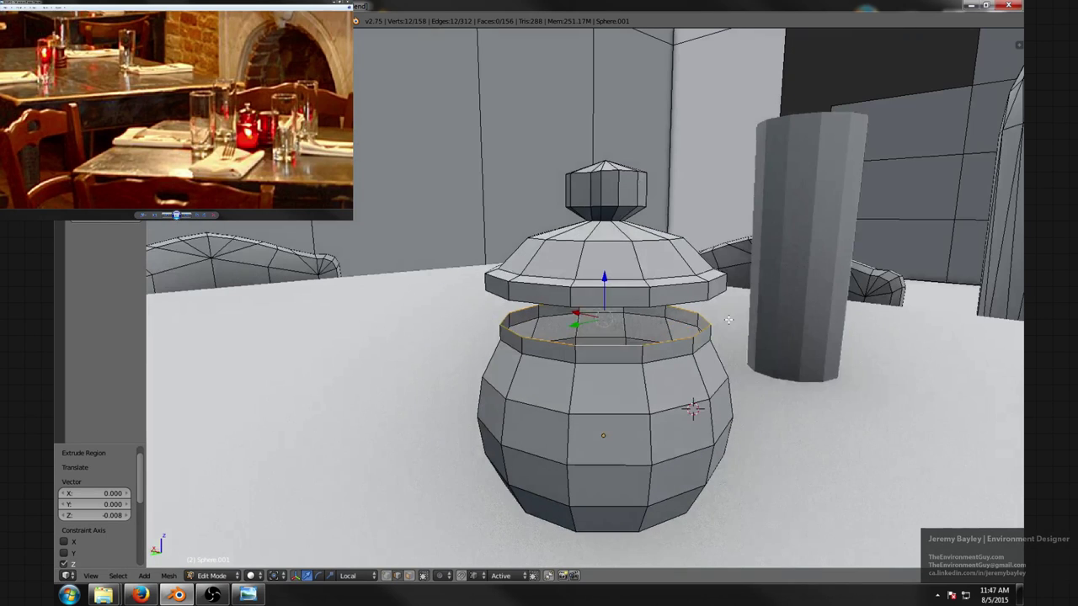
- Select the whole lid as linked geometry and raise it 0.031 along Z above the pot
{"action": "middle_click_drag", "start_coordinate": [633, 295], "coordinate": [636, 269]}
{"action": "scroll", "coordinate": [607, 251], "scroll_direction": "up", "scroll_amount": 3}
{"action": "scroll", "coordinate": [637, 269], "scroll_direction": "down", "scroll_amount": 4}
{"action": "scroll", "coordinate": [636, 269], "scroll_direction": "up", "scroll_amount": 1}
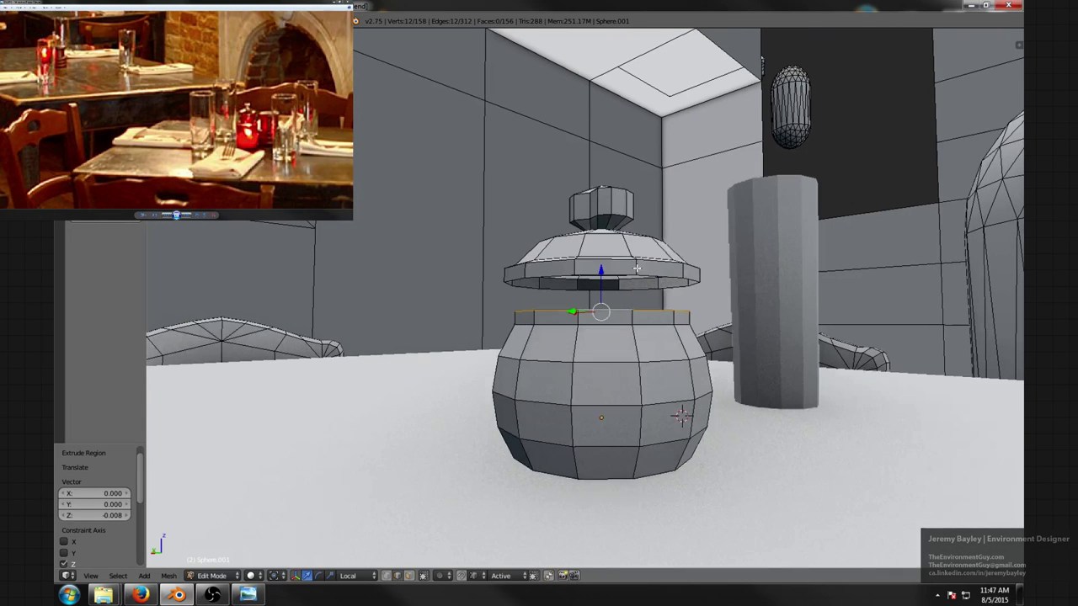
{"action": "right_click", "coordinate": [625, 238]}
{"action": "key", "text": "l"}
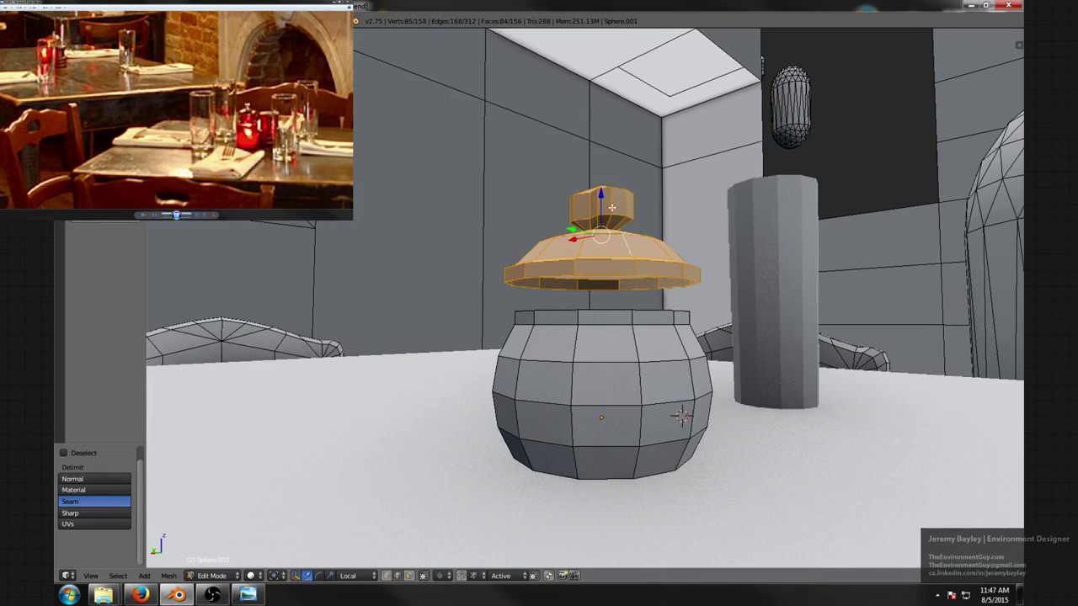
{"action": "left_click_drag", "start_coordinate": [602, 194], "coordinate": [604, 145]}
{"action": "scroll", "coordinate": [623, 164], "scroll_direction": "down", "scroll_amount": 4}
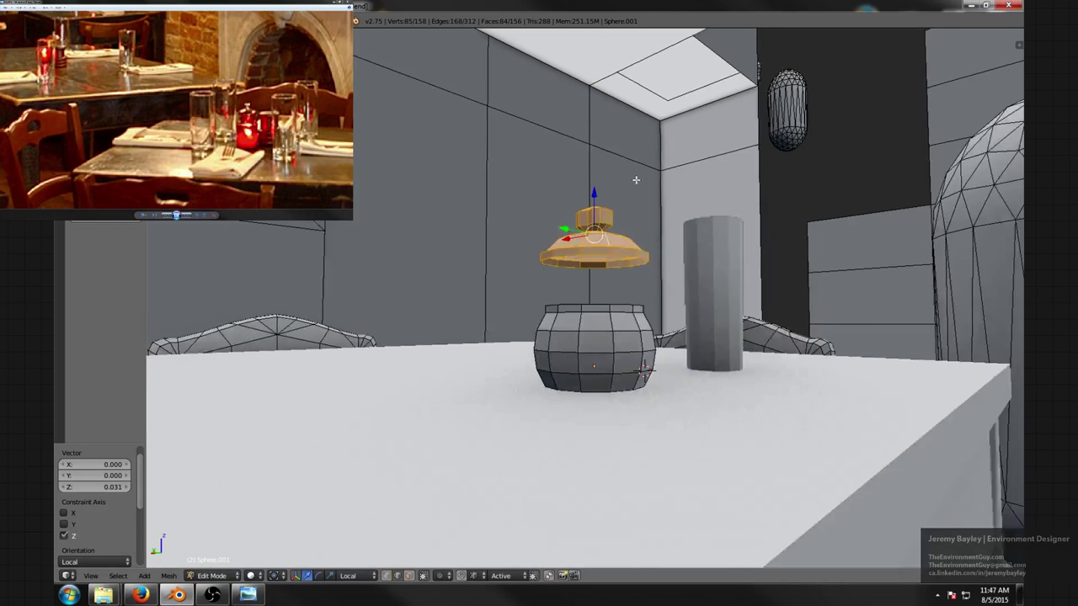
- Examine the underside of the lid and the inside of the pot
{"action": "middle_click_drag", "start_coordinate": [635, 178], "coordinate": [579, 210]}
{"action": "key", "text": "a"}
{"action": "scroll", "coordinate": [608, 276], "scroll_direction": "up", "scroll_amount": 3}
{"action": "middle_click_drag", "start_coordinate": [586, 296], "coordinate": [555, 327]}
{"action": "scroll", "coordinate": [649, 286], "scroll_direction": "up", "scroll_amount": 2}
{"action": "key", "text": "a"}
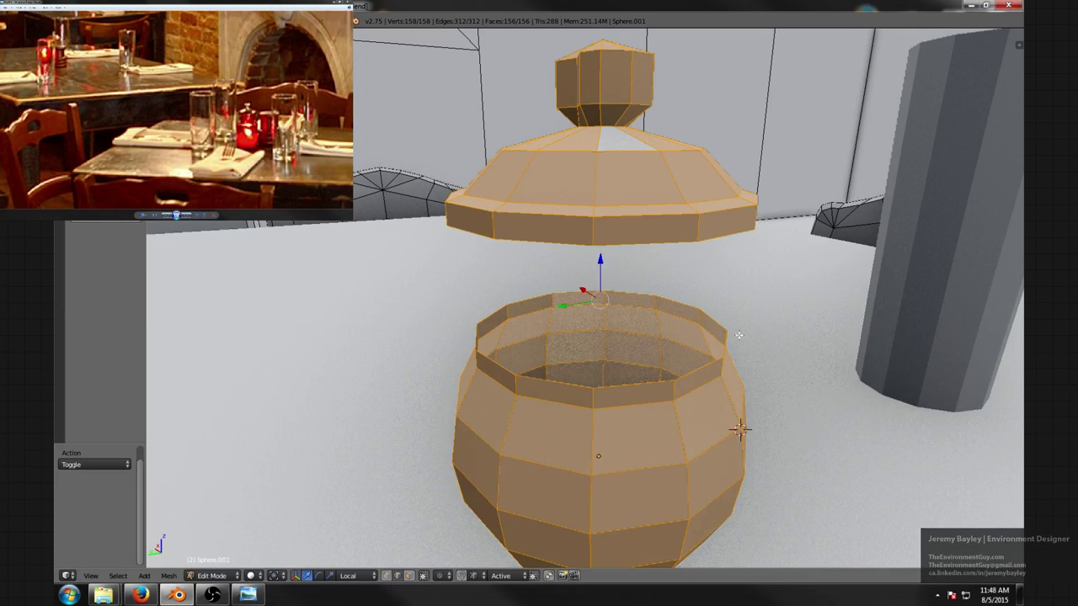
{"action": "middle_click_drag", "start_coordinate": [760, 332], "coordinate": [773, 300]}
{"action": "scroll", "coordinate": [700, 232], "scroll_direction": "up", "scroll_amount": 2}
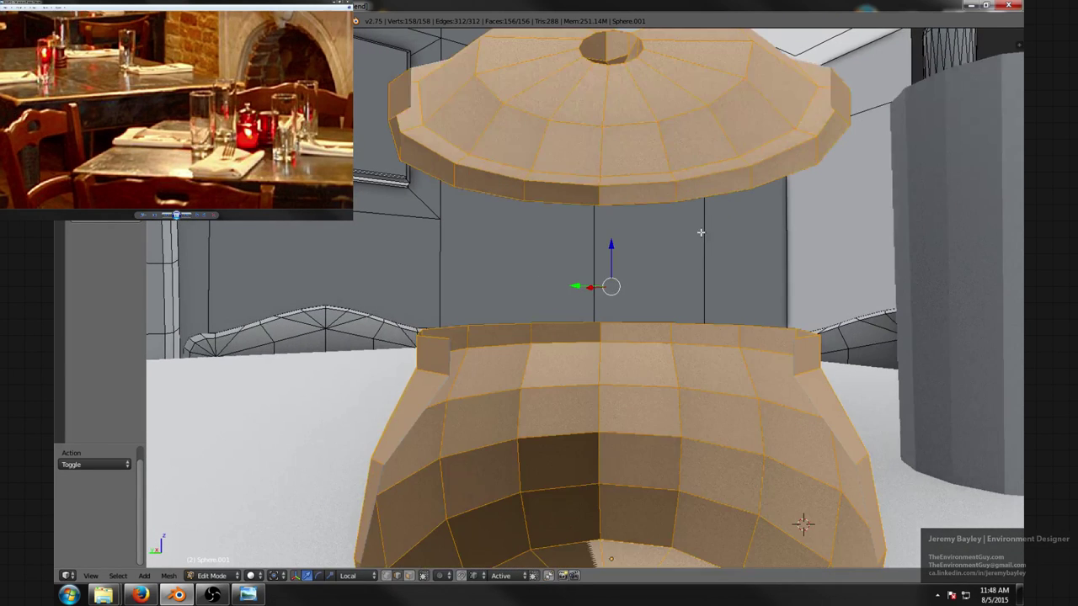
{"action": "middle_click_drag", "start_coordinate": [655, 199], "coordinate": [673, 257]}
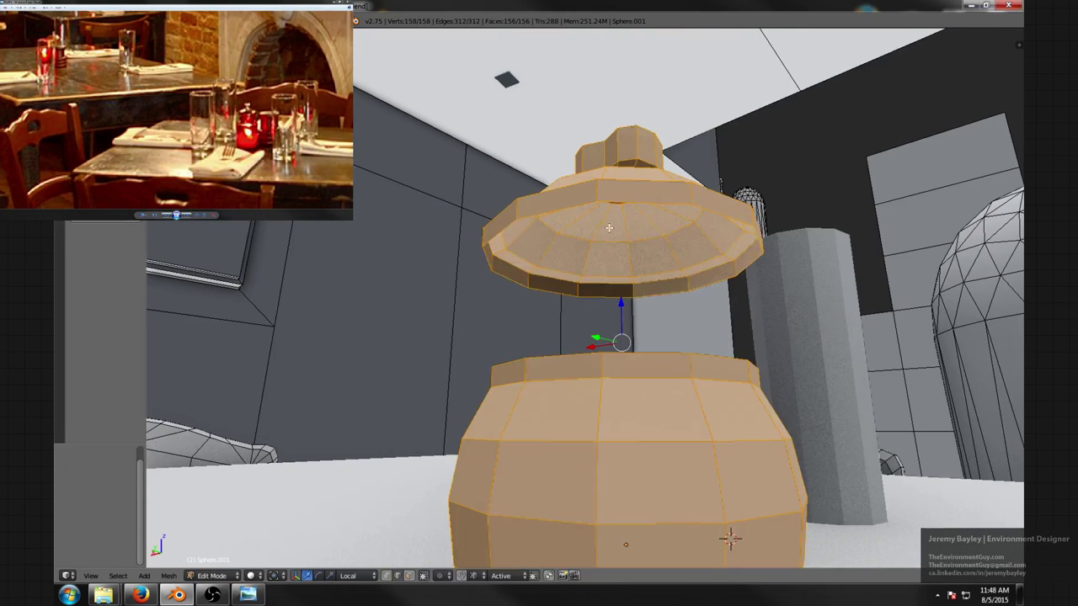
- Extrude the lid's bottom edge loop and scale it inward to about 0.89 to thicken the rim
{"action": "right_click", "coordinate": [604, 198]}
{"action": "right_click", "coordinate": [603, 197], "text": "alt"}
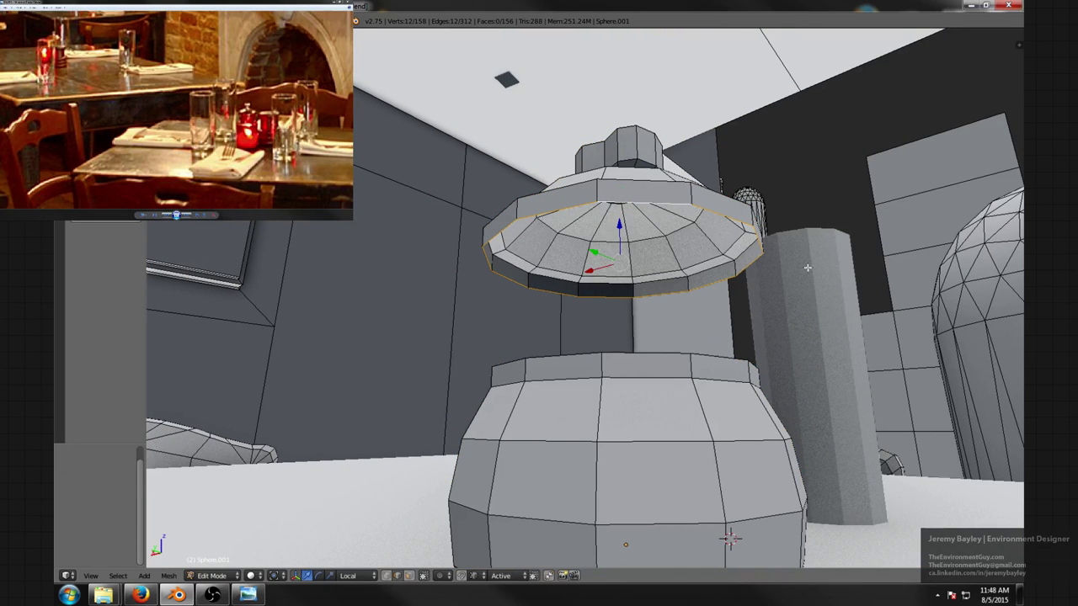
{"action": "middle_click_drag", "start_coordinate": [806, 271], "coordinate": [798, 280]}
{"action": "key", "text": "e"}
{"action": "right_click", "coordinate": [828, 288]}
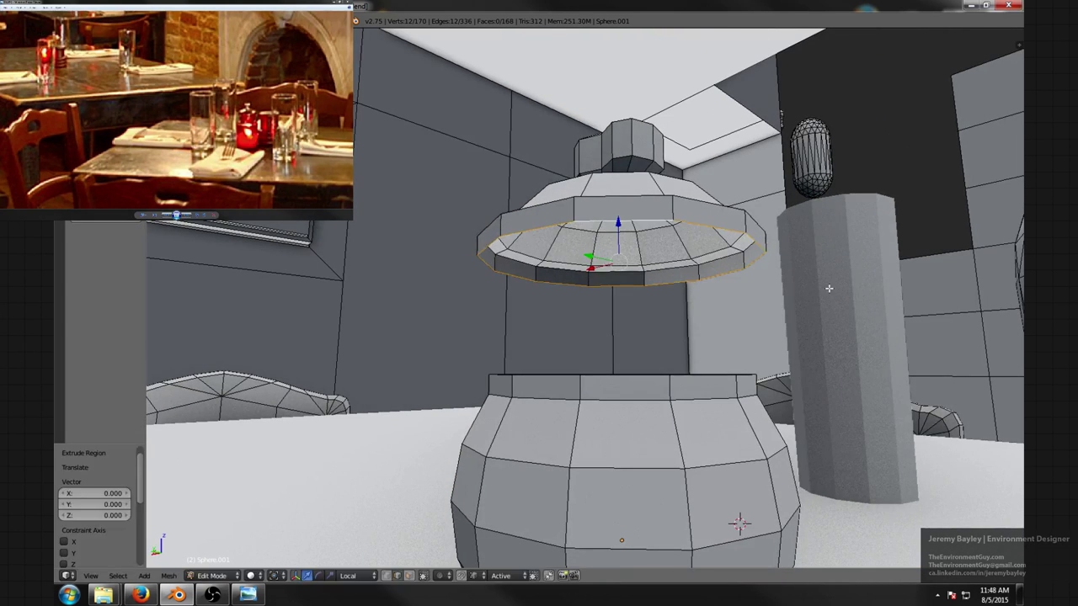
{"action": "key", "text": "alt+m"}
{"action": "key", "text": "Escape"}
{"action": "key", "text": "s"}
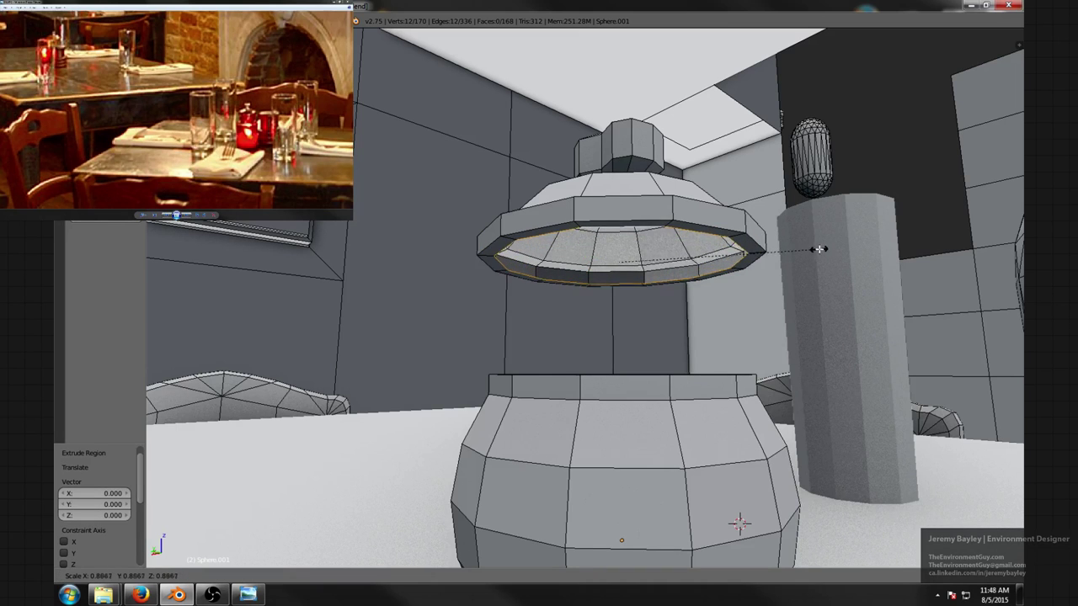
{"action": "left_click", "coordinate": [817, 248]}
- Extrude the lid's inner edge loop again, scale it to 0.422, and raise it about 0.013 along Z
{"action": "key", "text": "e"}
{"action": "key", "text": "Escape"}
{"action": "key", "text": "s"}
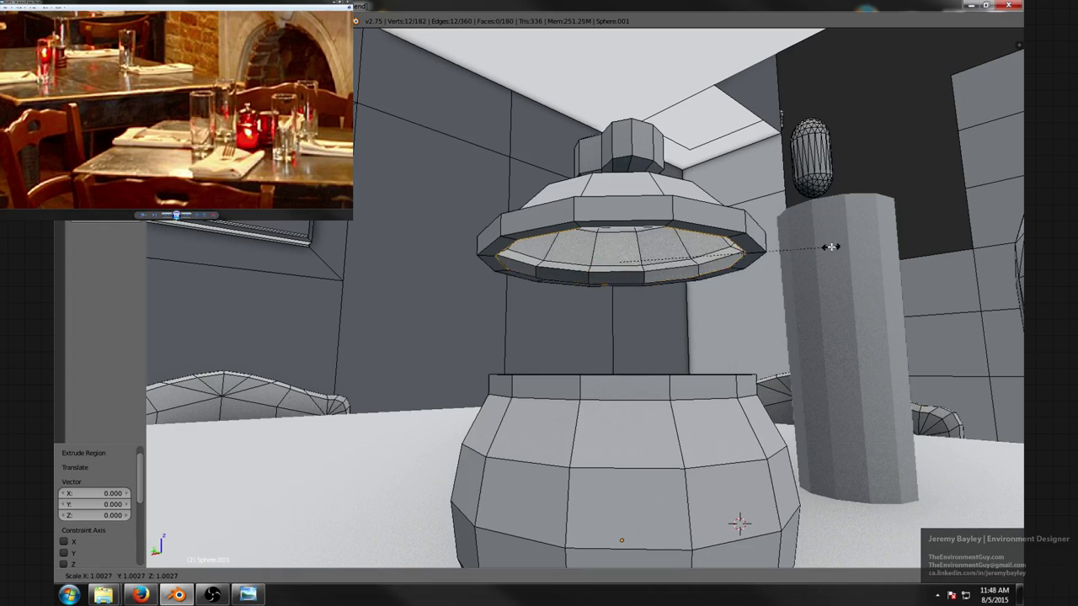
{"action": "left_click", "coordinate": [697, 243]}
{"action": "key", "text": "g"}
{"action": "key", "text": "z"}
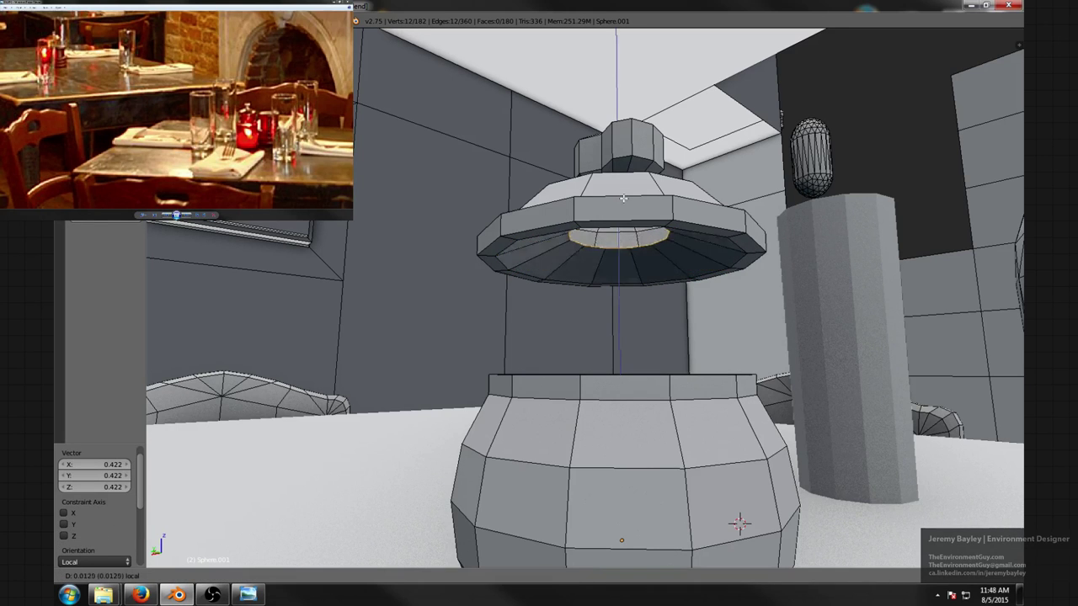
{"action": "left_click", "coordinate": [623, 187]}
- Merge the lid's inner loop into a single vertex and adjust that vertex's height along Z in vertex mode
{"action": "mouse_move", "coordinate": [623, 187]}
{"action": "middle_mouse_down"}
{"action": "mouse_move", "coordinate": [651, 182]}
{"action": "mouse_move", "coordinate": [619, 192]}
{"action": "mouse_move", "coordinate": [617, 221]}
{"action": "mouse_move", "coordinate": [638, 196]}
{"action": "mouse_move", "coordinate": [652, 219]}
{"action": "mouse_move", "coordinate": [690, 238]}
{"action": "mouse_move", "coordinate": [645, 356]}
{"action": "mouse_move", "coordinate": [647, 314]}
{"action": "mouse_move", "coordinate": [625, 378]}
{"action": "mouse_move", "coordinate": [698, 424]}
{"action": "mouse_move", "coordinate": [741, 365]}
{"action": "middle_mouse_up"}
{"action": "key", "text": "alt+m"}
{"action": "left_click", "coordinate": [651, 181]}
{"action": "key", "text": "ctrl+Tab"}
{"action": "left_click", "coordinate": [618, 186]}
{"action": "key", "text": "z"}
{"action": "key", "text": "g"}
{"action": "key", "text": "z"}
{"action": "left_click", "coordinate": [612, 166]}
{"action": "key", "text": "z"}
- Extrude the whole pot body in place and shrink it inward by about 0.094 to give the walls thickness
{"action": "scroll", "coordinate": [614, 181], "scroll_direction": "down", "scroll_amount": 3}
{"action": "key", "text": "Tab"}
{"action": "right_click", "coordinate": [632, 375]}
{"action": "right_click", "coordinate": [621, 357]}
{"action": "key", "text": "Tab"}
{"action": "key", "text": "a"}
{"action": "key", "text": "a"}
{"action": "key", "text": "l"}
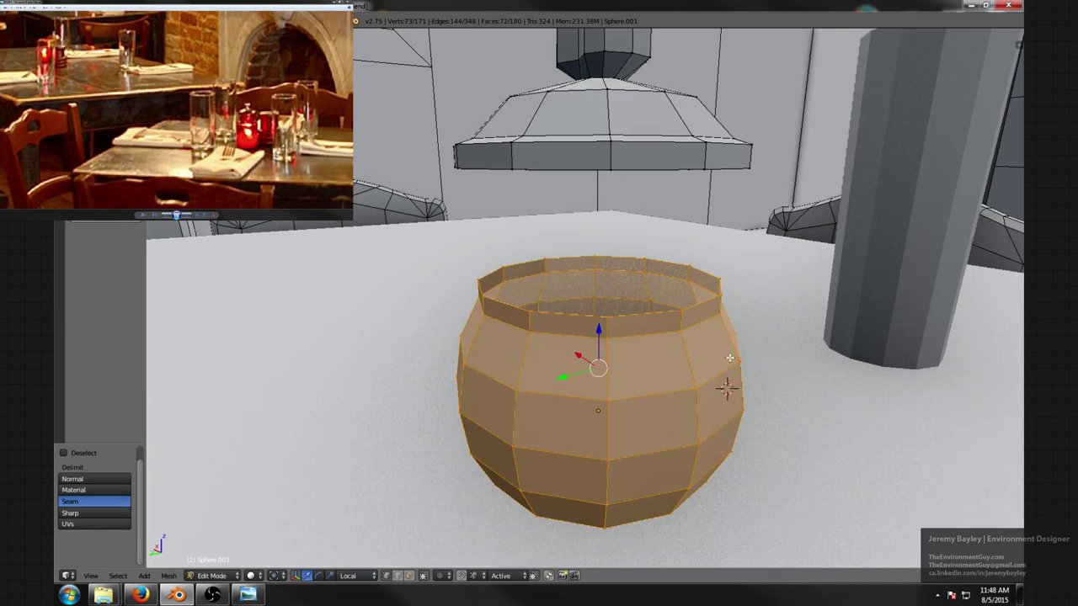
{"action": "key", "text": "e"}
{"action": "right_click", "coordinate": [741, 366]}
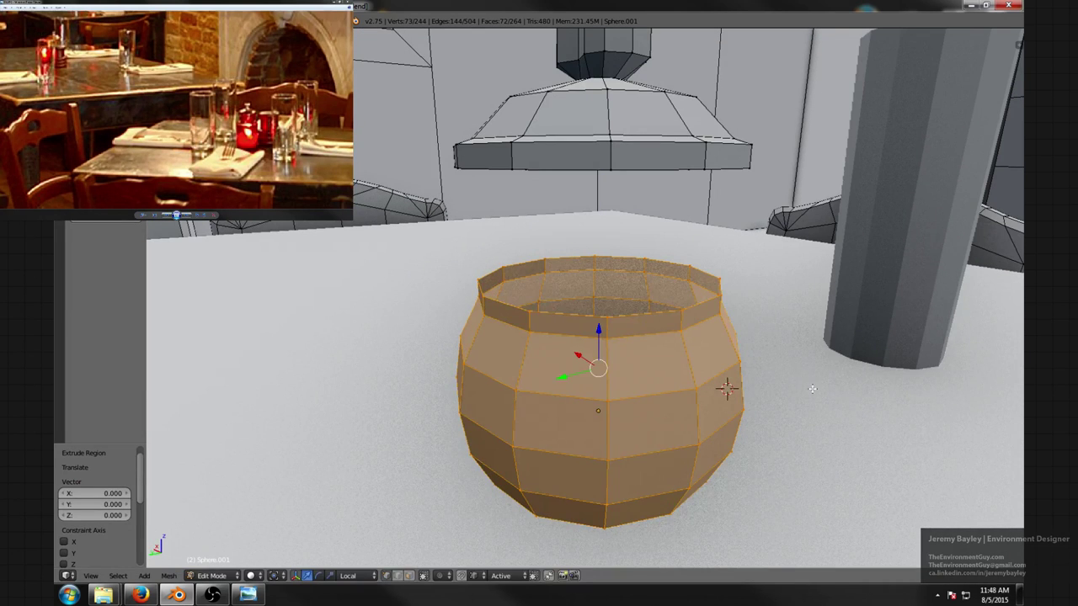
{"action": "key", "text": "alt+s"}
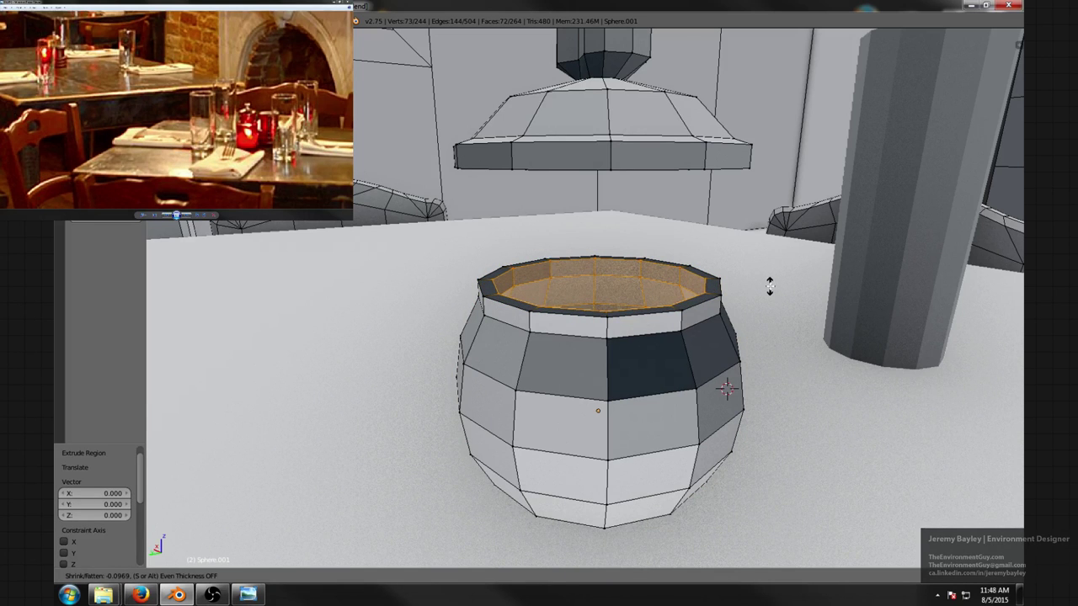
{"action": "left_click", "coordinate": [775, 289]}
- Examine the pot's thickened rim and interior from several angles and distances
{"action": "scroll", "coordinate": [772, 291], "scroll_direction": "down", "scroll_amount": 3}
{"action": "middle_click_drag", "start_coordinate": [771, 291], "coordinate": [719, 334]}
{"action": "scroll", "coordinate": [719, 334], "scroll_direction": "up", "scroll_amount": 3}
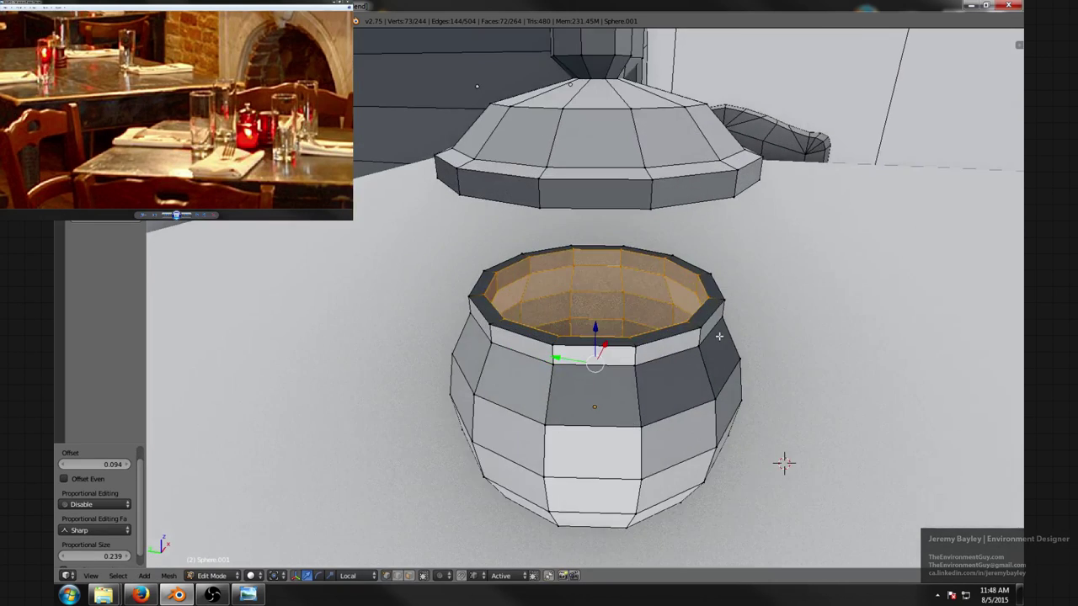
{"action": "key", "text": "a"}
{"action": "middle_click_drag", "start_coordinate": [606, 302], "coordinate": [693, 301]}
{"action": "scroll", "coordinate": [618, 248], "scroll_direction": "up", "scroll_amount": 3}
{"action": "scroll", "coordinate": [601, 252], "scroll_direction": "down", "scroll_amount": 3}
{"action": "scroll", "coordinate": [621, 287], "scroll_direction": "down", "scroll_amount": 3}
{"action": "scroll", "coordinate": [621, 287], "scroll_direction": "down", "scroll_amount": 3}
{"action": "scroll", "coordinate": [692, 300], "scroll_direction": "up", "scroll_amount": 2}
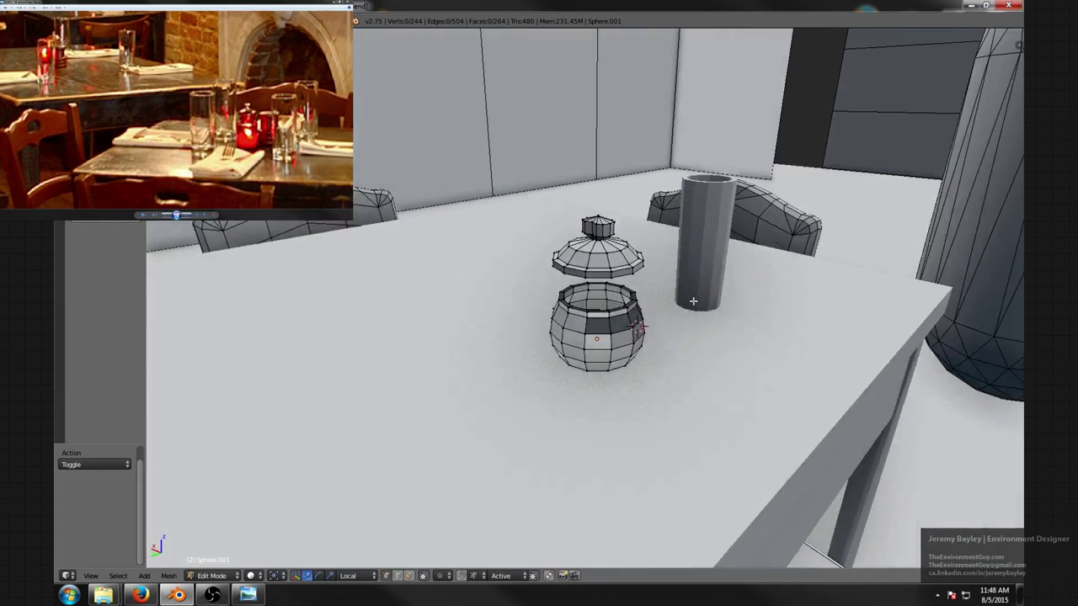
- Select the whole lid, move it 0.147 along X away from the pot, and lower it 0.091 along Z
{"action": "scroll", "coordinate": [637, 327], "scroll_direction": "up", "scroll_amount": 2}
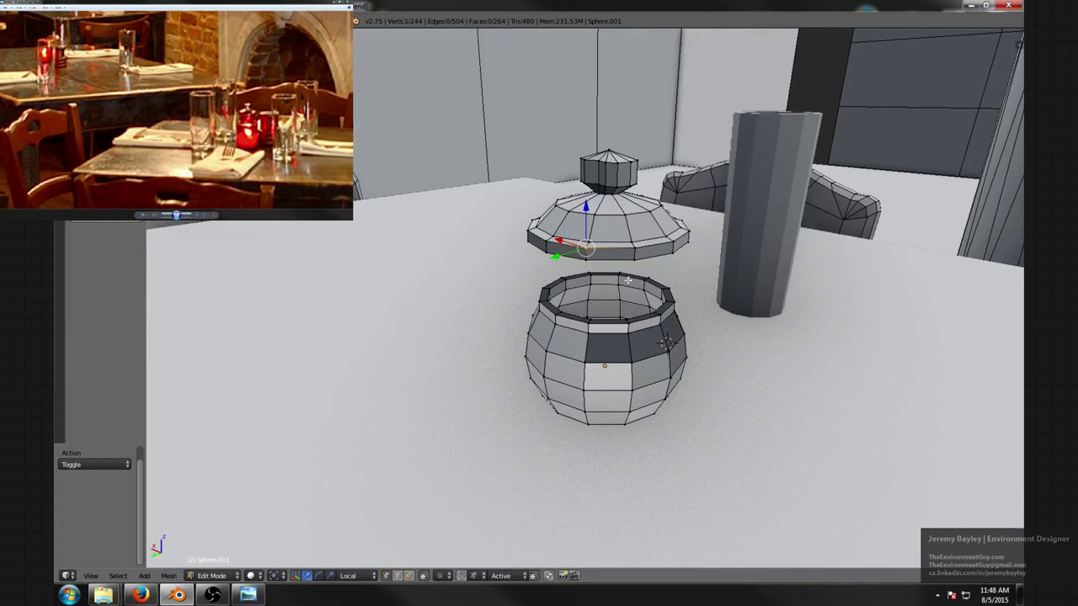
{"action": "middle_click_drag", "start_coordinate": [637, 326], "coordinate": [576, 251]}
{"action": "scroll", "coordinate": [615, 264], "scroll_direction": "up", "scroll_amount": 2}
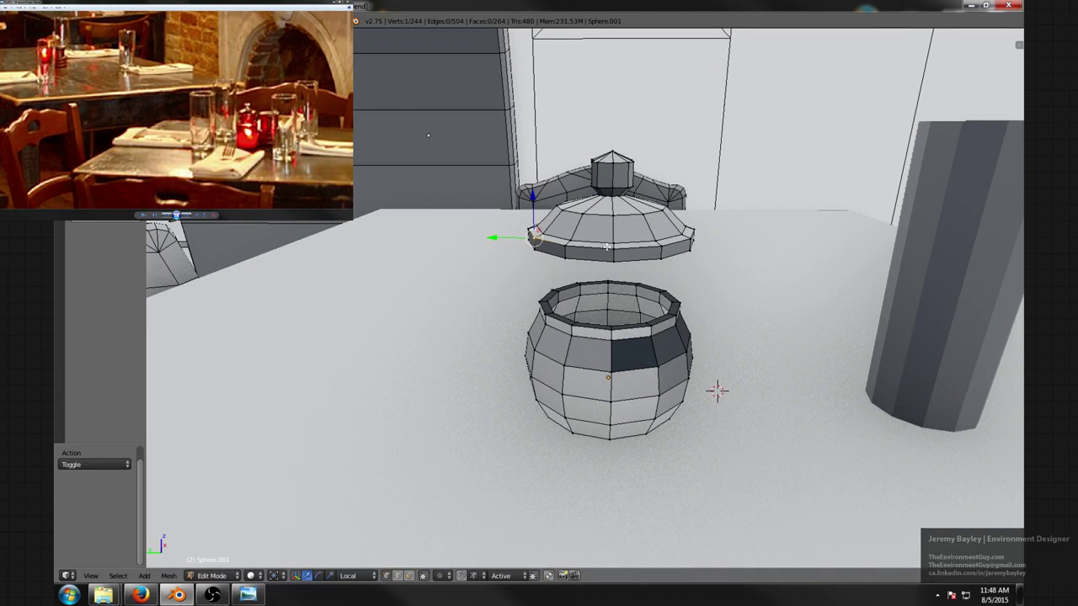
{"action": "mouse_move", "coordinate": [615, 239]}
{"action": "middle_mouse_down"}
{"action": "mouse_move", "coordinate": [571, 257]}
{"action": "mouse_move", "coordinate": [622, 249]}
{"action": "middle_mouse_up"}
{"action": "key", "text": "l"}
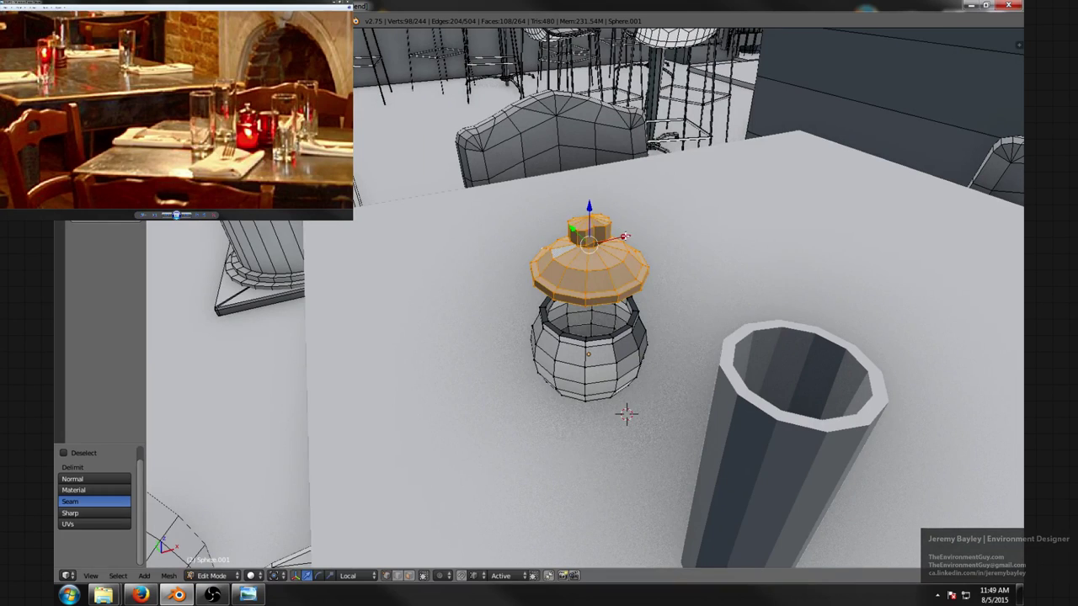
{"action": "left_click_drag", "start_coordinate": [624, 236], "coordinate": [760, 213]}
{"action": "middle_click_drag", "start_coordinate": [799, 249], "coordinate": [691, 217]}
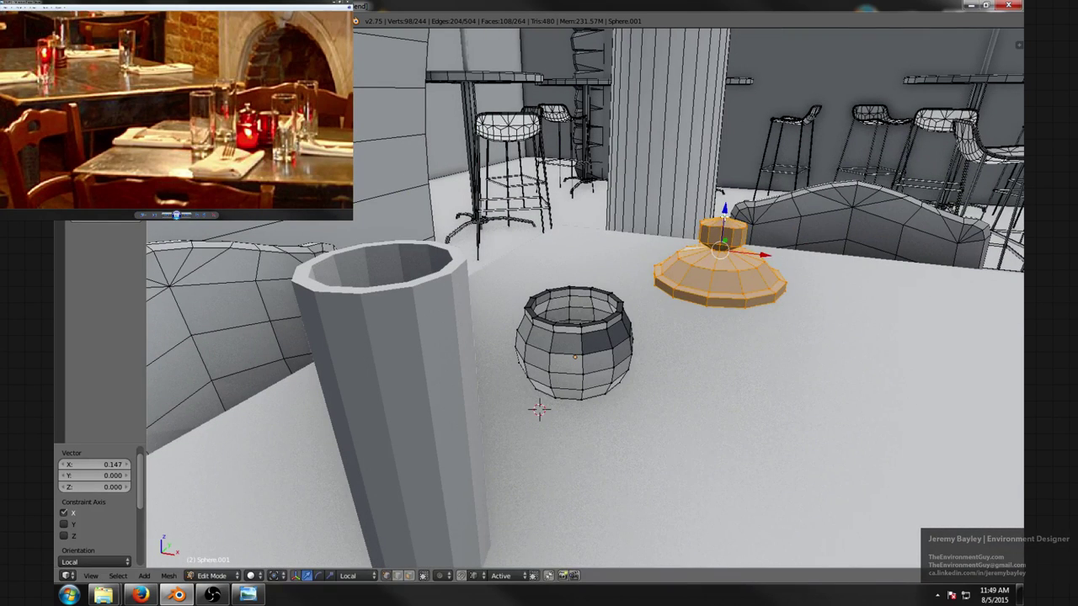
{"action": "left_click_drag", "start_coordinate": [724, 217], "coordinate": [713, 313]}
{"action": "middle_click_drag", "start_coordinate": [686, 393], "coordinate": [674, 373]}
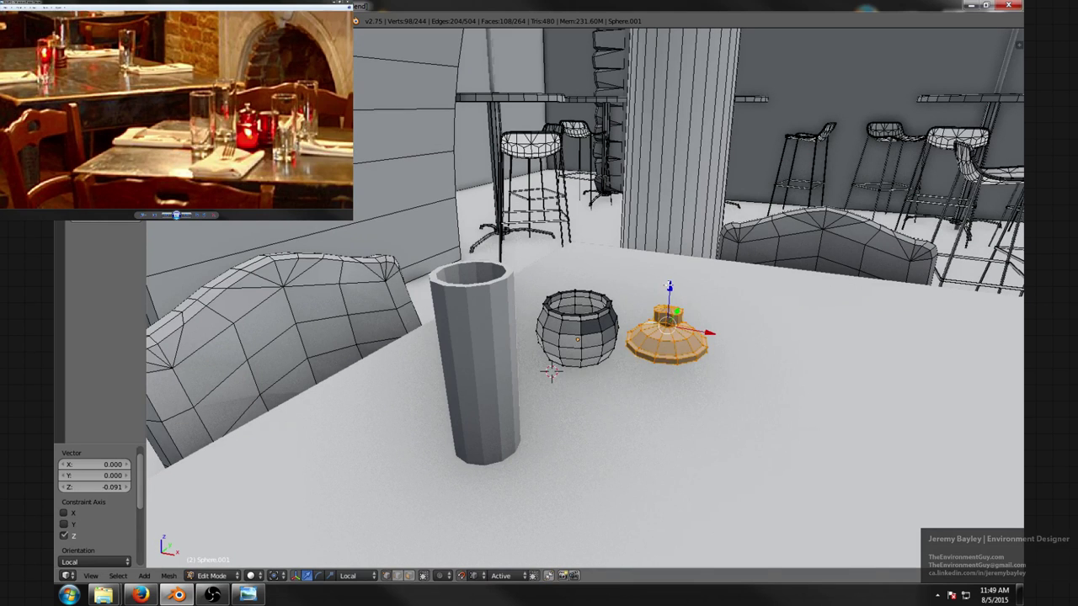
- Lower the lid another 0.043 along Z so it rests on the tabletop beside the pot
{"action": "key", "text": "g"}
{"action": "key", "text": "z"}
{"action": "left_click", "coordinate": [610, 326]}
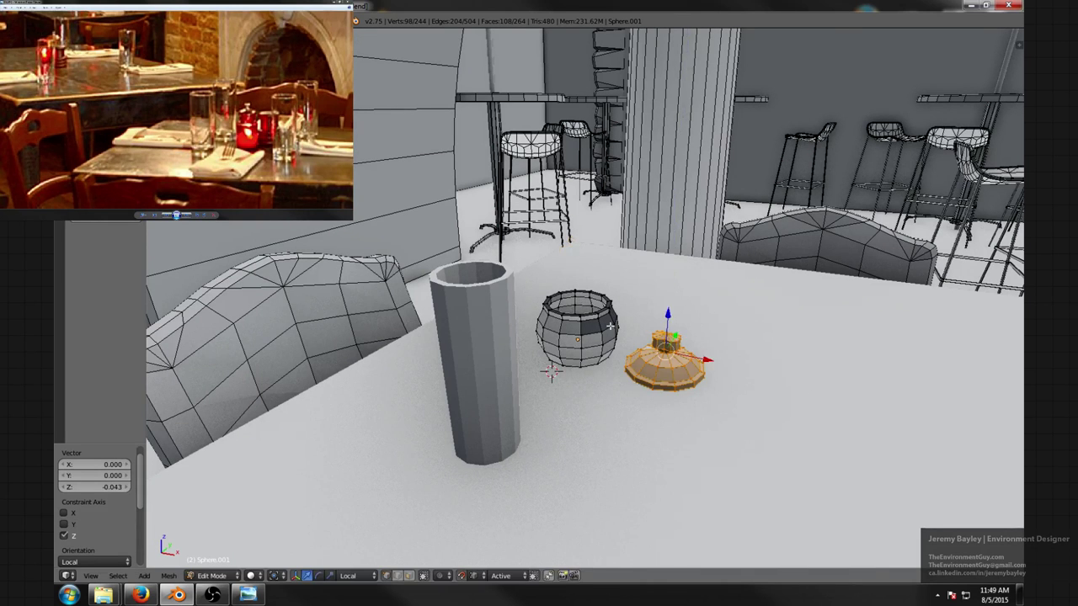
{"action": "middle_click_drag", "start_coordinate": [700, 384], "coordinate": [718, 360]}
{"action": "scroll", "coordinate": [717, 361], "scroll_direction": "up", "scroll_amount": 2}
{"action": "left_click_drag", "start_coordinate": [756, 362], "coordinate": [749, 363]}
{"action": "middle_click_drag", "start_coordinate": [679, 324], "coordinate": [764, 337]}
{"action": "middle_click_drag", "start_coordinate": [671, 342], "coordinate": [606, 345]}
- Add a cylinder mesh with 8 vertices in object mode
{"action": "key", "text": "Tab"}
{"action": "key", "text": "shift+a"}
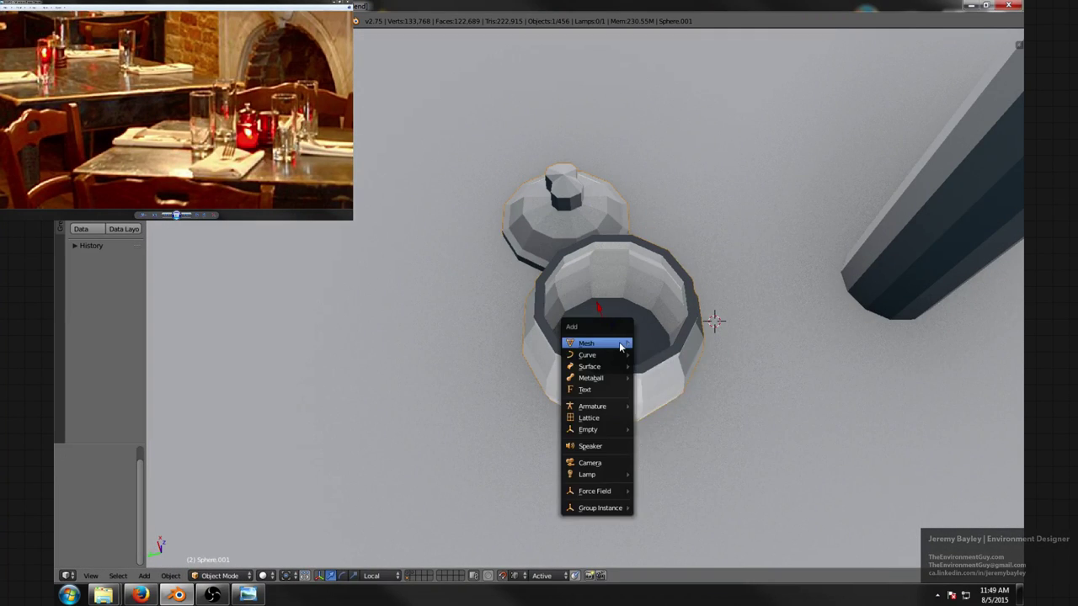
{"action": "key", "text": "Escape"}
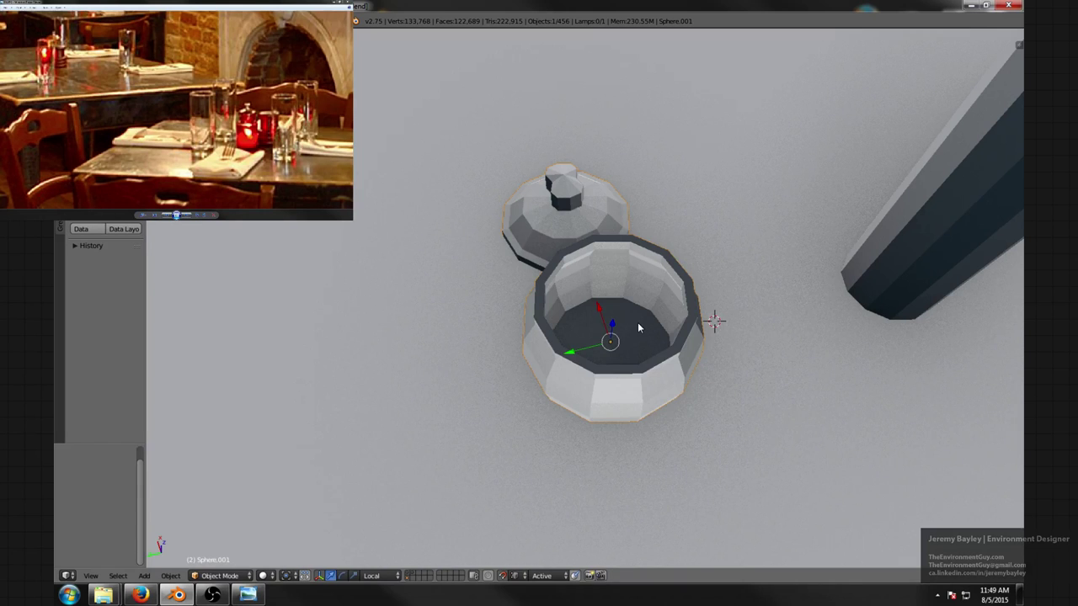
{"action": "key", "text": "shift+a"}
{"action": "mouse_move", "coordinate": [638, 324]}
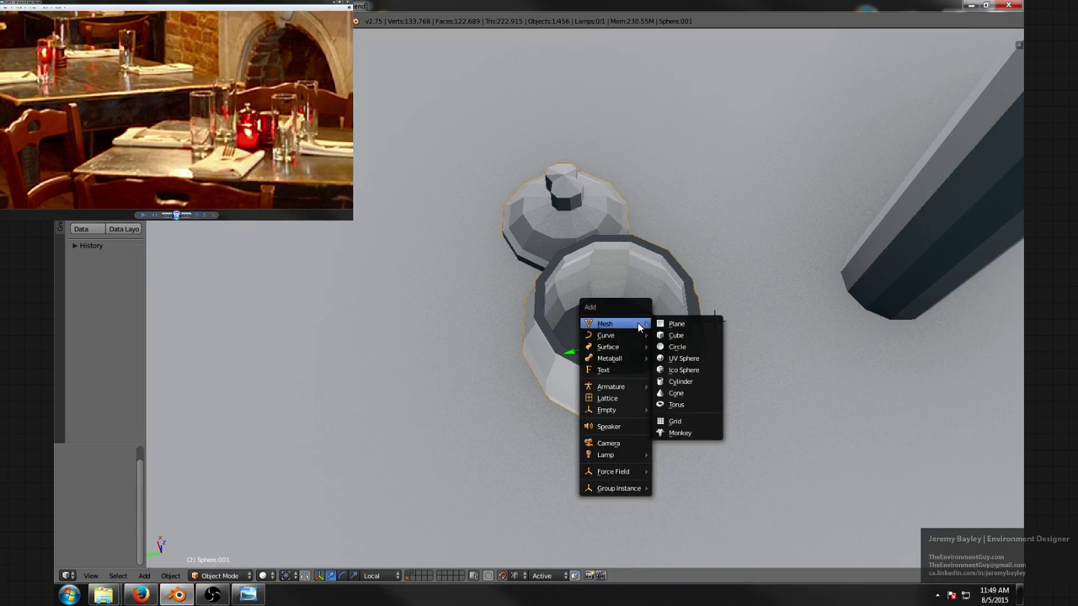
{"action": "left_click", "coordinate": [701, 383]}
{"action": "scroll", "coordinate": [697, 378], "scroll_direction": "down", "scroll_amount": 5}
{"action": "scroll", "coordinate": [685, 368], "scroll_direction": "up", "scroll_amount": 4}
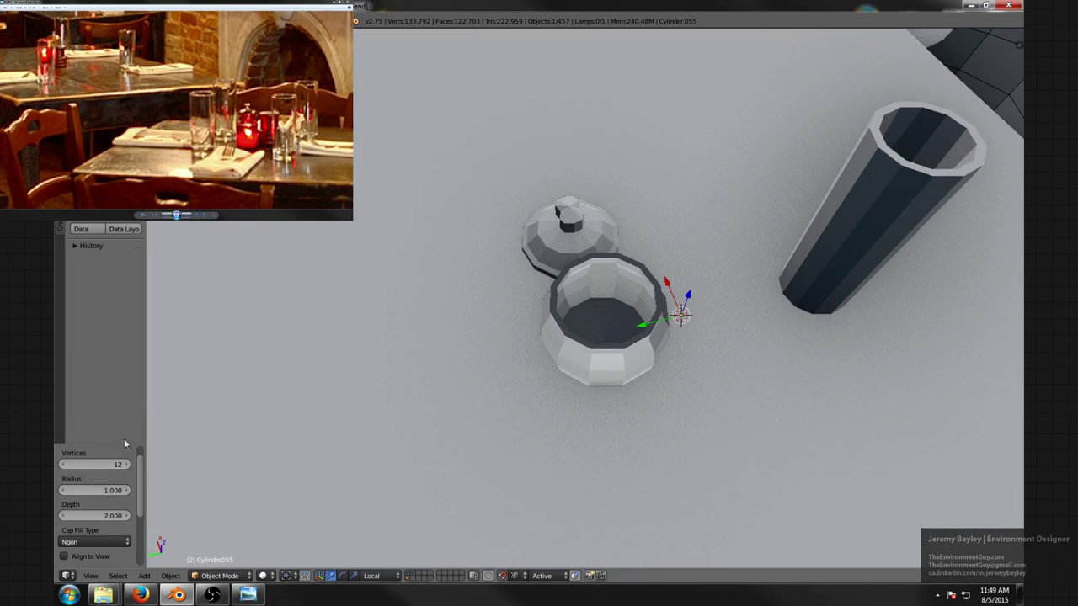
{"action": "left_click", "coordinate": [103, 465]}
{"action": "type", "text": "8"}
{"action": "key", "text": "Return"}
- Scale the new cylinder down to about 0.042 so it matches the size of the tabletop items
{"action": "scroll", "coordinate": [447, 379], "scroll_direction": "down", "scroll_amount": 3}
{"action": "scroll", "coordinate": [527, 409], "scroll_direction": "up", "scroll_amount": 6}
{"action": "key", "text": "s"}
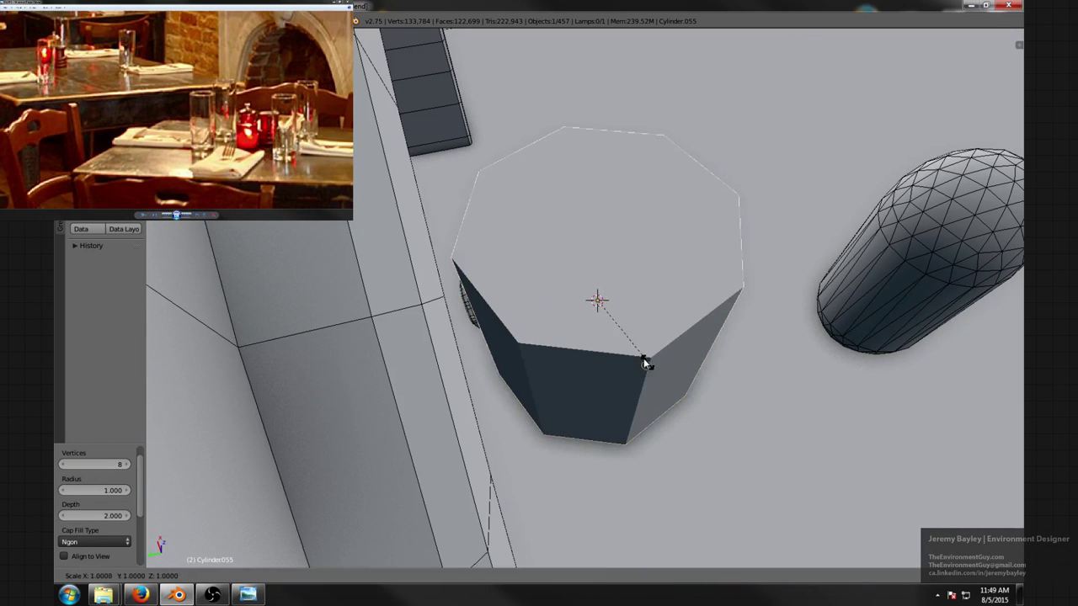
{"action": "left_click", "coordinate": [637, 344]}
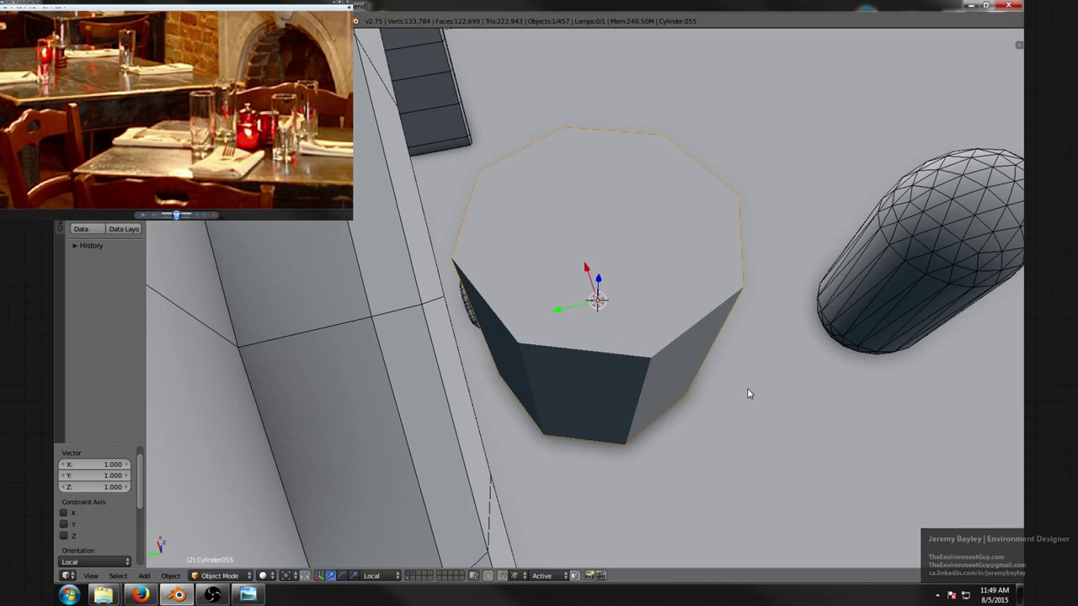
{"action": "key", "text": "s"}
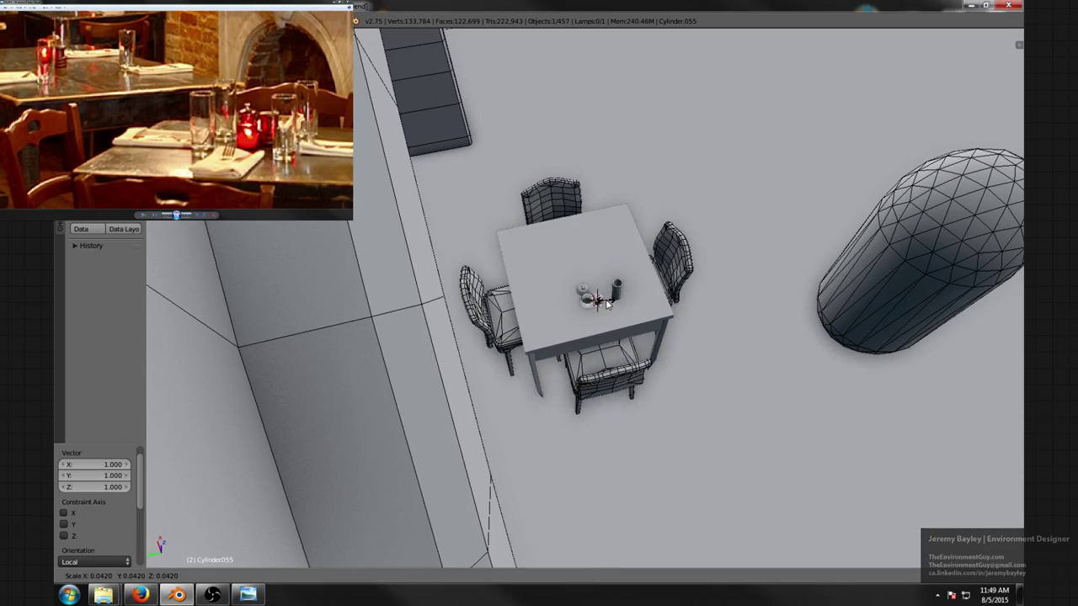
{"action": "left_click", "coordinate": [605, 299]}
{"action": "scroll", "coordinate": [665, 334], "scroll_direction": "up", "scroll_amount": 5}
- Delete the bottom face of the cylinder, using wireframe display to reach it in face select mode
{"action": "key", "text": "z"}
{"action": "middle_click_drag", "start_coordinate": [682, 362], "coordinate": [676, 421]}
{"action": "key", "text": "Tab"}
{"action": "key", "text": "ctrl+Tab"}
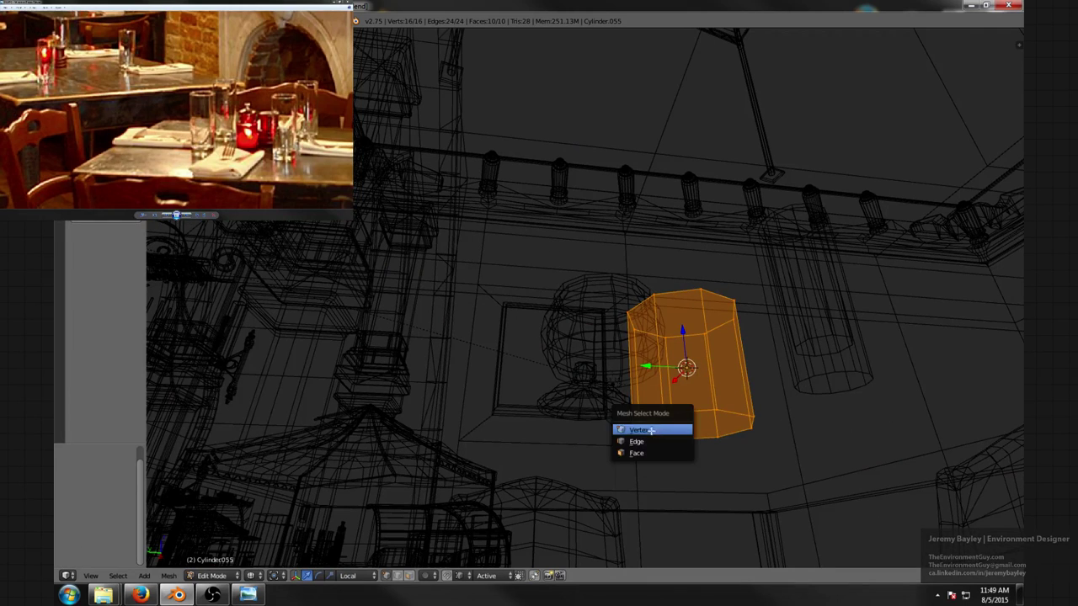
{"action": "left_click", "coordinate": [678, 452]}
{"action": "right_click", "coordinate": [696, 426]}
{"action": "key", "text": "x"}
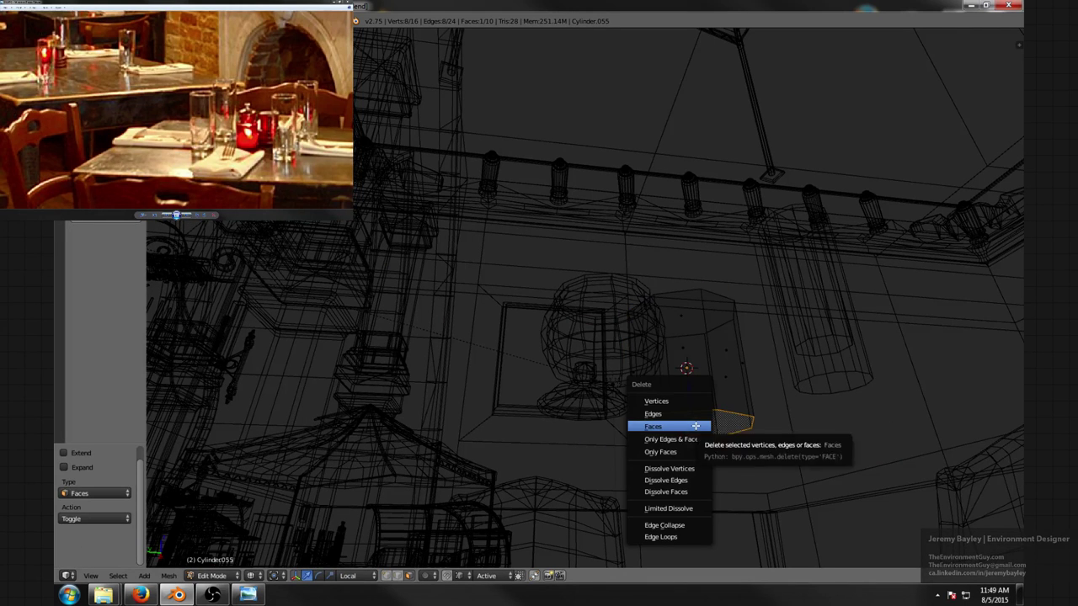
{"action": "left_click", "coordinate": [695, 426]}
{"action": "middle_click_drag", "start_coordinate": [692, 361], "coordinate": [704, 475]}
{"action": "key", "text": "z"}
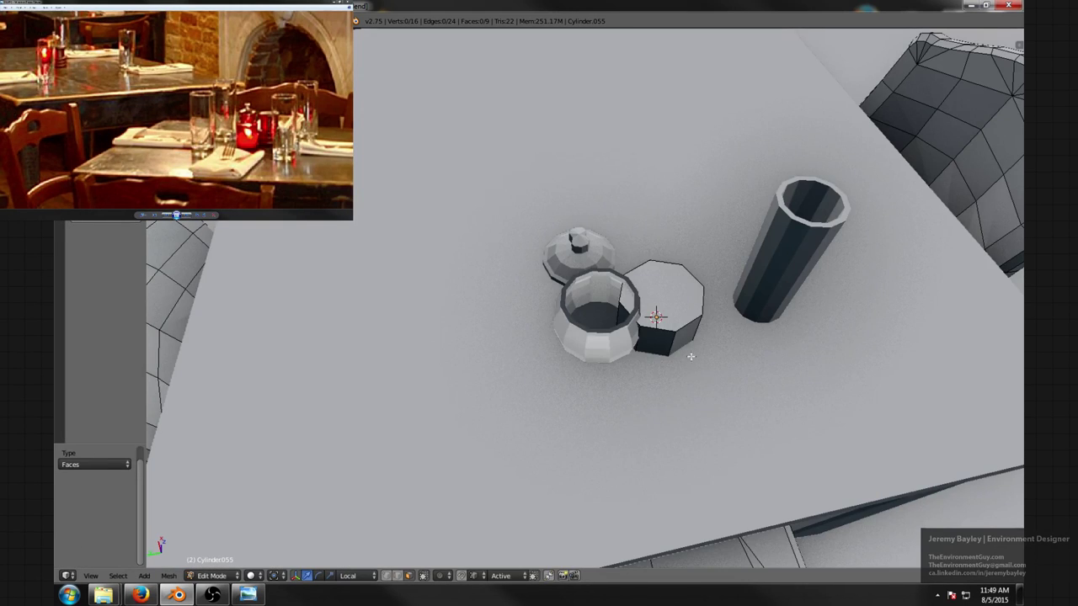
- Scale the whole cylinder mesh down further and move it 0.087 along Y into the pot
{"action": "key", "text": "a"}
{"action": "key", "text": "s"}
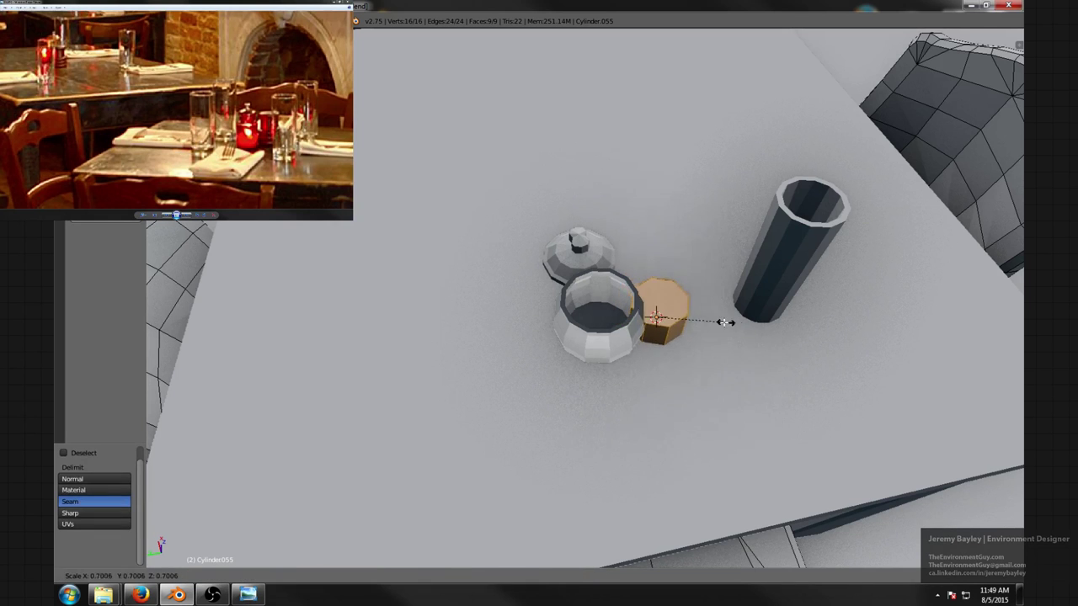
{"action": "left_click", "coordinate": [711, 322]}
{"action": "left_click_drag", "start_coordinate": [618, 323], "coordinate": [556, 334]}
{"action": "scroll", "coordinate": [602, 345], "scroll_direction": "up", "scroll_amount": 4}
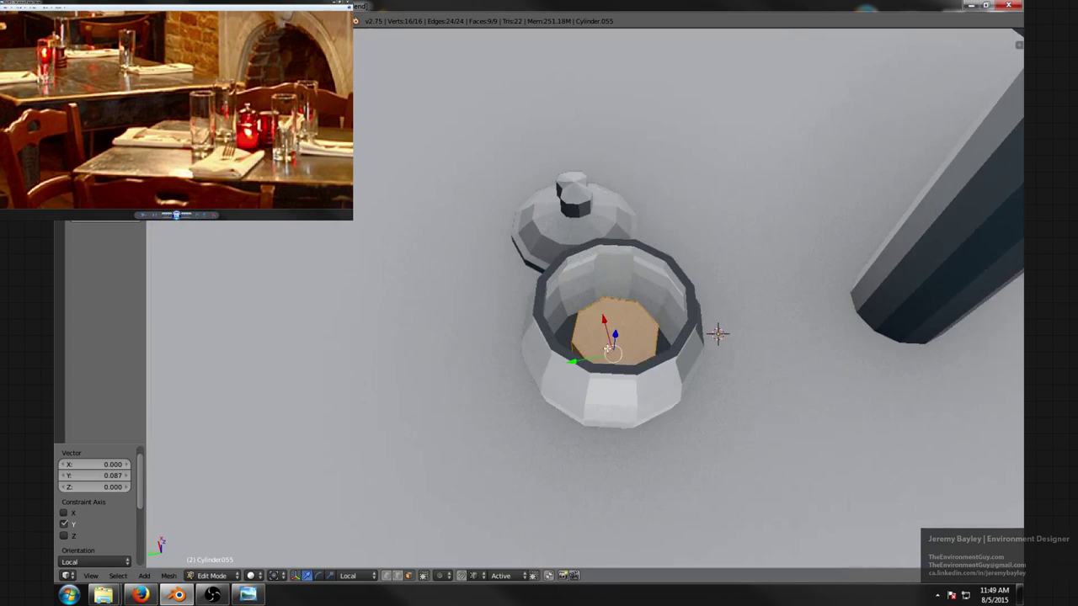
- Raise the cylinder along its local Z axis inside the pot
{"action": "middle_click_drag", "start_coordinate": [620, 358], "coordinate": [643, 336]}
{"action": "key", "text": "g"}
{"action": "key", "text": "z"}
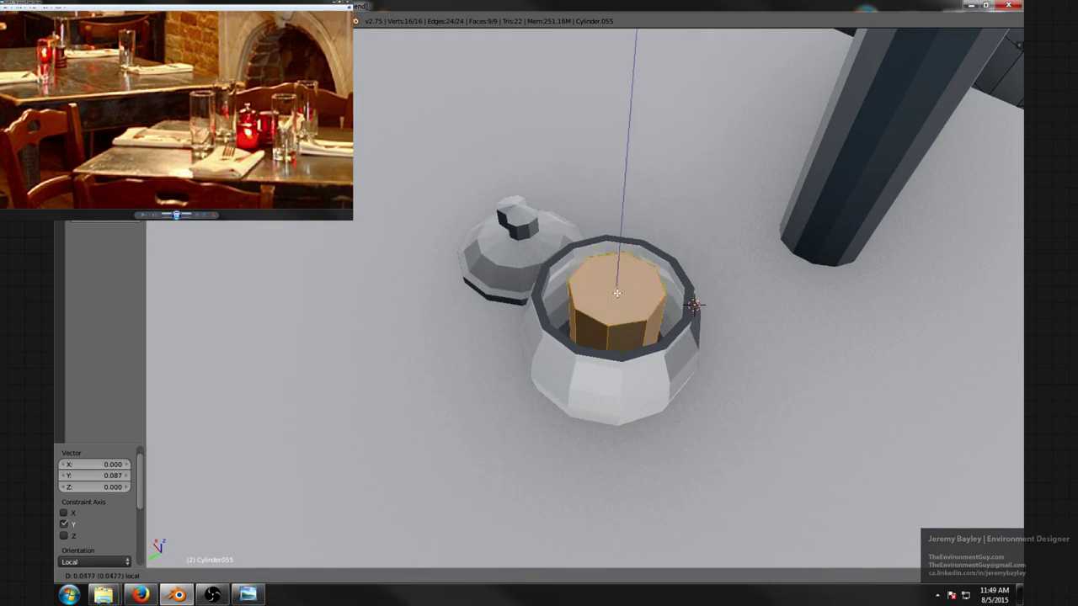
{"action": "left_click", "coordinate": [623, 287]}
{"action": "scroll", "coordinate": [623, 287], "scroll_direction": "up", "scroll_amount": 1}
- Readjust the cylinder's height in wireframe display, lowering it 0.105 along global Z to sit below the pot's rim
{"action": "key", "text": "z"}
{"action": "middle_click_drag", "start_coordinate": [623, 287], "coordinate": [625, 338]}
{"action": "key", "text": "ctrl+Tab"}
{"action": "left_click", "coordinate": [623, 315]}
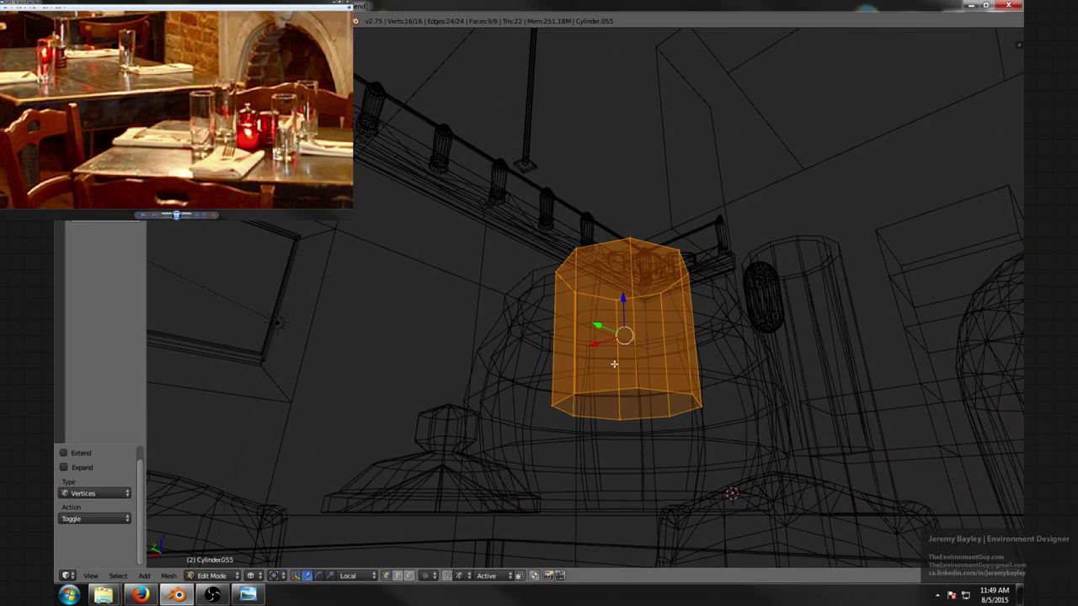
{"action": "middle_click_drag", "start_coordinate": [627, 338], "coordinate": [641, 405]}
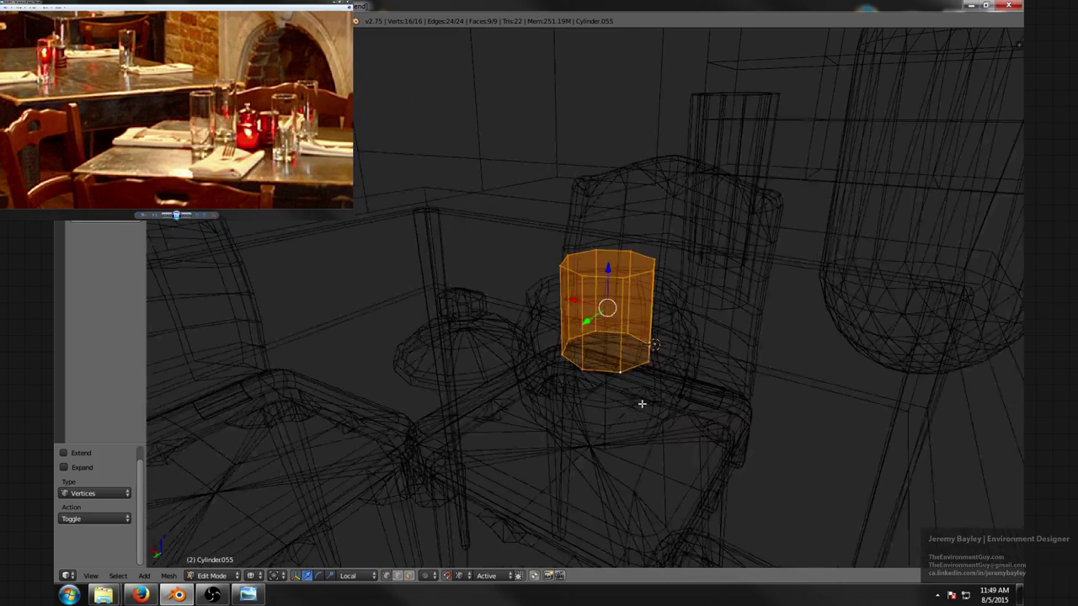
{"action": "left_click_drag", "start_coordinate": [606, 271], "coordinate": [425, 184]}
{"action": "key", "text": "g"}
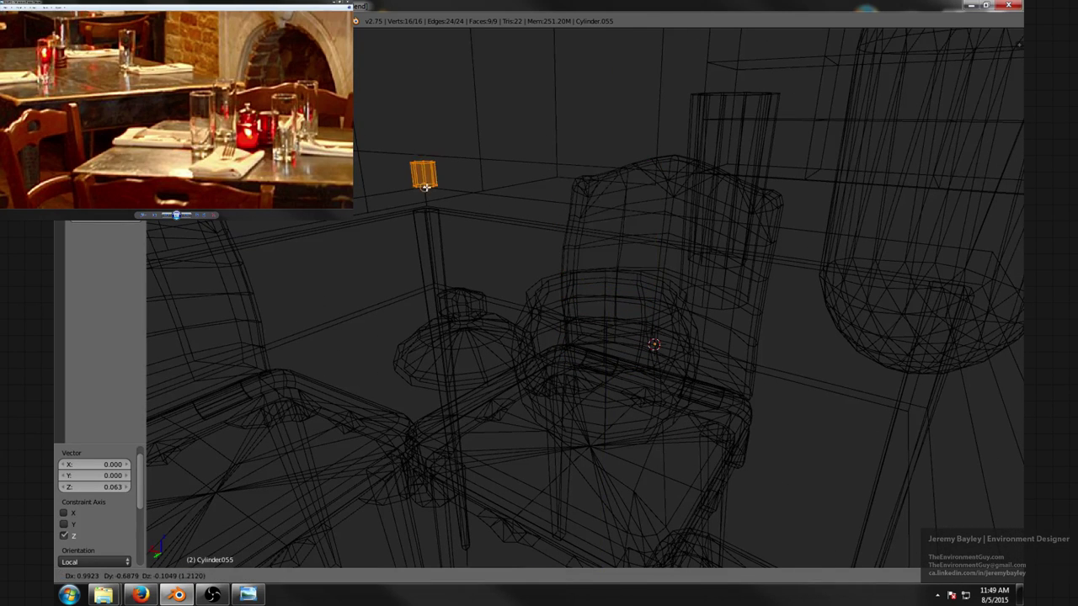
{"action": "key", "text": "z"}
{"action": "left_click", "coordinate": [425, 187]}
{"action": "key", "text": "z"}
{"action": "mouse_move", "coordinate": [603, 313]}
{"action": "middle_mouse_down"}
{"action": "mouse_move", "coordinate": [604, 296]}
{"action": "mouse_move", "coordinate": [598, 355]}
{"action": "middle_mouse_up"}
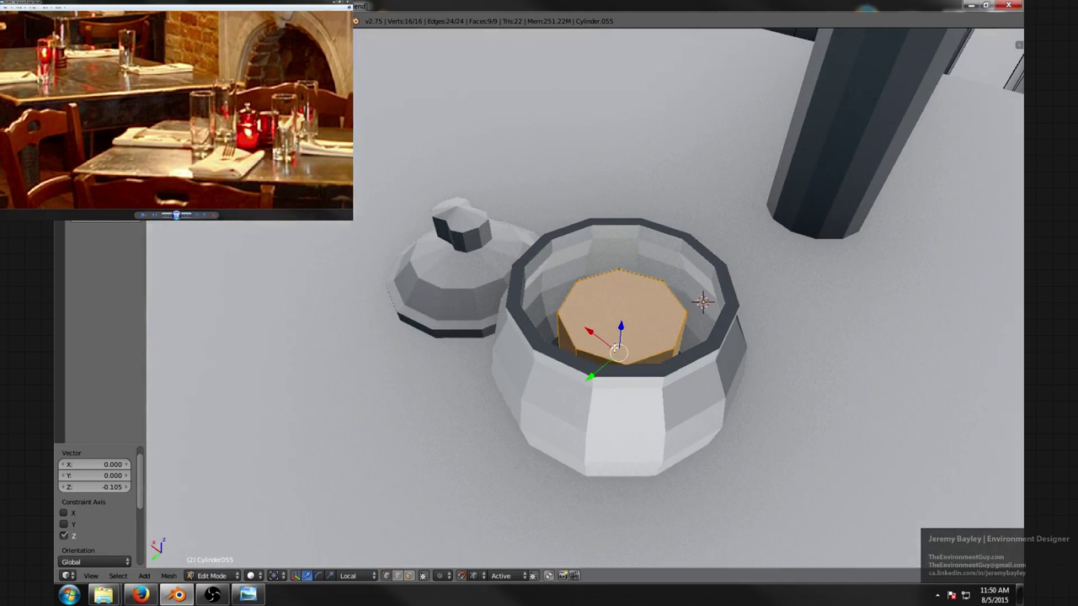
- Select the cylinder's top face, nudge its height along Z, and extrude it in place
{"action": "key", "text": "ctrl+Tab"}
{"action": "left_click", "coordinate": [598, 366]}
{"action": "right_click", "coordinate": [636, 330]}
{"action": "middle_click_drag", "start_coordinate": [643, 324], "coordinate": [630, 283]}
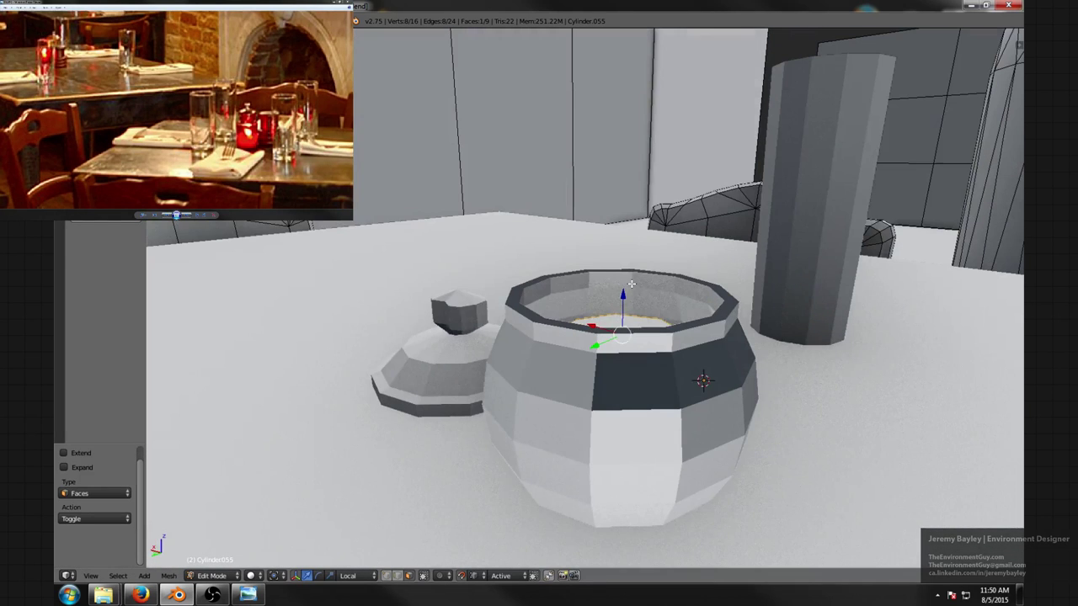
{"action": "left_click_drag", "start_coordinate": [622, 302], "coordinate": [617, 296]}
{"action": "middle_click_drag", "start_coordinate": [617, 296], "coordinate": [642, 266]}
{"action": "key", "text": "2"}
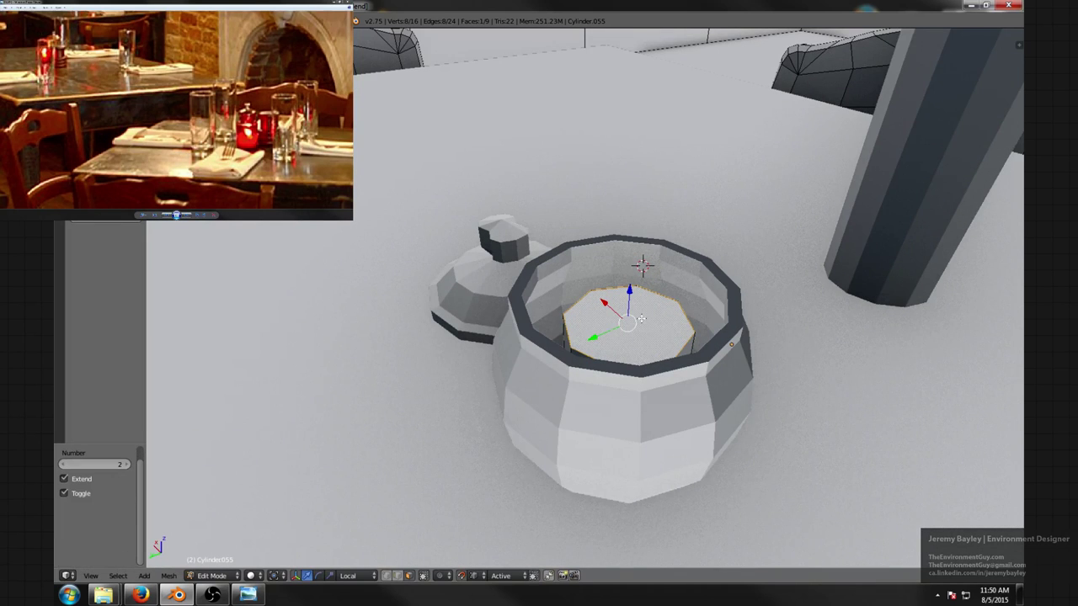
{"action": "middle_click_drag", "start_coordinate": [615, 330], "coordinate": [643, 362]}
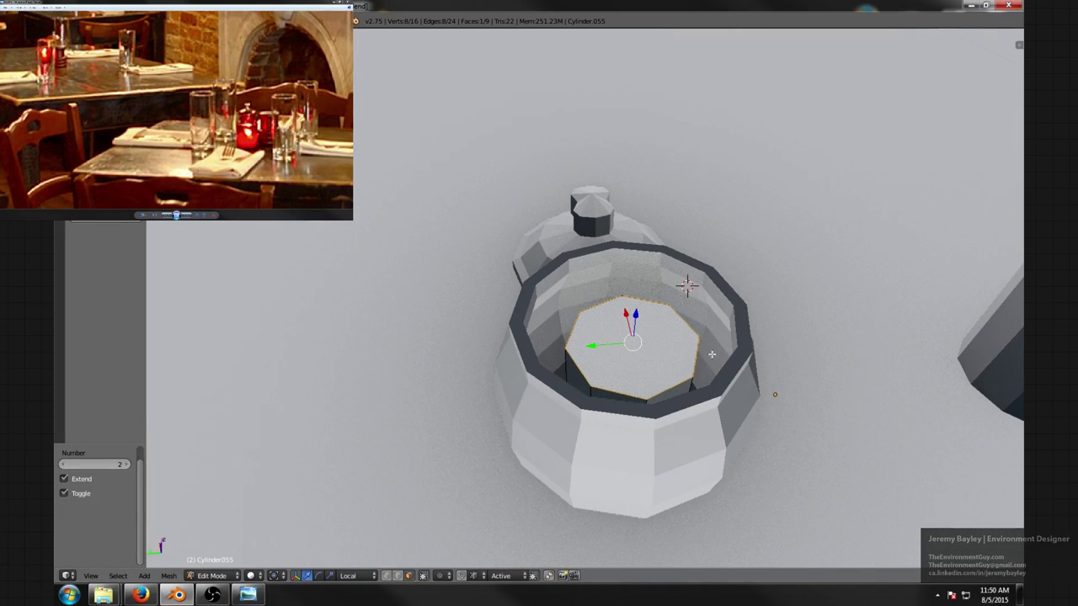
{"action": "key", "text": "e"}
{"action": "right_click", "coordinate": [766, 342]}
- Try to merge the extruded top face's vertices at their center
{"action": "key", "text": "alt+m"}
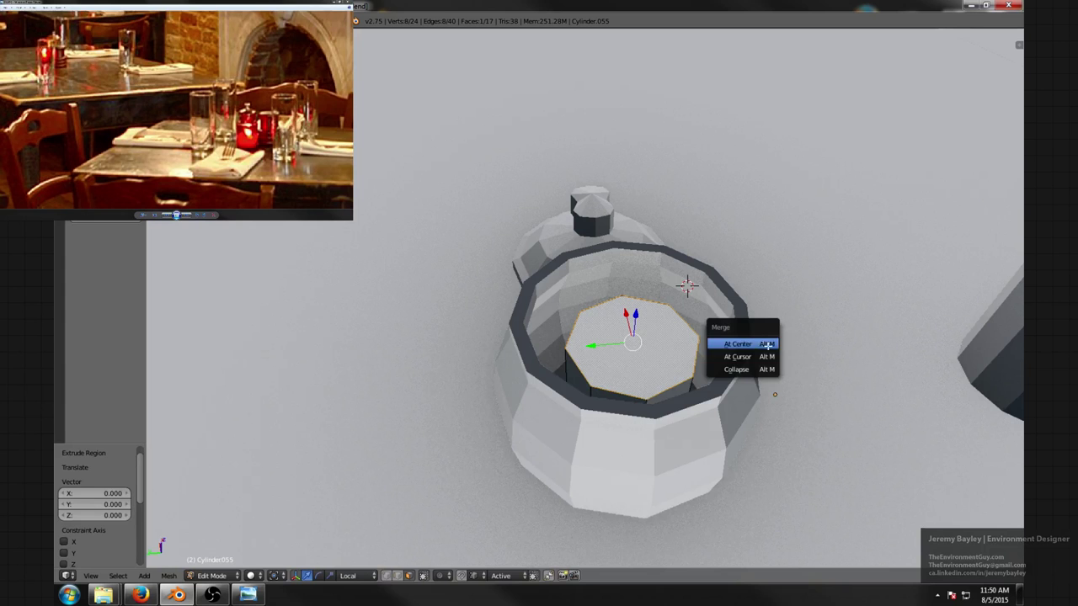
{"action": "left_click", "coordinate": [767, 345]}
{"action": "scroll", "coordinate": [784, 346], "scroll_direction": "down", "scroll_amount": 2}
{"action": "scroll", "coordinate": [750, 353], "scroll_direction": "up", "scroll_amount": 1}
{"action": "middle_click_drag", "start_coordinate": [786, 345], "coordinate": [752, 333]}
{"action": "scroll", "coordinate": [750, 352], "scroll_direction": "up", "scroll_amount": 3}
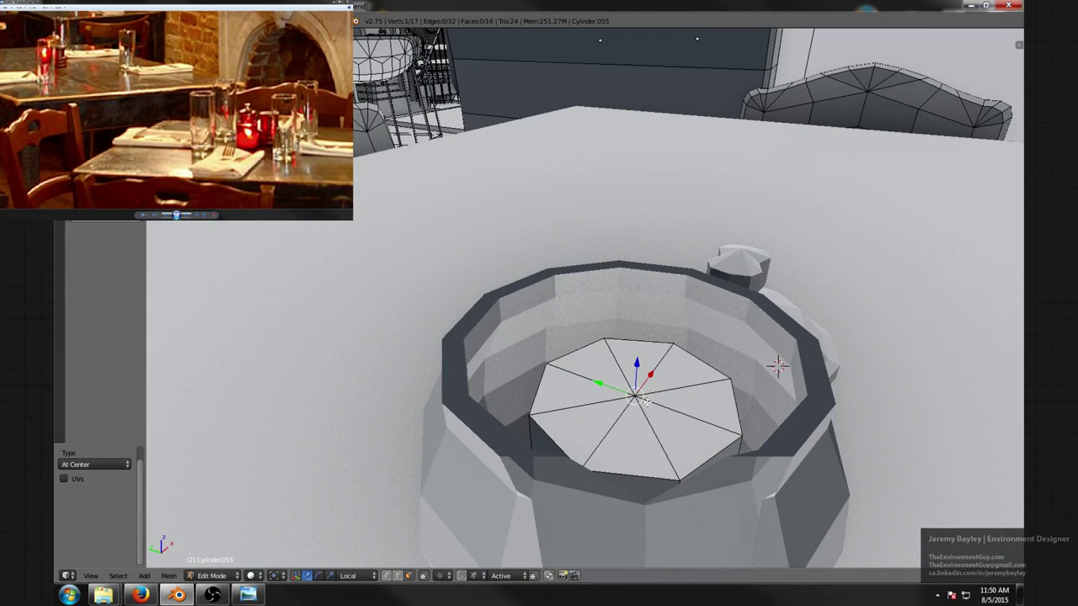
{"action": "key", "text": "ctrl+z"}
- Scale the extruded face on top of the inner cylinder to 0.535 and delete it
{"action": "key", "text": "s"}
{"action": "left_click", "coordinate": [744, 410]}
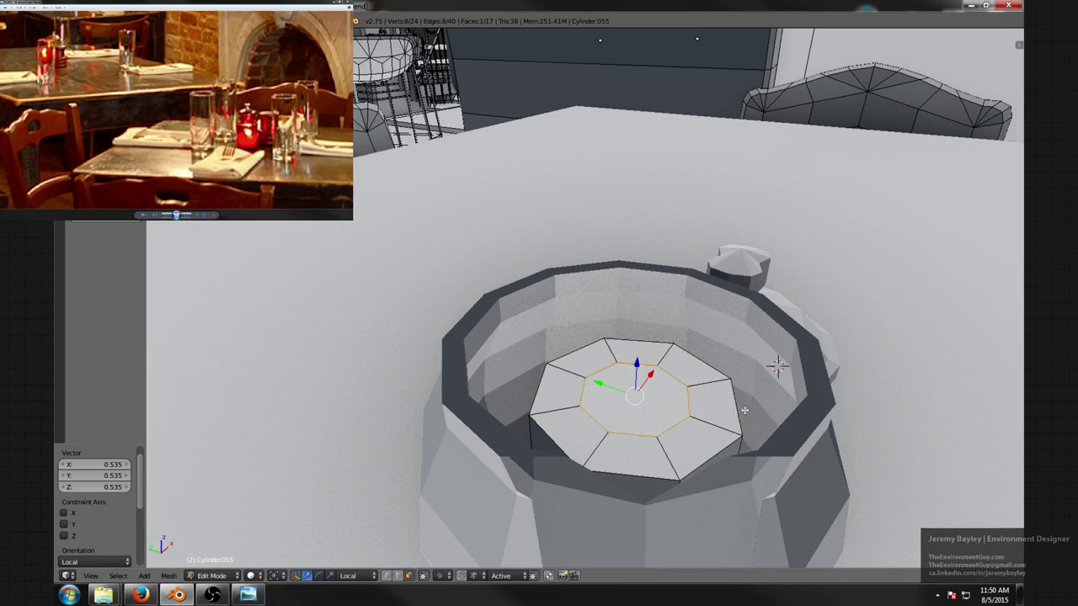
{"action": "key", "text": "ctrl+Tab"}
{"action": "left_click", "coordinate": [633, 423]}
{"action": "key", "text": "x"}
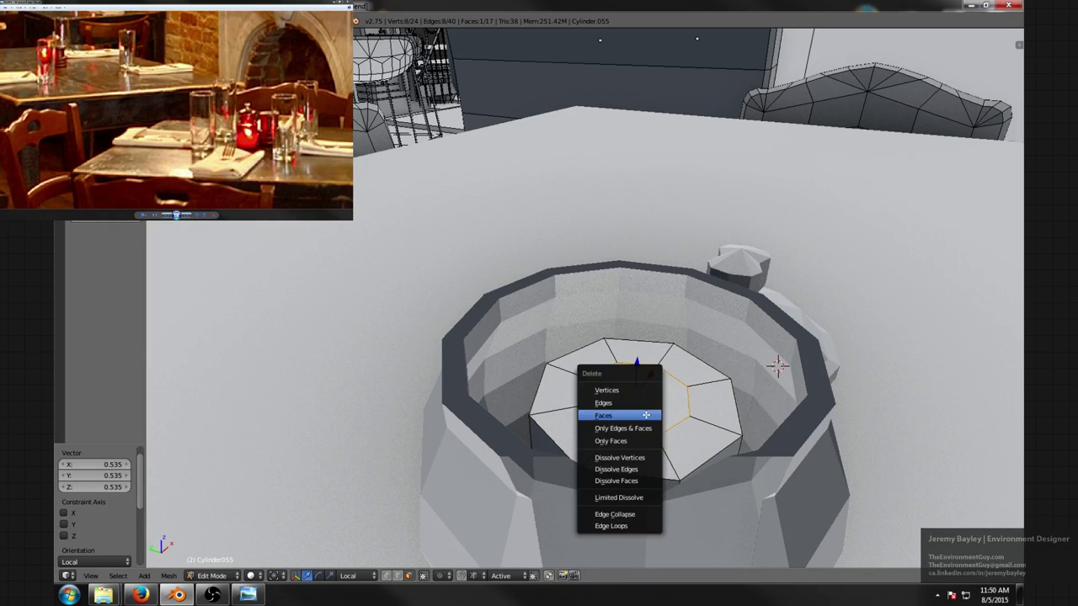
{"action": "left_click", "coordinate": [646, 415]}
- Select the edge loop around the opening in the cylinder's top and extrude it upward along global Z
{"action": "key", "text": "ctrl+Tab"}
{"action": "left_click", "coordinate": [688, 390]}
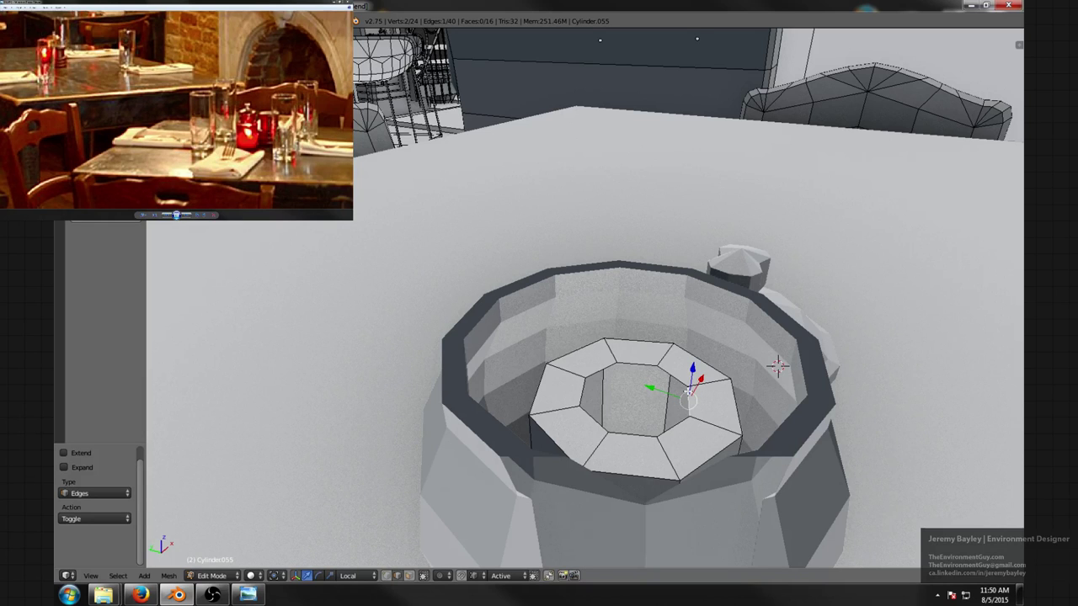
{"action": "right_click", "coordinate": [667, 371]}
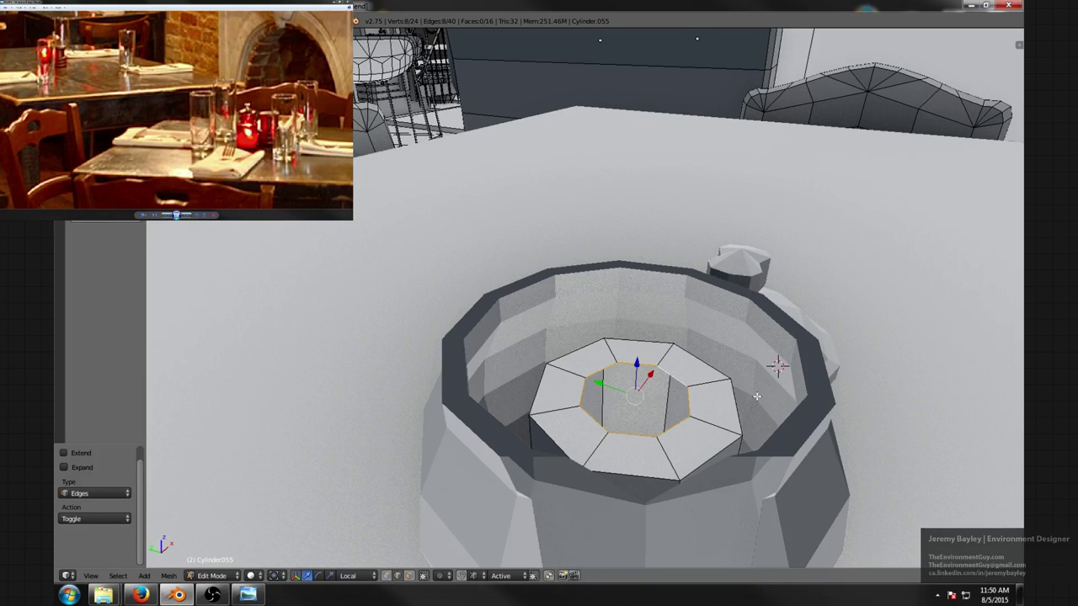
{"action": "key", "text": "e"}
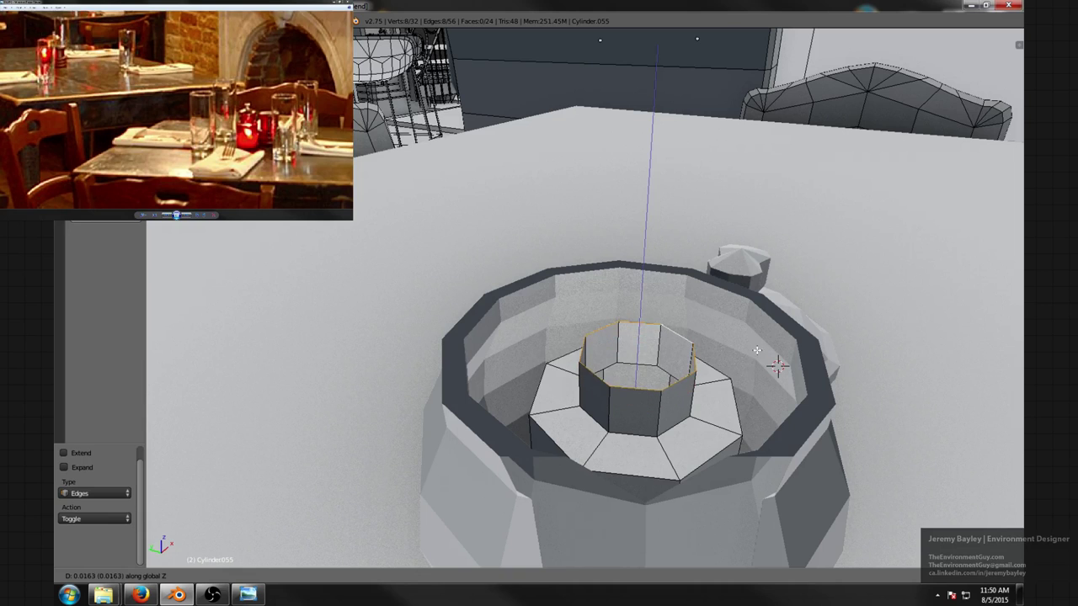
{"action": "left_click", "coordinate": [706, 374]}
- Select the extruded ring's side faces and scale them to about 0.07 with Z locked, forming a thin stem
{"action": "key", "text": "ctrl+Tab"}
{"action": "left_click", "coordinate": [615, 406]}
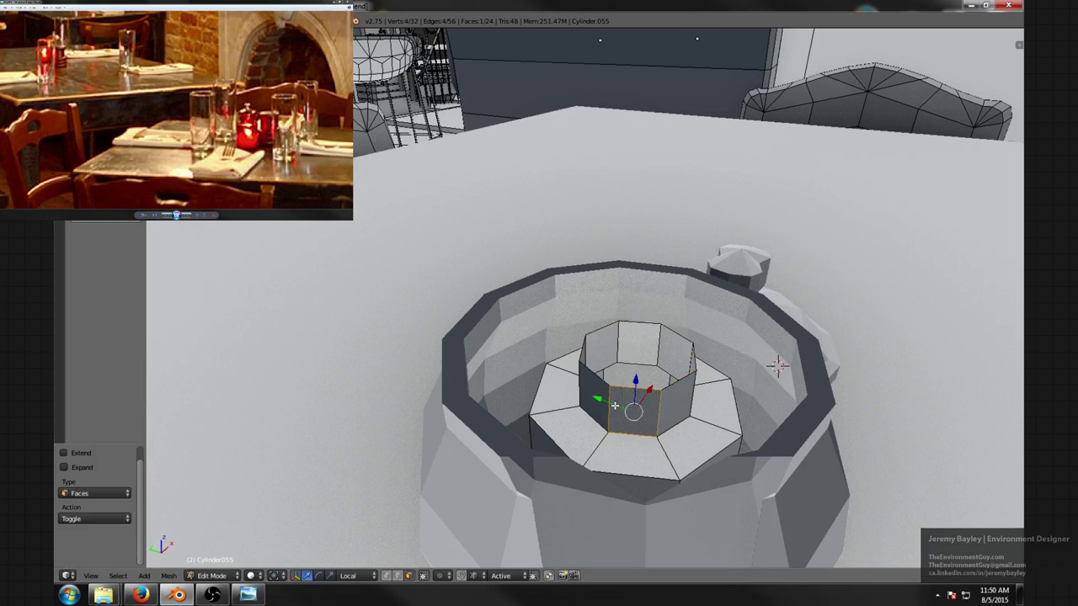
{"action": "key", "text": "s"}
{"action": "key", "text": "shift+z"}
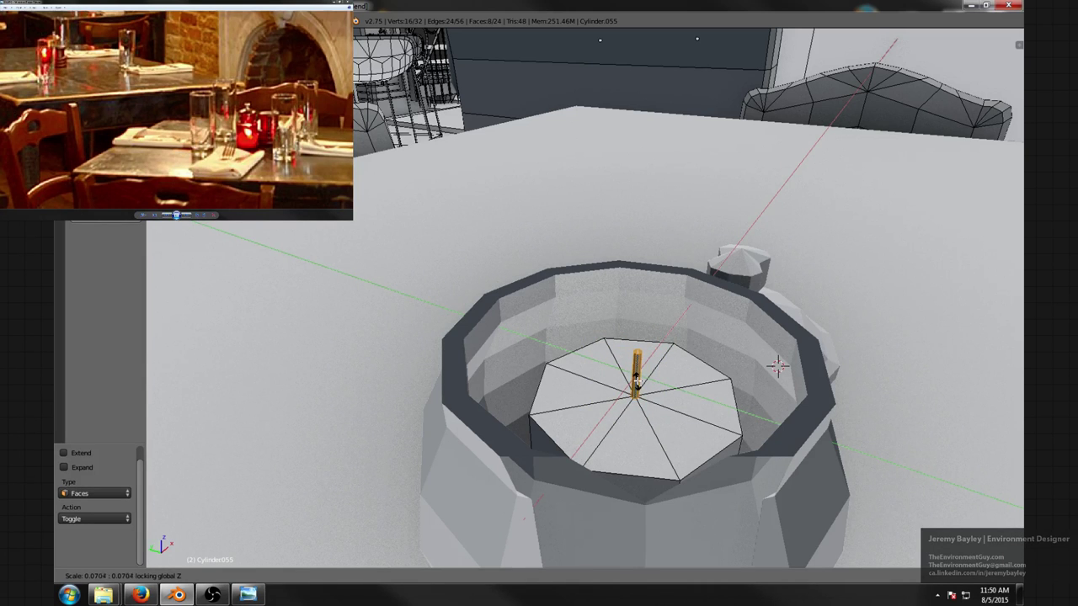
{"action": "left_click", "coordinate": [637, 381]}
- Undo the thin stem's scaling and extrusion, returning to the open loop in the cylinder's top
{"action": "scroll", "coordinate": [637, 383], "scroll_direction": "down", "scroll_amount": 4}
{"action": "middle_click_drag", "start_coordinate": [637, 383], "coordinate": [742, 382]}
{"action": "scroll", "coordinate": [742, 384], "scroll_direction": "up", "scroll_amount": 3}
{"action": "key", "text": "ctrl+z"}
{"action": "key", "text": "ctrl+z"}
{"action": "key", "text": "ctrl+z"}
{"action": "key", "text": "ctrl+z"}
{"action": "key", "text": "ctrl+z"}
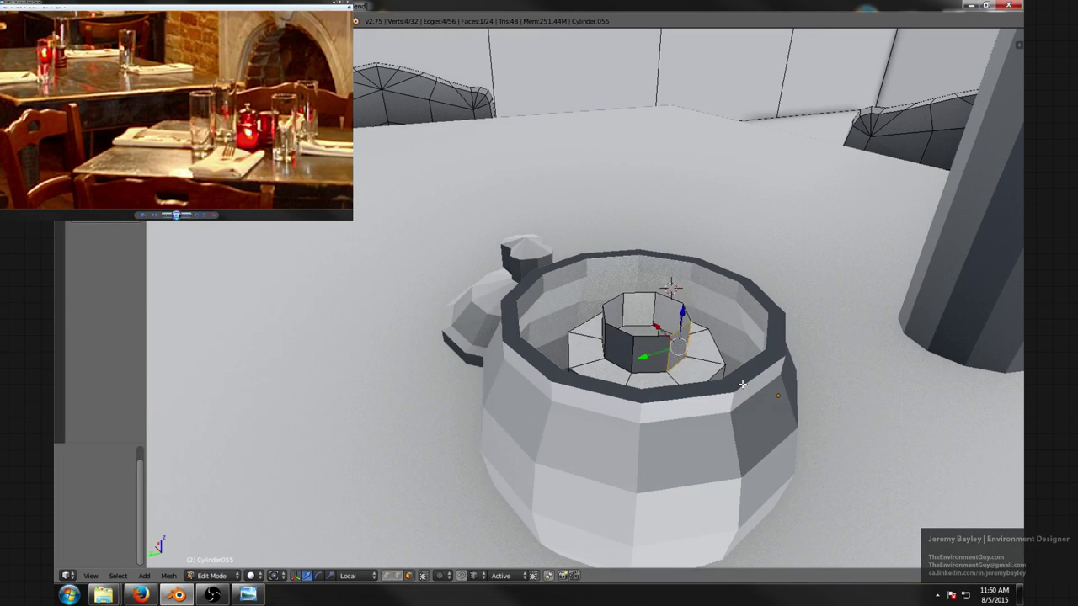
{"action": "key", "text": "x"}
{"action": "left_click", "coordinate": [742, 385]}
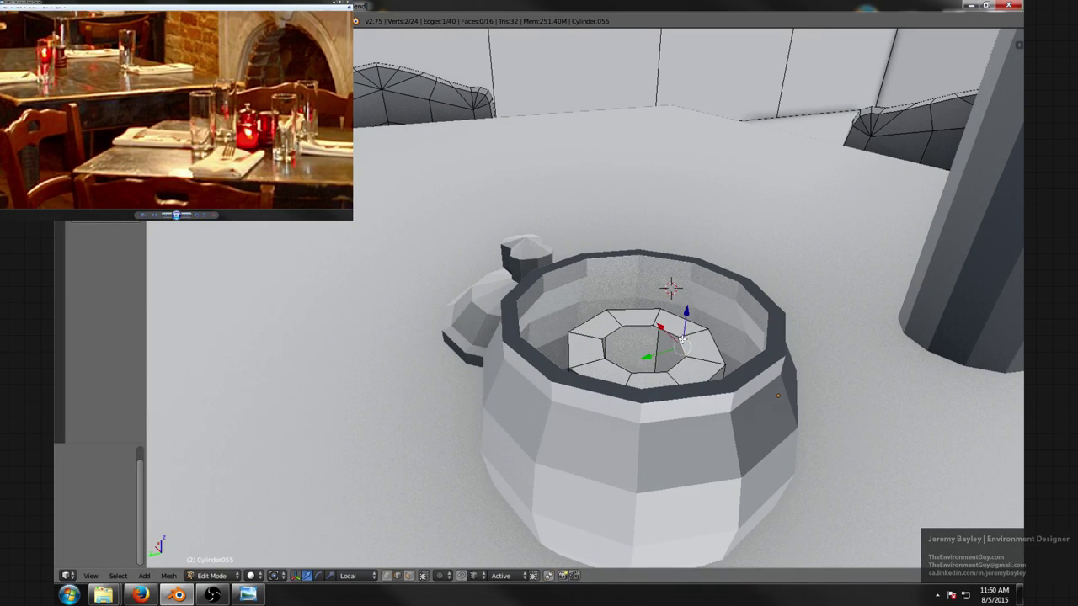
- Merge the opening's vertices at their center to close the cylinder's top, and leave mesh editing
{"action": "key", "text": "alt+m"}
{"action": "left_click", "coordinate": [728, 354]}
{"action": "scroll", "coordinate": [728, 353], "scroll_direction": "down", "scroll_amount": 3}
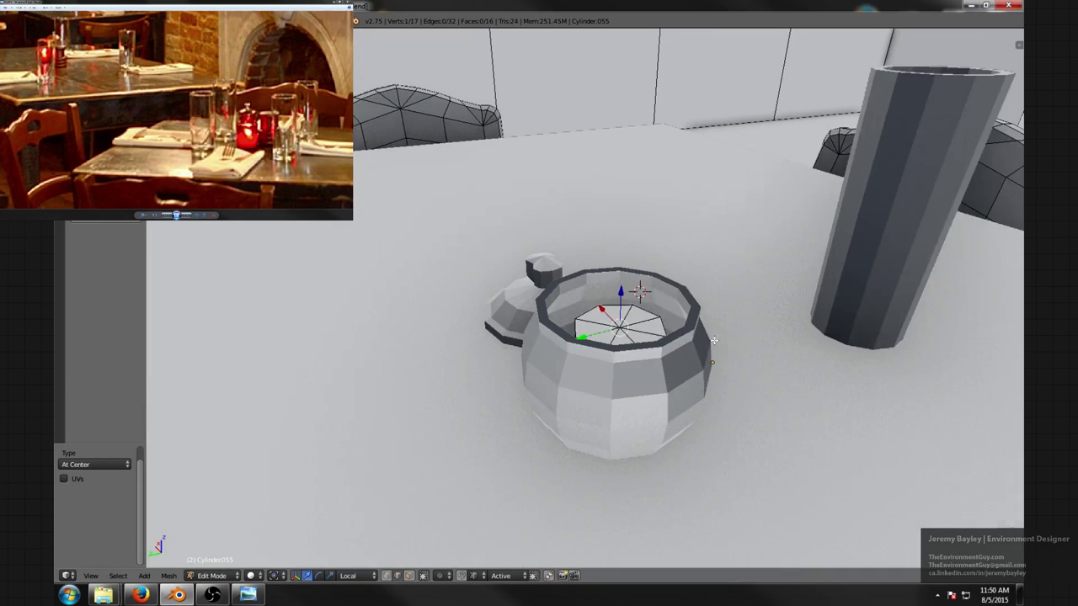
{"action": "key", "text": "a"}
{"action": "key", "text": "Tab"}
{"action": "middle_click_drag", "start_coordinate": [691, 335], "coordinate": [694, 383]}
{"action": "scroll", "coordinate": [627, 347], "scroll_direction": "down", "scroll_amount": 3}
{"action": "scroll", "coordinate": [619, 388], "scroll_direction": "up", "scroll_amount": 3}
{"action": "scroll", "coordinate": [619, 388], "scroll_direction": "down", "scroll_amount": 4}
{"action": "scroll", "coordinate": [700, 414], "scroll_direction": "up", "scroll_amount": 4}
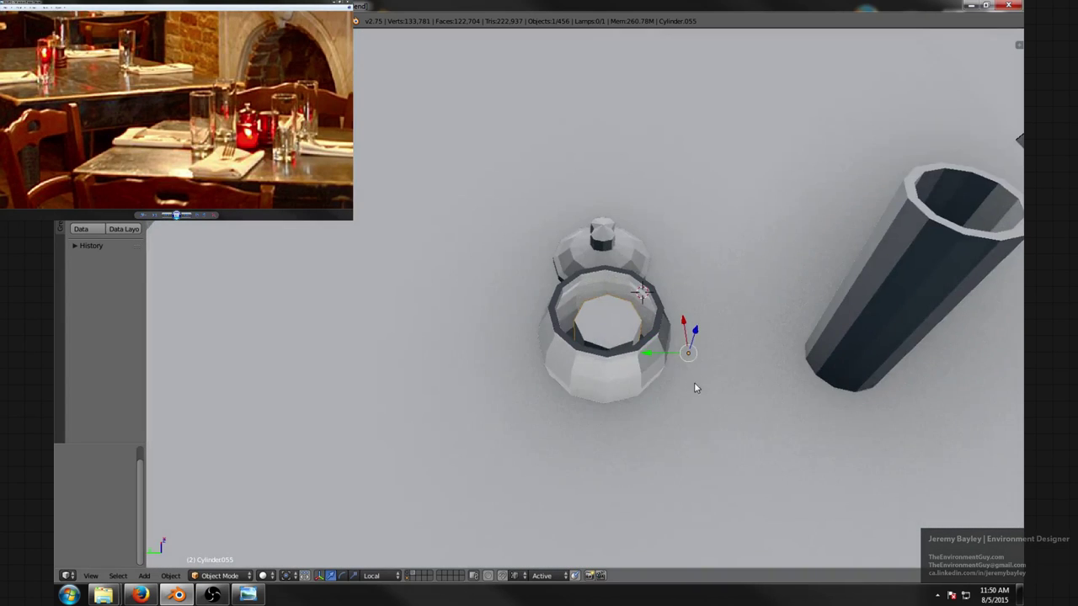
- Select the triangular faces of the inner cylinder's top and lower them about 0.008 along local Z
{"action": "scroll", "coordinate": [691, 365], "scroll_direction": "up", "scroll_amount": 3}
{"action": "right_click", "coordinate": [619, 344]}
{"action": "right_click", "coordinate": [659, 347]}
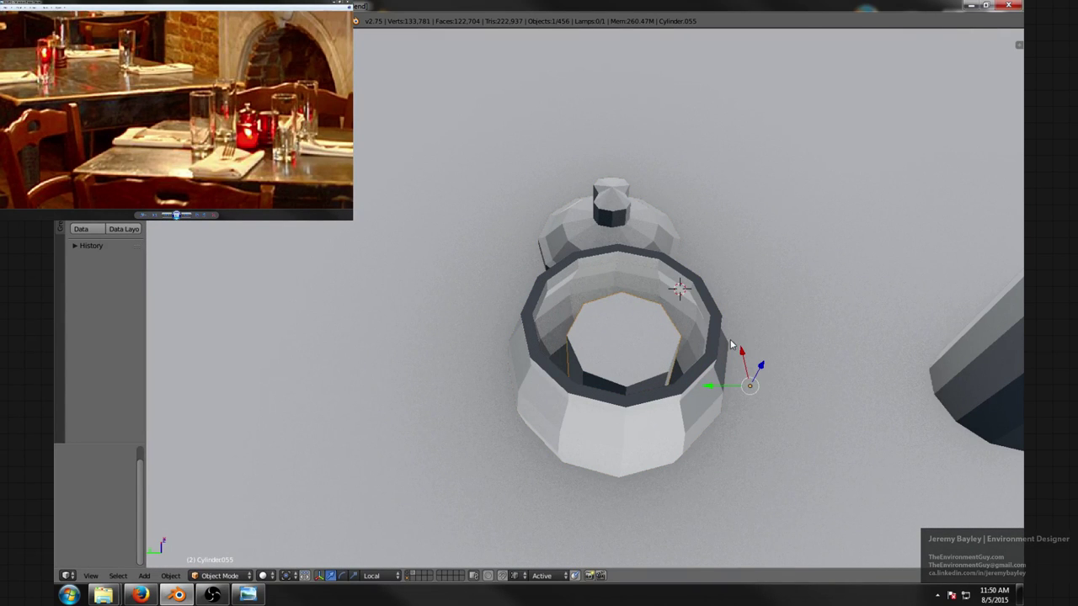
{"action": "key", "text": "Tab"}
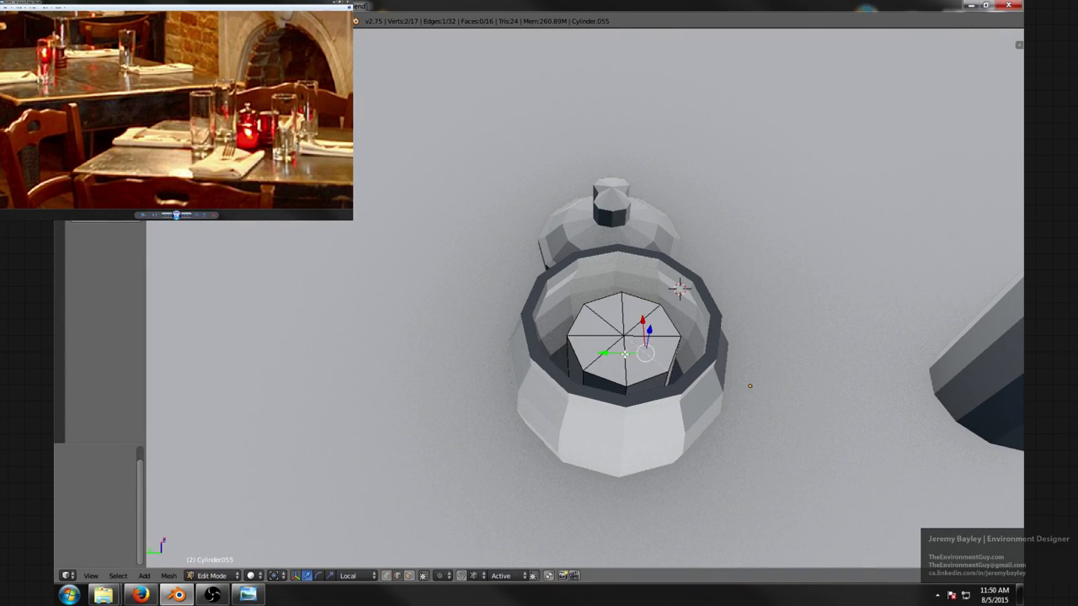
{"action": "key", "text": "ctrl+Tab"}
{"action": "left_click", "coordinate": [613, 358]}
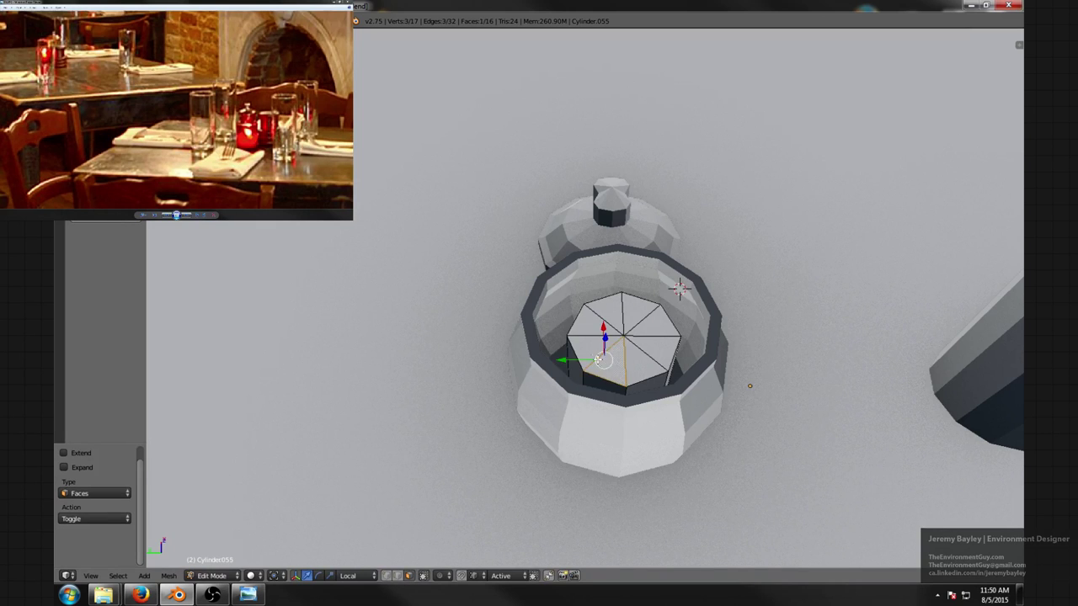
{"action": "right_click", "coordinate": [595, 356], "text": "shift"}
{"action": "right_click", "coordinate": [594, 330], "text": "shift"}
{"action": "right_click", "coordinate": [608, 314], "text": "shift"}
{"action": "right_click", "coordinate": [633, 312], "text": "shift"}
{"action": "right_click", "coordinate": [650, 321], "text": "shift"}
{"action": "right_click", "coordinate": [656, 344], "text": "shift"}
{"action": "right_click", "coordinate": [648, 360], "text": "shift"}
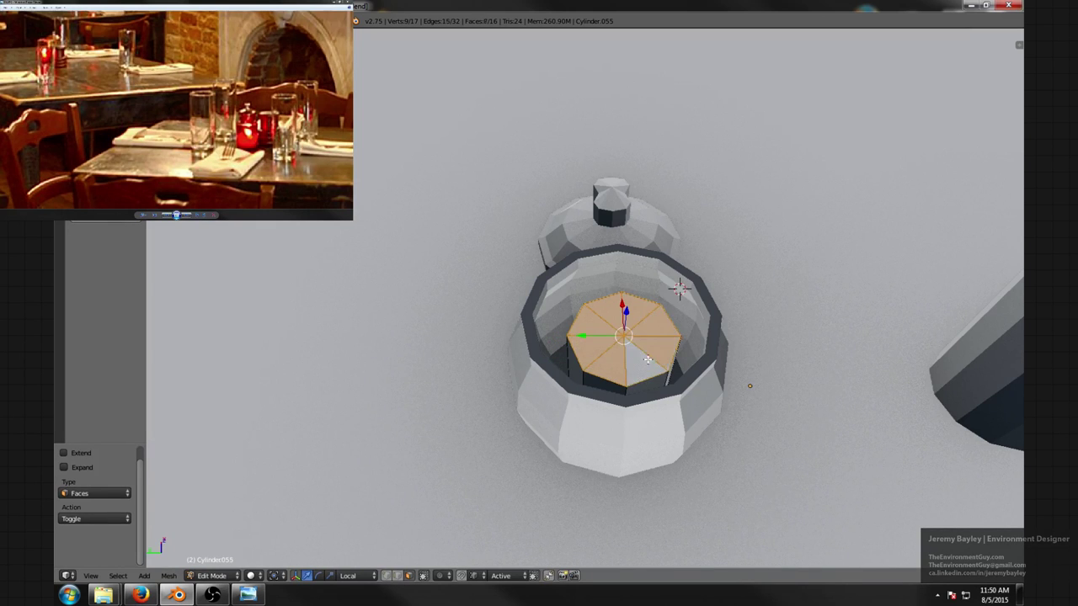
{"action": "middle_click_drag", "start_coordinate": [619, 309], "coordinate": [607, 299]}
{"action": "key", "text": "g"}
{"action": "key", "text": "z"}
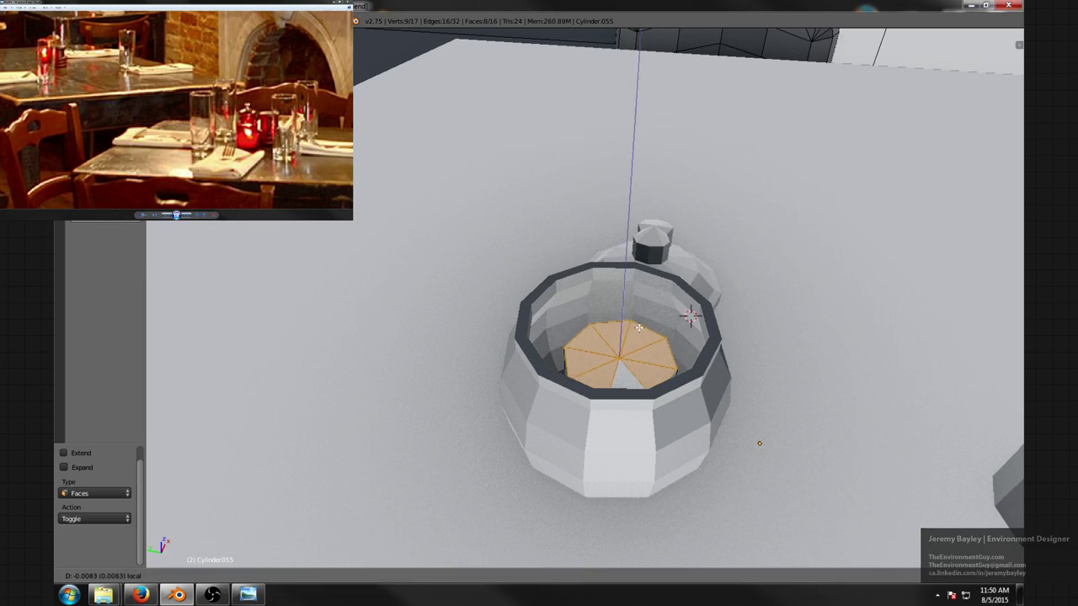
{"action": "left_click", "coordinate": [639, 331]}
- Select the whole linked inner cylinder, narrow it with Z locked, and finish editing with nothing selected
{"action": "key", "text": "l"}
{"action": "key", "text": "s"}
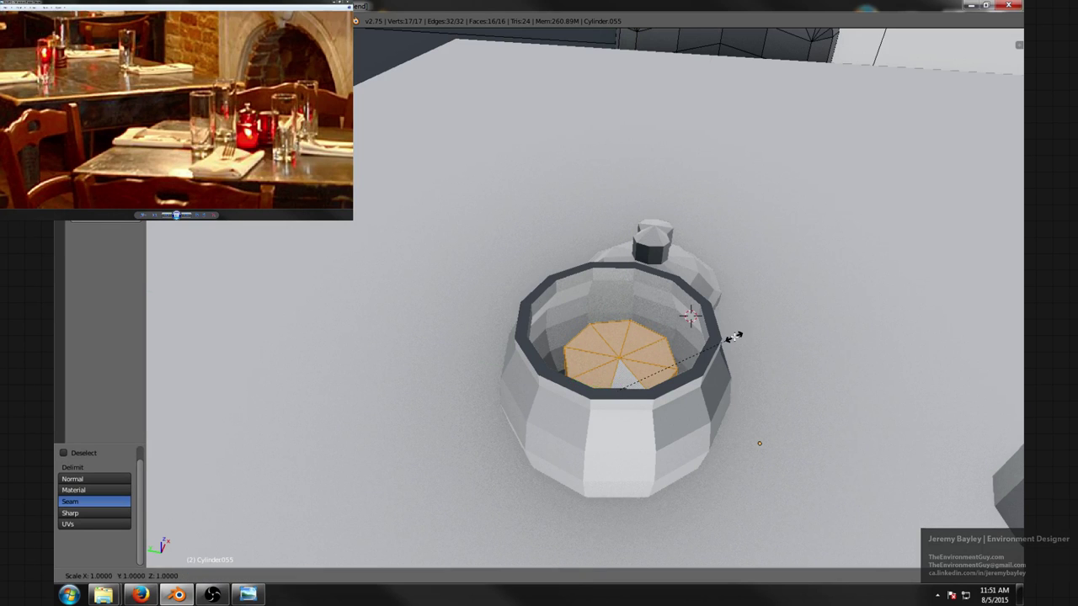
{"action": "key", "text": "shift+z"}
{"action": "left_click", "coordinate": [702, 350]}
{"action": "key", "text": "a"}
{"action": "scroll", "coordinate": [746, 318], "scroll_direction": "down", "scroll_amount": 3}
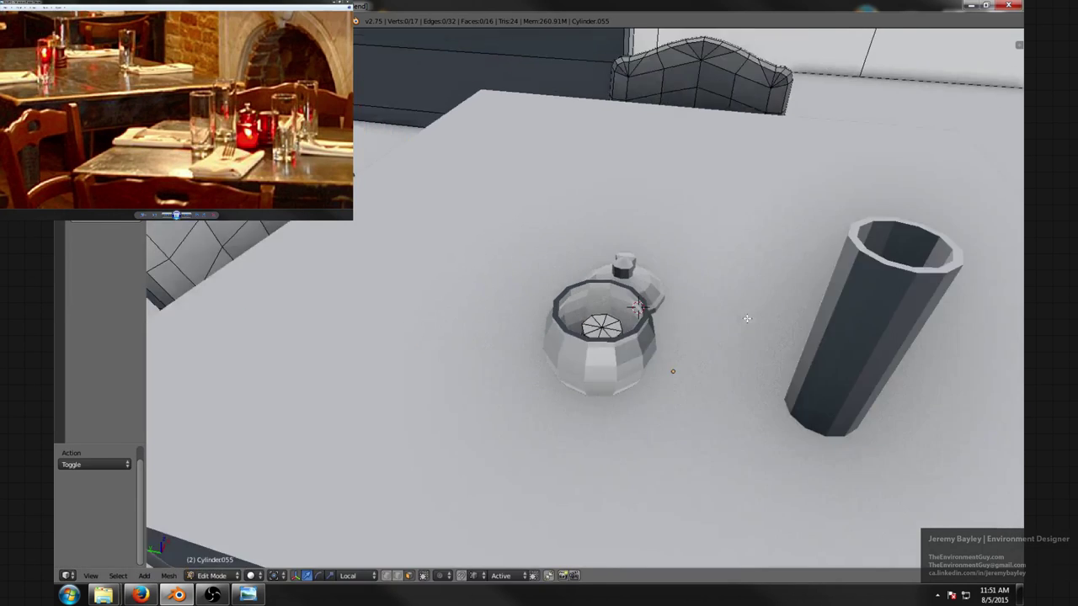
{"action": "middle_click_drag", "start_coordinate": [783, 320], "coordinate": [762, 336]}
{"action": "key", "text": "Tab"}
{"action": "key", "text": "a"}
- Add a 12-vertex cylinder mesh at the 3D cursor and scale it down uniformly to fit the tabletop
{"action": "scroll", "coordinate": [715, 338], "scroll_direction": "down", "scroll_amount": 4}
{"action": "middle_click_drag", "start_coordinate": [673, 339], "coordinate": [445, 367]}
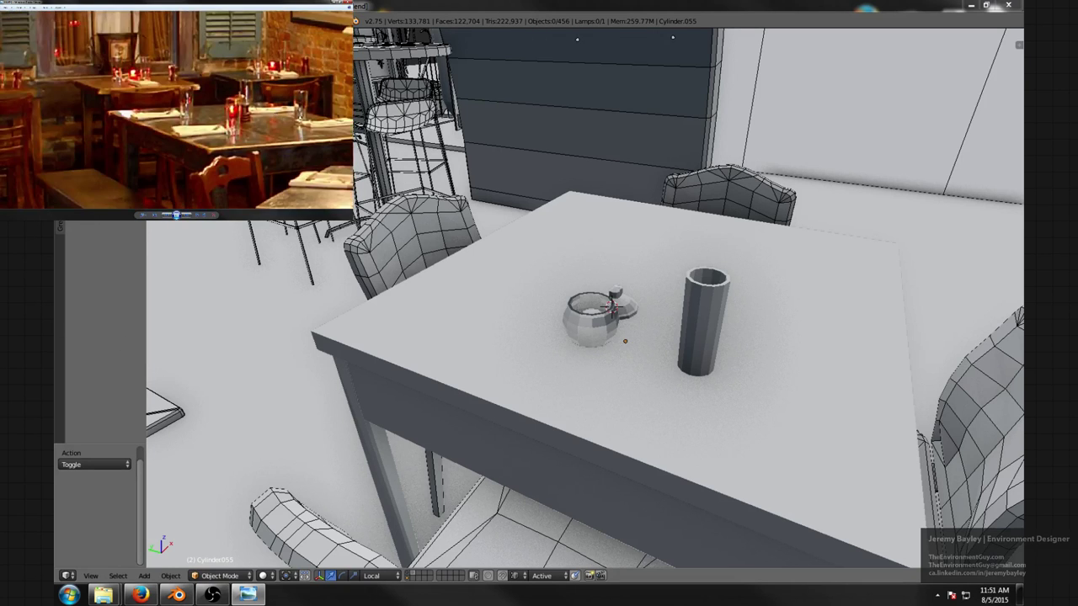
{"action": "middle_click_drag", "start_coordinate": [898, 326], "coordinate": [665, 365]}
{"action": "key", "text": "shift+a"}
{"action": "mouse_move", "coordinate": [655, 359]}
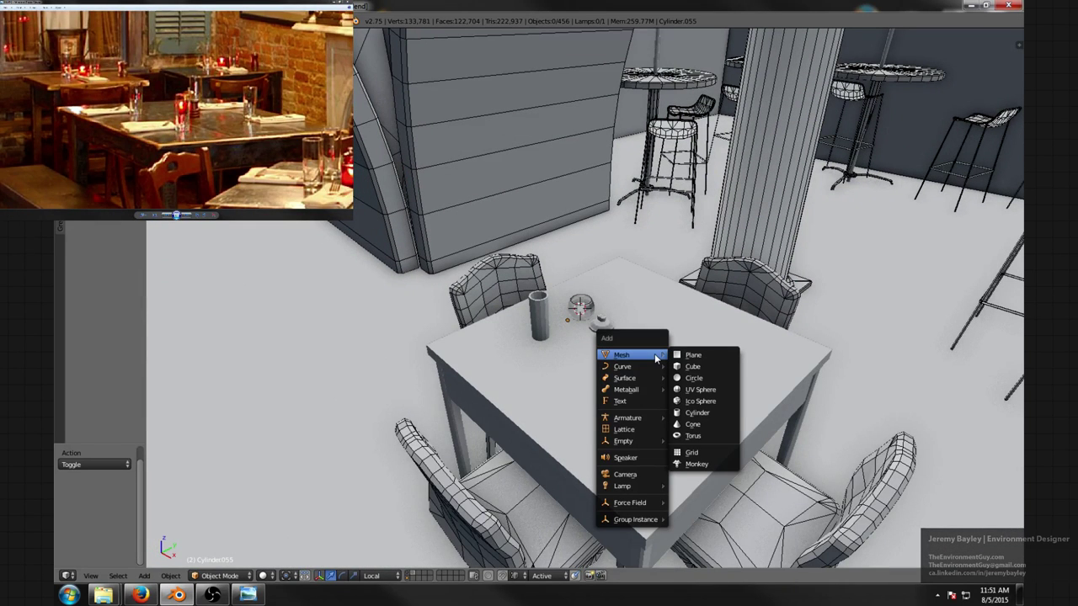
{"action": "left_click", "coordinate": [714, 413]}
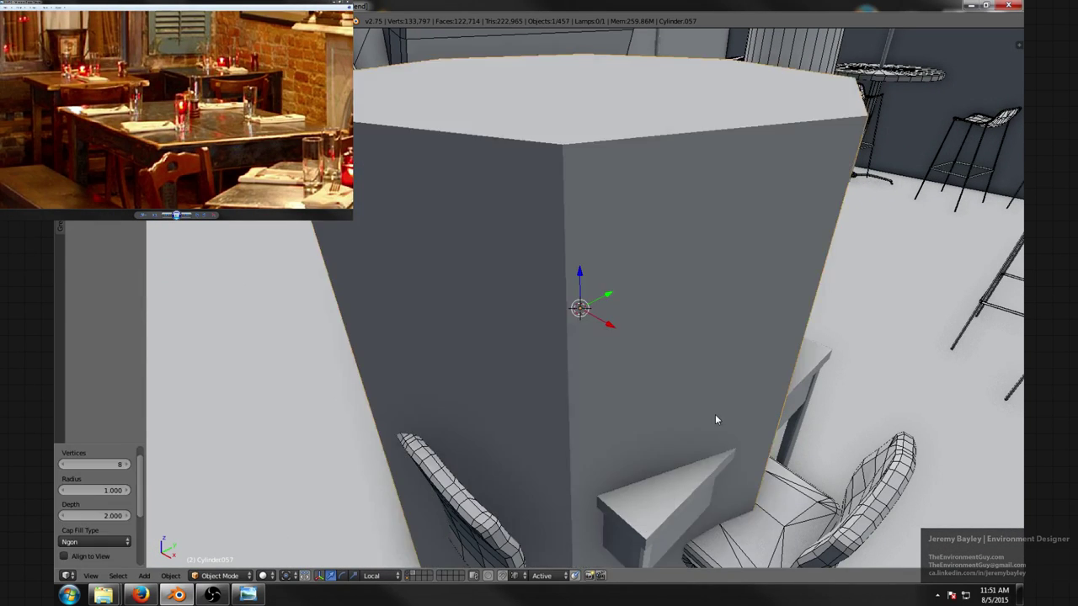
{"action": "scroll", "coordinate": [715, 415], "scroll_direction": "down", "scroll_amount": 5}
{"action": "left_click", "coordinate": [94, 463]}
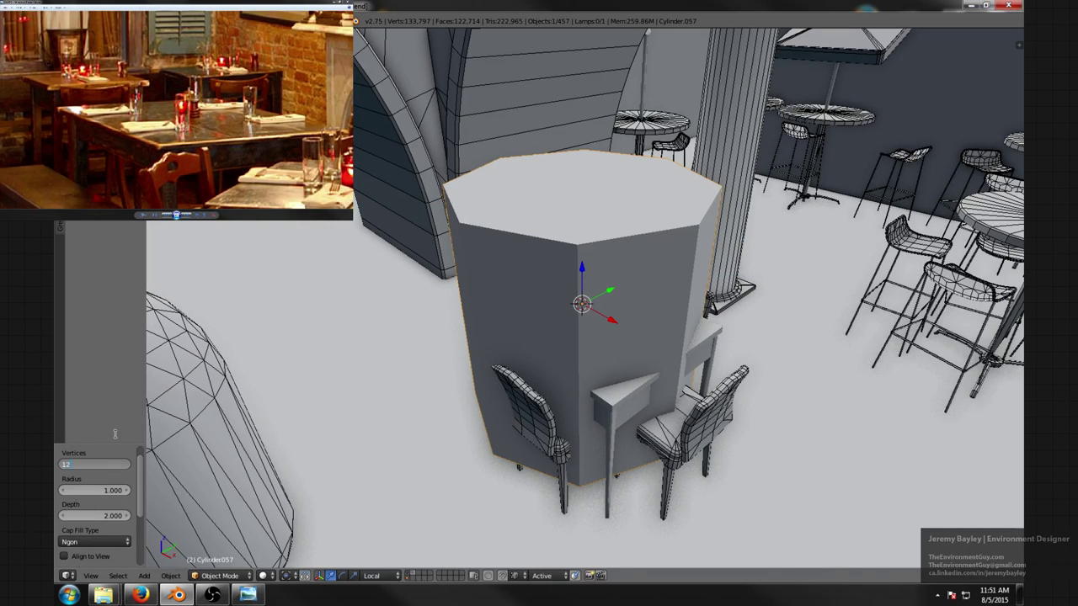
{"action": "key", "text": "Return"}
{"action": "key", "text": "s"}
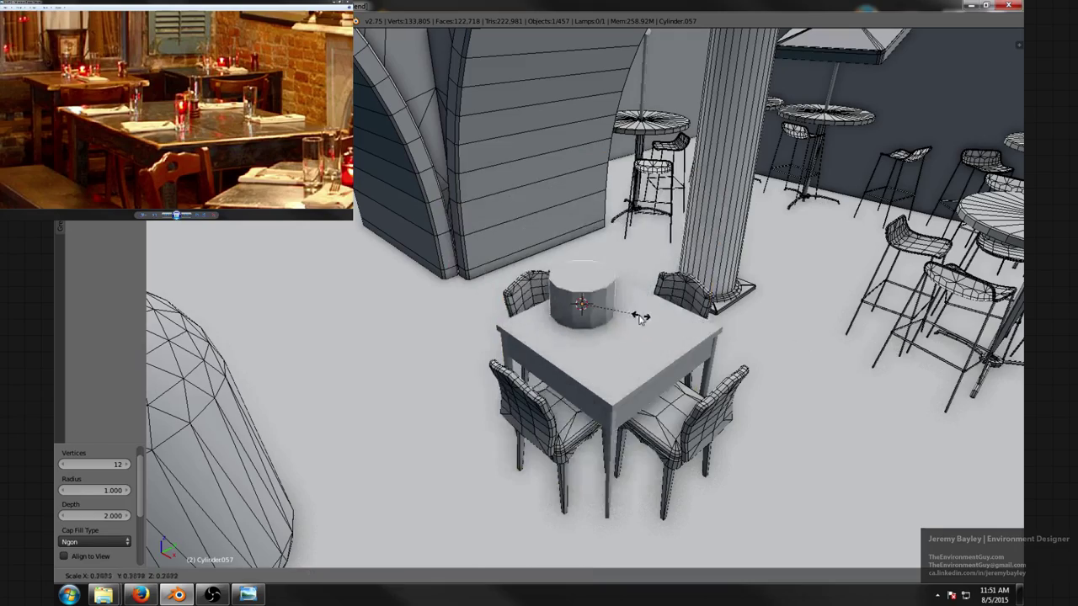
{"action": "left_click", "coordinate": [628, 315]}
- Edit the new cylinder's mesh, select its bottom face, and lower it 0.270 along local Z
{"action": "scroll", "coordinate": [633, 317], "scroll_direction": "up", "scroll_amount": 5}
{"action": "key", "text": "grave"}
{"action": "key", "text": "Tab"}
{"action": "mouse_move", "coordinate": [597, 422]}
{"action": "middle_mouse_down"}
{"action": "mouse_move", "coordinate": [624, 397]}
{"action": "mouse_move", "coordinate": [610, 401]}
{"action": "middle_mouse_up"}
{"action": "key", "text": "z"}
{"action": "scroll", "coordinate": [608, 402], "scroll_direction": "down", "scroll_amount": 1}
{"action": "right_click", "coordinate": [585, 370]}
{"action": "key", "text": "z"}
{"action": "scroll", "coordinate": [618, 363], "scroll_direction": "down", "scroll_amount": 4}
{"action": "middle_click_drag", "start_coordinate": [620, 362], "coordinate": [596, 312]}
{"action": "key", "text": "g"}
{"action": "key", "text": "z"}
{"action": "key", "text": "z"}
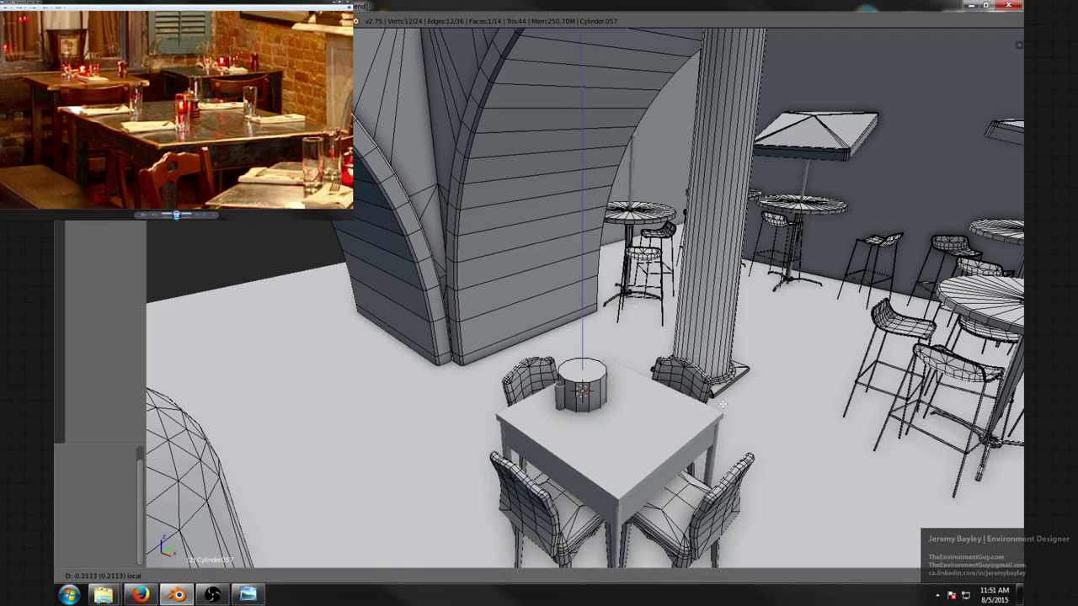
{"action": "left_click", "coordinate": [722, 411]}
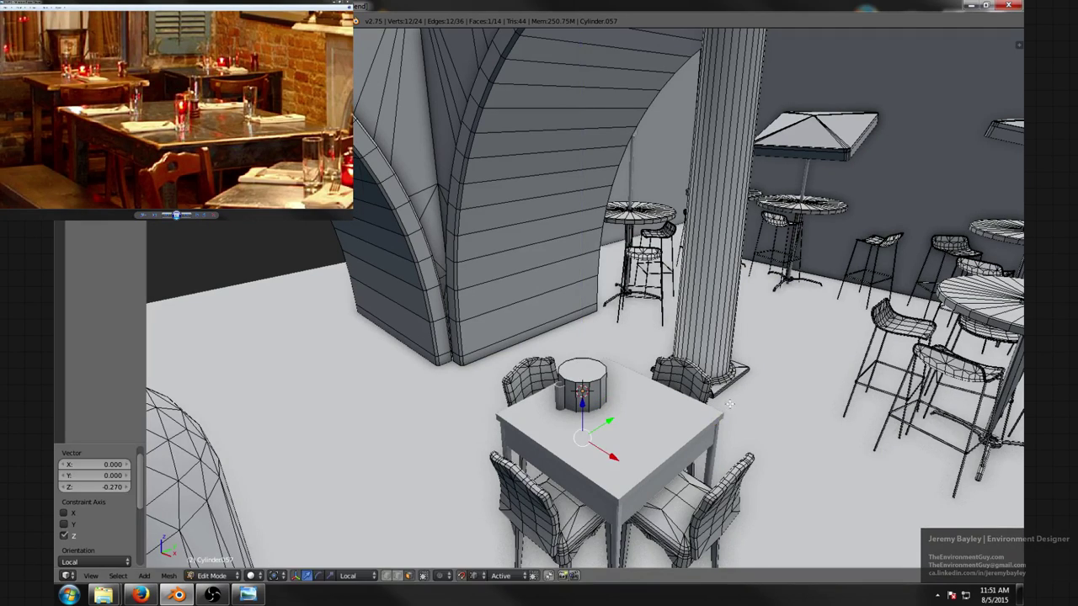
- In wireframe display, raise the cylinder's bottom face 0.400 along global Z to meet the tabletop, then restore solid shading
{"action": "key", "text": "z"}
{"action": "middle_click_drag", "start_coordinate": [723, 411], "coordinate": [683, 377]}
{"action": "scroll", "coordinate": [680, 445], "scroll_direction": "up", "scroll_amount": 4}
{"action": "middle_click_drag", "start_coordinate": [654, 485], "coordinate": [579, 400], "text": "shift"}
{"action": "key", "text": "g"}
{"action": "key", "text": "z"}
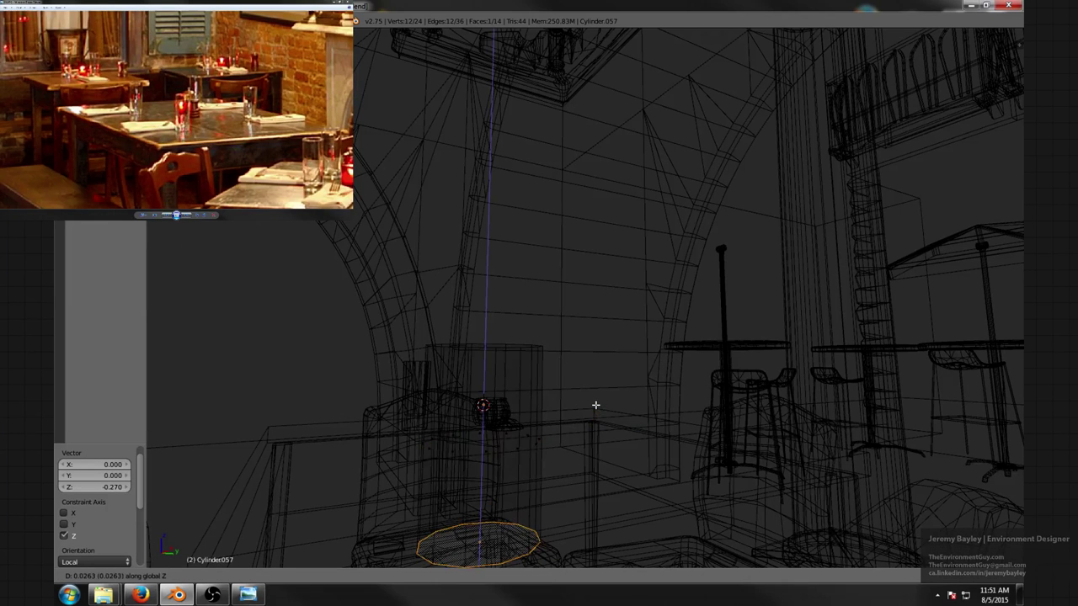
{"action": "left_click", "coordinate": [867, 453]}
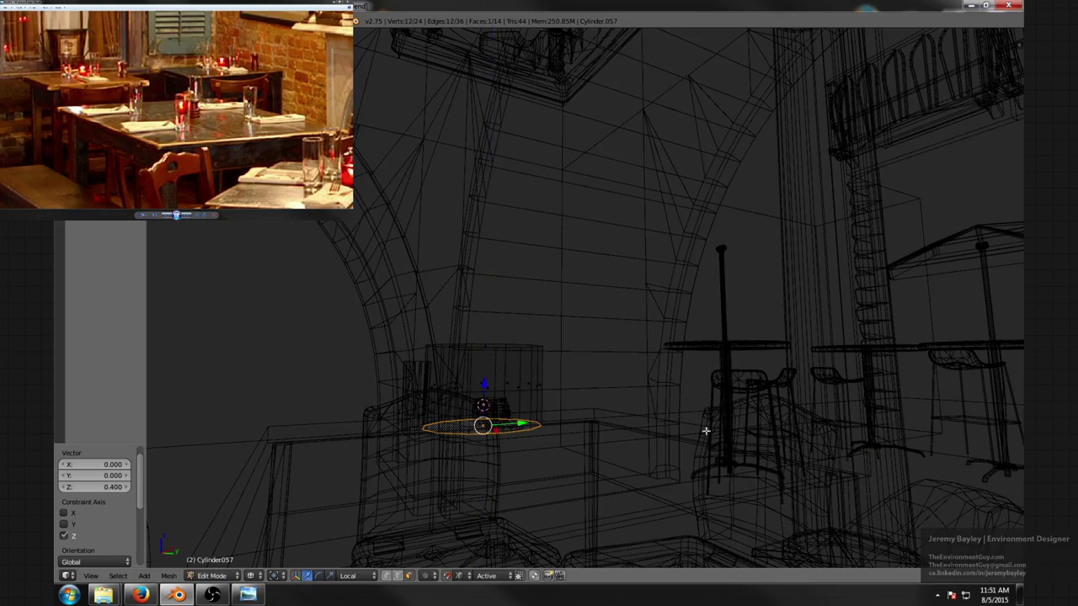
{"action": "mouse_move", "coordinate": [706, 432]}
{"action": "middle_mouse_down"}
{"action": "mouse_move", "coordinate": [729, 420]}
{"action": "mouse_move", "coordinate": [694, 455]}
{"action": "middle_mouse_up"}
{"action": "key", "text": "z"}
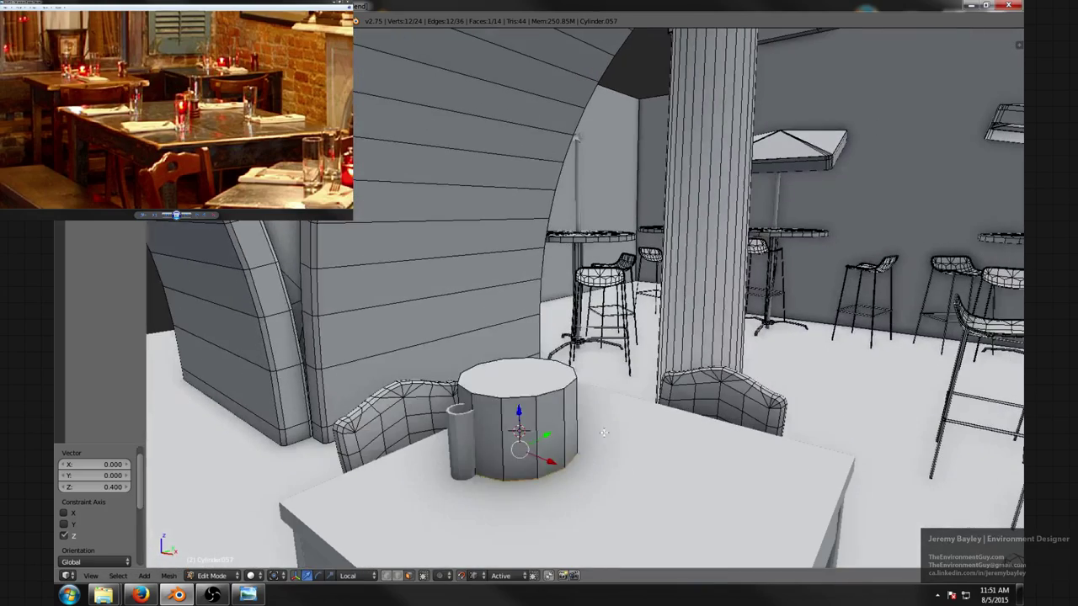
- Select the whole cylinder mesh and scale it to 0.234 in X and Y with global Z locked
{"action": "key", "text": "a"}
{"action": "key", "text": "s"}
{"action": "right_click", "coordinate": [714, 411]}
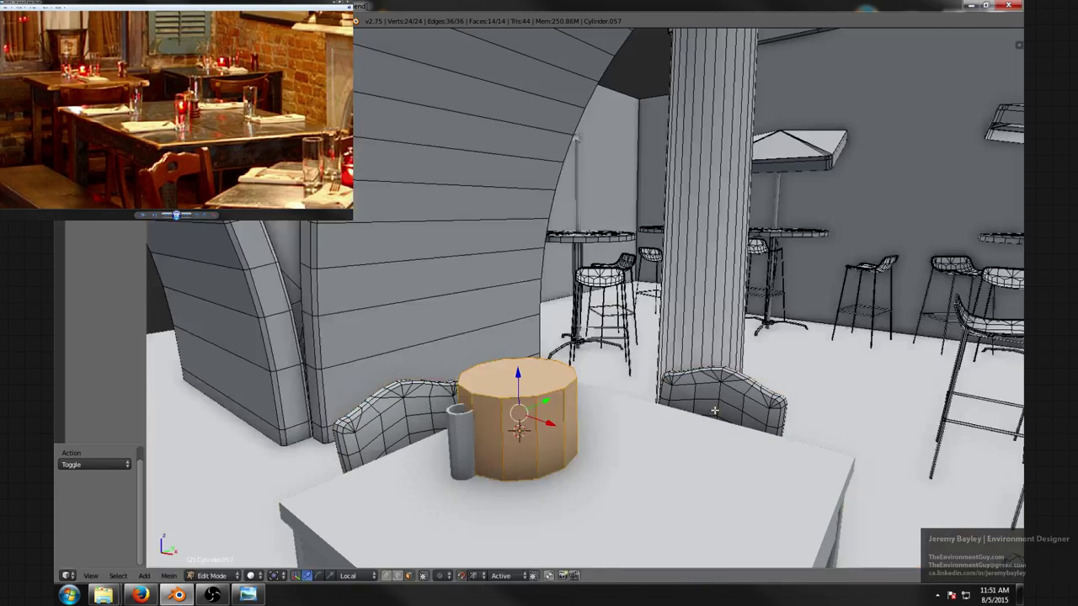
{"action": "key", "text": "s"}
{"action": "key", "text": "shift+z"}
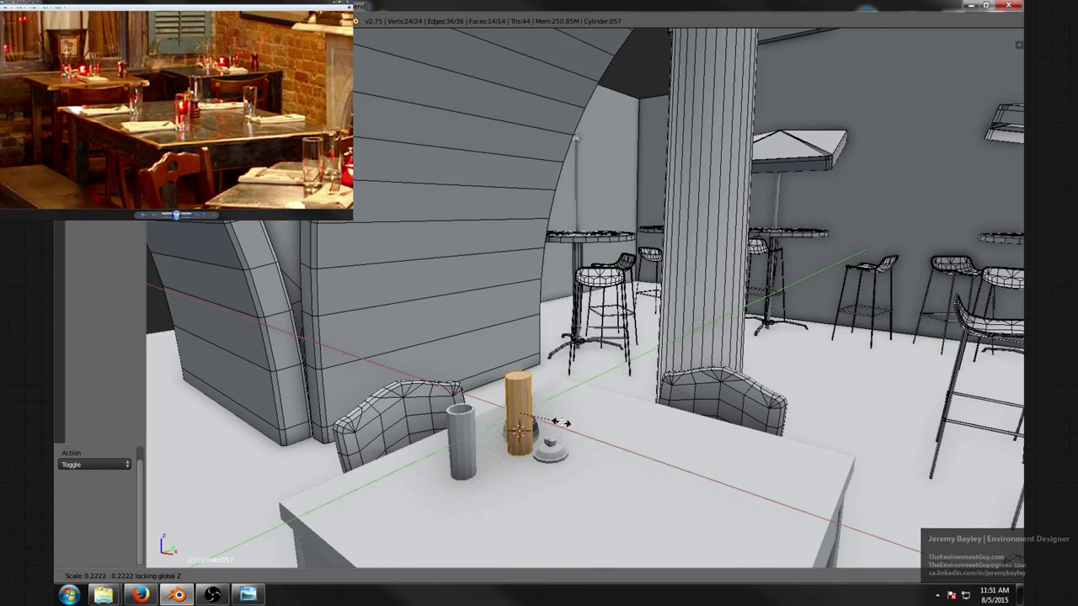
{"action": "left_click", "coordinate": [563, 422]}
- Move the cylinder across the tabletop by 0.504 in X and -0.155 in Y, keeping its height
{"action": "key", "text": "g"}
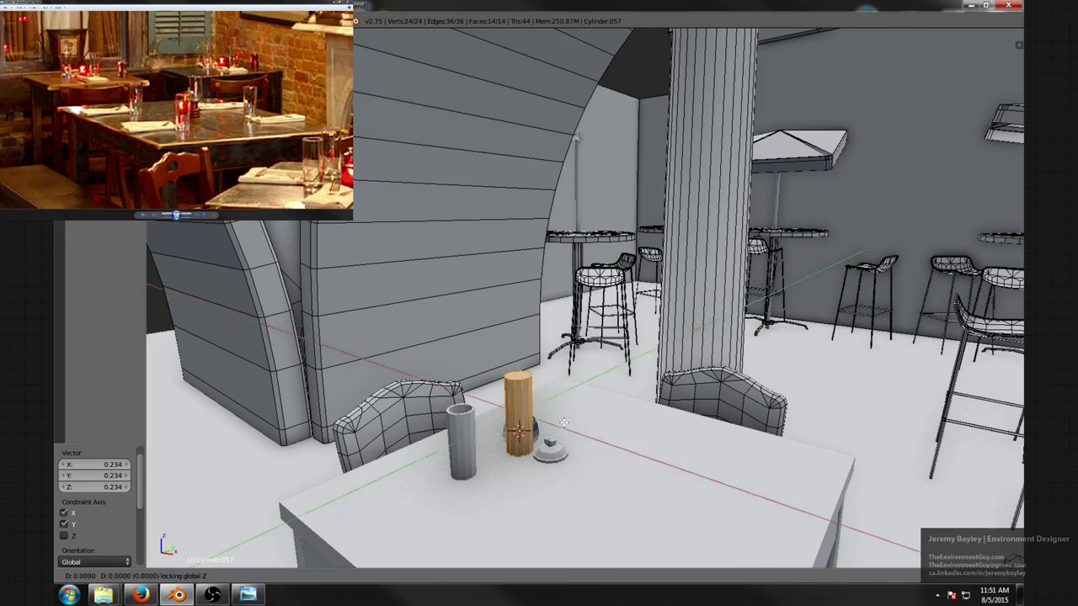
{"action": "key", "text": "shift+z"}
{"action": "left_click", "coordinate": [683, 469]}
{"action": "scroll", "coordinate": [670, 407], "scroll_direction": "up", "scroll_amount": 4}
{"action": "middle_click_drag", "start_coordinate": [682, 444], "coordinate": [673, 403]}
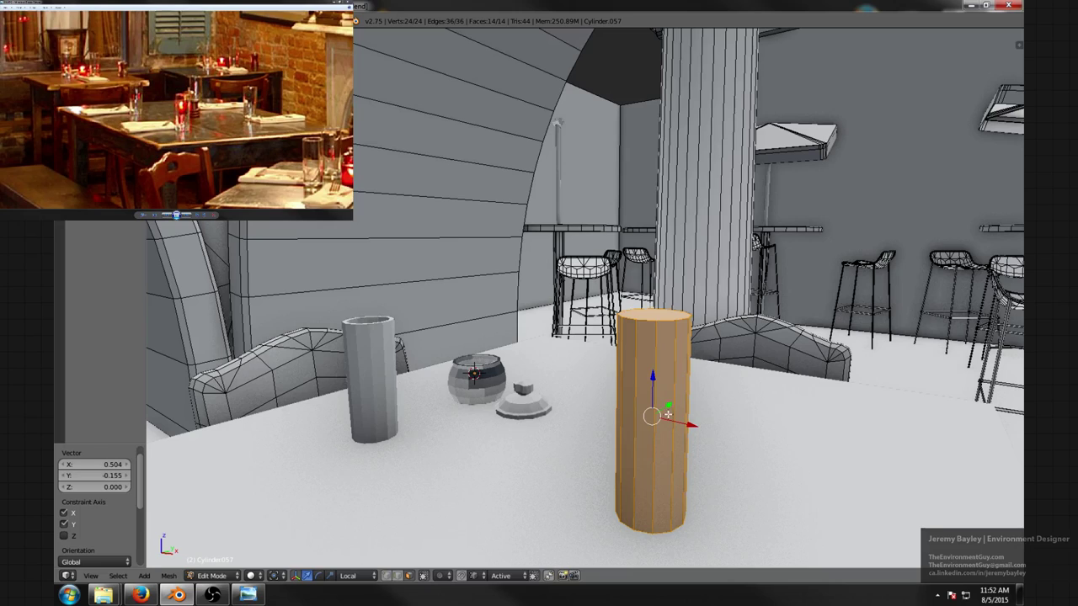
{"action": "mouse_move", "coordinate": [683, 407]}
{"action": "middle_mouse_down"}
{"action": "mouse_move", "coordinate": [679, 394]}
{"action": "mouse_move", "coordinate": [691, 409]}
{"action": "middle_mouse_up"}
- Lower the cylinder's top face about 0.12 along local Z and select the whole mesh
{"action": "key", "text": "ctrl+Tab"}
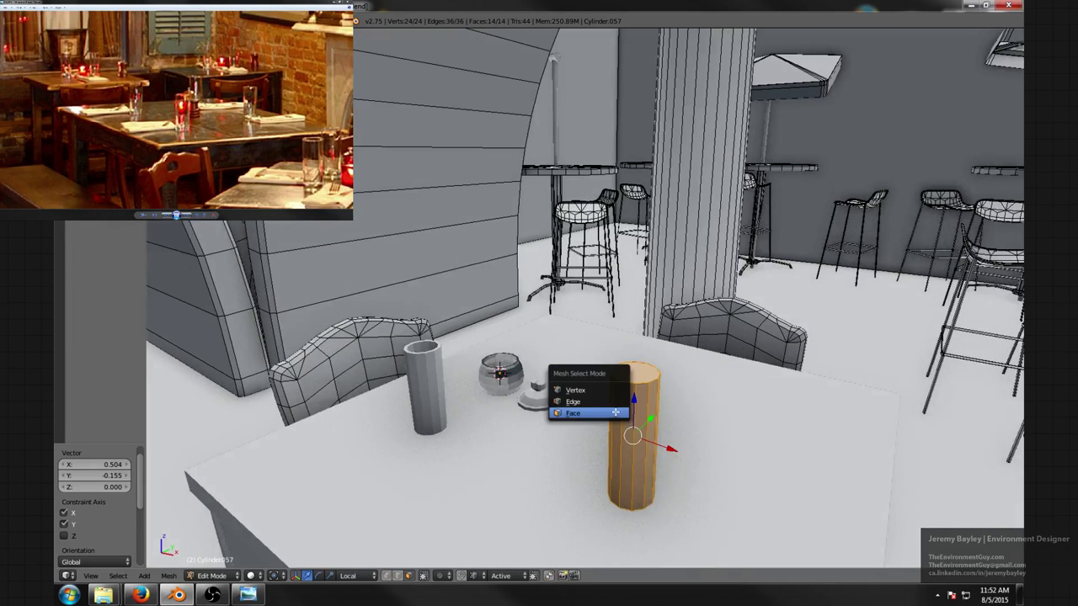
{"action": "left_click", "coordinate": [615, 412]}
{"action": "right_click", "coordinate": [631, 385]}
{"action": "right_click", "coordinate": [642, 373], "text": "alt"}
{"action": "middle_click_drag", "start_coordinate": [642, 373], "coordinate": [753, 236]}
{"action": "left_click_drag", "start_coordinate": [759, 210], "coordinate": [774, 272]}
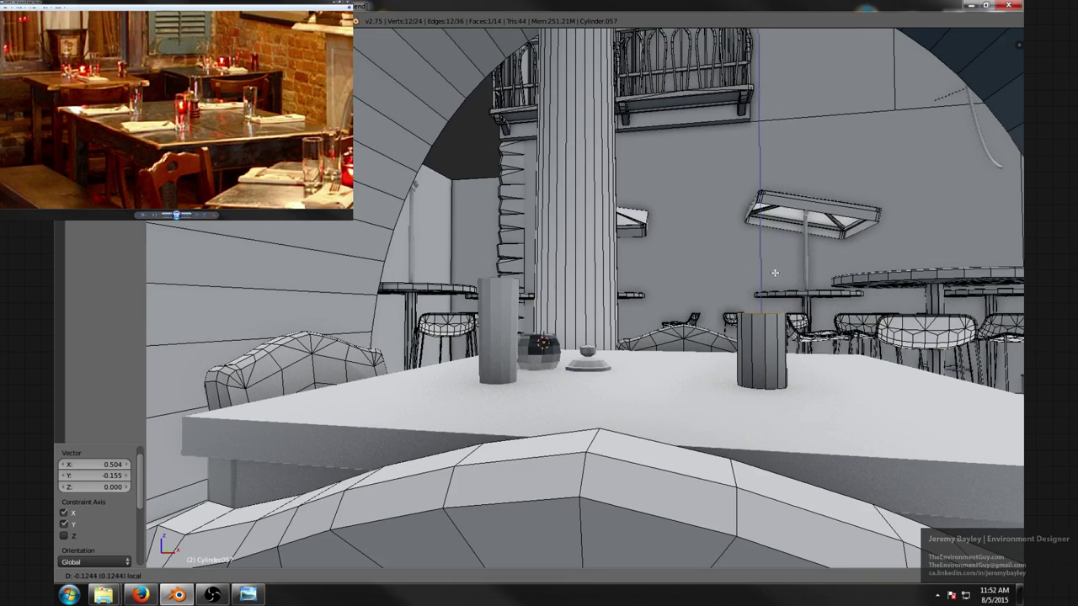
{"action": "left_click", "coordinate": [766, 269]}
{"action": "middle_click_drag", "start_coordinate": [766, 268], "coordinate": [831, 348]}
{"action": "key", "text": "a"}
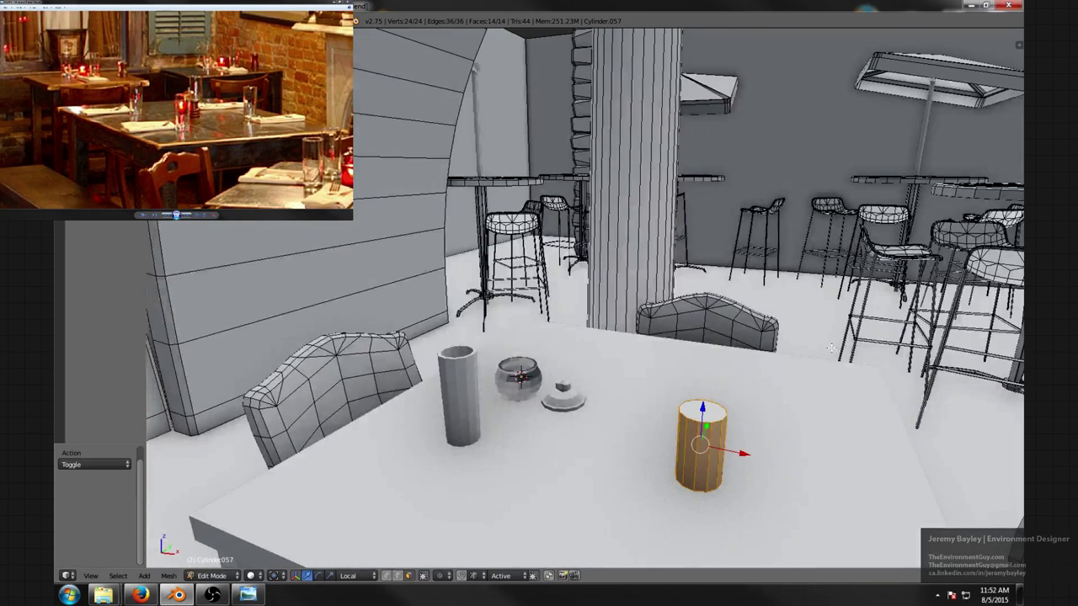
- Scale the whole cylinder mesh to 0.849 in X and Y with global Z locked
{"action": "key", "text": "s"}
{"action": "key", "text": "shift+z"}
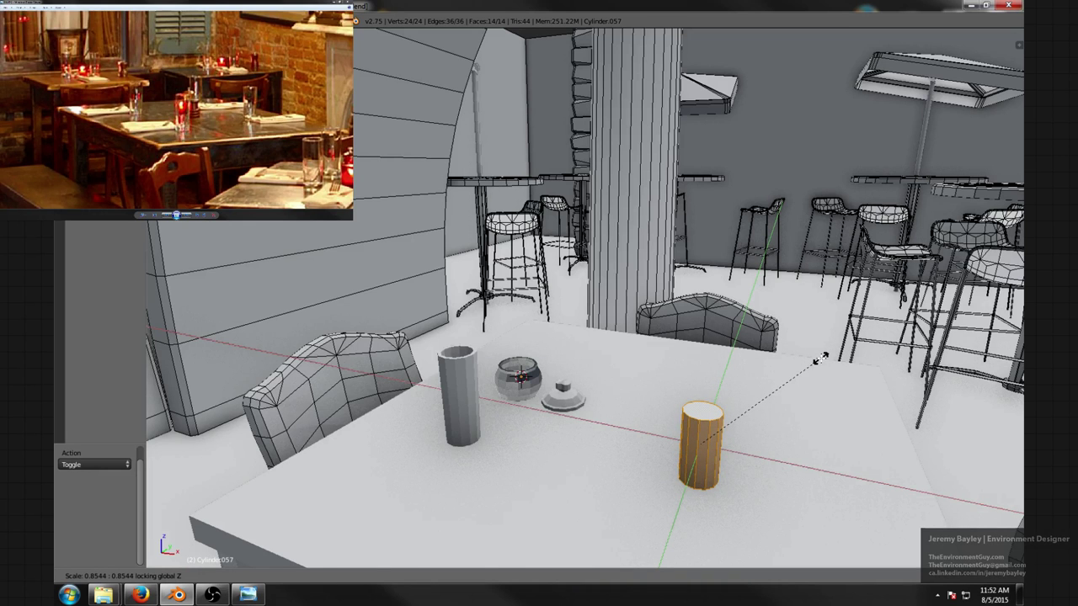
{"action": "left_click", "coordinate": [821, 357]}
- Cut three separate horizontal edge loops around the cylinder: one below mid-height, one near the middle and one in the upper part
{"action": "middle_click_drag", "start_coordinate": [756, 397], "coordinate": [728, 406]}
{"action": "key", "text": "ctrl+r"}
{"action": "left_click", "coordinate": [676, 454]}
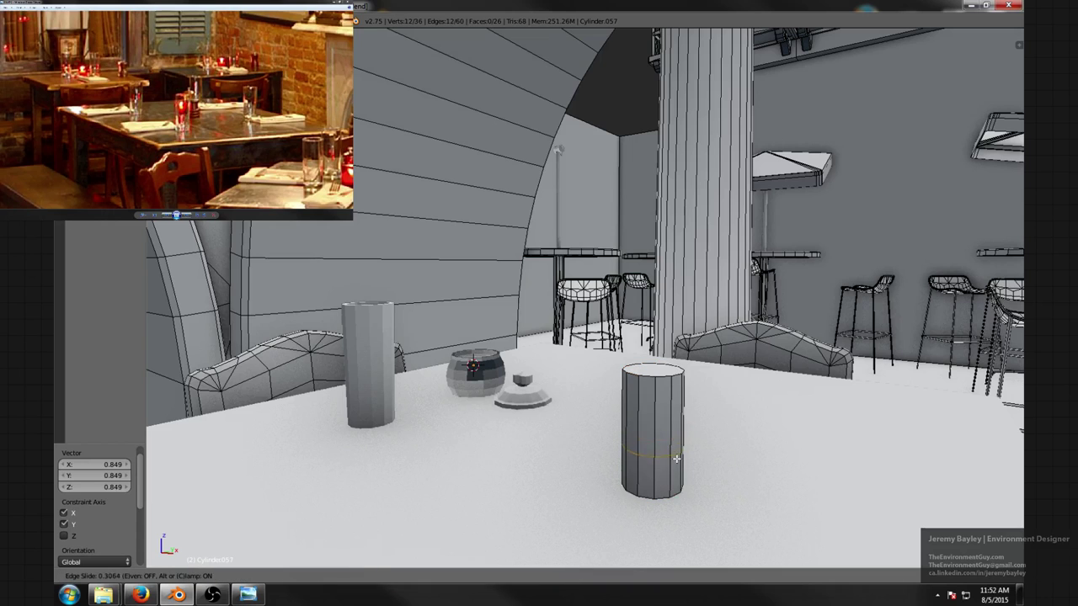
{"action": "key", "text": "ctrl+r"}
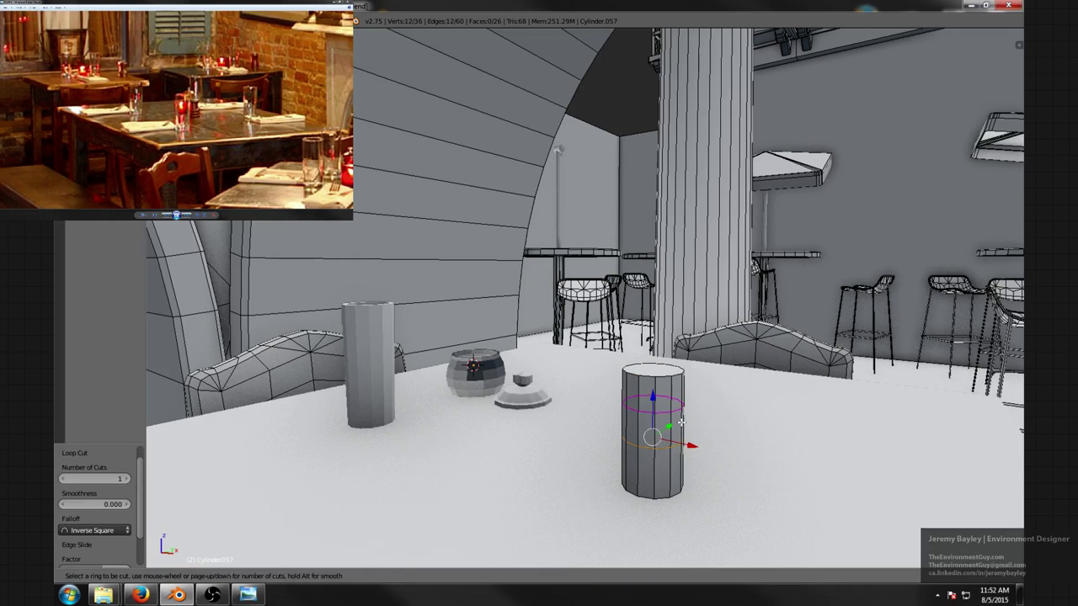
{"action": "left_click", "coordinate": [680, 430]}
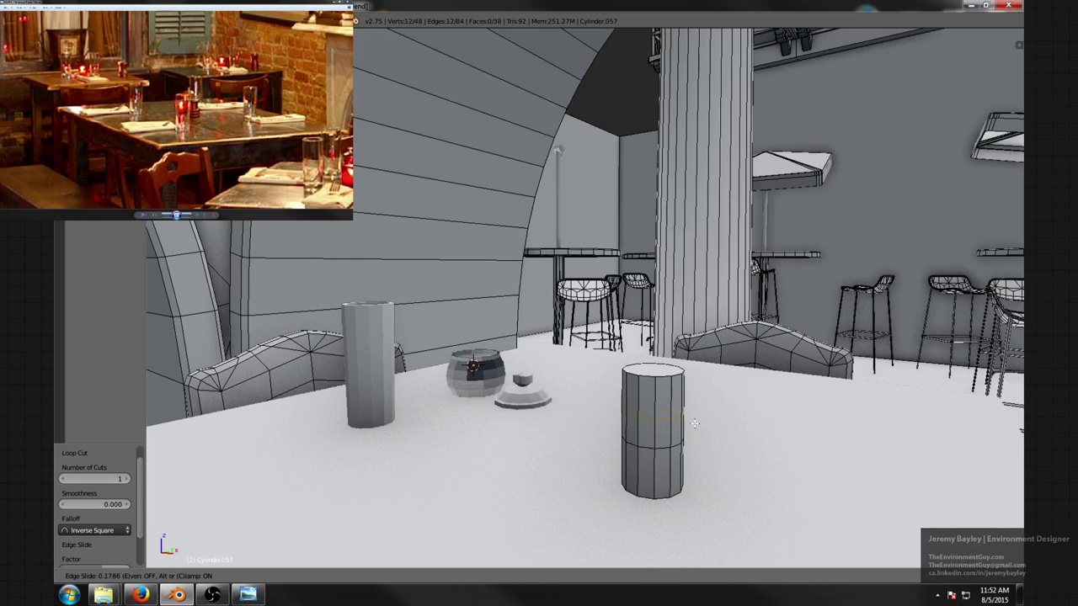
{"action": "left_click", "coordinate": [703, 421]}
{"action": "middle_click_drag", "start_coordinate": [734, 427], "coordinate": [741, 410]}
{"action": "scroll", "coordinate": [686, 360], "scroll_direction": "up", "scroll_amount": 2}
{"action": "key", "text": "ctrl+r"}
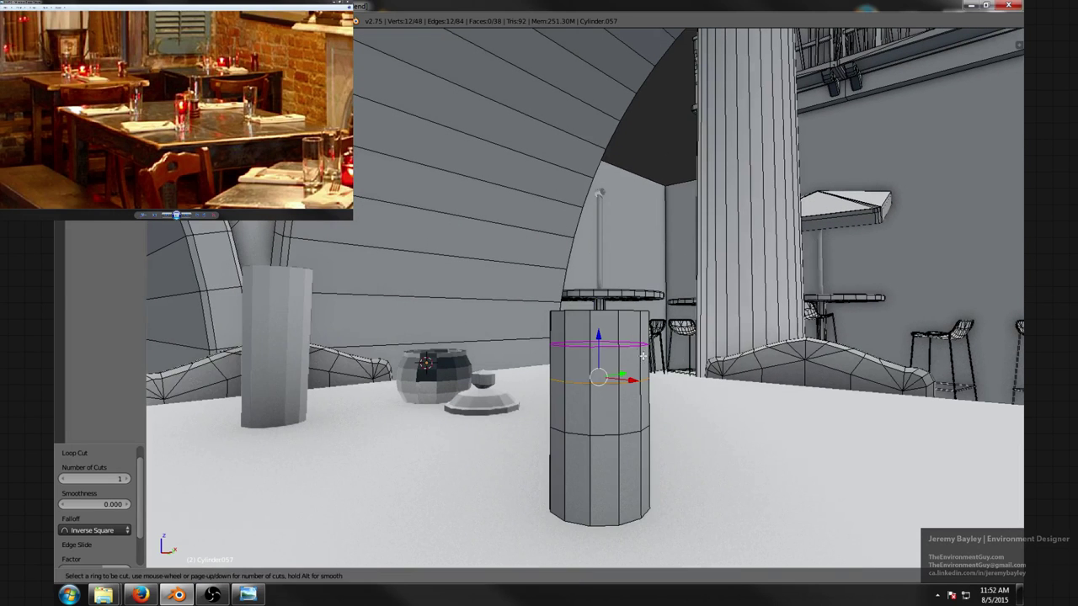
{"action": "left_click", "coordinate": [640, 355]}
{"action": "left_click", "coordinate": [650, 361]}
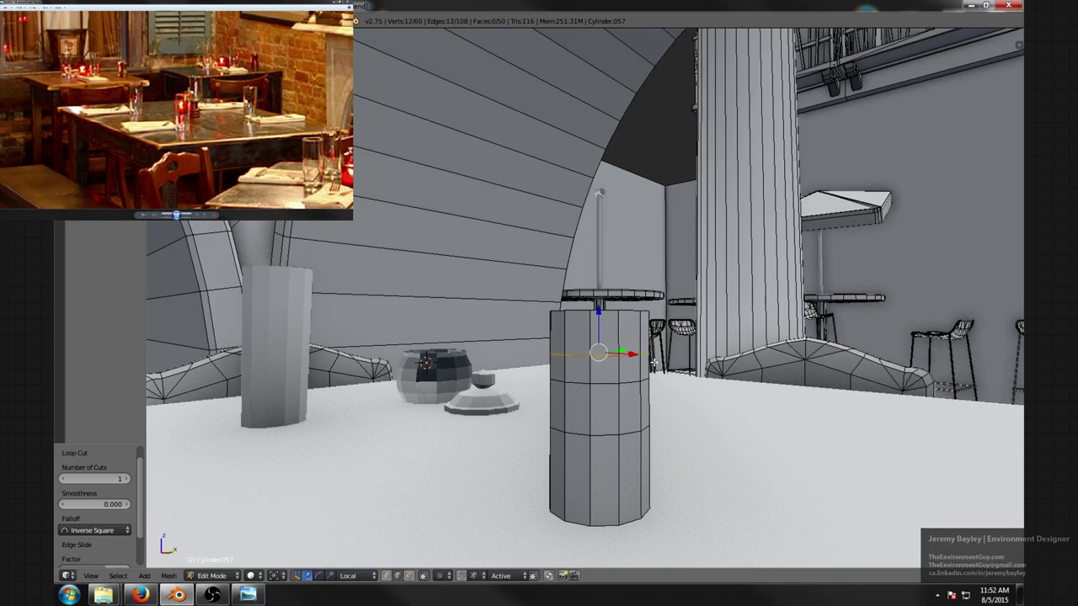
- Select only the middle edge loop of the cylinder and lower it 0.007 along local Z
{"action": "right_click", "coordinate": [618, 385]}
{"action": "right_click", "coordinate": [605, 384]}
{"action": "key", "text": "a"}
{"action": "right_click", "coordinate": [608, 382], "text": "alt"}
{"action": "key", "text": "g"}
{"action": "key", "text": "z"}
{"action": "left_click", "coordinate": [613, 344]}
- Try scaling the middle edge loop to about 0.59 to pinch a waist, and undo the scaling
{"action": "key", "text": "s"}
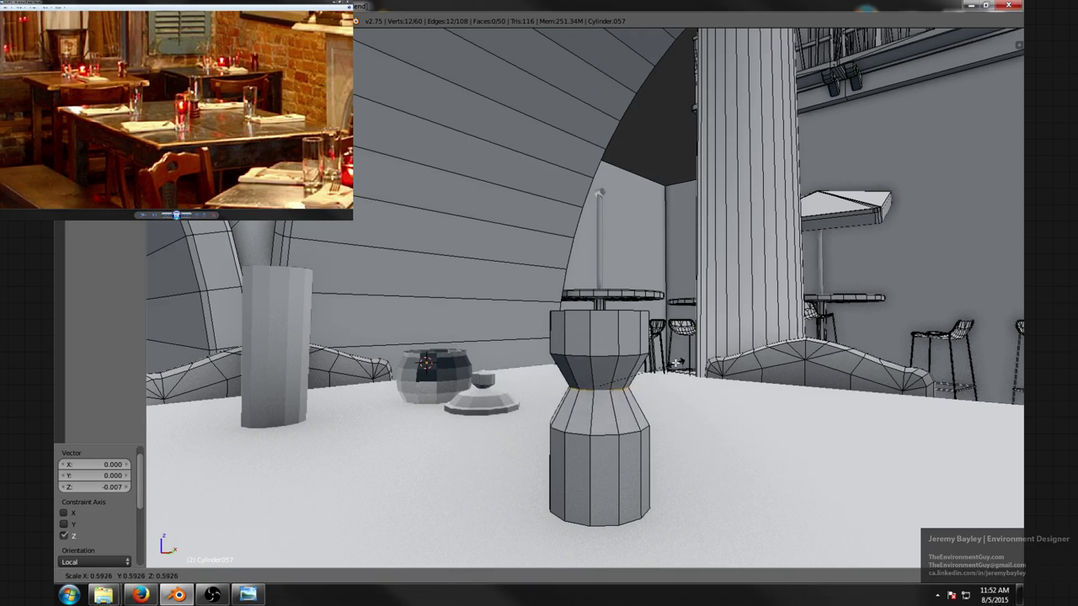
{"action": "left_click", "coordinate": [675, 363]}
{"action": "middle_click_drag", "start_coordinate": [675, 363], "coordinate": [758, 395]}
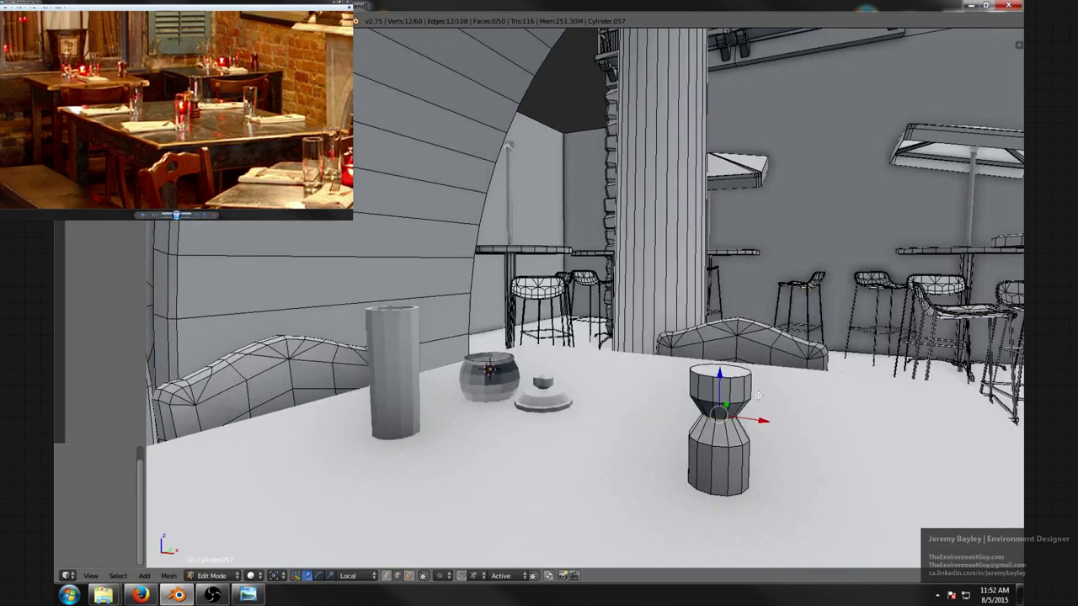
{"action": "key", "text": "ctrl+z"}
- Remove the cylinder's middle edge loop with Dissolve Edges
{"action": "scroll", "coordinate": [758, 395], "scroll_direction": "up", "scroll_amount": 2}
{"action": "key", "text": "space"}
{"action": "type", "text": "Bisect"}
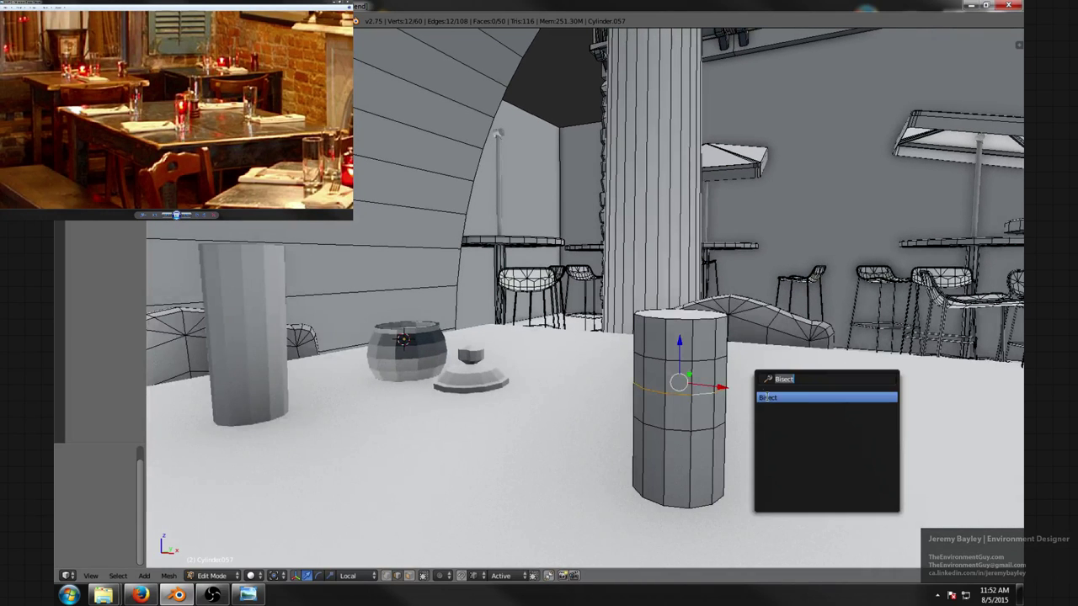
{"action": "type", "text": "dis"}
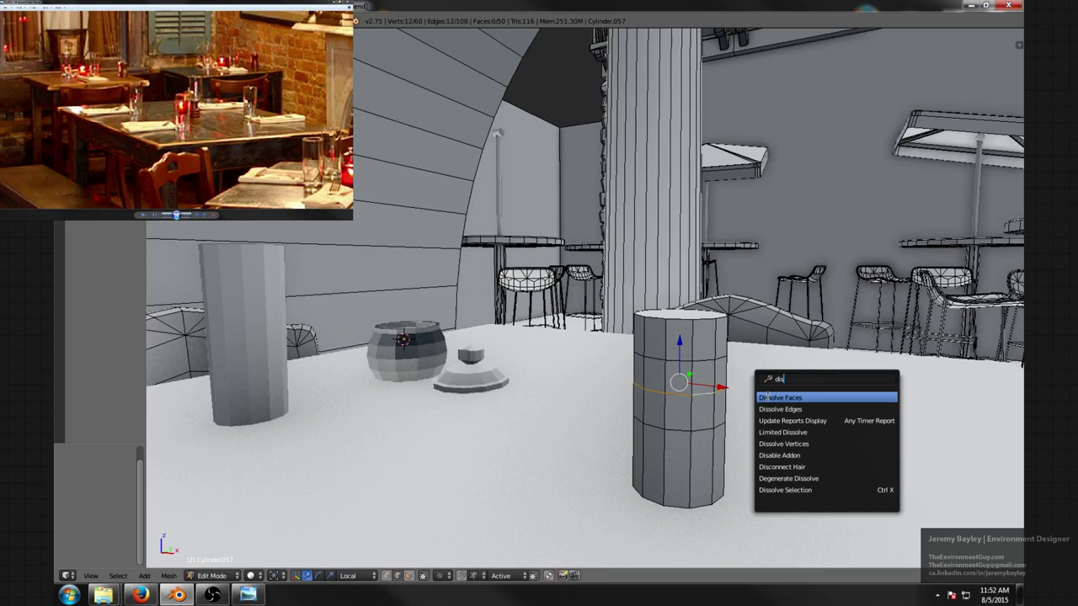
{"action": "left_click", "coordinate": [779, 409]}
- Cut three evenly spaced edge loops between the cylinder's two remaining loops without sliding them
{"action": "key", "text": "ctrl+r"}
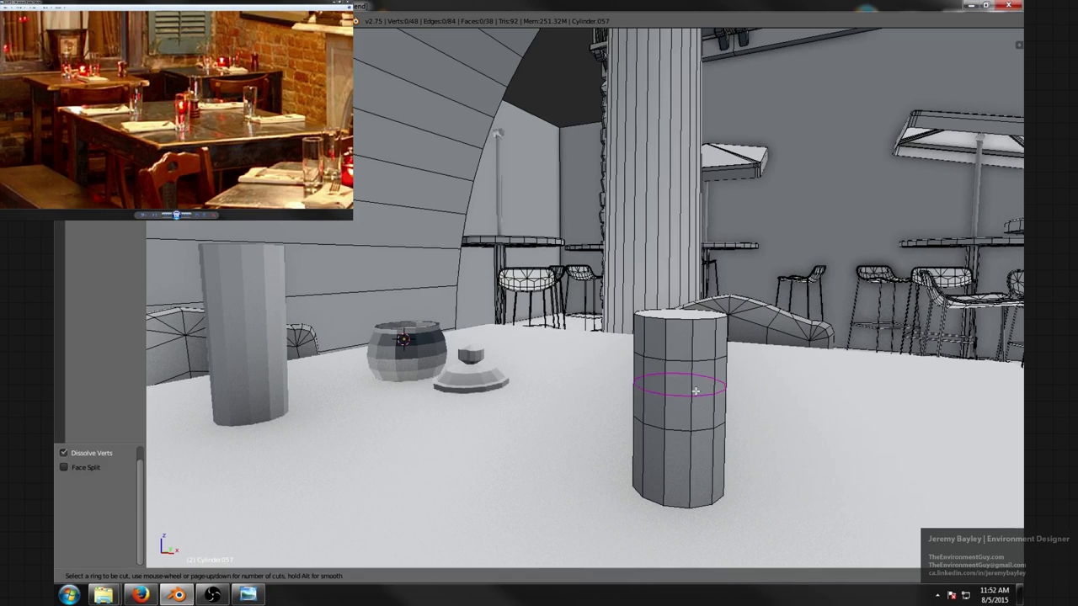
{"action": "scroll", "coordinate": [696, 391], "scroll_direction": "up", "scroll_amount": 3}
{"action": "scroll", "coordinate": [696, 391], "scroll_direction": "down", "scroll_amount": 1}
{"action": "left_click", "coordinate": [695, 391]}
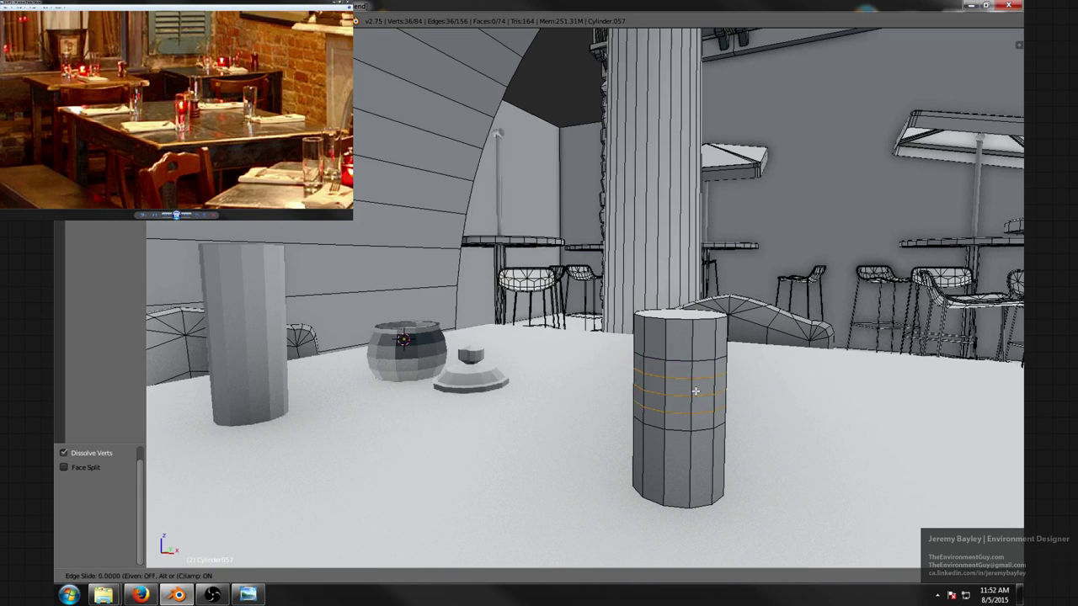
{"action": "right_click", "coordinate": [695, 391]}
- Select the central edge loop and scale it to 0.689 with proportional editing enabled and a proportional size of 0.04
{"action": "right_click", "coordinate": [696, 391]}
{"action": "right_click", "coordinate": [689, 395]}
{"action": "key", "text": "a"}
{"action": "right_click", "coordinate": [689, 395], "text": "alt"}
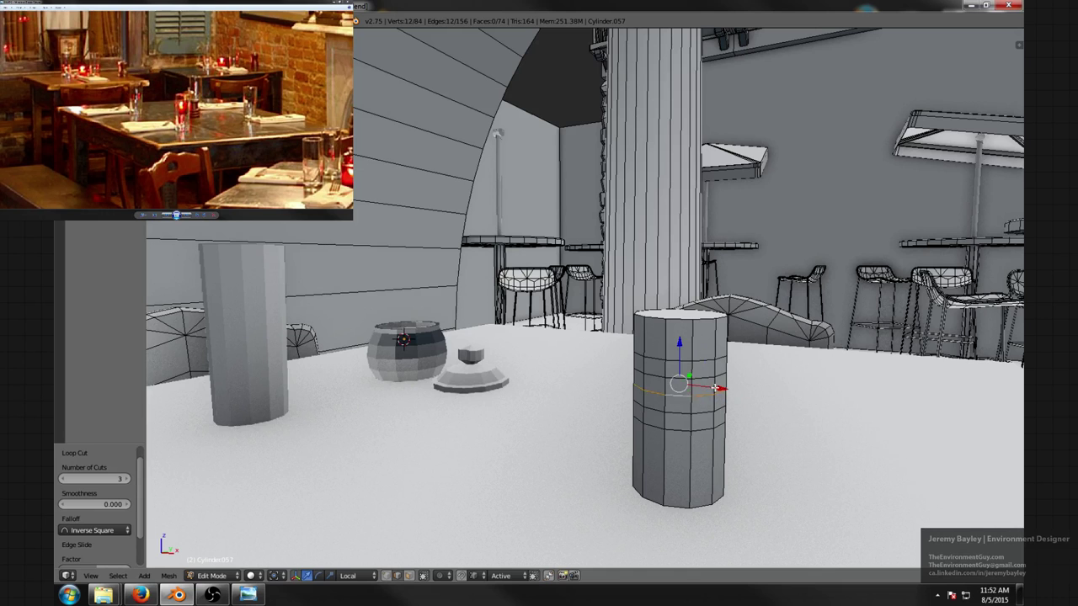
{"action": "middle_click_drag", "start_coordinate": [715, 387], "coordinate": [683, 374], "text": "shift"}
{"action": "key", "text": "o"}
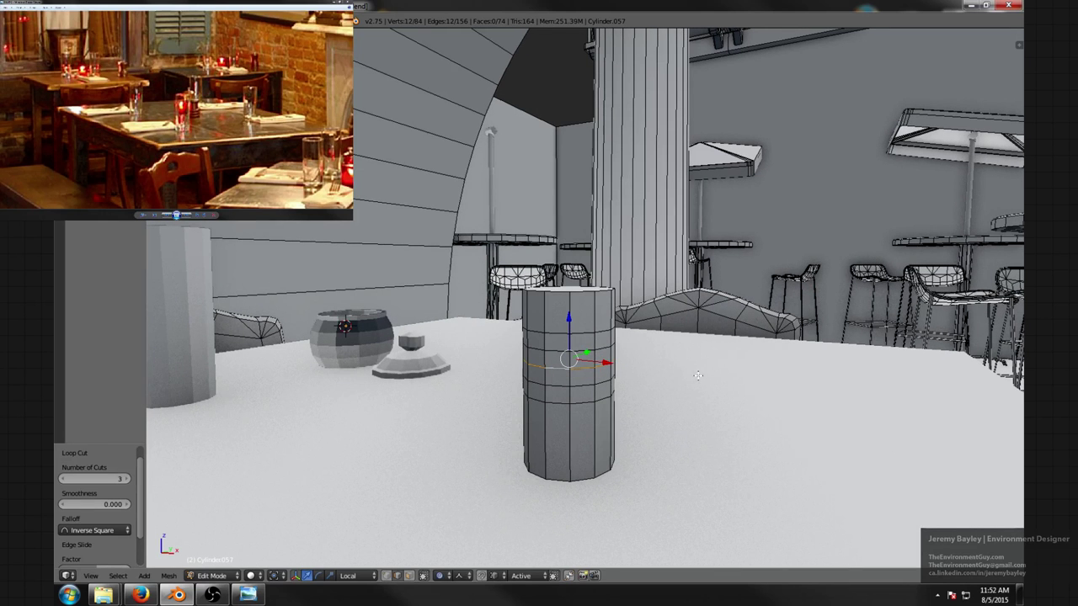
{"action": "key", "text": "s"}
{"action": "scroll", "coordinate": [762, 379], "scroll_direction": "up", "scroll_amount": 10}
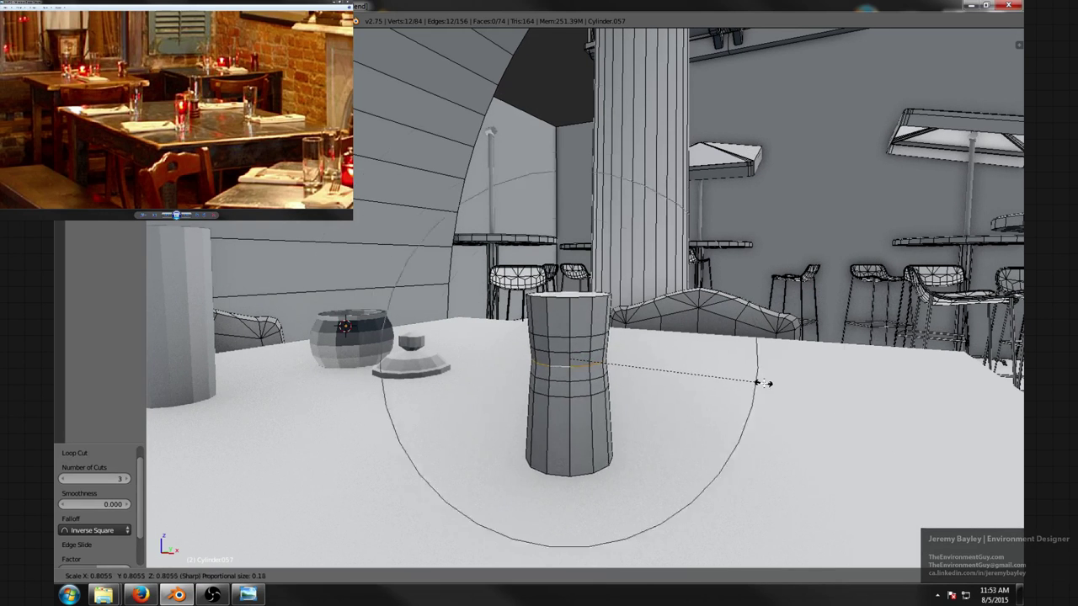
{"action": "scroll", "coordinate": [773, 383], "scroll_direction": "up", "scroll_amount": 8}
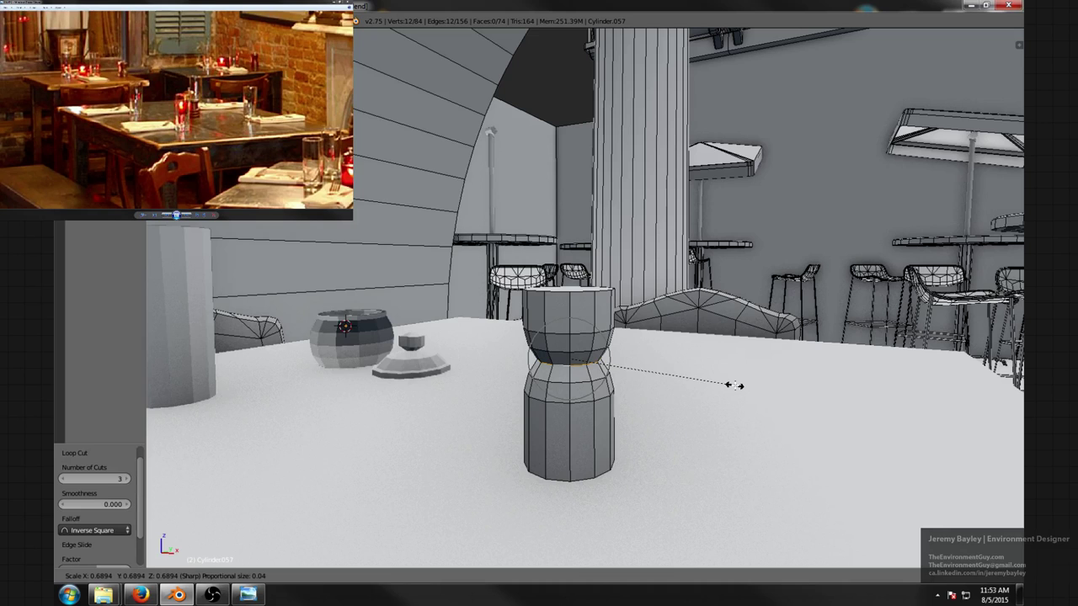
{"action": "left_click", "coordinate": [734, 386]}
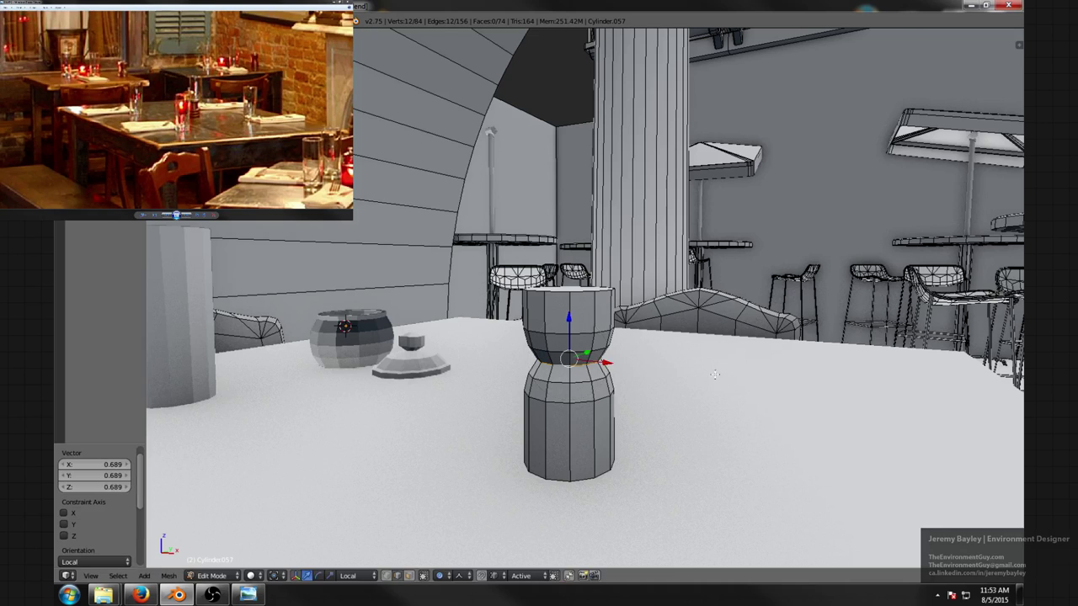
- Select the top face of the shaker body in face mode and lower it 0.012 along Z
{"action": "middle_click_drag", "start_coordinate": [734, 386], "coordinate": [550, 346]}
{"action": "scroll", "coordinate": [674, 377], "scroll_direction": "down", "scroll_amount": 2}
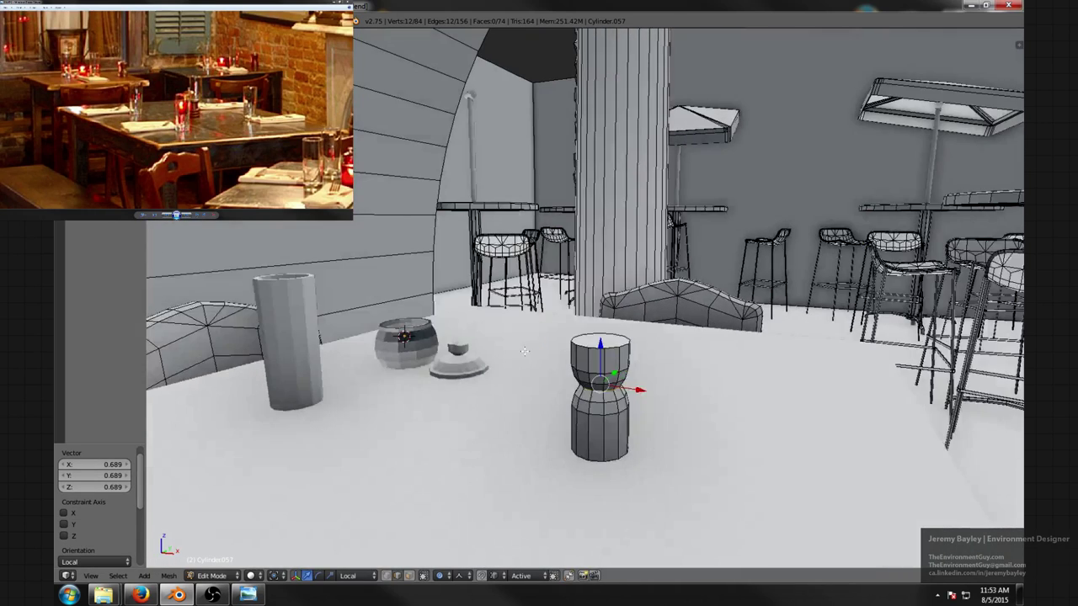
{"action": "scroll", "coordinate": [550, 346], "scroll_direction": "up", "scroll_amount": 3}
{"action": "key", "text": "ctrl+Tab"}
{"action": "left_click", "coordinate": [619, 375]}
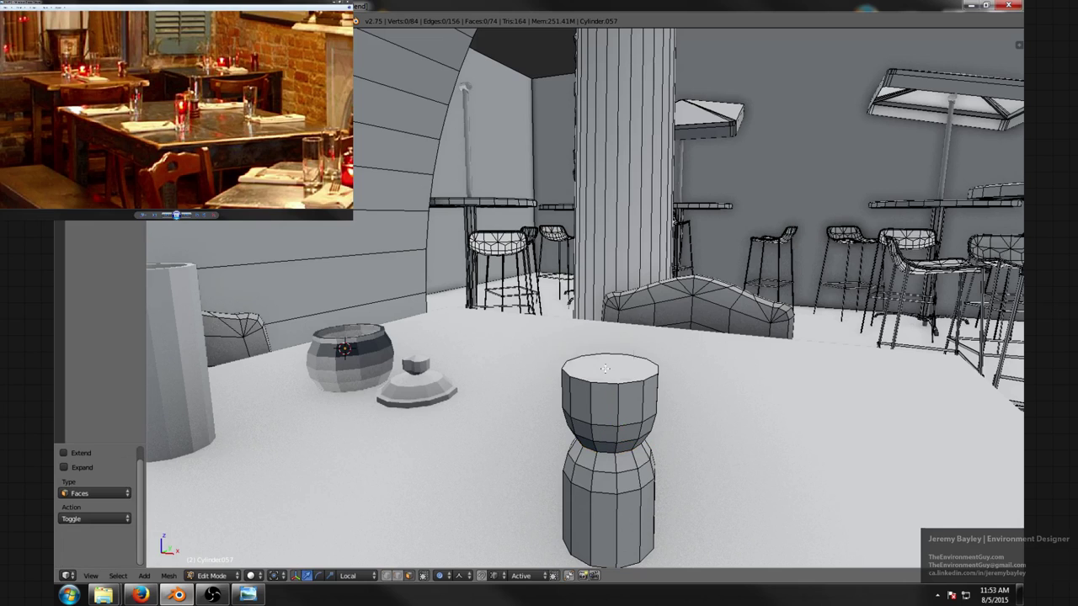
{"action": "left_click", "coordinate": [613, 367]}
{"action": "left_click_drag", "start_coordinate": [617, 335], "coordinate": [628, 347]}
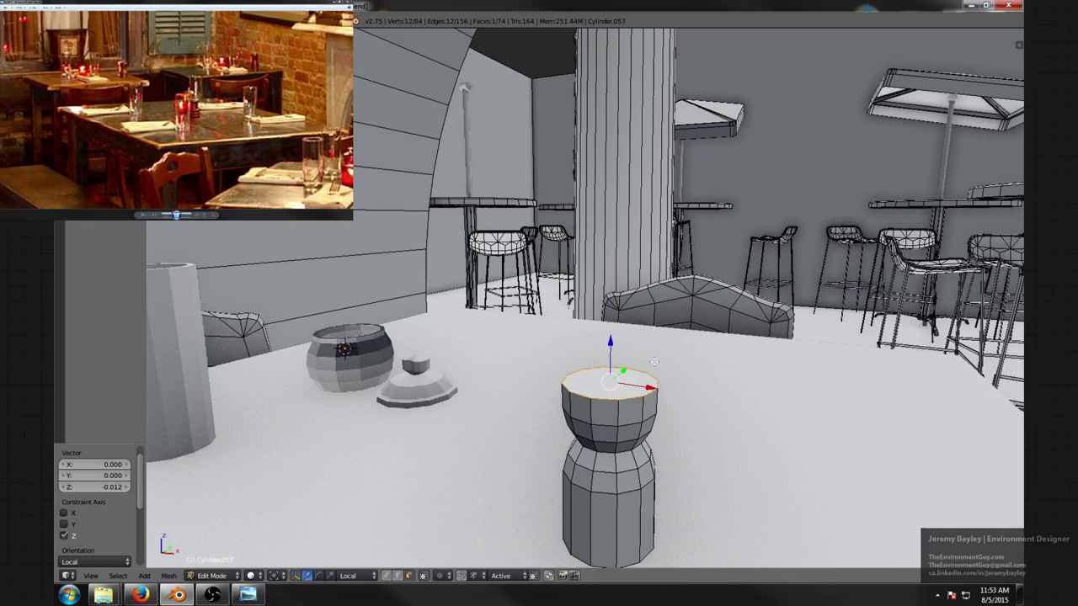
- Extrude the shaker's top face up 0.016, scale it to 0.859, and lower it 0.006 along Z
{"action": "key", "text": "e"}
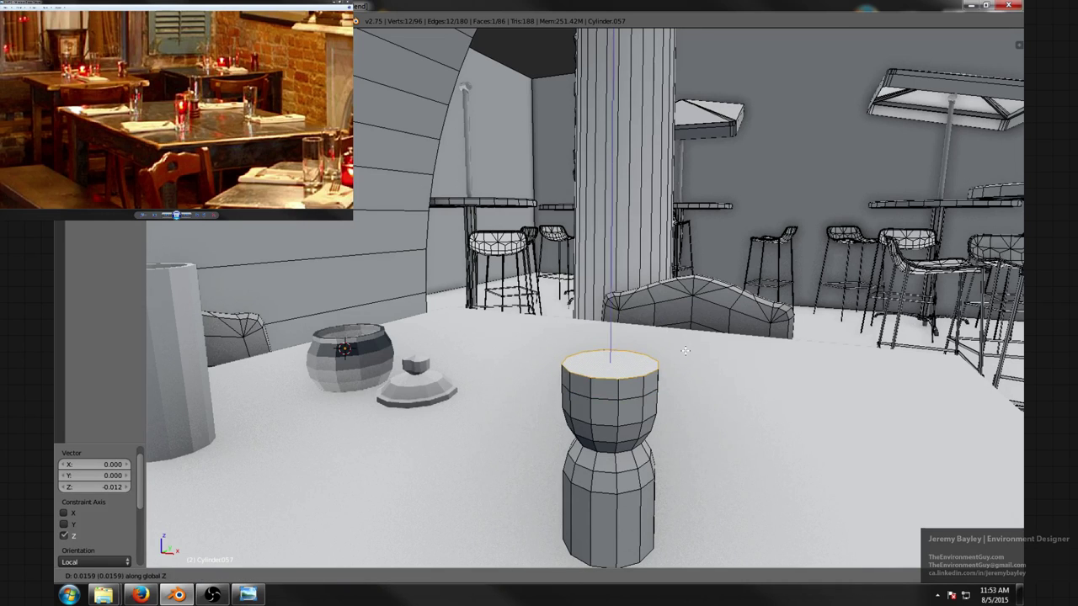
{"action": "left_click", "coordinate": [685, 350]}
{"action": "key", "text": "s"}
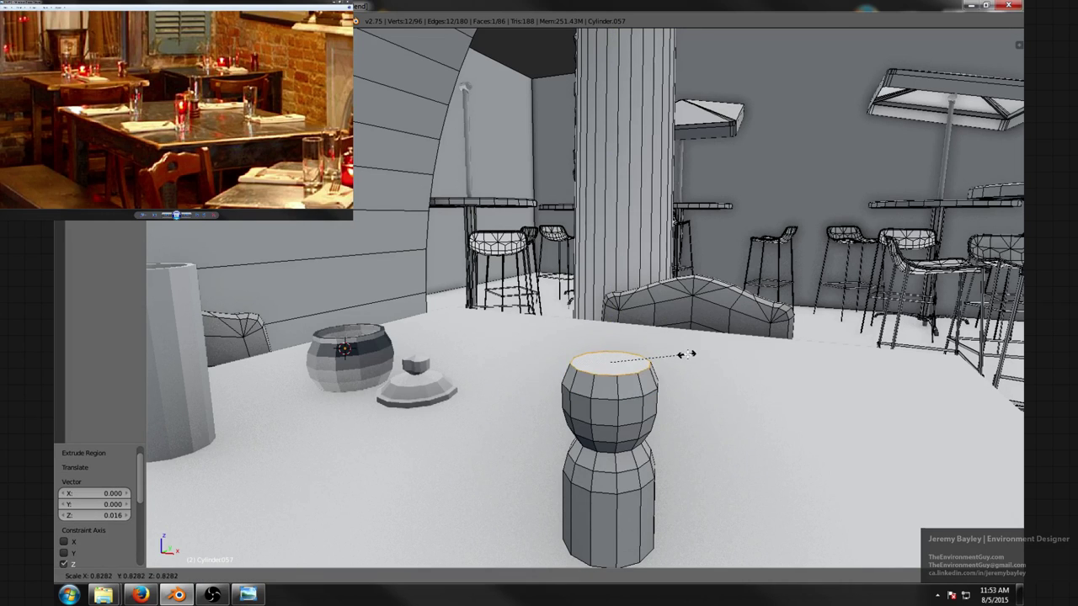
{"action": "left_click", "coordinate": [654, 342]}
{"action": "left_click_drag", "start_coordinate": [616, 328], "coordinate": [623, 336]}
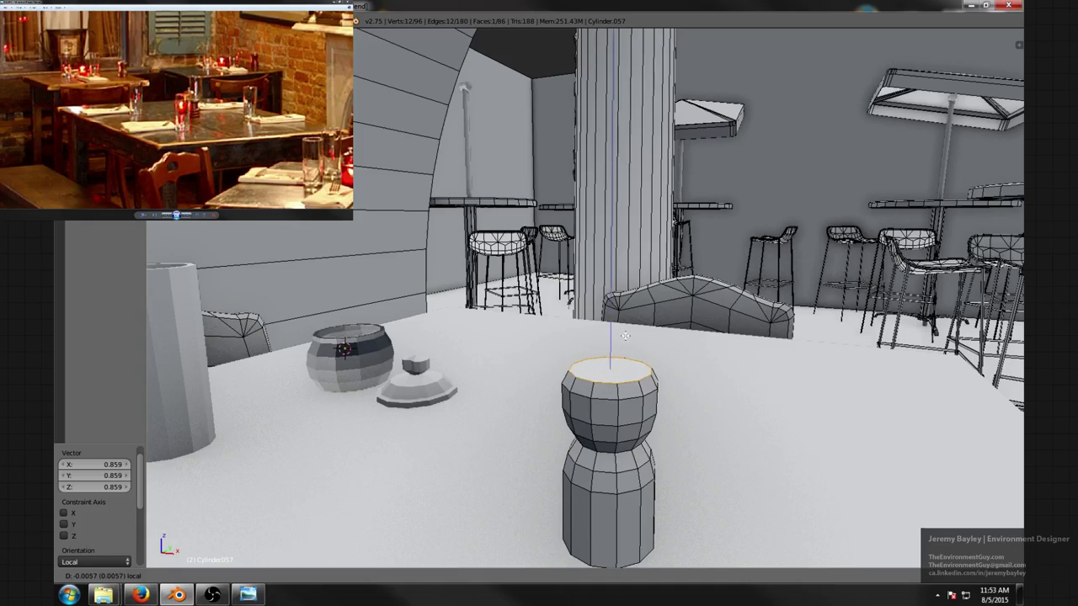
{"action": "left_click", "coordinate": [624, 336]}
{"action": "mouse_move", "coordinate": [625, 336]}
{"action": "middle_mouse_down"}
{"action": "mouse_move", "coordinate": [706, 346]}
{"action": "mouse_move", "coordinate": [614, 352]}
{"action": "middle_mouse_up"}
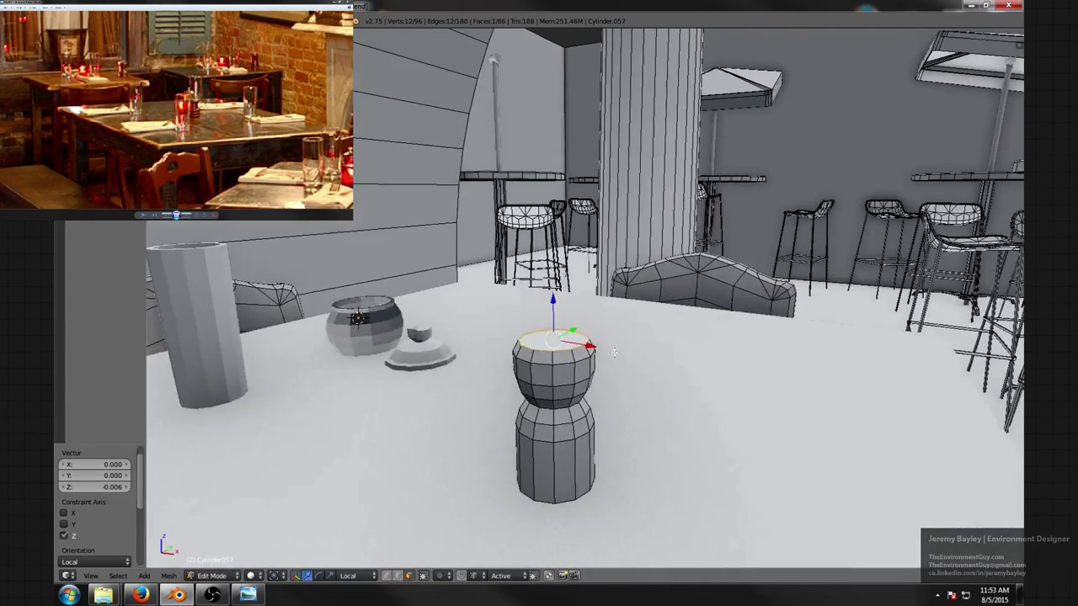
- Extrude the shaker's top face in place and merge the new vertices at center
{"action": "scroll", "coordinate": [617, 352], "scroll_direction": "up", "scroll_amount": 2}
{"action": "key", "text": "e"}
{"action": "right_click", "coordinate": [632, 362]}
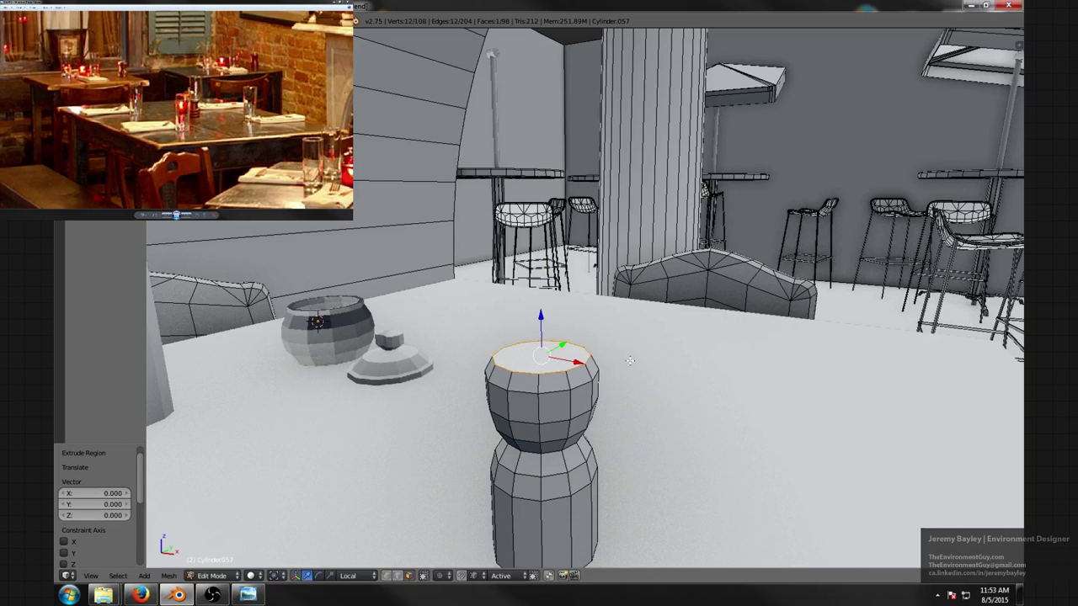
{"action": "key", "text": "alt+m"}
{"action": "left_click", "coordinate": [630, 360]}
{"action": "scroll", "coordinate": [584, 354], "scroll_direction": "down", "scroll_amount": 3}
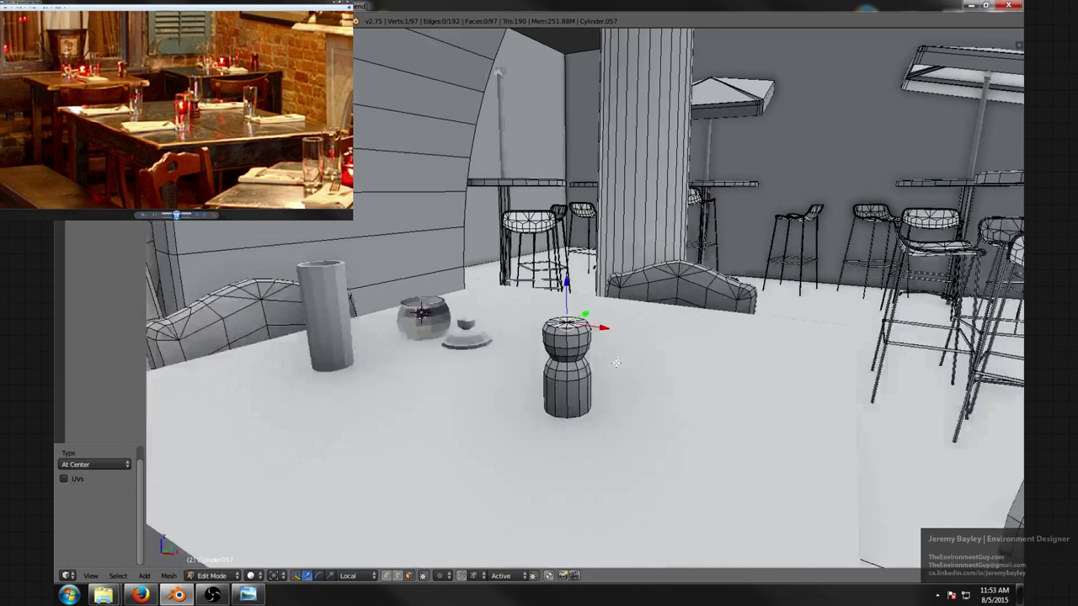
- Raise the merged centre vertex about 0.01 along local Z in vertex mode to form a shallow cone top
{"action": "scroll", "coordinate": [584, 354], "scroll_direction": "up", "scroll_amount": 3}
{"action": "key", "text": "ctrl+Tab"}
{"action": "left_click", "coordinate": [531, 307]}
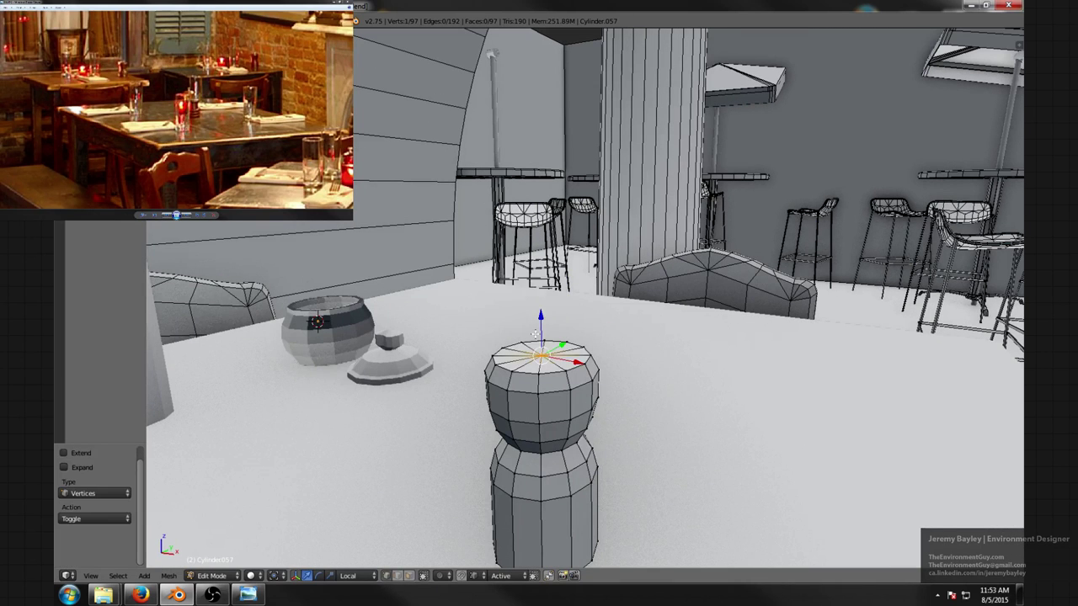
{"action": "key", "text": "g"}
{"action": "key", "text": "z"}
{"action": "key", "text": "z"}
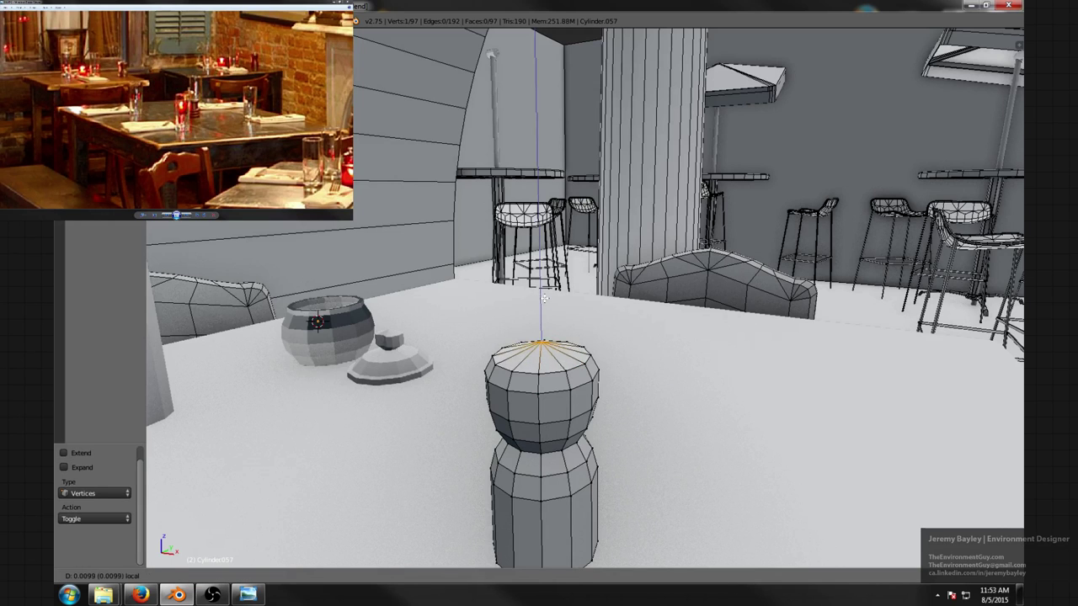
{"action": "left_click", "coordinate": [544, 298]}
{"action": "middle_click_drag", "start_coordinate": [545, 362], "coordinate": [571, 368]}
{"action": "scroll", "coordinate": [575, 326], "scroll_direction": "down", "scroll_amount": 2}
{"action": "scroll", "coordinate": [580, 337], "scroll_direction": "up", "scroll_amount": 2}
{"action": "scroll", "coordinate": [579, 348], "scroll_direction": "down", "scroll_amount": 2}
- Snap the 3D cursor to the selected vertex at the shaker's peak and return to Object Mode
{"action": "key", "text": "a"}
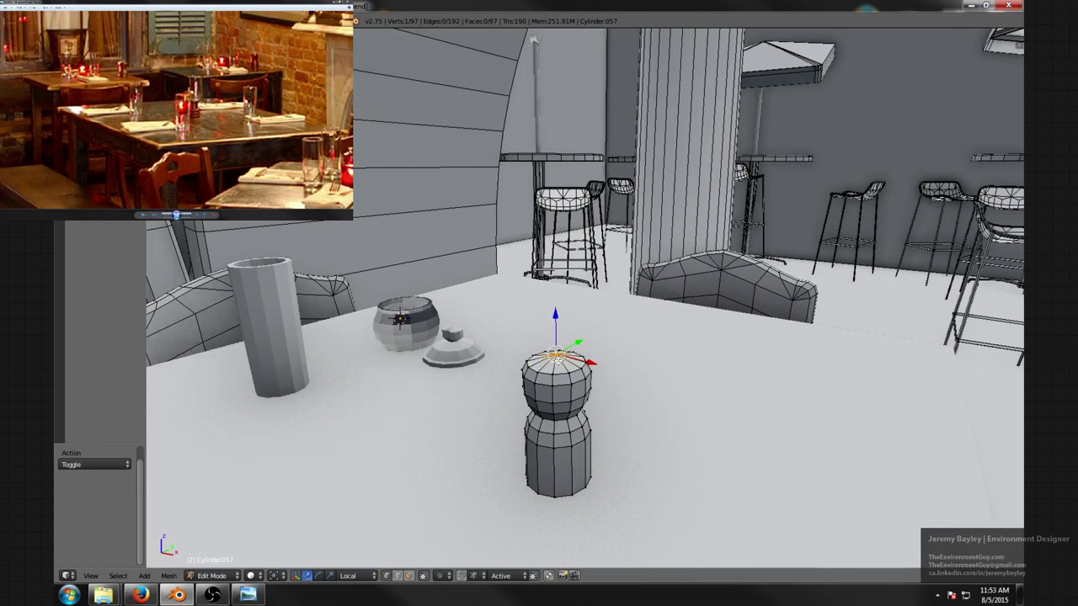
{"action": "key", "text": "shift+s"}
{"action": "left_click", "coordinate": [556, 358]}
{"action": "key", "text": "Tab"}
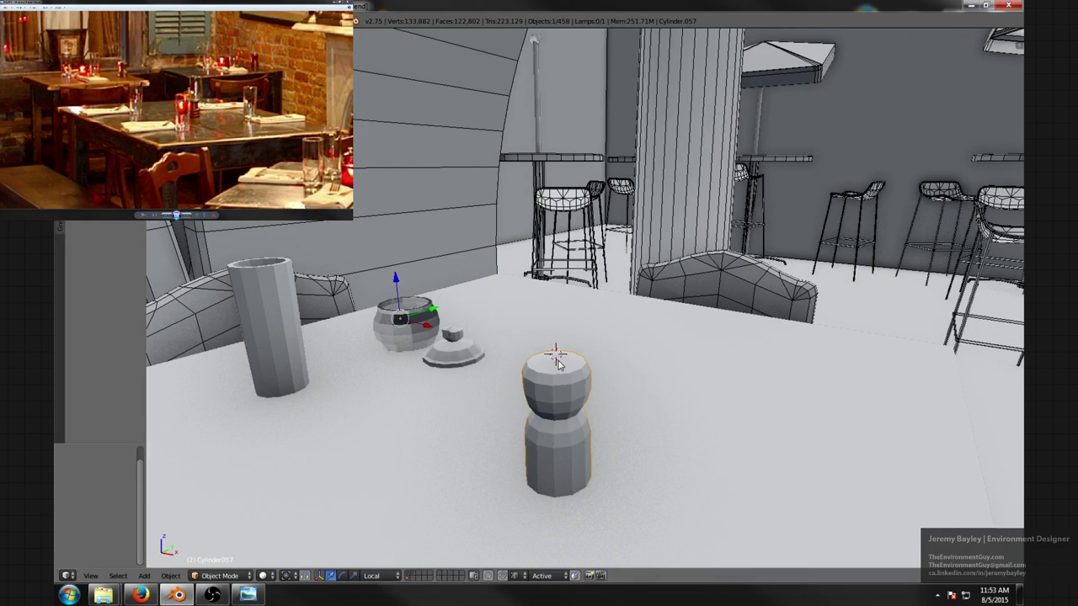
- Add an ico sphere at the 3D cursor with its subdivisions set to 1
{"action": "key", "text": "shift+a"}
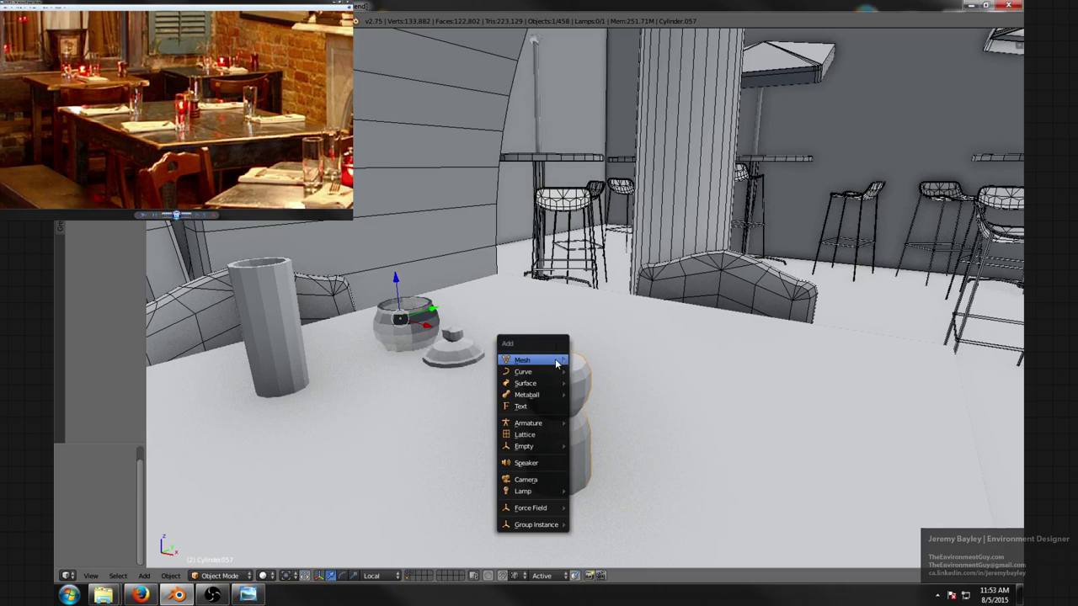
{"action": "mouse_move", "coordinate": [556, 363]}
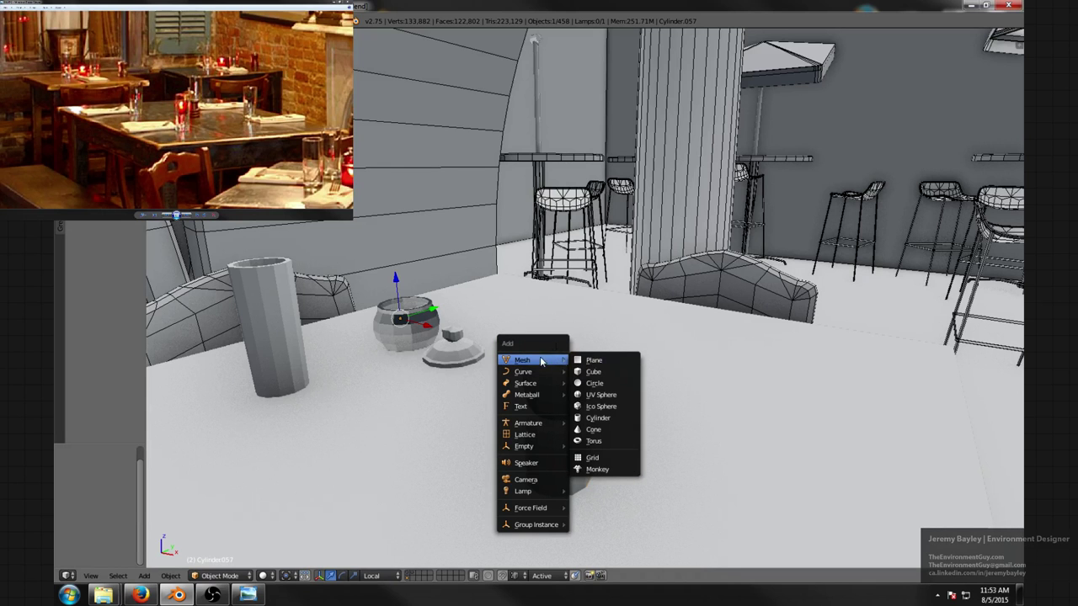
{"action": "left_click", "coordinate": [601, 407]}
{"action": "key", "text": "KP_Decimal"}
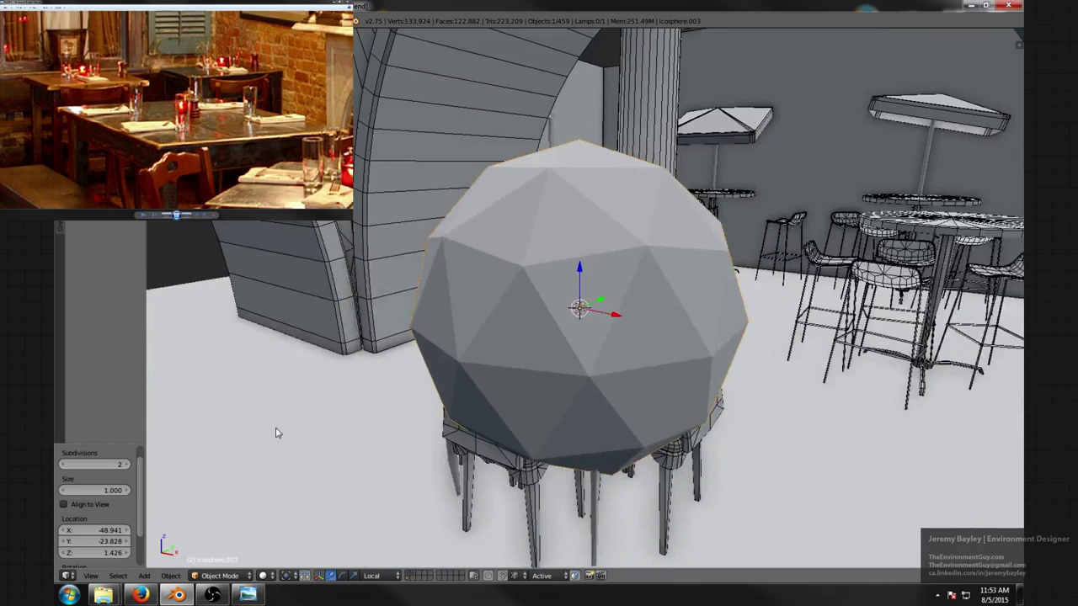
{"action": "left_click", "coordinate": [62, 466]}
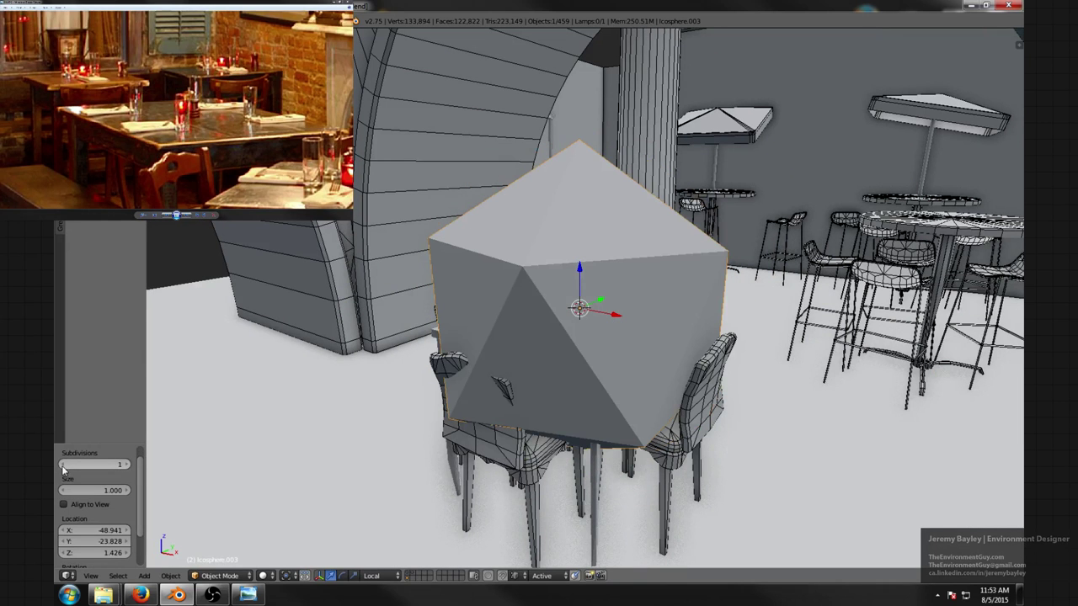
- Scale the ico sphere to 0.040, then reduce it further to the size of a small knob
{"action": "key", "text": "s"}
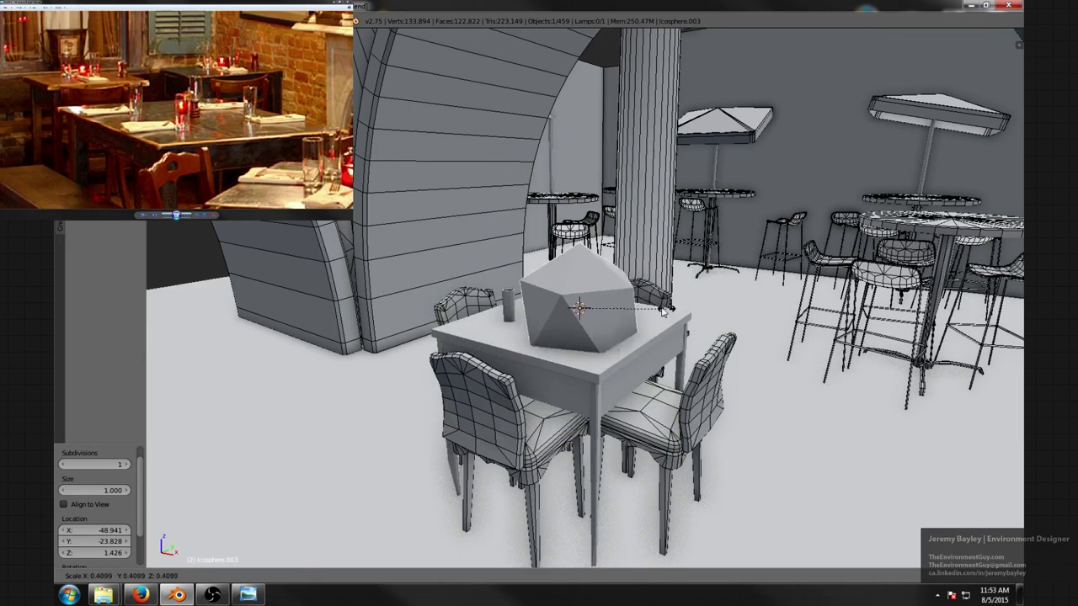
{"action": "left_click", "coordinate": [596, 305]}
{"action": "key", "text": "KP_Decimal"}
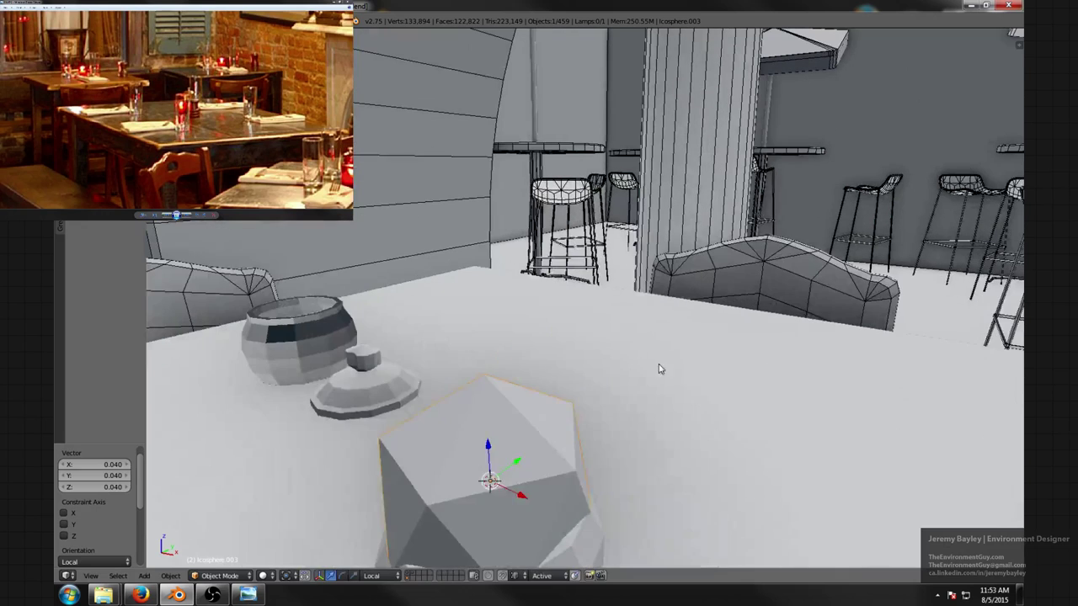
{"action": "key", "text": "s"}
{"action": "left_click", "coordinate": [537, 449]}
{"action": "middle_click_drag", "start_coordinate": [567, 447], "coordinate": [648, 305]}
{"action": "scroll", "coordinate": [623, 420], "scroll_direction": "down", "scroll_amount": 3}
{"action": "key", "text": "KP_Decimal"}
{"action": "scroll", "coordinate": [607, 418], "scroll_direction": "down", "scroll_amount": 4}
{"action": "scroll", "coordinate": [673, 392], "scroll_direction": "up", "scroll_amount": 7}
{"action": "scroll", "coordinate": [744, 355], "scroll_direction": "up", "scroll_amount": 1}
{"action": "key", "text": "s"}
{"action": "left_click", "coordinate": [689, 337]}
- Raise the small ico sphere along local Z so it sits on the shaker's peak, and deselect it
{"action": "scroll", "coordinate": [689, 336], "scroll_direction": "down", "scroll_amount": 3}
{"action": "key", "text": "g"}
{"action": "key", "text": "z"}
{"action": "key", "text": "z"}
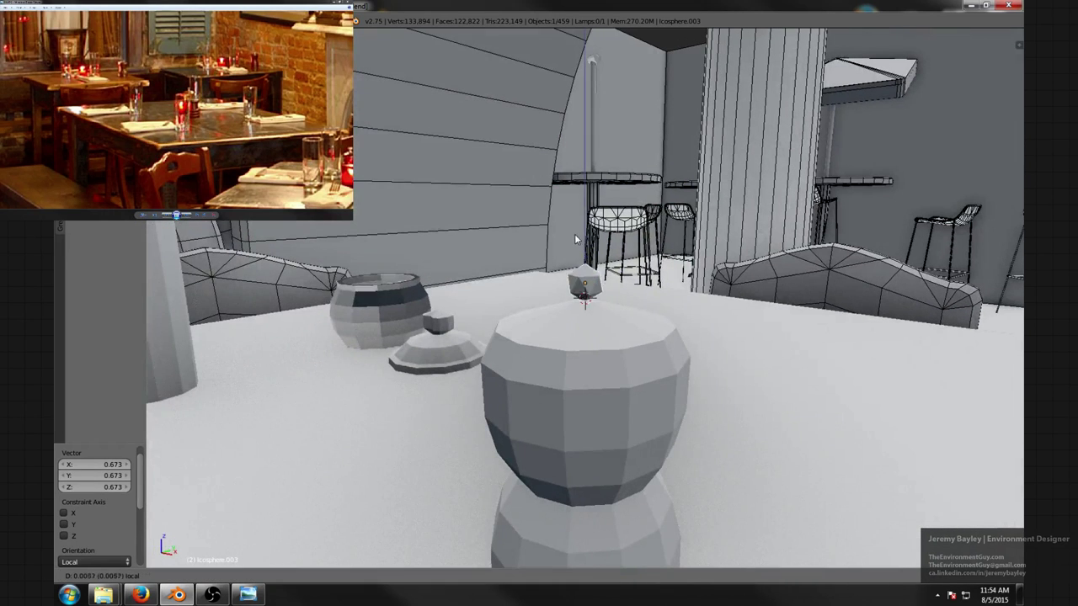
{"action": "left_click", "coordinate": [591, 247]}
{"action": "key", "text": "a"}
{"action": "scroll", "coordinate": [623, 270], "scroll_direction": "down", "scroll_amount": 9}
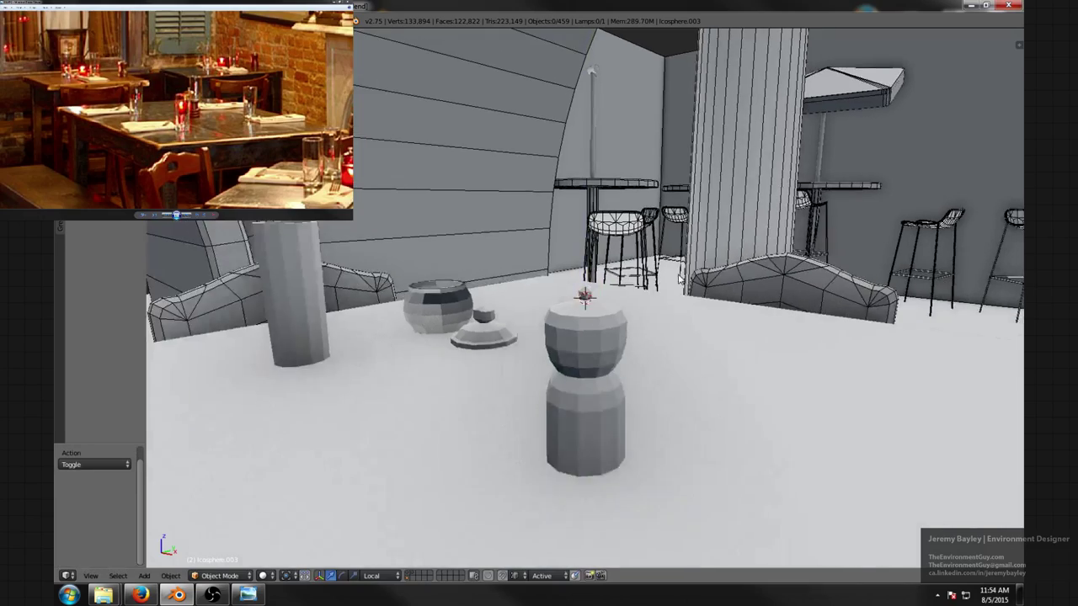
{"action": "middle_click_drag", "start_coordinate": [676, 293], "coordinate": [649, 299]}
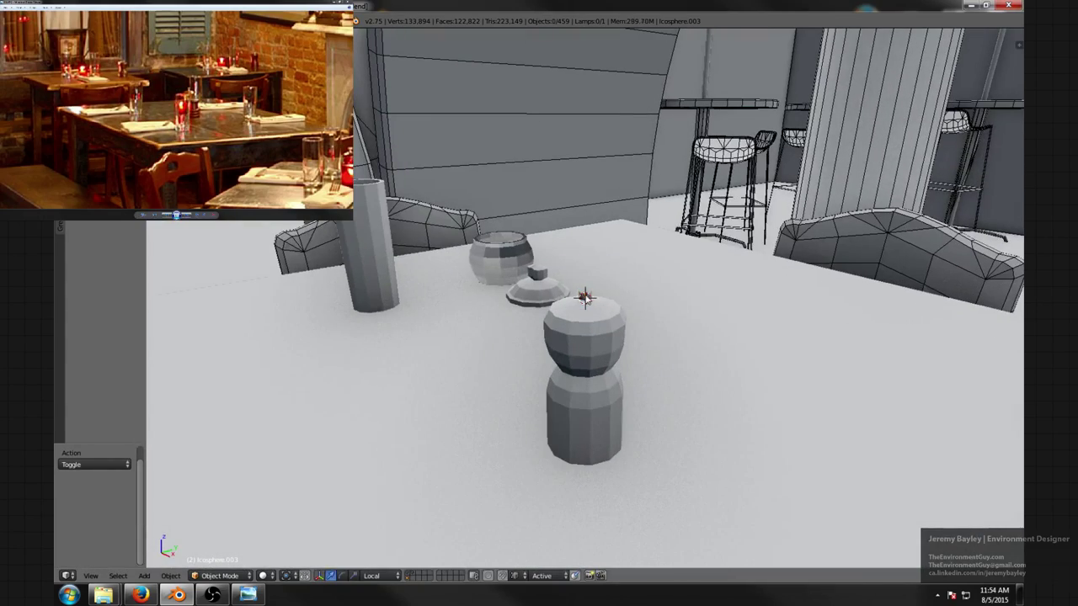
- Enlarge the ico sphere knob on top of the shaker slightly and deselect it
{"action": "right_click", "coordinate": [585, 299]}
{"action": "key", "text": "s"}
{"action": "left_click", "coordinate": [685, 300]}
{"action": "scroll", "coordinate": [707, 304], "scroll_direction": "down", "scroll_amount": 5}
{"action": "key", "text": "a"}
{"action": "middle_click_drag", "start_coordinate": [714, 306], "coordinate": [711, 281]}
{"action": "scroll", "coordinate": [711, 281], "scroll_direction": "up", "scroll_amount": 4}
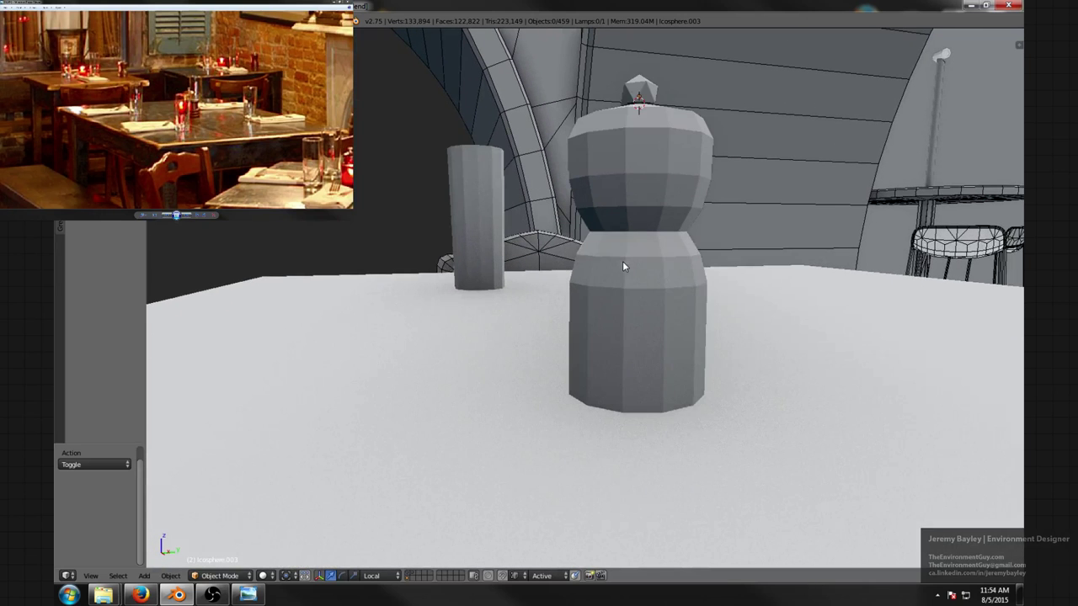
- Bevel the edge loop around the bottom of the shaker body with a single segment
{"action": "scroll", "coordinate": [604, 271], "scroll_direction": "up", "scroll_amount": 1}
{"action": "right_click", "coordinate": [587, 302]}
{"action": "middle_click_drag", "start_coordinate": [627, 300], "coordinate": [643, 284]}
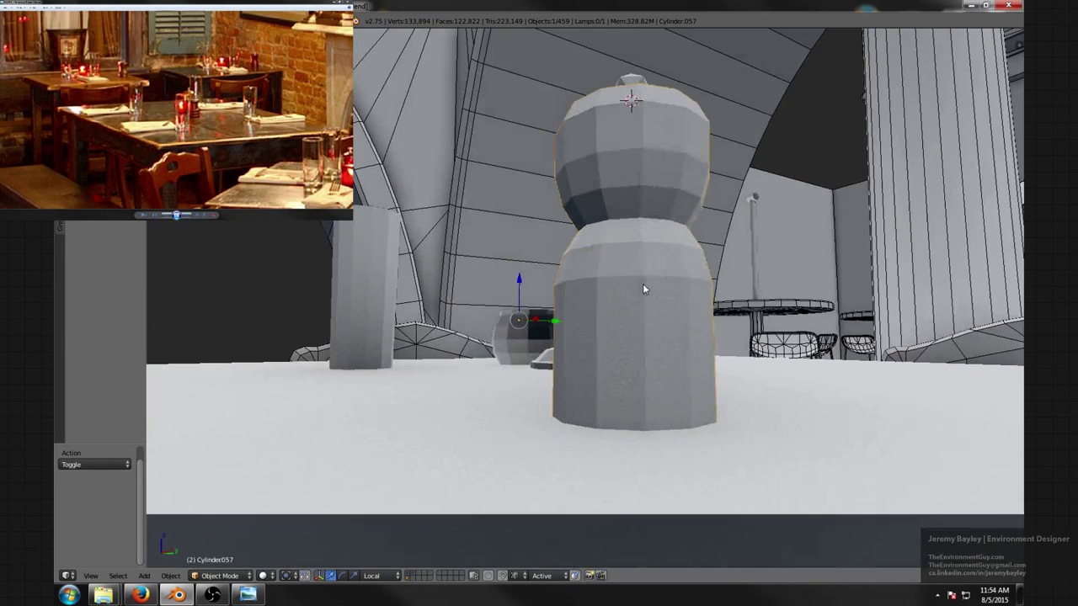
{"action": "key", "text": "Tab"}
{"action": "right_click", "coordinate": [597, 428]}
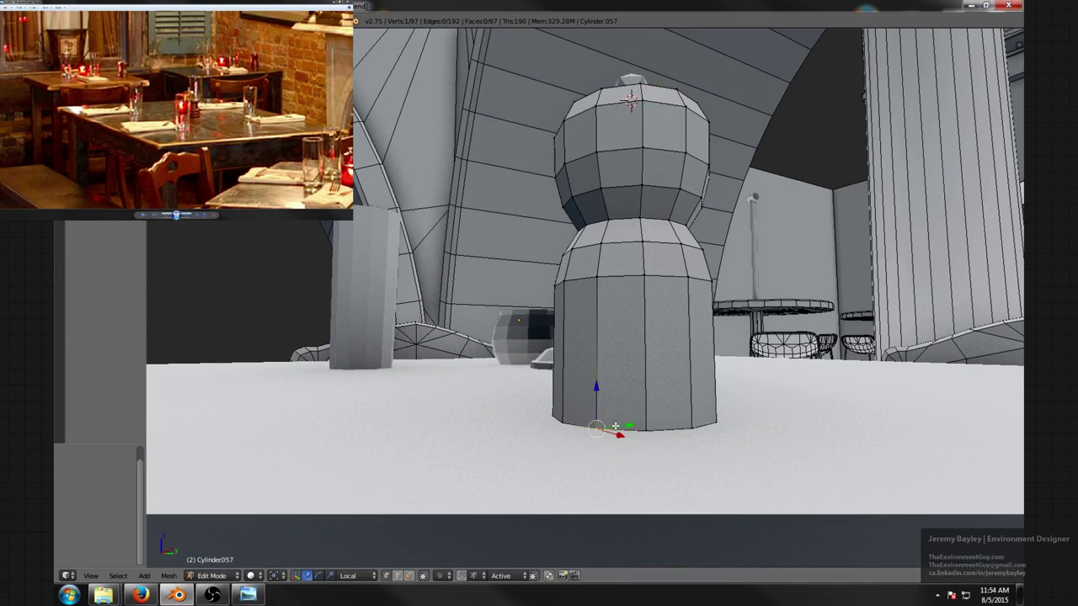
{"action": "key", "text": "ctrl+Tab"}
{"action": "left_click", "coordinate": [610, 435]}
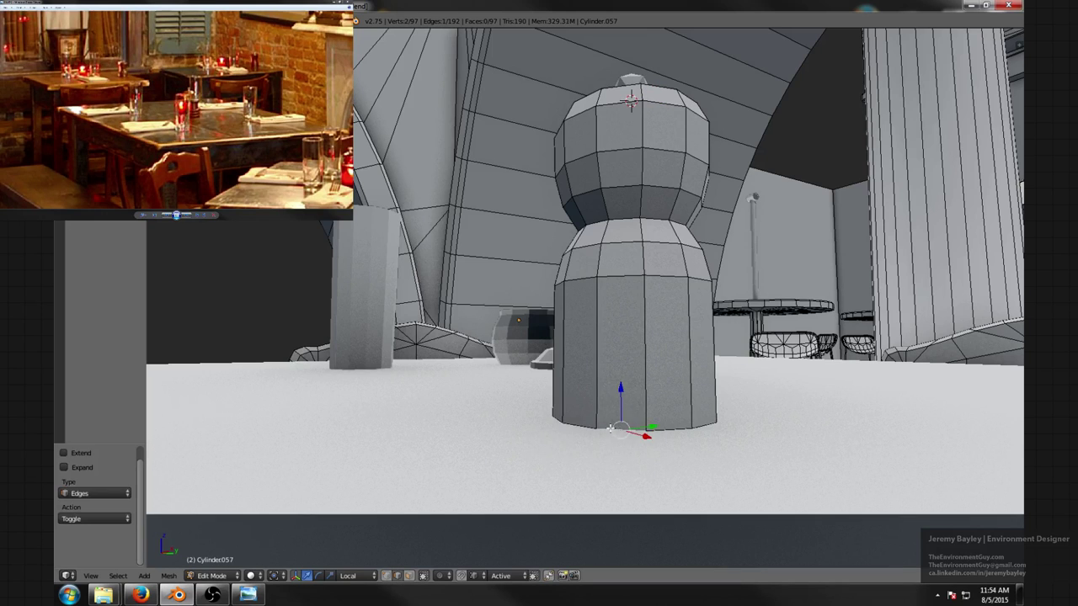
{"action": "right_click", "coordinate": [609, 429], "text": "alt"}
{"action": "key", "text": "ctrl+b"}
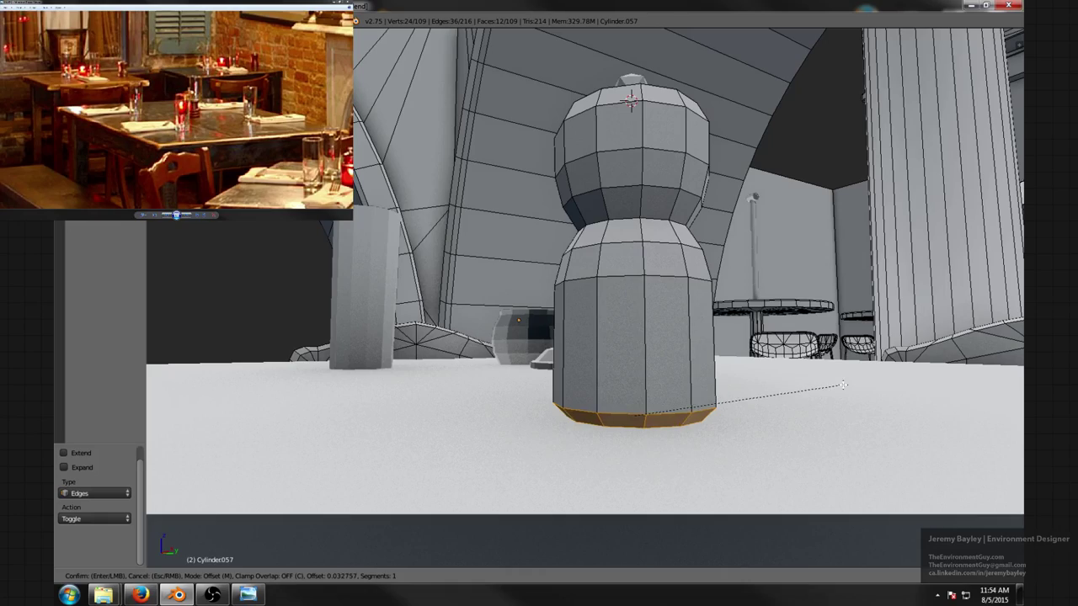
{"action": "left_click", "coordinate": [790, 387]}
{"action": "scroll", "coordinate": [712, 338], "scroll_direction": "down", "scroll_amount": 3}
{"action": "key", "text": "a"}
- Scale the edge loop just below the shaker's waist outward to about 1.196 to form a flared rim
{"action": "scroll", "coordinate": [712, 337], "scroll_direction": "down", "scroll_amount": 3}
{"action": "middle_click_drag", "start_coordinate": [712, 338], "coordinate": [685, 357]}
{"action": "scroll", "coordinate": [730, 352], "scroll_direction": "down", "scroll_amount": 1}
{"action": "scroll", "coordinate": [687, 355], "scroll_direction": "down", "scroll_amount": 2}
{"action": "scroll", "coordinate": [685, 357], "scroll_direction": "up", "scroll_amount": 3}
{"action": "scroll", "coordinate": [685, 357], "scroll_direction": "up", "scroll_amount": 3}
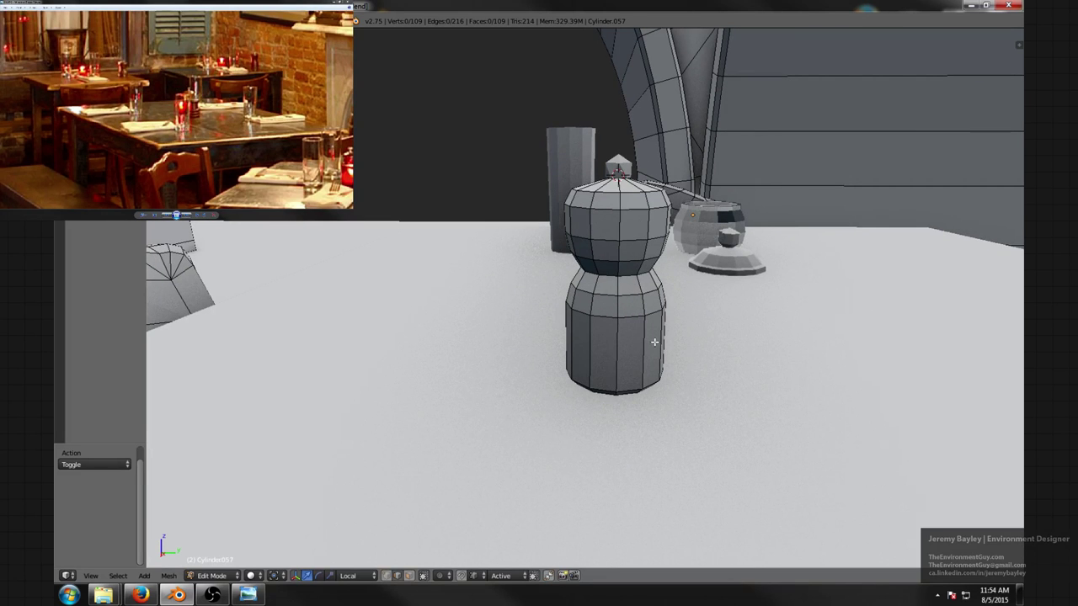
{"action": "middle_click_drag", "start_coordinate": [654, 342], "coordinate": [657, 333]}
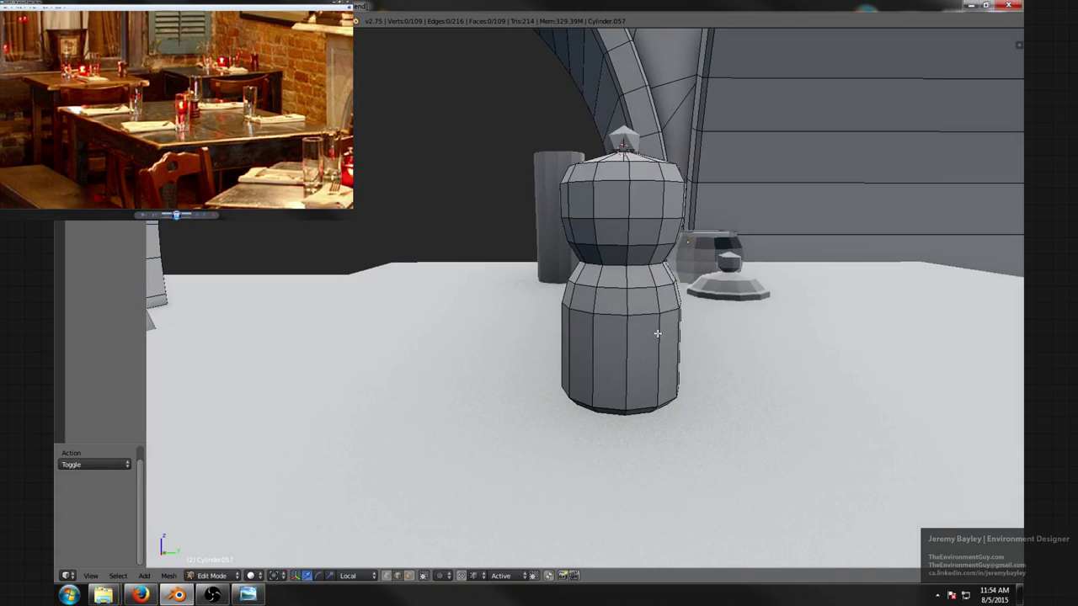
{"action": "right_click", "coordinate": [682, 288], "text": "alt"}
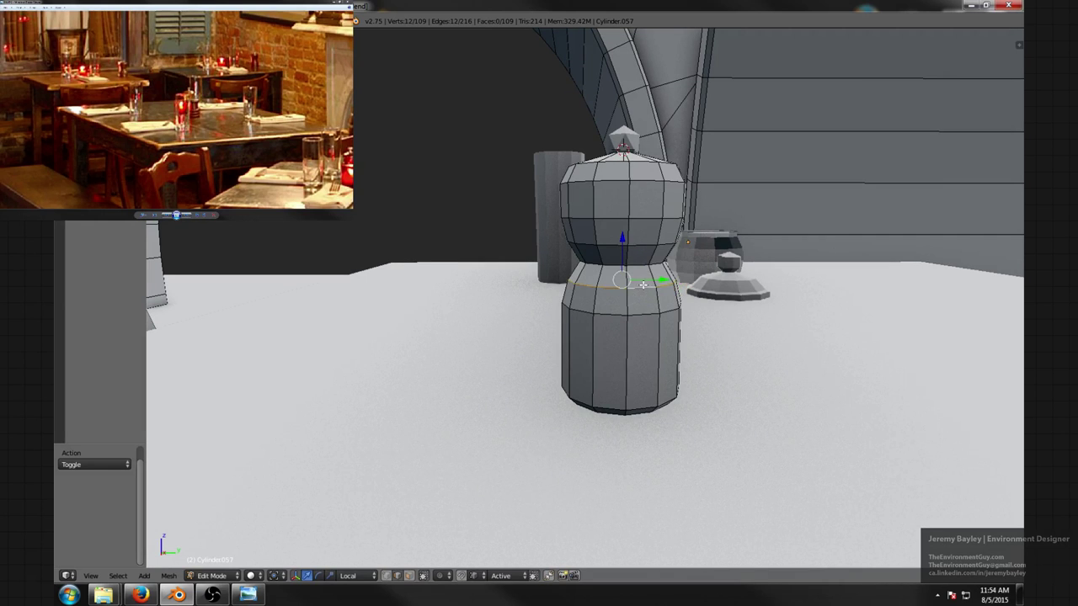
{"action": "key", "text": "s"}
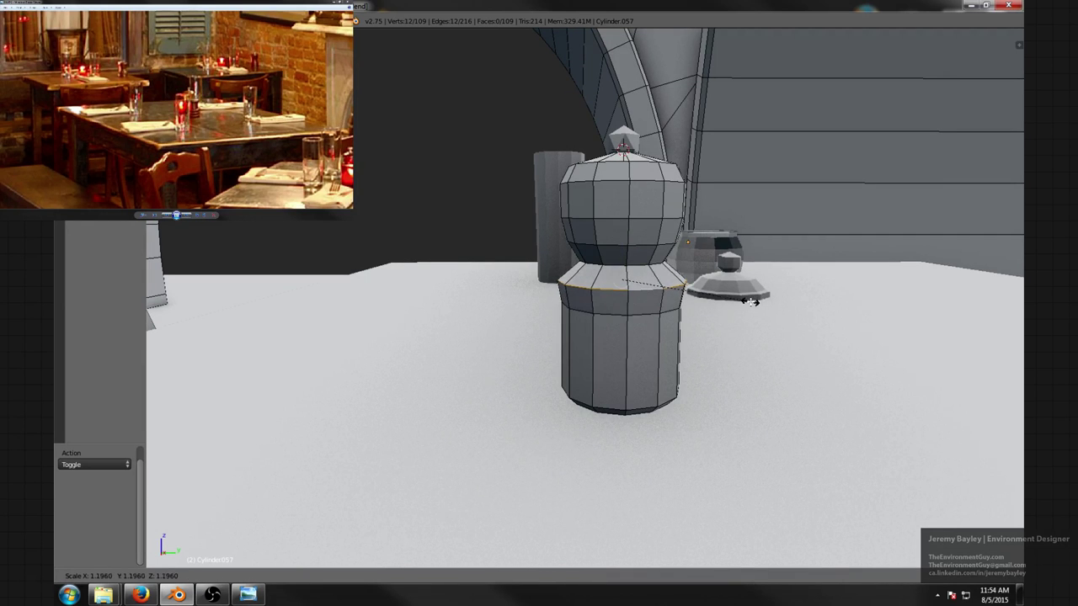
{"action": "left_click", "coordinate": [749, 303]}
- Leave Edit Mode, deselect everything, and examine the shaker's silhouette from several angles
{"action": "middle_click_drag", "start_coordinate": [749, 304], "coordinate": [522, 343]}
{"action": "scroll", "coordinate": [674, 318], "scroll_direction": "up", "scroll_amount": 2}
{"action": "key", "text": "Tab"}
{"action": "scroll", "coordinate": [671, 351], "scroll_direction": "down", "scroll_amount": 5}
{"action": "key", "text": "a"}
{"action": "scroll", "coordinate": [678, 352], "scroll_direction": "down", "scroll_amount": 4}
{"action": "middle_click_drag", "start_coordinate": [627, 330], "coordinate": [569, 318]}
{"action": "scroll", "coordinate": [672, 352], "scroll_direction": "up", "scroll_amount": 3}
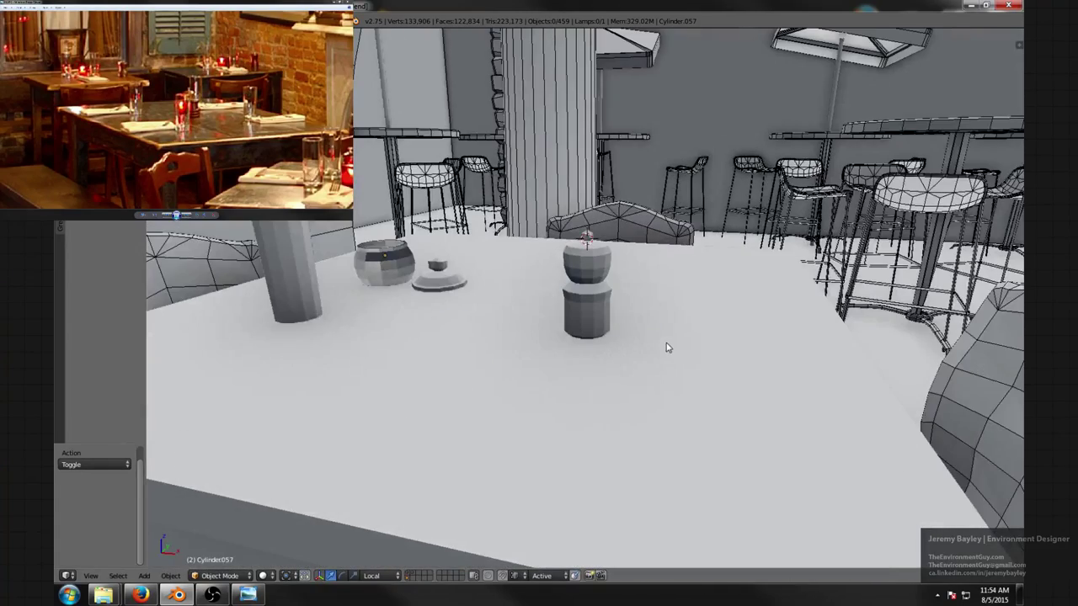
{"action": "middle_click_drag", "start_coordinate": [666, 346], "coordinate": [645, 305]}
{"action": "scroll", "coordinate": [643, 307], "scroll_direction": "up", "scroll_amount": 3}
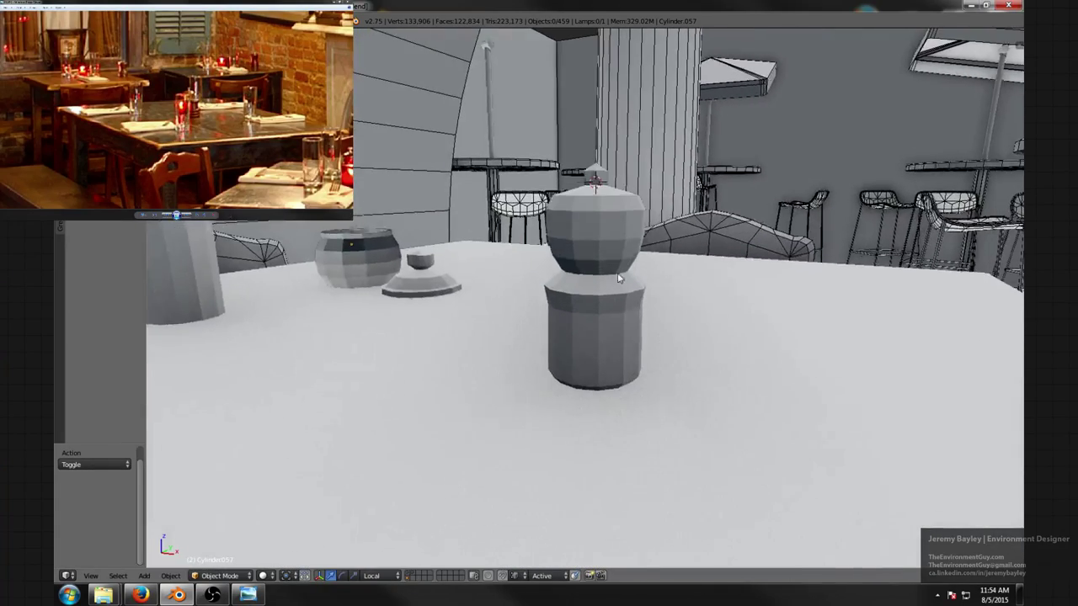
{"action": "scroll", "coordinate": [618, 277], "scroll_direction": "up", "scroll_amount": 2}
- Adjust the height of the shaker's domed cap by moving its upper edge loop and center vertex along local Z
{"action": "key", "text": "Tab"}
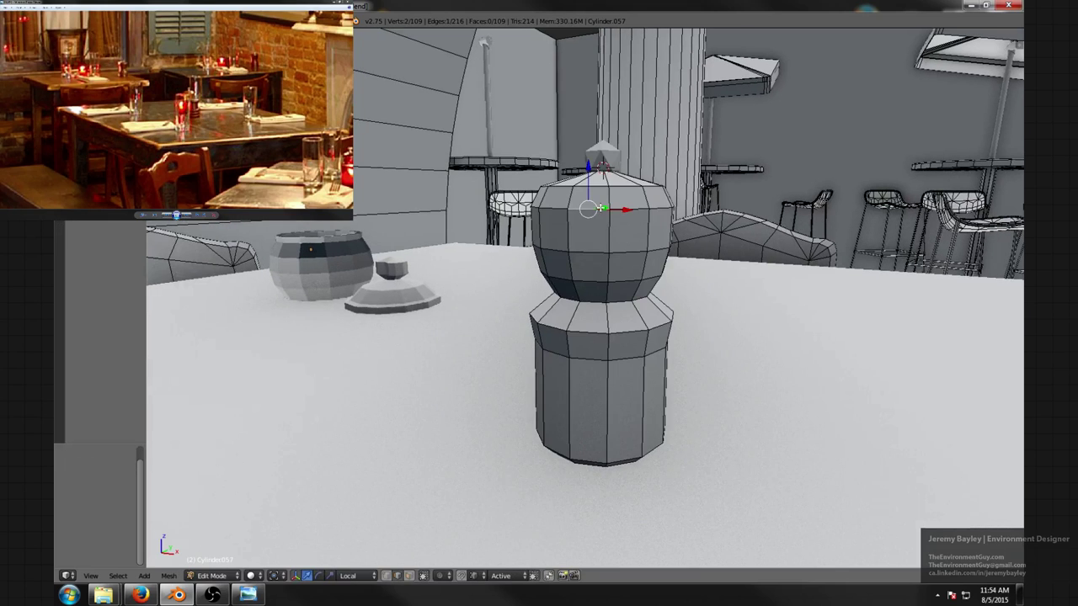
{"action": "right_click", "coordinate": [594, 207], "text": "alt"}
{"action": "mouse_move", "coordinate": [595, 211]}
{"action": "middle_mouse_down"}
{"action": "mouse_move", "coordinate": [540, 240]}
{"action": "mouse_move", "coordinate": [610, 216]}
{"action": "middle_mouse_up"}
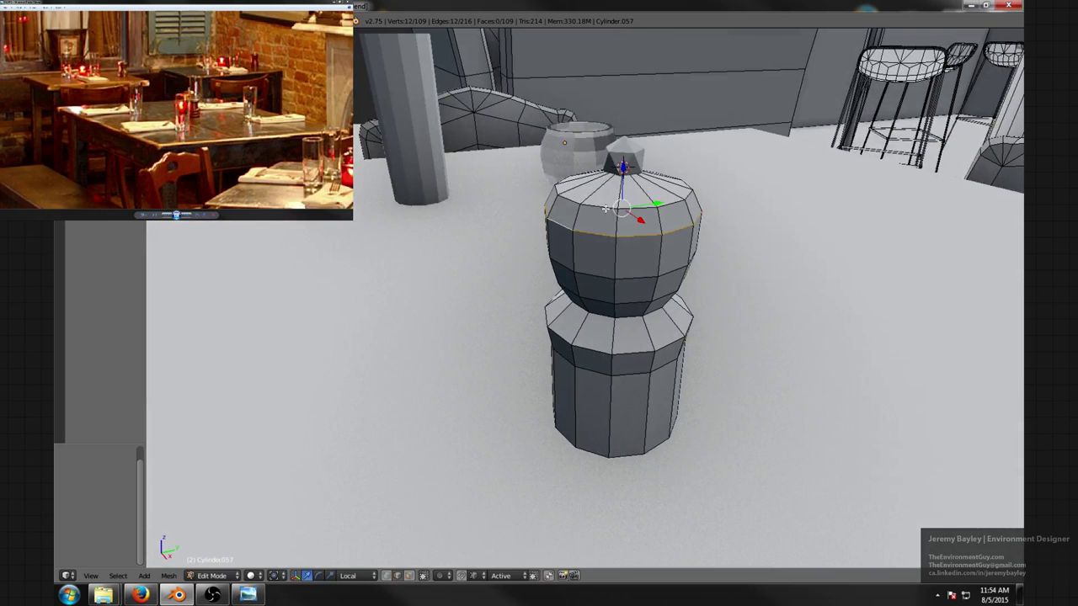
{"action": "right_click", "coordinate": [605, 208]}
{"action": "right_click", "coordinate": [604, 207], "text": "alt"}
{"action": "key", "text": "ctrl+Tab"}
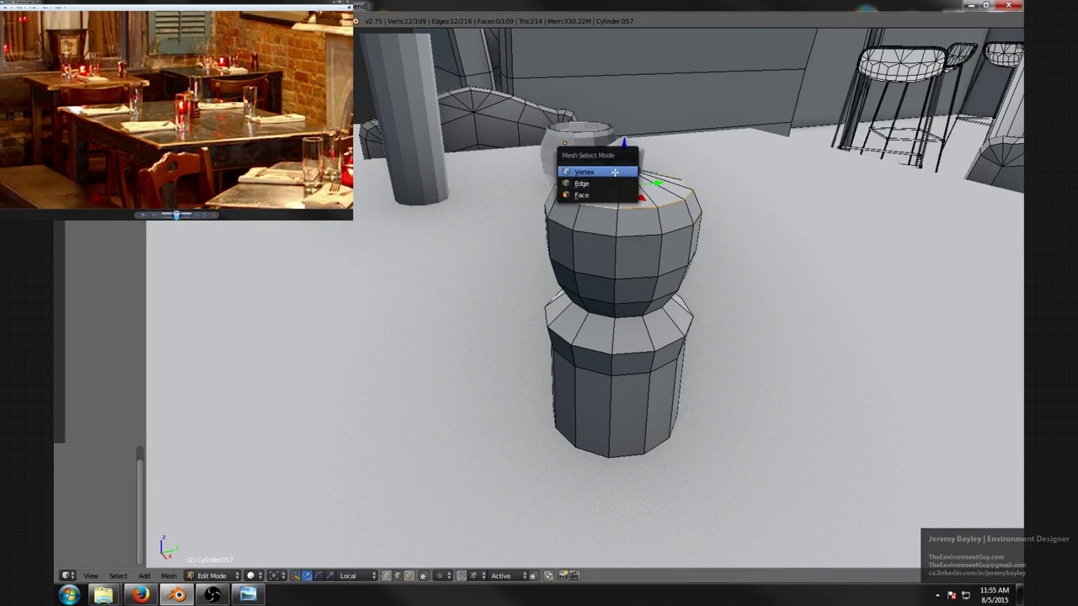
{"action": "left_click", "coordinate": [617, 172]}
{"action": "right_click", "coordinate": [622, 172], "text": "shift"}
{"action": "key", "text": "z"}
{"action": "middle_click_drag", "start_coordinate": [585, 175], "coordinate": [625, 143]}
{"action": "key", "text": "z"}
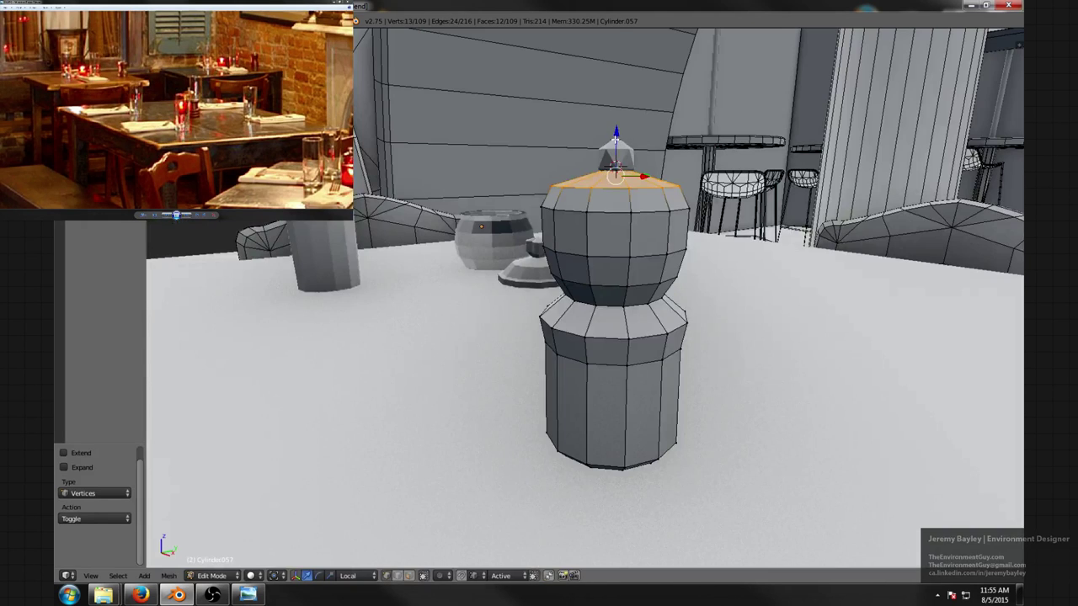
{"action": "key", "text": "g"}
{"action": "key", "text": "z"}
{"action": "key", "text": "z"}
{"action": "left_click_drag", "start_coordinate": [624, 150], "coordinate": [621, 144]}
{"action": "middle_click_drag", "start_coordinate": [618, 208], "coordinate": [617, 165]}
{"action": "key", "text": "Tab"}
{"action": "key", "text": "a"}
{"action": "scroll", "coordinate": [655, 165], "scroll_direction": "down", "scroll_amount": 9}
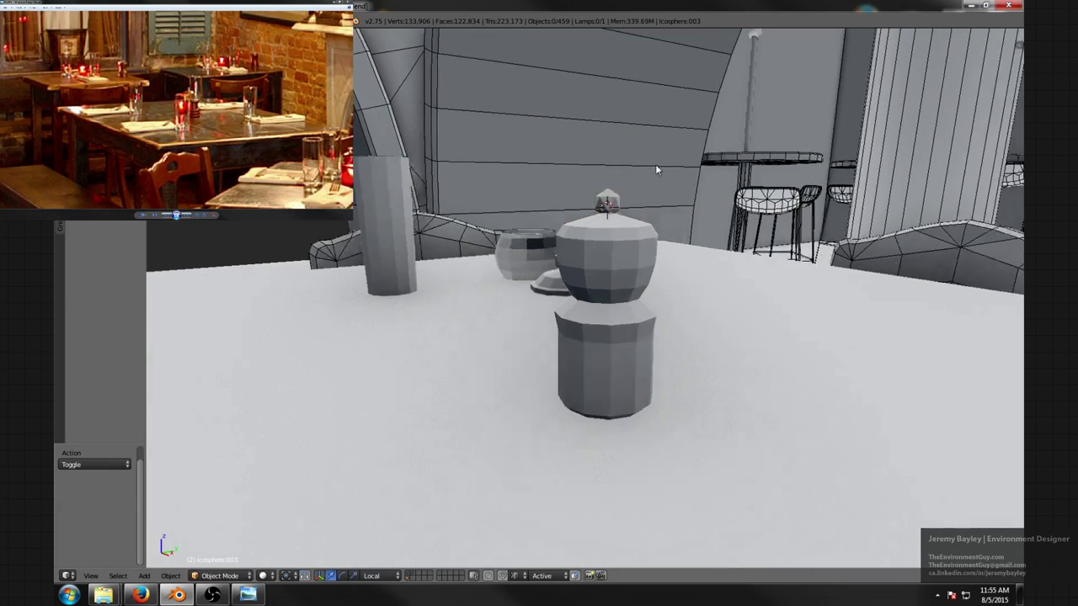
- Try to narrow the edge loops of the shaker's upper bulb horizontally, keeping their height, and undo the scaling
{"action": "middle_click_drag", "start_coordinate": [671, 205], "coordinate": [727, 247]}
{"action": "scroll", "coordinate": [697, 281], "scroll_direction": "up", "scroll_amount": 5}
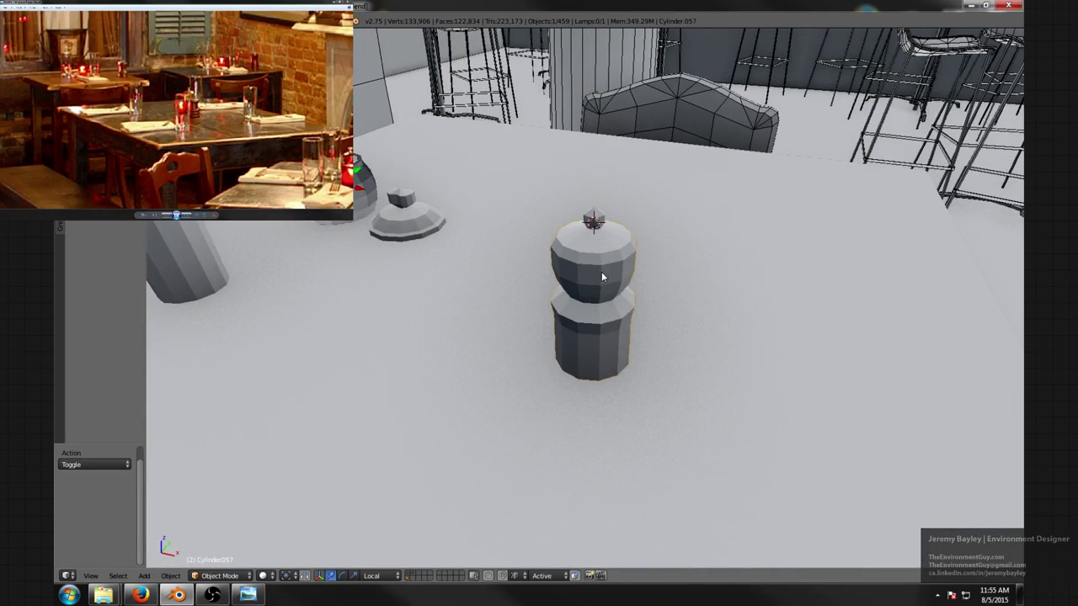
{"action": "key", "text": "Tab"}
{"action": "middle_click_drag", "start_coordinate": [603, 276], "coordinate": [625, 254]}
{"action": "scroll", "coordinate": [625, 254], "scroll_direction": "up", "scroll_amount": 3}
{"action": "middle_click_drag", "start_coordinate": [602, 295], "coordinate": [586, 272]}
{"action": "key", "text": "ctrl+Tab"}
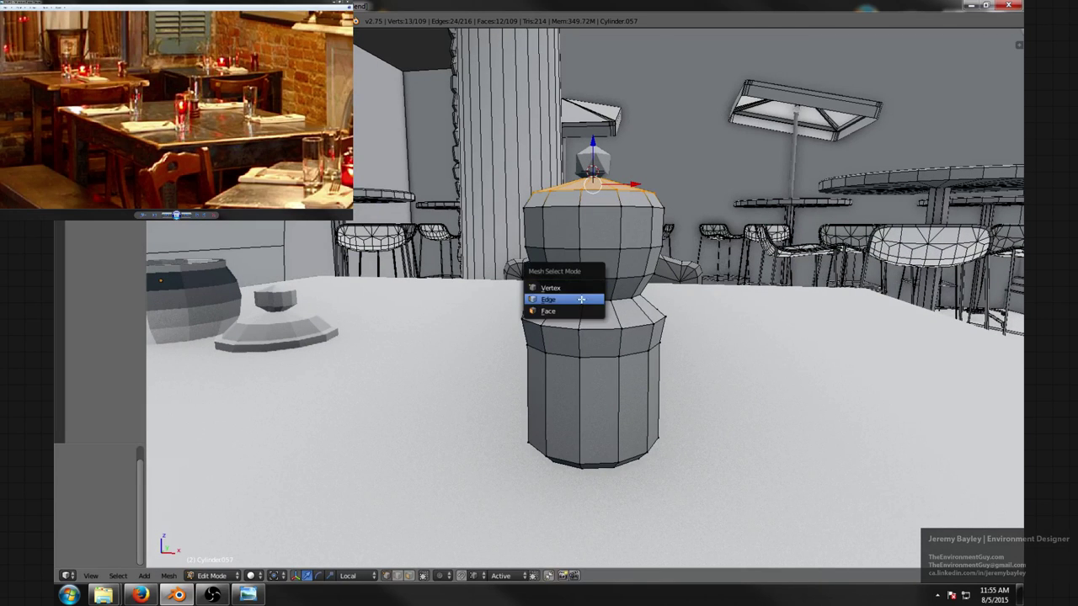
{"action": "left_click", "coordinate": [556, 298]}
{"action": "right_click", "coordinate": [592, 293], "text": "alt"}
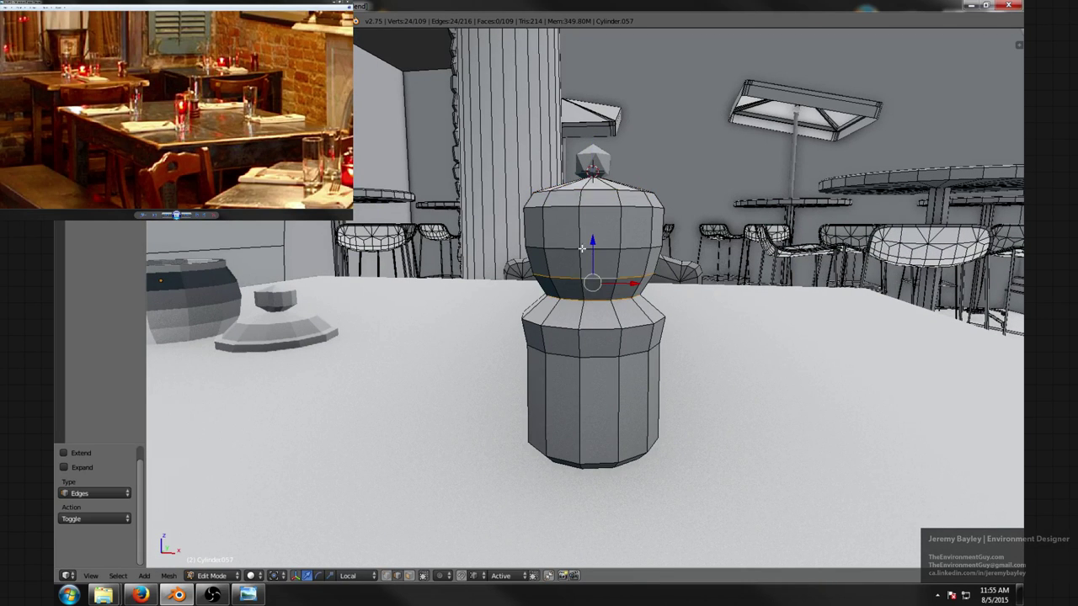
{"action": "middle_click_drag", "start_coordinate": [597, 197], "coordinate": [594, 203]}
{"action": "key", "text": "s"}
{"action": "key", "text": "shift+z"}
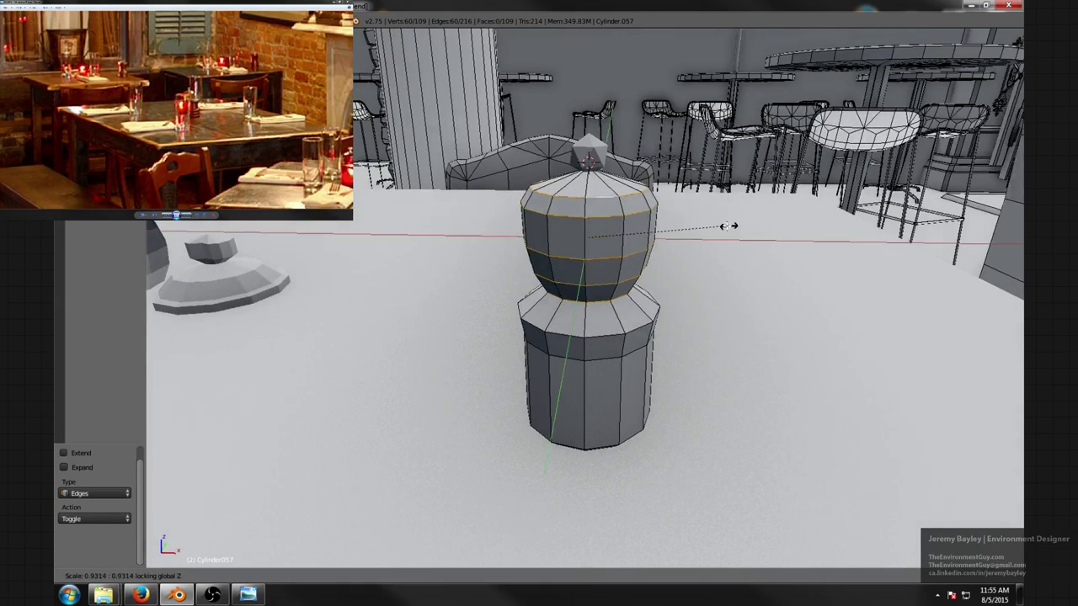
{"action": "left_click", "coordinate": [709, 226]}
{"action": "scroll", "coordinate": [714, 252], "scroll_direction": "down", "scroll_amount": 4}
{"action": "middle_click_drag", "start_coordinate": [717, 264], "coordinate": [591, 285]}
{"action": "scroll", "coordinate": [675, 240], "scroll_direction": "down", "scroll_amount": 3}
{"action": "key", "text": "ctrl+z"}
- Leave Edit Mode with everything deselected and examine the tableware on the table from several angles
{"action": "key", "text": "a"}
{"action": "key", "text": "Tab"}
{"action": "scroll", "coordinate": [705, 284], "scroll_direction": "down", "scroll_amount": 4}
{"action": "key", "text": "a"}
{"action": "scroll", "coordinate": [591, 285], "scroll_direction": "up", "scroll_amount": 2}
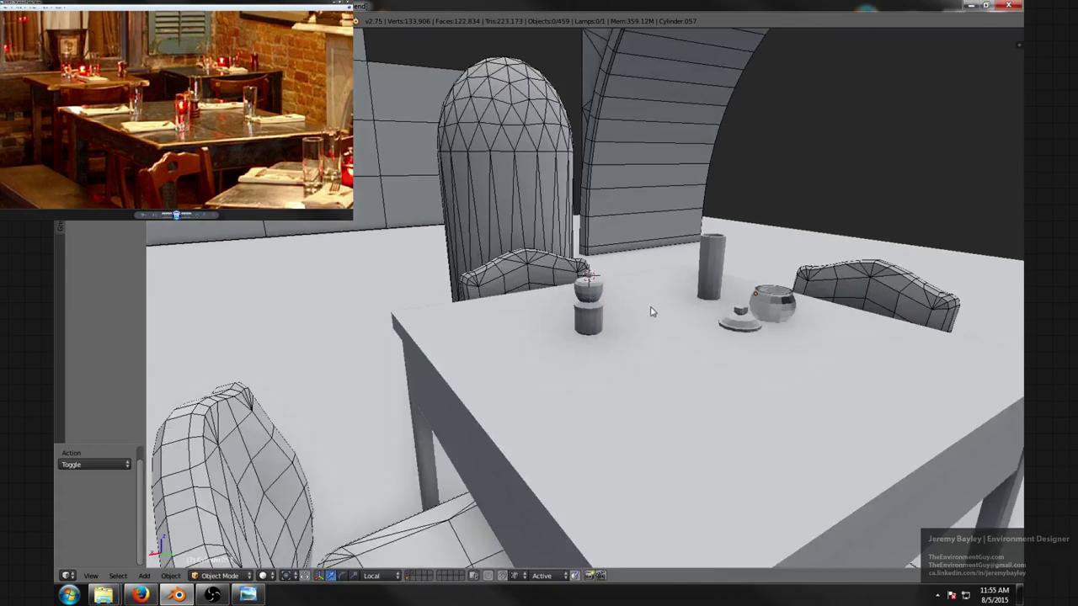
{"action": "middle_click_drag", "start_coordinate": [651, 308], "coordinate": [603, 311]}
{"action": "scroll", "coordinate": [603, 311], "scroll_direction": "up", "scroll_amount": 2}
{"action": "scroll", "coordinate": [630, 313], "scroll_direction": "down", "scroll_amount": 4}
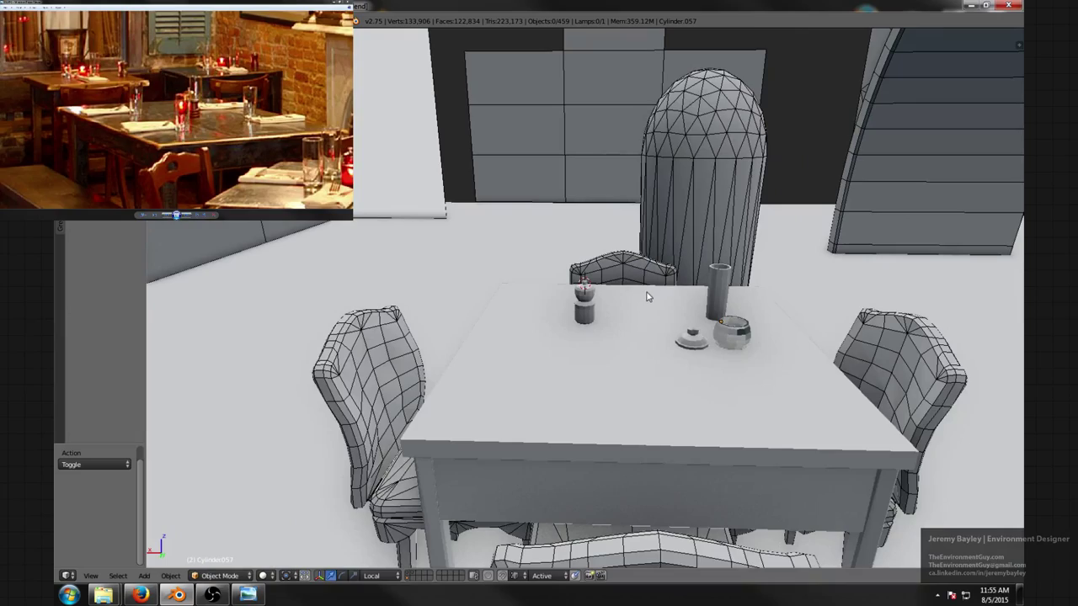
{"action": "middle_click_drag", "start_coordinate": [627, 299], "coordinate": [599, 320]}
- Add a 12-vertex cylinder, scale it down to 0.078, and shift it along its Y axis beside the shaker
{"action": "key", "text": "shift+a"}
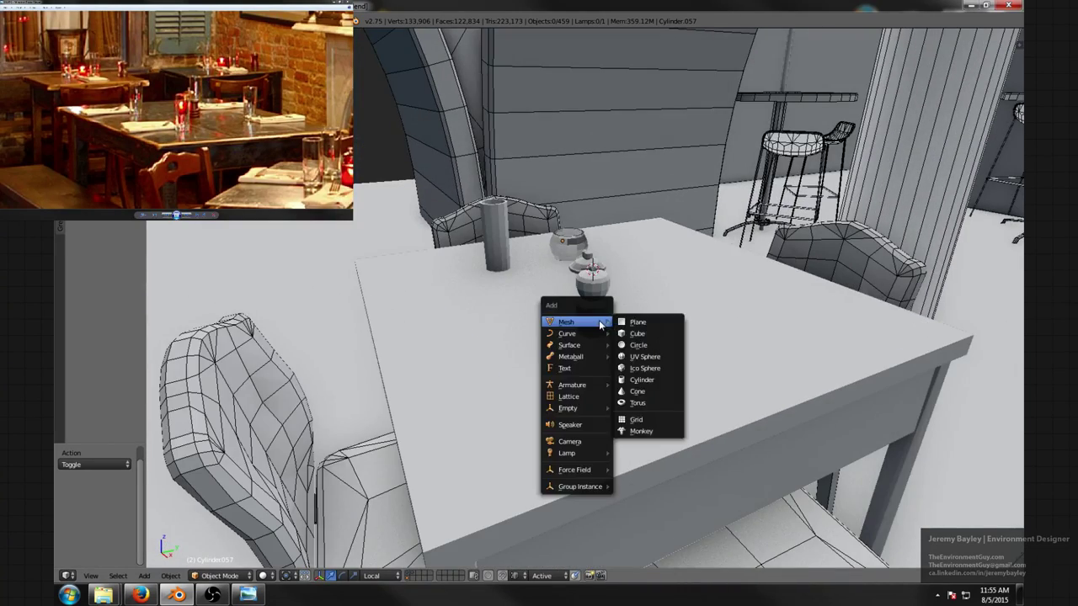
{"action": "mouse_move", "coordinate": [599, 320]}
{"action": "left_click", "coordinate": [649, 383]}
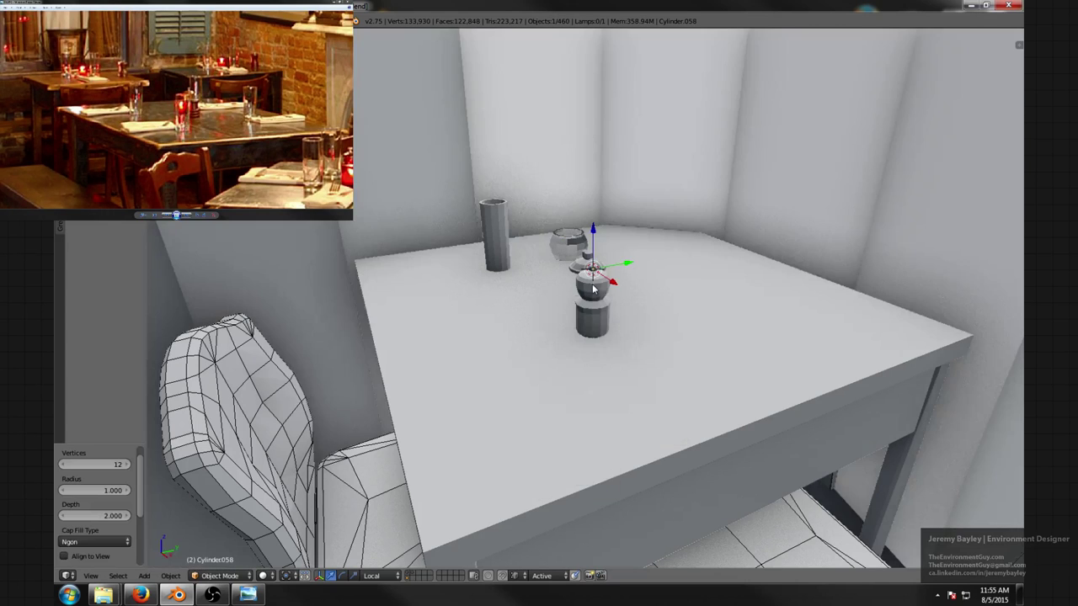
{"action": "middle_click_drag", "start_coordinate": [601, 287], "coordinate": [691, 310]}
{"action": "scroll", "coordinate": [846, 335], "scroll_direction": "down", "scroll_amount": 9}
{"action": "key", "text": "s"}
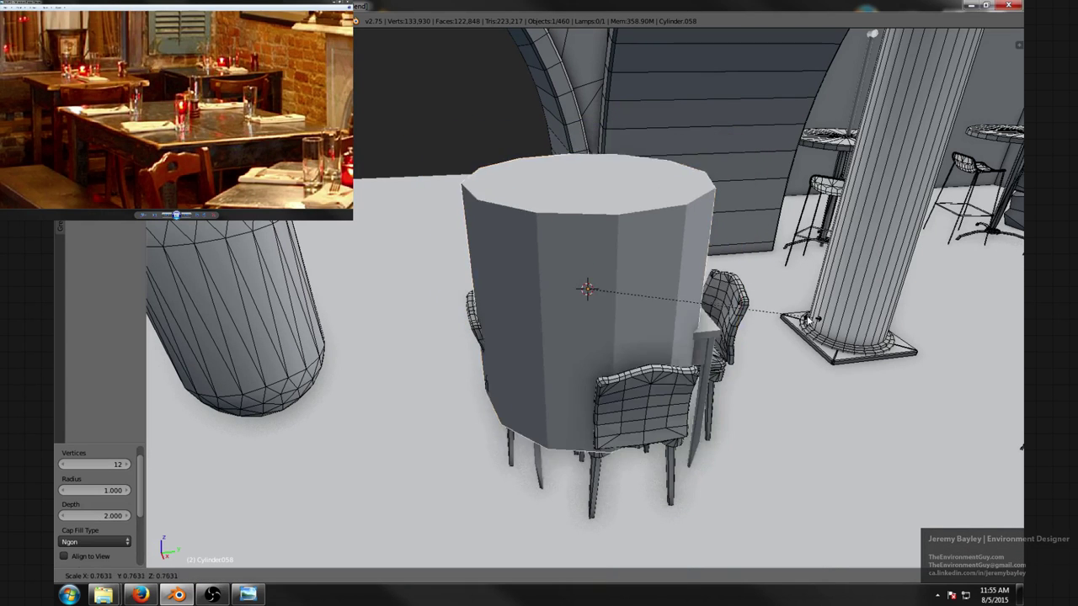
{"action": "scroll", "coordinate": [612, 290], "scroll_direction": "up", "scroll_amount": 3}
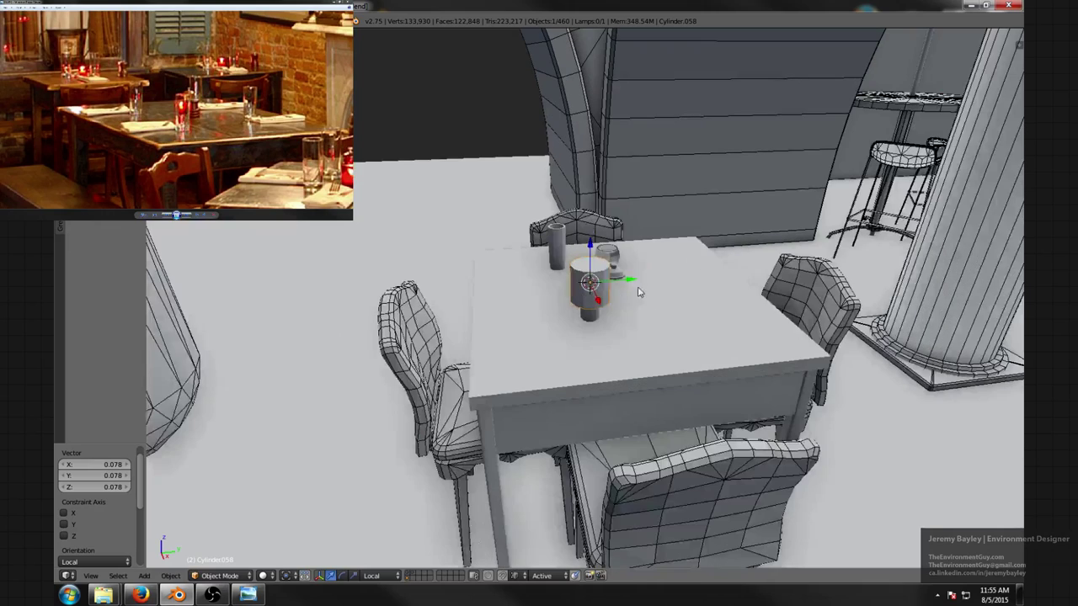
{"action": "left_click_drag", "start_coordinate": [625, 281], "coordinate": [661, 281]}
- Lower the new cylinder's bottom face by 0.082 along local Z so it reaches the tabletop
{"action": "scroll", "coordinate": [678, 291], "scroll_direction": "up", "scroll_amount": 4}
{"action": "scroll", "coordinate": [695, 303], "scroll_direction": "up", "scroll_amount": 3}
{"action": "middle_click_drag", "start_coordinate": [686, 324], "coordinate": [740, 307]}
{"action": "scroll", "coordinate": [717, 289], "scroll_direction": "up", "scroll_amount": 2}
{"action": "key", "text": "Tab"}
{"action": "key", "text": "ctrl+Tab"}
{"action": "left_click", "coordinate": [744, 318]}
{"action": "right_click", "coordinate": [761, 312]}
{"action": "scroll", "coordinate": [762, 313], "scroll_direction": "down", "scroll_amount": 4}
{"action": "scroll", "coordinate": [739, 307], "scroll_direction": "down", "scroll_amount": 6}
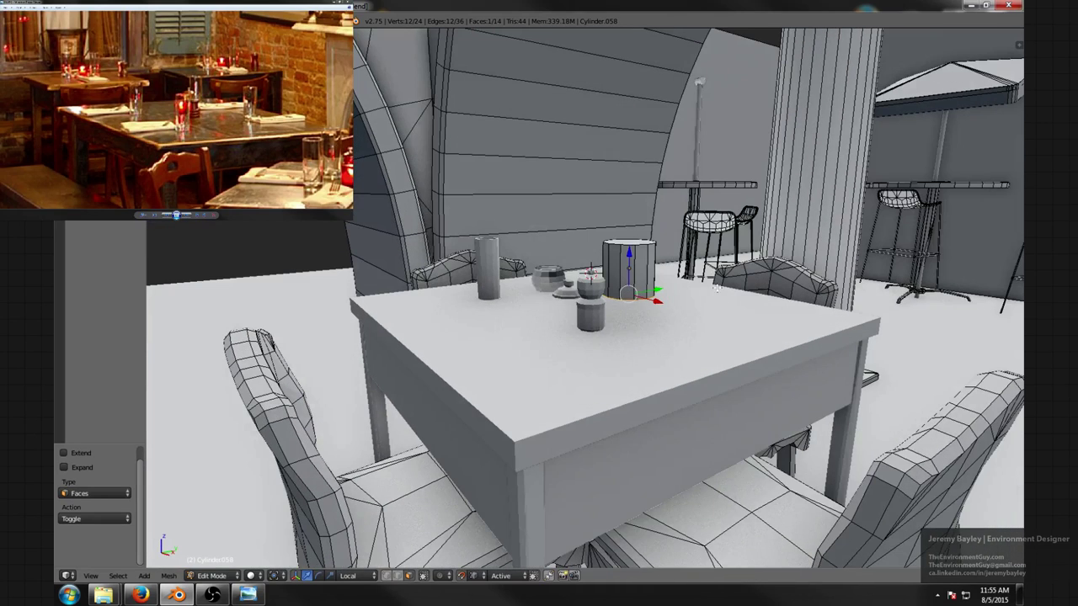
{"action": "key", "text": "g"}
{"action": "key", "text": "z"}
{"action": "key", "text": "z"}
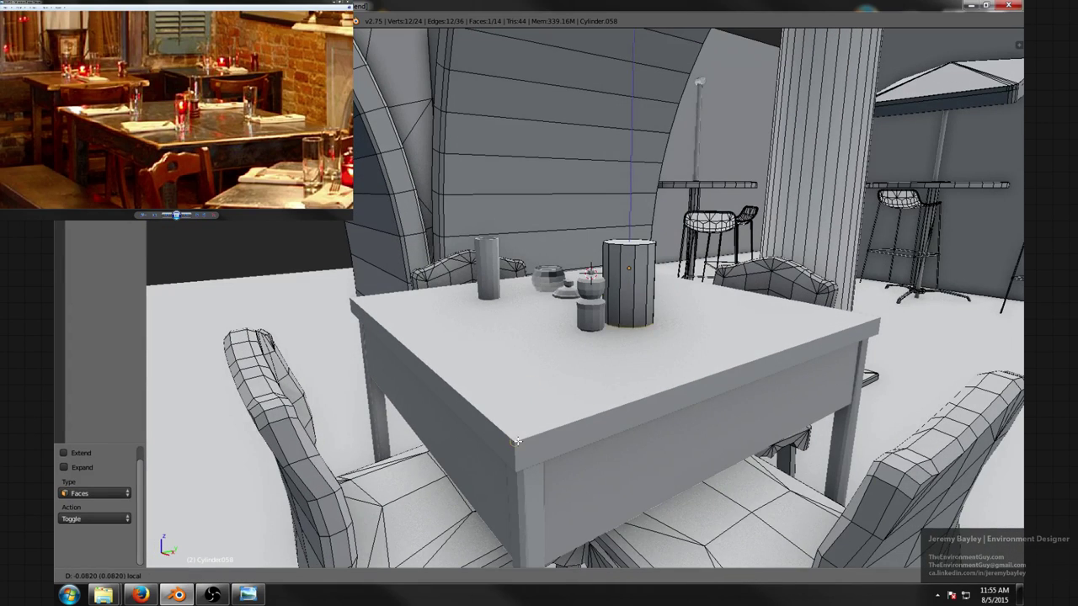
{"action": "left_click", "coordinate": [517, 441]}
- Lower the new cylinder's top face by 0.090 along local Z to about the shaker's height
{"action": "scroll", "coordinate": [691, 336], "scroll_direction": "up", "scroll_amount": 4}
{"action": "middle_click_drag", "start_coordinate": [676, 186], "coordinate": [733, 131]}
{"action": "right_click", "coordinate": [691, 179]}
{"action": "scroll", "coordinate": [695, 175], "scroll_direction": "up", "scroll_amount": 2}
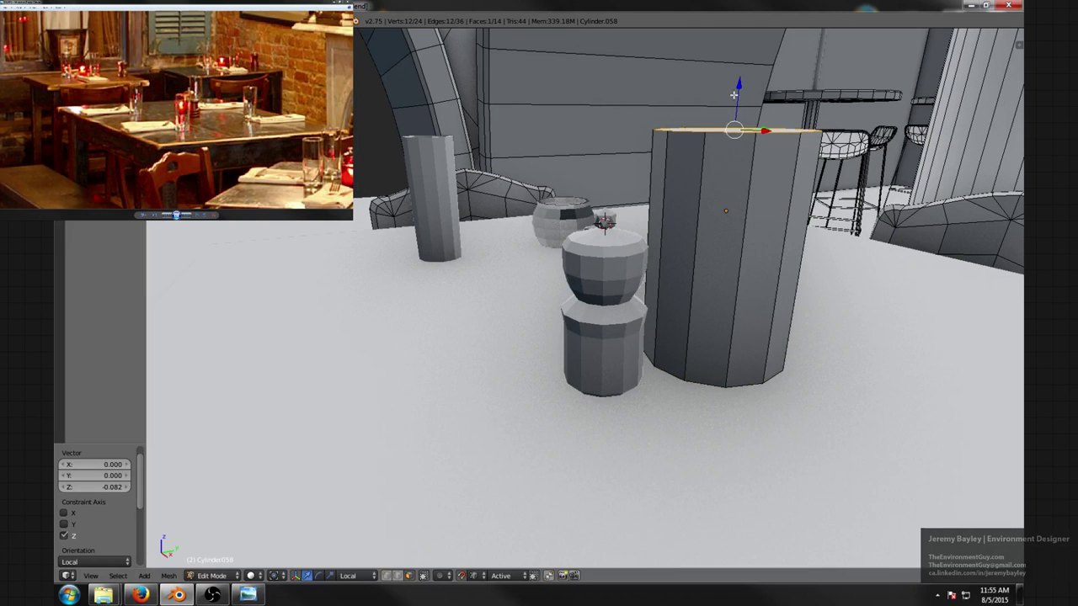
{"action": "key", "text": "g"}
{"action": "key", "text": "z"}
{"action": "key", "text": "z"}
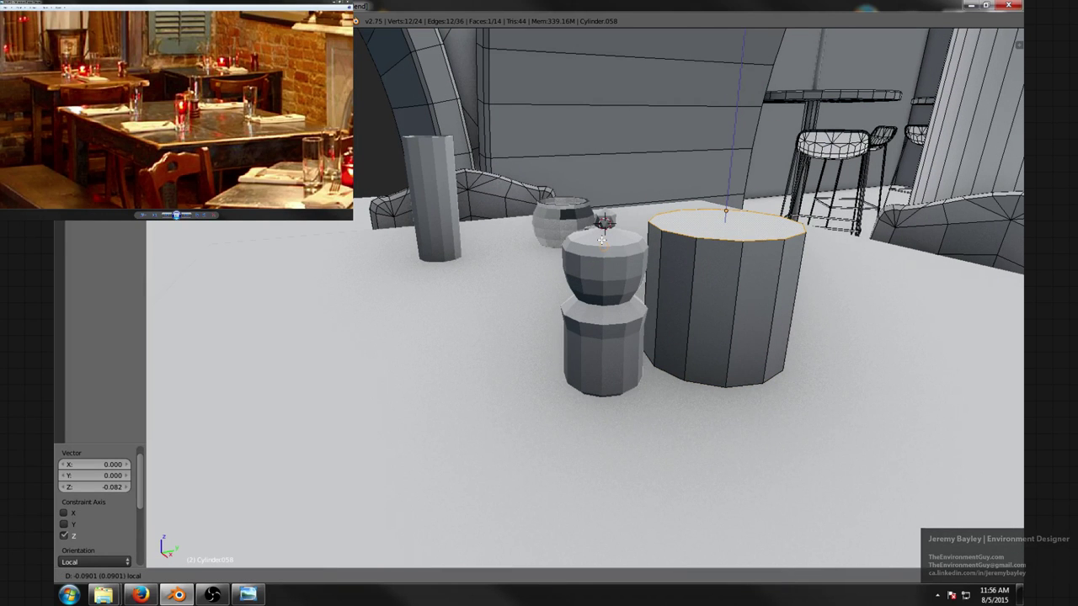
{"action": "left_click", "coordinate": [602, 241]}
- Select the whole cylinder mesh and scale it horizontally to 0.454, keeping its height
{"action": "scroll", "coordinate": [604, 243], "scroll_direction": "up", "scroll_amount": 1}
{"action": "middle_click_drag", "start_coordinate": [676, 241], "coordinate": [499, 269], "text": "shift"}
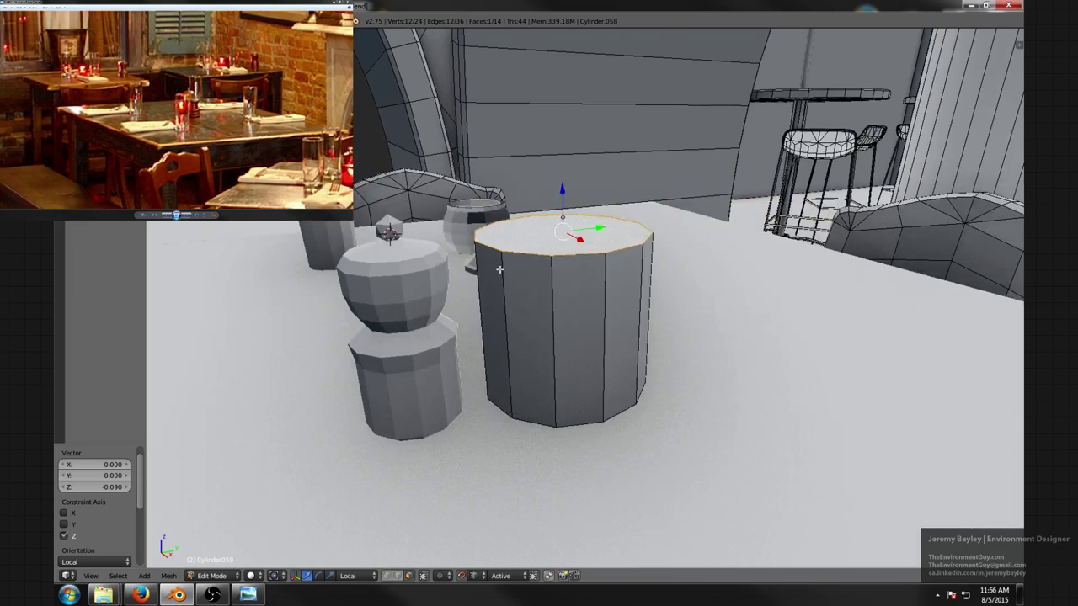
{"action": "scroll", "coordinate": [669, 284], "scroll_direction": "down", "scroll_amount": 1}
{"action": "key", "text": "a"}
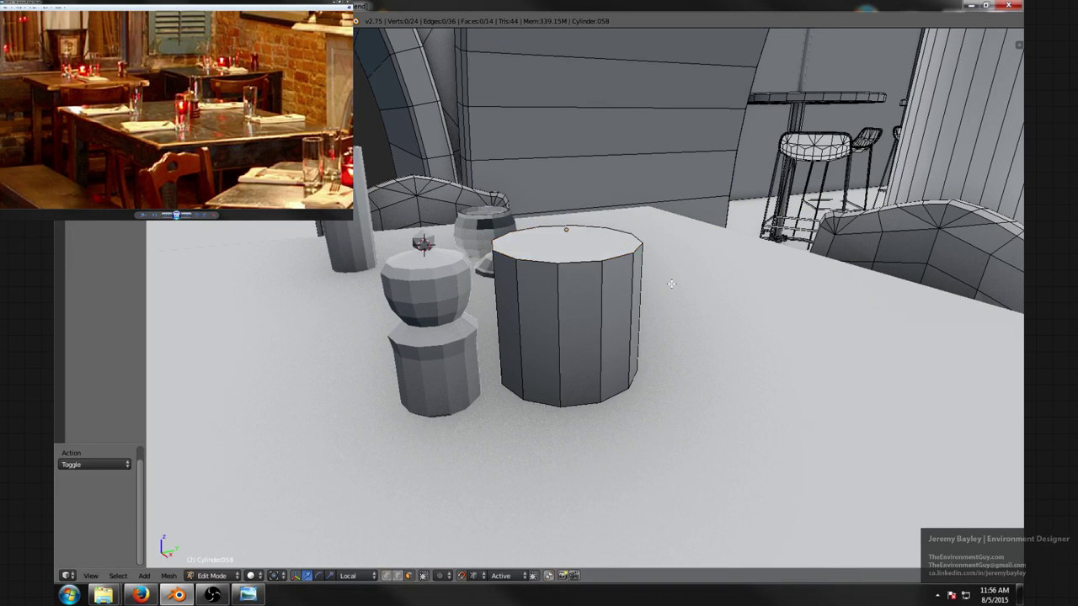
{"action": "key", "text": "a"}
{"action": "key", "text": "s"}
{"action": "key", "text": "shift+z"}
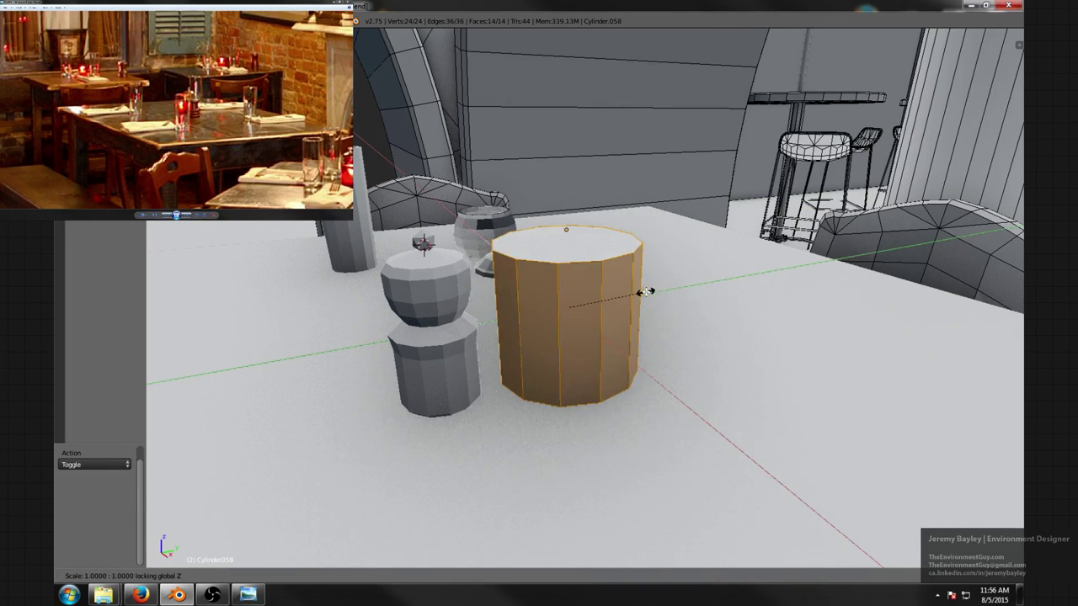
{"action": "left_click", "coordinate": [645, 291]}
{"action": "key", "text": "s"}
{"action": "key", "text": "shift+z"}
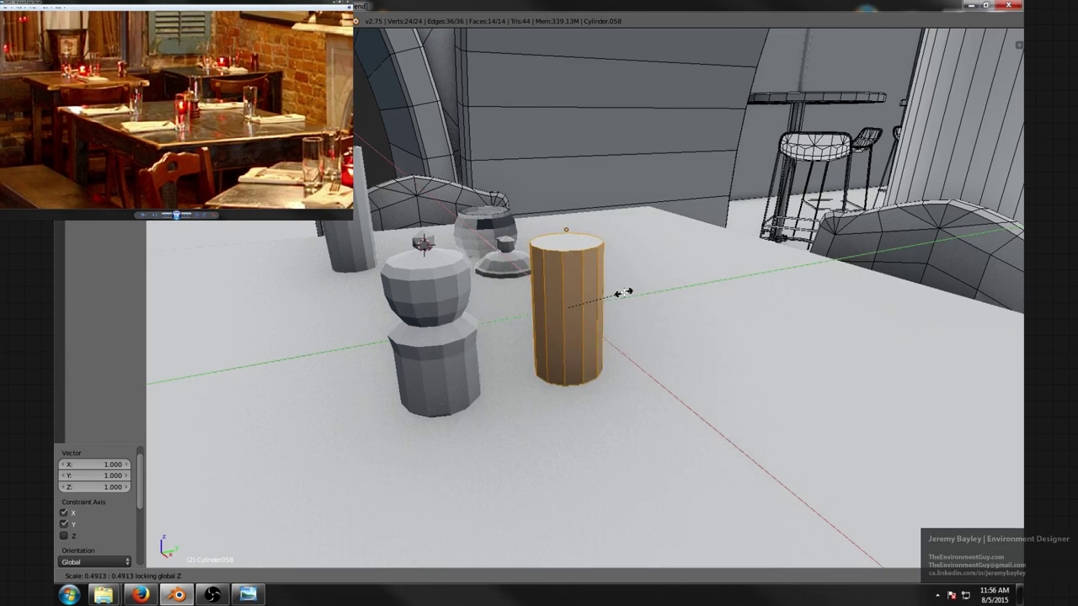
{"action": "left_click", "coordinate": [619, 294]}
- Move the cylinder -0.135 along local Y onto the existing shaker for comparison and widen it horizontally by about 1.07
{"action": "key", "text": "g"}
{"action": "key", "text": "y"}
{"action": "key", "text": "y"}
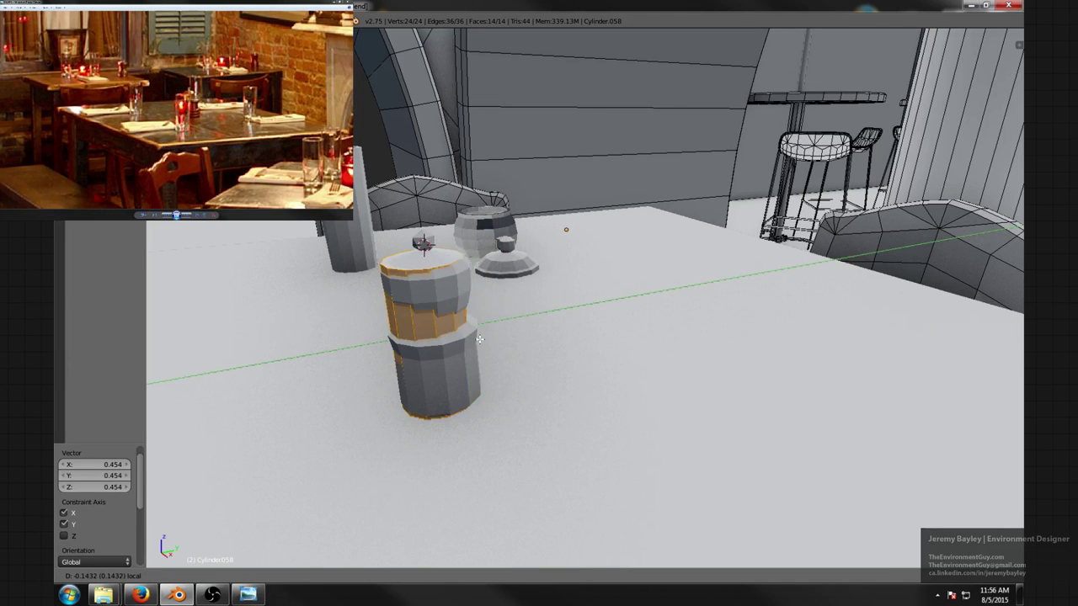
{"action": "left_click", "coordinate": [514, 354]}
{"action": "key", "text": "s"}
{"action": "key", "text": "shift+z"}
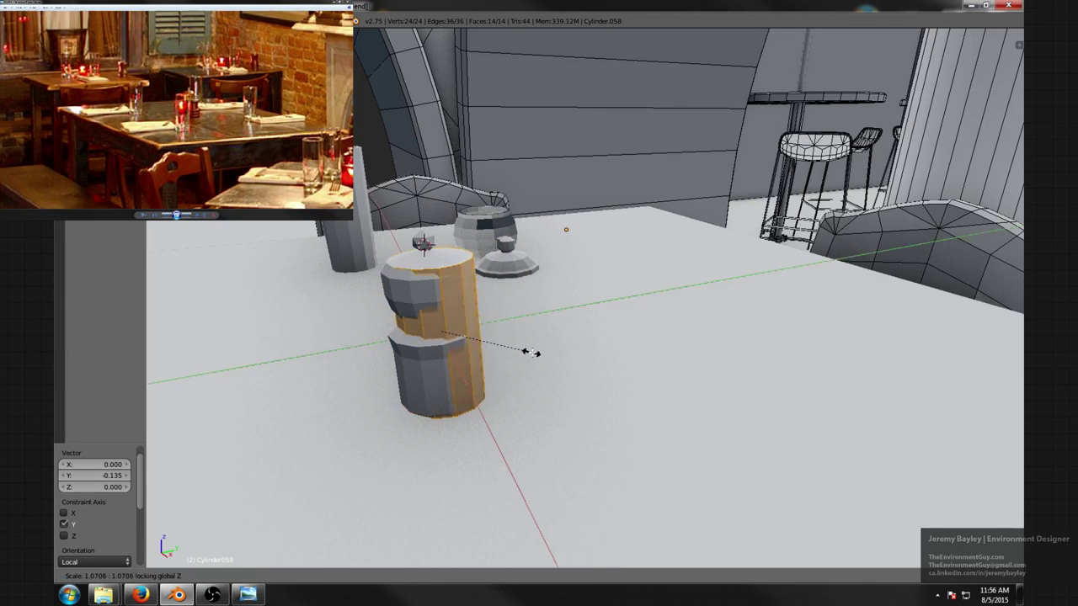
{"action": "left_click", "coordinate": [539, 356]}
- Move the cylinder 0.142 along local Y, clear of the existing shaker
{"action": "key", "text": "g"}
{"action": "key", "text": "y"}
{"action": "key", "text": "y"}
{"action": "left_click", "coordinate": [613, 305]}
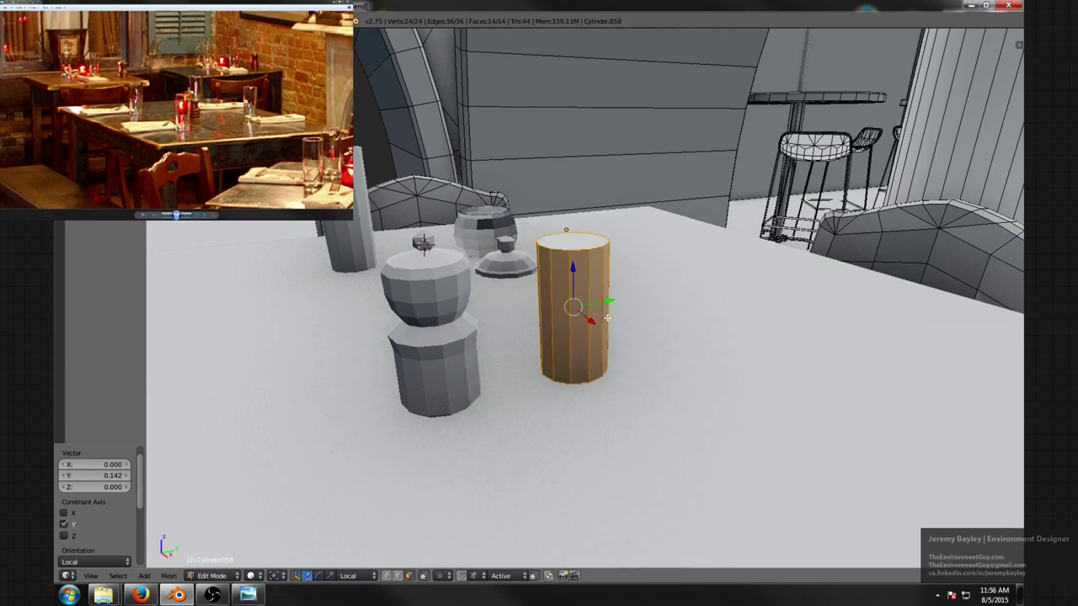
- Add two horizontal loop cuts around the cylinder and spread them apart by scaling 2.199 along Z
{"action": "middle_click_drag", "start_coordinate": [613, 304], "coordinate": [619, 316]}
{"action": "key", "text": "ctrl+r"}
{"action": "scroll", "coordinate": [587, 314], "scroll_direction": "up", "scroll_amount": 1}
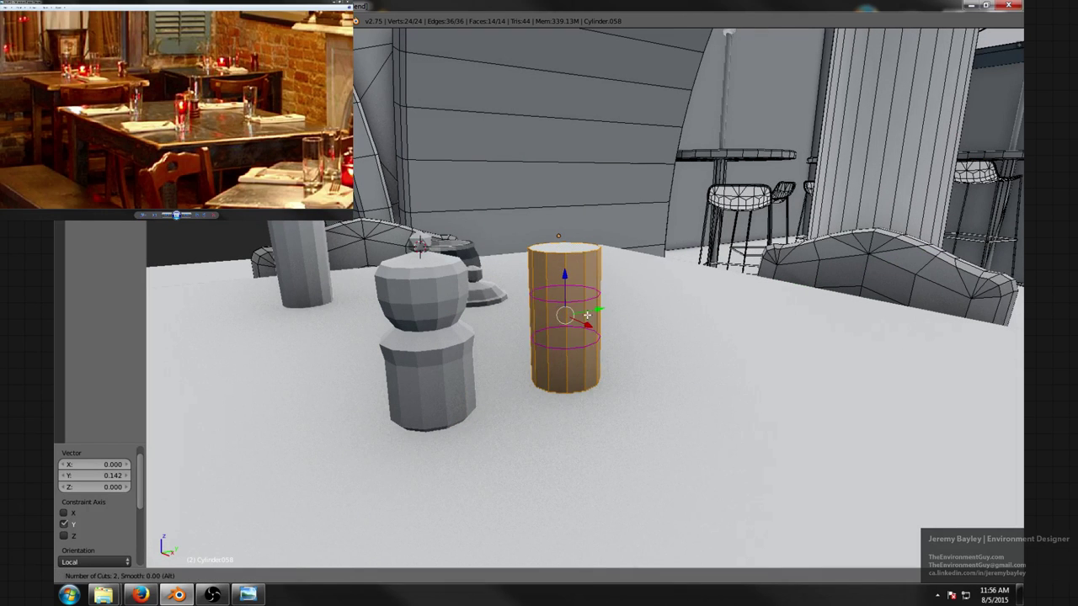
{"action": "left_click", "coordinate": [587, 314]}
{"action": "right_click", "coordinate": [587, 314]}
{"action": "key", "text": "s"}
{"action": "key", "text": "z"}
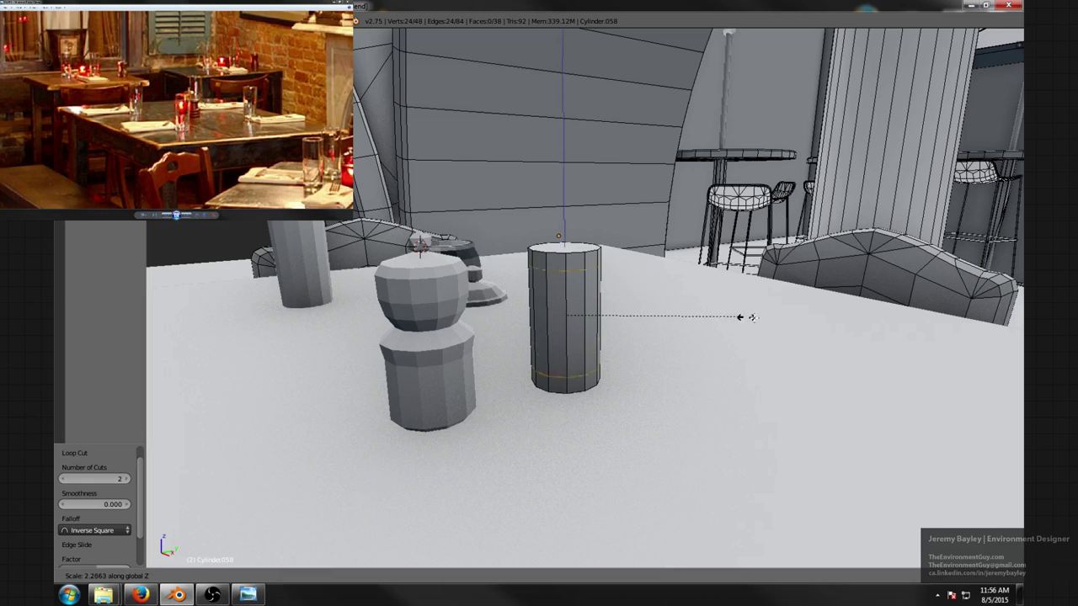
{"action": "left_click", "coordinate": [740, 321]}
- Extrude the ring of faces between the two loop cuts in place and scale it inward horizontally to 0.821
{"action": "scroll", "coordinate": [657, 321], "scroll_direction": "up", "scroll_amount": 2}
{"action": "key", "text": "ctrl+Tab"}
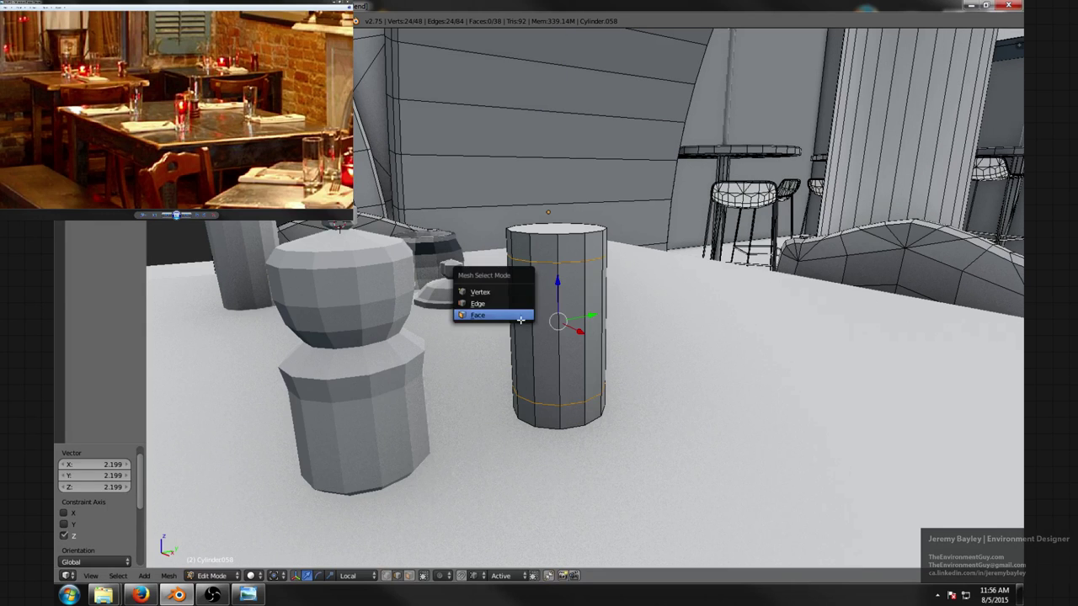
{"action": "left_click", "coordinate": [519, 318]}
{"action": "right_click", "coordinate": [524, 318]}
{"action": "right_click", "coordinate": [533, 318], "text": "alt"}
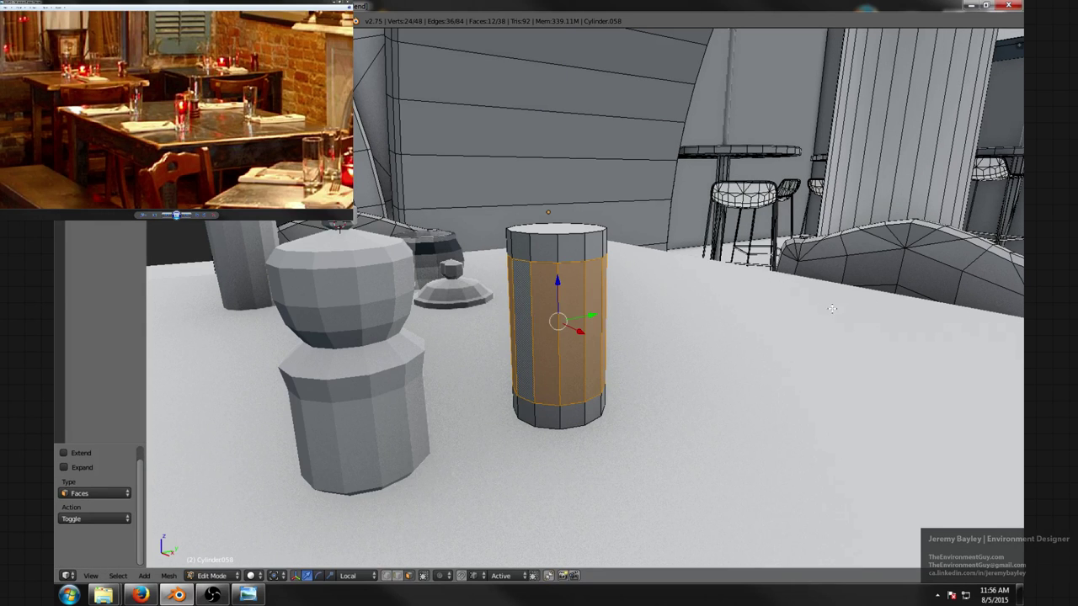
{"action": "key", "text": "e"}
{"action": "right_click", "coordinate": [783, 300]}
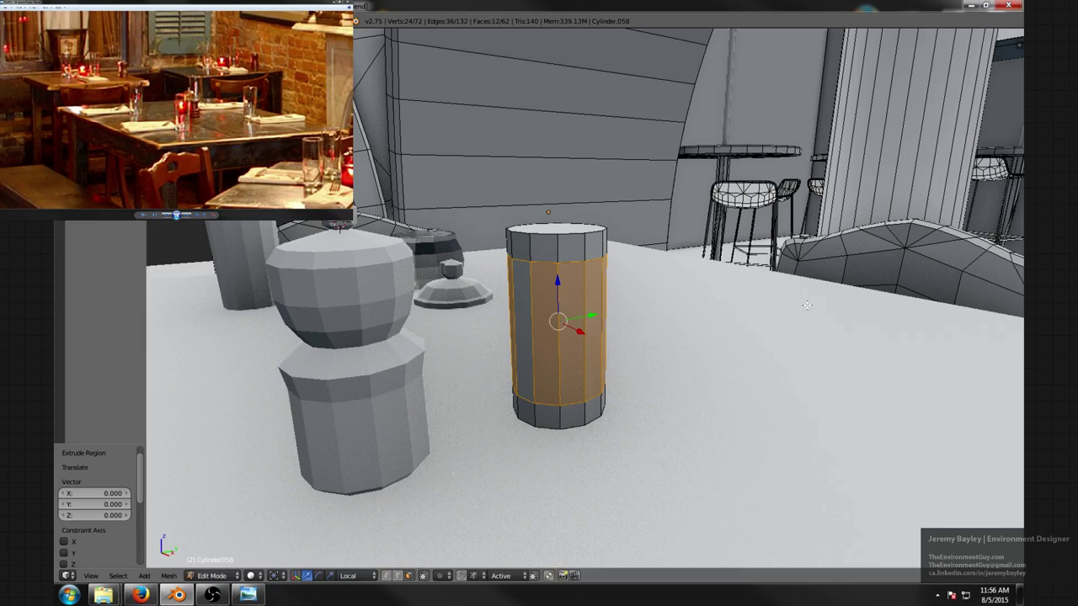
{"action": "key", "text": "s"}
{"action": "key", "text": "shift+z"}
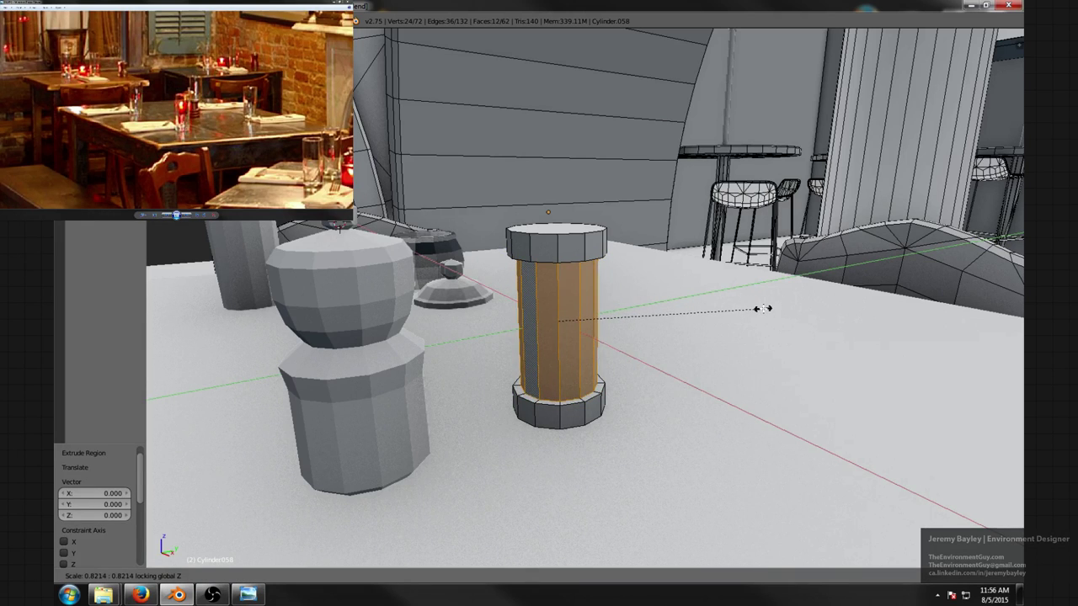
{"action": "left_click", "coordinate": [762, 309]}
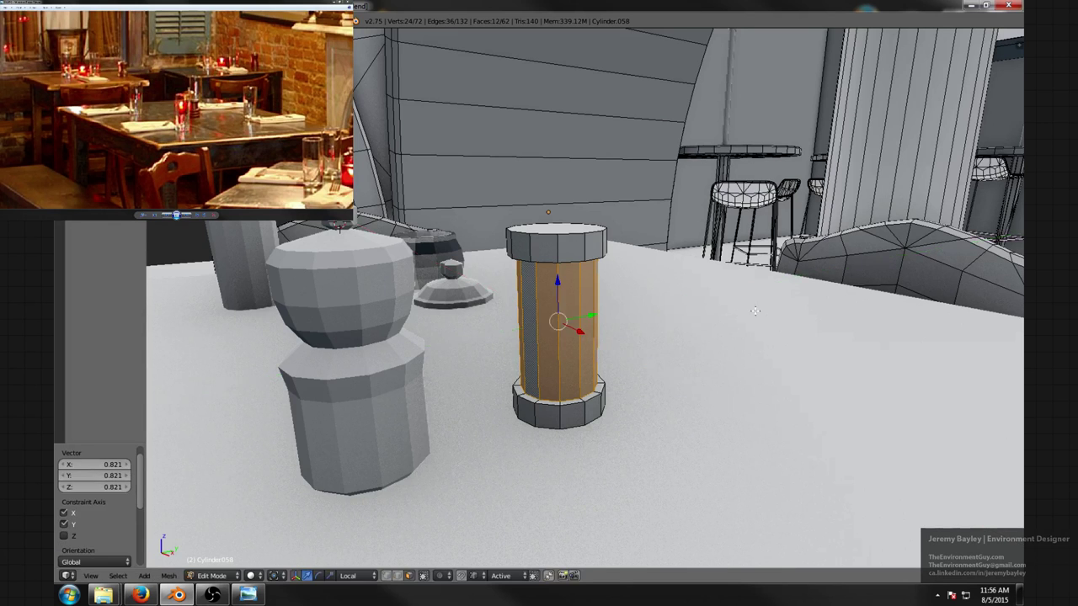
- Extrude the top face of the recessed cylinder in place and merge the extruded vertices at their center
{"action": "key", "text": "a"}
{"action": "scroll", "coordinate": [741, 303], "scroll_direction": "down", "scroll_amount": 4}
{"action": "middle_click_drag", "start_coordinate": [833, 249], "coordinate": [690, 260]}
{"action": "scroll", "coordinate": [690, 260], "scroll_direction": "up", "scroll_amount": 5}
{"action": "key", "text": "ctrl+Tab"}
{"action": "left_click", "coordinate": [629, 245]}
{"action": "right_click", "coordinate": [646, 192]}
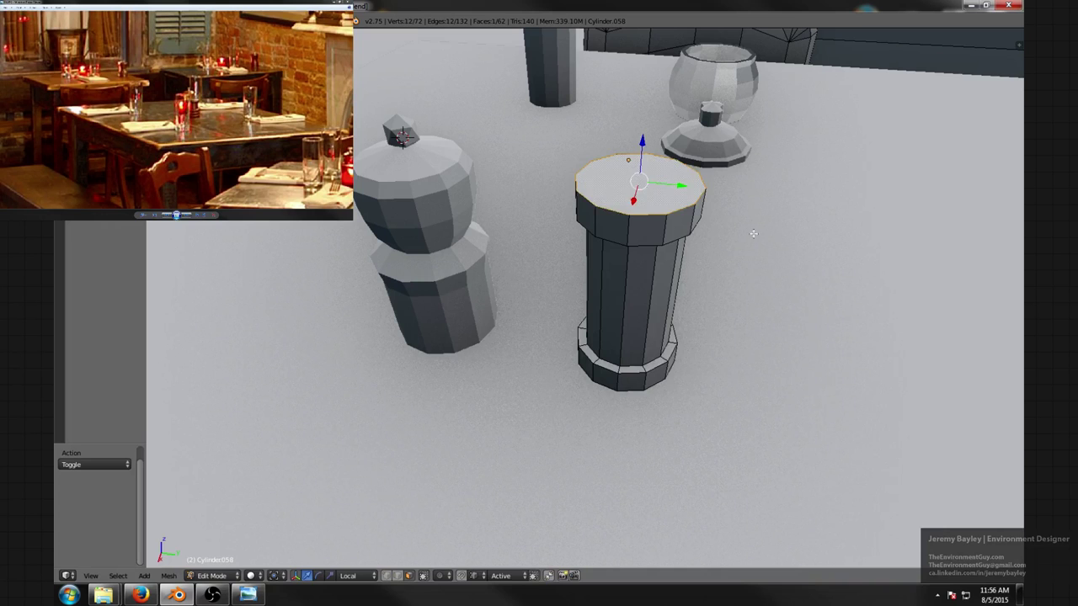
{"action": "key", "text": "e"}
{"action": "right_click", "coordinate": [752, 234]}
{"action": "key", "text": "alt+m"}
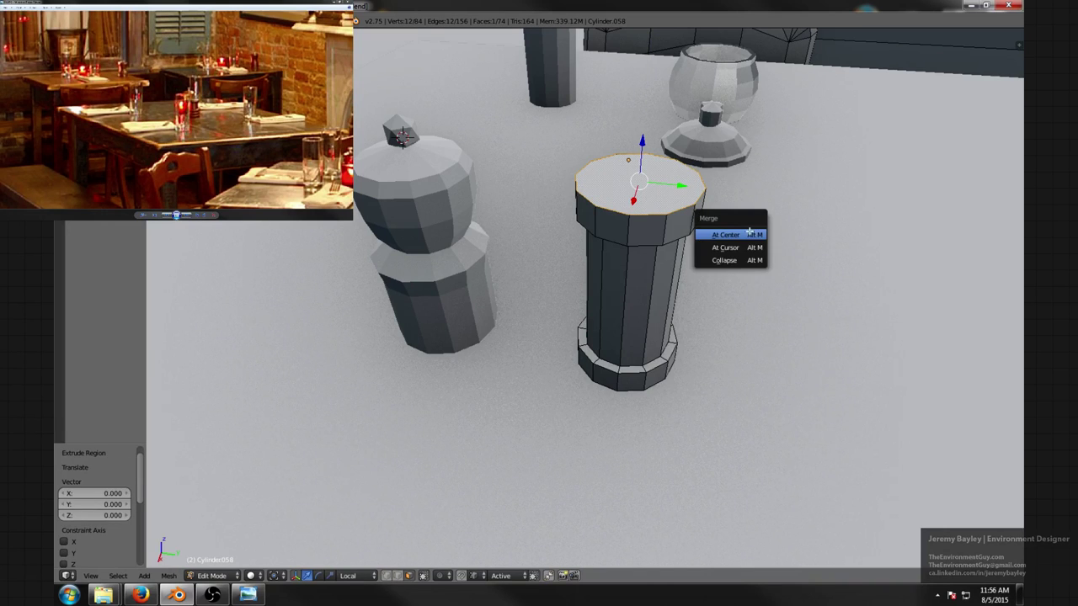
{"action": "left_click", "coordinate": [750, 234]}
- Raise the merged center vertex of the cylinder's top about 0.0134 along local Z to form a shallow cone
{"action": "scroll", "coordinate": [745, 236], "scroll_direction": "down", "scroll_amount": 2}
{"action": "middle_click_drag", "start_coordinate": [745, 236], "coordinate": [598, 207]}
{"action": "key", "text": "ctrl+Tab"}
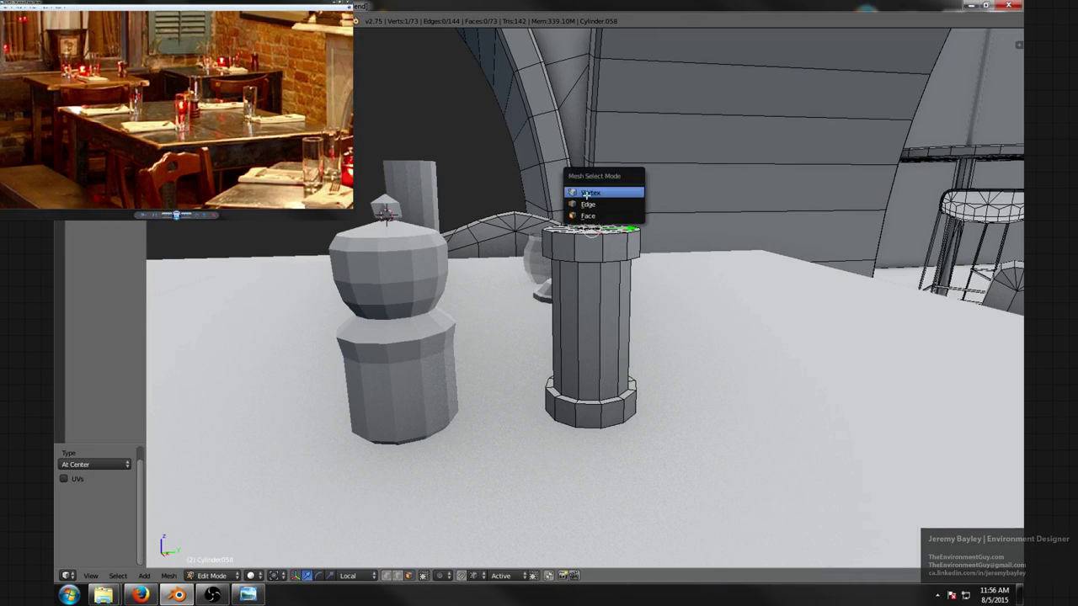
{"action": "left_click", "coordinate": [587, 194]}
{"action": "key", "text": "g"}
{"action": "key", "text": "z"}
{"action": "key", "text": "z"}
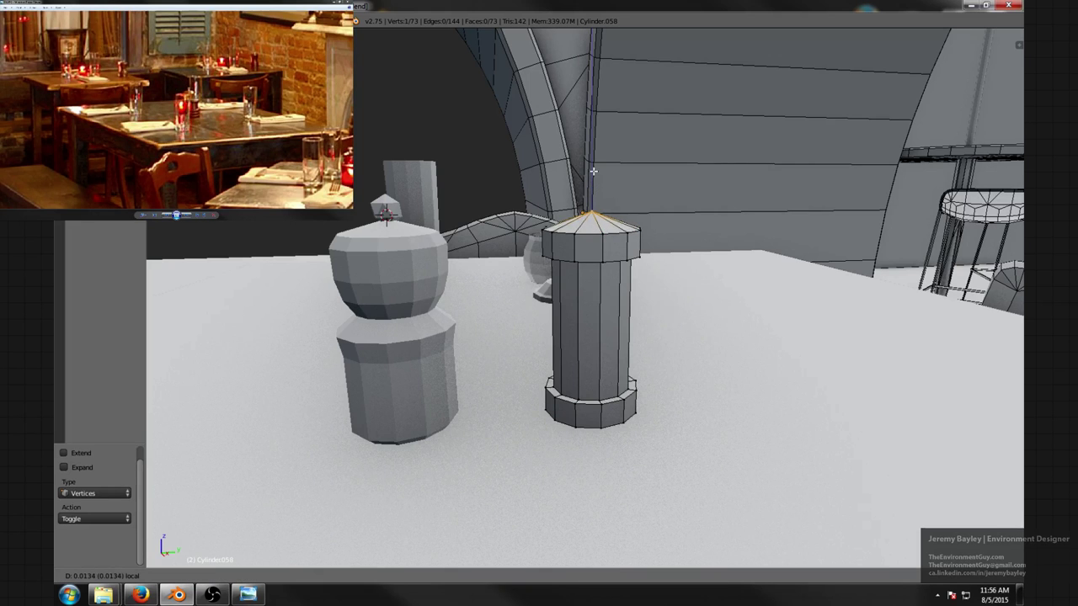
{"action": "left_click", "coordinate": [594, 172]}
- Bevel the upper and lower outer edge loops of the shaker's cap with an offset of about 0.052 and leave Edit Mode
{"action": "key", "text": "ctrl+Tab"}
{"action": "left_click", "coordinate": [581, 204]}
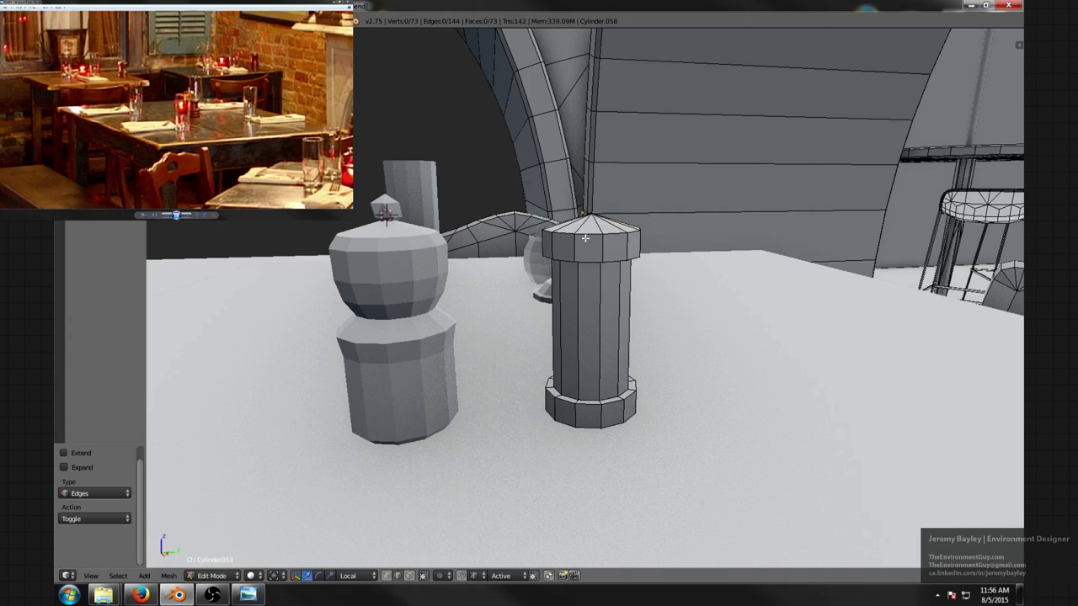
{"action": "right_click", "coordinate": [588, 236], "text": "alt"}
{"action": "middle_click_drag", "start_coordinate": [593, 276], "coordinate": [640, 274]}
{"action": "right_click", "coordinate": [582, 283], "text": "alt+shift"}
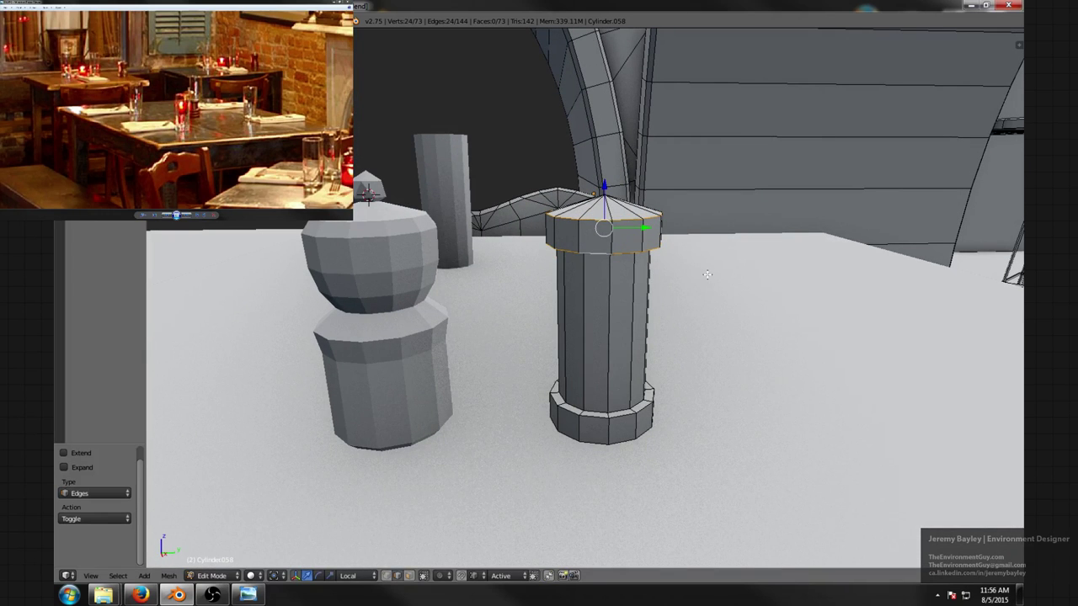
{"action": "key", "text": "ctrl+b"}
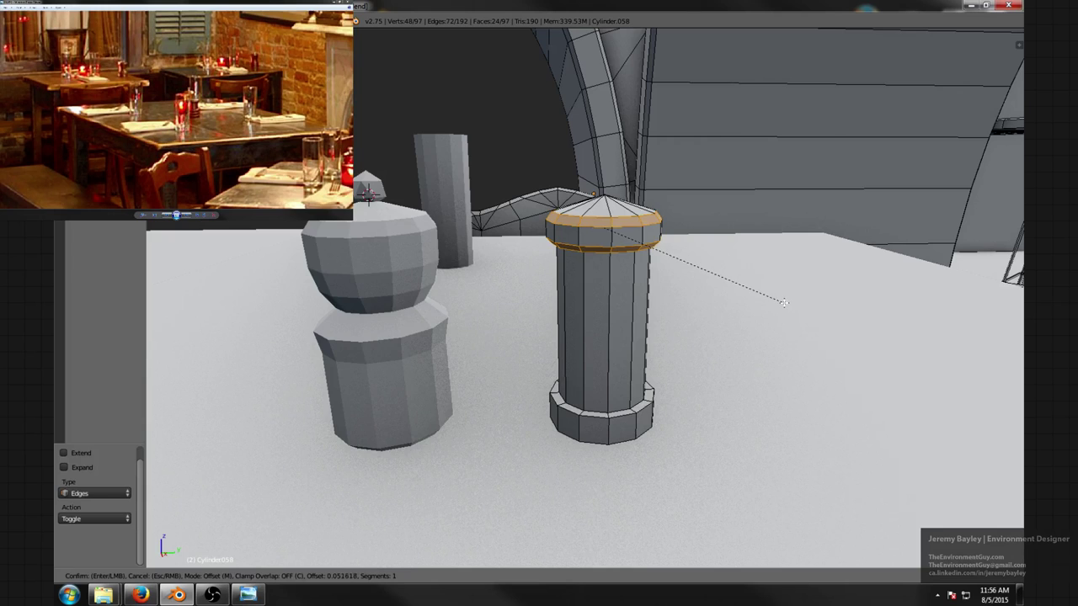
{"action": "left_click", "coordinate": [784, 302]}
{"action": "key", "text": "a"}
{"action": "scroll", "coordinate": [762, 291], "scroll_direction": "down", "scroll_amount": 3}
{"action": "key", "text": "Tab"}
- Duplicate the first shaker's icosphere knob onto the new shaker's cap, offset 0.147 along Y and -0.004 along Z, with snapping toggled
{"action": "middle_click_drag", "start_coordinate": [729, 308], "coordinate": [751, 310]}
{"action": "scroll", "coordinate": [750, 310], "scroll_direction": "up", "scroll_amount": 3}
{"action": "right_click", "coordinate": [471, 267]}
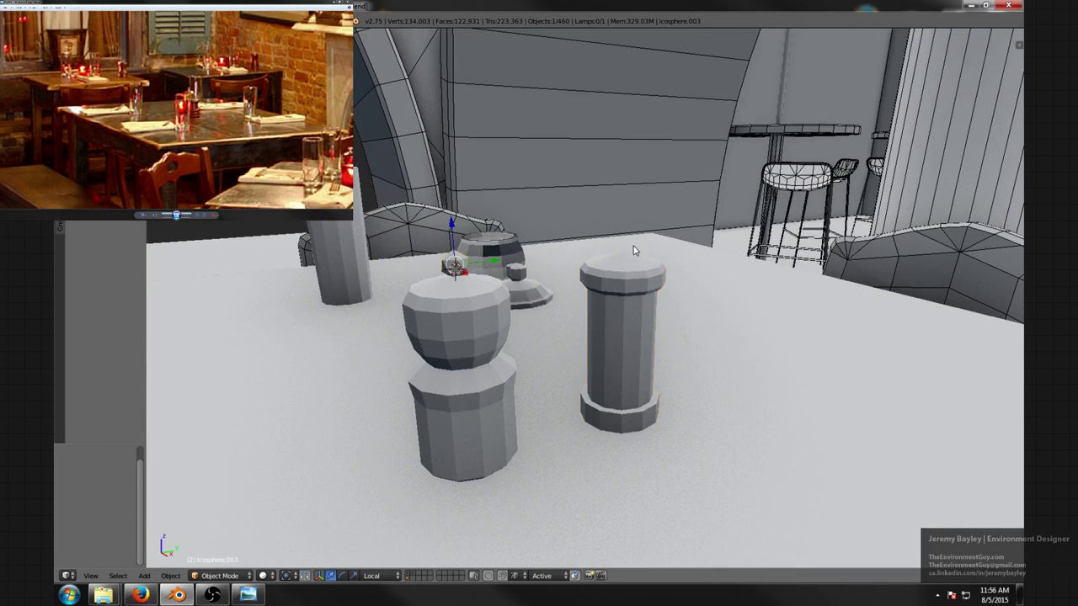
{"action": "middle_click_drag", "start_coordinate": [473, 267], "coordinate": [599, 288]}
{"action": "scroll", "coordinate": [600, 289], "scroll_direction": "up", "scroll_amount": 3}
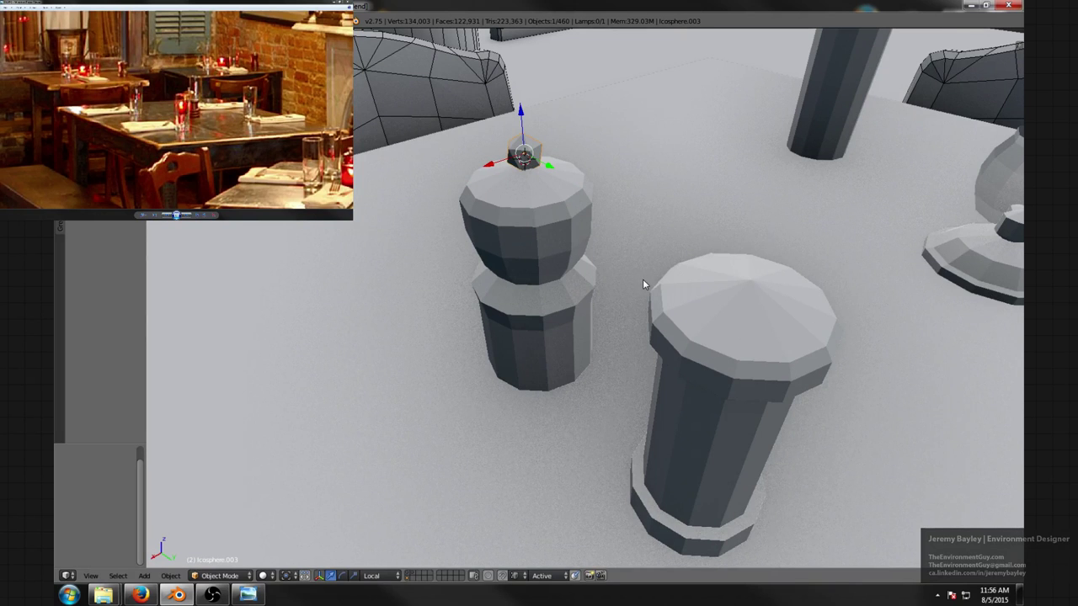
{"action": "key", "text": "shift+Tab"}
{"action": "key", "text": "shift+d"}
{"action": "left_click", "coordinate": [752, 281]}
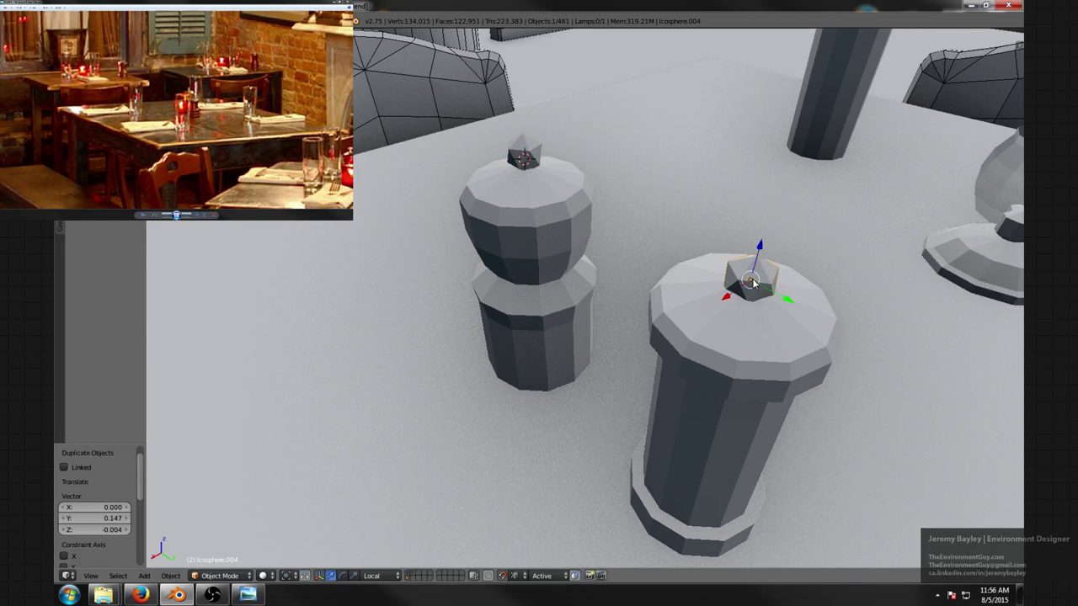
- Adjust the duplicated knob's height along Z on the shaker's cap and deselect it
{"action": "scroll", "coordinate": [741, 290], "scroll_direction": "down", "scroll_amount": 3}
{"action": "middle_click_drag", "start_coordinate": [732, 298], "coordinate": [788, 255]}
{"action": "scroll", "coordinate": [766, 253], "scroll_direction": "up", "scroll_amount": 2}
{"action": "key", "text": "z"}
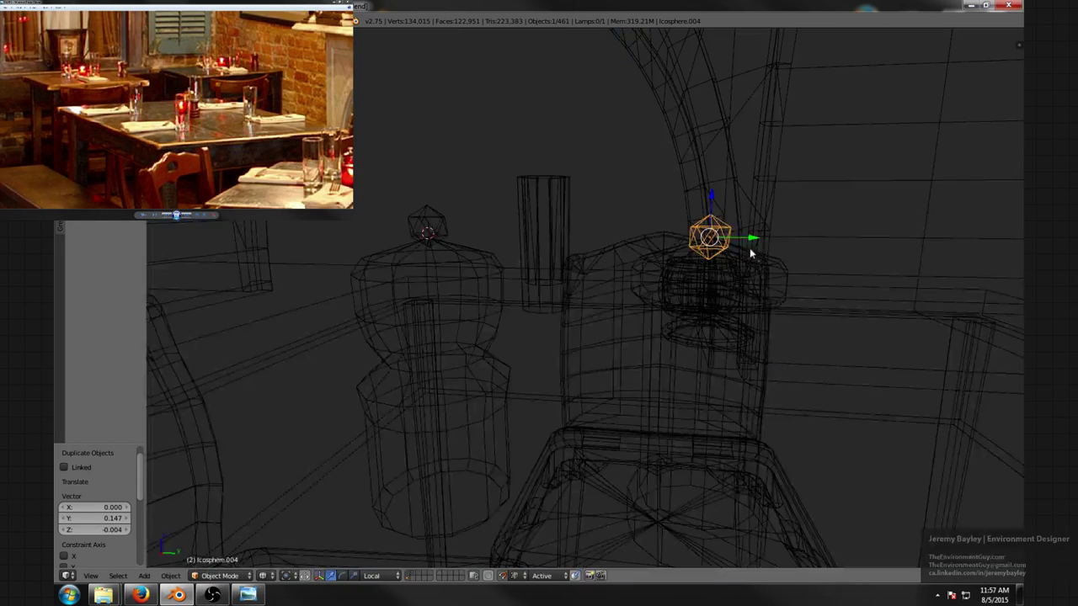
{"action": "key", "text": "z"}
{"action": "left_click_drag", "start_coordinate": [714, 194], "coordinate": [730, 179]}
{"action": "key", "text": "a"}
- Examine the table settings in the wider reference photo and compare them with the items on the modeled table
{"action": "scroll", "coordinate": [720, 261], "scroll_direction": "down", "scroll_amount": 7}
{"action": "middle_click_drag", "start_coordinate": [605, 325], "coordinate": [642, 325]}
{"action": "scroll", "coordinate": [619, 331], "scroll_direction": "down", "scroll_amount": 4}
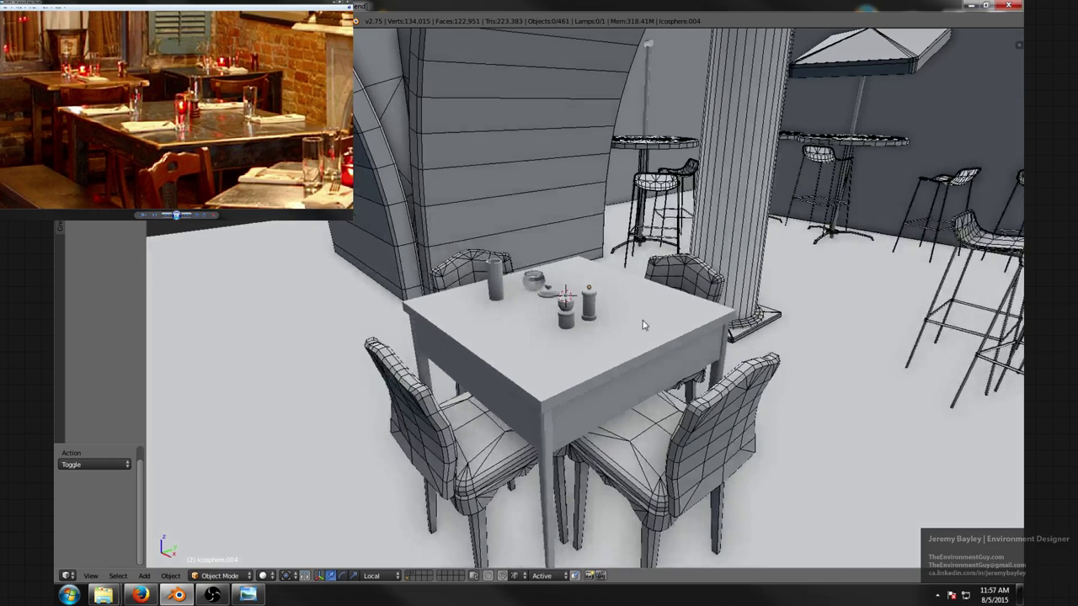
{"action": "left_click", "coordinate": [241, 120]}
{"action": "scroll", "coordinate": [244, 117], "scroll_direction": "down", "scroll_amount": 4}
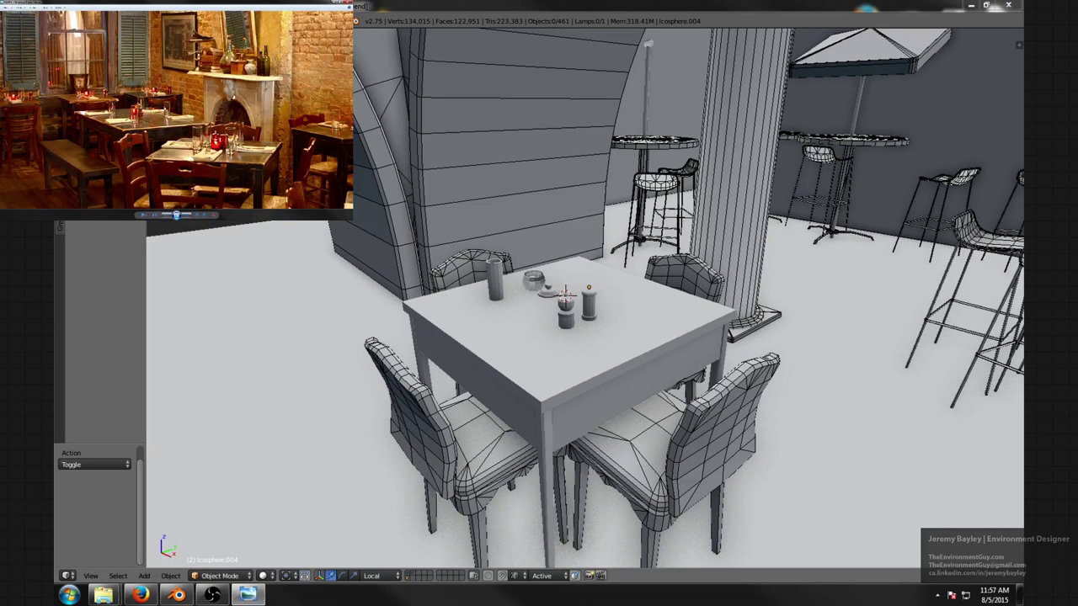
{"action": "middle_click_drag", "start_coordinate": [359, 296], "coordinate": [425, 290]}
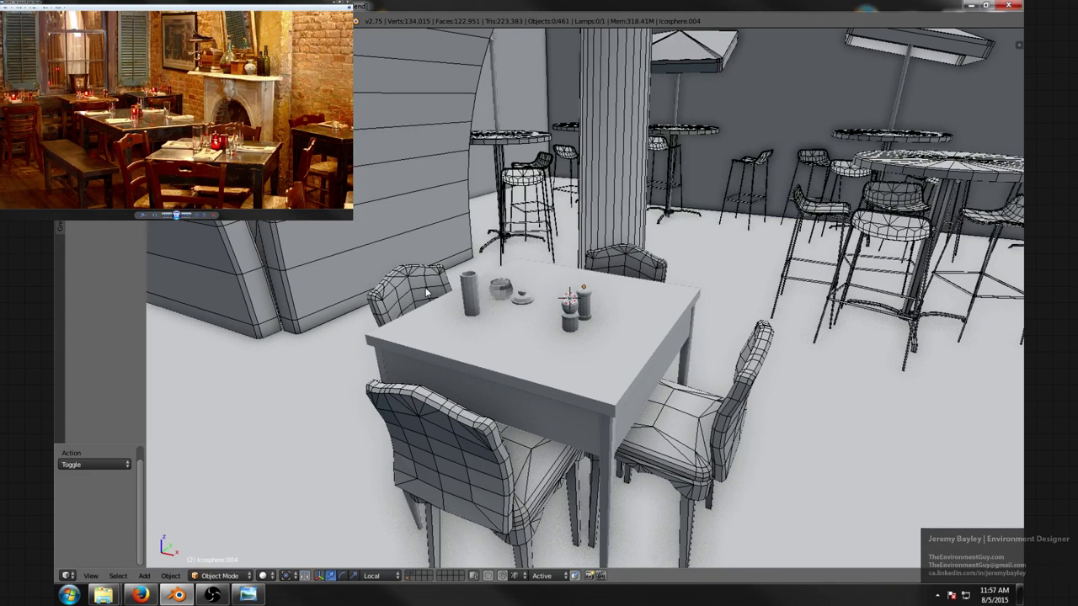
{"action": "scroll", "coordinate": [494, 305], "scroll_direction": "up", "scroll_amount": 4}
{"action": "middle_click_drag", "start_coordinate": [496, 305], "coordinate": [515, 316]}
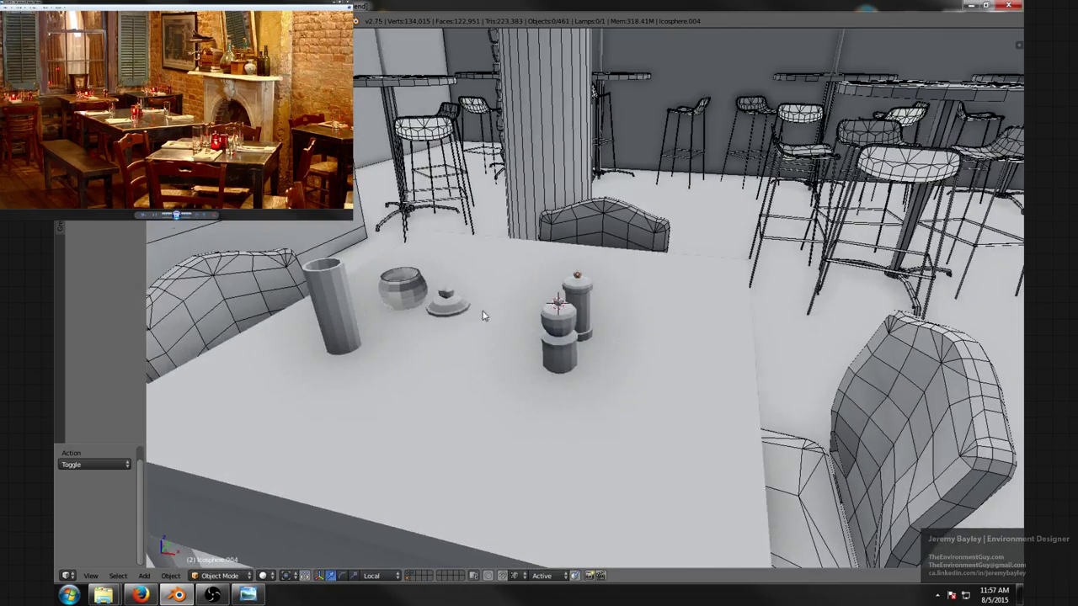
{"action": "scroll", "coordinate": [483, 316], "scroll_direction": "down", "scroll_amount": 5}
{"action": "middle_click_drag", "start_coordinate": [567, 284], "coordinate": [524, 300]}
- Add a cube at the 3D cursor on the table and scale it uniformly to 0.146
{"action": "key", "text": "shift+a"}
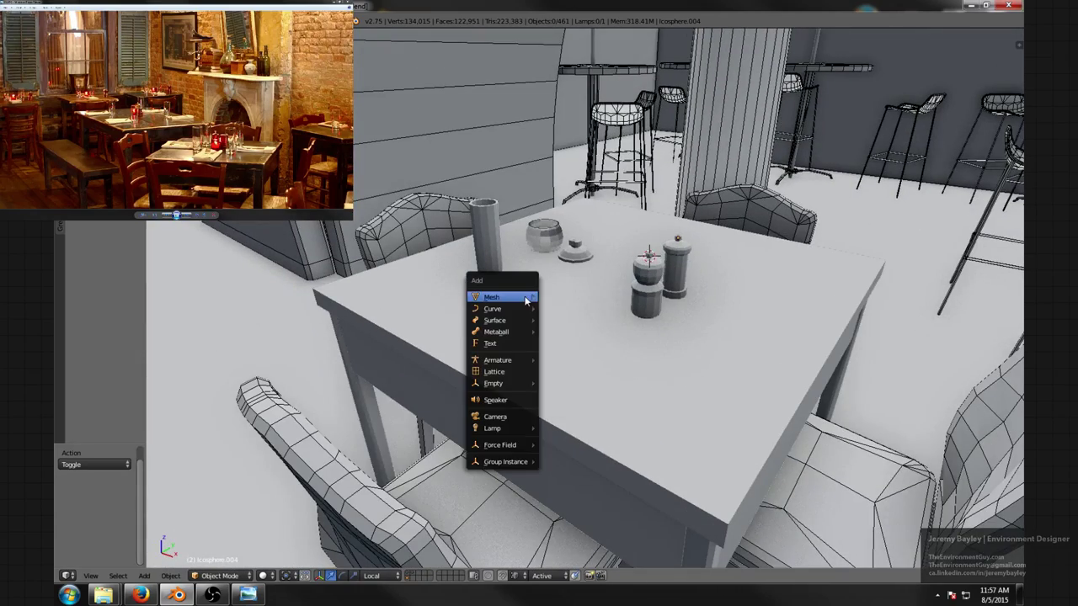
{"action": "mouse_move", "coordinate": [526, 300]}
{"action": "left_click", "coordinate": [589, 308]}
{"action": "key", "text": "KP_Decimal"}
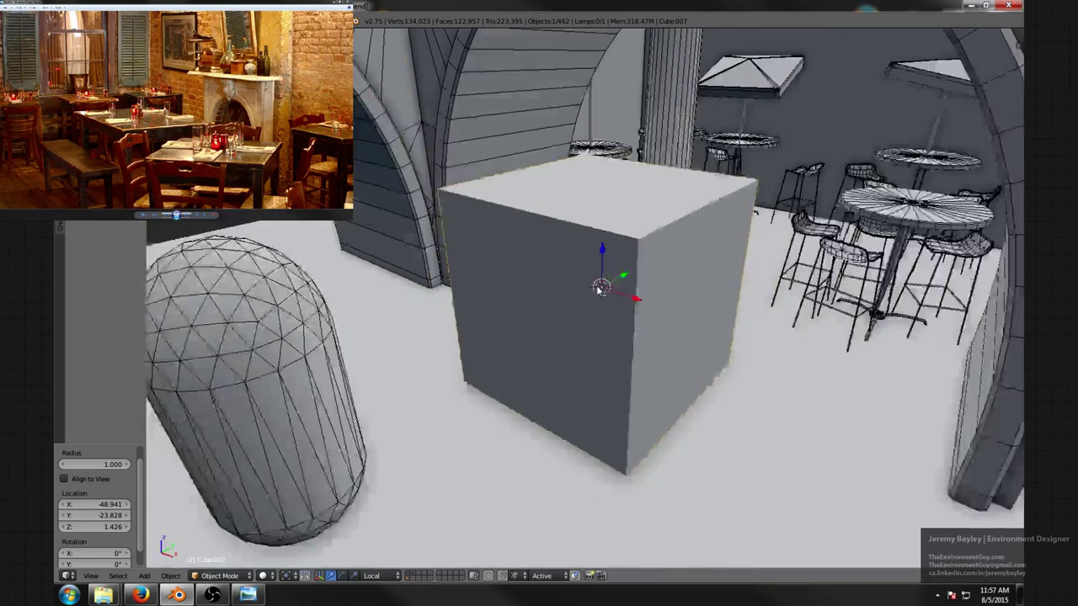
{"action": "scroll", "coordinate": [637, 263], "scroll_direction": "down", "scroll_amount": 2}
{"action": "key", "text": "s"}
{"action": "left_click", "coordinate": [619, 275]}
{"action": "scroll", "coordinate": [618, 277], "scroll_direction": "up", "scroll_amount": 6}
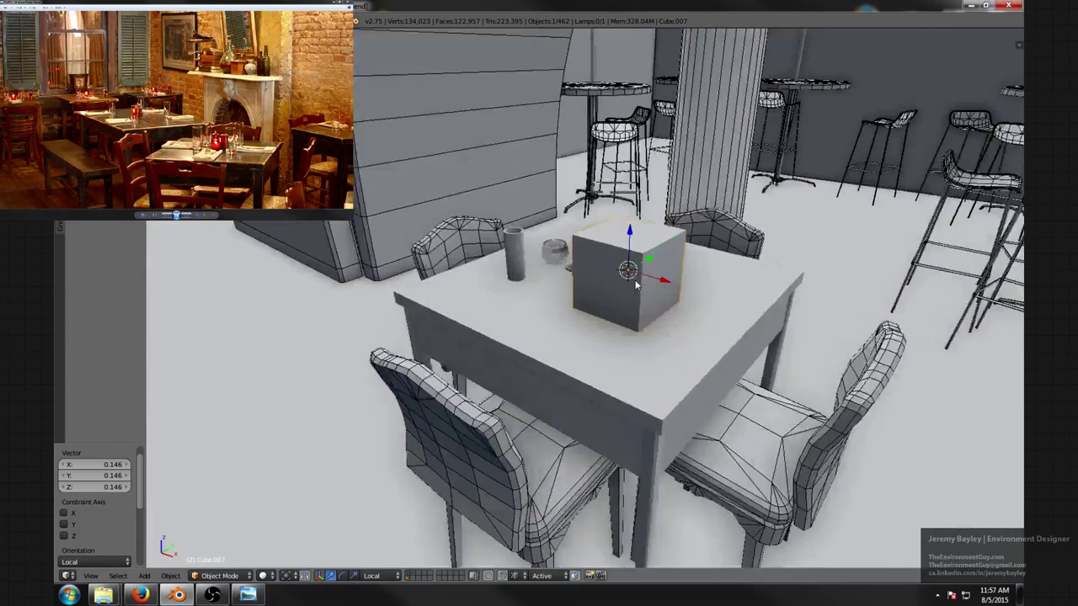
{"action": "middle_click_drag", "start_coordinate": [613, 316], "coordinate": [625, 302]}
{"action": "key", "text": "z"}
{"action": "right_click", "coordinate": [627, 302]}
{"action": "key", "text": "ctrl+Tab"}
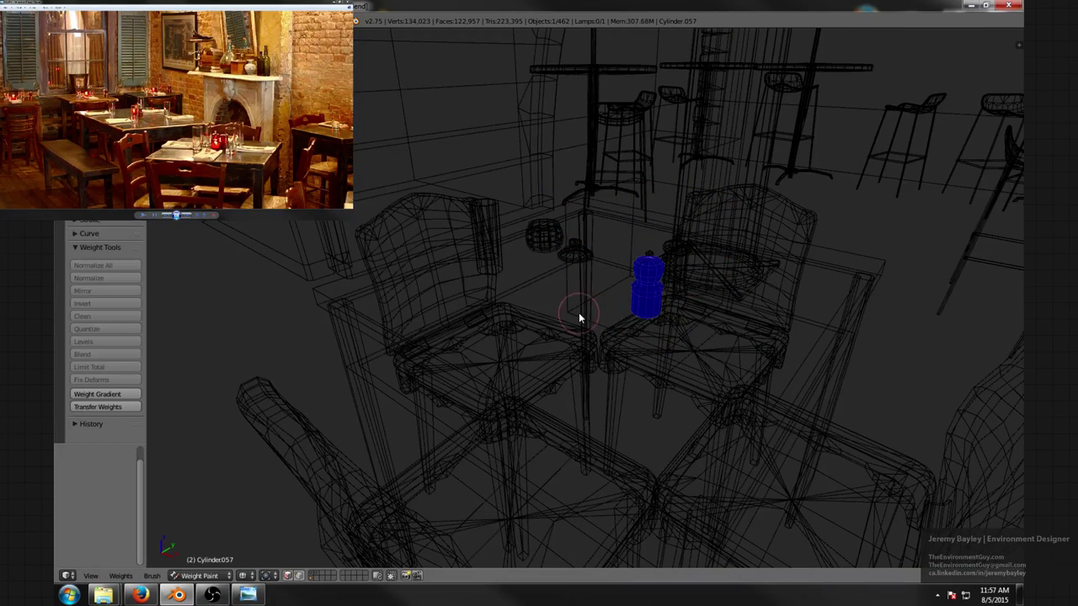
{"action": "key", "text": "ctrl+Tab"}
{"action": "key", "text": "Tab"}
{"action": "key", "text": "ctrl+Tab"}
{"action": "key", "text": "f"}
{"action": "right_click", "coordinate": [606, 308]}
{"action": "key", "text": "z"}
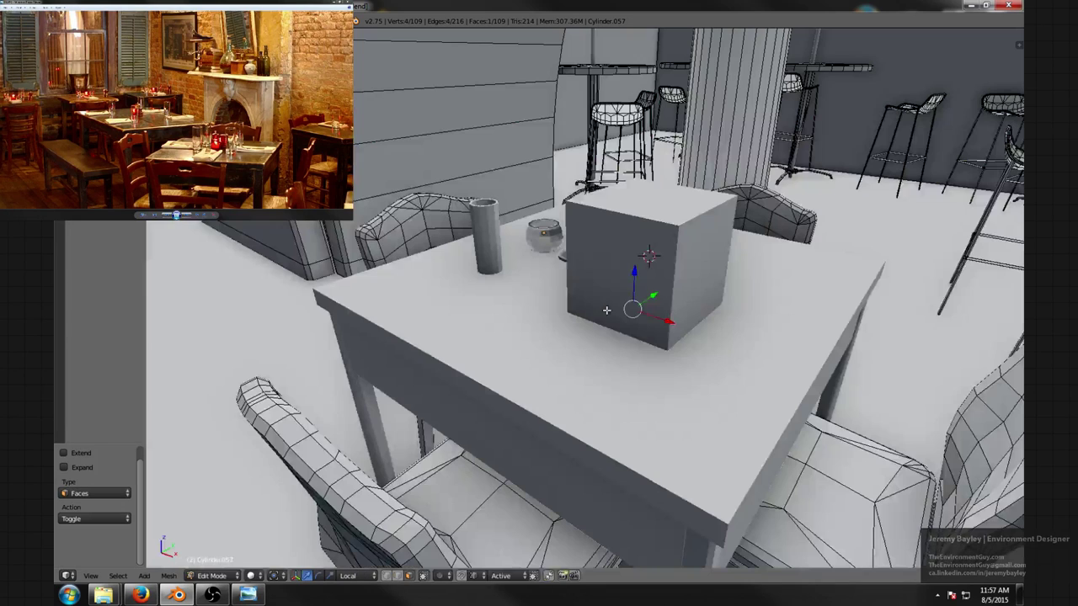
{"action": "key", "text": "Tab"}
- Move the cube's bottom face -0.426 and back 0.413 along local Z so it sits level with the tabletop
{"action": "right_click", "coordinate": [608, 268]}
{"action": "key", "text": "Tab"}
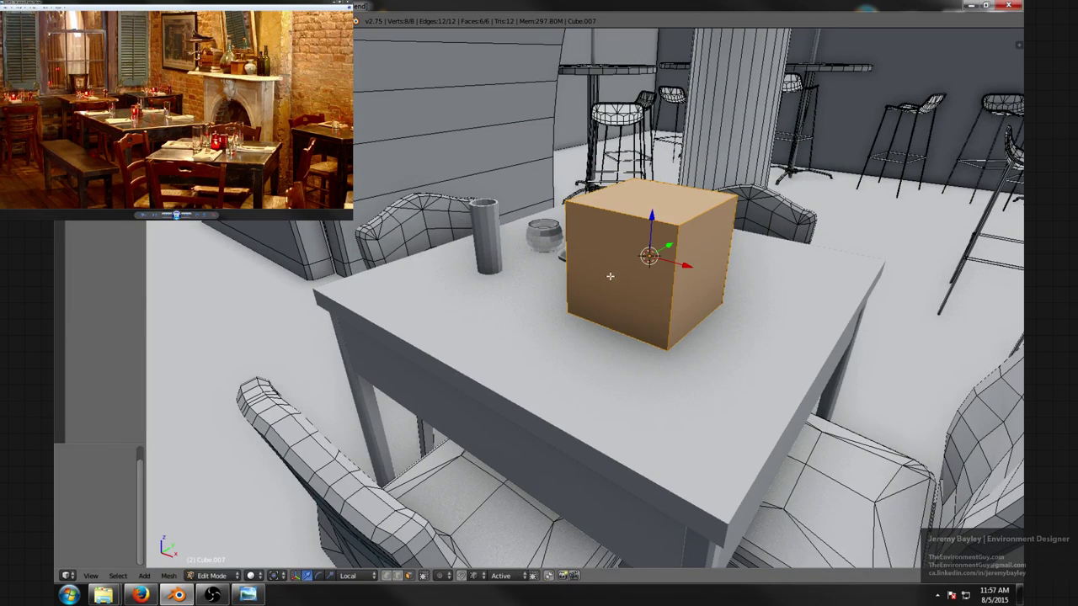
{"action": "key", "text": "z"}
{"action": "key", "text": "ctrl+Tab"}
{"action": "left_click", "coordinate": [605, 294]}
{"action": "right_click", "coordinate": [643, 307]}
{"action": "key", "text": "z"}
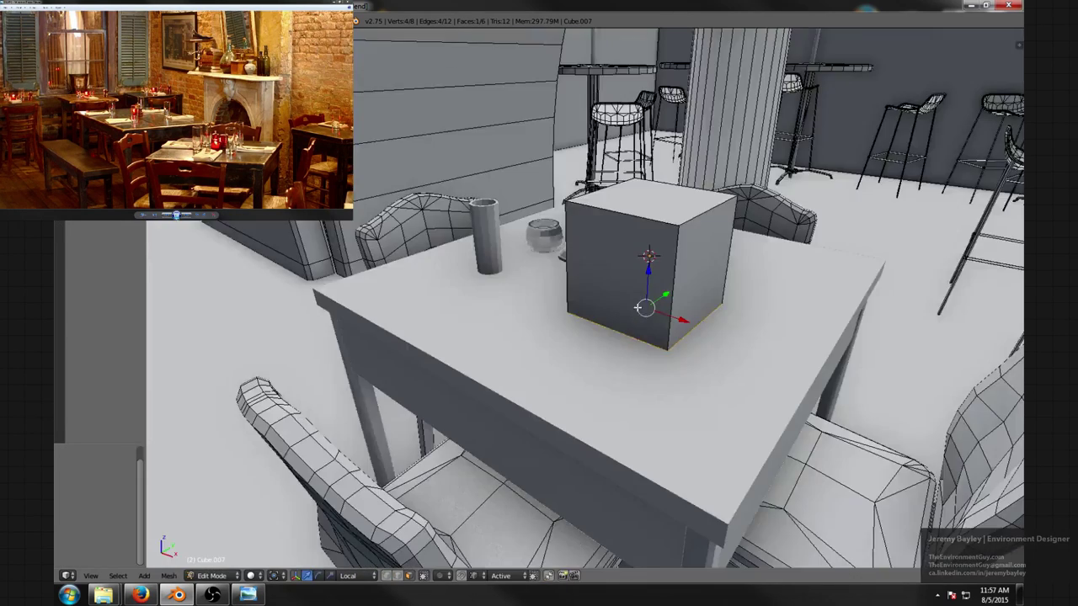
{"action": "middle_click_drag", "start_coordinate": [638, 307], "coordinate": [642, 283]}
{"action": "left_click_drag", "start_coordinate": [651, 259], "coordinate": [694, 323]}
{"action": "left_click", "coordinate": [759, 413]}
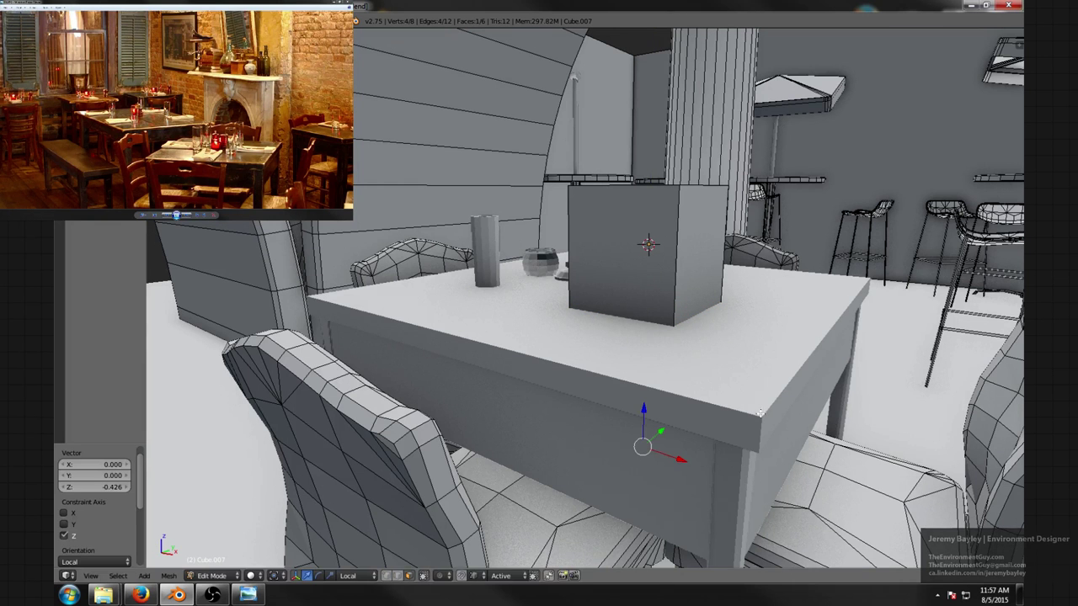
{"action": "left_click_drag", "start_coordinate": [644, 407], "coordinate": [754, 414]}
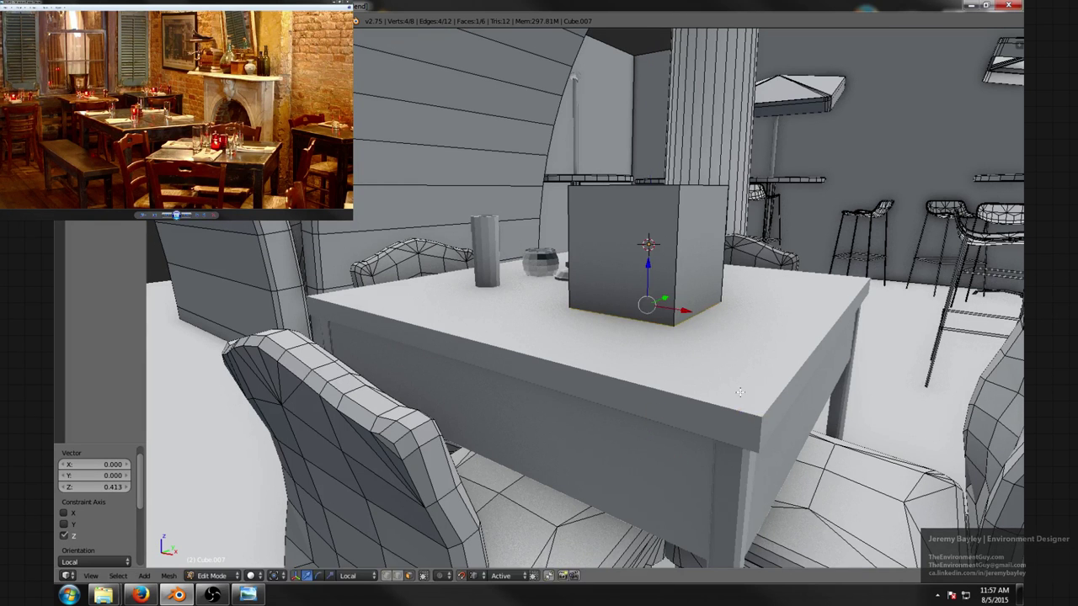
- Lower the cube's top face by 0.278 along local Z to flatten it into a slab
{"action": "middle_click_drag", "start_coordinate": [707, 246], "coordinate": [698, 289]}
{"action": "right_click", "coordinate": [667, 215]}
{"action": "key", "text": "g"}
{"action": "key", "text": "z"}
{"action": "key", "text": "z"}
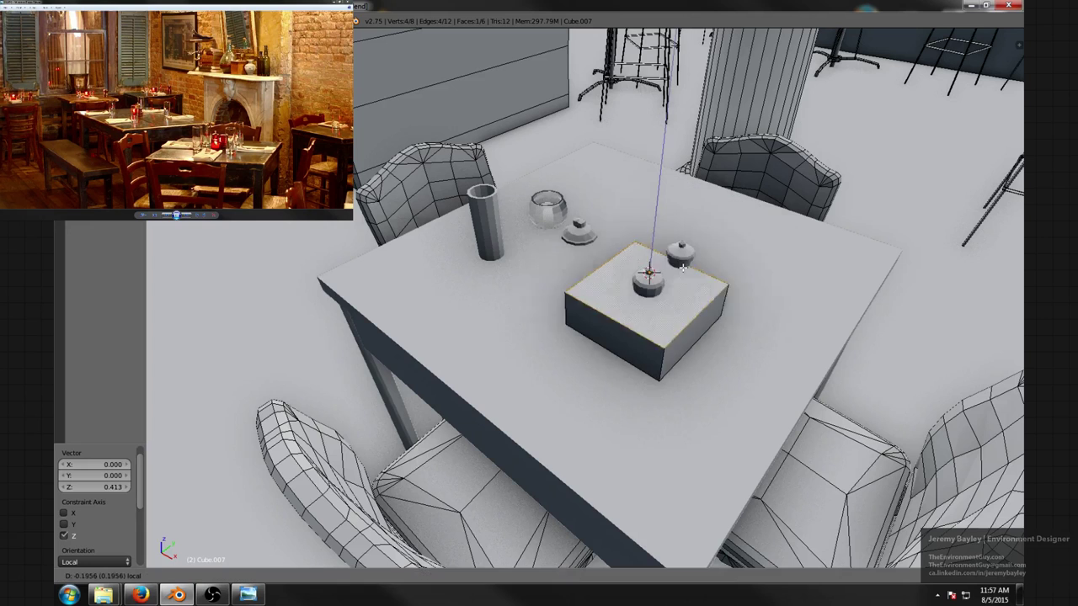
{"action": "left_click", "coordinate": [686, 284]}
{"action": "scroll", "coordinate": [686, 295], "scroll_direction": "up", "scroll_amount": 4}
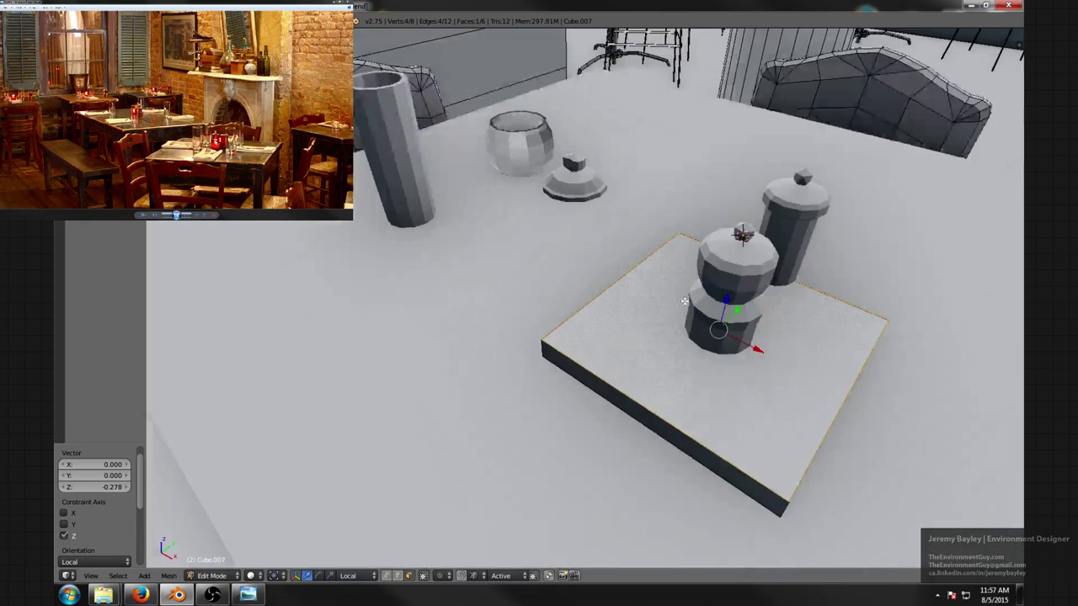
- Select the whole slab and narrow it to 0.513 along global X
{"action": "middle_click_drag", "start_coordinate": [685, 301], "coordinate": [716, 275]}
{"action": "scroll", "coordinate": [749, 263], "scroll_direction": "down", "scroll_amount": 3}
{"action": "middle_click_drag", "start_coordinate": [830, 262], "coordinate": [811, 290]}
{"action": "key", "text": "s"}
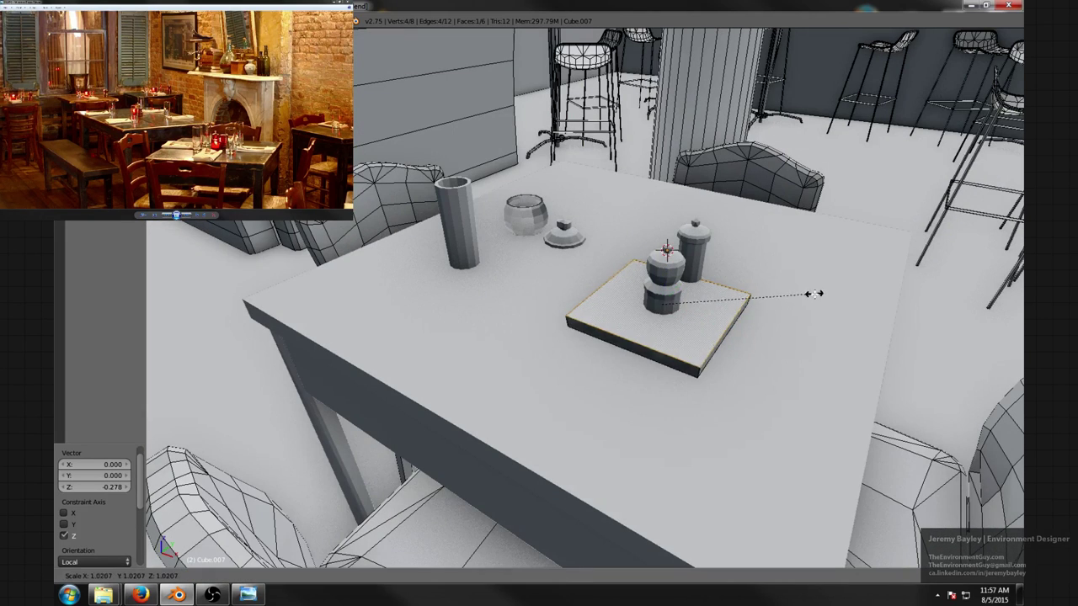
{"action": "right_click", "coordinate": [801, 298]}
{"action": "key", "text": "l"}
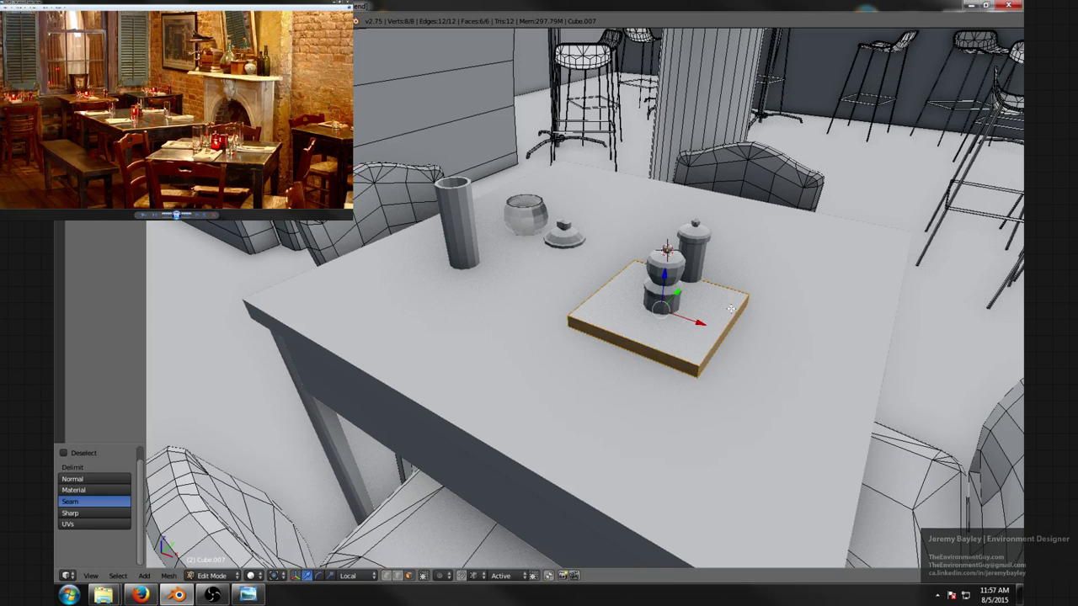
{"action": "key", "text": "s"}
{"action": "key", "text": "x"}
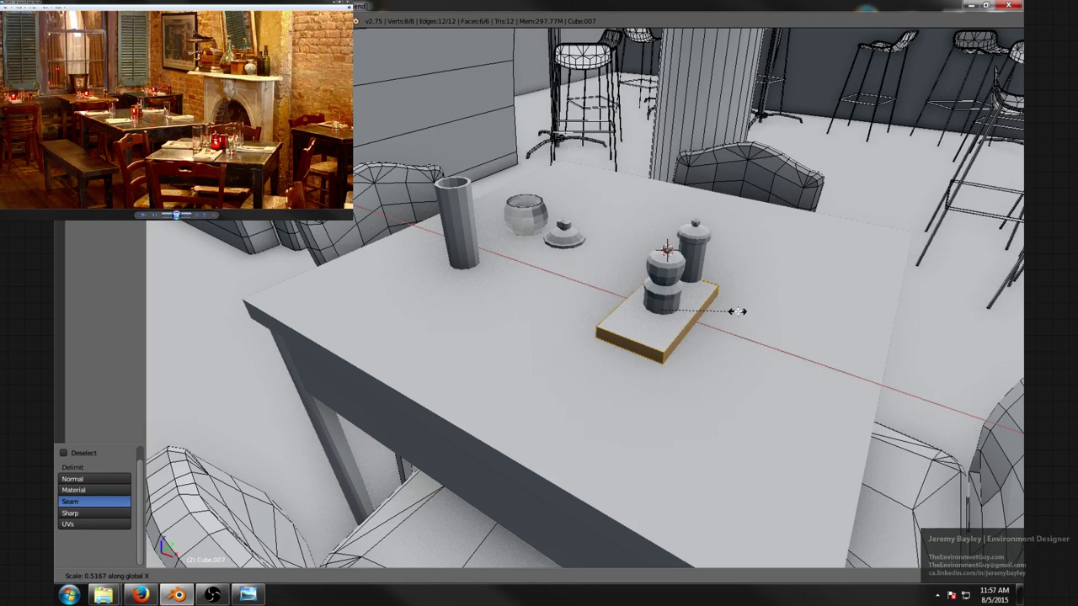
{"action": "left_click", "coordinate": [736, 312]}
- Move the slab -0.251 along local Y, clear of the shakers, and shift it slightly along positive X
{"action": "middle_click_drag", "start_coordinate": [736, 311], "coordinate": [671, 315]}
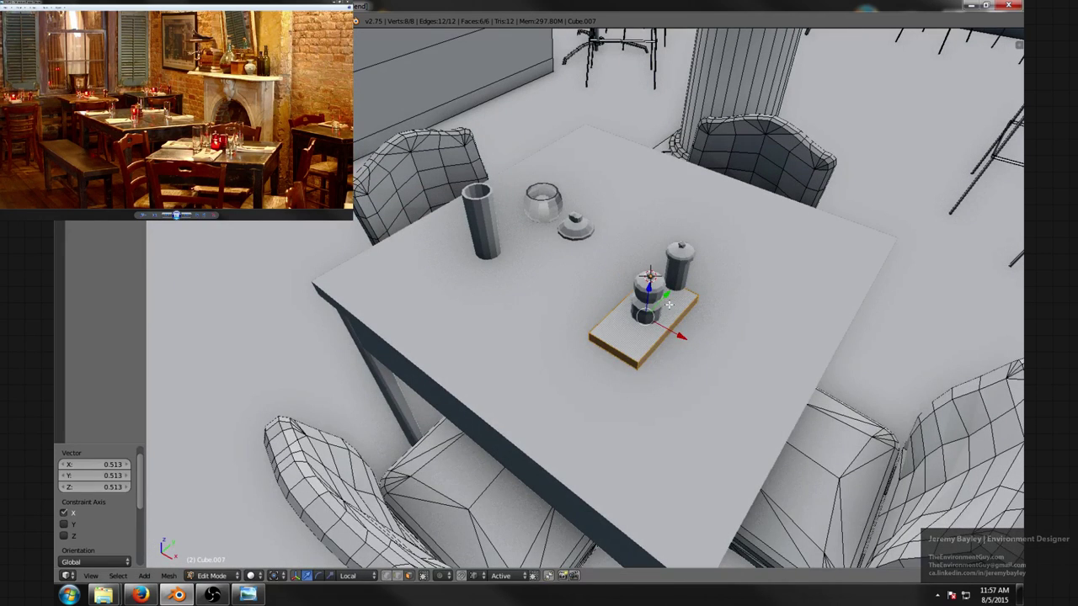
{"action": "key", "text": "g"}
{"action": "key", "text": "y"}
{"action": "key", "text": "y"}
{"action": "left_click", "coordinate": [601, 360]}
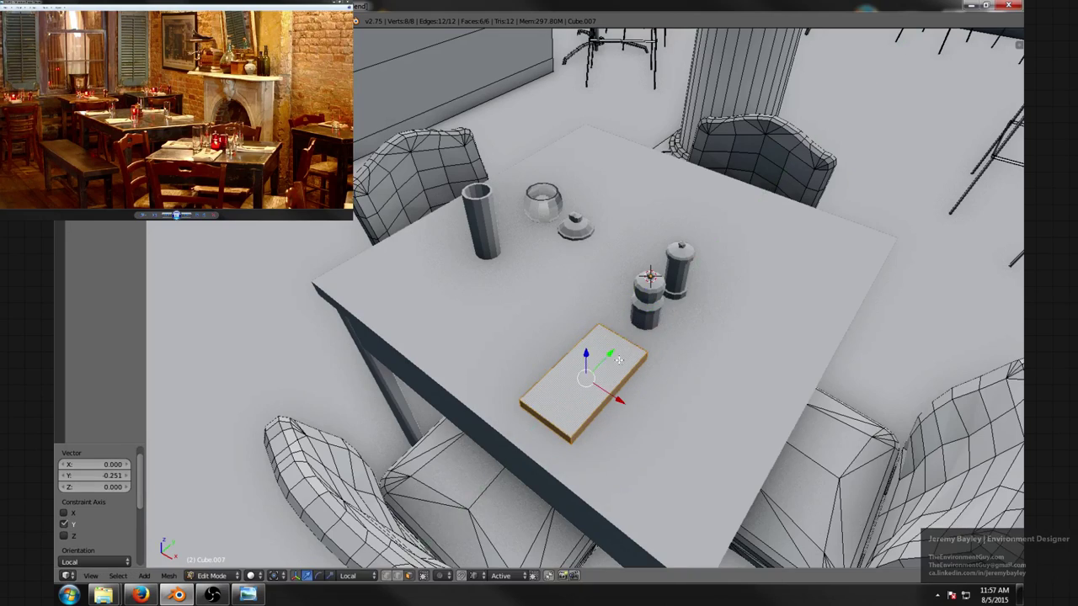
{"action": "middle_click_drag", "start_coordinate": [601, 360], "coordinate": [652, 354]}
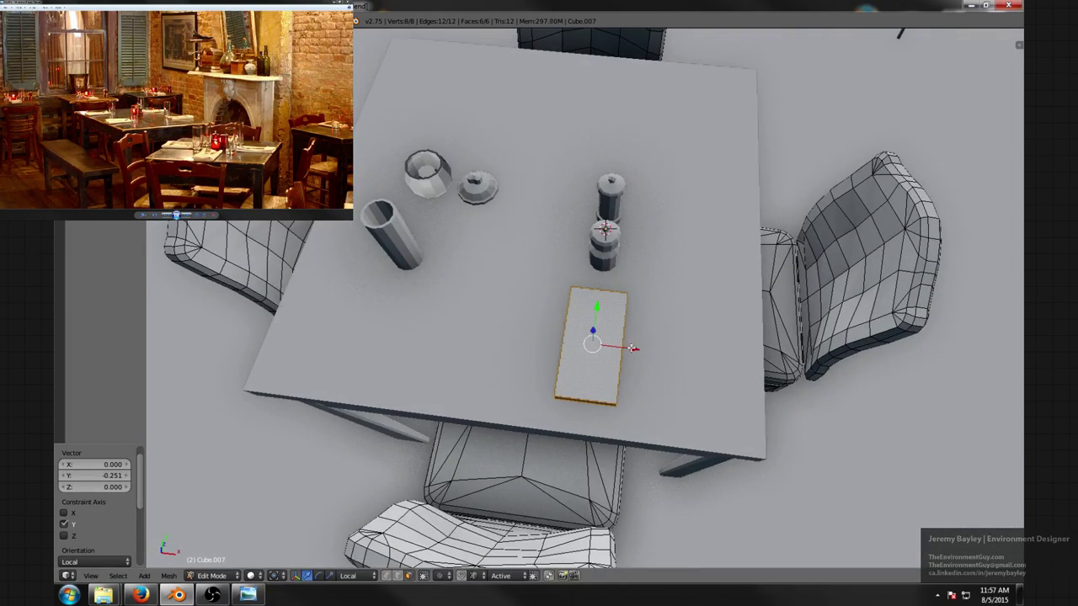
{"action": "left_click_drag", "start_coordinate": [632, 348], "coordinate": [651, 351]}
- Deselect the slab and knife-cut its top face from the far edge through an interior point to the near right corner
{"action": "scroll", "coordinate": [640, 351], "scroll_direction": "down", "scroll_amount": 3}
{"action": "middle_click_drag", "start_coordinate": [637, 351], "coordinate": [653, 285]}
{"action": "scroll", "coordinate": [570, 311], "scroll_direction": "up", "scroll_amount": 4}
{"action": "scroll", "coordinate": [686, 294], "scroll_direction": "up", "scroll_amount": 4}
{"action": "key", "text": "a"}
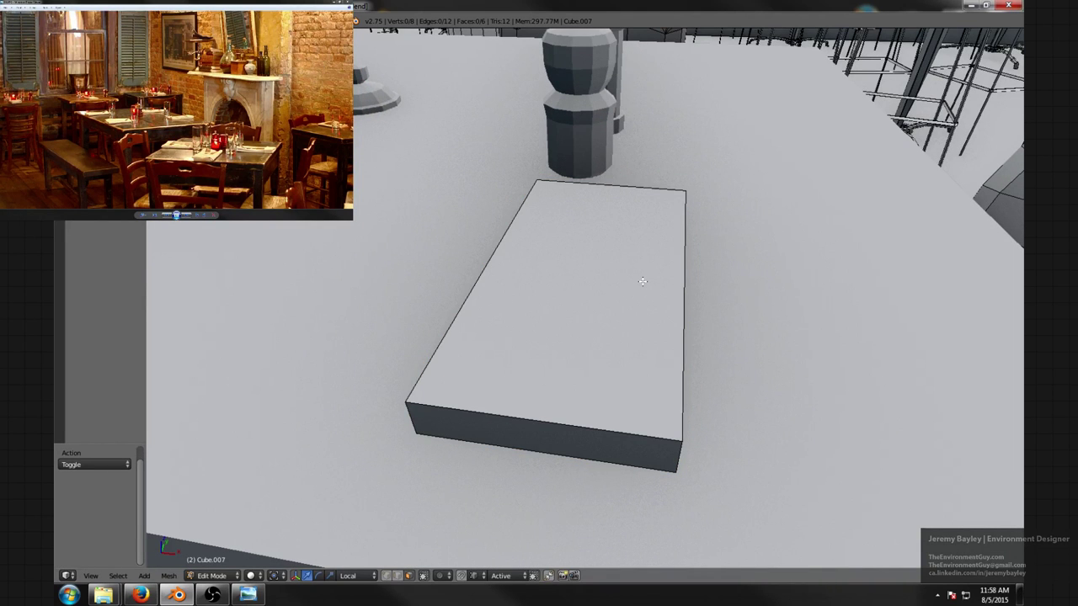
{"action": "key", "text": "k"}
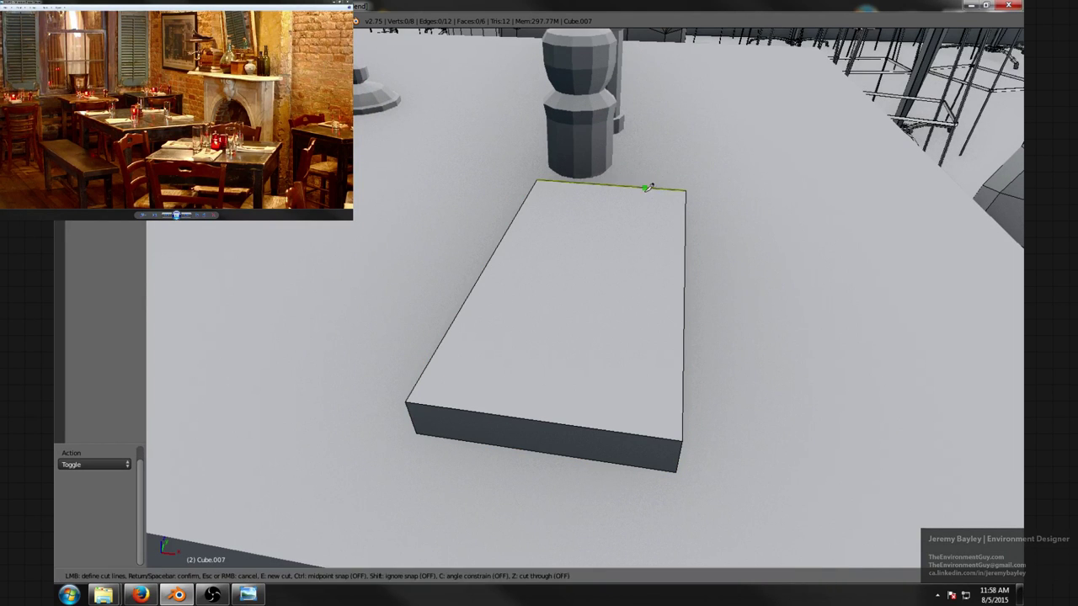
{"action": "left_click", "coordinate": [649, 187]}
{"action": "left_click", "coordinate": [573, 331]}
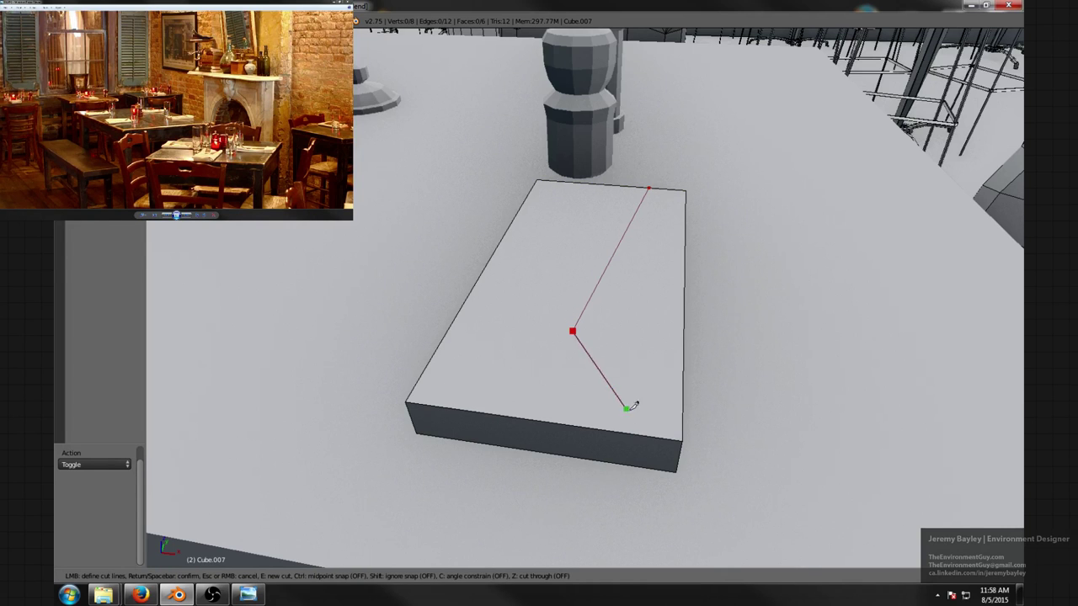
{"action": "left_click", "coordinate": [681, 438]}
{"action": "key", "text": "Return"}
- Knife-cut the slab's top face from the interior bend point to the near left corner
{"action": "middle_click_drag", "start_coordinate": [623, 376], "coordinate": [631, 345]}
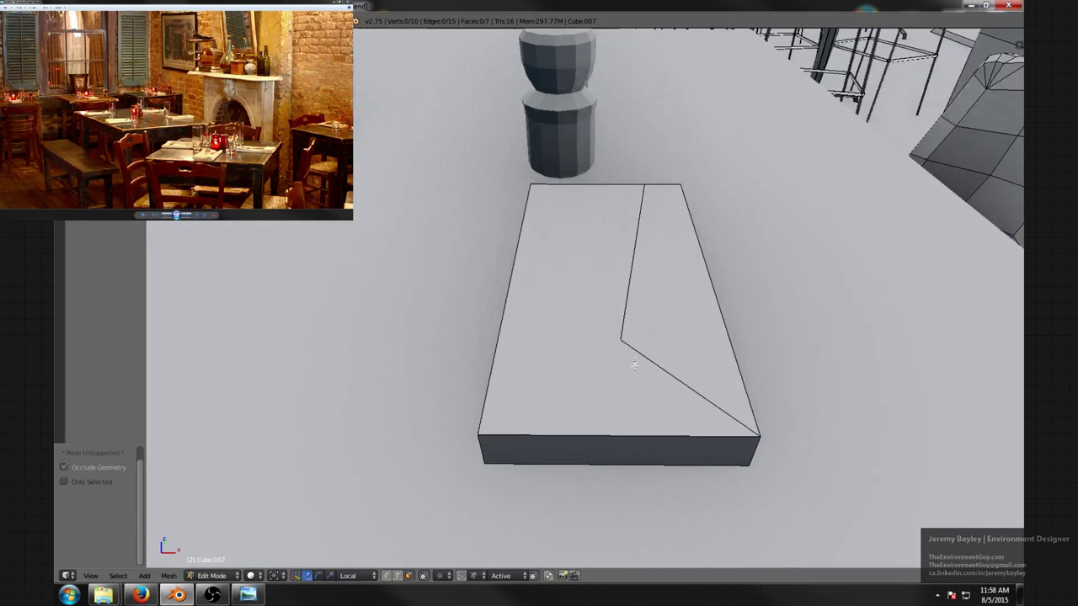
{"action": "key", "text": "k"}
{"action": "left_click", "coordinate": [620, 339]}
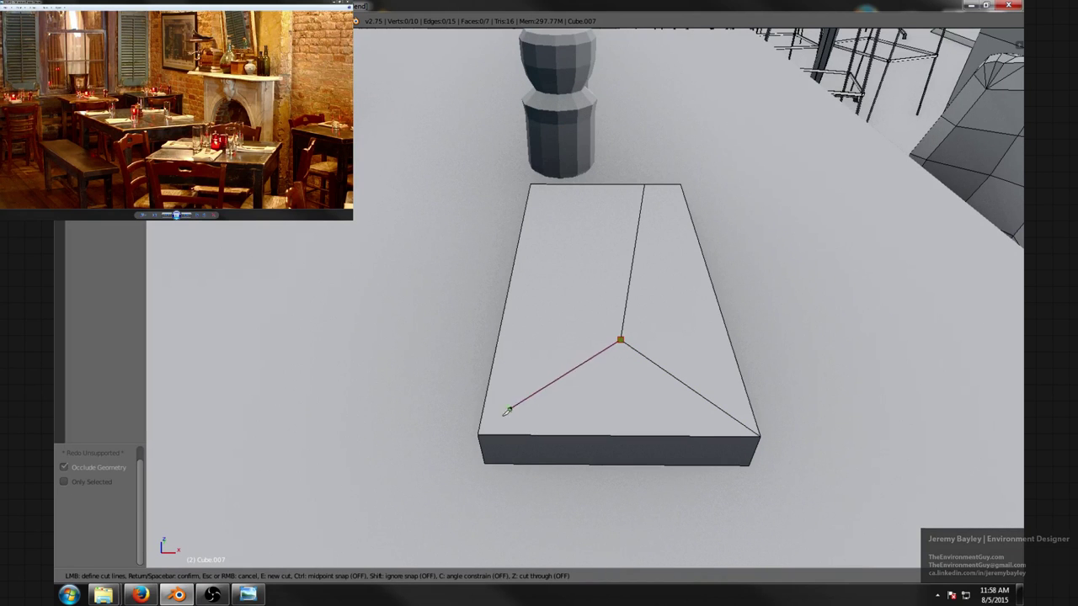
{"action": "left_click", "coordinate": [478, 434]}
{"action": "key", "text": "Return"}
- Knife-cut a long sliver on the slab's top, from just right of the first cut's far end to close to the near right corner
{"action": "middle_click_drag", "start_coordinate": [616, 328], "coordinate": [654, 308]}
{"action": "scroll", "coordinate": [658, 288], "scroll_direction": "up", "scroll_amount": 3}
{"action": "scroll", "coordinate": [658, 288], "scroll_direction": "down", "scroll_amount": 3}
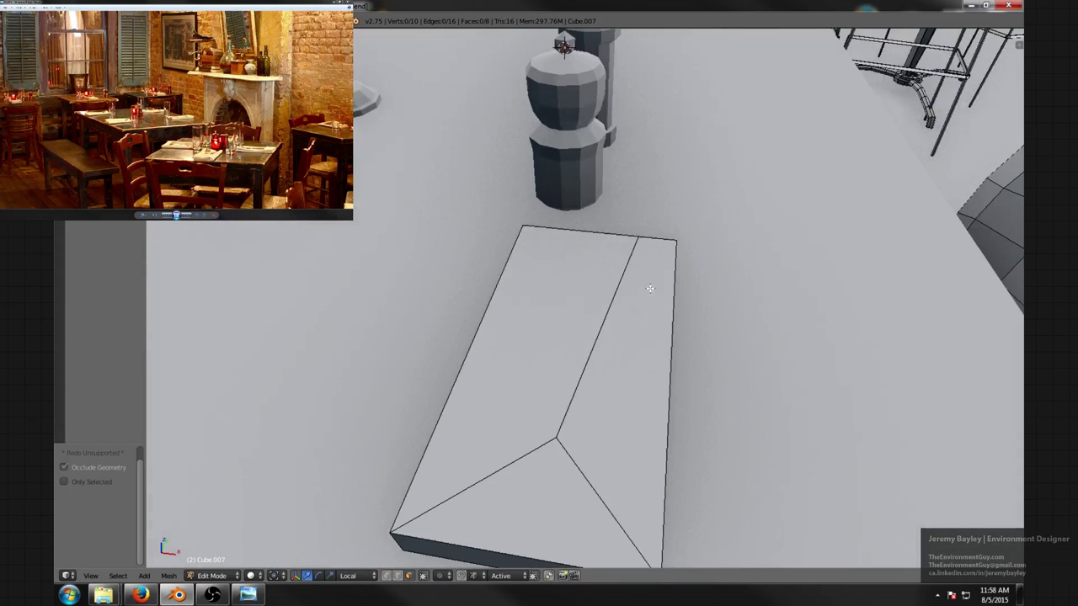
{"action": "key", "text": "k"}
{"action": "left_click", "coordinate": [645, 237]}
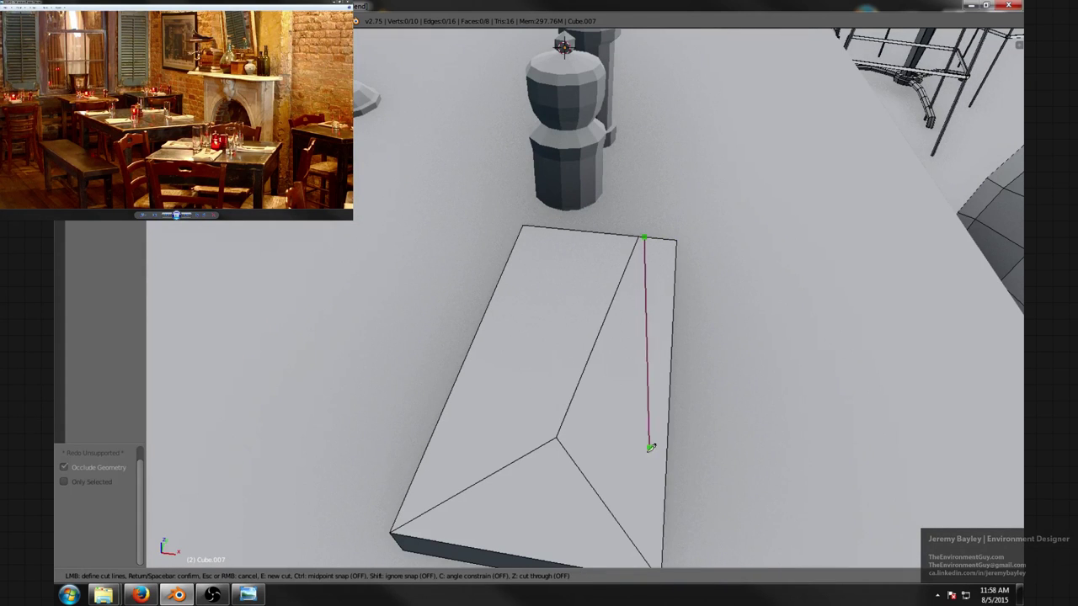
{"action": "left_click", "coordinate": [664, 528]}
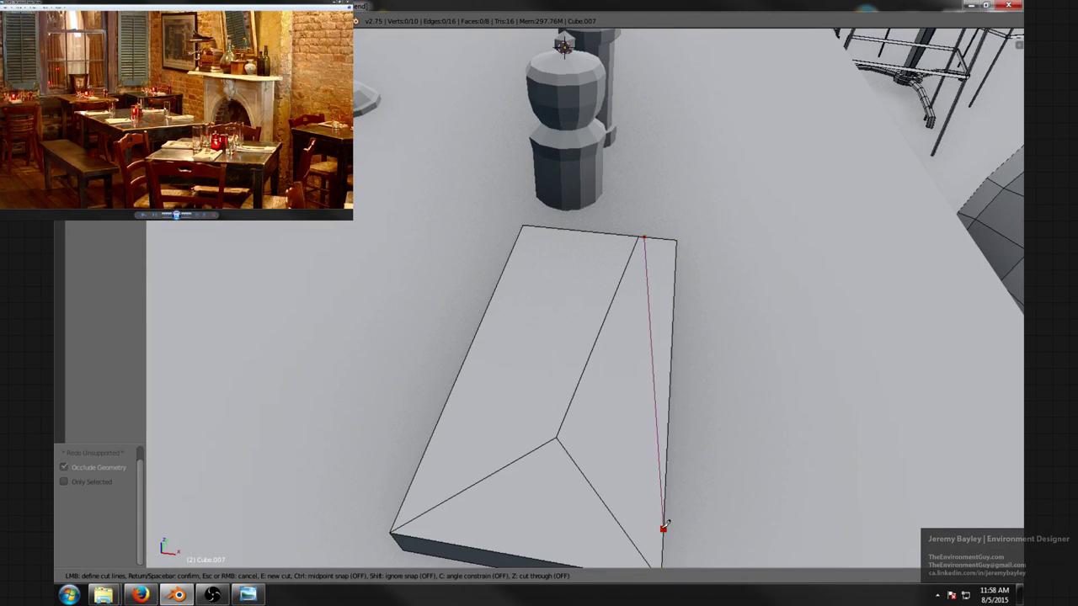
{"action": "scroll", "coordinate": [664, 527], "scroll_direction": "down", "scroll_amount": 3}
{"action": "middle_click_drag", "start_coordinate": [664, 527], "coordinate": [617, 495]}
{"action": "key", "text": "Return"}
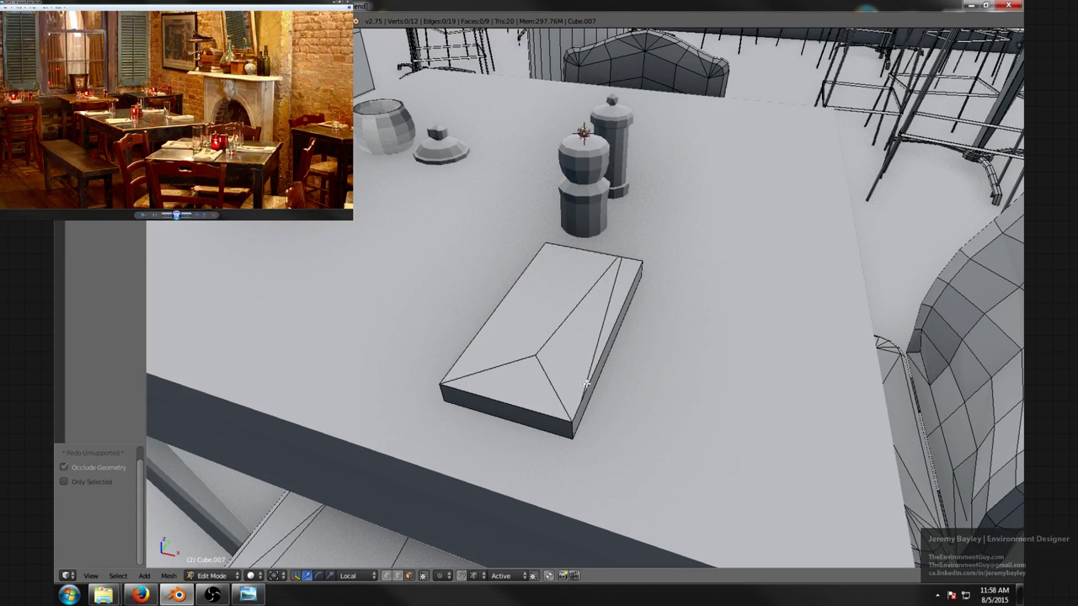
- Merge the sliver cut's near end vertex into the slab's near right corner using At Last
{"action": "key", "text": "ctrl+Tab"}
{"action": "left_click", "coordinate": [589, 357]}
{"action": "right_click", "coordinate": [573, 413]}
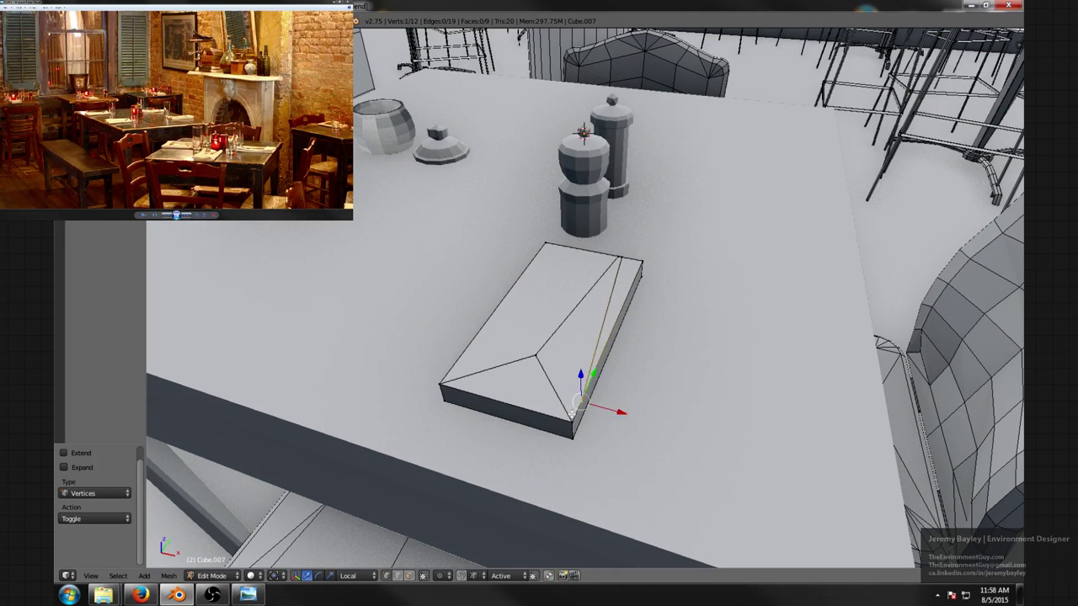
{"action": "right_click", "coordinate": [569, 409], "text": "shift"}
{"action": "key", "text": "alt+m"}
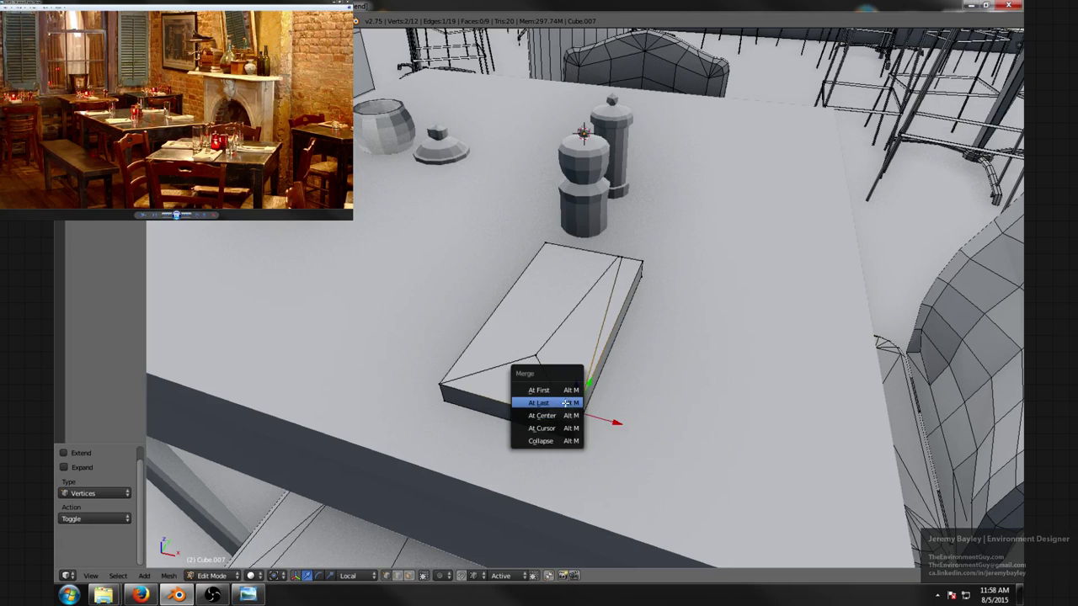
{"action": "left_click", "coordinate": [539, 402]}
- Move the sliver cut's far end vertex 0.005 along local X
{"action": "scroll", "coordinate": [622, 290], "scroll_direction": "up", "scroll_amount": 5}
{"action": "right_click", "coordinate": [653, 228]}
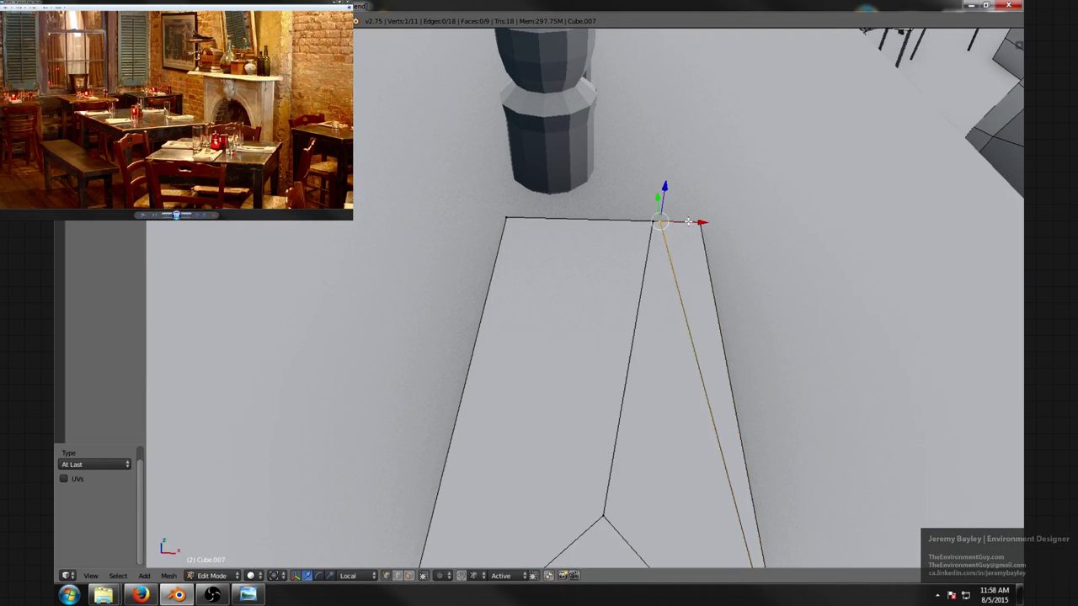
{"action": "key", "text": "g"}
{"action": "key", "text": "x"}
{"action": "left_click", "coordinate": [669, 255]}
{"action": "scroll", "coordinate": [670, 249], "scroll_direction": "down", "scroll_amount": 3}
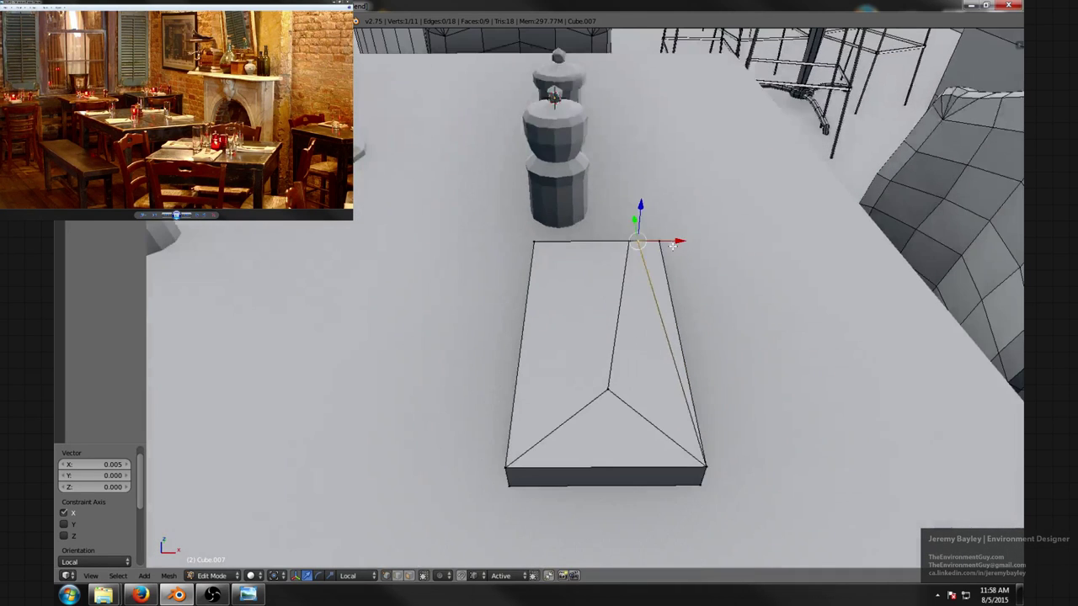
- Subdivide the far edge segment left of the first cut with 3 cuts
{"action": "key", "text": "ctrl+Tab"}
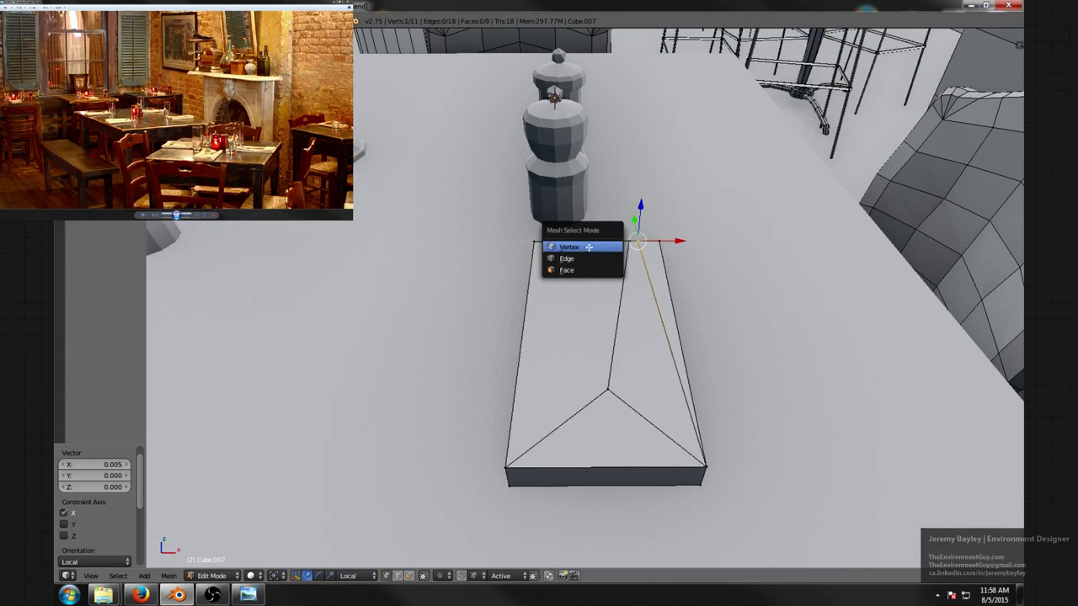
{"action": "left_click", "coordinate": [588, 250]}
{"action": "key", "text": "w"}
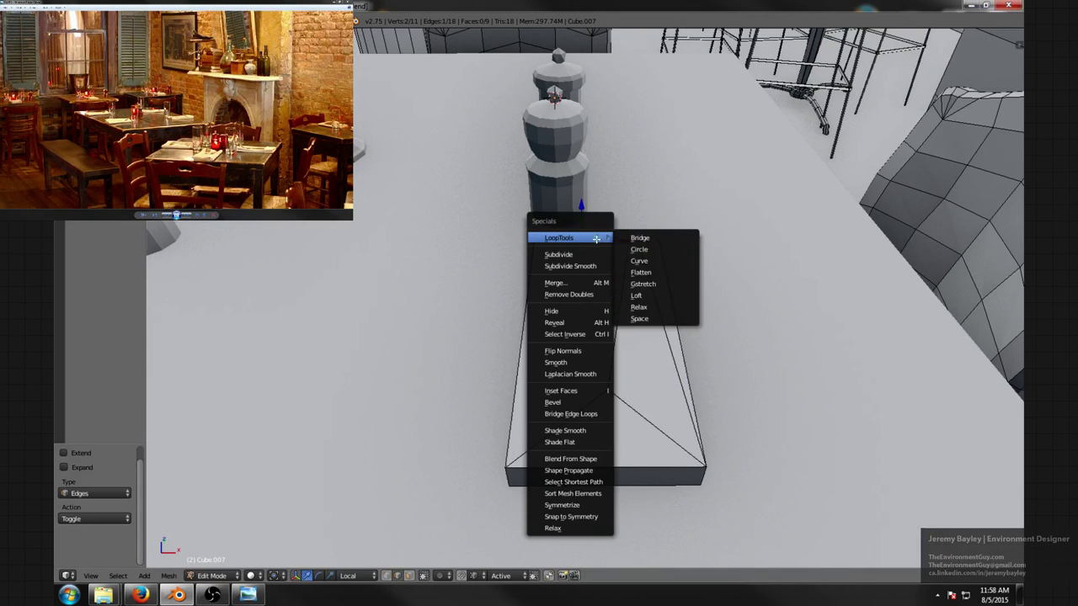
{"action": "left_click", "coordinate": [584, 255]}
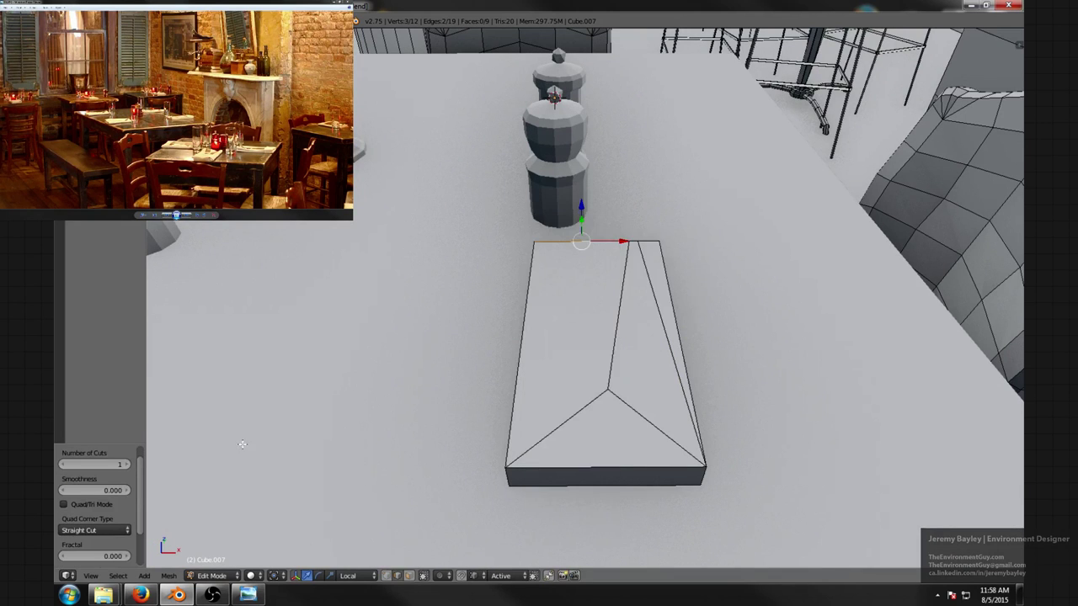
{"action": "left_click", "coordinate": [125, 464]}
{"action": "left_click", "coordinate": [126, 465]}
{"action": "scroll", "coordinate": [589, 289], "scroll_direction": "up", "scroll_amount": 2}
- Knife-cut from the subdivision vertex nearest the first cut to the interior bend point
{"action": "key", "text": "a"}
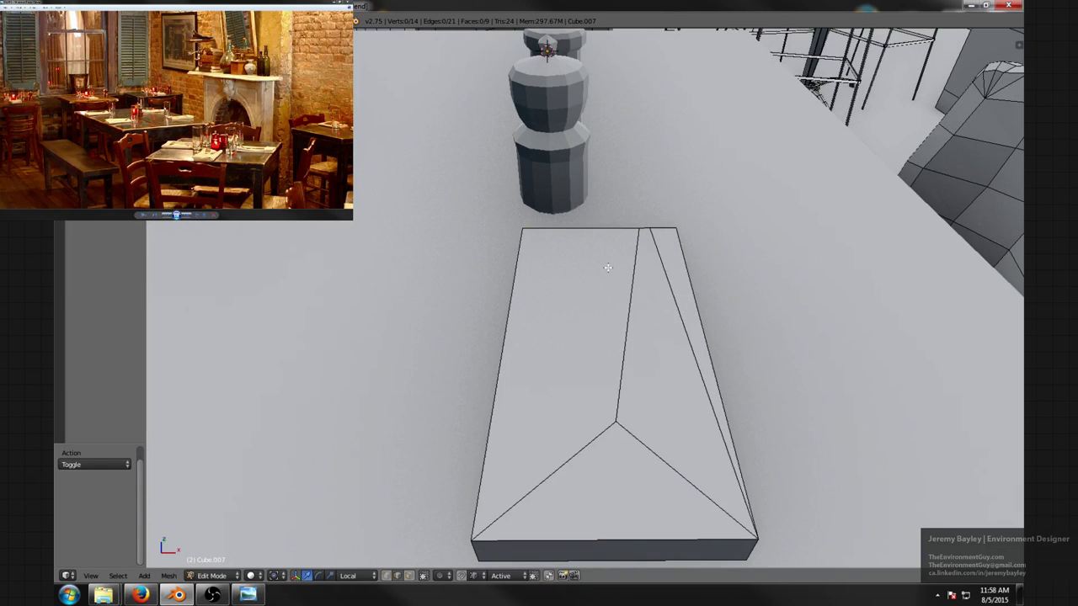
{"action": "middle_click_drag", "start_coordinate": [608, 266], "coordinate": [599, 265]}
{"action": "key", "text": "ctrl+Tab"}
{"action": "left_click", "coordinate": [591, 249]}
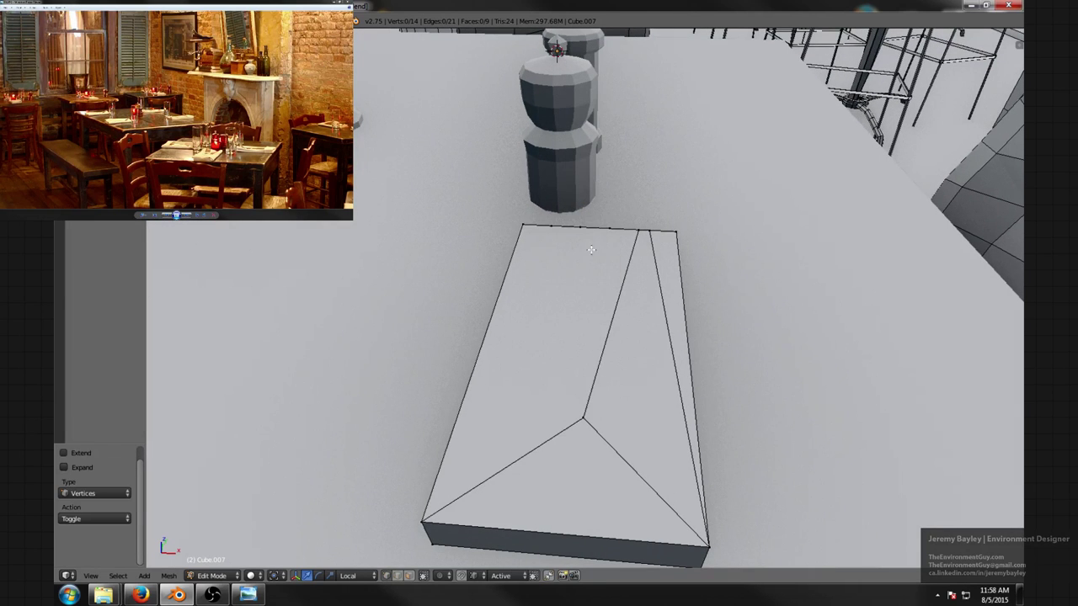
{"action": "key", "text": "k"}
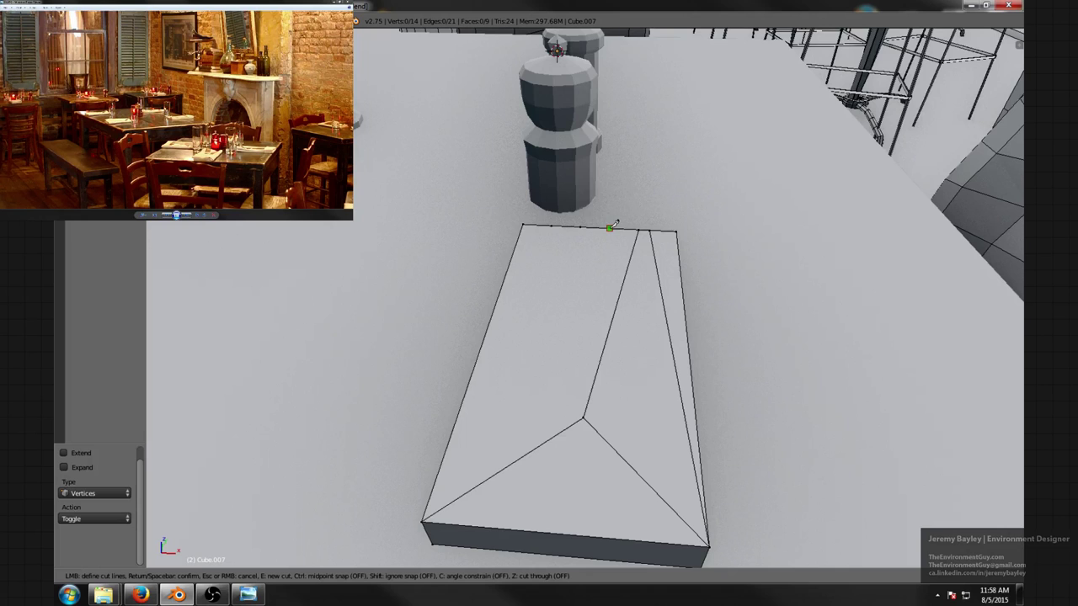
{"action": "left_click", "coordinate": [609, 227]}
{"action": "left_click", "coordinate": [583, 418]}
{"action": "key", "text": "Return"}
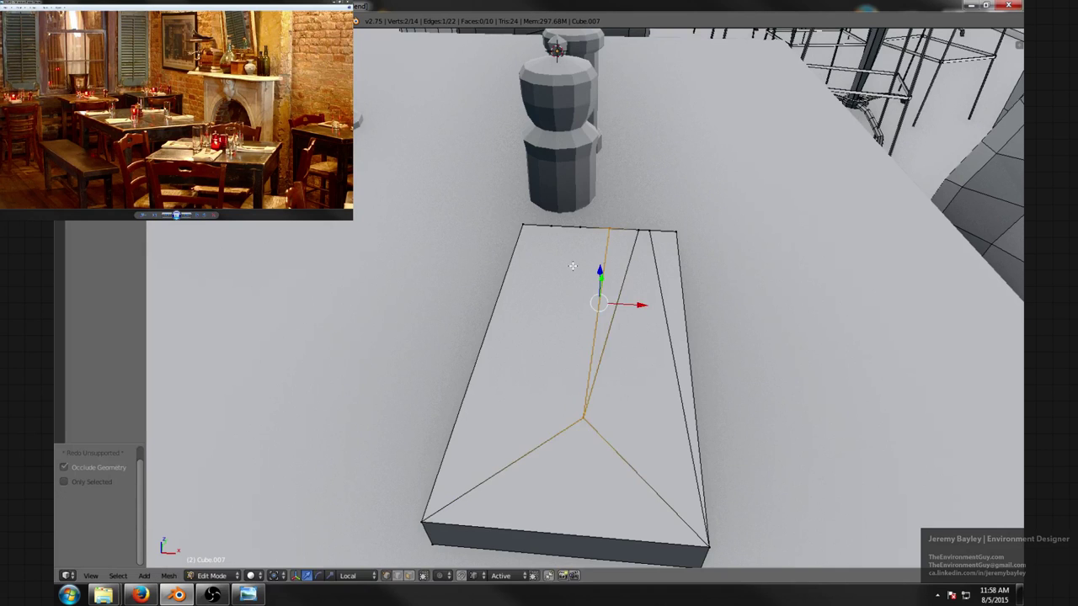
- Knife-cut from the middle subdivision vertex to the near edge, and from the leftmost one to where that cut crosses the left diagonal
{"action": "key", "text": "k"}
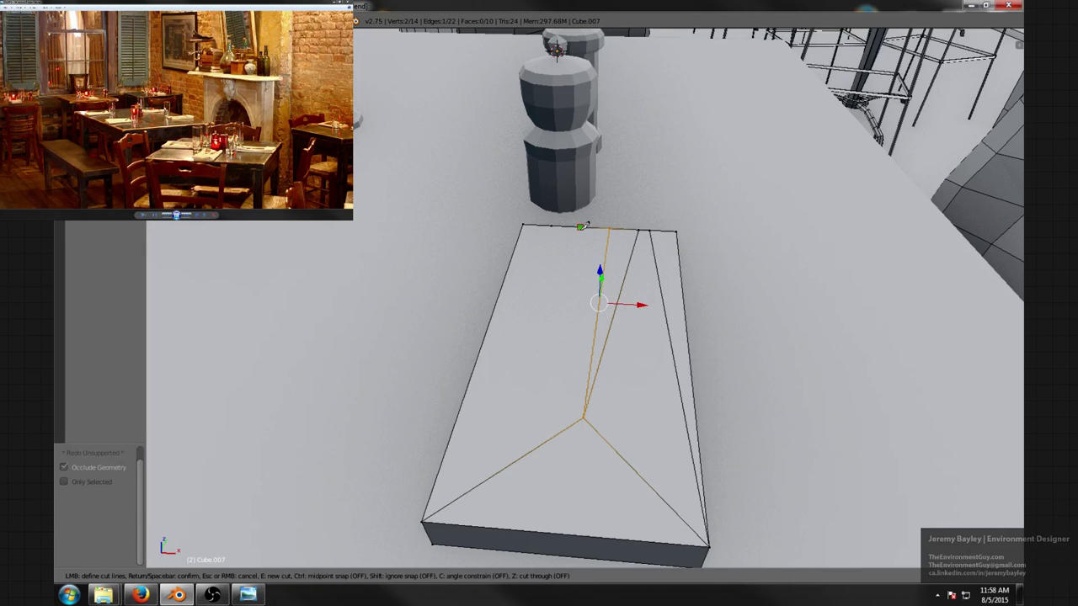
{"action": "left_click", "coordinate": [581, 227]}
{"action": "left_click", "coordinate": [522, 528]}
{"action": "key", "text": "Return"}
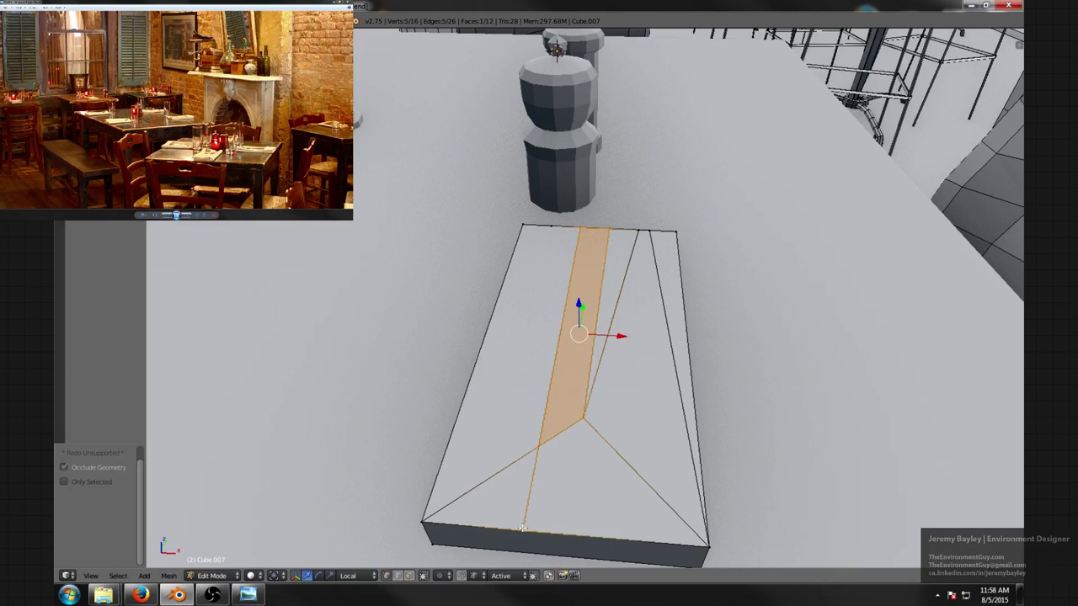
{"action": "key", "text": "k"}
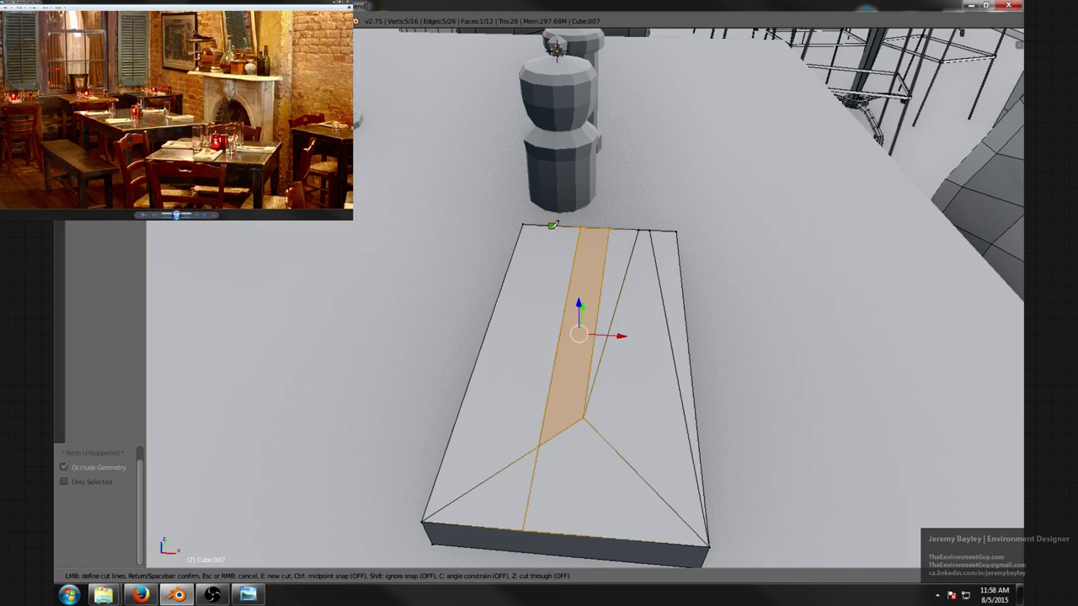
{"action": "left_click", "coordinate": [536, 447]}
{"action": "key", "text": "Return"}
- Lower the first cut's far edge vertex by 0.012 along local Z to form a fold valley
{"action": "middle_click_drag", "start_coordinate": [539, 442], "coordinate": [654, 237]}
{"action": "key", "text": "ctrl+Tab"}
{"action": "left_click", "coordinate": [622, 277]}
{"action": "right_click", "coordinate": [646, 234]}
{"action": "right_click", "coordinate": [640, 234]}
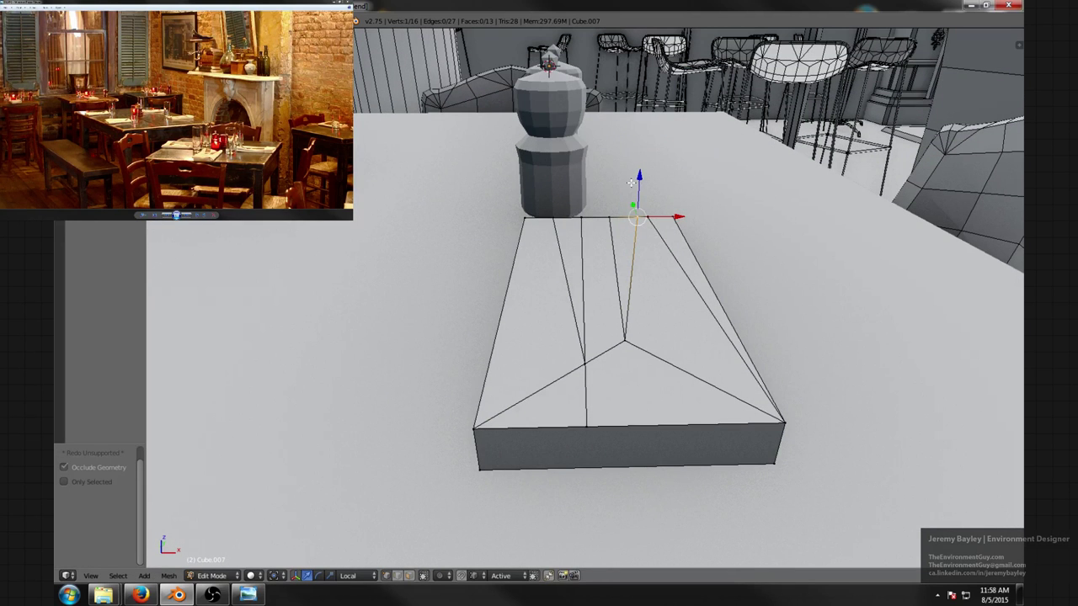
{"action": "key", "text": "g"}
{"action": "key", "text": "z"}
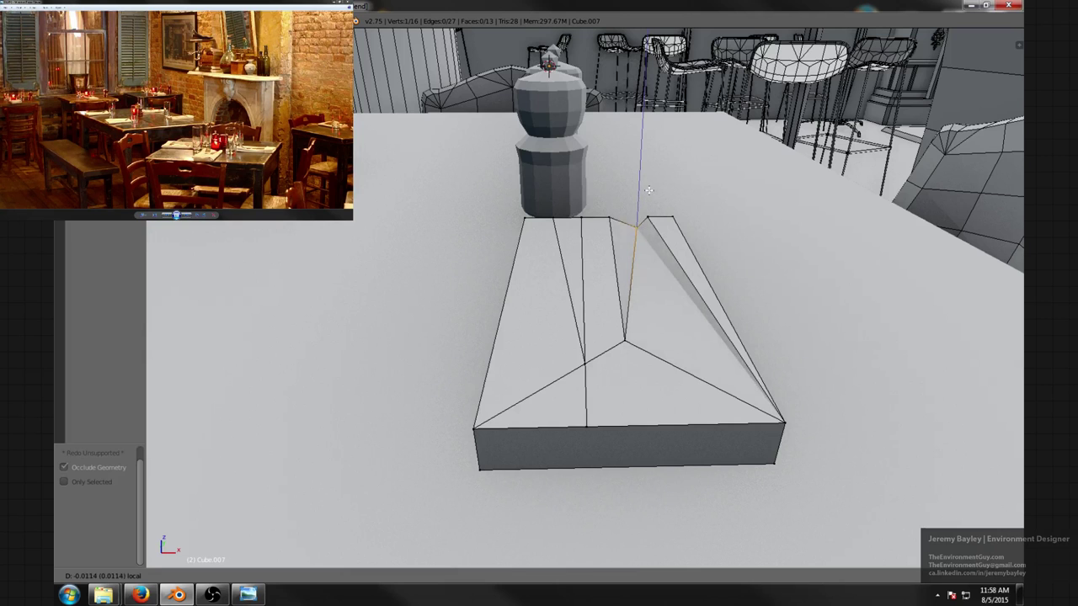
{"action": "left_click", "coordinate": [656, 197]}
- Move the sliver's far ridge vertex 0.005 along local X and lower the slab's far right top corner by 0.012 along local Z
{"action": "middle_click_drag", "start_coordinate": [656, 197], "coordinate": [674, 211]}
{"action": "key", "text": "g"}
{"action": "key", "text": "x"}
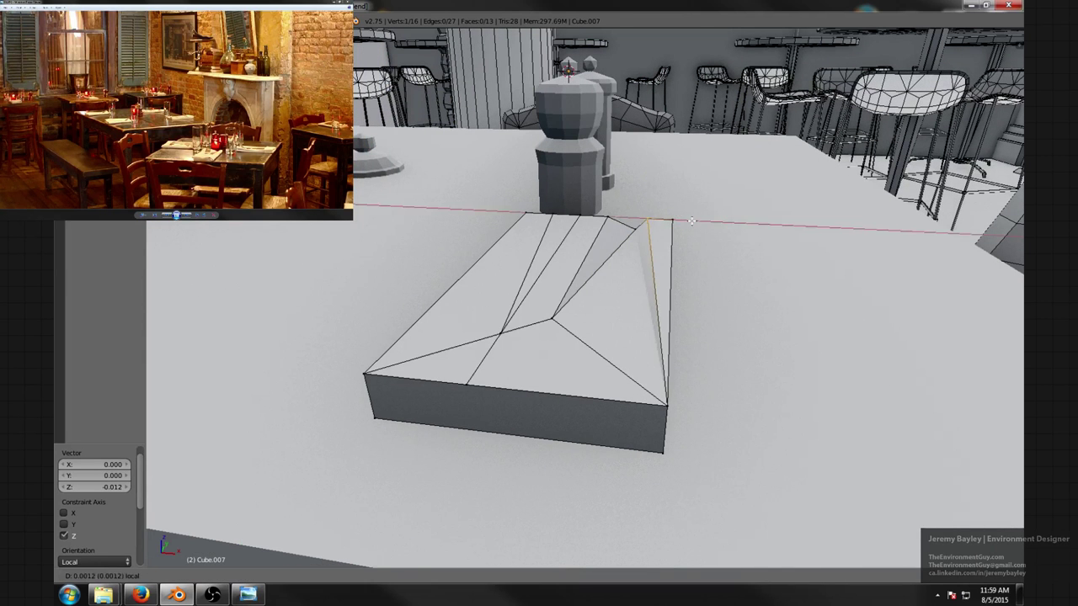
{"action": "left_click", "coordinate": [692, 221]}
{"action": "right_click", "coordinate": [676, 215]}
{"action": "key", "text": "g"}
{"action": "key", "text": "z"}
{"action": "key", "text": "z"}
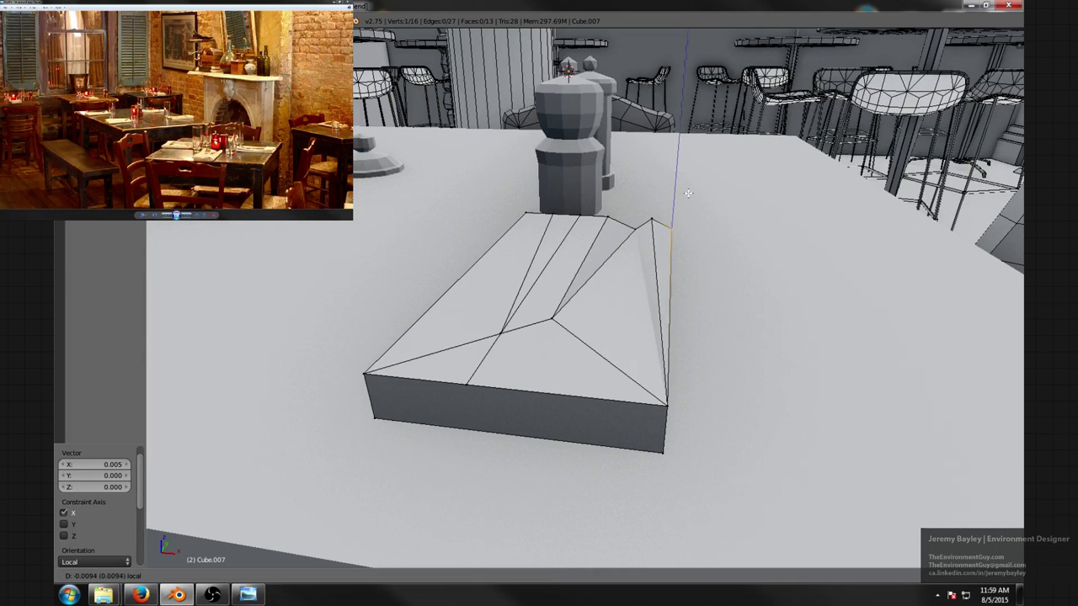
{"action": "left_click", "coordinate": [693, 196]}
- Raise the middle subdivision vertex on the far edge by 0.011 along local Z
{"action": "middle_click_drag", "start_coordinate": [682, 210], "coordinate": [606, 223]}
{"action": "right_click", "coordinate": [584, 218]}
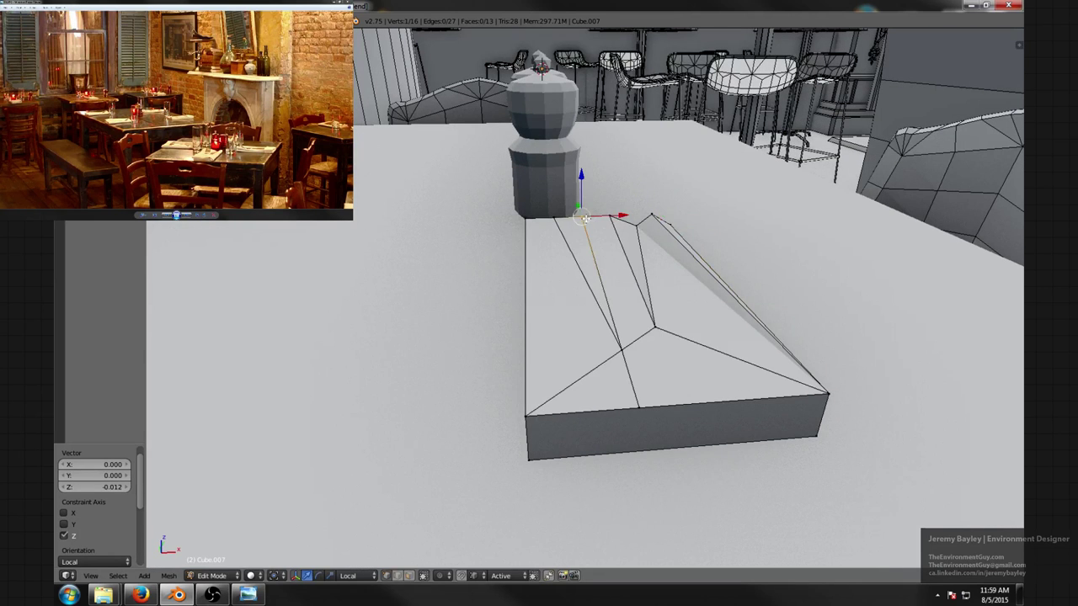
{"action": "key", "text": "g"}
{"action": "key", "text": "z"}
{"action": "key", "text": "z"}
- Raise the leftmost subdivision vertex on the far edge by 0.005 along local Z
{"action": "right_click", "coordinate": [554, 211]}
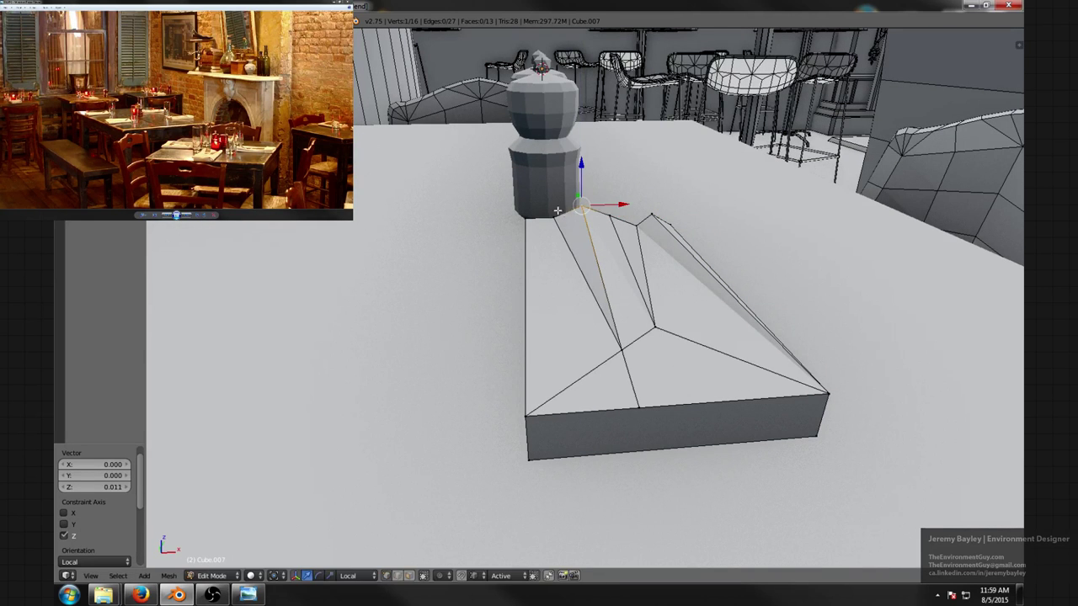
{"action": "key", "text": "g"}
{"action": "key", "text": "z"}
{"action": "left_click", "coordinate": [547, 173]}
{"action": "left_click", "coordinate": [549, 177]}
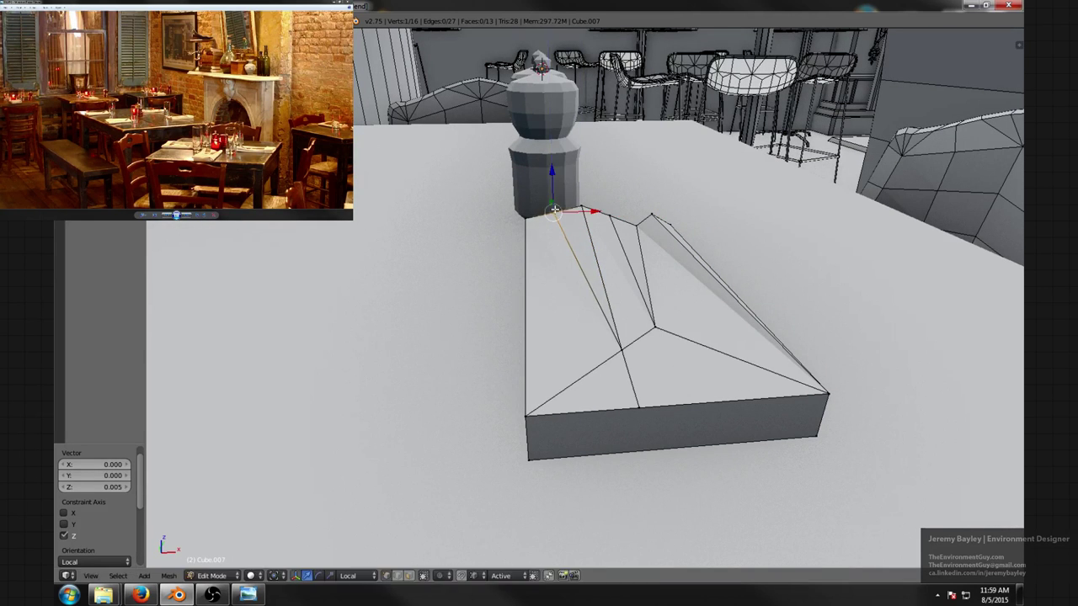
- Knife-cut a lengthwise edge along the slab's right side, from the far top corner to midway down the near vertical edge
{"action": "mouse_move", "coordinate": [562, 235]}
{"action": "middle_mouse_down"}
{"action": "mouse_move", "coordinate": [505, 210]}
{"action": "mouse_move", "coordinate": [557, 231]}
{"action": "middle_mouse_up"}
{"action": "scroll", "coordinate": [557, 232], "scroll_direction": "down", "scroll_amount": 1}
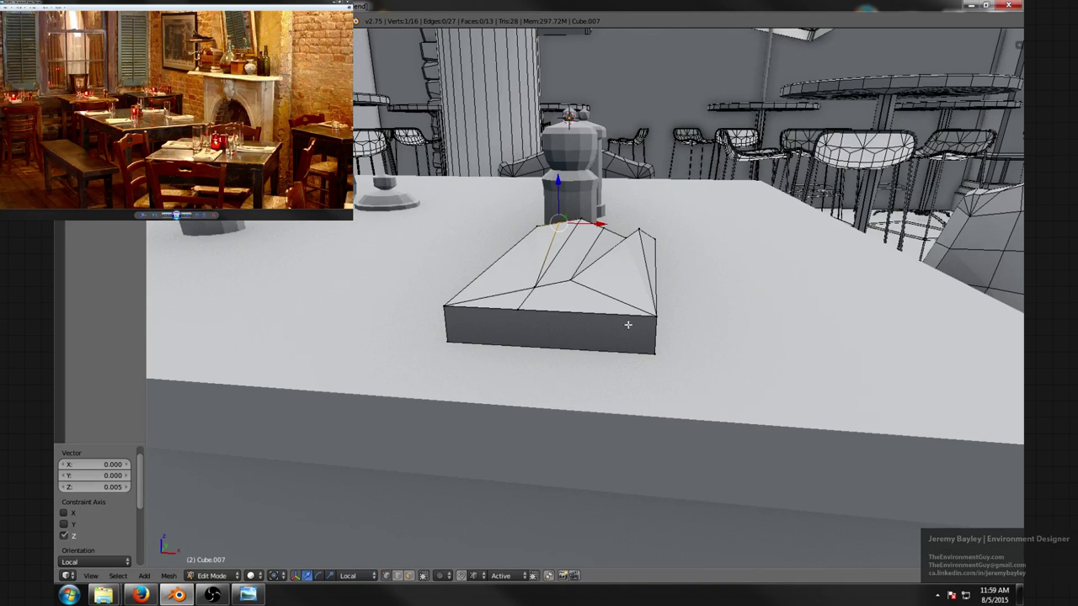
{"action": "middle_click_drag", "start_coordinate": [627, 324], "coordinate": [436, 386]}
{"action": "middle_click_drag", "start_coordinate": [526, 357], "coordinate": [532, 327]}
{"action": "scroll", "coordinate": [541, 352], "scroll_direction": "up", "scroll_amount": 1}
{"action": "scroll", "coordinate": [536, 339], "scroll_direction": "down", "scroll_amount": 1}
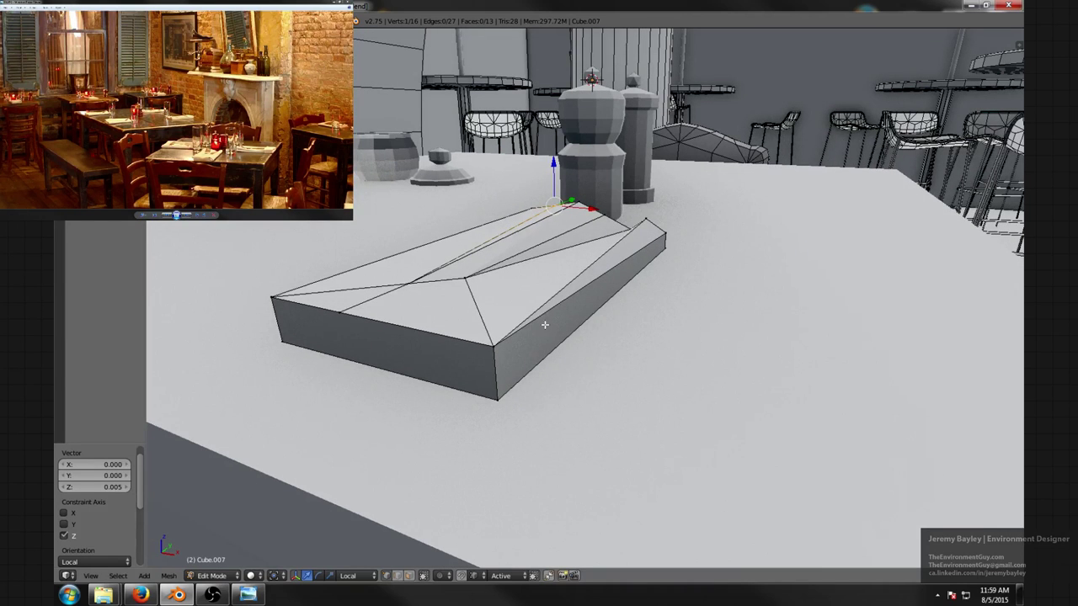
{"action": "key", "text": "ctrl+Tab"}
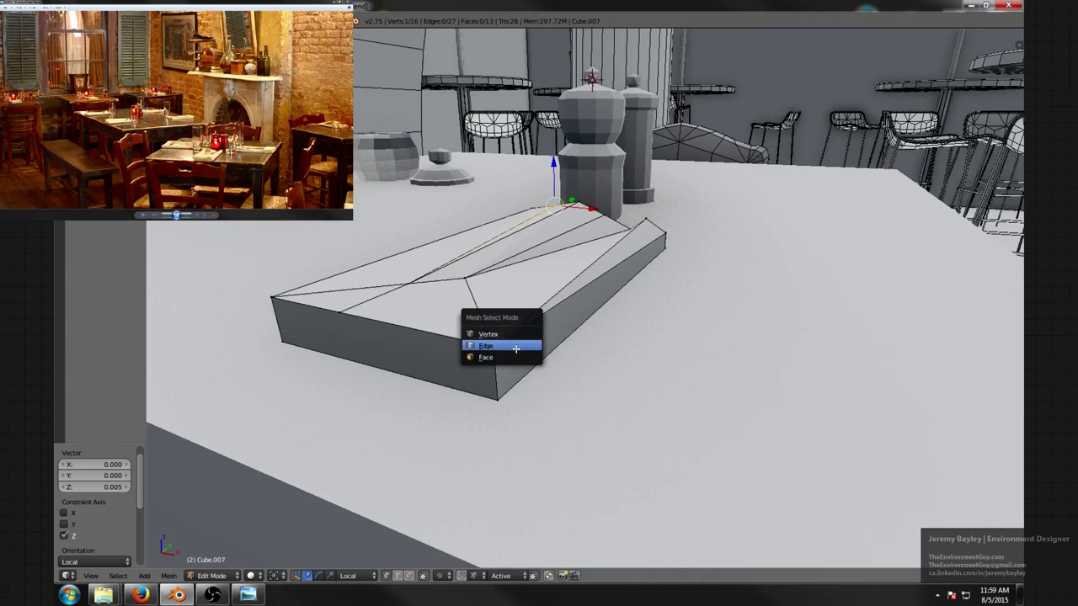
{"action": "left_click", "coordinate": [492, 345]}
{"action": "key", "text": "k"}
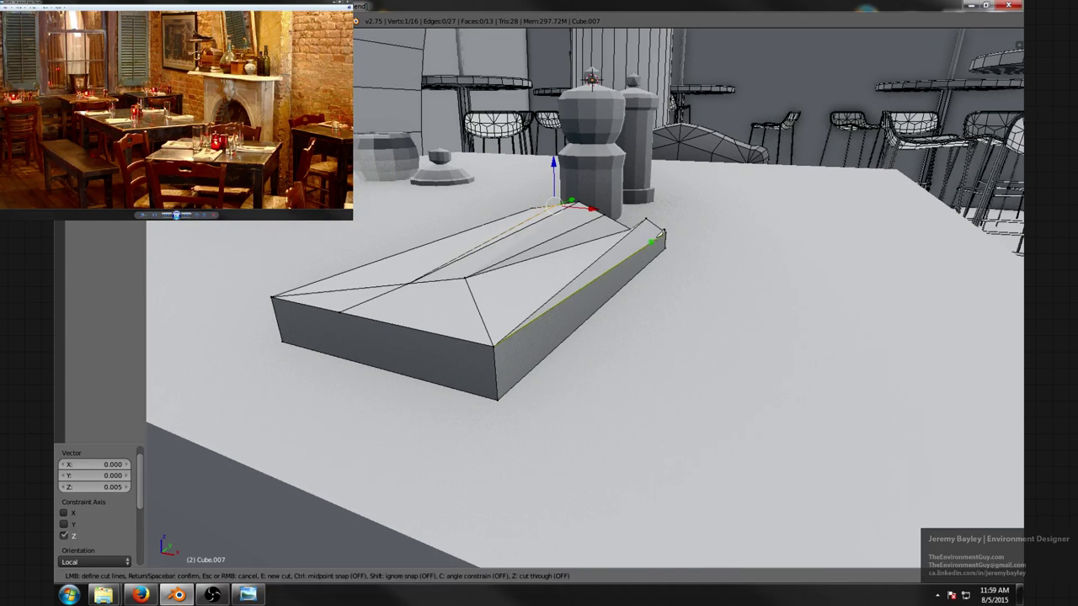
{"action": "left_click", "coordinate": [665, 233]}
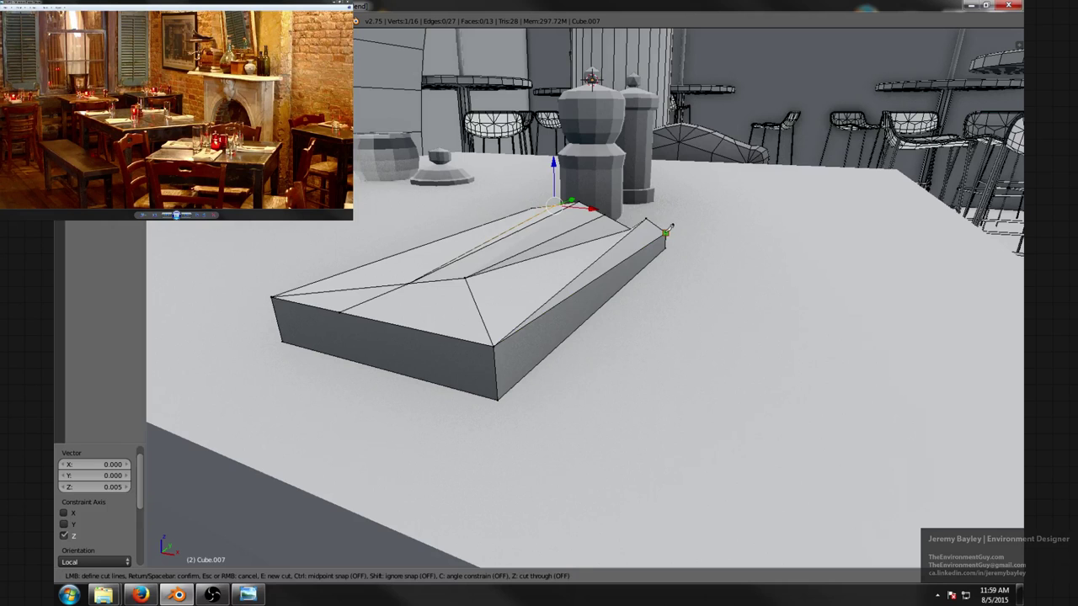
{"action": "left_click", "coordinate": [496, 369]}
{"action": "key", "text": "Return"}
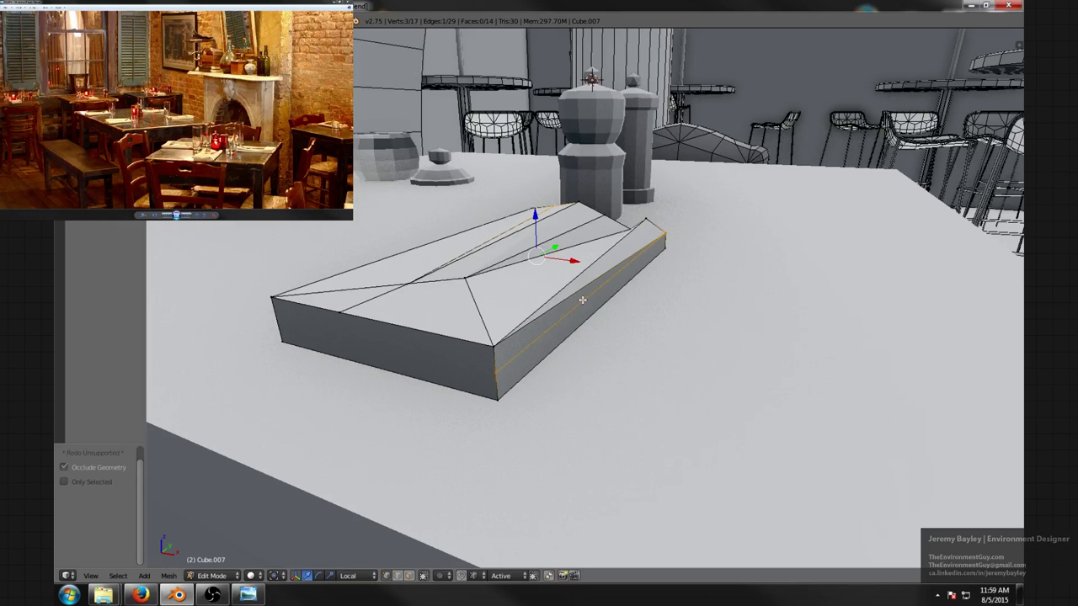
- Dissolve the long edge just above the new cut on the slab's right side
{"action": "key", "text": "ctrl+Tab"}
{"action": "left_click", "coordinate": [562, 314]}
{"action": "right_click", "coordinate": [571, 297]}
{"action": "key", "text": "space"}
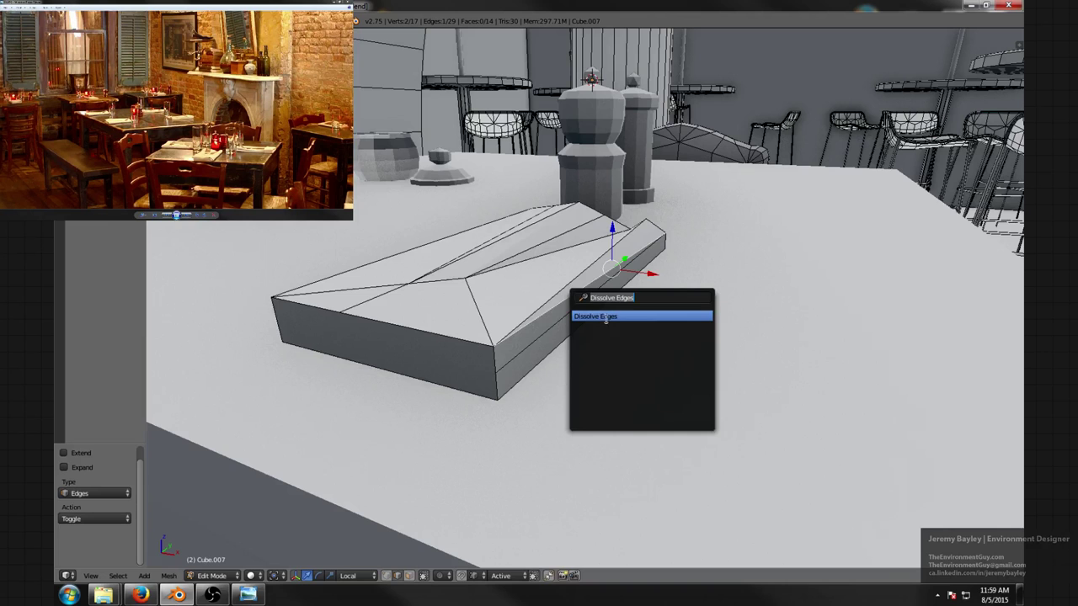
{"action": "left_click", "coordinate": [604, 317]}
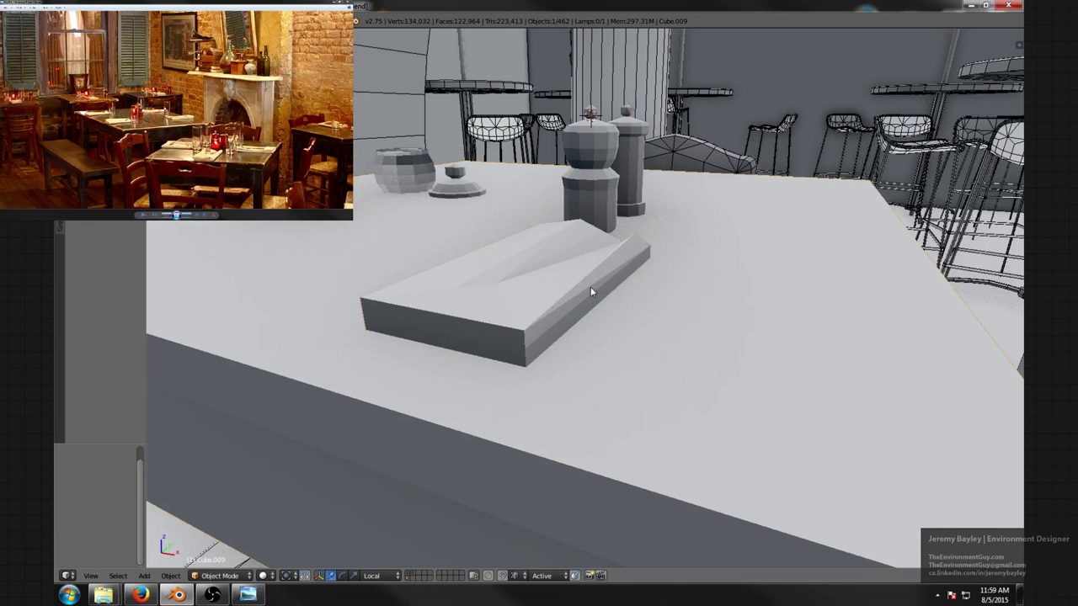
- Apply the slab's scale in Object Mode and return to editing its mesh
{"action": "right_click", "coordinate": [590, 291]}
{"action": "key", "text": "ctrl+a"}
{"action": "left_click", "coordinate": [531, 309]}
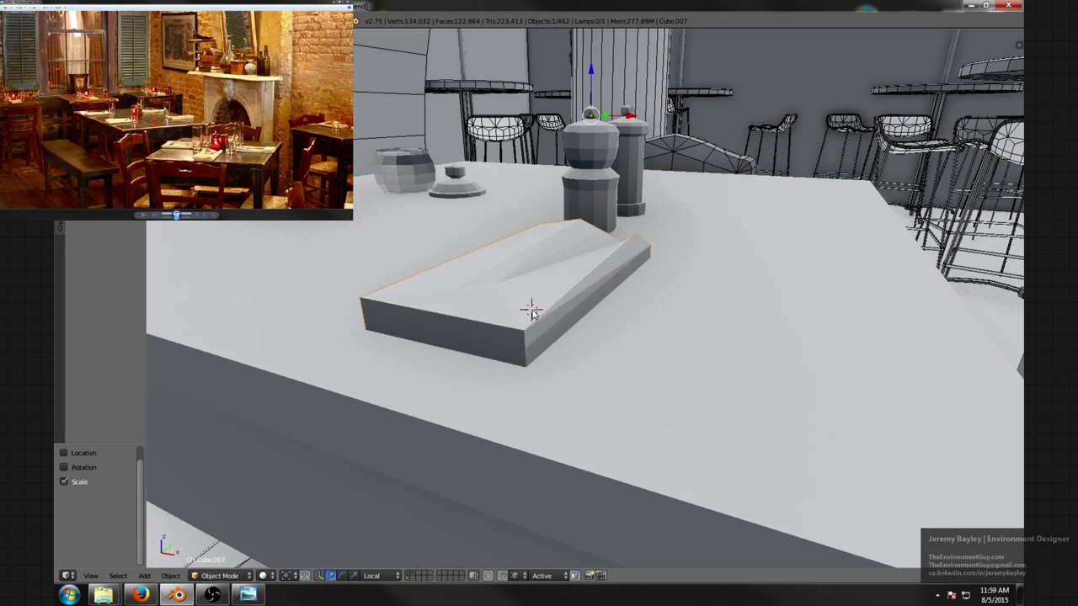
{"action": "key", "text": "ctrl+a"}
{"action": "left_click", "coordinate": [522, 320]}
{"action": "key", "text": "Tab"}
{"action": "right_click", "coordinate": [596, 290]}
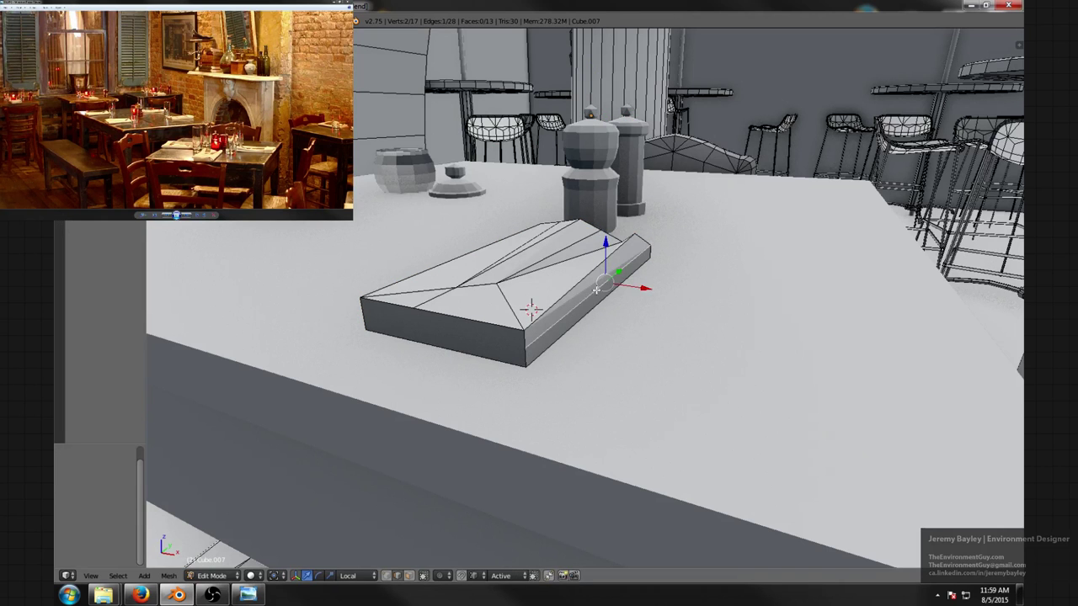
{"action": "key", "text": "ctrl+b"}
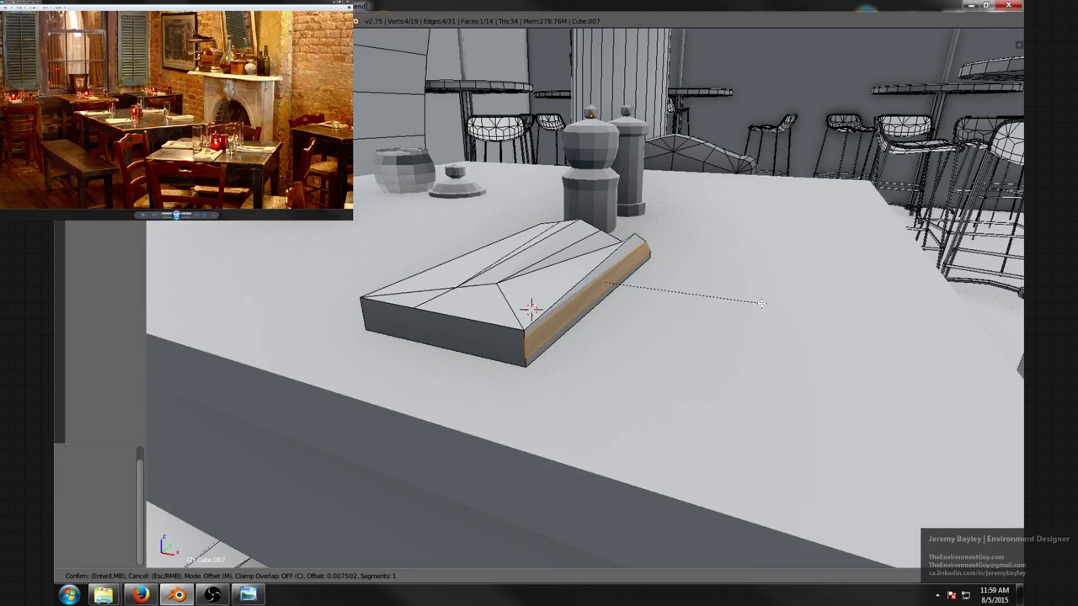
{"action": "right_click", "coordinate": [760, 303]}
- Move the near vertex of the right side's cut edge 0.013 outward along local X
{"action": "middle_click_drag", "start_coordinate": [669, 307], "coordinate": [682, 308]}
{"action": "key", "text": "ctrl+Tab"}
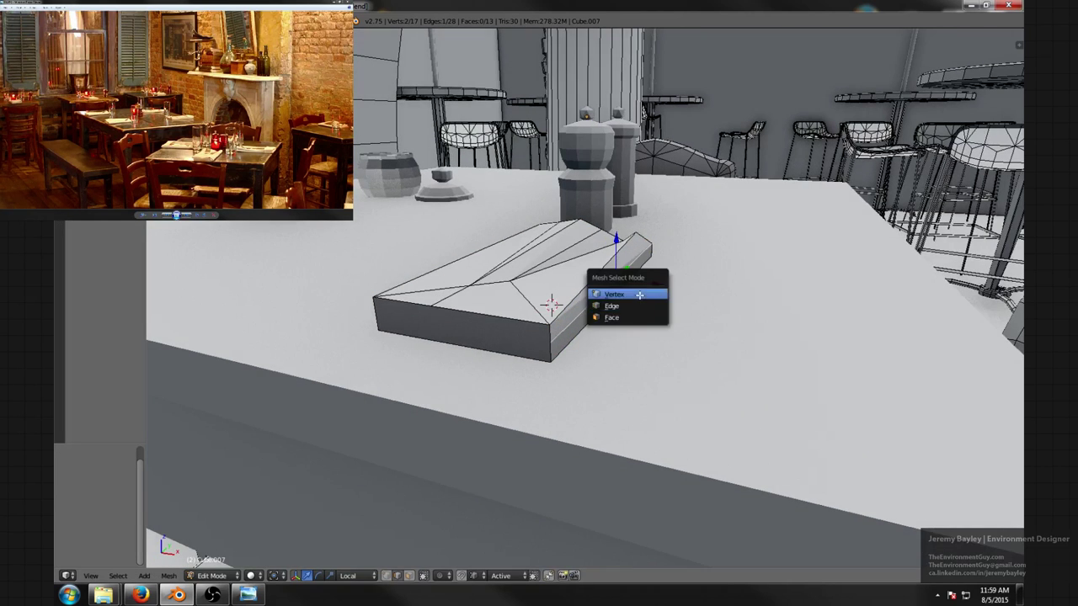
{"action": "left_click", "coordinate": [638, 294]}
{"action": "right_click", "coordinate": [568, 341]}
{"action": "key", "text": "g"}
{"action": "key", "text": "x"}
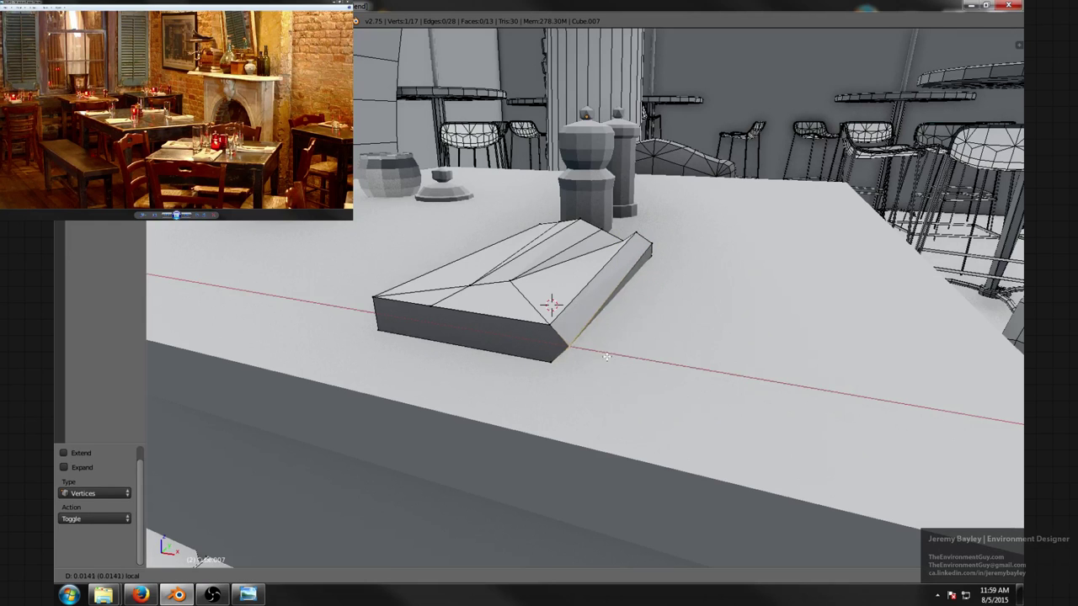
{"action": "left_click", "coordinate": [676, 274]}
- Pull the far vertex of the right side's cut edge outward along local X
{"action": "right_click", "coordinate": [645, 250]}
{"action": "key", "text": "g"}
{"action": "key", "text": "x"}
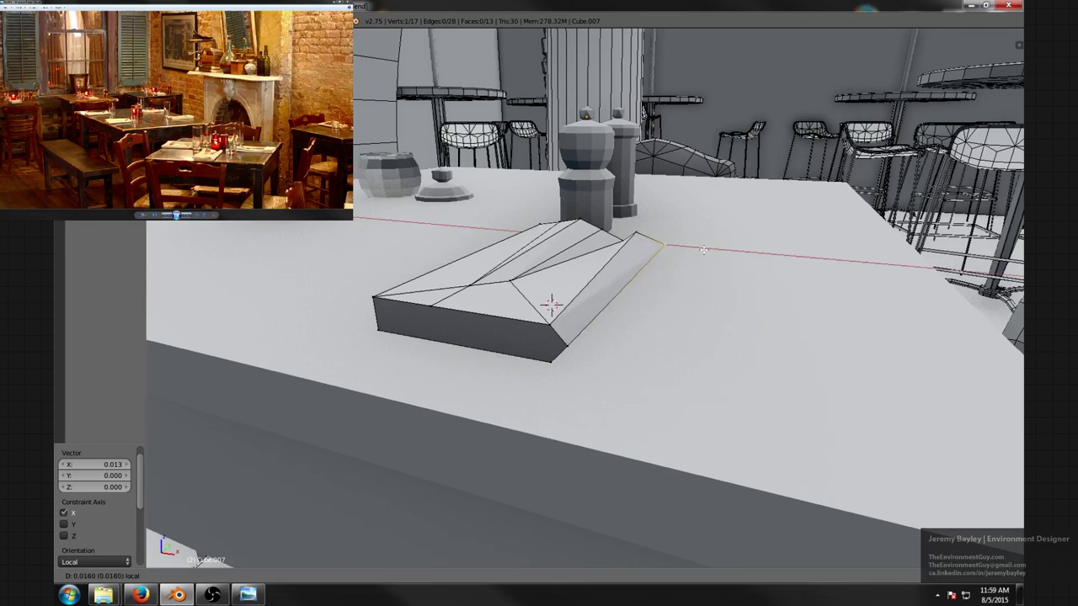
{"action": "left_click", "coordinate": [648, 265]}
- Bevel the protruding right side edge with 3 segments and an amount of 0.073 to round it, and clear the selection
{"action": "key", "text": "ctrl+Tab"}
{"action": "left_click", "coordinate": [642, 269]}
{"action": "right_click", "coordinate": [630, 281]}
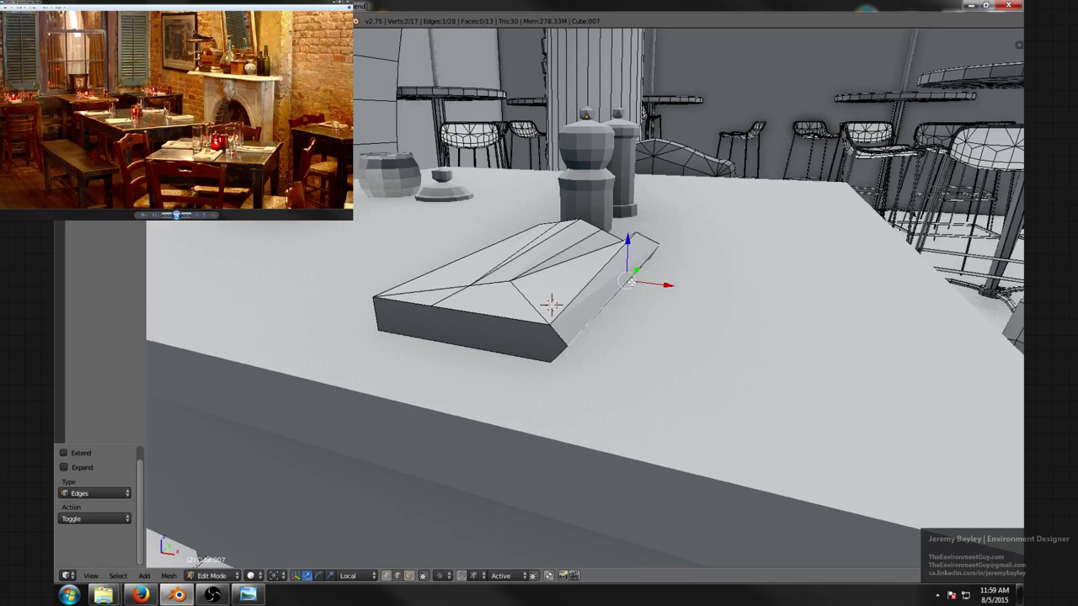
{"action": "key", "text": "ctrl+b"}
{"action": "scroll", "coordinate": [736, 294], "scroll_direction": "up", "scroll_amount": 1}
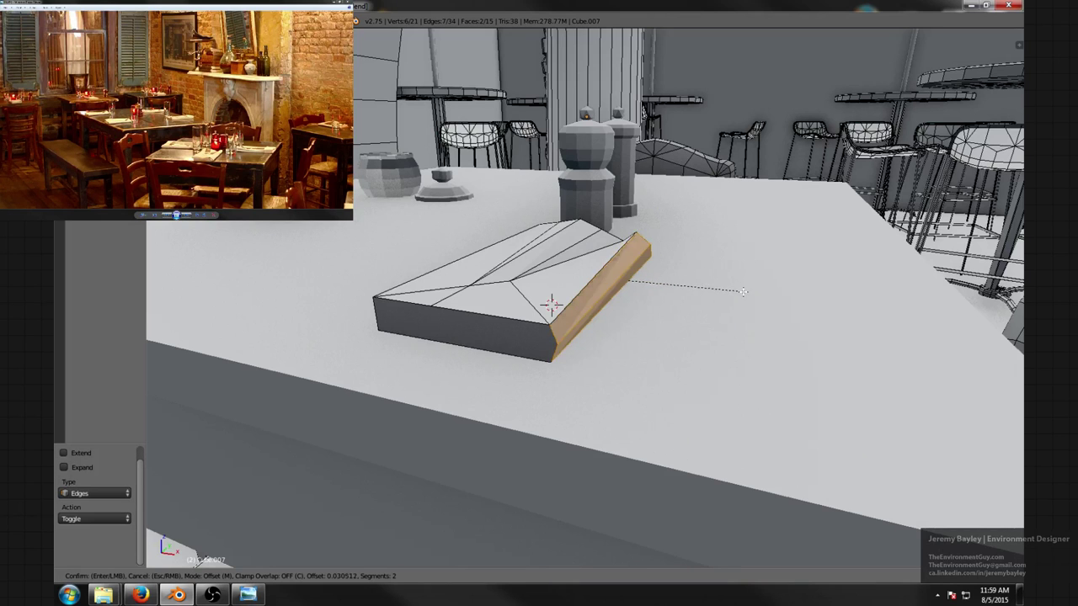
{"action": "scroll", "coordinate": [780, 302], "scroll_direction": "up", "scroll_amount": 1}
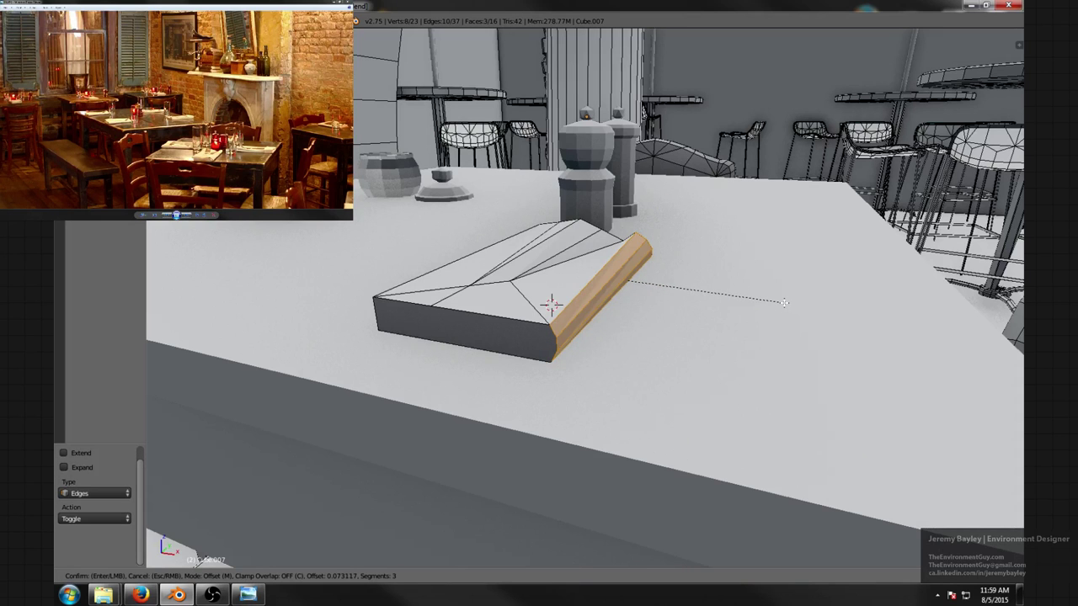
{"action": "left_click", "coordinate": [784, 302]}
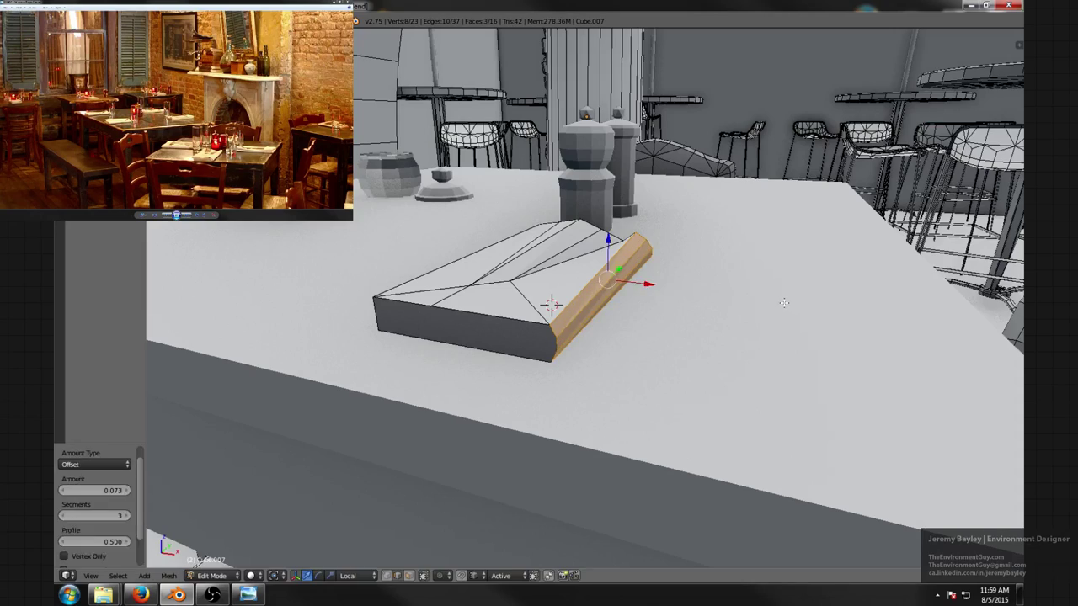
{"action": "key", "text": "a"}
- Move the far bottom corner vertex on the rounded side -0.005 along local X
{"action": "mouse_move", "coordinate": [784, 302]}
{"action": "middle_mouse_down"}
{"action": "mouse_move", "coordinate": [649, 308]}
{"action": "mouse_move", "coordinate": [582, 294]}
{"action": "mouse_move", "coordinate": [776, 303]}
{"action": "middle_mouse_up"}
{"action": "middle_click_drag", "start_coordinate": [700, 310], "coordinate": [601, 265]}
{"action": "middle_click_drag", "start_coordinate": [545, 229], "coordinate": [613, 258]}
{"action": "key", "text": "ctrl+Tab"}
{"action": "left_click", "coordinate": [614, 255]}
{"action": "right_click", "coordinate": [595, 308]}
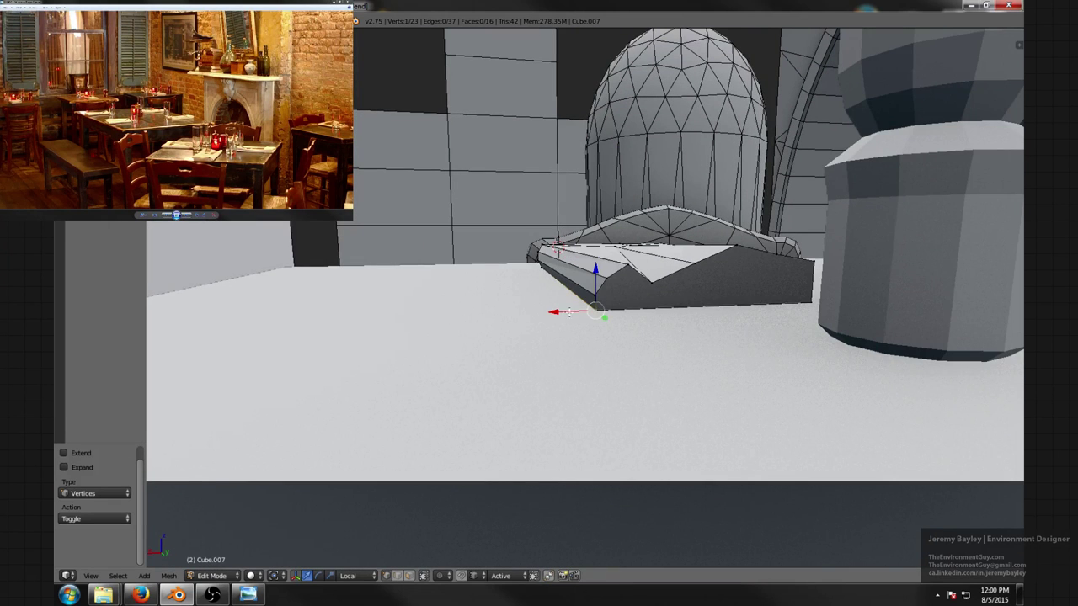
{"action": "left_click_drag", "start_coordinate": [551, 311], "coordinate": [560, 311]}
- Raise the two middle bevel vertices at the rounded side's far end slightly along local Z
{"action": "right_click", "coordinate": [593, 292]}
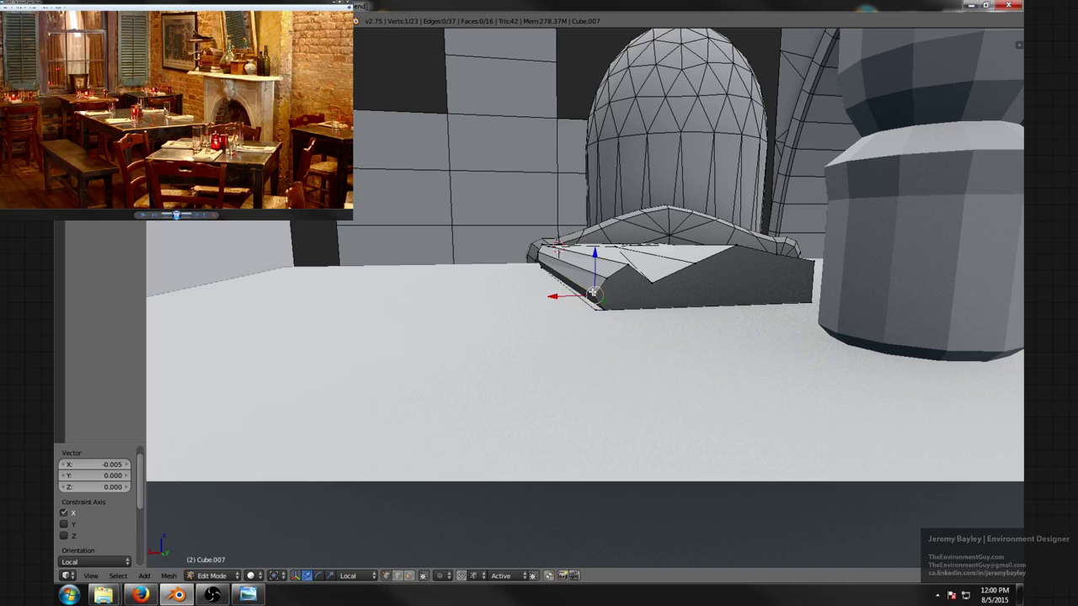
{"action": "right_click", "coordinate": [602, 277], "text": "shift"}
{"action": "key", "text": "g"}
{"action": "key", "text": "z"}
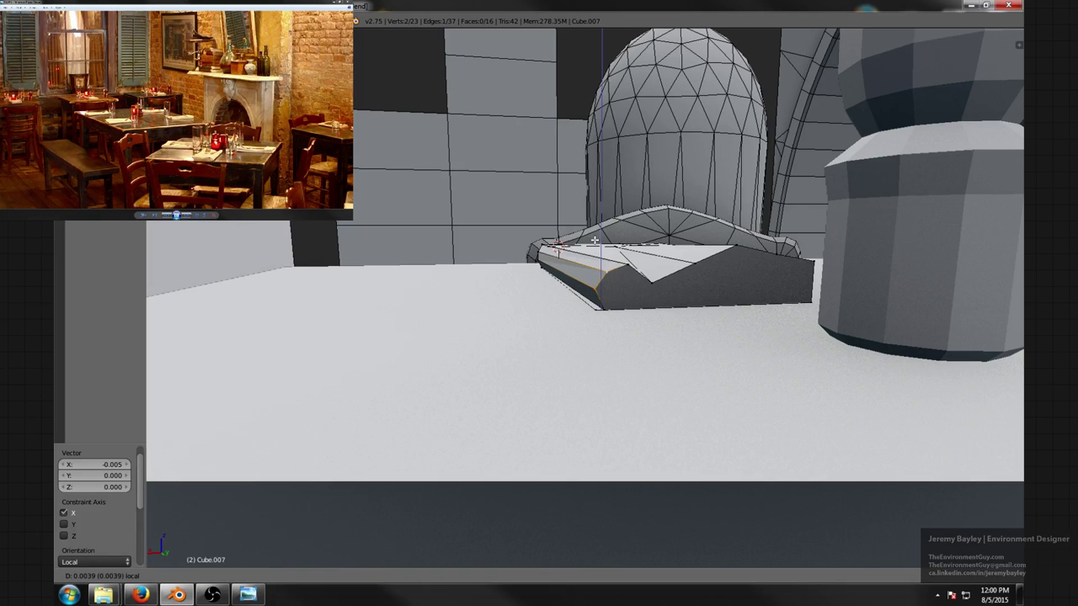
{"action": "left_click", "coordinate": [599, 244]}
{"action": "scroll", "coordinate": [600, 243], "scroll_direction": "down", "scroll_amount": 4}
{"action": "key", "text": "a"}
- Raise the slab's far left top corner vertex by 0.013 along local Z
{"action": "middle_click_drag", "start_coordinate": [581, 247], "coordinate": [705, 271]}
{"action": "right_click", "coordinate": [509, 245]}
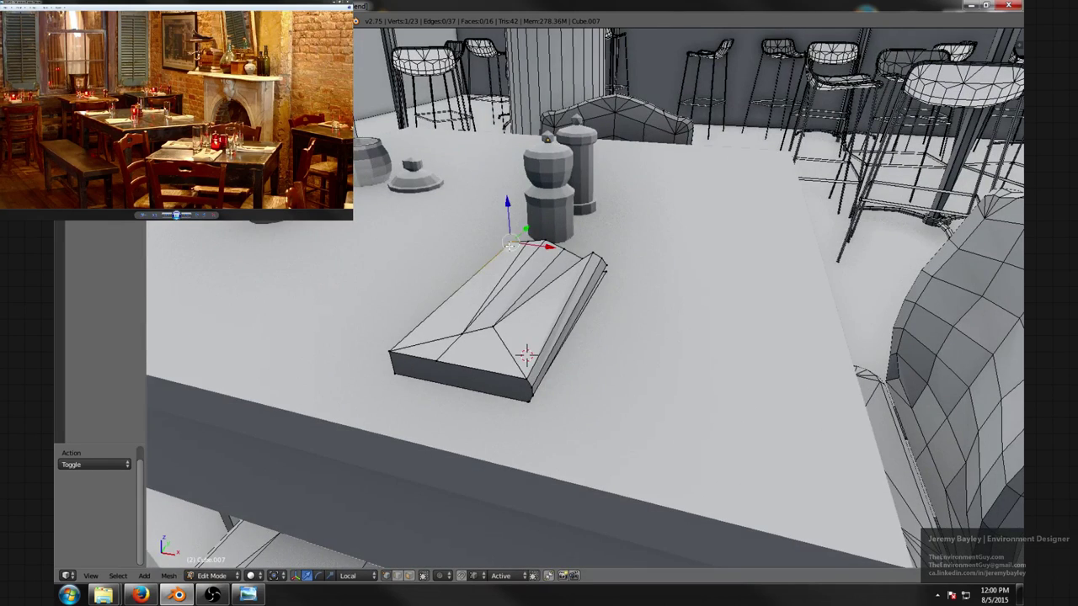
{"action": "middle_click_drag", "start_coordinate": [510, 245], "coordinate": [496, 224]}
{"action": "left_click_drag", "start_coordinate": [483, 221], "coordinate": [471, 210]}
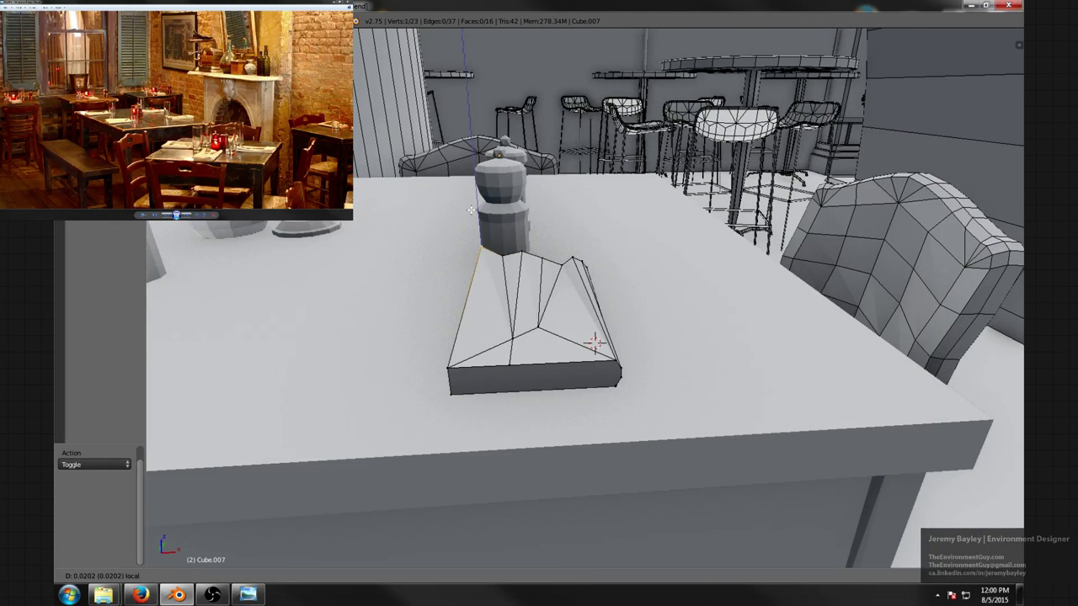
{"action": "left_click", "coordinate": [476, 212]}
- Knife-cut two lengthwise edges, one above the other, along the slab's left side face
{"action": "middle_click_drag", "start_coordinate": [476, 213], "coordinate": [597, 329]}
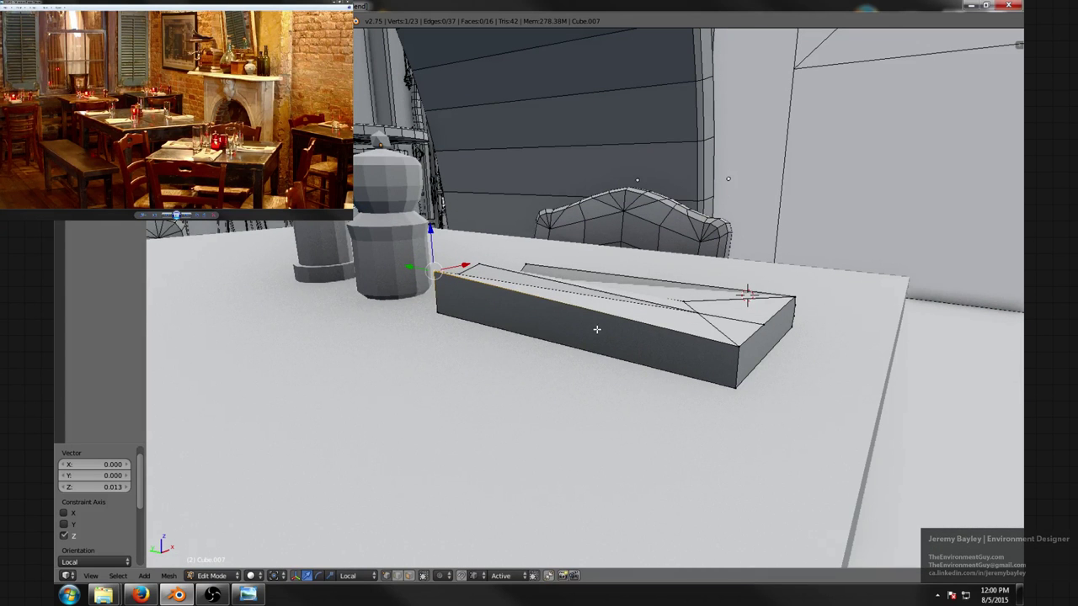
{"action": "middle_click_drag", "start_coordinate": [446, 289], "coordinate": [445, 291]}
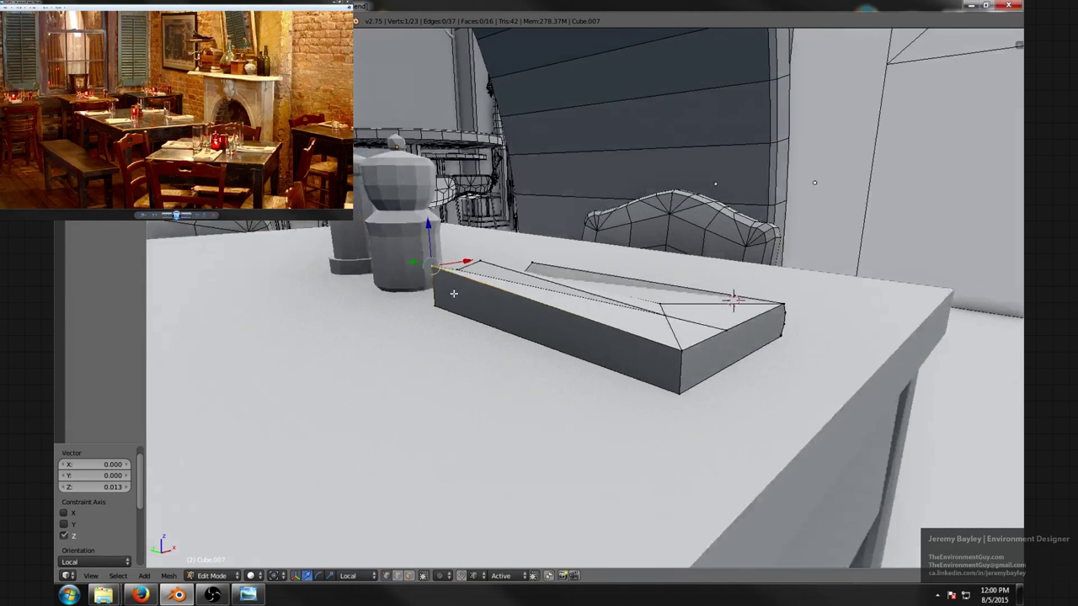
{"action": "key", "text": "a"}
{"action": "key", "text": "k"}
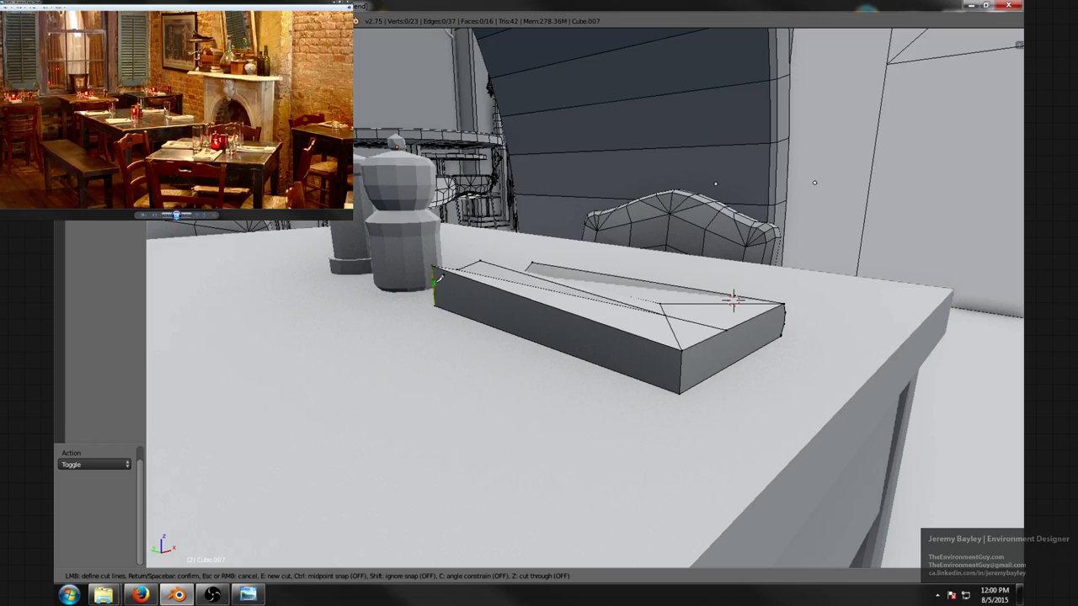
{"action": "left_click", "coordinate": [435, 280]}
{"action": "left_click", "coordinate": [681, 358]}
{"action": "key", "text": "Return"}
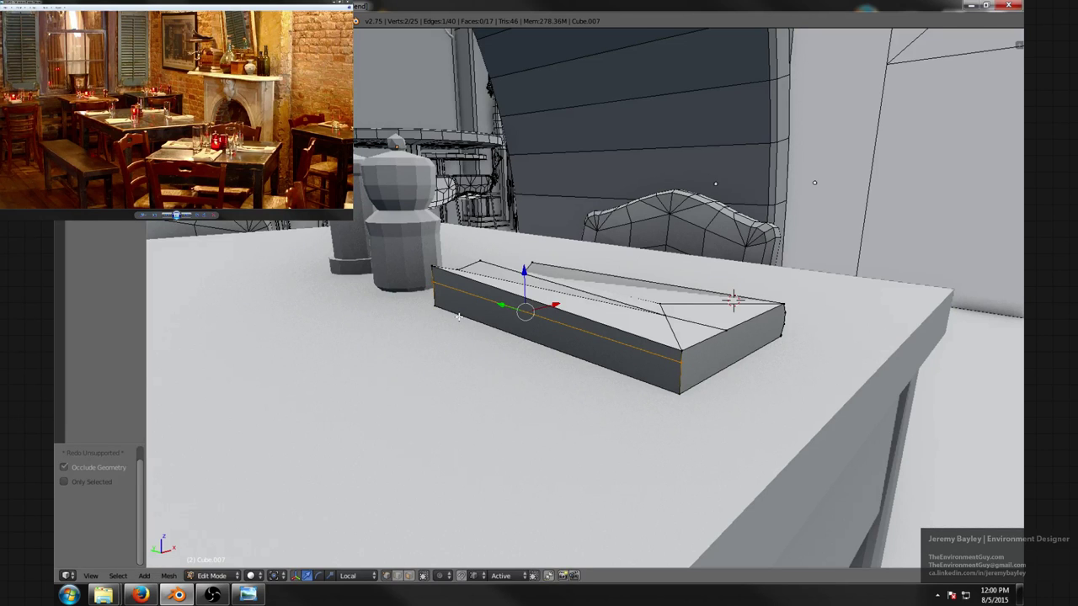
{"action": "key", "text": "k"}
{"action": "left_click", "coordinate": [434, 297]}
{"action": "left_click", "coordinate": [680, 375]}
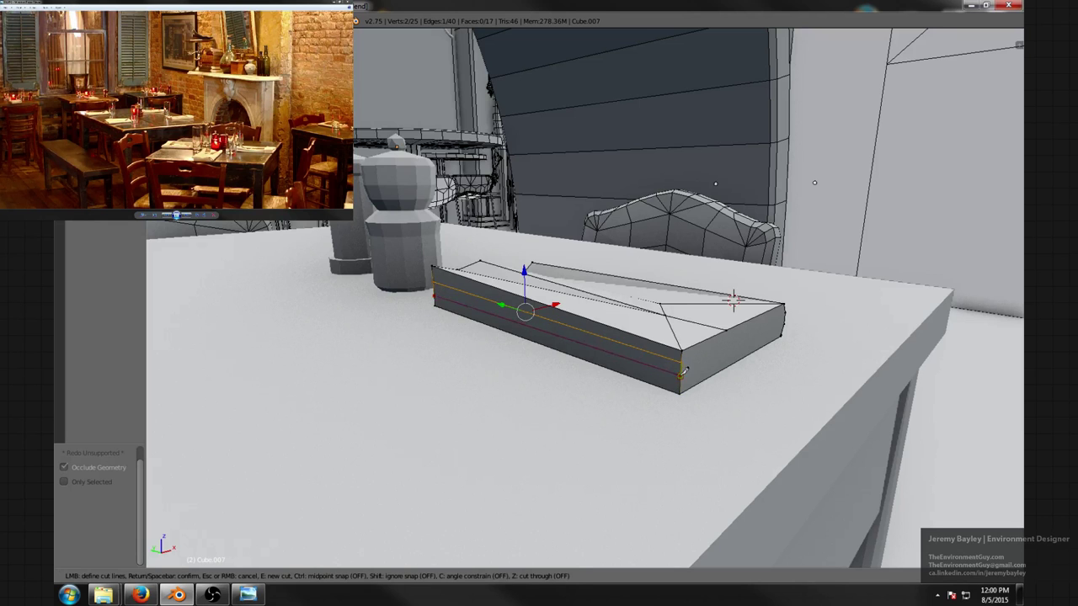
{"action": "key", "text": "Return"}
- Push the upper cut edge inward along local X, lower it 0.003 along local Z, and shift it another 0.003 along X
{"action": "key", "text": "ctrl+Tab"}
{"action": "left_click", "coordinate": [601, 356]}
{"action": "right_click", "coordinate": [619, 343]}
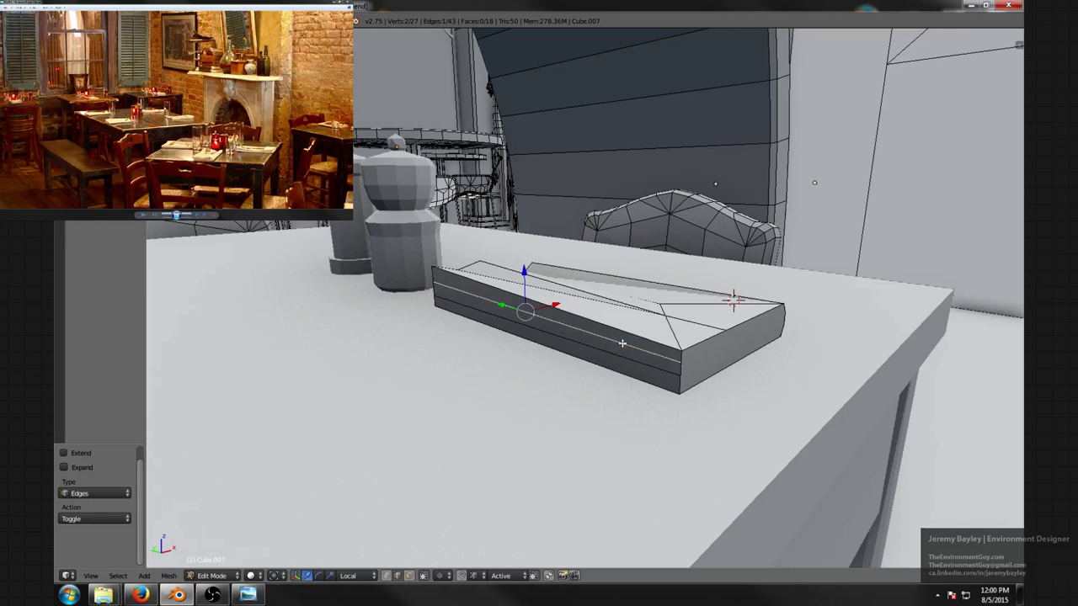
{"action": "middle_click_drag", "start_coordinate": [620, 344], "coordinate": [552, 295]}
{"action": "left_click_drag", "start_coordinate": [501, 274], "coordinate": [510, 276]}
{"action": "middle_click_drag", "start_coordinate": [446, 227], "coordinate": [475, 245]}
{"action": "key", "text": "g"}
{"action": "key", "text": "z"}
{"action": "key", "text": "Return"}
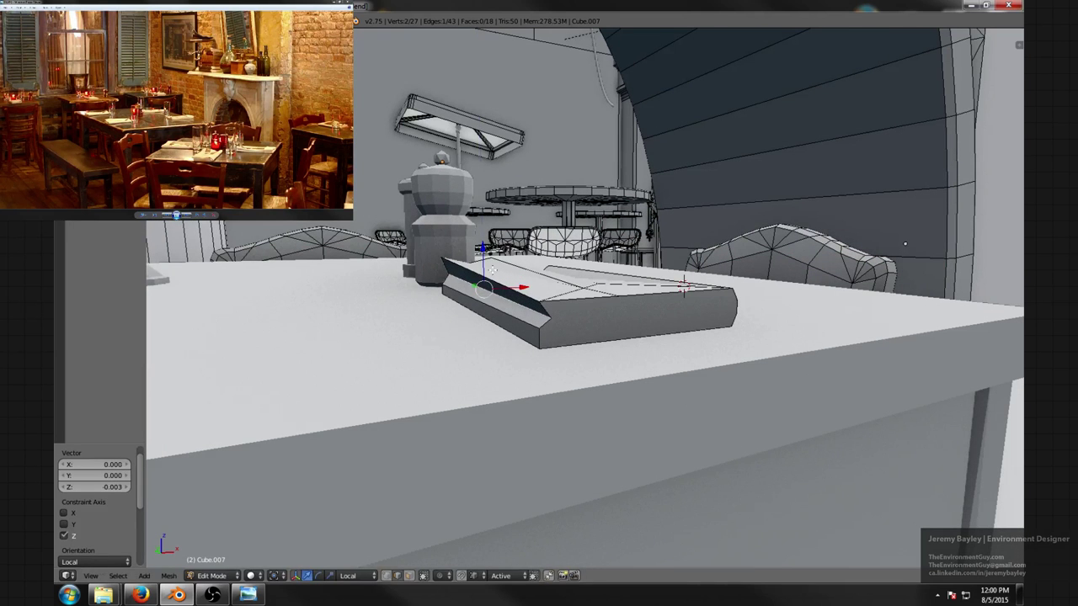
{"action": "left_click_drag", "start_coordinate": [522, 287], "coordinate": [526, 288]}
- Bevel the long upper edge above the left side's groove with one segment and a 0.0105 offset
{"action": "key", "text": "ctrl+Tab"}
{"action": "left_click", "coordinate": [514, 289]}
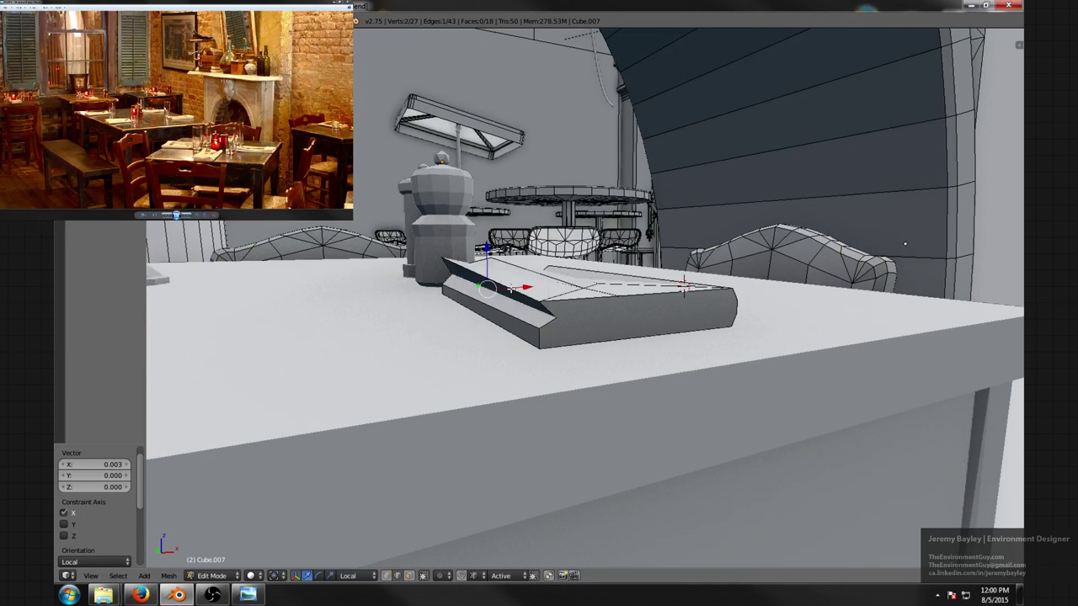
{"action": "right_click", "coordinate": [512, 285]}
{"action": "middle_click_drag", "start_coordinate": [514, 273], "coordinate": [593, 286]}
{"action": "scroll", "coordinate": [572, 284], "scroll_direction": "up", "scroll_amount": 1}
{"action": "key", "text": "ctrl+b"}
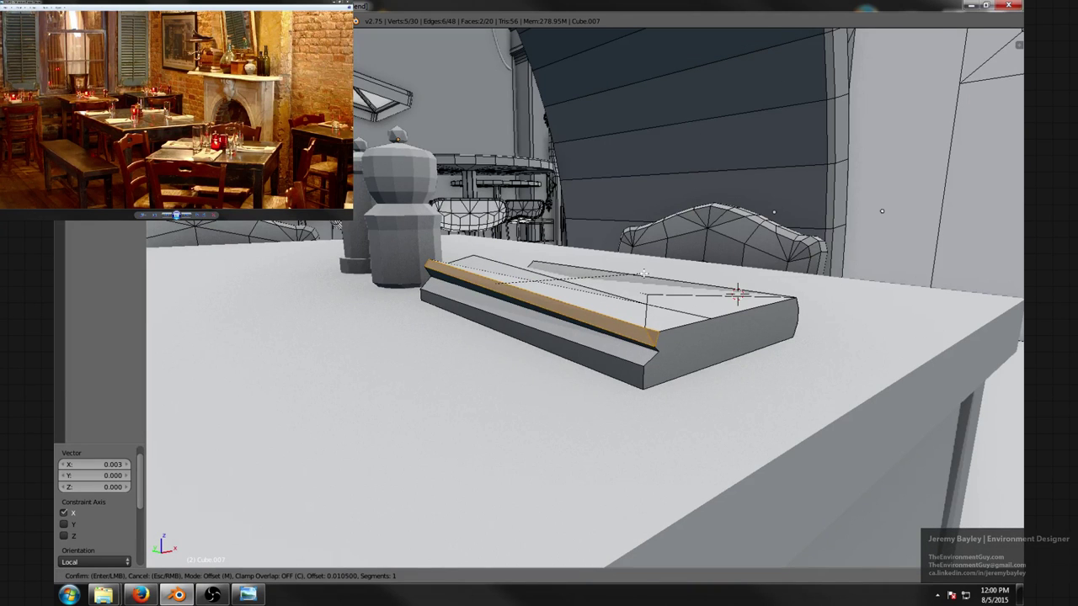
{"action": "left_click", "coordinate": [644, 273]}
{"action": "key", "text": "a"}
- Lower the subdivision vertex on the near top edge by 0.012 along local Z
{"action": "mouse_move", "coordinate": [644, 273]}
{"action": "middle_mouse_down"}
{"action": "mouse_move", "coordinate": [692, 327]}
{"action": "mouse_move", "coordinate": [630, 285]}
{"action": "middle_mouse_up"}
{"action": "scroll", "coordinate": [690, 325], "scroll_direction": "down", "scroll_amount": 4}
{"action": "middle_click_drag", "start_coordinate": [649, 157], "coordinate": [539, 343]}
{"action": "key", "text": "ctrl+Tab"}
{"action": "left_click", "coordinate": [512, 329]}
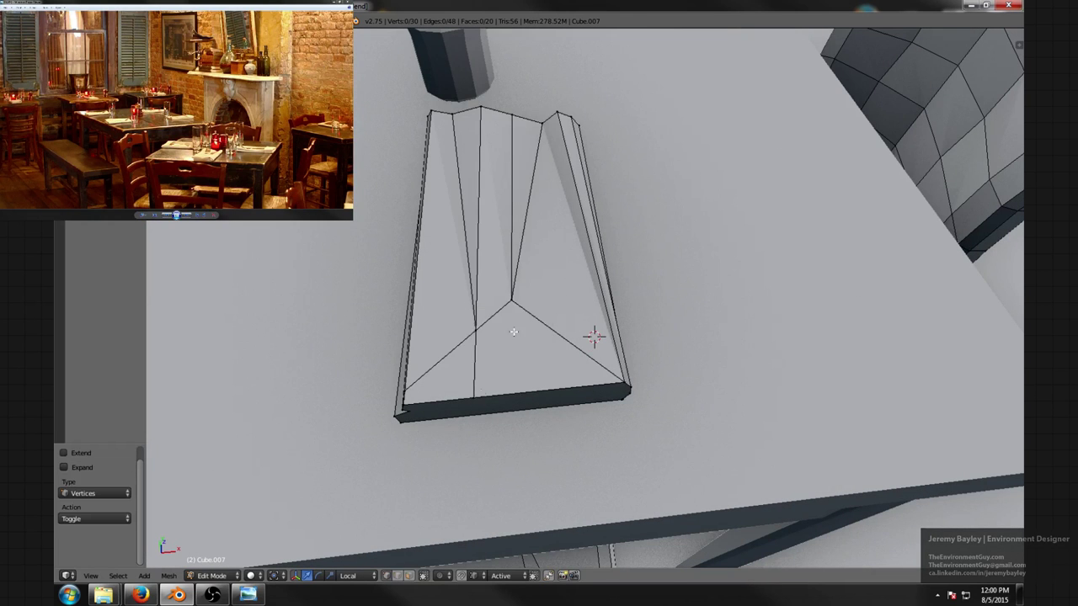
{"action": "right_click", "coordinate": [473, 395]}
{"action": "middle_click_drag", "start_coordinate": [473, 395], "coordinate": [479, 350]}
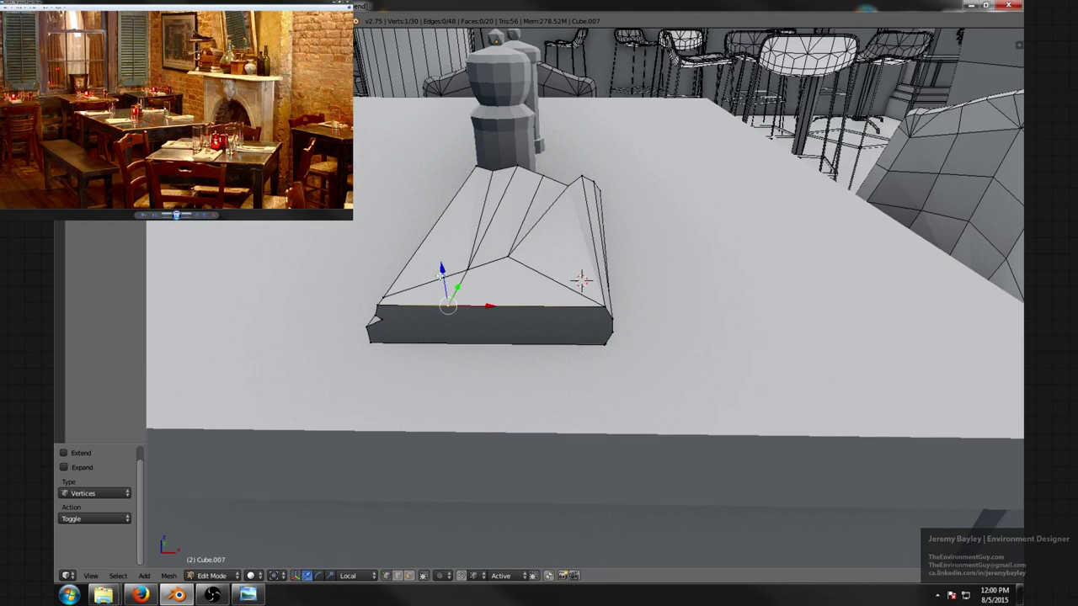
{"action": "left_click_drag", "start_coordinate": [440, 272], "coordinate": [449, 288]}
{"action": "left_click", "coordinate": [454, 289]}
- Merge the two top vertices at the near-left corner of the napkin with At Last
{"action": "middle_click_drag", "start_coordinate": [455, 289], "coordinate": [486, 266]}
{"action": "right_click", "coordinate": [470, 271]}
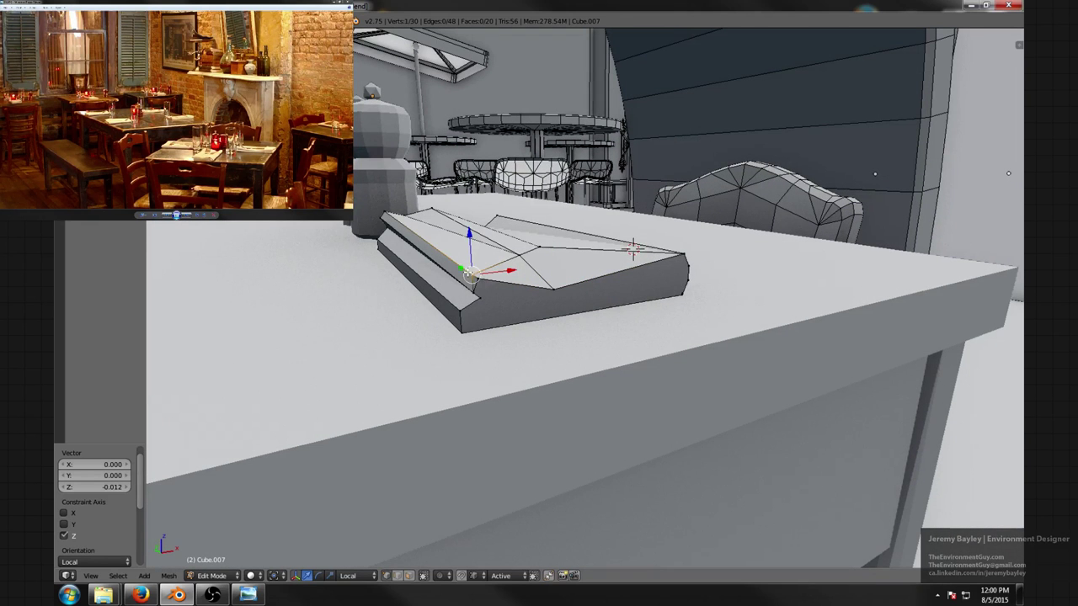
{"action": "left_click", "coordinate": [487, 280]}
{"action": "scroll", "coordinate": [527, 276], "scroll_direction": "up", "scroll_amount": 3}
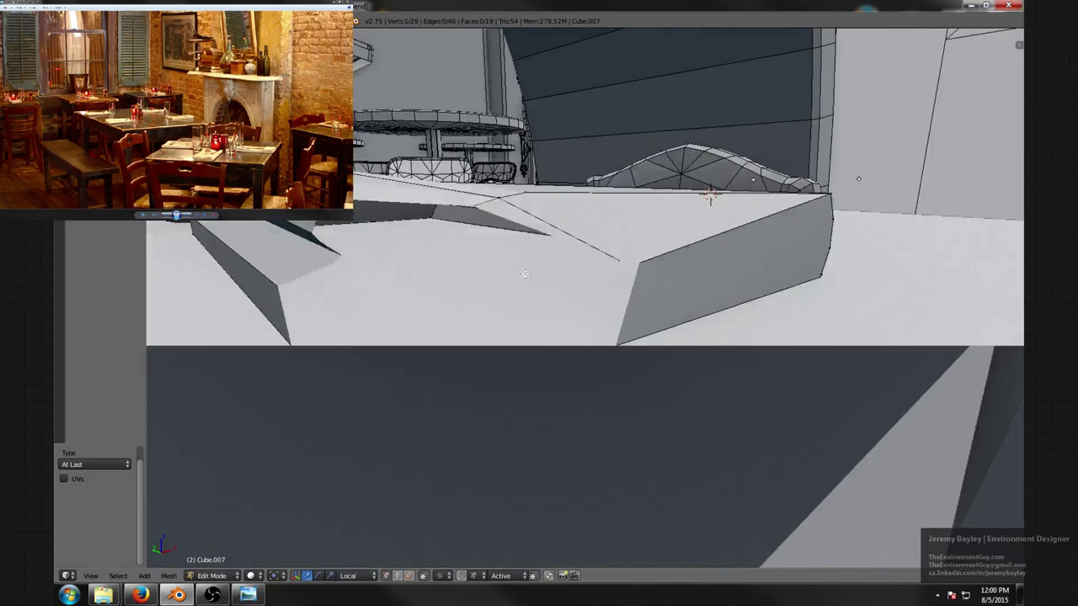
{"action": "scroll", "coordinate": [528, 274], "scroll_direction": "down", "scroll_amount": 2}
- Shift the merged near-left vertex inward along local X and raise it 0.002 along local Z
{"action": "middle_click_drag", "start_coordinate": [530, 272], "coordinate": [498, 319]}
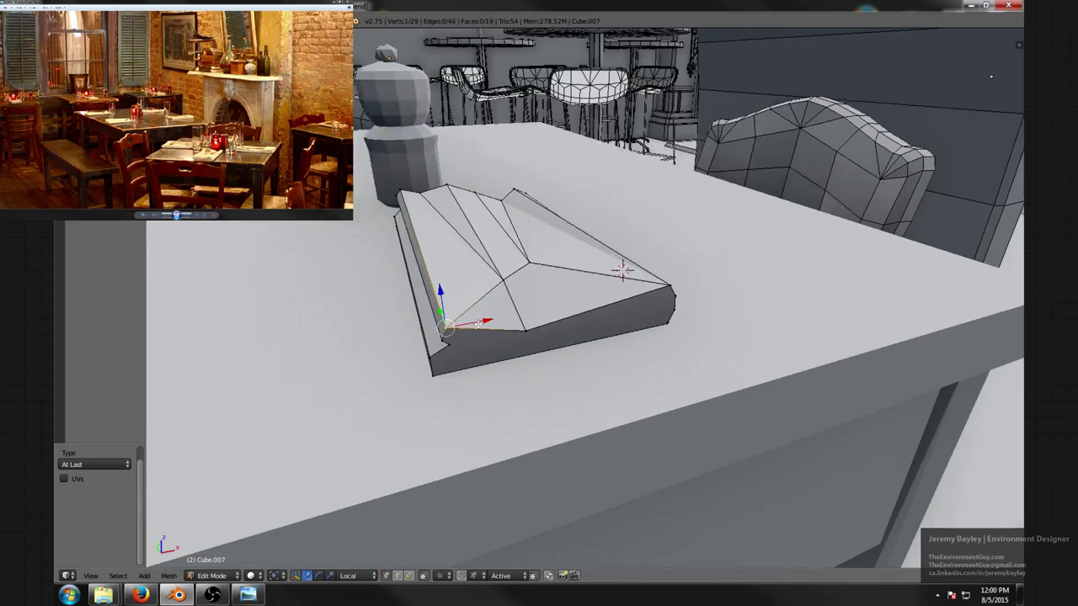
{"action": "key", "text": "g"}
{"action": "key", "text": "x"}
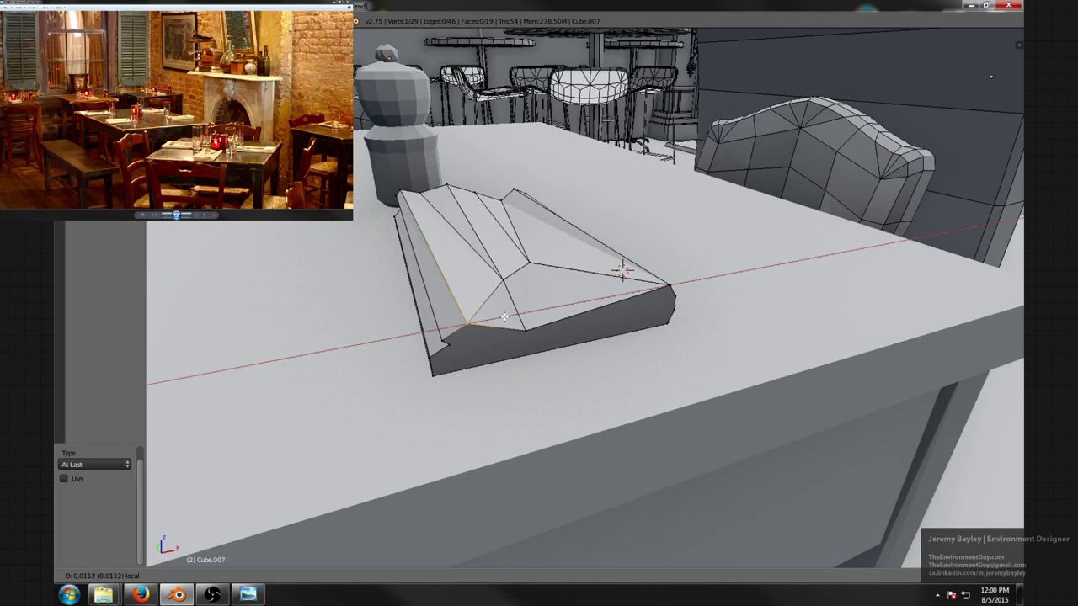
{"action": "left_click", "coordinate": [502, 308]}
{"action": "key", "text": "g"}
{"action": "key", "text": "z"}
{"action": "left_click", "coordinate": [623, 269]}
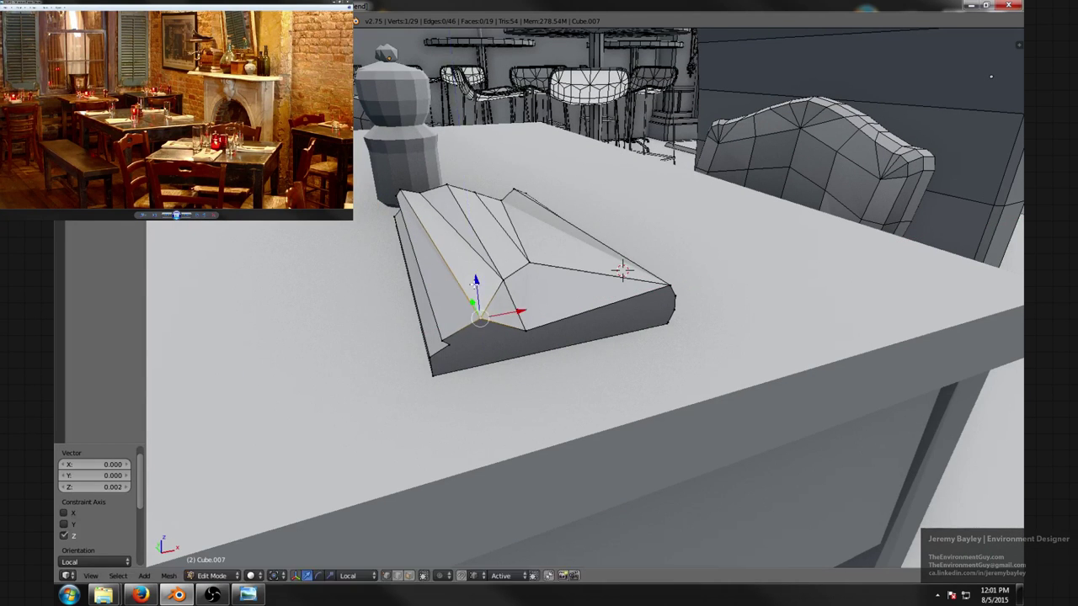
{"action": "middle_click_drag", "start_coordinate": [623, 269], "coordinate": [623, 315]}
- Shift the central fold vertex on the napkin's top along local X toward the rounded side
{"action": "right_click", "coordinate": [504, 297]}
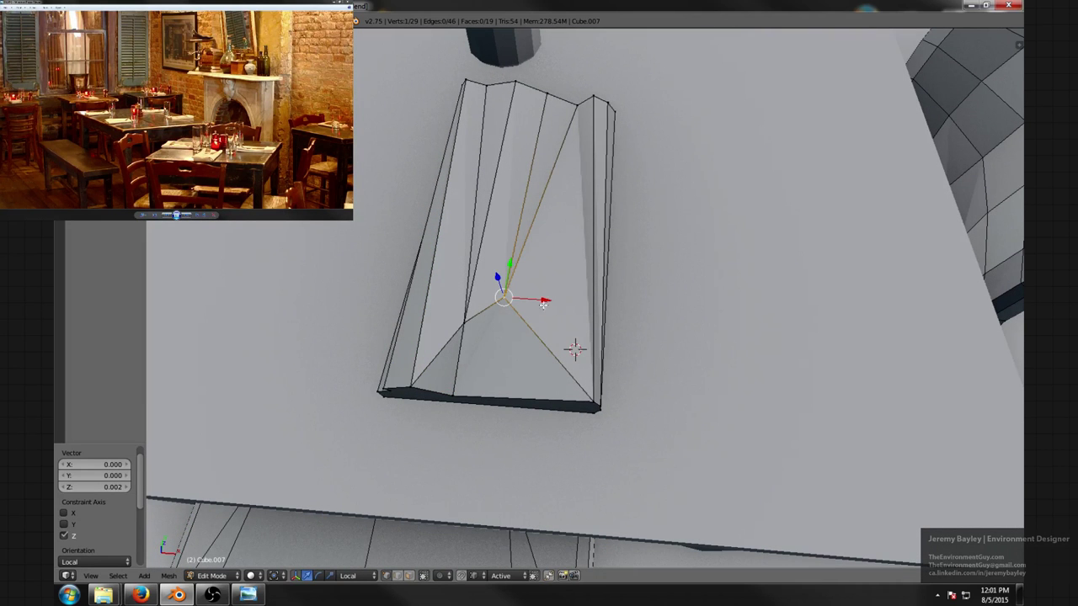
{"action": "key", "text": "g"}
{"action": "key", "text": "x"}
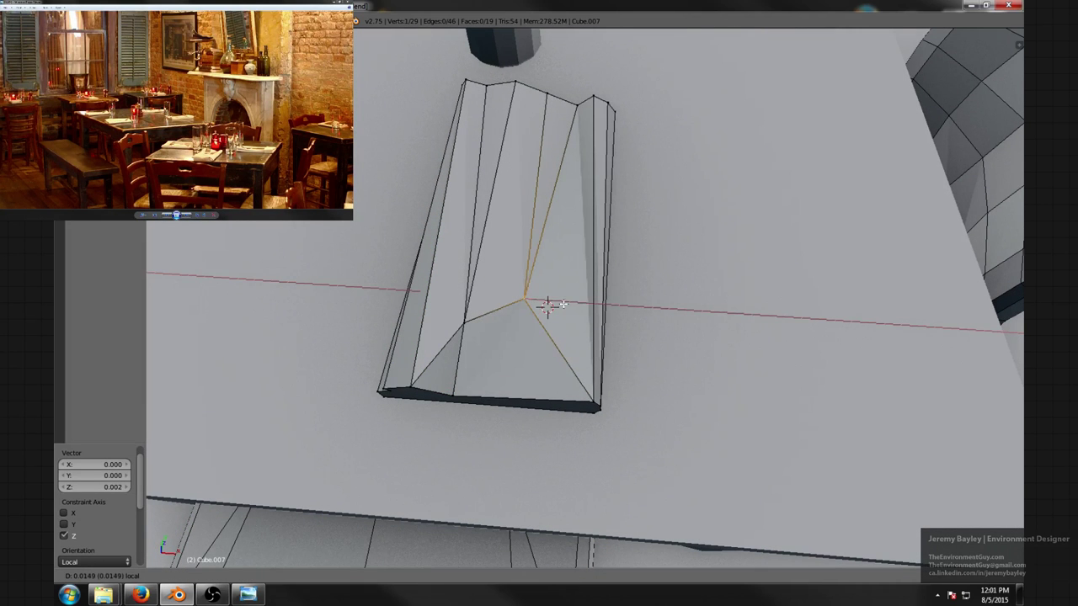
{"action": "left_click", "coordinate": [539, 318]}
- Leave mesh editing and preview the napkin on the table in rendered shading, then return to solid shading
{"action": "middle_click_drag", "start_coordinate": [511, 310], "coordinate": [648, 324]}
{"action": "key", "text": "Tab"}
{"action": "scroll", "coordinate": [466, 284], "scroll_direction": "down", "scroll_amount": 5}
{"action": "scroll", "coordinate": [562, 276], "scroll_direction": "down", "scroll_amount": 3}
{"action": "key", "text": "shift+z"}
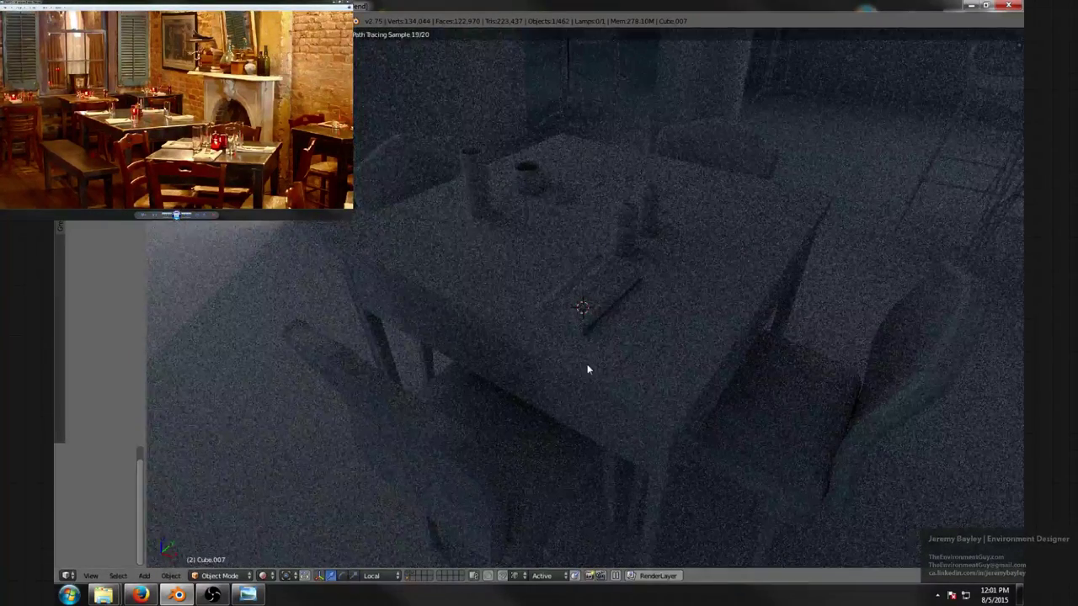
{"action": "key", "text": "shift+z"}
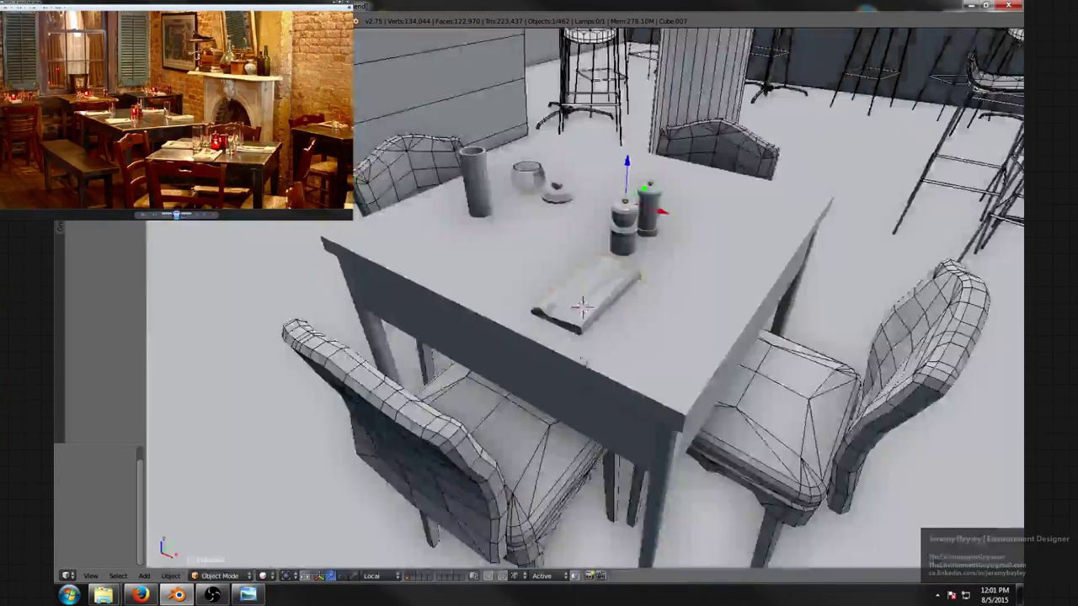
- Knife-cut across the napkin's near end face, from the rounded side's lower vertex to the top corner of the bottom layer
{"action": "scroll", "coordinate": [585, 356], "scroll_direction": "up", "scroll_amount": 2}
{"action": "middle_click_drag", "start_coordinate": [584, 353], "coordinate": [719, 342]}
{"action": "scroll", "coordinate": [647, 332], "scroll_direction": "up", "scroll_amount": 1}
{"action": "middle_click_drag", "start_coordinate": [645, 333], "coordinate": [580, 340]}
{"action": "key", "text": "Tab"}
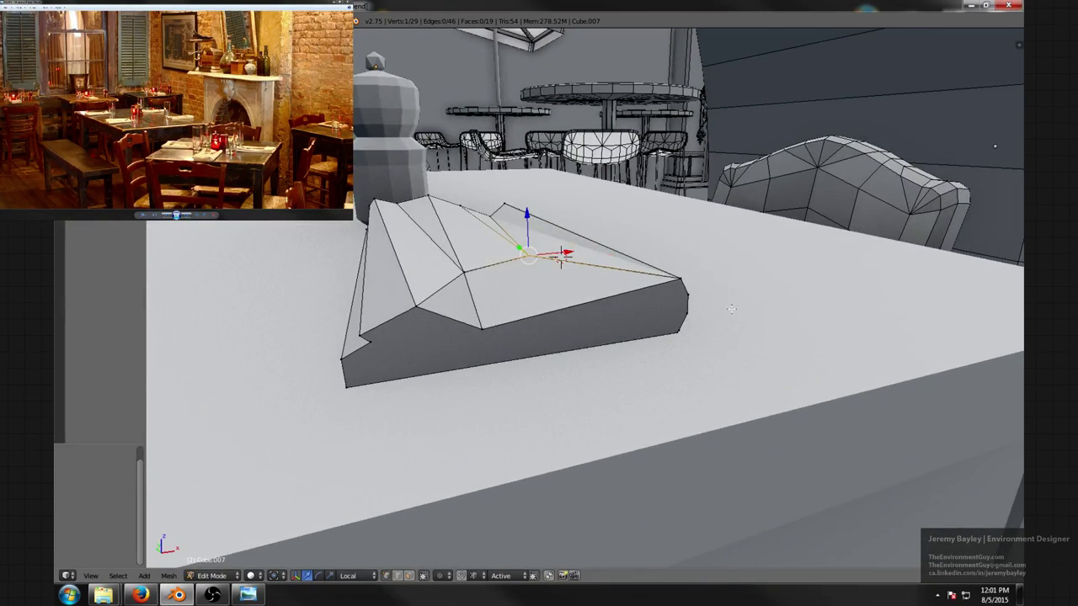
{"action": "key", "text": "k"}
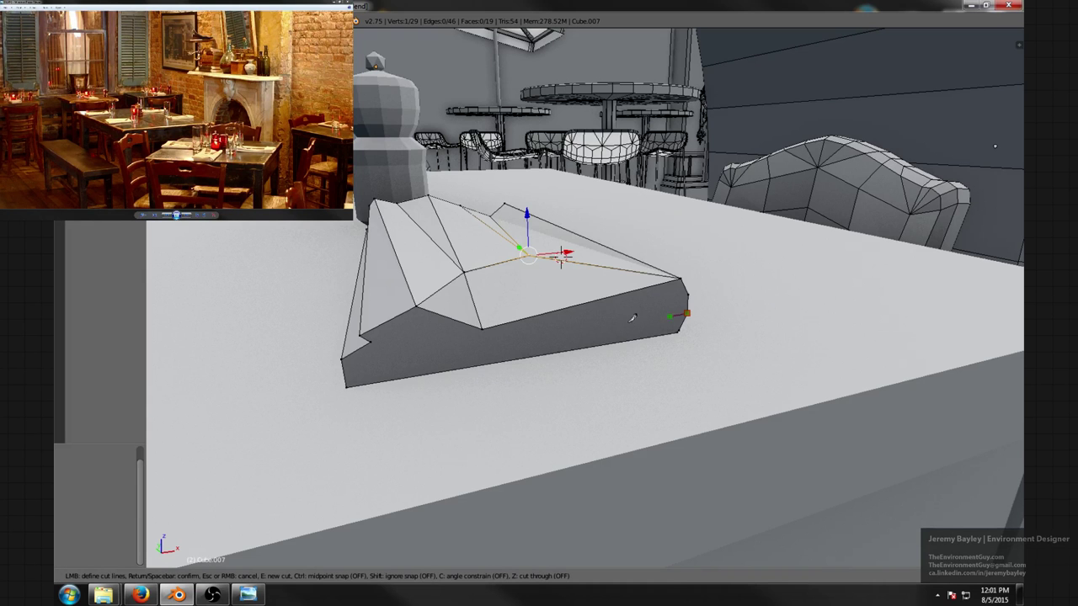
{"action": "left_click", "coordinate": [341, 359]}
{"action": "key", "text": "Return"}
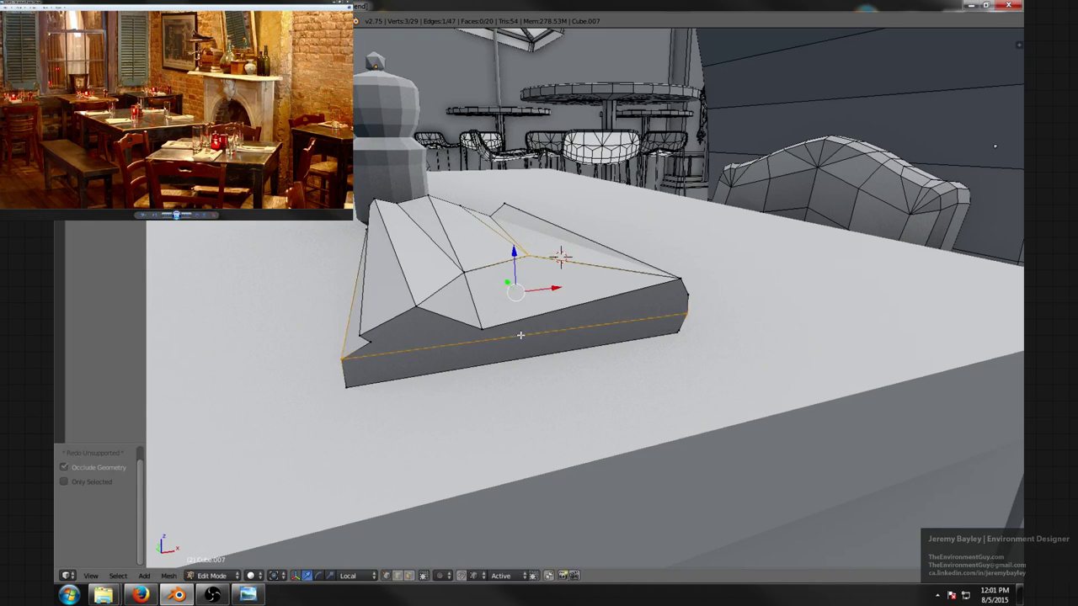
- Select the two overlapping vertices at the far end of the rounded side's bottom edge
{"action": "middle_click_drag", "start_coordinate": [517, 337], "coordinate": [817, 397]}
{"action": "right_click", "coordinate": [516, 341]}
{"action": "right_click", "coordinate": [866, 430], "text": "shift"}
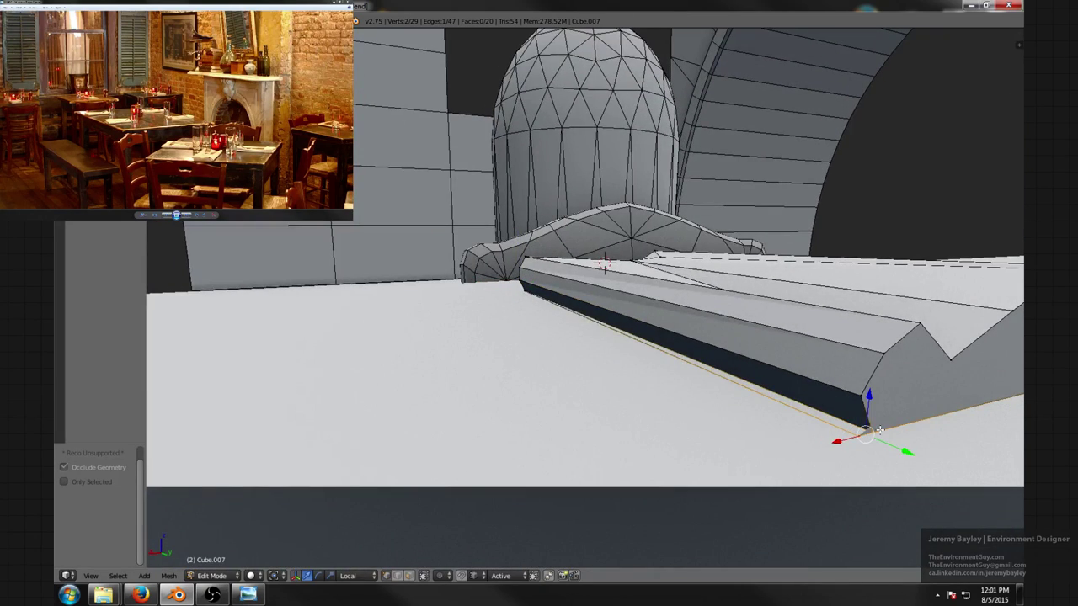
{"action": "key", "text": "super+d"}
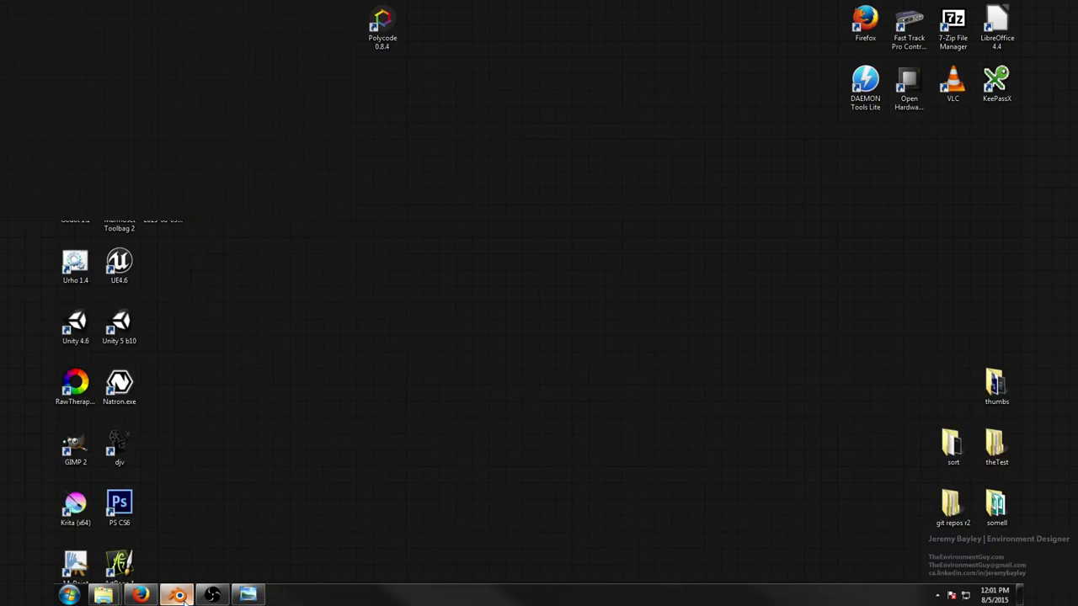
{"action": "left_click", "coordinate": [180, 595]}
{"action": "left_click", "coordinate": [247, 595]}
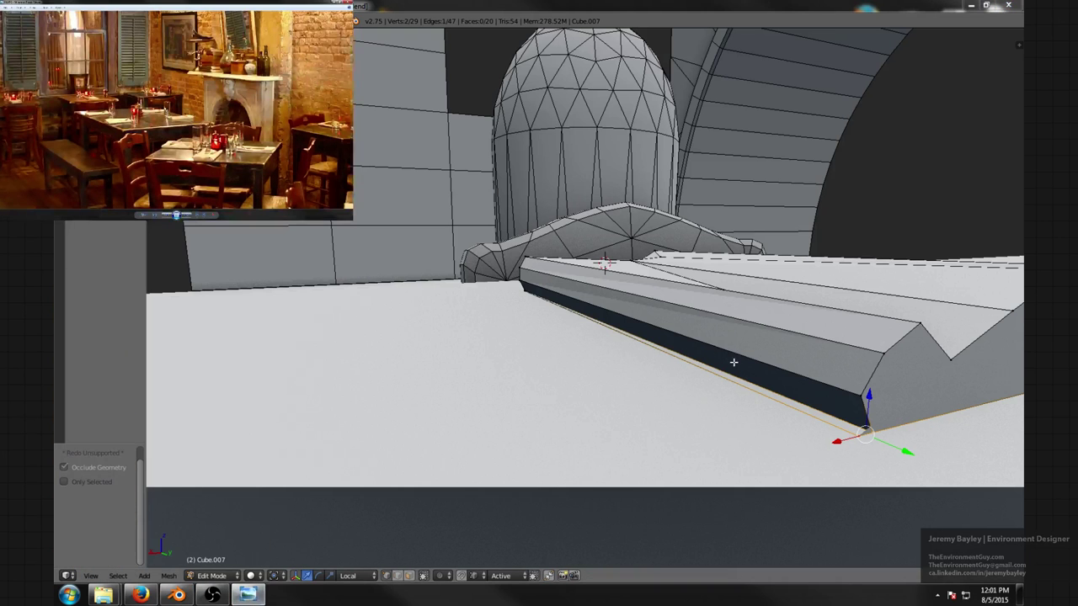
- Merge the overlapping vertex pairs at both ends of the rounded side's bottom edge with At Last
{"action": "middle_click_drag", "start_coordinate": [734, 362], "coordinate": [555, 310]}
{"action": "key", "text": "alt+m"}
{"action": "left_click", "coordinate": [690, 364]}
{"action": "right_click", "coordinate": [626, 349], "text": "shift"}
{"action": "key", "text": "alt+m"}
{"action": "left_click", "coordinate": [626, 348]}
- Knife-cut the near end face from the dip in its top edge to the rounded side's lower vertex
{"action": "scroll", "coordinate": [567, 311], "scroll_direction": "up", "scroll_amount": 4}
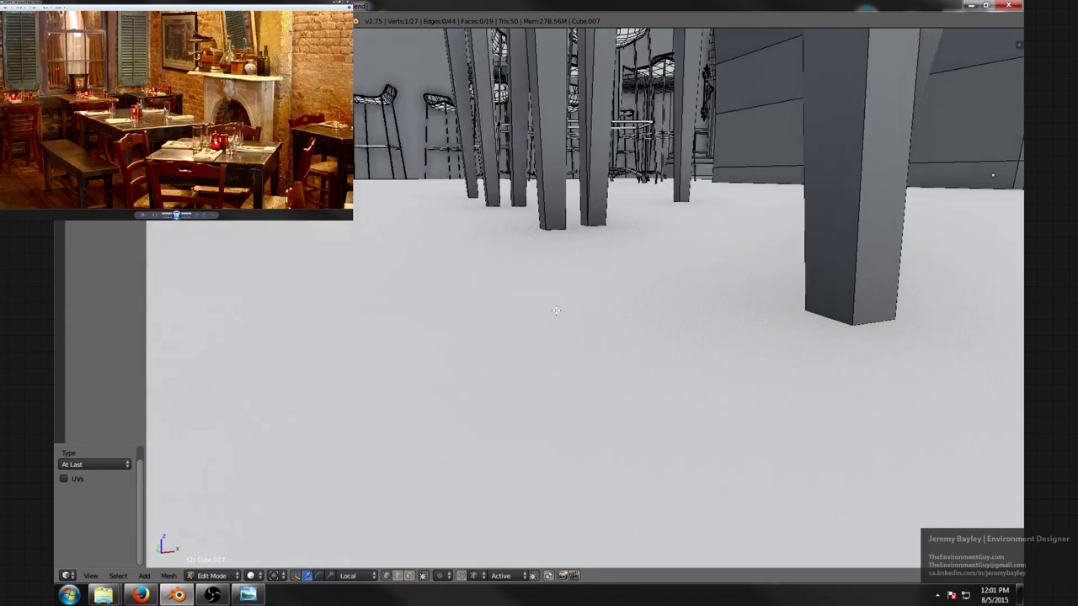
{"action": "scroll", "coordinate": [602, 288], "scroll_direction": "down", "scroll_amount": 8}
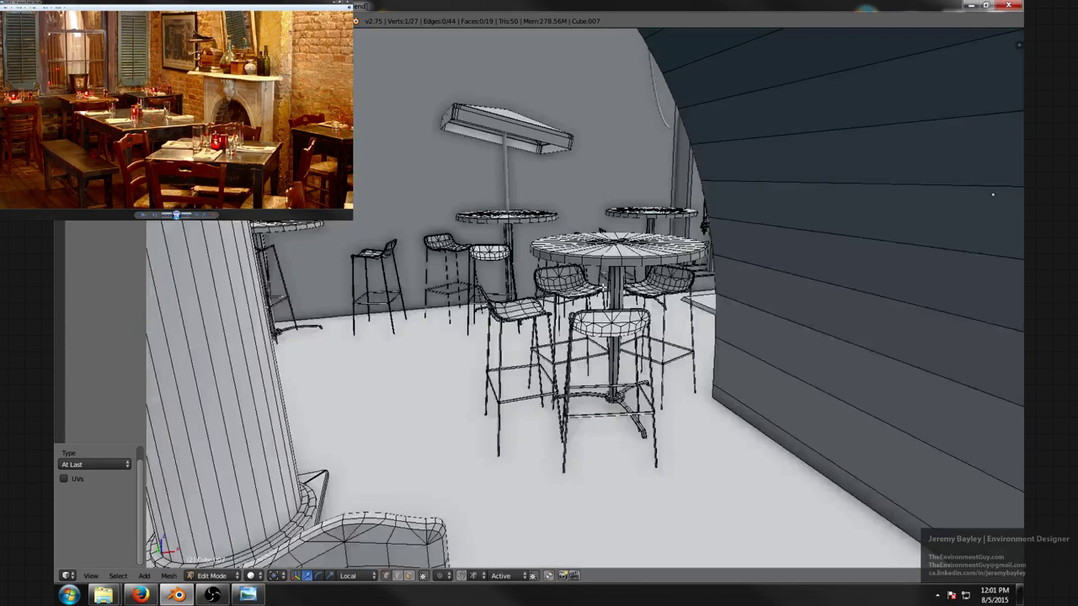
{"action": "middle_click_drag", "start_coordinate": [576, 339], "coordinate": [625, 234], "text": "shift"}
{"action": "key", "text": "KP_Decimal"}
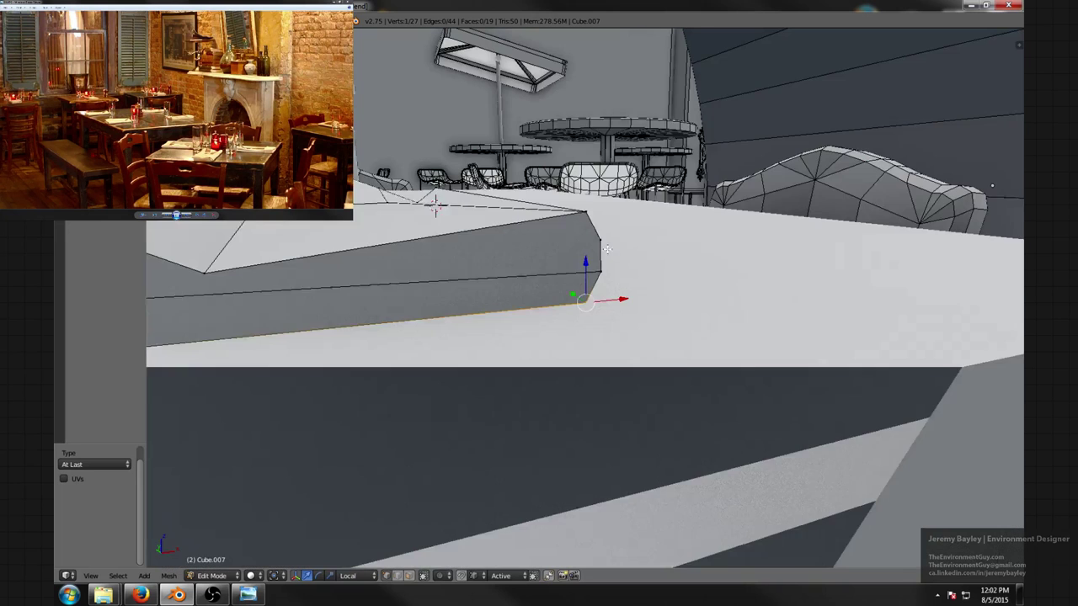
{"action": "scroll", "coordinate": [573, 270], "scroll_direction": "down", "scroll_amount": 5}
{"action": "scroll", "coordinate": [573, 270], "scroll_direction": "up", "scroll_amount": 2}
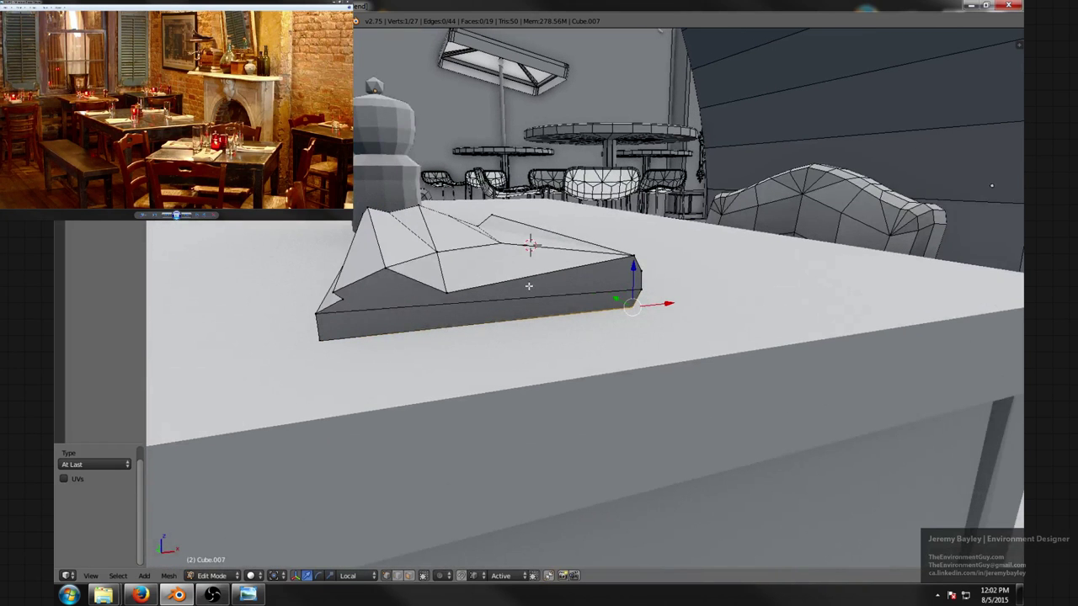
{"action": "key", "text": "k"}
{"action": "left_click", "coordinate": [446, 292]}
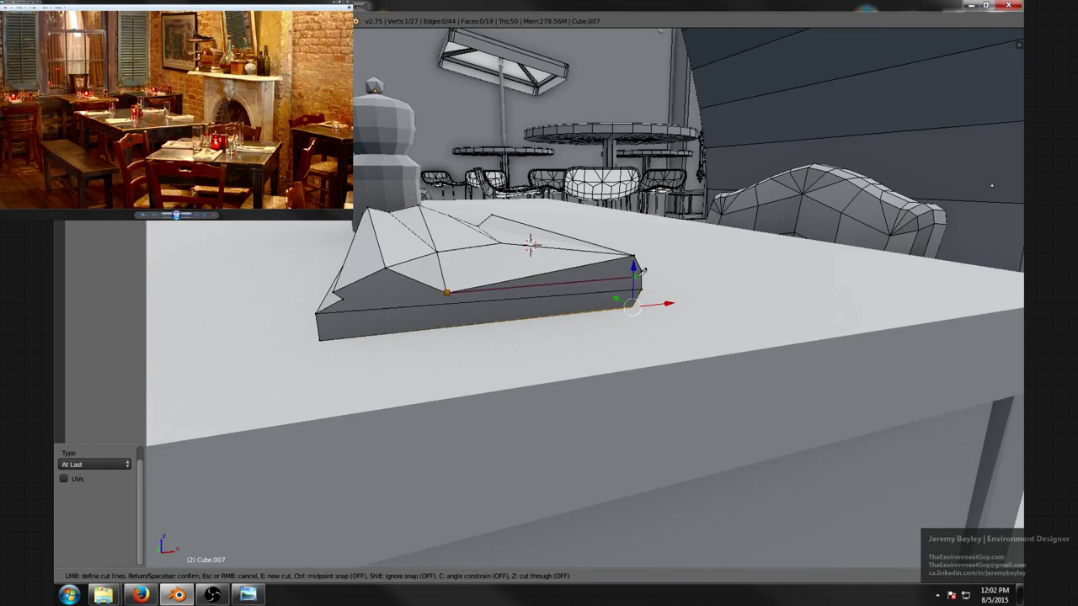
{"action": "left_click", "coordinate": [642, 288]}
{"action": "key", "text": "Return"}
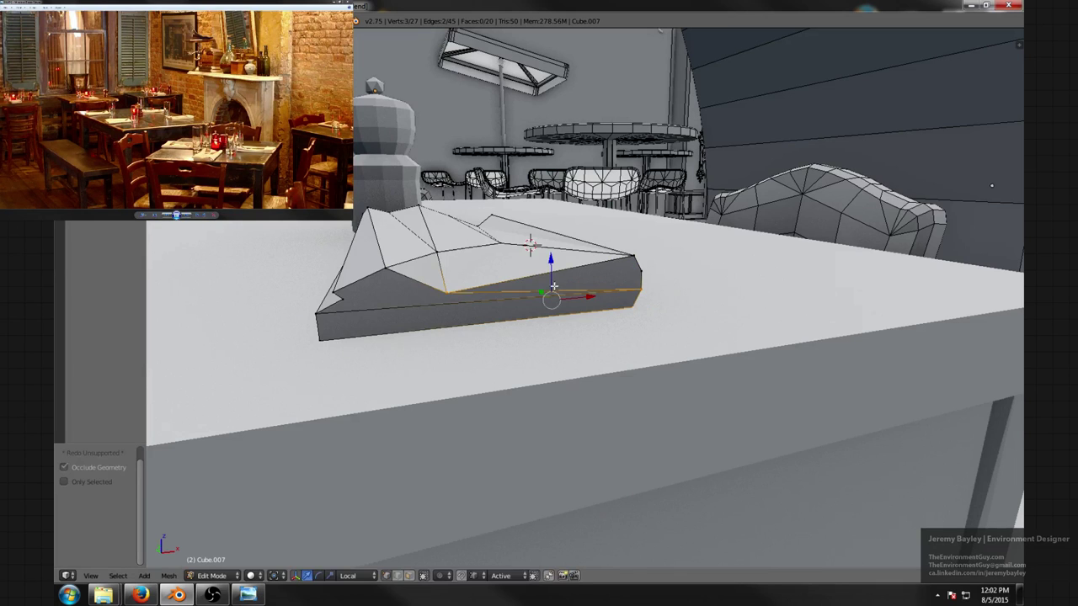
- Knife-cut the near end face from the dip in its top edge to the inner vertex of the left groove
{"action": "key", "text": "k"}
{"action": "left_click", "coordinate": [447, 292]}
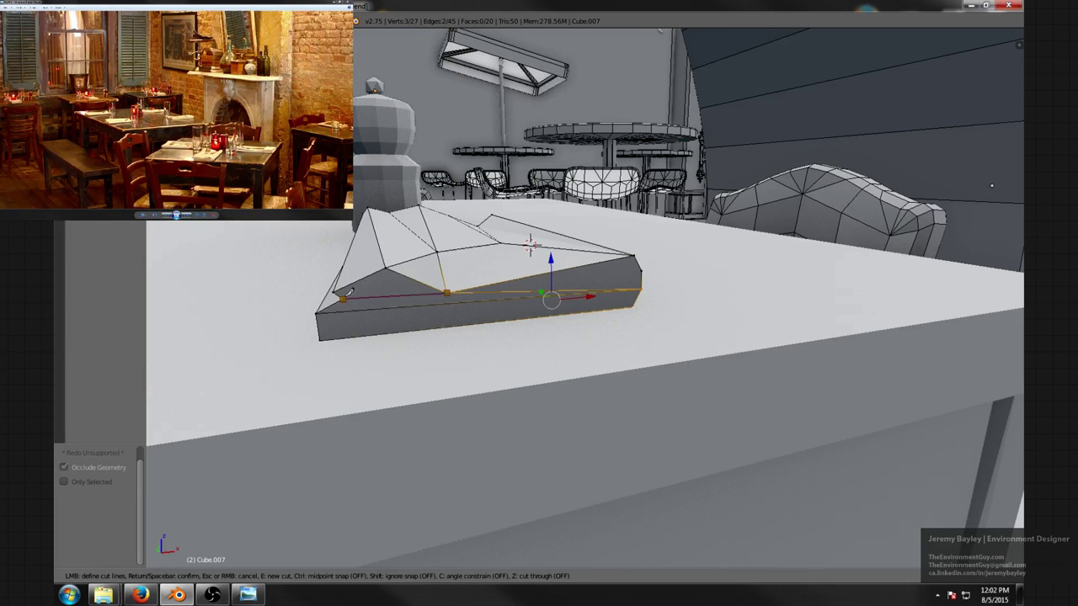
{"action": "left_click", "coordinate": [345, 298]}
{"action": "key", "text": "Return"}
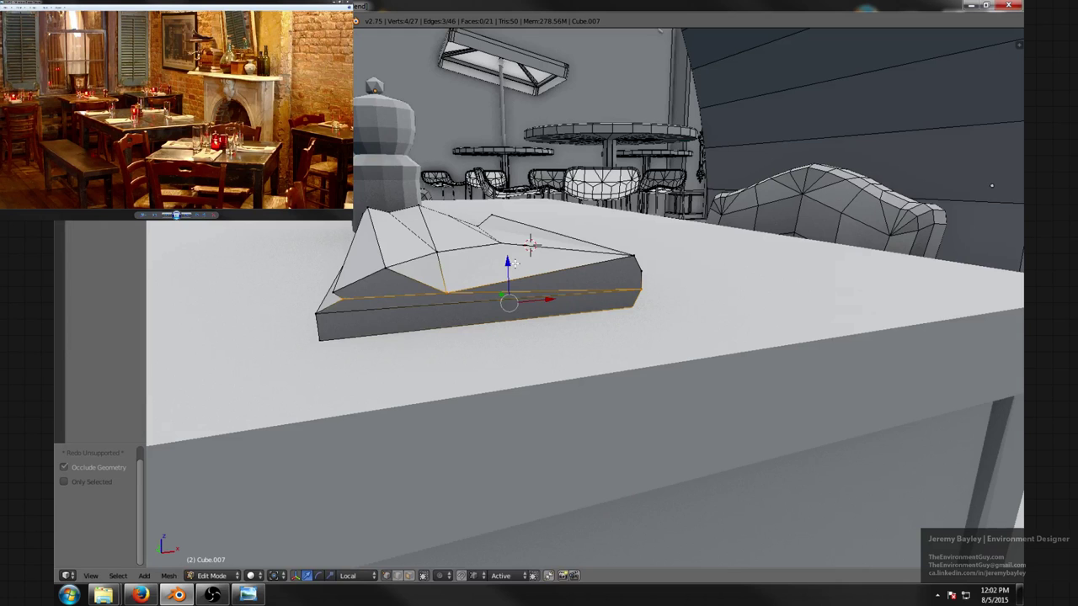
- Knife-cut the near end face from the rounded side's upper middle vertex to the dip in the top edge
{"action": "middle_click_drag", "start_coordinate": [513, 263], "coordinate": [489, 264]}
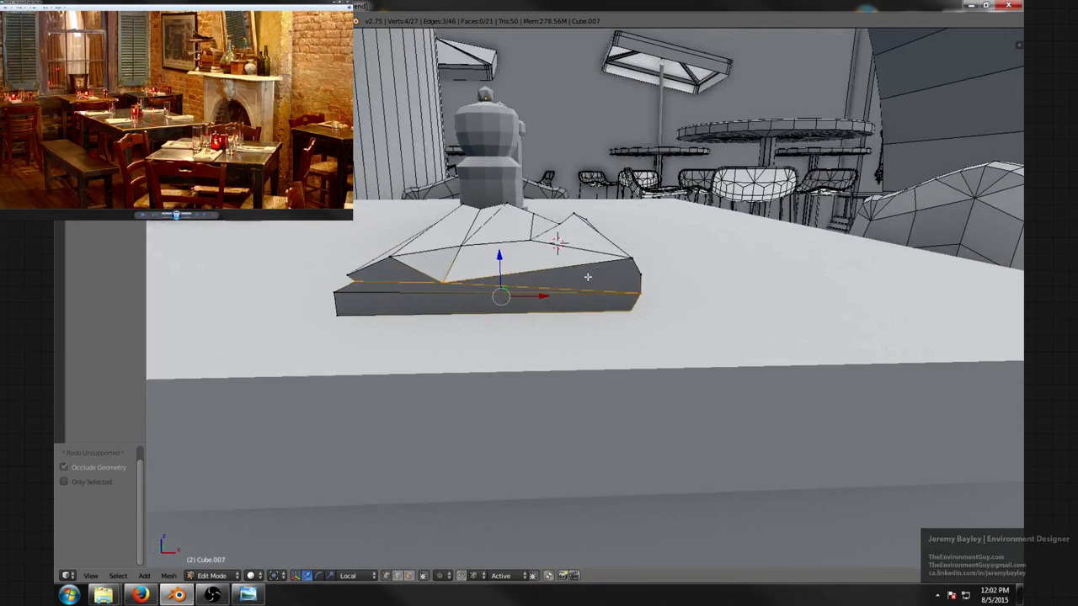
{"action": "key", "text": "k"}
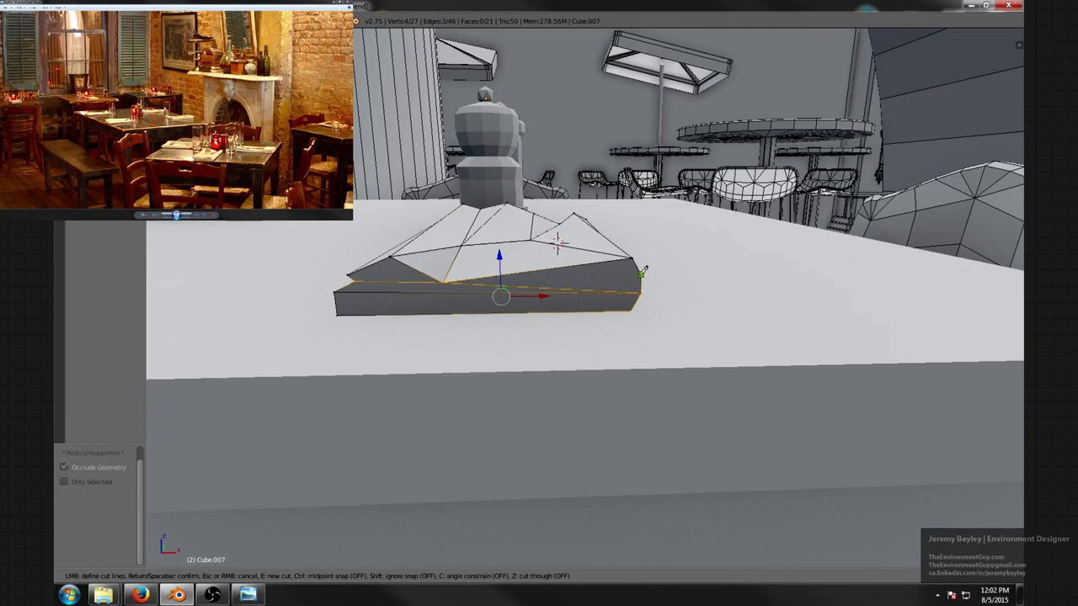
{"action": "left_click", "coordinate": [642, 272]}
{"action": "left_click", "coordinate": [444, 282]}
{"action": "key", "text": "Return"}
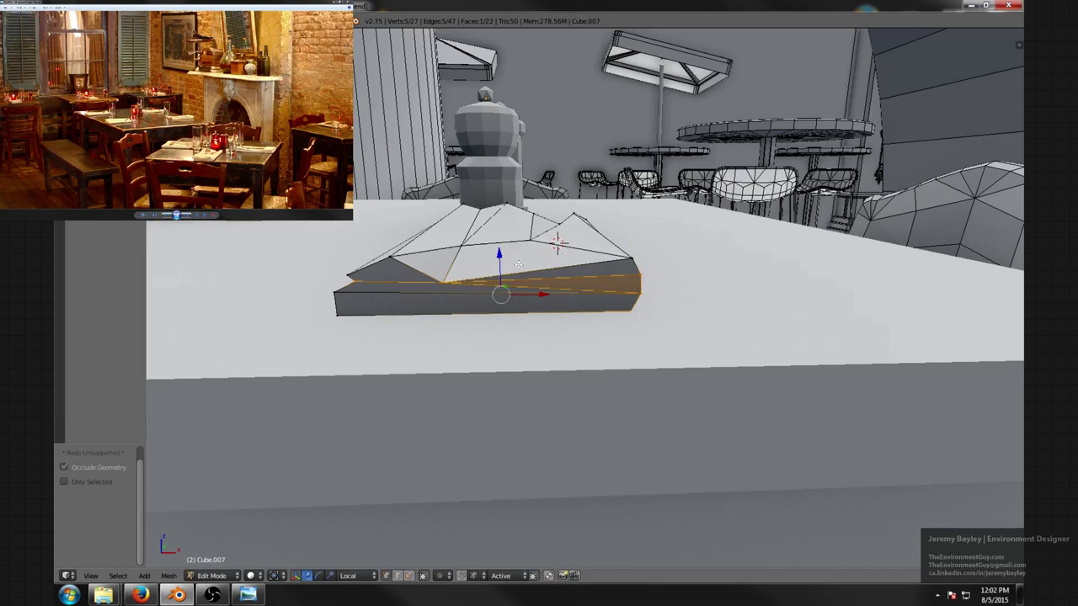
- Merge the near top corner vertex on the rounded side with its overlapping vertex At Center, using wireframe shading for selection
{"action": "middle_click_drag", "start_coordinate": [627, 243], "coordinate": [529, 264]}
{"action": "scroll", "coordinate": [530, 264], "scroll_direction": "up", "scroll_amount": 4}
{"action": "scroll", "coordinate": [619, 270], "scroll_direction": "down", "scroll_amount": 1}
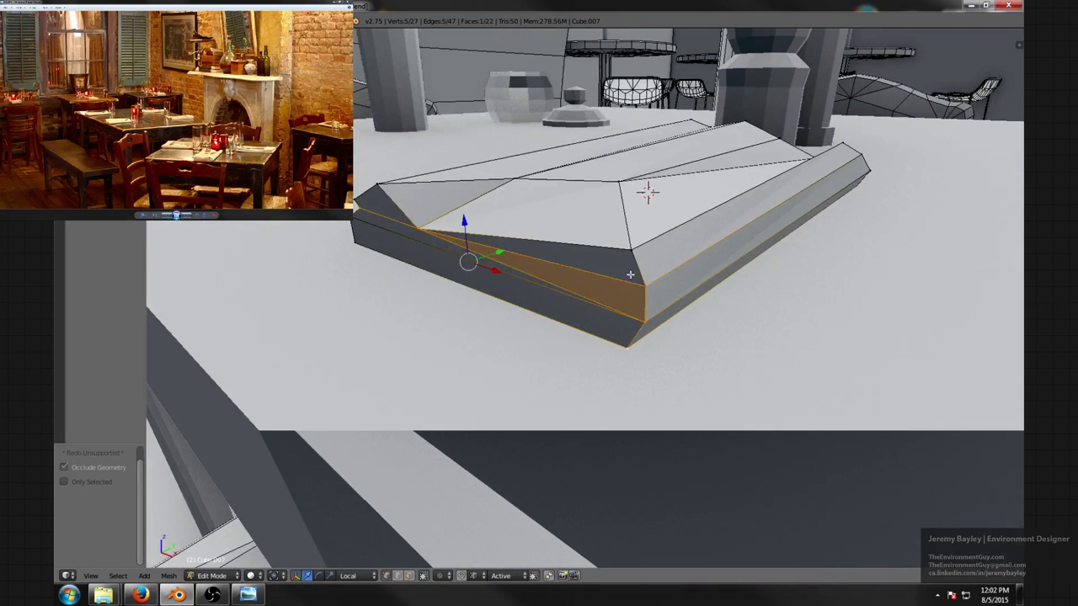
{"action": "right_click", "coordinate": [619, 252]}
{"action": "key", "text": "z"}
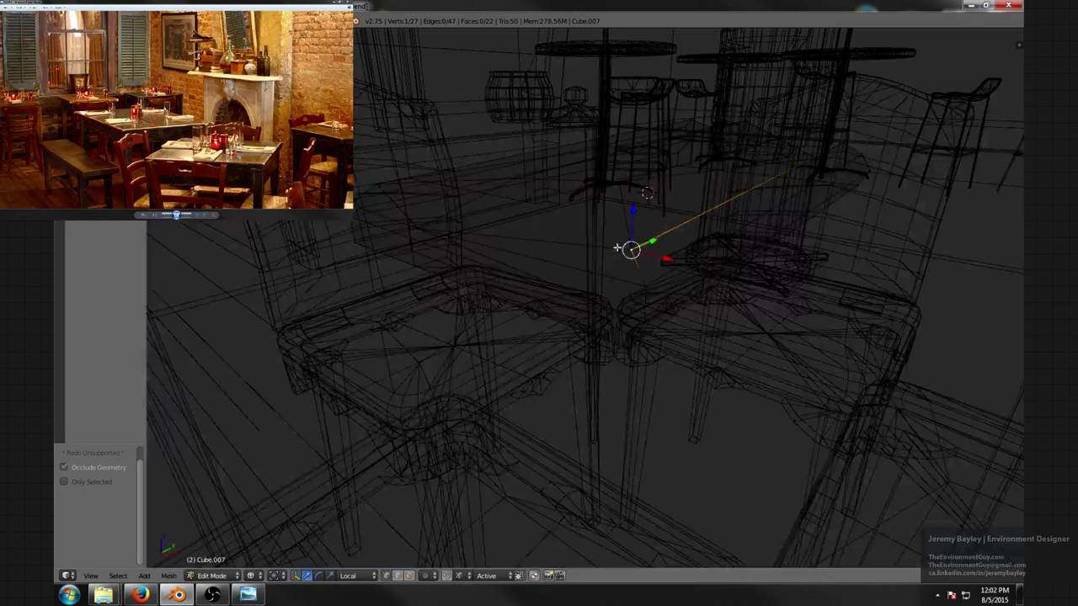
{"action": "right_click", "coordinate": [620, 247], "text": "shift"}
{"action": "key", "text": "alt+m"}
{"action": "left_click", "coordinate": [617, 260]}
{"action": "key", "text": "z"}
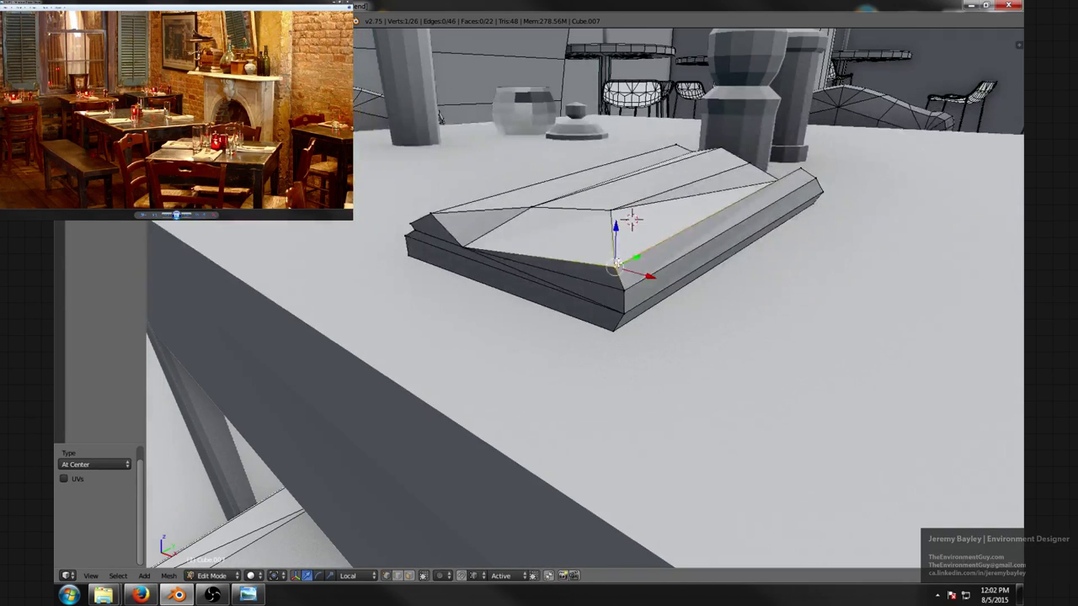
- Clear the selection and inspect the individual vertices around the left groove's near corner
{"action": "key", "text": "a"}
{"action": "middle_click_drag", "start_coordinate": [617, 263], "coordinate": [622, 270]}
{"action": "middle_click_drag", "start_coordinate": [588, 269], "coordinate": [598, 267]}
{"action": "middle_click_drag", "start_coordinate": [597, 267], "coordinate": [732, 255], "text": "shift"}
{"action": "middle_click_drag", "start_coordinate": [732, 255], "coordinate": [778, 259]}
{"action": "right_click", "coordinate": [523, 320]}
{"action": "right_click", "coordinate": [539, 325]}
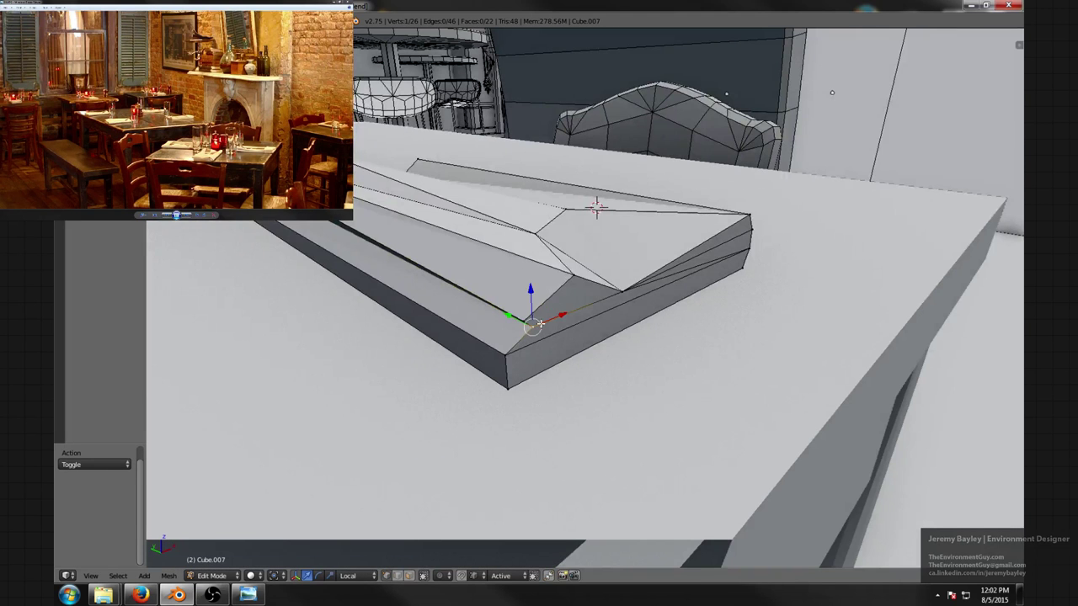
{"action": "right_click", "coordinate": [566, 274]}
{"action": "right_click", "coordinate": [523, 317]}
{"action": "scroll", "coordinate": [501, 328], "scroll_direction": "down", "scroll_amount": 3}
- Knife-cut across the napkin's far end face, from the bottom layer's upper corner to the rounded side's bottom corner
{"action": "middle_click_drag", "start_coordinate": [501, 327], "coordinate": [579, 311]}
{"action": "key", "text": "k"}
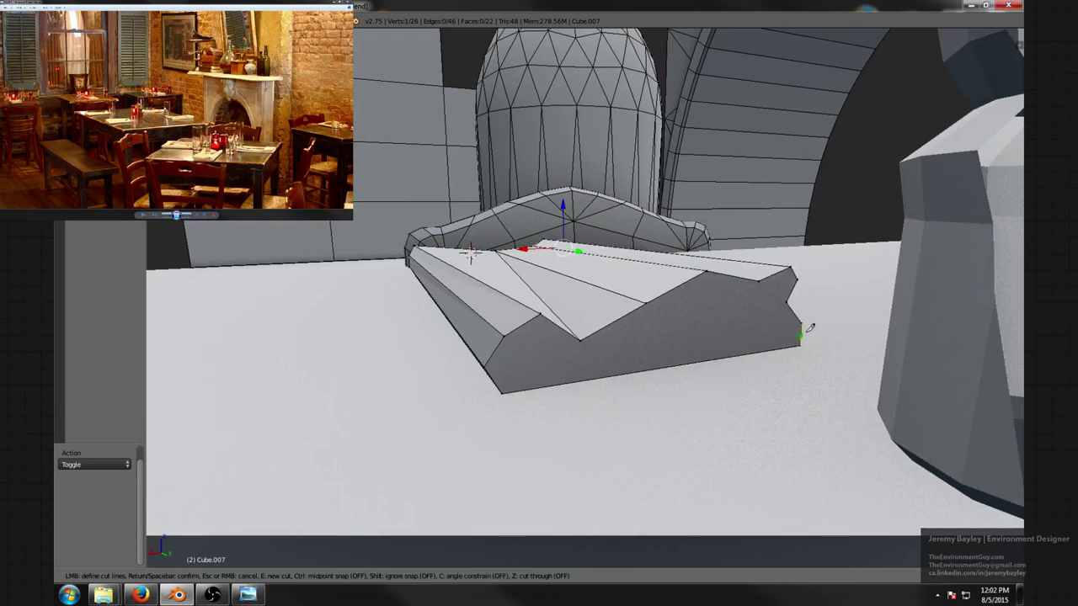
{"action": "left_click", "coordinate": [799, 323]}
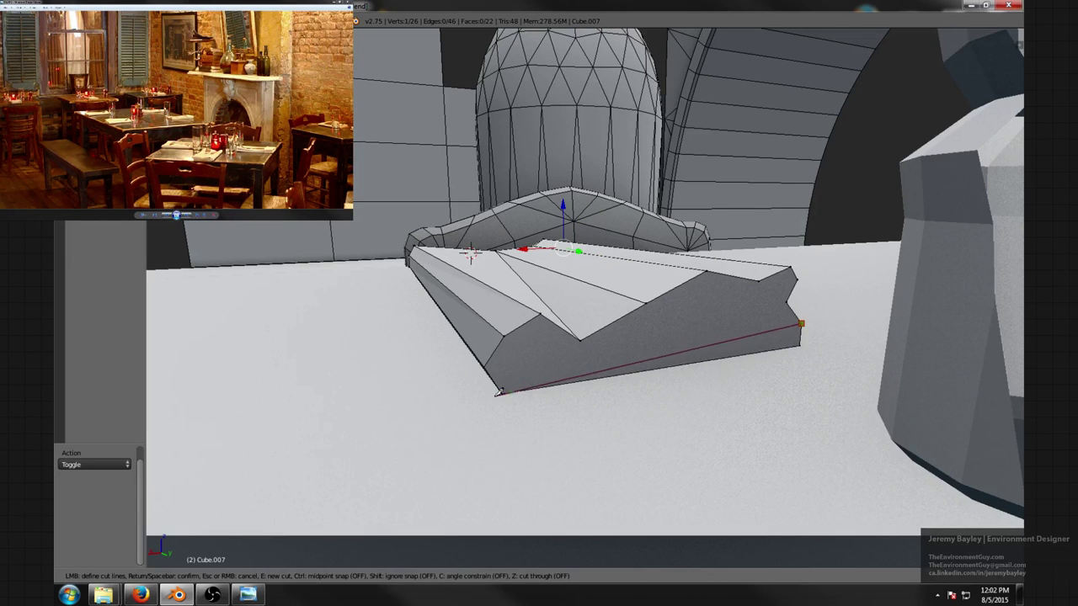
{"action": "left_click", "coordinate": [502, 391]}
{"action": "key", "text": "Return"}
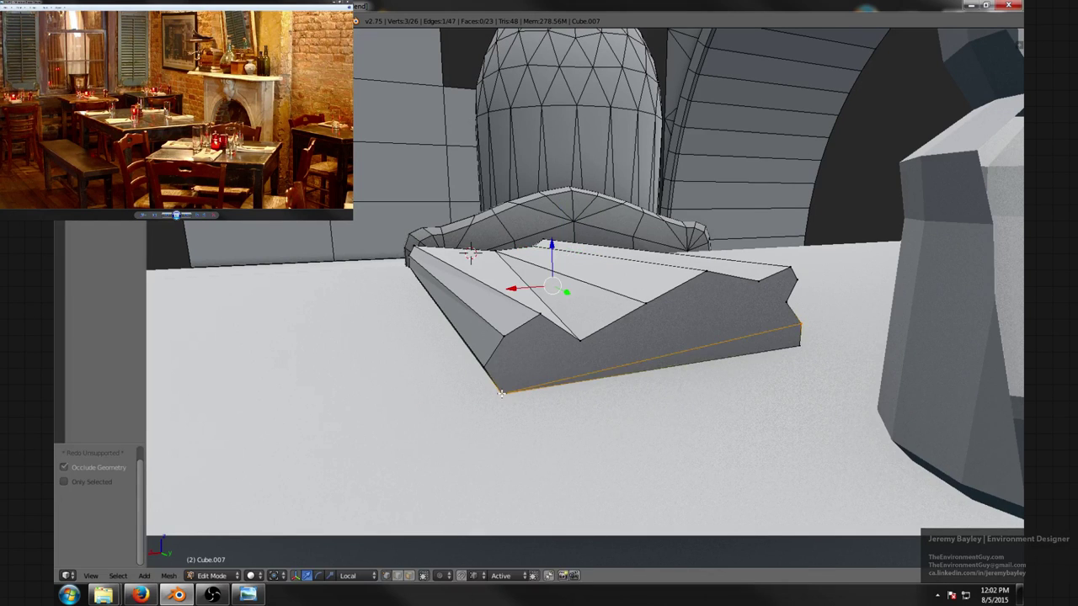
- Knife-cut the far end face between the rounded side's bottom corner and the dip in the top edge
{"action": "key", "text": "k"}
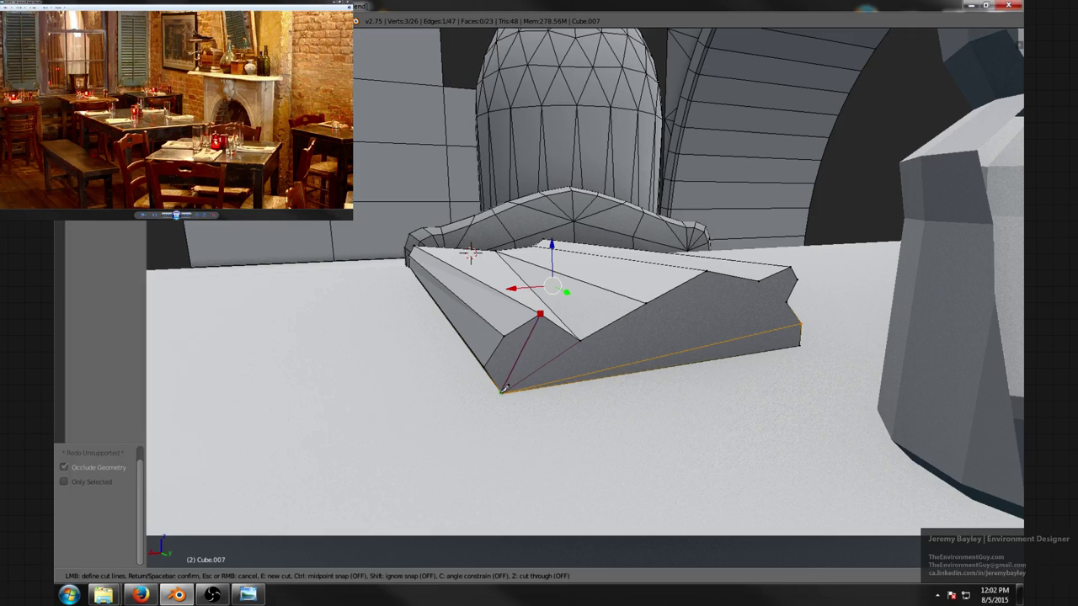
{"action": "key", "text": "Return"}
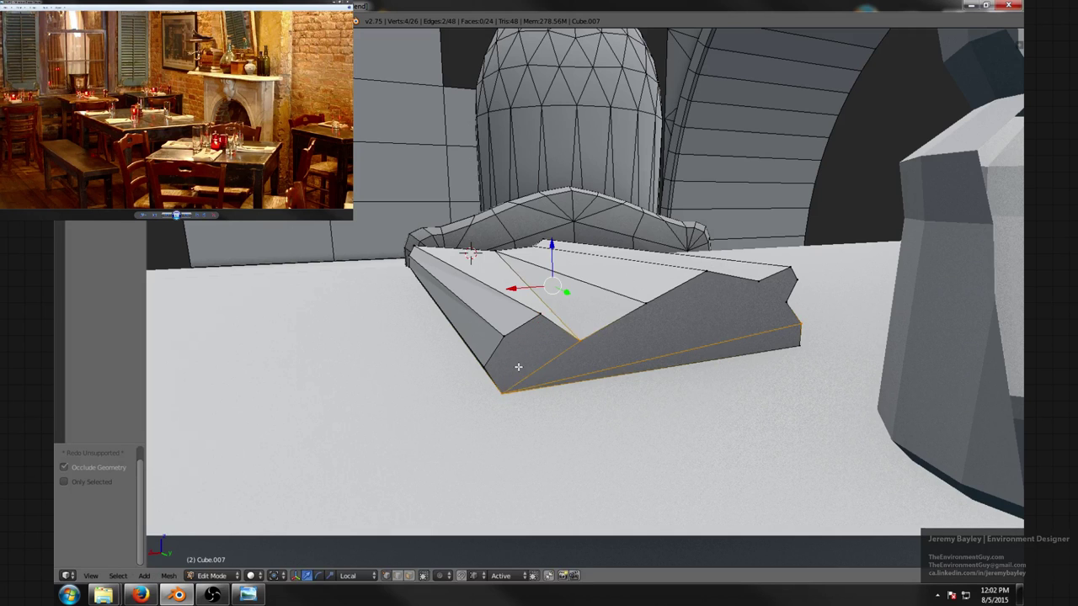
- Delete the face between the groove dip and the rounded side's bottom corner on the napkin's end
{"action": "middle_click_drag", "start_coordinate": [517, 367], "coordinate": [505, 377]}
{"action": "key", "text": "ctrl+Tab"}
{"action": "left_click", "coordinate": [496, 387]}
{"action": "key", "text": "x"}
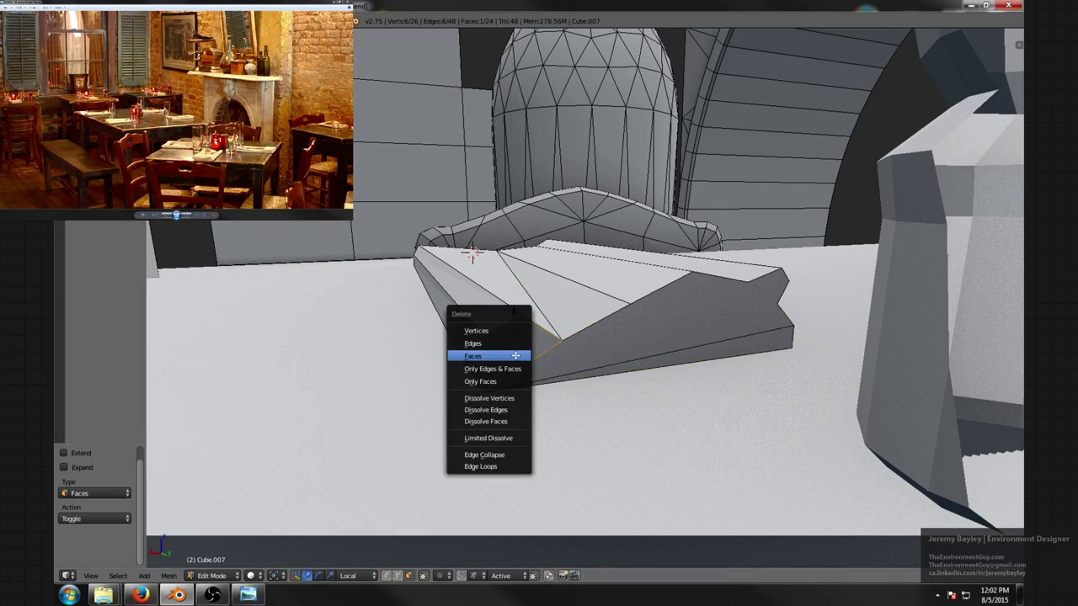
{"action": "left_click", "coordinate": [516, 355]}
- Fill the gap in the napkin's end with two new faces built from pairs of adjoining edges
{"action": "key", "text": "ctrl+Tab"}
{"action": "left_click", "coordinate": [521, 325]}
{"action": "right_click", "coordinate": [537, 324]}
{"action": "right_click", "coordinate": [529, 360], "text": "shift"}
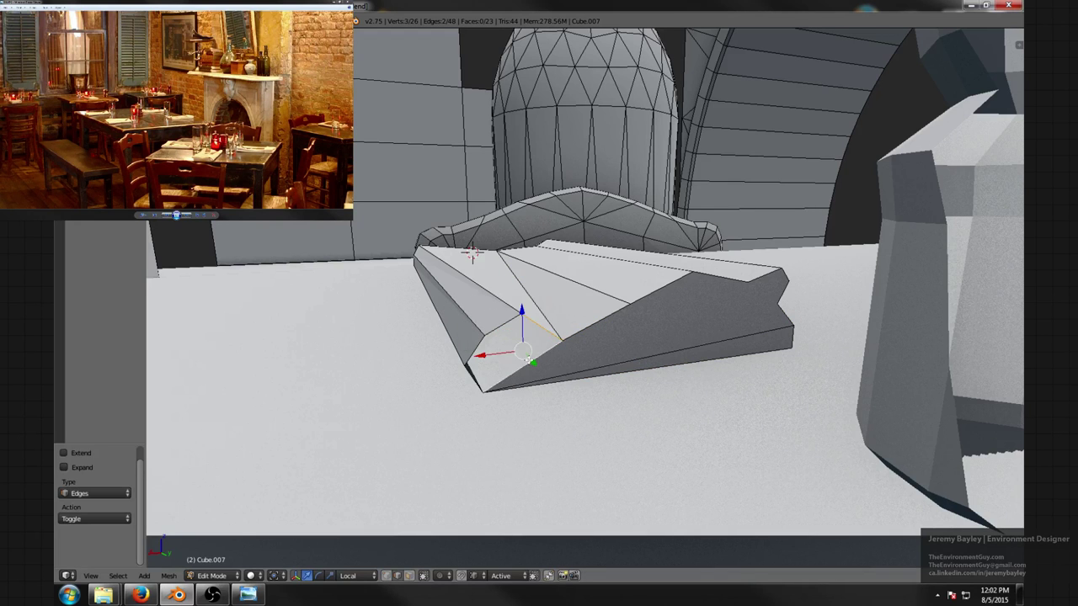
{"action": "key", "text": "f"}
{"action": "right_click", "coordinate": [504, 348]}
{"action": "right_click", "coordinate": [477, 348], "text": "shift"}
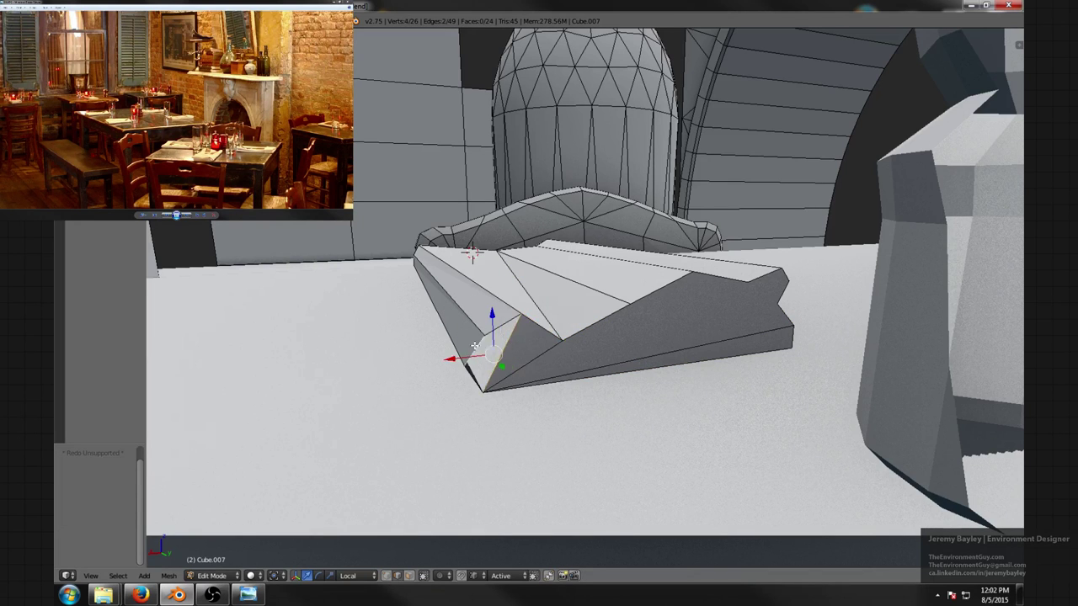
{"action": "key", "text": "f"}
{"action": "key", "text": "a"}
- Knife-cut the end face between the notched side's corners and the vertices along its top edge
{"action": "mouse_move", "coordinate": [617, 335]}
{"action": "middle_mouse_down"}
{"action": "mouse_move", "coordinate": [589, 337]}
{"action": "mouse_move", "coordinate": [624, 342]}
{"action": "middle_mouse_up"}
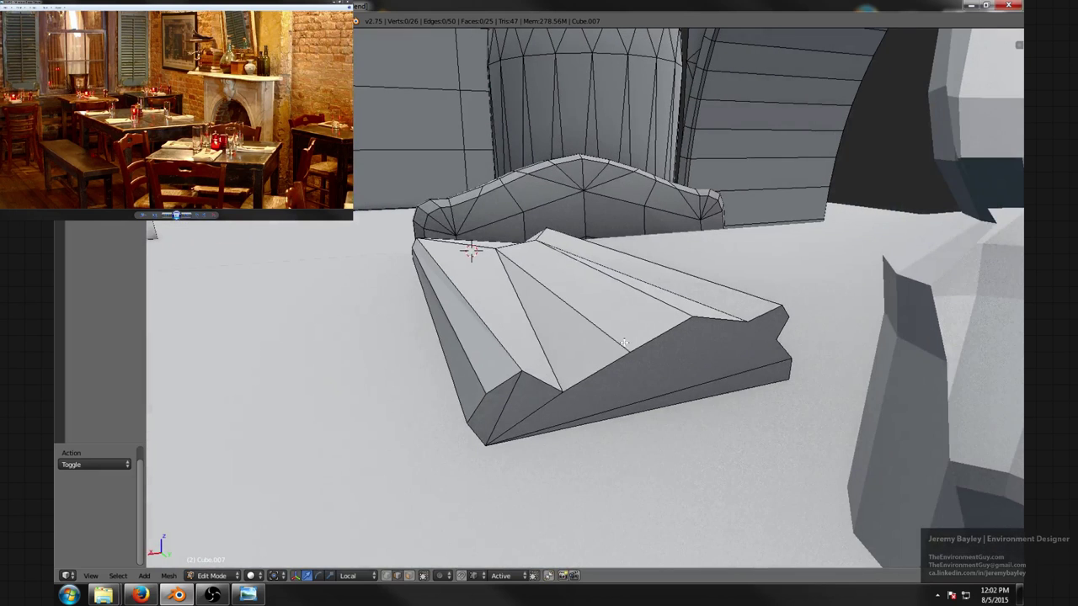
{"action": "key", "text": "k"}
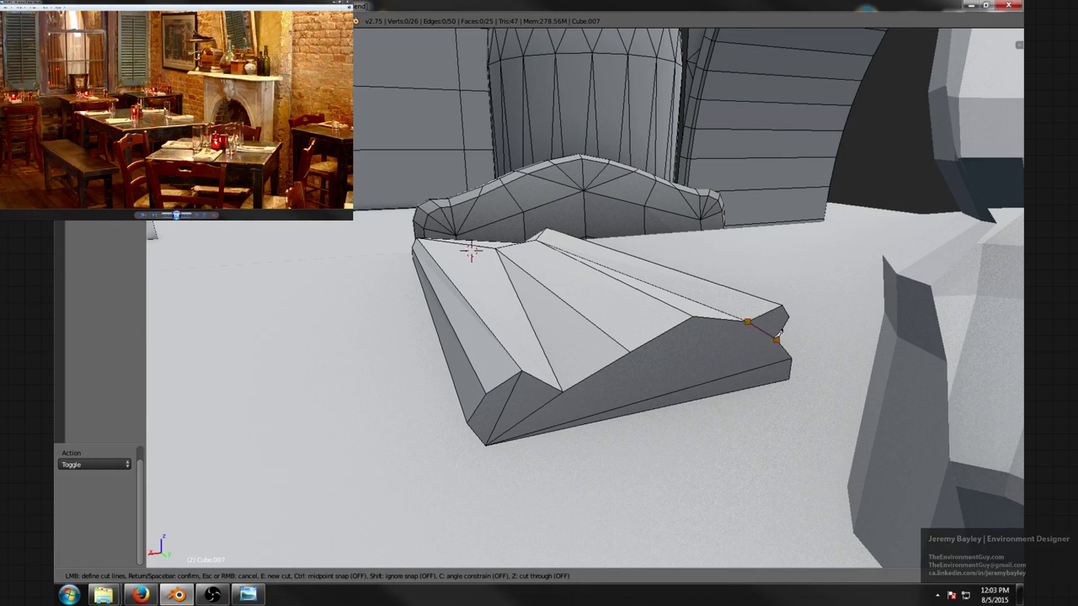
{"action": "left_click", "coordinate": [776, 336]}
{"action": "key", "text": "Return"}
{"action": "key", "text": "k"}
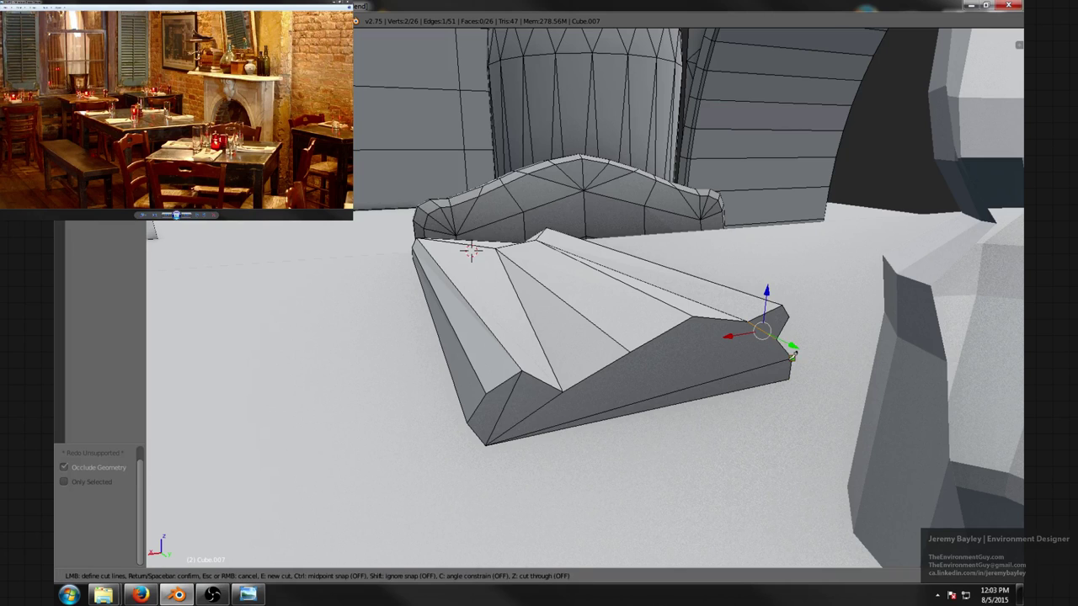
{"action": "left_click", "coordinate": [696, 318]}
{"action": "key", "text": "Return"}
{"action": "key", "text": "k"}
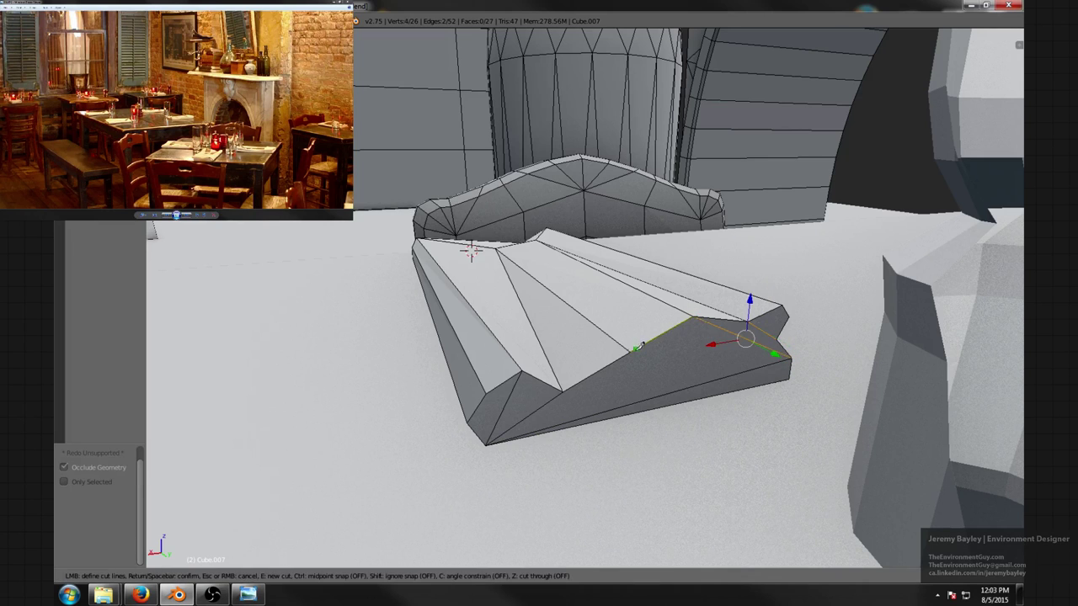
{"action": "left_click", "coordinate": [788, 358]}
{"action": "key", "text": "Return"}
- Move the bottom layer's narrow end face slightly inward along its local Y axis
{"action": "scroll", "coordinate": [760, 356], "scroll_direction": "down", "scroll_amount": 3}
{"action": "middle_click_drag", "start_coordinate": [714, 347], "coordinate": [729, 351]}
{"action": "key", "text": "ctrl+Tab"}
{"action": "left_click", "coordinate": [729, 362]}
{"action": "right_click", "coordinate": [738, 329]}
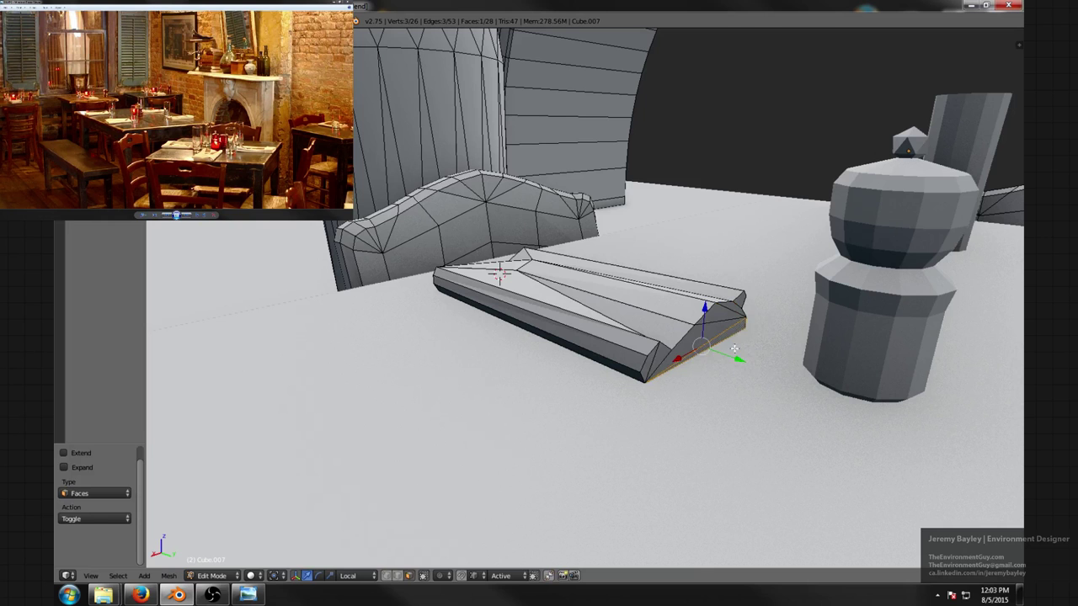
{"action": "key", "text": "g"}
{"action": "key", "text": "y"}
{"action": "key", "text": "y"}
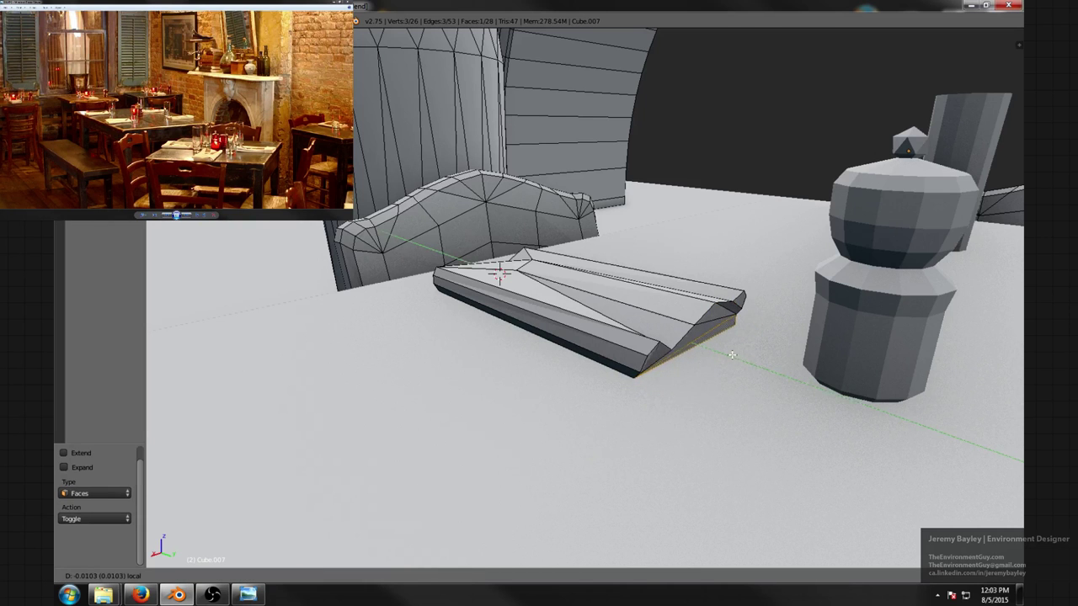
{"action": "left_click", "coordinate": [744, 358]}
{"action": "key", "text": "a"}
- Leave Edit Mode on the napkin and clear the object selection
{"action": "middle_click_drag", "start_coordinate": [743, 358], "coordinate": [846, 346]}
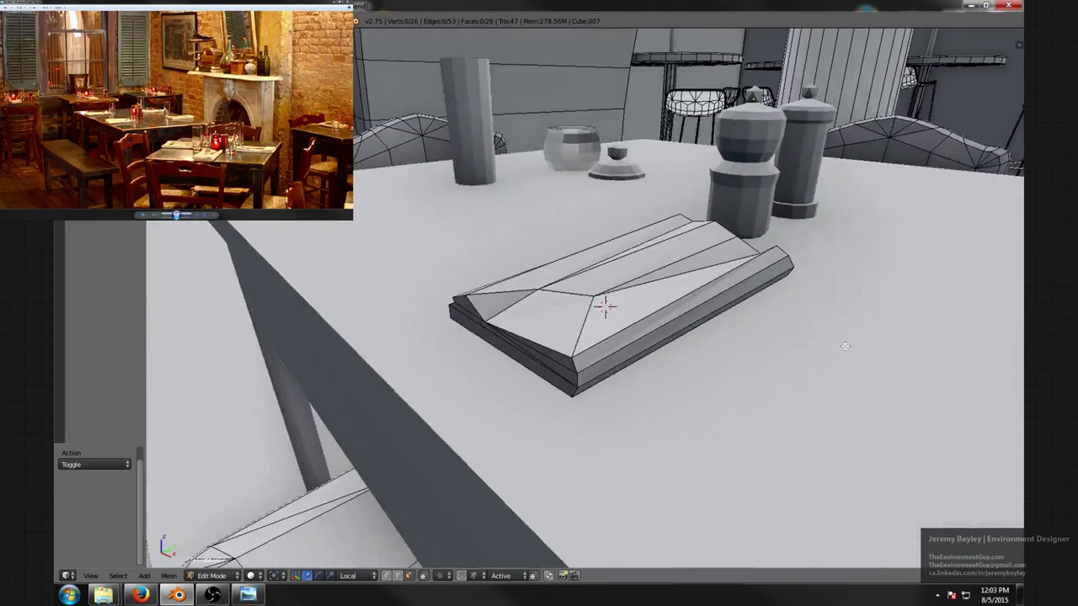
{"action": "key", "text": "Tab"}
{"action": "scroll", "coordinate": [619, 300], "scroll_direction": "down", "scroll_amount": 4}
{"action": "middle_click_drag", "start_coordinate": [619, 300], "coordinate": [677, 309]}
{"action": "scroll", "coordinate": [611, 308], "scroll_direction": "down", "scroll_amount": 2}
{"action": "scroll", "coordinate": [614, 316], "scroll_direction": "up", "scroll_amount": 3}
{"action": "key", "text": "a"}
{"action": "scroll", "coordinate": [501, 272], "scroll_direction": "down", "scroll_amount": 4}
{"action": "key", "text": "shift+a"}
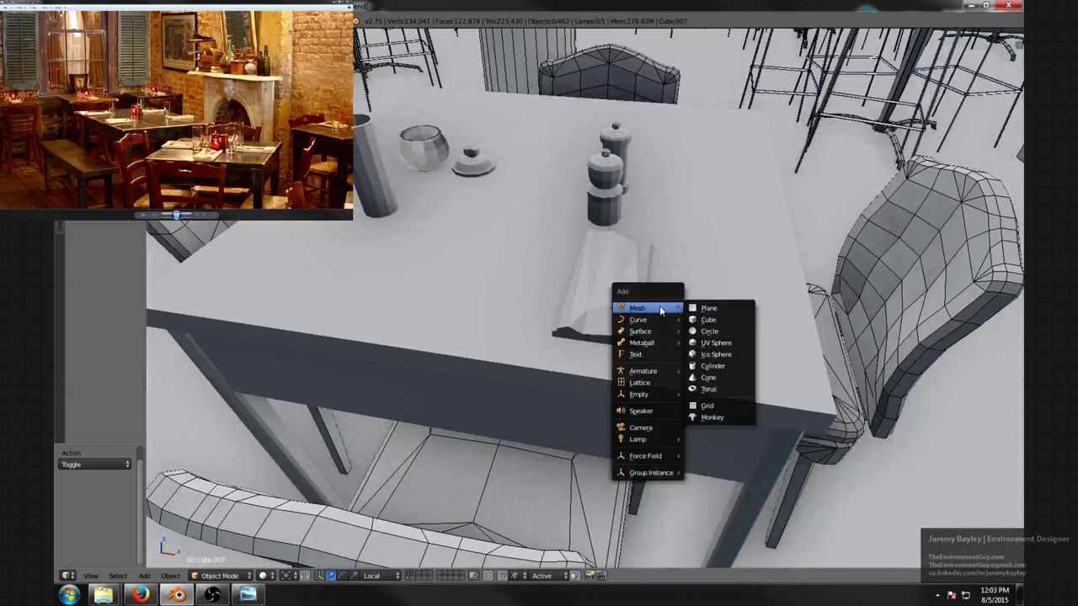
{"action": "left_click", "coordinate": [707, 320]}
{"action": "scroll", "coordinate": [695, 320], "scroll_direction": "down", "scroll_amount": 3}
{"action": "scroll", "coordinate": [715, 318], "scroll_direction": "down", "scroll_amount": 3}
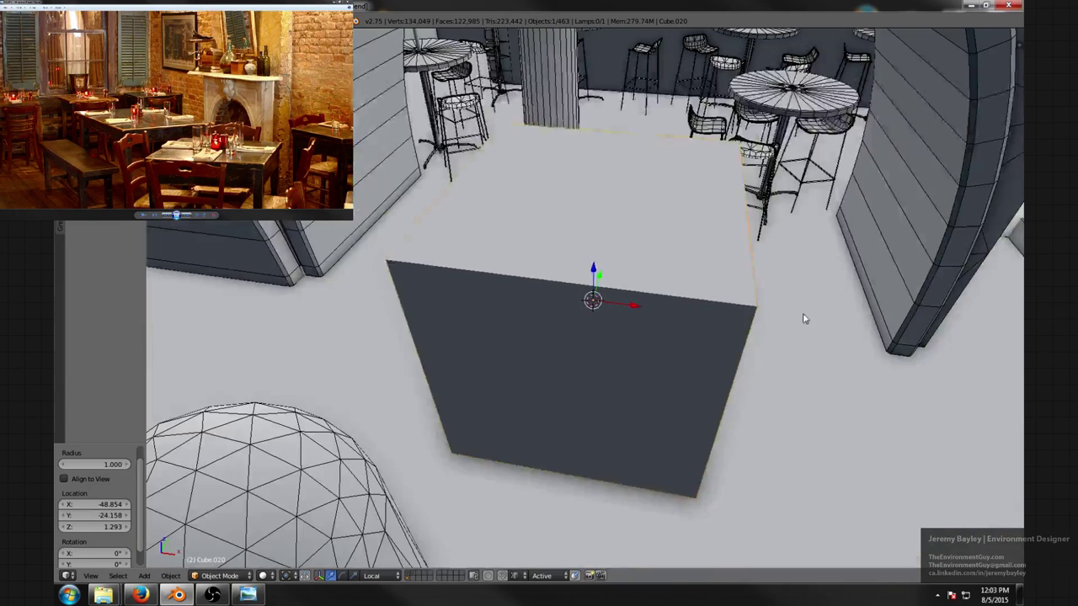
{"action": "key", "text": "s"}
{"action": "left_click", "coordinate": [614, 296]}
{"action": "middle_click_drag", "start_coordinate": [624, 302], "coordinate": [661, 298]}
{"action": "scroll", "coordinate": [586, 307], "scroll_direction": "up", "scroll_amount": 3}
{"action": "scroll", "coordinate": [598, 308], "scroll_direction": "up", "scroll_amount": 3}
{"action": "key", "text": "x"}
{"action": "left_click", "coordinate": [619, 299]}
- Duplicate the folded napkin and place the copy -0.280 along the X axis
{"action": "right_click", "coordinate": [617, 296]}
{"action": "scroll", "coordinate": [661, 298], "scroll_direction": "down", "scroll_amount": 3}
{"action": "key", "text": "shift+d"}
{"action": "key", "text": "x"}
{"action": "left_click", "coordinate": [650, 295]}
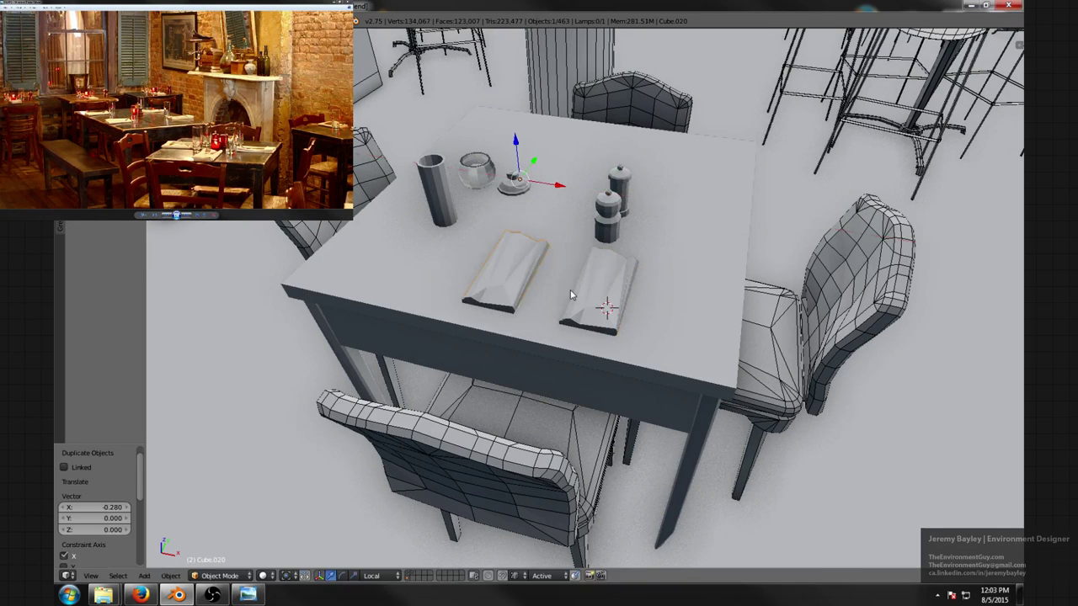
- Edit the duplicated napkin in vertex mode and lower the groove vertex on its far edge along Z
{"action": "scroll", "coordinate": [659, 309], "scroll_direction": "up", "scroll_amount": 3}
{"action": "scroll", "coordinate": [659, 309], "scroll_direction": "up", "scroll_amount": 3}
{"action": "key", "text": "Tab"}
{"action": "middle_click_drag", "start_coordinate": [659, 309], "coordinate": [636, 293]}
{"action": "scroll", "coordinate": [636, 293], "scroll_direction": "up", "scroll_amount": 1}
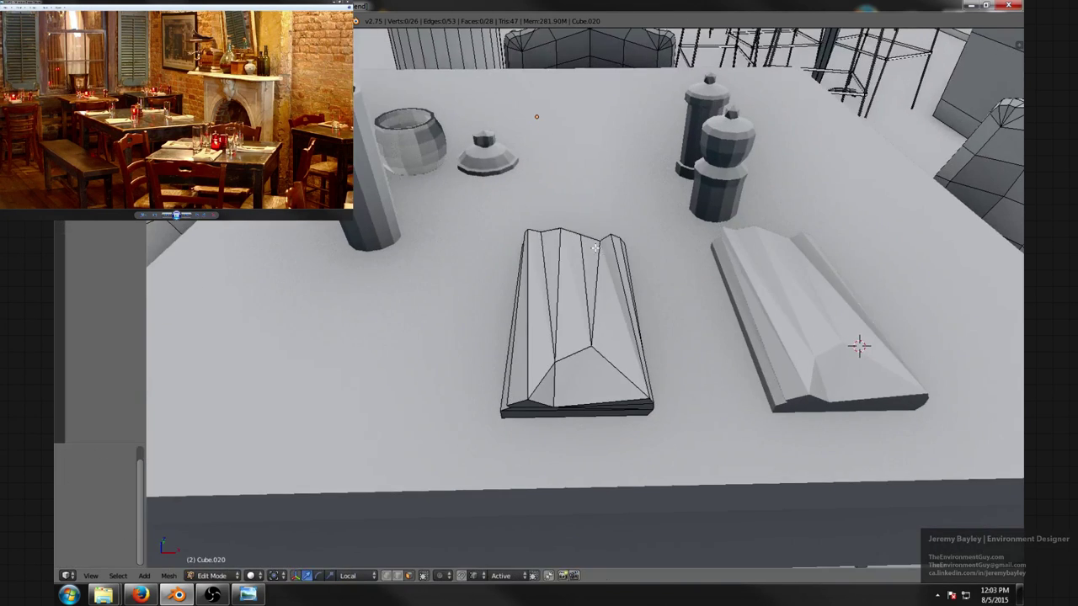
{"action": "key", "text": "ctrl+Tab"}
{"action": "left_click", "coordinate": [563, 224]}
{"action": "middle_click_drag", "start_coordinate": [594, 240], "coordinate": [597, 222]}
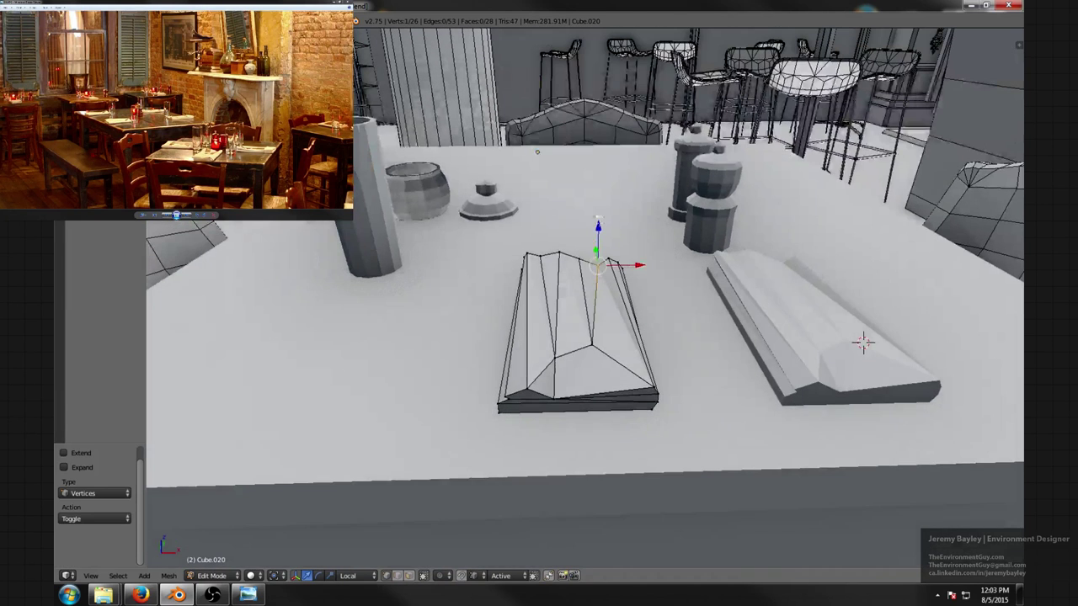
{"action": "left_click_drag", "start_coordinate": [598, 223], "coordinate": [583, 256]}
- Shift a fold vertex on the duplicated napkin's far edge 0.008 along local X
{"action": "right_click", "coordinate": [578, 256]}
{"action": "right_click", "coordinate": [553, 254]}
{"action": "right_click", "coordinate": [531, 250]}
{"action": "right_click", "coordinate": [517, 256], "text": "shift"}
{"action": "right_click", "coordinate": [549, 254]}
{"action": "middle_click_drag", "start_coordinate": [532, 254], "coordinate": [569, 248]}
- Lower the outermost fold vertex on the duplicated napkin's far edge by 0.005 along Z
{"action": "right_click", "coordinate": [459, 252]}
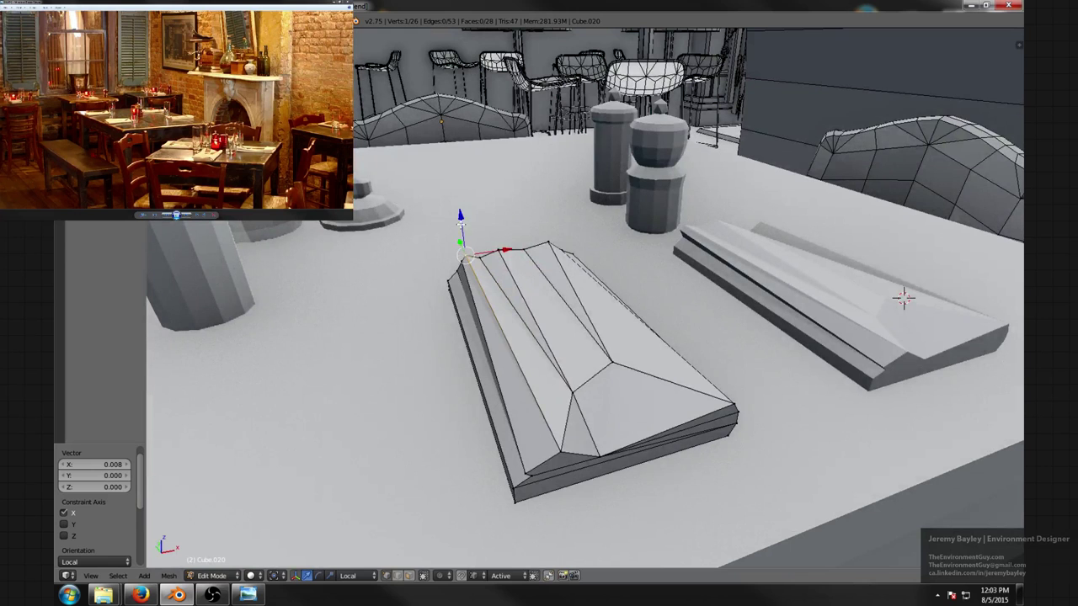
{"action": "key", "text": "g"}
{"action": "key", "text": "z"}
{"action": "key", "text": "z"}
{"action": "left_click", "coordinate": [467, 227]}
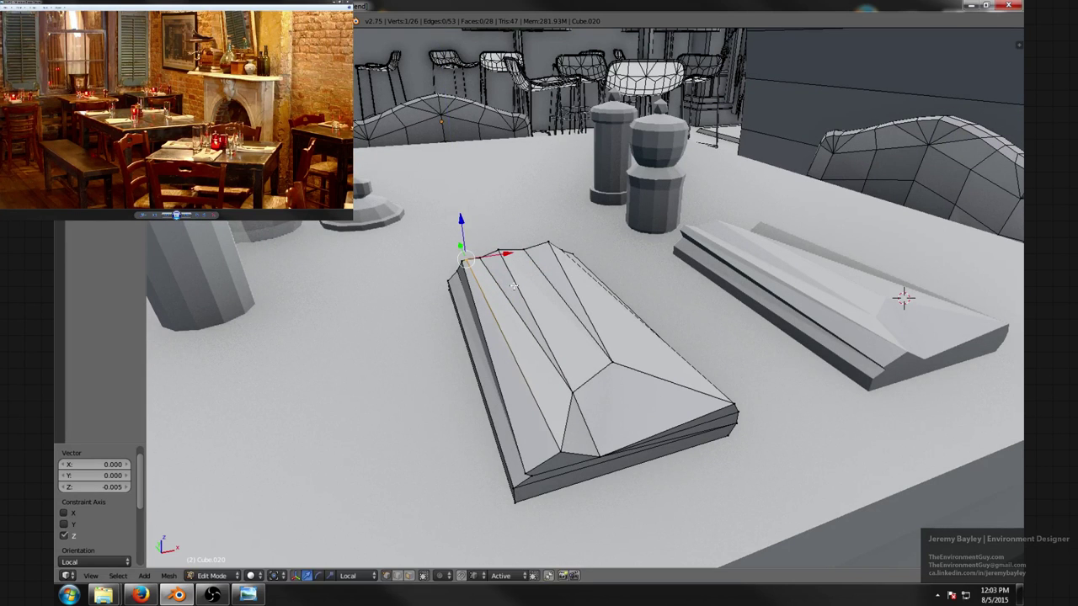
- Raise the groove vertex on the napkin's near end 0.008 along Z and slide it outward along local X
{"action": "right_click", "coordinate": [594, 444]}
{"action": "key", "text": "g"}
{"action": "key", "text": "z"}
{"action": "key", "text": "z"}
{"action": "left_click", "coordinate": [597, 421]}
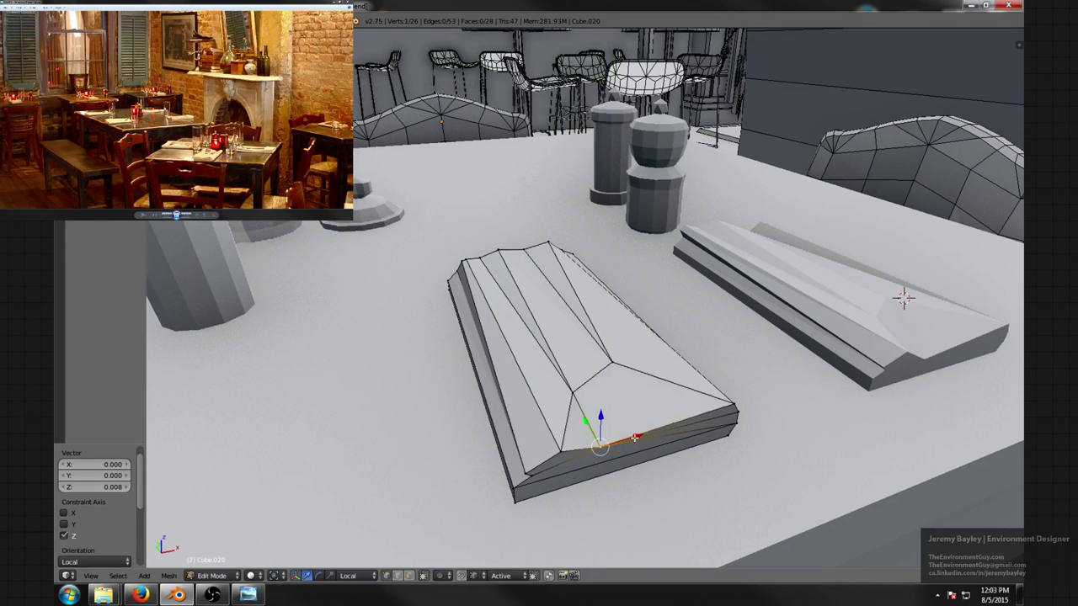
{"action": "left_click_drag", "start_coordinate": [635, 438], "coordinate": [667, 429]}
- Shift the neighbouring ridge vertex on the napkin's near end 0.005 along local X
{"action": "right_click", "coordinate": [562, 444]}
{"action": "middle_click_drag", "start_coordinate": [561, 432], "coordinate": [587, 461]}
{"action": "left_click_drag", "start_coordinate": [618, 461], "coordinate": [624, 459]}
- Move the inner vertex where the groove folds meet 0.080 along Y toward the napkin's far end
{"action": "right_click", "coordinate": [593, 402]}
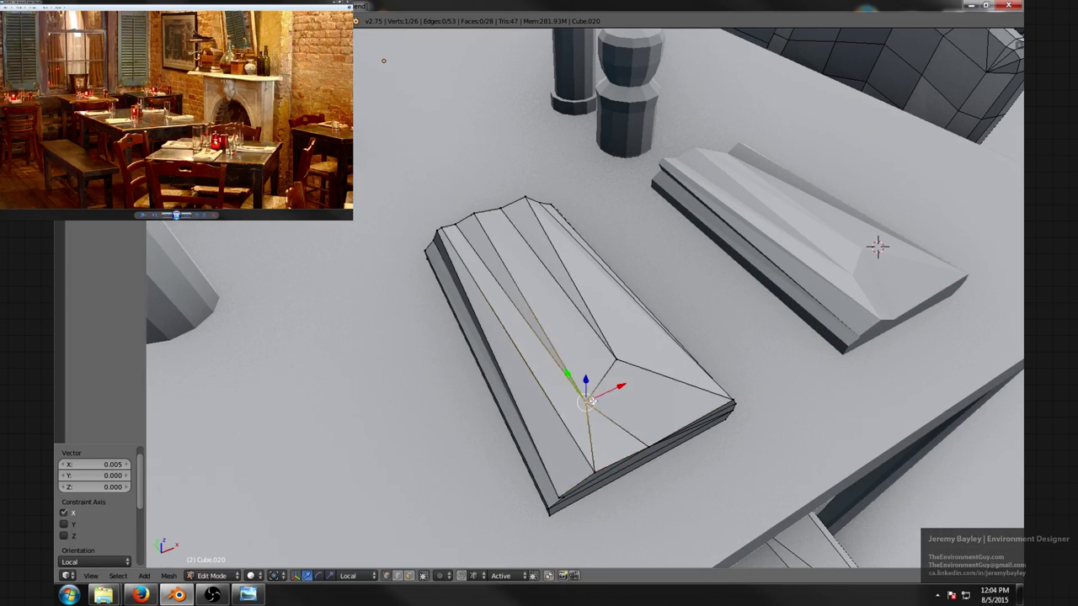
{"action": "middle_click_drag", "start_coordinate": [592, 401], "coordinate": [594, 371]}
{"action": "key", "text": "g"}
{"action": "key", "text": "y"}
{"action": "key", "text": "y"}
{"action": "left_click", "coordinate": [608, 346]}
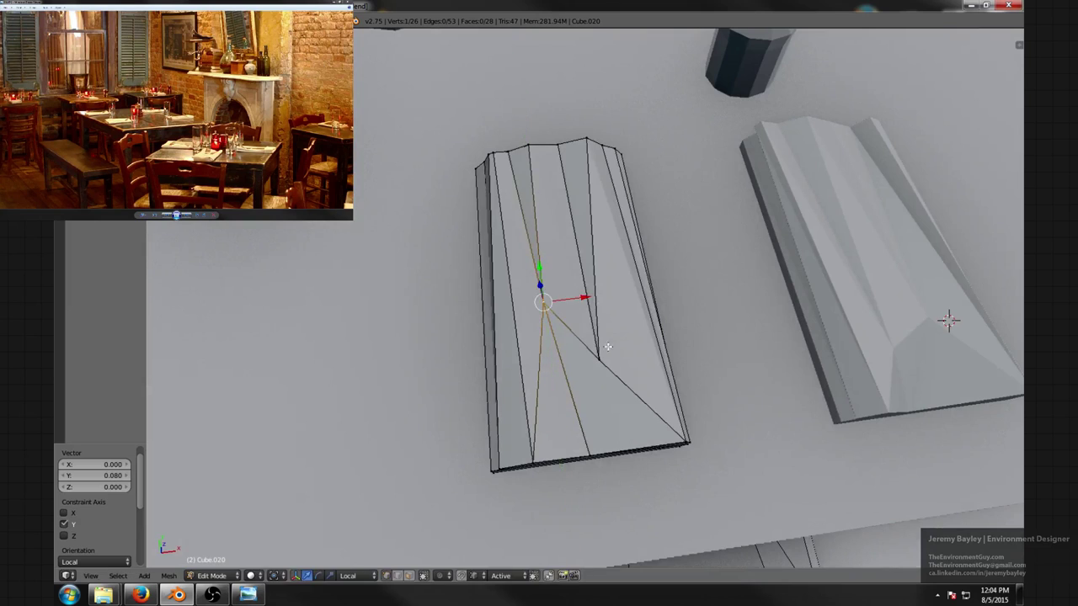
- Move the other inner fold vertex on the napkin's top surface 0.035 along X
{"action": "right_click", "coordinate": [603, 356]}
{"action": "key", "text": "g"}
{"action": "key", "text": "x"}
{"action": "key", "text": "x"}
{"action": "left_click", "coordinate": [653, 336]}
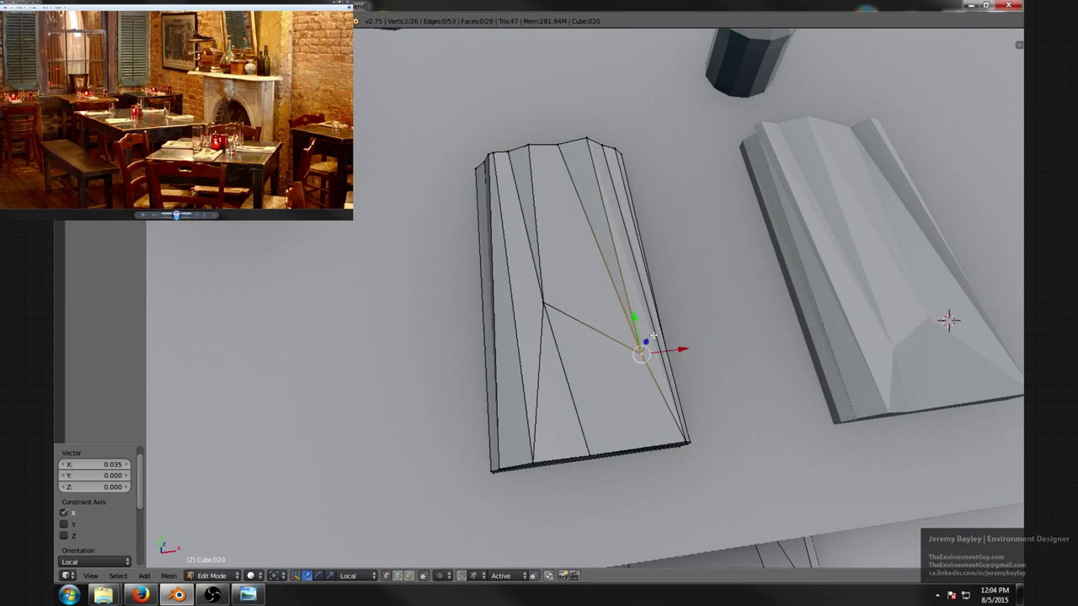
- Lower the upper corner vertex of the napkin's bottom layer by 0.006 along Z at the near end
{"action": "middle_click_drag", "start_coordinate": [653, 336], "coordinate": [563, 249]}
{"action": "middle_click_drag", "start_coordinate": [539, 308], "coordinate": [572, 408]}
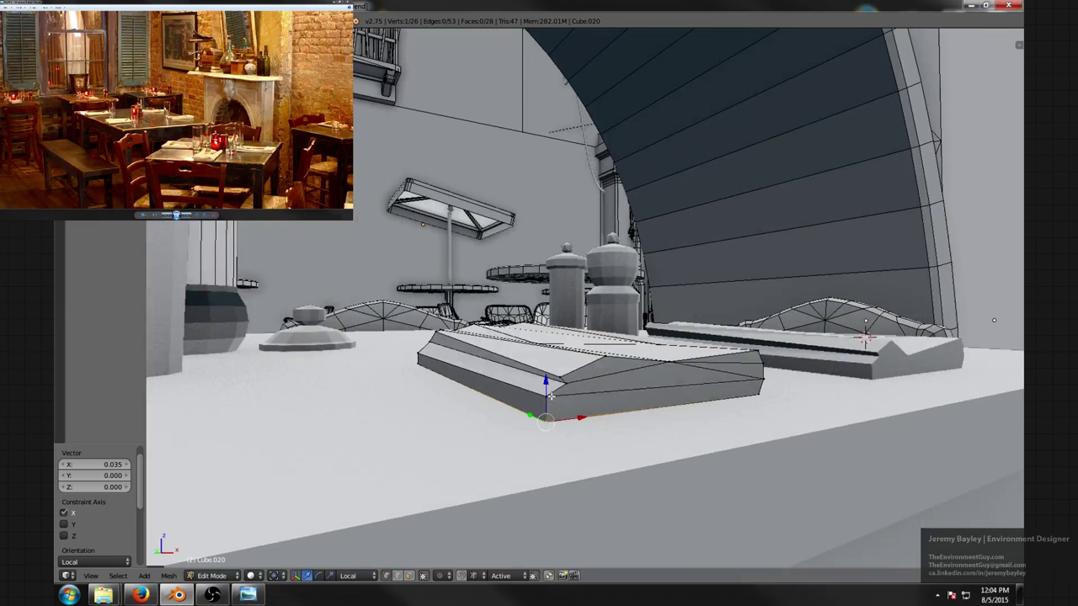
{"action": "right_click", "coordinate": [551, 396]}
{"action": "left_click_drag", "start_coordinate": [549, 349], "coordinate": [556, 361]}
- Move the fold vertex above the near corner -0.009 along X and -0.003 along Z
{"action": "right_click", "coordinate": [562, 373]}
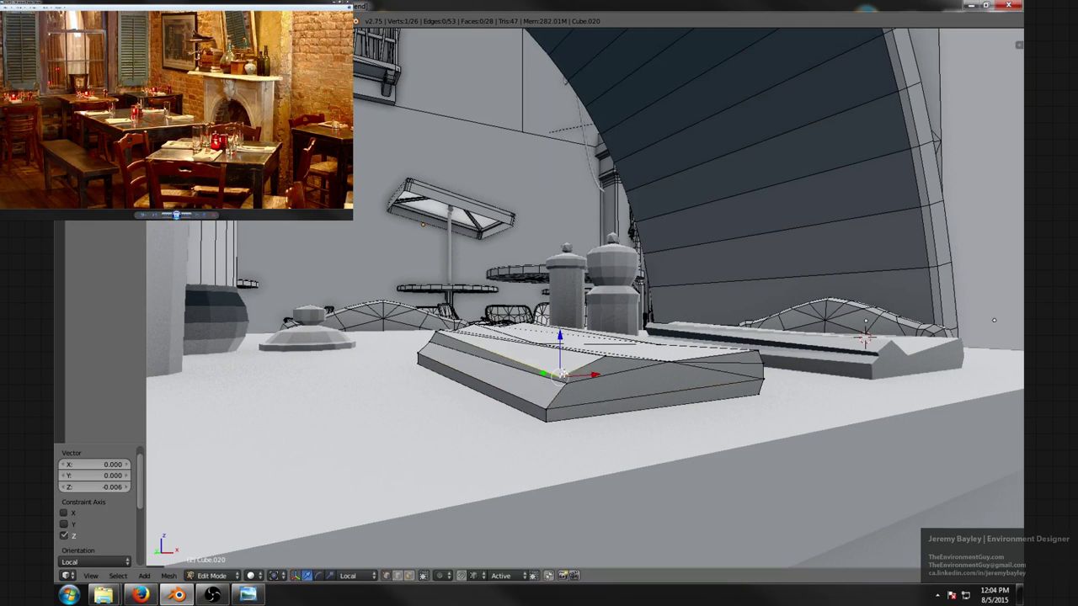
{"action": "right_click", "coordinate": [549, 383]}
{"action": "key", "text": "g"}
{"action": "key", "text": "x"}
{"action": "left_click", "coordinate": [560, 354]}
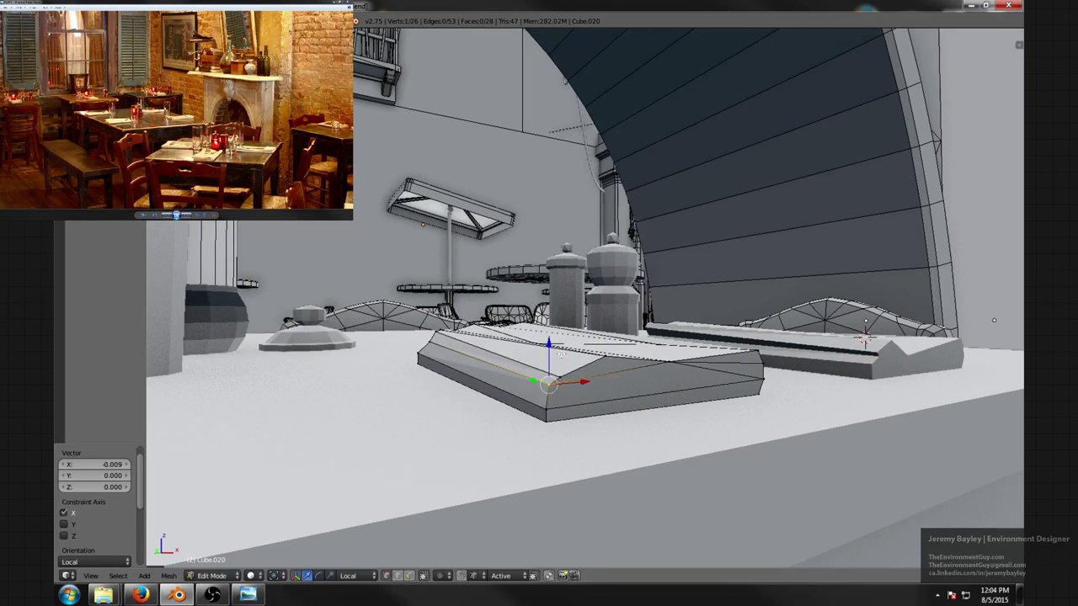
{"action": "key", "text": "g"}
{"action": "key", "text": "z"}
{"action": "left_click", "coordinate": [464, 357]}
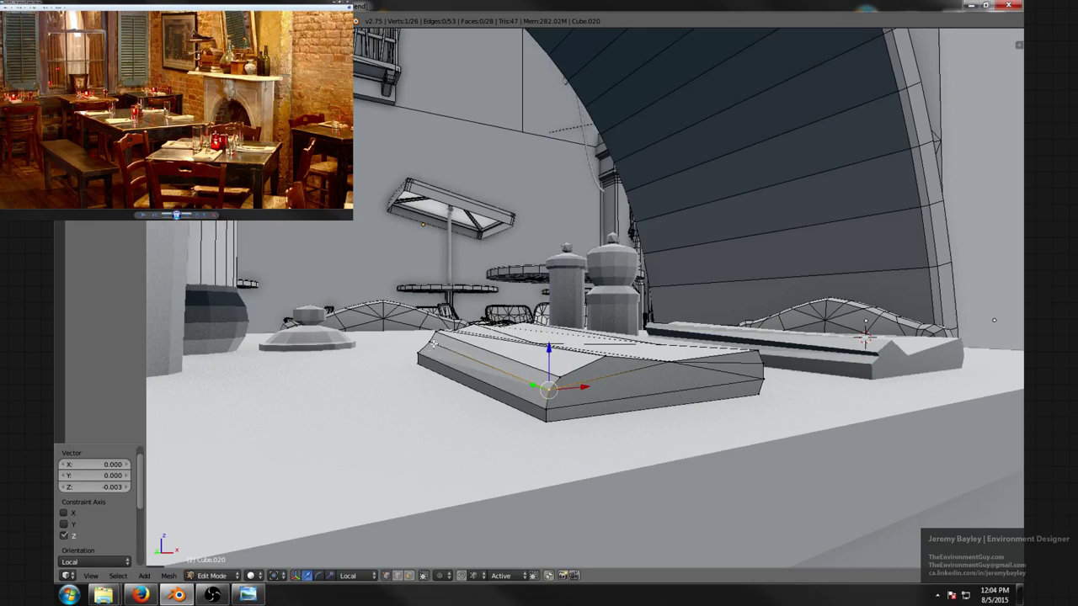
- Review the reshaped napkin, return to Object Mode and clear the selection
{"action": "middle_click_drag", "start_coordinate": [432, 343], "coordinate": [661, 400]}
{"action": "key", "text": "Tab"}
{"action": "middle_click_drag", "start_coordinate": [568, 381], "coordinate": [641, 359]}
{"action": "key", "text": "Tab"}
{"action": "scroll", "coordinate": [711, 362], "scroll_direction": "down", "scroll_amount": 4}
{"action": "key", "text": "Tab"}
{"action": "key", "text": "a"}
{"action": "scroll", "coordinate": [714, 350], "scroll_direction": "down", "scroll_amount": 3}
{"action": "scroll", "coordinate": [694, 391], "scroll_direction": "up", "scroll_amount": 3}
{"action": "scroll", "coordinate": [693, 398], "scroll_direction": "down", "scroll_amount": 4}
{"action": "scroll", "coordinate": [694, 398], "scroll_direction": "up", "scroll_amount": 4}
{"action": "scroll", "coordinate": [636, 360], "scroll_direction": "up", "scroll_amount": 2}
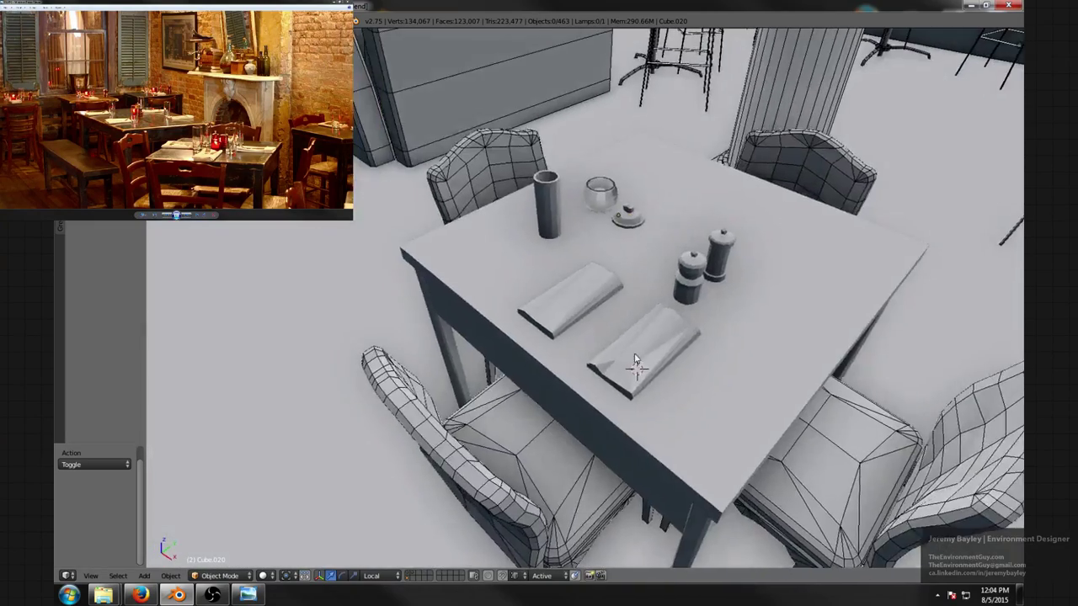
- Add a plane at the 3D cursor and scale it uniformly to 0.117
{"action": "scroll", "coordinate": [636, 361], "scroll_direction": "down", "scroll_amount": 2}
{"action": "key", "text": "shift+a"}
{"action": "mouse_move", "coordinate": [627, 353]}
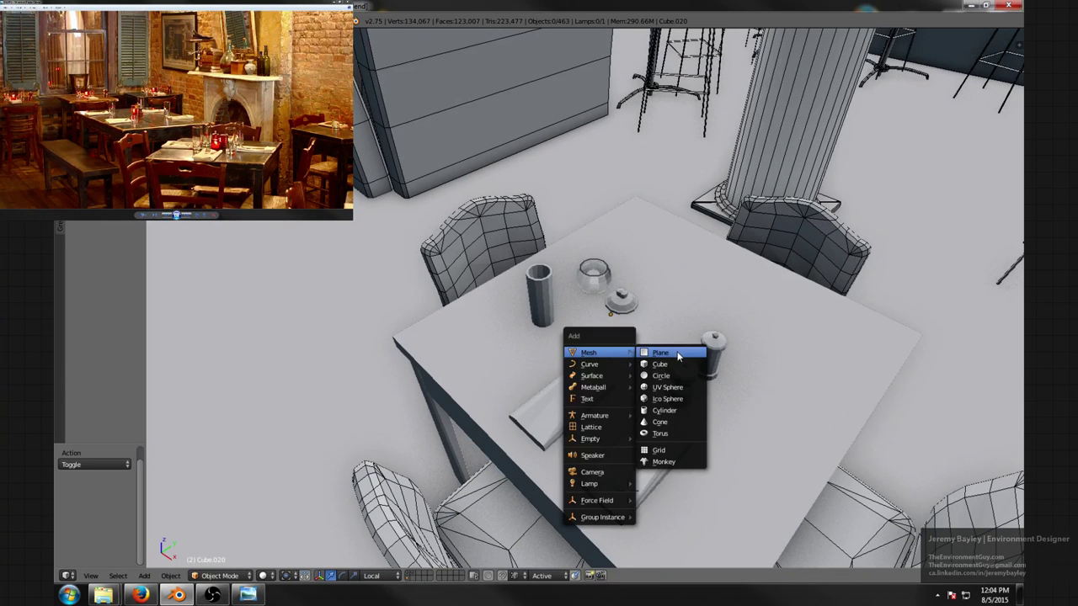
{"action": "left_click", "coordinate": [661, 353]}
{"action": "scroll", "coordinate": [677, 356], "scroll_direction": "down", "scroll_amount": 5}
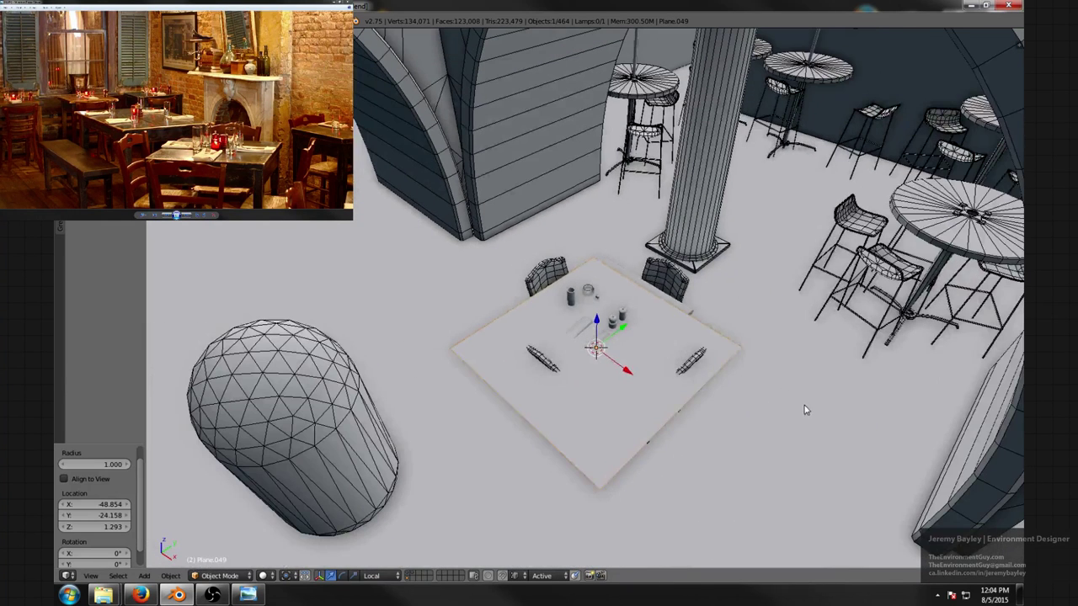
{"action": "key", "text": "s"}
{"action": "left_click", "coordinate": [619, 370]}
{"action": "scroll", "coordinate": [614, 377], "scroll_direction": "up", "scroll_amount": 3}
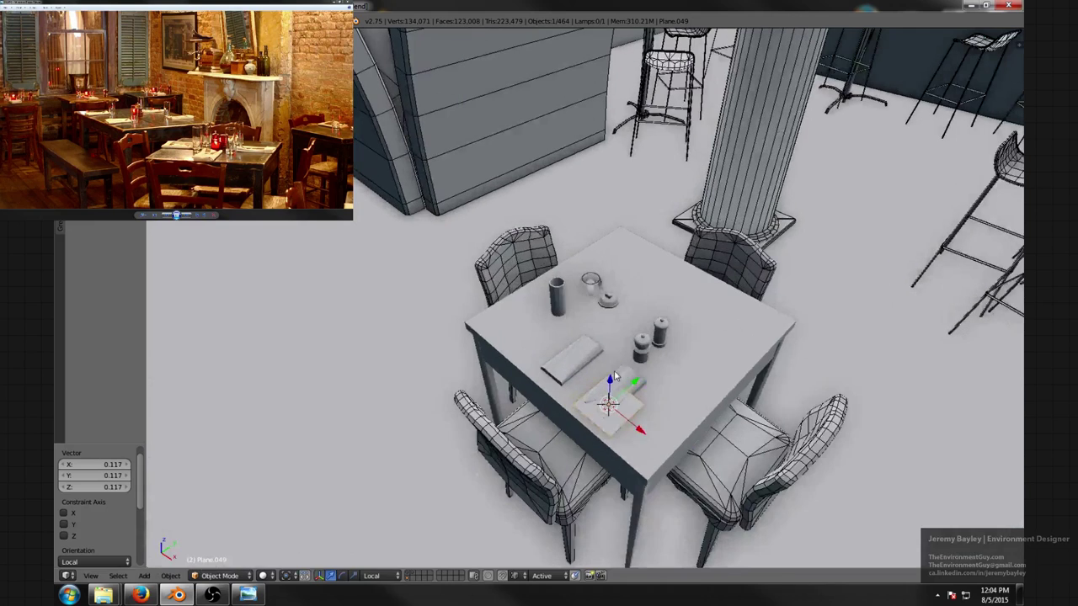
- Raise the plane above the tabletop and shift it -0.333 along local X over the duplicated napkin
{"action": "key", "text": "g"}
{"action": "key", "text": "z"}
{"action": "left_click", "coordinate": [636, 418]}
{"action": "left_click_drag", "start_coordinate": [645, 422], "coordinate": [592, 390]}
- Scale the plane to 0.059 along X to form a narrow strip
{"action": "middle_click_drag", "start_coordinate": [619, 394], "coordinate": [796, 446]}
{"action": "scroll", "coordinate": [810, 453], "scroll_direction": "up", "scroll_amount": 3}
{"action": "key", "text": "s"}
{"action": "key", "text": "x"}
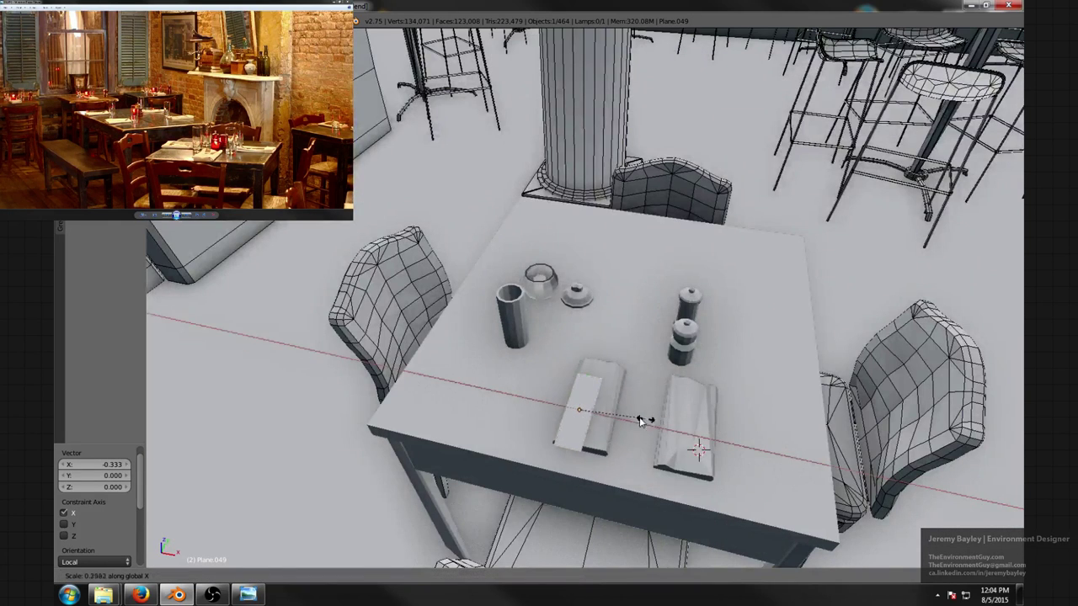
{"action": "left_click", "coordinate": [594, 410]}
- Lower the strip by 0.033 along Z and move it 0.089 along local Y over the duplicated napkin
{"action": "middle_click_drag", "start_coordinate": [630, 429], "coordinate": [609, 341]}
{"action": "scroll", "coordinate": [575, 411], "scroll_direction": "up", "scroll_amount": 7}
{"action": "scroll", "coordinate": [608, 341], "scroll_direction": "down", "scroll_amount": 5}
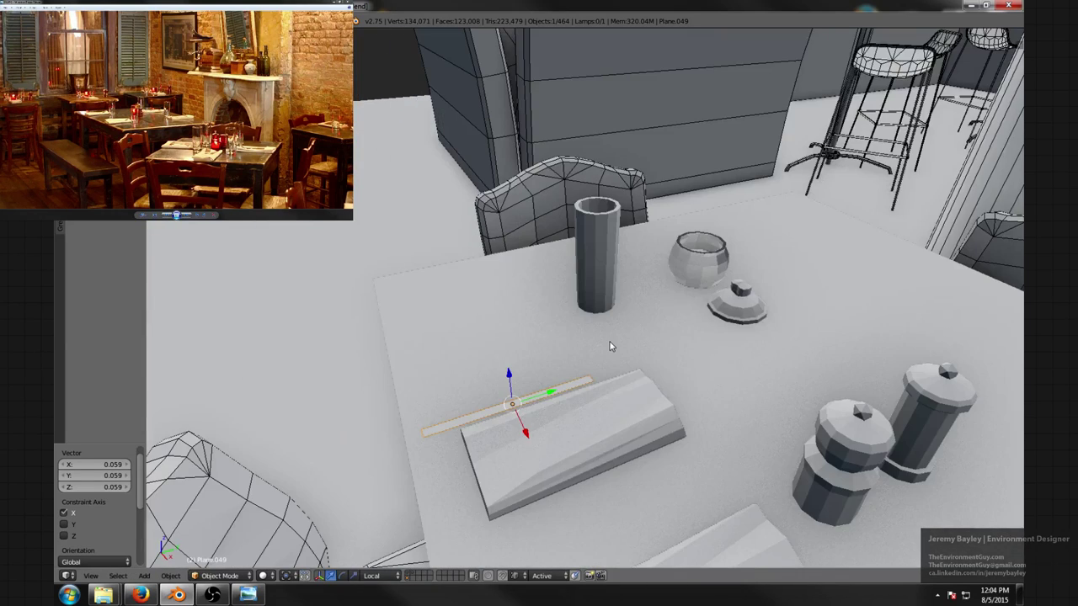
{"action": "left_click_drag", "start_coordinate": [507, 379], "coordinate": [512, 396]}
{"action": "key", "text": "KP_Decimal"}
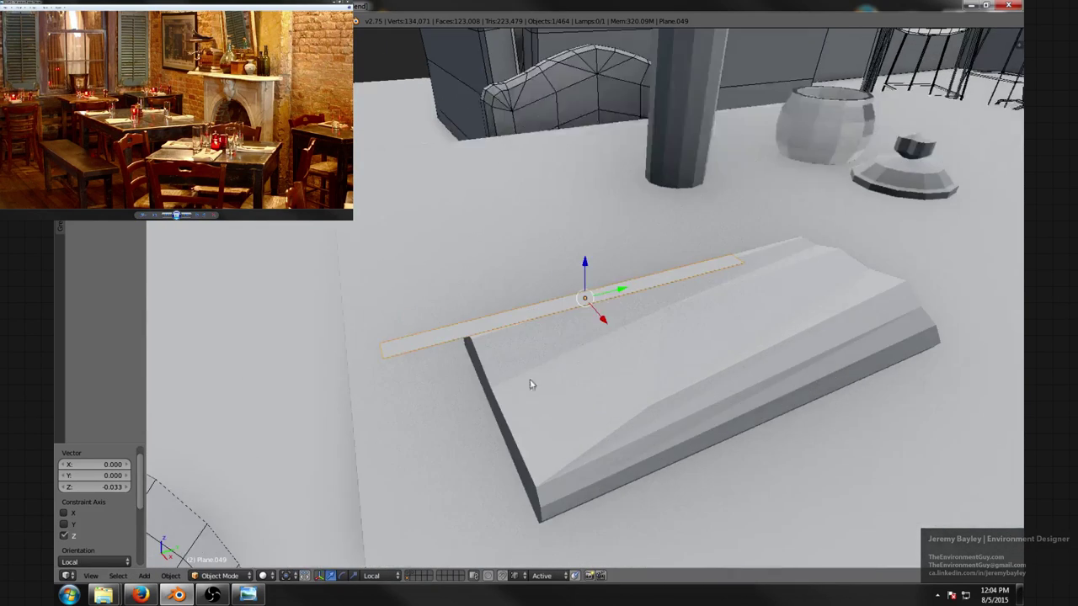
{"action": "key", "text": "g"}
{"action": "key", "text": "y"}
{"action": "key", "text": "y"}
{"action": "left_click", "coordinate": [705, 268]}
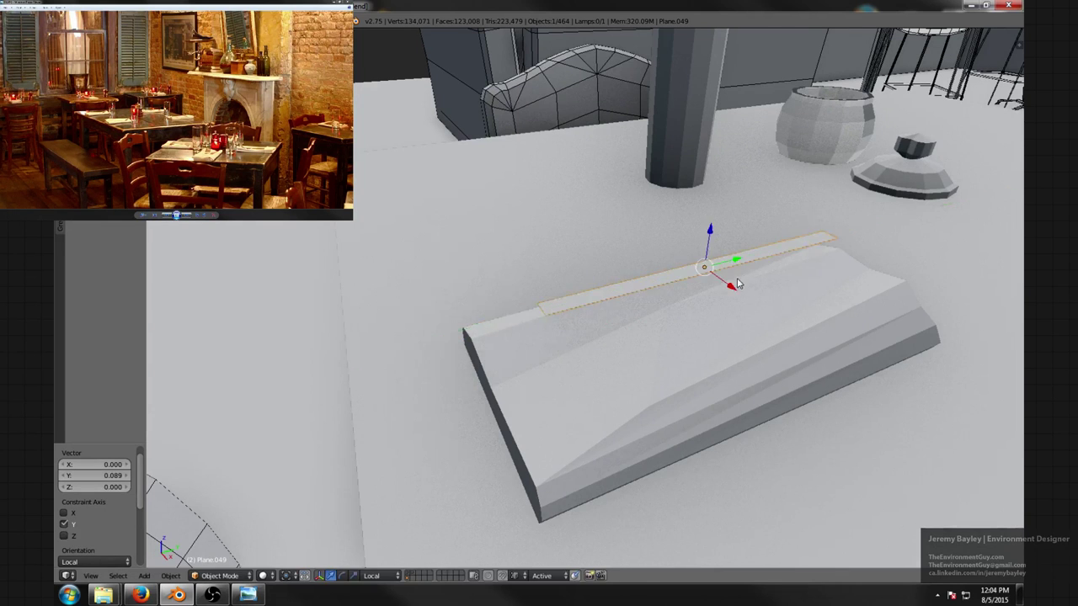
- Narrow the strip on the duplicated napkin further by scaling it along X
{"action": "middle_click_drag", "start_coordinate": [705, 268], "coordinate": [721, 341]}
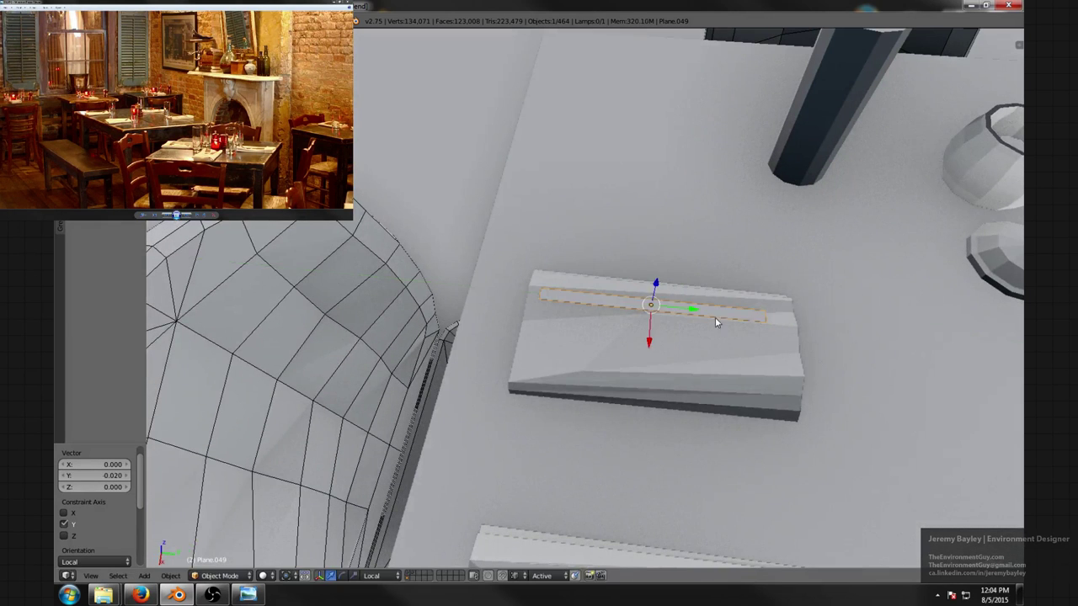
{"action": "key", "text": "s"}
{"action": "key", "text": "x"}
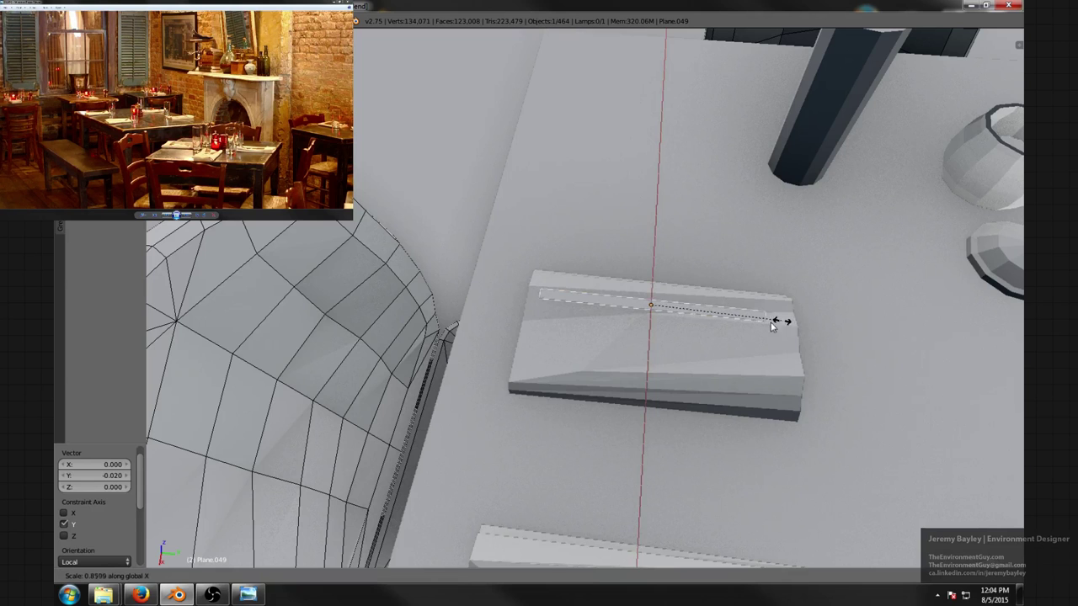
{"action": "left_click", "coordinate": [745, 326]}
- Select the strip's far end edge in edge mode and move it -0.111 along local Y to shorten the strip
{"action": "middle_click_drag", "start_coordinate": [752, 328], "coordinate": [705, 325], "text": "shift"}
{"action": "scroll", "coordinate": [724, 320], "scroll_direction": "up", "scroll_amount": 2}
{"action": "key", "text": "KP_Decimal"}
{"action": "key", "text": "Tab"}
{"action": "key", "text": "ctrl+Tab"}
{"action": "left_click", "coordinate": [687, 338]}
{"action": "right_click", "coordinate": [717, 346]}
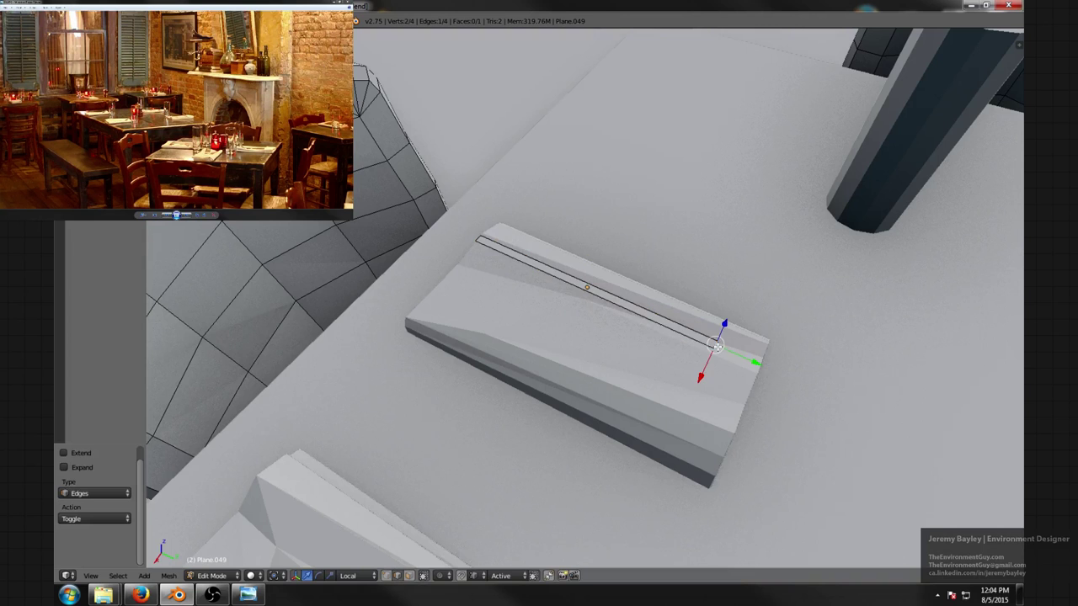
{"action": "left_click_drag", "start_coordinate": [753, 362], "coordinate": [635, 318]}
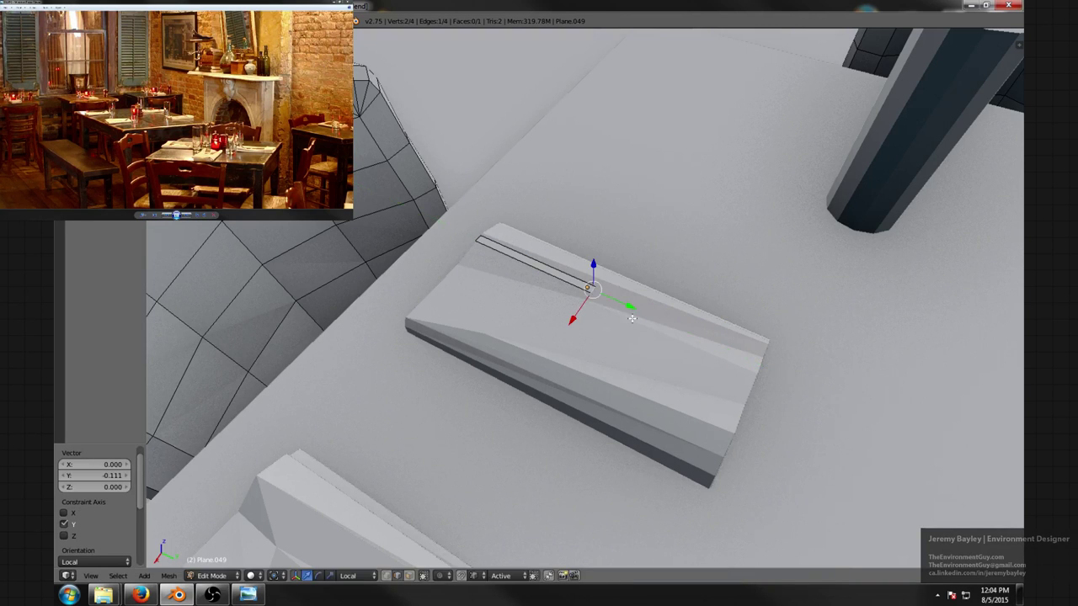
- Extrude the strip's shortened end edge 0.022 along Y
{"action": "scroll", "coordinate": [639, 320], "scroll_direction": "up", "scroll_amount": 1}
{"action": "key", "text": "g"}
{"action": "key", "text": "y"}
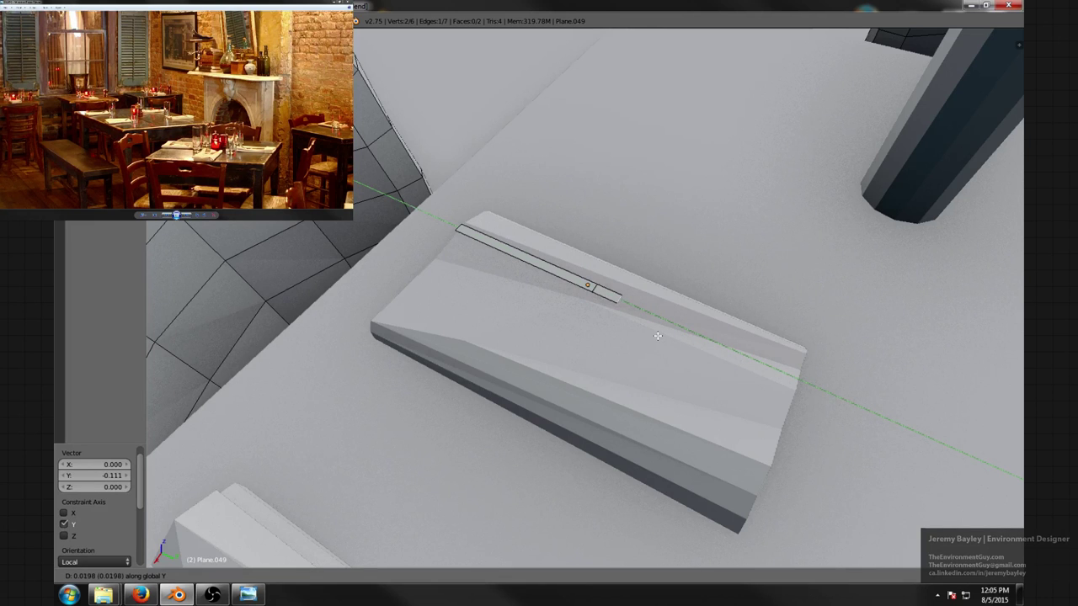
{"action": "left_click", "coordinate": [660, 337]}
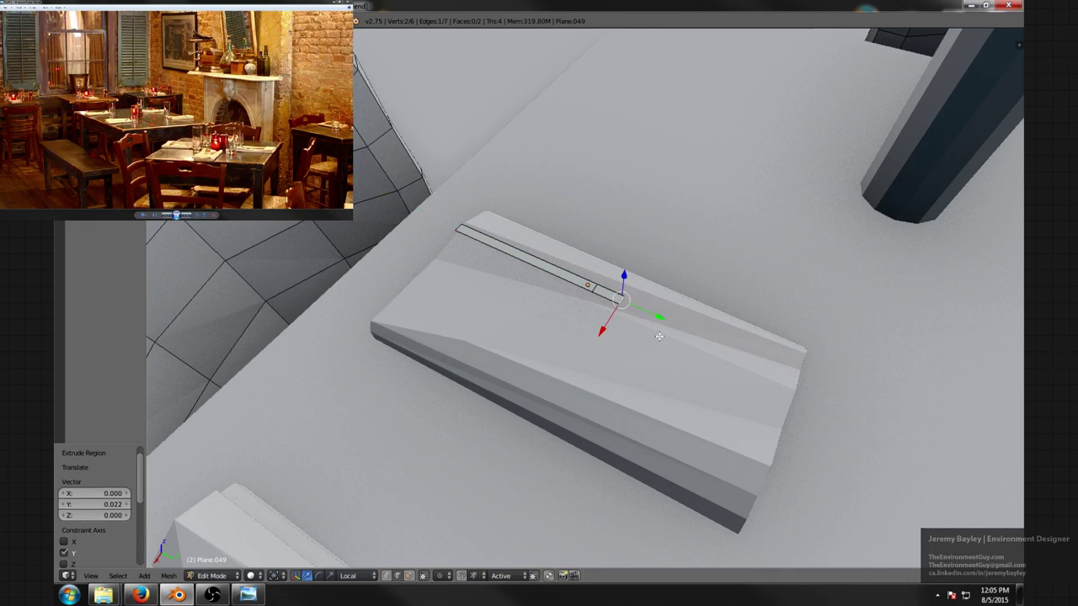
- Scale the extruded end edge uniformly to 3.752 to flare the utensil's head
{"action": "middle_click_drag", "start_coordinate": [672, 332], "coordinate": [620, 340], "text": "shift"}
{"action": "scroll", "coordinate": [620, 340], "scroll_direction": "up", "scroll_amount": 2}
{"action": "key", "text": "s"}
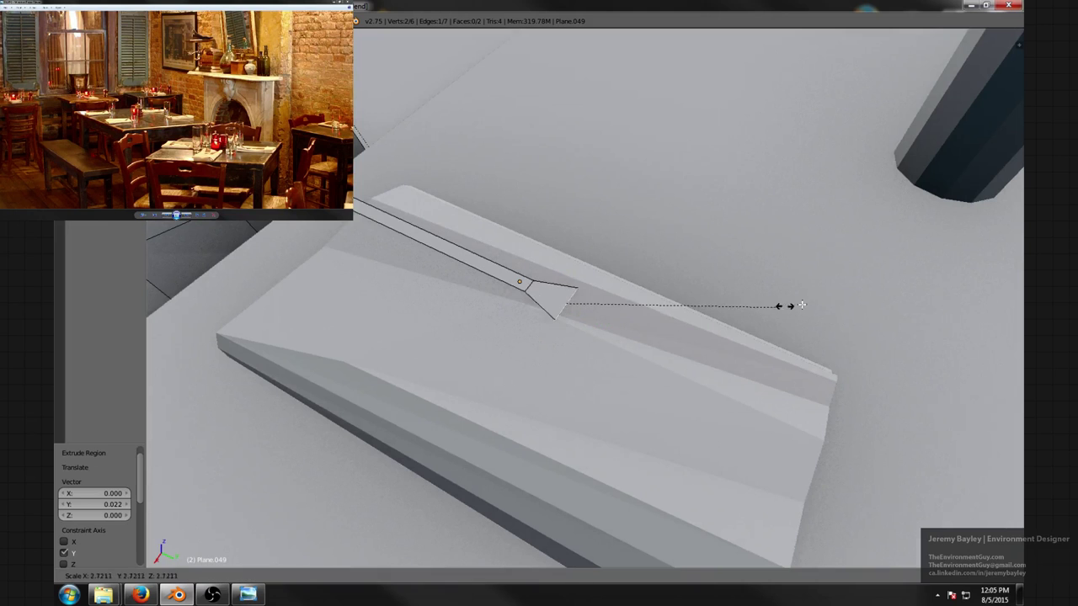
{"action": "left_click", "coordinate": [857, 314]}
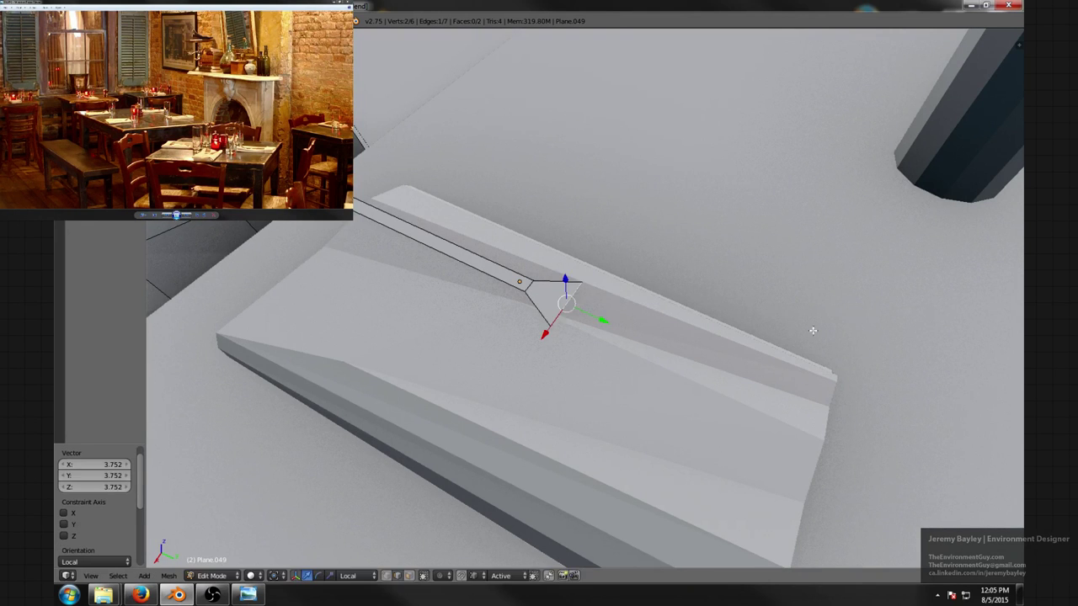
- Add a single centred loop cut across the flared head
{"action": "middle_click_drag", "start_coordinate": [781, 335], "coordinate": [825, 327]}
{"action": "scroll", "coordinate": [809, 333], "scroll_direction": "up", "scroll_amount": 2}
{"action": "middle_click_drag", "start_coordinate": [711, 343], "coordinate": [727, 335]}
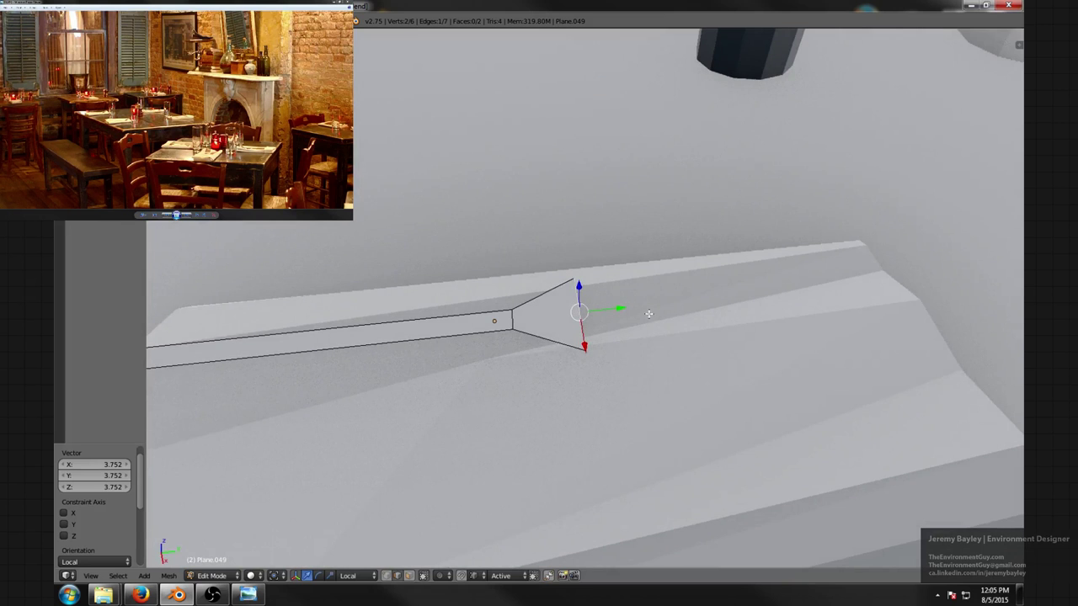
{"action": "middle_click_drag", "start_coordinate": [667, 306], "coordinate": [505, 295]}
{"action": "key", "text": "Tab"}
{"action": "key", "text": "Tab"}
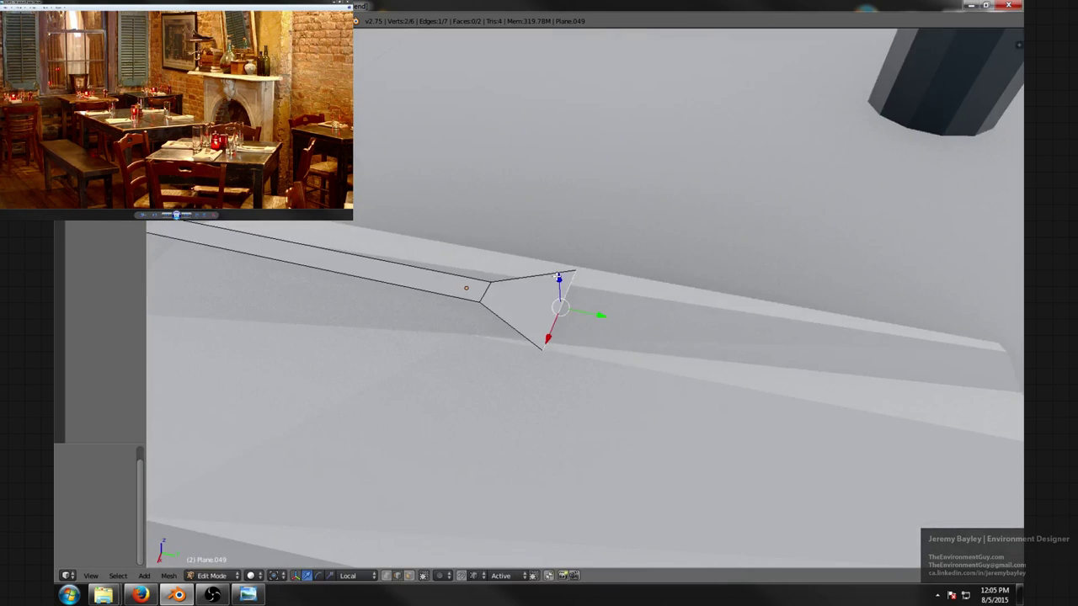
{"action": "key", "text": "ctrl+r"}
{"action": "scroll", "coordinate": [538, 270], "scroll_direction": "up", "scroll_amount": 1}
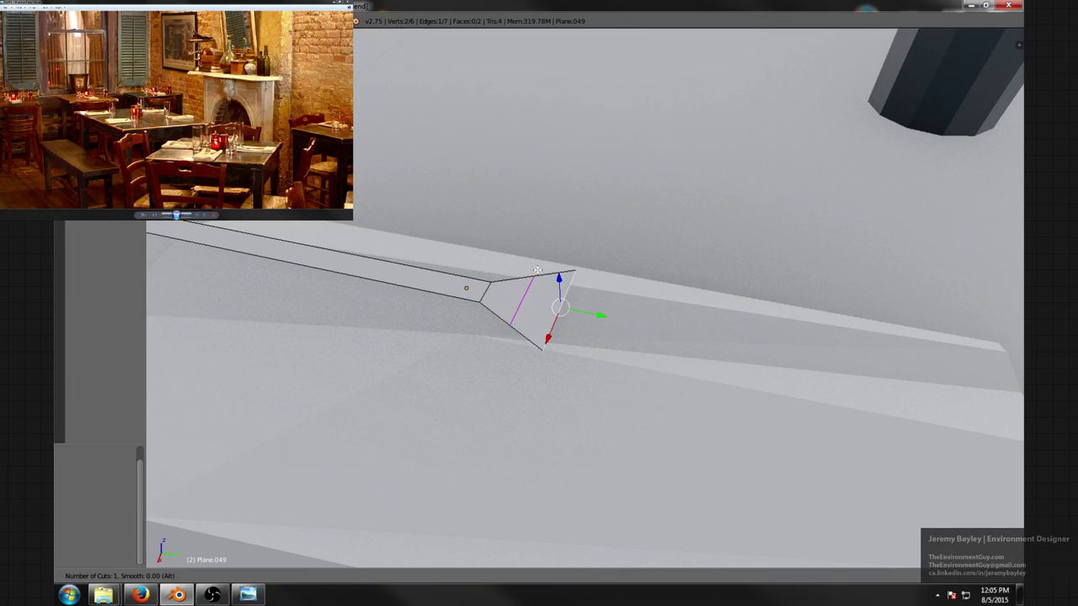
{"action": "left_click", "coordinate": [538, 271]}
{"action": "right_click", "coordinate": [536, 278]}
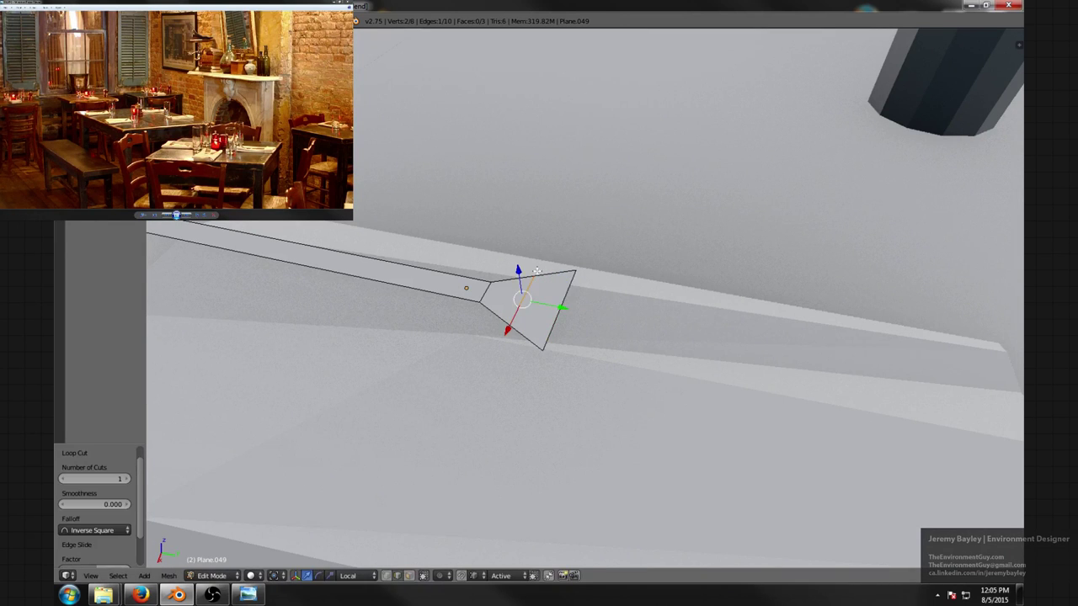
- Lower the head's new cross edge by 0.004 along Z
{"action": "key", "text": "g"}
{"action": "key", "text": "z"}
{"action": "left_click", "coordinate": [520, 276]}
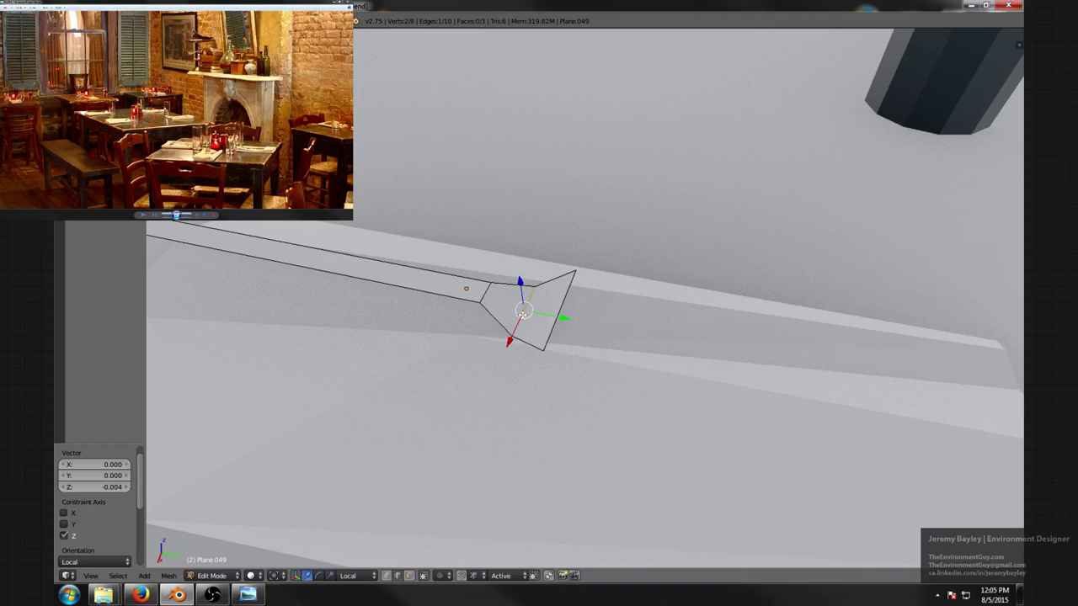
- Add three evenly spaced loop cuts along the utensil's handle
{"action": "middle_click_drag", "start_coordinate": [522, 282], "coordinate": [531, 304]}
{"action": "key", "text": "ctrl+r"}
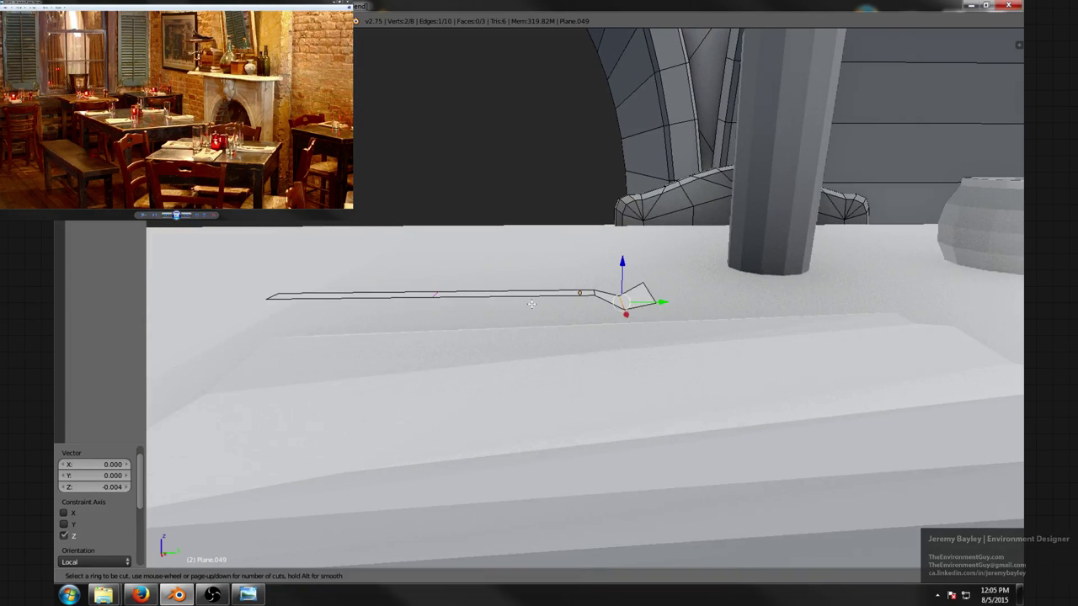
{"action": "scroll", "coordinate": [517, 292], "scroll_direction": "up", "scroll_amount": 2}
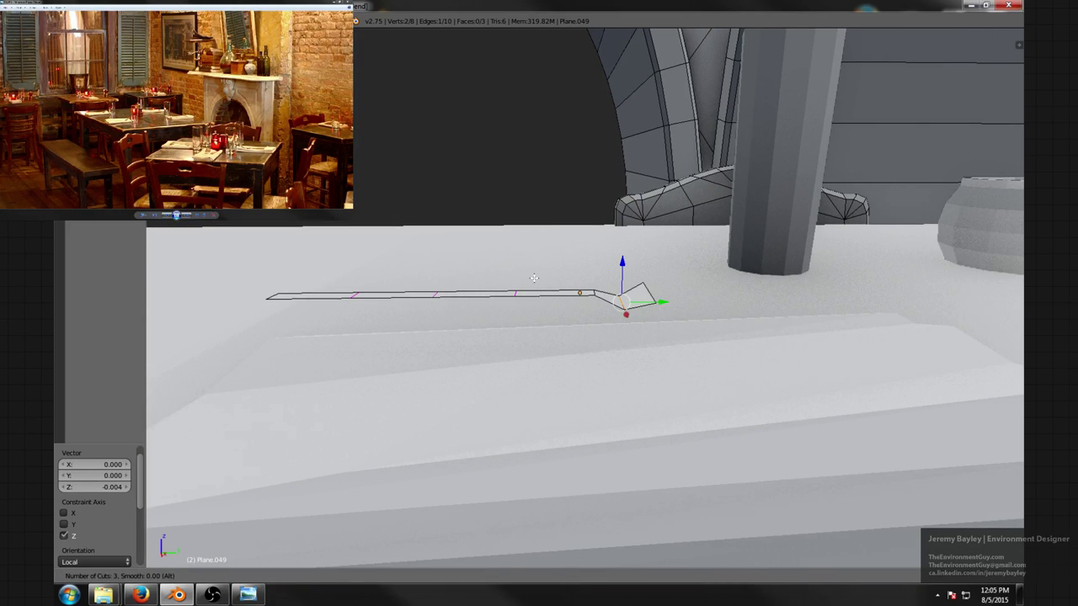
{"action": "left_click", "coordinate": [535, 282]}
{"action": "right_click", "coordinate": [534, 281]}
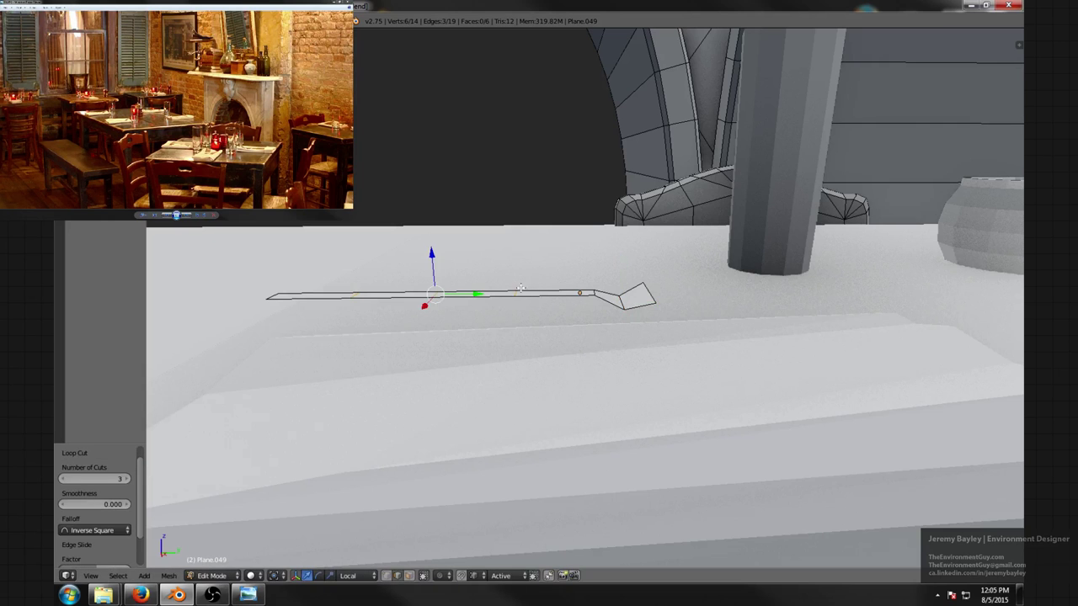
- Select the two handle cross edges nearest the head and raise them 0.005 along local Z to arch the handle
{"action": "key", "text": "ctrl+Tab"}
{"action": "left_click", "coordinate": [510, 294]}
{"action": "right_click", "coordinate": [516, 294]}
{"action": "right_click", "coordinate": [447, 297], "text": "shift"}
{"action": "middle_click_drag", "start_coordinate": [447, 298], "coordinate": [481, 255]}
{"action": "key", "text": "g"}
{"action": "key", "text": "z"}
{"action": "key", "text": "z"}
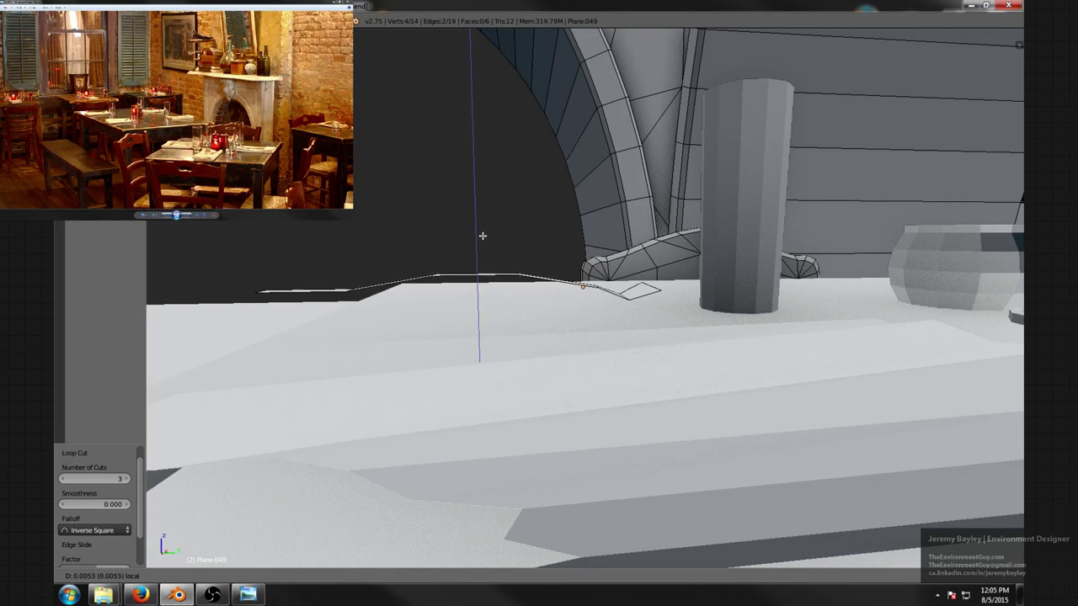
{"action": "left_click", "coordinate": [480, 238]}
- Select the handle's outer end edge and lower it 0.005 along local Z
{"action": "middle_click_drag", "start_coordinate": [404, 252], "coordinate": [440, 332]}
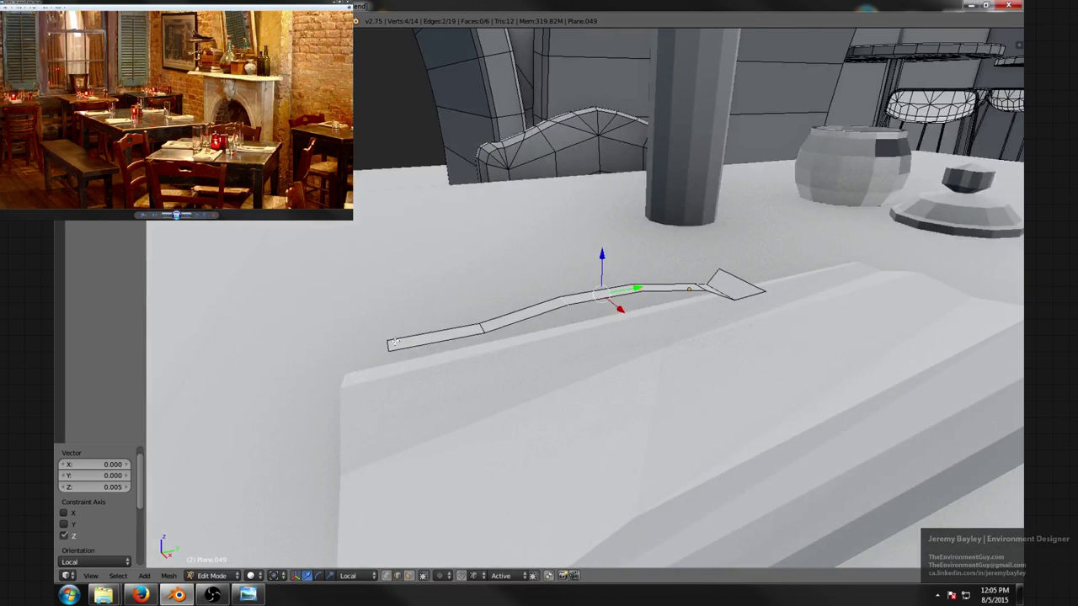
{"action": "right_click", "coordinate": [393, 341]}
{"action": "middle_click_drag", "start_coordinate": [546, 370], "coordinate": [433, 305]}
{"action": "key", "text": "g"}
{"action": "key", "text": "z"}
{"action": "key", "text": "z"}
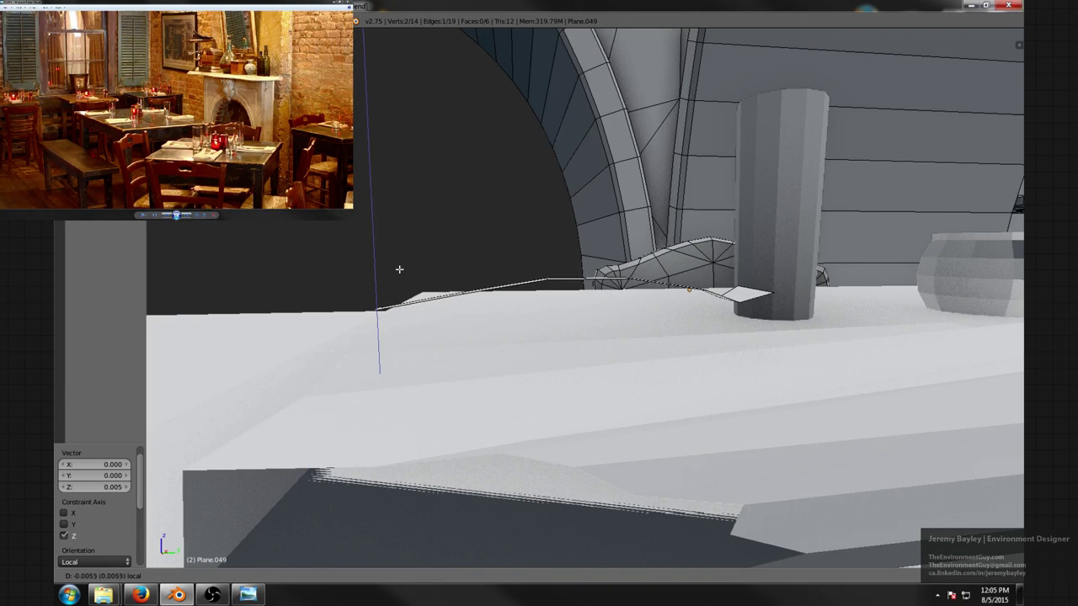
{"action": "left_click", "coordinate": [395, 267]}
- Subdivide the head's wide tip edge with 8 cuts
{"action": "middle_click_drag", "start_coordinate": [395, 268], "coordinate": [562, 329]}
{"action": "right_click", "coordinate": [563, 328]}
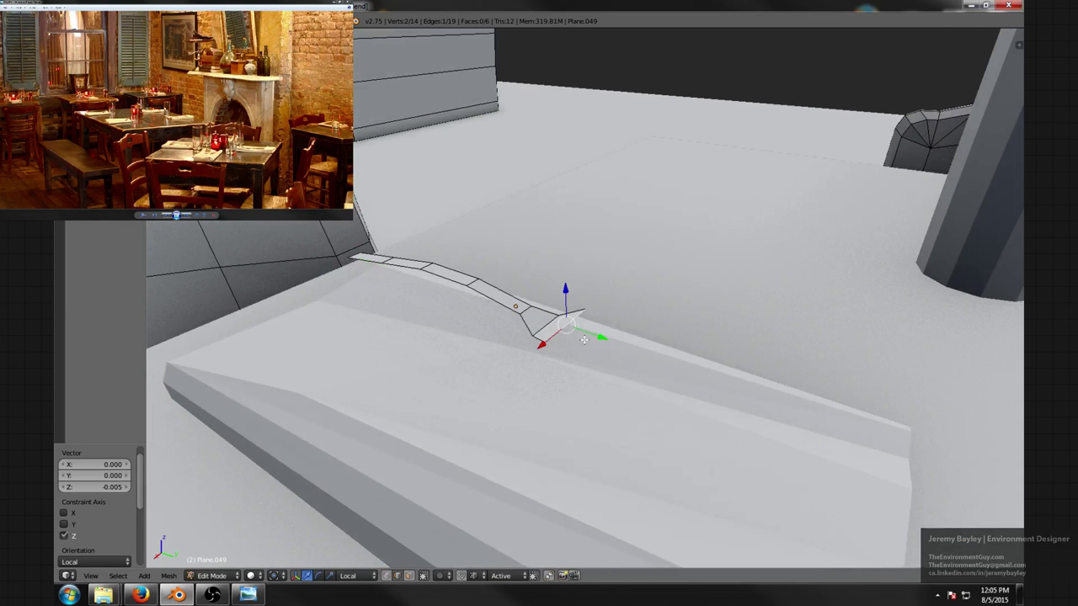
{"action": "key", "text": "w"}
{"action": "left_click", "coordinate": [551, 292]}
{"action": "middle_click_drag", "start_coordinate": [551, 292], "coordinate": [643, 324]}
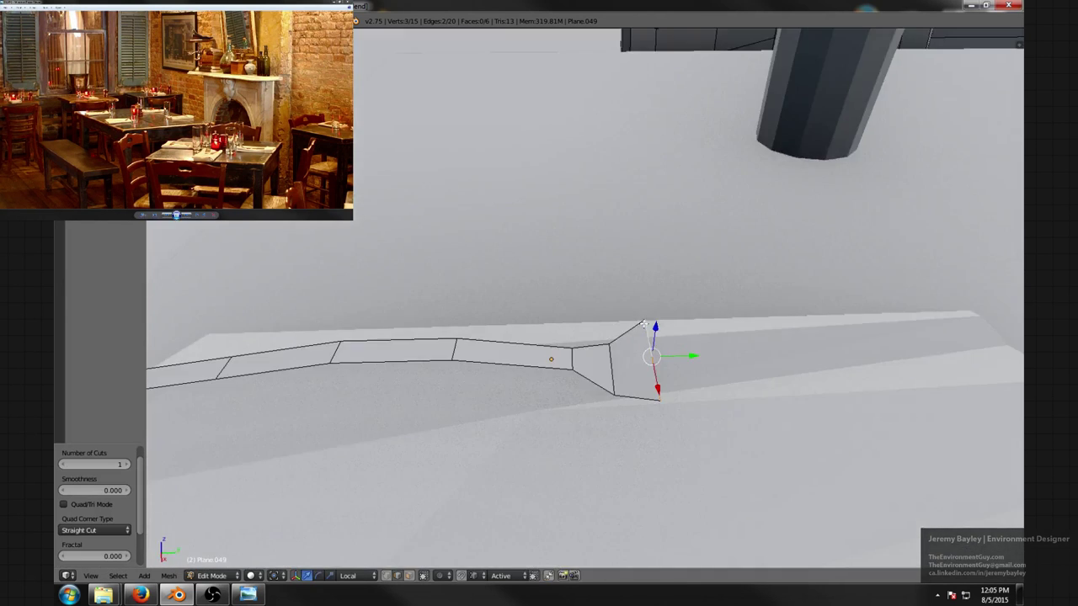
{"action": "left_click", "coordinate": [128, 465]}
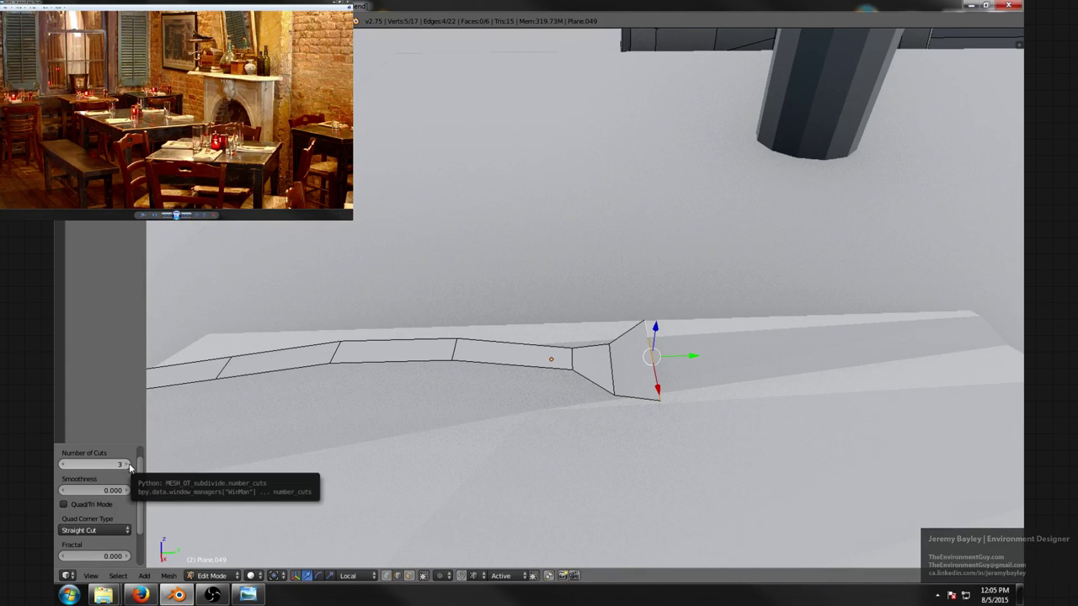
{"action": "left_click", "coordinate": [128, 465]}
{"action": "left_click", "coordinate": [129, 465]}
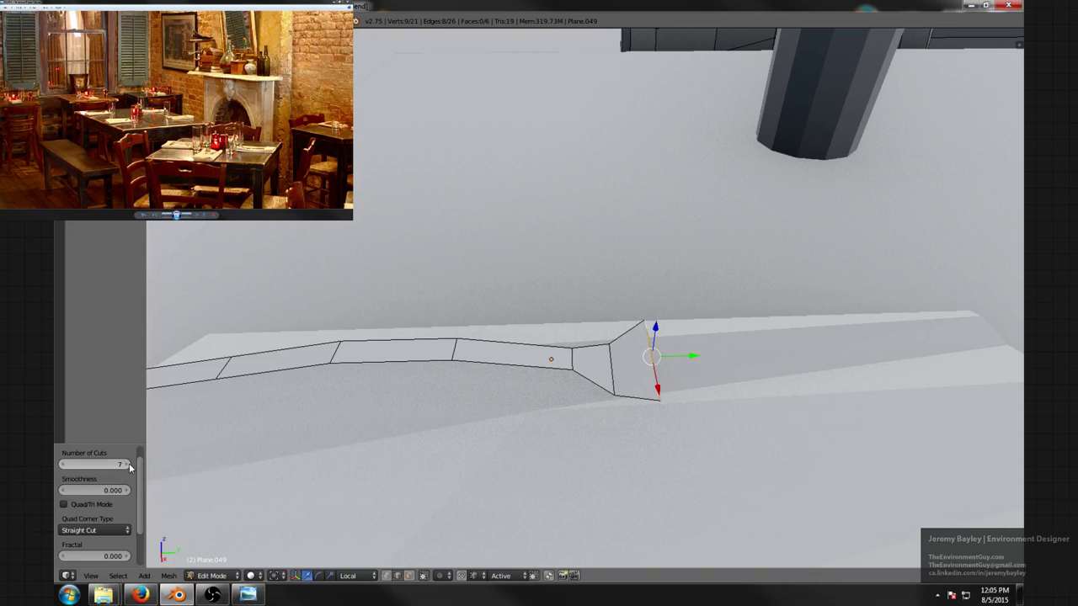
{"action": "left_click", "coordinate": [129, 465]}
- Select alternating segments of the subdivided tip edge in edge mode, starting at the outer corner
{"action": "middle_click_drag", "start_coordinate": [477, 436], "coordinate": [625, 390]}
{"action": "key", "text": "ctrl+Tab"}
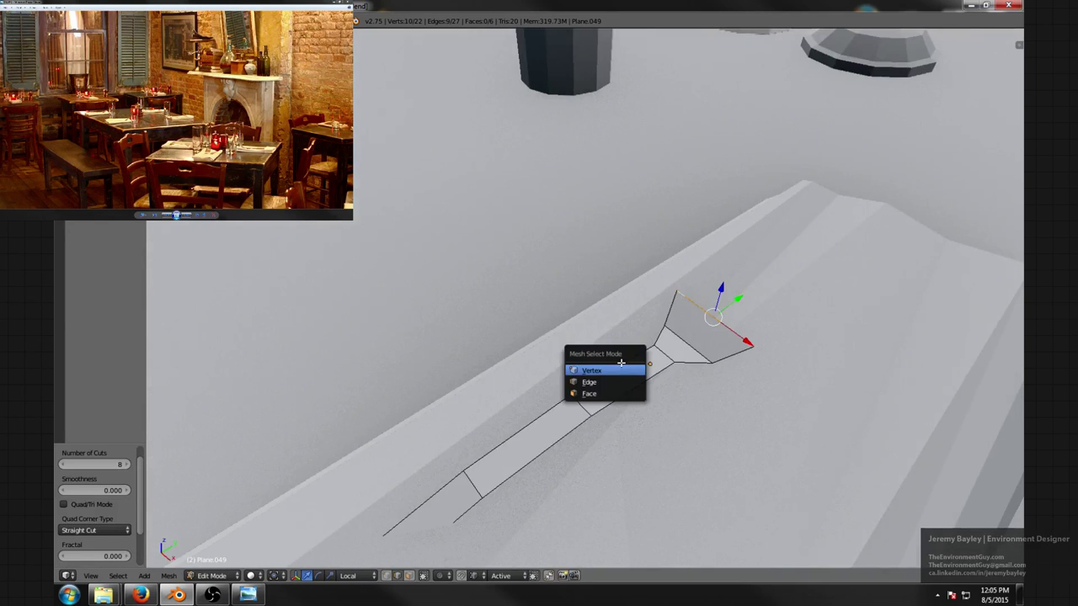
{"action": "left_click", "coordinate": [623, 365]}
{"action": "mouse_move", "coordinate": [696, 366]}
{"action": "middle_mouse_down"}
{"action": "mouse_move", "coordinate": [681, 372]}
{"action": "mouse_move", "coordinate": [716, 364]}
{"action": "middle_mouse_up"}
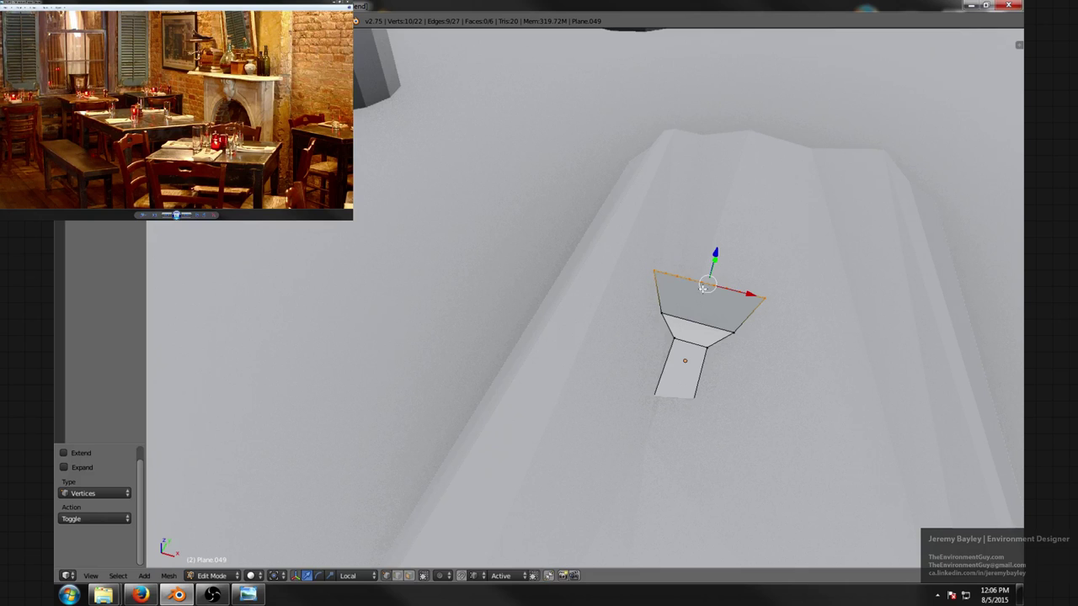
{"action": "key", "text": "ctrl+Tab"}
{"action": "left_click", "coordinate": [689, 281]}
{"action": "right_click", "coordinate": [659, 269]}
{"action": "right_click", "coordinate": [684, 277], "text": "shift"}
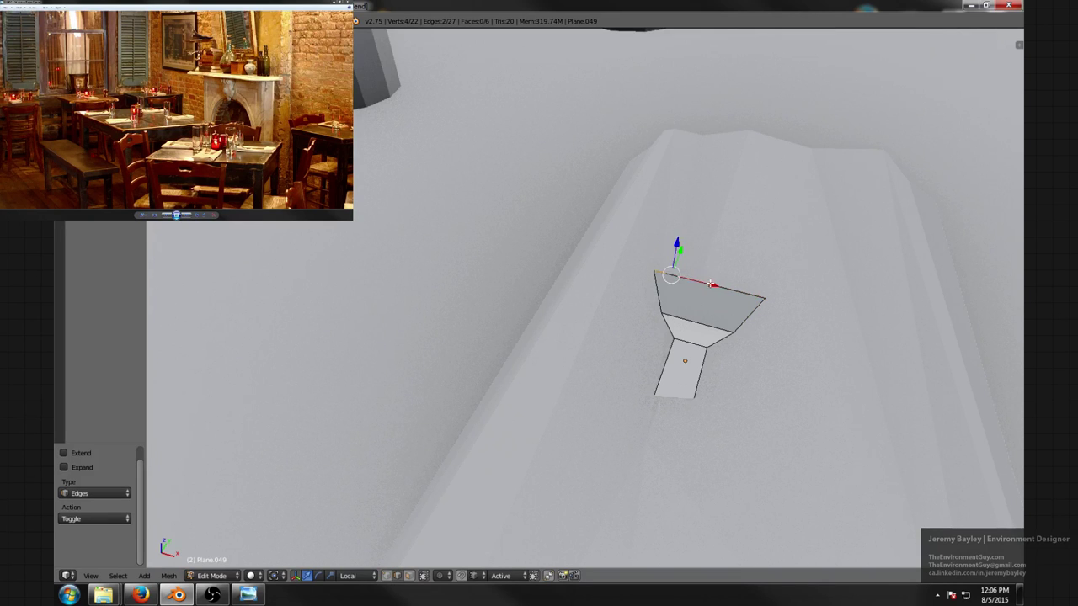
{"action": "right_click", "coordinate": [709, 284], "text": "shift"}
- Try to add another segment of the tip edge to the selection
{"action": "middle_click_drag", "start_coordinate": [729, 284], "coordinate": [618, 297]}
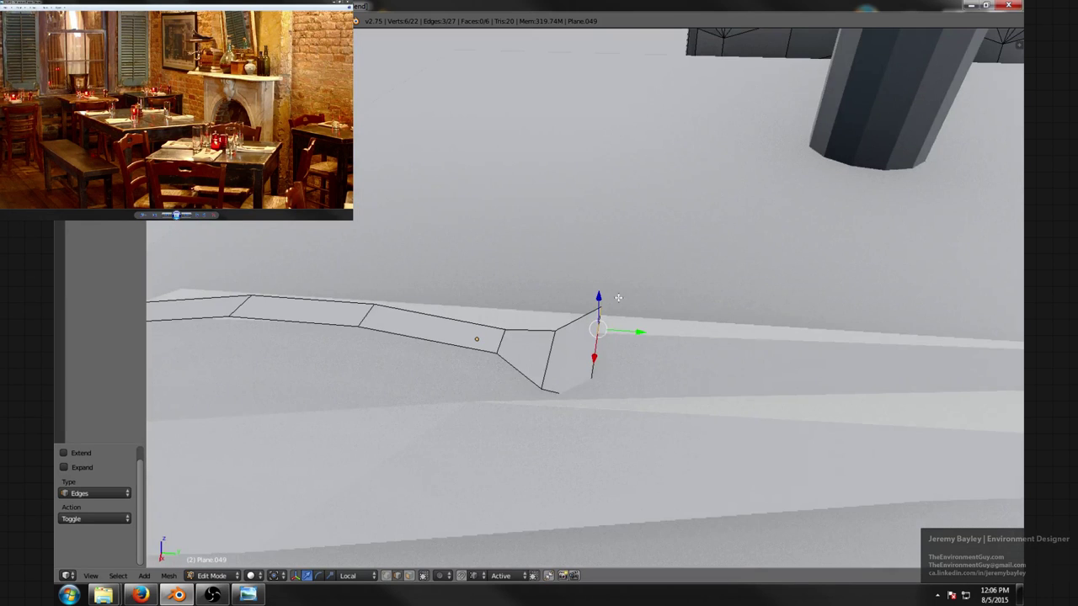
{"action": "right_click", "coordinate": [592, 360], "text": "shift"}
{"action": "middle_click_drag", "start_coordinate": [591, 360], "coordinate": [645, 354]}
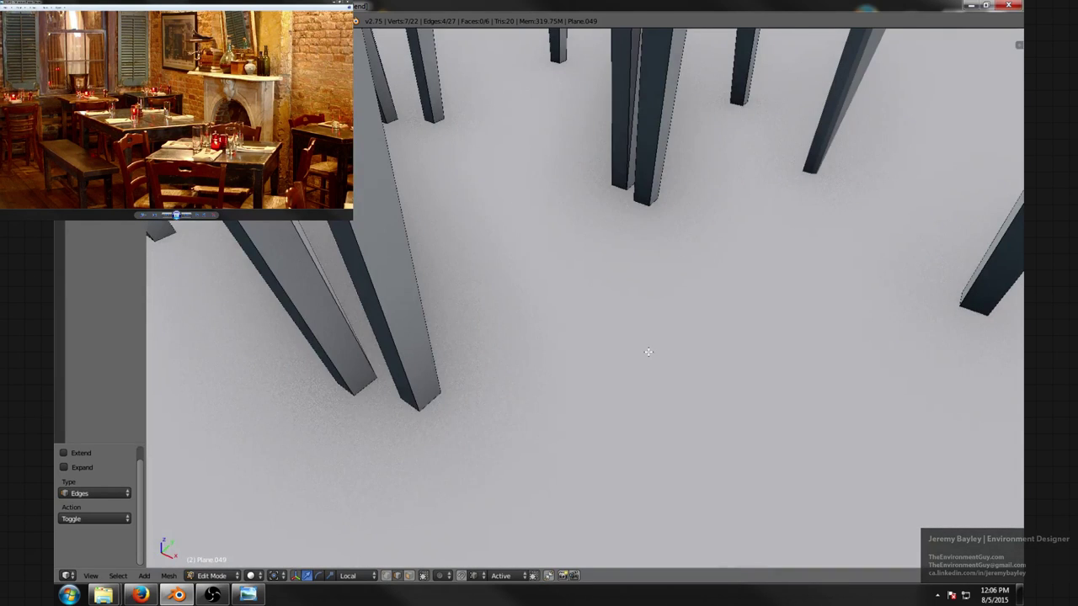
{"action": "scroll", "coordinate": [649, 351], "scroll_direction": "down", "scroll_amount": 5, "text": "ctrl"}
{"action": "key", "text": "KP_Decimal"}
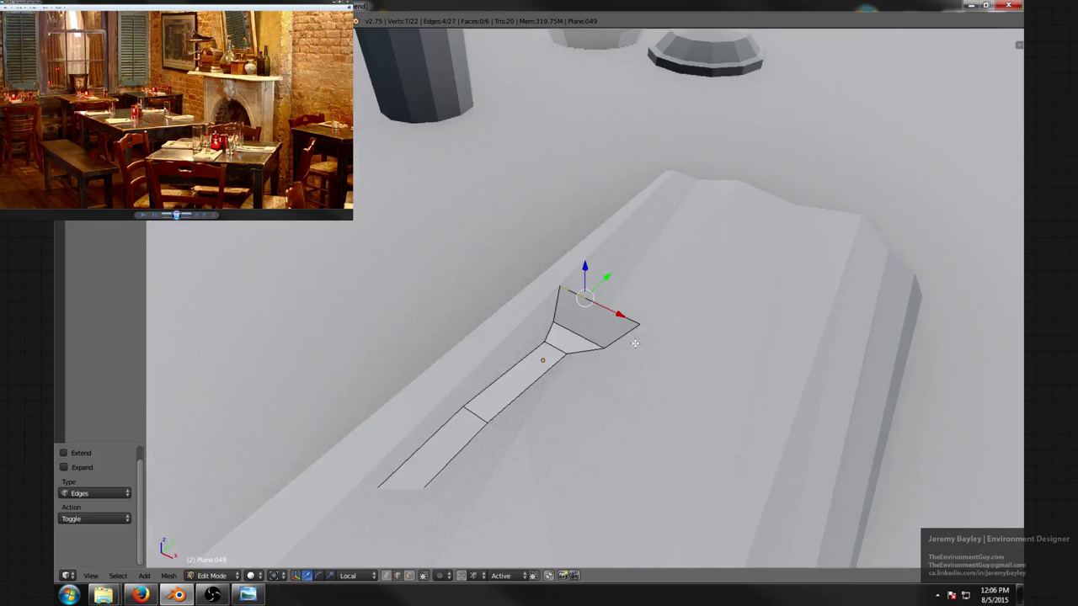
{"action": "middle_click_drag", "start_coordinate": [635, 343], "coordinate": [570, 352]}
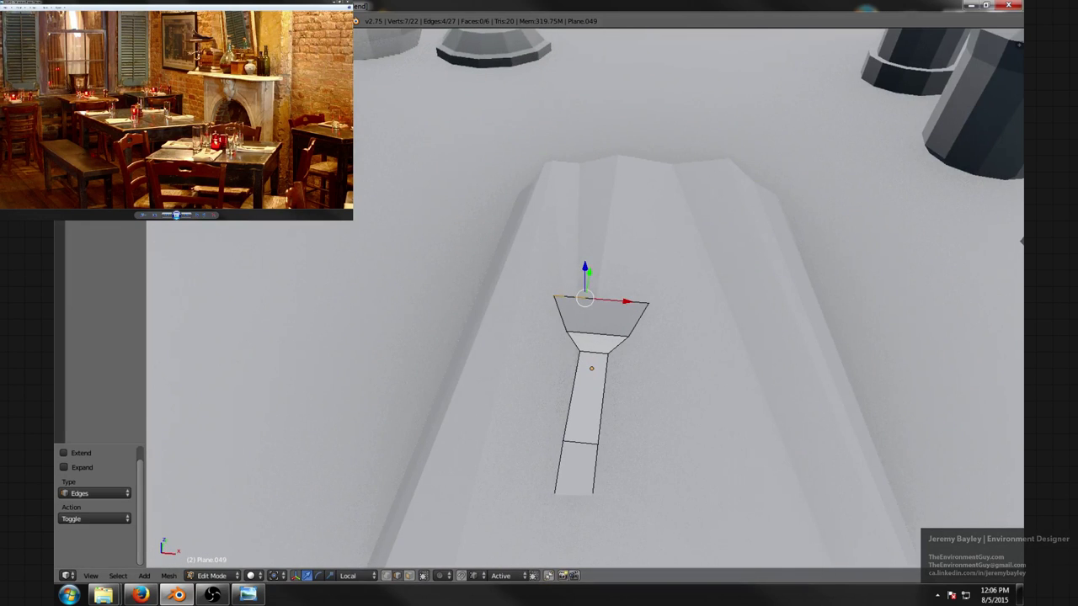
- Turn off the 3D manipulator in the interface section of the user preferences
{"action": "left_click", "coordinate": [88, 21]}
{"action": "left_click", "coordinate": [122, 155]}
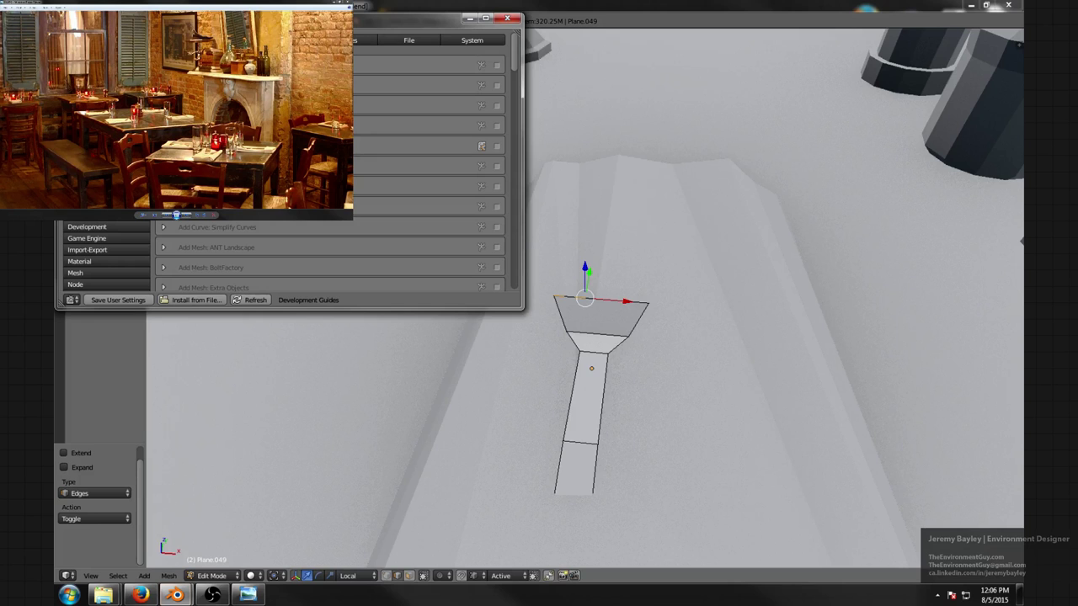
{"action": "left_click", "coordinate": [157, 40]}
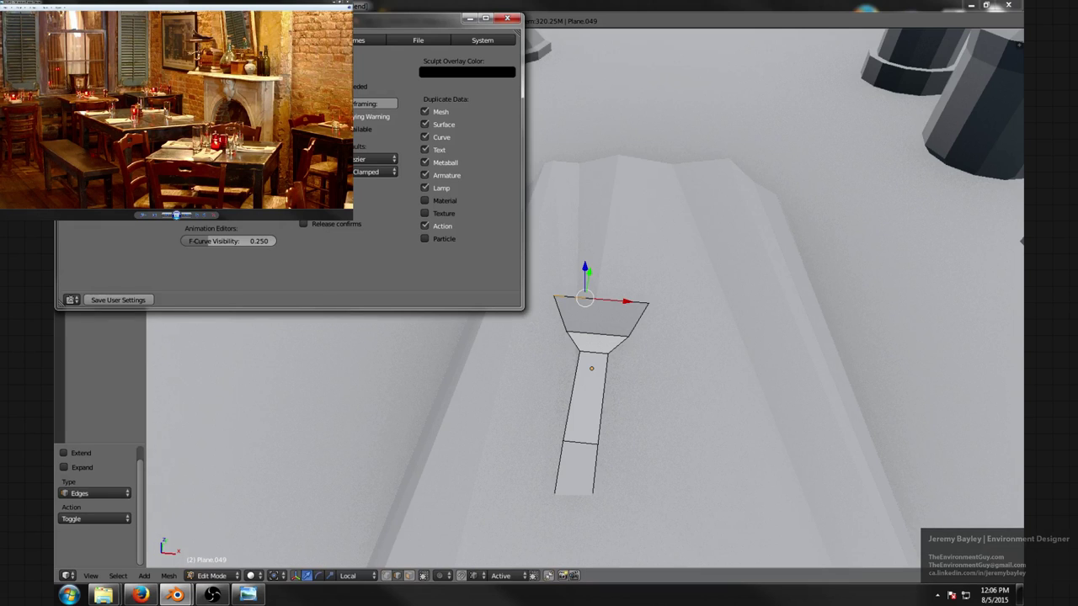
{"action": "left_click", "coordinate": [93, 39]}
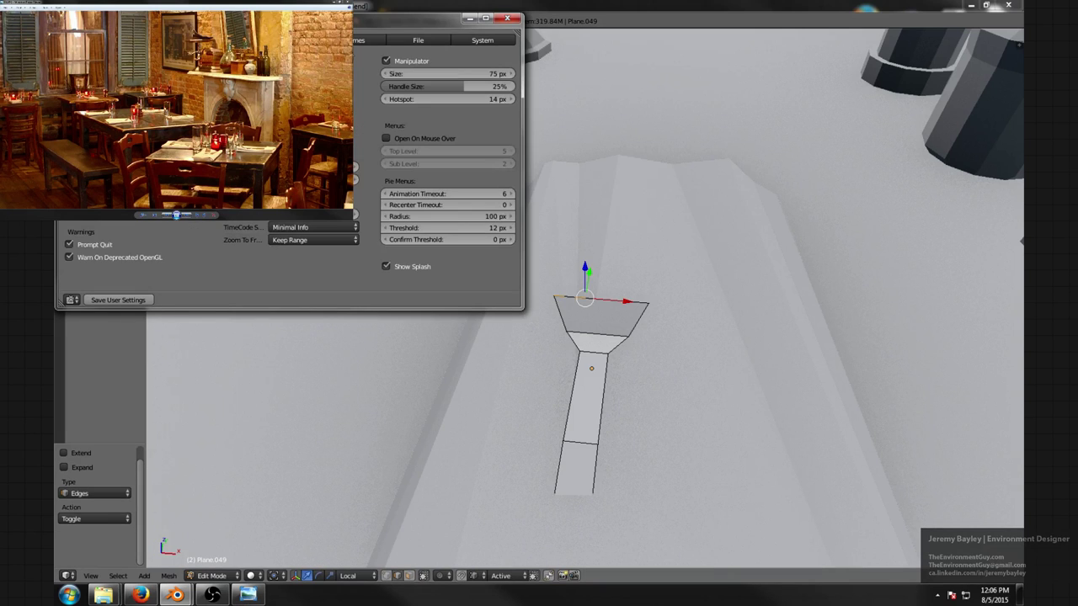
{"action": "left_click", "coordinate": [386, 61]}
- Select alternating segments along the head's tip edge so that five tine bases are selected
{"action": "left_click", "coordinate": [612, 300]}
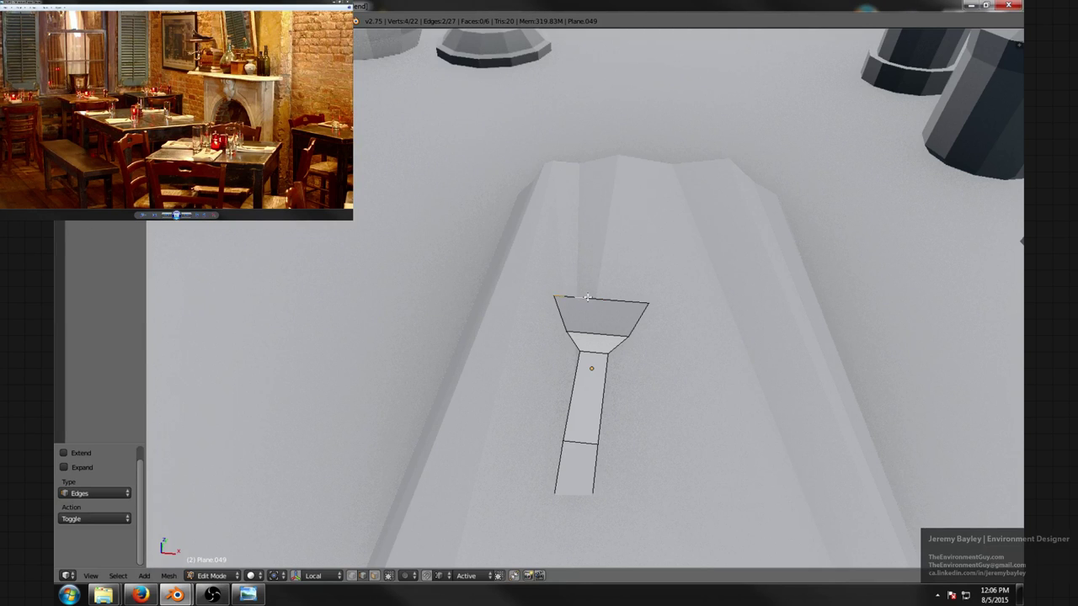
{"action": "left_click", "coordinate": [605, 298], "text": "shift"}
{"action": "left_click", "coordinate": [642, 304], "text": "shift"}
{"action": "left_click", "coordinate": [620, 298], "text": "shift"}
{"action": "left_click", "coordinate": [603, 298], "text": "shift"}
- Extrude the five selected tip segments about 0.033 along the Y axis to form the fork's tines
{"action": "middle_click_drag", "start_coordinate": [664, 288], "coordinate": [630, 284]}
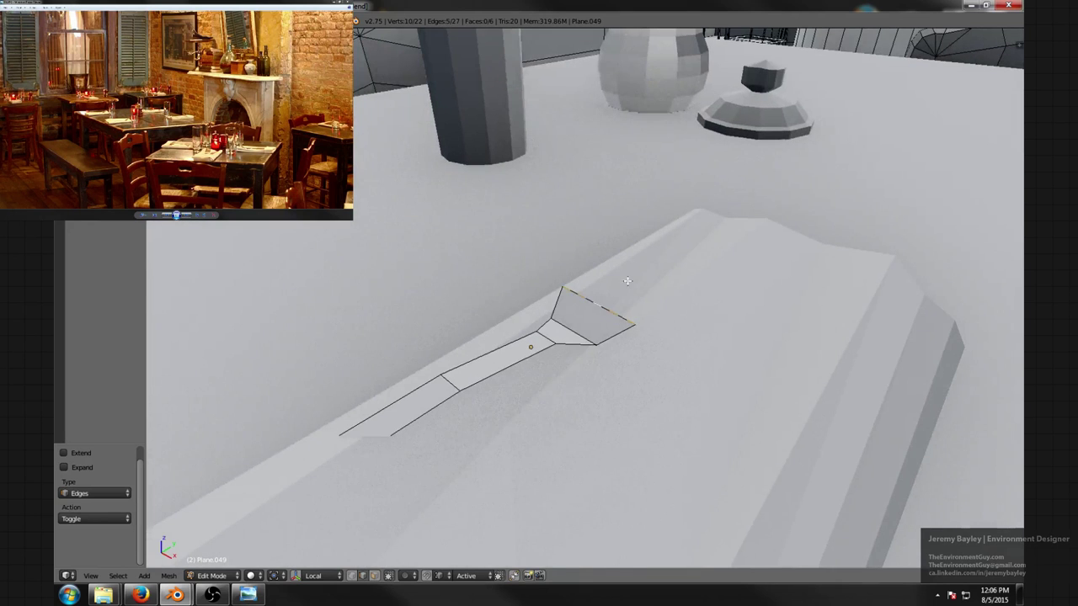
{"action": "key", "text": "e"}
{"action": "key", "text": "x"}
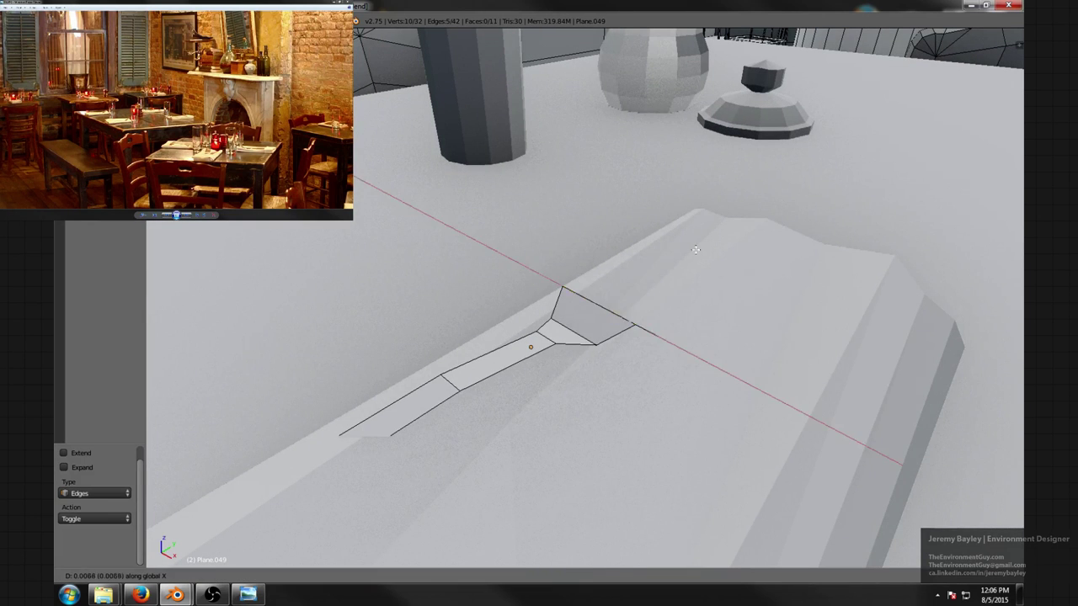
{"action": "key", "text": "y"}
{"action": "left_click", "coordinate": [708, 246]}
- Raise the tine ends about 0.019 along the Z axis so the tines slope upward
{"action": "middle_click_drag", "start_coordinate": [708, 246], "coordinate": [678, 288]}
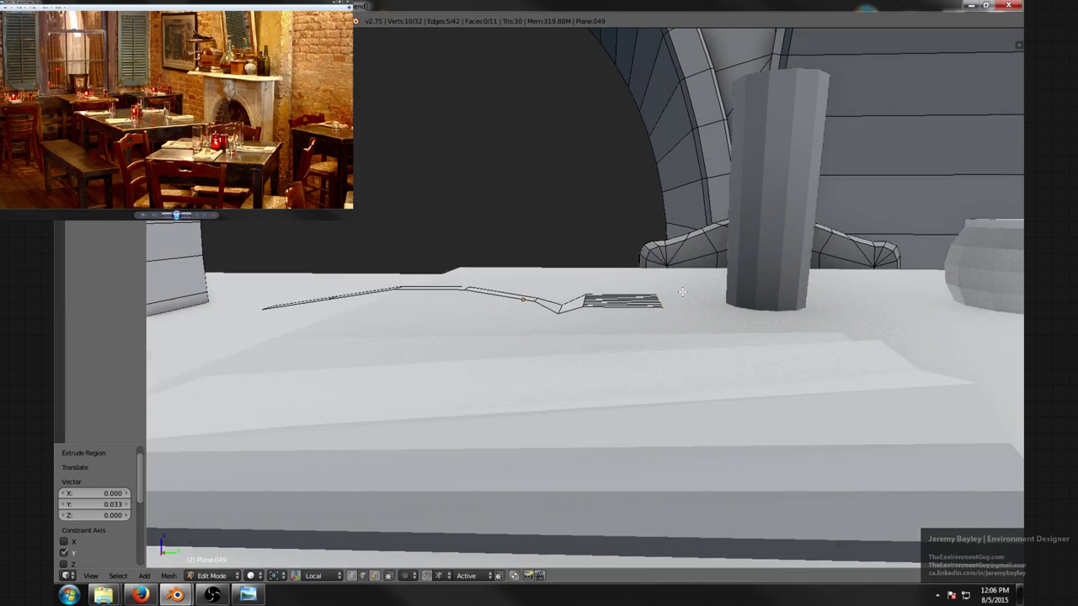
{"action": "key", "text": "g"}
{"action": "key", "text": "z"}
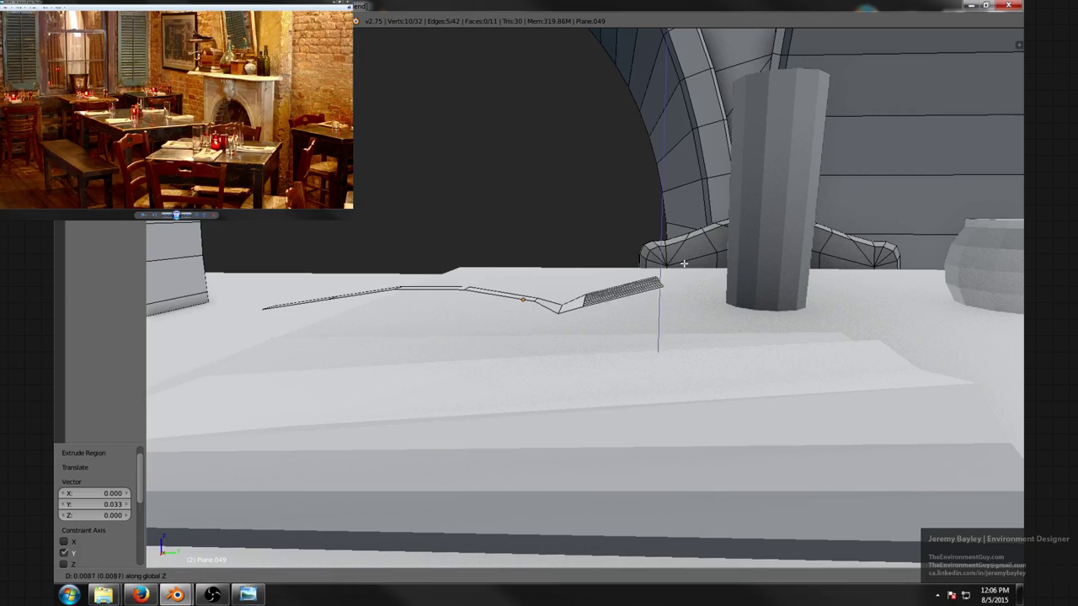
{"action": "left_click", "coordinate": [676, 244]}
- Add a single centred loop cut across each of the fork's five tines
{"action": "middle_click_drag", "start_coordinate": [675, 243], "coordinate": [649, 303]}
{"action": "scroll", "coordinate": [681, 334], "scroll_direction": "up", "scroll_amount": 4}
{"action": "key", "text": "ctrl+r"}
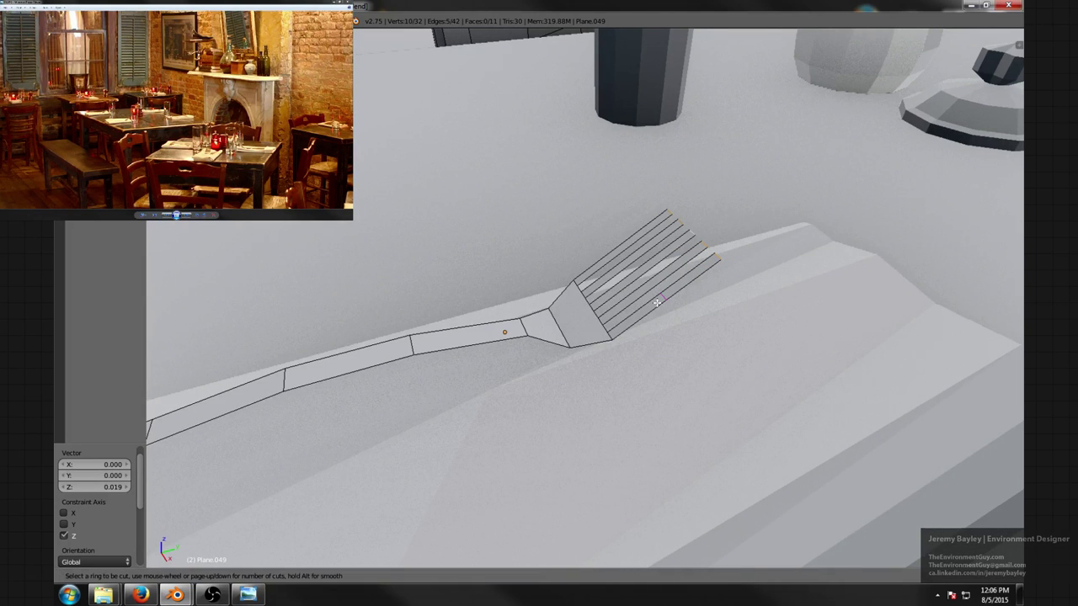
{"action": "left_click", "coordinate": [658, 301]}
{"action": "left_click", "coordinate": [655, 296]}
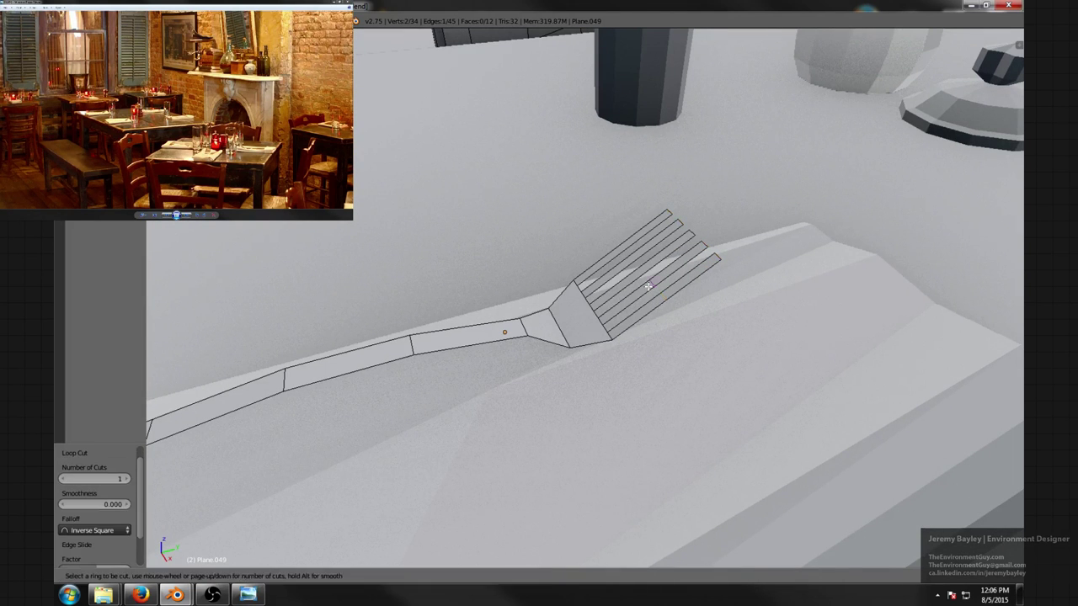
{"action": "key", "text": "ctrl+r"}
{"action": "left_click", "coordinate": [642, 281]}
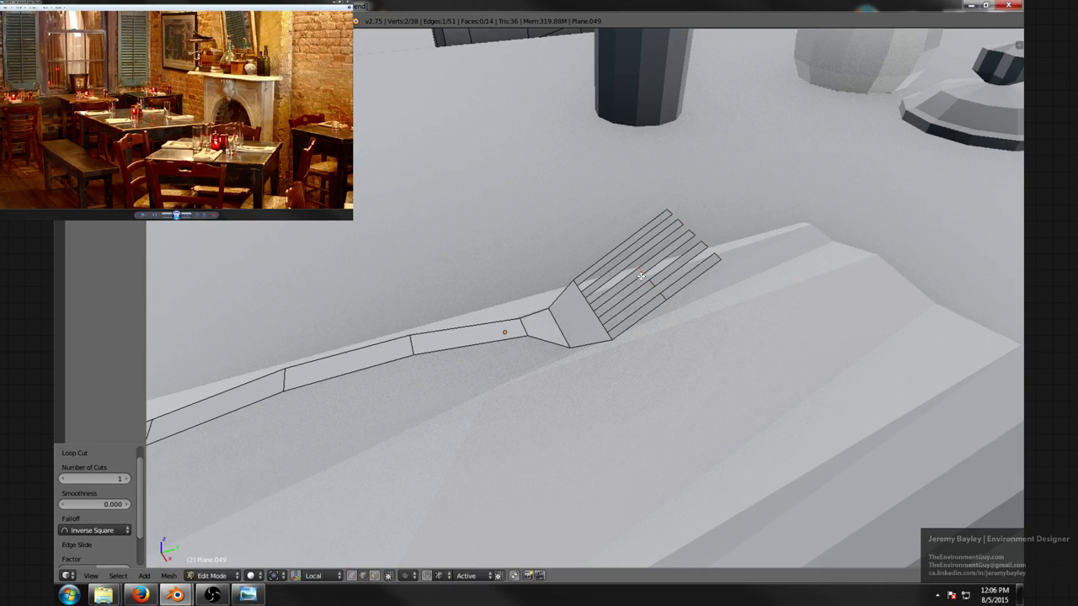
{"action": "key", "text": "ctrl+r"}
{"action": "left_click", "coordinate": [628, 261]}
{"action": "key", "text": "ctrl+r"}
{"action": "left_click", "coordinate": [630, 258]}
- Select the middle cut edges of all five tines and lower them about 0.005 along the Z axis
{"action": "right_click", "coordinate": [630, 256], "text": "shift"}
{"action": "middle_click_drag", "start_coordinate": [629, 256], "coordinate": [640, 282]}
{"action": "right_click", "coordinate": [664, 281], "text": "shift"}
{"action": "right_click", "coordinate": [678, 294], "text": "shift"}
{"action": "scroll", "coordinate": [679, 294], "scroll_direction": "down", "scroll_amount": 3}
{"action": "key", "text": "KP_3"}
{"action": "key", "text": "z"}
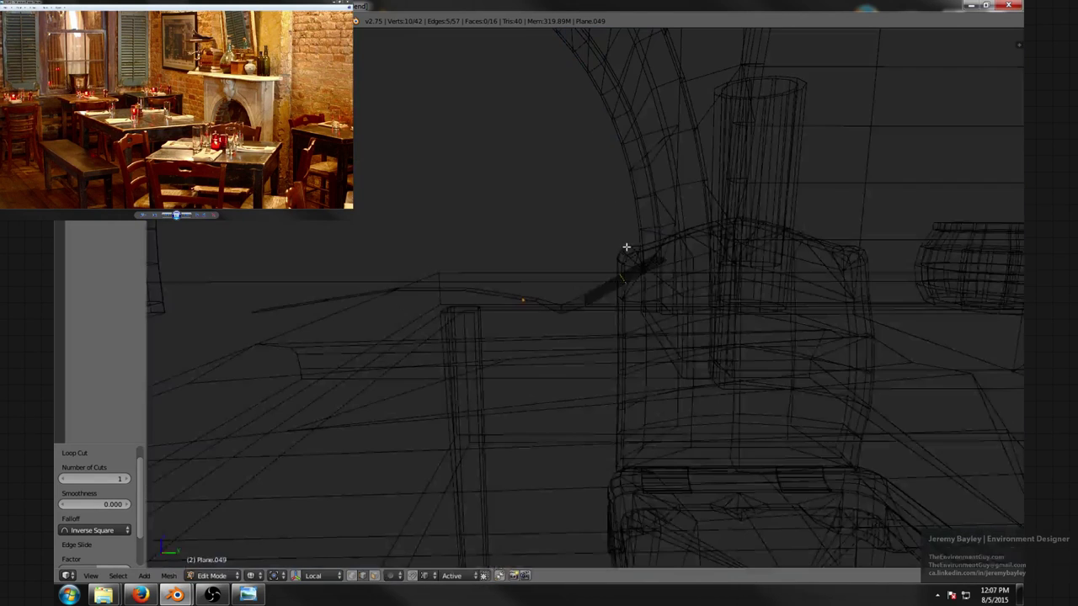
{"action": "key", "text": "z"}
{"action": "key", "text": "g"}
{"action": "key", "text": "z"}
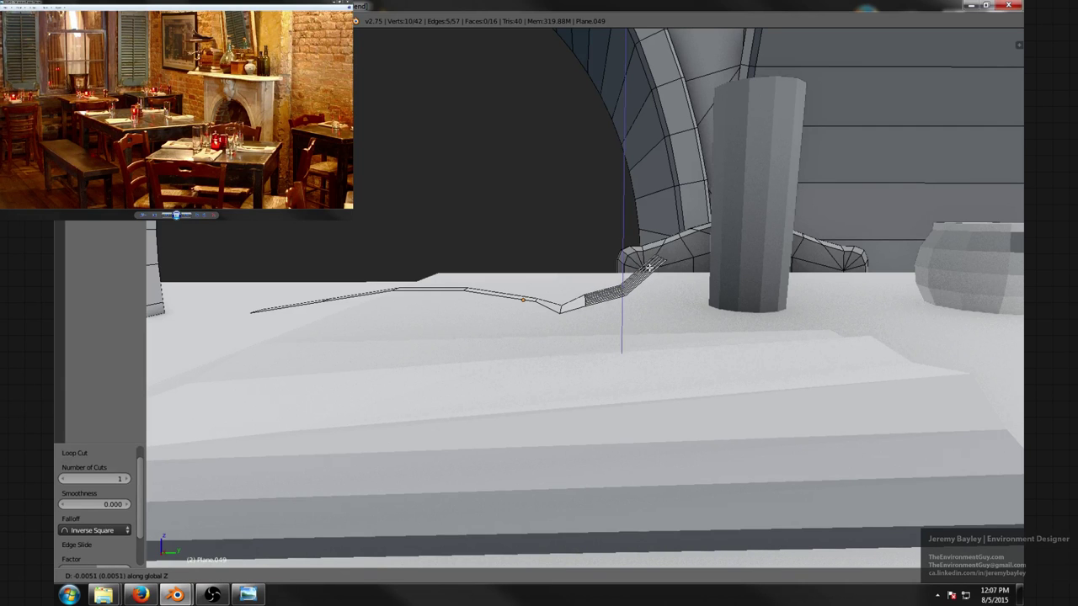
{"action": "left_click", "coordinate": [649, 280]}
- Lower the tines' middle edges another 0.002 or so along Z and shift them about 0.004 along Y
{"action": "mouse_move", "coordinate": [649, 280]}
{"action": "middle_mouse_down"}
{"action": "mouse_move", "coordinate": [644, 266]}
{"action": "mouse_move", "coordinate": [633, 277]}
{"action": "middle_mouse_up"}
{"action": "key", "text": "g"}
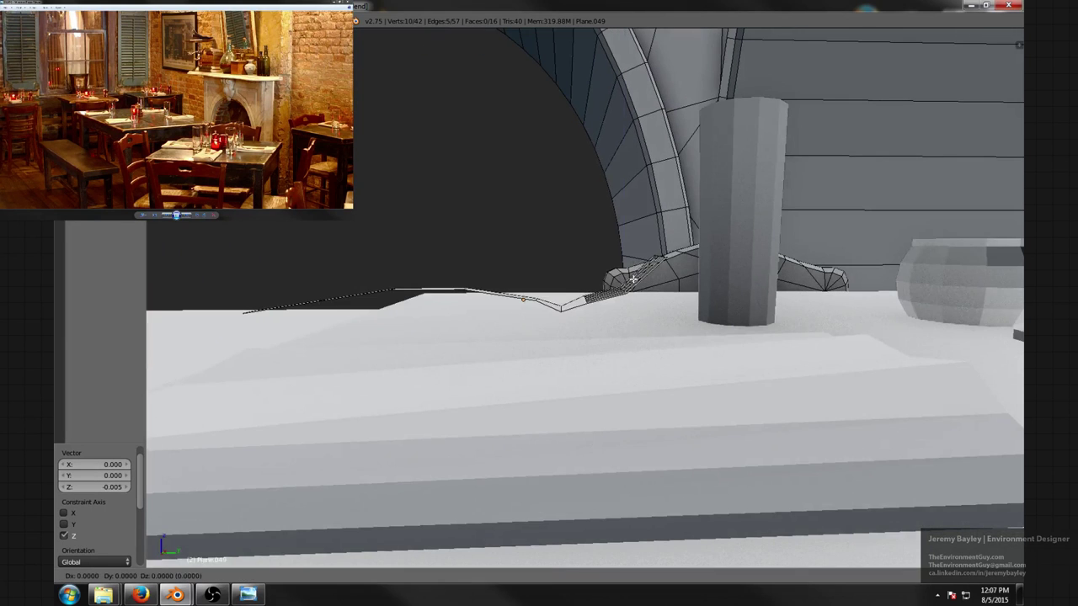
{"action": "key", "text": "z"}
{"action": "left_click", "coordinate": [640, 282]}
{"action": "middle_click_drag", "start_coordinate": [640, 282], "coordinate": [636, 276]}
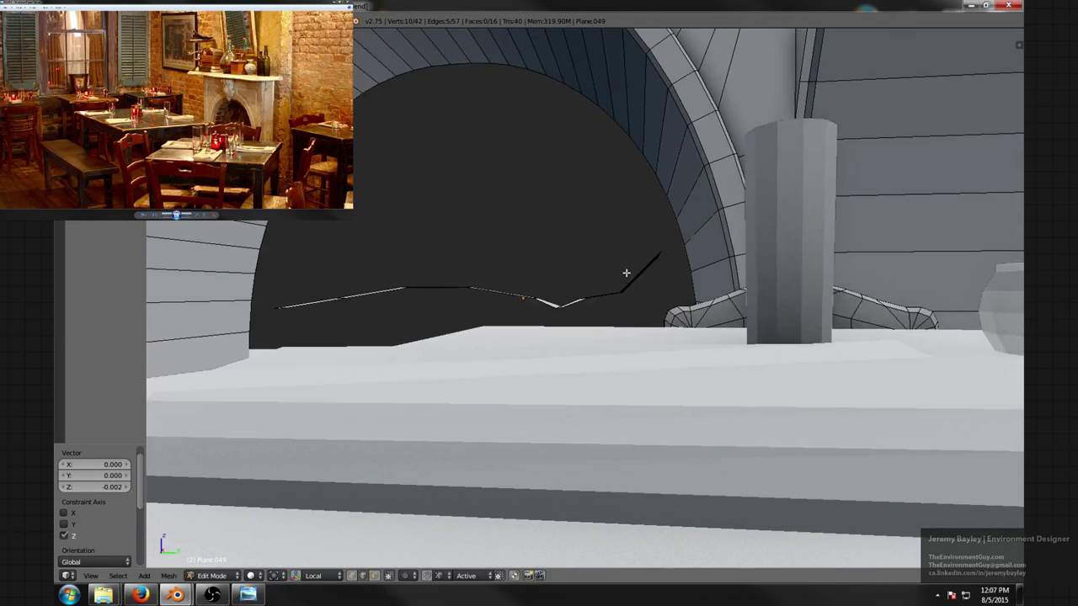
{"action": "key", "text": "g"}
{"action": "key", "text": "y"}
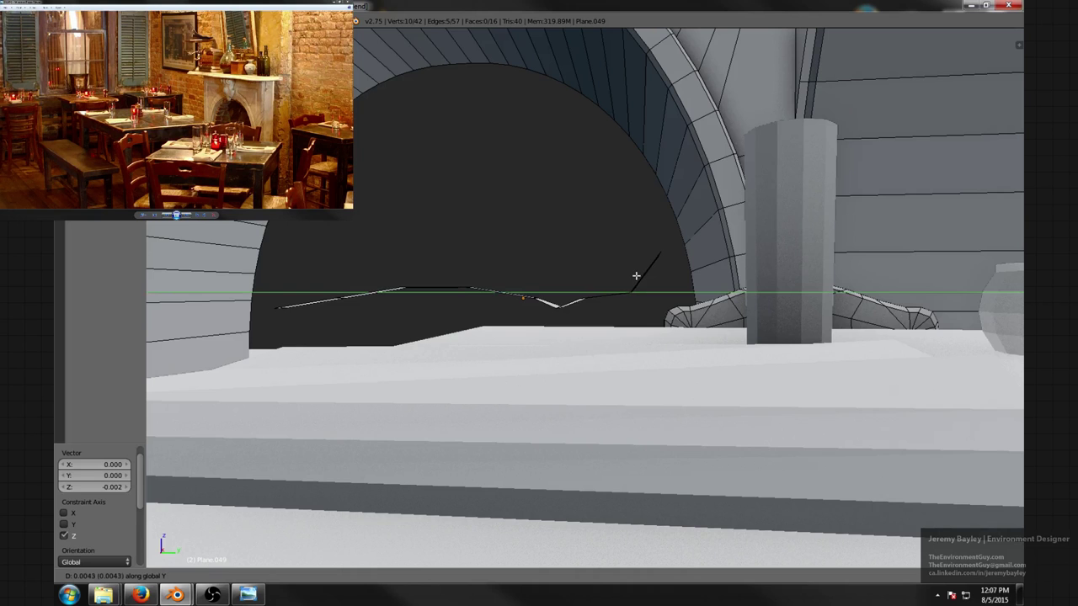
{"action": "left_click", "coordinate": [635, 276]}
- Add the tine end edges to the selection and raise both rows about 0.001 along Z
{"action": "middle_click_drag", "start_coordinate": [612, 273], "coordinate": [675, 271]}
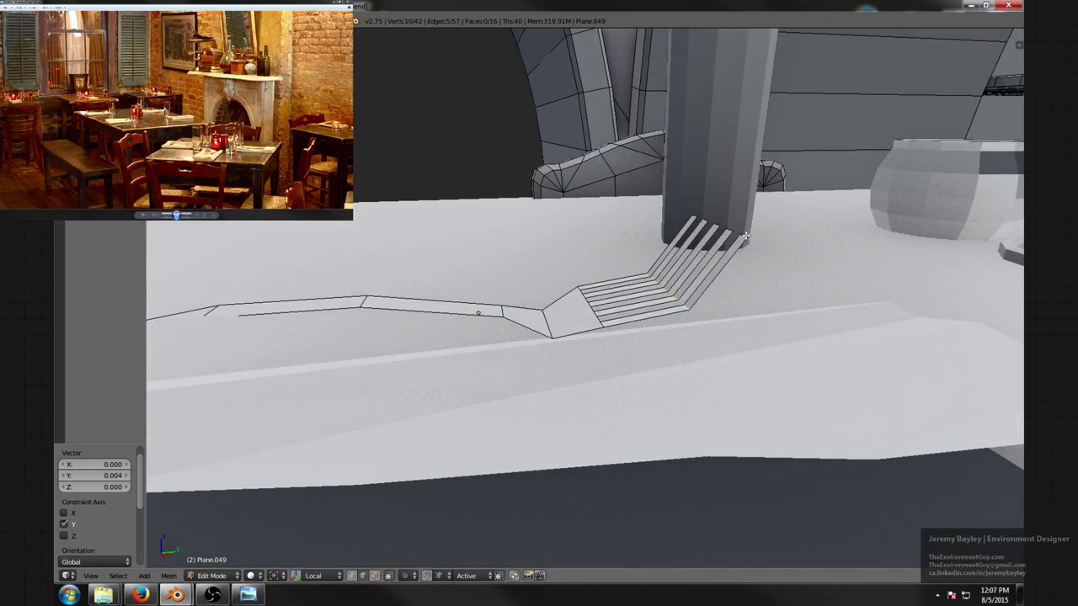
{"action": "right_click", "coordinate": [698, 216], "text": "shift"}
{"action": "scroll", "coordinate": [697, 218], "scroll_direction": "down", "scroll_amount": 4}
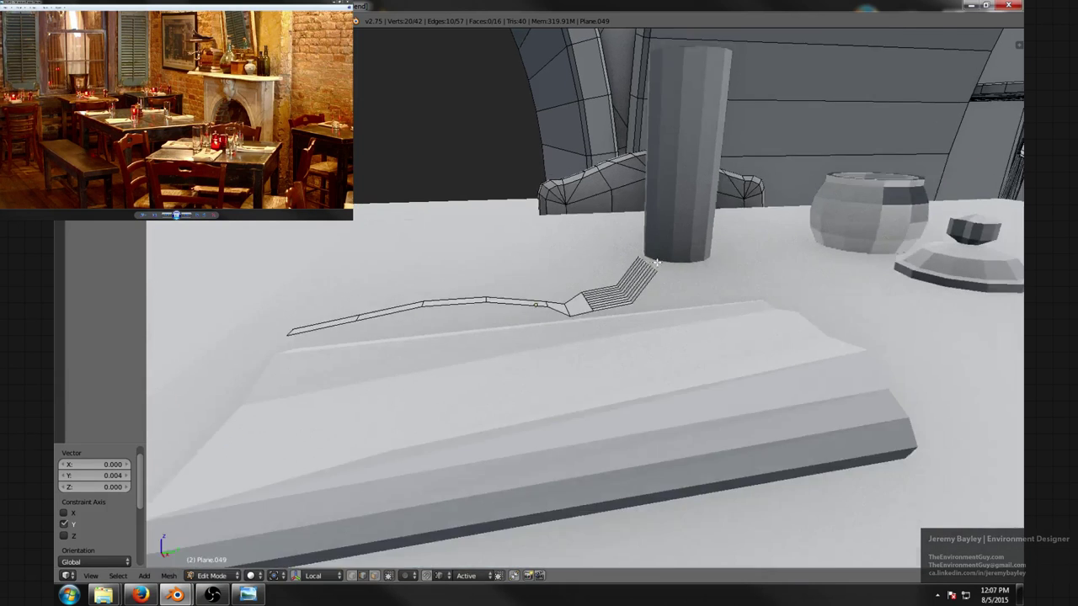
{"action": "middle_click_drag", "start_coordinate": [642, 271], "coordinate": [630, 246]}
{"action": "key", "text": "g"}
{"action": "key", "text": "z"}
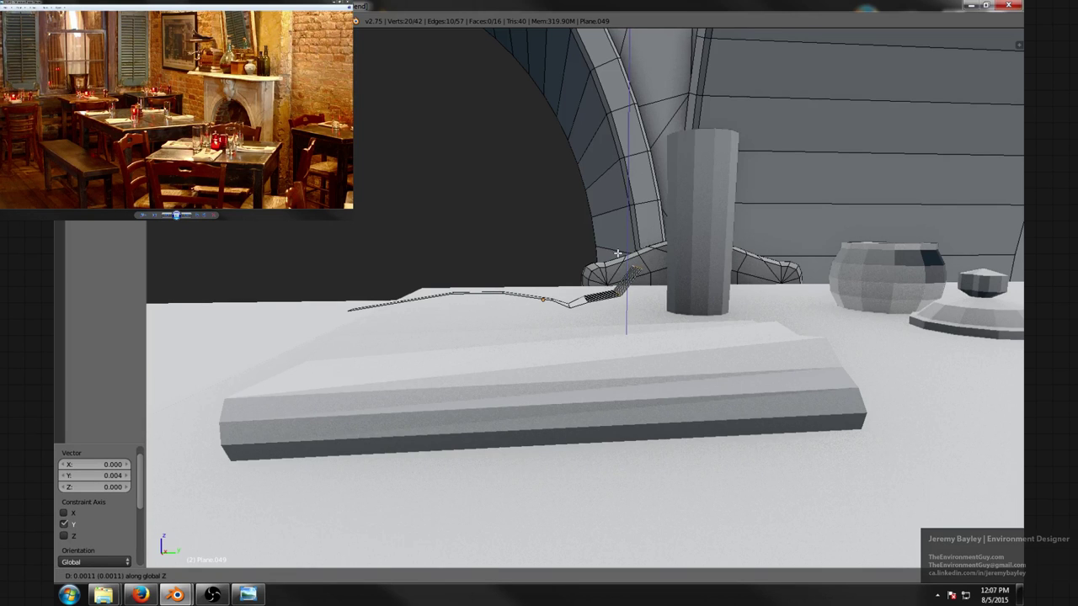
{"action": "left_click", "coordinate": [617, 252]}
- Select only the five middle edges of the tines and bevel them with 3 segments to round the bend
{"action": "middle_click_drag", "start_coordinate": [606, 243], "coordinate": [671, 311]}
{"action": "scroll", "coordinate": [673, 311], "scroll_direction": "up", "scroll_amount": 5}
{"action": "scroll", "coordinate": [669, 310], "scroll_direction": "down", "scroll_amount": 2}
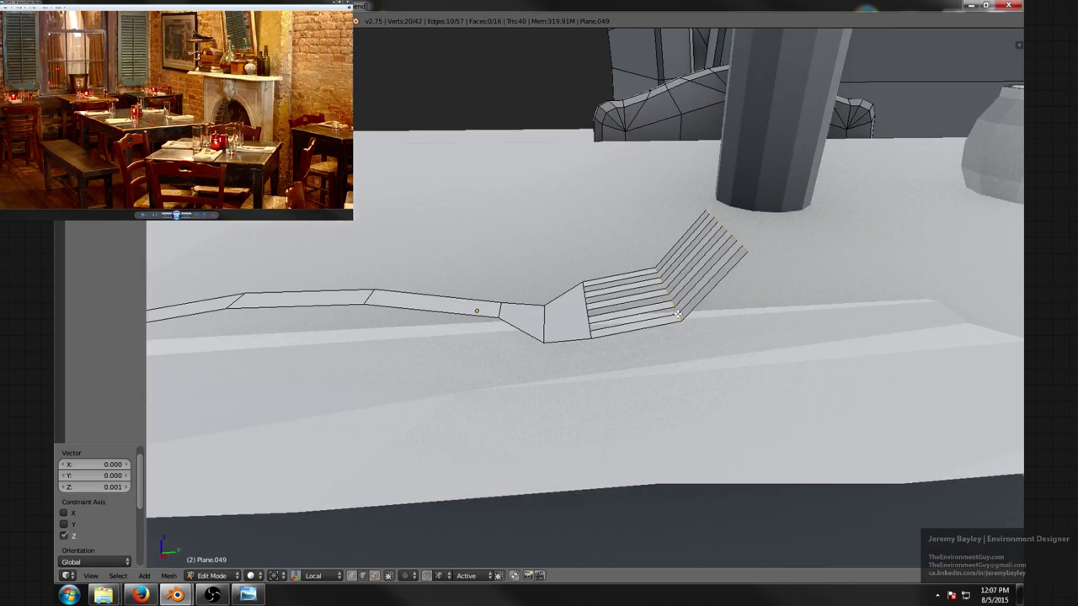
{"action": "right_click", "coordinate": [672, 308]}
{"action": "right_click", "coordinate": [663, 291], "text": "shift"}
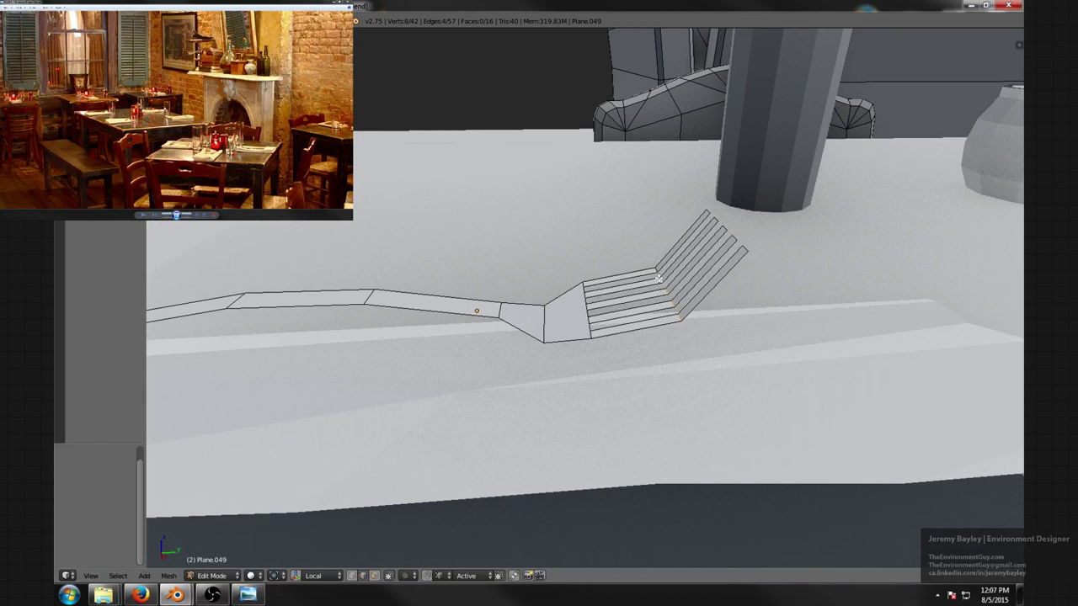
{"action": "right_click", "coordinate": [658, 272], "text": "shift"}
{"action": "scroll", "coordinate": [670, 276], "scroll_direction": "down", "scroll_amount": 3}
{"action": "middle_click_drag", "start_coordinate": [666, 270], "coordinate": [657, 234]}
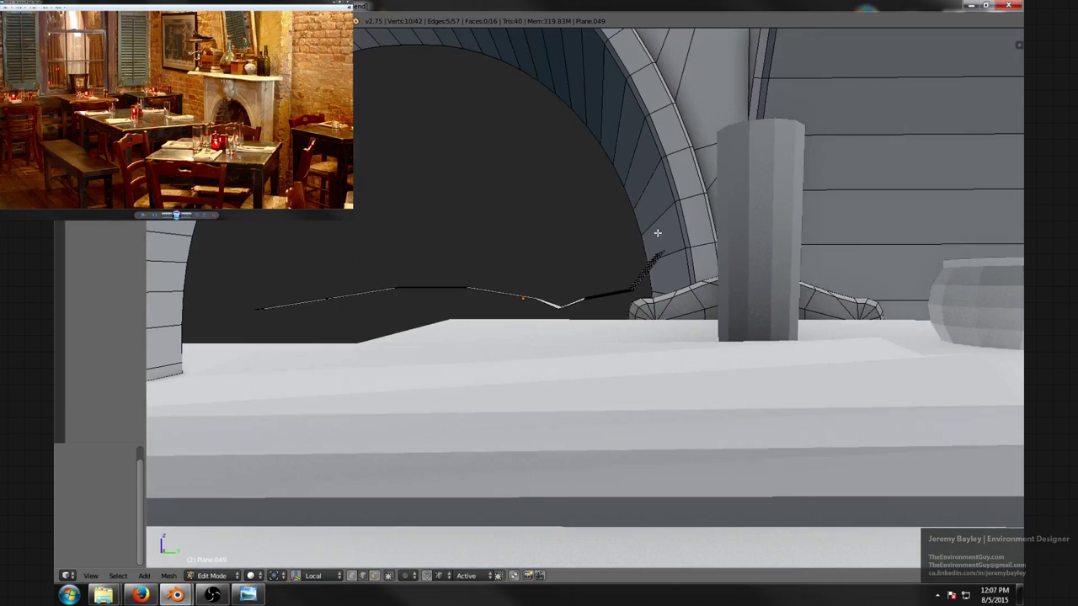
{"action": "key", "text": "ctrl+b"}
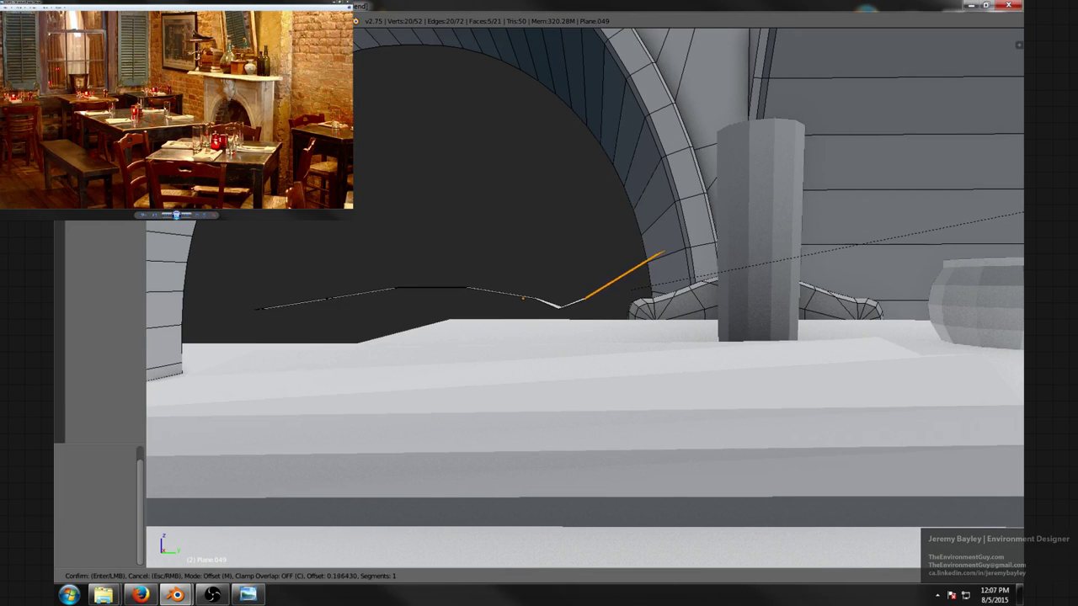
{"action": "scroll", "coordinate": [623, 278], "scroll_direction": "up", "scroll_amount": 2}
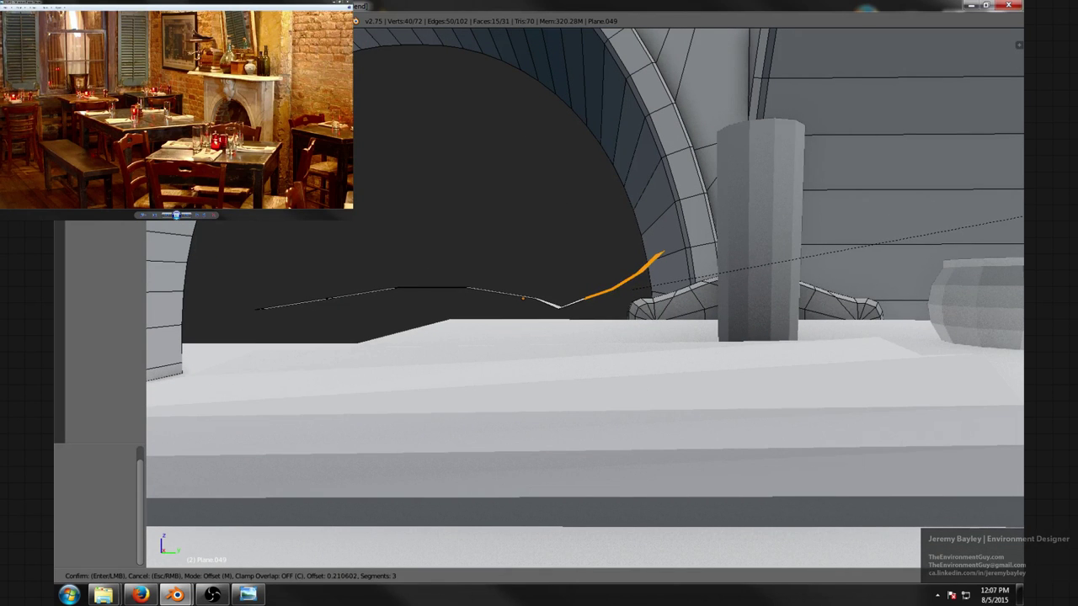
{"action": "left_click", "coordinate": [389, 301]}
{"action": "scroll", "coordinate": [389, 302], "scroll_direction": "down", "scroll_amount": 2}
- Select the whole fork mesh and remove doubles with a merge distance of 0.0001
{"action": "key", "text": "a"}
{"action": "key", "text": "a"}
{"action": "middle_click_drag", "start_coordinate": [389, 301], "coordinate": [520, 315]}
{"action": "key", "text": "w"}
{"action": "left_click", "coordinate": [562, 336]}
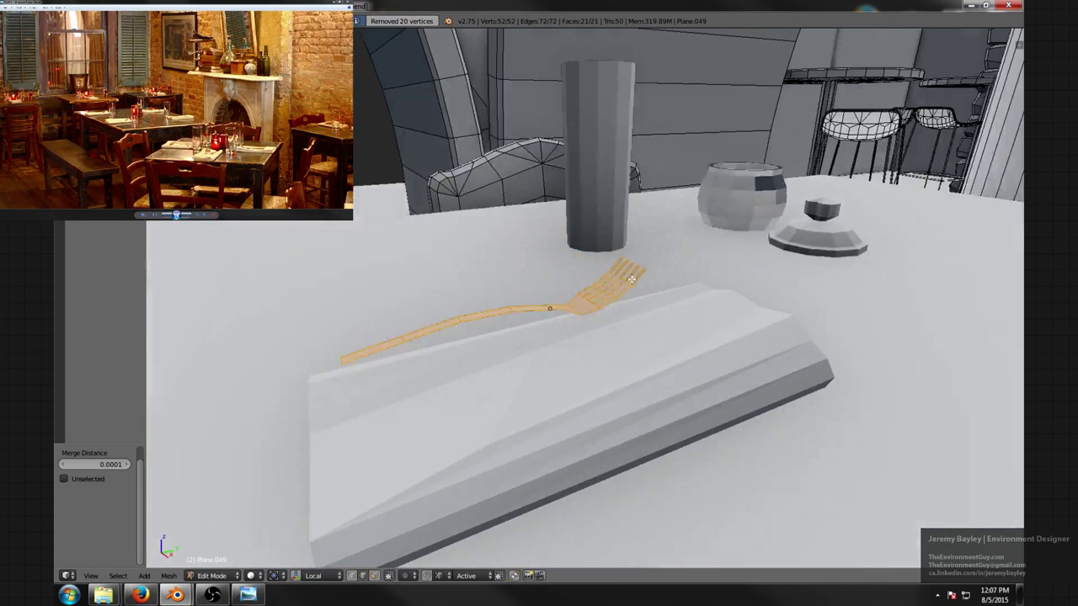
- Bevel the edge between the fork's neck and head by about 0.144 with 2 segments
{"action": "scroll", "coordinate": [640, 308], "scroll_direction": "up", "scroll_amount": 1}
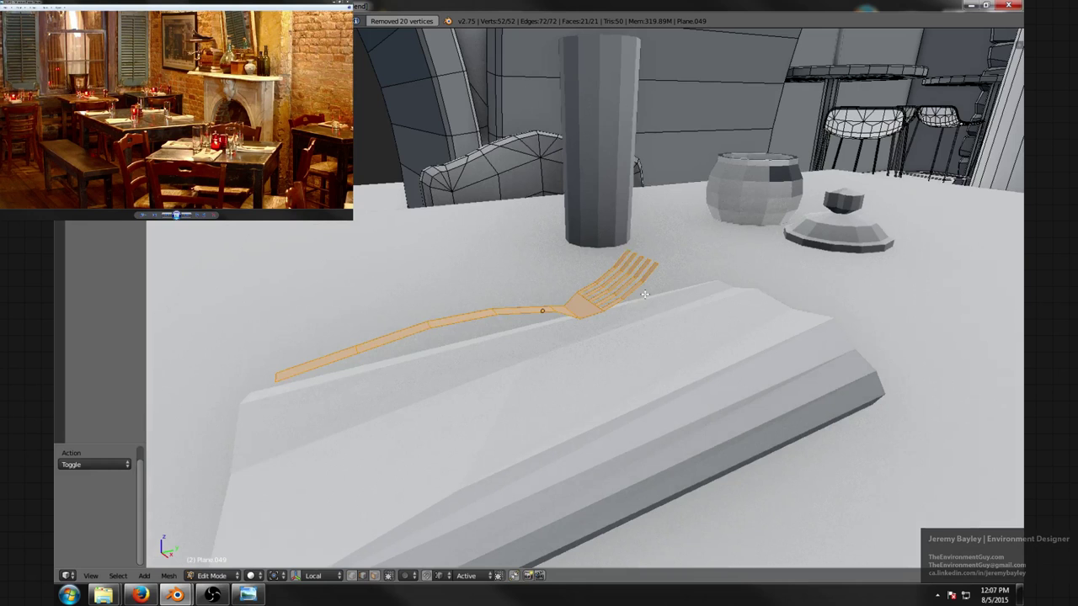
{"action": "middle_click_drag", "start_coordinate": [645, 294], "coordinate": [671, 304]}
{"action": "key", "text": "a"}
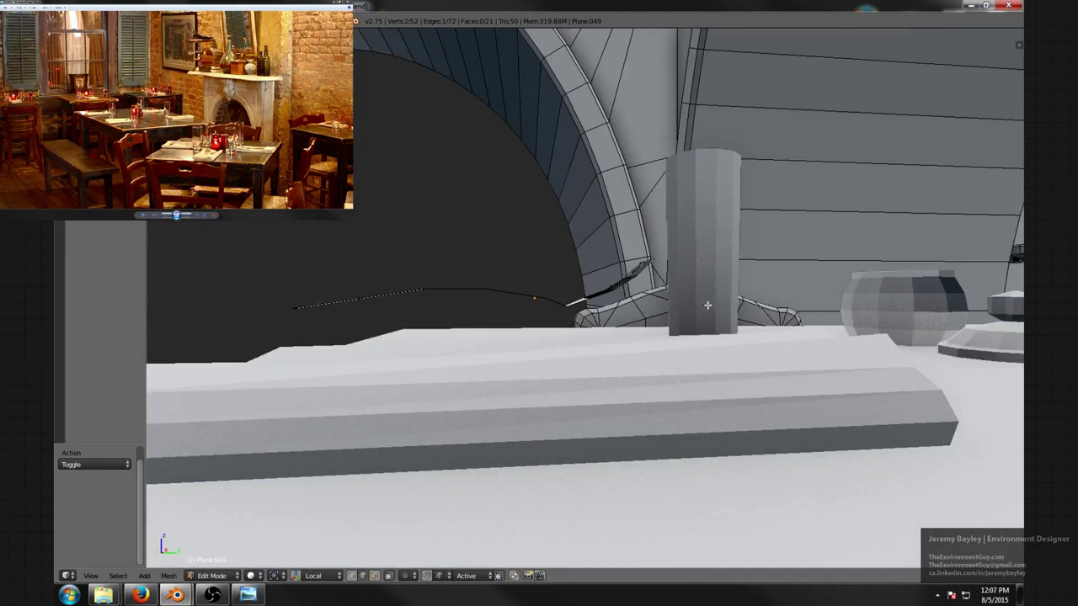
{"action": "key", "text": "ctrl+b"}
{"action": "scroll", "coordinate": [791, 312], "scroll_direction": "up", "scroll_amount": 1}
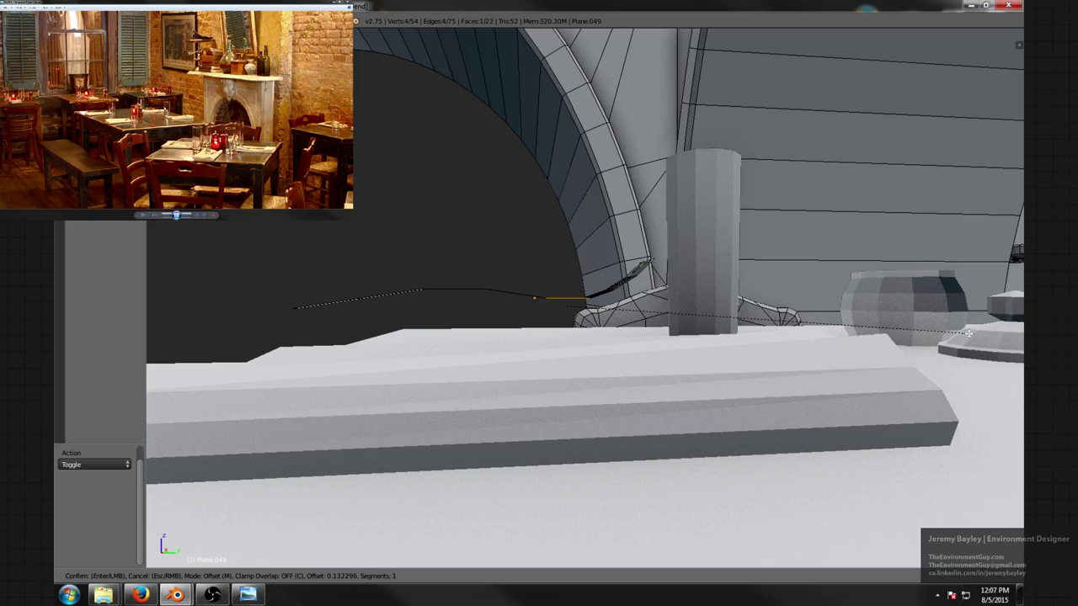
{"action": "left_click", "coordinate": [990, 328]}
- Select the entire fork again and remove the duplicate vertices left by the neck bevel
{"action": "key", "text": "a"}
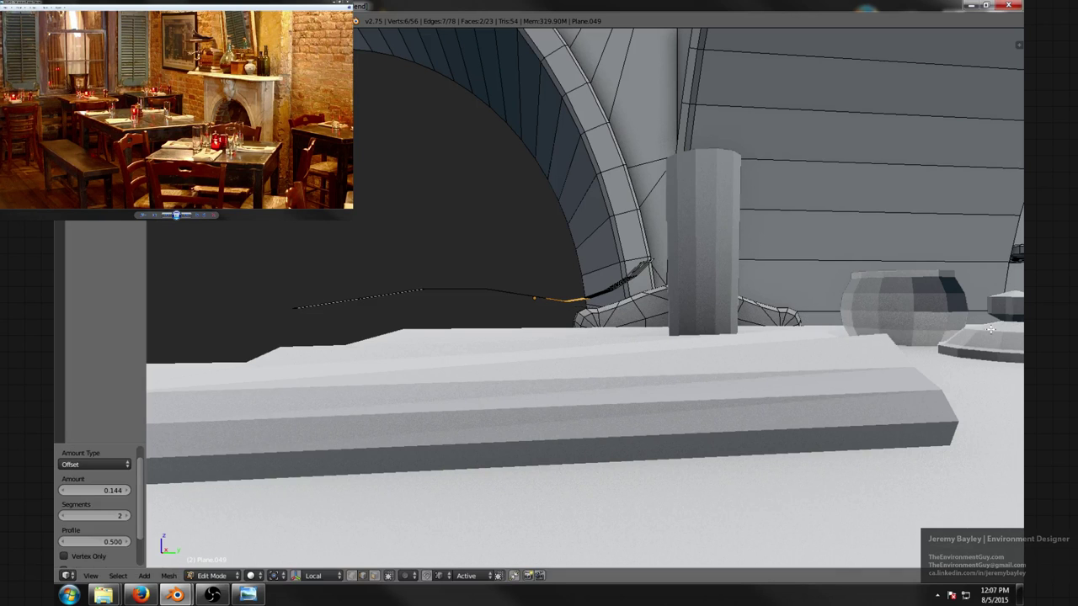
{"action": "middle_click_drag", "start_coordinate": [950, 289], "coordinate": [805, 269]}
{"action": "key", "text": "w"}
{"action": "key", "text": "a"}
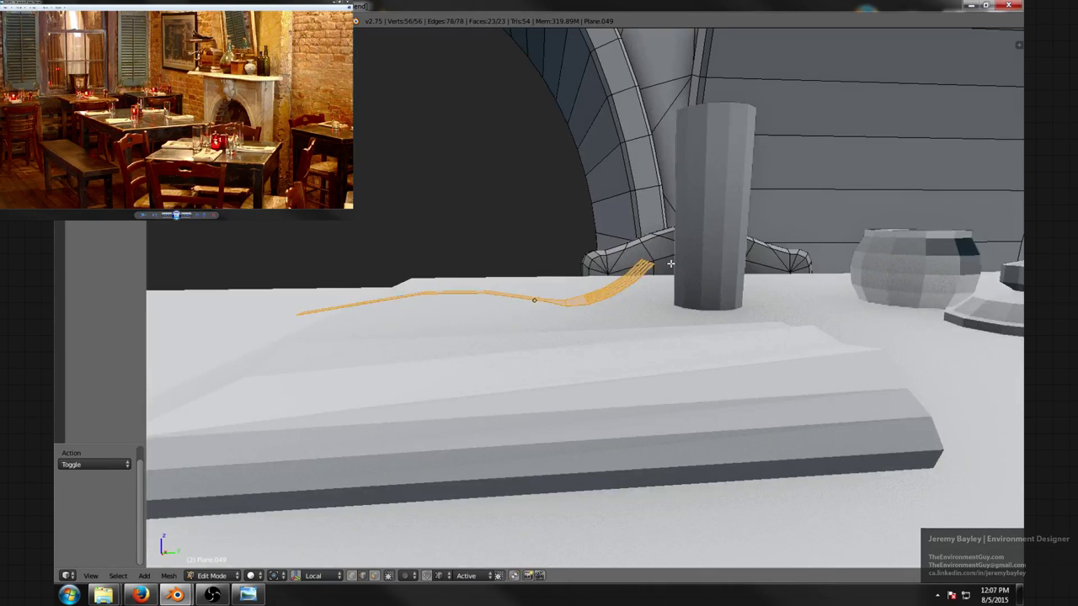
{"action": "key", "text": "w"}
{"action": "left_click", "coordinate": [671, 266]}
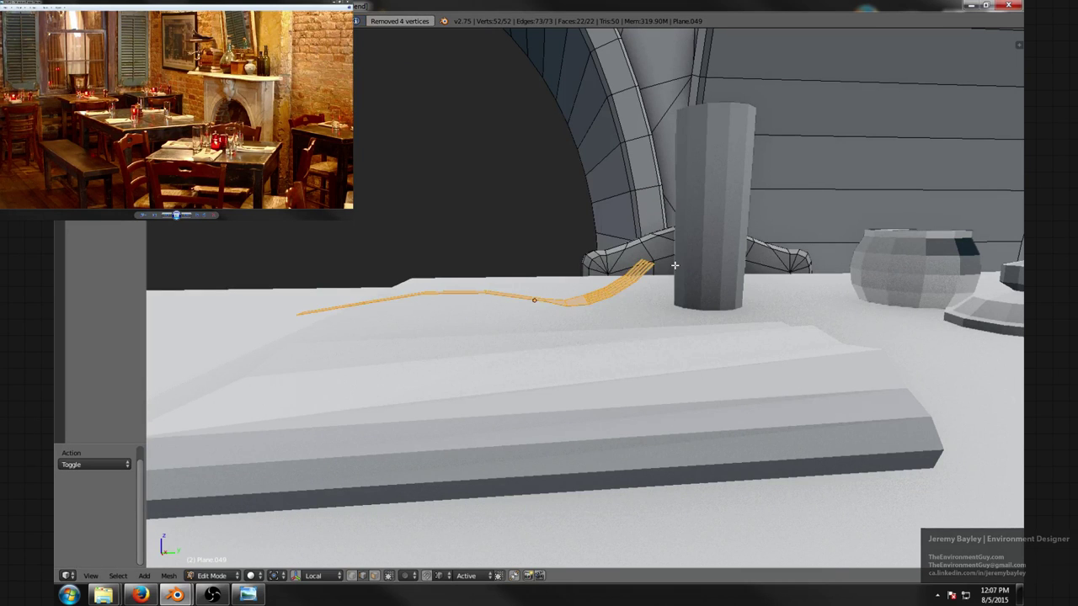
- Try to thicken the fork by extruding all faces in place and applying Shrink/Fatten with an offset of about -0.022
{"action": "key", "text": "e"}
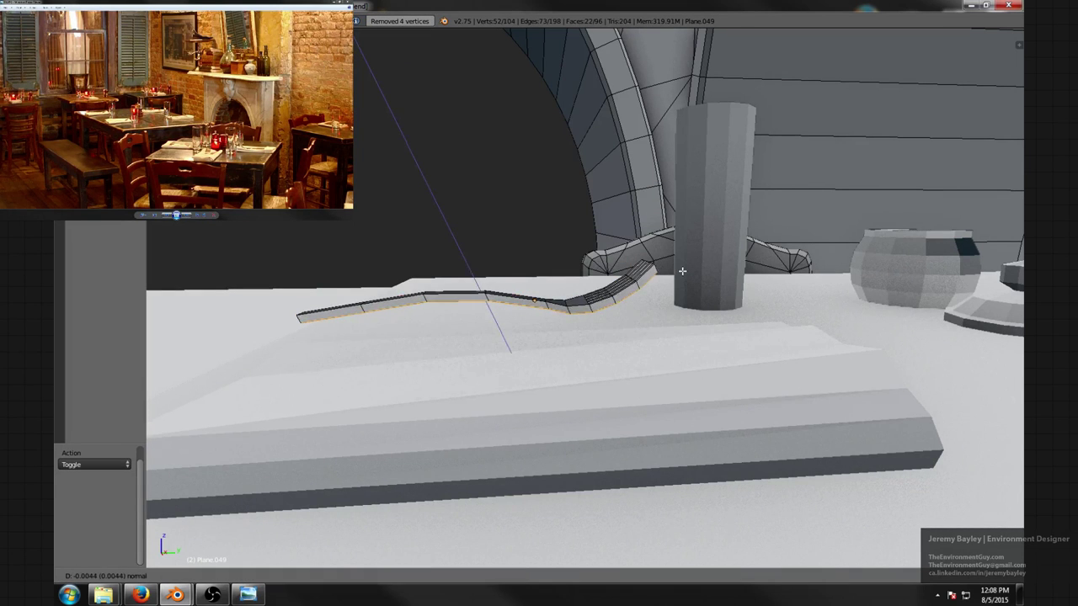
{"action": "right_click", "coordinate": [682, 271]}
{"action": "key", "text": "alt+s"}
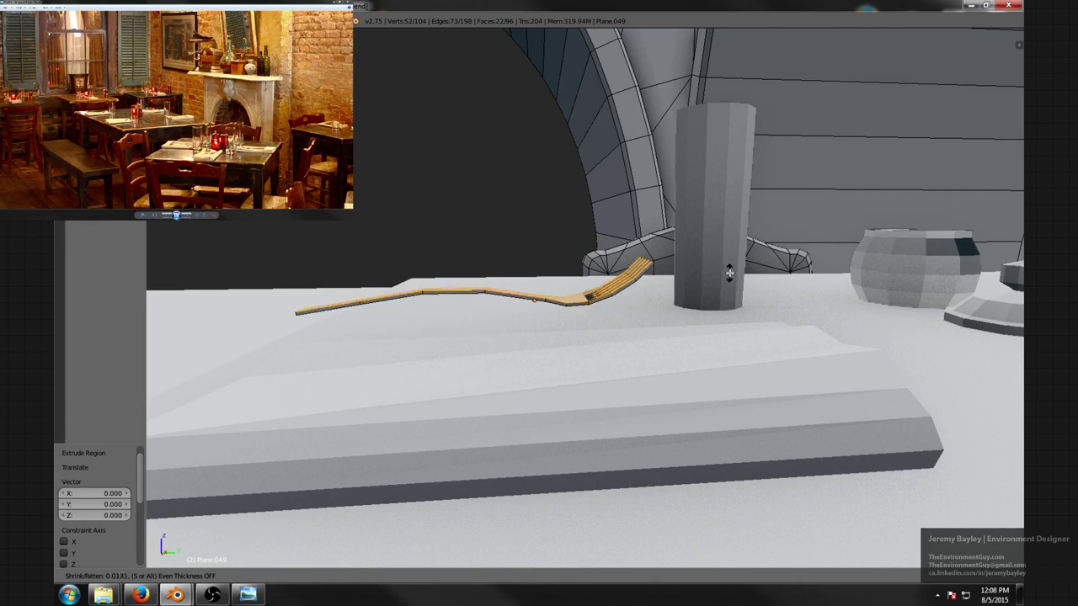
{"action": "left_click", "coordinate": [732, 282]}
{"action": "middle_click_drag", "start_coordinate": [717, 270], "coordinate": [710, 352]}
{"action": "scroll", "coordinate": [710, 353], "scroll_direction": "up", "scroll_amount": 2}
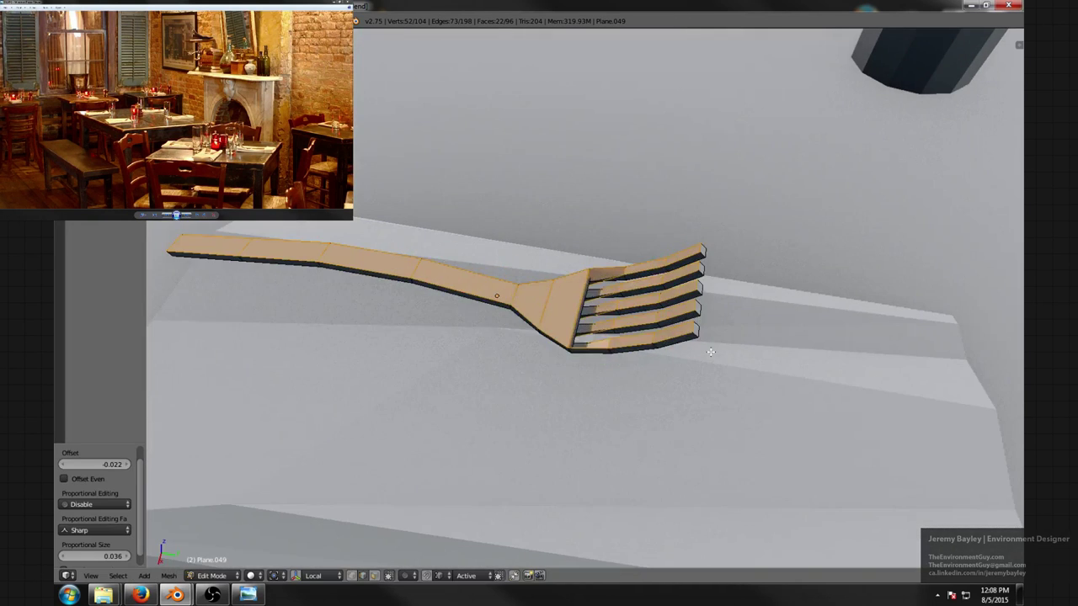
- Undo the Shrink/Fatten and remove doubles across the whole mesh to merge the in-place extrusion
{"action": "key", "text": "ctrl+z"}
{"action": "key", "text": "a"}
{"action": "key", "text": "a"}
{"action": "key", "text": "w"}
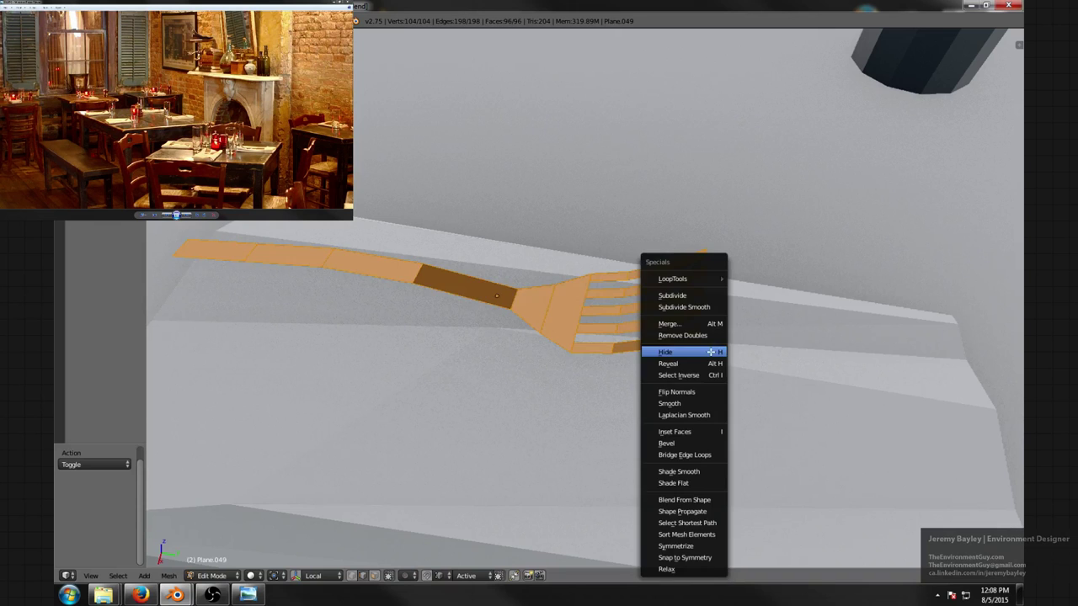
{"action": "left_click", "coordinate": [707, 335]}
- Leave mesh editing and apply the fork object's transform
{"action": "key", "text": "Tab"}
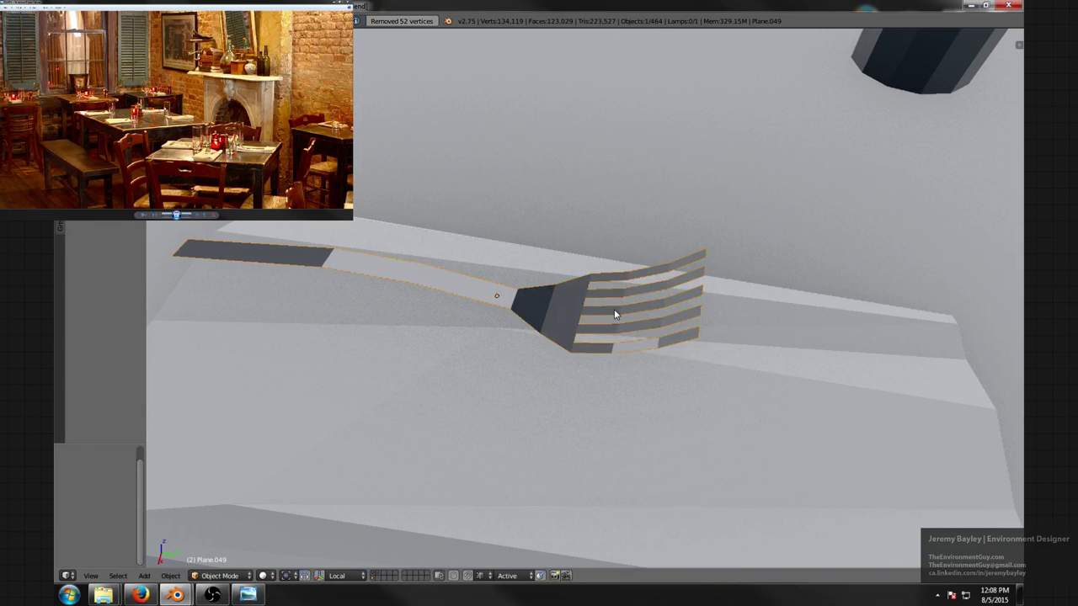
{"action": "key", "text": "ctrl+a"}
{"action": "left_click", "coordinate": [612, 313]}
- Try extruding all of the fork's faces in place, and undo the extrusion
{"action": "key", "text": "Tab"}
{"action": "key", "text": "a"}
{"action": "key", "text": "a"}
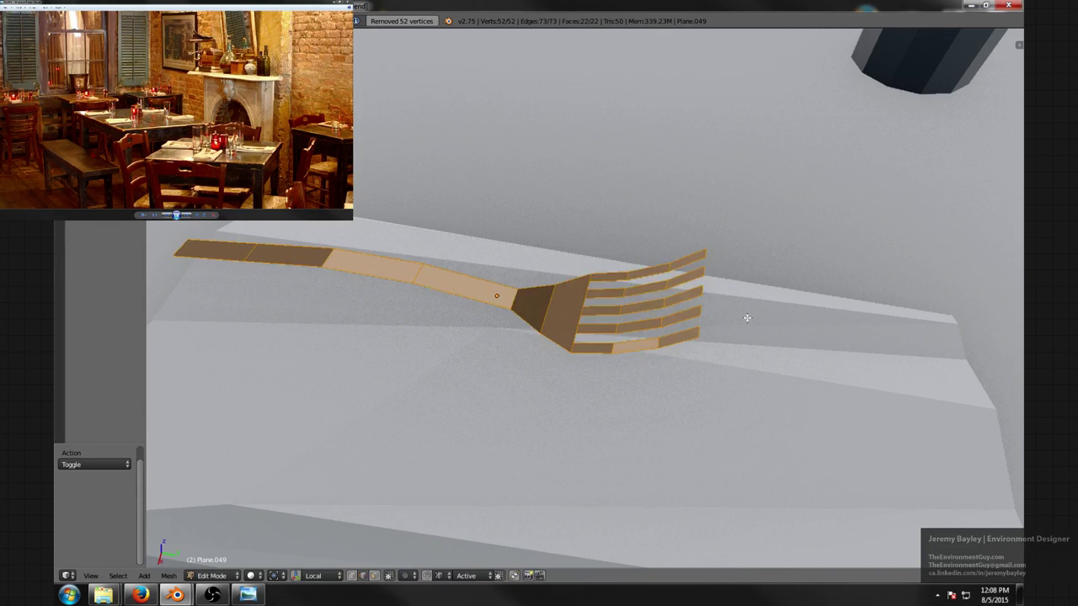
{"action": "key", "text": "e"}
{"action": "key", "text": "Escape"}
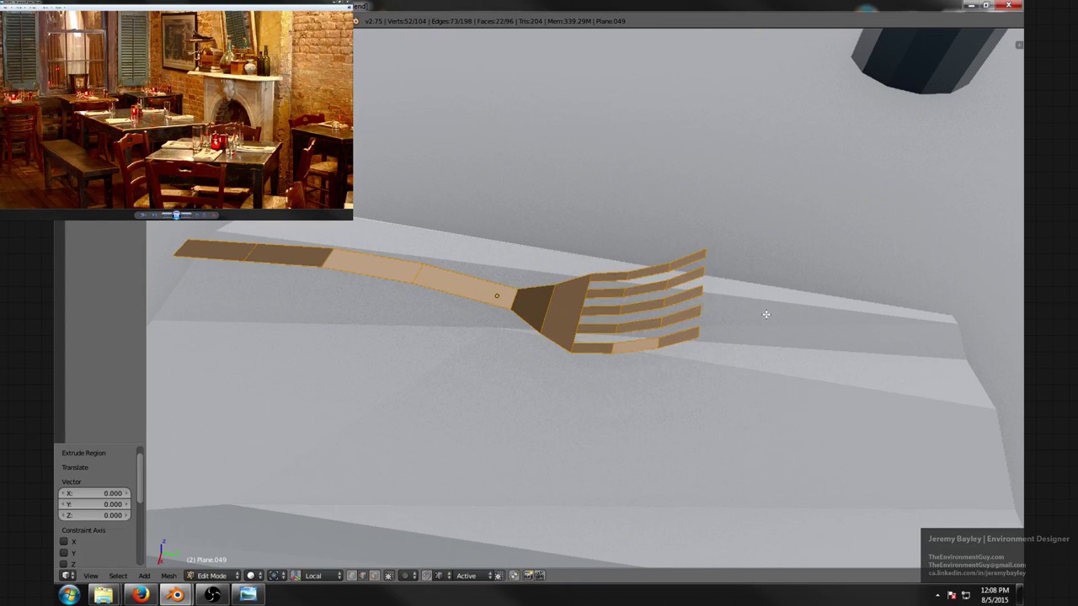
{"action": "middle_click_drag", "start_coordinate": [676, 336], "coordinate": [693, 315]}
{"action": "key", "text": "ctrl+z"}
{"action": "key", "text": "ctrl+z"}
- Recalculate the normals of the fork mesh
{"action": "mouse_move", "coordinate": [613, 328]}
{"action": "middle_mouse_down"}
{"action": "mouse_move", "coordinate": [676, 356]}
{"action": "mouse_move", "coordinate": [654, 370]}
{"action": "mouse_move", "coordinate": [618, 334]}
{"action": "mouse_move", "coordinate": [635, 337]}
{"action": "mouse_move", "coordinate": [598, 330]}
{"action": "mouse_move", "coordinate": [597, 342]}
{"action": "mouse_move", "coordinate": [577, 344]}
{"action": "middle_mouse_up"}
{"action": "scroll", "coordinate": [665, 367], "scroll_direction": "up", "scroll_amount": 2}
{"action": "key", "text": "a"}
{"action": "key", "text": "ctrl+n"}
{"action": "scroll", "coordinate": [646, 366], "scroll_direction": "down", "scroll_amount": 1}
{"action": "key", "text": "a"}
{"action": "scroll", "coordinate": [617, 332], "scroll_direction": "up", "scroll_amount": 3}
{"action": "key", "text": "k"}
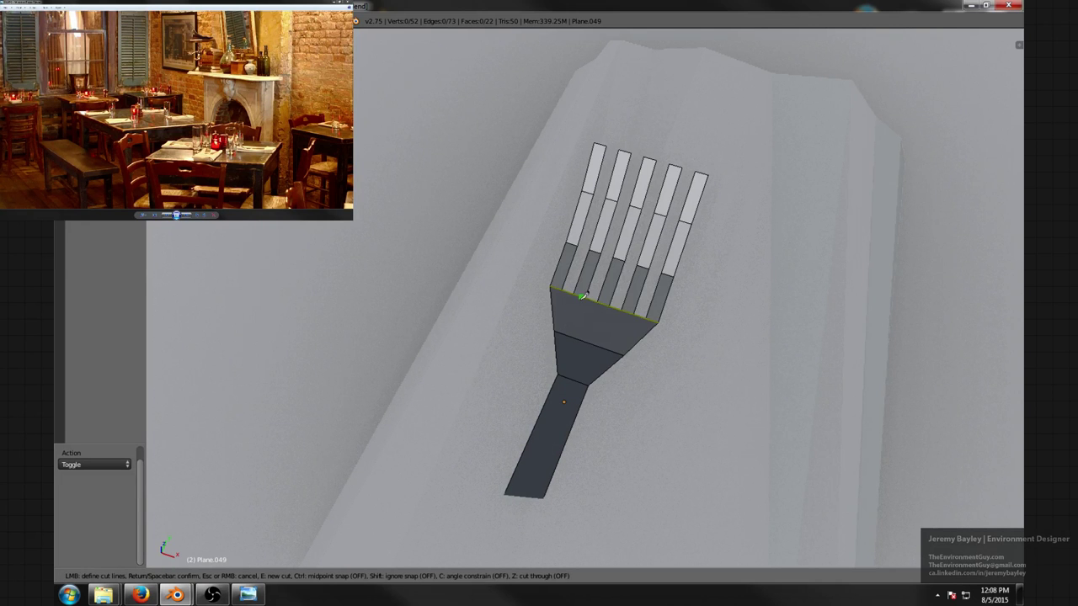
{"action": "key", "text": "Escape"}
- Select the whole fork mesh and remove doubles with a merge distance of 0.0001
{"action": "middle_click_drag", "start_coordinate": [586, 314], "coordinate": [542, 293]}
{"action": "key", "text": "a"}
{"action": "key", "text": "a"}
{"action": "key", "text": "a"}
{"action": "key", "text": "w"}
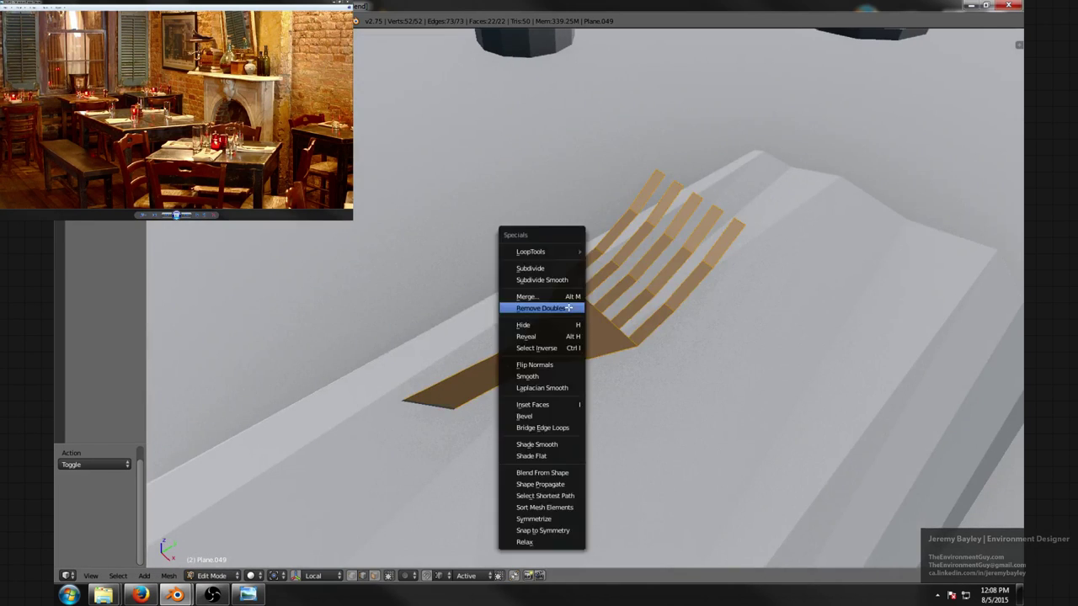
{"action": "left_click", "coordinate": [570, 310]}
- Try moving the large face that joins the fork's neck to its tines
{"action": "middle_click_drag", "start_coordinate": [567, 311], "coordinate": [590, 314]}
{"action": "key", "text": "ctrl+Tab"}
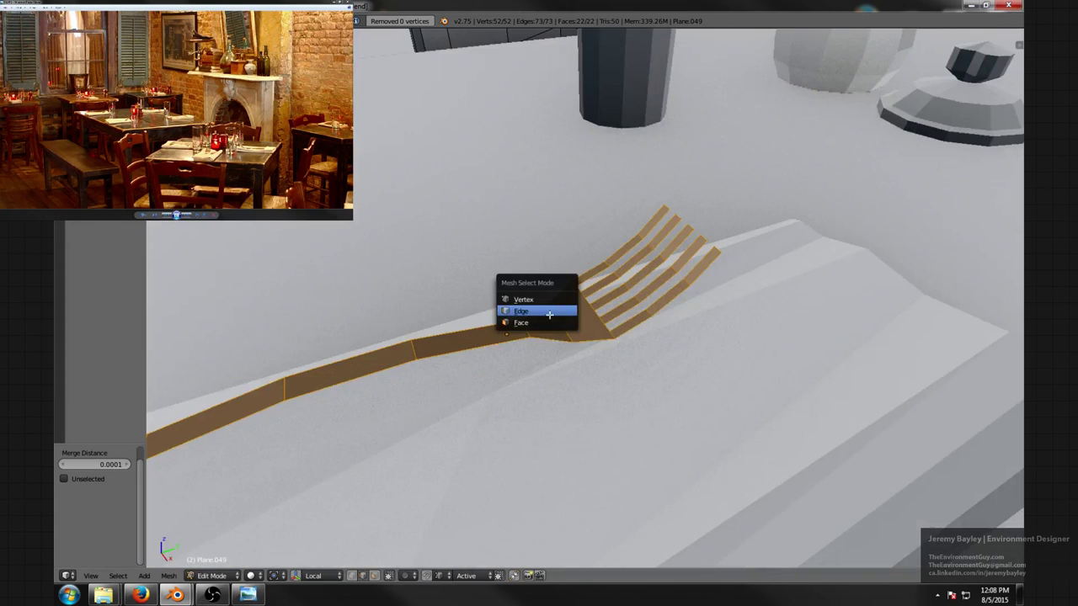
{"action": "left_click", "coordinate": [572, 319]}
{"action": "right_click", "coordinate": [590, 314]}
{"action": "key", "text": "g"}
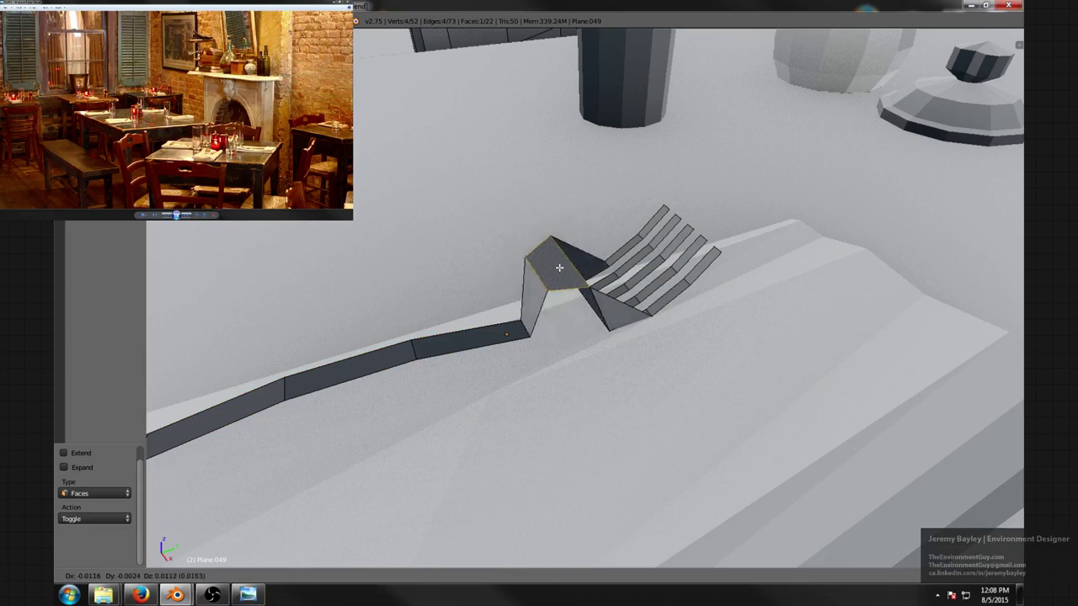
{"action": "right_click", "coordinate": [576, 324]}
- Leave mesh editing and isolate the fork object in local view
{"action": "key", "text": "Tab"}
{"action": "right_click", "coordinate": [577, 324]}
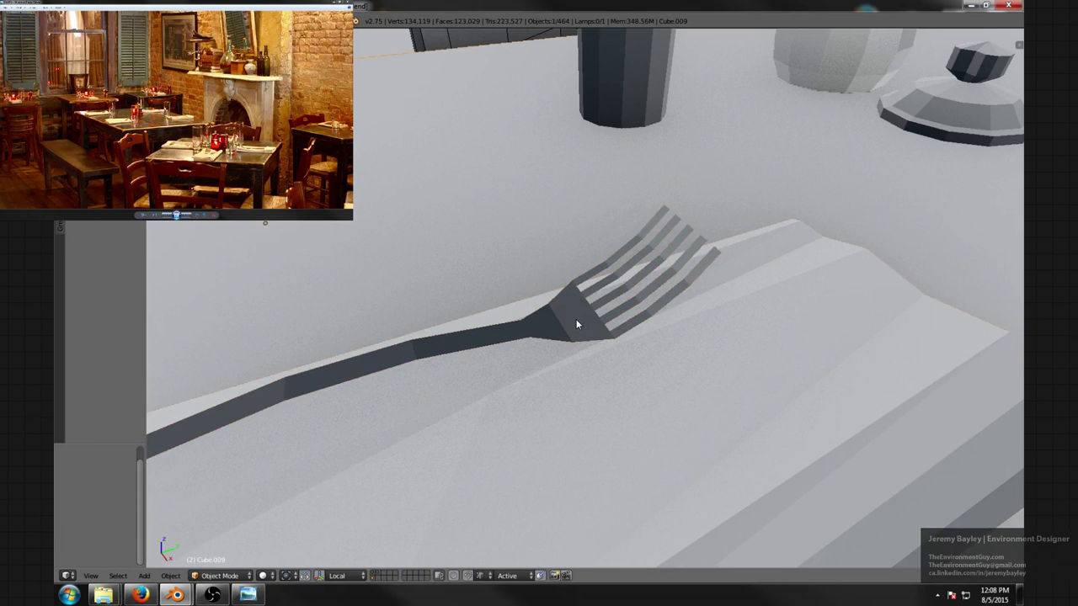
{"action": "right_click", "coordinate": [579, 328]}
{"action": "key", "text": "KP_Divide"}
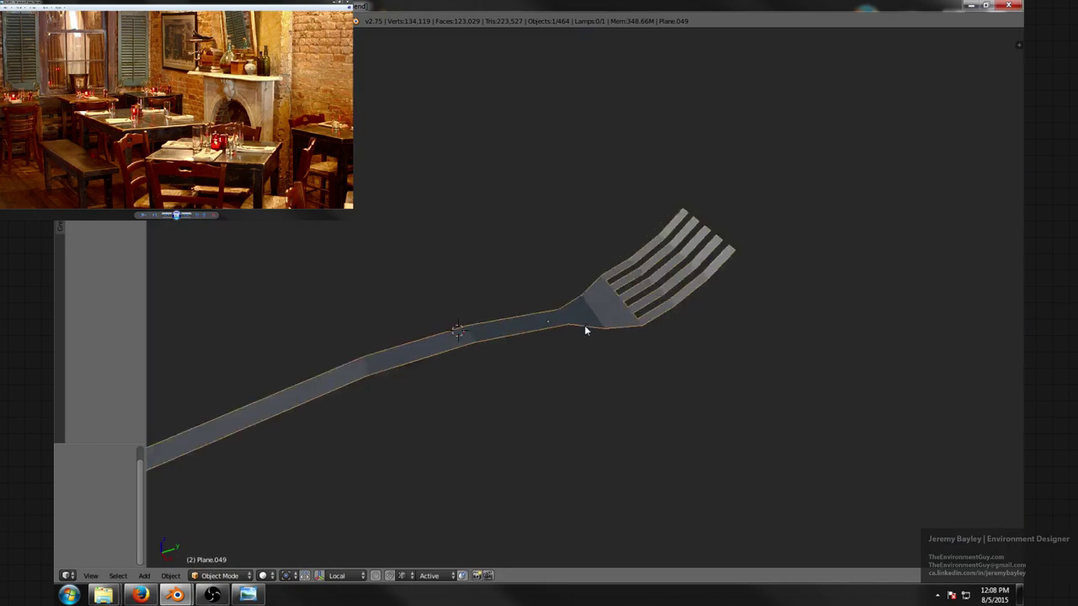
- Delete the large face between the fork's flared neck and the five tines
{"action": "middle_click_drag", "start_coordinate": [735, 237], "coordinate": [608, 270], "text": "shift"}
{"action": "scroll", "coordinate": [666, 236], "scroll_direction": "up", "scroll_amount": 4}
{"action": "key", "text": "Tab"}
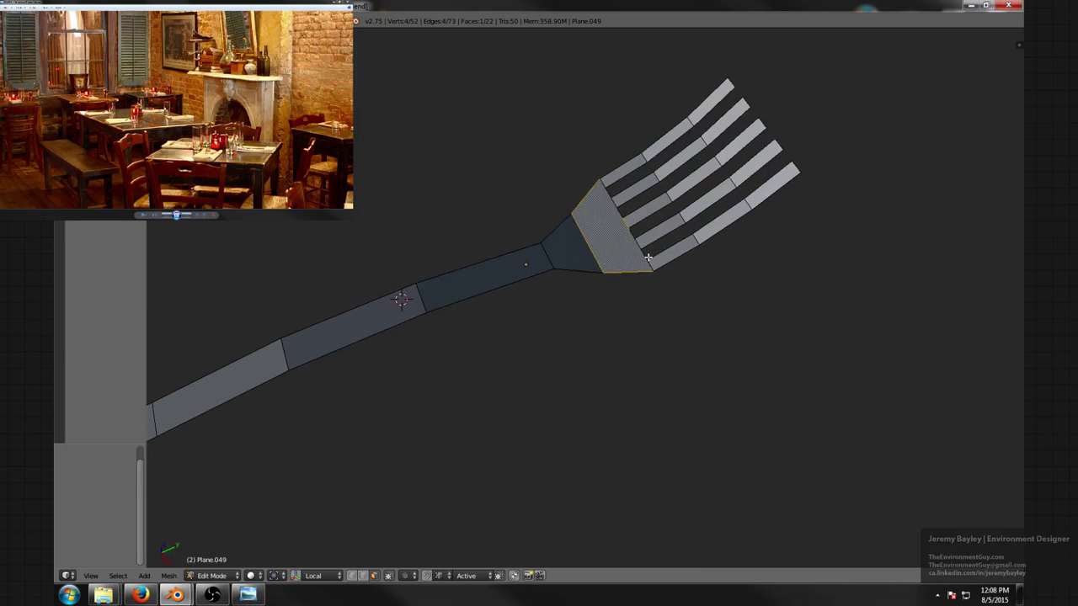
{"action": "key", "text": "ctrl+Tab"}
{"action": "left_click", "coordinate": [607, 256]}
{"action": "key", "text": "x"}
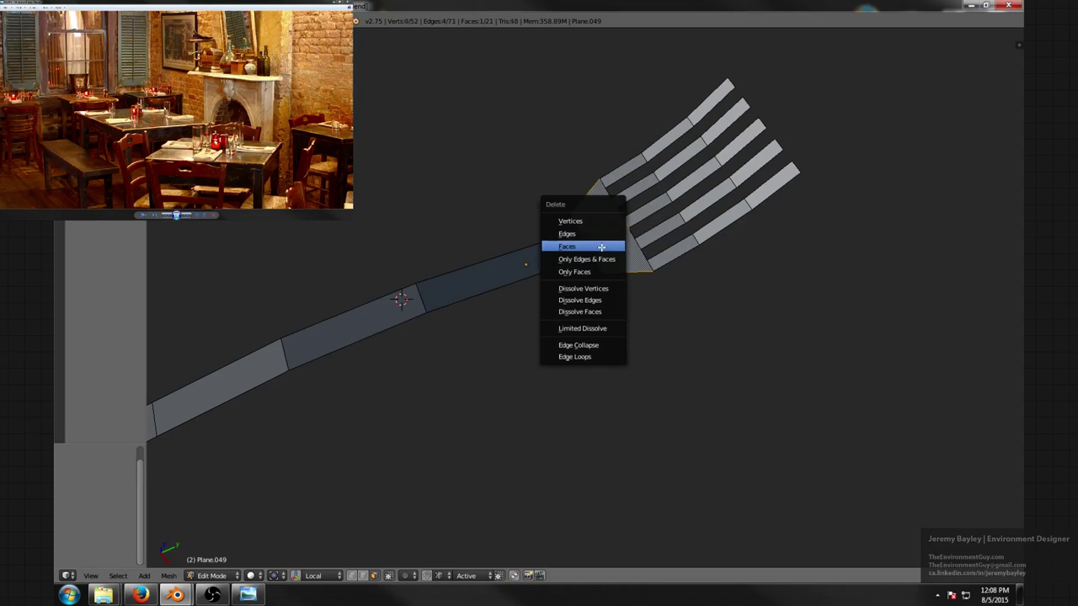
{"action": "left_click", "coordinate": [601, 246]}
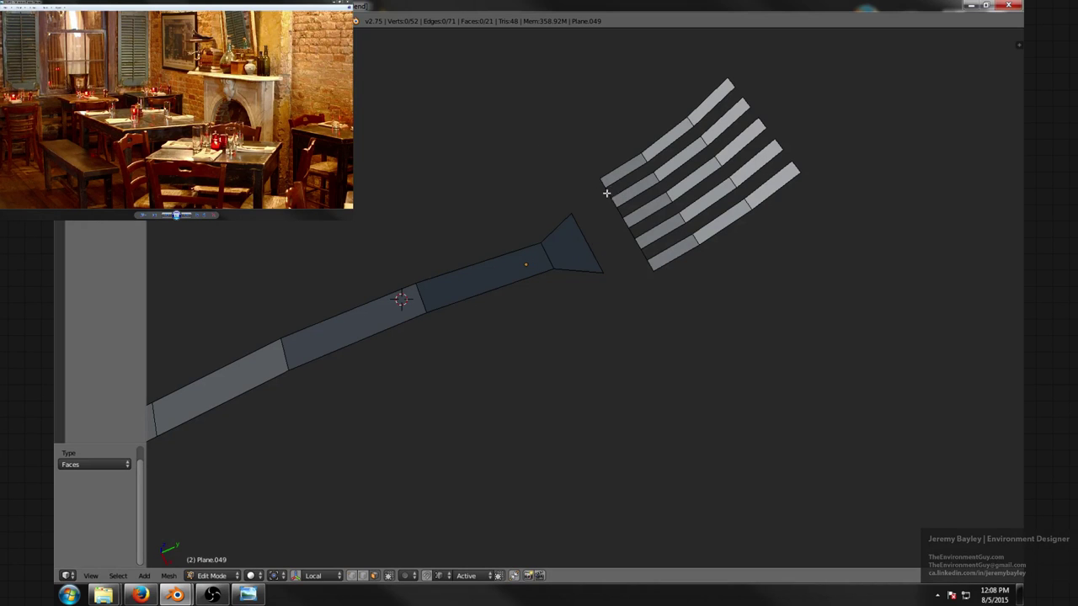
- Delete the loose edges that connect the bases of neighbouring tines
{"action": "key", "text": "ctrl+Tab"}
{"action": "left_click", "coordinate": [579, 177]}
{"action": "right_click", "coordinate": [604, 180]}
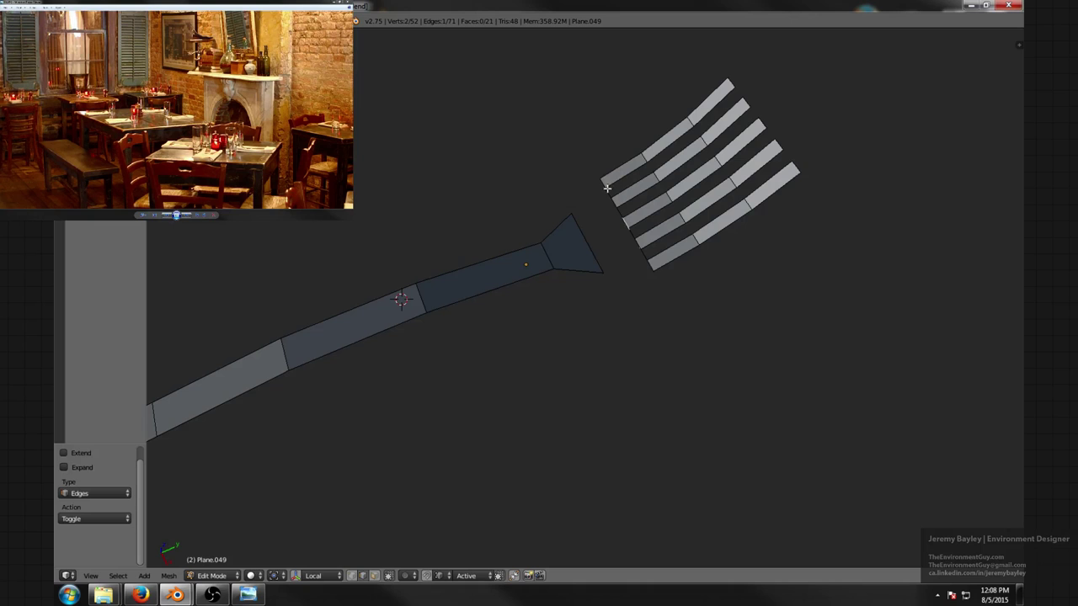
{"action": "key", "text": "a"}
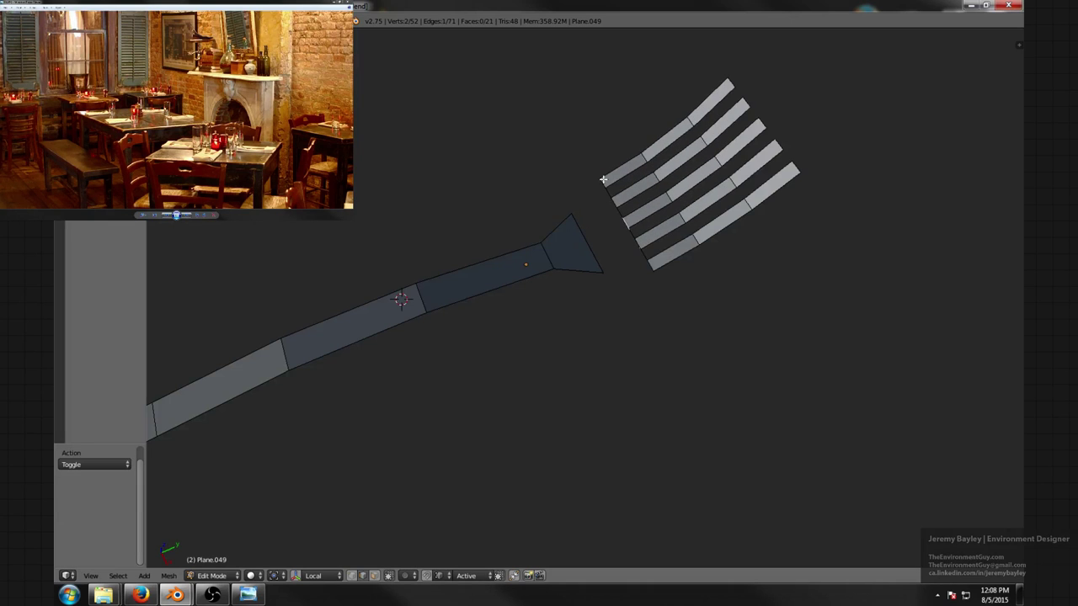
{"action": "key", "text": "x"}
{"action": "left_click", "coordinate": [628, 219]}
{"action": "right_click", "coordinate": [631, 233], "text": "shift"}
{"action": "right_click", "coordinate": [620, 209], "text": "shift"}
{"action": "key", "text": "x"}
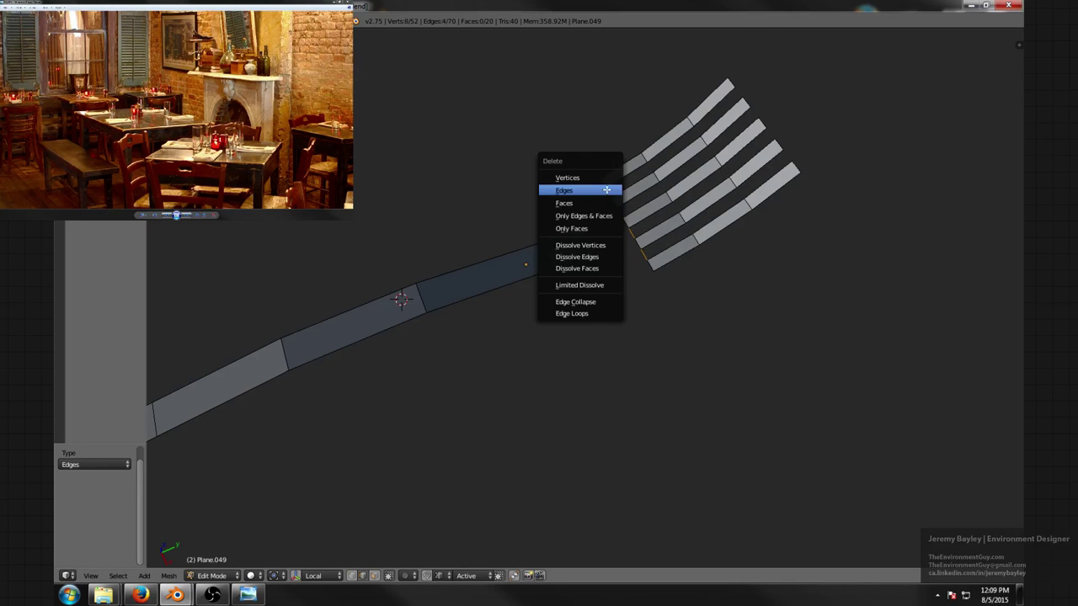
{"action": "left_click", "coordinate": [606, 191]}
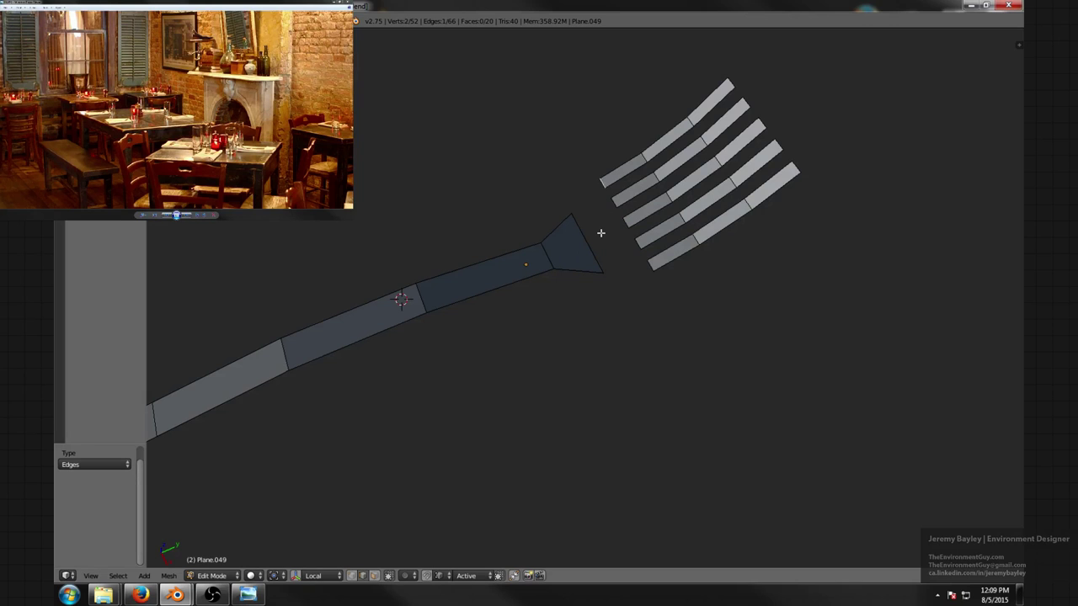
- Fill faces that connect the base of each of the five tines to the corners of the flared neck
{"action": "key", "text": "ctrl+Tab"}
{"action": "left_click", "coordinate": [567, 196]}
{"action": "right_click", "coordinate": [565, 205], "text": "shift"}
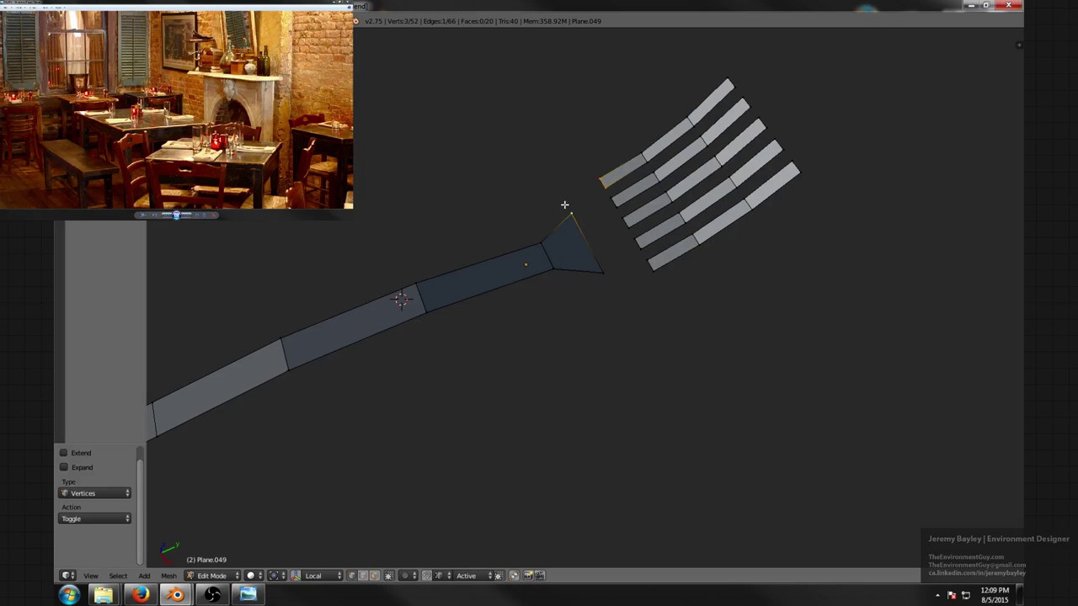
{"action": "right_click", "coordinate": [649, 262]}
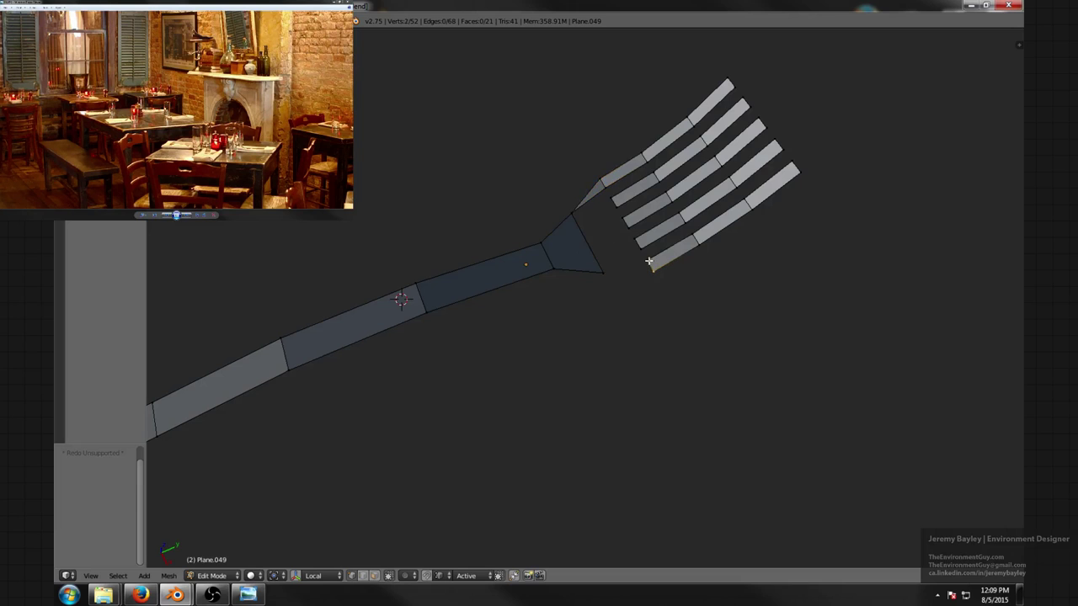
{"action": "right_click", "coordinate": [634, 244]}
{"action": "right_click", "coordinate": [627, 227]}
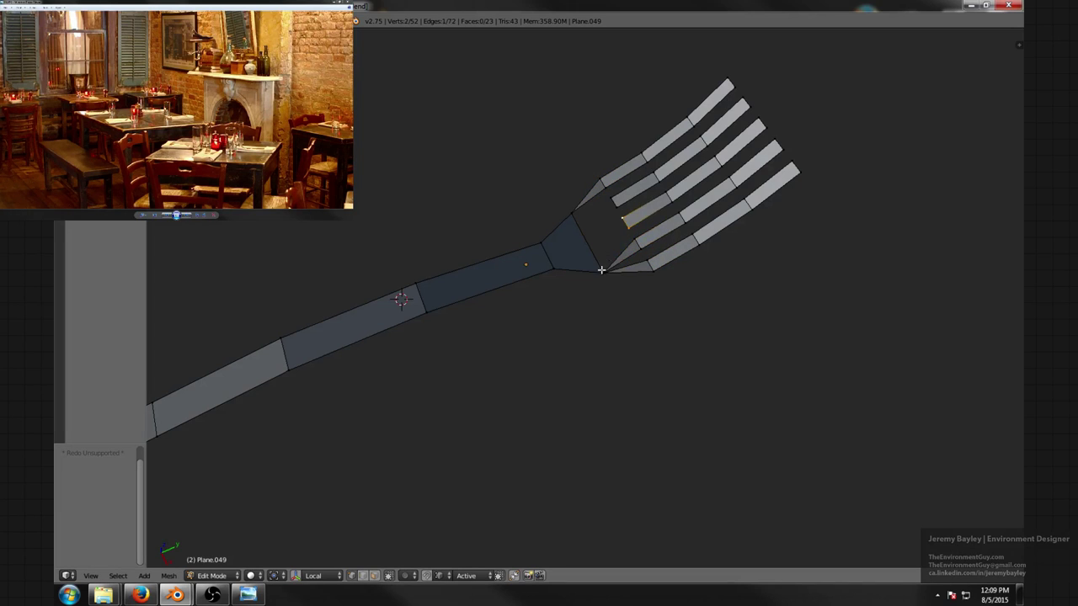
{"action": "key", "text": "f"}
{"action": "right_click", "coordinate": [616, 204]}
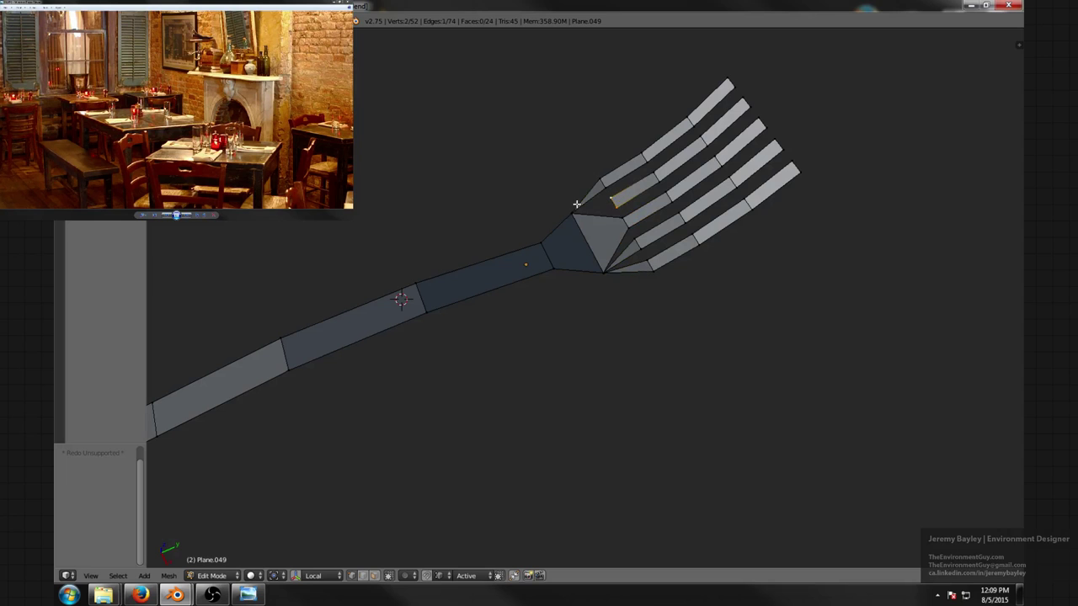
- Fill the remaining triangular gaps between neighbouring tine bases and the neck corners
{"action": "right_click", "coordinate": [608, 195]}
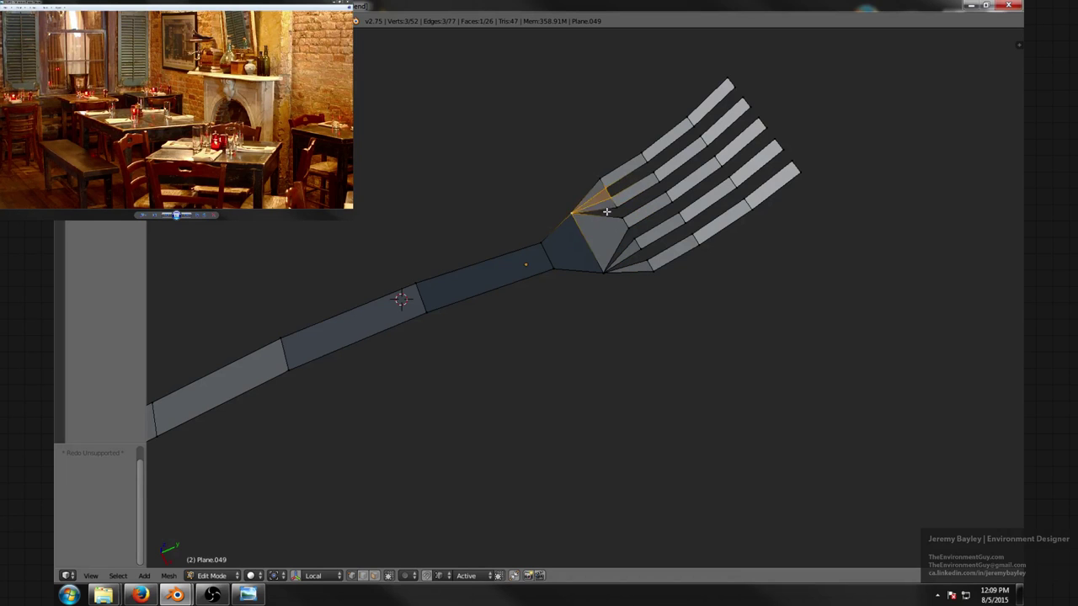
{"action": "right_click", "coordinate": [614, 208]}
{"action": "right_click", "coordinate": [622, 218], "text": "shift"}
{"action": "key", "text": "f"}
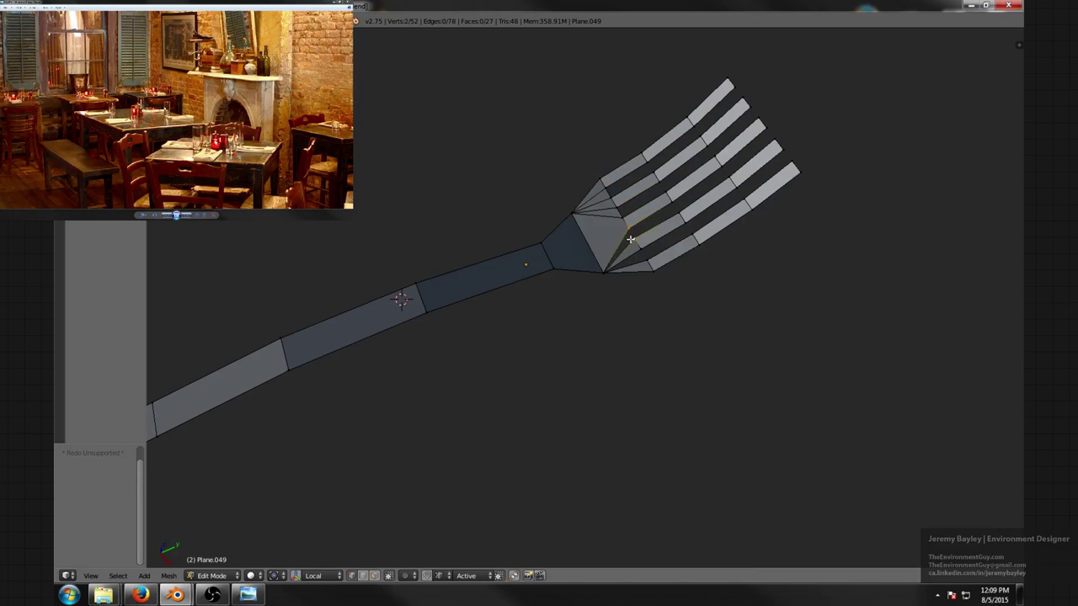
{"action": "right_click", "coordinate": [640, 248]}
{"action": "key", "text": "f"}
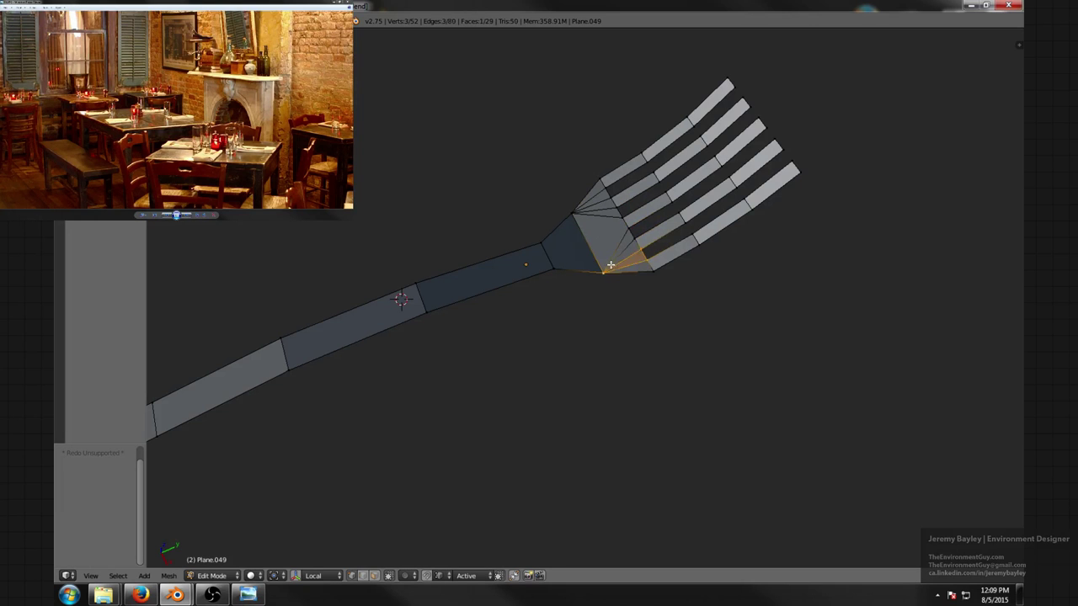
- Extrude the entire fork in place and thicken it with Shrink/Fatten by about 0.0023
{"action": "key", "text": "a"}
{"action": "middle_click_drag", "start_coordinate": [634, 266], "coordinate": [649, 287]}
{"action": "key", "text": "a"}
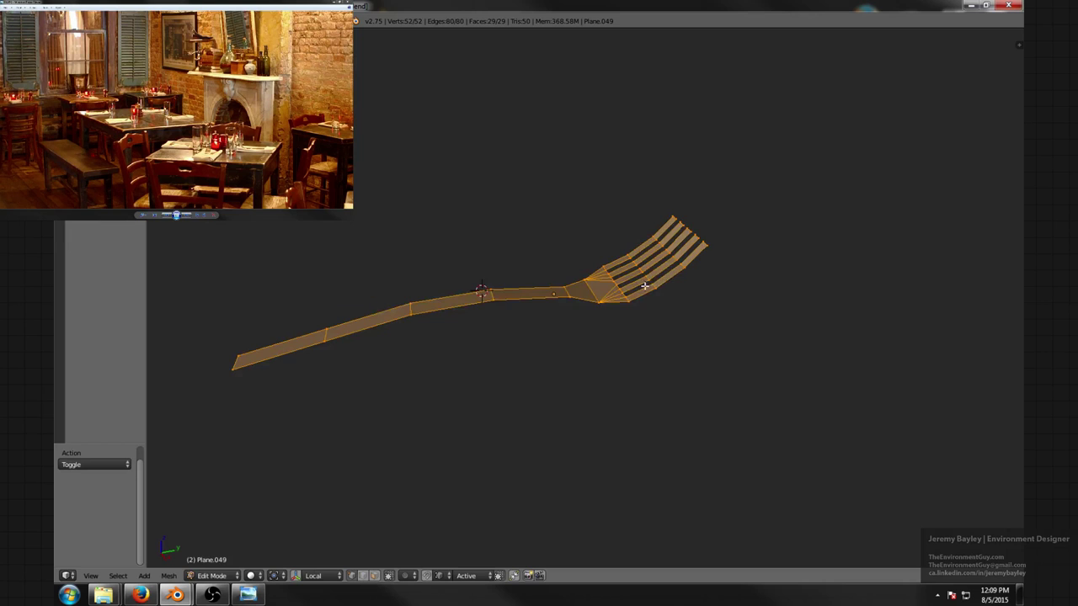
{"action": "key", "text": "e"}
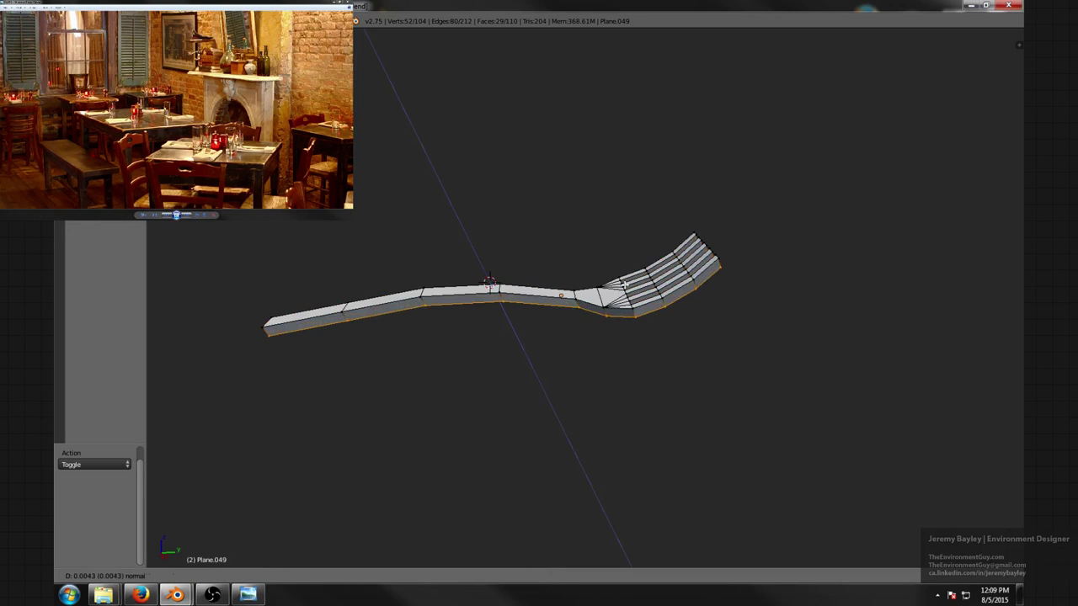
{"action": "right_click", "coordinate": [625, 284]}
{"action": "key", "text": "alt+s"}
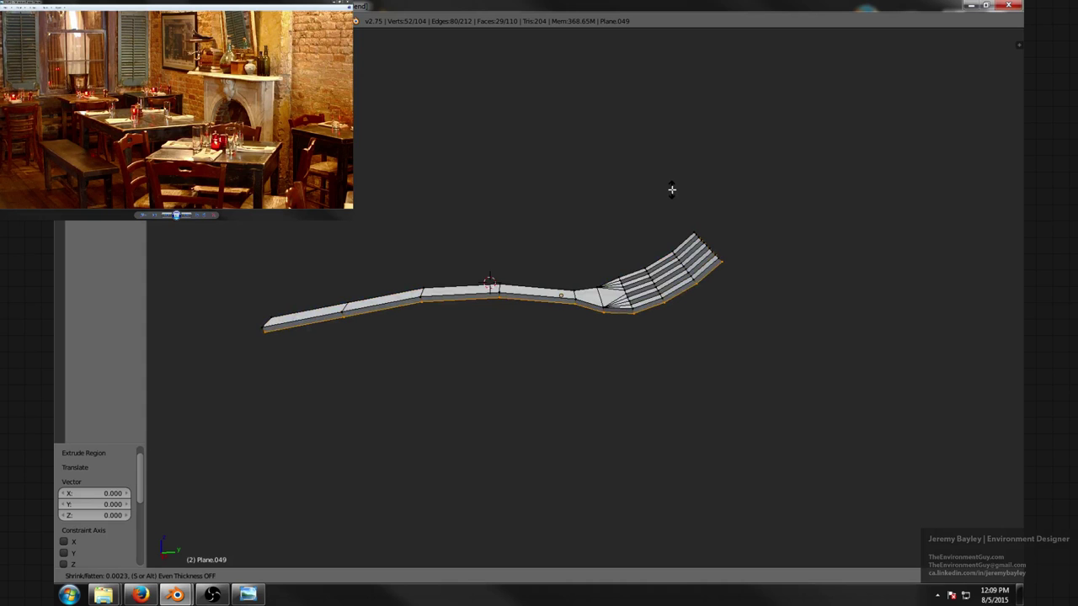
{"action": "left_click", "coordinate": [672, 189]}
- Leave mesh editing and bring the fork back from local view into the full scene
{"action": "key", "text": "Tab"}
{"action": "middle_click_drag", "start_coordinate": [671, 187], "coordinate": [538, 268]}
{"action": "key", "text": "KP_Divide"}
{"action": "scroll", "coordinate": [579, 269], "scroll_direction": "down", "scroll_amount": 4}
{"action": "scroll", "coordinate": [689, 296], "scroll_direction": "up", "scroll_amount": 8}
{"action": "scroll", "coordinate": [650, 287], "scroll_direction": "up", "scroll_amount": 3}
- Select the four edges around the base of the fork's middle tine in wireframe display
{"action": "key", "text": "Tab"}
{"action": "scroll", "coordinate": [582, 288], "scroll_direction": "down", "scroll_amount": 3}
{"action": "middle_click_drag", "start_coordinate": [602, 302], "coordinate": [589, 327]}
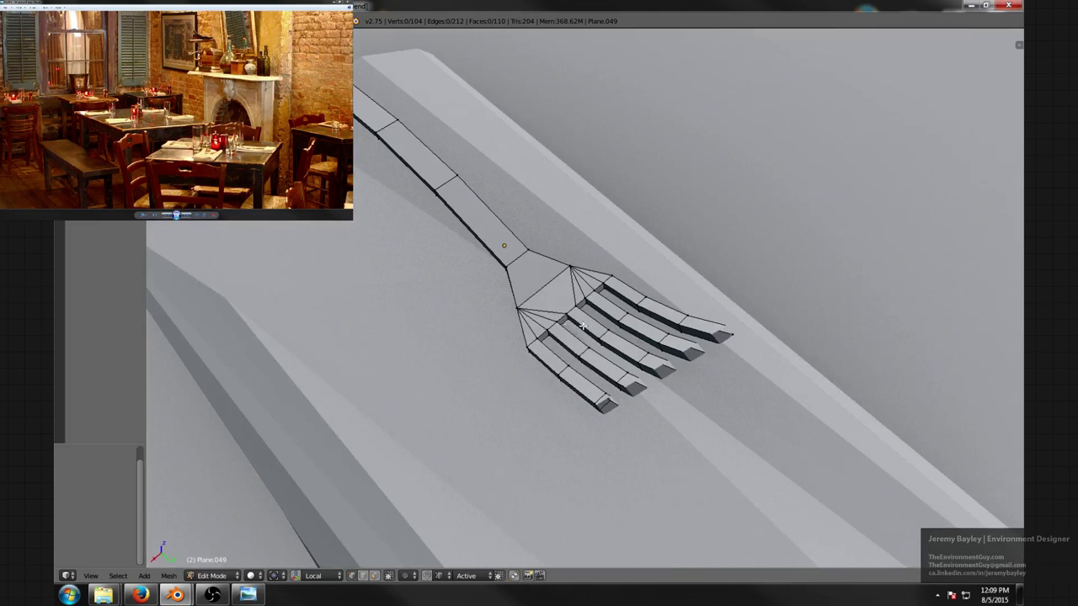
{"action": "key", "text": "ctrl+Tab"}
{"action": "left_click", "coordinate": [543, 348]}
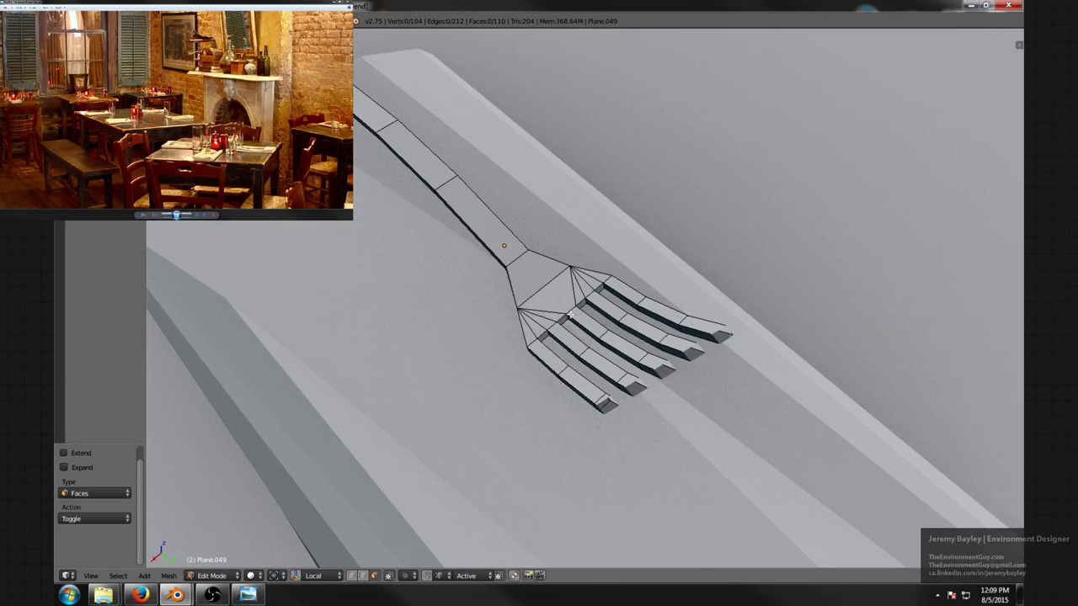
{"action": "key", "text": "ctrl+Tab"}
{"action": "left_click", "coordinate": [562, 301]}
{"action": "key", "text": "z"}
{"action": "scroll", "coordinate": [571, 318], "scroll_direction": "down", "scroll_amount": 10}
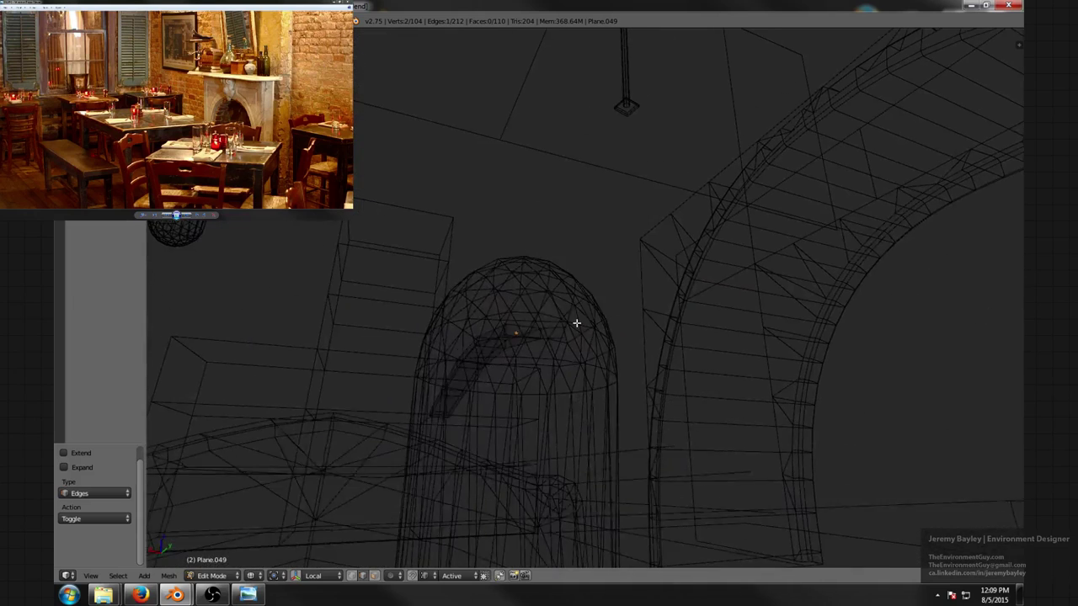
{"action": "middle_click_drag", "start_coordinate": [577, 324], "coordinate": [562, 298]}
{"action": "right_click", "coordinate": [566, 299]}
{"action": "right_click", "coordinate": [561, 296], "text": "shift"}
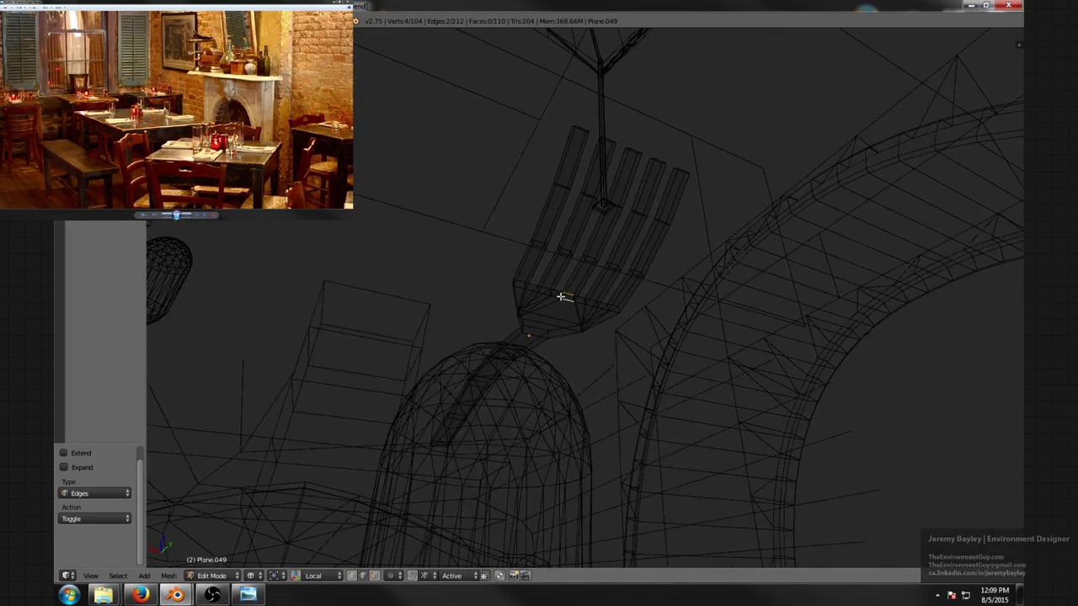
{"action": "right_click", "coordinate": [564, 296], "text": "shift"}
- Switch the fork back to solid display and enable proportional editing
{"action": "middle_click_drag", "start_coordinate": [631, 283], "coordinate": [568, 305]}
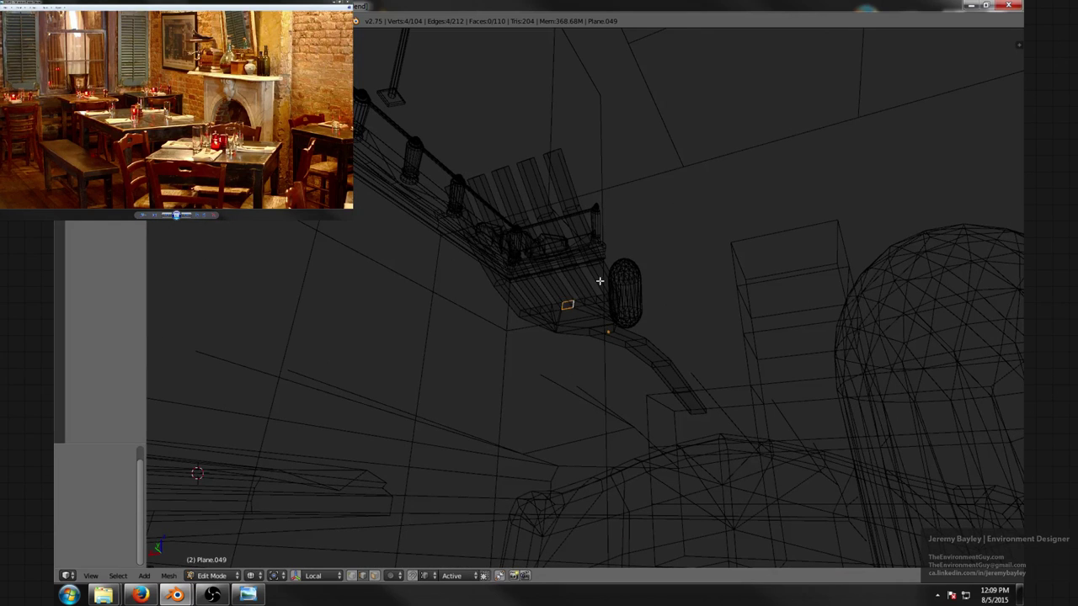
{"action": "key", "text": "z"}
{"action": "mouse_move", "coordinate": [511, 262]}
{"action": "middle_mouse_down"}
{"action": "mouse_move", "coordinate": [644, 336]}
{"action": "mouse_move", "coordinate": [654, 362]}
{"action": "mouse_move", "coordinate": [755, 348]}
{"action": "middle_mouse_up"}
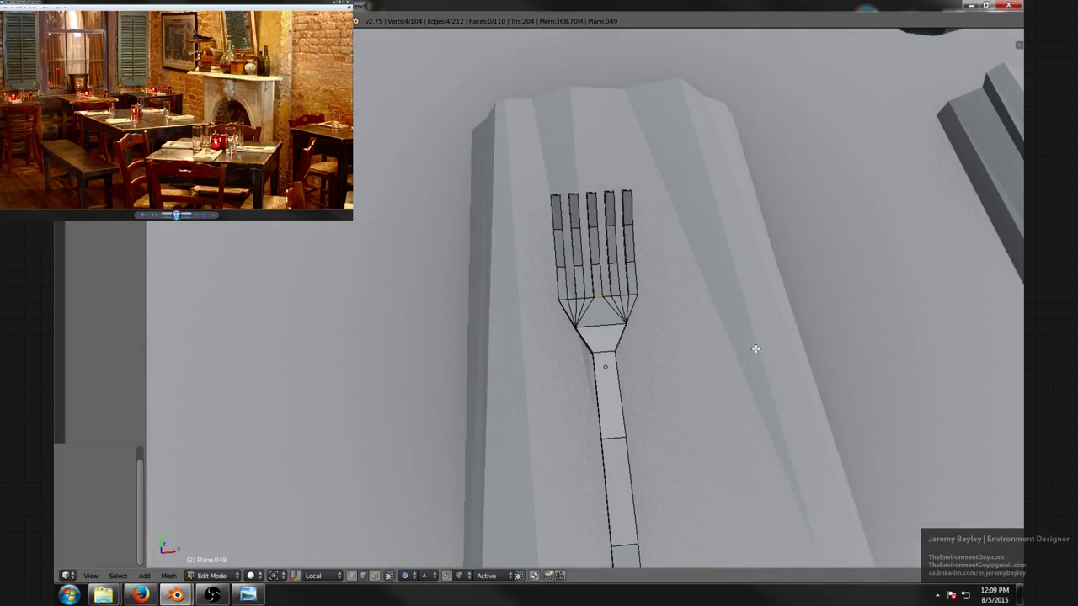
{"action": "key", "text": "g"}
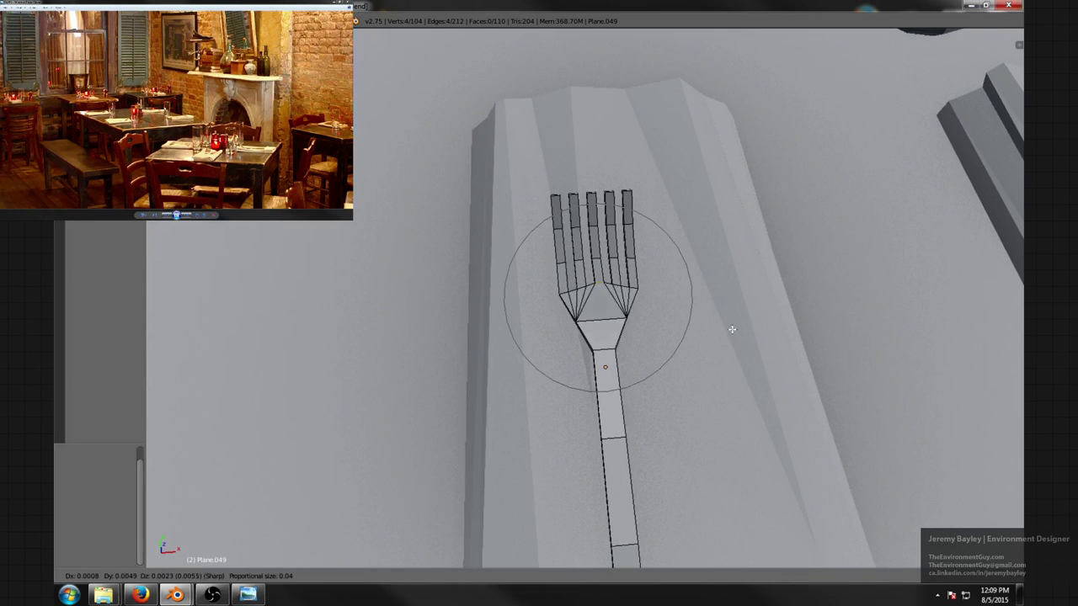
{"action": "key", "text": "z"}
{"action": "right_click", "coordinate": [726, 331]}
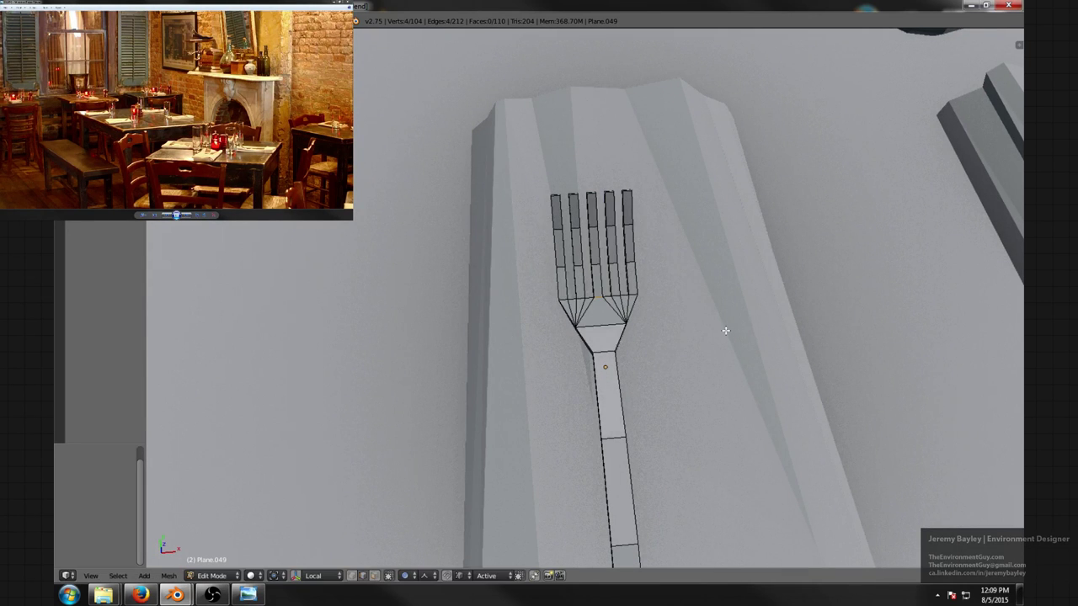
- Move the middle tine's base edges about 0.0056 along global Y, using Sharp proportional falloff with a size of 0.02
{"action": "middle_click_drag", "start_coordinate": [724, 330], "coordinate": [709, 320]}
{"action": "key", "text": "g"}
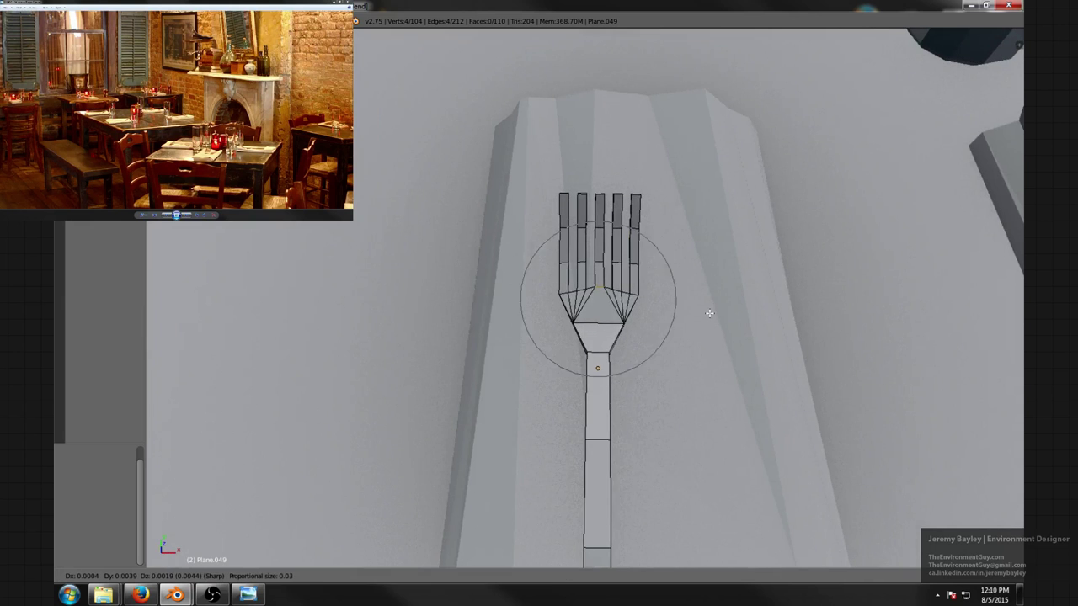
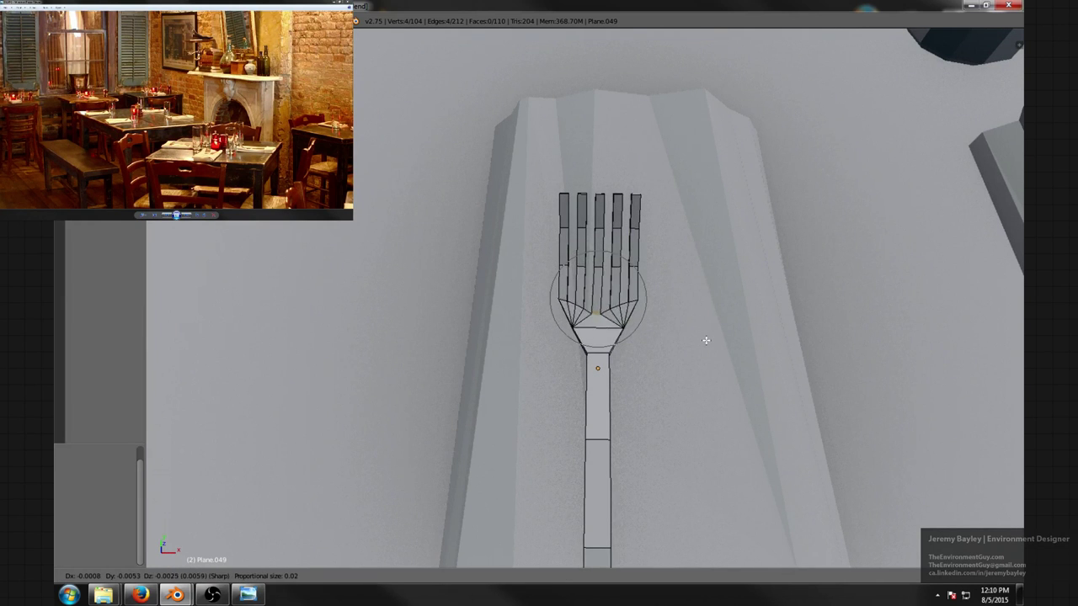
{"action": "key", "text": "x"}
{"action": "key", "text": "y"}
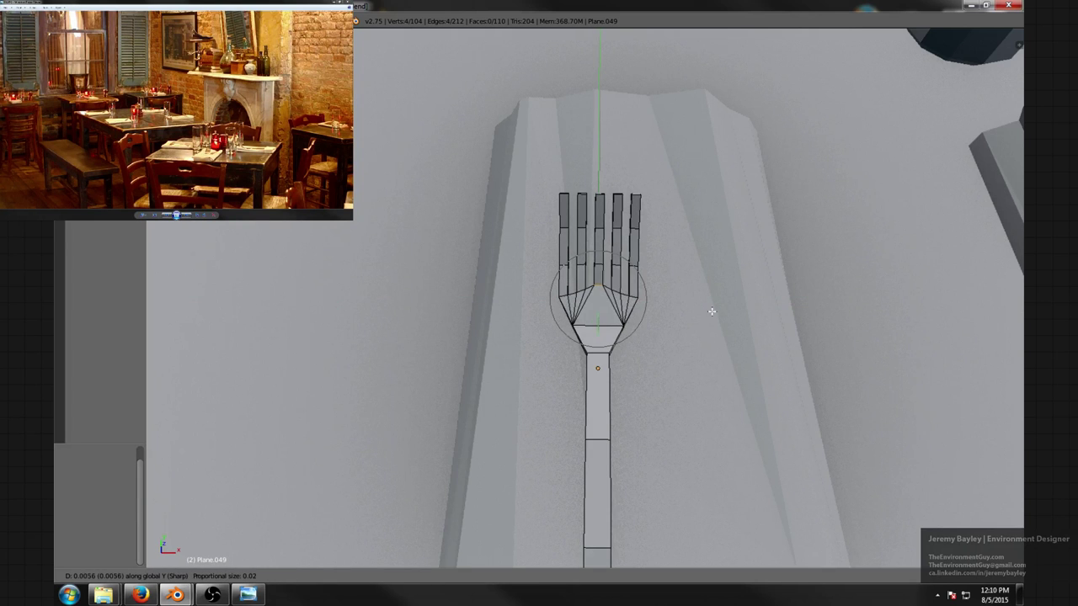
{"action": "left_click", "coordinate": [711, 312]}
- Switch to face selection and shrink the end face of one outer tine to a scale of about 0.57
{"action": "middle_click_drag", "start_coordinate": [715, 315], "coordinate": [628, 349]}
{"action": "key", "text": "a"}
{"action": "key", "text": "ctrl+Tab"}
{"action": "left_click", "coordinate": [604, 327]}
{"action": "key", "text": "ctrl+Tab"}
{"action": "left_click", "coordinate": [627, 352]}
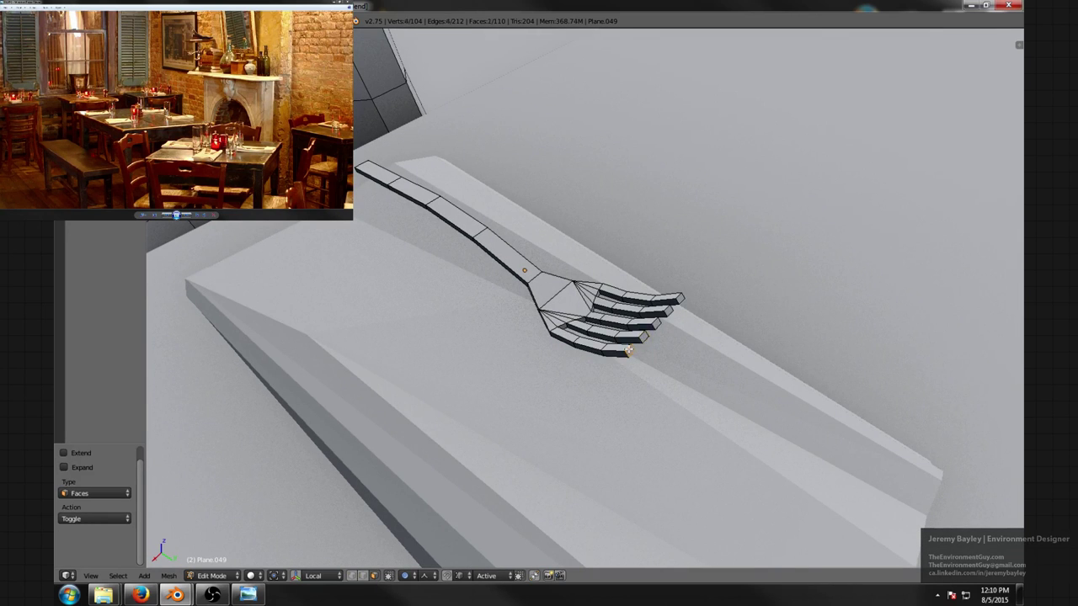
{"action": "key", "text": "s"}
{"action": "left_click", "coordinate": [665, 351]}
{"action": "key", "text": "s"}
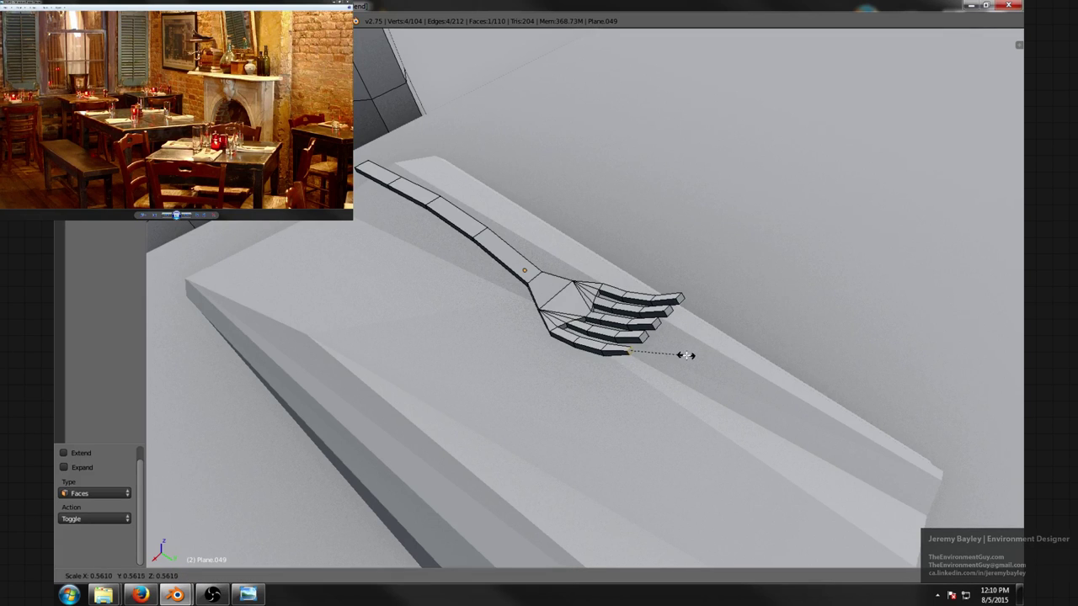
{"action": "left_click", "coordinate": [686, 357]}
- Shrink the neighbouring tine's end face to about 0.644 and the middle tine's end face to about 0.699
{"action": "key", "text": "s"}
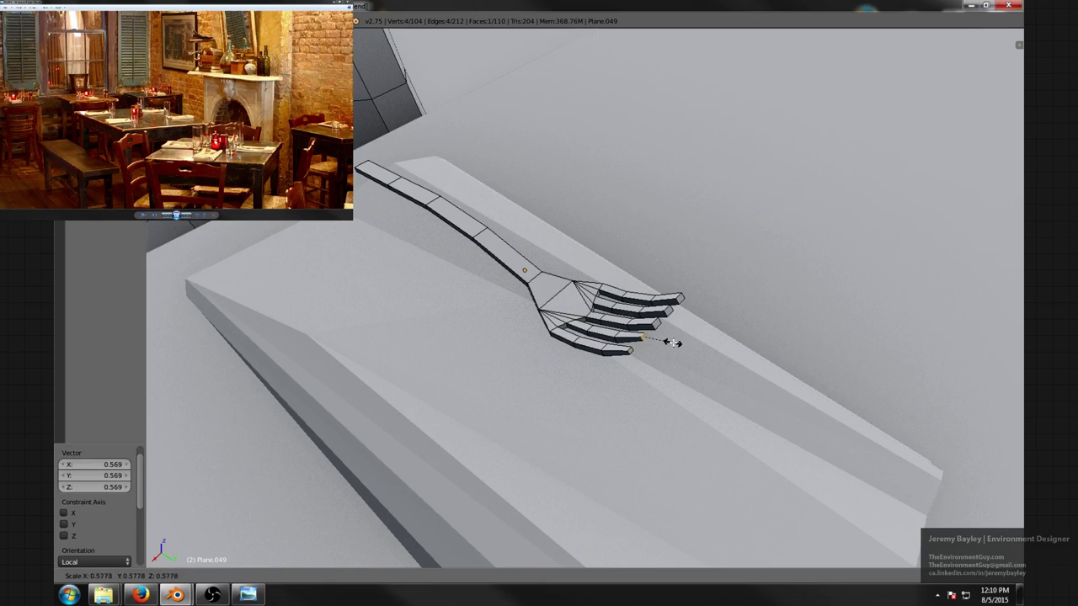
{"action": "left_click", "coordinate": [676, 343]}
{"action": "right_click", "coordinate": [656, 323]}
{"action": "middle_click_drag", "start_coordinate": [674, 341], "coordinate": [629, 333]}
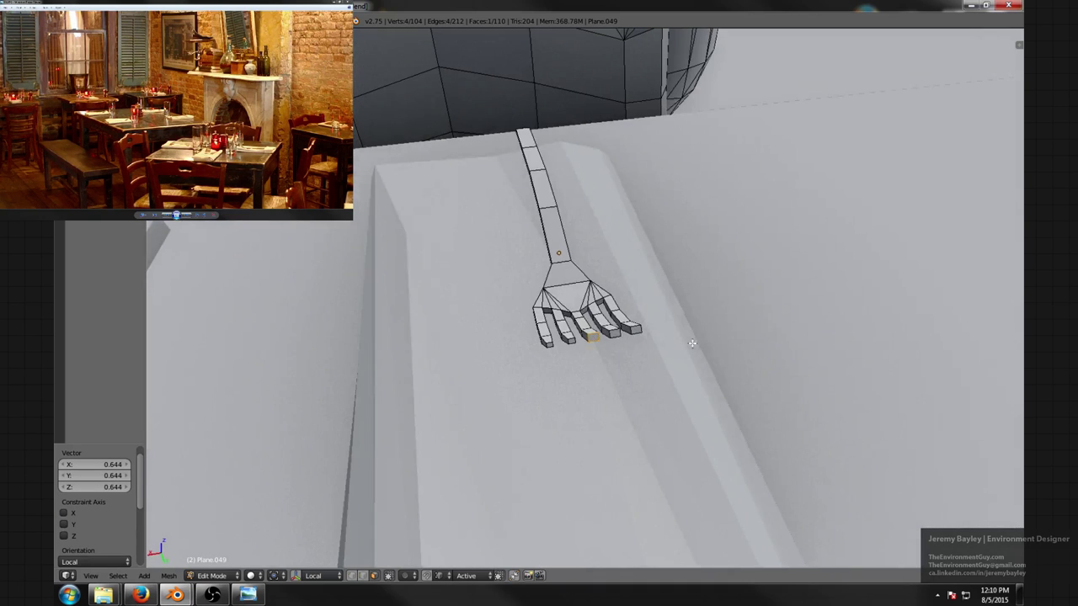
{"action": "key", "text": "s"}
{"action": "left_click", "coordinate": [663, 342]}
- Shrink the end faces of the remaining two tines, scaling the outermost one to about 0.548
{"action": "key", "text": "s"}
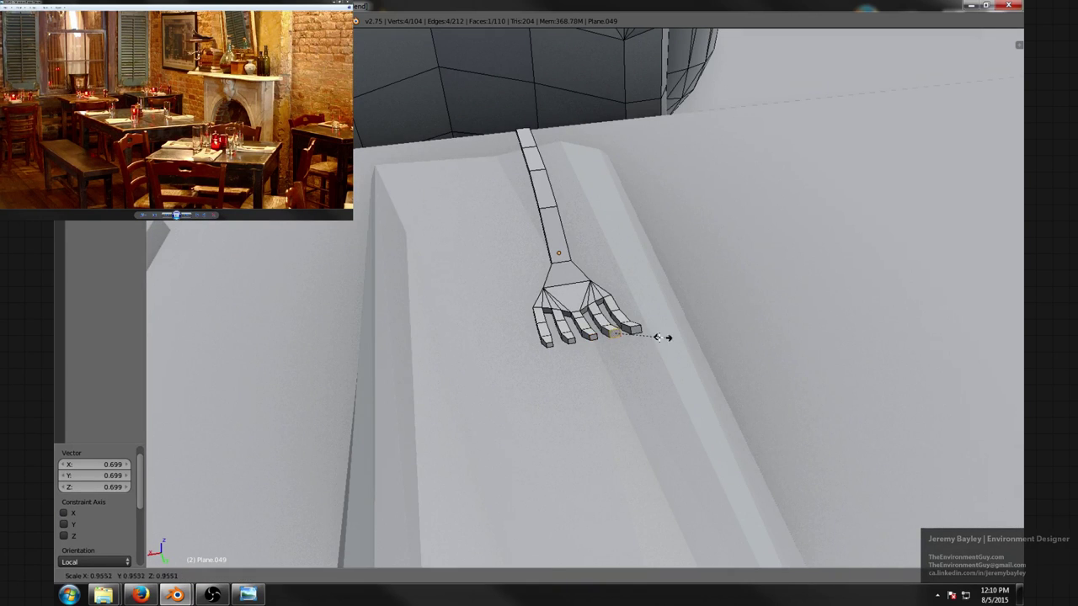
{"action": "left_click", "coordinate": [647, 335]}
{"action": "key", "text": "s"}
{"action": "left_click", "coordinate": [665, 332]}
- Turn on proportional editing, change its mode, and shift the outer tine's tip about 0.001 per axis with a proportional size of 0.04
{"action": "middle_click_drag", "start_coordinate": [665, 331], "coordinate": [638, 362]}
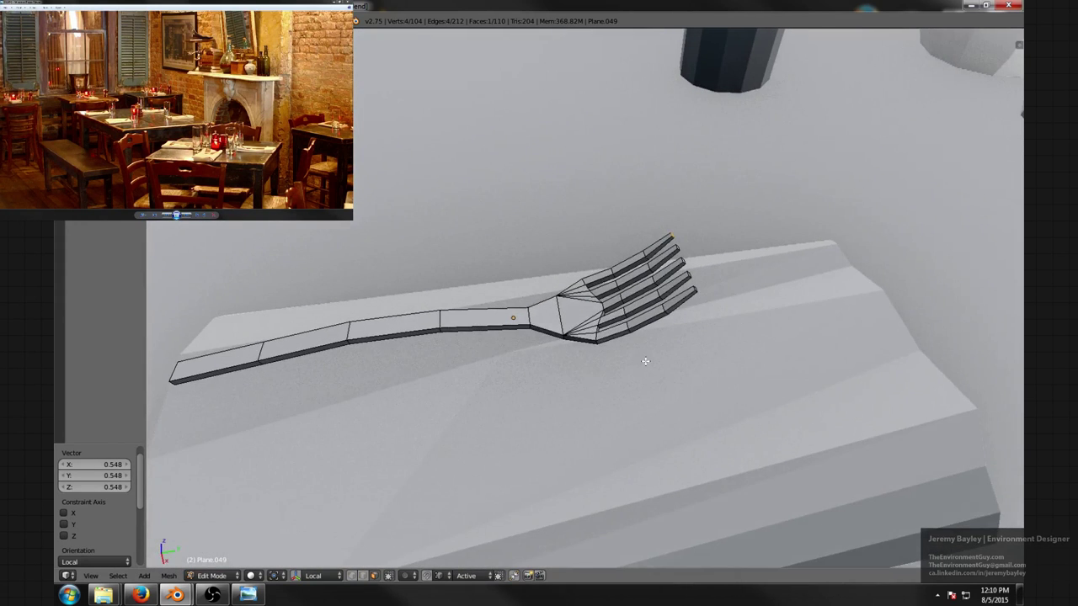
{"action": "key", "text": "o"}
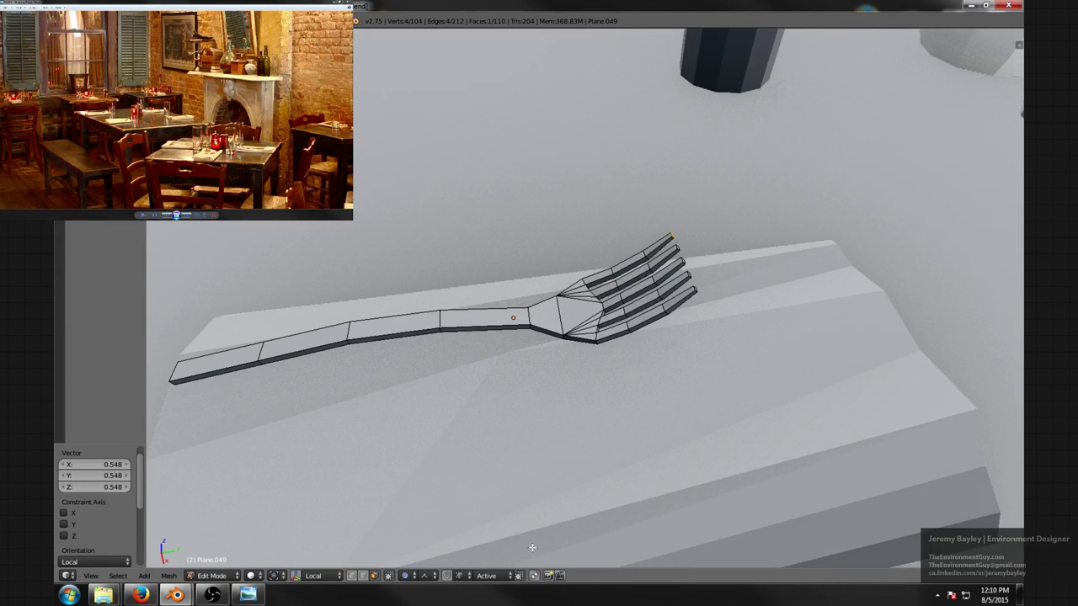
{"action": "left_click", "coordinate": [415, 575]}
{"action": "left_click", "coordinate": [433, 527]}
{"action": "middle_click_drag", "start_coordinate": [572, 368], "coordinate": [716, 305]}
{"action": "key", "text": "g"}
{"action": "scroll", "coordinate": [718, 301], "scroll_direction": "down", "scroll_amount": 5}
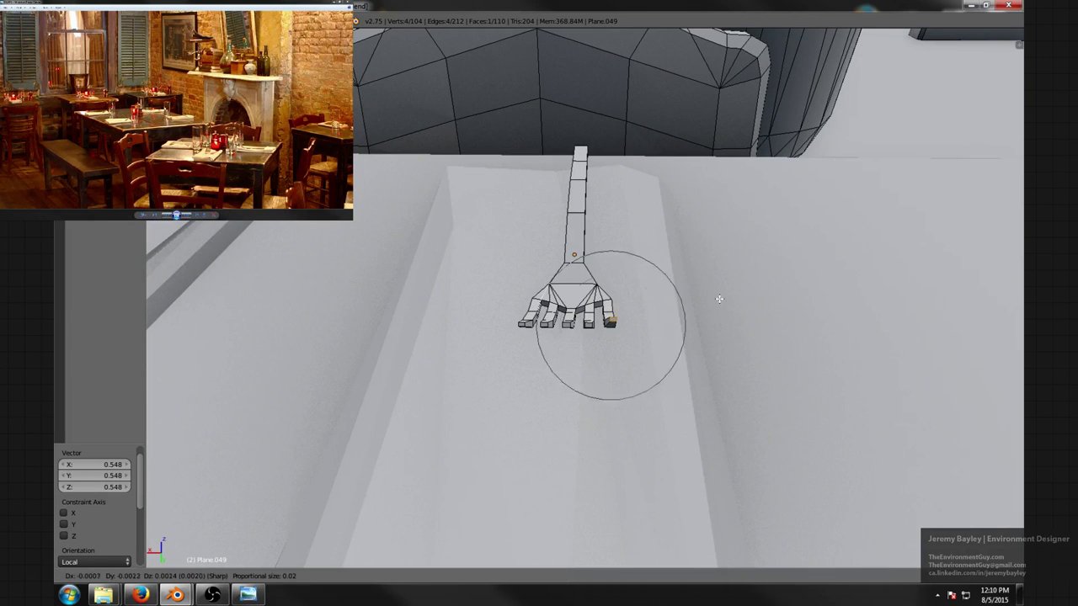
{"action": "scroll", "coordinate": [726, 275], "scroll_direction": "down", "scroll_amount": 1}
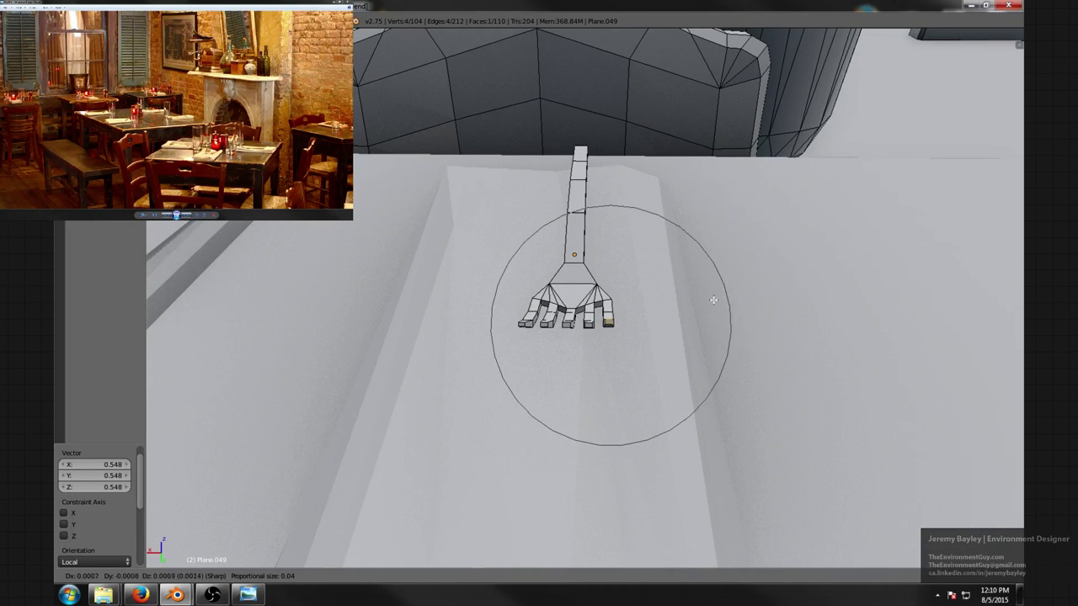
{"action": "left_click", "coordinate": [713, 299]}
- Shift the opposite outer tine's tip about -0.002 in X and 0.001 in Z, and lower the middle tine's tip about 0.0009
{"action": "middle_click_drag", "start_coordinate": [712, 299], "coordinate": [690, 302]}
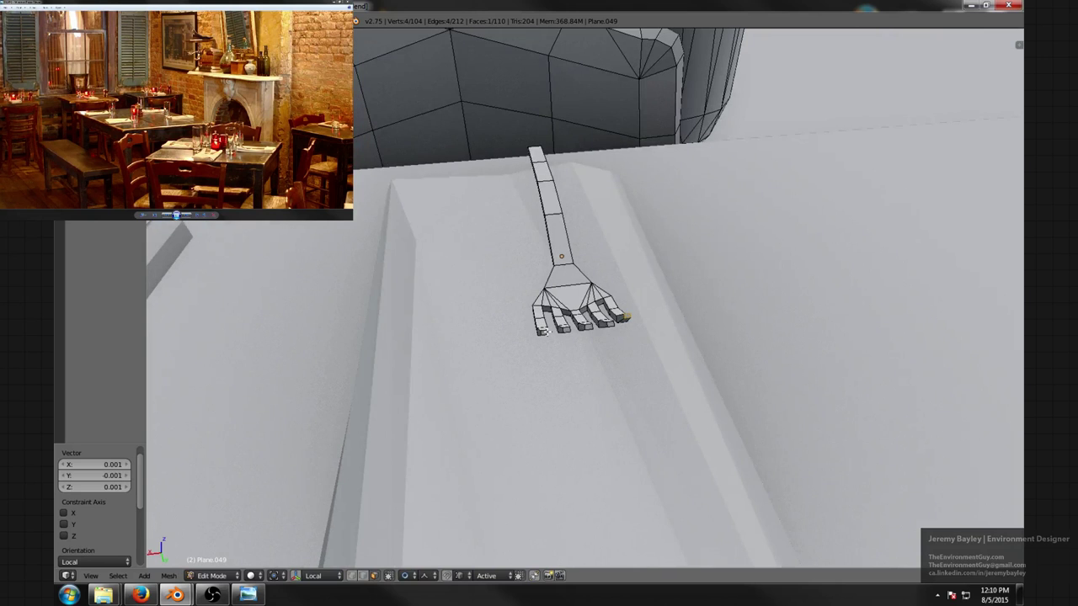
{"action": "middle_click_drag", "start_coordinate": [574, 332], "coordinate": [579, 329]}
{"action": "key", "text": "g"}
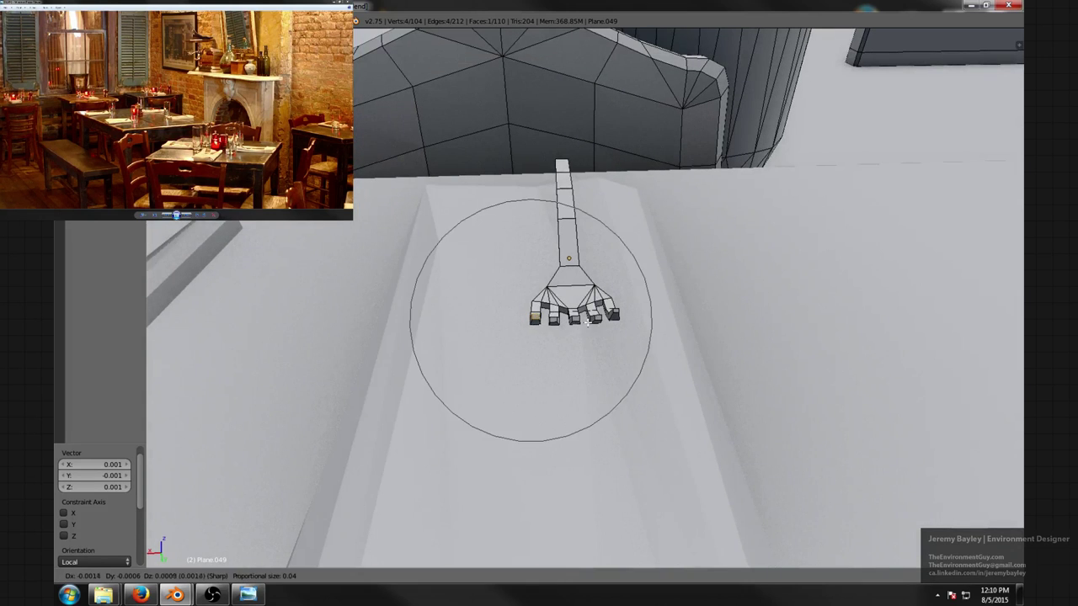
{"action": "left_click", "coordinate": [571, 321]}
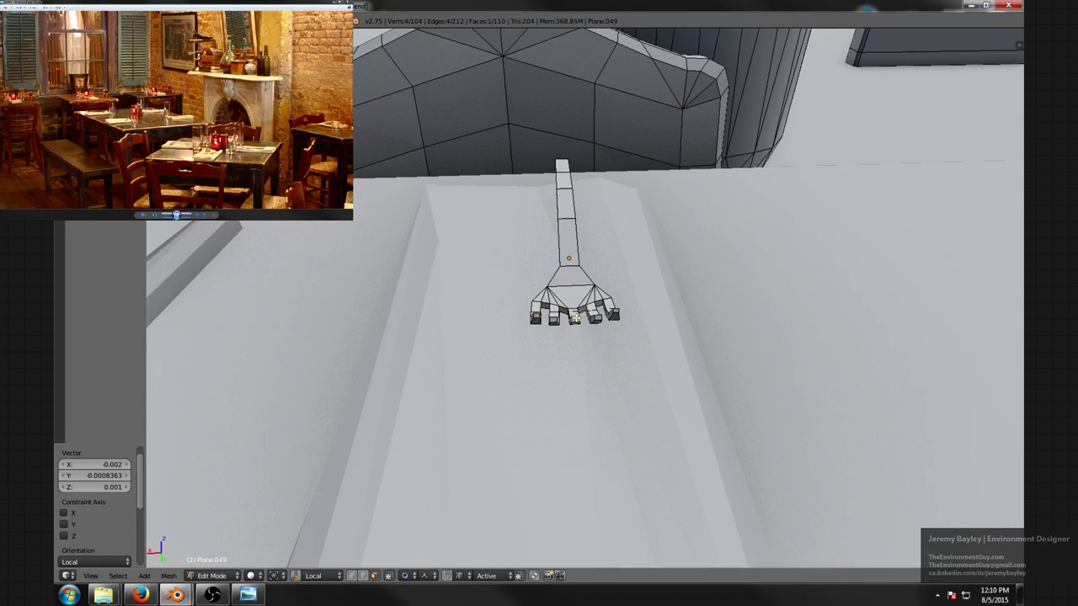
{"action": "key", "text": "g"}
{"action": "left_click", "coordinate": [593, 326]}
- Add a loop cut near the middle of the handle segment next to the fork's neck
{"action": "middle_click_drag", "start_coordinate": [593, 327], "coordinate": [589, 103]}
{"action": "scroll", "coordinate": [591, 126], "scroll_direction": "down", "scroll_amount": 3}
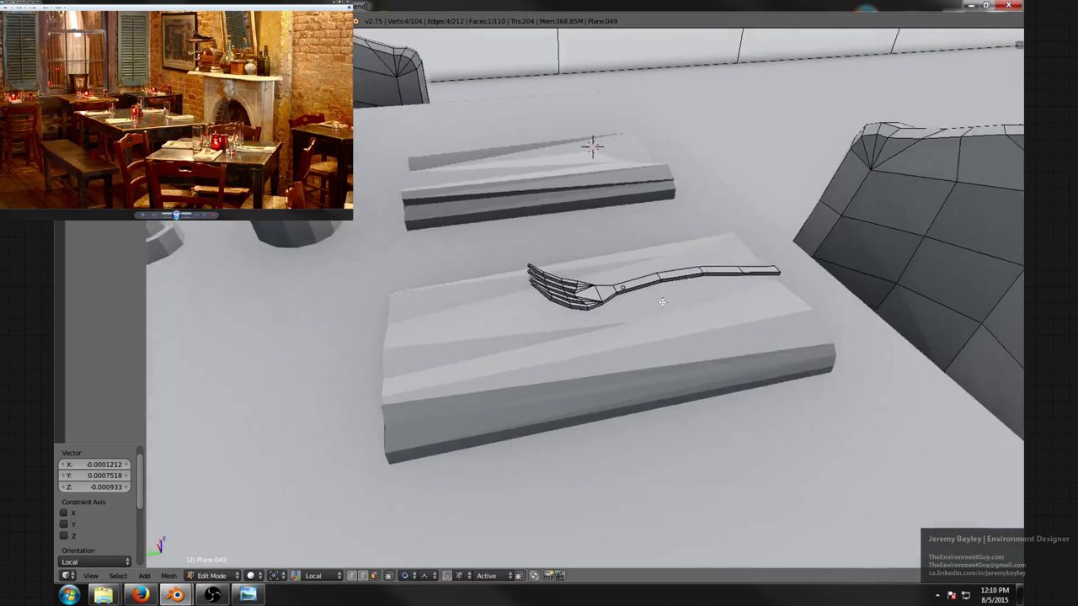
{"action": "middle_click_drag", "start_coordinate": [595, 146], "coordinate": [649, 312]}
{"action": "scroll", "coordinate": [640, 339], "scroll_direction": "up", "scroll_amount": 1}
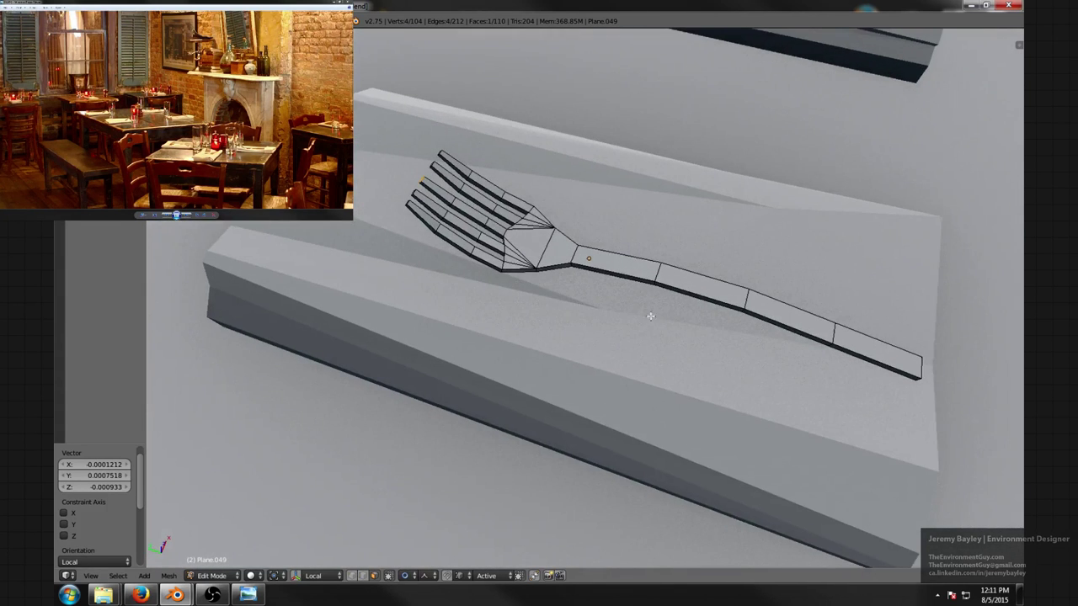
{"action": "key", "text": "ctrl+r"}
{"action": "left_click", "coordinate": [617, 274]}
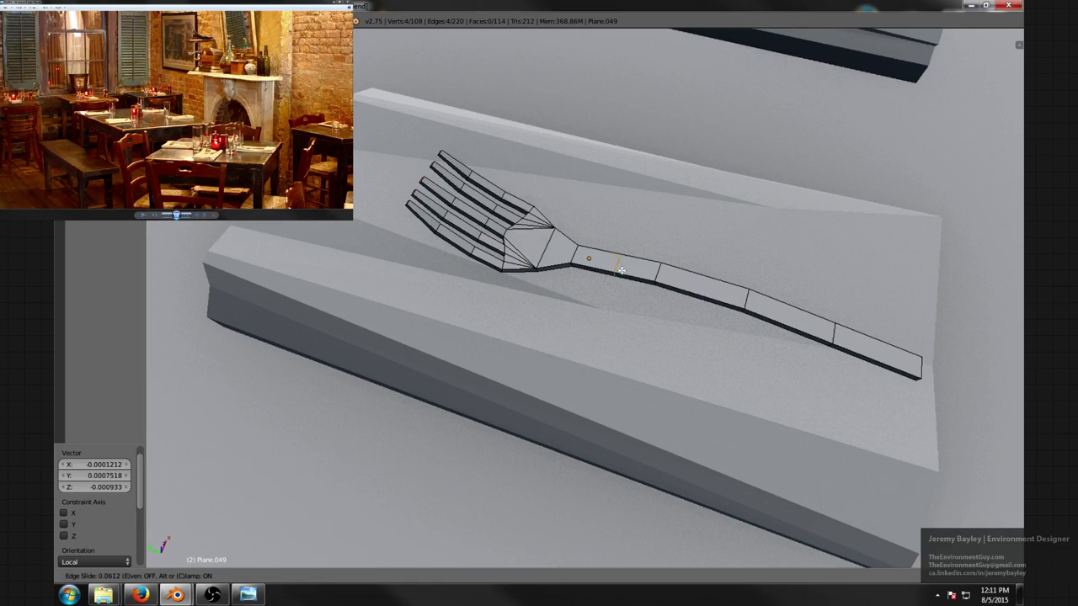
{"action": "left_click", "coordinate": [618, 269]}
- Add a second loop cut across the handle between the neck and the first new loop
{"action": "middle_click_drag", "start_coordinate": [588, 283], "coordinate": [601, 270]}
{"action": "scroll", "coordinate": [601, 269], "scroll_direction": "up", "scroll_amount": 1}
{"action": "key", "text": "ctrl+Tab"}
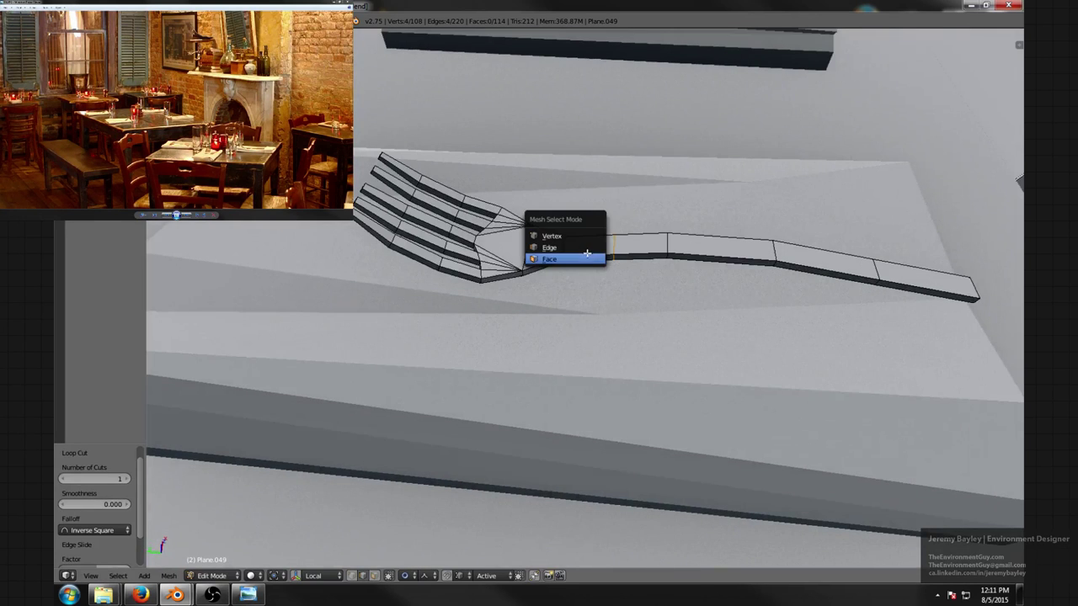
{"action": "left_click", "coordinate": [588, 252]}
{"action": "key", "text": "ctrl+r"}
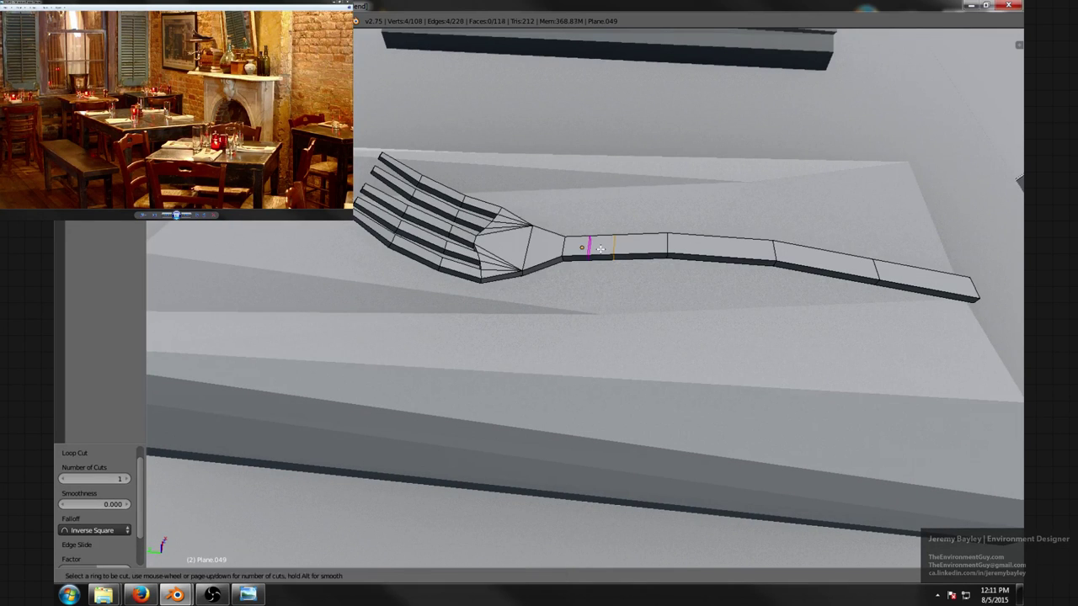
{"action": "left_click", "coordinate": [607, 249]}
- Widen the new loop along global X to about 1.88 with a proportional size of 0.01, and leave mesh editing
{"action": "middle_click_drag", "start_coordinate": [621, 247], "coordinate": [673, 241]}
{"action": "key", "text": "s"}
{"action": "key", "text": "x"}
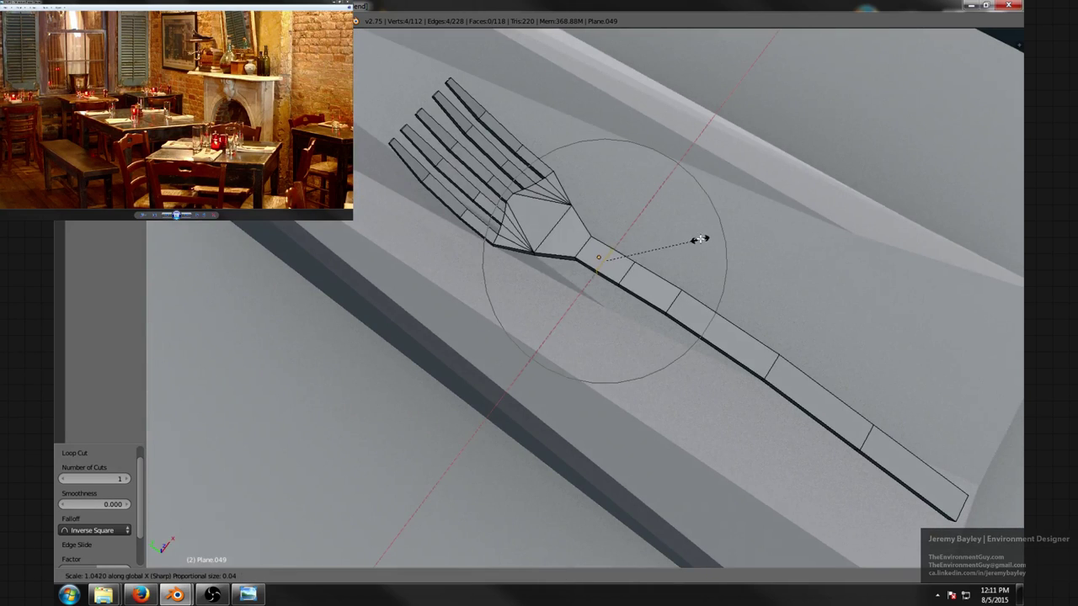
{"action": "scroll", "coordinate": [740, 218], "scroll_direction": "up", "scroll_amount": 14}
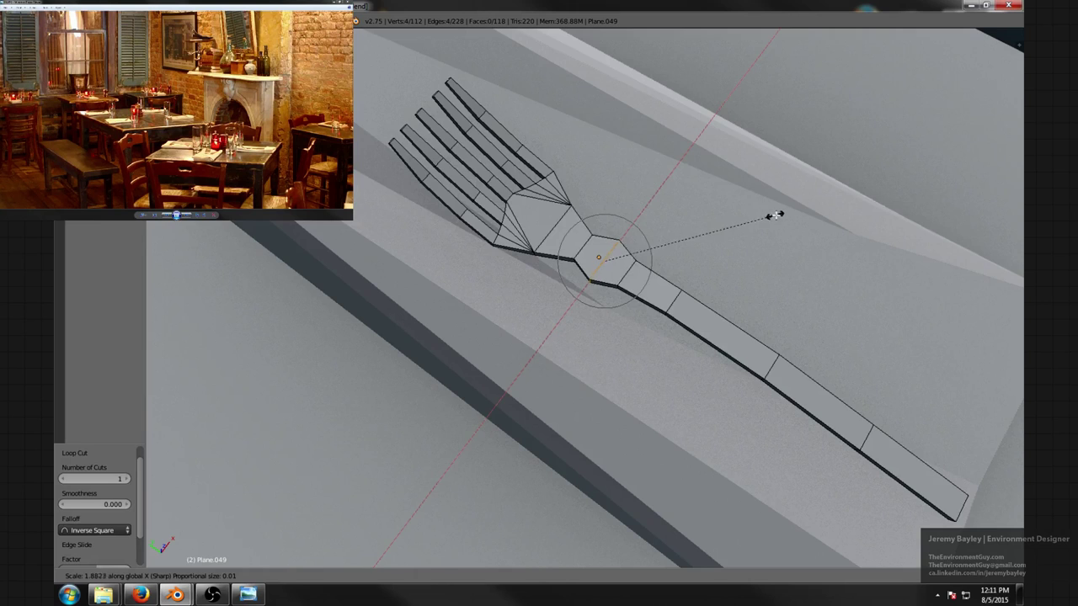
{"action": "left_click", "coordinate": [775, 217]}
{"action": "key", "text": "a"}
{"action": "scroll", "coordinate": [774, 228], "scroll_direction": "down", "scroll_amount": 8}
{"action": "key", "text": "Tab"}
- Reselect the fork on the napkin and reopen its mesh for editing in face selection mode
{"action": "middle_click_drag", "start_coordinate": [774, 229], "coordinate": [627, 279]}
{"action": "scroll", "coordinate": [626, 279], "scroll_direction": "up", "scroll_amount": 3}
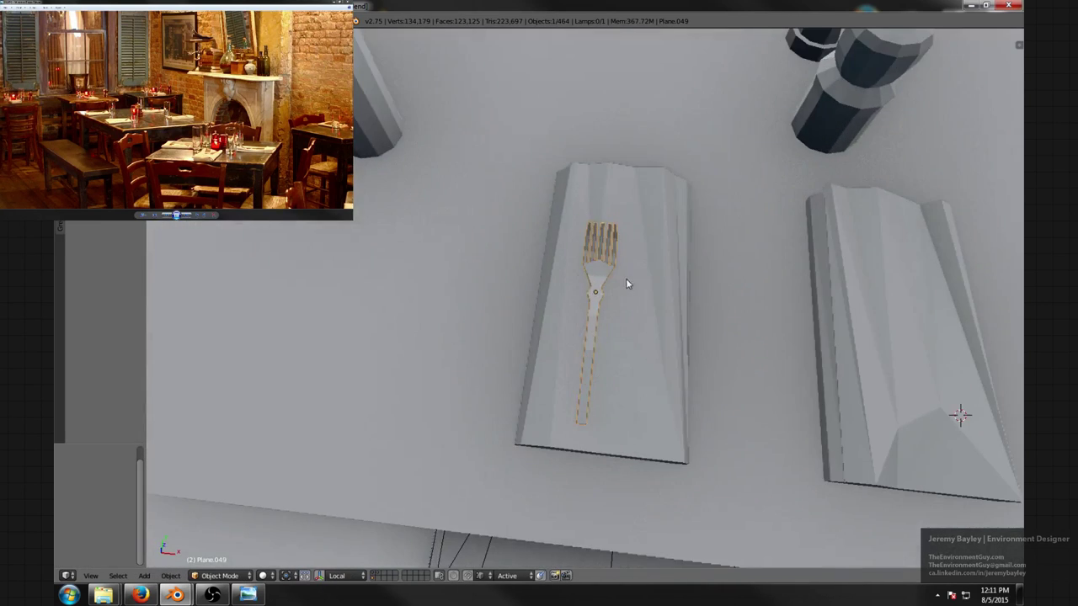
{"action": "middle_click_drag", "start_coordinate": [613, 341], "coordinate": [657, 298]}
{"action": "scroll", "coordinate": [657, 298], "scroll_direction": "up", "scroll_amount": 2}
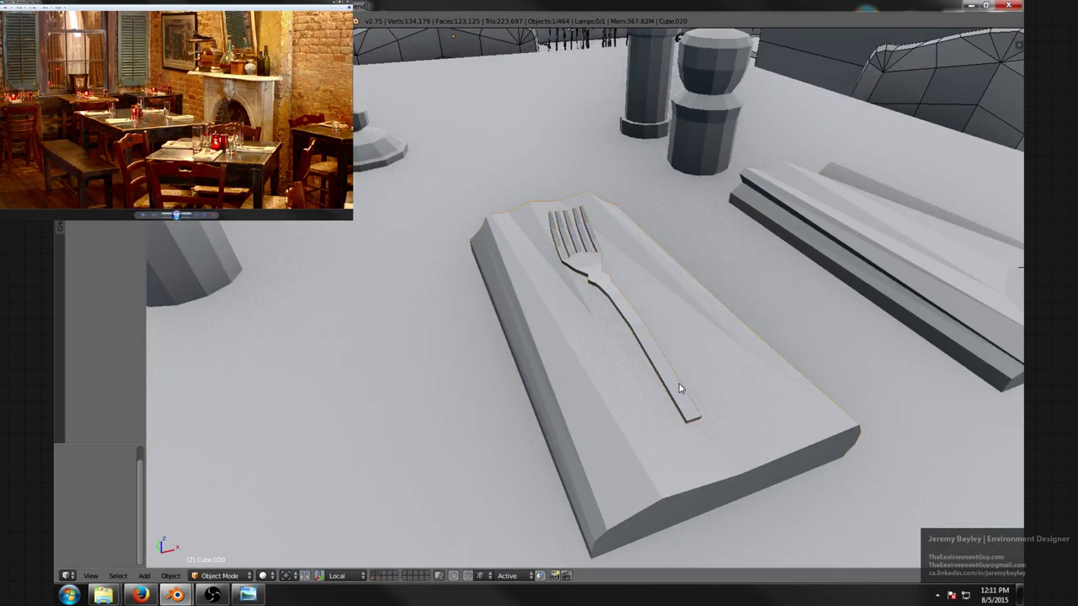
{"action": "right_click", "coordinate": [680, 389]}
{"action": "key", "text": "Tab"}
{"action": "middle_click_drag", "start_coordinate": [680, 389], "coordinate": [682, 405]}
{"action": "key", "text": "ctrl+Tab"}
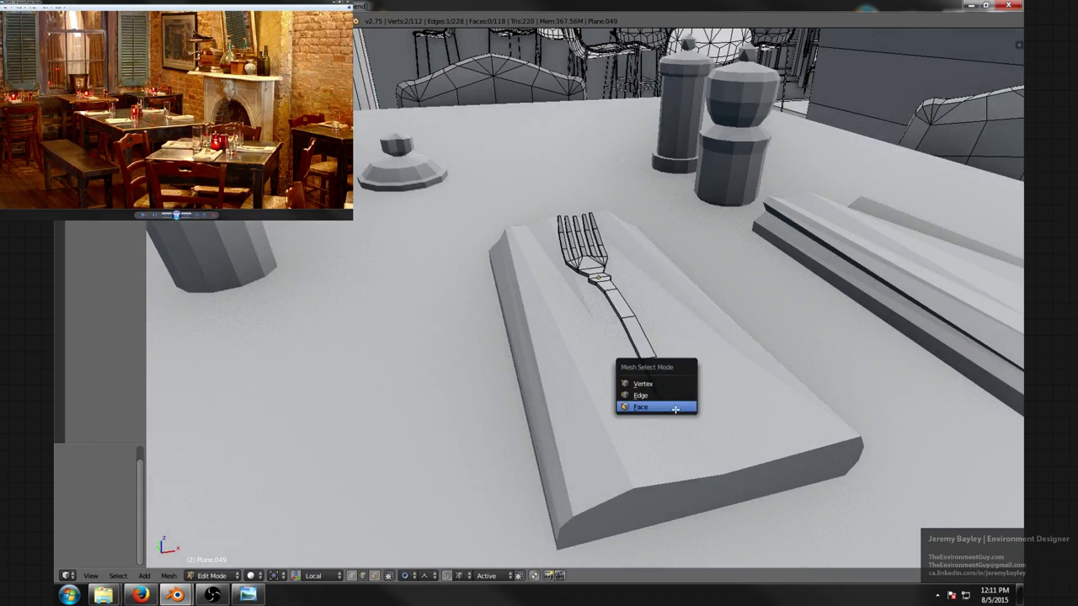
{"action": "left_click", "coordinate": [673, 409]}
- Narrow the end face of the fork's handle along global X to about 0.66 with a proportional size of 0.08
{"action": "middle_click_drag", "start_coordinate": [771, 368], "coordinate": [780, 373]}
{"action": "key", "text": "s"}
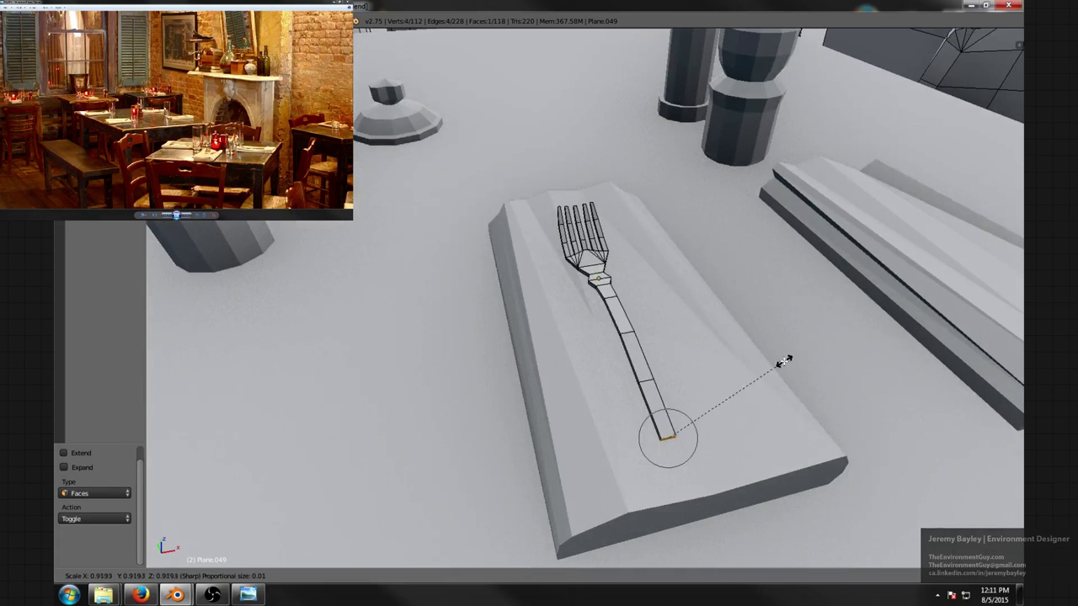
{"action": "key", "text": "x"}
{"action": "scroll", "coordinate": [774, 379], "scroll_direction": "down", "scroll_amount": 17}
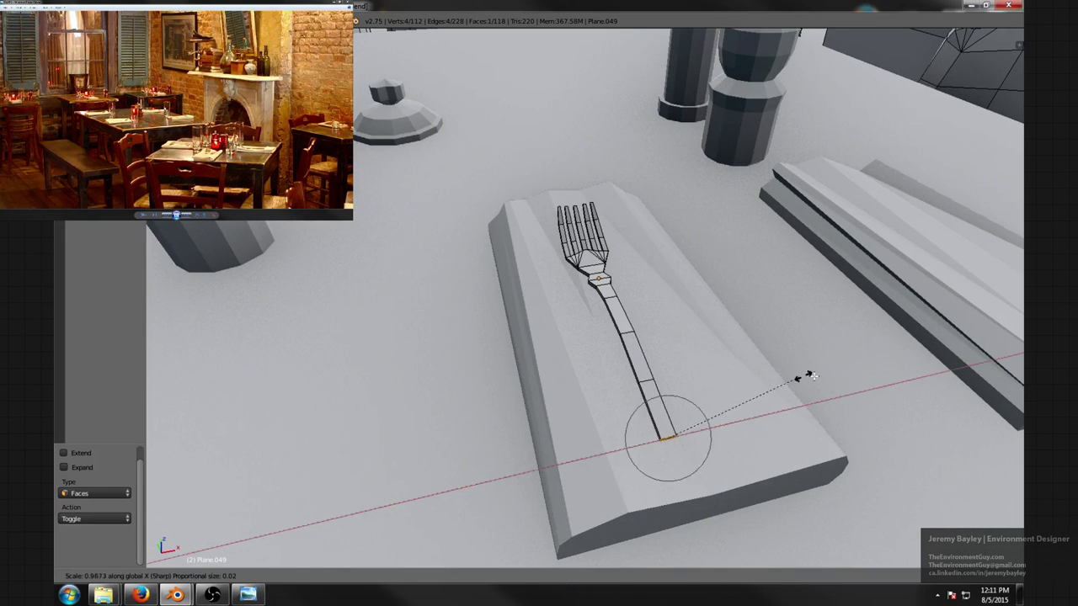
{"action": "scroll", "coordinate": [842, 373], "scroll_direction": "down", "scroll_amount": 4}
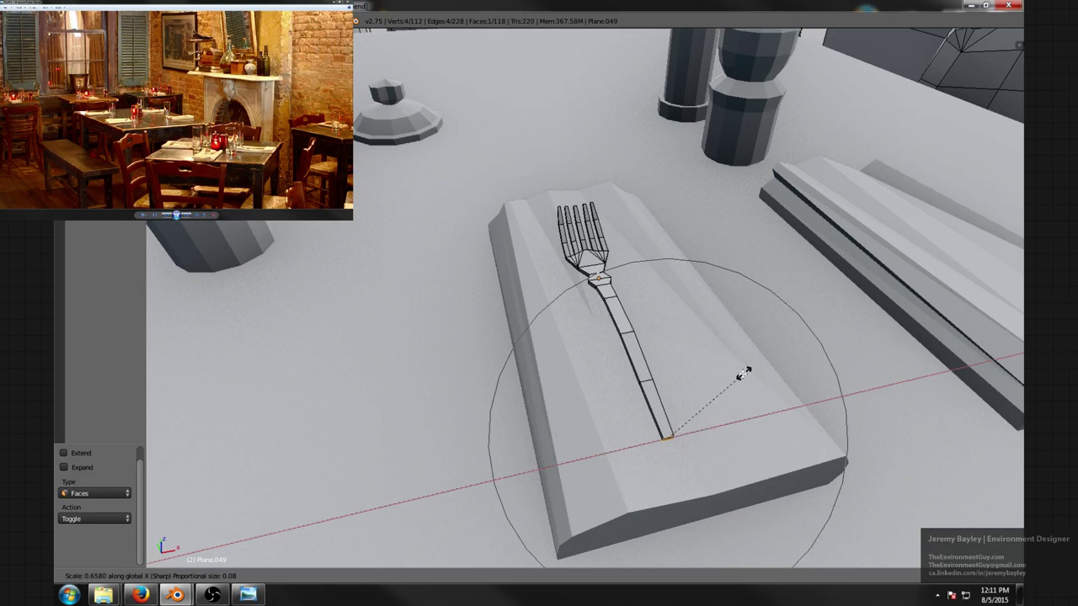
- Narrow the fork handle's end face to about 0.379 along X with proportional editing, and extrude it about 0.004 outward
{"action": "scroll", "coordinate": [909, 337], "scroll_direction": "down", "scroll_amount": 7}
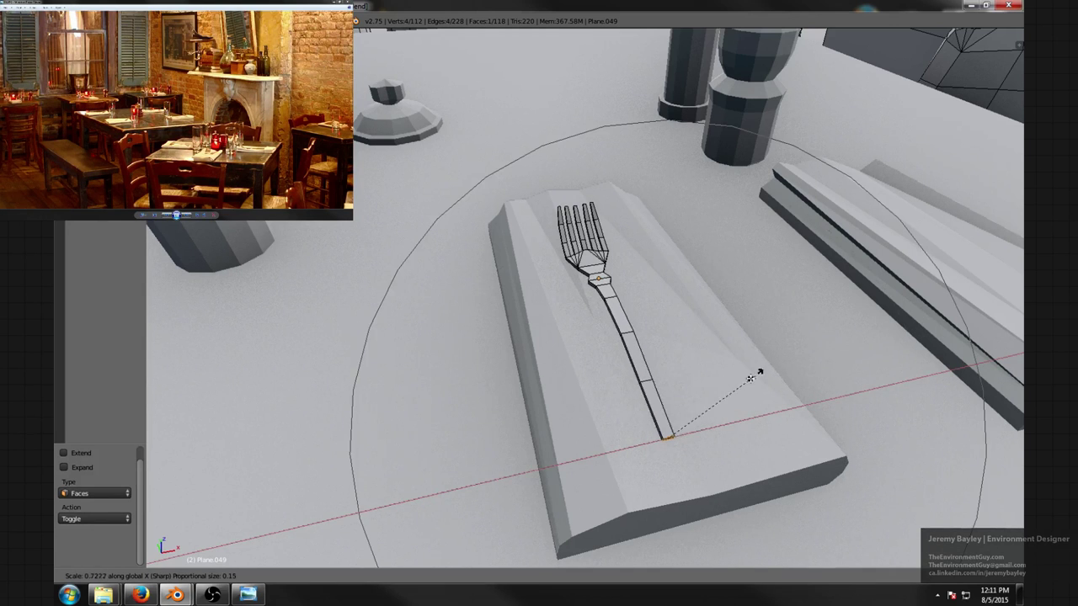
{"action": "left_click", "coordinate": [713, 406]}
{"action": "middle_click_drag", "start_coordinate": [714, 406], "coordinate": [628, 356]}
{"action": "scroll", "coordinate": [670, 370], "scroll_direction": "up", "scroll_amount": 2}
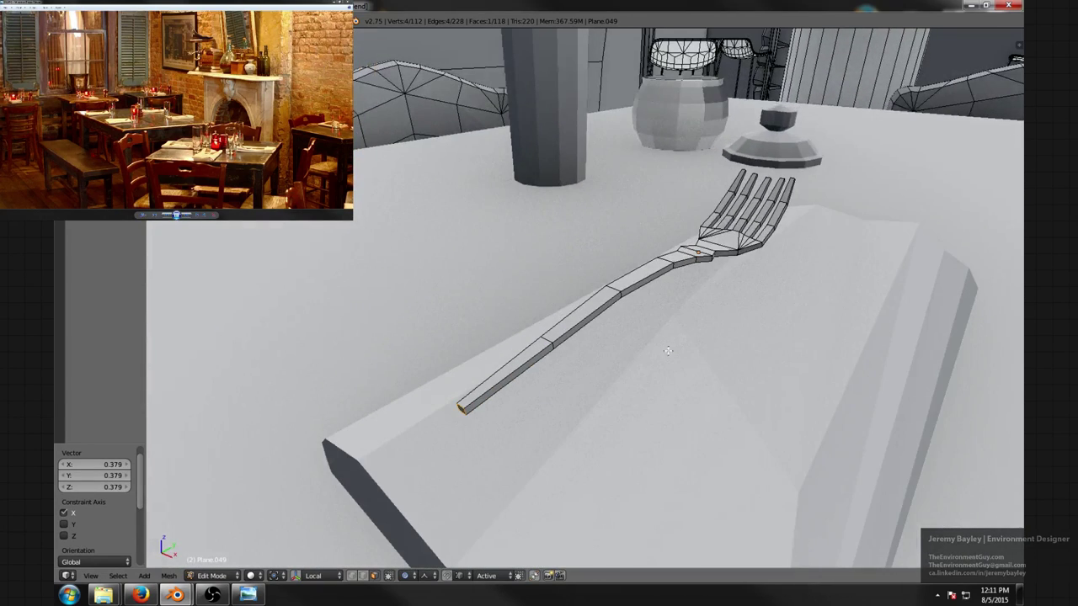
{"action": "scroll", "coordinate": [668, 350], "scroll_direction": "down", "scroll_amount": 1}
{"action": "key", "text": "e"}
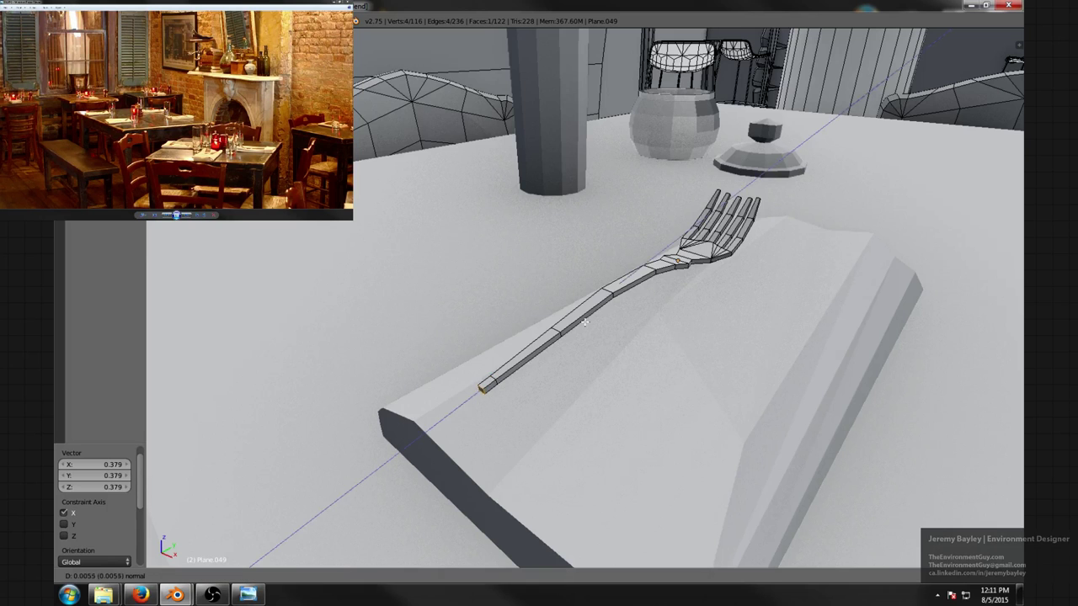
{"action": "left_click", "coordinate": [587, 320]}
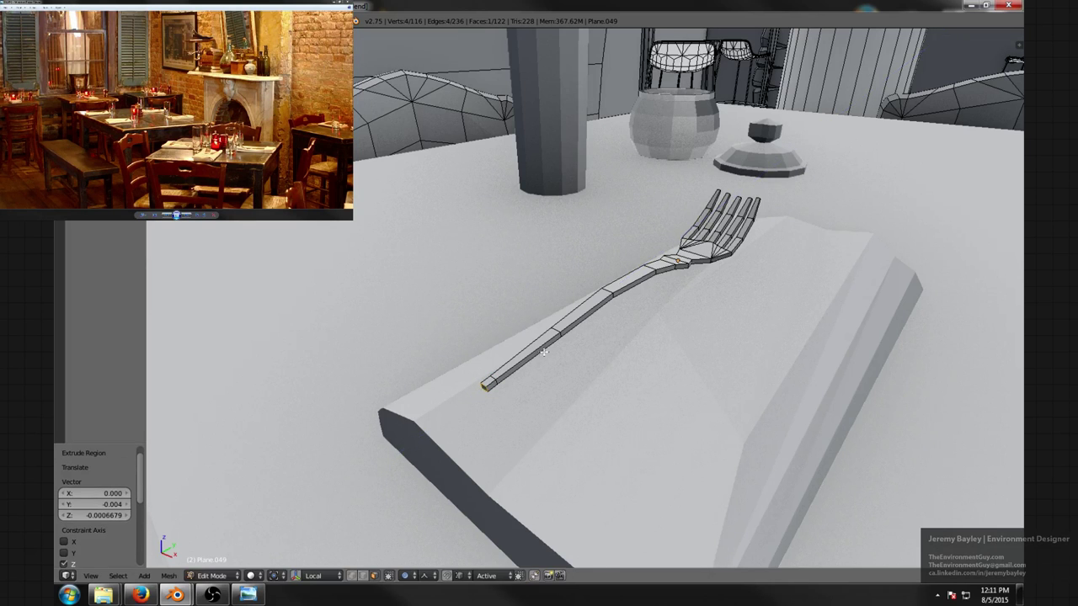
- Widen the extruded handle end to about 5.324 along X with proportional editing turned off
{"action": "middle_click_drag", "start_coordinate": [552, 346], "coordinate": [638, 353]}
{"action": "key", "text": "s"}
{"action": "key", "text": "x"}
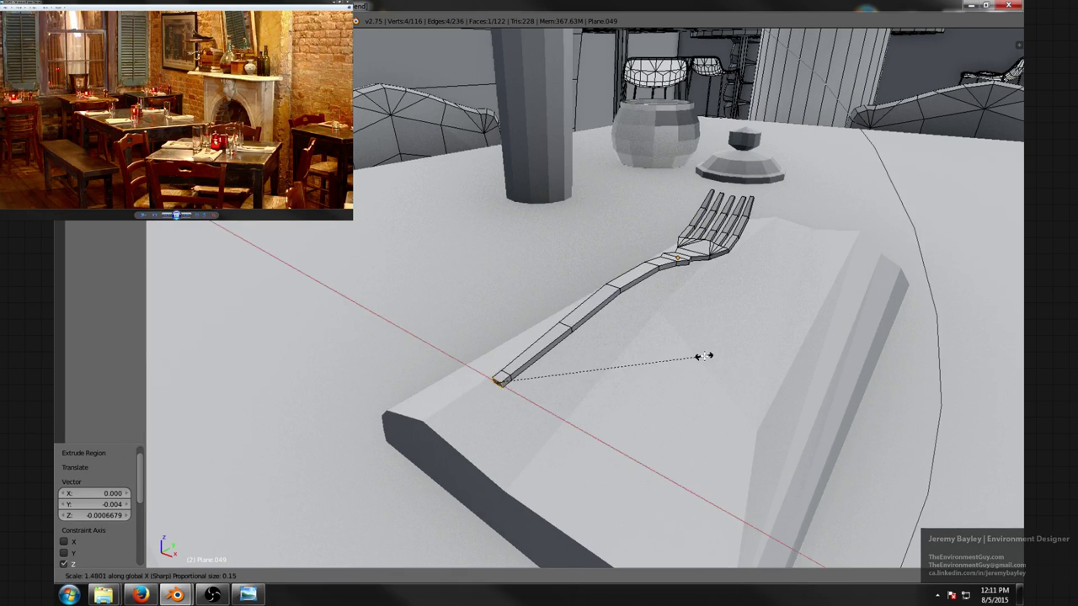
{"action": "right_click", "coordinate": [705, 356]}
{"action": "key", "text": "s"}
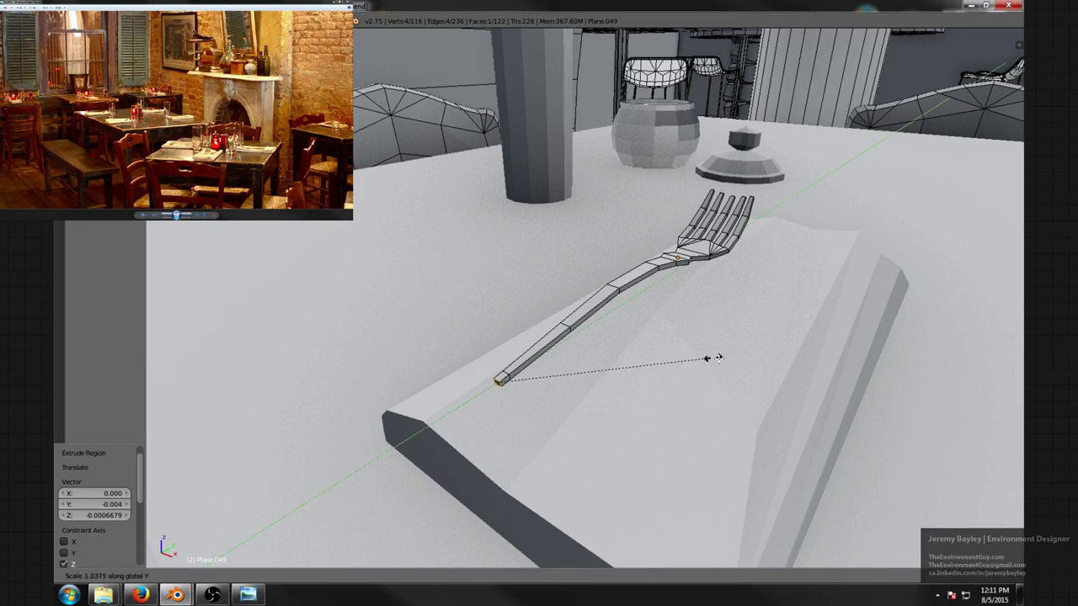
{"action": "key", "text": "x"}
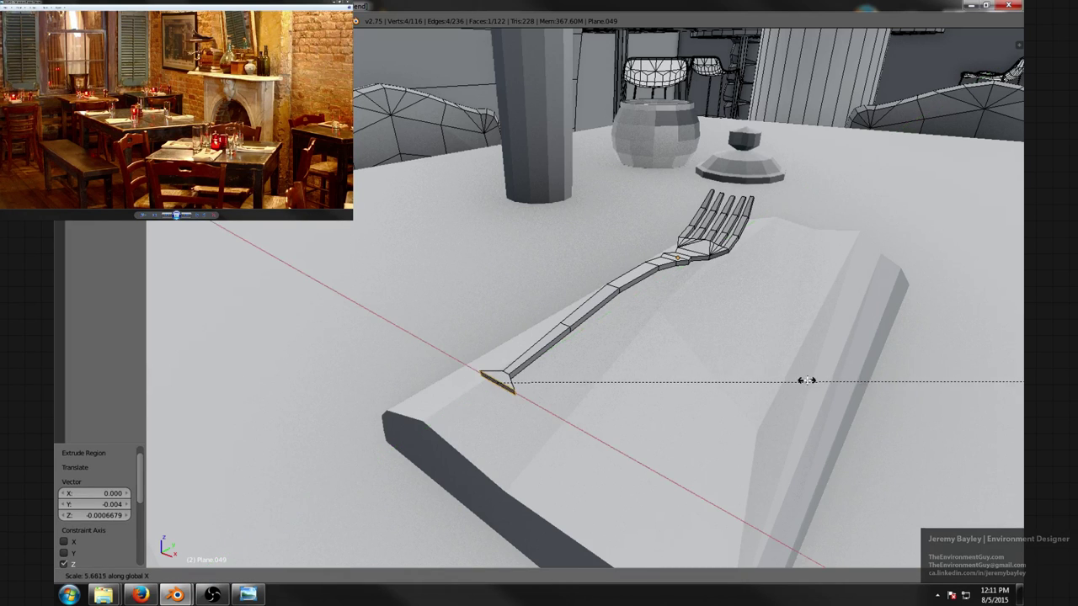
{"action": "left_click", "coordinate": [733, 384]}
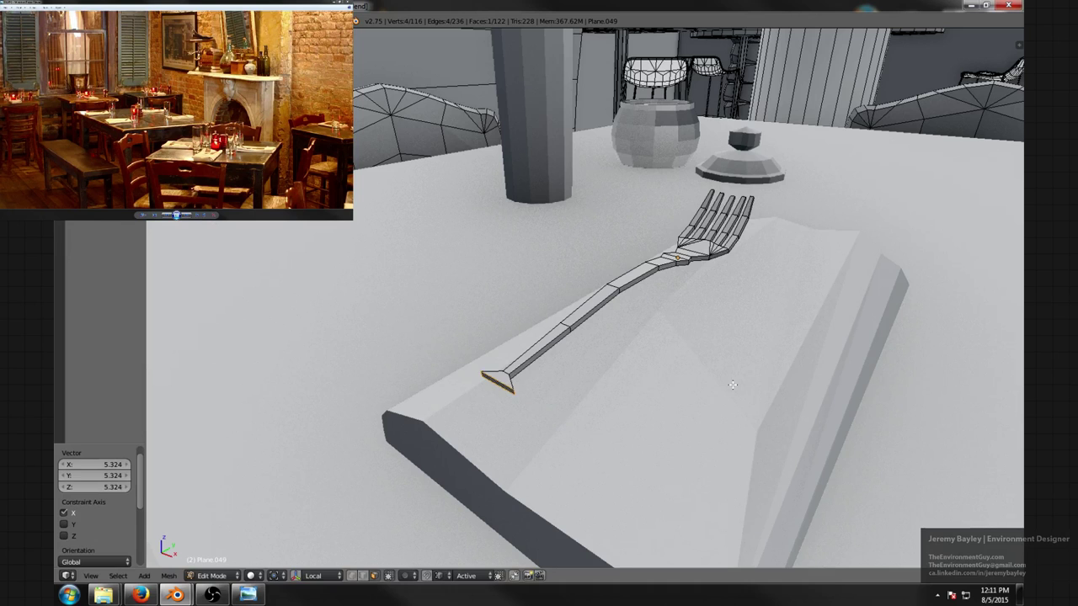
- Extrude the flared handle end about 0.010 outward and narrow the new face to about 0.352 along X
{"action": "key", "text": "e"}
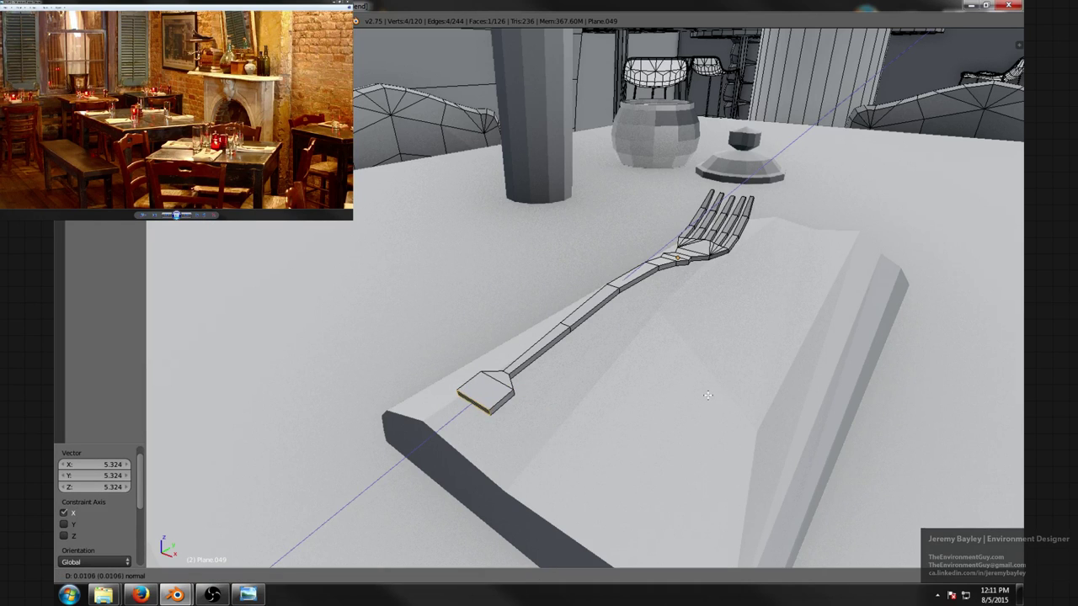
{"action": "left_click", "coordinate": [710, 392]}
{"action": "key", "text": "s"}
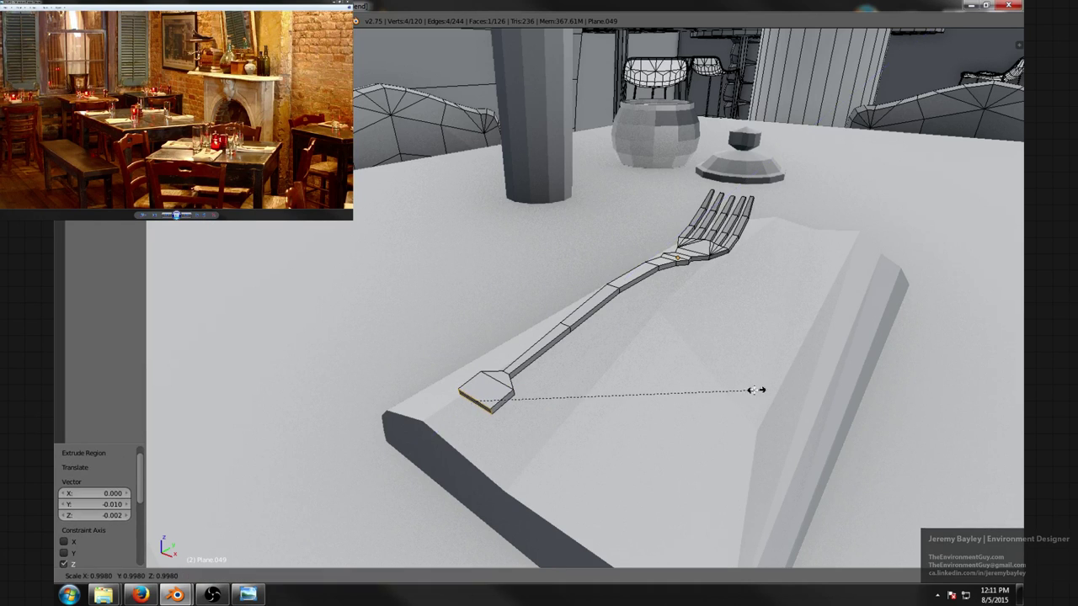
{"action": "key", "text": "y"}
{"action": "key", "text": "x"}
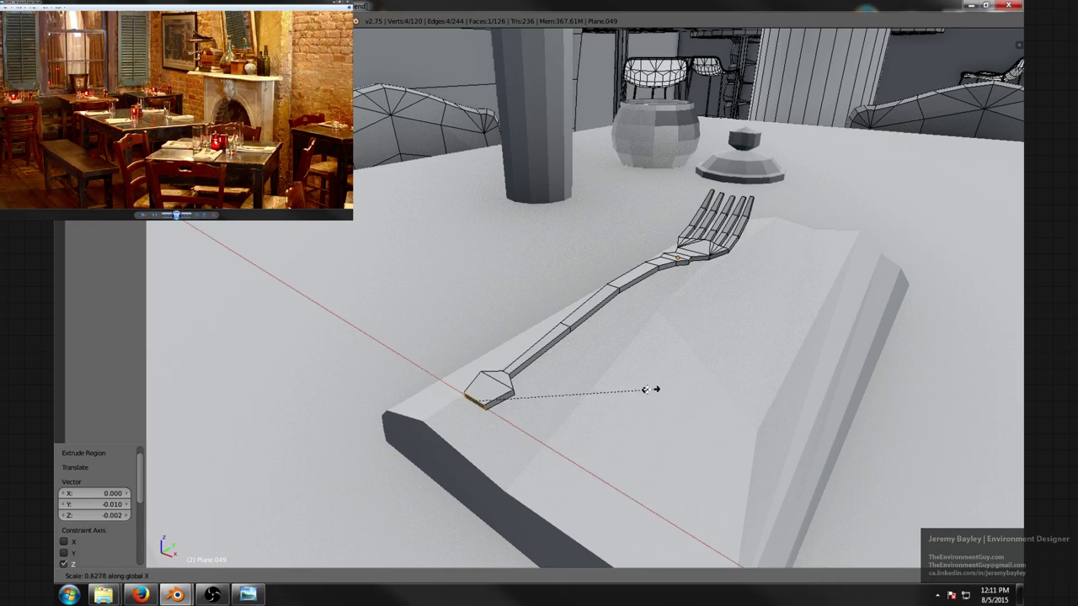
{"action": "left_click", "coordinate": [572, 396]}
- Extrude the handle's narrow tip slightly further to finish the fork, and return to Object Mode
{"action": "key", "text": "e"}
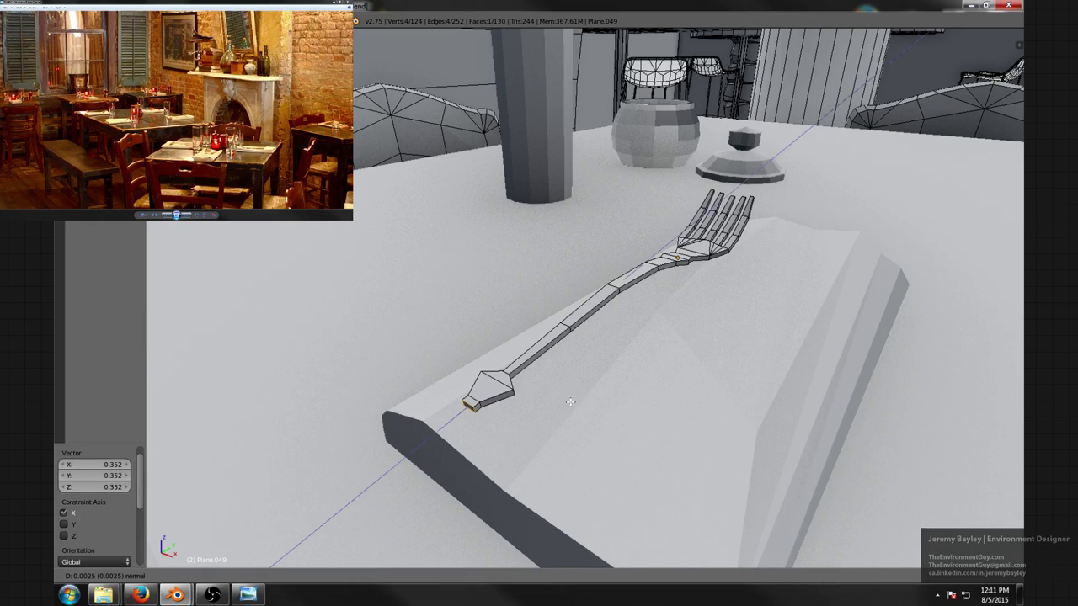
{"action": "left_click", "coordinate": [567, 405]}
{"action": "middle_click_drag", "start_coordinate": [567, 405], "coordinate": [696, 418]}
{"action": "scroll", "coordinate": [705, 431], "scroll_direction": "up", "scroll_amount": 4}
{"action": "key", "text": "a"}
{"action": "key", "text": "Tab"}
- Examine the fork and the folded napkin beneath it from several angles and distances
{"action": "scroll", "coordinate": [681, 384], "scroll_direction": "down", "scroll_amount": 4}
{"action": "scroll", "coordinate": [679, 386], "scroll_direction": "up", "scroll_amount": 3}
{"action": "key", "text": "Tab"}
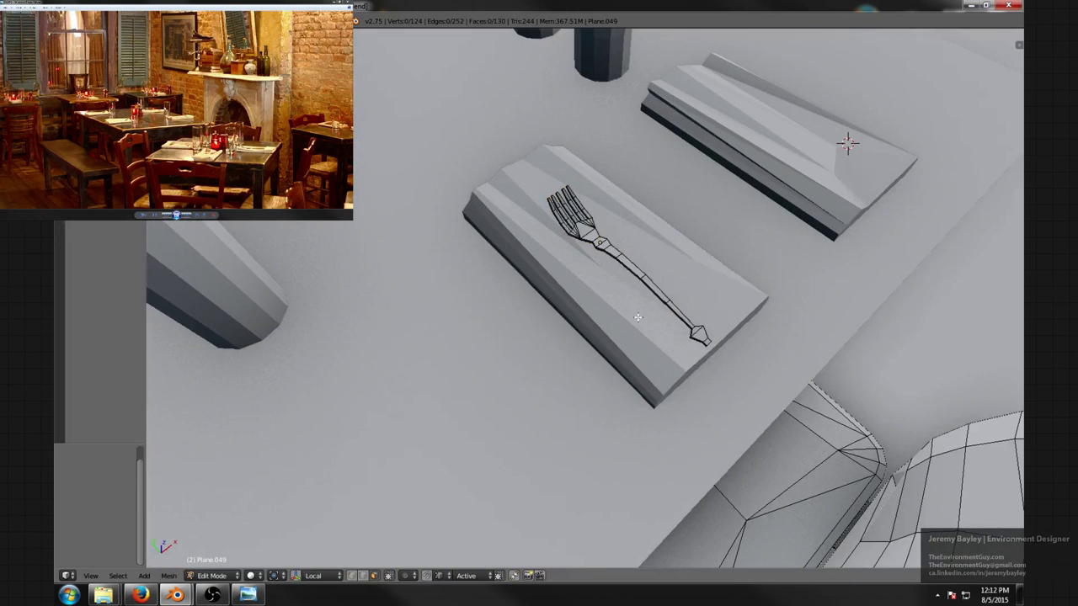
{"action": "key", "text": "a"}
{"action": "key", "text": "Tab"}
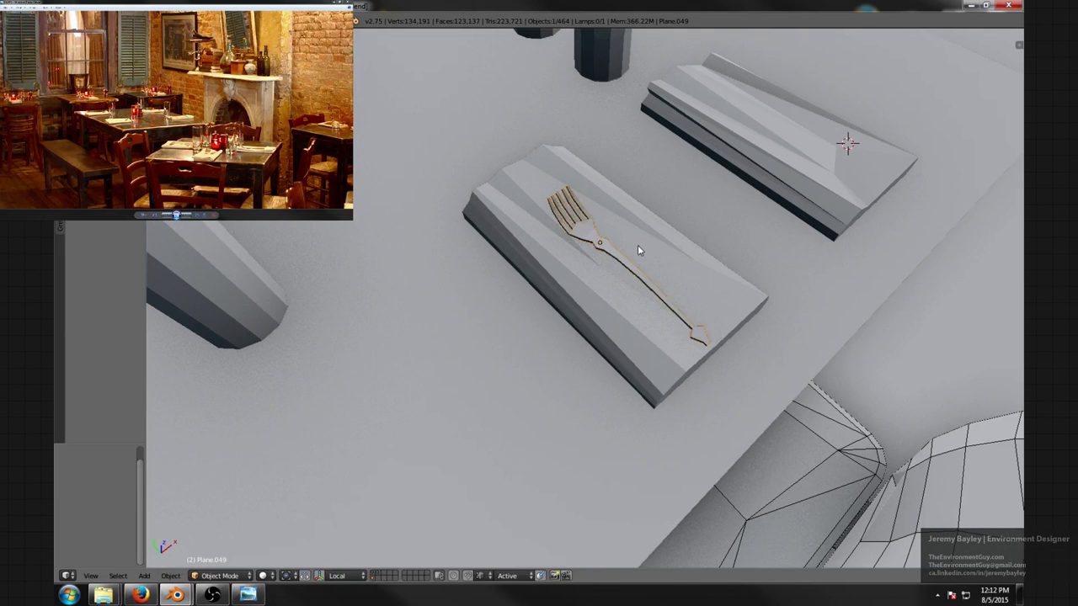
{"action": "middle_click_drag", "start_coordinate": [637, 246], "coordinate": [600, 238]}
{"action": "right_click", "coordinate": [641, 268]}
{"action": "key", "text": "Tab"}
{"action": "key", "text": "a"}
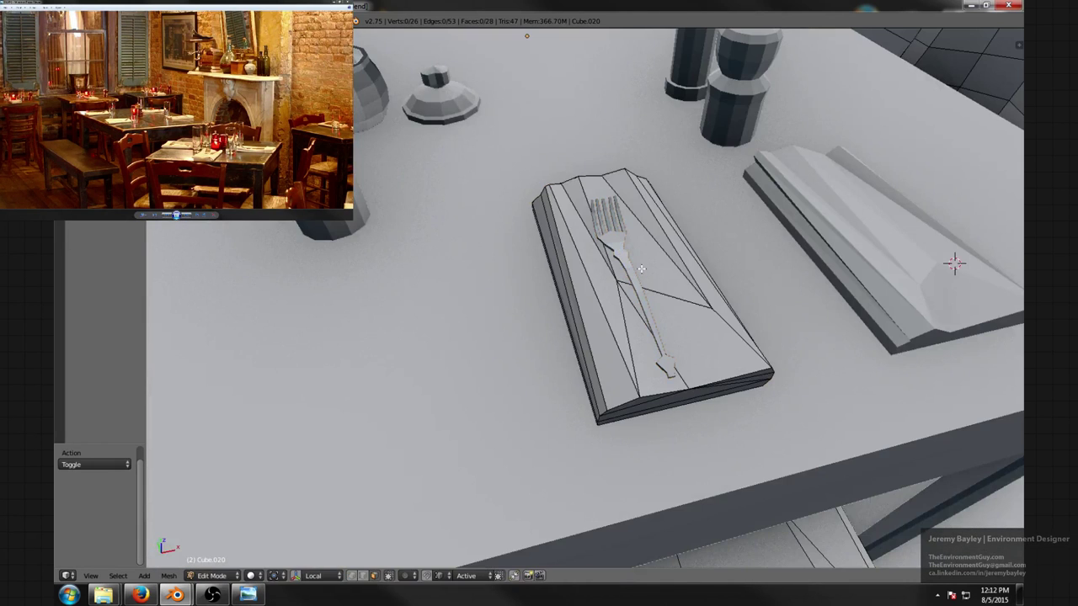
{"action": "key", "text": "a"}
{"action": "key", "text": "Tab"}
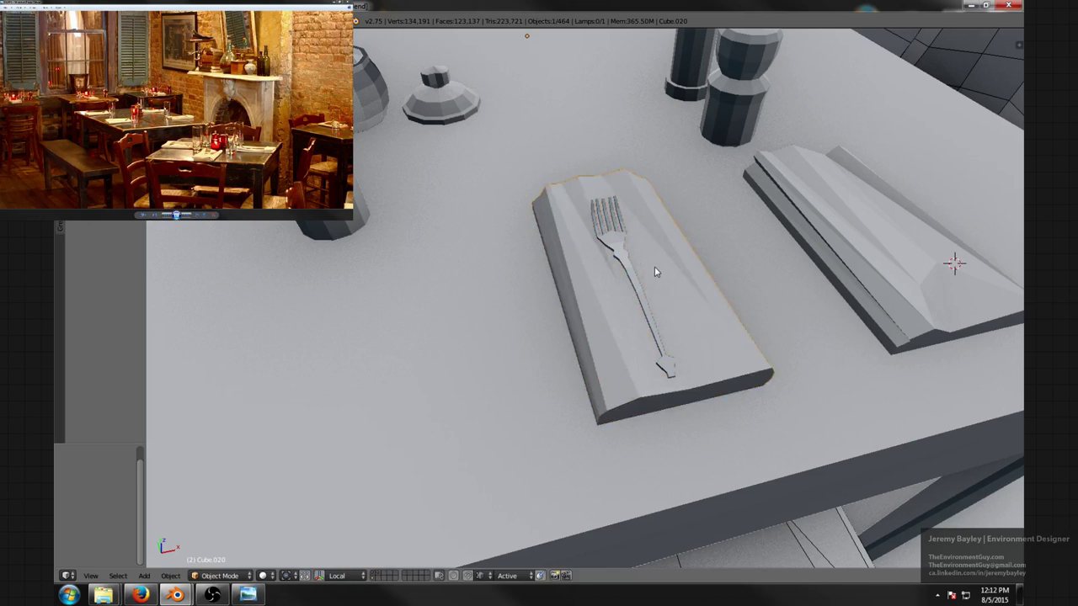
{"action": "middle_click_drag", "start_coordinate": [654, 266], "coordinate": [750, 301]}
{"action": "right_click", "coordinate": [652, 267]}
{"action": "scroll", "coordinate": [654, 268], "scroll_direction": "down", "scroll_amount": 1}
{"action": "scroll", "coordinate": [654, 268], "scroll_direction": "down", "scroll_amount": 1}
{"action": "scroll", "coordinate": [716, 307], "scroll_direction": "down", "scroll_amount": 4}
{"action": "middle_click_drag", "start_coordinate": [676, 312], "coordinate": [575, 293]}
{"action": "scroll", "coordinate": [673, 326], "scroll_direction": "up", "scroll_amount": 5}
- Add a cube mesh with nothing else selected and scale it down to about 0.085
{"action": "key", "text": "a"}
{"action": "scroll", "coordinate": [679, 303], "scroll_direction": "down", "scroll_amount": 3}
{"action": "scroll", "coordinate": [575, 293], "scroll_direction": "up", "scroll_amount": 3}
{"action": "key", "text": "shift+a"}
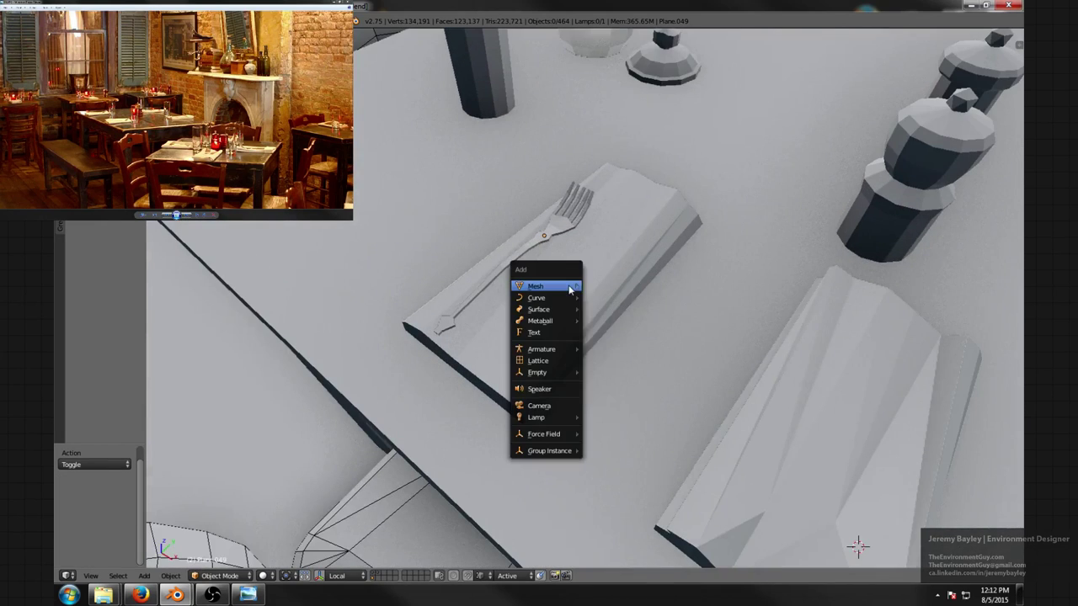
{"action": "left_click", "coordinate": [606, 297]}
{"action": "key", "text": "KP_Decimal"}
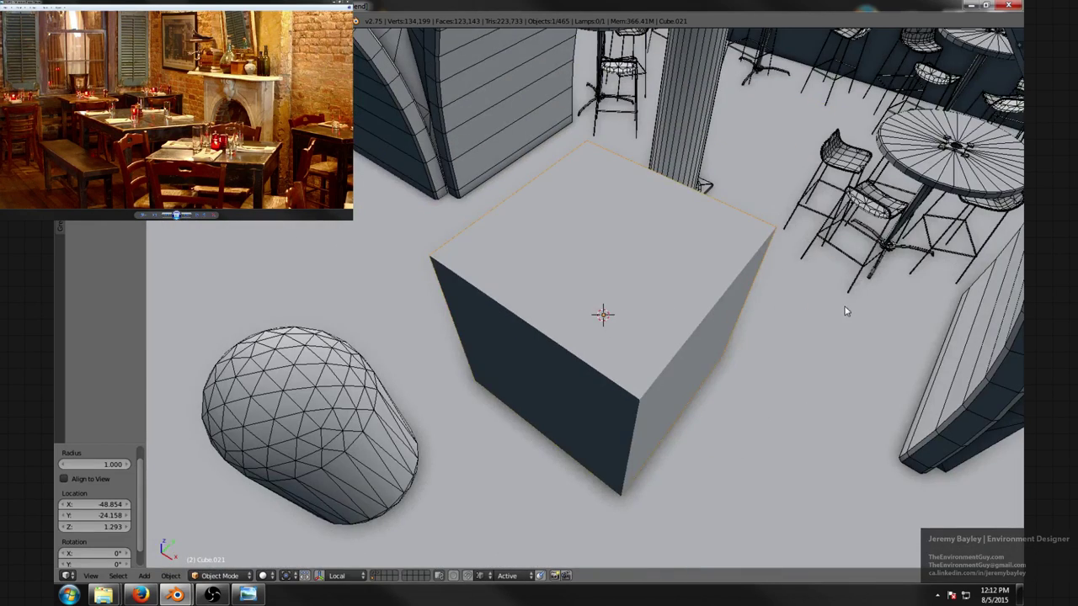
{"action": "scroll", "coordinate": [846, 311], "scroll_direction": "down", "scroll_amount": 3}
{"action": "key", "text": "s"}
{"action": "left_click", "coordinate": [647, 320]}
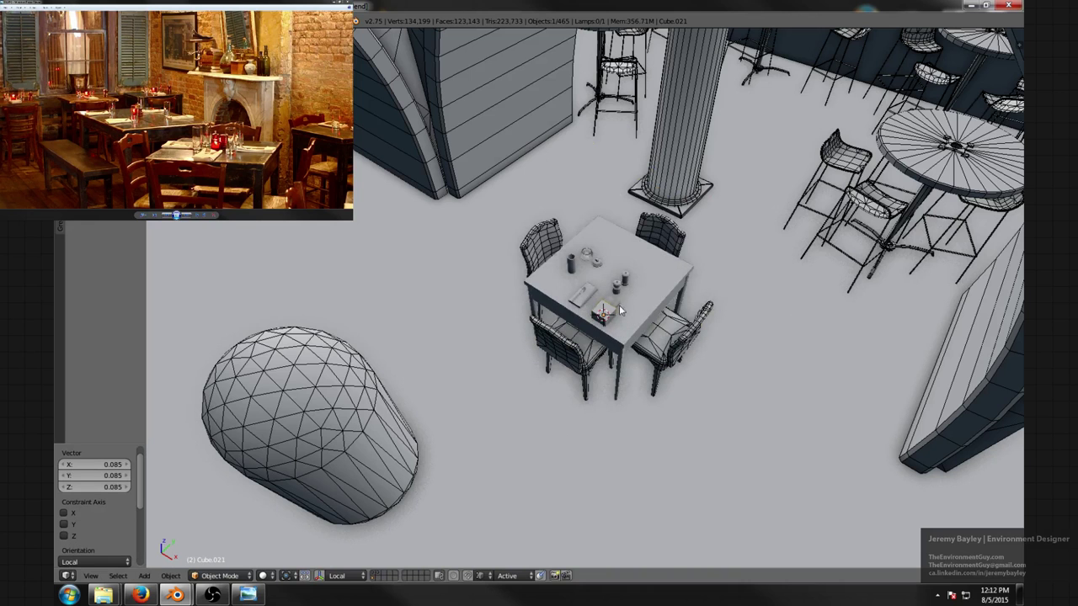
- Move the cube horizontally onto the napkin beside the fork and scale it to about 0.332
{"action": "scroll", "coordinate": [647, 320], "scroll_direction": "up", "scroll_amount": 3}
{"action": "scroll", "coordinate": [782, 371], "scroll_direction": "up", "scroll_amount": 1}
{"action": "key", "text": "shift+z"}
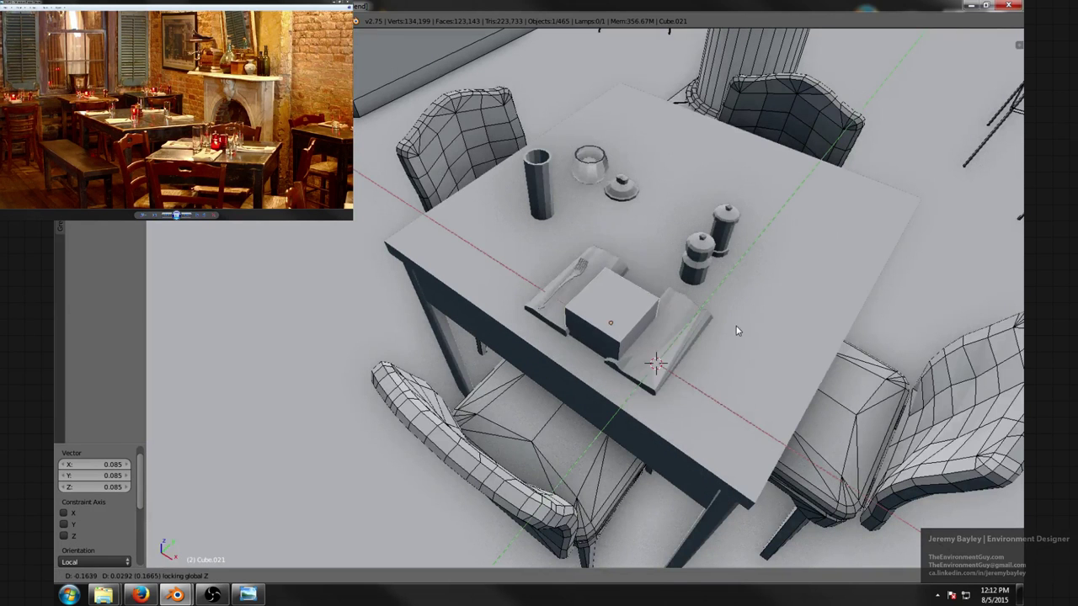
{"action": "left_click", "coordinate": [711, 300]}
{"action": "key", "text": "s"}
{"action": "left_click", "coordinate": [672, 295]}
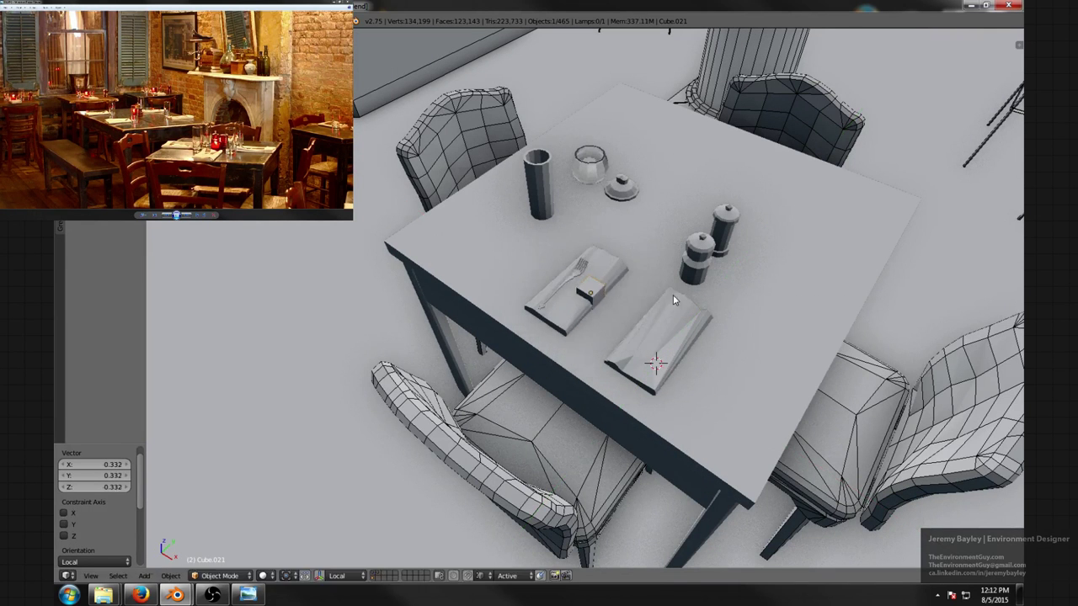
- Raise the cube about 0.075 along Z and scale it down to about 0.277
{"action": "scroll", "coordinate": [661, 319], "scroll_direction": "up", "scroll_amount": 2}
{"action": "key", "text": "g"}
{"action": "key", "text": "z"}
{"action": "left_click", "coordinate": [706, 314]}
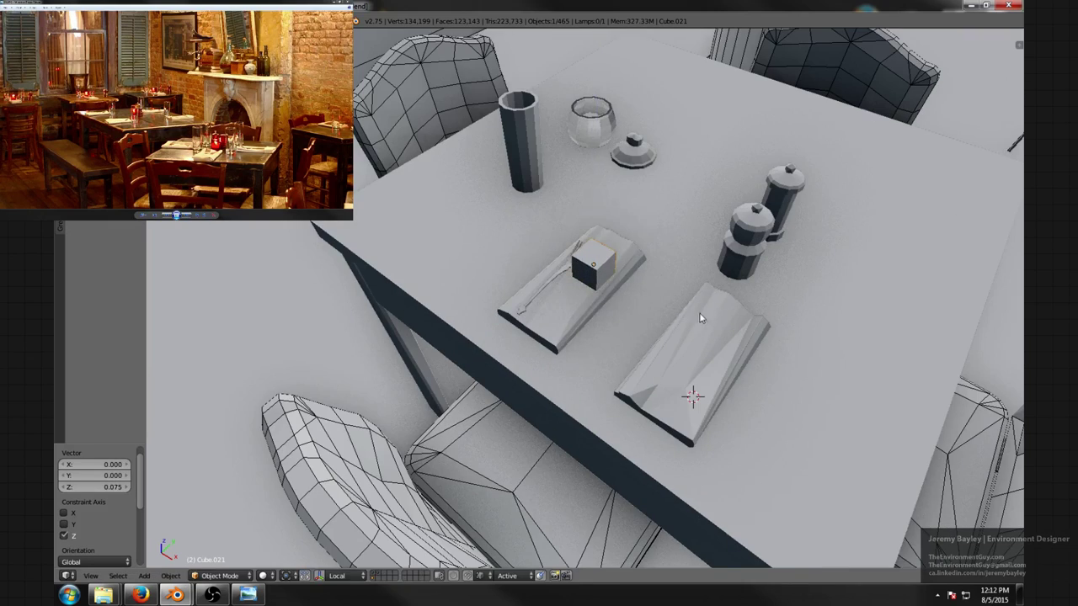
{"action": "scroll", "coordinate": [760, 322], "scroll_direction": "up", "scroll_amount": 5}
{"action": "middle_click_drag", "start_coordinate": [703, 315], "coordinate": [788, 272]}
{"action": "key", "text": "s"}
{"action": "left_click", "coordinate": [656, 223]}
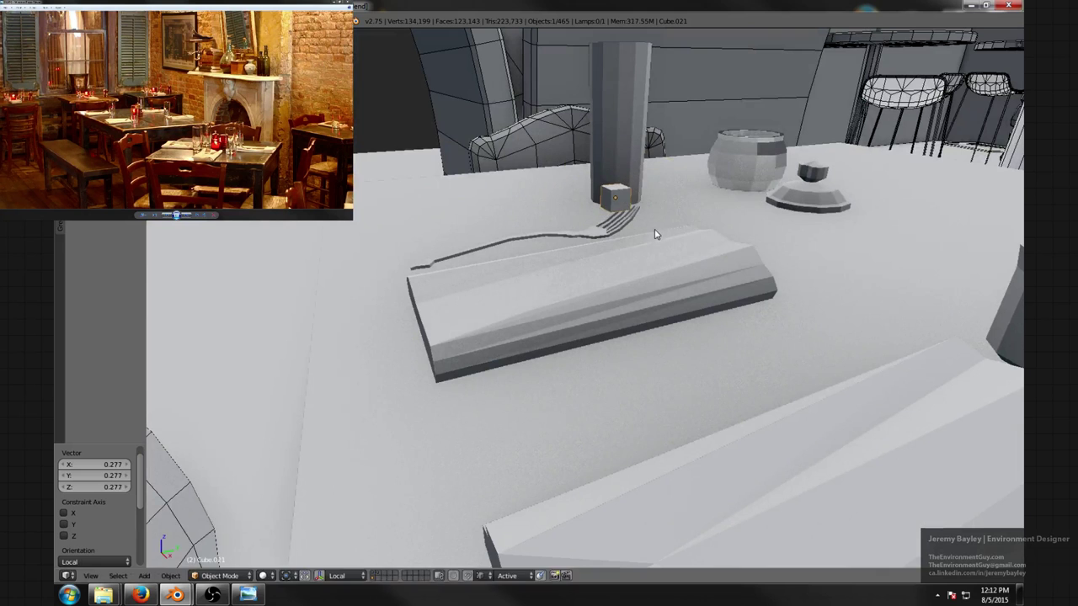
- Stretch the cube to about 13.43 along Y and flatten it to about 0.246 along Z as a thin bar
{"action": "key", "text": "s"}
{"action": "key", "text": "x"}
{"action": "key", "text": "y"}
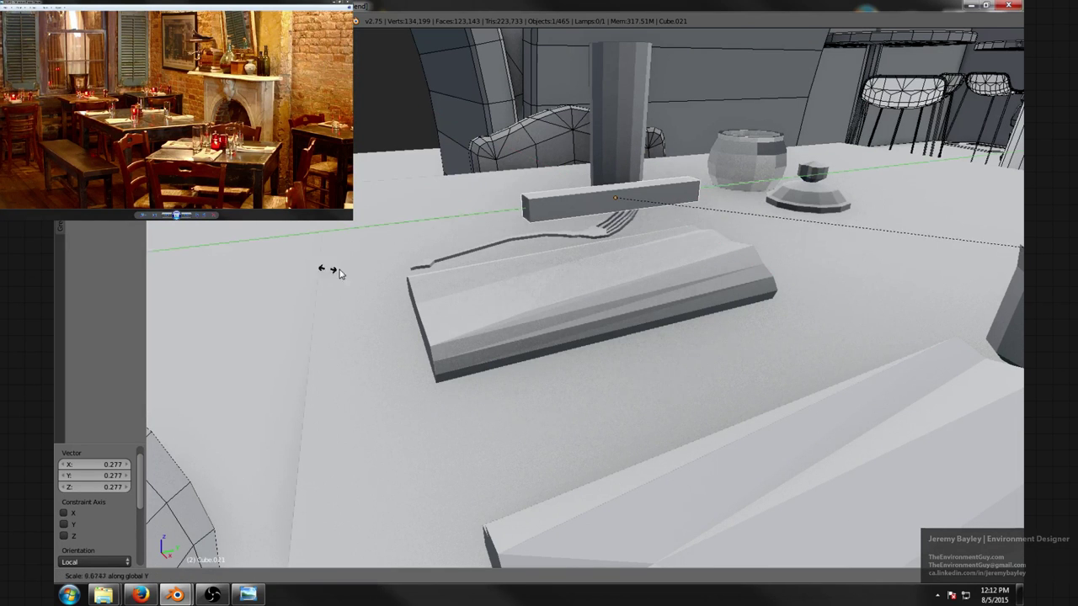
{"action": "left_click", "coordinate": [622, 262]}
{"action": "middle_click_drag", "start_coordinate": [600, 200], "coordinate": [743, 315]}
{"action": "key", "text": "s"}
{"action": "key", "text": "z"}
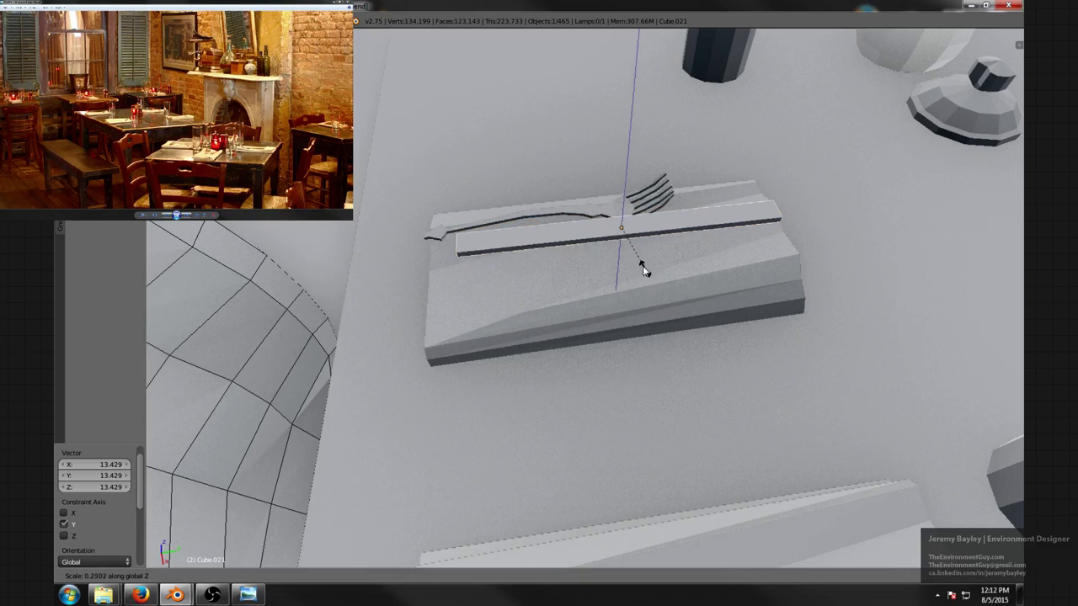
{"action": "left_click", "coordinate": [647, 269]}
- Lower the bar about 0.058 along Z onto the napkin and reposition it horizontally beside the fork
{"action": "middle_click_drag", "start_coordinate": [607, 283], "coordinate": [508, 269]}
{"action": "key", "text": "g"}
{"action": "key", "text": "z"}
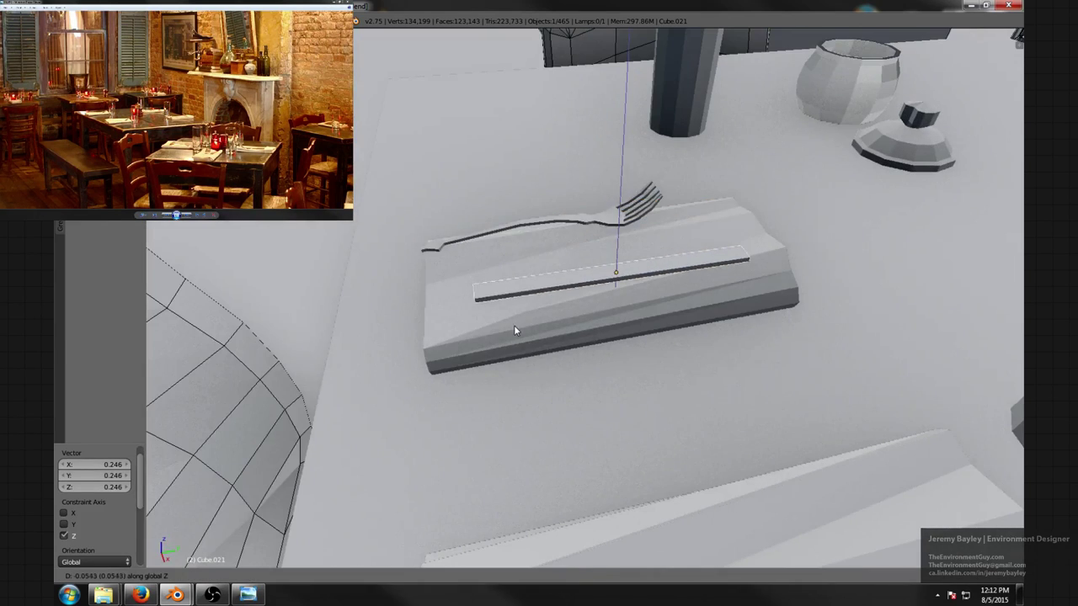
{"action": "left_click", "coordinate": [550, 316]}
{"action": "middle_click_drag", "start_coordinate": [549, 315], "coordinate": [553, 365]}
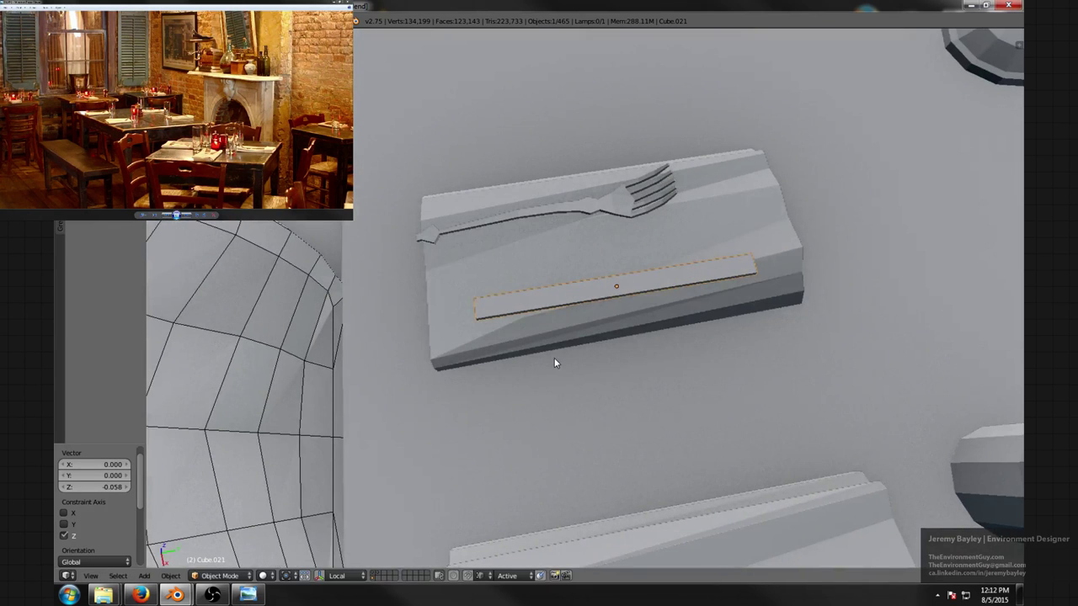
{"action": "key", "text": "g"}
{"action": "key", "text": "shift+z"}
{"action": "left_click", "coordinate": [503, 317]}
- Add one centred loop cut across the bar in Edit Mode
{"action": "middle_click_drag", "start_coordinate": [502, 317], "coordinate": [593, 286]}
{"action": "key", "text": "Tab"}
{"action": "key", "text": "ctrl+r"}
{"action": "left_click", "coordinate": [565, 297]}
{"action": "right_click", "coordinate": [568, 296]}
{"action": "scroll", "coordinate": [570, 296], "scroll_direction": "down", "scroll_amount": 4}
{"action": "scroll", "coordinate": [593, 286], "scroll_direction": "up", "scroll_amount": 6}
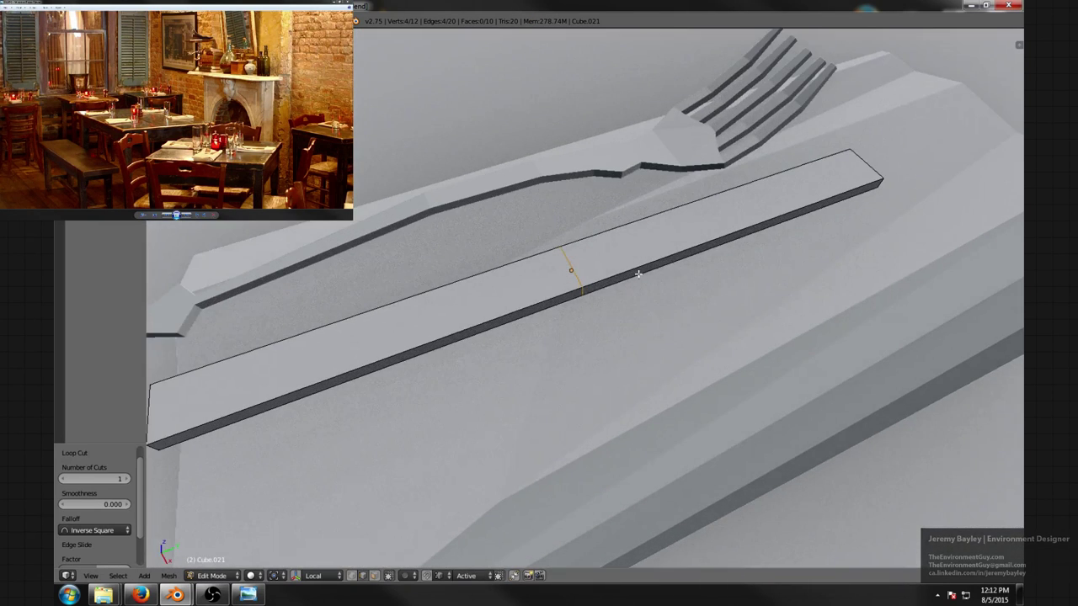
- Add a second loop cut close beside the central one and thicken it to about 1.762 along Z
{"action": "middle_click_drag", "start_coordinate": [673, 268], "coordinate": [644, 257]}
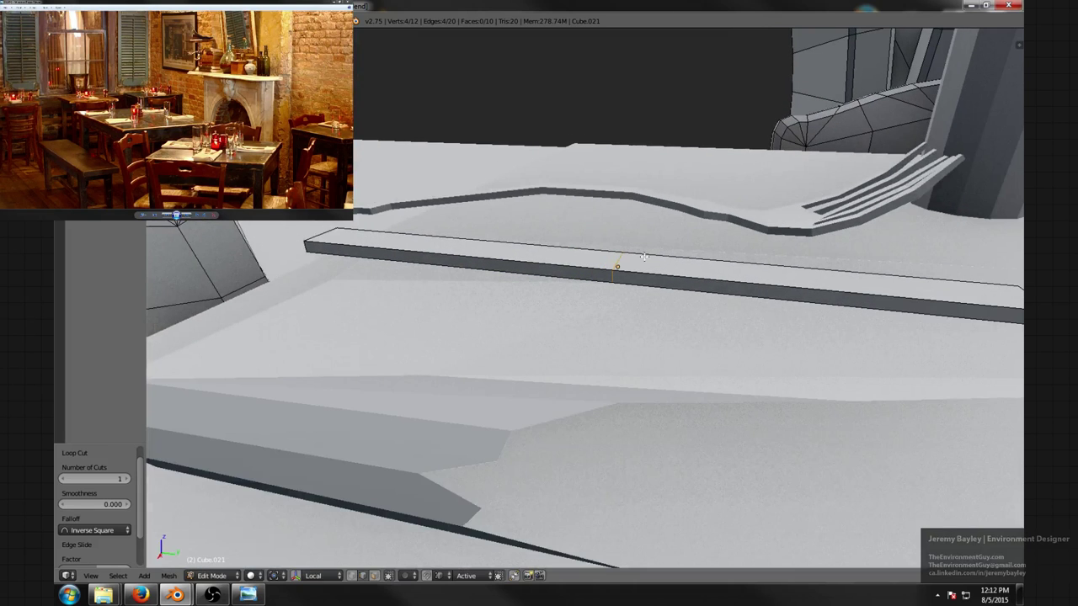
{"action": "left_click", "coordinate": [623, 264]}
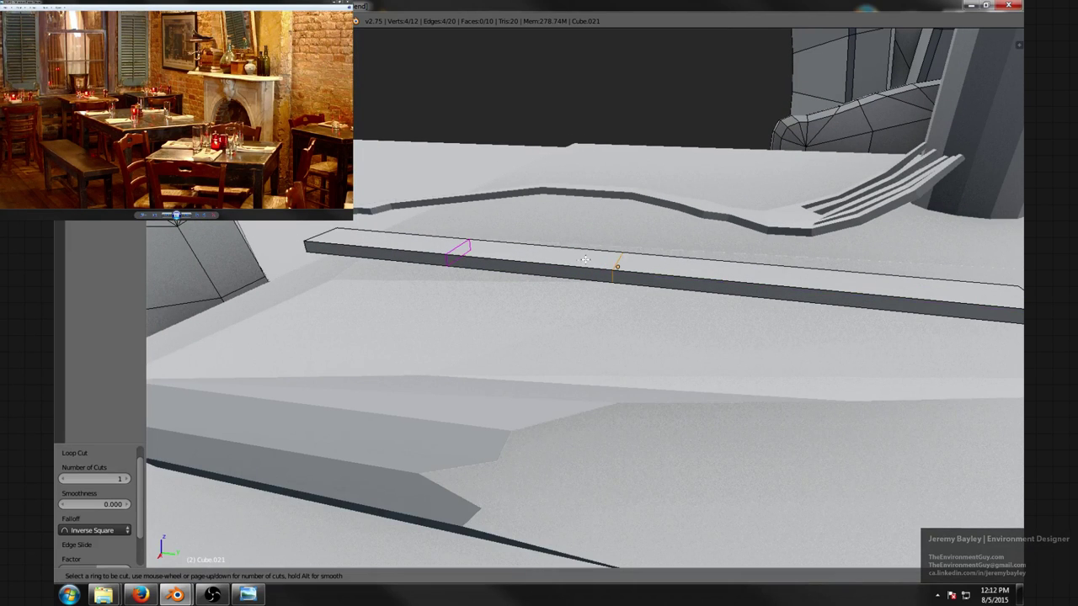
{"action": "left_click", "coordinate": [701, 287]}
{"action": "key", "text": "s"}
{"action": "key", "text": "z"}
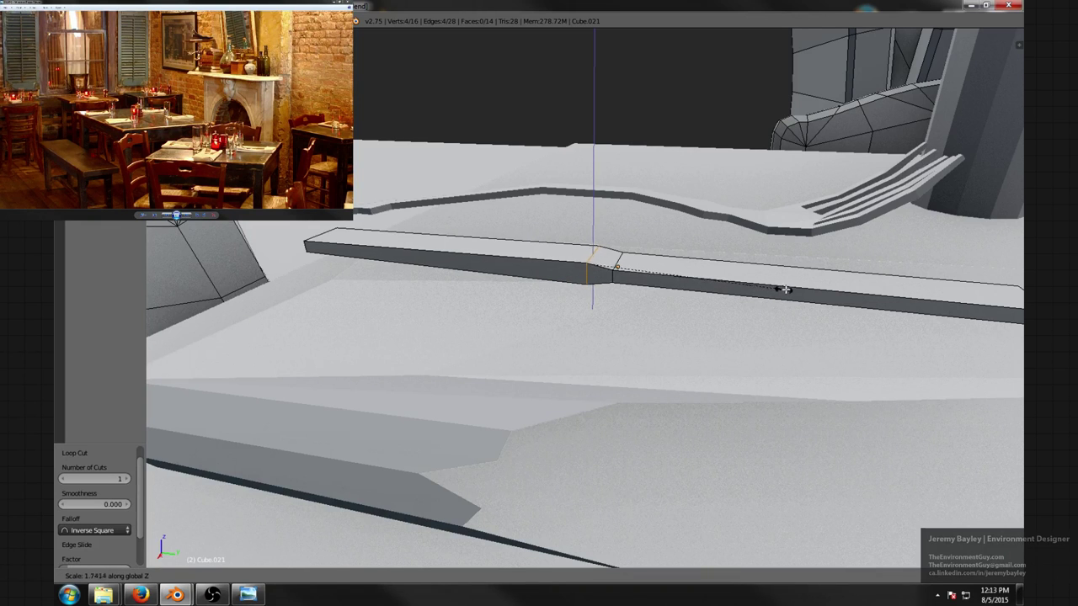
{"action": "left_click", "coordinate": [785, 290]}
- Select the three long faces of the bar's section nearest the fork tines in Face select mode
{"action": "middle_click_drag", "start_coordinate": [785, 290], "coordinate": [645, 300]}
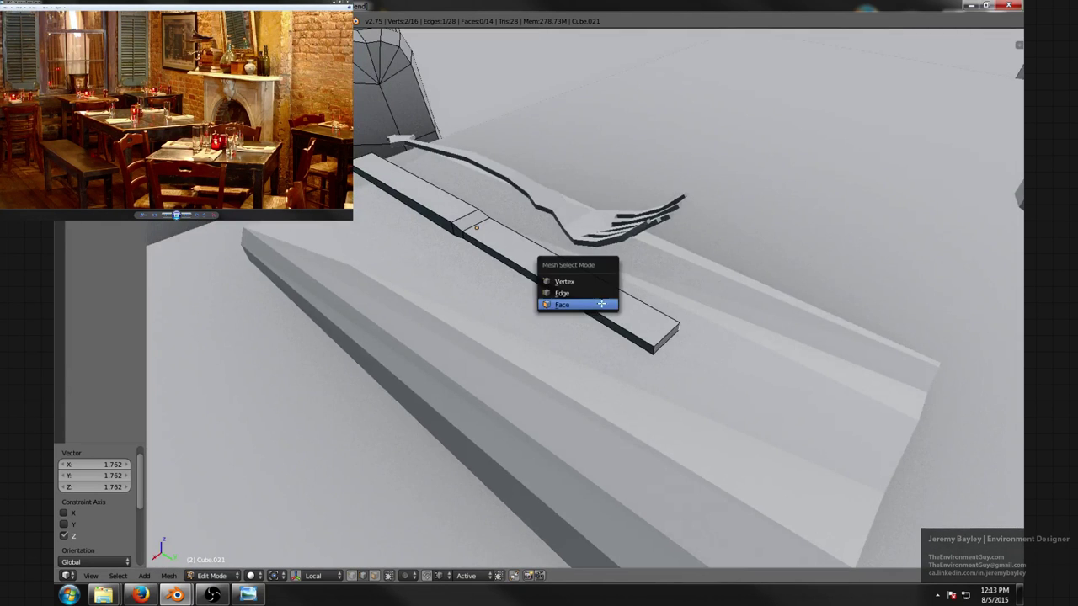
{"action": "left_click", "coordinate": [590, 305]}
{"action": "right_click", "coordinate": [589, 291]}
{"action": "right_click", "coordinate": [579, 306], "text": "shift"}
{"action": "middle_click_drag", "start_coordinate": [579, 305], "coordinate": [362, 248]}
- Try deleting the edges of the selected bar faces, and undo the deletion
{"action": "key", "text": "x"}
{"action": "left_click", "coordinate": [572, 271]}
{"action": "scroll", "coordinate": [575, 270], "scroll_direction": "down", "scroll_amount": 5}
{"action": "scroll", "coordinate": [510, 262], "scroll_direction": "up", "scroll_amount": 4}
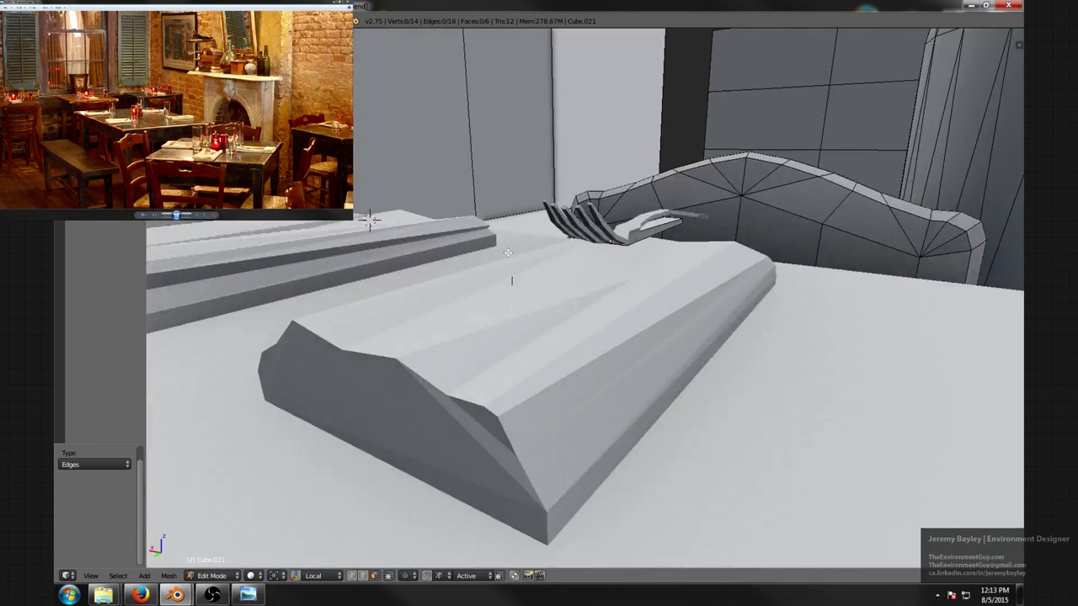
{"action": "key", "text": "ctrl+z"}
- Delete the three selected long faces of the bar's section nearest the fork tines, leaving the side strip and end cap
{"action": "middle_click_drag", "start_coordinate": [510, 263], "coordinate": [553, 276]}
{"action": "scroll", "coordinate": [581, 266], "scroll_direction": "up", "scroll_amount": 2}
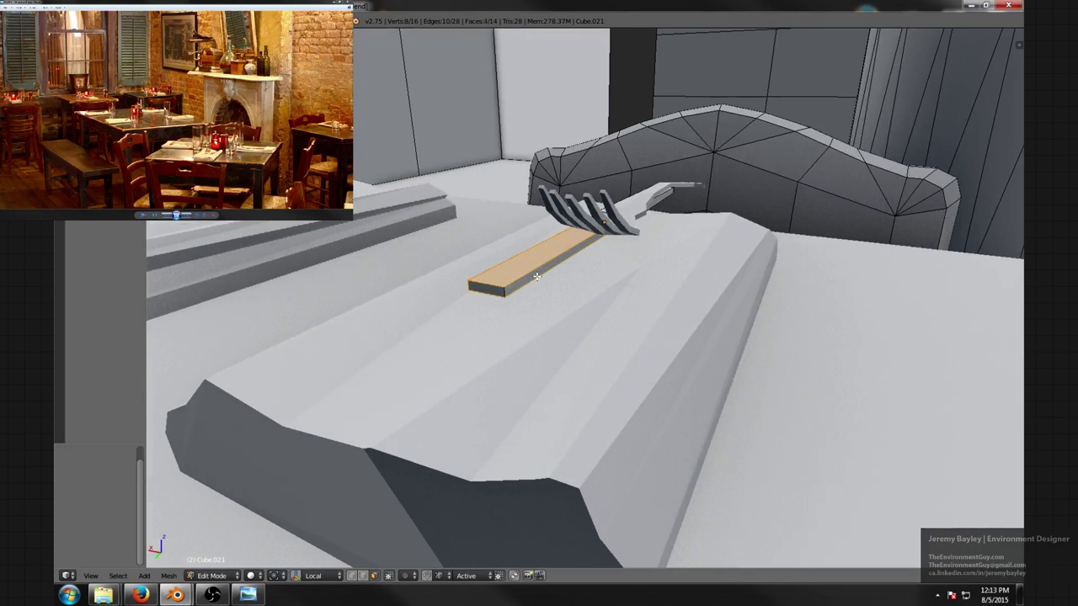
{"action": "key", "text": "x"}
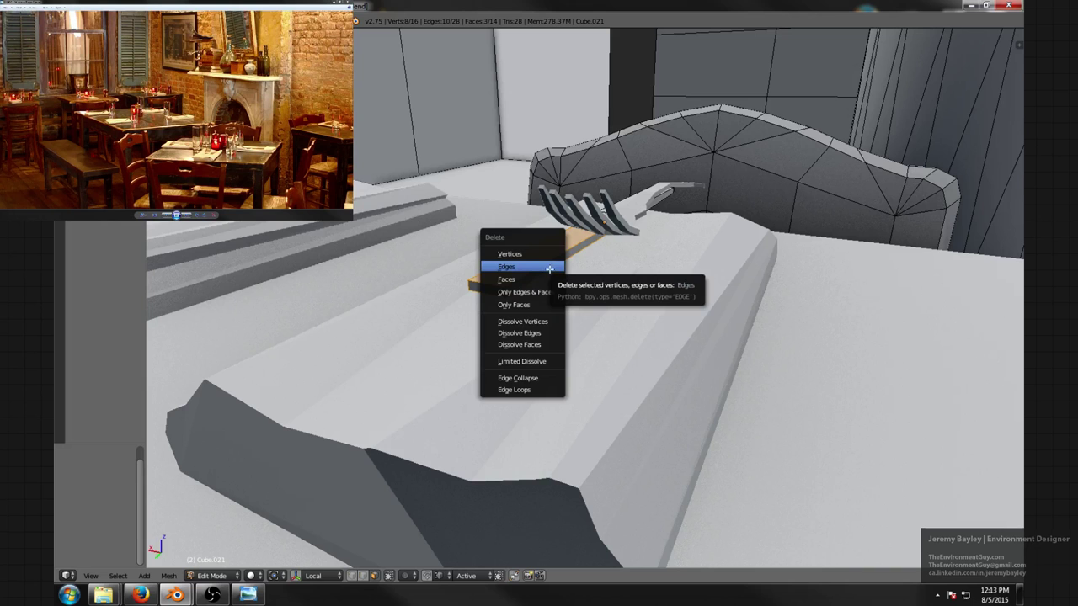
{"action": "left_click", "coordinate": [549, 279]}
- In Vertex select mode, select the end cap's four vertices and move them 0.011 along X
{"action": "middle_click_drag", "start_coordinate": [549, 278], "coordinate": [642, 345]}
{"action": "key", "text": "ctrl+Tab"}
{"action": "left_click", "coordinate": [578, 264]}
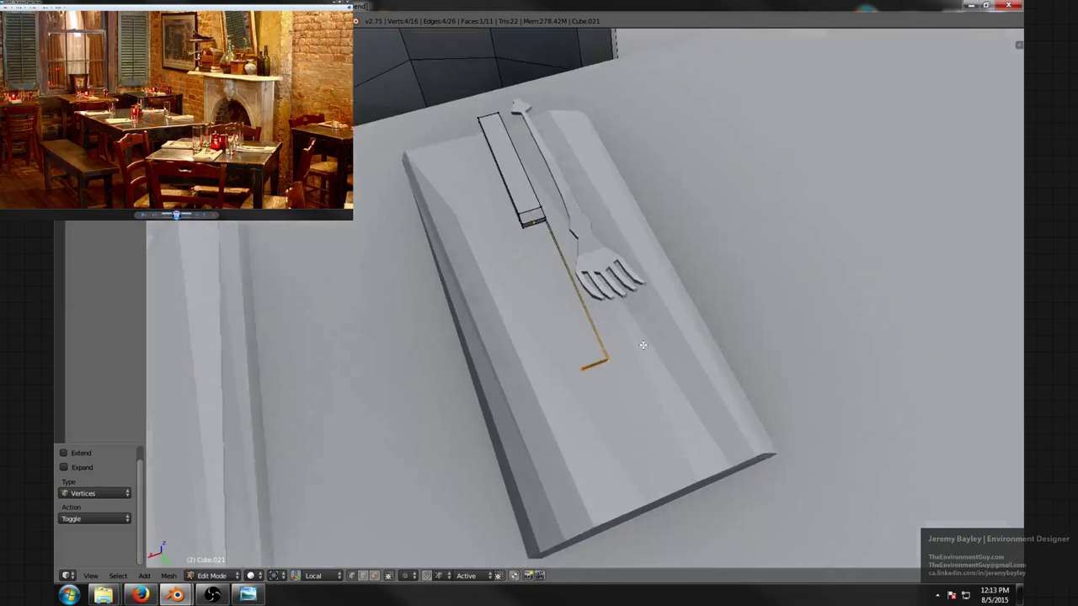
{"action": "key", "text": "g"}
{"action": "key", "text": "x"}
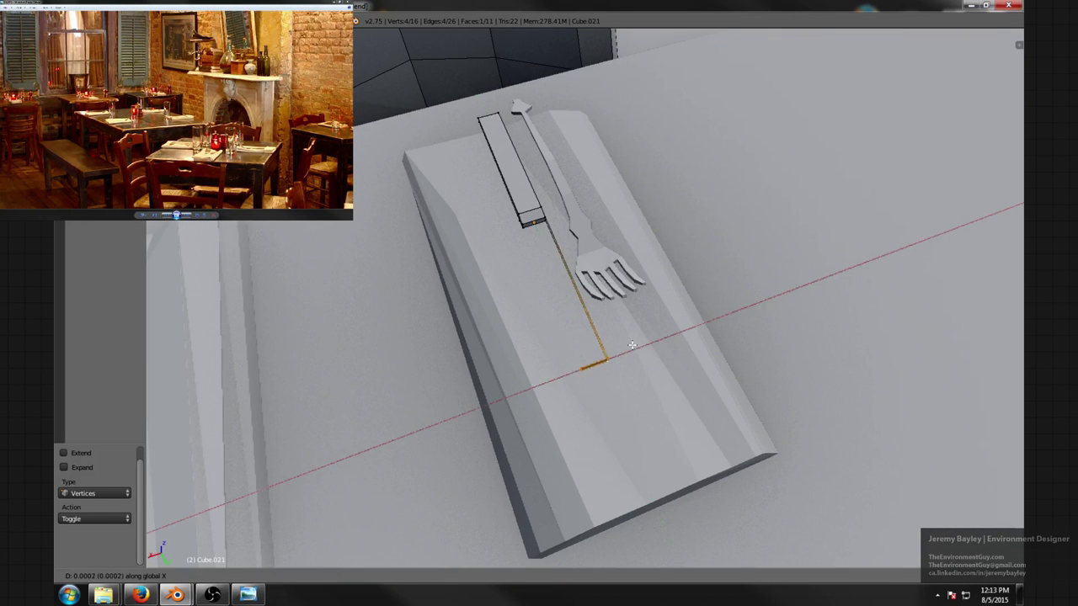
{"action": "left_click", "coordinate": [623, 347]}
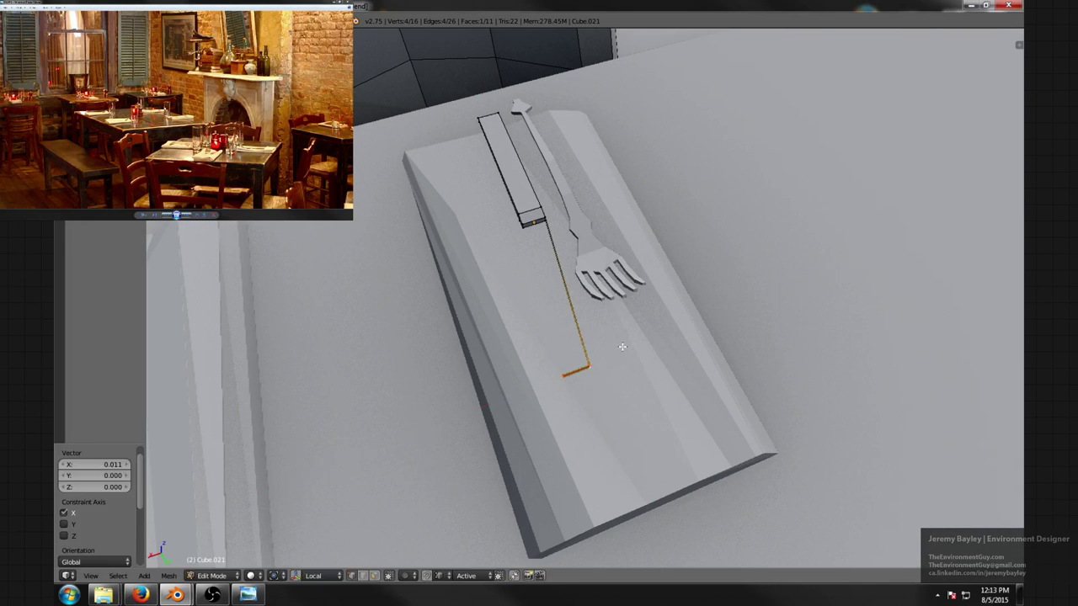
- Add one centred edge loop across the remaining side strip and move it -0.010 along X to bow the blade's outline
{"action": "middle_click_drag", "start_coordinate": [620, 342], "coordinate": [568, 274]}
{"action": "key", "text": "ctrl+Tab"}
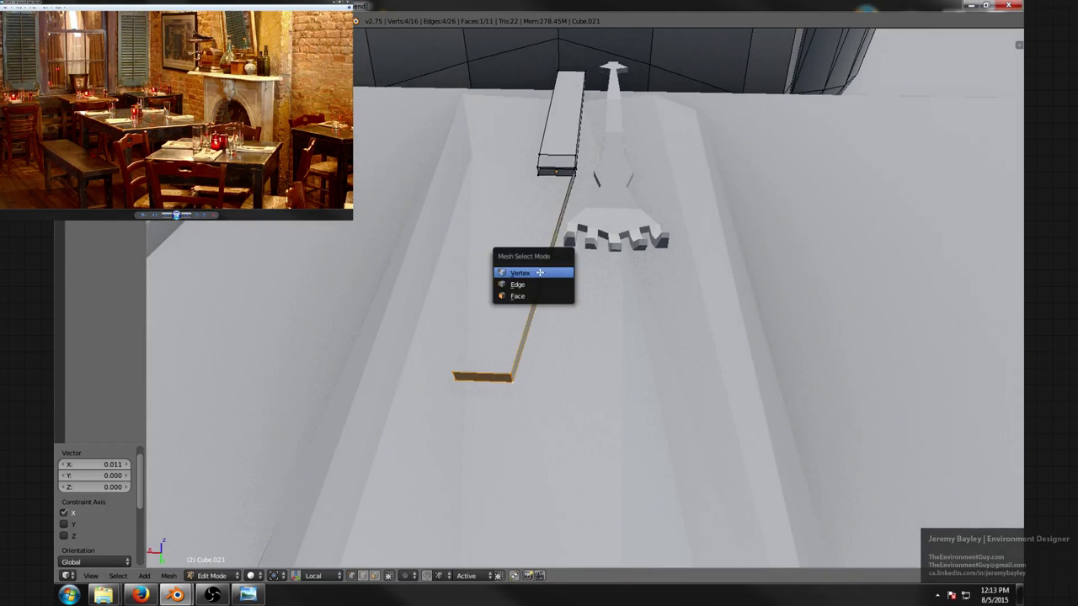
{"action": "left_click", "coordinate": [539, 284]}
{"action": "key", "text": "ctrl+r"}
{"action": "left_click", "coordinate": [542, 271]}
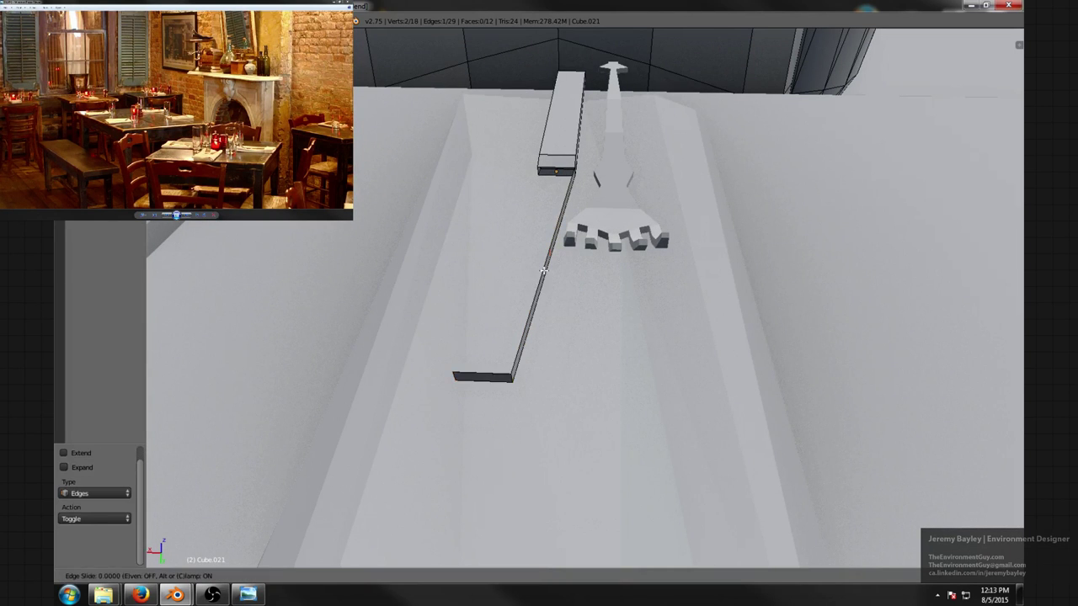
{"action": "middle_click_drag", "start_coordinate": [541, 272], "coordinate": [570, 306]}
{"action": "key", "text": "g"}
{"action": "key", "text": "x"}
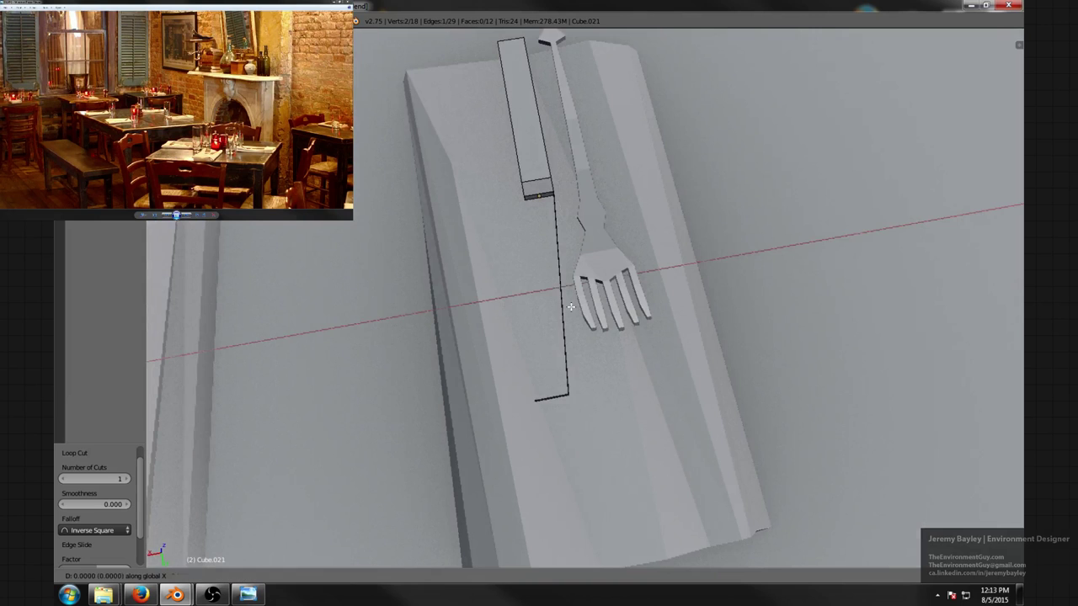
{"action": "left_click", "coordinate": [589, 305]}
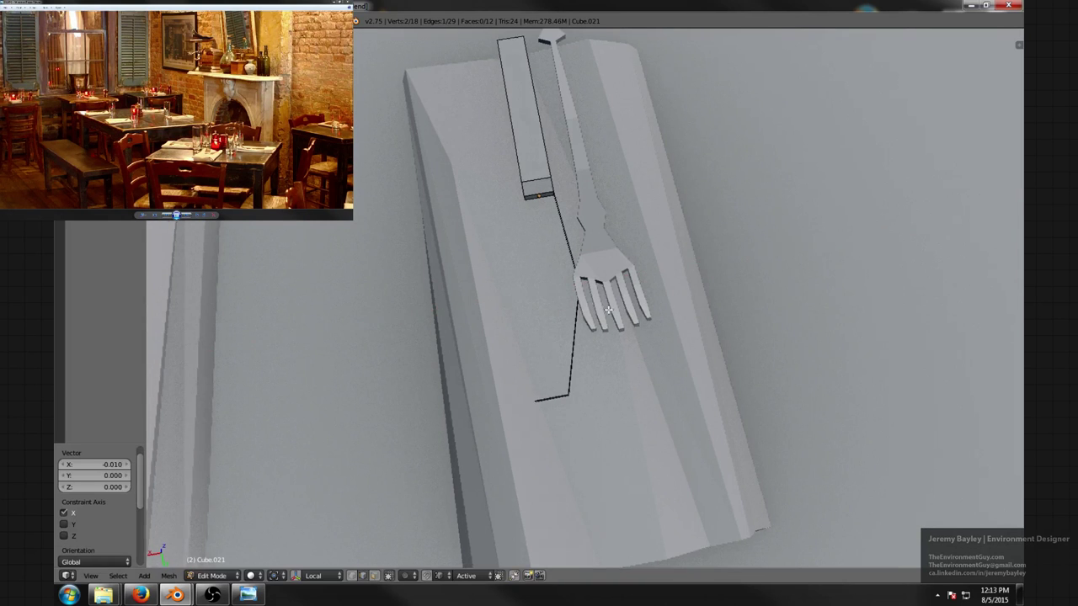
- Bevel the strip's middle edge with 3 segments and an amount of 2.014 to round the blade's spine
{"action": "middle_click_drag", "start_coordinate": [589, 305], "coordinate": [633, 425]}
{"action": "key", "text": "ctrl+b"}
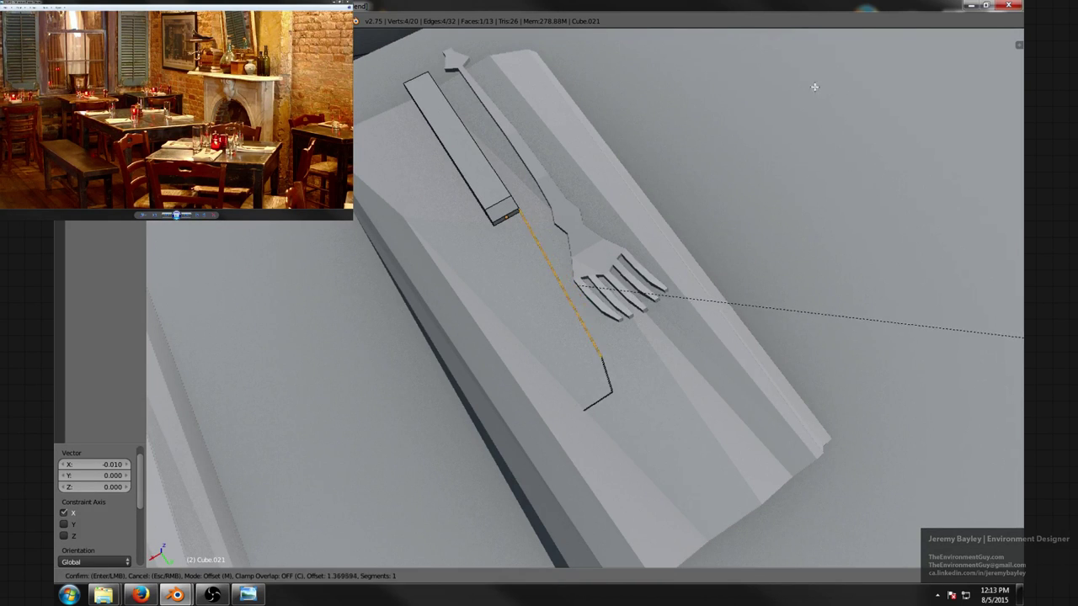
{"action": "scroll", "coordinate": [266, 299], "scroll_direction": "up", "scroll_amount": 3}
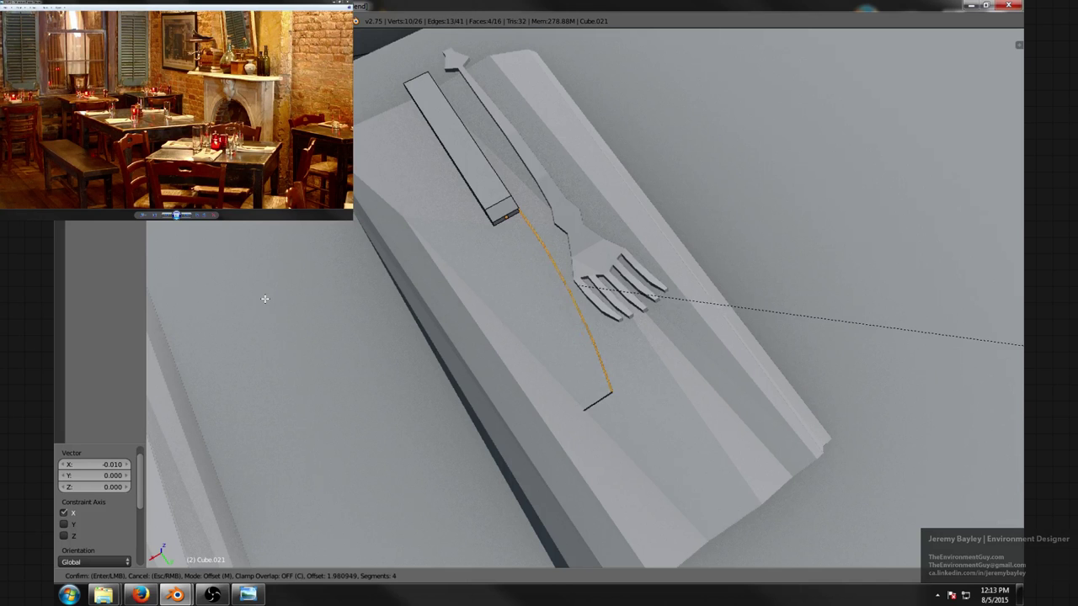
{"action": "left_click", "coordinate": [331, 299]}
- Remove the mesh's doubled vertices with a merge distance of 0.0001
{"action": "middle_click_drag", "start_coordinate": [368, 300], "coordinate": [523, 323]}
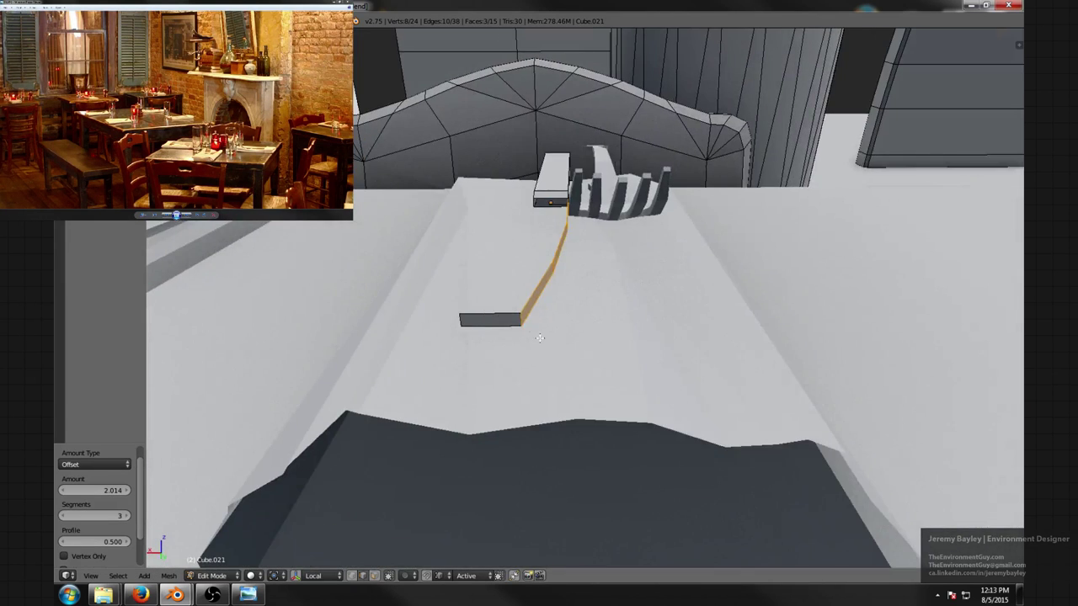
{"action": "right_click", "coordinate": [523, 323]}
{"action": "key", "text": "a"}
{"action": "key", "text": "w"}
{"action": "left_click", "coordinate": [532, 318]}
- Bevel the corner edge between the strip and end cap with 3 segments and an amount of 2.654 to curve the tip
{"action": "right_click", "coordinate": [517, 321]}
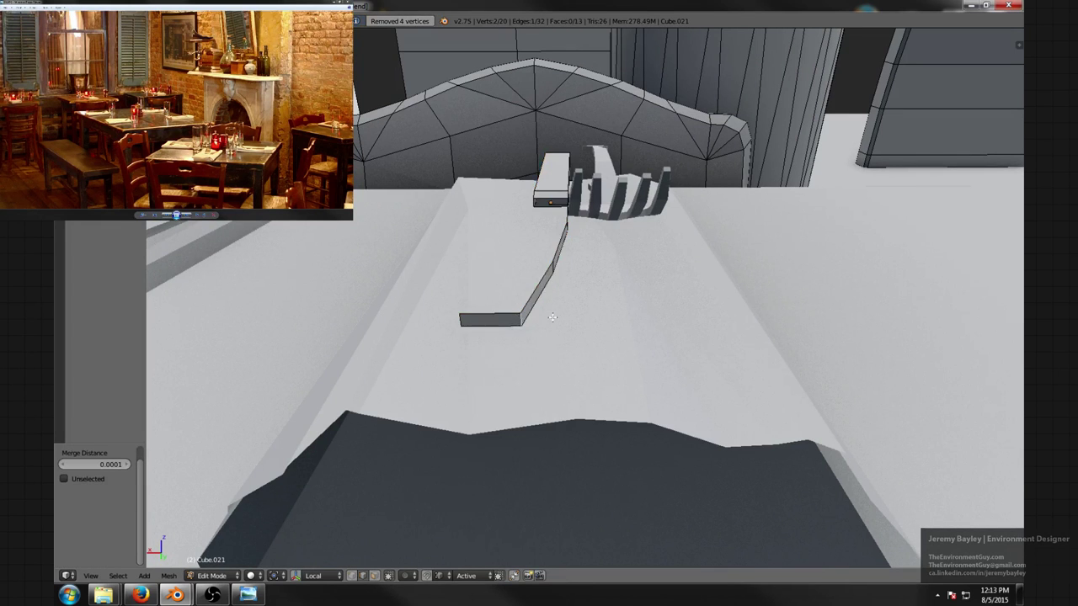
{"action": "scroll", "coordinate": [552, 317], "scroll_direction": "down", "scroll_amount": 3}
{"action": "middle_click_drag", "start_coordinate": [551, 317], "coordinate": [659, 369]}
{"action": "key", "text": "ctrl+b"}
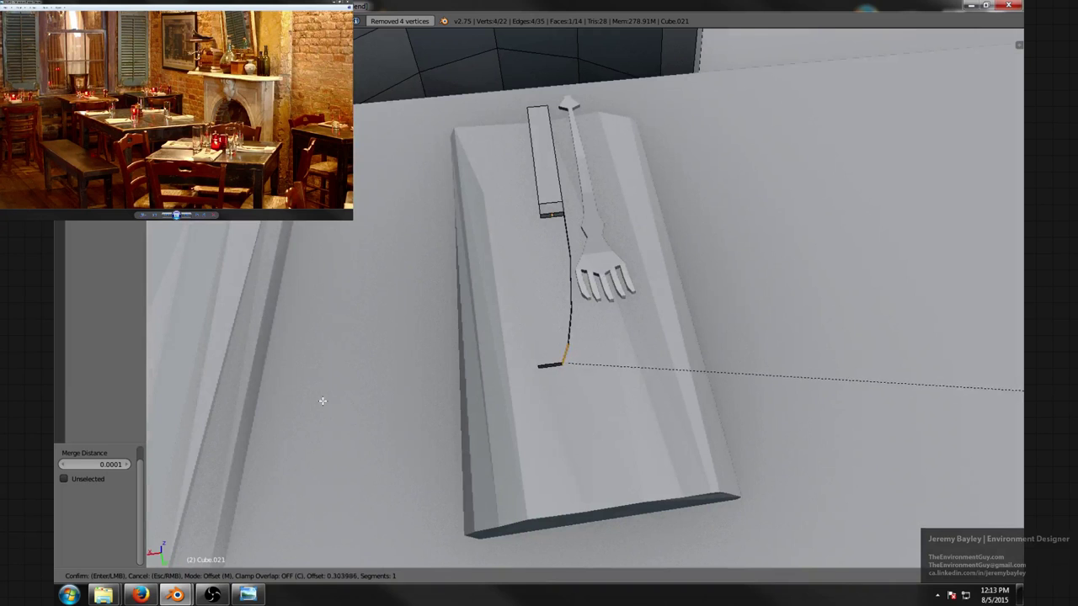
{"action": "scroll", "coordinate": [555, 337], "scroll_direction": "up", "scroll_amount": 2}
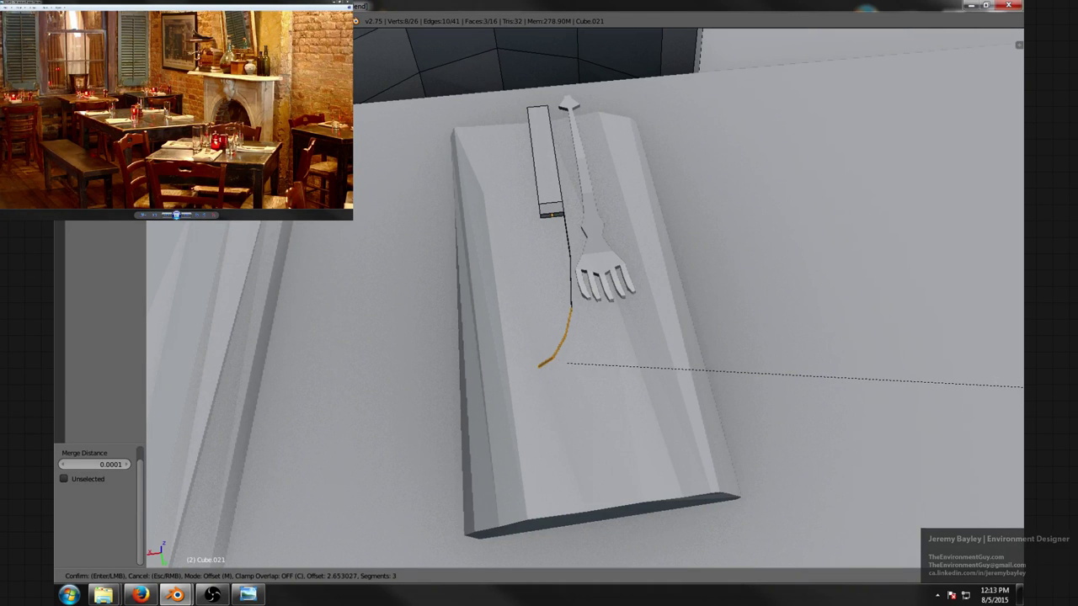
{"action": "key", "text": "Return"}
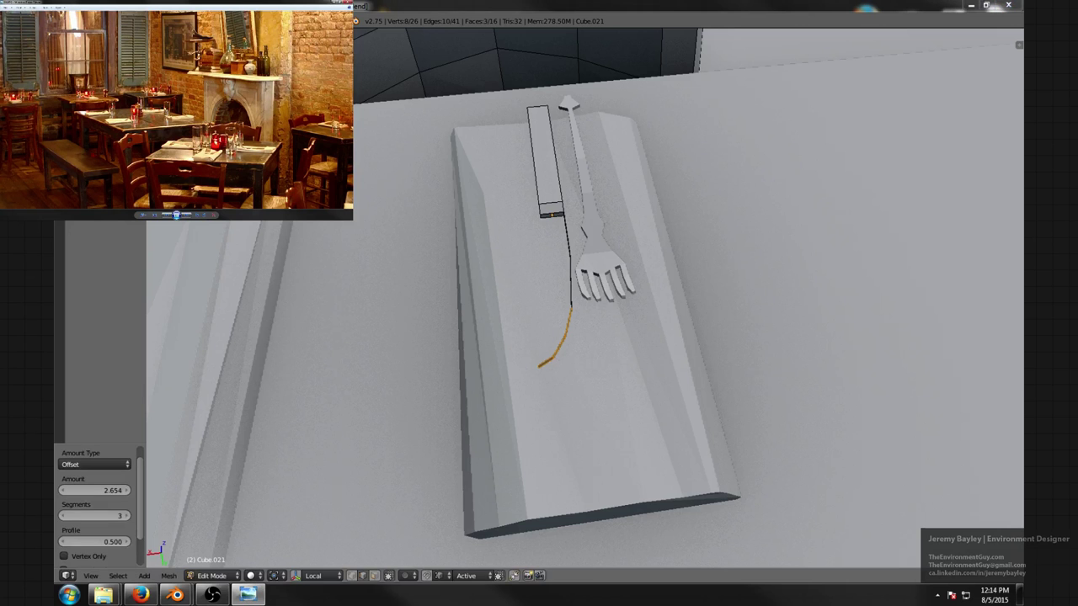
- Extrude the tip's end edge twice with Z locked, by X -0.018, Y -0.033 and X 0.007, Y -0.071, back to the handle
{"action": "middle_click_drag", "start_coordinate": [544, 329], "coordinate": [729, 298]}
{"action": "key", "text": "a"}
{"action": "key", "text": "ctrl+Tab"}
{"action": "left_click", "coordinate": [645, 266]}
{"action": "key", "text": "e"}
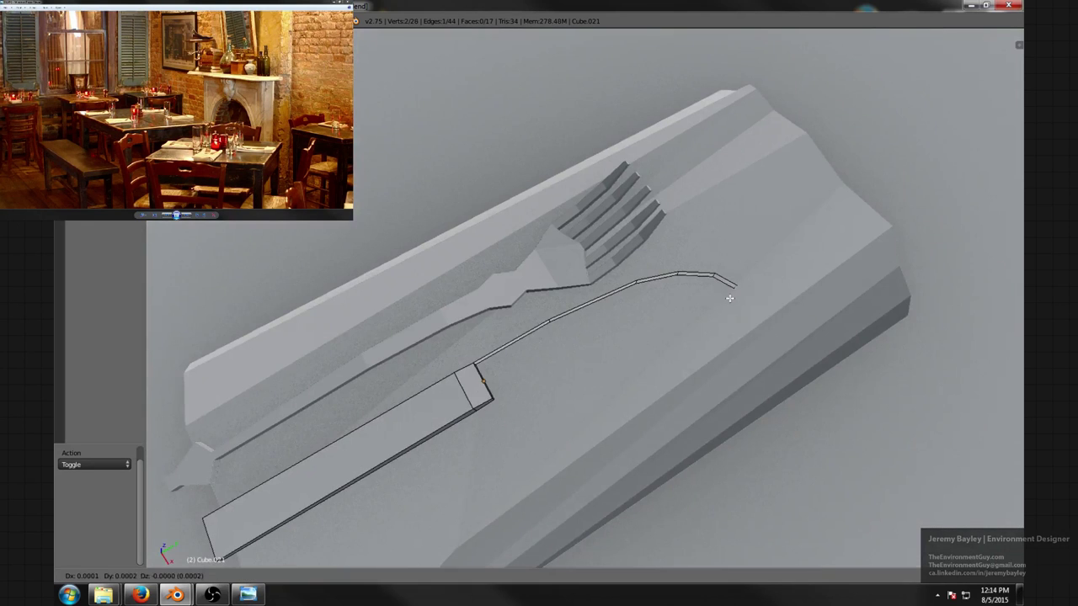
{"action": "key", "text": "shift+z"}
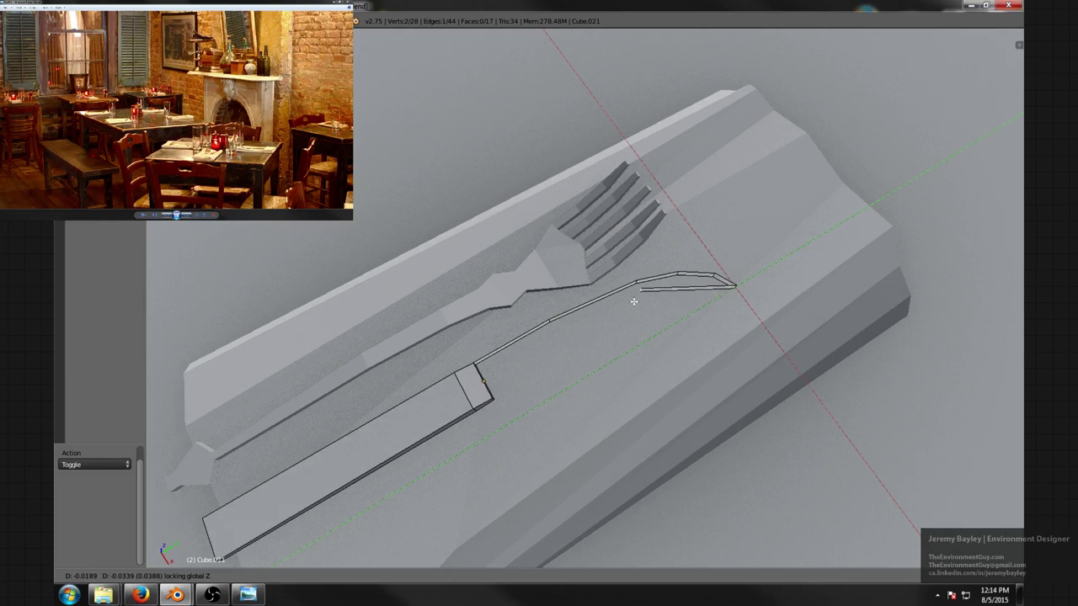
{"action": "left_click", "coordinate": [635, 301]}
{"action": "key", "text": "e"}
{"action": "key", "text": "shift+z"}
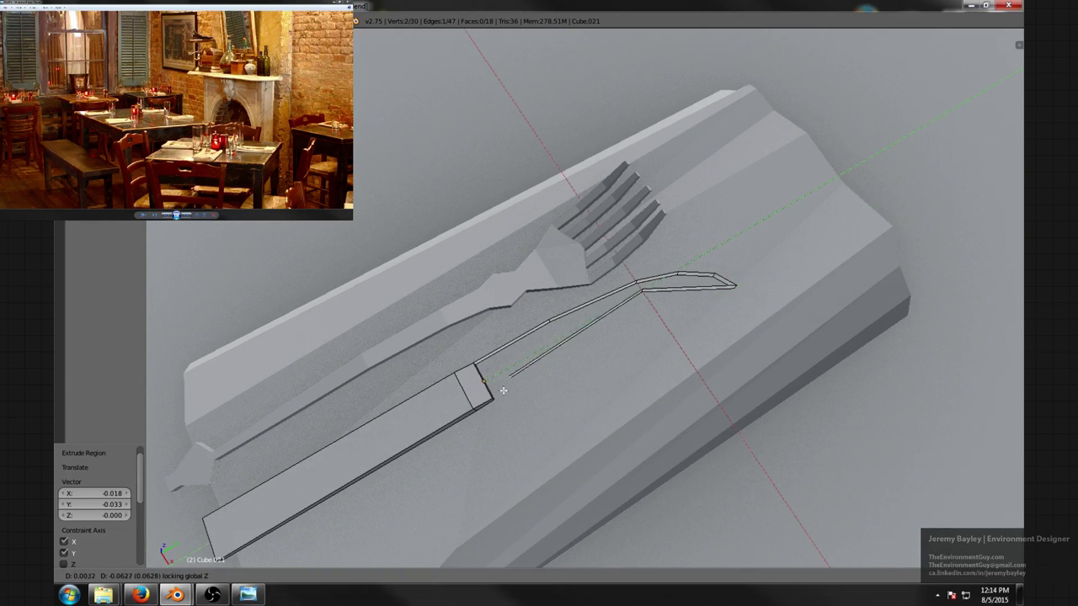
{"action": "left_click", "coordinate": [488, 408]}
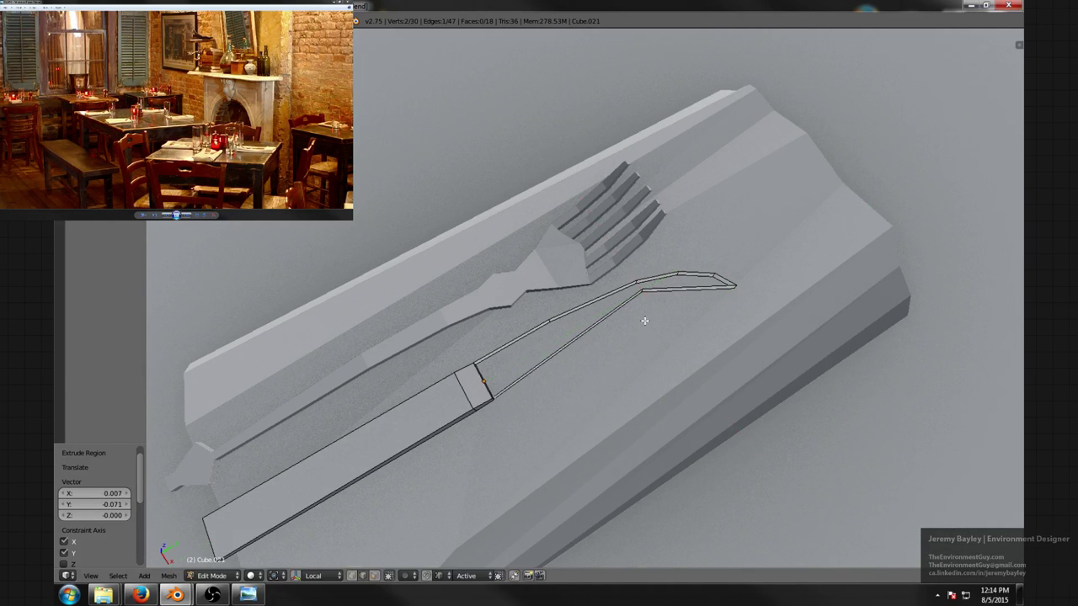
- Merge the upper and lower end vertices of the extruded strip into the matching handle corner vertices using At Last
{"action": "middle_click_drag", "start_coordinate": [644, 321], "coordinate": [638, 282]}
{"action": "middle_click_drag", "start_coordinate": [570, 311], "coordinate": [539, 301]}
{"action": "key", "text": "ctrl+Tab"}
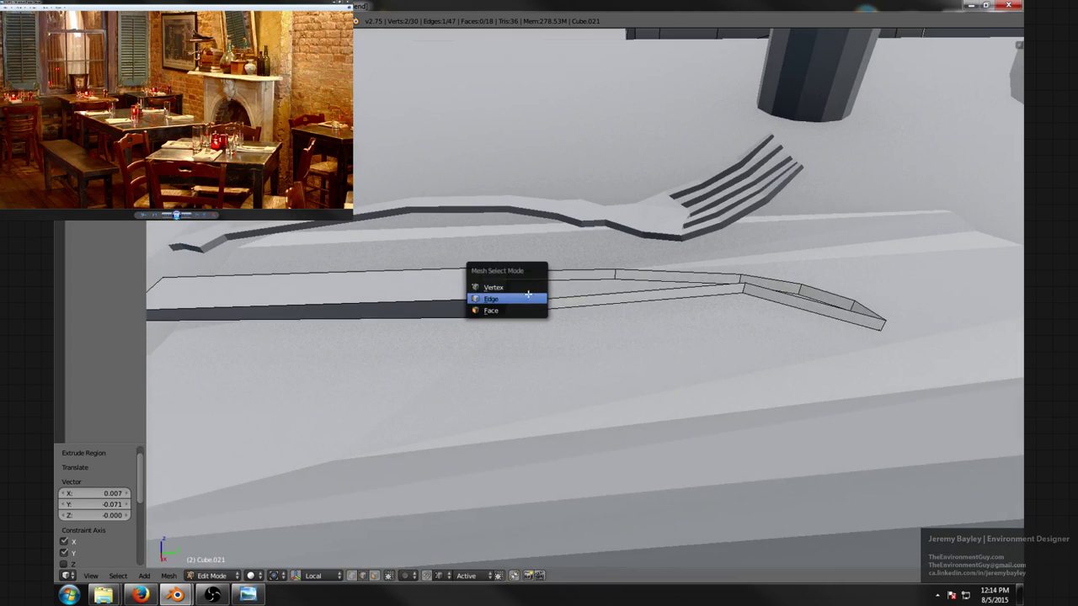
{"action": "left_click", "coordinate": [524, 288]}
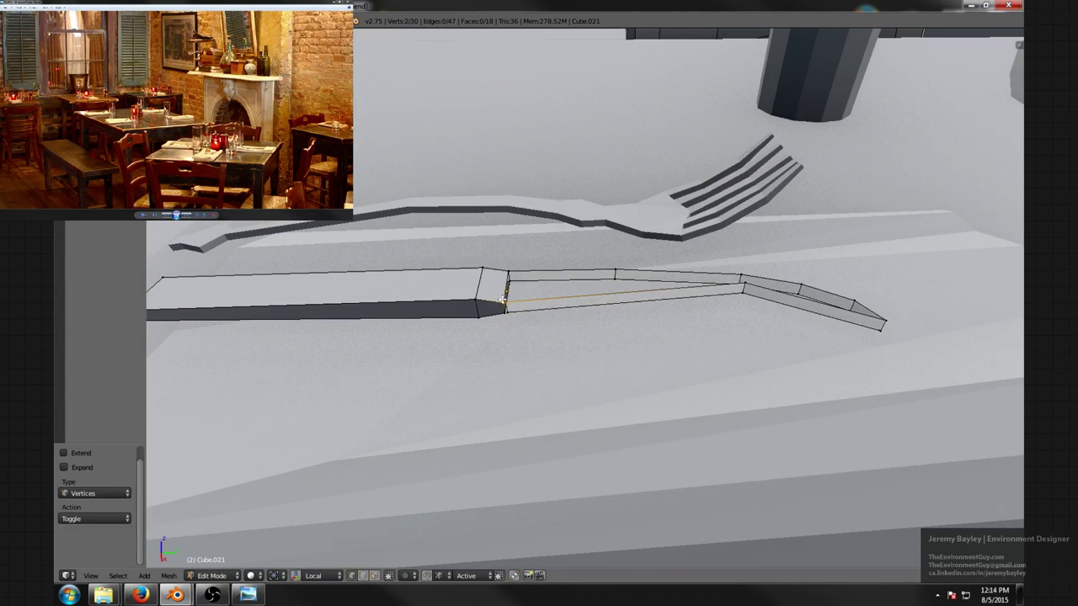
{"action": "key", "text": "alt+m"}
{"action": "left_click", "coordinate": [499, 294]}
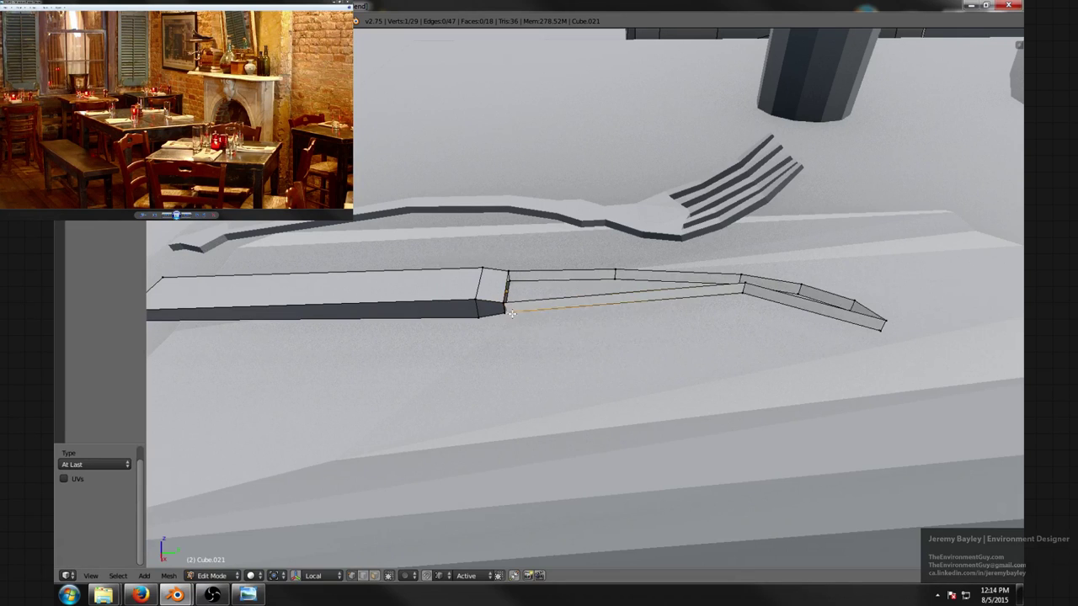
{"action": "key", "text": "alt+m"}
{"action": "left_click", "coordinate": [501, 311]}
- Select the short vertical edge at the bend of the blade's cutting-side strip in Edge select mode
{"action": "key", "text": "ctrl+Tab"}
{"action": "left_click", "coordinate": [740, 300]}
{"action": "scroll", "coordinate": [738, 272], "scroll_direction": "down", "scroll_amount": 3}
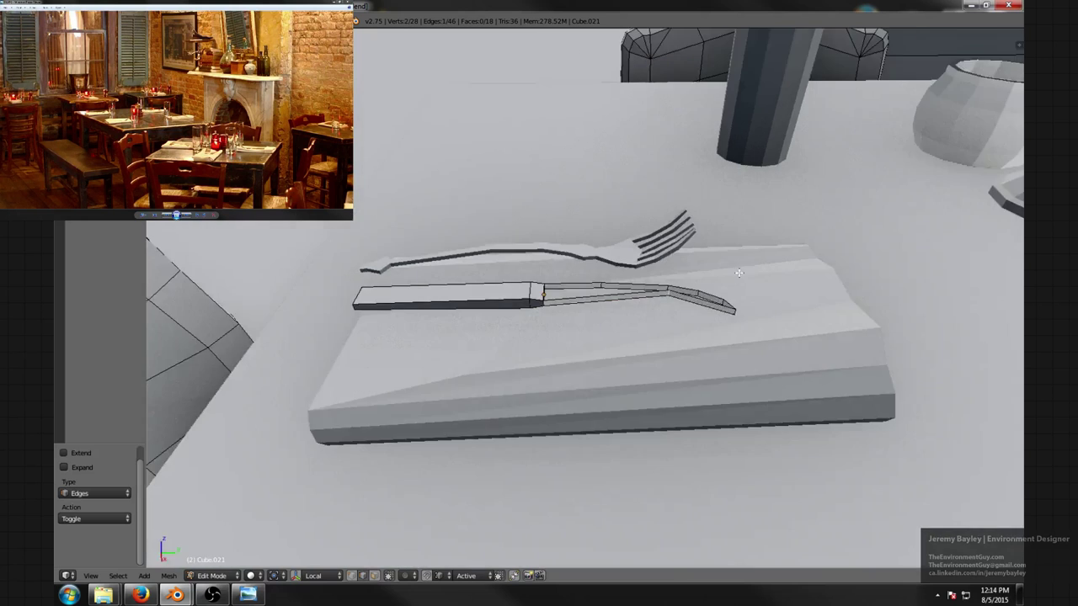
{"action": "middle_click_drag", "start_coordinate": [738, 272], "coordinate": [749, 312]}
- Try bevelling the cutting-side bend edge with 6 segments, inspect it in wireframe, and undo the bevel
{"action": "key", "text": "ctrl+b"}
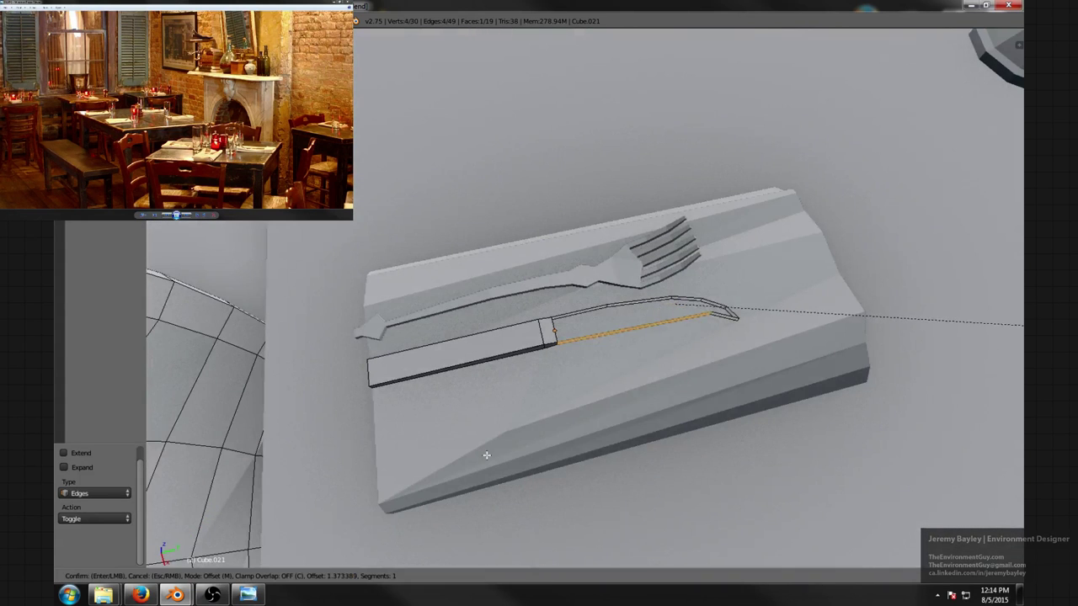
{"action": "scroll", "coordinate": [182, 472], "scroll_direction": "up", "scroll_amount": 2}
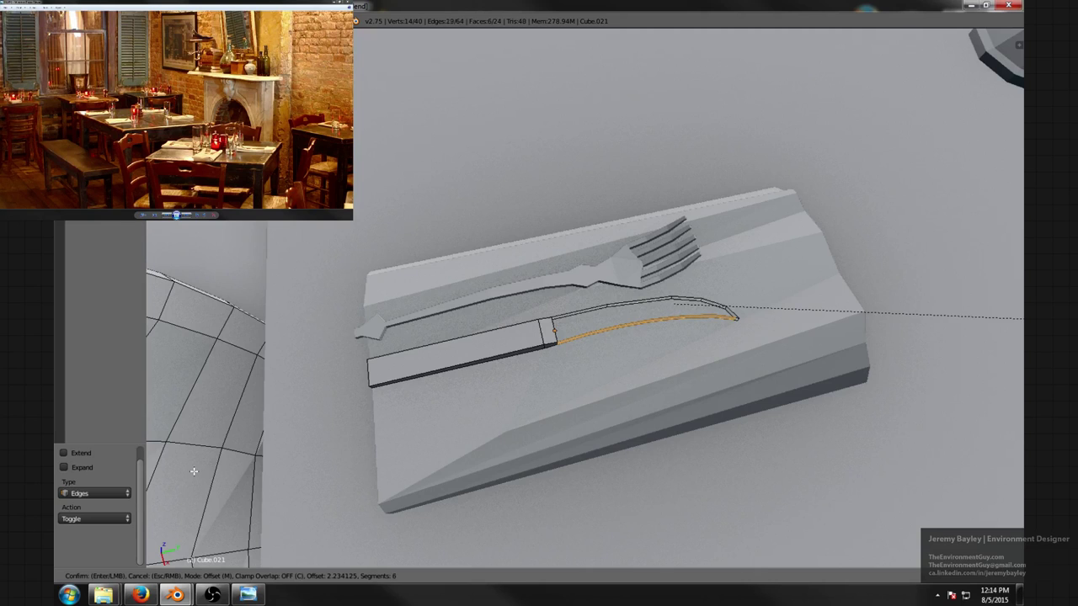
{"action": "left_click", "coordinate": [193, 471]}
{"action": "key", "text": "z"}
{"action": "middle_click_drag", "start_coordinate": [390, 427], "coordinate": [369, 401]}
{"action": "key", "text": "ctrl+z"}
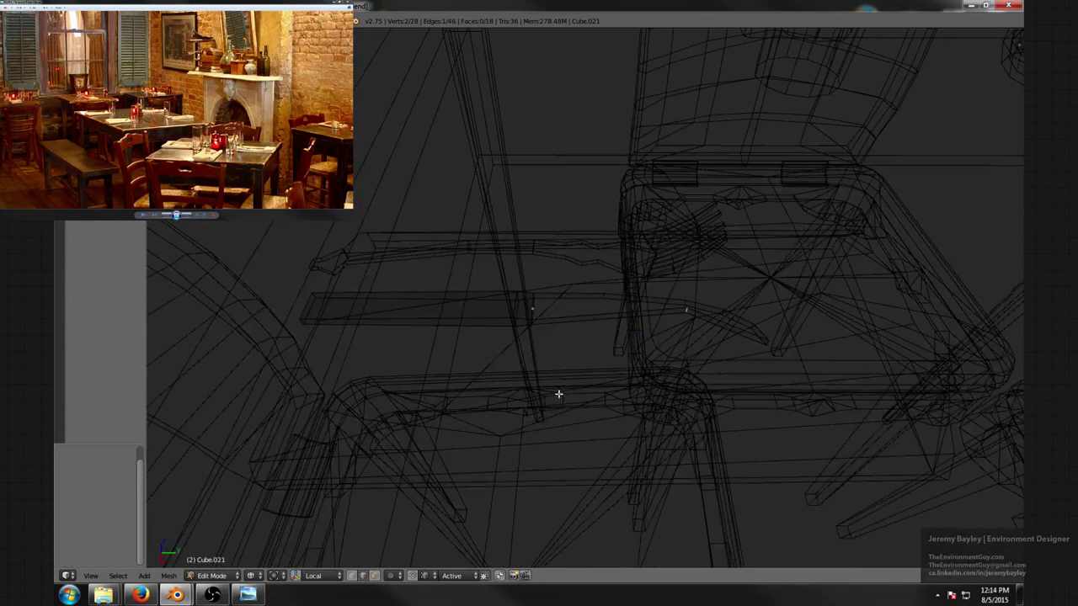
- Bevel the cutting-side bend edge with 4 segments and an offset of about 3.39
{"action": "key", "text": "ctrl+b"}
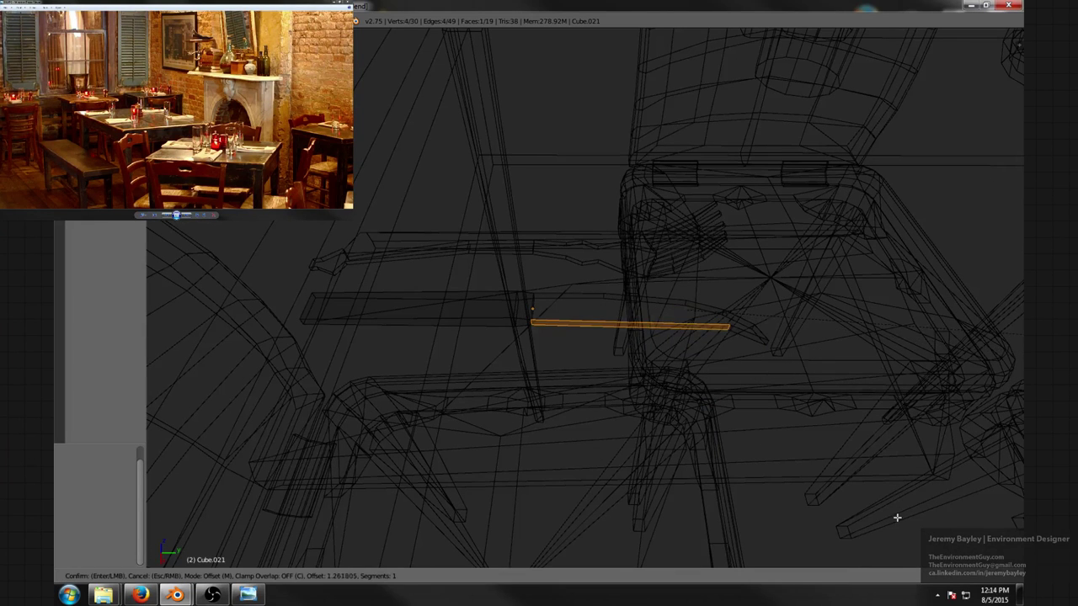
{"action": "scroll", "coordinate": [154, 446], "scroll_direction": "up", "scroll_amount": 2}
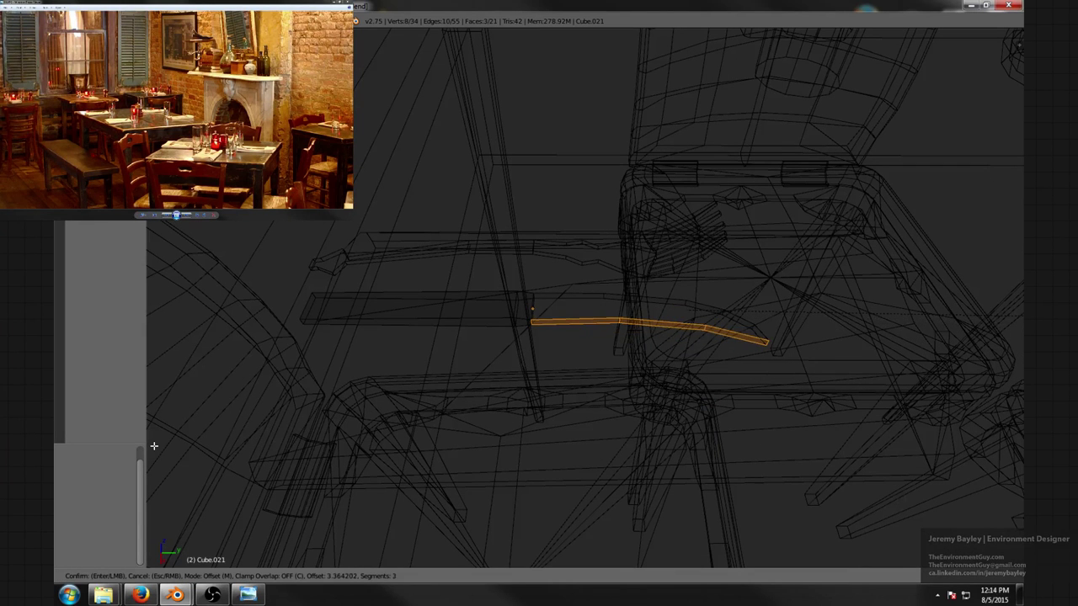
{"action": "scroll", "coordinate": [154, 446], "scroll_direction": "up", "scroll_amount": 1}
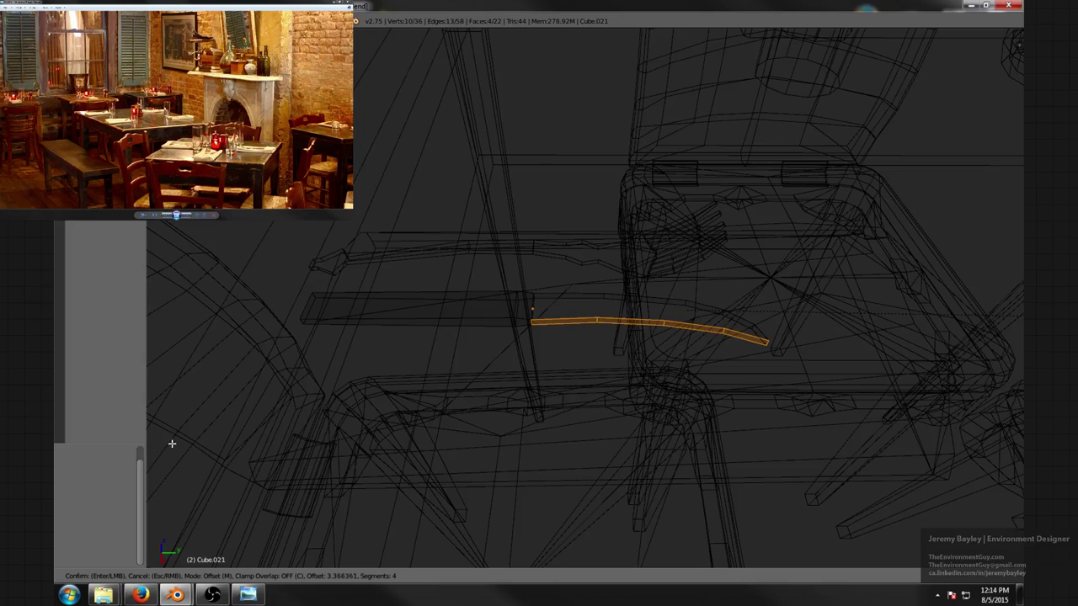
{"action": "left_click", "coordinate": [299, 430]}
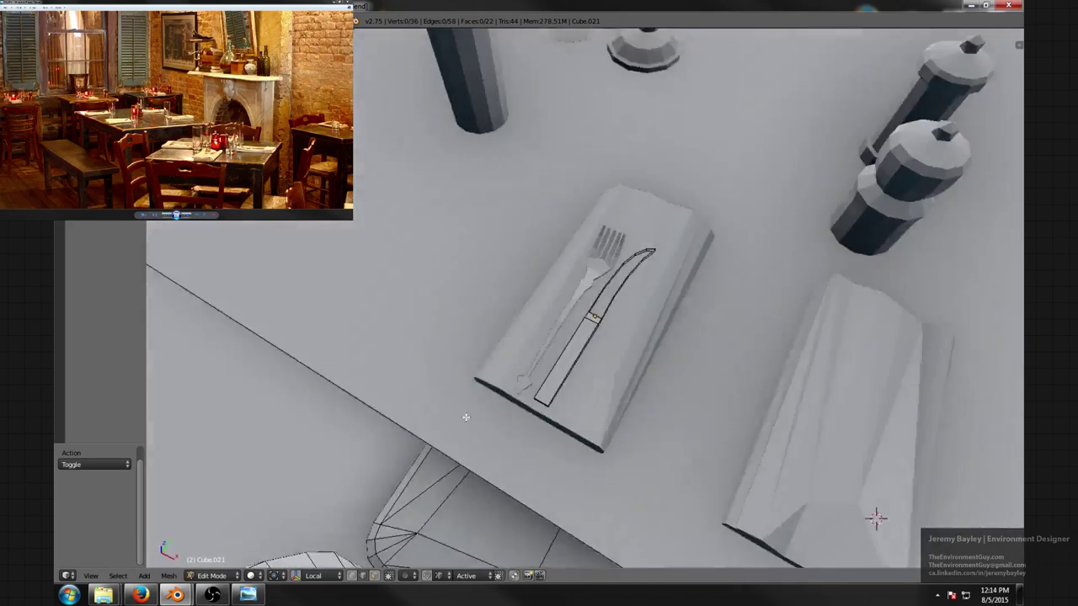
- Fill the blade's first top face beside the handle between the opposing outline edges in Edge select mode
{"action": "middle_click_drag", "start_coordinate": [465, 417], "coordinate": [567, 314]}
{"action": "scroll", "coordinate": [568, 442], "scroll_direction": "down", "scroll_amount": 5}
{"action": "scroll", "coordinate": [481, 380], "scroll_direction": "up", "scroll_amount": 6}
{"action": "key", "text": "ctrl+Tab"}
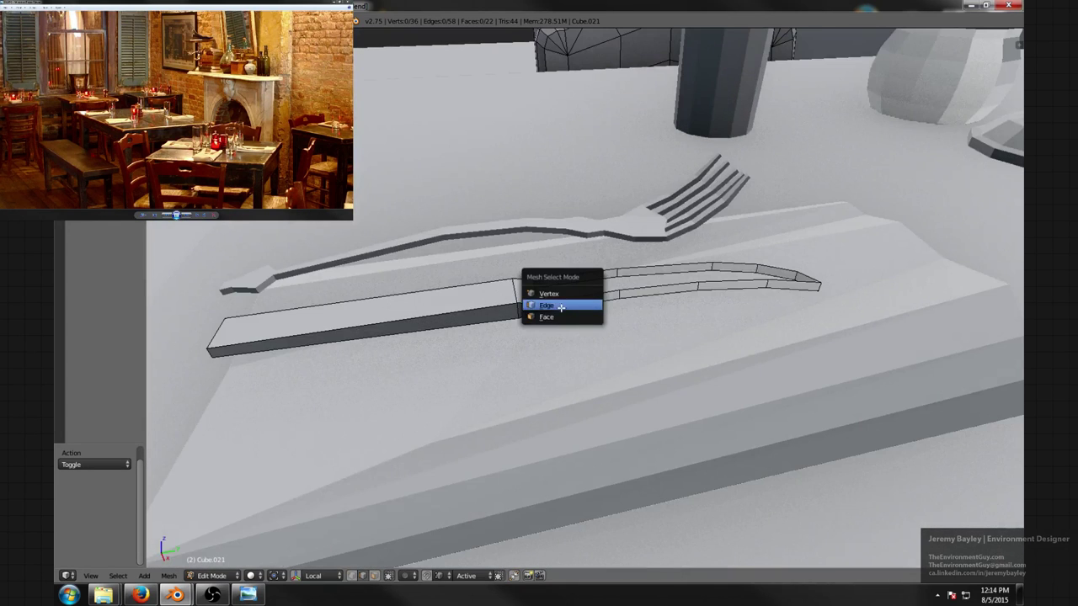
{"action": "left_click", "coordinate": [560, 308]}
{"action": "right_click", "coordinate": [569, 285]}
{"action": "key", "text": "f"}
- Fill the three remaining top faces toward the blade's tip between opposing outline edges, and switch to wireframe display
{"action": "middle_click_drag", "start_coordinate": [609, 279], "coordinate": [573, 279], "text": "shift"}
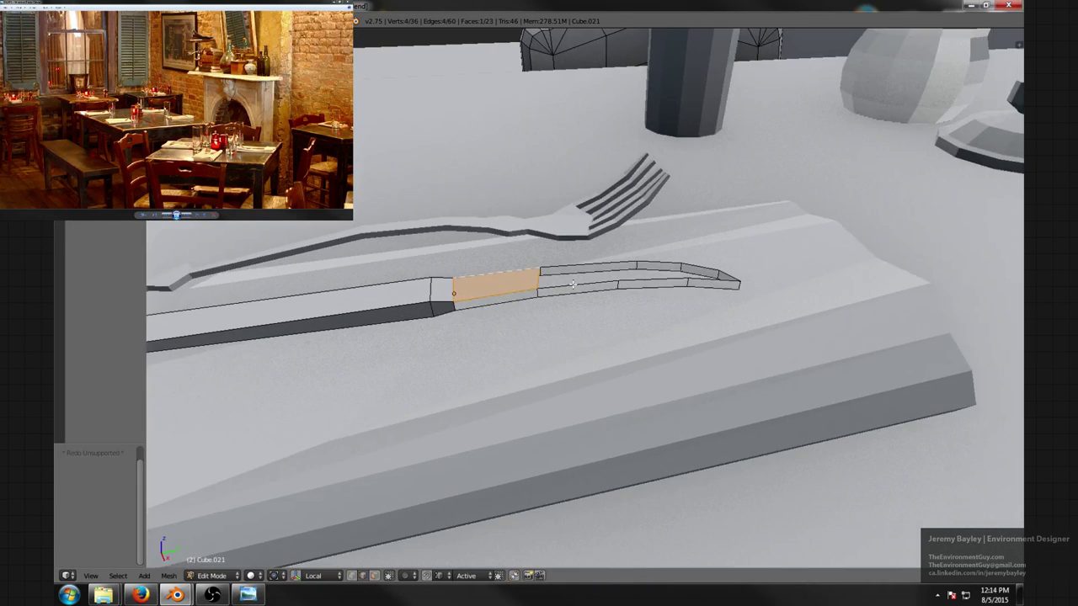
{"action": "right_click", "coordinate": [574, 285]}
{"action": "right_click", "coordinate": [583, 259], "text": "shift"}
{"action": "key", "text": "f"}
{"action": "right_click", "coordinate": [653, 261]}
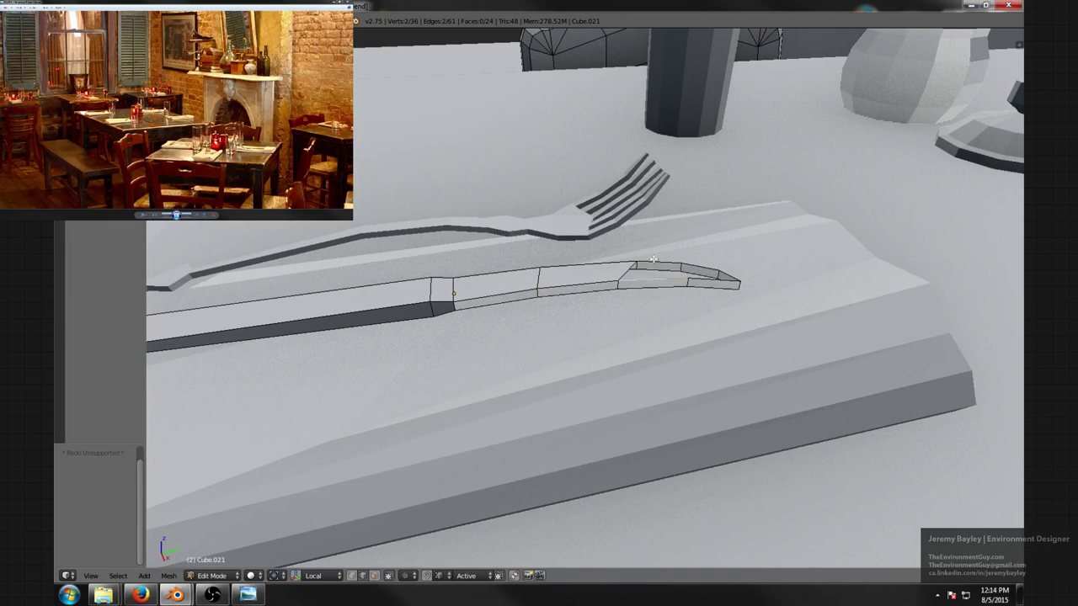
{"action": "right_click", "coordinate": [699, 277]}
{"action": "key", "text": "z"}
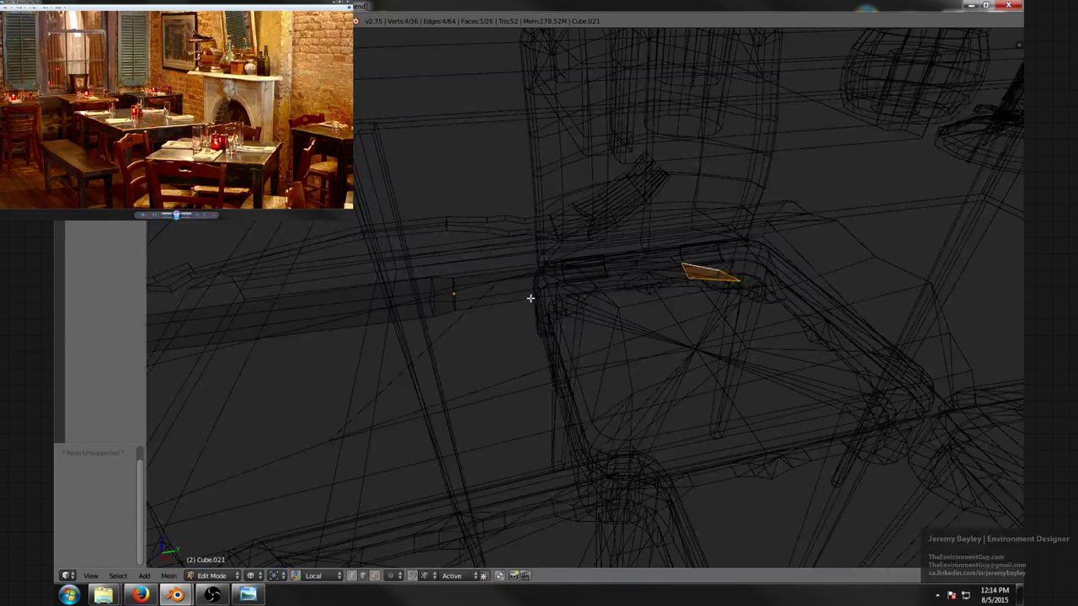
- Fill the three remaining open faces on the blade's other side between opposing outline edges, and return to solid display
{"action": "right_click", "coordinate": [516, 296]}
{"action": "key", "text": "f"}
{"action": "middle_click_drag", "start_coordinate": [556, 292], "coordinate": [637, 301]}
{"action": "right_click", "coordinate": [551, 304]}
{"action": "key", "text": "f"}
{"action": "right_click", "coordinate": [625, 306]}
{"action": "right_click", "coordinate": [633, 288], "text": "shift"}
{"action": "key", "text": "f"}
{"action": "right_click", "coordinate": [674, 299]}
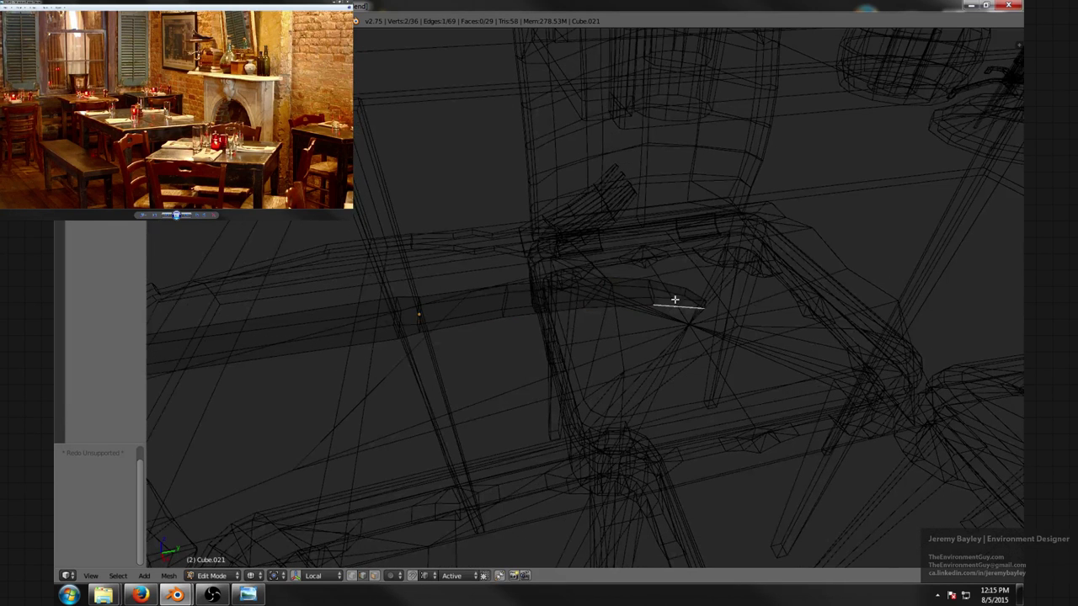
{"action": "key", "text": "z"}
- Try adding an edge loop across the knife near the handle joint and scaling it along the global X axis
{"action": "scroll", "coordinate": [675, 293], "scroll_direction": "down", "scroll_amount": 2}
{"action": "key", "text": "a"}
{"action": "mouse_move", "coordinate": [513, 347]}
{"action": "middle_mouse_down"}
{"action": "mouse_move", "coordinate": [530, 357]}
{"action": "mouse_move", "coordinate": [539, 281]}
{"action": "mouse_move", "coordinate": [537, 365]}
{"action": "mouse_move", "coordinate": [549, 325]}
{"action": "mouse_move", "coordinate": [534, 338]}
{"action": "middle_mouse_up"}
{"action": "scroll", "coordinate": [537, 364], "scroll_direction": "up", "scroll_amount": 2}
{"action": "key", "text": "ctrl+r"}
{"action": "left_click", "coordinate": [508, 346]}
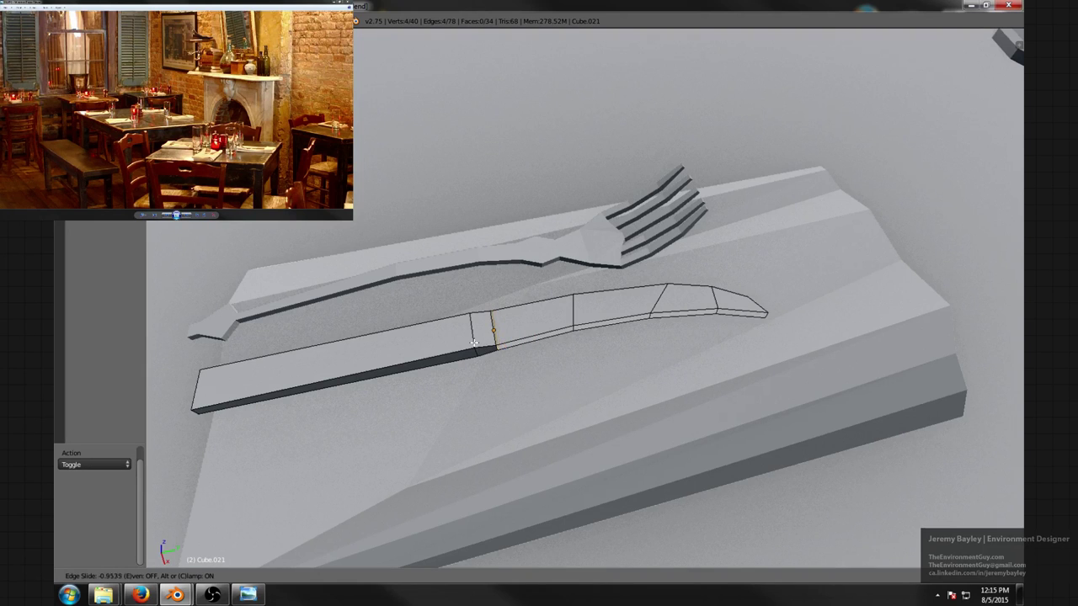
{"action": "left_click", "coordinate": [471, 343]}
{"action": "key", "text": "s"}
{"action": "key", "text": "x"}
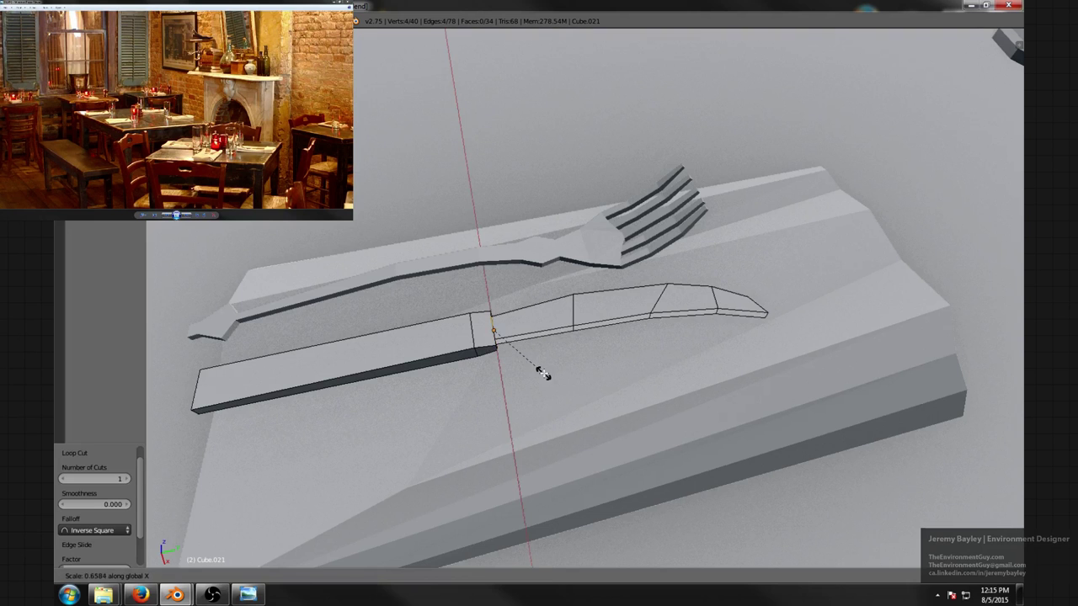
{"action": "left_click", "coordinate": [545, 375]}
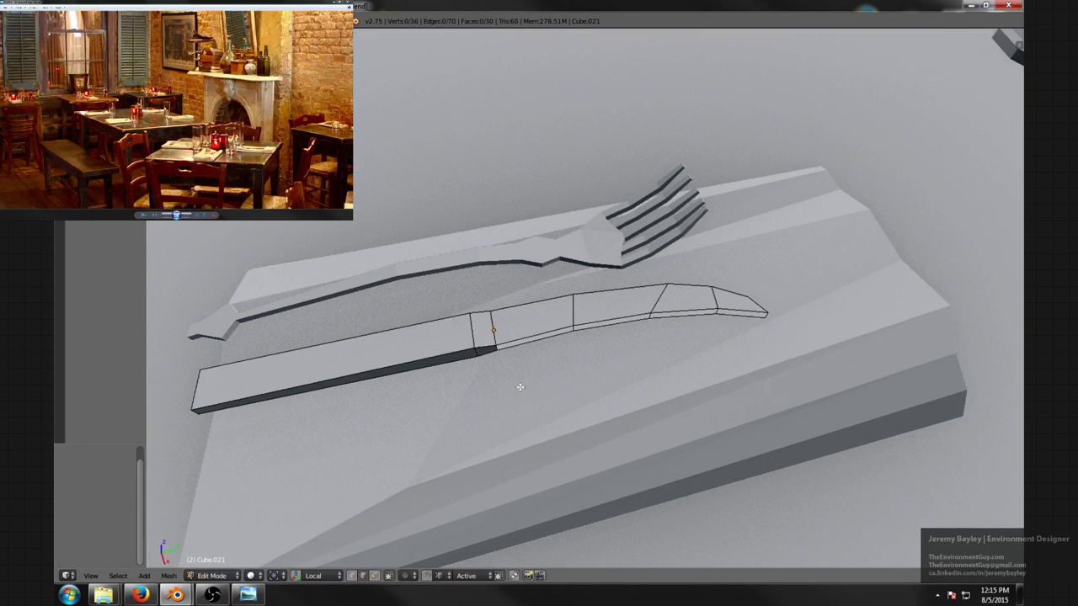
- Try to bevel the two vertical corner edges at the end of the knife's handle
{"action": "key", "text": "a"}
{"action": "middle_click_drag", "start_coordinate": [517, 385], "coordinate": [605, 352]}
{"action": "key", "text": "a"}
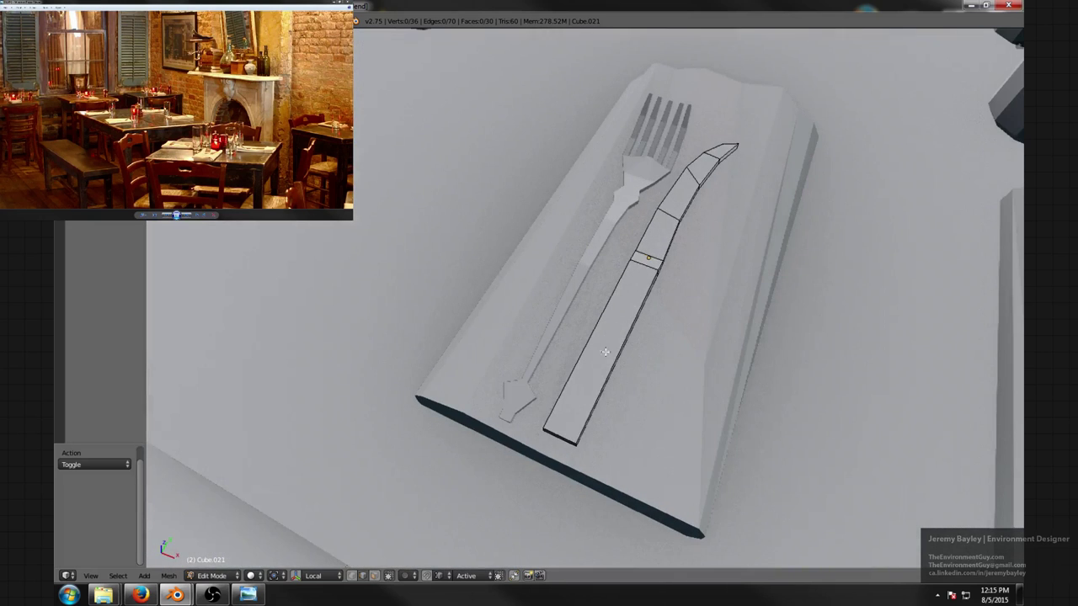
{"action": "middle_click_drag", "start_coordinate": [592, 398], "coordinate": [605, 351]}
{"action": "key", "text": "Tab"}
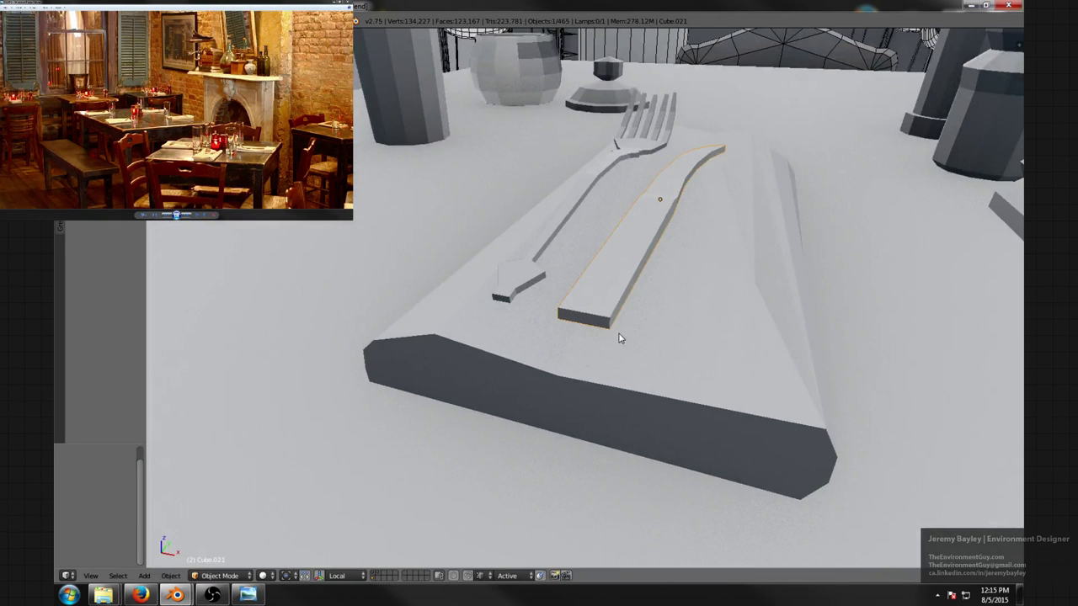
{"action": "key", "text": "Tab"}
{"action": "key", "text": "ctrl+Tab"}
{"action": "left_click", "coordinate": [606, 330]}
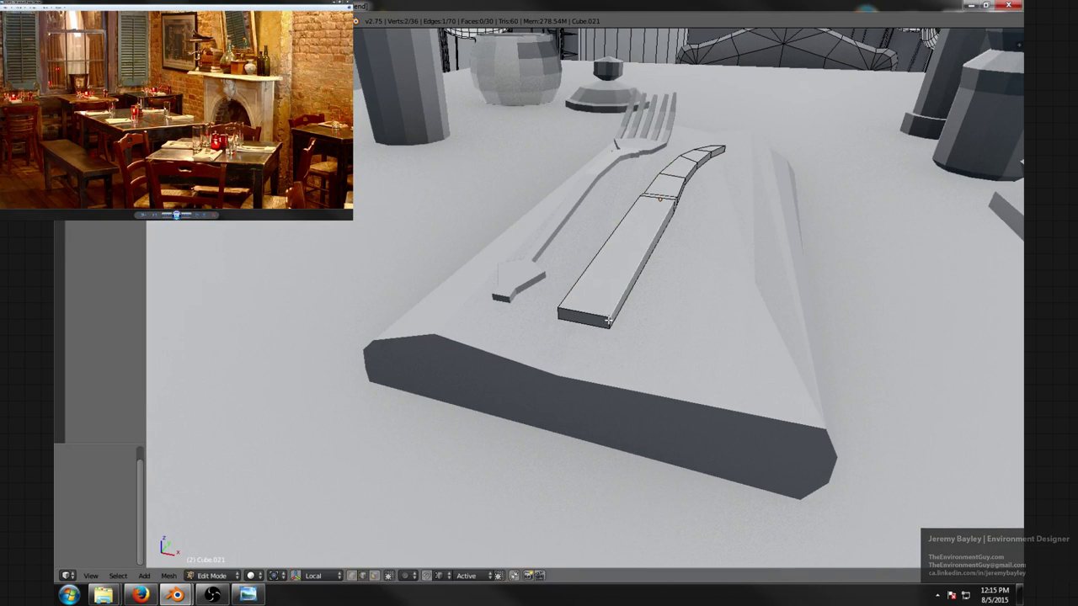
{"action": "middle_click_drag", "start_coordinate": [691, 299], "coordinate": [695, 320]}
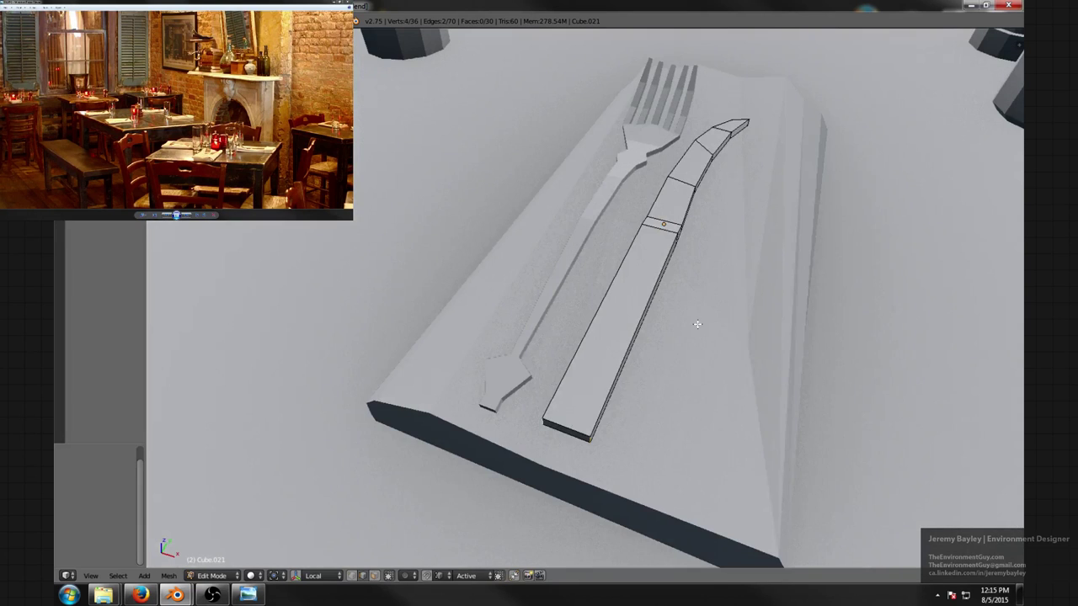
{"action": "key", "text": "ctrl+b"}
{"action": "key", "text": "Escape"}
{"action": "scroll", "coordinate": [841, 345], "scroll_direction": "down", "scroll_amount": 3}
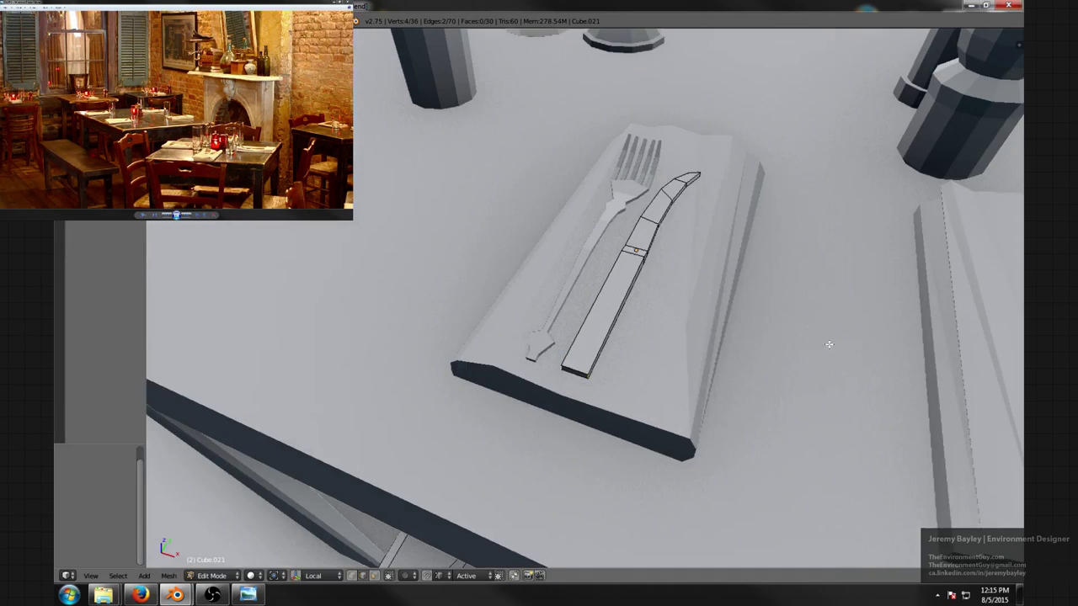
- Remove the duplicate vertices from the knife's whole mesh and apply the knife object's scale
{"action": "key", "text": "a"}
{"action": "key", "text": "a"}
{"action": "key", "text": "w"}
{"action": "left_click", "coordinate": [765, 336]}
{"action": "key", "text": "Tab"}
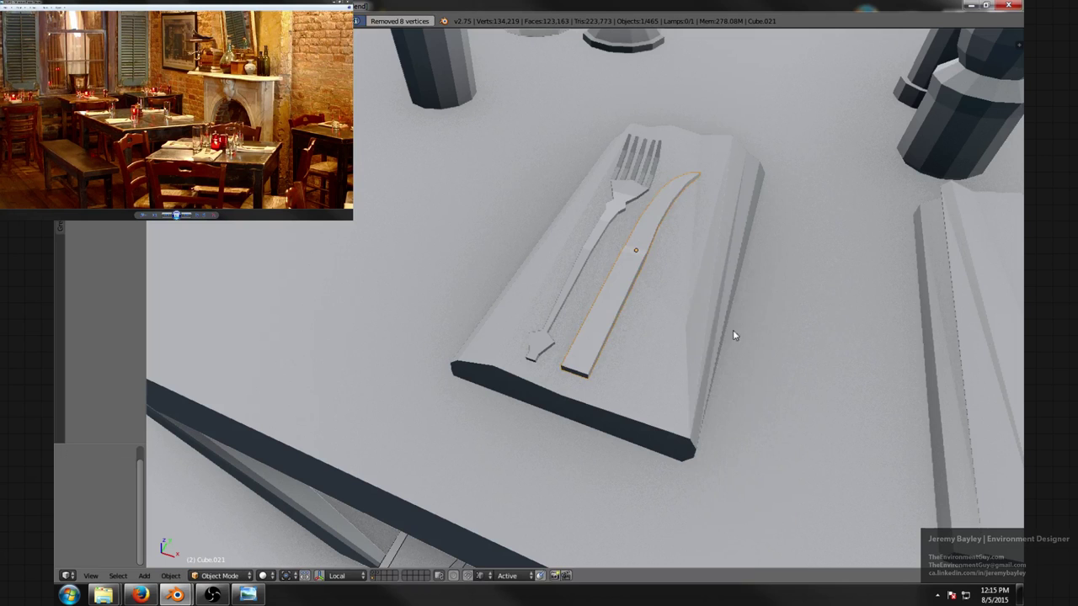
{"action": "key", "text": "ctrl+a"}
{"action": "left_click", "coordinate": [685, 313]}
- Bevel the two vertical corner edges at the handle's end with 1 segment and an offset of about 0.003, and return to Object Mode
{"action": "key", "text": "Tab"}
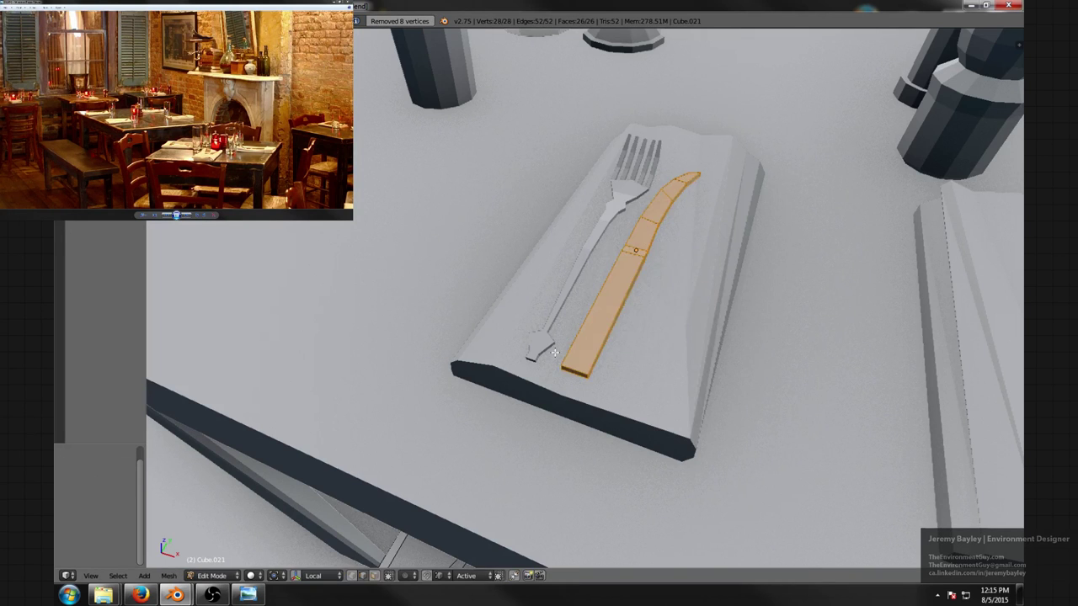
{"action": "key", "text": "ctrl+Tab"}
{"action": "middle_click_drag", "start_coordinate": [554, 352], "coordinate": [648, 278]}
{"action": "left_click", "coordinate": [571, 323]}
{"action": "right_click", "coordinate": [634, 306]}
{"action": "key", "text": "ctrl+b"}
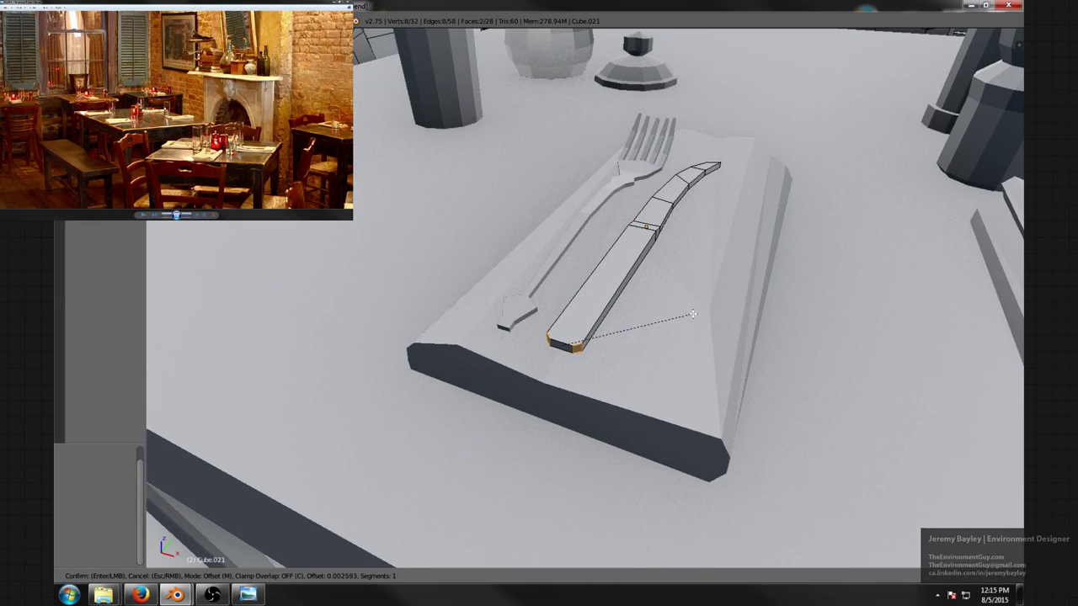
{"action": "left_click", "coordinate": [695, 312]}
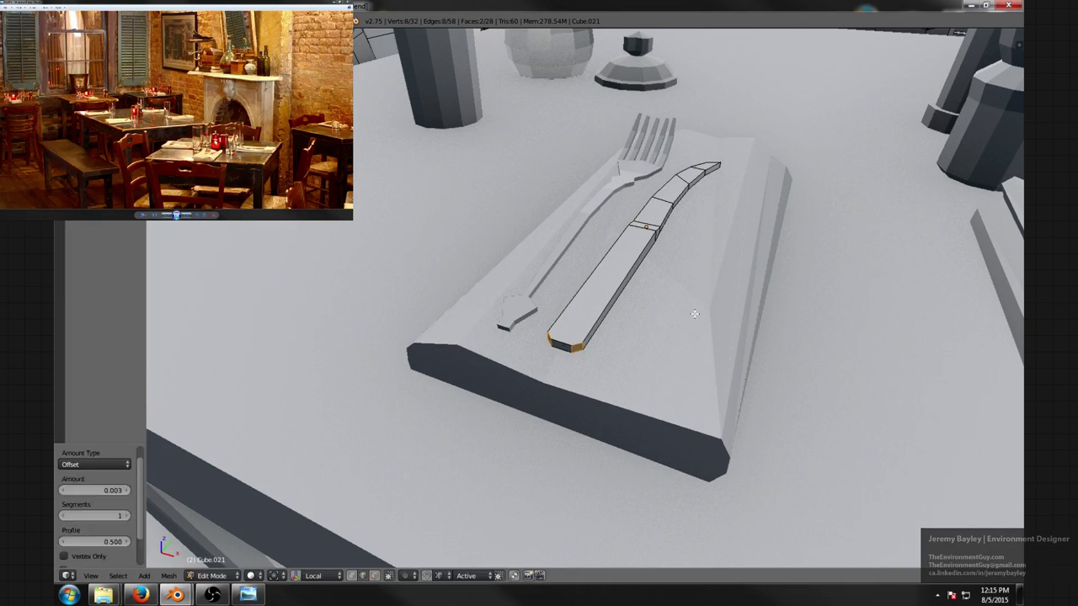
{"action": "key", "text": "a"}
{"action": "scroll", "coordinate": [694, 312], "scroll_direction": "down", "scroll_amount": 2}
{"action": "key", "text": "Tab"}
- Reposition the fork over the napkin by about 0.009 in X, 0.031 in Y and -0.013 in Z
{"action": "middle_click_drag", "start_coordinate": [673, 313], "coordinate": [625, 296]}
{"action": "scroll", "coordinate": [597, 386], "scroll_direction": "down", "scroll_amount": 1}
{"action": "key", "text": "a"}
{"action": "scroll", "coordinate": [645, 378], "scroll_direction": "down", "scroll_amount": 3}
{"action": "scroll", "coordinate": [575, 354], "scroll_direction": "up", "scroll_amount": 3}
{"action": "scroll", "coordinate": [626, 381], "scroll_direction": "up", "scroll_amount": 3}
{"action": "middle_click_drag", "start_coordinate": [569, 252], "coordinate": [714, 309]}
{"action": "key", "text": "g"}
{"action": "left_click", "coordinate": [610, 250]}
- Lower the fork about 0.007 onto the napkin and tilt it slightly to follow the surface
{"action": "middle_click_drag", "start_coordinate": [546, 334], "coordinate": [650, 280]}
{"action": "scroll", "coordinate": [633, 282], "scroll_direction": "up", "scroll_amount": 2}
{"action": "key", "text": "g"}
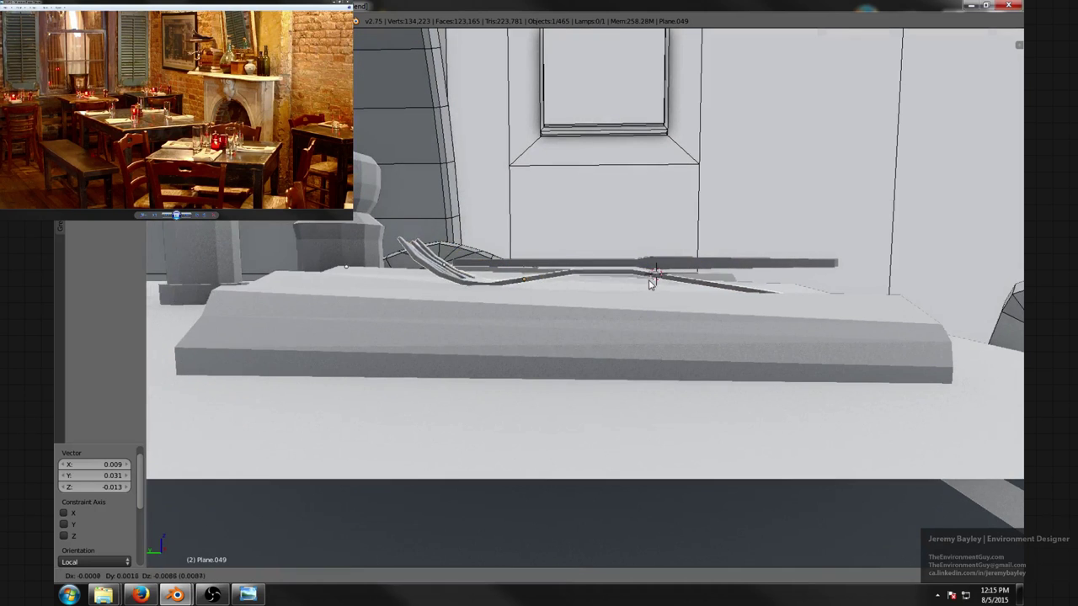
{"action": "left_click", "coordinate": [655, 280]}
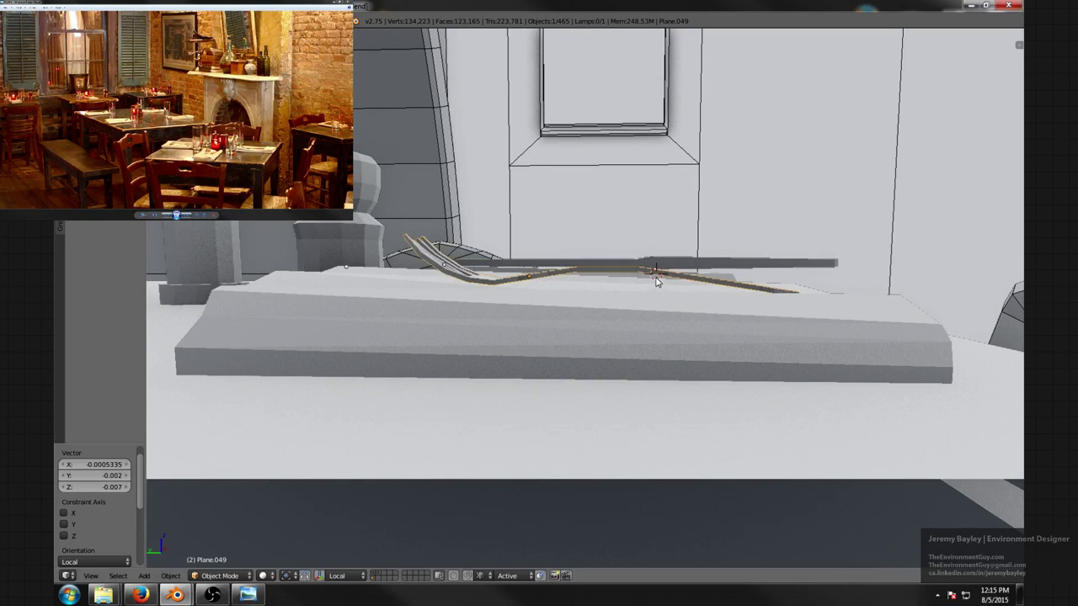
{"action": "middle_click_drag", "start_coordinate": [655, 280], "coordinate": [815, 298]}
{"action": "key", "text": "r"}
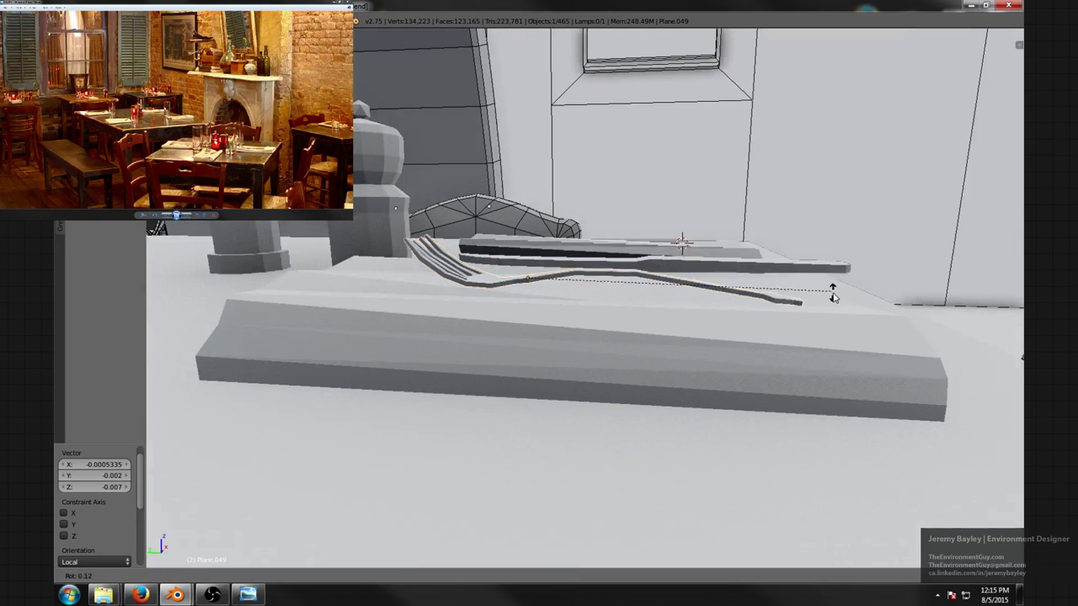
{"action": "left_click", "coordinate": [834, 295]}
- Lower the knife about 0.016 onto the napkin and rotate it about -2.65° to follow the napkin's slope
{"action": "middle_click_drag", "start_coordinate": [834, 294], "coordinate": [839, 334]}
{"action": "key", "text": "g"}
{"action": "left_click", "coordinate": [668, 329]}
{"action": "key", "text": "g"}
{"action": "left_click", "coordinate": [700, 320]}
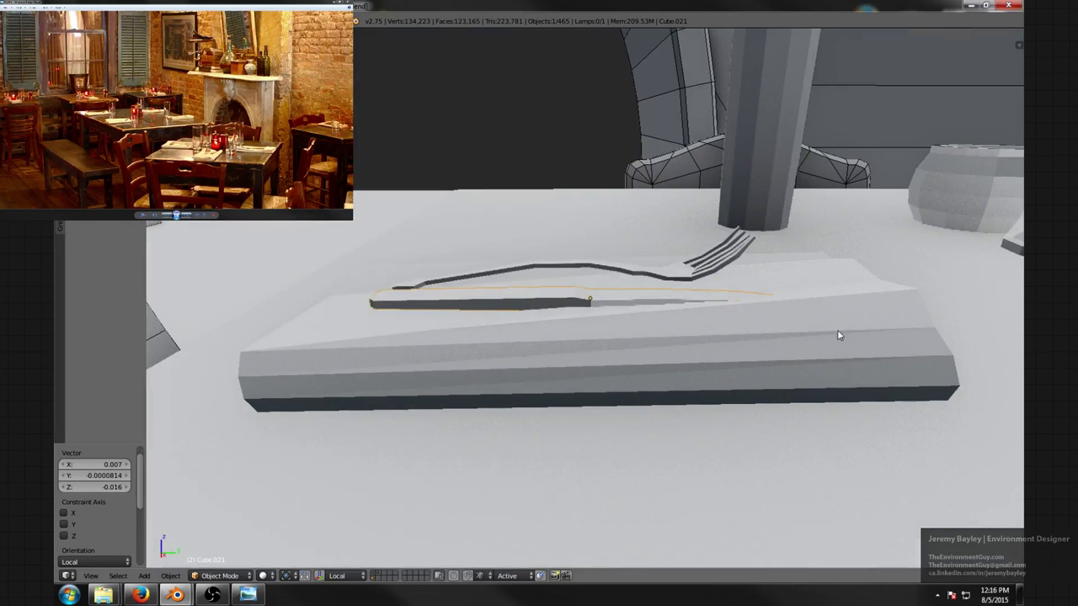
{"action": "key", "text": "r"}
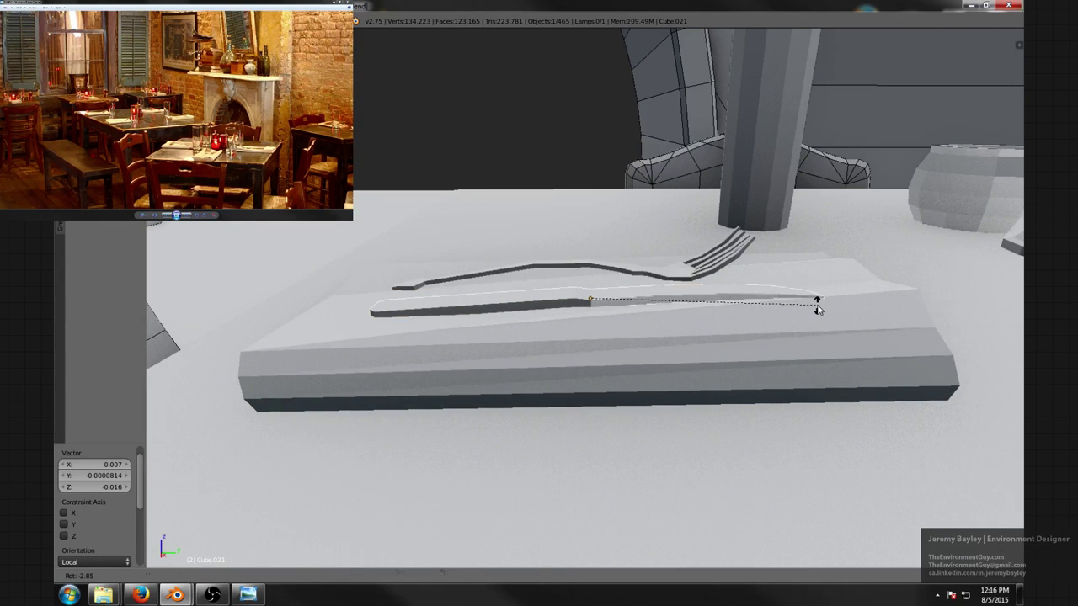
{"action": "left_click", "coordinate": [817, 306]}
{"action": "key", "text": "g"}
{"action": "left_click", "coordinate": [817, 310]}
{"action": "middle_click_drag", "start_coordinate": [817, 311], "coordinate": [799, 357]}
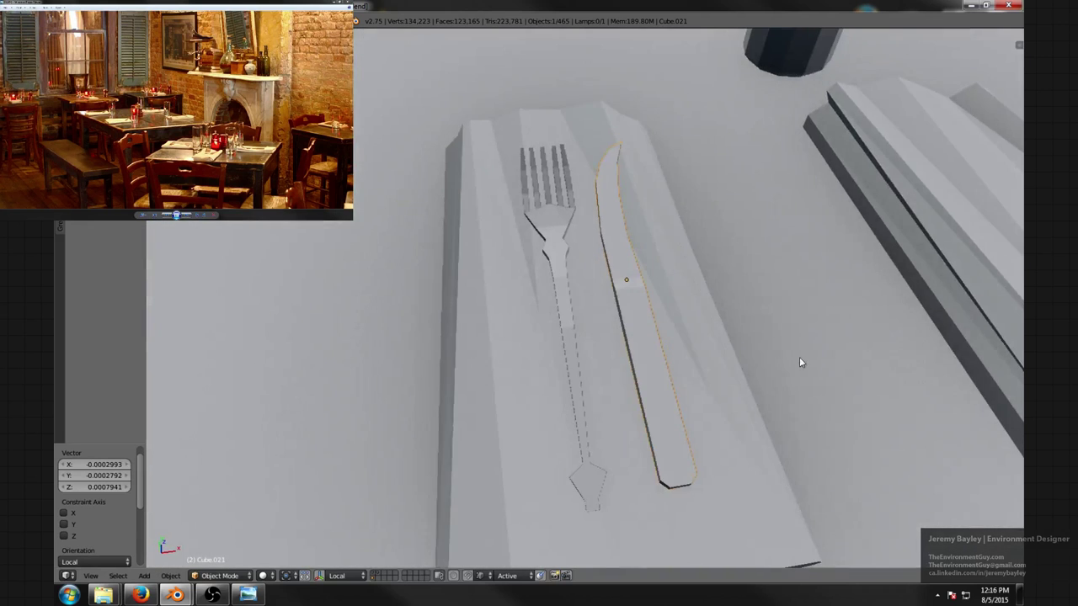
- Duplicate the fork and knife about 0.272 along the global X axis onto the neighbouring napkin
{"action": "scroll", "coordinate": [680, 335], "scroll_direction": "down", "scroll_amount": 5}
{"action": "right_click", "coordinate": [581, 320], "text": "shift"}
{"action": "middle_click_drag", "start_coordinate": [666, 305], "coordinate": [542, 316]}
{"action": "key", "text": "shift+d"}
{"action": "key", "text": "x"}
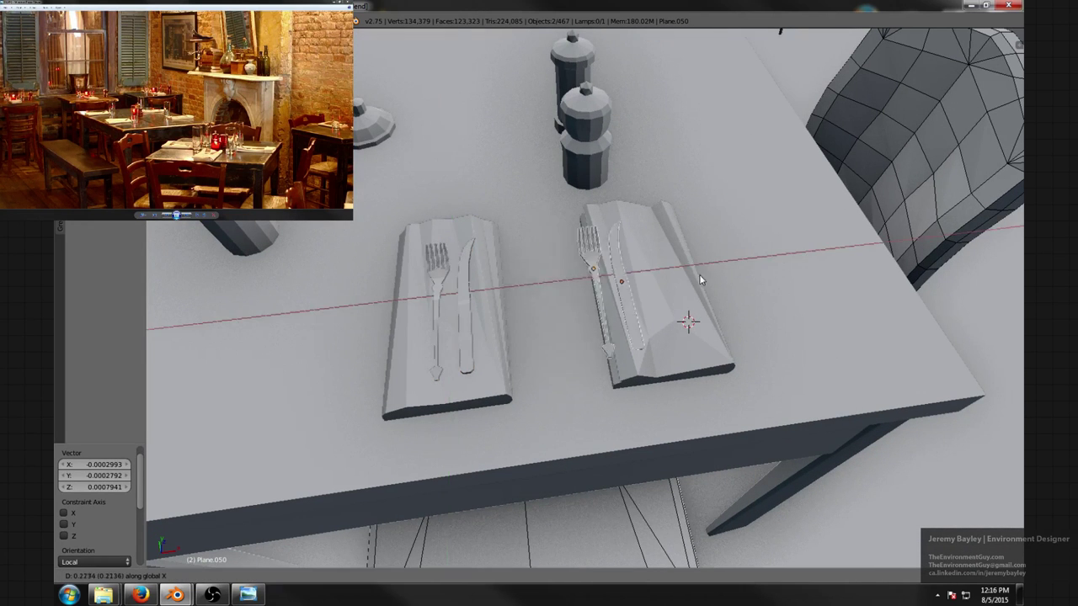
{"action": "left_click", "coordinate": [740, 279]}
- Trackball-rotate the duplicated fork by about 1.7° and 2.9° to match the second napkin's surface
{"action": "middle_click_drag", "start_coordinate": [742, 279], "coordinate": [656, 276]}
{"action": "scroll", "coordinate": [657, 276], "scroll_direction": "up", "scroll_amount": 4}
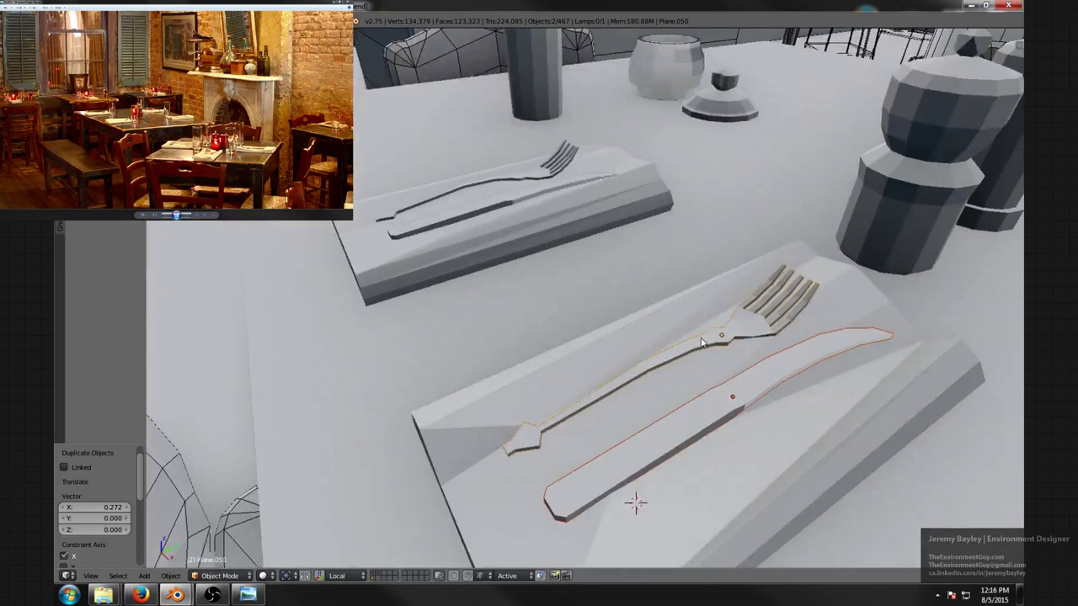
{"action": "middle_click_drag", "start_coordinate": [661, 336], "coordinate": [828, 354]}
{"action": "key", "text": "r"}
{"action": "key", "text": "r"}
{"action": "left_click", "coordinate": [771, 286]}
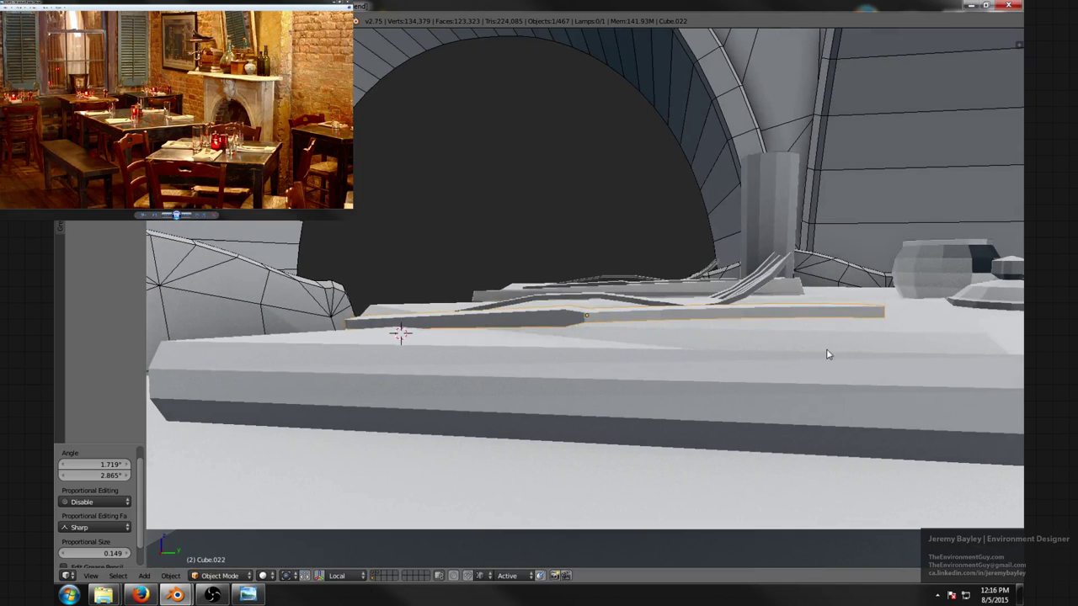
- Rotate the duplicated knife about 5° and lower it about 0.007 onto the second napkin
{"action": "key", "text": "r"}
{"action": "left_click", "coordinate": [824, 375]}
{"action": "key", "text": "g"}
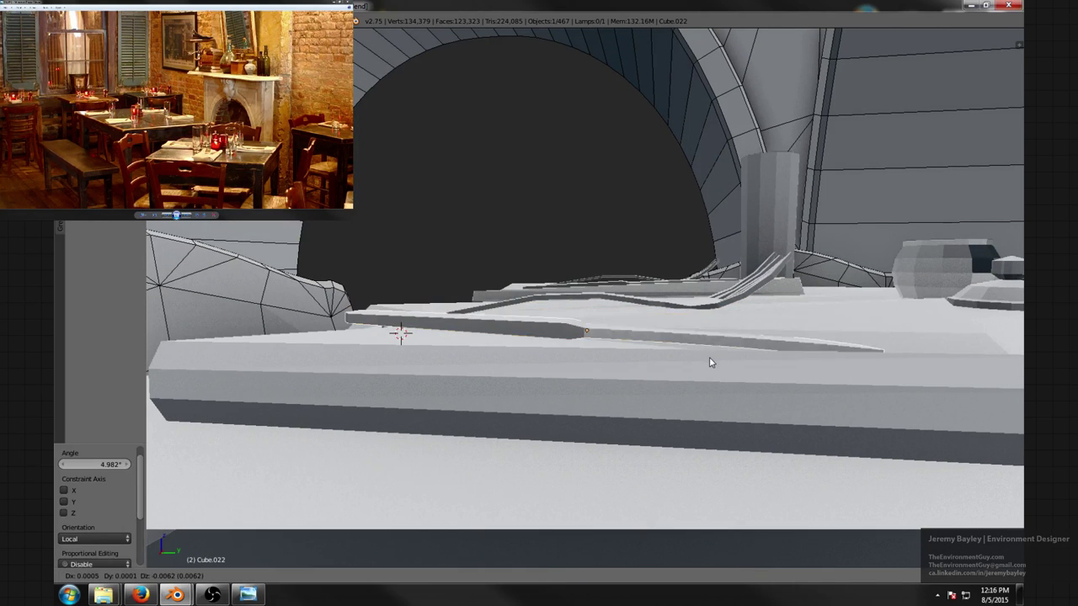
{"action": "left_click", "coordinate": [712, 363]}
- Trackball-rotate the duplicated knife by about 3.4° and 2.3°, fine-tune its tilt, and nudge it to rest on the second napkin
{"action": "middle_click_drag", "start_coordinate": [743, 363], "coordinate": [894, 356]}
{"action": "key", "text": "r"}
{"action": "key", "text": "r"}
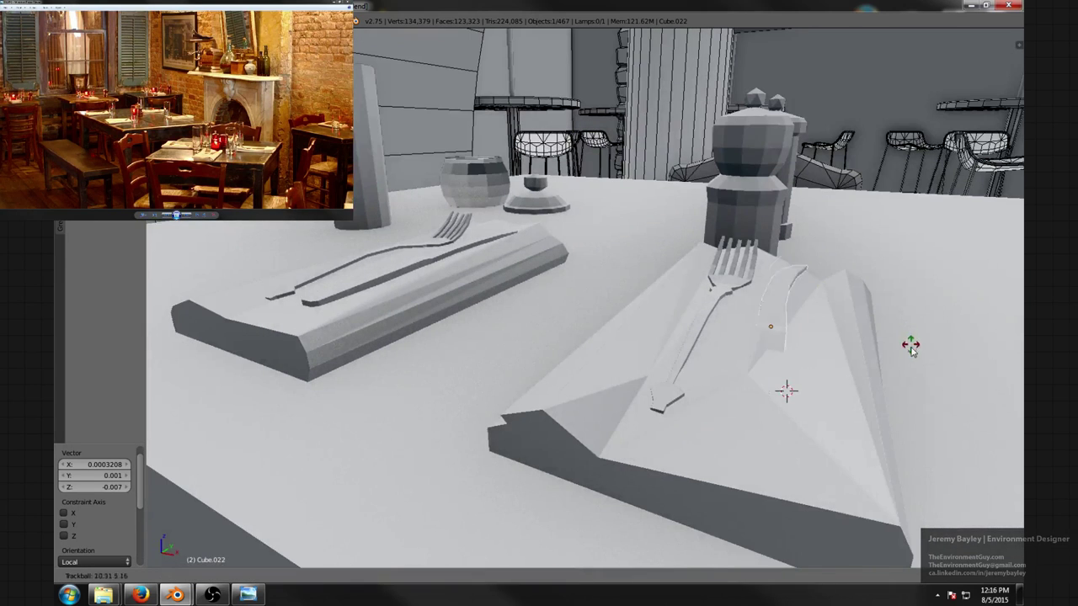
{"action": "left_click", "coordinate": [909, 340]}
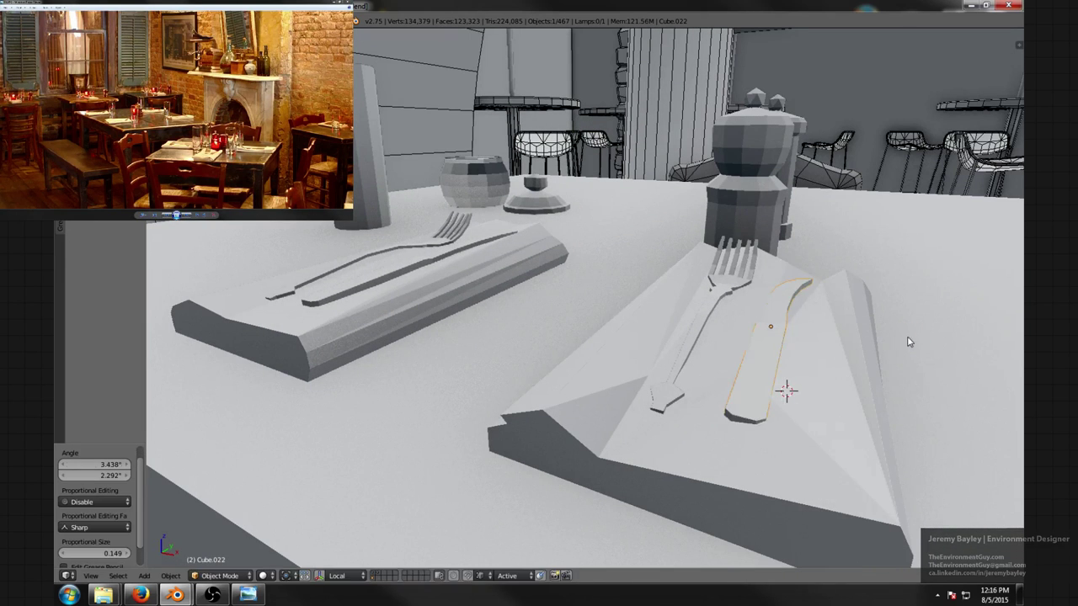
{"action": "middle_click_drag", "start_coordinate": [877, 347], "coordinate": [917, 295]}
{"action": "key", "text": "r"}
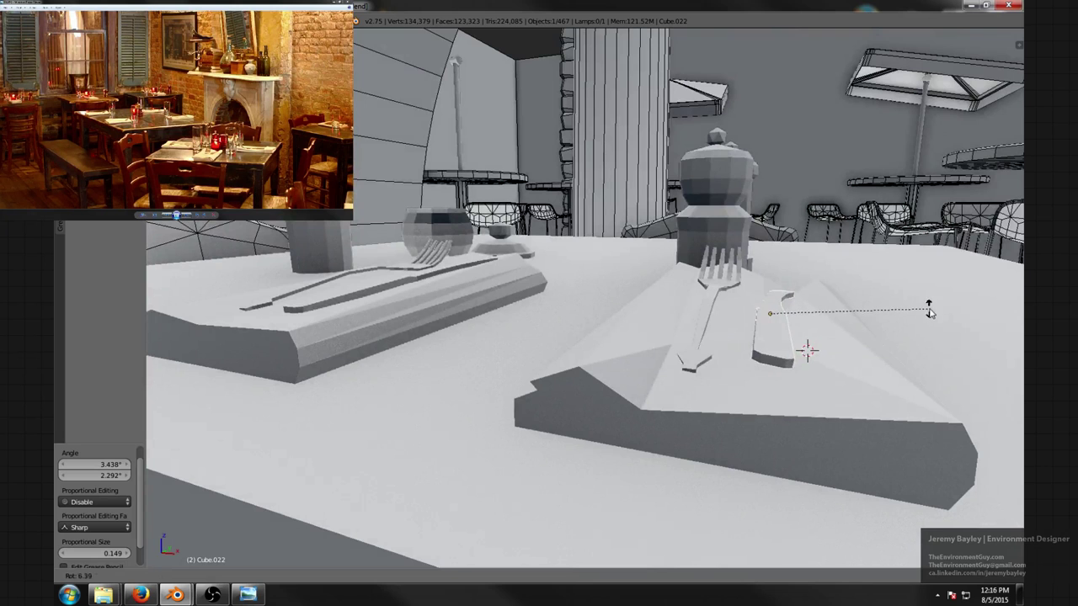
{"action": "left_click", "coordinate": [930, 311]}
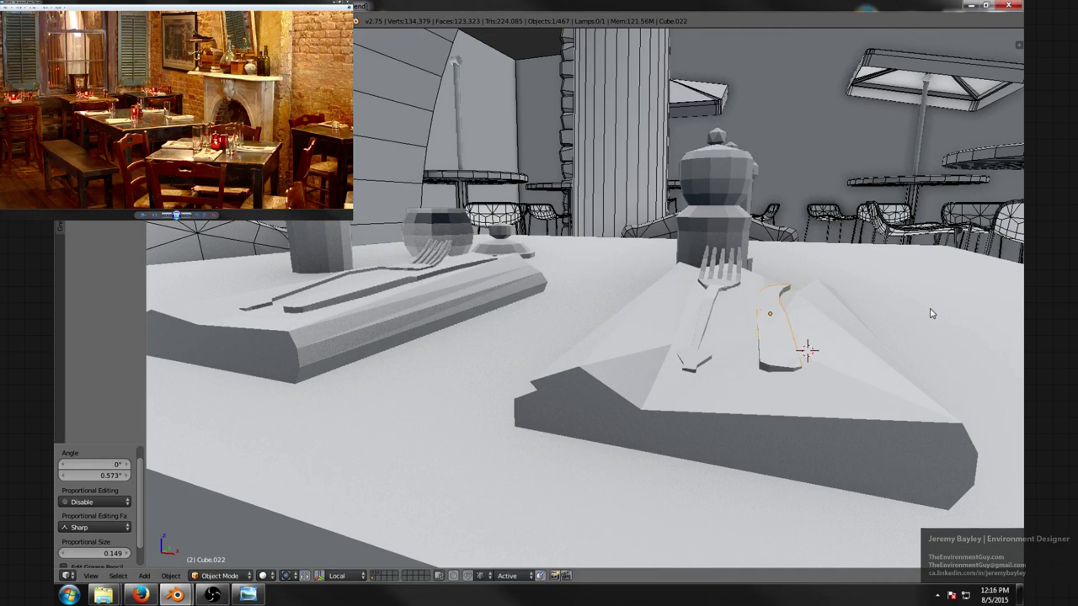
{"action": "key", "text": "g"}
{"action": "left_click", "coordinate": [925, 309]}
{"action": "key", "text": "a"}
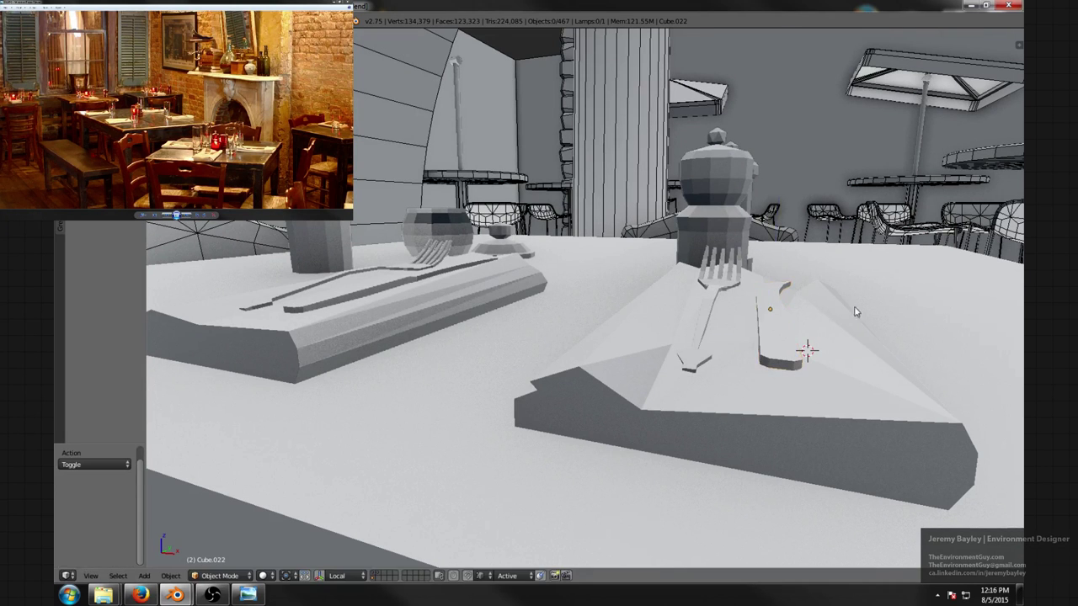
- Duplicate the first napkin with its fork and knife across the tabletop, offset about -0.338 in X and 0.333 in Y
{"action": "middle_click_drag", "start_coordinate": [784, 295], "coordinate": [805, 344]}
{"action": "scroll", "coordinate": [724, 330], "scroll_direction": "down", "scroll_amount": 7}
{"action": "middle_click_drag", "start_coordinate": [698, 325], "coordinate": [735, 379]}
{"action": "scroll", "coordinate": [674, 357], "scroll_direction": "down", "scroll_amount": 2}
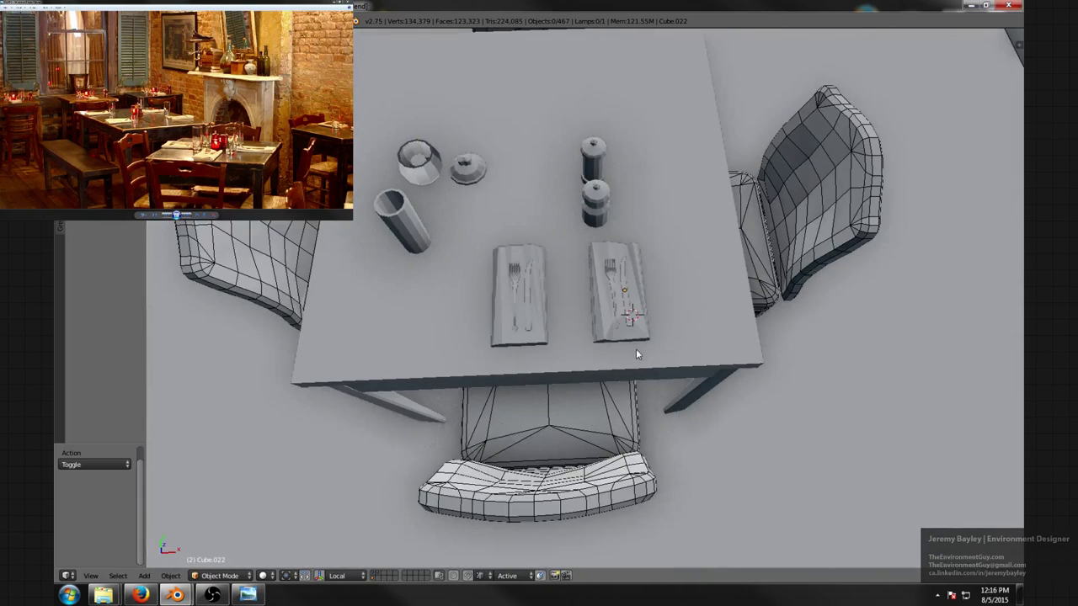
{"action": "middle_click_drag", "start_coordinate": [637, 354], "coordinate": [659, 355], "text": "shift"}
{"action": "scroll", "coordinate": [659, 356], "scroll_direction": "up", "scroll_amount": 3}
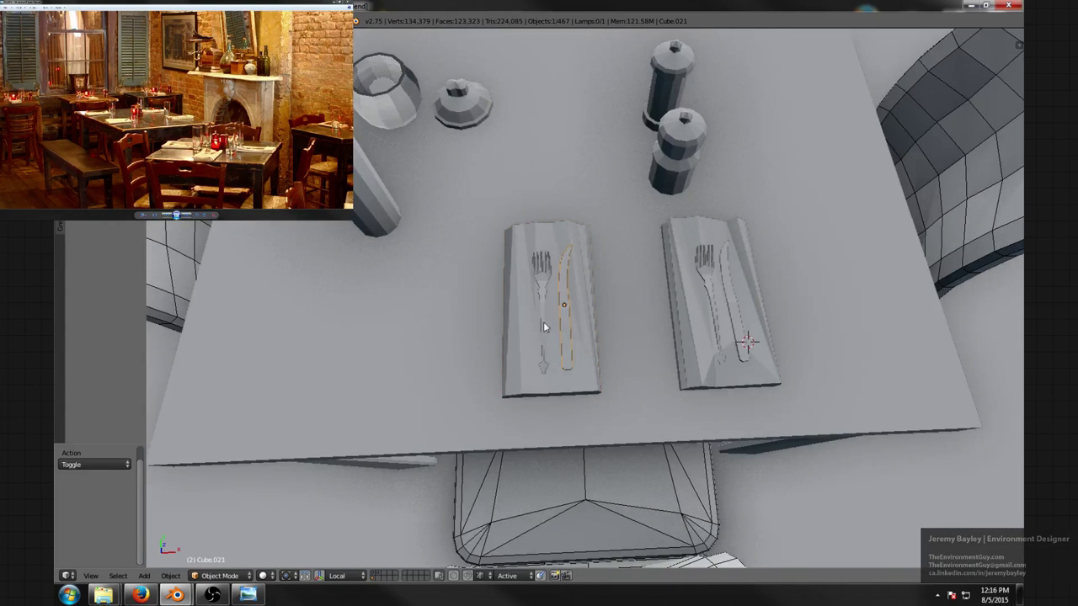
{"action": "right_click", "coordinate": [541, 321], "text": "shift"}
{"action": "key", "text": "z"}
{"action": "scroll", "coordinate": [547, 324], "scroll_direction": "down", "scroll_amount": 4}
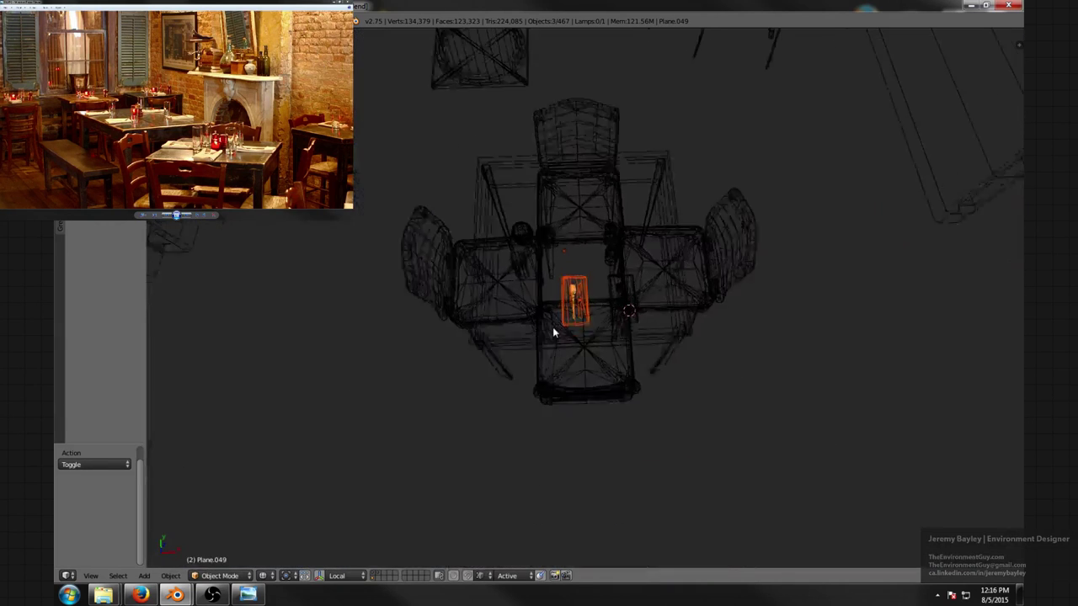
{"action": "key", "text": "z"}
{"action": "key", "text": "shift+d"}
{"action": "key", "text": "shift+z"}
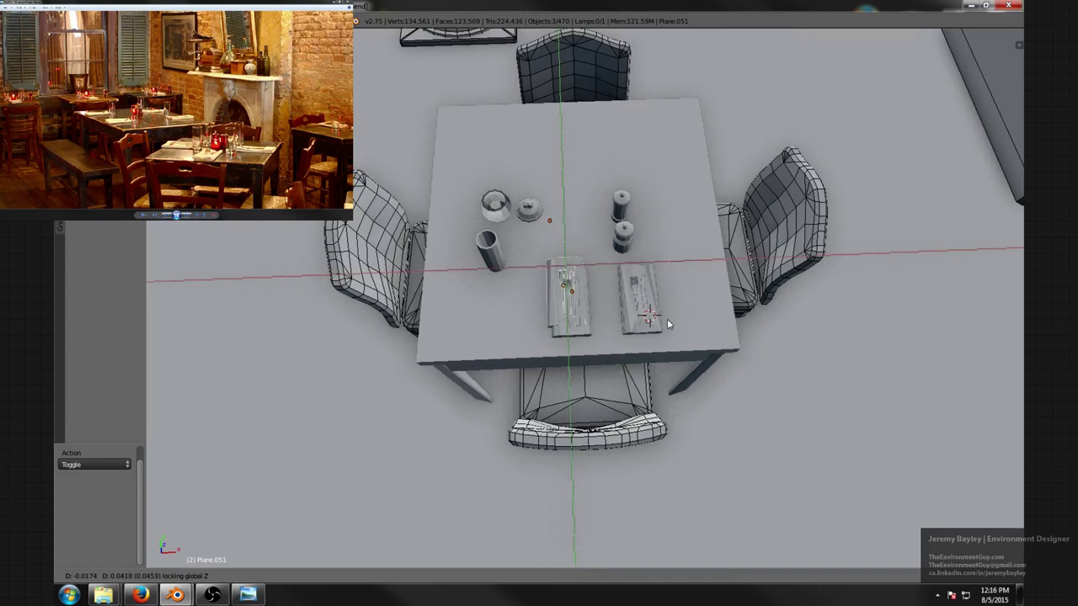
{"action": "left_click", "coordinate": [591, 265]}
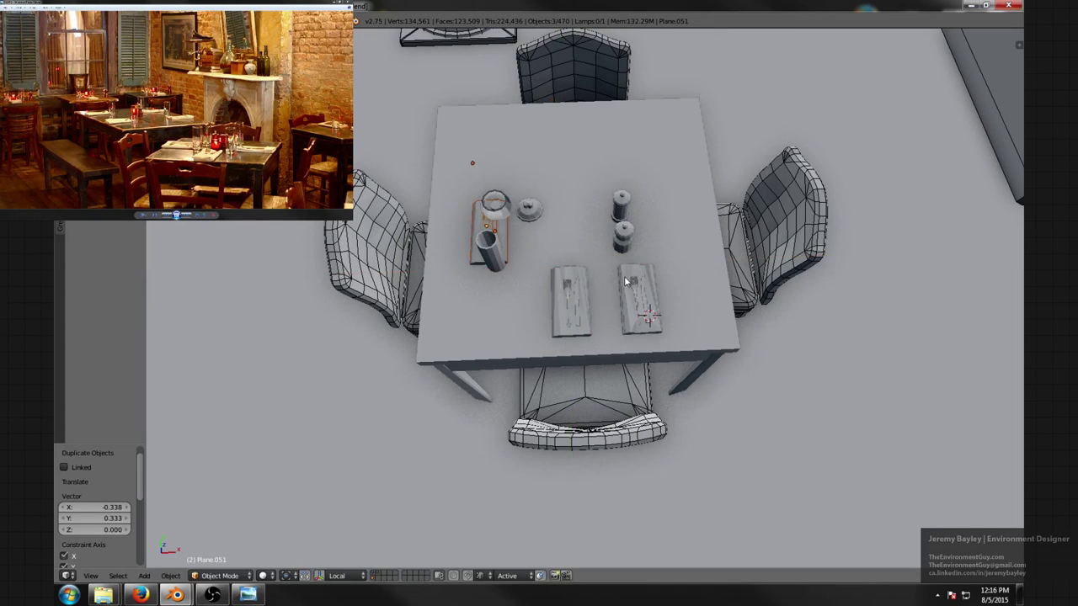
- Rotate the duplicated napkin and cutlery set -90° about the global Z axis to face the side chair
{"action": "type", "text": "rz"}
{"action": "type", "text": "90"}
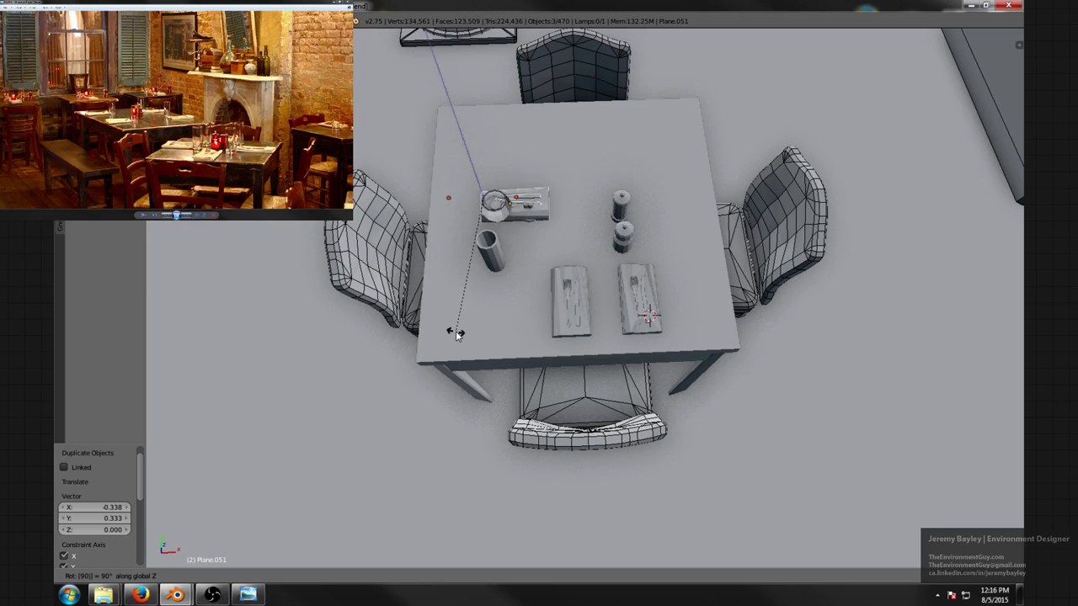
{"action": "key", "text": "Return"}
{"action": "middle_click_drag", "start_coordinate": [455, 326], "coordinate": [551, 259]}
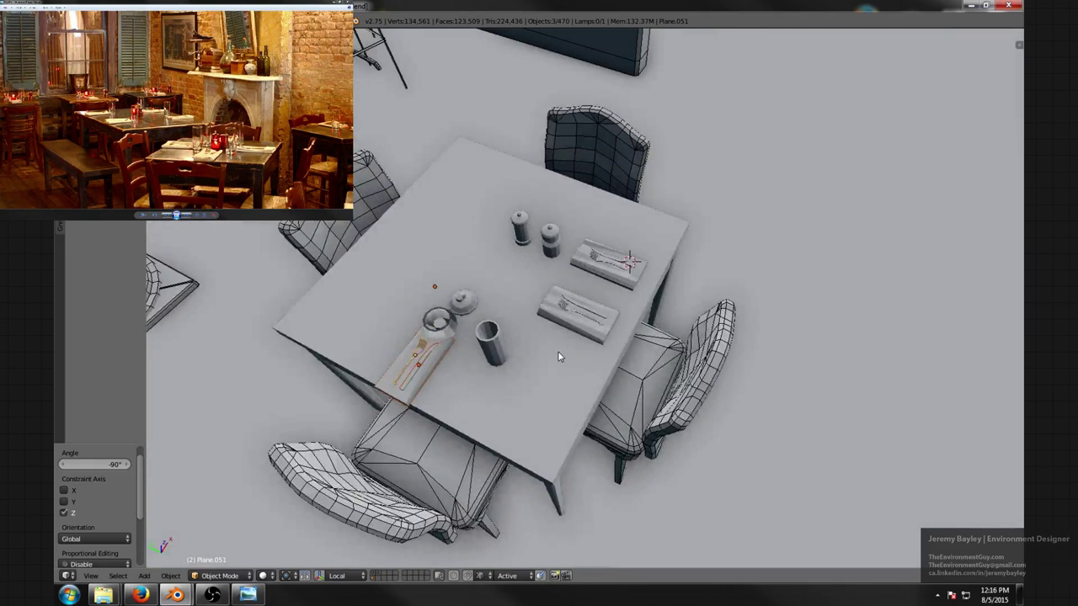
- Move the duplicated, rotated napkin and cutlery set about 0.041 in X and -0.280 in Y, keeping its height on the tabletop
{"action": "scroll", "coordinate": [558, 354], "scroll_direction": "up", "scroll_amount": 3}
{"action": "middle_click_drag", "start_coordinate": [535, 355], "coordinate": [553, 343]}
{"action": "key", "text": "g"}
{"action": "key", "text": "shift+z"}
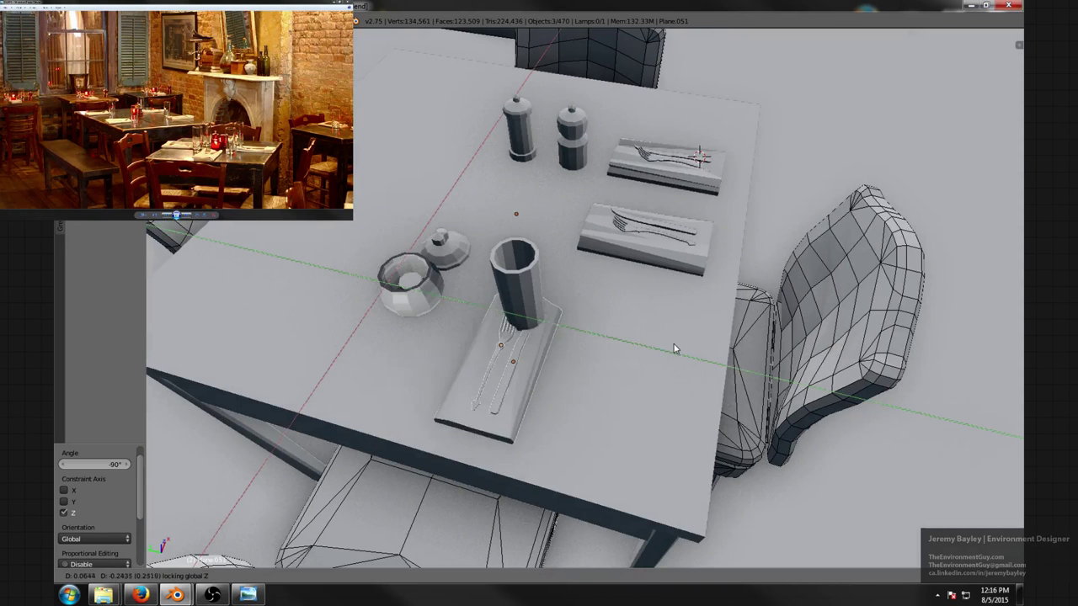
{"action": "left_click", "coordinate": [685, 362]}
- Rotate the napkin, fork and knife nearest the shakers 90° about global Z and move them about 0.084 in X and 0.489 in Y
{"action": "middle_click_drag", "start_coordinate": [685, 362], "coordinate": [809, 327]}
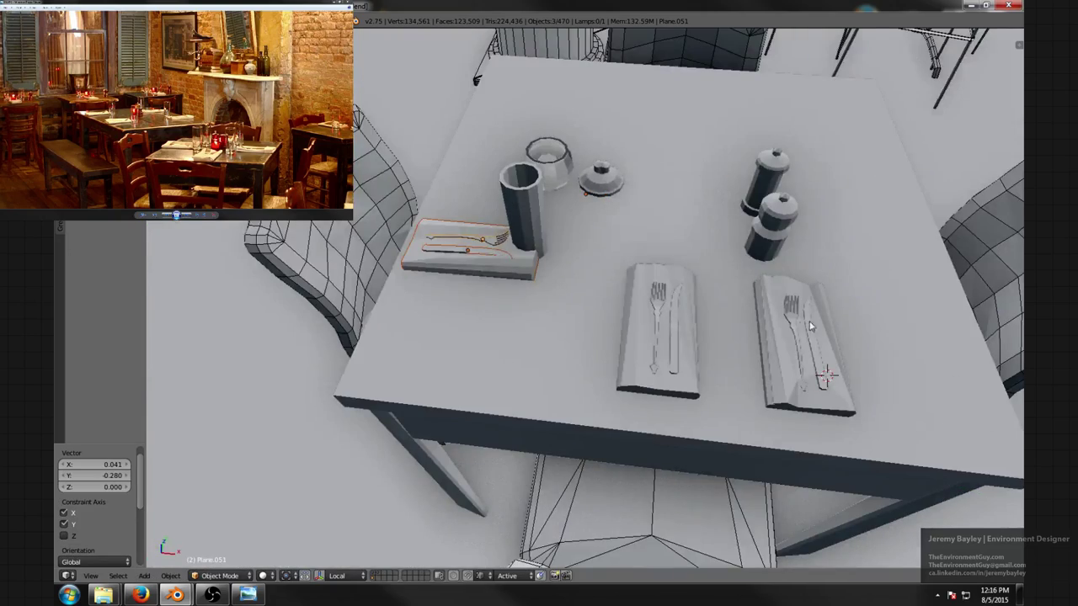
{"action": "middle_click_drag", "start_coordinate": [700, 327], "coordinate": [683, 352], "text": "shift"}
{"action": "right_click", "coordinate": [579, 308]}
{"action": "type", "text": "r"}
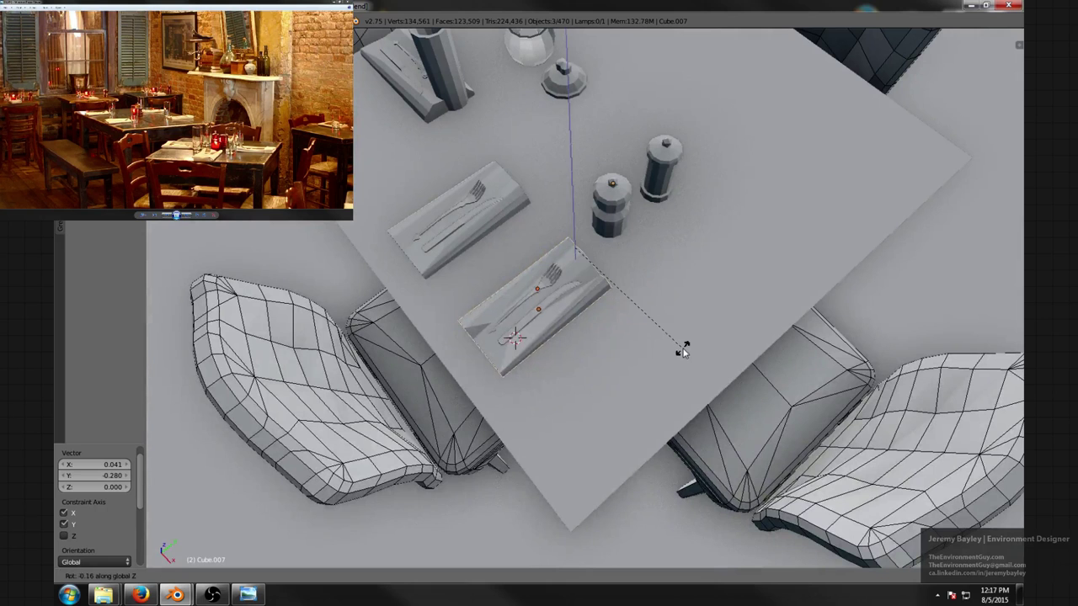
{"action": "type", "text": "90"}
{"action": "key", "text": "Return"}
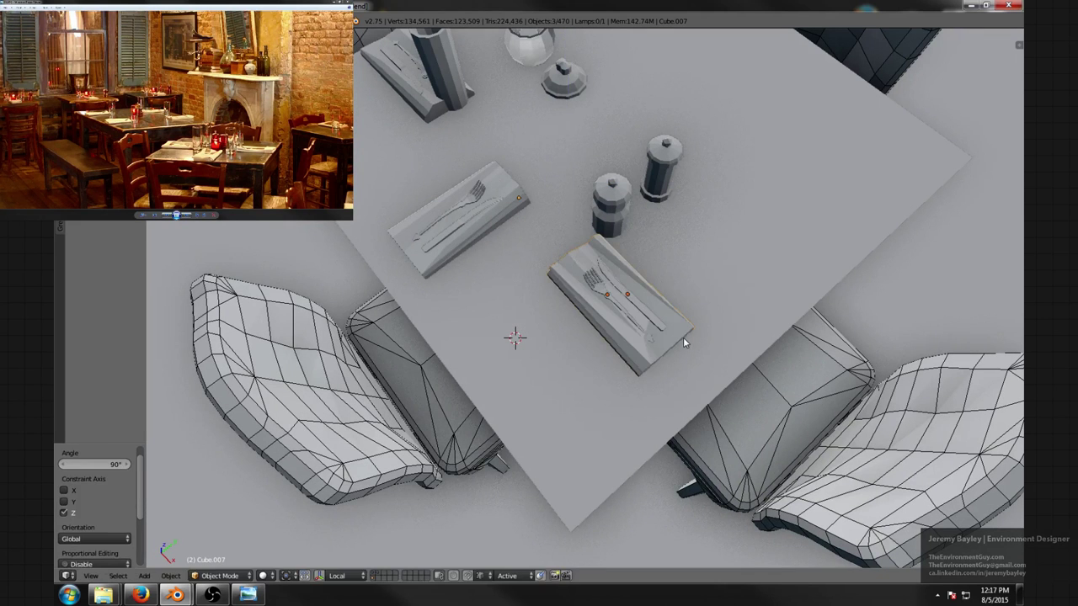
{"action": "key", "text": "g"}
{"action": "key", "text": "shift+z"}
{"action": "left_click", "coordinate": [876, 236]}
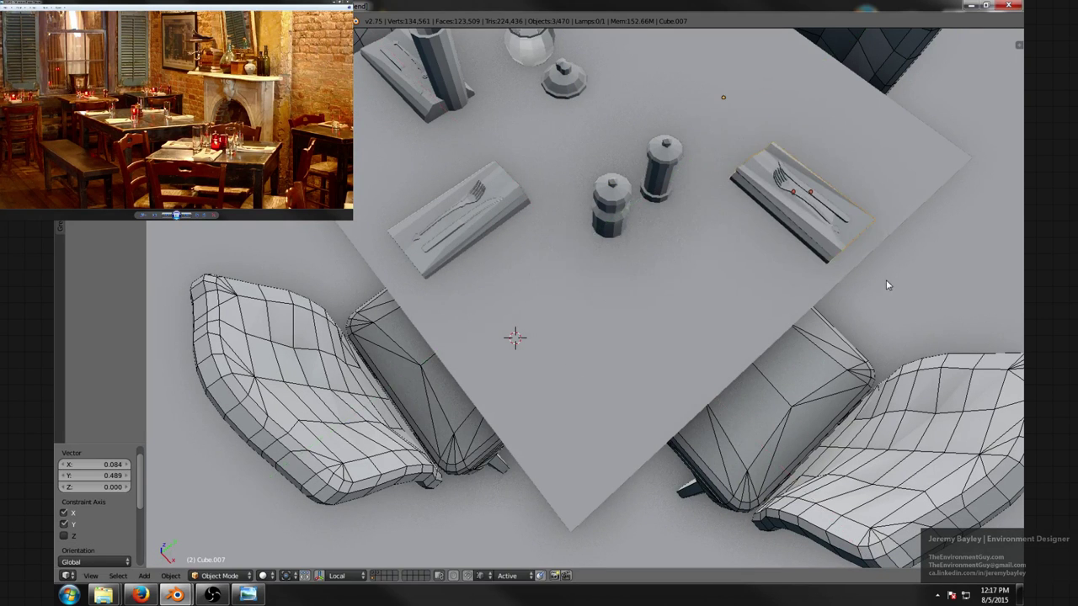
- Duplicate the rotated napkin, fork and knife across the tabletop, offset about -0.620 in X and 0.213 in Y
{"action": "middle_click_drag", "start_coordinate": [885, 280], "coordinate": [668, 331]}
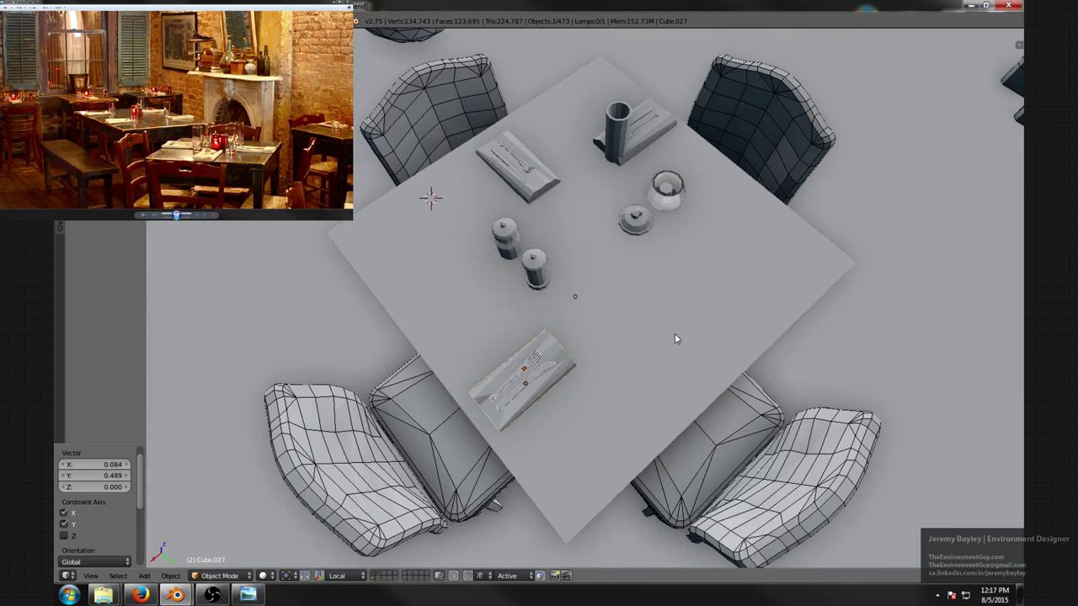
{"action": "key", "text": "shift+d"}
{"action": "key", "text": "shift+z"}
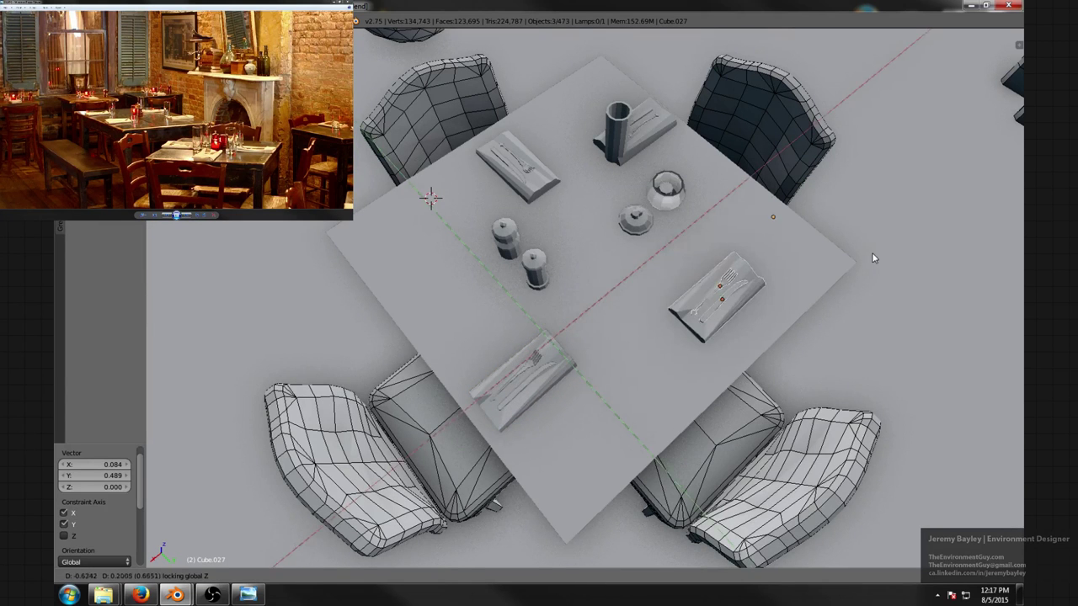
{"action": "left_click", "coordinate": [839, 277]}
- Rotate the new duplicate setting 90° about global Z and move it about 0.314 in X, -0.103 in Y and 0.010 in Z
{"action": "middle_click_drag", "start_coordinate": [838, 278], "coordinate": [818, 282]}
{"action": "type", "text": "r"}
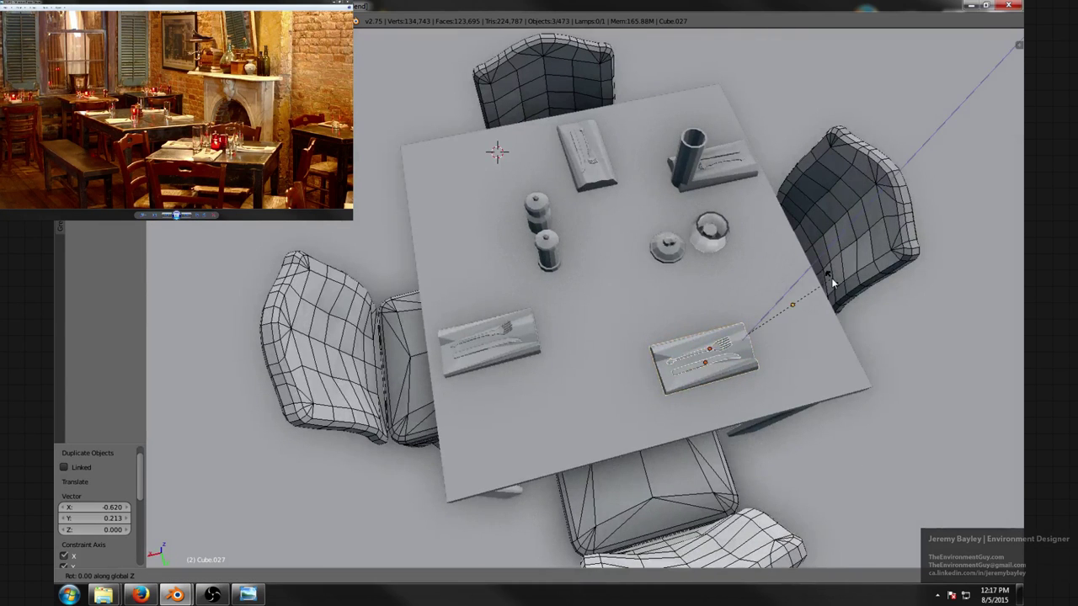
{"action": "type", "text": "90"}
{"action": "key", "text": "Return"}
{"action": "key", "text": "g"}
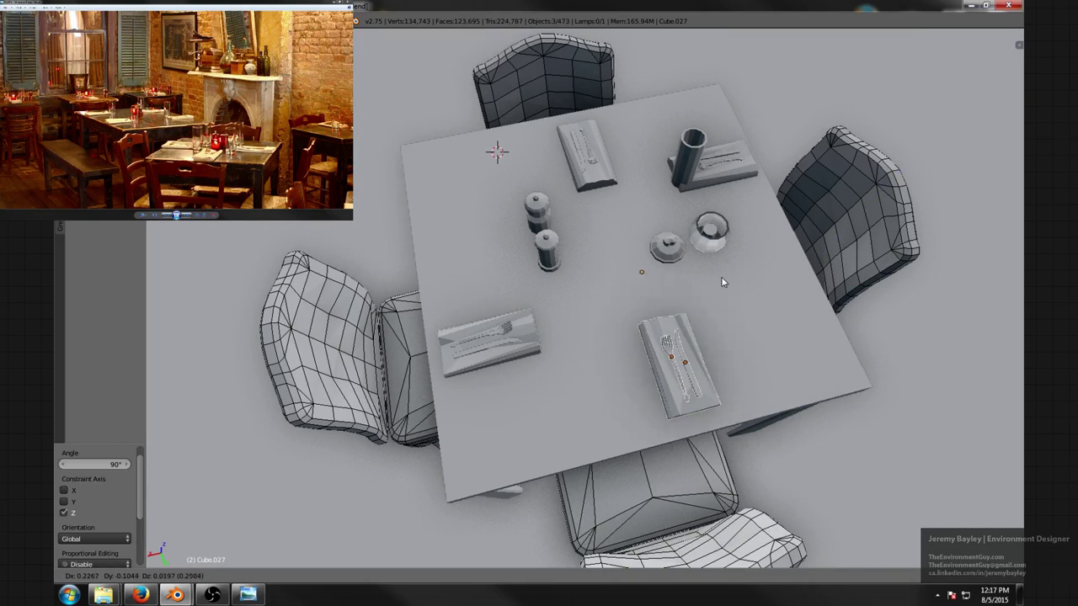
{"action": "left_click", "coordinate": [656, 318]}
- Shift the napkin and cutlery set opposite the drinking glass about 0.007 in X and -0.182 in Y, in front of its chair
{"action": "middle_click_drag", "start_coordinate": [657, 318], "coordinate": [645, 339]}
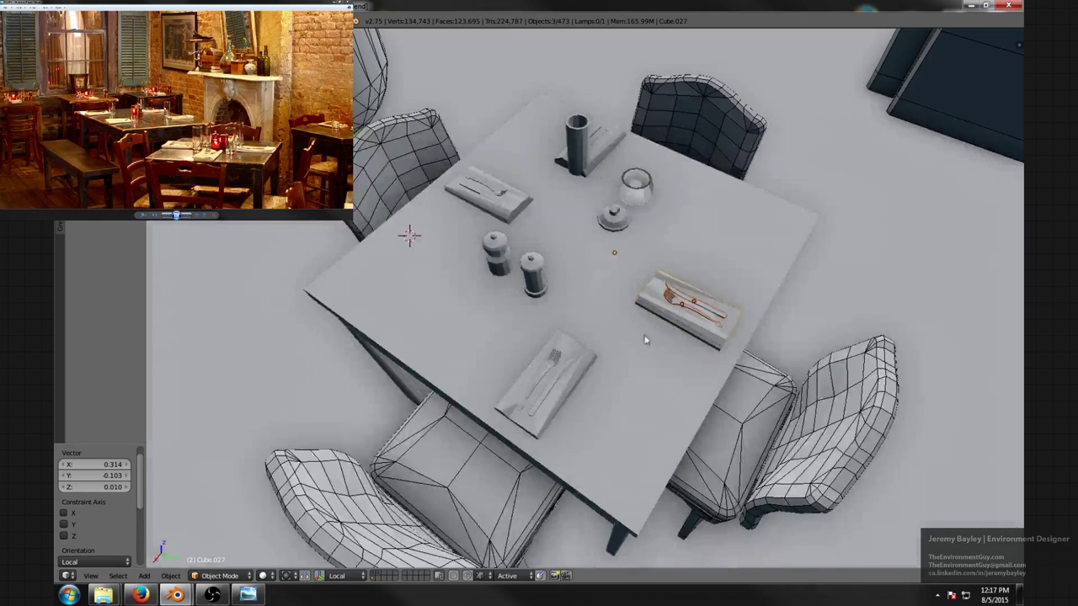
{"action": "right_click", "coordinate": [556, 375], "text": "shift"}
{"action": "right_click", "coordinate": [579, 374], "text": "shift"}
{"action": "middle_click_drag", "start_coordinate": [582, 374], "coordinate": [616, 369]}
{"action": "key", "text": "g"}
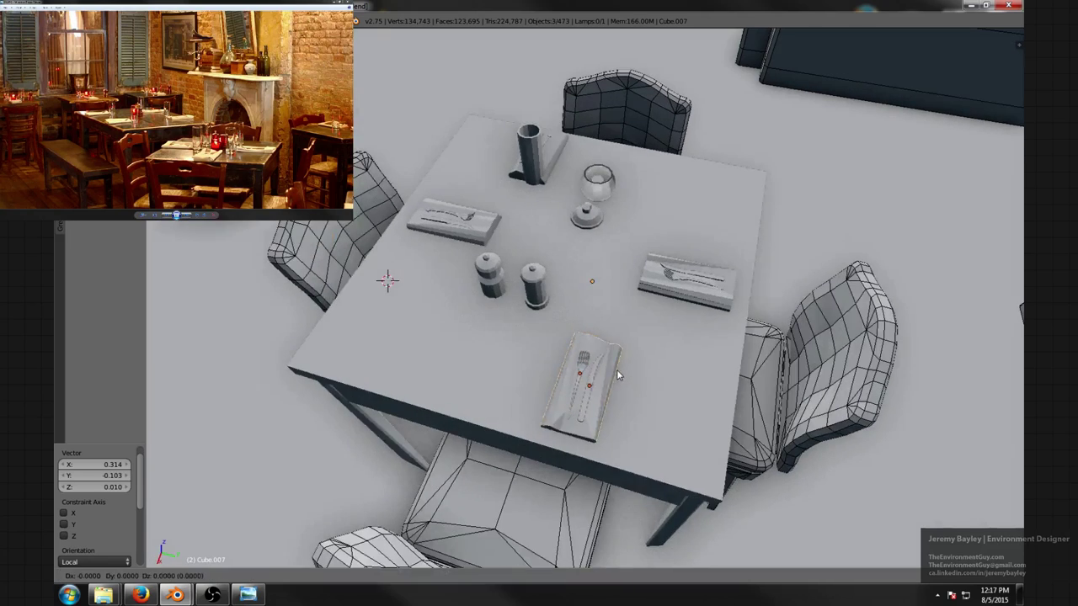
{"action": "key", "text": "shift+z"}
{"action": "left_click", "coordinate": [561, 361]}
- Nudge the napkin, fork and knife opposite the newest duplicate about 0.022 in X and -0.006 in Y along the tabletop
{"action": "scroll", "coordinate": [556, 358], "scroll_direction": "down", "scroll_amount": 3}
{"action": "middle_click_drag", "start_coordinate": [539, 358], "coordinate": [661, 316]}
{"action": "scroll", "coordinate": [661, 316], "scroll_direction": "up", "scroll_amount": 3}
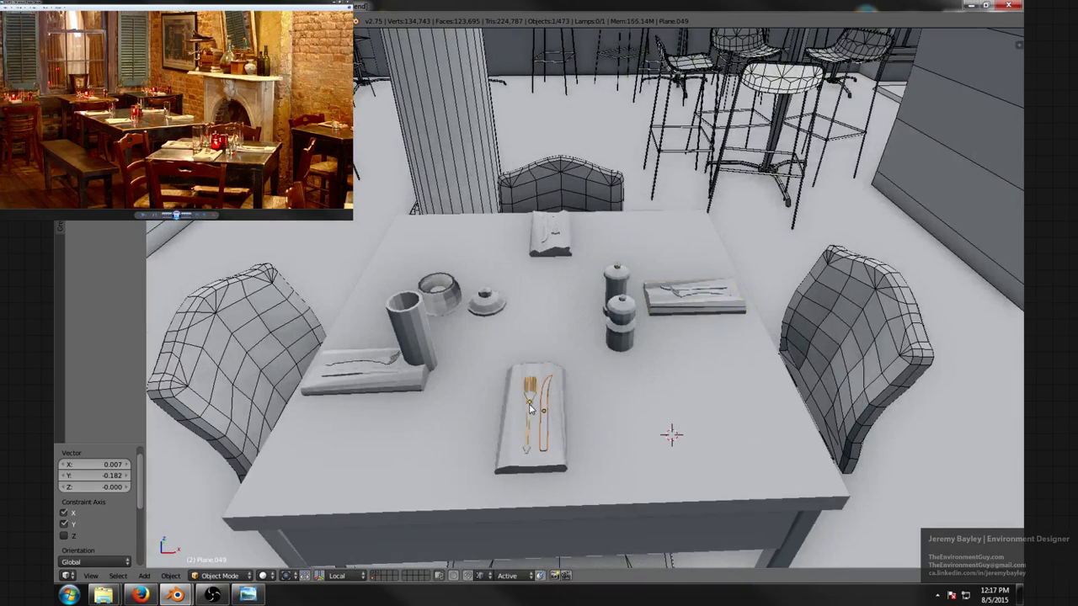
{"action": "right_click", "coordinate": [557, 411], "text": "shift"}
{"action": "scroll", "coordinate": [566, 408], "scroll_direction": "down", "scroll_amount": 3}
{"action": "middle_click_drag", "start_coordinate": [582, 404], "coordinate": [587, 409]}
{"action": "key", "text": "g"}
{"action": "key", "text": "shift+z"}
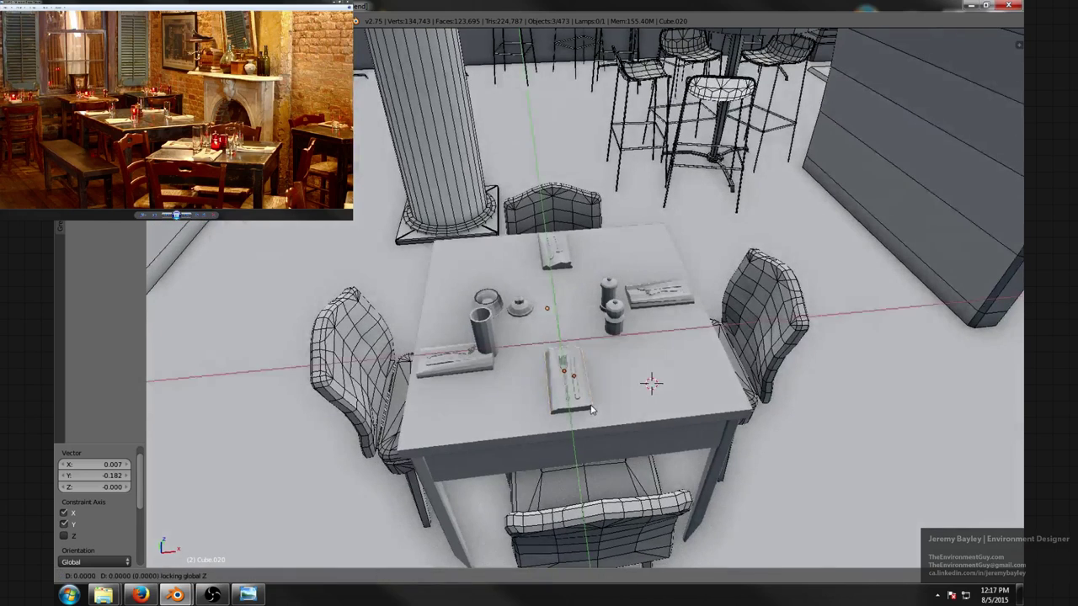
{"action": "left_click", "coordinate": [583, 411]}
- Move the napkin, fork and knife beside the drinking glass about 0.034 in X and 0.254 in Y, centring them before their chair
{"action": "middle_click_drag", "start_coordinate": [463, 391], "coordinate": [572, 382]}
{"action": "scroll", "coordinate": [581, 385], "scroll_direction": "up", "scroll_amount": 2}
{"action": "right_click", "coordinate": [718, 418]}
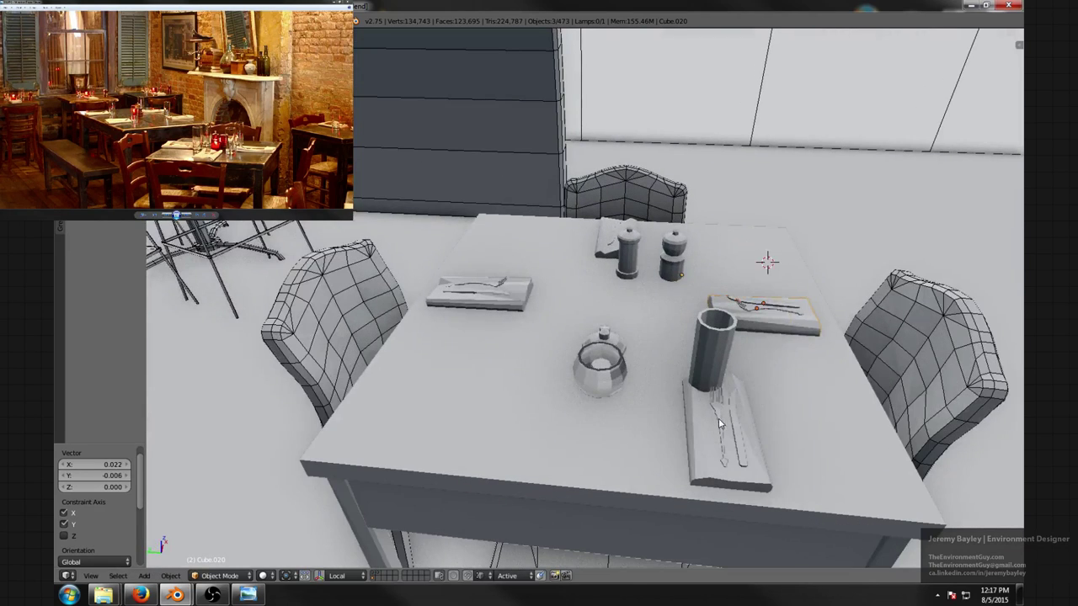
{"action": "right_click", "coordinate": [736, 420], "text": "shift"}
{"action": "scroll", "coordinate": [780, 445], "scroll_direction": "down", "scroll_amount": 3}
{"action": "middle_click_drag", "start_coordinate": [780, 445], "coordinate": [772, 467]}
{"action": "key", "text": "g"}
{"action": "key", "text": "shift+z"}
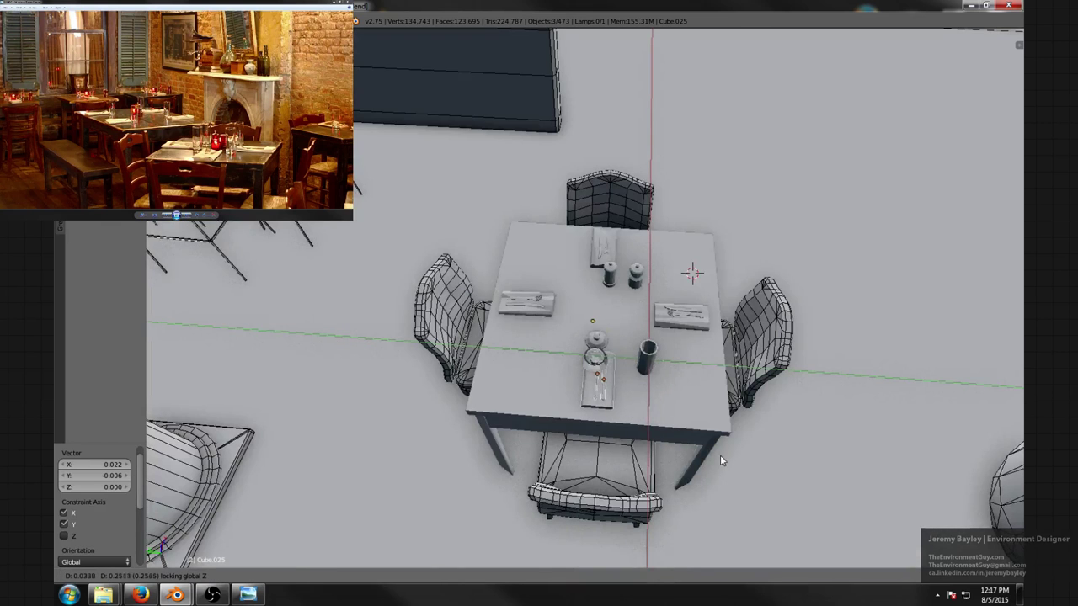
{"action": "left_click", "coordinate": [719, 455]}
- Move the sugar bowl and its lid about 0.240 in X and 0.037 in Y toward the middle of the table
{"action": "scroll", "coordinate": [714, 448], "scroll_direction": "up", "scroll_amount": 5}
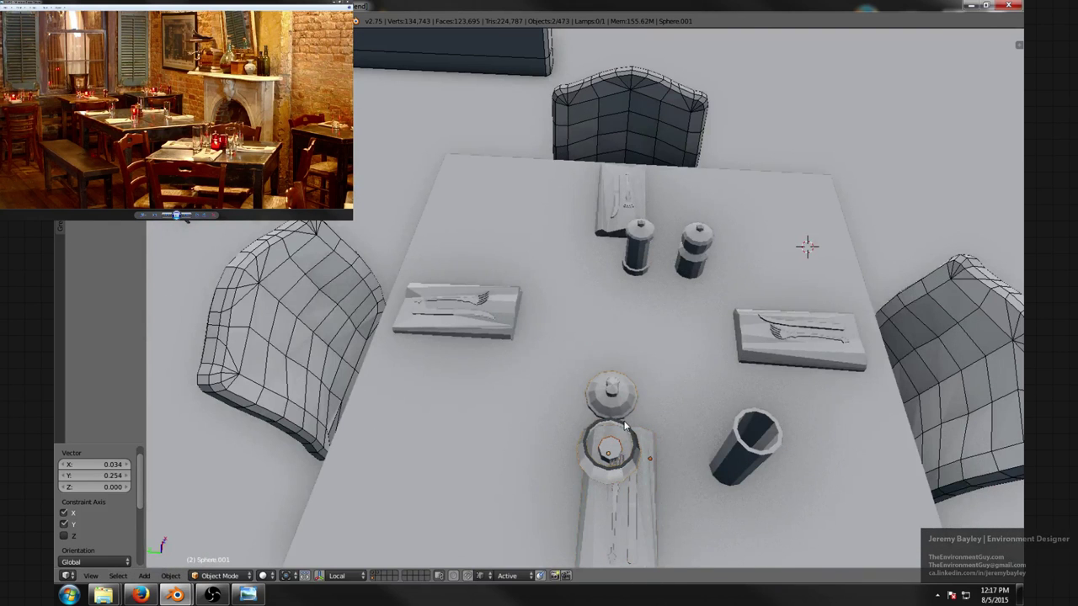
{"action": "key", "text": "g"}
{"action": "key", "text": "shift+z"}
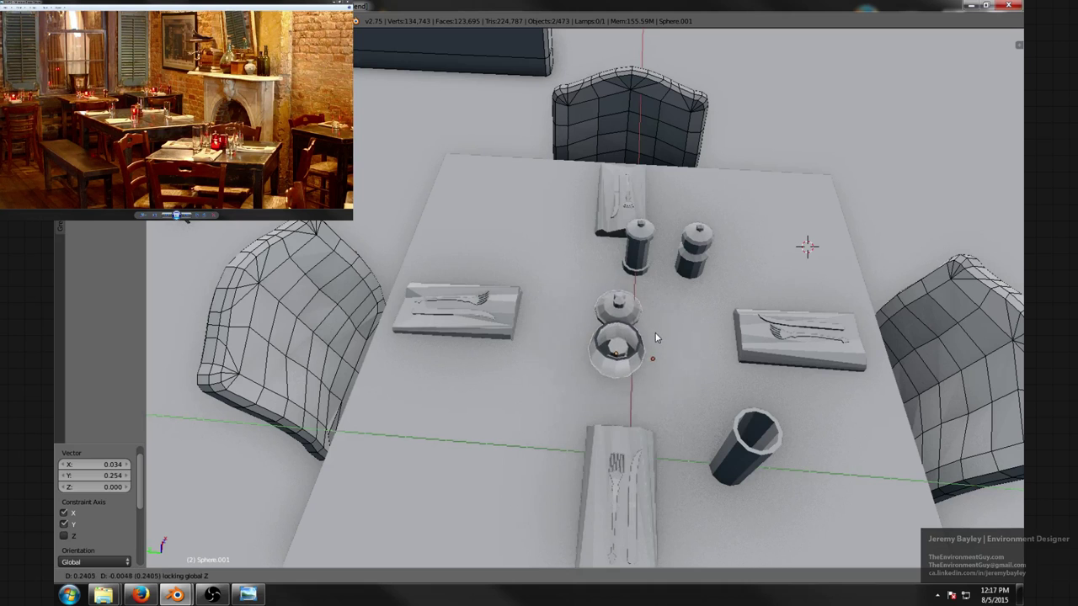
{"action": "left_click", "coordinate": [643, 330]}
- Join the sugar bowl with its lid, and join each shaker's body with its top knob
{"action": "scroll", "coordinate": [604, 360], "scroll_direction": "up", "scroll_amount": 2}
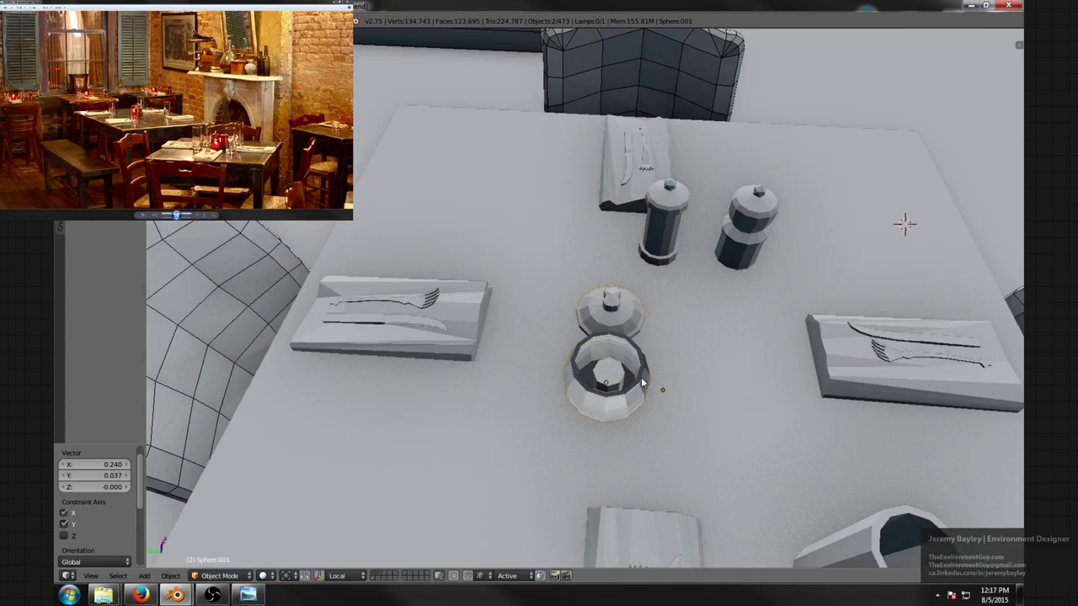
{"action": "key", "text": "a"}
{"action": "scroll", "coordinate": [679, 362], "scroll_direction": "down", "scroll_amount": 4}
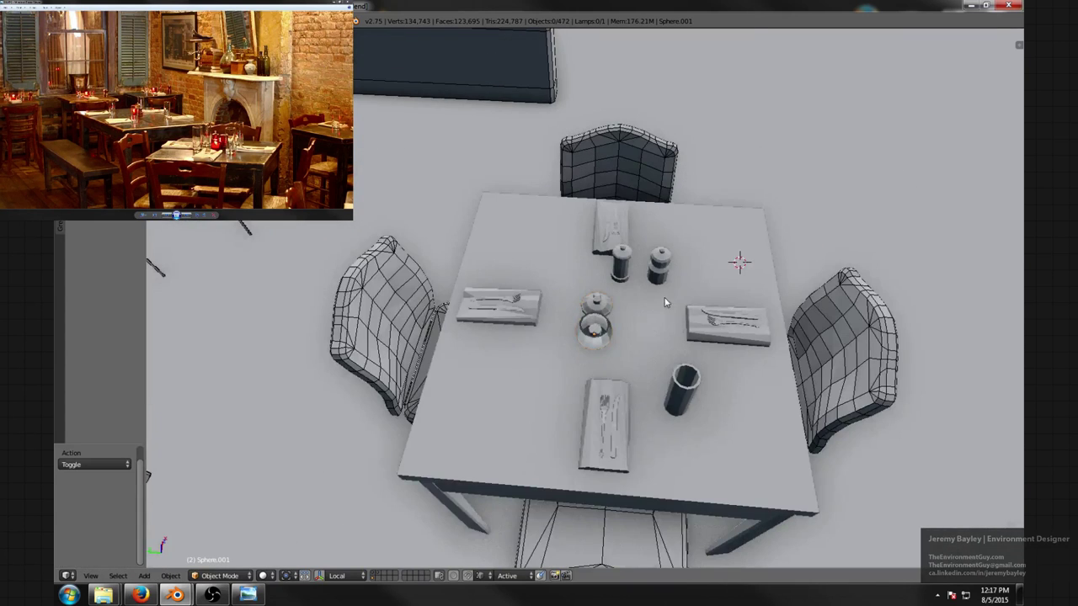
{"action": "scroll", "coordinate": [660, 277], "scroll_direction": "up", "scroll_amount": 5}
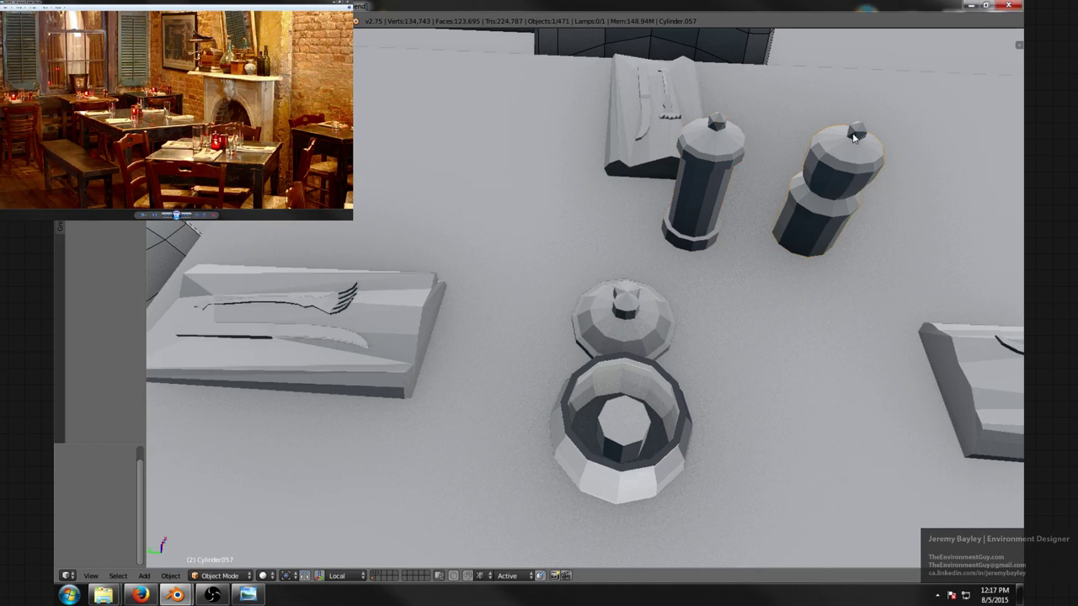
{"action": "scroll", "coordinate": [731, 207], "scroll_direction": "down", "scroll_amount": 4}
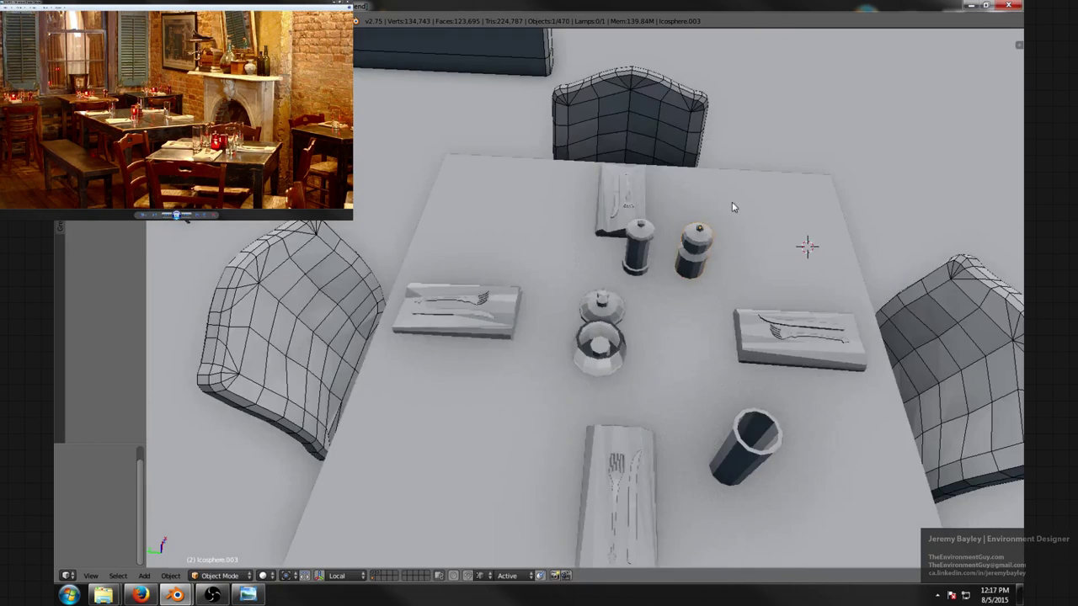
- Move both shakers about -0.087 in X and -0.005 in Y, and shift the waisted shaker another -0.085 in X and 0.094 in Y
{"action": "key", "text": "g"}
{"action": "key", "text": "shift+z"}
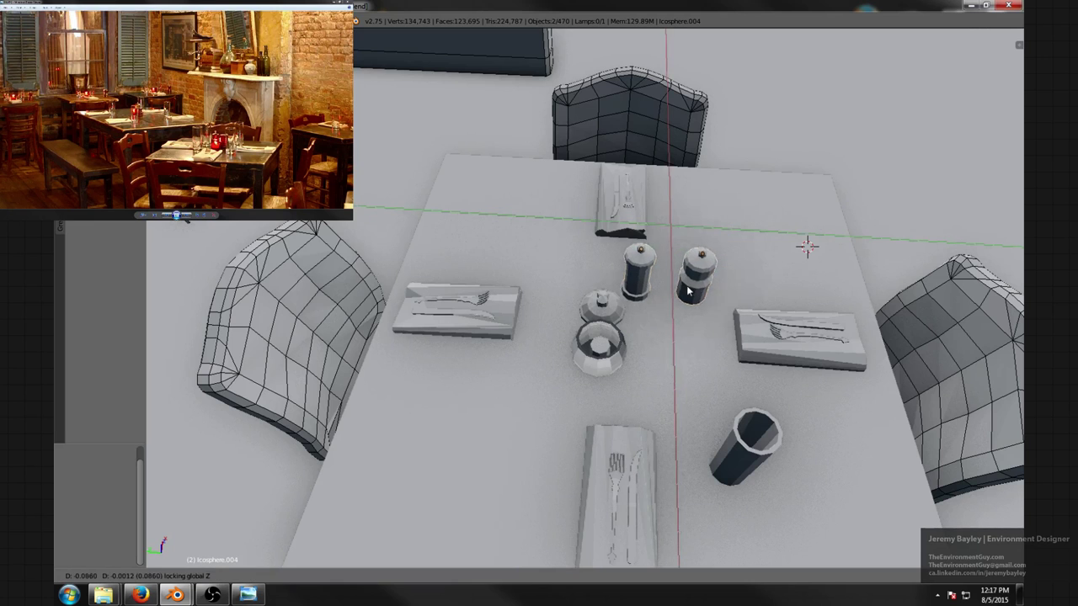
{"action": "left_click", "coordinate": [705, 291]}
{"action": "key", "text": "g"}
{"action": "key", "text": "shift+z"}
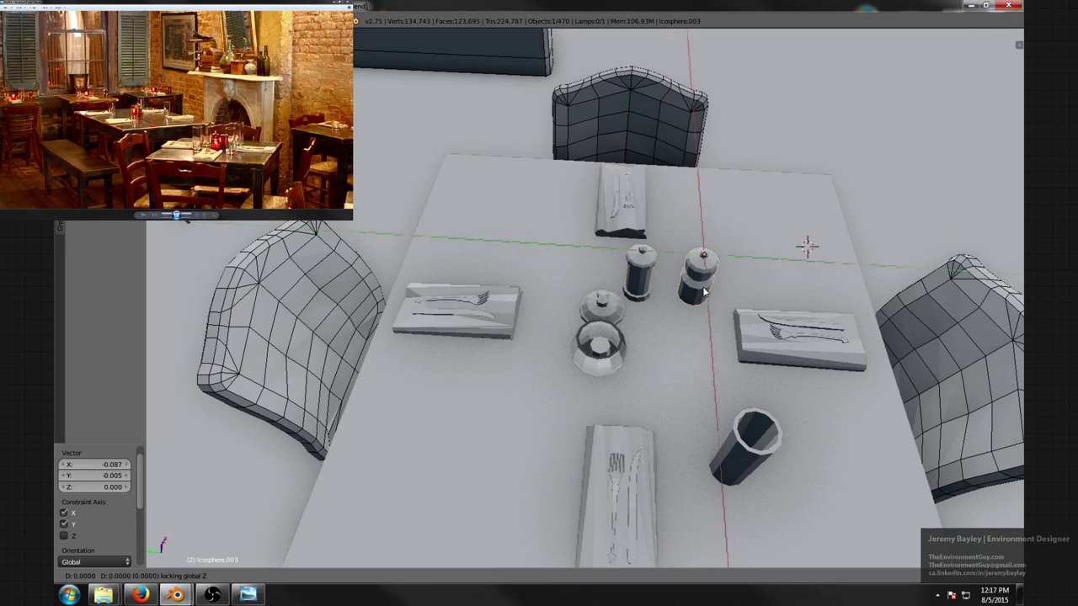
{"action": "left_click", "coordinate": [665, 315]}
- Move the drinking glass about 0.045 in X and 0.062 in Y, keeping it level on the tabletop
{"action": "scroll", "coordinate": [733, 431], "scroll_direction": "down", "scroll_amount": 4}
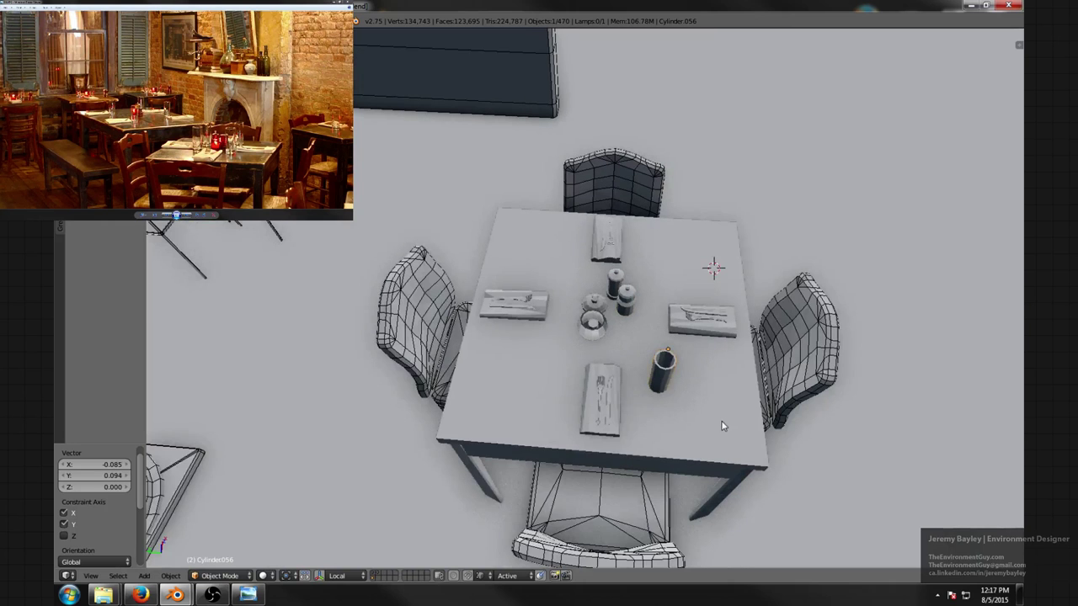
{"action": "middle_click_drag", "start_coordinate": [706, 409], "coordinate": [673, 401], "text": "shift"}
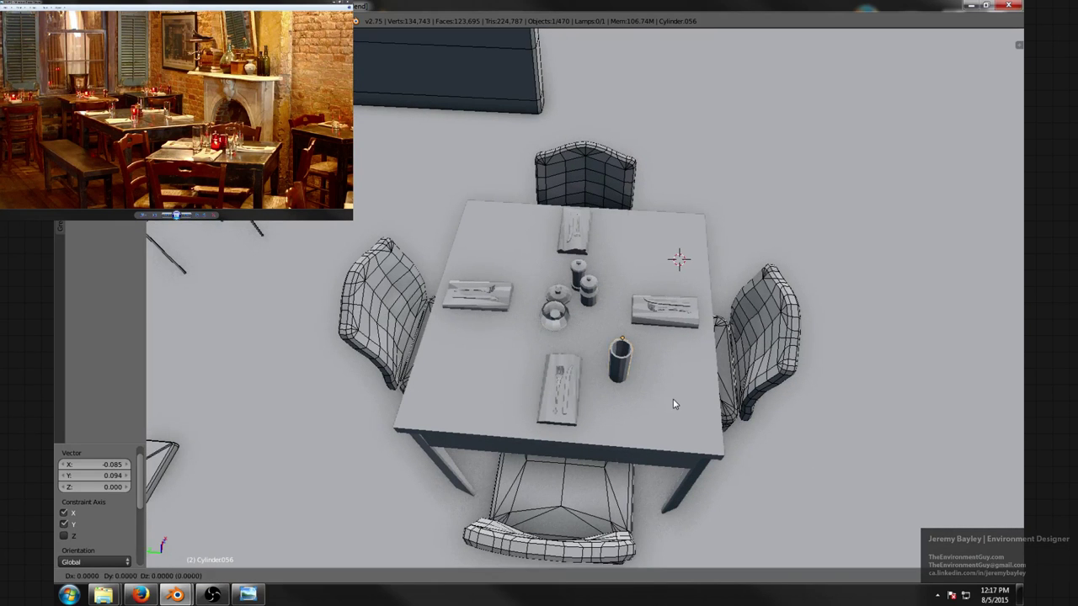
{"action": "key", "text": "g"}
{"action": "key", "text": "shift+z"}
{"action": "left_click", "coordinate": [658, 388]}
- Duplicate the drinking glass about 0.467 in X and -0.097 in Y, and nudge the copy -0.024 in X and -0.018 in Y
{"action": "middle_click_drag", "start_coordinate": [680, 364], "coordinate": [614, 379]}
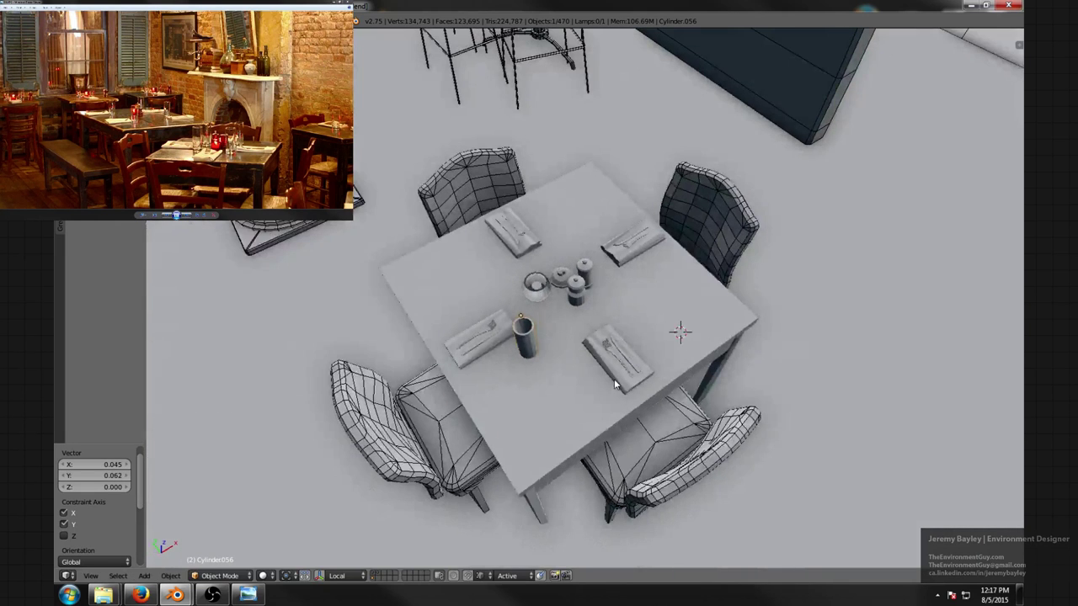
{"action": "key", "text": "shift+d"}
{"action": "key", "text": "shift+z"}
{"action": "left_click", "coordinate": [724, 337]}
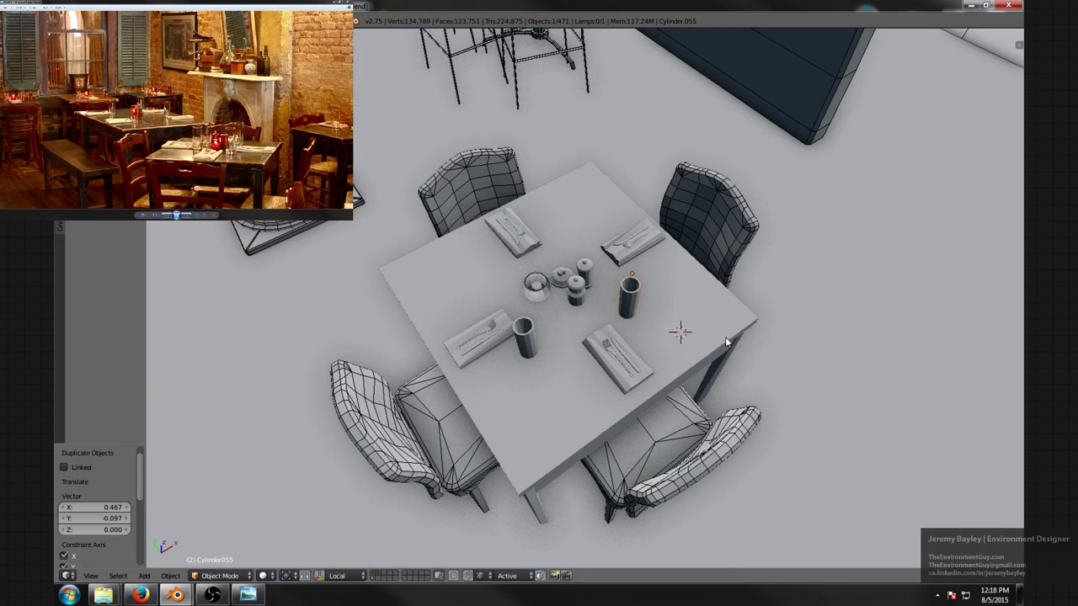
{"action": "key", "text": "g"}
{"action": "key", "text": "shift+z"}
{"action": "left_click", "coordinate": [723, 343]}
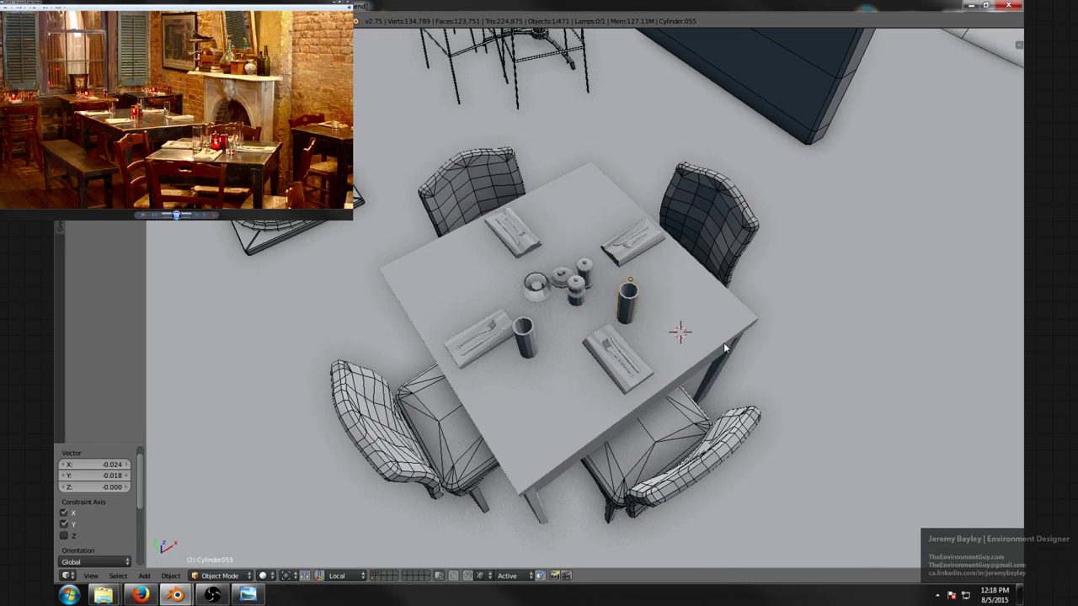
- Duplicate a third glass offset about 0.178 in X and 0.485 in Y, and a fourth beside the remaining napkin
{"action": "key", "text": "g"}
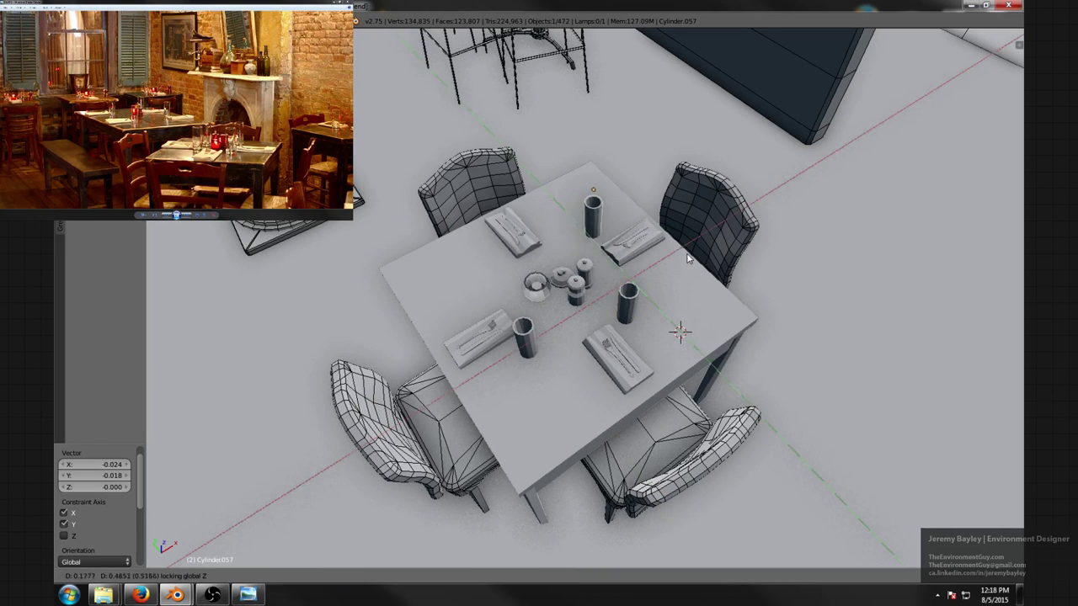
{"action": "left_click", "coordinate": [687, 256]}
{"action": "key", "text": "shift+d"}
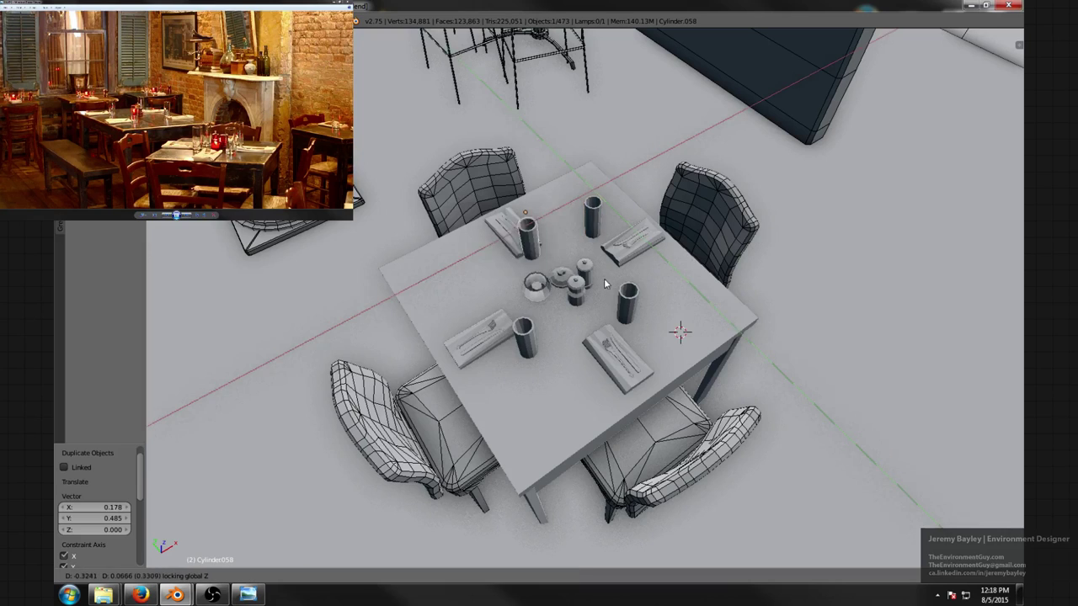
{"action": "left_click", "coordinate": [585, 288]}
{"action": "key", "text": "a"}
- Examine the arrangement of the set table and its chairs from several angles
{"action": "scroll", "coordinate": [585, 289], "scroll_direction": "down", "scroll_amount": 4}
{"action": "middle_click_drag", "start_coordinate": [585, 289], "coordinate": [716, 279]}
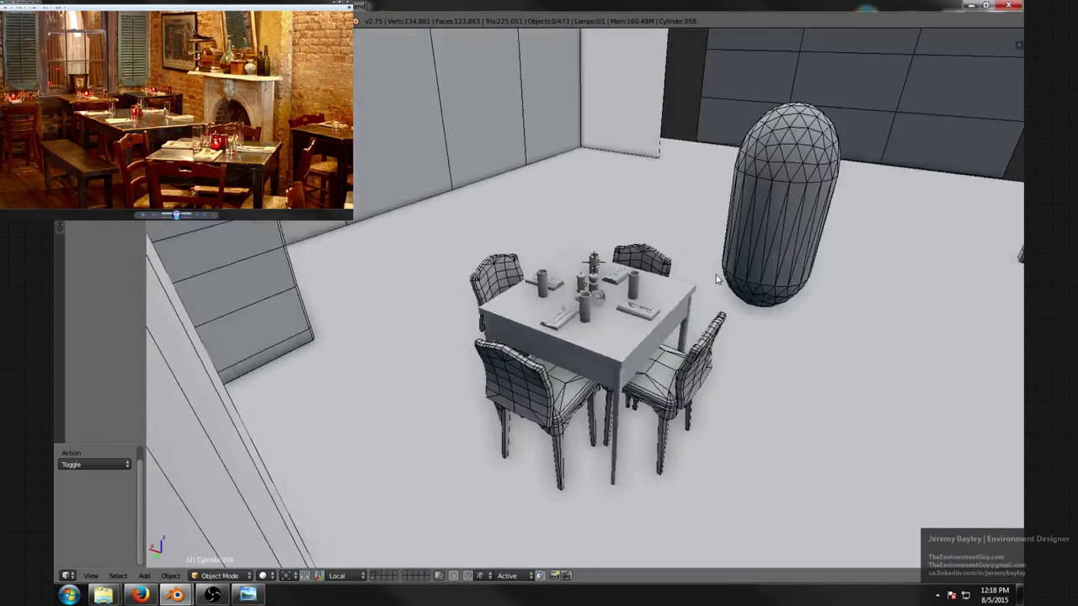
{"action": "middle_click_drag", "start_coordinate": [539, 278], "coordinate": [718, 269]}
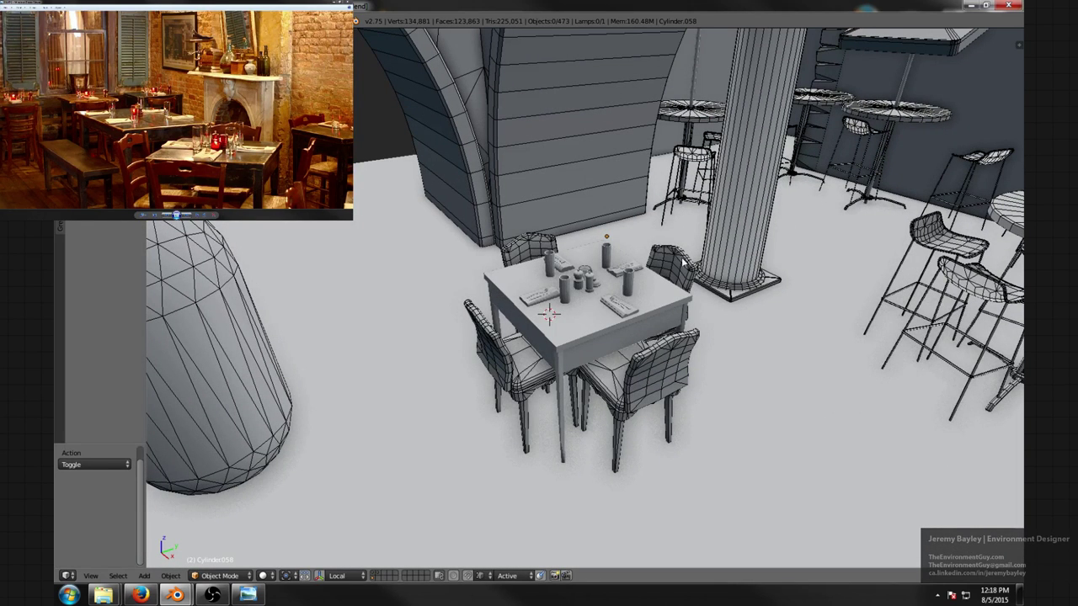
{"action": "scroll", "coordinate": [584, 331], "scroll_direction": "up", "scroll_amount": 3}
{"action": "middle_click_drag", "start_coordinate": [549, 335], "coordinate": [617, 371]}
{"action": "scroll", "coordinate": [553, 320], "scroll_direction": "up", "scroll_amount": 3}
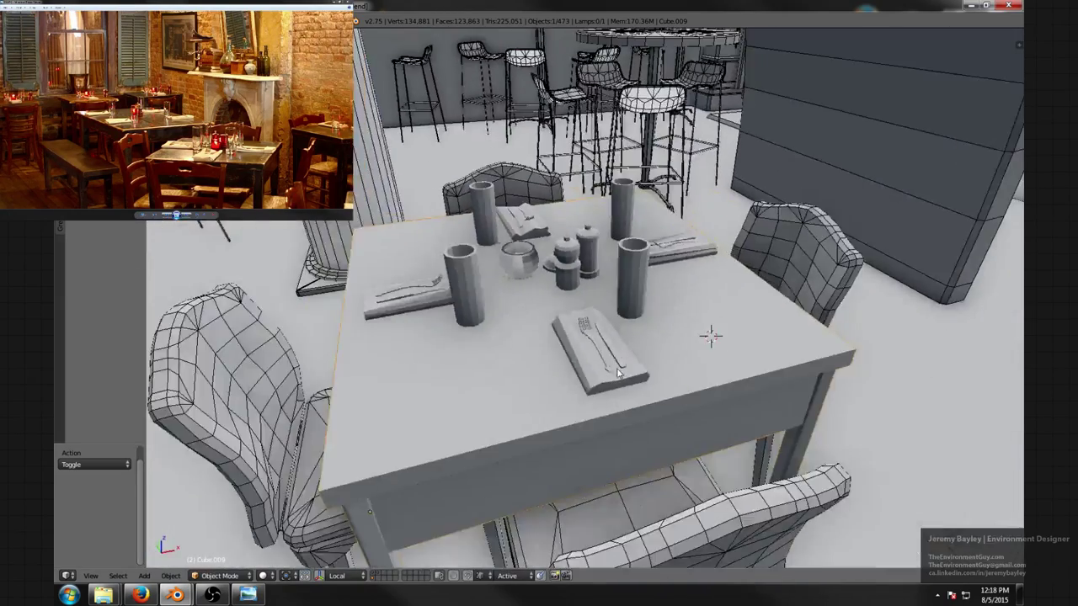
- Select the table together with the nearest napkin, its fork and its knife
{"action": "scroll", "coordinate": [640, 412], "scroll_direction": "down", "scroll_amount": 3}
{"action": "right_click", "coordinate": [655, 446]}
{"action": "right_click", "coordinate": [622, 383]}
{"action": "scroll", "coordinate": [620, 381], "scroll_direction": "up", "scroll_amount": 2}
{"action": "right_click", "coordinate": [601, 381], "text": "shift"}
{"action": "scroll", "coordinate": [594, 391], "scroll_direction": "up", "scroll_amount": 2}
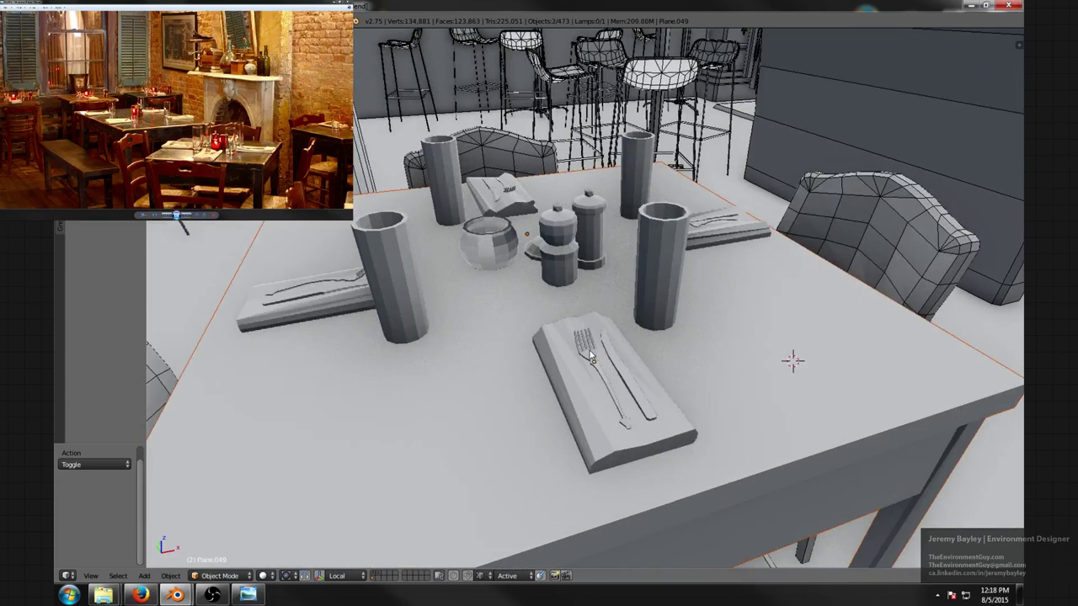
{"action": "right_click", "coordinate": [616, 360], "text": "shift"}
{"action": "key", "text": "z"}
{"action": "scroll", "coordinate": [619, 360], "scroll_direction": "down", "scroll_amount": 3}
{"action": "key", "text": "z"}
- Add one drinking glass, both shakers and the round bowl with its lid to the table selection
{"action": "middle_click_drag", "start_coordinate": [648, 347], "coordinate": [599, 353]}
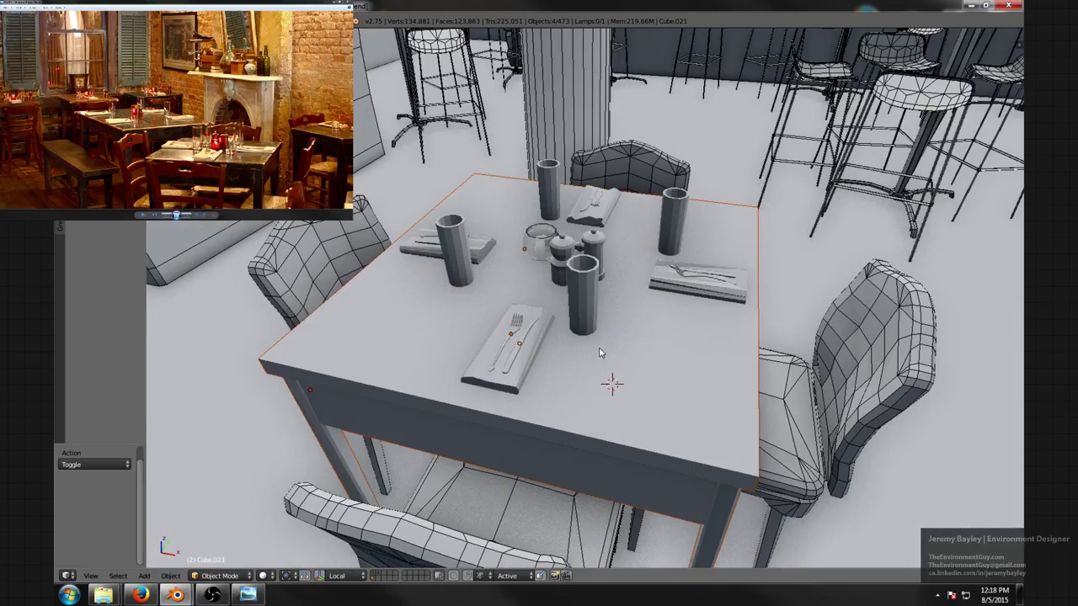
{"action": "middle_click_drag", "start_coordinate": [529, 290], "coordinate": [549, 275]}
{"action": "scroll", "coordinate": [549, 274], "scroll_direction": "up", "scroll_amount": 4}
{"action": "right_click", "coordinate": [549, 274], "text": "shift"}
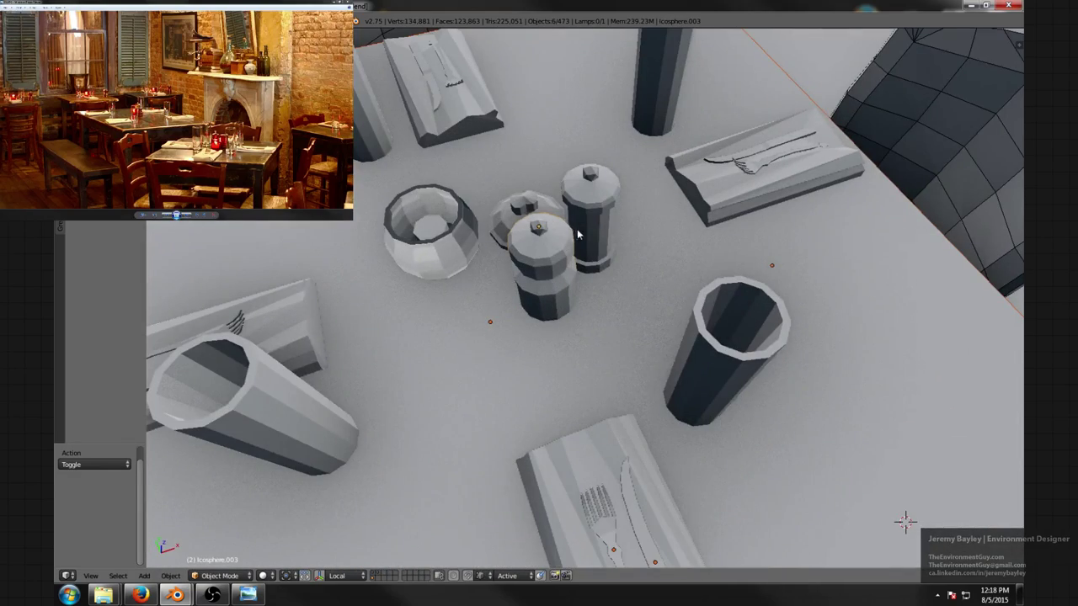
{"action": "right_click", "coordinate": [578, 234], "text": "shift"}
{"action": "mouse_move", "coordinate": [460, 245]}
{"action": "middle_mouse_down"}
{"action": "mouse_move", "coordinate": [550, 208]}
{"action": "mouse_move", "coordinate": [592, 241]}
{"action": "middle_mouse_up"}
{"action": "key", "text": "z"}
{"action": "scroll", "coordinate": [623, 255], "scroll_direction": "down", "scroll_amount": 5}
{"action": "key", "text": "z"}
{"action": "scroll", "coordinate": [624, 257], "scroll_direction": "down", "scroll_amount": 2}
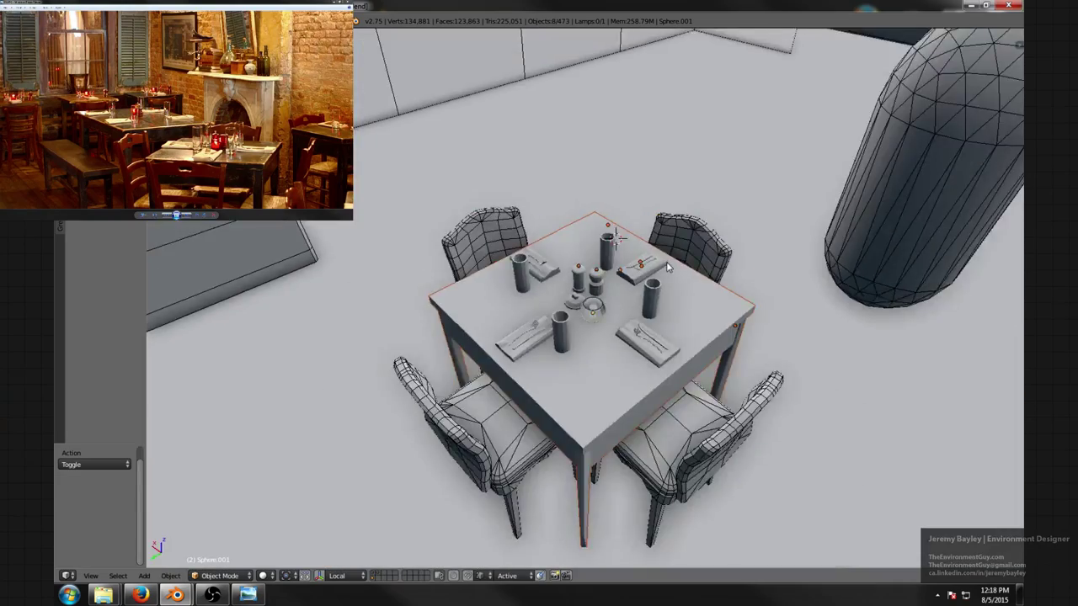
- Duplicate the selected table set about 31.568 in X and 10.273 in Y, keeping it level with the ground
{"action": "middle_click_drag", "start_coordinate": [732, 296], "coordinate": [611, 255]}
{"action": "scroll", "coordinate": [665, 272], "scroll_direction": "down", "scroll_amount": 8}
{"action": "scroll", "coordinate": [665, 272], "scroll_direction": "down", "scroll_amount": 4}
{"action": "scroll", "coordinate": [664, 259], "scroll_direction": "down", "scroll_amount": 5}
{"action": "middle_click_drag", "start_coordinate": [694, 255], "coordinate": [596, 281], "text": "shift"}
{"action": "middle_click_drag", "start_coordinate": [662, 273], "coordinate": [640, 301]}
{"action": "key", "text": "shift+d"}
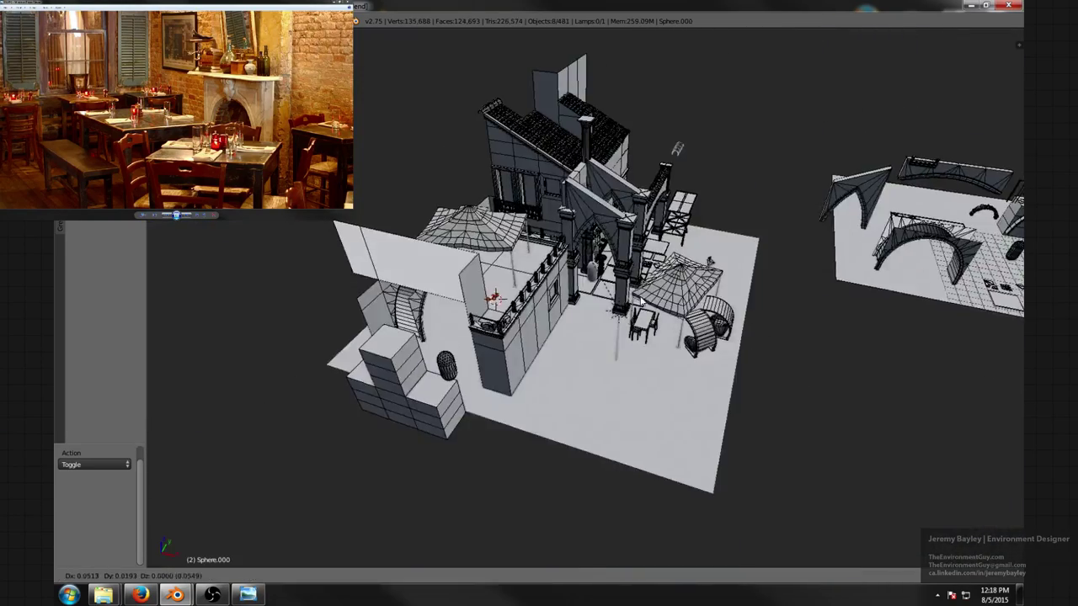
{"action": "key", "text": "shift+z"}
{"action": "left_click", "coordinate": [993, 300]}
{"action": "middle_click_drag", "start_coordinate": [930, 300], "coordinate": [474, 299], "text": "shift"}
- Move the copied table set a further 32.294 in X and 17.348 in Y, beside the stored furniture models
{"action": "key", "text": "g"}
{"action": "key", "text": "shift+z"}
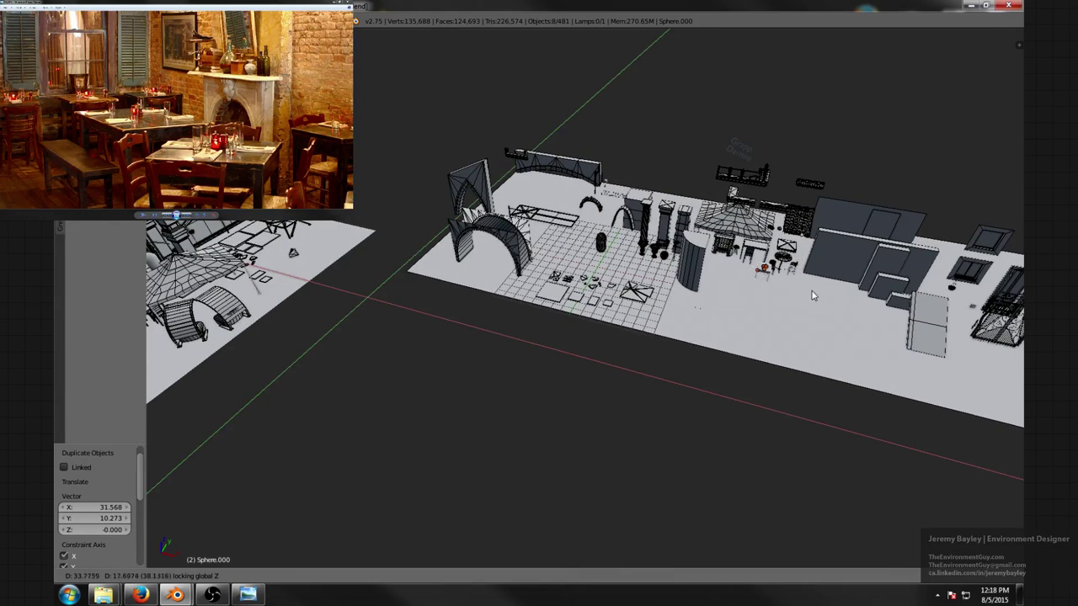
{"action": "left_click", "coordinate": [797, 295]}
{"action": "key", "text": "KP_Decimal"}
{"action": "scroll", "coordinate": [799, 288], "scroll_direction": "down", "scroll_amount": 6}
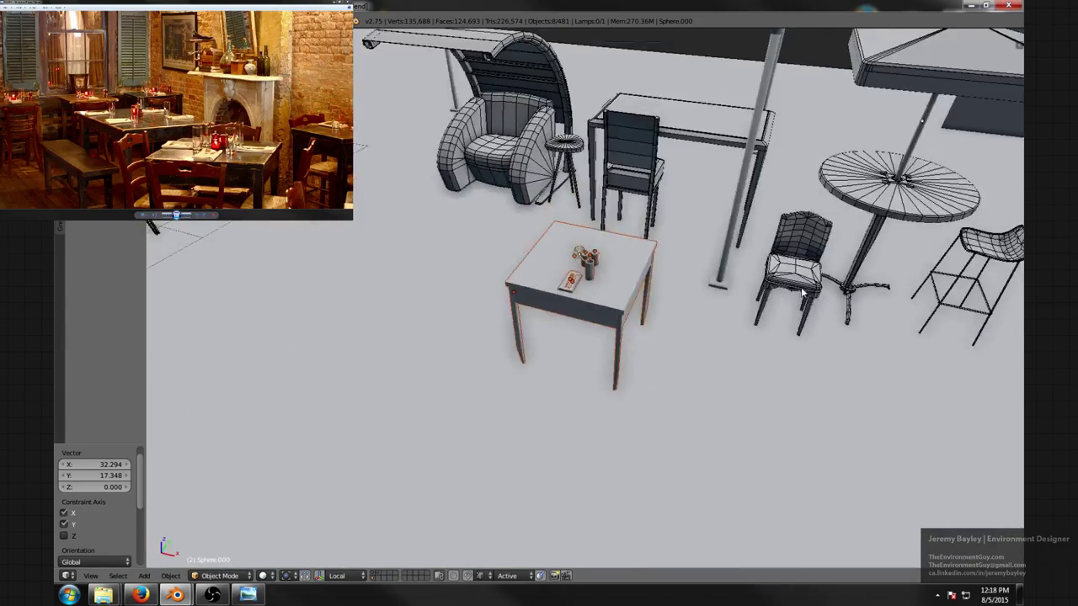
- Move the upholstered chair next to the copied table, about -1.545 in X and -1.320 in Y
{"action": "mouse_move", "coordinate": [797, 288]}
{"action": "middle_mouse_down"}
{"action": "mouse_move", "coordinate": [752, 253]}
{"action": "mouse_move", "coordinate": [711, 243]}
{"action": "mouse_move", "coordinate": [770, 289]}
{"action": "mouse_move", "coordinate": [856, 281]}
{"action": "mouse_move", "coordinate": [817, 270]}
{"action": "mouse_move", "coordinate": [797, 280]}
{"action": "middle_mouse_up"}
{"action": "right_click", "coordinate": [797, 280]}
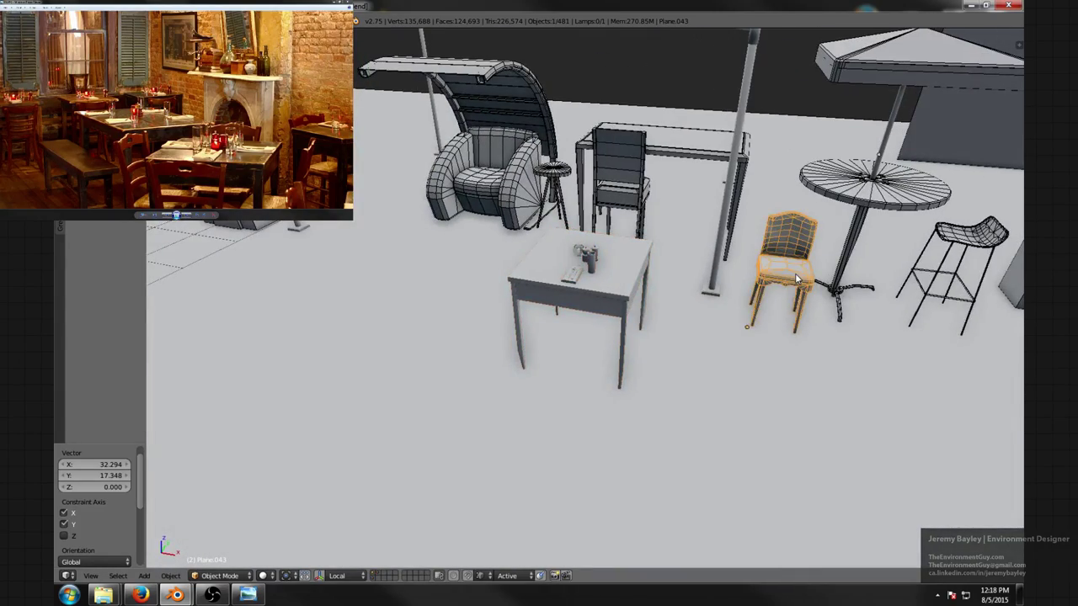
{"action": "key", "text": "g"}
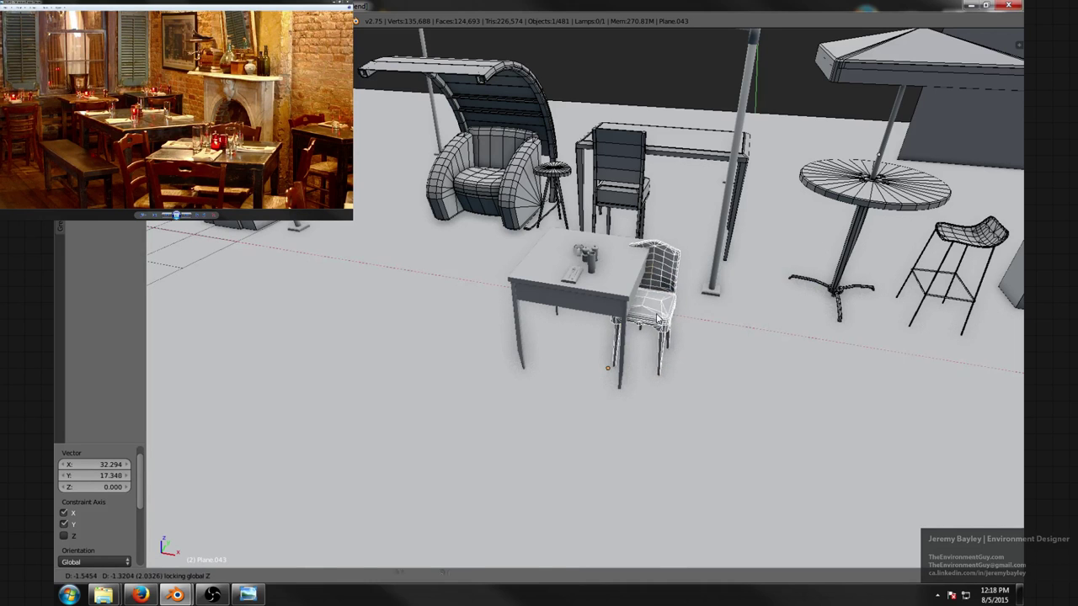
{"action": "left_click", "coordinate": [657, 313]}
{"action": "key", "text": "r"}
{"action": "key", "text": "z"}
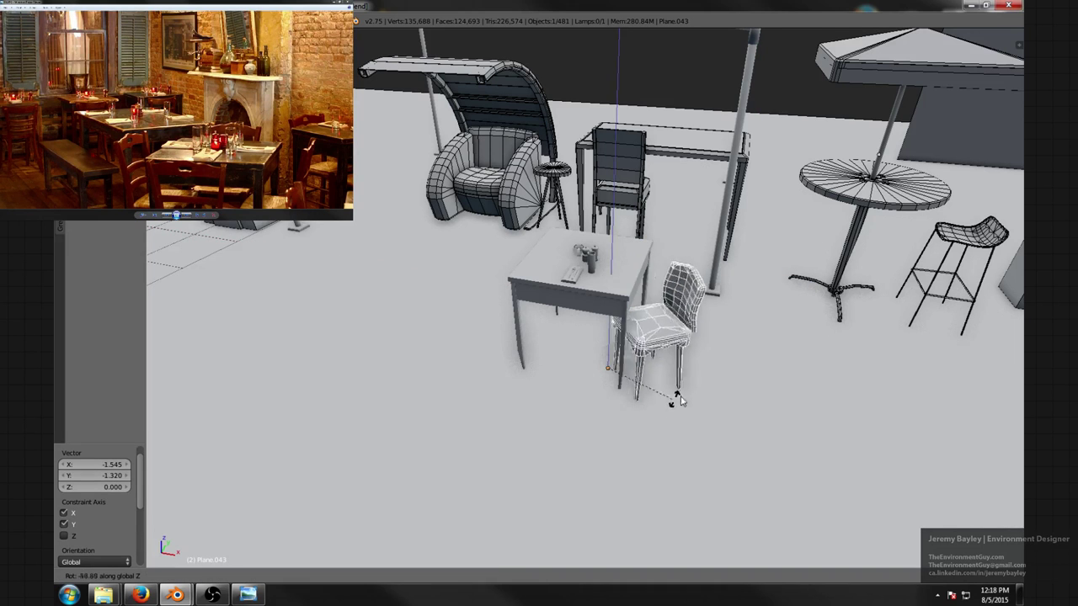
{"action": "left_click", "coordinate": [657, 345]}
- Shift the chair along the X axis away from the copied table's legs, and clear the selection
{"action": "key", "text": "g"}
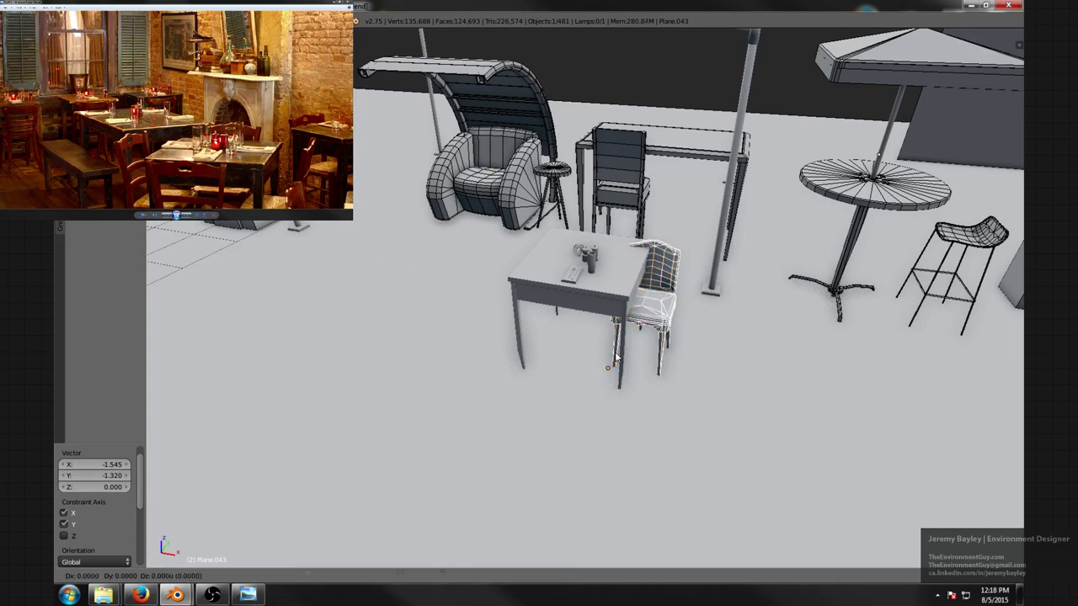
{"action": "key", "text": "x"}
{"action": "left_click", "coordinate": [660, 367]}
{"action": "key", "text": "a"}
- Isolate the restaurant scene's layer, select the copied table with all its tableware, and move them to the first layer
{"action": "middle_click_drag", "start_coordinate": [546, 322], "coordinate": [581, 285]}
{"action": "scroll", "coordinate": [621, 316], "scroll_direction": "up", "scroll_amount": 3}
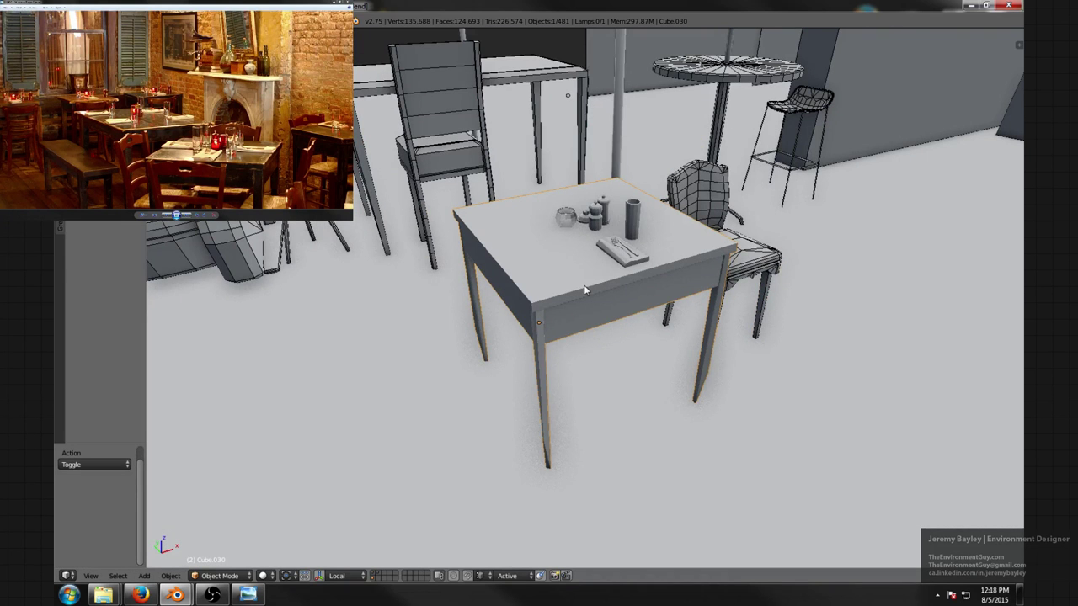
{"action": "left_click", "coordinate": [371, 576]}
{"action": "scroll", "coordinate": [579, 373], "scroll_direction": "down", "scroll_amount": 8}
{"action": "key", "text": "a"}
{"action": "scroll", "coordinate": [619, 343], "scroll_direction": "up", "scroll_amount": 3}
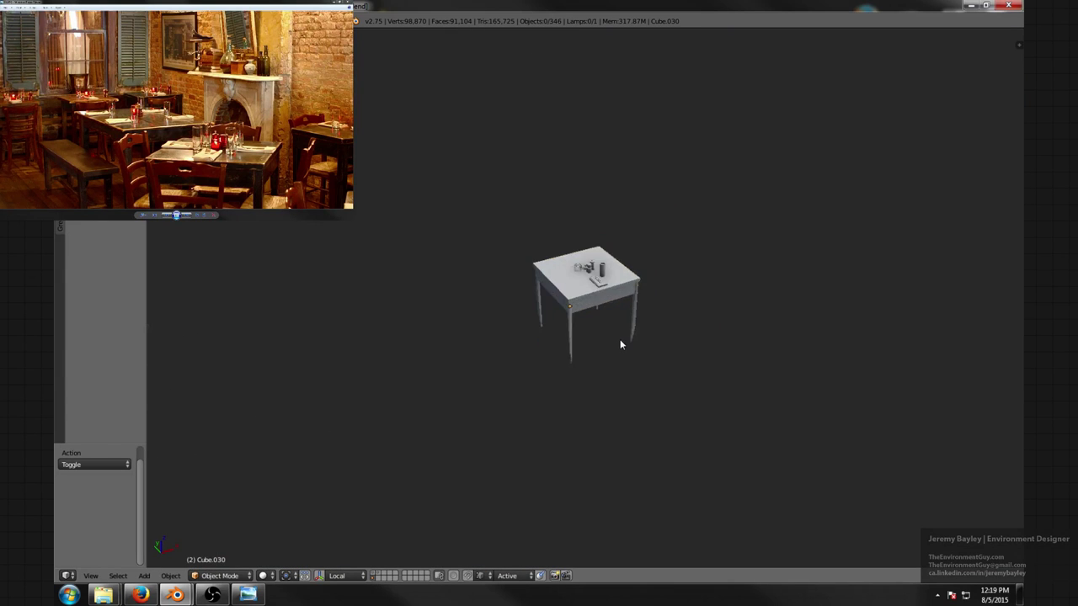
{"action": "key", "text": "z"}
{"action": "key", "text": "c"}
{"action": "left_click_drag", "start_coordinate": [614, 311], "coordinate": [577, 264]}
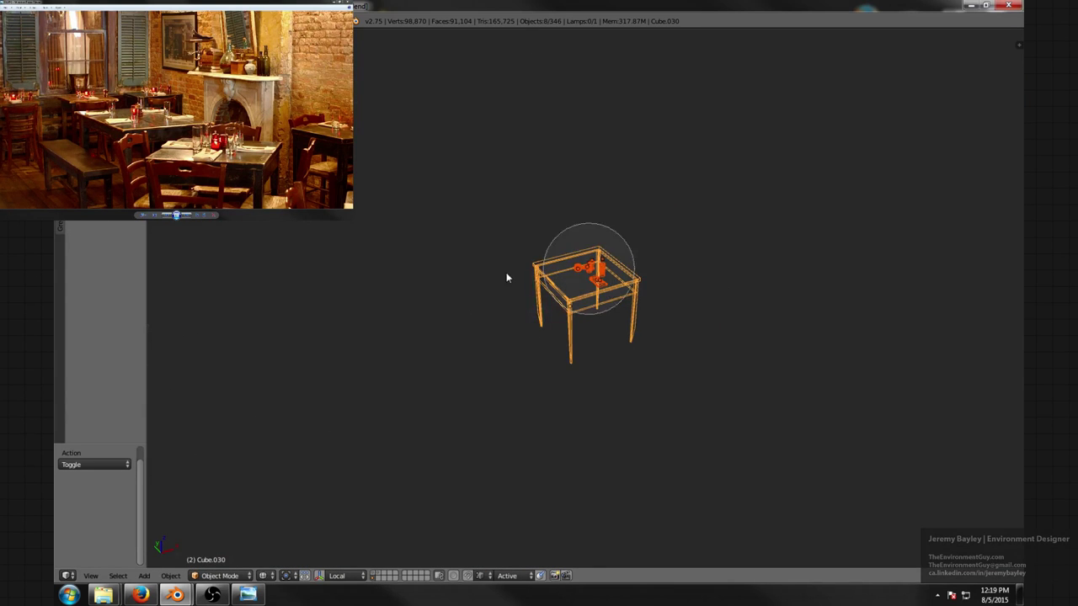
{"action": "right_click", "coordinate": [489, 284]}
{"action": "key", "text": "m"}
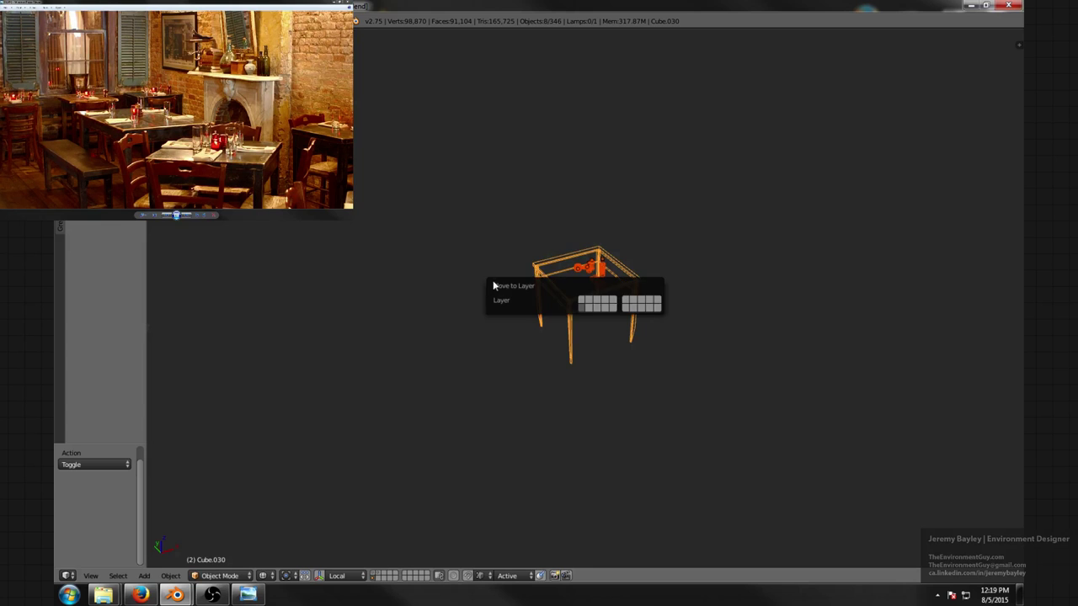
{"action": "left_click", "coordinate": [582, 300]}
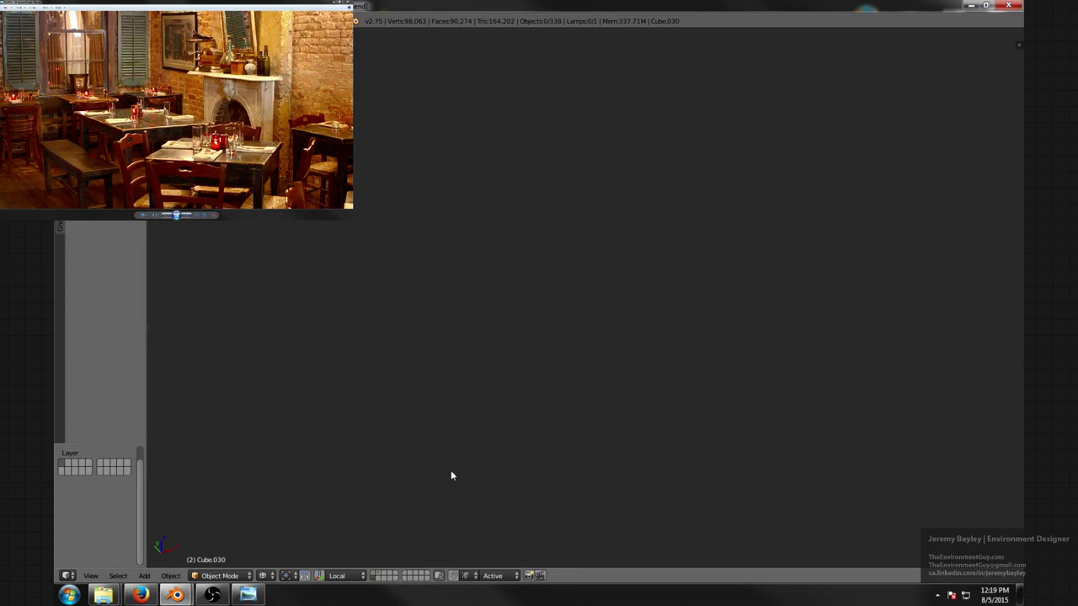
- Show the first layer with the stored models, and restore the multi-editor layout from the maximized viewport
{"action": "left_click", "coordinate": [373, 573]}
{"action": "middle_click_drag", "start_coordinate": [489, 354], "coordinate": [519, 342]}
{"action": "key", "text": "shift+space"}
{"action": "scroll", "coordinate": [657, 276], "scroll_direction": "up", "scroll_amount": 3}
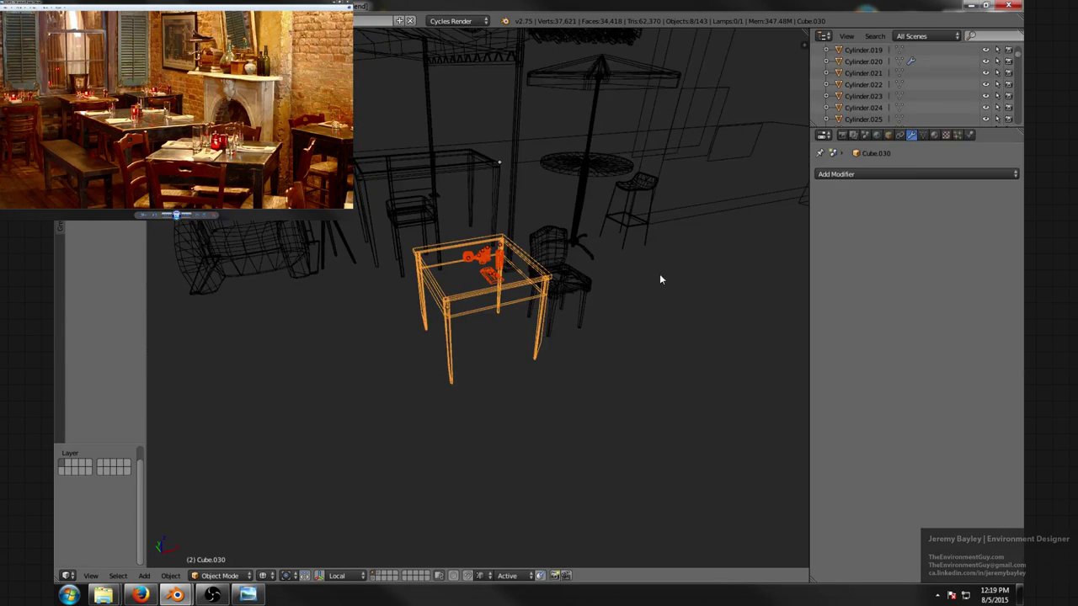
- Turn on Wire and Draw All Edges for the copied table in solid shading
{"action": "scroll", "coordinate": [484, 268], "scroll_direction": "up", "scroll_amount": 3}
{"action": "right_click", "coordinate": [473, 284]}
{"action": "key", "text": "z"}
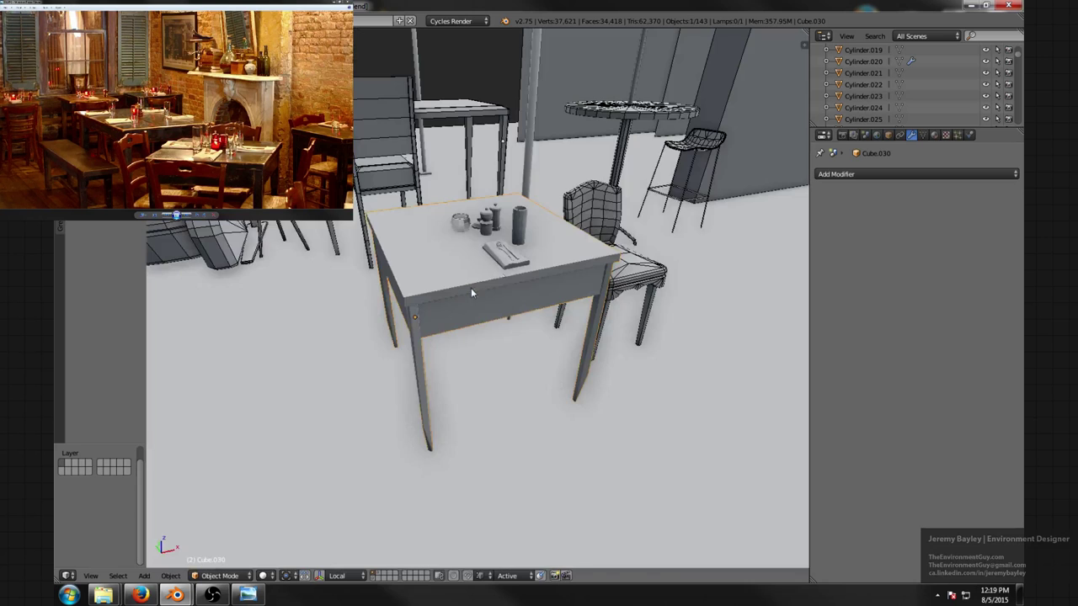
{"action": "left_click", "coordinate": [891, 135]}
{"action": "left_click", "coordinate": [826, 410]}
{"action": "left_click", "coordinate": [824, 395]}
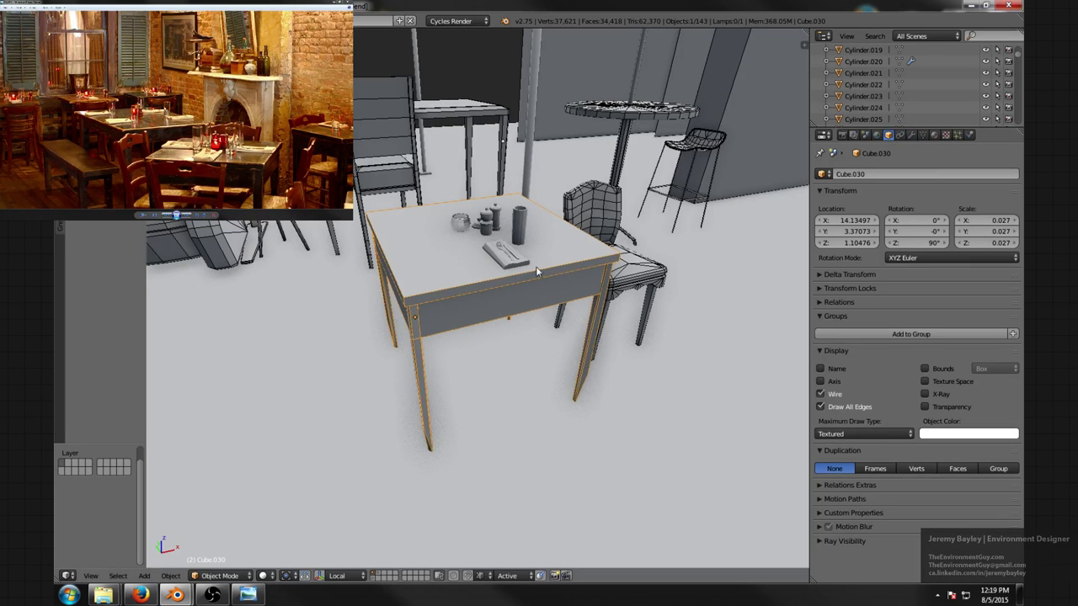
- Turn on Wire and Draw All Edges for the copied napkin and the copied drinking glass
{"action": "right_click", "coordinate": [491, 248]}
{"action": "middle_click_drag", "start_coordinate": [499, 266], "coordinate": [558, 280]}
{"action": "left_click", "coordinate": [821, 393]}
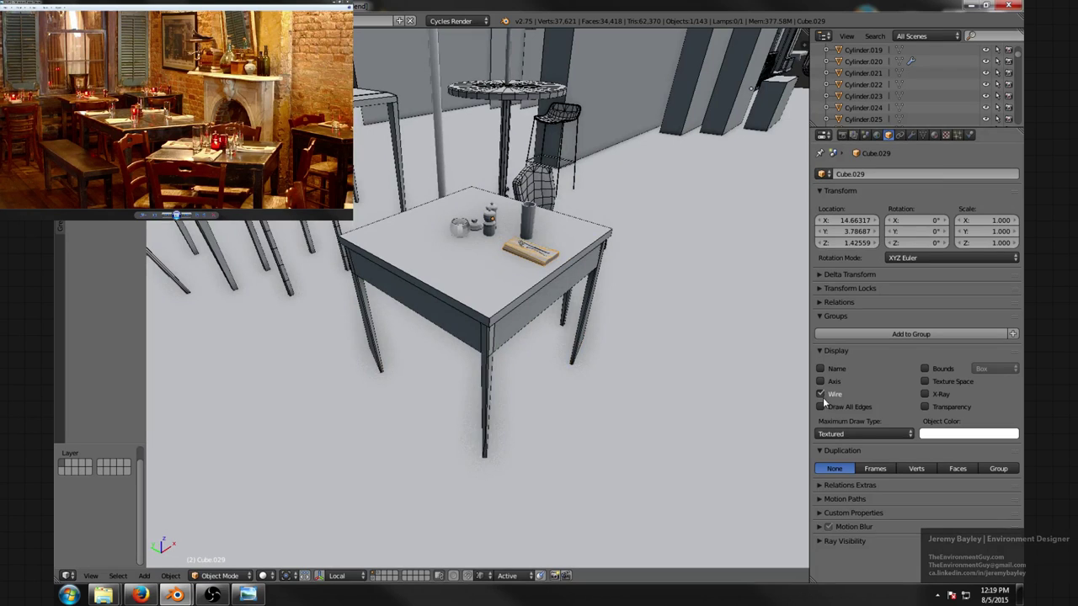
{"action": "left_click", "coordinate": [820, 407]}
{"action": "scroll", "coordinate": [551, 287], "scroll_direction": "up", "scroll_amount": 3}
{"action": "right_click", "coordinate": [575, 246]}
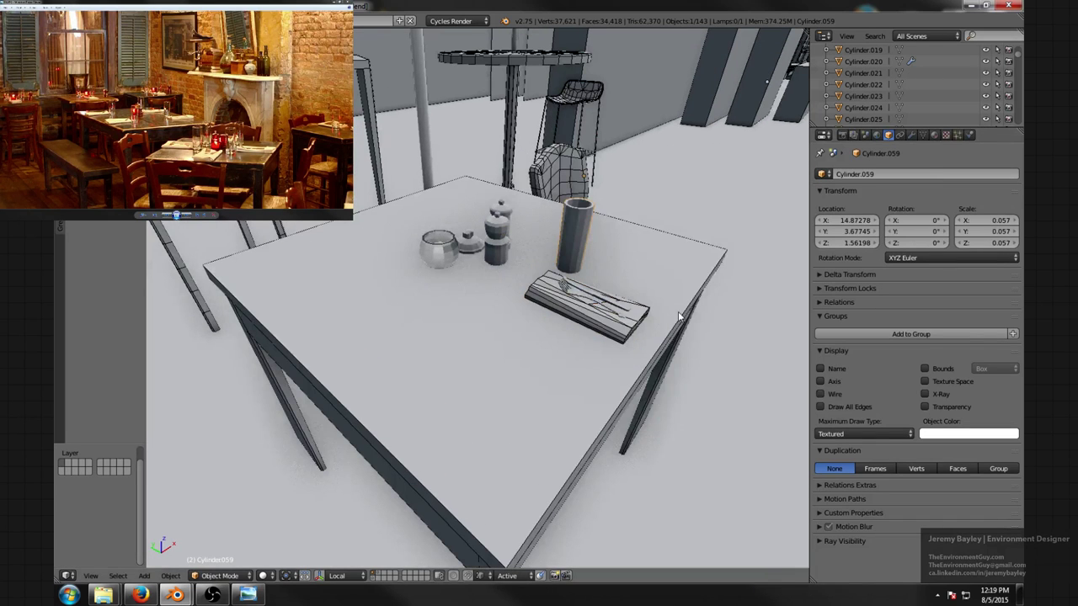
{"action": "left_click", "coordinate": [820, 394]}
{"action": "left_click", "coordinate": [820, 406]}
{"action": "key", "text": "a"}
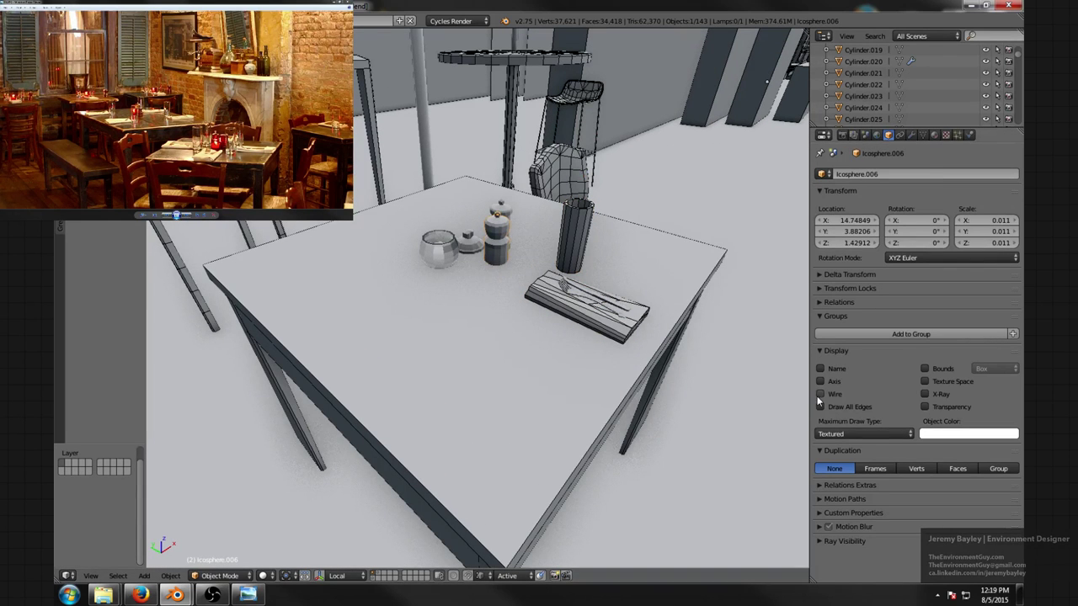
- Turn on Wire and Draw All Edges for the two copied shakers
{"action": "right_click", "coordinate": [497, 242]}
{"action": "middle_click_drag", "start_coordinate": [496, 243], "coordinate": [561, 330]}
{"action": "right_click", "coordinate": [468, 246]}
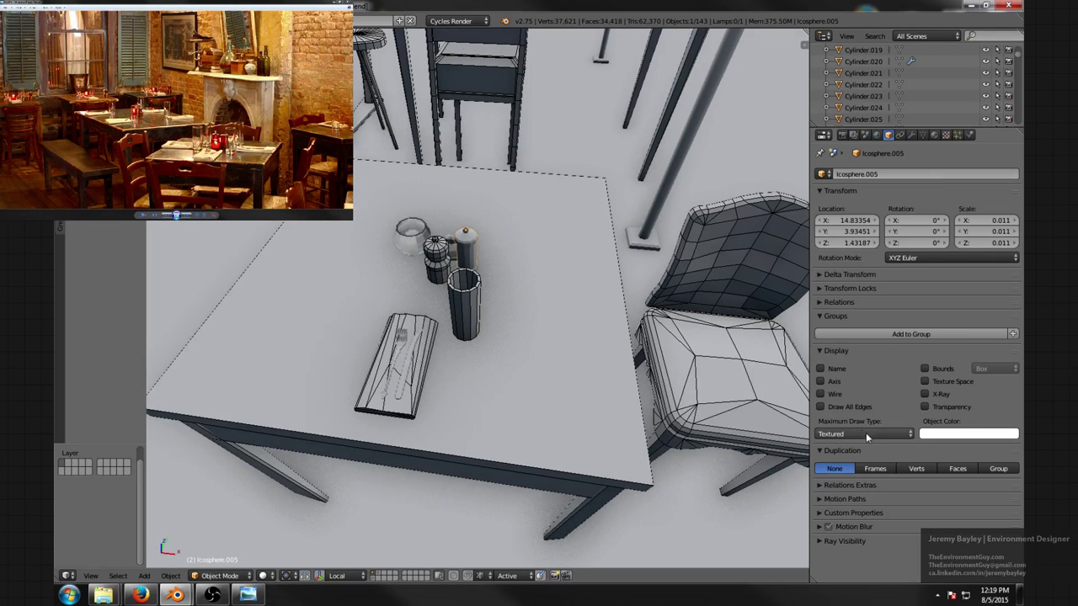
{"action": "left_click", "coordinate": [821, 394]}
{"action": "left_click", "coordinate": [821, 407]}
- Turn on Wire and Draw All Edges for the copied round bowl and lid, and clear the selection
{"action": "middle_click_drag", "start_coordinate": [645, 393], "coordinate": [486, 328]}
{"action": "scroll", "coordinate": [482, 320], "scroll_direction": "up", "scroll_amount": 2}
{"action": "right_click", "coordinate": [429, 263]}
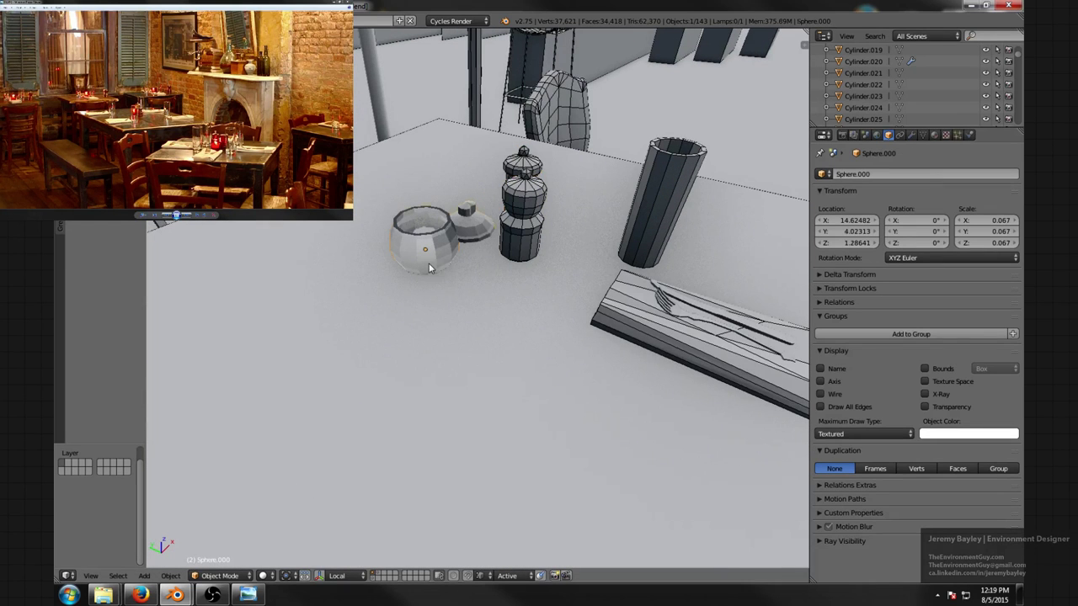
{"action": "left_click", "coordinate": [825, 396]}
{"action": "scroll", "coordinate": [562, 394], "scroll_direction": "down", "scroll_amount": 7}
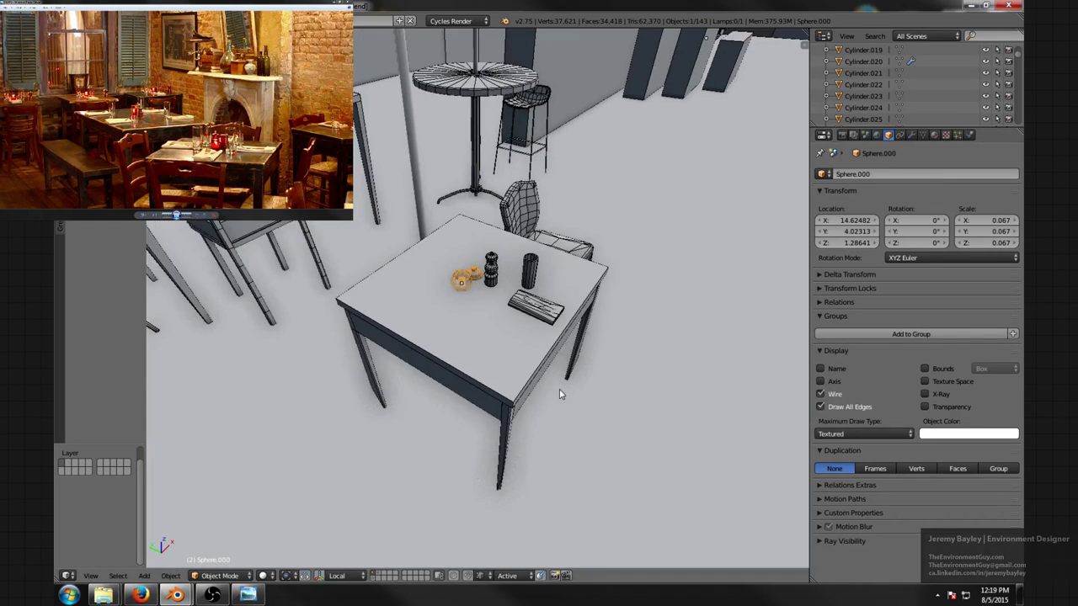
{"action": "key", "text": "a"}
- Switch the visible layer from the stored models back to the restaurant scene on layer 11
{"action": "middle_click_drag", "start_coordinate": [609, 384], "coordinate": [555, 365]}
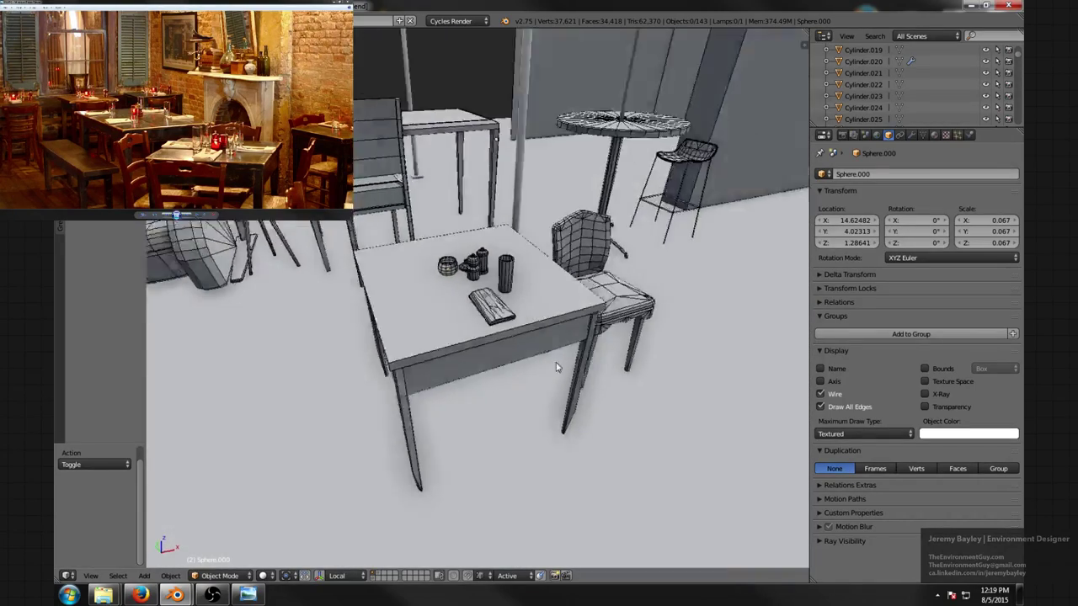
{"action": "scroll", "coordinate": [539, 362], "scroll_direction": "down", "scroll_amount": 12}
{"action": "scroll", "coordinate": [454, 419], "scroll_direction": "down", "scroll_amount": 2}
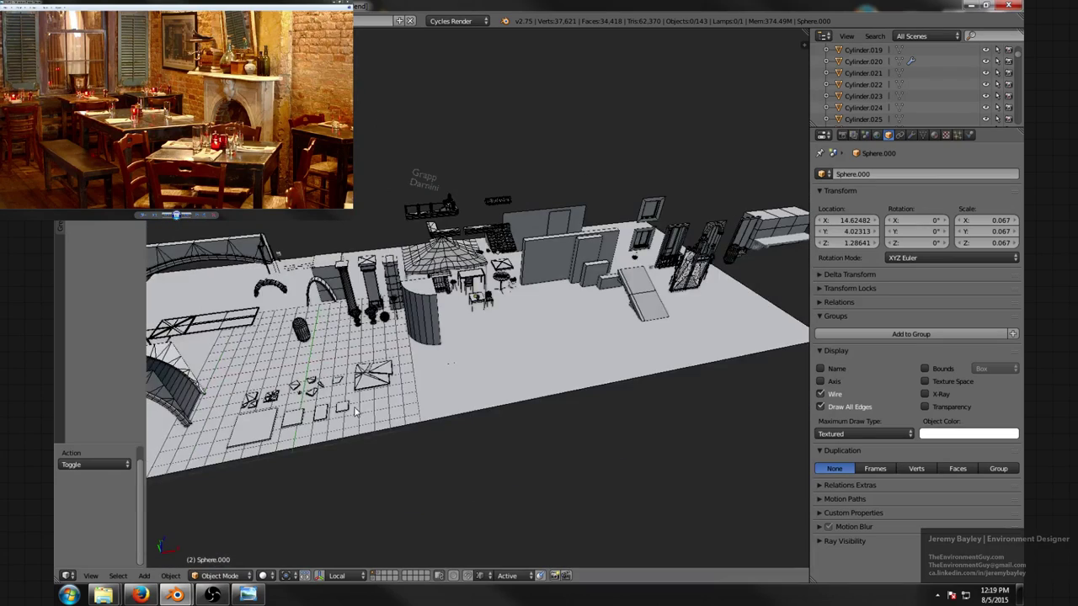
{"action": "middle_click_drag", "start_coordinate": [350, 410], "coordinate": [777, 339], "text": "shift"}
{"action": "scroll", "coordinate": [674, 351], "scroll_direction": "down", "scroll_amount": 2}
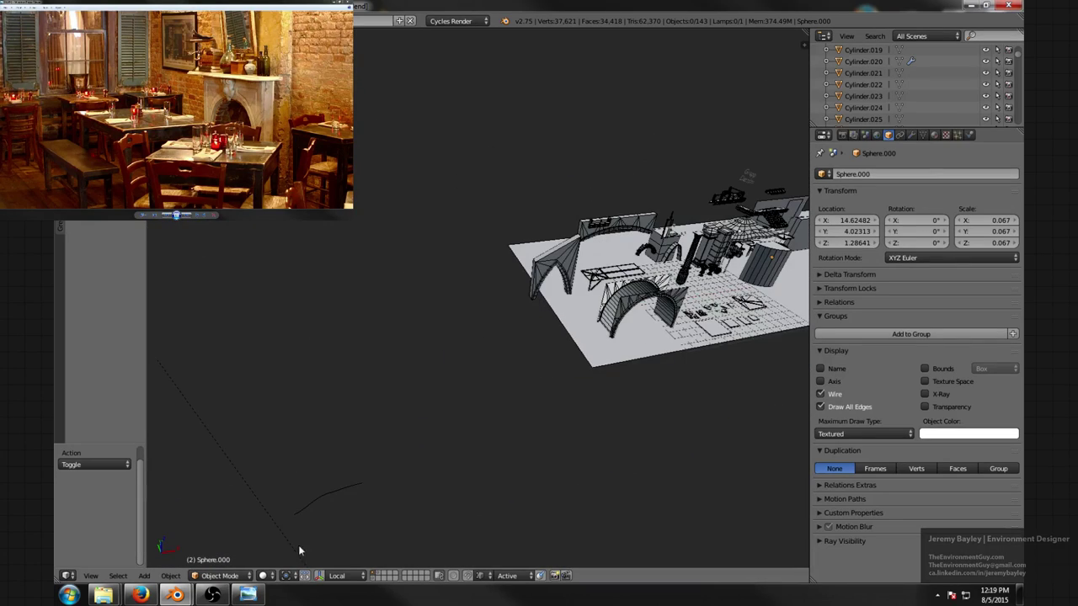
{"action": "left_click", "coordinate": [373, 579]}
- Turn on Wire and Draw All Edges for the dressed table in the restaurant scene
{"action": "middle_click_drag", "start_coordinate": [379, 480], "coordinate": [525, 380], "text": "shift"}
{"action": "scroll", "coordinate": [535, 367], "scroll_direction": "up", "scroll_amount": 3}
{"action": "scroll", "coordinate": [538, 323], "scroll_direction": "up", "scroll_amount": 8}
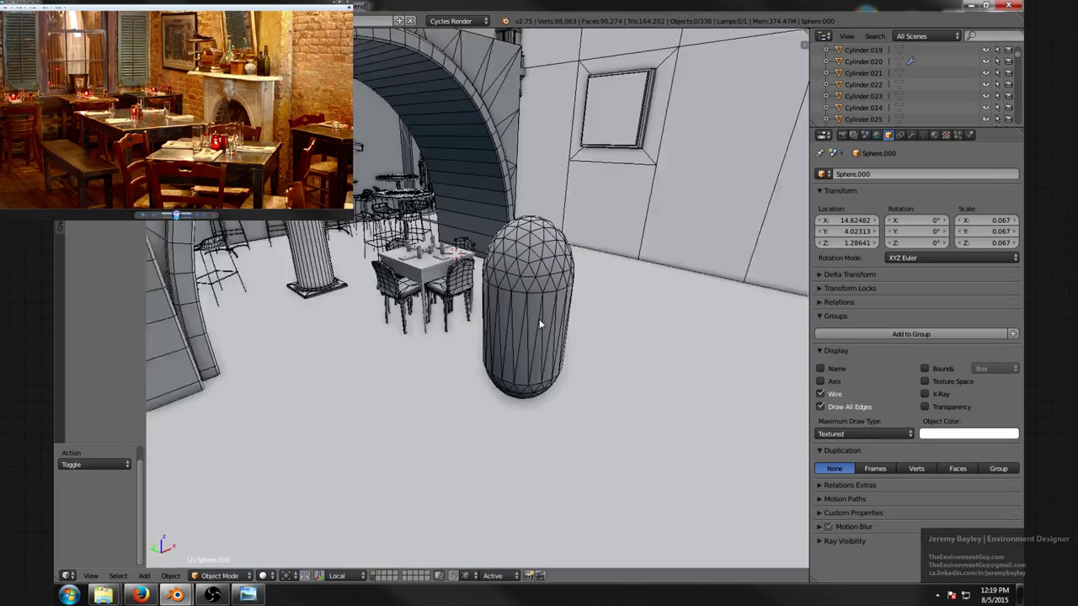
{"action": "middle_click_drag", "start_coordinate": [554, 291], "coordinate": [536, 358]}
{"action": "scroll", "coordinate": [546, 357], "scroll_direction": "up", "scroll_amount": 6}
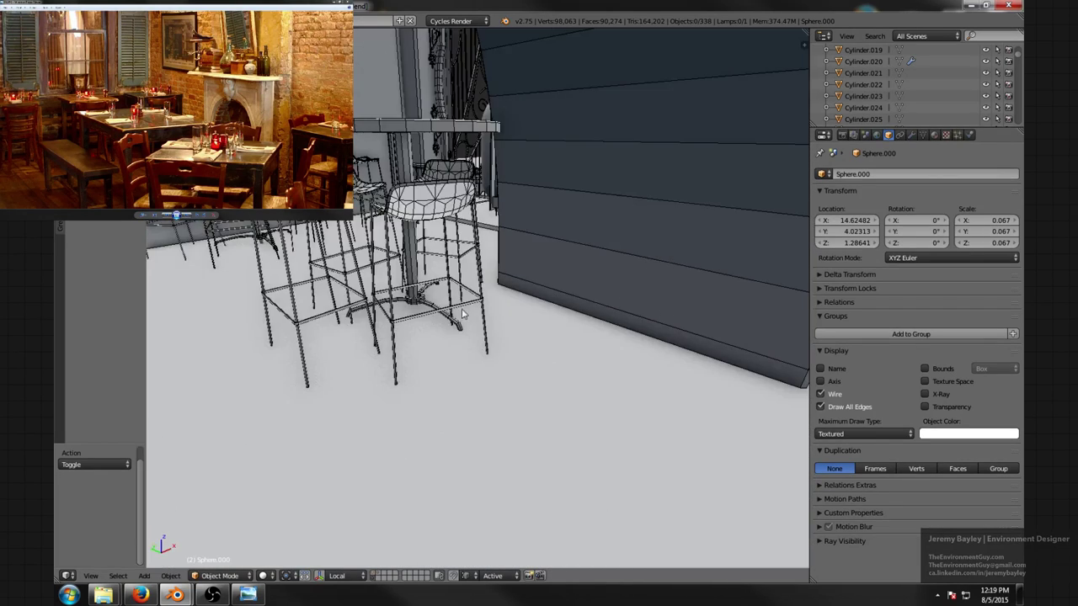
{"action": "mouse_move", "coordinate": [460, 307]}
{"action": "middle_mouse_down"}
{"action": "mouse_move", "coordinate": [493, 306]}
{"action": "mouse_move", "coordinate": [493, 315]}
{"action": "mouse_move", "coordinate": [455, 318]}
{"action": "middle_mouse_up"}
{"action": "scroll", "coordinate": [498, 313], "scroll_direction": "down", "scroll_amount": 8}
{"action": "scroll", "coordinate": [453, 317], "scroll_direction": "up", "scroll_amount": 5}
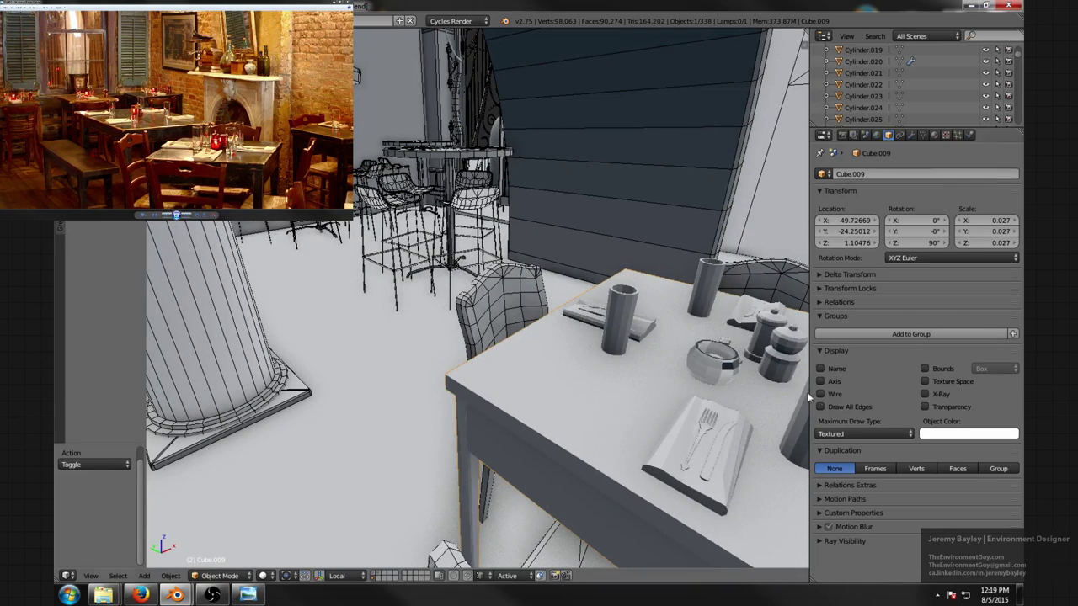
{"action": "left_click", "coordinate": [820, 394]}
{"action": "left_click", "coordinate": [820, 407]}
- Turn on Wire and Draw All Edges for a drinking glass and the nearest napkin on the scene's table
{"action": "scroll", "coordinate": [670, 383], "scroll_direction": "down", "scroll_amount": 3}
{"action": "middle_click_drag", "start_coordinate": [670, 383], "coordinate": [539, 371], "text": "shift"}
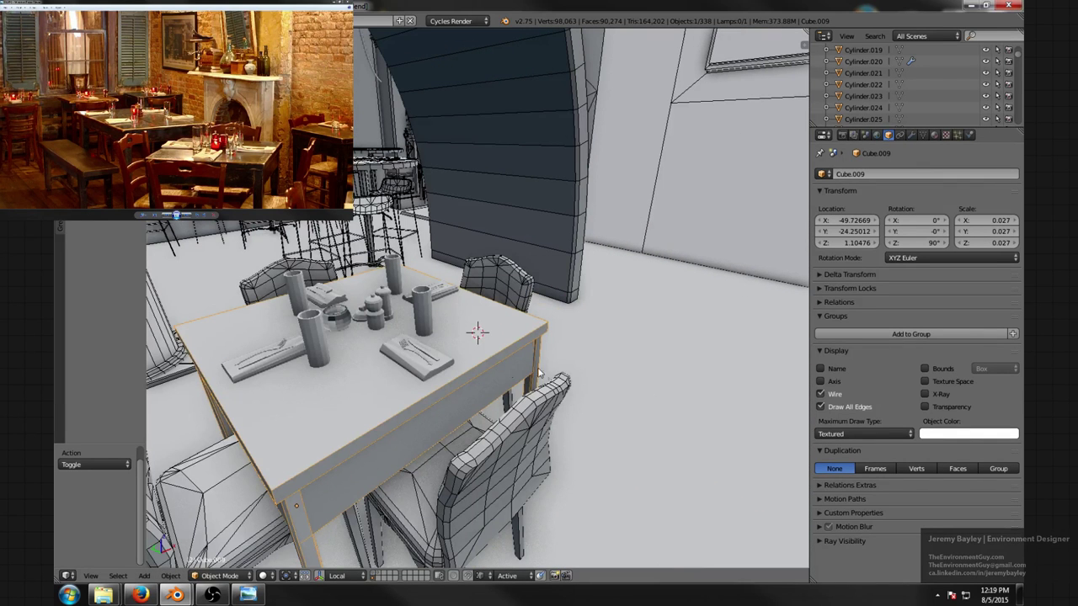
{"action": "right_click", "coordinate": [339, 348]}
{"action": "left_click", "coordinate": [829, 394]}
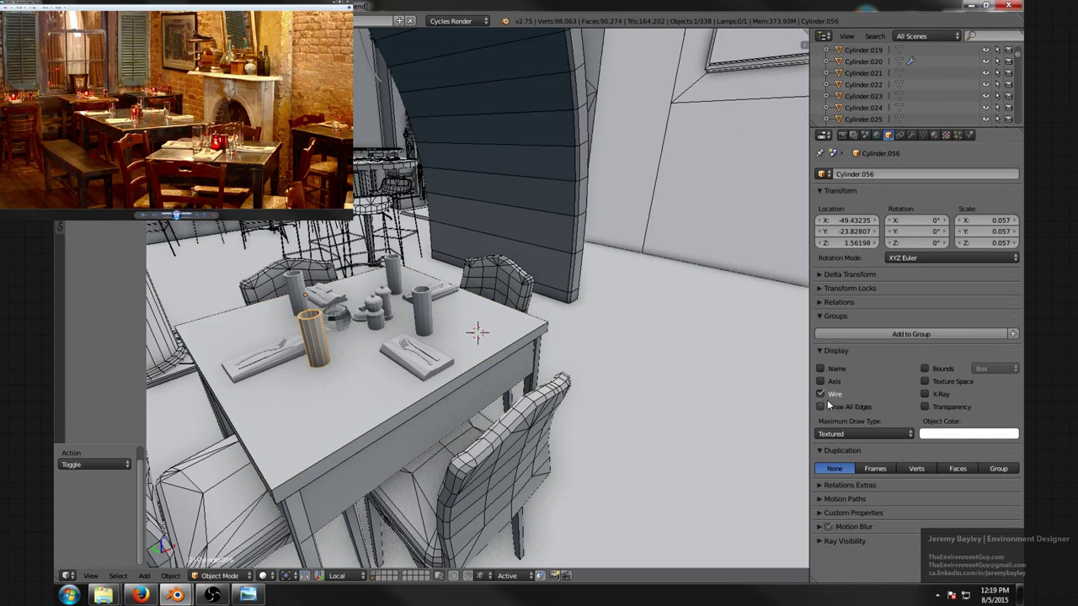
{"action": "left_click", "coordinate": [825, 407]}
{"action": "right_click", "coordinate": [421, 364]}
{"action": "left_click", "coordinate": [822, 395]}
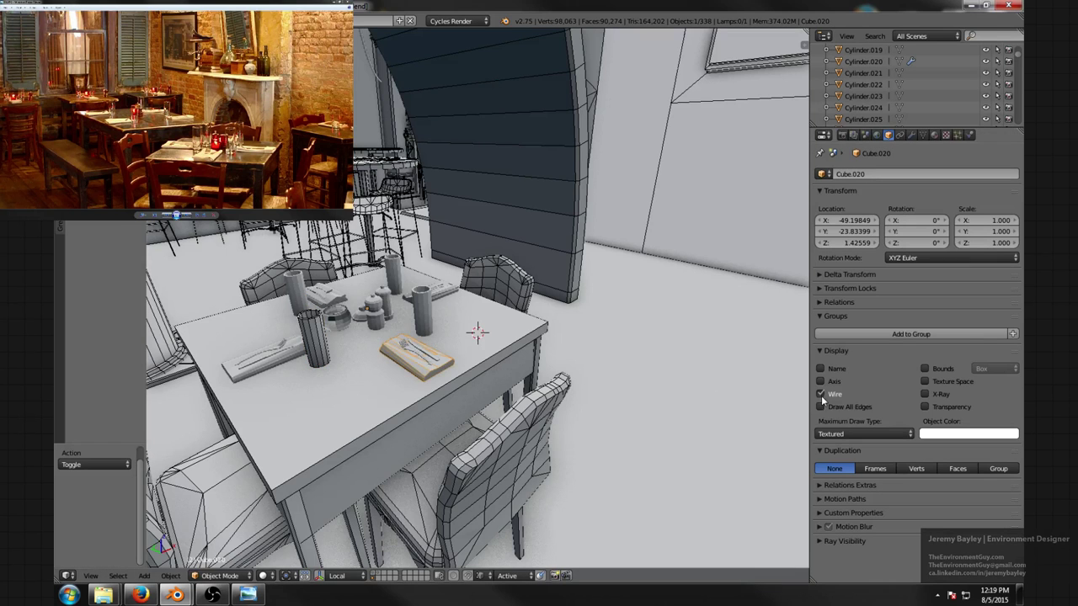
{"action": "left_click", "coordinate": [823, 406]}
- Turn on Wire and Draw All Edges for the fork and the knife on the nearest napkin
{"action": "middle_click_drag", "start_coordinate": [341, 384], "coordinate": [477, 392], "text": "shift"}
{"action": "scroll", "coordinate": [477, 392], "scroll_direction": "up", "scroll_amount": 3}
{"action": "middle_click_drag", "start_coordinate": [557, 405], "coordinate": [497, 381]}
{"action": "right_click", "coordinate": [491, 360]}
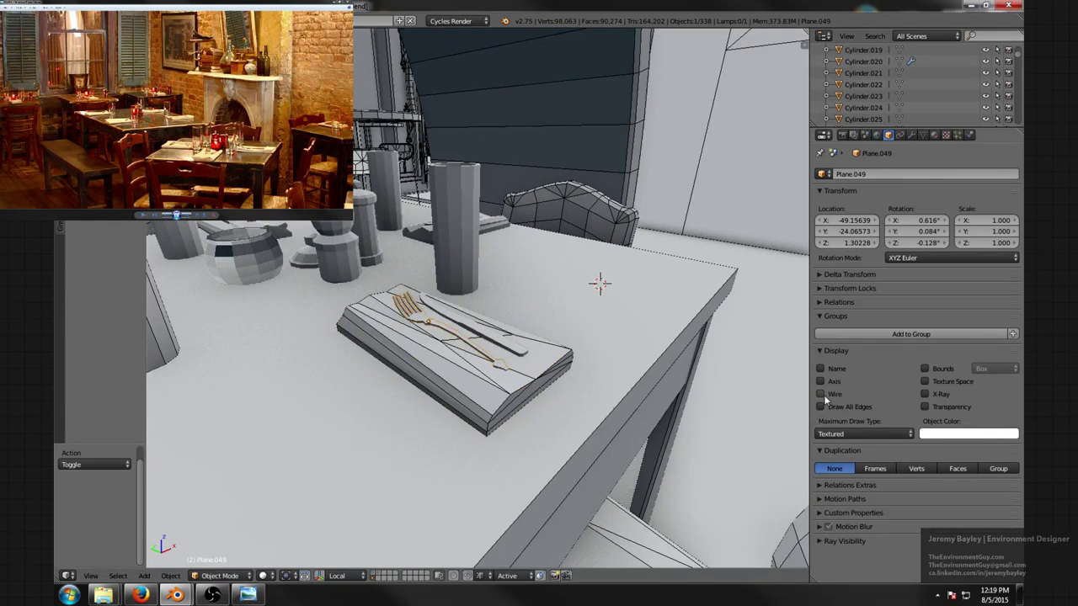
{"action": "right_click", "coordinate": [505, 345]}
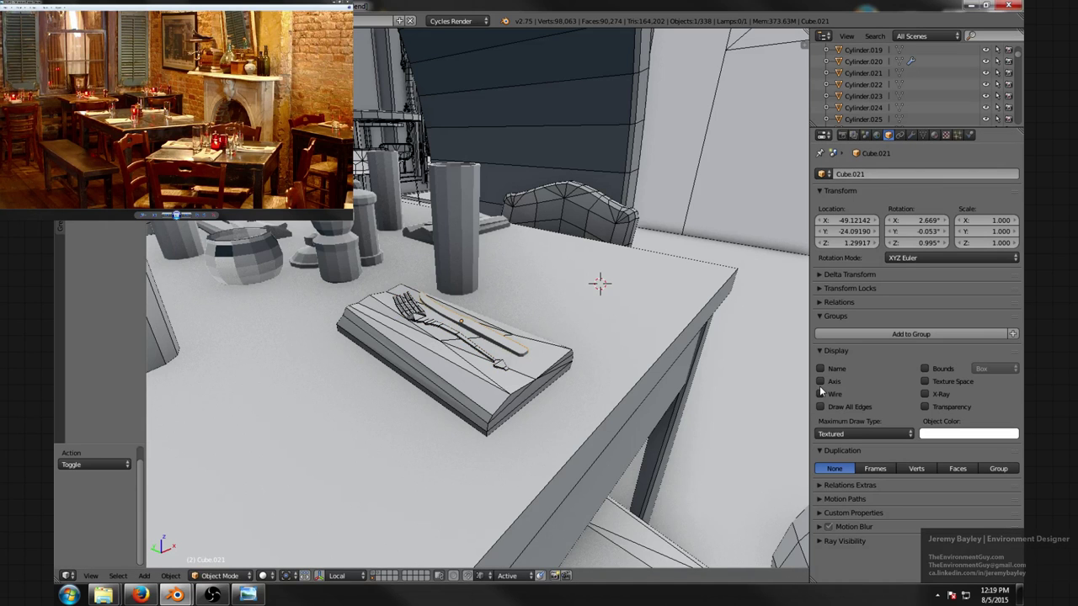
{"action": "left_click", "coordinate": [820, 406]}
- Turn on Wire and Draw All Edges for the round bowl with its lid and for both shakers at the table's centre
{"action": "middle_click_drag", "start_coordinate": [656, 362], "coordinate": [602, 377]}
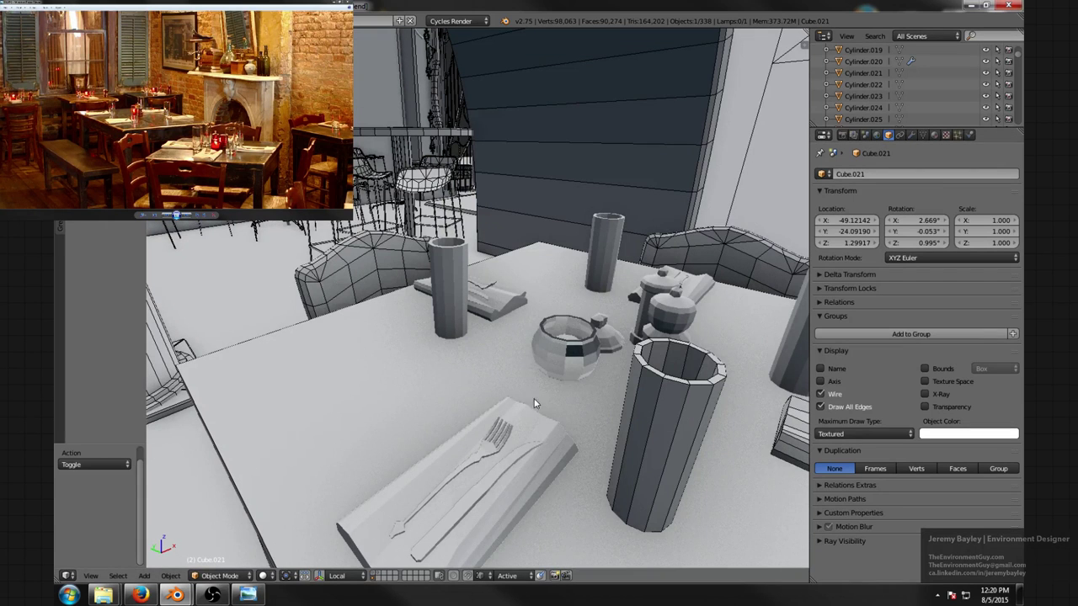
{"action": "right_click", "coordinate": [577, 369]}
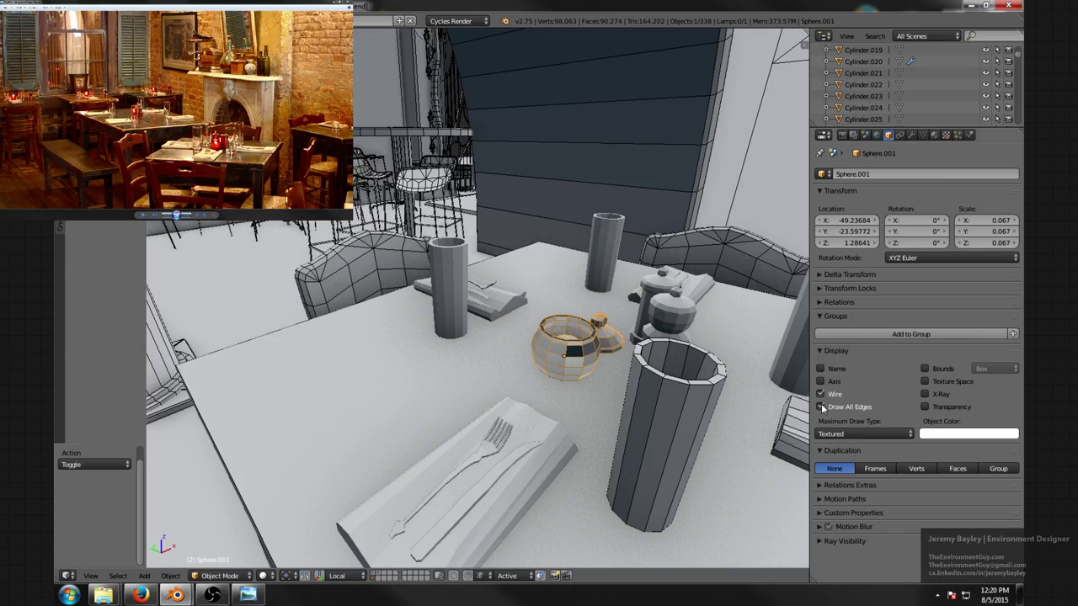
{"action": "right_click", "coordinate": [670, 309]}
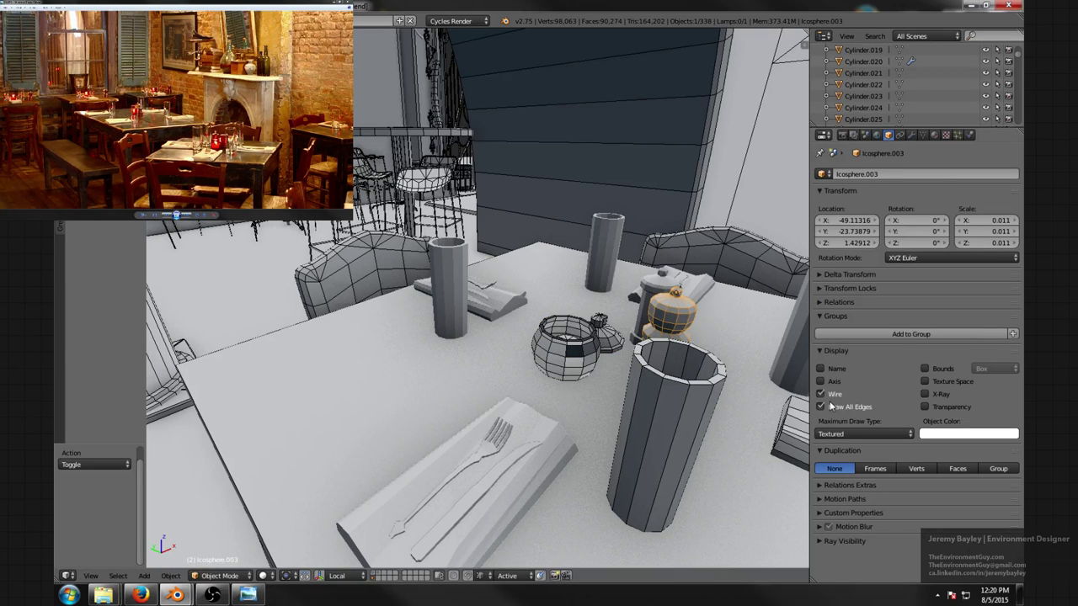
{"action": "right_click", "coordinate": [657, 276]}
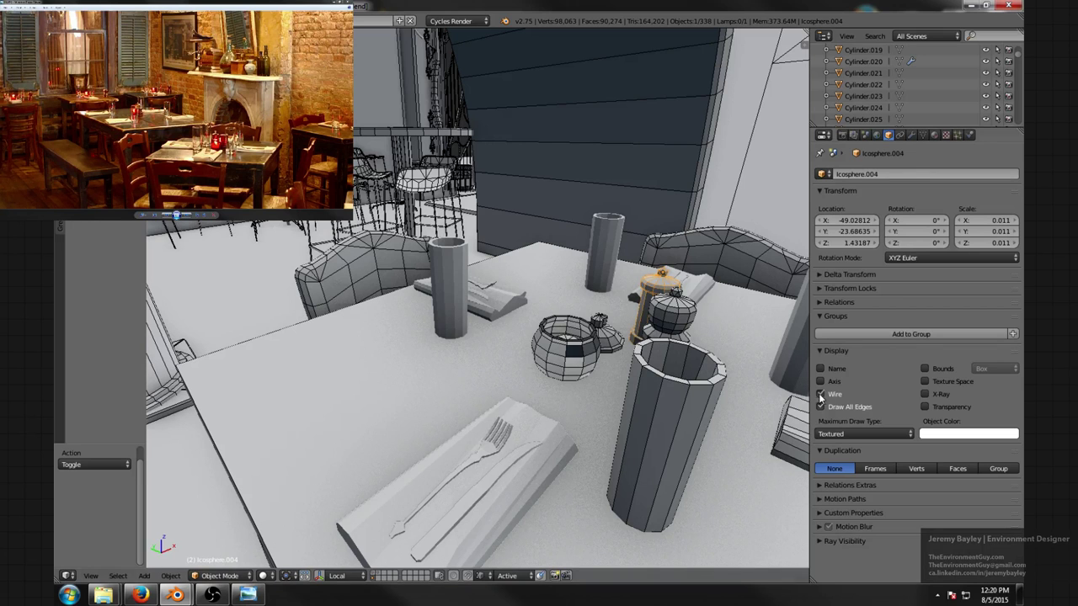
- Turn on Wire and Draw All Edges for the napkin beside the bowl and the one behind the far glass
{"action": "right_click", "coordinate": [561, 426]}
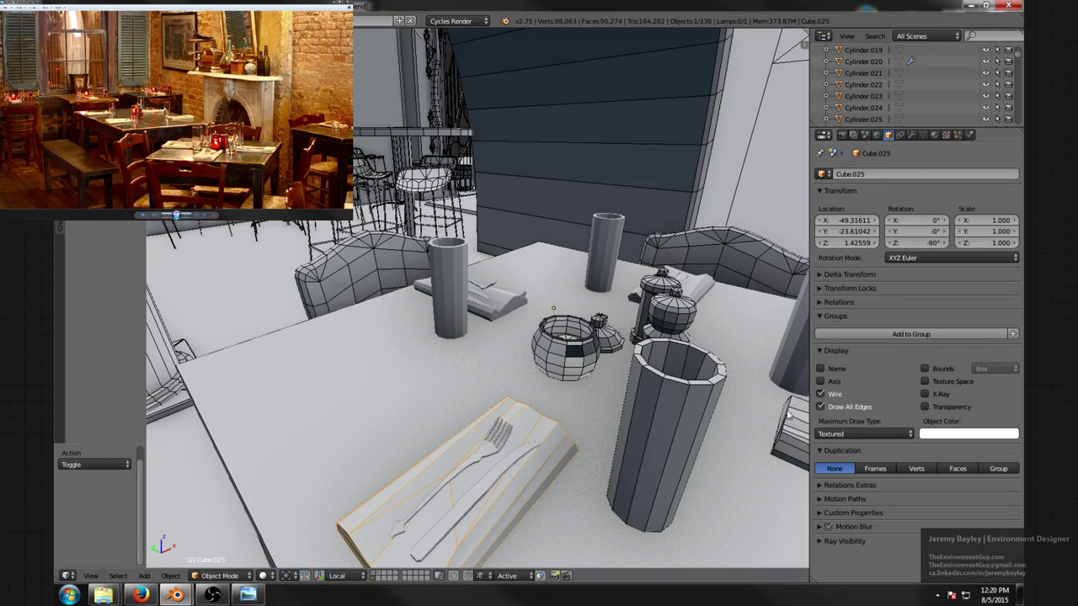
{"action": "right_click", "coordinate": [518, 311]}
{"action": "left_click", "coordinate": [820, 394]}
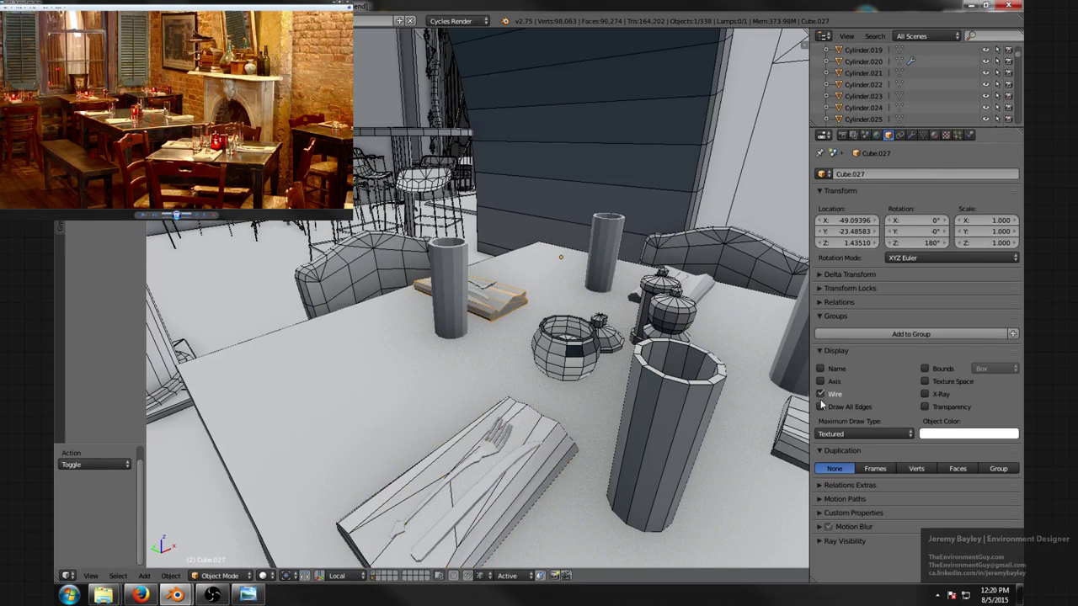
{"action": "left_click", "coordinate": [820, 406]}
- Turn on Wire and Draw All Edges for the fork and knife lying on the napkin beside the bowl
{"action": "right_click", "coordinate": [478, 454]}
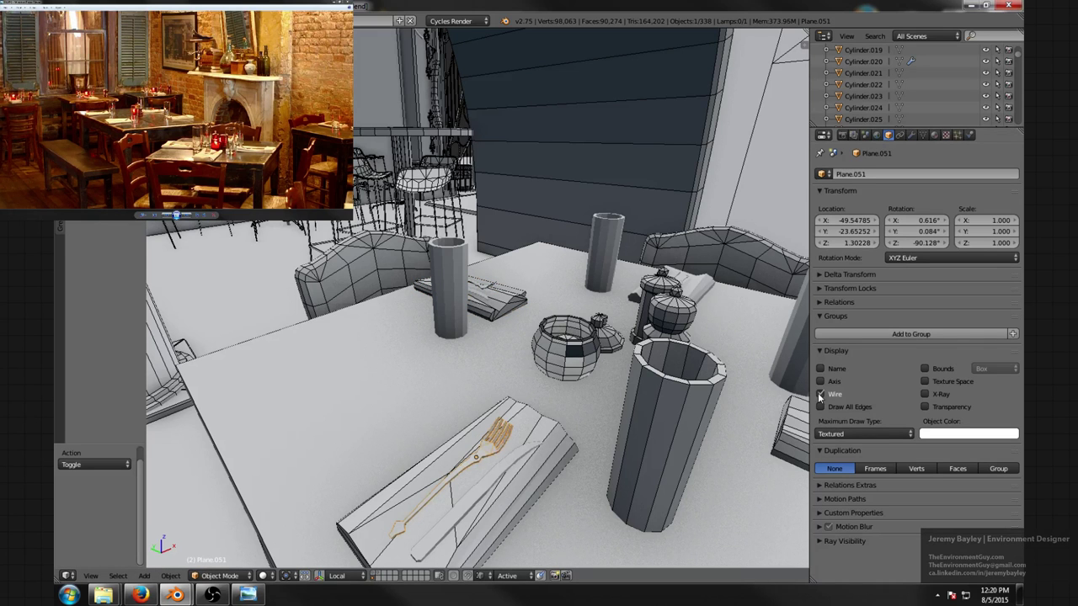
{"action": "left_click", "coordinate": [820, 394]}
{"action": "left_click", "coordinate": [820, 407]}
{"action": "right_click", "coordinate": [504, 451]}
{"action": "left_click", "coordinate": [830, 394]}
{"action": "left_click", "coordinate": [836, 408]}
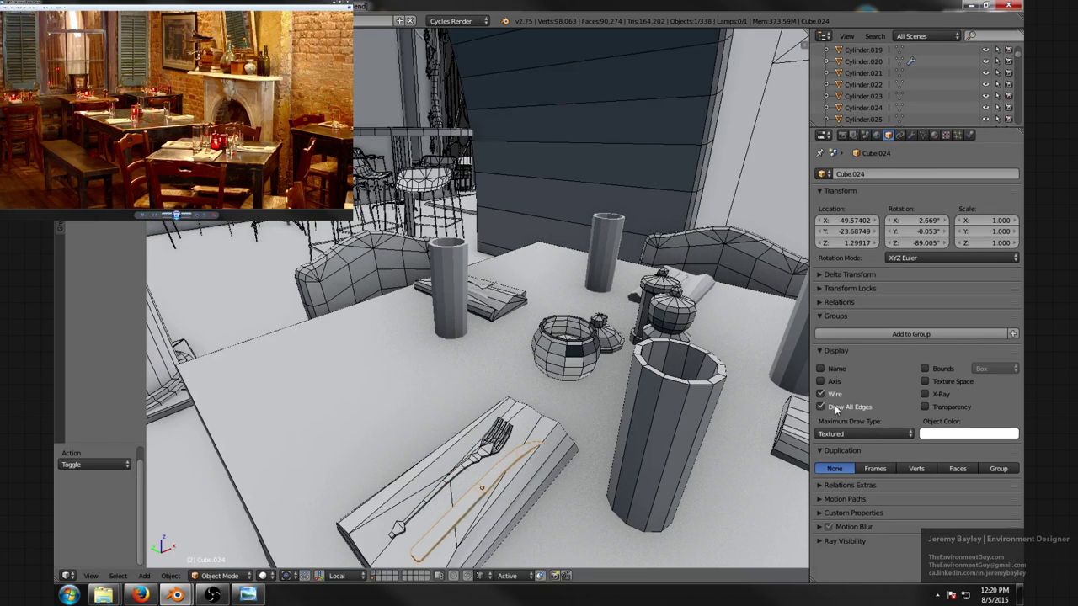
- Turn on Wire and Draw All Edges for the drinking glass beside the shakers
{"action": "middle_click_drag", "start_coordinate": [659, 336], "coordinate": [649, 337], "text": "shift"}
{"action": "right_click", "coordinate": [594, 403]}
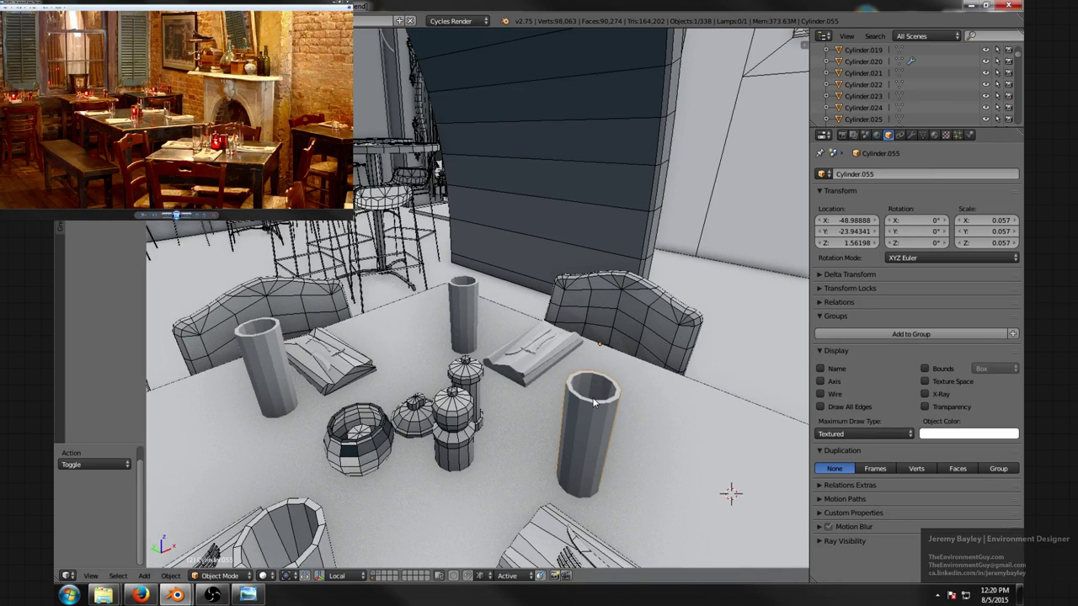
{"action": "left_click", "coordinate": [820, 394]}
{"action": "left_click", "coordinate": [820, 407]}
- Turn on Wire and Draw All Edges for the last plain napkin and the fork and knife on it
{"action": "right_click", "coordinate": [543, 371]}
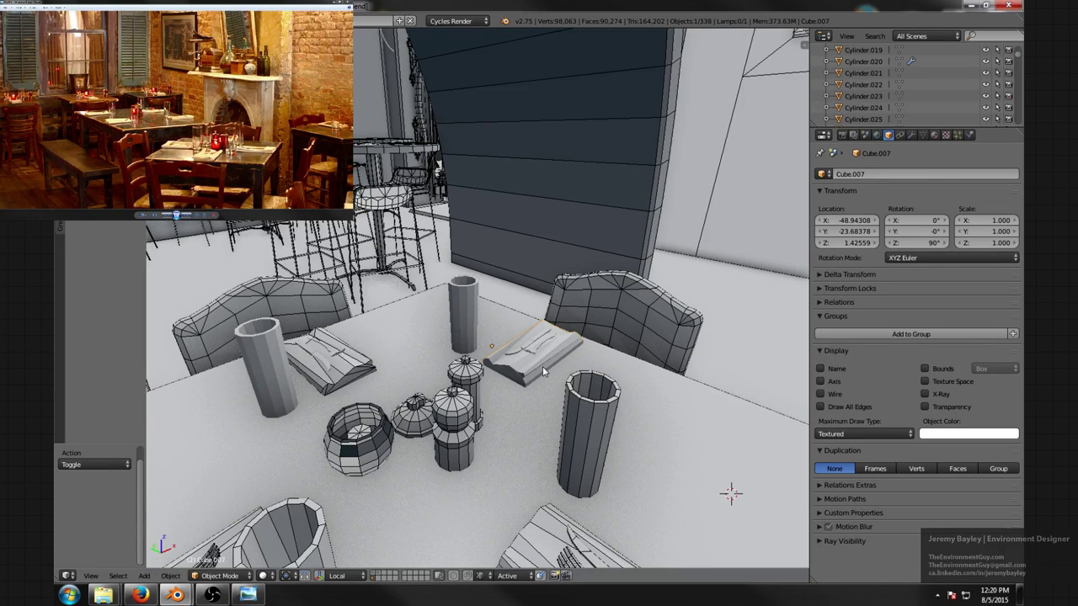
{"action": "left_click", "coordinate": [826, 396]}
{"action": "left_click", "coordinate": [828, 407]}
{"action": "right_click", "coordinate": [539, 347]}
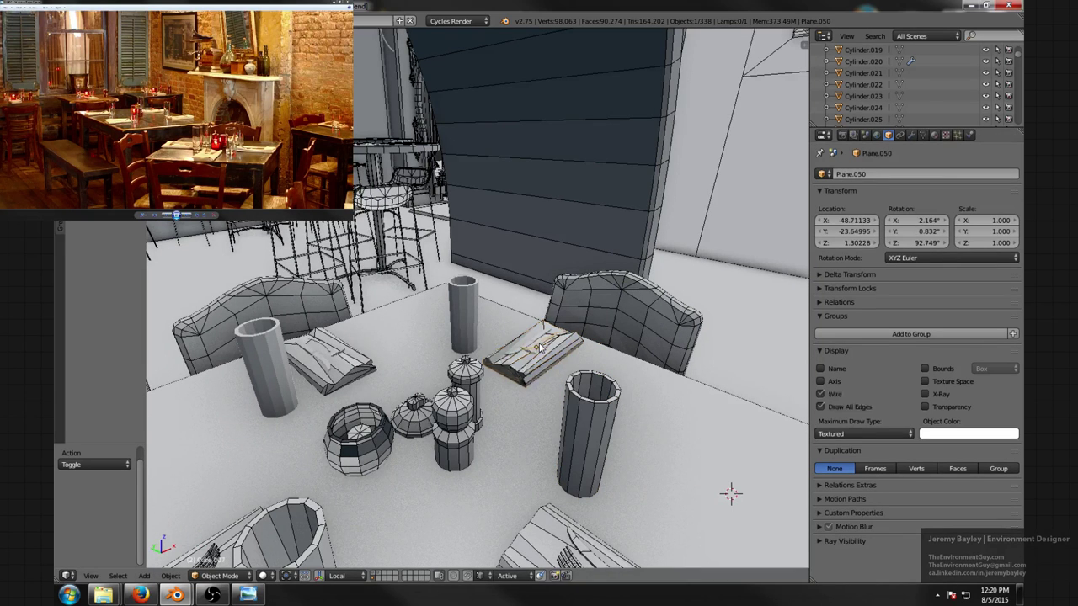
{"action": "left_click", "coordinate": [820, 394]}
{"action": "left_click", "coordinate": [820, 407]}
{"action": "left_click", "coordinate": [831, 407]}
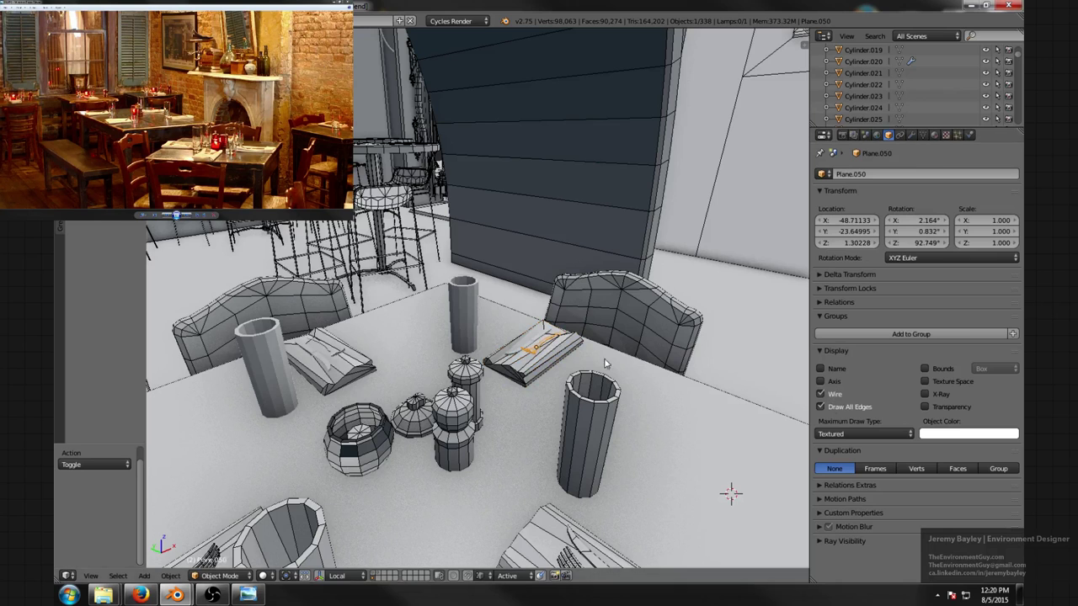
{"action": "right_click", "coordinate": [543, 337]}
{"action": "left_click", "coordinate": [820, 409]}
{"action": "left_click", "coordinate": [820, 395]}
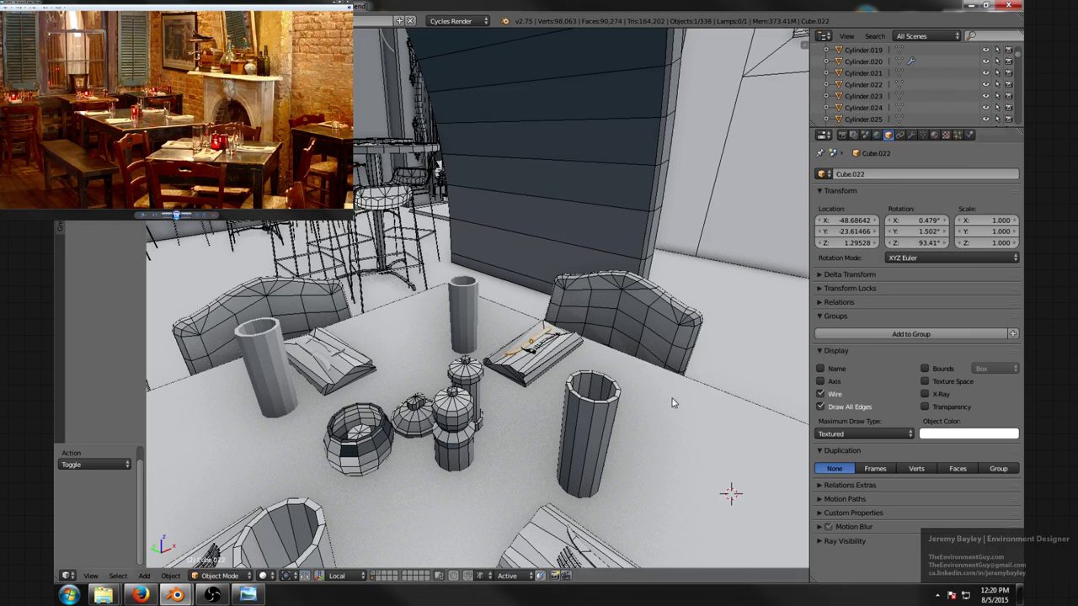
- Turn on Wire and Draw All Edges for the knife and fork on the remaining napkin
{"action": "right_click", "coordinate": [328, 384]}
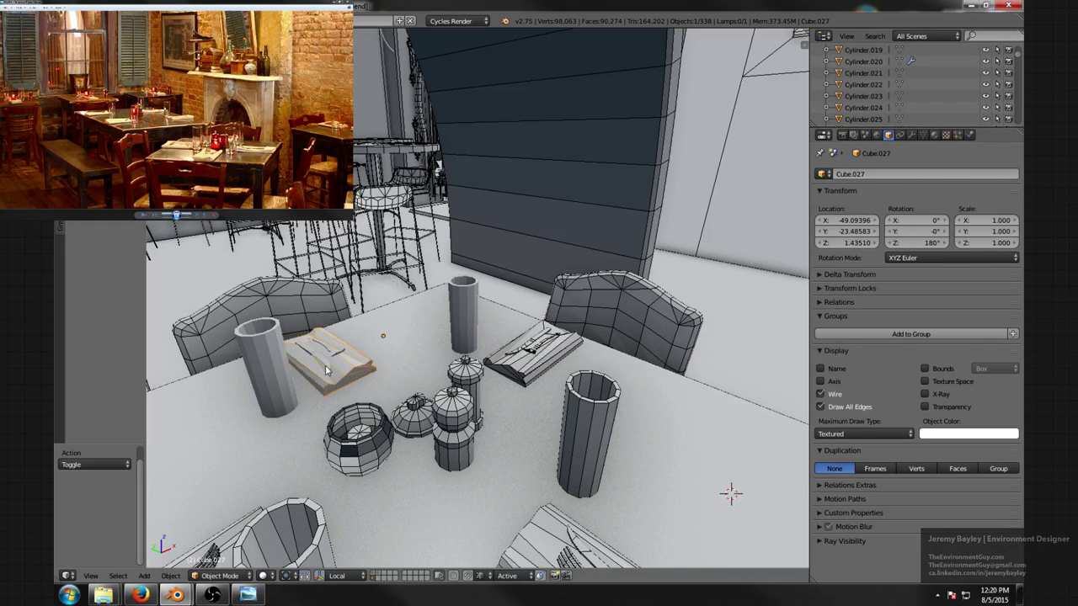
{"action": "right_click", "coordinate": [327, 370]}
{"action": "left_click", "coordinate": [820, 394]}
{"action": "left_click", "coordinate": [820, 406]}
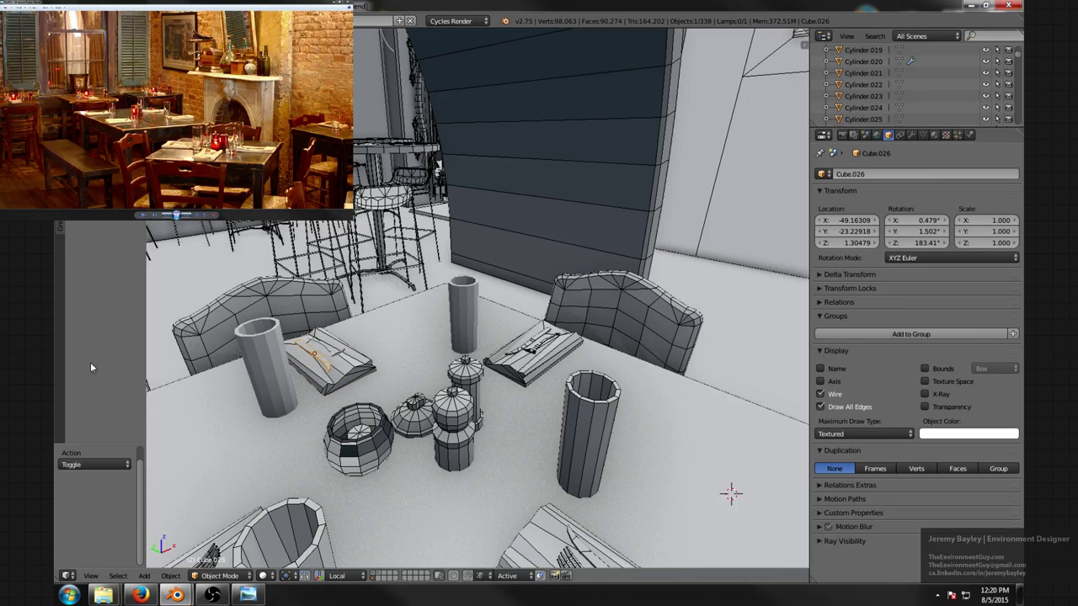
{"action": "right_click", "coordinate": [329, 358]}
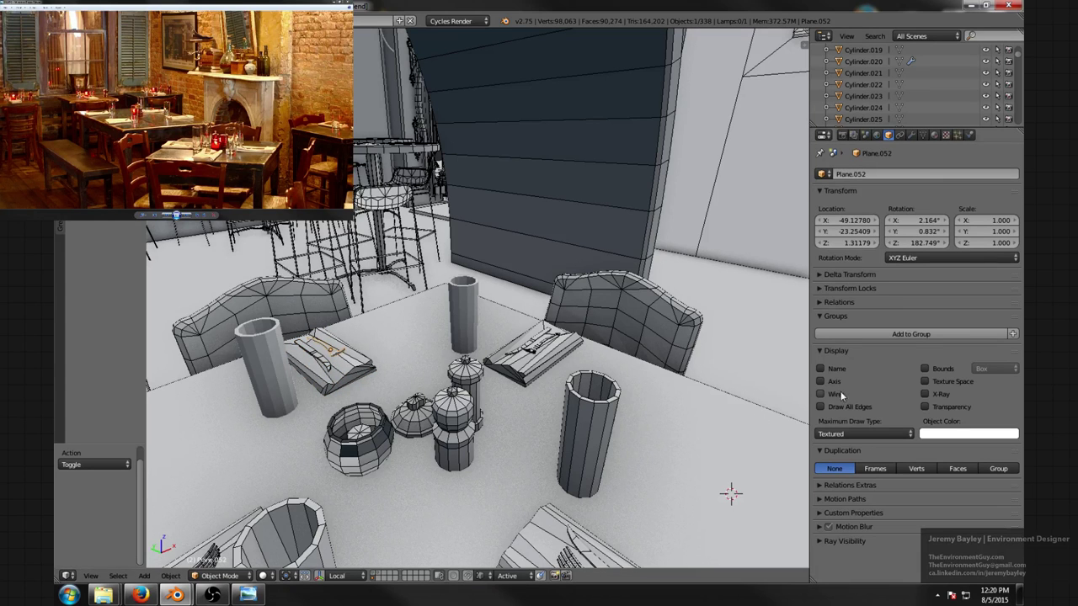
- Turn on Wire and Draw All Edges for the two remaining drinking glasses
{"action": "right_click", "coordinate": [273, 364]}
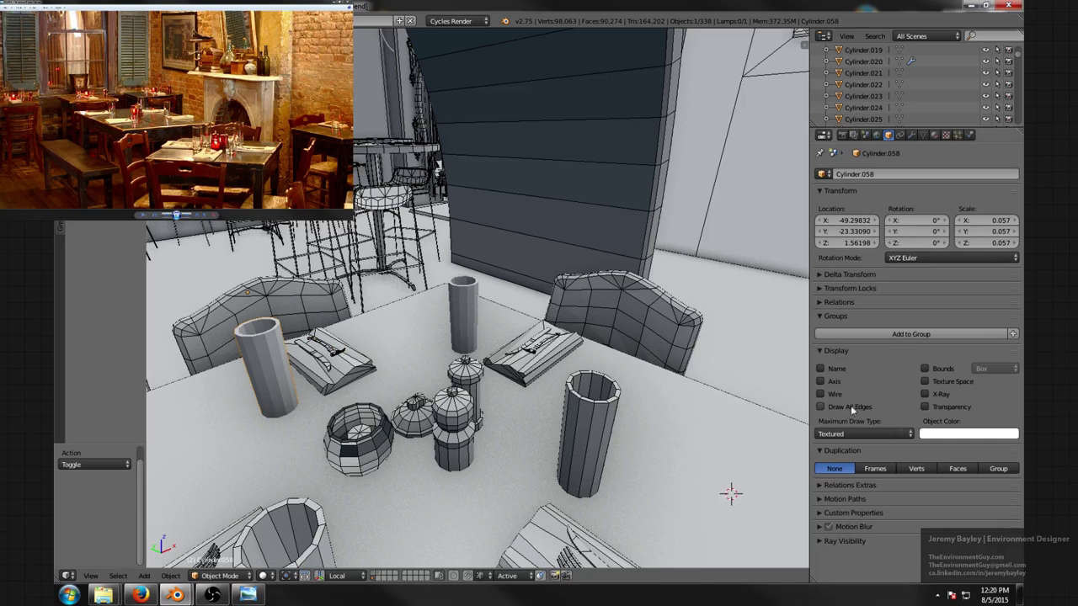
{"action": "left_click", "coordinate": [828, 394]}
{"action": "right_click", "coordinate": [461, 317]}
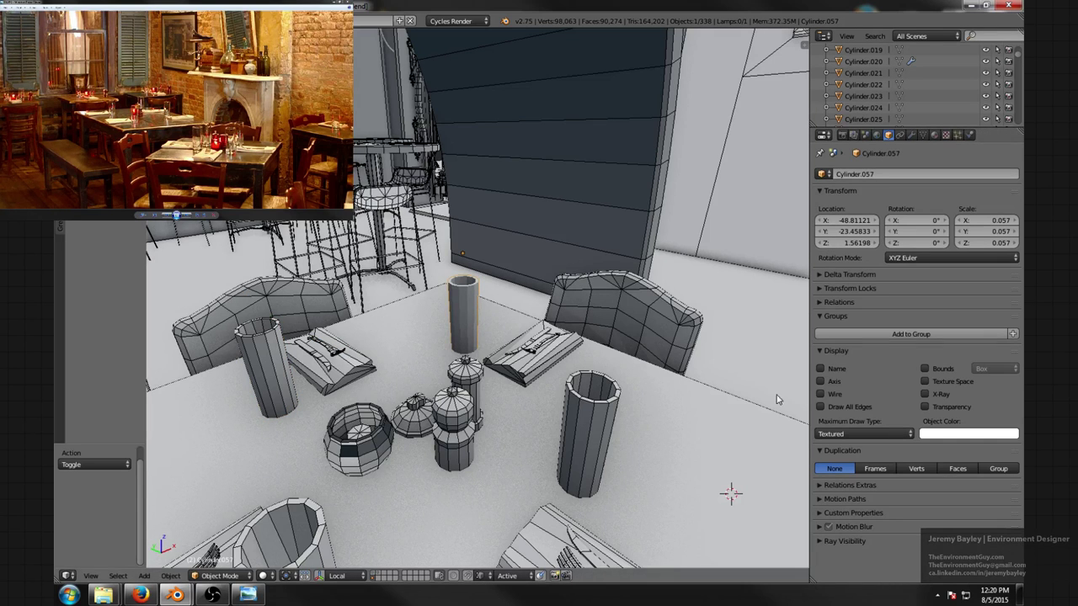
{"action": "left_click", "coordinate": [820, 394]}
{"action": "left_click", "coordinate": [820, 407]}
- Delete the square window panel from the restaurant's outer wall near the column
{"action": "scroll", "coordinate": [522, 405], "scroll_direction": "down", "scroll_amount": 5}
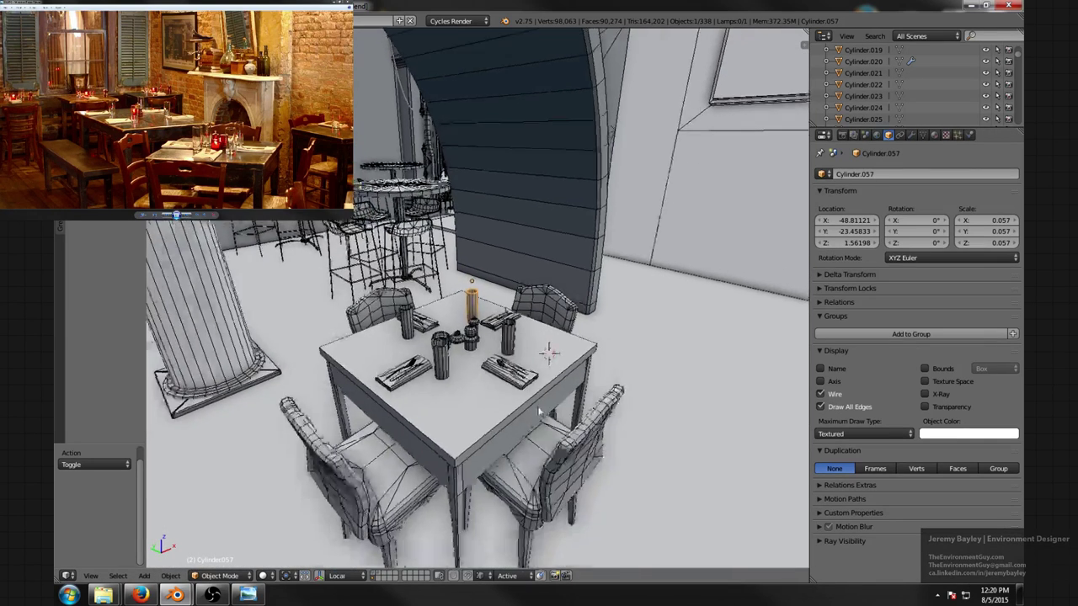
{"action": "scroll", "coordinate": [542, 412], "scroll_direction": "down", "scroll_amount": 2}
{"action": "middle_click_drag", "start_coordinate": [577, 399], "coordinate": [539, 393]}
{"action": "scroll", "coordinate": [516, 408], "scroll_direction": "down", "scroll_amount": 3}
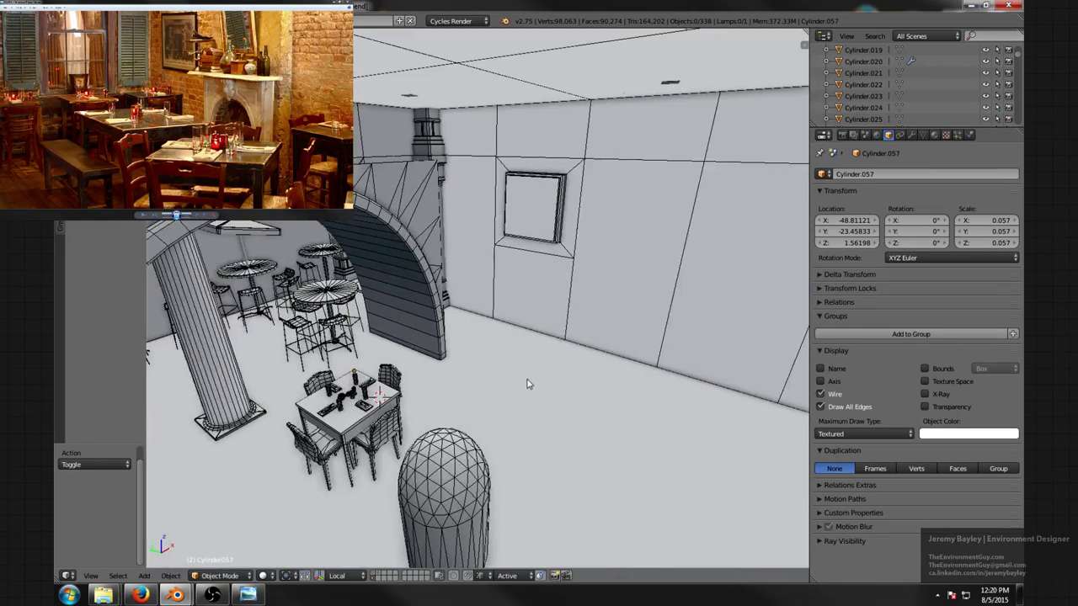
{"action": "mouse_move", "coordinate": [488, 304]}
{"action": "middle_mouse_down"}
{"action": "mouse_move", "coordinate": [441, 296]}
{"action": "mouse_move", "coordinate": [479, 300]}
{"action": "middle_mouse_up"}
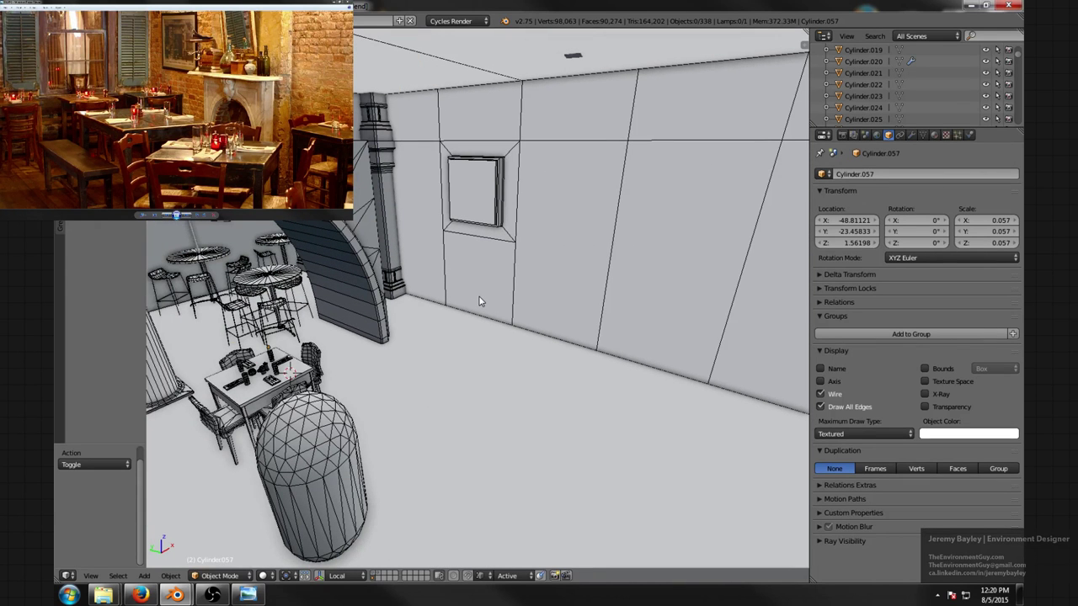
{"action": "scroll", "coordinate": [474, 288], "scroll_direction": "down", "scroll_amount": 5}
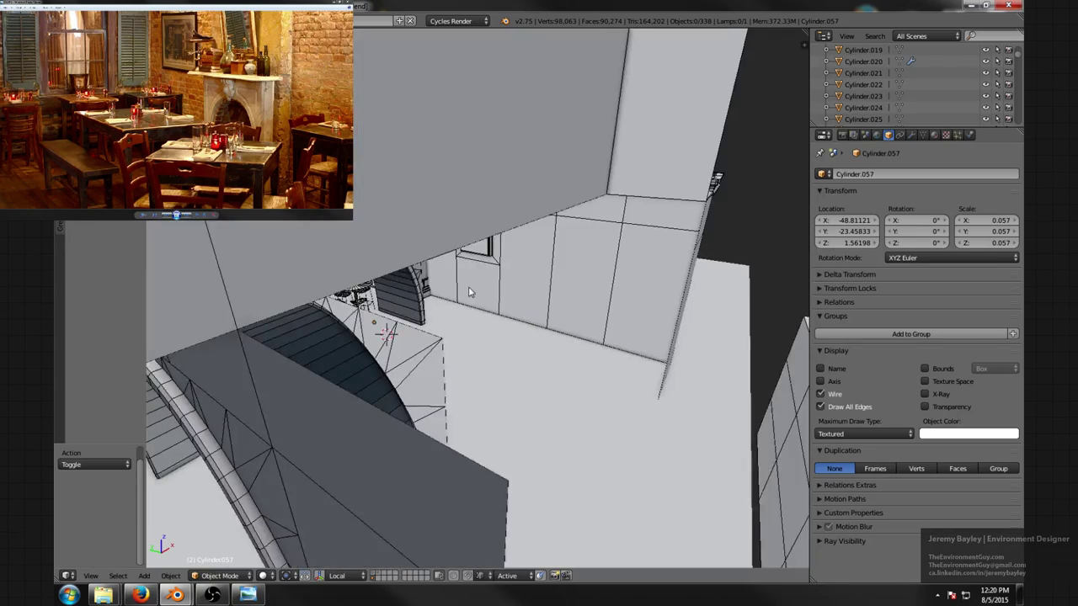
{"action": "mouse_move", "coordinate": [473, 289]}
{"action": "middle_mouse_down"}
{"action": "mouse_move", "coordinate": [495, 311]}
{"action": "mouse_move", "coordinate": [426, 288]}
{"action": "mouse_move", "coordinate": [468, 301]}
{"action": "middle_mouse_up"}
{"action": "scroll", "coordinate": [495, 312], "scroll_direction": "down", "scroll_amount": 3}
{"action": "scroll", "coordinate": [498, 314], "scroll_direction": "up", "scroll_amount": 4}
{"action": "scroll", "coordinate": [465, 300], "scroll_direction": "up", "scroll_amount": 7}
{"action": "right_click", "coordinate": [370, 272]}
{"action": "key", "text": "x"}
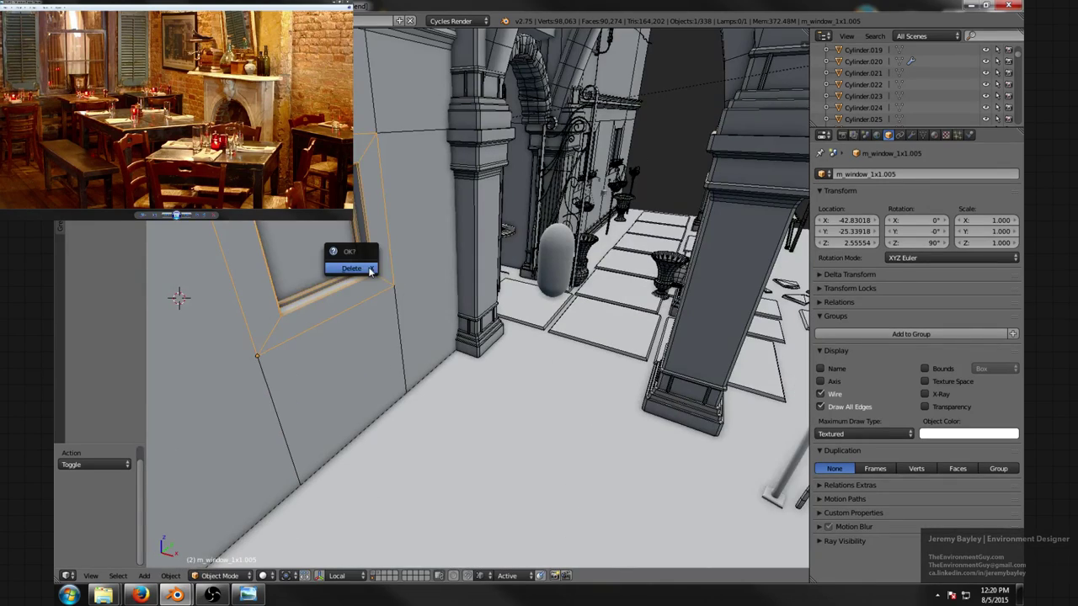
{"action": "left_click", "coordinate": [368, 272]}
- Delete the short wall panel beneath the removed window
{"action": "middle_click_drag", "start_coordinate": [368, 272], "coordinate": [379, 337]}
{"action": "right_click", "coordinate": [387, 338]}
{"action": "key", "text": "x"}
{"action": "left_click", "coordinate": [371, 335]}
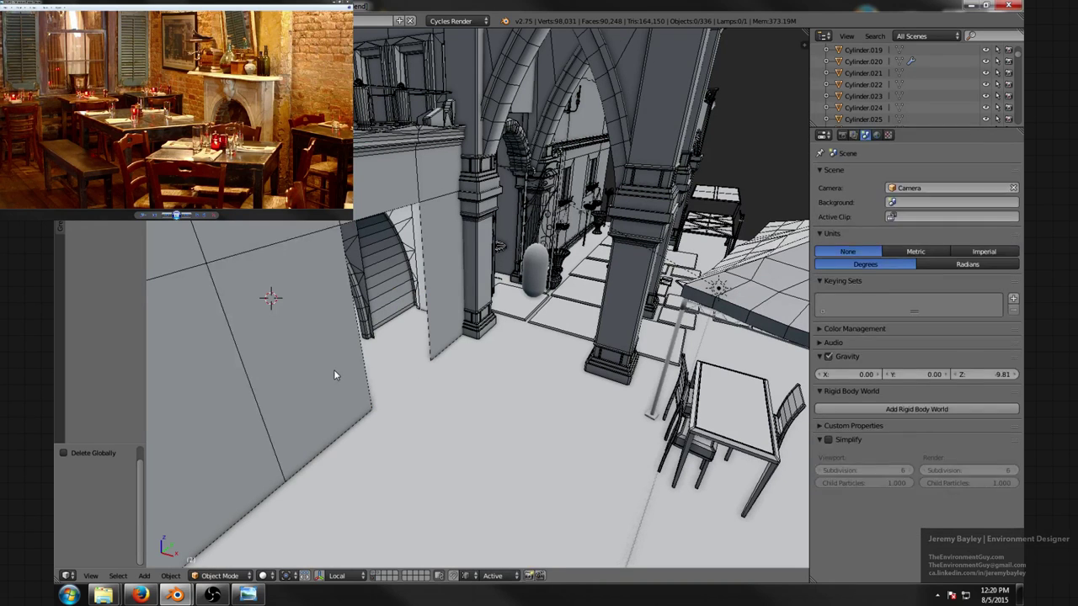
- Duplicate the adjoining 1x2 building wall panel and snap the copy into the opening where the window was
{"action": "right_click", "coordinate": [330, 410]}
{"action": "key", "text": "g"}
{"action": "left_click", "coordinate": [378, 409]}
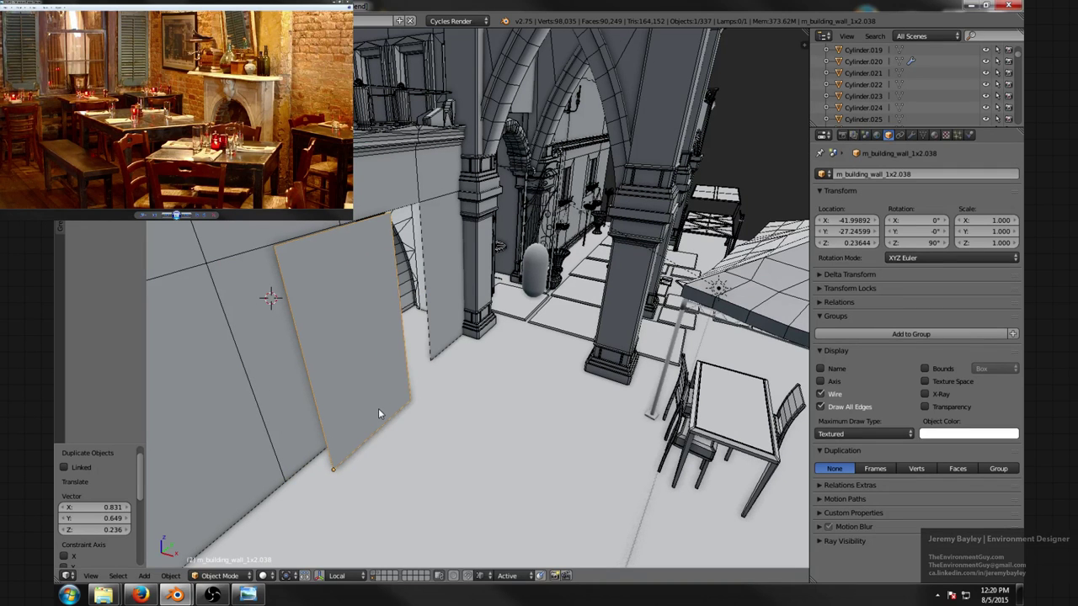
{"action": "key", "text": "g"}
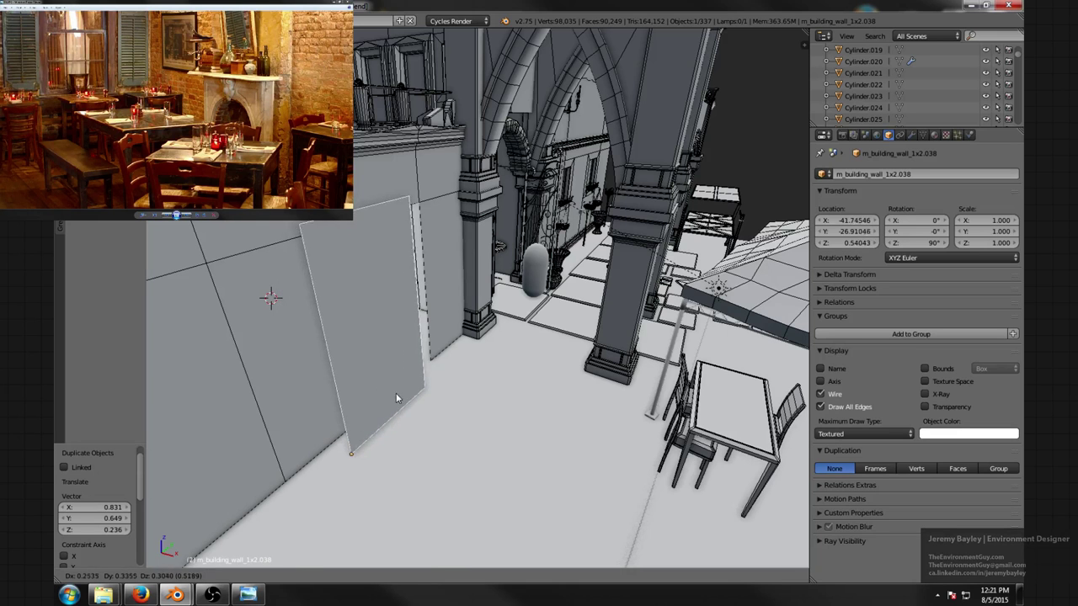
{"action": "left_click", "coordinate": [449, 381]}
{"action": "key", "text": "g"}
{"action": "left_click", "coordinate": [373, 408]}
{"action": "scroll", "coordinate": [393, 399], "scroll_direction": "down", "scroll_amount": 6}
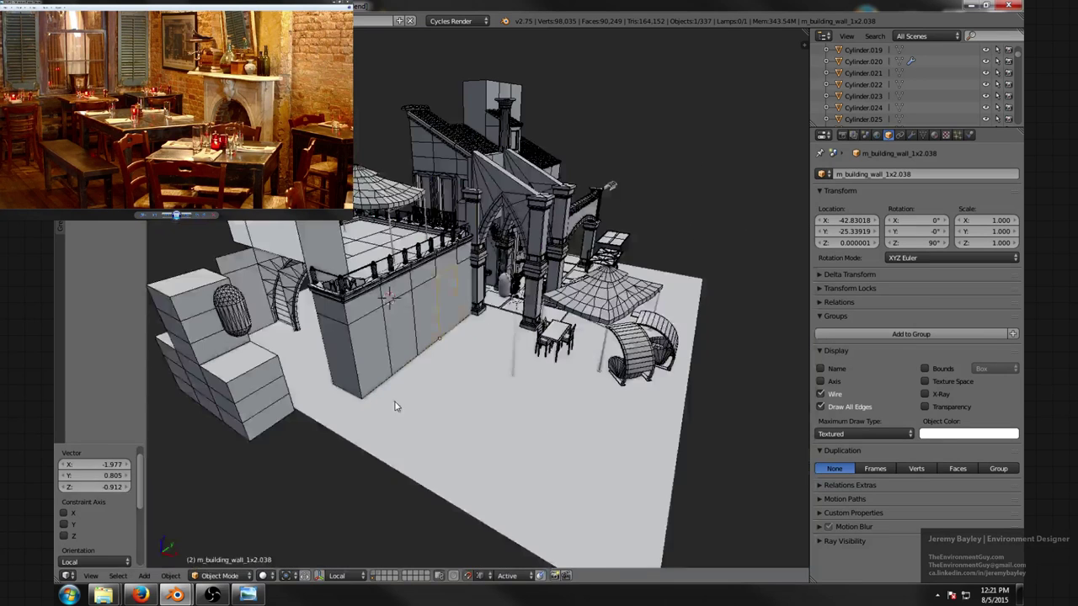
{"action": "key", "text": "a"}
- Enable Backface Culling in the viewport shading so the restaurant interior can be seen through the outer wall
{"action": "middle_click_drag", "start_coordinate": [392, 400], "coordinate": [550, 355]}
{"action": "scroll", "coordinate": [549, 354], "scroll_direction": "up", "scroll_amount": 6}
{"action": "middle_click_drag", "start_coordinate": [648, 316], "coordinate": [613, 328]}
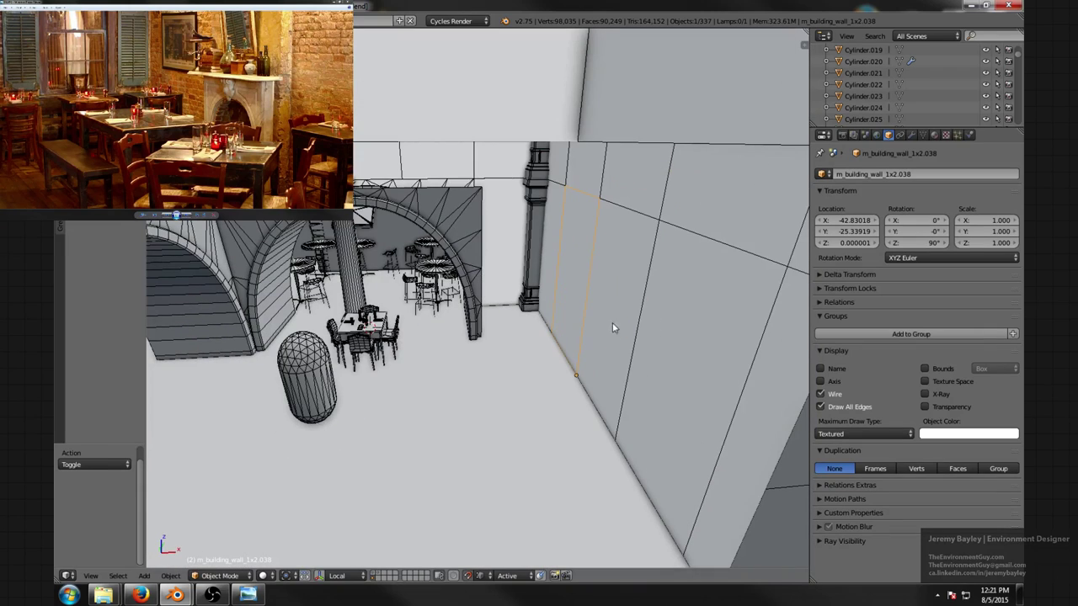
{"action": "key", "text": "n"}
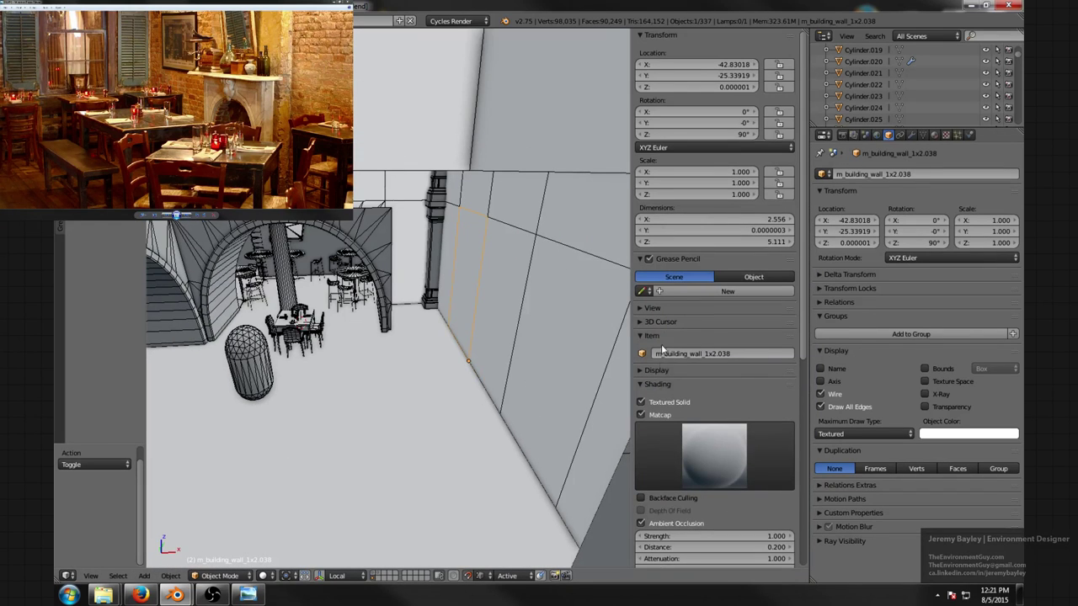
{"action": "left_click", "coordinate": [658, 499]}
{"action": "key", "text": "n"}
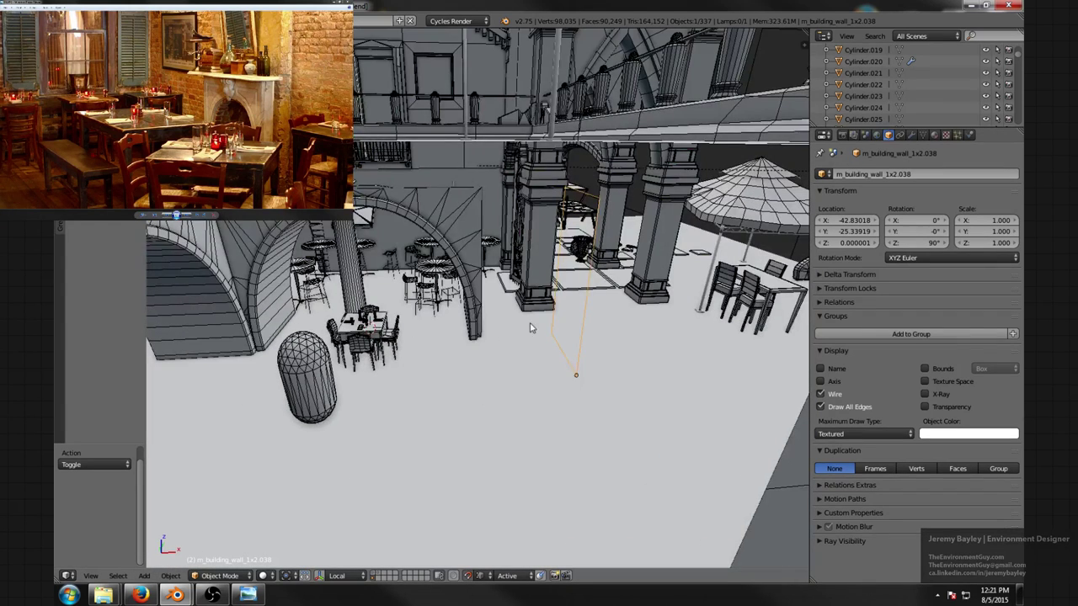
- Duplicate the 1x2 building wall panel and snap the copy to the base corner of the restaurant's interior arch
{"action": "middle_click_drag", "start_coordinate": [530, 327], "coordinate": [594, 296]}
{"action": "middle_click_drag", "start_coordinate": [594, 296], "coordinate": [584, 266], "text": "shift"}
{"action": "scroll", "coordinate": [522, 287], "scroll_direction": "up", "scroll_amount": 2}
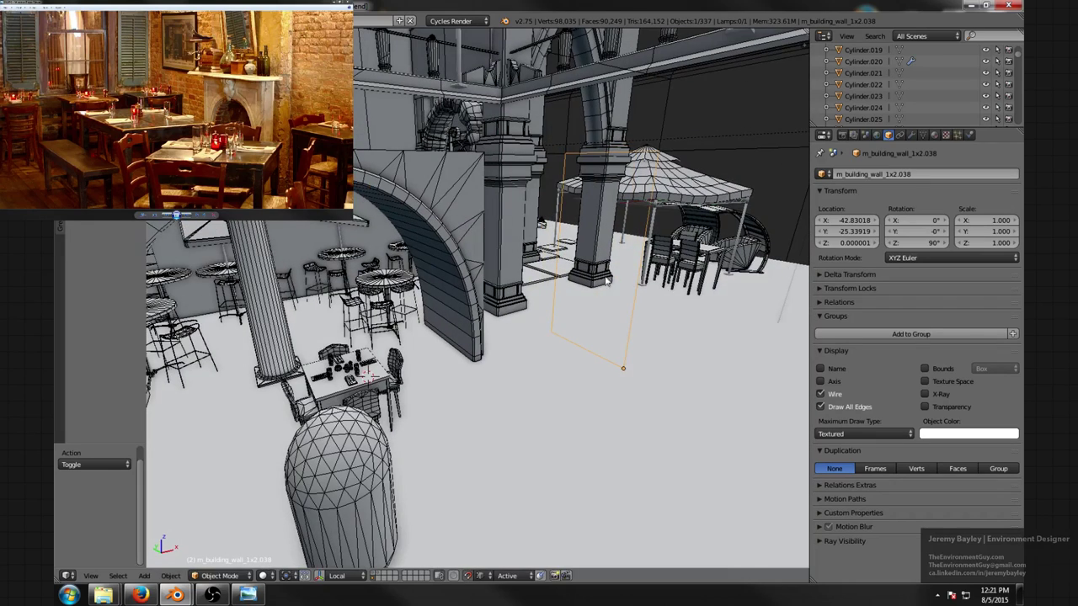
{"action": "key", "text": "shift+d"}
{"action": "left_click", "coordinate": [488, 358]}
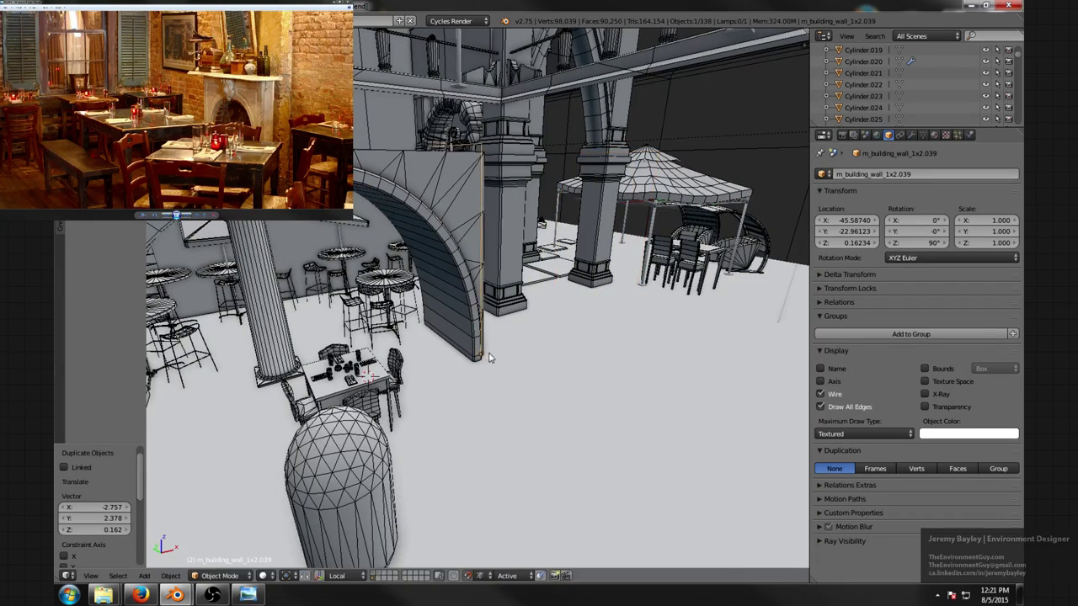
{"action": "scroll", "coordinate": [488, 358], "scroll_direction": "up", "scroll_amount": 5}
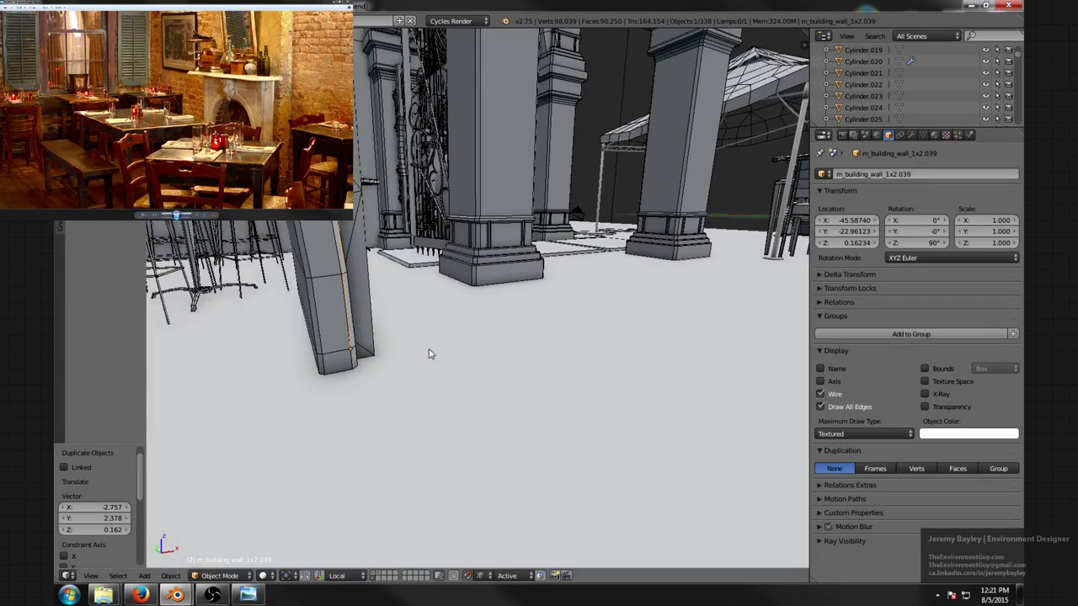
{"action": "key", "text": "g"}
{"action": "left_click", "coordinate": [375, 353]}
- Rotate the duplicated wall panel 180° about the global Z axis so it faces into the restaurant
{"action": "scroll", "coordinate": [479, 360], "scroll_direction": "down", "scroll_amount": 5}
{"action": "key", "text": "r"}
{"action": "key", "text": "z"}
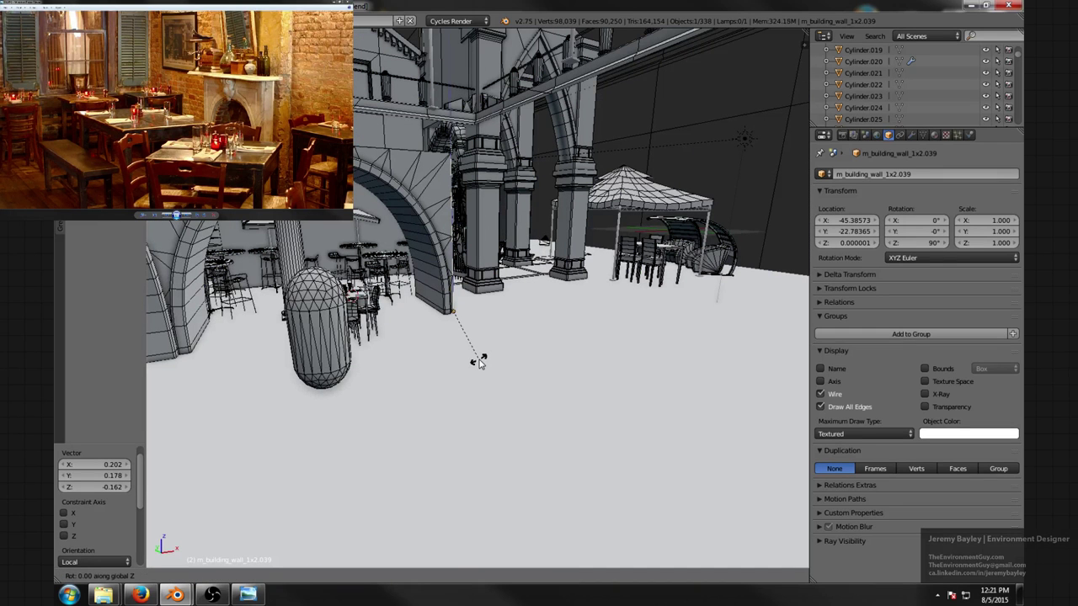
{"action": "type", "text": "180"}
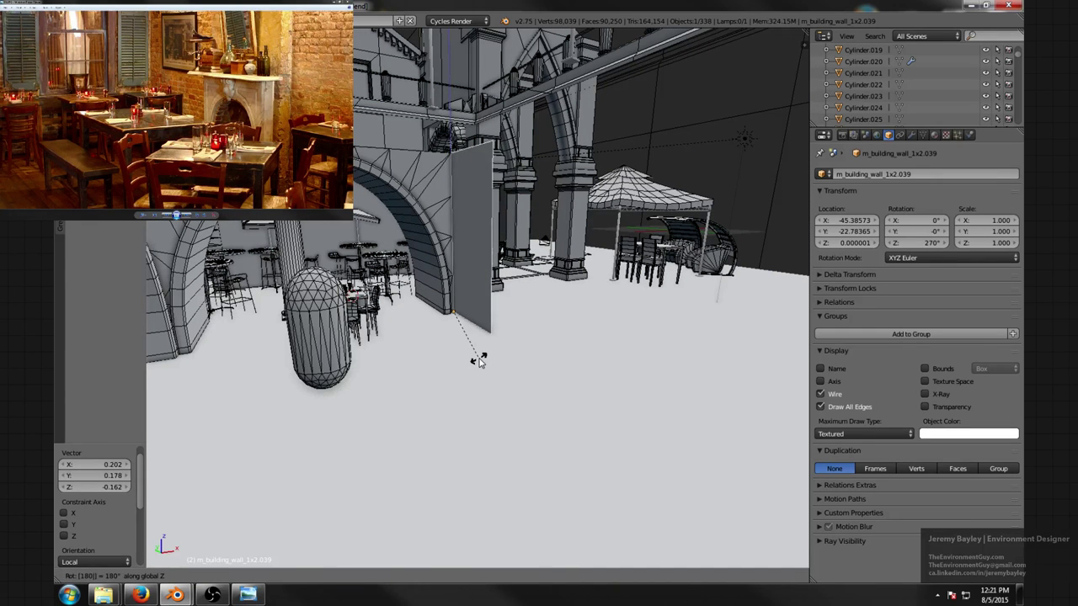
{"action": "key", "text": "Return"}
{"action": "middle_click_drag", "start_coordinate": [510, 345], "coordinate": [525, 348]}
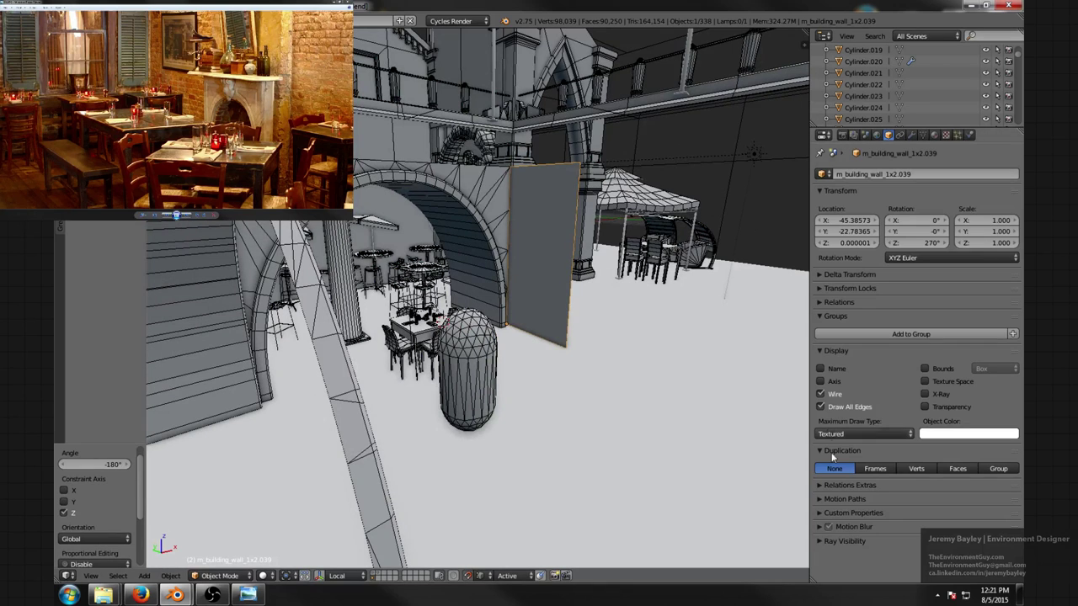
- Disable Backface Culling in the viewport shading
{"action": "key", "text": "n"}
{"action": "key", "text": "n"}
{"action": "key", "text": "n"}
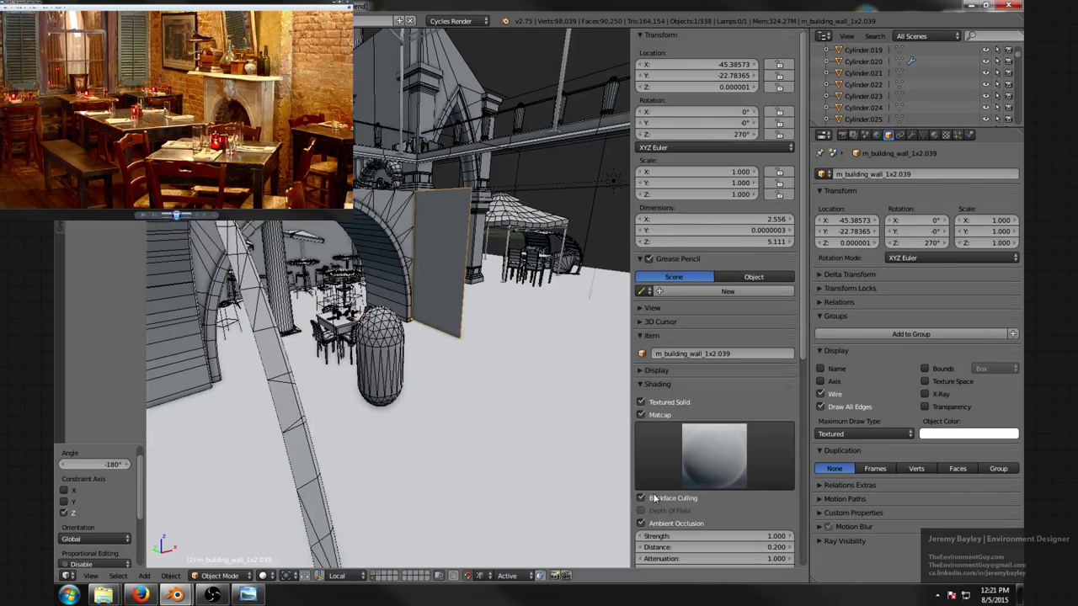
{"action": "left_click", "coordinate": [653, 498]}
{"action": "key", "text": "n"}
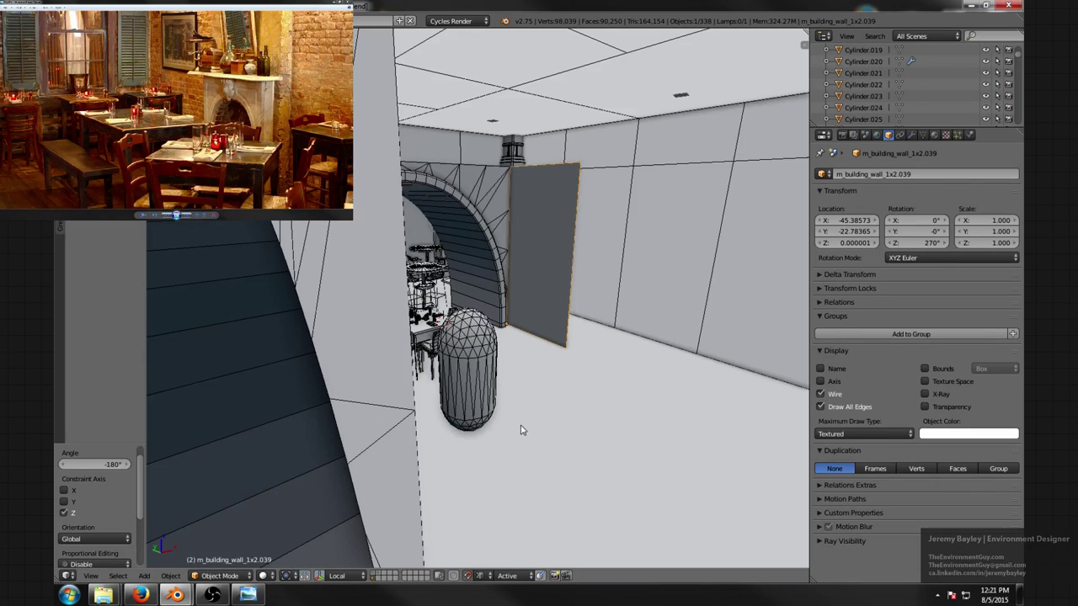
- Duplicate the panel three times along Y, snapping each copy 2.556 units past the previous one to extend the interior wall
{"action": "middle_click_drag", "start_coordinate": [551, 349], "coordinate": [491, 356]}
{"action": "scroll", "coordinate": [486, 351], "scroll_direction": "down", "scroll_amount": 3}
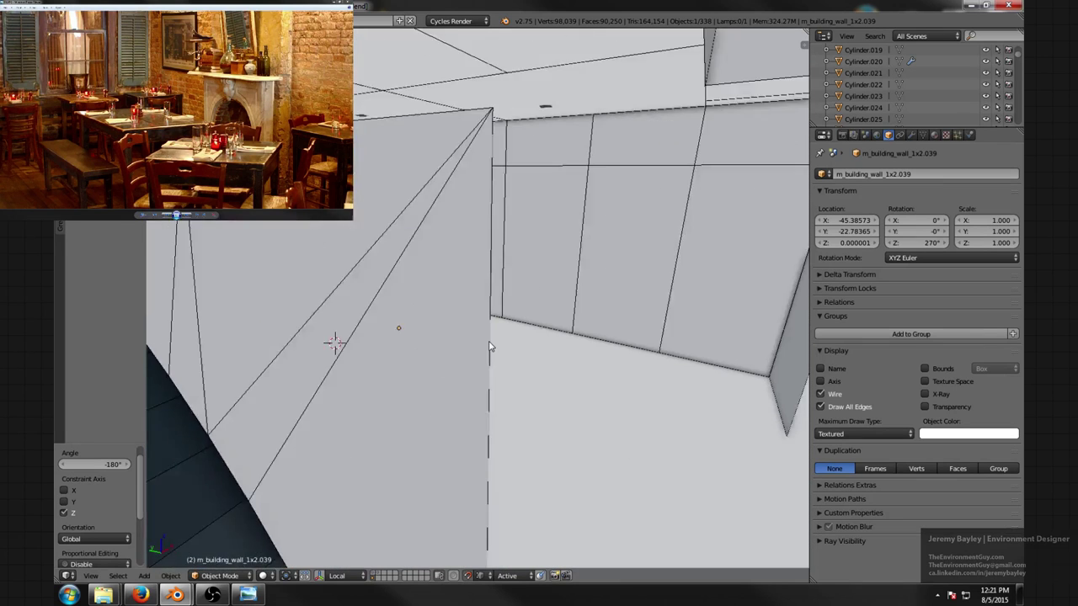
{"action": "scroll", "coordinate": [490, 356], "scroll_direction": "up", "scroll_amount": 3}
{"action": "key", "text": "shift+d"}
{"action": "key", "text": "y"}
{"action": "left_click", "coordinate": [464, 374]}
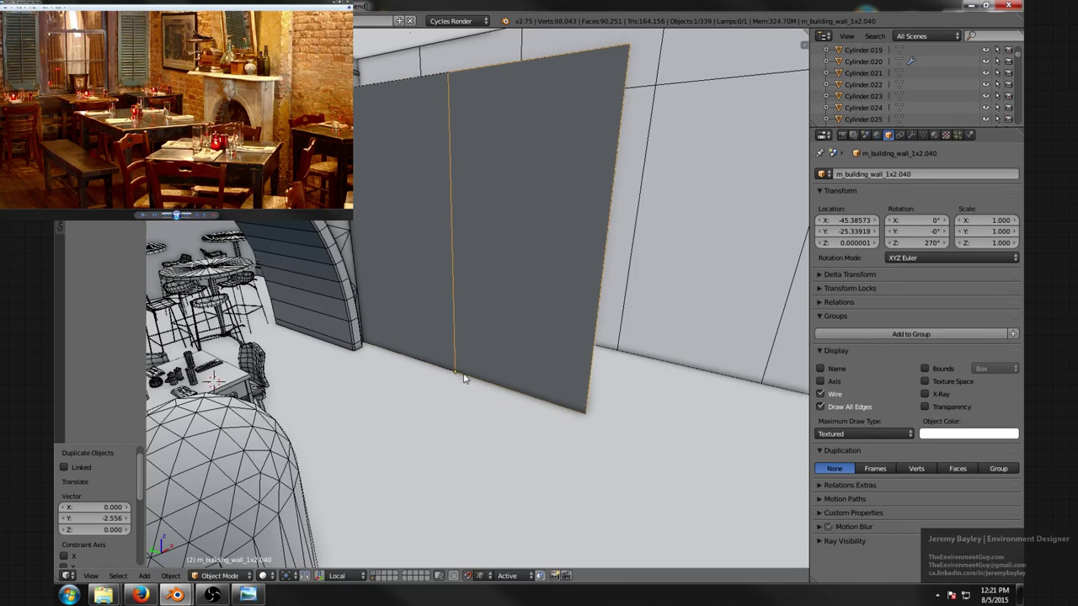
{"action": "key", "text": "shift+d"}
{"action": "left_click", "coordinate": [580, 417]}
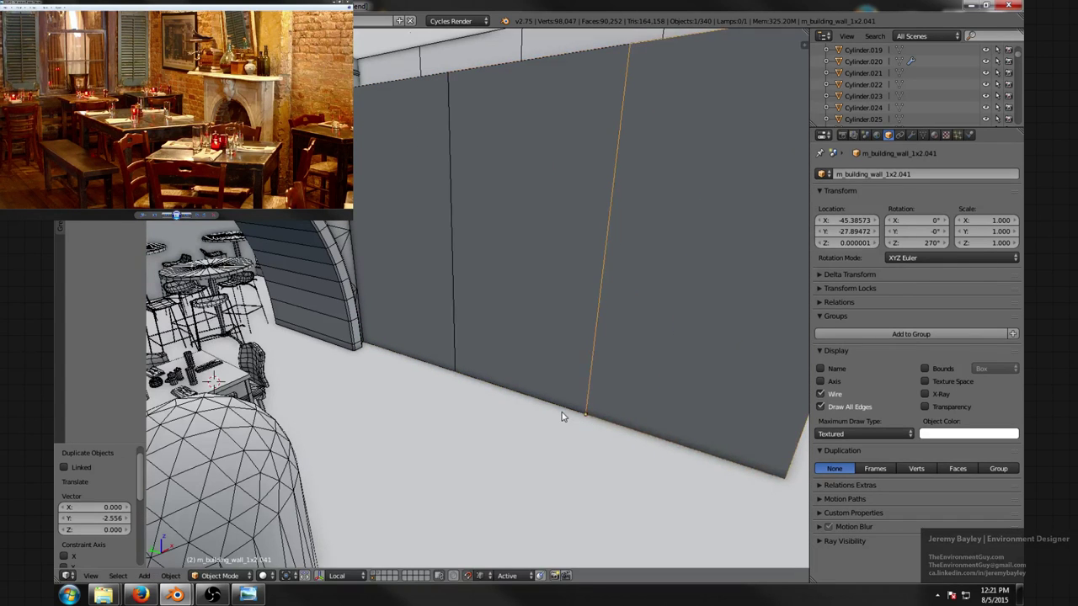
{"action": "middle_click_drag", "start_coordinate": [562, 416], "coordinate": [463, 393], "text": "shift"}
{"action": "key", "text": "shift+d"}
{"action": "left_click", "coordinate": [544, 388]}
- Extrude the face of the third interior wall panel about 0.21 units along X into the room
{"action": "scroll", "coordinate": [555, 394], "scroll_direction": "down", "scroll_amount": 5}
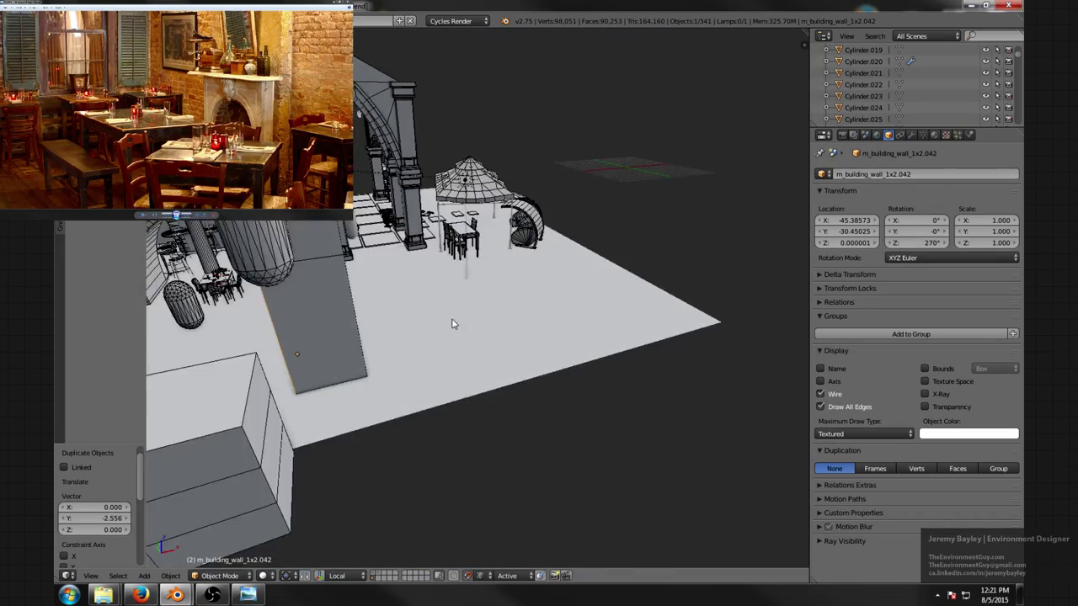
{"action": "middle_click_drag", "start_coordinate": [452, 324], "coordinate": [578, 286]}
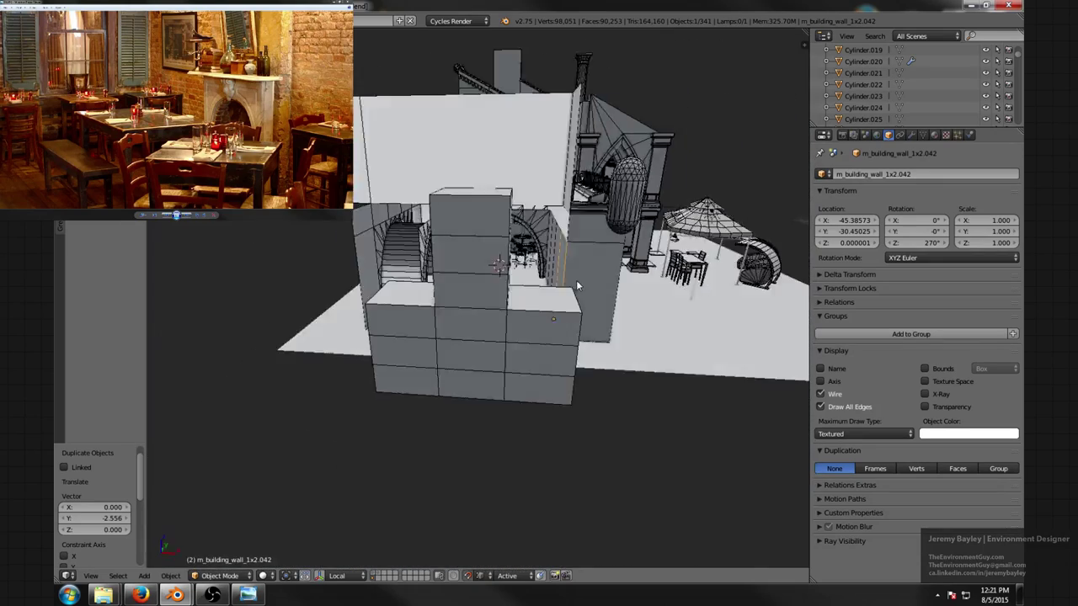
{"action": "scroll", "coordinate": [573, 284], "scroll_direction": "up", "scroll_amount": 5}
{"action": "middle_click_drag", "start_coordinate": [510, 267], "coordinate": [547, 335]}
{"action": "scroll", "coordinate": [544, 280], "scroll_direction": "down", "scroll_amount": 1}
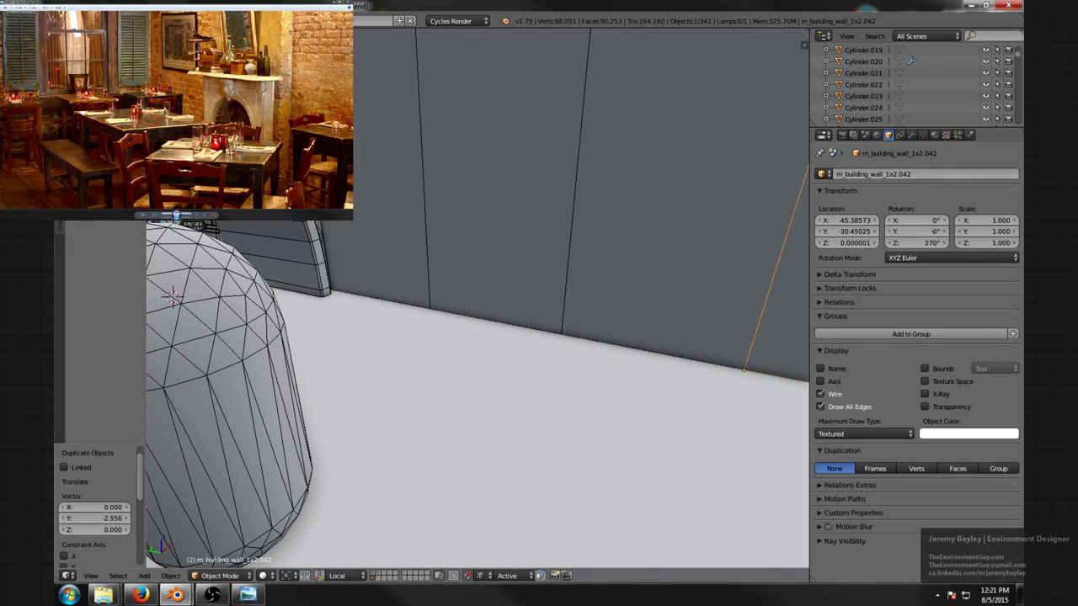
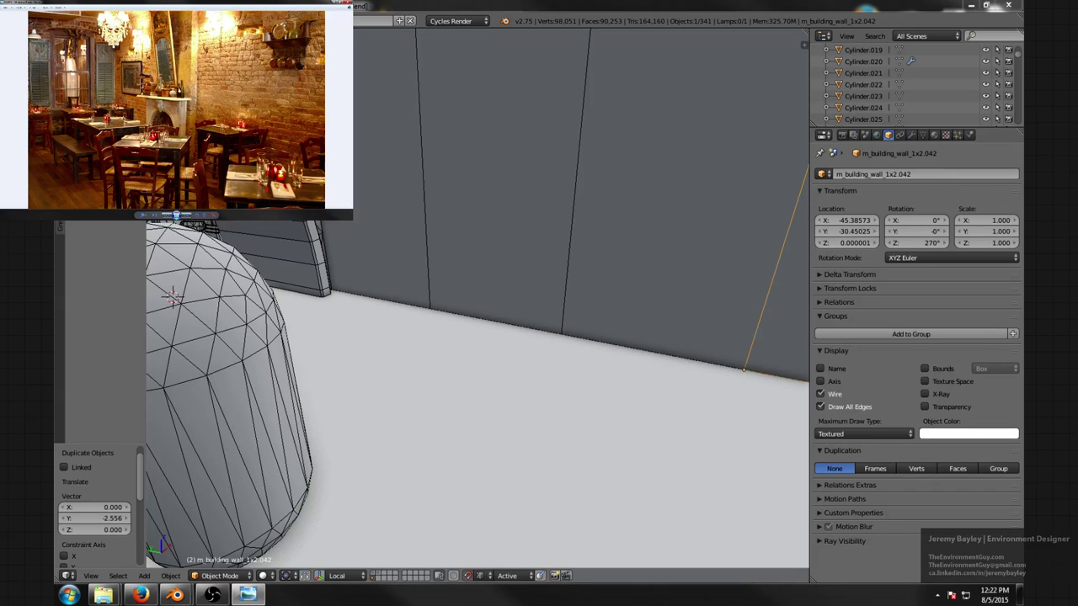
{"action": "middle_click_drag", "start_coordinate": [489, 222], "coordinate": [455, 228]}
{"action": "scroll", "coordinate": [469, 225], "scroll_direction": "down", "scroll_amount": 3}
{"action": "scroll", "coordinate": [475, 223], "scroll_direction": "up", "scroll_amount": 4}
{"action": "scroll", "coordinate": [476, 224], "scroll_direction": "down", "scroll_amount": 3}
{"action": "right_click", "coordinate": [490, 229]}
{"action": "key", "text": "Tab"}
{"action": "key", "text": "a"}
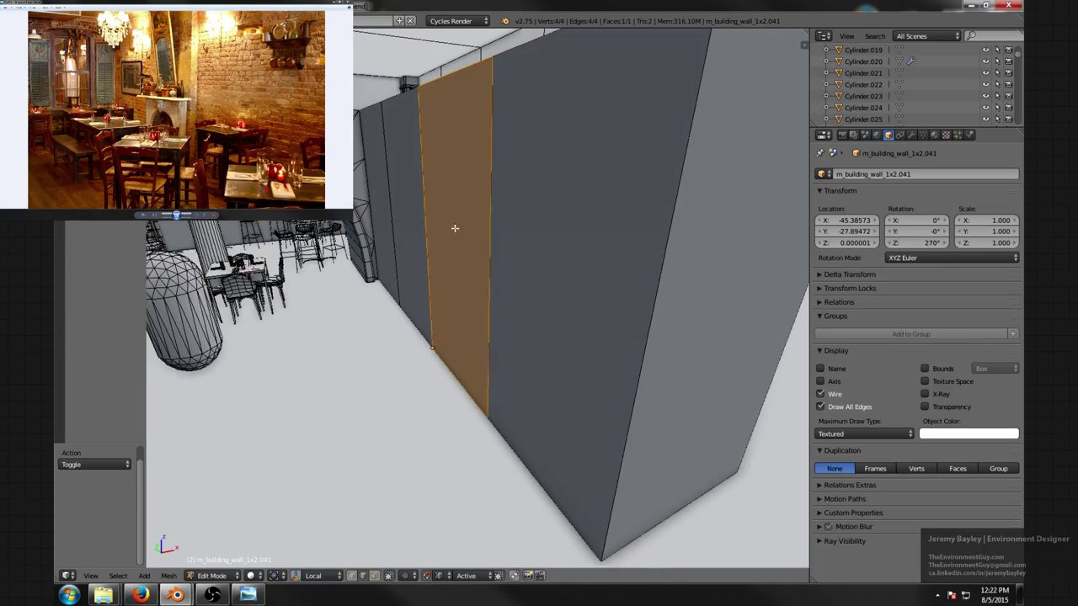
{"action": "key", "text": "e"}
{"action": "left_click", "coordinate": [384, 244]}
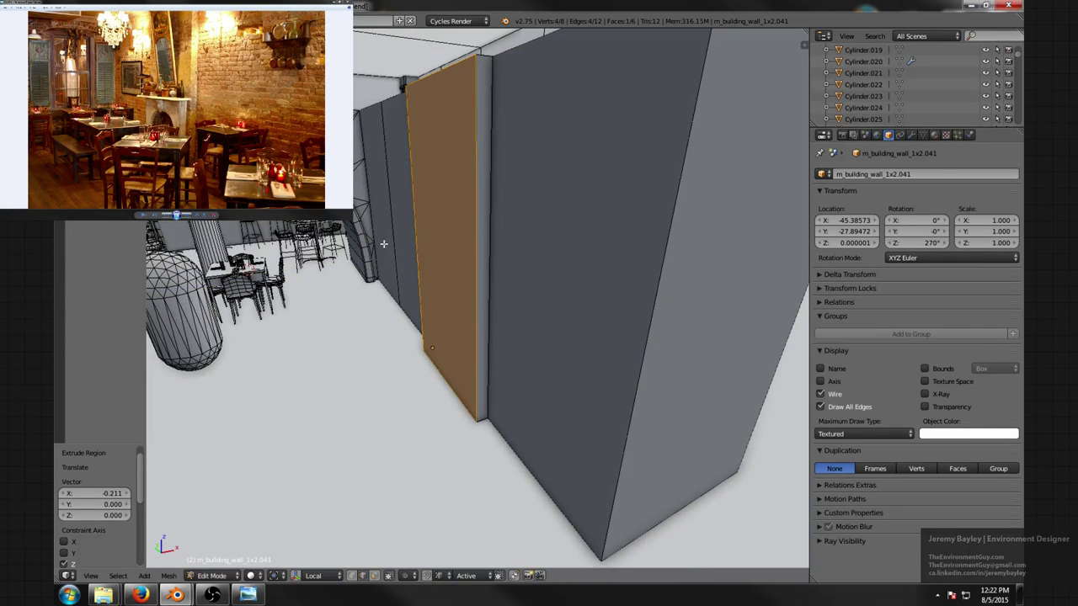
- Move the extruded panel face slightly farther into the room along X and return to Object Mode
{"action": "scroll", "coordinate": [389, 265], "scroll_direction": "down", "scroll_amount": 1}
{"action": "scroll", "coordinate": [386, 264], "scroll_direction": "up", "scroll_amount": 1}
{"action": "middle_click_drag", "start_coordinate": [355, 264], "coordinate": [357, 263]}
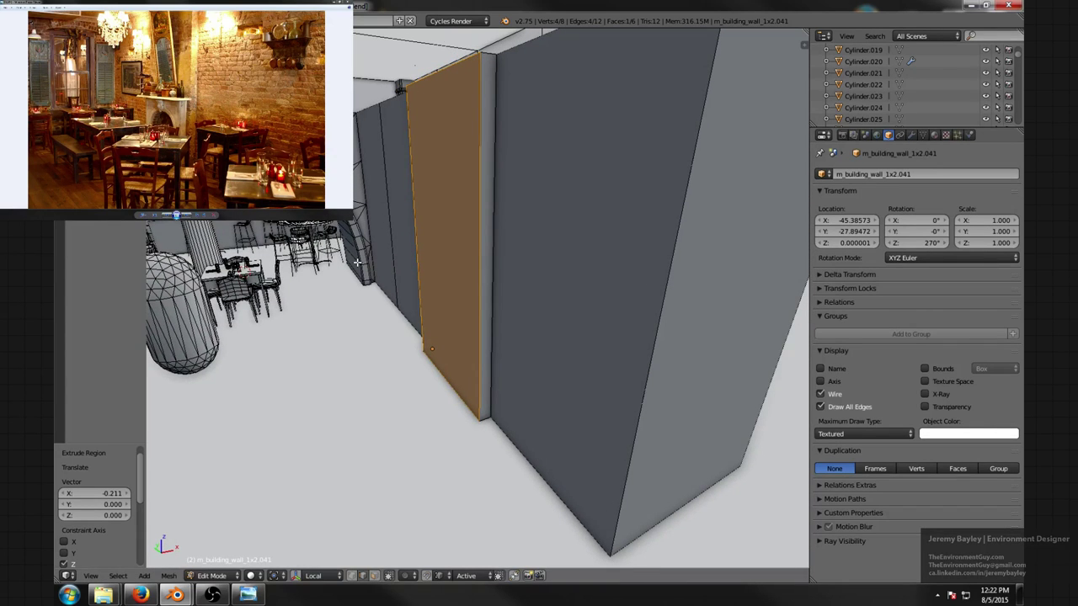
{"action": "key", "text": "g"}
{"action": "key", "text": "x"}
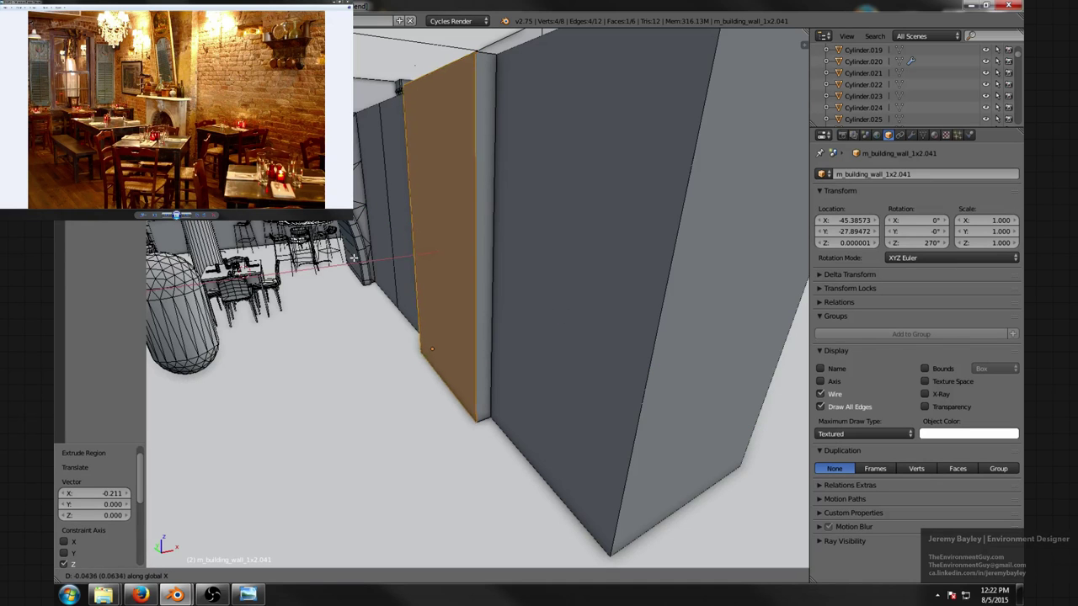
{"action": "left_click", "coordinate": [350, 257]}
{"action": "middle_click_drag", "start_coordinate": [396, 240], "coordinate": [481, 244]}
{"action": "middle_click_drag", "start_coordinate": [459, 314], "coordinate": [433, 298]}
{"action": "scroll", "coordinate": [427, 283], "scroll_direction": "down", "scroll_amount": 2}
{"action": "key", "text": "Tab"}
- Add a cube mesh and isolate it with the extruded wall panel in local view
{"action": "middle_click_drag", "start_coordinate": [527, 269], "coordinate": [504, 283]}
{"action": "key", "text": "shift+a"}
{"action": "mouse_move", "coordinate": [504, 286]}
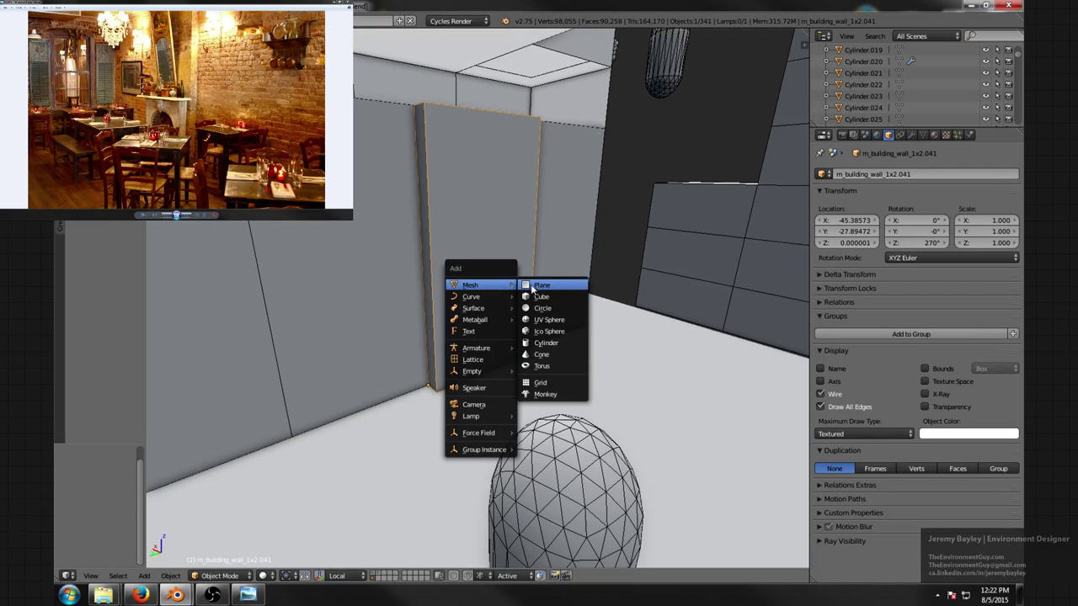
{"action": "middle_click_drag", "start_coordinate": [552, 291], "coordinate": [462, 290]}
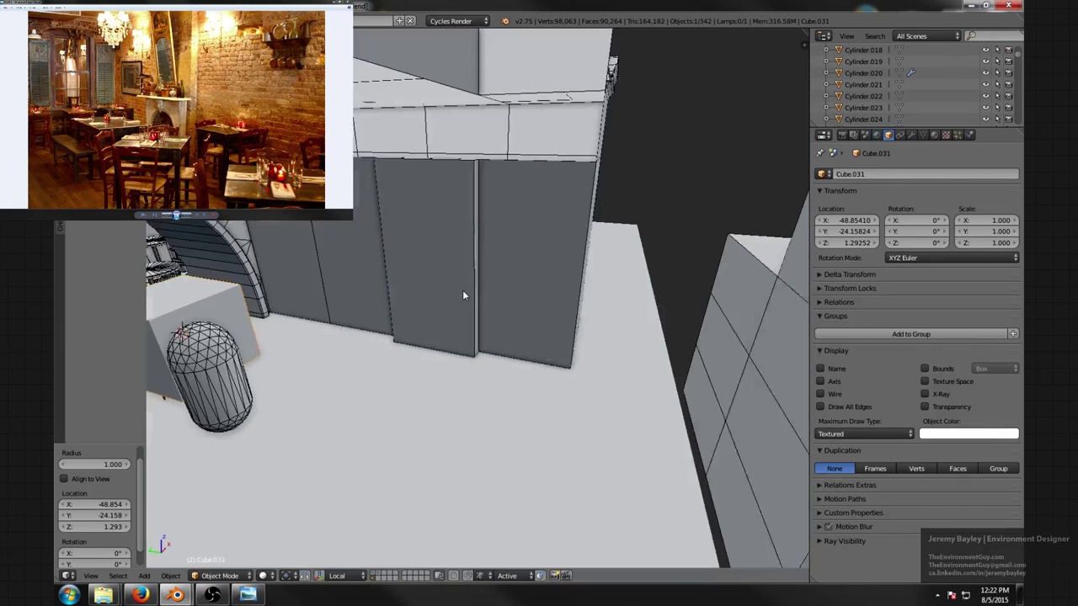
{"action": "right_click", "coordinate": [440, 250]}
{"action": "key", "text": "KP_Divide"}
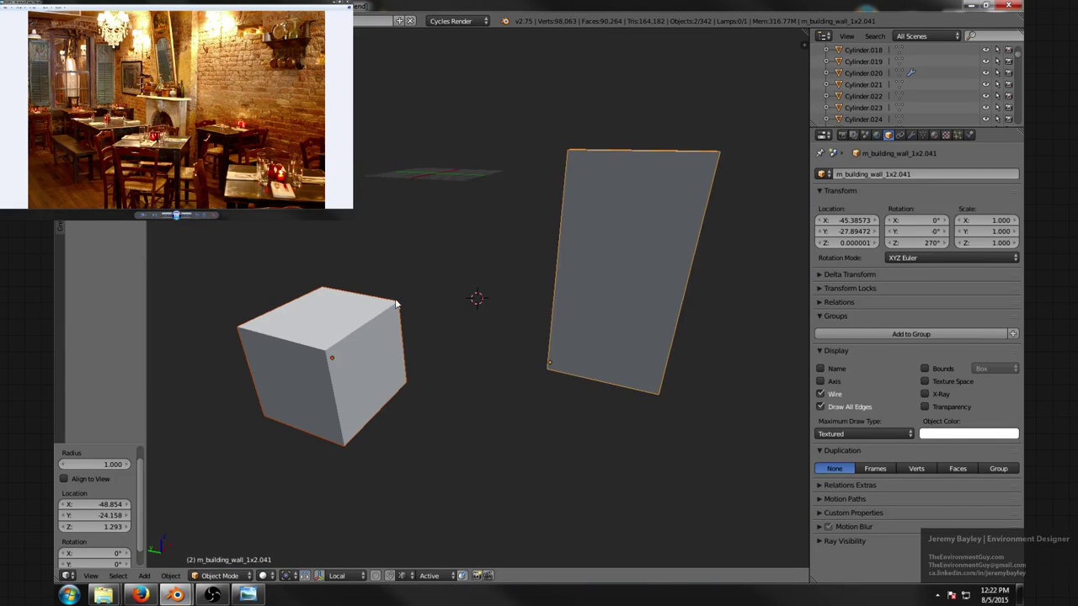
- In face-select editing, enable snapping and move the cube's panel-side face about 4.2 units along negative Y
{"action": "right_click", "coordinate": [394, 326]}
{"action": "key", "text": "super+Tab"}
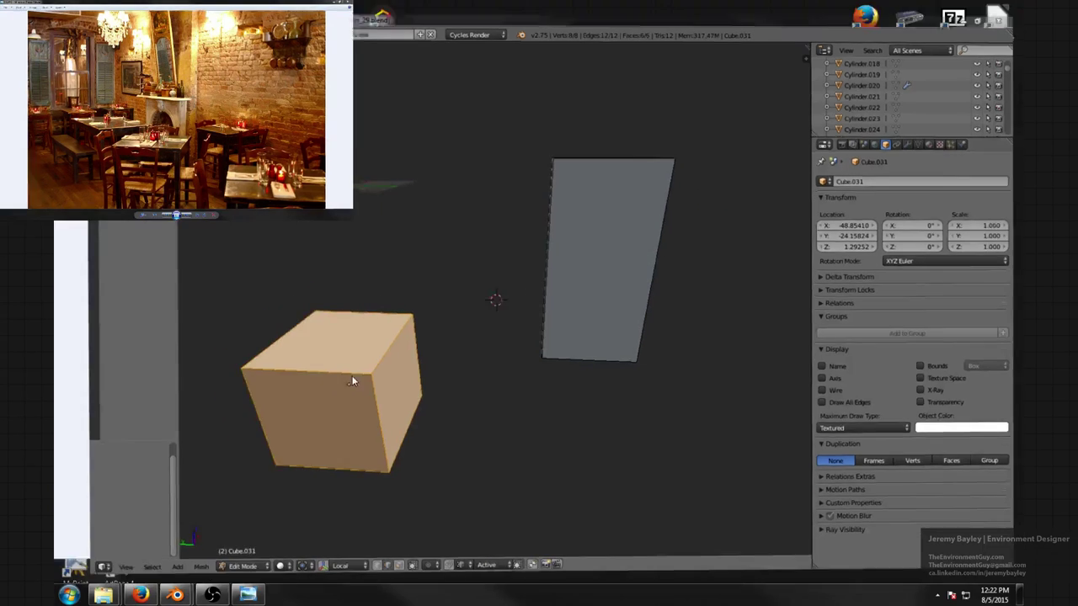
{"action": "key", "text": "ctrl+Tab"}
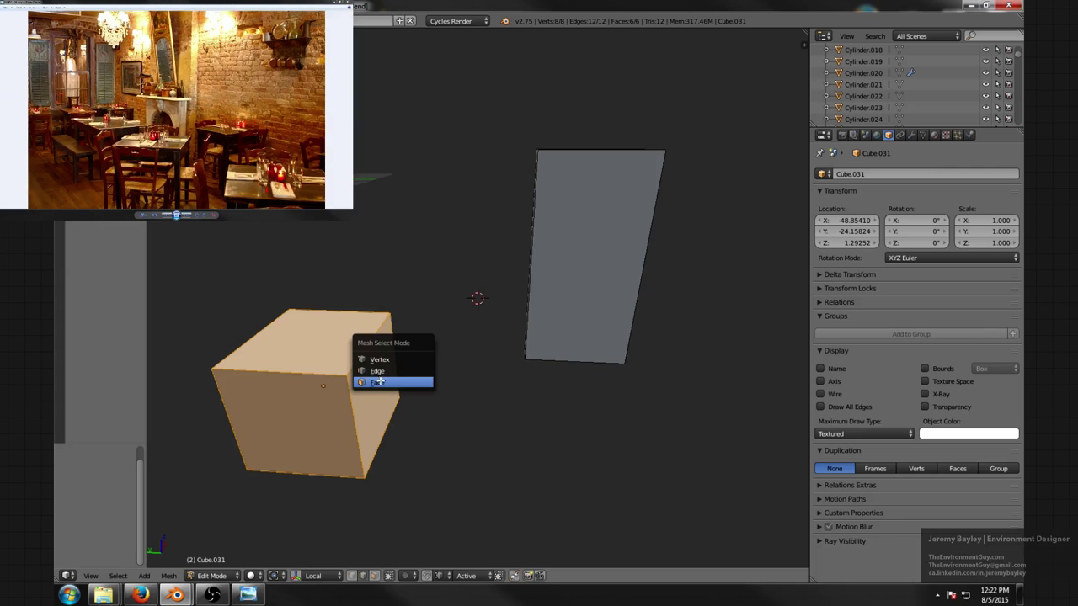
{"action": "left_click", "coordinate": [380, 381]}
{"action": "right_click", "coordinate": [381, 384]}
{"action": "middle_click_drag", "start_coordinate": [449, 371], "coordinate": [381, 361], "text": "shift"}
{"action": "key", "text": "shift+Tab"}
{"action": "scroll", "coordinate": [365, 366], "scroll_direction": "down", "scroll_amount": 1}
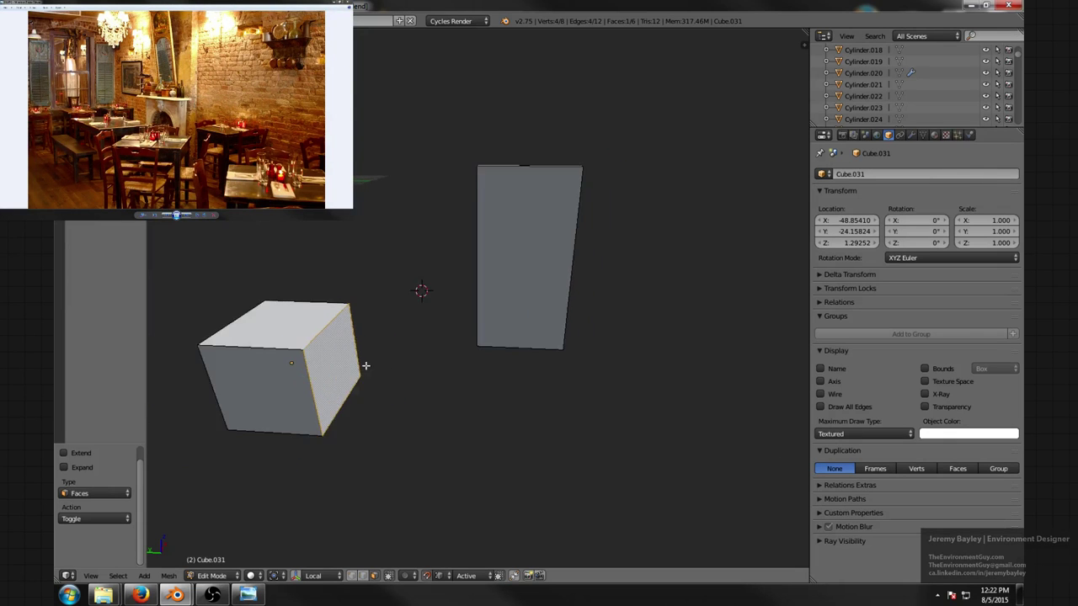
{"action": "key", "text": "g"}
{"action": "key", "text": "y"}
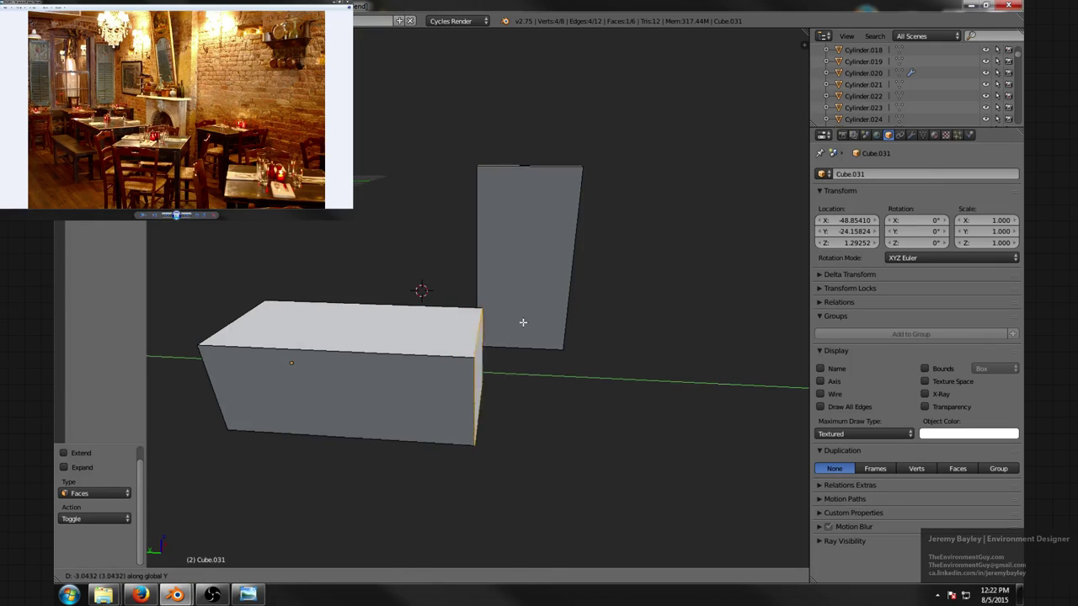
{"action": "left_click", "coordinate": [566, 344]}
- Extend the same cube face farther along Y, using the wall panel's far upper corner as the snap target
{"action": "key", "text": "g"}
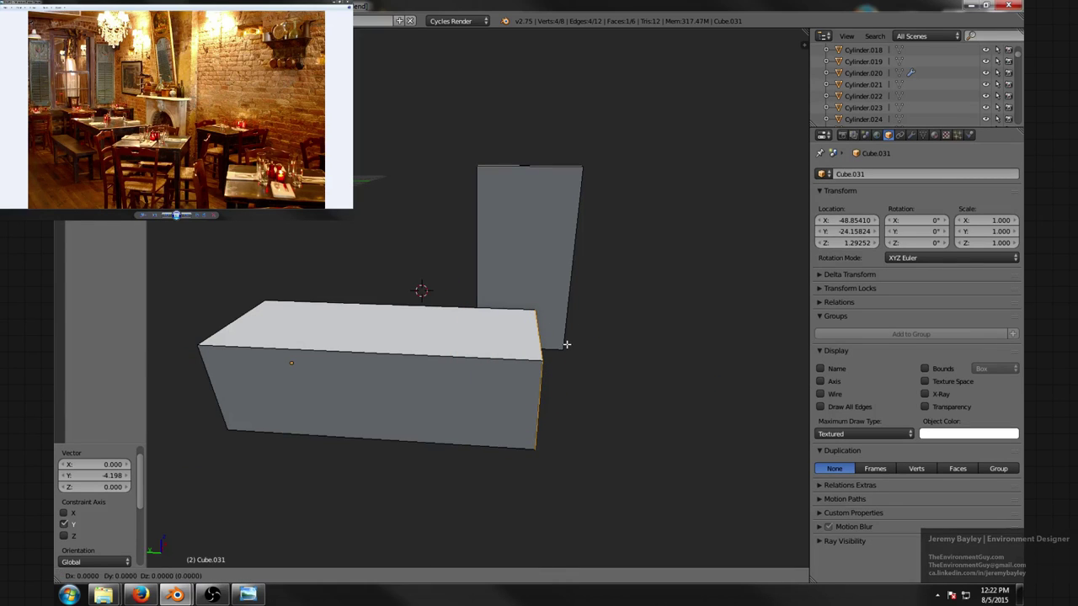
{"action": "key", "text": "y"}
{"action": "left_click", "coordinate": [585, 170]}
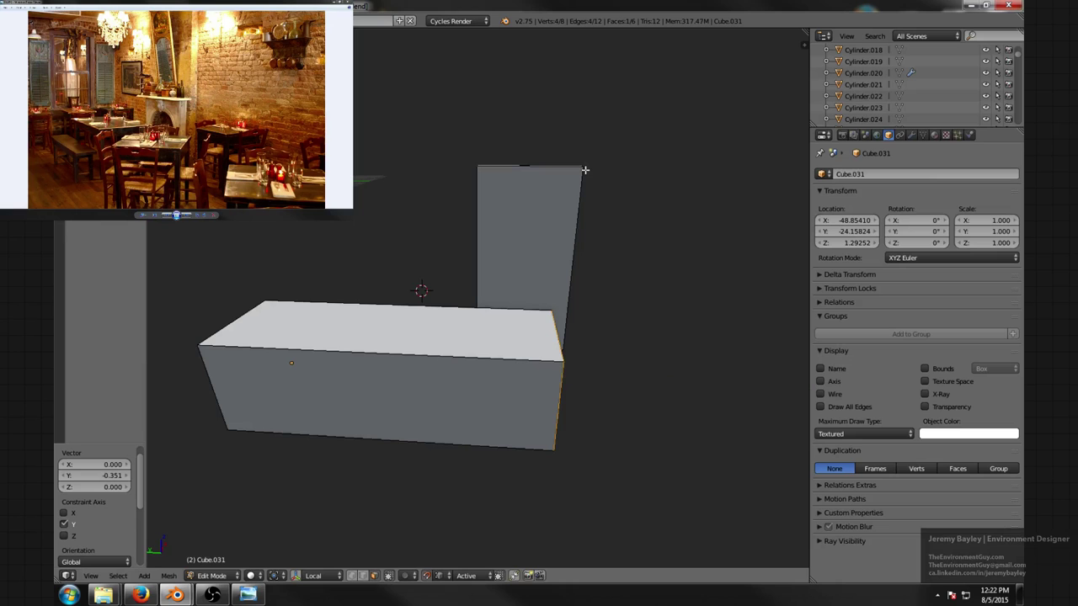
{"action": "key", "text": "g"}
{"action": "key", "text": "y"}
{"action": "left_click", "coordinate": [576, 166]}
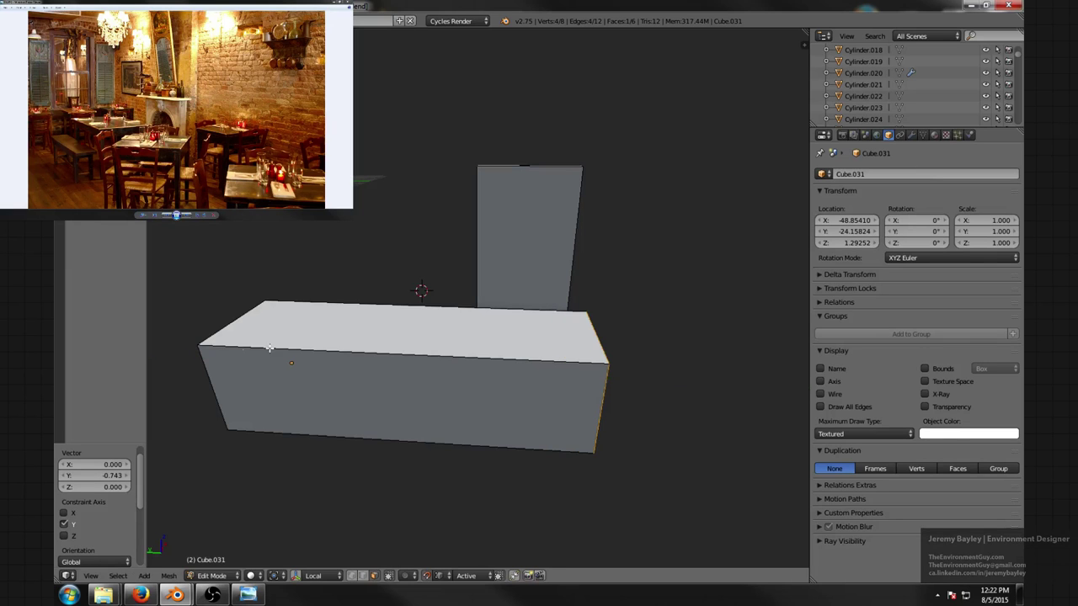
- Move the cube's opposite end face about 4.74 units along negative Y, using the panel's near upper corner as the snap target
{"action": "middle_click_drag", "start_coordinate": [192, 404], "coordinate": [250, 452]}
{"action": "right_click", "coordinate": [332, 436]}
{"action": "middle_click_drag", "start_coordinate": [353, 408], "coordinate": [320, 404]}
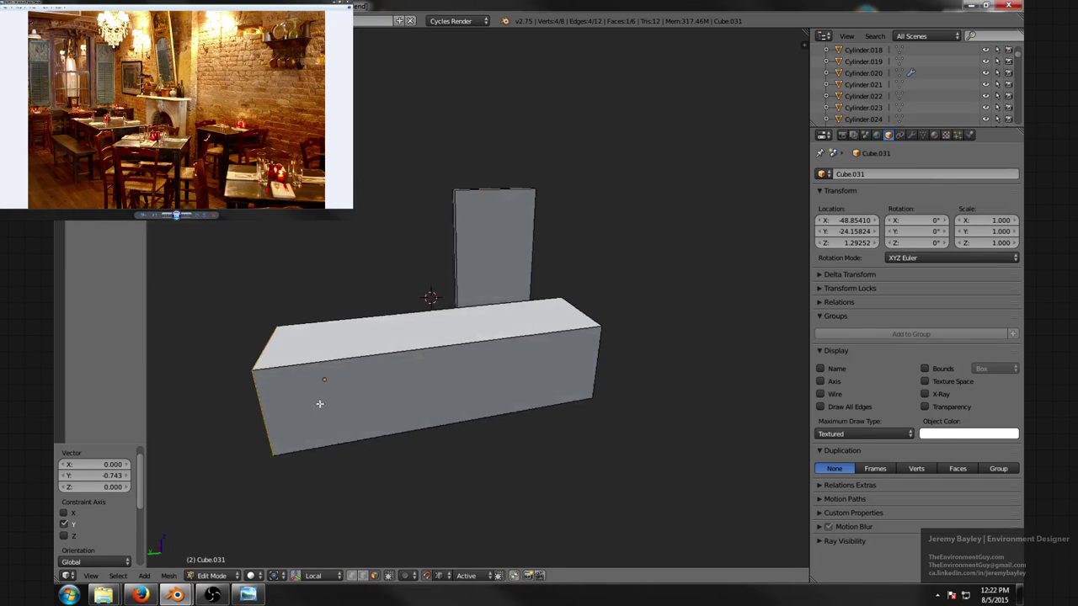
{"action": "key", "text": "g"}
{"action": "key", "text": "y"}
{"action": "left_click", "coordinate": [456, 194]}
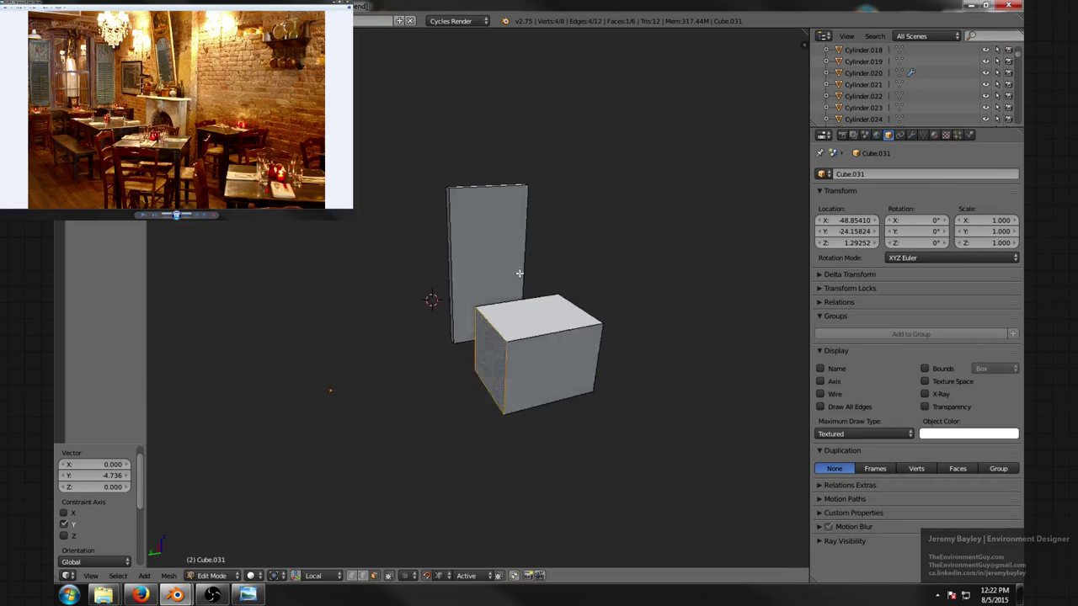
- Lower the cube's bottom face about 0.44 units along Z toward the wall panel's base
{"action": "middle_click_drag", "start_coordinate": [505, 358], "coordinate": [553, 329]}
{"action": "scroll", "coordinate": [559, 360], "scroll_direction": "up", "scroll_amount": 2}
{"action": "middle_click_drag", "start_coordinate": [568, 387], "coordinate": [536, 396]}
{"action": "right_click", "coordinate": [564, 397]}
{"action": "key", "text": "g"}
{"action": "key", "text": "z"}
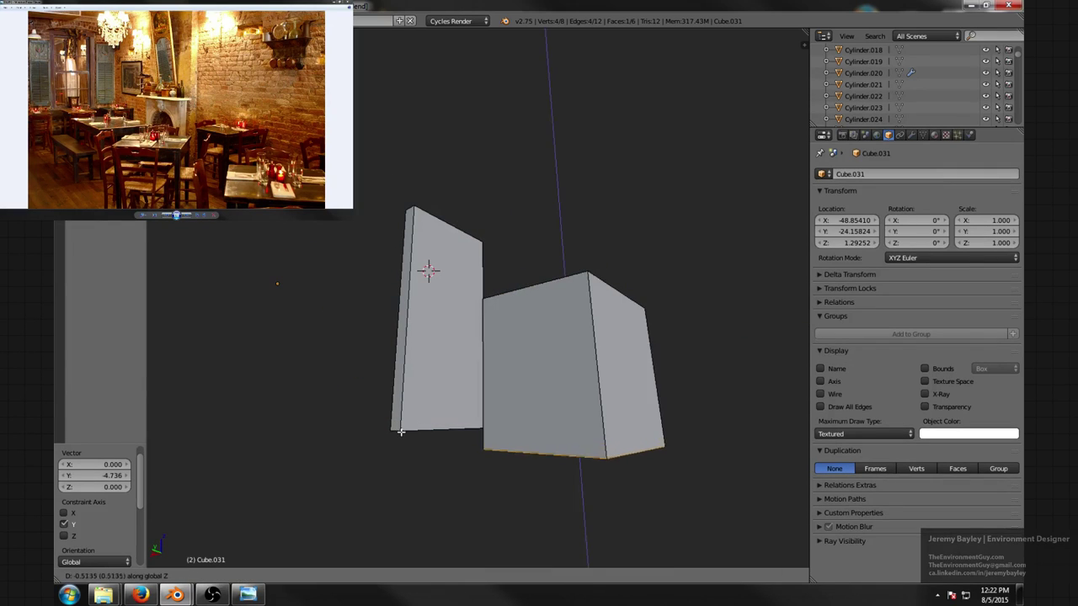
{"action": "left_click", "coordinate": [398, 433]}
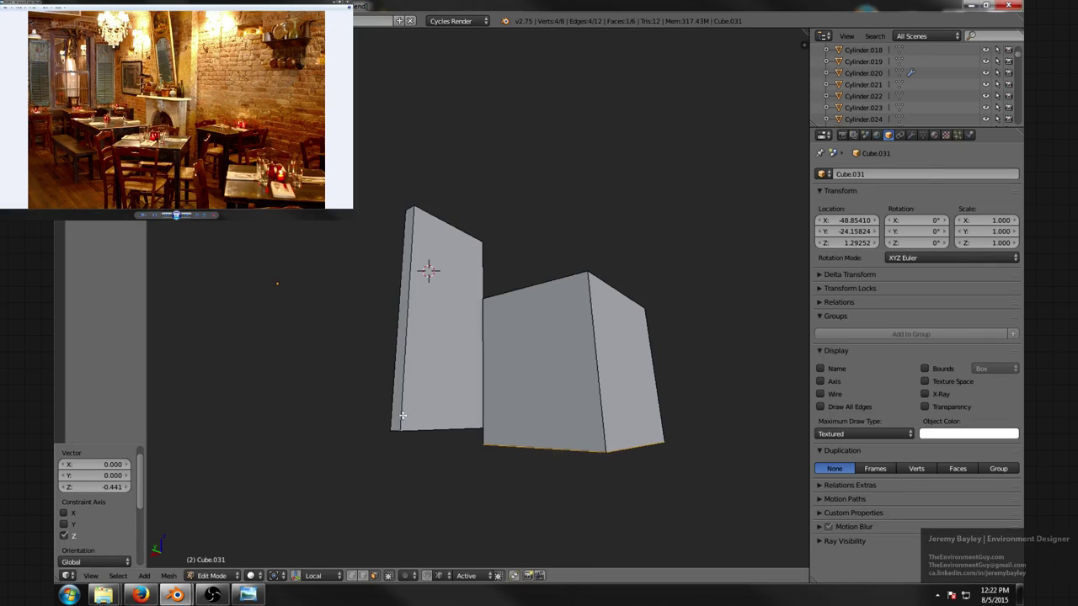
- Readjust the cube's bottom face along Z, using the wall panel's lower corner as the snap target
{"action": "middle_click_drag", "start_coordinate": [396, 435], "coordinate": [400, 440]}
{"action": "key", "text": "g"}
{"action": "key", "text": "z"}
{"action": "left_click", "coordinate": [410, 399]}
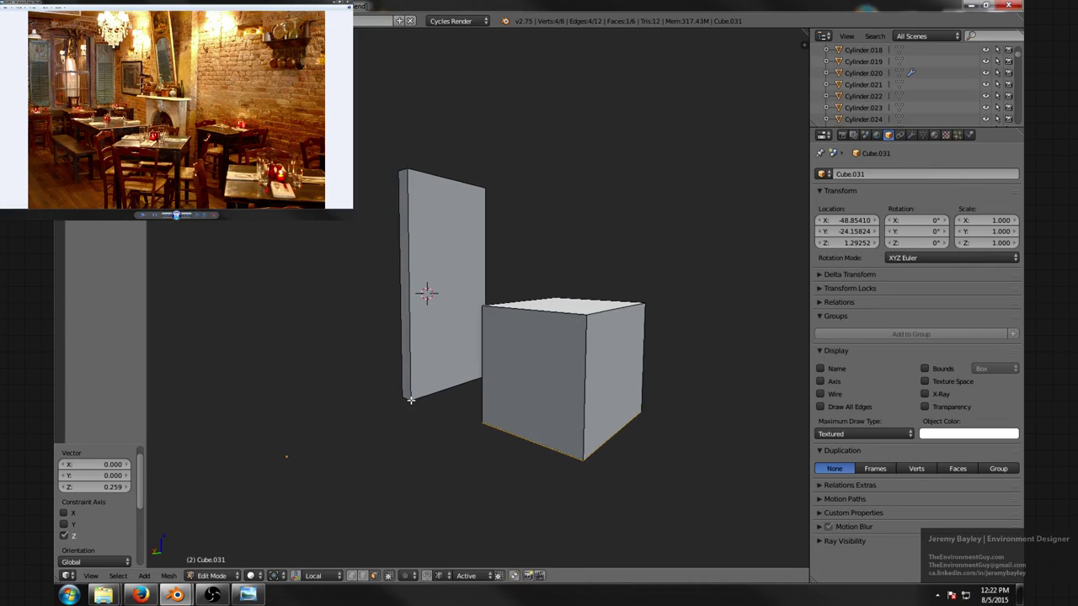
{"action": "key", "text": "g"}
{"action": "key", "text": "z"}
{"action": "left_click", "coordinate": [411, 399]}
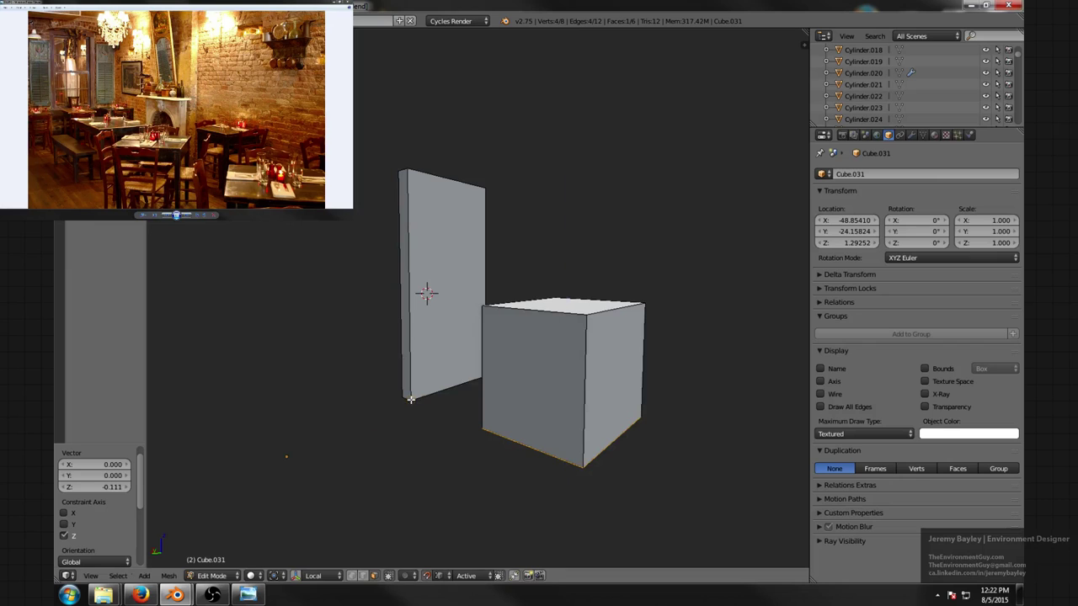
- Return from local view to the full scene and place a duplicate table beside the block as a size reference
{"action": "middle_click_drag", "start_coordinate": [452, 383], "coordinate": [383, 359]}
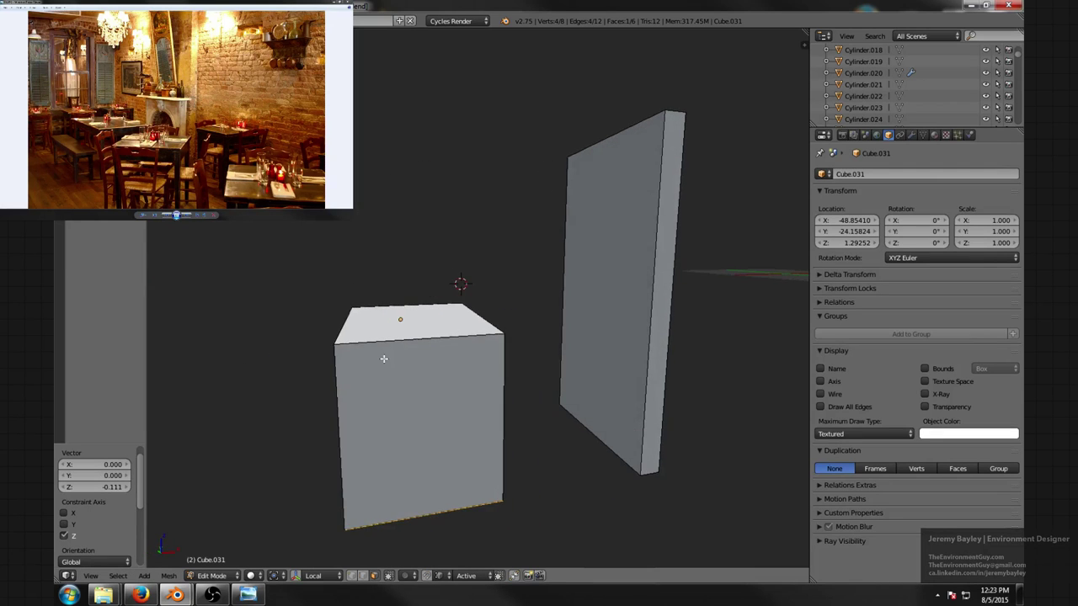
{"action": "scroll", "coordinate": [449, 356], "scroll_direction": "down", "scroll_amount": 2}
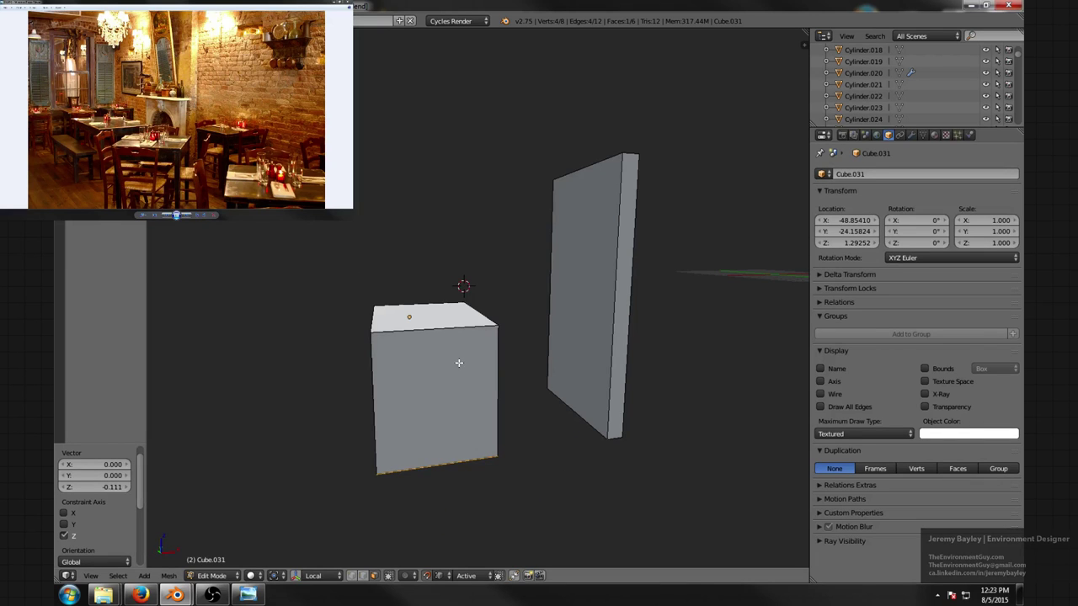
{"action": "key", "text": "KP_Divide"}
{"action": "middle_click_drag", "start_coordinate": [459, 363], "coordinate": [534, 323]}
{"action": "scroll", "coordinate": [396, 353], "scroll_direction": "down", "scroll_amount": 2}
{"action": "scroll", "coordinate": [522, 317], "scroll_direction": "up", "scroll_amount": 2}
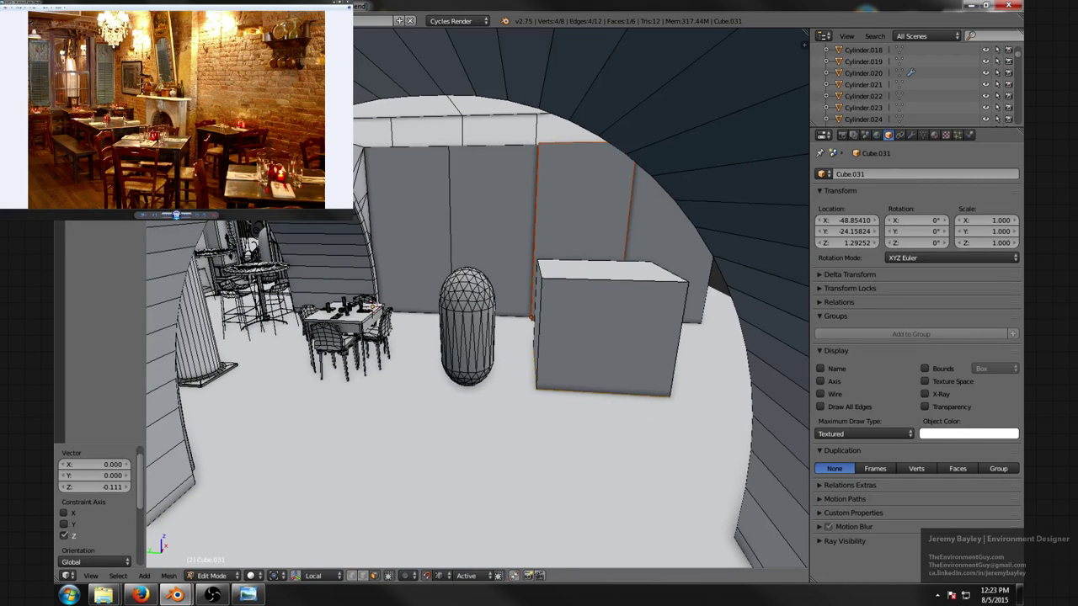
{"action": "key", "text": "Tab"}
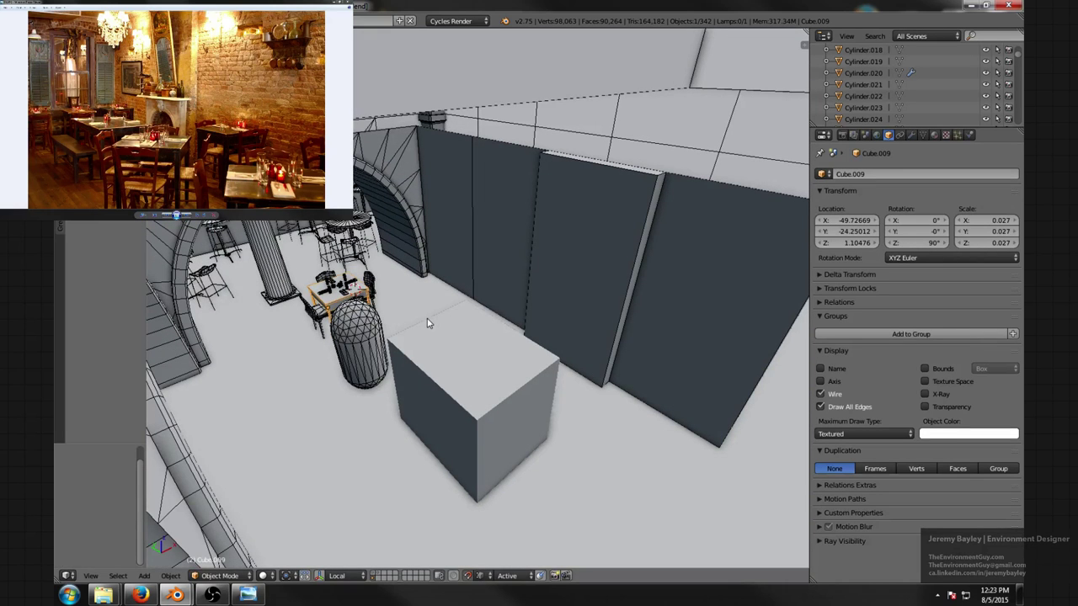
{"action": "key", "text": "shift+d"}
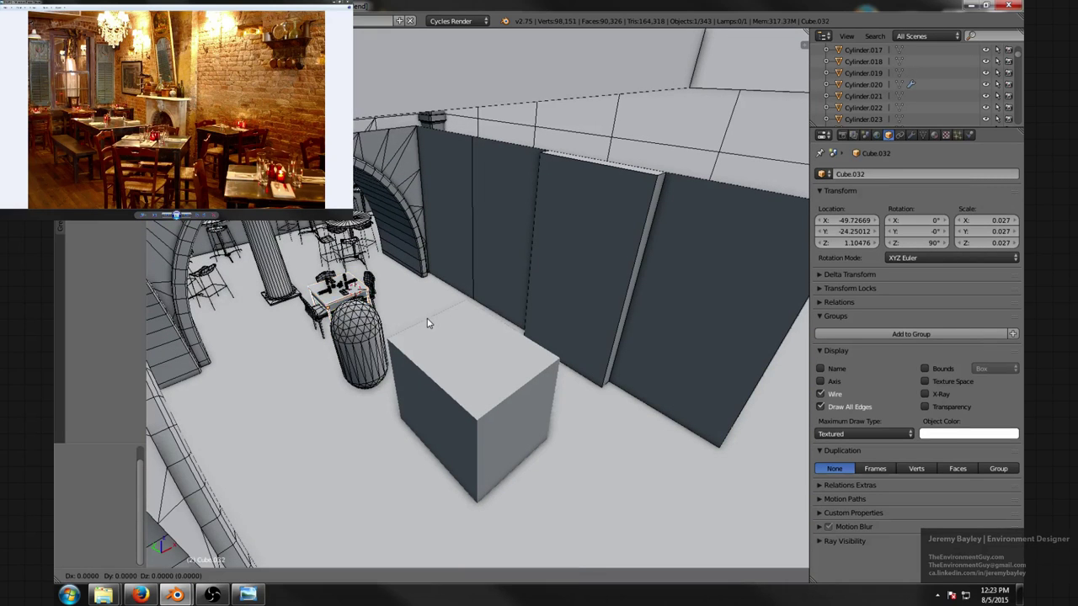
{"action": "key", "text": "shift+z"}
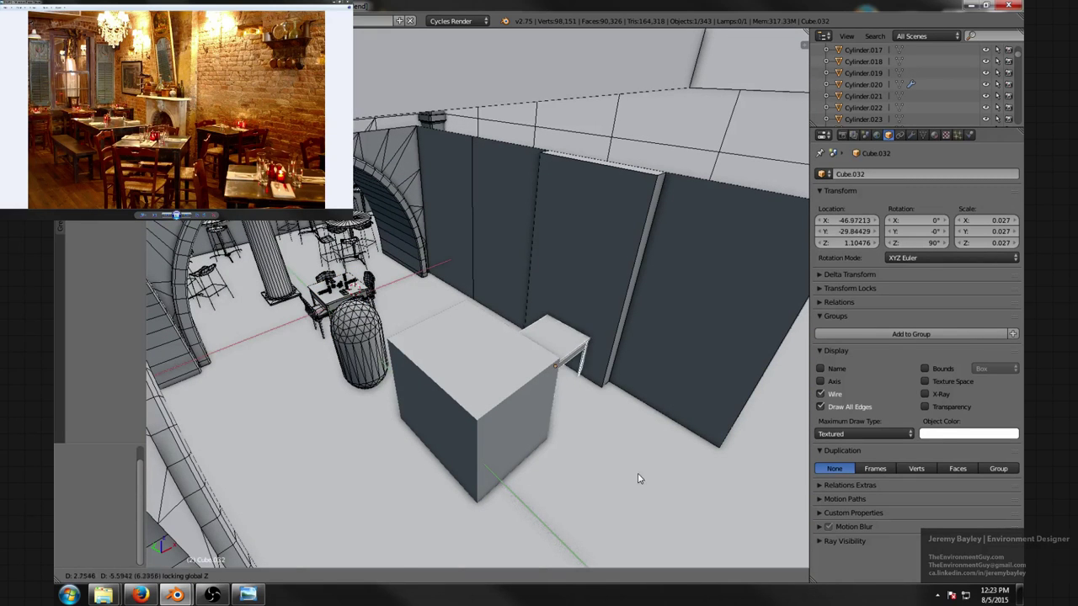
{"action": "left_click", "coordinate": [637, 475]}
{"action": "middle_click_drag", "start_coordinate": [637, 476], "coordinate": [522, 329]}
{"action": "scroll", "coordinate": [598, 372], "scroll_direction": "up", "scroll_amount": 2}
- Lower the block's top face along Z, judging its height against the duplicate table
{"action": "right_click", "coordinate": [360, 270]}
{"action": "middle_click_drag", "start_coordinate": [360, 270], "coordinate": [361, 320]}
{"action": "key", "text": "Tab"}
{"action": "key", "text": "ctrl+Tab"}
{"action": "left_click", "coordinate": [346, 344]}
{"action": "right_click", "coordinate": [348, 338]}
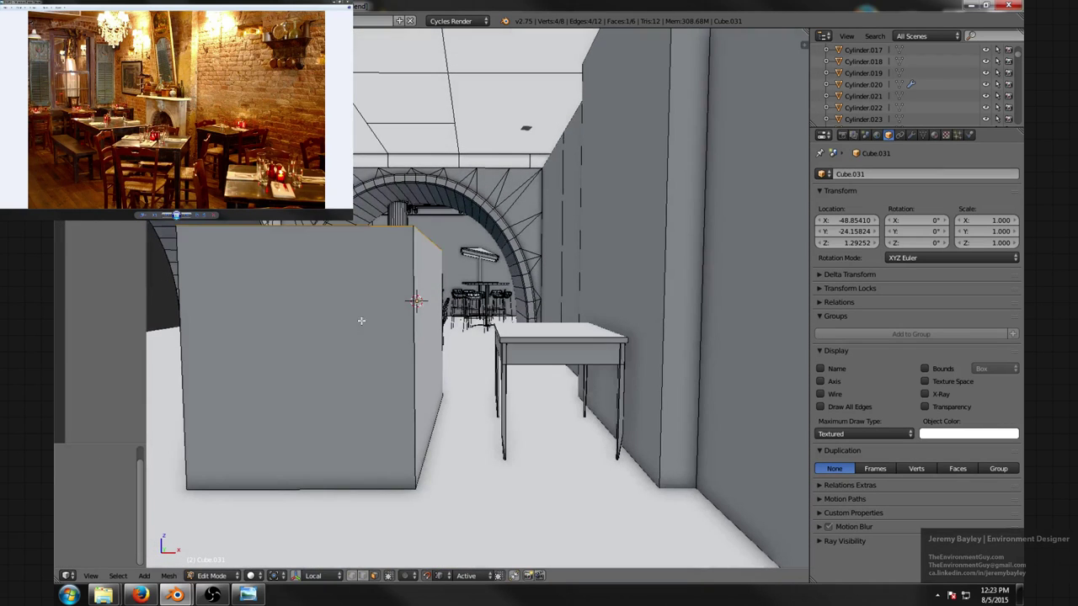
{"action": "key", "text": "g"}
{"action": "right_click", "coordinate": [399, 313]}
{"action": "key", "text": "g"}
{"action": "key", "text": "z"}
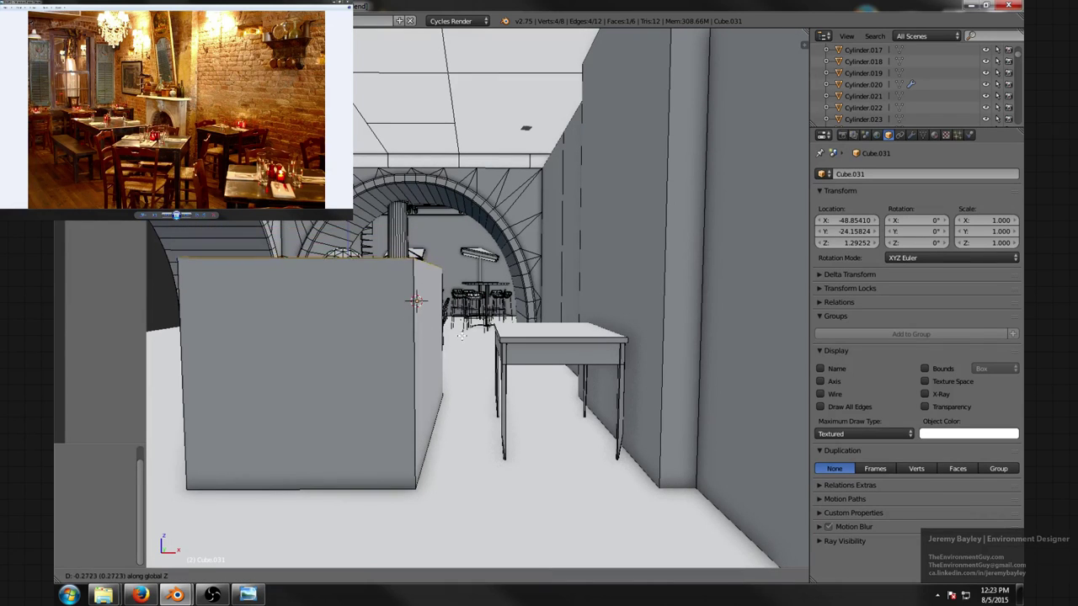
{"action": "left_click", "coordinate": [474, 343]}
- Finish editing the block and delete the duplicate table standing between it and the wall
{"action": "middle_click_drag", "start_coordinate": [474, 344], "coordinate": [597, 389]}
{"action": "key", "text": "Tab"}
{"action": "right_click", "coordinate": [598, 392]}
{"action": "key", "text": "x"}
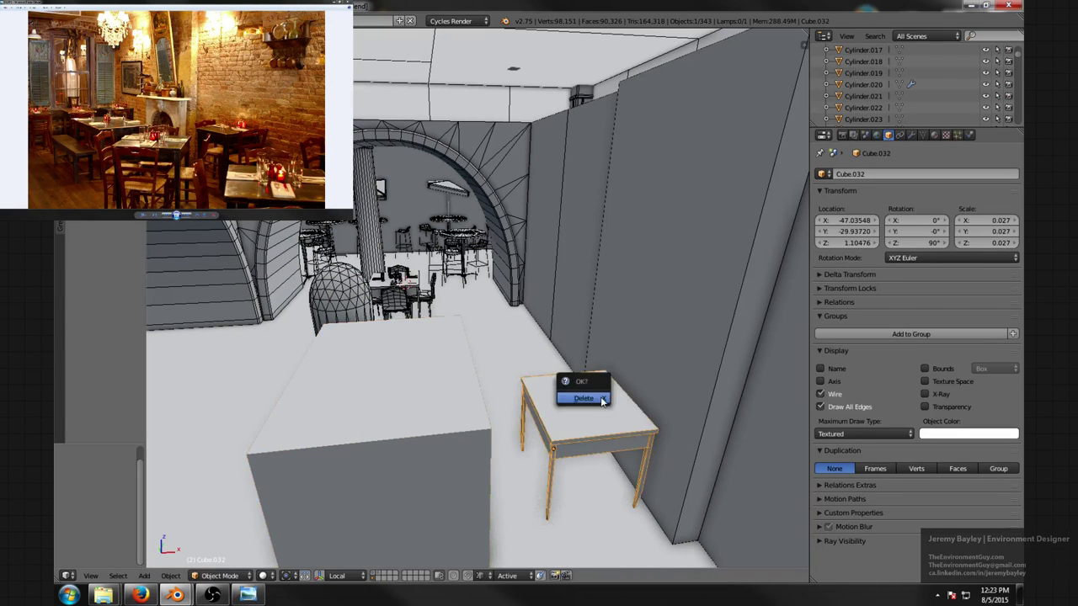
{"action": "left_click", "coordinate": [589, 396]}
- Isolate the protruding wall panel and the block, and place a duplicate of the block 1.225 units along X
{"action": "right_click", "coordinate": [593, 383]}
{"action": "right_click", "coordinate": [384, 410], "text": "shift"}
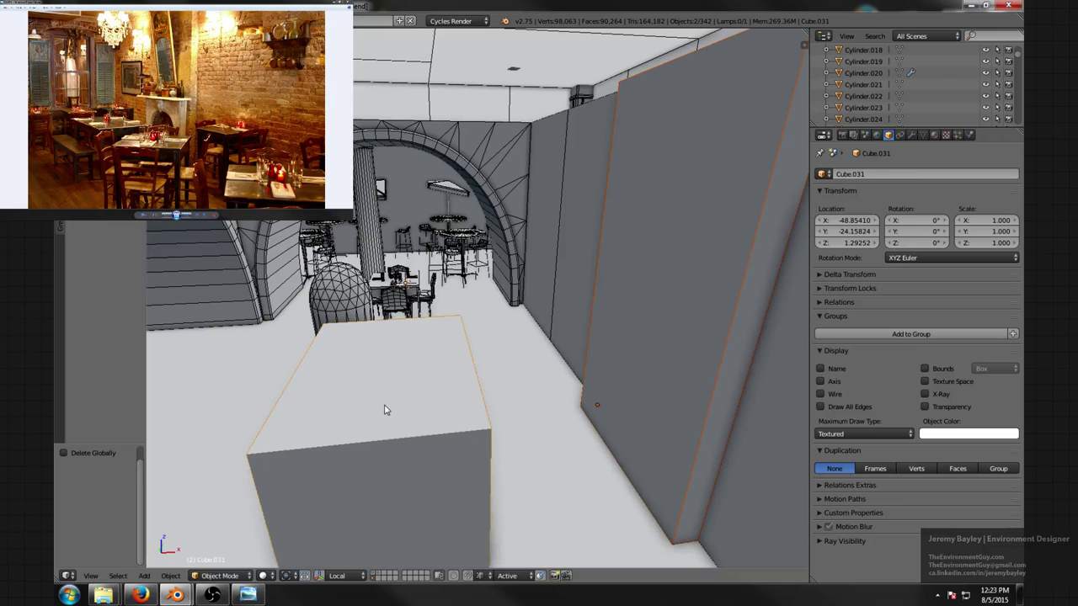
{"action": "key", "text": "KP_Divide"}
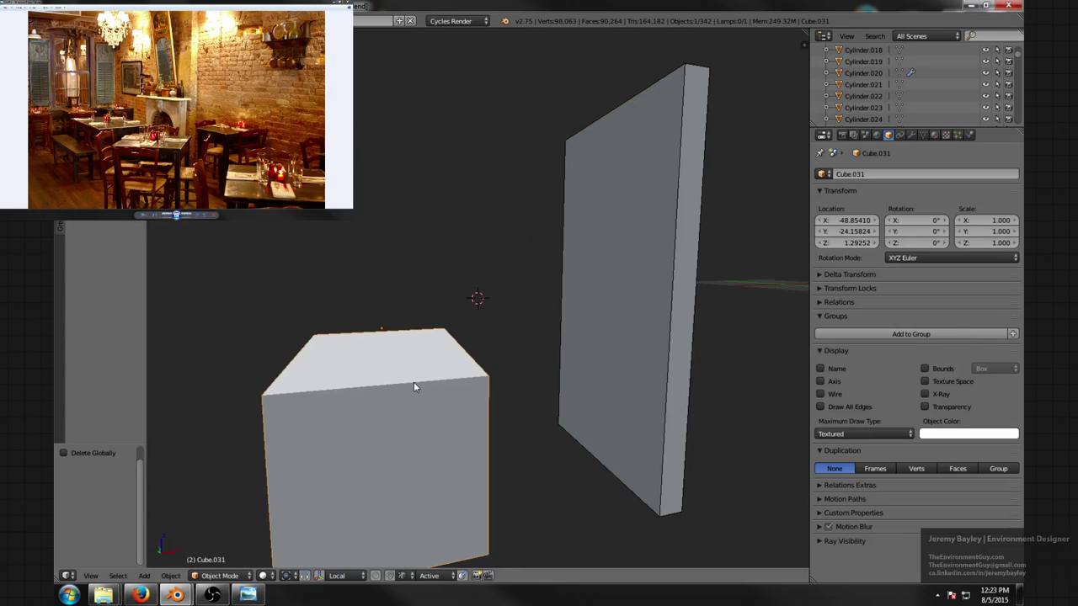
{"action": "key", "text": "shift+d"}
{"action": "right_click", "coordinate": [431, 348]}
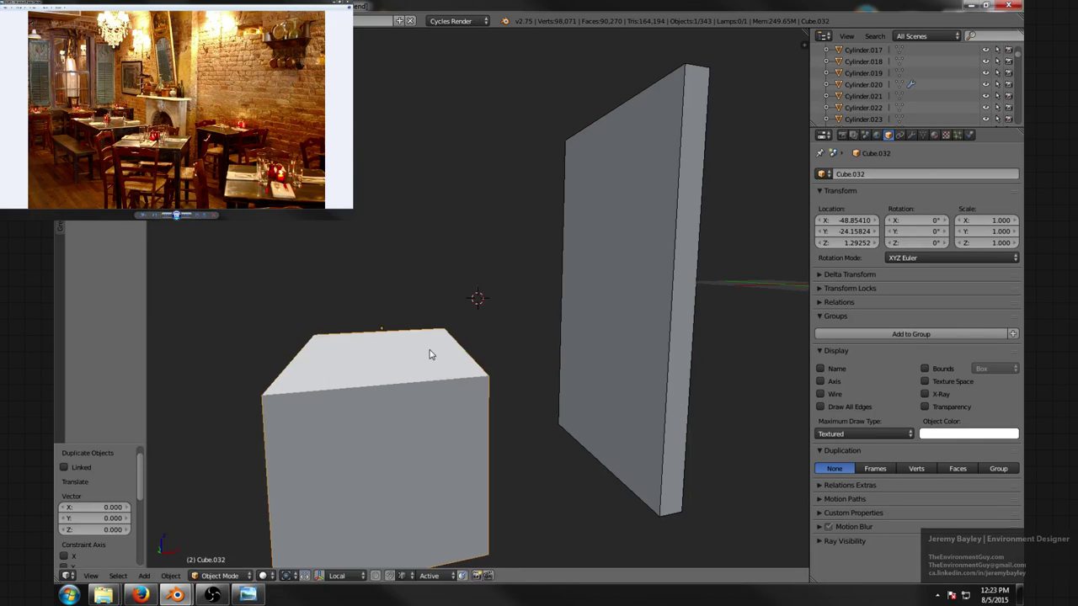
{"action": "key", "text": "g"}
{"action": "key", "text": "x"}
{"action": "left_click", "coordinate": [476, 359]}
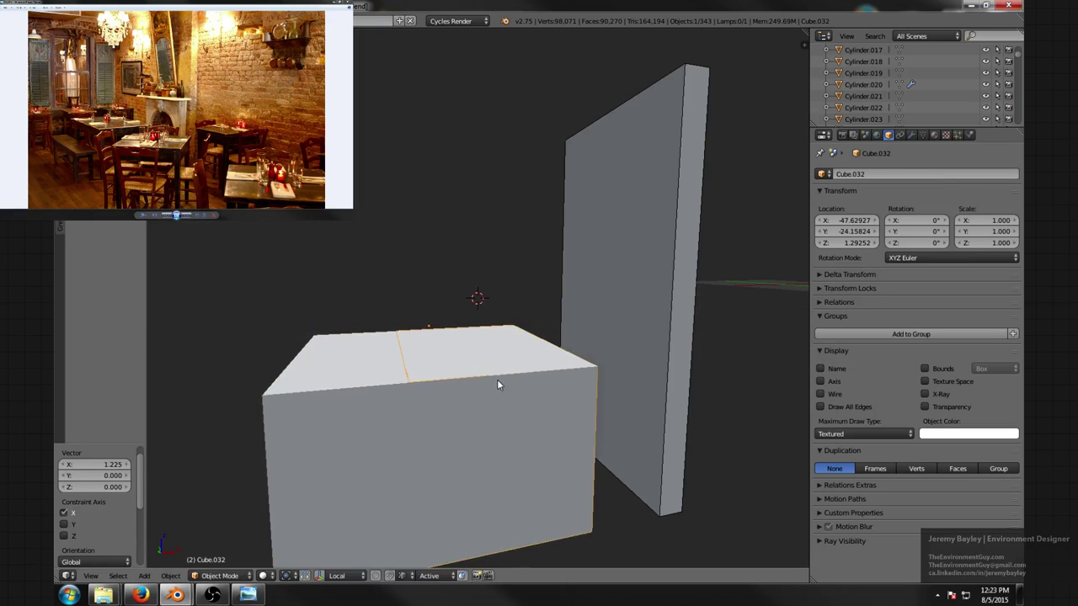
- Raise the duplicate block's bottom face 1.697 units along local Z to leave a thin slab
{"action": "scroll", "coordinate": [498, 353], "scroll_direction": "up", "scroll_amount": 5}
{"action": "key", "text": "Tab"}
{"action": "key", "text": "ctrl+Tab"}
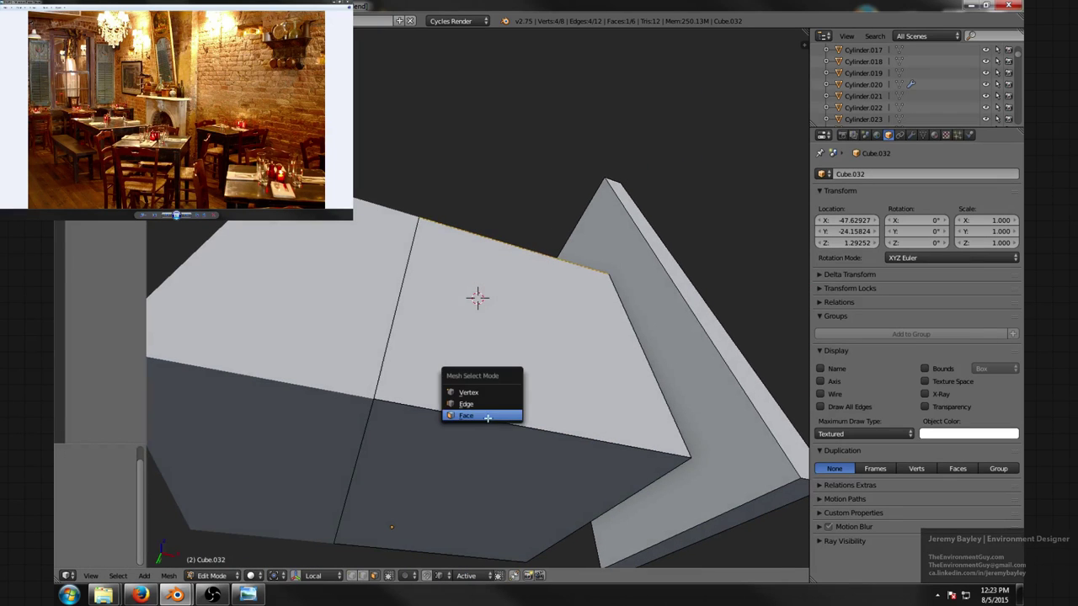
{"action": "left_click", "coordinate": [488, 417]}
{"action": "right_click", "coordinate": [491, 440]}
{"action": "middle_click_drag", "start_coordinate": [561, 404], "coordinate": [522, 432]}
{"action": "key", "text": "g"}
{"action": "key", "text": "z"}
{"action": "key", "text": "z"}
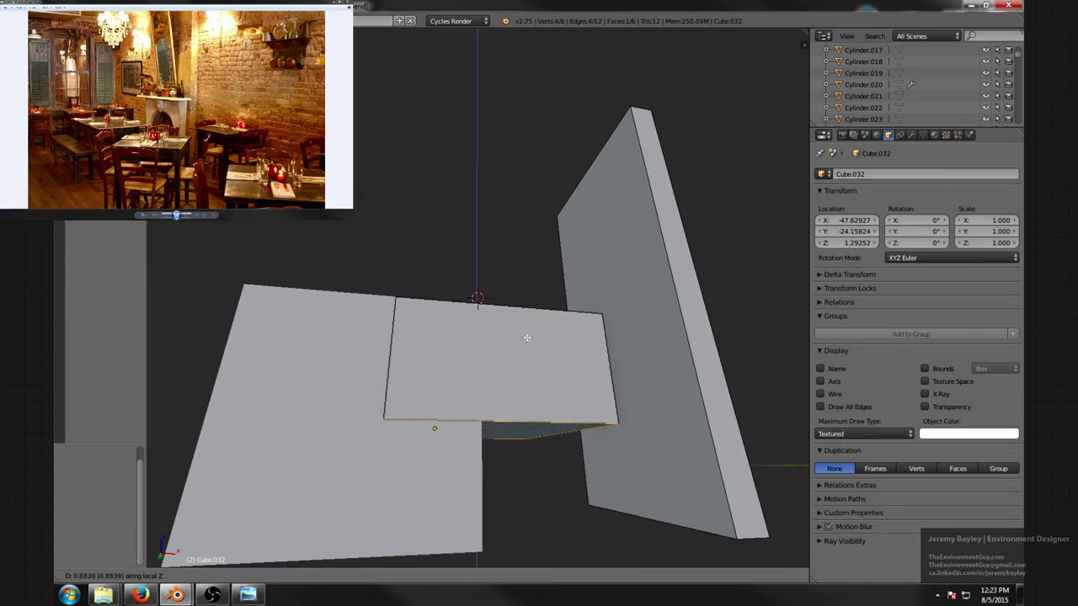
{"action": "left_click", "coordinate": [566, 303]}
- Extend the slab's wall-side face 0.919 units along X with snapping, using the wall panel's upper corner as target
{"action": "middle_click_drag", "start_coordinate": [566, 303], "coordinate": [537, 358]}
{"action": "key", "text": "shift+Tab"}
{"action": "scroll", "coordinate": [539, 358], "scroll_direction": "down", "scroll_amount": 4}
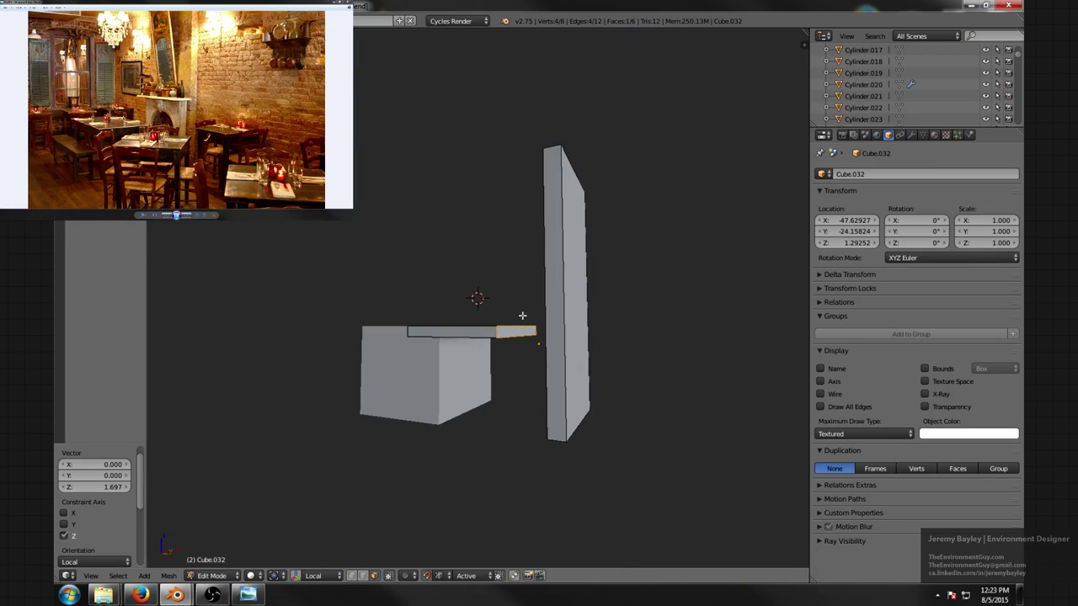
{"action": "key", "text": "g"}
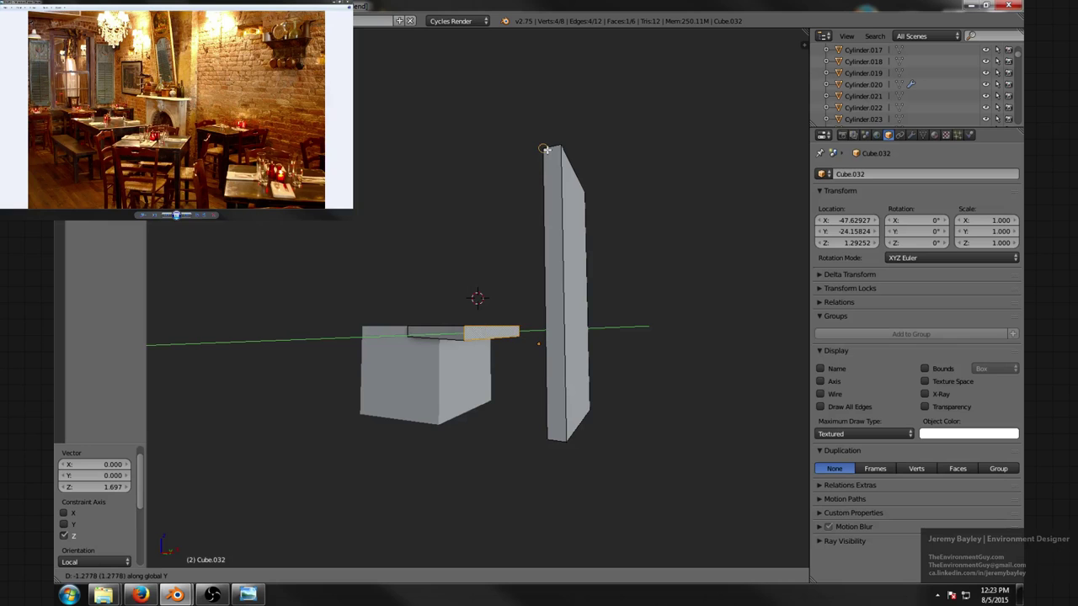
{"action": "key", "text": "x"}
{"action": "left_click", "coordinate": [546, 149]}
{"action": "middle_click_drag", "start_coordinate": [505, 197], "coordinate": [548, 221]}
{"action": "scroll", "coordinate": [547, 221], "scroll_direction": "up", "scroll_amount": 4}
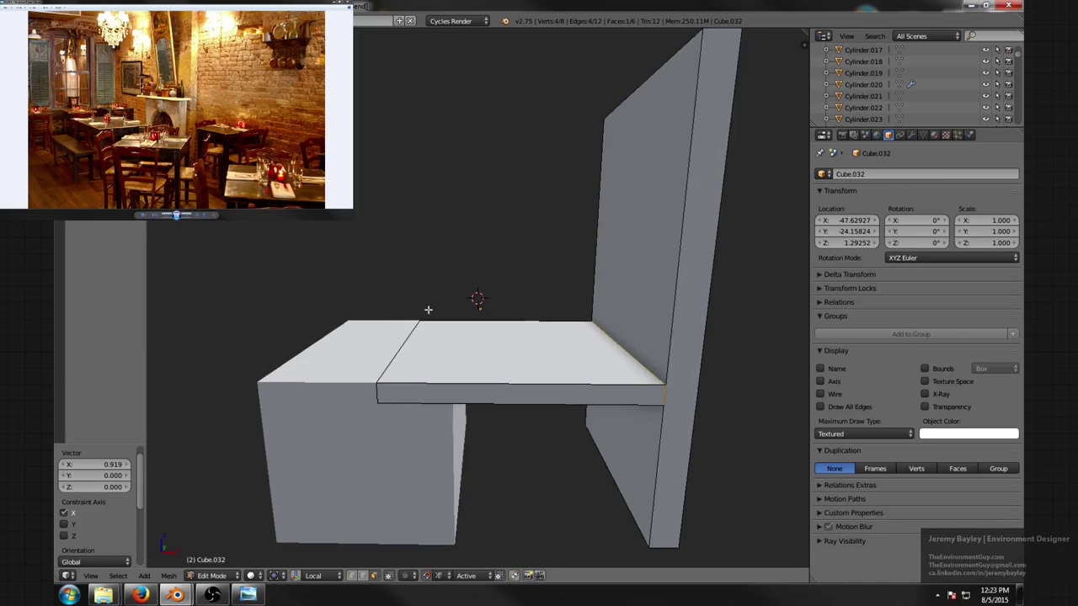
- Move the slab's opposite long face 2.428 units along X toward the wall panel to form a narrow shelf
{"action": "mouse_move", "coordinate": [429, 309]}
{"action": "middle_mouse_down"}
{"action": "mouse_move", "coordinate": [426, 348]}
{"action": "mouse_move", "coordinate": [400, 344]}
{"action": "middle_mouse_up"}
{"action": "key", "text": "z"}
{"action": "right_click", "coordinate": [404, 362]}
{"action": "key", "text": "z"}
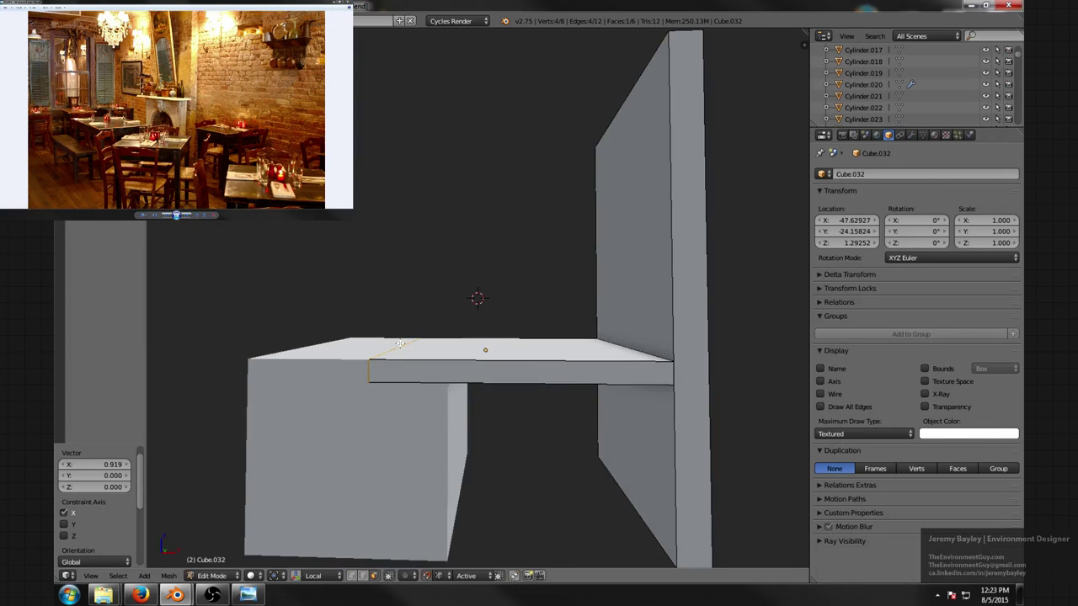
{"action": "key", "text": "g"}
{"action": "key", "text": "y"}
{"action": "key", "text": "x"}
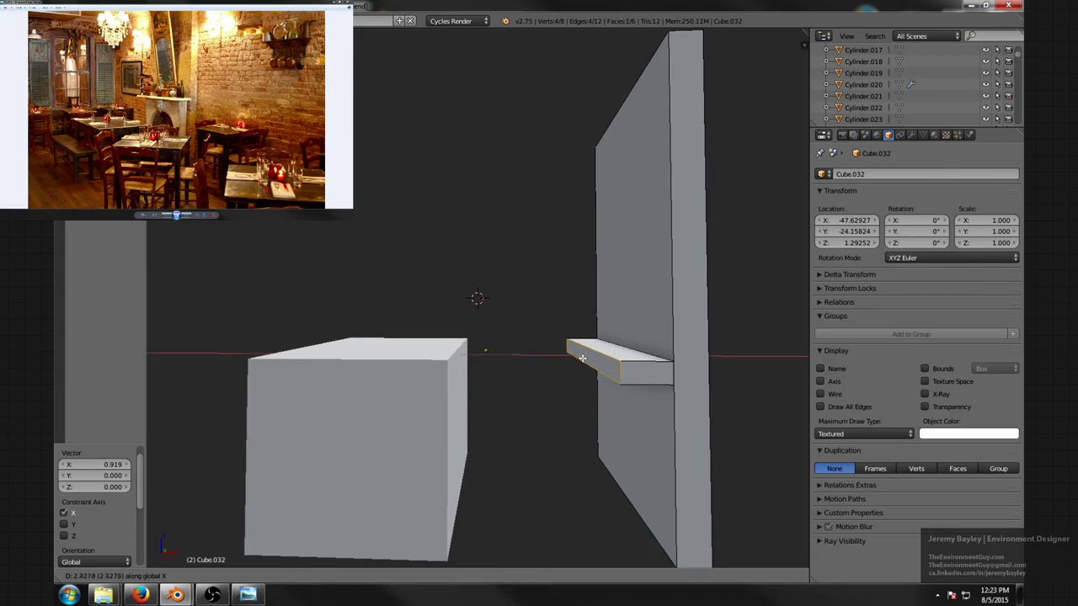
{"action": "left_click", "coordinate": [579, 361]}
- Thin the shelf by raising its bottom face 0.128 units along Z
{"action": "middle_click_drag", "start_coordinate": [610, 365], "coordinate": [560, 321]}
{"action": "scroll", "coordinate": [540, 339], "scroll_direction": "down", "scroll_amount": 3}
{"action": "scroll", "coordinate": [537, 338], "scroll_direction": "up", "scroll_amount": 5}
{"action": "key", "text": "ctrl+Tab"}
{"action": "left_click", "coordinate": [468, 325]}
{"action": "right_click", "coordinate": [556, 329]}
{"action": "key", "text": "g"}
{"action": "key", "text": "z"}
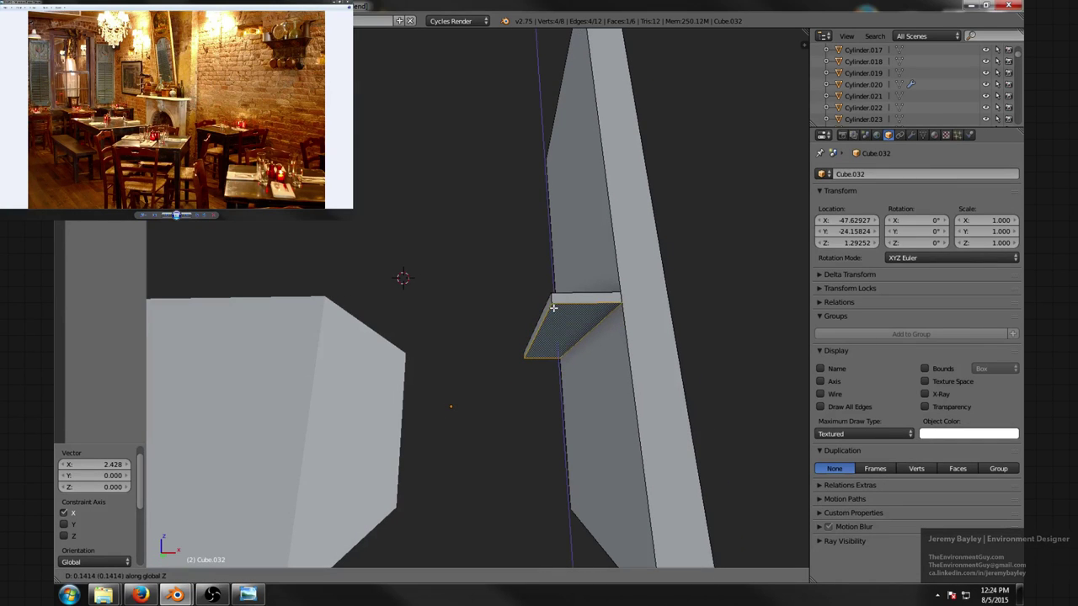
{"action": "left_click", "coordinate": [556, 309]}
{"action": "middle_click_drag", "start_coordinate": [549, 301], "coordinate": [526, 328]}
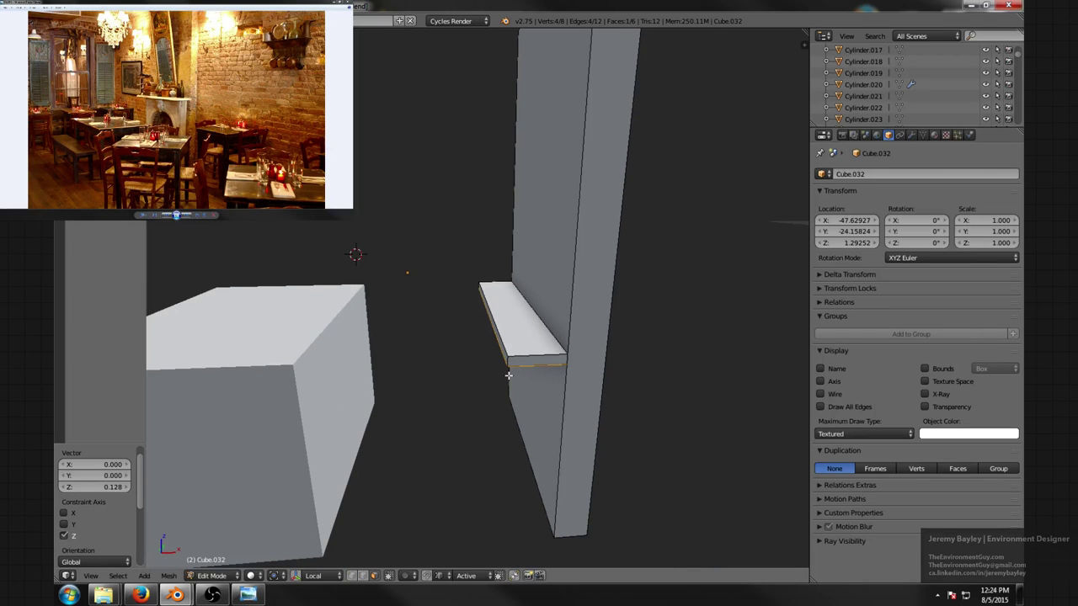
{"action": "middle_click_drag", "start_coordinate": [443, 386], "coordinate": [519, 371]}
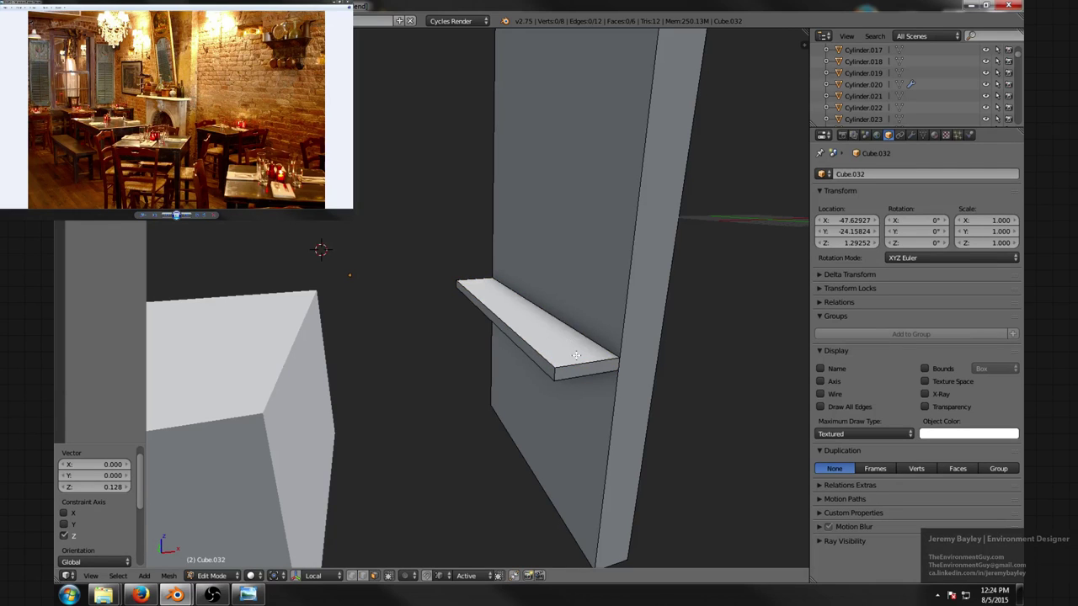
- Delete the shelf's hidden long face that lies against the wall panel
{"action": "key", "text": "ctrl+Tab"}
{"action": "left_click", "coordinate": [557, 343]}
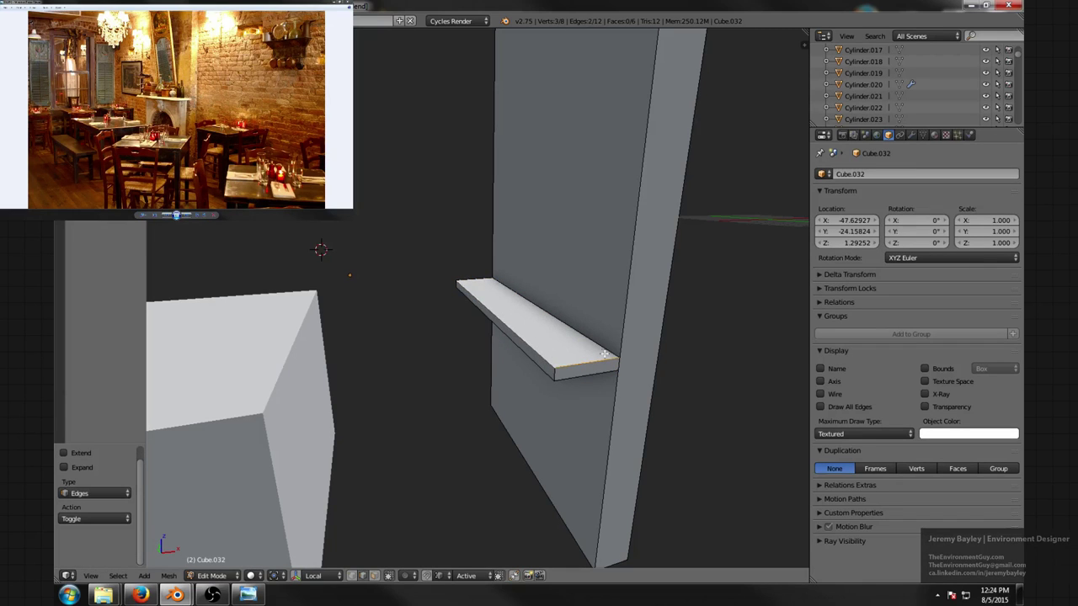
{"action": "key", "text": "z"}
{"action": "middle_click_drag", "start_coordinate": [604, 354], "coordinate": [541, 360]}
{"action": "key", "text": "ctrl+Tab"}
{"action": "left_click", "coordinate": [528, 370]}
{"action": "right_click", "coordinate": [546, 338]}
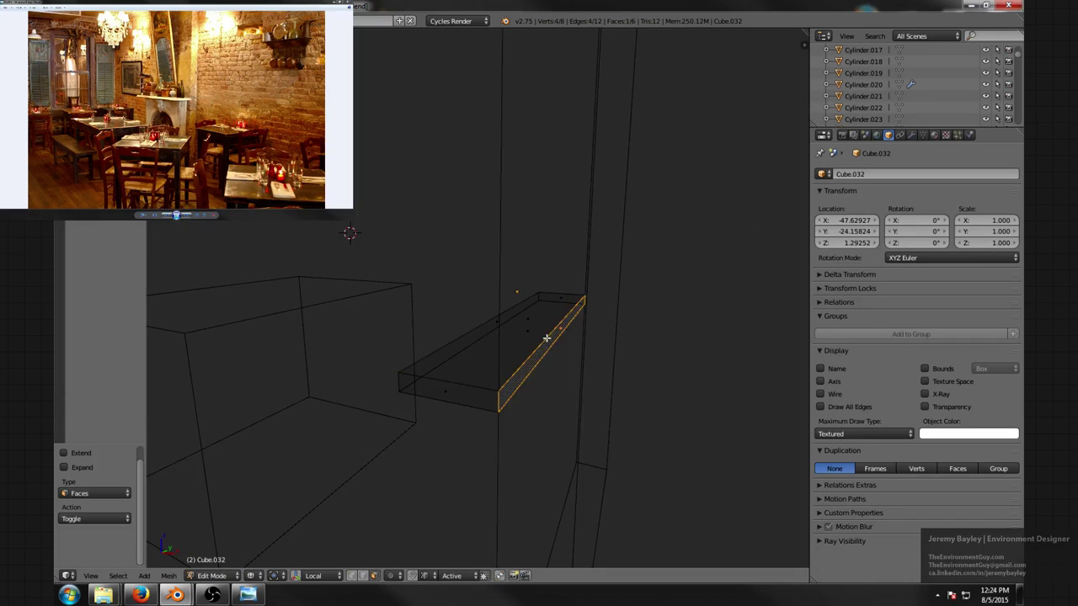
{"action": "key", "text": "x"}
{"action": "left_click", "coordinate": [549, 337]}
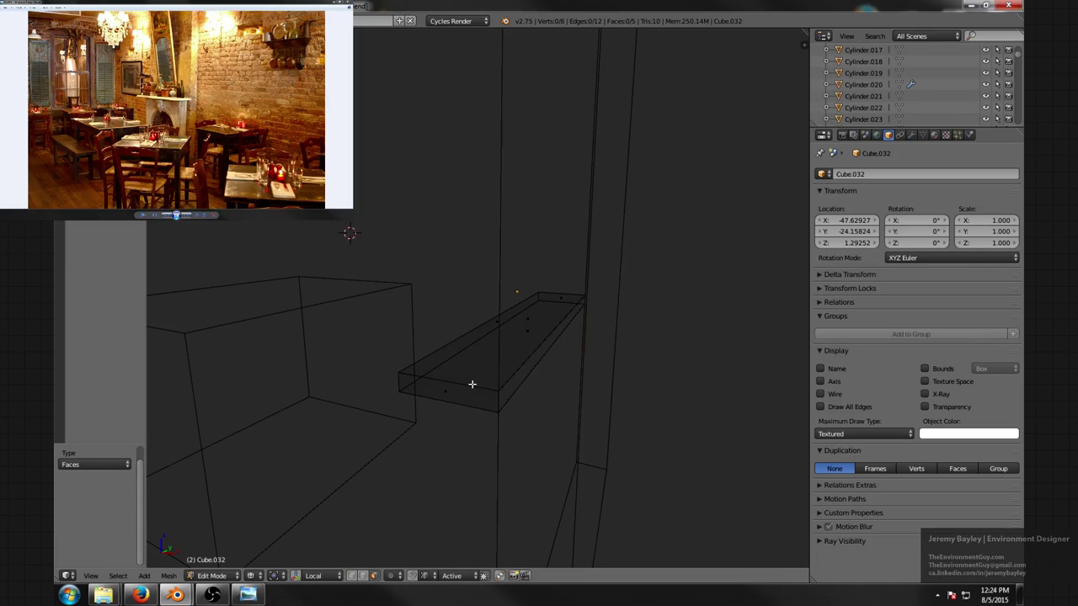
{"action": "key", "text": "ctrl+Tab"}
{"action": "left_click", "coordinate": [451, 367]}
{"action": "key", "text": "z"}
{"action": "mouse_move", "coordinate": [454, 376]}
{"action": "middle_mouse_down"}
{"action": "mouse_move", "coordinate": [493, 380]}
{"action": "mouse_move", "coordinate": [522, 348]}
{"action": "mouse_move", "coordinate": [674, 339]}
{"action": "middle_mouse_up"}
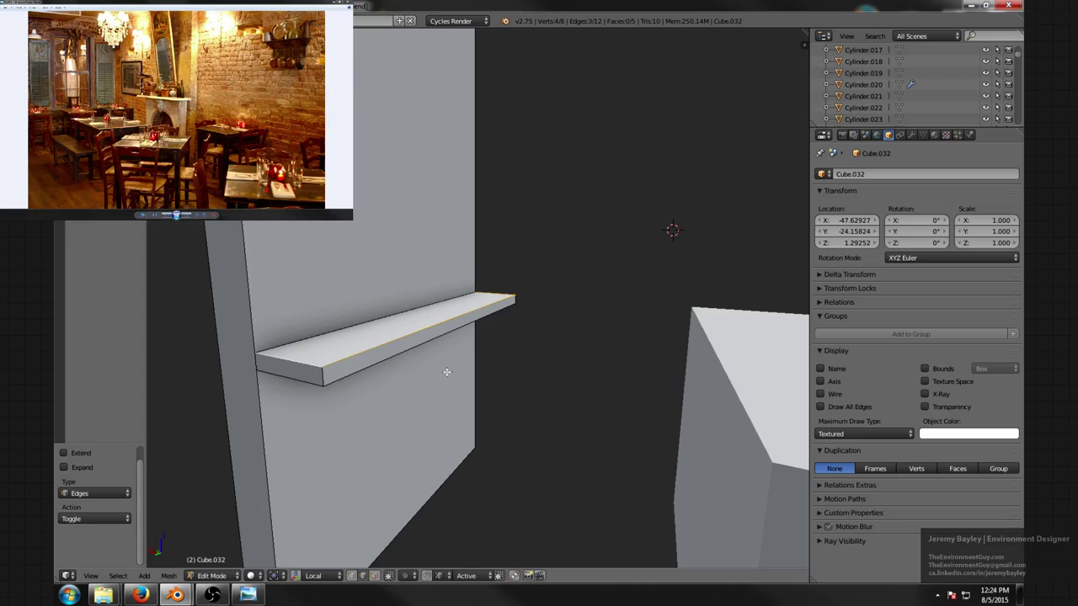
{"action": "middle_click_drag", "start_coordinate": [447, 371], "coordinate": [539, 388]}
- Extrude the shelf's top face in place and scale the new face to 0.967 as an inset
{"action": "key", "text": "ctrl+Tab"}
{"action": "left_click", "coordinate": [468, 390]}
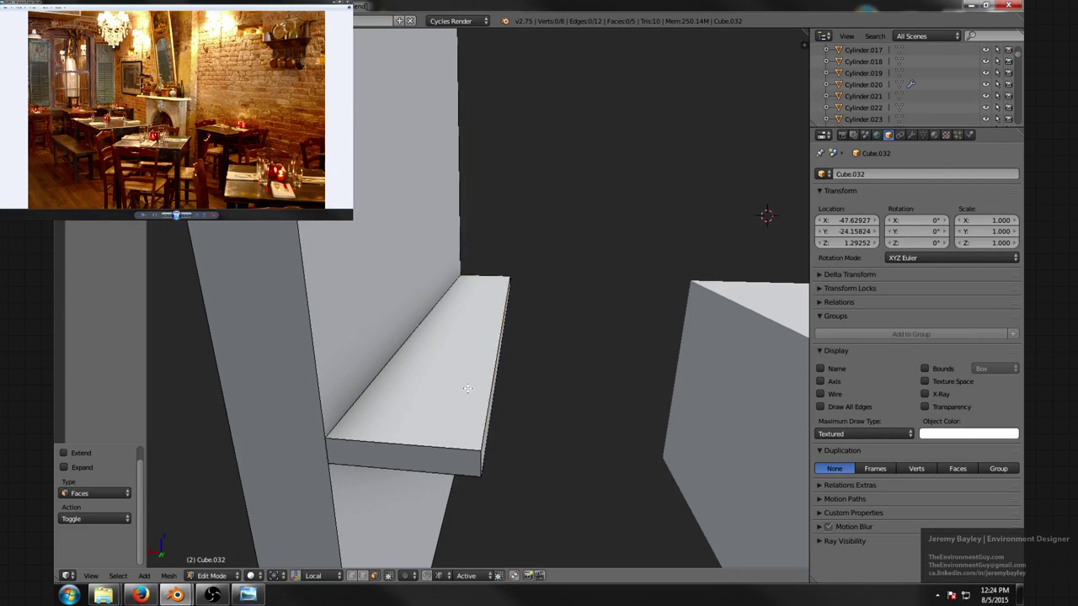
{"action": "key", "text": "e"}
{"action": "right_click", "coordinate": [655, 380]}
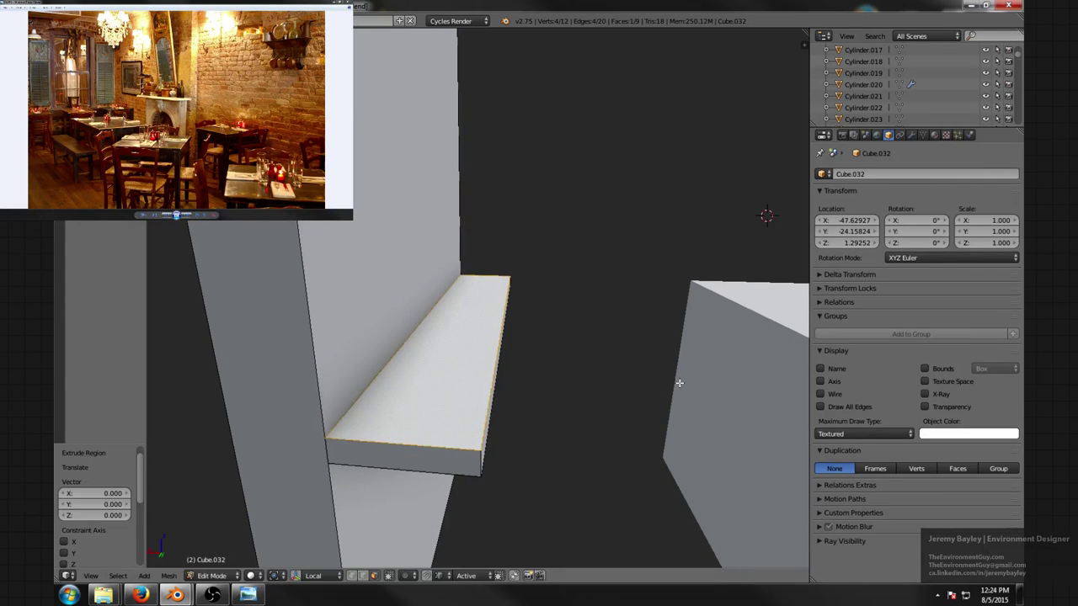
{"action": "key", "text": "s"}
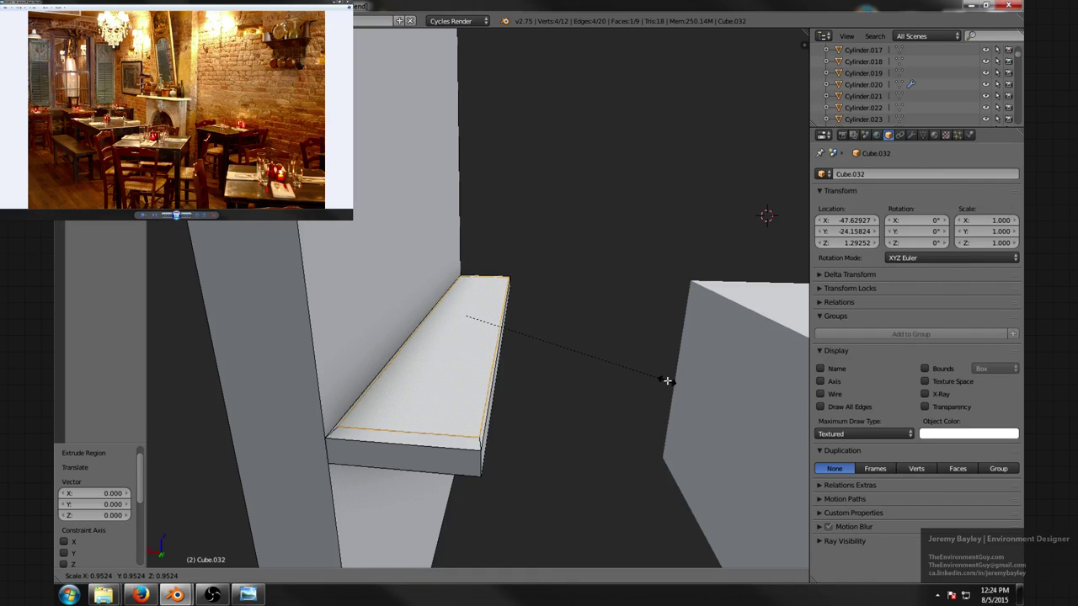
{"action": "right_click", "coordinate": [669, 381]}
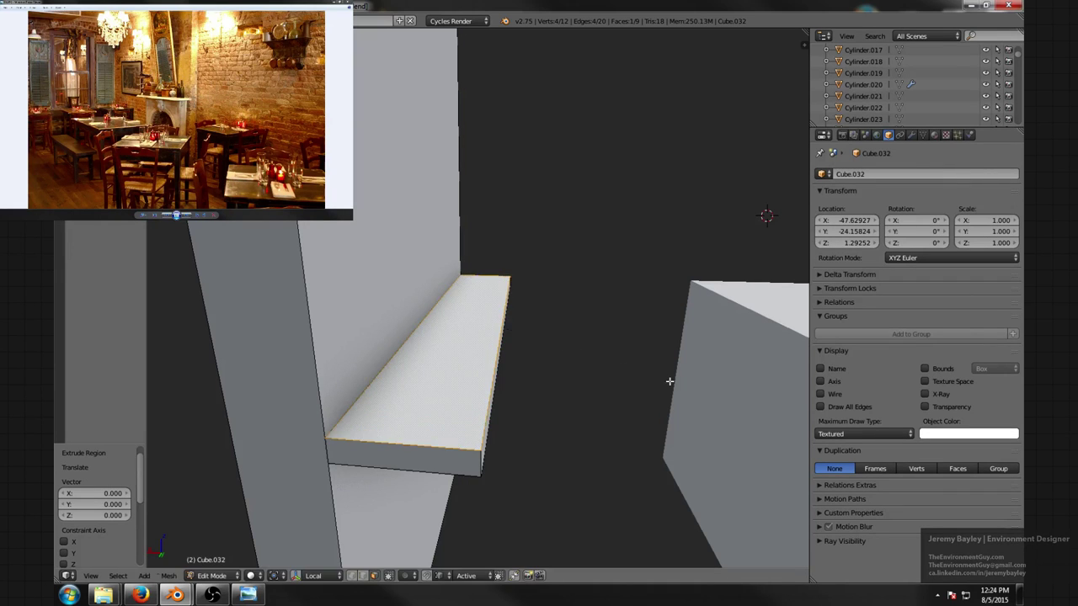
{"action": "key", "text": "s"}
{"action": "right_click", "coordinate": [679, 384]}
{"action": "key", "text": "s"}
{"action": "left_click", "coordinate": [671, 381]}
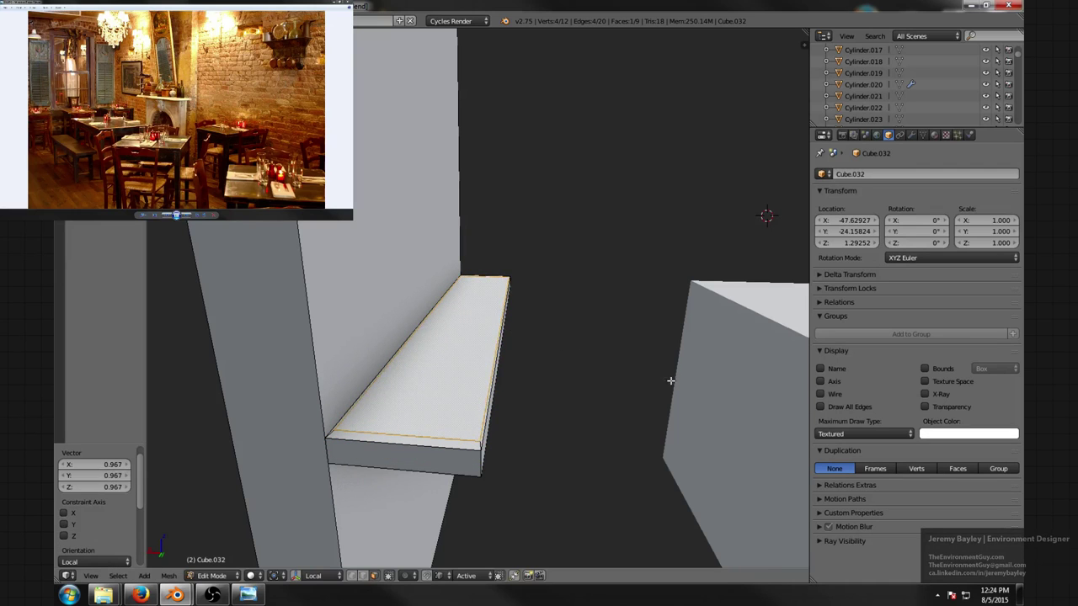
- Move the inset's front long edge 0.022 units along X toward the wall panel
{"action": "middle_click_drag", "start_coordinate": [522, 386], "coordinate": [527, 387]}
{"action": "key", "text": "ctrl+Tab"}
{"action": "left_click", "coordinate": [488, 384]}
{"action": "key", "text": "ctrl+Tab"}
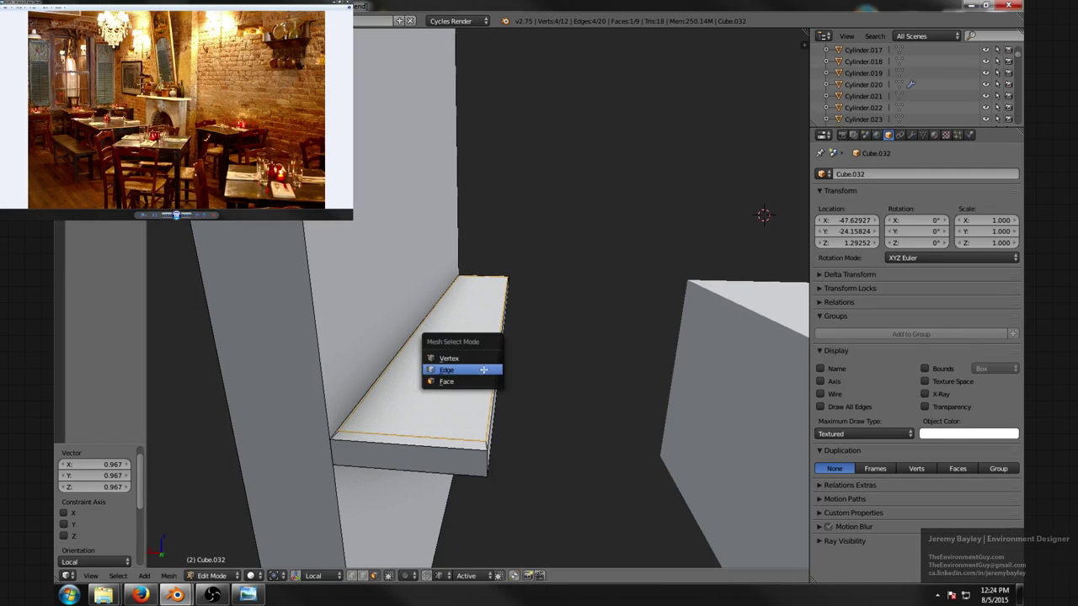
{"action": "left_click", "coordinate": [493, 370]}
{"action": "key", "text": "g"}
{"action": "key", "text": "x"}
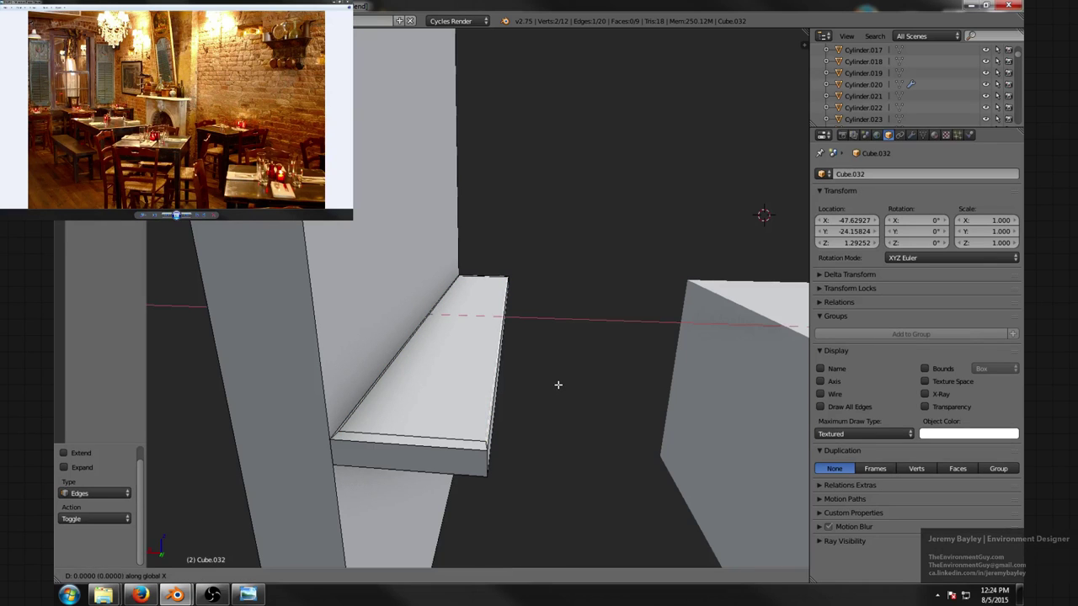
{"action": "left_click", "coordinate": [553, 384]}
{"action": "middle_click_drag", "start_coordinate": [553, 380], "coordinate": [594, 354]}
{"action": "middle_click_drag", "start_coordinate": [473, 336], "coordinate": [484, 322]}
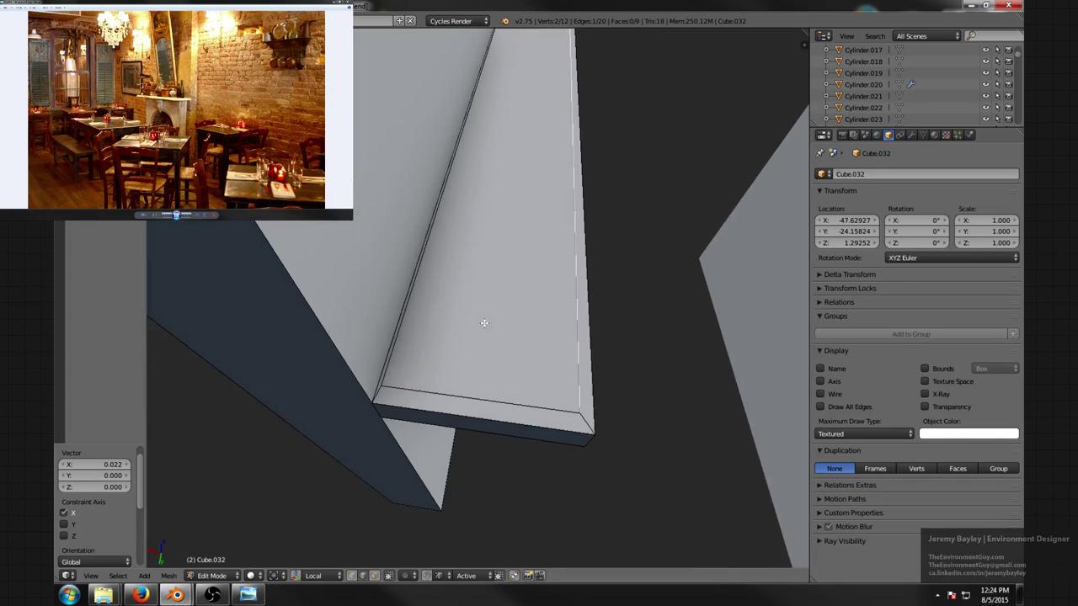
- Delete the narrow strip face between the shelf's inset and its wall-side edge
{"action": "key", "text": "ctrl+Tab"}
{"action": "left_click", "coordinate": [403, 355]}
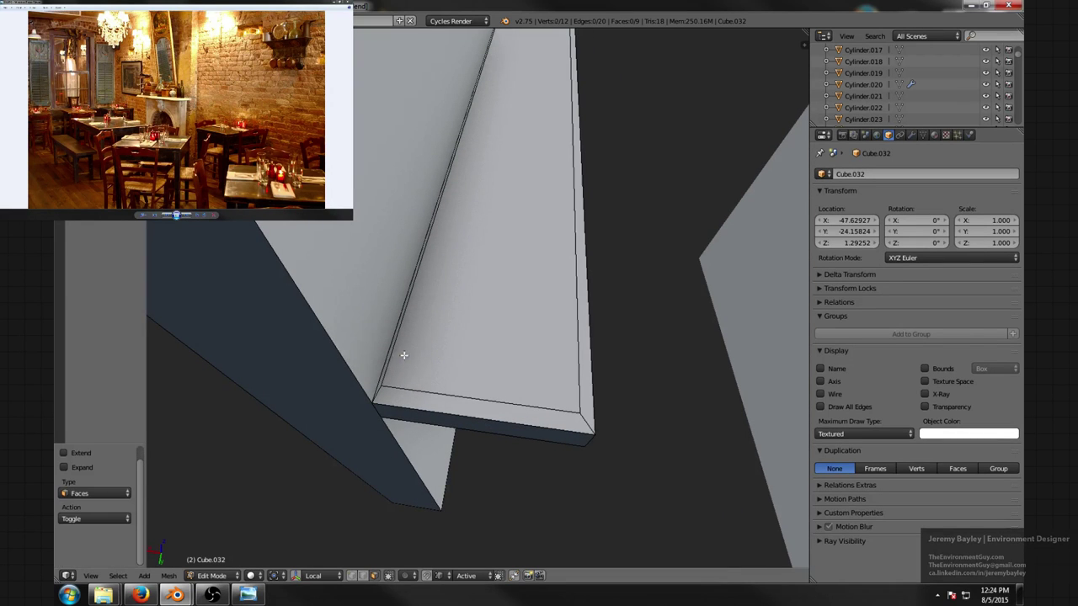
{"action": "right_click", "coordinate": [387, 357]}
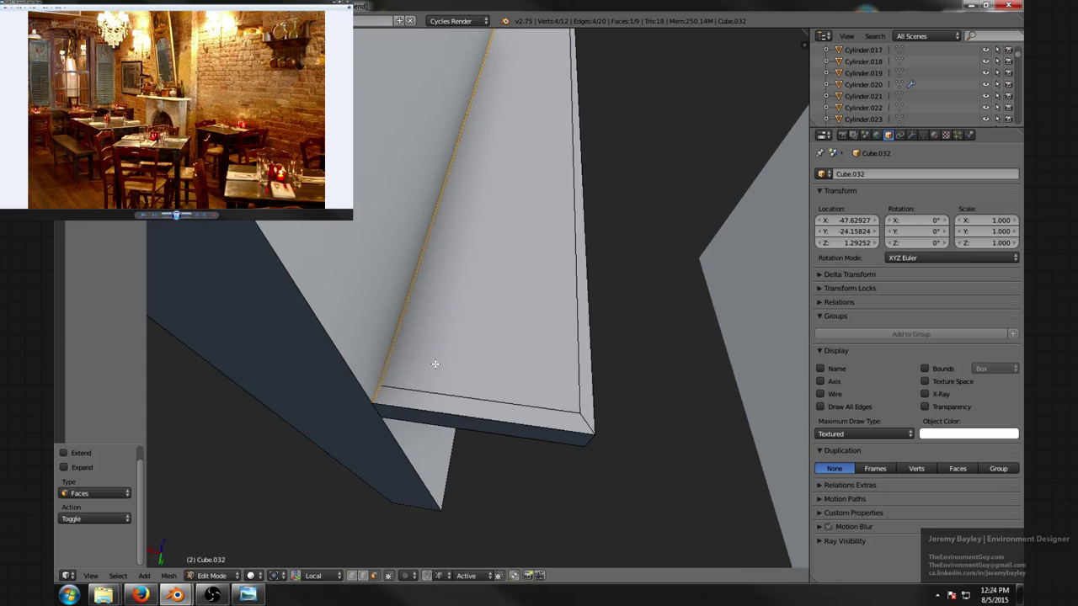
{"action": "key", "text": "x"}
{"action": "left_click", "coordinate": [429, 360]}
- Move the inset's wall-side long edge 0.008 units along X toward the wall panel
{"action": "key", "text": "ctrl+Tab"}
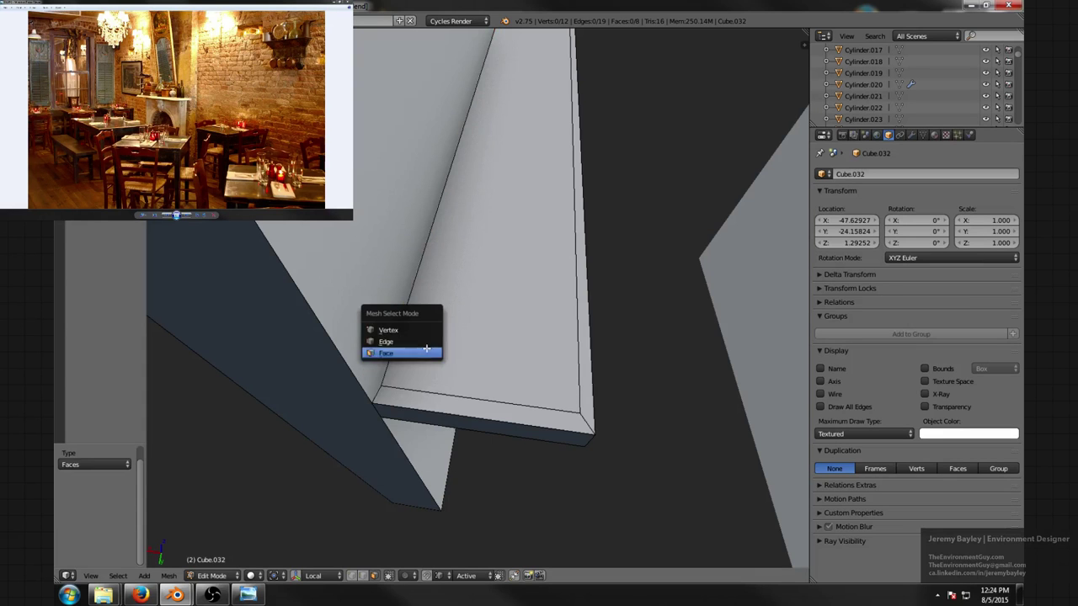
{"action": "left_click", "coordinate": [389, 332]}
{"action": "middle_click_drag", "start_coordinate": [393, 373], "coordinate": [446, 296]}
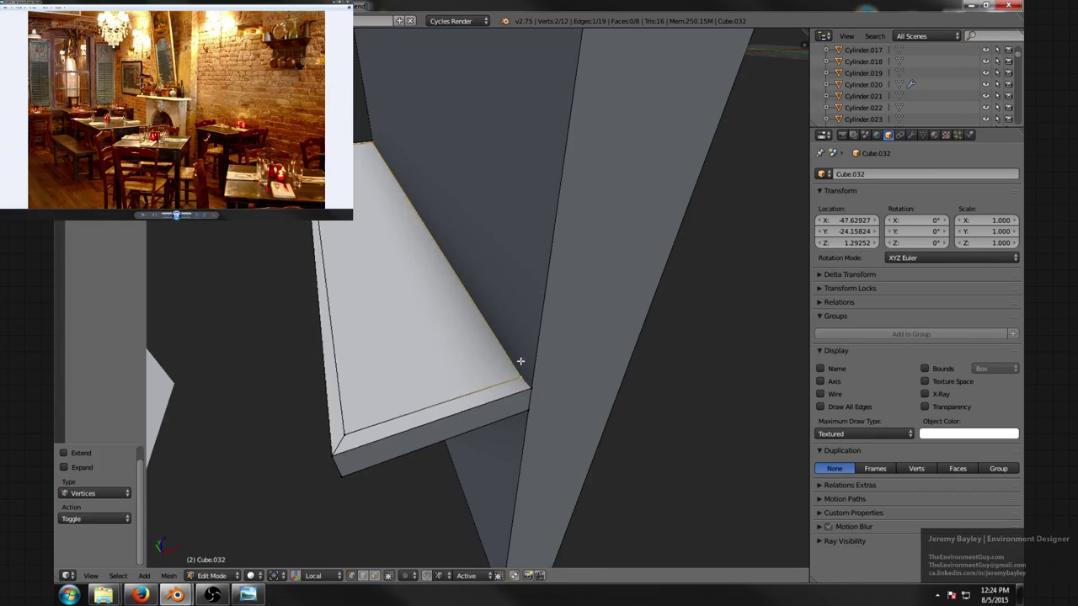
{"action": "scroll", "coordinate": [491, 338], "scroll_direction": "up", "scroll_amount": 2}
{"action": "key", "text": "g"}
{"action": "key", "text": "x"}
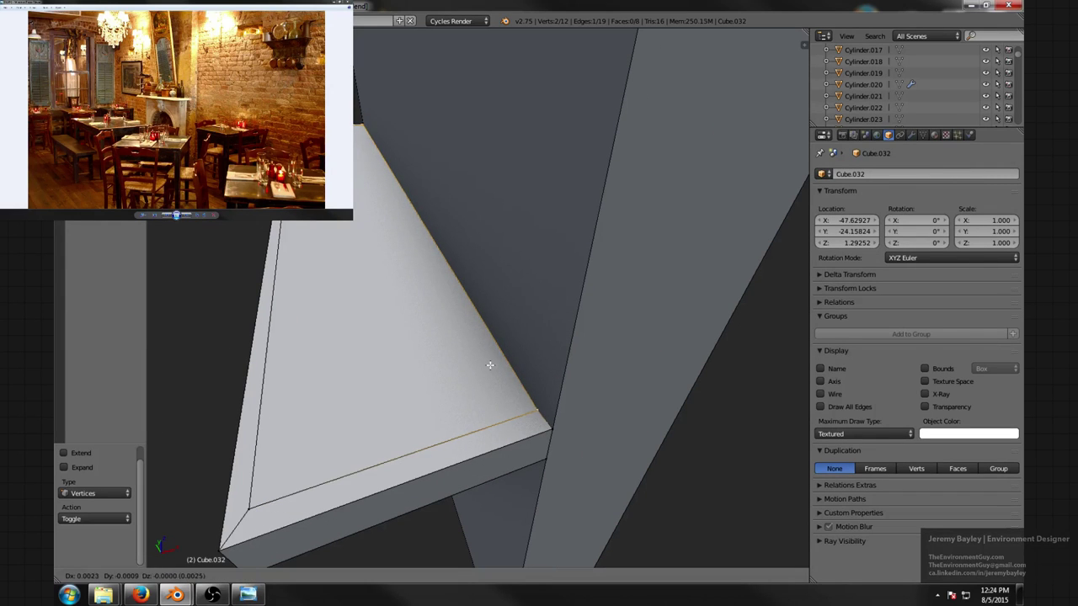
{"action": "left_click", "coordinate": [492, 369]}
- Add a single loop cut around the shelf's front and end faces, slid -0.5 toward the bottom edge
{"action": "mouse_move", "coordinate": [492, 369]}
{"action": "middle_mouse_down"}
{"action": "mouse_move", "coordinate": [472, 401]}
{"action": "mouse_move", "coordinate": [484, 385]}
{"action": "middle_mouse_up"}
{"action": "scroll", "coordinate": [479, 399], "scroll_direction": "down", "scroll_amount": 3}
{"action": "scroll", "coordinate": [487, 385], "scroll_direction": "up", "scroll_amount": 2}
{"action": "key", "text": "ctrl+Tab"}
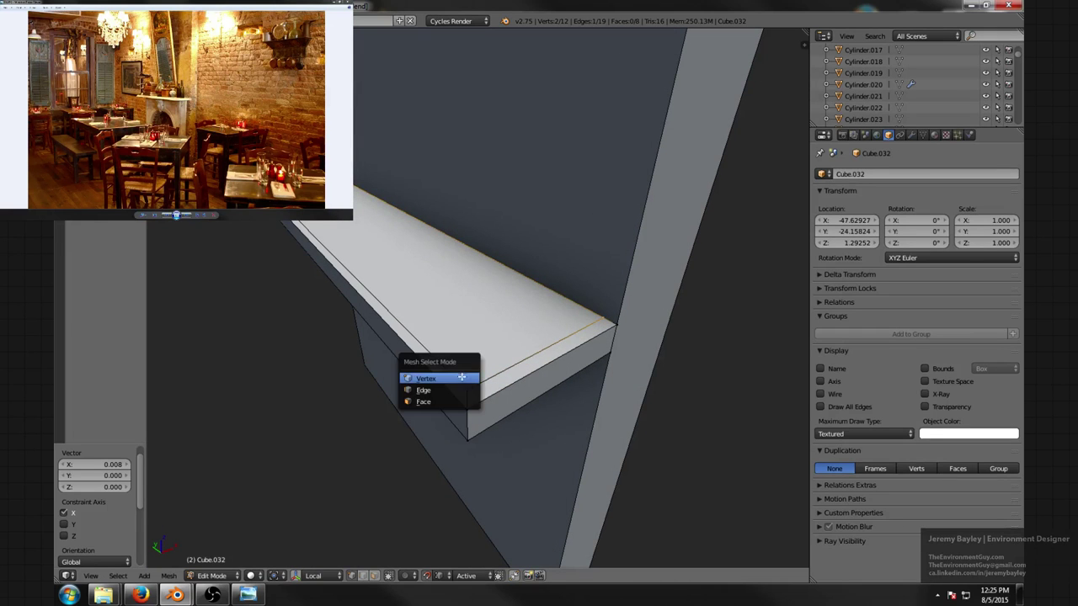
{"action": "left_click", "coordinate": [454, 386]}
{"action": "middle_click_drag", "start_coordinate": [454, 386], "coordinate": [474, 378]}
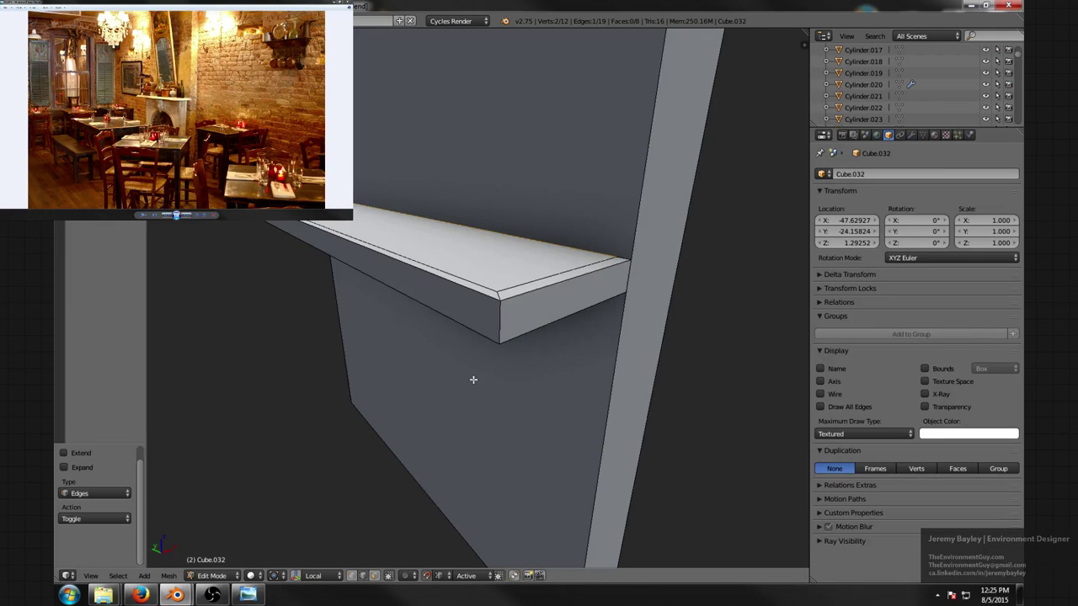
{"action": "key", "text": "ctrl+r"}
{"action": "left_click", "coordinate": [502, 318]}
{"action": "left_click", "coordinate": [502, 319]}
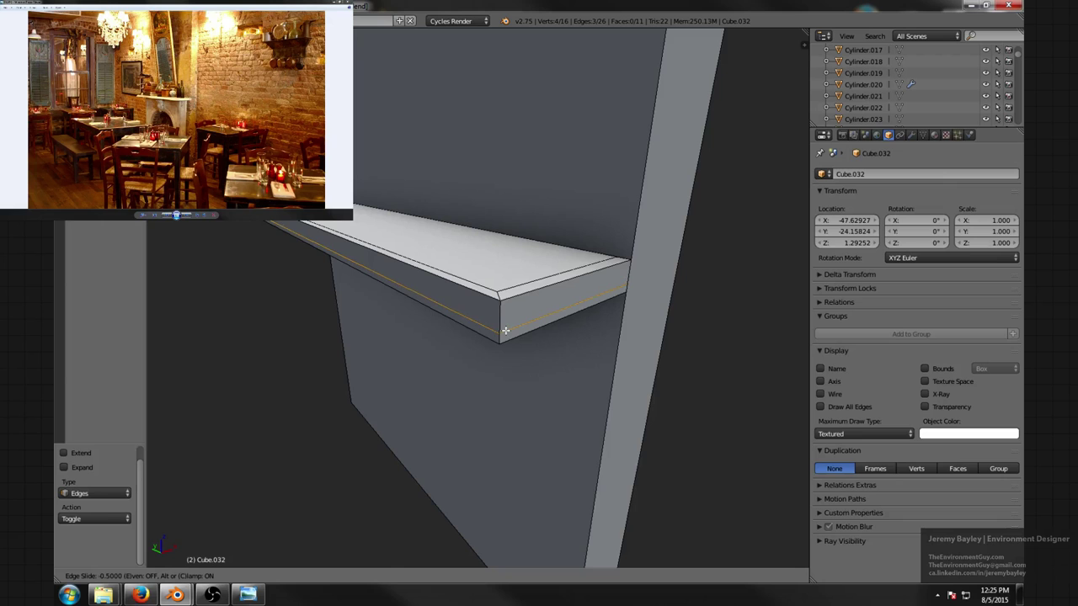
{"action": "left_click", "coordinate": [505, 331]}
- Select the shelf's upper outer edges running along the front and both ends
{"action": "middle_click_drag", "start_coordinate": [408, 317], "coordinate": [541, 307]}
{"action": "scroll", "coordinate": [514, 314], "scroll_direction": "down", "scroll_amount": 1}
{"action": "key", "text": "ctrl+Tab"}
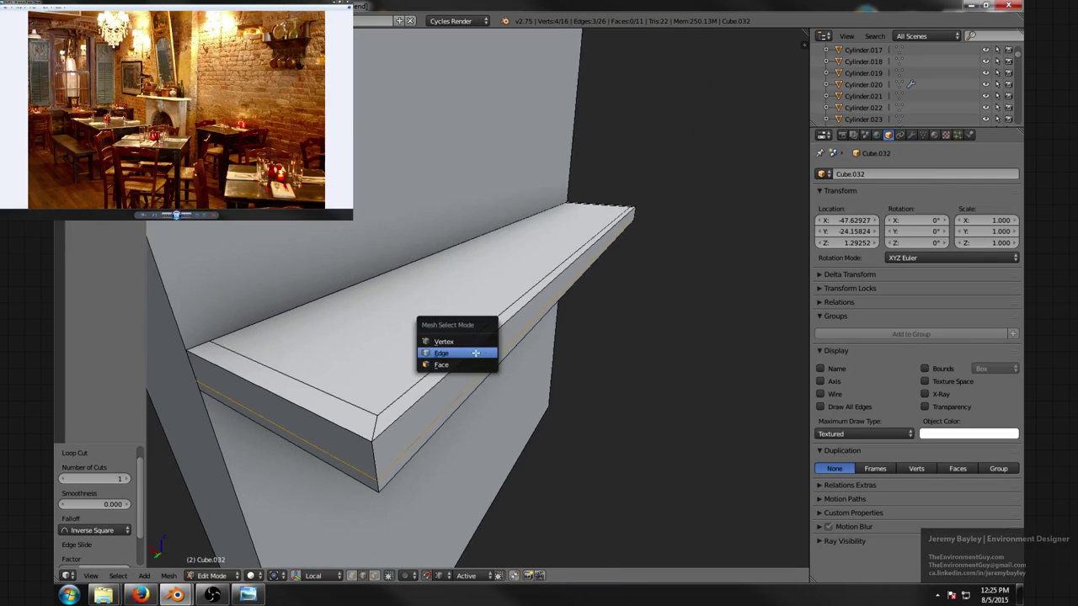
{"action": "left_click", "coordinate": [463, 351]}
{"action": "right_click", "coordinate": [283, 383]}
{"action": "middle_click_drag", "start_coordinate": [291, 403], "coordinate": [597, 325]}
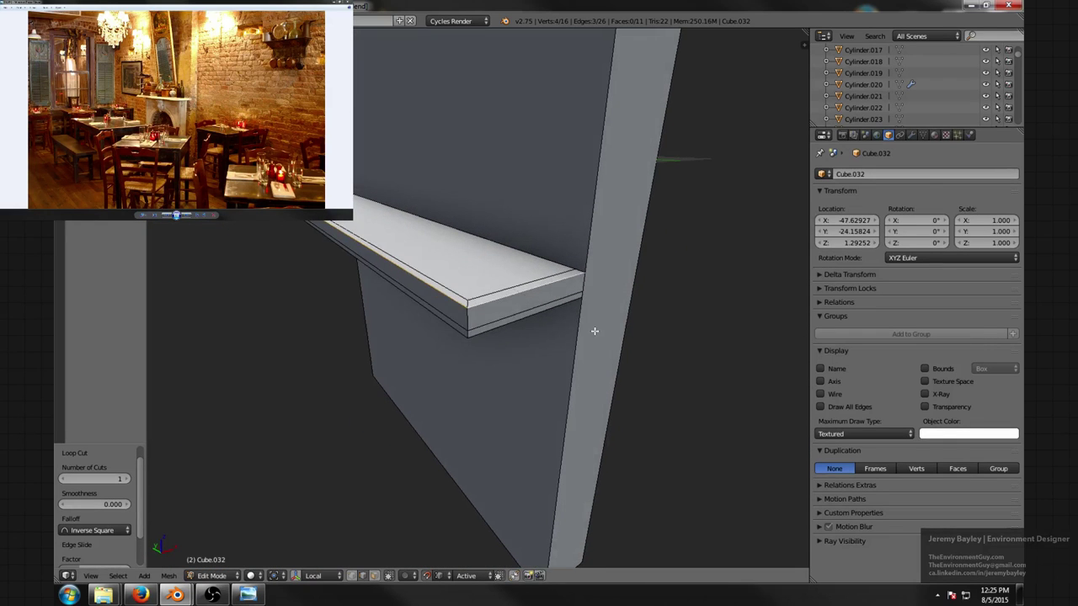
{"action": "key", "text": "ctrl+b"}
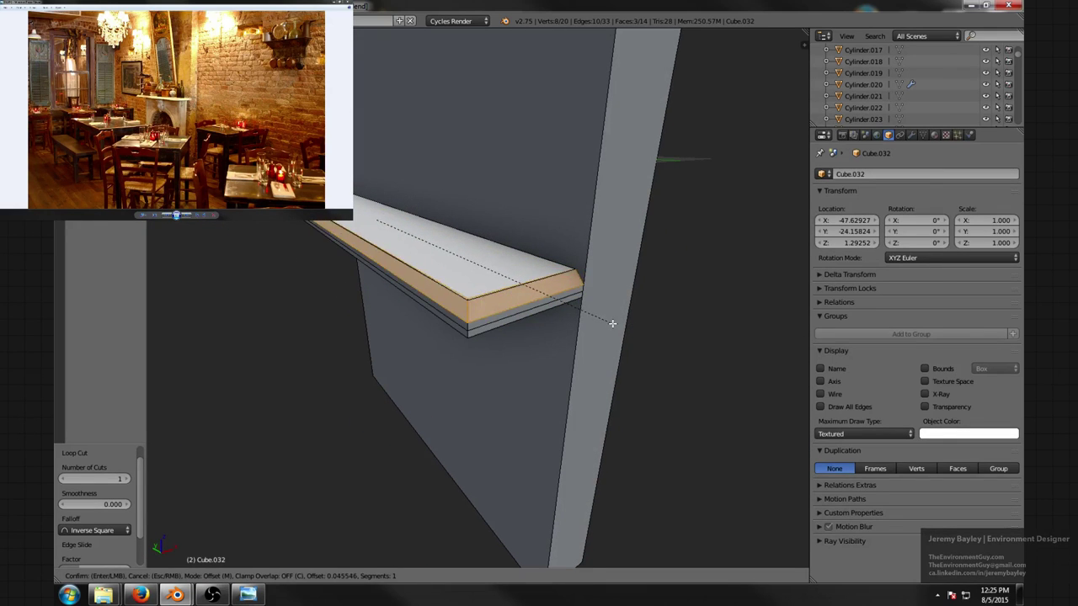
{"action": "scroll", "coordinate": [613, 323], "scroll_direction": "up", "scroll_amount": 1}
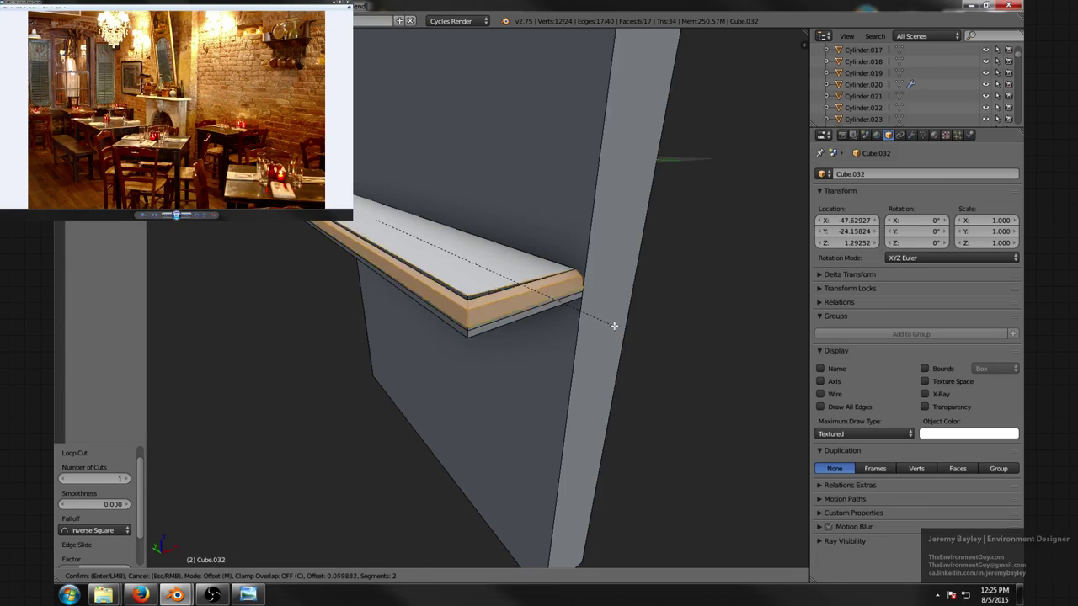
{"action": "key", "text": "Escape"}
- Apply the shelf's rotation and scale, and try a two-segment bevel on its upper outer edges
{"action": "key", "text": "Tab"}
{"action": "key", "text": "ctrl+a"}
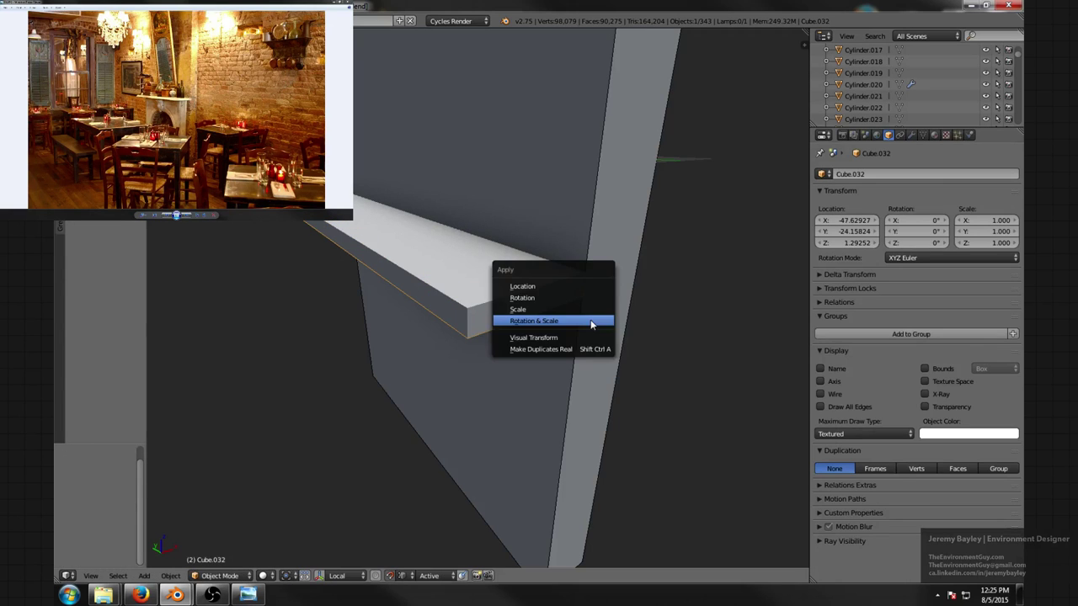
{"action": "left_click", "coordinate": [590, 324]}
{"action": "key", "text": "Tab"}
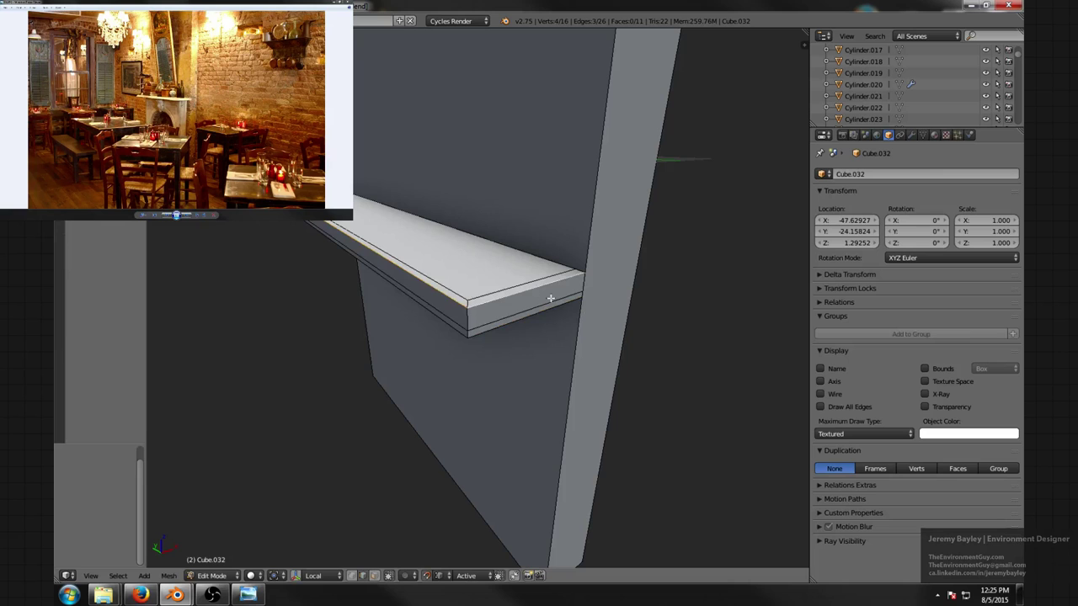
{"action": "key", "text": "ctrl+b"}
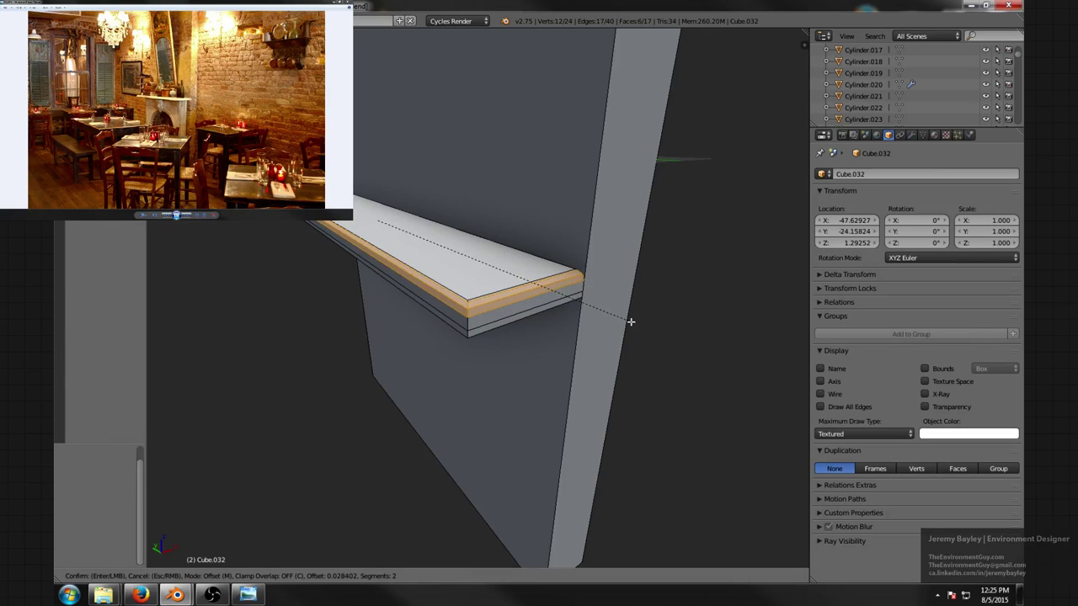
{"action": "left_click", "coordinate": [631, 322]}
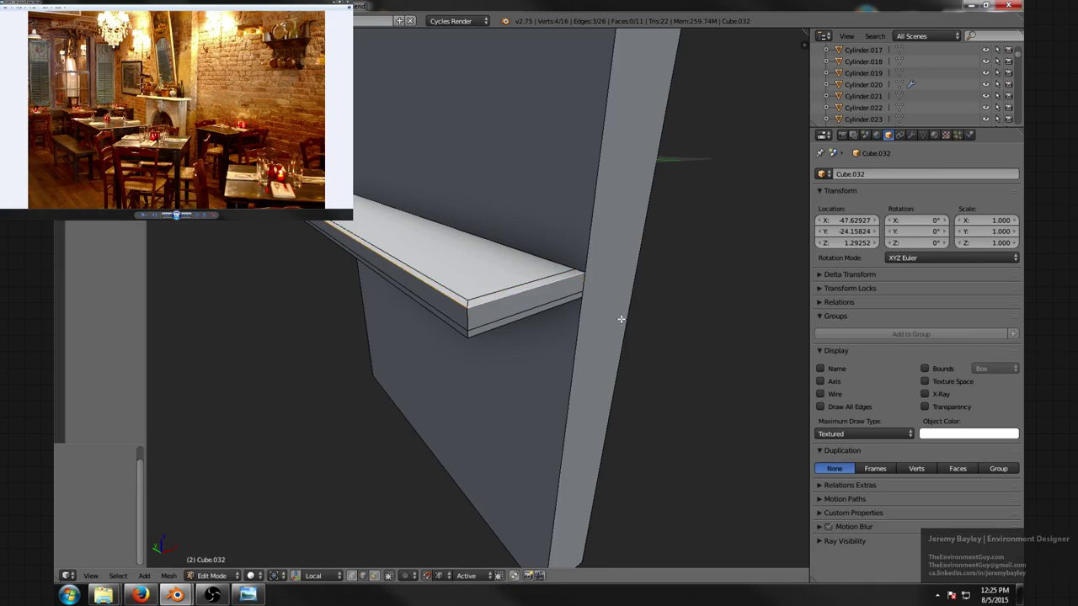
- Lower the shelf's upper outer edges 0.033 units along Z to slope the border below the inset
{"action": "middle_click_drag", "start_coordinate": [620, 317], "coordinate": [547, 282]}
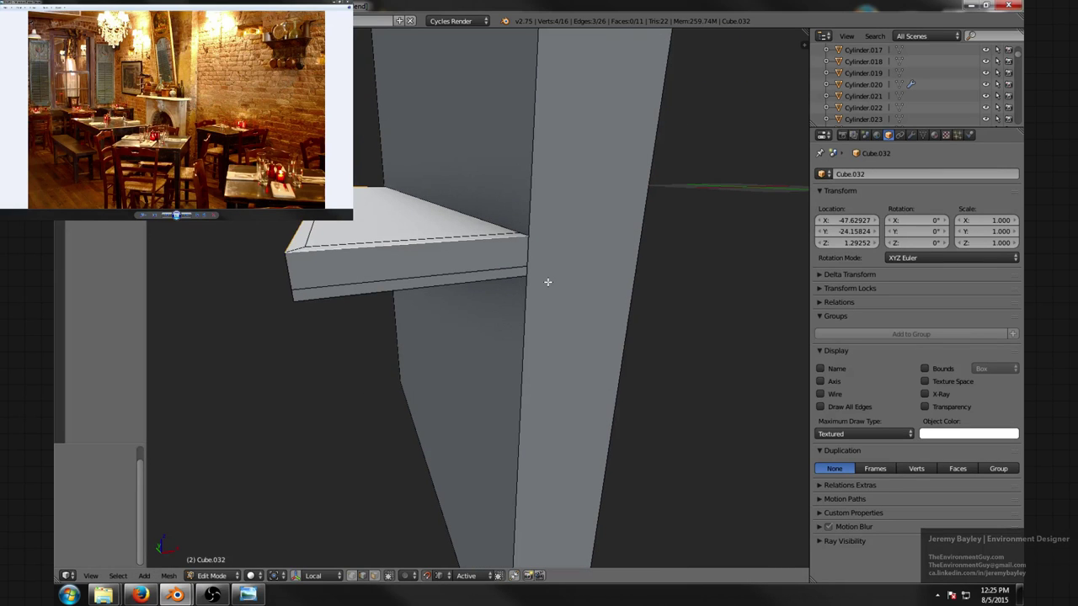
{"action": "key", "text": "g"}
{"action": "key", "text": "z"}
{"action": "left_click", "coordinate": [556, 289]}
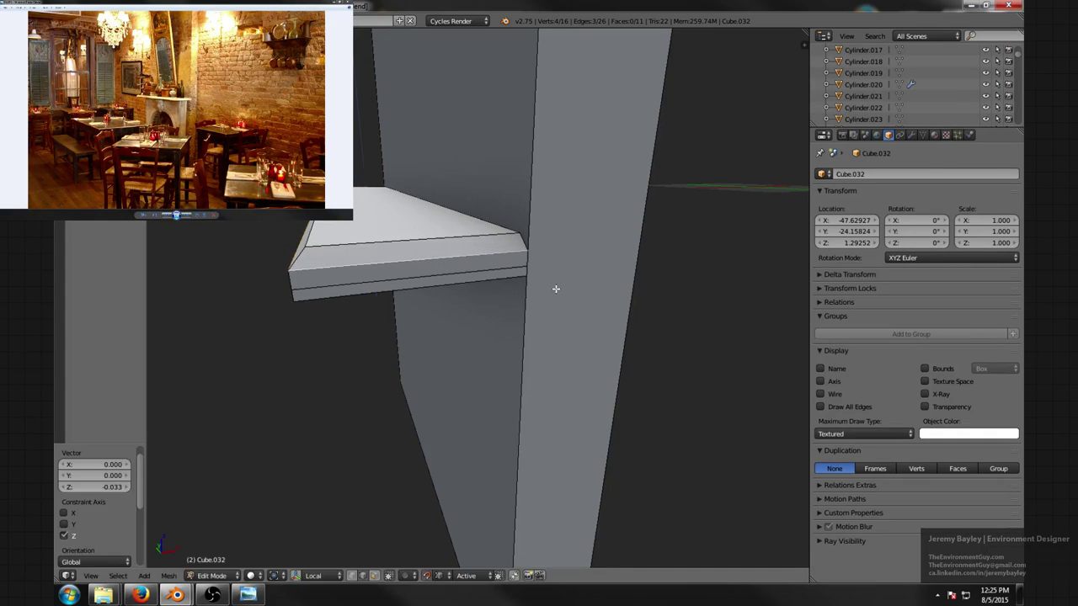
- Scale the lowered edges to 0.964 along Y to pull both shelf ends inward
{"action": "middle_click_drag", "start_coordinate": [556, 289], "coordinate": [608, 305]}
{"action": "key", "text": "s"}
{"action": "key", "text": "x"}
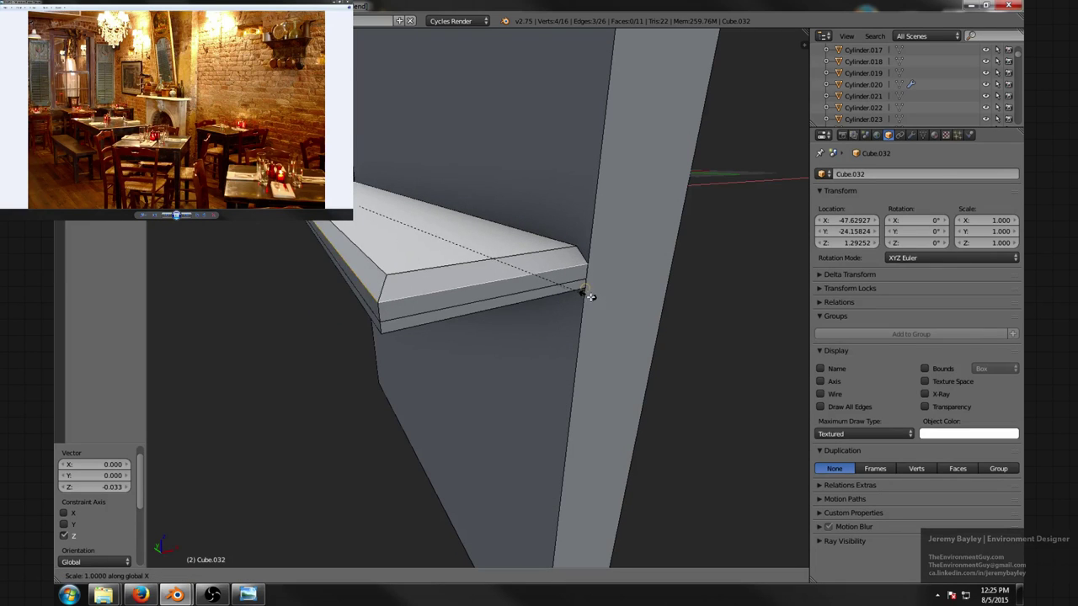
{"action": "key", "text": "y"}
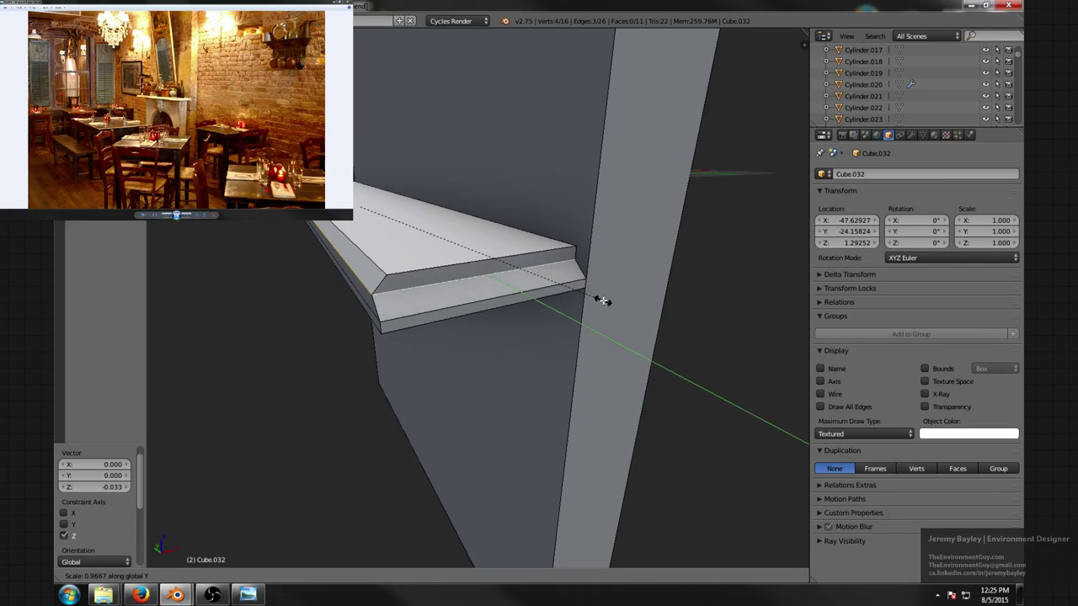
{"action": "left_click", "coordinate": [602, 300]}
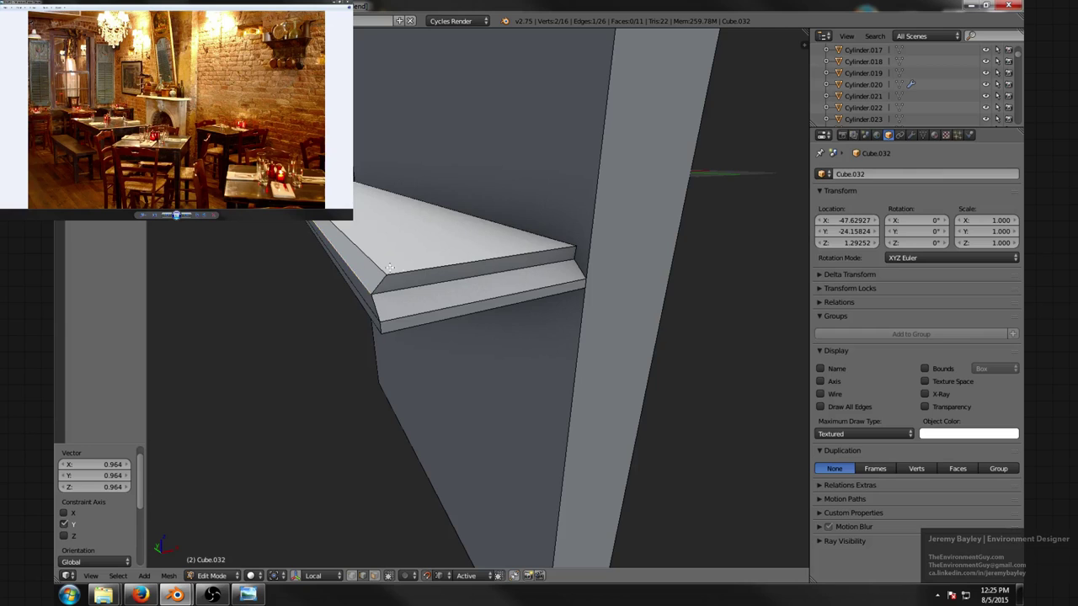
- Move the lowered front long edge 0.052 units along X toward the wall panel
{"action": "middle_click_drag", "start_coordinate": [390, 268], "coordinate": [396, 264]}
{"action": "key", "text": "g"}
{"action": "key", "text": "y"}
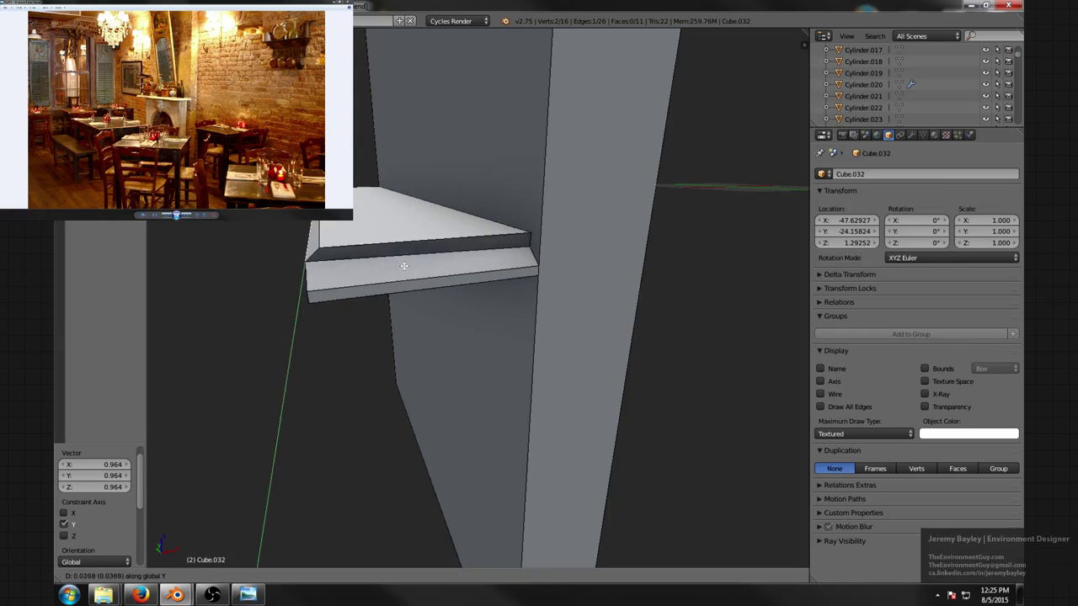
{"action": "key", "text": "x"}
{"action": "left_click", "coordinate": [408, 268]}
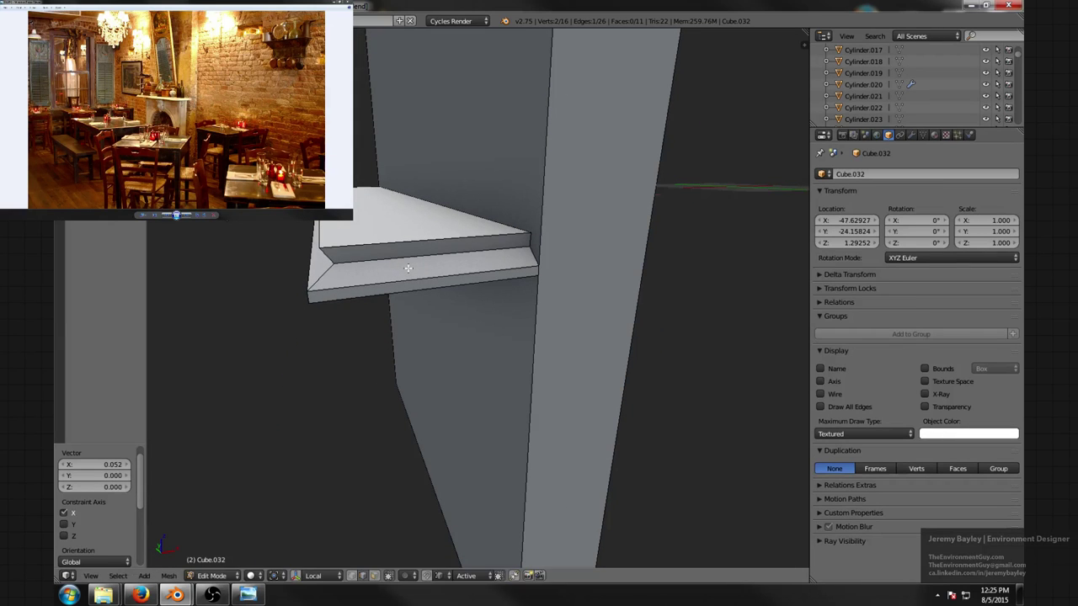
- Scale the two lowered end edges together to 0.986 along Y to deepen the recess under the top
{"action": "middle_click_drag", "start_coordinate": [408, 268], "coordinate": [498, 285]}
{"action": "middle_click_drag", "start_coordinate": [465, 262], "coordinate": [361, 311]}
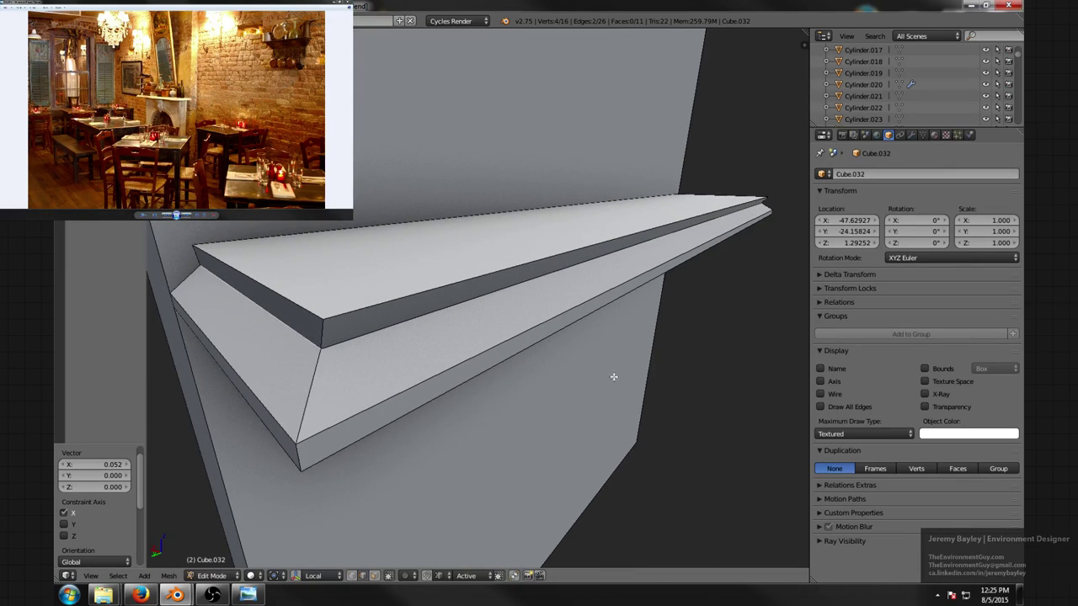
{"action": "key", "text": "s"}
{"action": "key", "text": "y"}
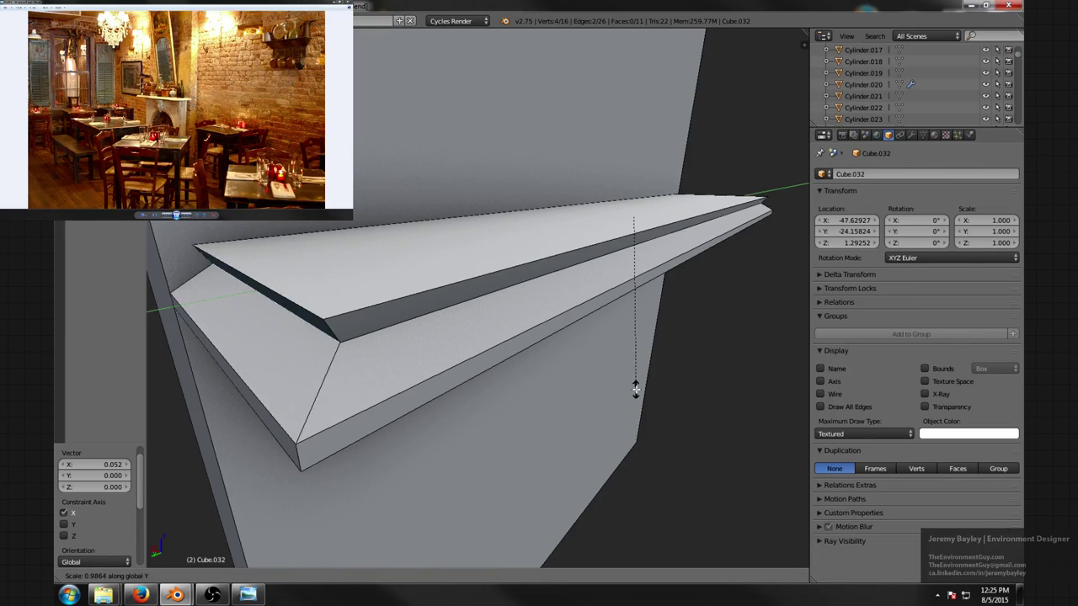
{"action": "left_click", "coordinate": [636, 389]}
- Try a three-segment bevel with an offset of about 0.054 on the recessed edges around the shelf, and undo it
{"action": "middle_click_drag", "start_coordinate": [635, 388], "coordinate": [492, 352]}
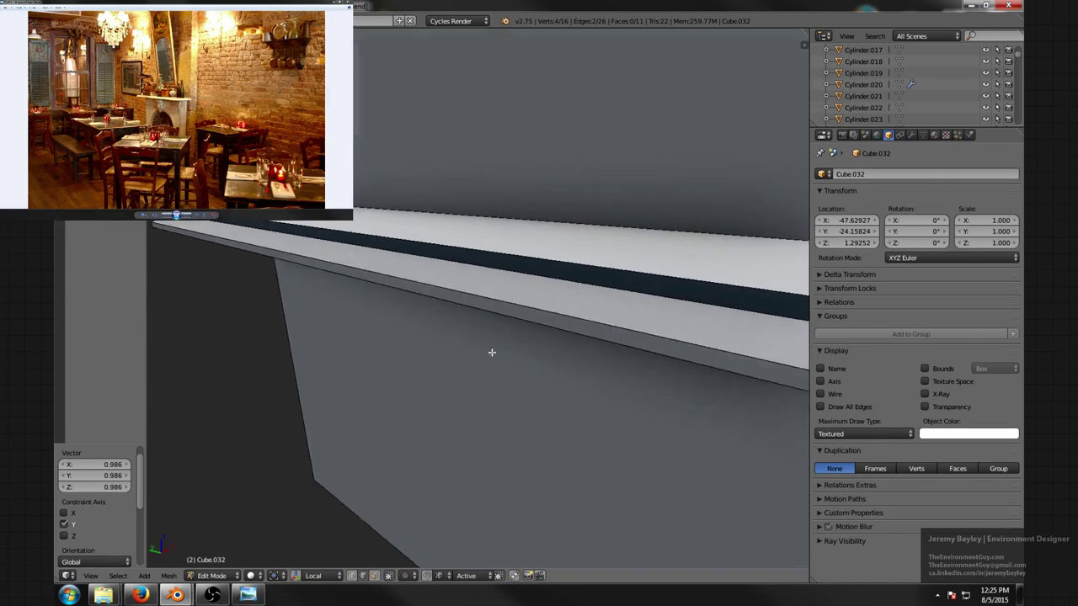
{"action": "scroll", "coordinate": [492, 352], "scroll_direction": "down", "scroll_amount": 1}
{"action": "scroll", "coordinate": [581, 332], "scroll_direction": "down", "scroll_amount": 4}
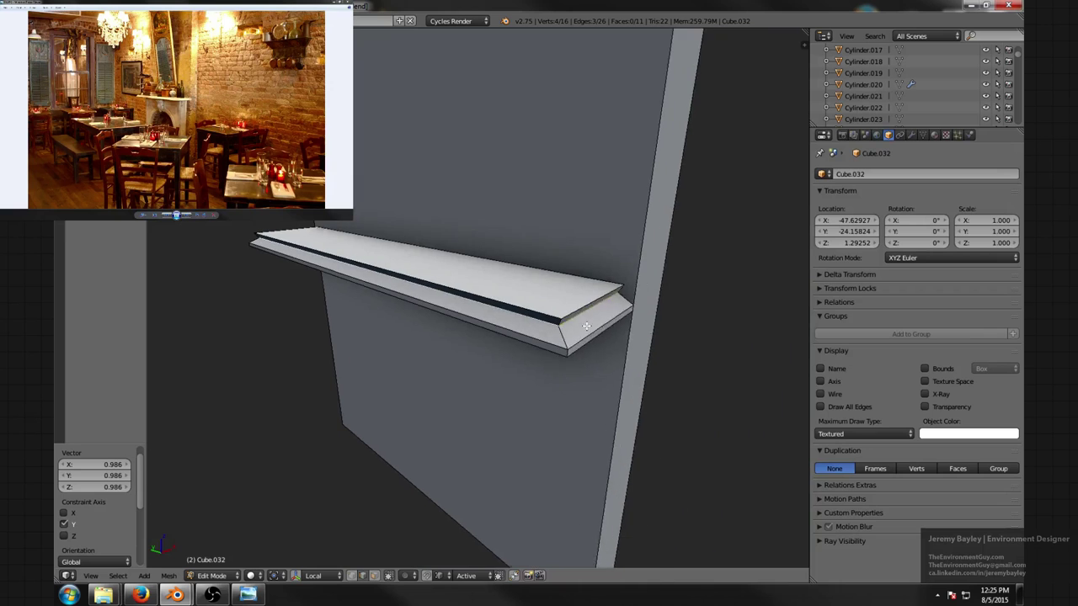
{"action": "scroll", "coordinate": [586, 326], "scroll_direction": "up", "scroll_amount": 2}
{"action": "key", "text": "ctrl+b"}
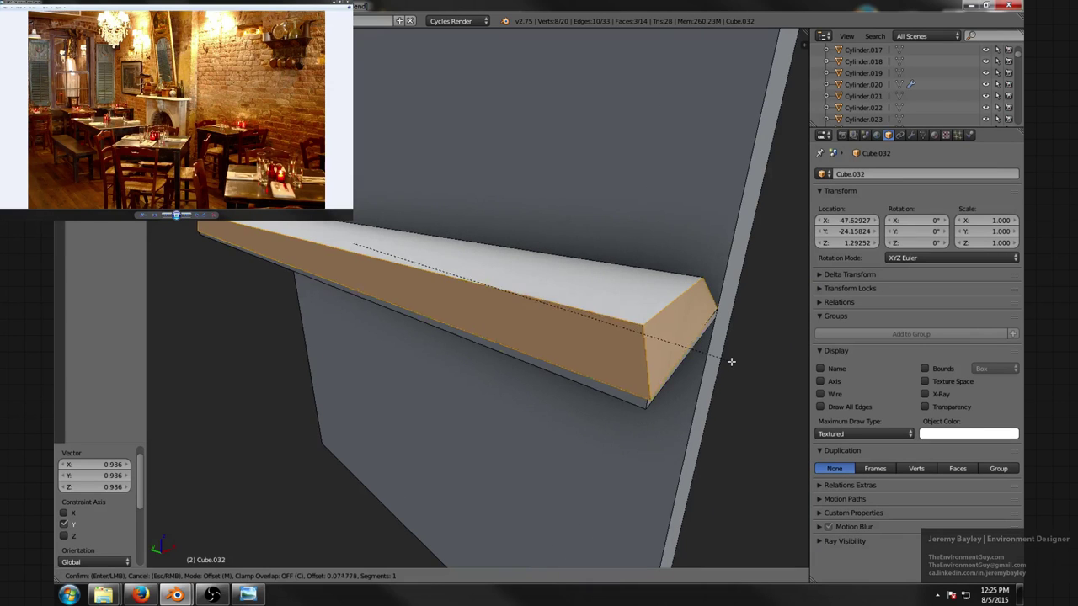
{"action": "scroll", "coordinate": [729, 362], "scroll_direction": "up", "scroll_amount": 1}
{"action": "scroll", "coordinate": [726, 360], "scroll_direction": "up", "scroll_amount": 1}
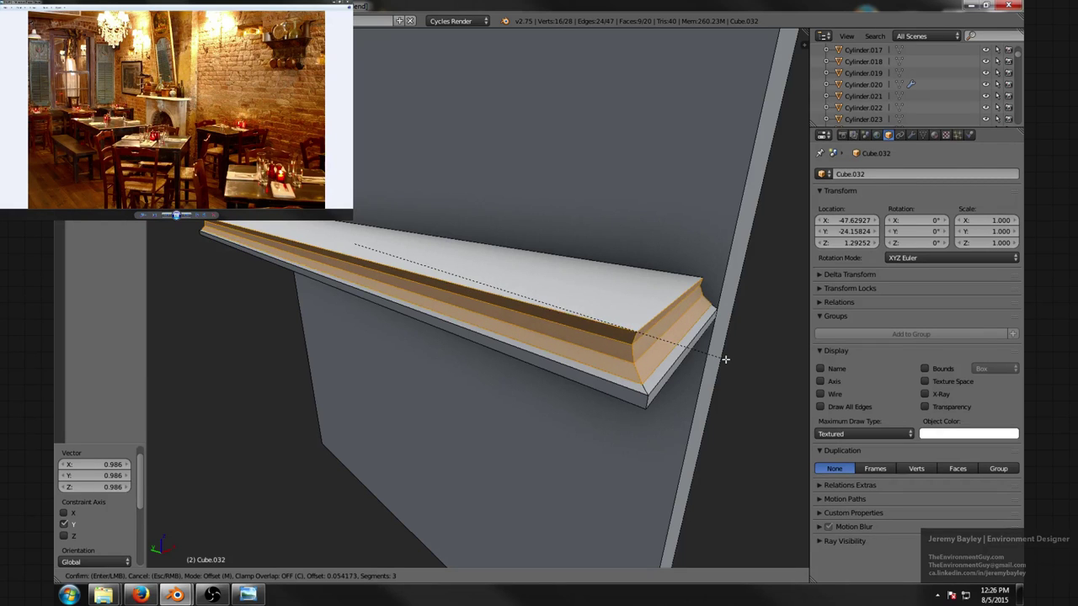
{"action": "left_click", "coordinate": [724, 360]}
{"action": "key", "text": "a"}
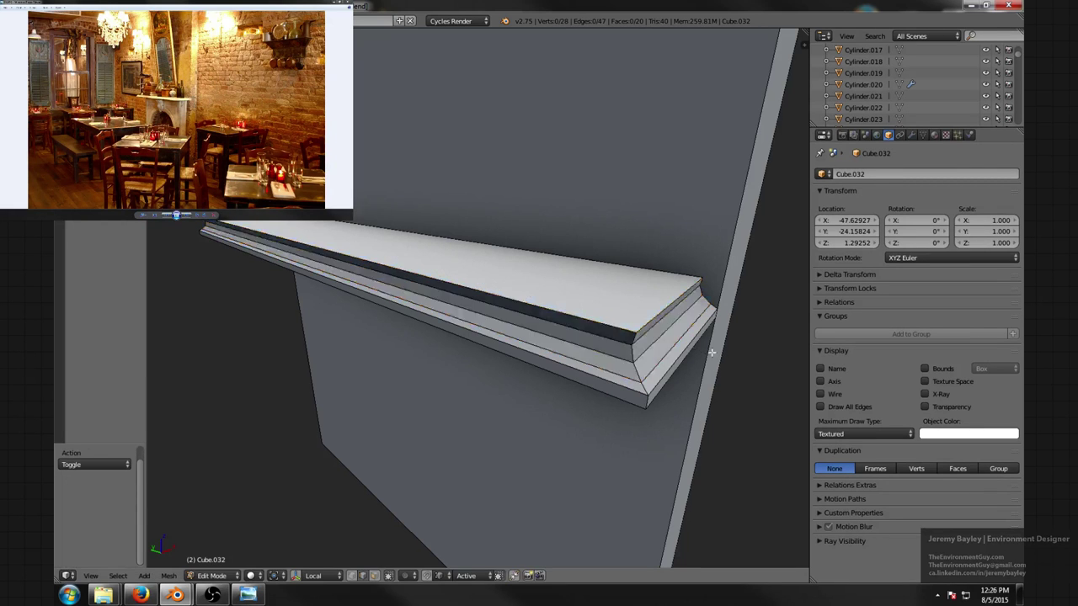
{"action": "middle_click_drag", "start_coordinate": [724, 360], "coordinate": [688, 307]}
{"action": "key", "text": "ctrl+z"}
{"action": "key", "text": "ctrl+z"}
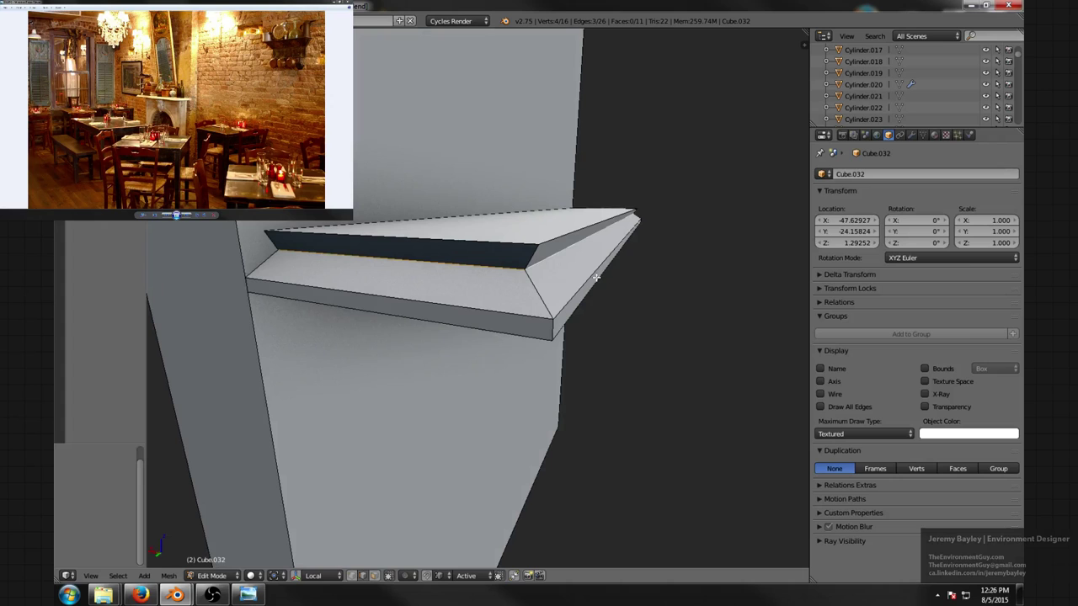
- Lower the recessed edges around the shelf 0.005 along Z and bevel them with two segments and an amount of 0.028
{"action": "key", "text": "g"}
{"action": "key", "text": "z"}
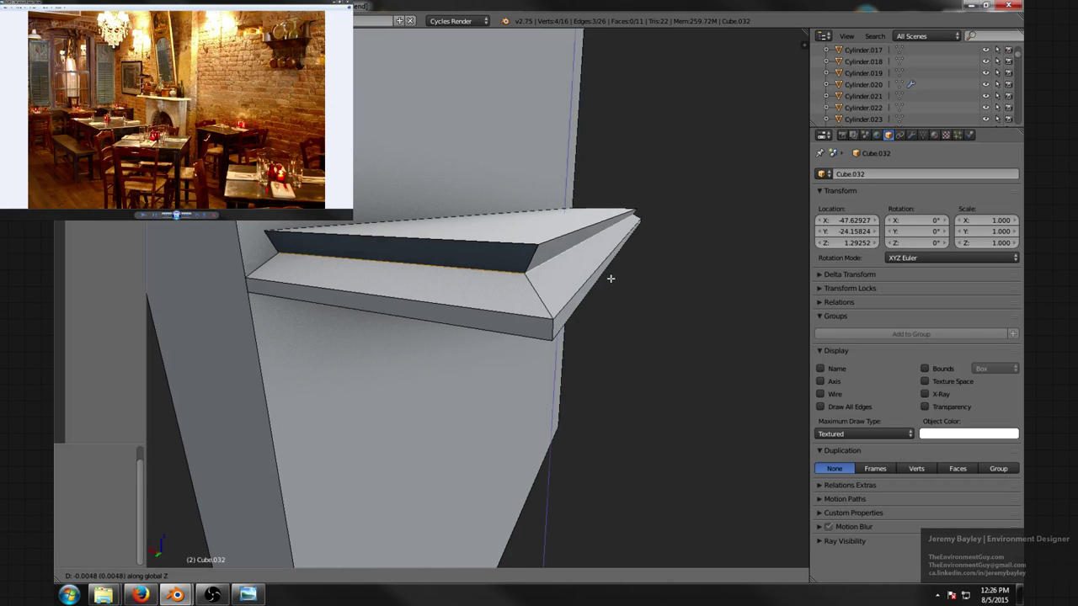
{"action": "left_click", "coordinate": [612, 279]}
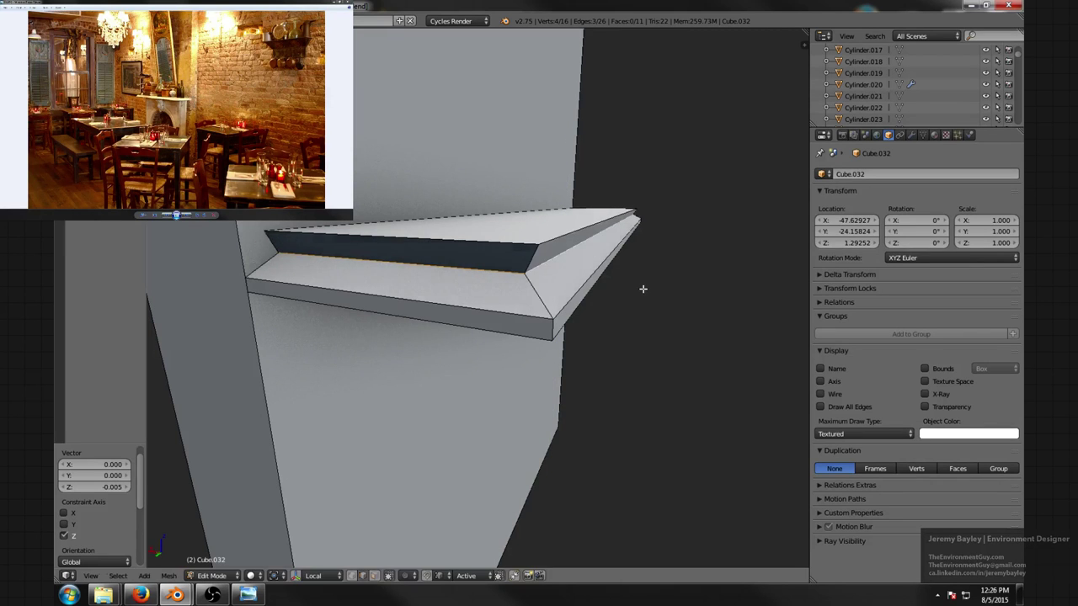
{"action": "key", "text": "ctrl+b"}
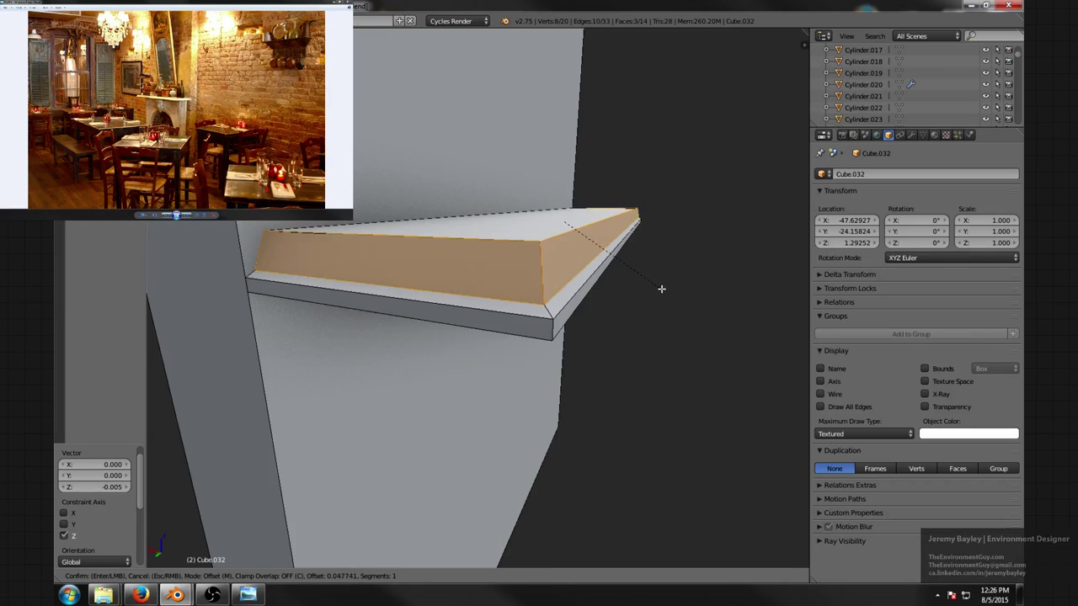
{"action": "scroll", "coordinate": [658, 288], "scroll_direction": "up", "scroll_amount": 1}
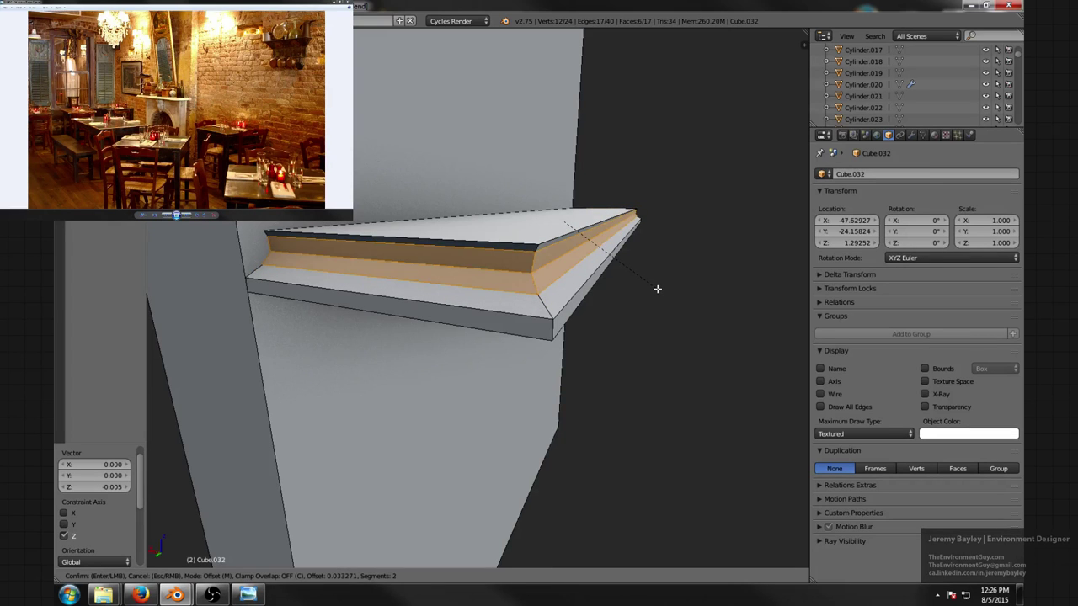
{"action": "scroll", "coordinate": [657, 289], "scroll_direction": "up", "scroll_amount": 1}
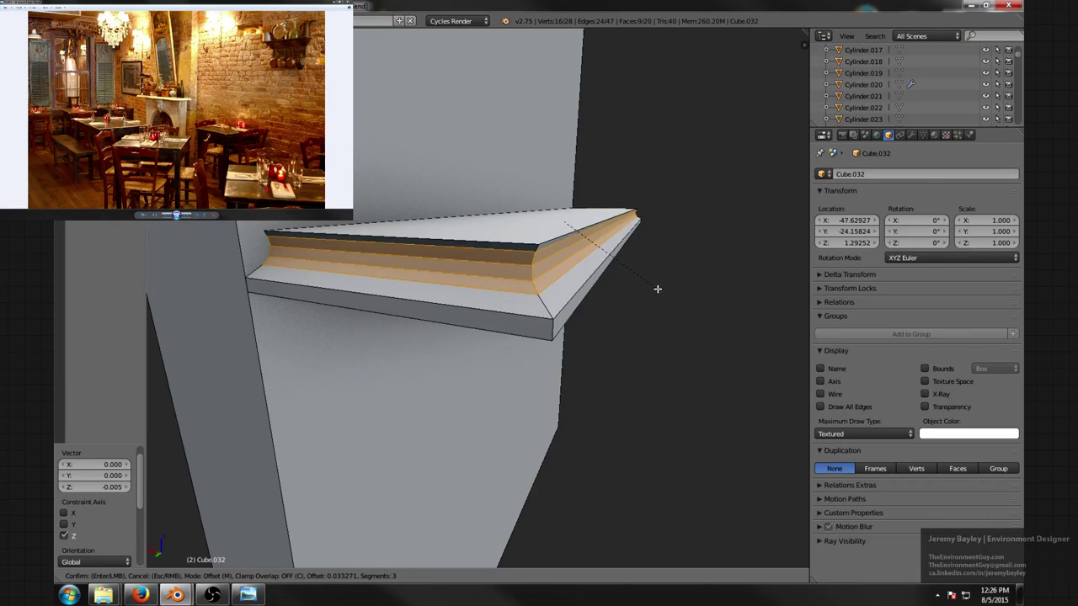
{"action": "scroll", "coordinate": [657, 288], "scroll_direction": "down", "scroll_amount": 1}
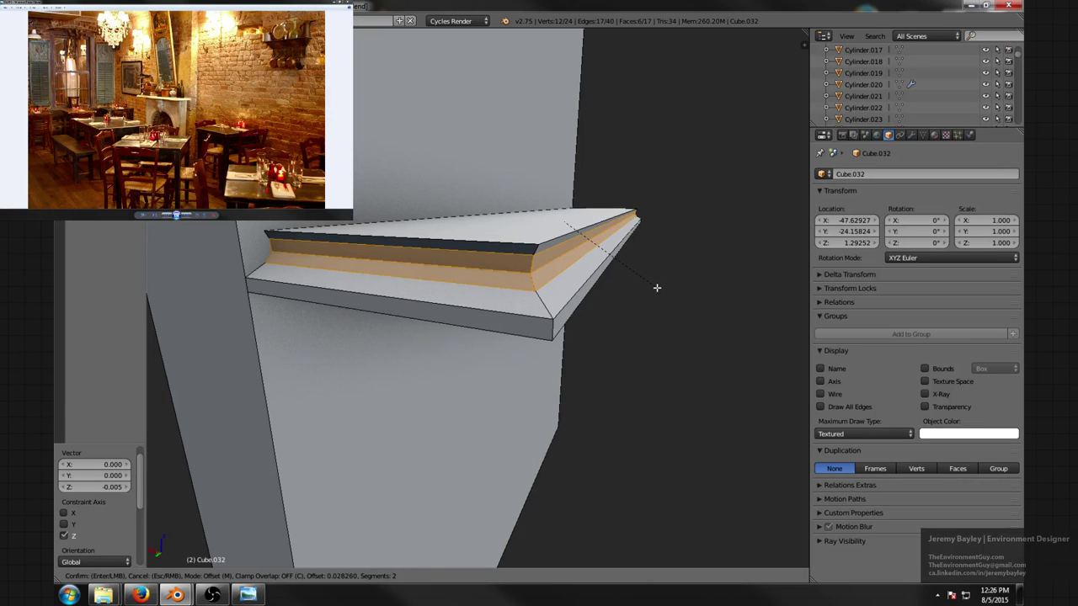
{"action": "left_click", "coordinate": [657, 288]}
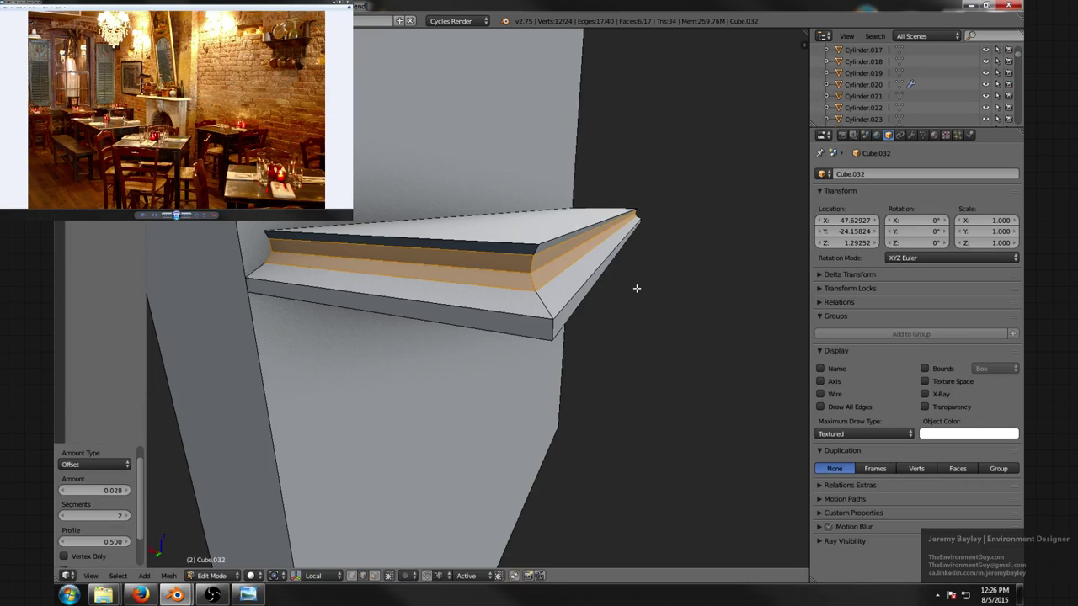
- Add a centred loop cut around the shelf's lower sloped faces and move it down 0.002 along Z
{"action": "key", "text": "a"}
{"action": "mouse_move", "coordinate": [637, 288]}
{"action": "middle_mouse_down"}
{"action": "mouse_move", "coordinate": [652, 283]}
{"action": "mouse_move", "coordinate": [637, 286]}
{"action": "middle_mouse_up"}
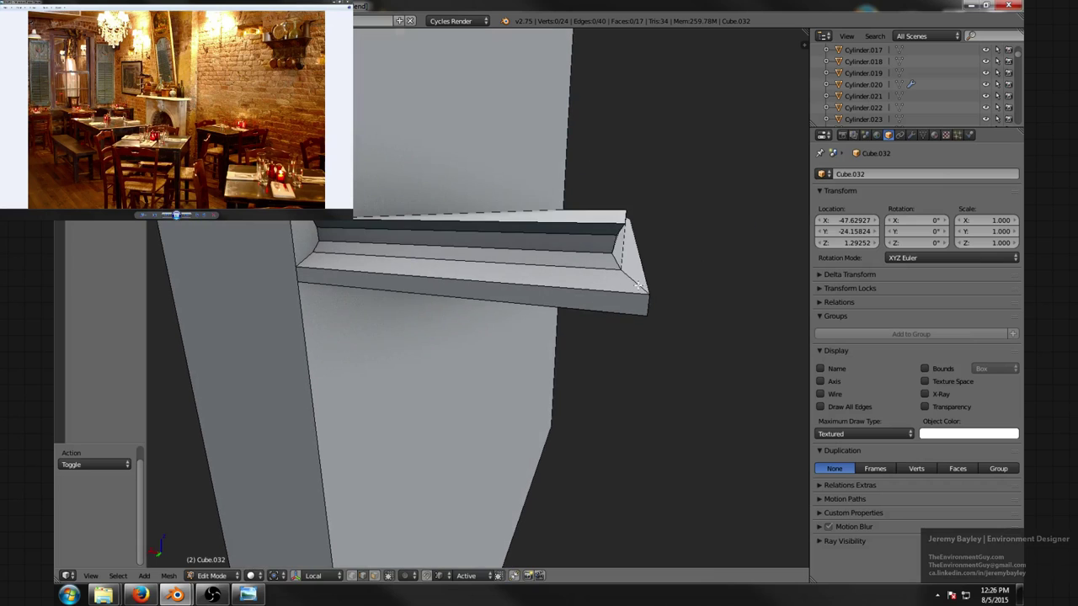
{"action": "key", "text": "ctrl+r"}
{"action": "left_click", "coordinate": [644, 274]}
{"action": "right_click", "coordinate": [644, 274]}
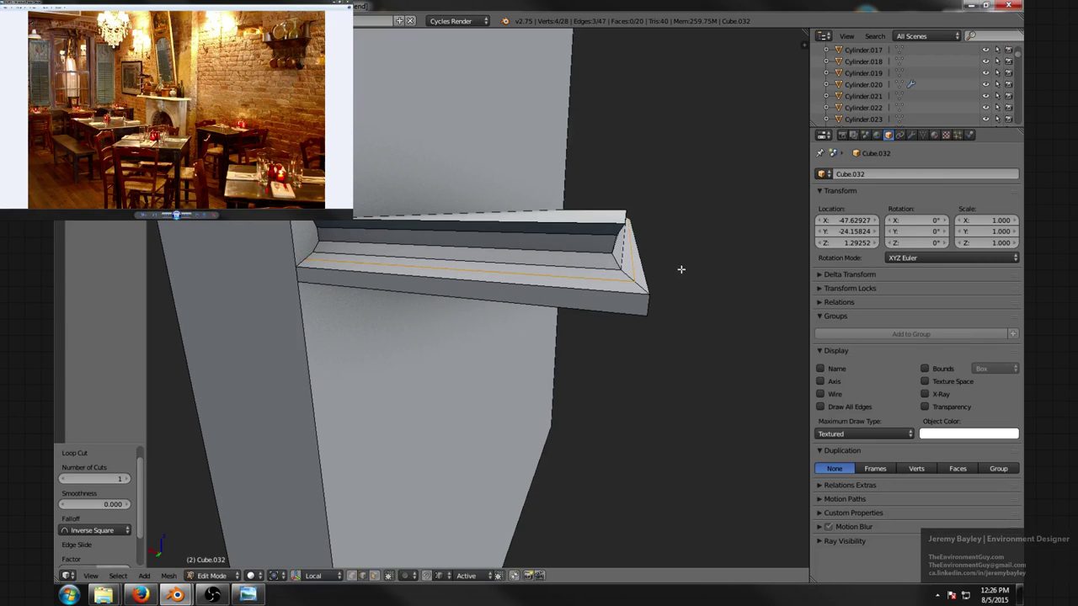
{"action": "key", "text": "g"}
{"action": "key", "text": "z"}
{"action": "left_click", "coordinate": [683, 269]}
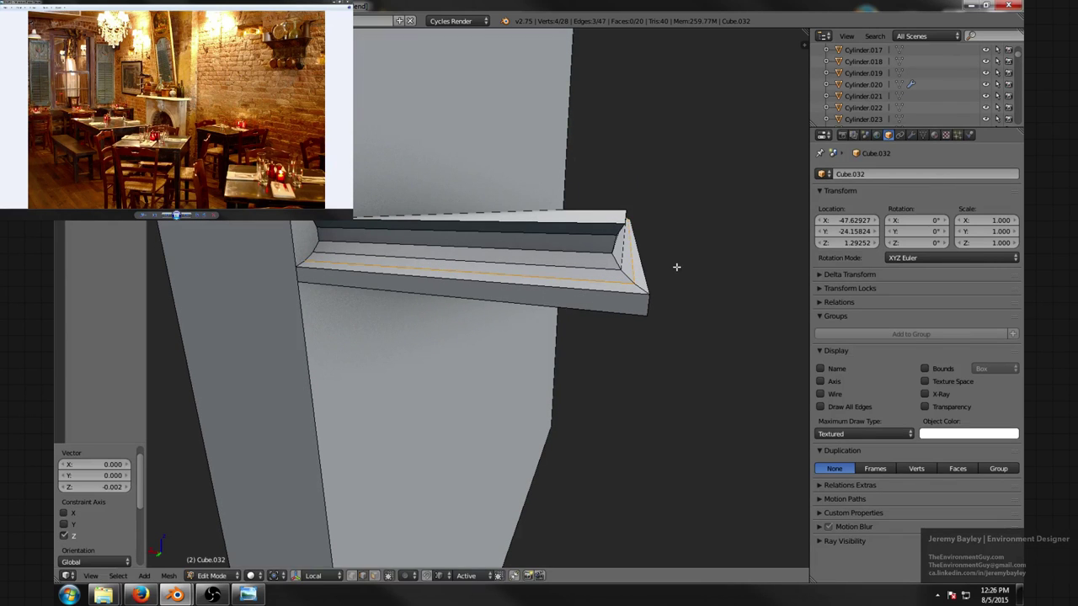
- Bevel the recess's middle edge loop with one segment and an offset of about 0.011
{"action": "middle_click_drag", "start_coordinate": [676, 267], "coordinate": [629, 271]}
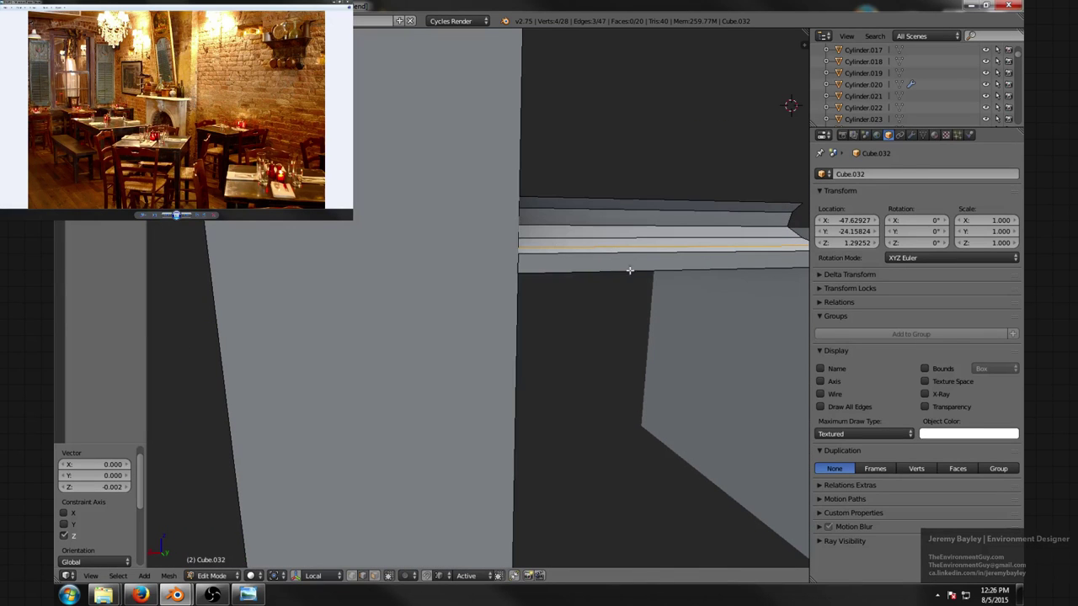
{"action": "right_click", "coordinate": [670, 224]}
{"action": "middle_click_drag", "start_coordinate": [670, 224], "coordinate": [674, 268]}
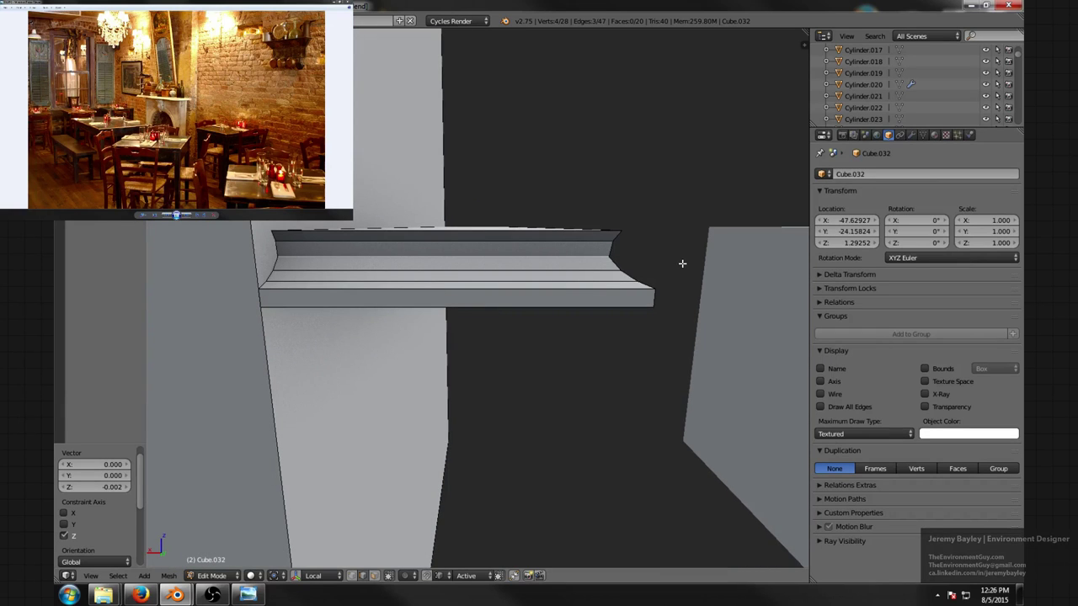
{"action": "key", "text": "ctrl+b"}
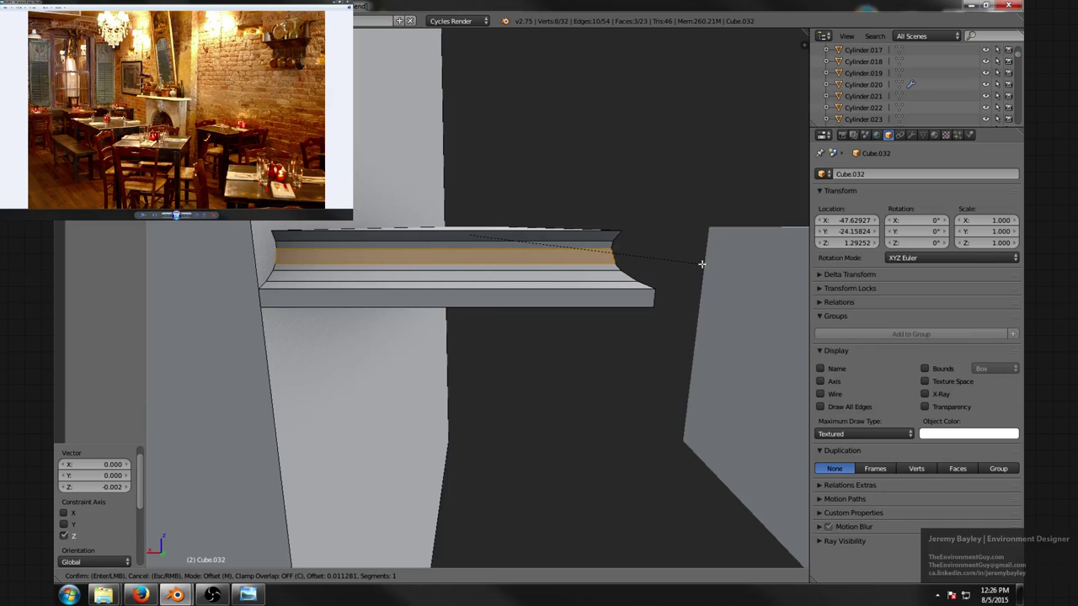
{"action": "left_click", "coordinate": [701, 264]}
- Select the profile vertices at the shelf's first outer corner and distribute them evenly with the LoopTools Space operation
{"action": "middle_click_drag", "start_coordinate": [698, 258], "coordinate": [681, 265]}
{"action": "key", "text": "ctrl+Tab"}
{"action": "left_click", "coordinate": [606, 234]}
{"action": "right_click", "coordinate": [606, 235]}
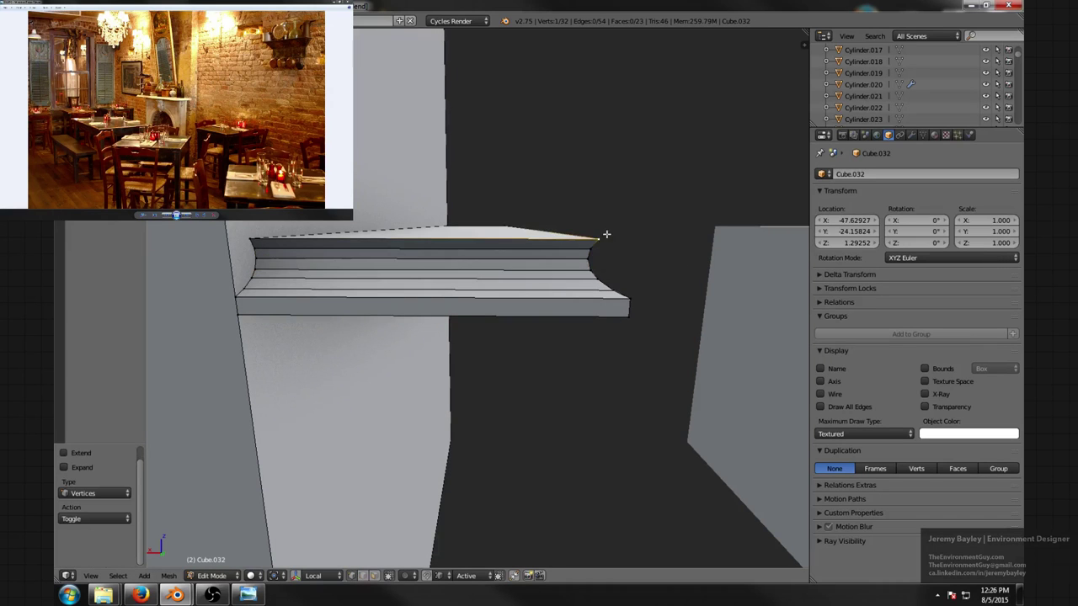
{"action": "middle_click_drag", "start_coordinate": [613, 251], "coordinate": [587, 329]}
{"action": "right_click", "coordinate": [589, 365], "text": "alt"}
{"action": "key", "text": "space"}
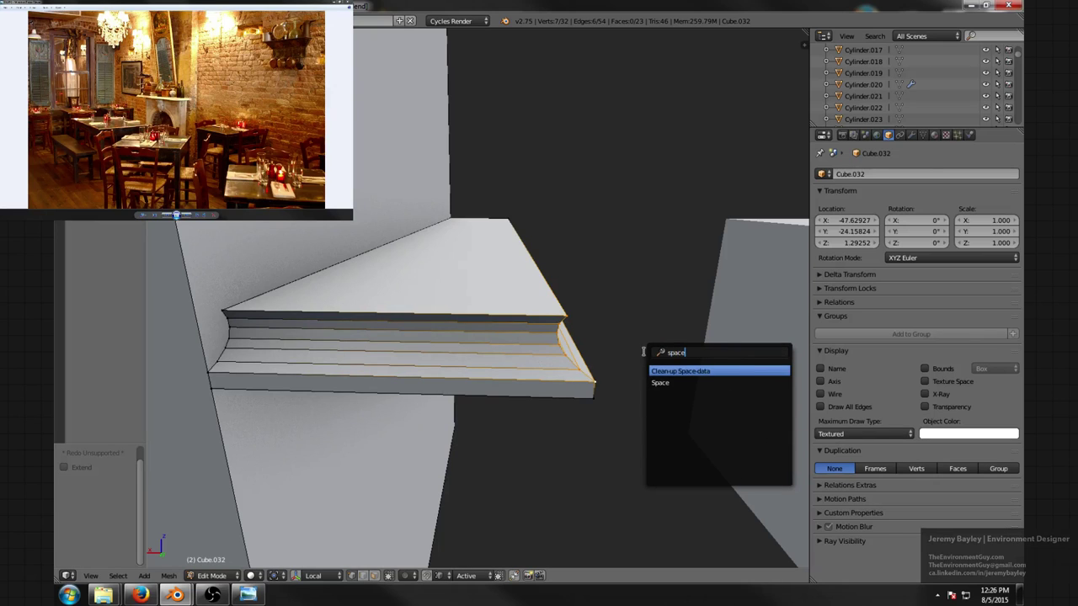
{"action": "key", "text": "Down"}
{"action": "key", "text": "Return"}
- Evenly space the profile vertices where the same shelf end meets the wall, using LoopTools Space
{"action": "right_click", "coordinate": [234, 308]}
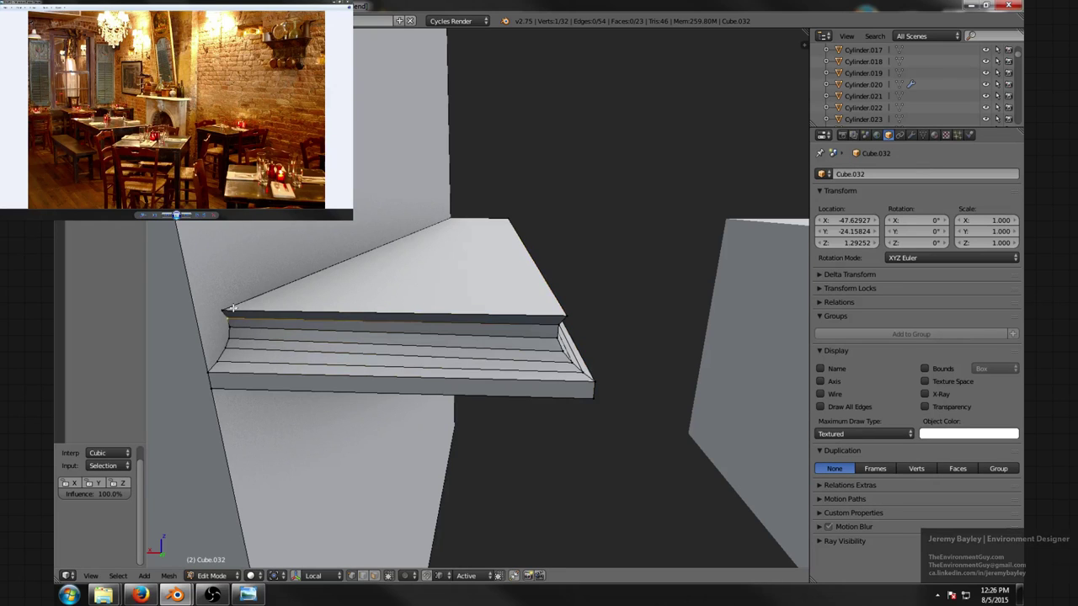
{"action": "right_click", "coordinate": [224, 314]}
{"action": "right_click", "coordinate": [197, 365], "text": "ctrl"}
{"action": "key", "text": "space"}
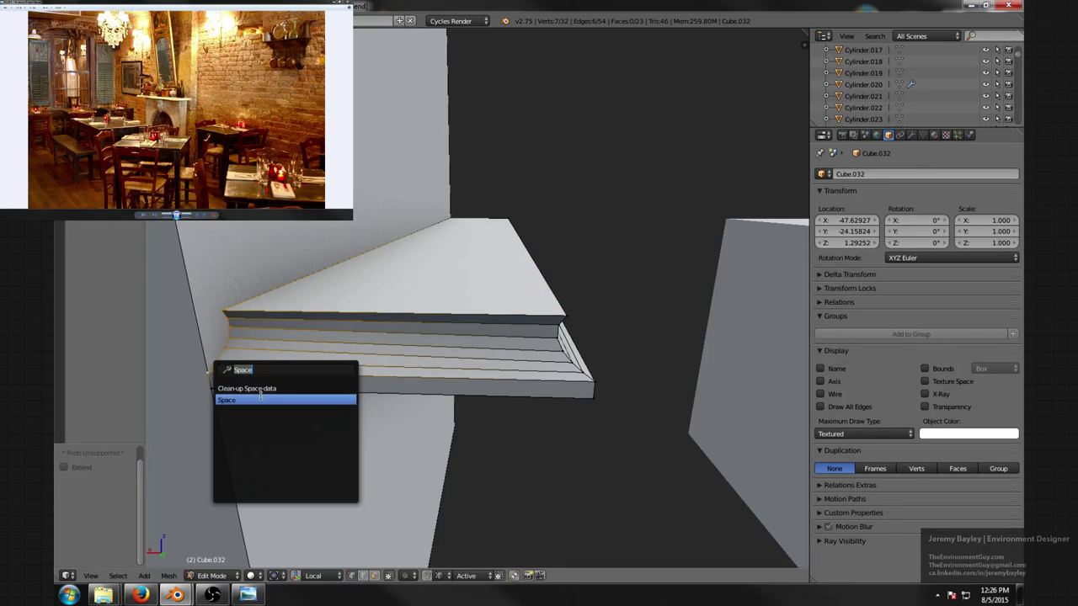
{"action": "left_click", "coordinate": [249, 399]}
- Evenly space the profile vertices at the shelf's opposite outer corner with LoopTools Space
{"action": "scroll", "coordinate": [454, 315], "scroll_direction": "down", "scroll_amount": 3}
{"action": "middle_click_drag", "start_coordinate": [487, 301], "coordinate": [424, 308]}
{"action": "scroll", "coordinate": [443, 317], "scroll_direction": "up", "scroll_amount": 1}
{"action": "scroll", "coordinate": [424, 308], "scroll_direction": "up", "scroll_amount": 3}
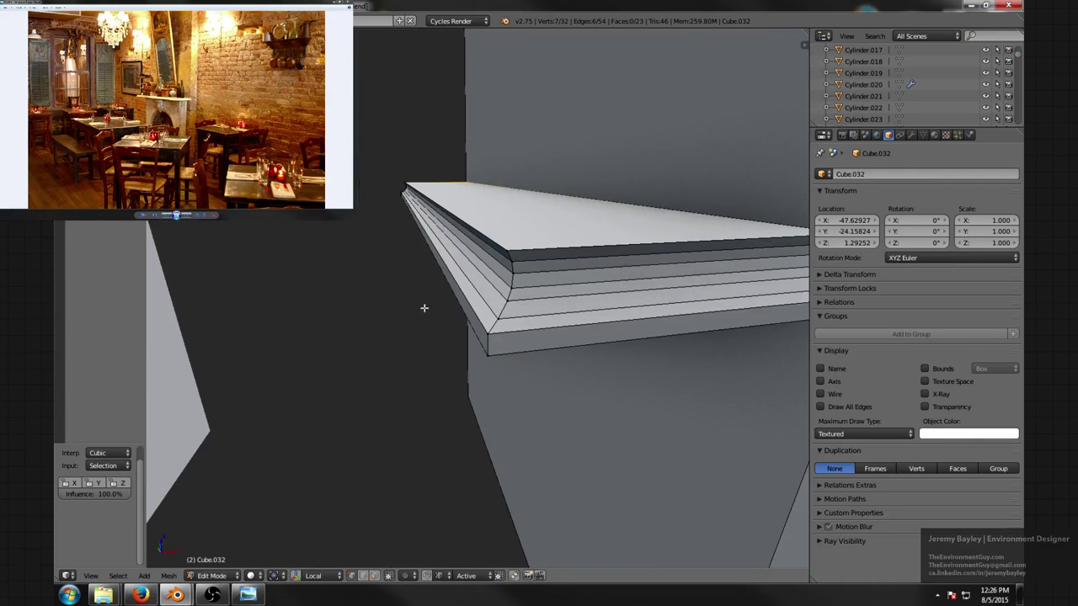
{"action": "right_click", "coordinate": [494, 336], "text": "ctrl"}
{"action": "key", "text": "space"}
{"action": "left_click", "coordinate": [517, 366]}
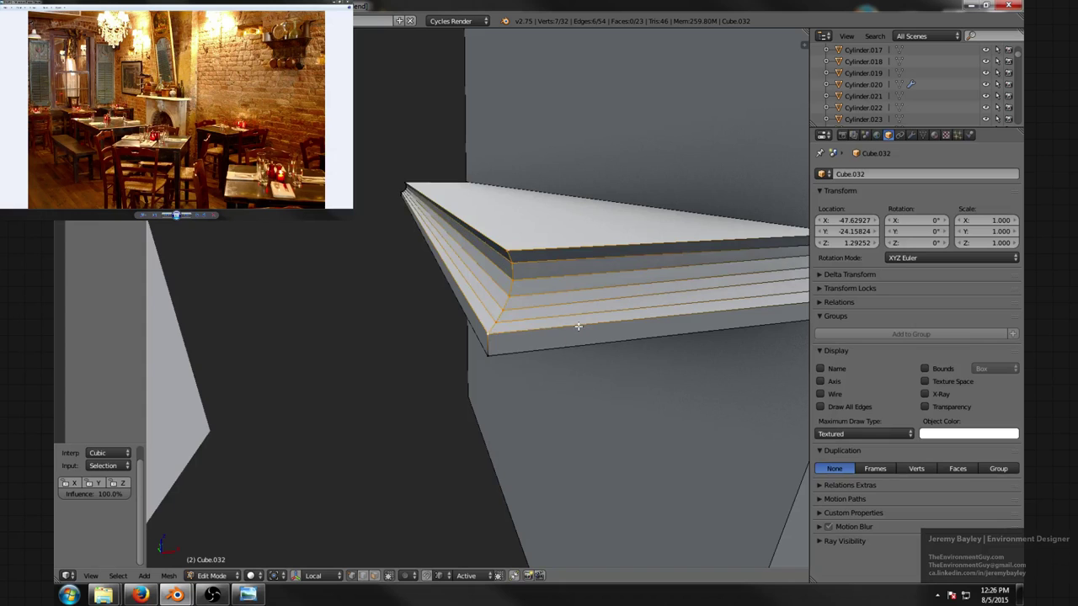
- Apply LoopTools Space to the wall-side profile vertices at the shelf's opposite end
{"action": "middle_click_drag", "start_coordinate": [578, 326], "coordinate": [631, 327]}
{"action": "key", "text": "space"}
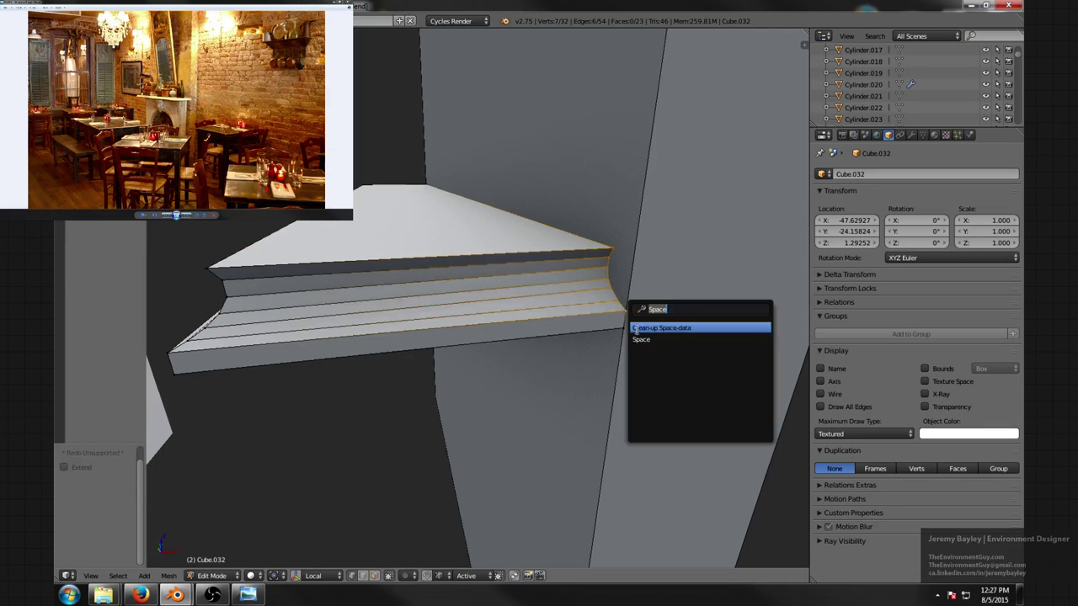
{"action": "left_click", "coordinate": [641, 339]}
- Bevel the outer edges of the shelf's top face with one segment and an offset of about 0.007
{"action": "scroll", "coordinate": [594, 325], "scroll_direction": "down", "scroll_amount": 4}
{"action": "key", "text": "a"}
{"action": "middle_click_drag", "start_coordinate": [594, 325], "coordinate": [502, 270]}
{"action": "key", "text": "Tab"}
{"action": "key", "text": "Tab"}
{"action": "key", "text": "ctrl+Tab"}
{"action": "left_click", "coordinate": [494, 323]}
{"action": "key", "text": "ctrl+b"}
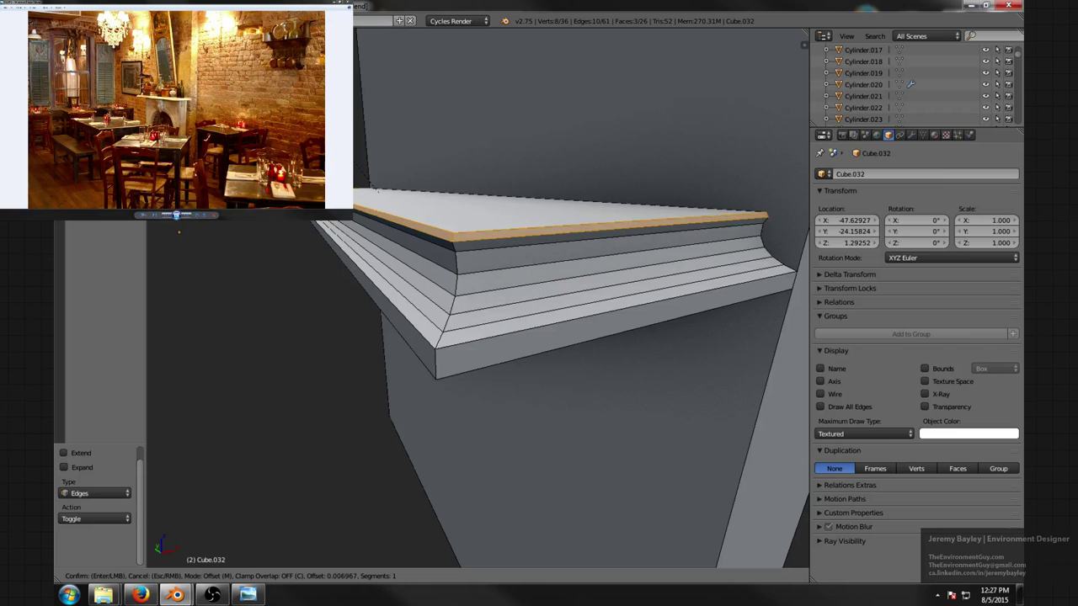
{"action": "left_click", "coordinate": [471, 159]}
{"action": "key", "text": "a"}
- Cut a single edge loop across the middle of the shelf's length
{"action": "middle_click_drag", "start_coordinate": [472, 160], "coordinate": [523, 164]}
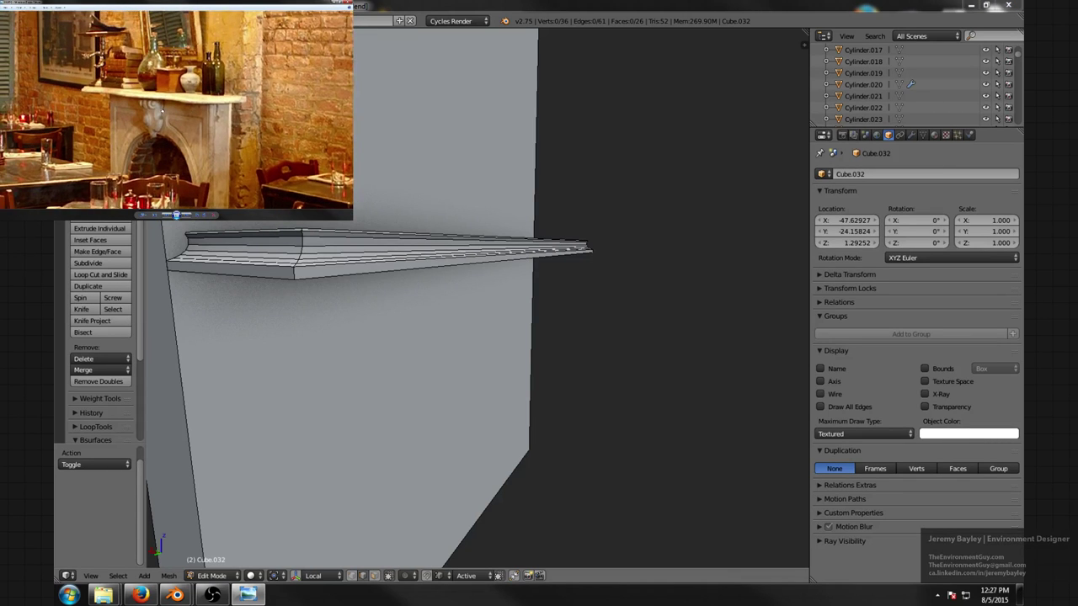
{"action": "middle_click_drag", "start_coordinate": [499, 234], "coordinate": [377, 397]}
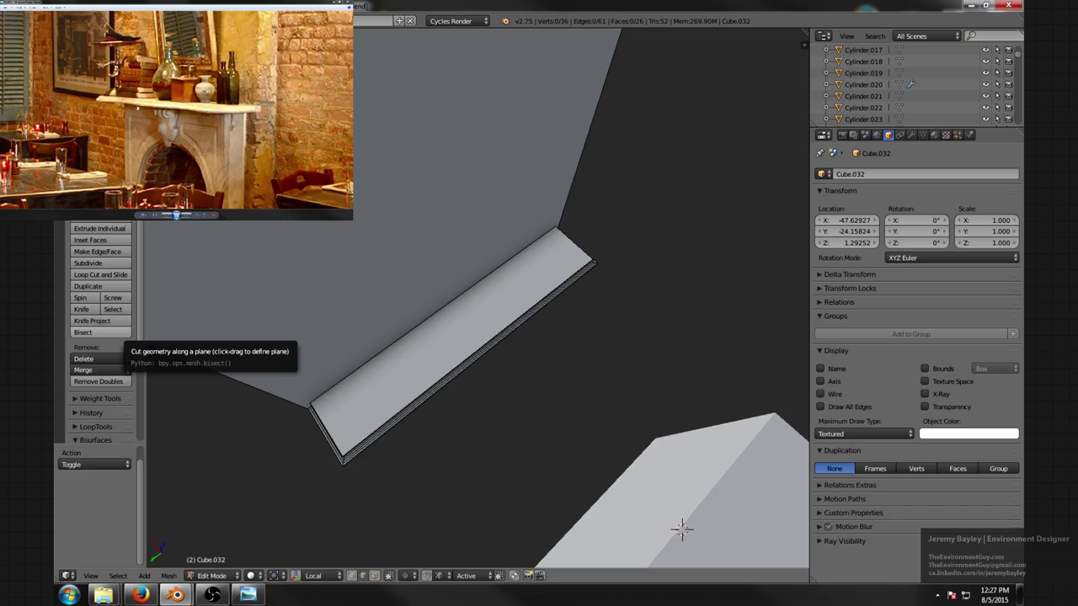
{"action": "middle_click_drag", "start_coordinate": [361, 309], "coordinate": [480, 337]}
{"action": "key", "text": "ctrl+r"}
{"action": "left_click", "coordinate": [458, 342]}
{"action": "right_click", "coordinate": [458, 342]}
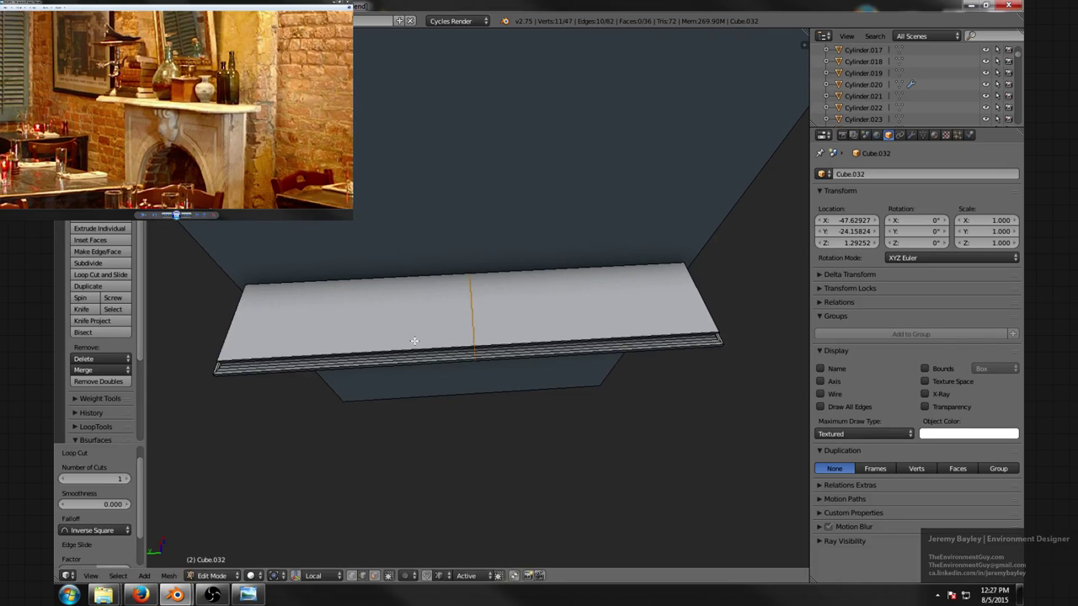
- Add a loop cut halfway between the middle loop and one shelf end, and flatten it by scaling to 0 along Y
{"action": "middle_click_drag", "start_coordinate": [413, 344], "coordinate": [445, 323]}
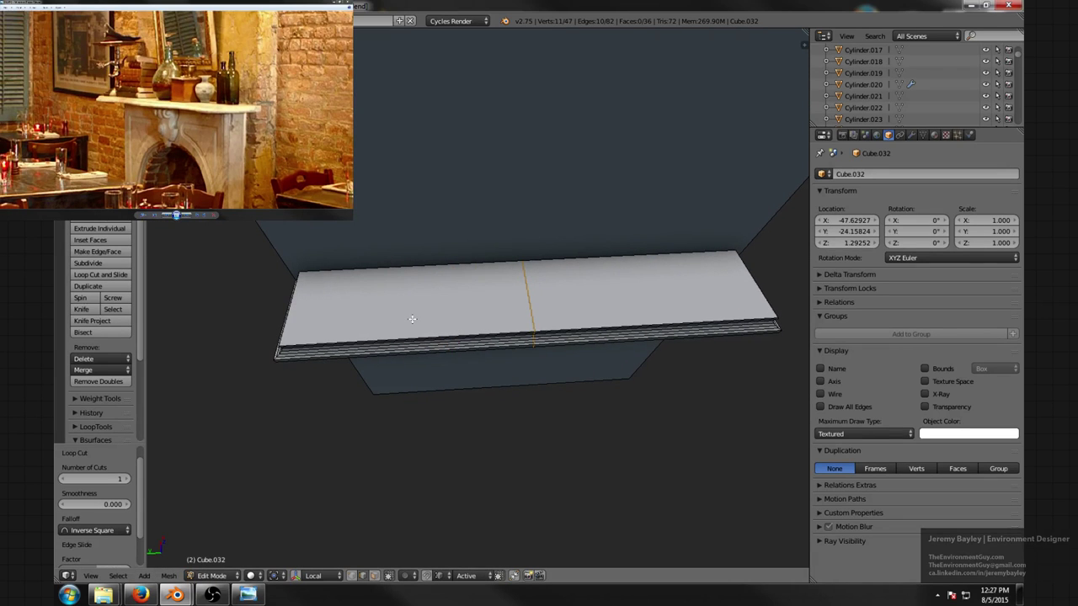
{"action": "key", "text": "ctrl+r"}
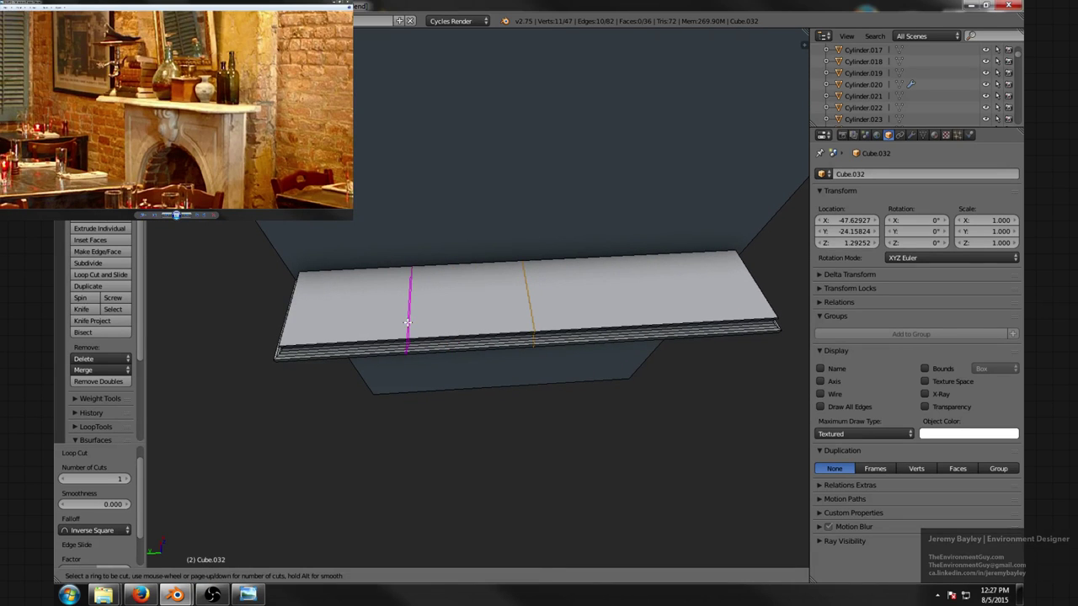
{"action": "left_click", "coordinate": [407, 323]}
{"action": "right_click", "coordinate": [402, 323]}
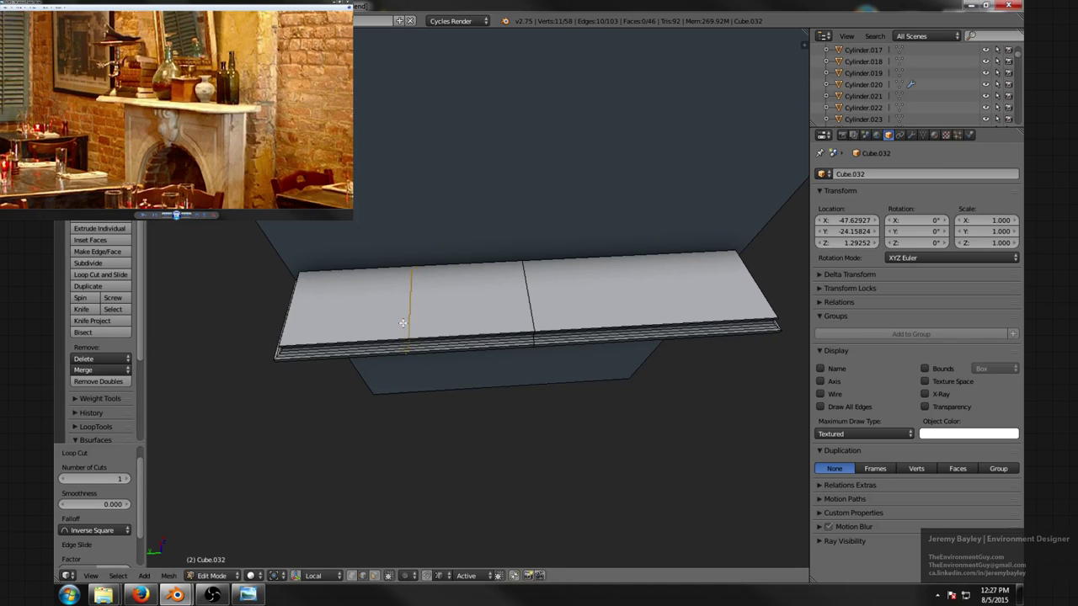
{"action": "middle_click_drag", "start_coordinate": [441, 328], "coordinate": [473, 298]}
{"action": "scroll", "coordinate": [477, 297], "scroll_direction": "up", "scroll_amount": 1}
{"action": "key", "text": "s"}
{"action": "key", "text": "y"}
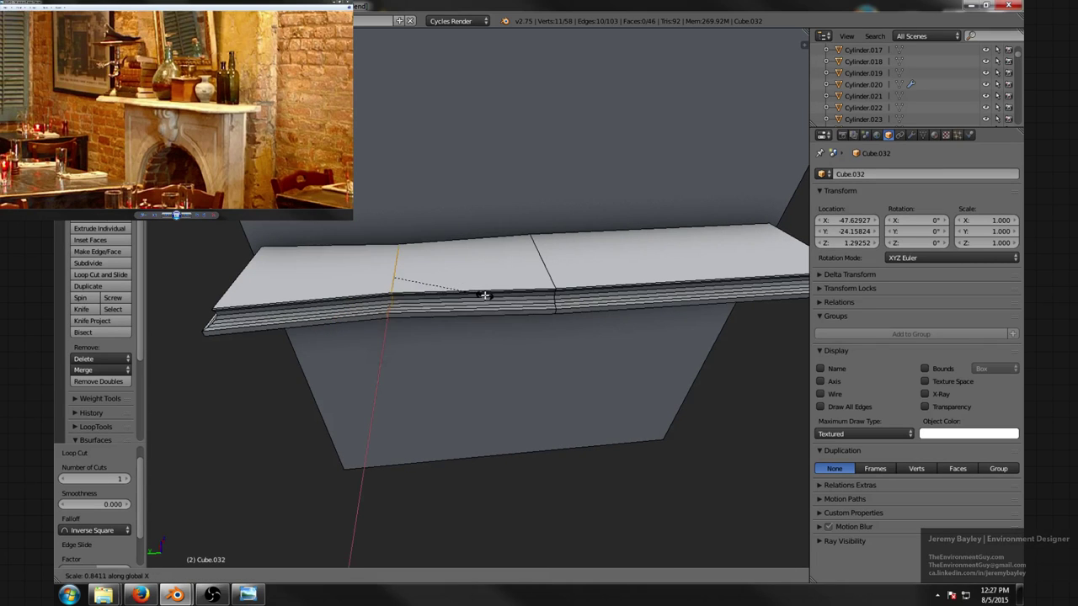
{"action": "key", "text": "Return"}
{"action": "scroll", "coordinate": [510, 296], "scroll_direction": "down", "scroll_amount": 2}
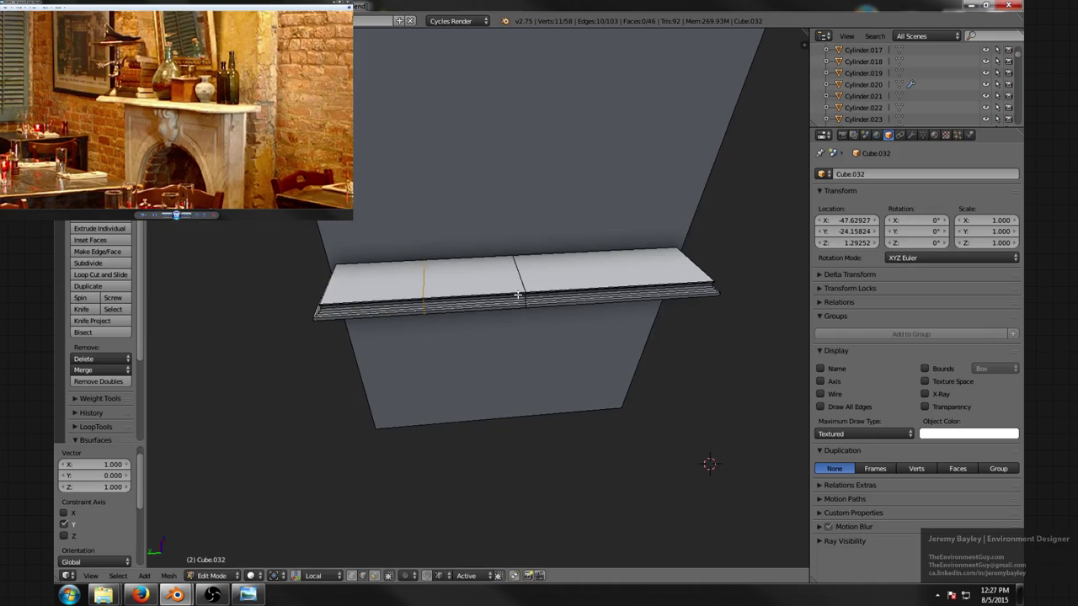
- Add a matching loop cut on the shelf's other half and flatten it by scaling to 0 along Y
{"action": "middle_click_drag", "start_coordinate": [576, 291], "coordinate": [558, 302]}
{"action": "key", "text": "ctrl+r"}
{"action": "left_click", "coordinate": [558, 295]}
{"action": "right_click", "coordinate": [558, 293]}
{"action": "key", "text": "ctrl+z"}
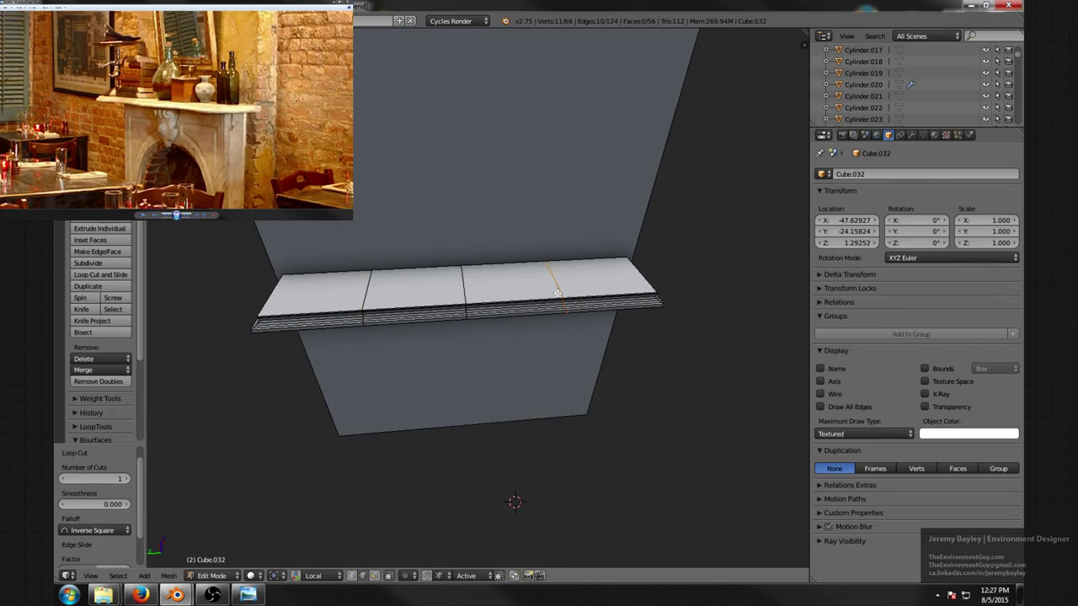
{"action": "key", "text": "s"}
{"action": "key", "text": "y"}
{"action": "key", "text": "Return"}
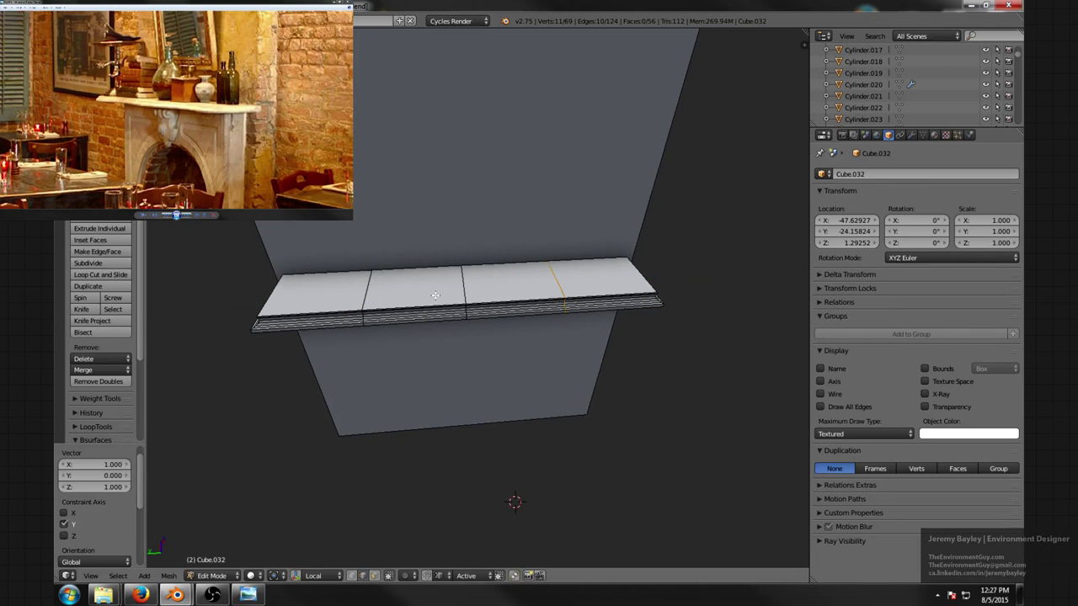
- Delete the four top faces and four bottom faces of the shelf, leaving only the molded side strip
{"action": "middle_click_drag", "start_coordinate": [555, 289], "coordinate": [433, 324]}
{"action": "key", "text": "ctrl+Tab"}
{"action": "left_click", "coordinate": [427, 324]}
{"action": "left_click", "coordinate": [426, 335]}
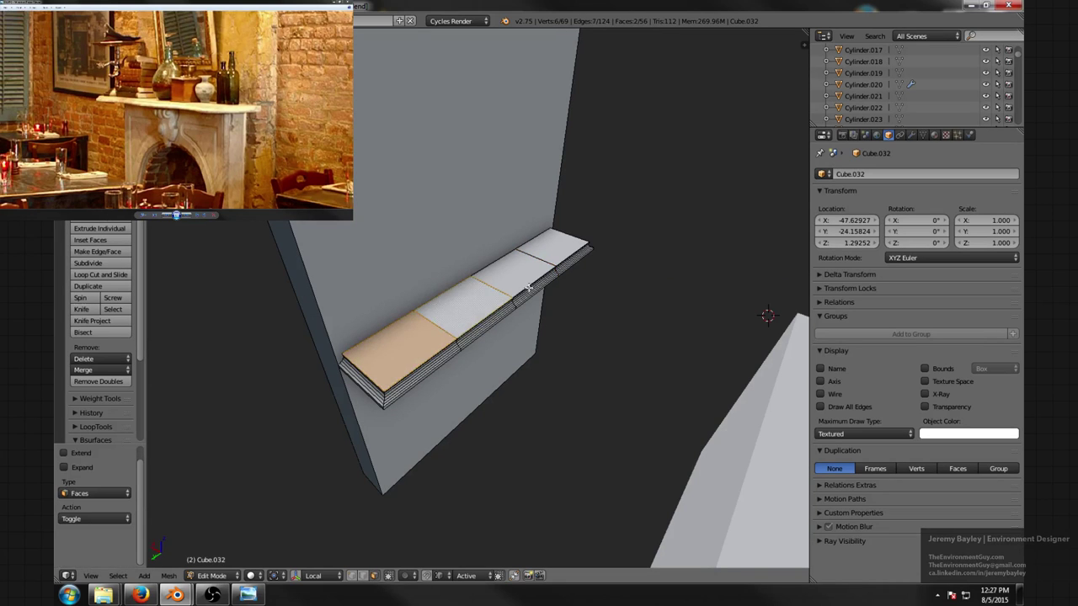
{"action": "left_click", "coordinate": [488, 304], "text": "shift"}
{"action": "left_click", "coordinate": [537, 268], "text": "shift"}
{"action": "middle_click_drag", "start_coordinate": [547, 270], "coordinate": [441, 160]}
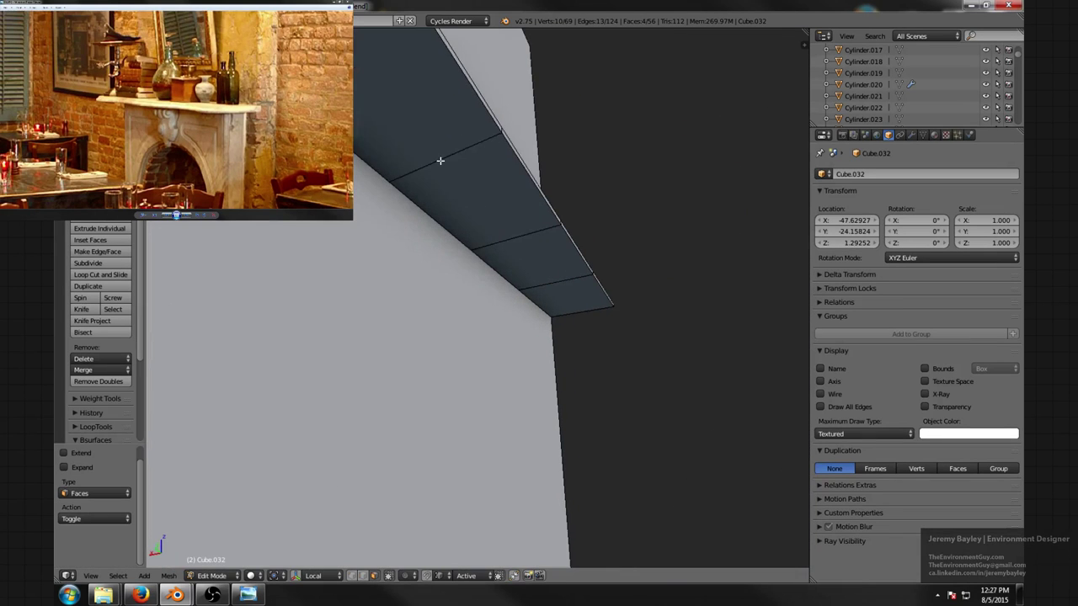
{"action": "right_click", "coordinate": [439, 155], "text": "shift"}
{"action": "right_click", "coordinate": [478, 199], "text": "shift"}
{"action": "right_click", "coordinate": [546, 254], "text": "shift"}
{"action": "right_click", "coordinate": [581, 298], "text": "shift"}
{"action": "middle_click_drag", "start_coordinate": [599, 202], "coordinate": [592, 280]}
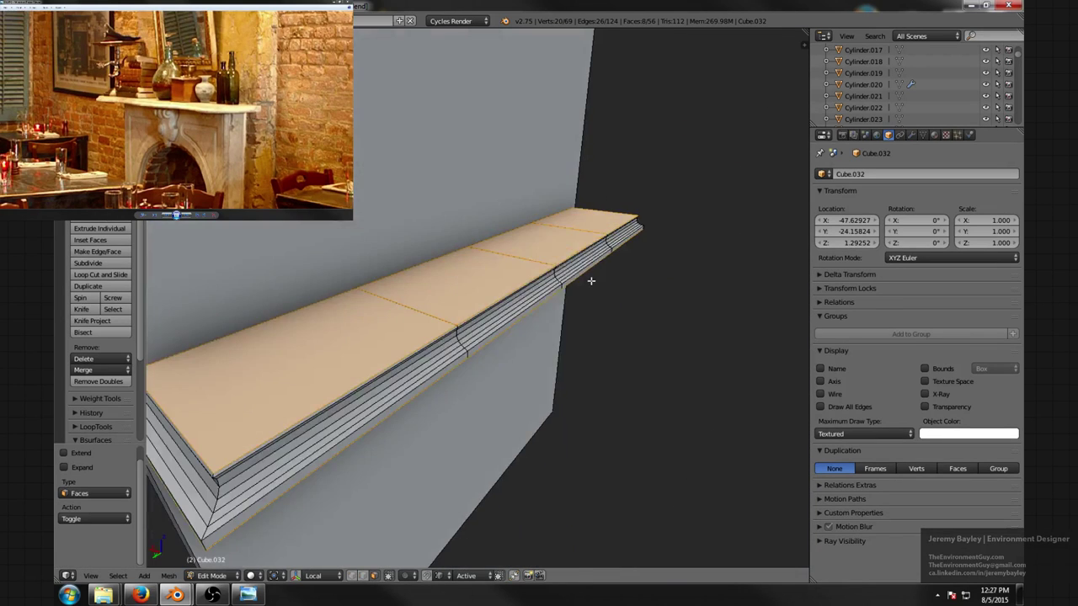
{"action": "key", "text": "x"}
{"action": "left_click", "coordinate": [591, 279]}
- Select the two edge loops midway along each half of the molded strip and move them about 0.086 along global X
{"action": "middle_click_drag", "start_coordinate": [530, 295], "coordinate": [519, 309]}
{"action": "key", "text": "ctrl+Tab"}
{"action": "left_click", "coordinate": [459, 297]}
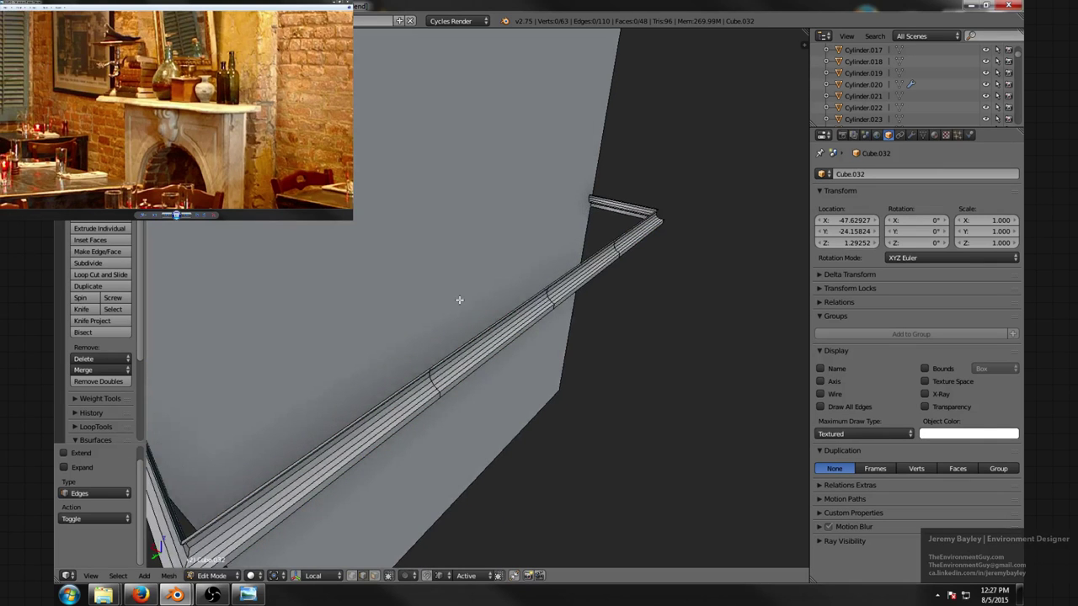
{"action": "middle_click_drag", "start_coordinate": [443, 337], "coordinate": [428, 339]}
{"action": "left_click", "coordinate": [370, 373], "text": "alt"}
{"action": "middle_click_drag", "start_coordinate": [369, 373], "coordinate": [543, 299]}
{"action": "left_click", "coordinate": [676, 289], "text": "alt+shift"}
{"action": "key", "text": "g"}
{"action": "key", "text": "x"}
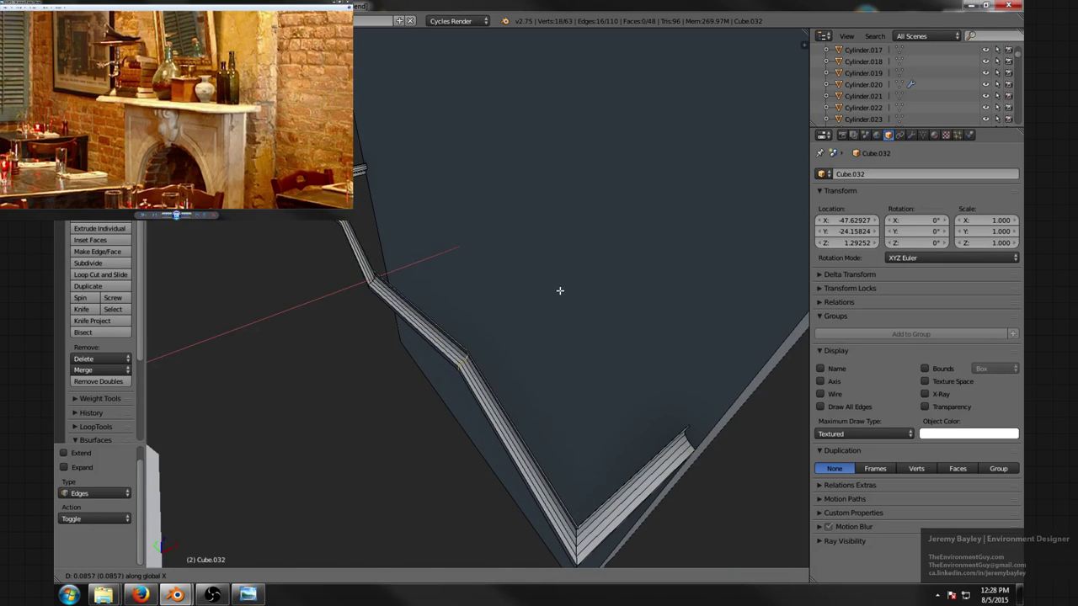
{"action": "left_click", "coordinate": [556, 291]}
- Bevel the two moved edge loops with 4 segments and an offset of about 0.45 to curve both halves of the strip
{"action": "middle_click_drag", "start_coordinate": [556, 291], "coordinate": [635, 332]}
{"action": "key", "text": "ctrl+b"}
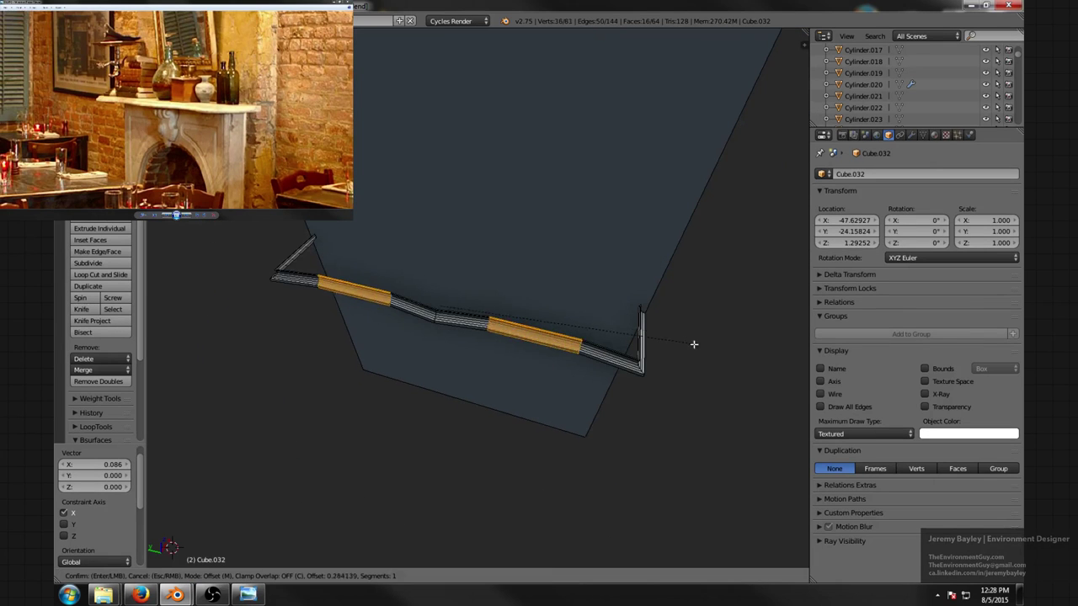
{"action": "scroll", "coordinate": [724, 327], "scroll_direction": "up", "scroll_amount": 2}
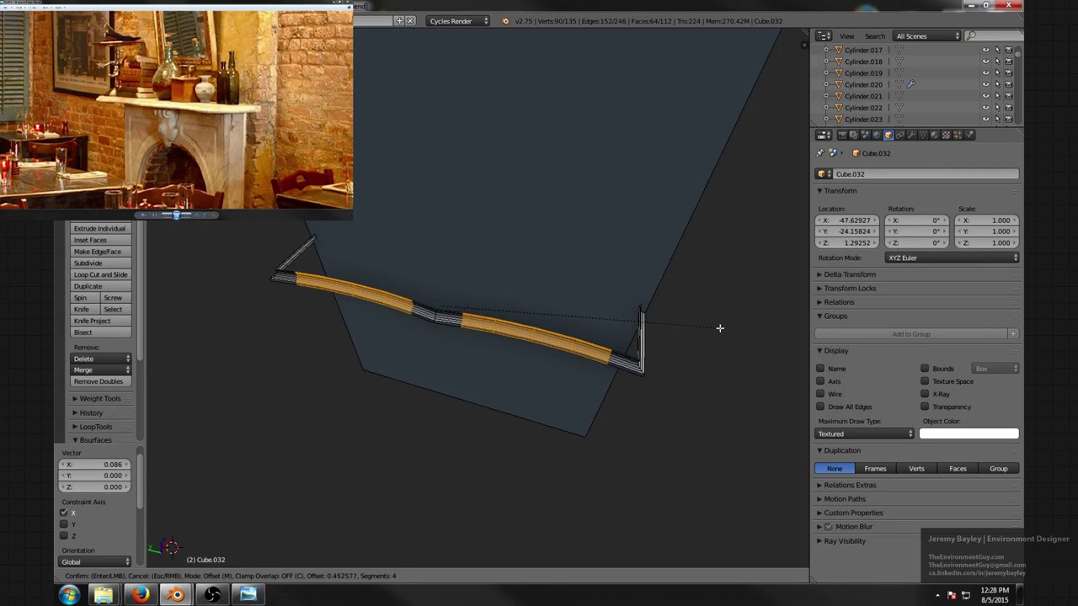
{"action": "left_click", "coordinate": [719, 328]}
{"action": "key", "text": "a"}
- Bevel the strip's two outer corner edge loops with 4 segments and an offset of about 0.07
{"action": "middle_click_drag", "start_coordinate": [695, 325], "coordinate": [594, 325]}
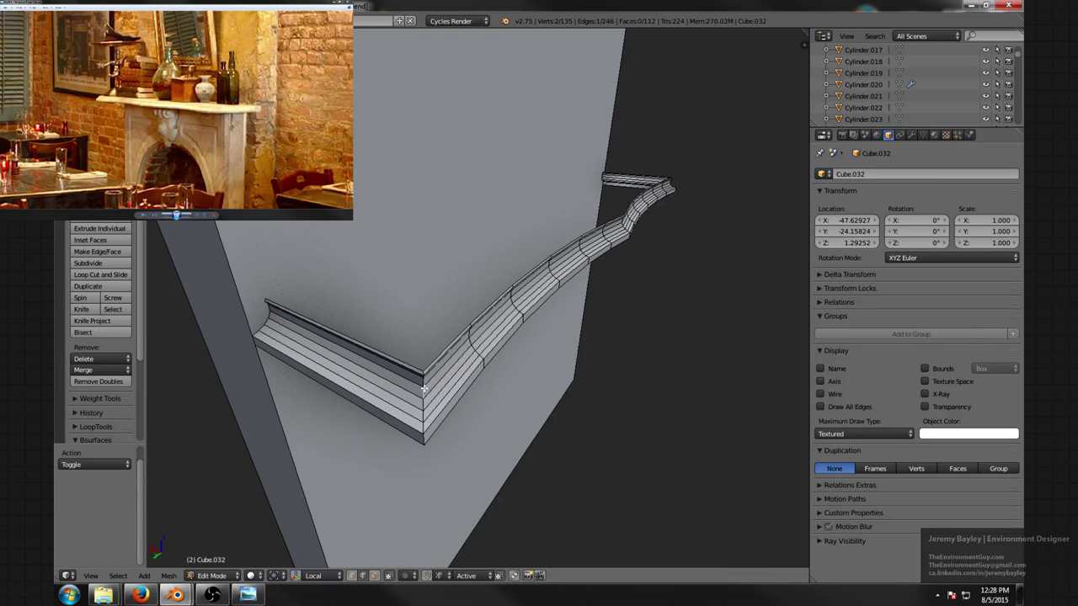
{"action": "middle_click_drag", "start_coordinate": [425, 389], "coordinate": [615, 375]}
{"action": "right_click", "coordinate": [583, 371], "text": "alt+shift"}
{"action": "scroll", "coordinate": [584, 371], "scroll_direction": "down", "scroll_amount": 4}
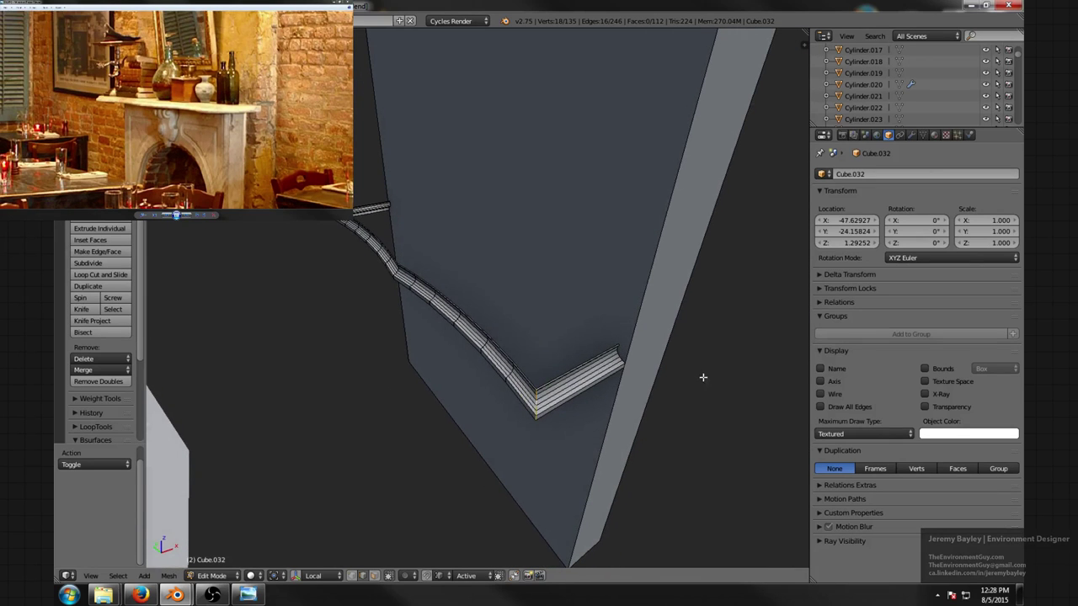
{"action": "key", "text": "ctrl+b"}
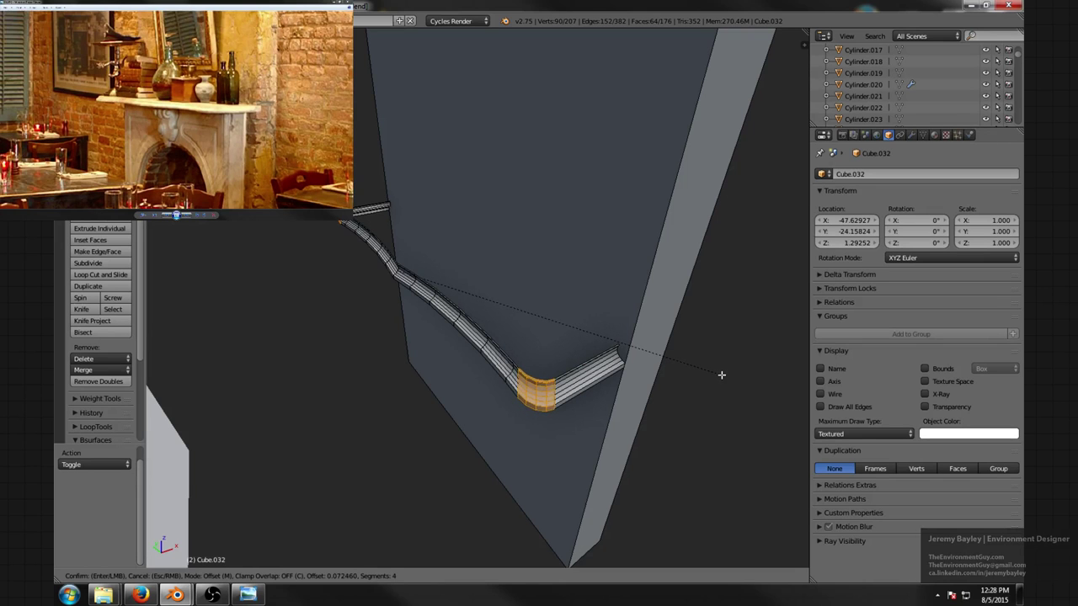
{"action": "left_click", "coordinate": [720, 374]}
{"action": "key", "text": "a"}
- Start the shelf's top surface by filling two faces across the inside of one rounded corner from its upper edges
{"action": "middle_click_drag", "start_coordinate": [589, 358], "coordinate": [518, 322]}
{"action": "key", "text": "Tab"}
{"action": "key", "text": "Tab"}
{"action": "key", "text": "ctrl+Tab"}
{"action": "left_click", "coordinate": [548, 312]}
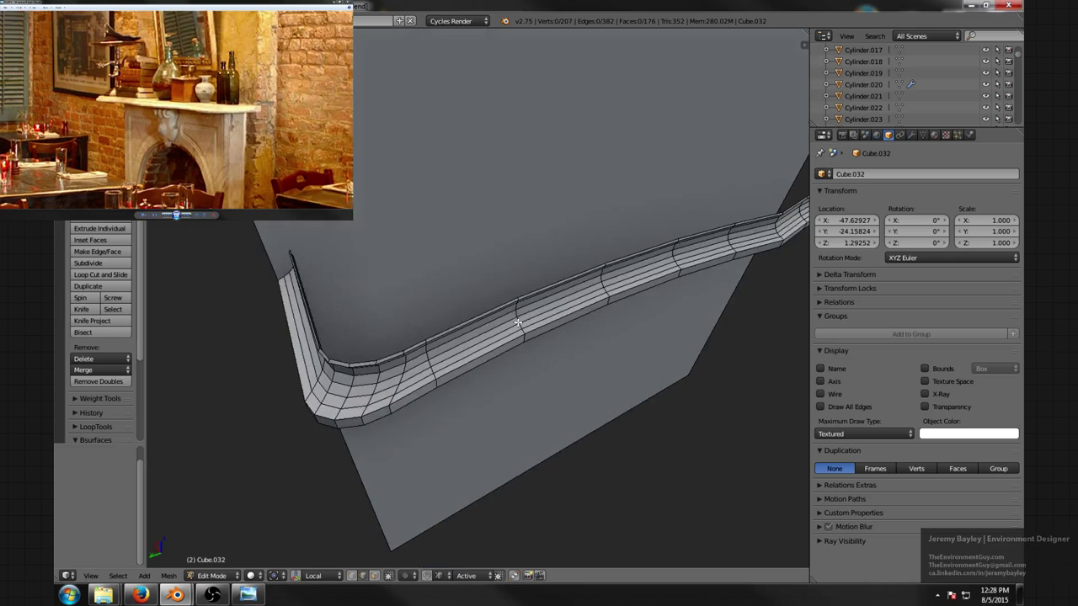
{"action": "middle_click_drag", "start_coordinate": [388, 356], "coordinate": [431, 344]}
{"action": "right_click", "coordinate": [433, 337], "text": "shift"}
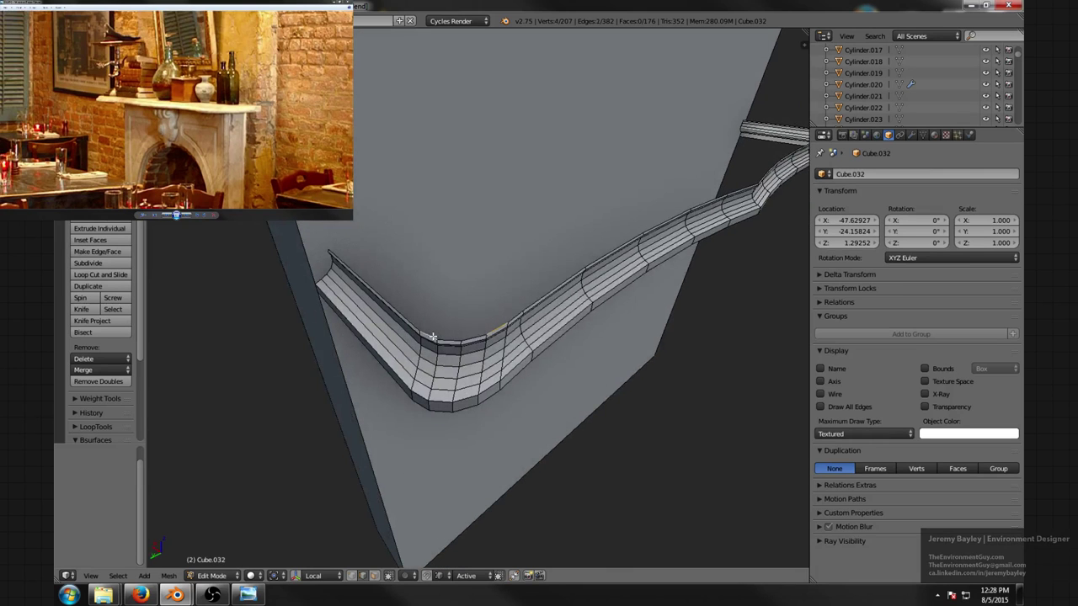
{"action": "key", "text": "f"}
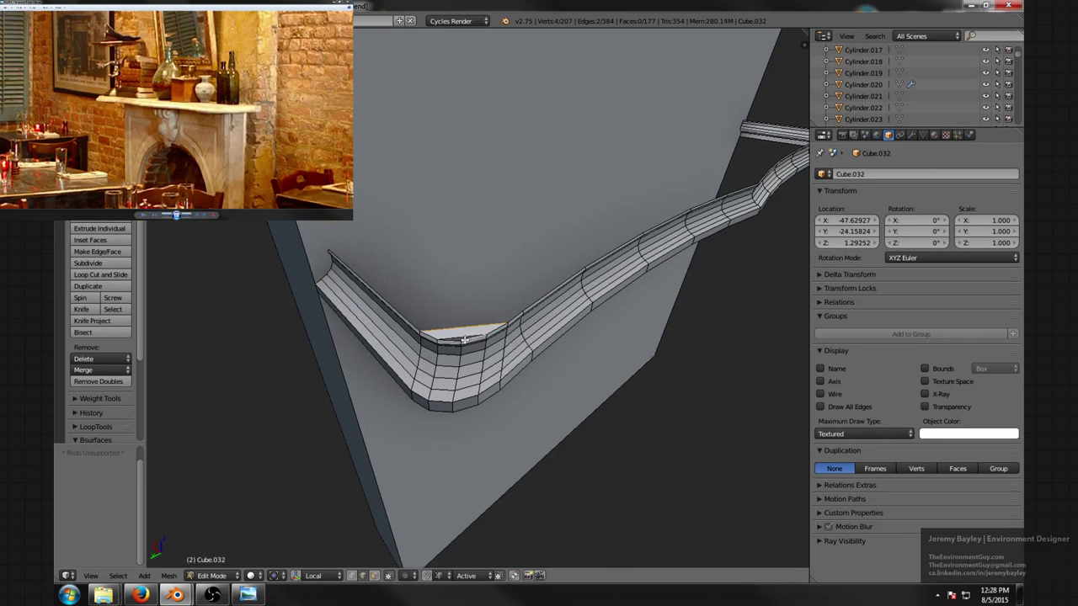
{"action": "key", "text": "f"}
{"action": "middle_click_drag", "start_coordinate": [465, 339], "coordinate": [516, 398]}
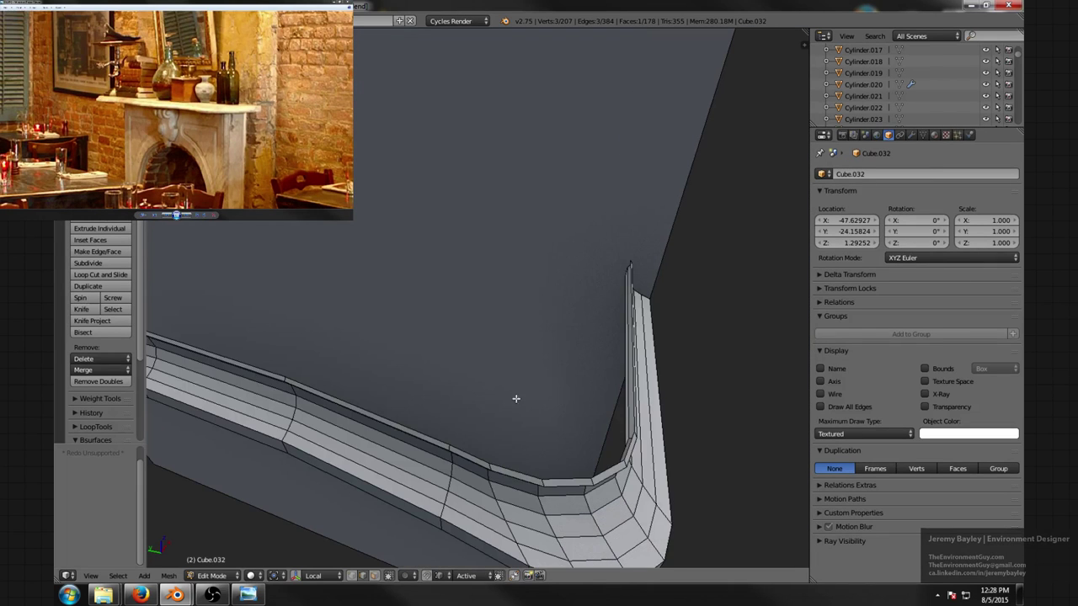
- Fill two matching faces across the top of the opposite rounded corner and clear the selection
{"action": "right_click", "coordinate": [524, 471]}
{"action": "middle_click_drag", "start_coordinate": [523, 471], "coordinate": [460, 422]}
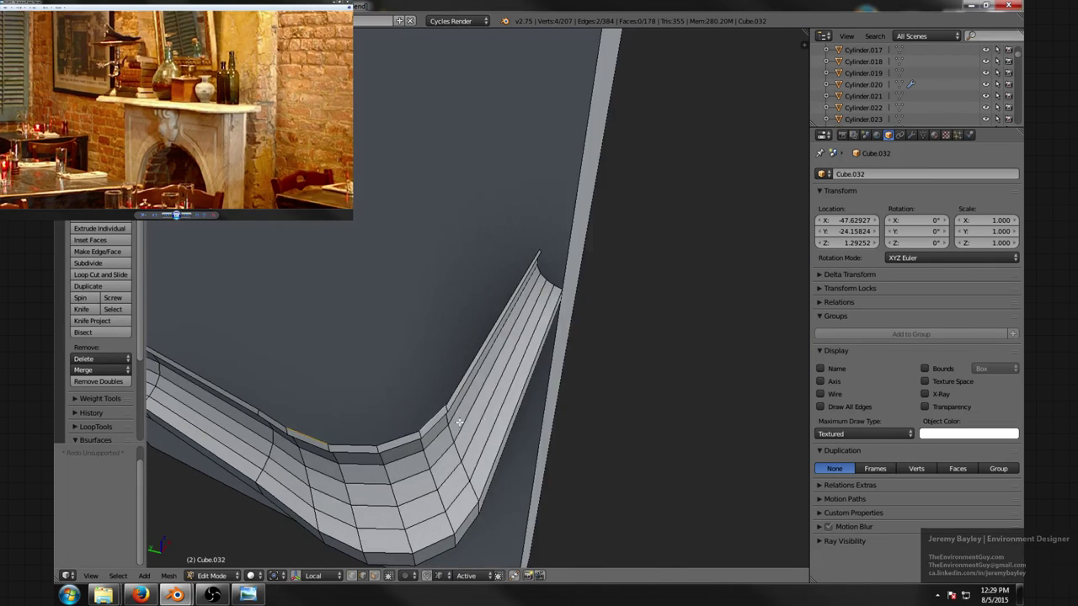
{"action": "key", "text": "f"}
{"action": "right_click", "coordinate": [393, 444]}
{"action": "key", "text": "f"}
{"action": "key", "text": "a"}
{"action": "scroll", "coordinate": [375, 412], "scroll_direction": "down", "scroll_amount": 4}
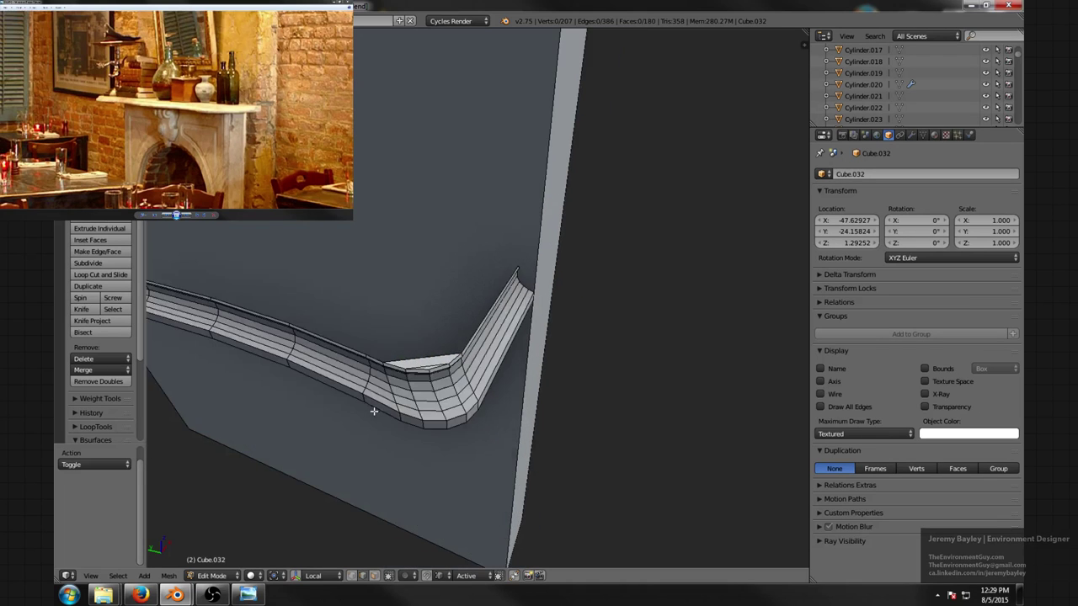
- Fill a top face between the first rounded corner and the upper edge of its short side strip
{"action": "middle_click_drag", "start_coordinate": [355, 404], "coordinate": [607, 353]}
{"action": "scroll", "coordinate": [608, 353], "scroll_direction": "up", "scroll_amount": 3}
{"action": "scroll", "coordinate": [607, 353], "scroll_direction": "down", "scroll_amount": 1}
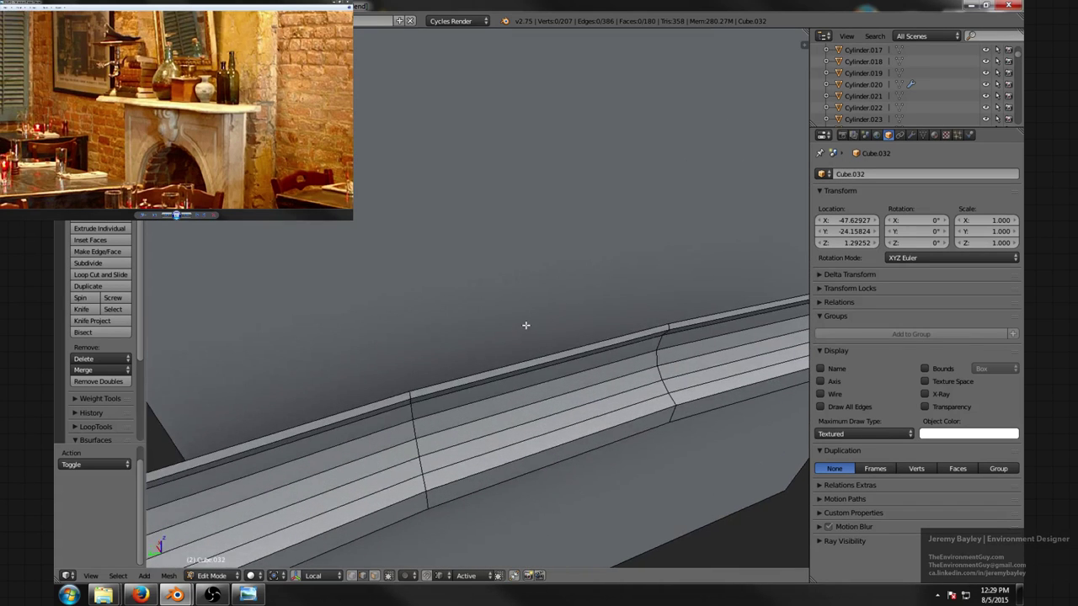
{"action": "scroll", "coordinate": [539, 352], "scroll_direction": "down", "scroll_amount": 7}
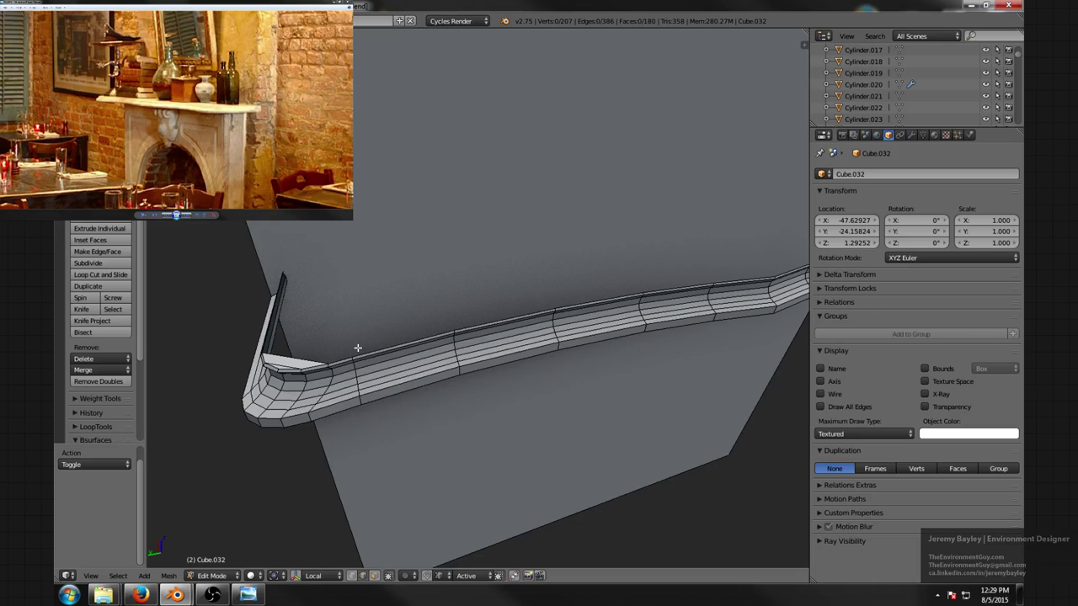
{"action": "right_click", "coordinate": [269, 320], "text": "shift"}
{"action": "middle_click_drag", "start_coordinate": [276, 318], "coordinate": [370, 312]}
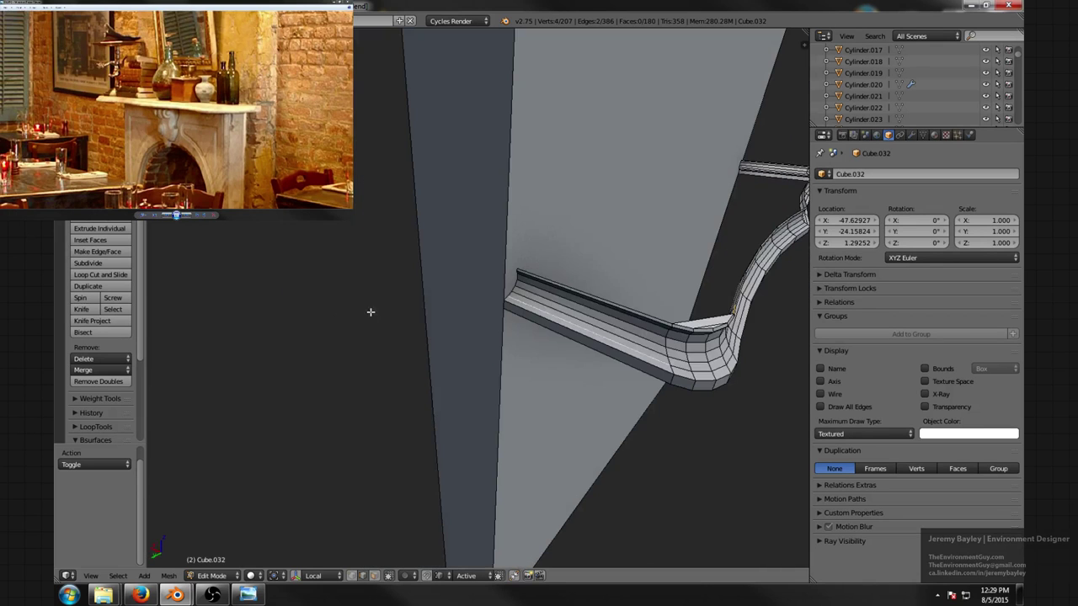
{"action": "key", "text": "ctrl+z"}
{"action": "right_click", "coordinate": [598, 300], "text": "shift"}
{"action": "key", "text": "f"}
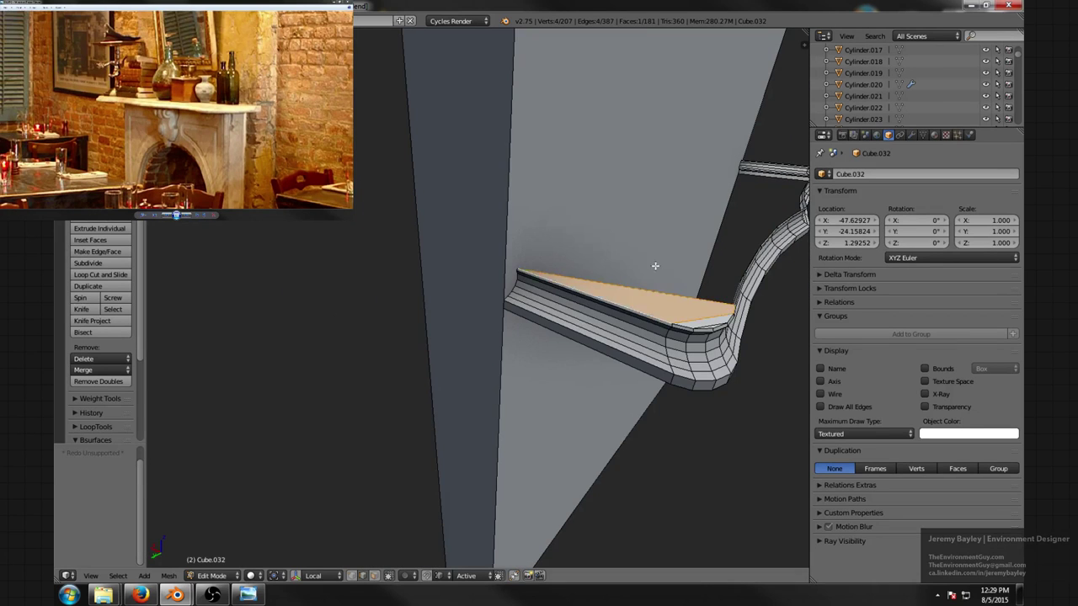
- Fill the matching top face along the short side strip at the shelf's opposite end, leaving nothing selected
{"action": "middle_click_drag", "start_coordinate": [654, 265], "coordinate": [460, 307]}
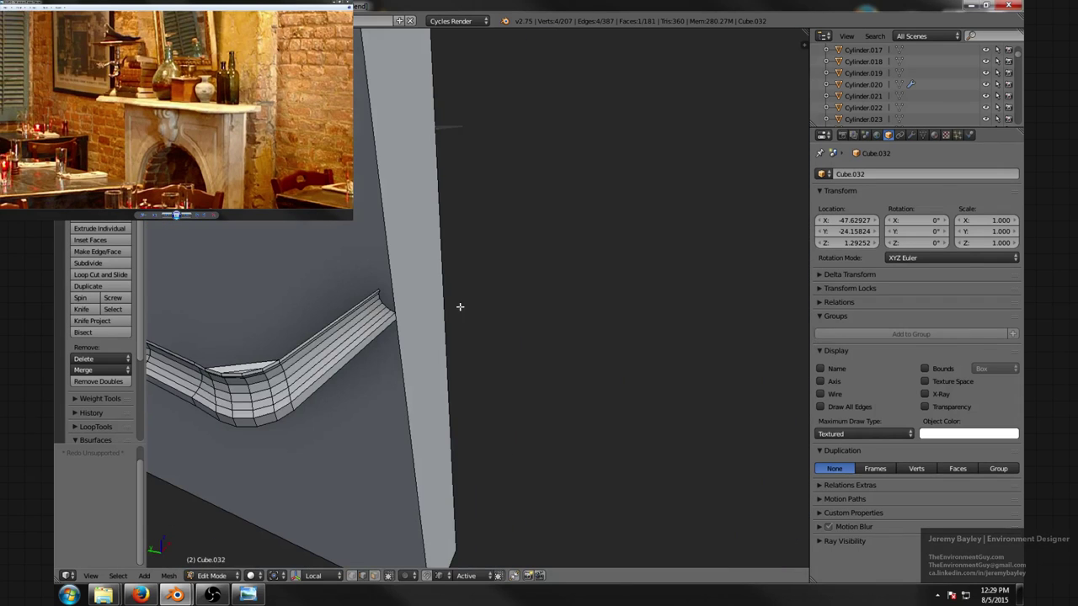
{"action": "right_click", "coordinate": [342, 312]}
{"action": "middle_click_drag", "start_coordinate": [349, 311], "coordinate": [361, 311]}
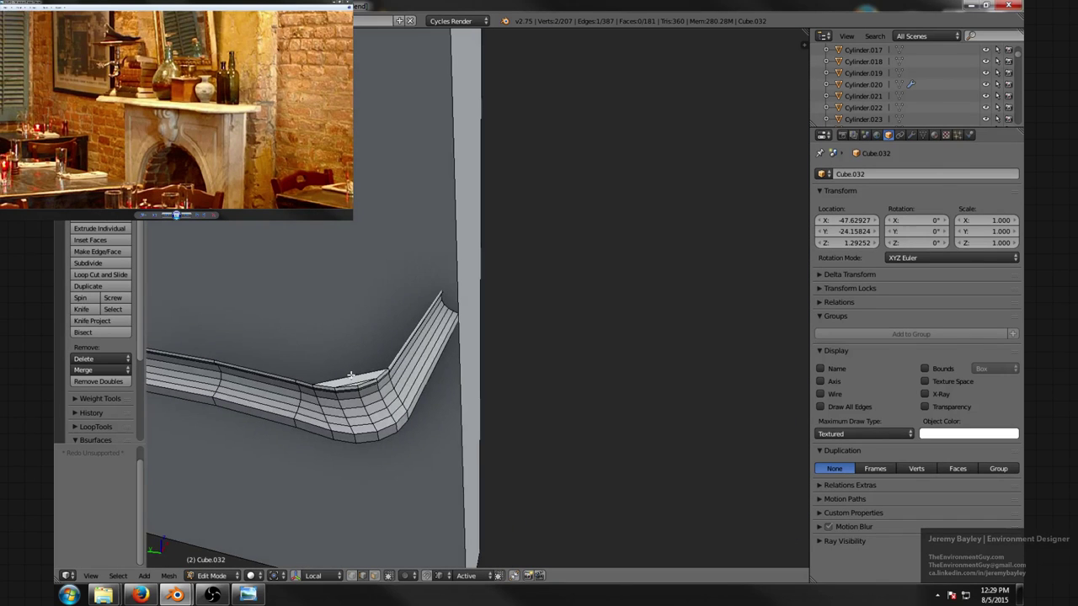
{"action": "key", "text": "f"}
{"action": "key", "text": "a"}
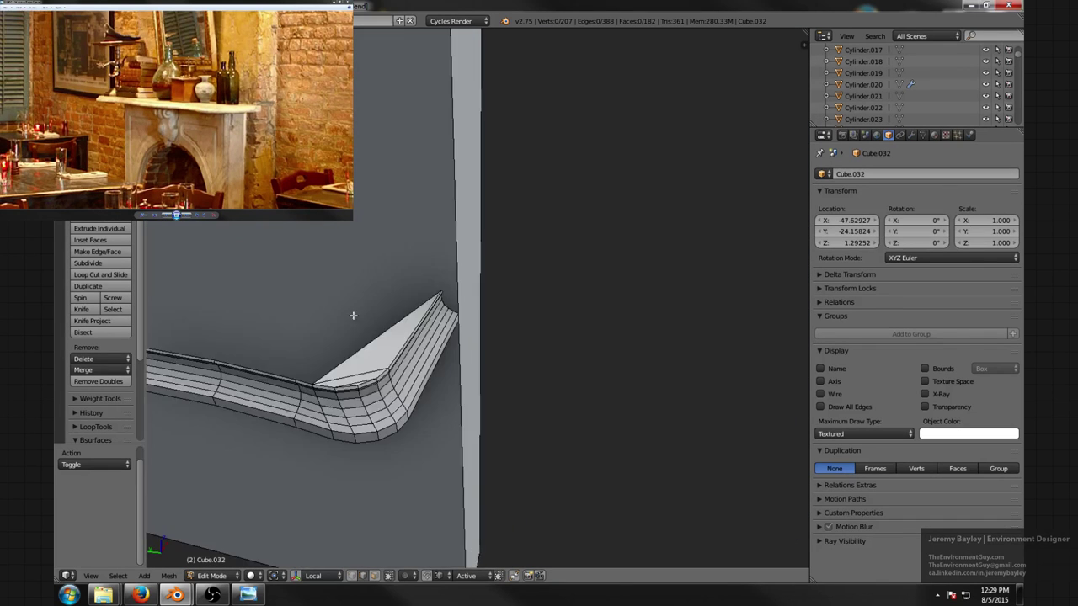
- Select two adjoining top edges at one end of the mantel shelf and fill a triangular face between them
{"action": "middle_click_drag", "start_coordinate": [353, 315], "coordinate": [504, 340]}
{"action": "right_click", "coordinate": [475, 378]}
{"action": "right_click", "coordinate": [397, 360], "text": "shift"}
{"action": "key", "text": "f"}
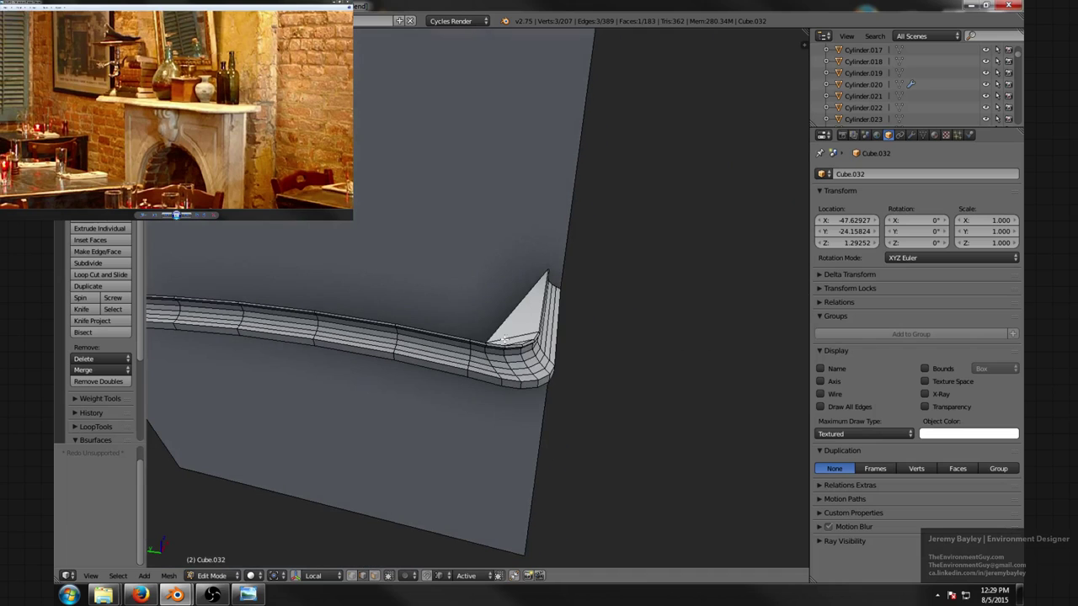
- Try to fill another face beside the large corner triangle on the shelf top, and undo it
{"action": "right_click", "coordinate": [506, 318]}
{"action": "right_click", "coordinate": [458, 333], "text": "shift"}
{"action": "key", "text": "f"}
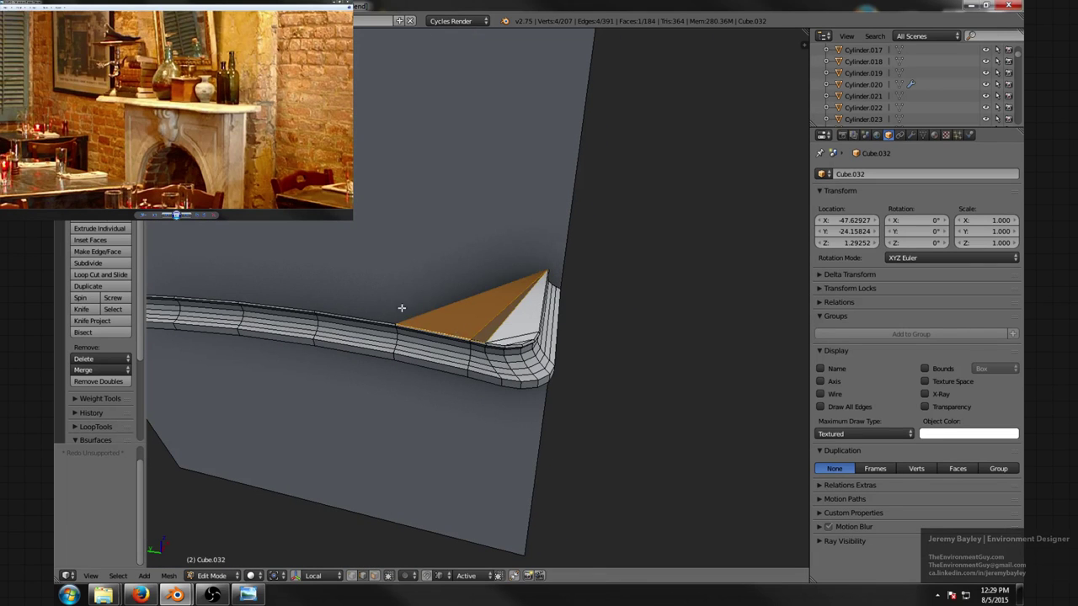
{"action": "middle_click_drag", "start_coordinate": [401, 309], "coordinate": [421, 306]}
{"action": "key", "text": "a"}
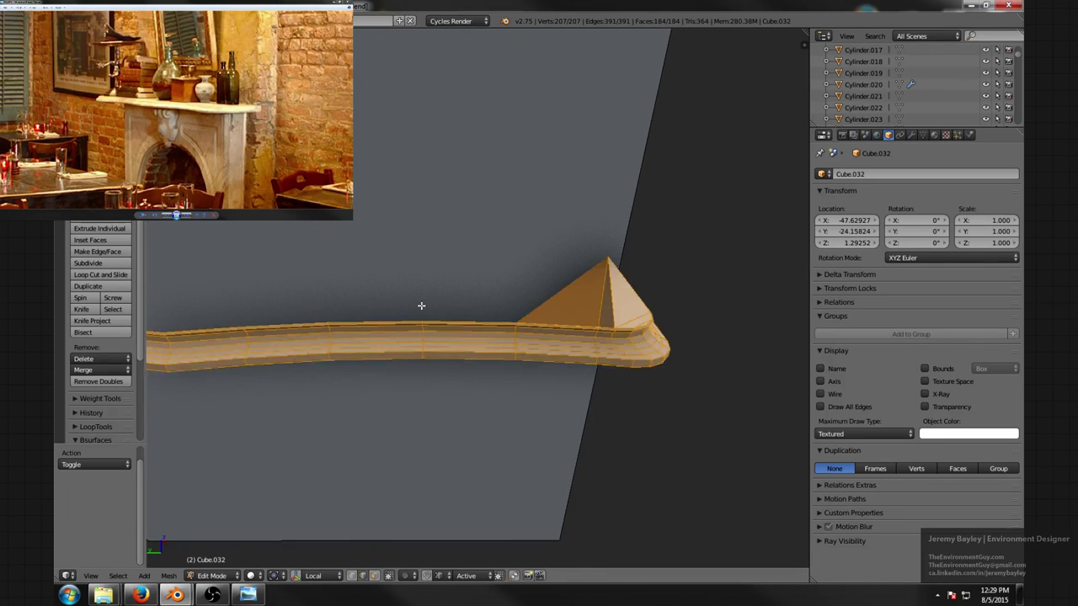
{"action": "key", "text": "ctrl+z"}
{"action": "key", "text": "ctrl+z"}
{"action": "key", "text": "ctrl+z"}
{"action": "key", "text": "ctrl+z"}
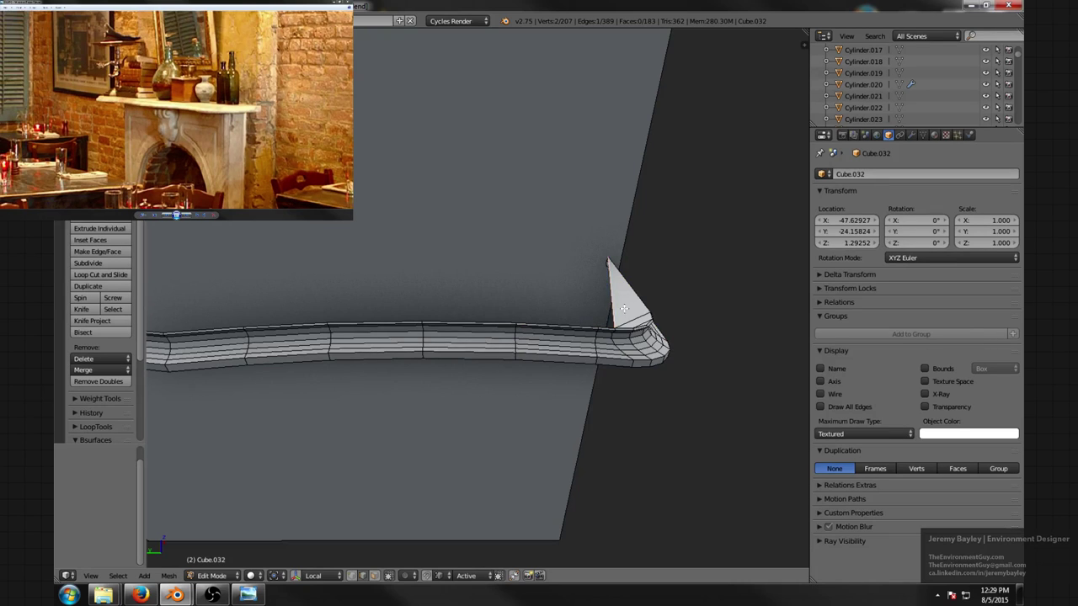
- Fill a narrow triangular face between the large corner triangle and the neighbouring rim edge, and check both shelf ends
{"action": "middle_click_drag", "start_coordinate": [624, 308], "coordinate": [592, 315]}
{"action": "scroll", "coordinate": [581, 320], "scroll_direction": "up", "scroll_amount": 3}
{"action": "middle_click_drag", "start_coordinate": [418, 401], "coordinate": [416, 403], "text": "shift"}
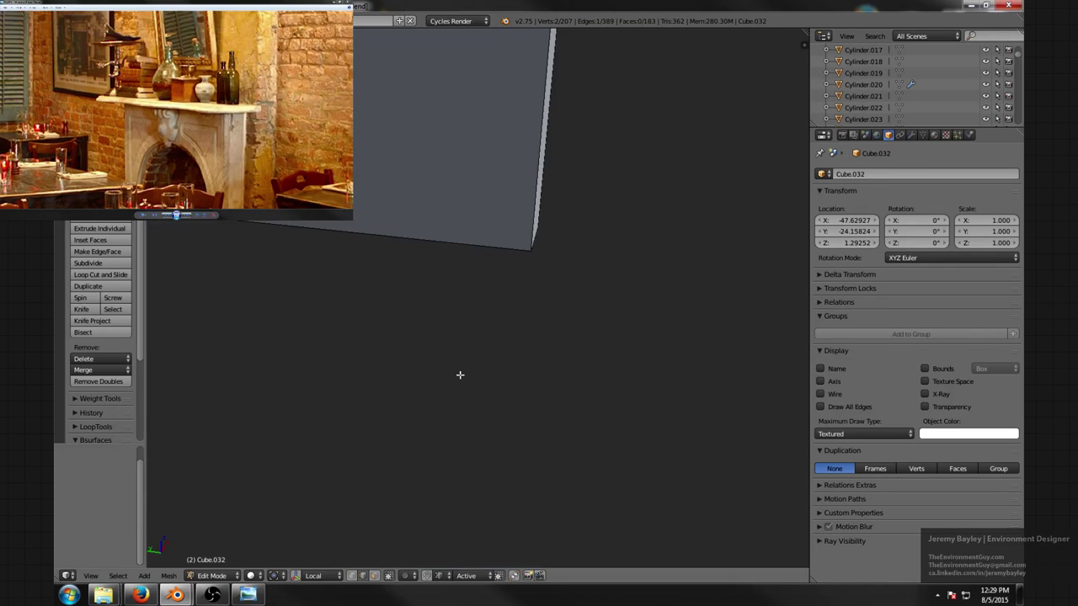
{"action": "scroll", "coordinate": [459, 375], "scroll_direction": "down", "scroll_amount": 4}
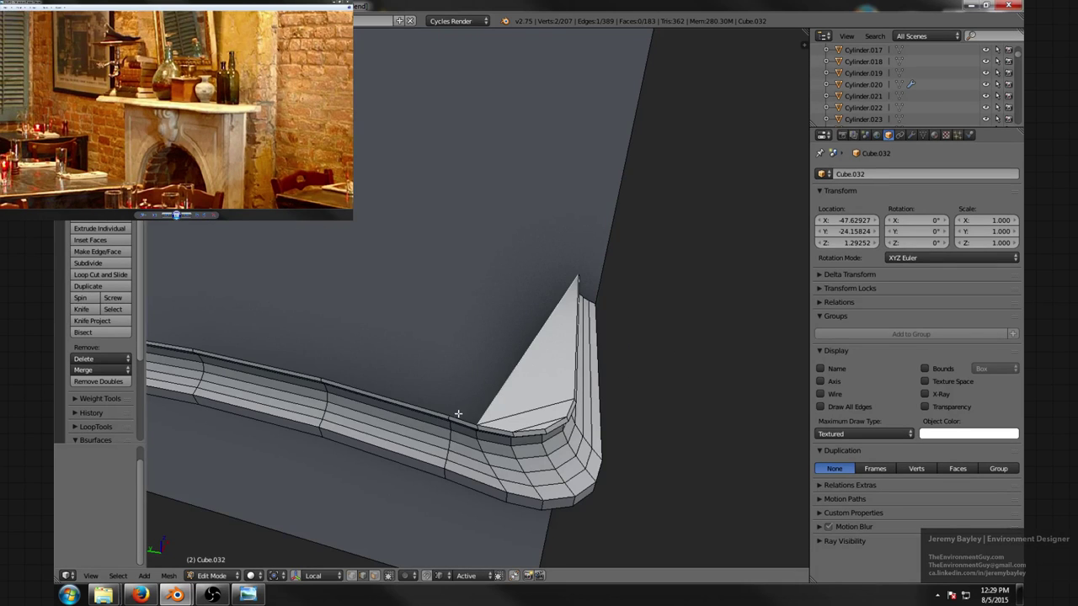
{"action": "right_click", "coordinate": [460, 416], "text": "shift"}
{"action": "key", "text": "f"}
{"action": "key", "text": "a"}
{"action": "mouse_move", "coordinate": [397, 352]}
{"action": "middle_mouse_down"}
{"action": "mouse_move", "coordinate": [446, 365]}
{"action": "mouse_move", "coordinate": [536, 364]}
{"action": "middle_mouse_up"}
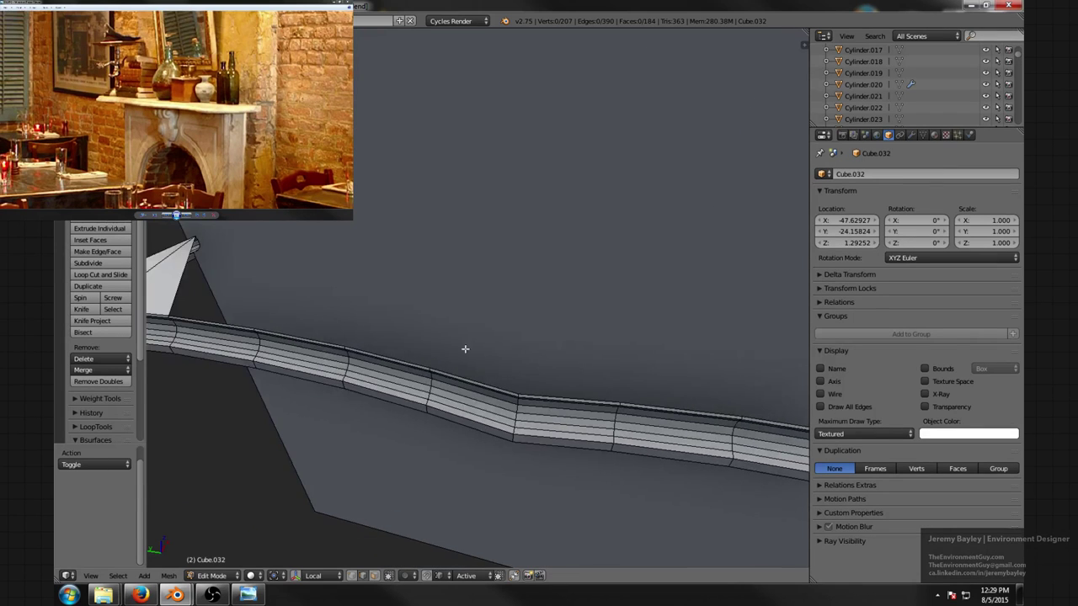
{"action": "mouse_move", "coordinate": [464, 348]}
{"action": "middle_mouse_down"}
{"action": "mouse_move", "coordinate": [553, 356]}
{"action": "mouse_move", "coordinate": [480, 358]}
{"action": "mouse_move", "coordinate": [397, 322]}
{"action": "mouse_move", "coordinate": [289, 323]}
{"action": "middle_mouse_up"}
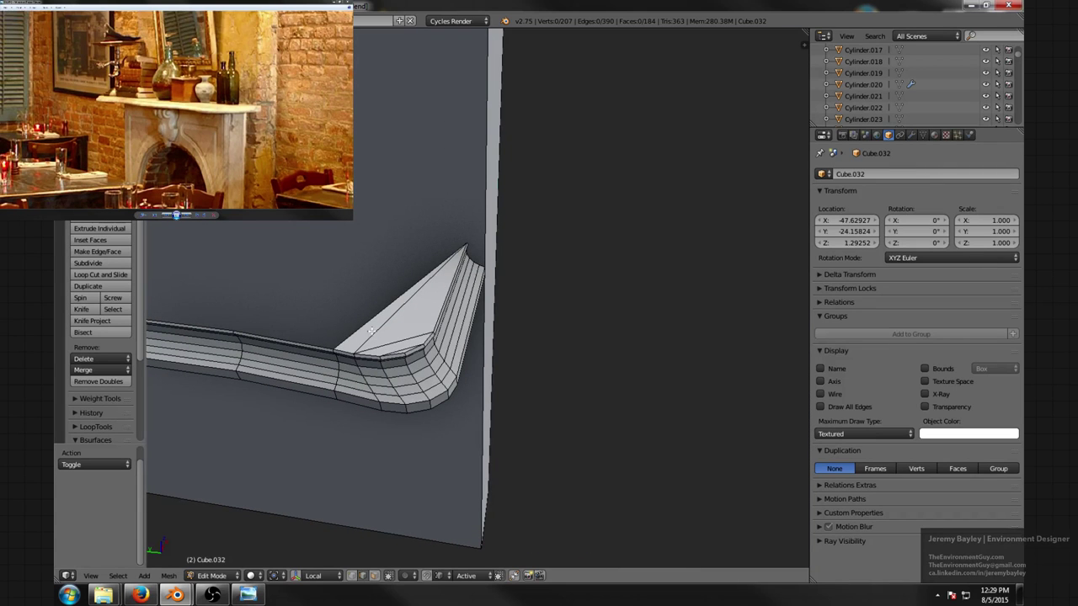
{"action": "middle_click_drag", "start_coordinate": [371, 331], "coordinate": [506, 341]}
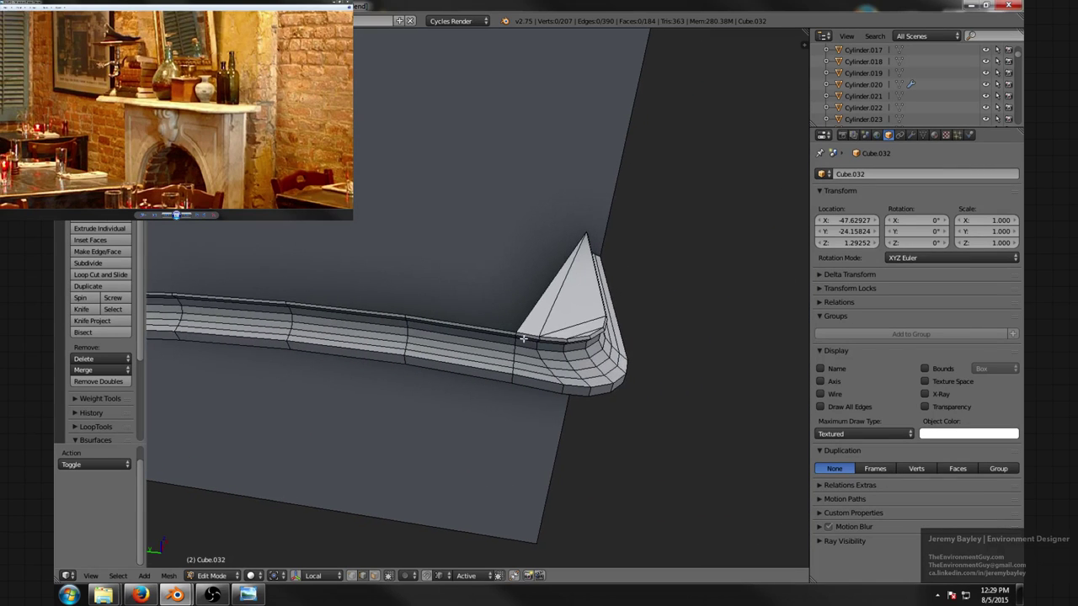
- Delete the two large triangular faces at the shelf's corner and return to edge selection
{"action": "key", "text": "ctrl+Tab"}
{"action": "left_click", "coordinate": [540, 316]}
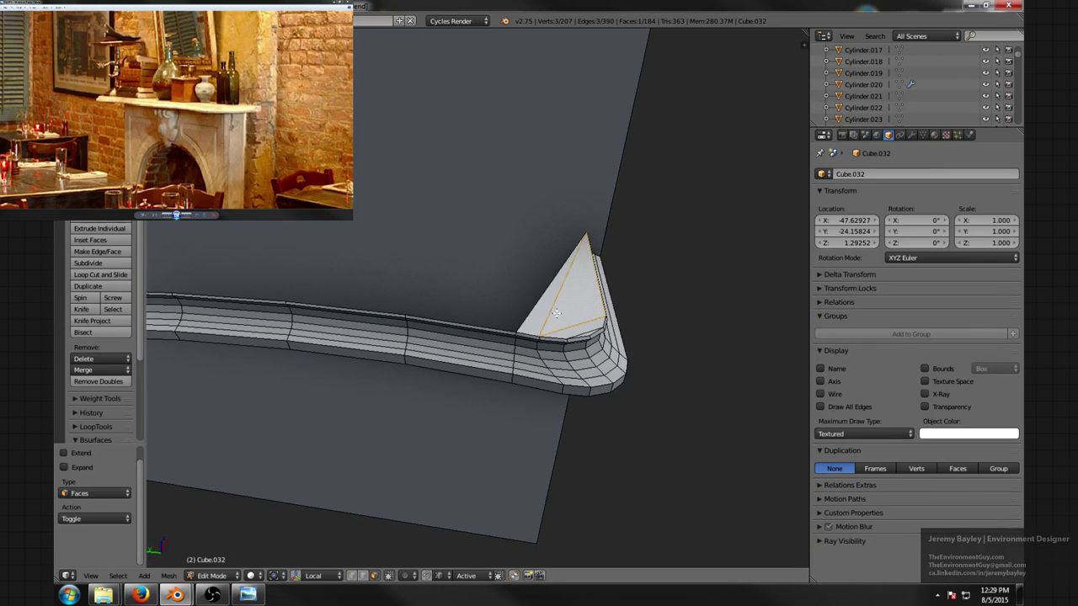
{"action": "key", "text": "x"}
{"action": "left_click", "coordinate": [537, 311]}
{"action": "key", "text": "ctrl+Tab"}
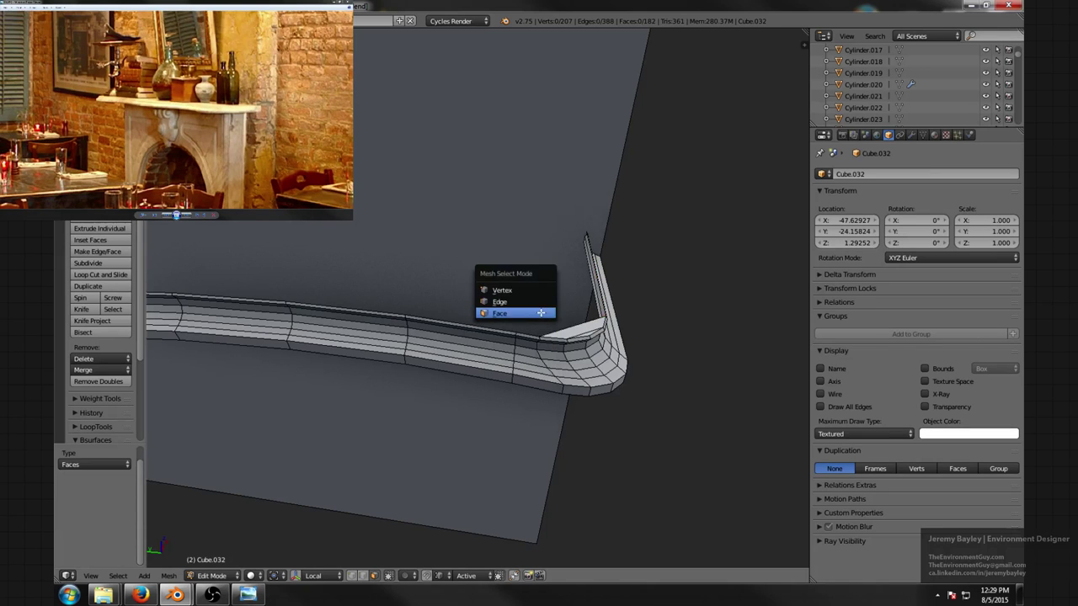
{"action": "left_click", "coordinate": [537, 300]}
- Rebuild the corner top with two triangular faces fanning from the back corner to the rim
{"action": "middle_click_drag", "start_coordinate": [586, 287], "coordinate": [551, 289]}
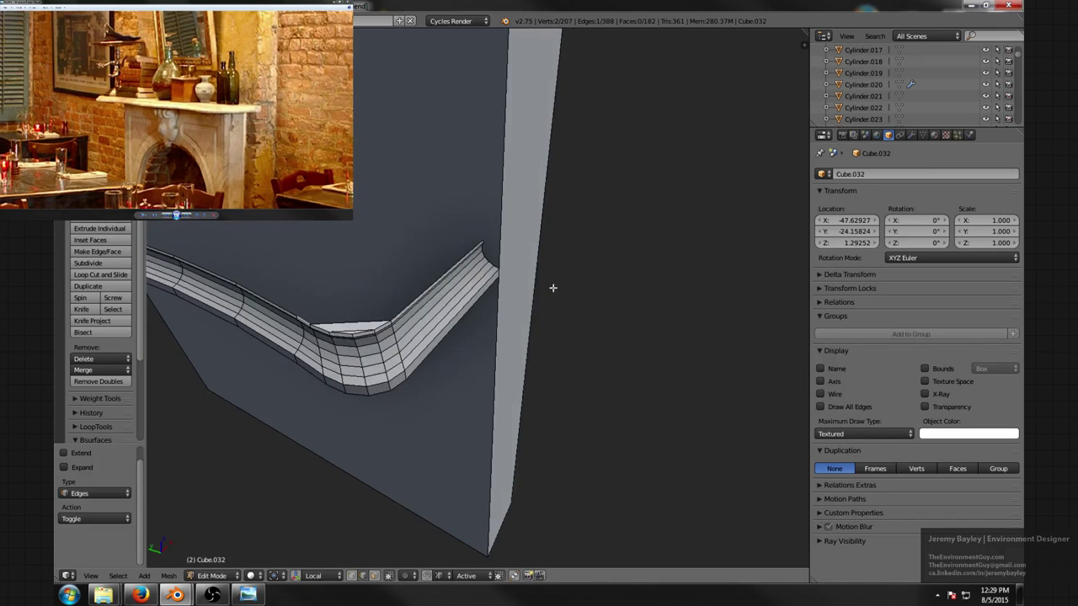
{"action": "right_click", "coordinate": [438, 274], "text": "shift"}
{"action": "key", "text": "f"}
{"action": "middle_click_drag", "start_coordinate": [437, 275], "coordinate": [498, 329]}
{"action": "right_click", "coordinate": [596, 313]}
{"action": "right_click", "coordinate": [595, 311], "text": "shift"}
{"action": "key", "text": "f"}
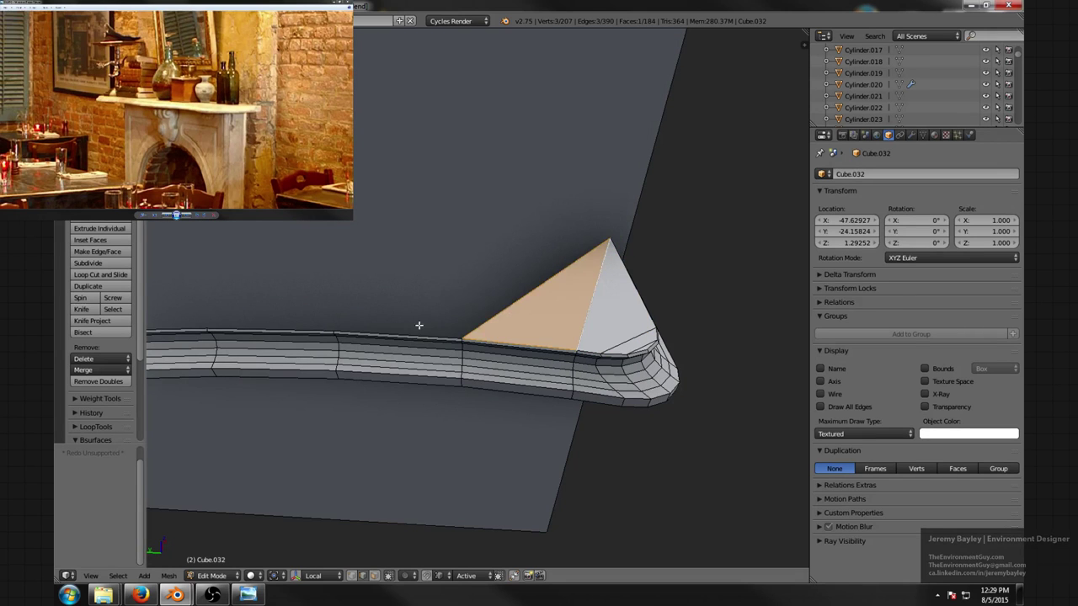
- Extend the triangle fan along the rim toward the shelf's middle with two more faces
{"action": "right_click", "coordinate": [419, 325]}
{"action": "right_click", "coordinate": [511, 313], "text": "shift"}
{"action": "key", "text": "f"}
{"action": "middle_click_drag", "start_coordinate": [426, 310], "coordinate": [486, 303]}
{"action": "right_click", "coordinate": [472, 316]}
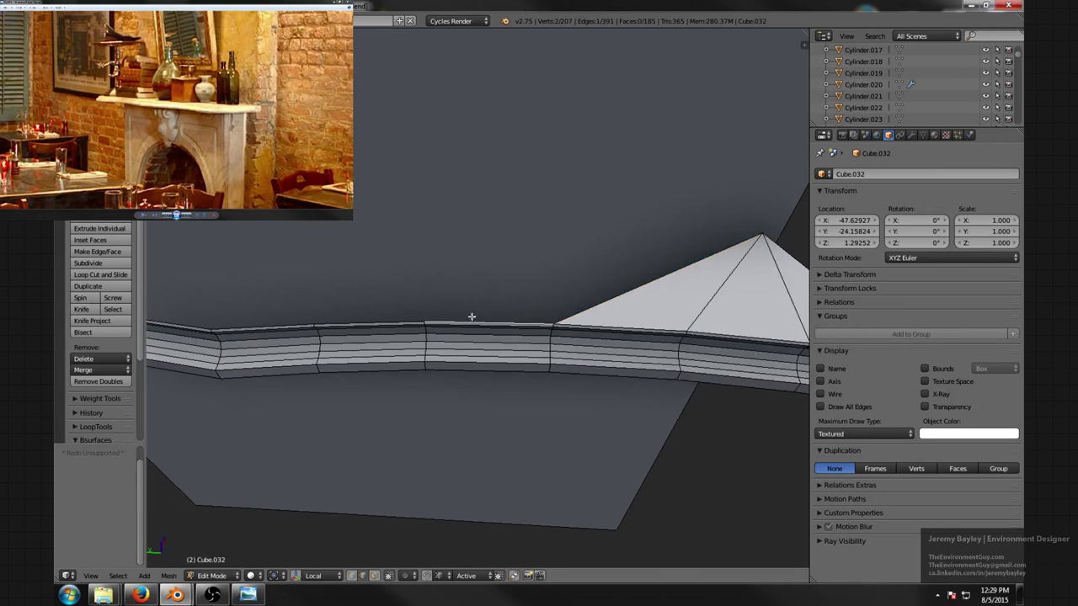
{"action": "right_click", "coordinate": [583, 308], "text": "shift"}
{"action": "key", "text": "f"}
- Fill two more triangular faces along the rim at the opposite end of the shelf top
{"action": "middle_click_drag", "start_coordinate": [584, 308], "coordinate": [550, 338]}
{"action": "right_click", "coordinate": [534, 358]}
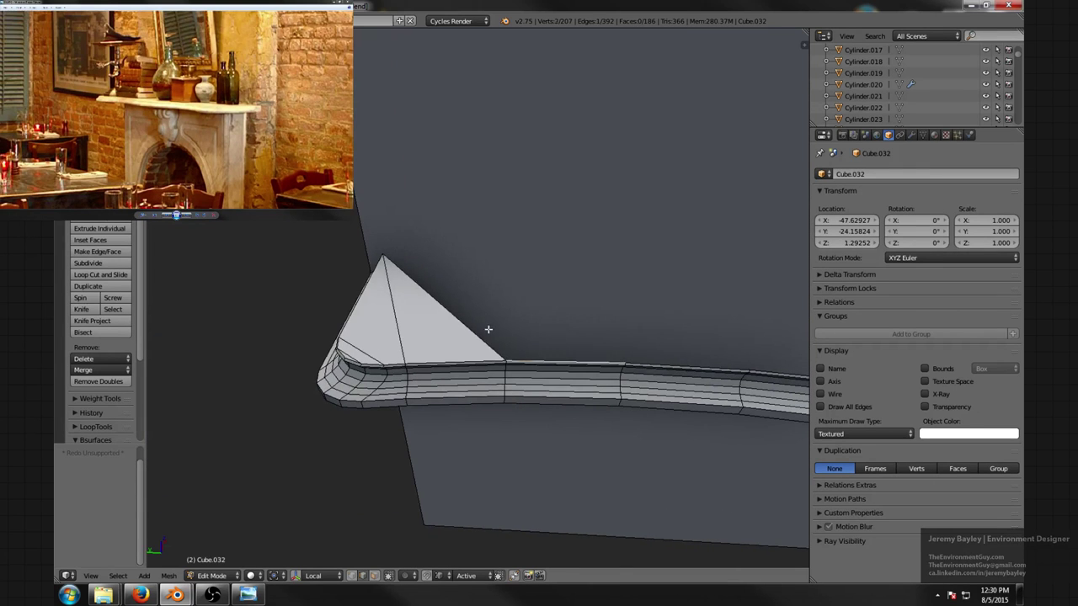
{"action": "right_click", "coordinate": [489, 329], "text": "shift"}
{"action": "key", "text": "f"}
{"action": "right_click", "coordinate": [667, 362]}
{"action": "right_click", "coordinate": [620, 349], "text": "shift"}
{"action": "key", "text": "f"}
- Extrude the middle vertex of the top rim along X, snapped to the back corner's depth, about 0.455
{"action": "middle_click_drag", "start_coordinate": [671, 340], "coordinate": [529, 348], "text": "shift"}
{"action": "scroll", "coordinate": [518, 326], "scroll_direction": "down", "scroll_amount": 1}
{"action": "key", "text": "ctrl+Tab"}
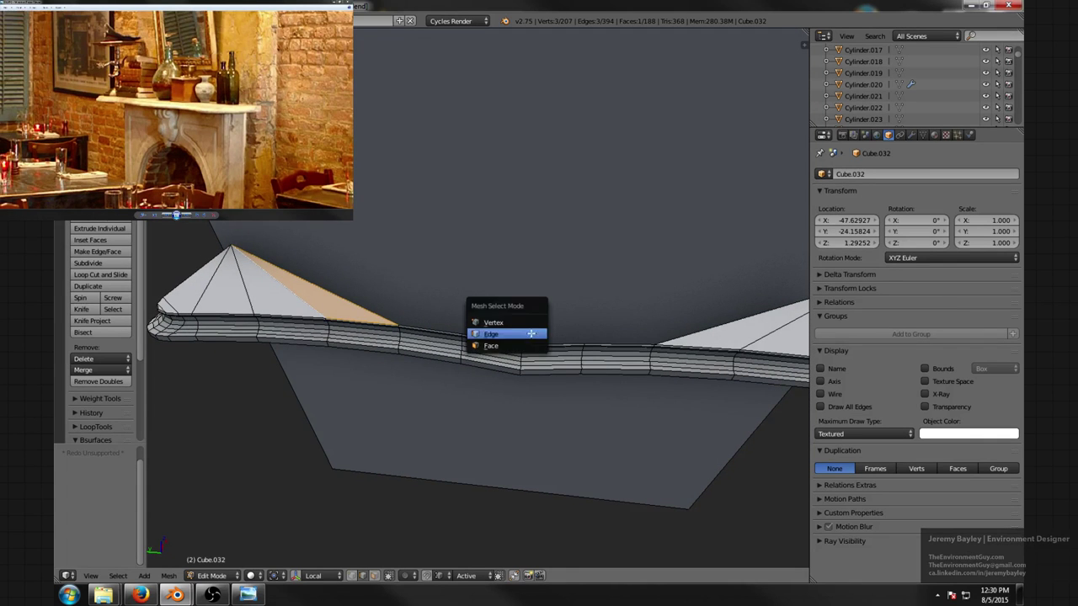
{"action": "left_click", "coordinate": [536, 321]}
{"action": "scroll", "coordinate": [541, 319], "scroll_direction": "up", "scroll_amount": 3}
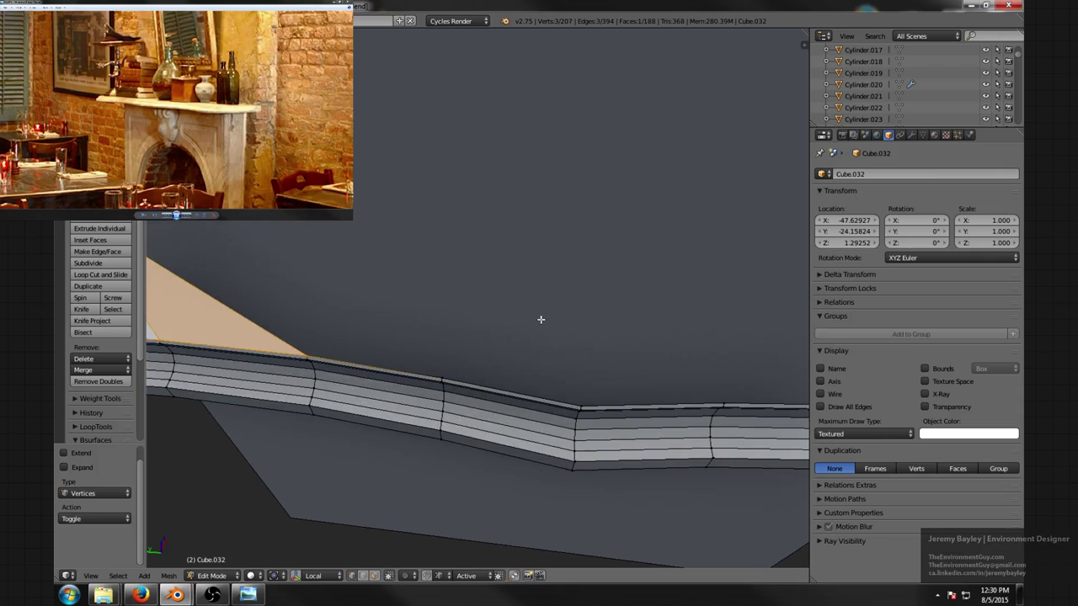
{"action": "right_click", "coordinate": [579, 401]}
{"action": "scroll", "coordinate": [597, 373], "scroll_direction": "down", "scroll_amount": 4}
{"action": "middle_click_drag", "start_coordinate": [599, 372], "coordinate": [509, 355]}
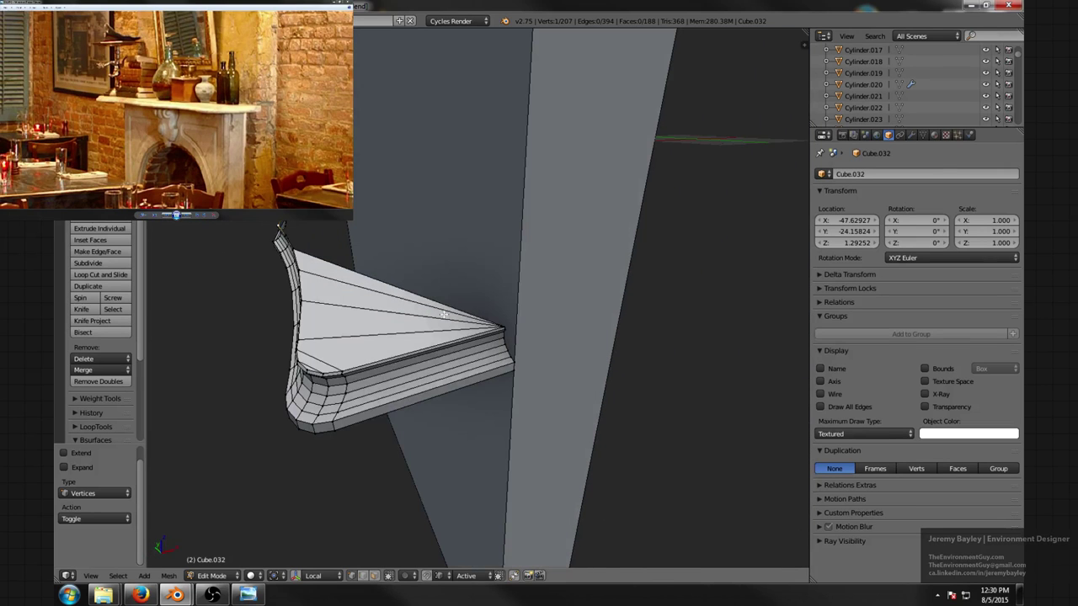
{"action": "key", "text": "e"}
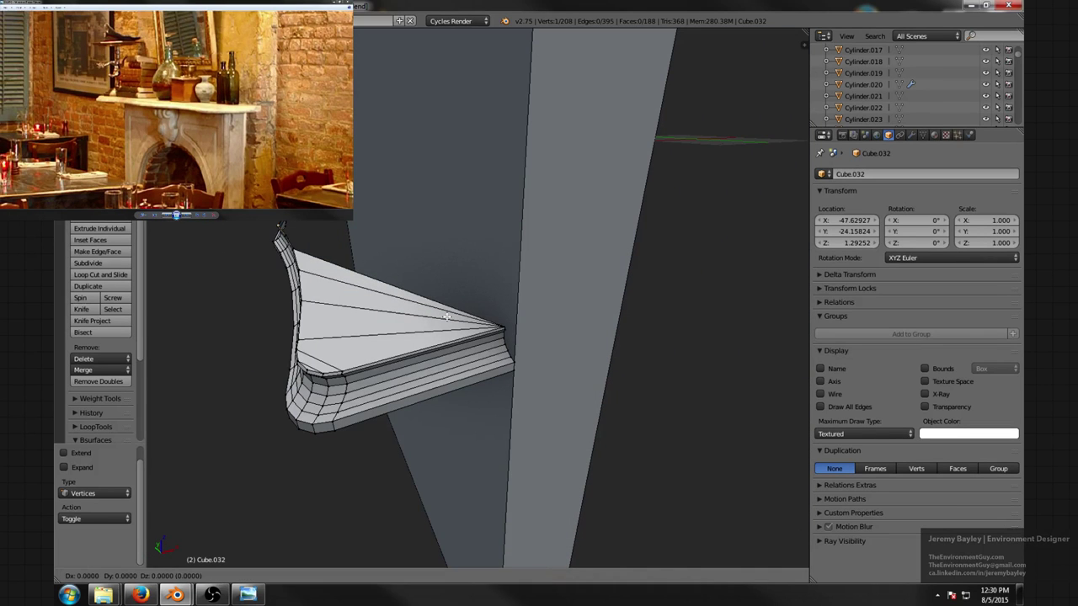
{"action": "key", "text": "y"}
{"action": "key", "text": "x"}
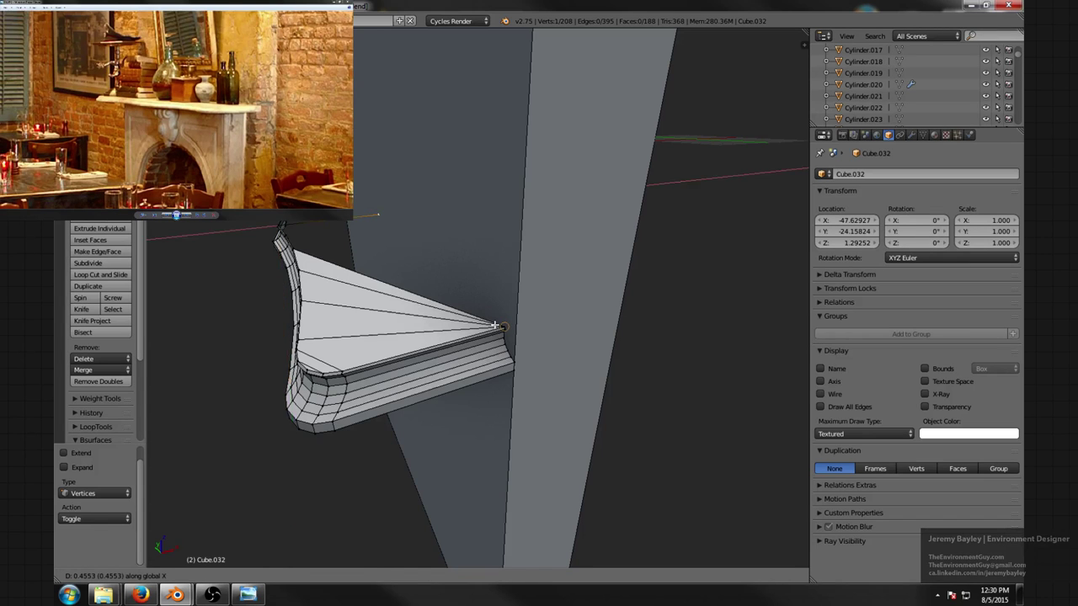
{"action": "left_click", "coordinate": [494, 324]}
- Fill the two triangular faces between the extruded centre edge and the rim edges on either side of it
{"action": "middle_click_drag", "start_coordinate": [456, 295], "coordinate": [513, 312]}
{"action": "key", "text": "ctrl+Tab"}
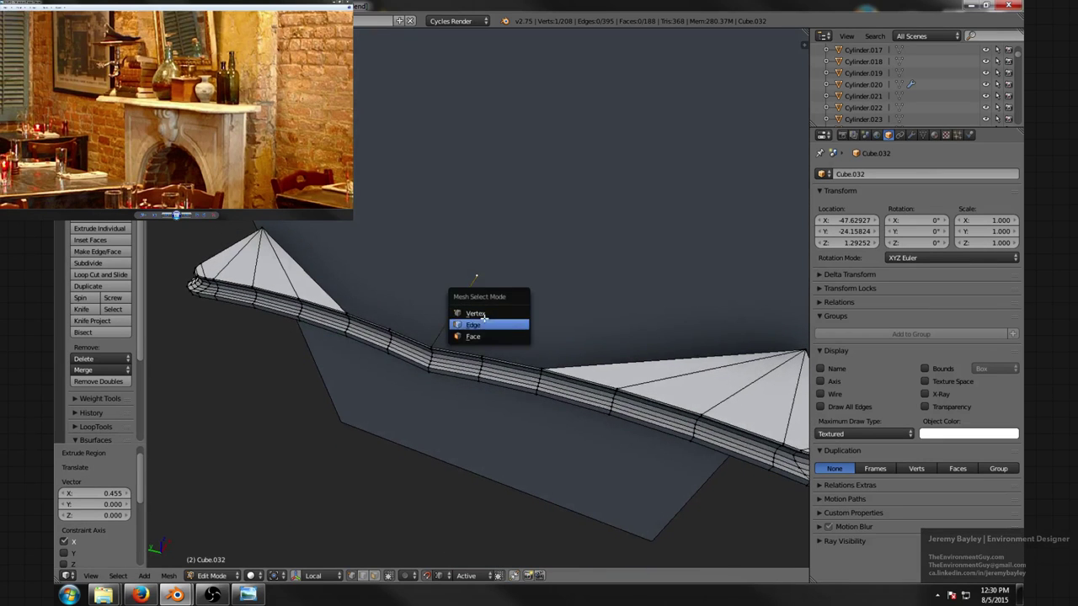
{"action": "left_click", "coordinate": [475, 324]}
{"action": "middle_click_drag", "start_coordinate": [457, 331], "coordinate": [561, 320]}
{"action": "key", "text": "f"}
{"action": "right_click", "coordinate": [474, 334], "text": "shift"}
{"action": "key", "text": "f"}
- Close the shelf top by filling the two remaining gaps between the centre triangles and the corner fans
{"action": "right_click", "coordinate": [454, 309]}
{"action": "right_click", "coordinate": [568, 353], "text": "shift"}
{"action": "key", "text": "f"}
{"action": "right_click", "coordinate": [545, 306]}
{"action": "right_click", "coordinate": [422, 308], "text": "shift"}
{"action": "key", "text": "f"}
{"action": "scroll", "coordinate": [471, 312], "scroll_direction": "down", "scroll_amount": 5}
{"action": "key", "text": "a"}
- Inspect the filled shelf top in rendered viewport shading and return to solid shading
{"action": "key", "text": "shift+z"}
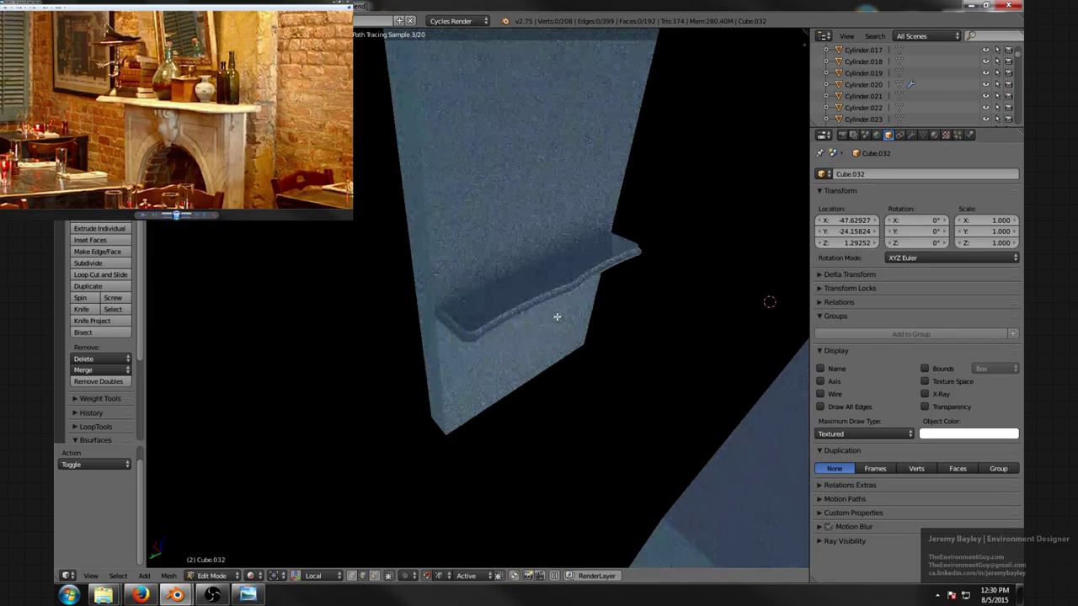
{"action": "middle_click_drag", "start_coordinate": [477, 312], "coordinate": [500, 335]}
{"action": "scroll", "coordinate": [500, 341], "scroll_direction": "up", "scroll_amount": 2}
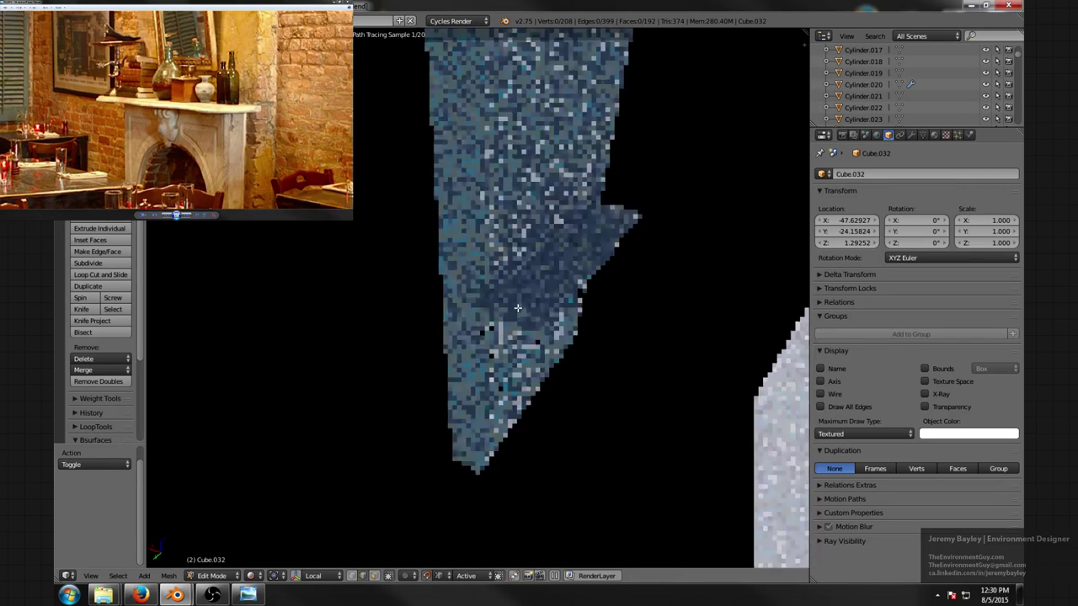
{"action": "middle_click_drag", "start_coordinate": [584, 297], "coordinate": [542, 323], "text": "shift"}
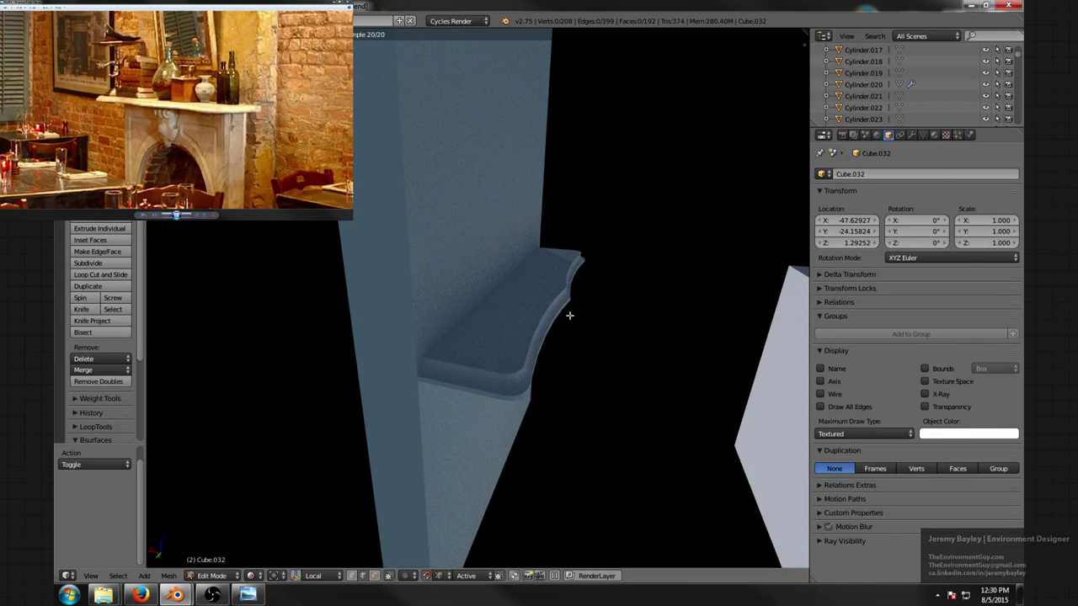
{"action": "key", "text": "z"}
{"action": "key", "text": "z"}
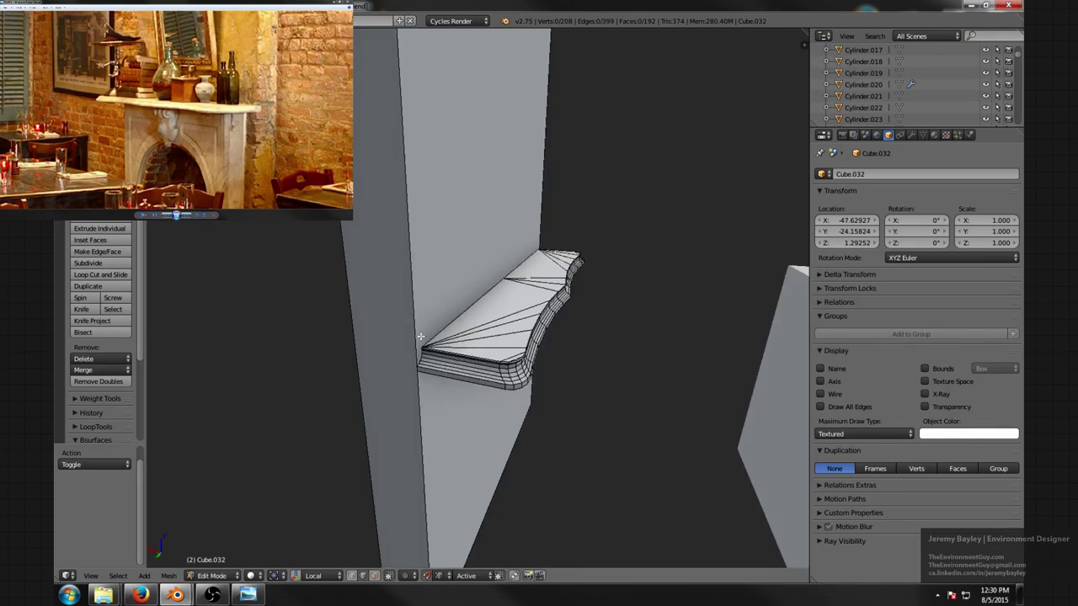
- Extrude the middle vertex of the lower rim along X to the back of the shelf's underside
{"action": "mouse_move", "coordinate": [392, 319]}
{"action": "middle_mouse_down"}
{"action": "mouse_move", "coordinate": [397, 275]}
{"action": "mouse_move", "coordinate": [437, 329]}
{"action": "mouse_move", "coordinate": [455, 305]}
{"action": "mouse_move", "coordinate": [430, 294]}
{"action": "mouse_move", "coordinate": [435, 310]}
{"action": "mouse_move", "coordinate": [457, 304]}
{"action": "middle_mouse_up"}
{"action": "scroll", "coordinate": [457, 304], "scroll_direction": "down", "scroll_amount": 1}
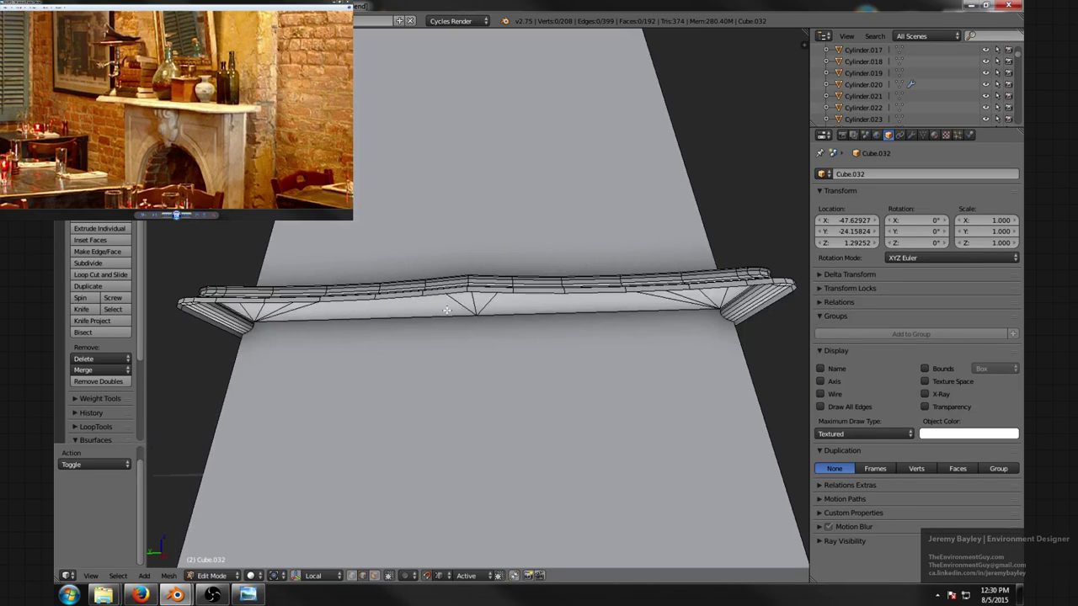
{"action": "scroll", "coordinate": [456, 304], "scroll_direction": "up", "scroll_amount": 1}
{"action": "key", "text": "ctrl+Tab"}
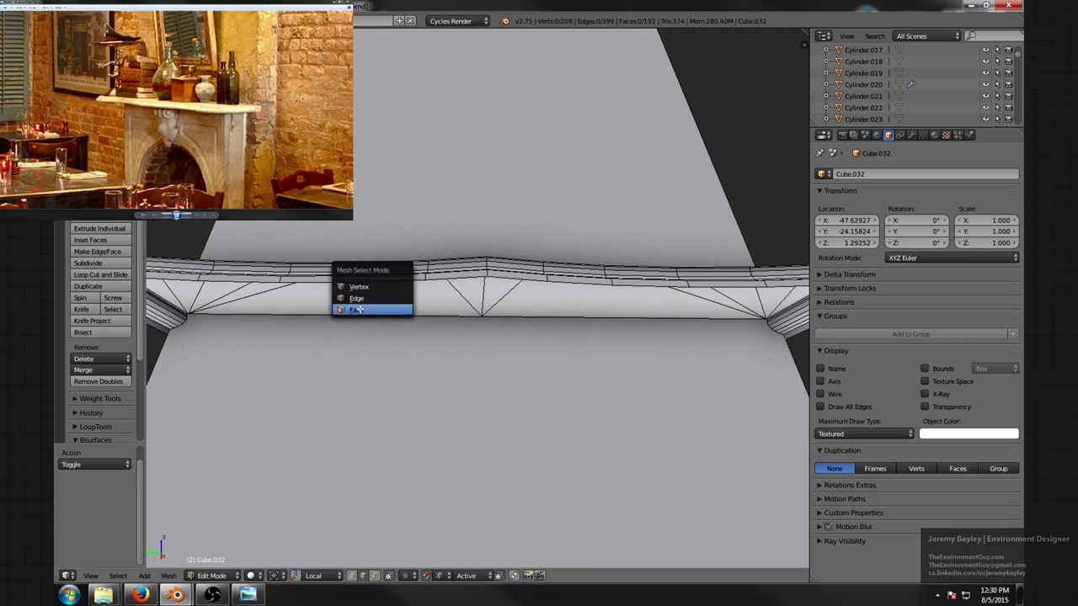
{"action": "left_click", "coordinate": [362, 309]}
{"action": "middle_click_drag", "start_coordinate": [362, 309], "coordinate": [529, 302]}
{"action": "key", "text": "ctrl+Tab"}
{"action": "left_click", "coordinate": [521, 269]}
{"action": "right_click", "coordinate": [521, 278]}
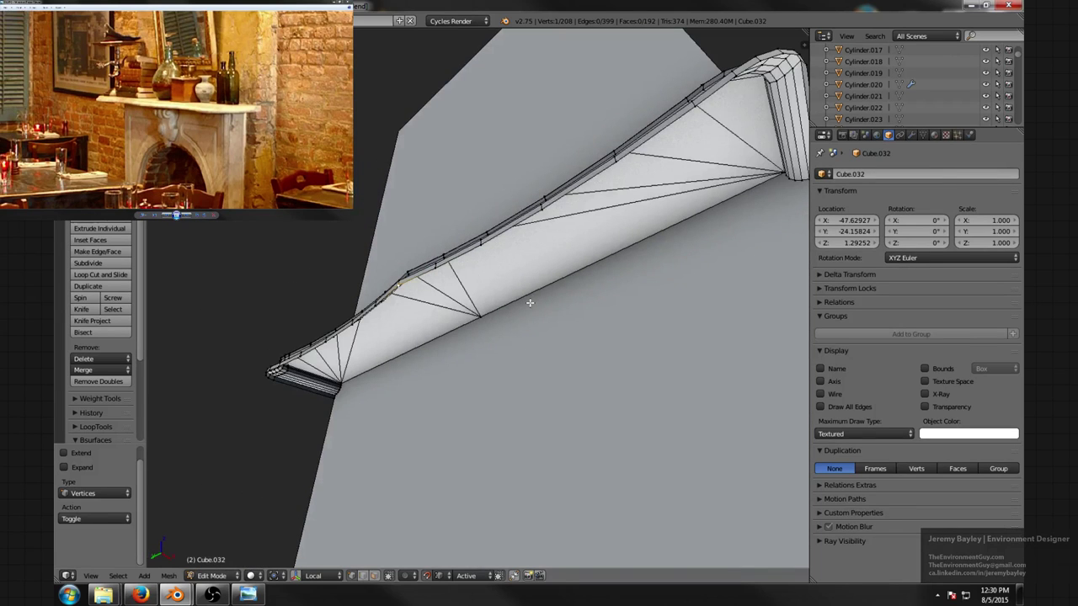
{"action": "key", "text": "e"}
{"action": "key", "text": "x"}
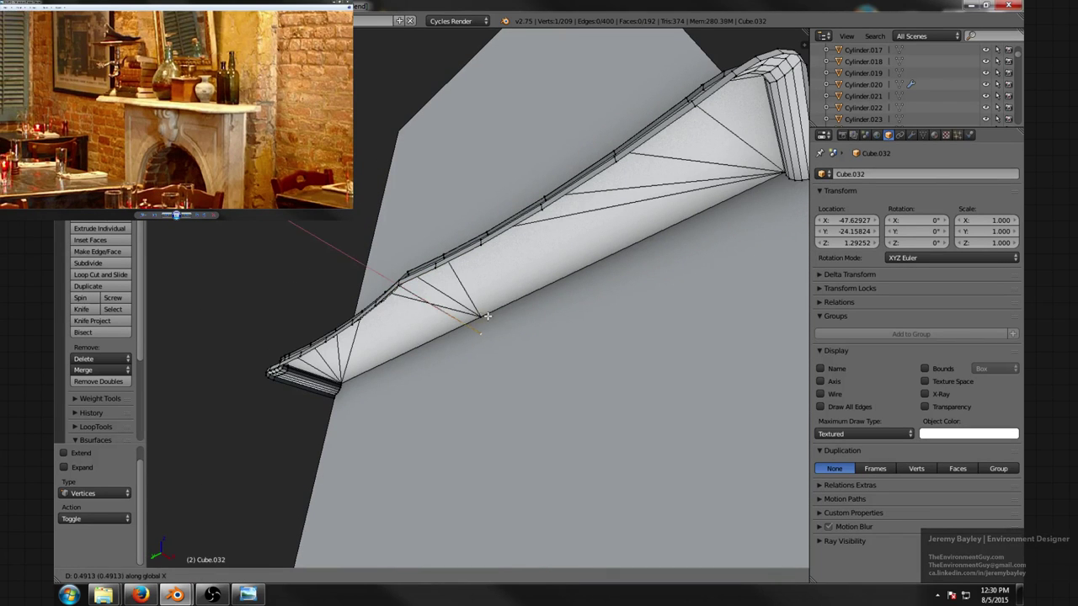
{"action": "left_click", "coordinate": [479, 313]}
- Fill two triangular faces on the underside between the extruded centre edge and its neighbouring rim edges
{"action": "scroll", "coordinate": [479, 313], "scroll_direction": "up", "scroll_amount": 2}
{"action": "key", "text": "ctrl+Tab"}
{"action": "left_click", "coordinate": [459, 311]}
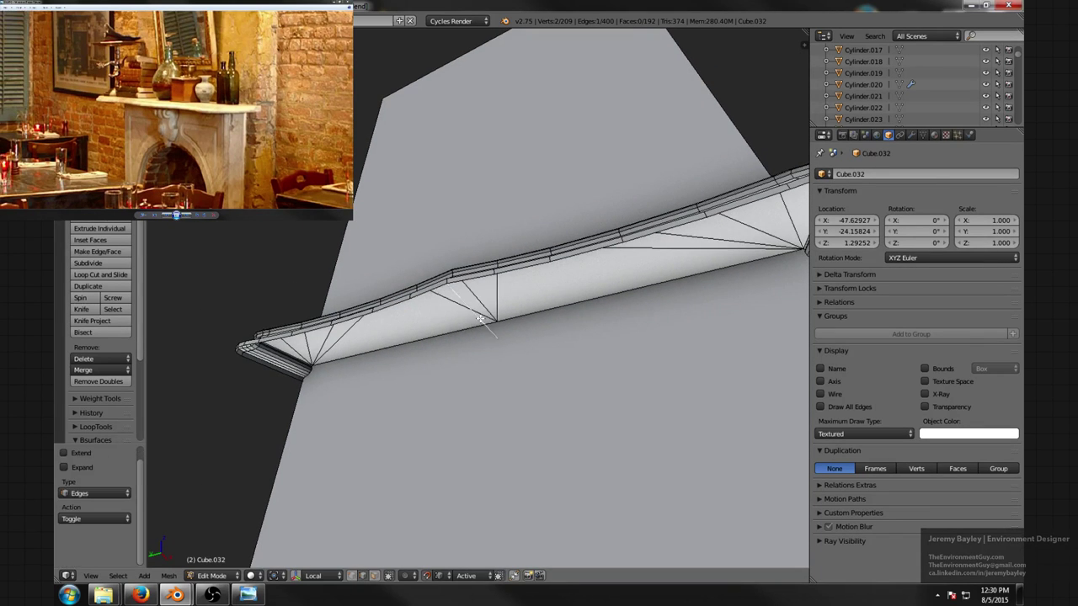
{"action": "scroll", "coordinate": [467, 278], "scroll_direction": "up", "scroll_amount": 2}
{"action": "right_click", "coordinate": [459, 260], "text": "shift"}
{"action": "key", "text": "f"}
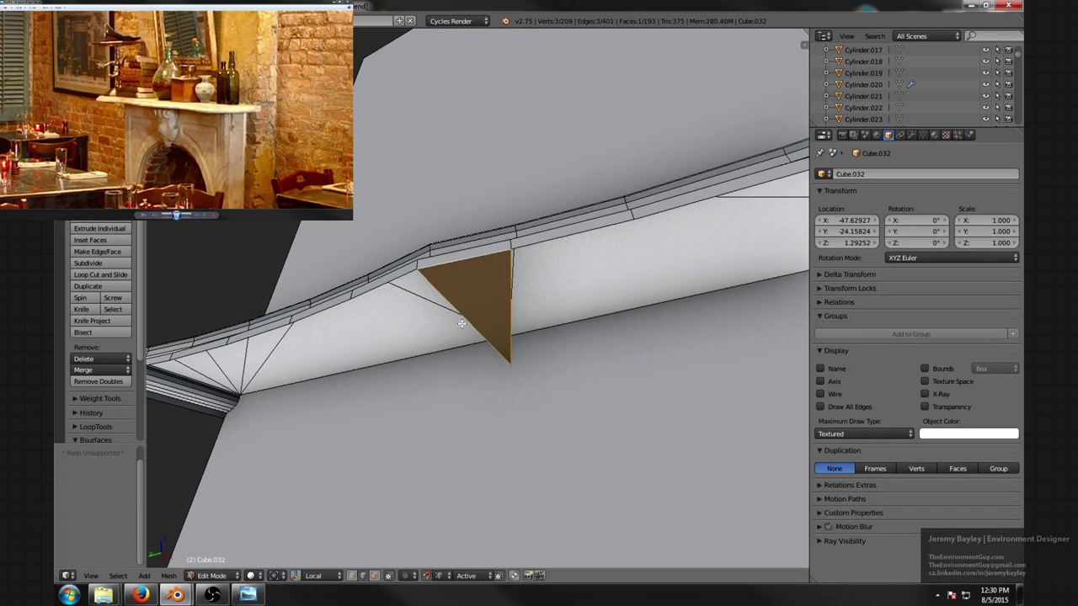
{"action": "right_click", "coordinate": [469, 323]}
{"action": "key", "text": "f"}
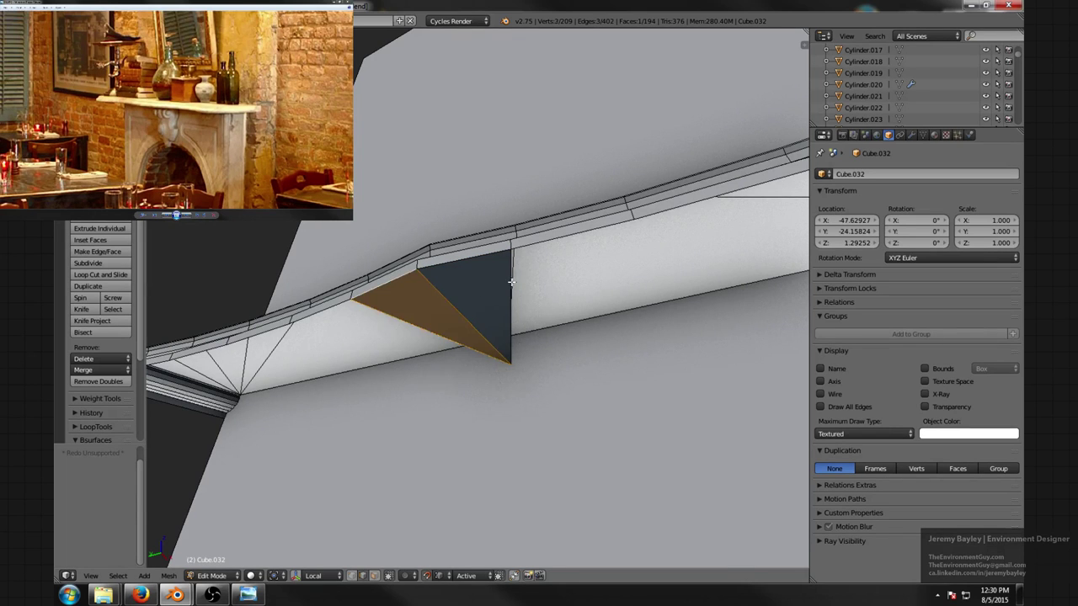
{"action": "key", "text": "a"}
- Fill the rounded corner at one end of the shelf's underside with faces reaching to the back corner
{"action": "middle_click_drag", "start_coordinate": [588, 243], "coordinate": [470, 247]}
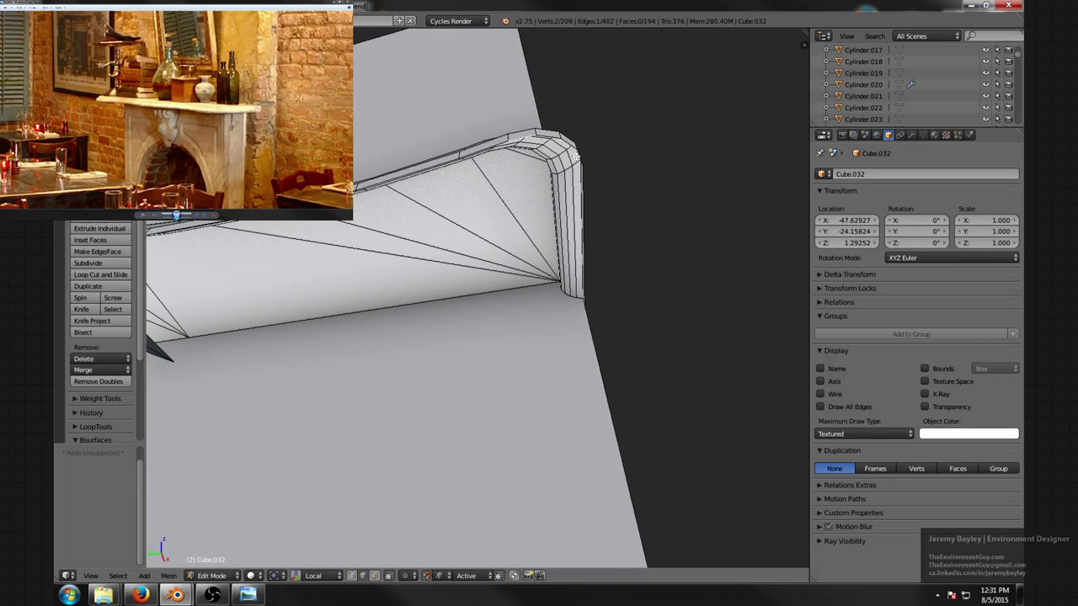
{"action": "middle_click_drag", "start_coordinate": [577, 156], "coordinate": [428, 244]}
{"action": "key", "text": "f"}
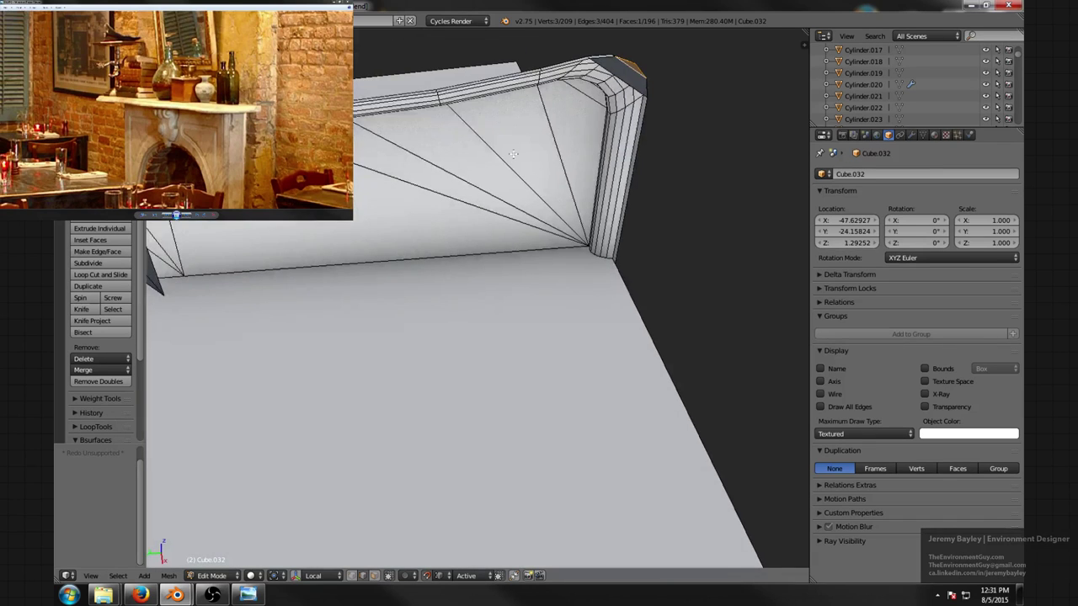
{"action": "middle_click_drag", "start_coordinate": [512, 154], "coordinate": [540, 166]}
{"action": "right_click", "coordinate": [562, 205]}
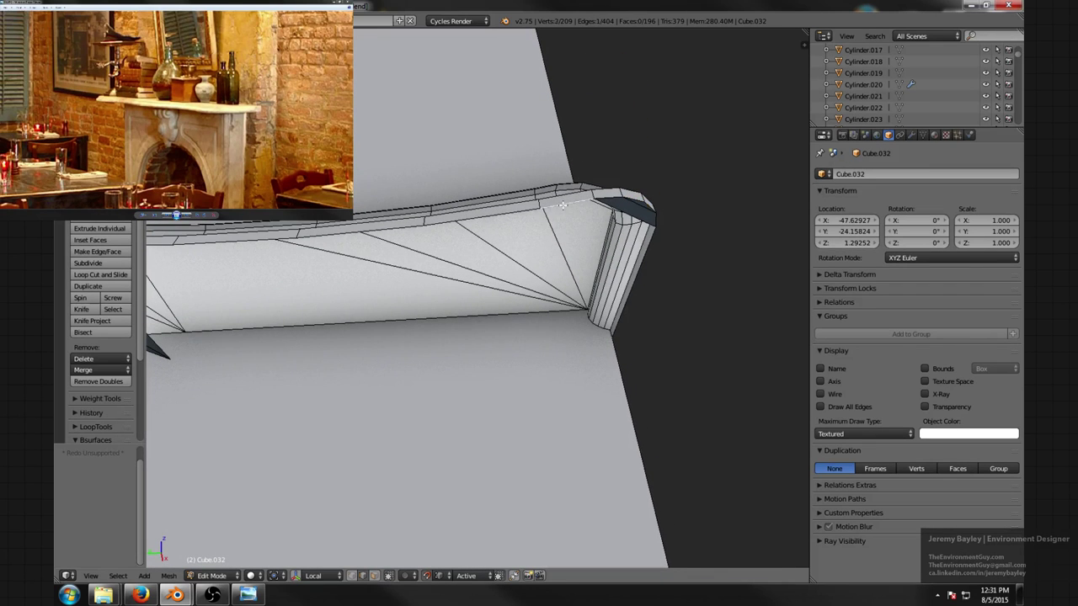
{"action": "right_click", "coordinate": [638, 261], "text": "shift"}
{"action": "key", "text": "f"}
- Fill three triangular faces on the underside, fanning from that back corner along successive front rim edges
{"action": "right_click", "coordinate": [509, 211]}
{"action": "right_click", "coordinate": [554, 236], "text": "shift"}
{"action": "key", "text": "f"}
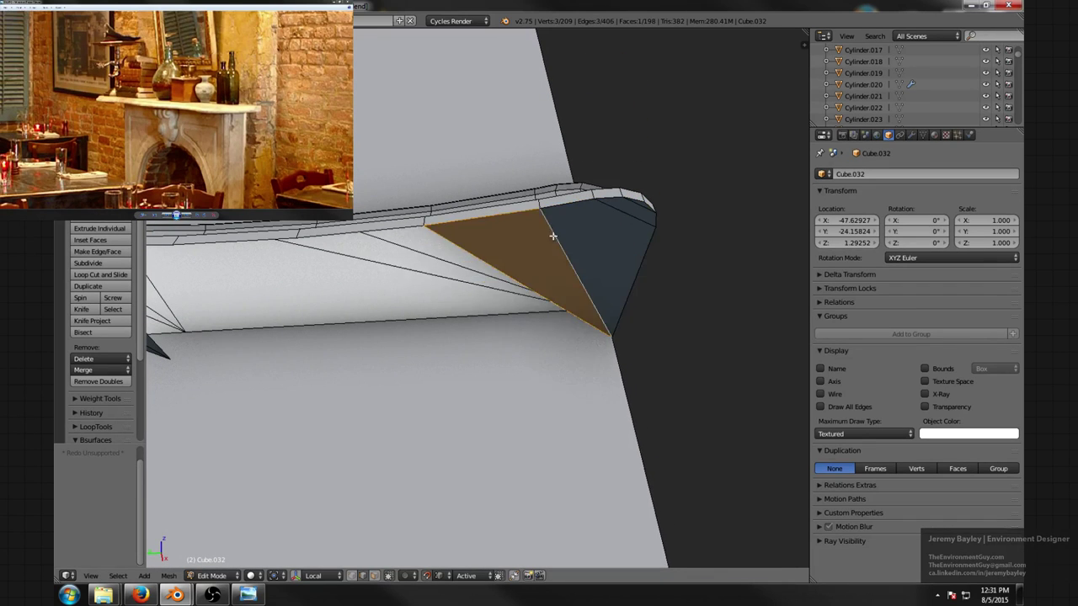
{"action": "right_click", "coordinate": [470, 254]}
{"action": "right_click", "coordinate": [401, 227], "text": "shift"}
{"action": "key", "text": "f"}
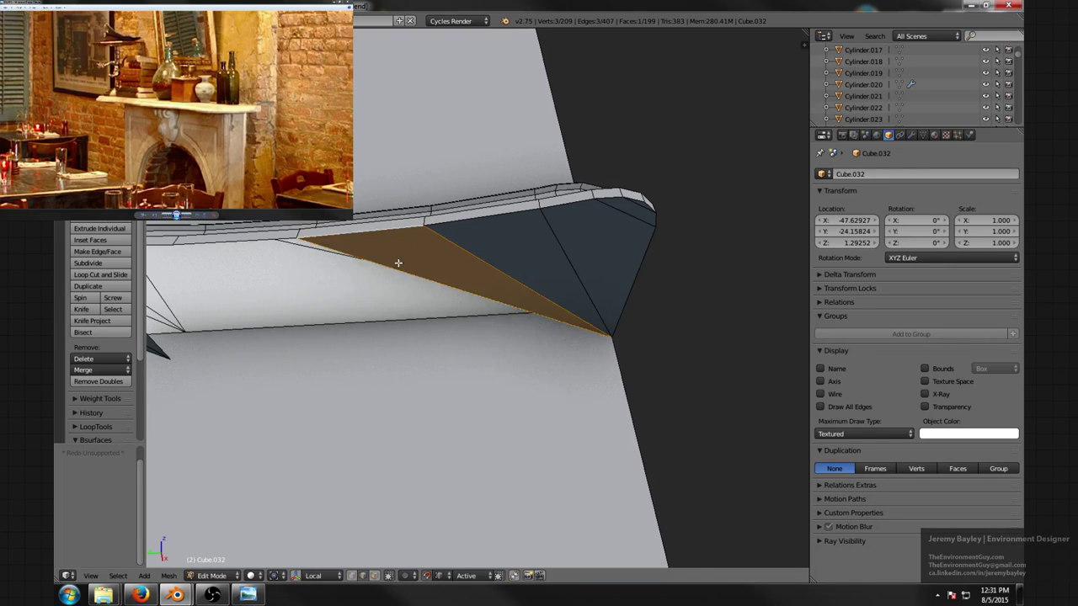
{"action": "middle_click_drag", "start_coordinate": [399, 265], "coordinate": [430, 243]}
{"action": "right_click", "coordinate": [429, 240]}
{"action": "right_click", "coordinate": [331, 239], "text": "shift"}
{"action": "key", "text": "f"}
- Fill the rounded corner at the opposite end of the shelf's underside with faces reaching to its back corner
{"action": "scroll", "coordinate": [330, 242], "scroll_direction": "down", "scroll_amount": 3}
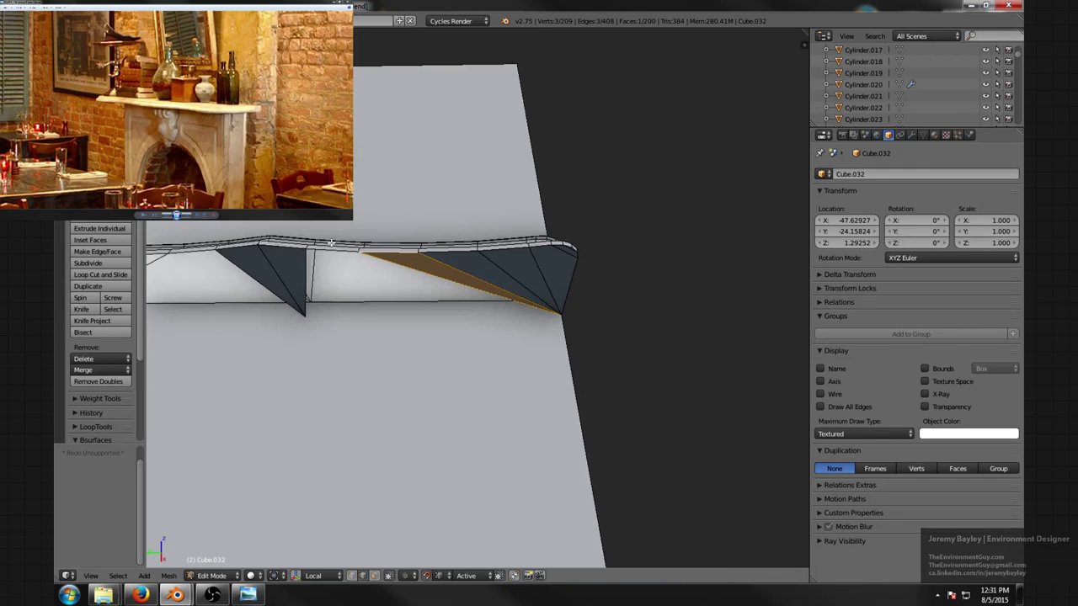
{"action": "middle_click_drag", "start_coordinate": [348, 244], "coordinate": [623, 227], "text": "shift"}
{"action": "scroll", "coordinate": [396, 228], "scroll_direction": "up", "scroll_amount": 2}
{"action": "middle_click_drag", "start_coordinate": [395, 227], "coordinate": [401, 242]}
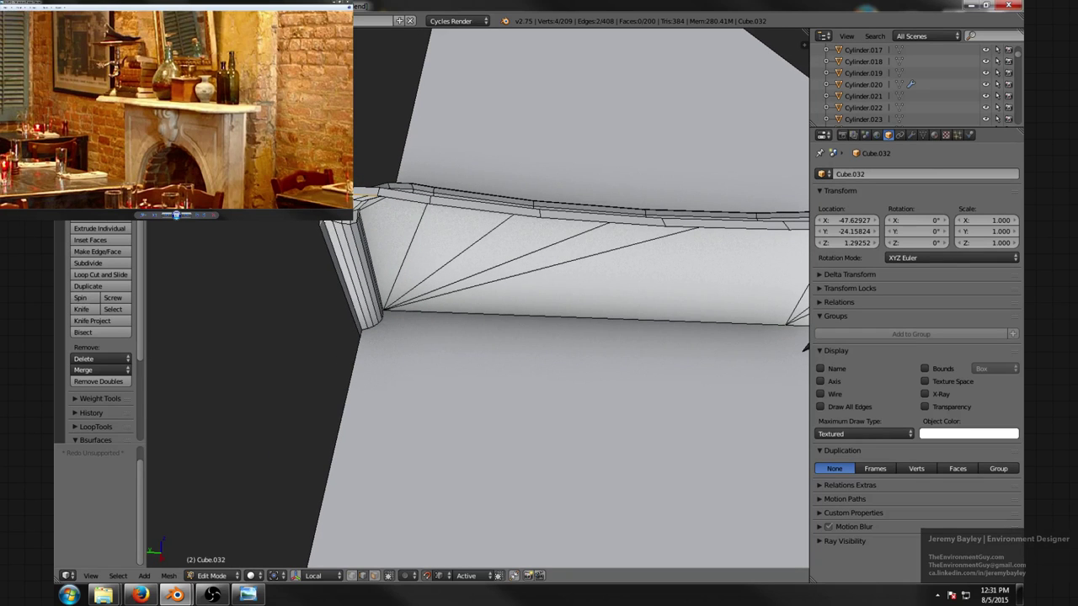
{"action": "key", "text": "ctrl+z"}
{"action": "key", "text": "f"}
{"action": "right_click", "coordinate": [365, 199]}
{"action": "key", "text": "f"}
{"action": "right_click", "coordinate": [322, 235]}
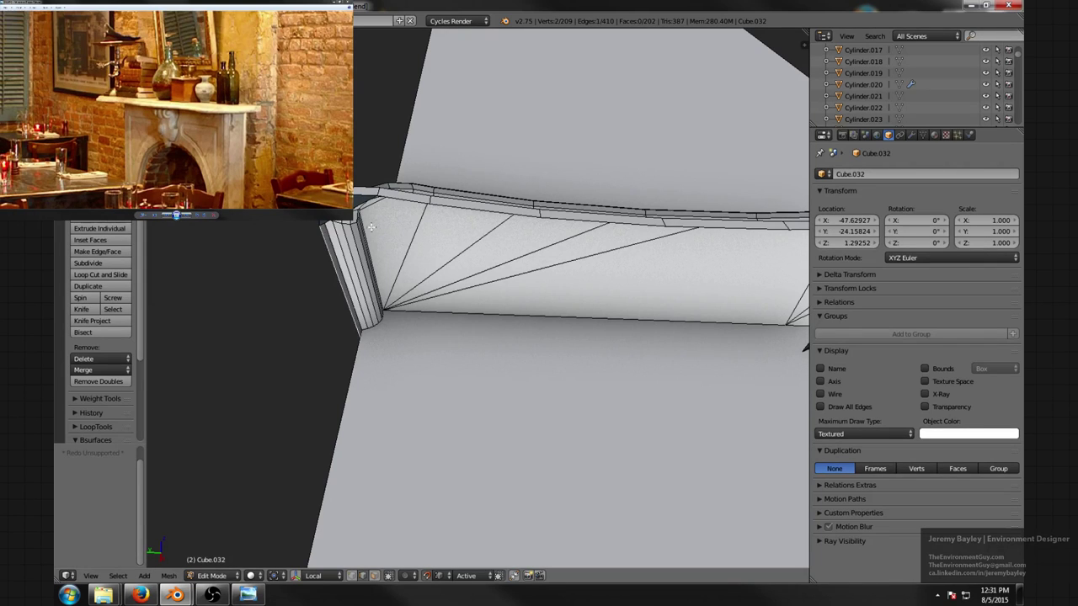
{"action": "right_click", "coordinate": [405, 198], "text": "shift"}
{"action": "key", "text": "f"}
- Fill the first fan triangle beside the opposite corner and select the adjoining front rim edge
{"action": "right_click", "coordinate": [447, 210]}
{"action": "right_click", "coordinate": [419, 227], "text": "shift"}
{"action": "key", "text": "f"}
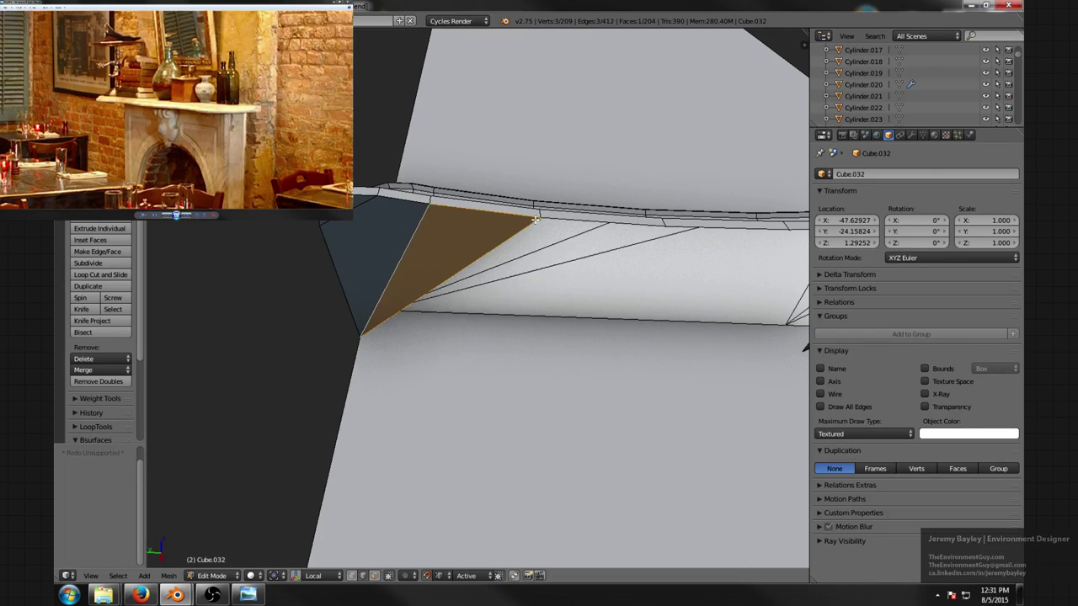
{"action": "right_click", "coordinate": [557, 216]}
{"action": "right_click", "coordinate": [500, 226], "text": "shift"}
{"action": "key", "text": "f"}
{"action": "key", "text": "ctrl+z"}
{"action": "key", "text": "ctrl+z"}
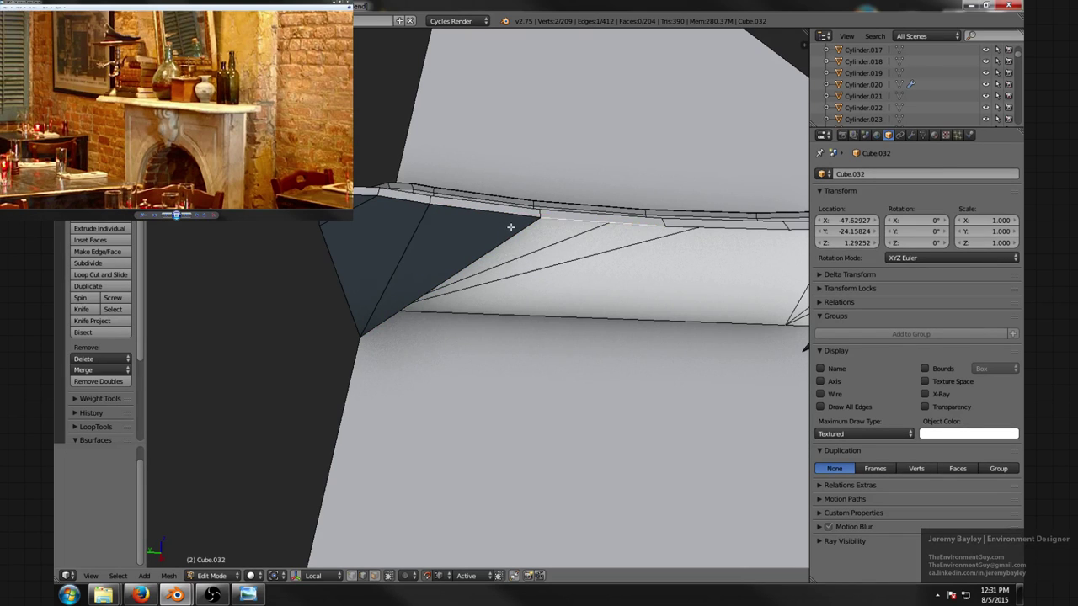
- Extend the opposite corner's underside fan with two more triangular faces along the front rim edges
{"action": "right_click", "coordinate": [516, 229], "text": "shift"}
{"action": "key", "text": "f"}
{"action": "middle_click_drag", "start_coordinate": [579, 241], "coordinate": [478, 246]}
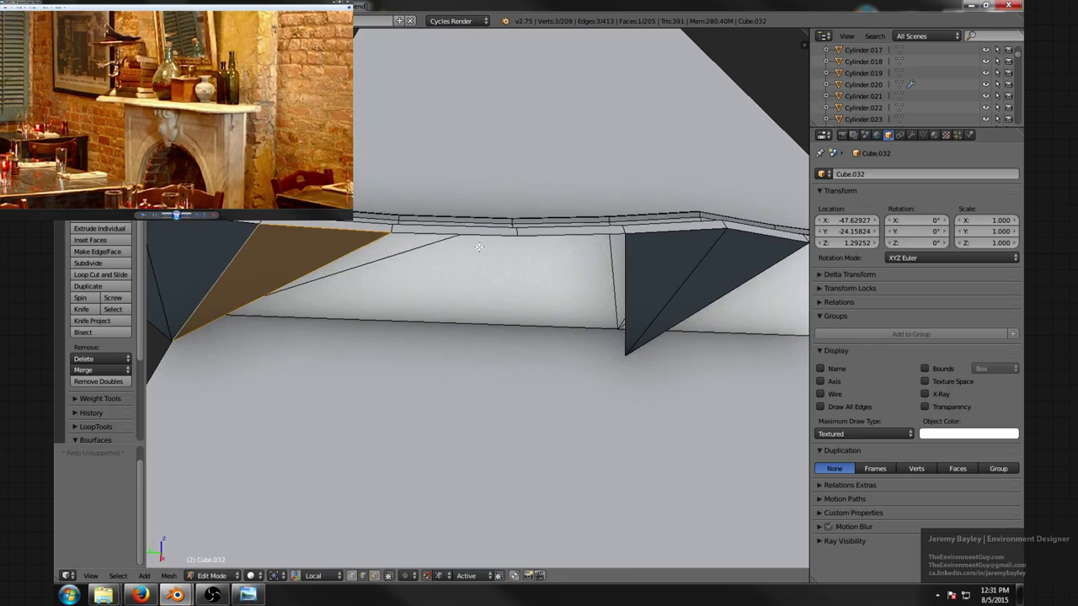
{"action": "right_click", "coordinate": [484, 237], "text": "shift"}
{"action": "scroll", "coordinate": [488, 249], "scroll_direction": "down", "scroll_amount": 3}
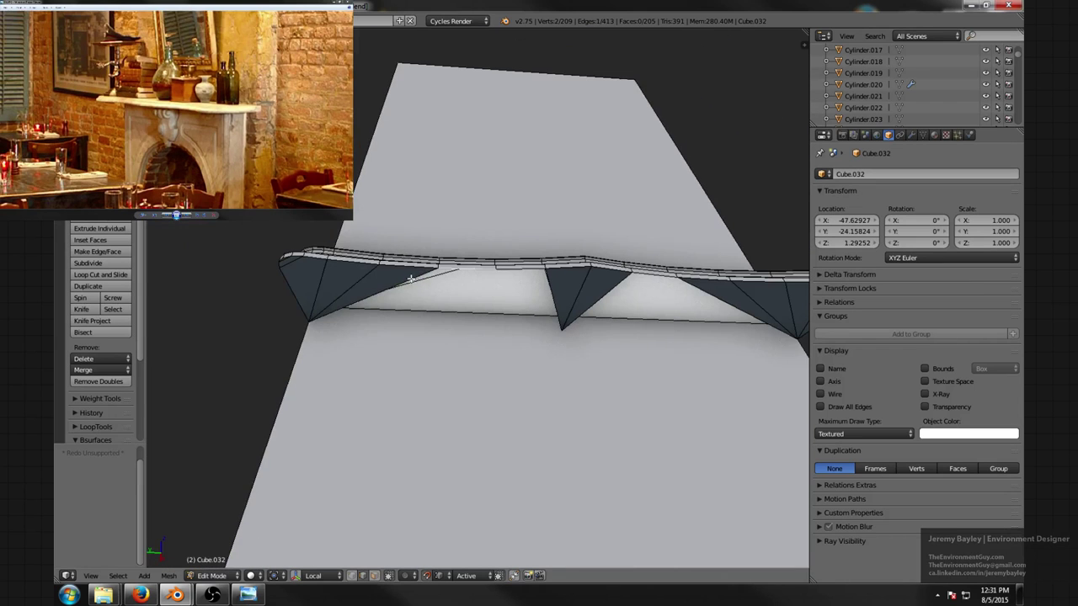
{"action": "key", "text": "f"}
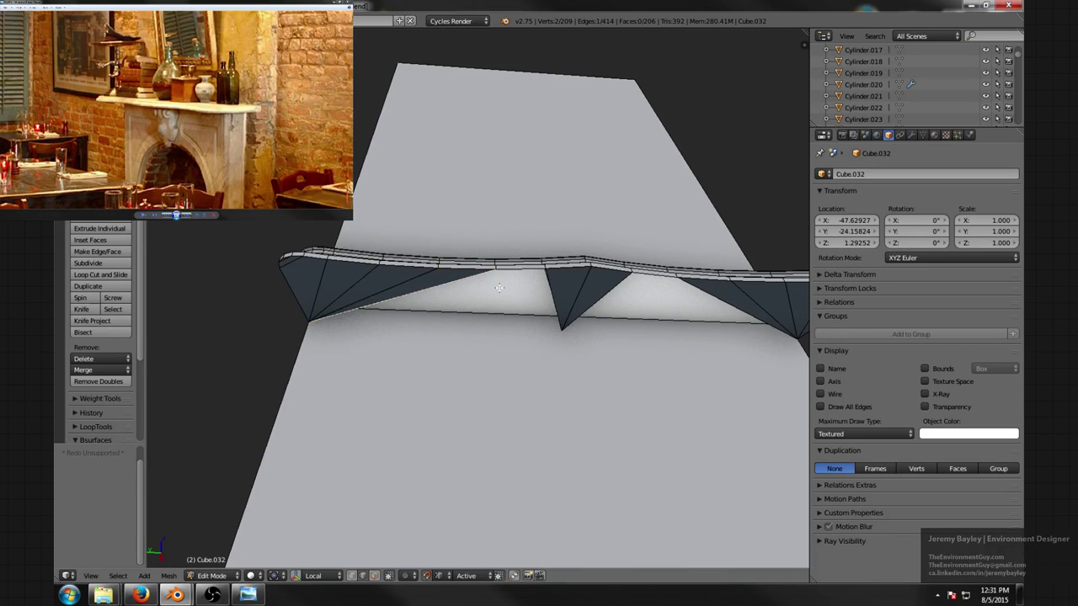
- Close the underside by filling the two remaining gaps between the centre triangles and the corner fans
{"action": "right_click", "coordinate": [545, 293], "text": "shift"}
{"action": "key", "text": "f"}
{"action": "middle_click_drag", "start_coordinate": [583, 290], "coordinate": [535, 277]}
{"action": "right_click", "coordinate": [535, 276]}
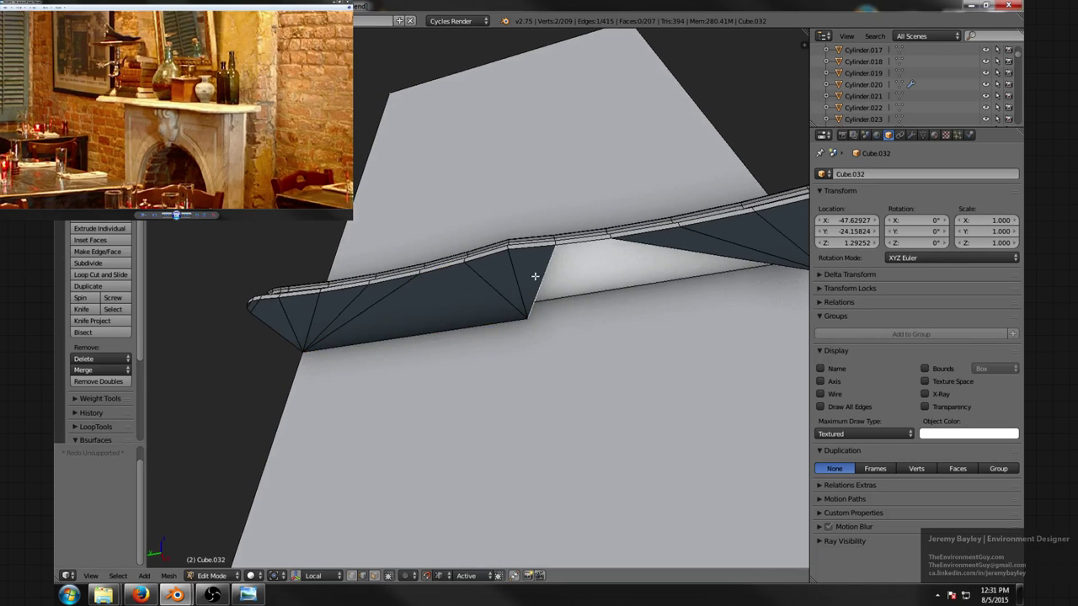
{"action": "right_click", "coordinate": [667, 242], "text": "shift"}
{"action": "key", "text": "f"}
- Deselect the mesh, return to Object Mode and view the finished shelf against the wall block
{"action": "key", "text": "a"}
{"action": "middle_click_drag", "start_coordinate": [515, 222], "coordinate": [630, 275]}
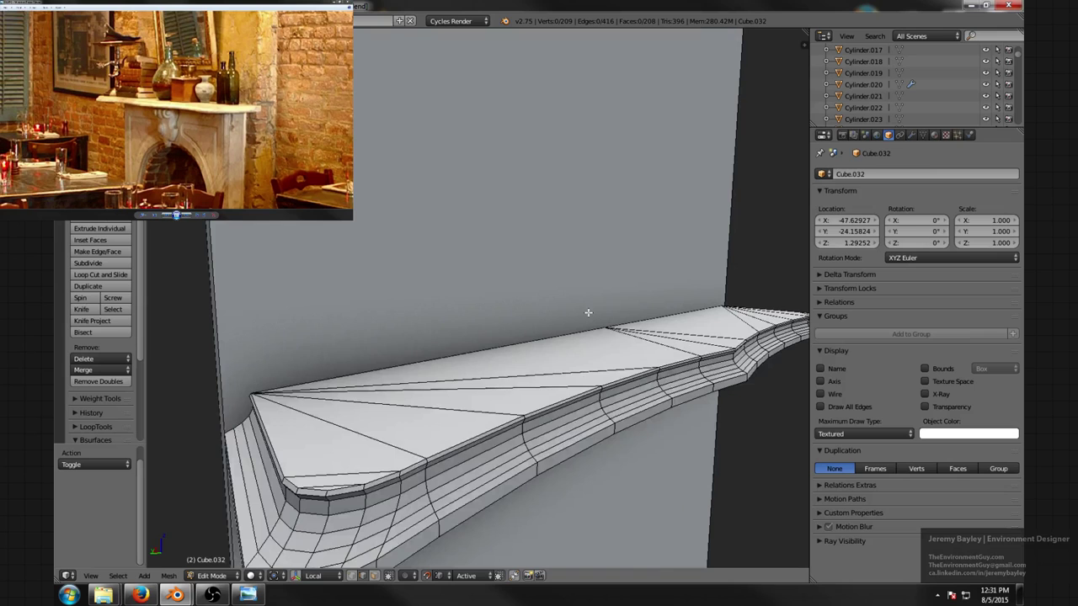
{"action": "scroll", "coordinate": [588, 312], "scroll_direction": "down", "scroll_amount": 6}
{"action": "key", "text": "Tab"}
{"action": "scroll", "coordinate": [601, 300], "scroll_direction": "down", "scroll_amount": 2}
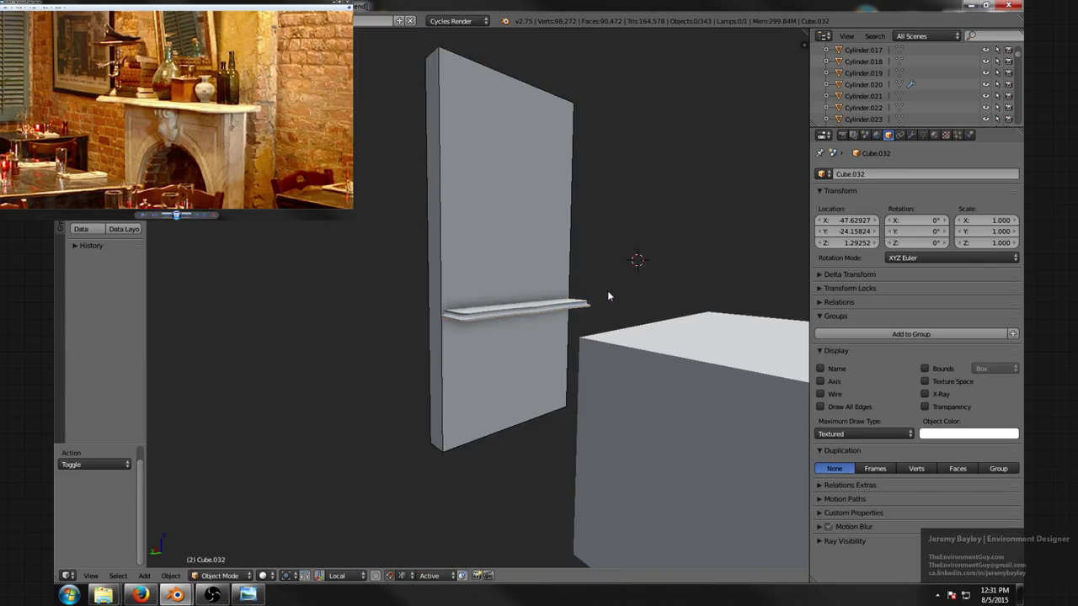
{"action": "middle_click_drag", "start_coordinate": [608, 295], "coordinate": [634, 325]}
{"action": "scroll", "coordinate": [634, 325], "scroll_direction": "down", "scroll_amount": 3}
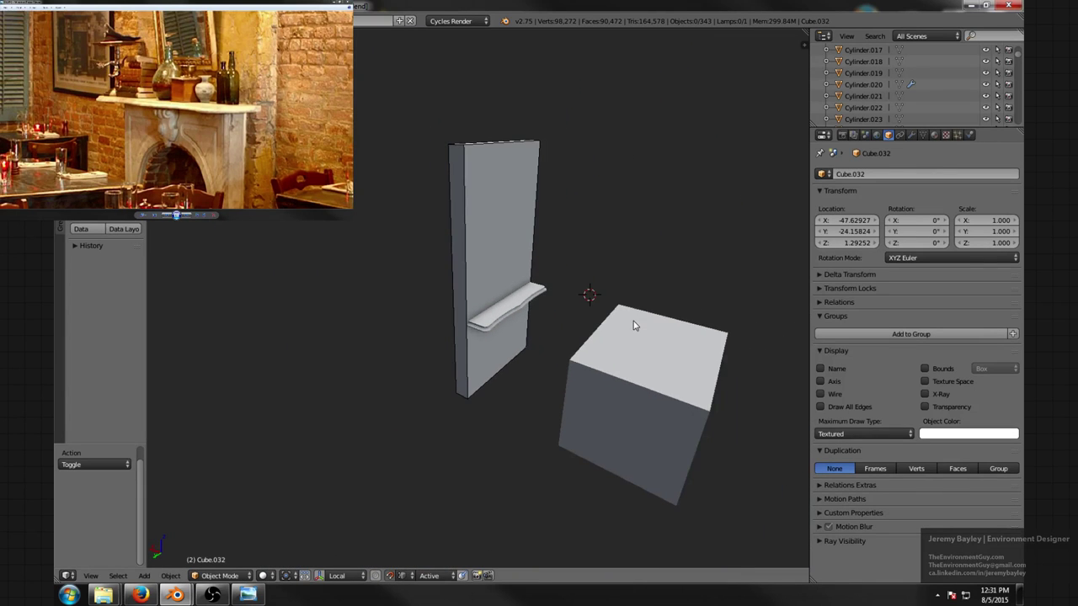
{"action": "scroll", "coordinate": [602, 300], "scroll_direction": "up", "scroll_amount": 1}
- Duplicate the large box in front of the wall block and move the copy along X to about -47.5
{"action": "right_click", "coordinate": [667, 376]}
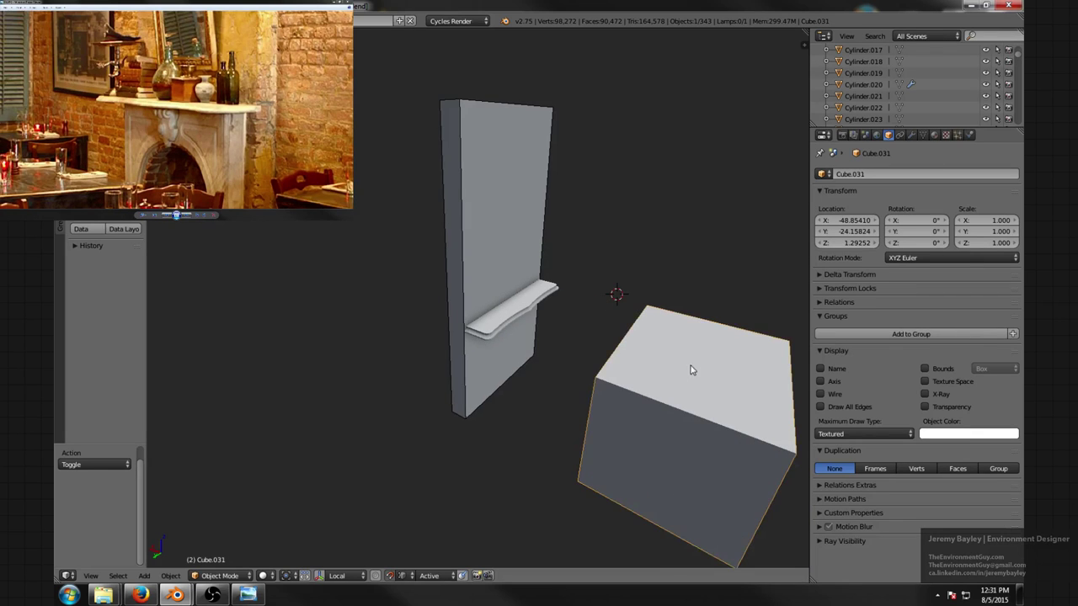
{"action": "middle_click_drag", "start_coordinate": [693, 366], "coordinate": [694, 344]}
{"action": "key", "text": "shift+d"}
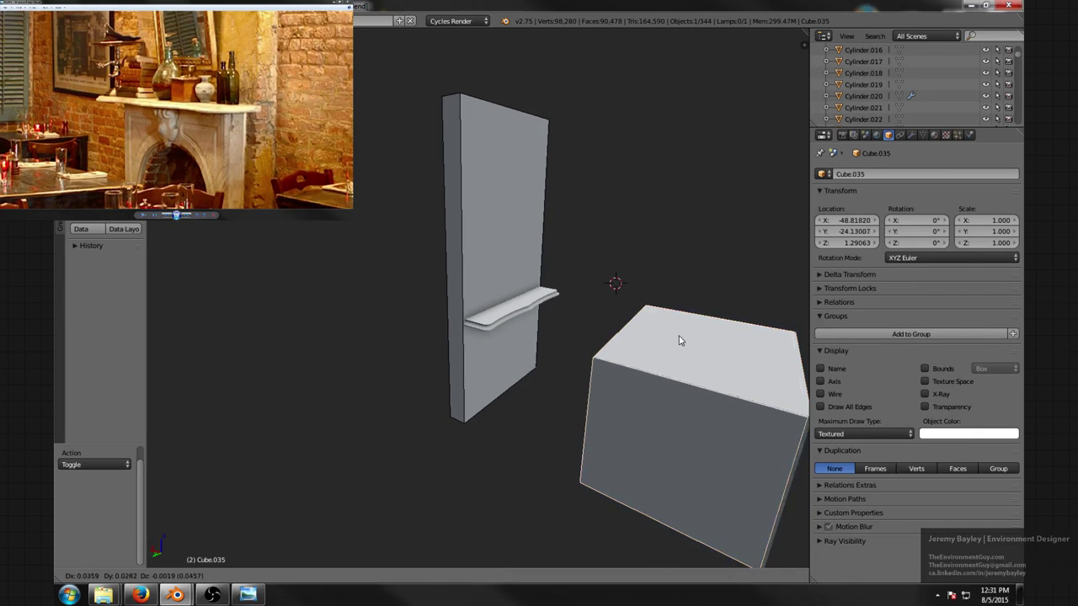
{"action": "key", "text": "x"}
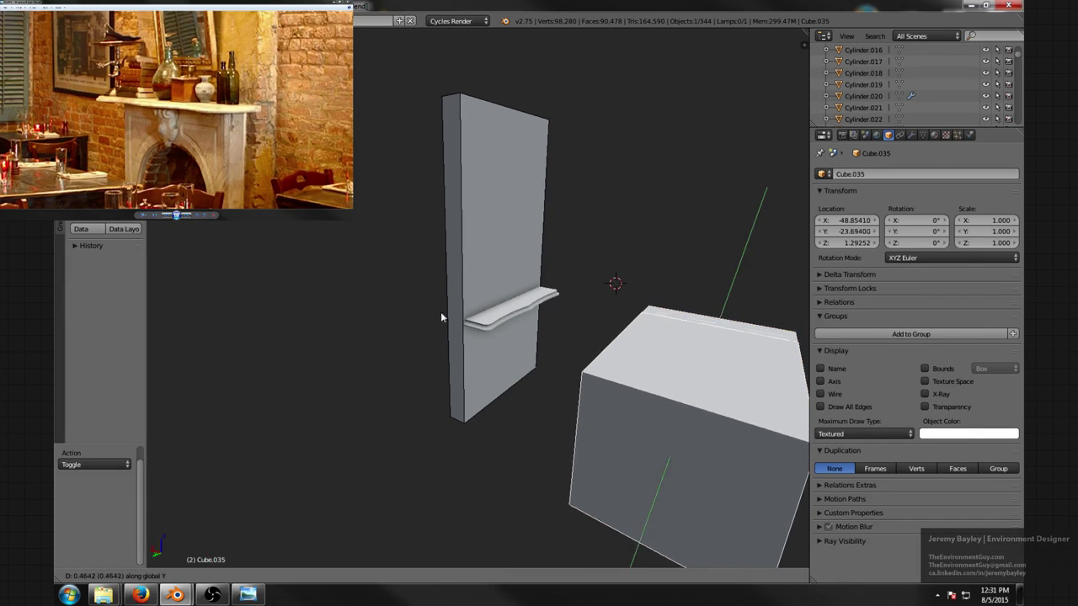
{"action": "left_click", "coordinate": [506, 329]}
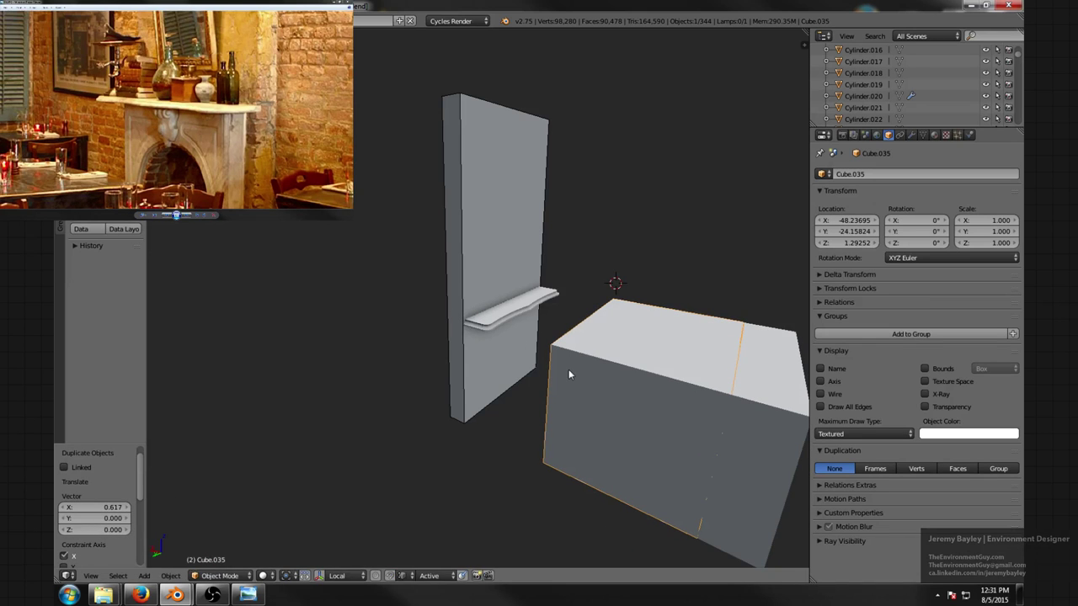
{"action": "key", "text": "g"}
{"action": "key", "text": "x"}
{"action": "left_click", "coordinate": [412, 320]}
{"action": "middle_click_drag", "start_coordinate": [412, 320], "coordinate": [478, 333]}
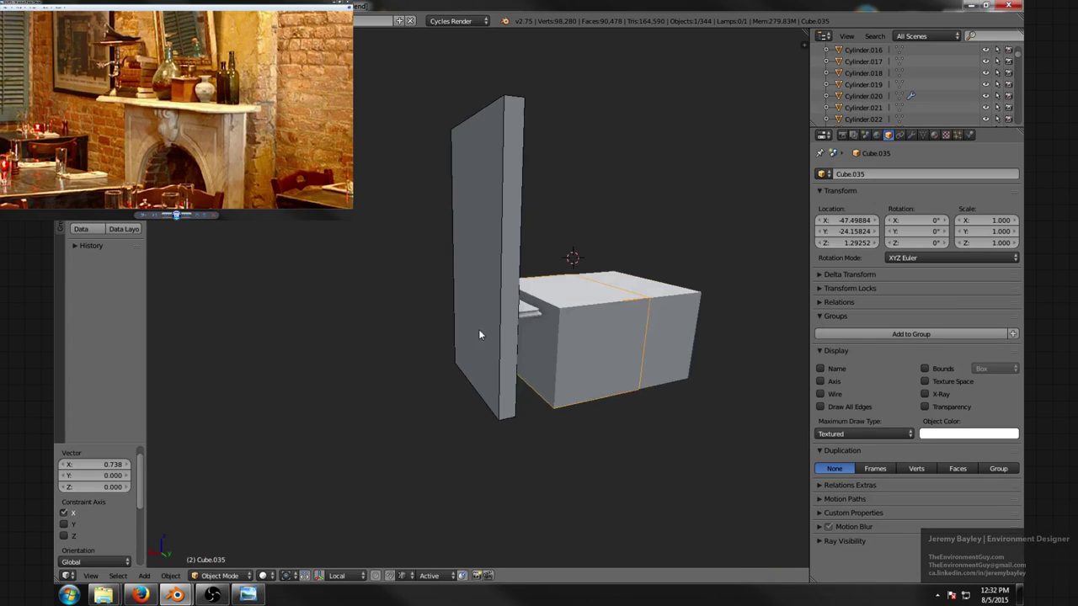
- Move the copied box's wall-side face about 0.79 along X so it meets the front of the wall block
{"action": "key", "text": "Tab"}
{"action": "scroll", "coordinate": [586, 355], "scroll_direction": "up", "scroll_amount": 3}
{"action": "key", "text": "ctrl+Tab"}
{"action": "left_click", "coordinate": [596, 372]}
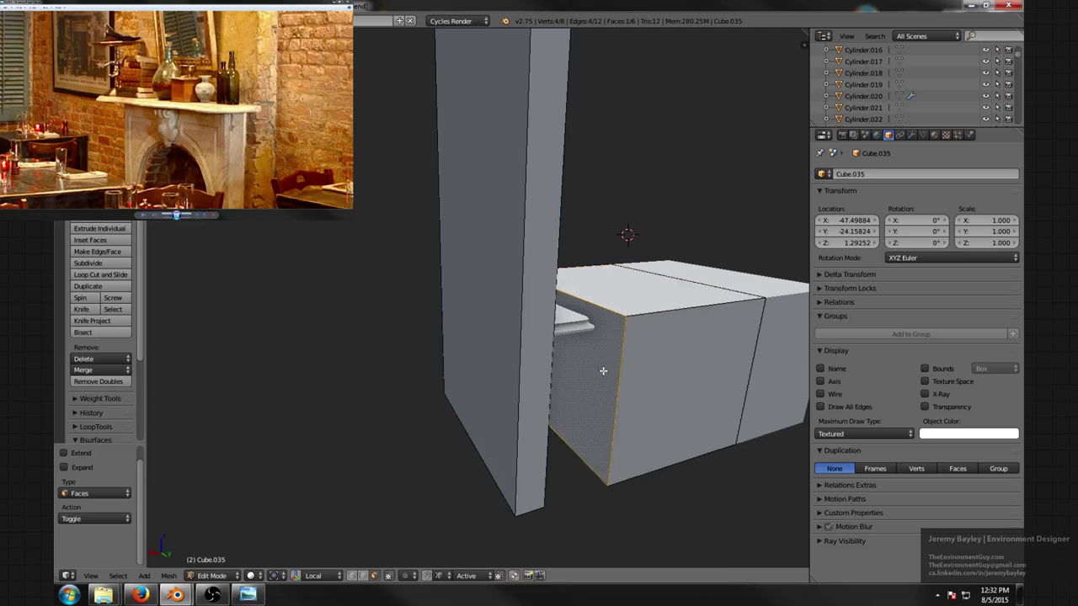
{"action": "middle_click_drag", "start_coordinate": [603, 373], "coordinate": [557, 366]}
{"action": "key", "text": "g"}
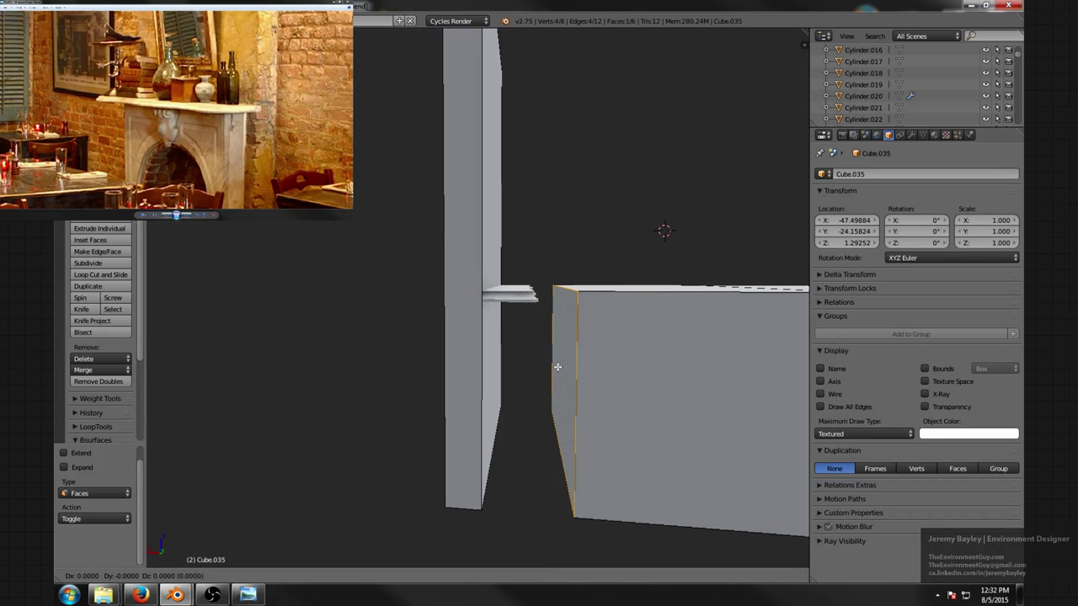
{"action": "key", "text": "x"}
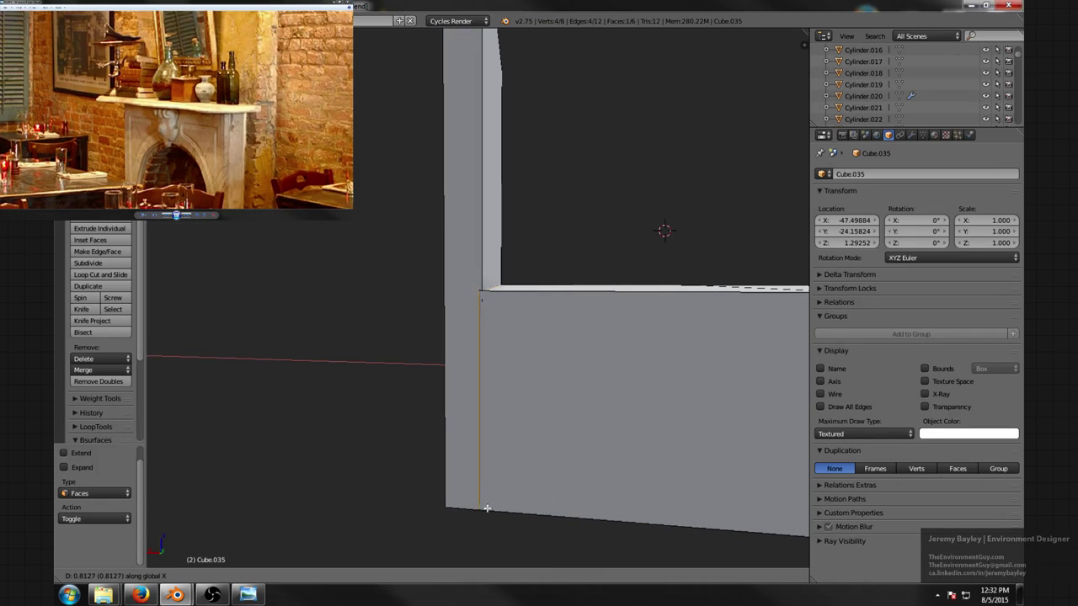
{"action": "left_click", "coordinate": [480, 506]}
- Delete the copied box's hidden face against the wall block, using wireframe display, and return to solid shading
{"action": "key", "text": "z"}
{"action": "middle_click_drag", "start_coordinate": [480, 506], "coordinate": [510, 419]}
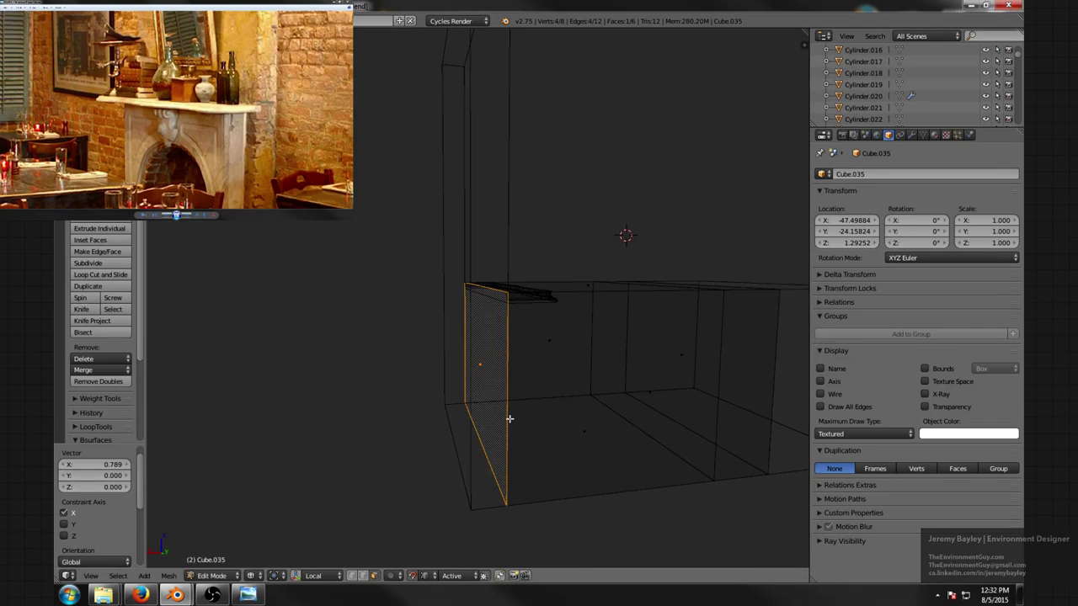
{"action": "key", "text": "x"}
{"action": "left_click", "coordinate": [509, 418]}
{"action": "key", "text": "z"}
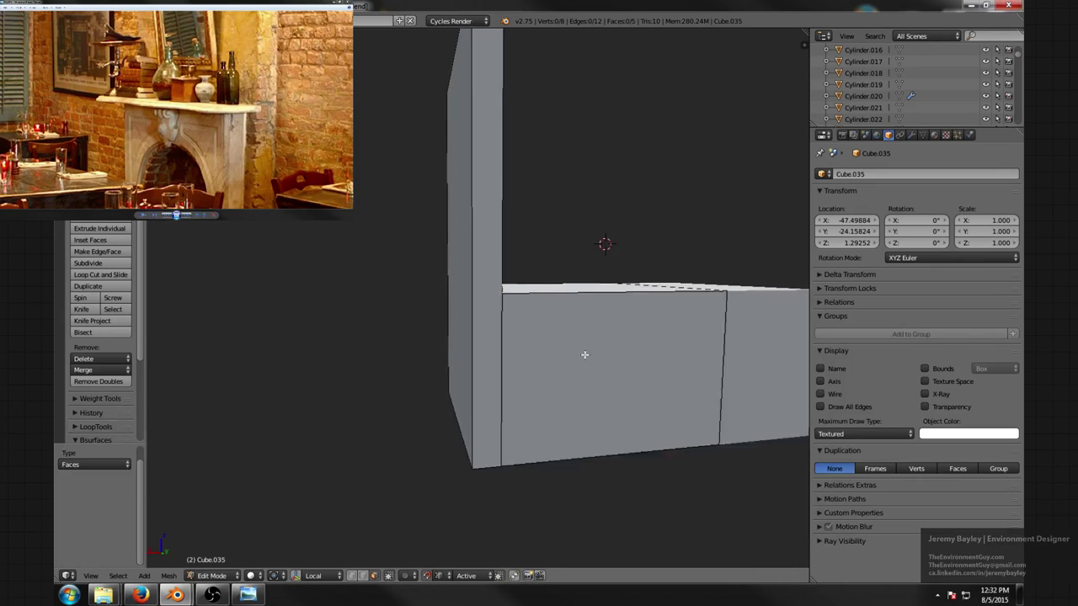
- Lower the copied box's top face about 0.13 along Z to just beneath the mantel shelf
{"action": "mouse_move", "coordinate": [581, 356]}
{"action": "middle_mouse_down"}
{"action": "mouse_move", "coordinate": [549, 330]}
{"action": "mouse_move", "coordinate": [559, 314]}
{"action": "mouse_move", "coordinate": [597, 371]}
{"action": "middle_mouse_up"}
{"action": "key", "text": "e"}
{"action": "left_click", "coordinate": [579, 335]}
- Move the copied box's front face along X toward the wall by about 1.9 and another 0.6, setting it behind the shelf's front edge
{"action": "key", "text": "z"}
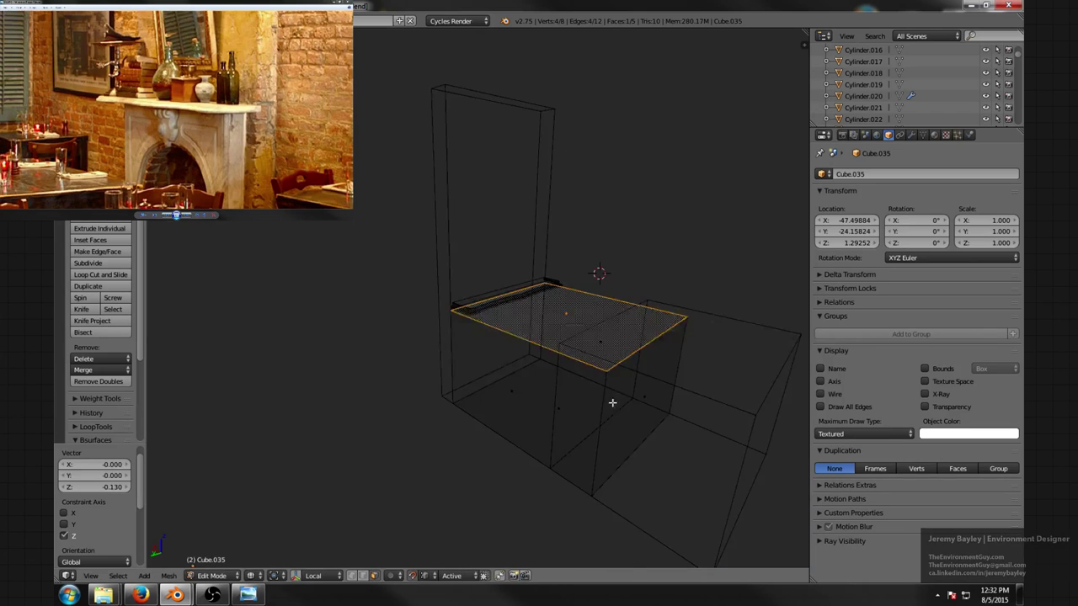
{"action": "right_click", "coordinate": [611, 402]}
{"action": "key", "text": "z"}
{"action": "key", "text": "g"}
{"action": "key", "text": "x"}
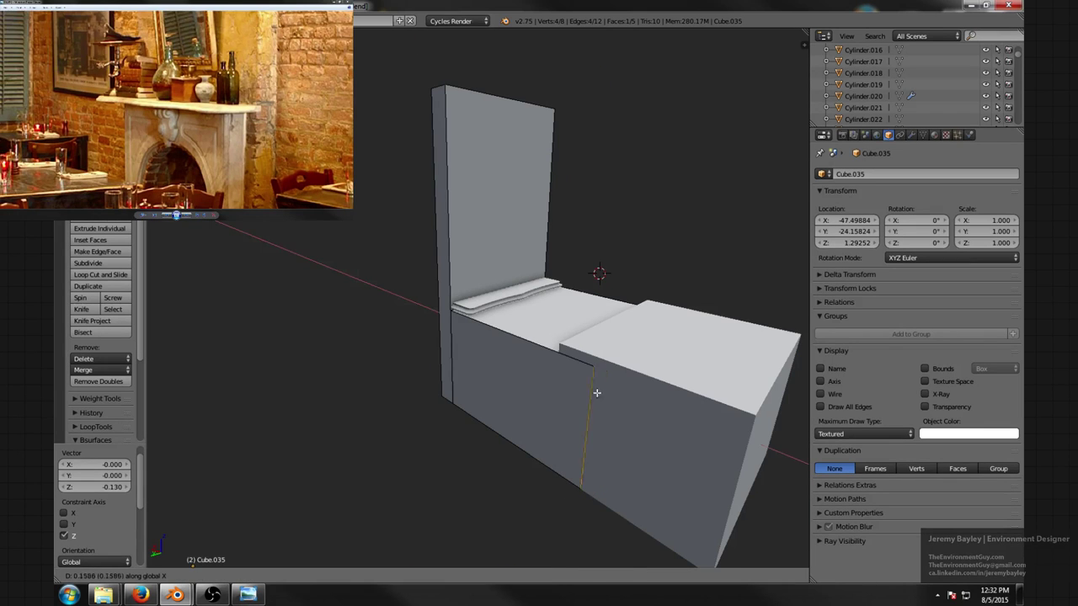
{"action": "left_click", "coordinate": [445, 331]}
{"action": "middle_click_drag", "start_coordinate": [445, 331], "coordinate": [616, 355]}
{"action": "scroll", "coordinate": [615, 355], "scroll_direction": "up", "scroll_amount": 2}
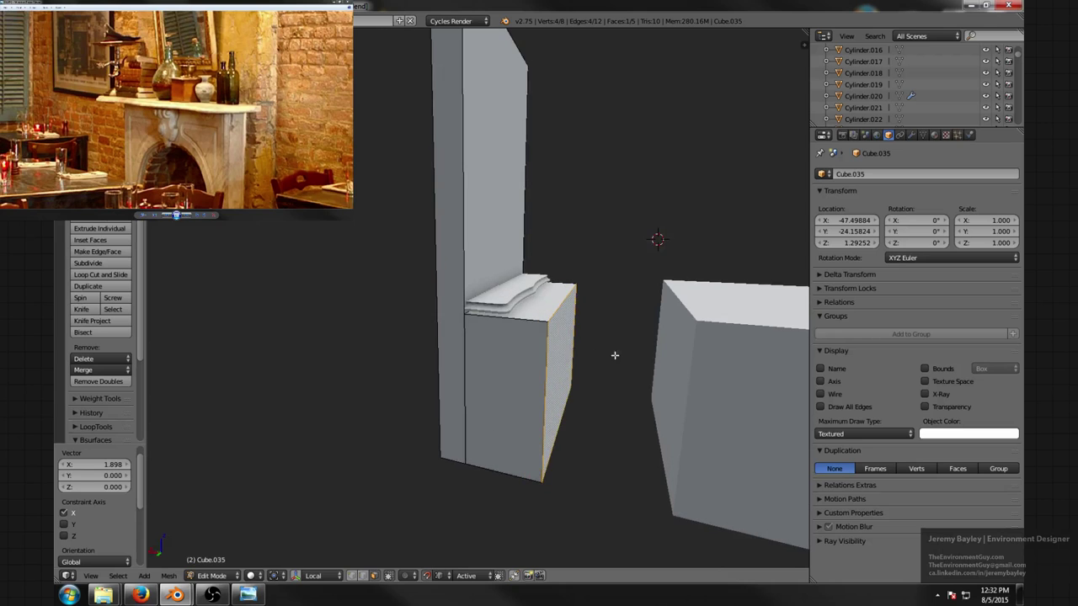
{"action": "key", "text": "g"}
{"action": "key", "text": "x"}
{"action": "left_click", "coordinate": [548, 350]}
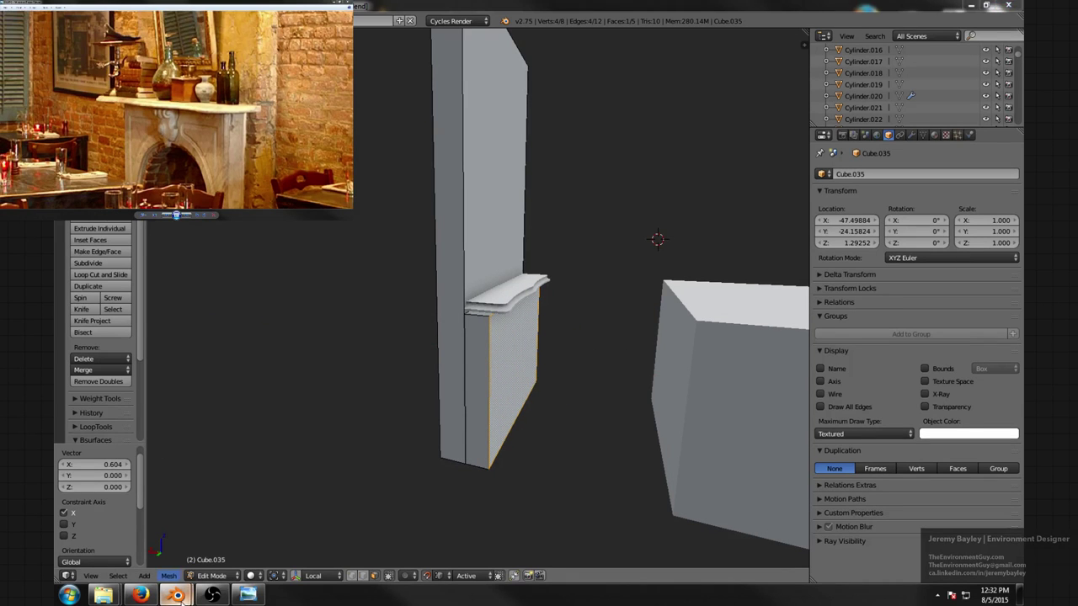
- Enable the Manipulator in the user preferences and close the preferences window
{"action": "mouse_move", "coordinate": [175, 594]}
{"action": "left_click", "coordinate": [259, 515]}
{"action": "left_click", "coordinate": [385, 61]}
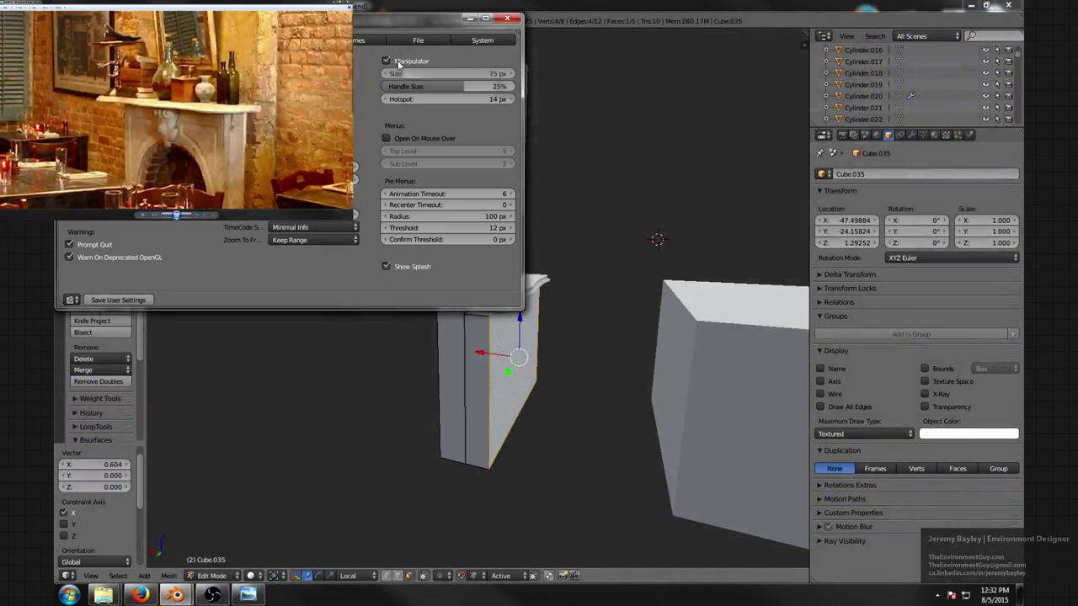
{"action": "left_click", "coordinate": [507, 18]}
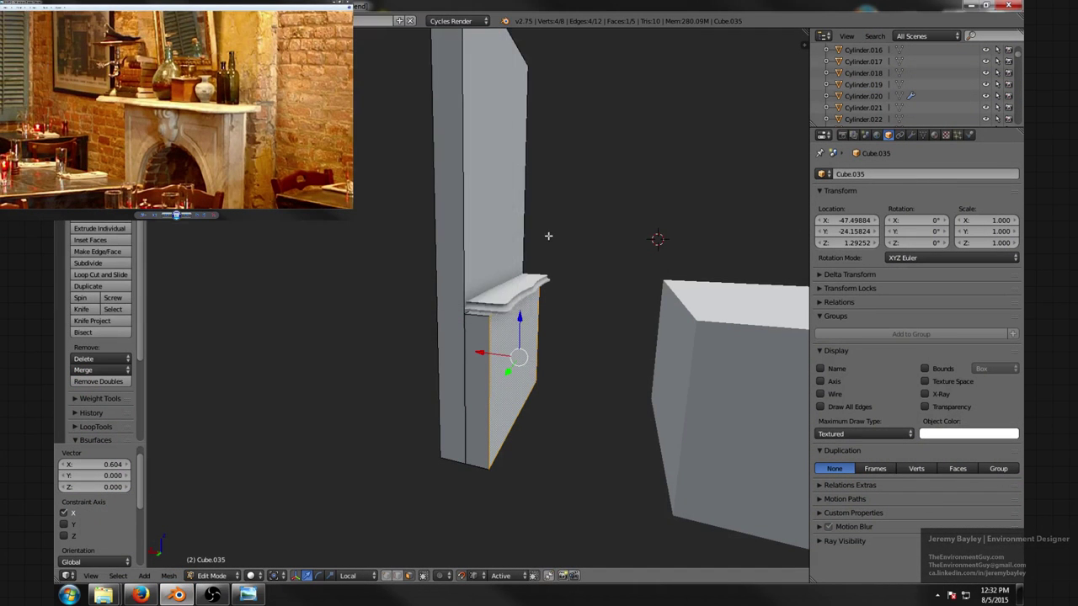
- In face selection mode, delete the copied box's top face beneath the mantel shelf
{"action": "scroll", "coordinate": [548, 236], "scroll_direction": "up", "scroll_amount": 5}
{"action": "middle_click_drag", "start_coordinate": [555, 298], "coordinate": [480, 299]}
{"action": "key", "text": "ctrl+Tab"}
{"action": "left_click", "coordinate": [480, 299]}
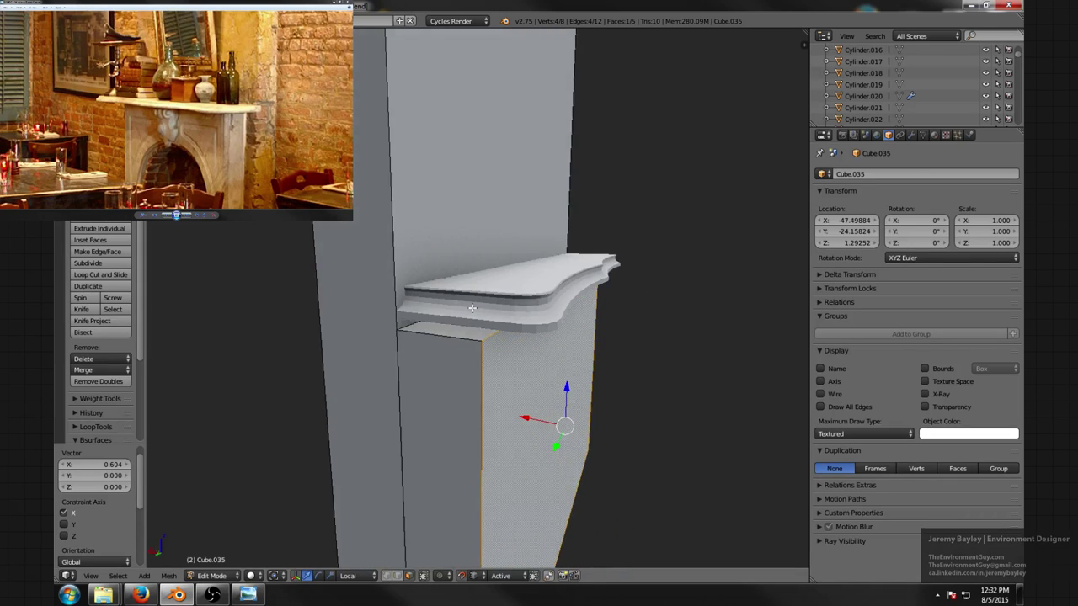
{"action": "right_click", "coordinate": [467, 320]}
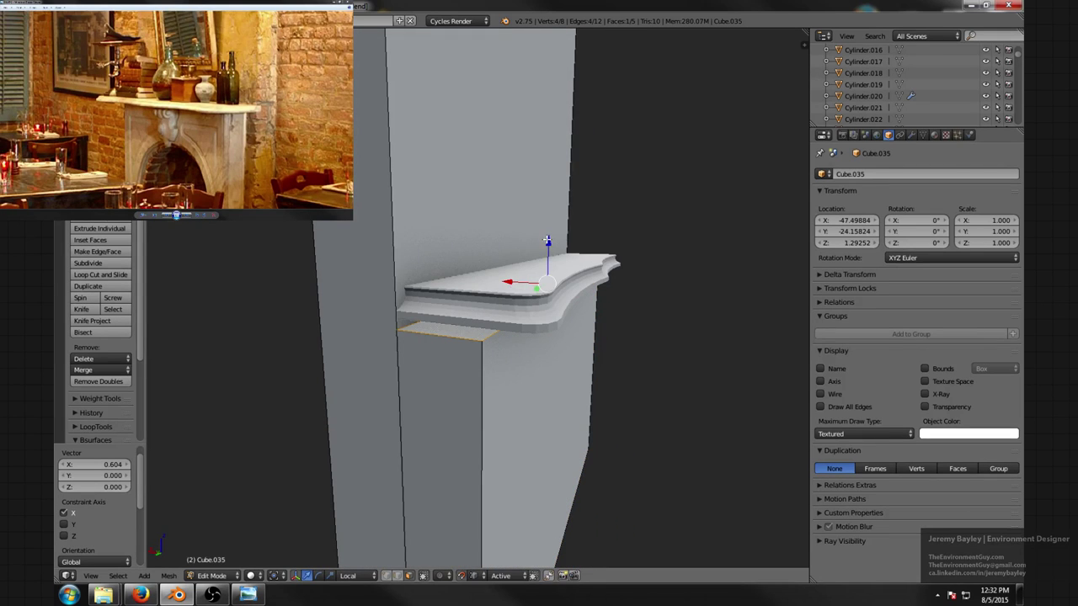
{"action": "left_click_drag", "start_coordinate": [547, 240], "coordinate": [404, 318]}
{"action": "middle_click_drag", "start_coordinate": [498, 376], "coordinate": [488, 331]}
{"action": "key", "text": "x"}
{"action": "left_click", "coordinate": [497, 318]}
- Select the box's two opposite side faces and scale them inward along global Y to about 0.81
{"action": "right_click", "coordinate": [455, 334]}
{"action": "right_click", "coordinate": [441, 331]}
{"action": "middle_click_drag", "start_coordinate": [716, 307], "coordinate": [691, 336]}
{"action": "right_click", "coordinate": [587, 333], "text": "shift"}
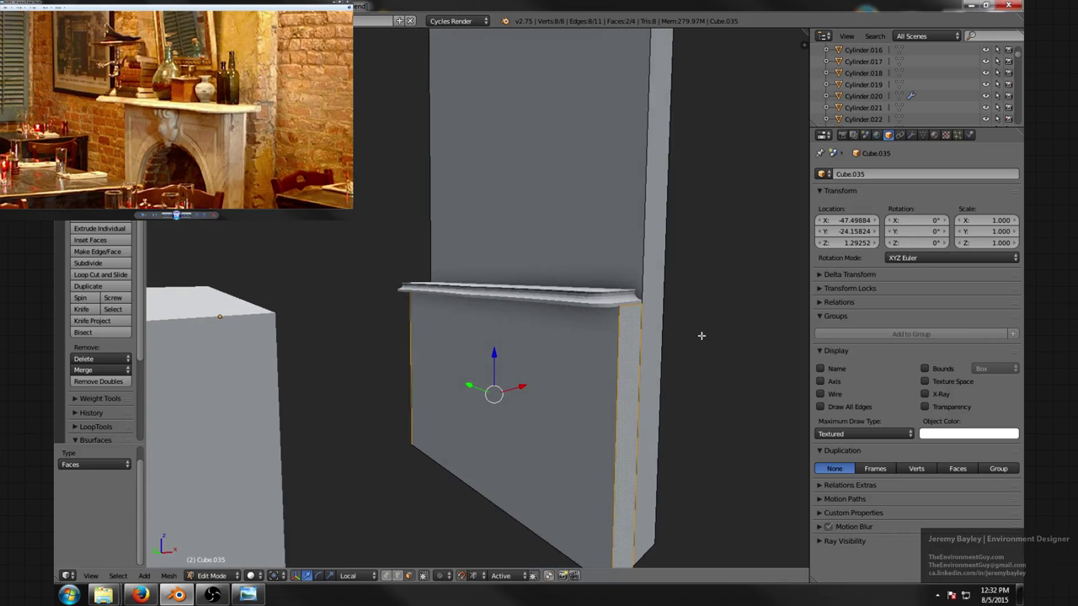
{"action": "key", "text": "s"}
{"action": "key", "text": "x"}
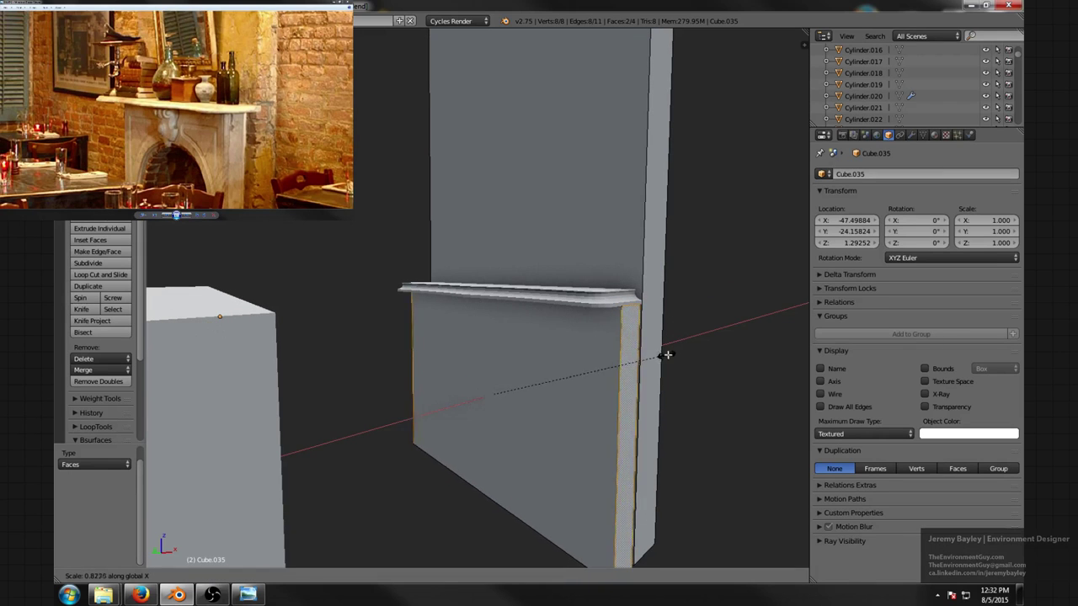
{"action": "key", "text": "y"}
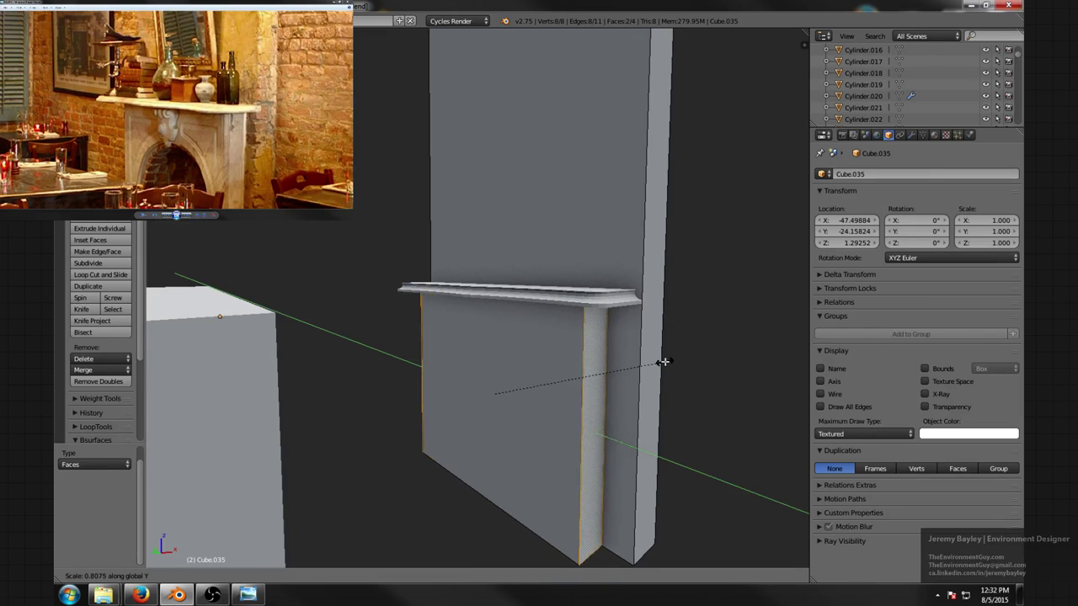
{"action": "left_click", "coordinate": [664, 362]}
- Return to object mode and move the separate cube about 3.4 along negative local X, away from the fireplace
{"action": "mouse_move", "coordinate": [428, 322]}
{"action": "middle_mouse_down"}
{"action": "mouse_move", "coordinate": [501, 344]}
{"action": "mouse_move", "coordinate": [438, 339]}
{"action": "middle_mouse_up"}
{"action": "scroll", "coordinate": [379, 366], "scroll_direction": "down", "scroll_amount": 4}
{"action": "key", "text": "Tab"}
{"action": "right_click", "coordinate": [384, 363]}
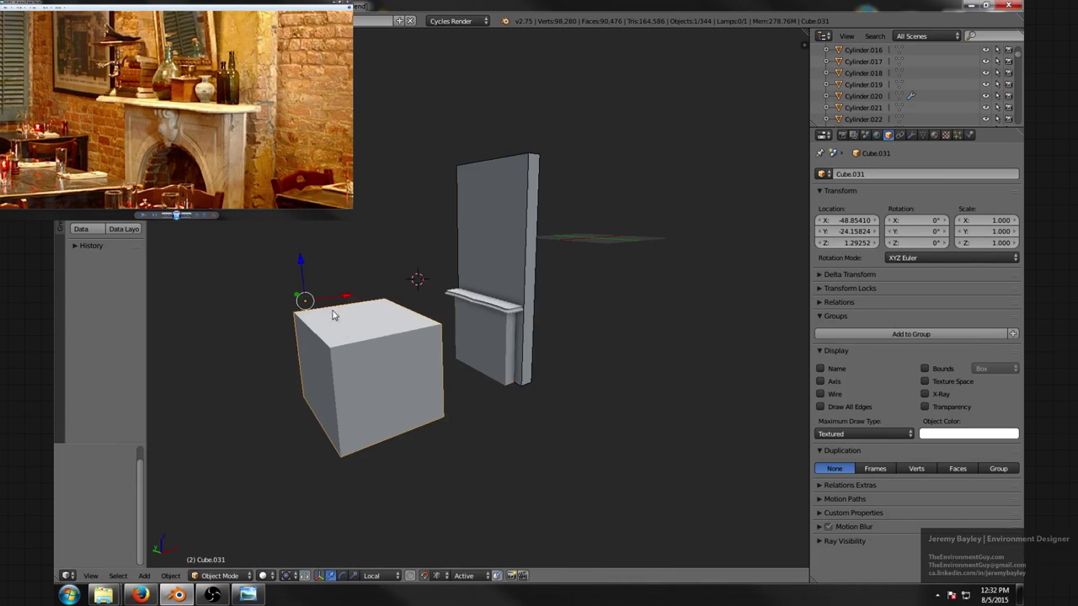
{"action": "left_click_drag", "start_coordinate": [347, 295], "coordinate": [222, 333]}
- Delete the fireplace body's large front face using wireframe display, and return to solid shading
{"action": "scroll", "coordinate": [421, 352], "scroll_direction": "up", "scroll_amount": 5}
{"action": "middle_click_drag", "start_coordinate": [432, 353], "coordinate": [559, 359]}
{"action": "right_click", "coordinate": [514, 343]}
{"action": "scroll", "coordinate": [543, 364], "scroll_direction": "up", "scroll_amount": 2}
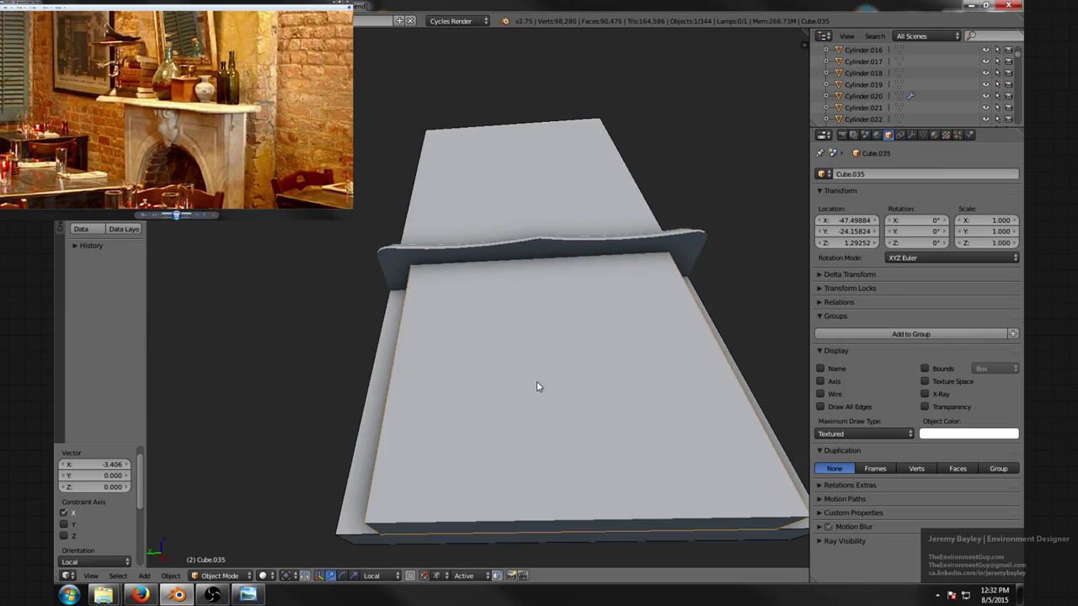
{"action": "key", "text": "ctrl+Tab"}
{"action": "key", "text": "ctrl+Tab"}
{"action": "key", "text": "Tab"}
{"action": "key", "text": "ctrl+Tab"}
{"action": "left_click", "coordinate": [494, 401]}
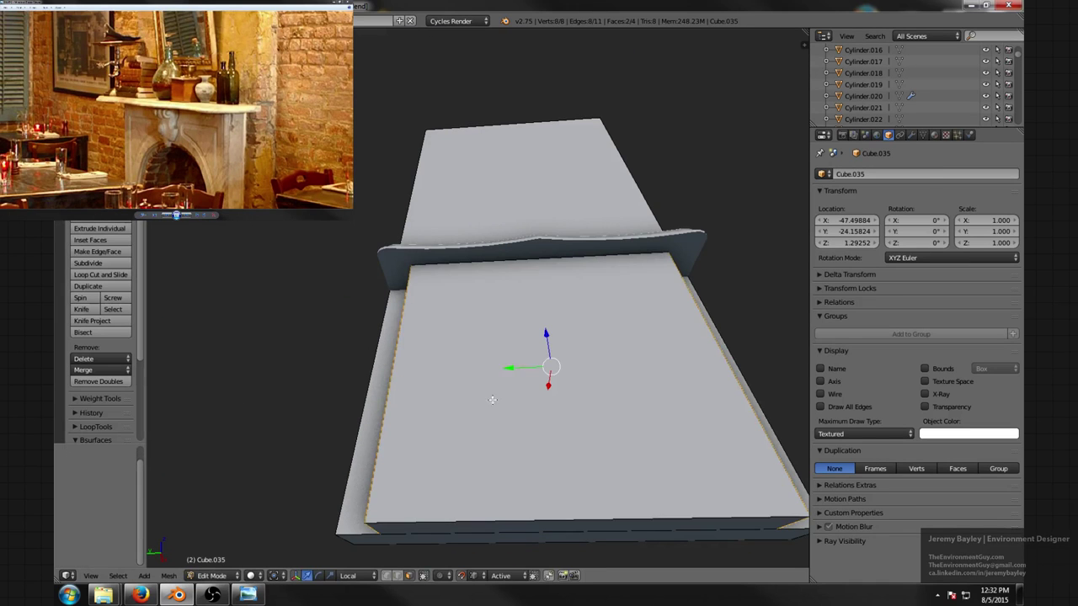
{"action": "right_click", "coordinate": [493, 400]}
{"action": "key", "text": "z"}
{"action": "middle_click_drag", "start_coordinate": [501, 403], "coordinate": [681, 431]}
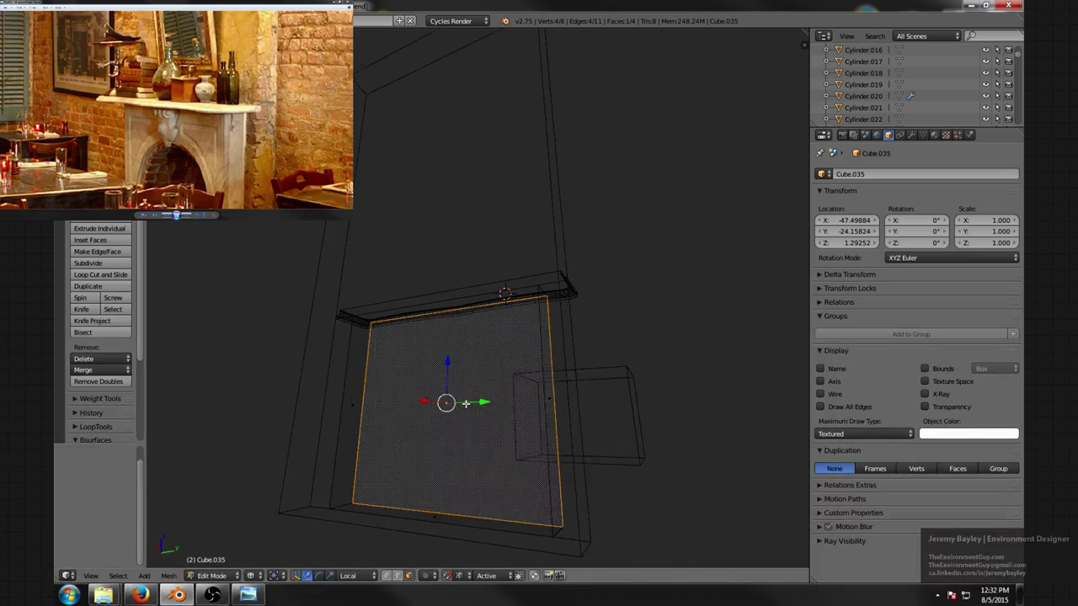
{"action": "middle_click_drag", "start_coordinate": [465, 404], "coordinate": [423, 450]}
{"action": "key", "text": "x"}
{"action": "left_click", "coordinate": [426, 443]}
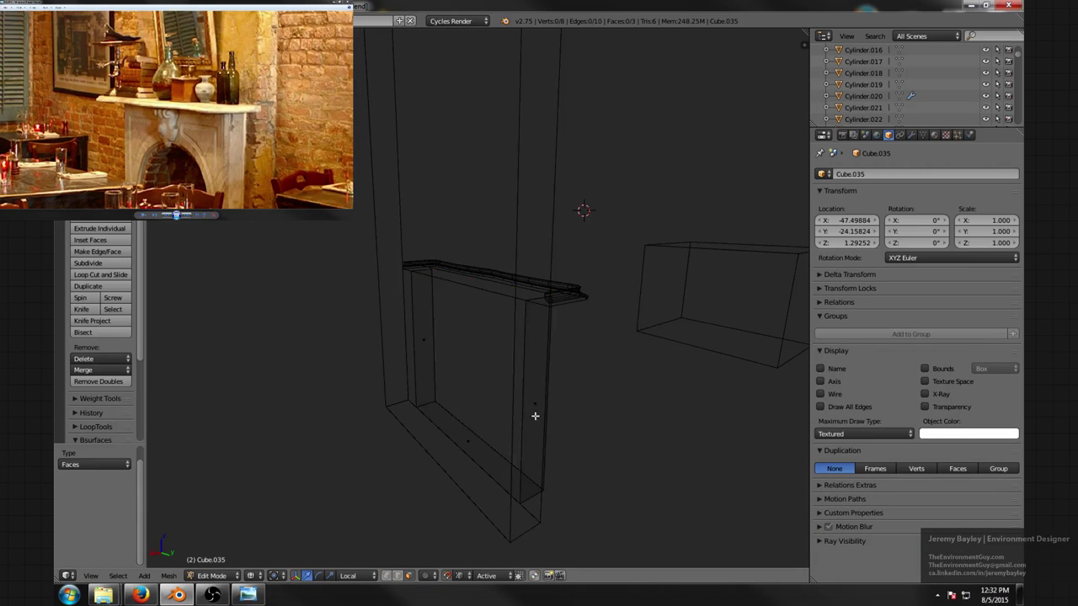
{"action": "key", "text": "z"}
{"action": "key", "text": "KP_1"}
- Add two loop cuts across the body's bottom strip and spread them apart along Y to near the side walls
{"action": "middle_click_drag", "start_coordinate": [497, 387], "coordinate": [474, 361]}
{"action": "key", "text": "ctrl+r"}
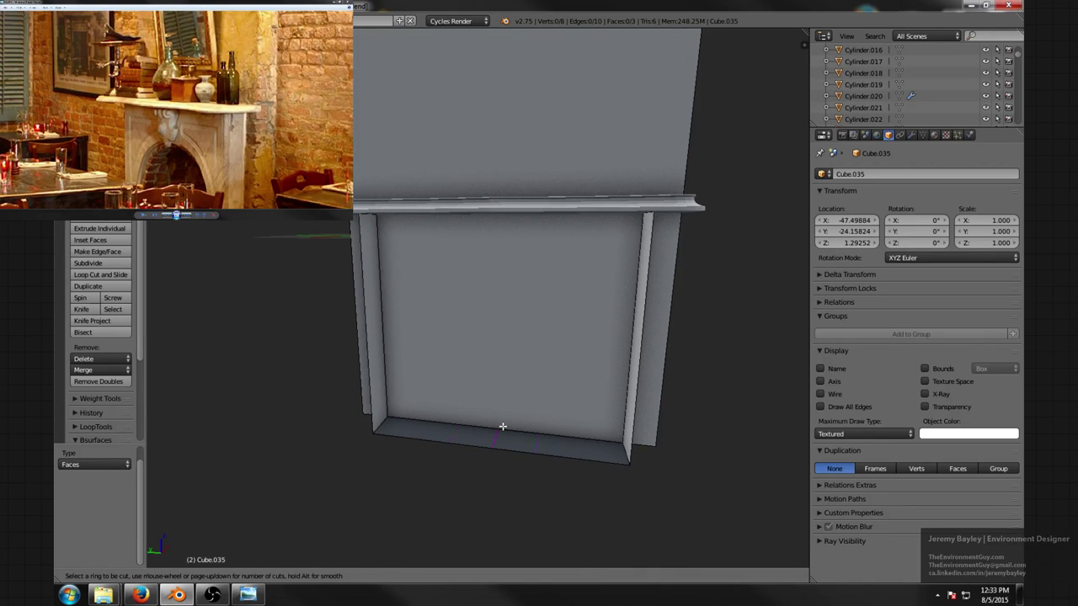
{"action": "scroll", "coordinate": [502, 427], "scroll_direction": "up", "scroll_amount": 1}
{"action": "left_click", "coordinate": [495, 428]}
{"action": "right_click", "coordinate": [493, 429]}
{"action": "key", "text": "s"}
{"action": "key", "text": "x"}
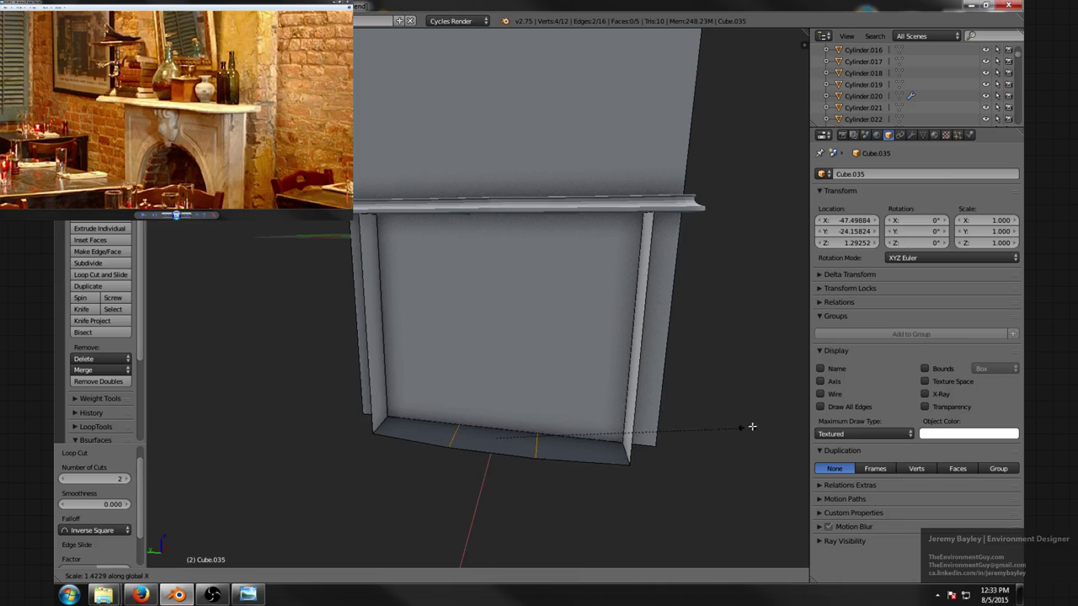
{"action": "key", "text": "y"}
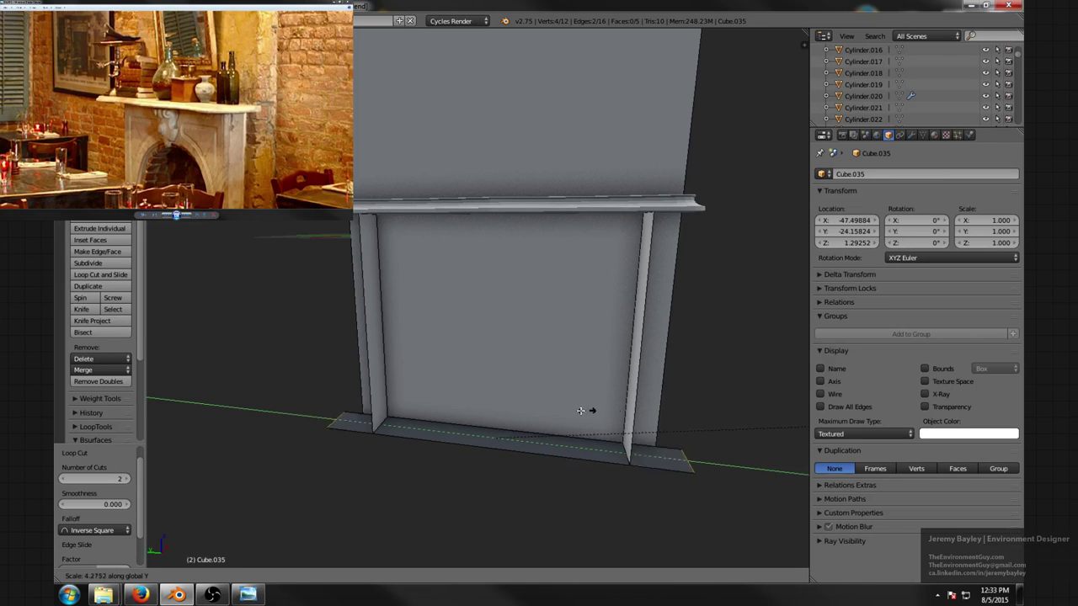
{"action": "left_click", "coordinate": [257, 448]}
- Add one centred loop cut to the bottom strip and raise it about 2.17 along local Z
{"action": "key", "text": "ctrl+r"}
{"action": "left_click", "coordinate": [503, 421]}
{"action": "right_click", "coordinate": [502, 421]}
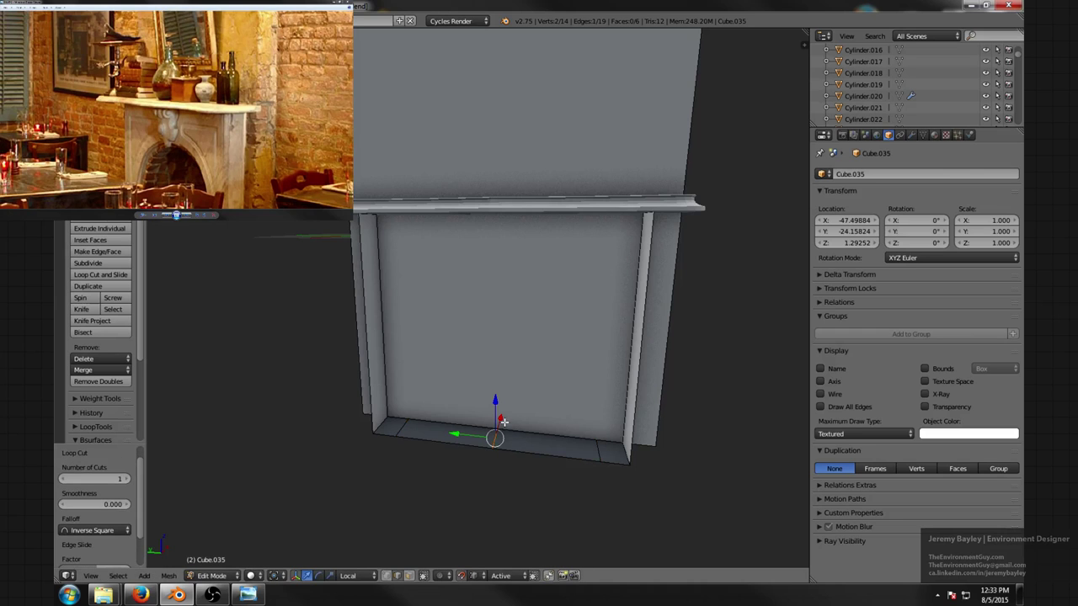
{"action": "key", "text": "g"}
{"action": "key", "text": "z"}
{"action": "key", "text": "z"}
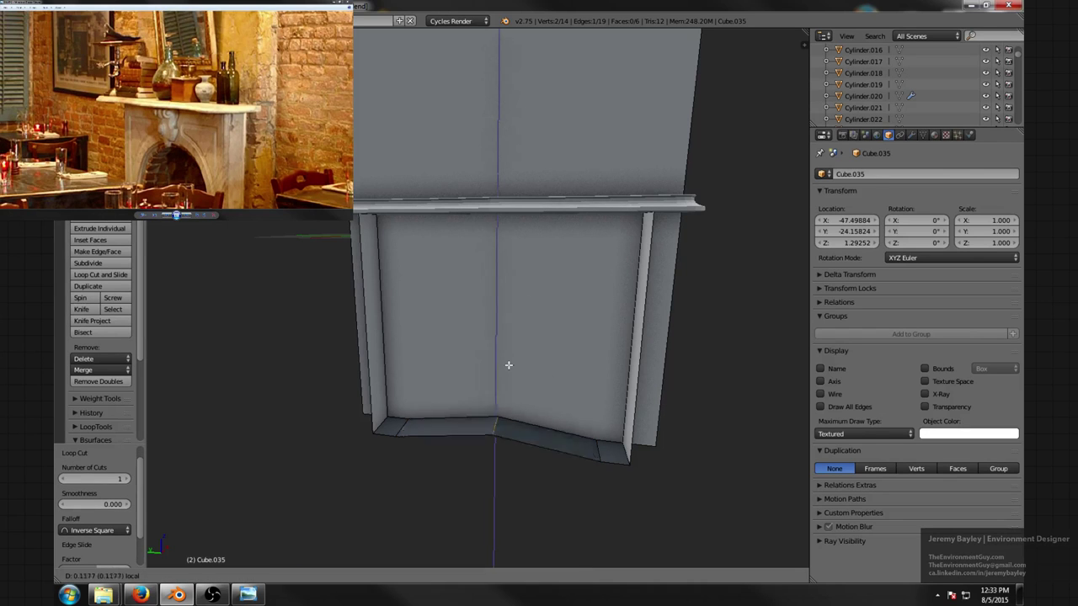
{"action": "left_click", "coordinate": [524, 135]}
{"action": "middle_click_drag", "start_coordinate": [539, 250], "coordinate": [579, 265]}
{"action": "middle_click_drag", "start_coordinate": [624, 293], "coordinate": [639, 289]}
{"action": "key", "text": "ctrl+b"}
{"action": "scroll", "coordinate": [405, 310], "scroll_direction": "up", "scroll_amount": 5}
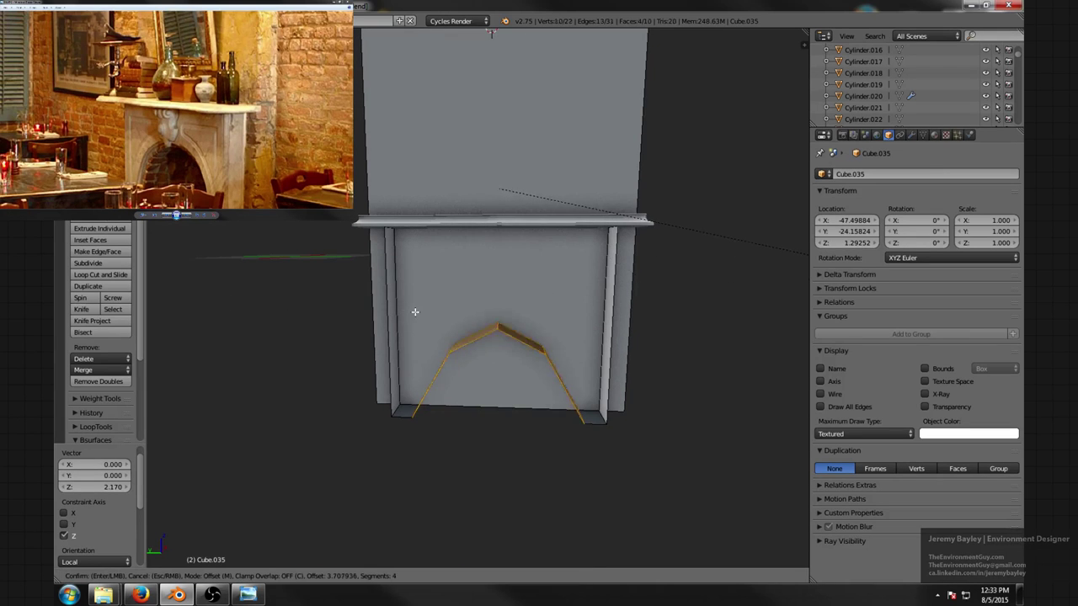
{"action": "key", "text": "Escape"}
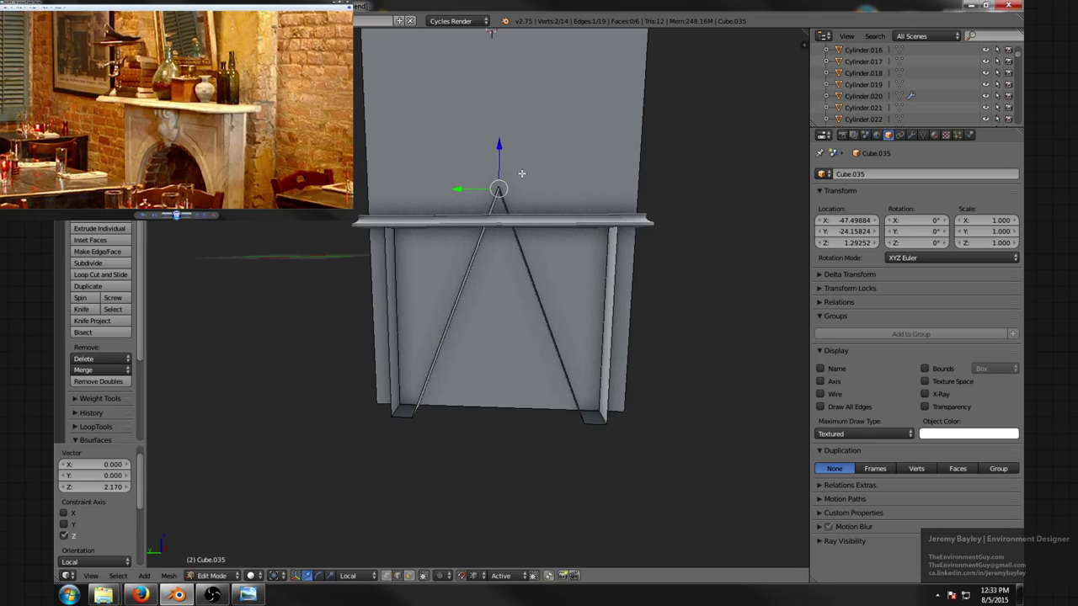
- Raise the centre edge another 1.193 along Z, bevel it into an arch with offset 9.862 and 10 segments, and deselect everything
{"action": "left_click_drag", "start_coordinate": [497, 147], "coordinate": [499, 43]}
{"action": "scroll", "coordinate": [618, 421], "scroll_direction": "down", "scroll_amount": 1}
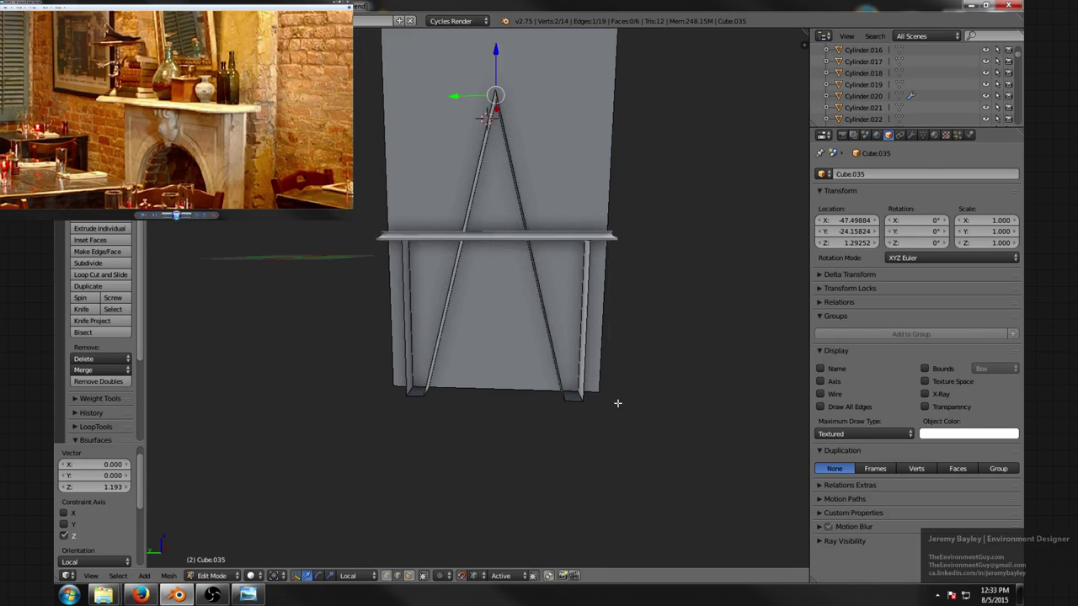
{"action": "key", "text": "ctrl+b"}
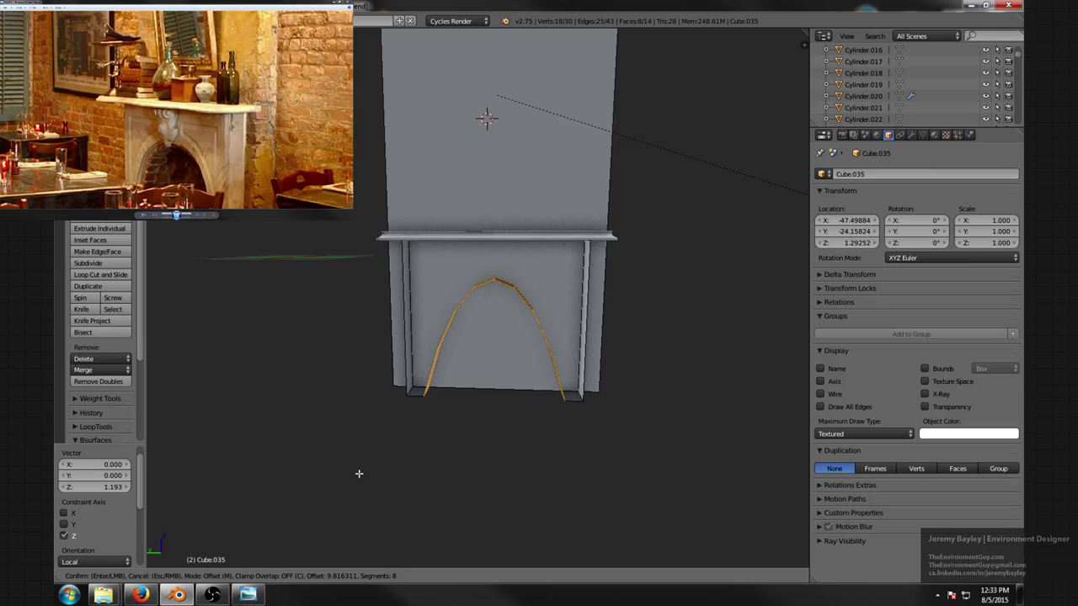
{"action": "scroll", "coordinate": [360, 473], "scroll_direction": "up", "scroll_amount": 1}
{"action": "left_click", "coordinate": [363, 473]}
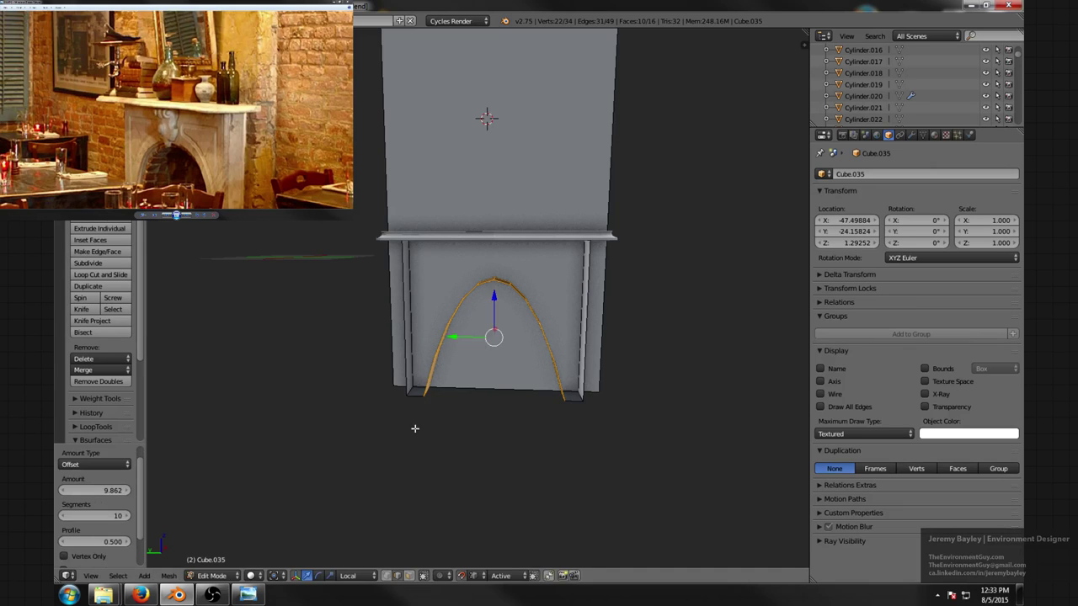
{"action": "key", "text": "a"}
- Leave edit mode and examine the arched fireplace body in rendered shading, returning to solid shading
{"action": "mouse_move", "coordinate": [415, 429]}
{"action": "middle_mouse_down"}
{"action": "mouse_move", "coordinate": [475, 408]}
{"action": "mouse_move", "coordinate": [526, 410]}
{"action": "mouse_move", "coordinate": [449, 407]}
{"action": "mouse_move", "coordinate": [420, 424]}
{"action": "middle_mouse_up"}
{"action": "key", "text": "Tab"}
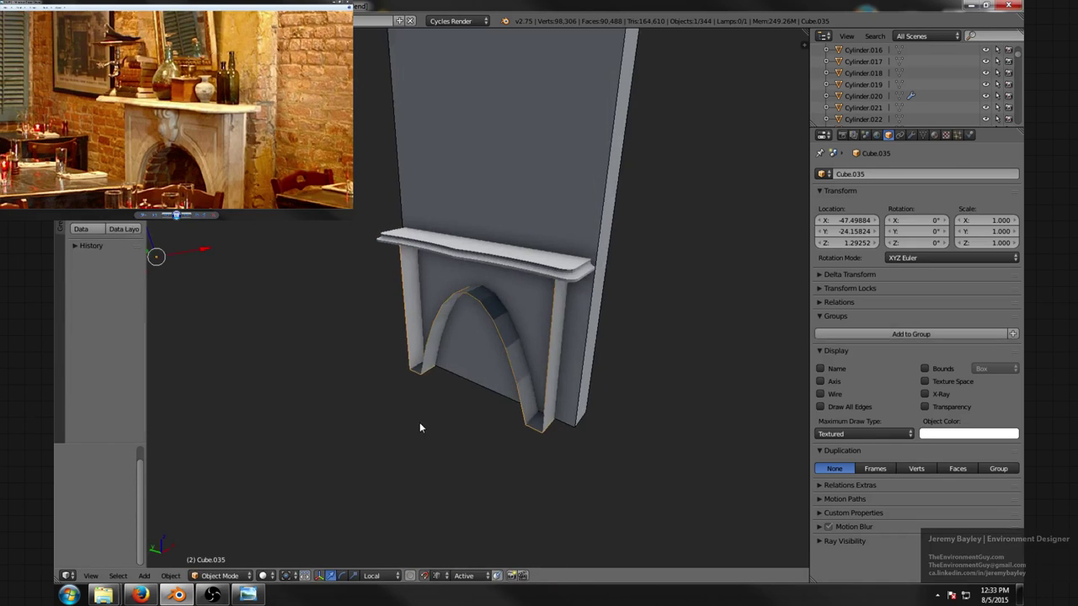
{"action": "key", "text": "shift+z"}
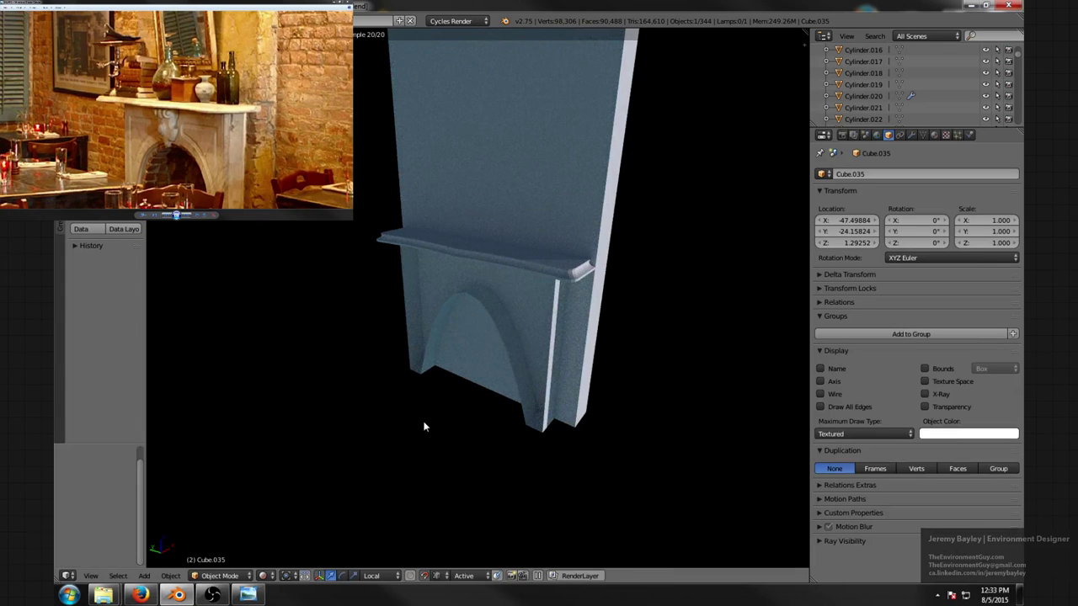
{"action": "middle_click_drag", "start_coordinate": [425, 421], "coordinate": [505, 417]}
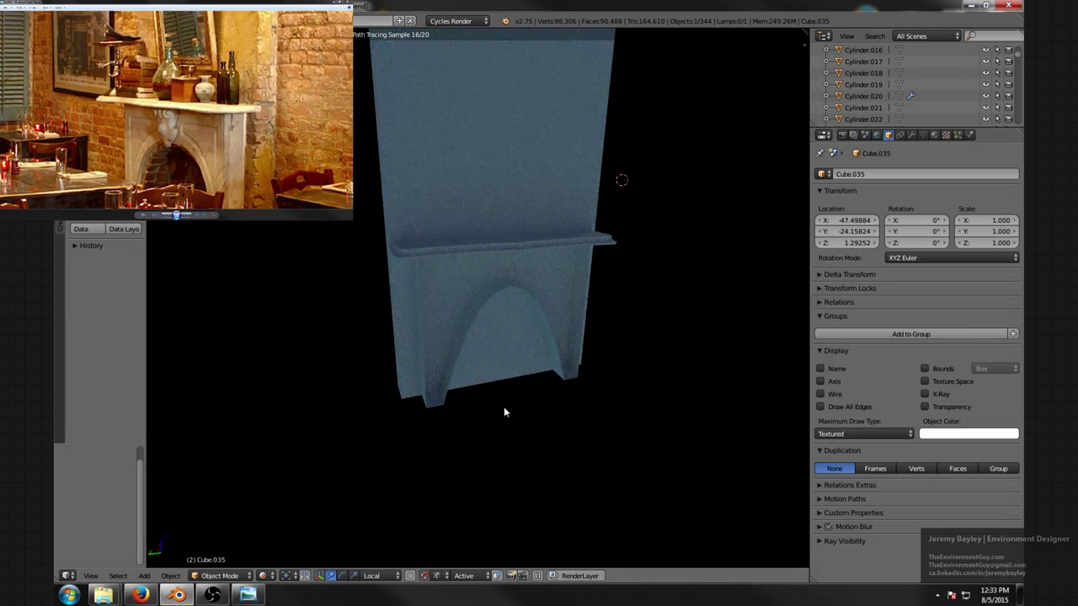
{"action": "key", "text": "shift+z"}
- Enter edit mode on the fireplace body and set the mesh selection mode to edges
{"action": "scroll", "coordinate": [539, 378], "scroll_direction": "up", "scroll_amount": 4}
{"action": "scroll", "coordinate": [529, 370], "scroll_direction": "down", "scroll_amount": 2}
{"action": "middle_click_drag", "start_coordinate": [531, 370], "coordinate": [505, 337]}
{"action": "key", "text": "Tab"}
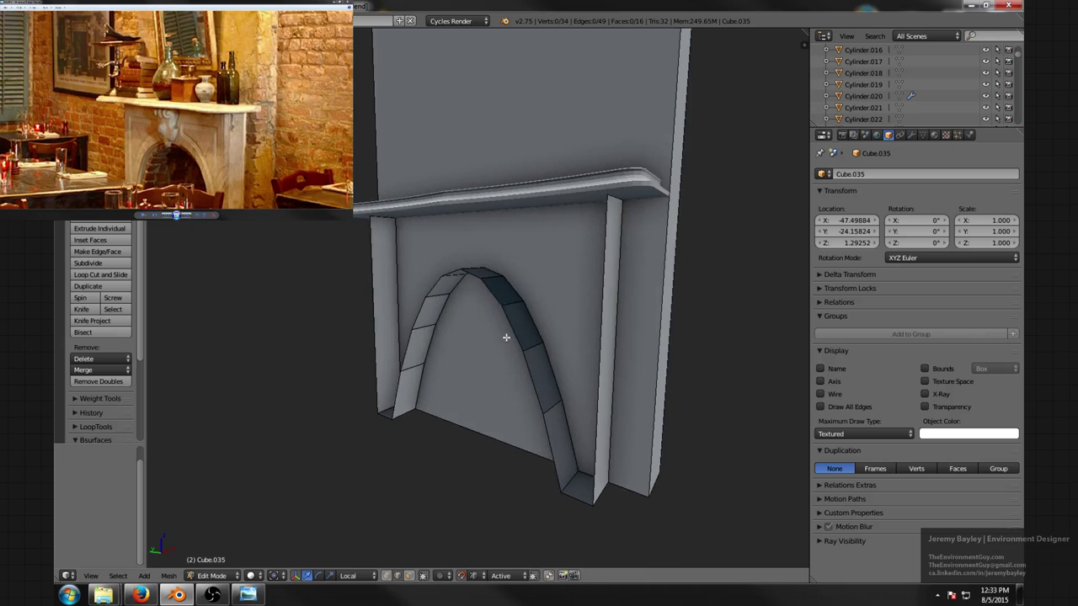
{"action": "key", "text": "ctrl+Tab"}
{"action": "left_click", "coordinate": [487, 326]}
{"action": "middle_click_drag", "start_coordinate": [512, 341], "coordinate": [462, 331]}
{"action": "key", "text": "ctrl+Tab"}
{"action": "left_click", "coordinate": [462, 332]}
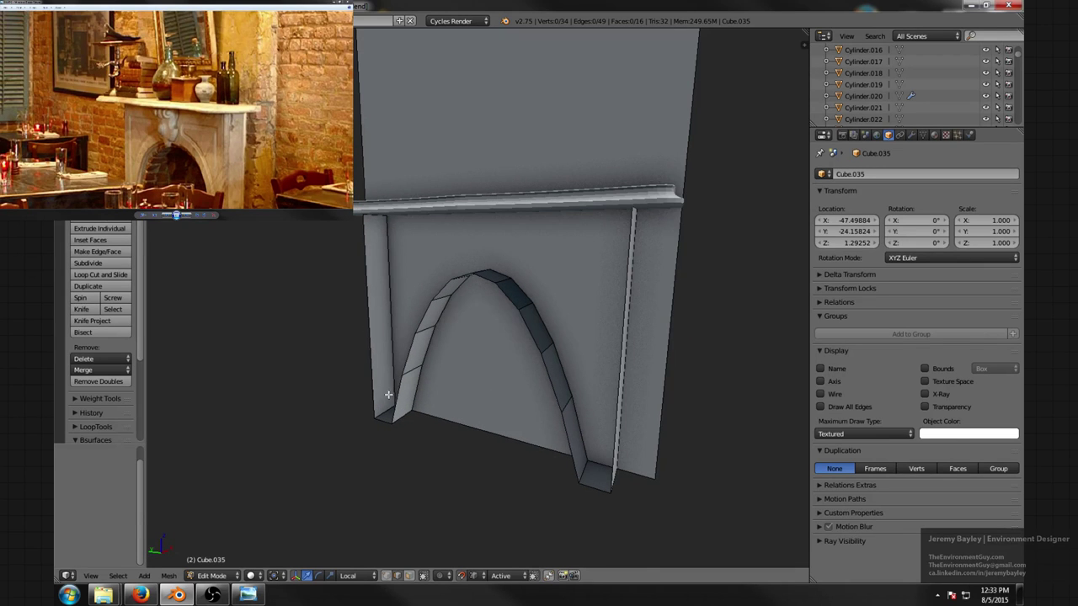
- Try to extrude the arch's front edge loop and offset it with Shrink/Fatten, and undo the extrusion
{"action": "right_click", "coordinate": [394, 398]}
{"action": "right_click", "coordinate": [405, 394]}
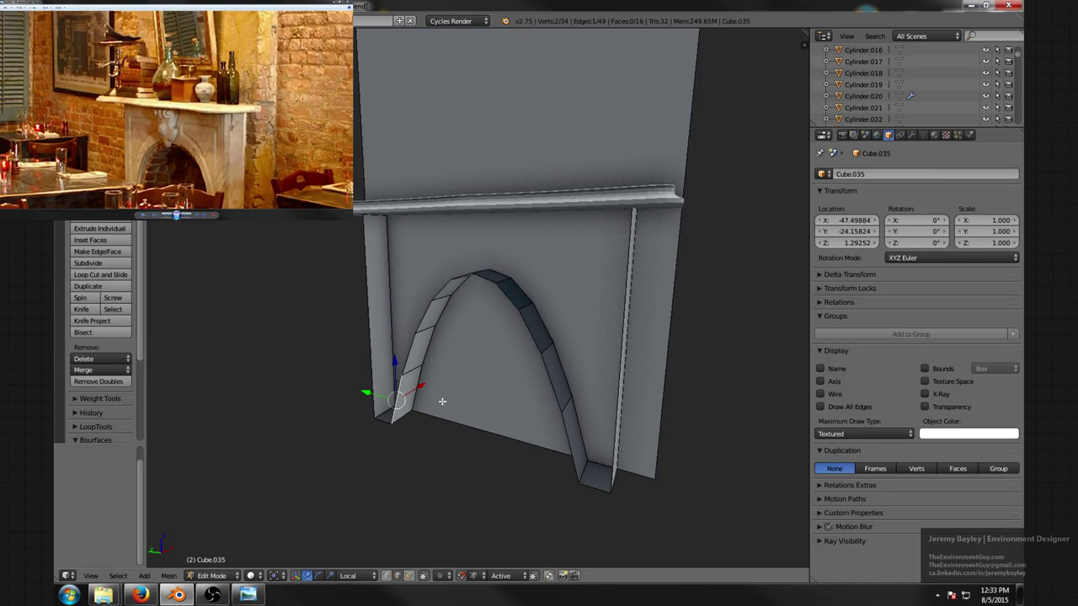
{"action": "right_click", "coordinate": [579, 438], "text": "alt"}
{"action": "middle_click_drag", "start_coordinate": [579, 437], "coordinate": [631, 411]}
{"action": "key", "text": "e"}
{"action": "right_click", "coordinate": [632, 410]}
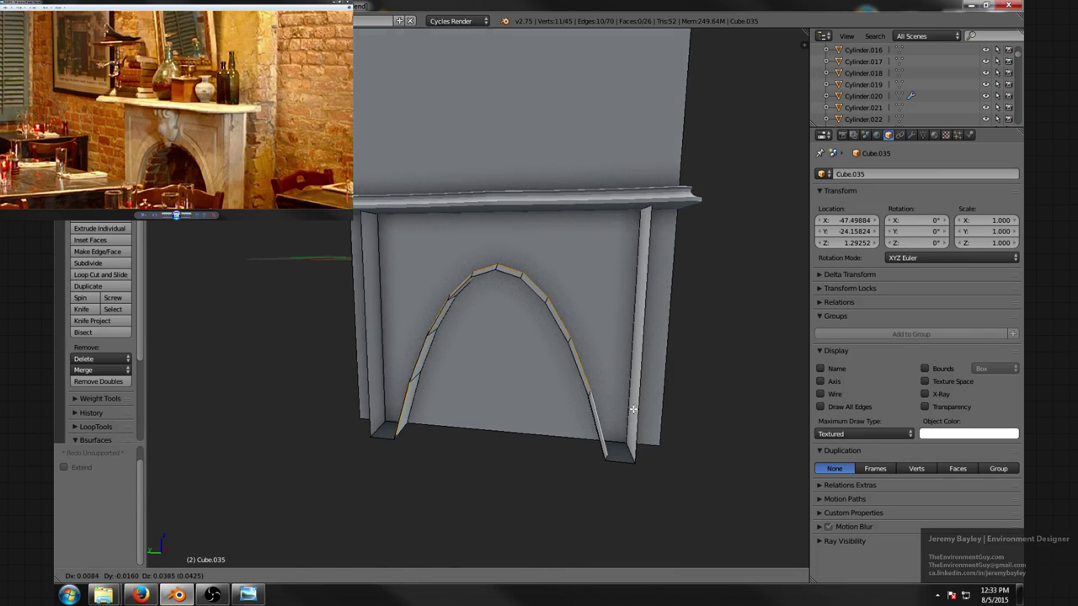
{"action": "key", "text": "alt+s"}
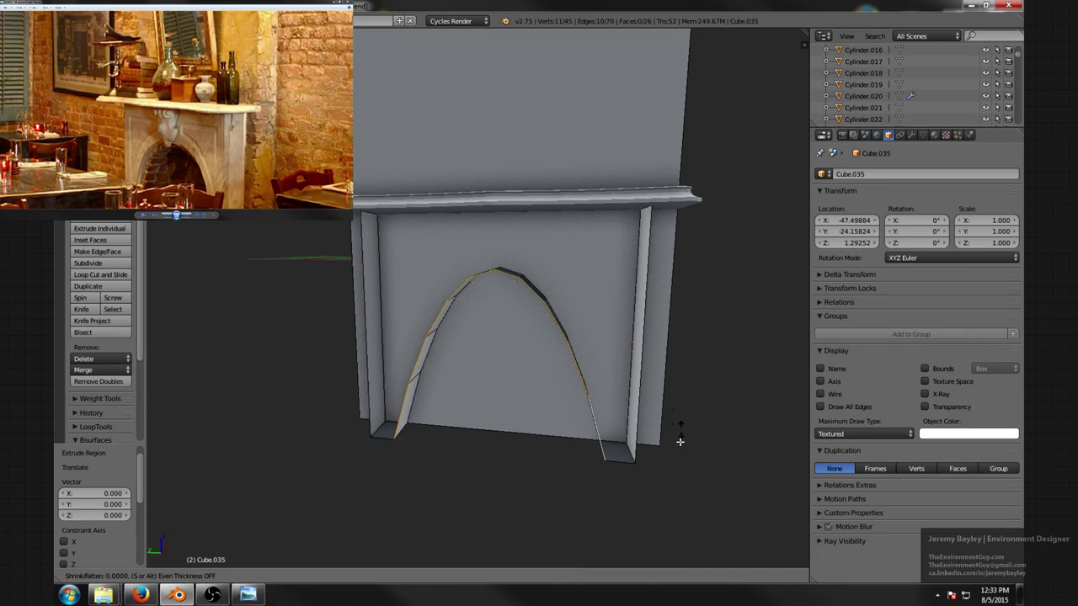
{"action": "right_click", "coordinate": [661, 401]}
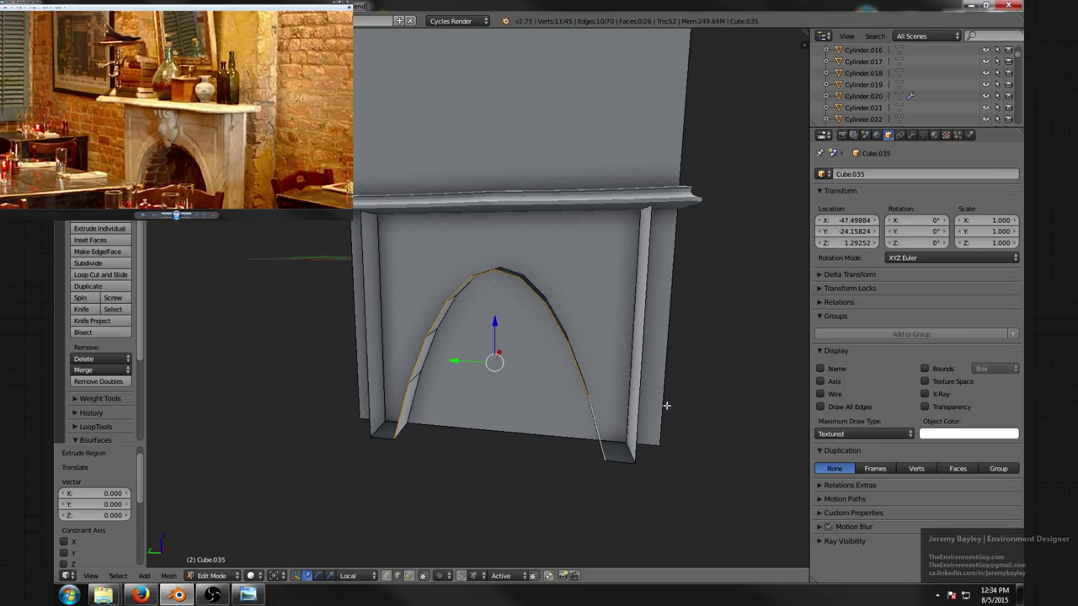
{"action": "key", "text": "alt+s"}
{"action": "right_click", "coordinate": [670, 427]}
{"action": "key", "text": "ctrl+z"}
{"action": "middle_click_drag", "start_coordinate": [567, 399], "coordinate": [547, 331]}
{"action": "key", "text": "ctrl+Tab"}
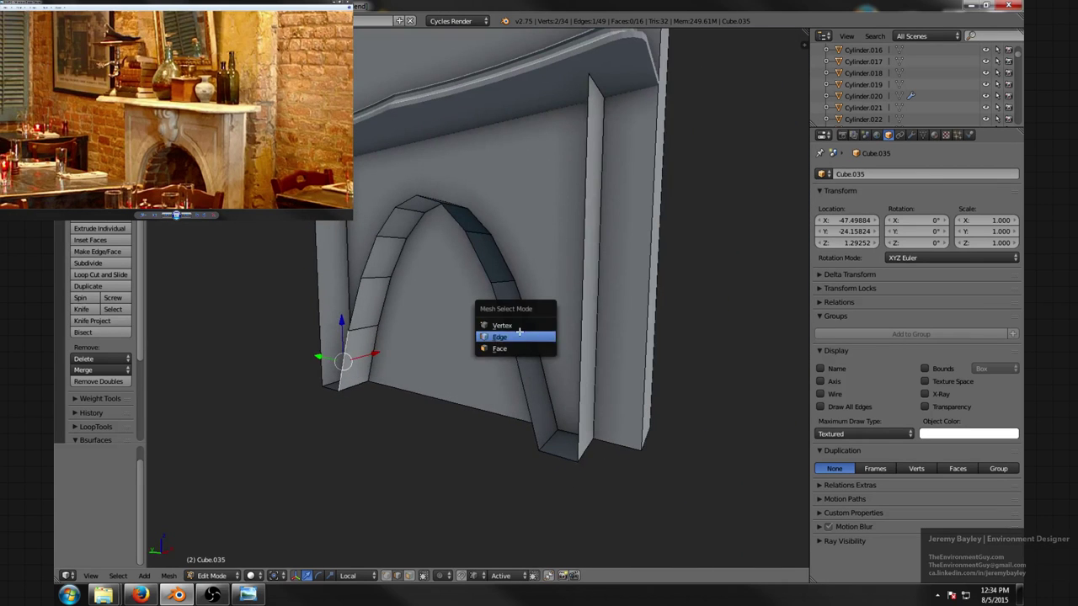
{"action": "left_click", "coordinate": [519, 334]}
{"action": "right_click", "coordinate": [522, 392]}
{"action": "middle_click_drag", "start_coordinate": [534, 376], "coordinate": [545, 390]}
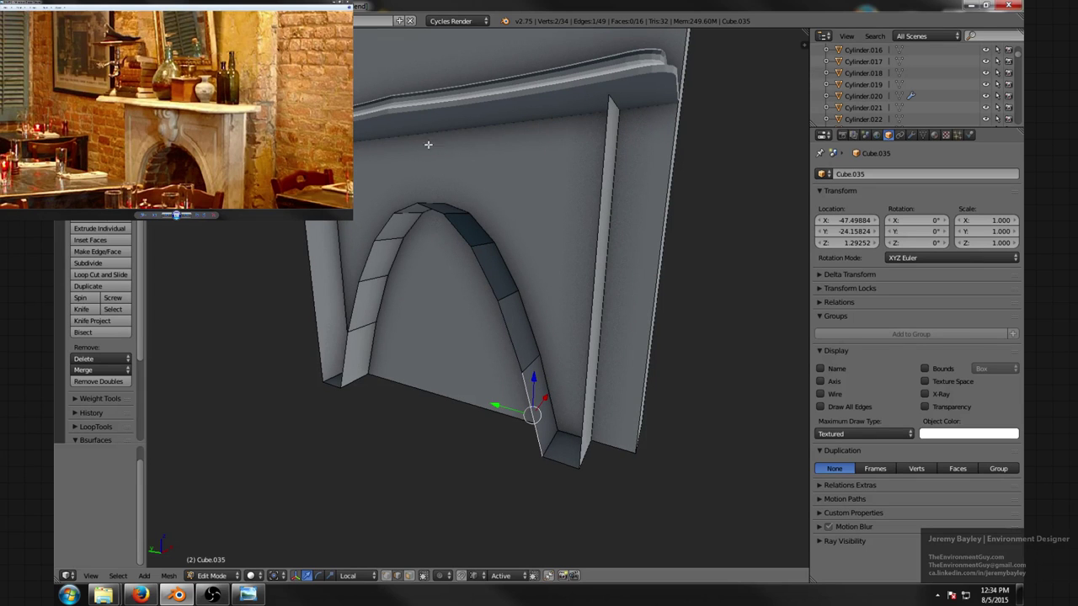
- Extrude the arch's front apex vertex 0.631 up along Z, and lower it 0.199 to match the side panel's top corner height
{"action": "middle_click_drag", "start_coordinate": [453, 211], "coordinate": [455, 175]}
{"action": "key", "text": "ctrl+Tab"}
{"action": "left_click", "coordinate": [444, 167]}
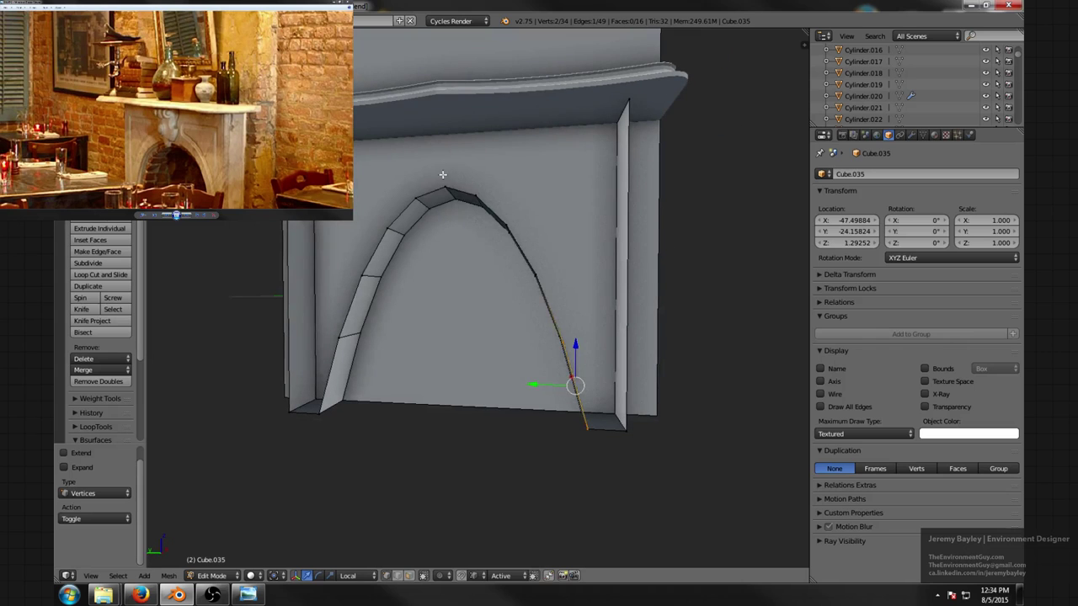
{"action": "right_click", "coordinate": [446, 186]}
{"action": "key", "text": "e"}
{"action": "key", "text": "z"}
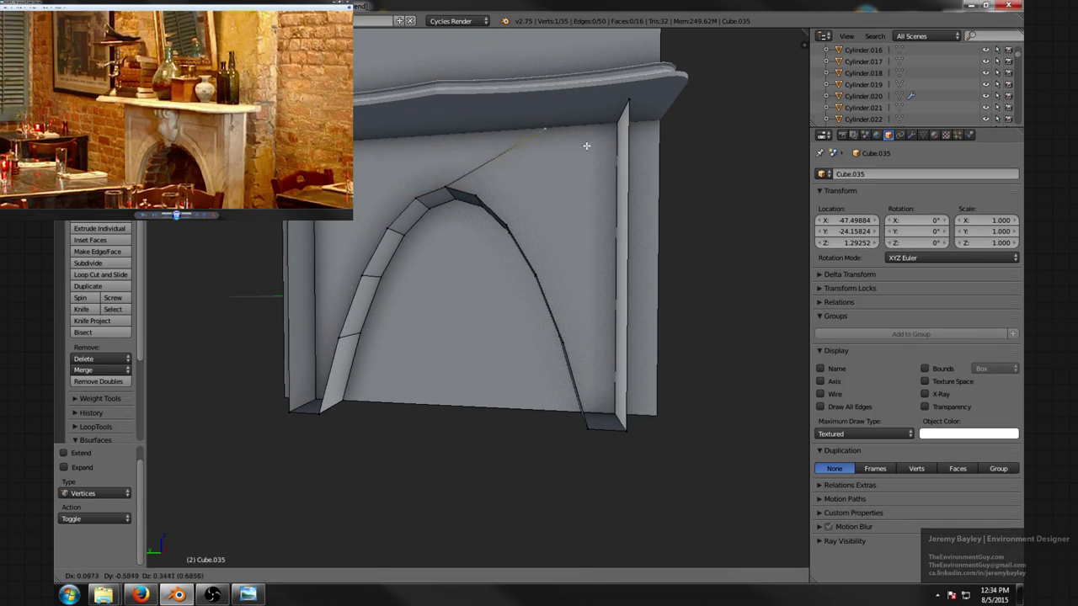
{"action": "left_click", "coordinate": [636, 106]}
{"action": "key", "text": "g"}
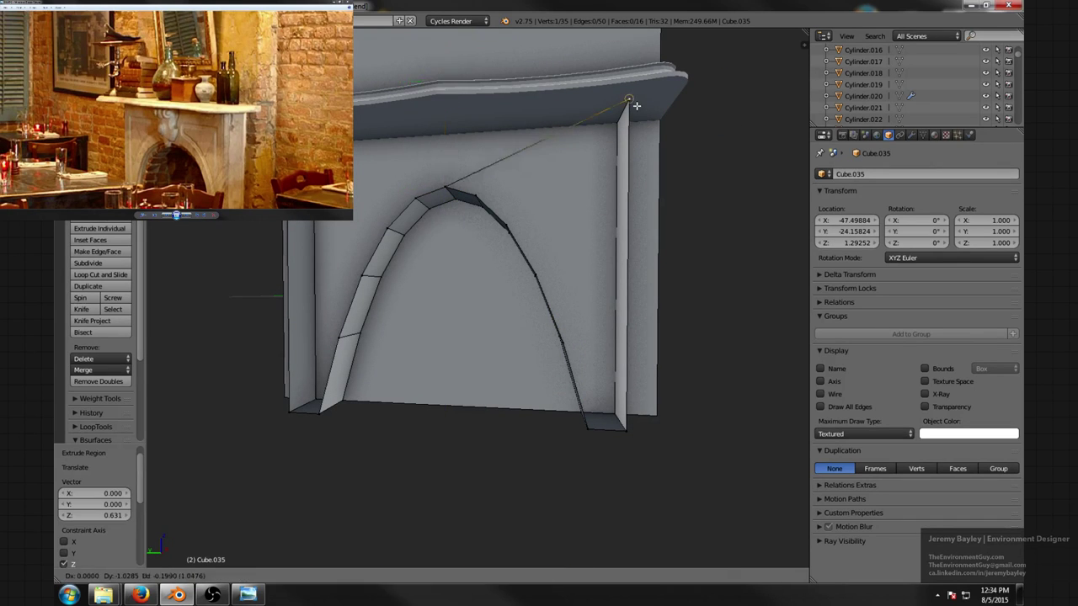
{"action": "key", "text": "z"}
{"action": "left_click", "coordinate": [633, 102]}
- Fill one half of the fireplace front with a face bounded by the outer side panel, the vertical centre edge and the arch's front edges
{"action": "middle_click_drag", "start_coordinate": [580, 157], "coordinate": [564, 165]}
{"action": "key", "text": "ctrl+Tab"}
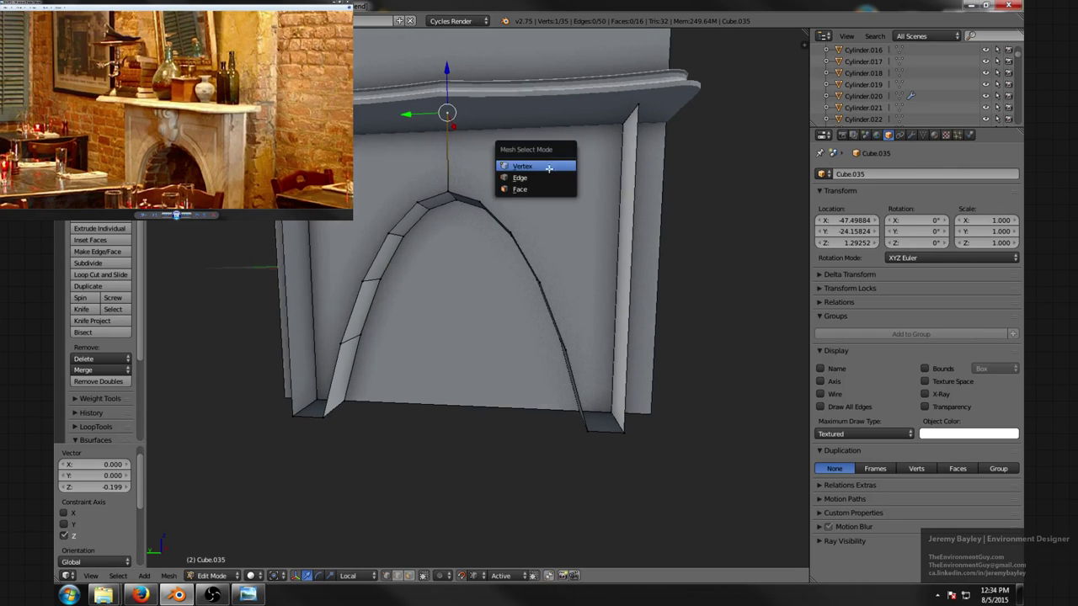
{"action": "left_click", "coordinate": [505, 175]}
{"action": "right_click", "coordinate": [492, 170]}
{"action": "right_click", "coordinate": [630, 205], "text": "shift"}
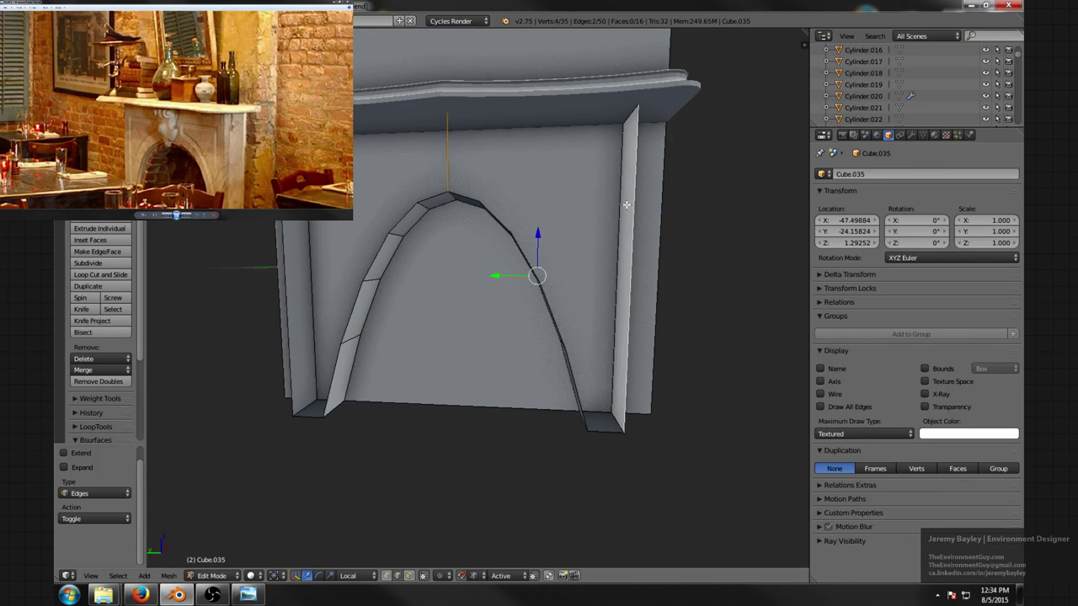
{"action": "middle_click_drag", "start_coordinate": [626, 203], "coordinate": [471, 221]}
{"action": "right_click", "coordinate": [450, 224], "text": "shift"}
{"action": "right_click", "coordinate": [482, 288], "text": "shift"}
{"action": "right_click", "coordinate": [517, 346], "text": "shift"}
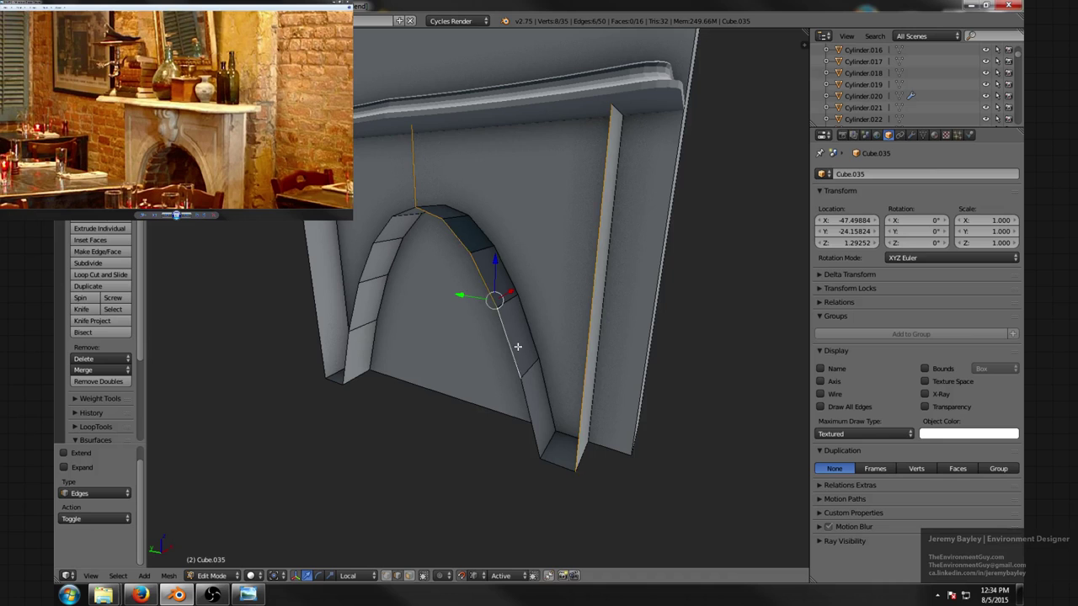
{"action": "right_click", "coordinate": [531, 420], "text": "shift"}
{"action": "right_click", "coordinate": [555, 461], "text": "shift"}
{"action": "key", "text": "f"}
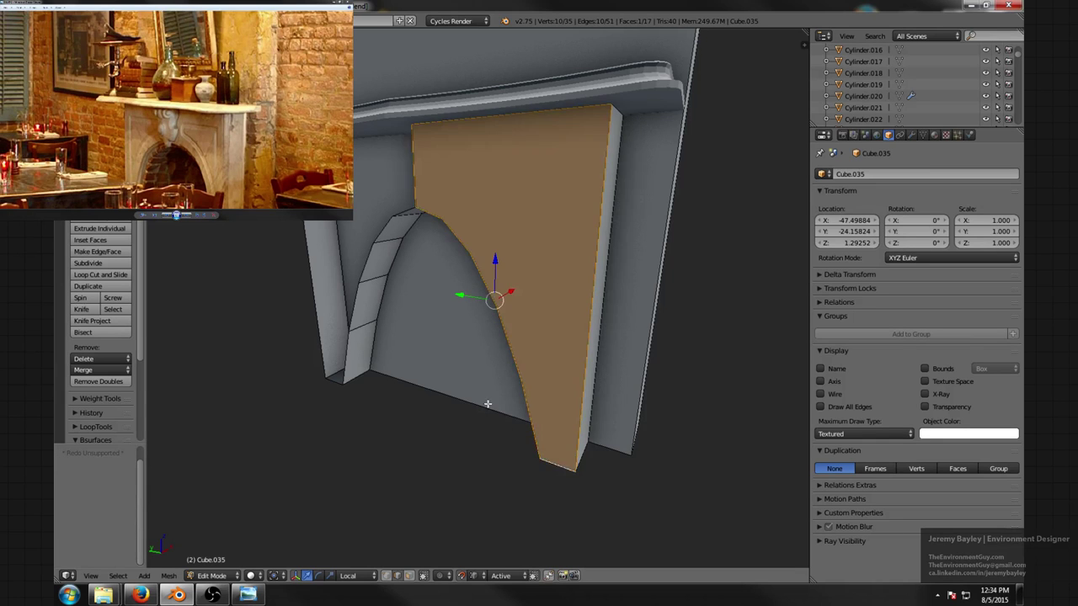
- Fill the other half of the fireplace front with a matching face between its side panel, the centre edge and the arch
{"action": "middle_click_drag", "start_coordinate": [488, 404], "coordinate": [548, 317]}
{"action": "right_click", "coordinate": [484, 189]}
{"action": "right_click", "coordinate": [465, 217], "text": "shift"}
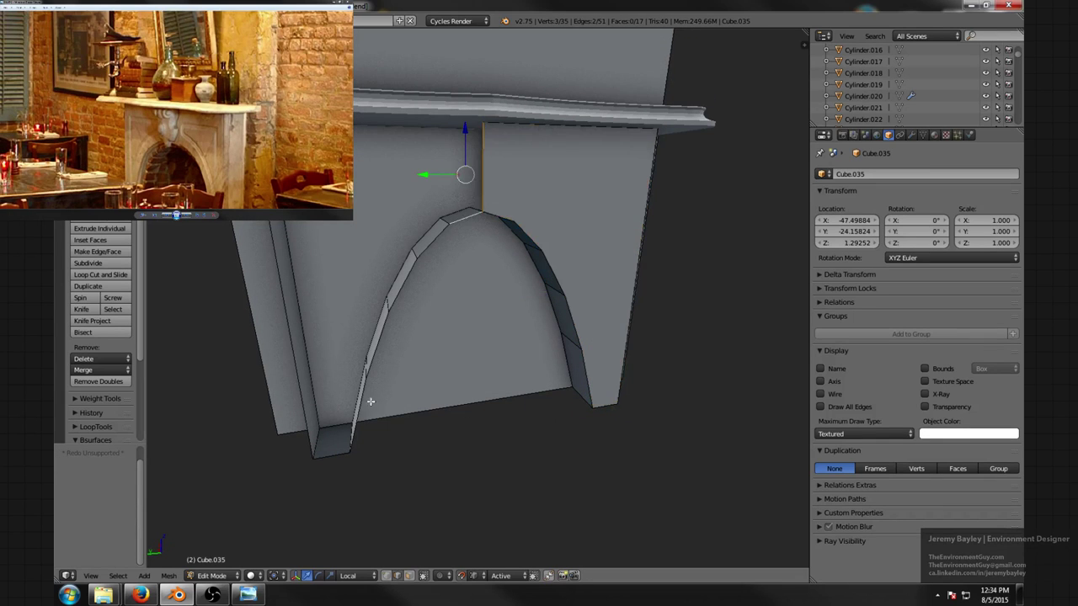
{"action": "middle_click_drag", "start_coordinate": [355, 438], "coordinate": [389, 436]}
{"action": "right_click", "coordinate": [386, 435], "text": "ctrl"}
{"action": "right_click", "coordinate": [351, 472], "text": "shift"}
{"action": "middle_click_drag", "start_coordinate": [346, 464], "coordinate": [286, 435]}
{"action": "right_click", "coordinate": [293, 360], "text": "shift"}
{"action": "key", "text": "f"}
{"action": "key", "text": "a"}
- Knife-cut edges from the front's top centre vertex to the arch vertices on both sides of the apex
{"action": "middle_click_drag", "start_coordinate": [466, 238], "coordinate": [443, 248]}
{"action": "key", "text": "k"}
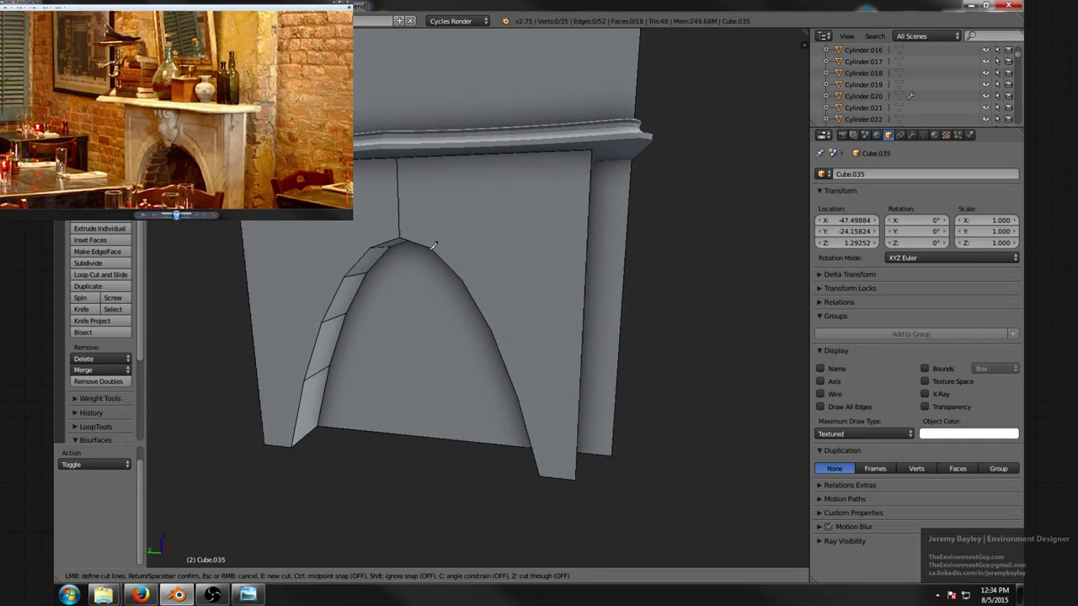
{"action": "left_click", "coordinate": [397, 156]}
{"action": "key", "text": "Return"}
{"action": "middle_click_drag", "start_coordinate": [451, 238], "coordinate": [463, 218]}
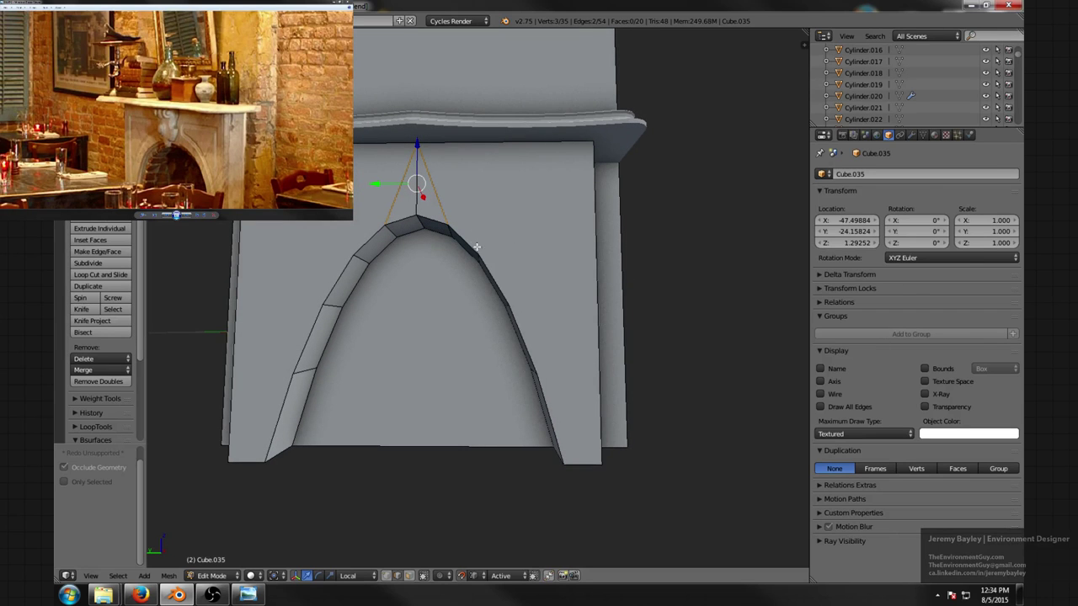
- Knife-cut three edges from the front's +X-facing right upper corner to the successive arch vertices on that half
{"action": "key", "text": "k"}
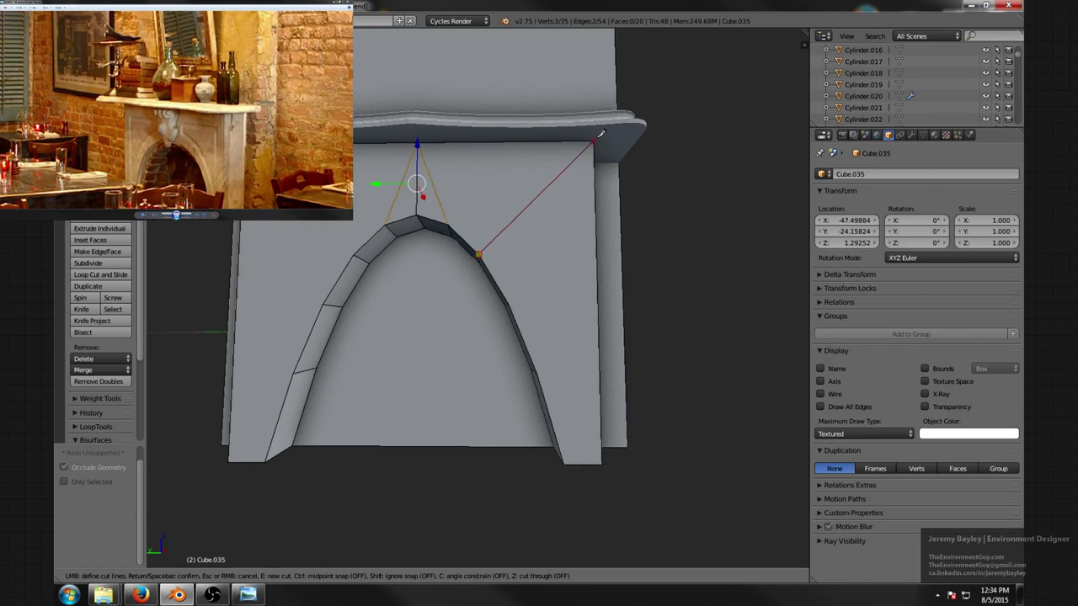
{"action": "left_click", "coordinate": [596, 139]}
{"action": "left_click", "coordinate": [515, 305]}
{"action": "key", "text": "Return"}
{"action": "middle_click_drag", "start_coordinate": [543, 323], "coordinate": [537, 331]}
{"action": "key", "text": "k"}
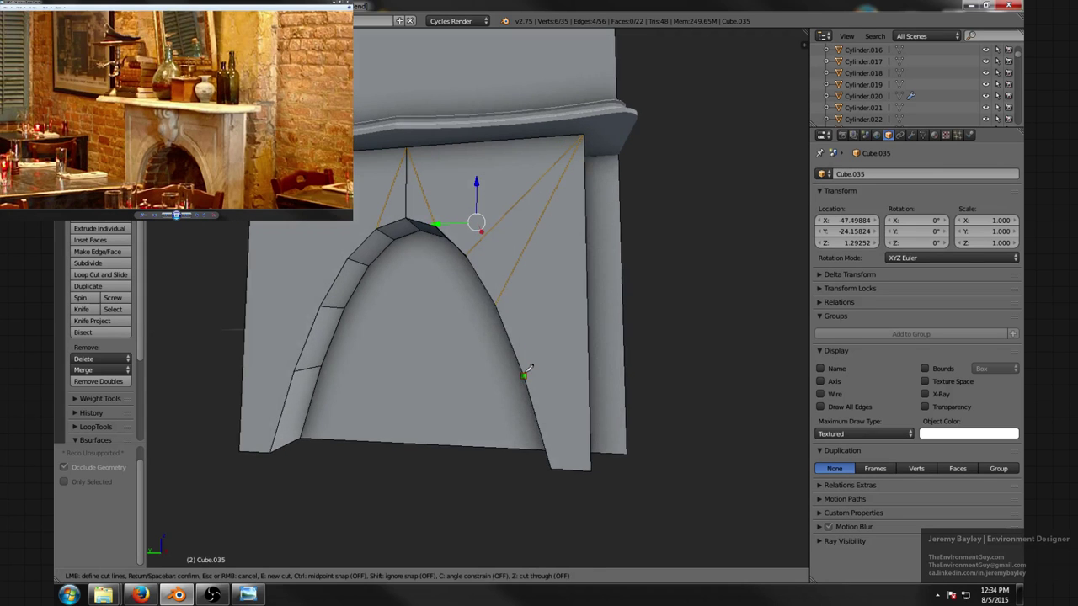
{"action": "left_click", "coordinate": [524, 376]}
{"action": "left_click", "coordinate": [581, 137]}
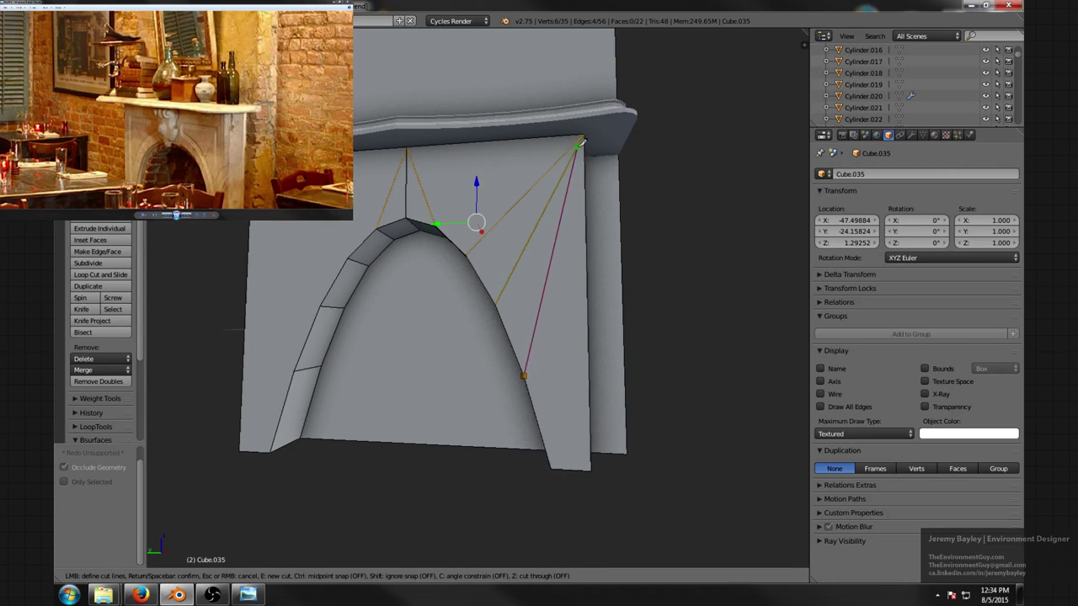
{"action": "key", "text": "Return"}
- Knife-cut three edges from the opposite upper corner of the front to the arch vertices on the left half
{"action": "mouse_move", "coordinate": [483, 220]}
{"action": "middle_mouse_down"}
{"action": "mouse_move", "coordinate": [522, 219]}
{"action": "mouse_move", "coordinate": [476, 233]}
{"action": "mouse_move", "coordinate": [405, 225]}
{"action": "middle_mouse_up"}
{"action": "key", "text": "k"}
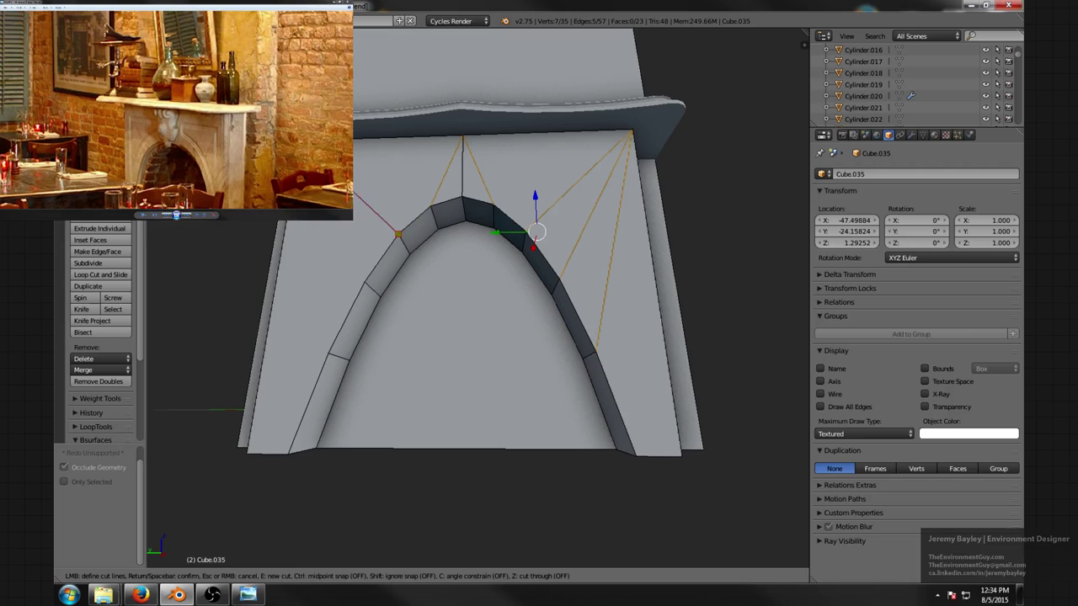
{"action": "left_click", "coordinate": [365, 280]}
{"action": "key", "text": "Return"}
{"action": "key", "text": "k"}
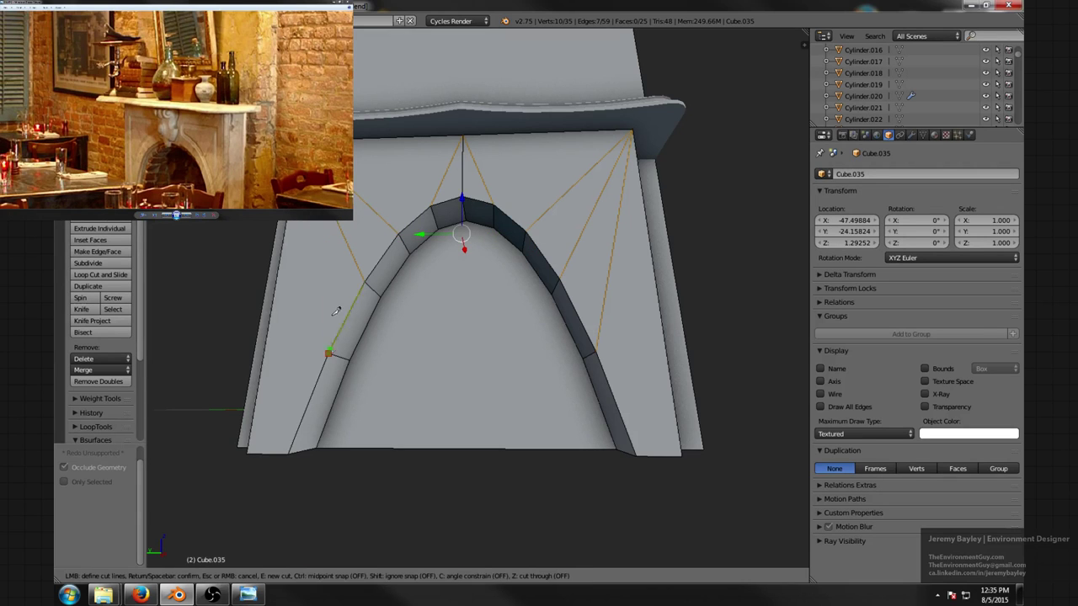
{"action": "left_click", "coordinate": [336, 312]}
{"action": "left_click", "coordinate": [300, 140]}
{"action": "key", "text": "Return"}
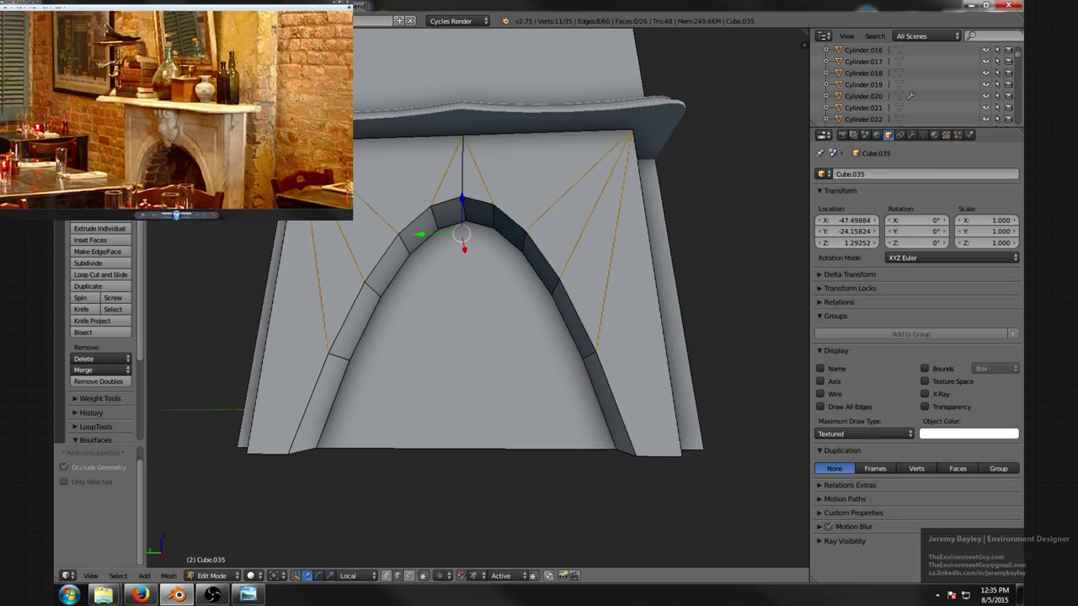
- Leave edit mode and examine the shading of the filled arched front from several angles
{"action": "scroll", "coordinate": [505, 101], "scroll_direction": "down", "scroll_amount": 4}
{"action": "middle_click_drag", "start_coordinate": [505, 92], "coordinate": [548, 137]}
{"action": "scroll", "coordinate": [548, 137], "scroll_direction": "down", "scroll_amount": 4}
{"action": "key", "text": "a"}
{"action": "key", "text": "Tab"}
{"action": "scroll", "coordinate": [473, 286], "scroll_direction": "up", "scroll_amount": 6}
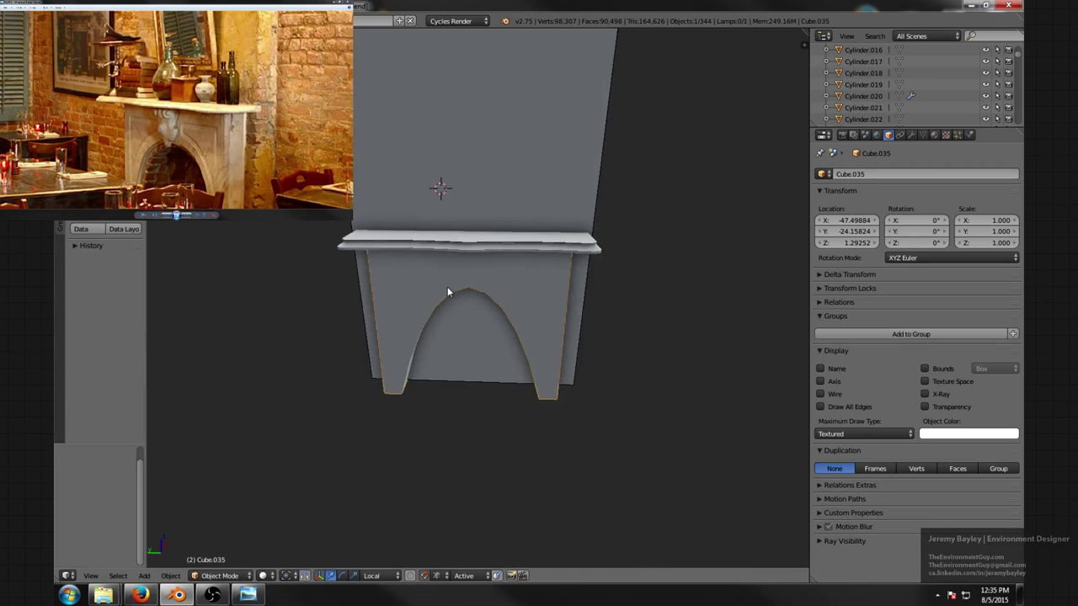
{"action": "middle_click_drag", "start_coordinate": [497, 248], "coordinate": [550, 281]}
{"action": "scroll", "coordinate": [502, 282], "scroll_direction": "down", "scroll_amount": 3}
{"action": "scroll", "coordinate": [503, 282], "scroll_direction": "down", "scroll_amount": 3}
{"action": "scroll", "coordinate": [522, 278], "scroll_direction": "up", "scroll_amount": 3}
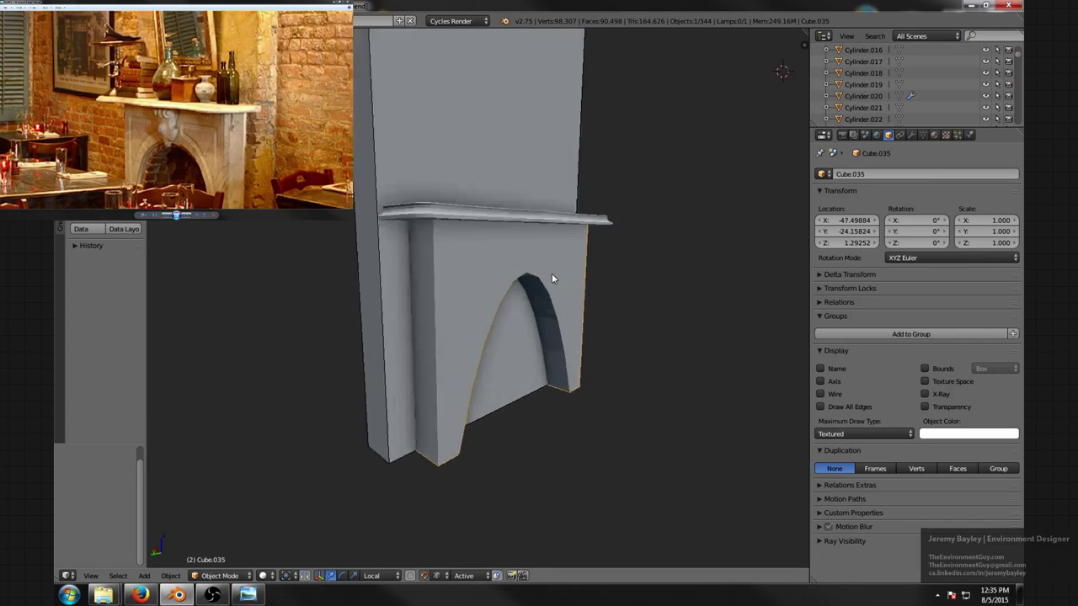
{"action": "scroll", "coordinate": [551, 281], "scroll_direction": "up", "scroll_amount": 5}
- Undo the knife cuts, both front face fills and the extruded centre edge in the fireplace body's mesh
{"action": "key", "text": "Tab"}
{"action": "middle_click_drag", "start_coordinate": [481, 281], "coordinate": [473, 244], "text": "shift"}
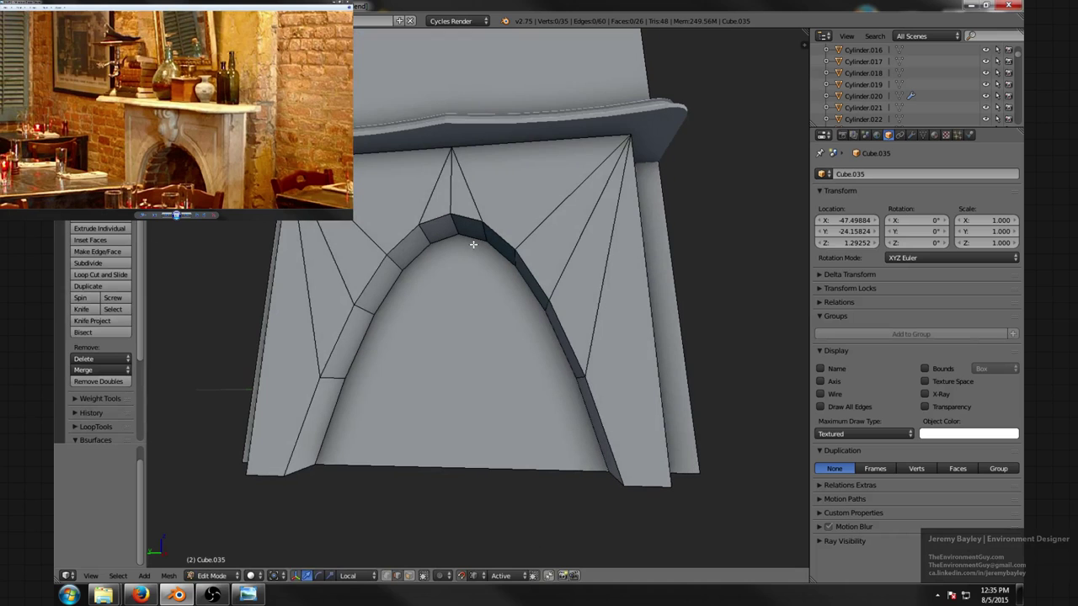
{"action": "key", "text": "ctrl+z"}
{"action": "key", "text": "ctrl+z"}
{"action": "key", "text": "ctrl+z"}
{"action": "key", "text": "ctrl+z"}
{"action": "key", "text": "ctrl+z"}
{"action": "key", "text": "ctrl+z"}
{"action": "key", "text": "ctrl+z"}
{"action": "key", "text": "ctrl+z"}
{"action": "key", "text": "ctrl+z"}
{"action": "key", "text": "ctrl+z"}
{"action": "key", "text": "ctrl+z"}
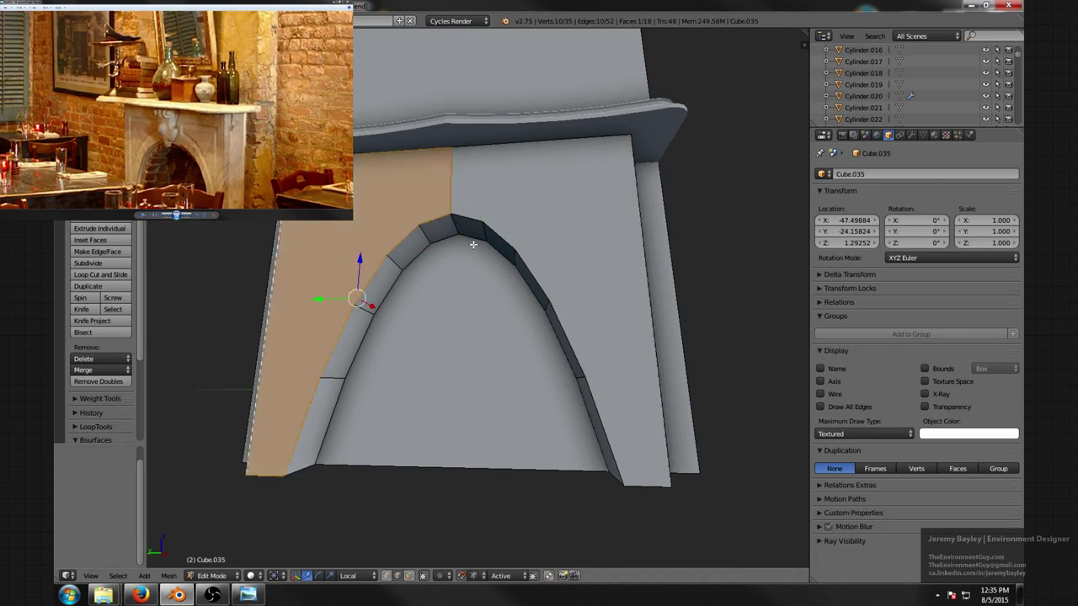
{"action": "key", "text": "ctrl+z"}
{"action": "key", "text": "ctrl+z"}
{"action": "key", "text": "ctrl+z"}
{"action": "key", "text": "ctrl+z"}
{"action": "key", "text": "ctrl+z"}
{"action": "key", "text": "ctrl+z"}
{"action": "key", "text": "ctrl+z"}
{"action": "key", "text": "ctrl+z"}
{"action": "key", "text": "ctrl+z"}
{"action": "key", "text": "ctrl+z"}
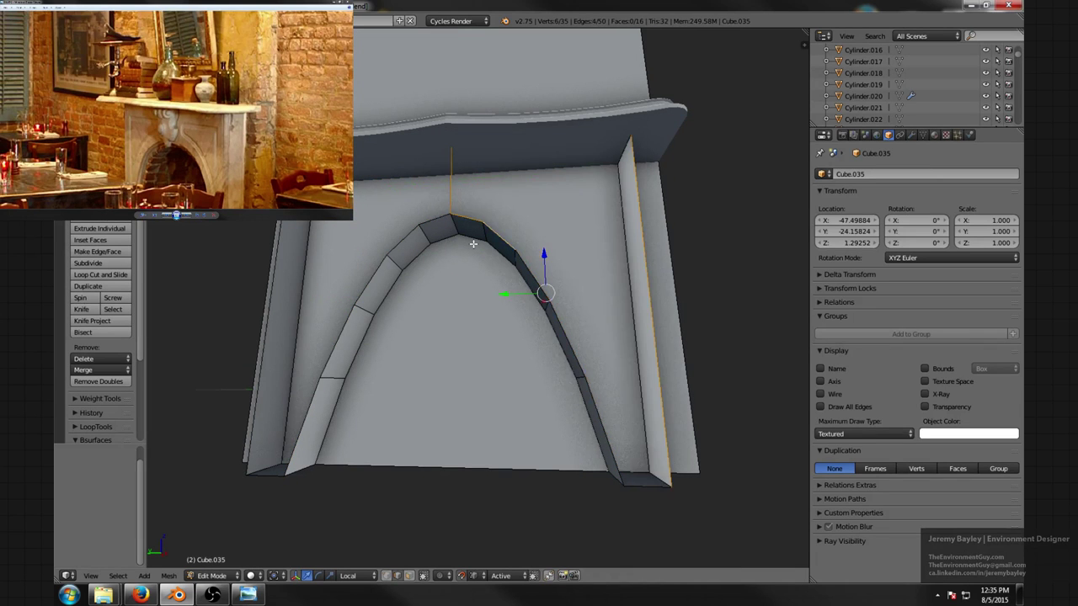
{"action": "key", "text": "ctrl+z"}
{"action": "key", "text": "ctrl+z"}
{"action": "key", "text": "ctrl+z"}
{"action": "key", "text": "ctrl+z"}
{"action": "key", "text": "ctrl+z"}
{"action": "key", "text": "ctrl+z"}
{"action": "key", "text": "ctrl+z"}
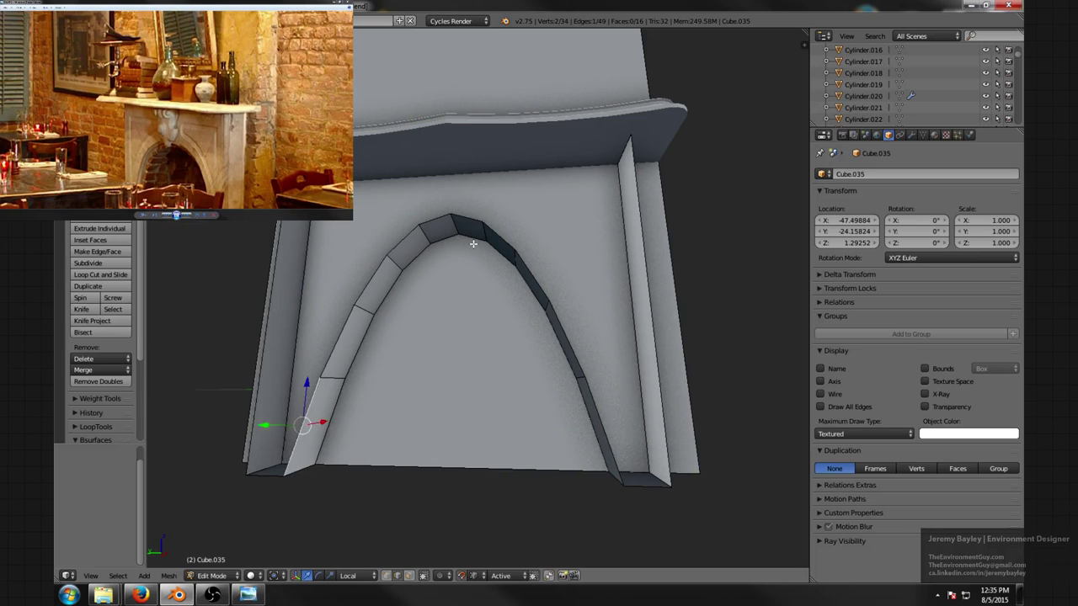
- Leave edit mode and undo the arch editing as a whole, going back to the plain box body
{"action": "scroll", "coordinate": [473, 244], "scroll_direction": "down", "scroll_amount": 6}
{"action": "key", "text": "Tab"}
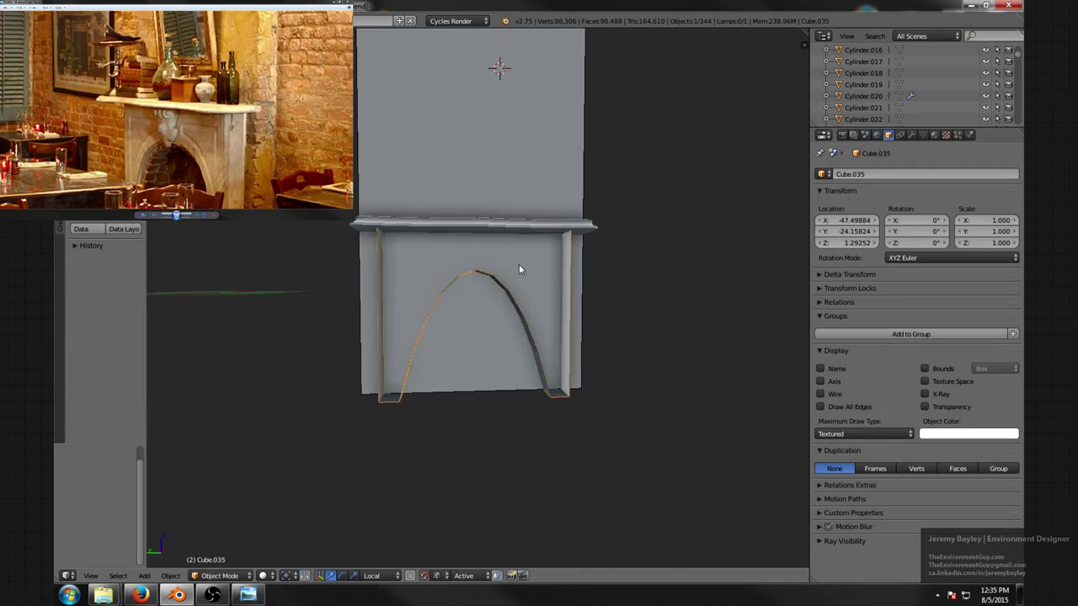
{"action": "key", "text": "ctrl+z"}
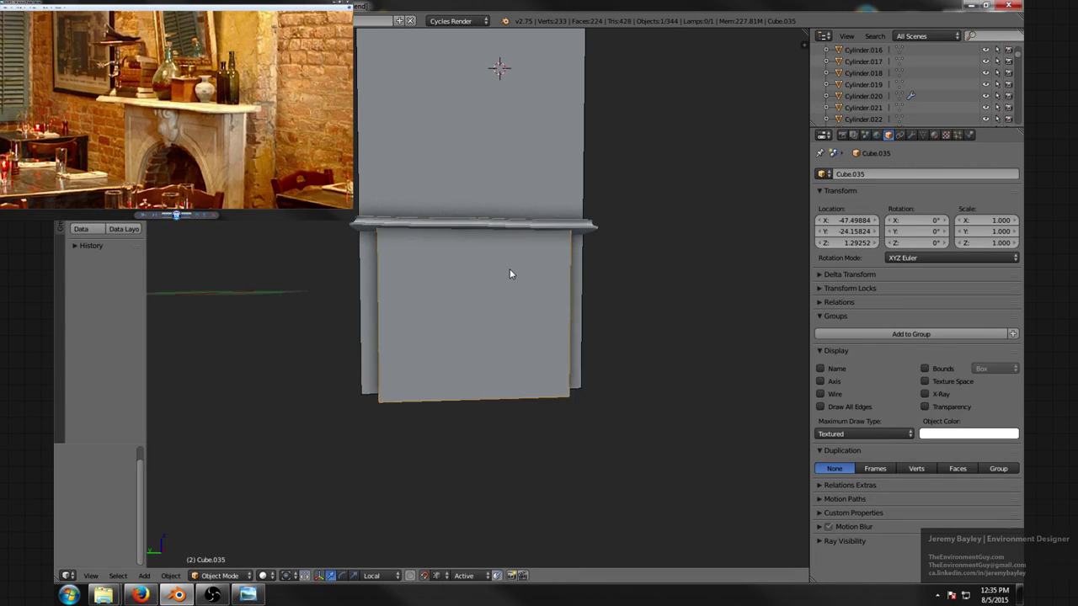
- Enter edit mode on the box body in wireframe and delete its large front face
{"action": "key", "text": "Tab"}
{"action": "key", "text": "z"}
{"action": "right_click", "coordinate": [490, 303]}
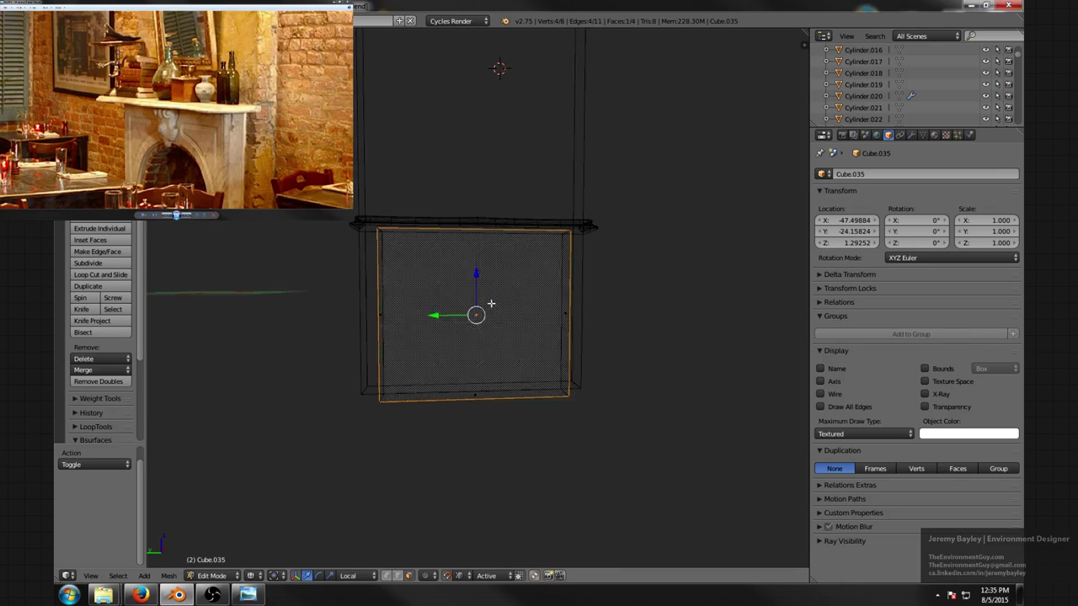
{"action": "key", "text": "x"}
{"action": "left_click", "coordinate": [484, 305]}
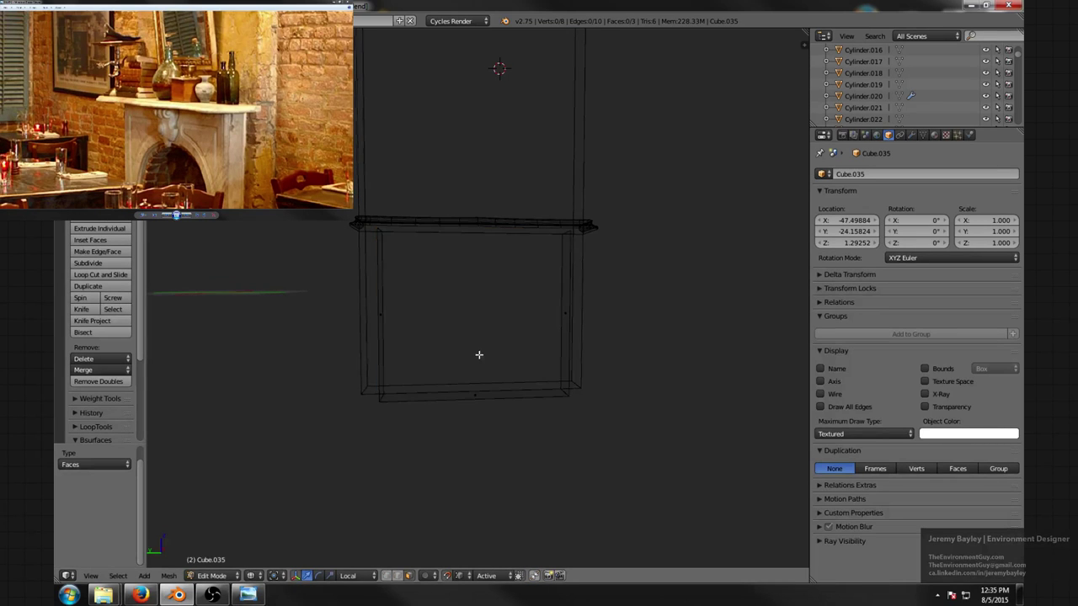
- Add a centred loop cut across the body's bottom face and raise the new edge 5.922 along Z, returning to solid shading
{"action": "key", "text": "ctrl+r"}
{"action": "left_click", "coordinate": [473, 407]}
{"action": "right_click", "coordinate": [475, 405]}
{"action": "scroll", "coordinate": [479, 371], "scroll_direction": "down", "scroll_amount": 4}
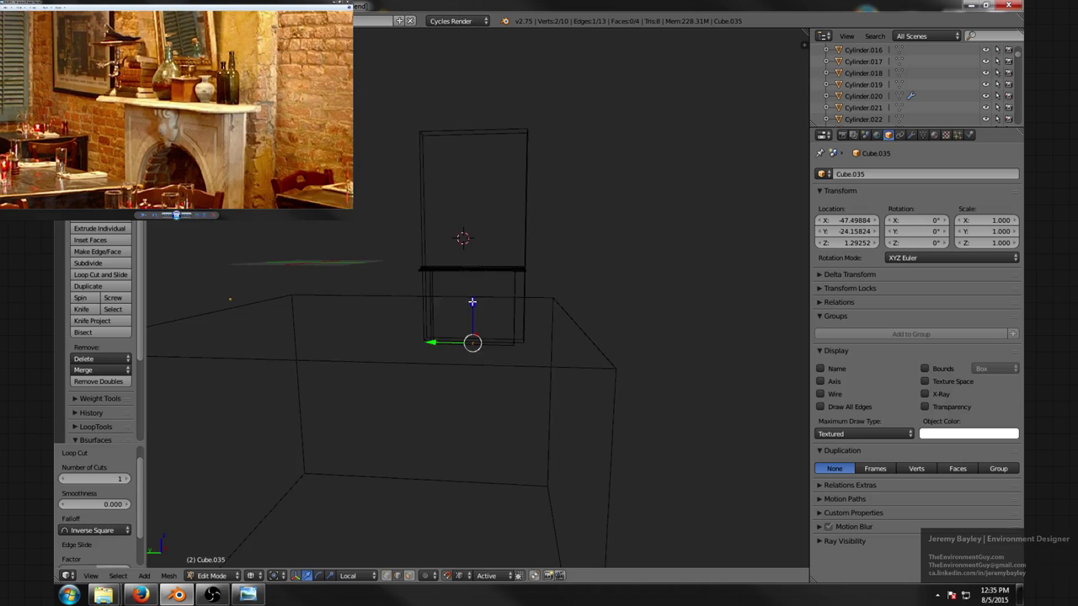
{"action": "left_click_drag", "start_coordinate": [472, 302], "coordinate": [508, 75]}
{"action": "key", "text": "z"}
{"action": "middle_click_drag", "start_coordinate": [522, 175], "coordinate": [534, 236], "text": "shift"}
{"action": "scroll", "coordinate": [534, 235], "scroll_direction": "up", "scroll_amount": 2}
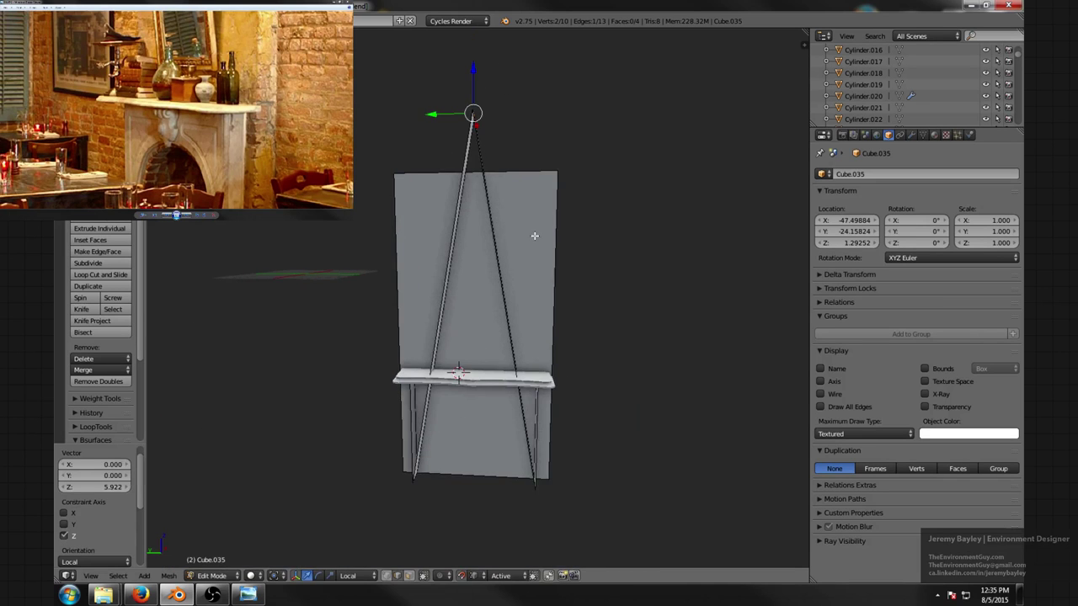
- Try beveling the raised edge with 3 and 4 segments, lowering the edge 1.371 along Z between the two attempts
{"action": "key", "text": "ctrl+b"}
{"action": "scroll", "coordinate": [792, 514], "scroll_direction": "up", "scroll_amount": 4}
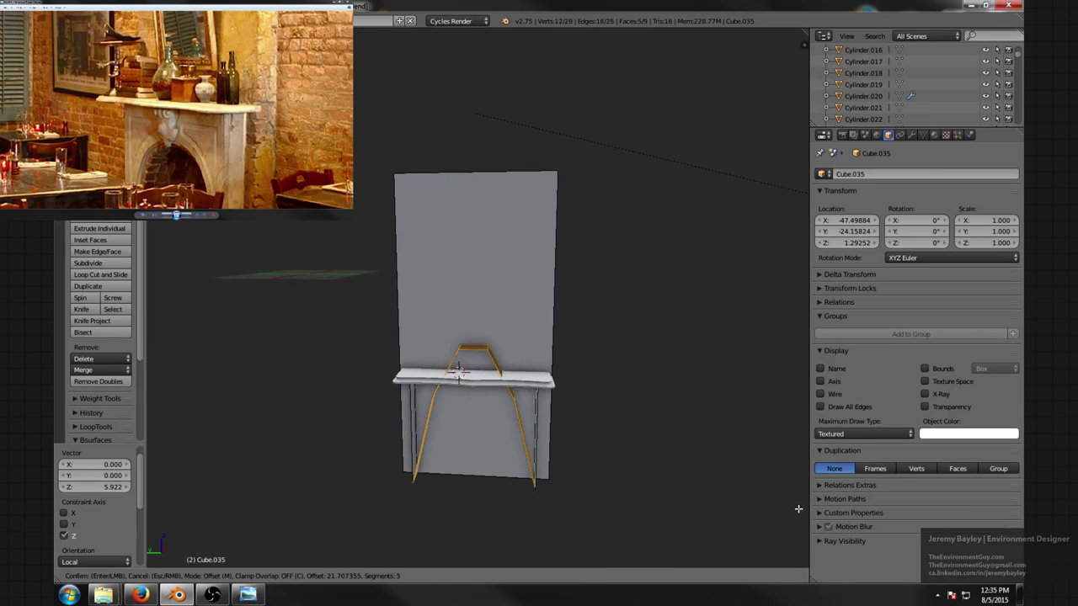
{"action": "key", "text": "Escape"}
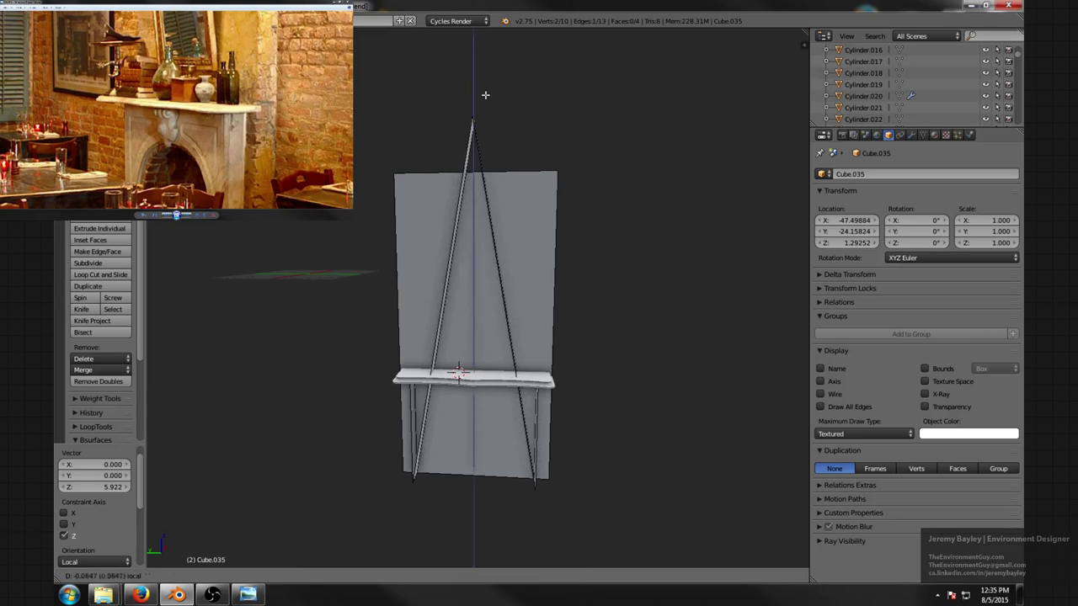
{"action": "key", "text": "ctrl+b"}
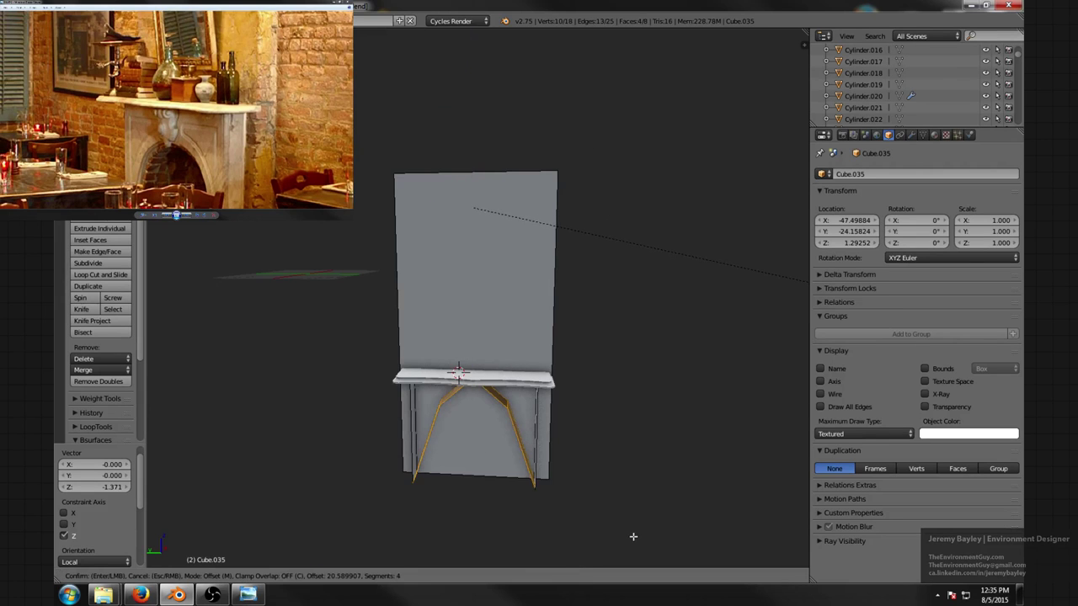
{"action": "key", "text": "Escape"}
- Lower the peak edge 0.921 and another 0.282 along local Z, trying a bevel between the two moves
{"action": "key", "text": "g"}
{"action": "key", "text": "z"}
{"action": "key", "text": "z"}
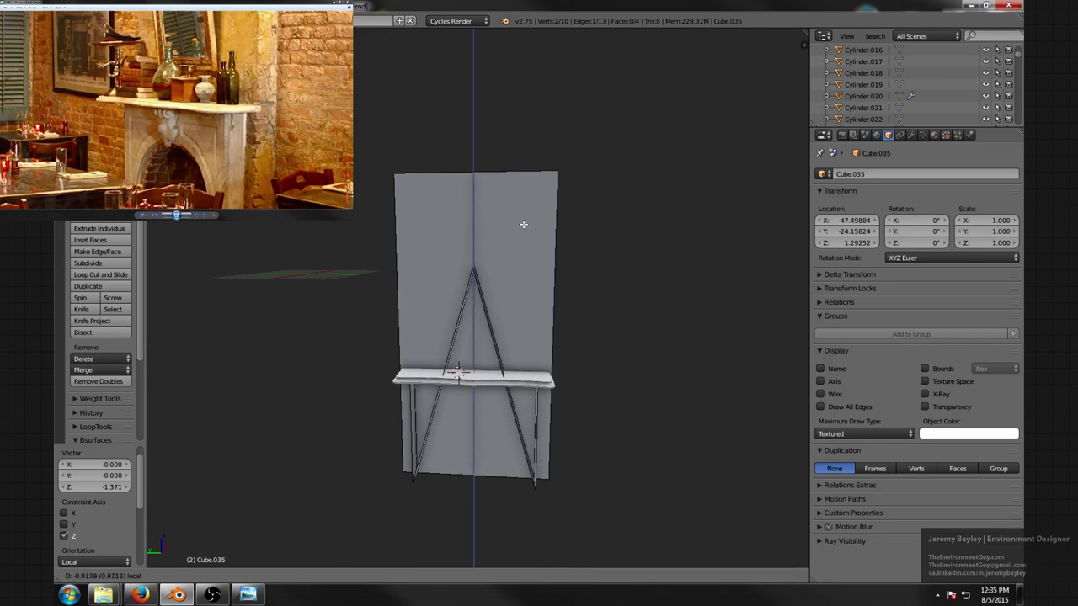
{"action": "left_click", "coordinate": [524, 226]}
{"action": "key", "text": "ctrl+b"}
{"action": "scroll", "coordinate": [638, 467], "scroll_direction": "up", "scroll_amount": 1}
{"action": "scroll", "coordinate": [638, 467], "scroll_direction": "up", "scroll_amount": 2}
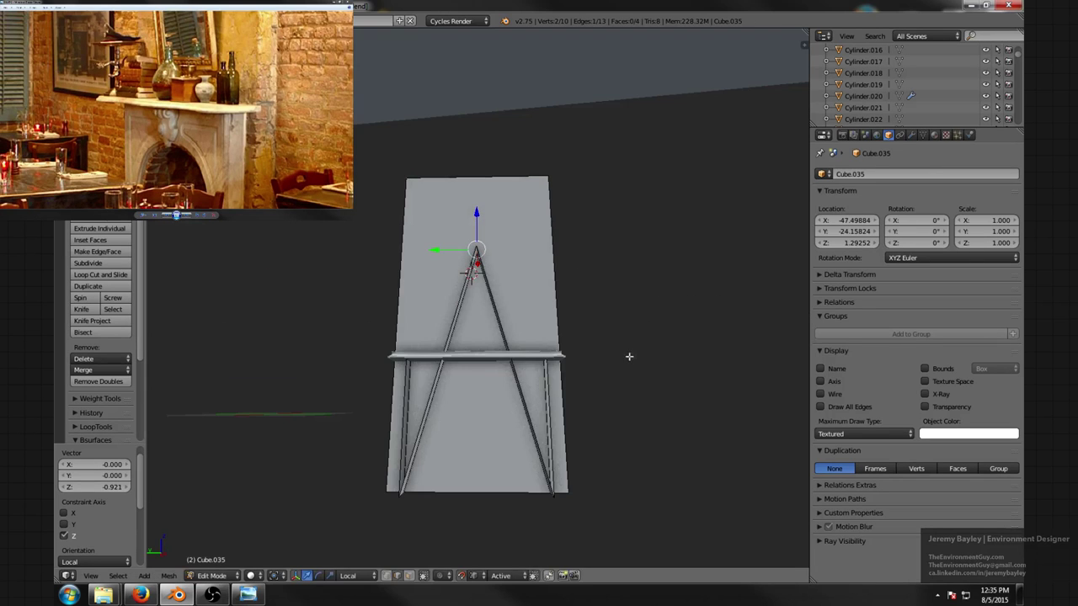
{"action": "left_click", "coordinate": [498, 231]}
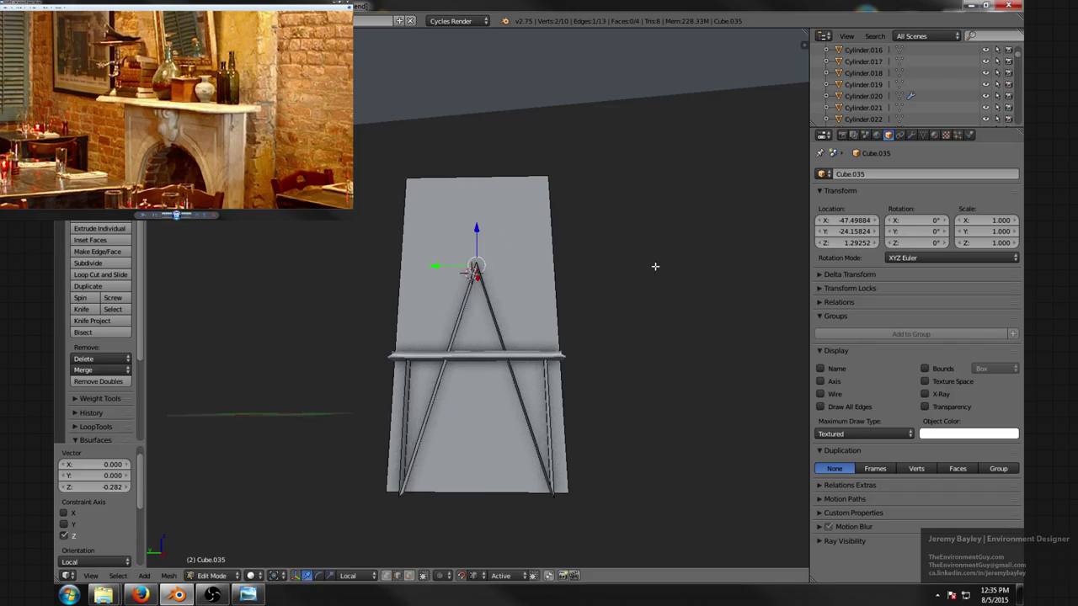
- Bevel the peak edge into a smooth arch with 20 segments and an offset of 22.503, and inspect it in wireframe and solid shading
{"action": "key", "text": "ctrl+b"}
{"action": "scroll", "coordinate": [707, 421], "scroll_direction": "up", "scroll_amount": 6}
{"action": "scroll", "coordinate": [716, 418], "scroll_direction": "up", "scroll_amount": 3}
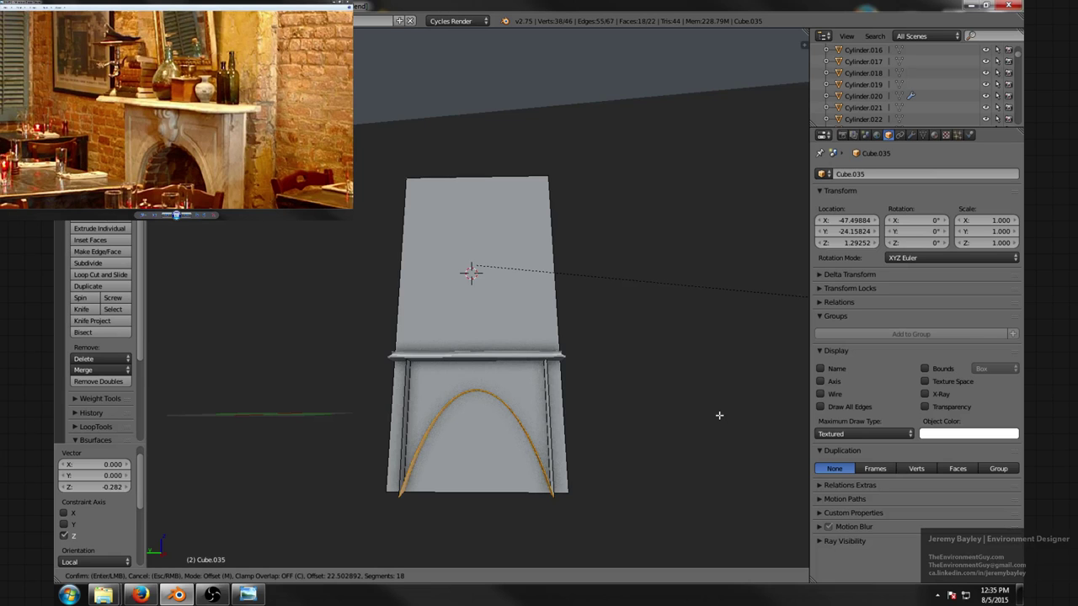
{"action": "left_click", "coordinate": [718, 415]}
{"action": "key", "text": "z"}
{"action": "mouse_move", "coordinate": [628, 380]}
{"action": "middle_mouse_down"}
{"action": "mouse_move", "coordinate": [609, 395]}
{"action": "mouse_move", "coordinate": [596, 312]}
{"action": "mouse_move", "coordinate": [587, 351]}
{"action": "mouse_move", "coordinate": [560, 354]}
{"action": "mouse_move", "coordinate": [548, 336]}
{"action": "mouse_move", "coordinate": [588, 350]}
{"action": "mouse_move", "coordinate": [525, 311]}
{"action": "mouse_move", "coordinate": [462, 323]}
{"action": "mouse_move", "coordinate": [482, 335]}
{"action": "middle_mouse_up"}
{"action": "scroll", "coordinate": [596, 312], "scroll_direction": "up", "scroll_amount": 7}
{"action": "key", "text": "z"}
{"action": "scroll", "coordinate": [581, 346], "scroll_direction": "down", "scroll_amount": 4}
{"action": "middle_click_drag", "start_coordinate": [495, 382], "coordinate": [528, 364]}
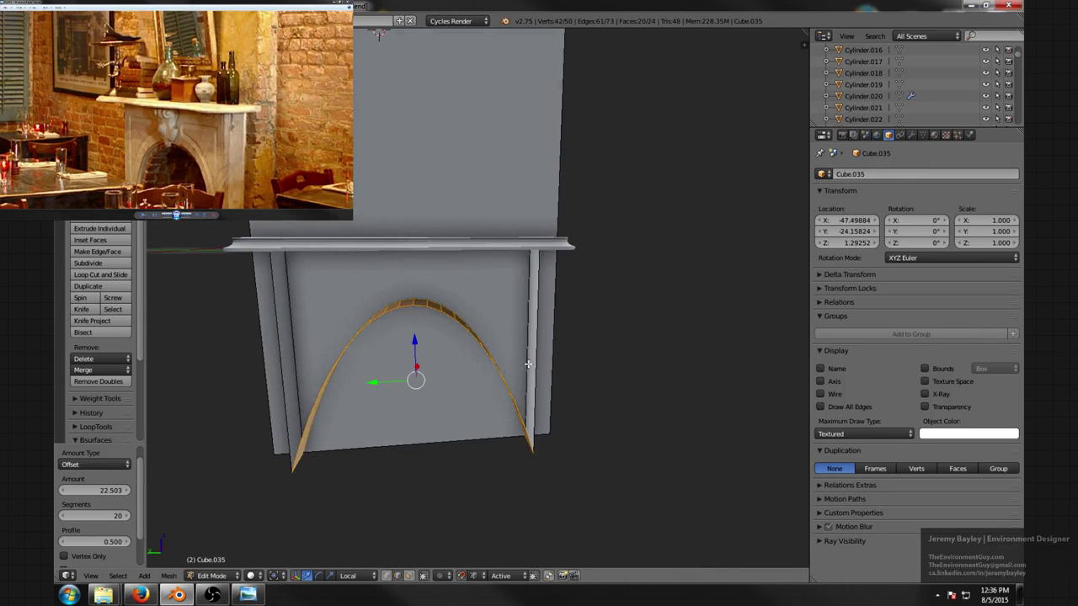
- Undo the arch bevel, the vertical edge moves and the loop cut on the bottom face
{"action": "key", "text": "ctrl+z"}
{"action": "scroll", "coordinate": [524, 340], "scroll_direction": "down", "scroll_amount": 2}
{"action": "key", "text": "ctrl+z"}
{"action": "key", "text": "ctrl+z"}
{"action": "key", "text": "ctrl+z"}
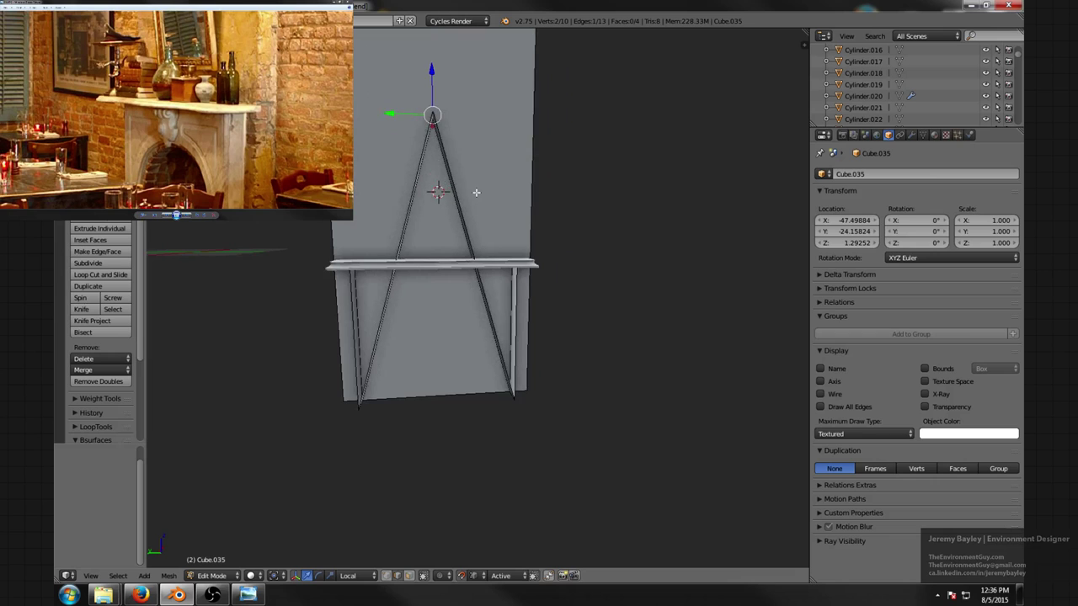
{"action": "key", "text": "ctrl+z"}
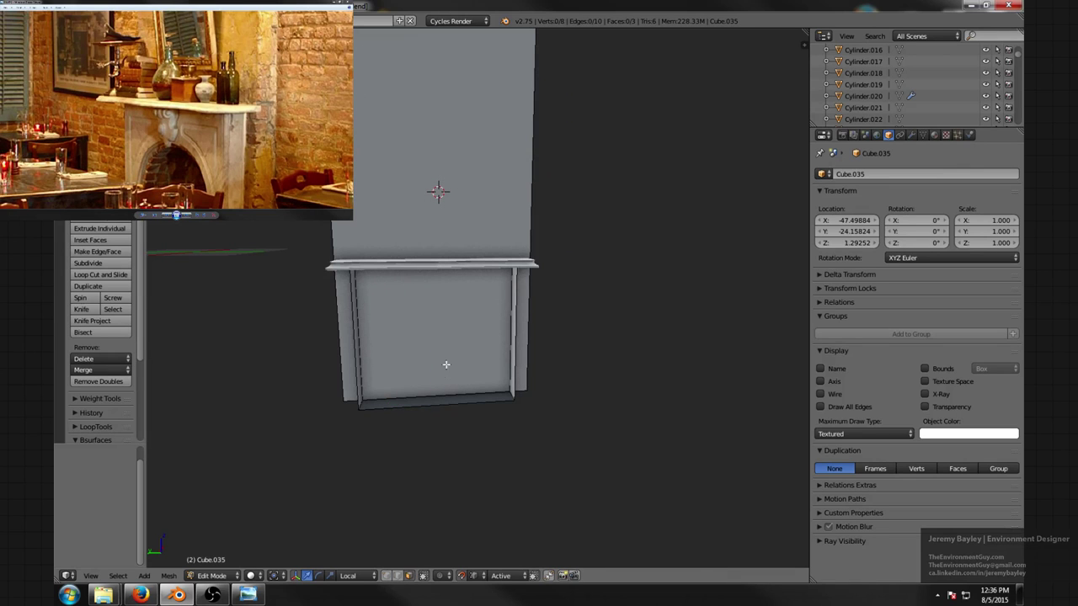
- Add two loop cuts across the body's bottom face and spread them apart by scaling about 2.22 along Y
{"action": "key", "text": "ctrl+r"}
{"action": "scroll", "coordinate": [437, 394], "scroll_direction": "up", "scroll_amount": 1}
{"action": "left_click", "coordinate": [438, 394]}
{"action": "key", "text": "s"}
{"action": "key", "text": "x"}
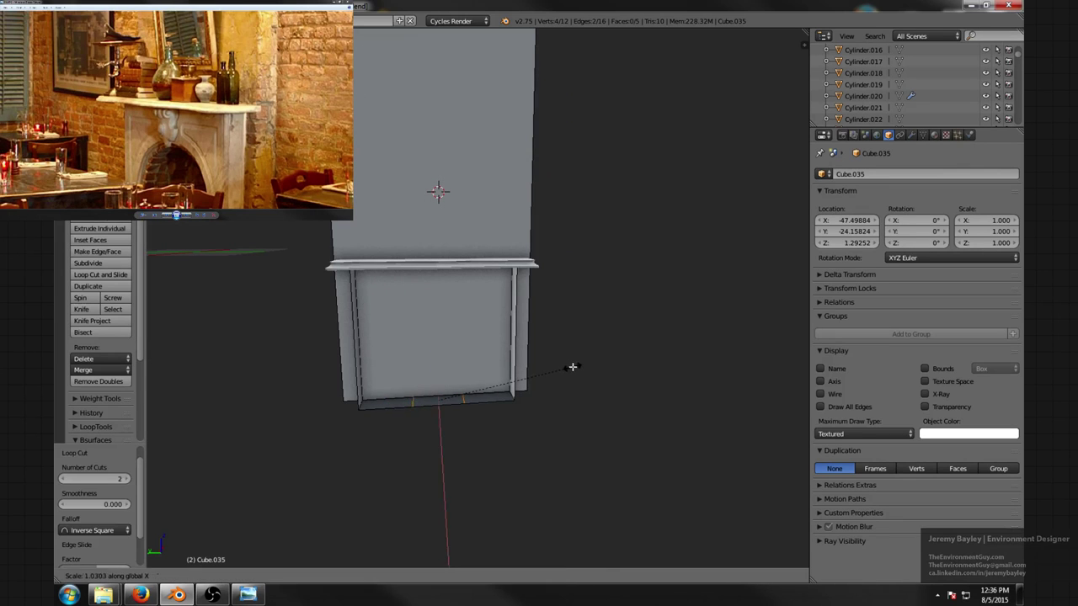
{"action": "key", "text": "y"}
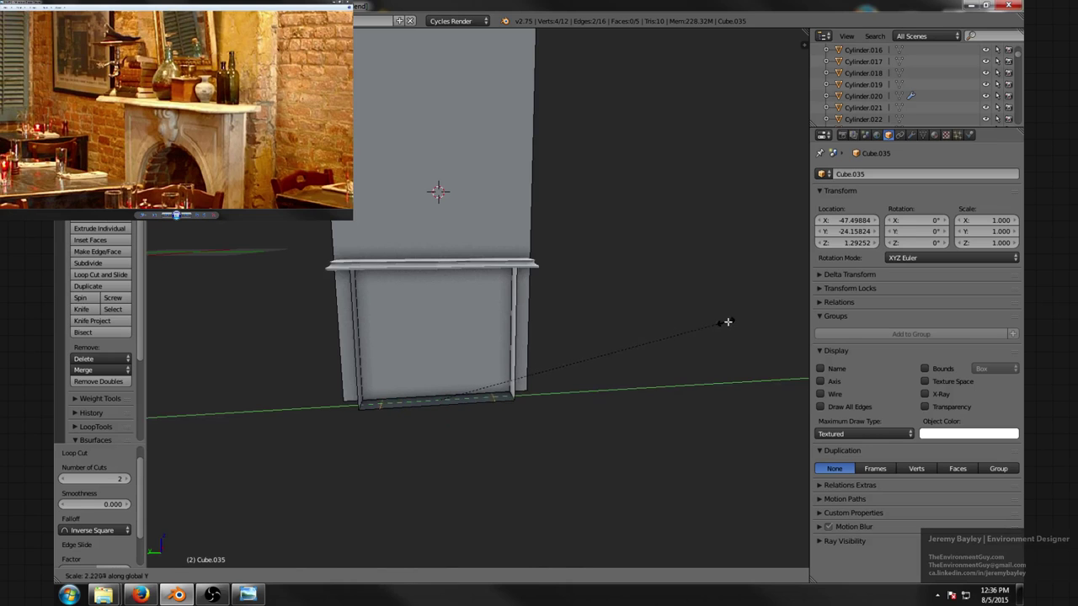
{"action": "left_click", "coordinate": [728, 321]}
- Add a centred loop cut between the two bottom cuts and raise its edge 3.762 along local Z
{"action": "key", "text": "ctrl+r"}
{"action": "left_click", "coordinate": [452, 404]}
{"action": "right_click", "coordinate": [453, 402]}
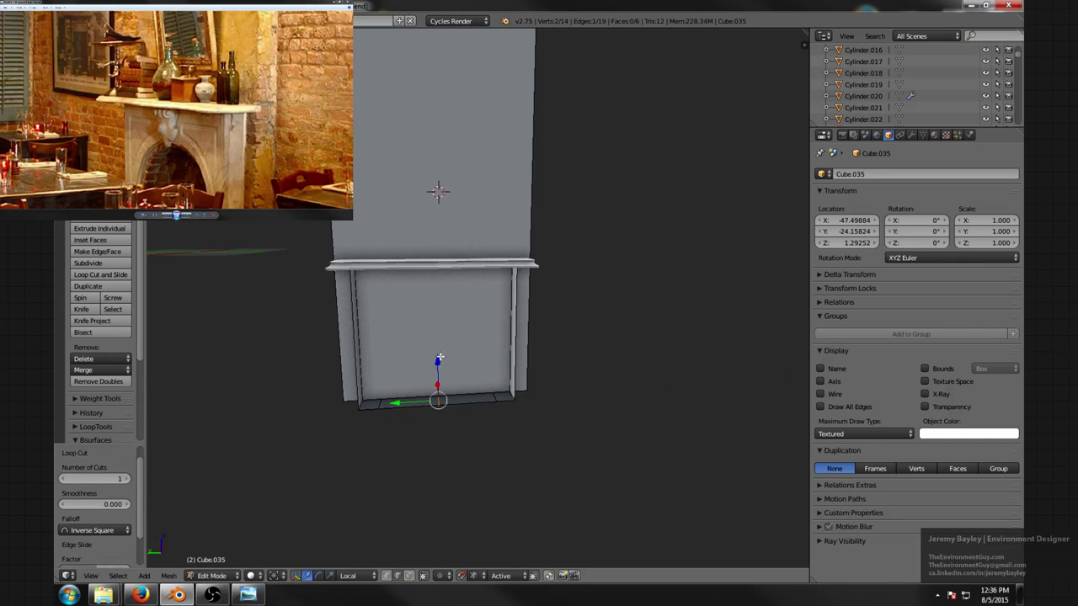
{"action": "left_click_drag", "start_coordinate": [437, 358], "coordinate": [474, 79]}
{"action": "key", "text": "ctrl+b"}
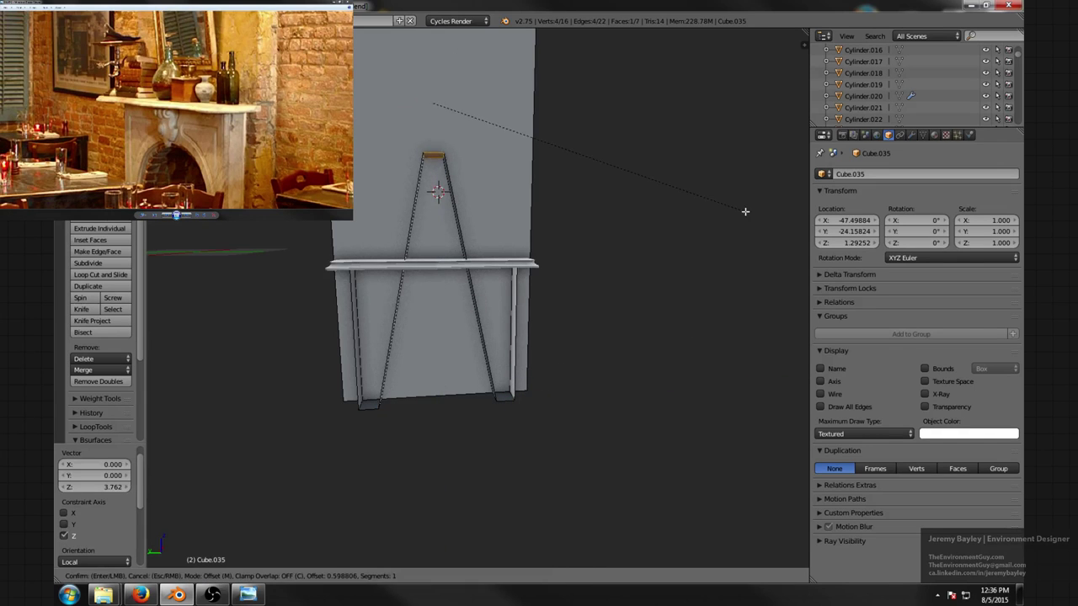
{"action": "type", "text": "20"}
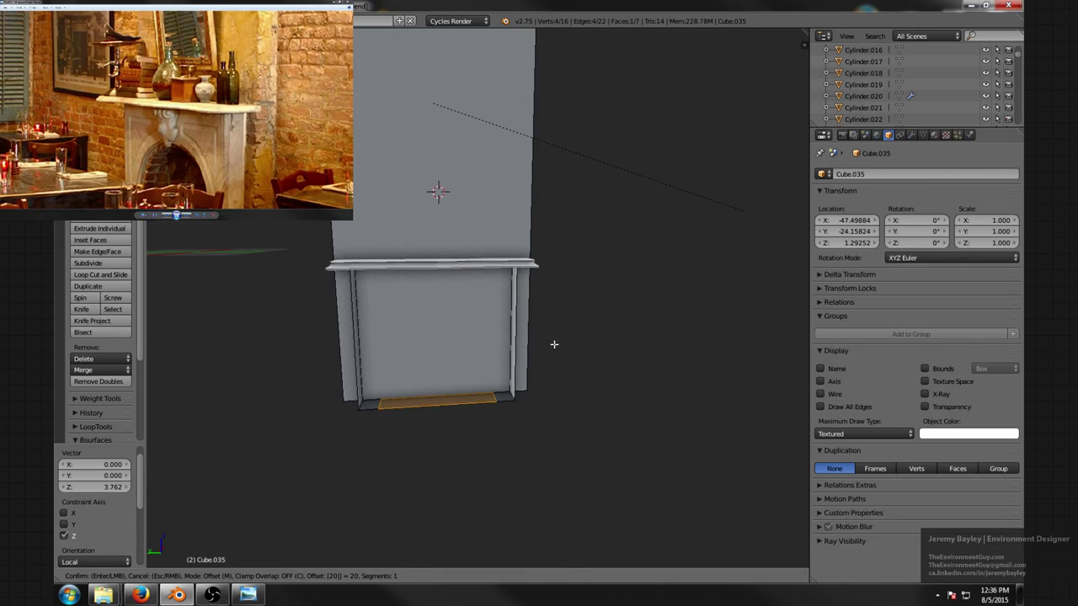
{"action": "key", "text": "Escape"}
{"action": "key", "text": "ctrl+b"}
{"action": "scroll", "coordinate": [361, 457], "scroll_direction": "up", "scroll_amount": 7}
{"action": "key", "text": "Escape"}
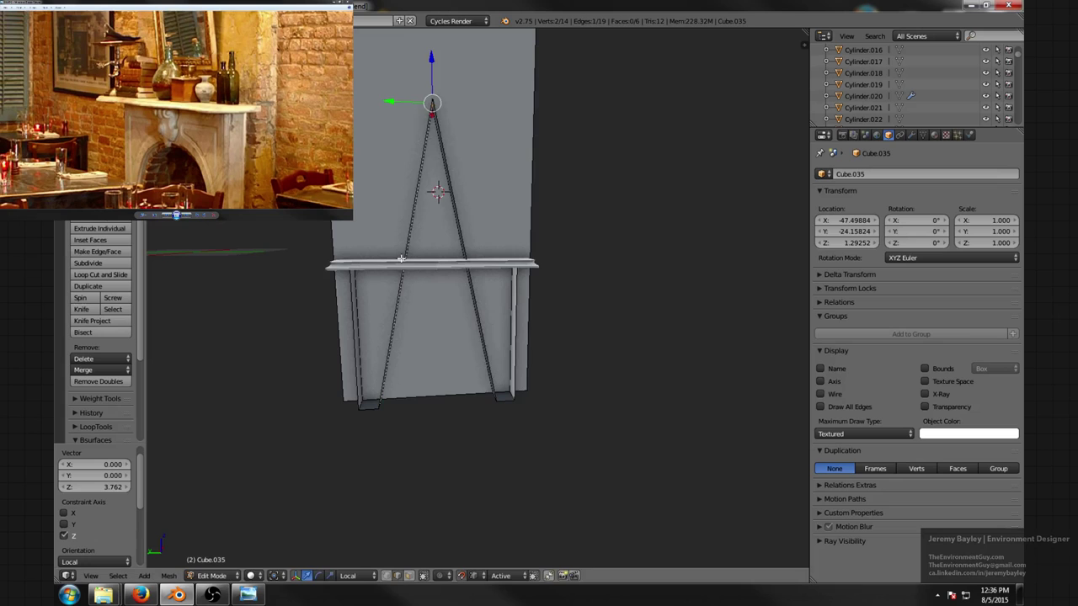
- Lower the peak edge 0.363 along local Z and bevel it into a smooth arch with 18 segments
{"action": "left_click_drag", "start_coordinate": [431, 57], "coordinate": [432, 92]}
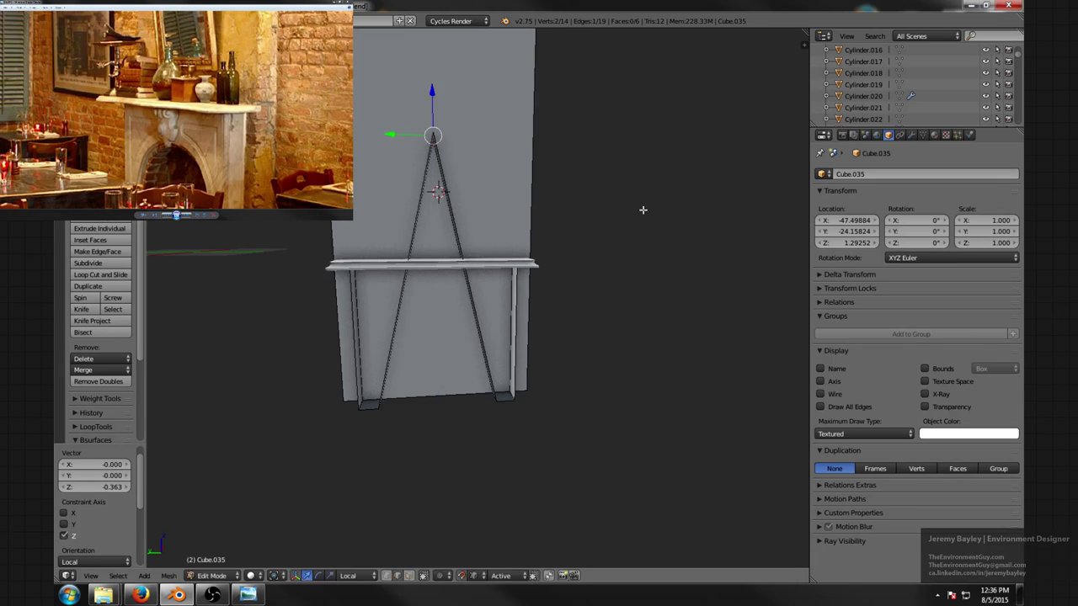
{"action": "key", "text": "ctrl+b"}
{"action": "scroll", "coordinate": [473, 435], "scroll_direction": "up", "scroll_amount": 4}
{"action": "scroll", "coordinate": [473, 435], "scroll_direction": "up", "scroll_amount": 6}
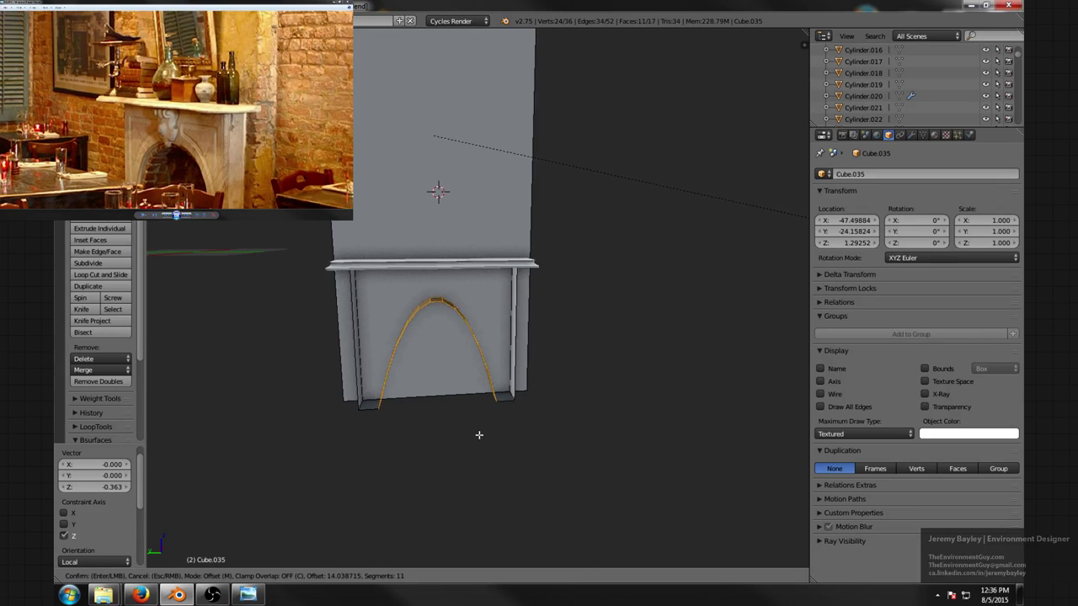
{"action": "scroll", "coordinate": [479, 435], "scroll_direction": "up", "scroll_amount": 4}
{"action": "left_click", "coordinate": [481, 434]}
{"action": "scroll", "coordinate": [494, 404], "scroll_direction": "up", "scroll_amount": 5}
{"action": "middle_click_drag", "start_coordinate": [471, 420], "coordinate": [529, 410]}
{"action": "scroll", "coordinate": [486, 413], "scroll_direction": "down", "scroll_amount": 3}
{"action": "key", "text": "a"}
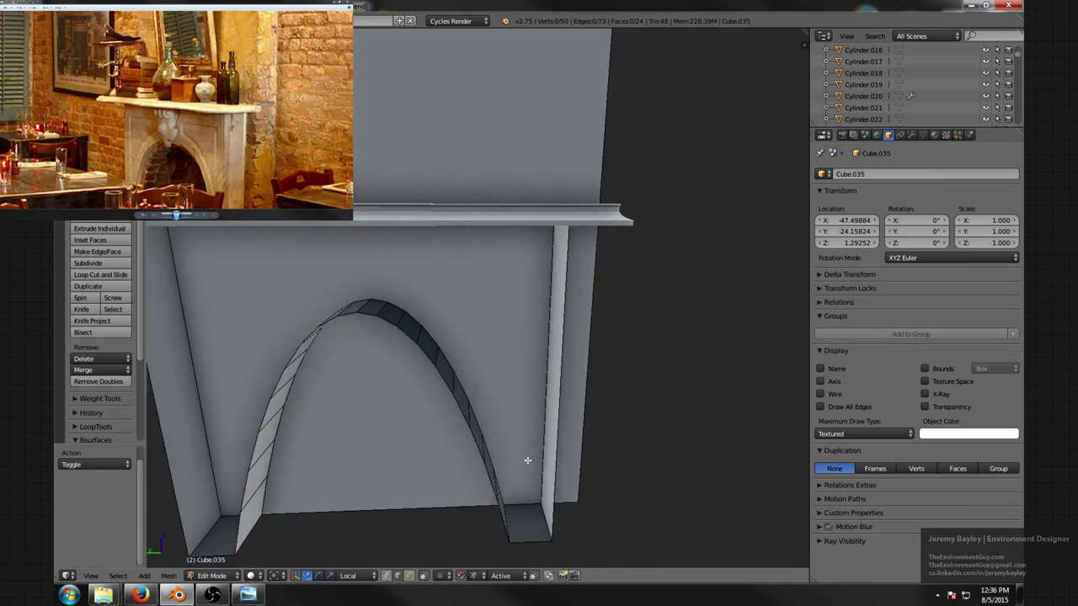
- In vertex selection mode, extrude the front vertex at the arch's crown 0.417 upward along Z
{"action": "middle_click_drag", "start_coordinate": [531, 457], "coordinate": [452, 295]}
{"action": "scroll", "coordinate": [505, 409], "scroll_direction": "up", "scroll_amount": 2}
{"action": "scroll", "coordinate": [452, 296], "scroll_direction": "up", "scroll_amount": 3}
{"action": "key", "text": "ctrl+Tab"}
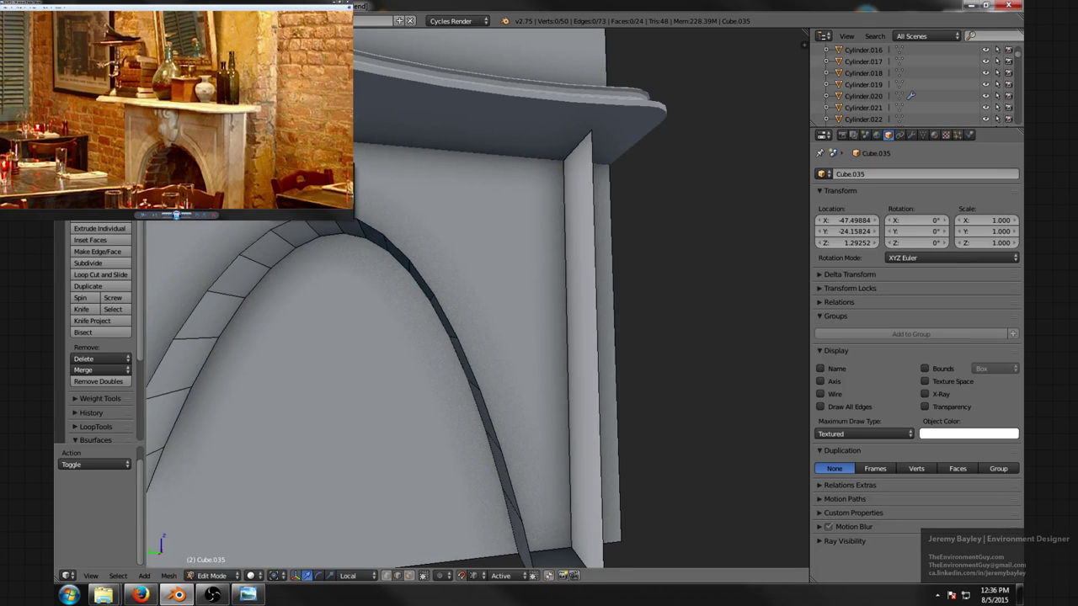
{"action": "left_click", "coordinate": [324, 186]}
{"action": "middle_click_drag", "start_coordinate": [354, 216], "coordinate": [401, 237]}
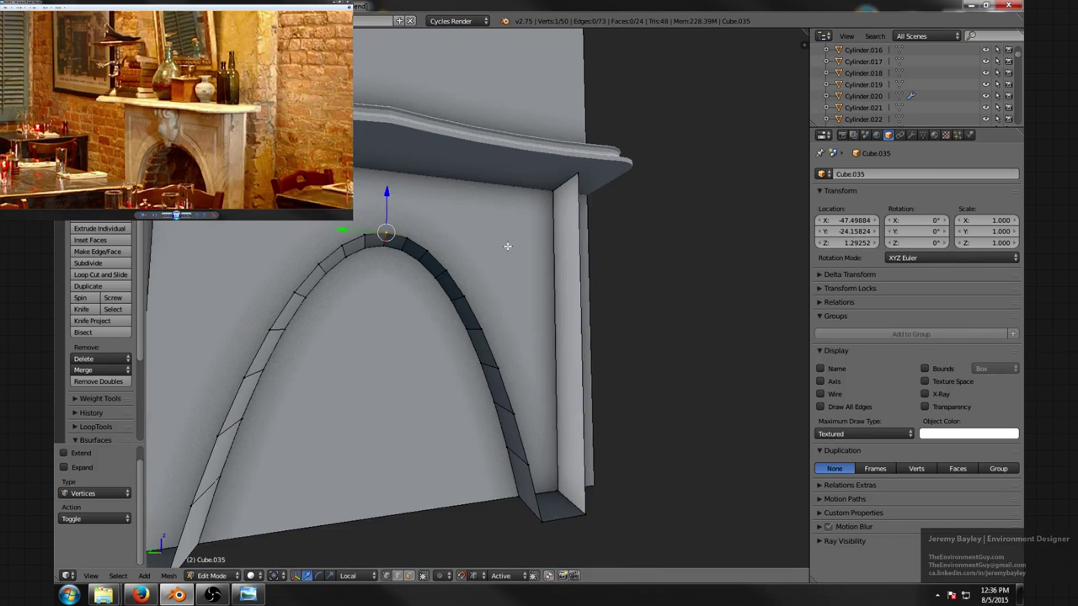
{"action": "key", "text": "e"}
{"action": "key", "text": "z"}
{"action": "left_click", "coordinate": [578, 174]}
- Fill the right half of the body's front with a face bounded by the arch edge, outer side and centre edge
{"action": "middle_click_drag", "start_coordinate": [475, 211], "coordinate": [422, 246]}
{"action": "key", "text": "ctrl+Tab"}
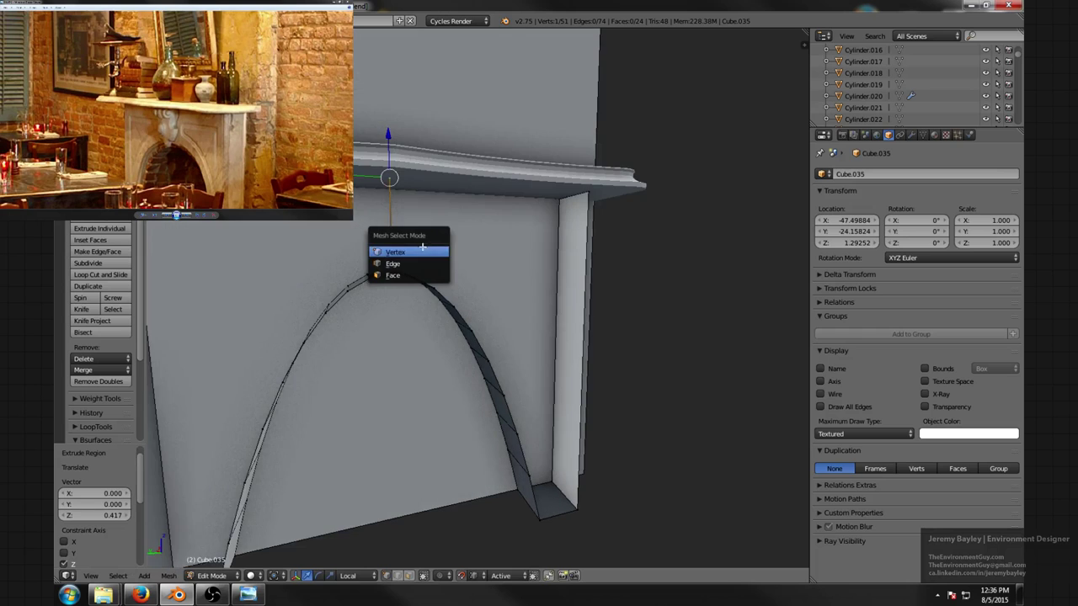
{"action": "left_click", "coordinate": [394, 263]}
{"action": "right_click", "coordinate": [571, 514], "text": "alt+shift"}
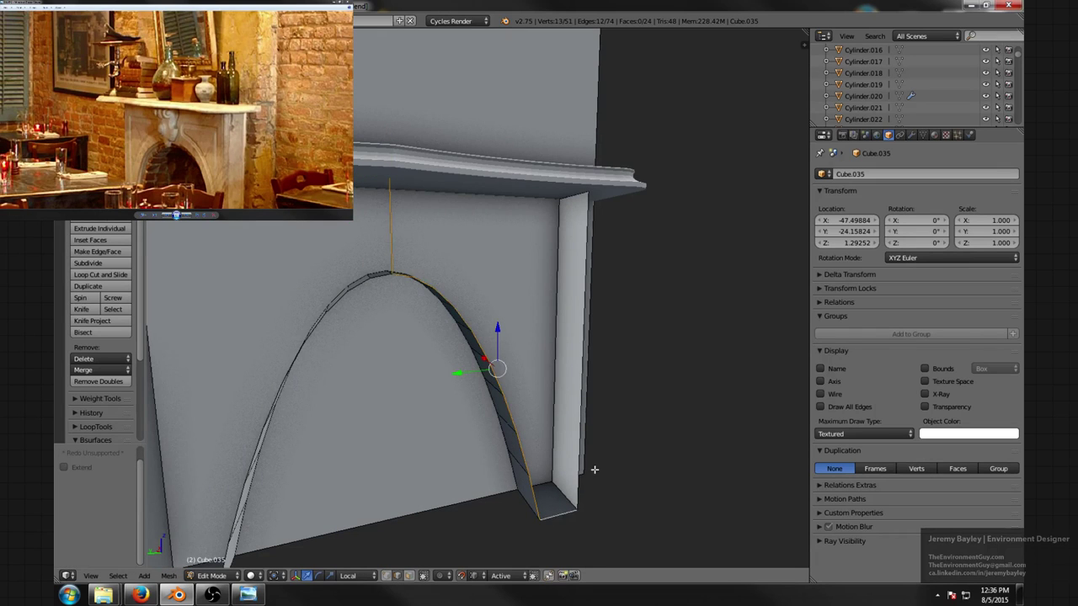
{"action": "key", "text": "f"}
- Fill the left half of the body's front with a face, using the centre edge, left arch edge and outer side
{"action": "right_click", "coordinate": [388, 226]}
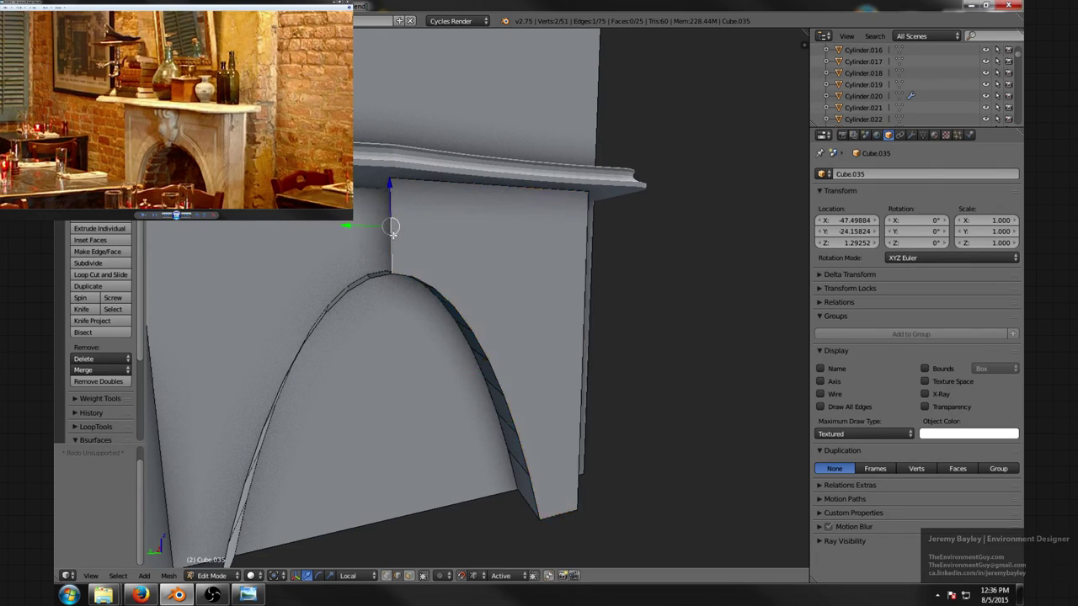
{"action": "middle_click_drag", "start_coordinate": [389, 303], "coordinate": [429, 308]}
{"action": "right_click", "coordinate": [306, 471], "text": "alt+shift"}
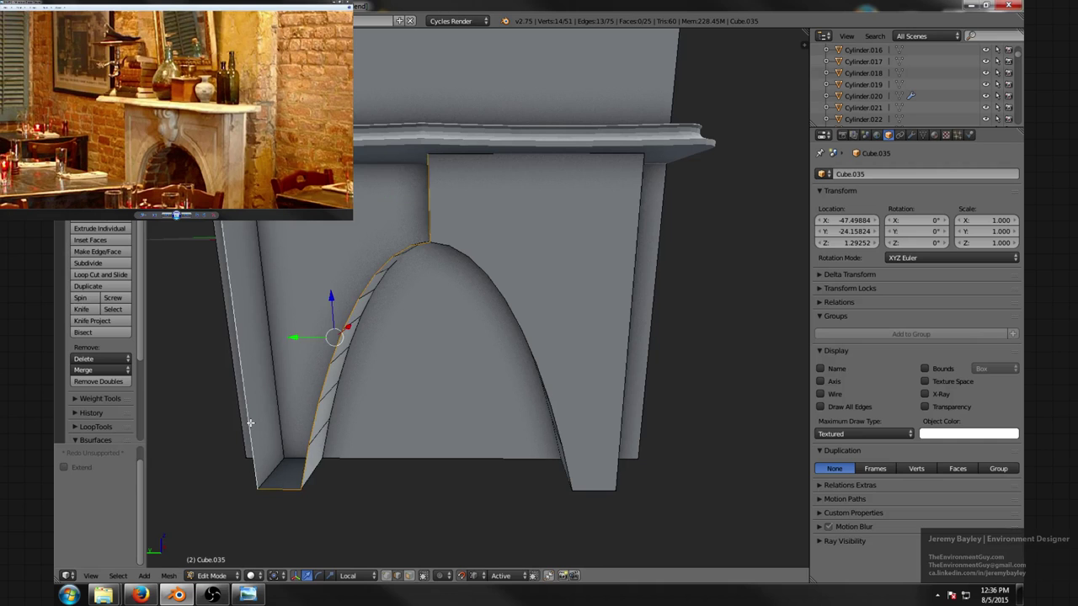
{"action": "key", "text": "f"}
- Knife-cut edges from the front's top centre vertex to the two arch vertices on each side of the crown
{"action": "middle_click_drag", "start_coordinate": [403, 421], "coordinate": [427, 327]}
{"action": "key", "text": "k"}
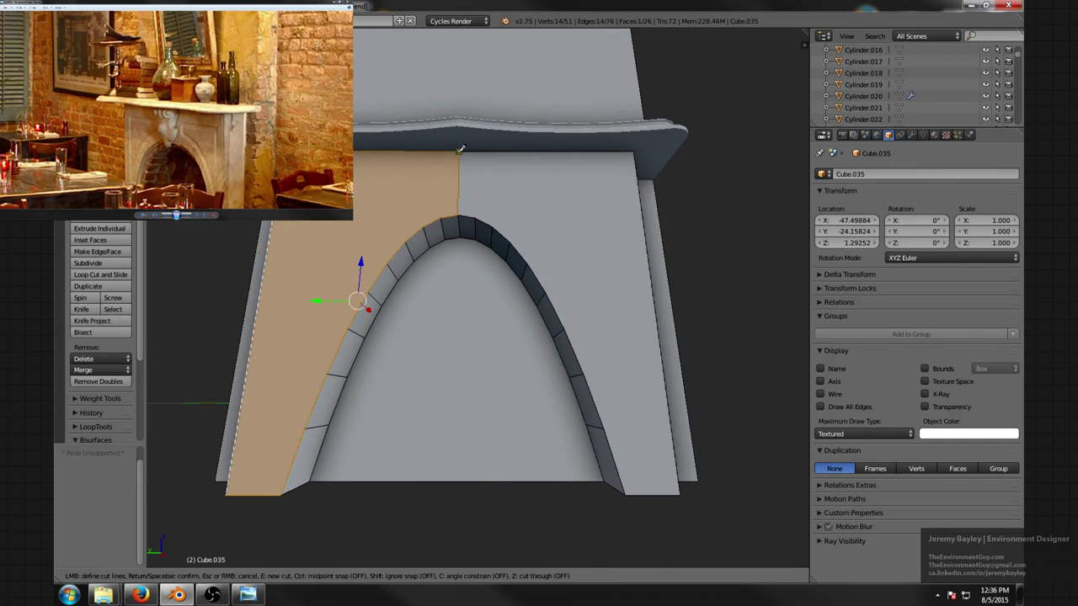
{"action": "left_click", "coordinate": [443, 217]}
{"action": "key", "text": "Return"}
{"action": "key", "text": "k"}
{"action": "left_click", "coordinate": [460, 155]}
{"action": "left_click", "coordinate": [477, 217]}
{"action": "key", "text": "Return"}
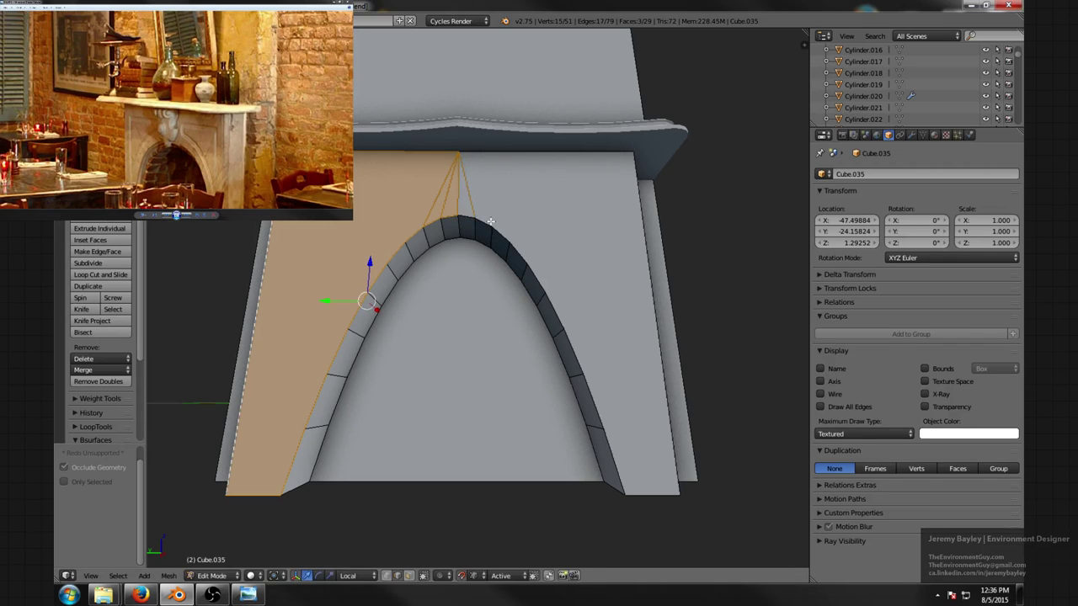
{"action": "key", "text": "k"}
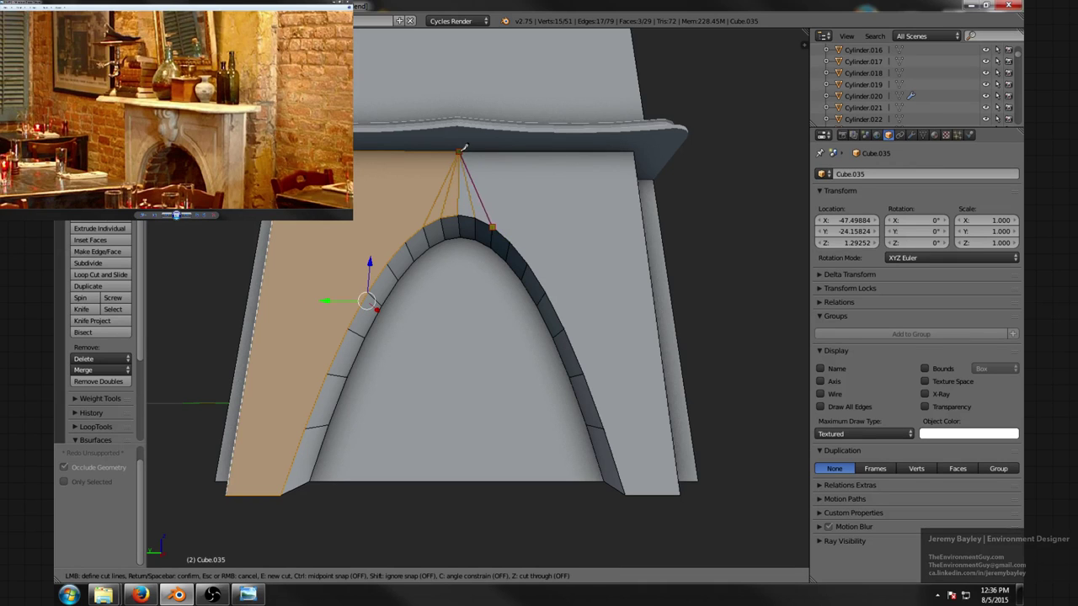
{"action": "left_click", "coordinate": [460, 152]}
{"action": "key", "text": "Return"}
- Knife-cut four edges from the front's upper right corner to the middle vertices along the arch's right side
{"action": "key", "text": "k"}
{"action": "left_click", "coordinate": [510, 242]}
{"action": "left_click", "coordinate": [633, 153]}
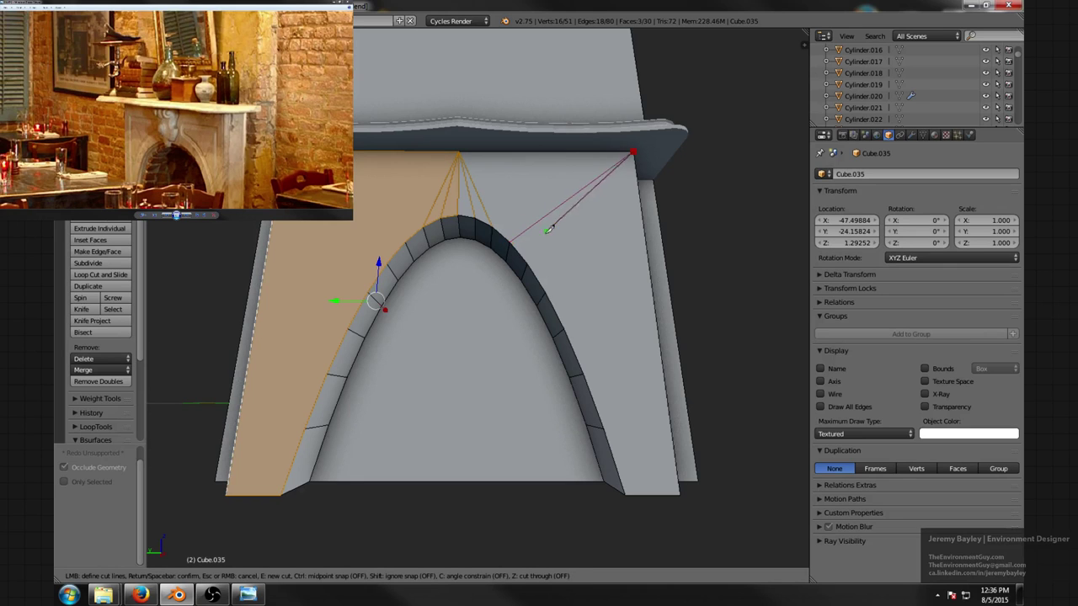
{"action": "left_click", "coordinate": [527, 264]}
{"action": "key", "text": "Return"}
{"action": "key", "text": "k"}
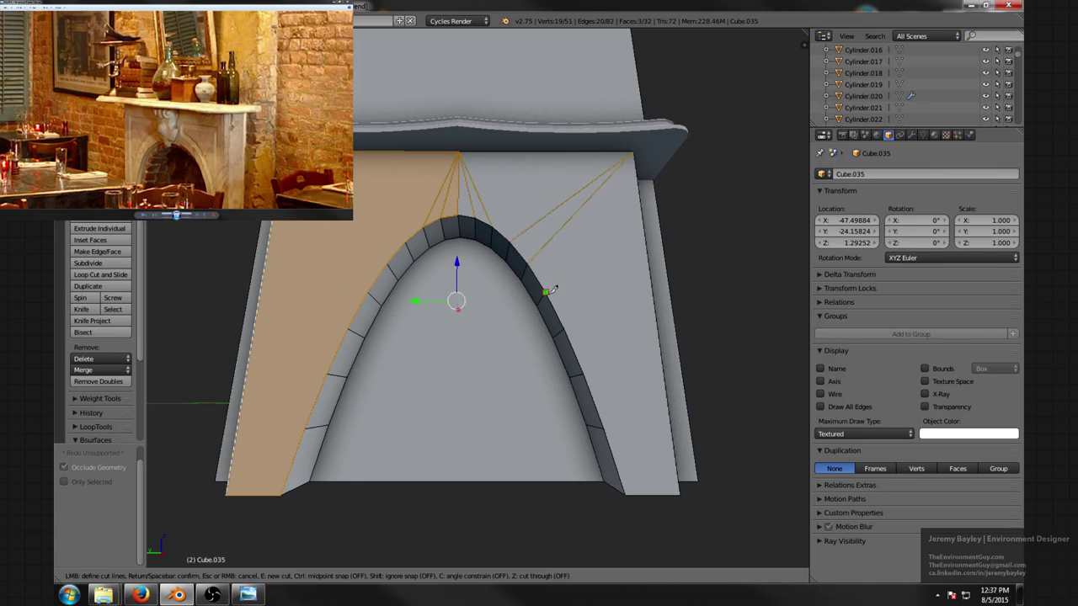
{"action": "left_click", "coordinate": [546, 292]}
{"action": "left_click", "coordinate": [636, 150]}
{"action": "left_click", "coordinate": [570, 321]}
{"action": "key", "text": "Return"}
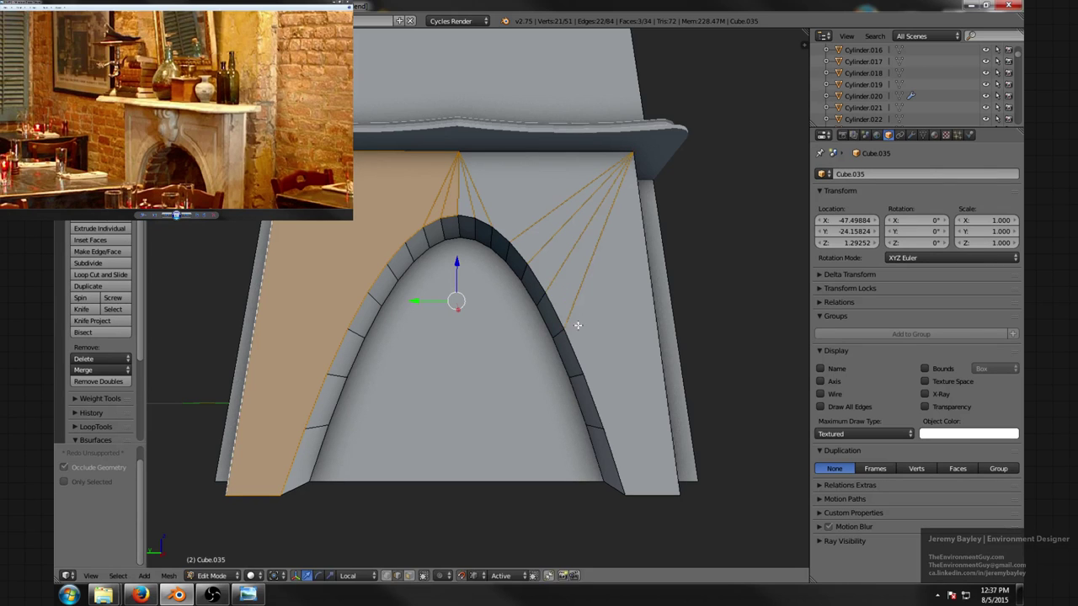
- Knife-cut two edges from the front's lower right corner to the lowest intermediate vertices on the arch's right side
{"action": "key", "text": "k"}
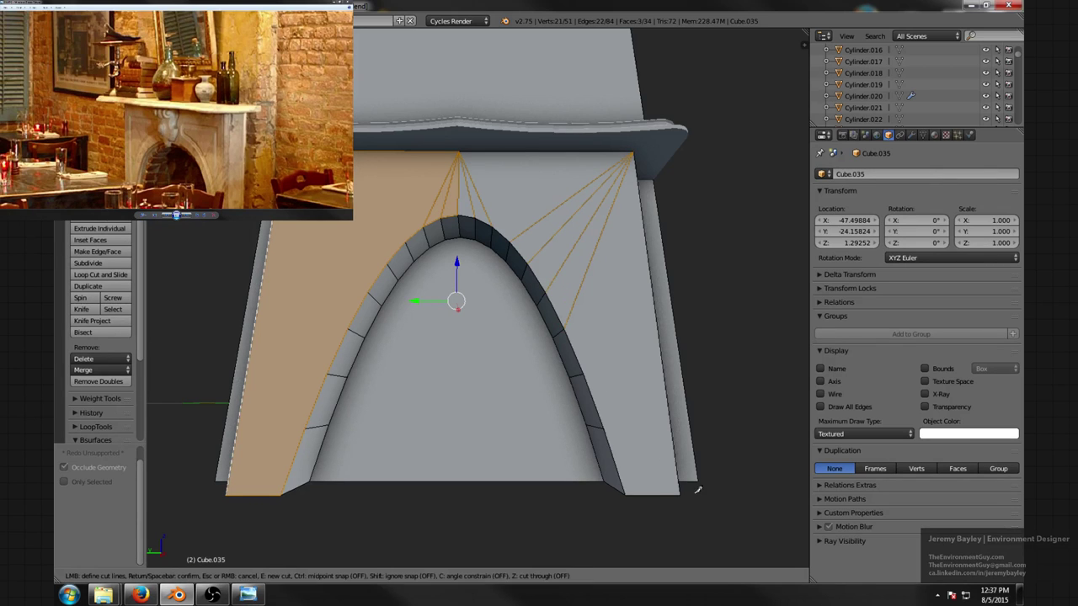
{"action": "left_click", "coordinate": [604, 428]}
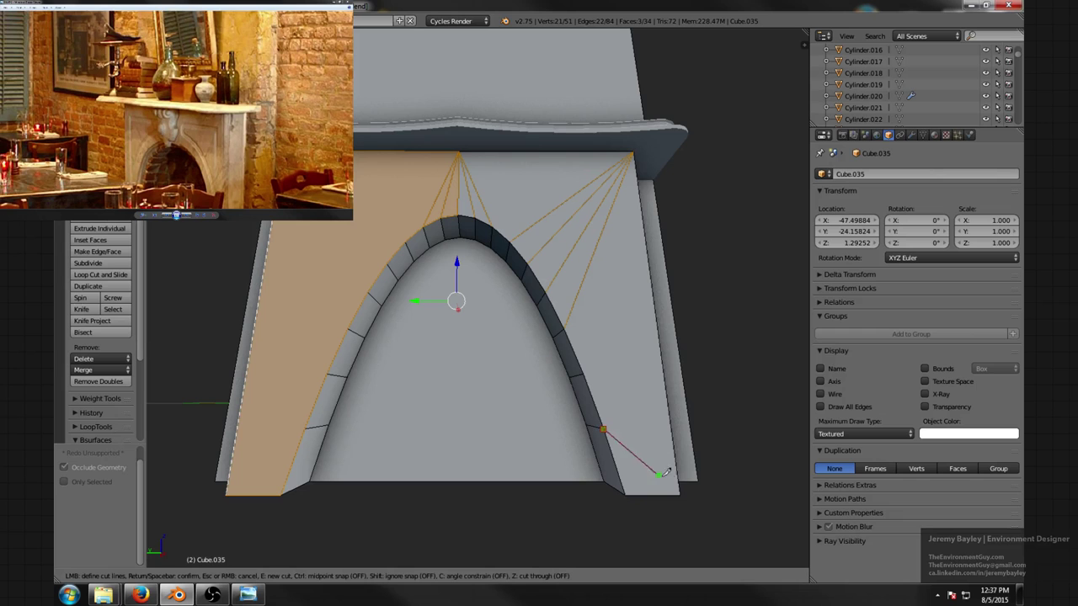
{"action": "left_click", "coordinate": [584, 375]}
{"action": "key", "text": "Return"}
{"action": "key", "text": "a"}
- Knife-cut two edges from the front's lower left corner to the lowest intermediate vertices on the arch's left side
{"action": "middle_click_drag", "start_coordinate": [449, 338], "coordinate": [457, 361]}
{"action": "key", "text": "k"}
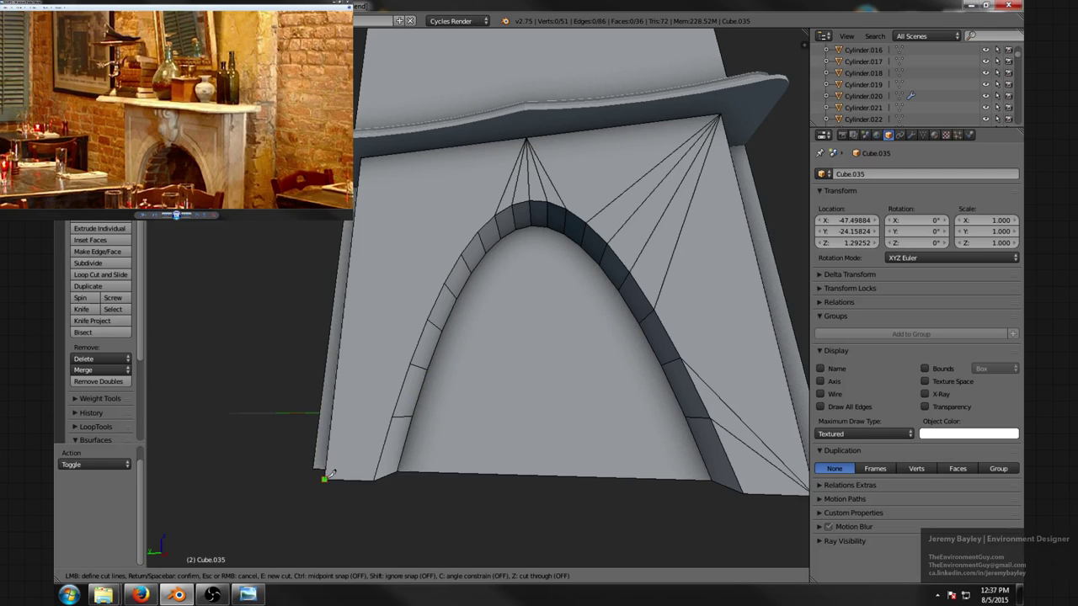
{"action": "left_click", "coordinate": [329, 476]}
{"action": "left_click", "coordinate": [392, 416]}
{"action": "key", "text": "Return"}
{"action": "key", "text": "k"}
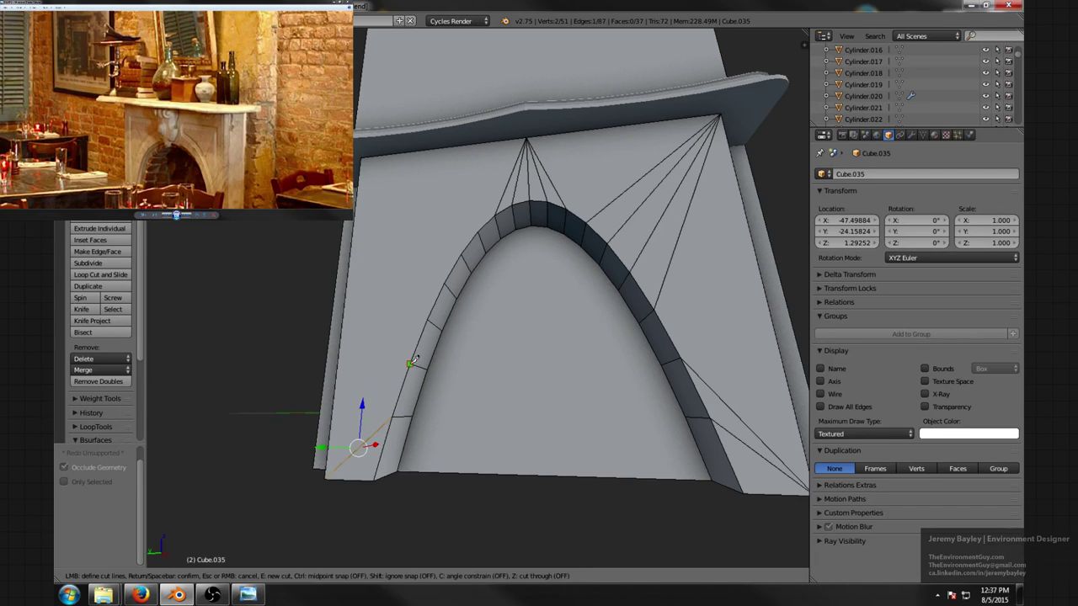
{"action": "left_click", "coordinate": [411, 362]}
{"action": "left_click", "coordinate": [327, 476]}
{"action": "key", "text": "Return"}
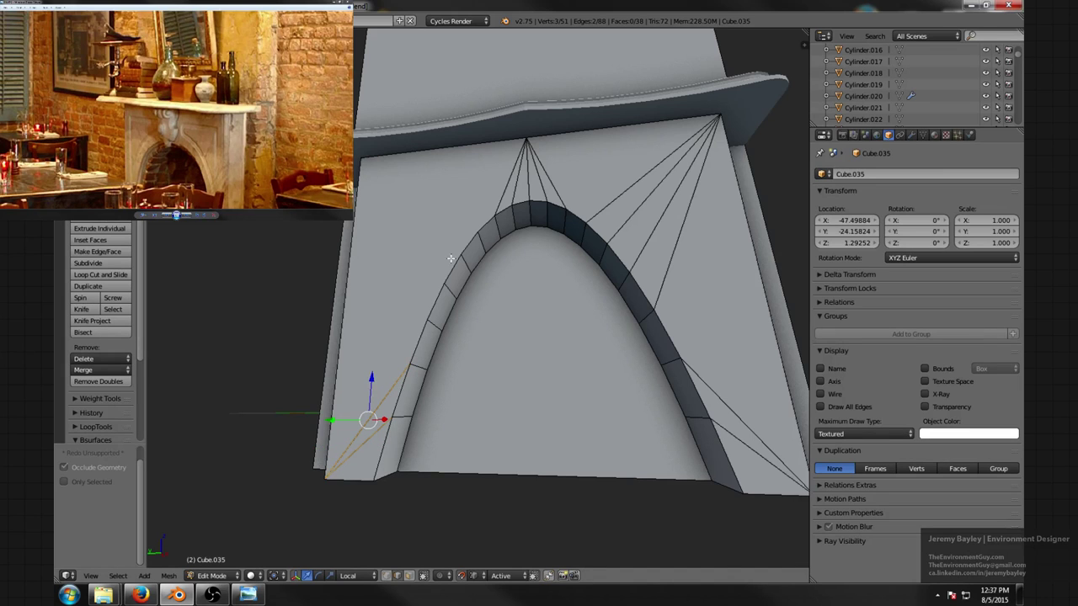
- Knife-cut four edges from the front's upper left corner to the middle vertices along the arch's left side
{"action": "key", "text": "k"}
{"action": "left_click", "coordinate": [478, 231]}
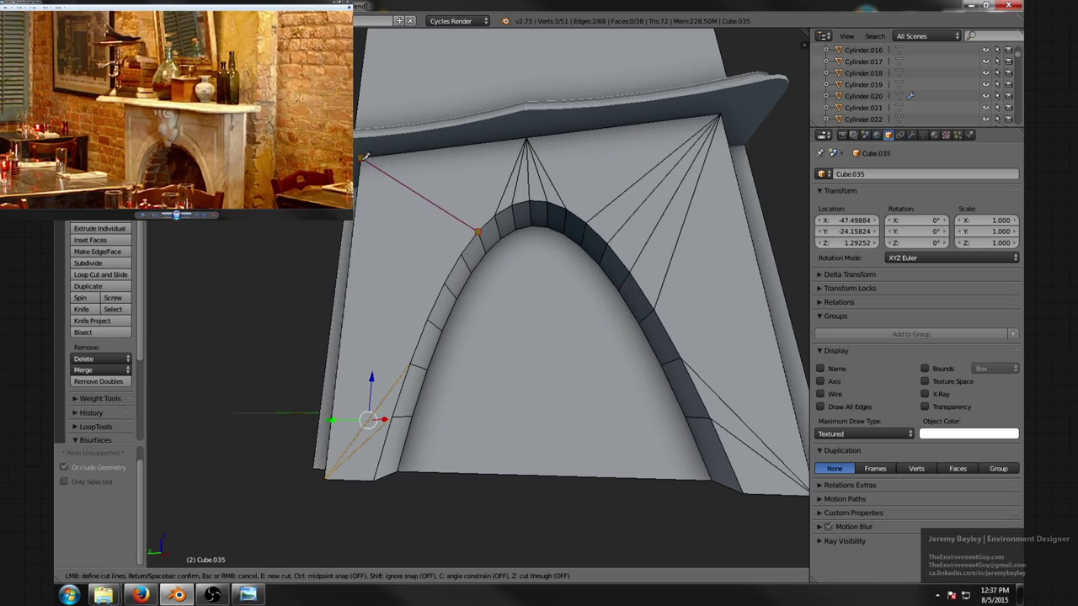
{"action": "left_click", "coordinate": [359, 158]}
{"action": "key", "text": "Return"}
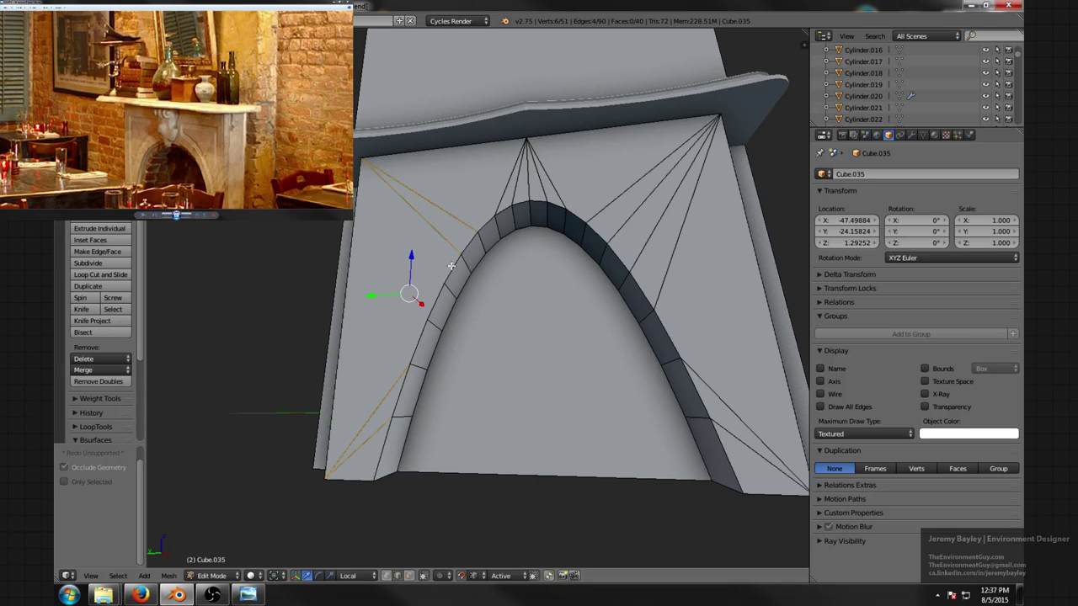
{"action": "key", "text": "k"}
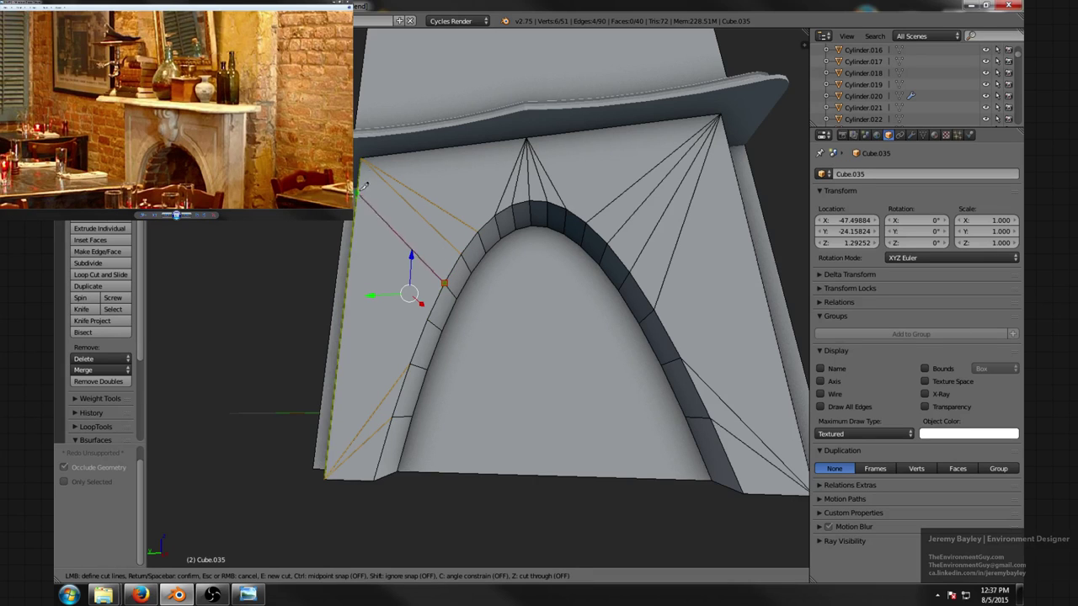
{"action": "left_click", "coordinate": [360, 159]}
{"action": "left_click", "coordinate": [428, 319]}
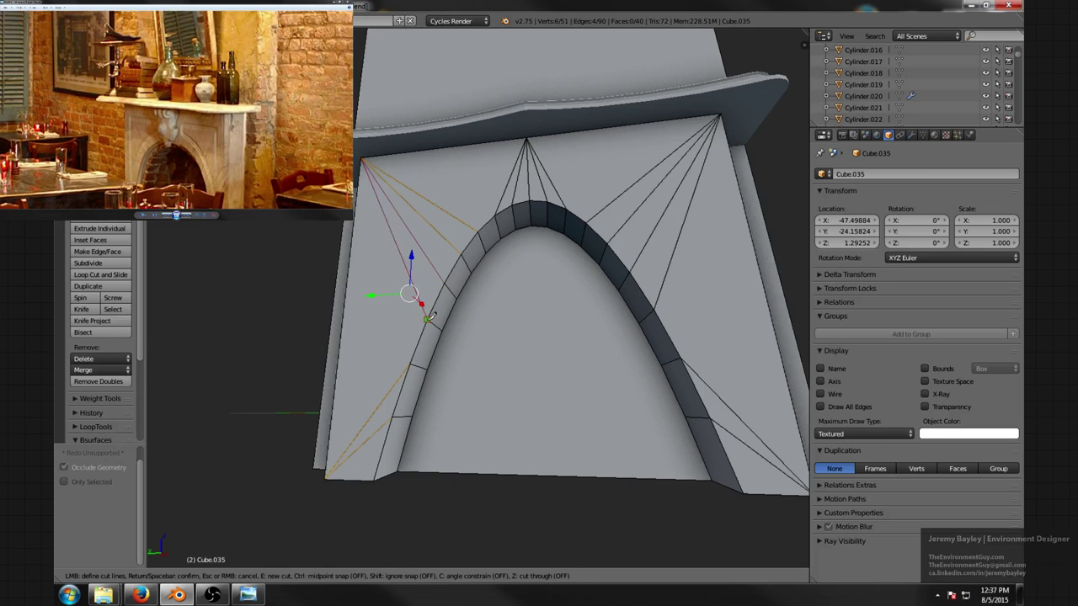
{"action": "key", "text": "Return"}
{"action": "scroll", "coordinate": [429, 316], "scroll_direction": "down", "scroll_amount": 2}
{"action": "key", "text": "a"}
- Select all the edges along the arch's front rim in edge selection mode and try to bevel them
{"action": "middle_click_drag", "start_coordinate": [446, 309], "coordinate": [386, 403]}
{"action": "scroll", "coordinate": [473, 308], "scroll_direction": "up", "scroll_amount": 2}
{"action": "key", "text": "ctrl+Tab"}
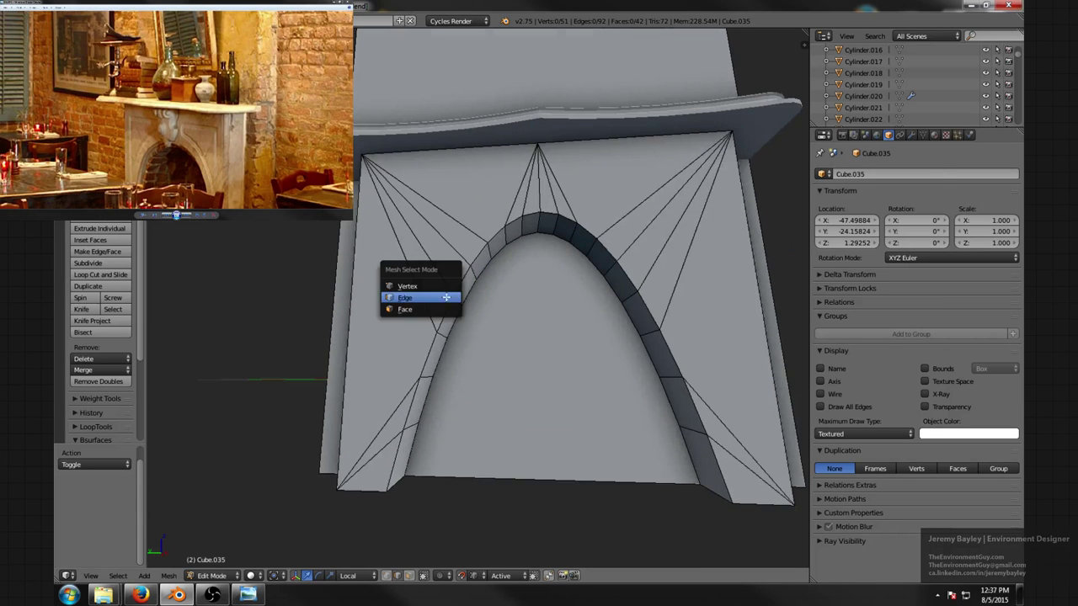
{"action": "left_click", "coordinate": [446, 297]}
{"action": "right_click", "coordinate": [386, 403]}
{"action": "right_click", "coordinate": [750, 423], "text": "ctrl"}
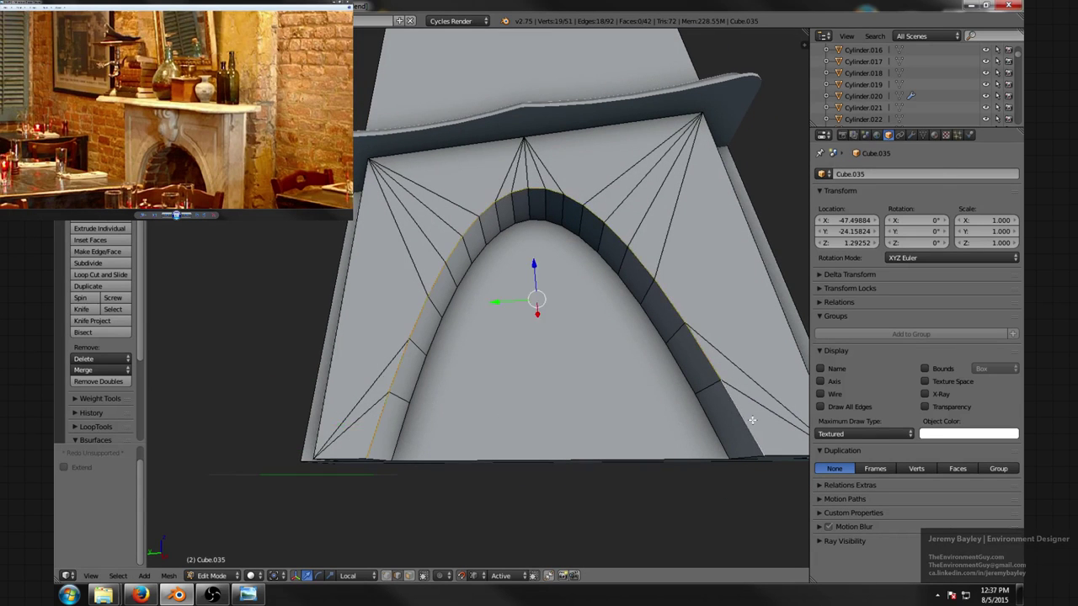
{"action": "scroll", "coordinate": [633, 299], "scroll_direction": "down", "scroll_amount": 2}
{"action": "middle_click_drag", "start_coordinate": [613, 292], "coordinate": [576, 305]}
{"action": "scroll", "coordinate": [519, 335], "scroll_direction": "up", "scroll_amount": 2}
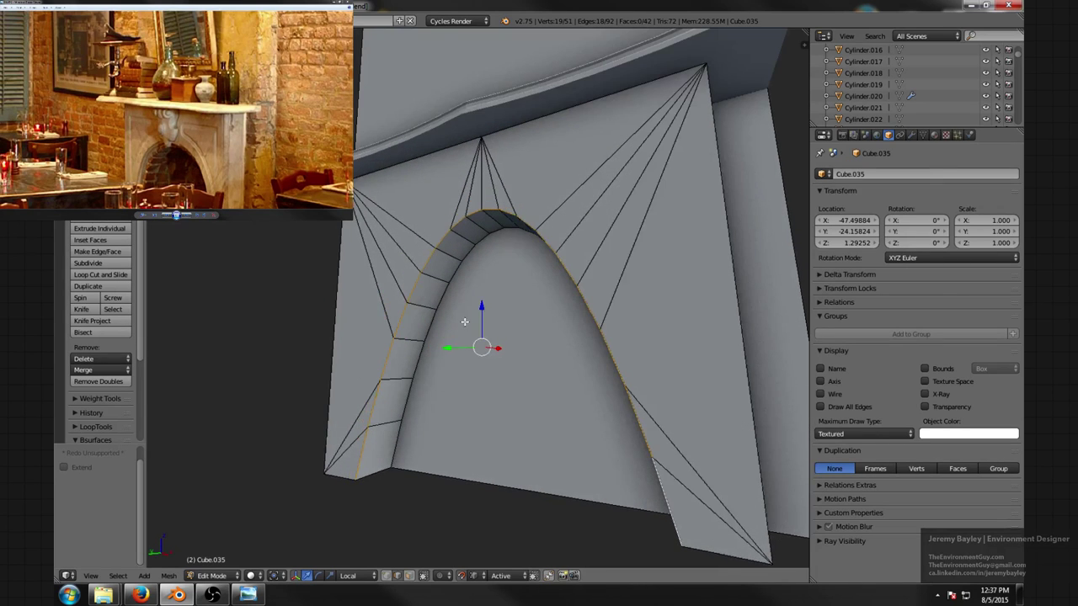
{"action": "middle_click_drag", "start_coordinate": [464, 322], "coordinate": [459, 304]}
{"action": "key", "text": "ctrl+b"}
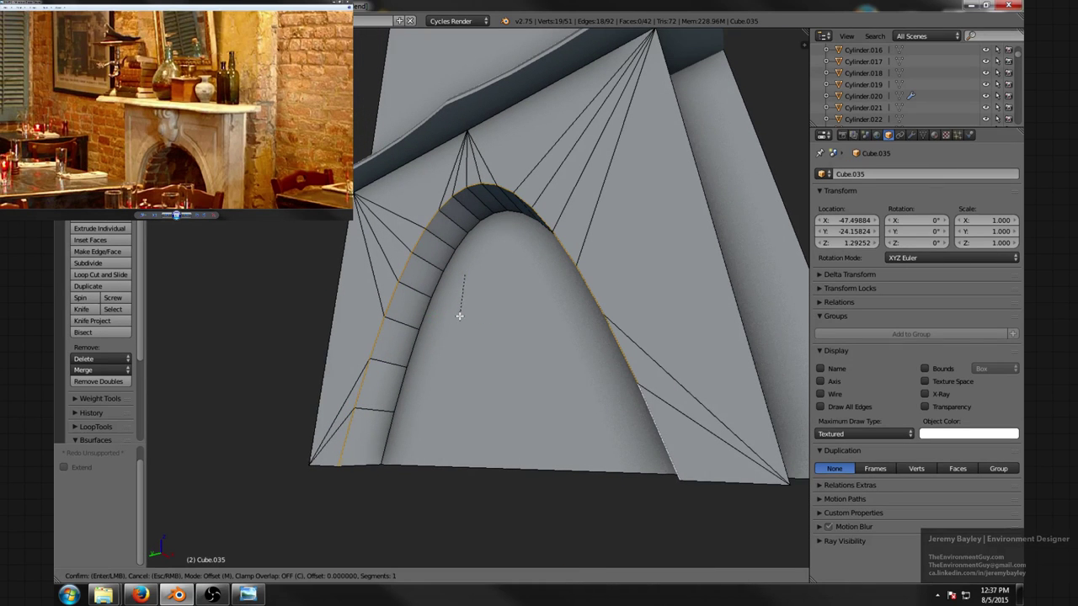
{"action": "left_click", "coordinate": [441, 343]}
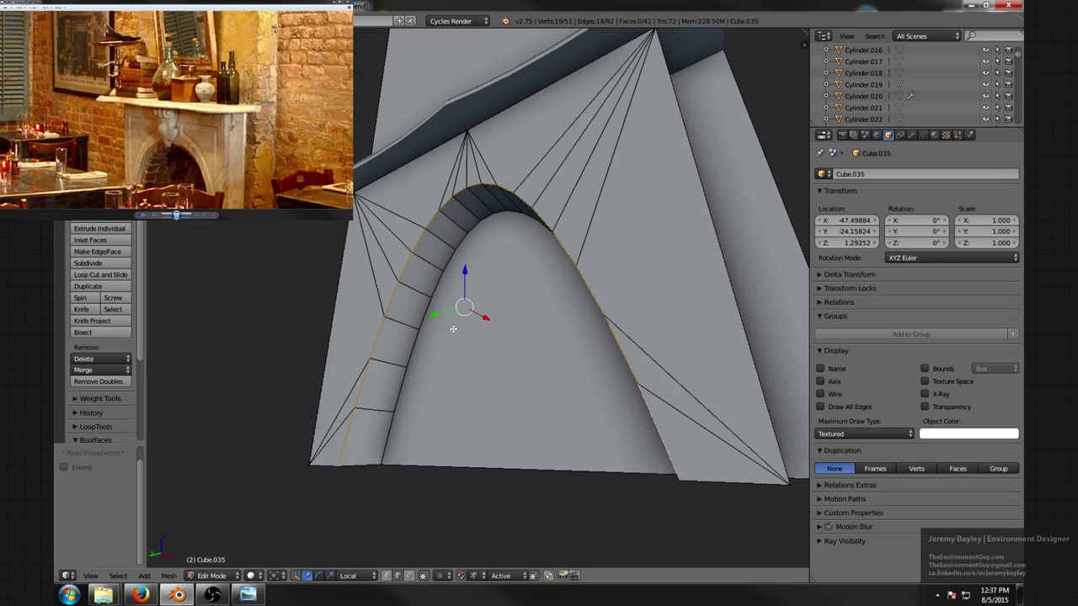
- Select the fireplace body's whole mesh and remove its doubled vertices
{"action": "middle_click_drag", "start_coordinate": [451, 336], "coordinate": [489, 334]}
{"action": "key", "text": "a"}
{"action": "key", "text": "a"}
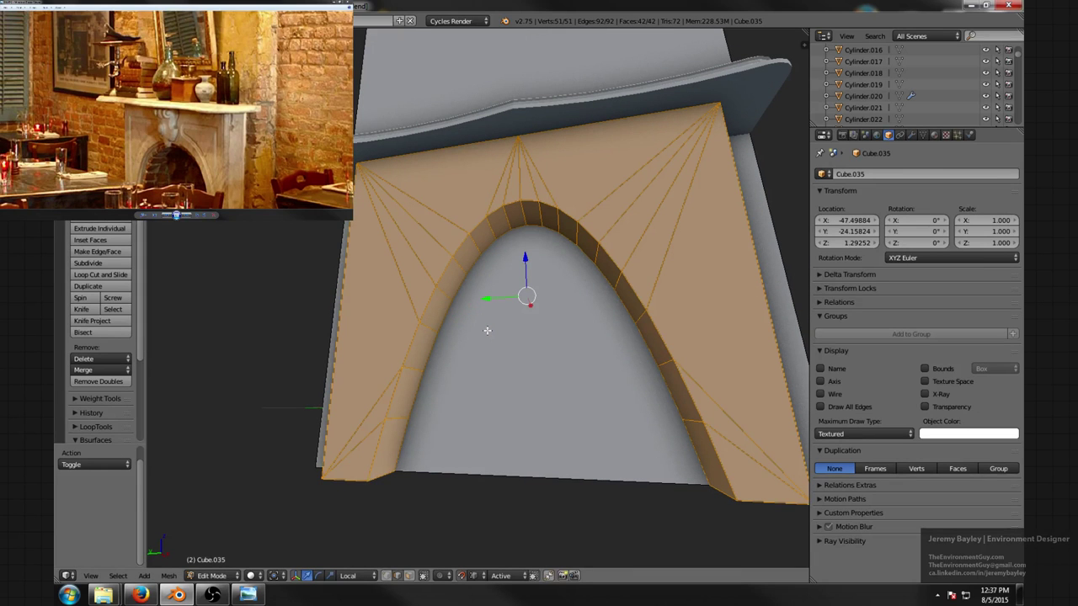
{"action": "key", "text": "w"}
{"action": "left_click", "coordinate": [487, 331]}
{"action": "key", "text": "Tab"}
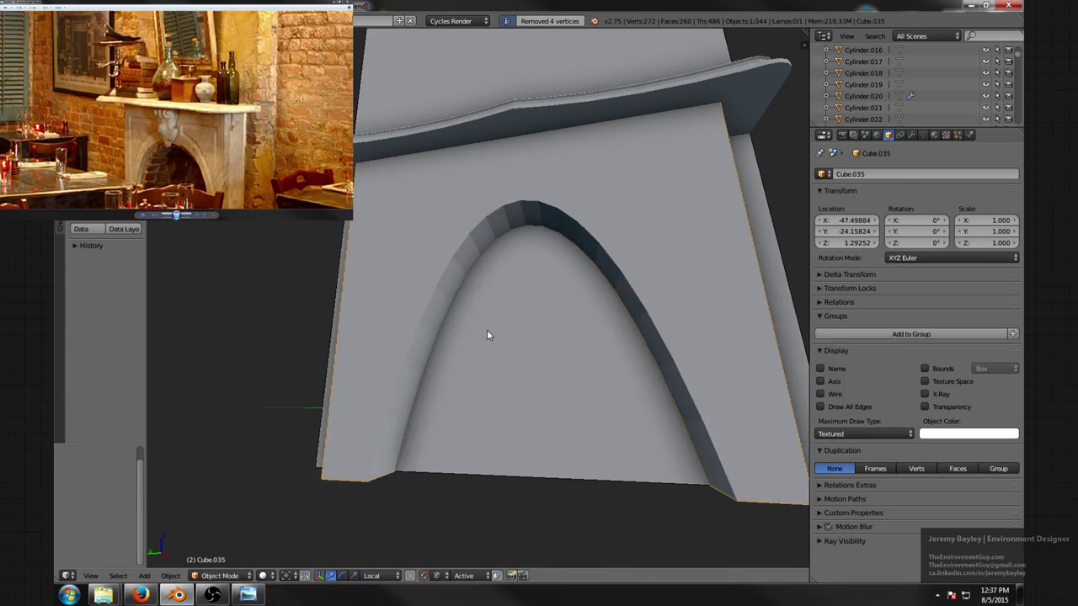
- Apply the rotation and scale of the fireplace body in object mode
{"action": "right_click", "coordinate": [392, 270]}
{"action": "key", "text": "ctrl+a"}
{"action": "right_click", "coordinate": [452, 234]}
{"action": "key", "text": "ctrl+a"}
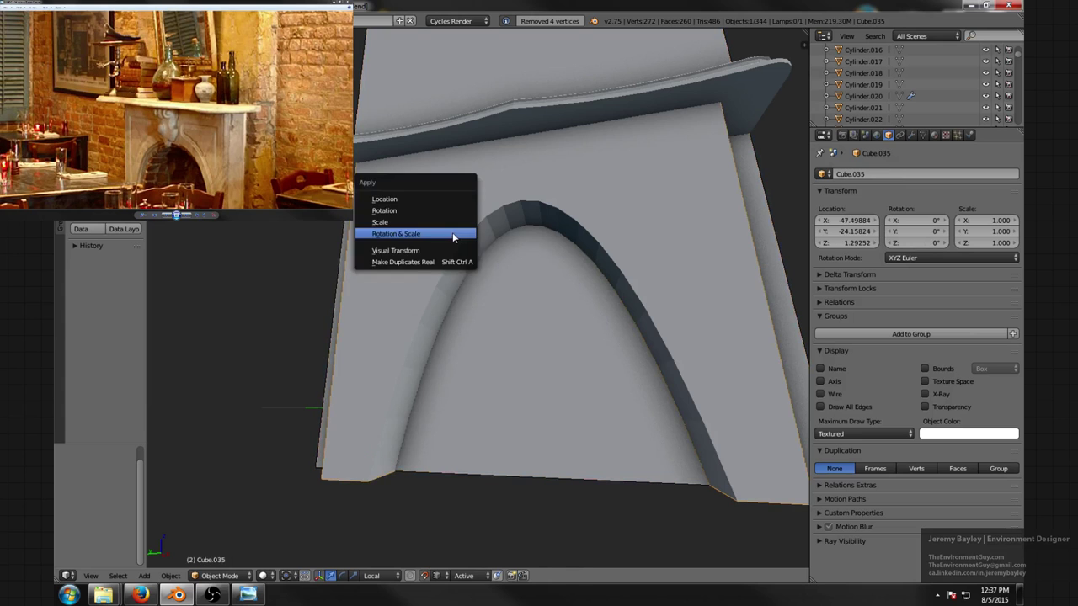
{"action": "left_click", "coordinate": [452, 234]}
- Select the edge loop along the arch's front rim and bevel it widely, so the bevel almost reaches the mantel shelf
{"action": "key", "text": "Tab"}
{"action": "right_click", "coordinate": [438, 272]}
{"action": "right_click", "coordinate": [392, 434]}
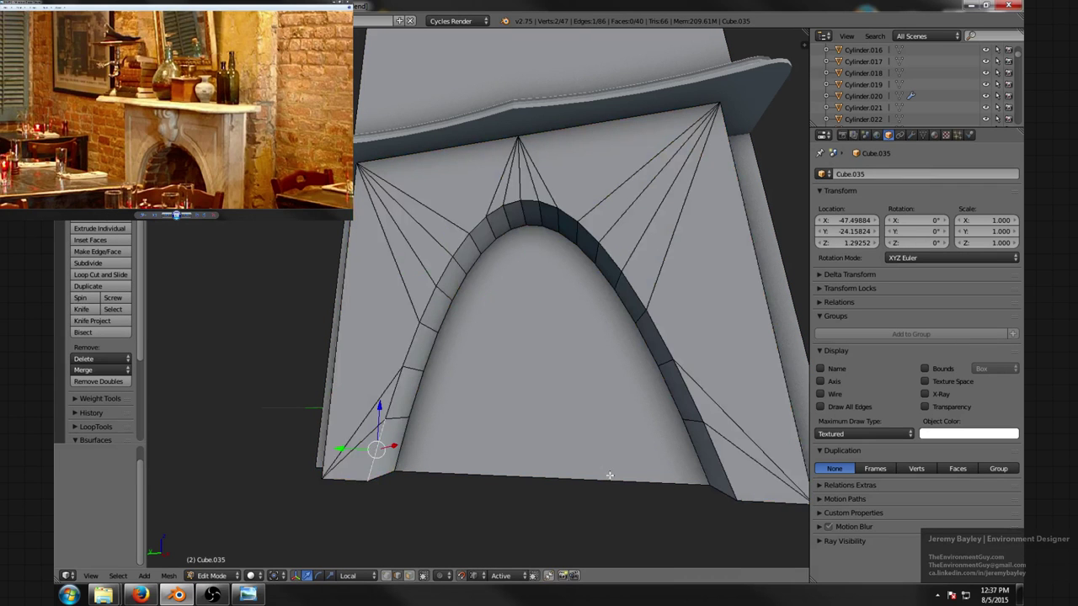
{"action": "right_click", "coordinate": [729, 465], "text": "alt"}
{"action": "key", "text": "KP_Decimal"}
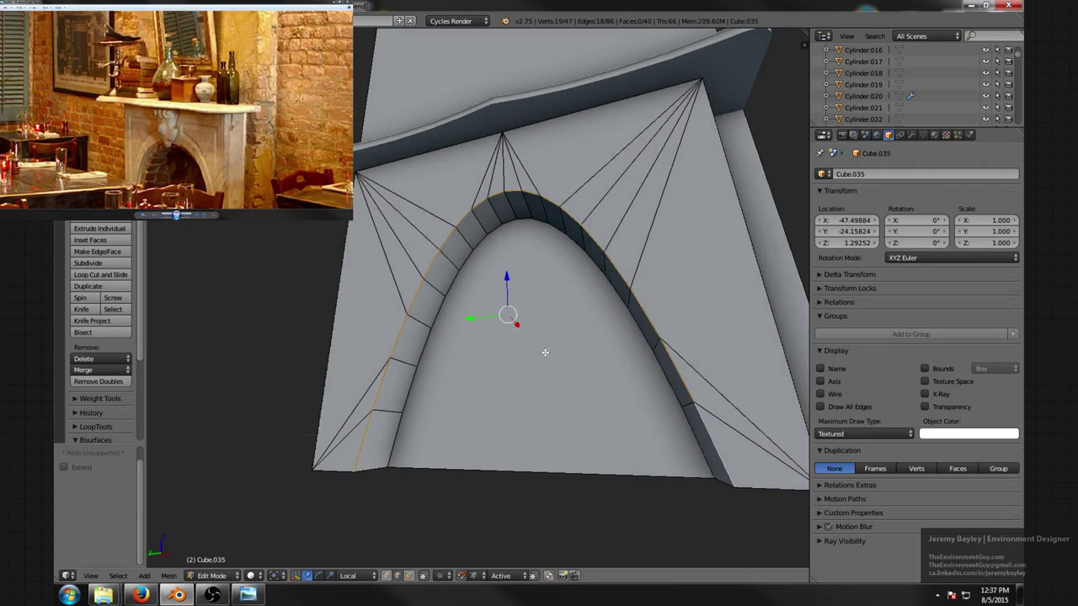
{"action": "key", "text": "ctrl+b"}
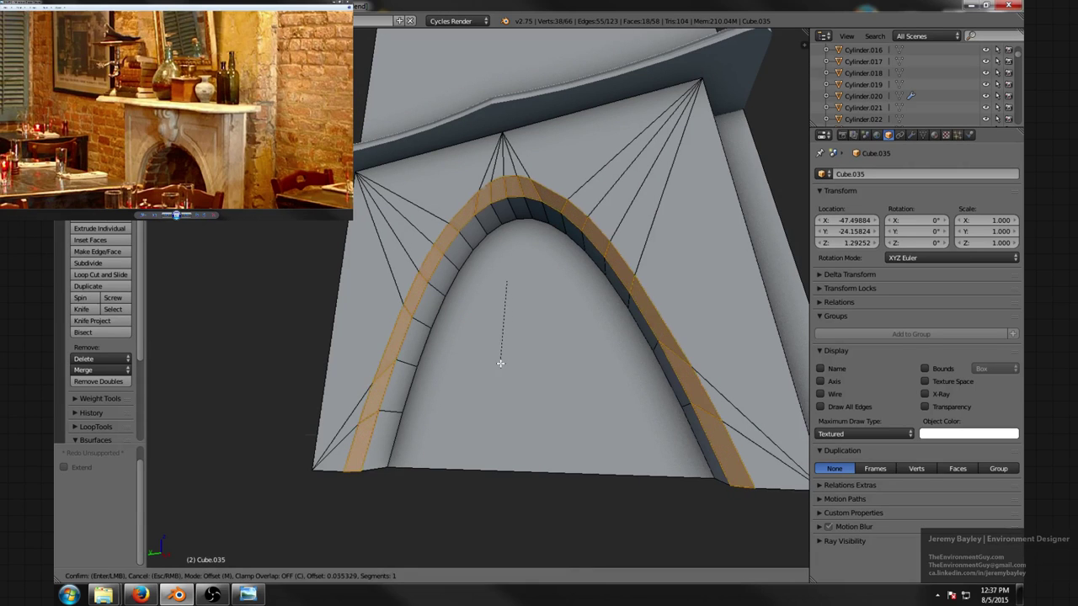
{"action": "left_click", "coordinate": [572, 368]}
- Examine the beveled arch in the rendered preview and up close in the mesh
{"action": "mouse_move", "coordinate": [548, 341]}
{"action": "middle_mouse_down"}
{"action": "mouse_move", "coordinate": [619, 325]}
{"action": "mouse_move", "coordinate": [644, 361]}
{"action": "mouse_move", "coordinate": [544, 373]}
{"action": "mouse_move", "coordinate": [596, 379]}
{"action": "middle_mouse_up"}
{"action": "key", "text": "Tab"}
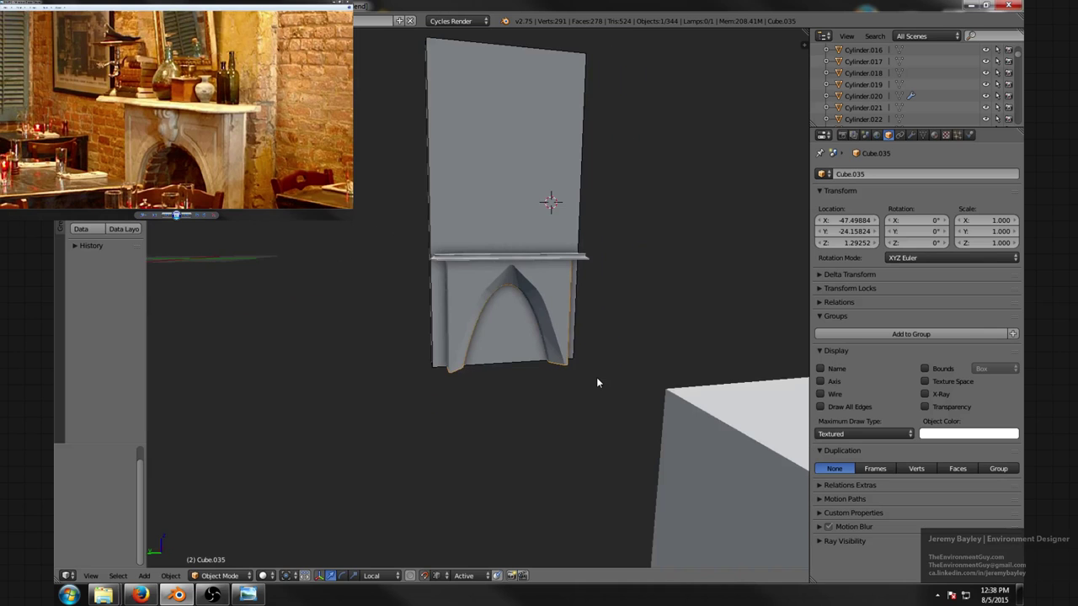
{"action": "key", "text": "shift+z"}
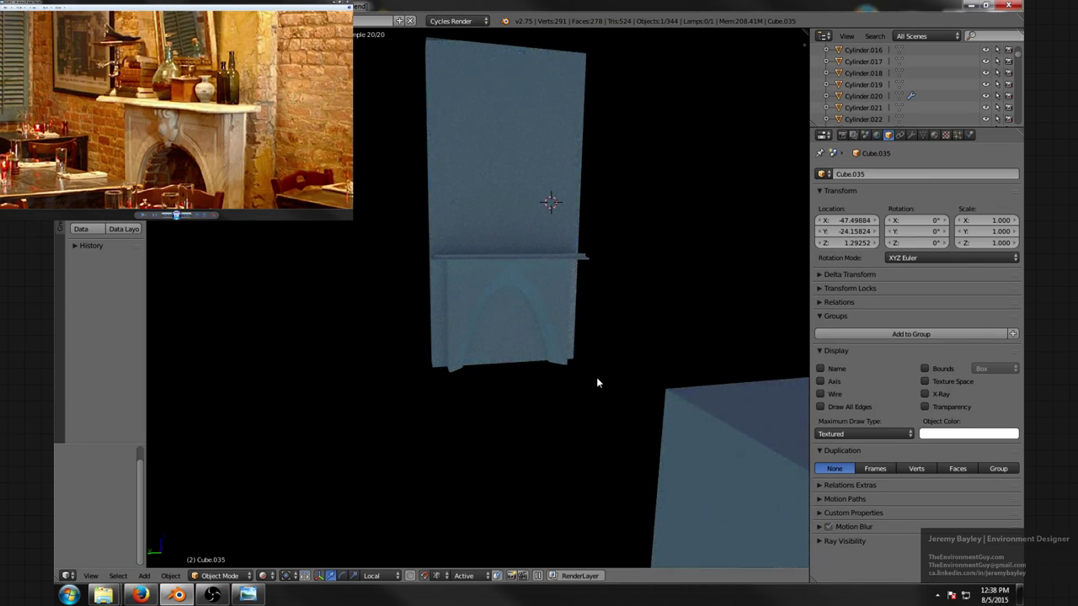
{"action": "key", "text": "shift+z"}
{"action": "mouse_move", "coordinate": [596, 381]}
{"action": "middle_mouse_down"}
{"action": "mouse_move", "coordinate": [611, 380]}
{"action": "mouse_move", "coordinate": [535, 376]}
{"action": "mouse_move", "coordinate": [517, 318]}
{"action": "mouse_move", "coordinate": [532, 320]}
{"action": "mouse_move", "coordinate": [527, 272]}
{"action": "mouse_move", "coordinate": [519, 308]}
{"action": "middle_mouse_up"}
{"action": "scroll", "coordinate": [536, 377], "scroll_direction": "up", "scroll_amount": 4}
{"action": "key", "text": "Tab"}
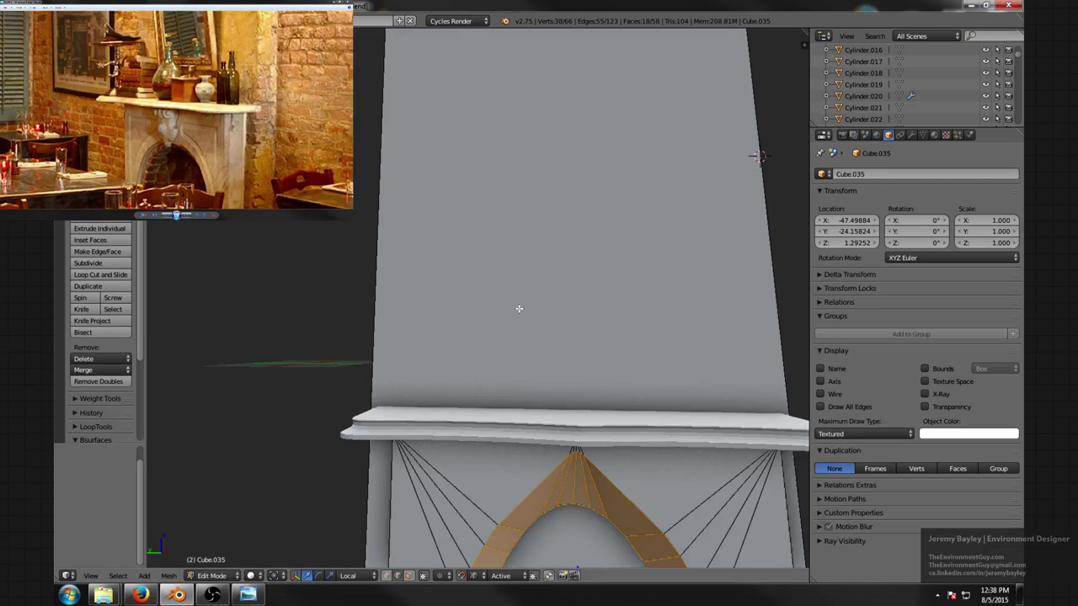
{"action": "middle_click_drag", "start_coordinate": [524, 426], "coordinate": [571, 138], "text": "shift"}
{"action": "middle_click_drag", "start_coordinate": [571, 139], "coordinate": [580, 197]}
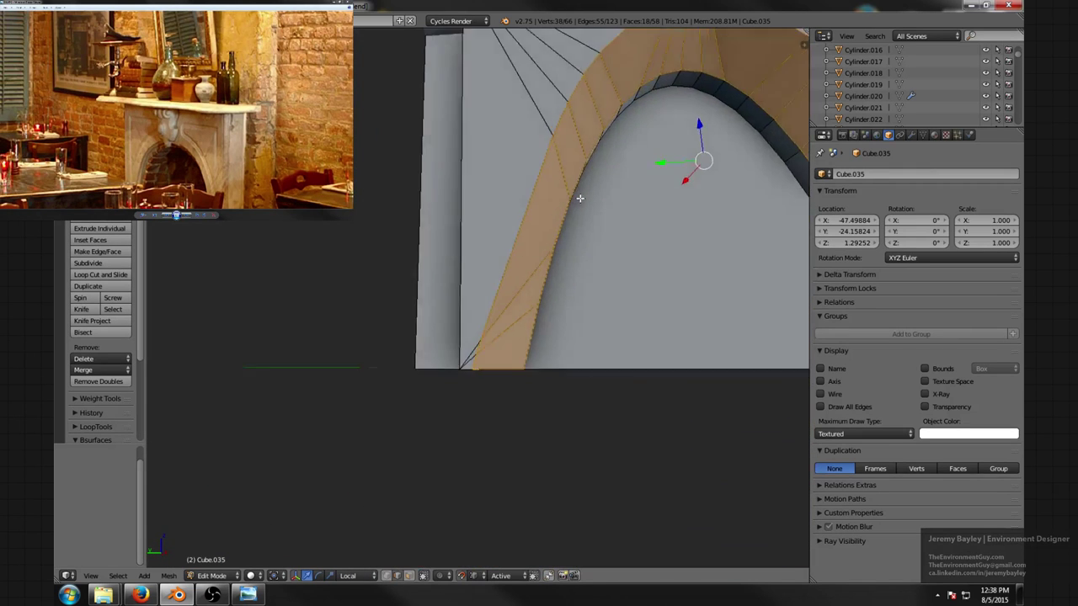
{"action": "scroll", "coordinate": [580, 197], "scroll_direction": "up", "scroll_amount": 1}
{"action": "scroll", "coordinate": [558, 235], "scroll_direction": "down", "scroll_amount": 4}
- In vertex selection mode, select the bevel's outer edge from its peak to the lower left corner and space its vertices evenly
{"action": "key", "text": "ctrl+Tab"}
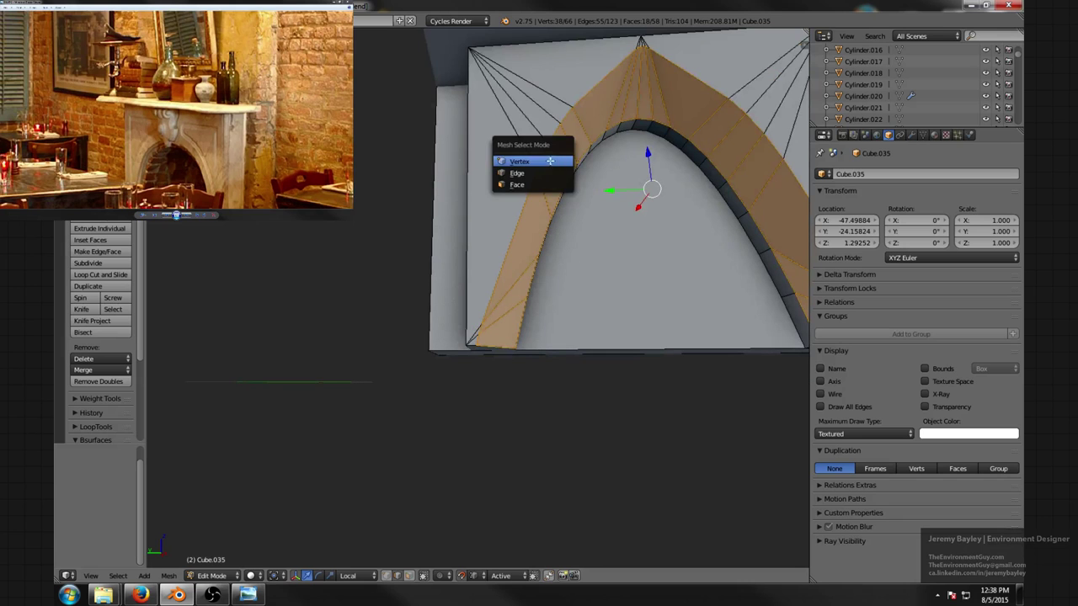
{"action": "left_click", "coordinate": [547, 160]}
{"action": "middle_click_drag", "start_coordinate": [628, 57], "coordinate": [608, 191]}
{"action": "scroll", "coordinate": [608, 191], "scroll_direction": "up", "scroll_amount": 3}
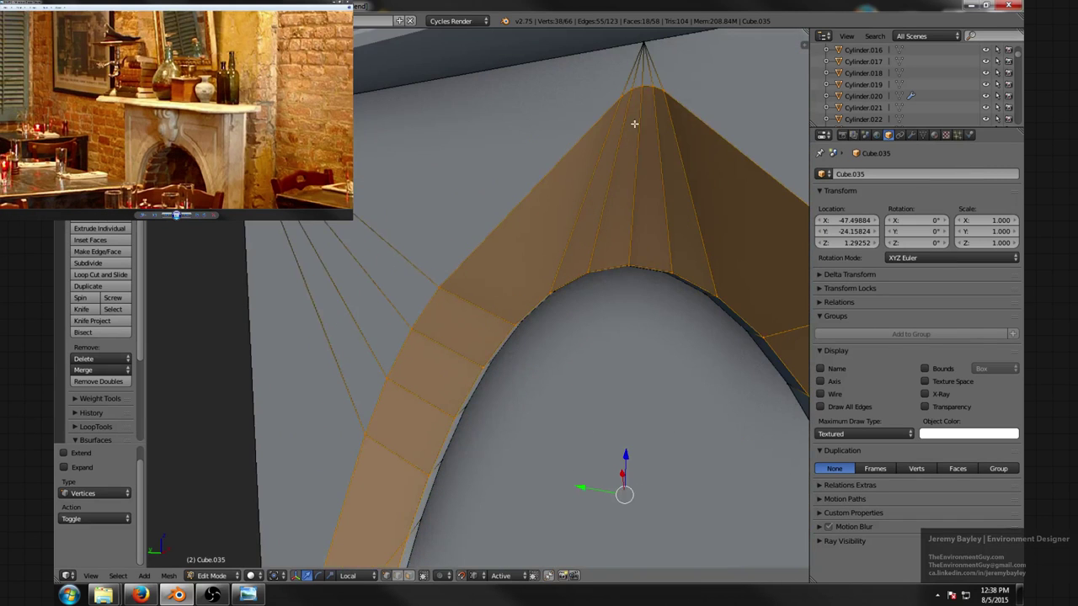
{"action": "right_click", "coordinate": [641, 87]}
{"action": "scroll", "coordinate": [619, 138], "scroll_direction": "down", "scroll_amount": 4}
{"action": "middle_click_drag", "start_coordinate": [555, 383], "coordinate": [606, 204], "text": "shift"}
{"action": "scroll", "coordinate": [606, 204], "scroll_direction": "up", "scroll_amount": 3}
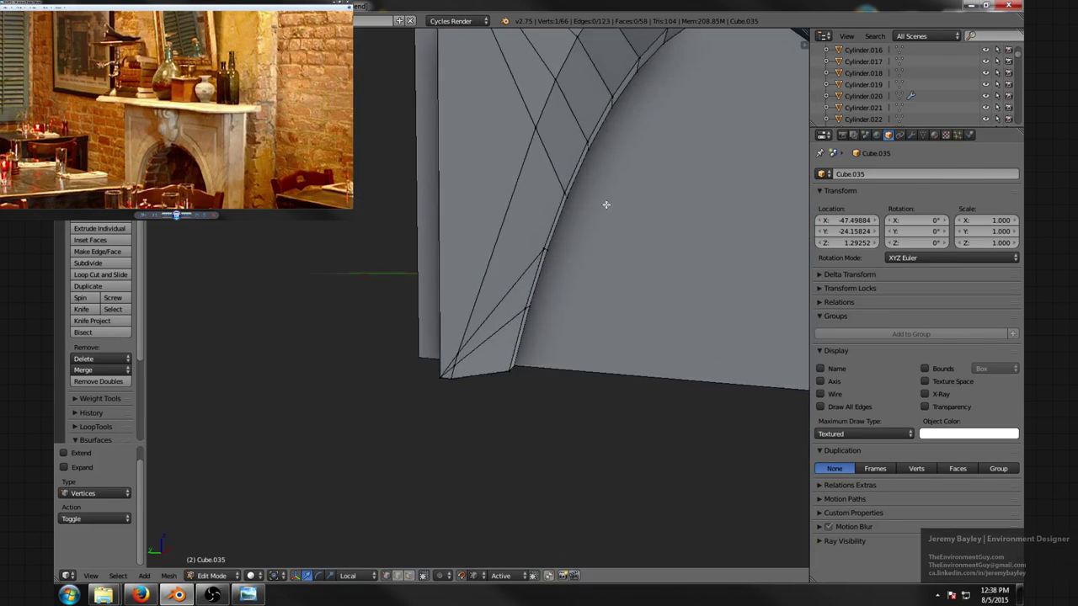
{"action": "left_click", "coordinate": [447, 374], "text": "ctrl"}
{"action": "middle_click_drag", "start_coordinate": [449, 377], "coordinate": [558, 233]}
{"action": "scroll", "coordinate": [558, 236], "scroll_direction": "up", "scroll_amount": 3}
{"action": "key", "text": "space"}
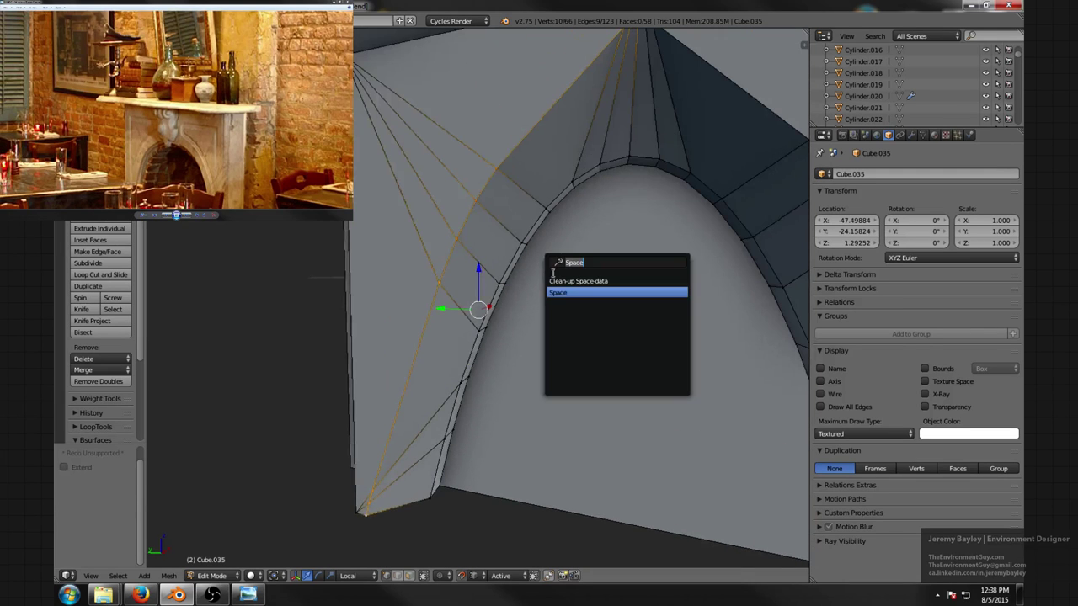
{"action": "left_click", "coordinate": [561, 290]}
{"action": "scroll", "coordinate": [563, 290], "scroll_direction": "down", "scroll_amount": 3}
{"action": "middle_click_drag", "start_coordinate": [563, 291], "coordinate": [587, 279]}
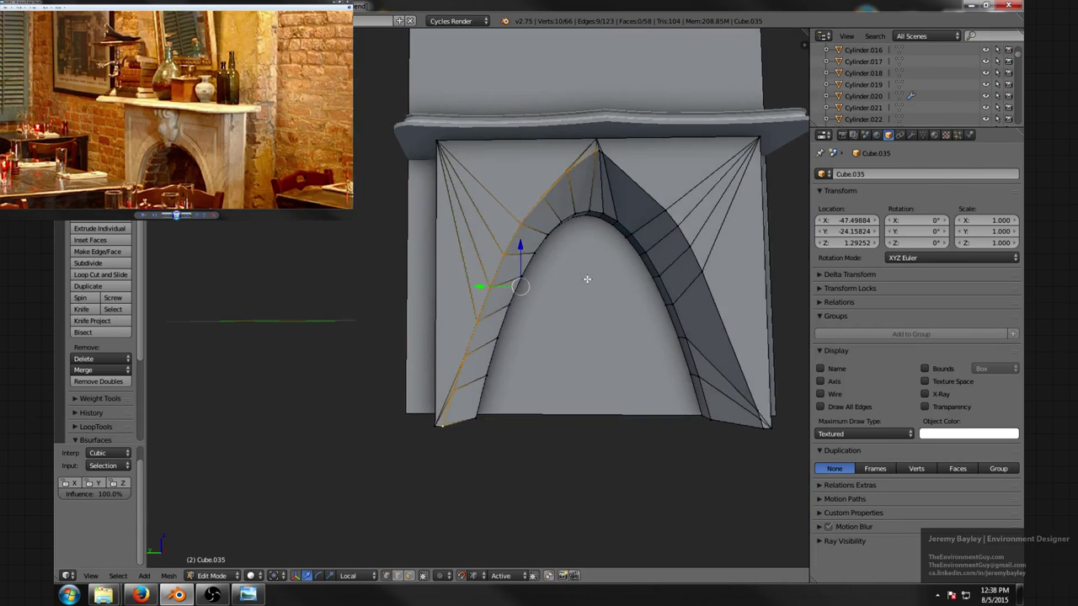
{"action": "key", "text": "a"}
- Select the bevel's outer edge from its peak to the lower right corner and space its vertices evenly
{"action": "scroll", "coordinate": [617, 148], "scroll_direction": "up", "scroll_amount": 3}
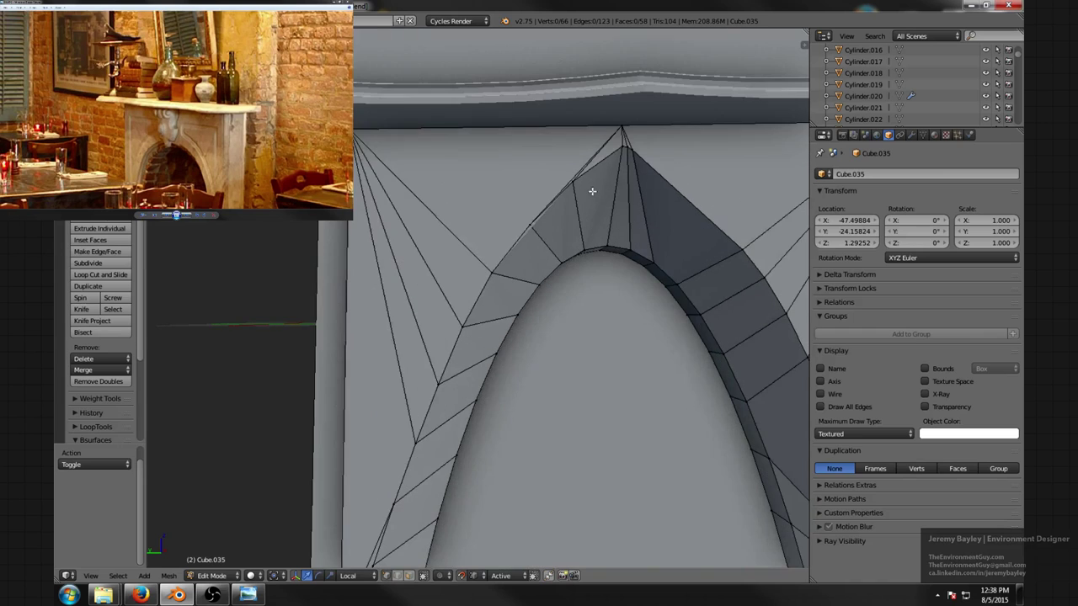
{"action": "right_click", "coordinate": [622, 146]}
{"action": "middle_click_drag", "start_coordinate": [762, 428], "coordinate": [541, 81], "text": "shift"}
{"action": "scroll", "coordinate": [543, 84], "scroll_direction": "down", "scroll_amount": 1}
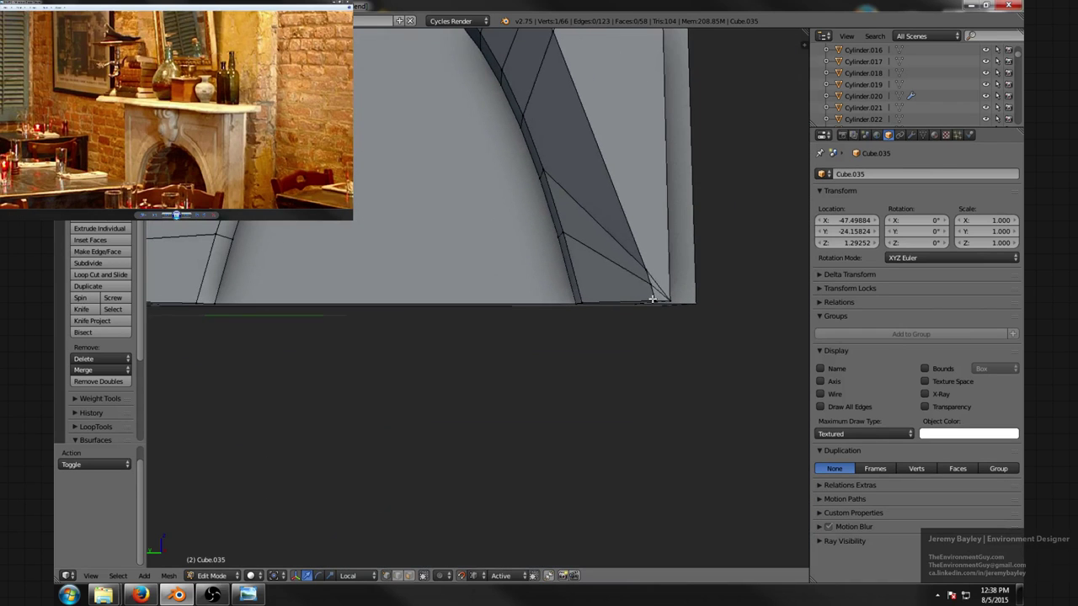
{"action": "right_click", "coordinate": [654, 299], "text": "ctrl"}
{"action": "key", "text": "space"}
{"action": "left_click", "coordinate": [664, 268]}
{"action": "scroll", "coordinate": [642, 254], "scroll_direction": "down", "scroll_amount": 3}
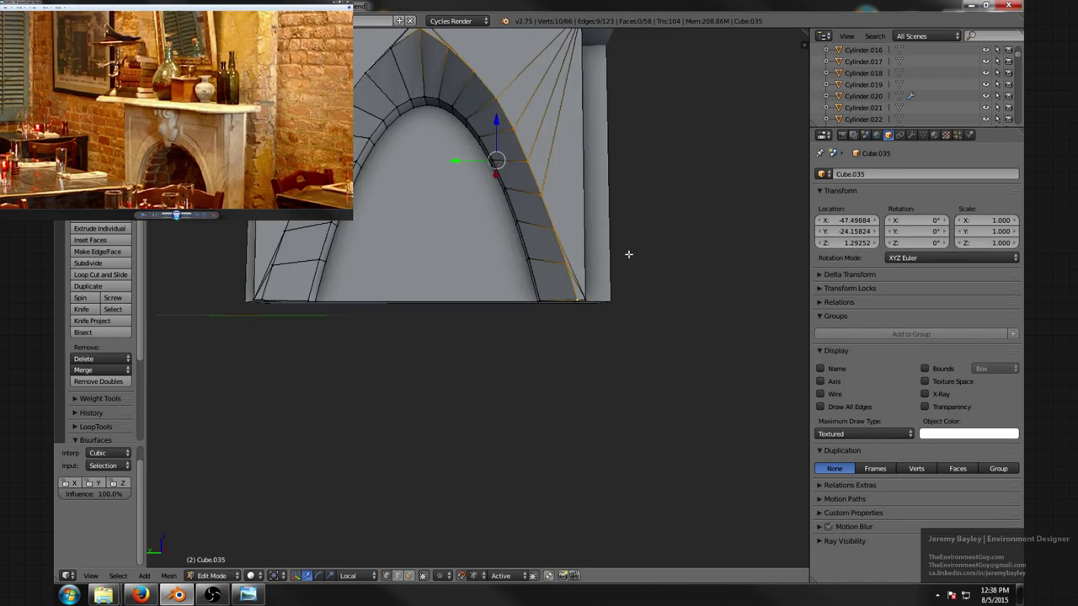
{"action": "key", "text": "a"}
- In edge selection mode, dissolve the two edges running from the front's top centre to the second rim vertex on each side
{"action": "middle_click_drag", "start_coordinate": [491, 187], "coordinate": [550, 231], "text": "shift"}
{"action": "key", "text": "ctrl+Tab"}
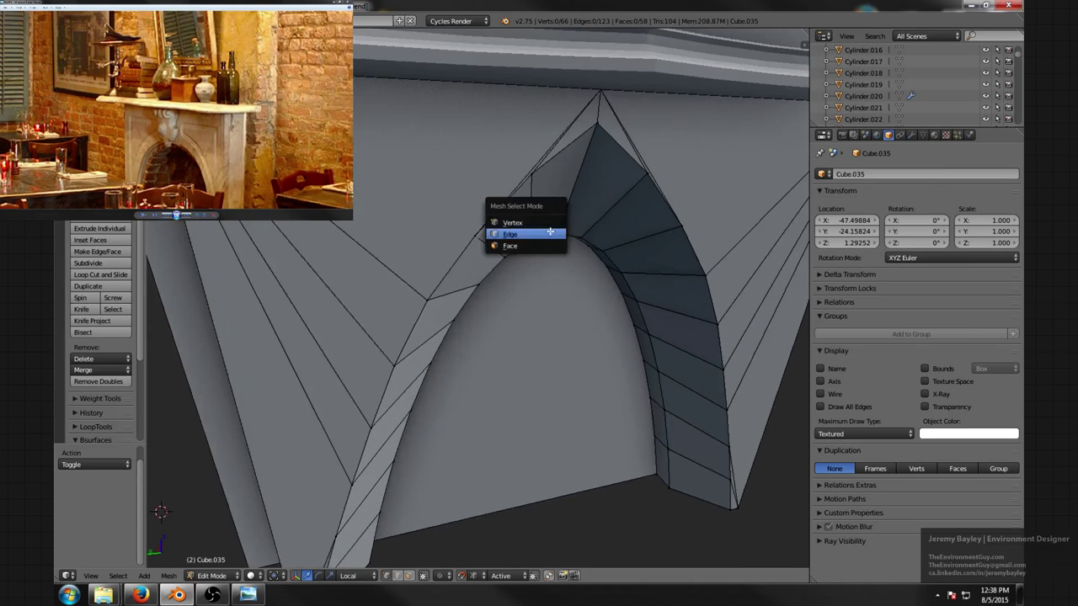
{"action": "left_click", "coordinate": [548, 234]}
{"action": "right_click", "coordinate": [543, 150]}
{"action": "right_click", "coordinate": [540, 160], "text": "shift"}
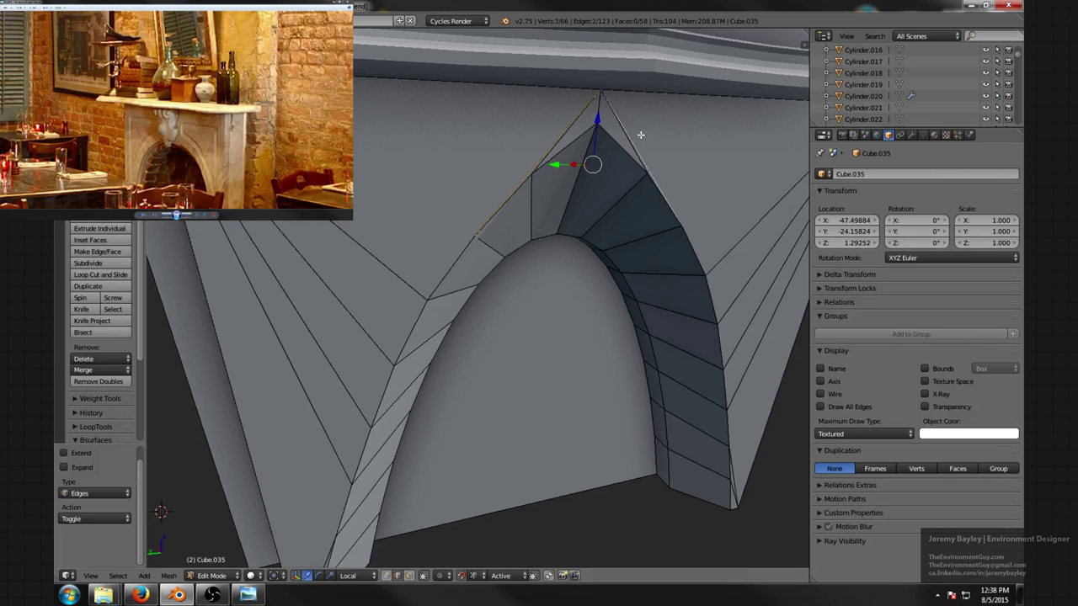
{"action": "key", "text": "space"}
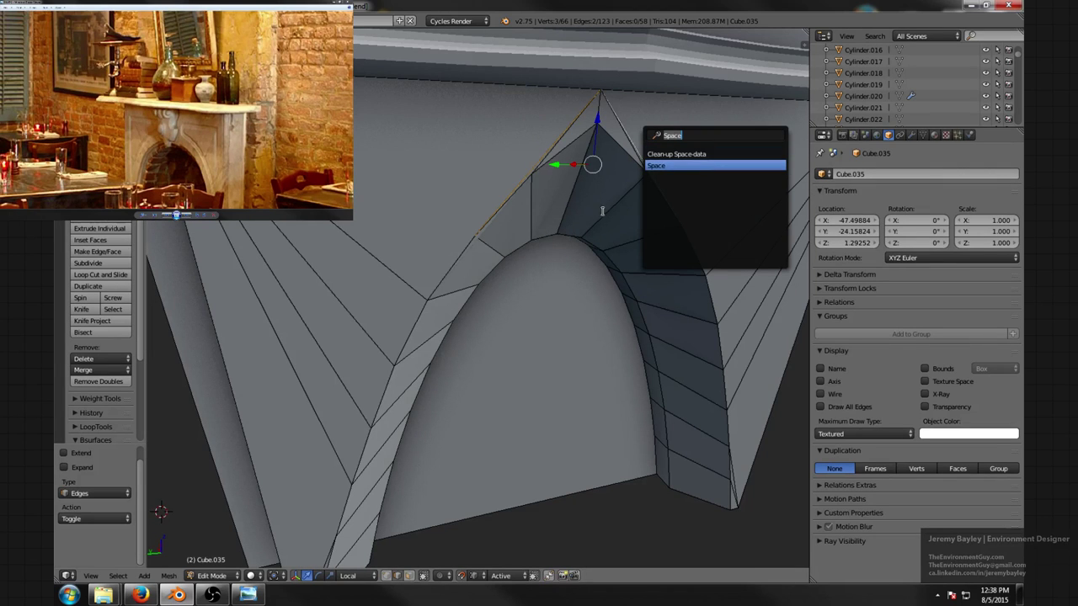
{"action": "key", "text": "Escape"}
{"action": "middle_click_drag", "start_coordinate": [602, 212], "coordinate": [582, 202]}
{"action": "key", "text": "space"}
{"action": "type", "text": "dis"}
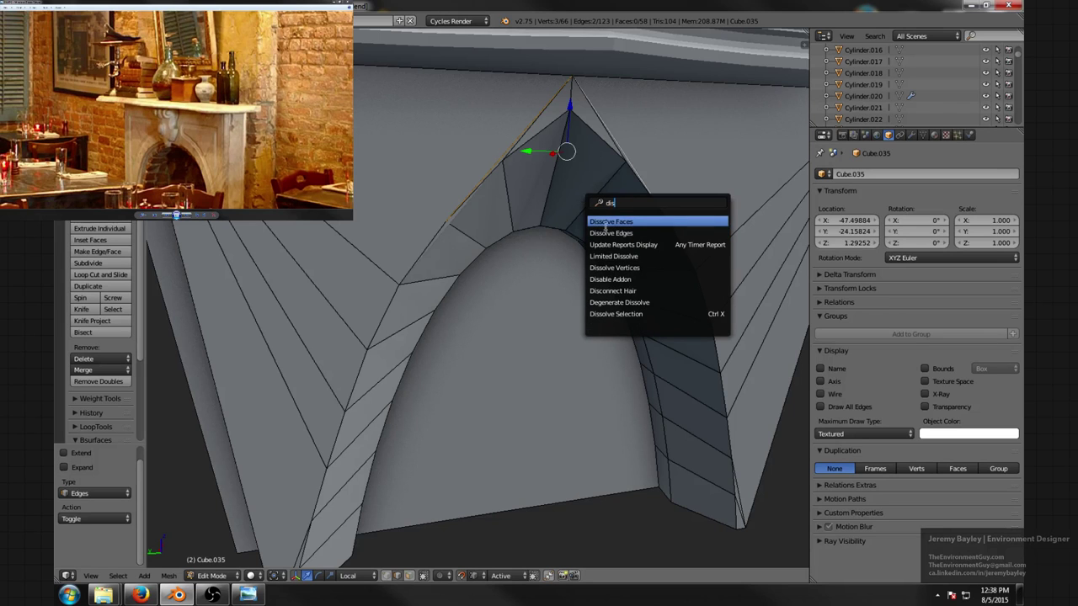
{"action": "left_click", "coordinate": [608, 232]}
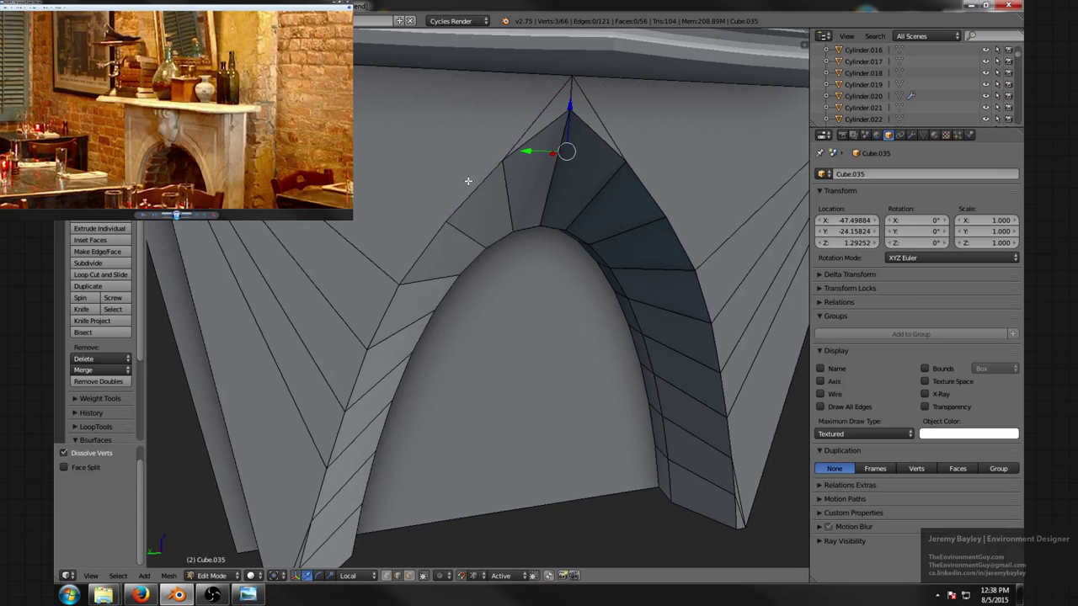
- Knife-cut an edge from each upper corner of the front to the second rim vertex beside the arch's peak
{"action": "middle_click_drag", "start_coordinate": [468, 181], "coordinate": [472, 191]}
{"action": "key", "text": "k"}
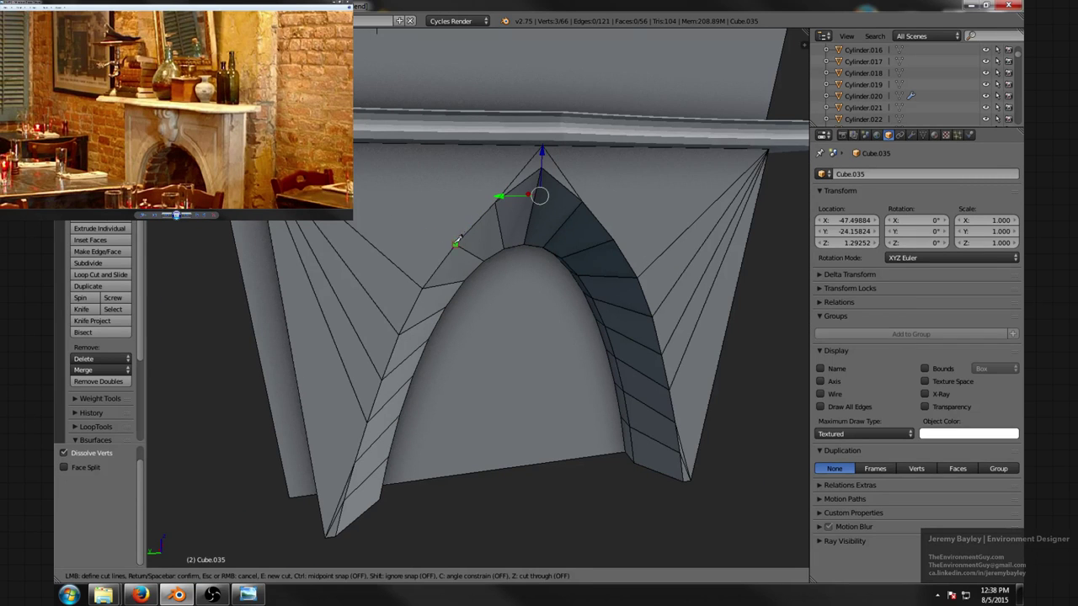
{"action": "left_click", "coordinate": [456, 244]}
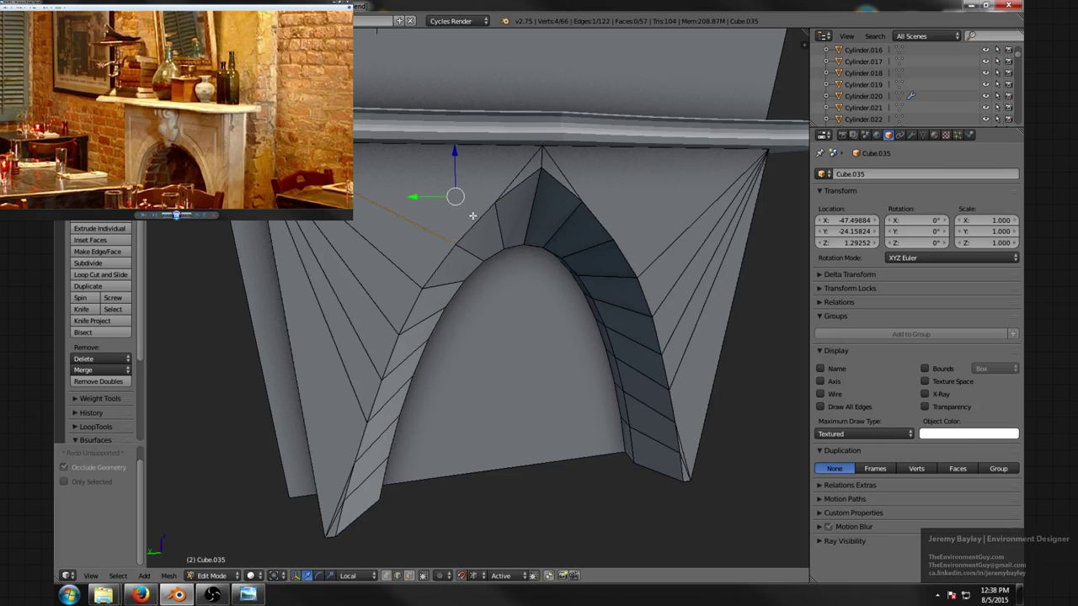
{"action": "middle_click_drag", "start_coordinate": [471, 211], "coordinate": [544, 209]}
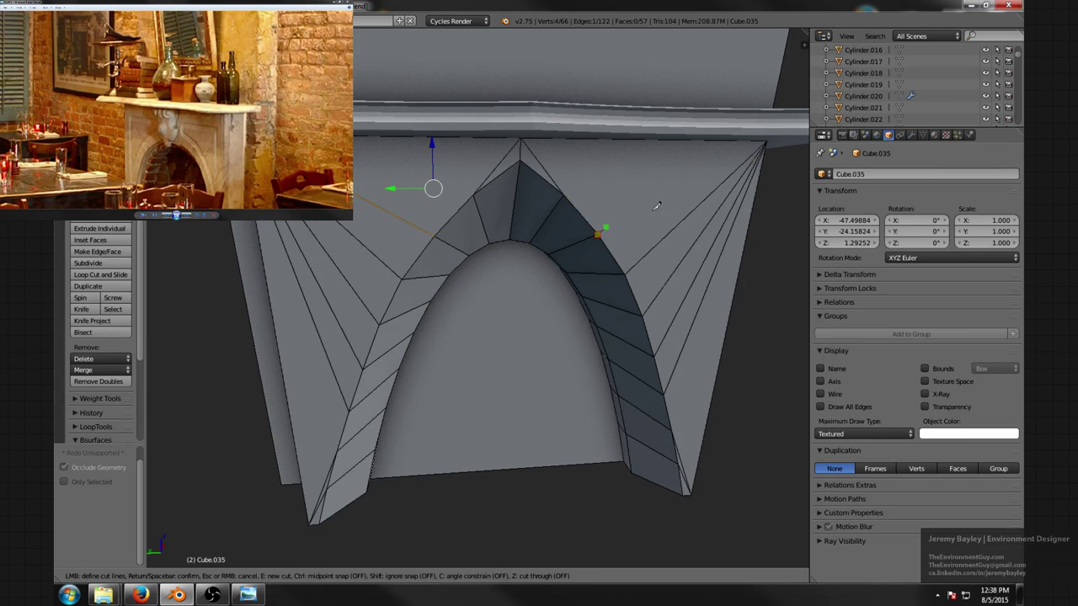
{"action": "left_click", "coordinate": [766, 143]}
{"action": "key", "text": "space"}
{"action": "scroll", "coordinate": [643, 200], "scroll_direction": "down", "scroll_amount": 3}
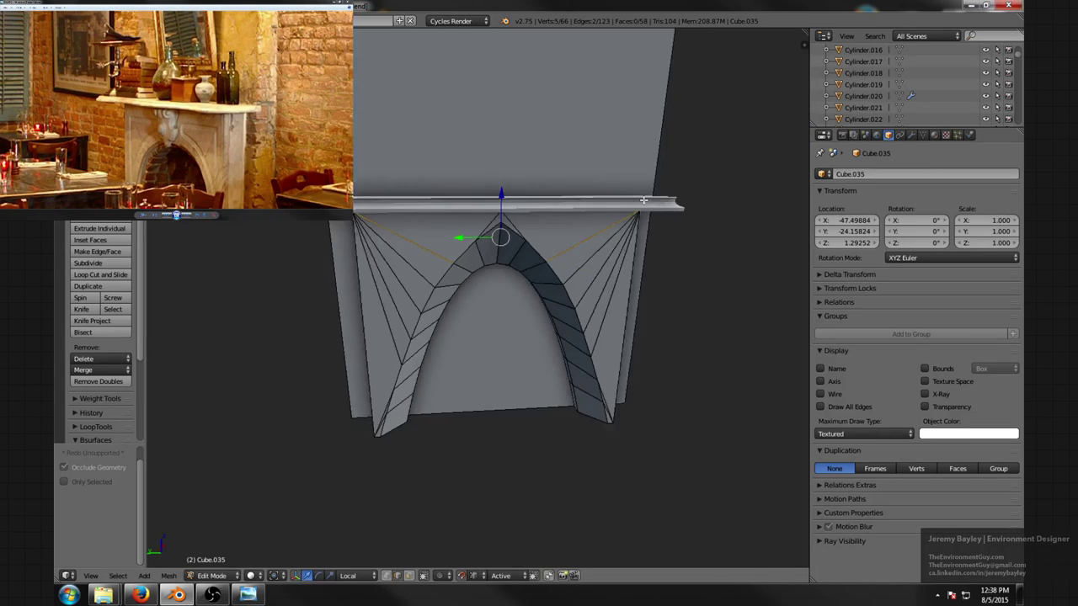
{"action": "key", "text": "a"}
- Examine the whole fireplace in object mode with the rendered and wireframe displays
{"action": "mouse_move", "coordinate": [584, 279]}
{"action": "middle_mouse_down"}
{"action": "mouse_move", "coordinate": [597, 251]}
{"action": "mouse_move", "coordinate": [588, 243]}
{"action": "mouse_move", "coordinate": [623, 245]}
{"action": "mouse_move", "coordinate": [582, 253]}
{"action": "mouse_move", "coordinate": [615, 260]}
{"action": "mouse_move", "coordinate": [580, 270]}
{"action": "mouse_move", "coordinate": [563, 294]}
{"action": "mouse_move", "coordinate": [579, 287]}
{"action": "mouse_move", "coordinate": [469, 266]}
{"action": "mouse_move", "coordinate": [599, 282]}
{"action": "mouse_move", "coordinate": [627, 303]}
{"action": "middle_mouse_up"}
{"action": "key", "text": "Tab"}
{"action": "scroll", "coordinate": [589, 244], "scroll_direction": "down", "scroll_amount": 3}
{"action": "key", "text": "shift+z"}
{"action": "key", "text": "z"}
{"action": "key", "text": "a"}
{"action": "scroll", "coordinate": [549, 275], "scroll_direction": "up", "scroll_amount": 2}
{"action": "key", "text": "z"}
- Edit the wall block behind the fireplace and add one centred horizontal loop cut around it
{"action": "right_click", "coordinate": [512, 278]}
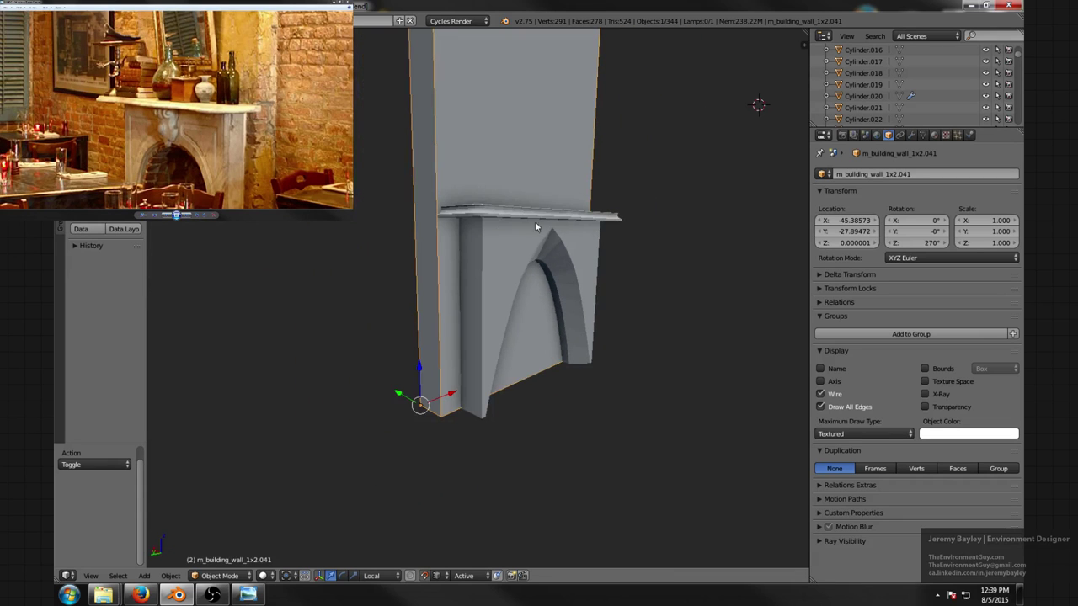
{"action": "middle_click_drag", "start_coordinate": [545, 226], "coordinate": [516, 303]}
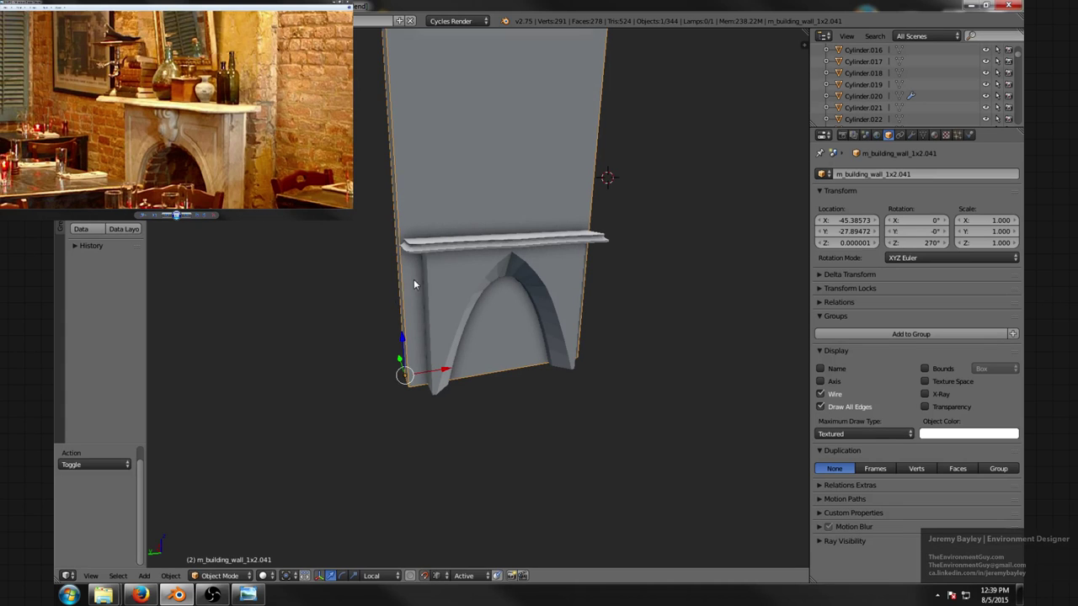
{"action": "middle_click_drag", "start_coordinate": [413, 284], "coordinate": [497, 222]}
{"action": "key", "text": "Tab"}
{"action": "middle_click_drag", "start_coordinate": [512, 315], "coordinate": [515, 335]}
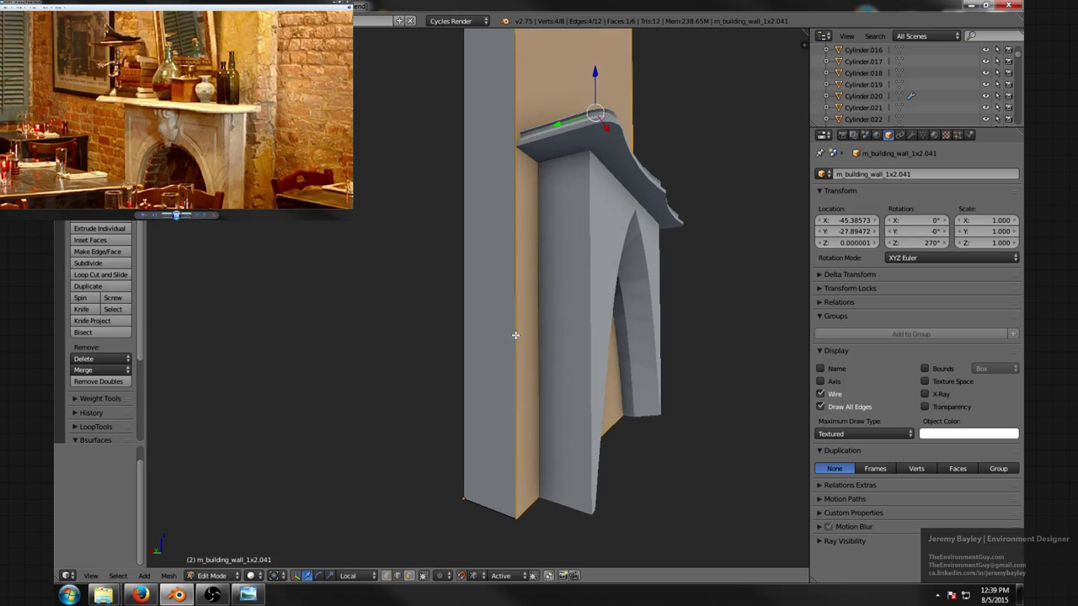
{"action": "key", "text": "ctrl+r"}
{"action": "left_click", "coordinate": [518, 248]}
{"action": "right_click", "coordinate": [518, 248]}
{"action": "scroll", "coordinate": [517, 249], "scroll_direction": "down", "scroll_amount": 2}
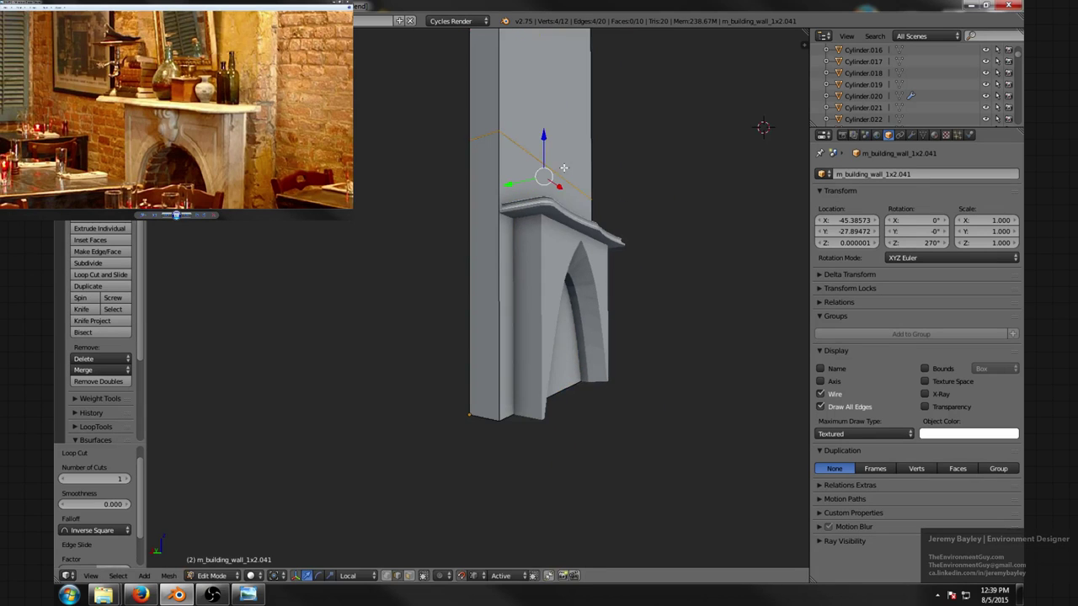
- Move the wall's horizontal loop down 0.731 along local Z to the underside of the mantel shelf
{"action": "scroll", "coordinate": [563, 167], "scroll_direction": "up", "scroll_amount": 2}
{"action": "middle_click_drag", "start_coordinate": [562, 167], "coordinate": [570, 201], "text": "shift"}
{"action": "left_click_drag", "start_coordinate": [590, 130], "coordinate": [575, 185]}
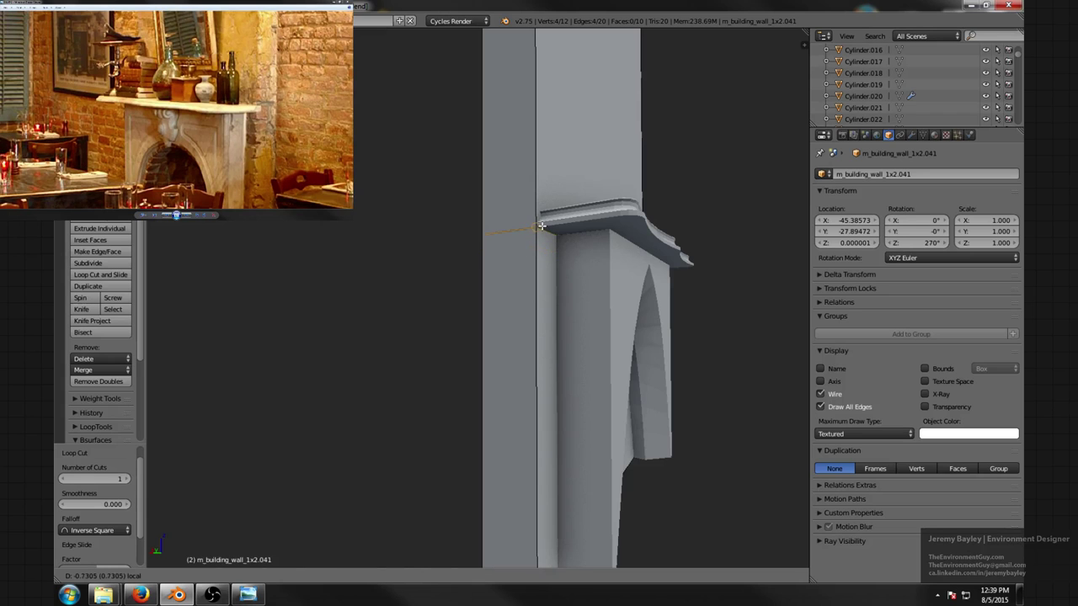
- Add one centred vertical loop cut around the wall block behind the fireplace
{"action": "scroll", "coordinate": [541, 226], "scroll_direction": "down", "scroll_amount": 3}
{"action": "middle_click_drag", "start_coordinate": [541, 226], "coordinate": [472, 283]}
{"action": "middle_click_drag", "start_coordinate": [594, 271], "coordinate": [525, 261]}
{"action": "middle_click_drag", "start_coordinate": [568, 310], "coordinate": [610, 279]}
{"action": "scroll", "coordinate": [539, 283], "scroll_direction": "up", "scroll_amount": 2}
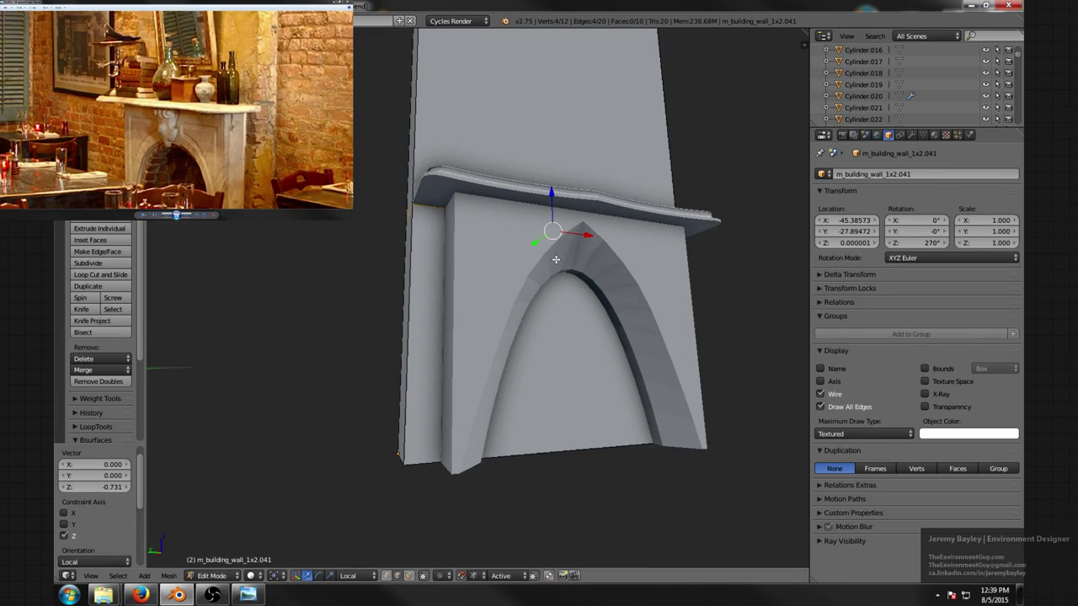
{"action": "mouse_move", "coordinate": [547, 259]}
{"action": "middle_mouse_down"}
{"action": "mouse_move", "coordinate": [555, 276]}
{"action": "mouse_move", "coordinate": [501, 265]}
{"action": "middle_mouse_up"}
{"action": "key", "text": "z"}
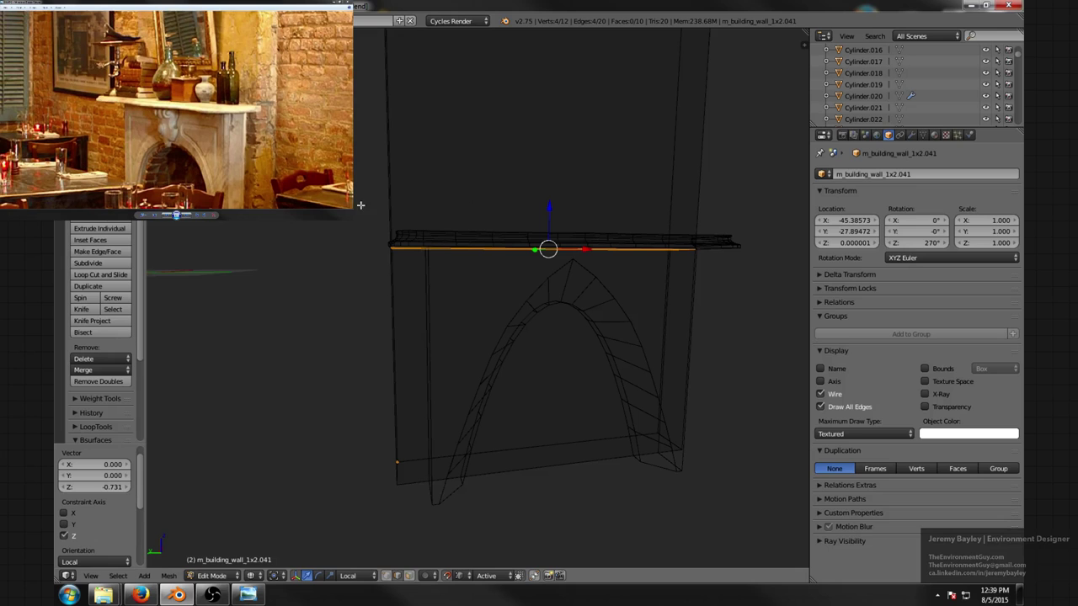
{"action": "key", "text": "ctrl+r"}
{"action": "left_click", "coordinate": [532, 210]}
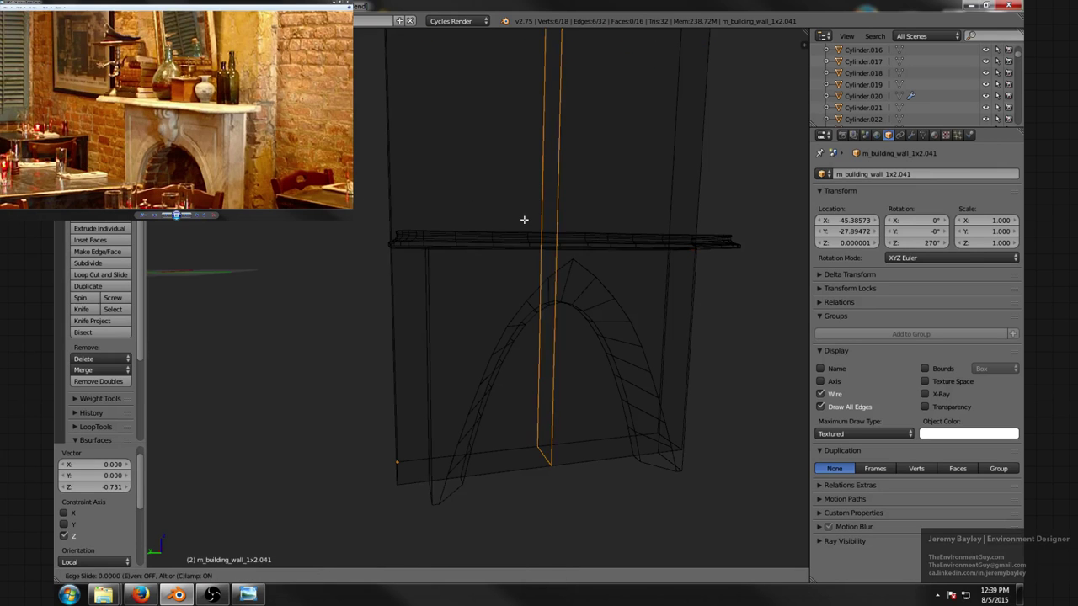
{"action": "right_click", "coordinate": [528, 228]}
- Move the vertical loop along local X until it sits just inside one outer side of the fireplace body
{"action": "middle_click_drag", "start_coordinate": [517, 264], "coordinate": [573, 216]}
{"action": "key", "text": "z"}
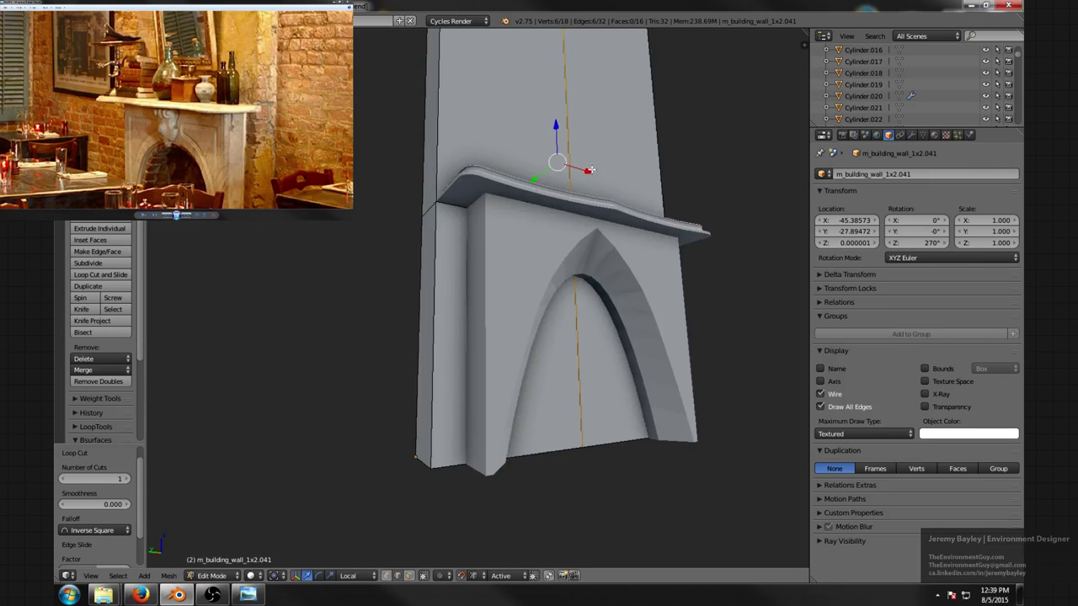
{"action": "left_click_drag", "start_coordinate": [589, 170], "coordinate": [463, 220]}
{"action": "left_click", "coordinate": [471, 208]}
{"action": "middle_click_drag", "start_coordinate": [494, 205], "coordinate": [524, 171]}
{"action": "key", "text": "ctrl+t"}
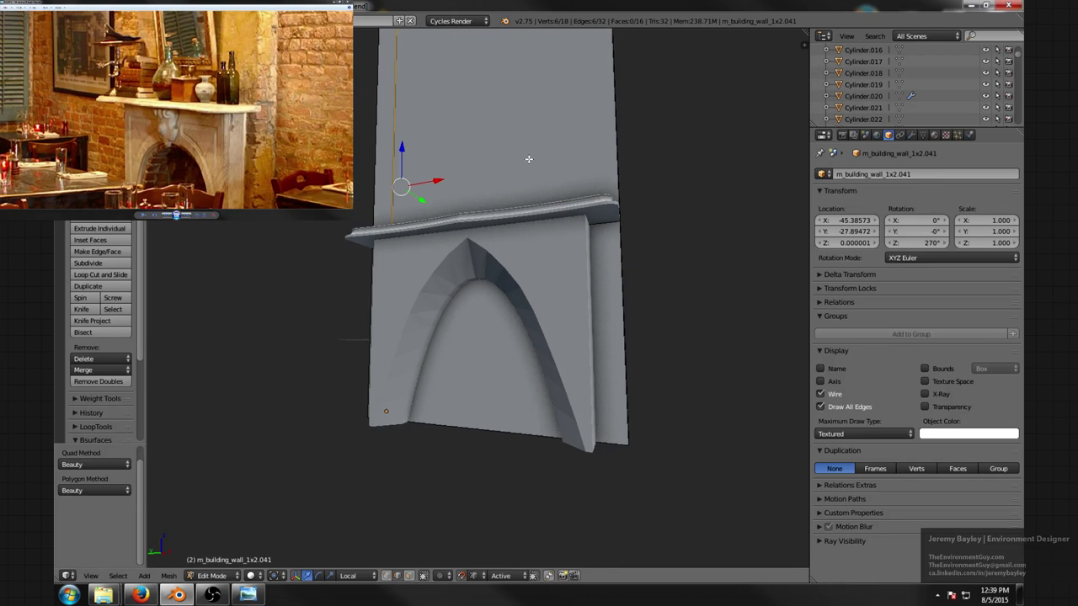
- Add a second vertical loop cut to the wall and move it 0.904 along local X to the fireplace body's other side
{"action": "key", "text": "ctrl+r"}
{"action": "left_click", "coordinate": [589, 379]}
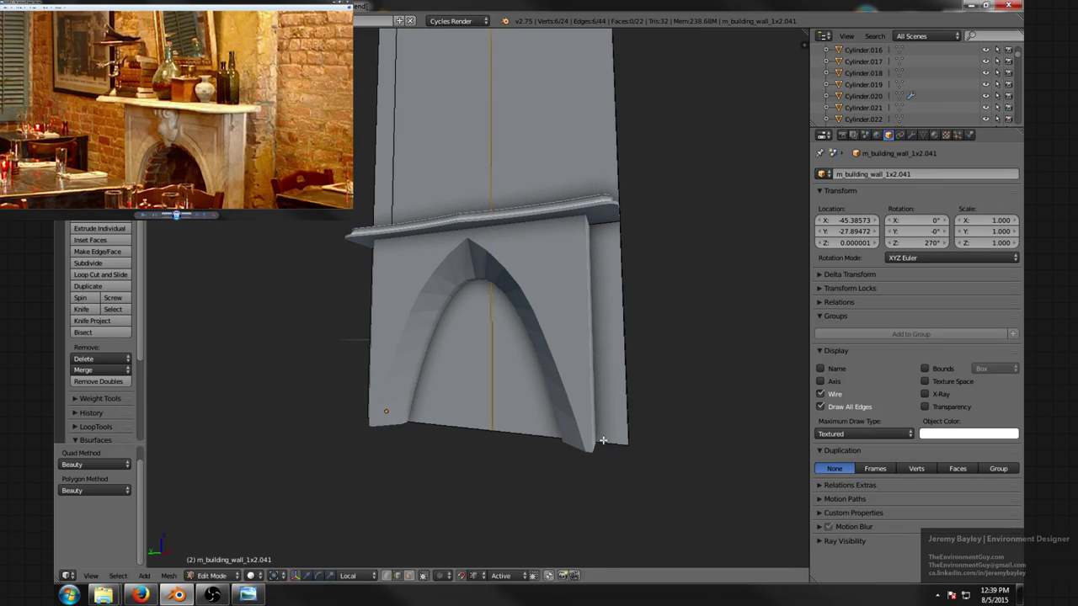
{"action": "left_click", "coordinate": [622, 236]}
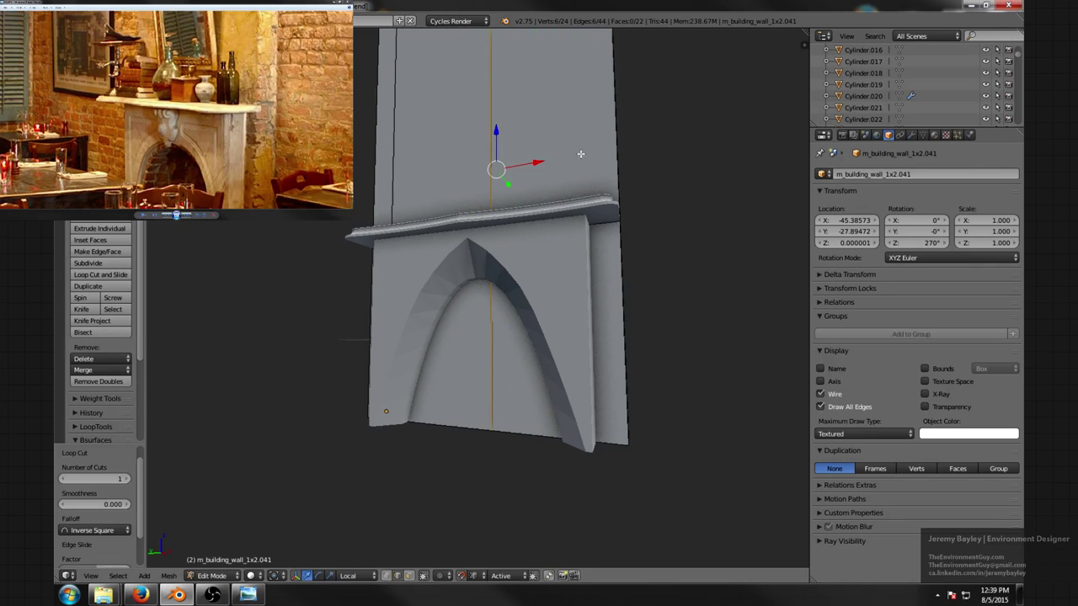
{"action": "left_click_drag", "start_coordinate": [537, 161], "coordinate": [590, 224]}
{"action": "left_click", "coordinate": [591, 225]}
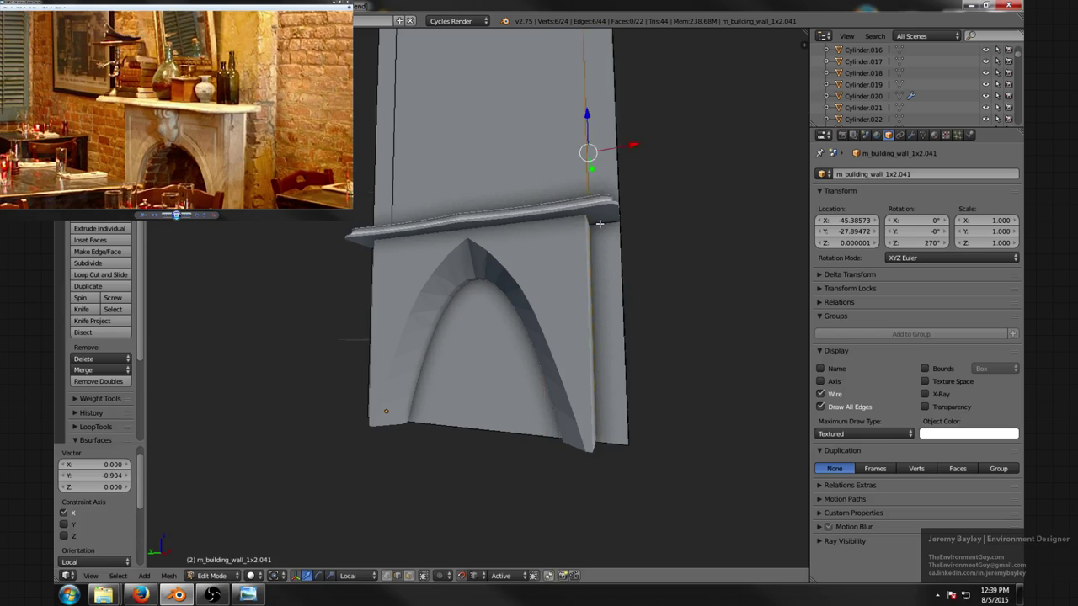
- Merge the first vertical loop's front and back top vertices into the wall's neighbouring top corners with At Last
{"action": "middle_click_drag", "start_coordinate": [591, 225], "coordinate": [566, 269]}
{"action": "key", "text": "a"}
{"action": "key", "text": "z"}
{"action": "key", "text": "z"}
{"action": "key", "text": "ctrl+Tab"}
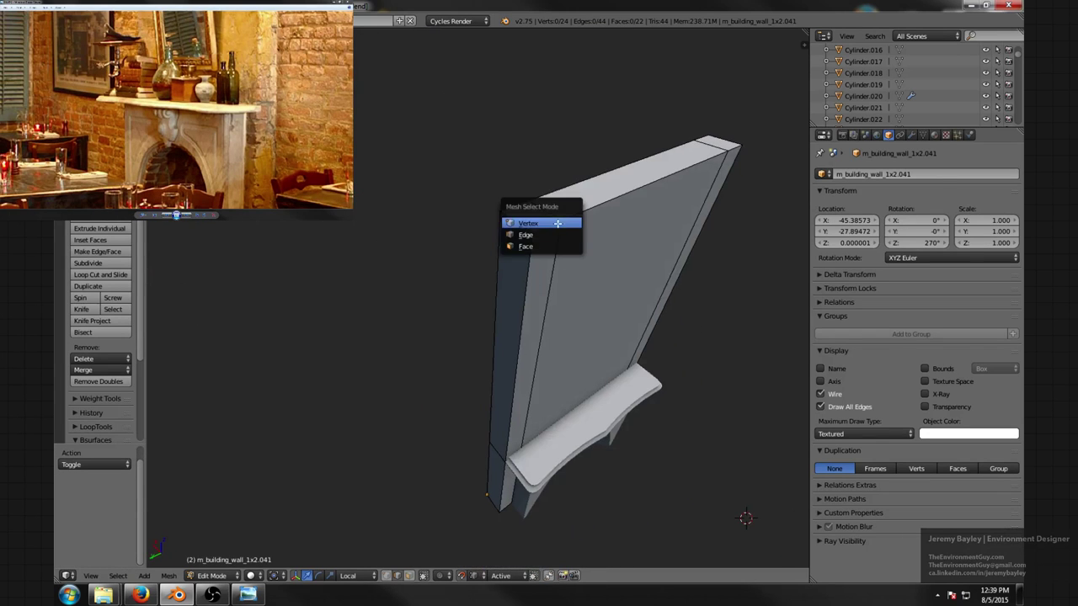
{"action": "left_click", "coordinate": [557, 221]}
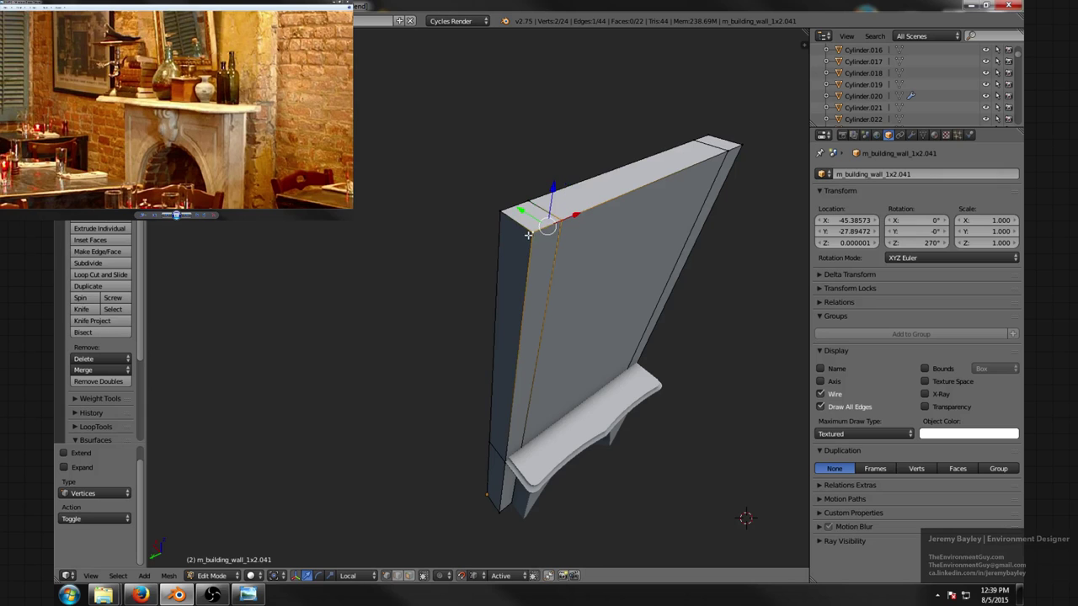
{"action": "key", "text": "alt+m"}
{"action": "left_click", "coordinate": [525, 235]}
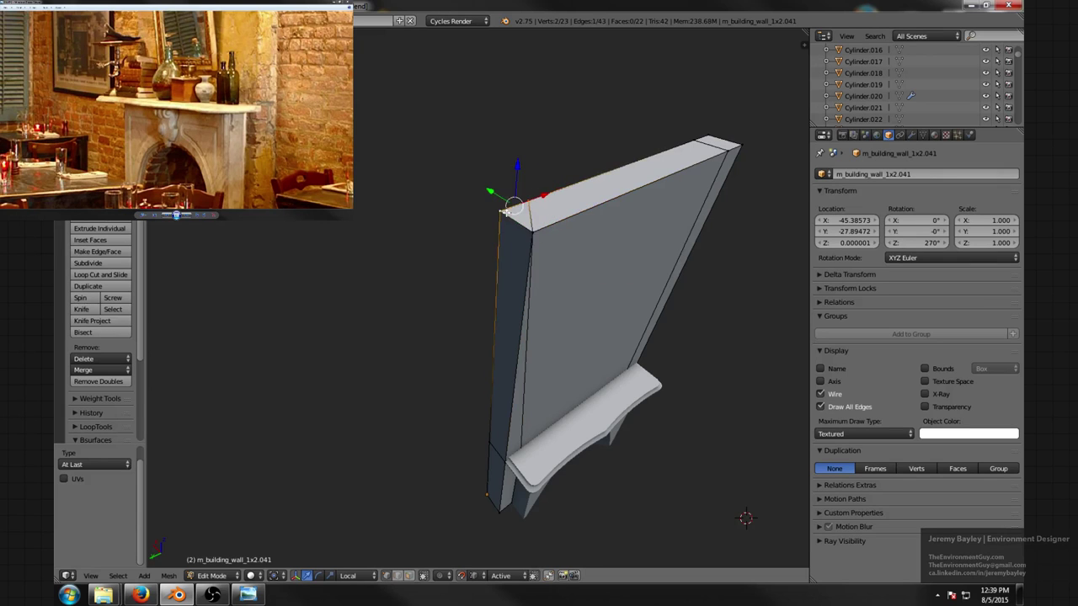
{"action": "key", "text": "alt+m"}
{"action": "left_click", "coordinate": [506, 214]}
- Merge the second vertical loop's two top vertices into the wall's top corners on the opposite side with At Last
{"action": "middle_click_drag", "start_coordinate": [505, 214], "coordinate": [645, 225]}
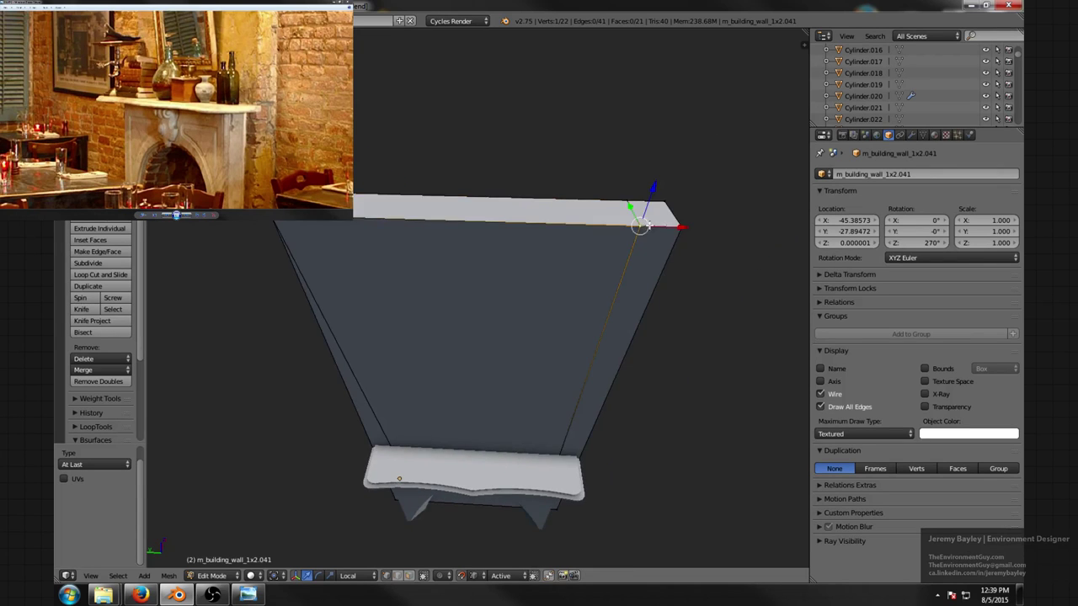
{"action": "right_click", "coordinate": [620, 201], "text": "shift"}
{"action": "key", "text": "alt+m"}
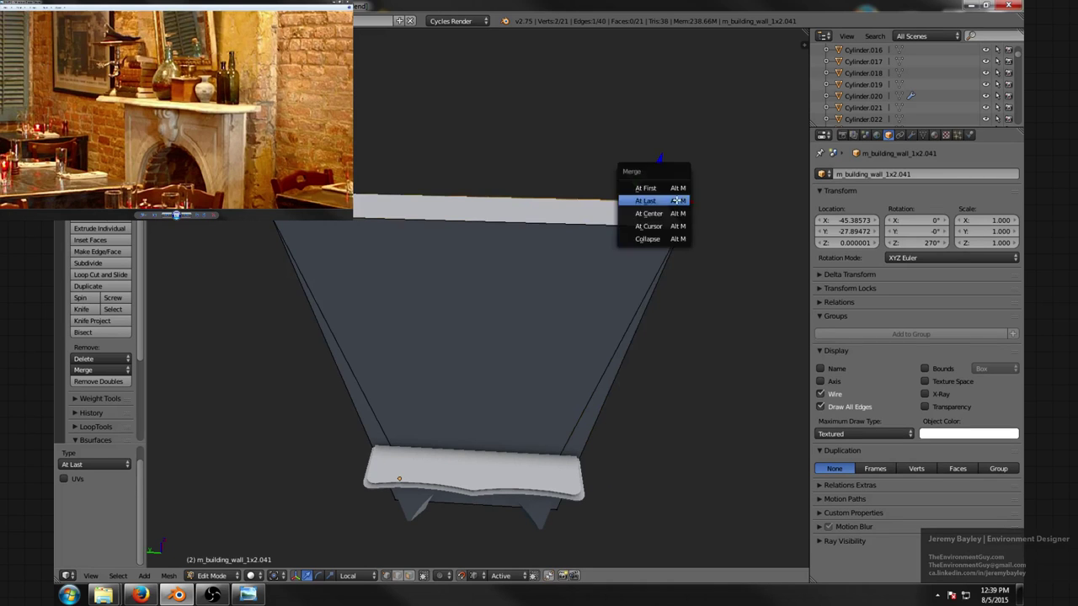
{"action": "left_click", "coordinate": [623, 202]}
{"action": "middle_click_drag", "start_coordinate": [635, 270], "coordinate": [591, 268]}
{"action": "scroll", "coordinate": [552, 321], "scroll_direction": "up", "scroll_amount": 4}
- Delete the wall's front face behind the arch opening and the floor-level bottom face between the legs
{"action": "key", "text": "ctrl+Tab"}
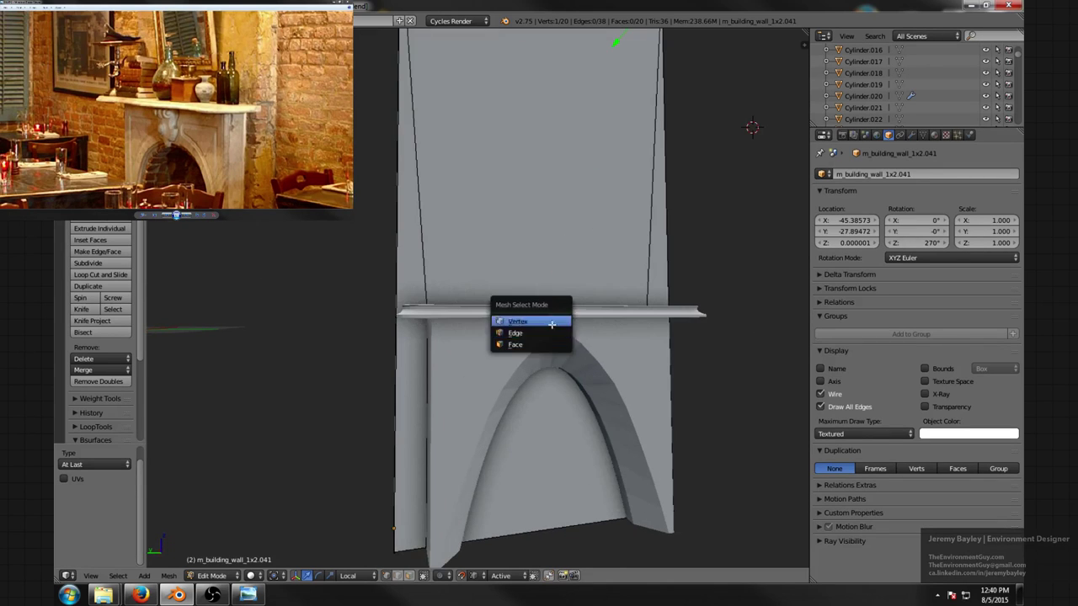
{"action": "left_click", "coordinate": [545, 343]}
{"action": "right_click", "coordinate": [520, 430]}
{"action": "key", "text": "x"}
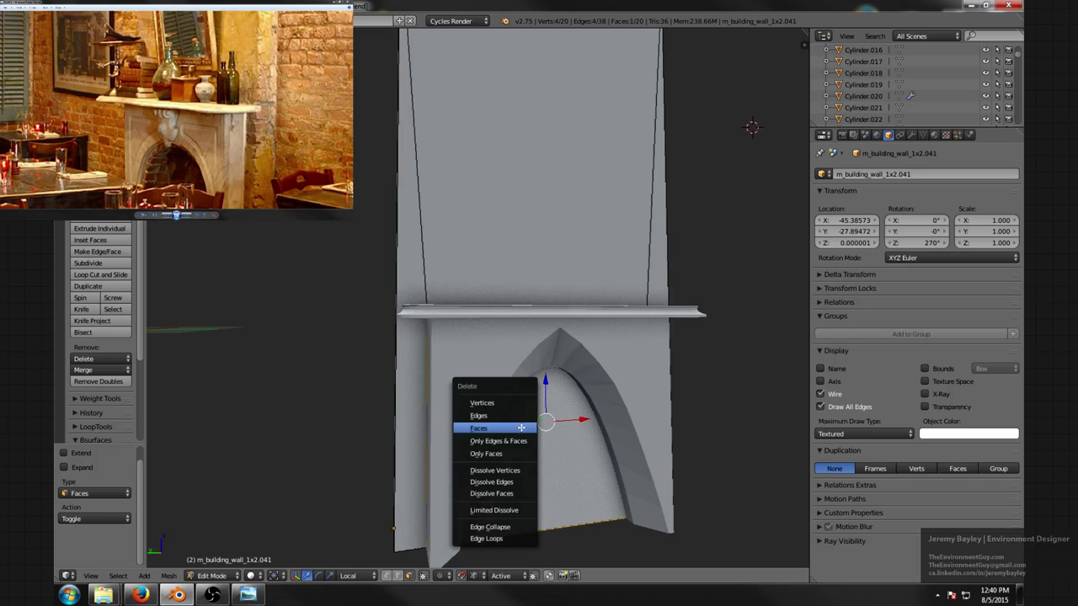
{"action": "left_click", "coordinate": [517, 426]}
{"action": "mouse_move", "coordinate": [534, 433]}
{"action": "middle_mouse_down"}
{"action": "mouse_move", "coordinate": [539, 390]}
{"action": "mouse_move", "coordinate": [512, 421]}
{"action": "middle_mouse_up"}
{"action": "key", "text": "z"}
{"action": "right_click", "coordinate": [517, 414]}
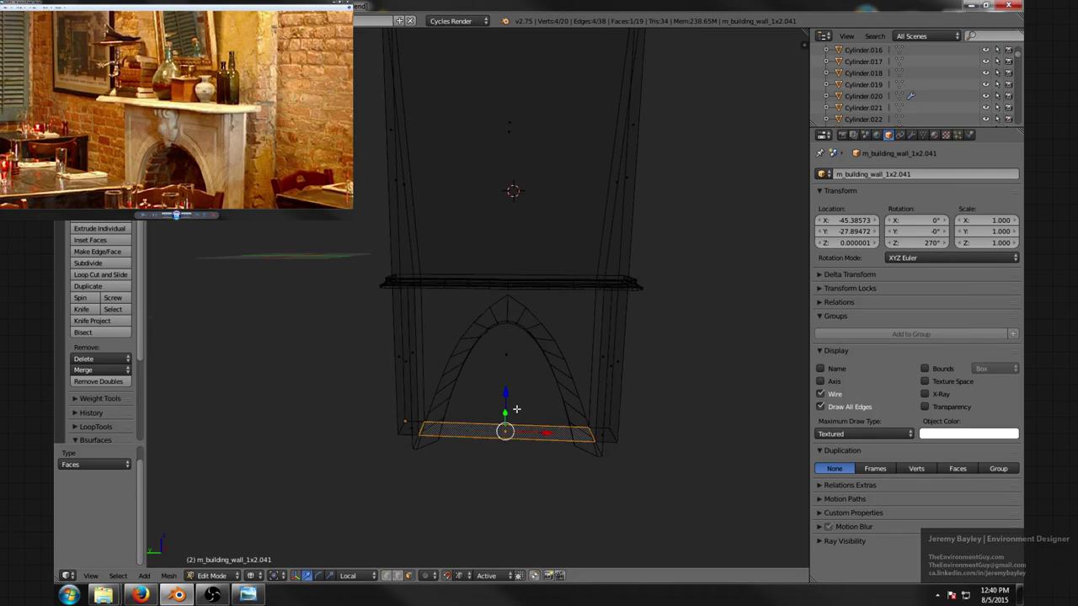
{"action": "key", "text": "x"}
{"action": "left_click", "coordinate": [505, 409]}
- Select all the faces on the wall block's back side and delete them
{"action": "key", "text": "z"}
{"action": "middle_click_drag", "start_coordinate": [515, 361], "coordinate": [343, 253]}
{"action": "right_click", "coordinate": [435, 248], "text": "shift"}
{"action": "right_click", "coordinate": [331, 292], "text": "shift"}
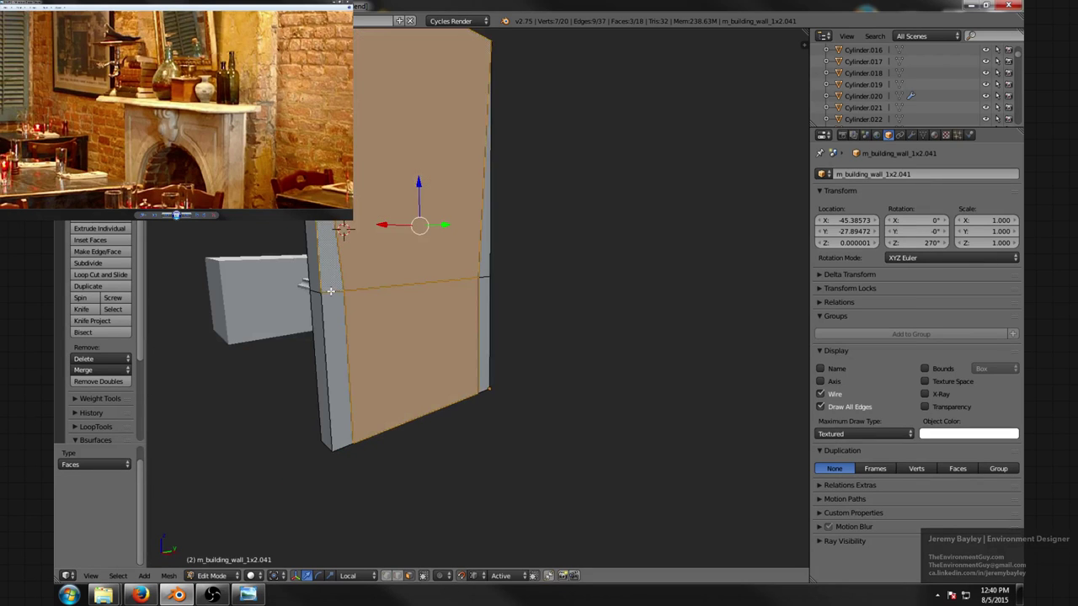
{"action": "right_click", "coordinate": [334, 298], "text": "shift"}
{"action": "middle_click_drag", "start_coordinate": [409, 308], "coordinate": [514, 267]}
{"action": "right_click", "coordinate": [543, 277], "text": "shift"}
{"action": "right_click", "coordinate": [558, 293], "text": "shift"}
{"action": "key", "text": "x"}
{"action": "left_click", "coordinate": [557, 294]}
- Merge the horizontal loop's rear outer vertex into the wall's bottom rear corner on both sides with At Last
{"action": "key", "text": "ctrl+Tab"}
{"action": "left_click", "coordinate": [437, 231]}
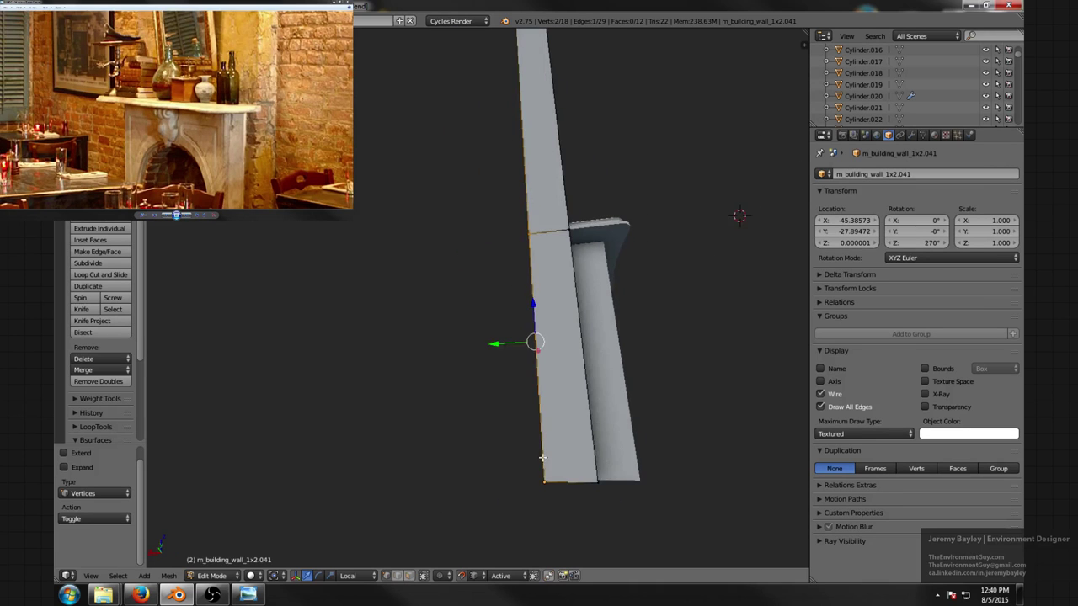
{"action": "middle_click_drag", "start_coordinate": [542, 457], "coordinate": [468, 433]}
{"action": "key", "text": "alt+m"}
{"action": "left_click", "coordinate": [465, 431]}
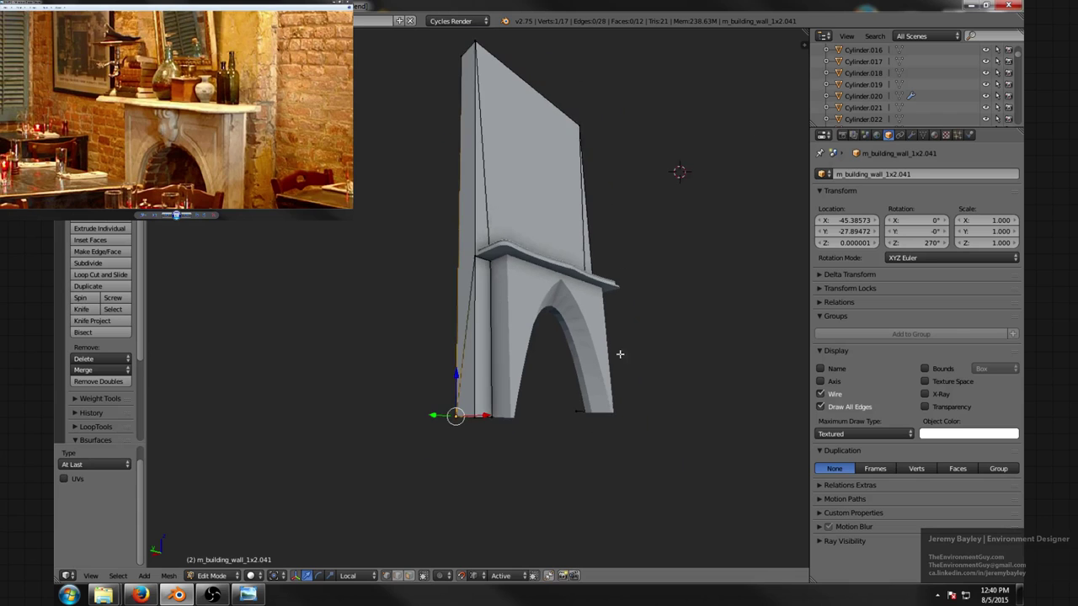
{"action": "middle_click_drag", "start_coordinate": [620, 354], "coordinate": [552, 274]}
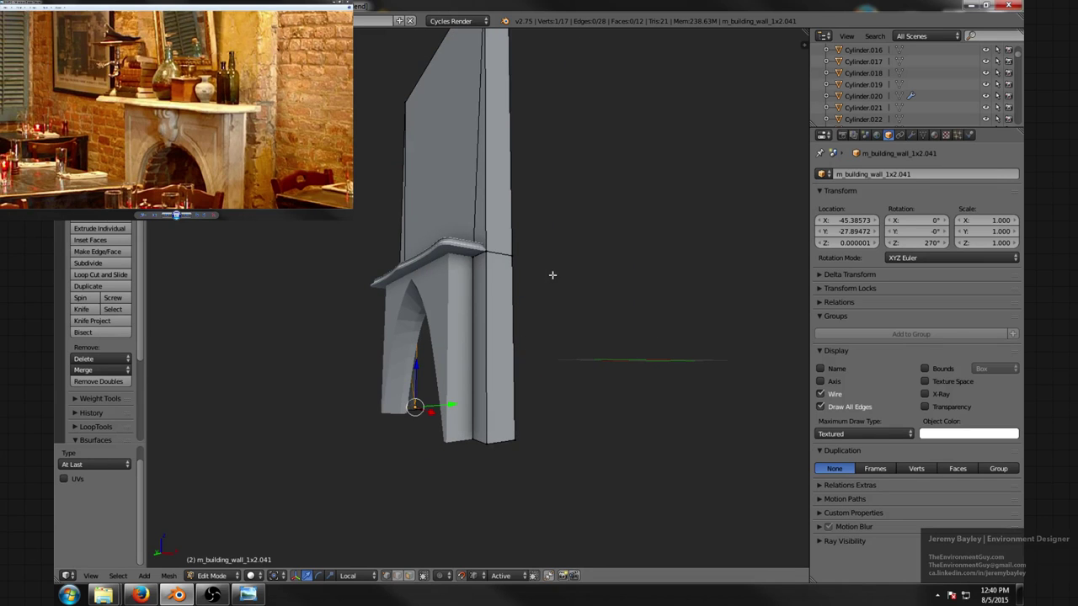
{"action": "key", "text": "alt+m"}
{"action": "left_click", "coordinate": [519, 423]}
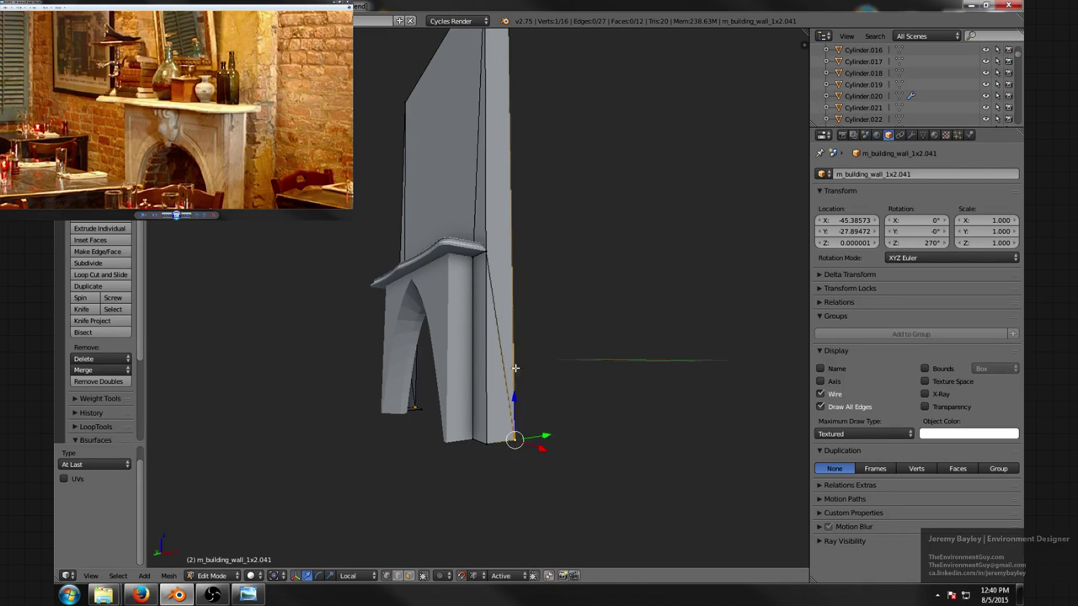
- Switch to editing the fireplace body and extrude the arch's inner rear edges back along X toward the wall
{"action": "middle_click_drag", "start_coordinate": [436, 349], "coordinate": [573, 297]}
{"action": "key", "text": "Tab"}
{"action": "right_click", "coordinate": [576, 324]}
{"action": "key", "text": "Tab"}
{"action": "scroll", "coordinate": [584, 330], "scroll_direction": "up", "scroll_amount": 4}
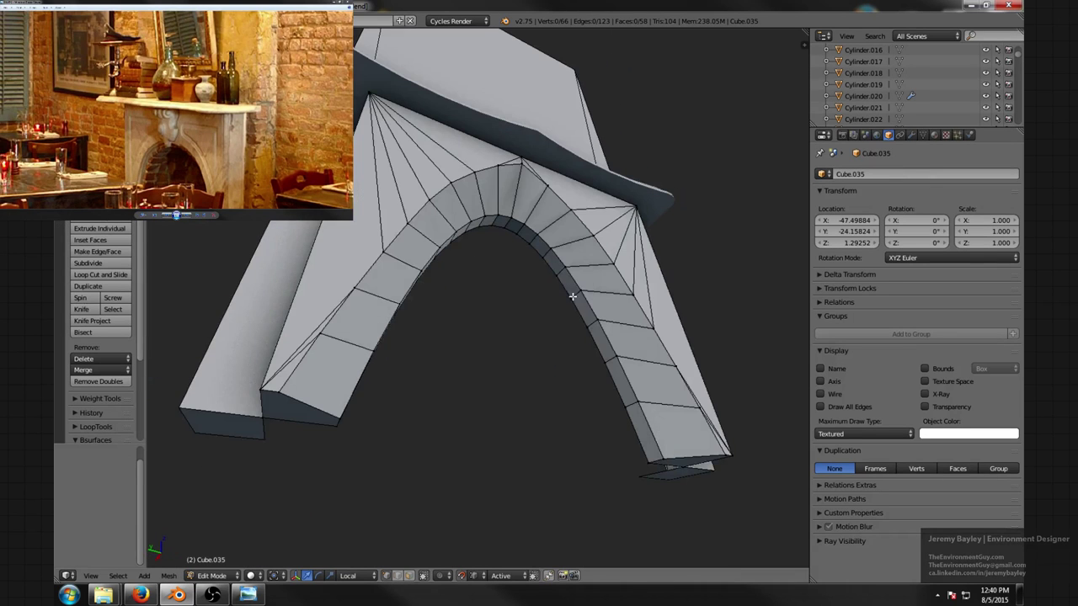
{"action": "key", "text": "ctrl+Tab"}
{"action": "left_click", "coordinate": [547, 308]}
{"action": "middle_click_drag", "start_coordinate": [612, 417], "coordinate": [446, 350]}
{"action": "right_click", "coordinate": [250, 403], "text": "ctrl"}
{"action": "middle_click_drag", "start_coordinate": [305, 355], "coordinate": [440, 365]}
{"action": "key", "text": "e"}
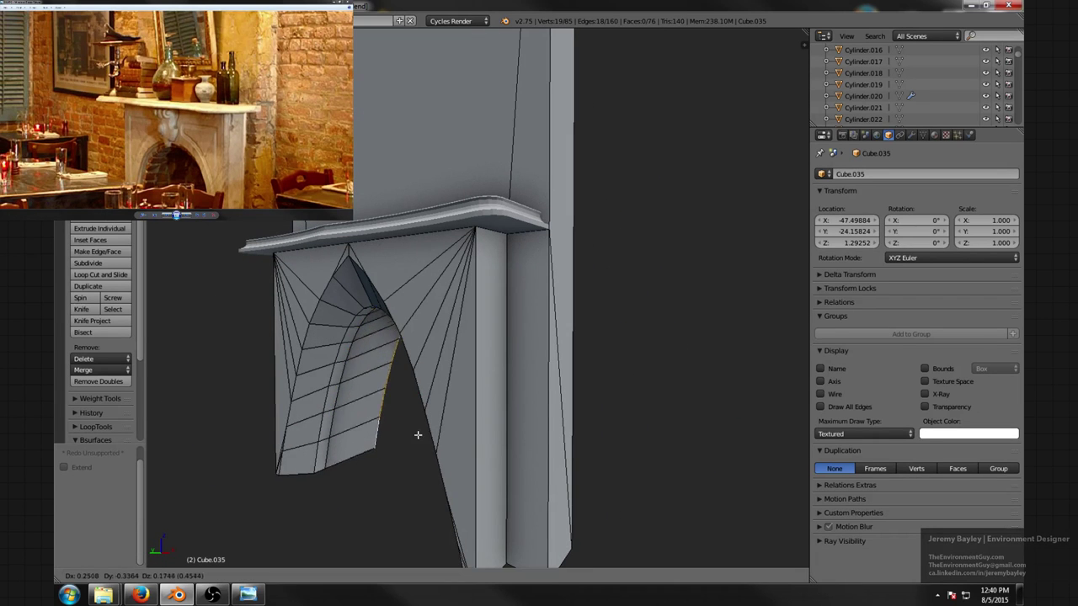
{"action": "key", "text": "x"}
{"action": "left_click", "coordinate": [462, 424]}
- Move the extruded arch edges -0.023 along local X to adjust their depth
{"action": "scroll", "coordinate": [328, 408], "scroll_direction": "down", "scroll_amount": 1}
{"action": "middle_click_drag", "start_coordinate": [328, 407], "coordinate": [491, 312]}
{"action": "key", "text": "g"}
{"action": "key", "text": "x"}
{"action": "left_click", "coordinate": [491, 391]}
- Select the extra edge loop running lengthwise along the arch's inner surface and dissolve its edges
{"action": "scroll", "coordinate": [374, 312], "scroll_direction": "up", "scroll_amount": 3}
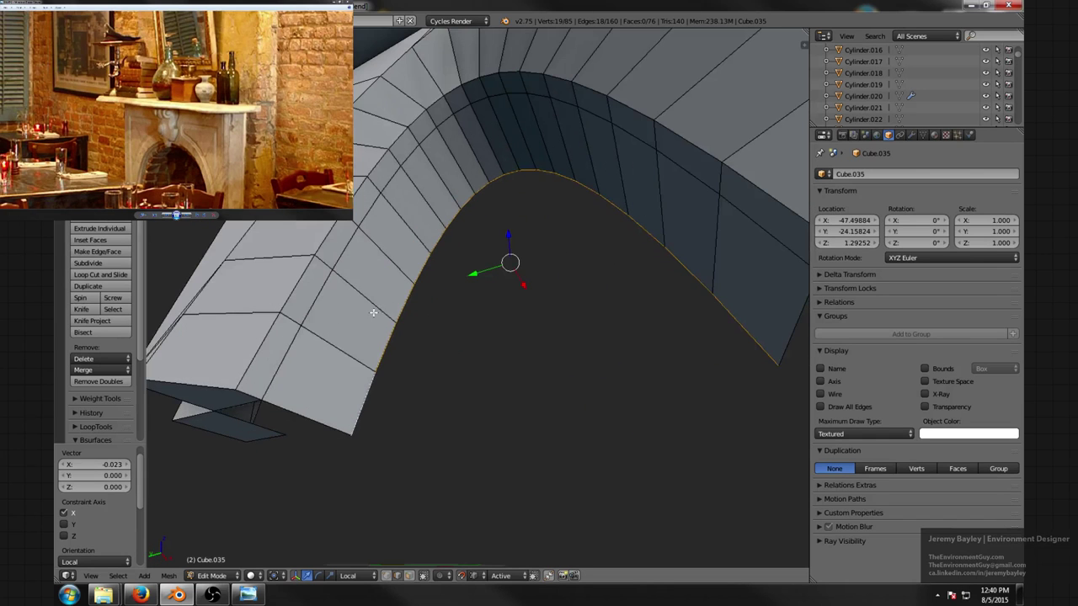
{"action": "key", "text": "ctrl+Tab"}
{"action": "left_click", "coordinate": [301, 308]}
{"action": "right_click", "coordinate": [306, 326]}
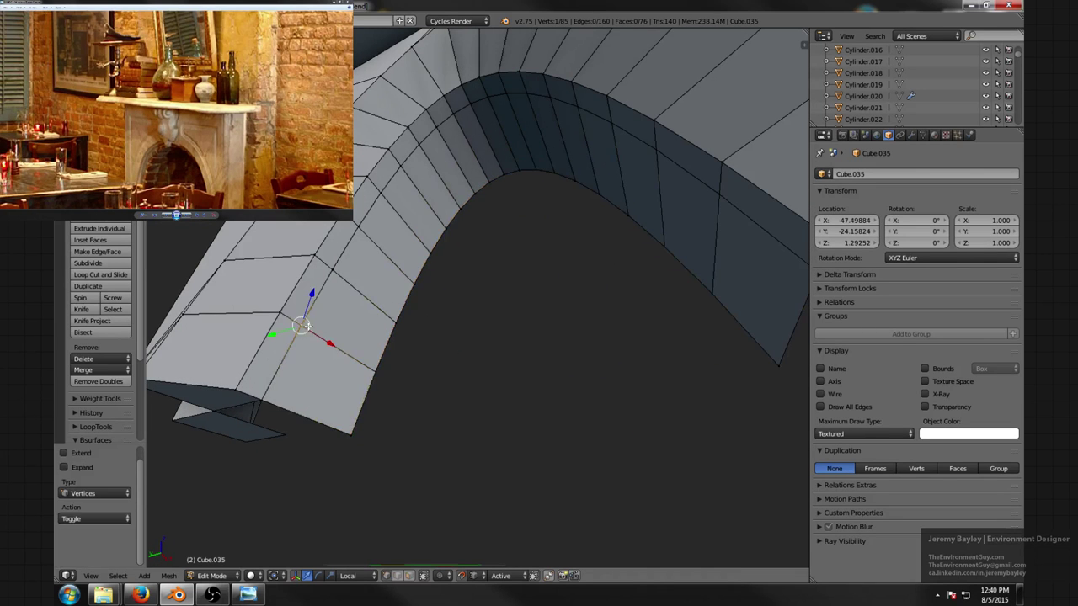
{"action": "scroll", "coordinate": [317, 307], "scroll_direction": "down", "scroll_amount": 2}
{"action": "key", "text": "ctrl+Tab"}
{"action": "left_click", "coordinate": [282, 325]}
{"action": "key", "text": "ctrl+Tab"}
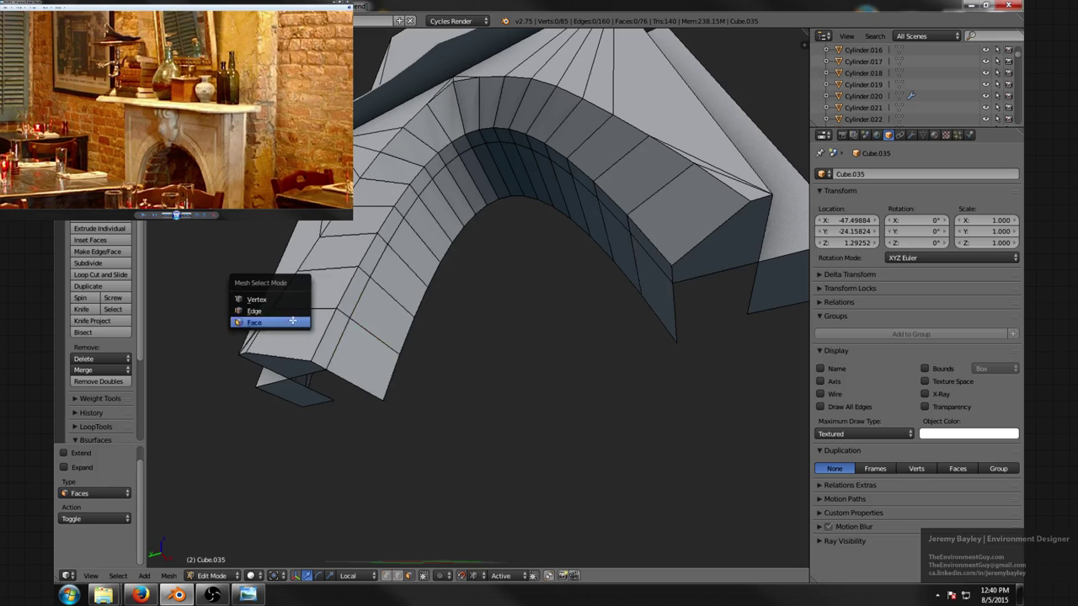
{"action": "left_click", "coordinate": [255, 313]}
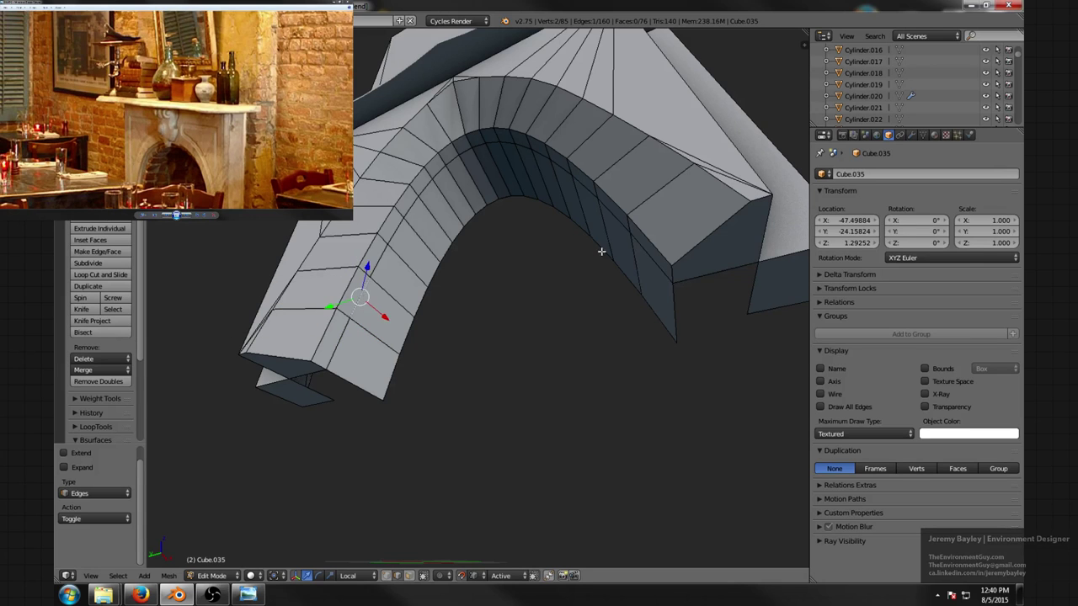
{"action": "middle_click_drag", "start_coordinate": [601, 251], "coordinate": [640, 234]}
{"action": "right_click", "coordinate": [640, 234], "text": "alt"}
{"action": "key", "text": "space"}
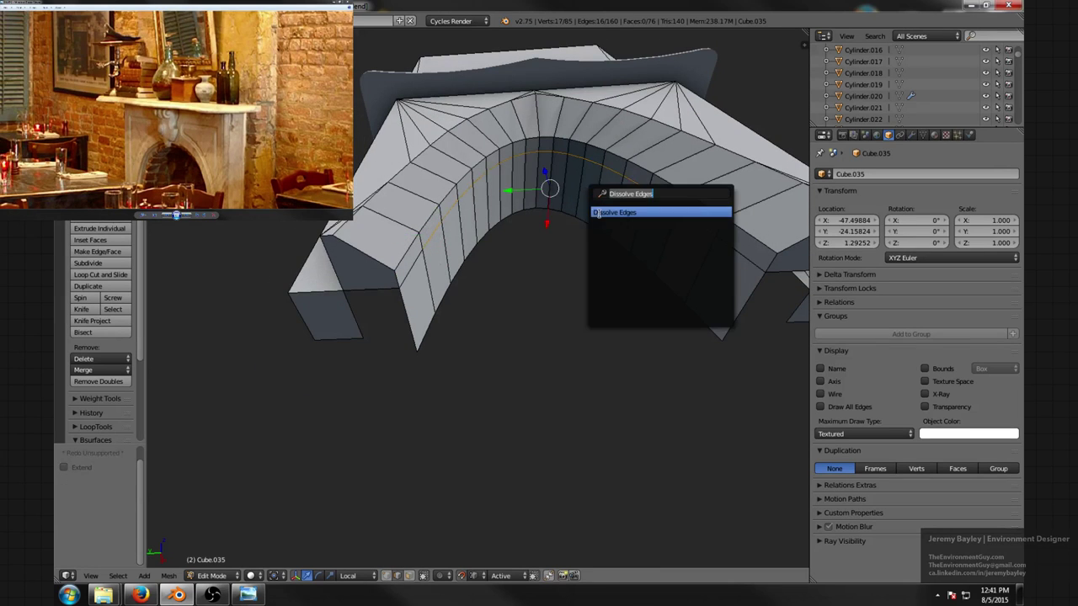
{"action": "left_click", "coordinate": [599, 213]}
- Merge the leftover vertex near the foot of the arch's first leg into the adjacent rim vertex with At Last
{"action": "middle_click_drag", "start_coordinate": [544, 204], "coordinate": [364, 246]}
{"action": "key", "text": "ctrl+Tab"}
{"action": "left_click", "coordinate": [373, 233]}
{"action": "right_click", "coordinate": [329, 326]}
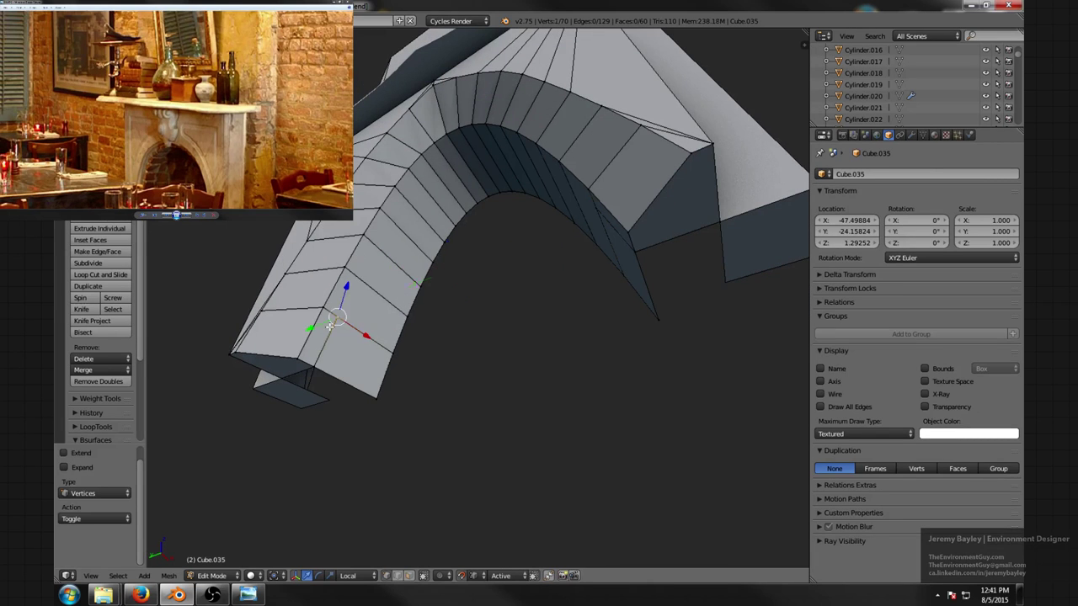
{"action": "key", "text": "alt+m"}
{"action": "left_click", "coordinate": [327, 299]}
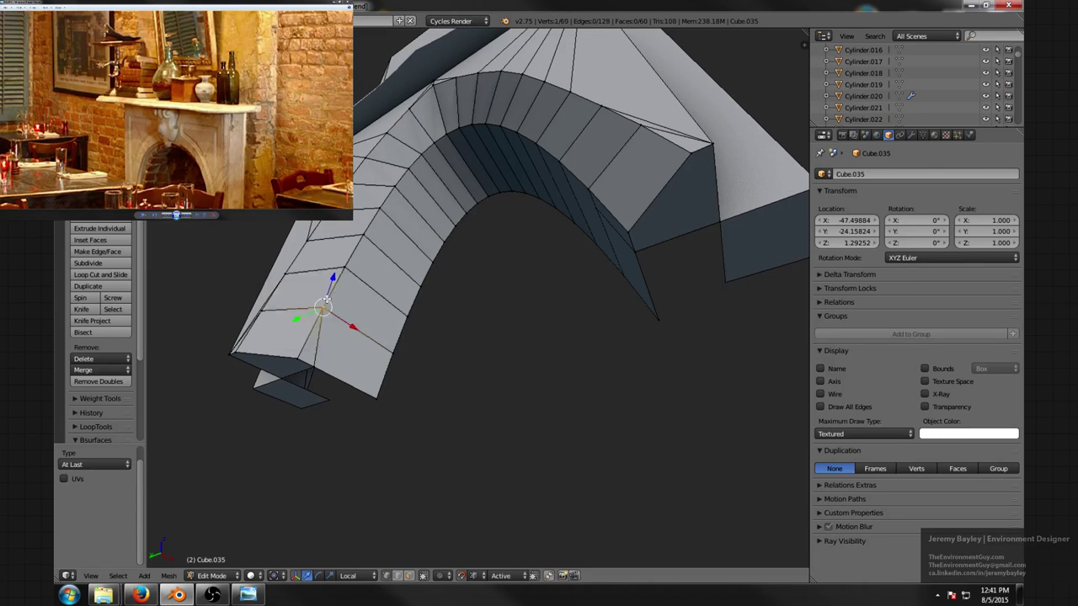
- Merge the matching leftover vertex near the foot of the arch's other leg into its rim vertex
{"action": "middle_click_drag", "start_coordinate": [328, 299], "coordinate": [770, 261]}
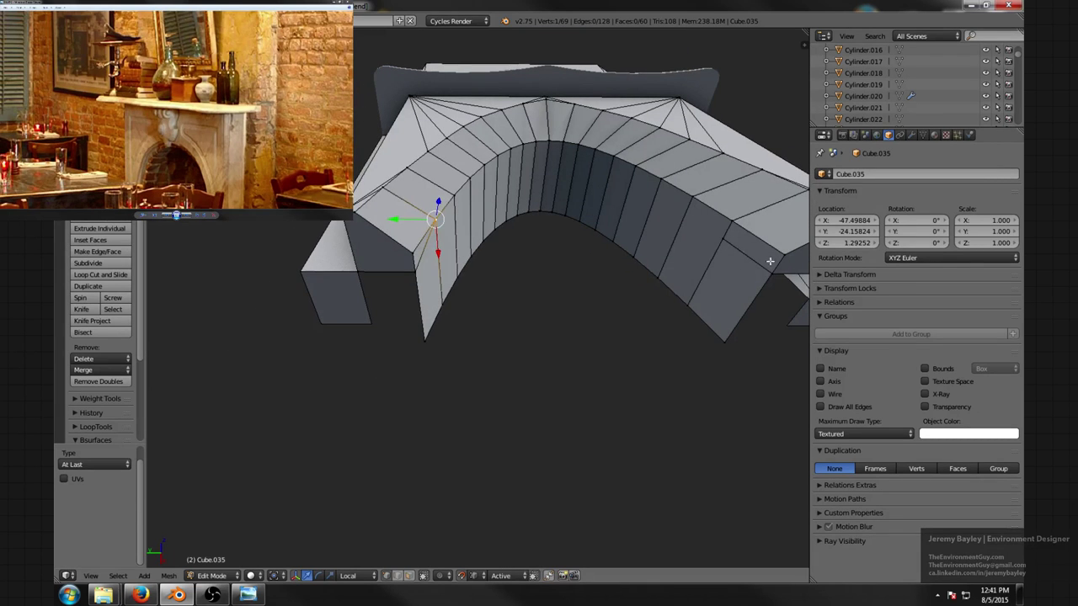
{"action": "key", "text": "alt+m"}
{"action": "left_click", "coordinate": [731, 226]}
{"action": "middle_click_drag", "start_coordinate": [724, 221], "coordinate": [601, 240]}
- Delete the bottom cap faces of both arch legs
{"action": "key", "text": "ctrl+Tab"}
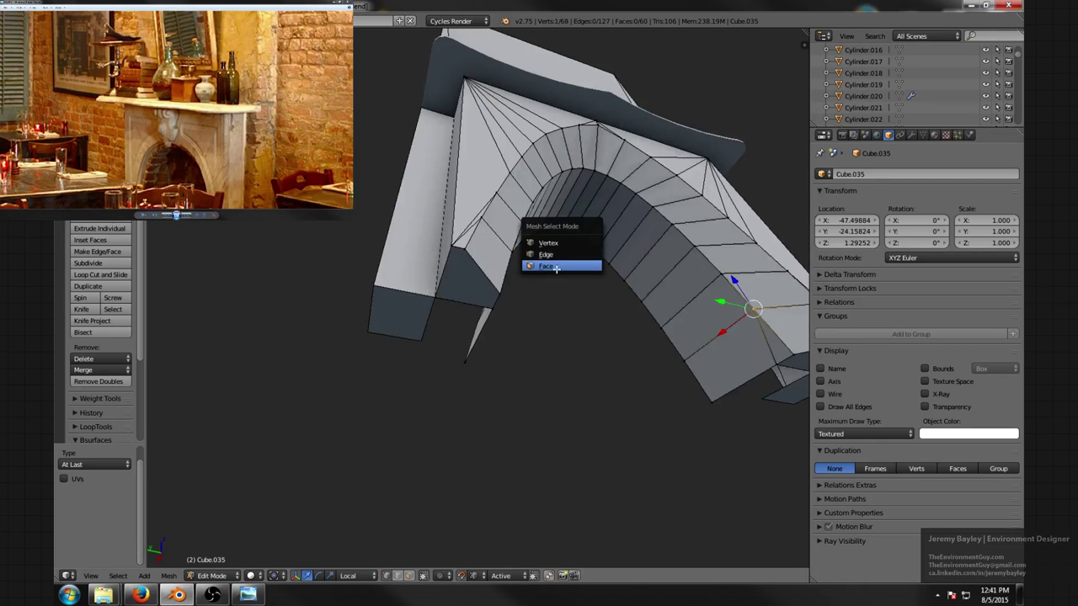
{"action": "left_click", "coordinate": [552, 267]}
{"action": "middle_click_drag", "start_coordinate": [482, 277], "coordinate": [664, 264]}
{"action": "right_click", "coordinate": [682, 253]}
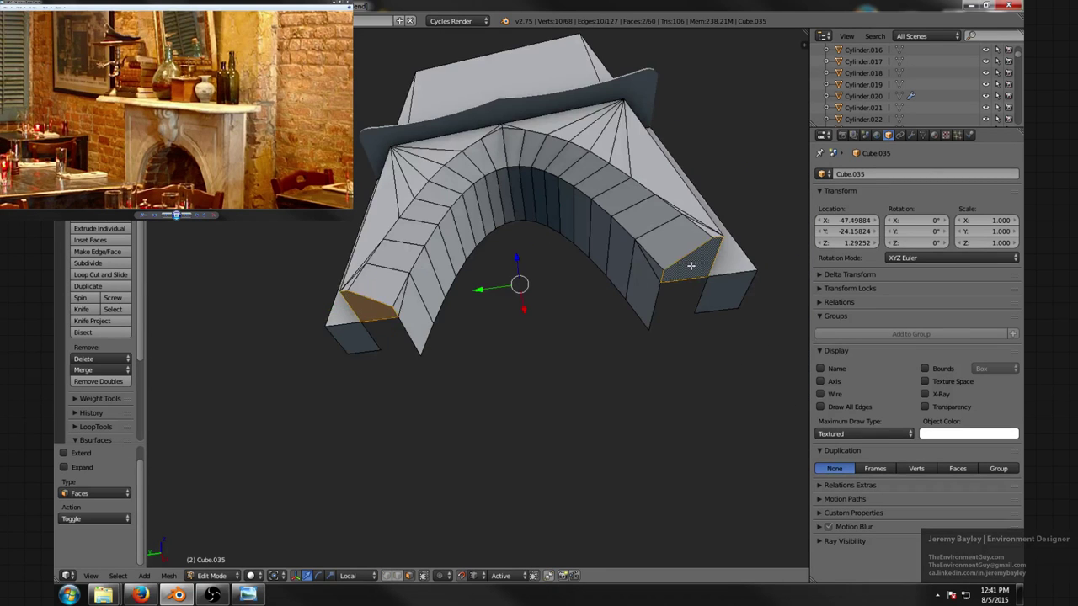
{"action": "key", "text": "x"}
{"action": "left_click", "coordinate": [691, 266]}
- Merge the leftover inner vertices at the feet of both arch legs into their neighbouring vertices with At Last
{"action": "middle_click_drag", "start_coordinate": [478, 285], "coordinate": [408, 295]}
{"action": "key", "text": "ctrl+Tab"}
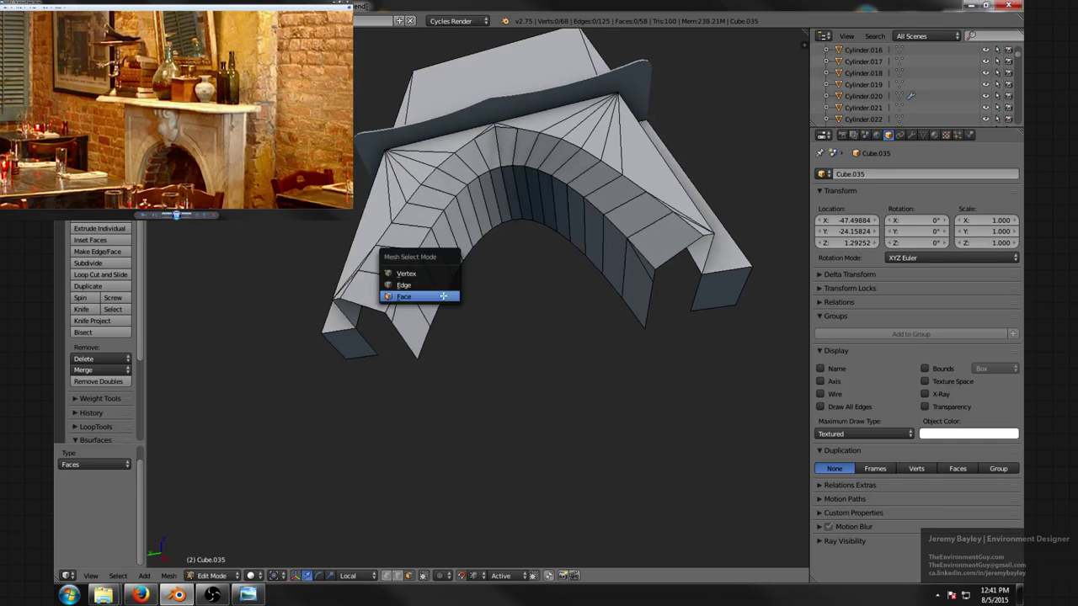
{"action": "left_click", "coordinate": [395, 272]}
{"action": "right_click", "coordinate": [390, 319]}
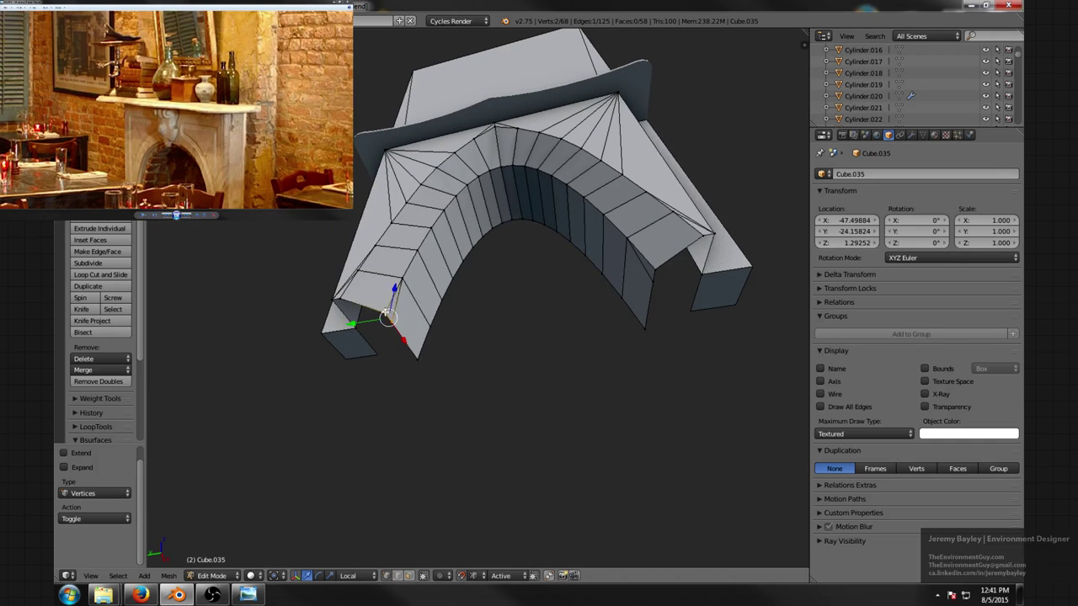
{"action": "key", "text": "alt+m"}
{"action": "left_click", "coordinate": [383, 312]}
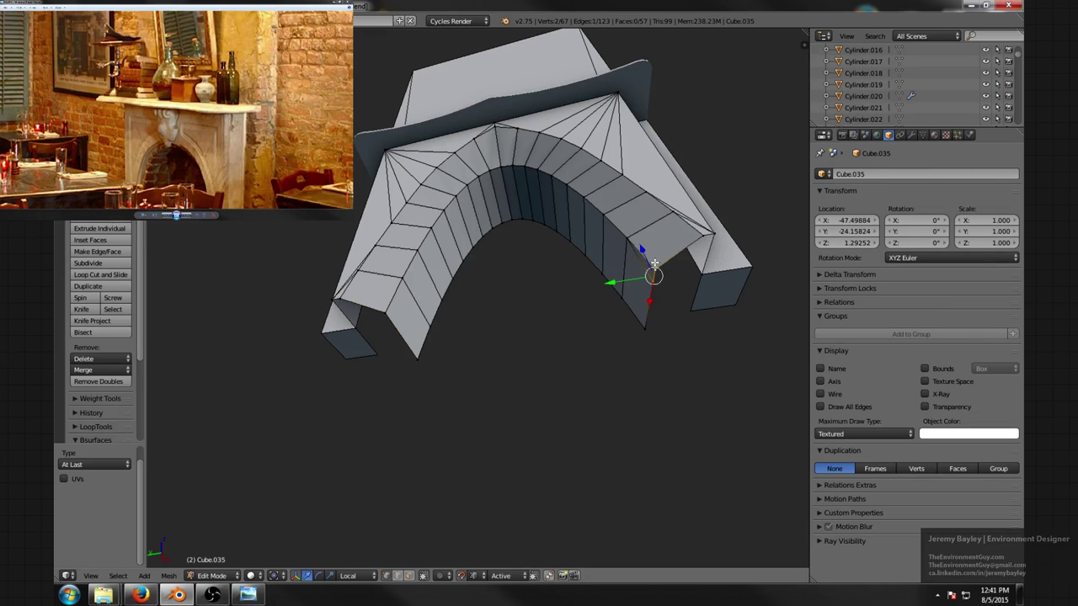
{"action": "key", "text": "alt+m"}
{"action": "left_click", "coordinate": [654, 264]}
{"action": "middle_click_drag", "start_coordinate": [556, 252], "coordinate": [613, 296]}
{"action": "key", "text": "a"}
- Dissolve the two stray edges on the arch body near the lower part of each leg
{"action": "scroll", "coordinate": [616, 293], "scroll_direction": "up", "scroll_amount": 3}
{"action": "middle_click_drag", "start_coordinate": [563, 363], "coordinate": [448, 305]}
{"action": "key", "text": "ctrl+Tab"}
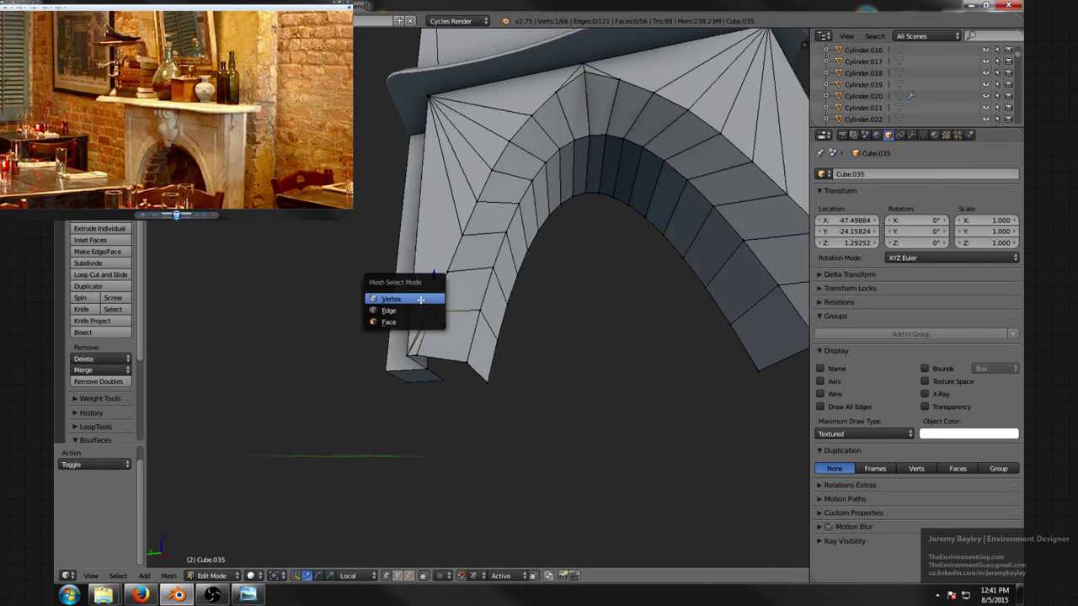
{"action": "left_click", "coordinate": [422, 310]}
{"action": "middle_click_drag", "start_coordinate": [527, 284], "coordinate": [613, 314]}
{"action": "key", "text": "x"}
{"action": "left_click", "coordinate": [608, 305]}
- Cut edges with the Knife from the lower outer rim vertex on each side of the arch to the upper front corner
{"action": "key", "text": "k"}
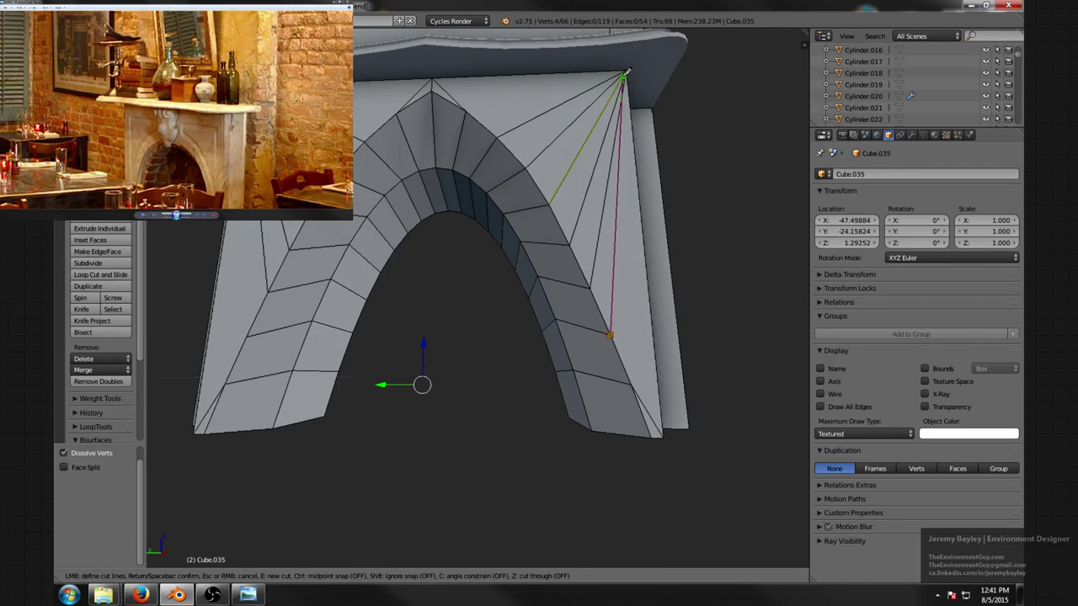
{"action": "left_click", "coordinate": [626, 67]}
{"action": "key", "text": "Return"}
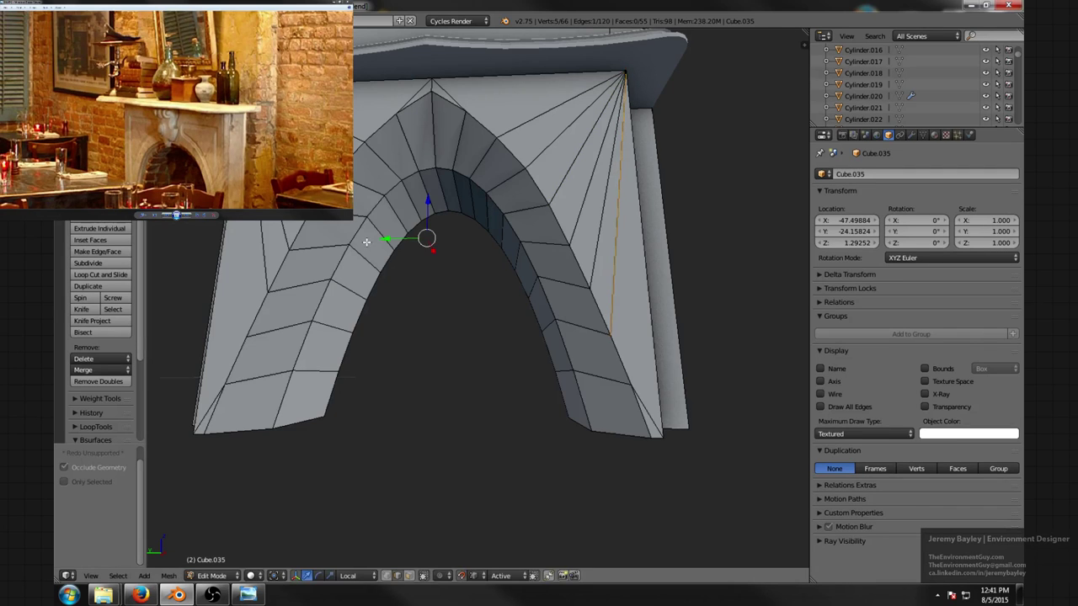
{"action": "middle_click_drag", "start_coordinate": [366, 242], "coordinate": [449, 258]}
{"action": "key", "text": "a"}
{"action": "key", "text": "k"}
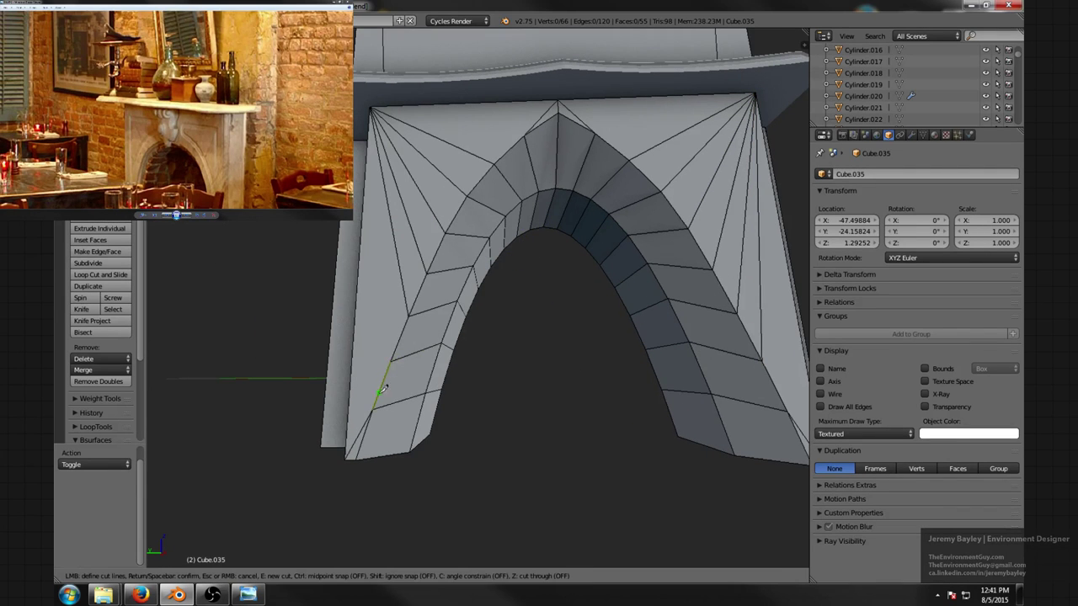
{"action": "left_click", "coordinate": [371, 107]}
{"action": "key", "text": "space"}
{"action": "scroll", "coordinate": [433, 150], "scroll_direction": "down", "scroll_amount": 1}
{"action": "key", "text": "a"}
- Fill a face between the lowest inner edges of the two arch legs to form a strip across the opening
{"action": "middle_click_drag", "start_coordinate": [586, 257], "coordinate": [618, 309], "text": "shift"}
{"action": "middle_click_drag", "start_coordinate": [539, 330], "coordinate": [637, 352]}
{"action": "key", "text": "ctrl+Tab"}
{"action": "left_click", "coordinate": [441, 348]}
{"action": "right_click", "coordinate": [433, 351]}
{"action": "right_click", "coordinate": [636, 352], "text": "shift"}
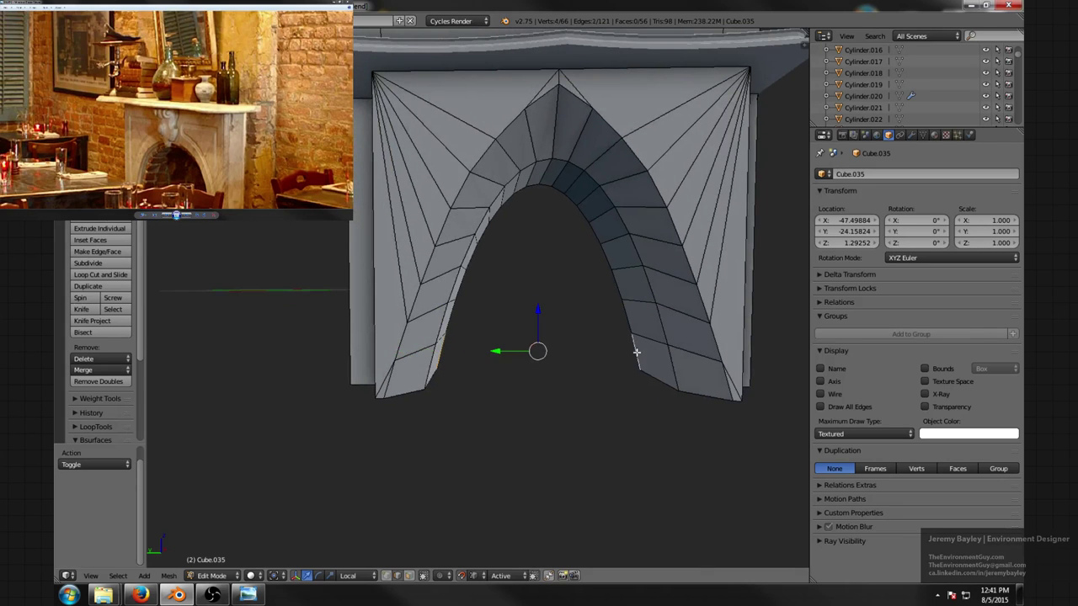
{"action": "key", "text": "f"}
- Add a loop cut through the middle of the strip and move it back 0.361 along the X axis
{"action": "key", "text": "ctrl+r"}
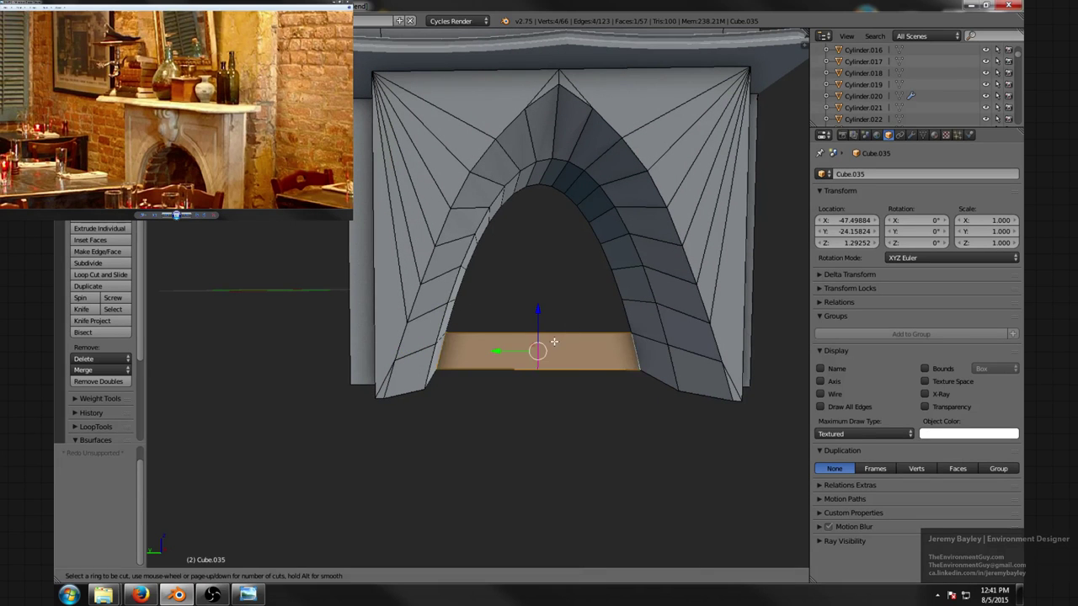
{"action": "left_click", "coordinate": [552, 340]}
{"action": "middle_click_drag", "start_coordinate": [553, 341], "coordinate": [486, 392]}
{"action": "key", "text": "g"}
{"action": "key", "text": "x"}
{"action": "left_click", "coordinate": [508, 368]}
- Try a four-segment bevel on the strip's middle edge and preview it in rendered shading
{"action": "key", "text": "ctrl+b"}
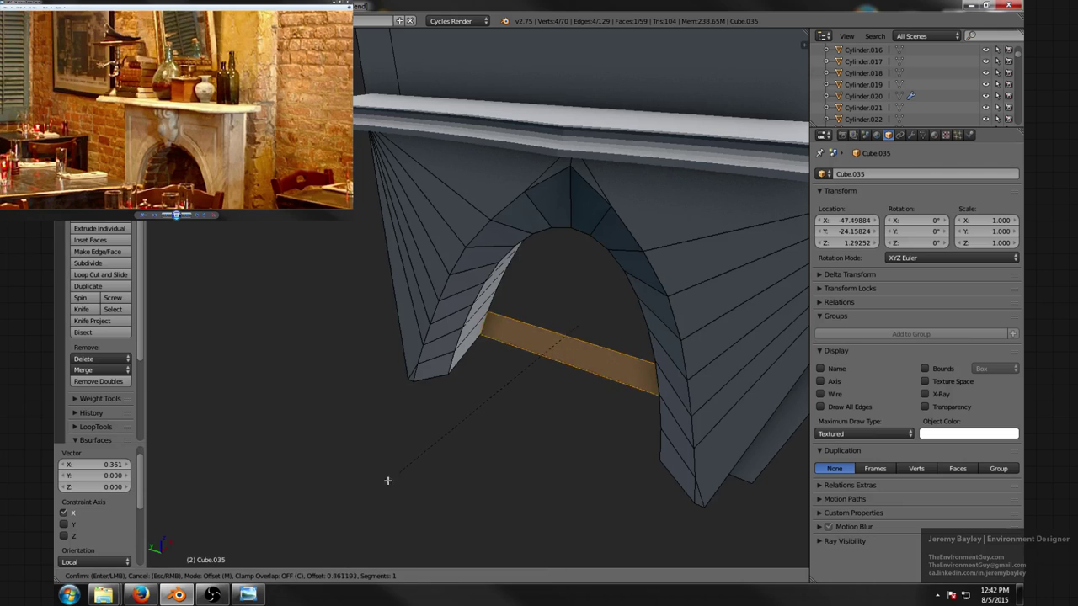
{"action": "scroll", "coordinate": [371, 492], "scroll_direction": "up", "scroll_amount": 3}
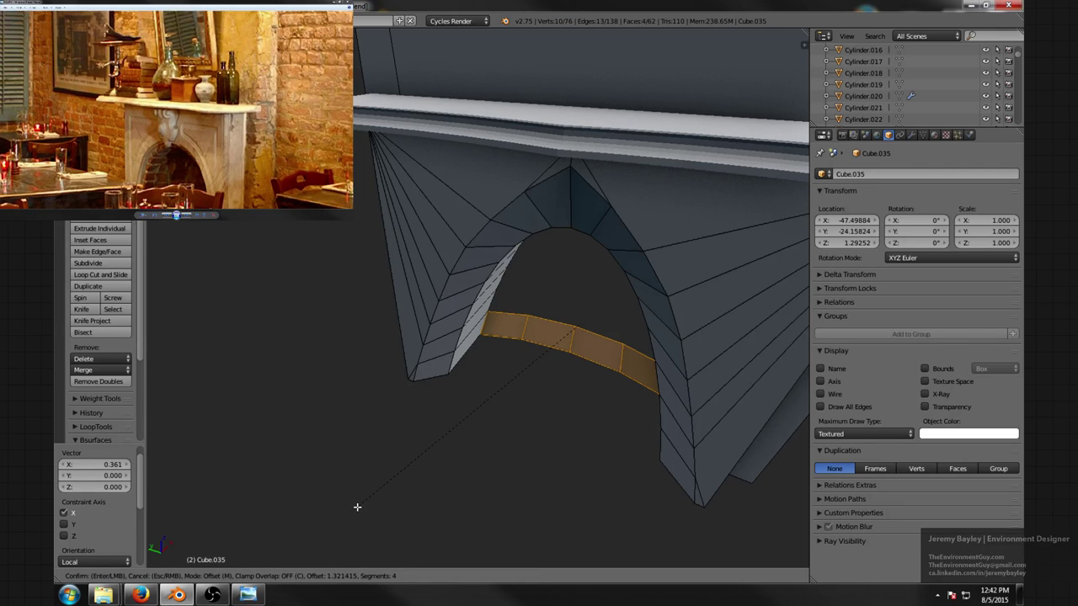
{"action": "left_click", "coordinate": [357, 507]}
{"action": "key", "text": "a"}
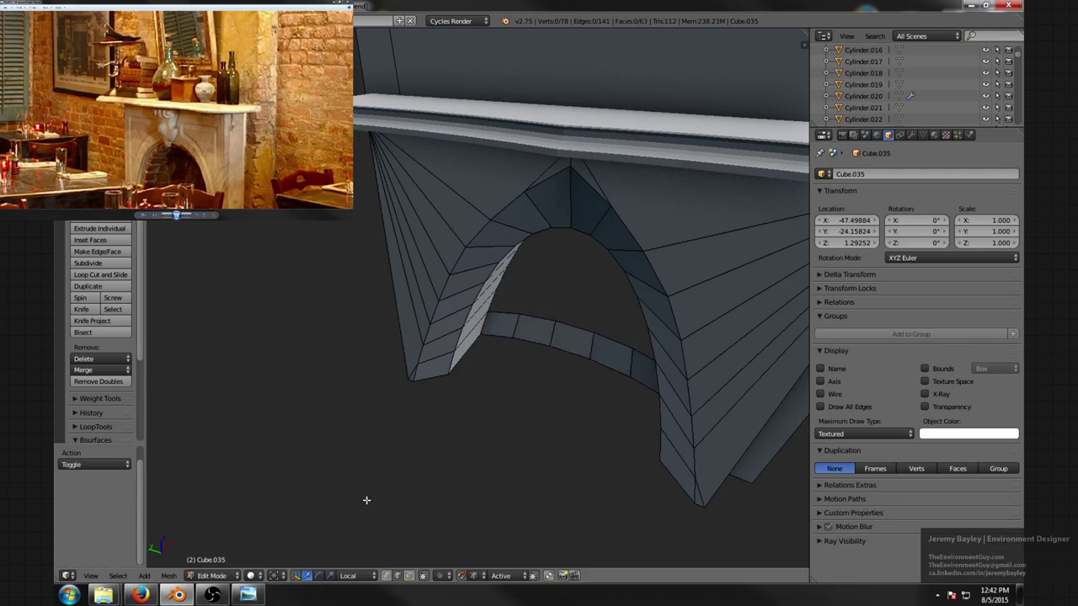
{"action": "mouse_move", "coordinate": [365, 500]}
{"action": "middle_mouse_down"}
{"action": "mouse_move", "coordinate": [424, 440]}
{"action": "mouse_move", "coordinate": [376, 464]}
{"action": "mouse_move", "coordinate": [380, 513]}
{"action": "mouse_move", "coordinate": [358, 511]}
{"action": "middle_mouse_up"}
{"action": "key", "text": "shift+z"}
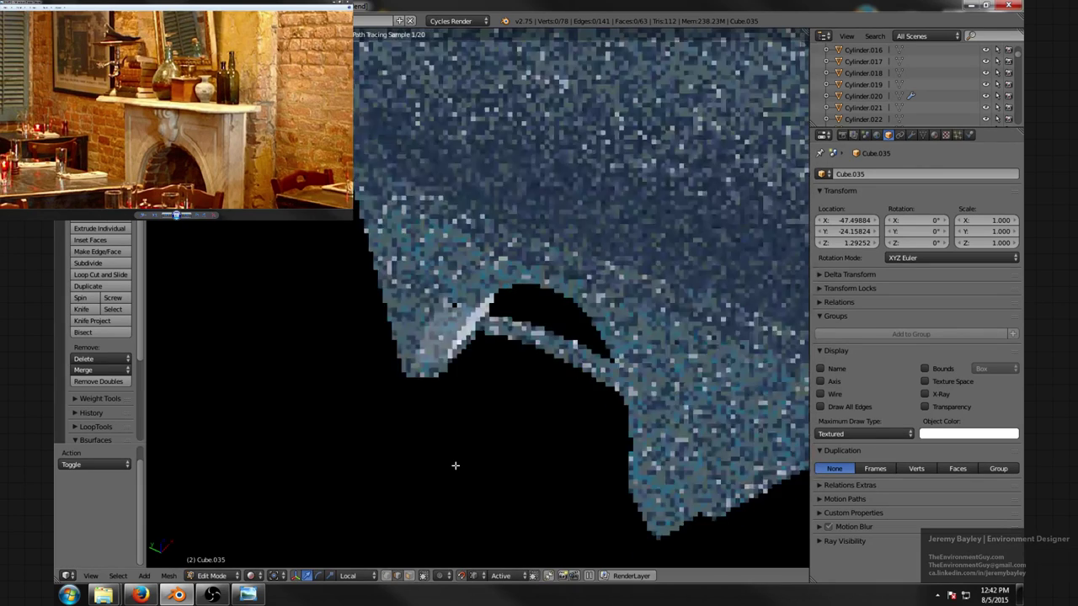
{"action": "key", "text": "shift+z"}
{"action": "mouse_move", "coordinate": [454, 465]}
{"action": "middle_mouse_down"}
{"action": "mouse_move", "coordinate": [472, 447]}
{"action": "mouse_move", "coordinate": [442, 361]}
{"action": "mouse_move", "coordinate": [424, 121]}
{"action": "mouse_move", "coordinate": [486, 409]}
{"action": "middle_mouse_up"}
{"action": "key", "text": "ctrl+z"}
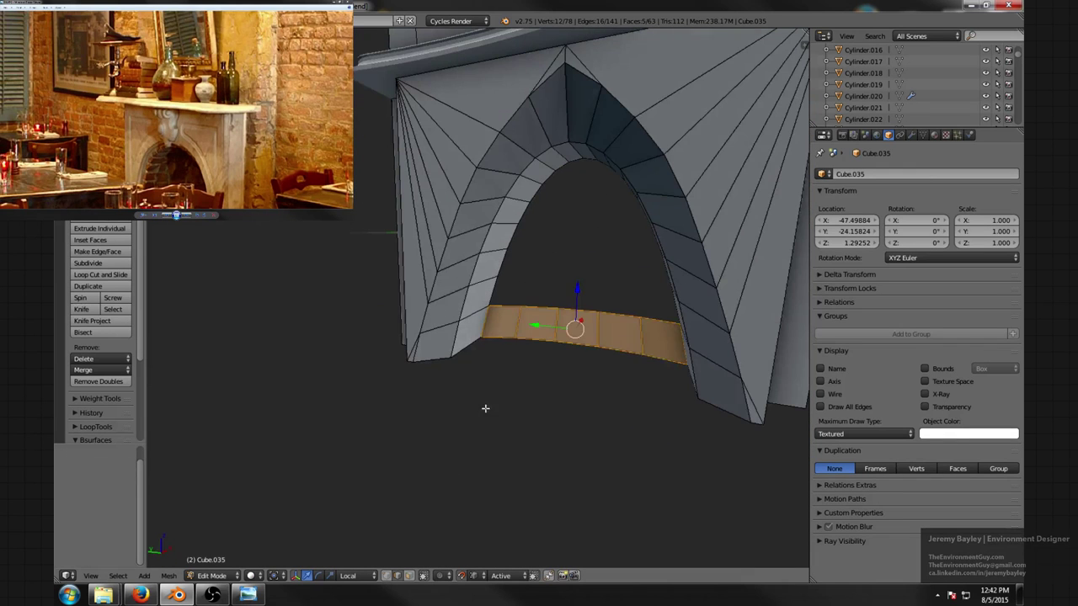
{"action": "key", "text": "ctrl+z"}
- Fine-tune the depth of the strip's middle edge along the local X axis, using moves of 0.198 and -0.078
{"action": "middle_click_drag", "start_coordinate": [557, 360], "coordinate": [501, 361]}
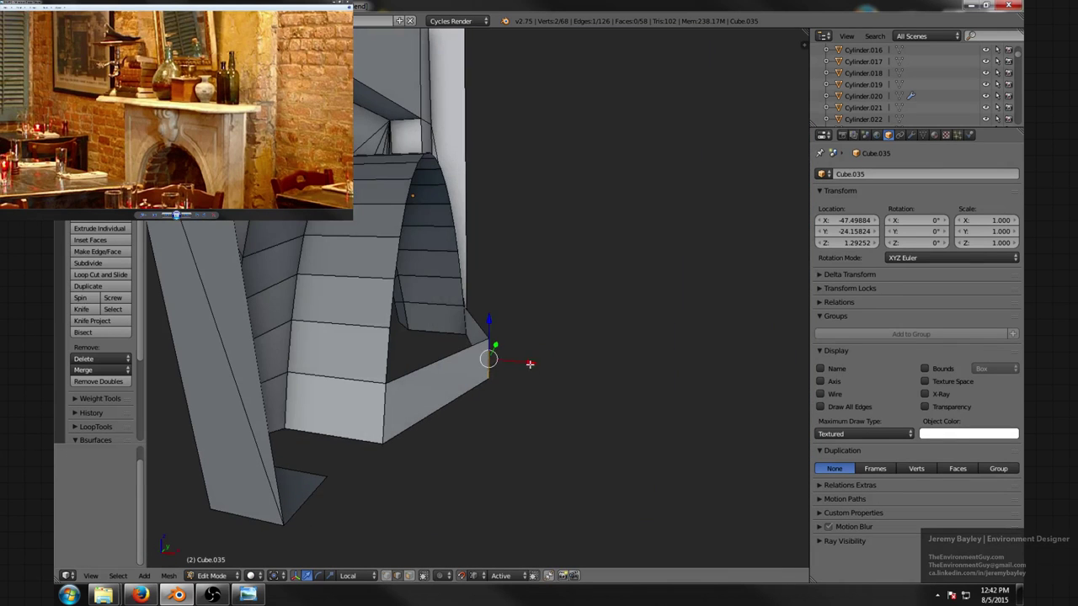
{"action": "left_click_drag", "start_coordinate": [530, 364], "coordinate": [551, 362]}
{"action": "mouse_move", "coordinate": [551, 362]}
{"action": "middle_mouse_down"}
{"action": "mouse_move", "coordinate": [642, 320]}
{"action": "mouse_move", "coordinate": [624, 326]}
{"action": "mouse_move", "coordinate": [638, 330]}
{"action": "mouse_move", "coordinate": [622, 325]}
{"action": "mouse_move", "coordinate": [541, 360]}
{"action": "middle_mouse_up"}
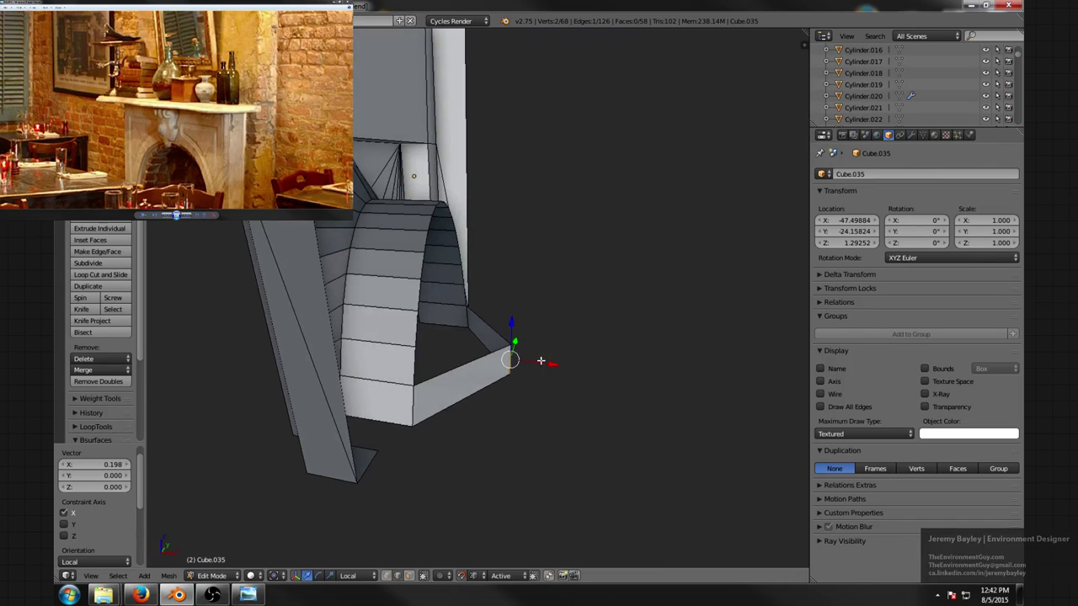
{"action": "left_click_drag", "start_coordinate": [549, 363], "coordinate": [539, 363]}
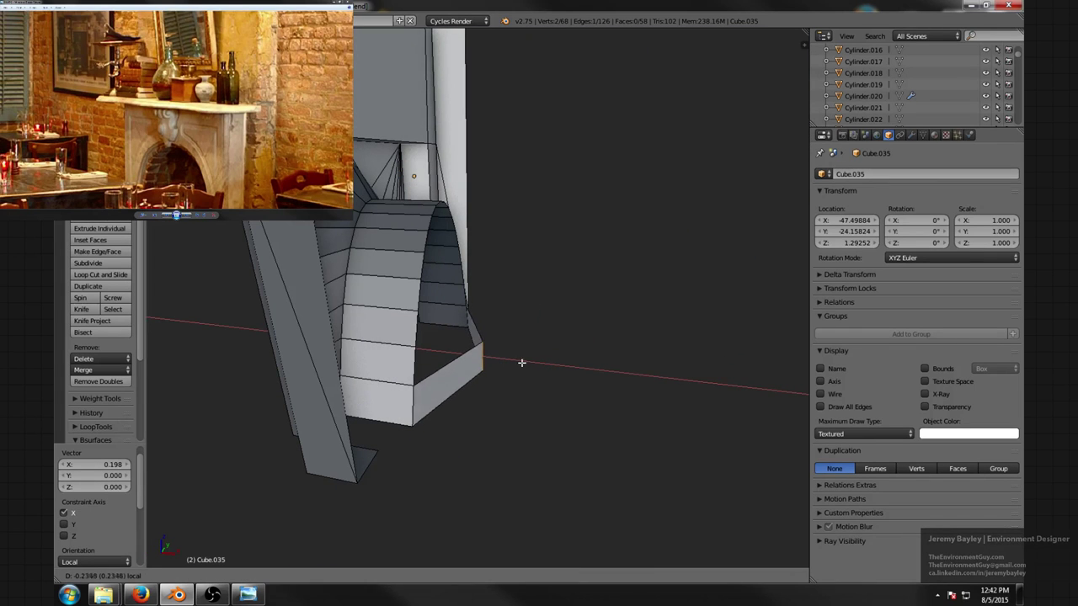
{"action": "middle_click_drag", "start_coordinate": [521, 358], "coordinate": [623, 362]}
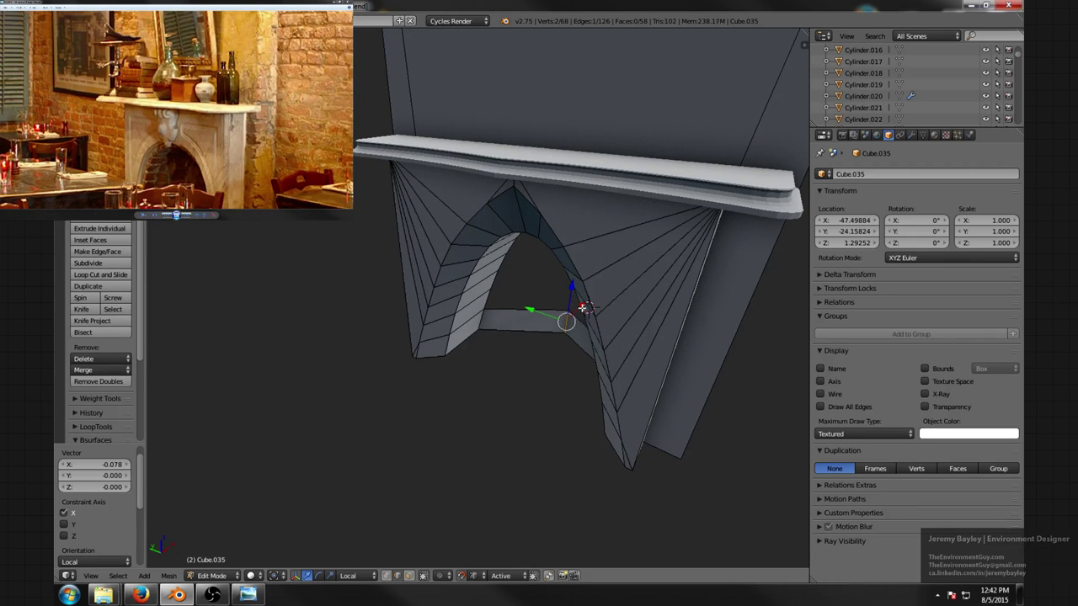
{"action": "left_click_drag", "start_coordinate": [582, 308], "coordinate": [578, 324]}
{"action": "key", "text": "ctrl+z"}
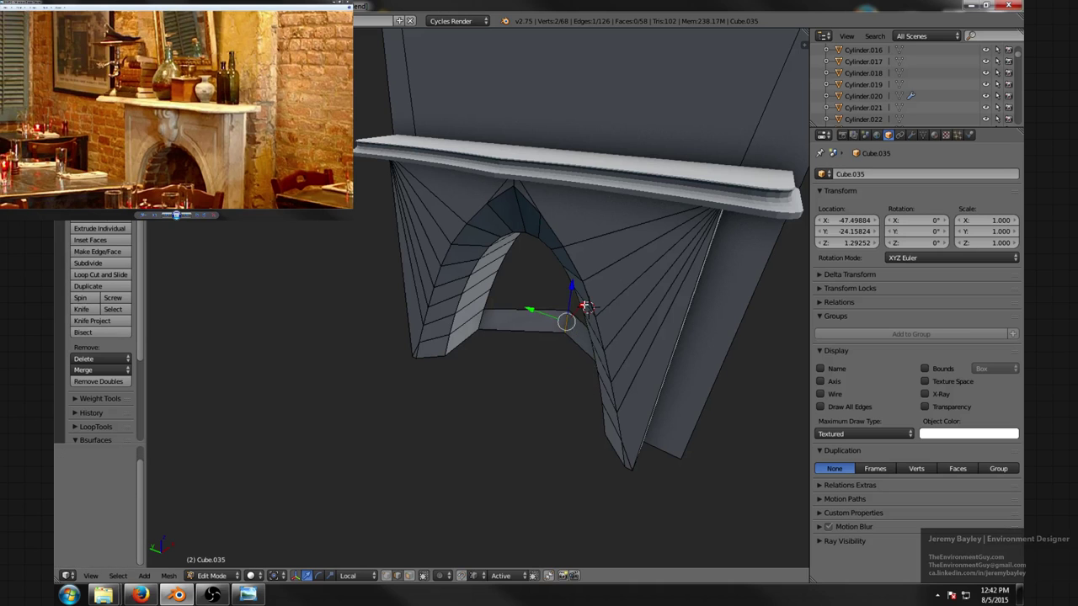
{"action": "key", "text": "g"}
{"action": "key", "text": "x"}
{"action": "key", "text": "x"}
{"action": "left_click", "coordinate": [583, 306]}
{"action": "middle_click_drag", "start_coordinate": [583, 306], "coordinate": [564, 314]}
- Add a loop cut across each half of the strip and move both new edges -0.228 along the X axis
{"action": "key", "text": "g"}
{"action": "key", "text": "g"}
{"action": "left_click", "coordinate": [439, 379]}
{"action": "middle_click_drag", "start_coordinate": [439, 379], "coordinate": [520, 371]}
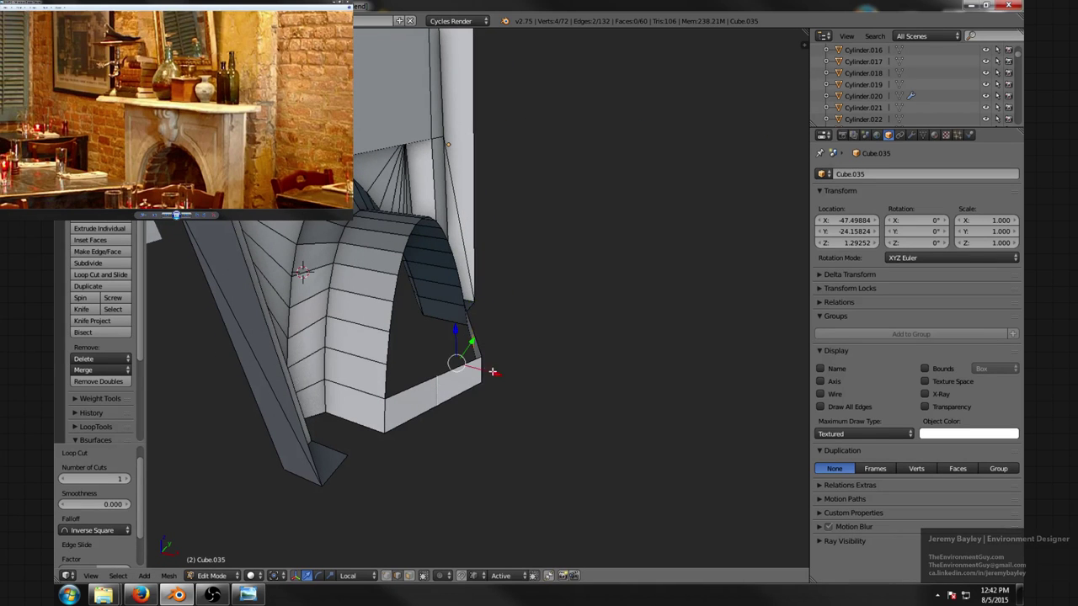
{"action": "left_click_drag", "start_coordinate": [492, 371], "coordinate": [468, 367]}
{"action": "middle_click_drag", "start_coordinate": [468, 367], "coordinate": [495, 381]}
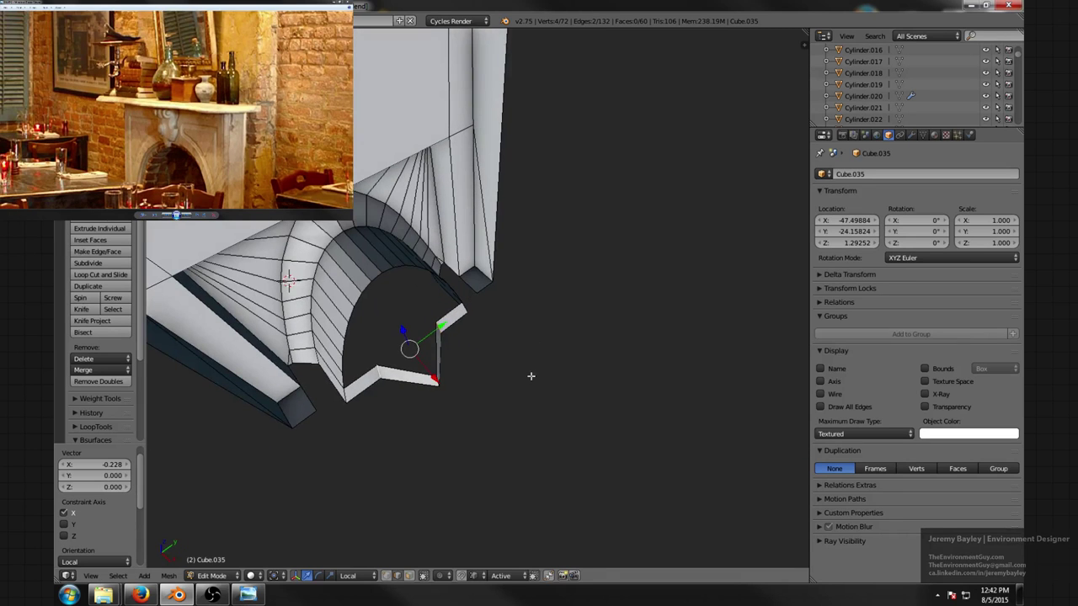
- Bevel the two new edges with 4 segments to curve both halves of the strip
{"action": "key", "text": "ctrl+b"}
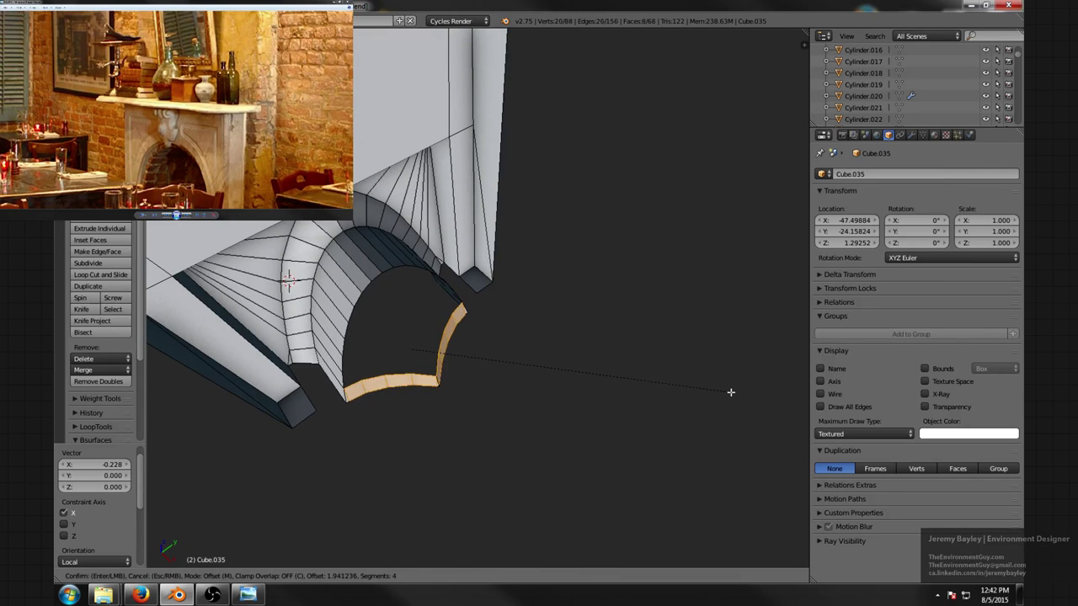
{"action": "left_click", "coordinate": [729, 391]}
{"action": "middle_click_drag", "start_coordinate": [729, 393], "coordinate": [518, 336]}
{"action": "key", "text": "a"}
- Merge the duplicate lower vertices at both ends of the strip into the arch leg corners with At Last
{"action": "scroll", "coordinate": [623, 295], "scroll_direction": "up", "scroll_amount": 4}
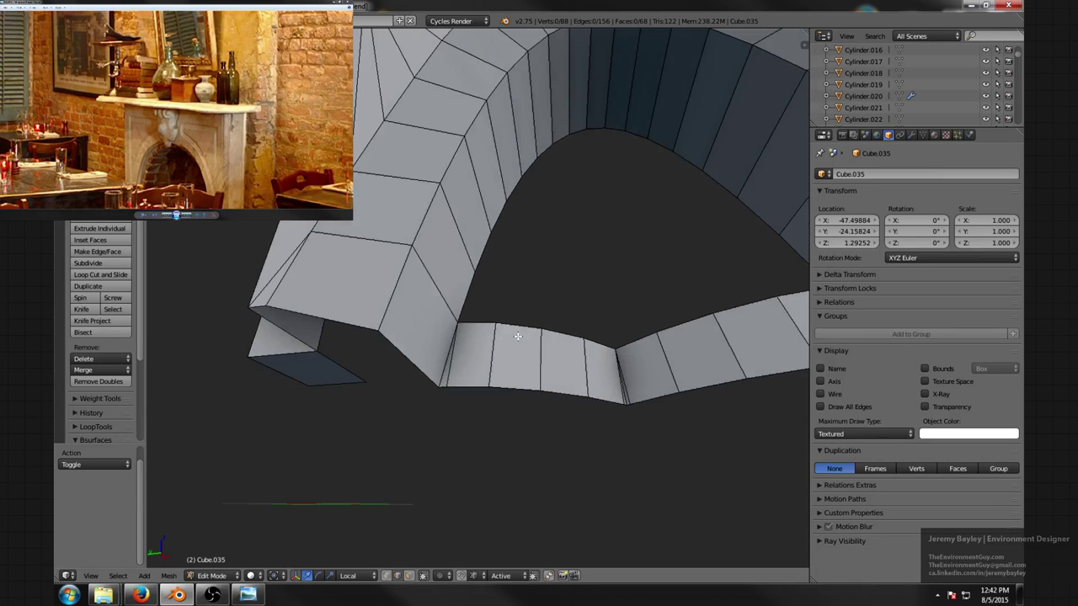
{"action": "key", "text": "ctrl+Tab"}
{"action": "left_click", "coordinate": [505, 318]}
{"action": "right_click", "coordinate": [447, 387]}
{"action": "key", "text": "alt+m"}
{"action": "left_click", "coordinate": [438, 386]}
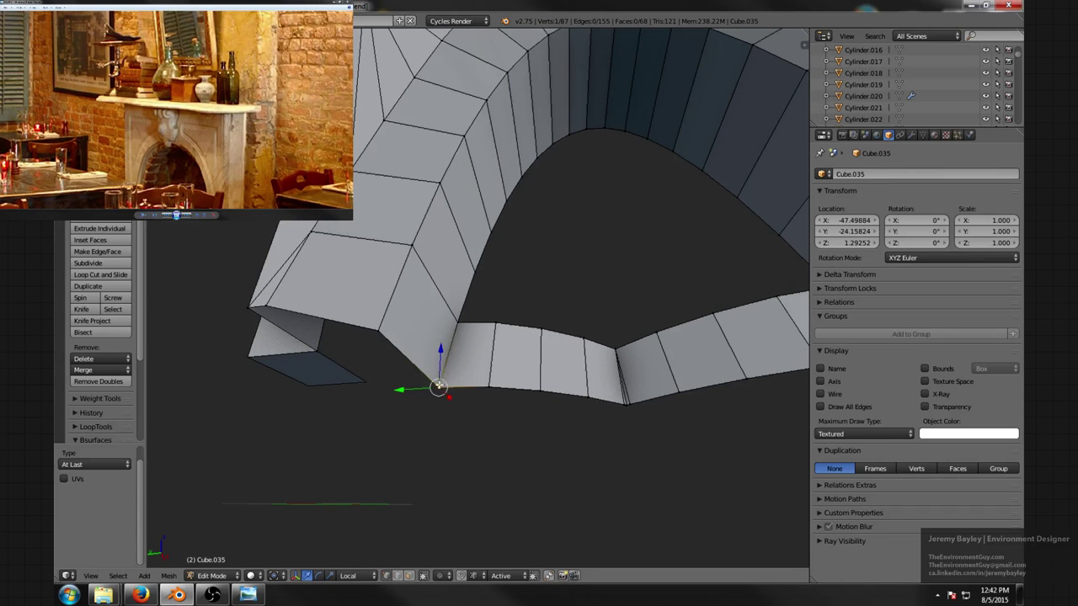
{"action": "middle_click_drag", "start_coordinate": [583, 339], "coordinate": [693, 330]}
{"action": "key", "text": "alt+m"}
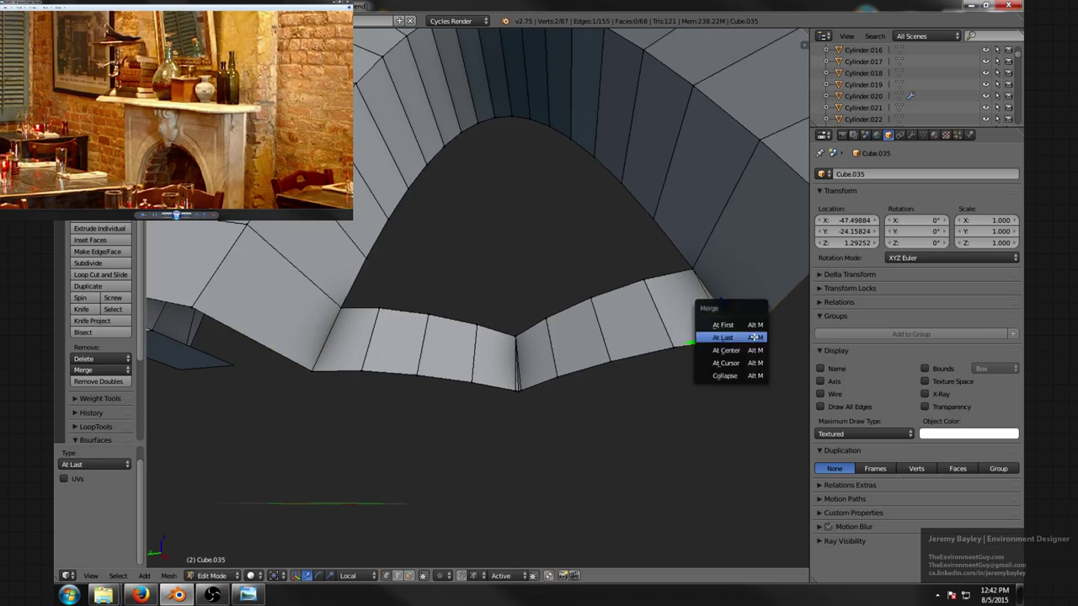
- Select the whole mesh and remove its double vertices
{"action": "key", "text": "a"}
{"action": "key", "text": "w"}
{"action": "left_click", "coordinate": [494, 291]}
{"action": "key", "text": "a"}
- Try to loft between the strip's upper edges and the arch's inner rim edges
{"action": "middle_click_drag", "start_coordinate": [493, 292], "coordinate": [520, 247]}
{"action": "scroll", "coordinate": [543, 283], "scroll_direction": "up", "scroll_amount": 2}
{"action": "middle_click_drag", "start_coordinate": [542, 283], "coordinate": [549, 257]}
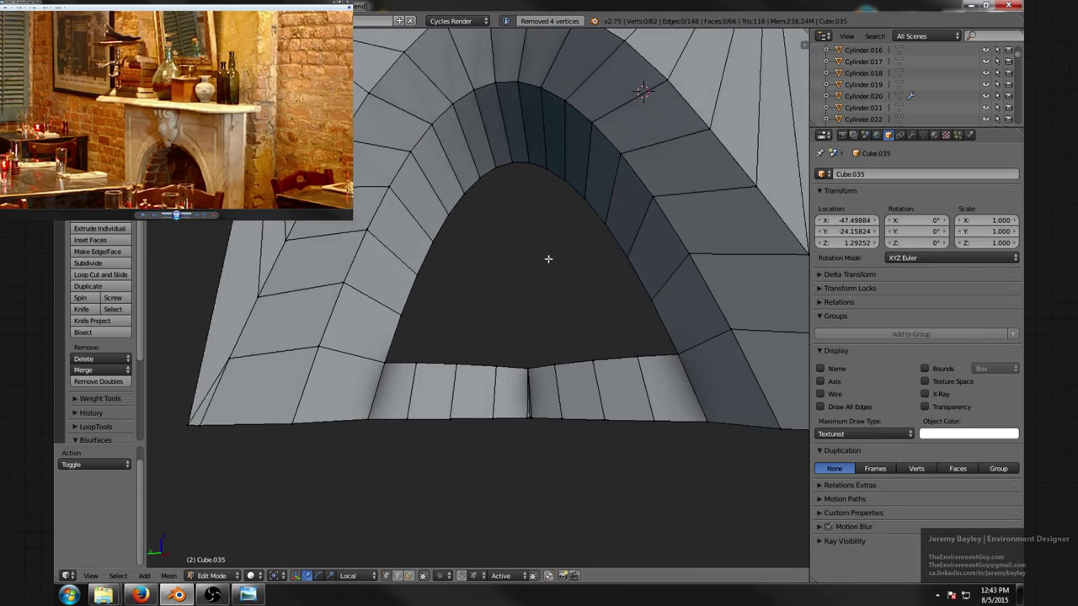
{"action": "key", "text": "ctrl+Tab"}
{"action": "left_click", "coordinate": [445, 272]}
{"action": "middle_click_drag", "start_coordinate": [519, 330], "coordinate": [533, 361]}
{"action": "right_click", "coordinate": [651, 372], "text": "ctrl"}
{"action": "right_click", "coordinate": [642, 313], "text": "shift"}
{"action": "middle_click_drag", "start_coordinate": [516, 310], "coordinate": [416, 304]}
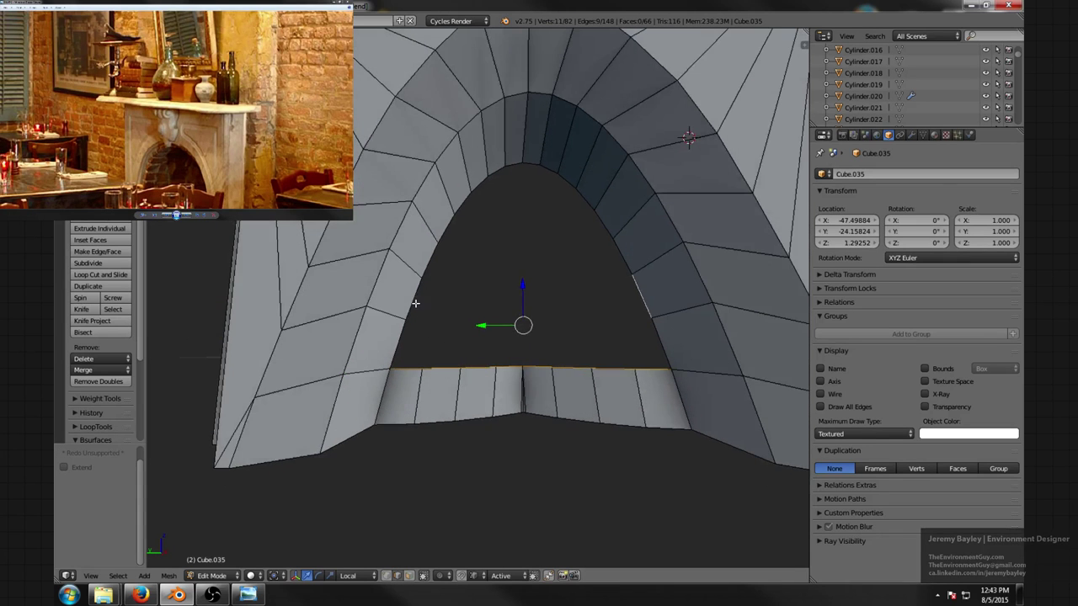
{"action": "left_click", "coordinate": [416, 304], "text": "alt+shift"}
{"action": "middle_click_drag", "start_coordinate": [492, 327], "coordinate": [487, 309]}
{"action": "key", "text": "space"}
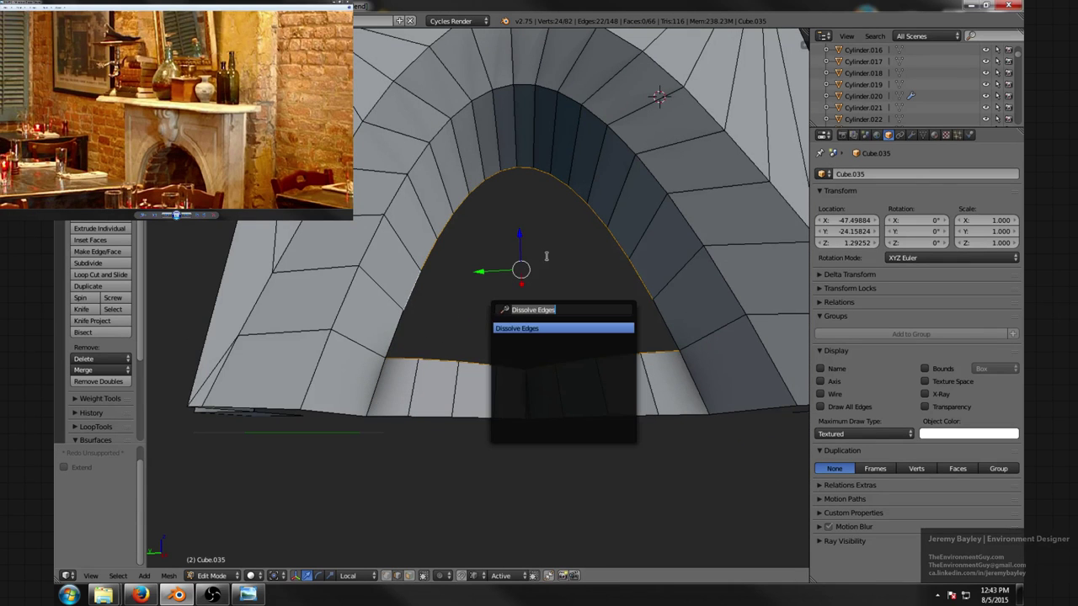
{"action": "type", "text": "loft"}
{"action": "left_click", "coordinate": [529, 329]}
{"action": "middle_click_drag", "start_coordinate": [527, 333], "coordinate": [527, 200]}
{"action": "key", "text": "ctrl+z"}
- Connect the strip's upper middle vertex to the apex vertex of the arch's inner rim with a new edge
{"action": "key", "text": "ctrl+Tab"}
{"action": "left_click", "coordinate": [520, 323]}
{"action": "right_click", "coordinate": [517, 347]}
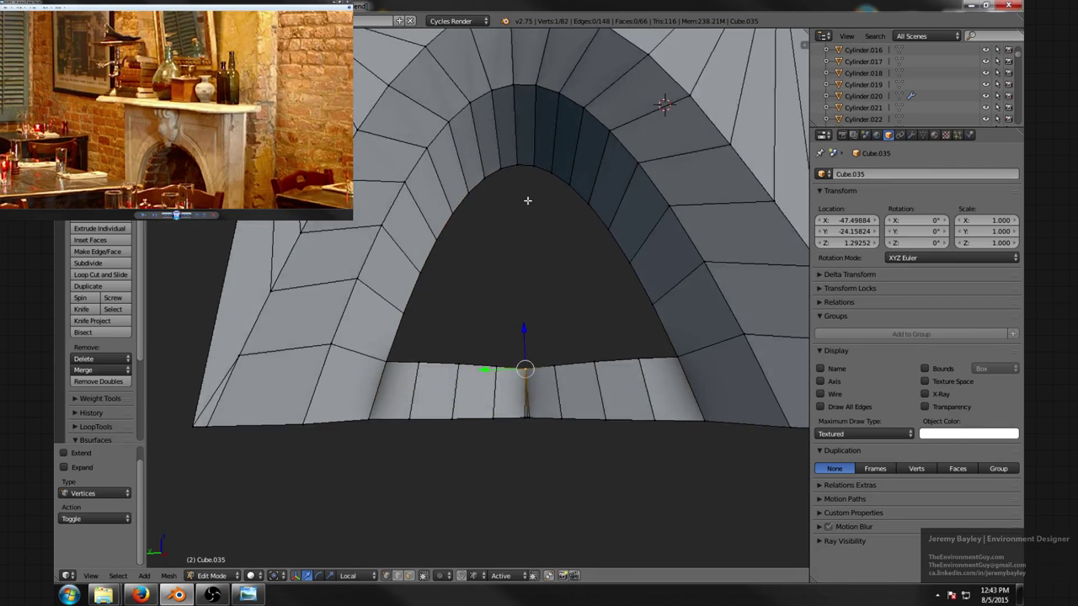
{"action": "key", "text": "f"}
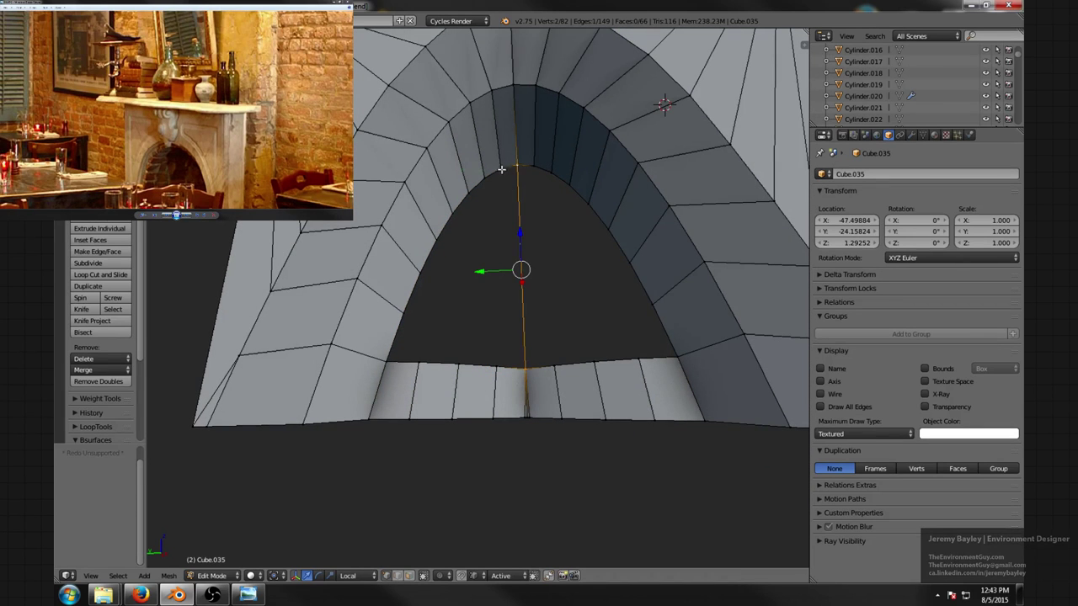
{"action": "key", "text": "a"}
- Try to loft between one half of the arch's inner rim and the strip's upper edges below it
{"action": "key", "text": "ctrl+Tab"}
{"action": "key", "text": "2"}
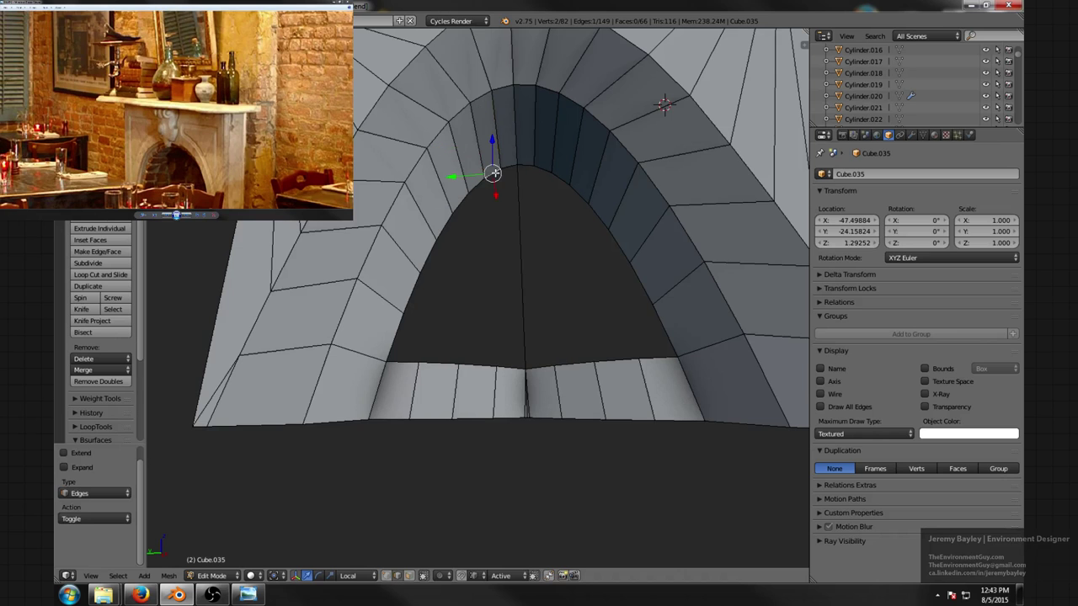
{"action": "right_click", "coordinate": [411, 313], "text": "alt"}
{"action": "middle_click_drag", "start_coordinate": [412, 357], "coordinate": [486, 287]}
{"action": "right_click", "coordinate": [475, 368], "text": "shift"}
{"action": "key", "text": "space"}
{"action": "left_click", "coordinate": [501, 382]}
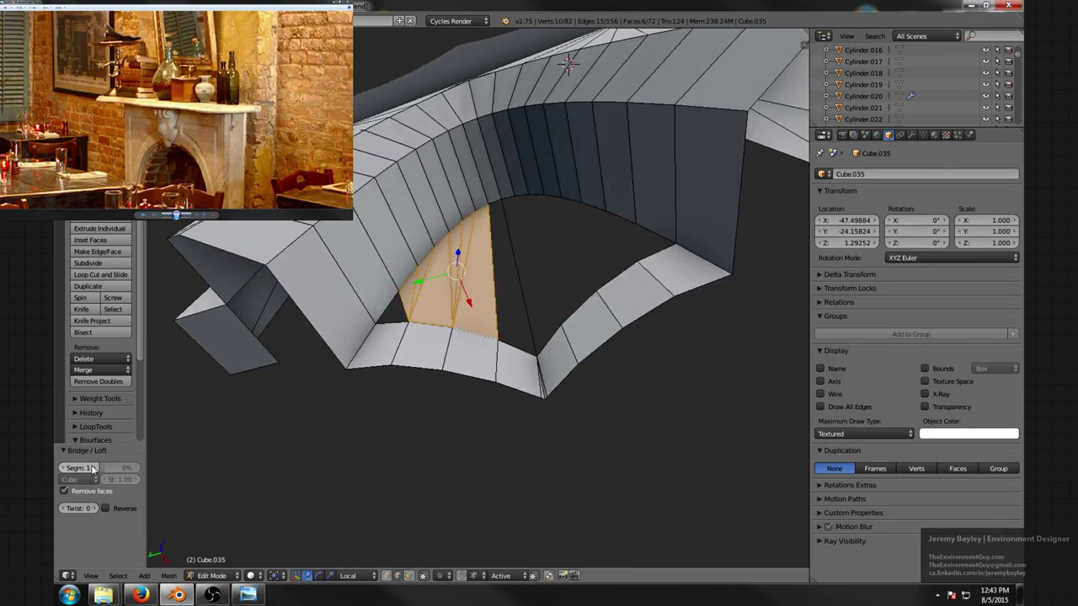
- Try 5 segments for the loft between the rim and the strip, inspect the faces, and undo the loft
{"action": "left_click", "coordinate": [93, 469]}
{"action": "middle_click_drag", "start_coordinate": [377, 349], "coordinate": [378, 427]}
{"action": "left_click", "coordinate": [95, 468]}
{"action": "middle_click_drag", "start_coordinate": [447, 400], "coordinate": [507, 343]}
{"action": "scroll", "coordinate": [461, 312], "scroll_direction": "down", "scroll_amount": 2}
{"action": "scroll", "coordinate": [497, 322], "scroll_direction": "down", "scroll_amount": 2}
{"action": "scroll", "coordinate": [490, 340], "scroll_direction": "up", "scroll_amount": 3}
{"action": "scroll", "coordinate": [497, 308], "scroll_direction": "up", "scroll_amount": 2}
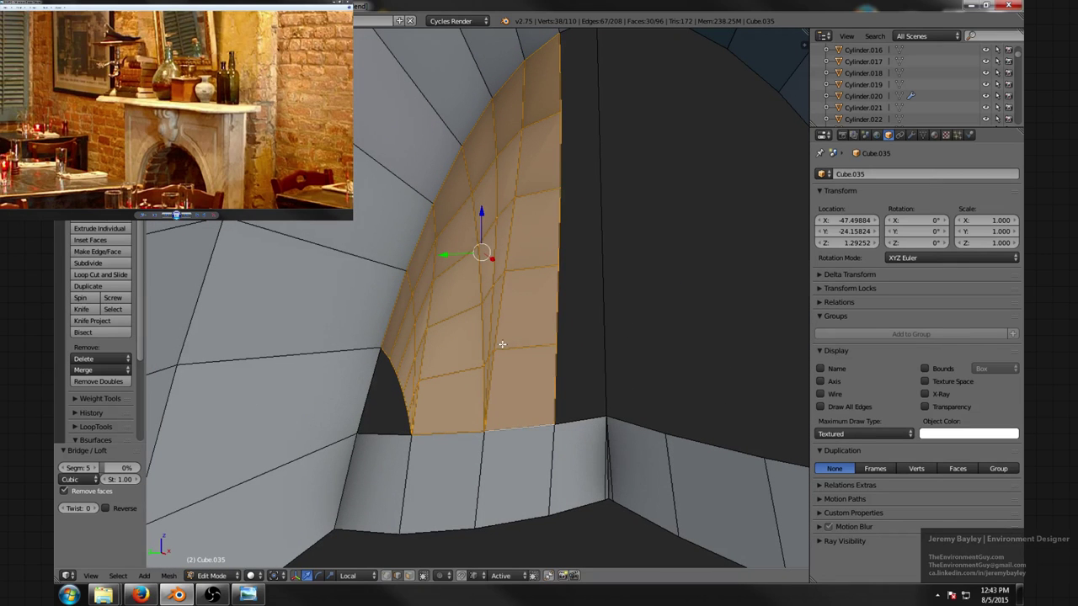
{"action": "scroll", "coordinate": [501, 345], "scroll_direction": "down", "scroll_amount": 1}
{"action": "scroll", "coordinate": [503, 343], "scroll_direction": "up", "scroll_amount": 2}
{"action": "scroll", "coordinate": [503, 342], "scroll_direction": "down", "scroll_amount": 3}
{"action": "key", "text": "ctrl+z"}
{"action": "middle_click_drag", "start_coordinate": [502, 342], "coordinate": [511, 279]}
{"action": "key", "text": "a"}
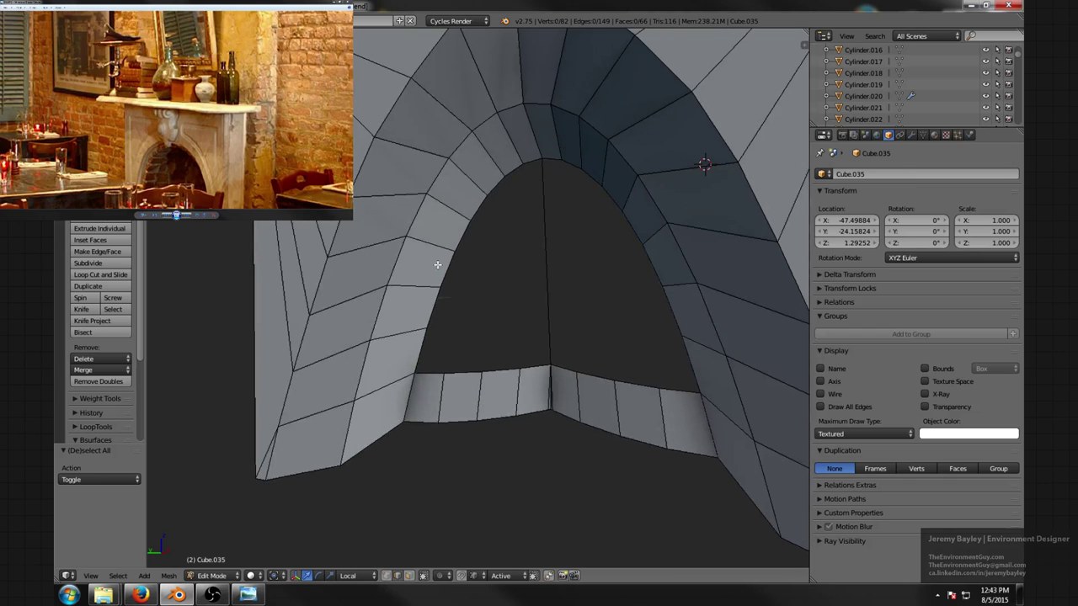
{"action": "scroll", "coordinate": [562, 223], "scroll_direction": "down", "scroll_amount": 4}
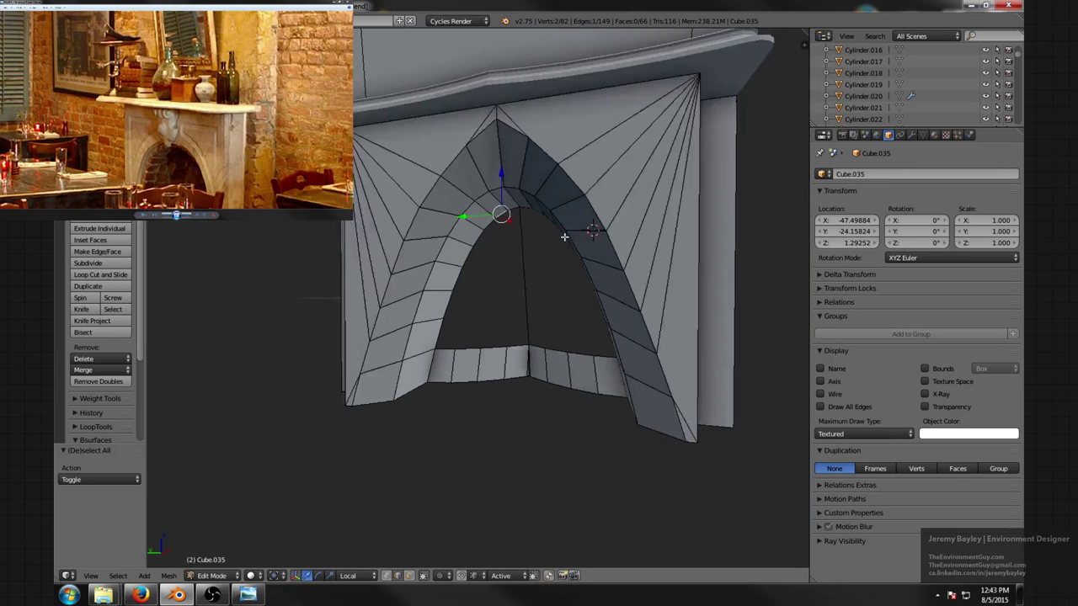
- Try merging three edges along the left half of the arch's inner rim at their centers
{"action": "middle_click_drag", "start_coordinate": [565, 235], "coordinate": [599, 259]}
{"action": "scroll", "coordinate": [597, 259], "scroll_direction": "up", "scroll_amount": 6}
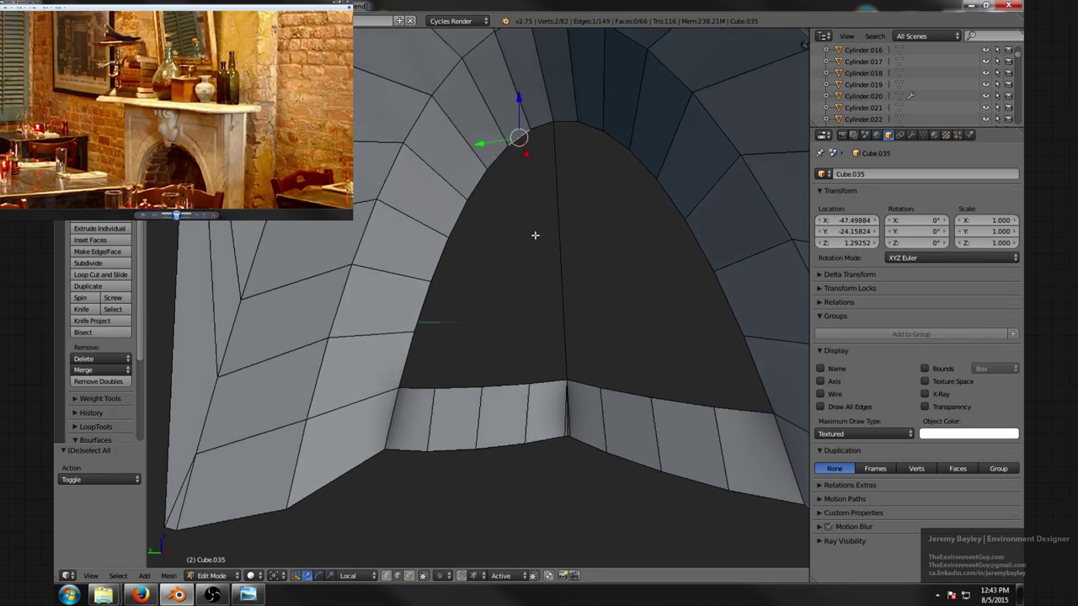
{"action": "key", "text": "alt+m"}
{"action": "left_click", "coordinate": [514, 237]}
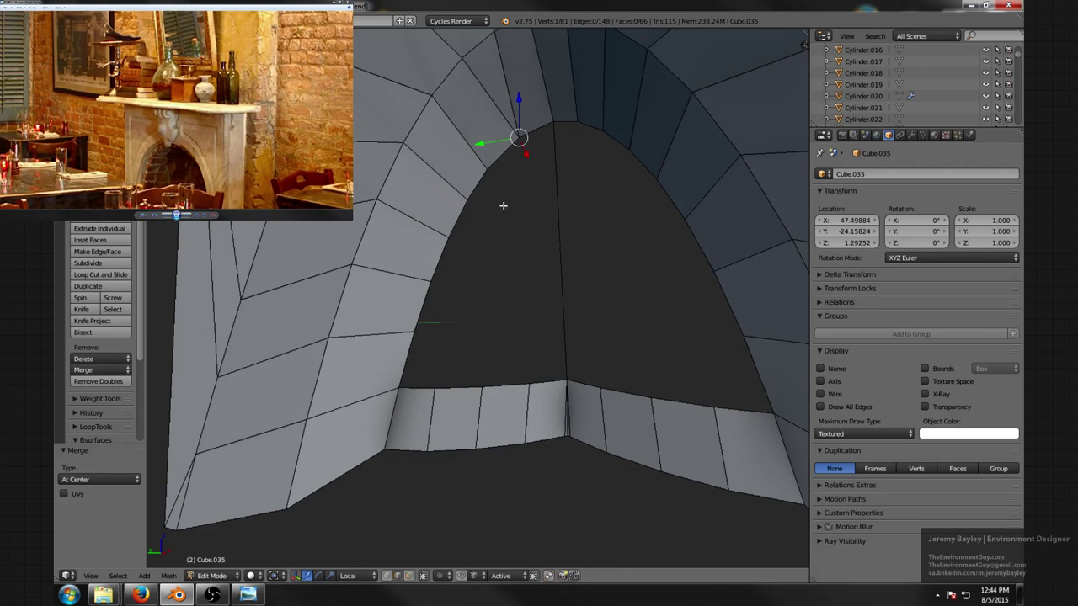
{"action": "key", "text": "alt+m"}
{"action": "left_click", "coordinate": [477, 184]}
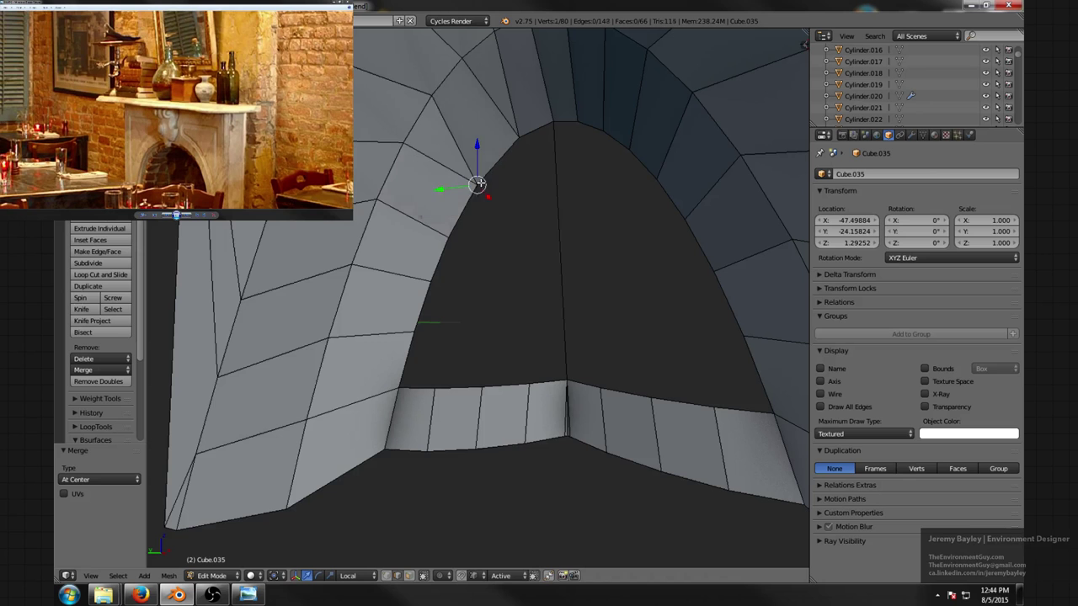
{"action": "key", "text": "alt+m"}
{"action": "left_click", "coordinate": [438, 260]}
{"action": "scroll", "coordinate": [441, 262], "scroll_direction": "down", "scroll_amount": 2}
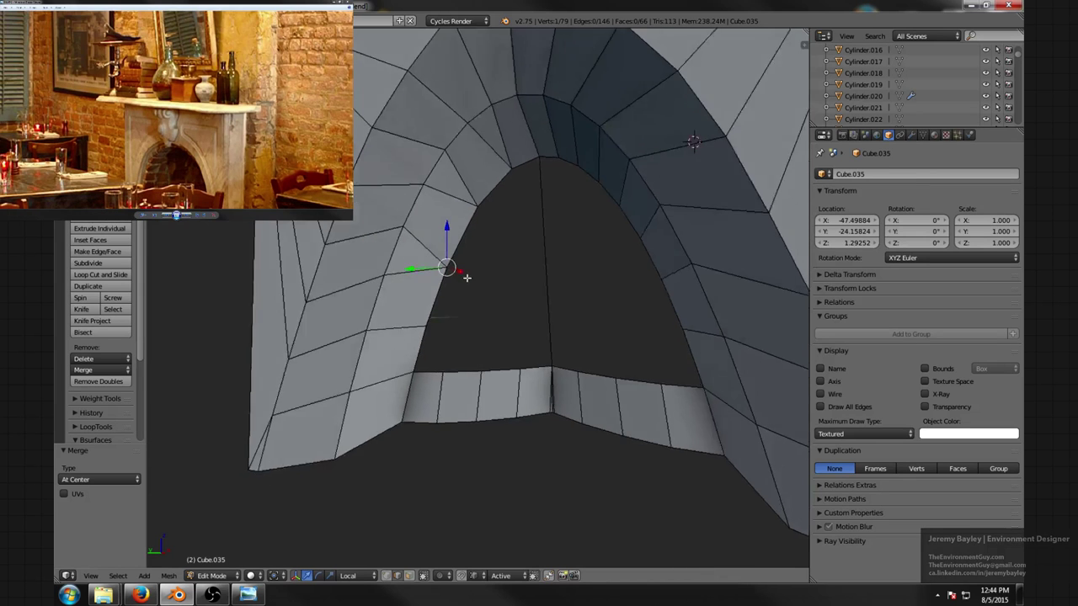
- Check the arch in rendered shading, and undo the last merges on the inner rim
{"action": "middle_click_drag", "start_coordinate": [464, 276], "coordinate": [488, 303]}
{"action": "scroll", "coordinate": [491, 282], "scroll_direction": "down", "scroll_amount": 4}
{"action": "key", "text": "shift+z"}
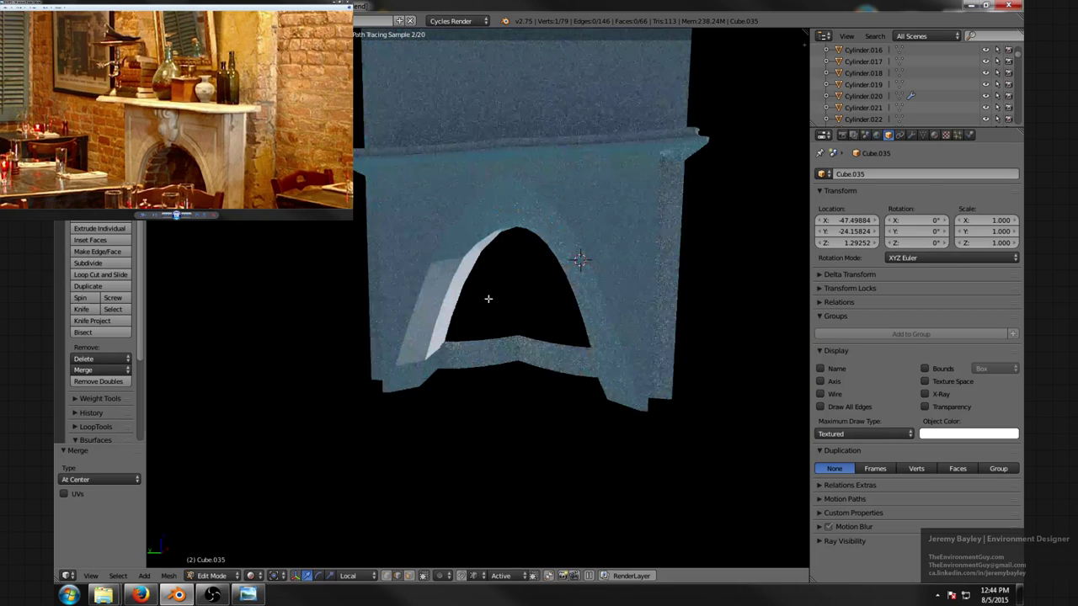
{"action": "key", "text": "shift+z"}
{"action": "scroll", "coordinate": [488, 298], "scroll_direction": "up", "scroll_amount": 4}
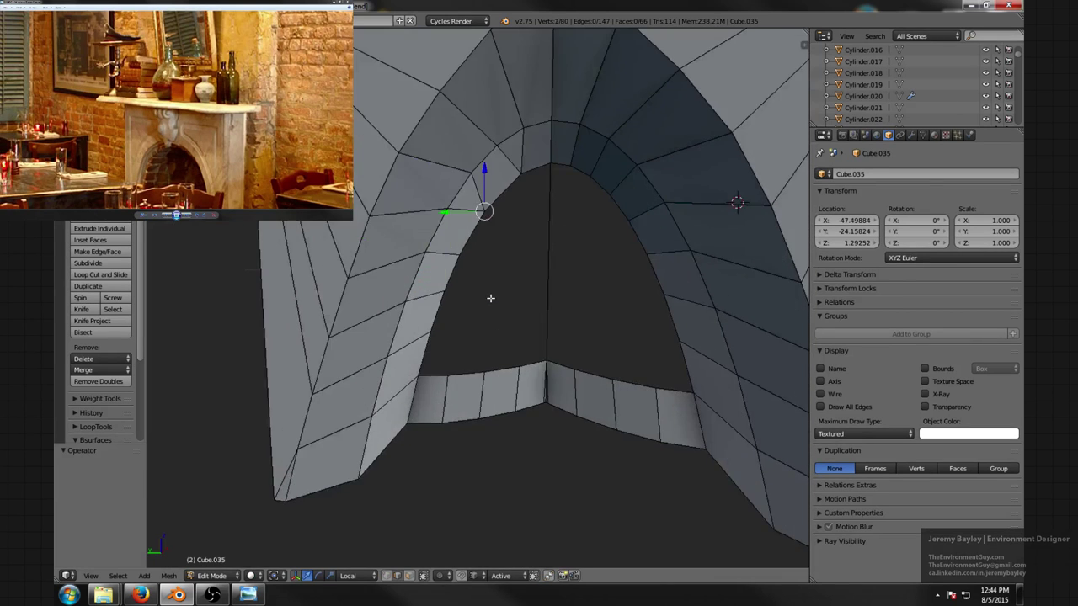
{"action": "middle_click_drag", "start_coordinate": [495, 272], "coordinate": [508, 247]}
{"action": "scroll", "coordinate": [523, 180], "scroll_direction": "up", "scroll_amount": 2}
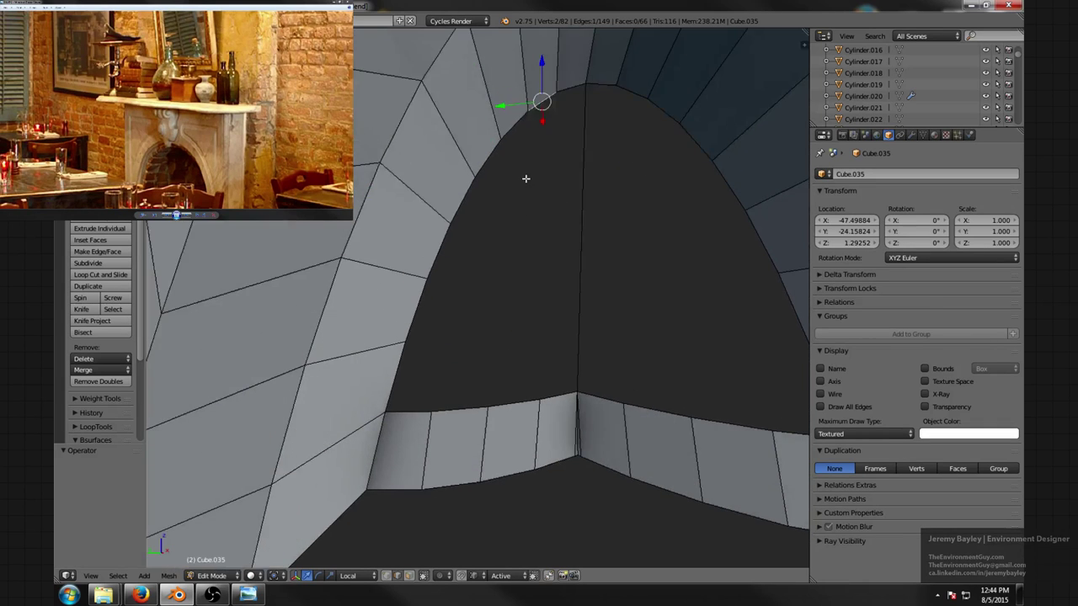
- Merge two separate edges on the left half of the arch's inner rim, each at its center
{"action": "scroll", "coordinate": [526, 177], "scroll_direction": "down", "scroll_amount": 1}
{"action": "key", "text": "alt+m"}
{"action": "left_click", "coordinate": [516, 178]}
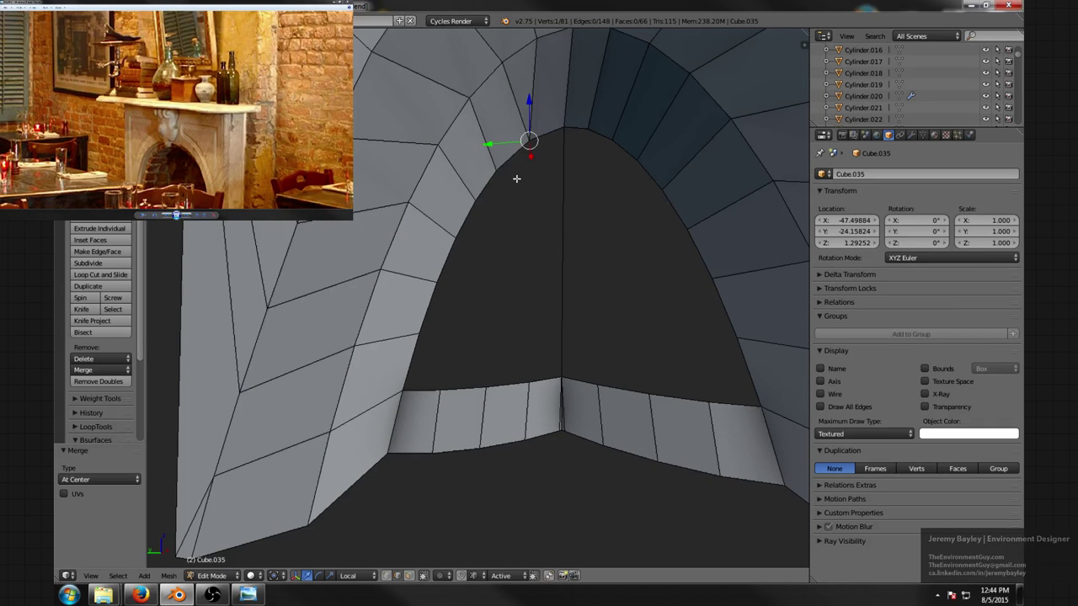
{"action": "right_click", "coordinate": [462, 215], "text": "shift"}
{"action": "key", "text": "alt+m"}
{"action": "left_click", "coordinate": [459, 212]}
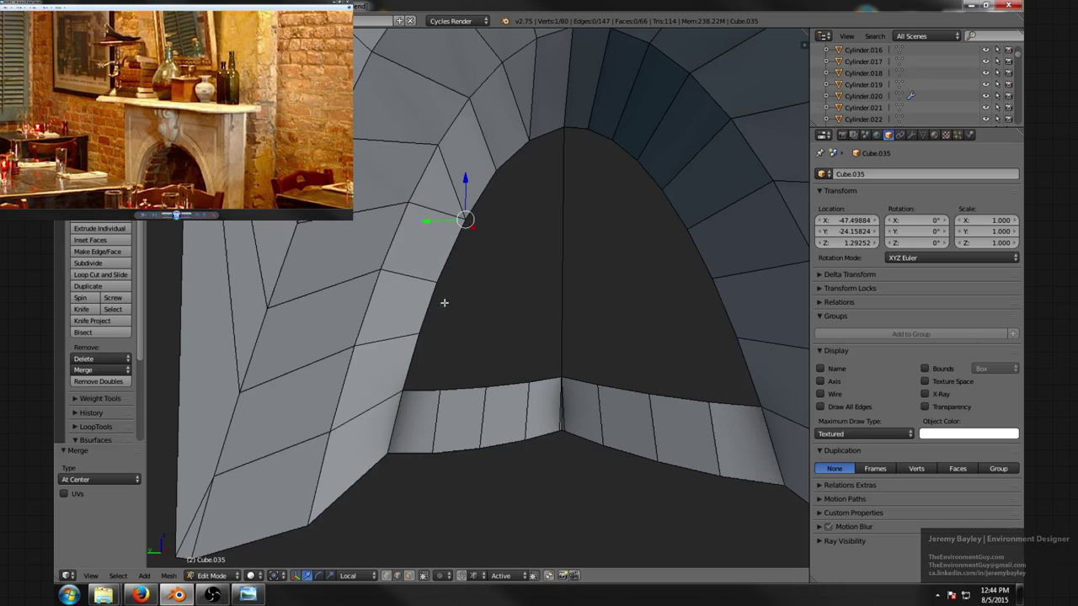
- Preview the whole fireplace in rendered shading from a distance
{"action": "key", "text": "ctrl+Tab"}
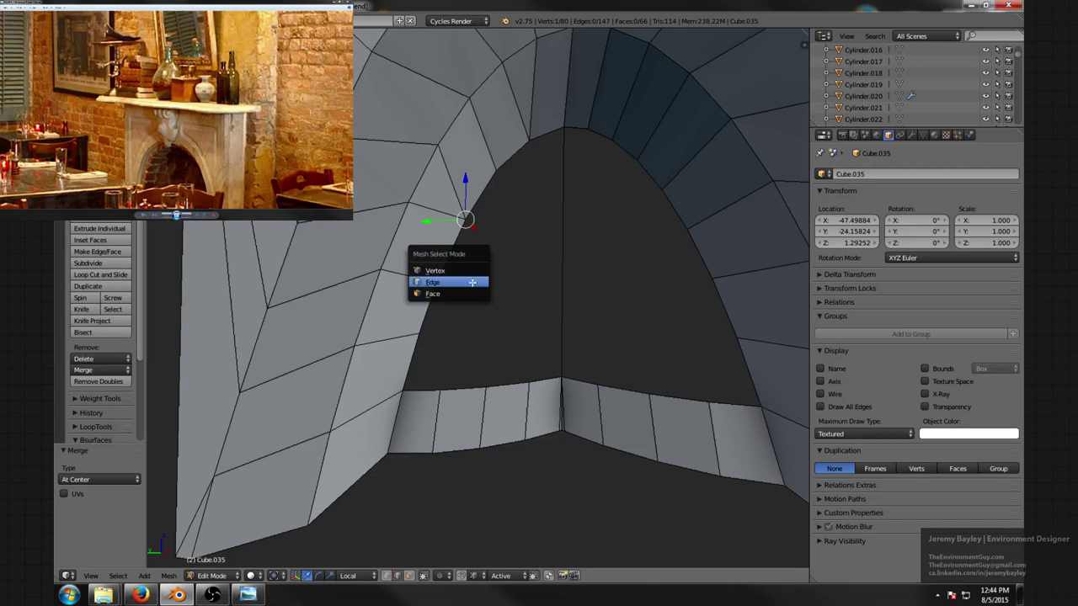
{"action": "scroll", "coordinate": [458, 280], "scroll_direction": "down", "scroll_amount": 5}
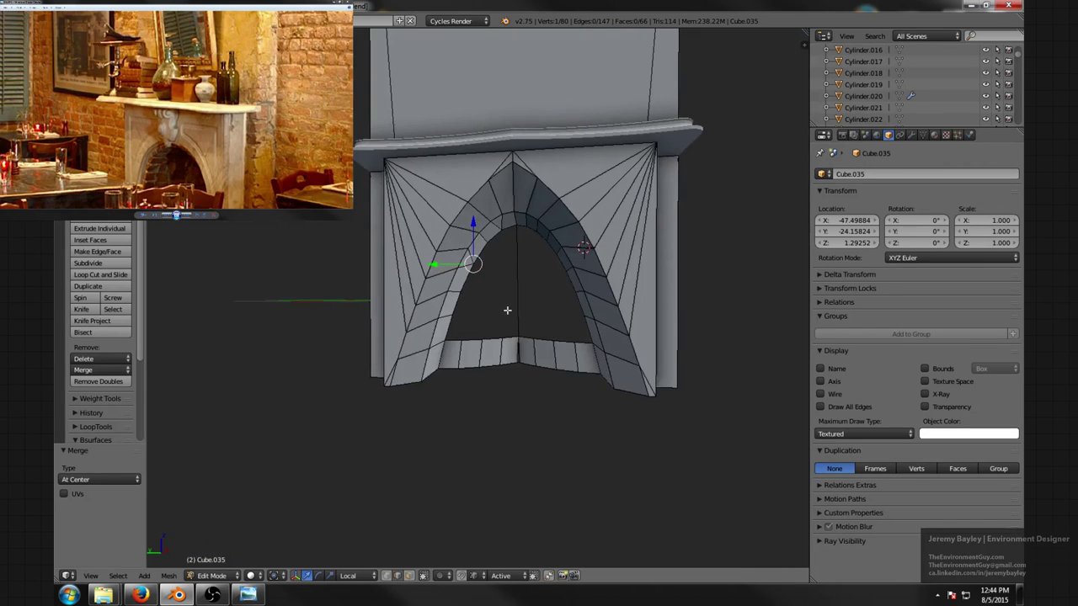
{"action": "key", "text": "shift+z"}
{"action": "mouse_move", "coordinate": [508, 311]}
{"action": "middle_mouse_down"}
{"action": "mouse_move", "coordinate": [511, 323]}
{"action": "mouse_move", "coordinate": [517, 307]}
{"action": "middle_mouse_up"}
{"action": "scroll", "coordinate": [510, 324], "scroll_direction": "down", "scroll_amount": 3}
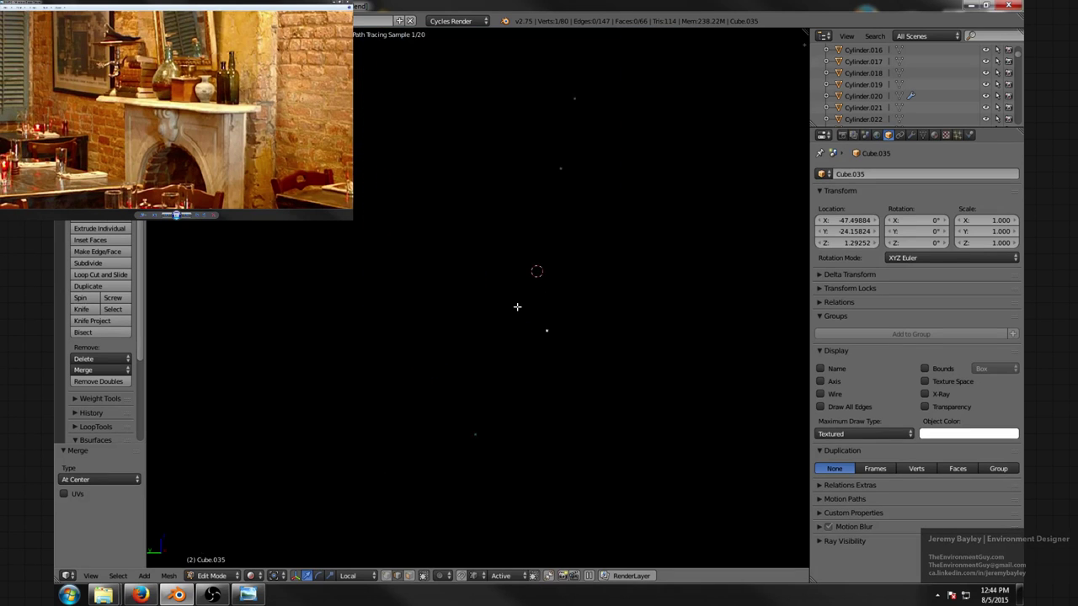
{"action": "key", "text": "shift+z"}
{"action": "scroll", "coordinate": [479, 308], "scroll_direction": "down", "scroll_amount": 3}
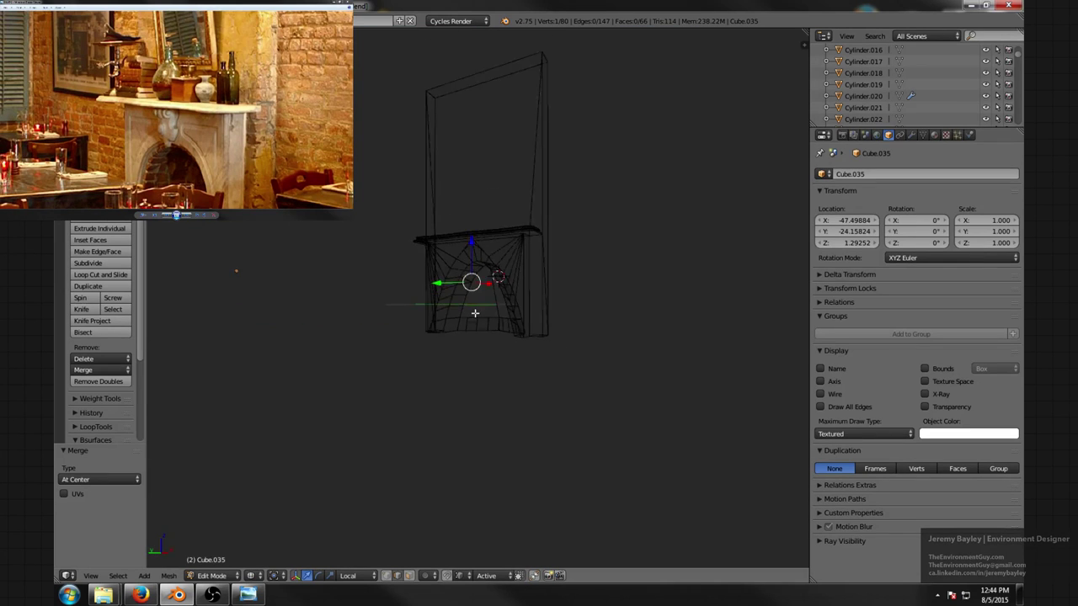
{"action": "key", "text": "shift+z"}
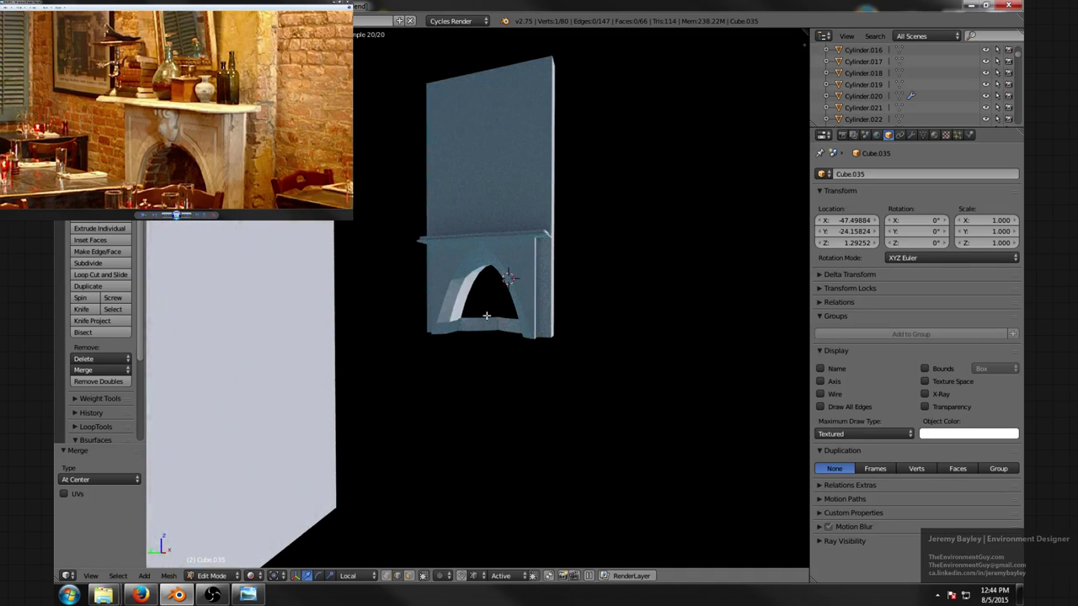
{"action": "middle_click_drag", "start_coordinate": [486, 316], "coordinate": [494, 341], "text": "shift"}
{"action": "key", "text": "shift+z"}
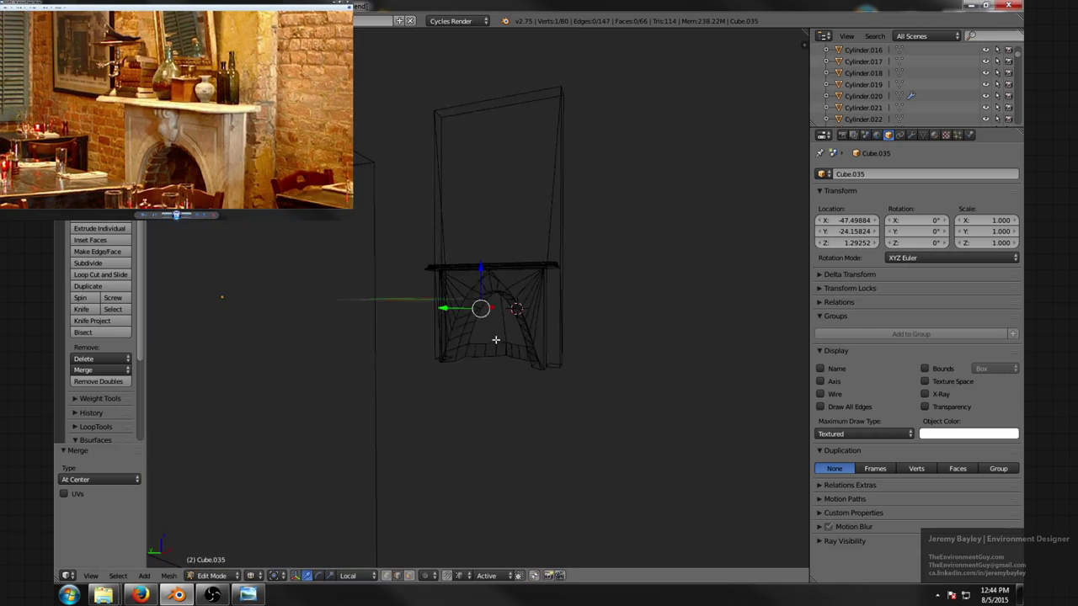
- Examine the arch's inner rim and the strip behind it in solid shading from several angles
{"action": "key", "text": "z"}
{"action": "scroll", "coordinate": [505, 342], "scroll_direction": "up", "scroll_amount": 8}
{"action": "scroll", "coordinate": [517, 356], "scroll_direction": "down", "scroll_amount": 5}
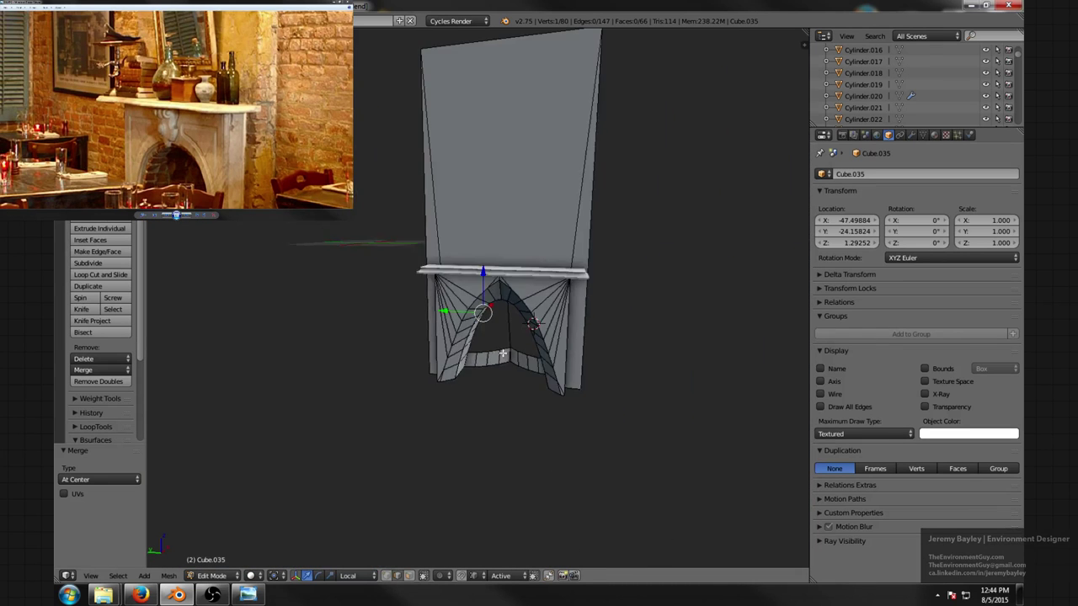
{"action": "middle_click_drag", "start_coordinate": [517, 356], "coordinate": [485, 357]}
{"action": "scroll", "coordinate": [488, 359], "scroll_direction": "up", "scroll_amount": 5}
{"action": "scroll", "coordinate": [488, 359], "scroll_direction": "up", "scroll_amount": 5}
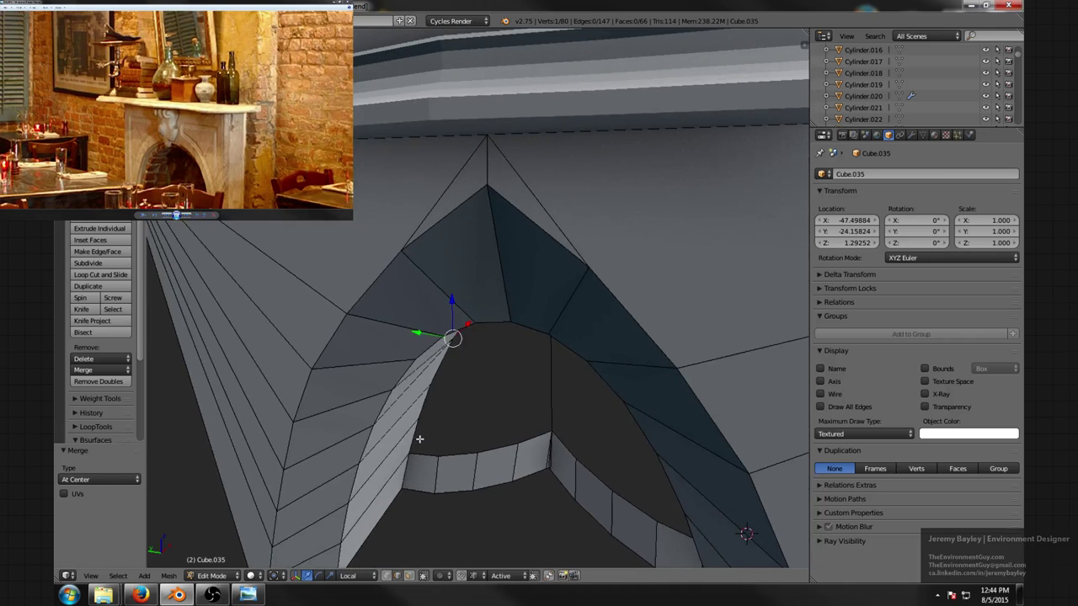
{"action": "scroll", "coordinate": [419, 438], "scroll_direction": "down", "scroll_amount": 2}
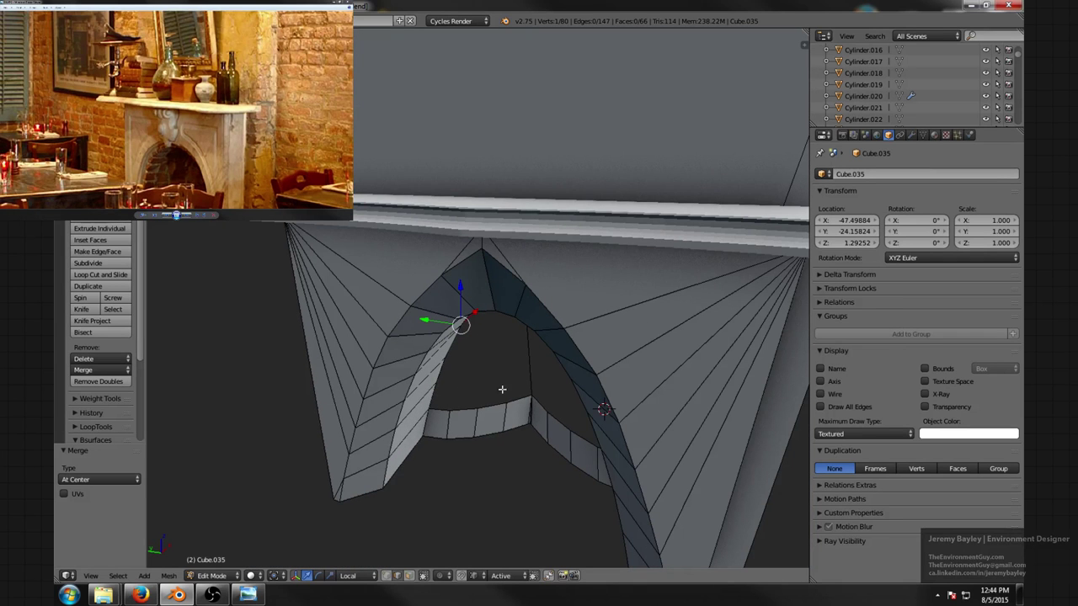
{"action": "middle_click_drag", "start_coordinate": [502, 389], "coordinate": [507, 341]}
{"action": "middle_click_drag", "start_coordinate": [497, 301], "coordinate": [577, 233]}
{"action": "scroll", "coordinate": [533, 332], "scroll_direction": "up", "scroll_amount": 2}
{"action": "scroll", "coordinate": [534, 332], "scroll_direction": "down", "scroll_amount": 2}
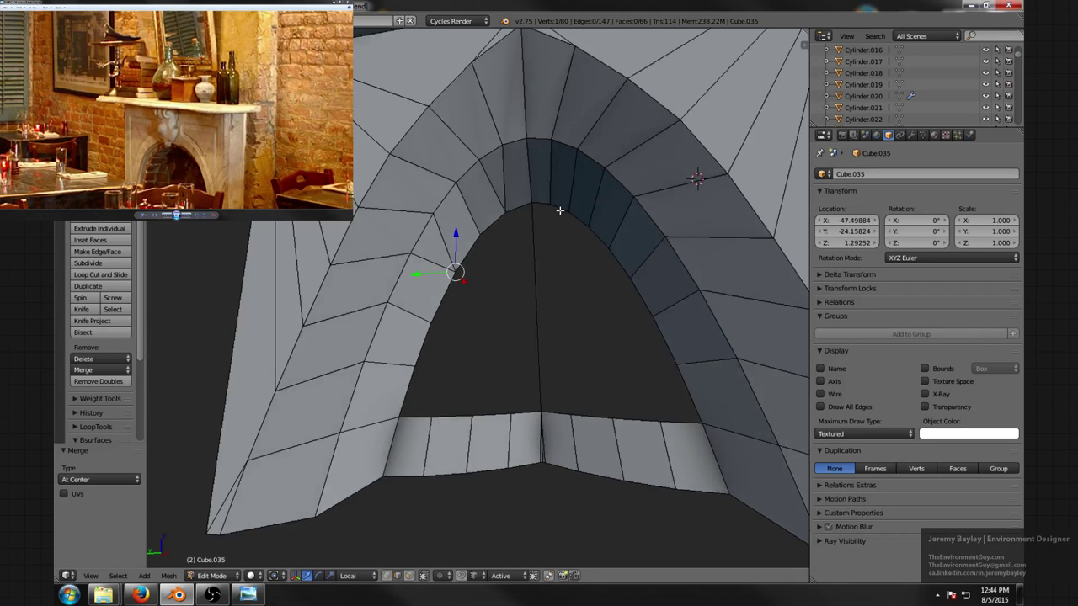
- Merge two separate edges on the right half of the arch's inner rim, each at its center
{"action": "key", "text": "ctrl+Tab"}
{"action": "left_click", "coordinate": [539, 220]}
{"action": "left_click", "coordinate": [551, 219]}
{"action": "key", "text": "ctrl+Tab"}
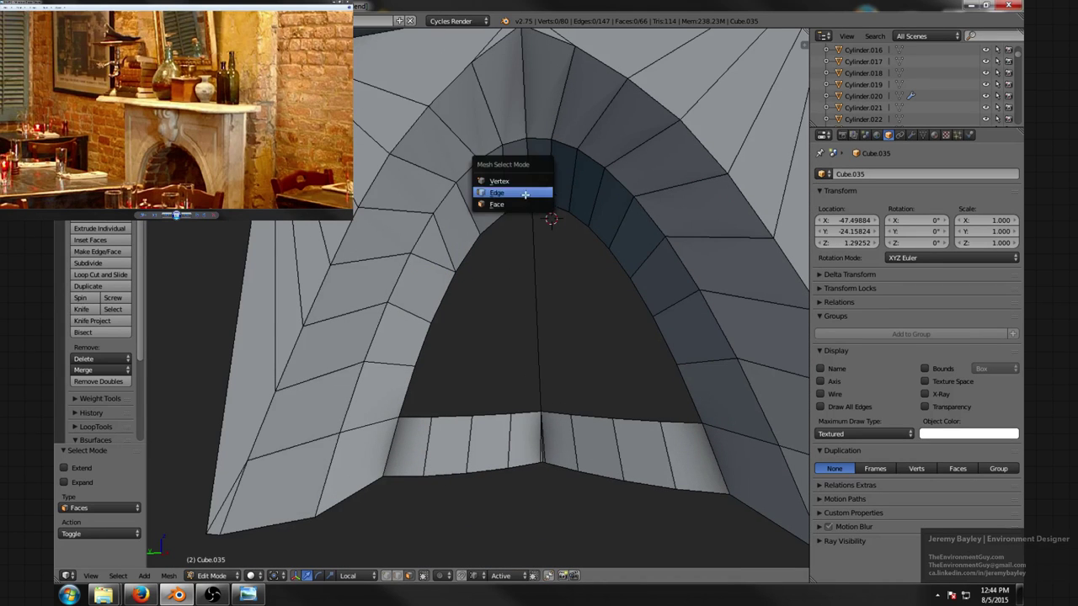
{"action": "left_click", "coordinate": [526, 194]}
{"action": "right_click", "coordinate": [553, 206]}
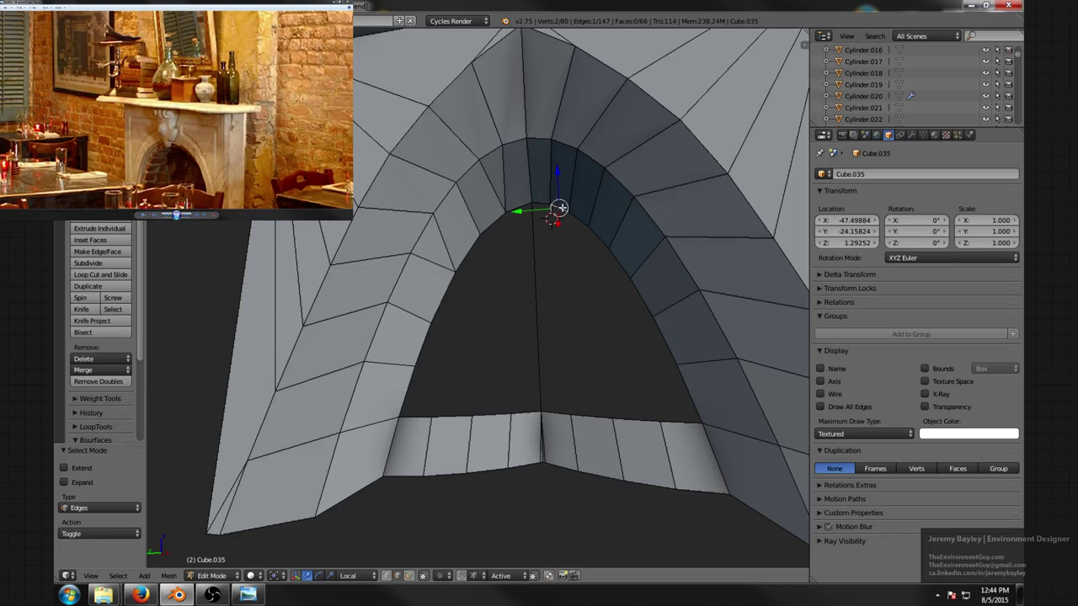
{"action": "key", "text": "alt+m"}
{"action": "left_click", "coordinate": [551, 230]}
{"action": "scroll", "coordinate": [600, 249], "scroll_direction": "down", "scroll_amount": 1}
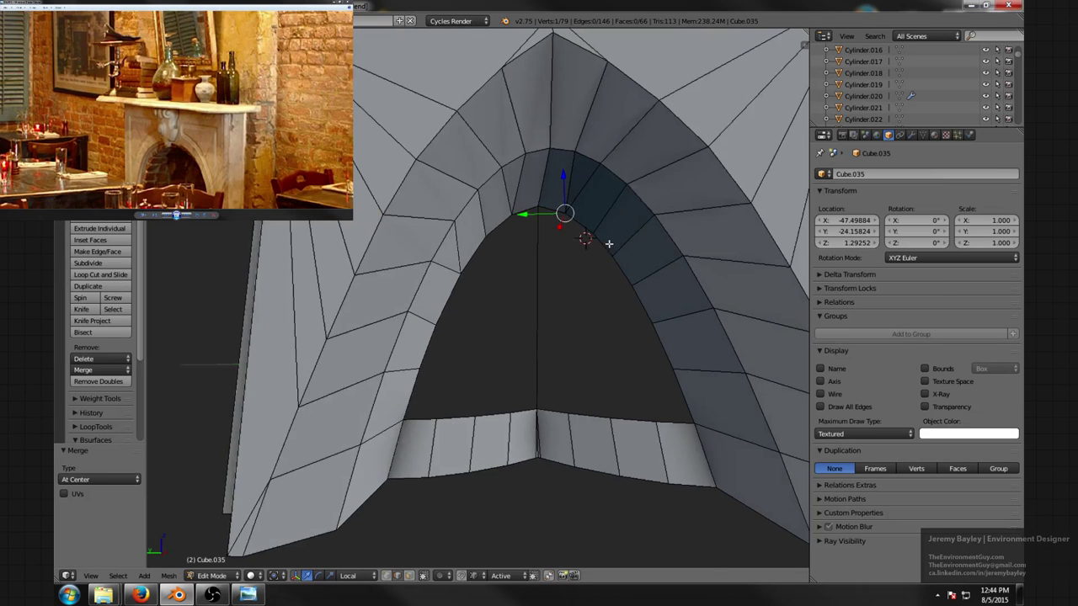
{"action": "key", "text": "alt+m"}
{"action": "left_click", "coordinate": [621, 259]}
- Try to bridge the left half of the arch's inner rim to the upper edges of the strip
{"action": "scroll", "coordinate": [620, 260], "scroll_direction": "down", "scroll_amount": 1}
{"action": "middle_click_drag", "start_coordinate": [619, 260], "coordinate": [545, 261]}
{"action": "scroll", "coordinate": [592, 271], "scroll_direction": "up", "scroll_amount": 1}
{"action": "key", "text": "ctrl+Tab"}
{"action": "left_click", "coordinate": [500, 251]}
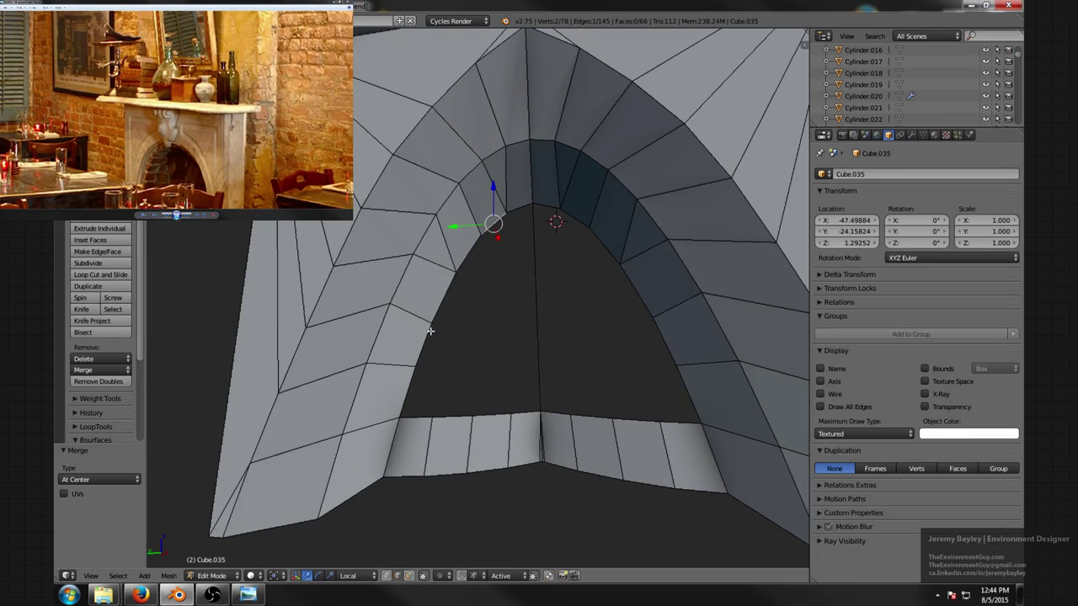
{"action": "right_click", "coordinate": [446, 299], "text": "ctrl"}
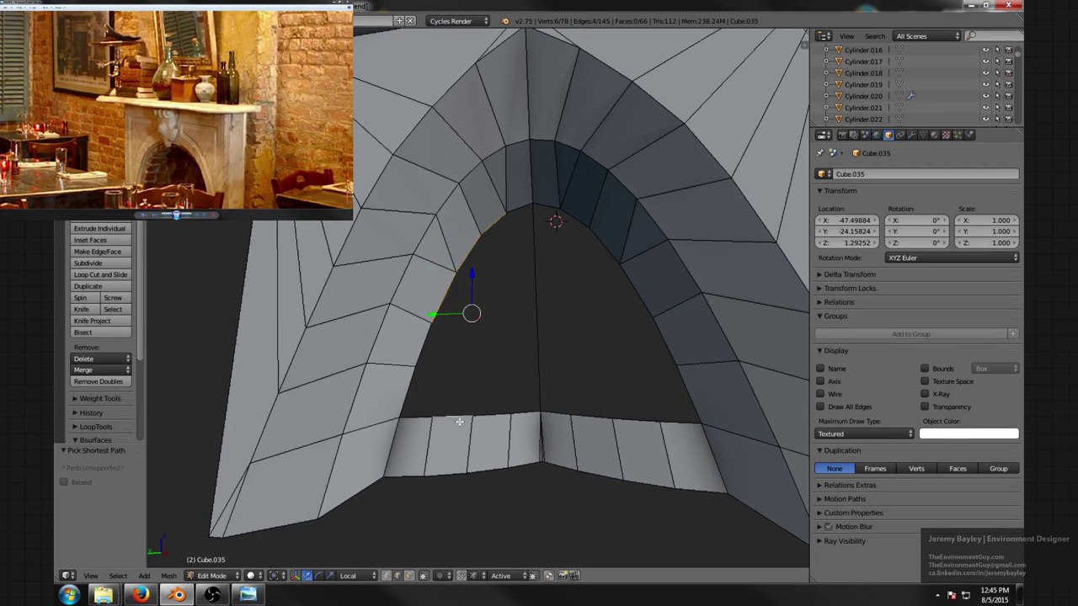
{"action": "key", "text": "ctrl+e"}
{"action": "left_click", "coordinate": [514, 409]}
{"action": "middle_click_drag", "start_coordinate": [513, 409], "coordinate": [513, 370]}
{"action": "key", "text": "ctrl+z"}
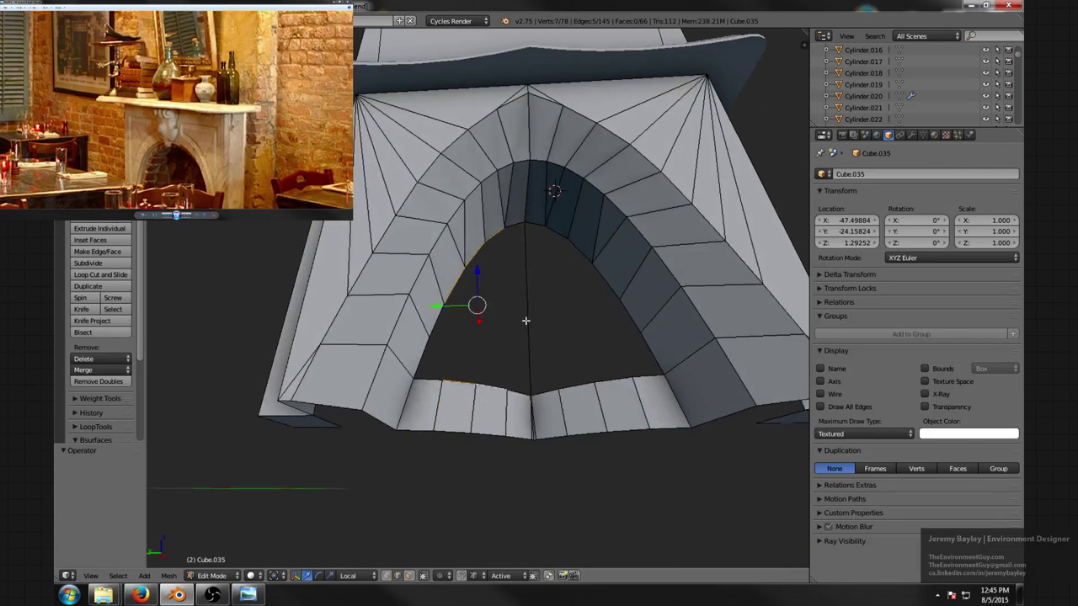
- Remove doubles across the whole arched body mesh, and apply the object's rotation and scale
{"action": "middle_click_drag", "start_coordinate": [521, 323], "coordinate": [505, 348]}
{"action": "key", "text": "a"}
{"action": "key", "text": "w"}
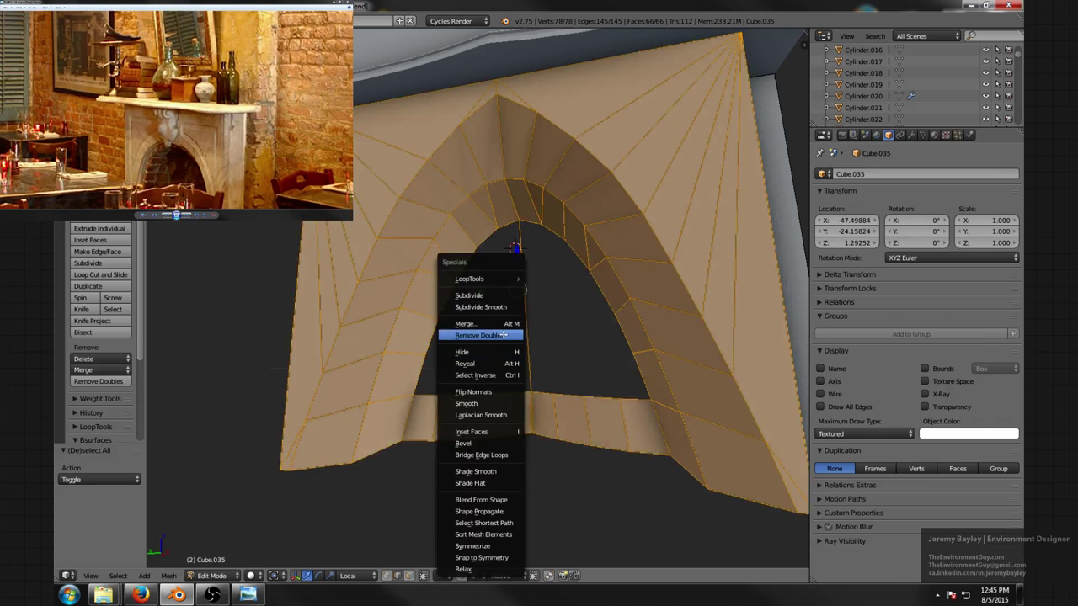
{"action": "left_click", "coordinate": [502, 335]}
{"action": "key", "text": "Tab"}
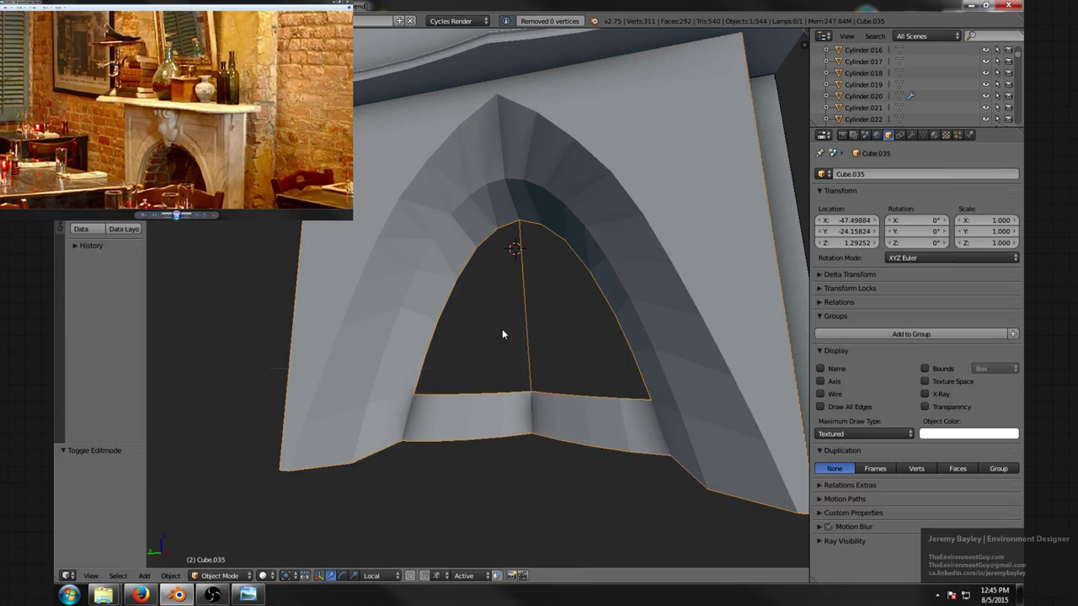
{"action": "key", "text": "ctrl+a"}
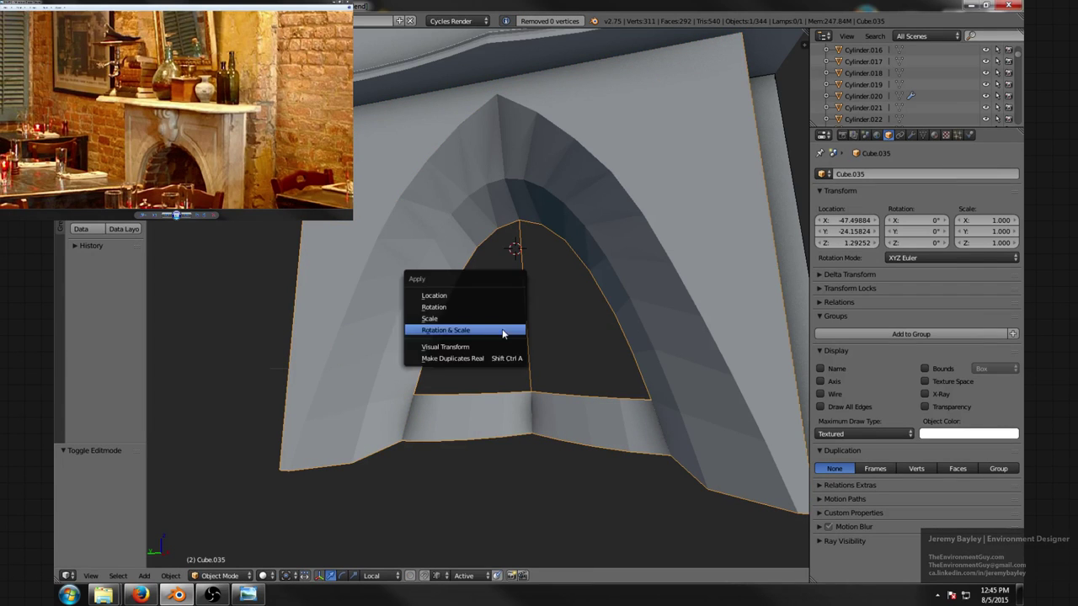
{"action": "left_click", "coordinate": [502, 329]}
{"action": "key", "text": "Tab"}
- Loft three edges of the inner rim's left half to the three strip edges below them with 5 cubic segments
{"action": "right_click", "coordinate": [488, 238]}
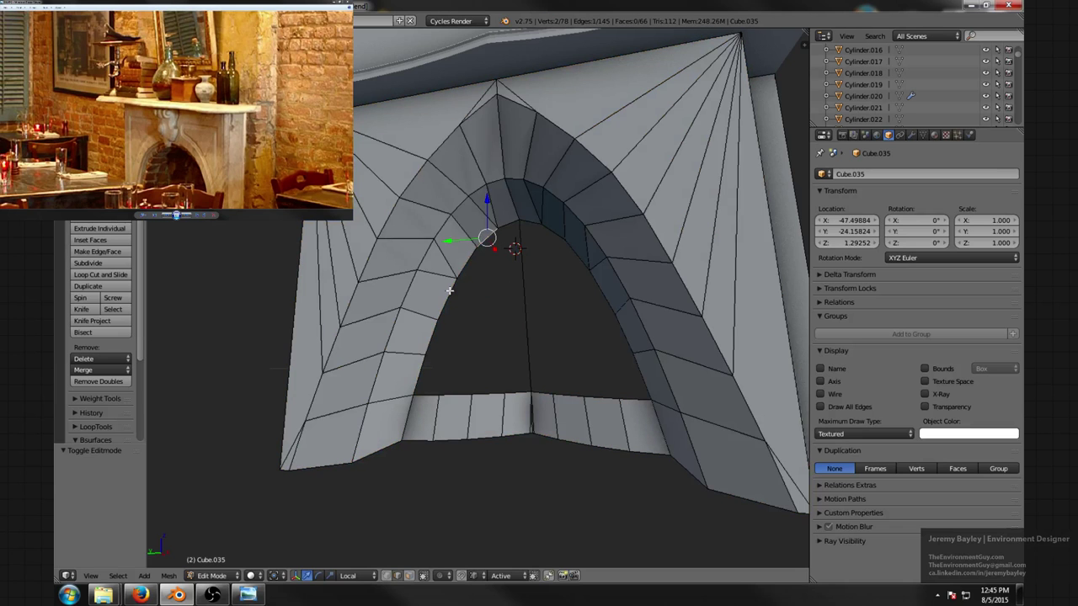
{"action": "right_click", "coordinate": [493, 391], "text": "shift"}
{"action": "key", "text": "space"}
{"action": "key", "text": "Return"}
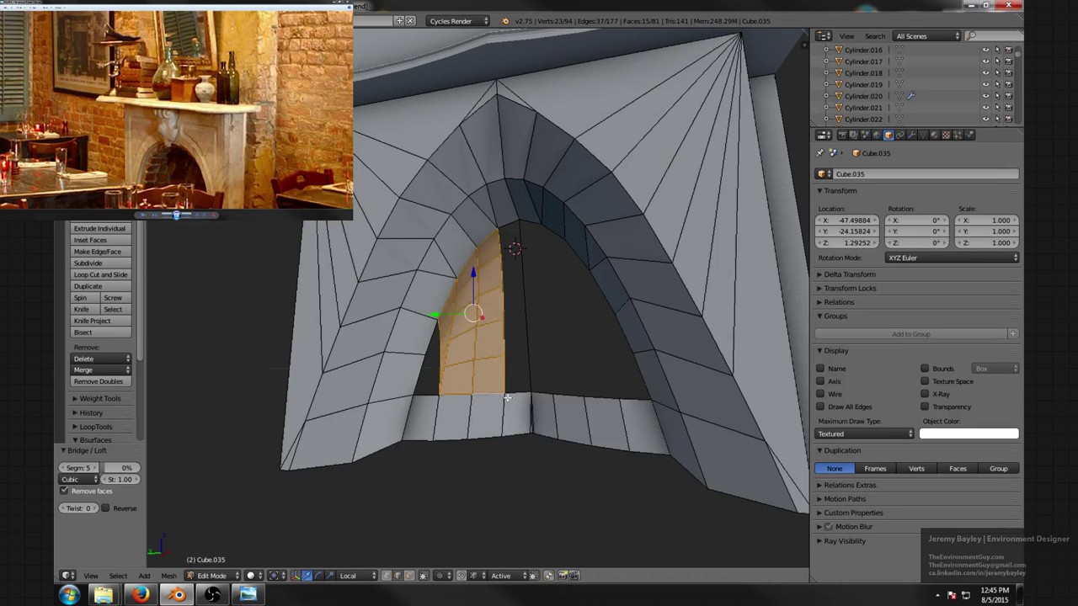
- Loft three edges of the inner rim's right half to the matching strip edges with 5 cubic segments
{"action": "middle_click_drag", "start_coordinate": [507, 384], "coordinate": [552, 263]}
{"action": "scroll", "coordinate": [536, 359], "scroll_direction": "up", "scroll_amount": 2}
{"action": "key", "text": "a"}
{"action": "right_click", "coordinate": [531, 207], "text": "shift"}
{"action": "middle_click_drag", "start_coordinate": [532, 207], "coordinate": [578, 309]}
{"action": "right_click", "coordinate": [566, 261], "text": "ctrl"}
{"action": "key", "text": "space"}
{"action": "left_click", "coordinate": [587, 296]}
{"action": "scroll", "coordinate": [578, 310], "scroll_direction": "up", "scroll_amount": 5}
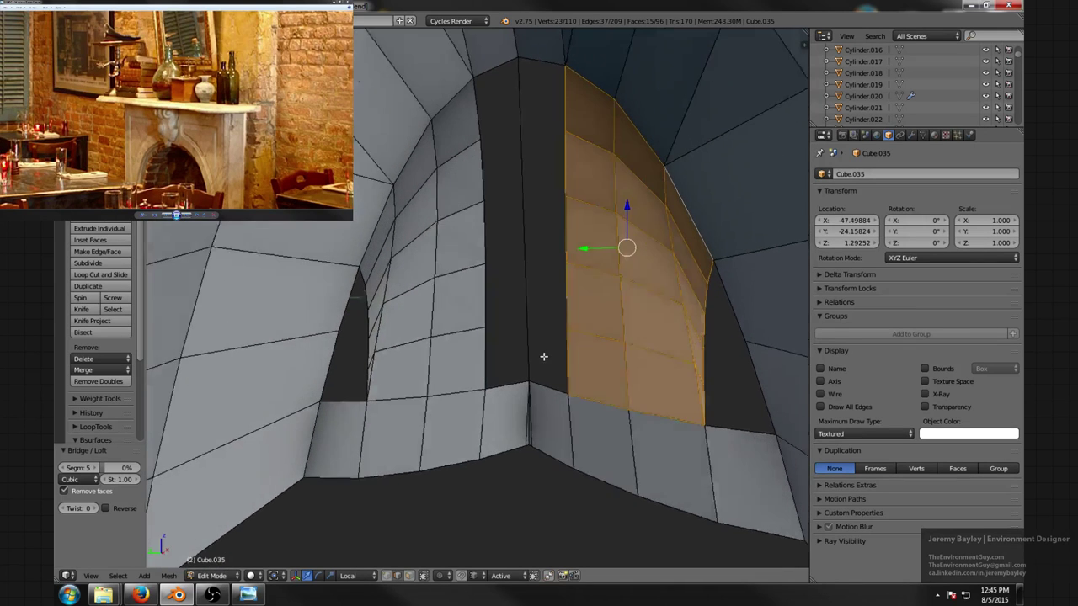
- Subdivide the vertical edge in the middle of the firebox back's gap with 4 cuts
{"action": "key", "text": "ctrl+Tab"}
{"action": "left_click", "coordinate": [521, 319]}
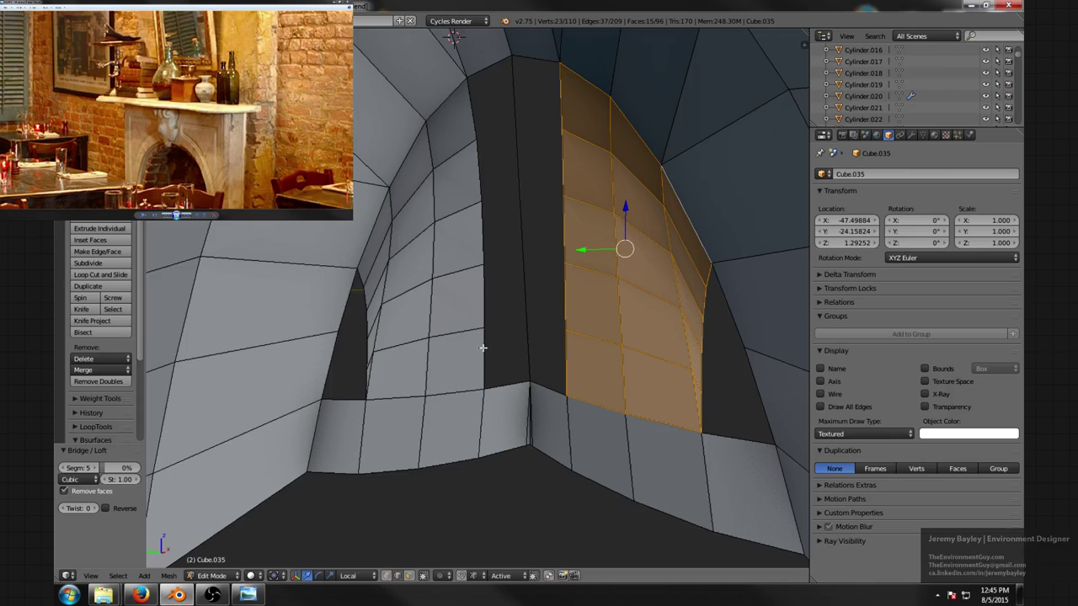
{"action": "right_click", "coordinate": [518, 203]}
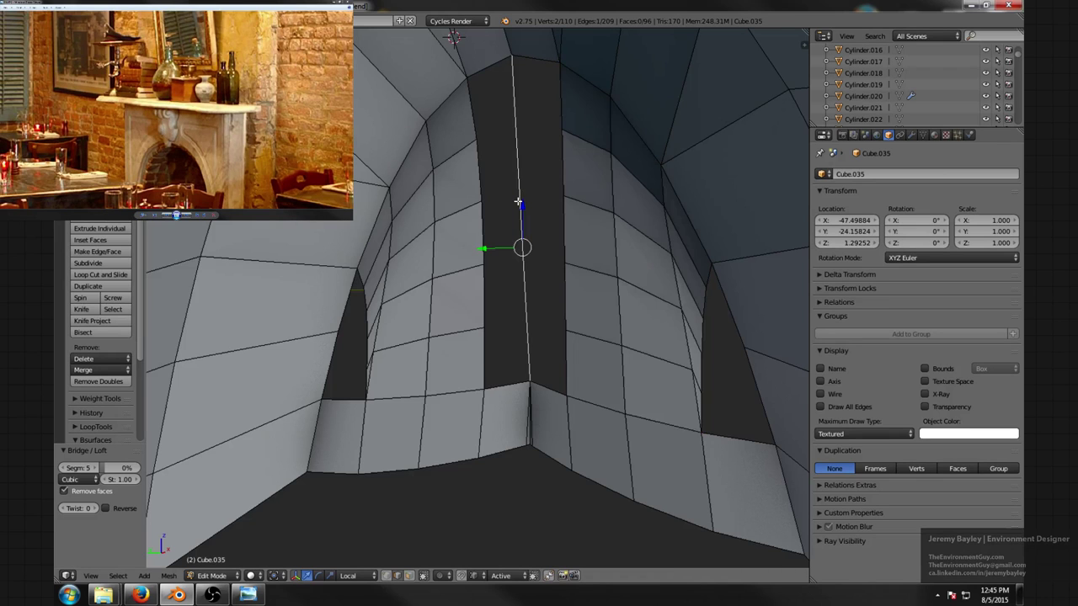
{"action": "key", "text": "w"}
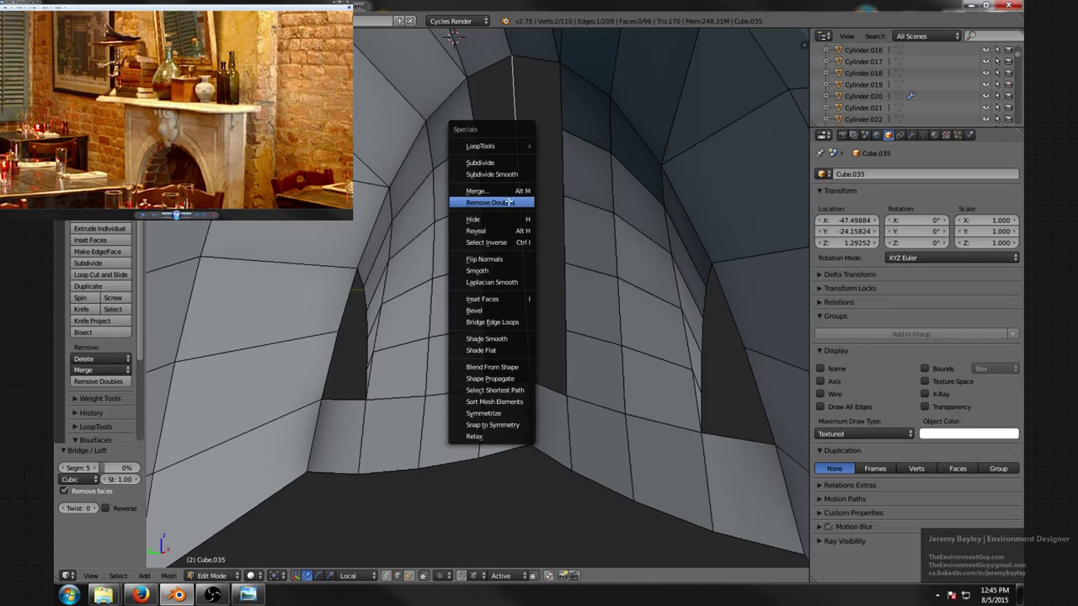
{"action": "left_click", "coordinate": [503, 164]}
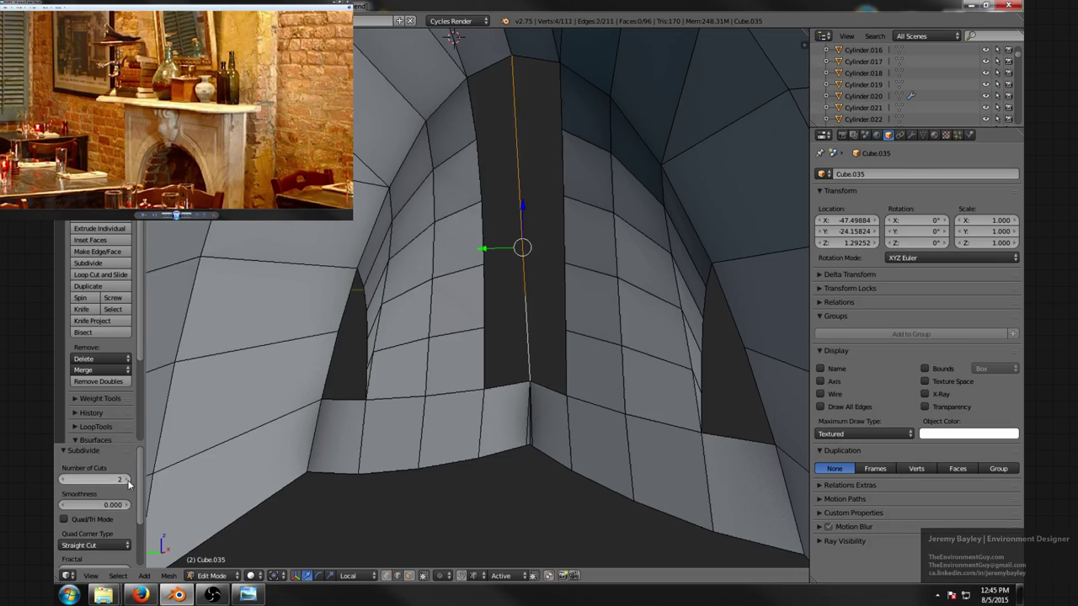
{"action": "left_click", "coordinate": [572, 256]}
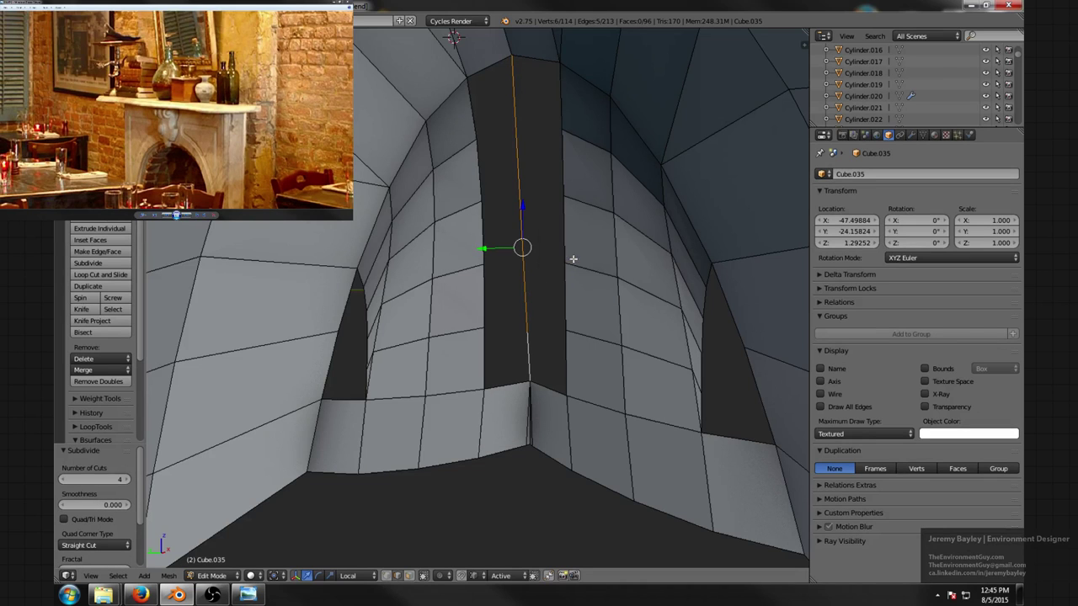
- Try to fill a single face between the lowest centre segment and the right-hand panel's edge
{"action": "right_click", "coordinate": [525, 353]}
{"action": "right_click", "coordinate": [548, 354], "text": "shift"}
{"action": "key", "text": "f"}
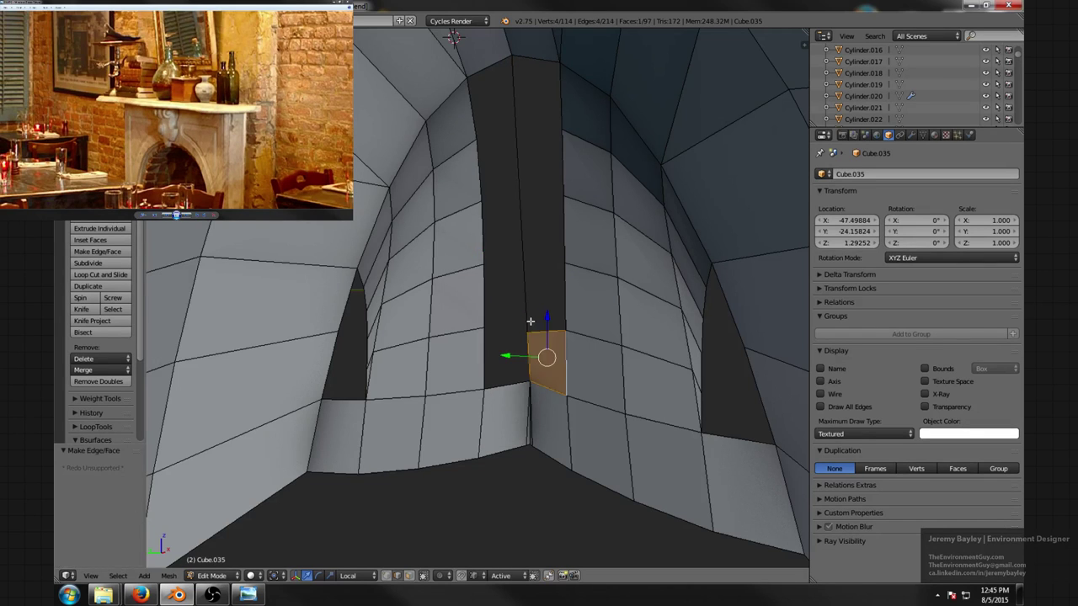
{"action": "key", "text": "ctrl+z"}
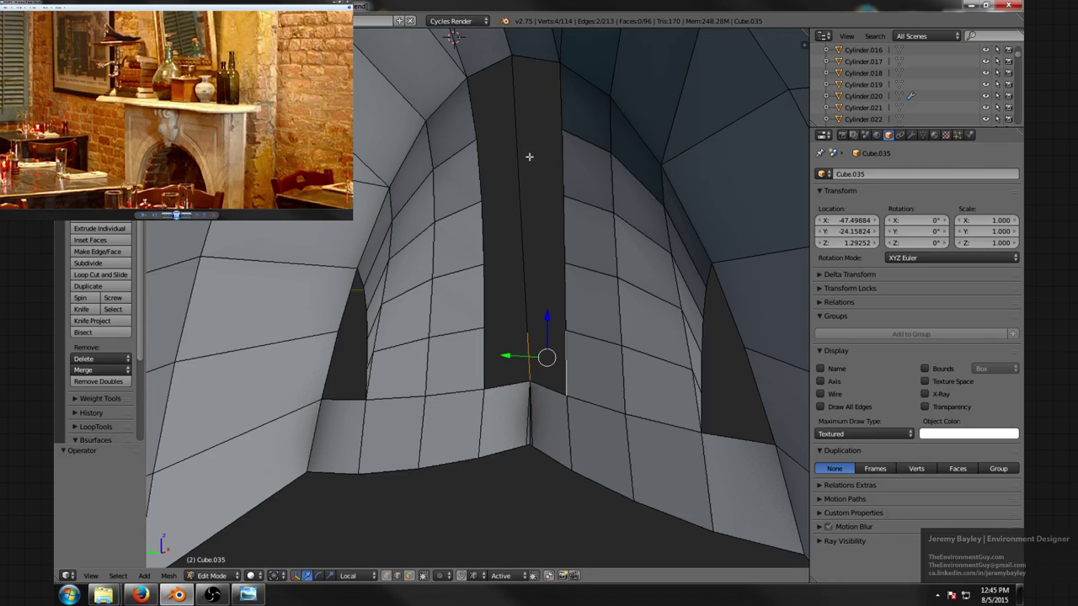
{"action": "right_click", "coordinate": [528, 98], "text": "ctrl"}
{"action": "key", "text": "ctrl+z"}
- Bridge the subdivided centre edges to the facing edges of the right-hand panel with Bridge Edge Loops
{"action": "right_click", "coordinate": [510, 111]}
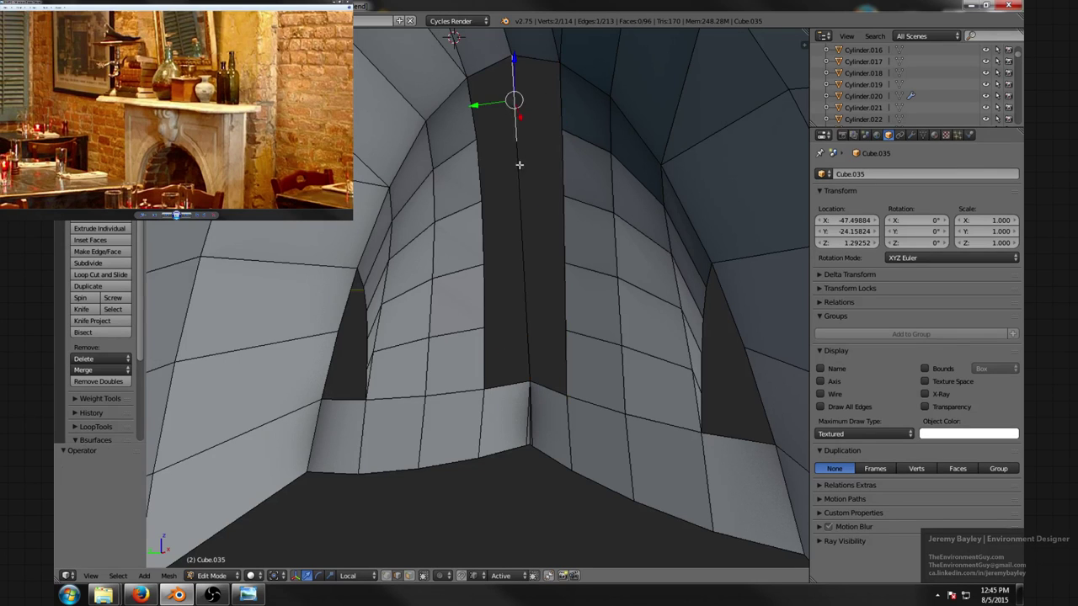
{"action": "right_click", "coordinate": [519, 168], "text": "shift"}
{"action": "right_click", "coordinate": [521, 234], "text": "shift"}
{"action": "right_click", "coordinate": [529, 303], "text": "shift"}
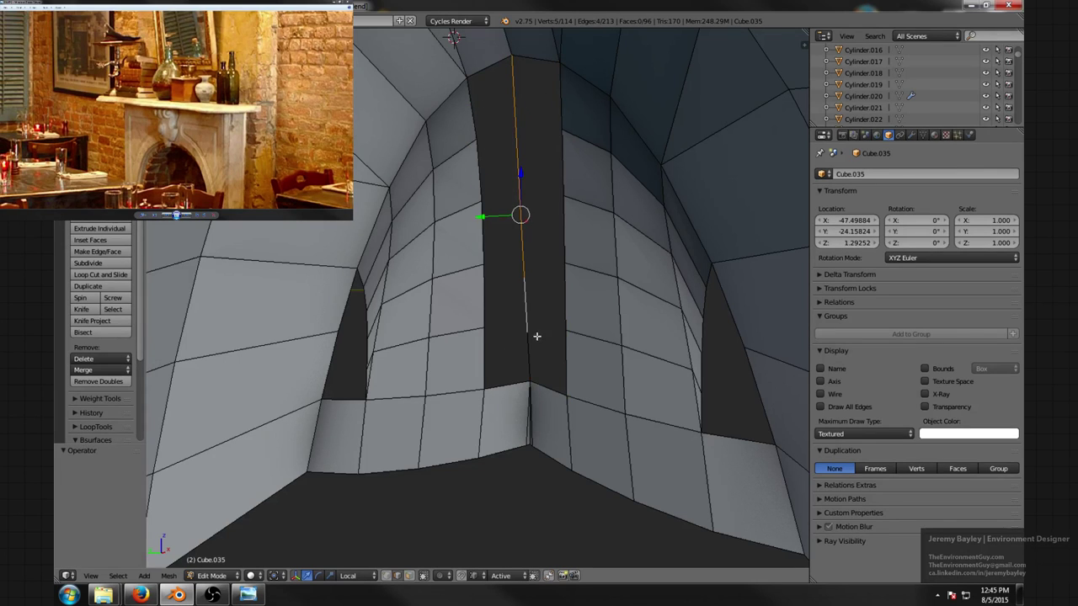
{"action": "right_click", "coordinate": [576, 130], "text": "ctrl"}
{"action": "key", "text": "space"}
{"action": "type", "text": "bri"}
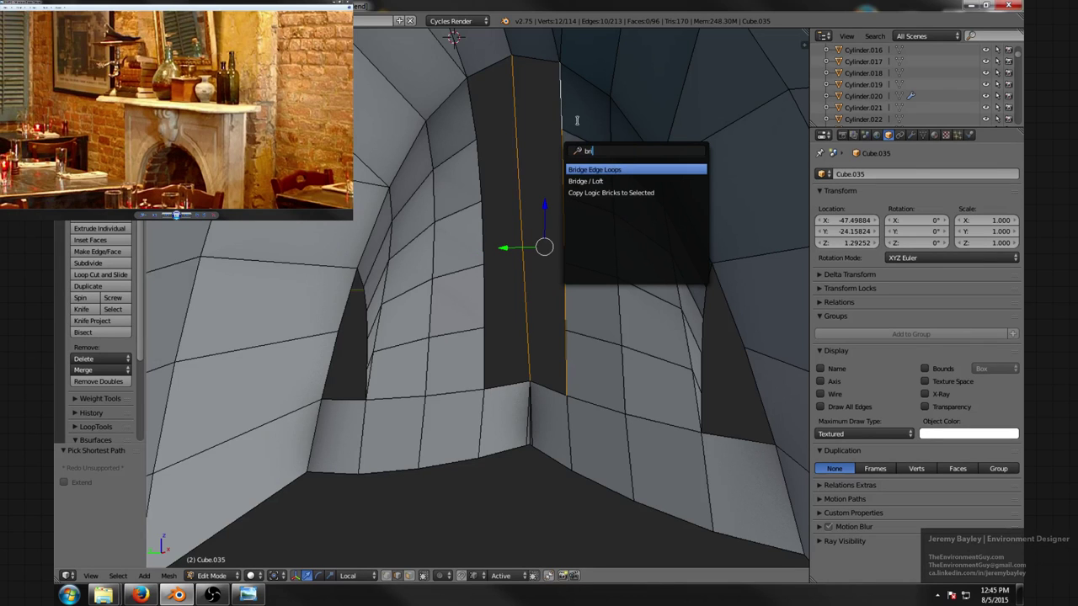
{"action": "left_click", "coordinate": [637, 171]}
- Bridge the centre edges to the facing edges of the left-hand panel and clear the selection
{"action": "right_click", "coordinate": [531, 343]}
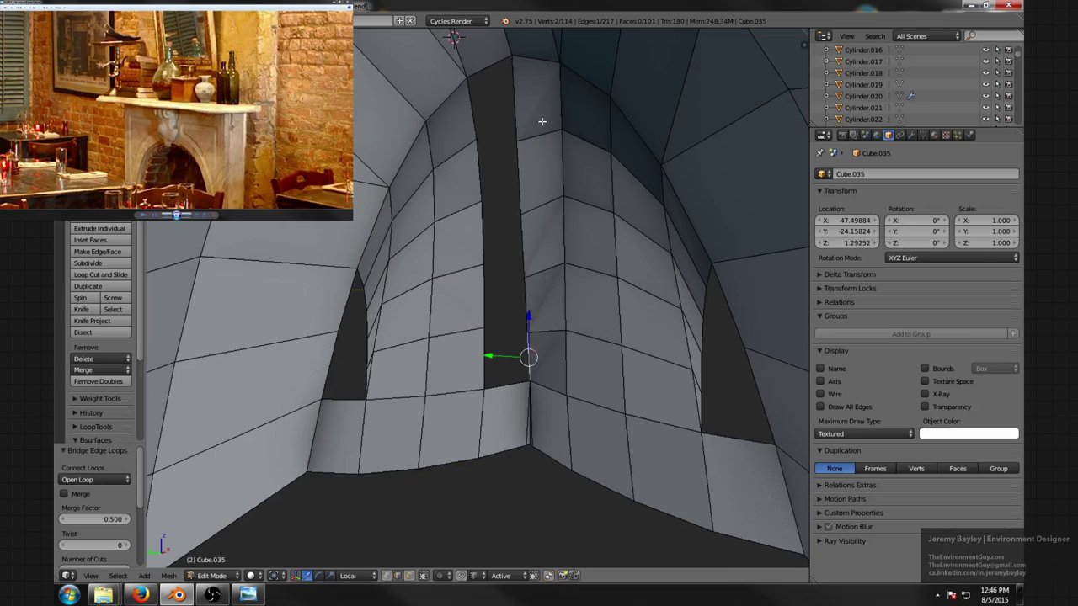
{"action": "right_click", "coordinate": [519, 103], "text": "ctrl"}
{"action": "right_click", "coordinate": [471, 115], "text": "ctrl"}
{"action": "right_click", "coordinate": [476, 354], "text": "ctrl"}
{"action": "key", "text": "space"}
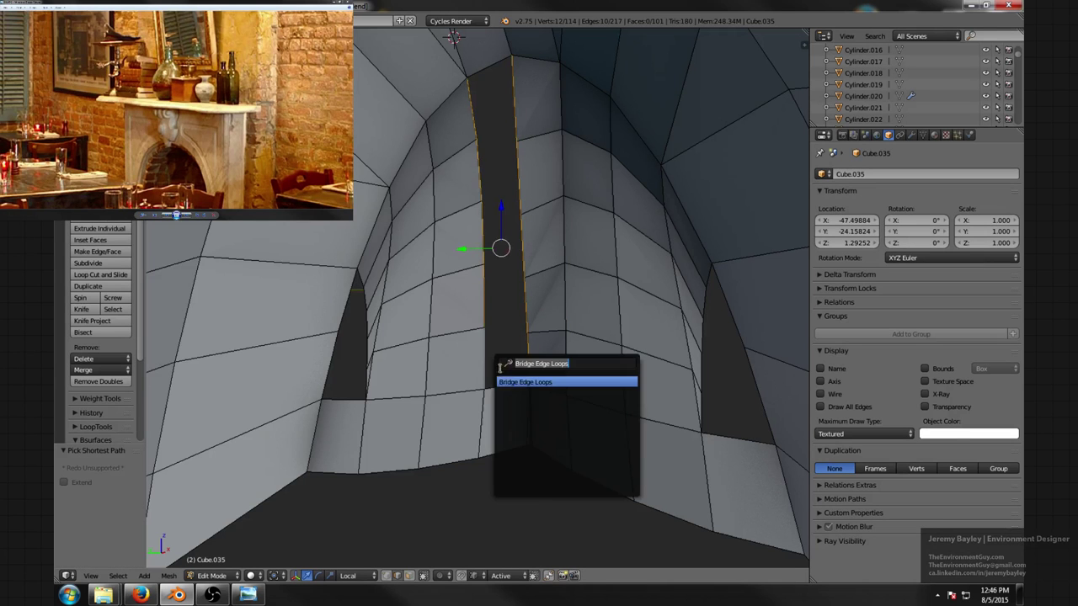
{"action": "left_click", "coordinate": [513, 382]}
{"action": "key", "text": "a"}
- Apply Smooth Vertex to the four inner vertices of the column just left of the firebox back's centre seam
{"action": "scroll", "coordinate": [527, 334], "scroll_direction": "down", "scroll_amount": 3}
{"action": "middle_click_drag", "start_coordinate": [527, 334], "coordinate": [628, 331]}
{"action": "scroll", "coordinate": [627, 330], "scroll_direction": "up", "scroll_amount": 2}
{"action": "middle_click_drag", "start_coordinate": [586, 289], "coordinate": [581, 265]}
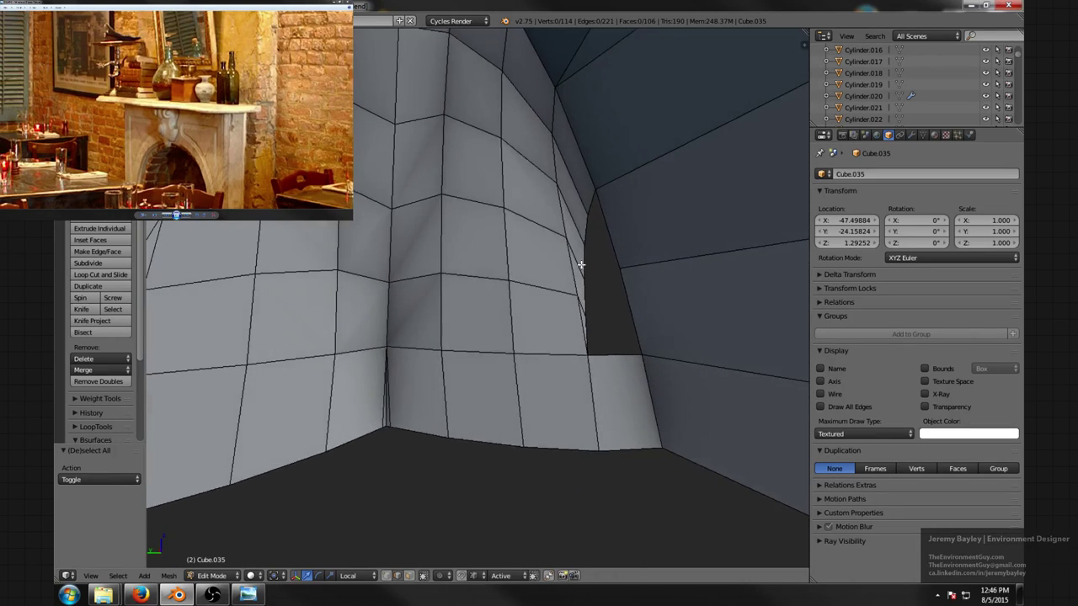
{"action": "middle_click_drag", "start_coordinate": [573, 218], "coordinate": [479, 188]}
{"action": "key", "text": "ctrl+Tab"}
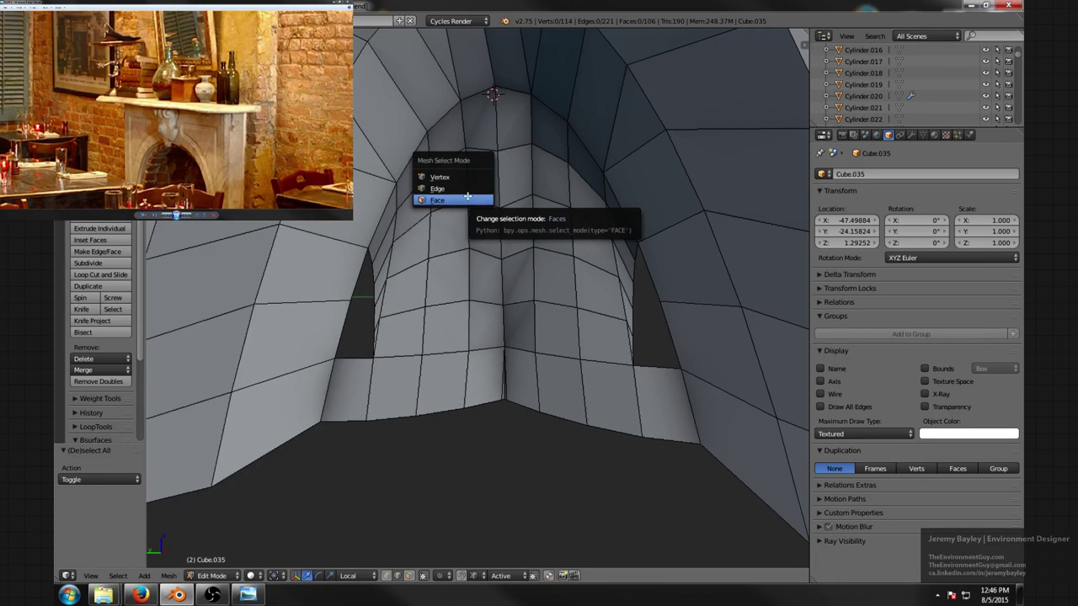
{"action": "left_click", "coordinate": [442, 177]}
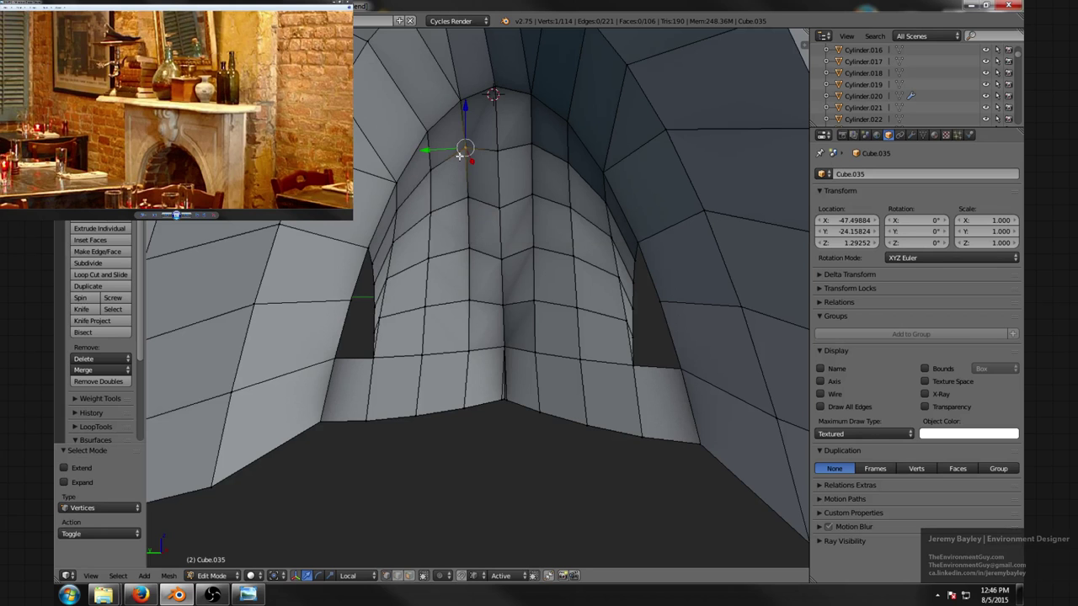
{"action": "left_click", "coordinate": [470, 298], "text": "ctrl"}
{"action": "middle_click_drag", "start_coordinate": [491, 298], "coordinate": [481, 275]}
{"action": "key", "text": "space"}
{"action": "type", "text": "smoo"}
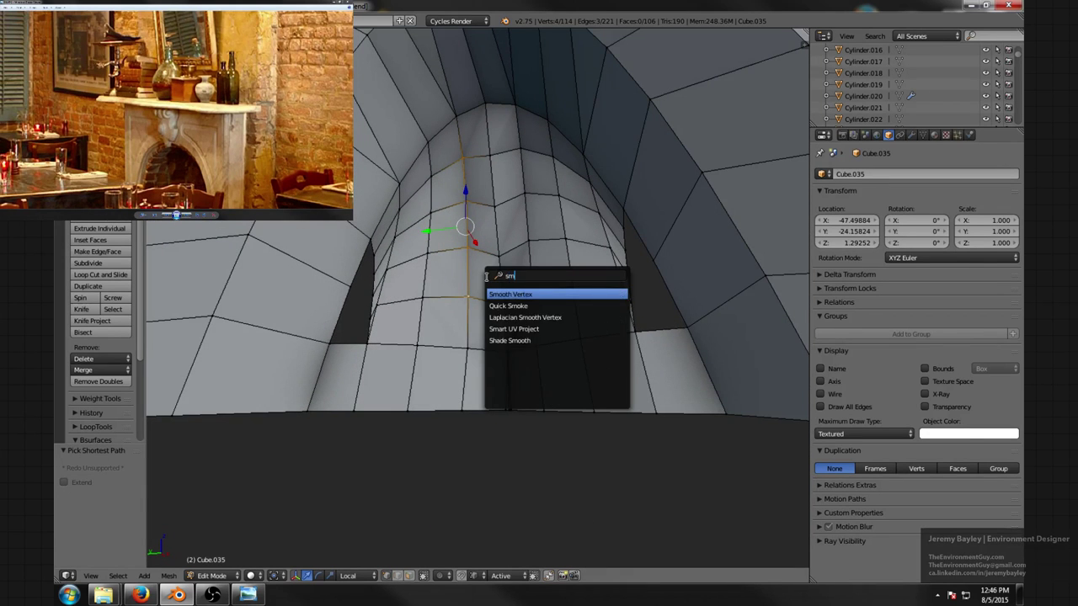
{"action": "left_click", "coordinate": [522, 293]}
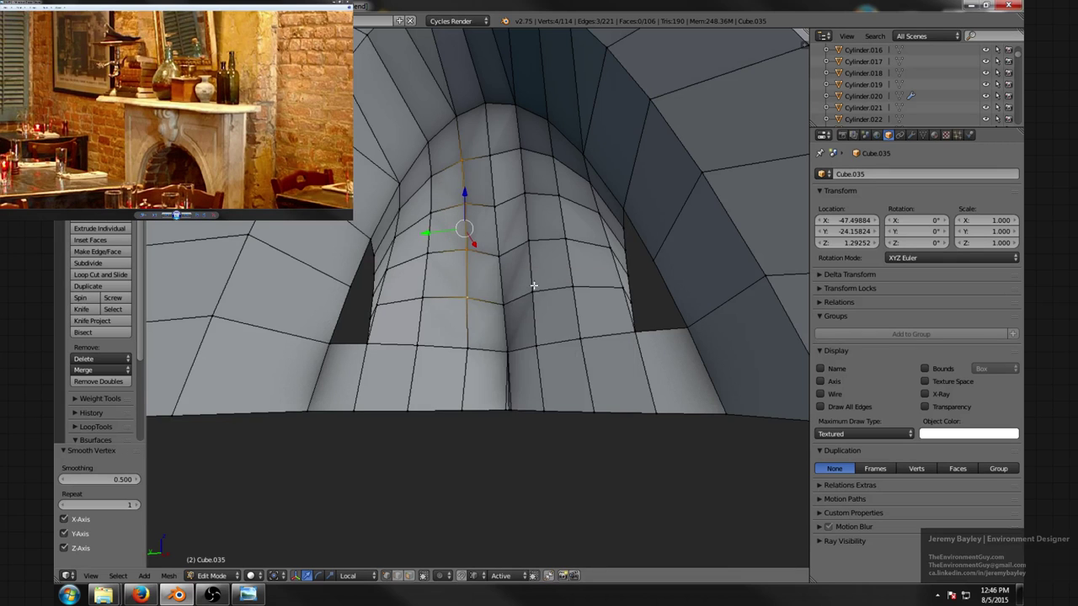
- Set the Smooth Vertex repeat count to 50 for the left column
{"action": "middle_click_drag", "start_coordinate": [523, 292], "coordinate": [552, 301]}
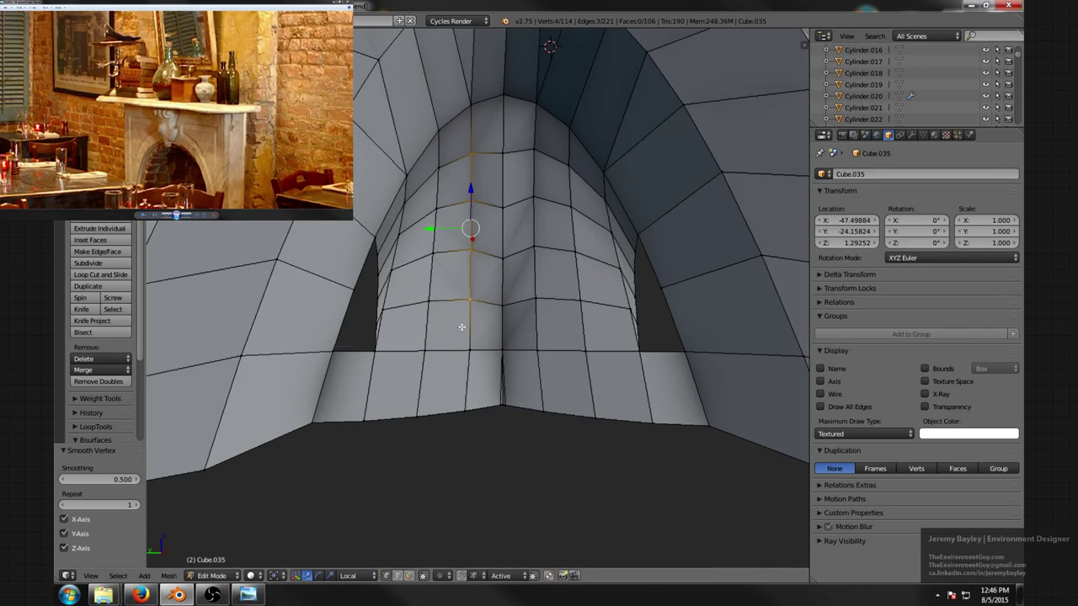
{"action": "left_click", "coordinate": [115, 503]}
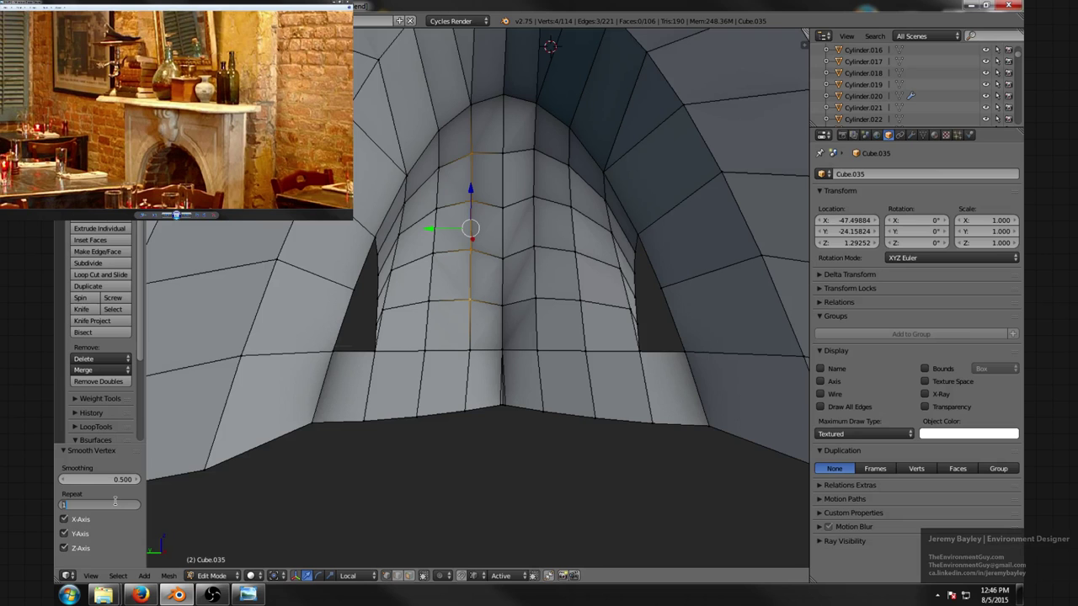
{"action": "key", "text": "Return"}
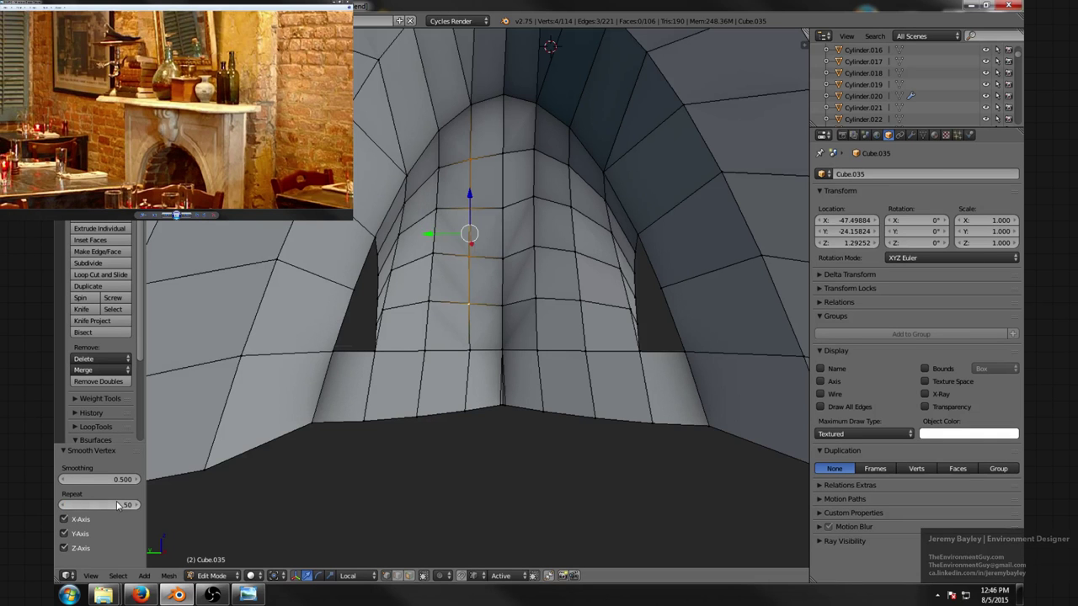
- Try to smooth six vertices of the column right of the centre seam, including its top rim vertex
{"action": "middle_click_drag", "start_coordinate": [428, 380], "coordinate": [575, 243]}
{"action": "right_click", "coordinate": [538, 161]}
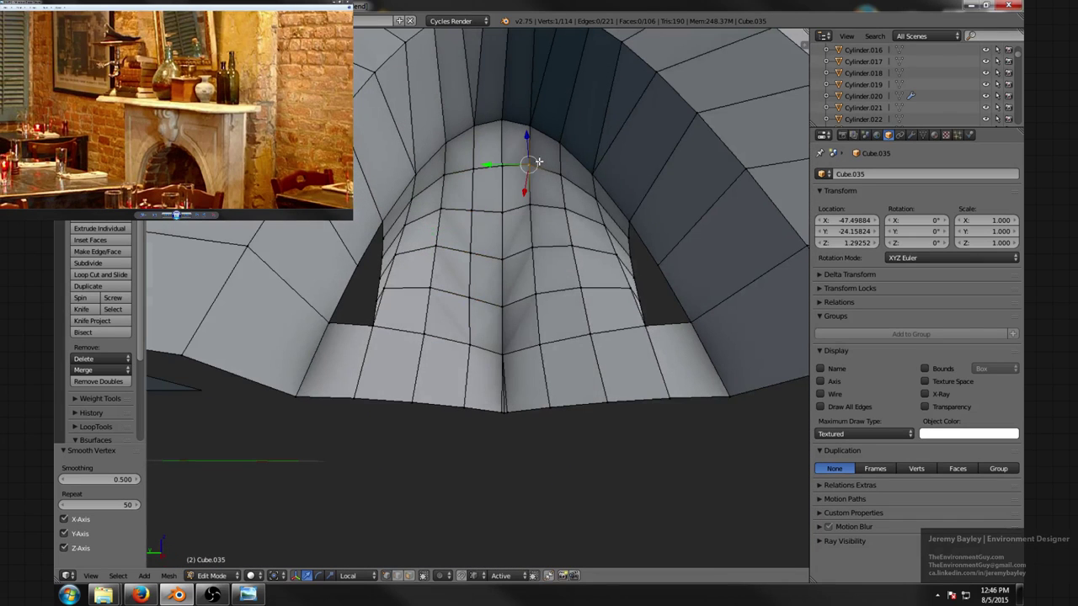
{"action": "right_click", "coordinate": [539, 341]}
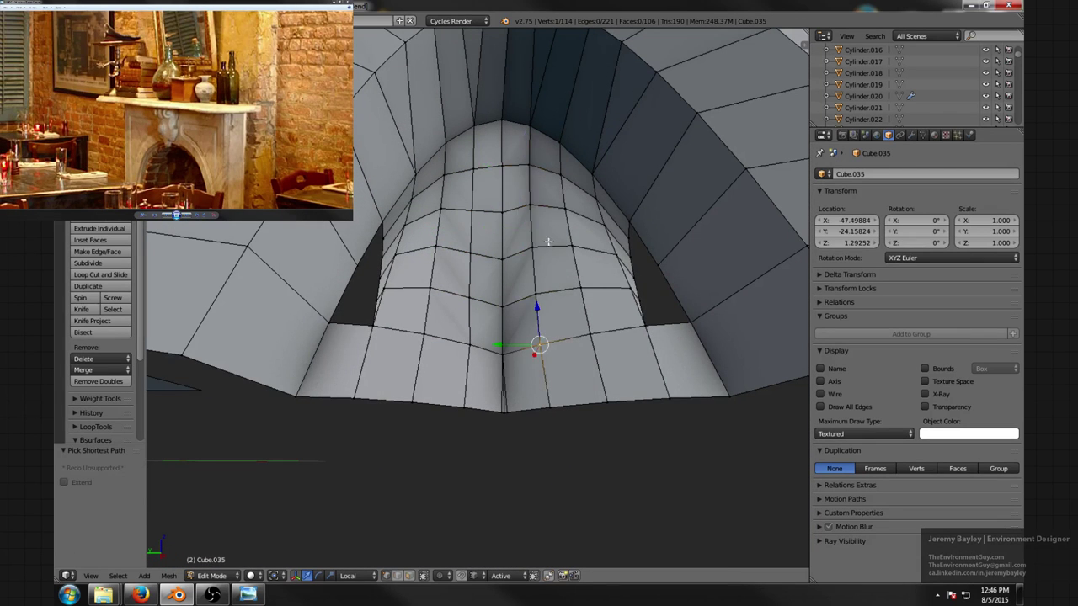
{"action": "right_click", "coordinate": [539, 121], "text": "ctrl"}
{"action": "key", "text": "space"}
{"action": "left_click", "coordinate": [558, 139]}
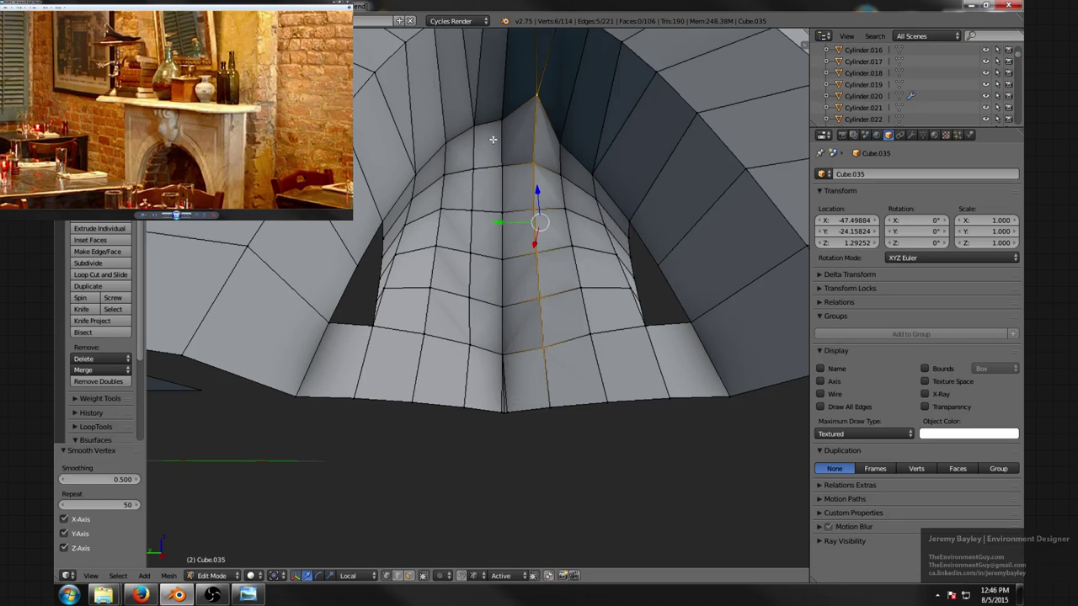
- Apply Smooth Vertex to only the four inner vertices of the column right of the centre seam
{"action": "right_click", "coordinate": [537, 180]}
{"action": "right_click", "coordinate": [541, 317], "text": "ctrl"}
{"action": "key", "text": "space"}
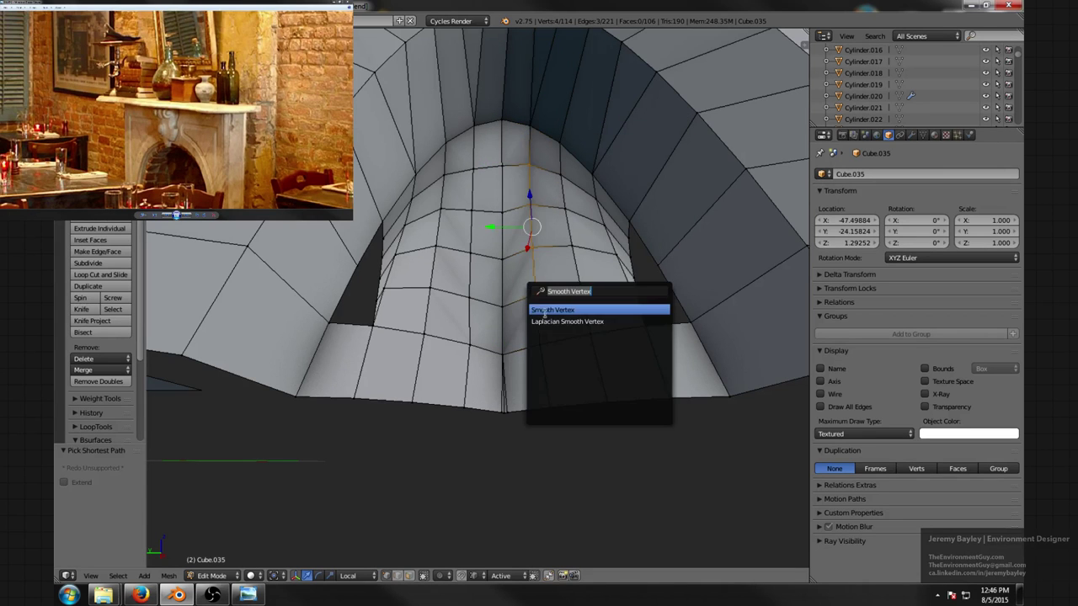
{"action": "left_click", "coordinate": [545, 312]}
- Merge two neighbouring vertices on the left border of the firebox back at their center
{"action": "middle_click_drag", "start_coordinate": [545, 311], "coordinate": [446, 261]}
{"action": "right_click", "coordinate": [414, 317]}
{"action": "middle_click_drag", "start_coordinate": [414, 318], "coordinate": [415, 296]}
{"action": "right_click", "coordinate": [411, 293], "text": "shift"}
{"action": "key", "text": "alt+m"}
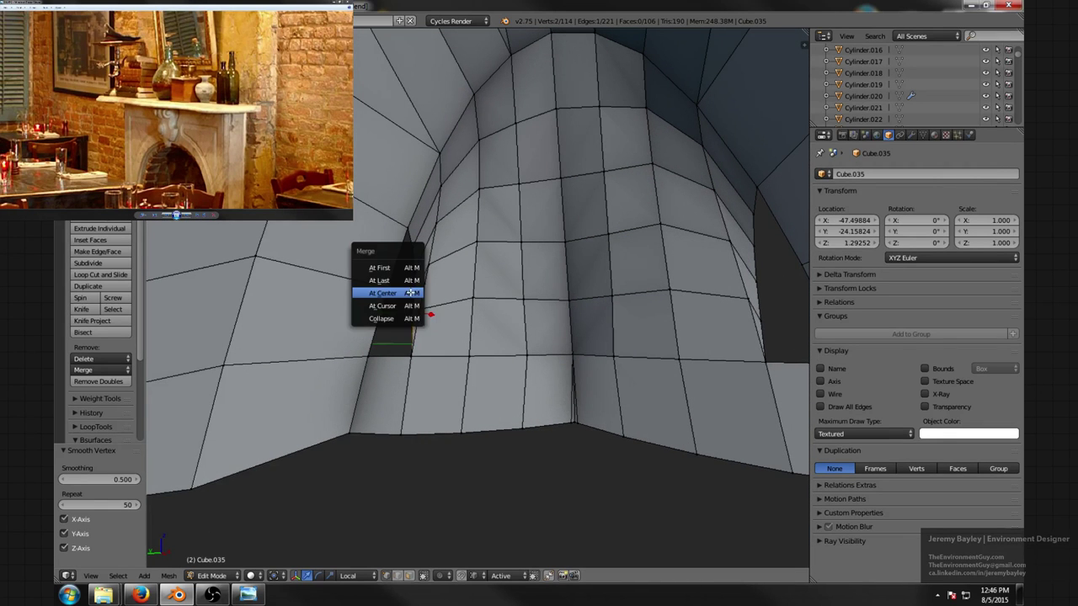
{"action": "left_click", "coordinate": [408, 292]}
- Try to merge three vertices on the left border at the last one, on the arch's rim
{"action": "middle_click_drag", "start_coordinate": [408, 292], "coordinate": [421, 312]}
{"action": "right_click", "coordinate": [419, 230], "text": "shift"}
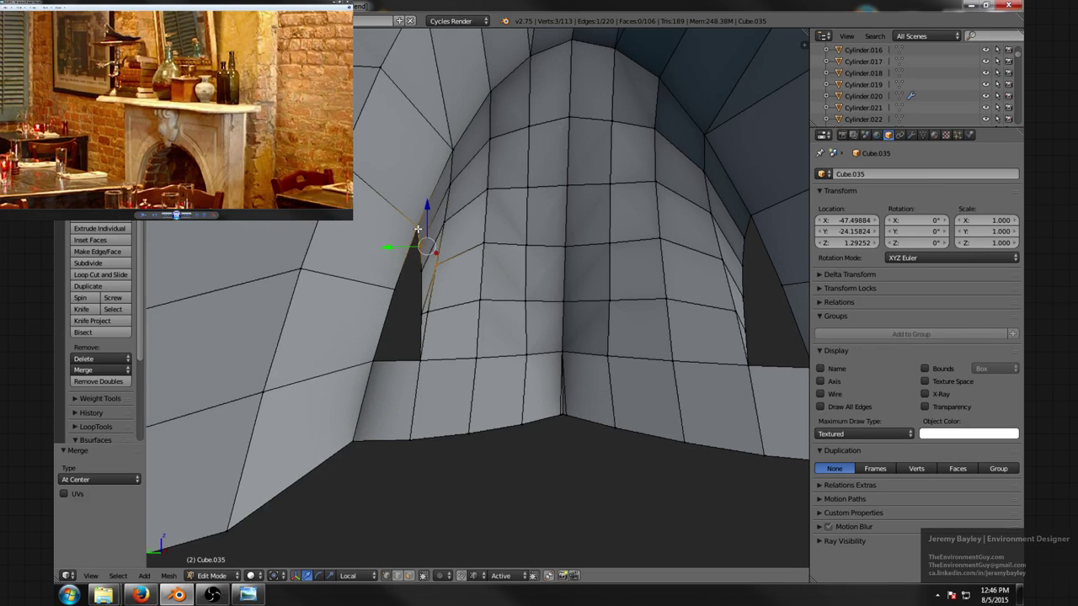
{"action": "key", "text": "alt+m"}
{"action": "left_click", "coordinate": [413, 219]}
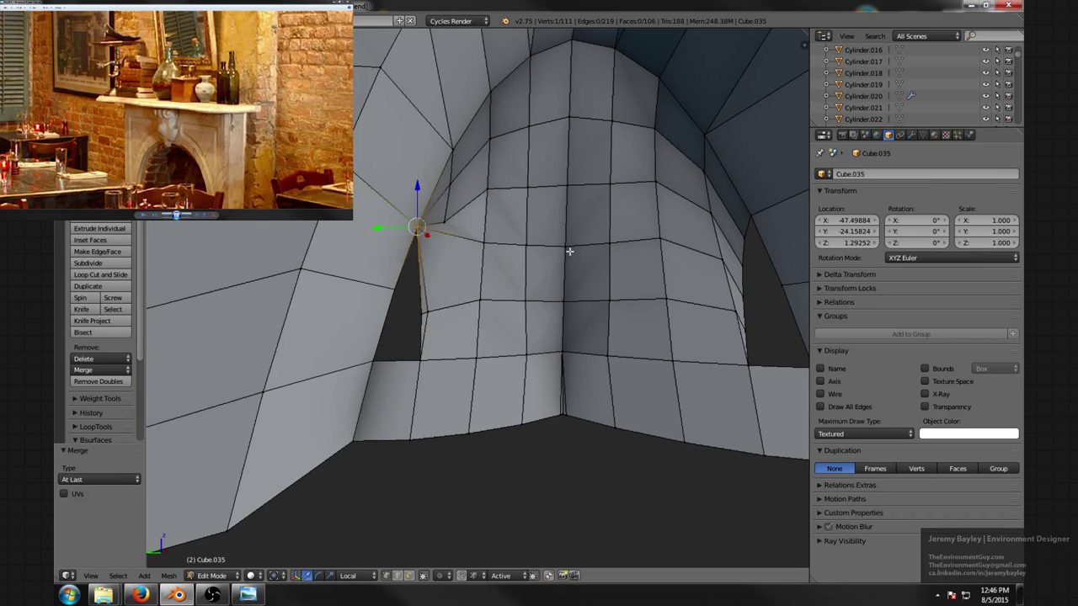
{"action": "middle_click_drag", "start_coordinate": [571, 251], "coordinate": [512, 245]}
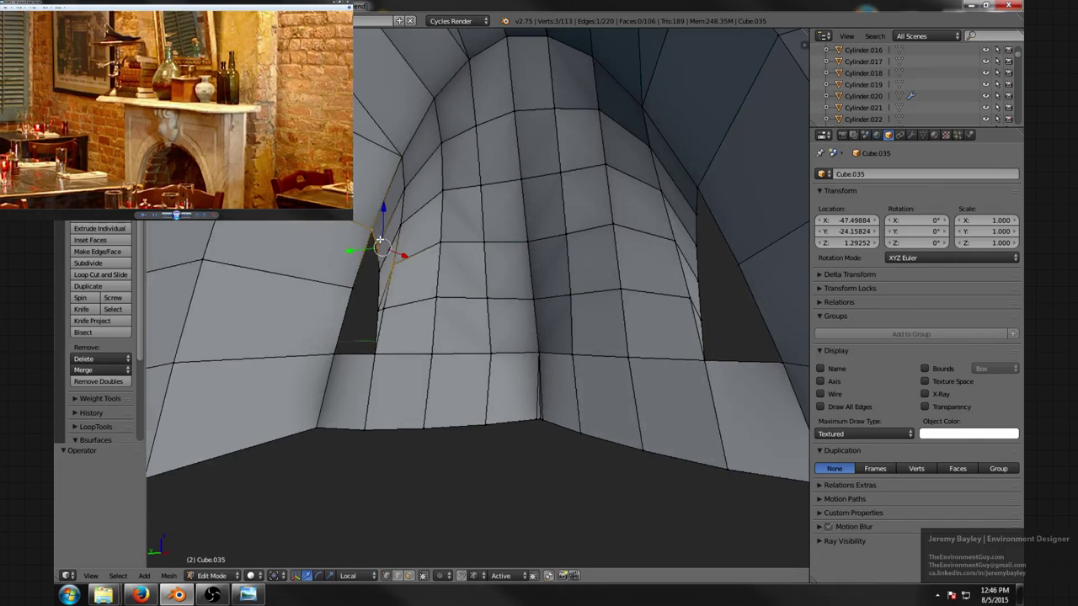
- Merge the left panel's loose border vertex into the rim vertex at the top of the left gap, using At Last
{"action": "right_click", "coordinate": [380, 239]}
{"action": "right_click", "coordinate": [373, 224], "text": "shift"}
{"action": "right_click", "coordinate": [371, 243], "text": "shift"}
{"action": "right_click", "coordinate": [368, 235], "text": "shift"}
{"action": "key", "text": "alt+m"}
{"action": "left_click", "coordinate": [371, 236]}
- Evenly distribute the four vertices along the left gap's inner edge with the LoopTools Space operation
{"action": "right_click", "coordinate": [377, 263]}
{"action": "right_click", "coordinate": [374, 302], "text": "shift"}
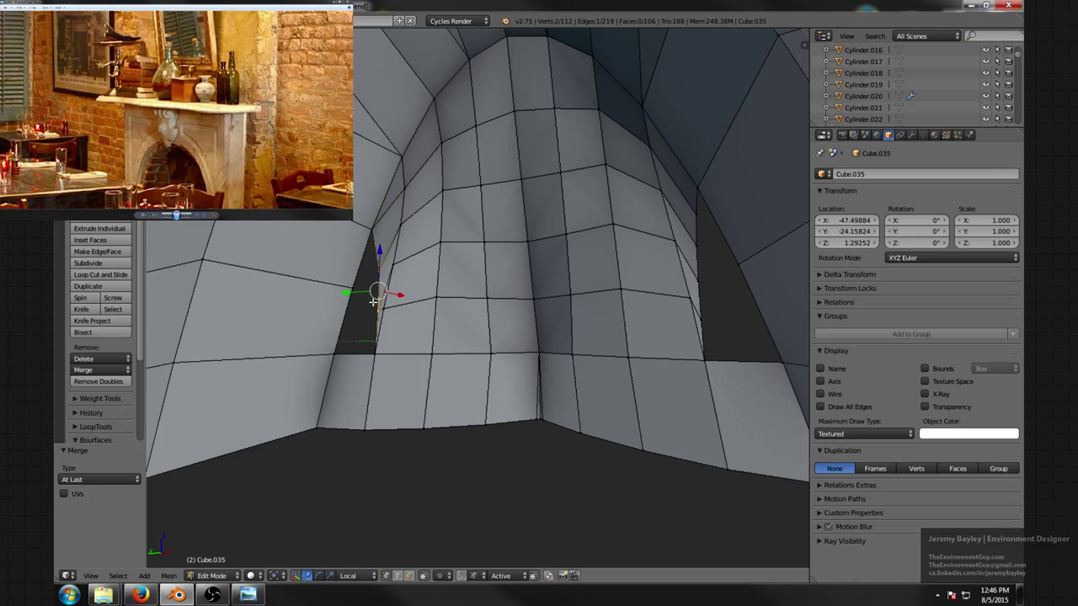
{"action": "middle_click_drag", "start_coordinate": [386, 299], "coordinate": [417, 305]}
{"action": "right_click", "coordinate": [357, 207]}
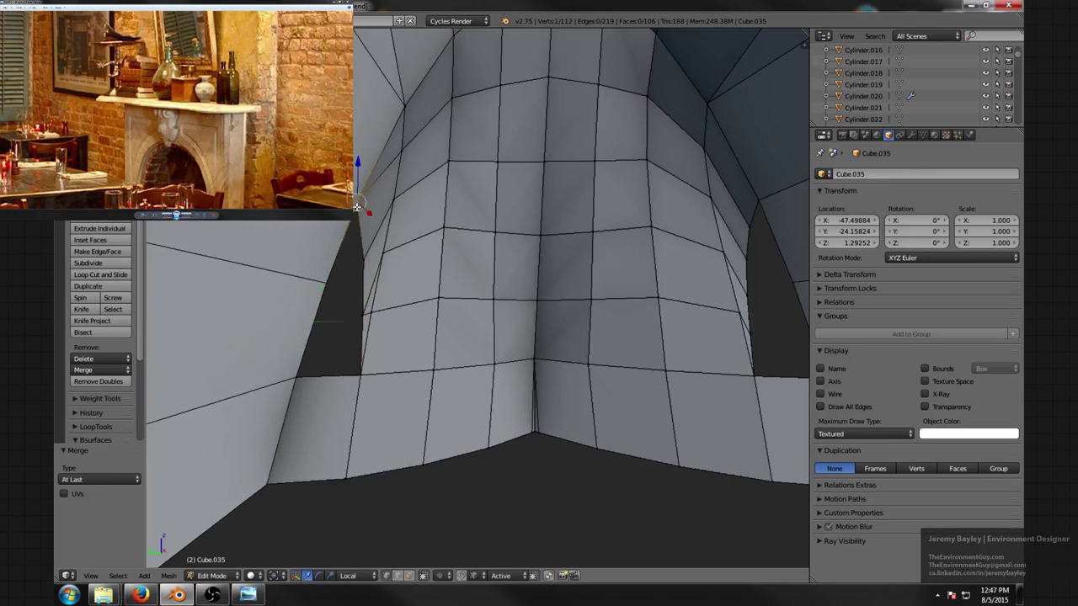
{"action": "right_click", "coordinate": [363, 360], "text": "ctrl"}
{"action": "key", "text": "space"}
{"action": "type", "text": "Smooth Vertex"}
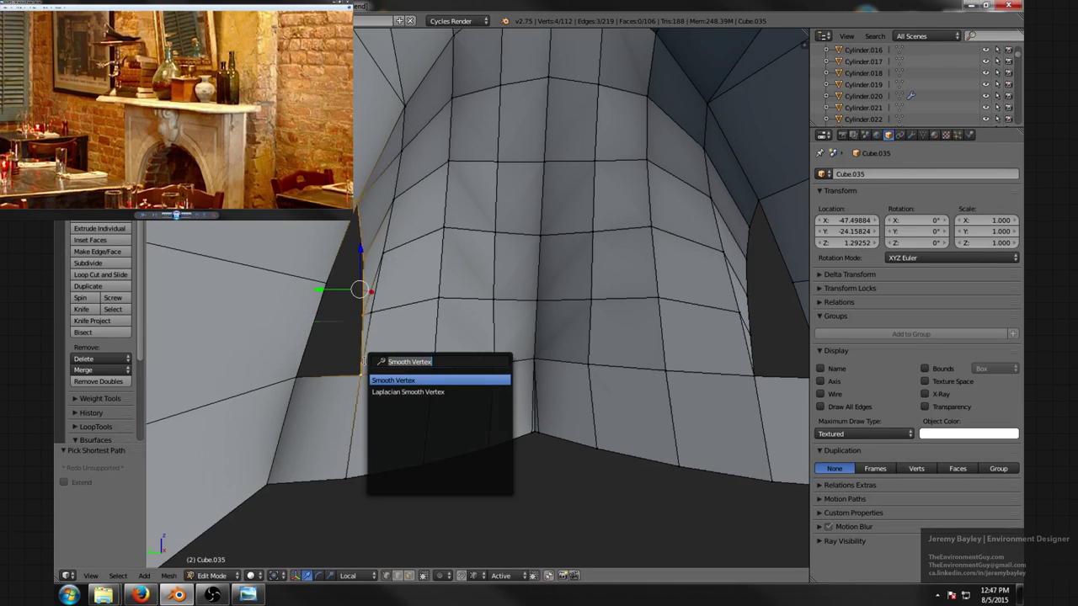
{"action": "type", "text": "space"}
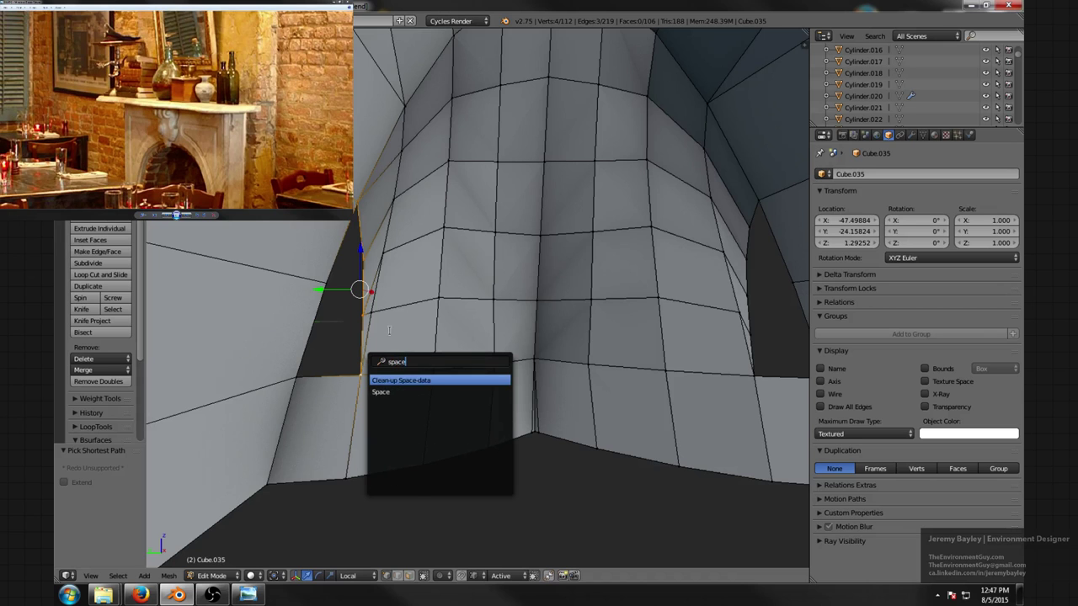
{"action": "left_click", "coordinate": [392, 389]}
- Merge the right panel's loose border vertex into the rim vertex at the top of the right gap, using At Last
{"action": "scroll", "coordinate": [421, 375], "scroll_direction": "down", "scroll_amount": 2}
{"action": "middle_click_drag", "start_coordinate": [601, 331], "coordinate": [566, 332]}
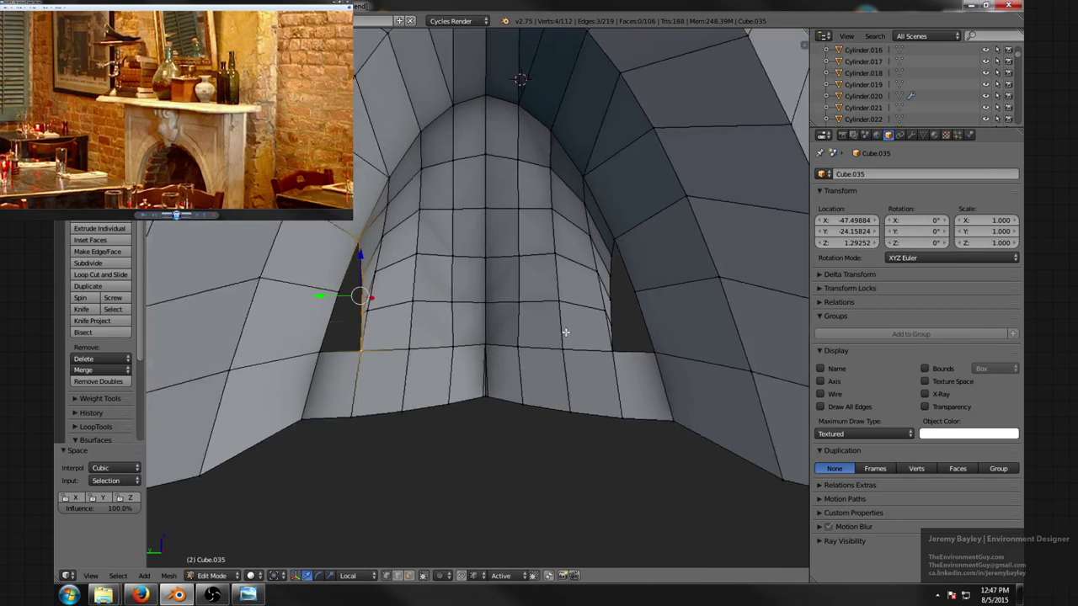
{"action": "scroll", "coordinate": [590, 313], "scroll_direction": "up", "scroll_amount": 2}
{"action": "scroll", "coordinate": [645, 245], "scroll_direction": "up", "scroll_amount": 1}
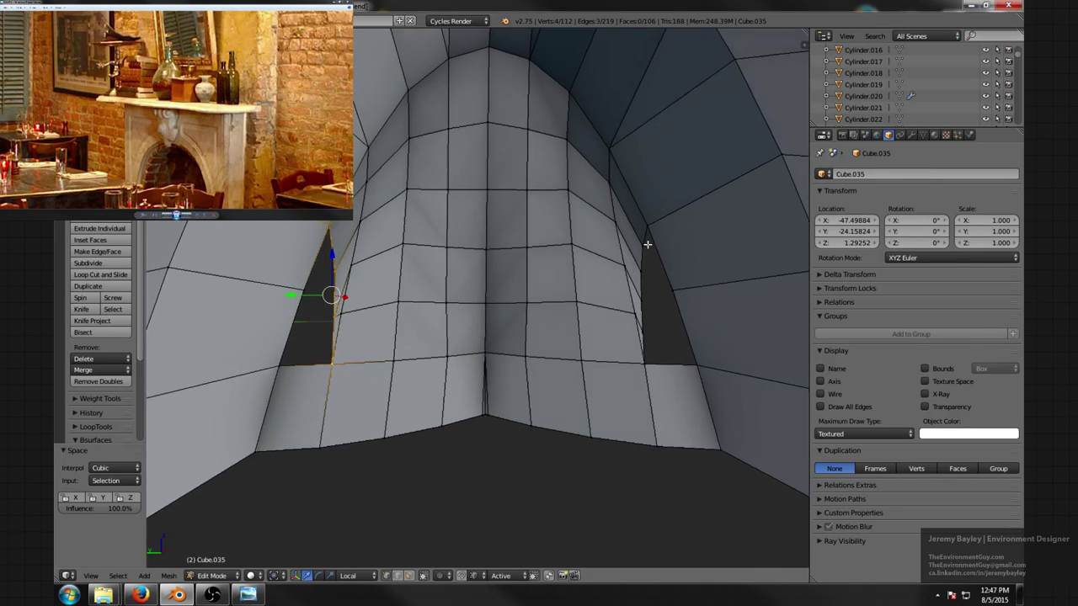
{"action": "right_click", "coordinate": [645, 245]}
{"action": "right_click", "coordinate": [651, 223], "text": "shift"}
{"action": "key", "text": "alt+m"}
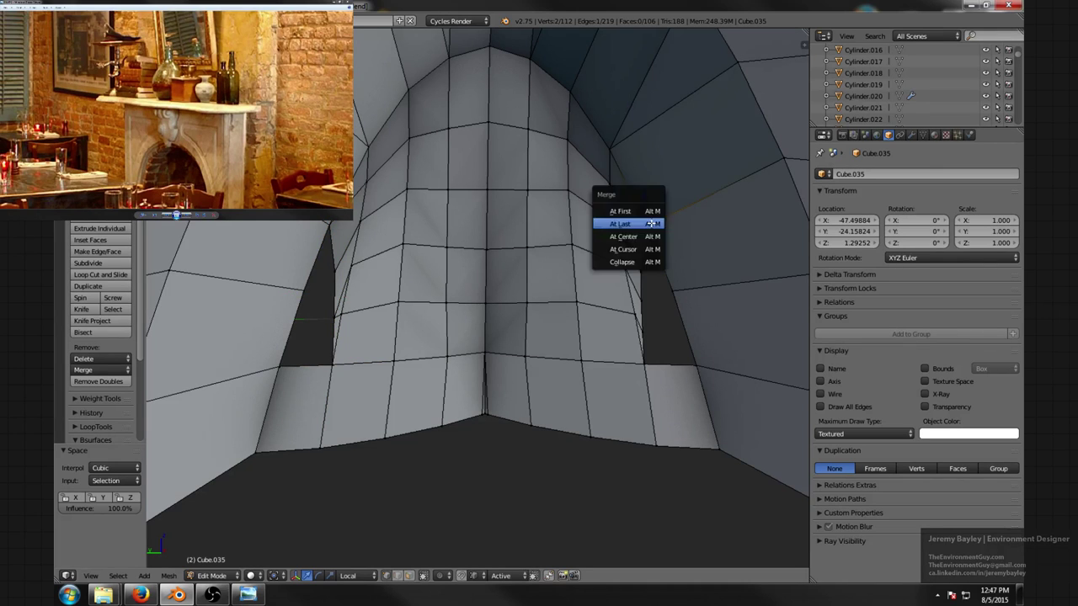
{"action": "left_click", "coordinate": [650, 223]}
- Merge two neighbouring vertices on the right border of the firebox back at their center
{"action": "right_click", "coordinate": [643, 328]}
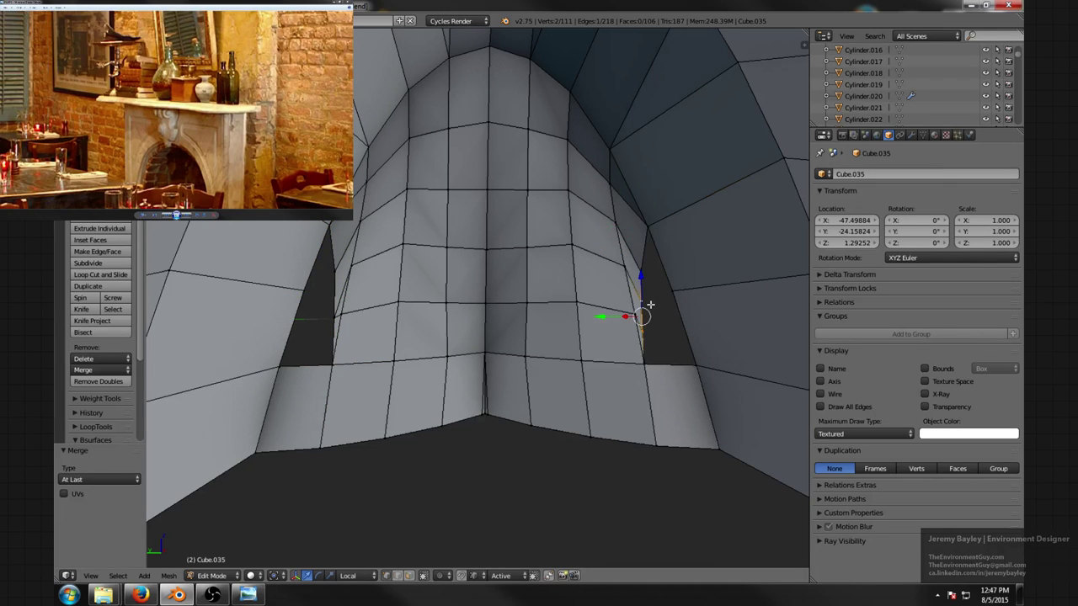
{"action": "key", "text": "alt+m"}
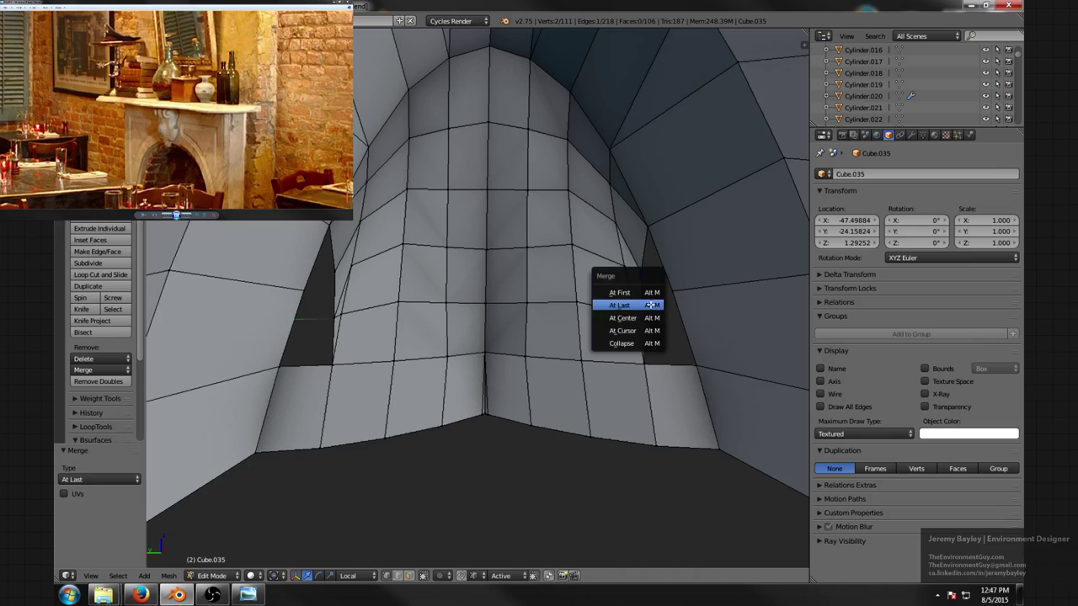
{"action": "left_click", "coordinate": [648, 313]}
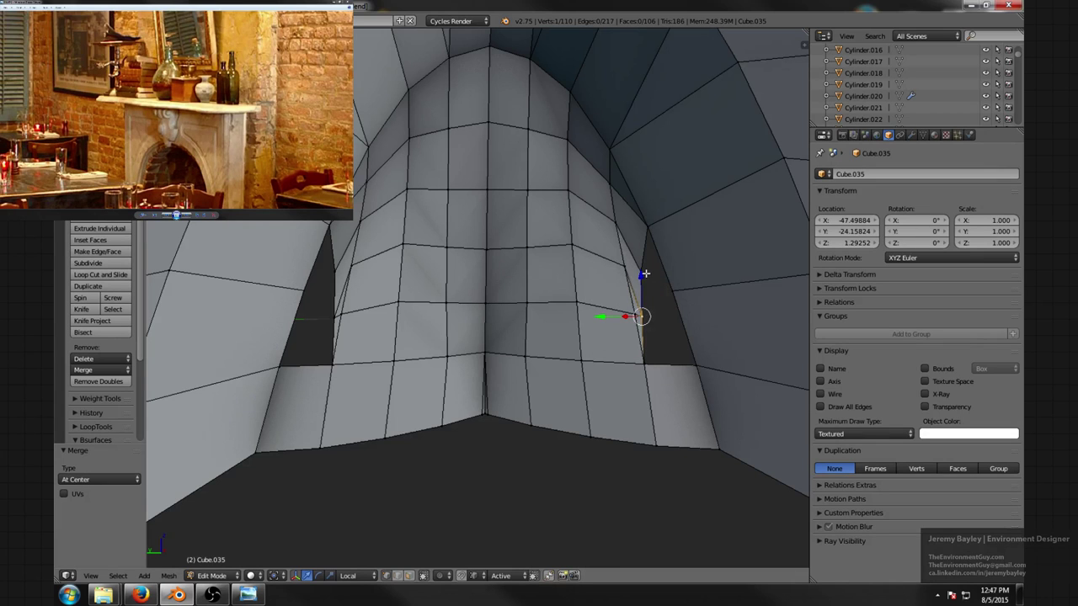
- Evenly distribute the four vertices along the right gap's inner edge with the LoopTools Space operation
{"action": "right_click", "coordinate": [651, 237]}
{"action": "right_click", "coordinate": [644, 359], "text": "ctrl"}
{"action": "key", "text": "space"}
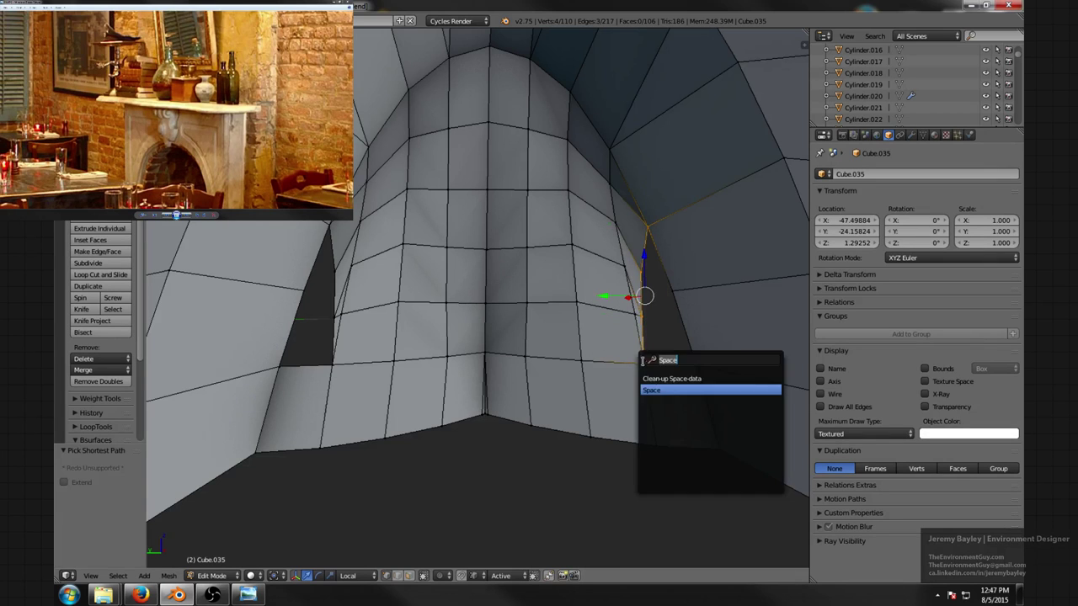
{"action": "left_click", "coordinate": [654, 387]}
{"action": "middle_click_drag", "start_coordinate": [651, 360], "coordinate": [616, 356], "text": "shift"}
- Switch to edge selection and fill the right gap between the firebox back and the arch with two faces
{"action": "key", "text": "ctrl+Tab"}
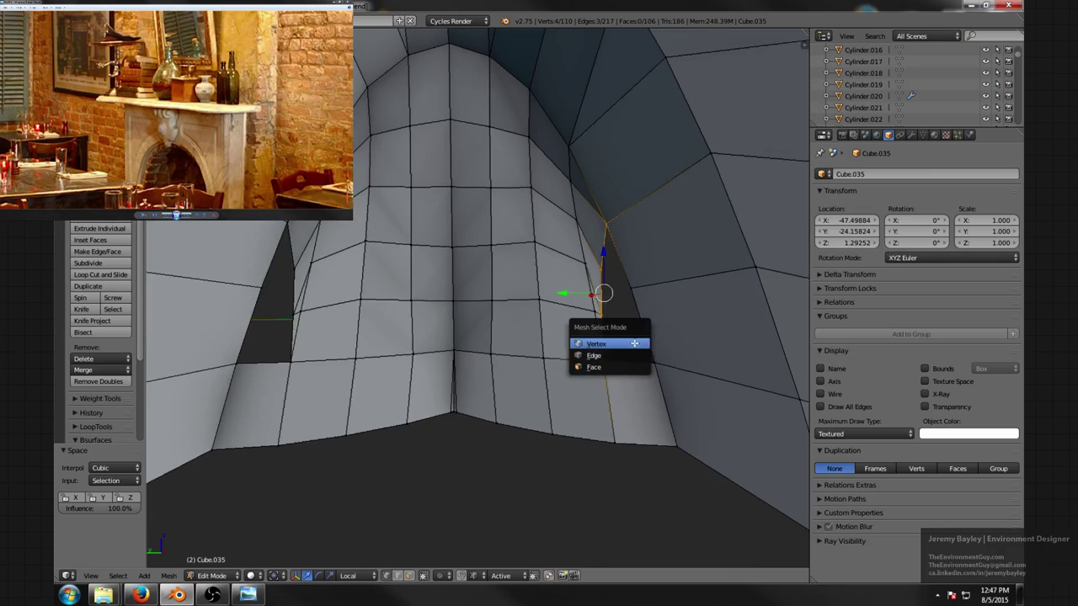
{"action": "left_click", "coordinate": [628, 355]}
{"action": "right_click", "coordinate": [644, 339]}
{"action": "right_click", "coordinate": [602, 335], "text": "shift"}
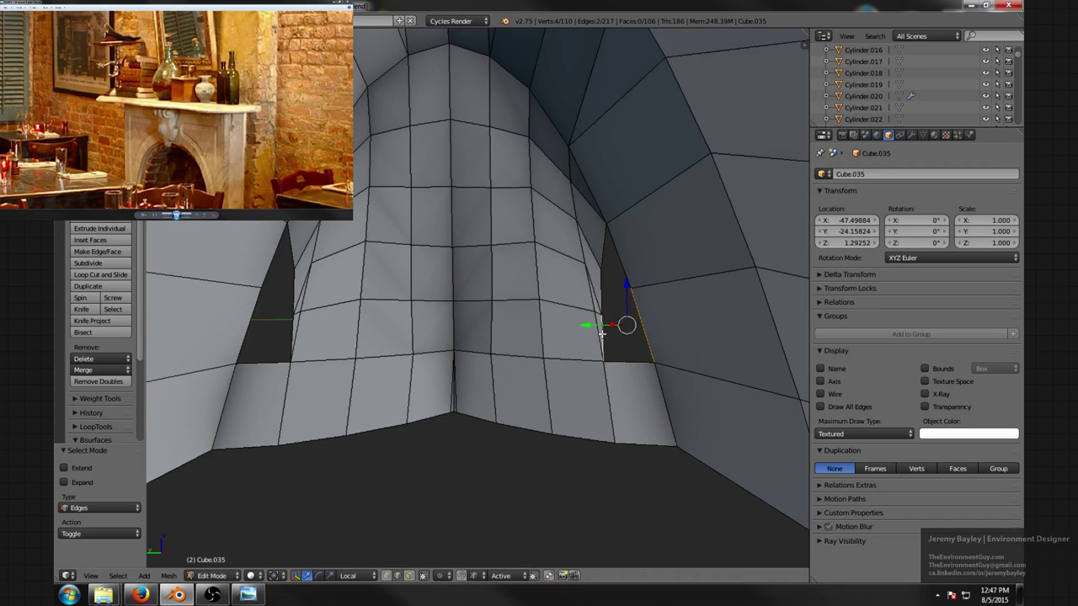
{"action": "key", "text": "f"}
{"action": "key", "text": "f"}
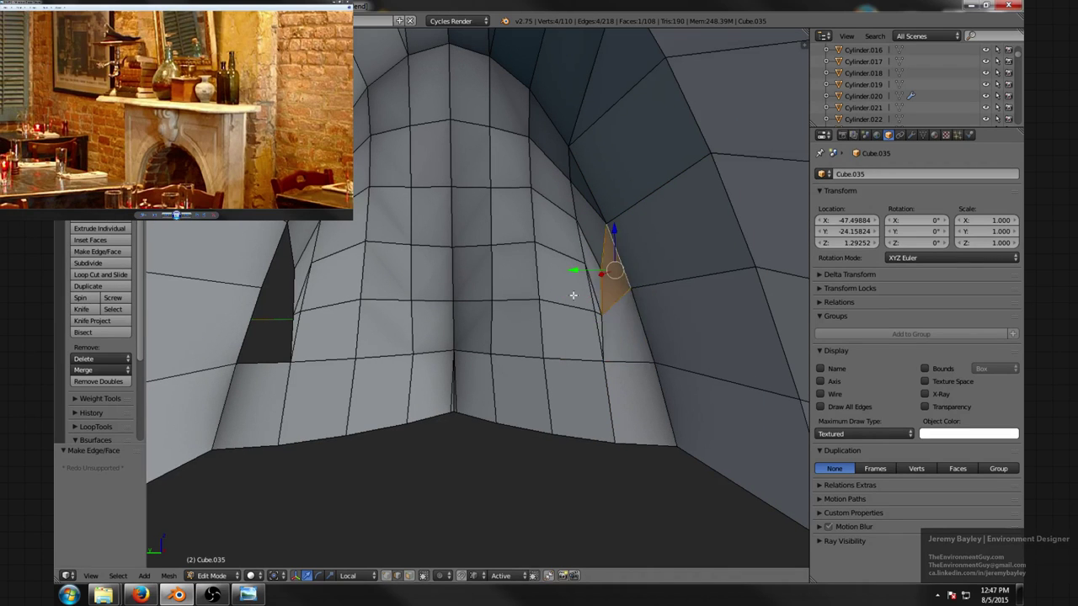
- Fill the left gap between the firebox back and the arch with two faces and clear the selection
{"action": "right_click", "coordinate": [291, 335]}
{"action": "right_click", "coordinate": [250, 331], "text": "shift"}
{"action": "key", "text": "f"}
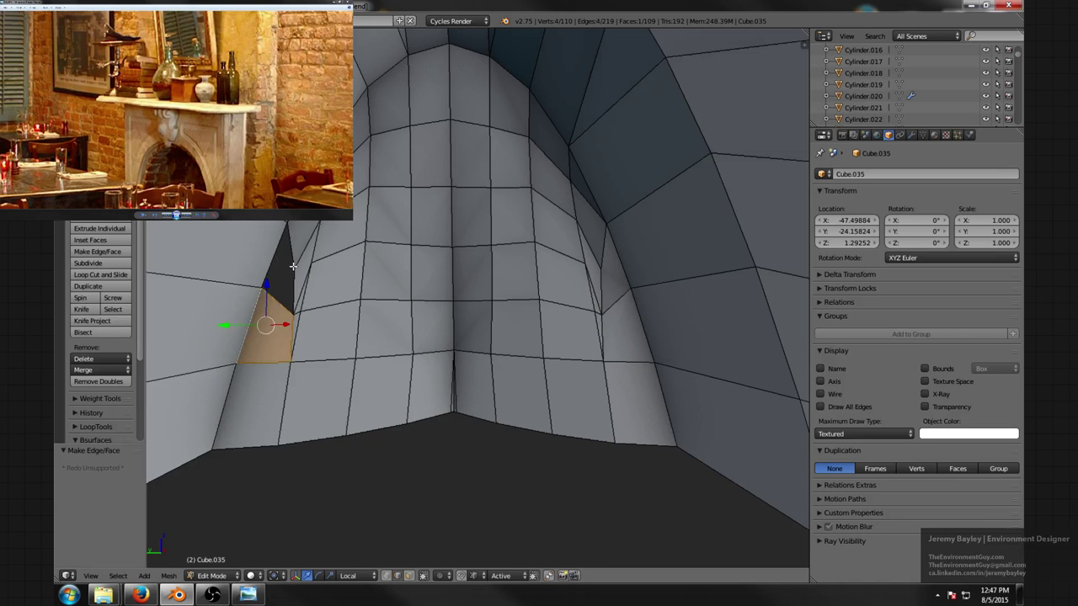
{"action": "right_click", "coordinate": [293, 267]}
{"action": "key", "text": "f"}
{"action": "scroll", "coordinate": [362, 219], "scroll_direction": "down", "scroll_amount": 3}
{"action": "key", "text": "a"}
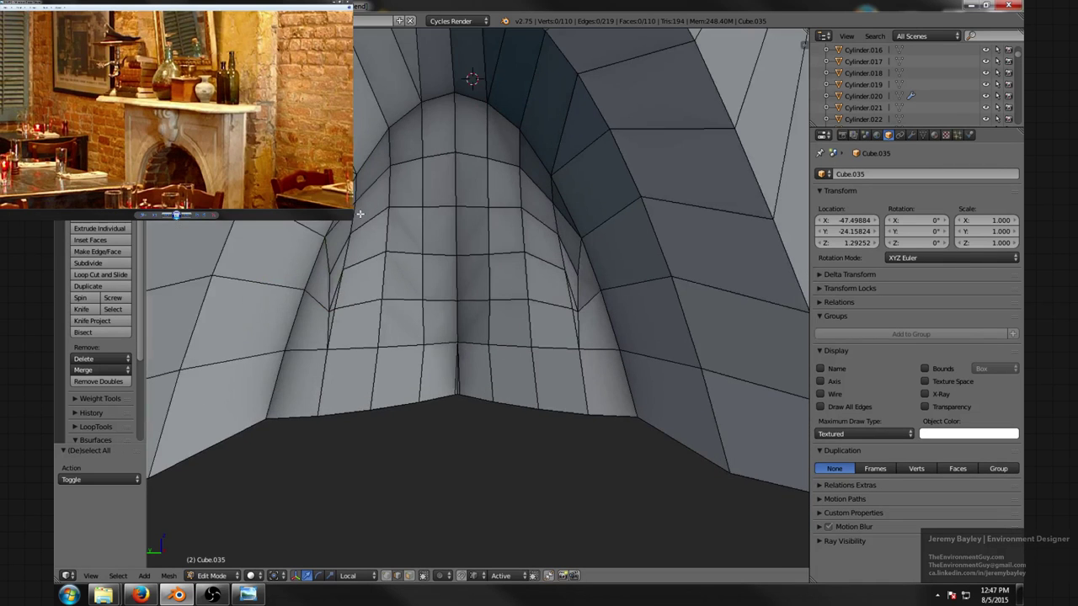
- In vertex selection, evenly space the left panel's outer column from the arch's rim down to the lowest horizontal loop with LoopTools Space
{"action": "mouse_move", "coordinate": [378, 187]}
{"action": "middle_mouse_down"}
{"action": "mouse_move", "coordinate": [377, 129]}
{"action": "mouse_move", "coordinate": [362, 103]}
{"action": "mouse_move", "coordinate": [375, 171]}
{"action": "middle_mouse_up"}
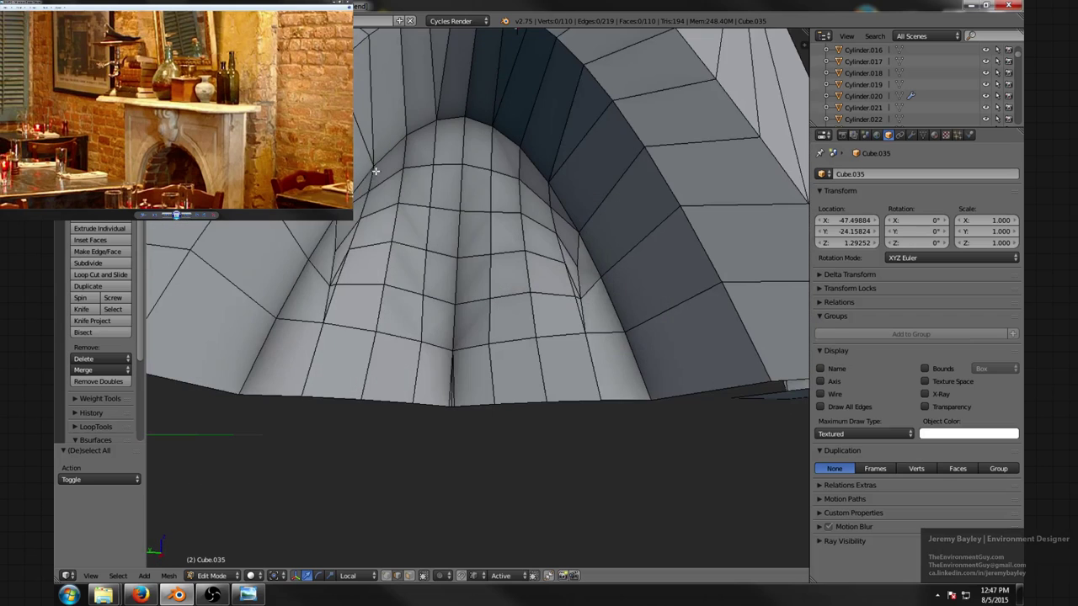
{"action": "right_click", "coordinate": [340, 255]}
{"action": "key", "text": "ctrl+Tab"}
{"action": "mouse_move", "coordinate": [342, 244]}
{"action": "middle_mouse_down"}
{"action": "mouse_move", "coordinate": [354, 255]}
{"action": "mouse_move", "coordinate": [338, 247]}
{"action": "middle_mouse_up"}
{"action": "left_click", "coordinate": [350, 248]}
{"action": "right_click", "coordinate": [361, 171]}
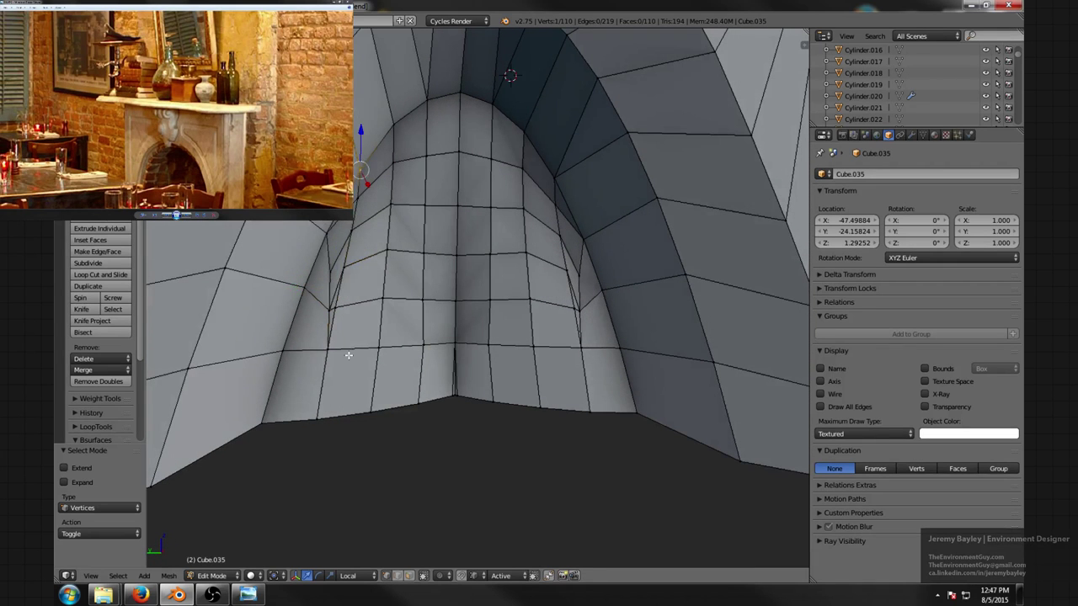
{"action": "right_click", "coordinate": [332, 353], "text": "ctrl"}
{"action": "key", "text": "space"}
{"action": "left_click", "coordinate": [356, 382]}
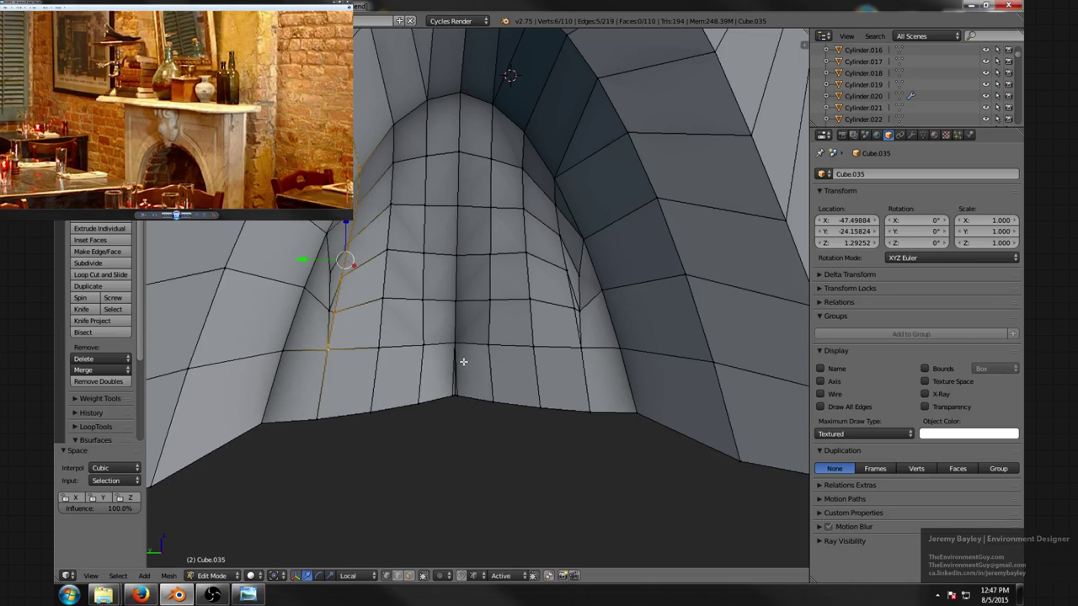
- Evenly space the right panel's outer column of six vertices from the arch's rim to the lowest horizontal loop with LoopTools Space
{"action": "right_click", "coordinate": [569, 177]}
{"action": "right_click", "coordinate": [588, 345], "text": "ctrl"}
{"action": "key", "text": "space"}
{"action": "left_click", "coordinate": [599, 378]}
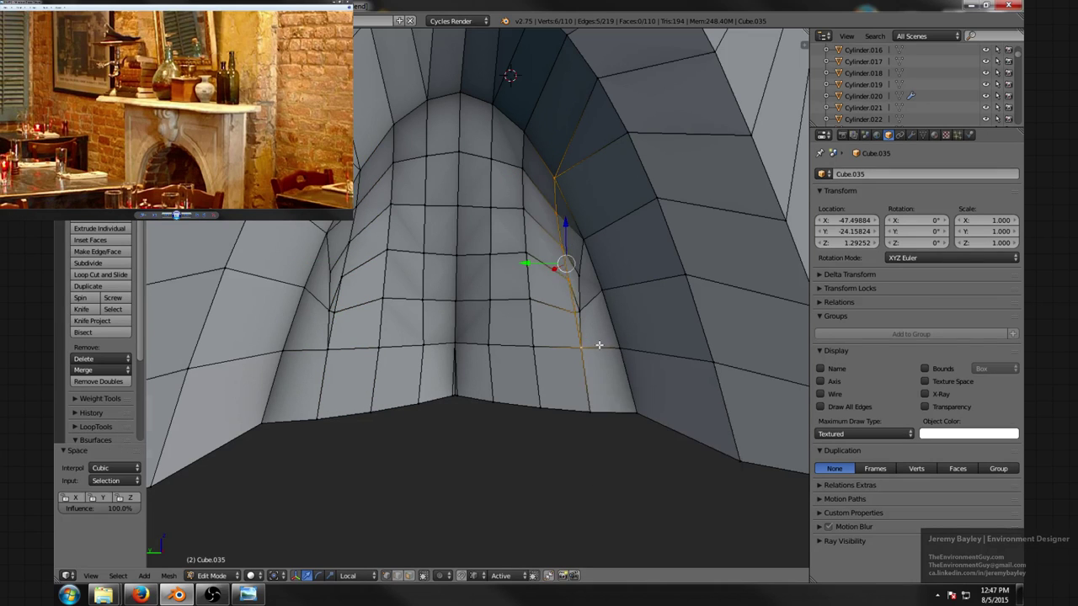
{"action": "scroll", "coordinate": [589, 345], "scroll_direction": "up", "scroll_amount": 1}
{"action": "right_click", "coordinate": [593, 315]}
{"action": "right_click", "coordinate": [583, 271], "text": "shift"}
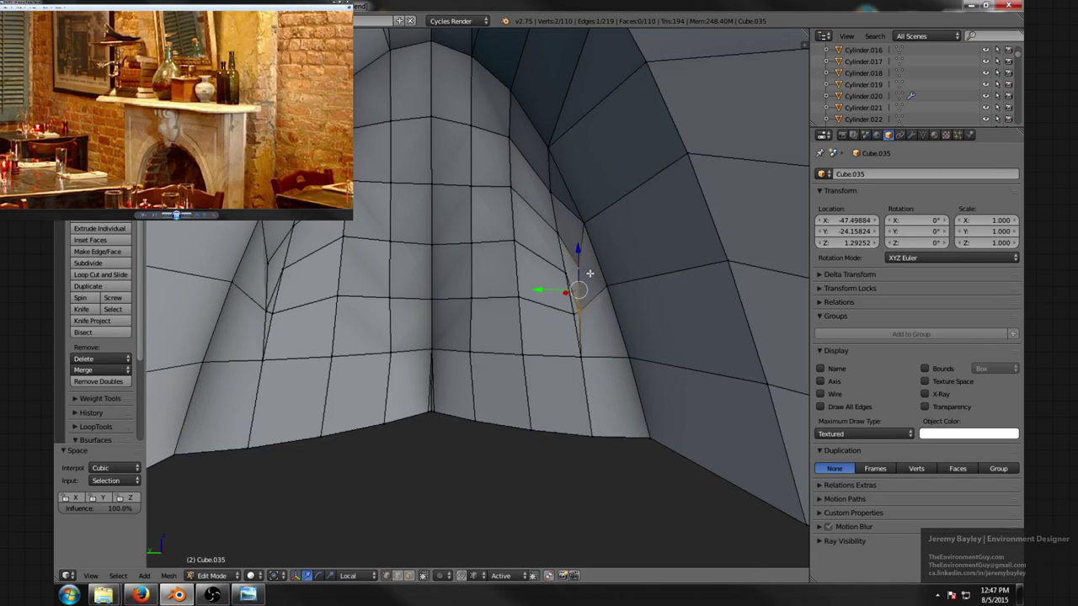
{"action": "middle_click_drag", "start_coordinate": [583, 269], "coordinate": [432, 261]}
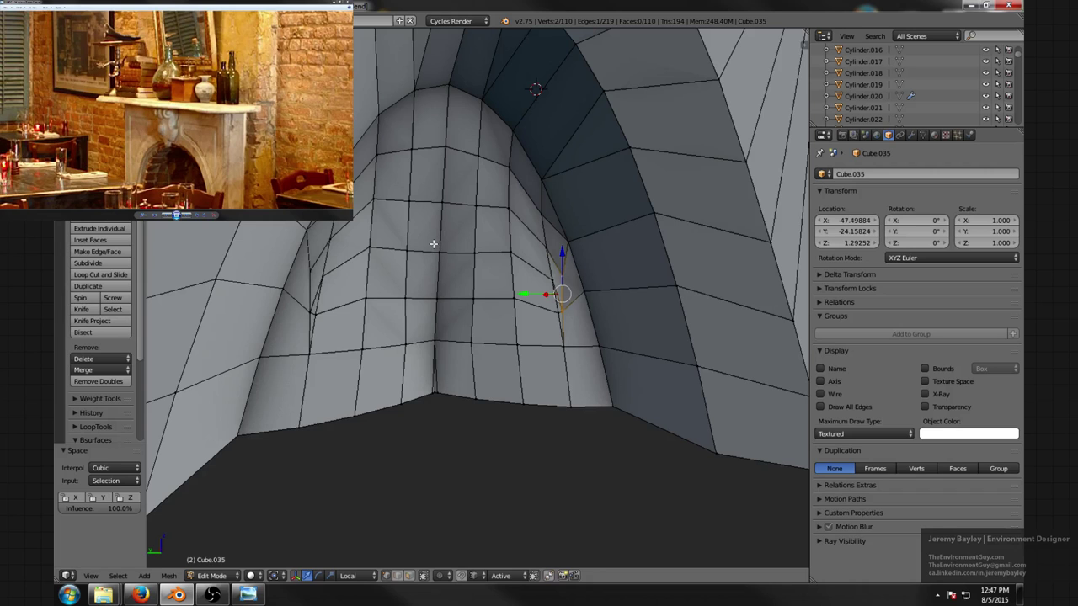
- Merge the uppermost free vertex of each outer column, left and right, into the rim vertex above it, using At Last
{"action": "right_click", "coordinate": [562, 314]}
{"action": "key", "text": "alt+m"}
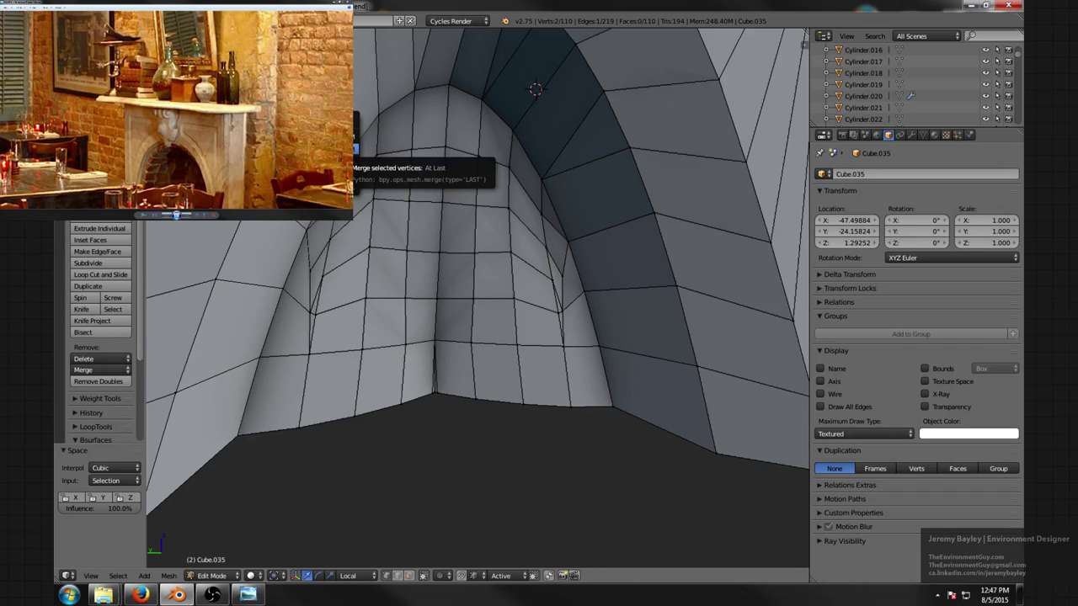
{"action": "left_click", "coordinate": [347, 148]}
{"action": "right_click", "coordinate": [543, 217]}
{"action": "right_click", "coordinate": [544, 174], "text": "shift"}
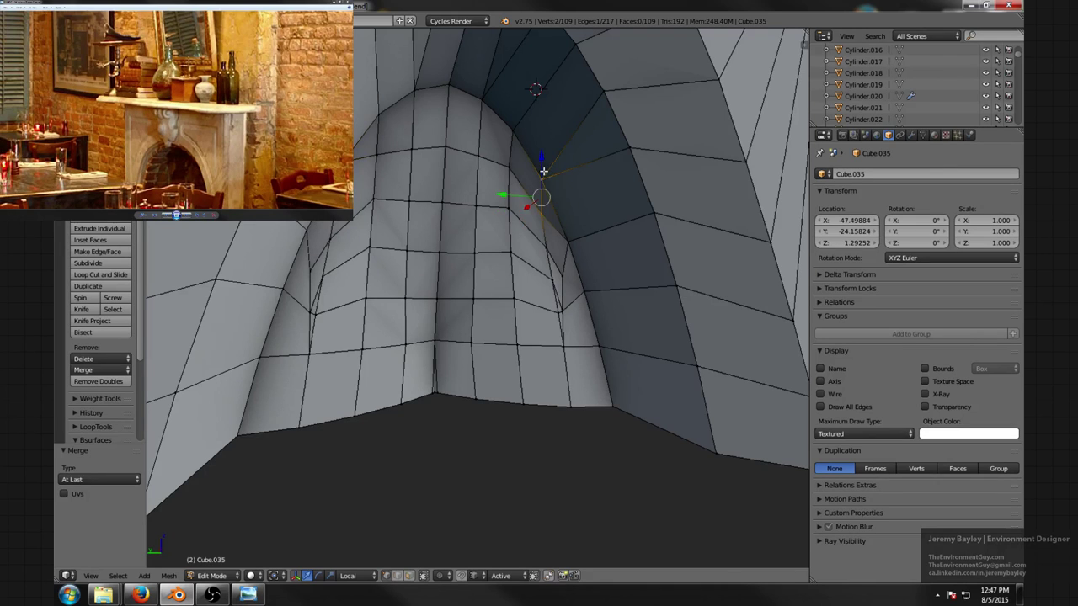
{"action": "key", "text": "alt+m"}
{"action": "left_click", "coordinate": [544, 173]}
- Merge the two right border vertices beside the former gap's top into the adjacent rim vertex, using At Last
{"action": "right_click", "coordinate": [550, 244]}
{"action": "right_click", "coordinate": [570, 241], "text": "shift"}
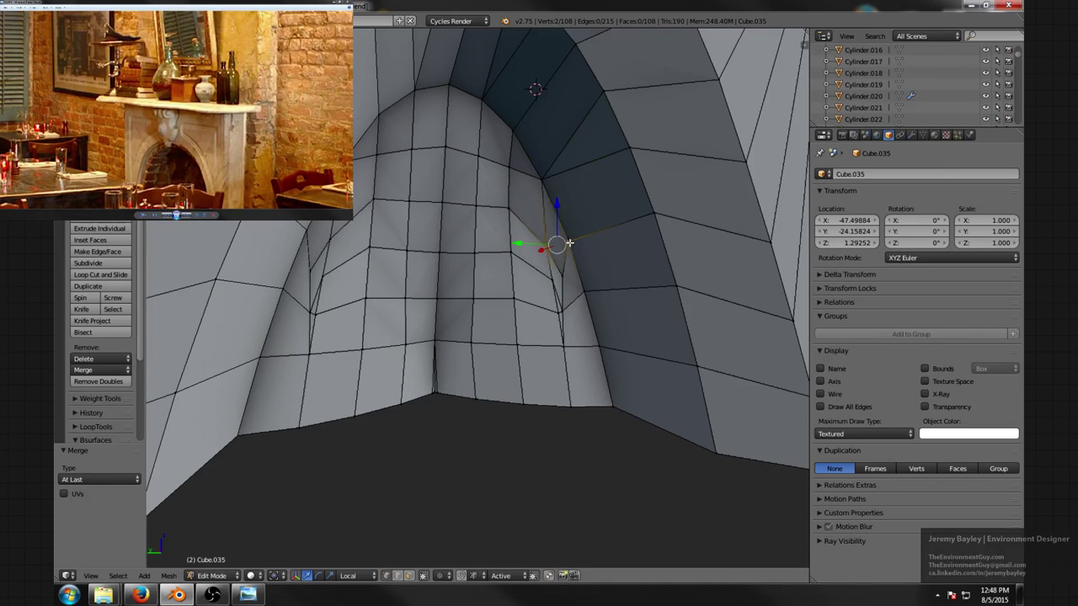
{"action": "right_click", "coordinate": [560, 271], "text": "shift"}
{"action": "right_click", "coordinate": [571, 240], "text": "shift"}
{"action": "right_click", "coordinate": [572, 240], "text": "shift"}
{"action": "key", "text": "alt+m"}
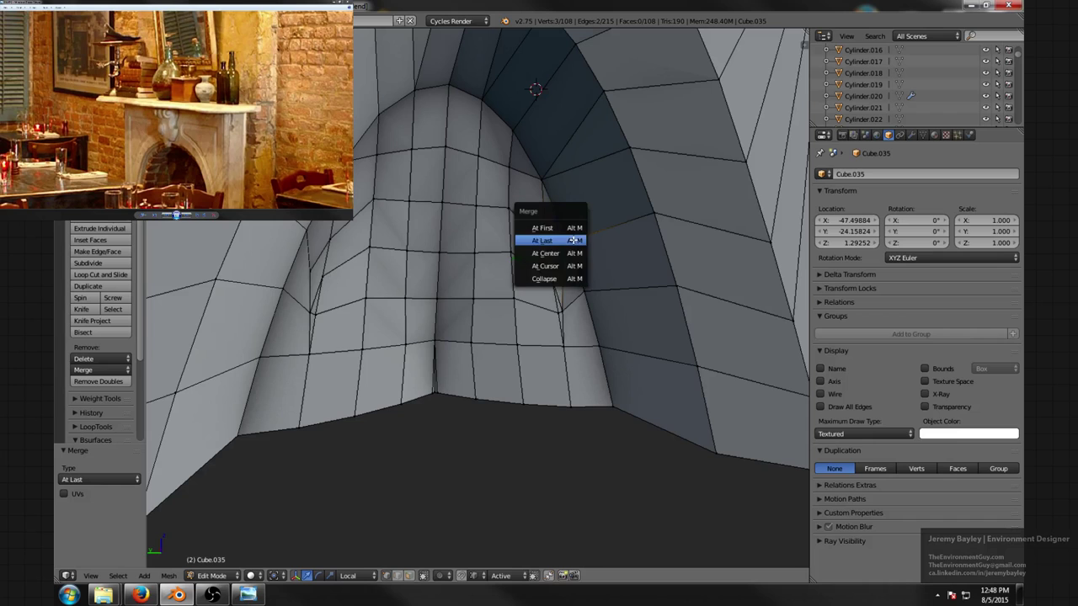
{"action": "left_click", "coordinate": [514, 247]}
- Merge the two left border vertices beside the former gap's top into the adjacent rim vertex, using At Last
{"action": "right_click", "coordinate": [307, 265]}
{"action": "right_click", "coordinate": [337, 234], "text": "shift"}
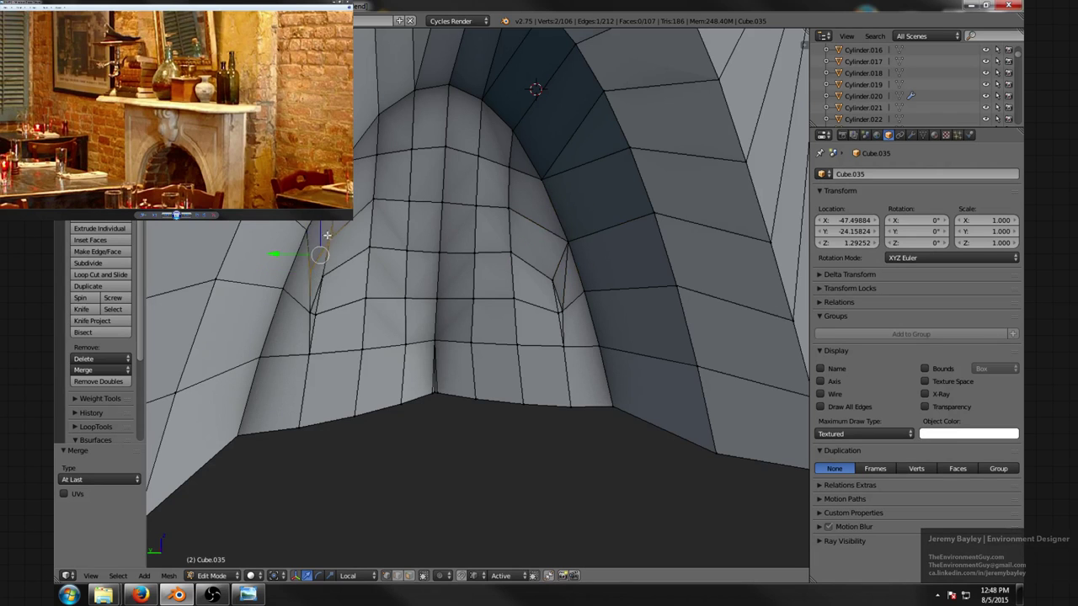
{"action": "right_click", "coordinate": [310, 227], "text": "shift"}
{"action": "key", "text": "alt+m"}
{"action": "left_click", "coordinate": [311, 227]}
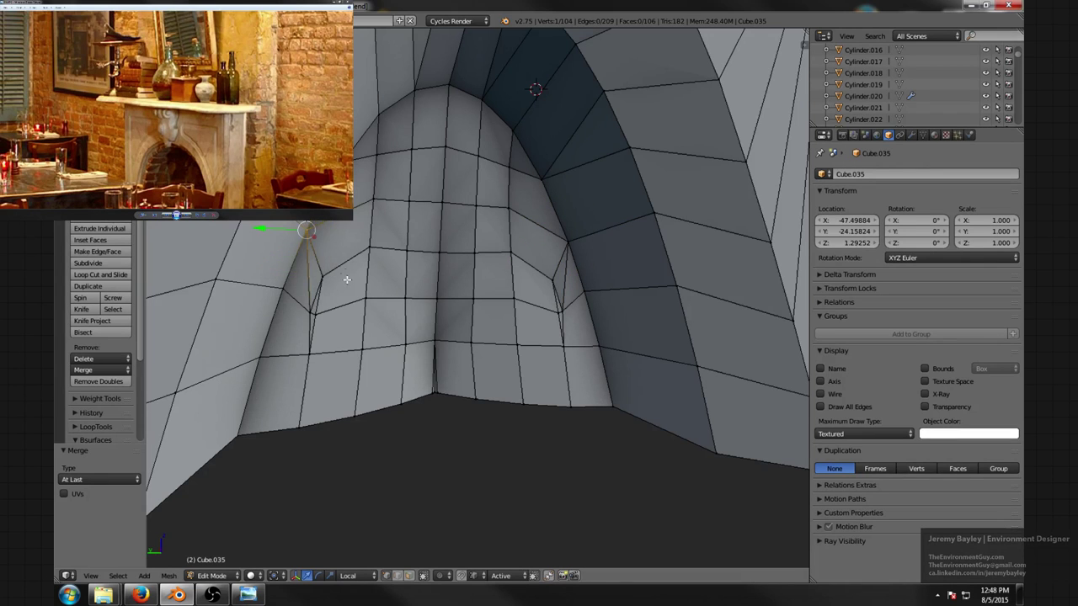
- Merge the two nearly coincident vertices low on the left border of the firebox back
{"action": "middle_click_drag", "start_coordinate": [325, 295], "coordinate": [339, 292]}
{"action": "right_click", "coordinate": [317, 317]}
{"action": "right_click", "coordinate": [325, 315], "text": "shift"}
{"action": "key", "text": "alt+m"}
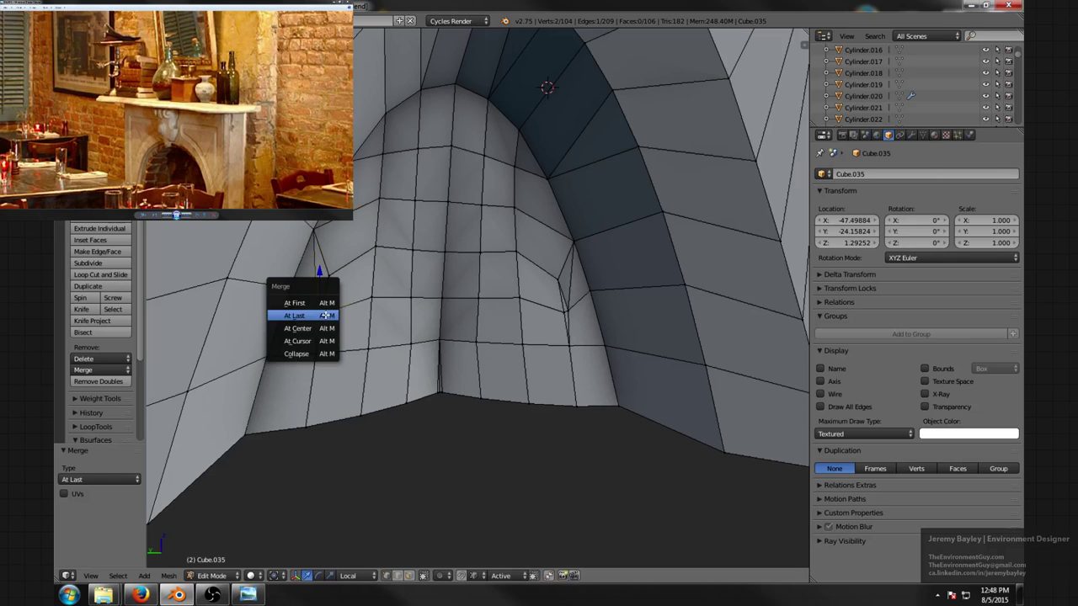
- Merge the close vertex pair on each side of the fireplace's arched inner wall at center
{"action": "left_click", "coordinate": [329, 327]}
{"action": "right_click", "coordinate": [562, 314]}
{"action": "right_click", "coordinate": [569, 307], "text": "shift"}
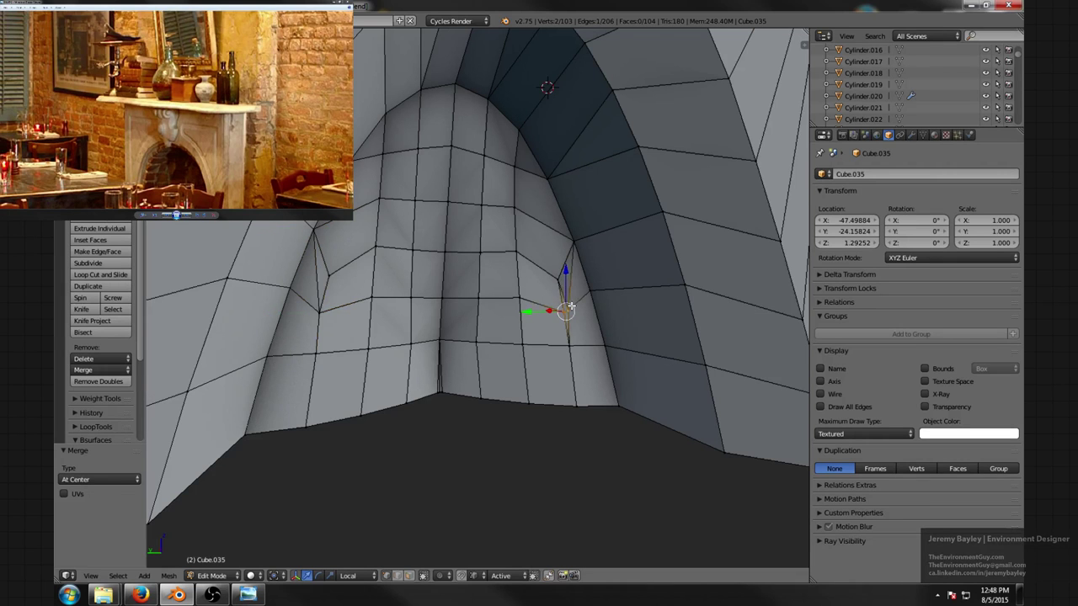
{"action": "key", "text": "alt+m"}
{"action": "left_click", "coordinate": [569, 308]}
- Delete the overlapping faces at the kinked spot on both the left and right sides of the inner wall
{"action": "middle_click_drag", "start_coordinate": [427, 281], "coordinate": [451, 278]}
{"action": "key", "text": "alt+m"}
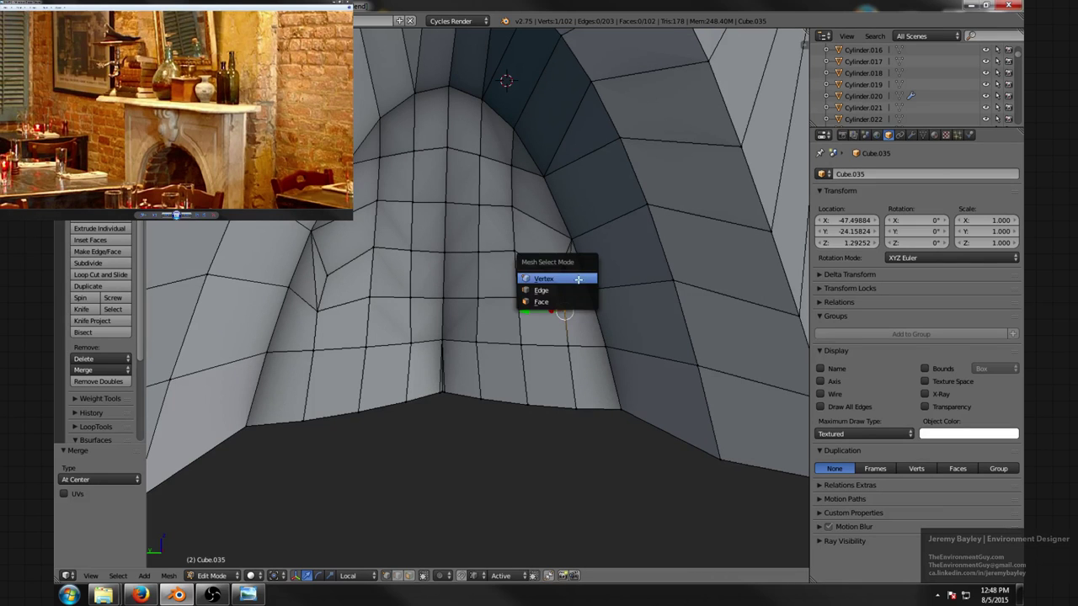
{"action": "mouse_move", "coordinate": [513, 273]}
{"action": "middle_mouse_down"}
{"action": "mouse_move", "coordinate": [511, 260]}
{"action": "mouse_move", "coordinate": [515, 271]}
{"action": "middle_mouse_up"}
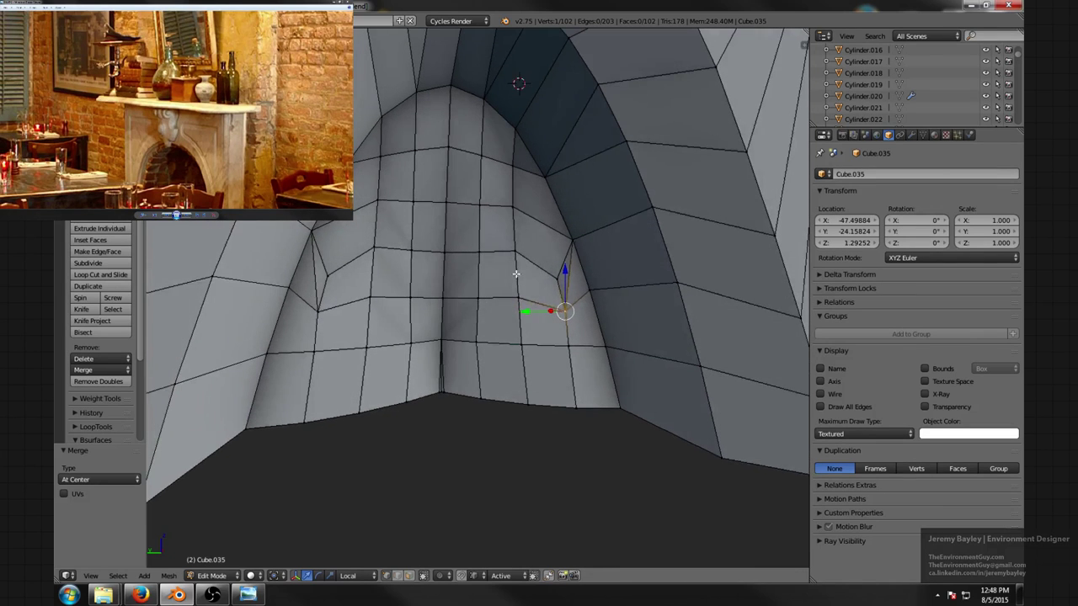
{"action": "key", "text": "ctrl+Tab"}
{"action": "left_click", "coordinate": [531, 307]}
{"action": "right_click", "coordinate": [564, 276]}
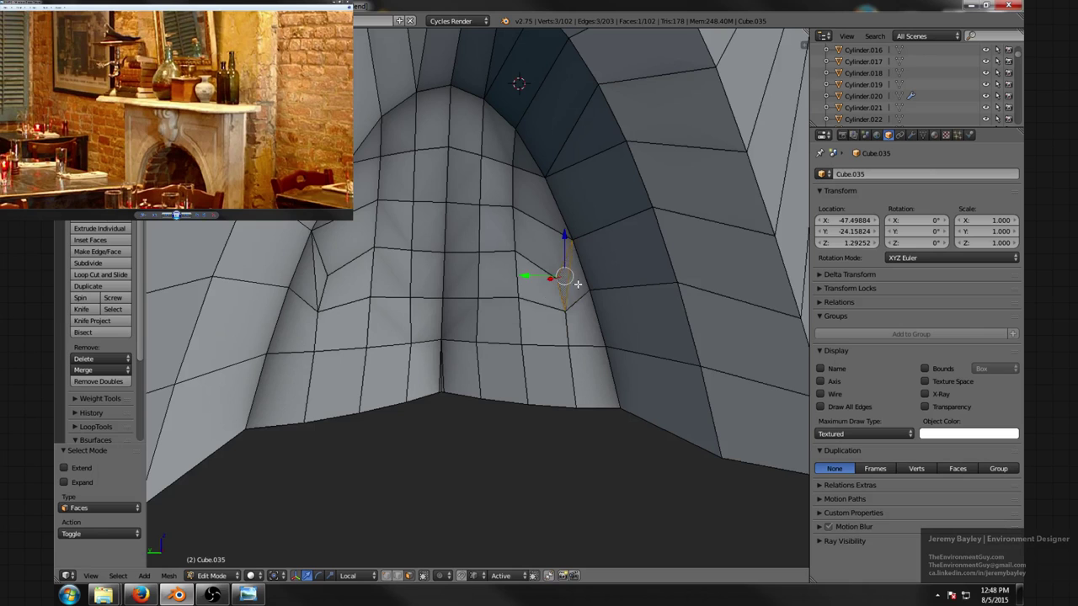
{"action": "right_click", "coordinate": [310, 274], "text": "shift"}
{"action": "right_click", "coordinate": [308, 275], "text": "shift"}
{"action": "key", "text": "space"}
{"action": "type", "text": "Space"}
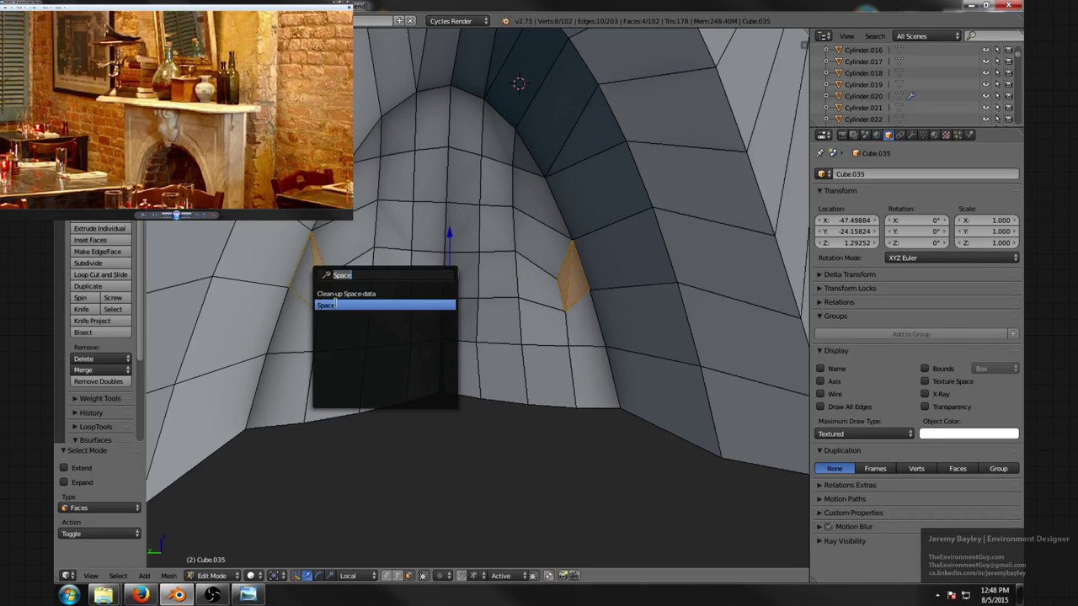
{"action": "key", "text": "Escape"}
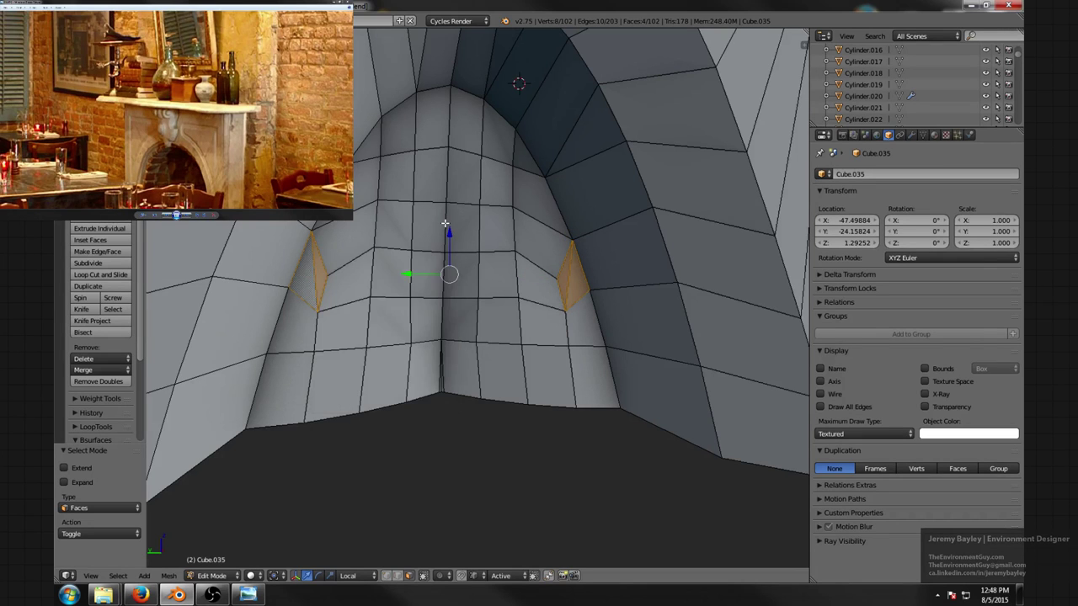
{"action": "key", "text": "x"}
{"action": "left_click", "coordinate": [445, 223]}
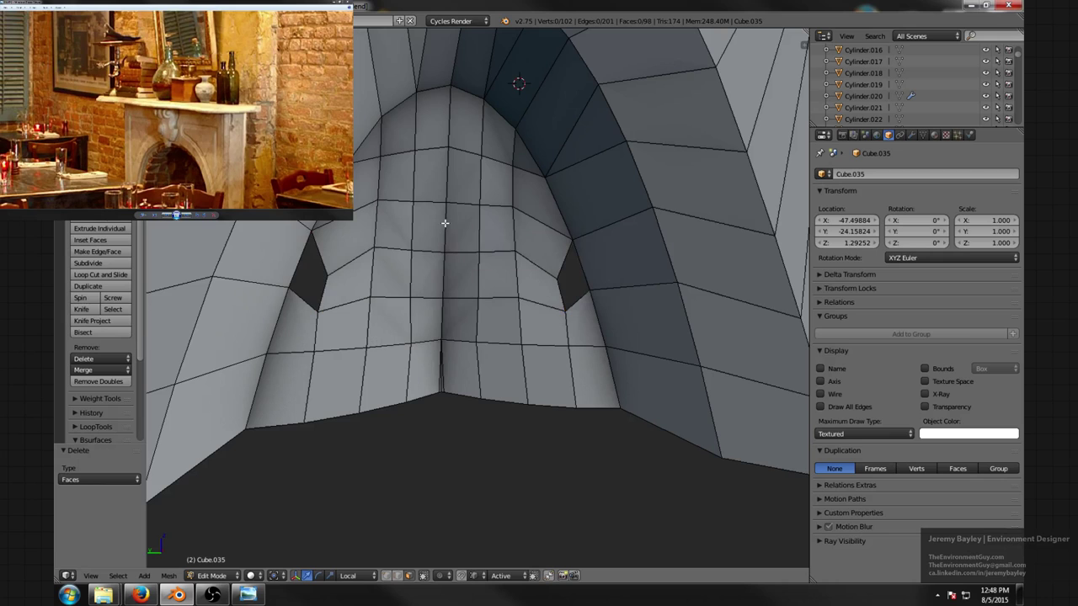
- Fill the hole on each side of the inner wall with a new face built from two opposite boundary edges
{"action": "right_click", "coordinate": [553, 284]}
{"action": "key", "text": "ctrl+Tab"}
{"action": "left_click", "coordinate": [552, 269]}
{"action": "right_click", "coordinate": [563, 283]}
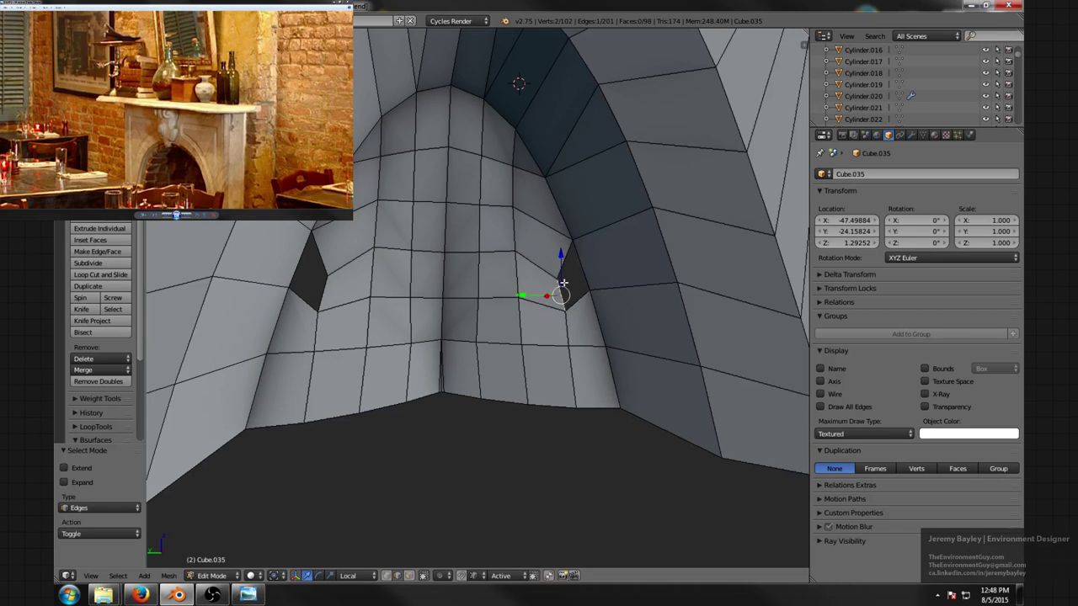
{"action": "right_click", "coordinate": [583, 266], "text": "shift"}
{"action": "key", "text": "f"}
{"action": "right_click", "coordinate": [321, 291]}
{"action": "right_click", "coordinate": [298, 259], "text": "shift"}
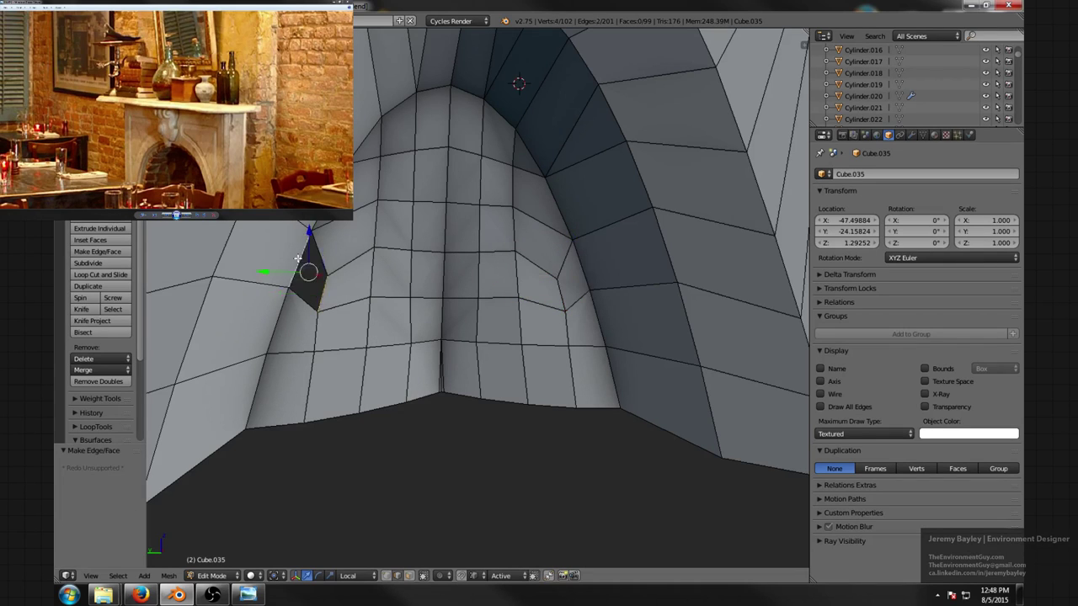
{"action": "key", "text": "f"}
- Try to even out six faces around the inner wall's side kinks with Smooth Vertex
{"action": "mouse_move", "coordinate": [360, 264]}
{"action": "middle_mouse_down"}
{"action": "mouse_move", "coordinate": [329, 261]}
{"action": "mouse_move", "coordinate": [378, 263]}
{"action": "middle_mouse_up"}
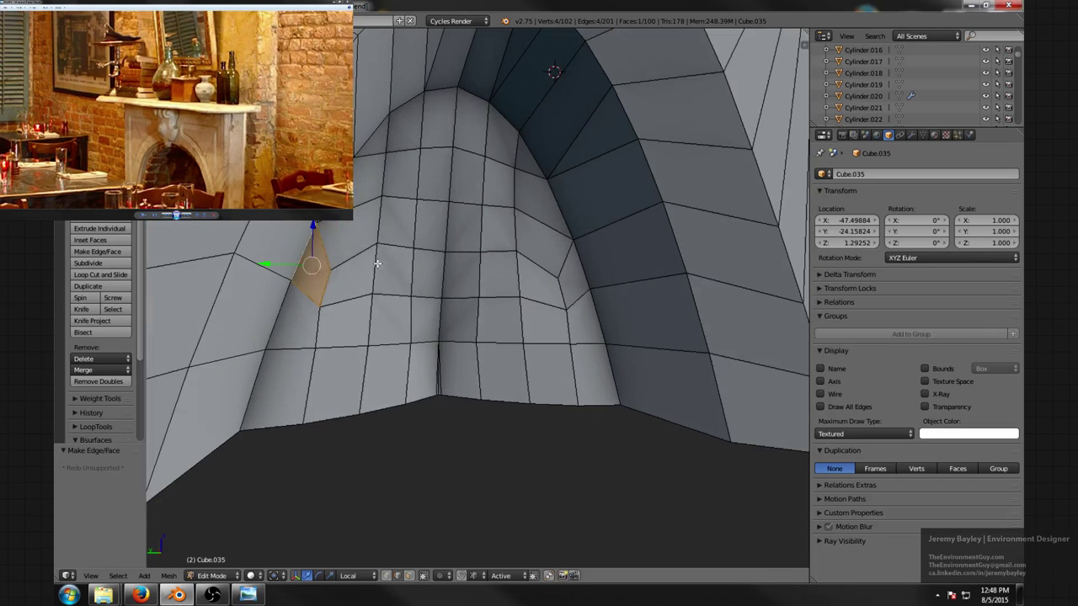
{"action": "key", "text": "ctrl+Tab"}
{"action": "left_click", "coordinate": [367, 281]}
{"action": "right_click", "coordinate": [537, 291]}
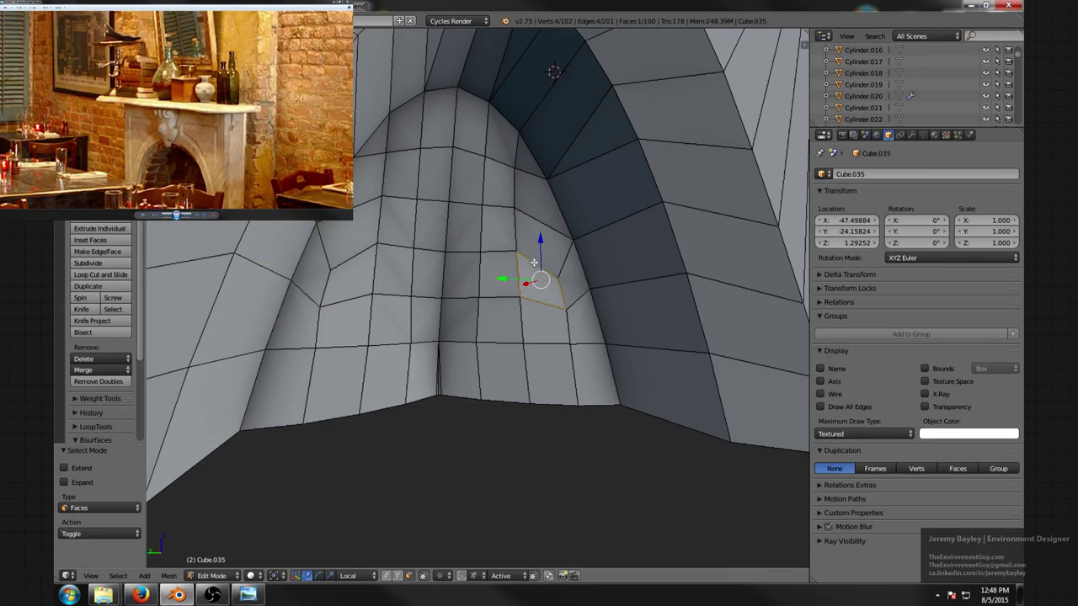
{"action": "right_click", "coordinate": [498, 276], "text": "shift"}
{"action": "right_click", "coordinate": [496, 232], "text": "shift"}
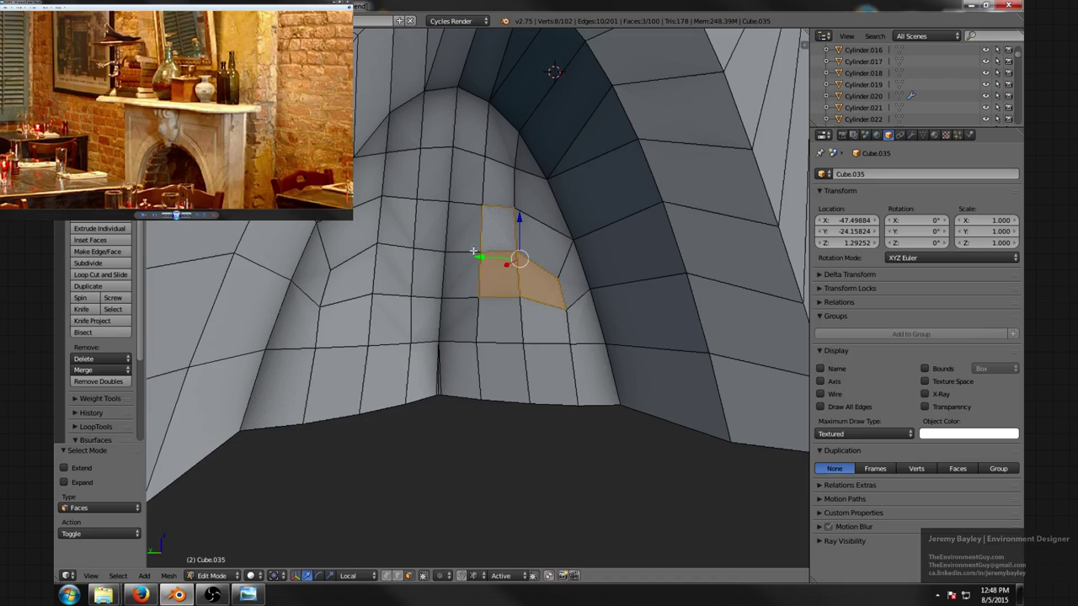
{"action": "right_click", "coordinate": [362, 266], "text": "shift"}
{"action": "right_click", "coordinate": [368, 239], "text": "shift"}
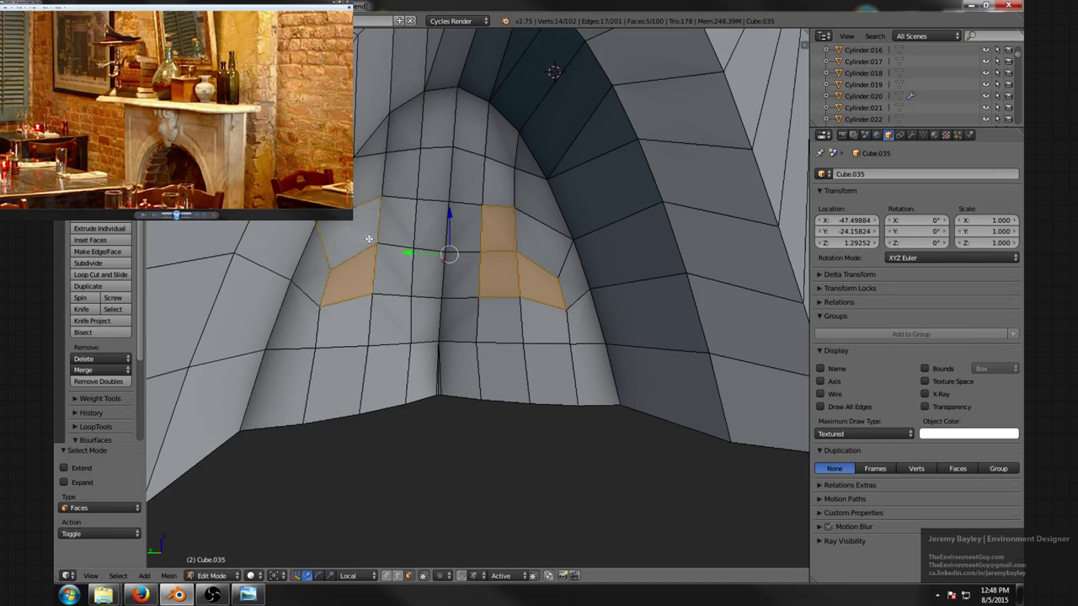
{"action": "right_click", "coordinate": [397, 270], "text": "shift"}
{"action": "key", "text": "space"}
{"action": "type", "text": "smoo"}
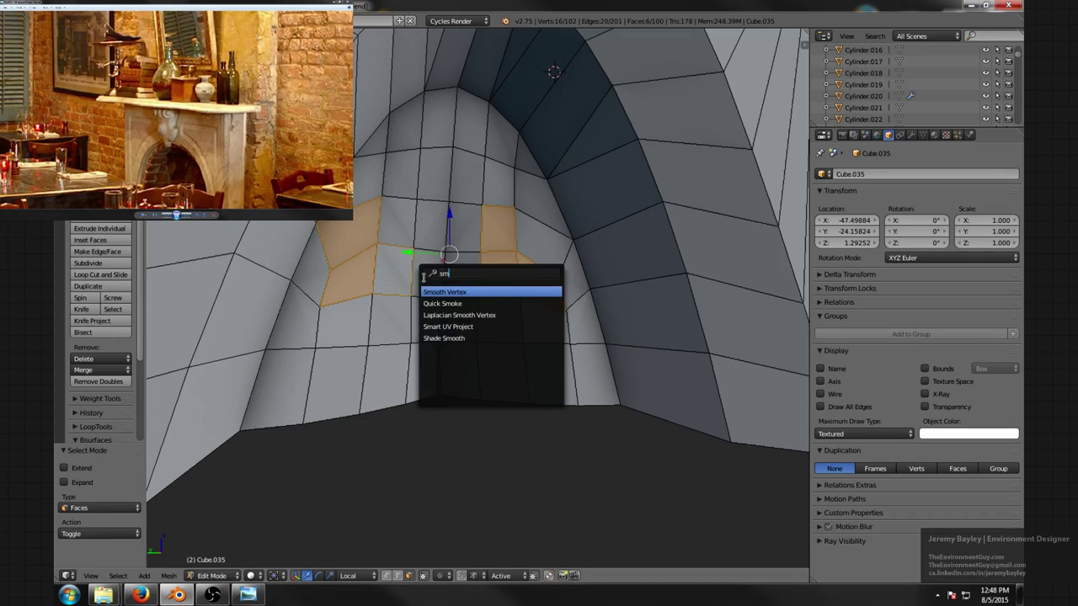
{"action": "left_click", "coordinate": [478, 292]}
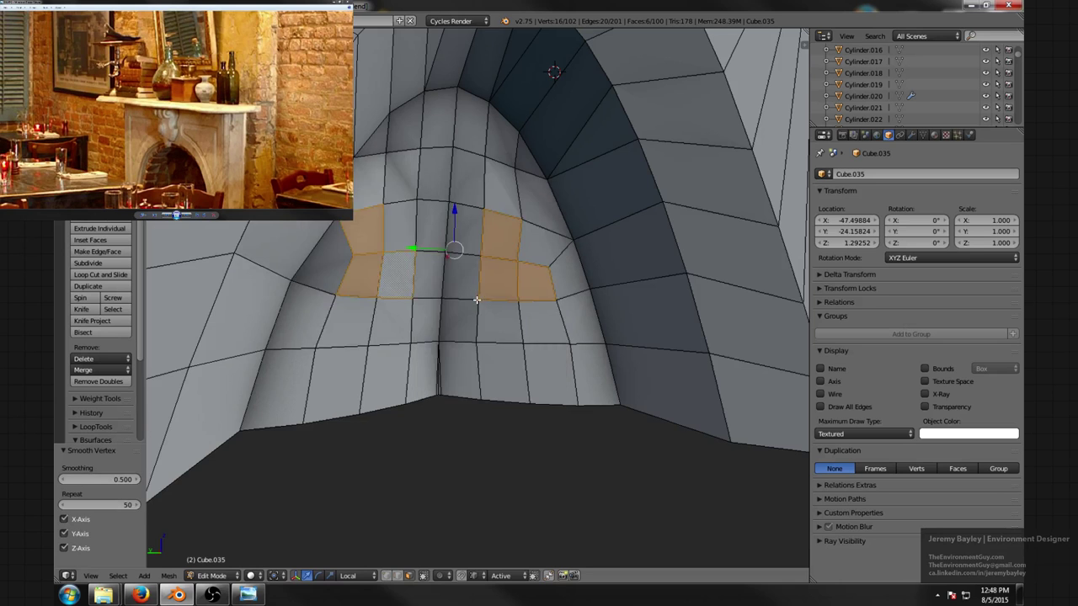
{"action": "middle_click_drag", "start_coordinate": [477, 292], "coordinate": [485, 322]}
{"action": "key", "text": "space"}
{"action": "left_click", "coordinate": [463, 276]}
- Leave mesh editing and check the whole fireplace in a rendered preview
{"action": "key", "text": "a"}
{"action": "key", "text": "Tab"}
{"action": "scroll", "coordinate": [536, 270], "scroll_direction": "down", "scroll_amount": 7}
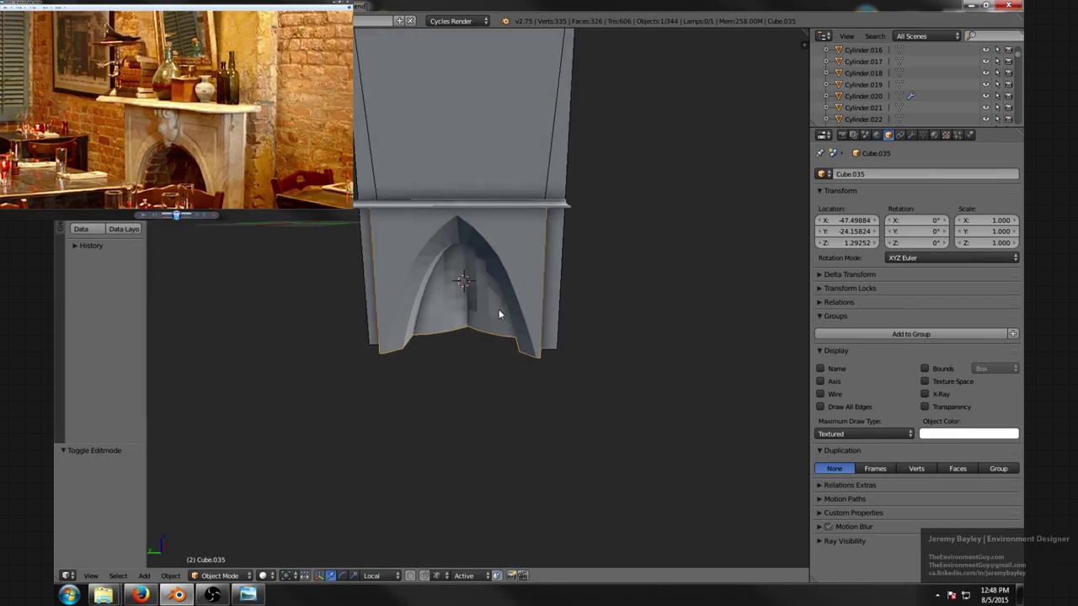
{"action": "key", "text": "shift+z"}
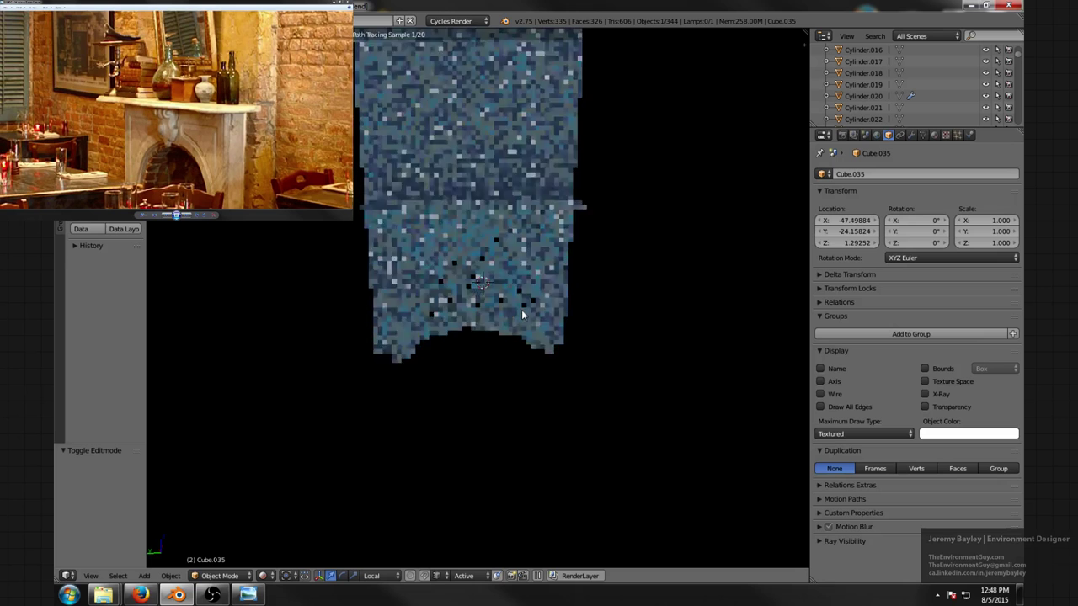
{"action": "key", "text": "shift+z"}
- Collapse one horizontal edge in the inner wall's lowest edge row on each side of the back corner
{"action": "scroll", "coordinate": [529, 304], "scroll_direction": "up", "scroll_amount": 5}
{"action": "key", "text": "Tab"}
{"action": "middle_click_drag", "start_coordinate": [490, 335], "coordinate": [457, 329]}
{"action": "key", "text": "ctrl+Tab"}
{"action": "left_click", "coordinate": [399, 308]}
{"action": "right_click", "coordinate": [374, 323]}
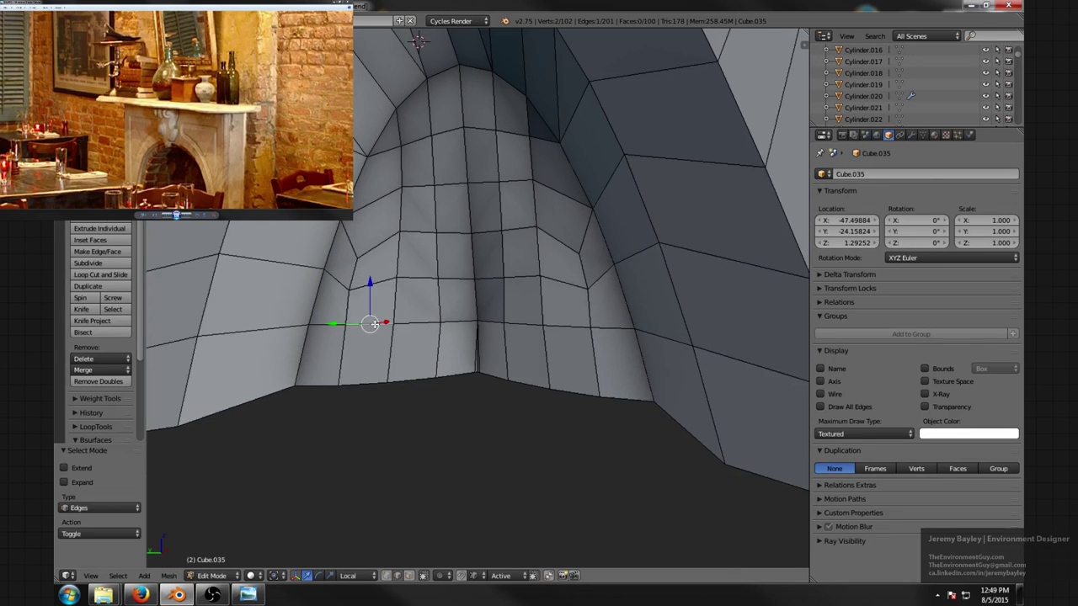
{"action": "key", "text": "alt+m"}
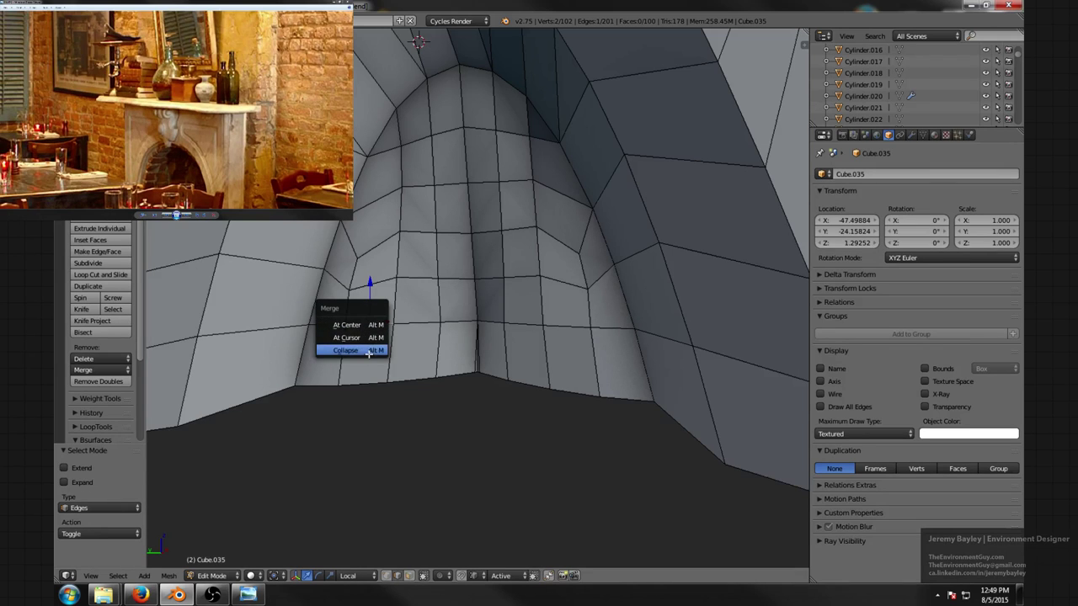
{"action": "left_click", "coordinate": [368, 350]}
{"action": "middle_click_drag", "start_coordinate": [568, 327], "coordinate": [404, 397]}
{"action": "key", "text": "alt+m"}
{"action": "left_click", "coordinate": [547, 325]}
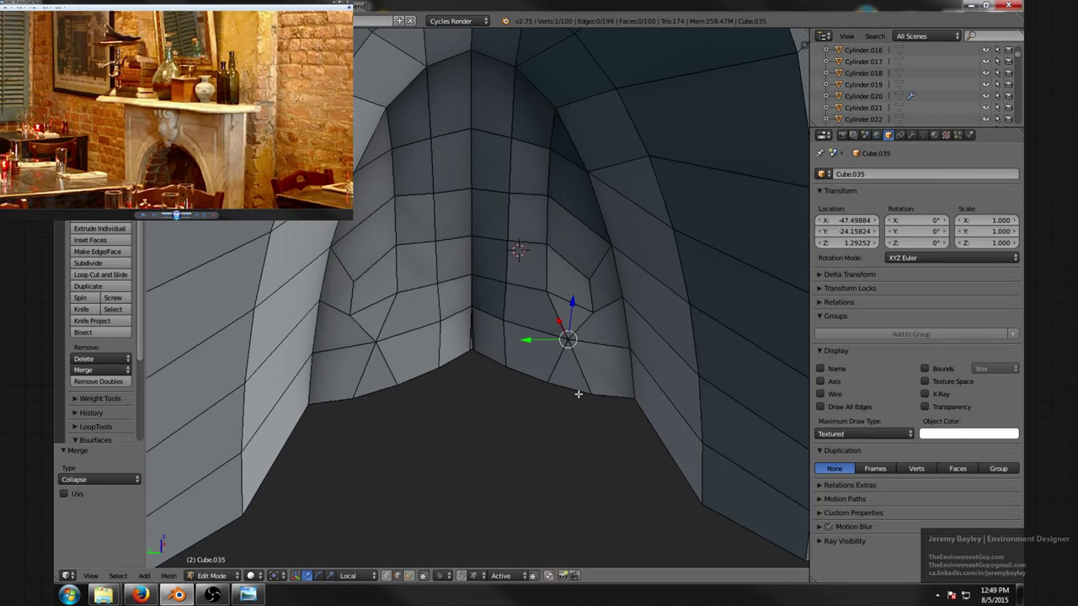
- Collapse the two short slanted edges above the merged vertex on the left half of the inner wall
{"action": "middle_click_drag", "start_coordinate": [579, 390], "coordinate": [538, 294]}
{"action": "scroll", "coordinate": [543, 289], "scroll_direction": "up", "scroll_amount": 4}
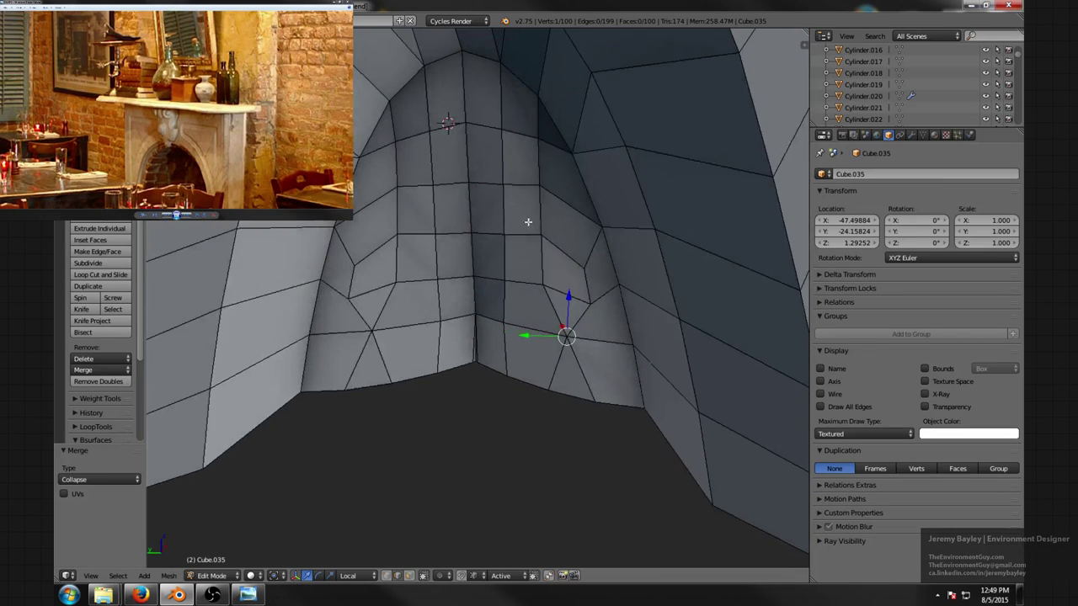
{"action": "middle_click_drag", "start_coordinate": [528, 222], "coordinate": [509, 254]}
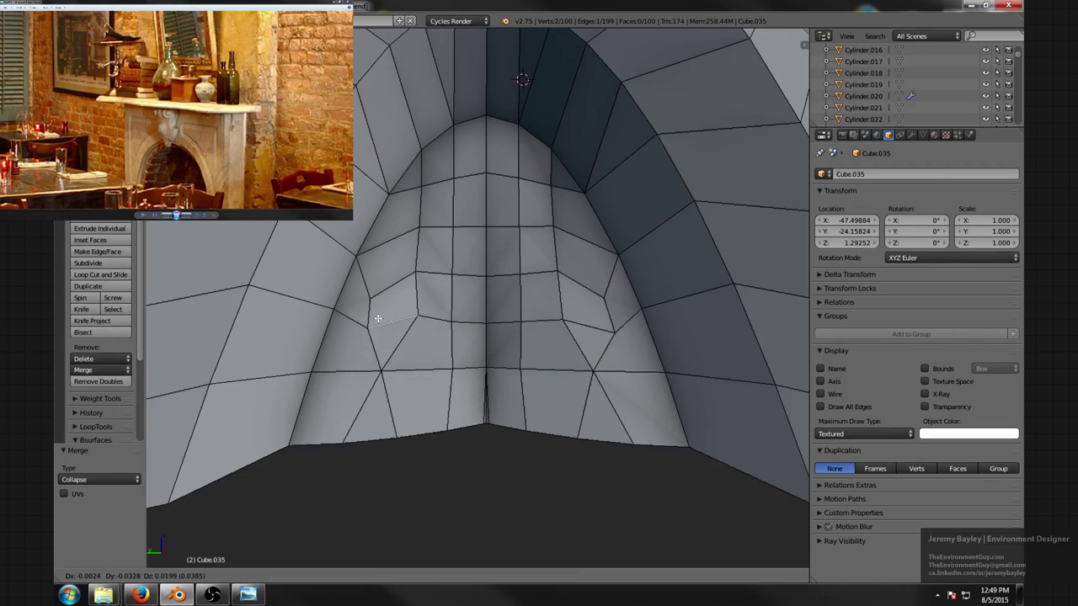
{"action": "key", "text": "alt+m"}
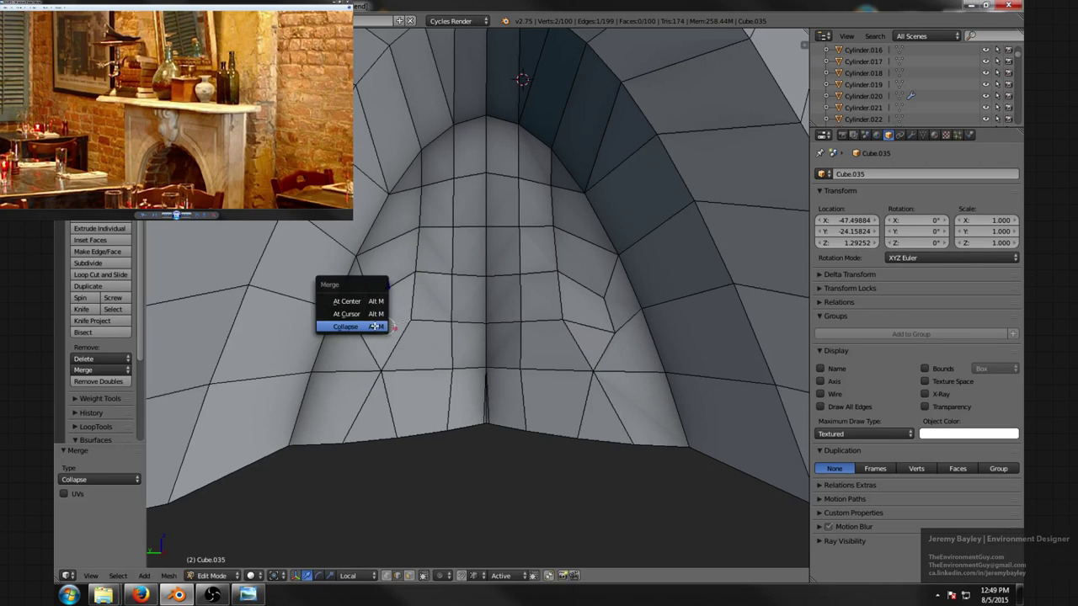
{"action": "left_click", "coordinate": [377, 324]}
{"action": "key", "text": "alt+m"}
{"action": "left_click", "coordinate": [387, 286]}
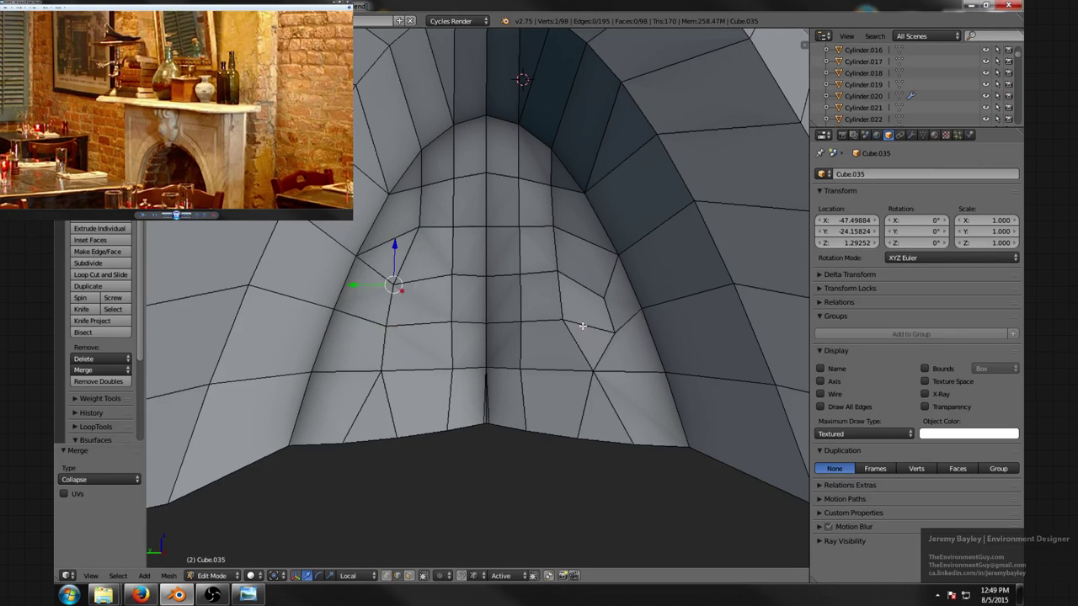
- Collapse the two matching slanted edges on the right half of the inner wall
{"action": "right_click", "coordinate": [581, 326]}
{"action": "key", "text": "alt+m"}
{"action": "left_click", "coordinate": [581, 326]}
{"action": "right_click", "coordinate": [577, 280]}
{"action": "key", "text": "alt+m"}
{"action": "left_click", "coordinate": [577, 279]}
- Merge the stacked vertices at the foot of the back corner into one with At Last
{"action": "middle_click_drag", "start_coordinate": [545, 311], "coordinate": [471, 339]}
{"action": "key", "text": "ctrl+Tab"}
{"action": "left_click", "coordinate": [454, 306]}
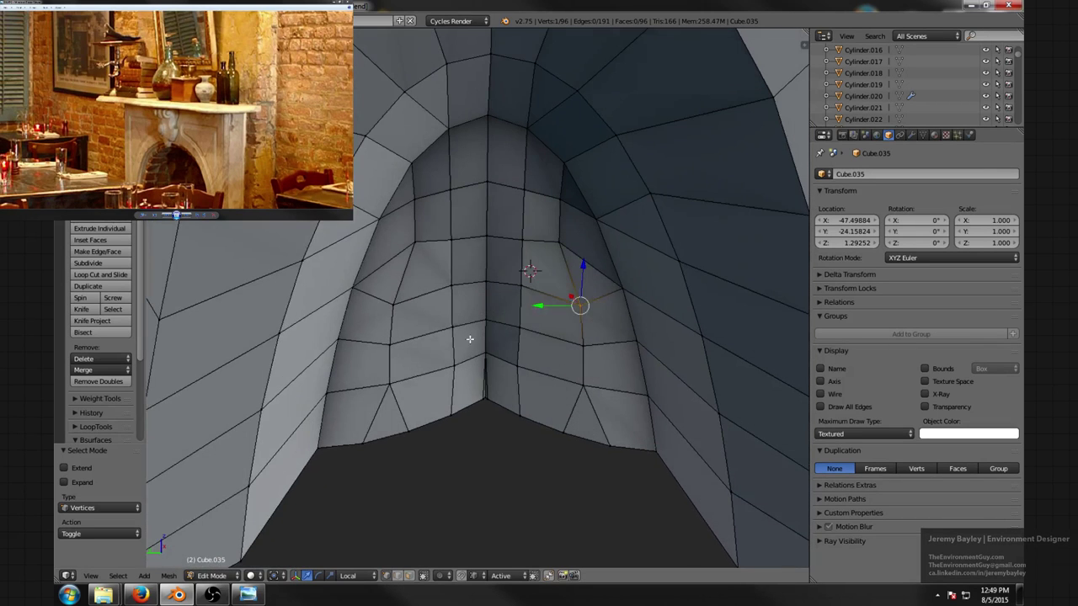
{"action": "right_click", "coordinate": [471, 356]}
{"action": "scroll", "coordinate": [487, 387], "scroll_direction": "up", "scroll_amount": 2}
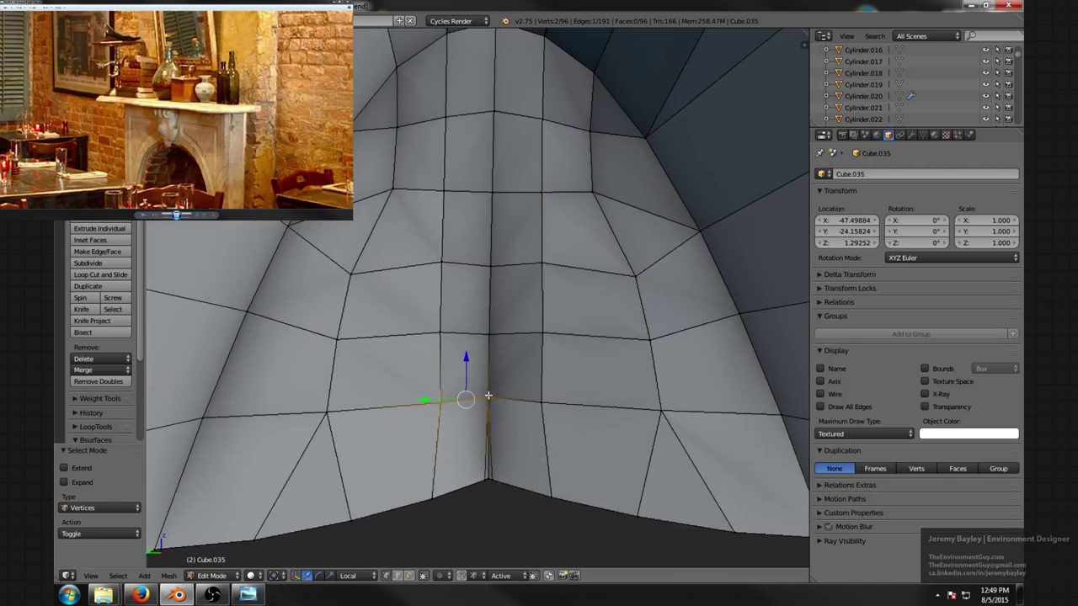
{"action": "right_click", "coordinate": [489, 412]}
{"action": "right_click", "coordinate": [491, 478]}
{"action": "left_click", "coordinate": [492, 479]}
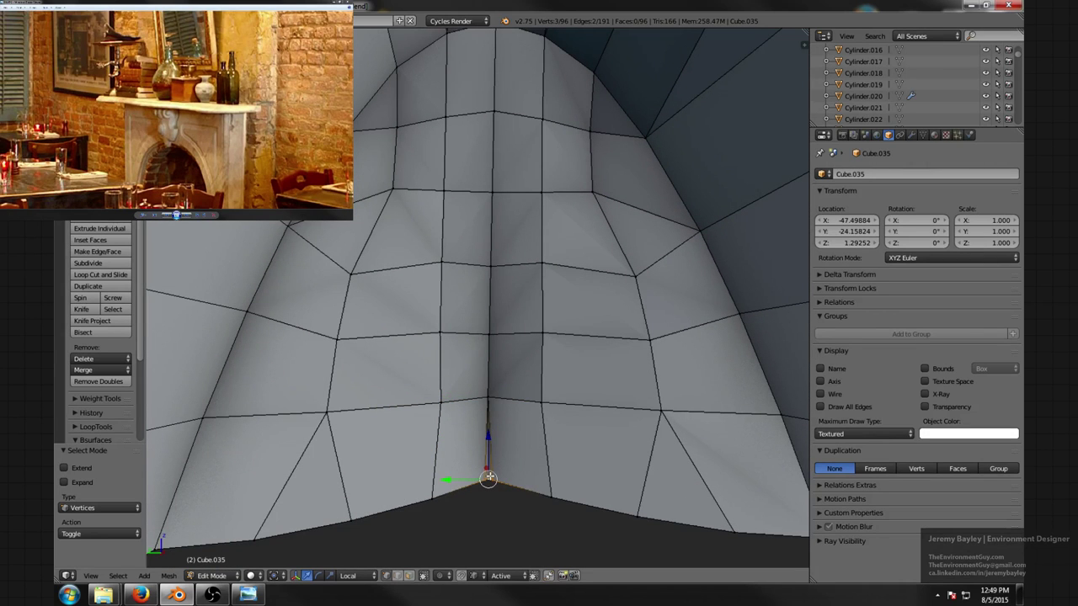
{"action": "key", "text": "alt+m"}
{"action": "left_click", "coordinate": [488, 440]}
{"action": "scroll", "coordinate": [436, 393], "scroll_direction": "down", "scroll_amount": 2}
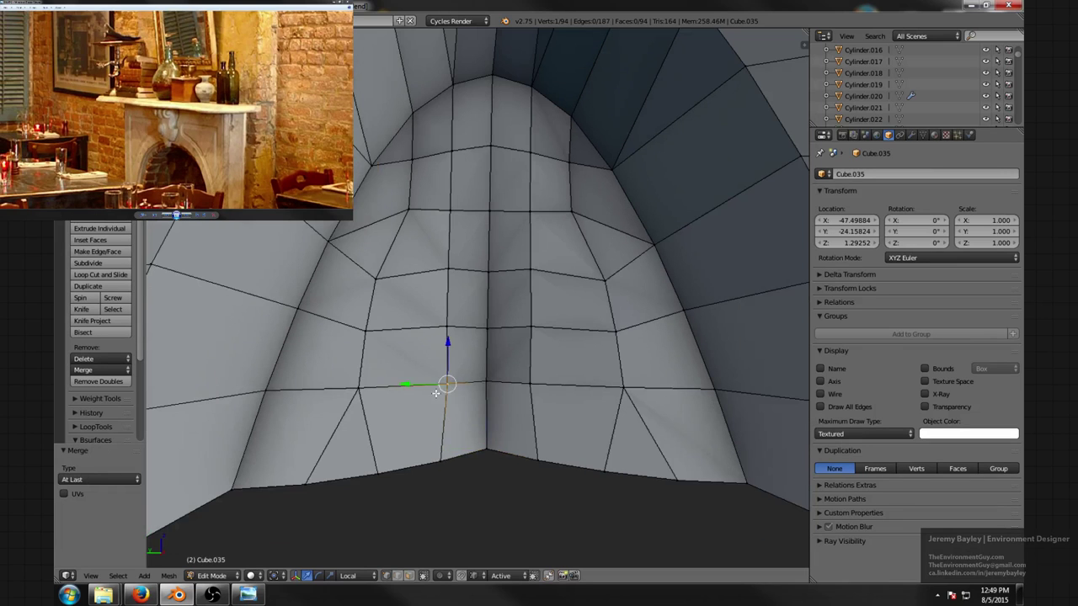
- Merge the vertices on either side of the back corner in the lowest interior row into the corner vertex with At Last
{"action": "key", "text": "alt+m"}
{"action": "left_click", "coordinate": [476, 388]}
{"action": "right_click", "coordinate": [540, 373]}
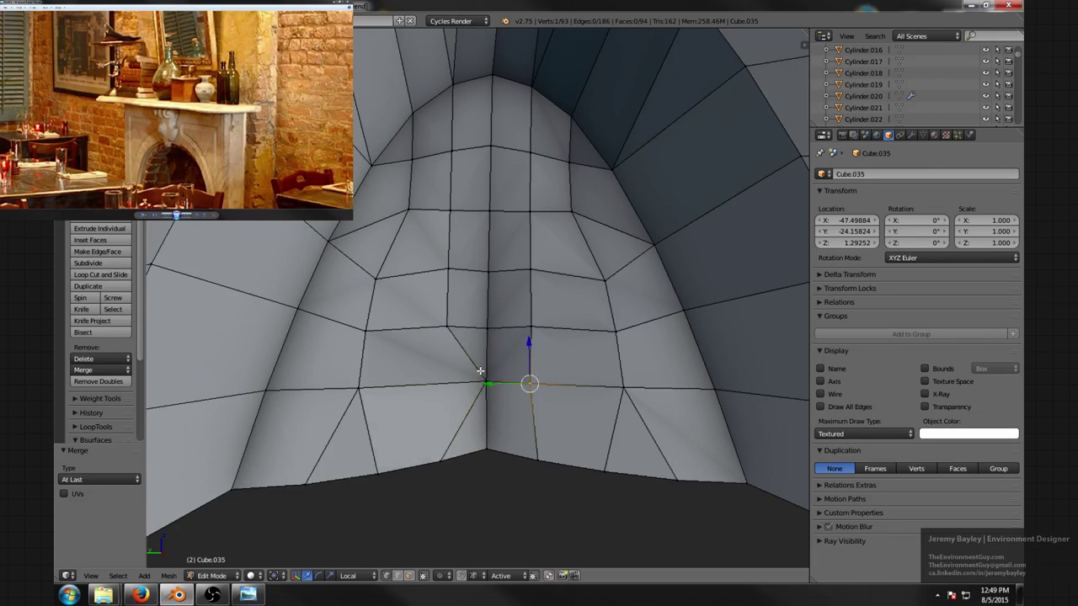
{"action": "right_click", "coordinate": [479, 371], "text": "shift"}
{"action": "key", "text": "alt+m"}
{"action": "left_click", "coordinate": [478, 371]}
- Dissolve the three vertical edges running parallel to the back corner on each side of the inner wall
{"action": "right_click", "coordinate": [454, 317]}
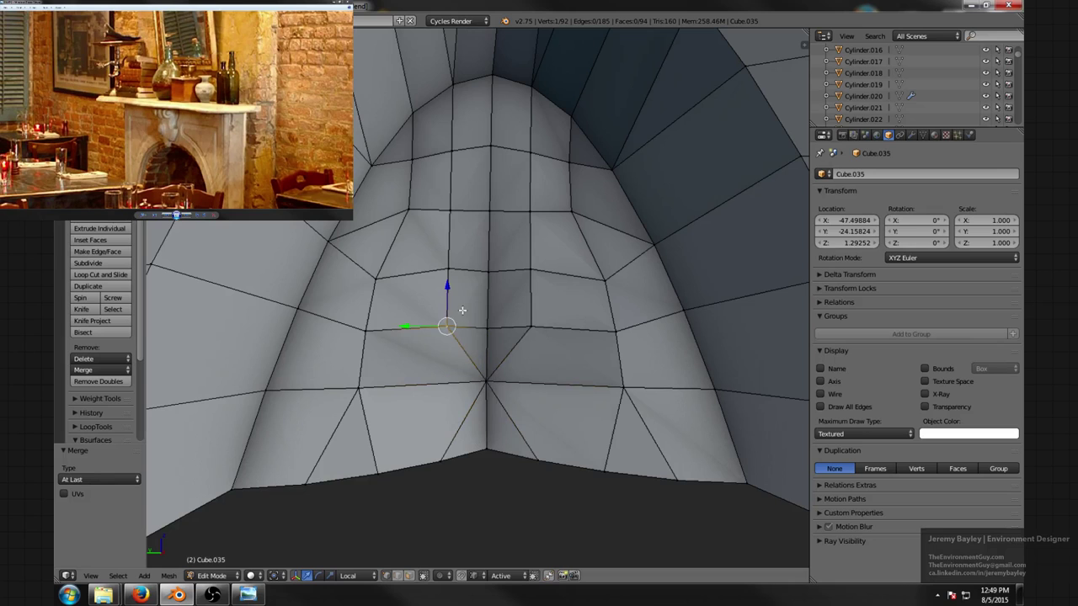
{"action": "key", "text": "ctrl+Tab"}
{"action": "left_click", "coordinate": [454, 305]}
{"action": "right_click", "coordinate": [454, 304]}
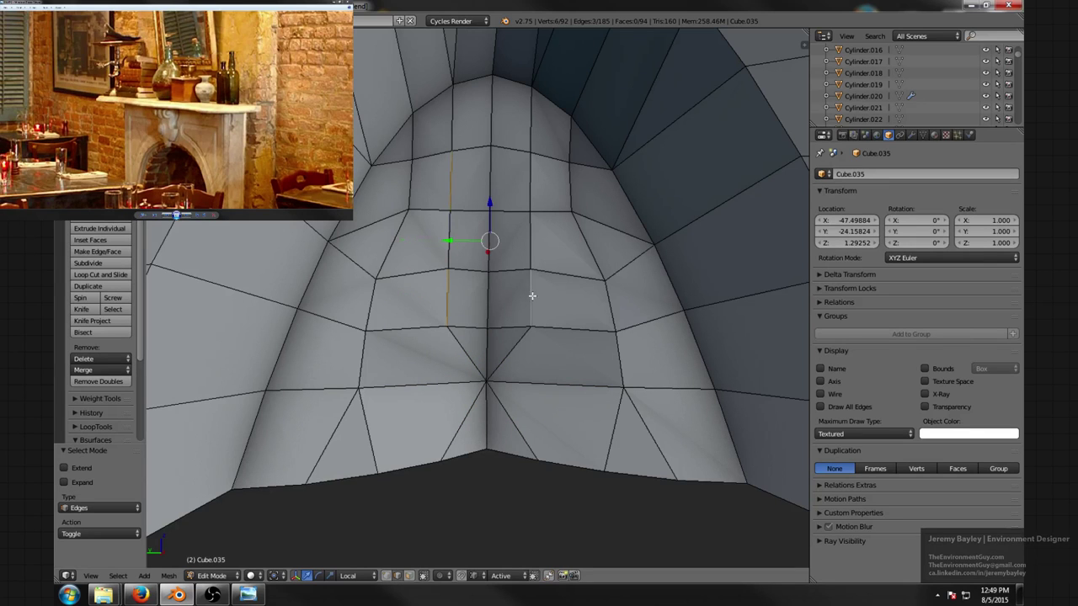
{"action": "right_click", "coordinate": [529, 194], "text": "ctrl"}
{"action": "key", "text": "space"}
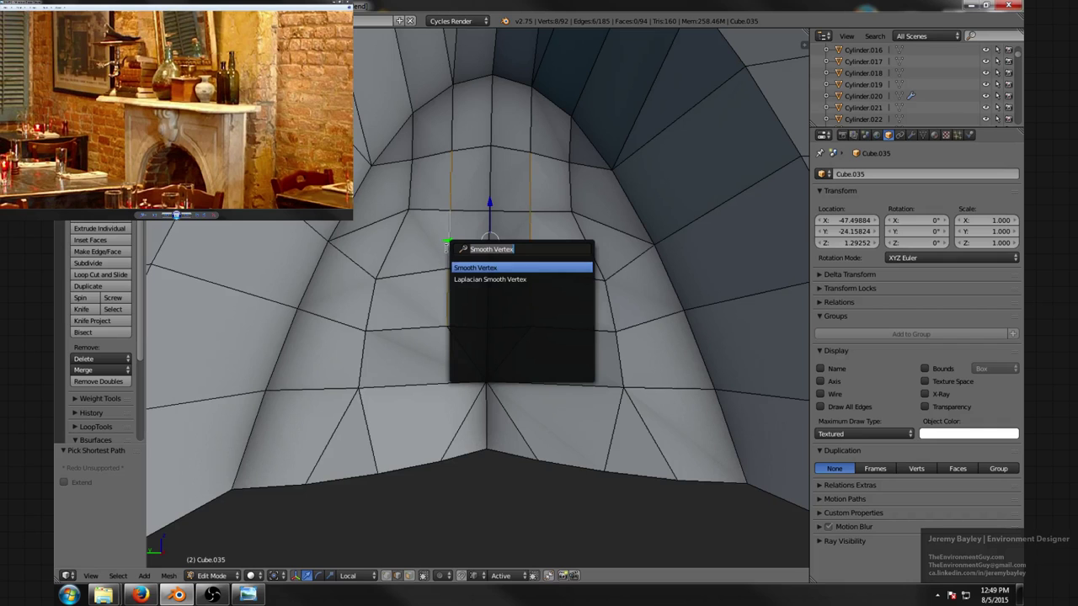
{"action": "type", "text": "dis"}
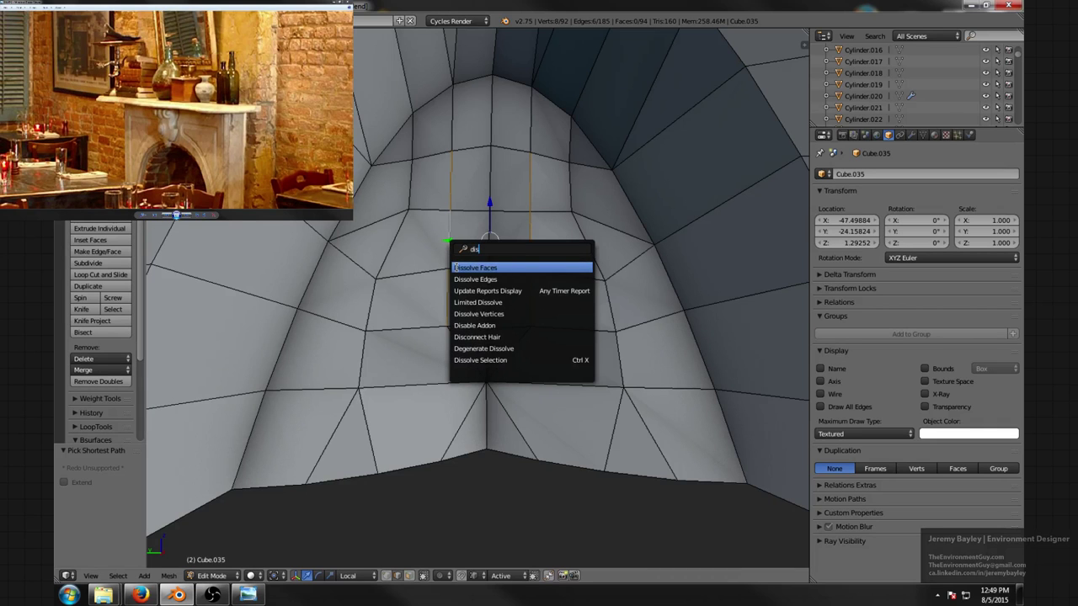
{"action": "left_click", "coordinate": [476, 279]}
- Merge the leftover vertex left of the back corner into the adjacent corner vertex with At Last
{"action": "scroll", "coordinate": [461, 286], "scroll_direction": "down", "scroll_amount": 2}
{"action": "key", "text": "ctrl+Tab"}
{"action": "left_click", "coordinate": [463, 278]}
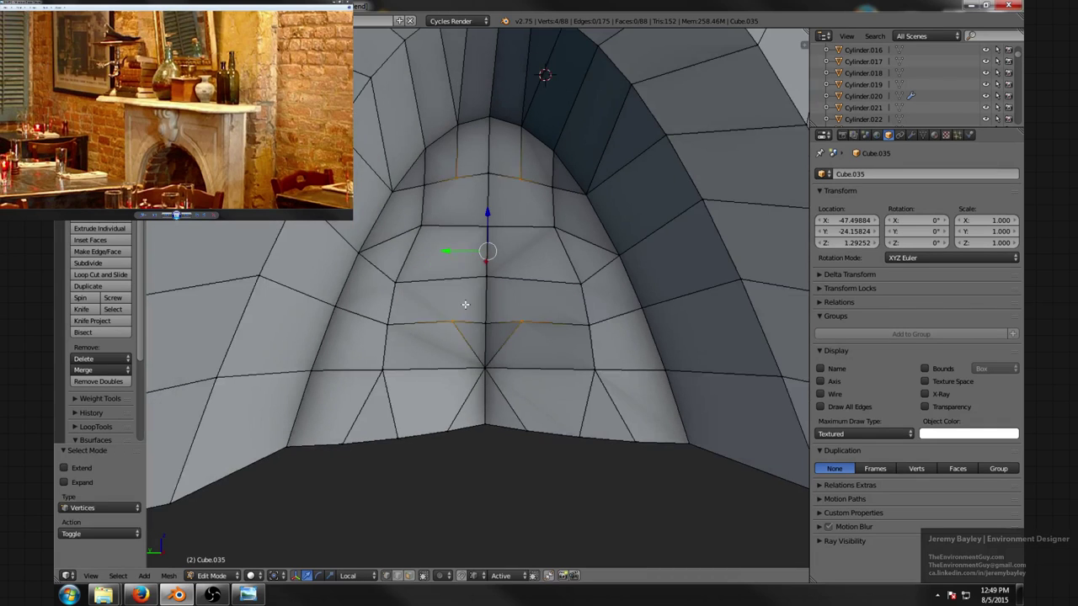
{"action": "right_click", "coordinate": [476, 317]}
{"action": "key", "text": "alt+m"}
{"action": "left_click", "coordinate": [481, 303]}
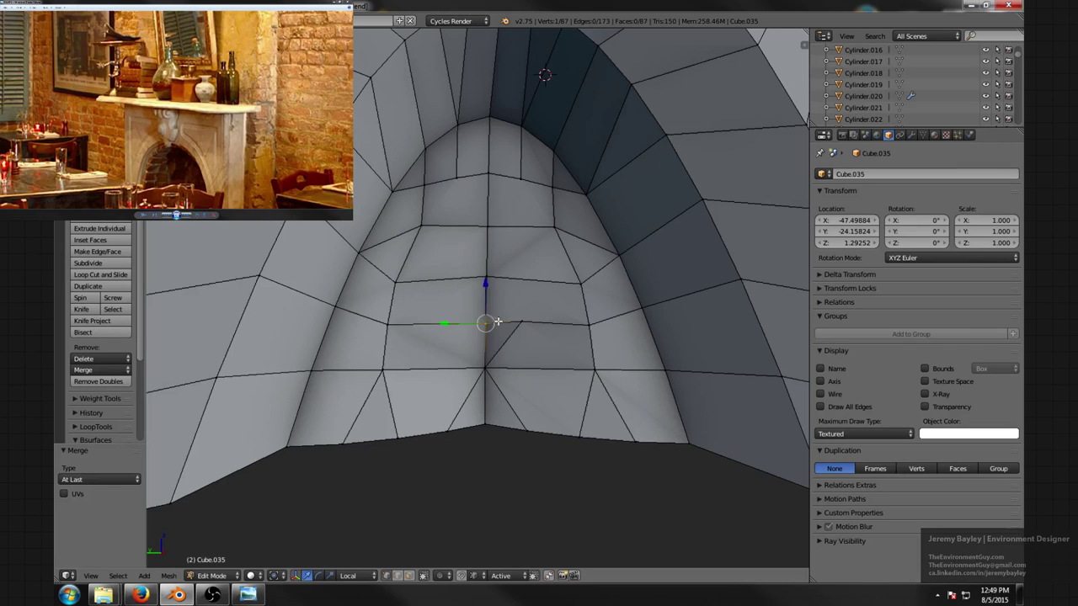
- Merge the leftover vertices beside the back corner in the middle and top rows into the corner vertices with At Last
{"action": "key", "text": "alt+m"}
{"action": "left_click", "coordinate": [492, 322]}
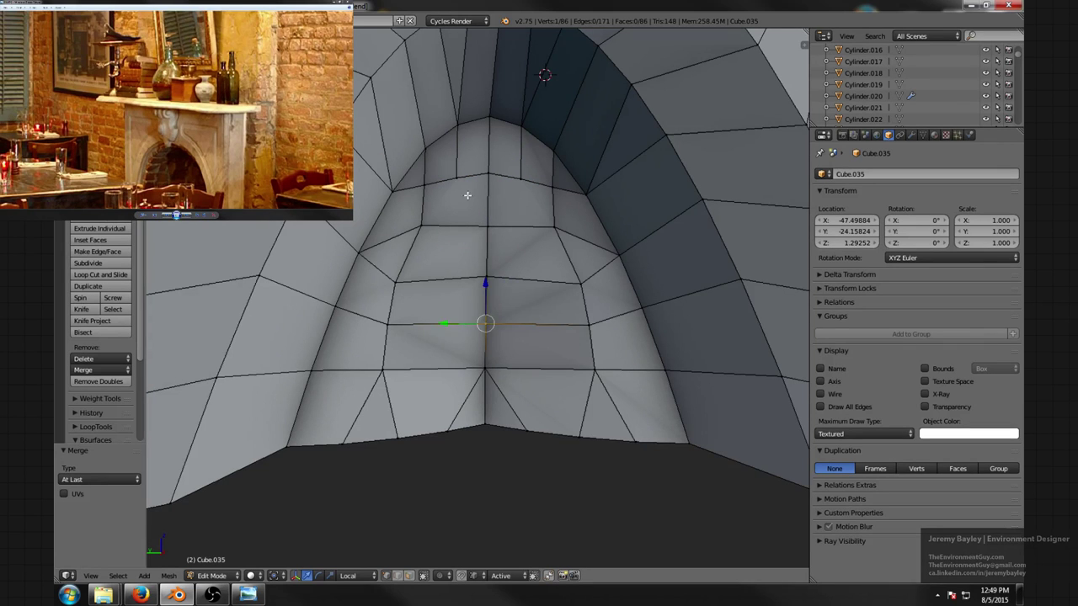
{"action": "right_click", "coordinate": [458, 177]}
{"action": "right_click", "coordinate": [519, 178], "text": "shift"}
{"action": "key", "text": "alt+m"}
{"action": "left_click", "coordinate": [496, 171]}
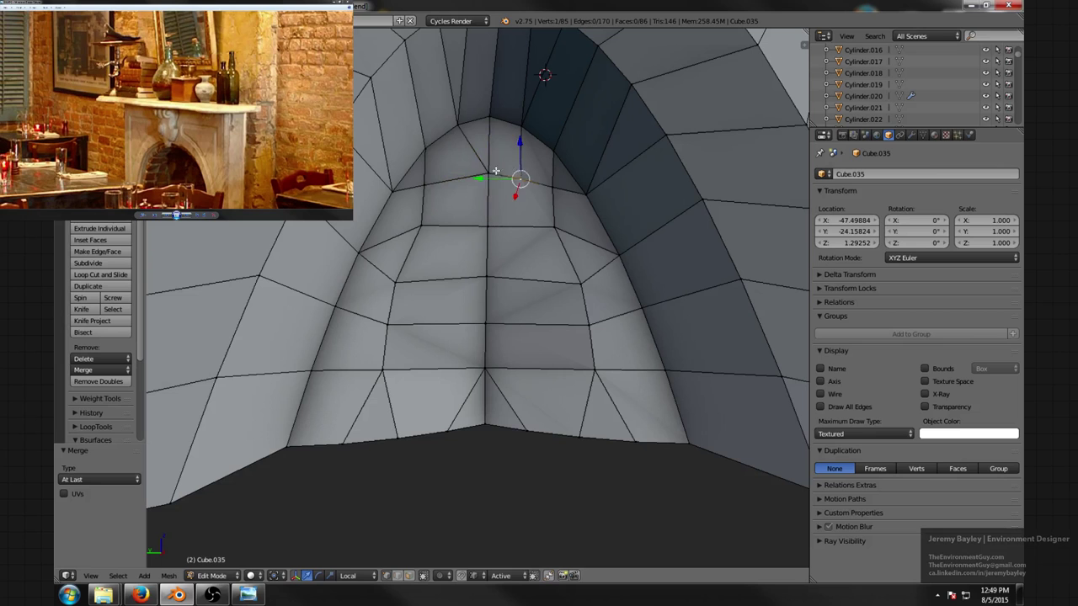
{"action": "right_click", "coordinate": [491, 173], "text": "shift"}
{"action": "key", "text": "alt+m"}
{"action": "left_click", "coordinate": [490, 172]}
- Evenly distribute the vertices of the lowest interior row from the left arch edge to the back corner with the Space operator
{"action": "scroll", "coordinate": [412, 330], "scroll_direction": "down", "scroll_amount": 1}
{"action": "middle_click_drag", "start_coordinate": [399, 338], "coordinate": [368, 356]}
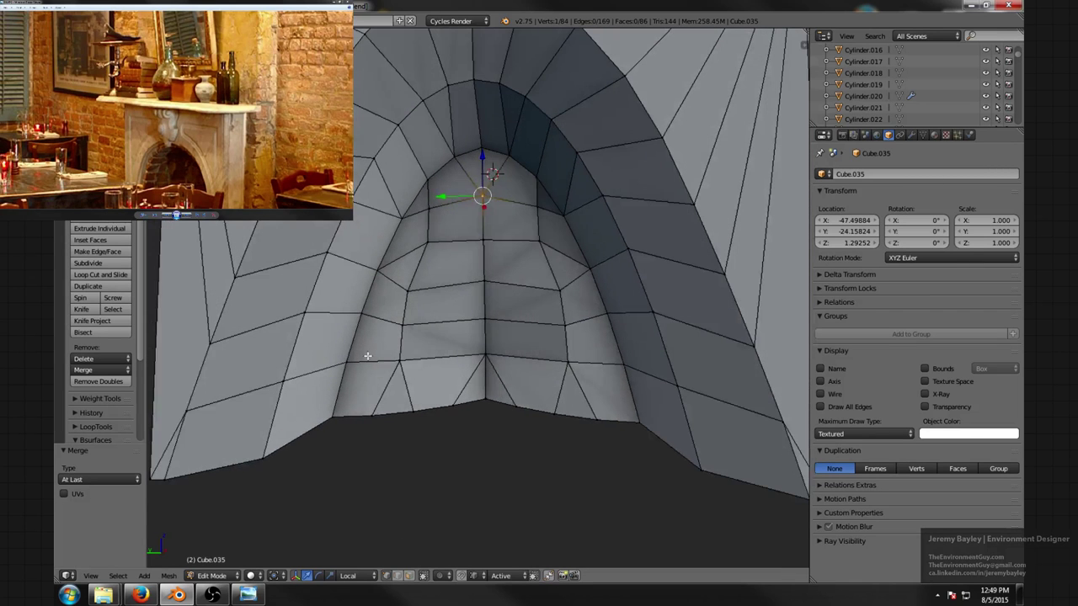
{"action": "right_click", "coordinate": [336, 364]}
{"action": "middle_click_drag", "start_coordinate": [458, 353], "coordinate": [452, 403]}
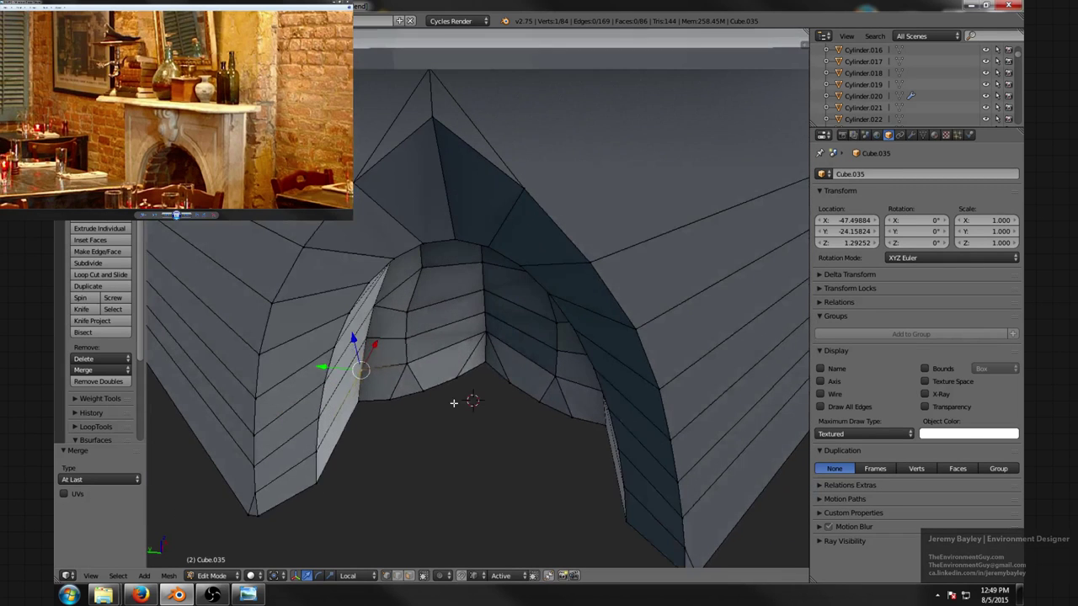
{"action": "right_click", "coordinate": [478, 347], "text": "ctrl"}
{"action": "key", "text": "space"}
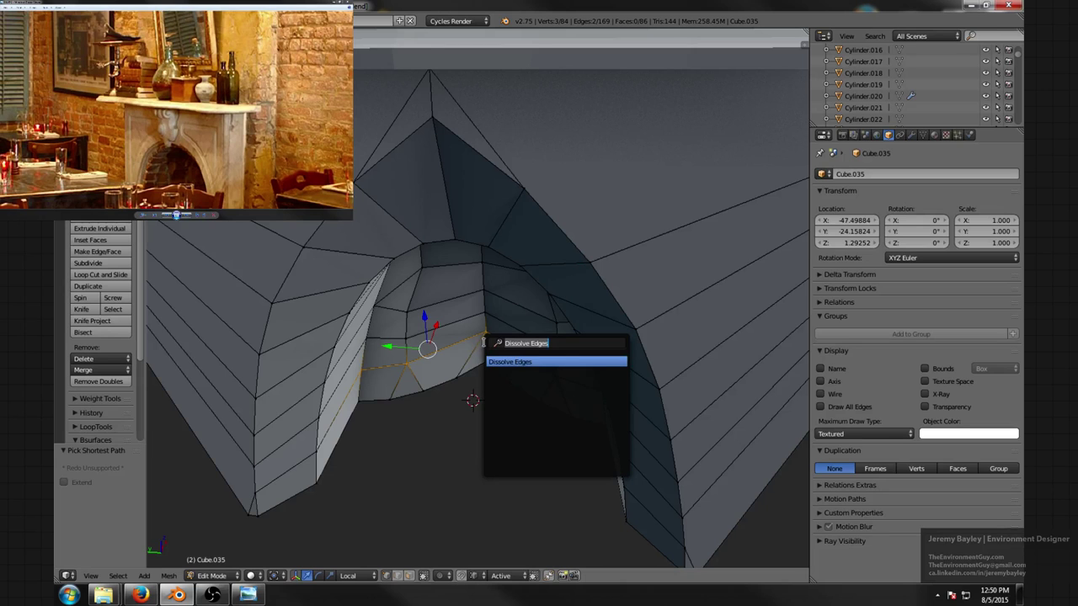
{"action": "type", "text": "space"}
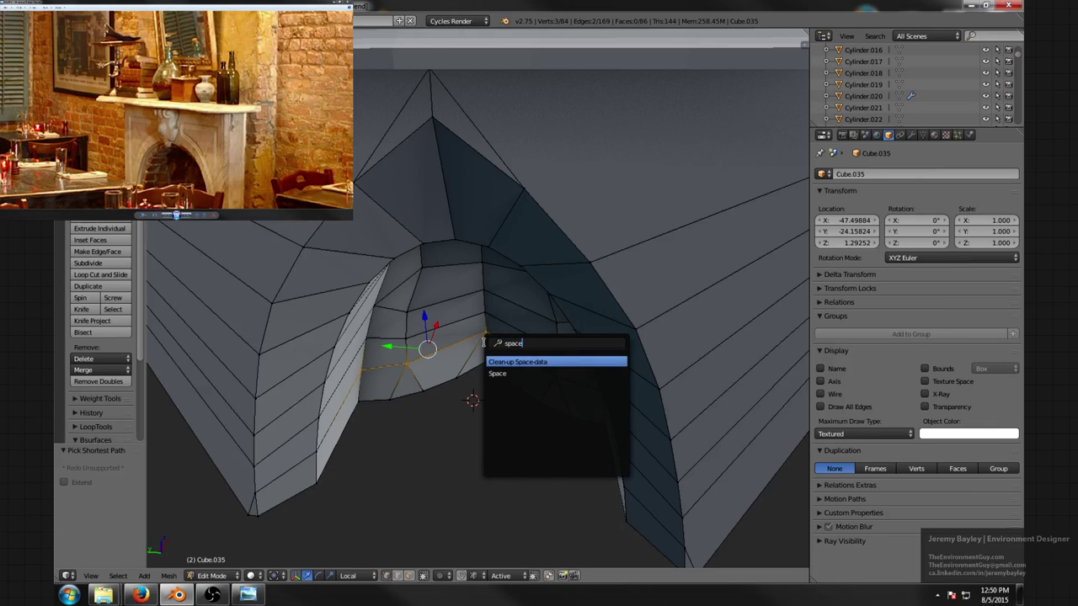
{"action": "left_click", "coordinate": [511, 371]}
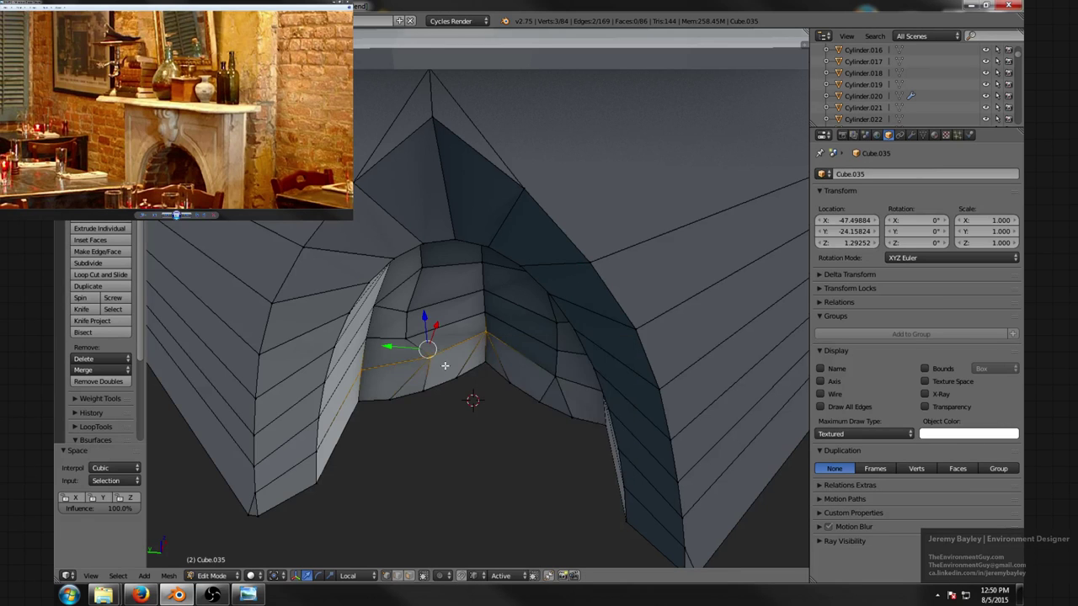
- Apply Space to the second and third interior rows from the floor, between the left arch edge and the back corner
{"action": "middle_click_drag", "start_coordinate": [446, 366], "coordinate": [435, 343]}
{"action": "right_click", "coordinate": [369, 329]}
{"action": "right_click", "coordinate": [486, 325], "text": "ctrl"}
{"action": "key", "text": "space"}
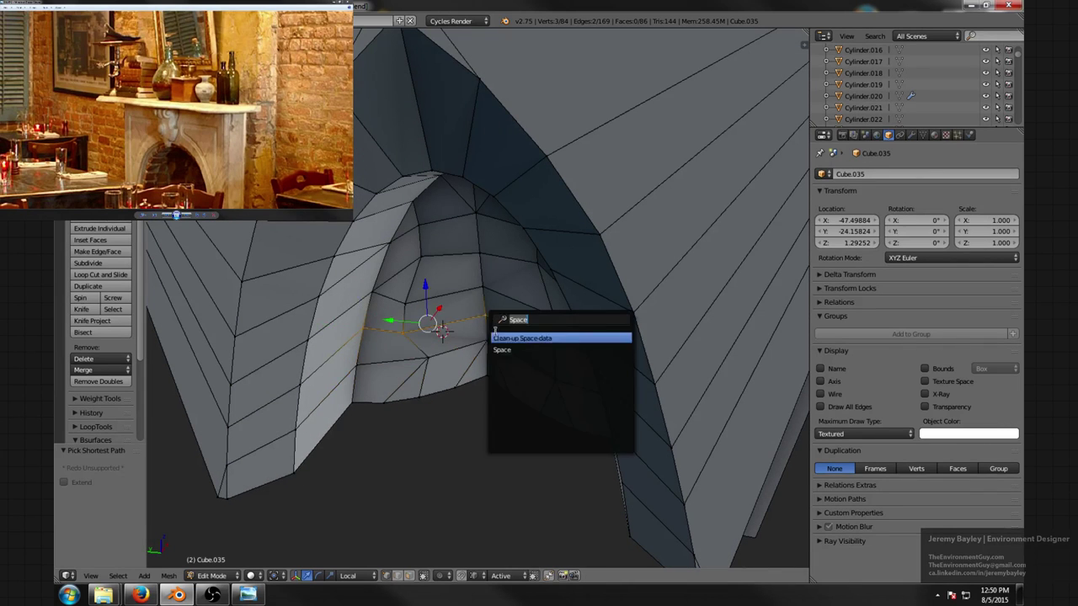
{"action": "left_click", "coordinate": [507, 348]}
{"action": "left_click", "coordinate": [370, 294]}
{"action": "left_click", "coordinate": [476, 300], "text": "ctrl"}
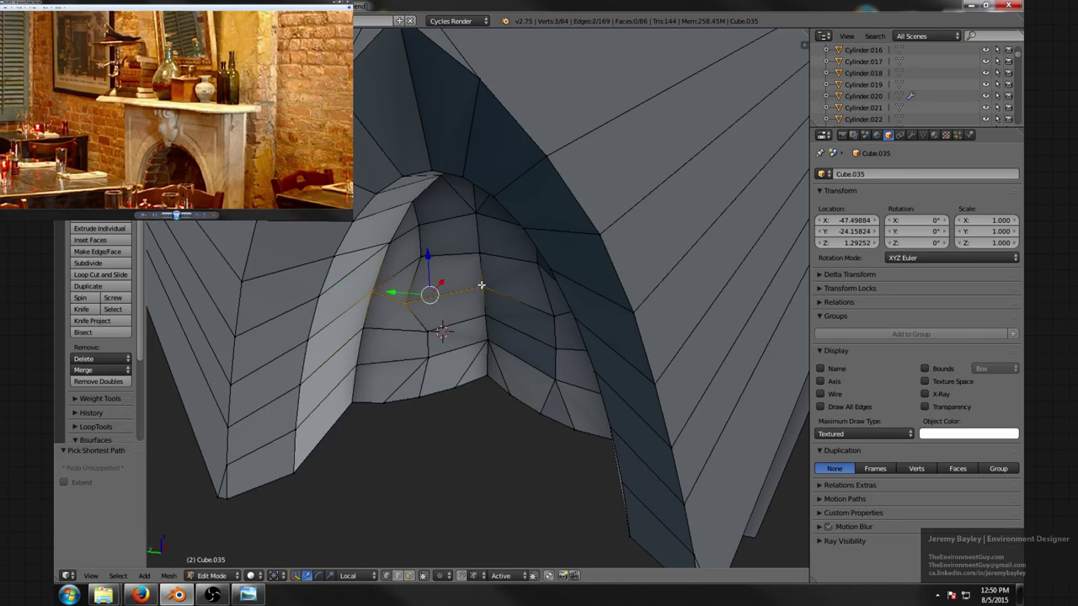
{"action": "key", "text": "space"}
{"action": "left_click", "coordinate": [503, 316]}
- Apply Space to the two uppermost interior rows left of the back corner
{"action": "middle_click_drag", "start_coordinate": [439, 292], "coordinate": [428, 266]}
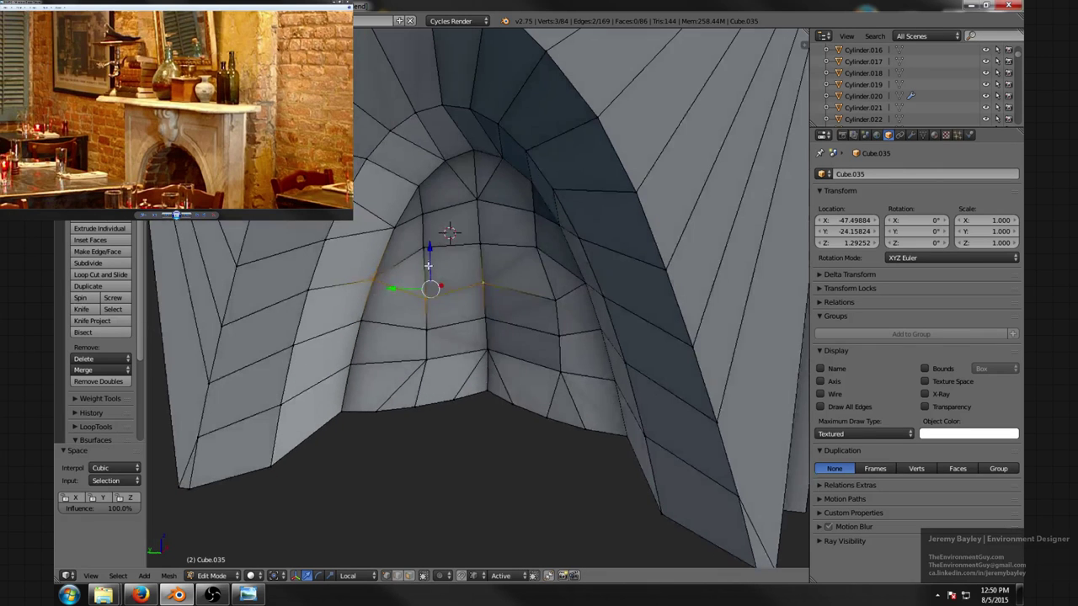
{"action": "right_click", "coordinate": [378, 275]}
{"action": "right_click", "coordinate": [476, 244], "text": "ctrl"}
{"action": "key", "text": "space"}
{"action": "key", "text": "Down"}
{"action": "key", "text": "Return"}
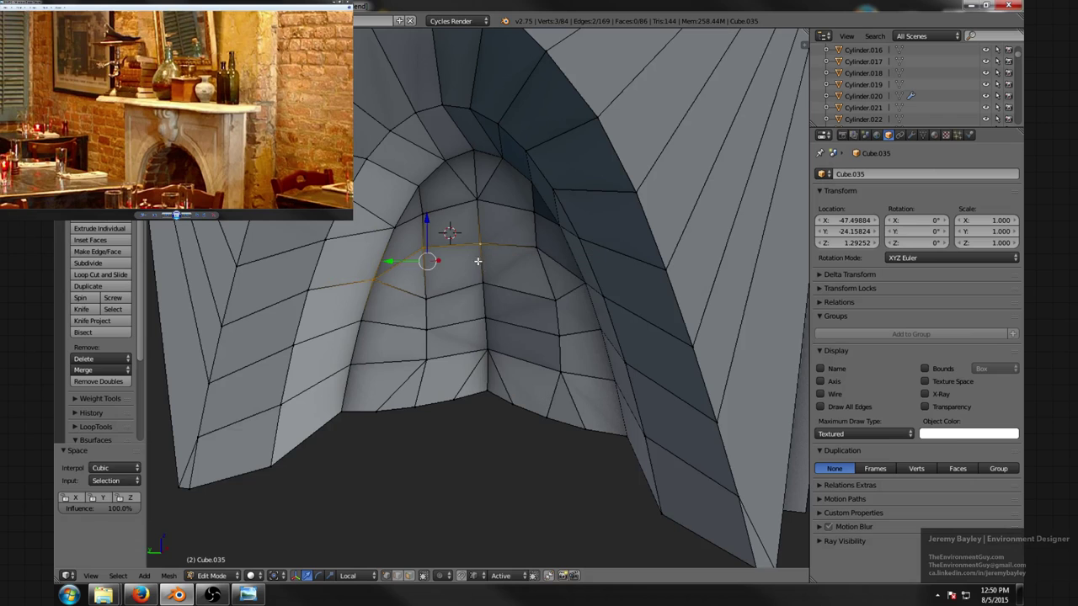
{"action": "left_click", "coordinate": [392, 227]}
{"action": "key", "text": "space"}
{"action": "key", "text": "Down"}
{"action": "key", "text": "Return"}
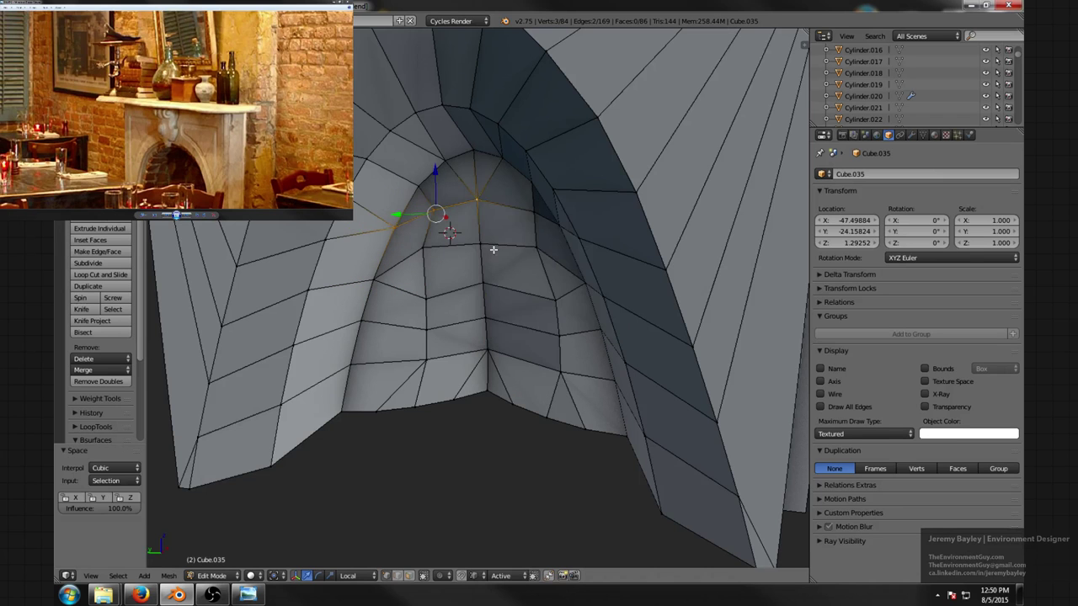
- Apply Space to the two uppermost interior rows right of the back corner
{"action": "middle_click_drag", "start_coordinate": [493, 247], "coordinate": [497, 206]}
{"action": "left_click", "coordinate": [544, 221], "text": "ctrl"}
{"action": "key", "text": "space"}
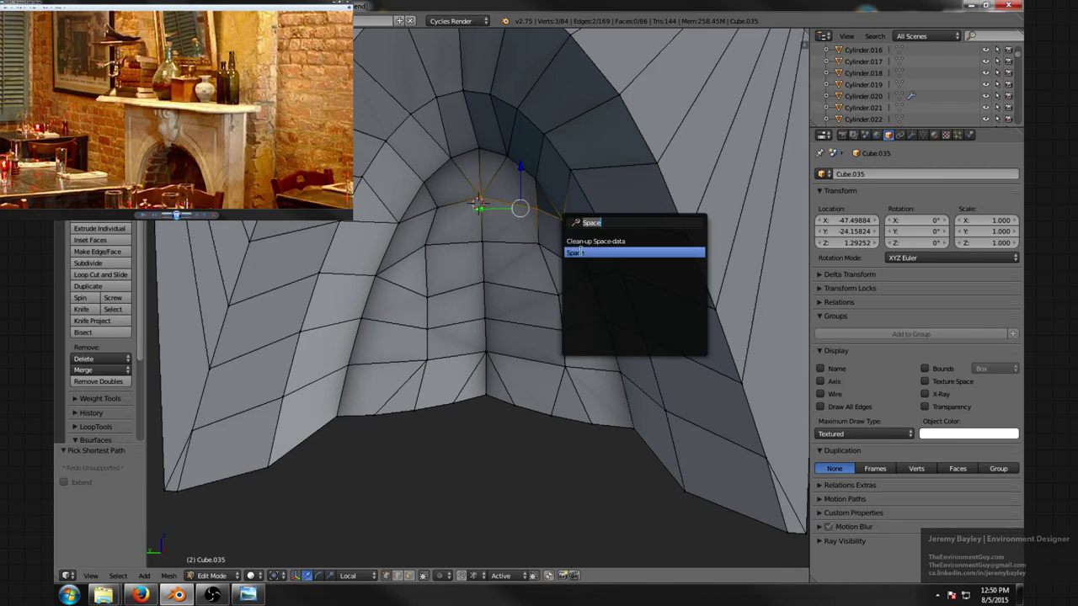
{"action": "key", "text": "Return"}
{"action": "left_click", "coordinate": [588, 268], "text": "ctrl"}
{"action": "key", "text": "space"}
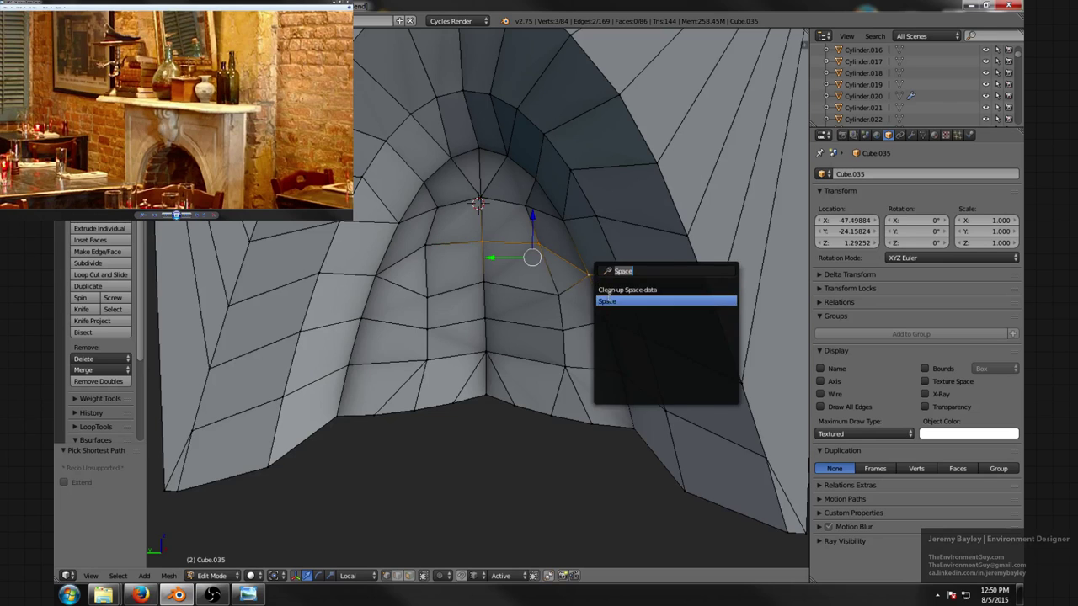
{"action": "key", "text": "Return"}
- Evenly space the second and third interior rows from the floor, between the back corner and the right arch edge
{"action": "left_click", "coordinate": [491, 278], "text": "ctrl"}
{"action": "key", "text": "space"}
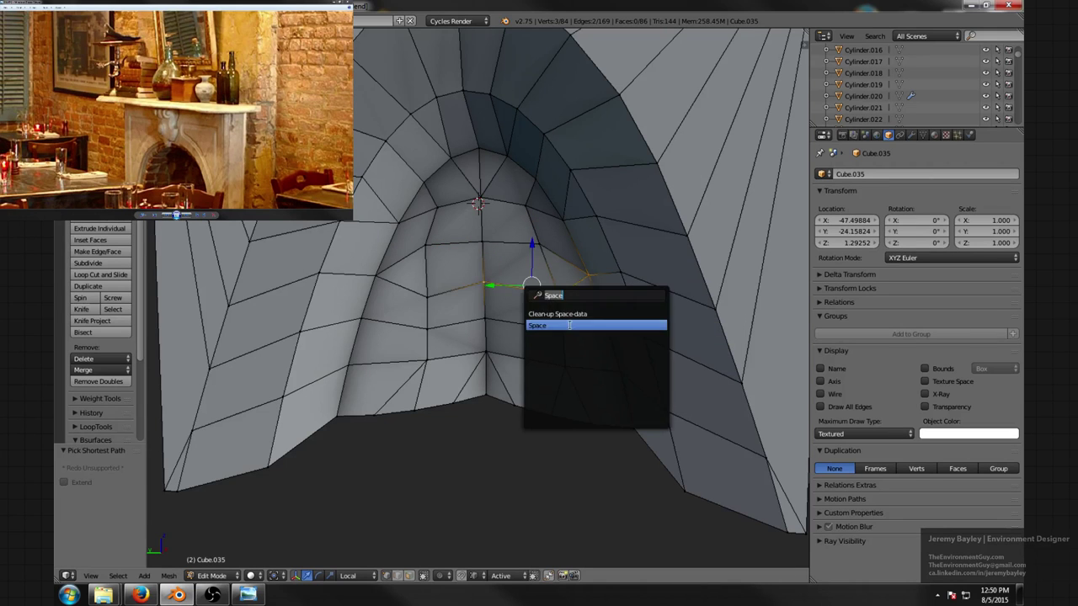
{"action": "key", "text": "Return"}
{"action": "left_click", "coordinate": [493, 318], "text": "ctrl"}
{"action": "key", "text": "space"}
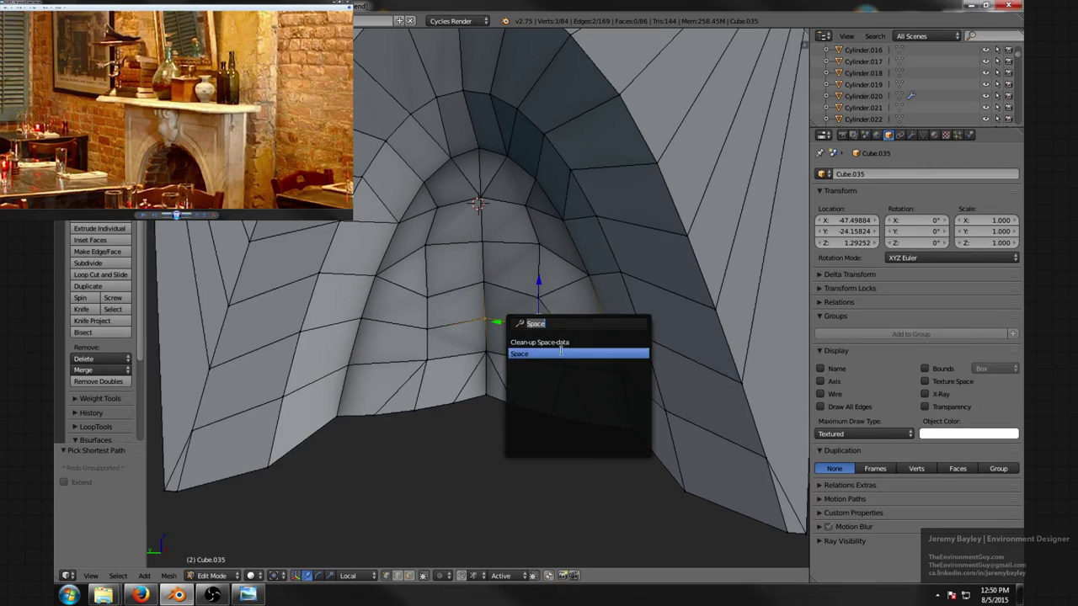
{"action": "key", "text": "Return"}
- Apply Space to the lowest interior row on the right of the back corner and again on its left
{"action": "middle_click_drag", "start_coordinate": [548, 334], "coordinate": [562, 304]}
{"action": "right_click", "coordinate": [623, 348]}
{"action": "right_click", "coordinate": [474, 353], "text": "ctrl"}
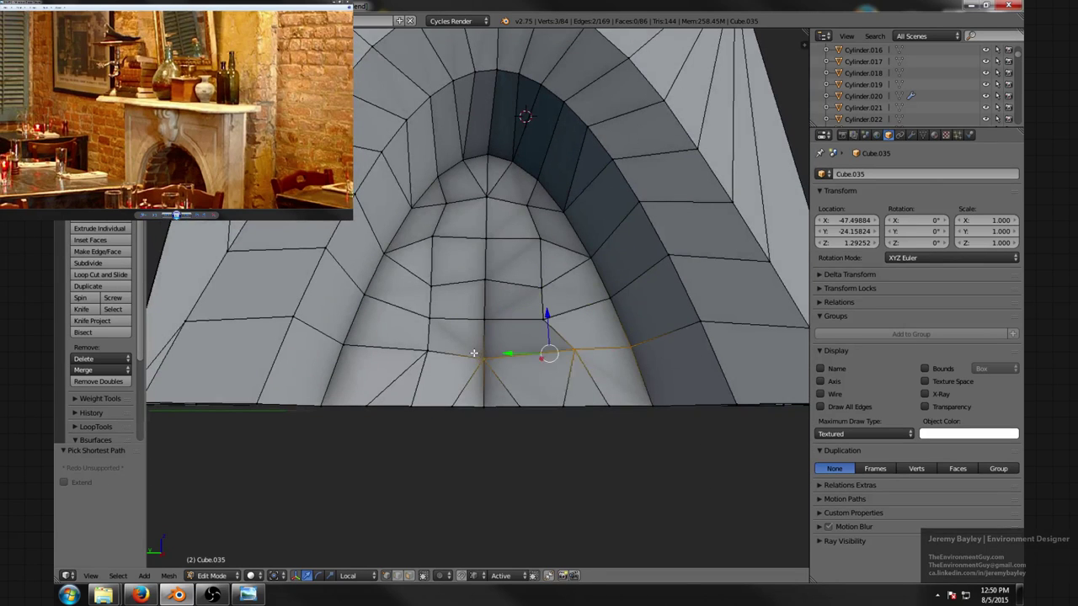
{"action": "key", "text": "space"}
{"action": "key", "text": "Return"}
{"action": "right_click", "coordinate": [482, 361]}
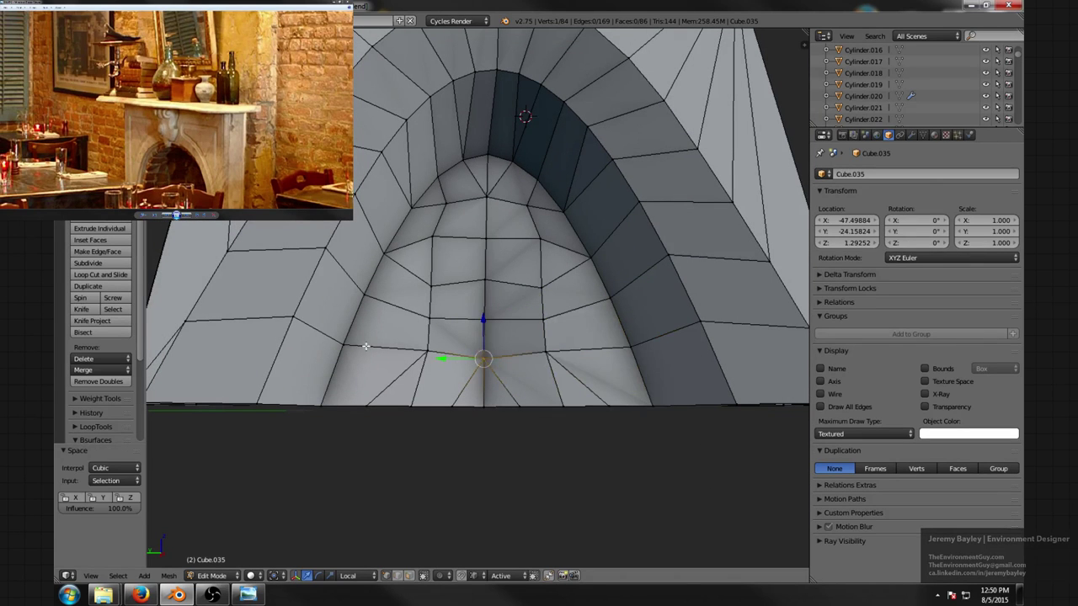
{"action": "right_click", "coordinate": [346, 346], "text": "ctrl"}
{"action": "key", "text": "space"}
{"action": "key", "text": "Down"}
{"action": "key", "text": "Return"}
- Examine the shading of the cleaned inner wall and the whole fireplace in Object Mode
{"action": "scroll", "coordinate": [505, 322], "scroll_direction": "down", "scroll_amount": 1}
{"action": "key", "text": "a"}
{"action": "middle_click_drag", "start_coordinate": [505, 321], "coordinate": [467, 335]}
{"action": "key", "text": "Tab"}
{"action": "scroll", "coordinate": [504, 348], "scroll_direction": "down", "scroll_amount": 3}
{"action": "middle_click_drag", "start_coordinate": [546, 378], "coordinate": [513, 288]}
{"action": "key", "text": "Tab"}
{"action": "key", "text": "Tab"}
{"action": "key", "text": "a"}
{"action": "right_click", "coordinate": [500, 248]}
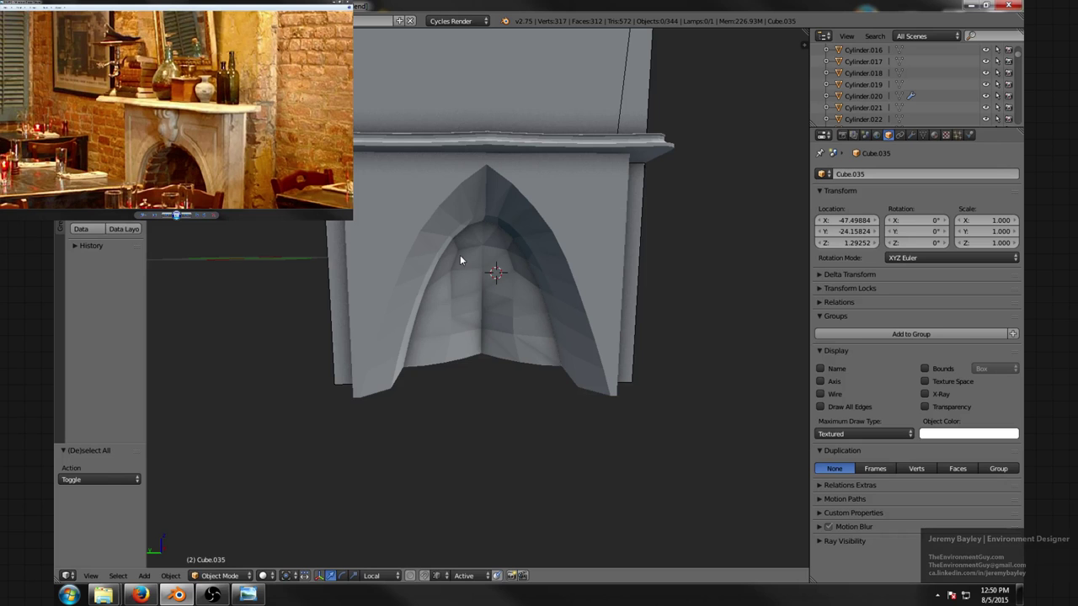
{"action": "middle_click_drag", "start_coordinate": [460, 261], "coordinate": [448, 197]}
- Dissolve the edges fanning from the upper outer corners of the front panel to the arch on both sides
{"action": "key", "text": "Tab"}
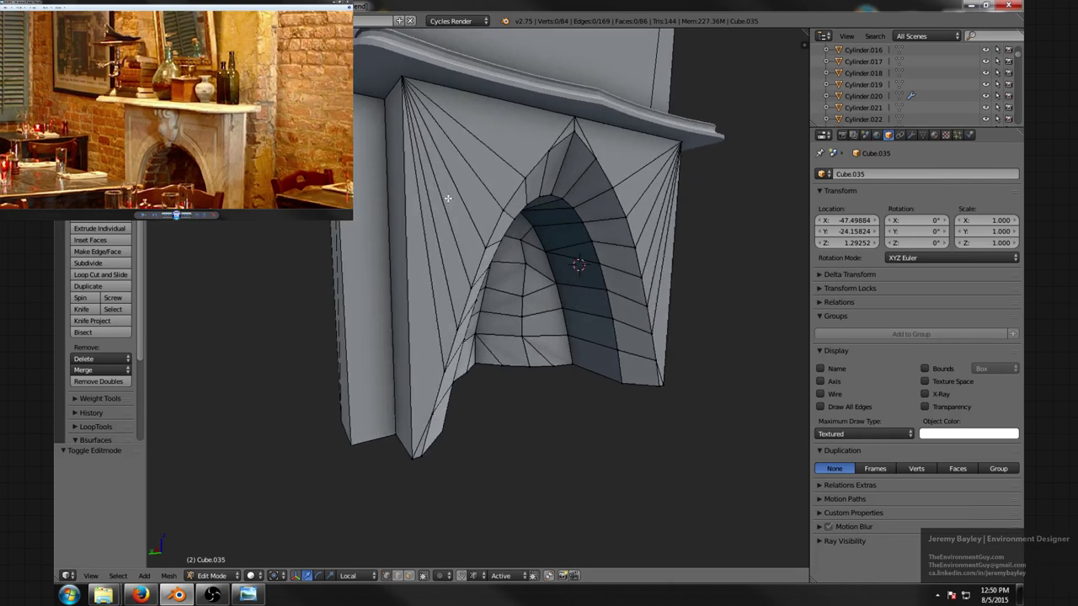
{"action": "key", "text": "ctrl+Tab"}
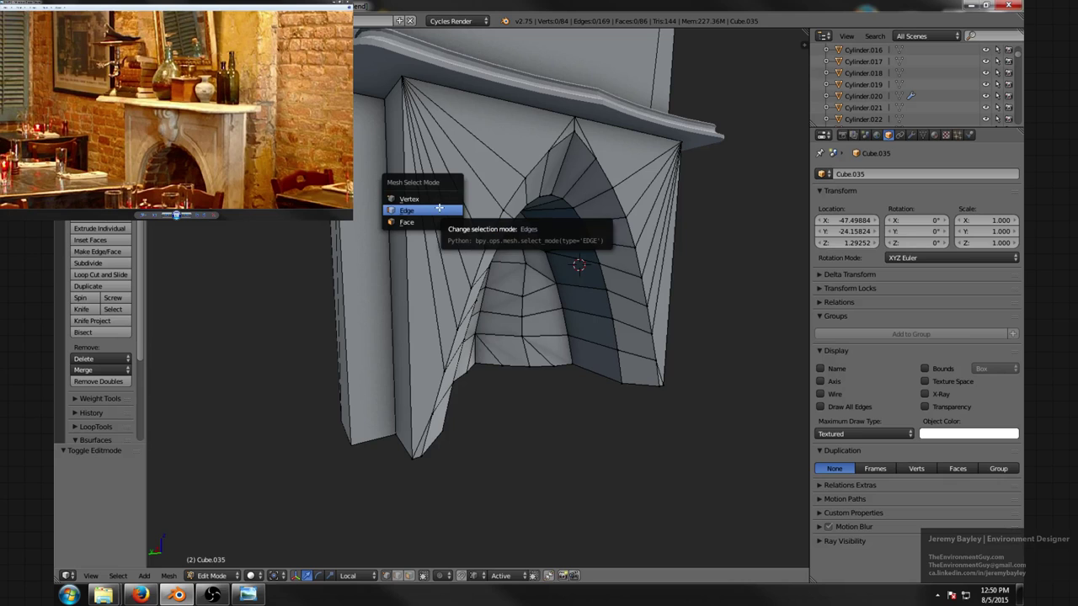
{"action": "left_click", "coordinate": [439, 209]}
{"action": "right_click", "coordinate": [433, 267]}
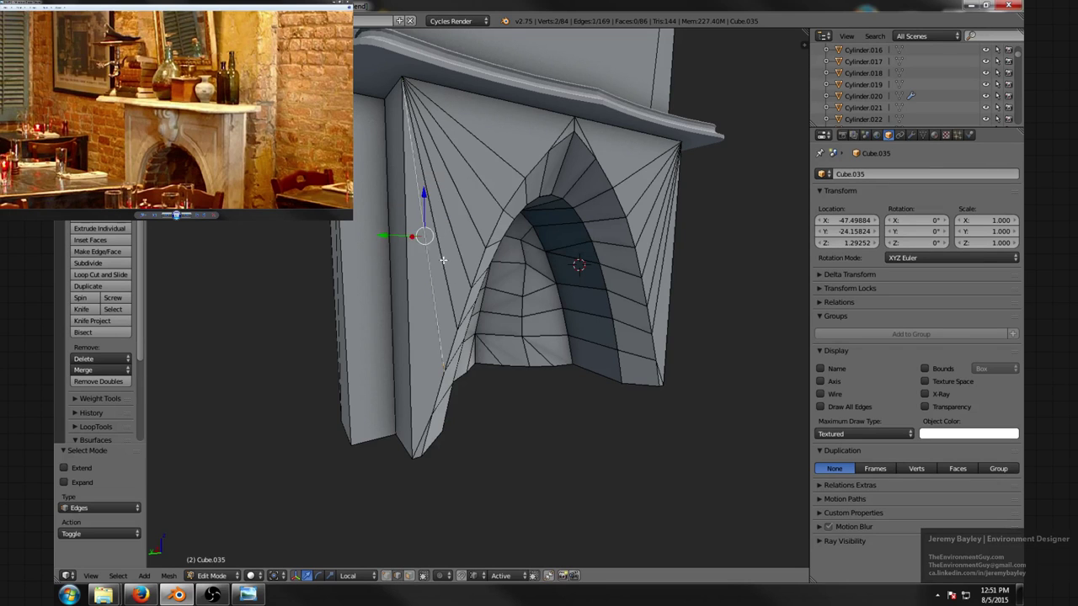
{"action": "right_click", "coordinate": [444, 260], "text": "shift"}
{"action": "right_click", "coordinate": [461, 242], "text": "shift"}
{"action": "right_click", "coordinate": [464, 222], "text": "shift"}
{"action": "right_click", "coordinate": [483, 197], "text": "shift"}
{"action": "right_click", "coordinate": [496, 166], "text": "shift"}
{"action": "middle_click_drag", "start_coordinate": [621, 184], "coordinate": [598, 173]}
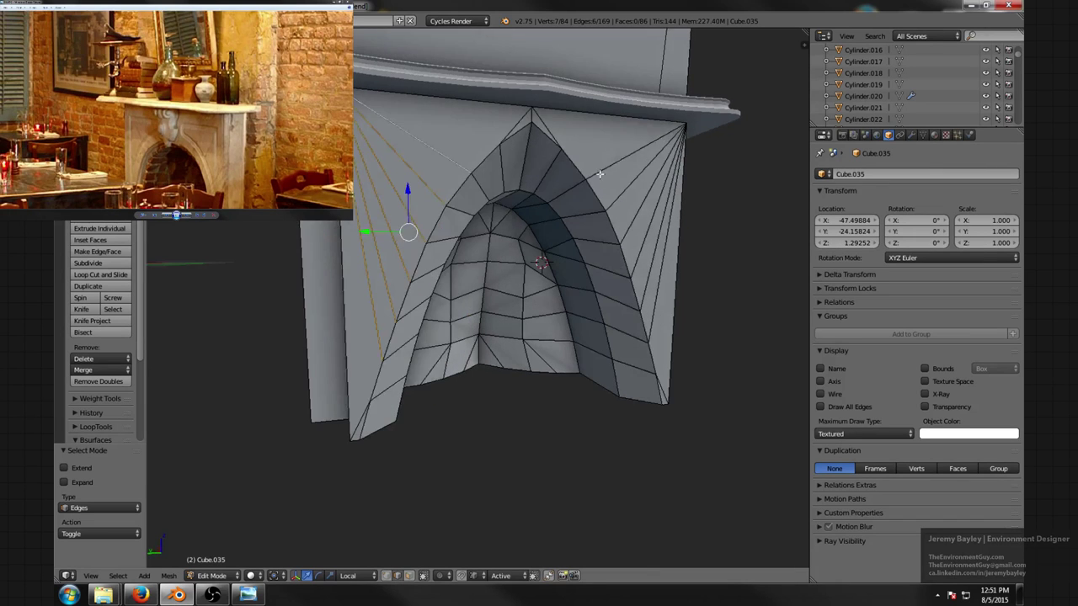
{"action": "right_click", "coordinate": [623, 168], "text": "shift"}
{"action": "right_click", "coordinate": [653, 191], "text": "shift"}
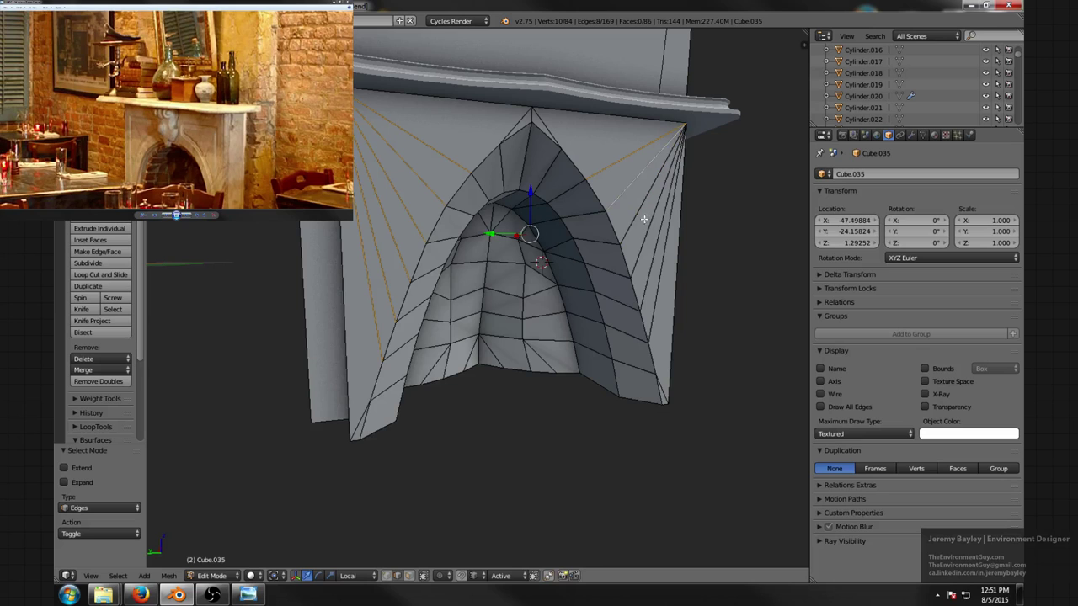
{"action": "right_click", "coordinate": [653, 247], "text": "shift"}
{"action": "right_click", "coordinate": [635, 226], "text": "shift"}
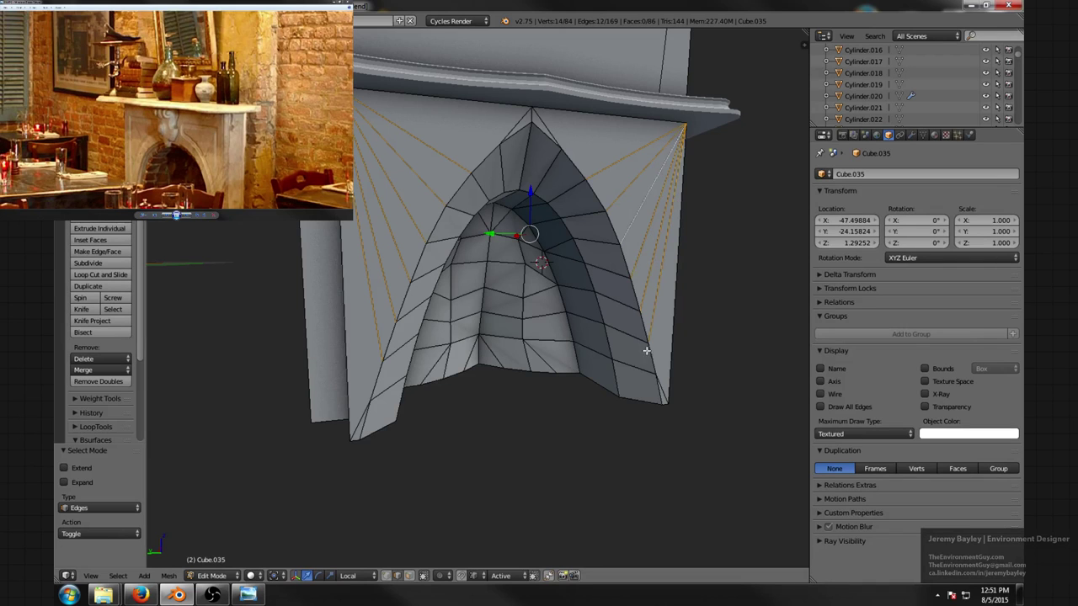
{"action": "right_click", "coordinate": [663, 388], "text": "shift"}
{"action": "key", "text": "space"}
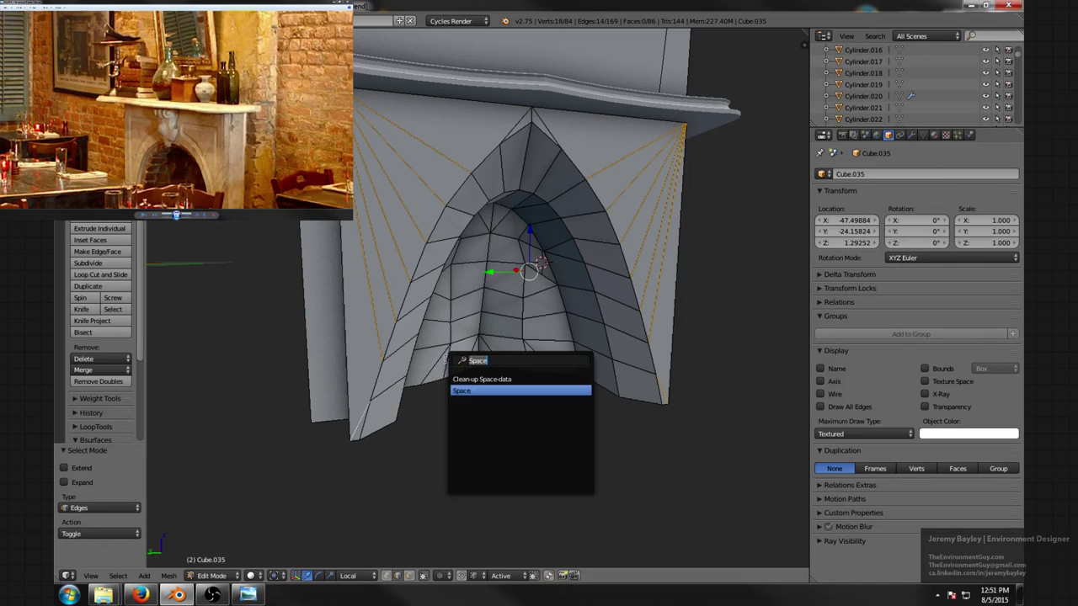
{"action": "type", "text": "dis"}
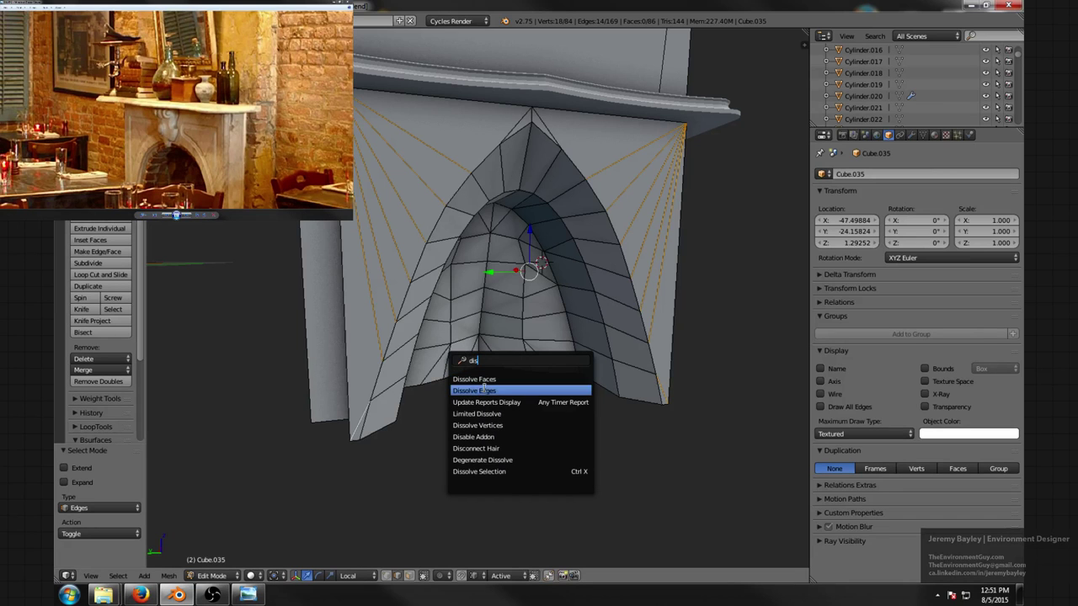
{"action": "left_click", "coordinate": [483, 387]}
- Bevel the two vertical outer front edges of the fireplace with an offset of about 0.065 and one segment
{"action": "middle_click_drag", "start_coordinate": [433, 291], "coordinate": [457, 281]}
{"action": "key", "text": "ctrl+Tab"}
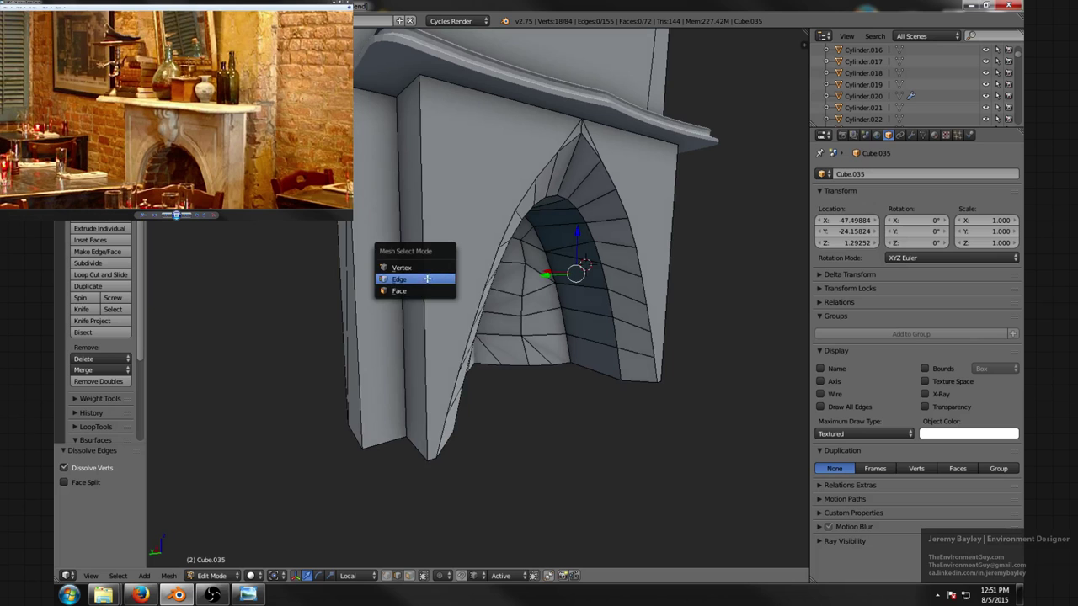
{"action": "left_click", "coordinate": [427, 279]}
{"action": "right_click", "coordinate": [423, 281]}
{"action": "middle_click_drag", "start_coordinate": [555, 280], "coordinate": [521, 282]}
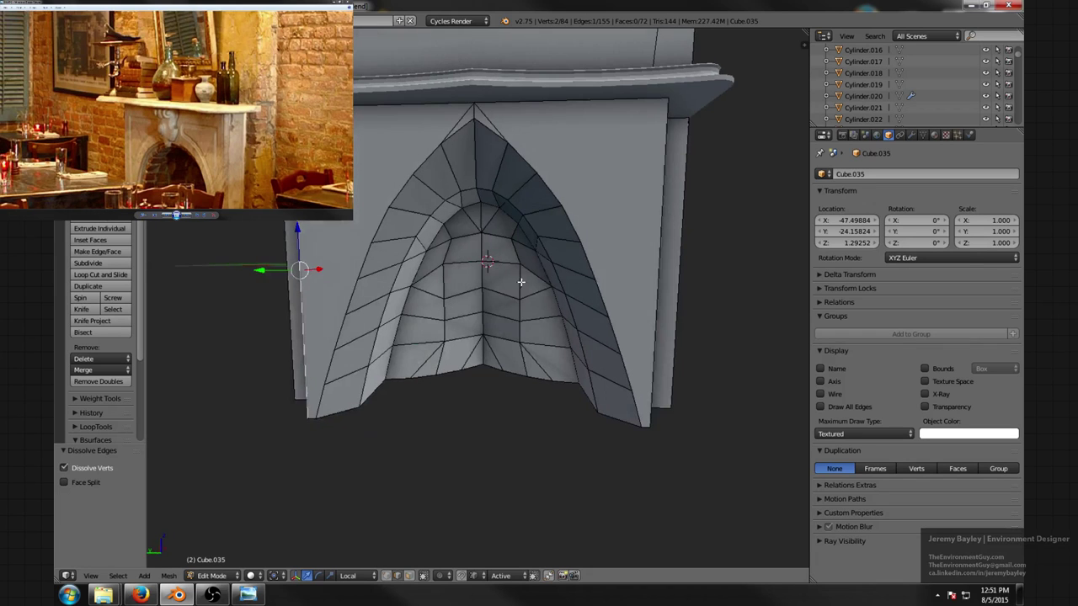
{"action": "right_click", "coordinate": [641, 275], "text": "shift"}
{"action": "middle_click_drag", "start_coordinate": [645, 272], "coordinate": [570, 242]}
{"action": "key", "text": "ctrl+b"}
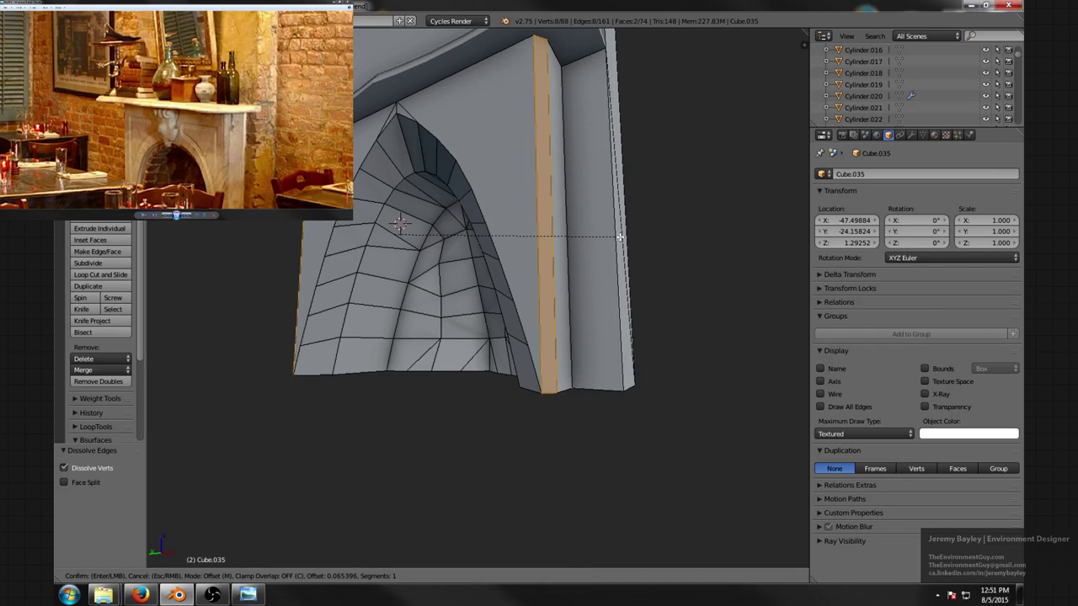
{"action": "left_click", "coordinate": [620, 237]}
- Set the pivot point to Individual Origins and extrude the two bevelled corner faces in place
{"action": "middle_click_drag", "start_coordinate": [620, 238], "coordinate": [471, 245]}
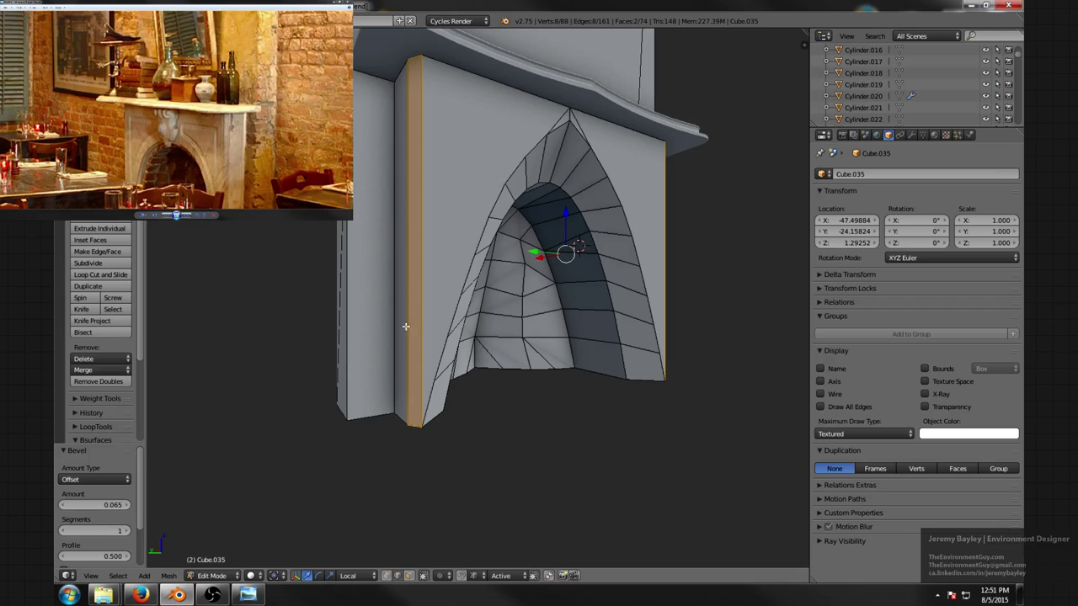
{"action": "left_click", "coordinate": [280, 578]}
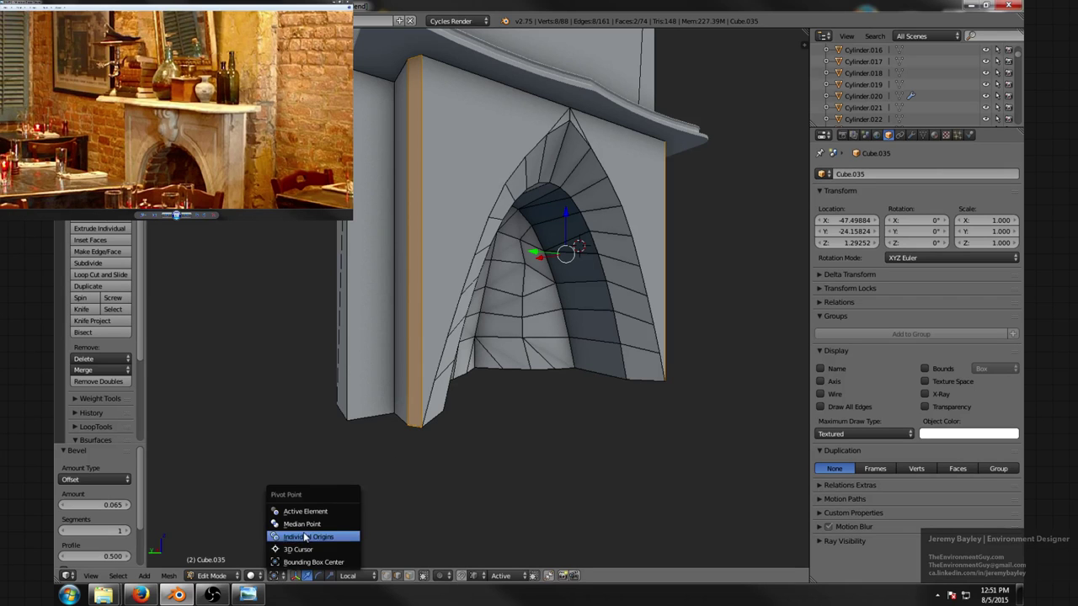
{"action": "left_click", "coordinate": [305, 537]}
{"action": "middle_click_drag", "start_coordinate": [431, 391], "coordinate": [566, 356]}
{"action": "key", "text": "e"}
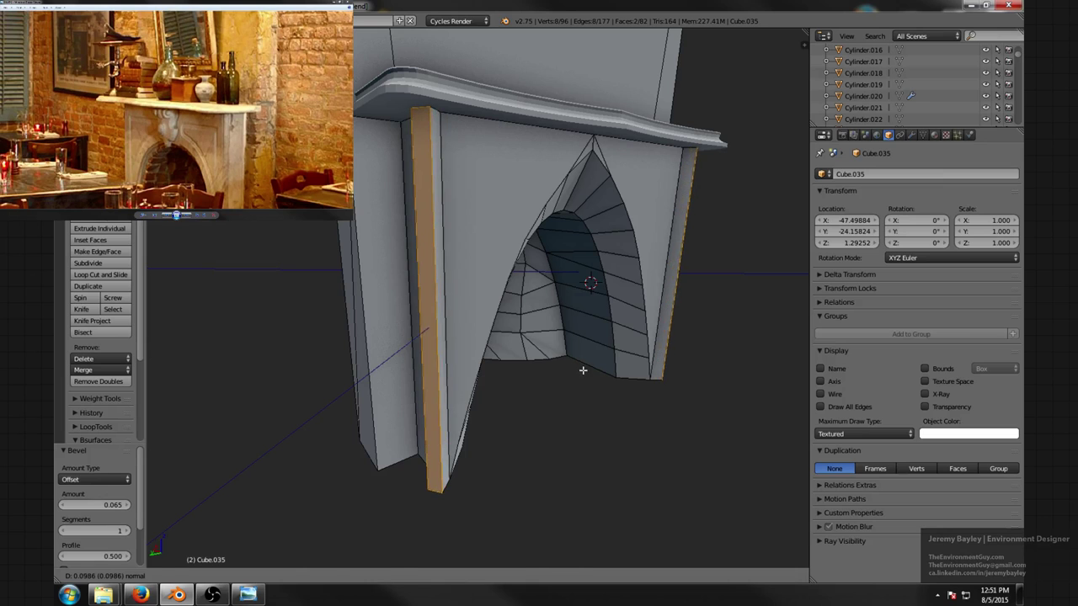
{"action": "right_click", "coordinate": [581, 365]}
- Try to scale the two extruded corner faces along the local X, Z and Y axes
{"action": "middle_click_drag", "start_coordinate": [588, 369], "coordinate": [658, 378]}
{"action": "key", "text": "s"}
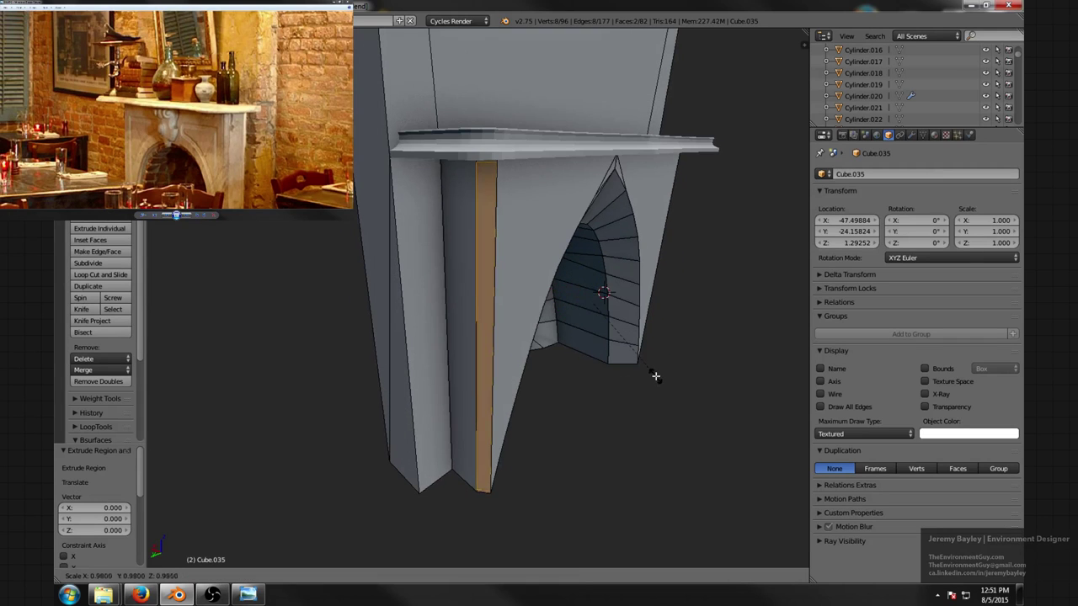
{"action": "key", "text": "x"}
{"action": "key", "text": "x"}
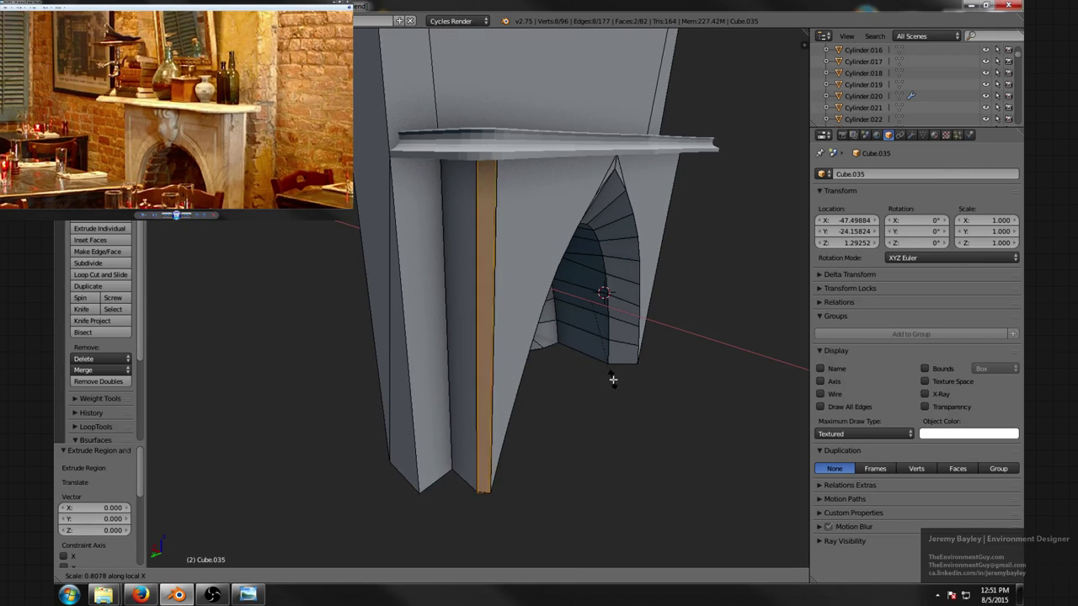
{"action": "key", "text": "z"}
{"action": "key", "text": "z"}
{"action": "key", "text": "x"}
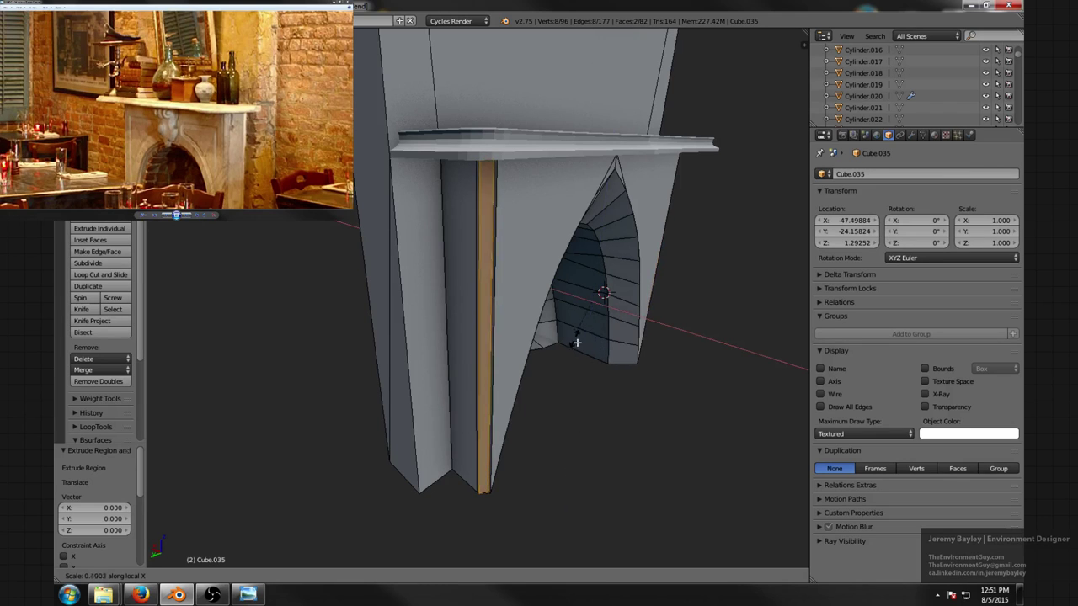
{"action": "key", "text": "y"}
{"action": "left_click", "coordinate": [536, 373]}
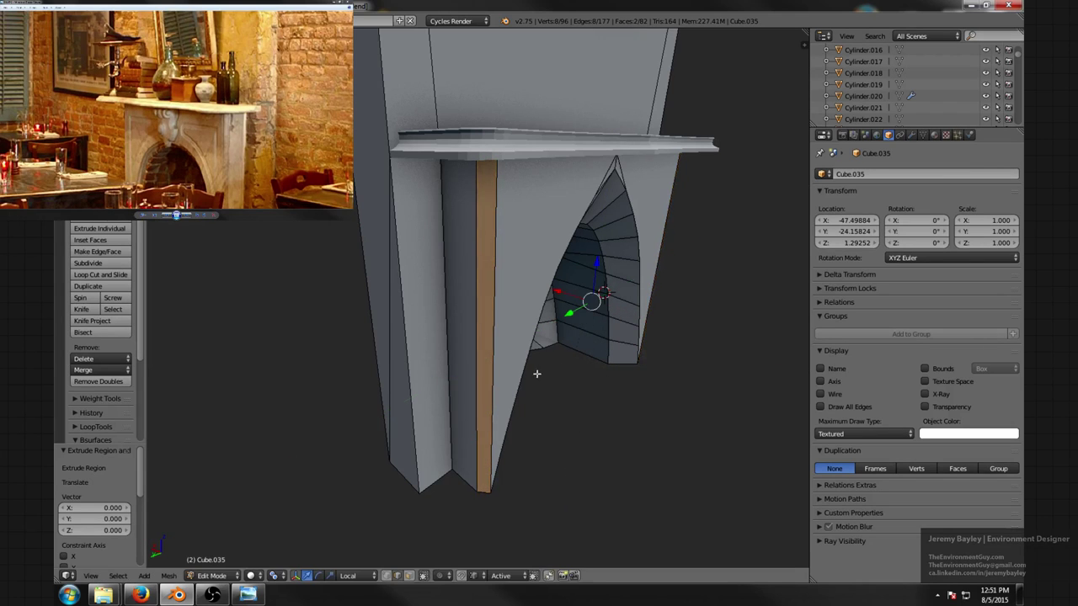
- Select a single bevelled corner face in face select mode and try to scale it along its local X and Y axes
{"action": "right_click", "coordinate": [488, 352]}
{"action": "key", "text": "ctrl+Tab"}
{"action": "left_click", "coordinate": [473, 384]}
{"action": "right_click", "coordinate": [485, 366]}
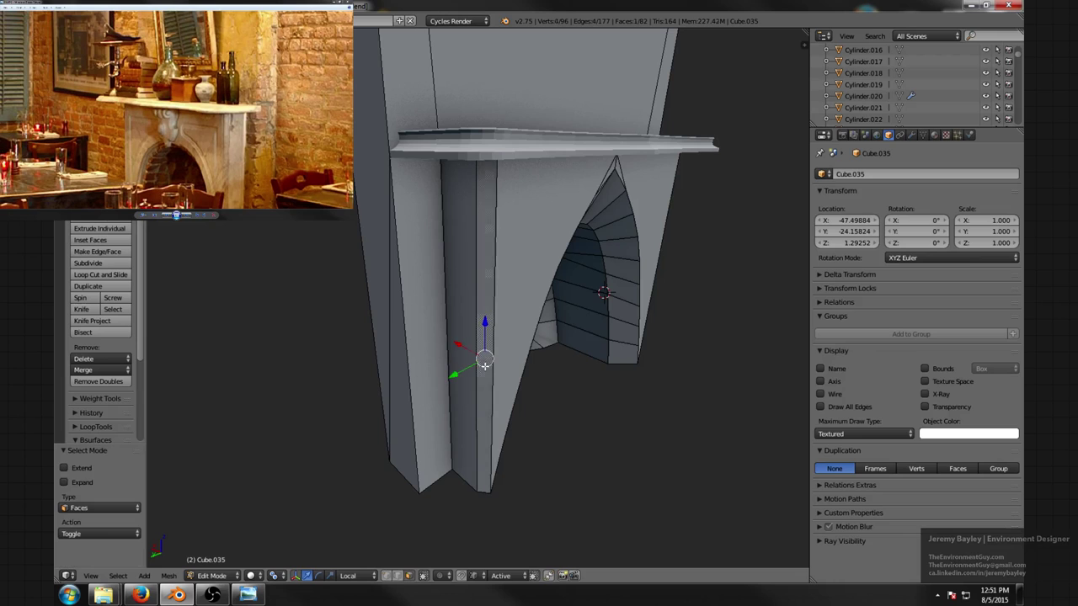
{"action": "key", "text": "s"}
{"action": "key", "text": "x"}
{"action": "key", "text": "x"}
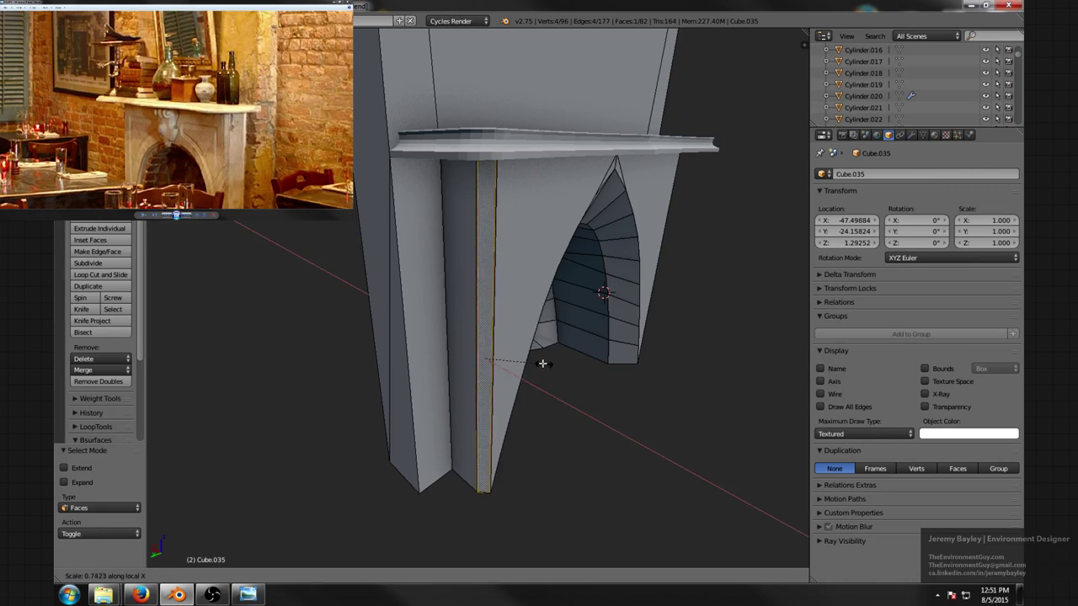
{"action": "key", "text": "y"}
{"action": "key", "text": "y"}
{"action": "key", "text": "y"}
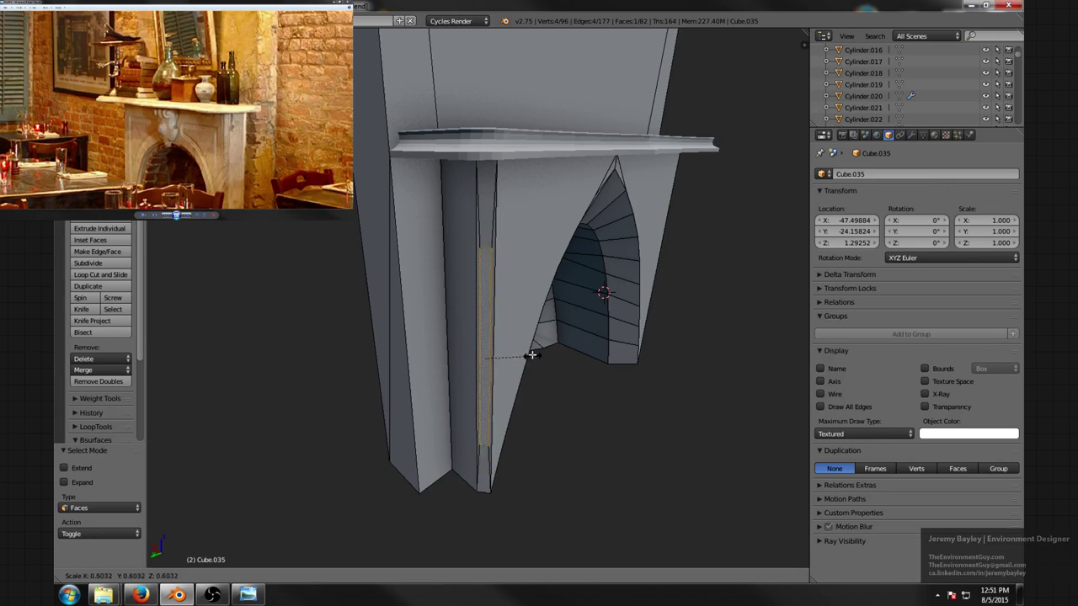
{"action": "key", "text": "x"}
{"action": "key", "text": "x"}
{"action": "key", "text": "x"}
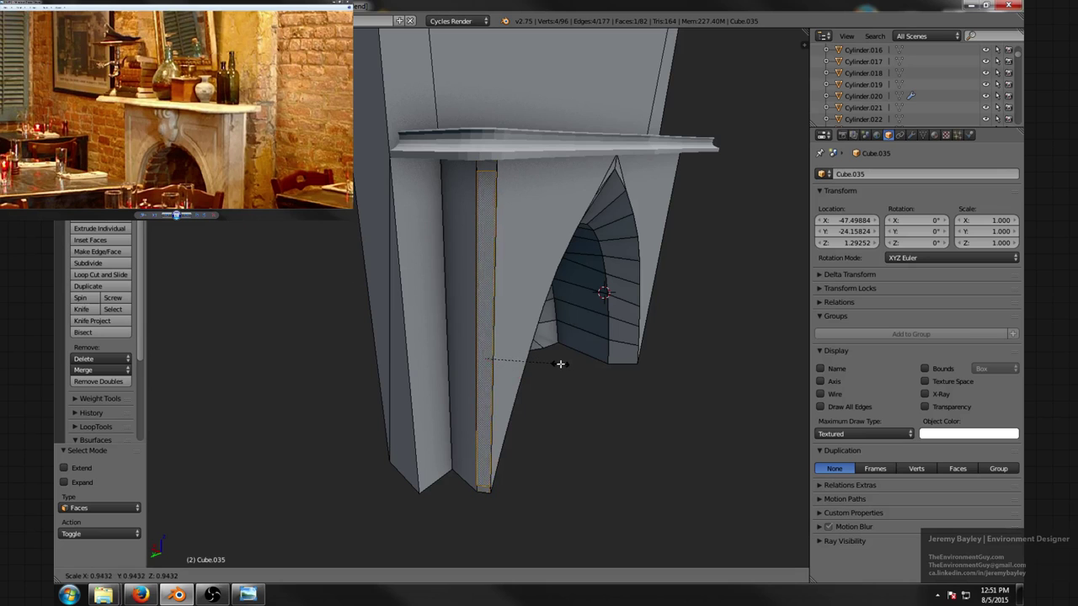
{"action": "key", "text": "Escape"}
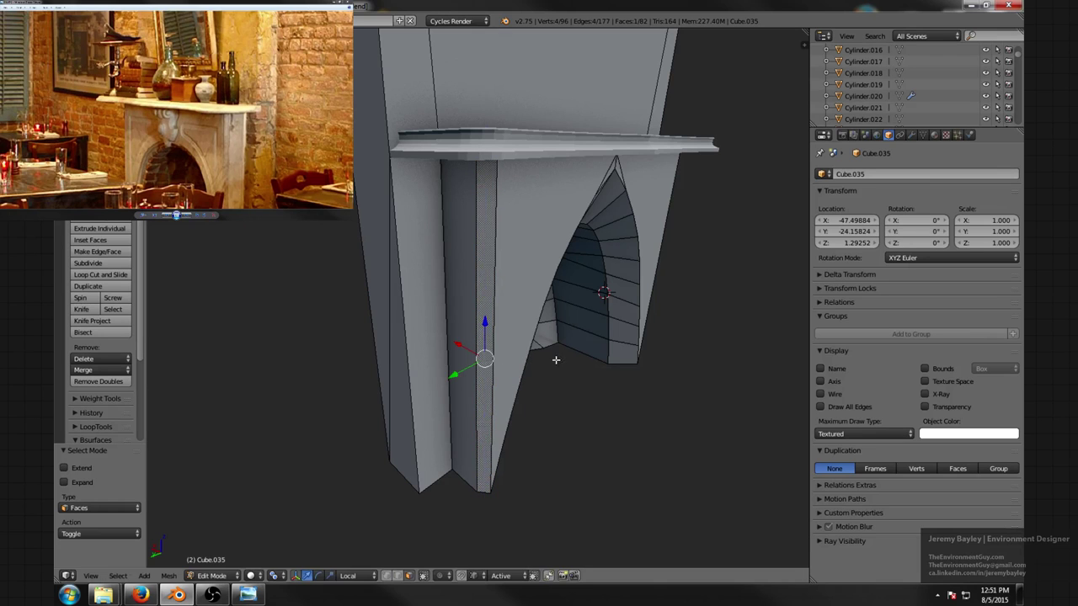
- Set the transform orientation to Global and try scaling the corner face along the X, Z and Y axes
{"action": "left_click", "coordinate": [374, 577]}
{"action": "key", "text": "s"}
{"action": "key", "text": "x"}
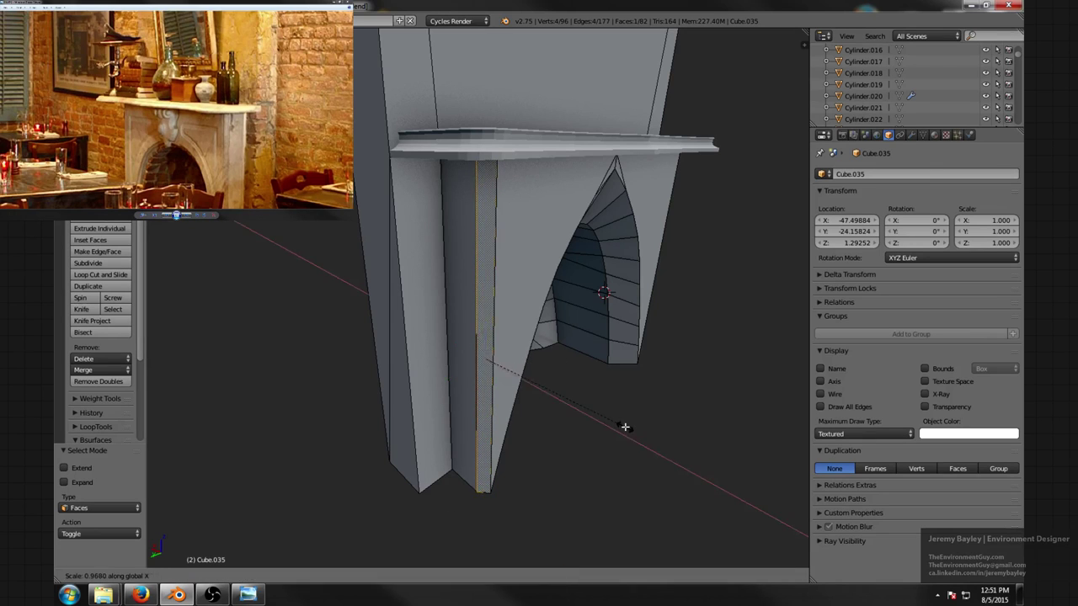
{"action": "key", "text": "z"}
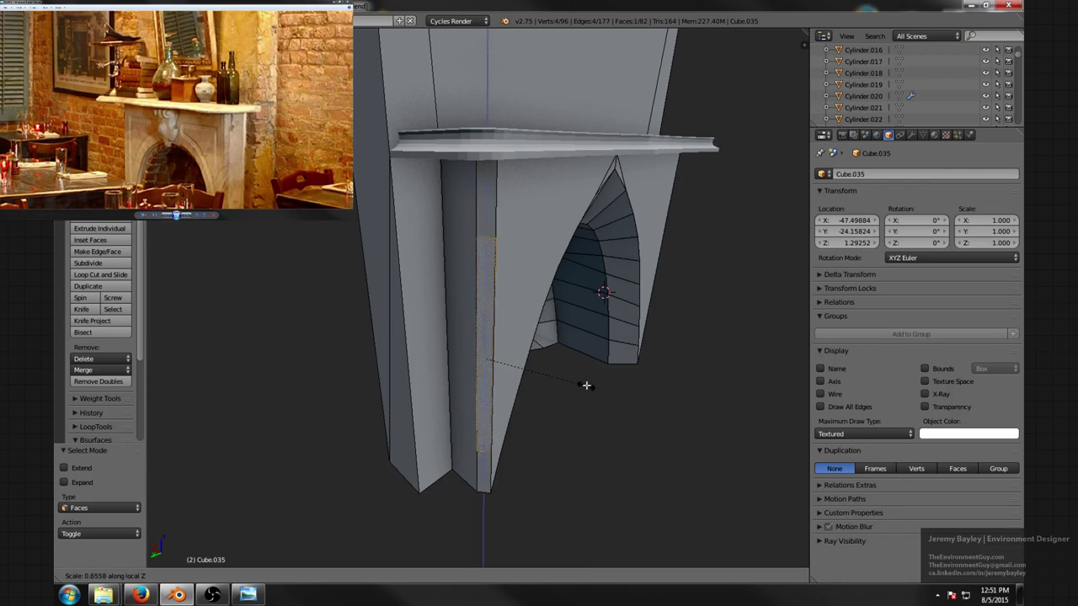
{"action": "key", "text": "y"}
{"action": "right_click", "coordinate": [632, 413]}
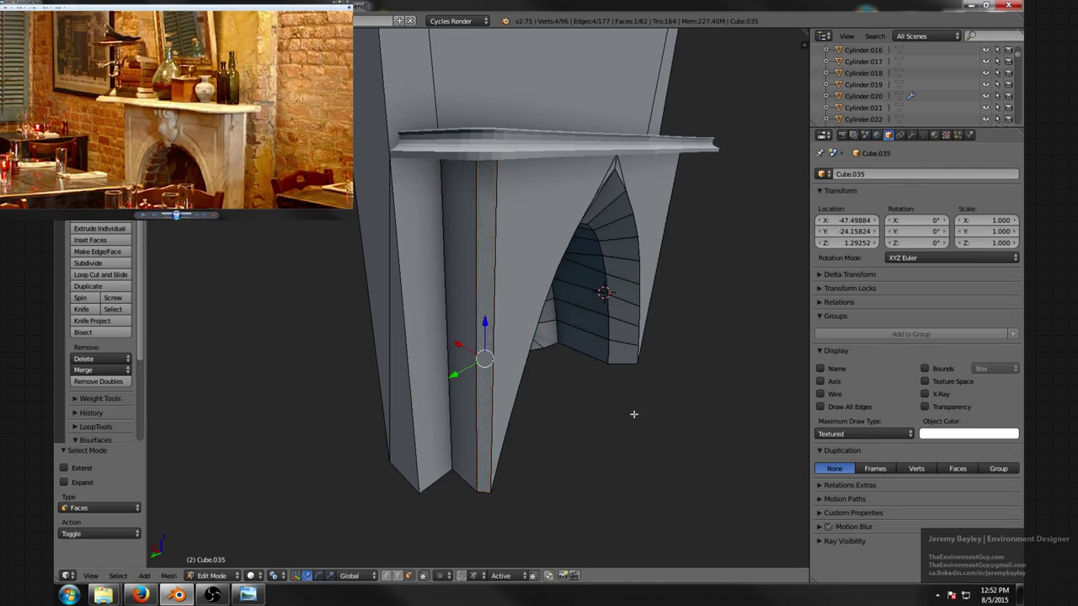
- Undo the in-place extrusion of the corner faces and try to bevel the two strips
{"action": "scroll", "coordinate": [631, 412], "scroll_direction": "down", "scroll_amount": 2}
{"action": "middle_click_drag", "start_coordinate": [623, 399], "coordinate": [612, 259]}
{"action": "key", "text": "ctrl+z"}
{"action": "key", "text": "ctrl+z"}
{"action": "key", "text": "ctrl+b"}
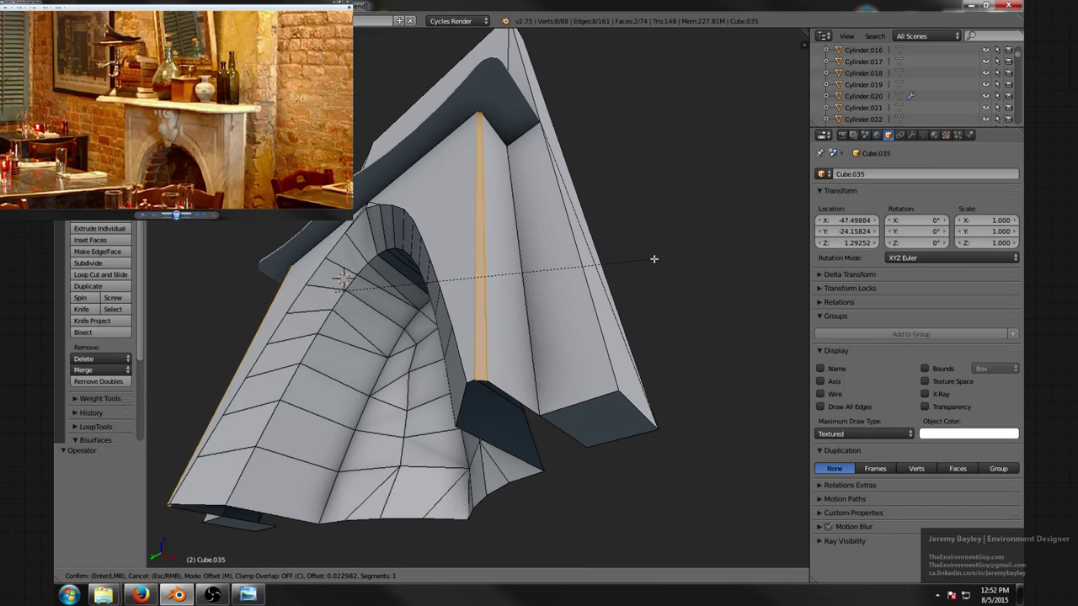
{"action": "right_click", "coordinate": [655, 259]}
- Undo the bevel of the outer front corners and the dissolving of the edges fanning across the front panel
{"action": "scroll", "coordinate": [556, 266], "scroll_direction": "down", "scroll_amount": 3}
{"action": "key", "text": "a"}
{"action": "middle_click_drag", "start_coordinate": [548, 266], "coordinate": [581, 300]}
{"action": "middle_click_drag", "start_coordinate": [461, 268], "coordinate": [594, 307]}
{"action": "key", "text": "ctrl+z"}
{"action": "key", "text": "ctrl+z"}
{"action": "key", "text": "ctrl+z"}
{"action": "key", "text": "a"}
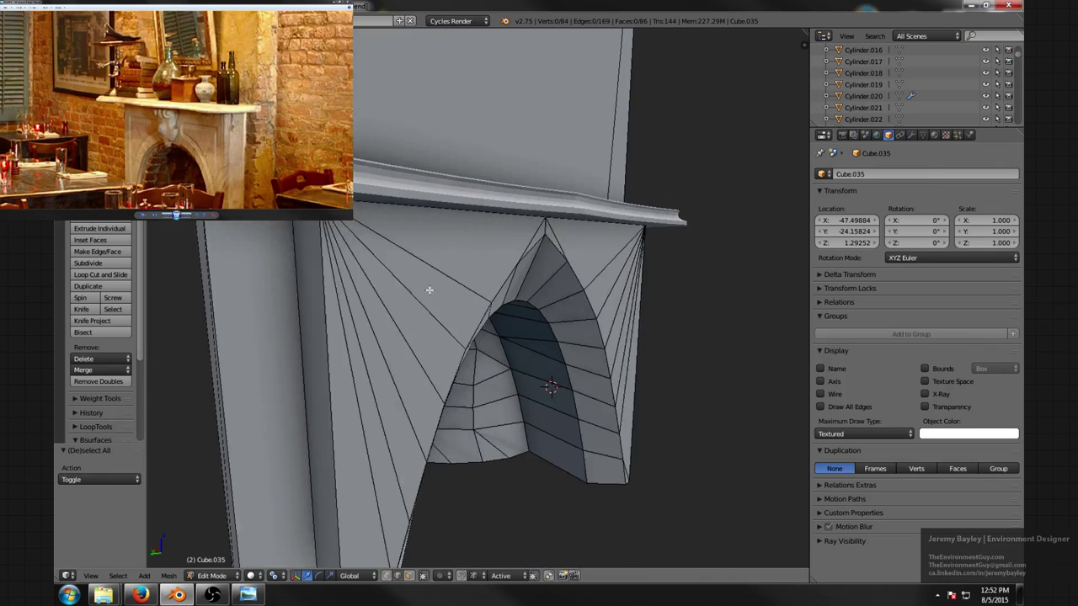
- Add a vertical loop cut to each outer side of the fireplace and move both cuts -0.103 along X toward the front corners
{"action": "mouse_move", "coordinate": [429, 289]}
{"action": "middle_mouse_down"}
{"action": "mouse_move", "coordinate": [440, 257]}
{"action": "mouse_move", "coordinate": [451, 288]}
{"action": "middle_mouse_up"}
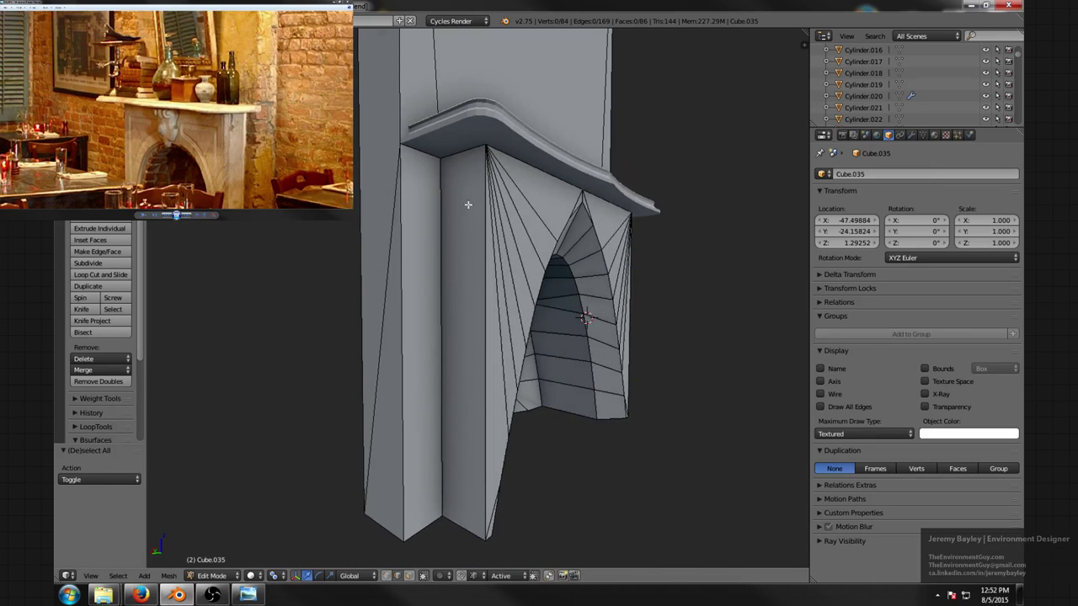
{"action": "key", "text": "ctrl+r"}
{"action": "left_click", "coordinate": [466, 157]}
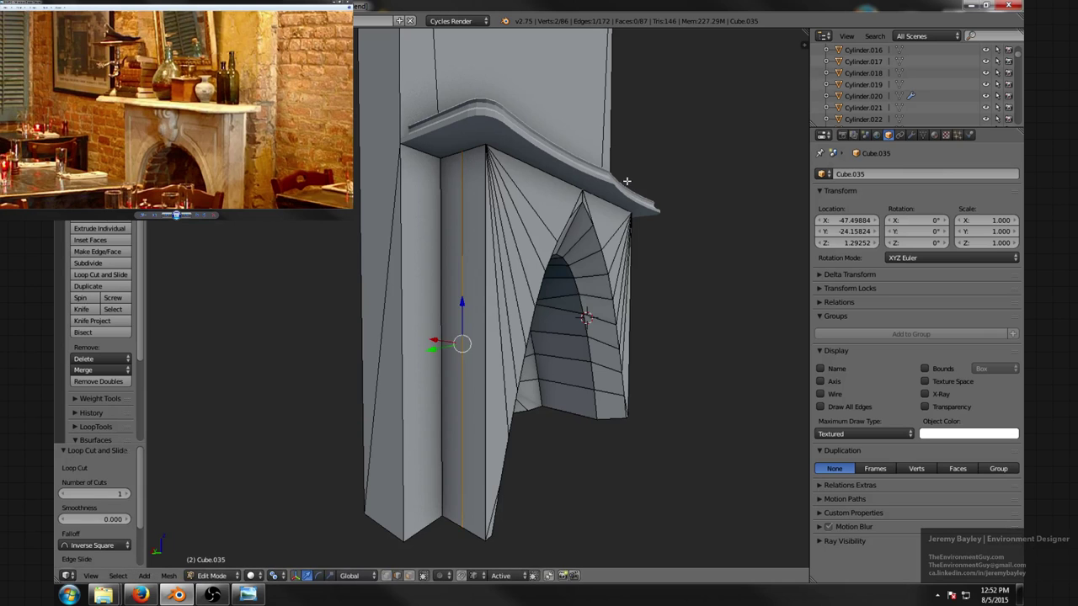
{"action": "middle_click_drag", "start_coordinate": [626, 177], "coordinate": [501, 189]}
{"action": "left_click", "coordinate": [493, 180]}
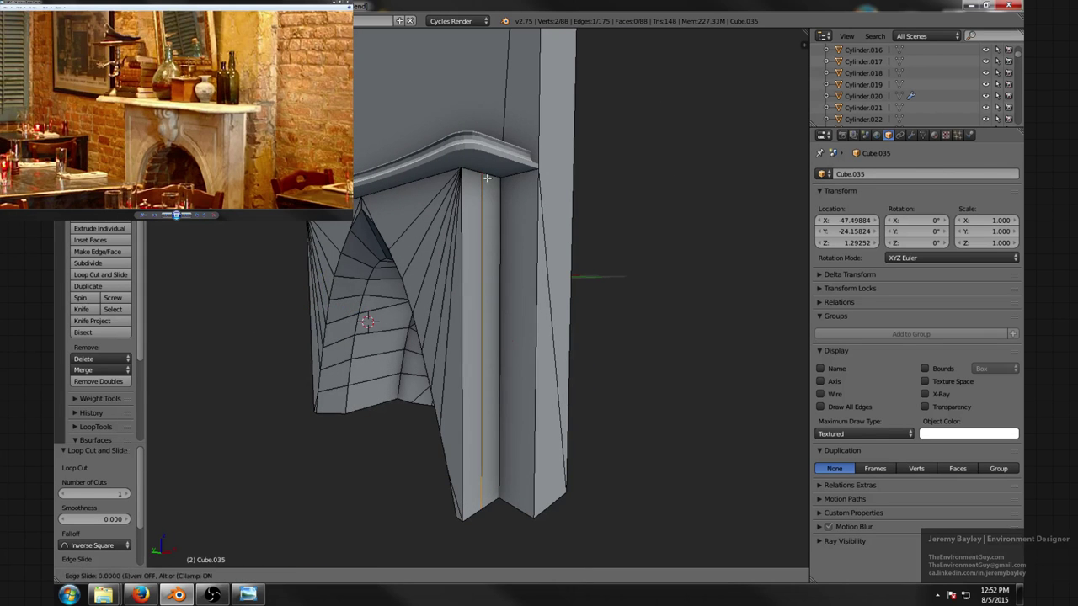
{"action": "middle_click_drag", "start_coordinate": [471, 229], "coordinate": [562, 217]}
{"action": "middle_click_drag", "start_coordinate": [463, 216], "coordinate": [533, 261]}
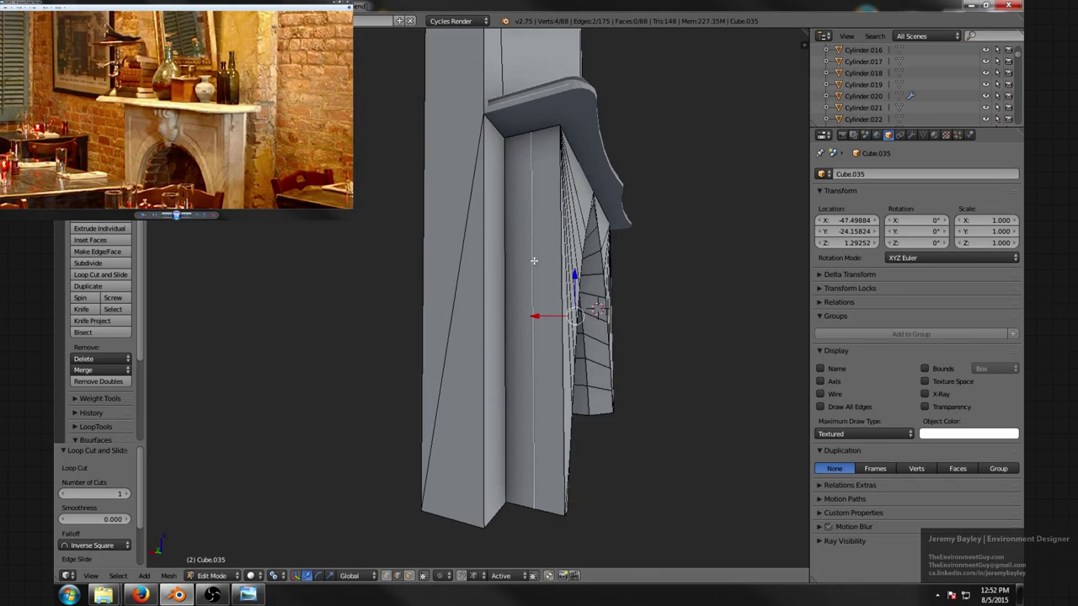
{"action": "left_click_drag", "start_coordinate": [537, 320], "coordinate": [549, 316]}
- Select the narrow side strips behind both front corners in face select mode and try scaling them along global Y
{"action": "key", "text": "ctrl+Tab"}
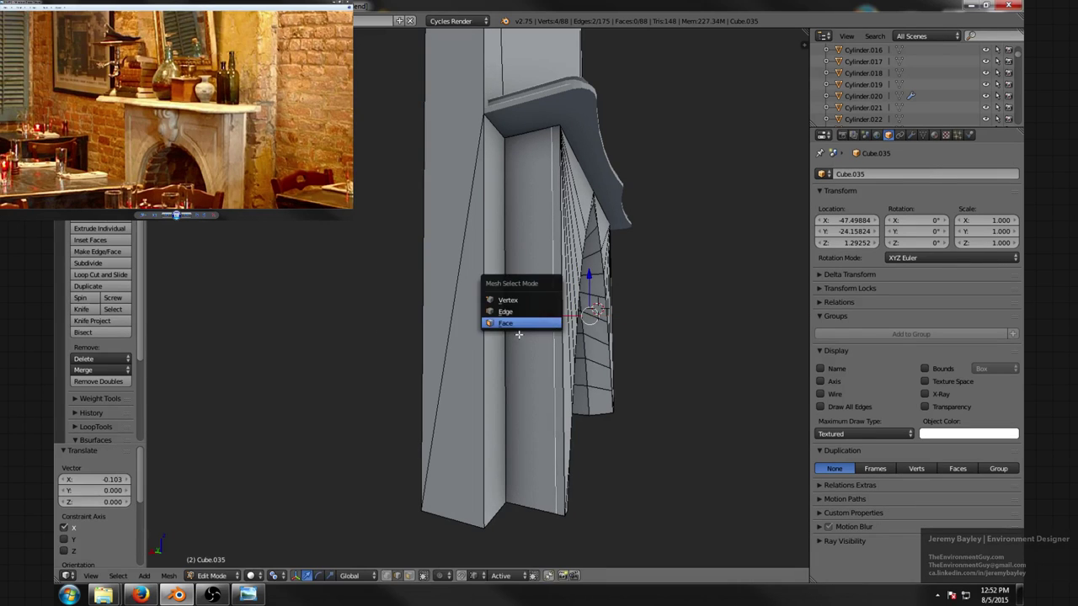
{"action": "left_click", "coordinate": [518, 332]}
{"action": "key", "text": "ctrl+Tab"}
{"action": "left_click", "coordinate": [514, 325]}
{"action": "right_click", "coordinate": [528, 324]}
{"action": "middle_click_drag", "start_coordinate": [623, 315], "coordinate": [493, 309]}
{"action": "right_click", "coordinate": [551, 301], "text": "shift"}
{"action": "middle_click_drag", "start_coordinate": [577, 300], "coordinate": [625, 299]}
{"action": "key", "text": "s"}
{"action": "key", "text": "x"}
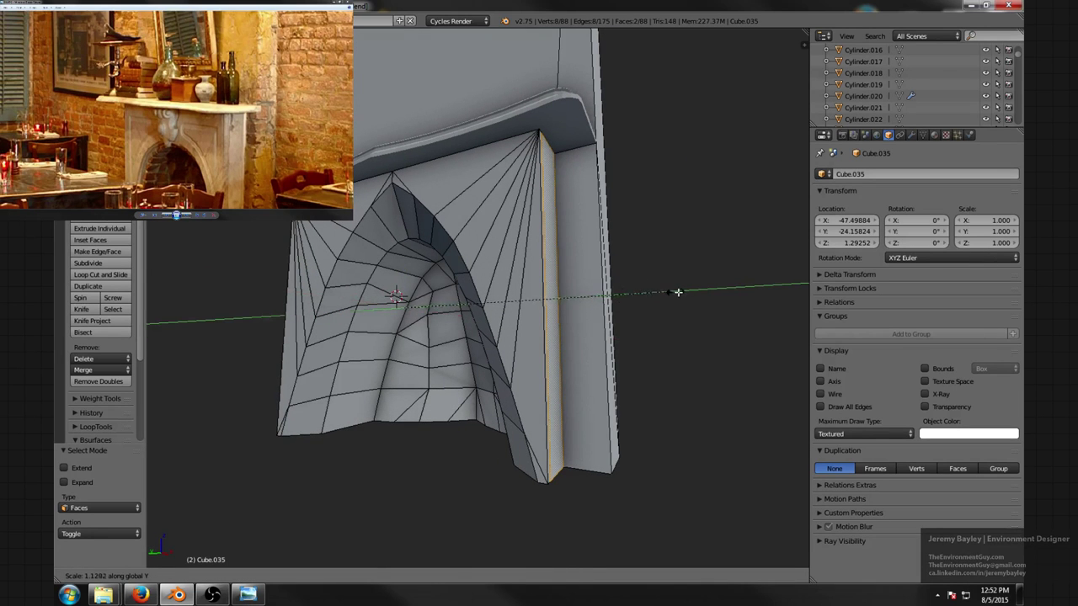
{"action": "left_click", "coordinate": [677, 292]}
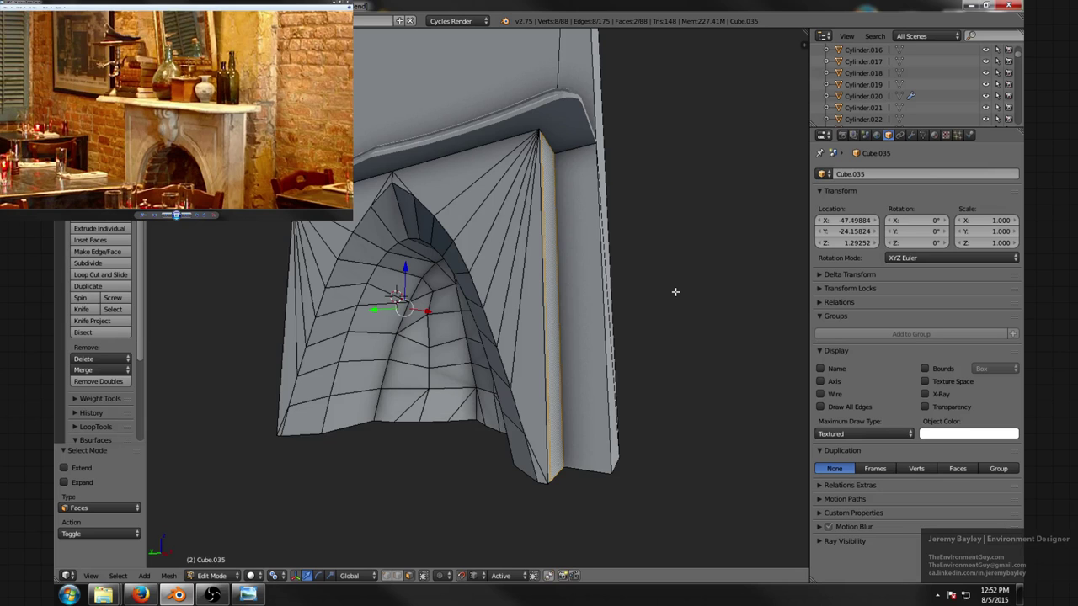
- Change the pivot point from individual origins to a shared centre and scale both side strips to about 1.04 along global Y
{"action": "left_click", "coordinate": [259, 575]}
{"action": "left_click", "coordinate": [281, 564]}
{"action": "key", "text": "s"}
{"action": "key", "text": "y"}
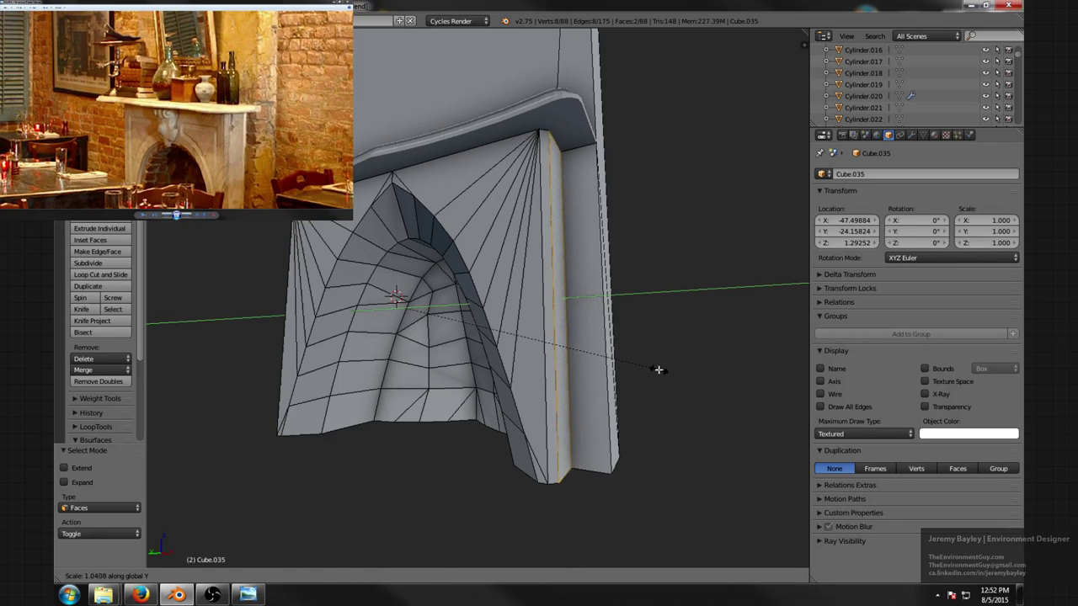
{"action": "left_click", "coordinate": [658, 370]}
- Edit the chimney wall in edge select mode and move its vertical edge beside the fireplace 0.040 along Y
{"action": "middle_click_drag", "start_coordinate": [659, 361], "coordinate": [422, 217]}
{"action": "key", "text": "a"}
{"action": "key", "text": "Tab"}
{"action": "key", "text": "KP_Divide"}
{"action": "scroll", "coordinate": [425, 380], "scroll_direction": "up", "scroll_amount": 4}
{"action": "right_click", "coordinate": [421, 253]}
{"action": "key", "text": "Tab"}
{"action": "key", "text": "ctrl+Tab"}
{"action": "left_click", "coordinate": [426, 237]}
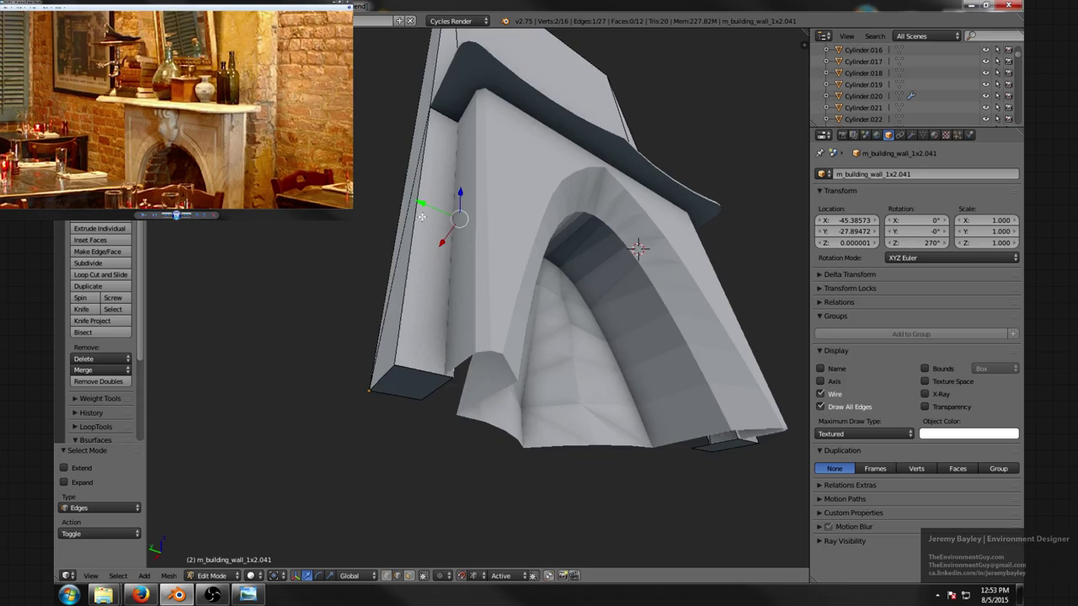
{"action": "mouse_move", "coordinate": [420, 202]}
{"action": "left_mouse_down"}
{"action": "mouse_move", "coordinate": [485, 227]}
{"action": "mouse_move", "coordinate": [411, 200]}
{"action": "left_mouse_up"}
- Move the matching vertical edge on the other side of the chimney wall about -0.04 along Y and clear the selection
{"action": "middle_click_drag", "start_coordinate": [415, 206], "coordinate": [674, 294]}
{"action": "middle_click_drag", "start_coordinate": [778, 274], "coordinate": [590, 303], "text": "shift"}
{"action": "middle_click_drag", "start_coordinate": [517, 326], "coordinate": [538, 297]}
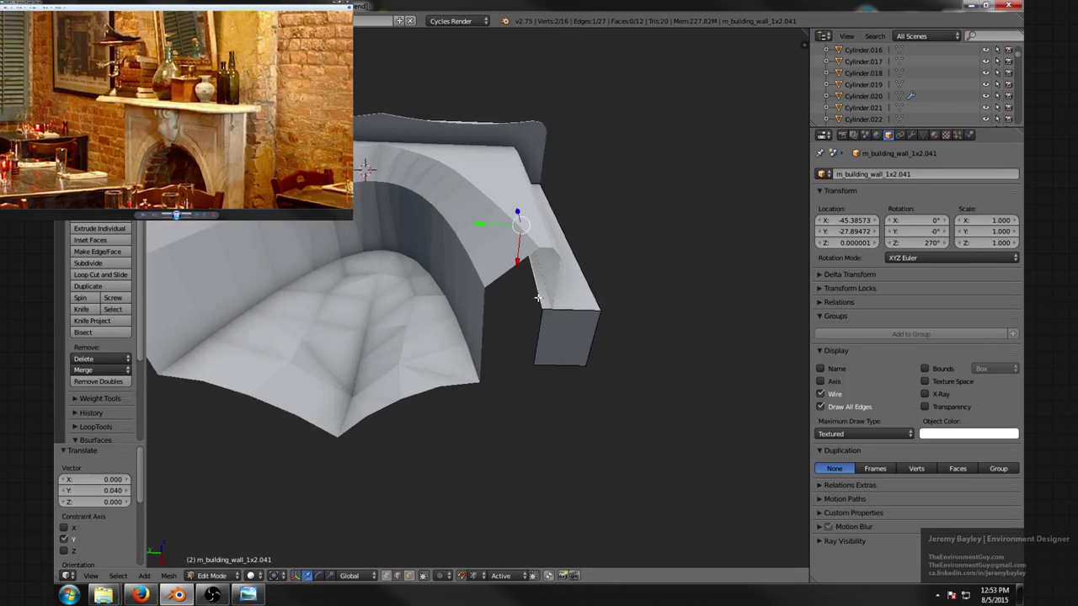
{"action": "key", "text": "g"}
{"action": "key", "text": "y"}
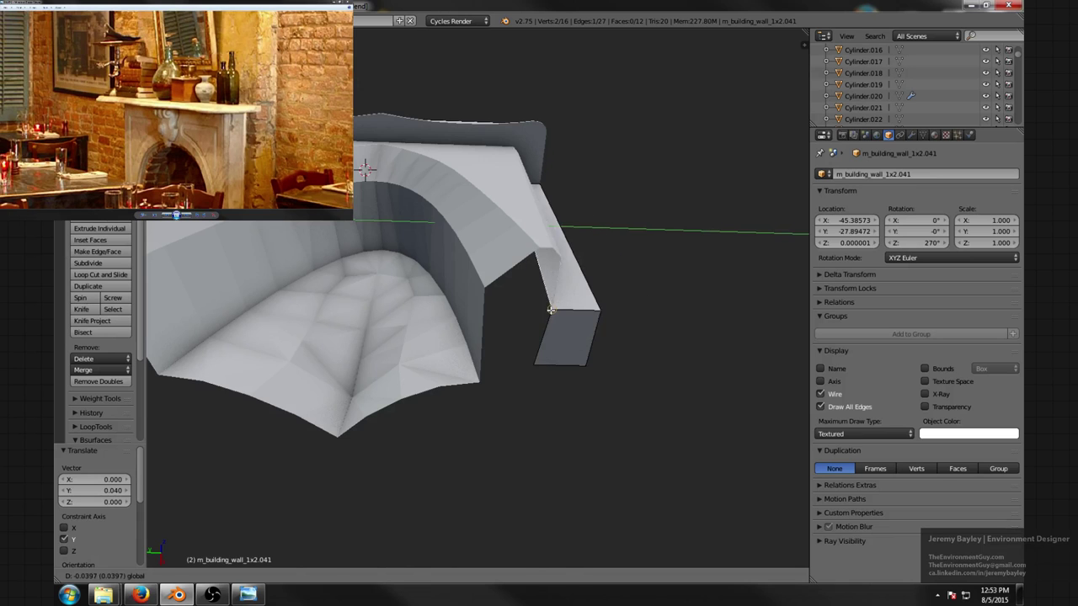
{"action": "left_click", "coordinate": [503, 264]}
{"action": "middle_click_drag", "start_coordinate": [502, 263], "coordinate": [482, 302]}
{"action": "key", "text": "a"}
- Delete the two bottom faces of the chimney wall and return to Object Mode
{"action": "middle_click_drag", "start_coordinate": [465, 236], "coordinate": [430, 249]}
{"action": "key", "text": "z"}
{"action": "key", "text": "z"}
{"action": "middle_click_drag", "start_coordinate": [391, 294], "coordinate": [312, 310]}
{"action": "key", "text": "ctrl+Tab"}
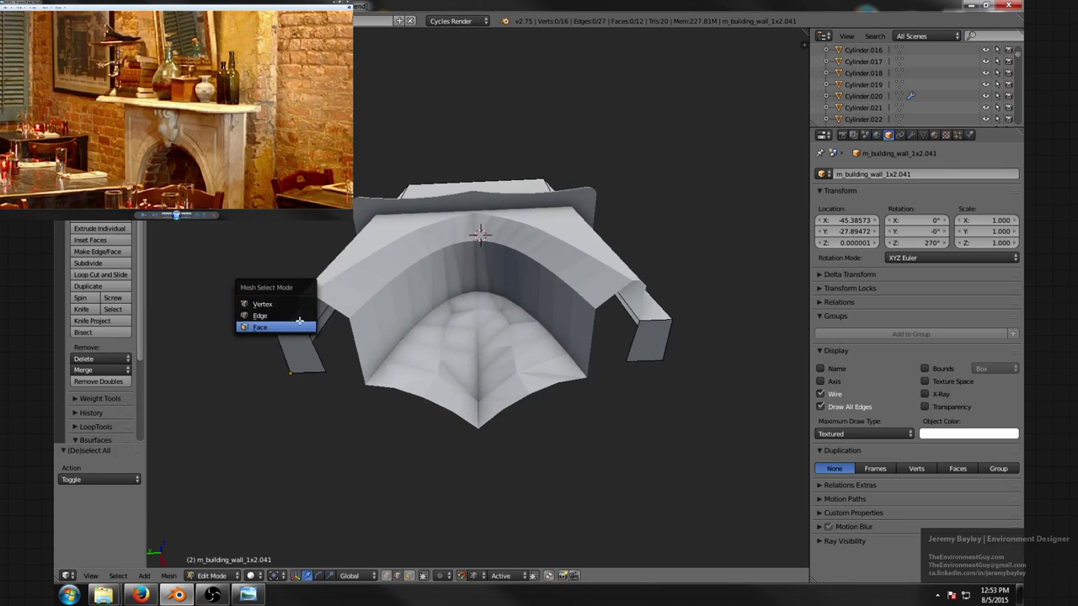
{"action": "left_click", "coordinate": [299, 325]}
{"action": "right_click", "coordinate": [653, 345], "text": "shift"}
{"action": "key", "text": "x"}
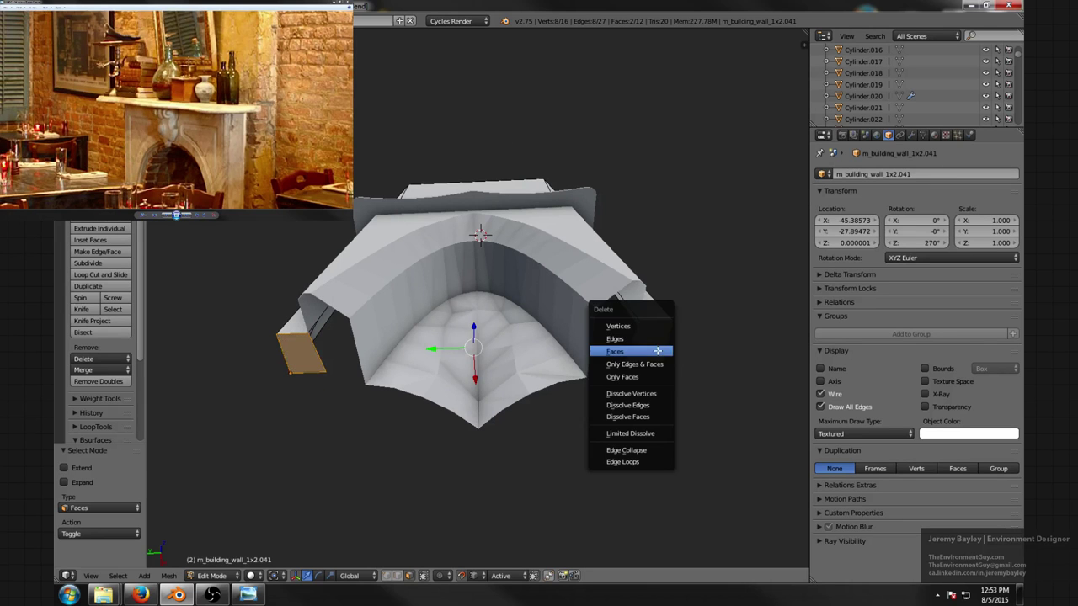
{"action": "left_click", "coordinate": [656, 351]}
{"action": "middle_click_drag", "start_coordinate": [395, 235], "coordinate": [512, 302]}
{"action": "key", "text": "z"}
{"action": "key", "text": "z"}
{"action": "key", "text": "Tab"}
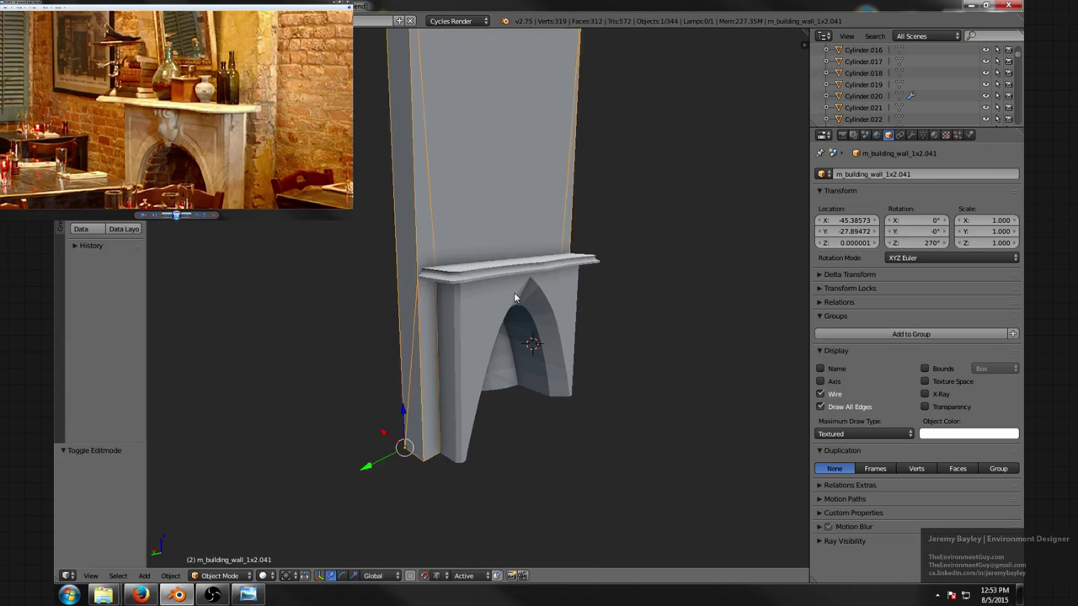
- Examine the whole fireplace and the shading of its inner arch wall in Object Mode, and reopen the fireplace in Edit Mode
{"action": "right_click", "coordinate": [495, 269]}
{"action": "key", "text": "a"}
{"action": "scroll", "coordinate": [515, 280], "scroll_direction": "down", "scroll_amount": 4}
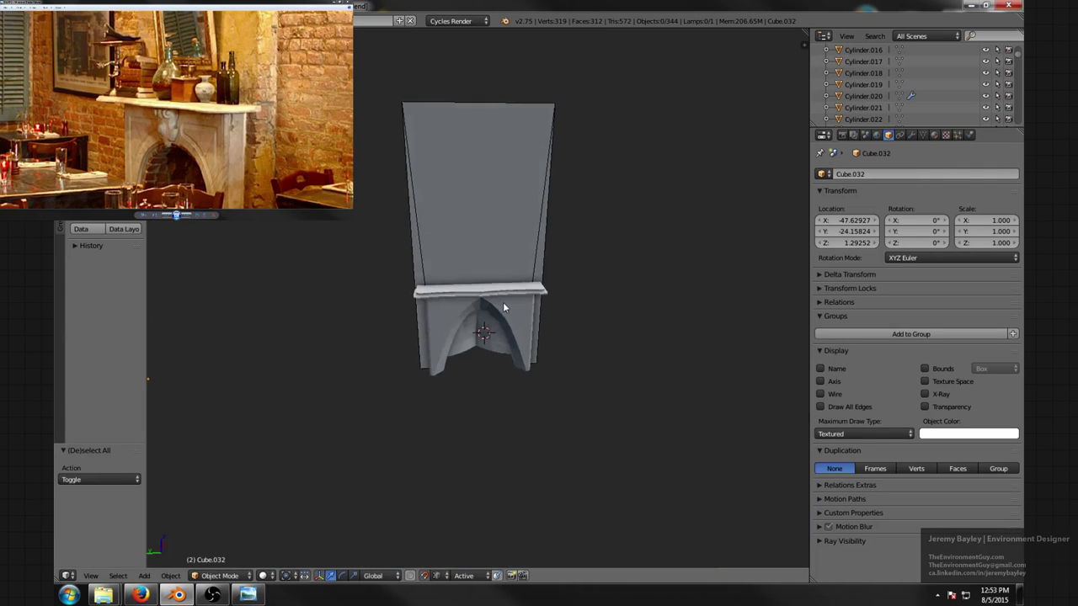
{"action": "scroll", "coordinate": [441, 319], "scroll_direction": "up", "scroll_amount": 2}
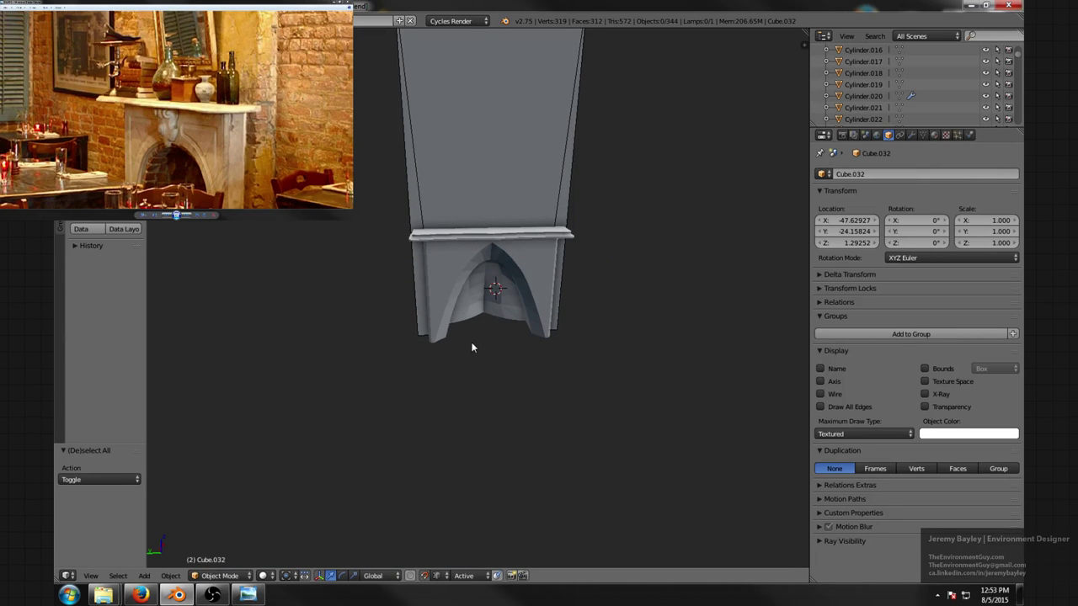
{"action": "scroll", "coordinate": [476, 345], "scroll_direction": "up", "scroll_amount": 2}
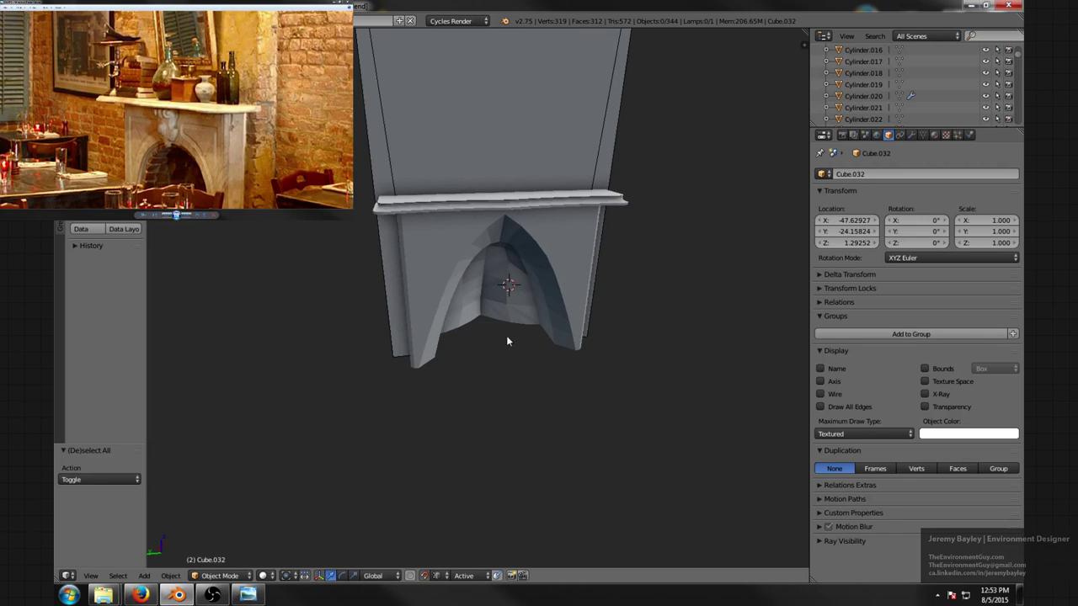
{"action": "middle_click_drag", "start_coordinate": [505, 335], "coordinate": [502, 359]}
{"action": "scroll", "coordinate": [560, 331], "scroll_direction": "up", "scroll_amount": 1}
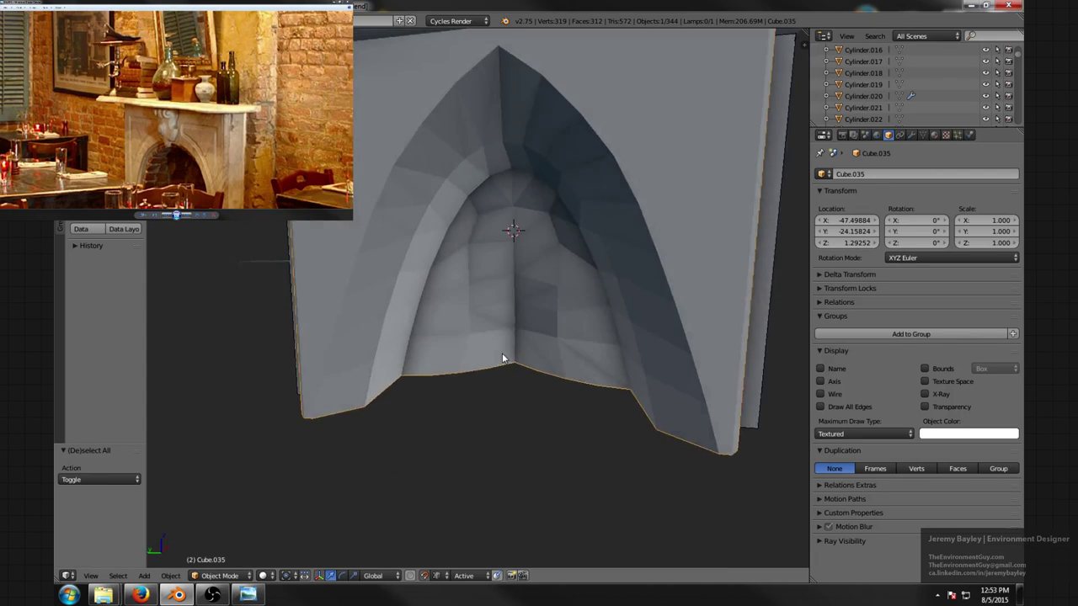
{"action": "scroll", "coordinate": [502, 357], "scroll_direction": "down", "scroll_amount": 5}
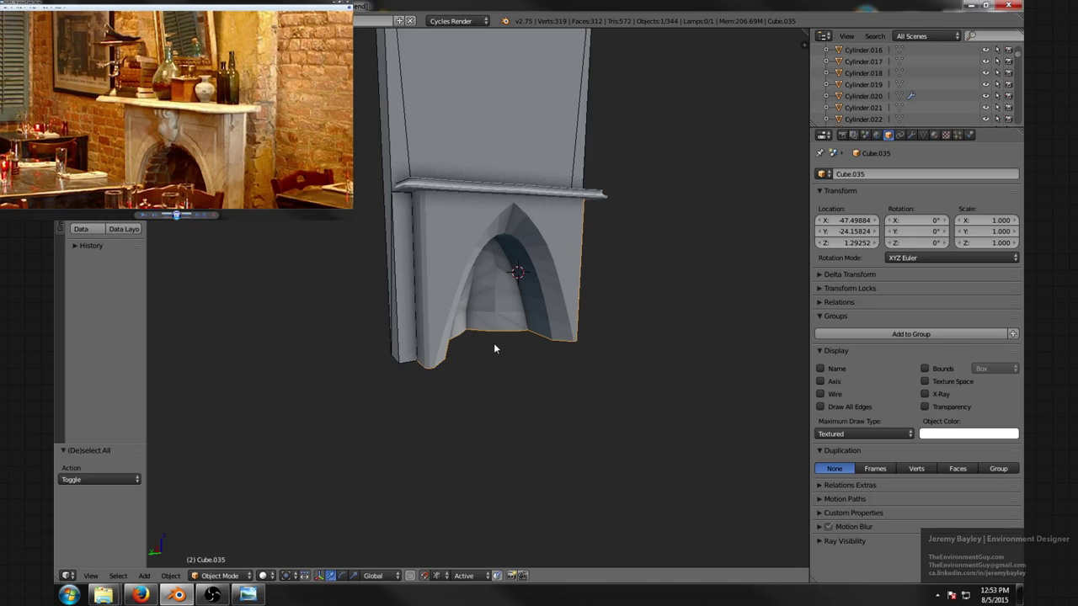
{"action": "scroll", "coordinate": [496, 346], "scroll_direction": "down", "scroll_amount": 4}
{"action": "middle_click_drag", "start_coordinate": [496, 346], "coordinate": [477, 335]}
{"action": "scroll", "coordinate": [457, 384], "scroll_direction": "up", "scroll_amount": 4}
{"action": "scroll", "coordinate": [527, 334], "scroll_direction": "up", "scroll_amount": 4}
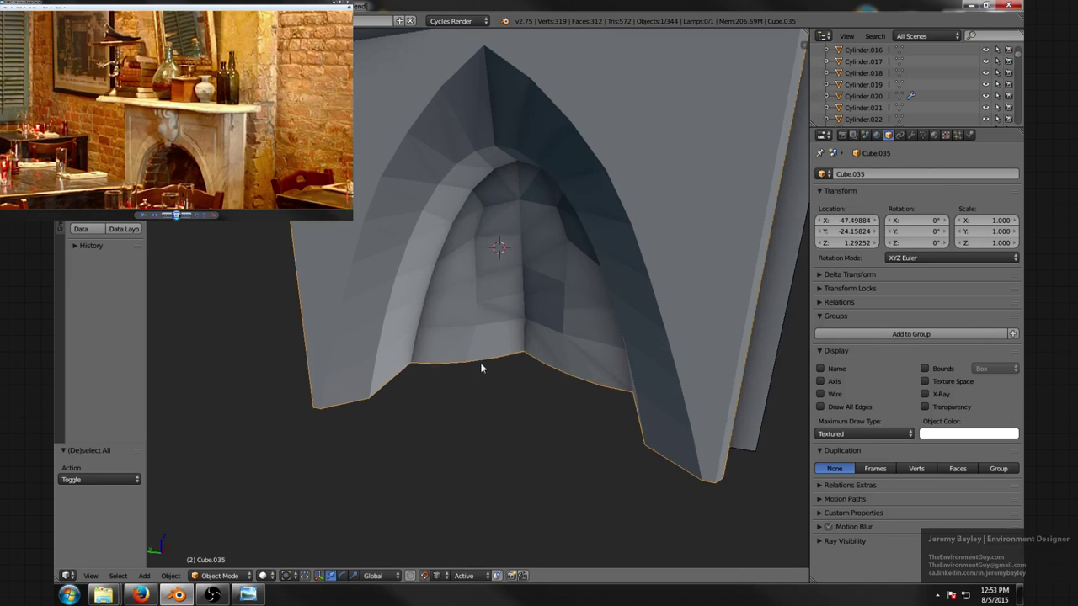
{"action": "middle_click_drag", "start_coordinate": [419, 404], "coordinate": [415, 370]}
{"action": "key", "text": "Tab"}
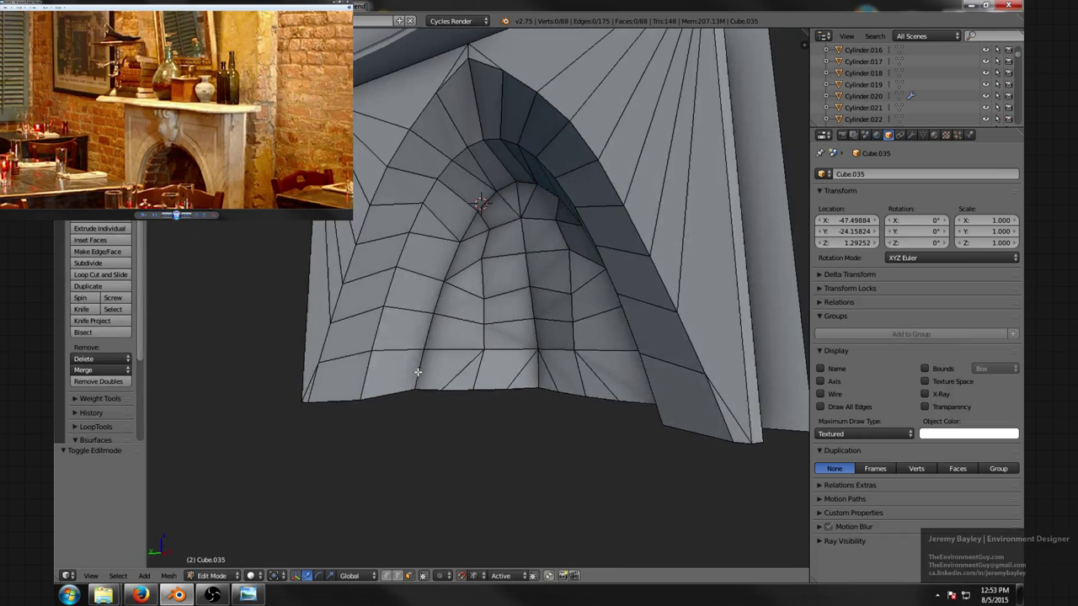
- Add a plane inside the fireplace mesh and lower it along Z to the base of the fireplace
{"action": "key", "text": "ctrl+Tab"}
{"action": "left_click", "coordinate": [419, 372]}
{"action": "scroll", "coordinate": [481, 378], "scroll_direction": "down", "scroll_amount": 2}
{"action": "key", "text": "shift+a"}
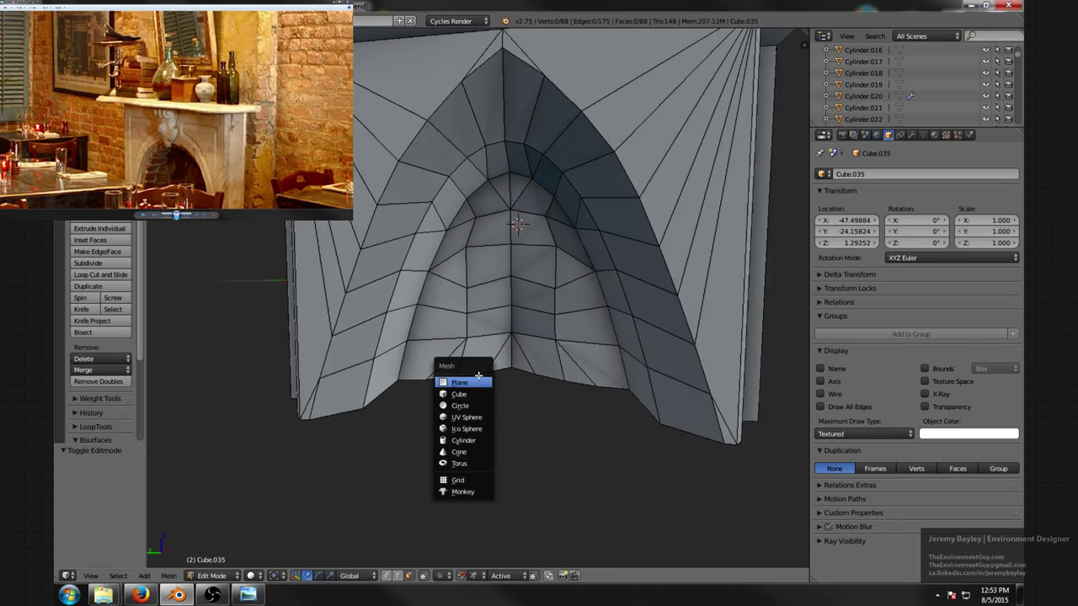
{"action": "left_click", "coordinate": [476, 380]}
{"action": "scroll", "coordinate": [507, 352], "scroll_direction": "down", "scroll_amount": 4}
{"action": "scroll", "coordinate": [506, 352], "scroll_direction": "up", "scroll_amount": 2}
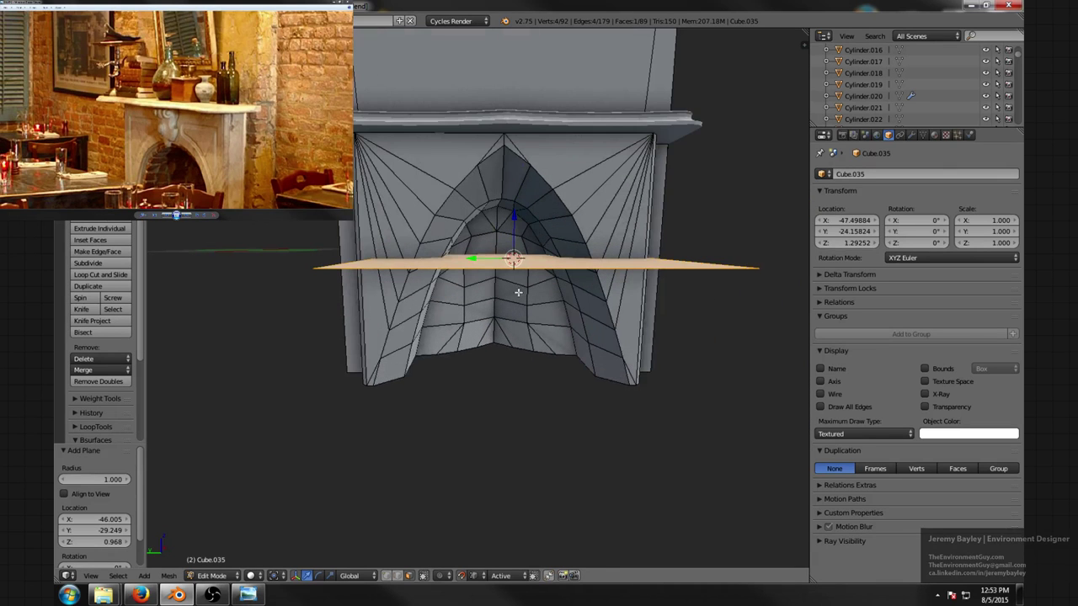
{"action": "left_click_drag", "start_coordinate": [515, 223], "coordinate": [634, 375]}
{"action": "middle_click_drag", "start_coordinate": [570, 387], "coordinate": [639, 428]}
- In edge select mode, move the plane's front edge back along X to line up with the fireplace front
{"action": "key", "text": "ctrl+Tab"}
{"action": "left_click", "coordinate": [597, 391]}
{"action": "key", "text": "ctrl+Tab"}
{"action": "left_click", "coordinate": [574, 378]}
{"action": "right_click", "coordinate": [600, 408]}
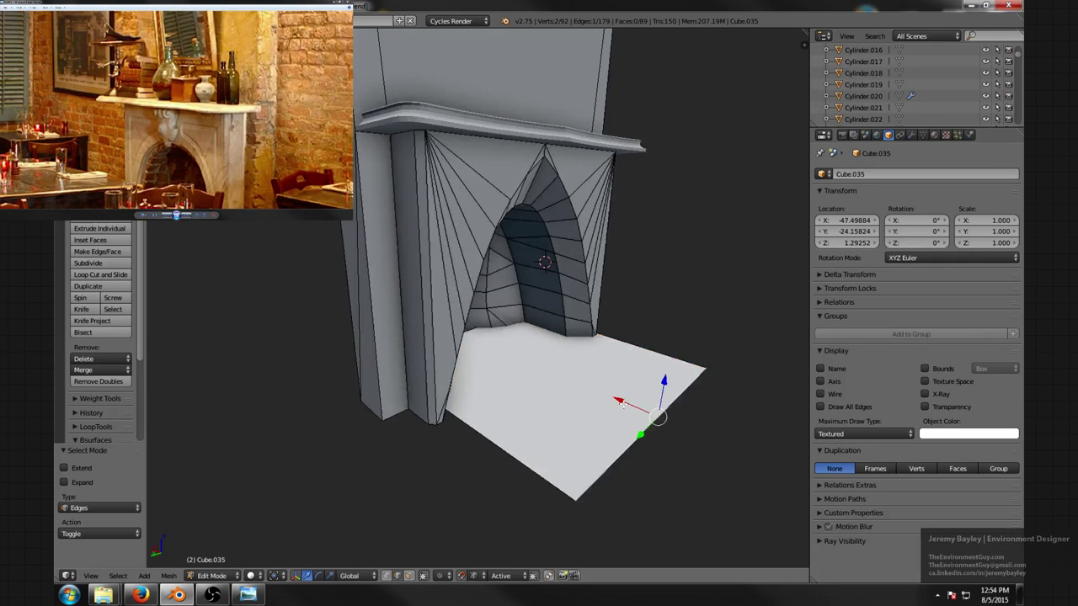
{"action": "left_click_drag", "start_coordinate": [621, 403], "coordinate": [597, 342]}
- Select the whole linked plane and move it -0.055 along Z beneath the fireplace
{"action": "middle_click_drag", "start_coordinate": [606, 354], "coordinate": [496, 350]}
{"action": "key", "text": "a"}
{"action": "key", "text": "a"}
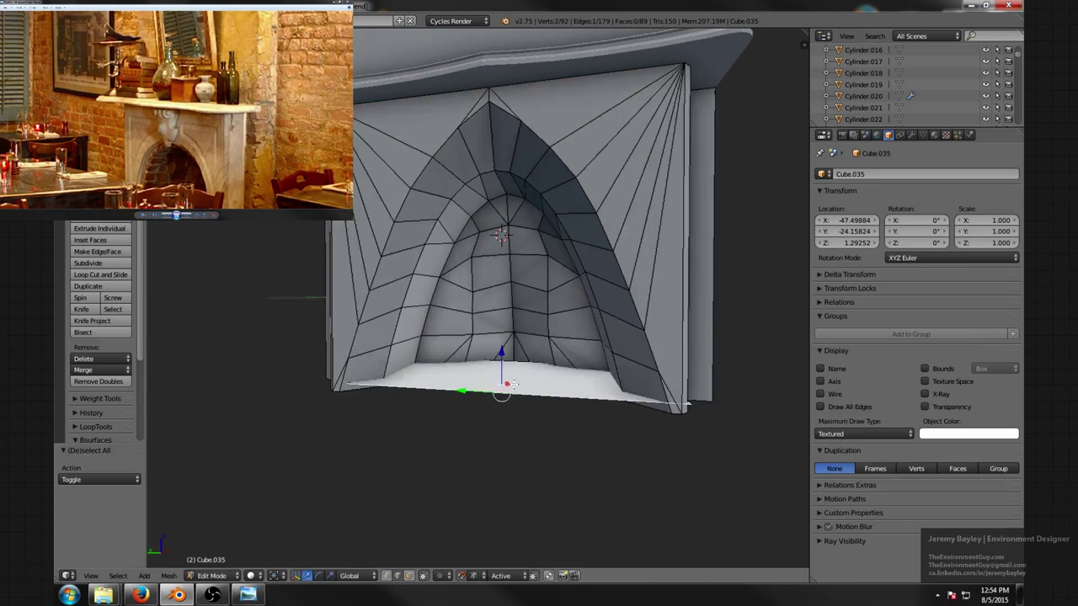
{"action": "key", "text": "l"}
{"action": "key", "text": "g"}
{"action": "key", "text": "z"}
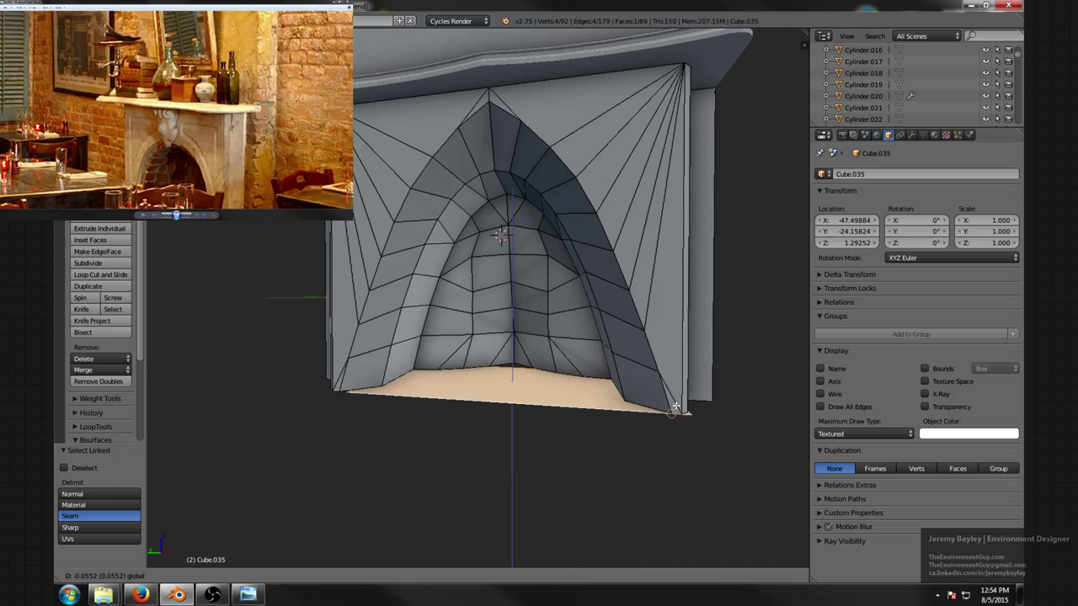
{"action": "left_click", "coordinate": [649, 378]}
{"action": "middle_click_drag", "start_coordinate": [649, 378], "coordinate": [633, 410]}
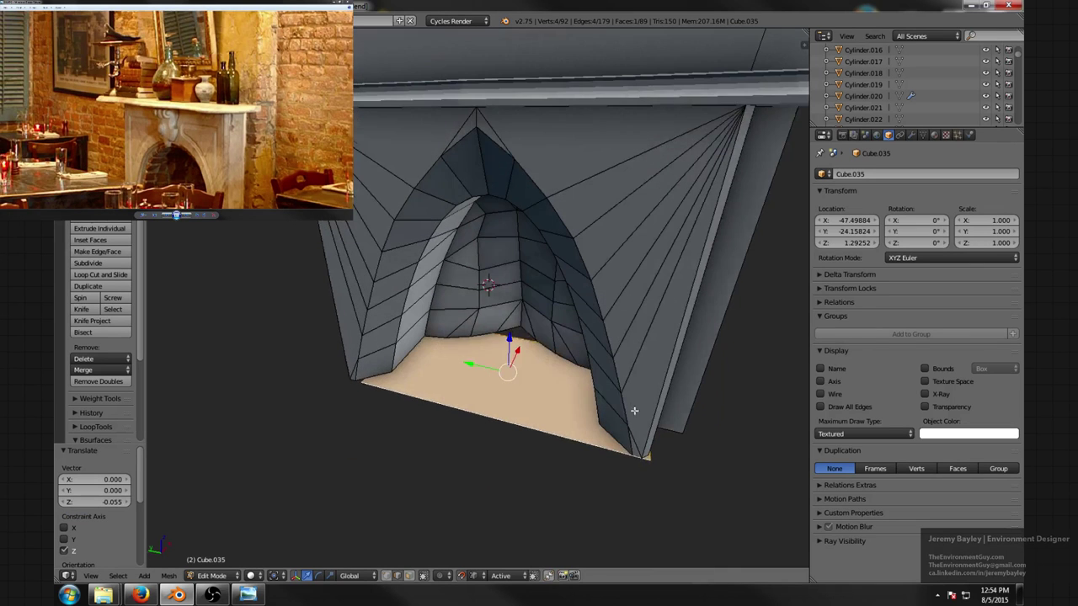
- Move the plane's back edge 0.213 along X and one side edge 0.354 along Y
{"action": "right_click", "coordinate": [534, 342]}
{"action": "scroll", "coordinate": [533, 341], "scroll_direction": "up", "scroll_amount": 2}
{"action": "left_click_drag", "start_coordinate": [553, 338], "coordinate": [535, 337]}
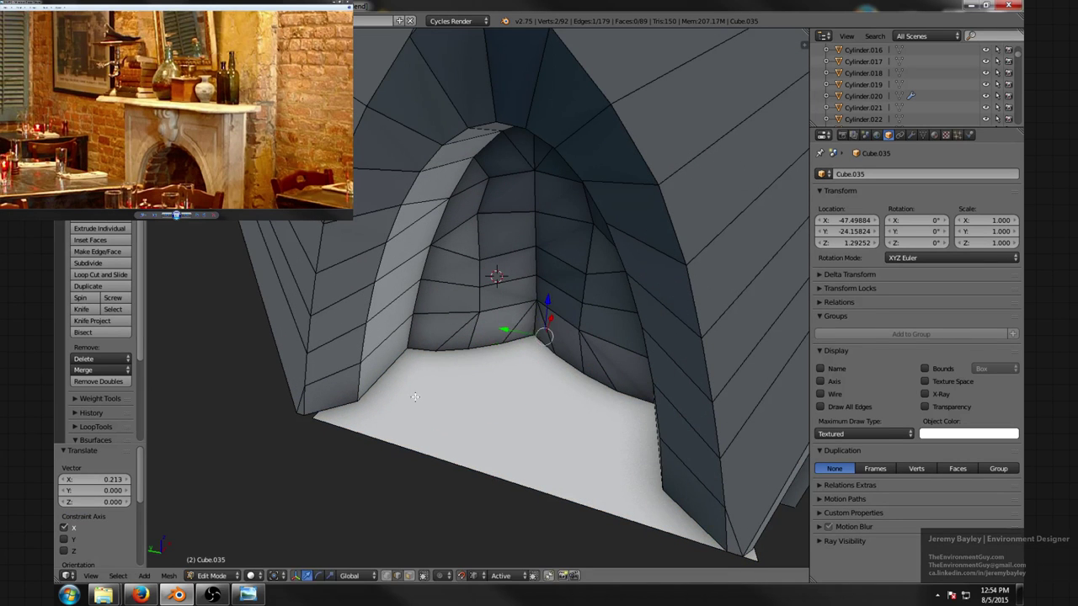
{"action": "mouse_move", "coordinate": [415, 397]}
{"action": "middle_mouse_down"}
{"action": "mouse_move", "coordinate": [338, 469]}
{"action": "mouse_move", "coordinate": [419, 388]}
{"action": "middle_mouse_up"}
{"action": "middle_click_drag", "start_coordinate": [498, 357], "coordinate": [434, 386]}
{"action": "left_click_drag", "start_coordinate": [373, 364], "coordinate": [361, 385]}
{"action": "middle_click_drag", "start_coordinate": [669, 351], "coordinate": [583, 393]}
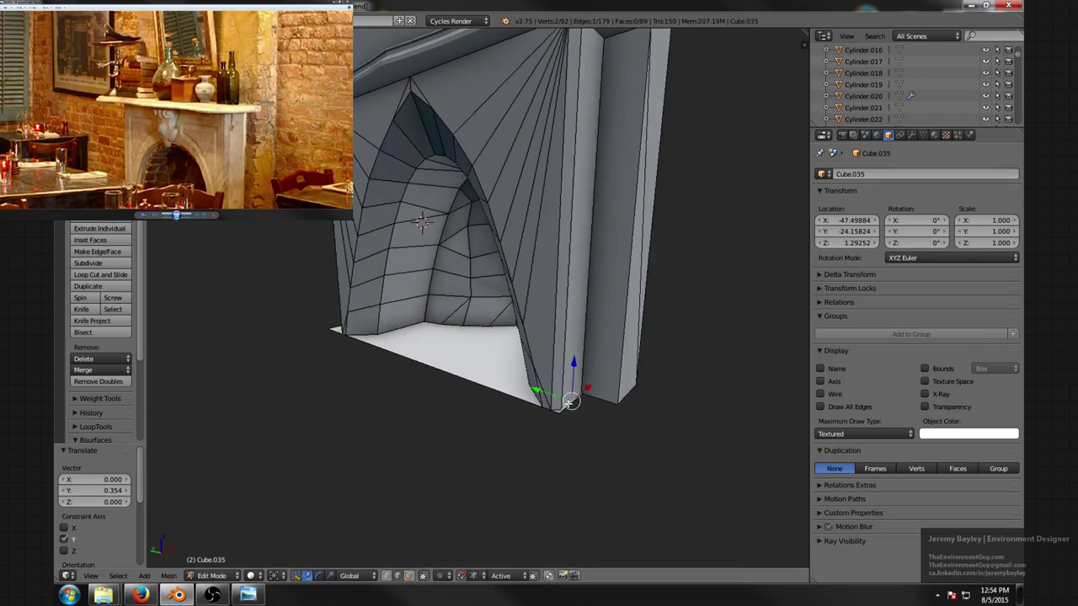
- Move the plane's side edge -0.201 along Y and its front edge -0.591 along X
{"action": "key", "text": "g"}
{"action": "key", "text": "y"}
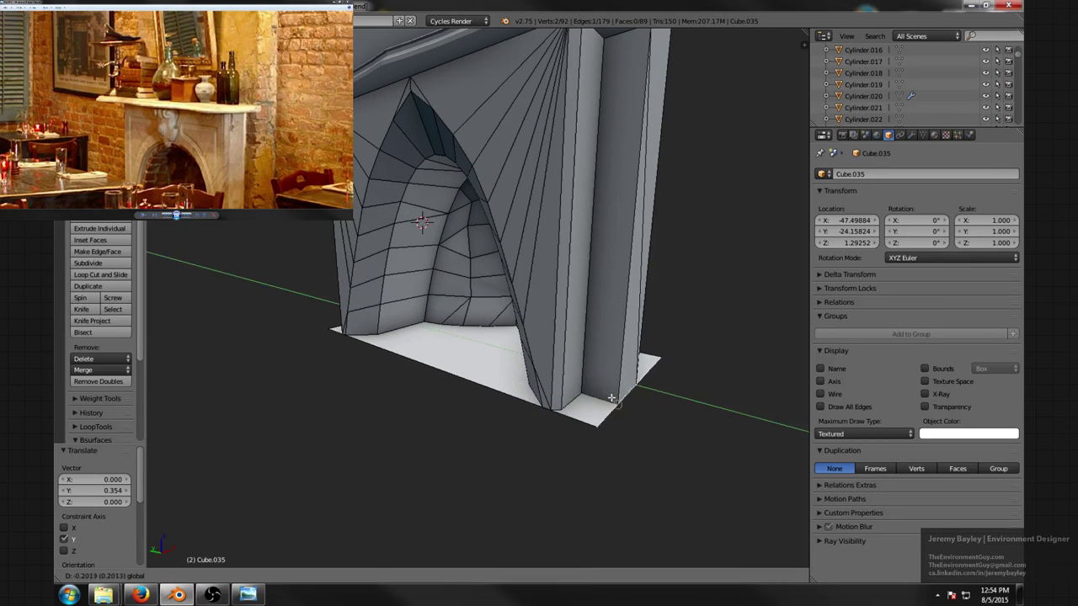
{"action": "left_click", "coordinate": [556, 385]}
{"action": "middle_click_drag", "start_coordinate": [499, 378], "coordinate": [433, 357]}
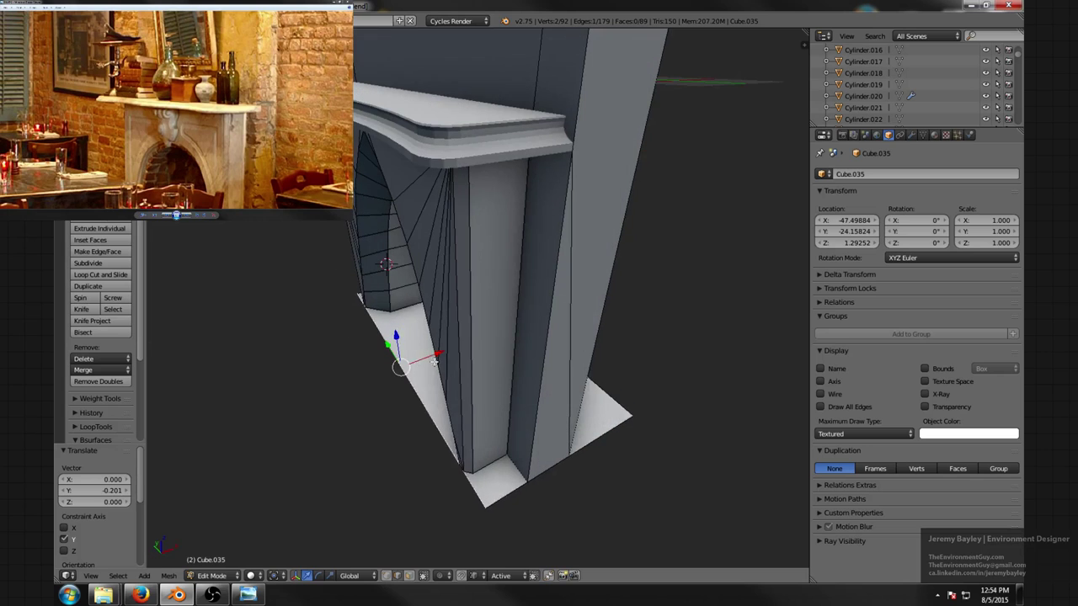
{"action": "key", "text": "g"}
{"action": "key", "text": "x"}
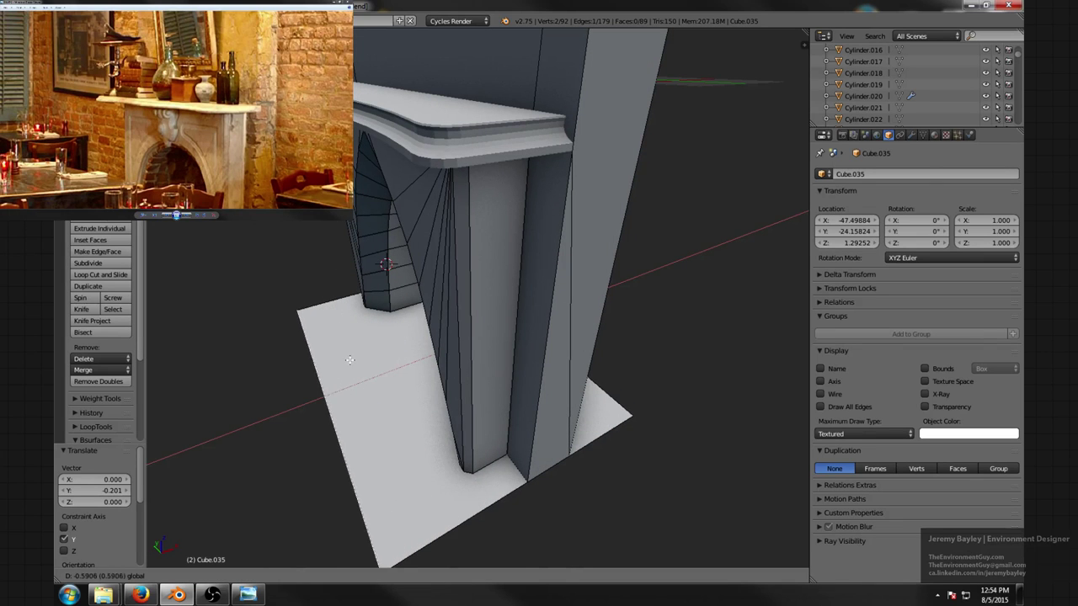
{"action": "left_click", "coordinate": [354, 360]}
- Cut two front-to-back edge loops into the base plane and scale them apart by 1.521 along Y
{"action": "middle_click_drag", "start_coordinate": [373, 369], "coordinate": [459, 390]}
{"action": "key", "text": "ctrl+r"}
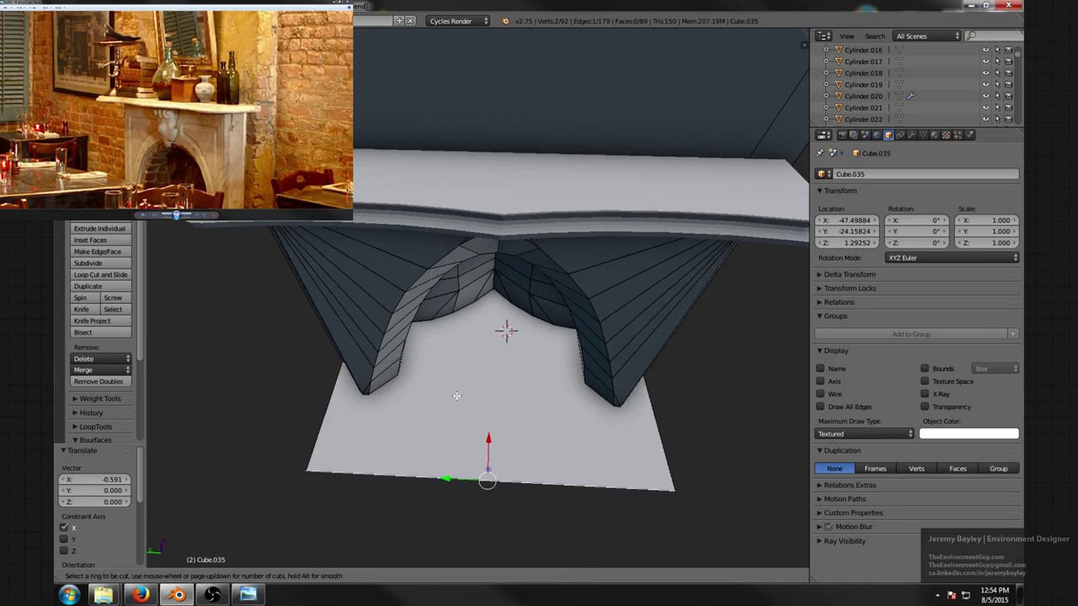
{"action": "scroll", "coordinate": [488, 463], "scroll_direction": "up", "scroll_amount": 1}
{"action": "left_click", "coordinate": [488, 463]}
{"action": "right_click", "coordinate": [488, 463]}
{"action": "key", "text": "s"}
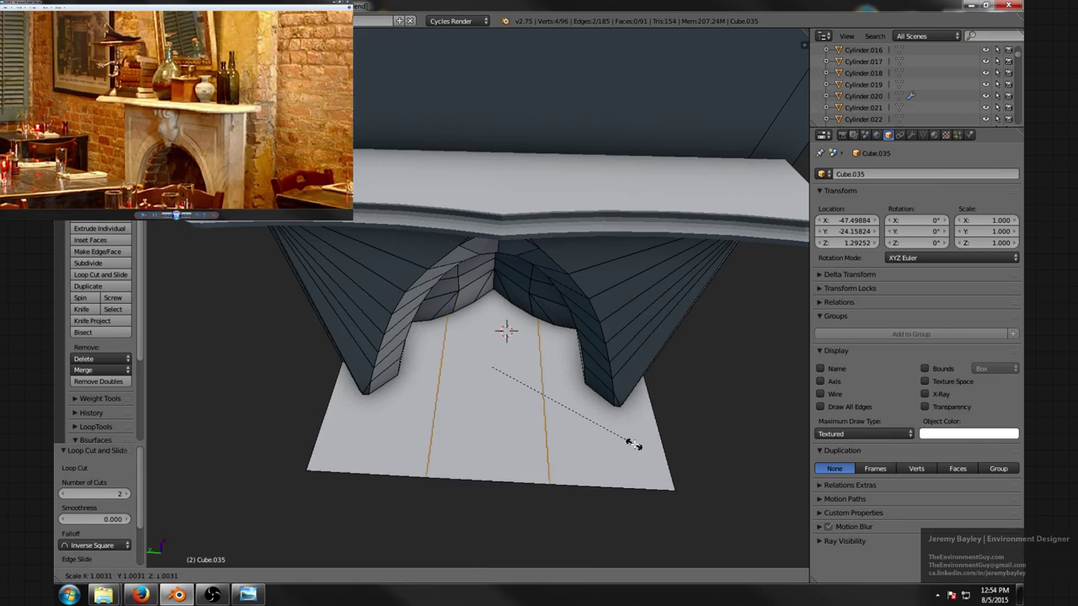
{"action": "key", "text": "x"}
{"action": "key", "text": "y"}
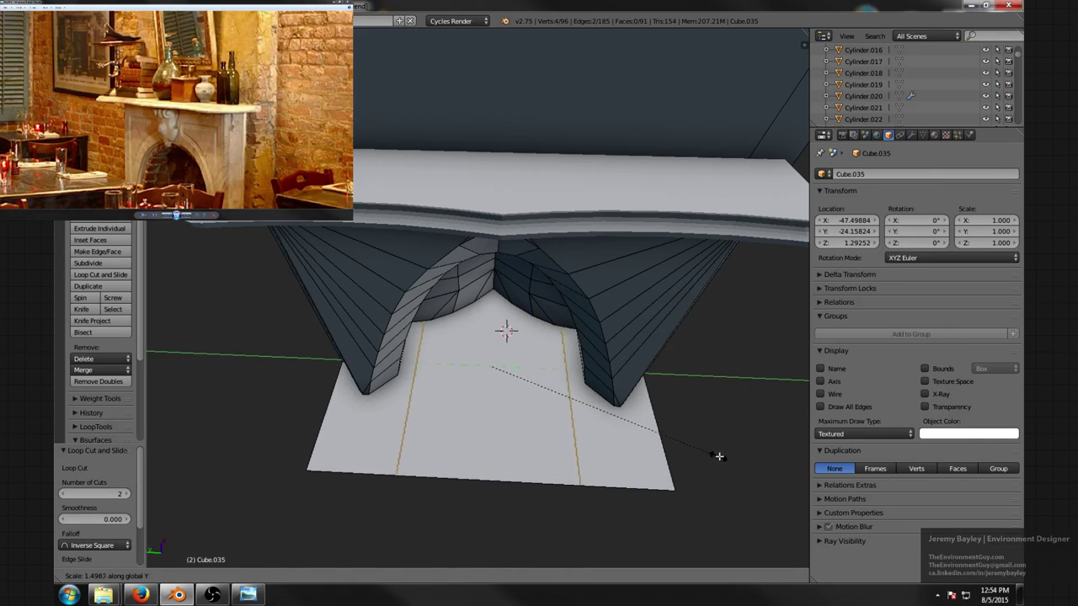
{"action": "left_click", "coordinate": [716, 457]}
- Select all three front edges of the base plane and move them back 0.149, then another 0.342 along X
{"action": "middle_click_drag", "start_coordinate": [533, 455], "coordinate": [600, 423]}
{"action": "key", "text": "ctrl+Tab"}
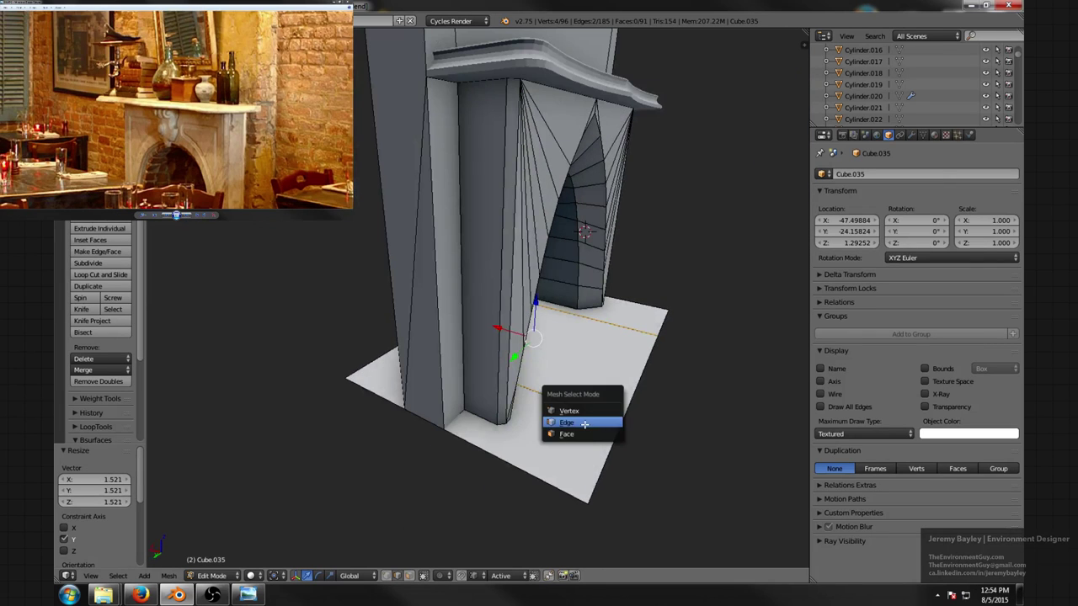
{"action": "left_click", "coordinate": [584, 423]}
{"action": "right_click", "coordinate": [589, 452]}
{"action": "right_click", "coordinate": [666, 321], "text": "ctrl"}
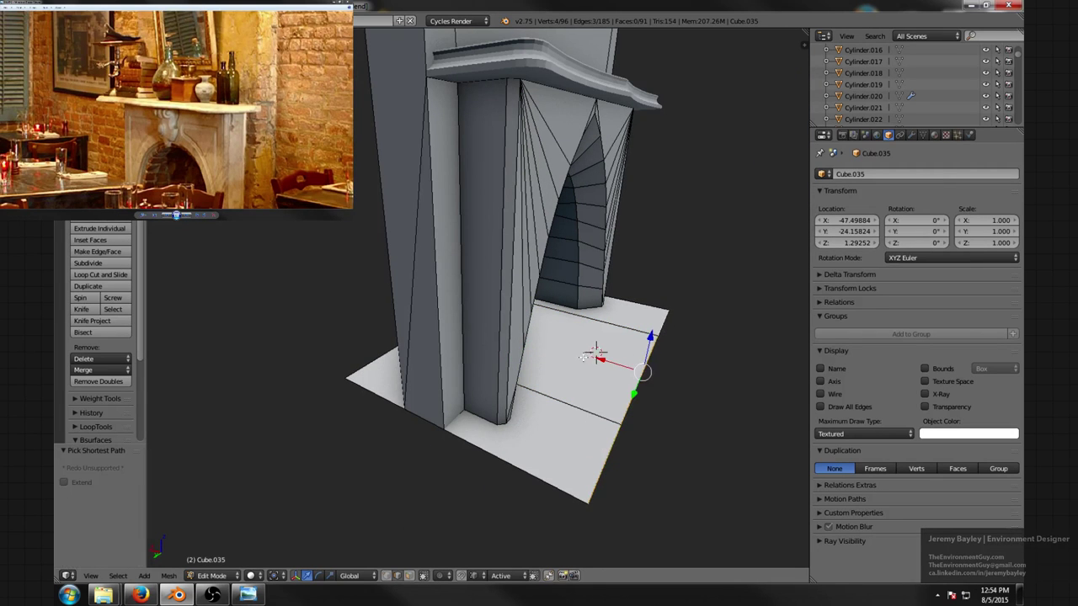
{"action": "left_click_drag", "start_coordinate": [608, 363], "coordinate": [587, 357]}
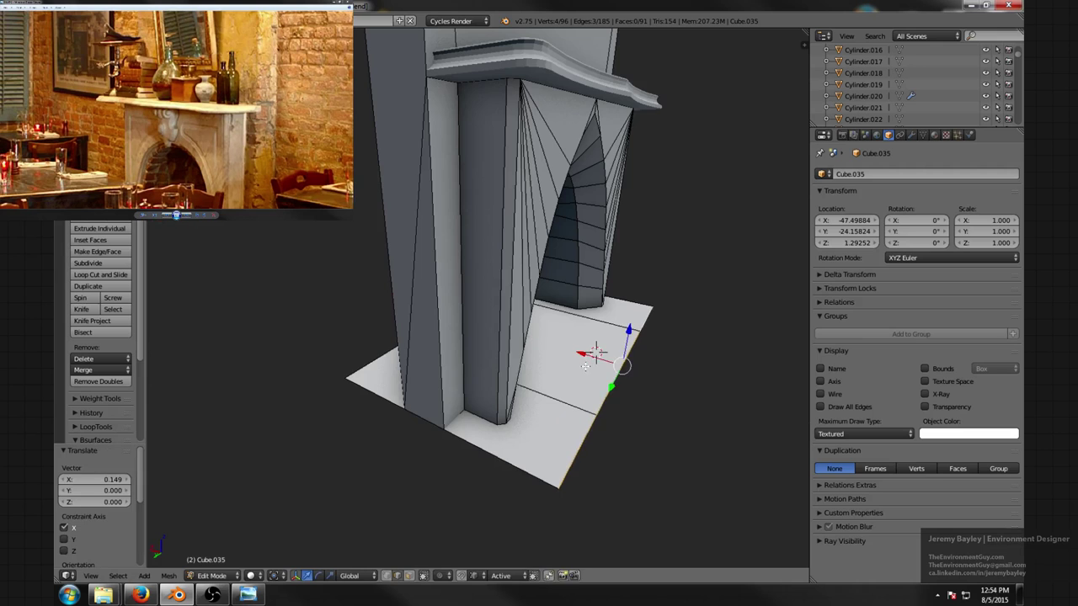
{"action": "mouse_move", "coordinate": [594, 361]}
{"action": "middle_mouse_down"}
{"action": "mouse_move", "coordinate": [574, 378]}
{"action": "mouse_move", "coordinate": [595, 371]}
{"action": "middle_mouse_up"}
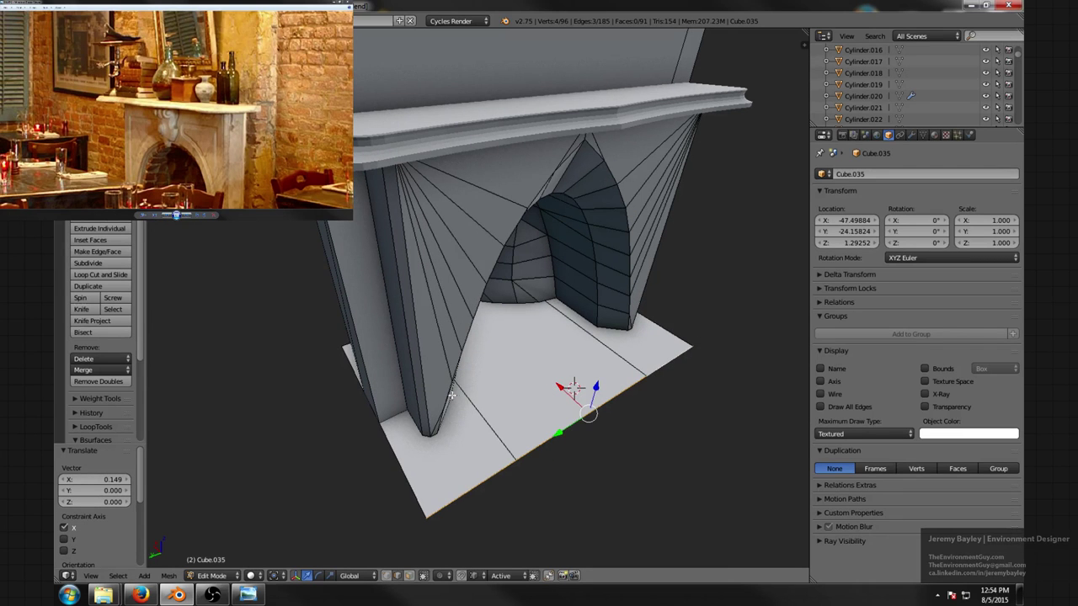
{"action": "middle_click_drag", "start_coordinate": [451, 395], "coordinate": [446, 398]}
{"action": "key", "text": "g"}
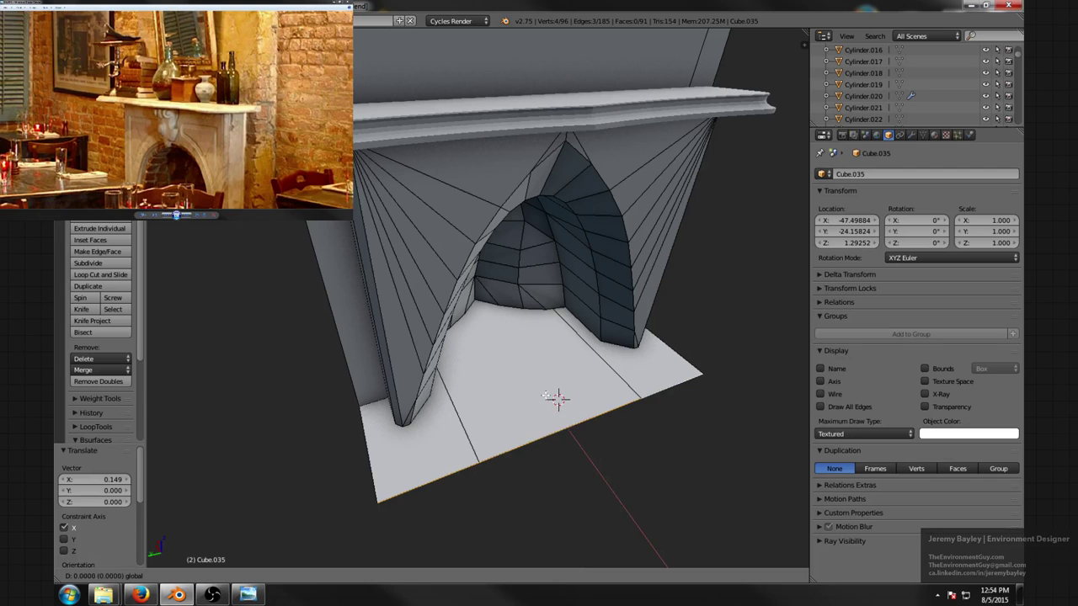
{"action": "key", "text": "x"}
{"action": "left_click", "coordinate": [507, 378]}
- Cut two more edge loops into the middle section of the base plane and scale them apart by 1.600 along Y
{"action": "middle_click_drag", "start_coordinate": [507, 378], "coordinate": [495, 391]}
{"action": "key", "text": "ctrl+r"}
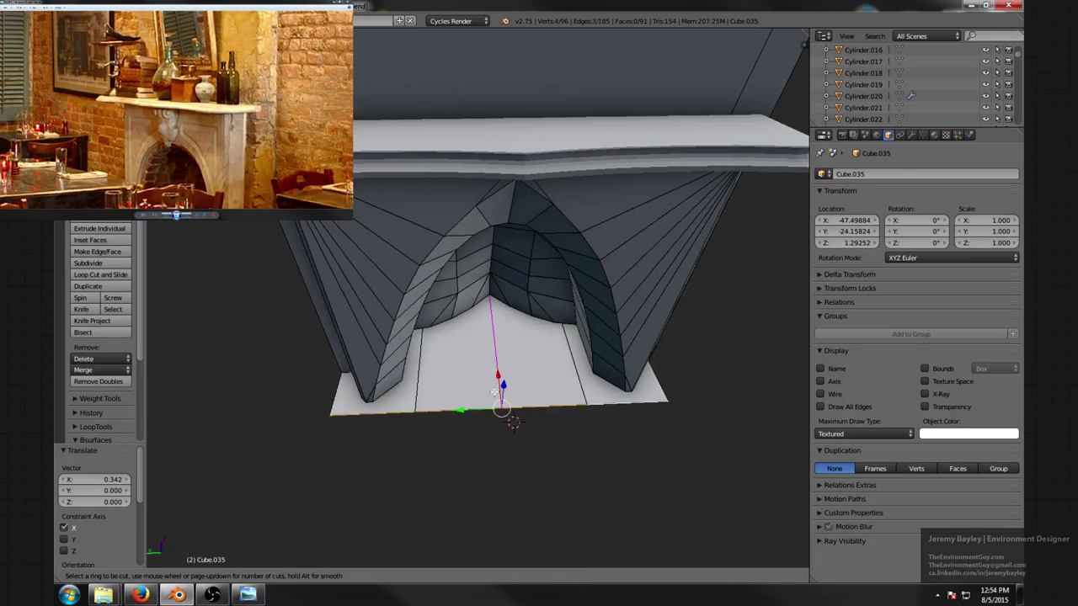
{"action": "left_click", "coordinate": [479, 397]}
{"action": "right_click", "coordinate": [479, 397]}
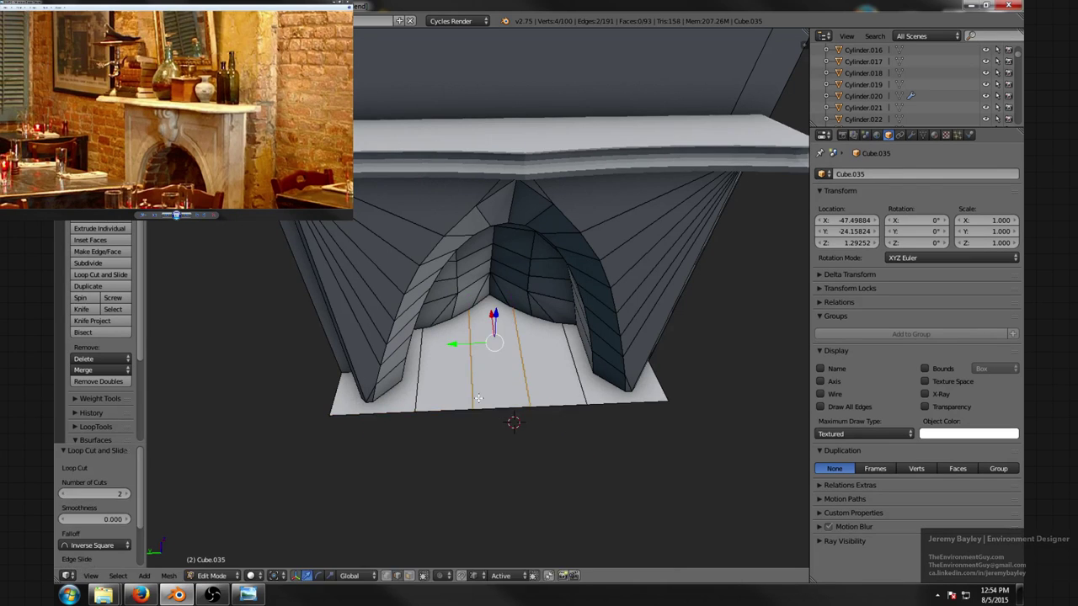
{"action": "key", "text": "s"}
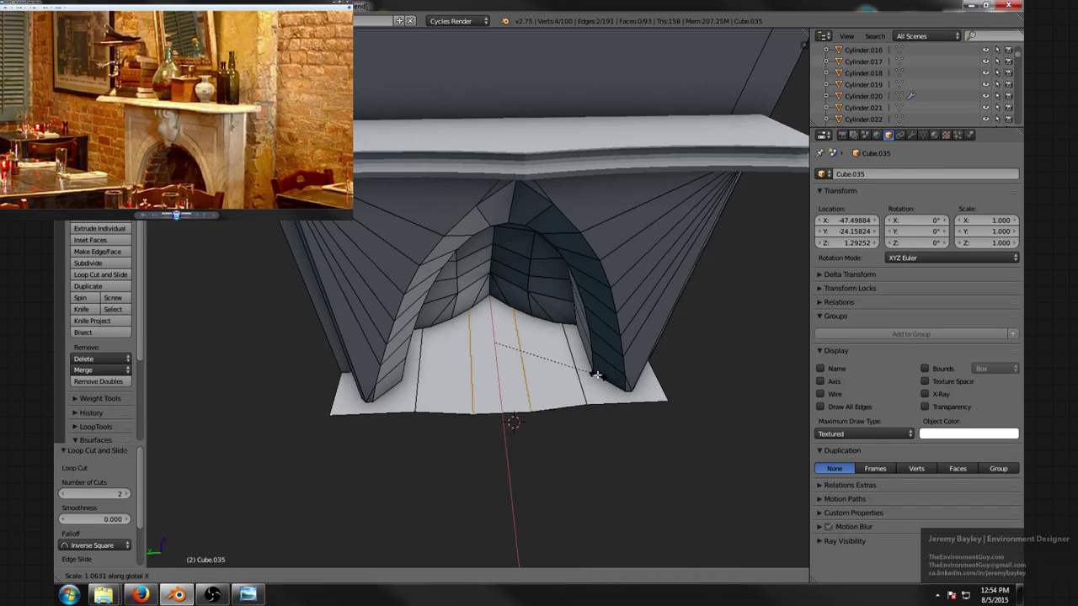
{"action": "key", "text": "y"}
{"action": "left_click", "coordinate": [652, 383]}
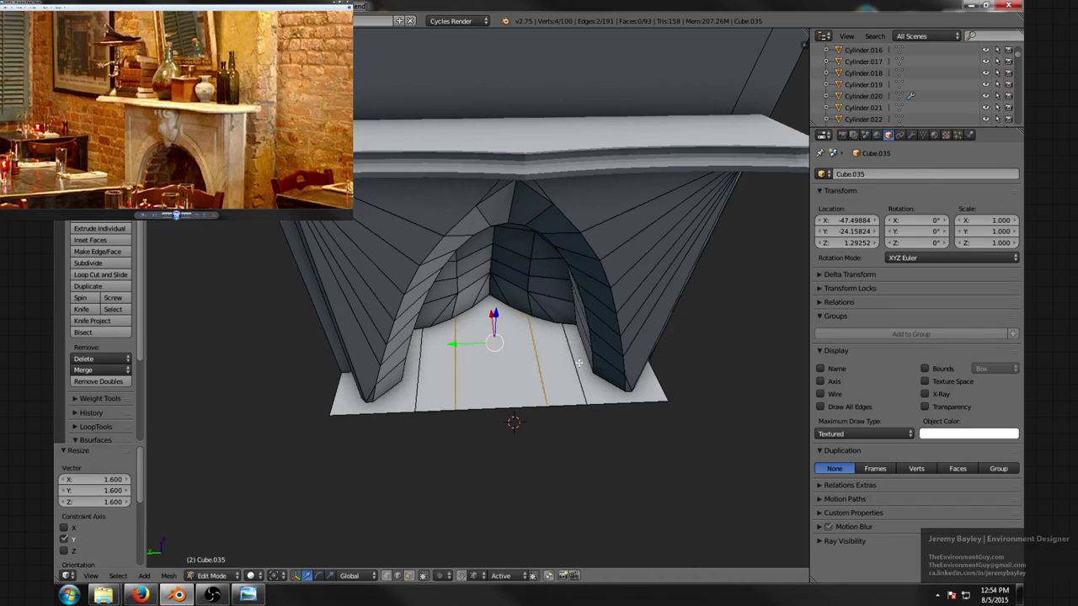
- Move the middle front edge of the base plane -0.333 along X to form a hearth with angled sides
{"action": "key", "text": "ctrl+Tab"}
{"action": "left_click", "coordinate": [523, 353]}
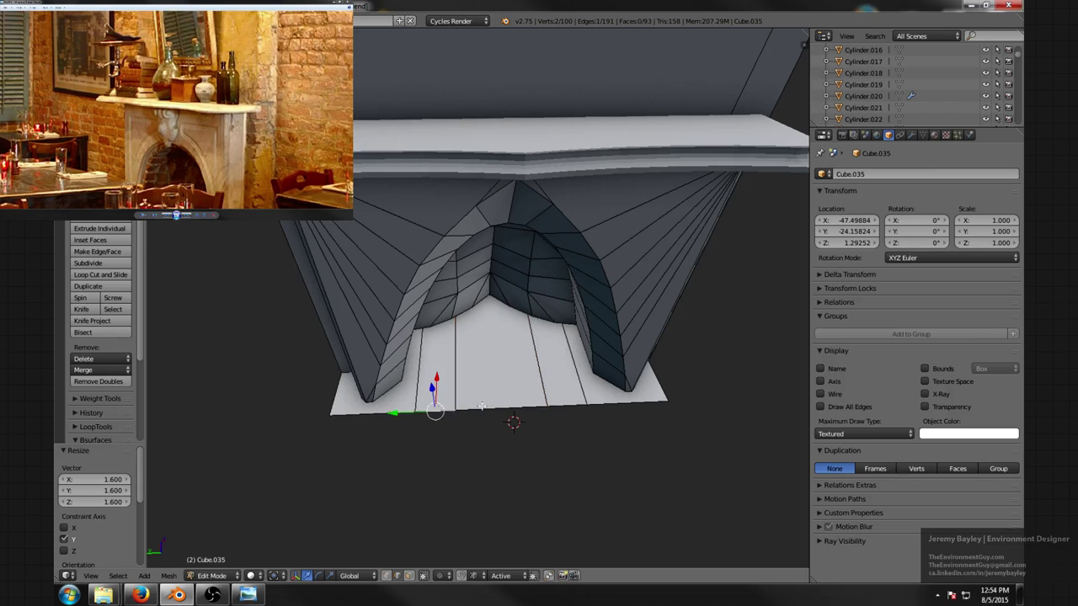
{"action": "right_click", "coordinate": [481, 407], "text": "ctrl"}
{"action": "middle_click_drag", "start_coordinate": [481, 407], "coordinate": [536, 435]}
{"action": "left_click_drag", "start_coordinate": [522, 361], "coordinate": [539, 387]}
{"action": "key", "text": "ctrl+z"}
{"action": "key", "text": "e"}
{"action": "key", "text": "x"}
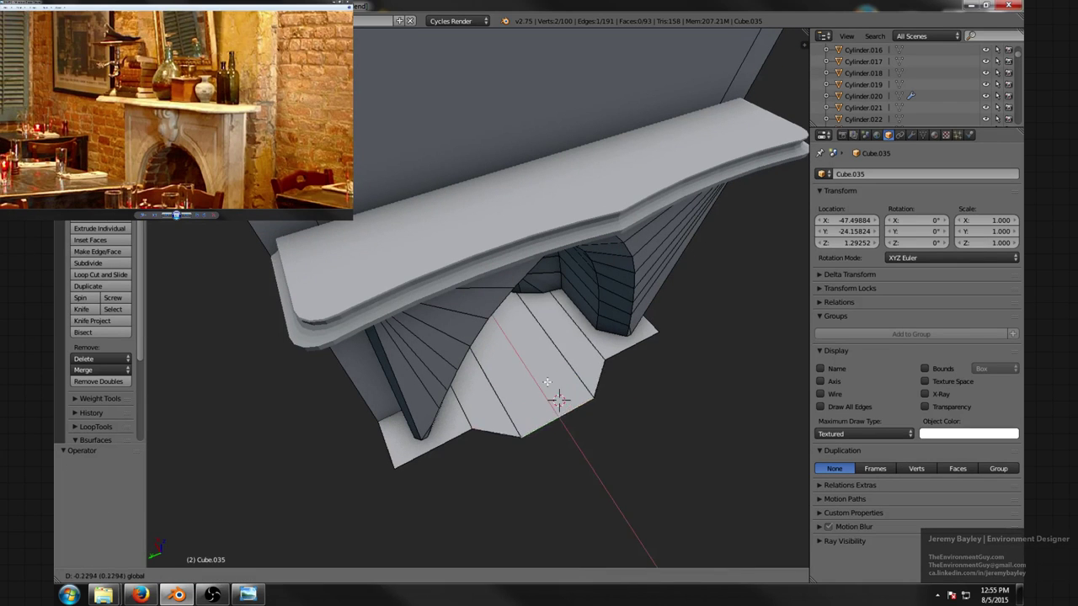
{"action": "left_click", "coordinate": [556, 396]}
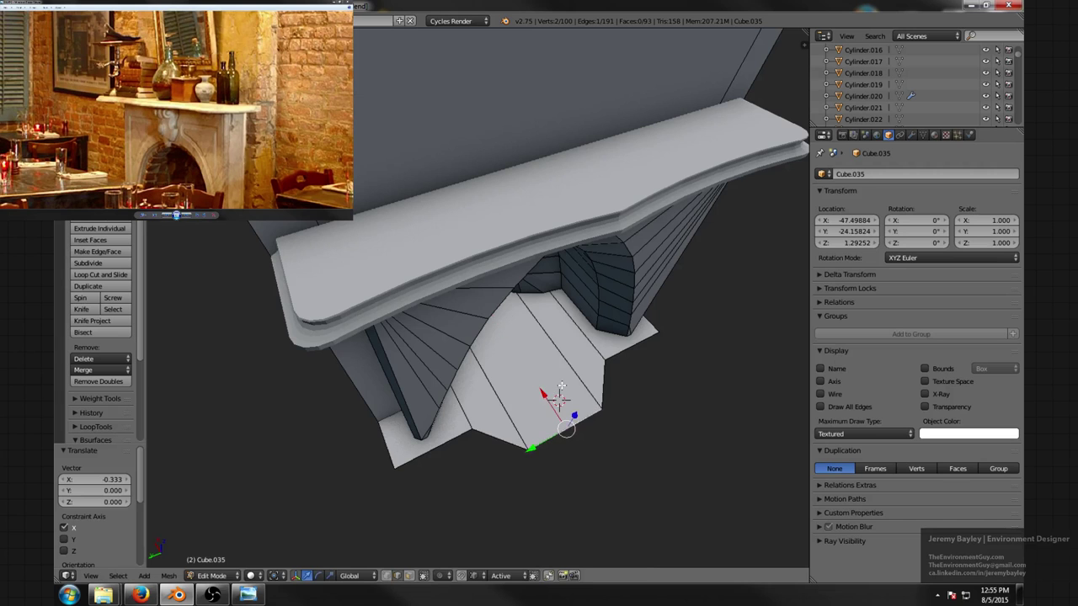
- Select the entire linked hearth plane and extrude it 0.143 upward along Z
{"action": "middle_click_drag", "start_coordinate": [556, 396], "coordinate": [511, 362]}
{"action": "scroll", "coordinate": [510, 385], "scroll_direction": "up", "scroll_amount": 1}
{"action": "middle_click_drag", "start_coordinate": [503, 406], "coordinate": [561, 360]}
{"action": "key", "text": "a"}
{"action": "right_click", "coordinate": [552, 335]}
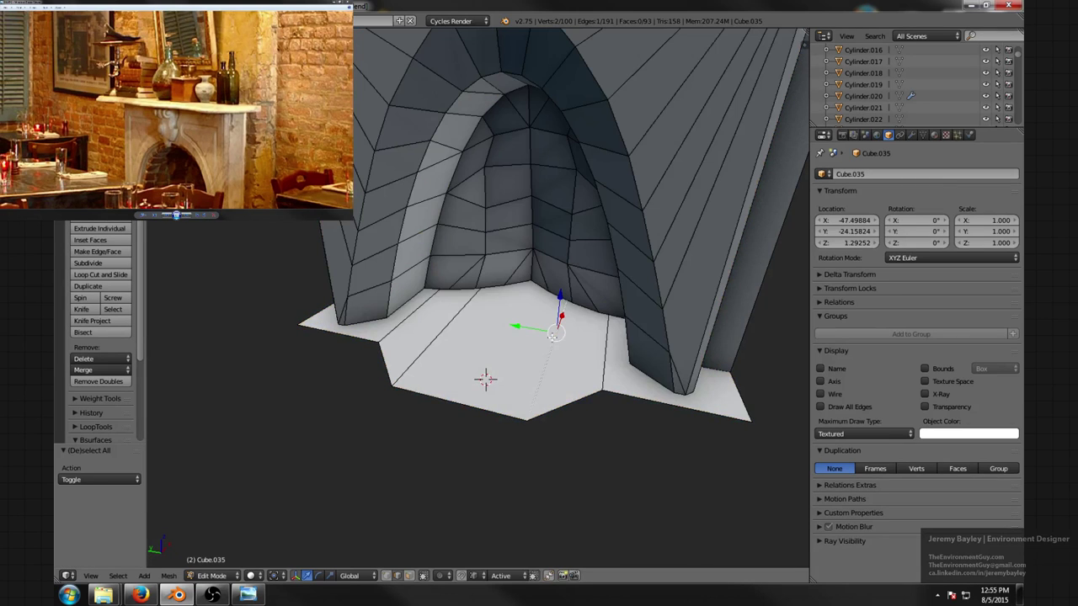
{"action": "key", "text": "l"}
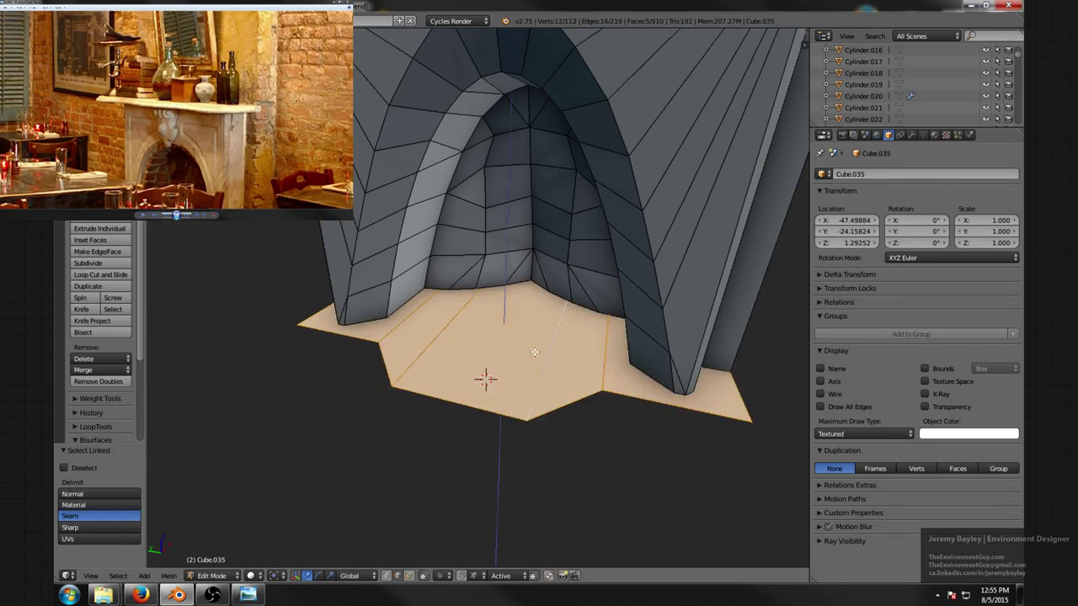
{"action": "key", "text": "e"}
{"action": "left_click", "coordinate": [531, 337]}
- In face select mode, select the three central top faces and three matching bottom faces of the hearth and delete them
{"action": "key", "text": "ctrl+Tab"}
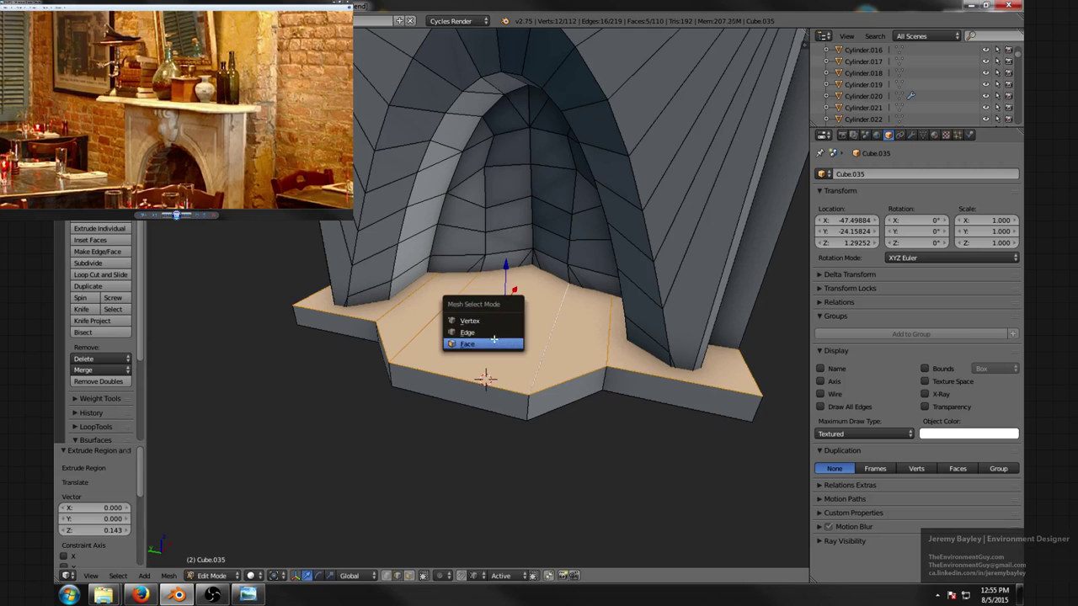
{"action": "left_click", "coordinate": [494, 339]}
{"action": "right_click", "coordinate": [421, 316]}
{"action": "right_click", "coordinate": [488, 335], "text": "shift"}
{"action": "right_click", "coordinate": [552, 352], "text": "shift"}
{"action": "middle_click_drag", "start_coordinate": [516, 402], "coordinate": [533, 346]}
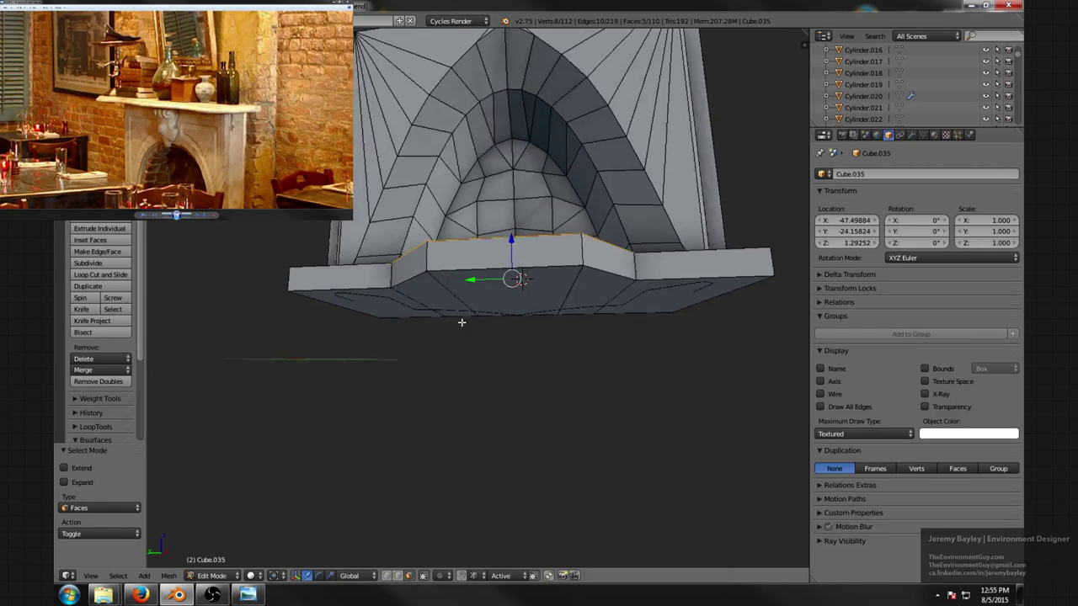
{"action": "right_click", "coordinate": [430, 289], "text": "shift"}
{"action": "right_click", "coordinate": [520, 287], "text": "shift"}
{"action": "right_click", "coordinate": [574, 291], "text": "shift"}
{"action": "middle_click_drag", "start_coordinate": [532, 244], "coordinate": [551, 290]}
{"action": "key", "text": "x"}
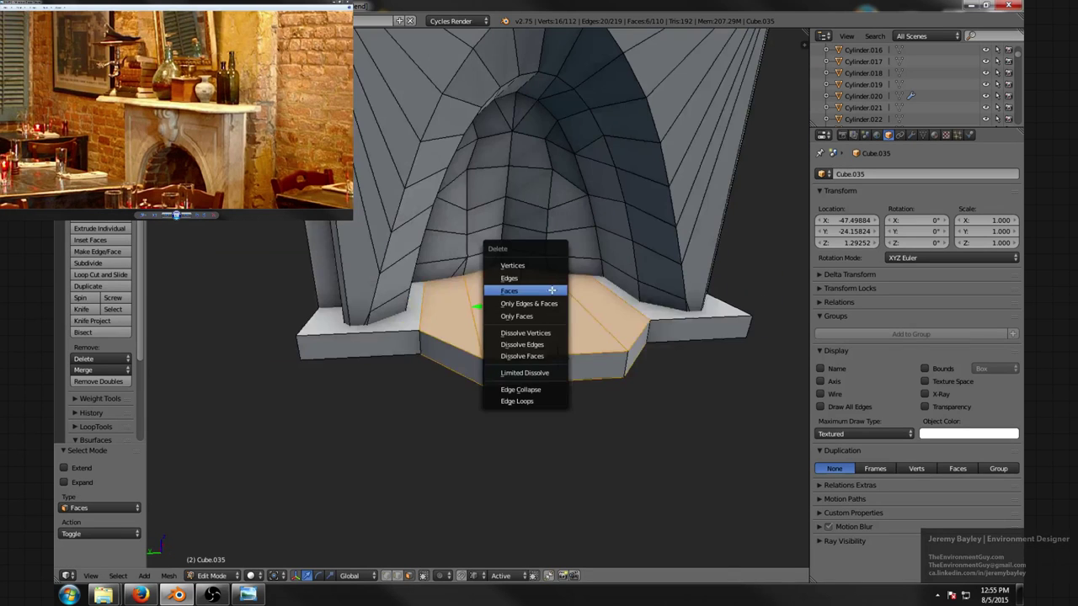
{"action": "left_click", "coordinate": [552, 290]}
- In edge select mode, bevel the hearth's two vertical front corner edges by about 0.26 with one segment
{"action": "key", "text": "ctrl+Tab"}
{"action": "left_click", "coordinate": [481, 337]}
{"action": "right_click", "coordinate": [467, 370]}
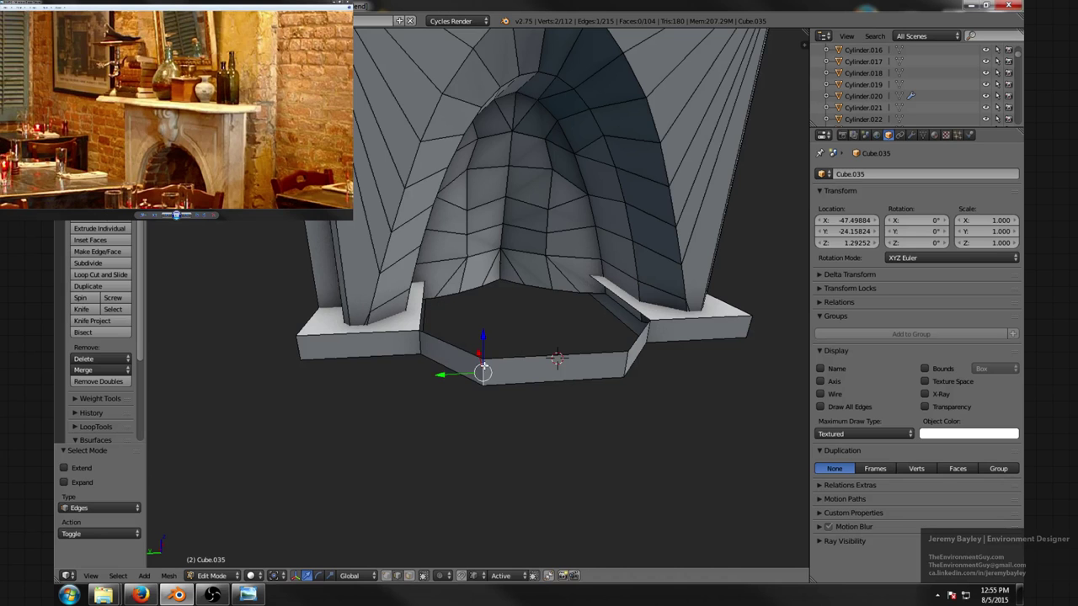
{"action": "middle_click_drag", "start_coordinate": [484, 366], "coordinate": [570, 349]}
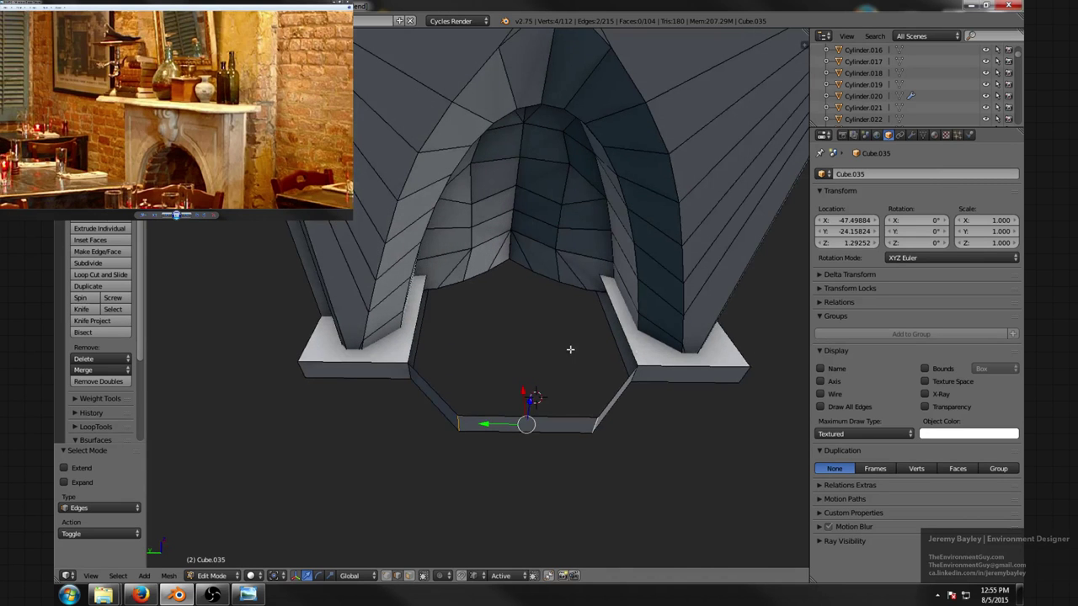
{"action": "key", "text": "ctrl+b"}
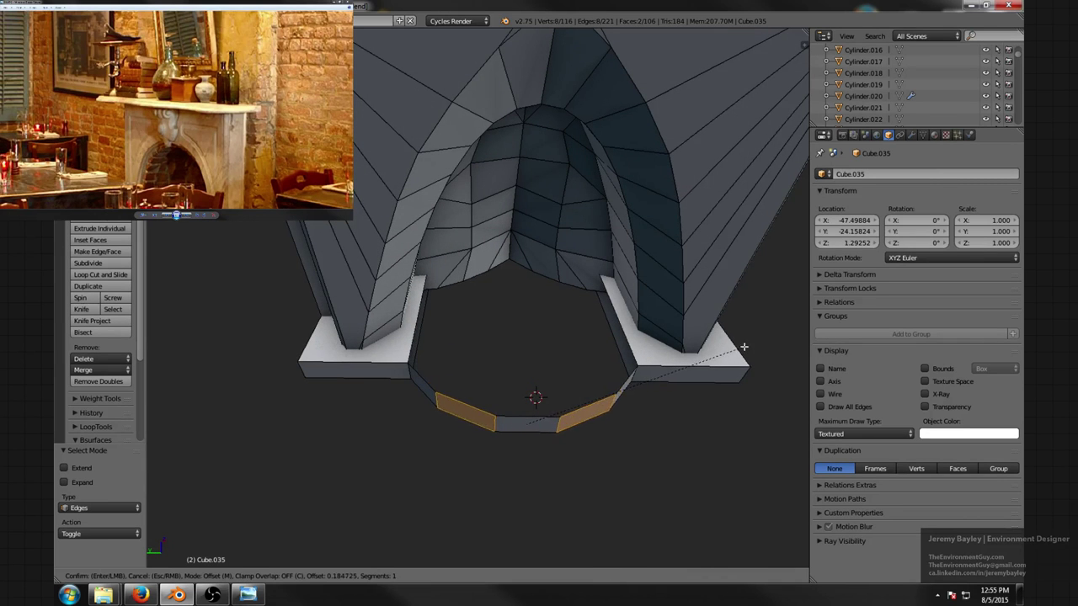
{"action": "scroll", "coordinate": [737, 350], "scroll_direction": "up", "scroll_amount": 1}
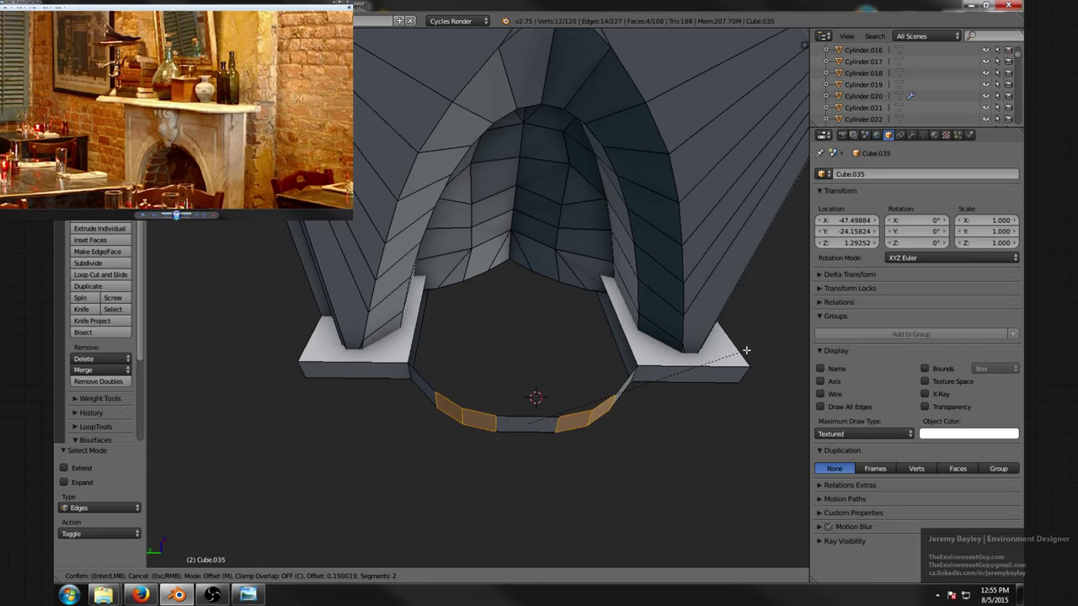
{"action": "scroll", "coordinate": [753, 347], "scroll_direction": "down", "scroll_amount": 1}
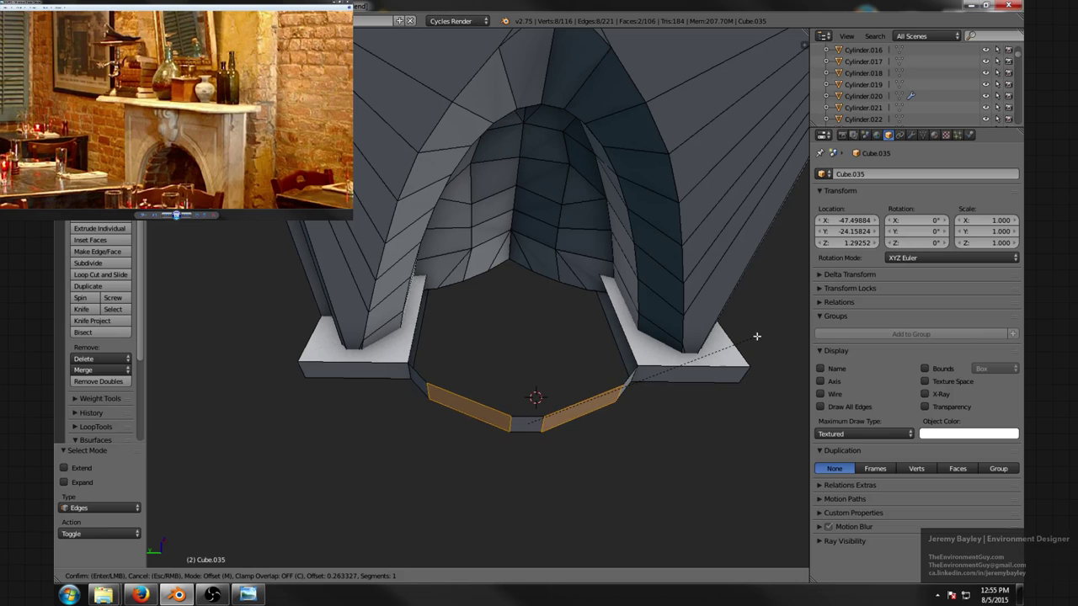
{"action": "left_click", "coordinate": [756, 336]}
{"action": "middle_click_drag", "start_coordinate": [756, 336], "coordinate": [523, 346]}
{"action": "key", "text": "a"}
- Bevel the outer front vertical corner edges of both side bases by about 0.125 with three segments
{"action": "scroll", "coordinate": [609, 330], "scroll_direction": "up", "scroll_amount": 3}
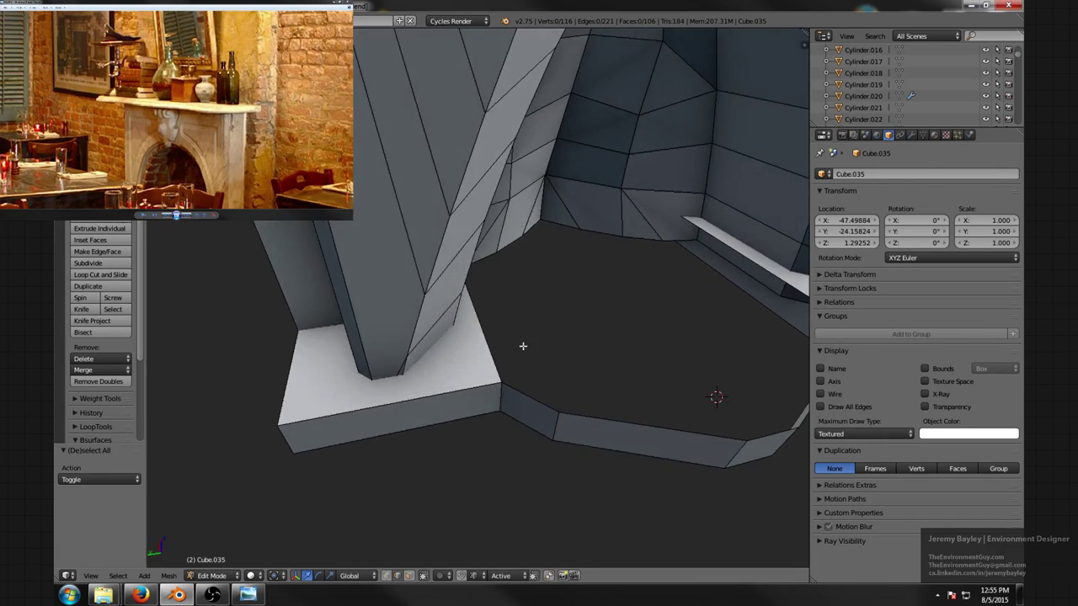
{"action": "middle_click_drag", "start_coordinate": [462, 369], "coordinate": [712, 372]}
{"action": "right_click", "coordinate": [695, 365], "text": "shift"}
{"action": "key", "text": "ctrl+b"}
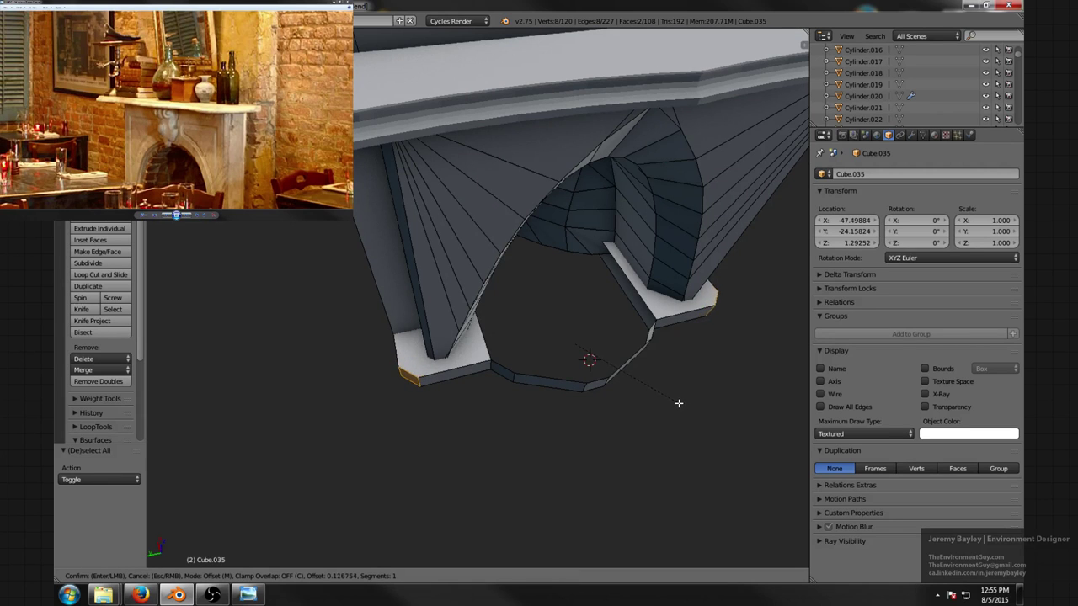
{"action": "scroll", "coordinate": [679, 403], "scroll_direction": "up", "scroll_amount": 1}
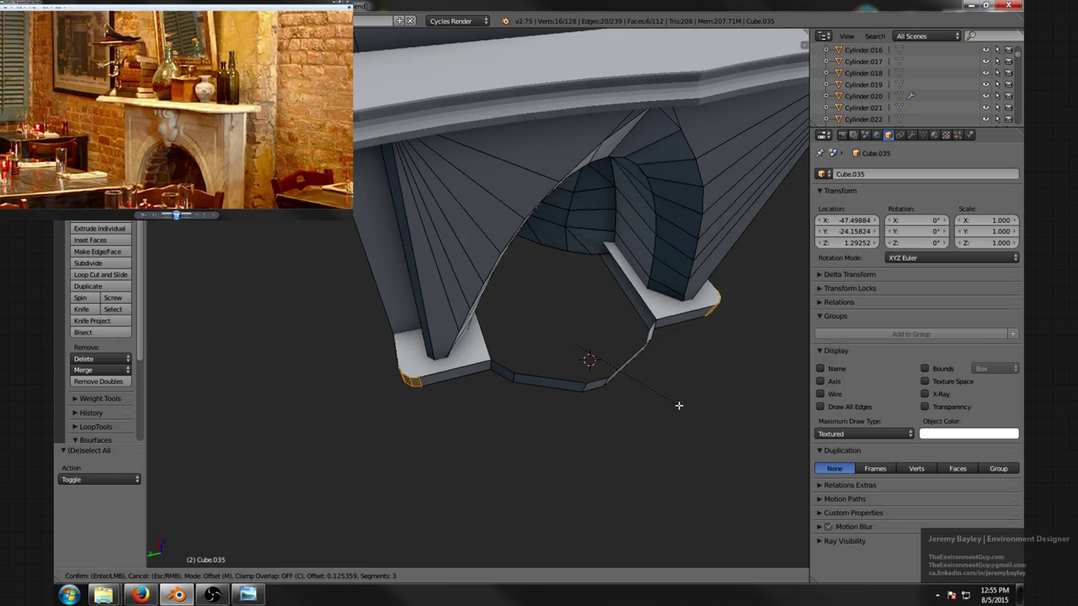
{"action": "left_click", "coordinate": [679, 405]}
{"action": "key", "text": "a"}
{"action": "scroll", "coordinate": [679, 406], "scroll_direction": "down", "scroll_amount": 3}
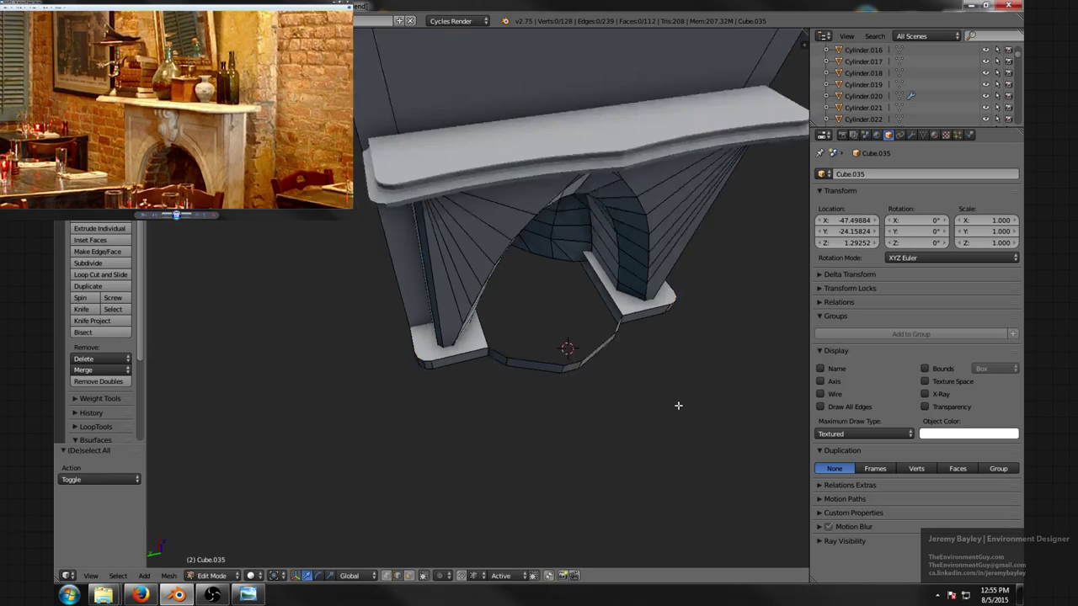
- Select the complete top edge outline of the hearth base, lower it slightly along Z to thin the base, and nudge it back up 0.001
{"action": "middle_click_drag", "start_coordinate": [678, 406], "coordinate": [610, 374]}
{"action": "scroll", "coordinate": [488, 351], "scroll_direction": "up", "scroll_amount": 4}
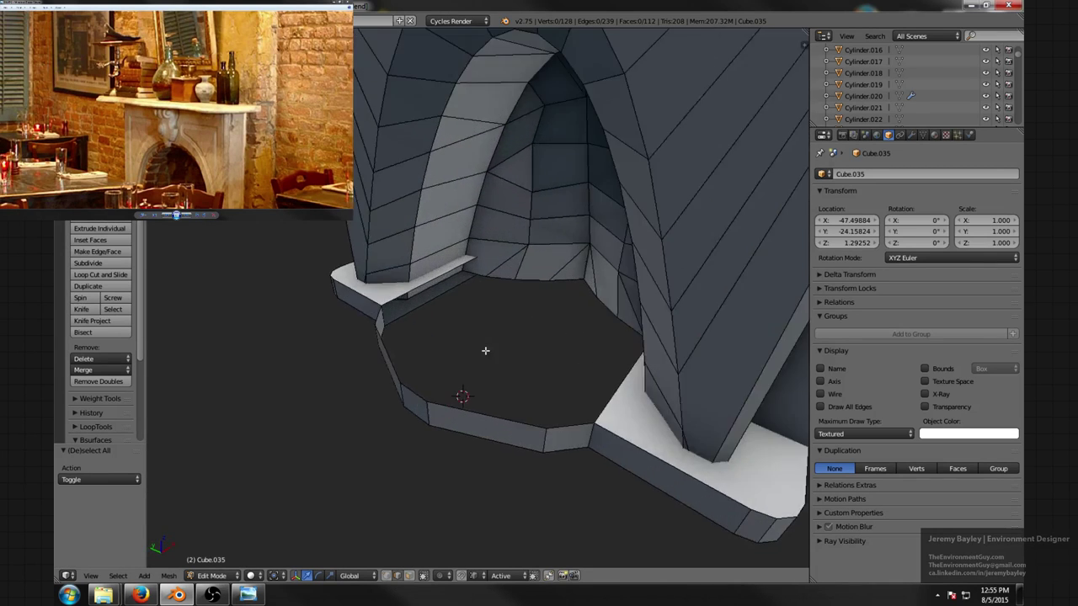
{"action": "middle_click_drag", "start_coordinate": [483, 351], "coordinate": [453, 324]}
{"action": "key", "text": "ctrl+Tab"}
{"action": "left_click", "coordinate": [513, 344]}
{"action": "right_click", "coordinate": [467, 359], "text": "alt"}
{"action": "right_click", "coordinate": [438, 327], "text": "alt+shift"}
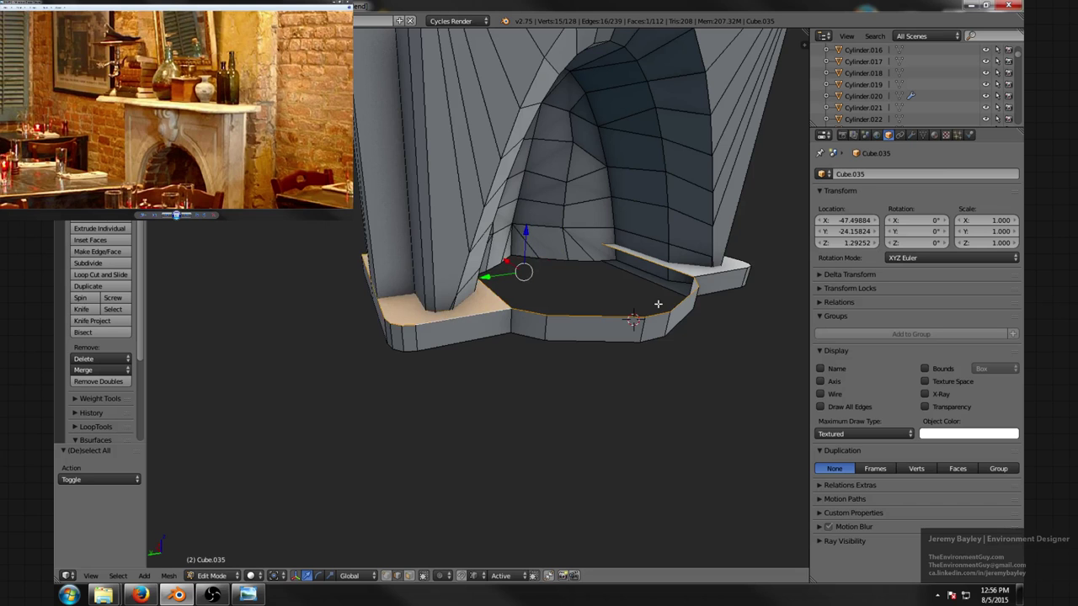
{"action": "middle_click_drag", "start_coordinate": [658, 303], "coordinate": [713, 318]}
{"action": "right_click", "coordinate": [694, 315], "text": "alt+shift"}
{"action": "scroll", "coordinate": [713, 317], "scroll_direction": "up", "scroll_amount": 3}
{"action": "left_click_drag", "start_coordinate": [558, 229], "coordinate": [560, 246]}
{"action": "scroll", "coordinate": [563, 250], "scroll_direction": "down", "scroll_amount": 4}
{"action": "middle_click_drag", "start_coordinate": [565, 253], "coordinate": [631, 253]}
{"action": "left_click_drag", "start_coordinate": [536, 241], "coordinate": [539, 241]}
{"action": "middle_click_drag", "start_coordinate": [541, 241], "coordinate": [468, 240]}
{"action": "scroll", "coordinate": [468, 241], "scroll_direction": "up", "scroll_amount": 6}
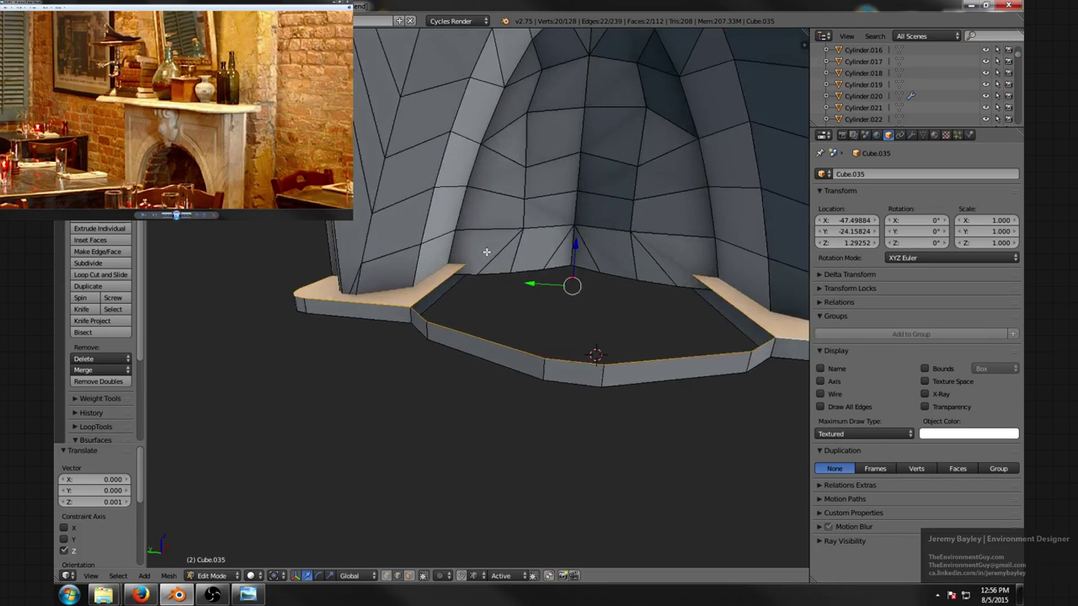
- In face select mode, select the bottom faces of both side bases and delete them
{"action": "key", "text": "ctrl+Tab"}
{"action": "left_click", "coordinate": [324, 312]}
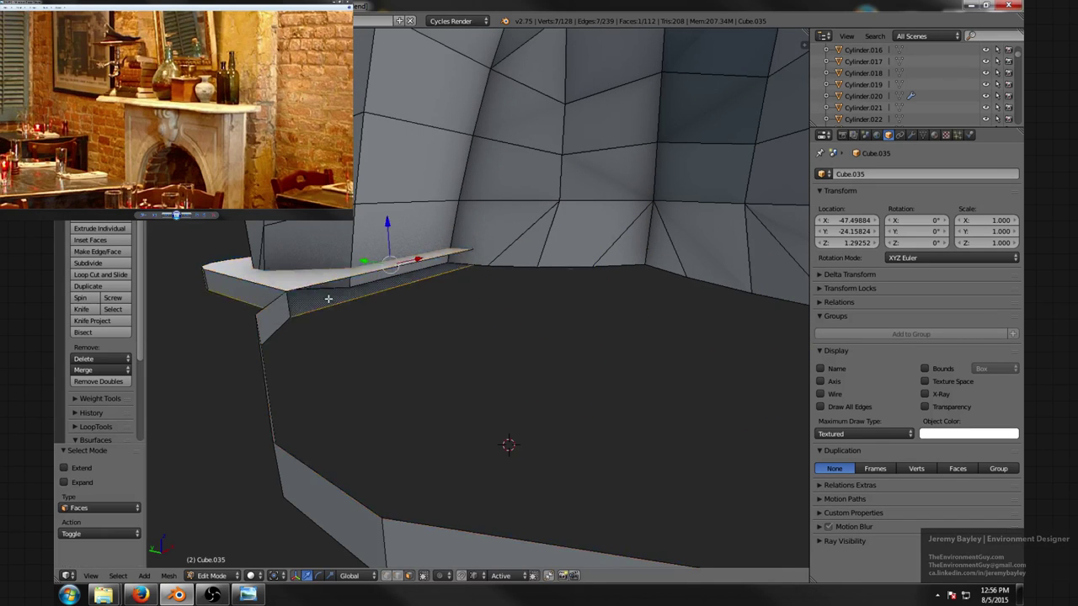
{"action": "key", "text": "z"}
{"action": "scroll", "coordinate": [481, 387], "scroll_direction": "down", "scroll_amount": 3}
{"action": "middle_click_drag", "start_coordinate": [480, 387], "coordinate": [497, 331]}
{"action": "middle_click_drag", "start_coordinate": [571, 293], "coordinate": [525, 332]}
{"action": "key", "text": "z"}
{"action": "right_click", "coordinate": [641, 300], "text": "shift"}
{"action": "key", "text": "x"}
{"action": "left_click", "coordinate": [638, 295]}
- In edge select mode, select the hearth's five top front edges and extrude them about 0.11 inward along X
{"action": "scroll", "coordinate": [593, 298], "scroll_direction": "up", "scroll_amount": 2}
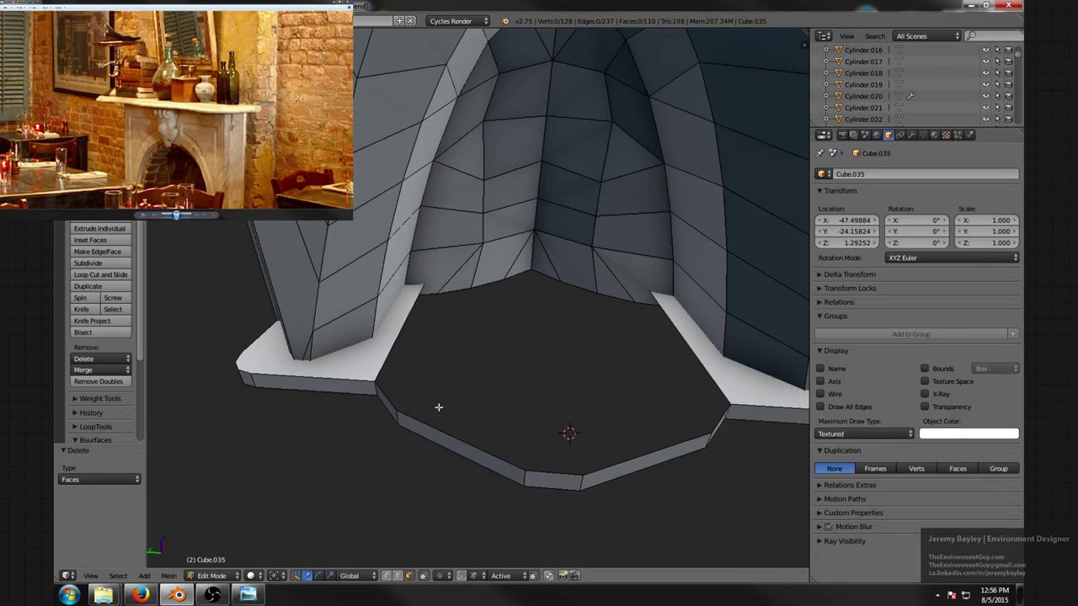
{"action": "right_click", "coordinate": [387, 324]}
{"action": "key", "text": "ctrl+Tab"}
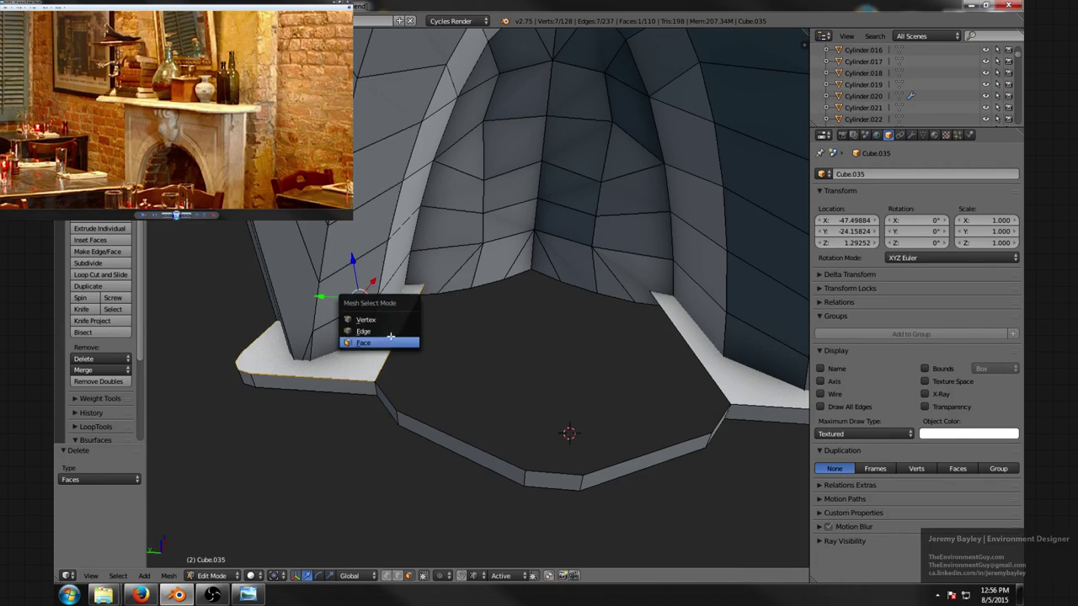
{"action": "left_click", "coordinate": [379, 333]}
{"action": "right_click", "coordinate": [402, 363]}
{"action": "middle_click_drag", "start_coordinate": [401, 363], "coordinate": [427, 405]}
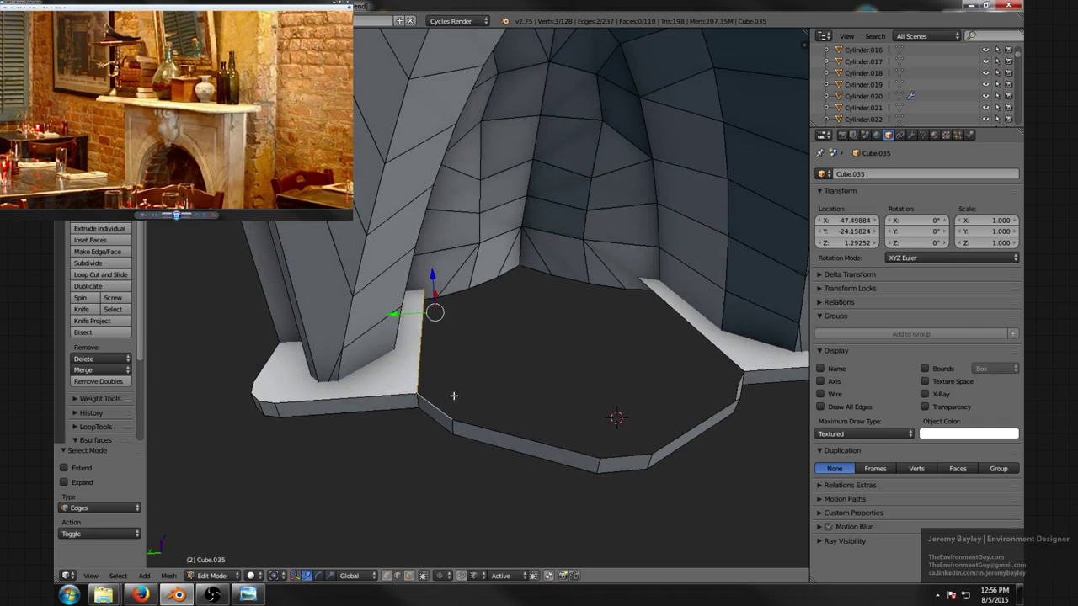
{"action": "middle_click_drag", "start_coordinate": [504, 380], "coordinate": [474, 383]}
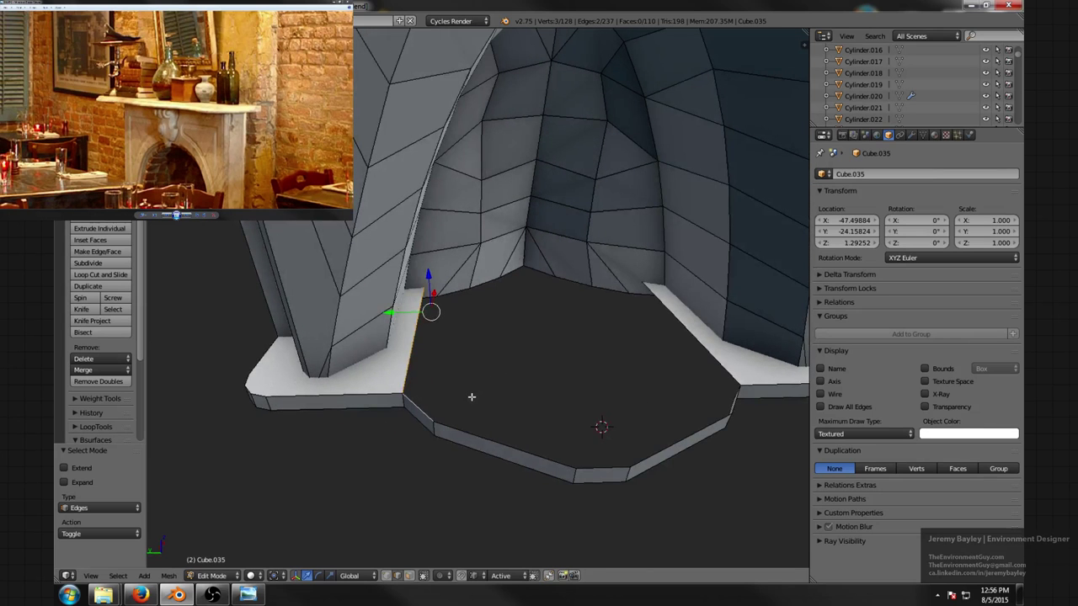
{"action": "right_click", "coordinate": [445, 426]}
{"action": "right_click", "coordinate": [733, 403], "text": "alt"}
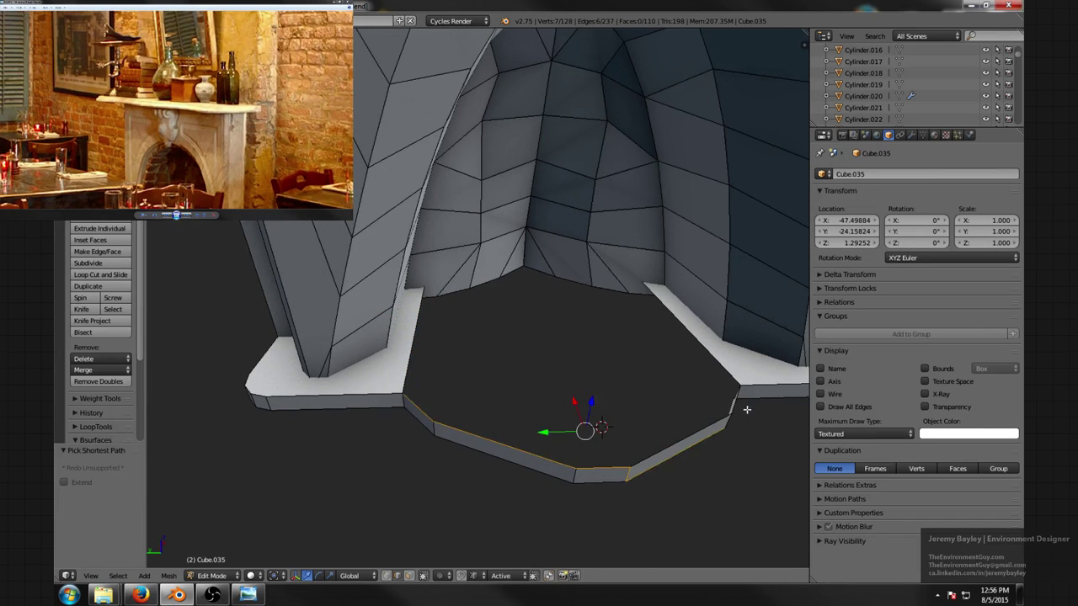
{"action": "middle_click_drag", "start_coordinate": [746, 409], "coordinate": [614, 462]}
{"action": "right_click", "coordinate": [613, 462], "text": "ctrl"}
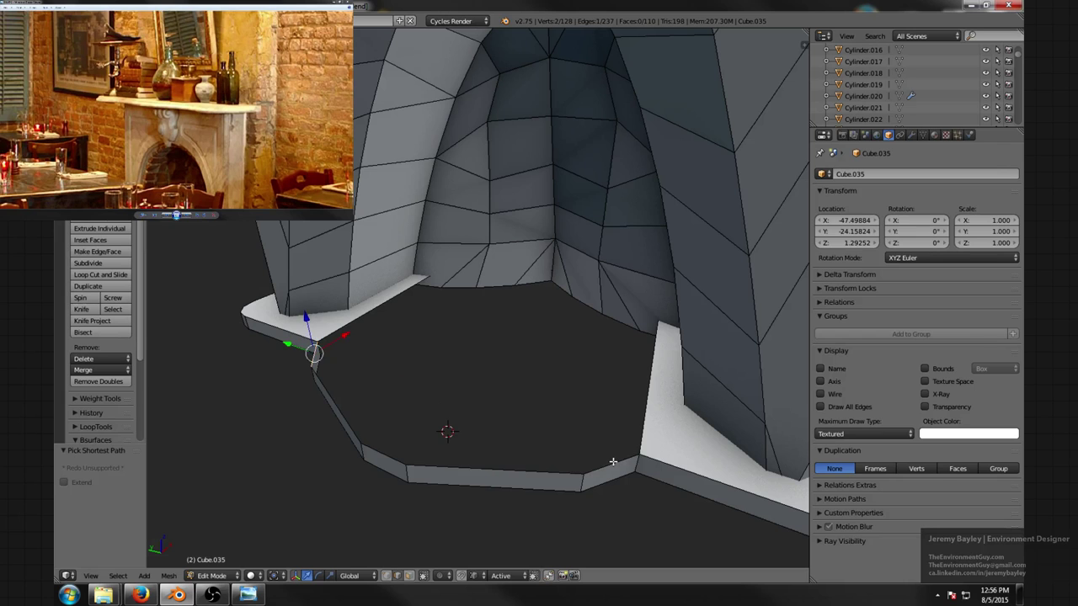
{"action": "right_click", "coordinate": [613, 462], "text": "ctrl"}
{"action": "middle_click_drag", "start_coordinate": [551, 387], "coordinate": [573, 409]}
{"action": "key", "text": "e"}
{"action": "key", "text": "x"}
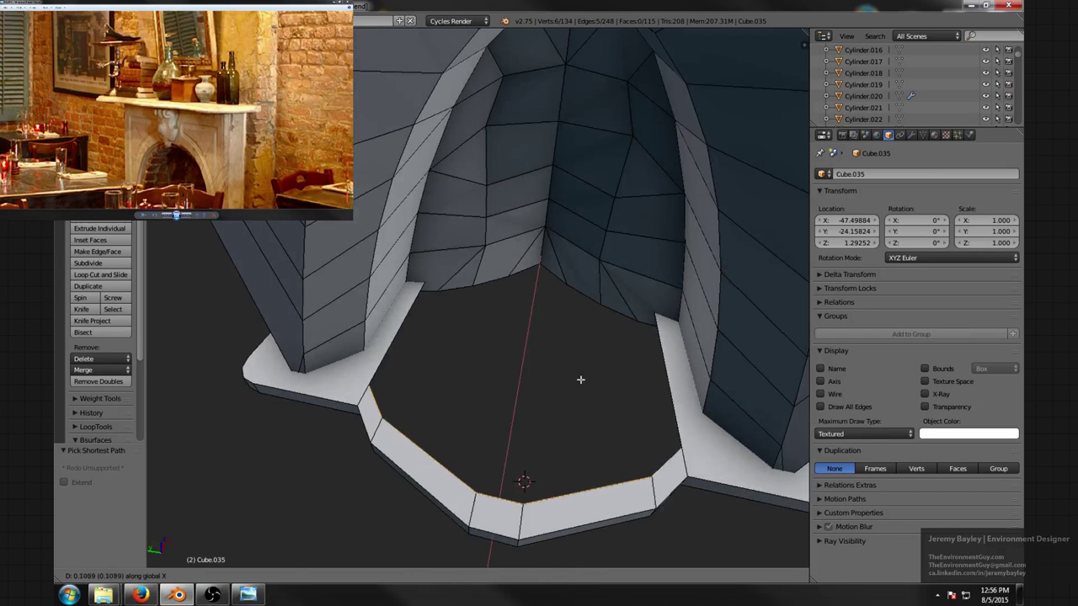
{"action": "left_click", "coordinate": [579, 378]}
- Flatten the extruded edges by scaling them to 0 along X and move them about 1.16 along X to the back of the firebox
{"action": "key", "text": "s"}
{"action": "key", "text": "0"}
{"action": "key", "text": "Return"}
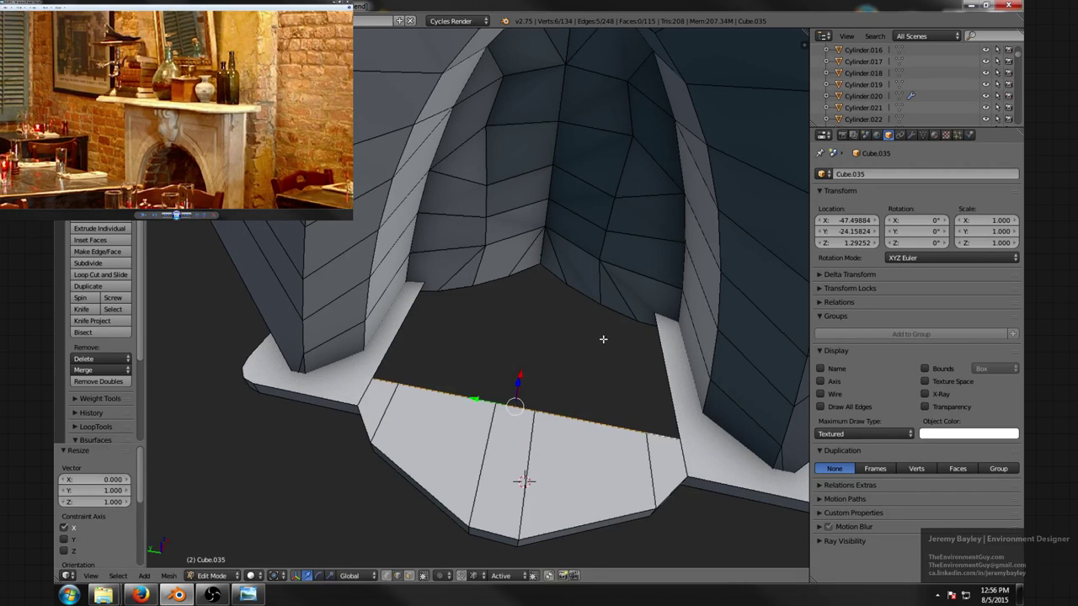
{"action": "key", "text": "g"}
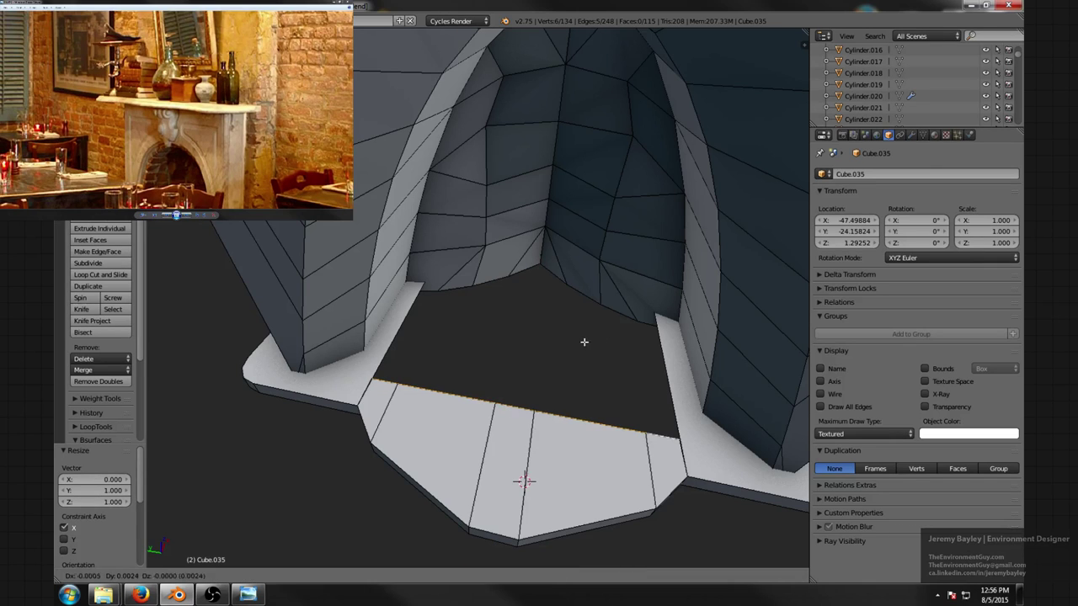
{"action": "key", "text": "z"}
{"action": "key", "text": "x"}
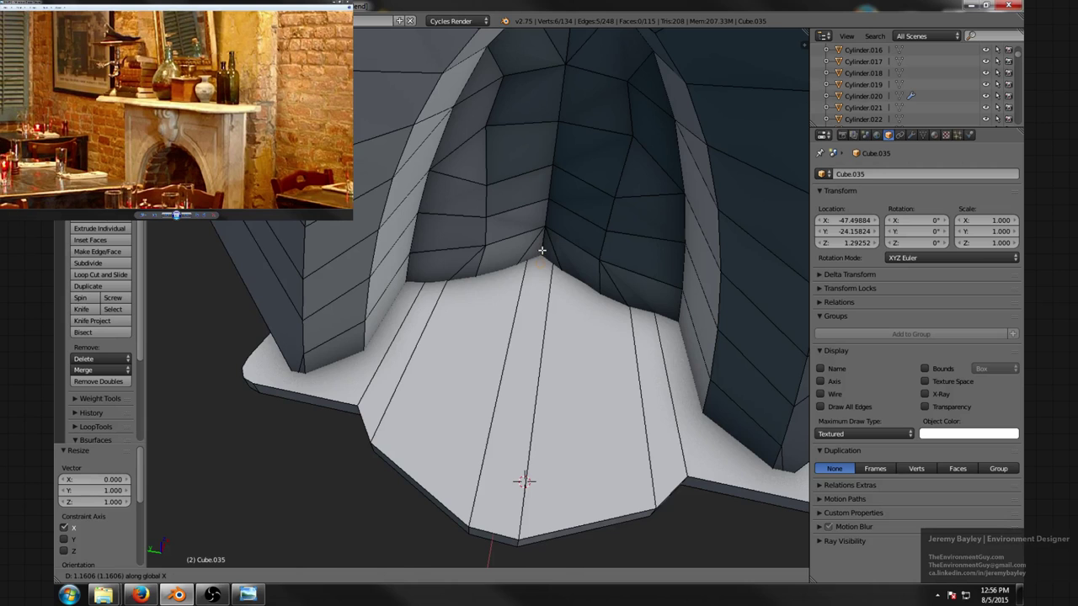
{"action": "left_click", "coordinate": [542, 251]}
- In face select mode, select the row of five vertical faces along the back of the hearth base and delete them
{"action": "scroll", "coordinate": [542, 250], "scroll_direction": "down", "scroll_amount": 3}
{"action": "mouse_move", "coordinate": [547, 259]}
{"action": "middle_mouse_down"}
{"action": "mouse_move", "coordinate": [500, 289]}
{"action": "mouse_move", "coordinate": [392, 288]}
{"action": "middle_mouse_up"}
{"action": "key", "text": "z"}
{"action": "scroll", "coordinate": [424, 298], "scroll_direction": "down", "scroll_amount": 1}
{"action": "key", "text": "z"}
{"action": "scroll", "coordinate": [404, 303], "scroll_direction": "up", "scroll_amount": 1}
{"action": "key", "text": "ctrl+Tab"}
{"action": "left_click", "coordinate": [413, 334]}
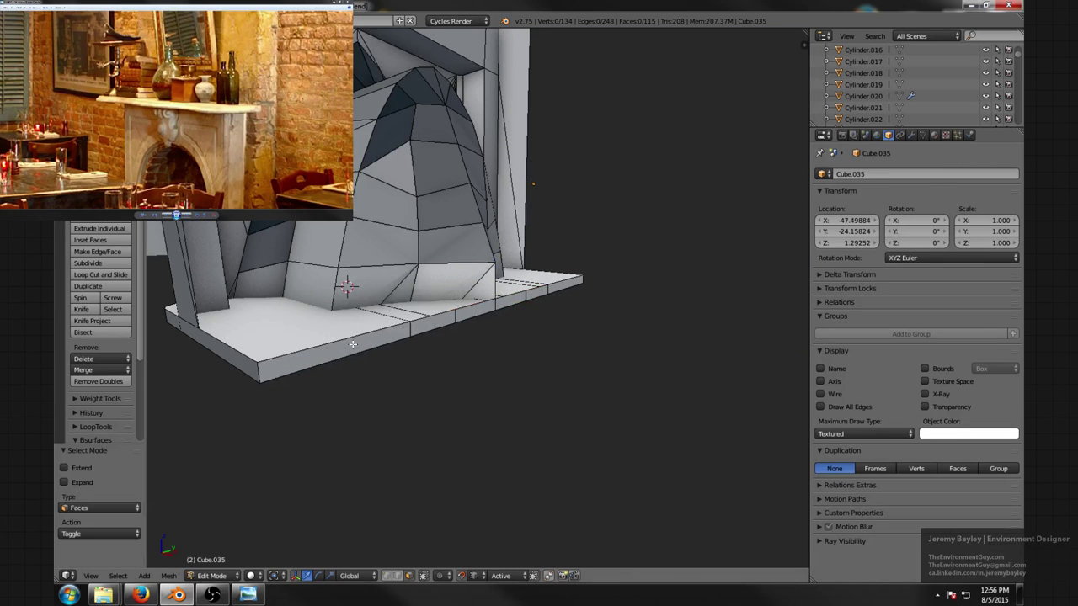
{"action": "right_click", "coordinate": [353, 345]}
{"action": "middle_click_drag", "start_coordinate": [532, 317], "coordinate": [552, 313]}
{"action": "right_click", "coordinate": [587, 296], "text": "ctrl"}
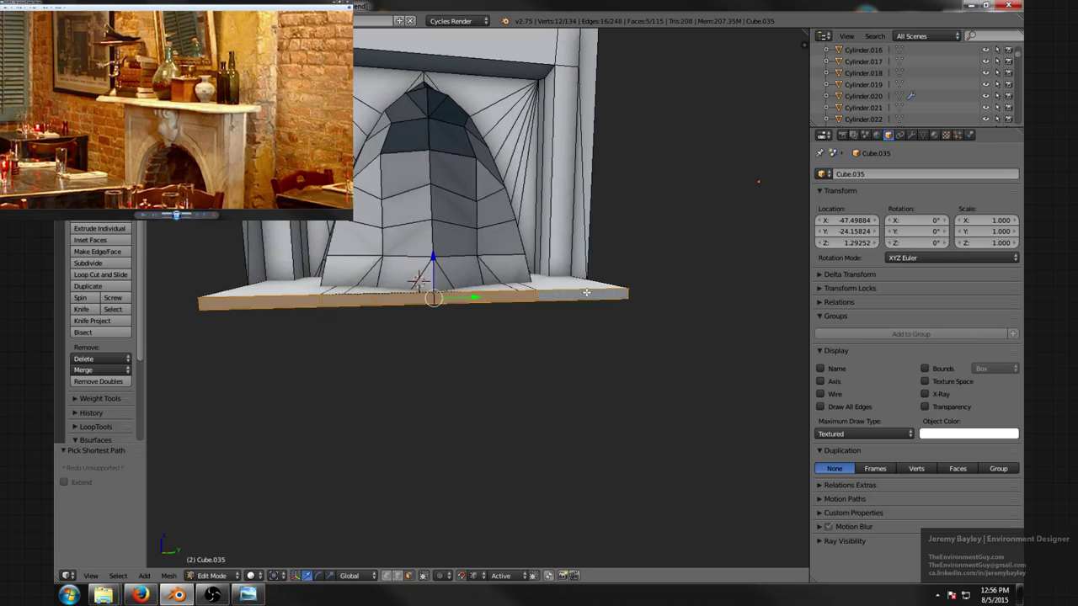
{"action": "key", "text": "x"}
{"action": "left_click", "coordinate": [585, 293]}
- Switch to edge select mode, select the whole fireplace mesh and remove doubles with a merge distance of 0.0001
{"action": "middle_click_drag", "start_coordinate": [632, 295], "coordinate": [462, 324]}
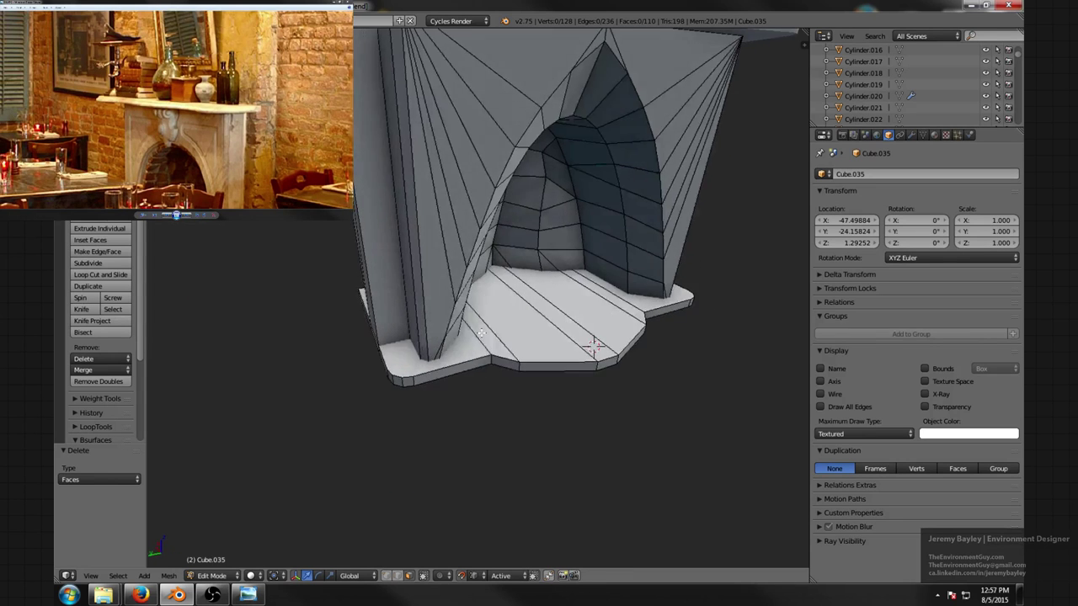
{"action": "key", "text": "ctrl+Tab"}
{"action": "left_click", "coordinate": [462, 324]}
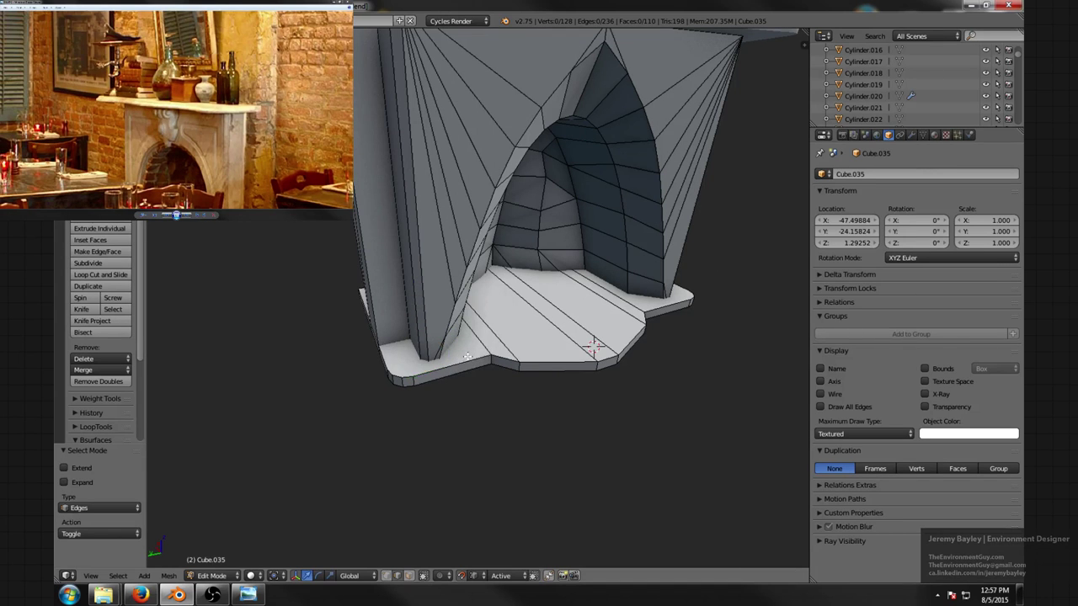
{"action": "right_click", "coordinate": [547, 358], "text": "ctrl"}
{"action": "middle_click_drag", "start_coordinate": [546, 359], "coordinate": [570, 373]}
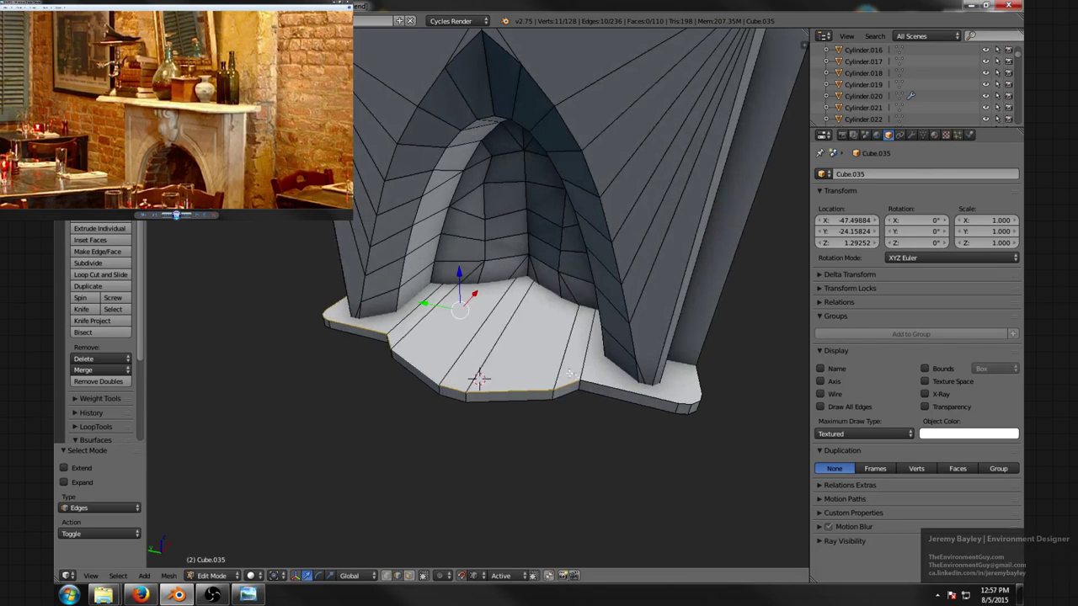
{"action": "key", "text": "a"}
{"action": "key", "text": "w"}
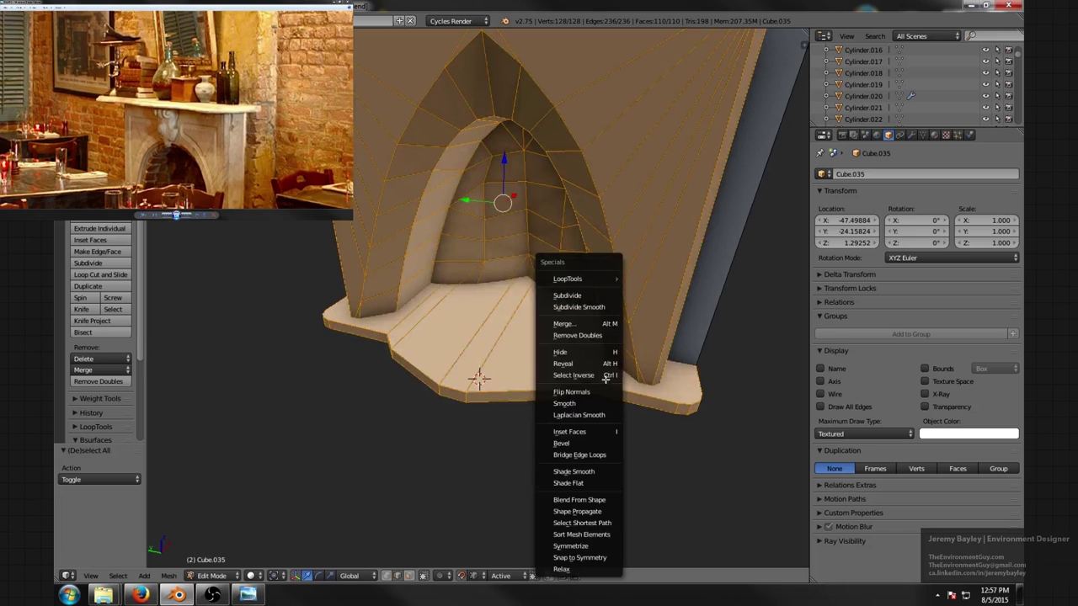
{"action": "left_click", "coordinate": [581, 334]}
- Select the top outer edges around the hearth's front and rounded corners and bevel them by 0.013 with one segment
{"action": "middle_click_drag", "start_coordinate": [581, 334], "coordinate": [446, 355]}
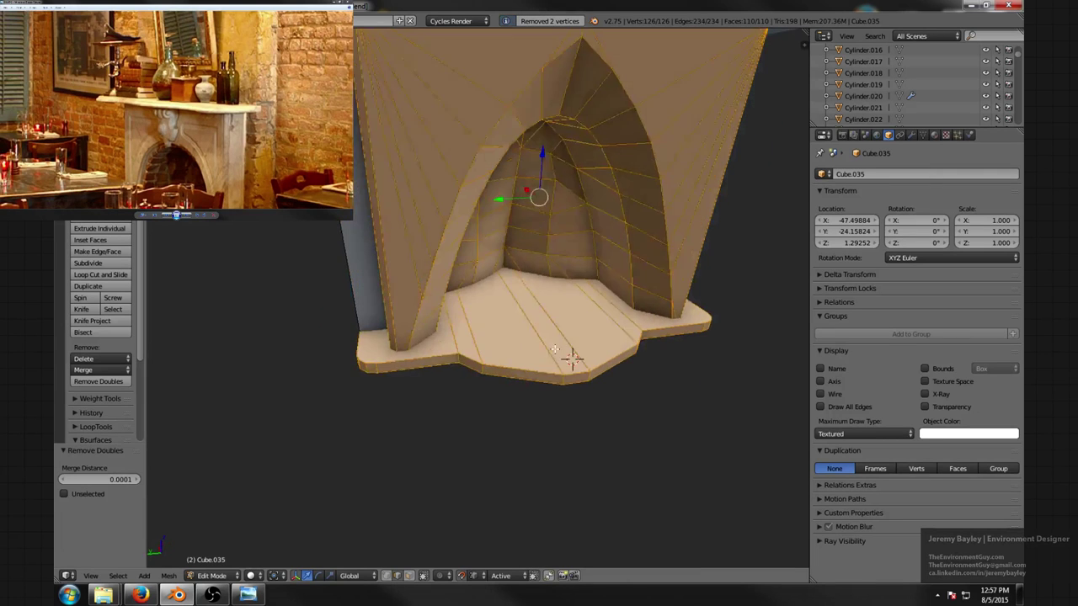
{"action": "right_click", "coordinate": [447, 355]}
{"action": "right_click", "coordinate": [496, 364], "text": "ctrl"}
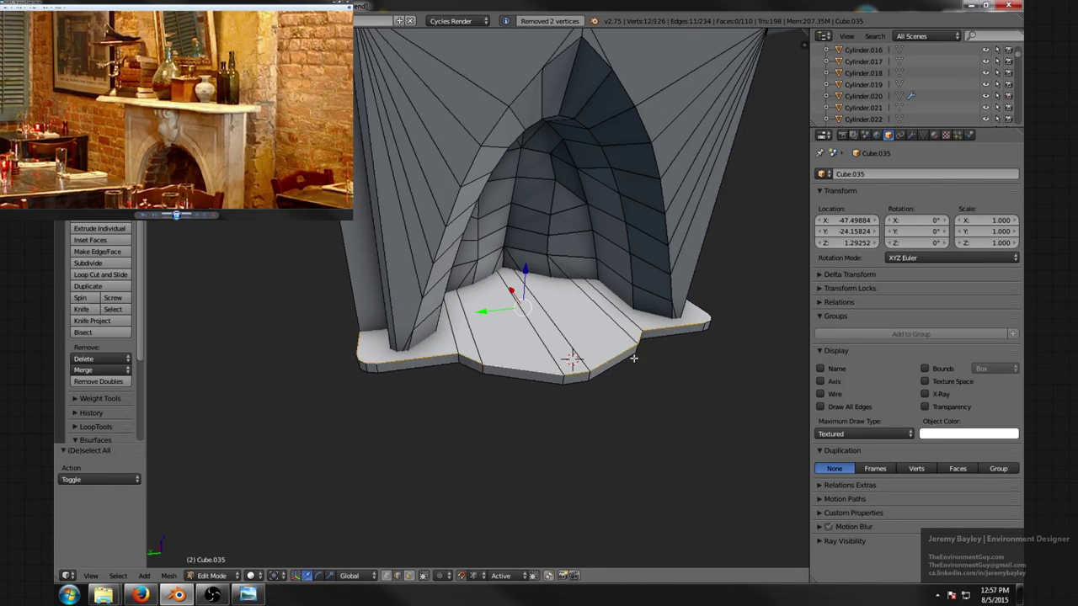
{"action": "middle_click_drag", "start_coordinate": [649, 357], "coordinate": [566, 344]}
{"action": "right_click", "coordinate": [650, 391], "text": "ctrl"}
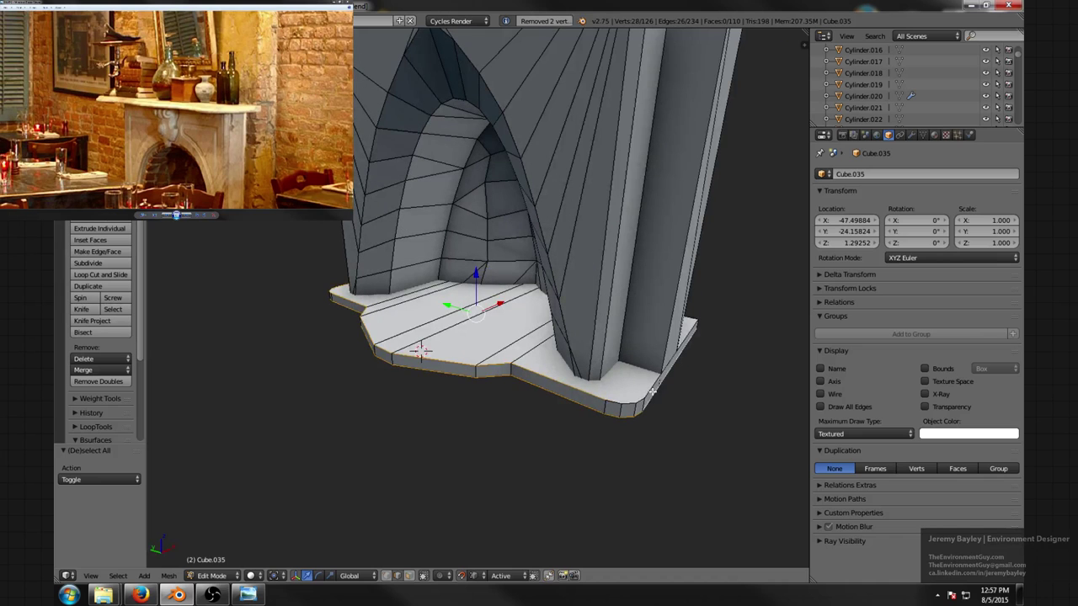
{"action": "key", "text": "ctrl+z"}
{"action": "middle_click_drag", "start_coordinate": [645, 390], "coordinate": [641, 382]}
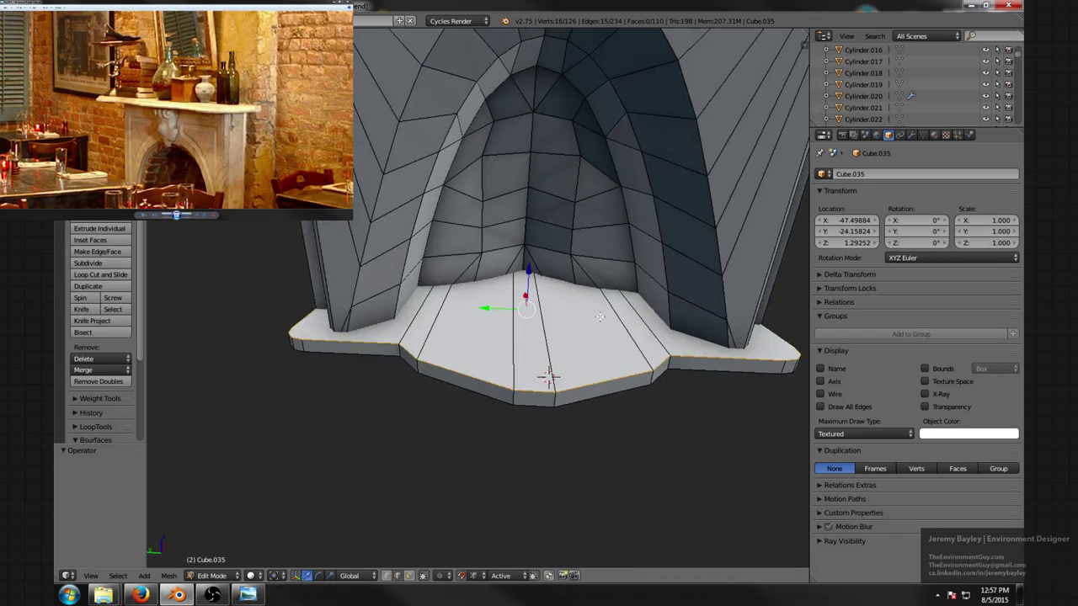
{"action": "key", "text": "ctrl+b"}
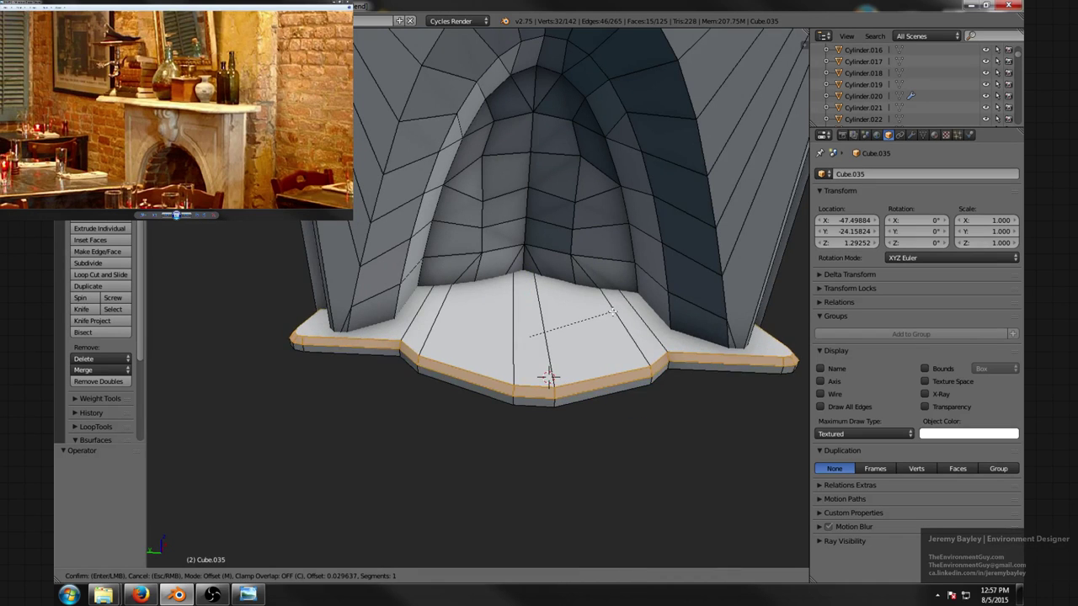
{"action": "left_click", "coordinate": [548, 376]}
{"action": "middle_click_drag", "start_coordinate": [548, 376], "coordinate": [617, 375]}
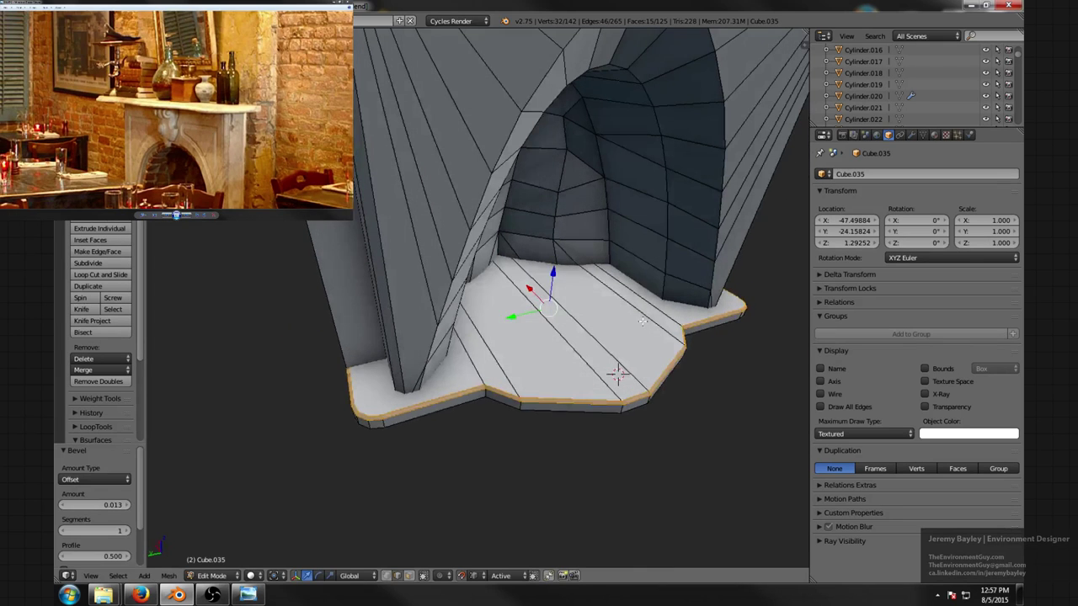
- In face select mode, select the seven top faces of the hearth base and delete them
{"action": "middle_click_drag", "start_coordinate": [622, 335], "coordinate": [558, 324]}
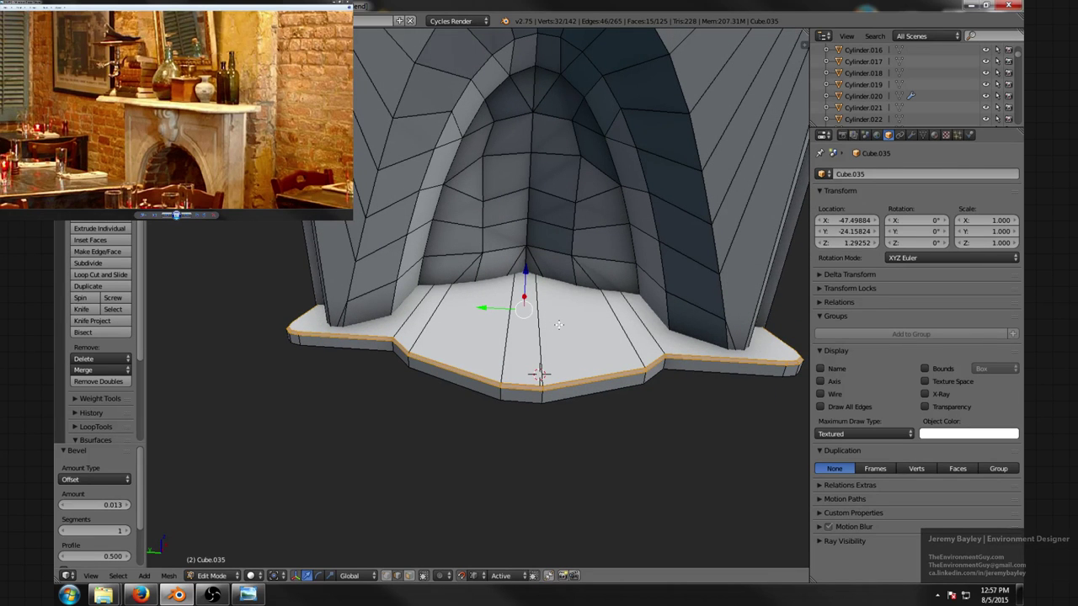
{"action": "middle_click_drag", "start_coordinate": [447, 362], "coordinate": [462, 371]}
{"action": "key", "text": "Tab"}
{"action": "key", "text": "Tab"}
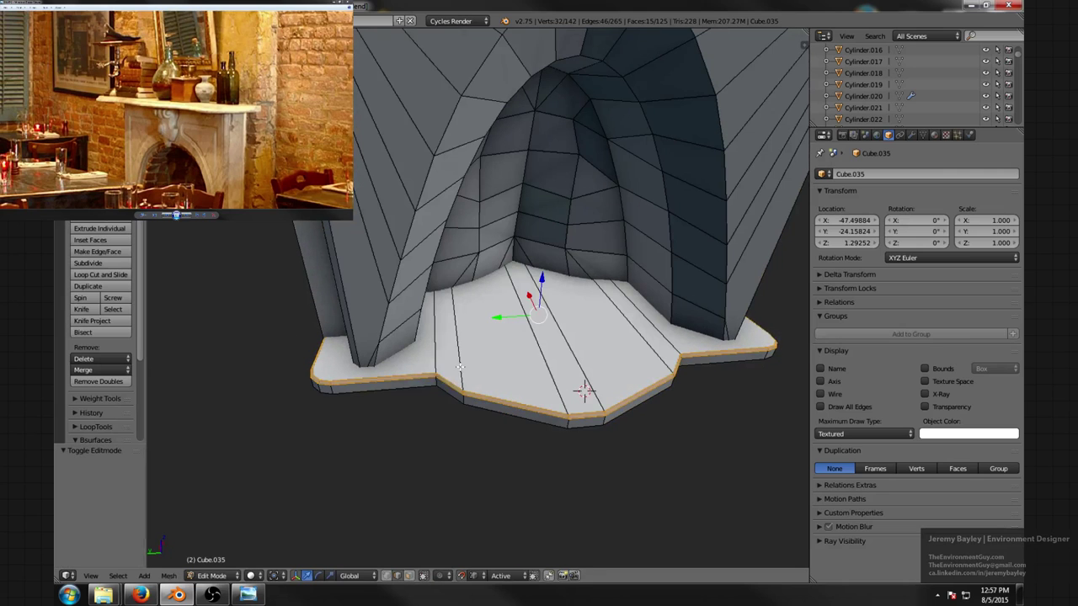
{"action": "key", "text": "ctrl+Tab"}
{"action": "left_click", "coordinate": [429, 378]}
{"action": "right_click", "coordinate": [436, 362]}
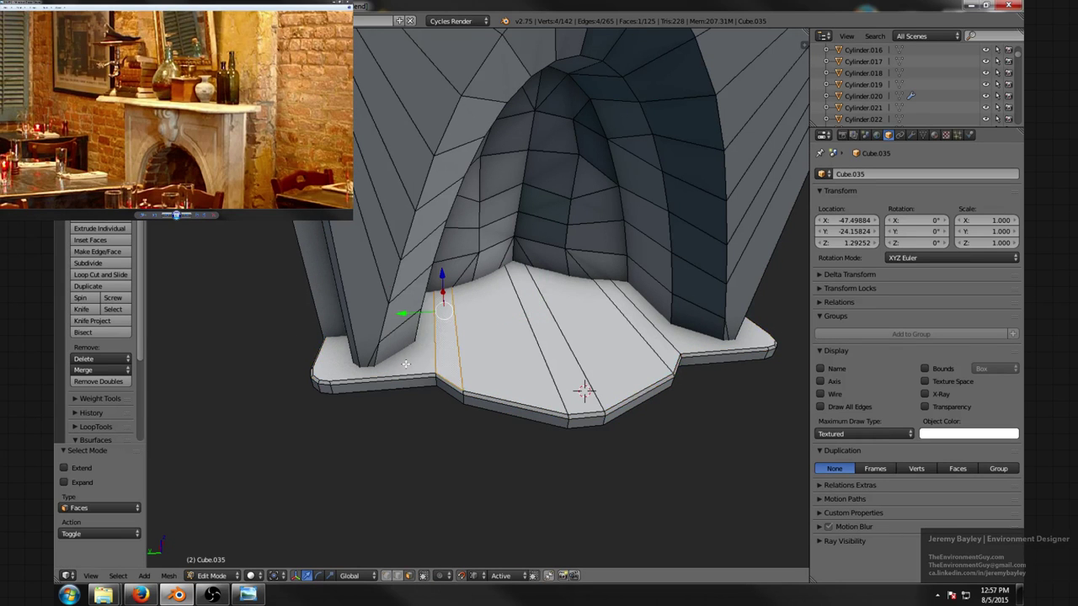
{"action": "right_click", "coordinate": [406, 363]}
{"action": "right_click", "coordinate": [682, 334], "text": "ctrl"}
{"action": "key", "text": "x"}
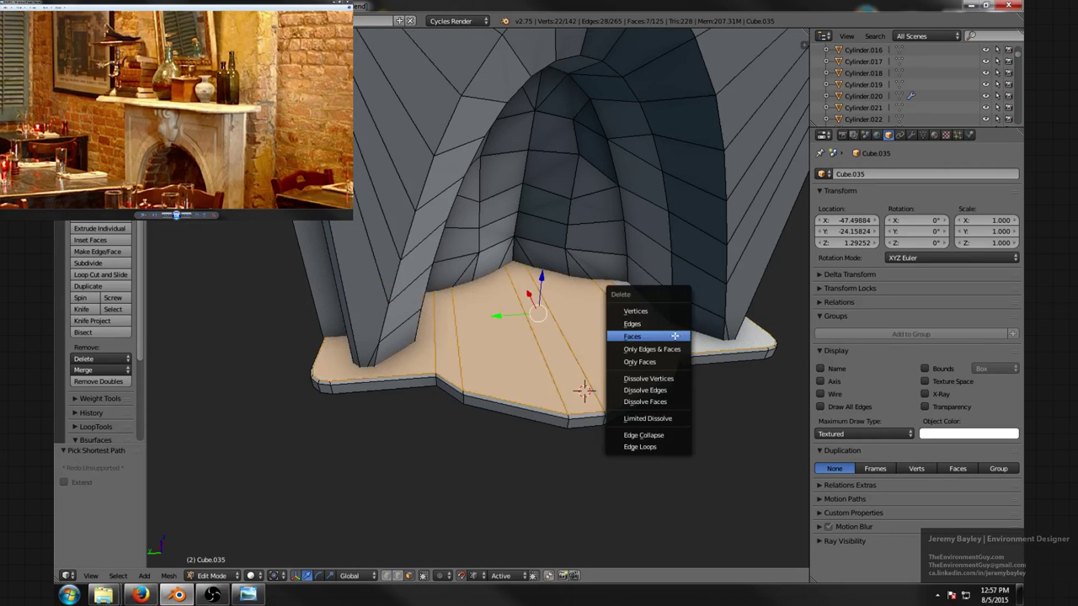
{"action": "left_click", "coordinate": [675, 335]}
- In edge select mode, select the inner top edges of the hearth rim, extrude them in place and try to Shrink/Fatten them
{"action": "key", "text": "ctrl+Tab"}
{"action": "left_click", "coordinate": [543, 329]}
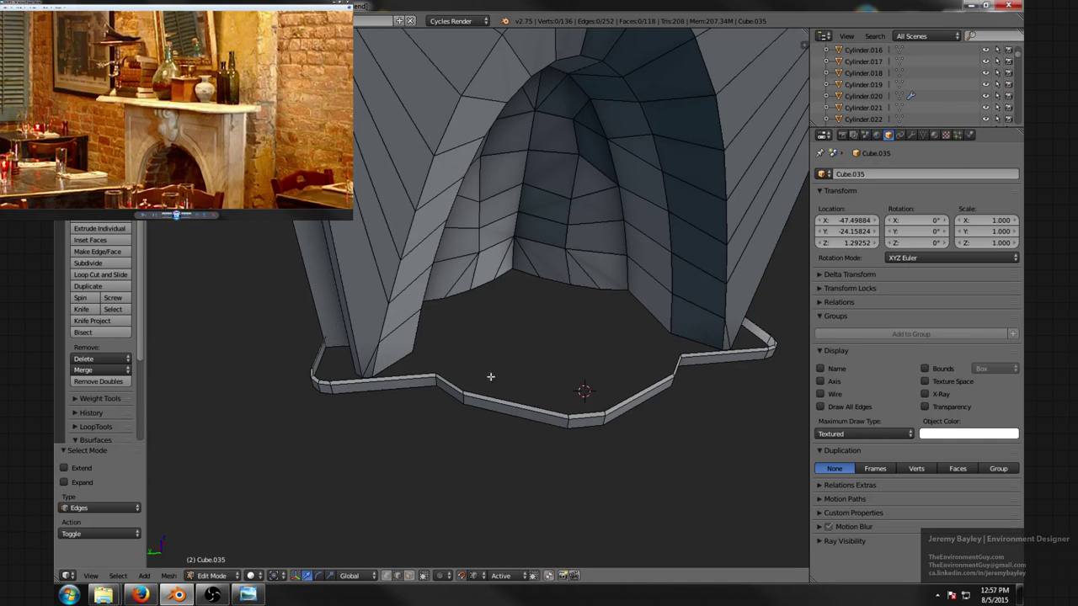
{"action": "right_click", "coordinate": [489, 388], "text": "alt"}
{"action": "mouse_move", "coordinate": [489, 388]}
{"action": "middle_mouse_down"}
{"action": "mouse_move", "coordinate": [500, 371]}
{"action": "mouse_move", "coordinate": [489, 386]}
{"action": "middle_mouse_up"}
{"action": "key", "text": "e"}
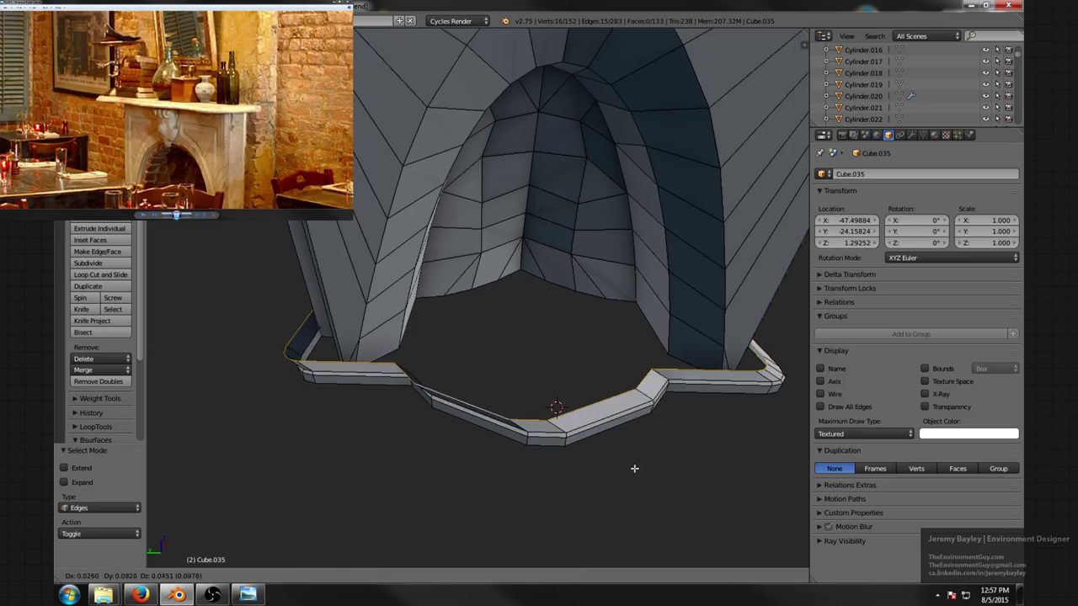
{"action": "right_click", "coordinate": [645, 473]}
{"action": "key", "text": "alt+s"}
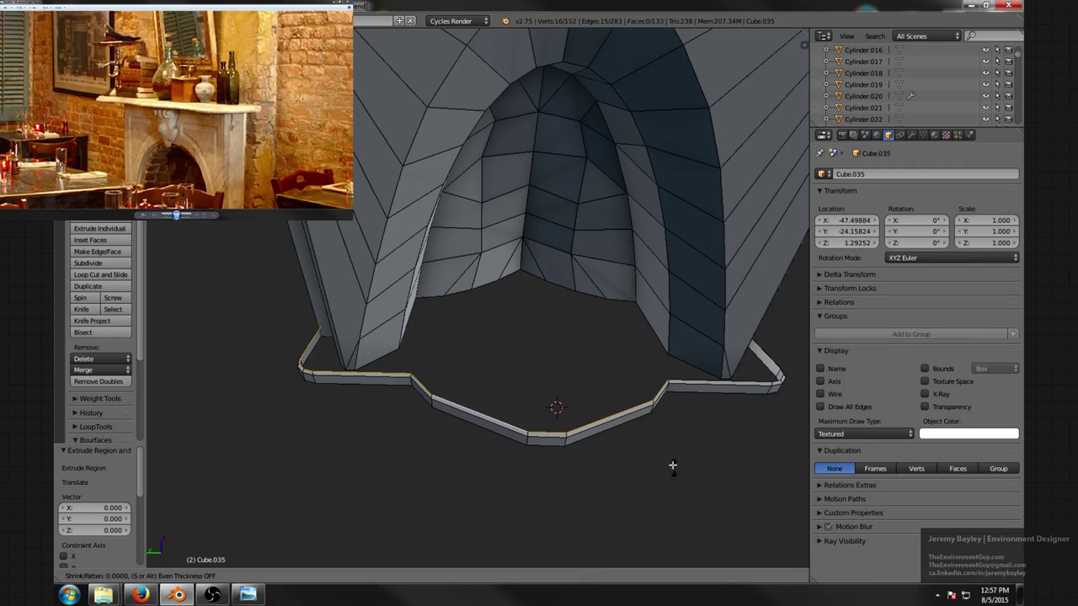
{"action": "right_click", "coordinate": [640, 489]}
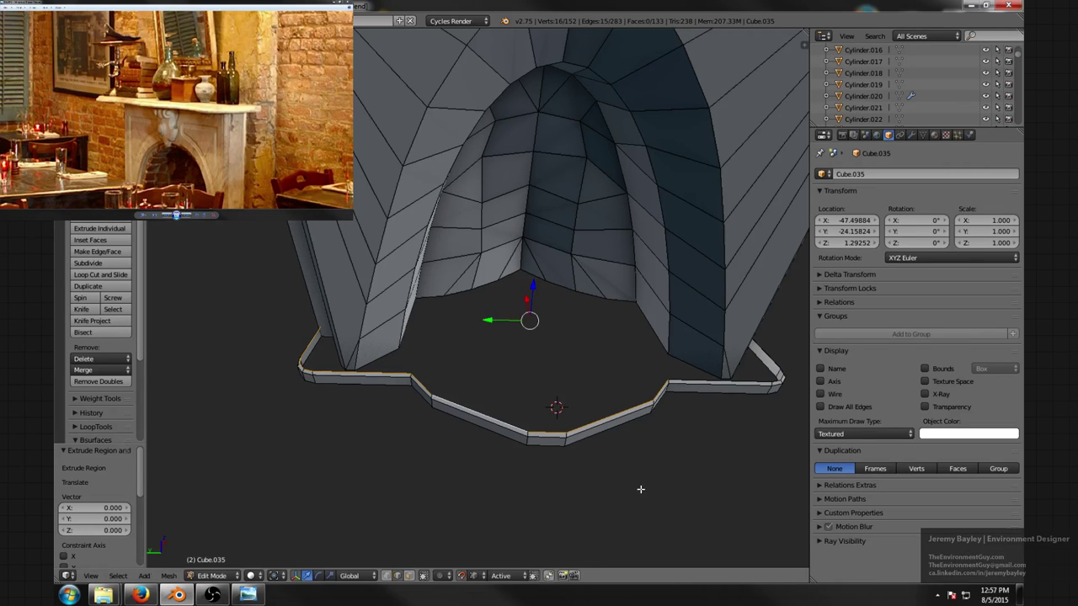
- Extrude the rim's inner top edges 0.051 downward along Z
{"action": "middle_click_drag", "start_coordinate": [655, 436], "coordinate": [603, 356]}
{"action": "key", "text": "e"}
{"action": "key", "text": "z"}
{"action": "left_click", "coordinate": [653, 442]}
- Switch to face select mode and select the whole loop of vertical faces along the inner side of the hearth rim
{"action": "key", "text": "ctrl+Tab"}
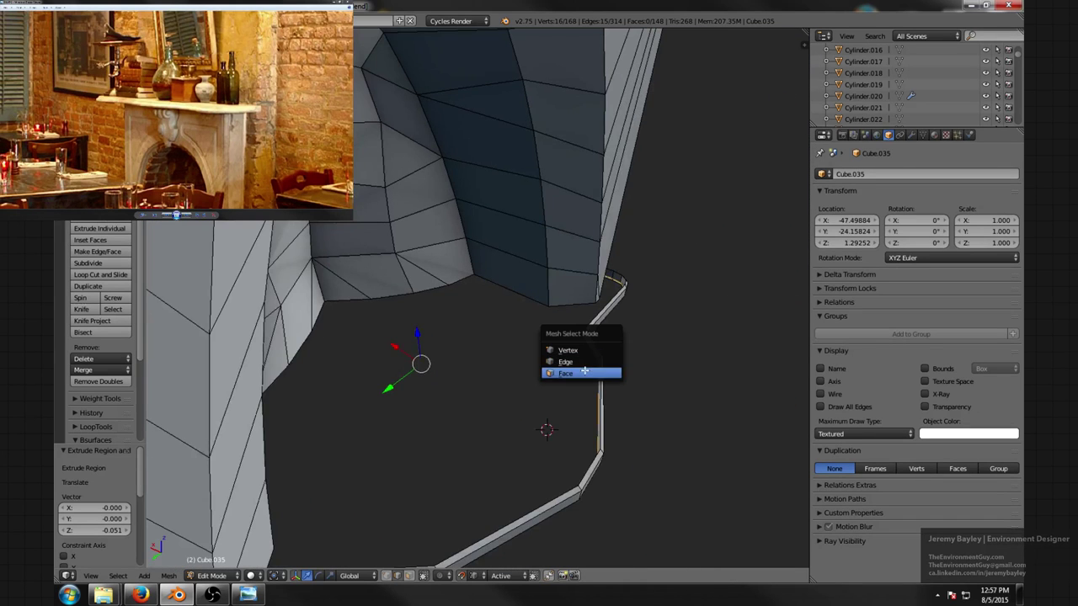
{"action": "left_click", "coordinate": [590, 370]}
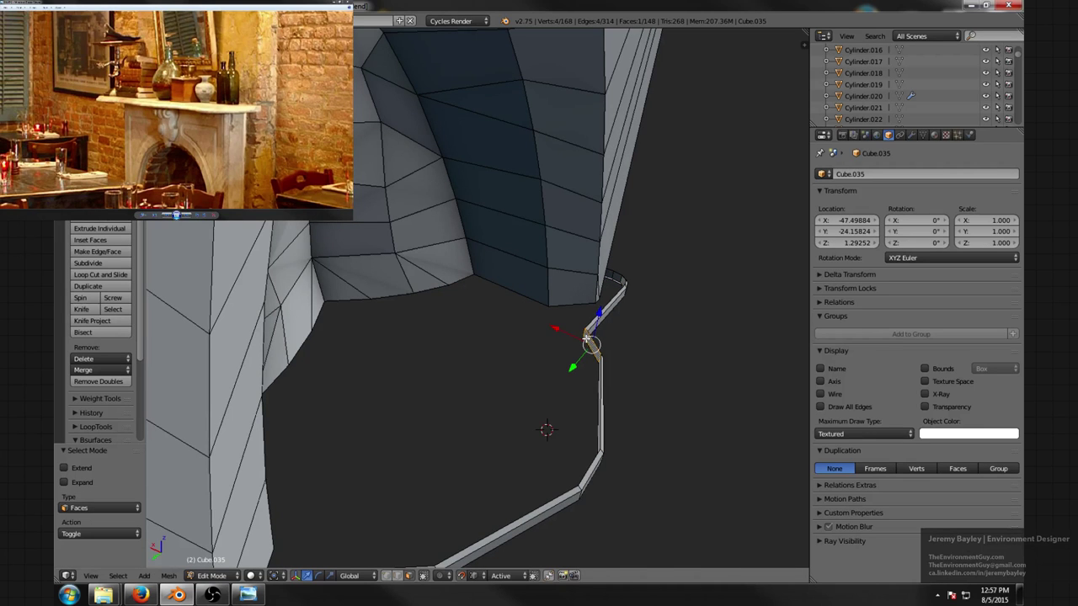
{"action": "right_click", "coordinate": [586, 338]}
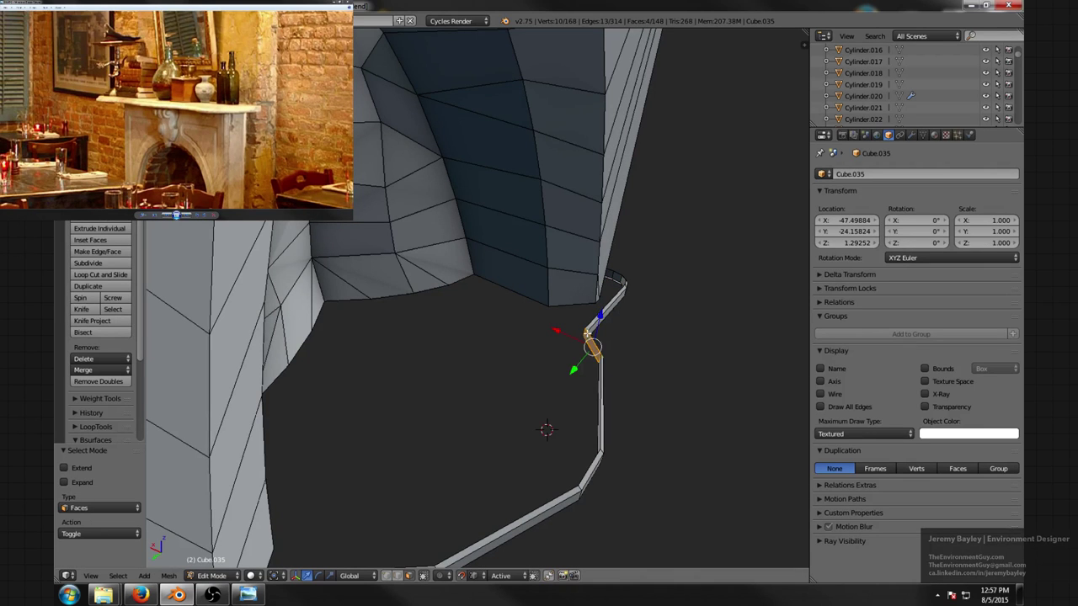
{"action": "key", "text": "z"}
{"action": "middle_click_drag", "start_coordinate": [586, 335], "coordinate": [620, 323]}
{"action": "right_click", "coordinate": [607, 299]}
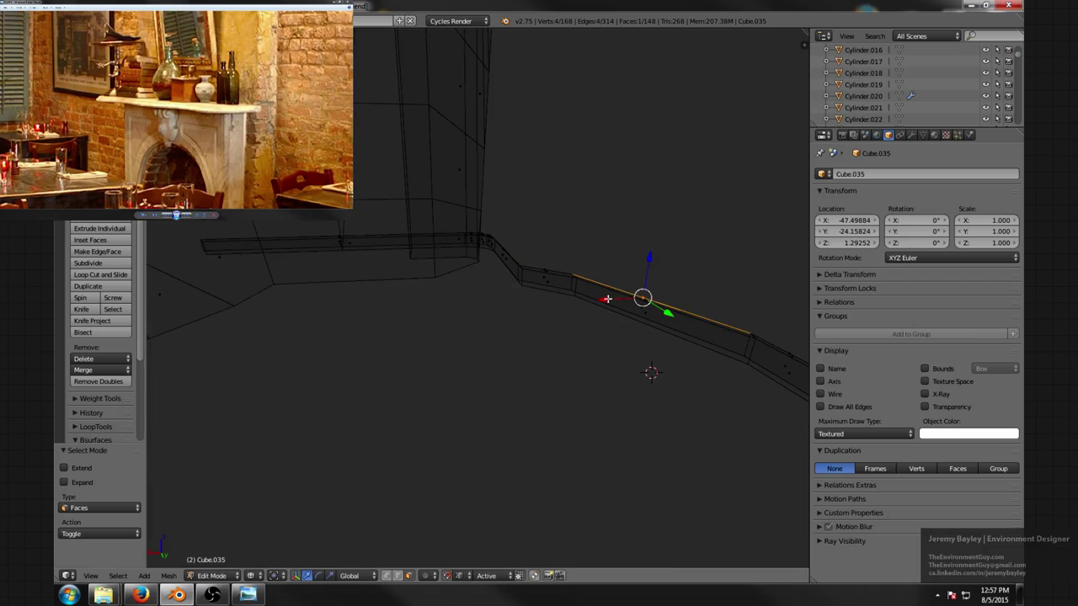
{"action": "right_click", "coordinate": [586, 292]}
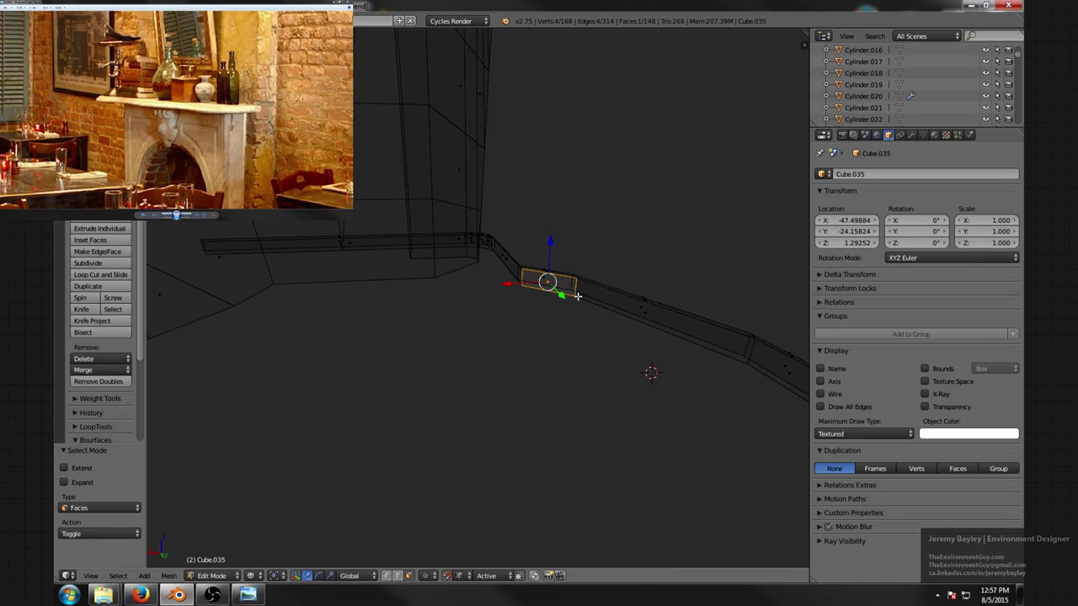
{"action": "key", "text": "a"}
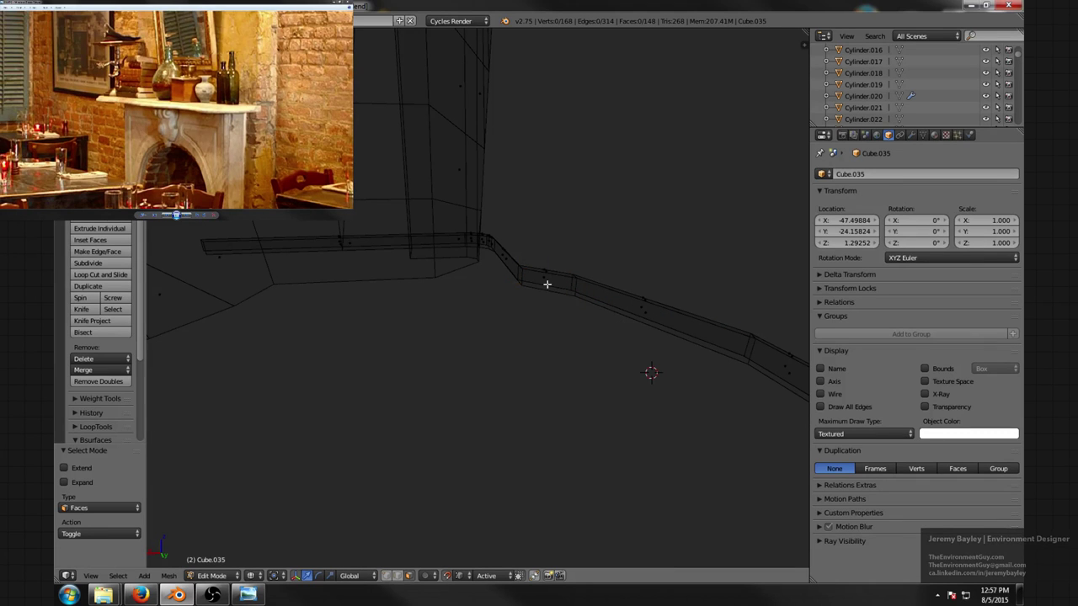
{"action": "middle_click_drag", "start_coordinate": [666, 321], "coordinate": [585, 357]}
{"action": "right_click", "coordinate": [598, 352]}
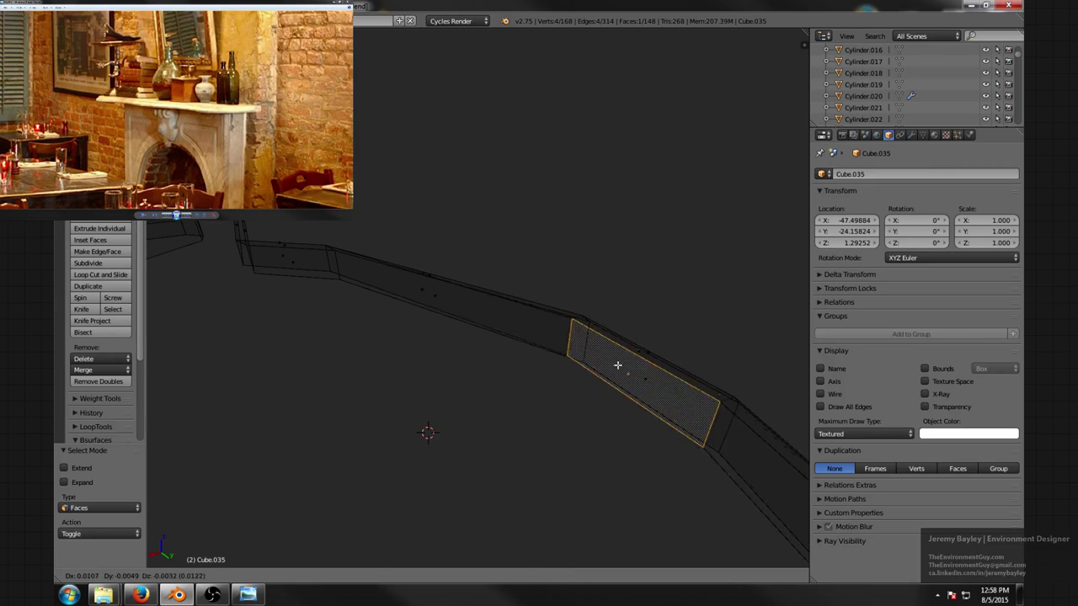
{"action": "key", "text": "z"}
{"action": "middle_click_drag", "start_coordinate": [583, 364], "coordinate": [577, 312]}
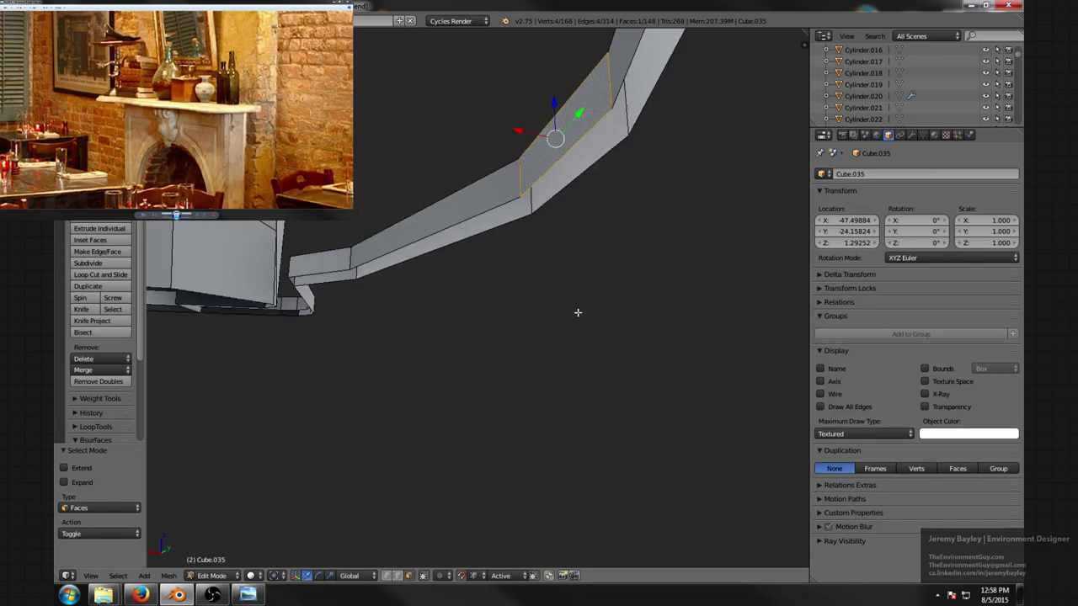
{"action": "right_click", "coordinate": [523, 184], "text": "alt"}
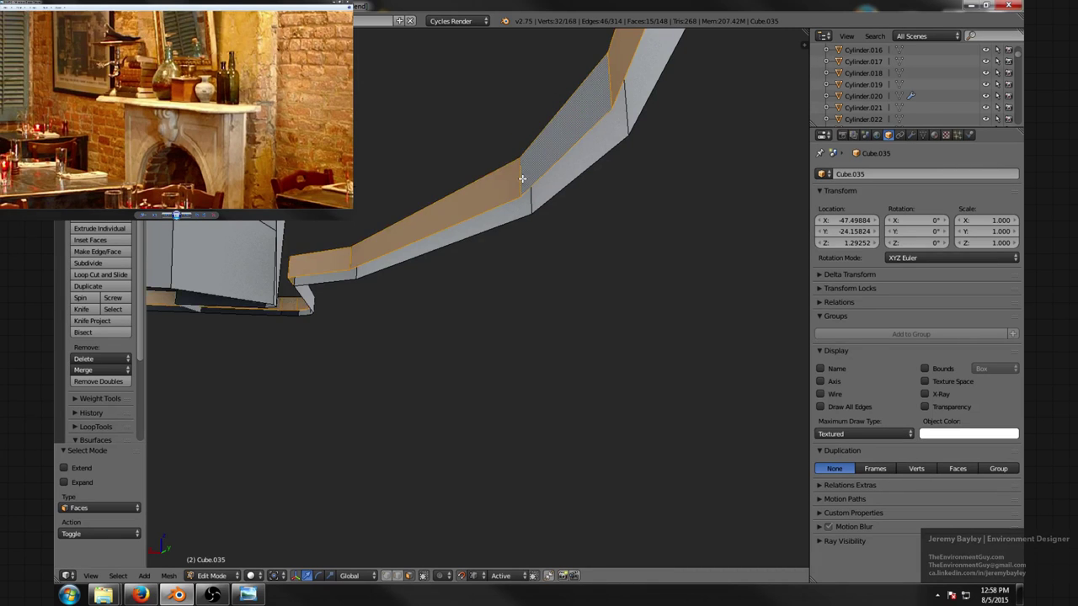
- Extrude the rim's inner vertical faces in place and push them inward with Shrink/Fatten at an offset of -0.067
{"action": "middle_click_drag", "start_coordinate": [523, 184], "coordinate": [535, 272]}
{"action": "key", "text": "e"}
{"action": "right_click", "coordinate": [530, 250]}
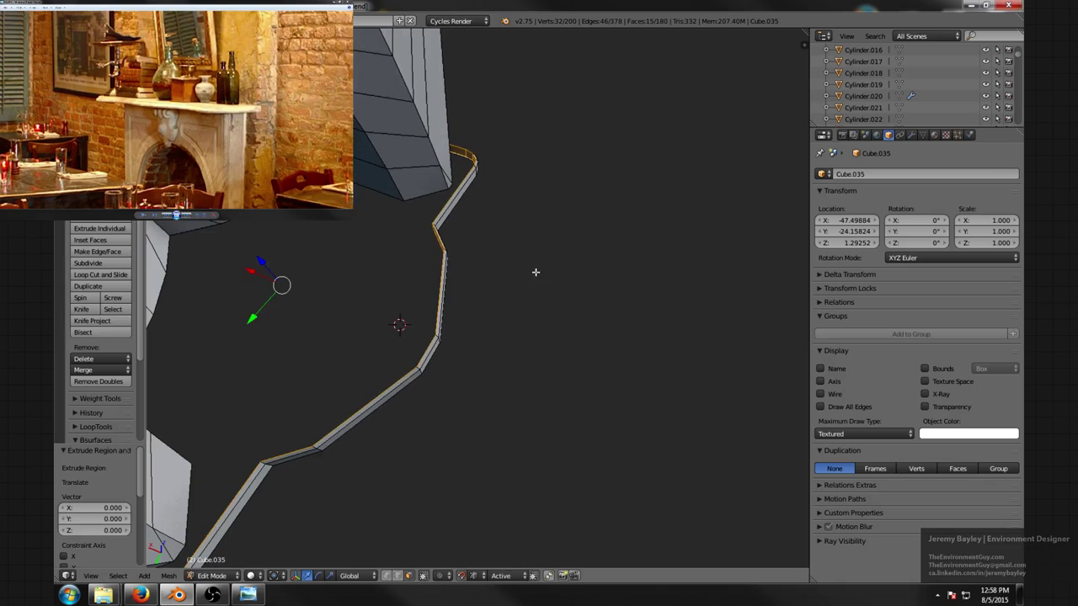
{"action": "key", "text": "alt+s"}
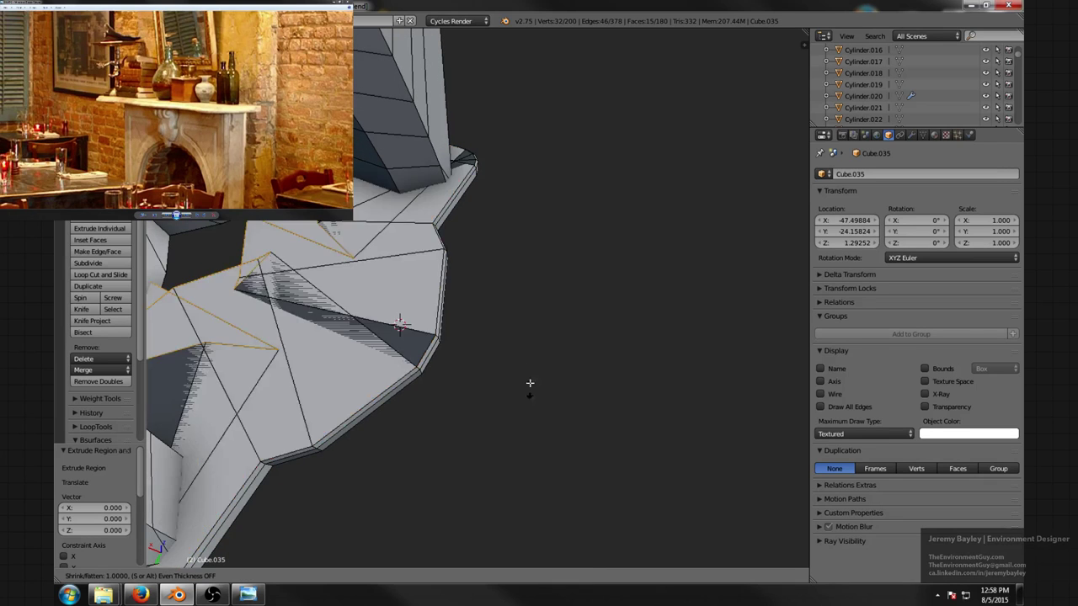
{"action": "right_click", "coordinate": [511, 282]}
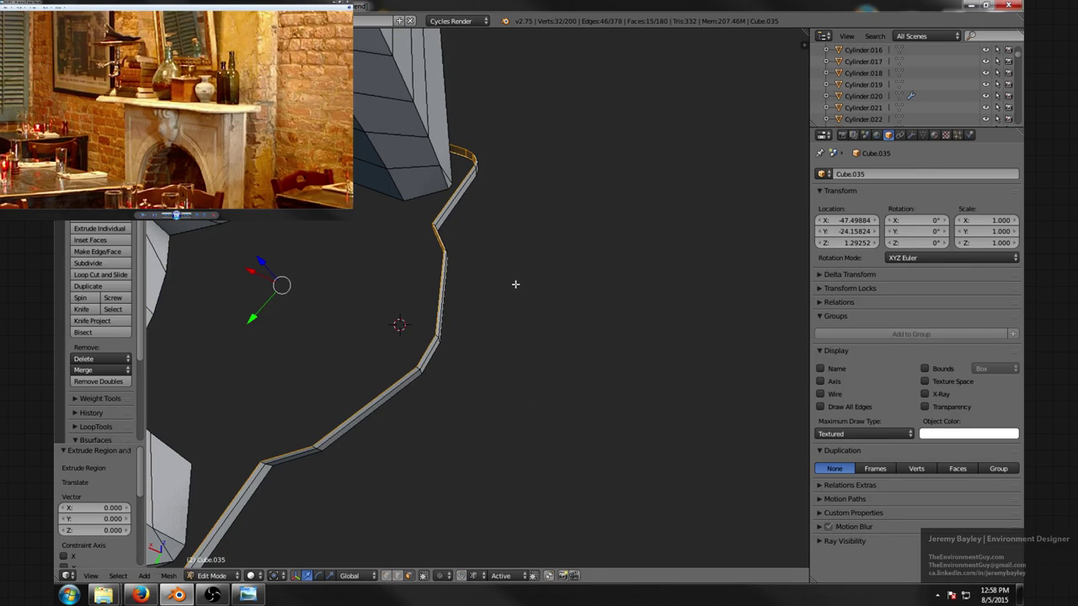
{"action": "key", "text": "alt+s"}
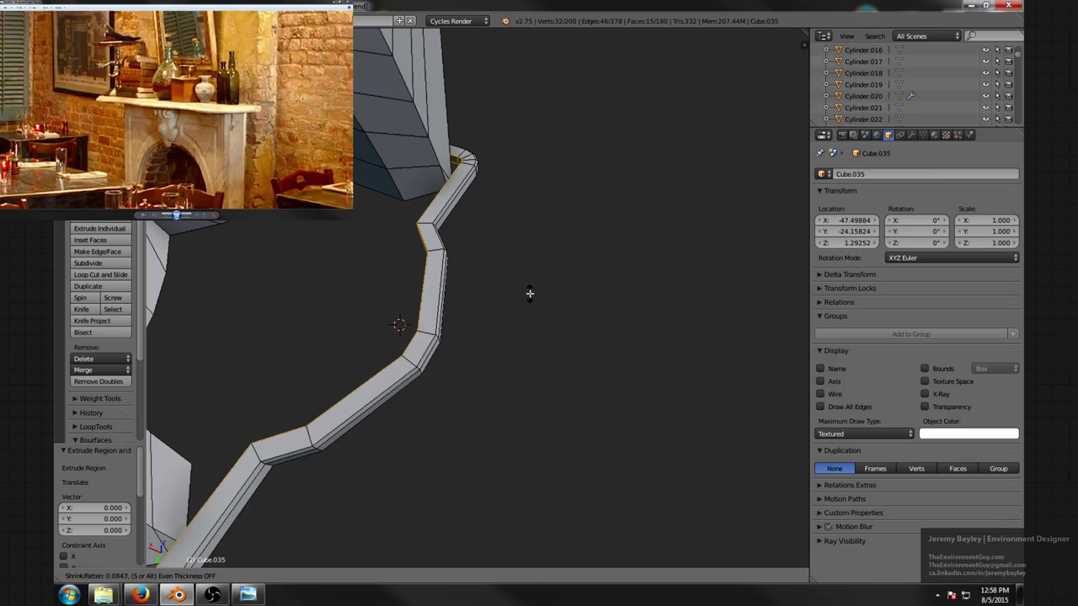
{"action": "left_click", "coordinate": [530, 293]}
- In face select mode, select the face loop that wraps around the top and underside of the hearth rim
{"action": "middle_click_drag", "start_coordinate": [530, 293], "coordinate": [577, 226]}
{"action": "scroll", "coordinate": [539, 279], "scroll_direction": "up", "scroll_amount": 8}
{"action": "scroll", "coordinate": [480, 324], "scroll_direction": "down", "scroll_amount": 4}
{"action": "key", "text": "ctrl+Tab"}
{"action": "left_click", "coordinate": [636, 211]}
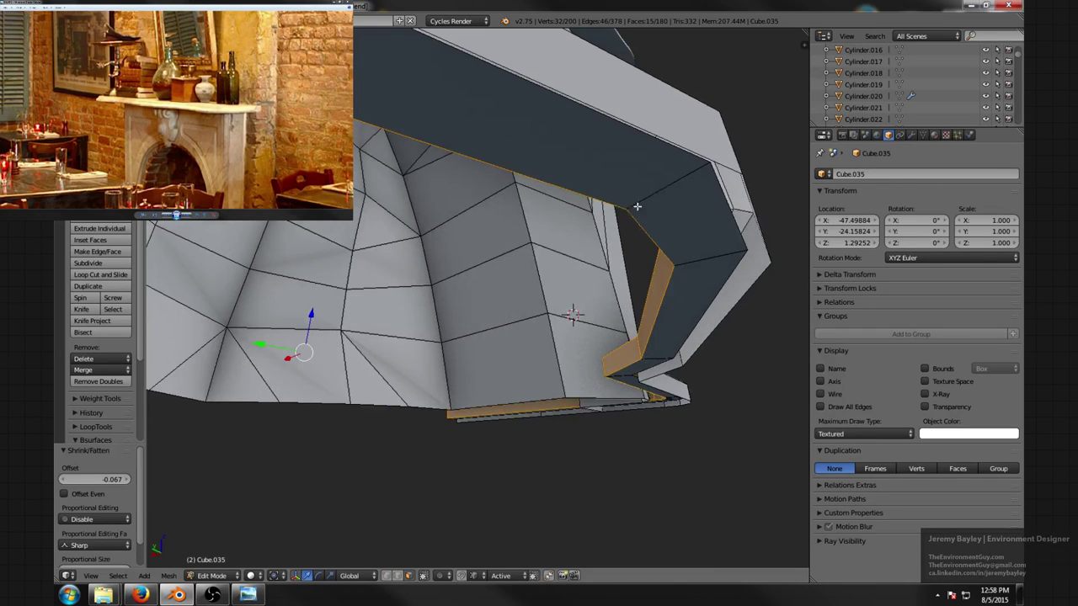
{"action": "right_click", "coordinate": [638, 199]}
{"action": "right_click", "coordinate": [667, 194], "text": "alt"}
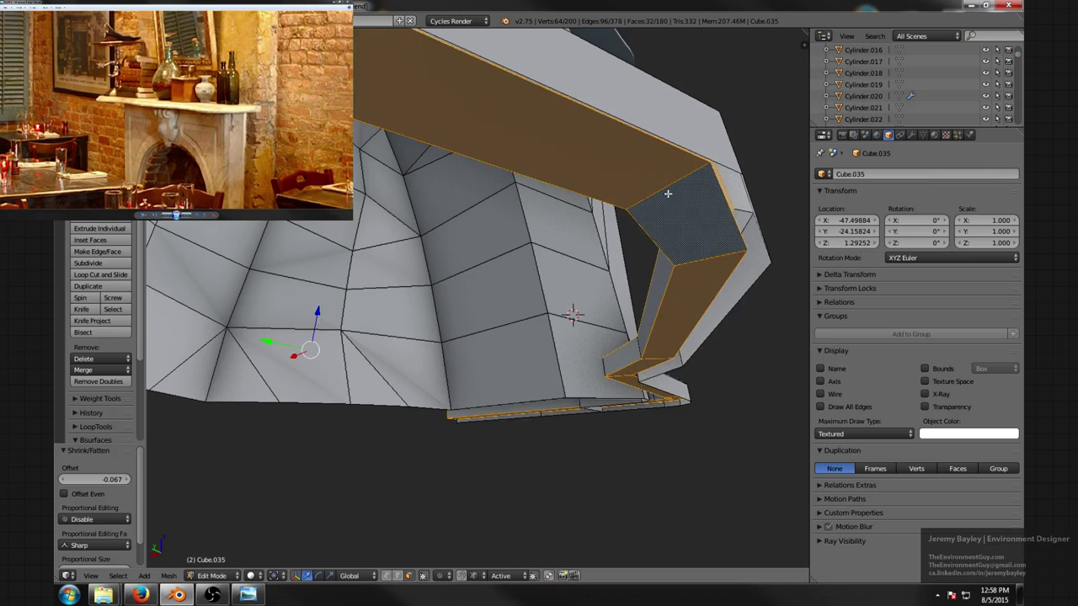
{"action": "middle_click_drag", "start_coordinate": [668, 193], "coordinate": [670, 246]}
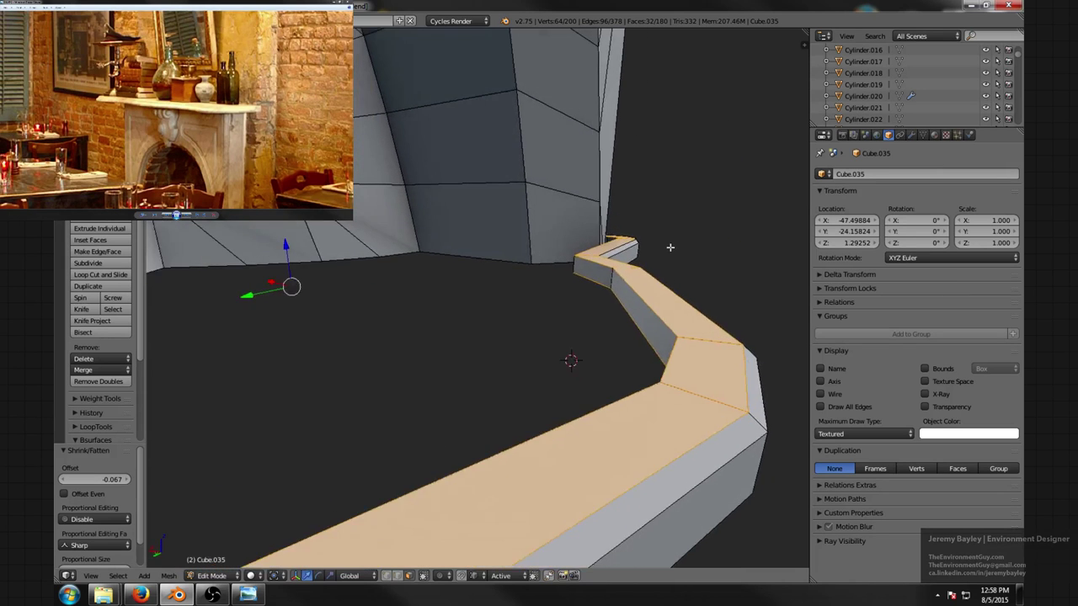
{"action": "scroll", "coordinate": [628, 308], "scroll_direction": "down", "scroll_amount": 5}
{"action": "middle_click_drag", "start_coordinate": [415, 298], "coordinate": [563, 344]}
{"action": "scroll", "coordinate": [515, 322], "scroll_direction": "down", "scroll_amount": 3}
{"action": "scroll", "coordinate": [581, 354], "scroll_direction": "up", "scroll_amount": 3}
{"action": "middle_click_drag", "start_coordinate": [740, 410], "coordinate": [668, 175], "text": "shift"}
- Delete the rim's end faces and the loop of faces along its underside
{"action": "right_click", "coordinate": [678, 384]}
{"action": "key", "text": "x"}
{"action": "left_click", "coordinate": [301, 332]}
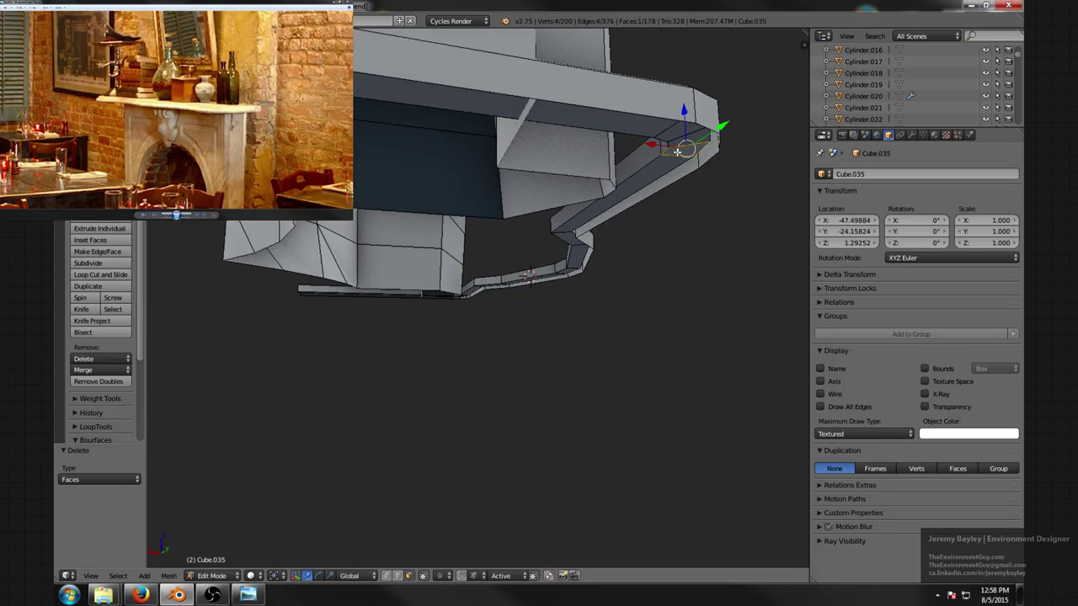
{"action": "right_click", "coordinate": [676, 151], "text": "alt"}
{"action": "key", "text": "x"}
{"action": "left_click", "coordinate": [677, 152]}
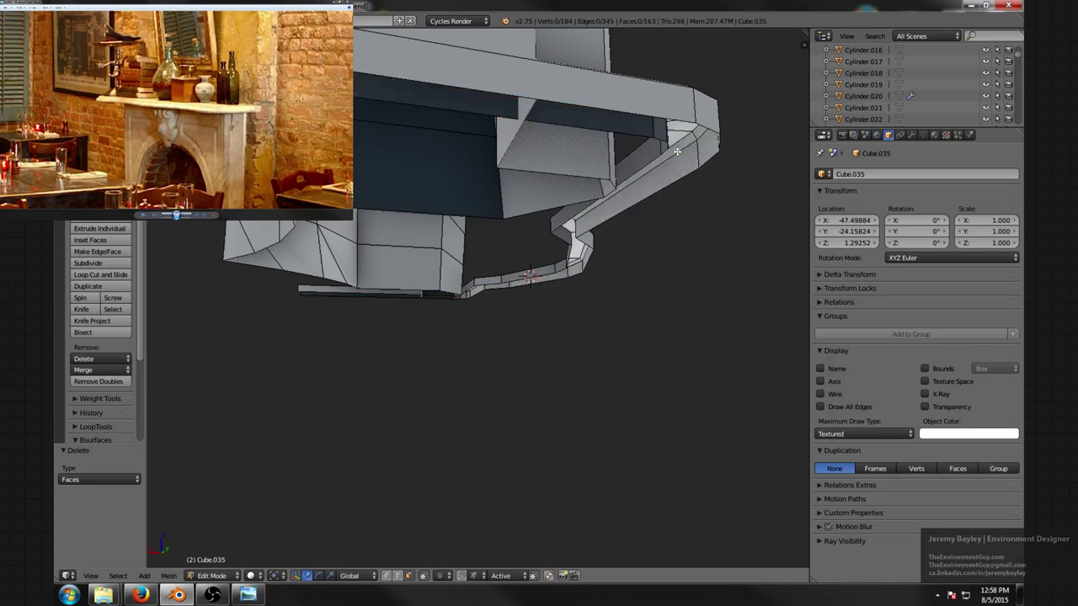
- Switch to edge select mode and select the seven inner top edges of the hearth rim across the front
{"action": "middle_click_drag", "start_coordinate": [677, 152], "coordinate": [537, 224]}
{"action": "scroll", "coordinate": [491, 262], "scroll_direction": "up", "scroll_amount": 2}
{"action": "scroll", "coordinate": [490, 262], "scroll_direction": "up", "scroll_amount": 3}
{"action": "key", "text": "ctrl+Tab"}
{"action": "left_click", "coordinate": [528, 214]}
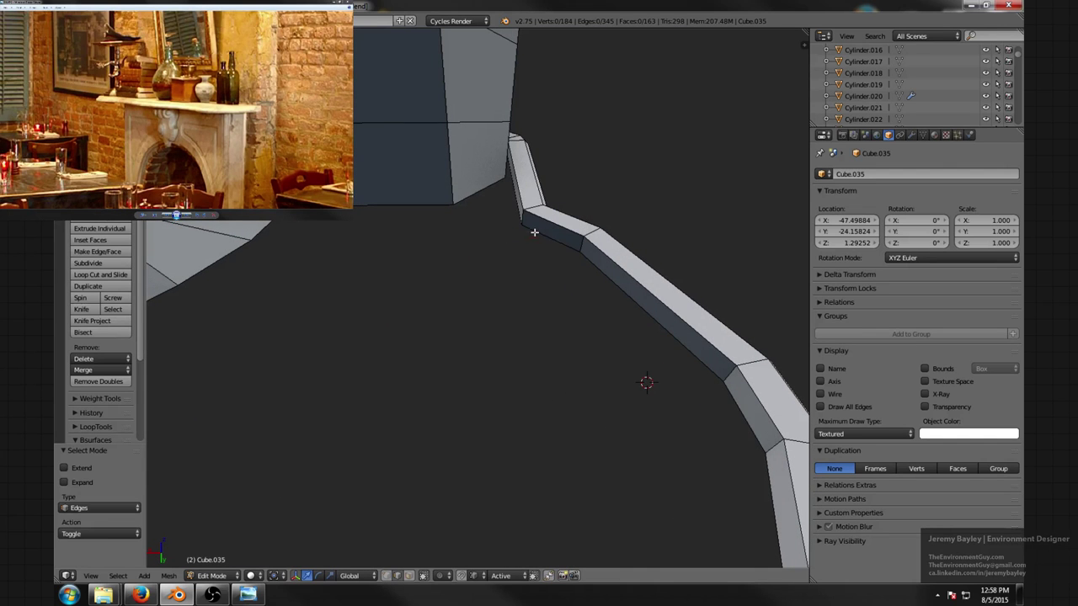
{"action": "scroll", "coordinate": [518, 215], "scroll_direction": "down", "scroll_amount": 3}
{"action": "mouse_move", "coordinate": [510, 263]}
{"action": "middle_mouse_down"}
{"action": "mouse_move", "coordinate": [347, 272]}
{"action": "mouse_move", "coordinate": [567, 262]}
{"action": "mouse_move", "coordinate": [447, 268]}
{"action": "middle_mouse_up"}
{"action": "key", "text": "z"}
{"action": "left_click", "coordinate": [385, 245], "text": "ctrl"}
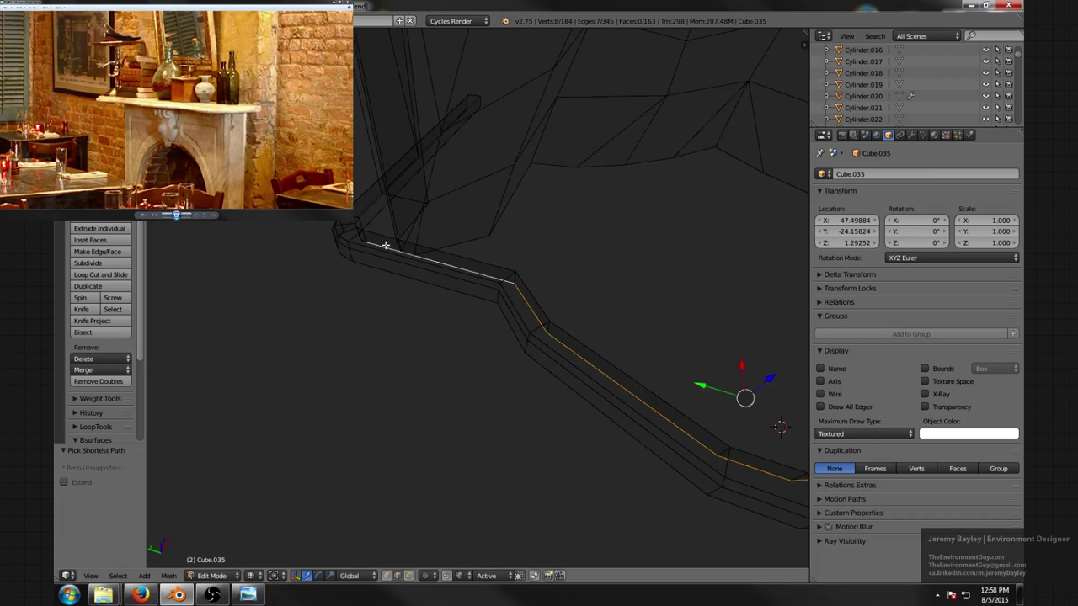
- Extrude the selected rim edges 0.668 along X toward the firebox
{"action": "key", "text": "z"}
{"action": "mouse_move", "coordinate": [400, 243]}
{"action": "middle_mouse_down"}
{"action": "mouse_move", "coordinate": [582, 260]}
{"action": "mouse_move", "coordinate": [432, 264]}
{"action": "mouse_move", "coordinate": [525, 293]}
{"action": "mouse_move", "coordinate": [502, 326]}
{"action": "middle_mouse_up"}
{"action": "key", "text": "z"}
{"action": "key", "text": "z"}
{"action": "key", "text": "e"}
{"action": "key", "text": "x"}
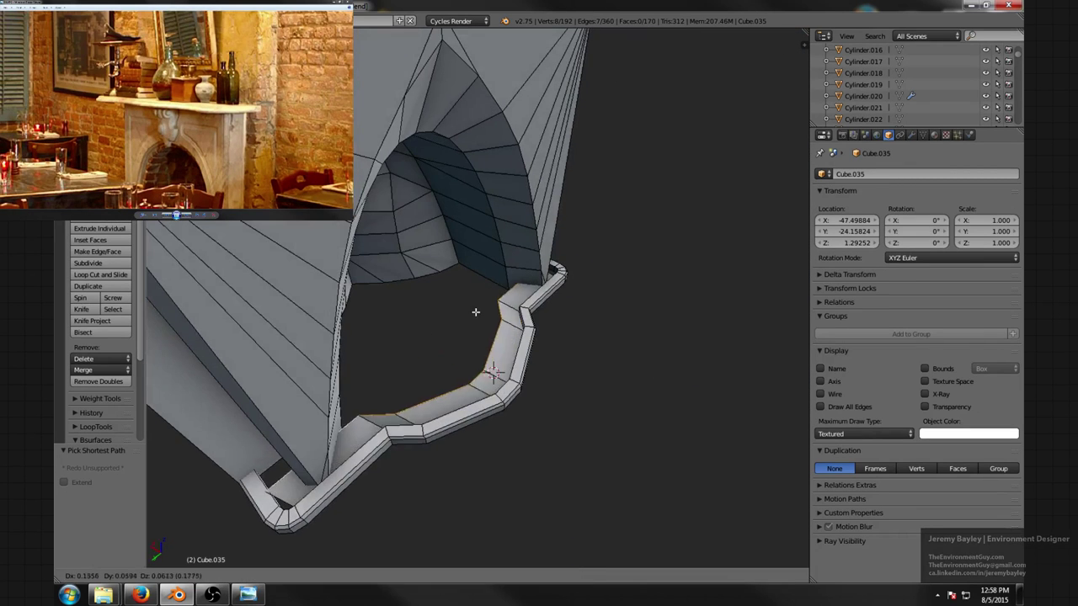
{"action": "left_click", "coordinate": [457, 309]}
- Flatten the extruded edges by scaling them to 0 along X, move them along X to the back of the firebox and deselect everything
{"action": "key", "text": "s"}
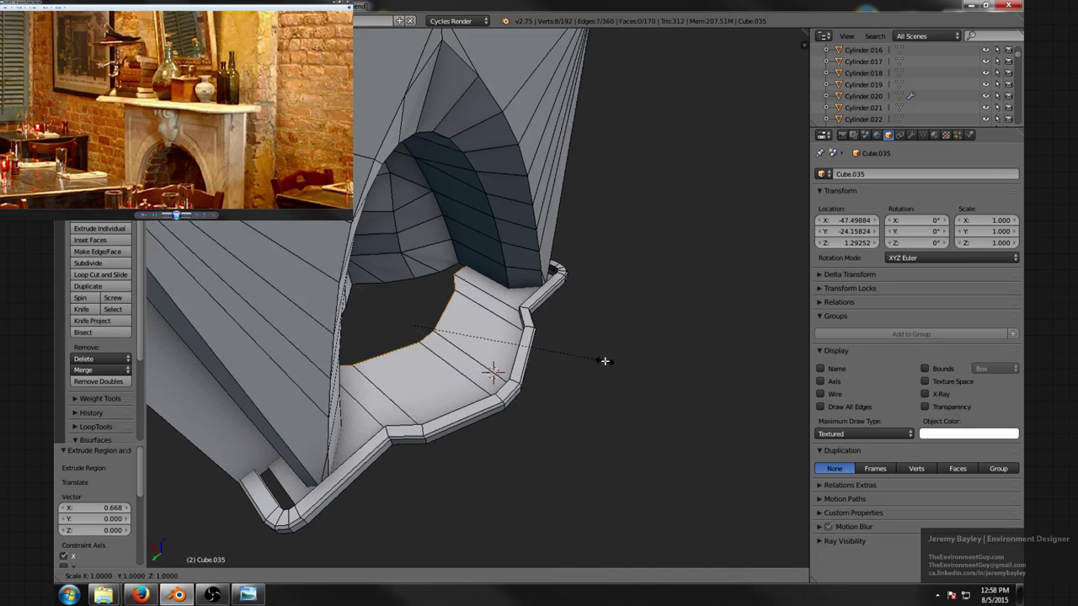
{"action": "key", "text": "x"}
{"action": "key", "text": "0"}
{"action": "key", "text": "Return"}
{"action": "scroll", "coordinate": [557, 353], "scroll_direction": "down", "scroll_amount": 4}
{"action": "middle_click_drag", "start_coordinate": [541, 349], "coordinate": [496, 318]}
{"action": "scroll", "coordinate": [496, 318], "scroll_direction": "up", "scroll_amount": 4}
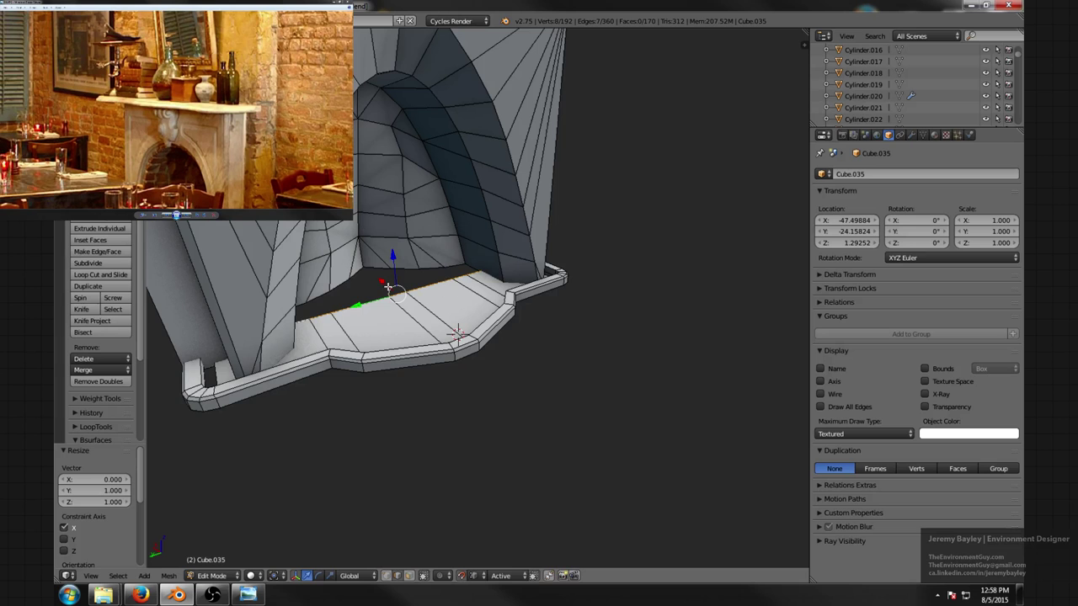
{"action": "left_click_drag", "start_coordinate": [383, 283], "coordinate": [349, 257]}
{"action": "middle_click_drag", "start_coordinate": [370, 265], "coordinate": [478, 289]}
{"action": "scroll", "coordinate": [402, 315], "scroll_direction": "down", "scroll_amount": 3}
{"action": "key", "text": "a"}
- Add a cylinder with 24 vertices to the fireplace mesh at the 3D cursor in front of the hearth
{"action": "scroll", "coordinate": [402, 315], "scroll_direction": "down", "scroll_amount": 2}
{"action": "scroll", "coordinate": [396, 311], "scroll_direction": "up", "scroll_amount": 5}
{"action": "scroll", "coordinate": [478, 292], "scroll_direction": "up", "scroll_amount": 3}
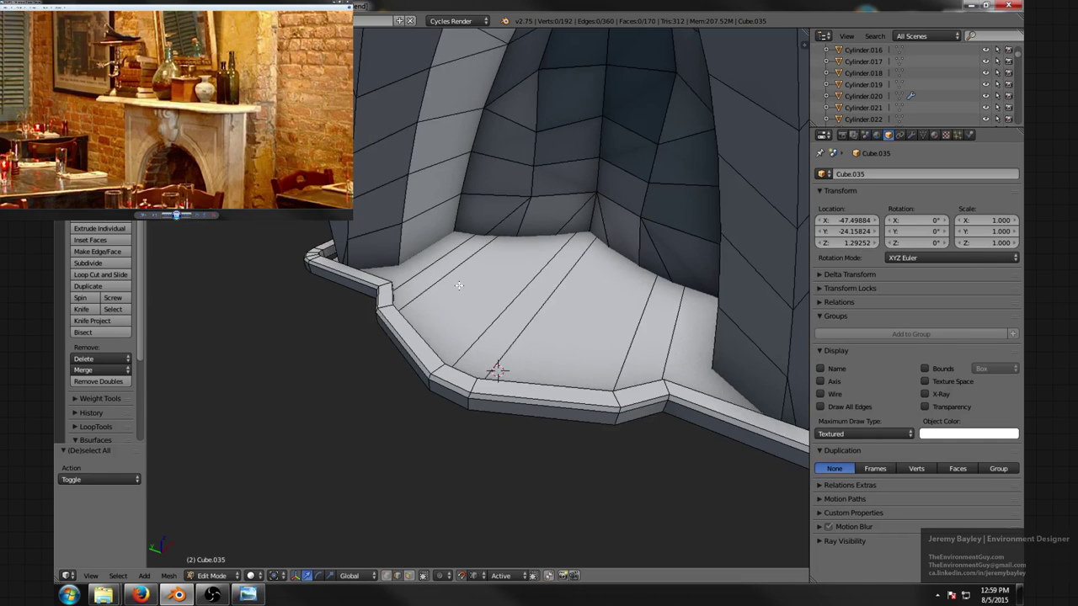
{"action": "middle_click_drag", "start_coordinate": [459, 285], "coordinate": [479, 298]}
{"action": "key", "text": "shift+a"}
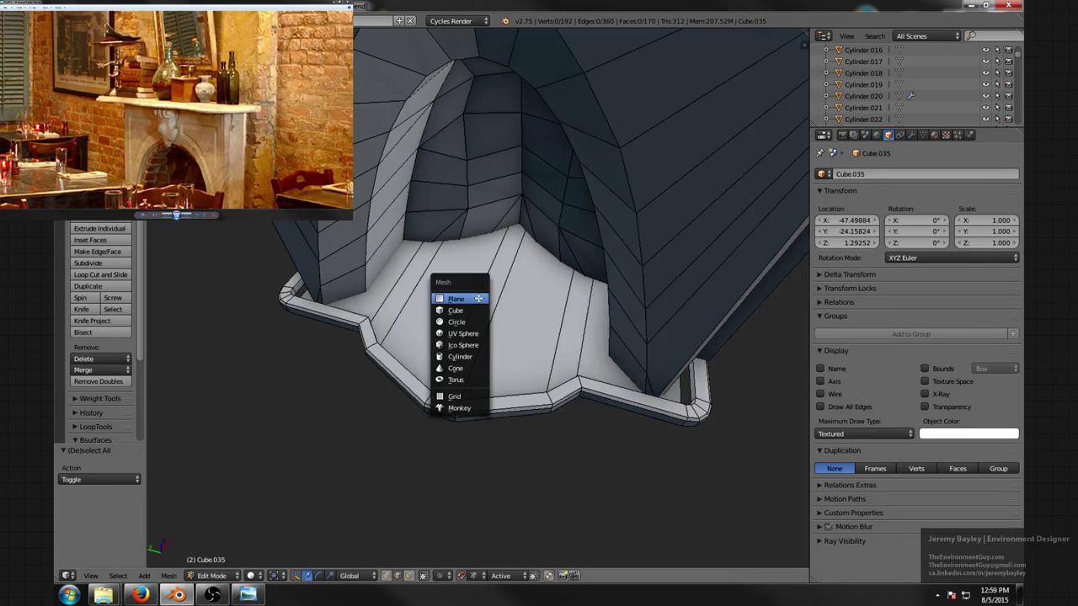
{"action": "left_click", "coordinate": [469, 356]}
{"action": "scroll", "coordinate": [627, 342], "scroll_direction": "down", "scroll_amount": 5}
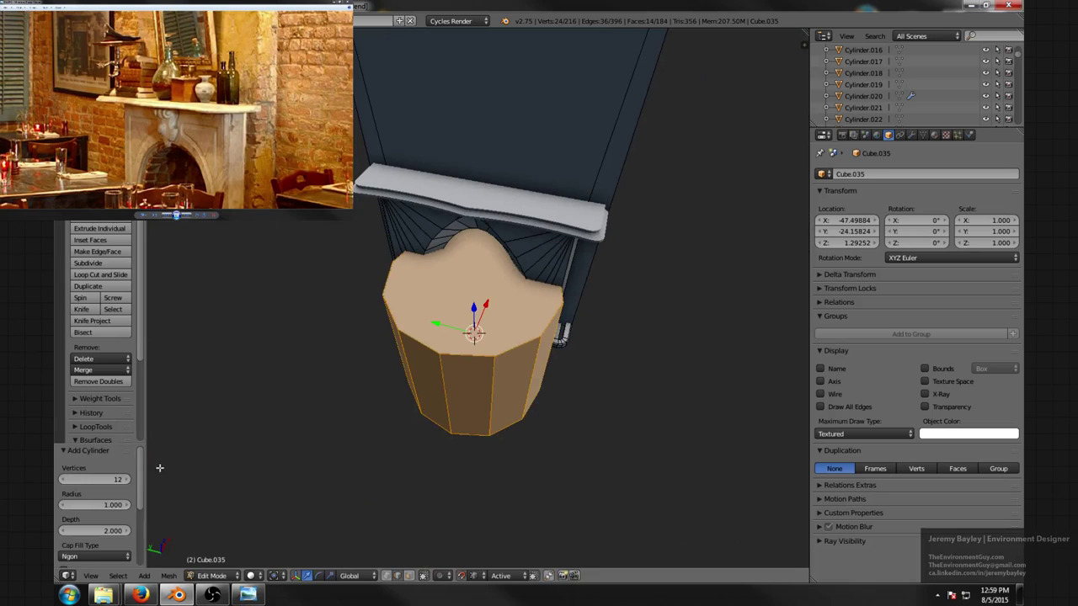
{"action": "left_click_drag", "start_coordinate": [132, 479], "coordinate": [179, 479]}
- Scale the new cylinder by 0.443 and move it 0.572 along X and 0.116 along Y onto the hearth in front of the arch
{"action": "mouse_move", "coordinate": [529, 371]}
{"action": "middle_mouse_down"}
{"action": "mouse_move", "coordinate": [529, 424]}
{"action": "mouse_move", "coordinate": [538, 362]}
{"action": "mouse_move", "coordinate": [530, 386]}
{"action": "middle_mouse_up"}
{"action": "key", "text": "s"}
{"action": "left_click", "coordinate": [511, 384]}
{"action": "scroll", "coordinate": [517, 386], "scroll_direction": "up", "scroll_amount": 5}
{"action": "key", "text": "g"}
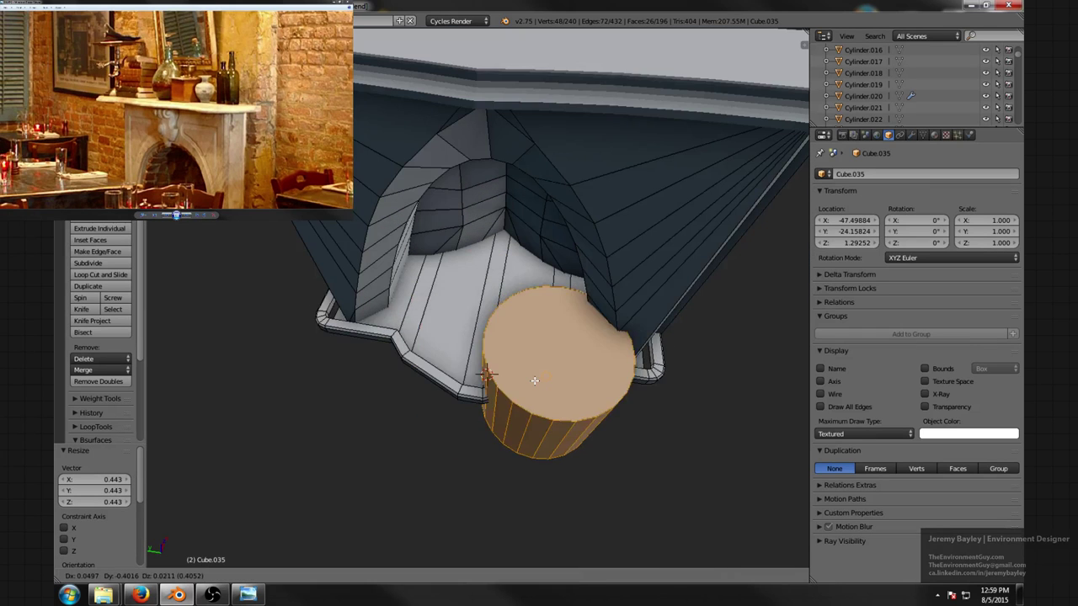
{"action": "key", "text": "shift+z"}
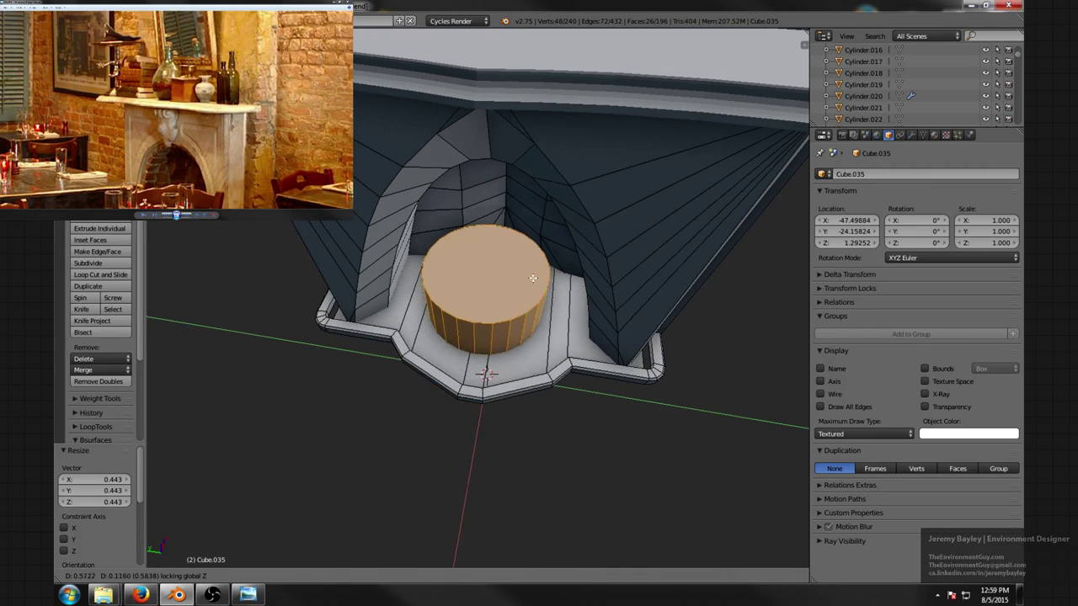
{"action": "left_click", "coordinate": [547, 286]}
- Widen the cylinder horizontally by a factor of 1.397, keeping its Z scale locked
{"action": "key", "text": "s"}
{"action": "key", "text": "shift+z"}
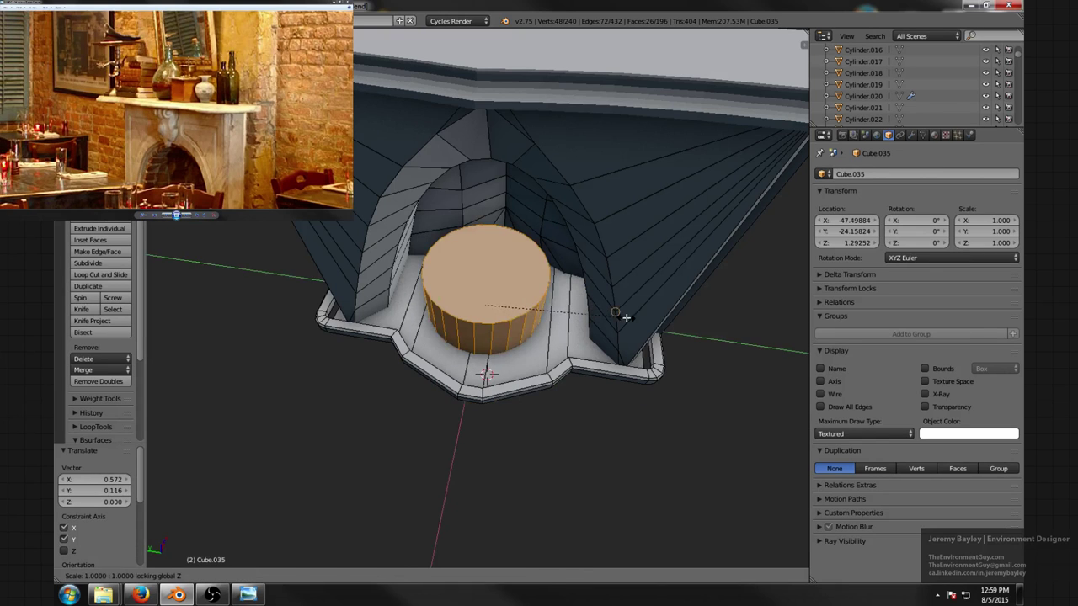
{"action": "left_click", "coordinate": [625, 318]}
{"action": "key", "text": "s"}
{"action": "key", "text": "shift+z"}
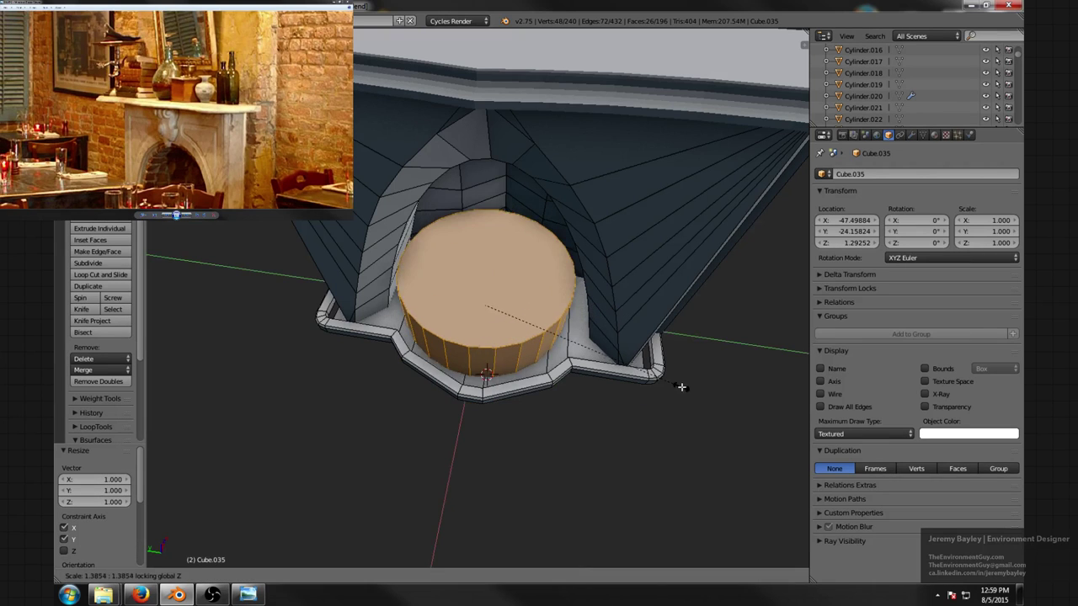
{"action": "left_click", "coordinate": [681, 386]}
{"action": "mouse_move", "coordinate": [598, 308]}
{"action": "middle_mouse_down"}
{"action": "mouse_move", "coordinate": [595, 300]}
{"action": "mouse_move", "coordinate": [609, 315]}
{"action": "mouse_move", "coordinate": [596, 302]}
{"action": "middle_mouse_up"}
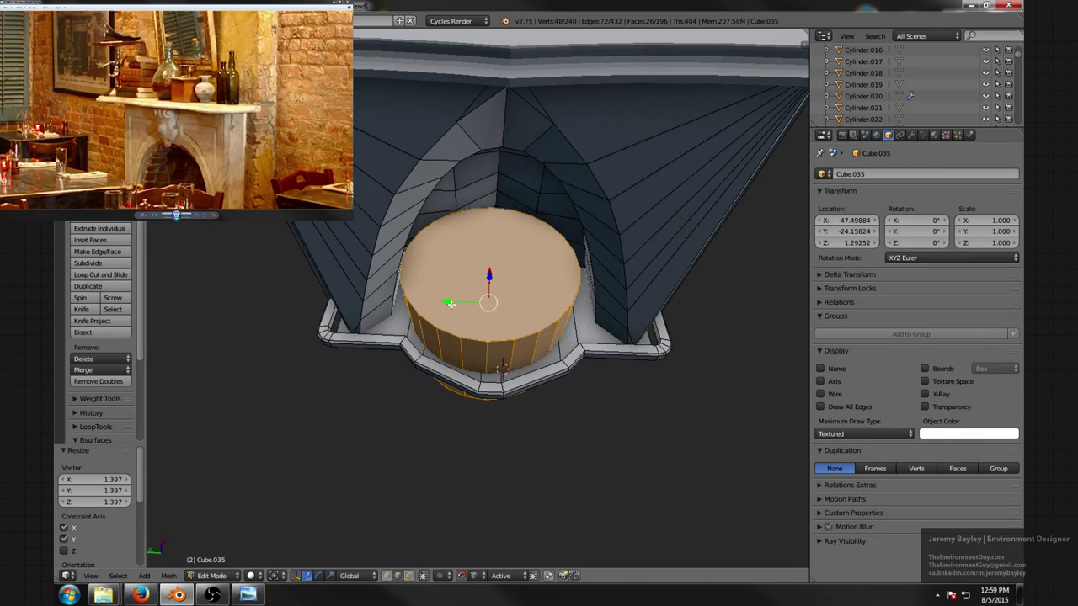
- Centre the cylinder on the hearth by moving it -0.034 along Y, and scale it by 0.963
{"action": "mouse_move", "coordinate": [449, 304]}
{"action": "left_mouse_down"}
{"action": "mouse_move", "coordinate": [539, 305]}
{"action": "mouse_move", "coordinate": [468, 298]}
{"action": "left_mouse_up"}
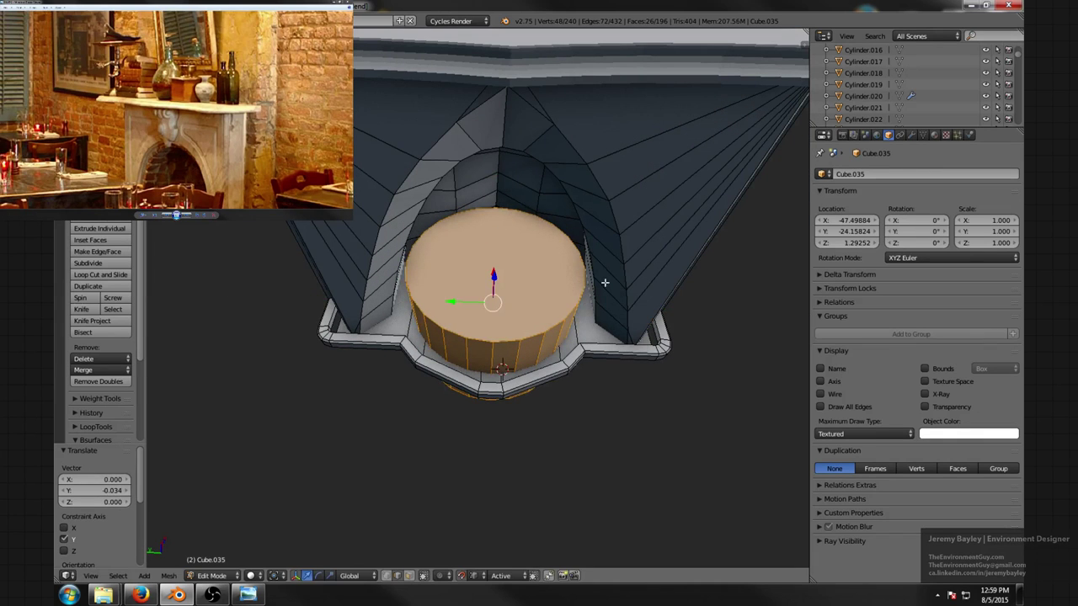
{"action": "middle_click_drag", "start_coordinate": [601, 281], "coordinate": [621, 293]}
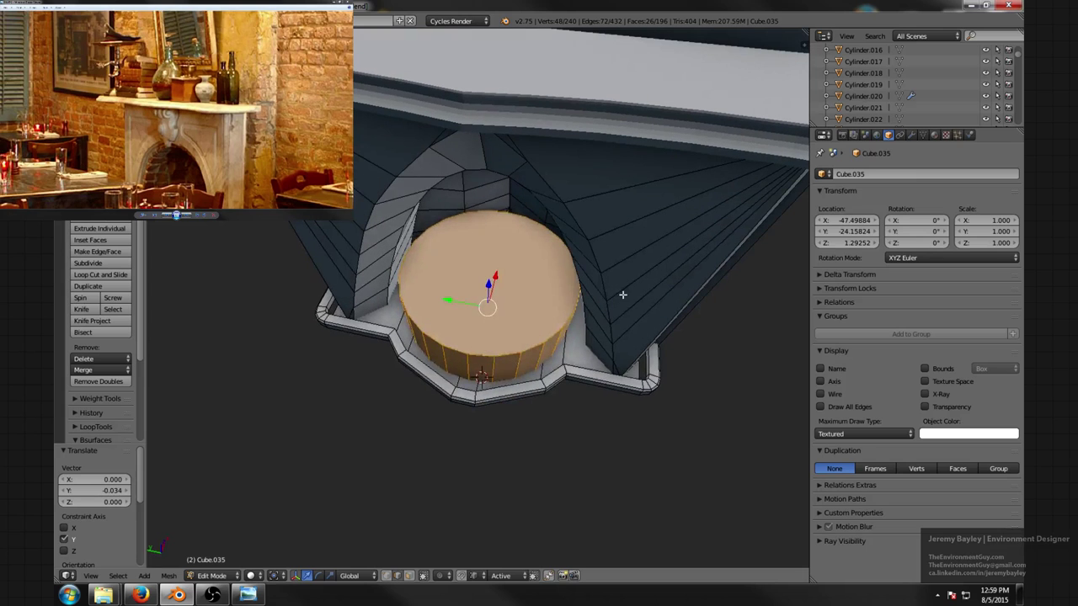
{"action": "key", "text": "s"}
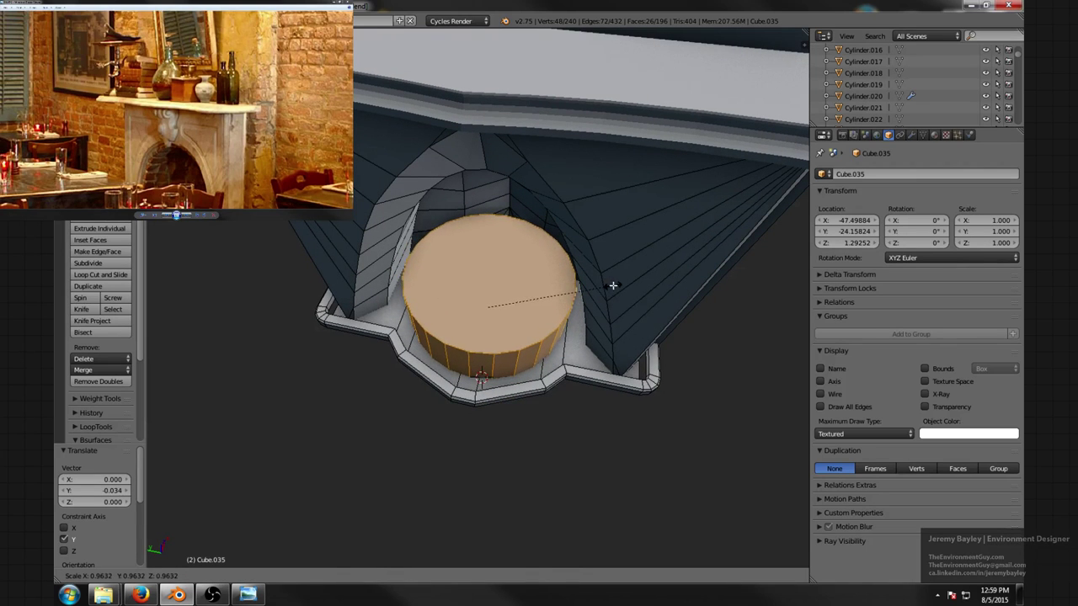
{"action": "left_click", "coordinate": [613, 285]}
{"action": "scroll", "coordinate": [615, 282], "scroll_direction": "up", "scroll_amount": 4}
{"action": "middle_click_drag", "start_coordinate": [580, 304], "coordinate": [539, 295]}
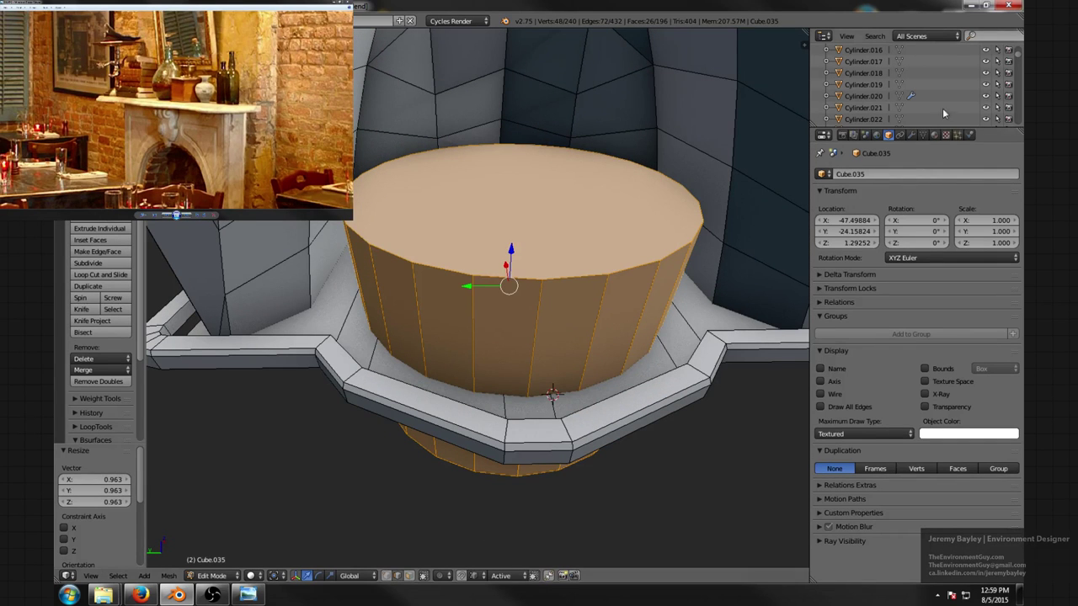
- Rename the fireplace object bool and clear the cylinder selection
{"action": "left_click", "coordinate": [906, 173]}
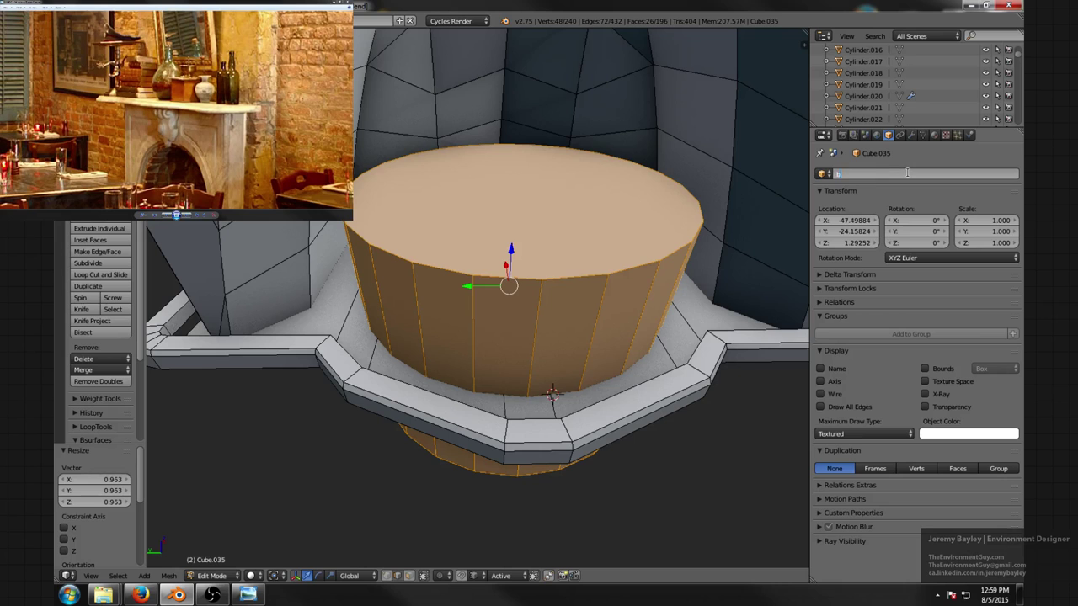
{"action": "type", "text": "bool"}
{"action": "key", "text": "Return"}
{"action": "key", "text": "a"}
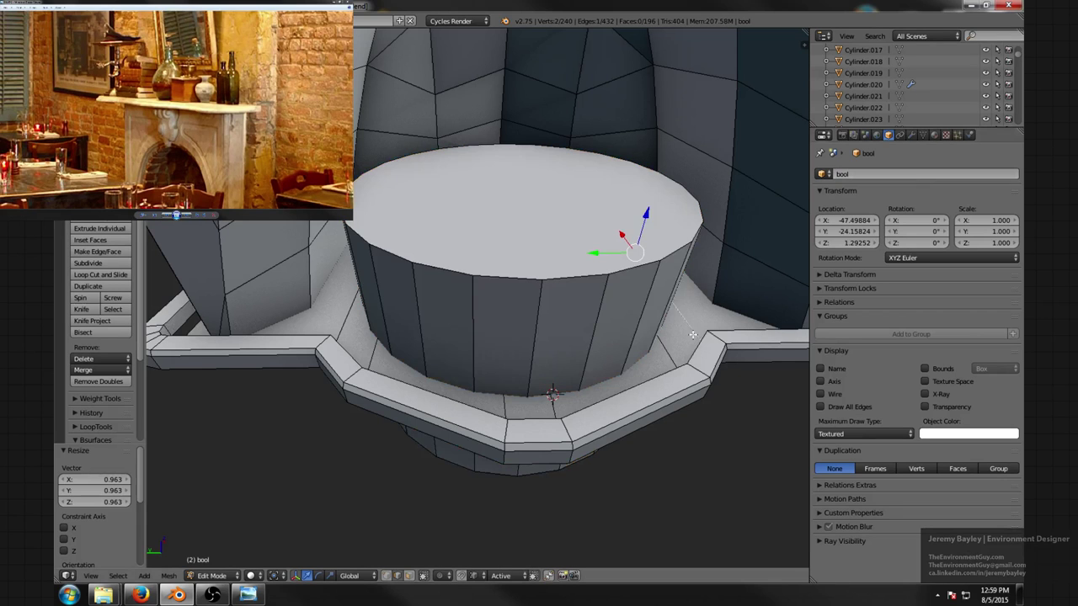
- Leave mesh editing, add a Boolean modifier to the fireplace object and try to assign bool as its target object
{"action": "key", "text": "Tab"}
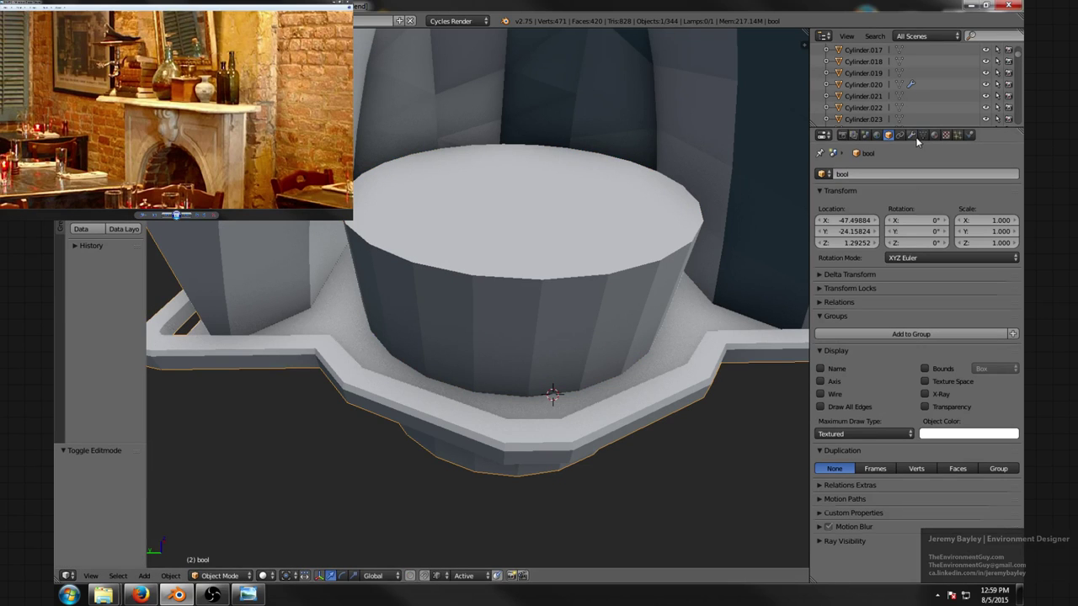
{"action": "left_click", "coordinate": [913, 136]}
{"action": "left_click", "coordinate": [903, 174]}
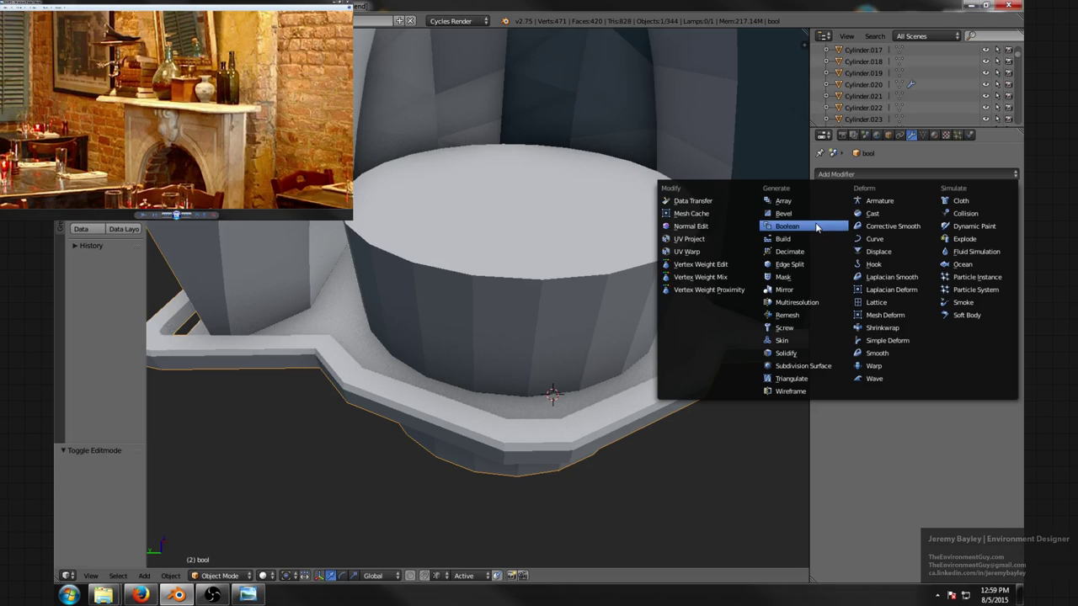
{"action": "left_click", "coordinate": [815, 227]}
{"action": "left_click", "coordinate": [939, 242]}
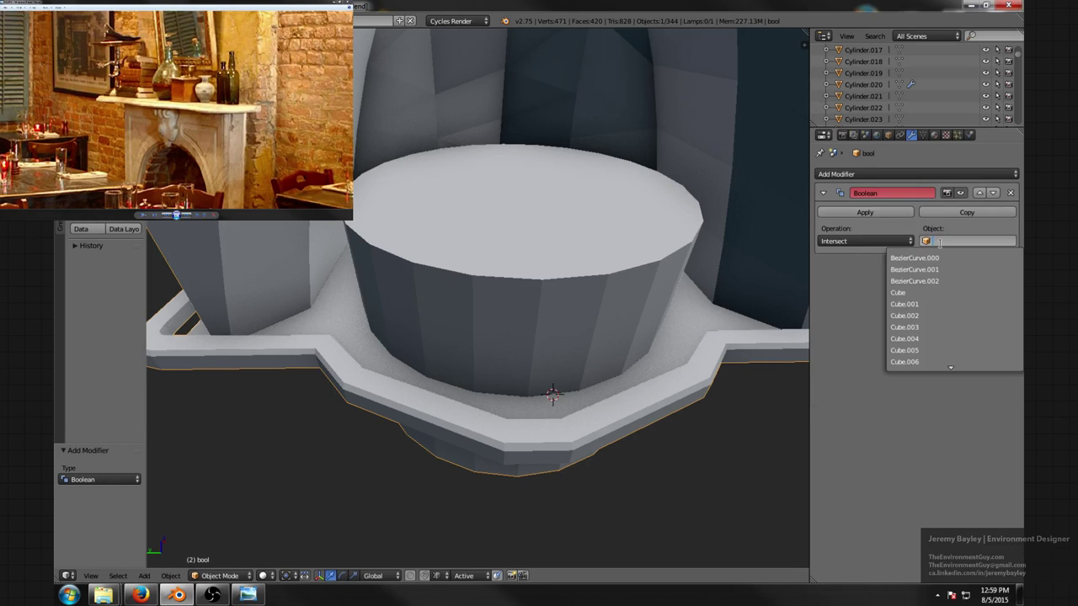
{"action": "type", "text": "bool"}
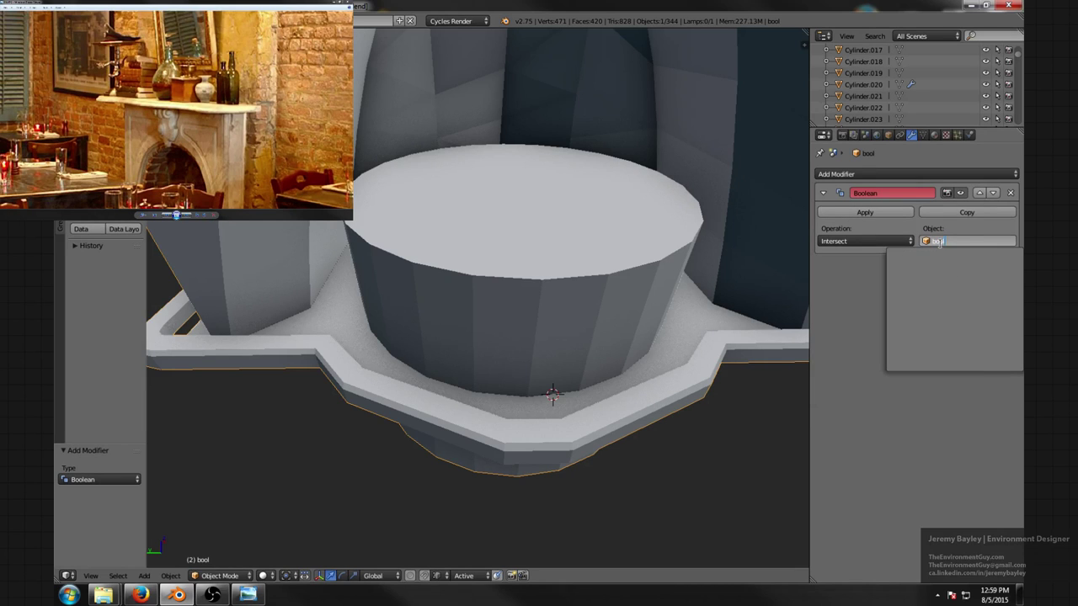
{"action": "key", "text": "BackSpace"}
{"action": "key", "text": "BackSpace"}
{"action": "key", "text": "BackSpace"}
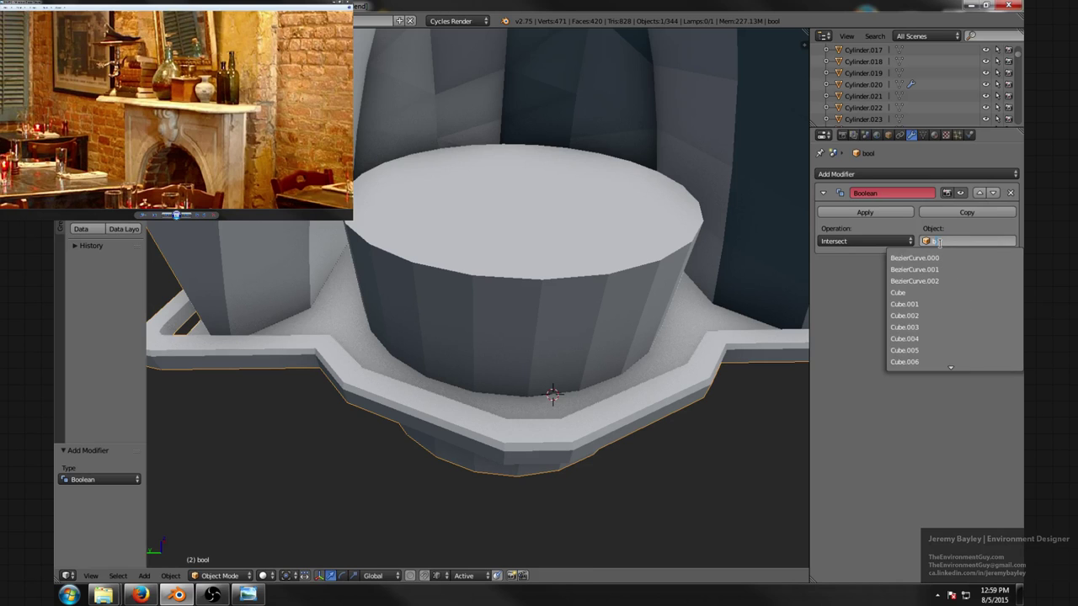
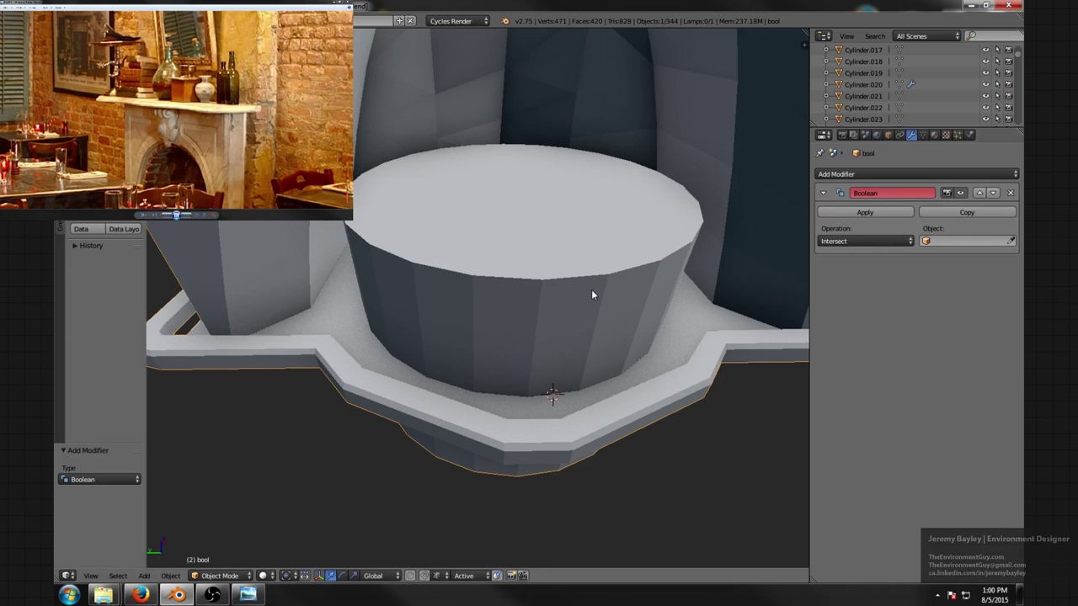
- Select all the linked geometry of the cylinder and separate it into its own object
{"action": "key", "text": "Tab"}
{"action": "key", "text": "Tab"}
{"action": "key", "text": "Tab"}
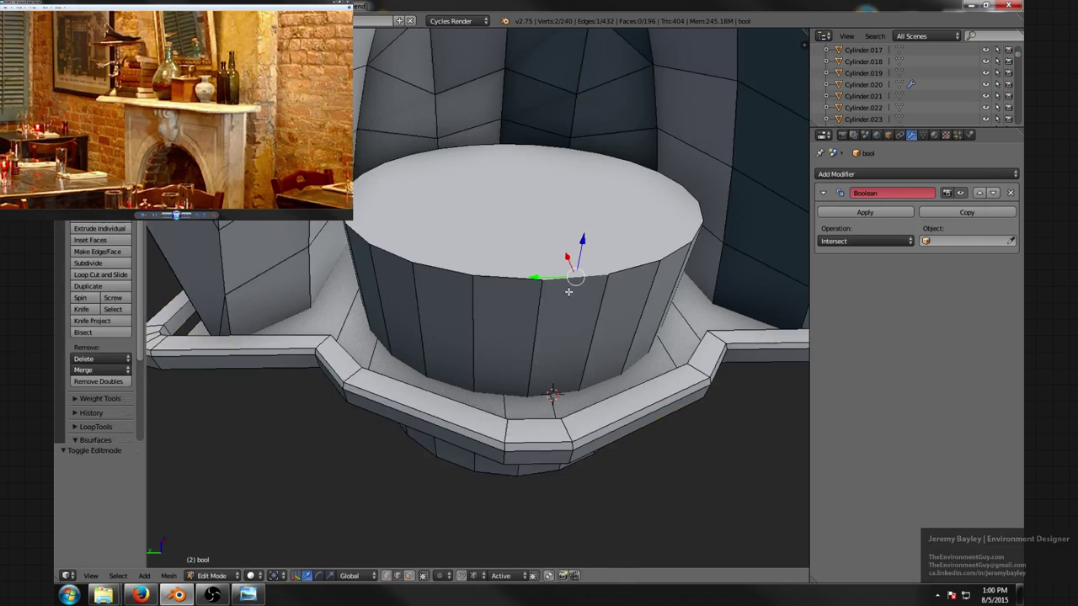
{"action": "key", "text": "l"}
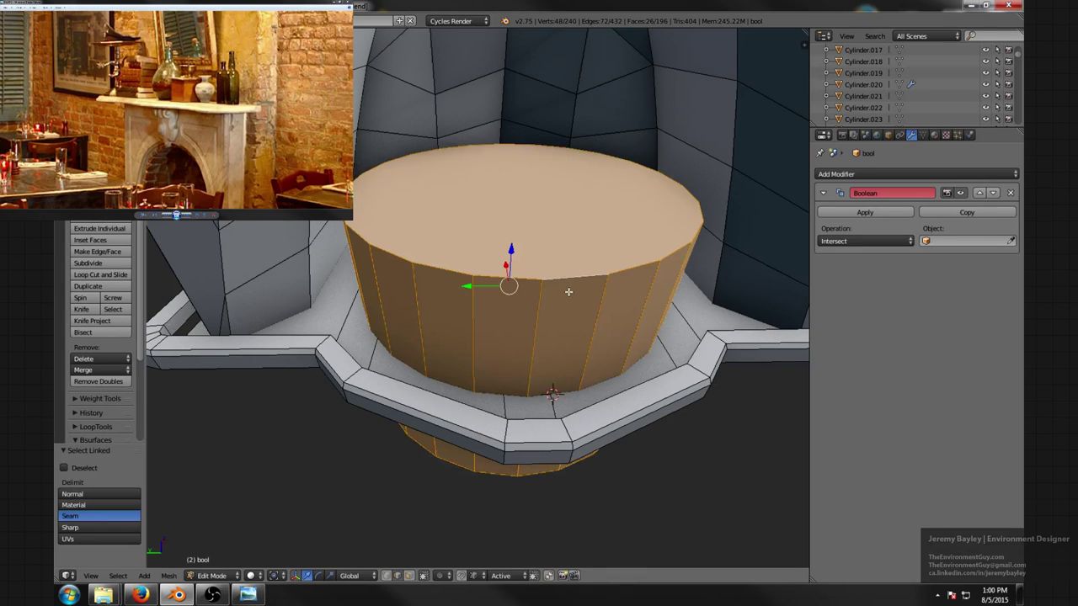
{"action": "key", "text": "p"}
{"action": "left_click", "coordinate": [568, 291]}
{"action": "key", "text": "Tab"}
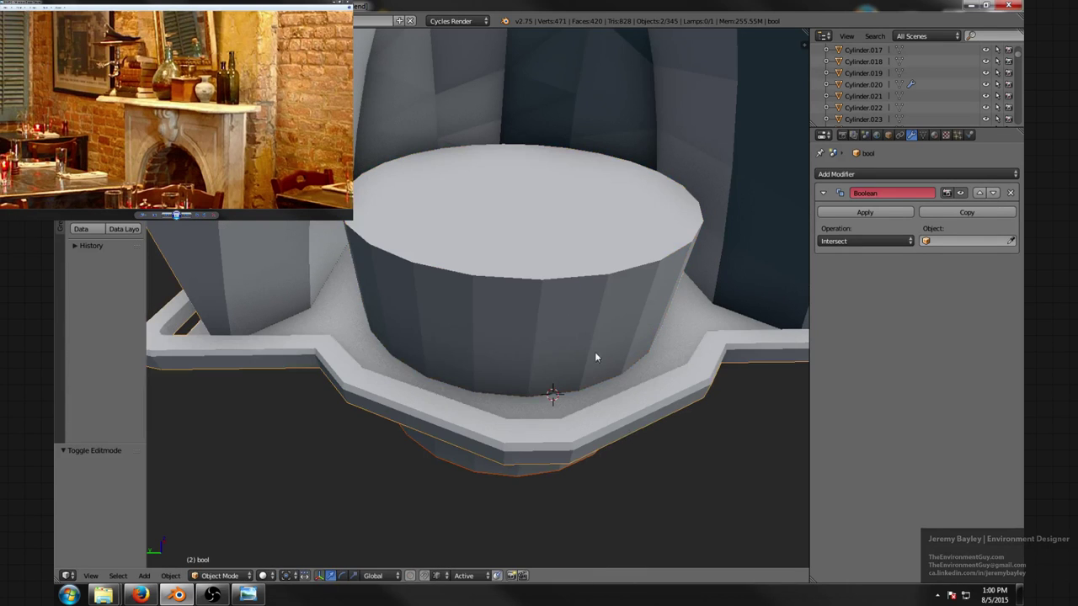
- Rename the separated cylinder bool and remove the Boolean modifier from it
{"action": "right_click", "coordinate": [568, 332]}
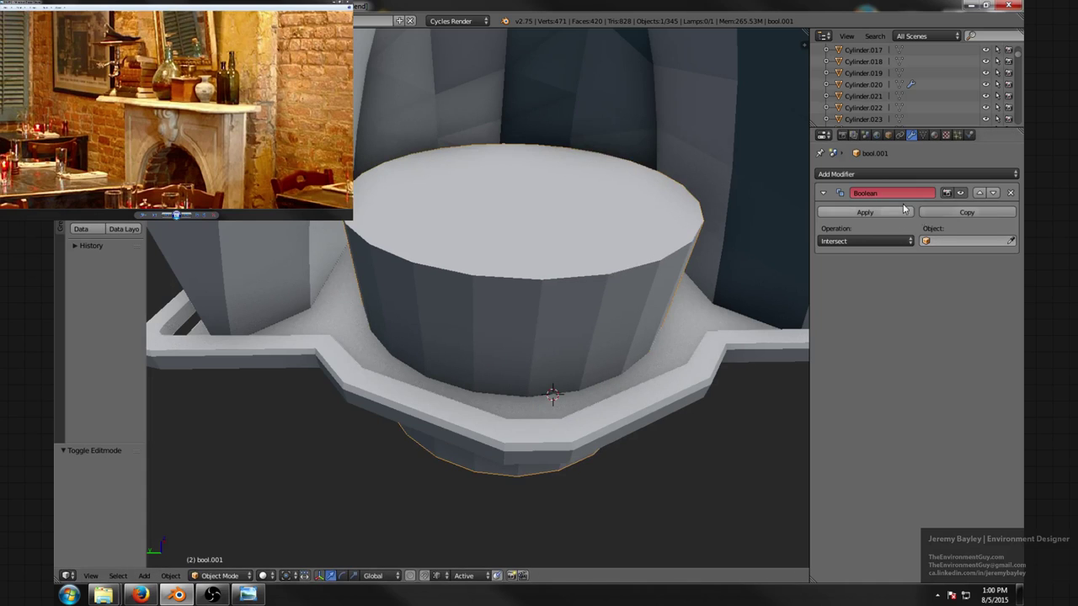
{"action": "left_click", "coordinate": [888, 135]}
{"action": "double_click", "coordinate": [883, 173]}
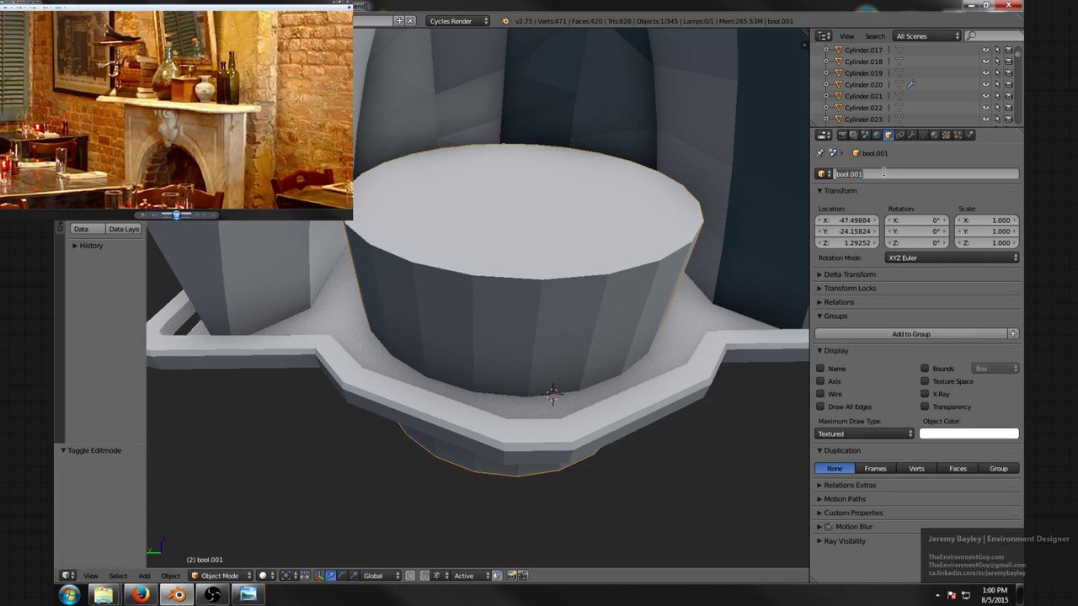
{"action": "key", "text": "Return"}
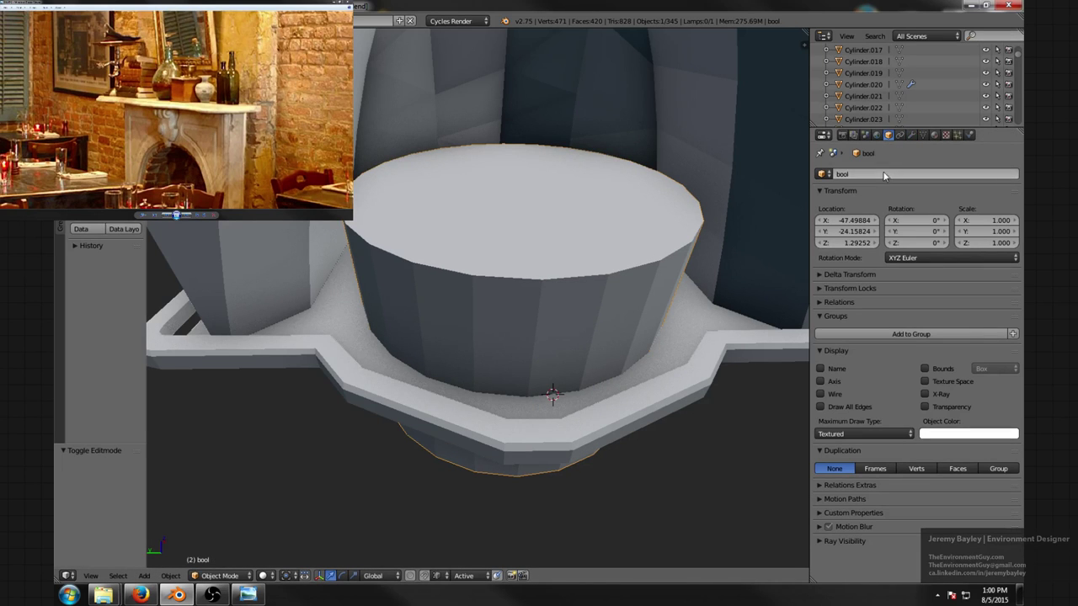
{"action": "right_click", "coordinate": [603, 278]}
{"action": "right_click", "coordinate": [603, 280]}
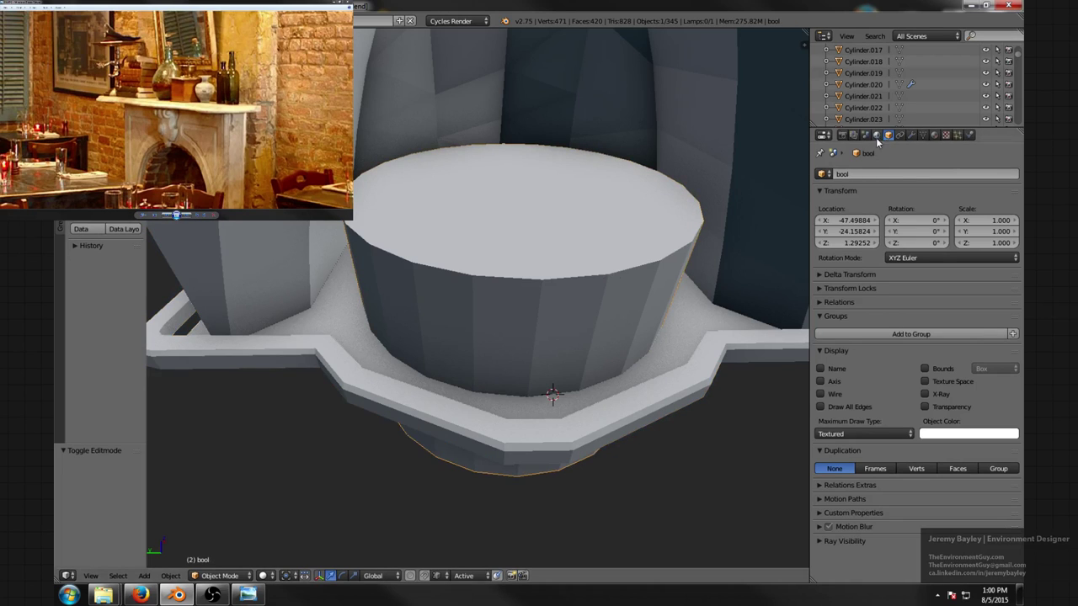
{"action": "left_click", "coordinate": [912, 135]}
{"action": "left_click", "coordinate": [1010, 192]}
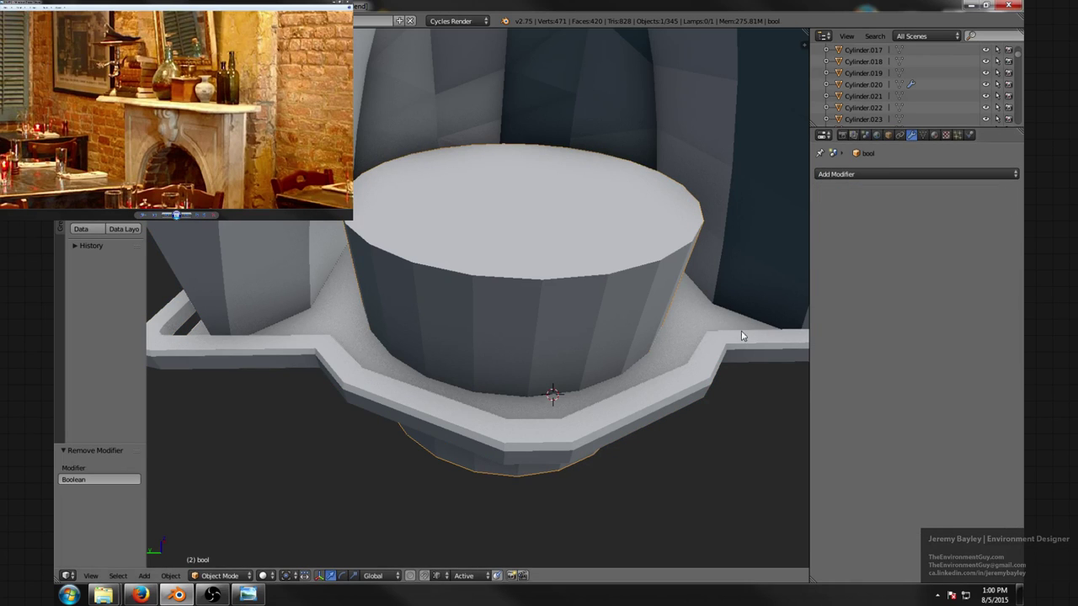
- Set the fireplace's Boolean modifier to use the bool object with the Difference operation
{"action": "right_click", "coordinate": [765, 308]}
{"action": "left_click", "coordinate": [953, 238]}
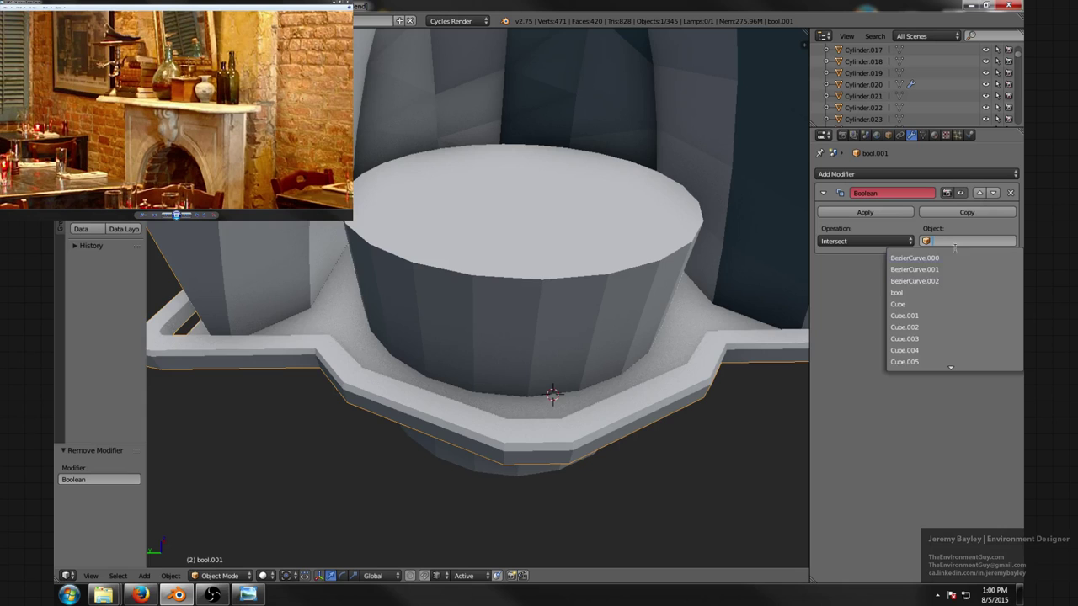
{"action": "left_click", "coordinate": [926, 292]}
{"action": "left_click", "coordinate": [886, 239]}
{"action": "left_click", "coordinate": [863, 203]}
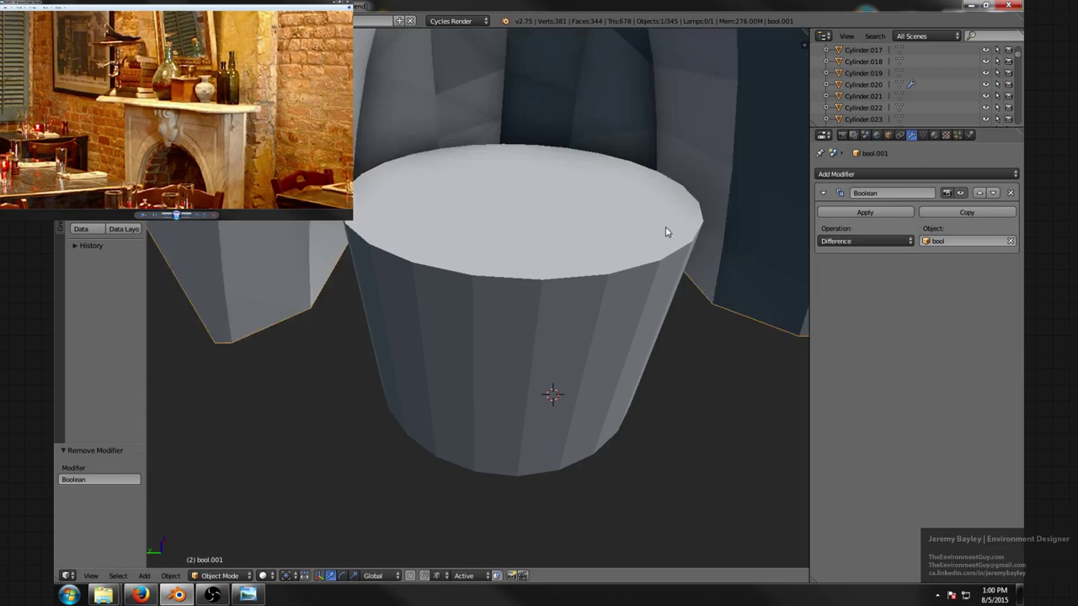
- Switch to wireframe shading, select the linked hearth base geometry and separate it into its own object
{"action": "scroll", "coordinate": [623, 241], "scroll_direction": "down", "scroll_amount": 3}
{"action": "key", "text": "z"}
{"action": "mouse_move", "coordinate": [619, 241]}
{"action": "middle_mouse_down"}
{"action": "mouse_move", "coordinate": [514, 224]}
{"action": "mouse_move", "coordinate": [572, 227]}
{"action": "mouse_move", "coordinate": [604, 254]}
{"action": "middle_mouse_up"}
{"action": "key", "text": "z"}
{"action": "key", "text": "z"}
{"action": "key", "text": "Tab"}
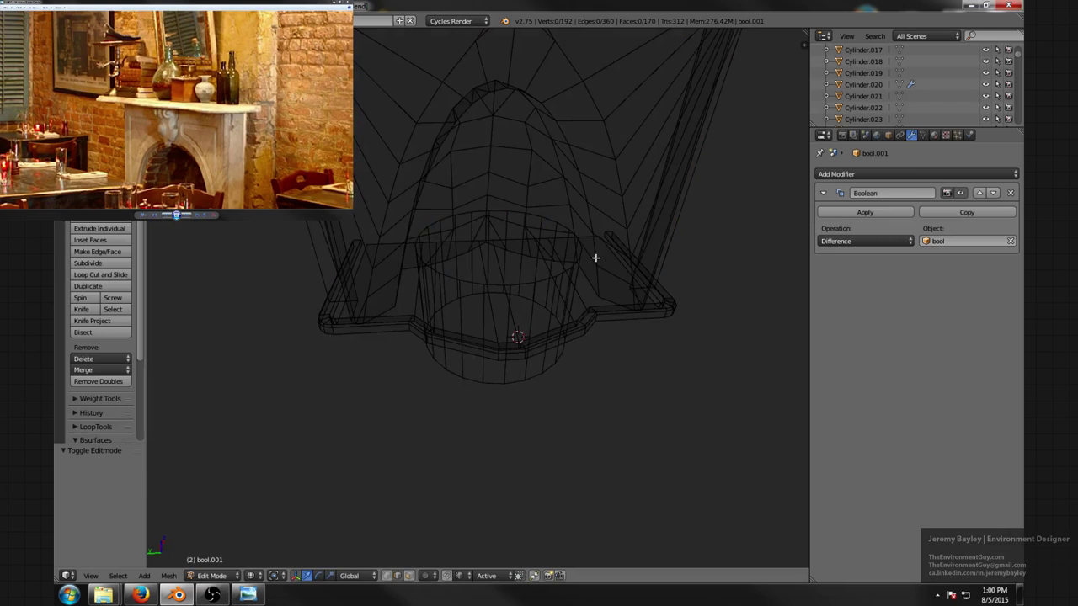
{"action": "right_click", "coordinate": [601, 301]}
{"action": "key", "text": "ctrl+l"}
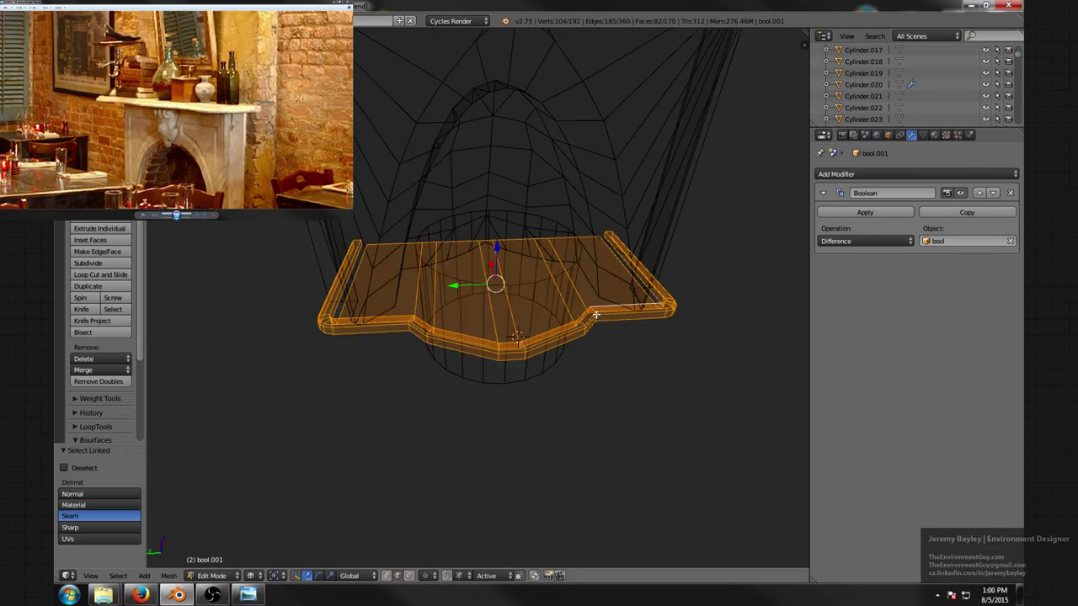
{"action": "key", "text": "p"}
{"action": "left_click", "coordinate": [593, 313]}
{"action": "key", "text": "Tab"}
- Remove the Boolean modifier from the fireplace arch object
{"action": "right_click", "coordinate": [597, 319]}
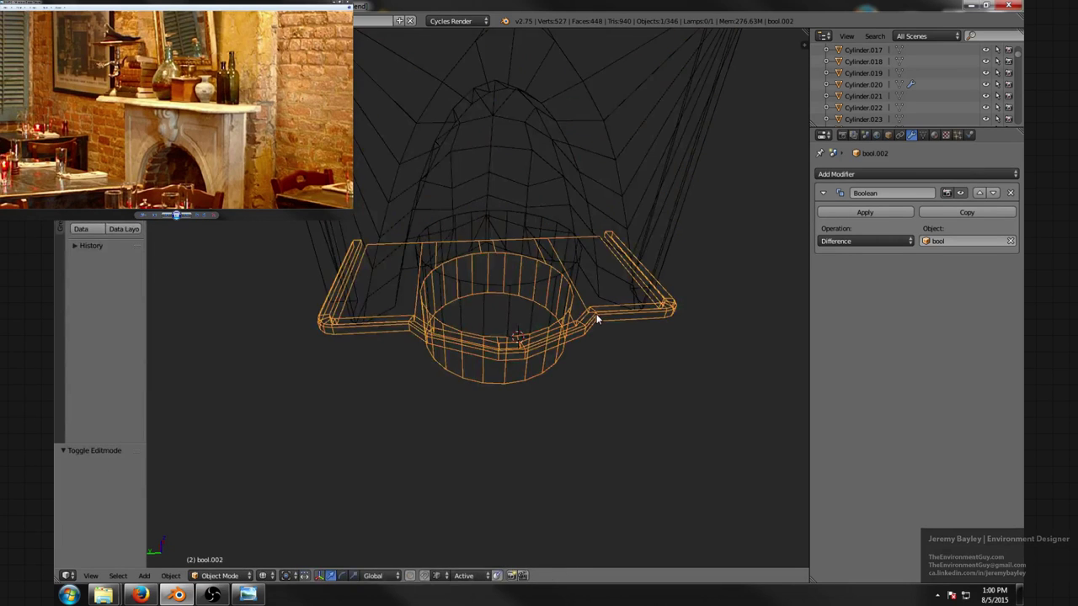
{"action": "middle_click_drag", "start_coordinate": [572, 316], "coordinate": [634, 209]}
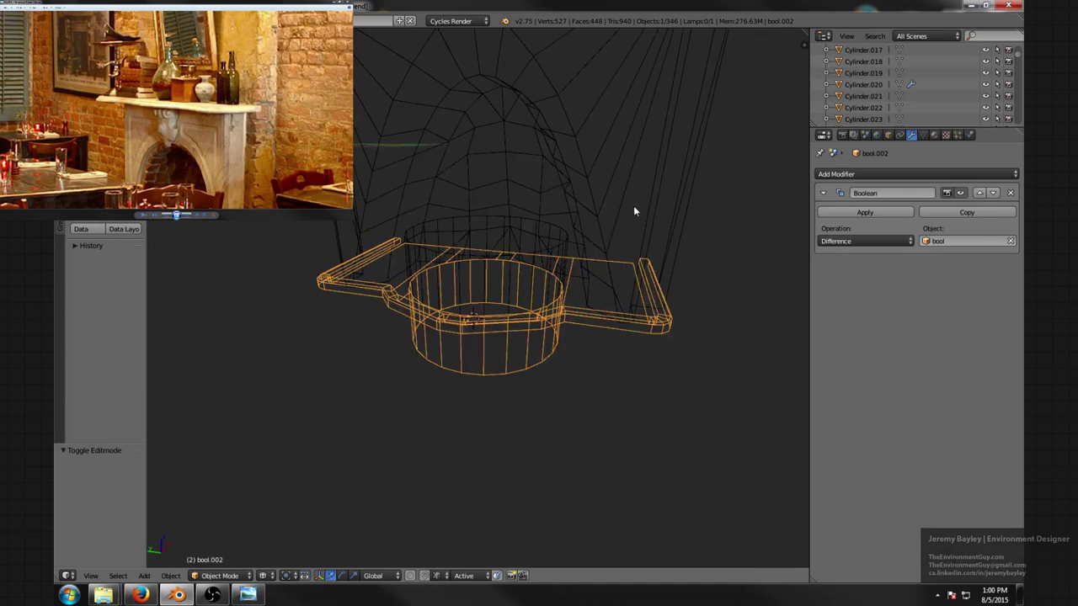
{"action": "right_click", "coordinate": [607, 219]}
{"action": "left_click", "coordinate": [1010, 193]}
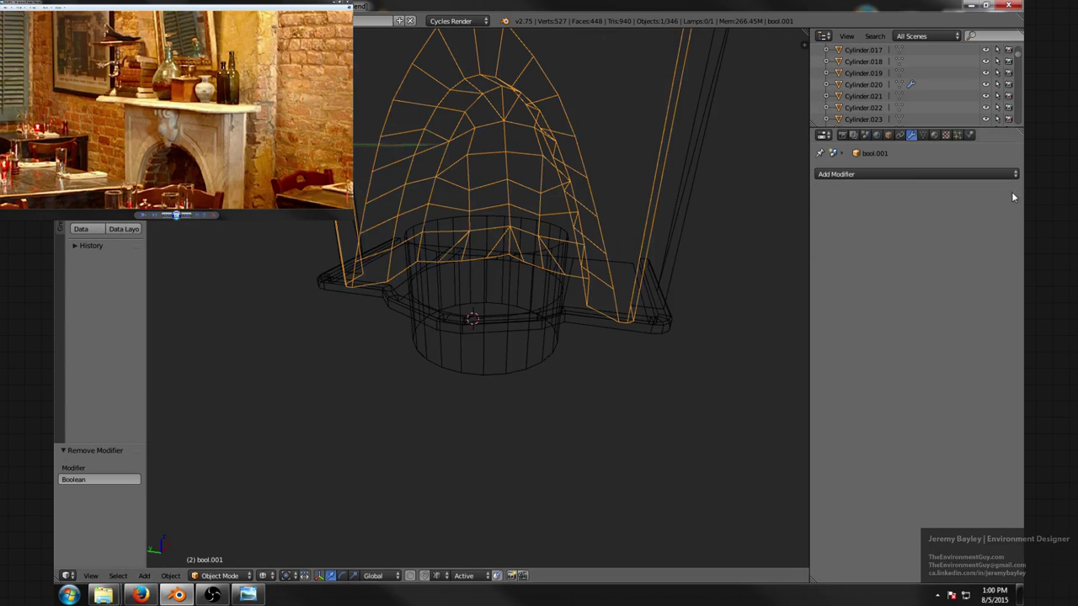
- Select the separated hearth base and apply its Boolean modifier
{"action": "right_click", "coordinate": [509, 317]}
{"action": "middle_click_drag", "start_coordinate": [508, 313], "coordinate": [515, 257]}
{"action": "left_click", "coordinate": [883, 214]}
- Return to solid shading and delete the cutter cylinder from the hearth
{"action": "key", "text": "z"}
{"action": "right_click", "coordinate": [521, 243]}
{"action": "middle_click_drag", "start_coordinate": [566, 221], "coordinate": [530, 275]}
{"action": "key", "text": "x"}
{"action": "left_click", "coordinate": [524, 244]}
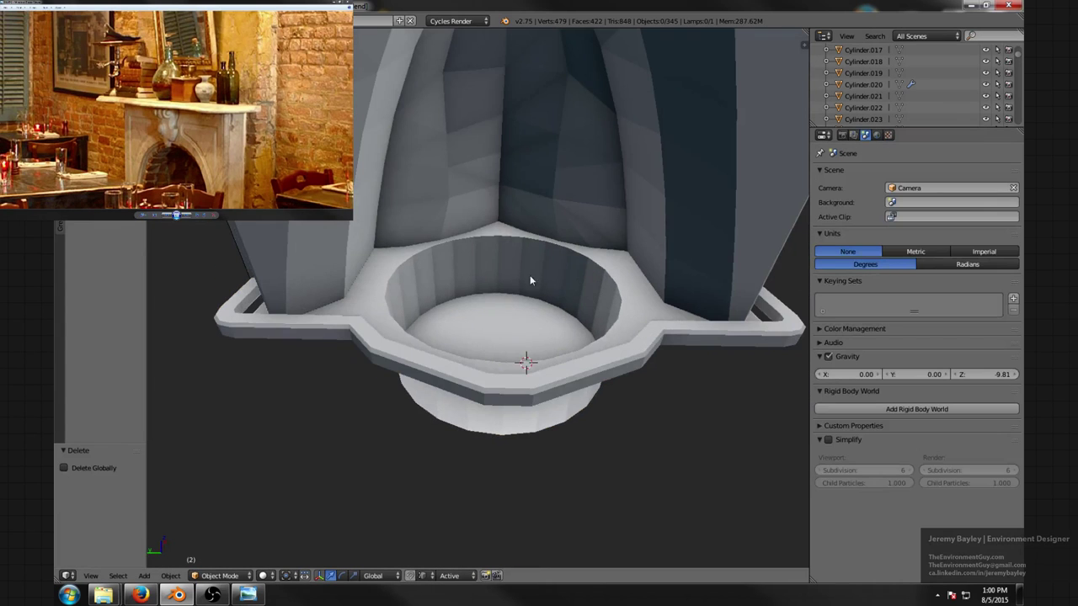
- Select the round recess floor face of the hearth base and raise it about 0.366 along Z
{"action": "right_click", "coordinate": [487, 289]}
{"action": "key", "text": "Tab"}
{"action": "key", "text": "ctrl+Tab"}
{"action": "left_click", "coordinate": [463, 306]}
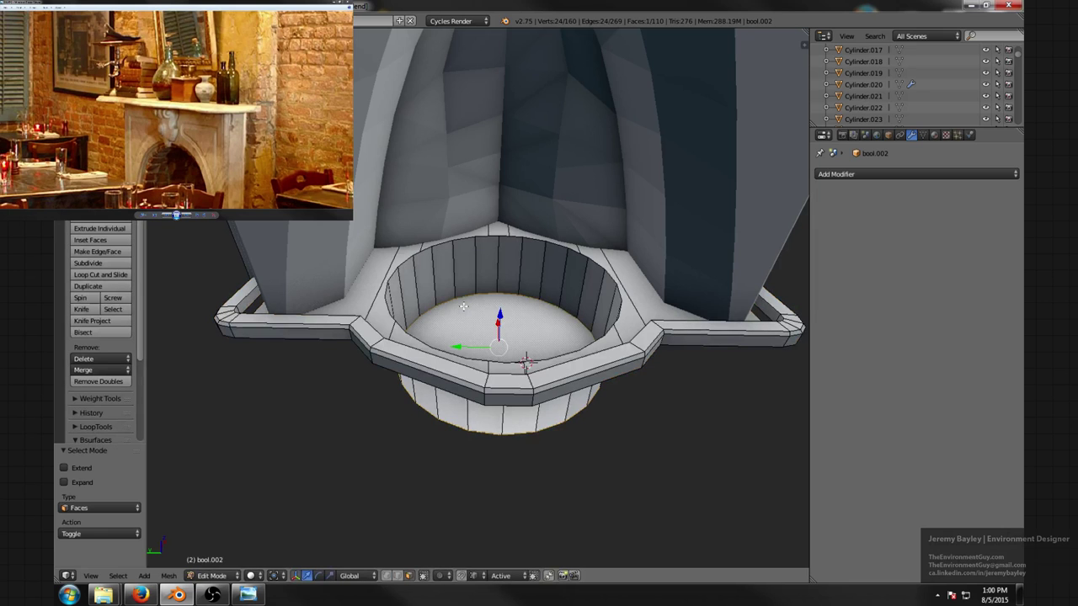
{"action": "key", "text": "g"}
{"action": "key", "text": "z"}
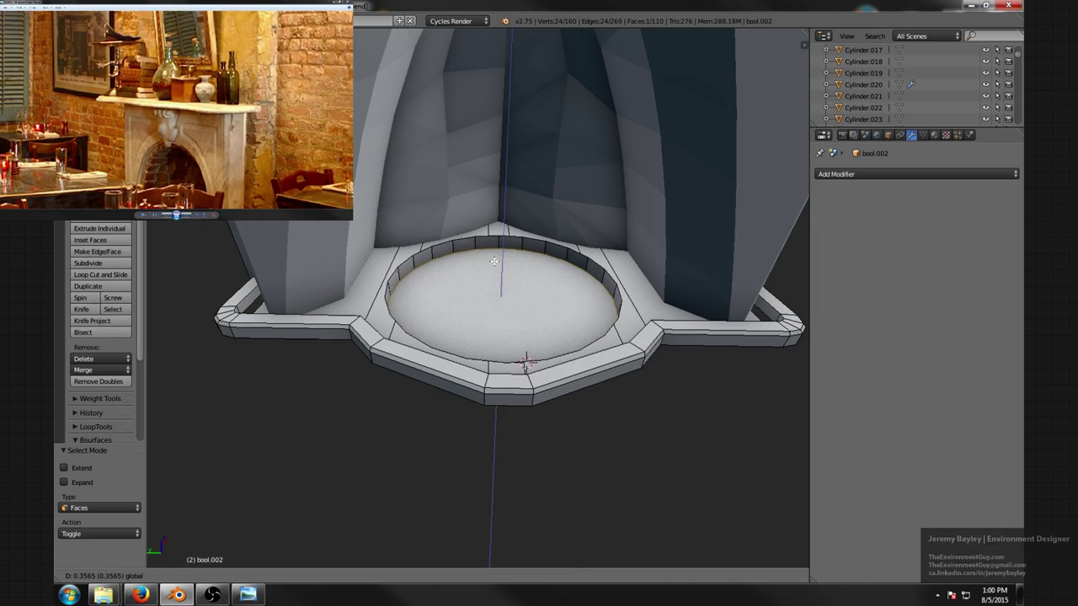
{"action": "left_click", "coordinate": [488, 259]}
- Inspect the hearth recess in a rendered preview, return to solid shading and leave mesh editing
{"action": "middle_click_drag", "start_coordinate": [548, 271], "coordinate": [497, 300]}
{"action": "scroll", "coordinate": [497, 300], "scroll_direction": "up", "scroll_amount": 1}
{"action": "scroll", "coordinate": [498, 300], "scroll_direction": "up", "scroll_amount": 3}
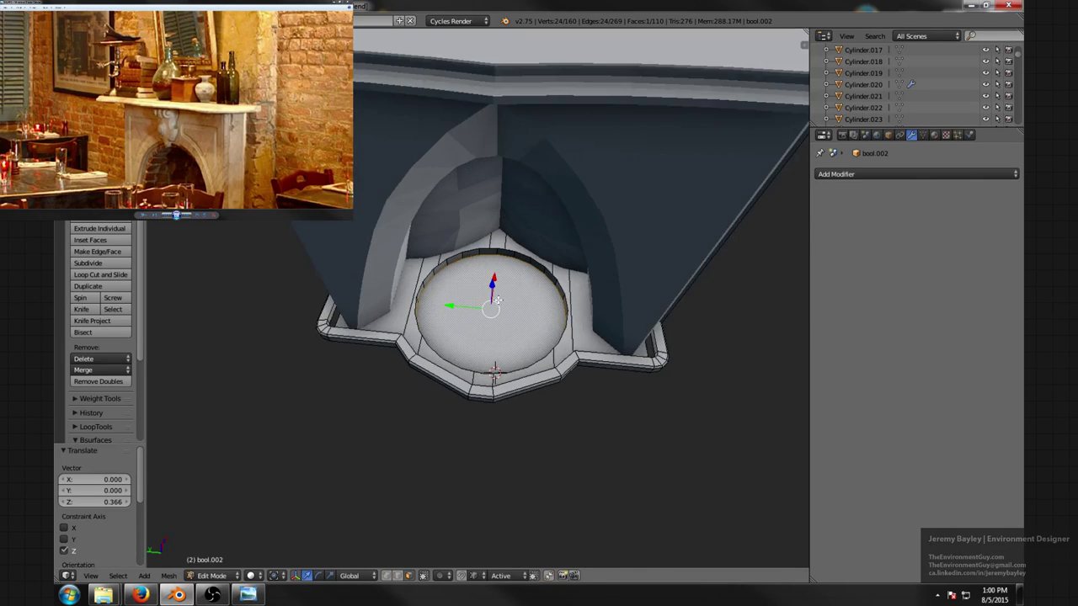
{"action": "key", "text": "shift+z"}
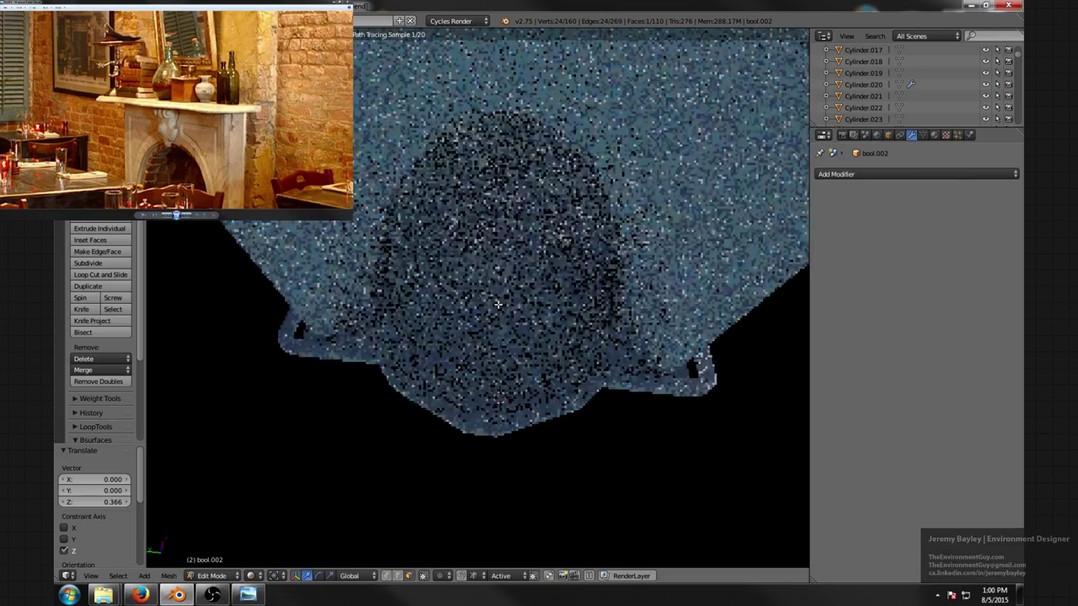
{"action": "scroll", "coordinate": [498, 305], "scroll_direction": "down", "scroll_amount": 4}
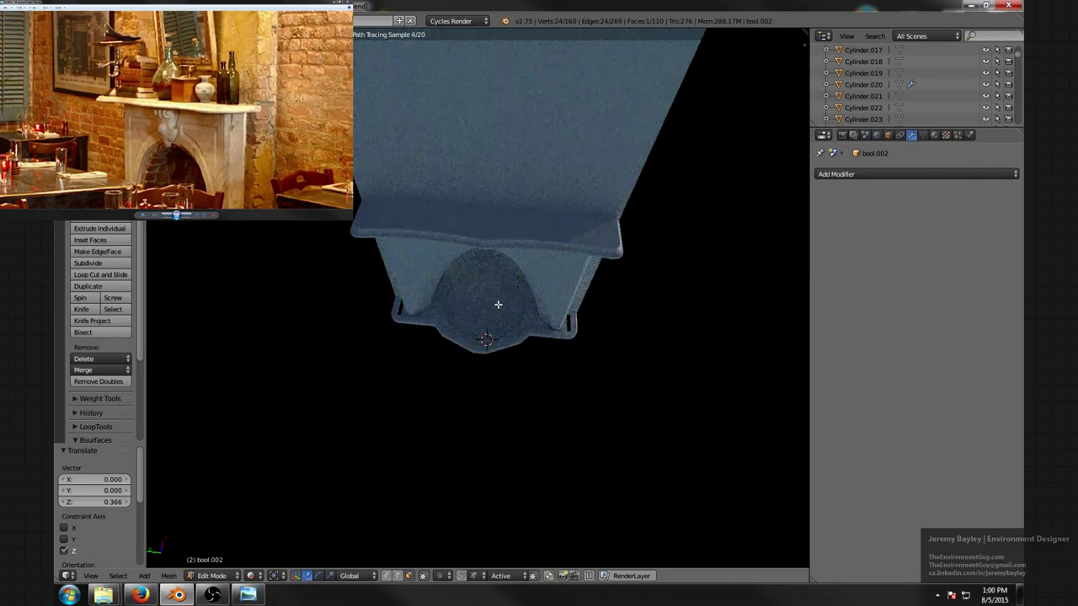
{"action": "scroll", "coordinate": [497, 304], "scroll_direction": "up", "scroll_amount": 2}
{"action": "key", "text": "shift+z"}
{"action": "mouse_move", "coordinate": [498, 304]}
{"action": "middle_mouse_down"}
{"action": "mouse_move", "coordinate": [507, 306]}
{"action": "mouse_move", "coordinate": [482, 259]}
{"action": "mouse_move", "coordinate": [503, 245]}
{"action": "mouse_move", "coordinate": [544, 282]}
{"action": "mouse_move", "coordinate": [491, 303]}
{"action": "mouse_move", "coordinate": [476, 299]}
{"action": "mouse_move", "coordinate": [547, 297]}
{"action": "mouse_move", "coordinate": [517, 296]}
{"action": "mouse_move", "coordinate": [481, 265]}
{"action": "middle_mouse_up"}
{"action": "scroll", "coordinate": [490, 290], "scroll_direction": "down", "scroll_amount": 2}
{"action": "key", "text": "a"}
{"action": "key", "text": "Tab"}
- Undo the recess floor move, the cutter cylinder deletion and the applied Boolean on the hearth base
{"action": "key", "text": "ctrl+z"}
{"action": "key", "text": "ctrl+z"}
{"action": "key", "text": "ctrl+z"}
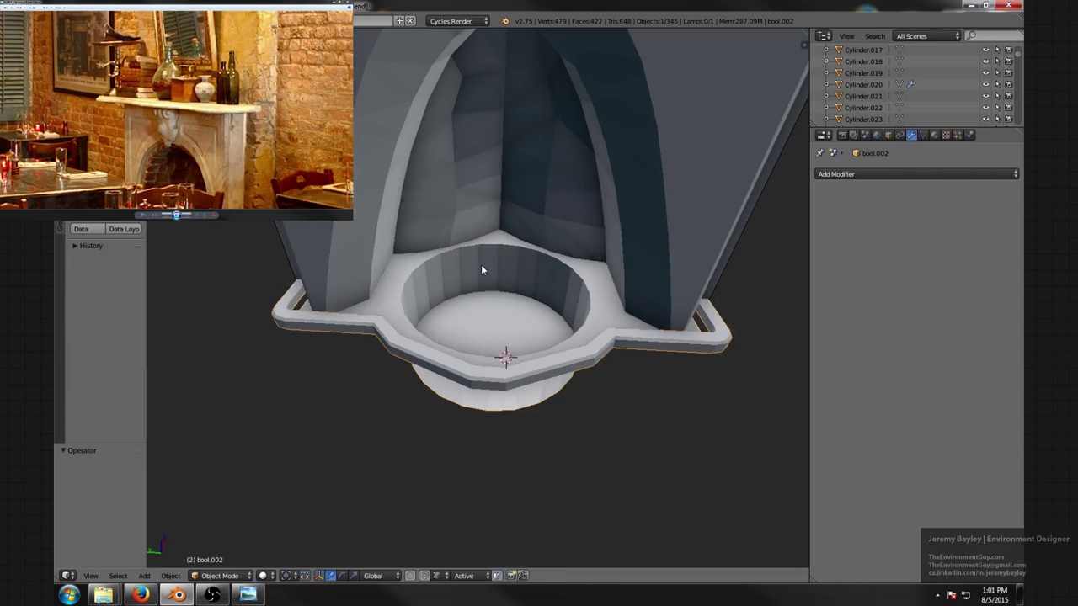
{"action": "key", "text": "z"}
{"action": "middle_click_drag", "start_coordinate": [489, 296], "coordinate": [493, 277]}
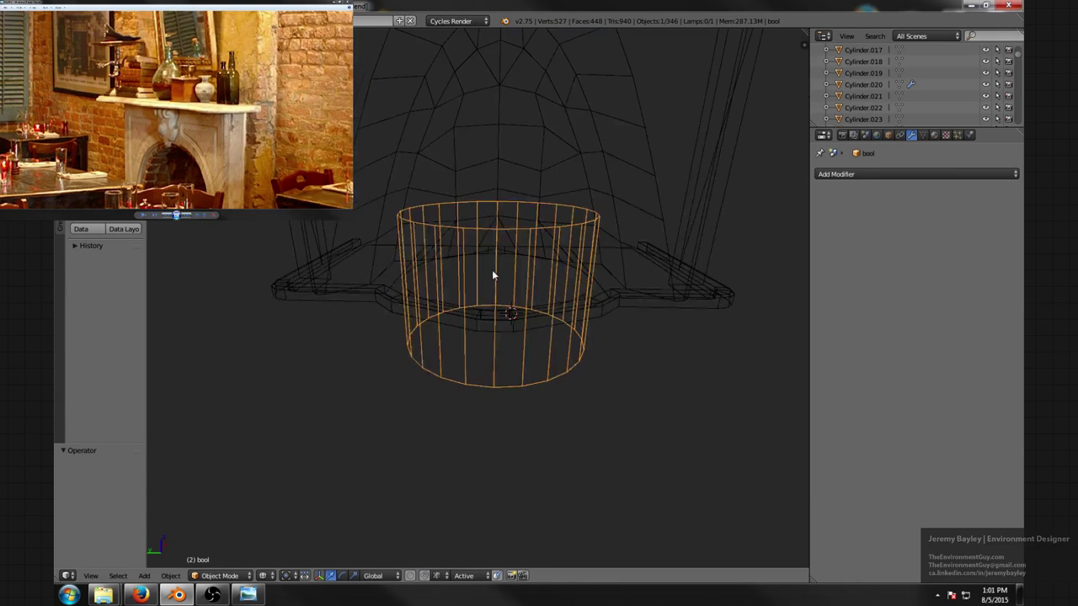
- Select the cutter cylinder in wireframe shading and snap the 3D cursor to it
{"action": "right_click", "coordinate": [645, 301]}
{"action": "right_click", "coordinate": [590, 281]}
{"action": "right_click", "coordinate": [589, 281], "text": "shift"}
{"action": "key", "text": "ctrl+KP_Subtract"}
{"action": "middle_click_drag", "start_coordinate": [589, 281], "coordinate": [519, 292]}
{"action": "right_click", "coordinate": [496, 275]}
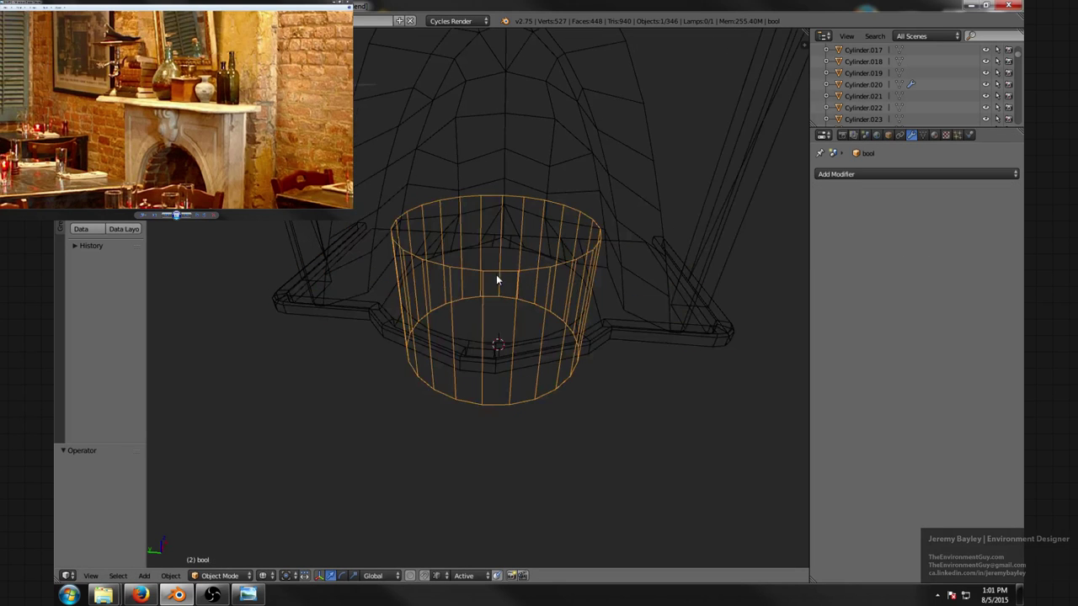
{"action": "key", "text": "shift+s"}
{"action": "left_click", "coordinate": [500, 271]}
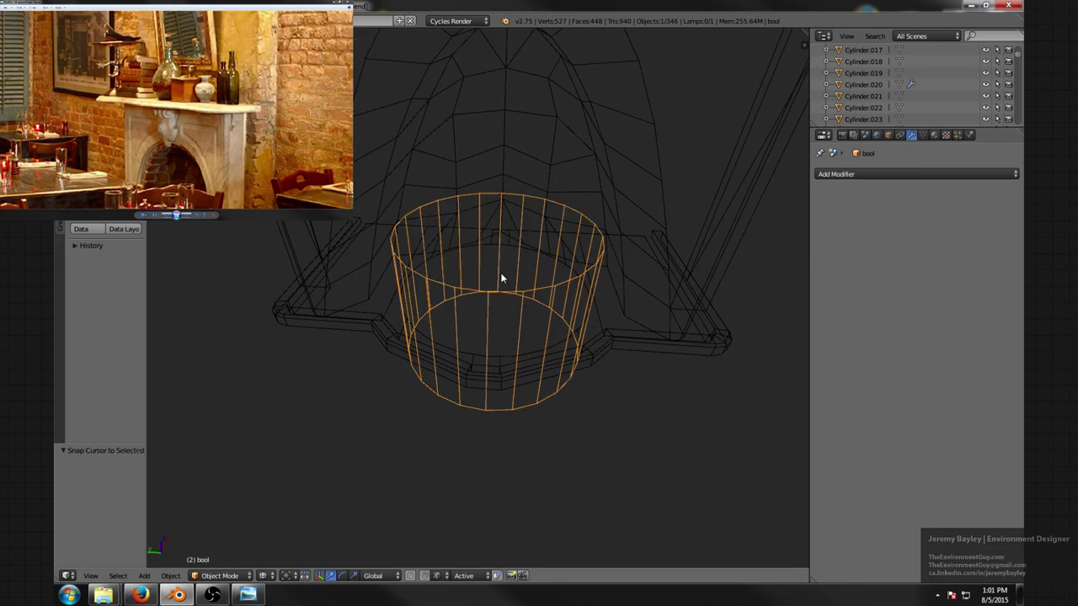
- In solid shading, recenter the cutter cylinder's origin and snap the 3D cursor to it
{"action": "scroll", "coordinate": [506, 290], "scroll_direction": "down", "scroll_amount": 4}
{"action": "key", "text": "z"}
{"action": "scroll", "coordinate": [507, 291], "scroll_direction": "up", "scroll_amount": 5}
{"action": "right_click", "coordinate": [507, 291]}
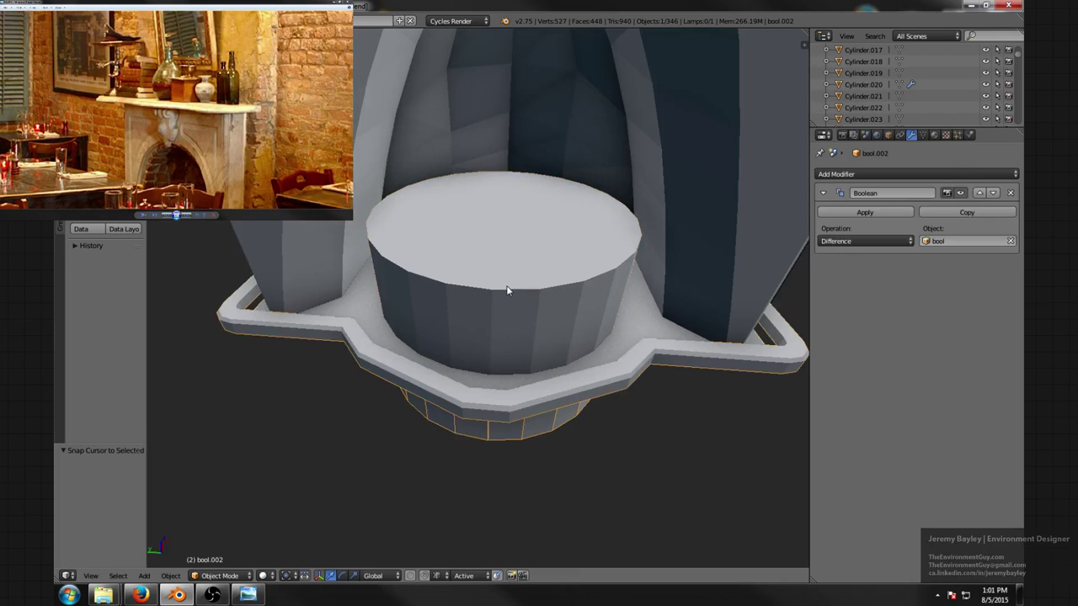
{"action": "right_click", "coordinate": [507, 290]}
{"action": "key", "text": "shift+ctrl+alt+c"}
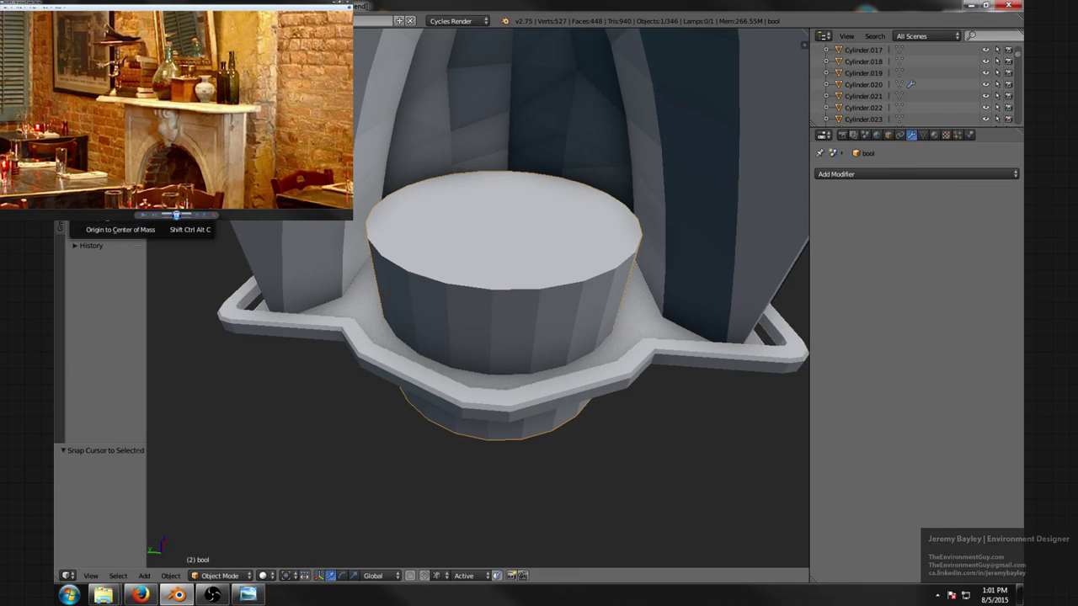
{"action": "left_click", "coordinate": [398, 238]}
{"action": "key", "text": "shift+s"}
{"action": "left_click", "coordinate": [429, 257]}
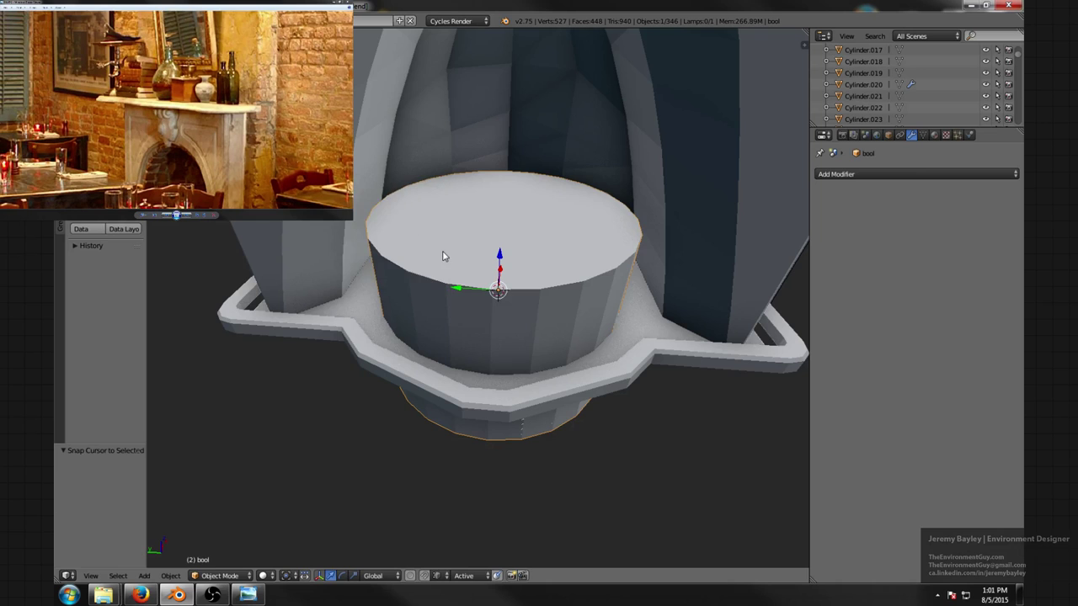
- Delete the old cutter and add a replacement cylinder with 18 vertices at the 3D cursor
{"action": "key", "text": "x"}
{"action": "left_click", "coordinate": [446, 255]}
{"action": "key", "text": "shift+a"}
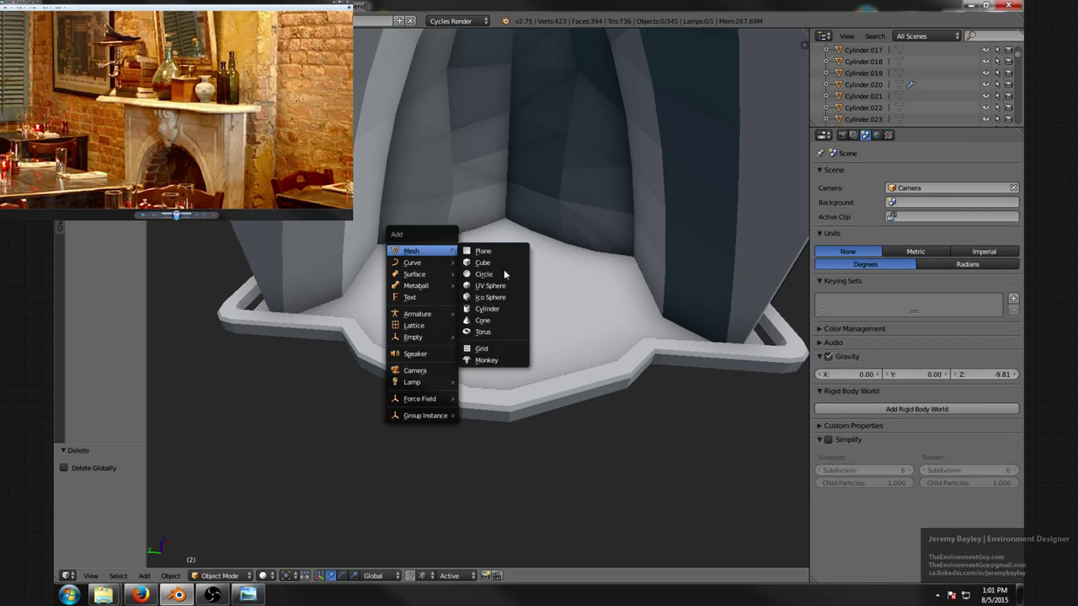
{"action": "left_click", "coordinate": [492, 306]}
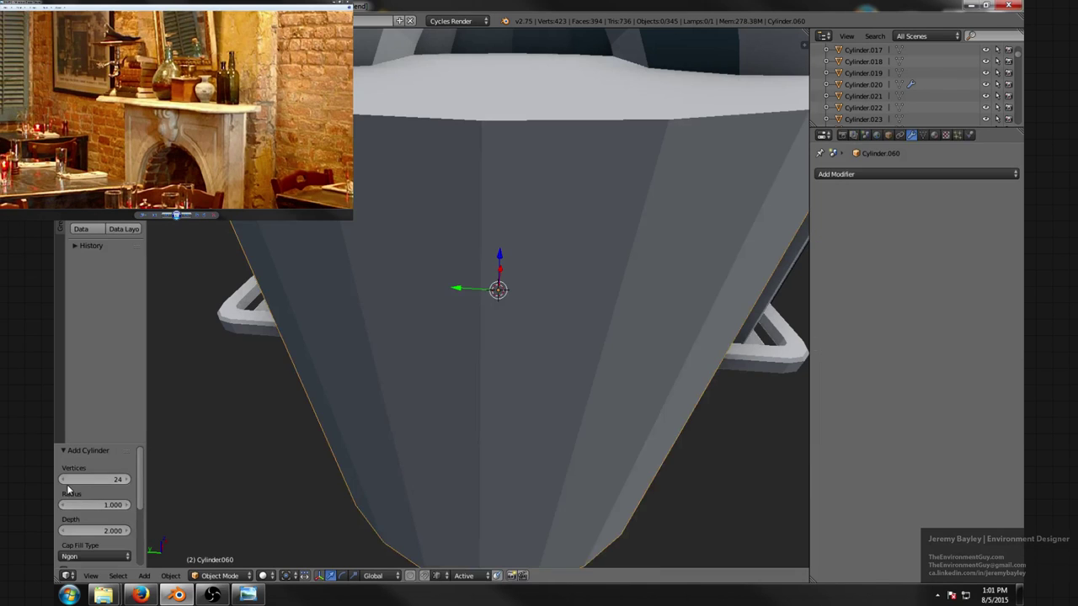
{"action": "left_click_drag", "start_coordinate": [66, 482], "coordinate": [38, 482]}
- Try to scale the new cylinder down to the size of the hearth
{"action": "scroll", "coordinate": [317, 355], "scroll_direction": "down", "scroll_amount": 5}
{"action": "key", "text": "s"}
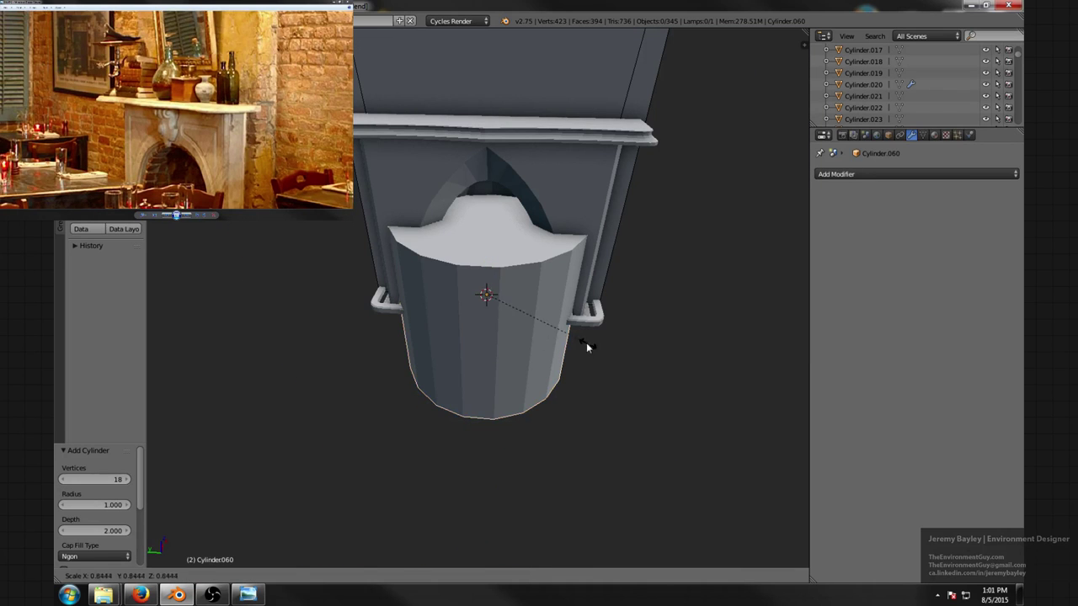
{"action": "left_click", "coordinate": [588, 346]}
{"action": "key", "text": "s"}
{"action": "right_click", "coordinate": [564, 337]}
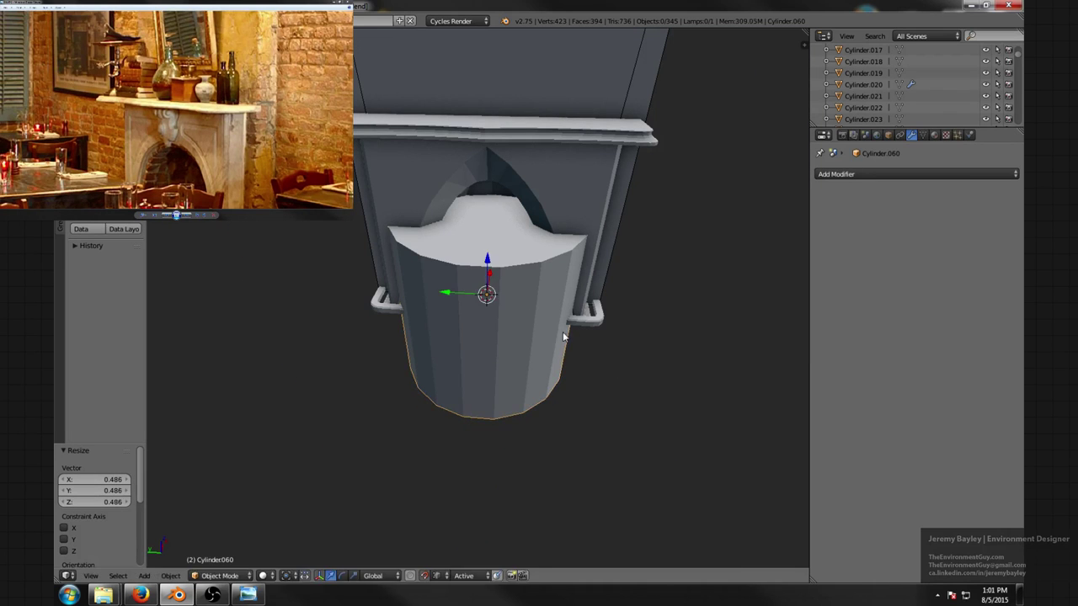
{"action": "key", "text": "s"}
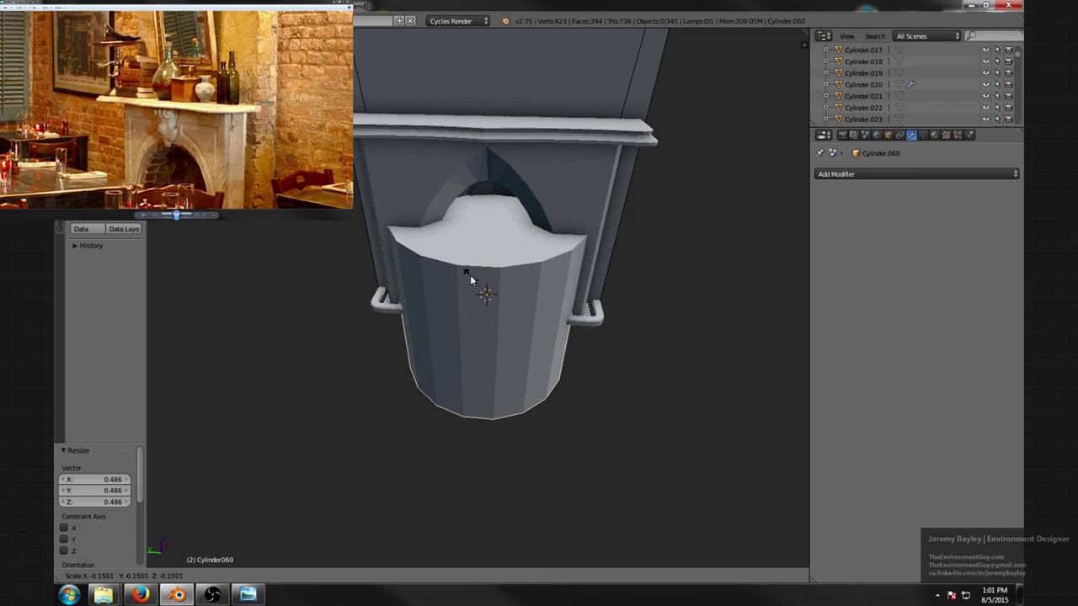
{"action": "left_click", "coordinate": [325, 364]}
{"action": "middle_click_drag", "start_coordinate": [322, 366], "coordinate": [213, 505]}
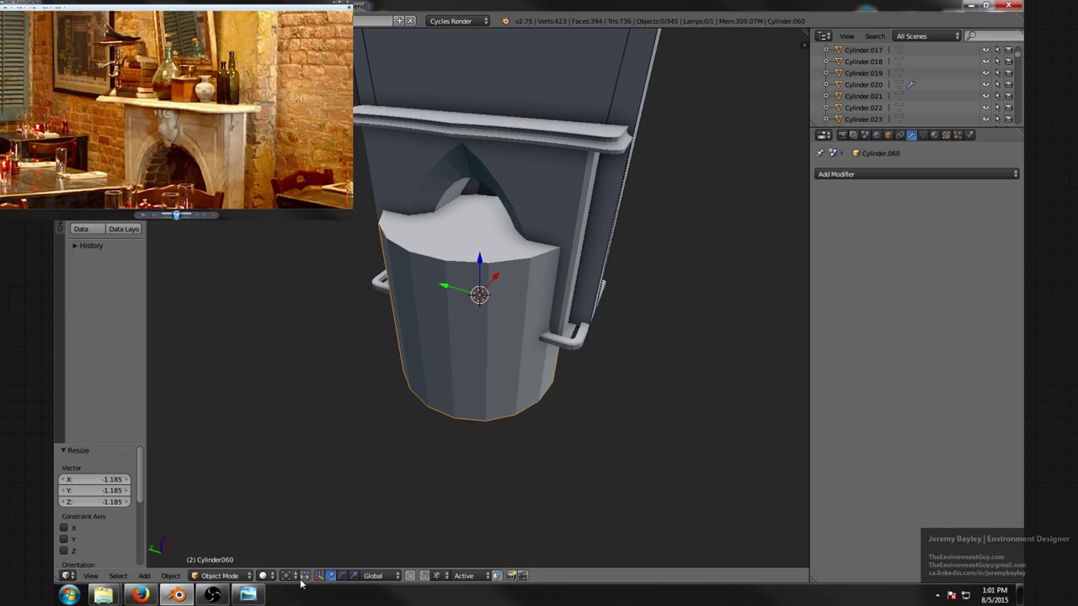
- Scale the new cylinder uniformly to about 0.586 so it fits inside the hearth's outer rim
{"action": "key", "text": "s"}
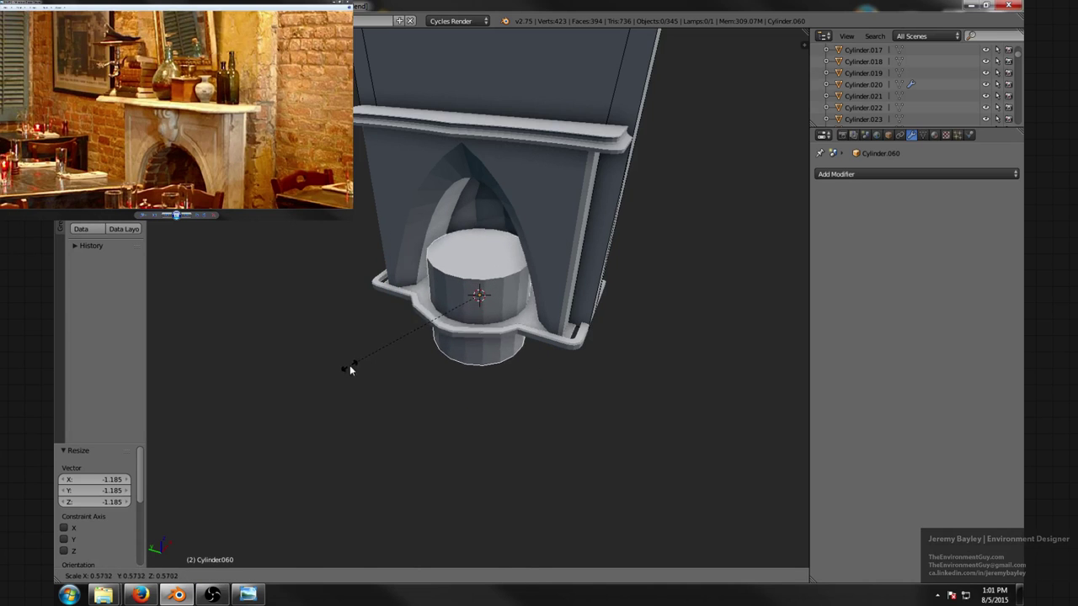
{"action": "left_click", "coordinate": [359, 345]}
{"action": "middle_click_drag", "start_coordinate": [359, 345], "coordinate": [406, 362]}
{"action": "scroll", "coordinate": [663, 394], "scroll_direction": "up", "scroll_amount": 1}
{"action": "middle_click_drag", "start_coordinate": [664, 394], "coordinate": [675, 366]}
{"action": "scroll", "coordinate": [675, 365], "scroll_direction": "up", "scroll_amount": 1}
{"action": "key", "text": "s"}
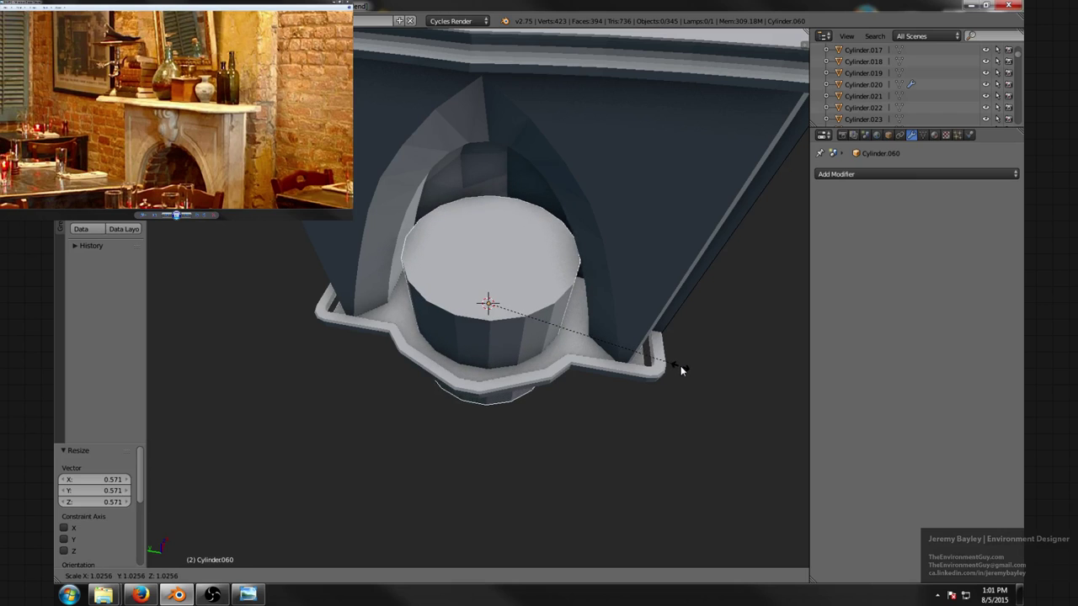
{"action": "left_click", "coordinate": [680, 366]}
- Stretch the cutter cylinder along Y by a factor of about 1.131
{"action": "key", "text": "s"}
{"action": "key", "text": "x"}
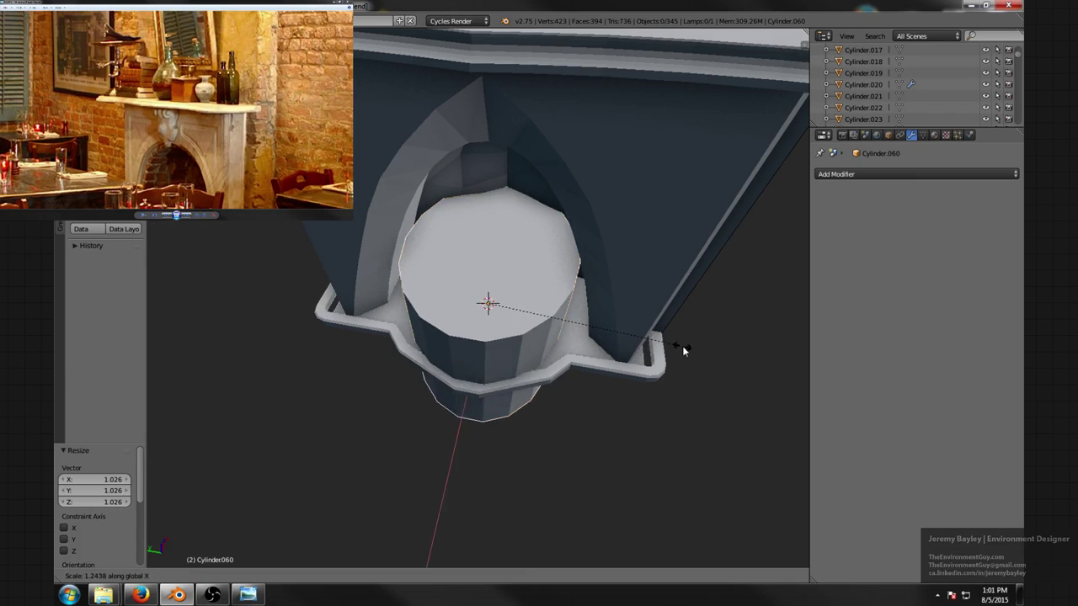
{"action": "key", "text": "y"}
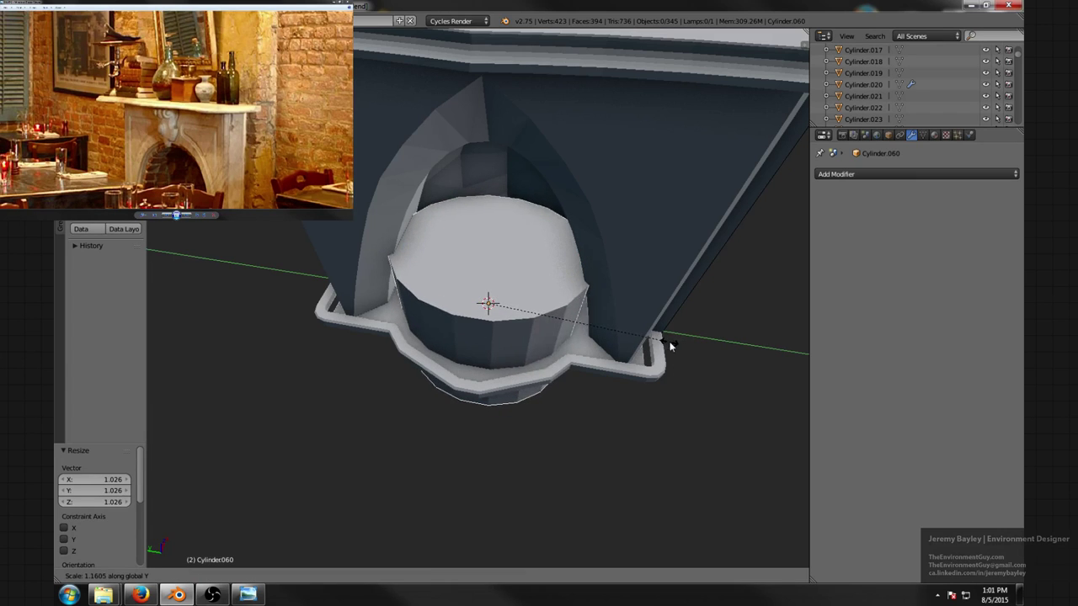
{"action": "left_click", "coordinate": [666, 339]}
{"action": "mouse_move", "coordinate": [665, 339]}
{"action": "middle_mouse_down"}
{"action": "mouse_move", "coordinate": [503, 346]}
{"action": "mouse_move", "coordinate": [538, 315]}
{"action": "mouse_move", "coordinate": [533, 301]}
{"action": "mouse_move", "coordinate": [494, 353]}
{"action": "mouse_move", "coordinate": [556, 312]}
{"action": "mouse_move", "coordinate": [477, 289]}
{"action": "mouse_move", "coordinate": [493, 284]}
{"action": "mouse_move", "coordinate": [504, 308]}
{"action": "mouse_move", "coordinate": [582, 290]}
{"action": "mouse_move", "coordinate": [566, 289]}
{"action": "middle_mouse_up"}
{"action": "key", "text": "z"}
{"action": "key", "text": "z"}
- Rename the new cutter cylinder as bool so the hearth base's Boolean modifier can reference it
{"action": "right_click", "coordinate": [575, 327]}
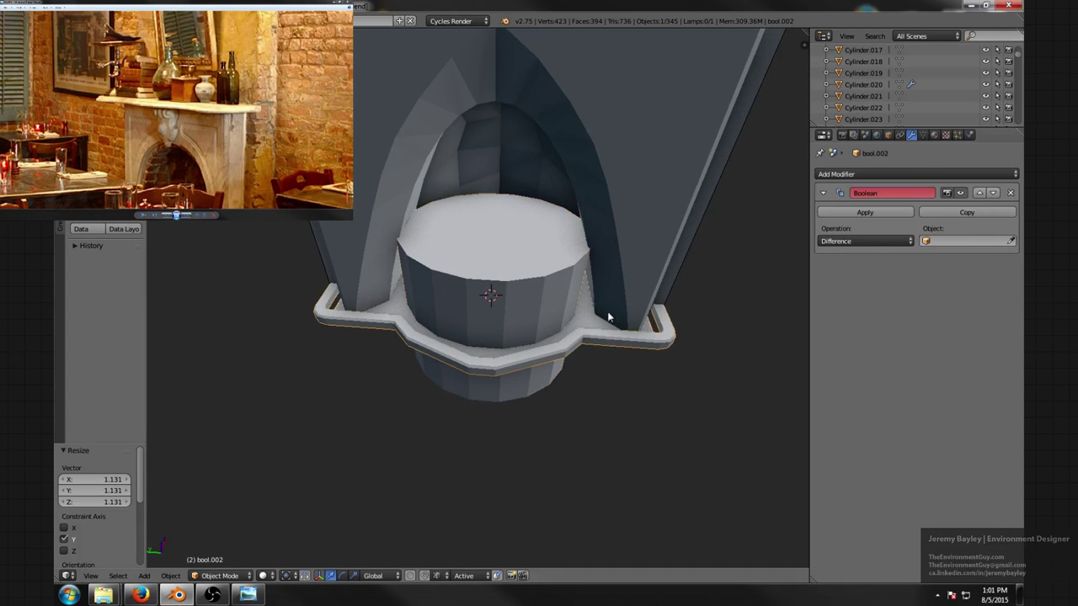
{"action": "left_click", "coordinate": [922, 239]}
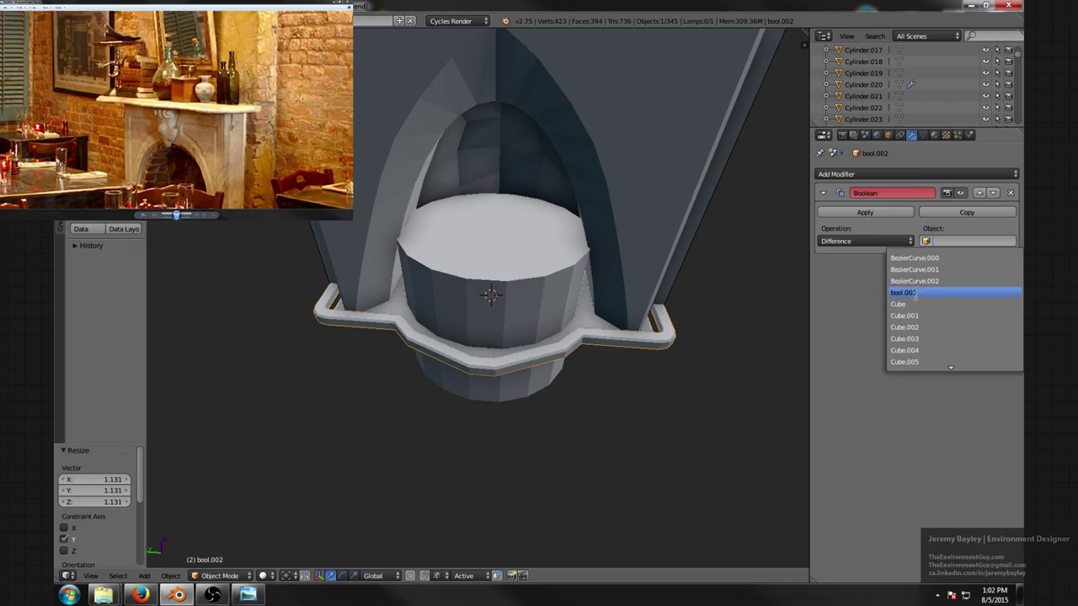
{"action": "right_click", "coordinate": [524, 306]}
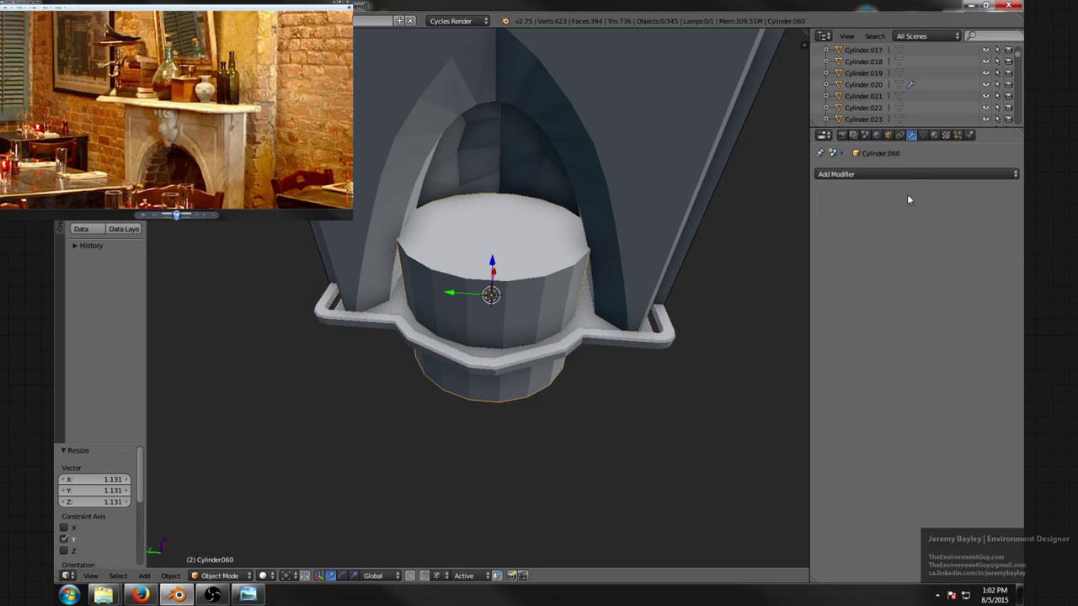
{"action": "left_click", "coordinate": [888, 134]}
{"action": "left_click", "coordinate": [872, 173]}
{"action": "type", "text": "bo"}
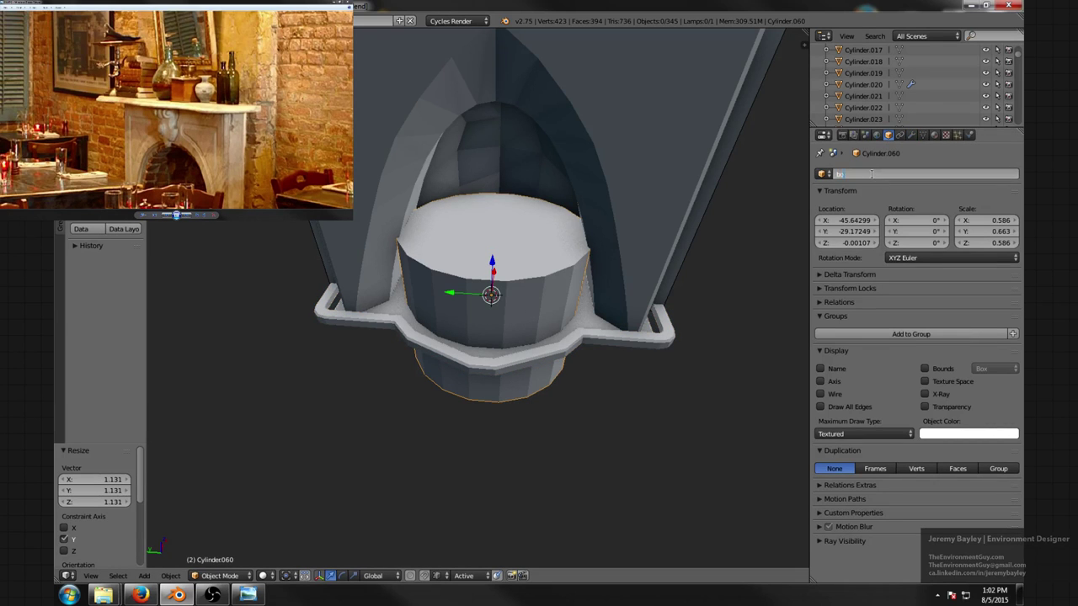
{"action": "type", "text": "ol"}
{"action": "key", "text": "Return"}
- Set bool as the Difference object in the hearth base's Boolean modifier and apply the modifier
{"action": "right_click", "coordinate": [603, 314]}
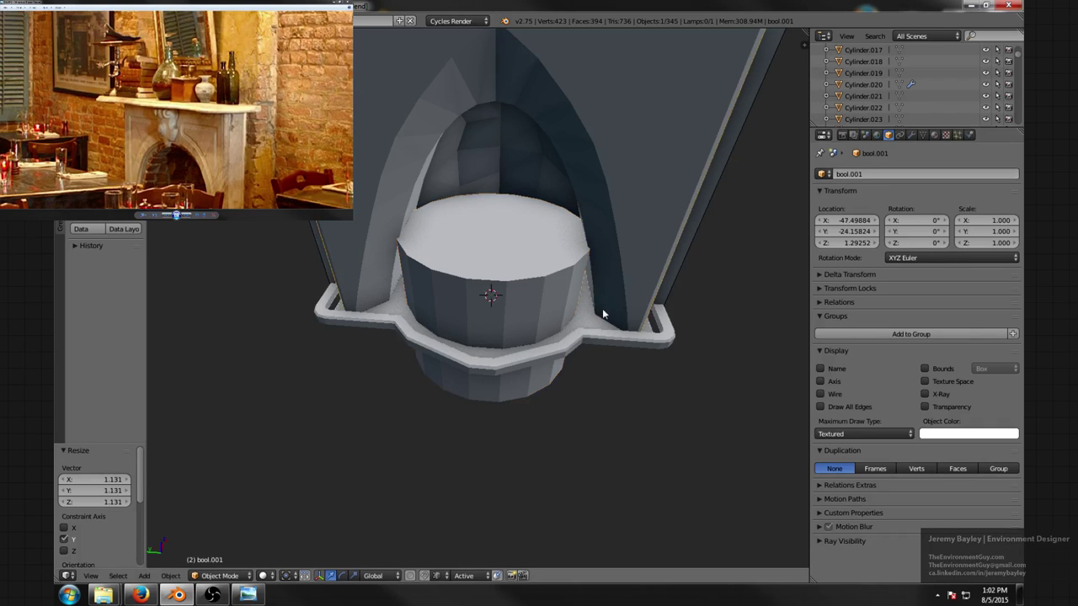
{"action": "right_click", "coordinate": [576, 344]}
{"action": "key", "text": "z"}
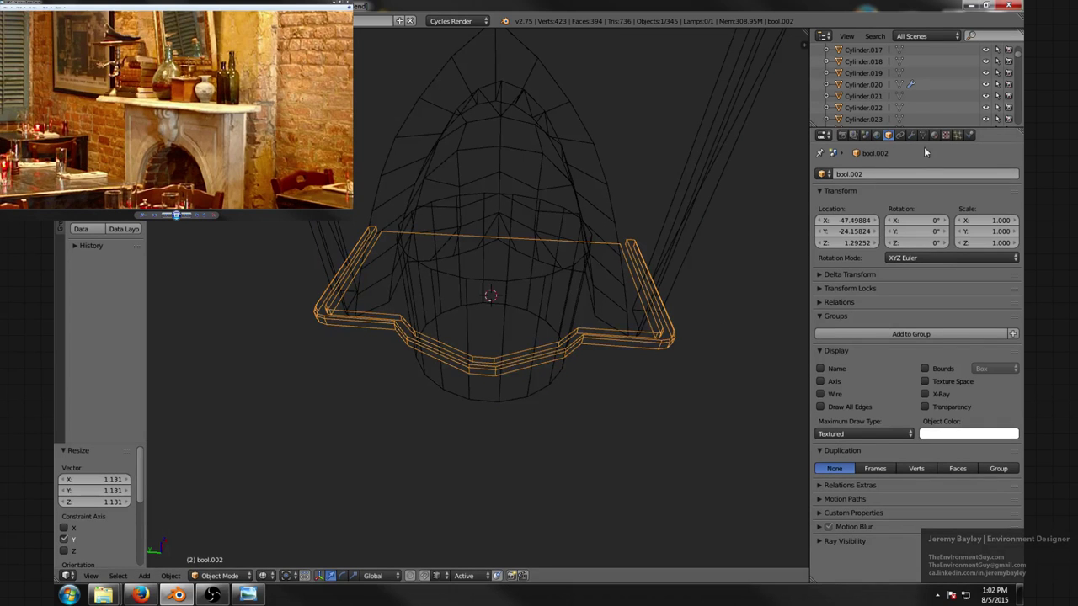
{"action": "left_click", "coordinate": [911, 135]}
{"action": "left_click", "coordinate": [951, 241]}
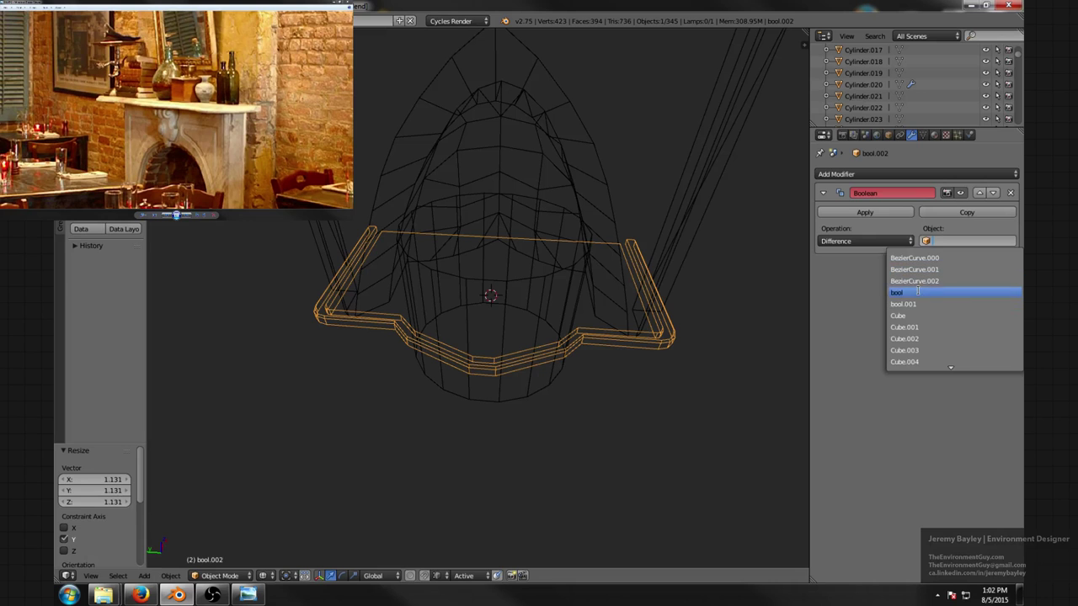
{"action": "left_click", "coordinate": [918, 292]}
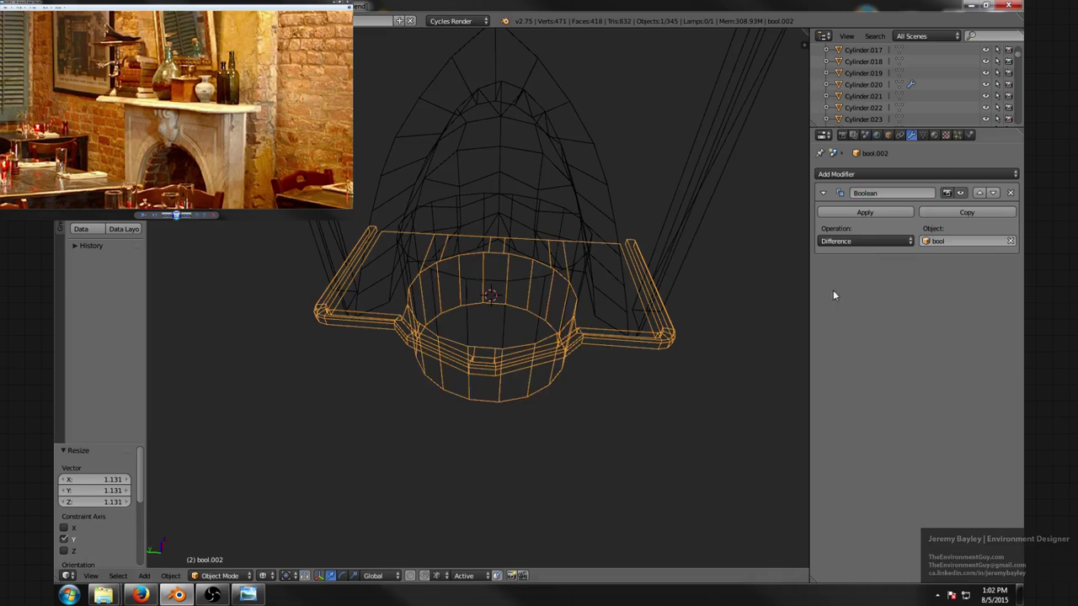
{"action": "left_click", "coordinate": [874, 214]}
- Switch back to solid shading and delete the bool cutter cylinder
{"action": "key", "text": "z"}
{"action": "right_click", "coordinate": [558, 260]}
{"action": "key", "text": "x"}
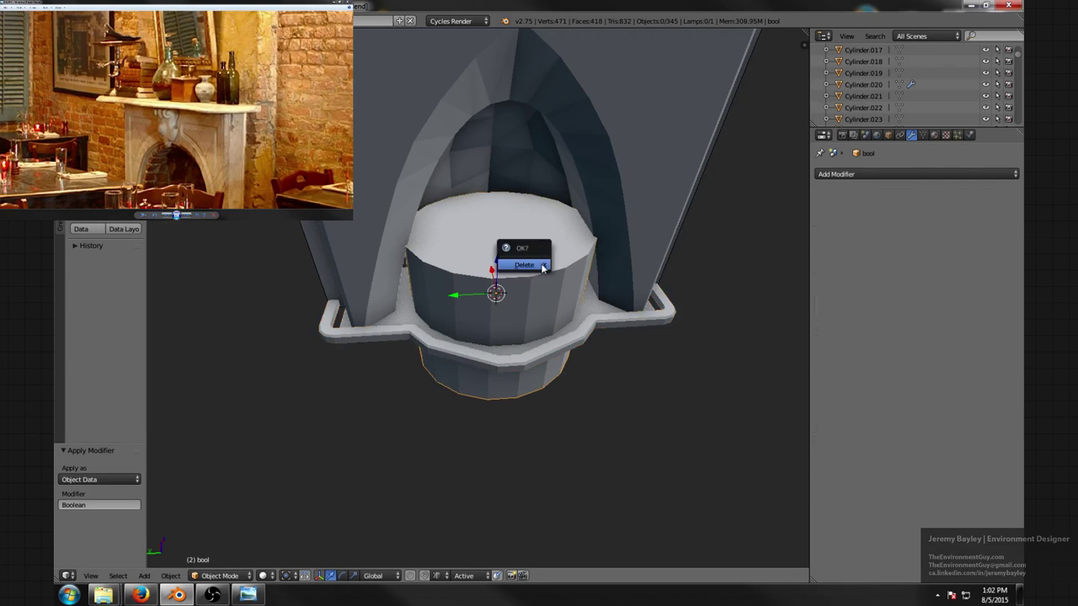
{"action": "left_click", "coordinate": [524, 265]}
{"action": "scroll", "coordinate": [487, 266], "scroll_direction": "up", "scroll_amount": 4}
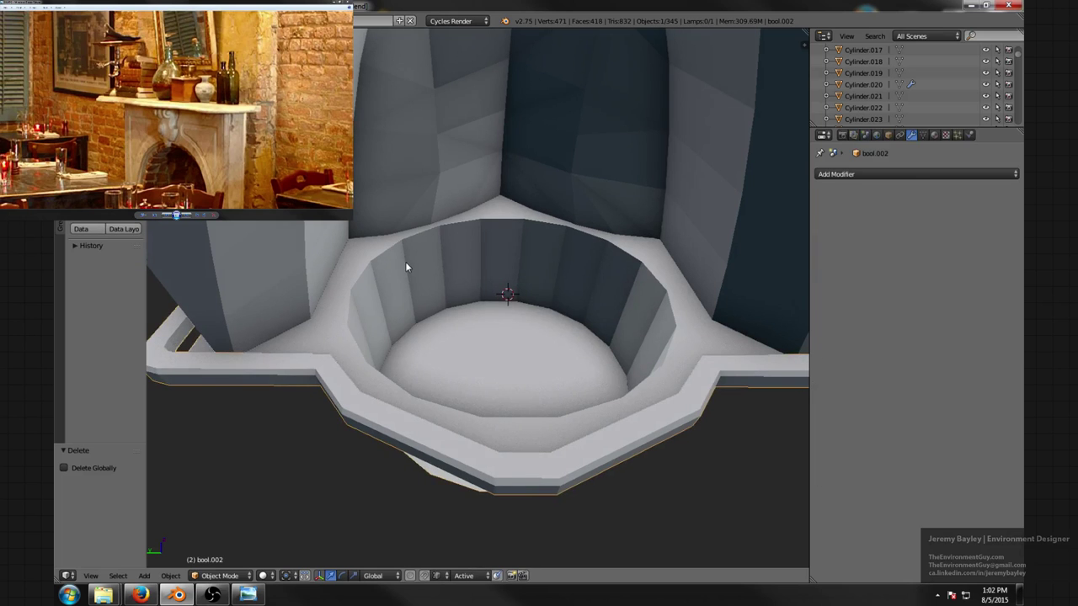
- Select the run of wall faces around the rear of the hearth base's recess and delete those faces
{"action": "key", "text": "Tab"}
{"action": "middle_click_drag", "start_coordinate": [396, 267], "coordinate": [387, 266]}
{"action": "key", "text": "ctrl+Tab"}
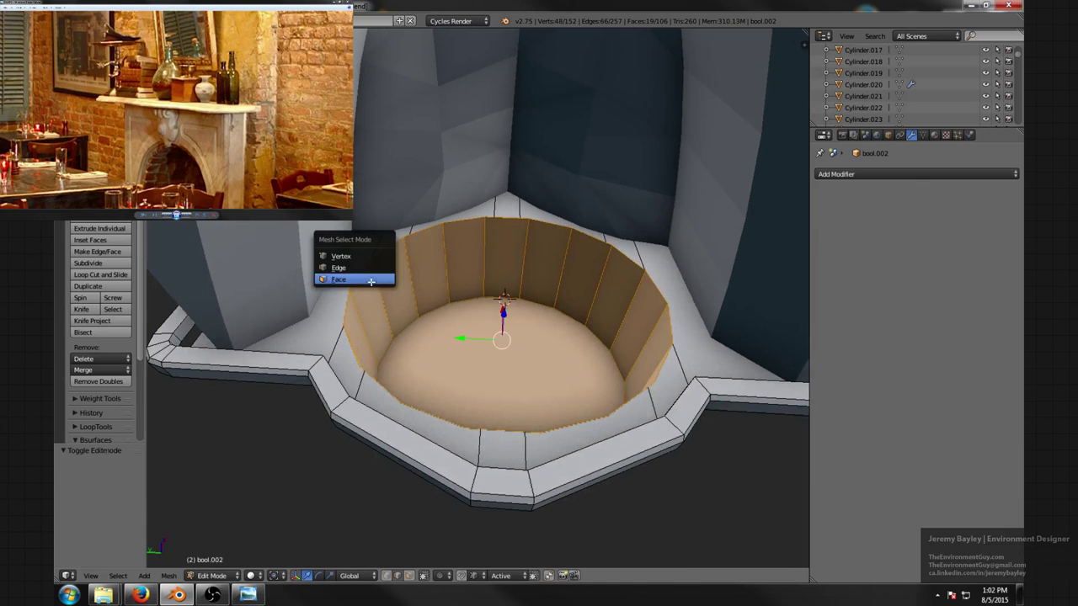
{"action": "left_click", "coordinate": [371, 281]}
{"action": "right_click", "coordinate": [376, 290]}
{"action": "middle_click_drag", "start_coordinate": [628, 281], "coordinate": [636, 299]}
{"action": "right_click", "coordinate": [643, 297], "text": "ctrl"}
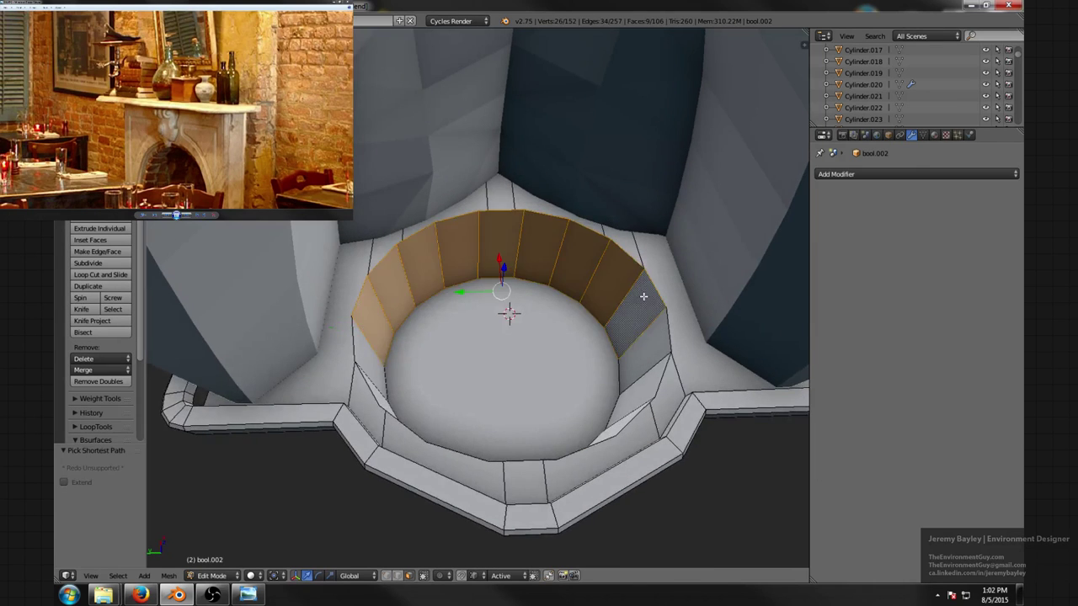
{"action": "key", "text": "x"}
{"action": "left_click", "coordinate": [644, 297]}
{"action": "middle_click_drag", "start_coordinate": [424, 276], "coordinate": [397, 239]}
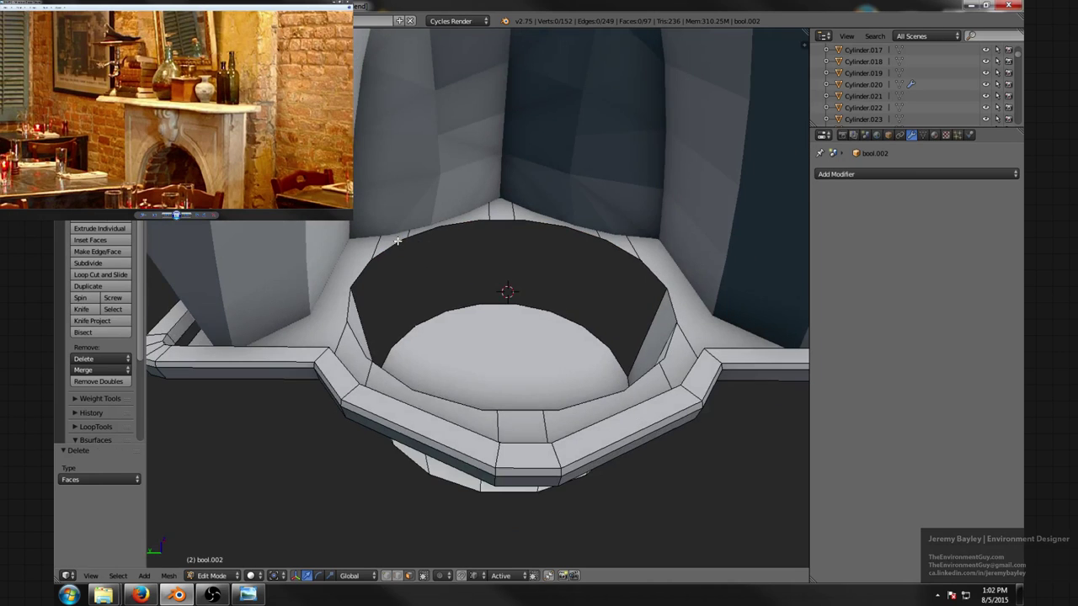
- Select the strip of top faces behind the hearth base's recess and delete those faces
{"action": "right_click", "coordinate": [397, 239]}
{"action": "middle_click_drag", "start_coordinate": [465, 229], "coordinate": [468, 251]}
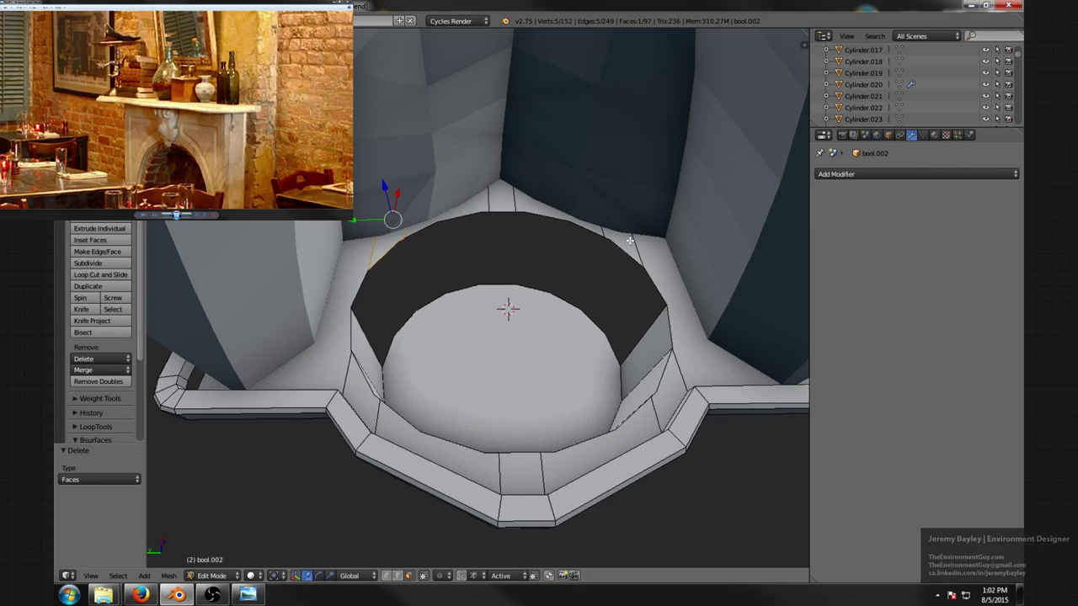
{"action": "right_click", "coordinate": [630, 244], "text": "ctrl"}
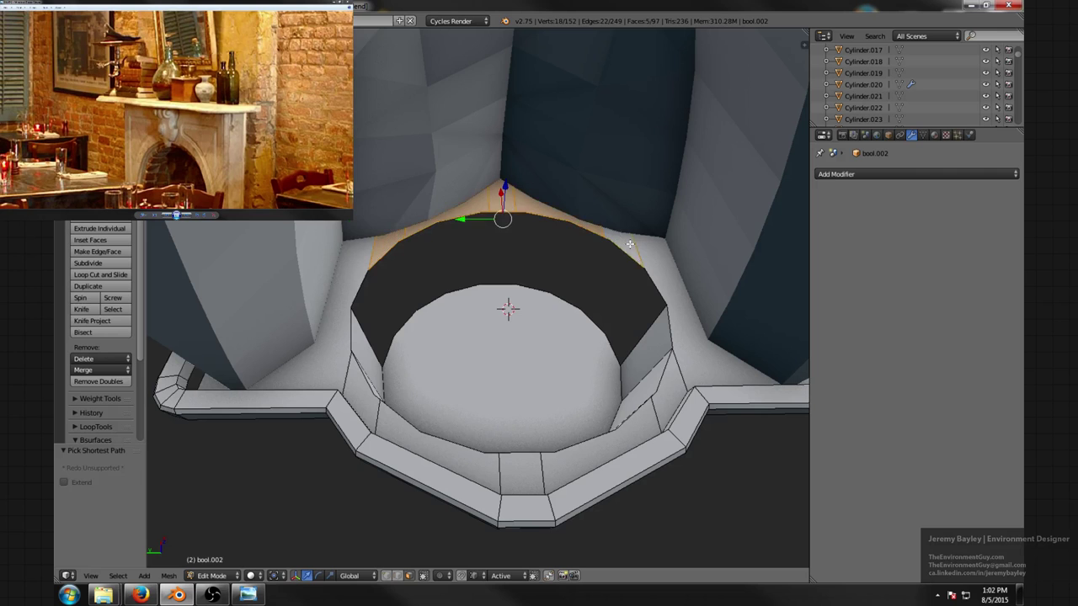
{"action": "key", "text": "x"}
{"action": "left_click", "coordinate": [631, 244]}
- In vertex mode, move one side's rear rim vertex horizontally onto the arch wall corner, by 0.180 in X and 0.158 in Y
{"action": "mouse_move", "coordinate": [614, 257]}
{"action": "middle_mouse_down"}
{"action": "mouse_move", "coordinate": [609, 235]}
{"action": "mouse_move", "coordinate": [407, 246]}
{"action": "mouse_move", "coordinate": [486, 238]}
{"action": "middle_mouse_up"}
{"action": "scroll", "coordinate": [485, 239], "scroll_direction": "up", "scroll_amount": 3}
{"action": "key", "text": "ctrl+Tab"}
{"action": "left_click", "coordinate": [443, 217]}
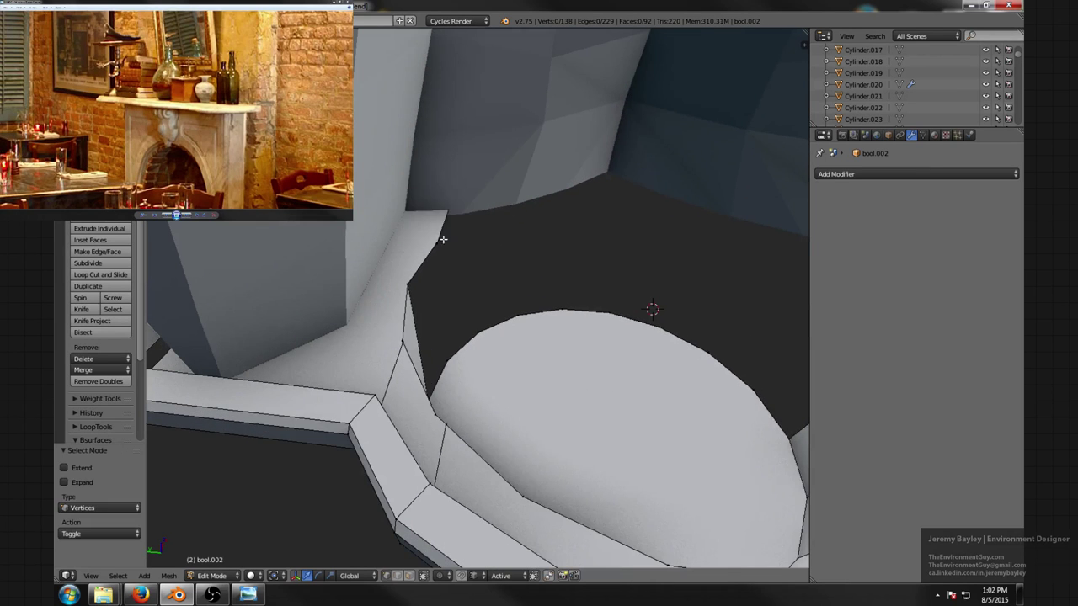
{"action": "right_click", "coordinate": [441, 240]}
{"action": "key", "text": "z"}
{"action": "key", "text": "z"}
{"action": "middle_click_drag", "start_coordinate": [461, 221], "coordinate": [458, 224]}
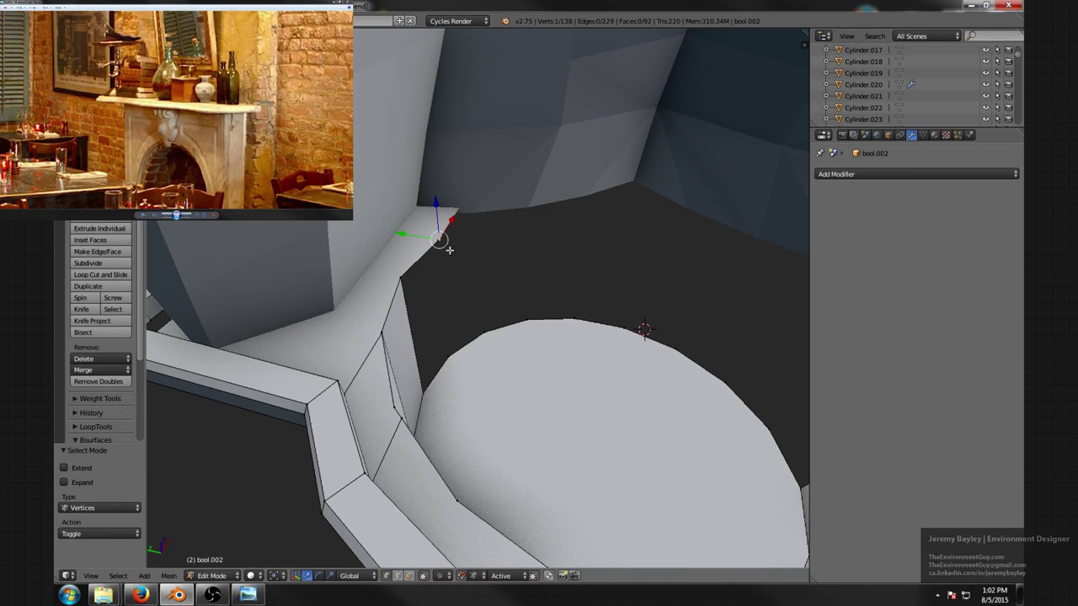
{"action": "key", "text": "g"}
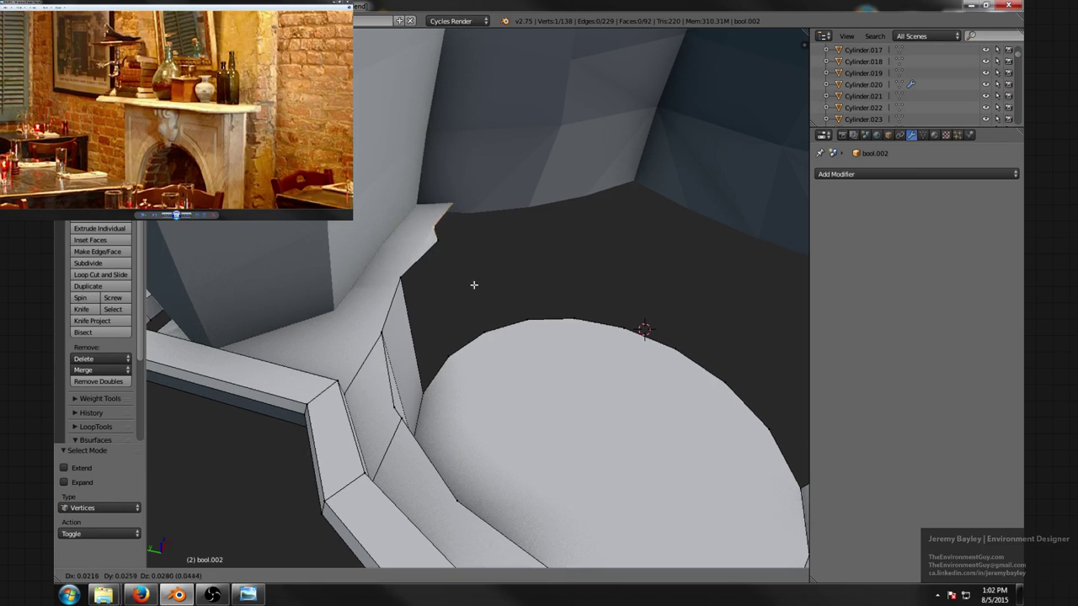
{"action": "key", "text": "shift+z"}
{"action": "left_click", "coordinate": [426, 211]}
{"action": "middle_click_drag", "start_coordinate": [426, 212], "coordinate": [578, 275]}
- Move the opposite rear rim vertex horizontally onto its wall corner, by 0.183 in X and -0.156 in Y
{"action": "key", "text": "g"}
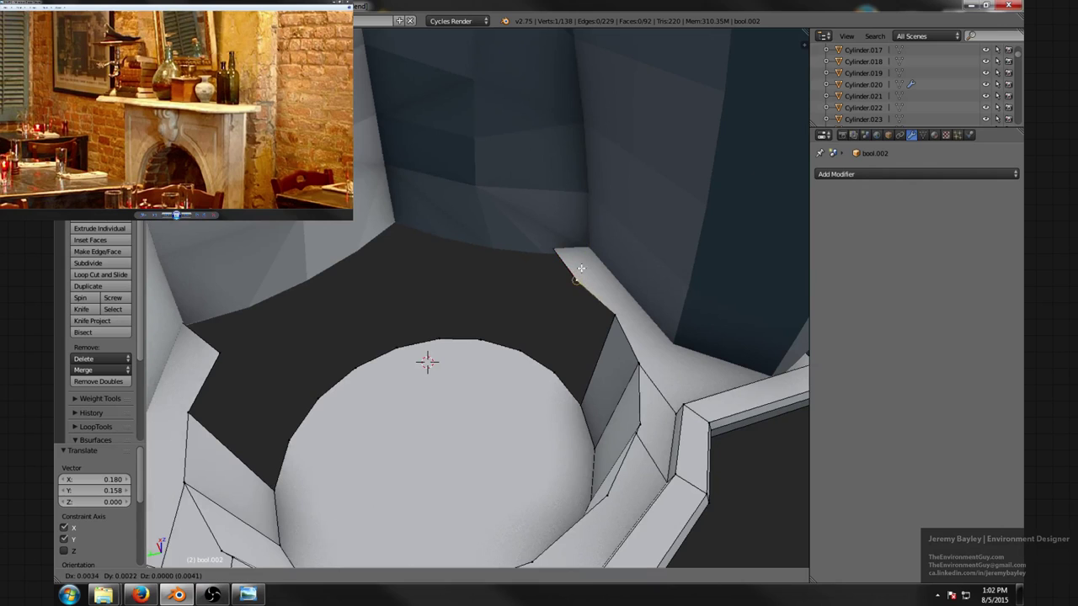
{"action": "key", "text": "shift+z"}
{"action": "left_click", "coordinate": [586, 263]}
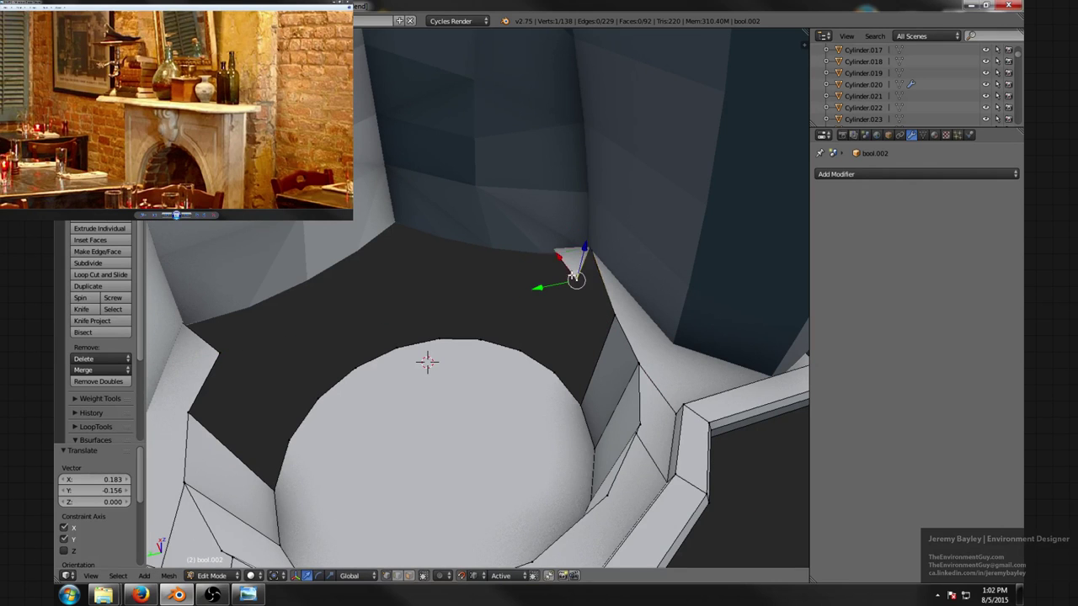
- Merge the overlapping rim vertices at both wall corners using At Last, and return to solid shading
{"action": "key", "text": "z"}
{"action": "key", "text": "alt+m"}
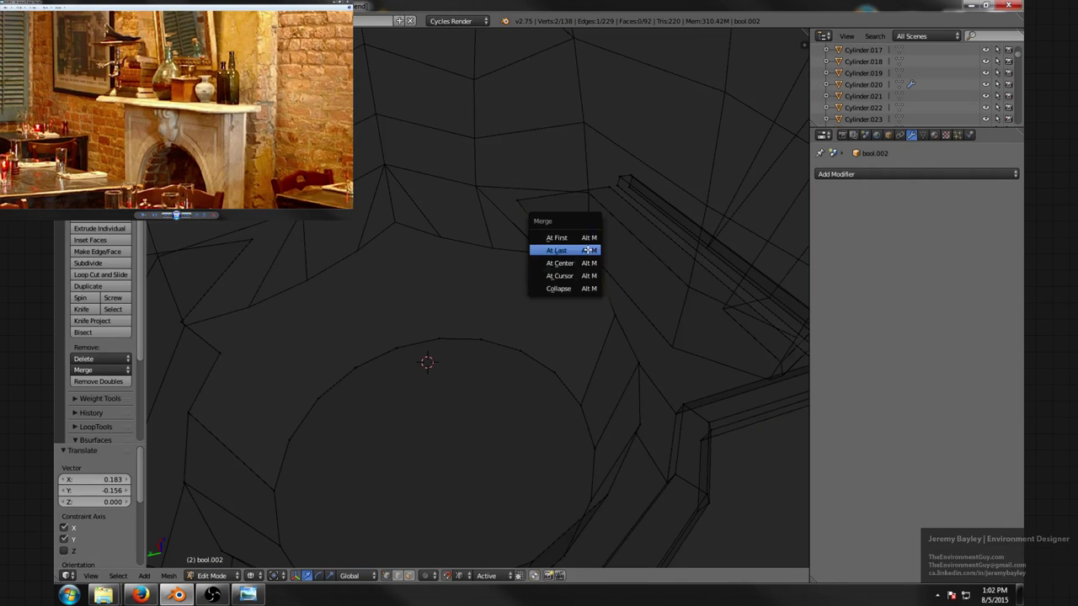
{"action": "left_click", "coordinate": [587, 250]}
{"action": "key", "text": "alt+m"}
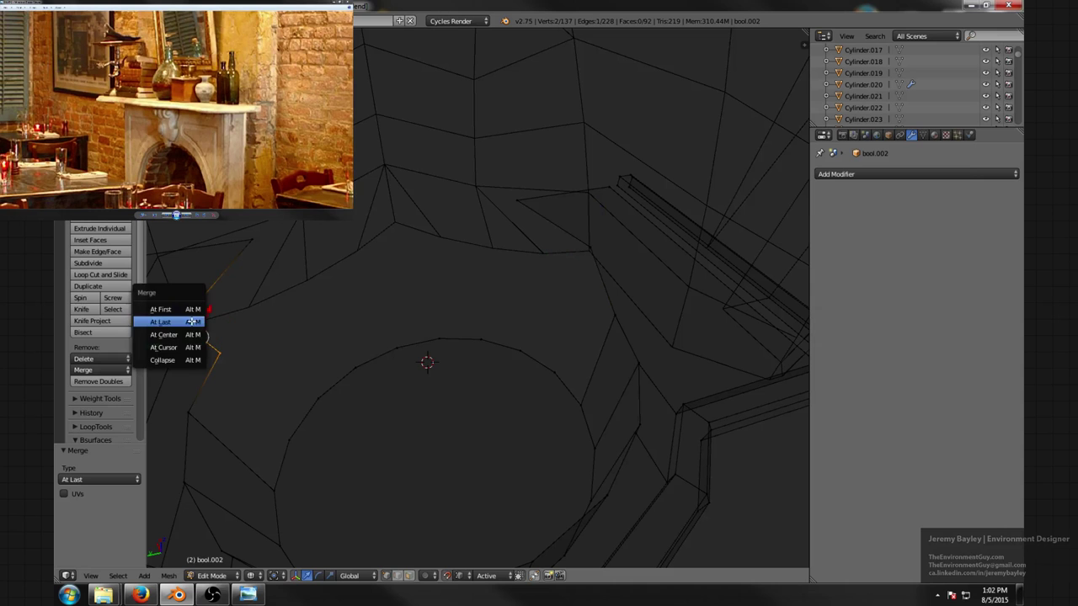
{"action": "left_click", "coordinate": [203, 318]}
{"action": "scroll", "coordinate": [301, 317], "scroll_direction": "down", "scroll_amount": 3}
{"action": "key", "text": "z"}
{"action": "scroll", "coordinate": [350, 314], "scroll_direction": "up", "scroll_amount": 2}
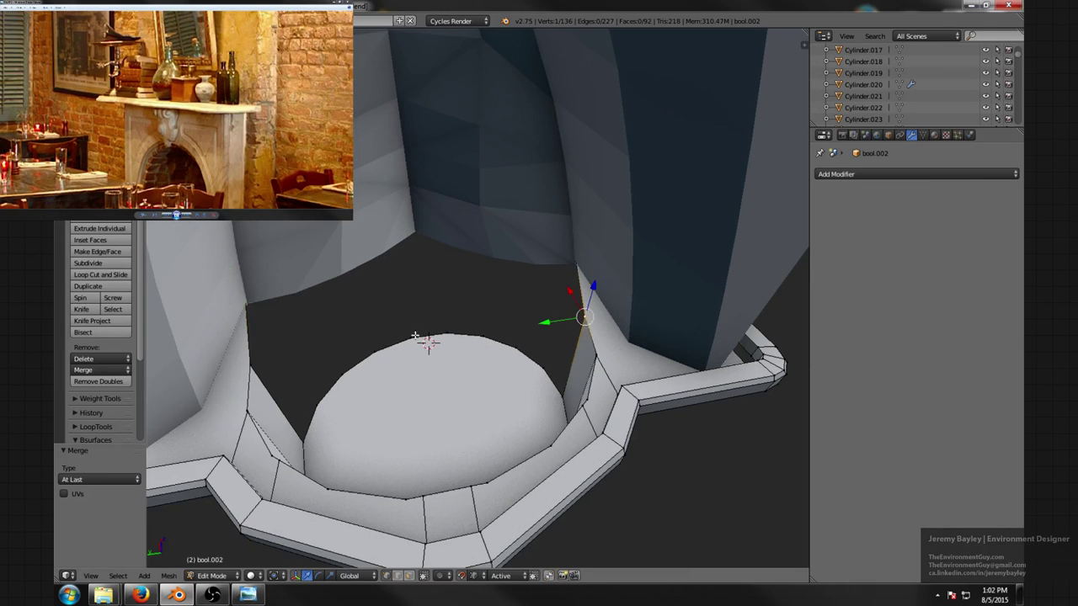
- Scale the pair of side rim vertices outward by a factor of 1.059
{"action": "middle_click_drag", "start_coordinate": [415, 336], "coordinate": [293, 348]}
{"action": "key", "text": "s"}
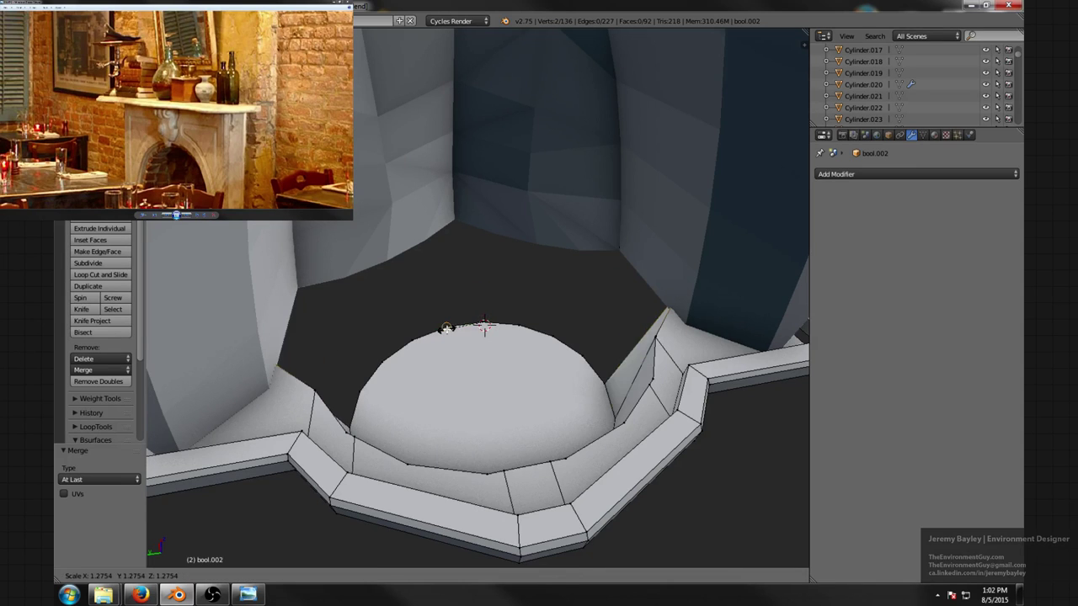
{"action": "right_click", "coordinate": [446, 327]}
{"action": "key", "text": "s"}
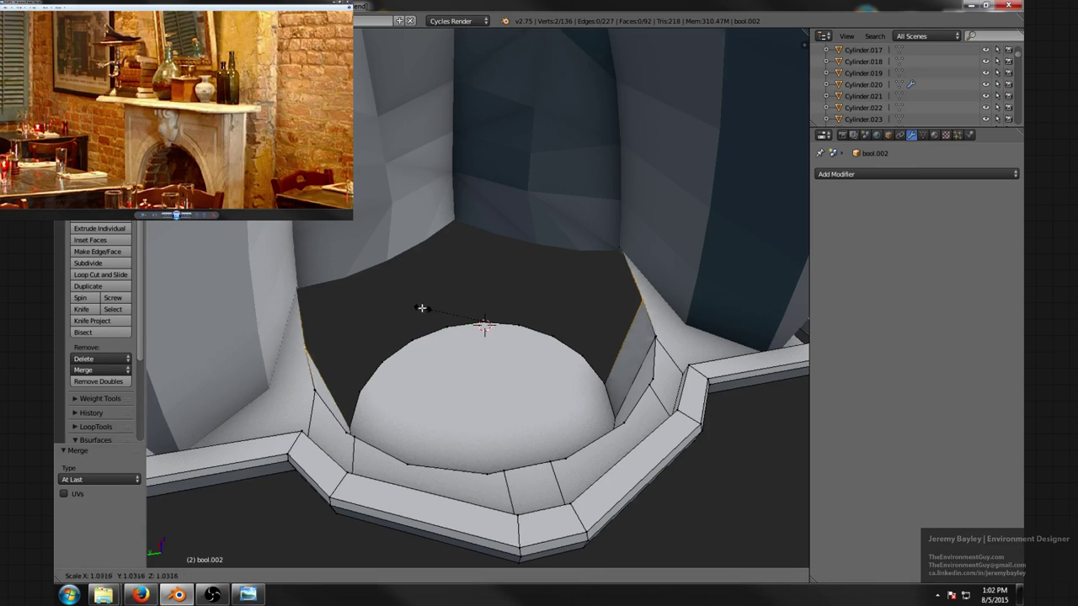
{"action": "left_click", "coordinate": [422, 308]}
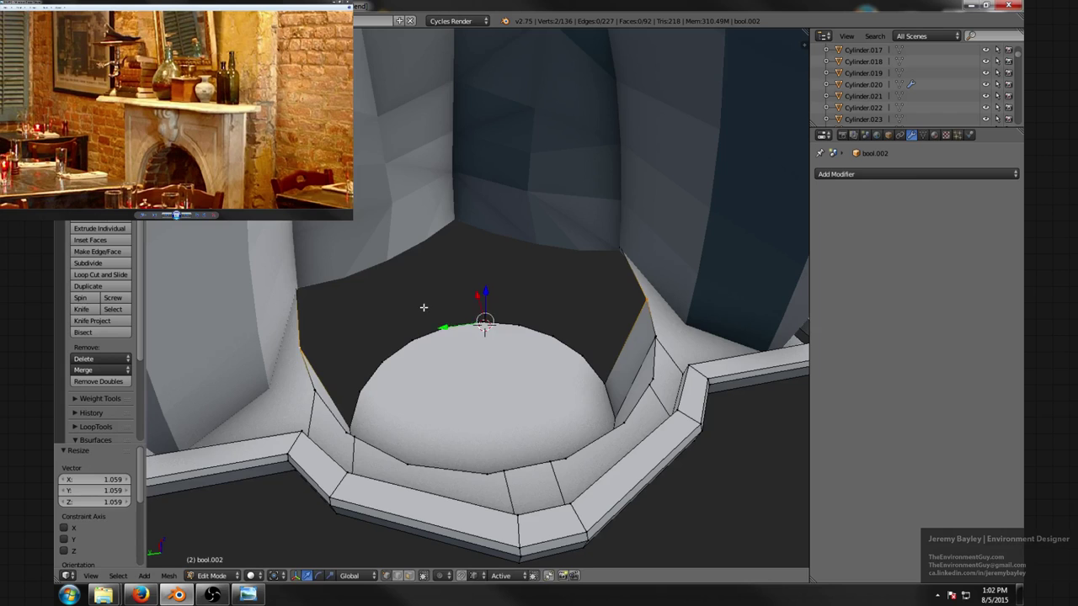
- Delete the round floor face of the hearth base's recess in face mode
{"action": "mouse_move", "coordinate": [428, 308]}
{"action": "middle_mouse_down"}
{"action": "mouse_move", "coordinate": [438, 312]}
{"action": "mouse_move", "coordinate": [433, 299]}
{"action": "mouse_move", "coordinate": [532, 325]}
{"action": "mouse_move", "coordinate": [497, 392]}
{"action": "mouse_move", "coordinate": [492, 338]}
{"action": "mouse_move", "coordinate": [480, 346]}
{"action": "mouse_move", "coordinate": [469, 322]}
{"action": "mouse_move", "coordinate": [514, 334]}
{"action": "mouse_move", "coordinate": [569, 316]}
{"action": "mouse_move", "coordinate": [332, 288]}
{"action": "mouse_move", "coordinate": [480, 292]}
{"action": "middle_mouse_up"}
{"action": "key", "text": "ctrl+Tab"}
{"action": "left_click", "coordinate": [470, 368]}
{"action": "key", "text": "x"}
{"action": "left_click", "coordinate": [483, 350]}
- Examine the hearth base from below in solid and wireframe, checking how its rear corners meet the arched wall
{"action": "scroll", "coordinate": [469, 322], "scroll_direction": "up", "scroll_amount": 4}
{"action": "key", "text": "z"}
{"action": "scroll", "coordinate": [462, 299], "scroll_direction": "down", "scroll_amount": 3}
{"action": "key", "text": "z"}
{"action": "scroll", "coordinate": [480, 292], "scroll_direction": "up", "scroll_amount": 4}
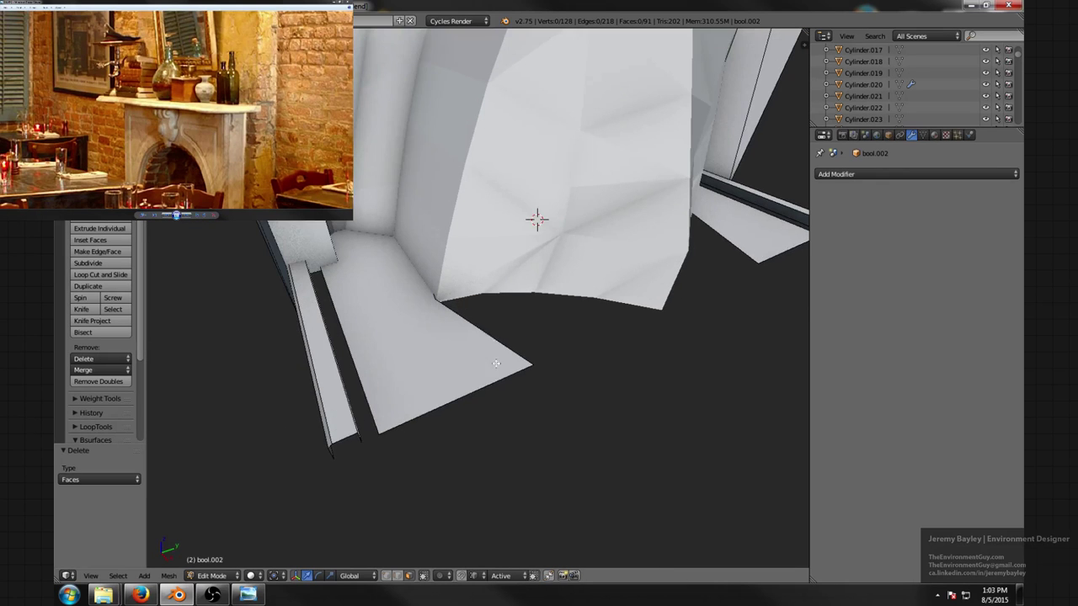
{"action": "left_click", "coordinate": [458, 323]}
{"action": "key", "text": "z"}
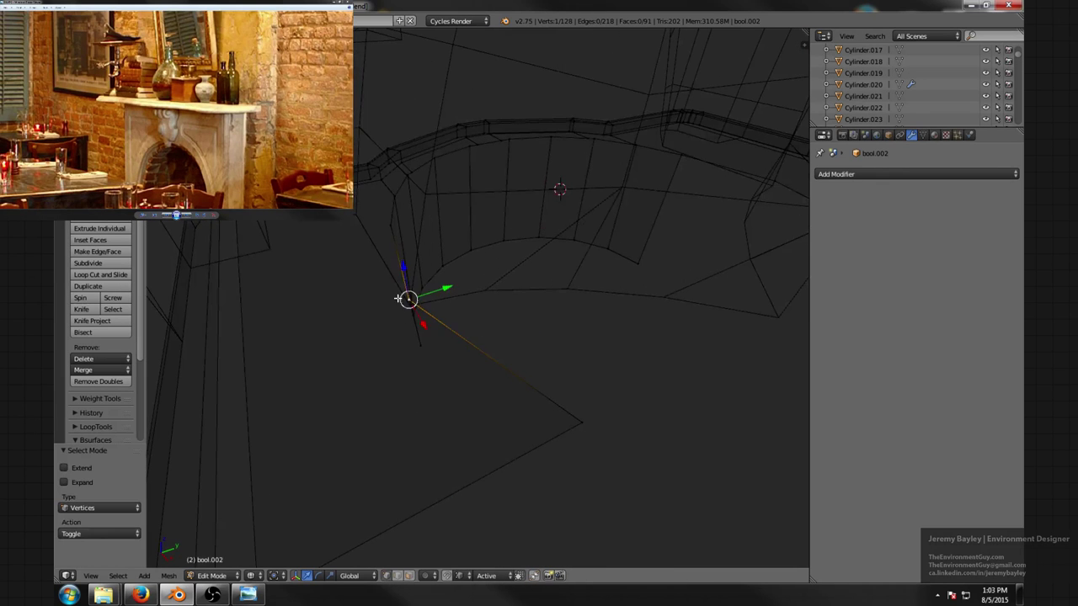
{"action": "mouse_move", "coordinate": [399, 298]}
{"action": "middle_mouse_down"}
{"action": "mouse_move", "coordinate": [571, 280]}
{"action": "mouse_move", "coordinate": [350, 286]}
{"action": "mouse_move", "coordinate": [586, 269]}
{"action": "mouse_move", "coordinate": [597, 258]}
{"action": "mouse_move", "coordinate": [585, 243]}
{"action": "mouse_move", "coordinate": [546, 229]}
{"action": "mouse_move", "coordinate": [595, 227]}
{"action": "mouse_move", "coordinate": [488, 233]}
{"action": "mouse_move", "coordinate": [573, 262]}
{"action": "middle_mouse_up"}
{"action": "key", "text": "z"}
{"action": "key", "text": "z"}
{"action": "scroll", "coordinate": [488, 233], "scroll_direction": "down", "scroll_amount": 2}
{"action": "middle_click_drag", "start_coordinate": [572, 261], "coordinate": [584, 281]}
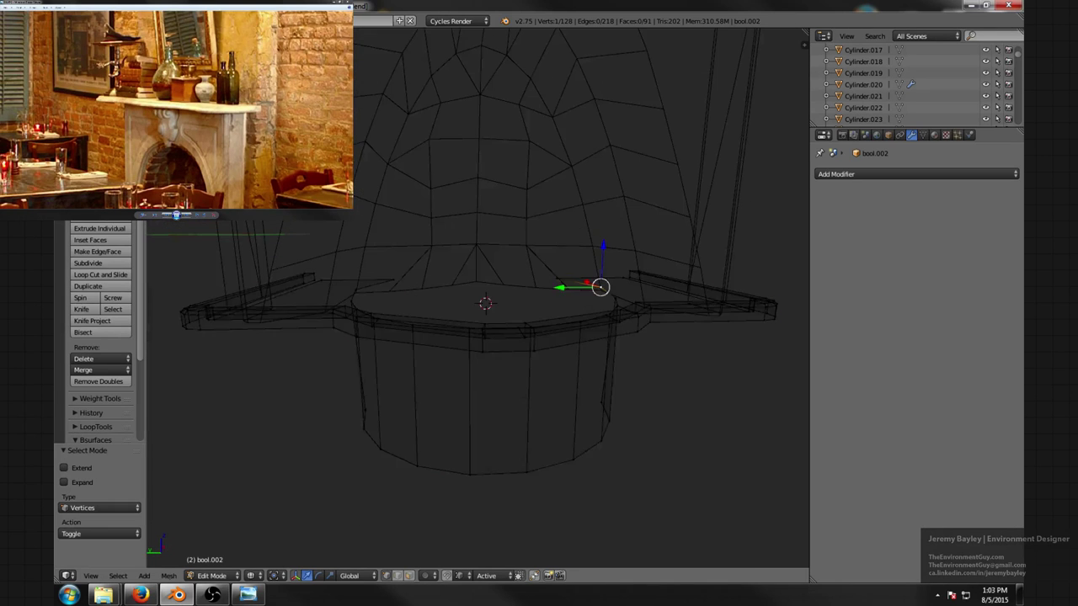
- Switch editing to the arched surround mesh bool.001, with wireframe shading and nothing selected
{"action": "key", "text": "Tab"}
{"action": "right_click", "coordinate": [382, 174]}
{"action": "key", "text": "Tab"}
{"action": "middle_click_drag", "start_coordinate": [438, 260], "coordinate": [422, 258]}
{"action": "scroll", "coordinate": [419, 261], "scroll_direction": "down", "scroll_amount": 2}
{"action": "key", "text": "z"}
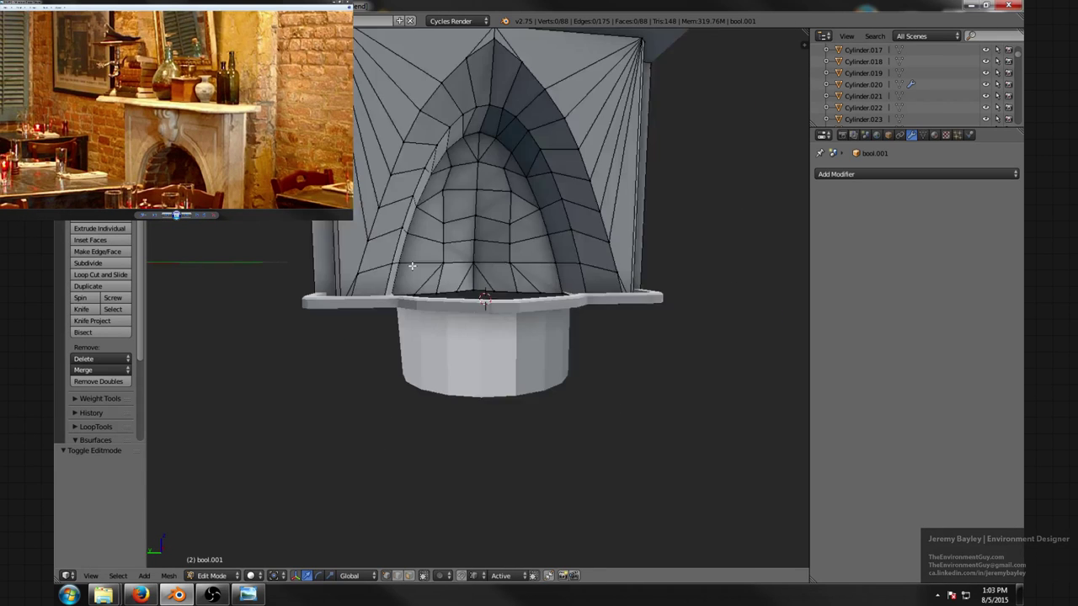
{"action": "key", "text": "z"}
{"action": "key", "text": "a"}
{"action": "key", "text": "a"}
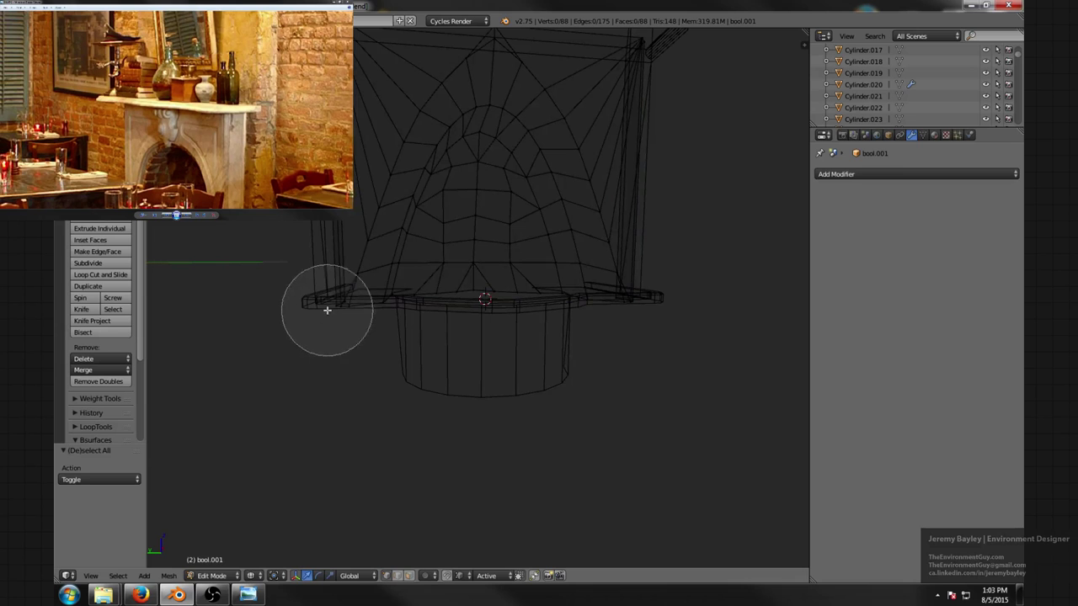
- Select the arched surround's bottom row of vertices and move it vertically along Z
{"action": "mouse_move", "coordinate": [352, 335]}
{"action": "left_mouse_down"}
{"action": "mouse_move", "coordinate": [598, 315]}
{"action": "mouse_move", "coordinate": [649, 325]}
{"action": "left_mouse_up"}
{"action": "right_click", "coordinate": [650, 325]}
{"action": "scroll", "coordinate": [644, 325], "scroll_direction": "up", "scroll_amount": 4}
{"action": "middle_click_drag", "start_coordinate": [637, 325], "coordinate": [609, 325]}
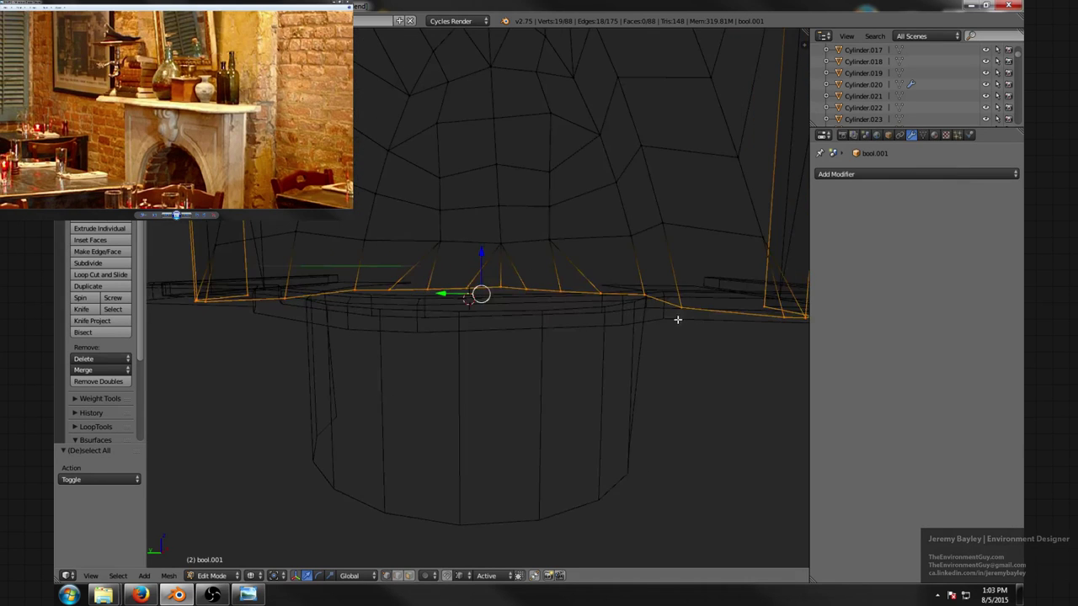
{"action": "middle_click_drag", "start_coordinate": [707, 320], "coordinate": [538, 318], "text": "shift"}
{"action": "scroll", "coordinate": [540, 324], "scroll_direction": "up", "scroll_amount": 2}
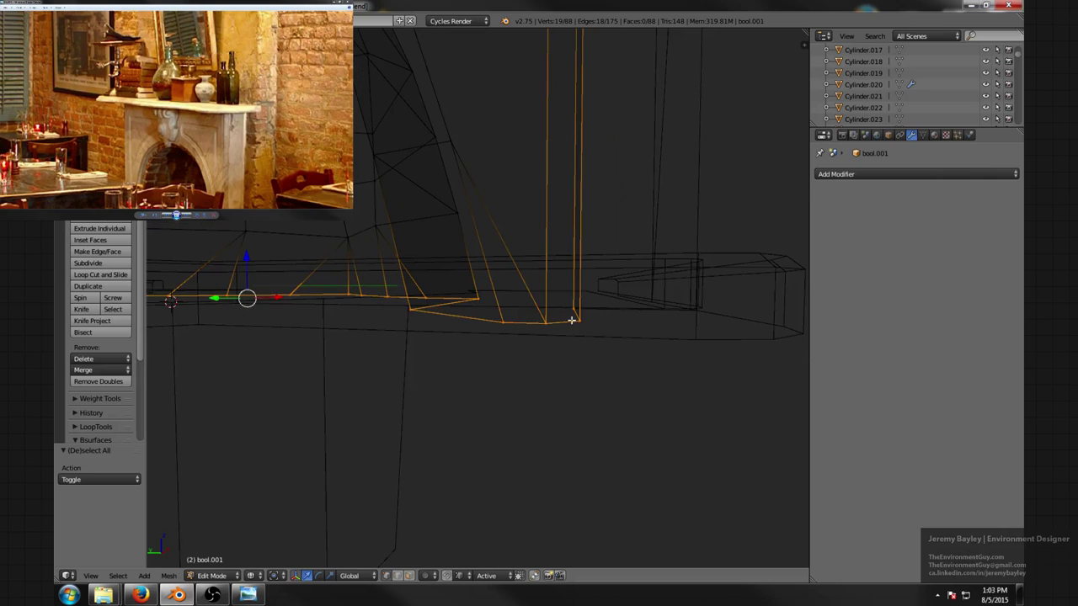
{"action": "key", "text": "g"}
{"action": "key", "text": "z"}
{"action": "left_click", "coordinate": [652, 308]}
- Leave the arched surround and return to editing the hearth base bool.002 in solid shading
{"action": "scroll", "coordinate": [652, 308], "scroll_direction": "down", "scroll_amount": 5}
{"action": "mouse_move", "coordinate": [651, 308]}
{"action": "middle_mouse_down"}
{"action": "mouse_move", "coordinate": [527, 293]}
{"action": "mouse_move", "coordinate": [579, 307]}
{"action": "mouse_move", "coordinate": [486, 292]}
{"action": "mouse_move", "coordinate": [426, 298]}
{"action": "mouse_move", "coordinate": [469, 326]}
{"action": "mouse_move", "coordinate": [514, 317]}
{"action": "mouse_move", "coordinate": [496, 328]}
{"action": "mouse_move", "coordinate": [493, 315]}
{"action": "mouse_move", "coordinate": [474, 315]}
{"action": "mouse_move", "coordinate": [477, 333]}
{"action": "middle_mouse_up"}
{"action": "key", "text": "a"}
{"action": "scroll", "coordinate": [579, 307], "scroll_direction": "down", "scroll_amount": 4}
{"action": "key", "text": "Tab"}
{"action": "key", "text": "a"}
{"action": "key", "text": "z"}
{"action": "scroll", "coordinate": [471, 327], "scroll_direction": "up", "scroll_amount": 5}
{"action": "right_click", "coordinate": [474, 338]}
{"action": "scroll", "coordinate": [473, 338], "scroll_direction": "up", "scroll_amount": 4}
{"action": "key", "text": "z"}
{"action": "key", "text": "z"}
{"action": "key", "text": "Tab"}
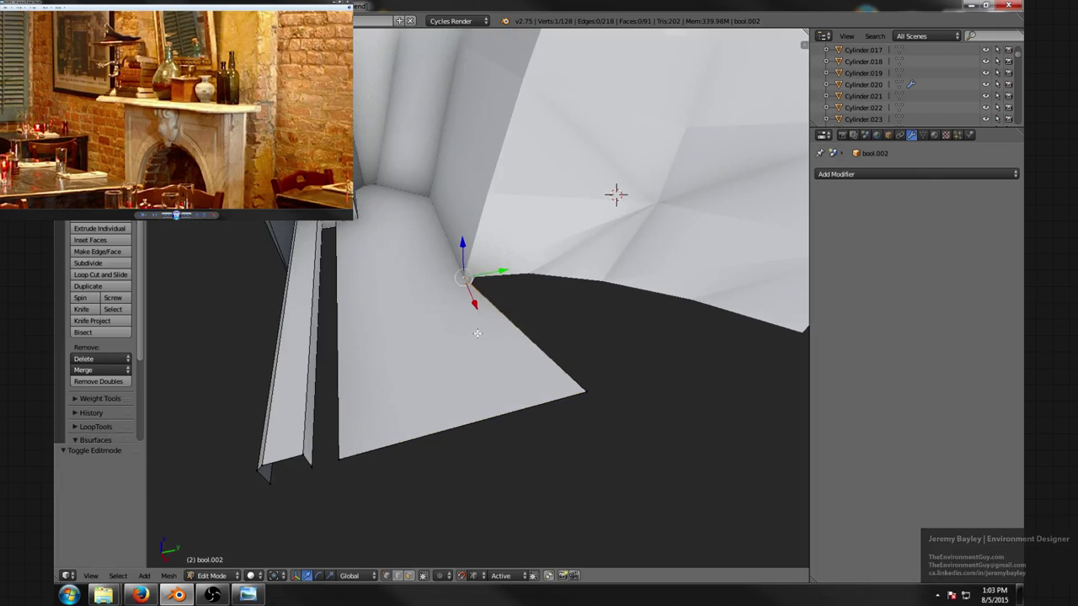
- Merge the hearth base's extra underside vertices into the arch wall corner on both sides using At Last
{"action": "key", "text": "ctrl+Tab"}
{"action": "left_click", "coordinate": [476, 335]}
{"action": "key", "text": "alt+m"}
{"action": "left_click", "coordinate": [464, 270]}
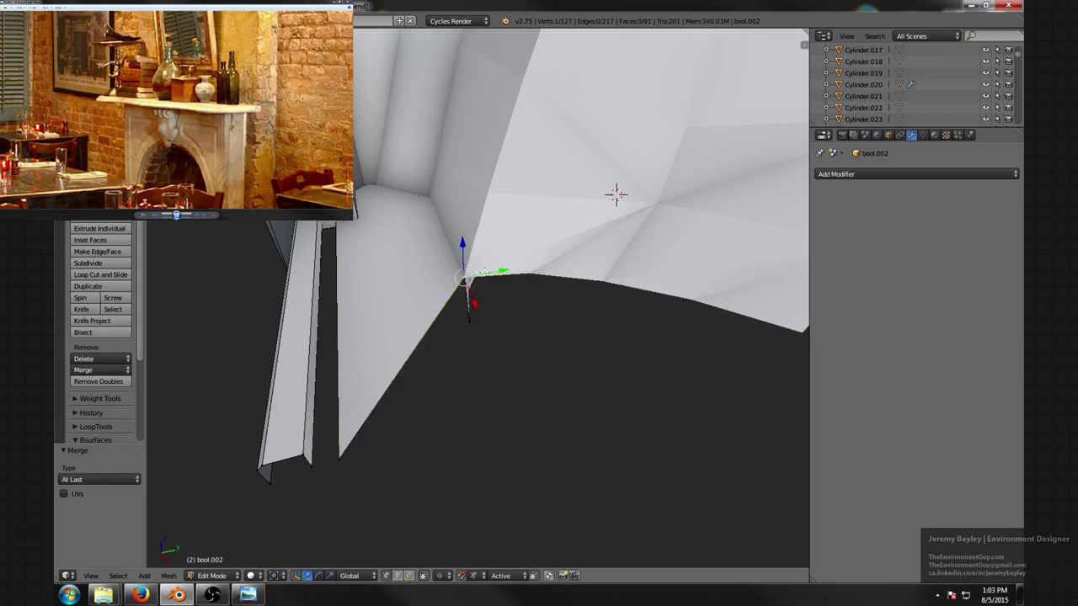
{"action": "middle_click_drag", "start_coordinate": [465, 269], "coordinate": [653, 323]}
{"action": "middle_click_drag", "start_coordinate": [622, 272], "coordinate": [562, 258]}
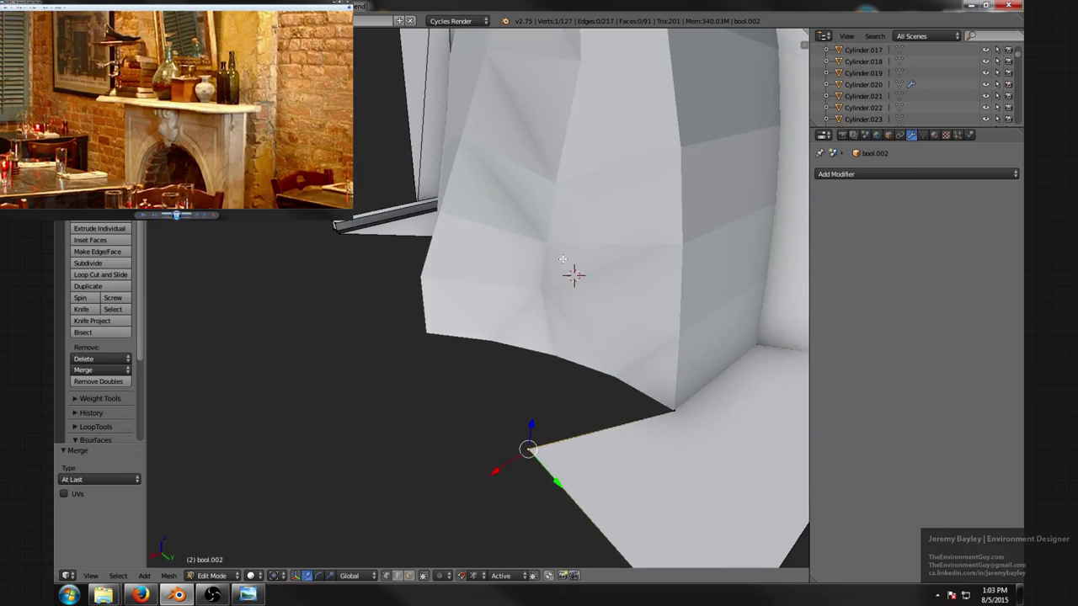
{"action": "key", "text": "alt+m"}
{"action": "left_click", "coordinate": [680, 406]}
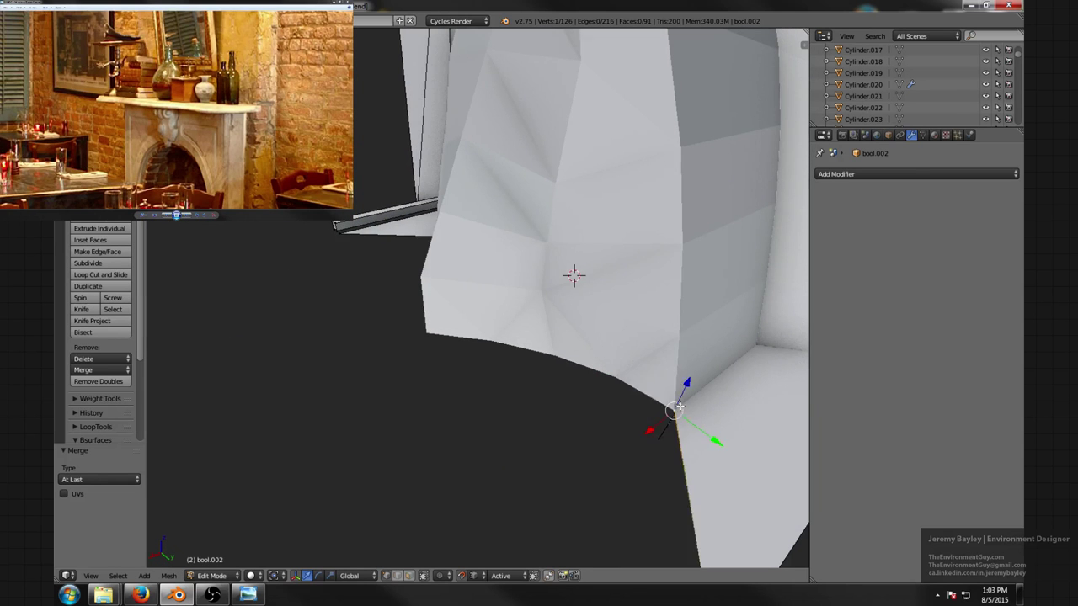
- Select the rear end vertices of both border strips and move them -0.593 along X, level with the side wall edge
{"action": "middle_click_drag", "start_coordinate": [673, 385], "coordinate": [616, 286]}
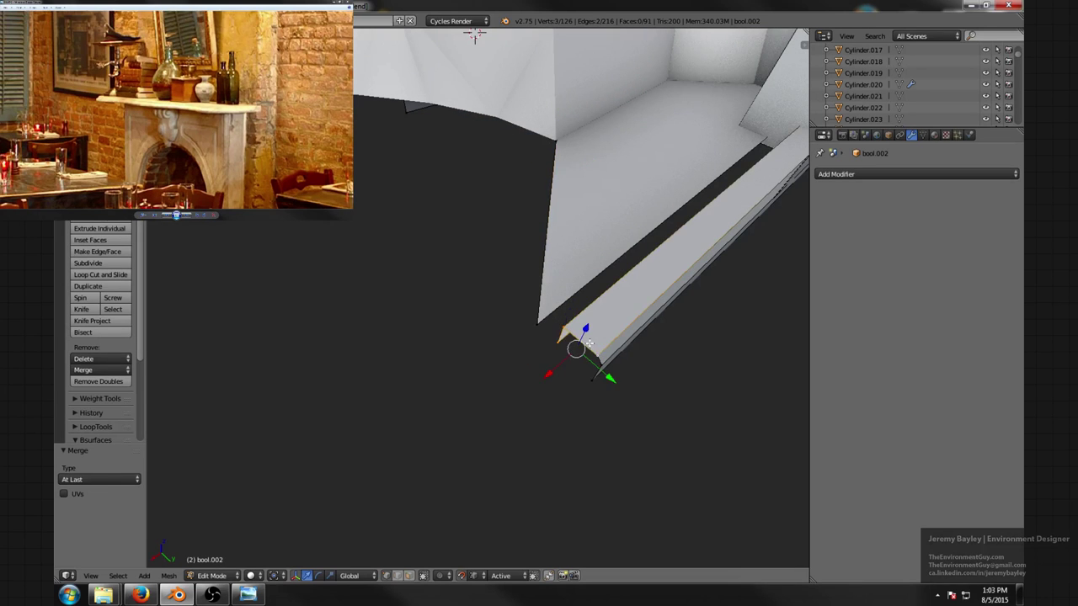
{"action": "middle_click_drag", "start_coordinate": [589, 379], "coordinate": [578, 248]}
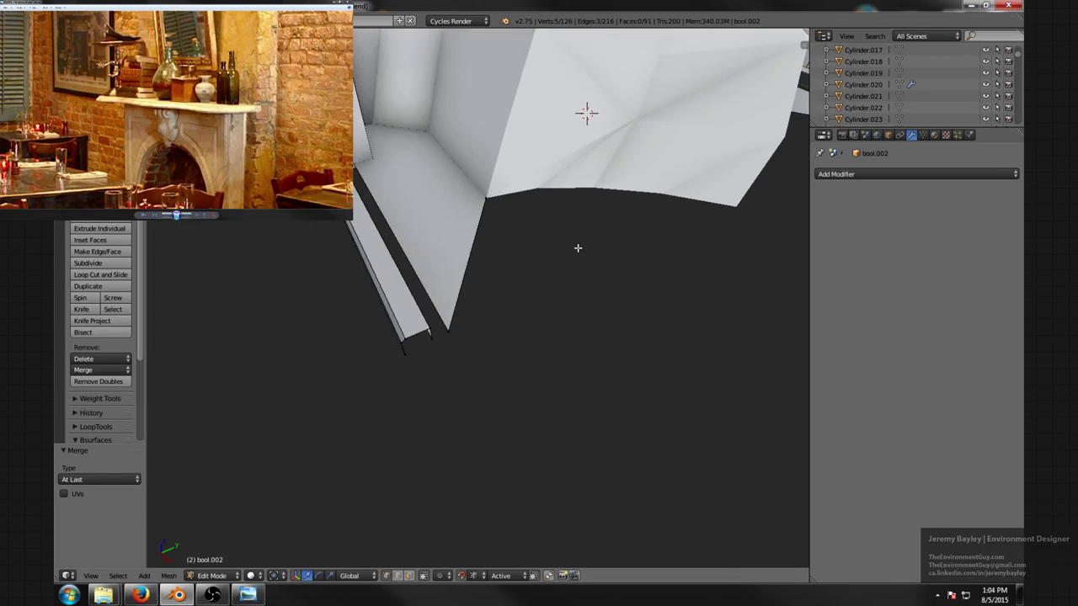
{"action": "key", "text": "ctrl+z"}
{"action": "right_click", "coordinate": [431, 340], "text": "shift"}
{"action": "middle_click_drag", "start_coordinate": [438, 341], "coordinate": [519, 298]}
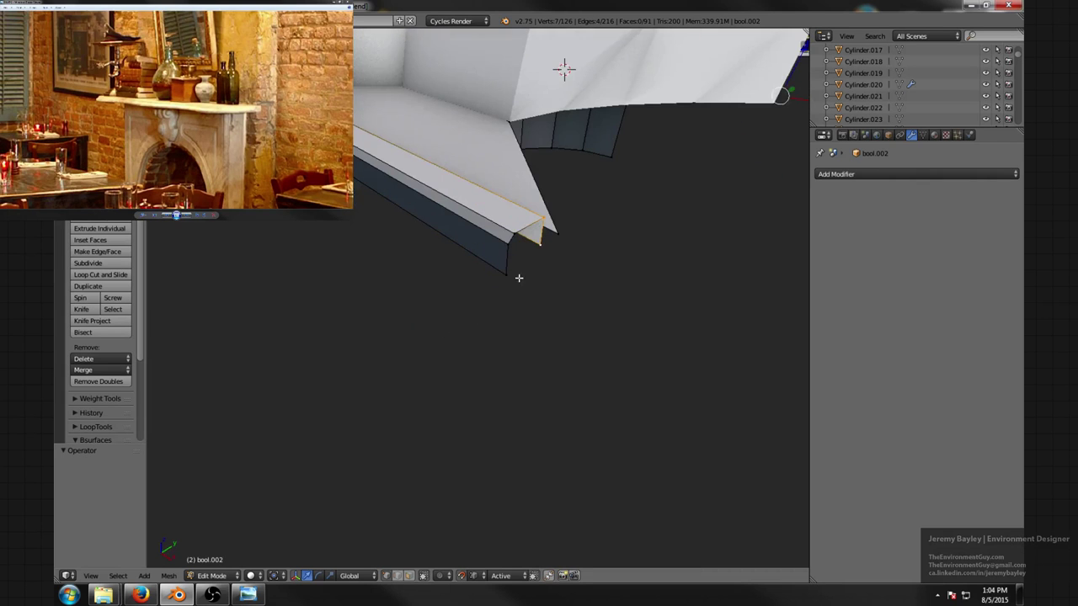
{"action": "left_click", "coordinate": [505, 228], "text": "shift"}
{"action": "mouse_move", "coordinate": [505, 229]}
{"action": "middle_mouse_down"}
{"action": "mouse_move", "coordinate": [462, 253]}
{"action": "mouse_move", "coordinate": [493, 217]}
{"action": "mouse_move", "coordinate": [490, 230]}
{"action": "middle_mouse_up"}
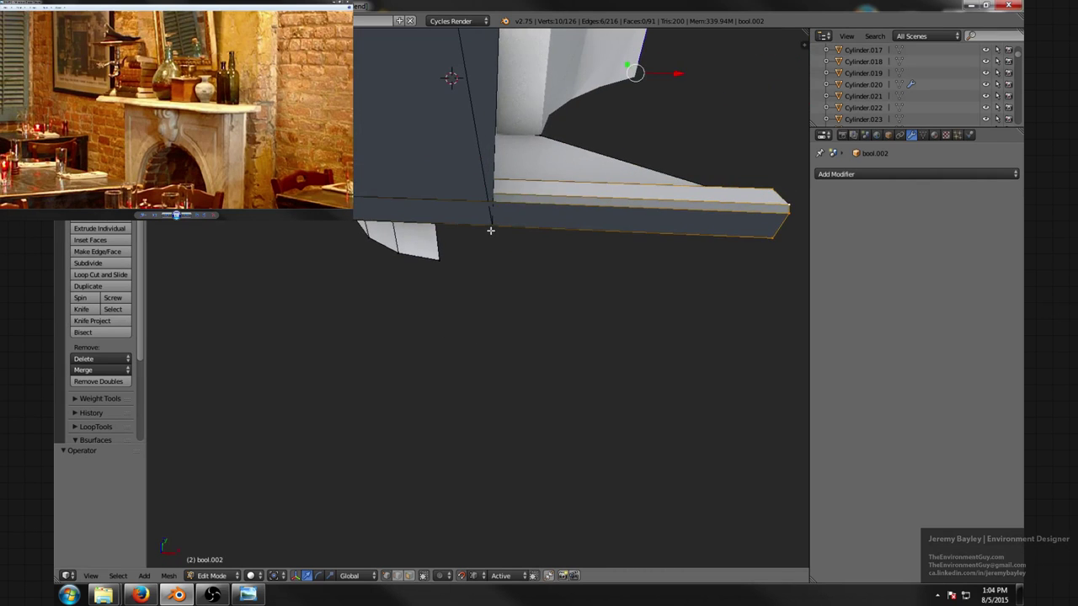
{"action": "key", "text": "g"}
{"action": "key", "text": "x"}
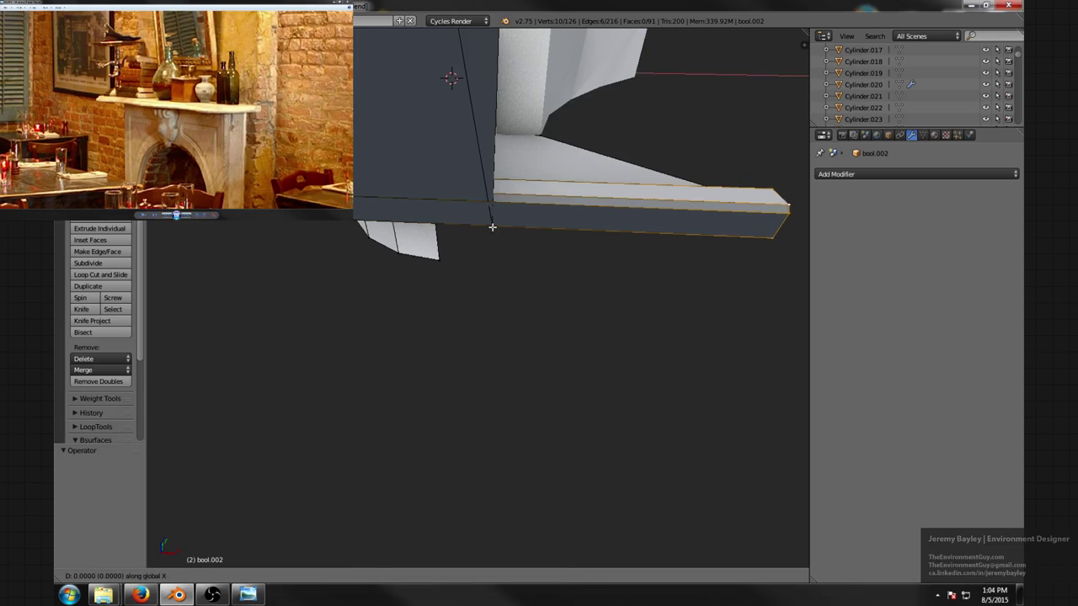
{"action": "key", "text": "z"}
{"action": "key", "text": "x"}
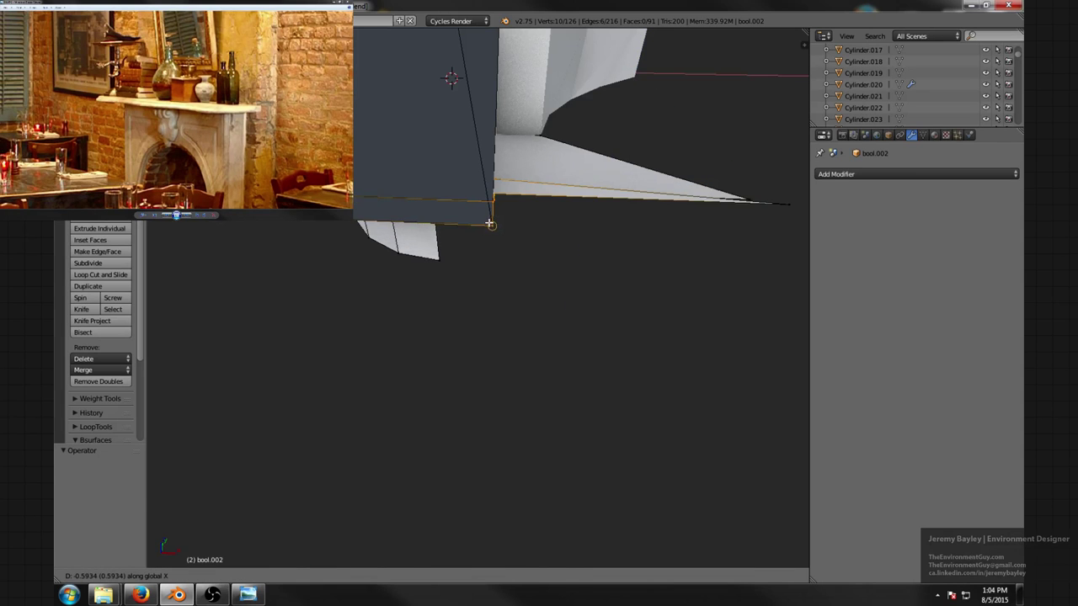
{"action": "left_click", "coordinate": [491, 225]}
- Move the leftover end vertex of one border strip along X to line up with the shortened end
{"action": "scroll", "coordinate": [550, 221], "scroll_direction": "down", "scroll_amount": 4}
{"action": "middle_click_drag", "start_coordinate": [549, 221], "coordinate": [421, 280]}
{"action": "right_click", "coordinate": [474, 288]}
{"action": "left_click_drag", "start_coordinate": [517, 303], "coordinate": [523, 307]}
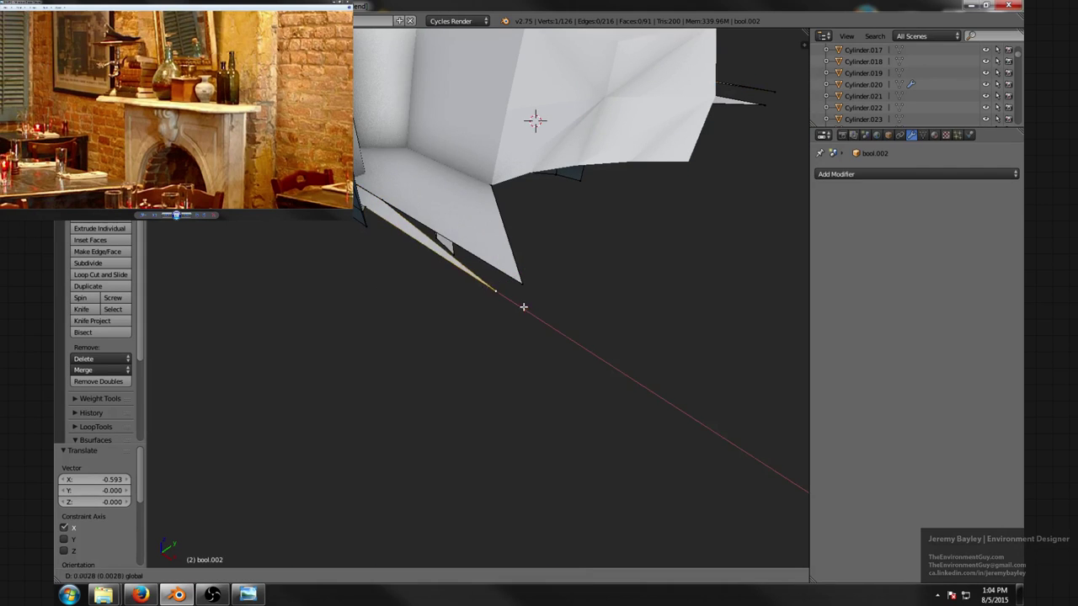
{"action": "left_click_drag", "start_coordinate": [374, 217], "coordinate": [374, 217]}
- Move the two protruding rear corner vertices of the hearth plate -0.918 along X
{"action": "middle_click_drag", "start_coordinate": [374, 217], "coordinate": [486, 273]}
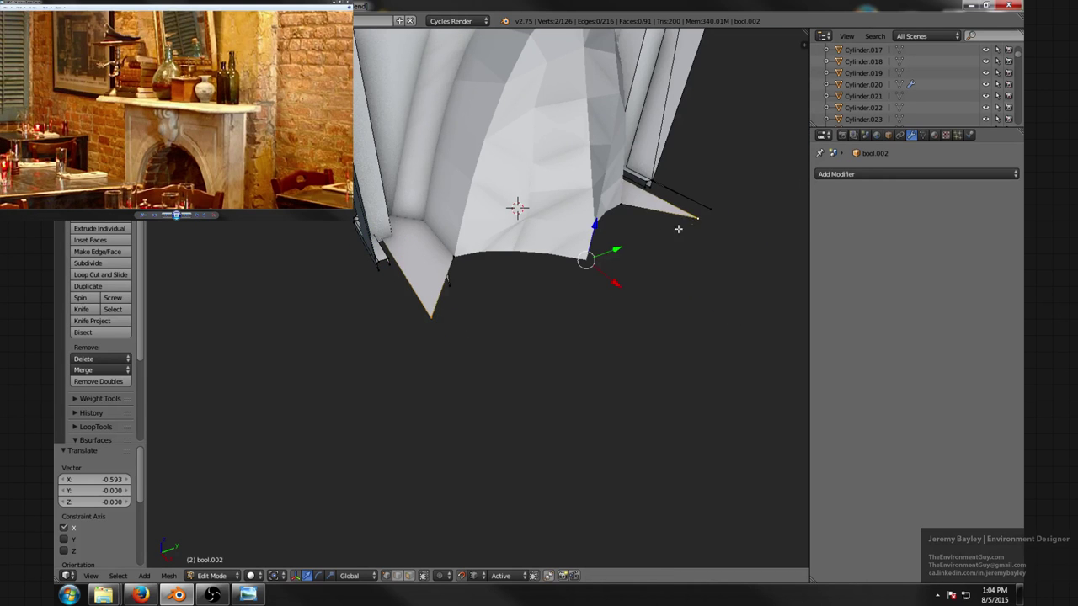
{"action": "middle_click_drag", "start_coordinate": [581, 261], "coordinate": [571, 325]}
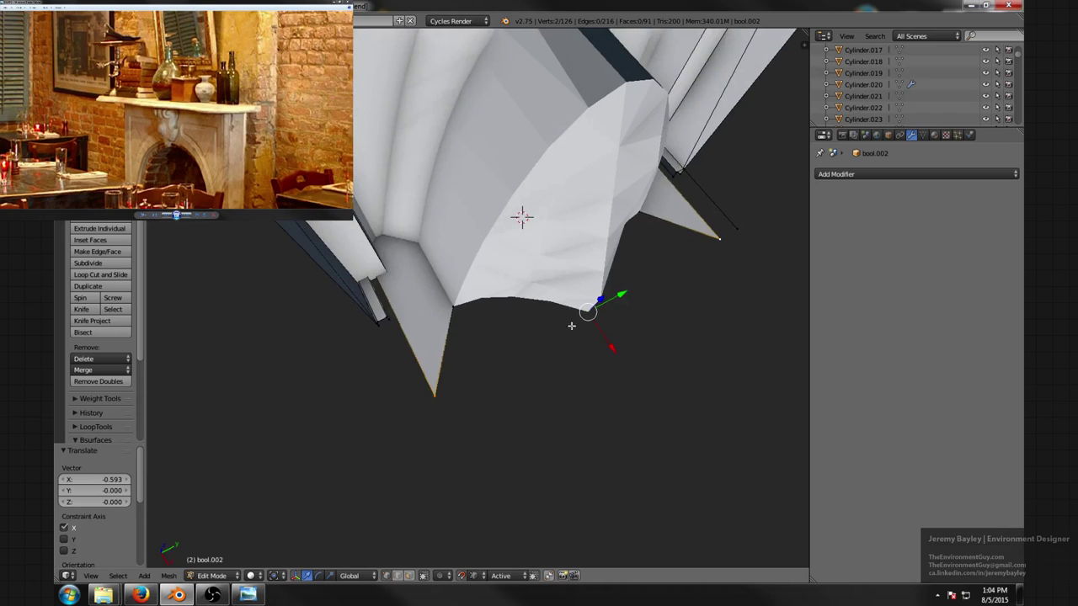
{"action": "key", "text": "g"}
{"action": "key", "text": "x"}
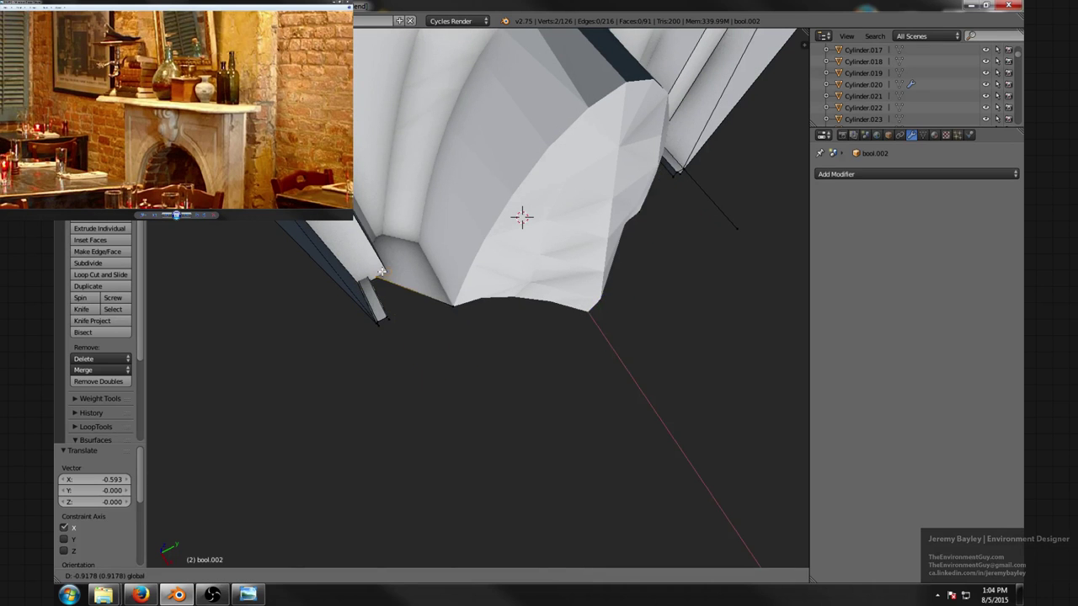
{"action": "left_click", "coordinate": [380, 271]}
- Move the dangling rear end vertex of the border strip -0.593 along X, level with the shortened end
{"action": "middle_click_drag", "start_coordinate": [448, 298], "coordinate": [461, 251]}
{"action": "right_click", "coordinate": [536, 292]}
{"action": "key", "text": "g"}
{"action": "key", "text": "y"}
{"action": "key", "text": "z"}
{"action": "right_click", "coordinate": [589, 283]}
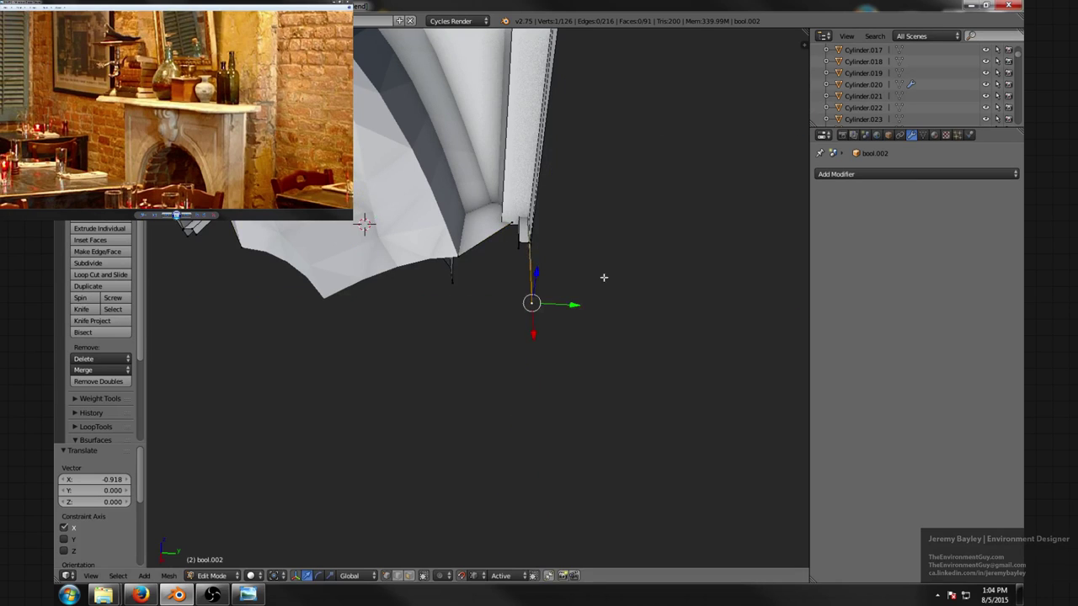
{"action": "middle_click_drag", "start_coordinate": [604, 277], "coordinate": [512, 268]}
{"action": "left_click_drag", "start_coordinate": [271, 251], "coordinate": [477, 237]}
{"action": "mouse_move", "coordinate": [476, 237]}
{"action": "middle_mouse_down"}
{"action": "mouse_move", "coordinate": [552, 271]}
{"action": "mouse_move", "coordinate": [438, 244]}
{"action": "mouse_move", "coordinate": [447, 235]}
{"action": "mouse_move", "coordinate": [506, 259]}
{"action": "mouse_move", "coordinate": [458, 244]}
{"action": "middle_mouse_up"}
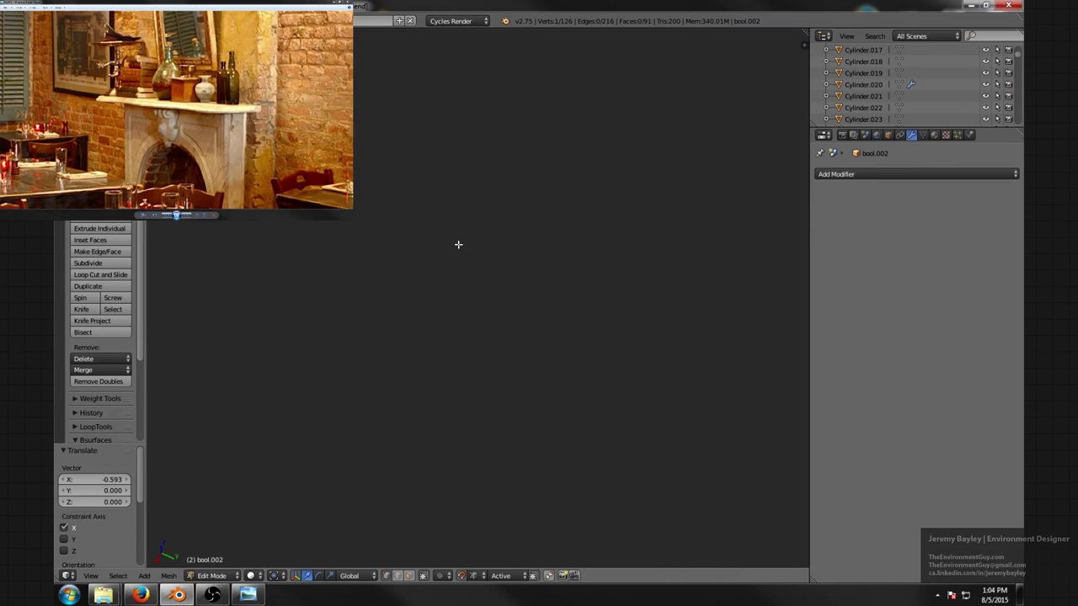
- Examine the hearth base's strip ends and rear corners for stray vertices, in solid and wireframe shading
{"action": "scroll", "coordinate": [454, 243], "scroll_direction": "down", "scroll_amount": 2}
{"action": "right_click", "coordinate": [431, 238], "text": "ctrl"}
{"action": "scroll", "coordinate": [429, 240], "scroll_direction": "down", "scroll_amount": 4}
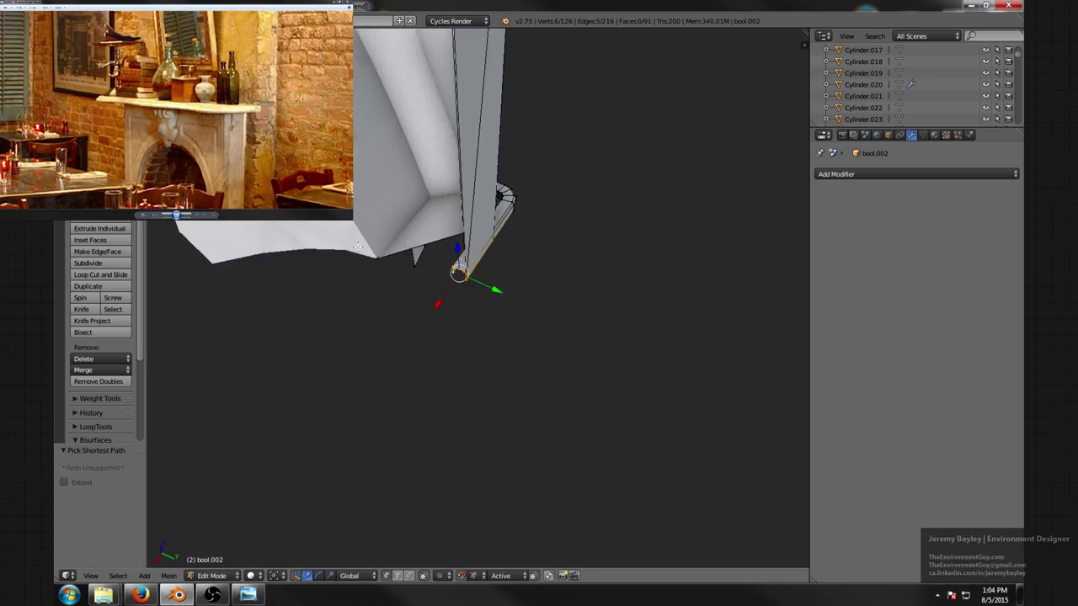
{"action": "middle_click_drag", "start_coordinate": [341, 240], "coordinate": [427, 241]}
{"action": "middle_click_drag", "start_coordinate": [345, 295], "coordinate": [405, 292]}
{"action": "middle_click_drag", "start_coordinate": [384, 362], "coordinate": [411, 334]}
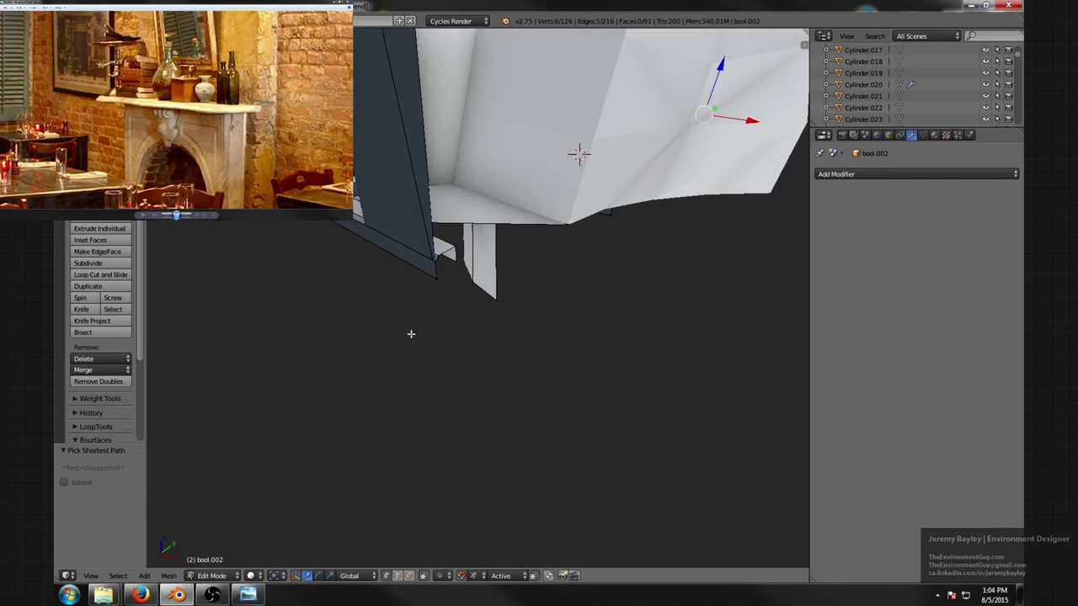
{"action": "right_click", "coordinate": [436, 281], "text": "ctrl"}
{"action": "key", "text": "ctrl+z"}
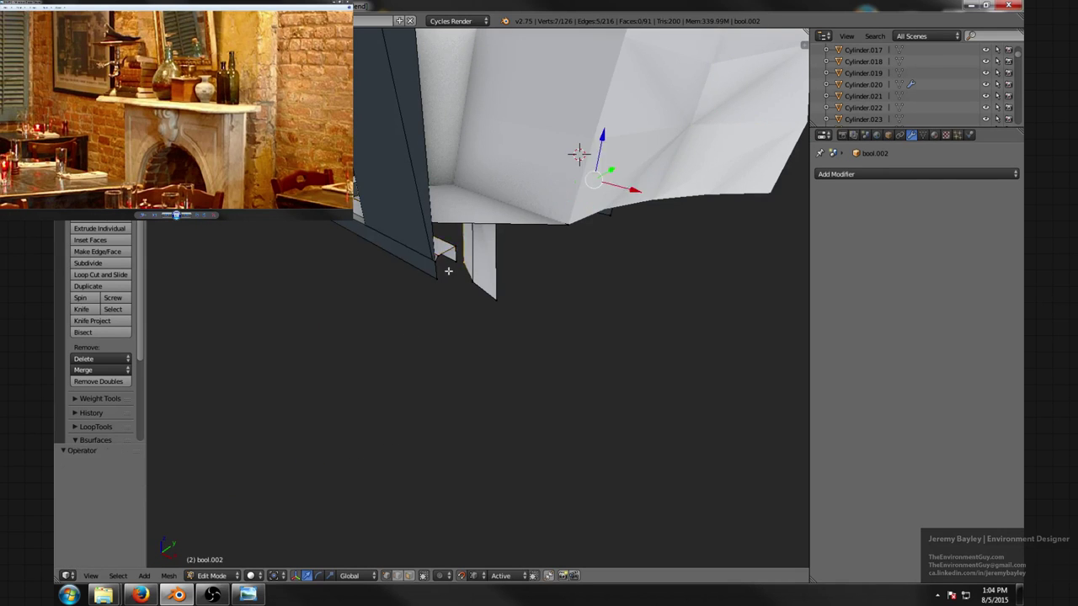
{"action": "right_click", "coordinate": [444, 274], "text": "ctrl"}
{"action": "middle_click_drag", "start_coordinate": [462, 279], "coordinate": [662, 192]}
{"action": "left_click_drag", "start_coordinate": [669, 145], "coordinate": [531, 263]}
{"action": "key", "text": "a"}
{"action": "middle_click_drag", "start_coordinate": [531, 263], "coordinate": [487, 269]}
{"action": "key", "text": "z"}
{"action": "middle_click_drag", "start_coordinate": [332, 279], "coordinate": [385, 276]}
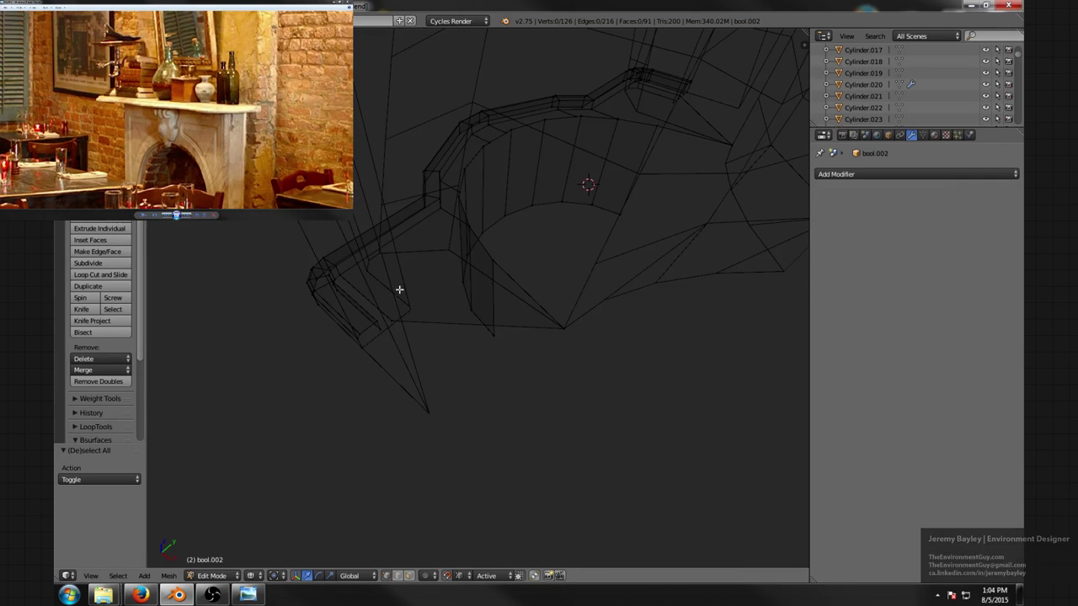
{"action": "key", "text": "z"}
- Join the hearth base and the arch wall into one object, with the arch wall as the active object
{"action": "mouse_move", "coordinate": [423, 297]}
{"action": "middle_mouse_down"}
{"action": "mouse_move", "coordinate": [417, 306]}
{"action": "mouse_move", "coordinate": [490, 317]}
{"action": "mouse_move", "coordinate": [495, 259]}
{"action": "mouse_move", "coordinate": [529, 272]}
{"action": "mouse_move", "coordinate": [452, 248]}
{"action": "mouse_move", "coordinate": [447, 236]}
{"action": "mouse_move", "coordinate": [514, 243]}
{"action": "middle_mouse_up"}
{"action": "key", "text": "Tab"}
{"action": "middle_click_drag", "start_coordinate": [534, 203], "coordinate": [503, 276], "text": "shift"}
{"action": "middle_click_drag", "start_coordinate": [505, 237], "coordinate": [520, 285], "text": "shift"}
{"action": "key", "text": "Tab"}
{"action": "key", "text": "Tab"}
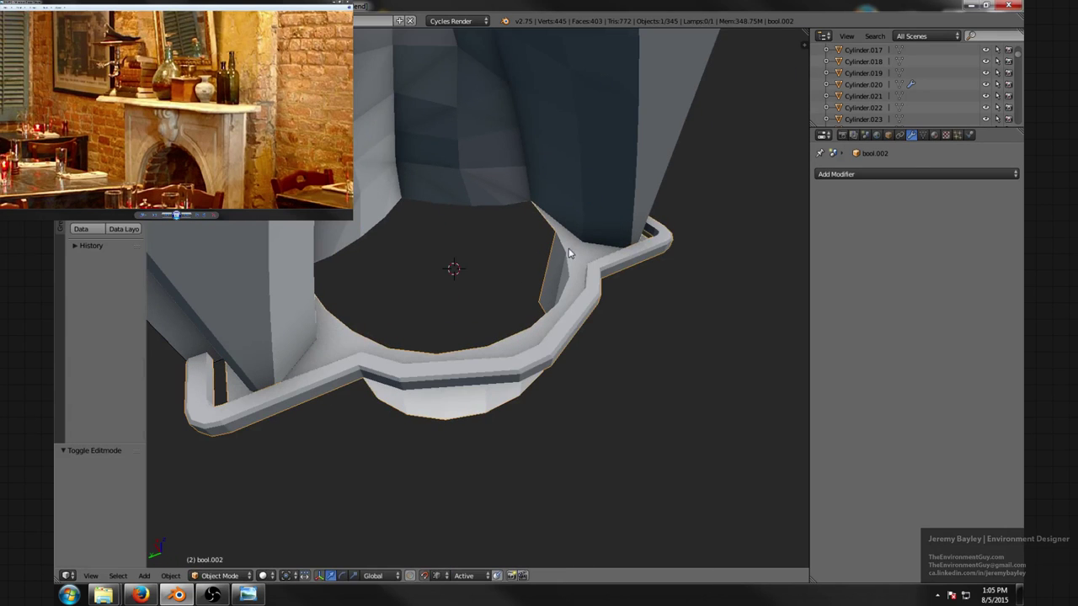
{"action": "right_click", "coordinate": [579, 215], "text": "shift"}
{"action": "key", "text": "a"}
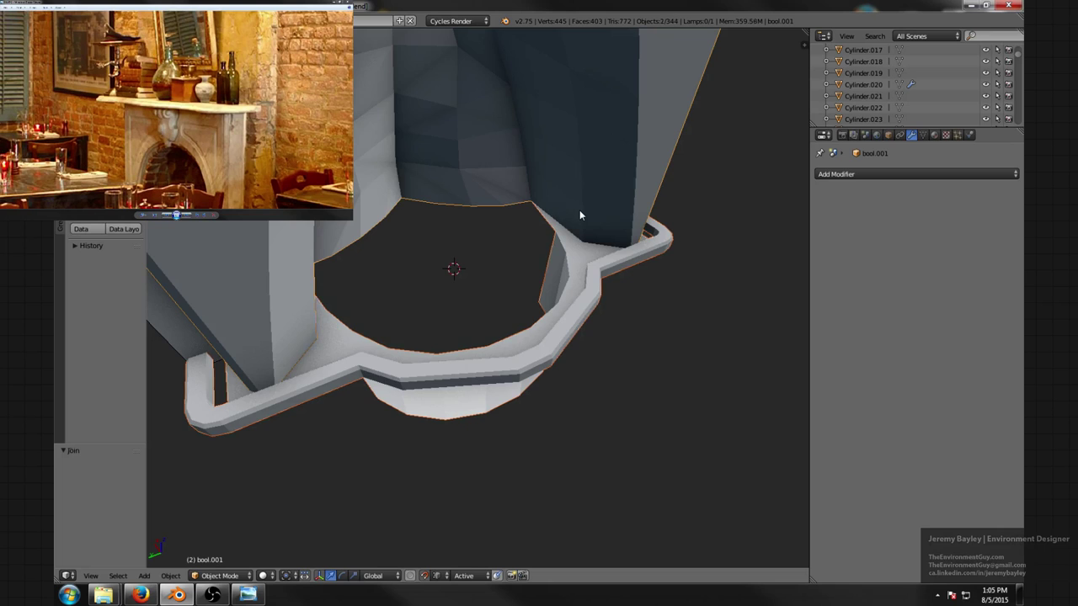
- Select the band of vertical faces hanging below the hearth base's curved front and delete the faces
{"action": "middle_click_drag", "start_coordinate": [579, 211], "coordinate": [400, 317]}
{"action": "key", "text": "Tab"}
{"action": "key", "text": "ctrl+Tab"}
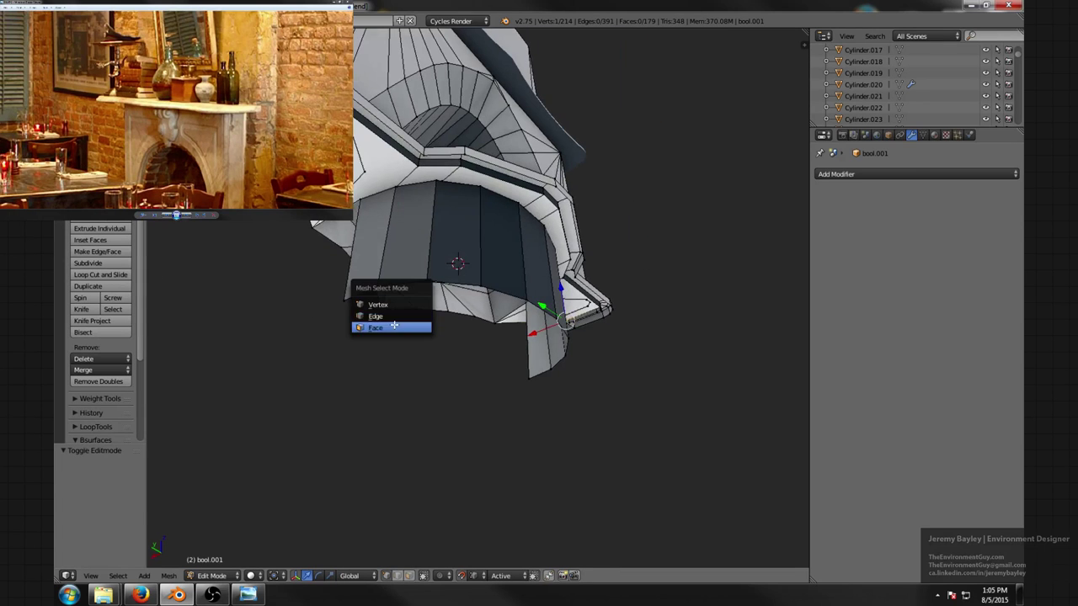
{"action": "left_click", "coordinate": [394, 326]}
{"action": "right_click", "coordinate": [379, 266]}
{"action": "middle_click_drag", "start_coordinate": [378, 265], "coordinate": [515, 319]}
{"action": "right_click", "coordinate": [501, 295], "text": "ctrl"}
{"action": "key", "text": "x"}
{"action": "left_click", "coordinate": [500, 293]}
- Select the whole joined mesh and remove its doubled vertices
{"action": "scroll", "coordinate": [511, 337], "scroll_direction": "up", "scroll_amount": 3}
{"action": "right_click", "coordinate": [502, 370]}
{"action": "key", "text": "ctrl+Tab"}
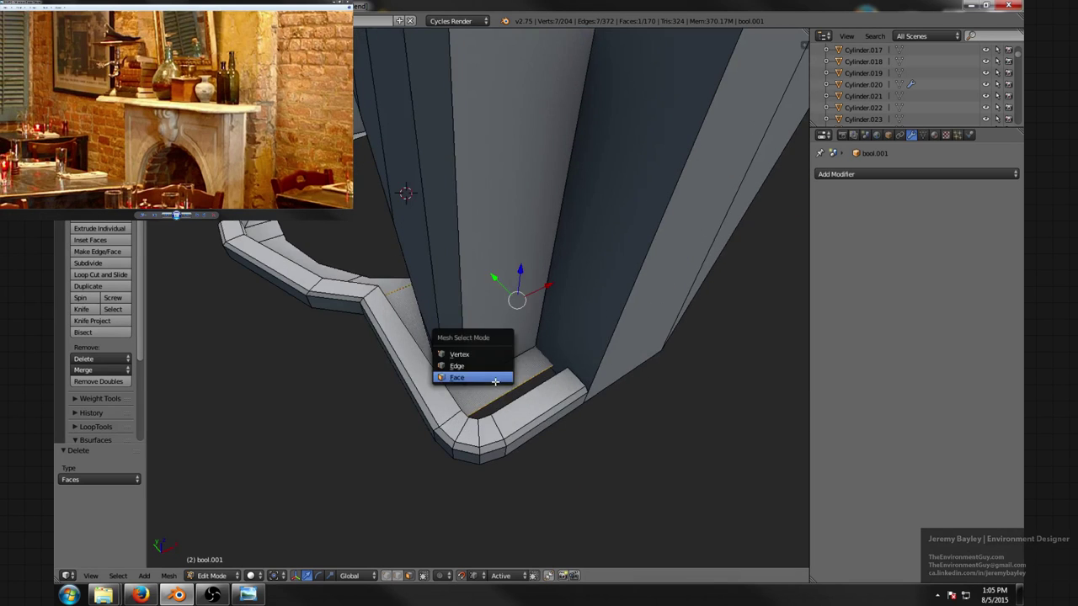
{"action": "left_click", "coordinate": [489, 382]}
{"action": "middle_click_drag", "start_coordinate": [488, 382], "coordinate": [555, 320]}
{"action": "scroll", "coordinate": [572, 329], "scroll_direction": "down", "scroll_amount": 5}
{"action": "scroll", "coordinate": [556, 320], "scroll_direction": "up", "scroll_amount": 2}
{"action": "scroll", "coordinate": [556, 321], "scroll_direction": "up", "scroll_amount": 3}
{"action": "key", "text": "a"}
{"action": "key", "text": "w"}
{"action": "left_click", "coordinate": [539, 319]}
{"action": "key", "text": "a"}
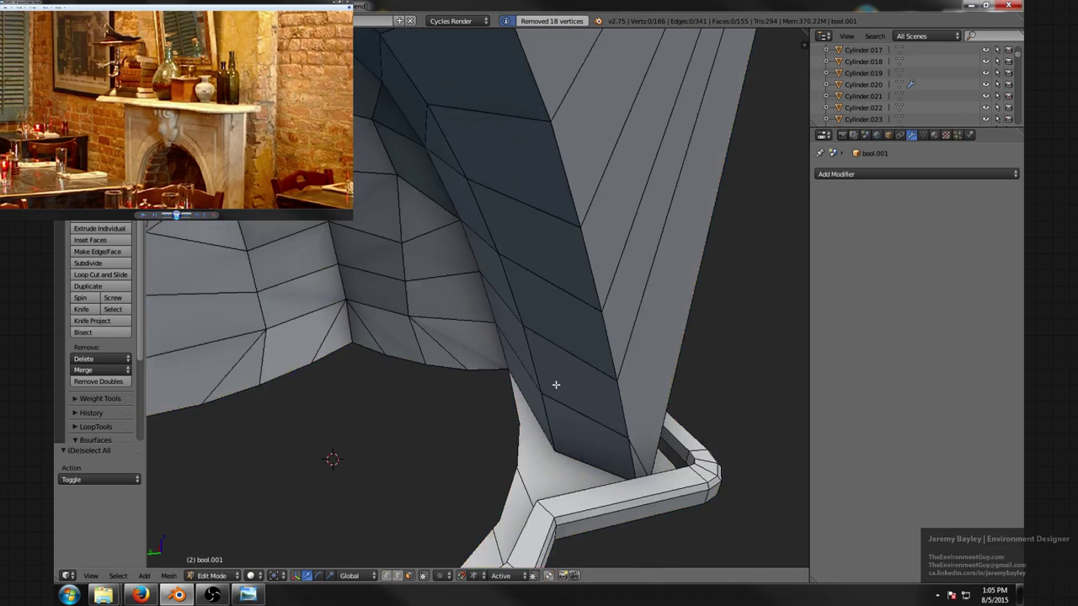
- Try to cut the hearth base face with the Knife from its inner edge vertices to the arch wall corner
{"action": "scroll", "coordinate": [551, 336], "scroll_direction": "up", "scroll_amount": 1}
{"action": "scroll", "coordinate": [551, 341], "scroll_direction": "up", "scroll_amount": 2}
{"action": "scroll", "coordinate": [564, 371], "scroll_direction": "down", "scroll_amount": 2}
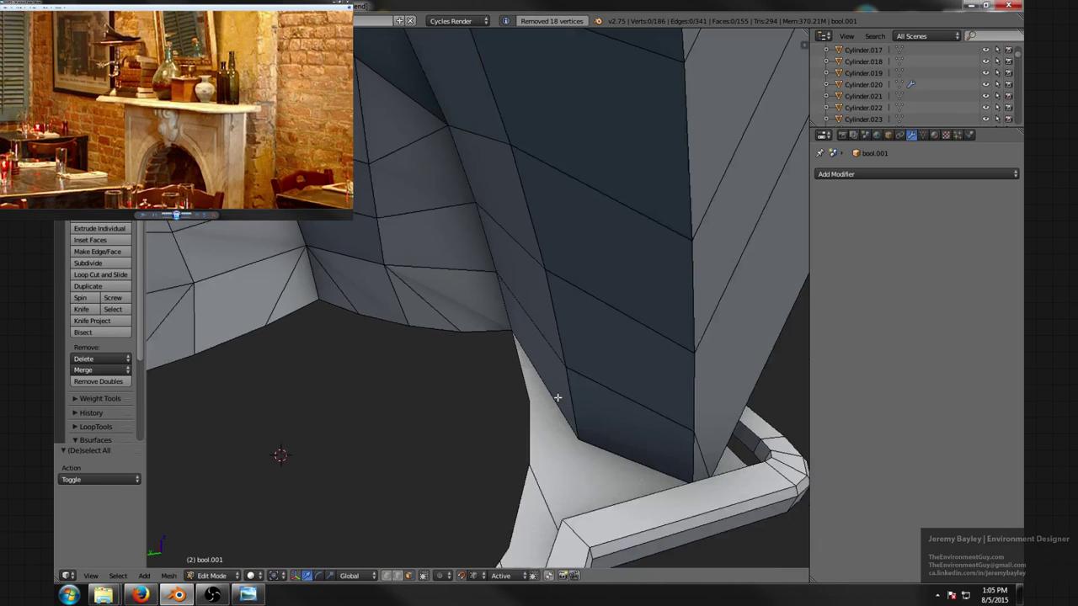
{"action": "scroll", "coordinate": [547, 388], "scroll_direction": "up", "scroll_amount": 1}
{"action": "key", "text": "k"}
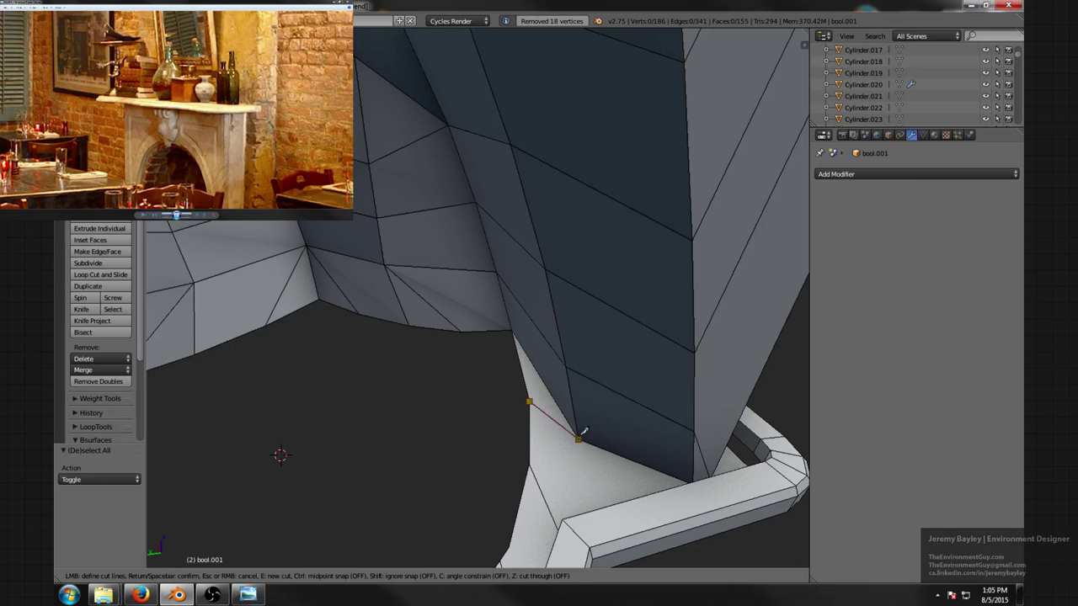
{"action": "key", "text": "Return"}
{"action": "middle_click_drag", "start_coordinate": [587, 432], "coordinate": [571, 366]}
{"action": "key", "text": "ctrl+Tab"}
{"action": "left_click", "coordinate": [559, 433]}
{"action": "scroll", "coordinate": [598, 390], "scroll_direction": "up", "scroll_amount": 2}
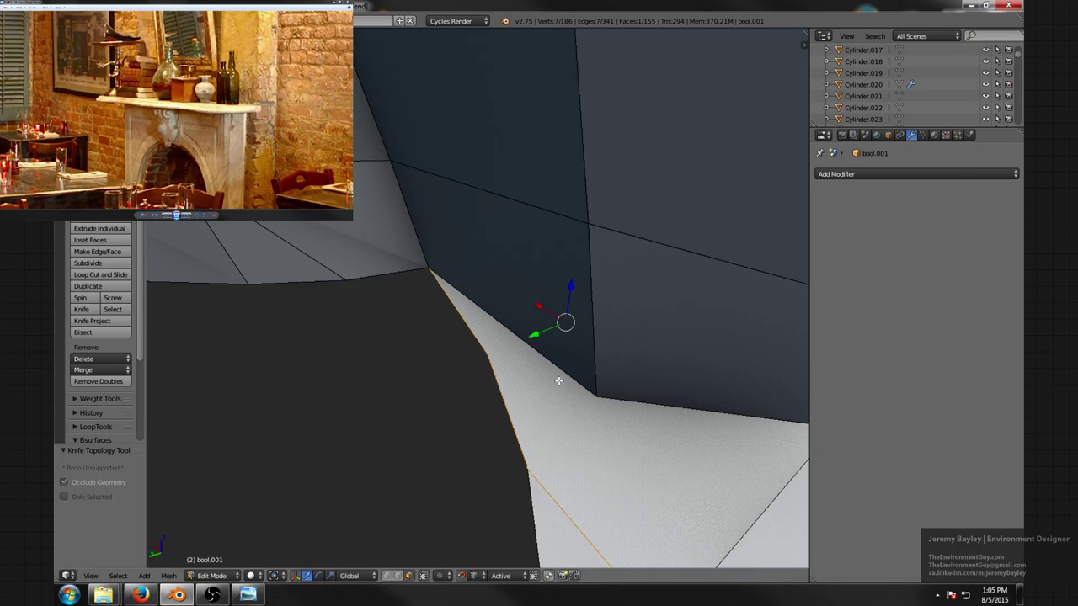
{"action": "key", "text": "k"}
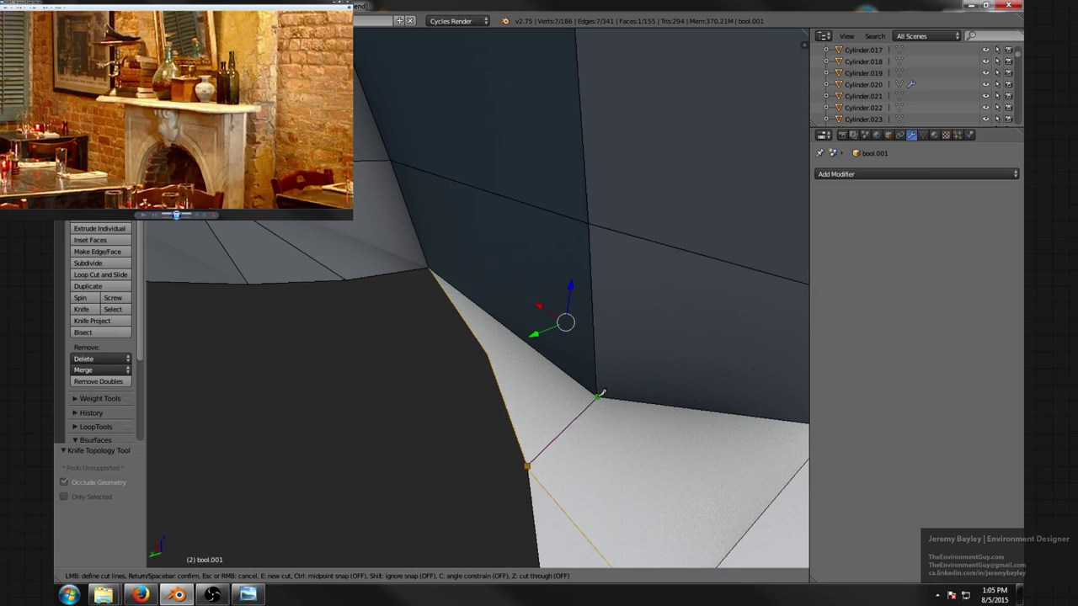
{"action": "key", "text": "Escape"}
- Recalculate the normals of the whole mesh to face outward
{"action": "scroll", "coordinate": [597, 399], "scroll_direction": "down", "scroll_amount": 5}
{"action": "key", "text": "a"}
{"action": "key", "text": "a"}
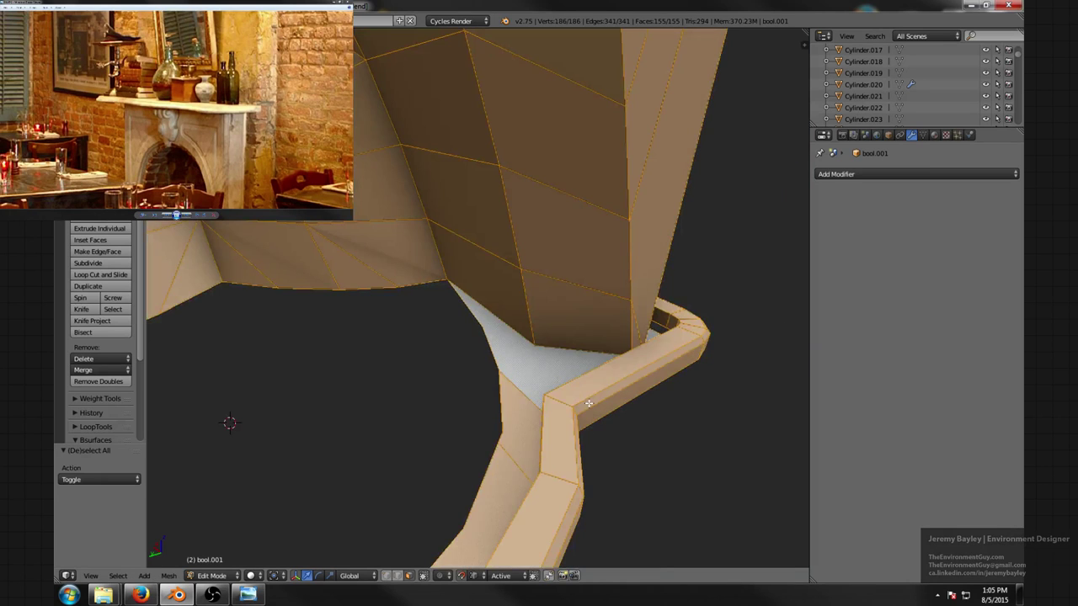
{"action": "key", "text": "ctrl+n"}
{"action": "scroll", "coordinate": [576, 396], "scroll_direction": "up", "scroll_amount": 2}
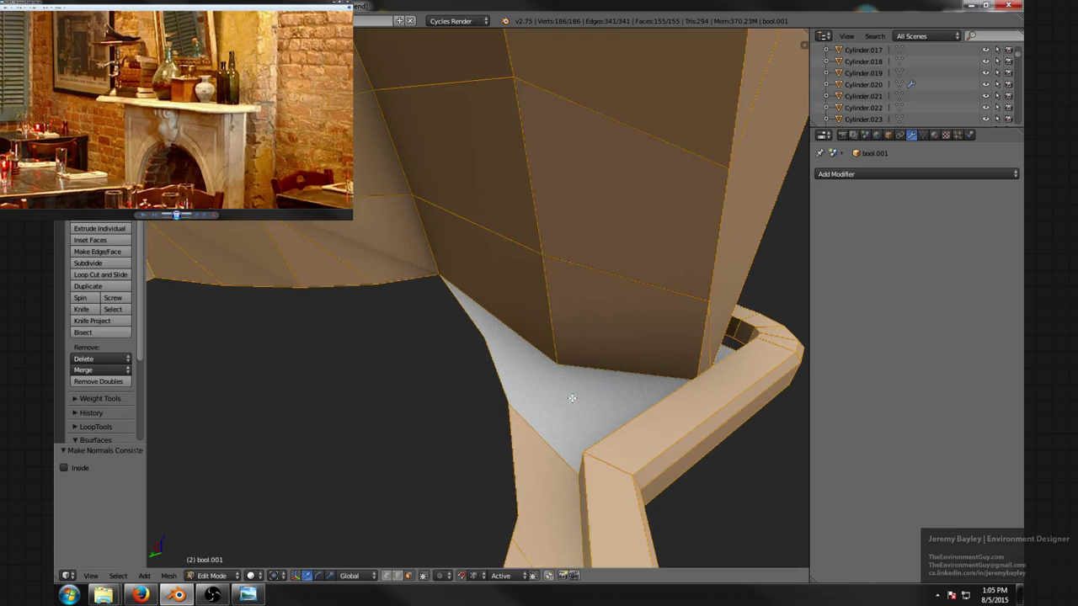
{"action": "key", "text": "a"}
- Delete only the face of the large hearth base n-gon beside the arch wall corner, keeping its edges
{"action": "scroll", "coordinate": [597, 397], "scroll_direction": "up", "scroll_amount": 2}
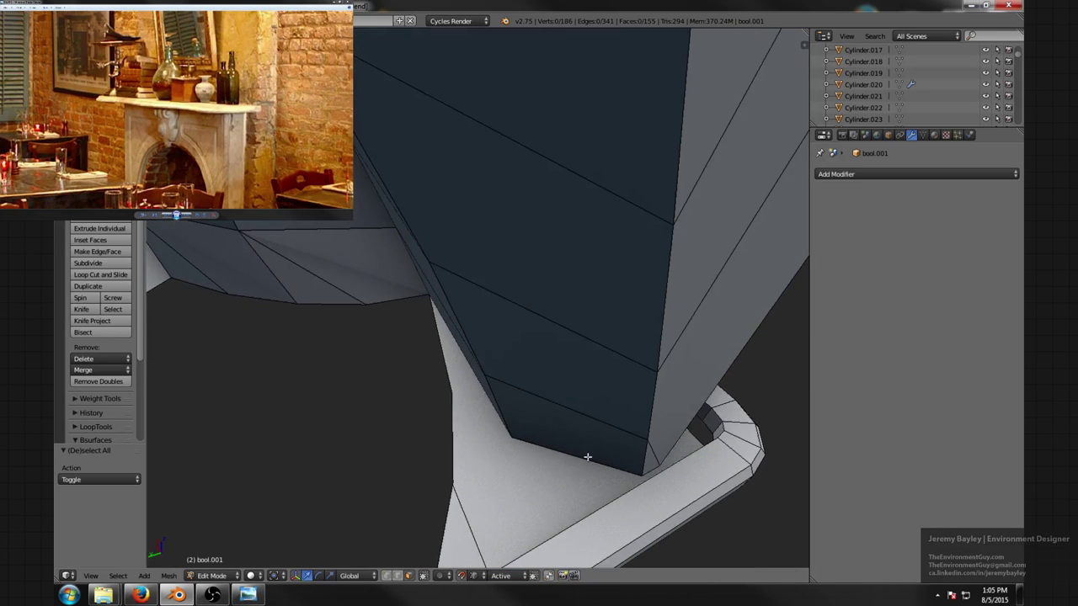
{"action": "right_click", "coordinate": [497, 470], "text": "alt"}
{"action": "key", "text": "x"}
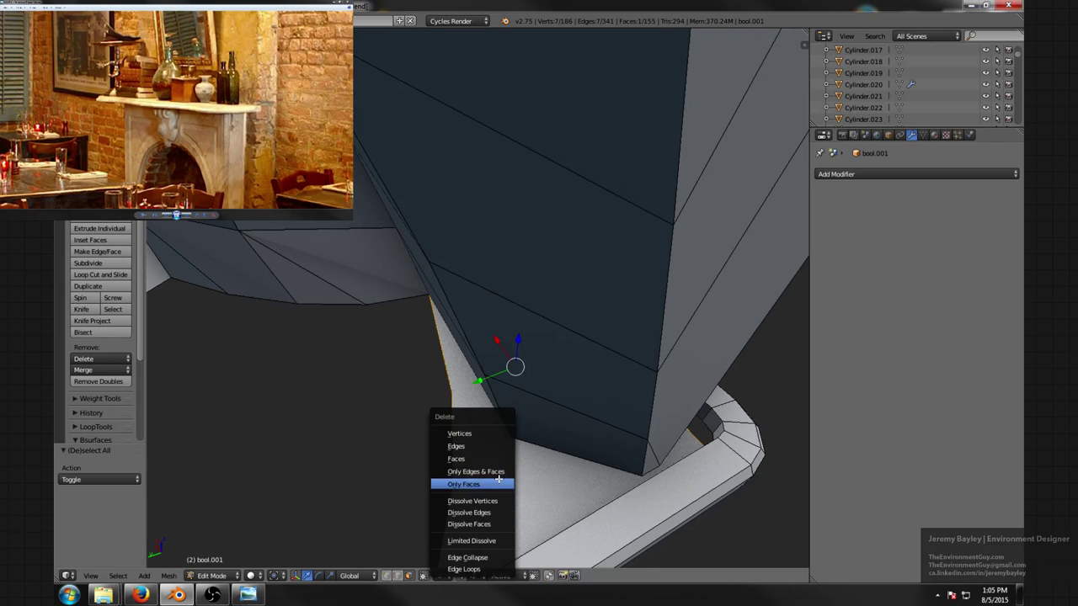
{"action": "left_click", "coordinate": [496, 484]}
{"action": "middle_click_drag", "start_coordinate": [533, 450], "coordinate": [548, 439]}
{"action": "key", "text": "k"}
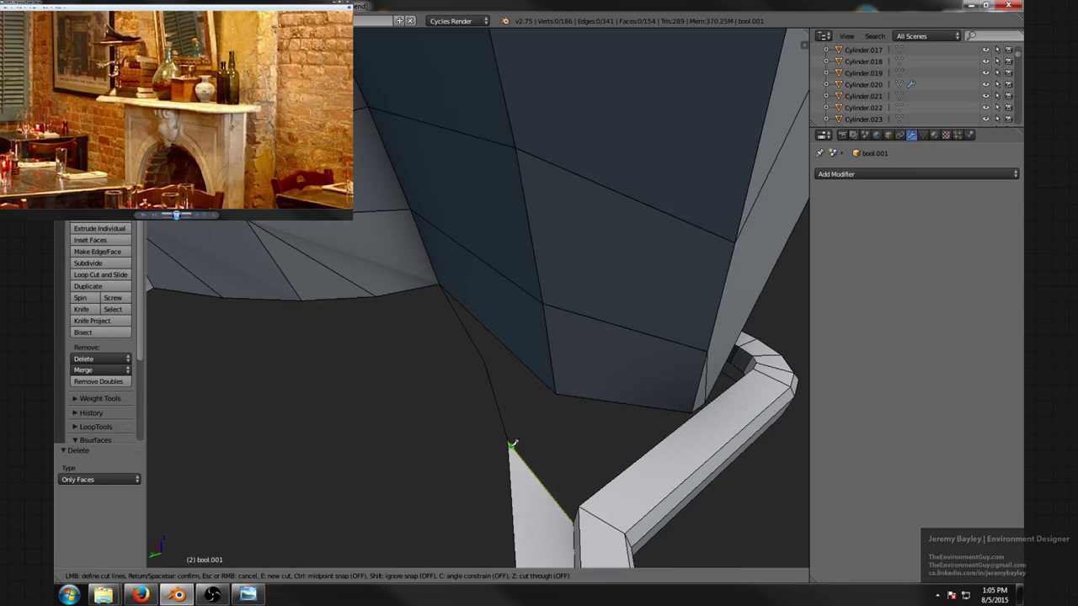
{"action": "key", "text": "Escape"}
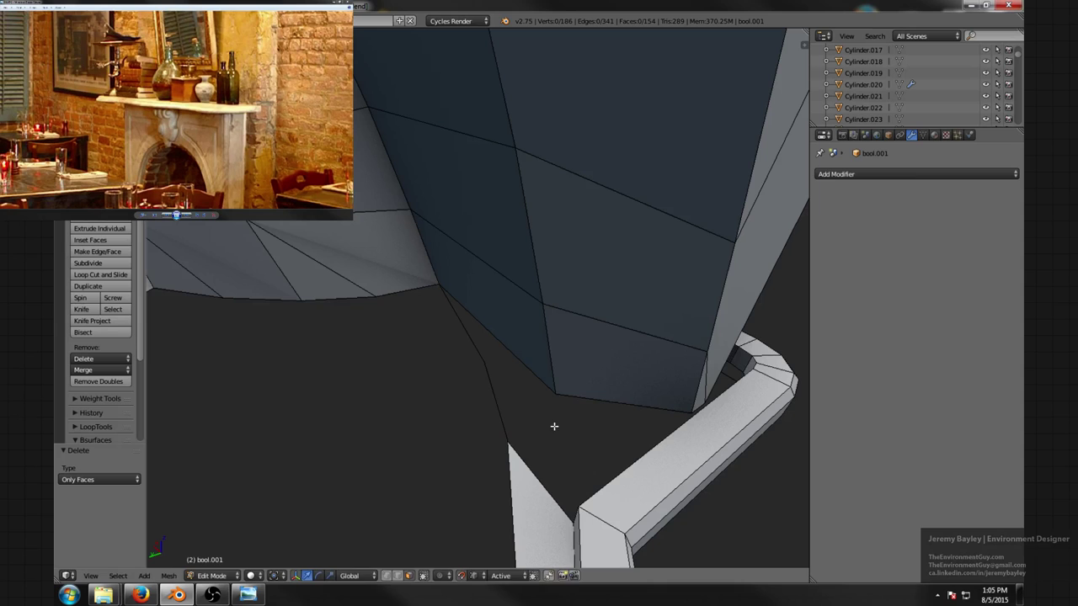
- Fill the opening between the arch wall's lower edges and the hearth base with one quad and two triangles
{"action": "key", "text": "ctrl+Tab"}
{"action": "left_click", "coordinate": [543, 416]}
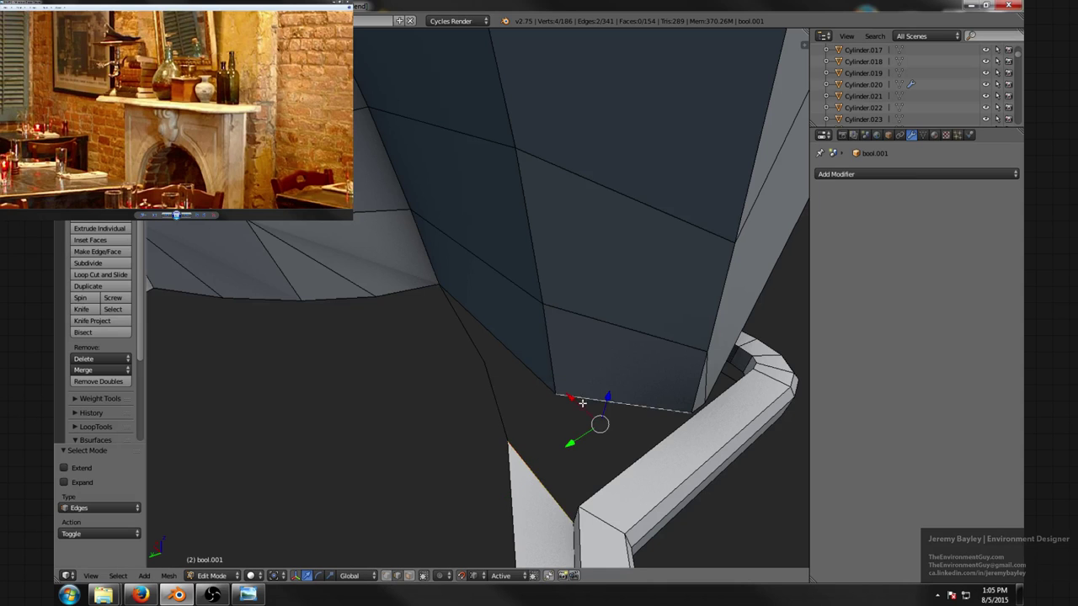
{"action": "key", "text": "f"}
{"action": "middle_click_drag", "start_coordinate": [582, 404], "coordinate": [563, 384]}
{"action": "right_click", "coordinate": [533, 395]}
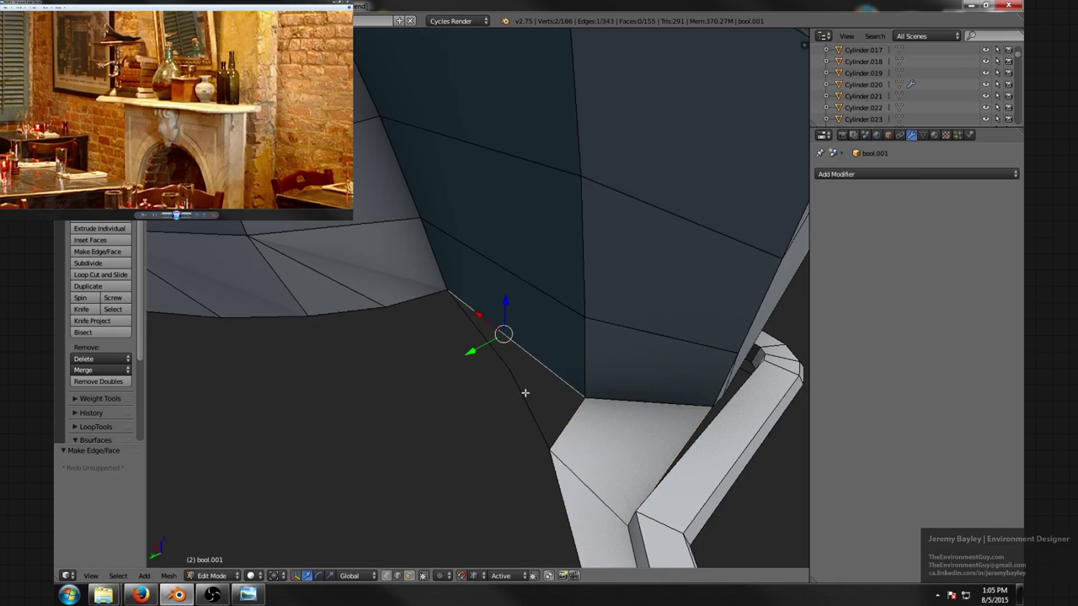
{"action": "key", "text": "f"}
{"action": "right_click", "coordinate": [521, 398]}
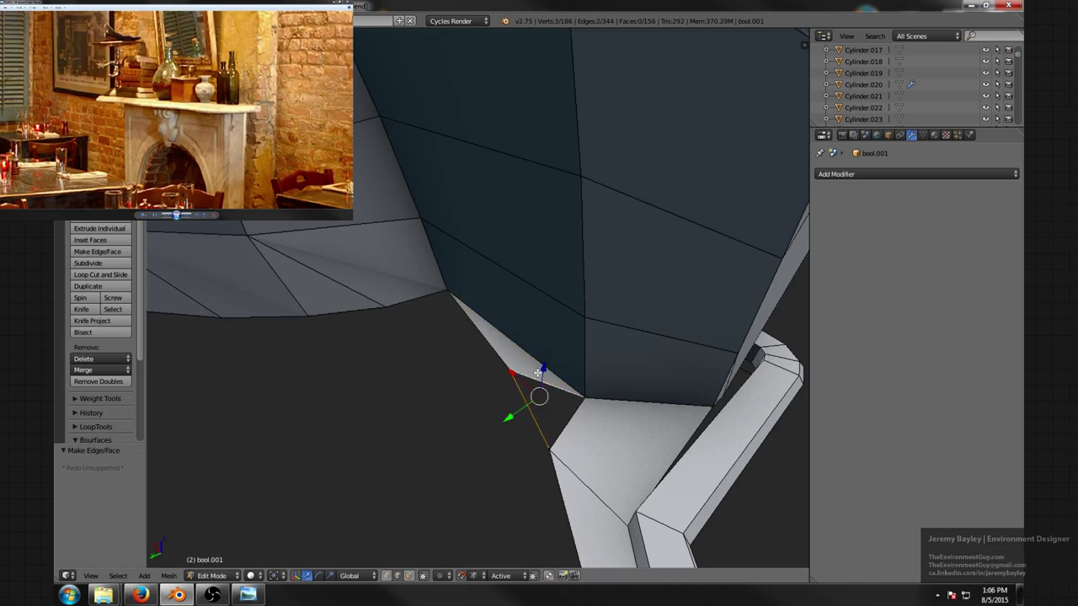
{"action": "key", "text": "f"}
- Merge the two nearly coincident vertices at the new triangle's inner corner using At Last
{"action": "middle_click_drag", "start_coordinate": [537, 372], "coordinate": [590, 364]}
{"action": "scroll", "coordinate": [570, 394], "scroll_direction": "up", "scroll_amount": 2}
{"action": "middle_click_drag", "start_coordinate": [566, 443], "coordinate": [570, 397]}
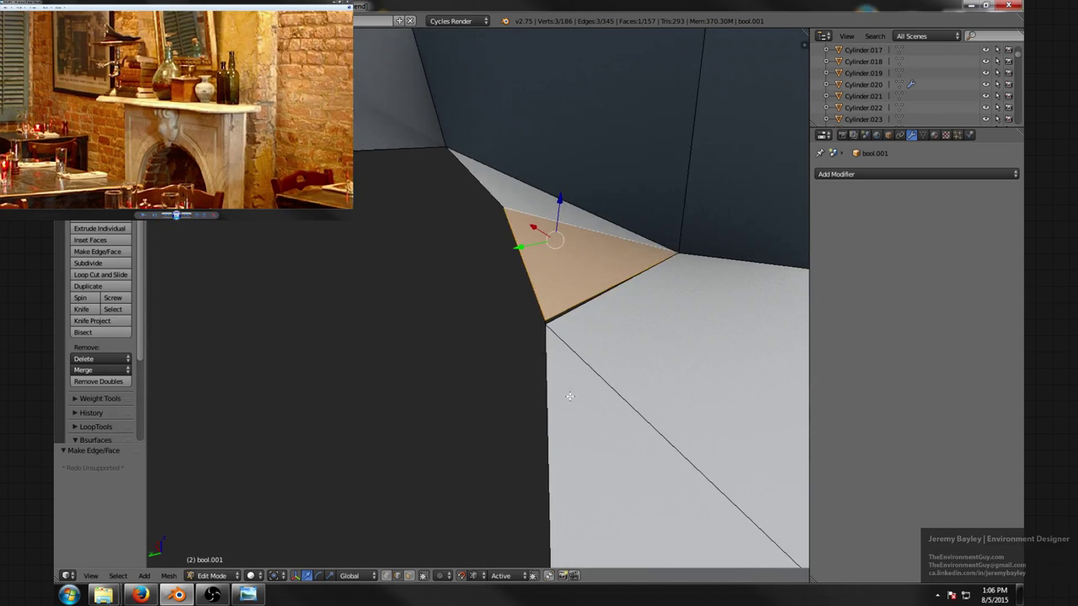
{"action": "key", "text": "ctrl+Tab"}
{"action": "left_click", "coordinate": [560, 354]}
{"action": "right_click", "coordinate": [547, 322]}
{"action": "right_click", "coordinate": [549, 334], "text": "shift"}
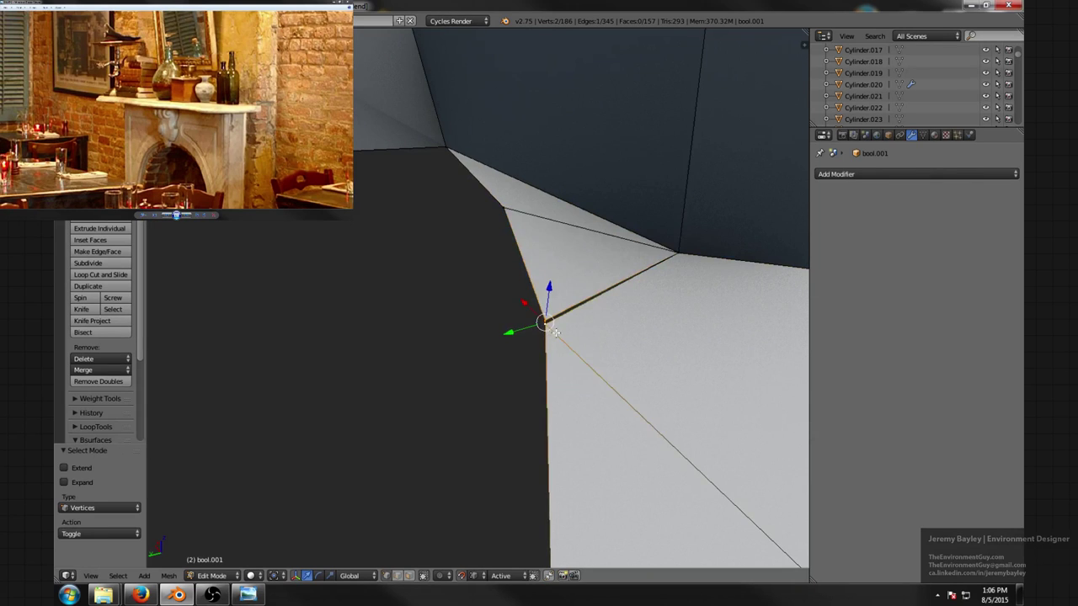
{"action": "middle_click_drag", "start_coordinate": [555, 332], "coordinate": [582, 319]}
{"action": "key", "text": "alt+m"}
{"action": "left_click", "coordinate": [568, 323]}
- Delete the loose edge running through the gap between the arch wall and the border strip
{"action": "middle_click_drag", "start_coordinate": [652, 335], "coordinate": [458, 326]}
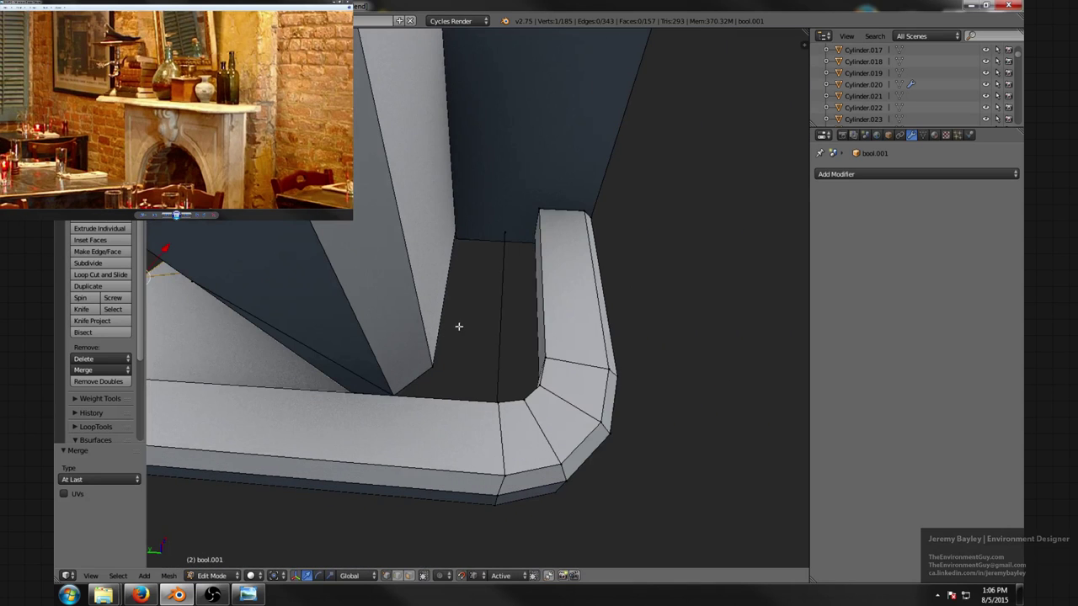
{"action": "key", "text": "ctrl+Tab"}
{"action": "left_click", "coordinate": [476, 312]}
{"action": "right_click", "coordinate": [502, 305]}
{"action": "key", "text": "x"}
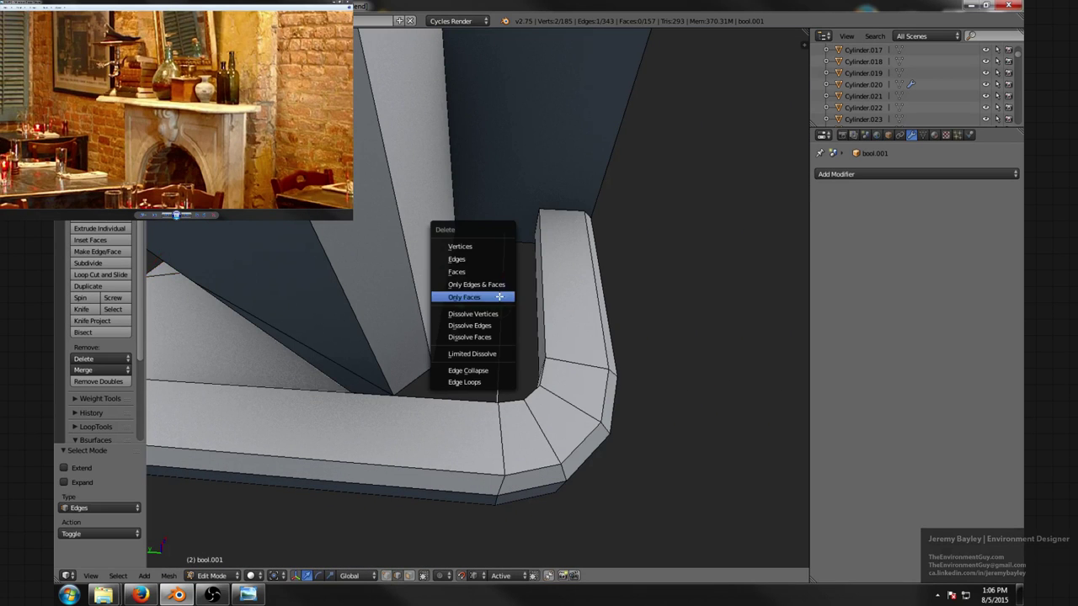
{"action": "left_click", "coordinate": [495, 260]}
- Fill the gap between the arch wall and the border strip's rounded corner with a quad and fanned faces
{"action": "key", "text": "ctrl+Tab"}
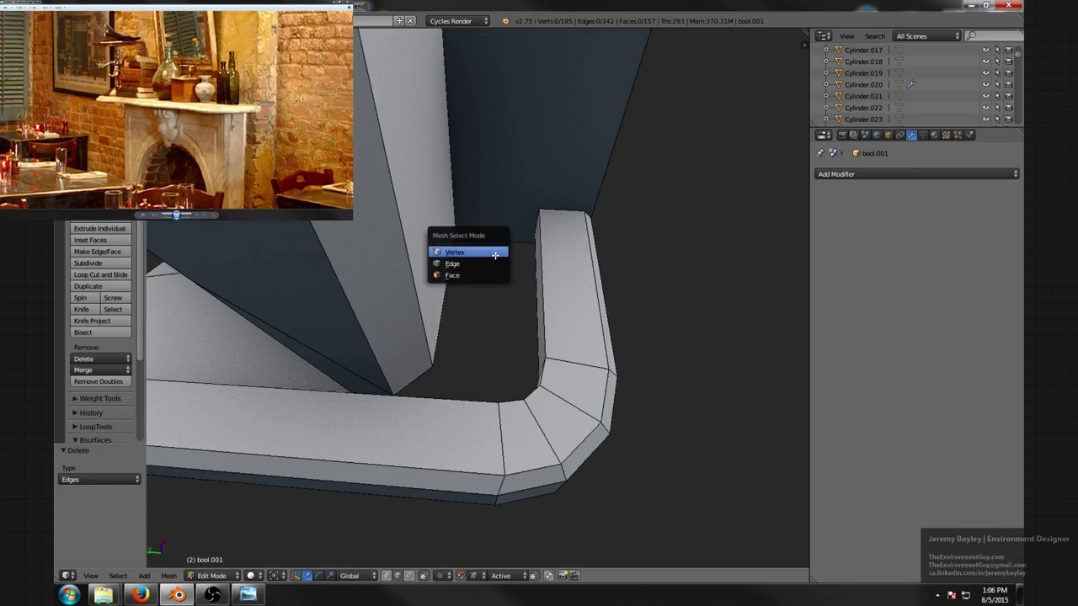
{"action": "left_click", "coordinate": [492, 263]}
{"action": "mouse_move", "coordinate": [492, 263]}
{"action": "middle_mouse_down"}
{"action": "mouse_move", "coordinate": [510, 250]}
{"action": "mouse_move", "coordinate": [464, 240]}
{"action": "mouse_move", "coordinate": [543, 255]}
{"action": "mouse_move", "coordinate": [424, 263]}
{"action": "mouse_move", "coordinate": [459, 240]}
{"action": "mouse_move", "coordinate": [429, 207]}
{"action": "mouse_move", "coordinate": [487, 240]}
{"action": "mouse_move", "coordinate": [500, 233]}
{"action": "mouse_move", "coordinate": [527, 272]}
{"action": "mouse_move", "coordinate": [514, 300]}
{"action": "mouse_move", "coordinate": [521, 287]}
{"action": "mouse_move", "coordinate": [505, 291]}
{"action": "mouse_move", "coordinate": [500, 270]}
{"action": "mouse_move", "coordinate": [513, 236]}
{"action": "mouse_move", "coordinate": [493, 250]}
{"action": "middle_mouse_up"}
{"action": "key", "text": "f"}
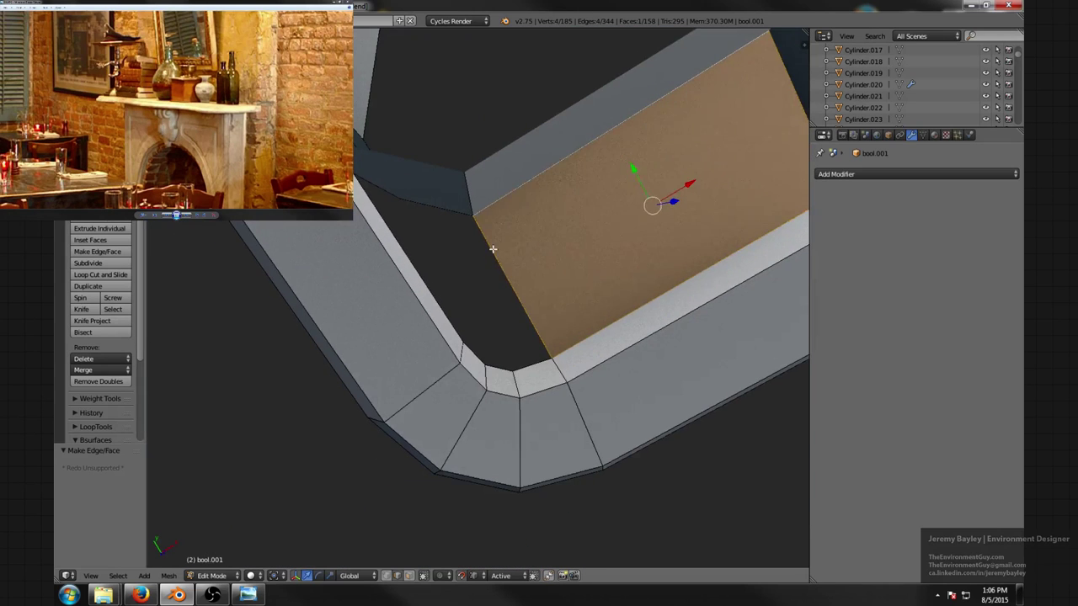
{"action": "right_click", "coordinate": [492, 249]}
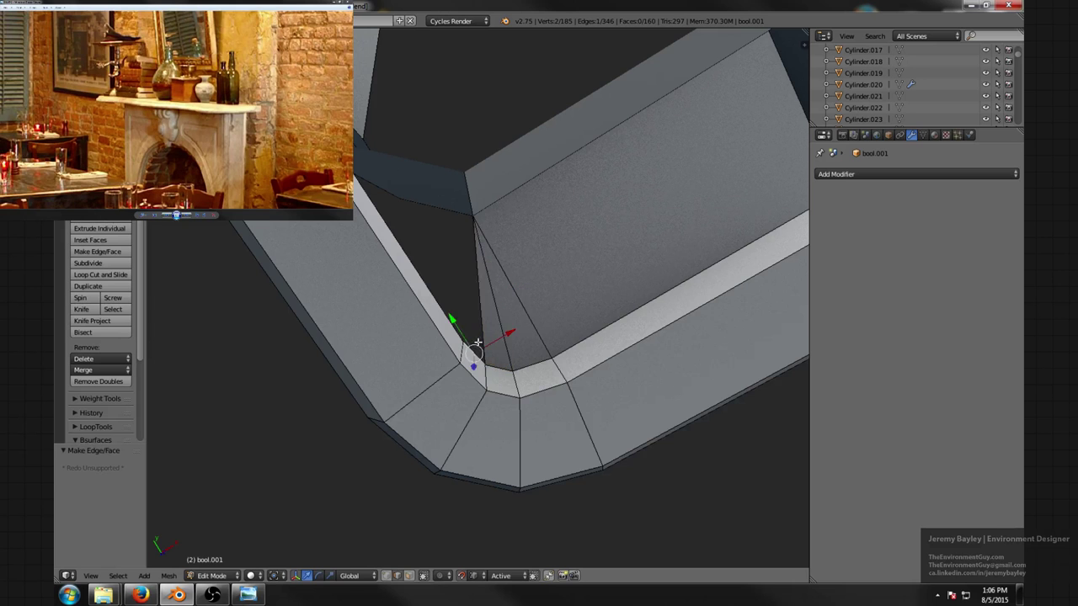
{"action": "key", "text": "f"}
{"action": "middle_click_drag", "start_coordinate": [479, 329], "coordinate": [462, 233]}
{"action": "key", "text": "f"}
{"action": "middle_click_drag", "start_coordinate": [464, 172], "coordinate": [477, 277]}
{"action": "key", "text": "f"}
{"action": "key", "text": "a"}
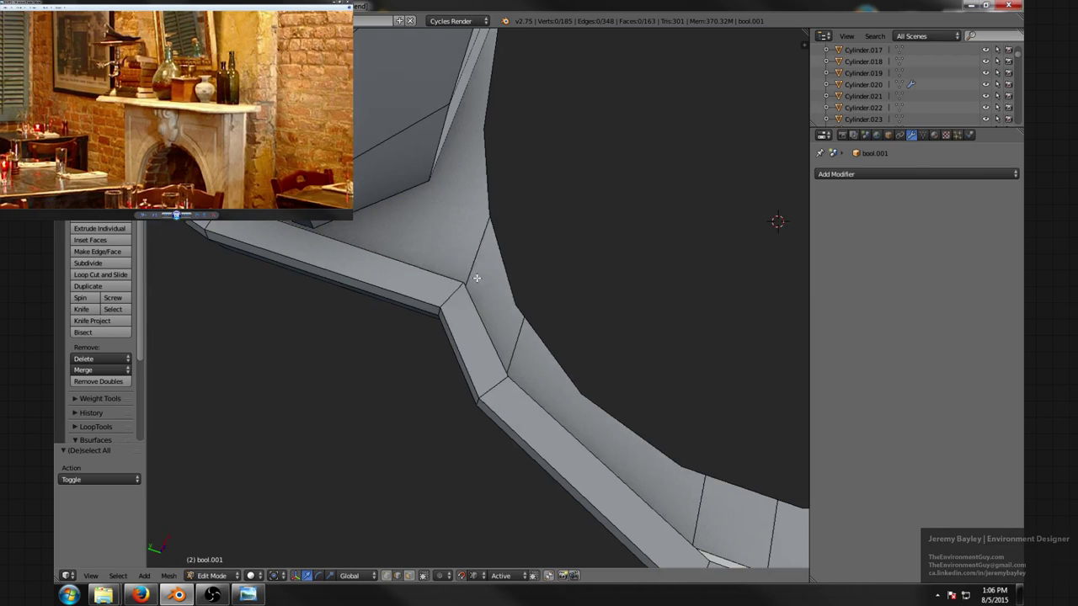
- Delete only the face of the matching hearth base n-gon on the opposite side, keeping its edges
{"action": "key", "text": "ctrl+Tab"}
{"action": "left_click", "coordinate": [446, 291]}
{"action": "right_click", "coordinate": [448, 238]}
{"action": "key", "text": "x"}
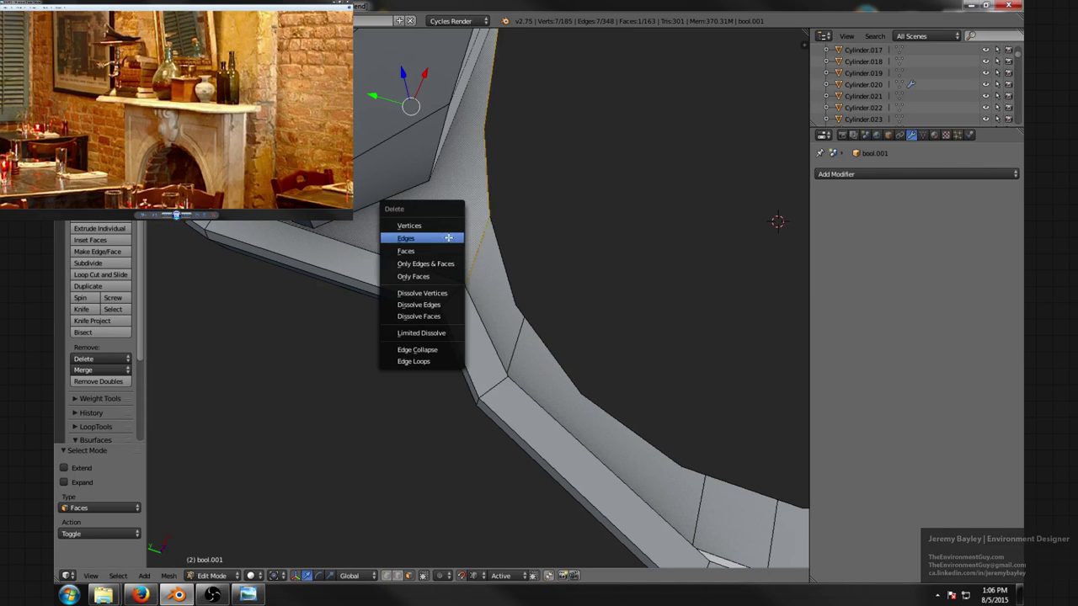
{"action": "left_click", "coordinate": [445, 275]}
- Fill the gap between the hearth base's open end edge and the arch wall's lower corner with a quad and two triangles
{"action": "middle_click_drag", "start_coordinate": [481, 202], "coordinate": [447, 212]}
{"action": "key", "text": "ctrl+Tab"}
{"action": "left_click", "coordinate": [446, 204]}
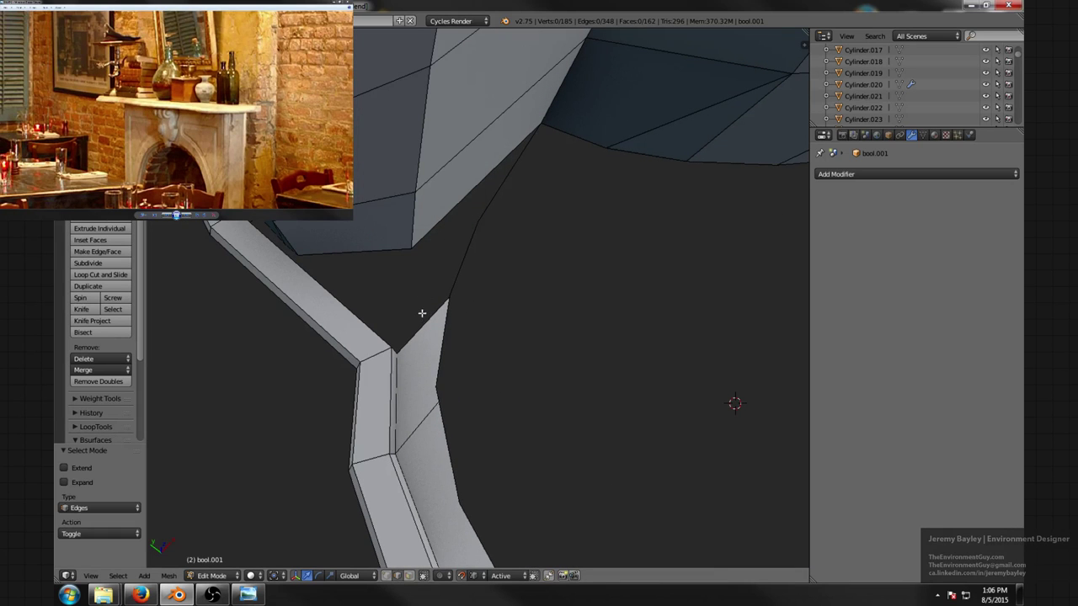
{"action": "middle_click_drag", "start_coordinate": [403, 297], "coordinate": [367, 285]}
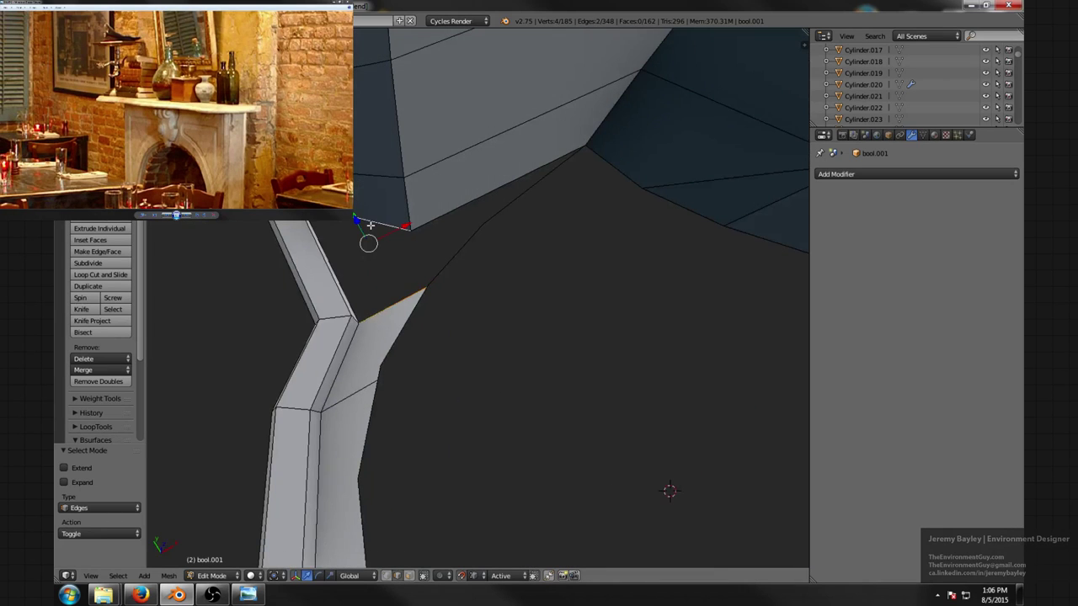
{"action": "key", "text": "f"}
{"action": "key", "text": "f"}
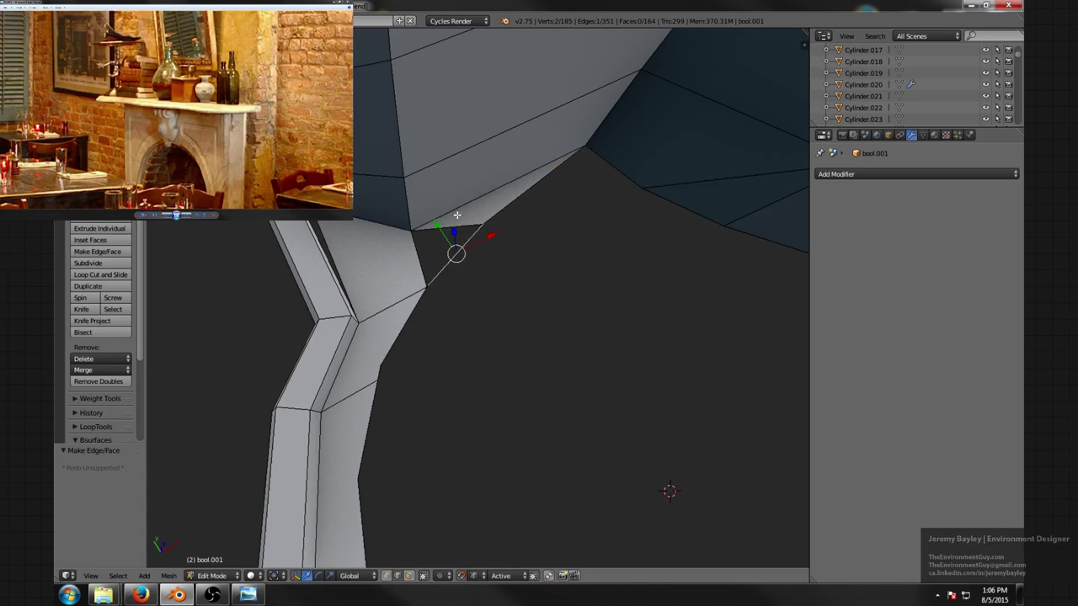
{"action": "key", "text": "f"}
{"action": "middle_click_drag", "start_coordinate": [455, 234], "coordinate": [513, 268]}
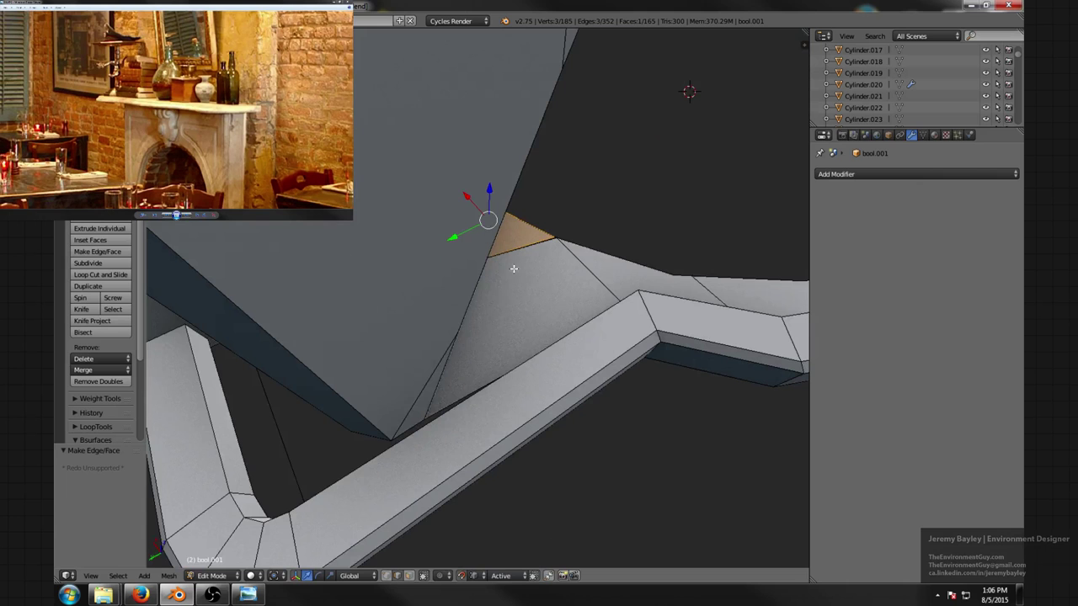
- Fill the narrow gap between the arch wall and the border strip with a quad and an adjoining triangle at the wall's corner
{"action": "right_click", "coordinate": [415, 425]}
{"action": "middle_click_drag", "start_coordinate": [415, 425], "coordinate": [495, 399]}
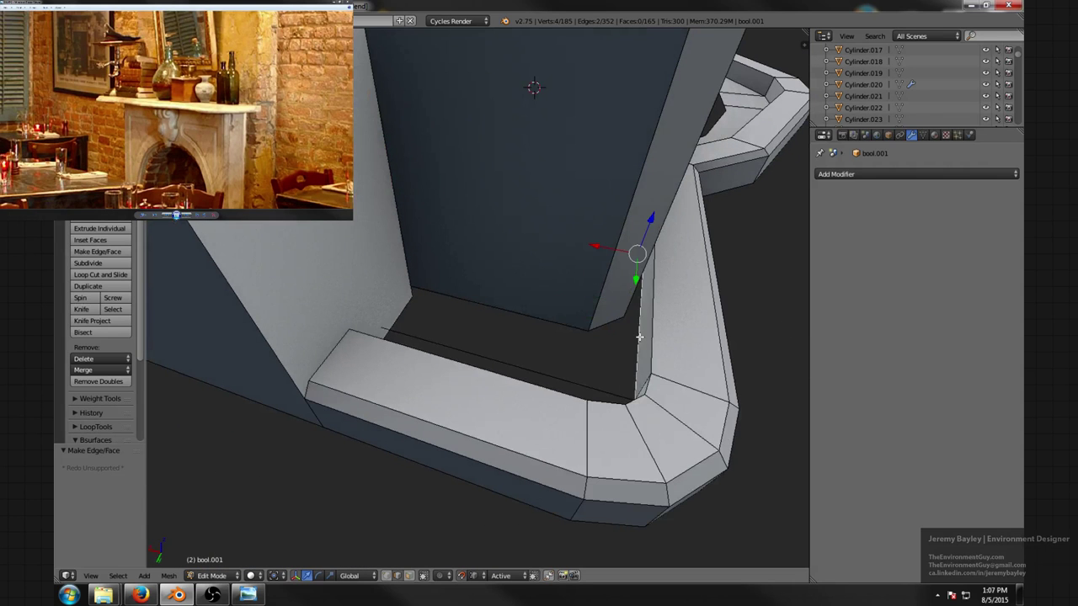
{"action": "middle_click_drag", "start_coordinate": [597, 341], "coordinate": [551, 389]}
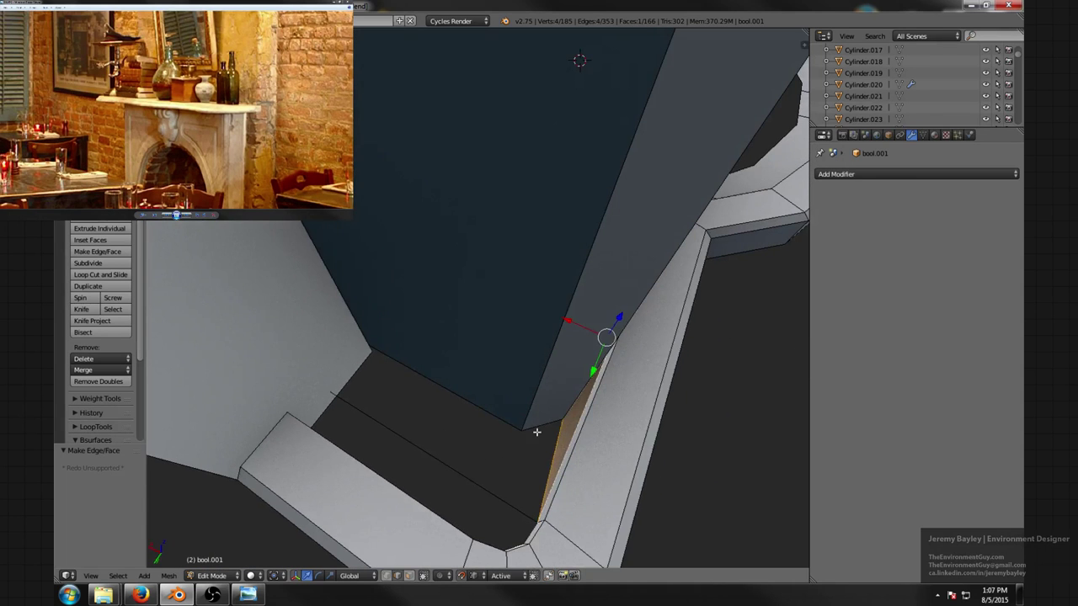
{"action": "key", "text": "f"}
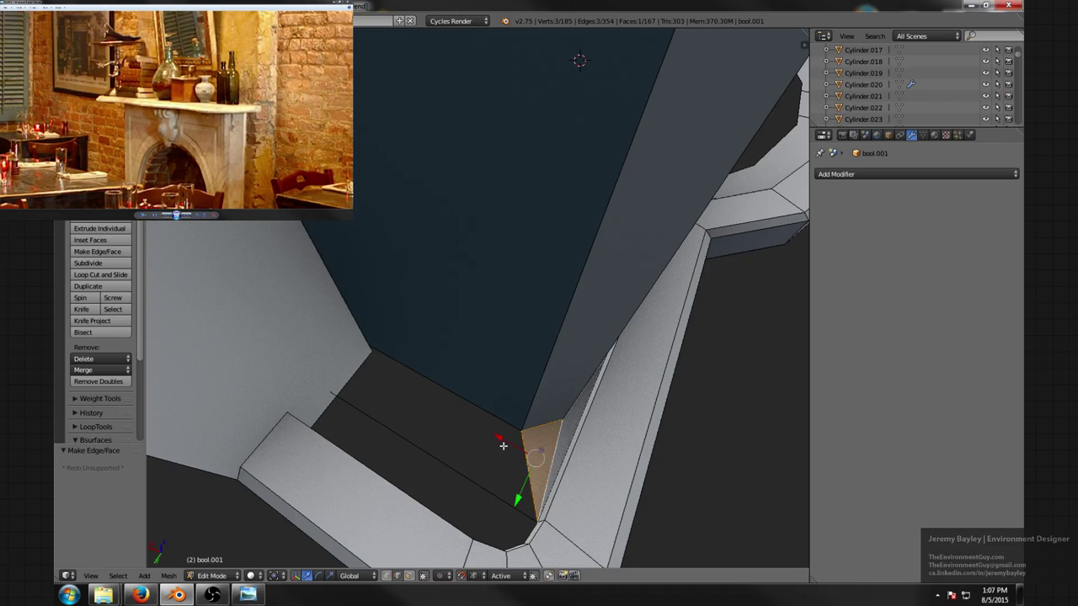
- Delete the loose edge crossing the remaining gap between the arch wall and the border strip
{"action": "key", "text": "ctrl+Tab"}
{"action": "left_click", "coordinate": [459, 452]}
{"action": "key", "text": "x"}
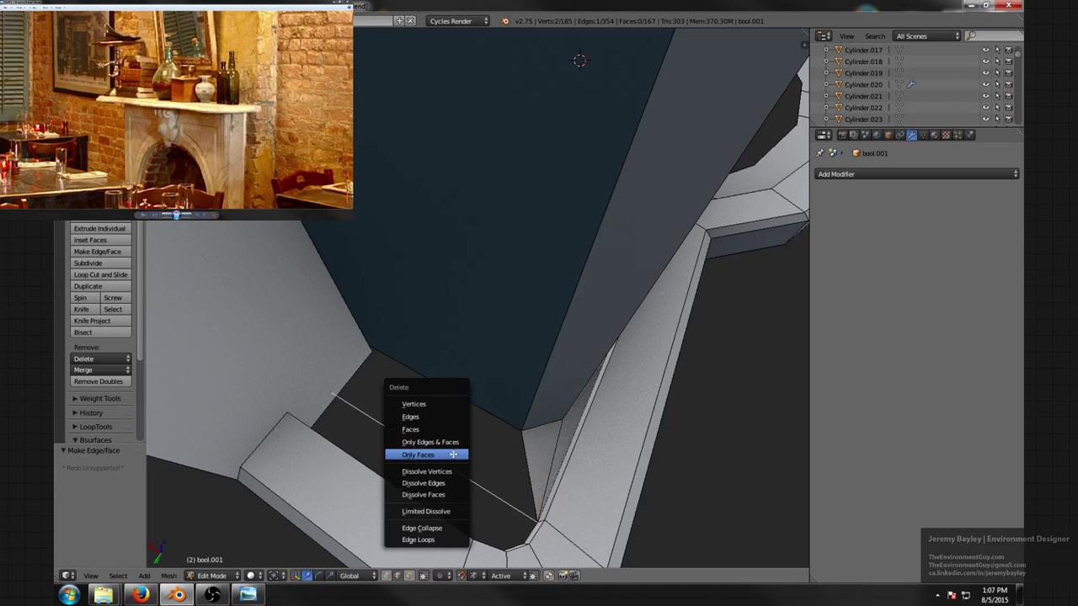
{"action": "left_click", "coordinate": [424, 417]}
- Close the remaining gap with fanned triangles around the border strip's rounded corner and a quad along its straight side
{"action": "middle_click_drag", "start_coordinate": [426, 418], "coordinate": [462, 452]}
{"action": "key", "text": "ctrl+Tab"}
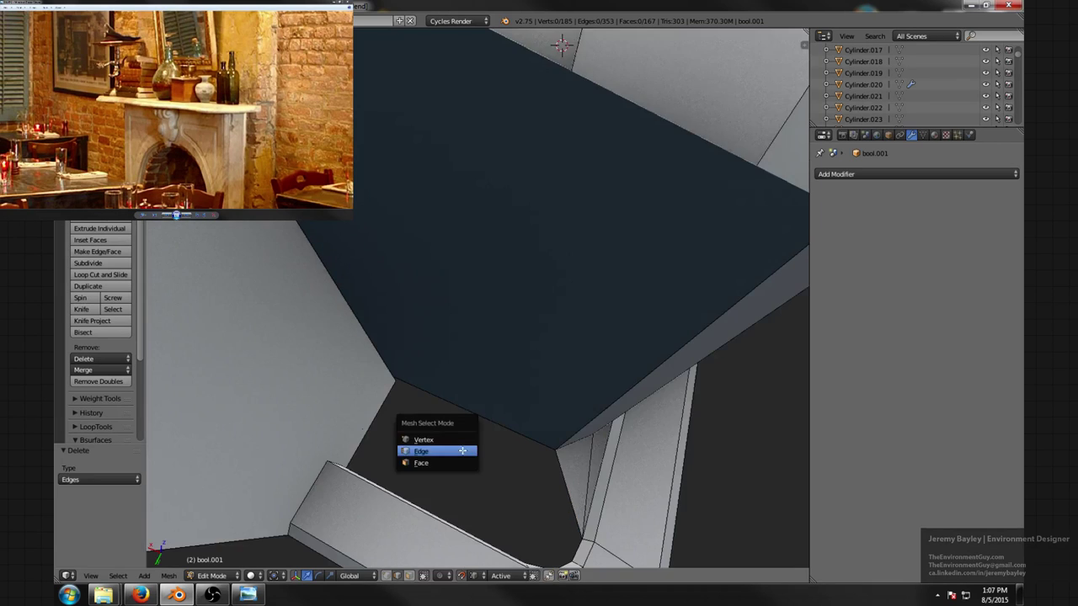
{"action": "left_click", "coordinate": [463, 452]}
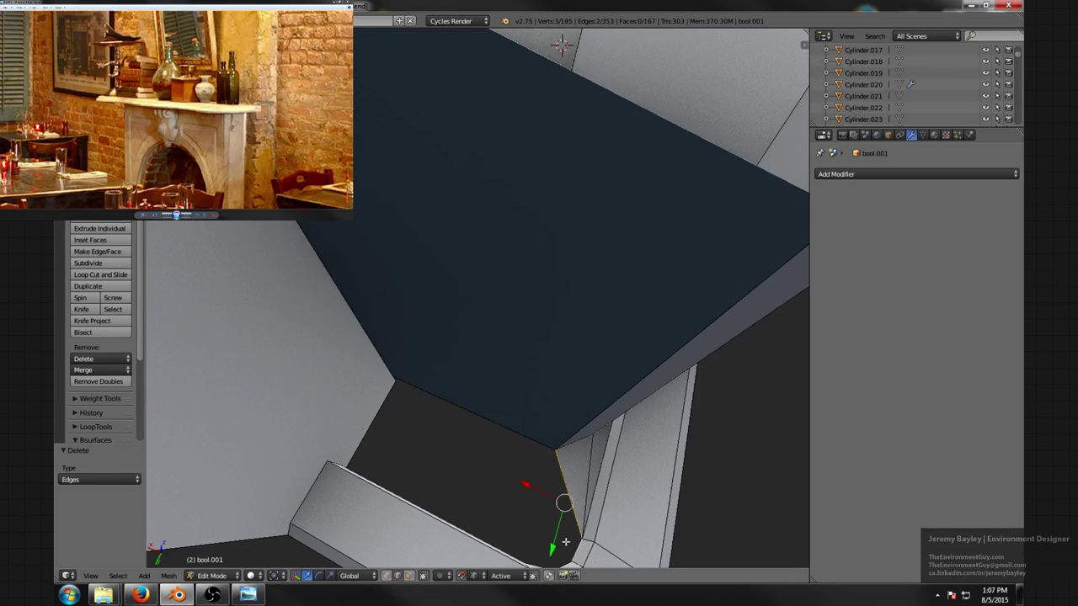
{"action": "key", "text": "f"}
{"action": "middle_click_drag", "start_coordinate": [566, 535], "coordinate": [514, 535]}
{"action": "right_click", "coordinate": [514, 534]}
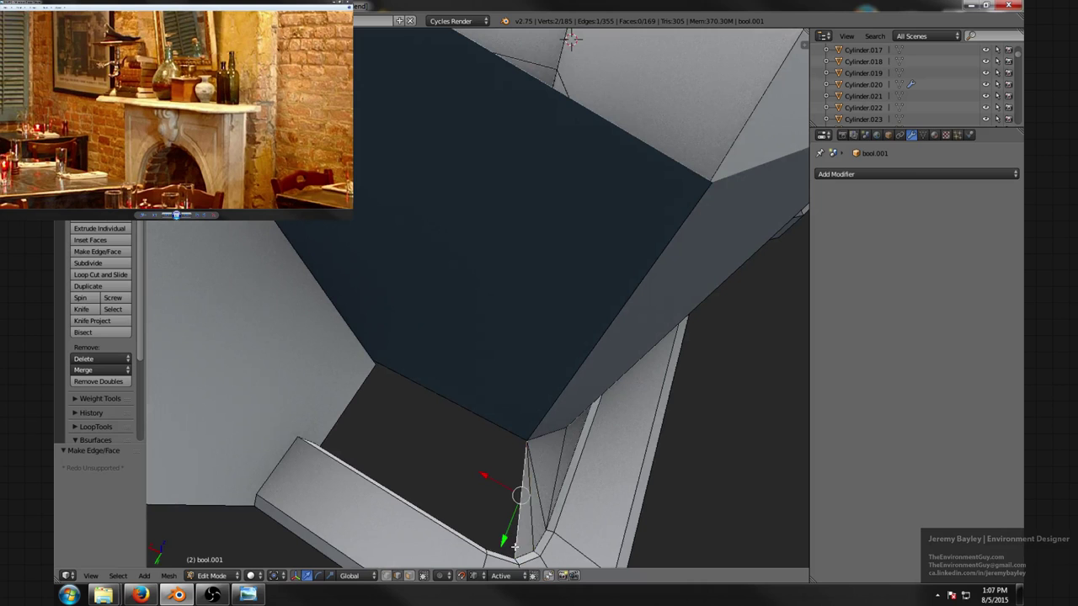
{"action": "key", "text": "f"}
{"action": "key", "text": "f"}
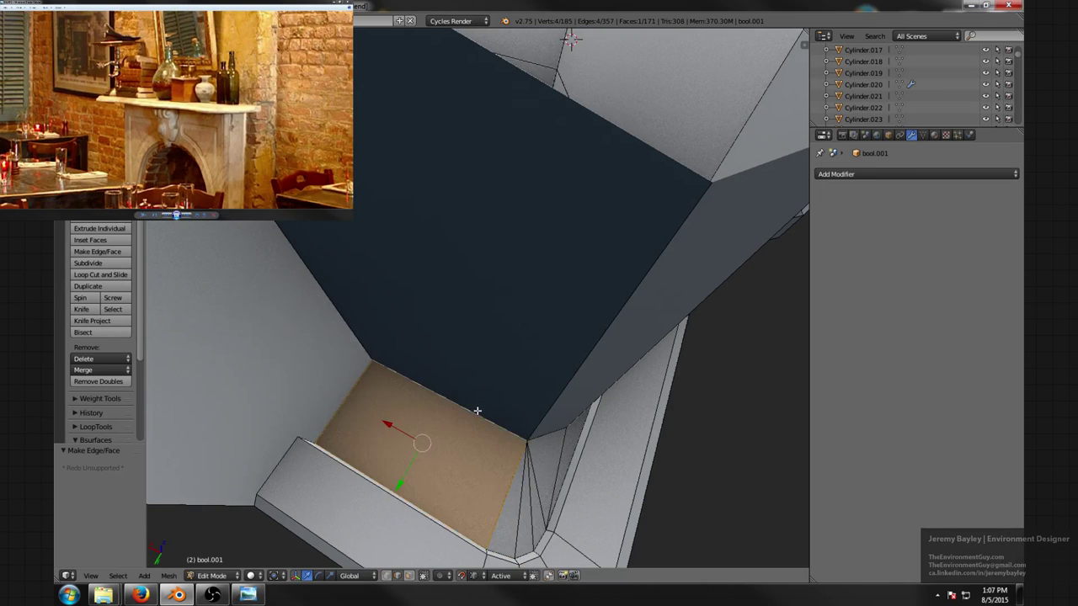
- Merge the nearly coincident vertices on the floor opening's rim, beside the arch wall's corner, using At Last
{"action": "mouse_move", "coordinate": [472, 411]}
{"action": "middle_mouse_down"}
{"action": "mouse_move", "coordinate": [477, 374]}
{"action": "mouse_move", "coordinate": [533, 367]}
{"action": "middle_mouse_up"}
{"action": "key", "text": "a"}
{"action": "key", "text": "z"}
{"action": "key", "text": "z"}
{"action": "scroll", "coordinate": [535, 366], "scroll_direction": "down", "scroll_amount": 2}
{"action": "mouse_move", "coordinate": [577, 335]}
{"action": "middle_mouse_down"}
{"action": "mouse_move", "coordinate": [451, 333]}
{"action": "mouse_move", "coordinate": [462, 339]}
{"action": "mouse_move", "coordinate": [421, 314]}
{"action": "mouse_move", "coordinate": [349, 325]}
{"action": "middle_mouse_up"}
{"action": "key", "text": "ctrl+Tab"}
{"action": "left_click", "coordinate": [321, 307]}
{"action": "right_click", "coordinate": [311, 306]}
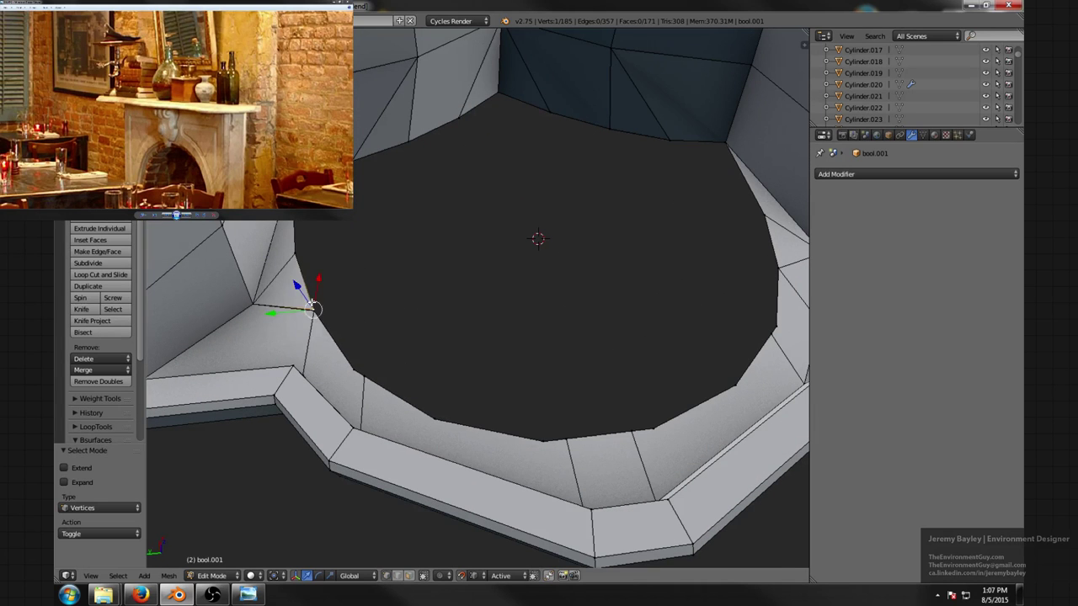
{"action": "key", "text": "alt+m"}
{"action": "left_click", "coordinate": [321, 321]}
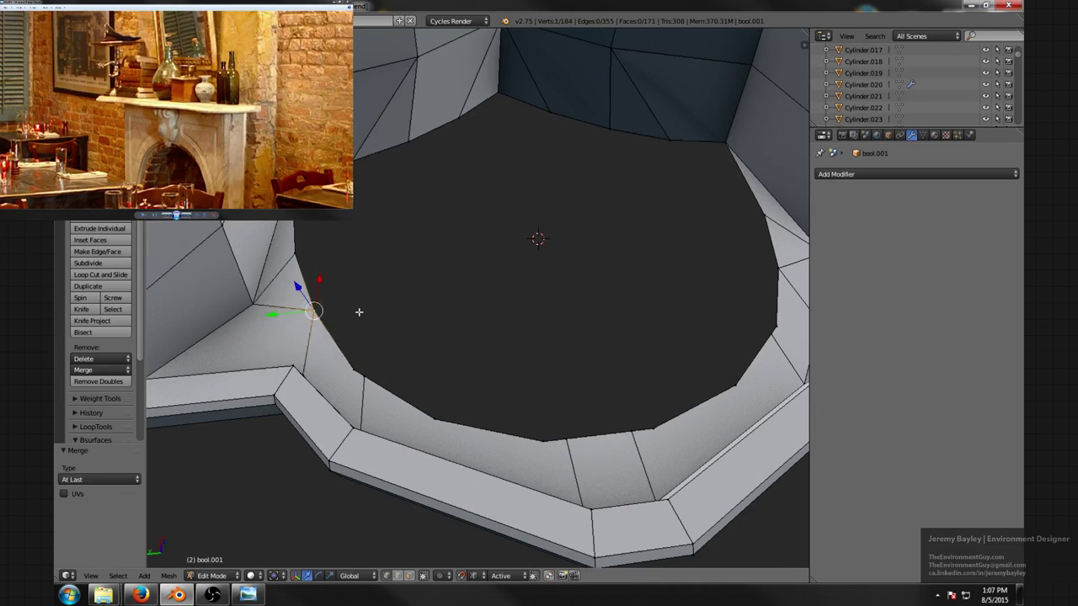
- Try to select the whole boundary edge loop around the floor opening
{"action": "key", "text": "a"}
{"action": "scroll", "coordinate": [494, 308], "scroll_direction": "down", "scroll_amount": 3}
{"action": "middle_click_drag", "start_coordinate": [518, 294], "coordinate": [495, 320]}
{"action": "scroll", "coordinate": [495, 319], "scroll_direction": "down", "scroll_amount": 3}
{"action": "middle_click_drag", "start_coordinate": [483, 275], "coordinate": [552, 293]}
{"action": "scroll", "coordinate": [452, 286], "scroll_direction": "up", "scroll_amount": 2}
{"action": "mouse_move", "coordinate": [551, 293]}
{"action": "middle_mouse_down"}
{"action": "mouse_move", "coordinate": [540, 300]}
{"action": "mouse_move", "coordinate": [513, 279]}
{"action": "mouse_move", "coordinate": [443, 337]}
{"action": "mouse_move", "coordinate": [464, 344]}
{"action": "mouse_move", "coordinate": [548, 296]}
{"action": "mouse_move", "coordinate": [541, 308]}
{"action": "middle_mouse_up"}
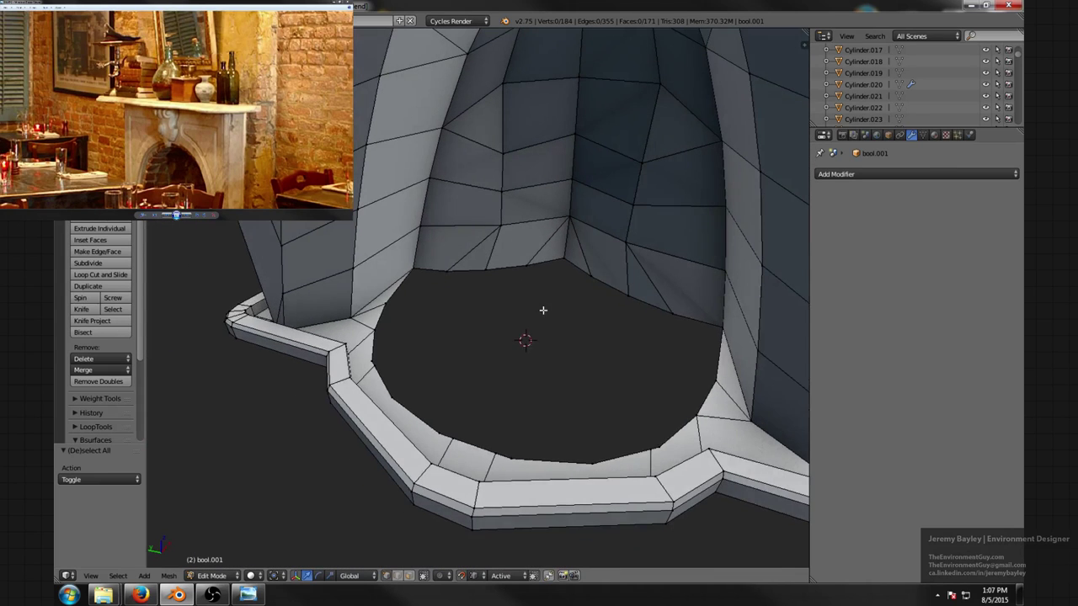
{"action": "key", "text": "ctrl+Tab"}
{"action": "left_click", "coordinate": [501, 310]}
{"action": "left_click", "coordinate": [478, 273], "text": "alt"}
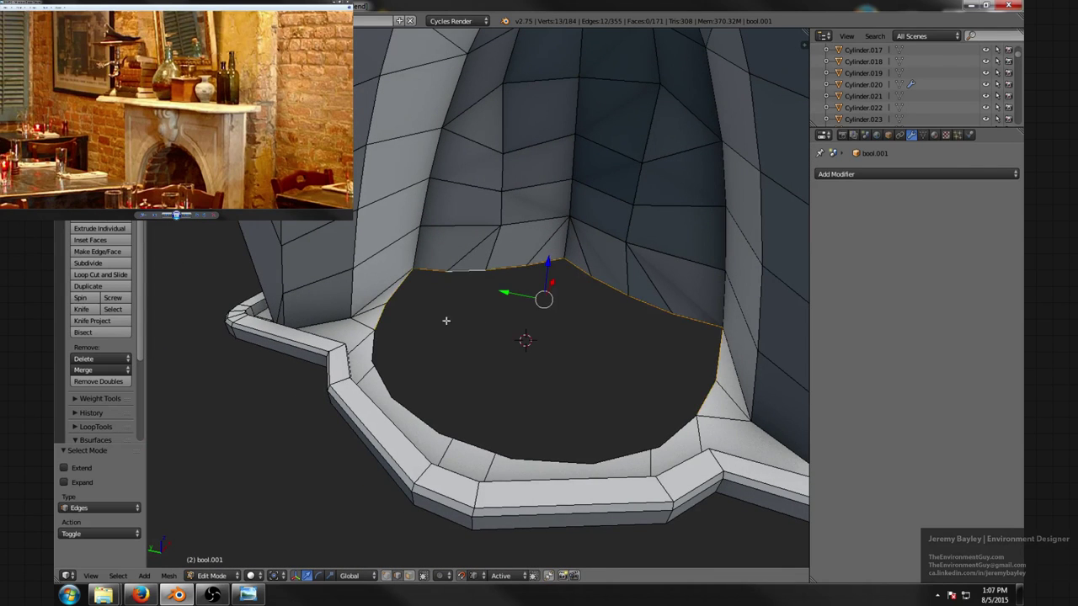
- Examine the rim vertex beside the arch wall's corner in wireframe for overlapping vertices
{"action": "middle_click_drag", "start_coordinate": [567, 349], "coordinate": [577, 371]}
{"action": "scroll", "coordinate": [457, 404], "scroll_direction": "up", "scroll_amount": 3}
{"action": "scroll", "coordinate": [409, 404], "scroll_direction": "up", "scroll_amount": 1}
{"action": "middle_click_drag", "start_coordinate": [408, 404], "coordinate": [313, 337], "text": "shift"}
{"action": "left_click", "coordinate": [313, 333]}
{"action": "key", "text": "ctrl+Tab"}
{"action": "left_click", "coordinate": [305, 315]}
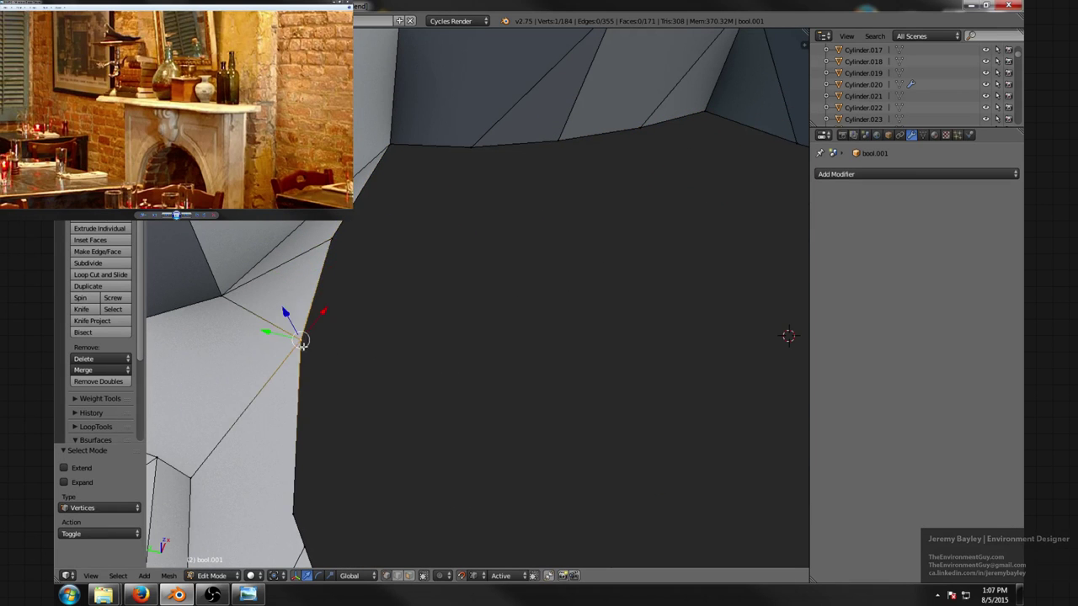
{"action": "key", "text": "z"}
{"action": "left_click", "coordinate": [300, 341]}
- Run Remove Doubles on the entire mesh and clear the selection
{"action": "key", "text": "z"}
{"action": "scroll", "coordinate": [379, 330], "scroll_direction": "down", "scroll_amount": 3}
{"action": "key", "text": "a"}
{"action": "key", "text": "a"}
{"action": "scroll", "coordinate": [428, 321], "scroll_direction": "down", "scroll_amount": 2}
{"action": "key", "text": "w"}
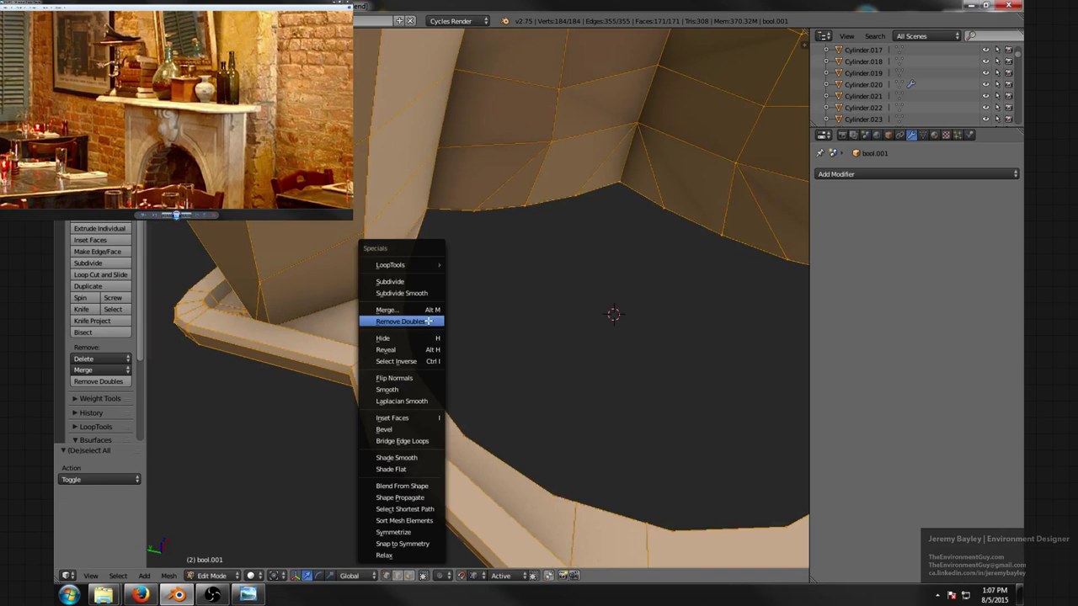
{"action": "left_click", "coordinate": [428, 320]}
{"action": "key", "text": "a"}
- Select the rear boundary edge loop of the floor opening in edge select mode
{"action": "middle_click_drag", "start_coordinate": [429, 321], "coordinate": [475, 313]}
{"action": "key", "text": "ctrl+Tab"}
{"action": "left_click", "coordinate": [475, 323]}
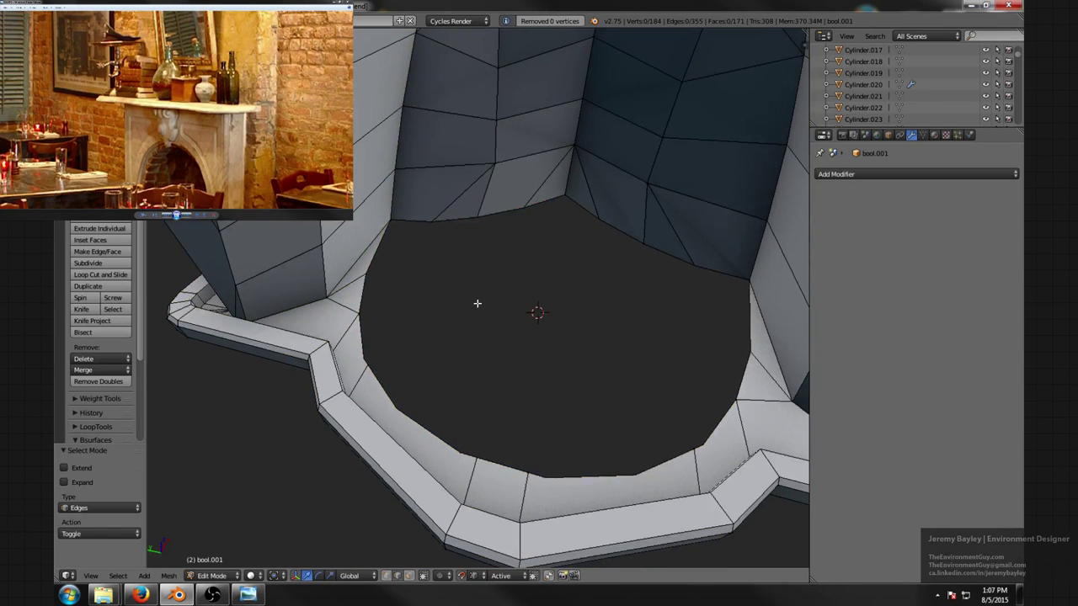
{"action": "left_click", "coordinate": [500, 214], "text": "alt"}
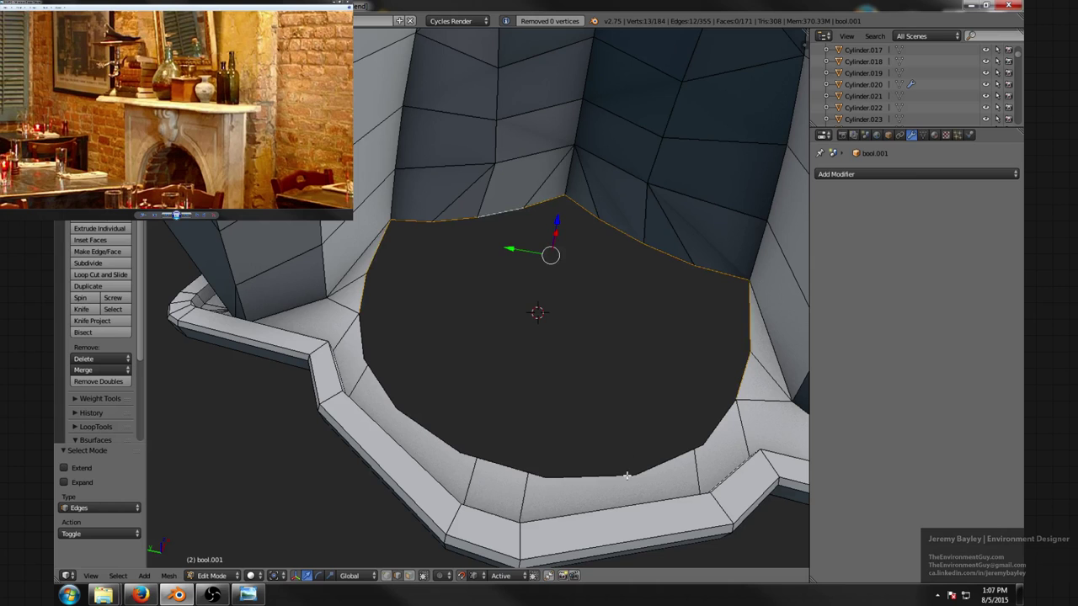
- In vertex mode, merge the stray vertex on the right front of the hearth opening's rim into its neighbour At Last
{"action": "middle_click_drag", "start_coordinate": [642, 424], "coordinate": [620, 289]}
{"action": "key", "text": "a"}
{"action": "key", "text": "ctrl+Tab"}
{"action": "left_click", "coordinate": [627, 233]}
{"action": "right_click", "coordinate": [633, 238]}
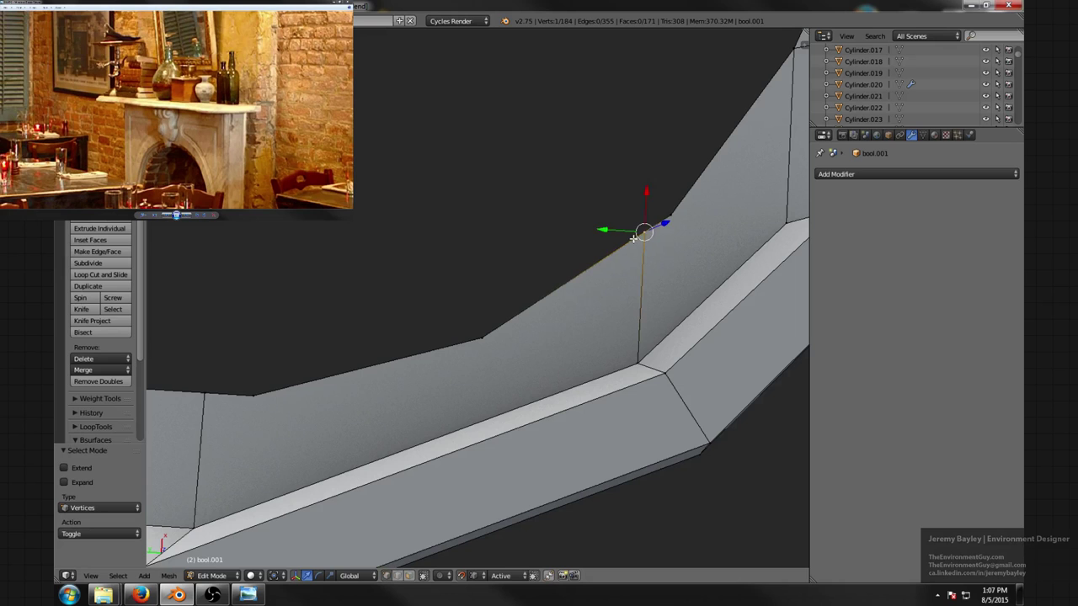
{"action": "key", "text": "alt+m"}
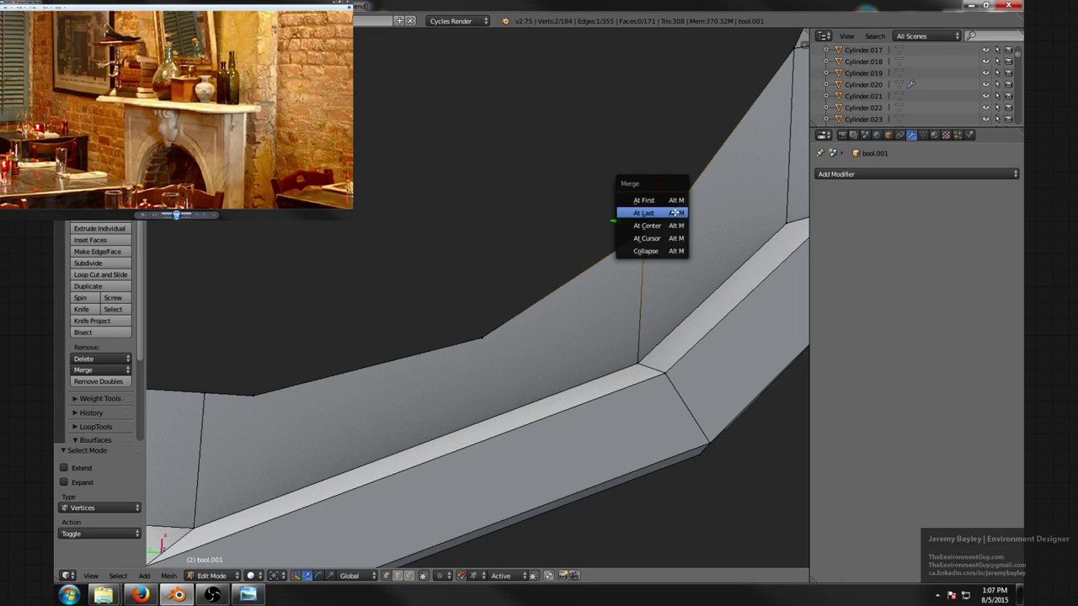
{"action": "left_click", "coordinate": [674, 212]}
{"action": "scroll", "coordinate": [315, 362], "scroll_direction": "down", "scroll_amount": 2}
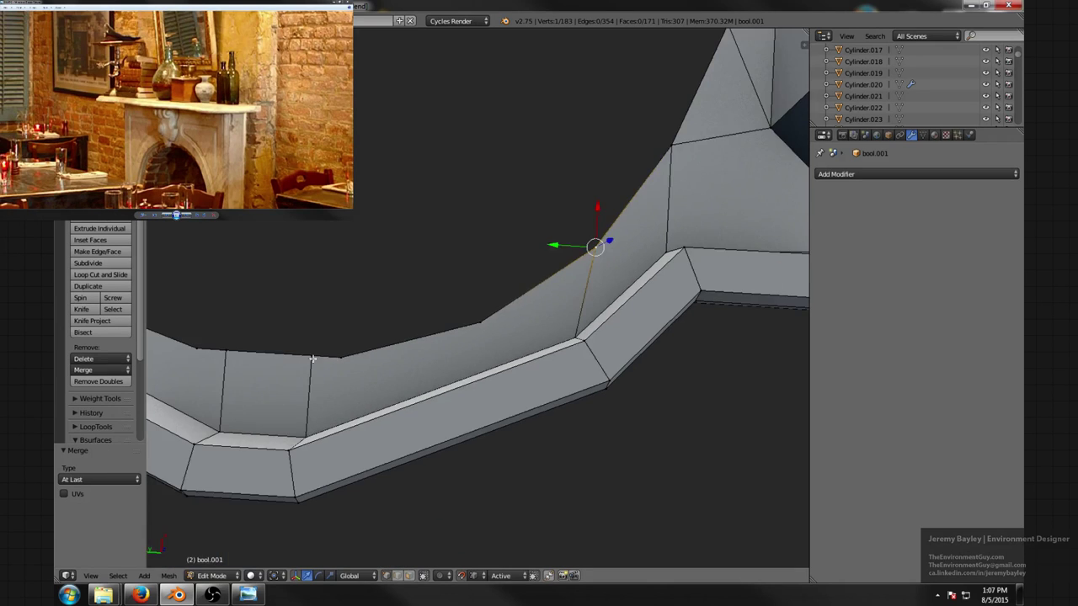
- Merge the stray rim vertex at the left end of the opening's front segment into the adjacent corner vertex At Last
{"action": "middle_click_drag", "start_coordinate": [319, 347], "coordinate": [422, 343], "text": "shift"}
{"action": "right_click", "coordinate": [359, 357]}
{"action": "right_click", "coordinate": [327, 342], "text": "shift"}
{"action": "key", "text": "super"}
{"action": "left_click", "coordinate": [337, 343]}
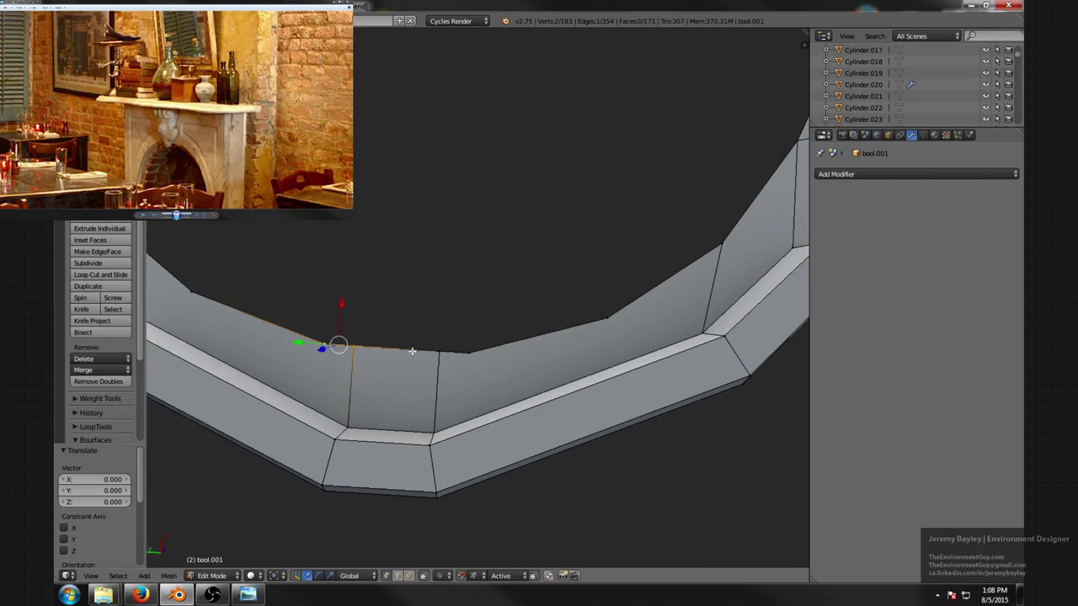
{"action": "key", "text": "alt+m"}
{"action": "left_click", "coordinate": [329, 342]}
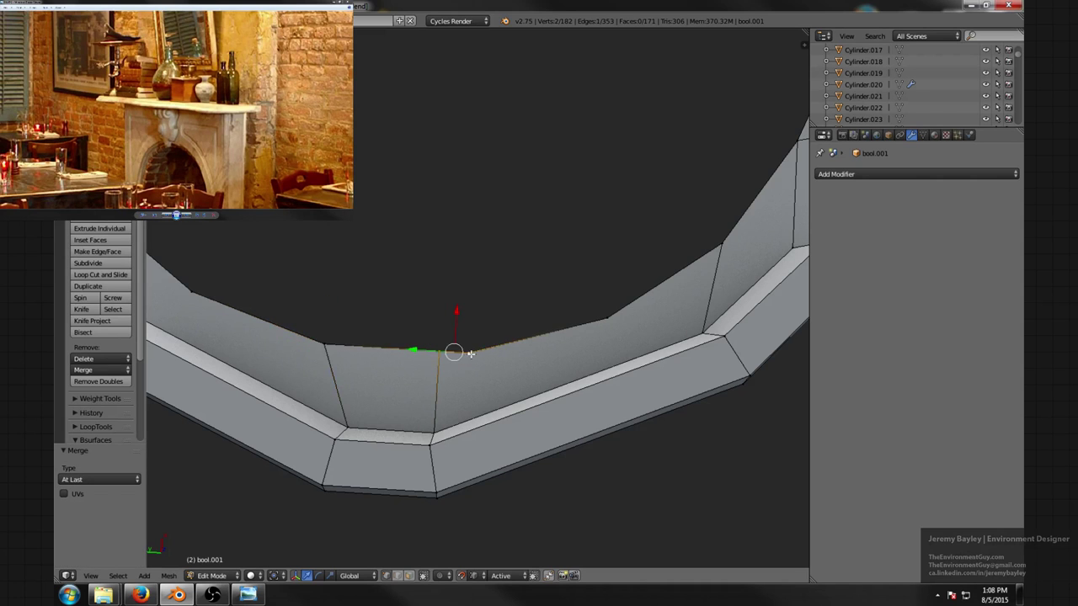
- Merge the stray vertices at the front segment's right end and on the rim's left side into their neighbours At Last
{"action": "key", "text": "alt+m"}
{"action": "left_click", "coordinate": [454, 350]}
{"action": "middle_click_drag", "start_coordinate": [469, 351], "coordinate": [531, 358]}
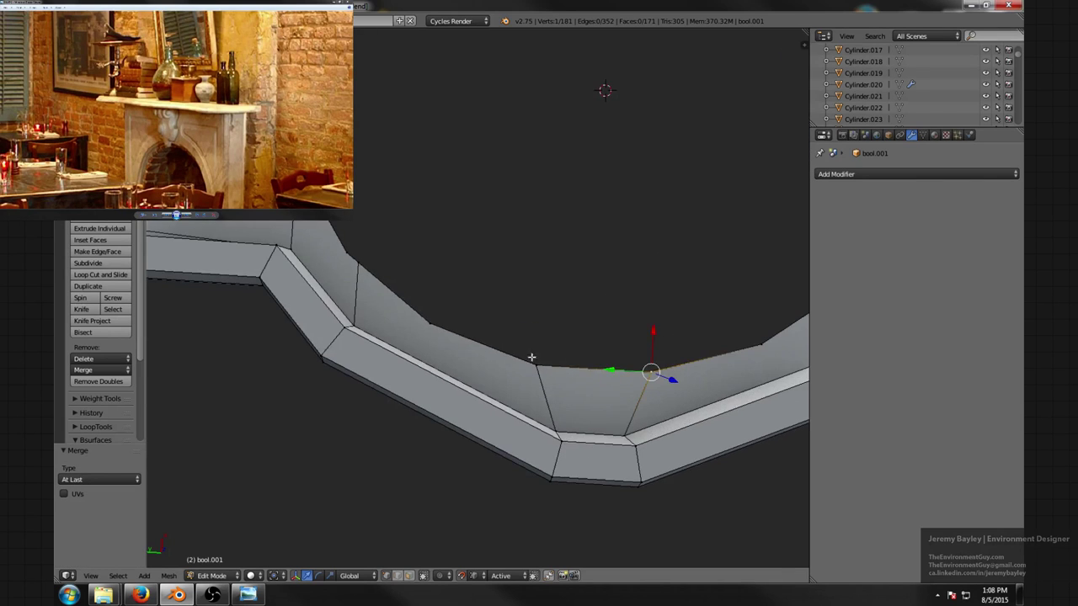
{"action": "key", "text": "alt+m"}
{"action": "left_click", "coordinate": [347, 252]}
{"action": "middle_click_drag", "start_coordinate": [373, 255], "coordinate": [400, 287]}
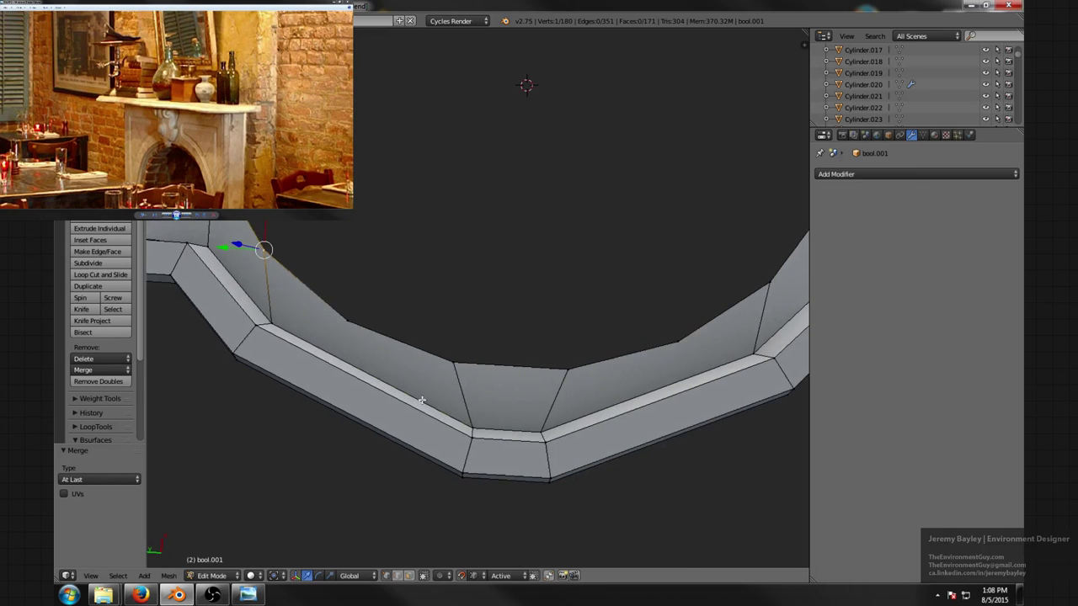
- Knife-cut the left front ledge face from its front inner corner to the middle rim vertex and on to the outer inner corner
{"action": "key", "text": "k"}
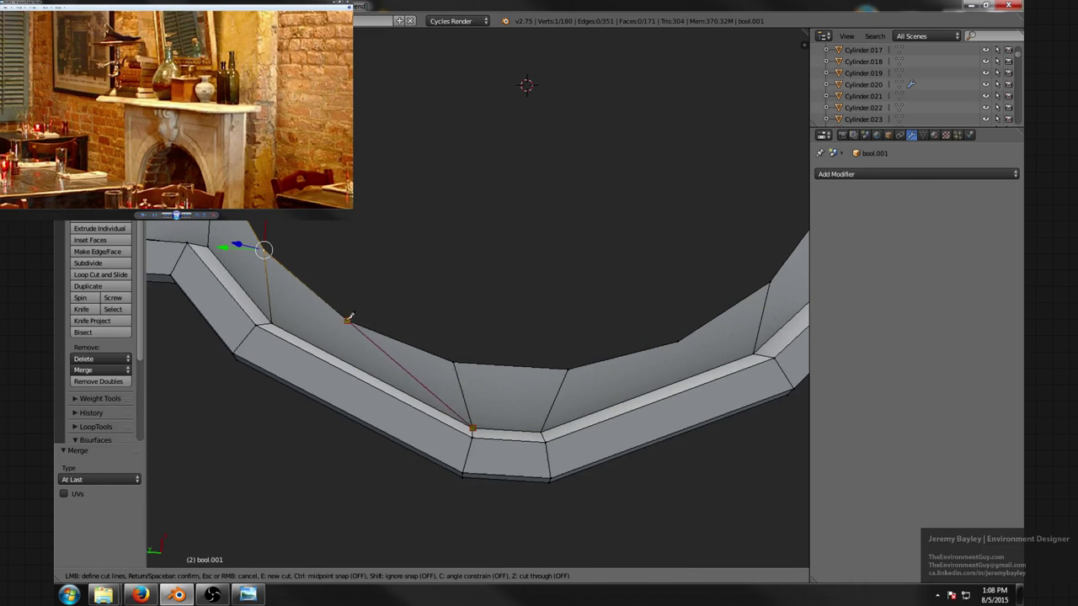
{"action": "left_click", "coordinate": [272, 324]}
{"action": "key", "text": "space"}
{"action": "scroll", "coordinate": [471, 287], "scroll_direction": "down", "scroll_amount": 1}
{"action": "middle_click_drag", "start_coordinate": [574, 274], "coordinate": [449, 287], "text": "shift"}
{"action": "scroll", "coordinate": [454, 291], "scroll_direction": "up", "scroll_amount": 1}
{"action": "key", "text": "a"}
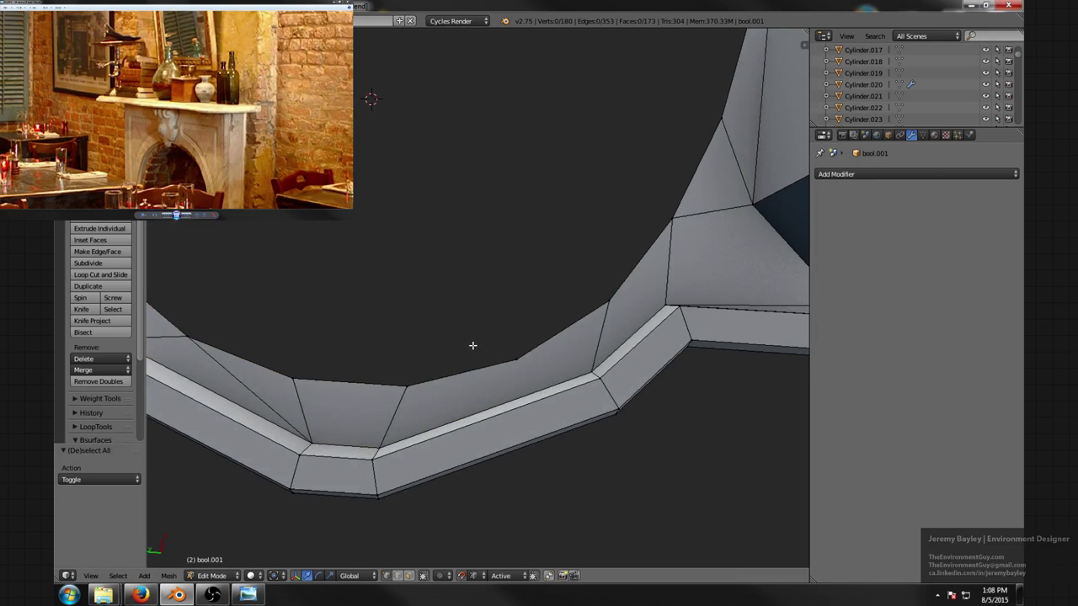
- Knife-cut the right front ledge face through its middle rim vertex, joining both inner corners of the border, and clear the selection
{"action": "key", "text": "k"}
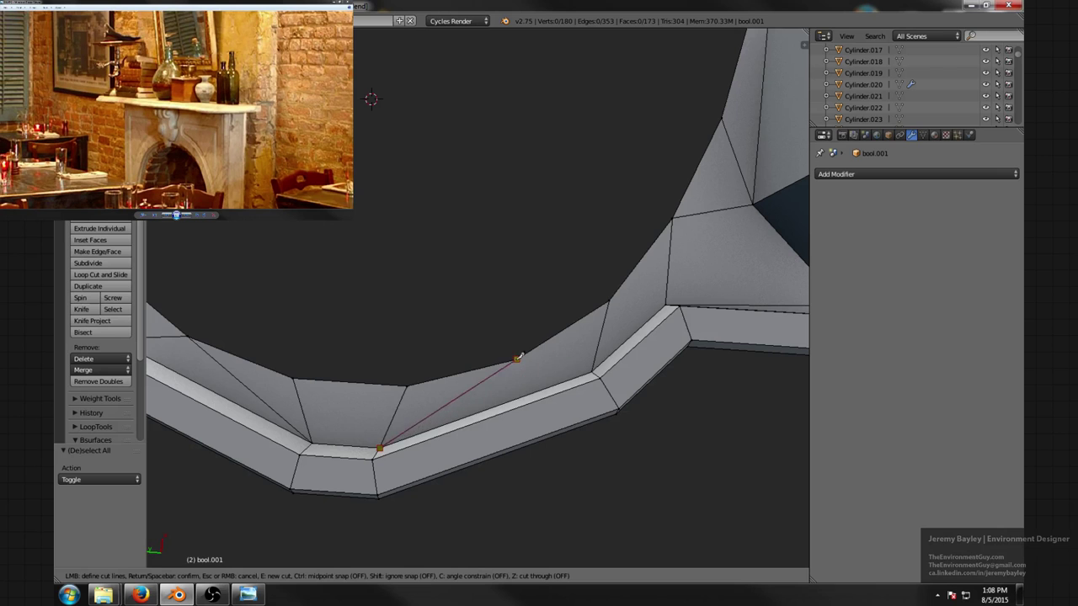
{"action": "left_click", "coordinate": [592, 372]}
{"action": "key", "text": "Return"}
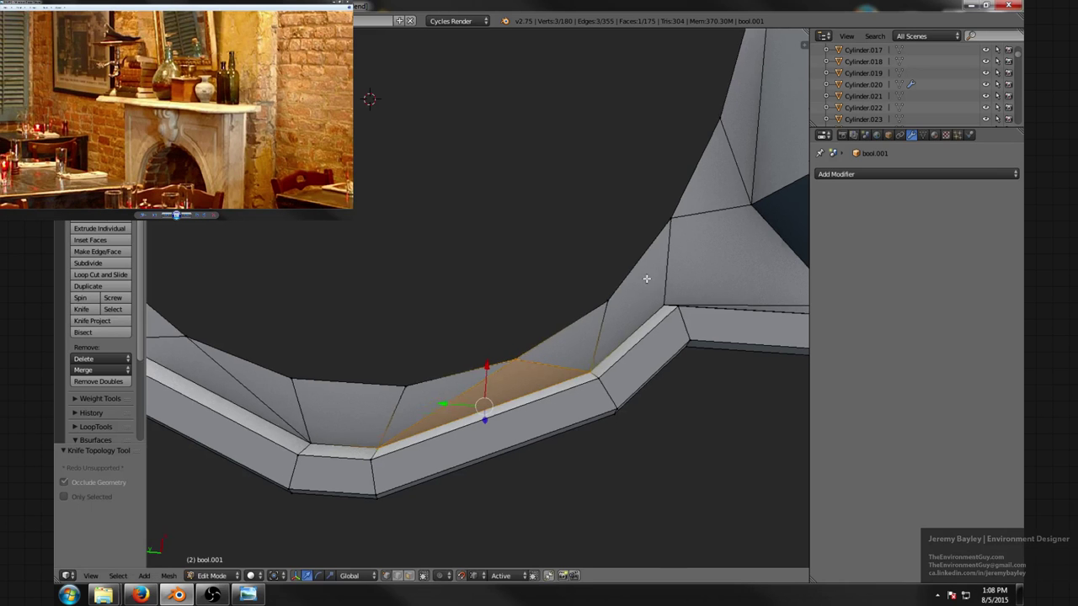
{"action": "middle_click_drag", "start_coordinate": [645, 277], "coordinate": [613, 378]}
{"action": "key", "text": "a"}
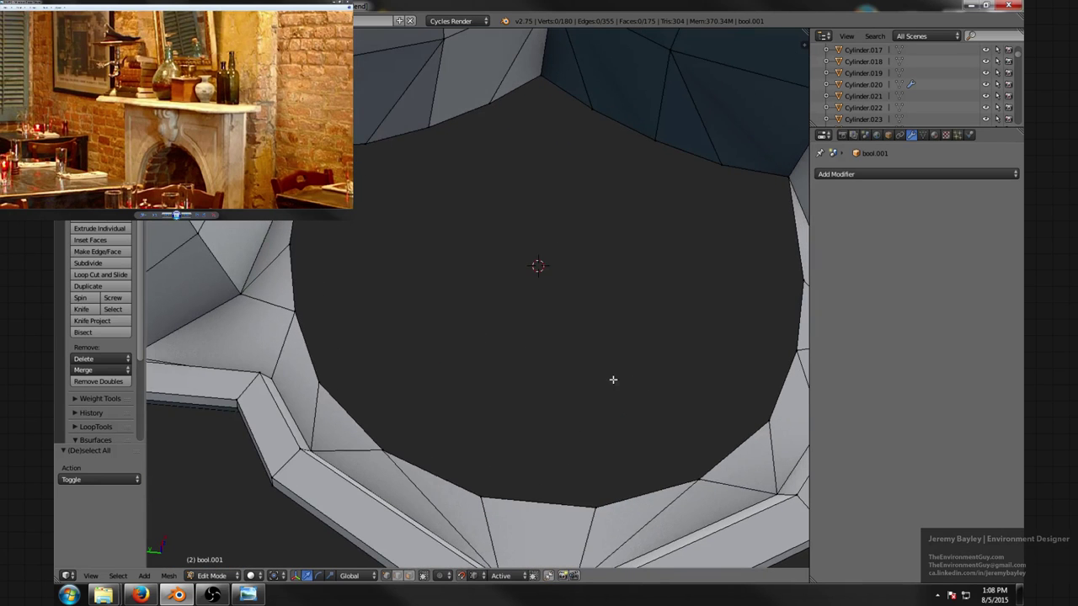
- Switch to edge mode and select the whole edge loop around the hearth opening
{"action": "key", "text": "ctrl+Tab"}
{"action": "left_click", "coordinate": [589, 390]}
{"action": "left_click", "coordinate": [534, 502], "text": "alt"}
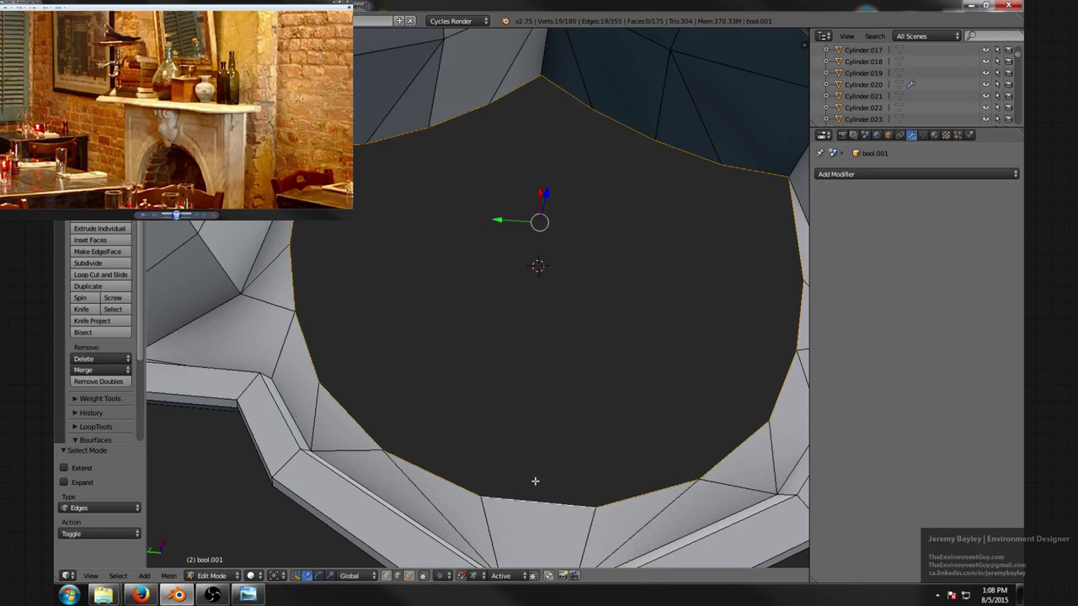
{"action": "middle_click_drag", "start_coordinate": [534, 481], "coordinate": [550, 395]}
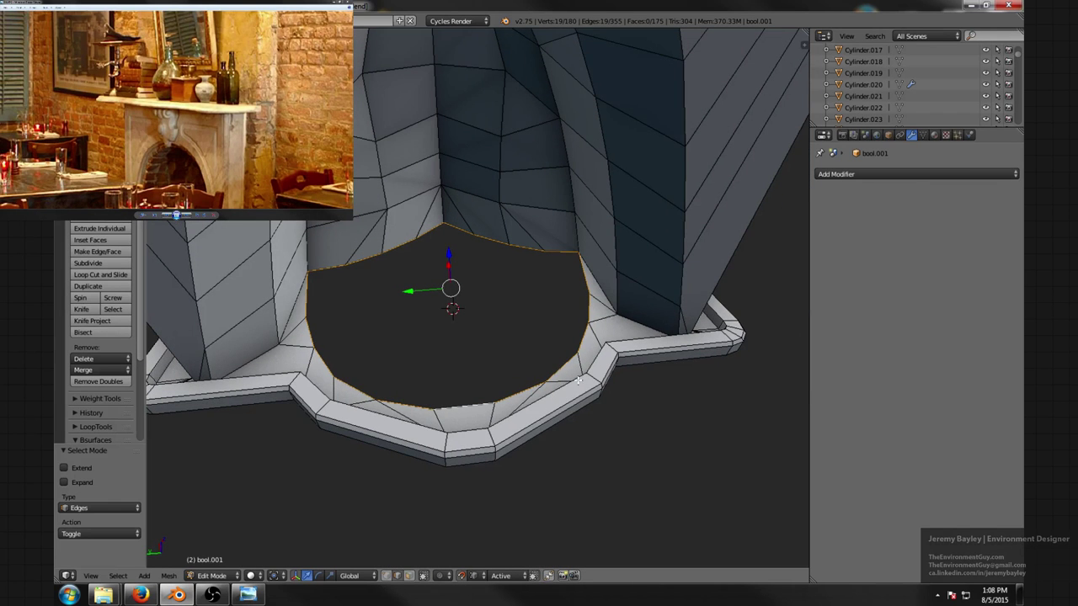
- Try extruding the hearth opening's edge loop along the Z axis
{"action": "key", "text": "e"}
{"action": "key", "text": "z"}
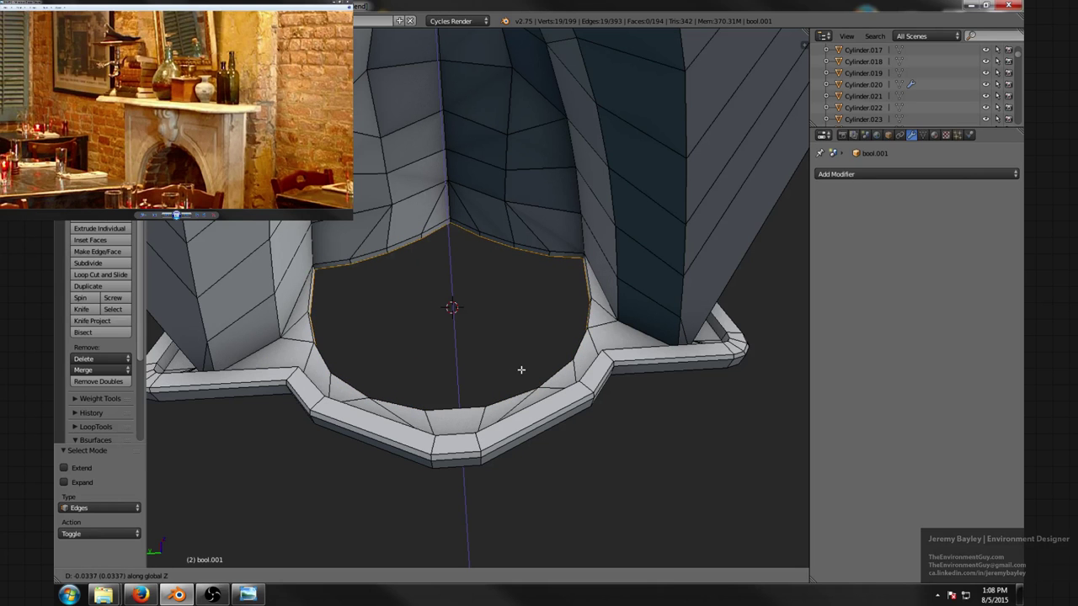
{"action": "left_click", "coordinate": [521, 367]}
{"action": "middle_click_drag", "start_coordinate": [521, 367], "coordinate": [476, 251]}
{"action": "key", "text": "ctrl+z"}
- Inspect the fireplace and its open hearth from the side, the front and above to judge the floor's shape
{"action": "middle_click_drag", "start_coordinate": [586, 299], "coordinate": [464, 360]}
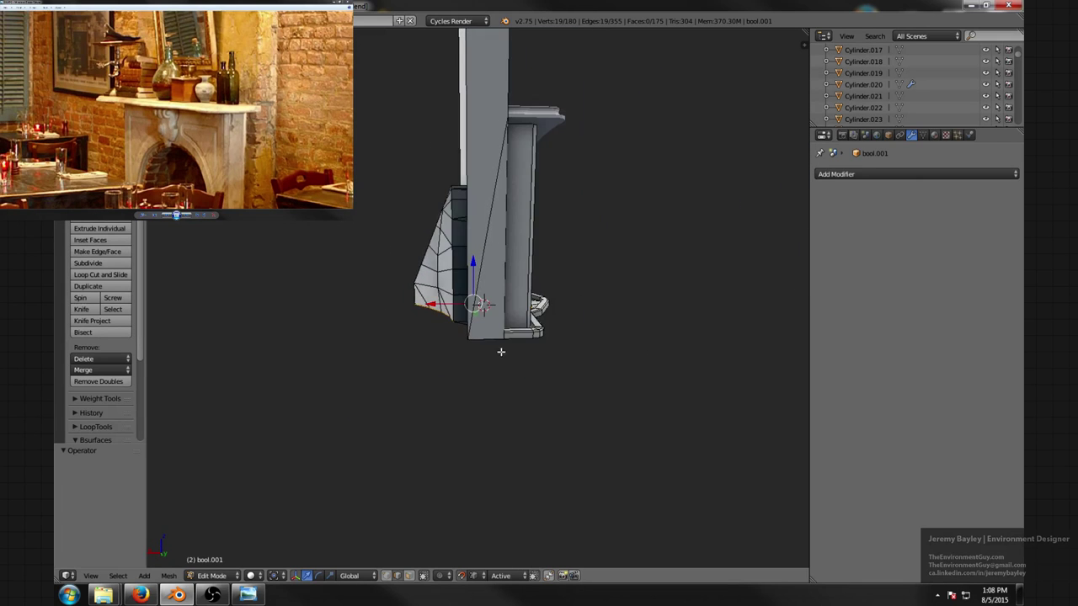
{"action": "mouse_move", "coordinate": [439, 342]}
{"action": "middle_mouse_down"}
{"action": "mouse_move", "coordinate": [524, 305]}
{"action": "mouse_move", "coordinate": [437, 327]}
{"action": "mouse_move", "coordinate": [478, 349]}
{"action": "middle_mouse_up"}
{"action": "key", "text": "z"}
{"action": "scroll", "coordinate": [478, 348], "scroll_direction": "up", "scroll_amount": 4}
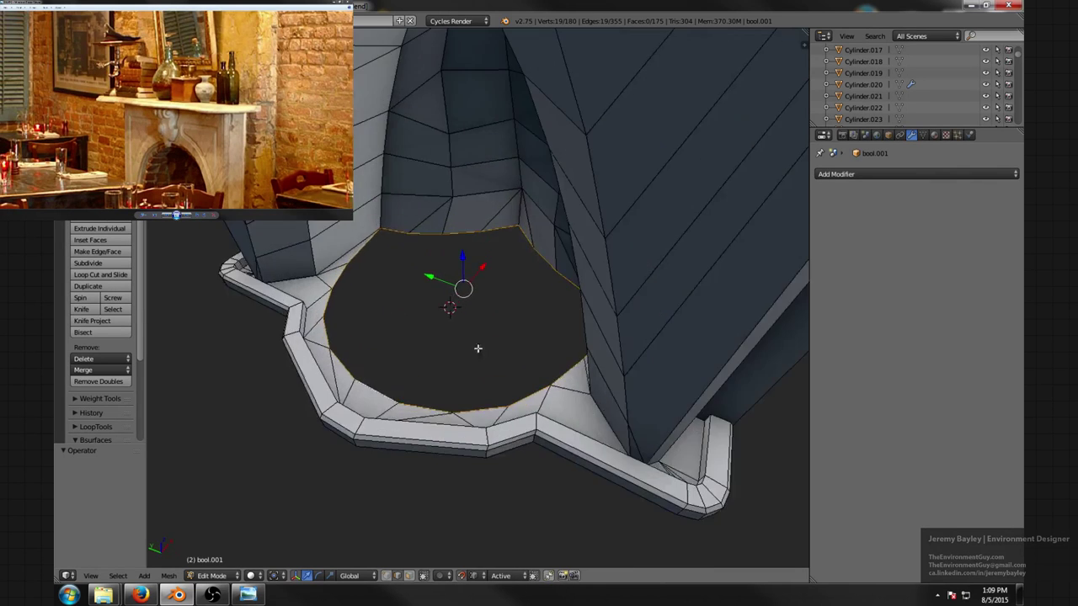
{"action": "middle_click_drag", "start_coordinate": [430, 319], "coordinate": [407, 267]}
{"action": "middle_click_drag", "start_coordinate": [406, 240], "coordinate": [400, 344]}
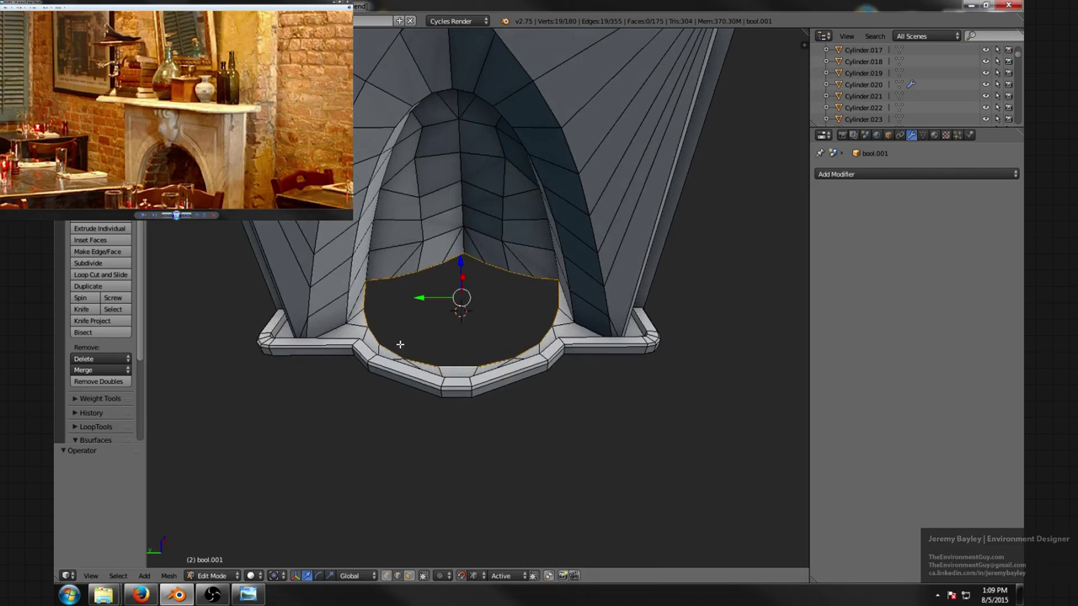
{"action": "scroll", "coordinate": [394, 347], "scroll_direction": "up", "scroll_amount": 2}
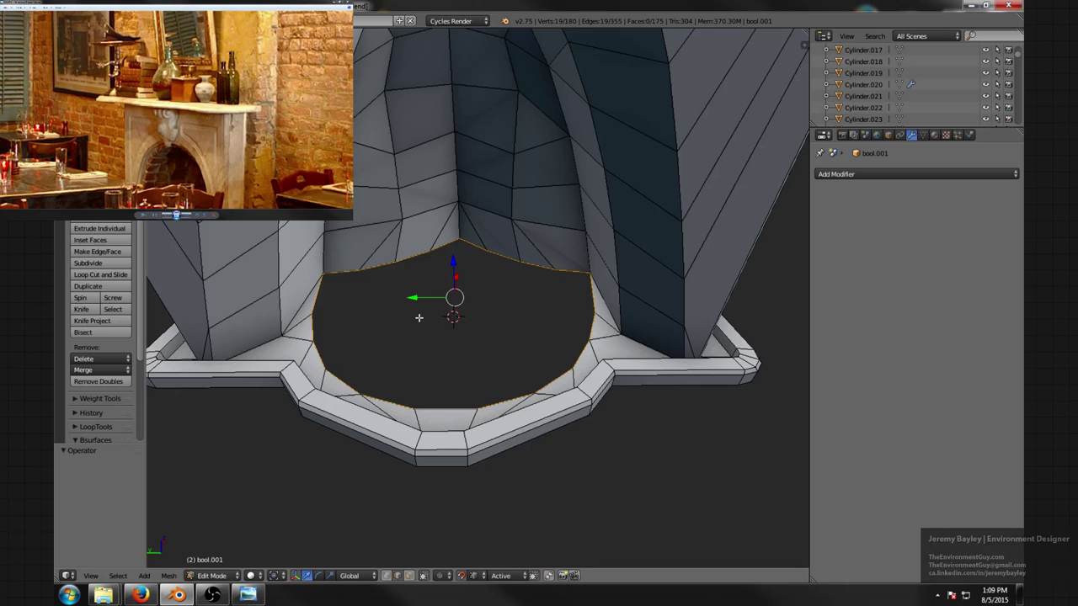
{"action": "middle_click_drag", "start_coordinate": [419, 319], "coordinate": [444, 318]}
{"action": "scroll", "coordinate": [444, 319], "scroll_direction": "down", "scroll_amount": 3}
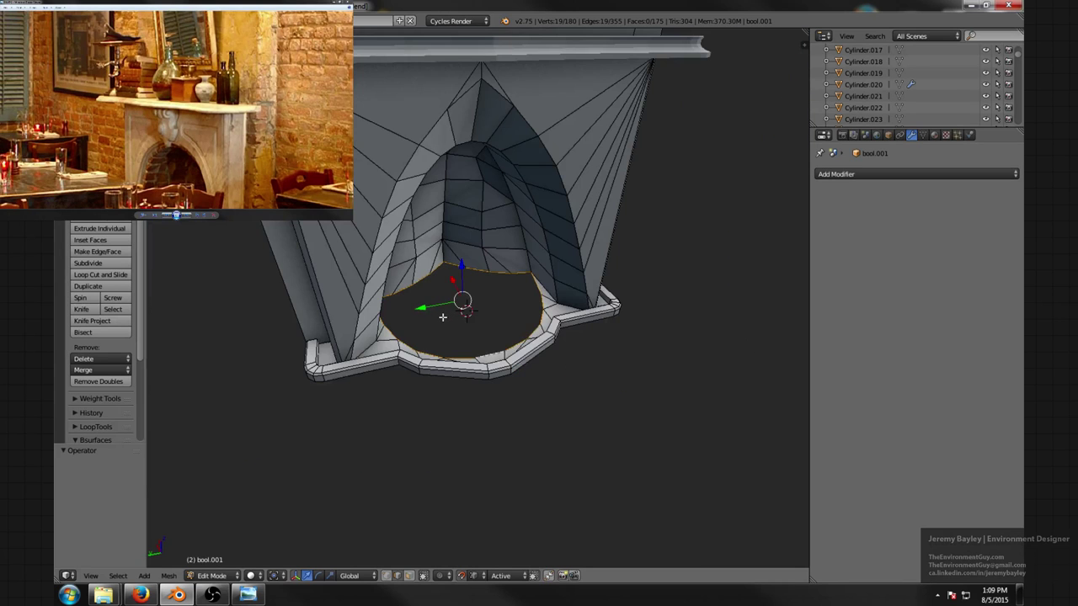
{"action": "scroll", "coordinate": [472, 340], "scroll_direction": "down", "scroll_amount": 3}
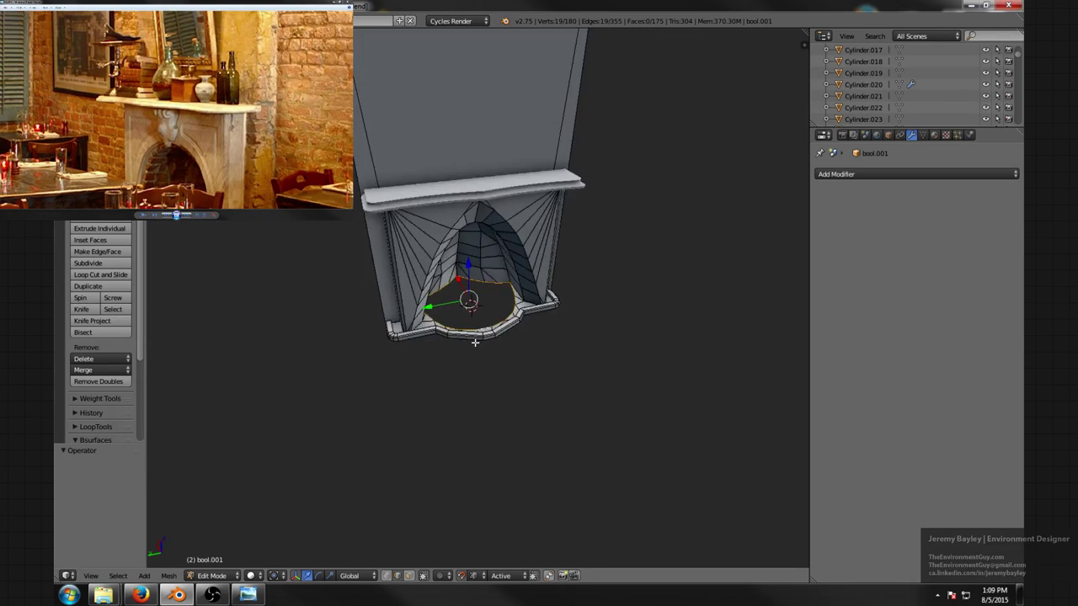
{"action": "middle_click_drag", "start_coordinate": [474, 342], "coordinate": [474, 422]}
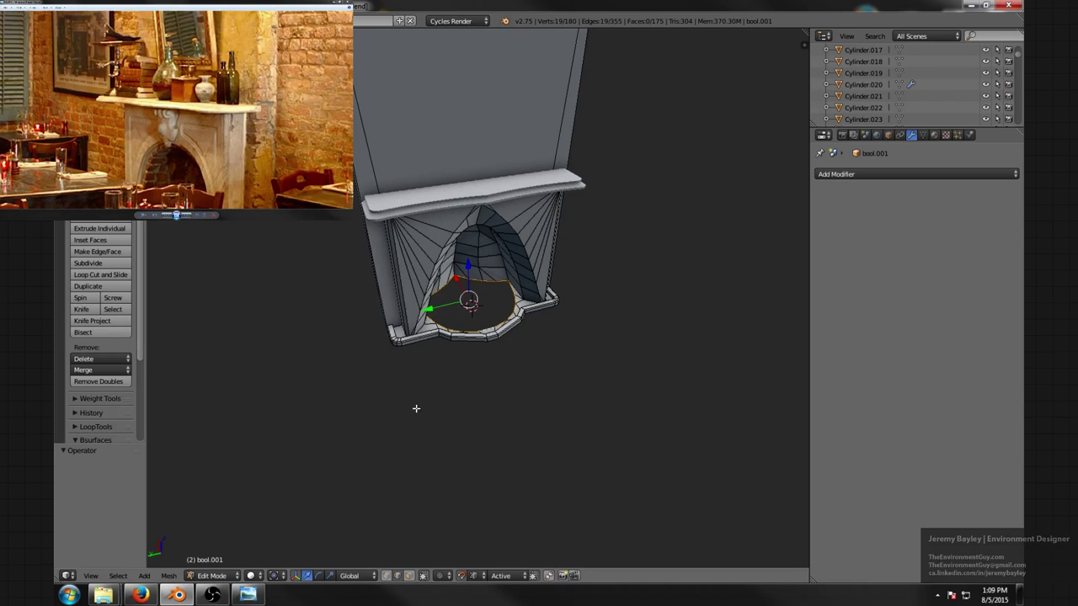
{"action": "middle_click_drag", "start_coordinate": [560, 389], "coordinate": [515, 390]}
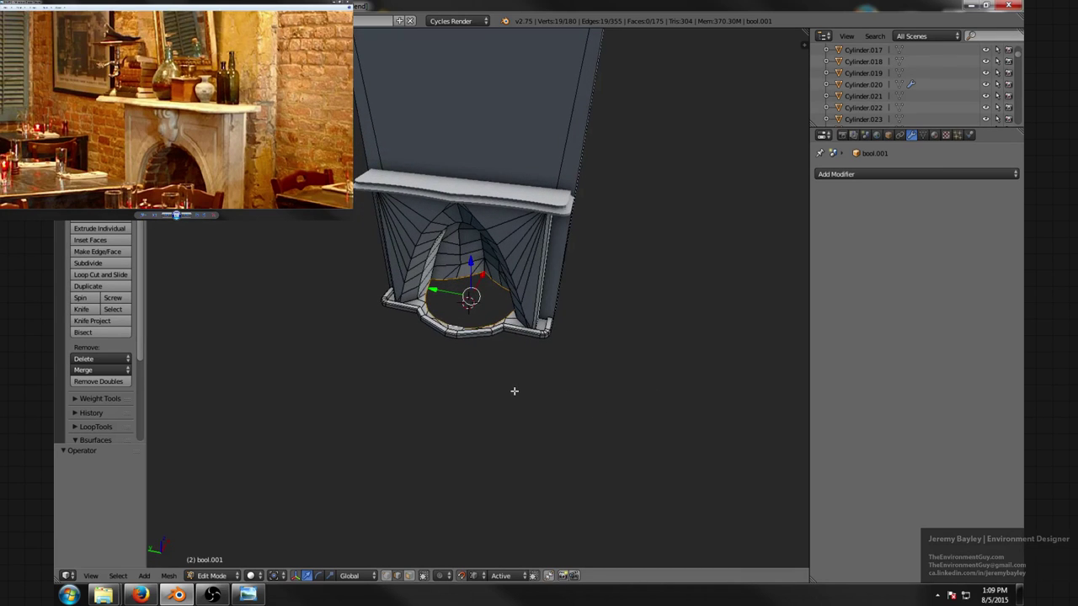
- Examine the fireplace base and surrounding floor in the reference photo and compare them with the model
{"action": "scroll", "coordinate": [219, 164], "scroll_direction": "down", "scroll_amount": 3}
{"action": "scroll", "coordinate": [219, 164], "scroll_direction": "up", "scroll_amount": 1}
{"action": "left_click", "coordinate": [221, 162]}
{"action": "scroll", "coordinate": [224, 157], "scroll_direction": "down", "scroll_amount": 5}
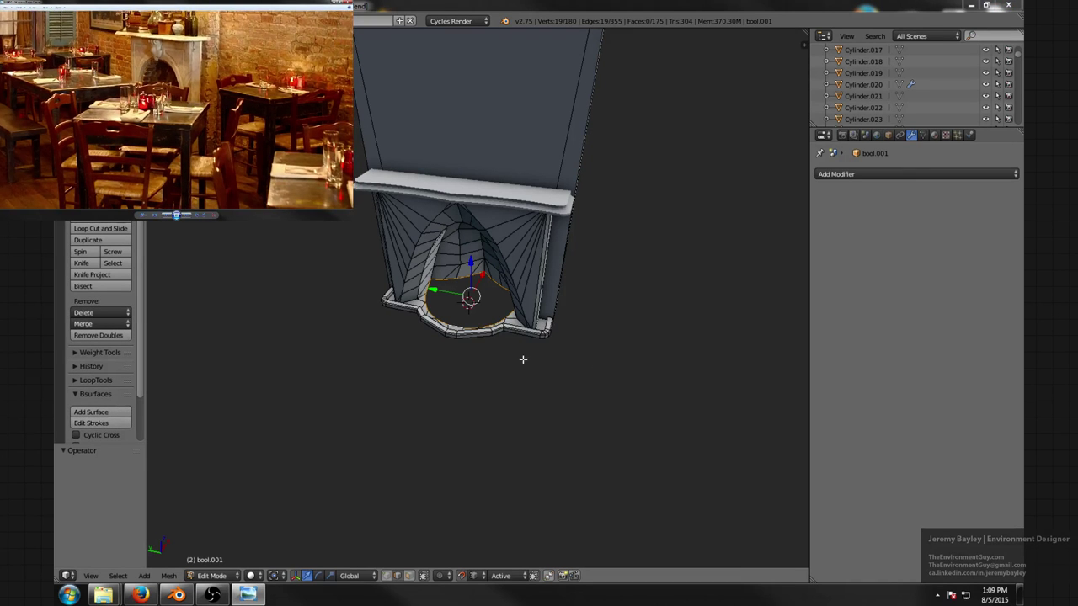
{"action": "middle_click_drag", "start_coordinate": [522, 360], "coordinate": [469, 362]}
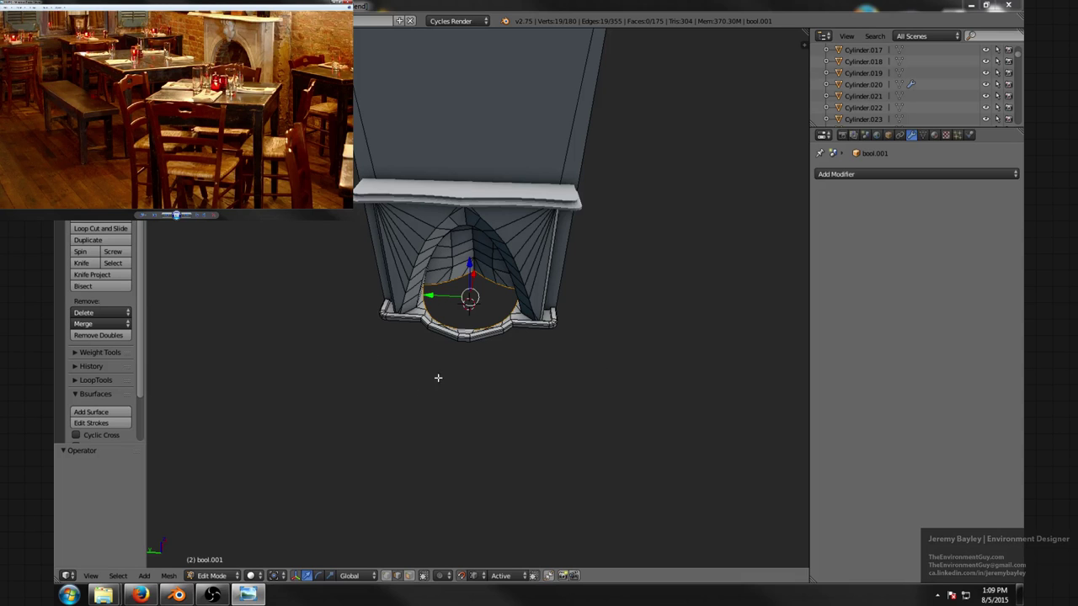
{"action": "middle_click_drag", "start_coordinate": [500, 368], "coordinate": [531, 339]}
- Extrude the hearth opening's edge loop down 0.263 along Z, and raise the new loop by 0.063
{"action": "scroll", "coordinate": [531, 340], "scroll_direction": "up", "scroll_amount": 2}
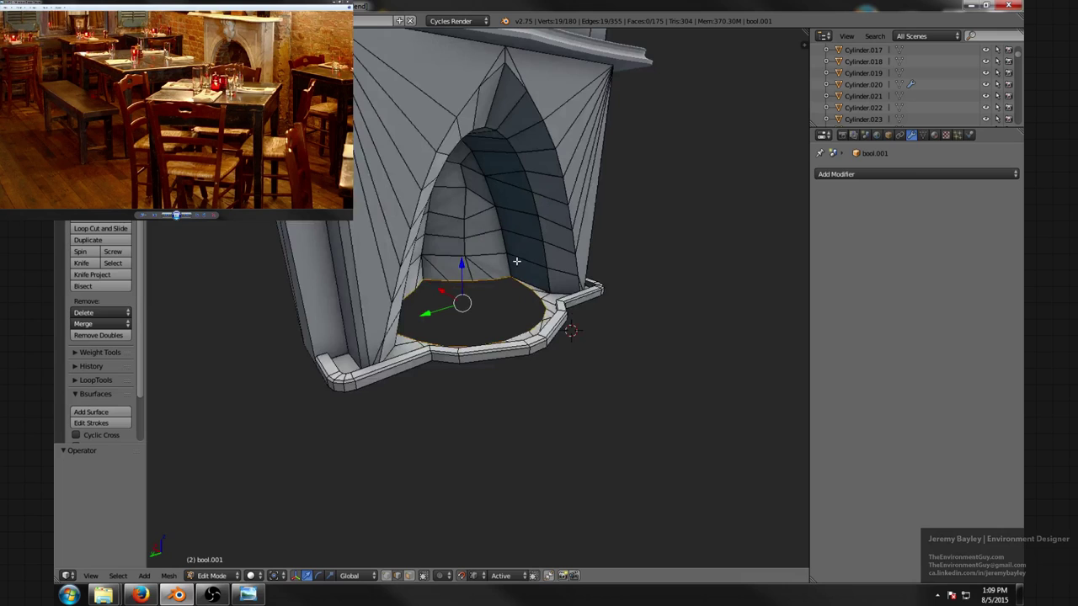
{"action": "scroll", "coordinate": [497, 323], "scroll_direction": "up", "scroll_amount": 4}
{"action": "middle_click_drag", "start_coordinate": [516, 261], "coordinate": [498, 312]}
{"action": "scroll", "coordinate": [497, 312], "scroll_direction": "up", "scroll_amount": 2}
{"action": "scroll", "coordinate": [497, 312], "scroll_direction": "down", "scroll_amount": 2}
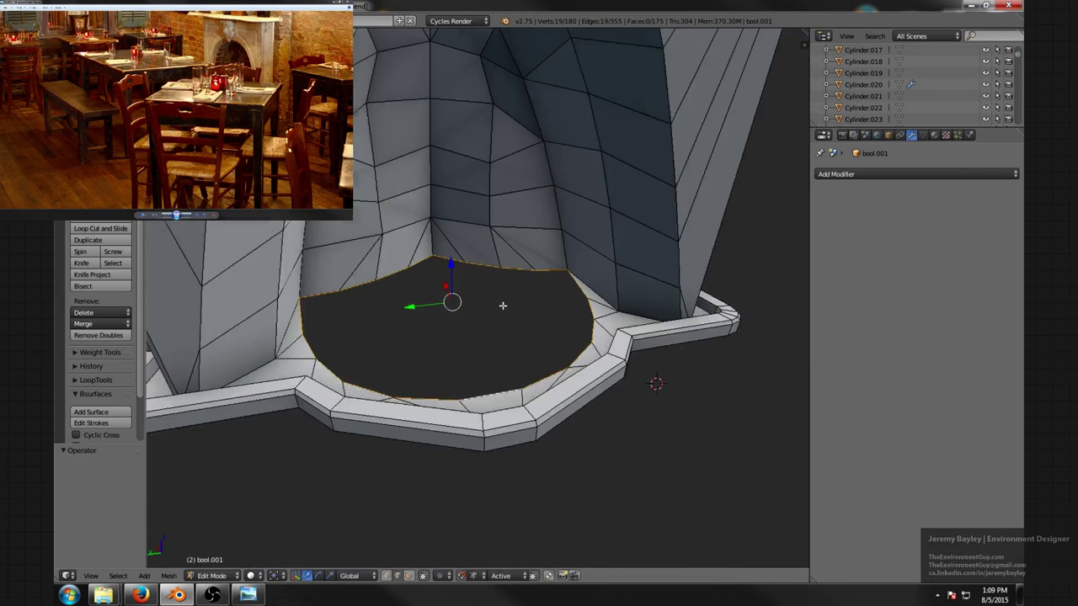
{"action": "key", "text": "KP_1"}
{"action": "key", "text": "e"}
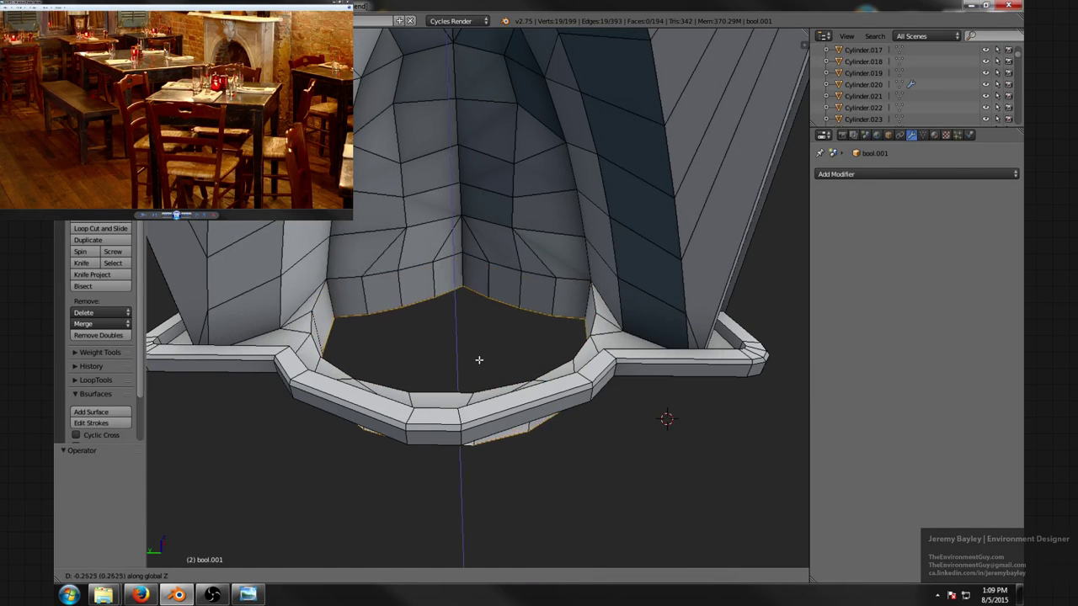
{"action": "left_click", "coordinate": [478, 359]}
{"action": "middle_click_drag", "start_coordinate": [714, 455], "coordinate": [629, 421]}
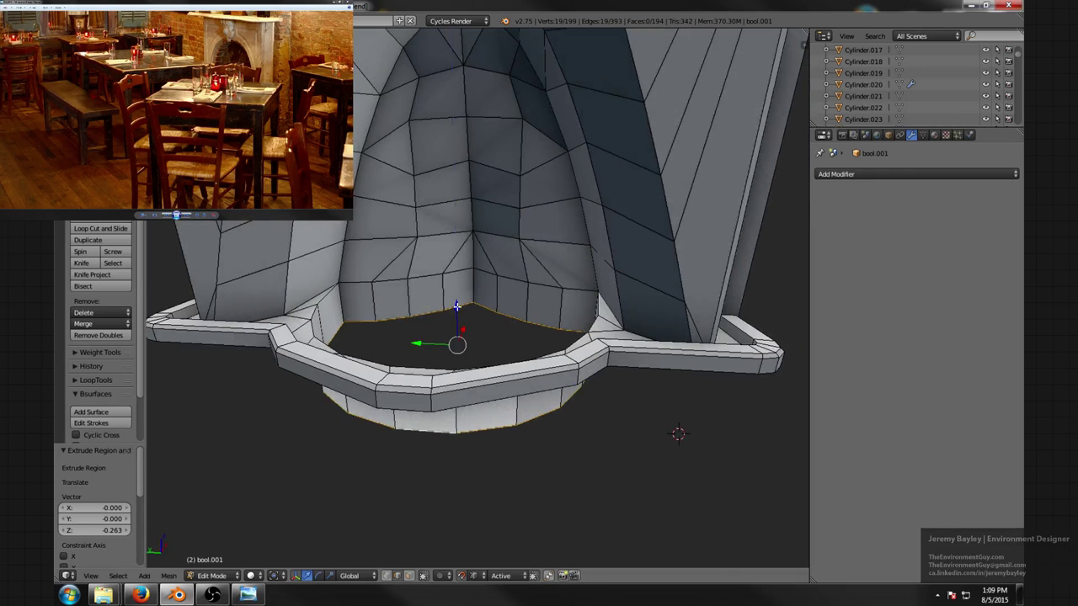
{"action": "left_click_drag", "start_coordinate": [457, 306], "coordinate": [458, 294]}
{"action": "middle_click_drag", "start_coordinate": [464, 300], "coordinate": [500, 345]}
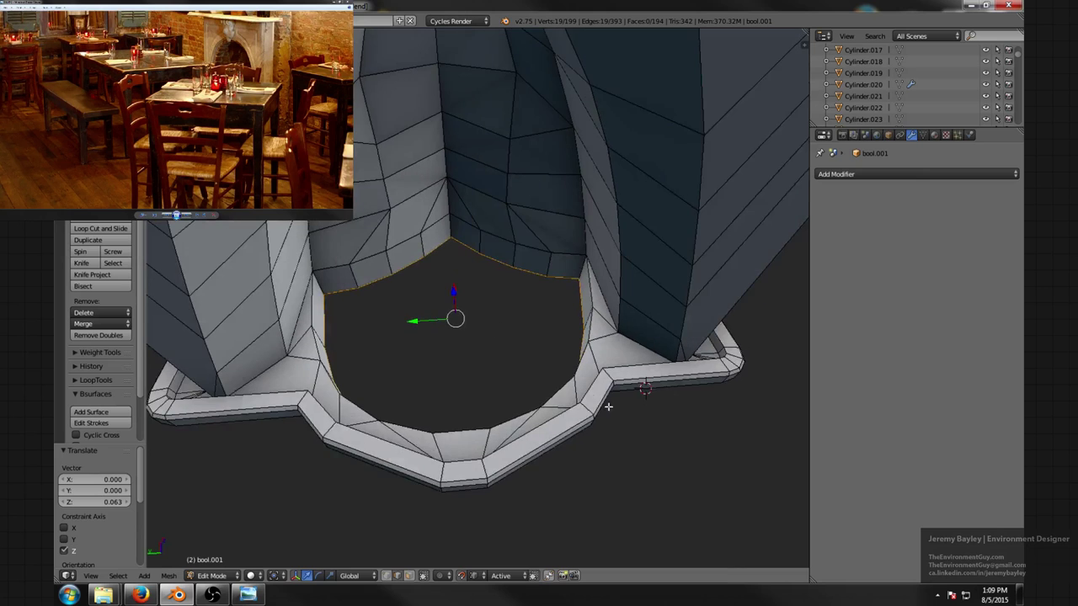
- Lower the extruded bottom edge loop by about 0.305 along Z to deepen the wall below the hearth
{"action": "scroll", "coordinate": [581, 389], "scroll_direction": "up", "scroll_amount": 2}
{"action": "middle_click_drag", "start_coordinate": [426, 311], "coordinate": [418, 278]}
{"action": "left_click_drag", "start_coordinate": [445, 310], "coordinate": [439, 406]}
{"action": "scroll", "coordinate": [440, 406], "scroll_direction": "down", "scroll_amount": 2}
{"action": "middle_click_drag", "start_coordinate": [439, 406], "coordinate": [420, 364]}
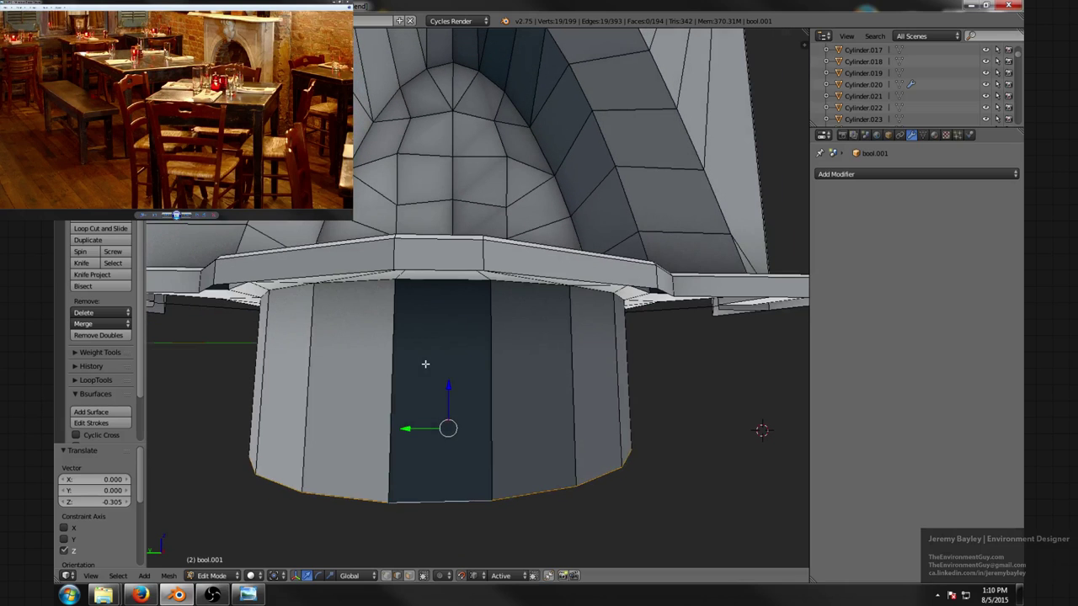
- Add four evenly spaced horizontal loop cuts around the extruded wall without sliding them
{"action": "key", "text": "ctrl+r"}
{"action": "scroll", "coordinate": [405, 367], "scroll_direction": "up", "scroll_amount": 3}
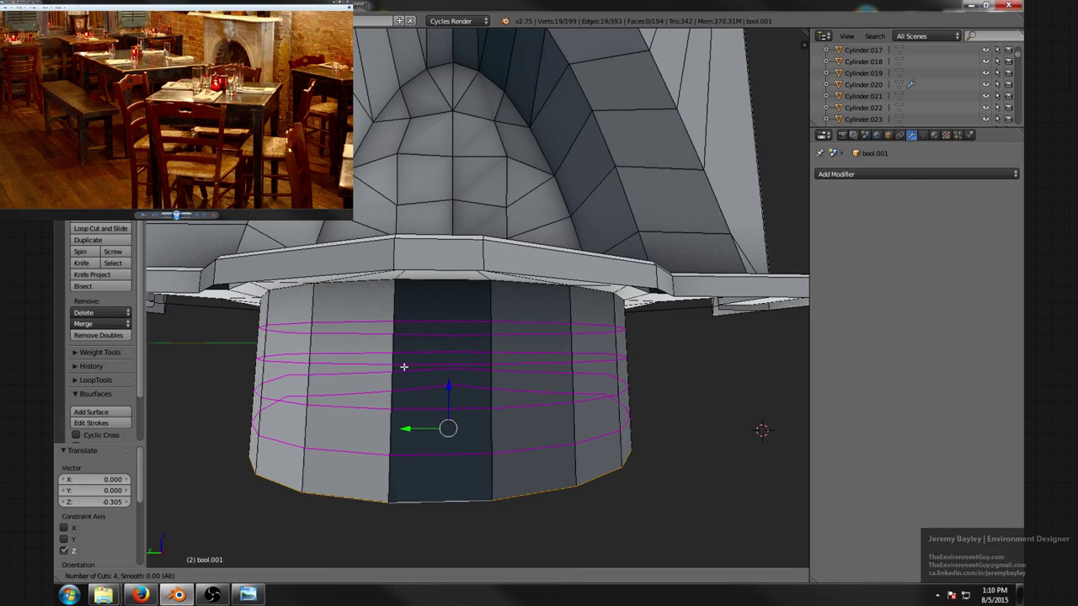
{"action": "left_click", "coordinate": [405, 367]}
{"action": "right_click", "coordinate": [404, 368]}
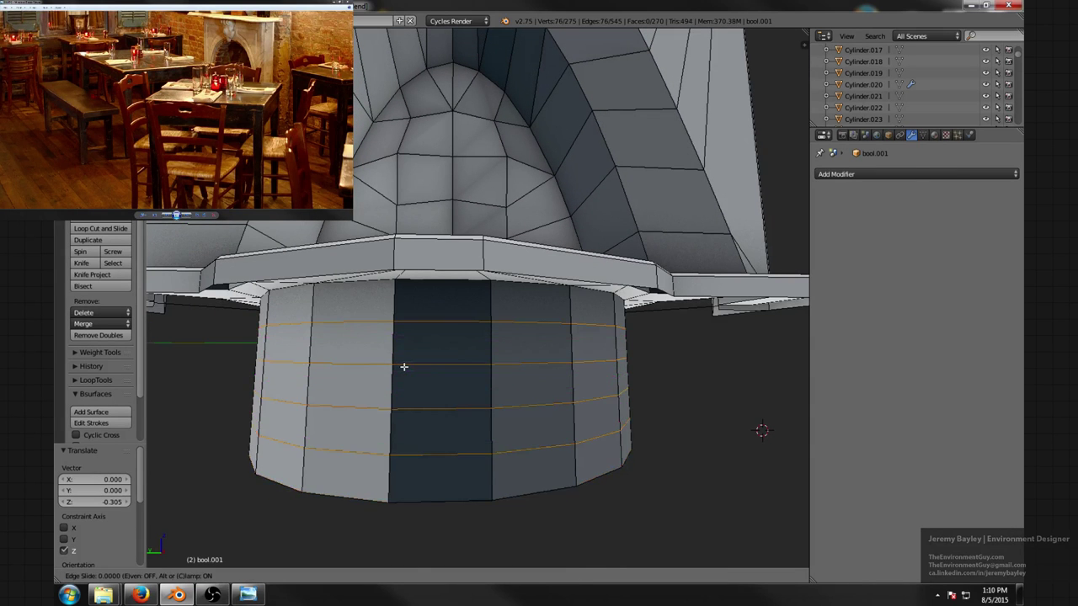
- Select the bottom edge loop of the wall below the hearth and enable proportional editing
{"action": "right_click", "coordinate": [404, 496], "text": "alt"}
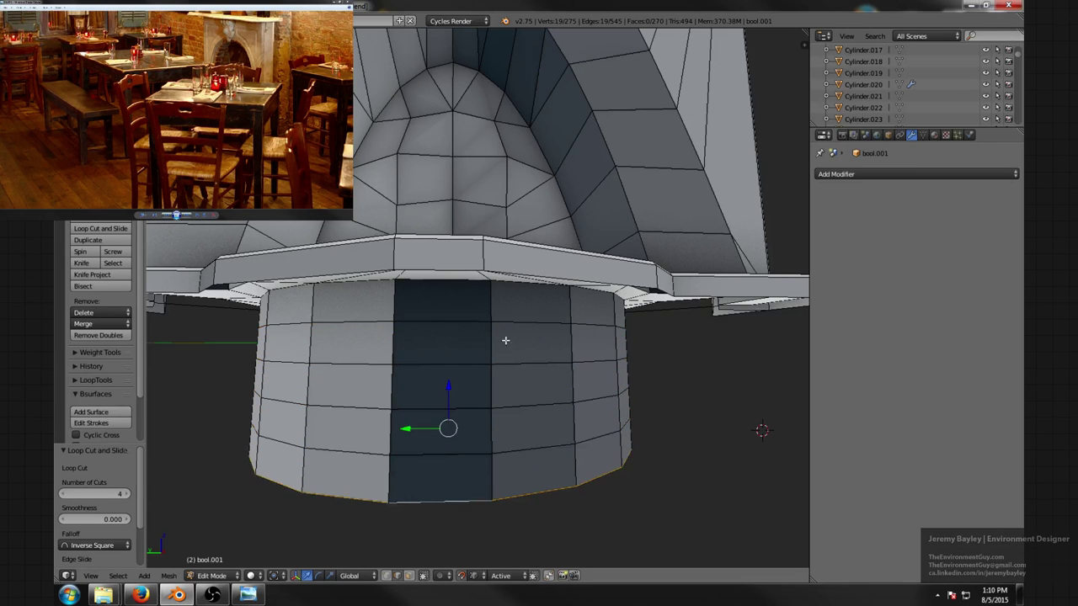
{"action": "middle_click_drag", "start_coordinate": [505, 339], "coordinate": [499, 390]}
{"action": "key", "text": "o"}
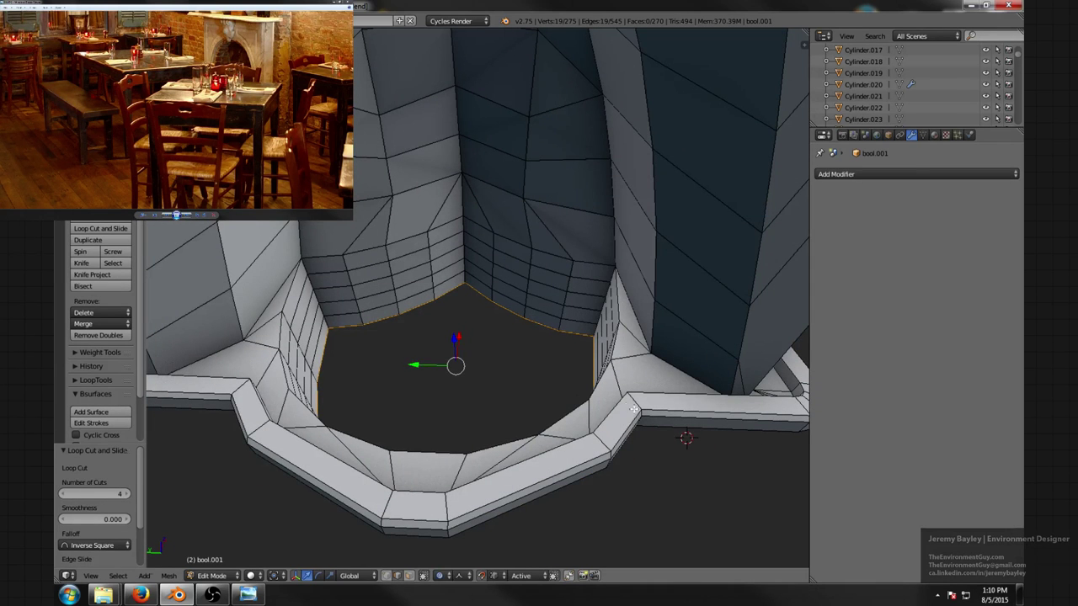
- Try collapsing the bottom edge loop to its centre by scaling it to 0 with a proportional size of 0.42
{"action": "key", "text": "s"}
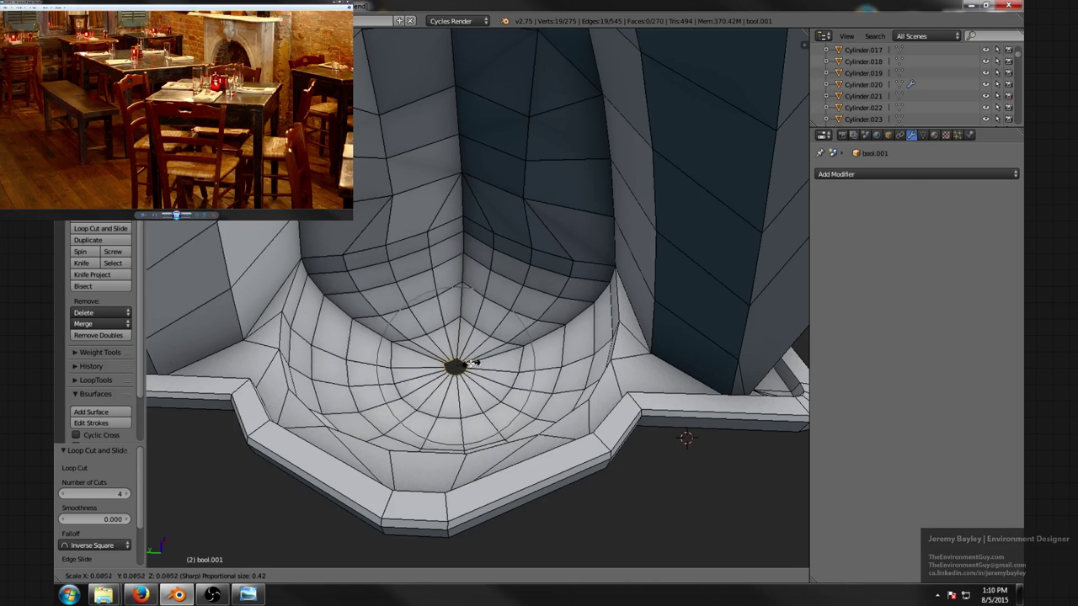
{"action": "left_click", "coordinate": [466, 360]}
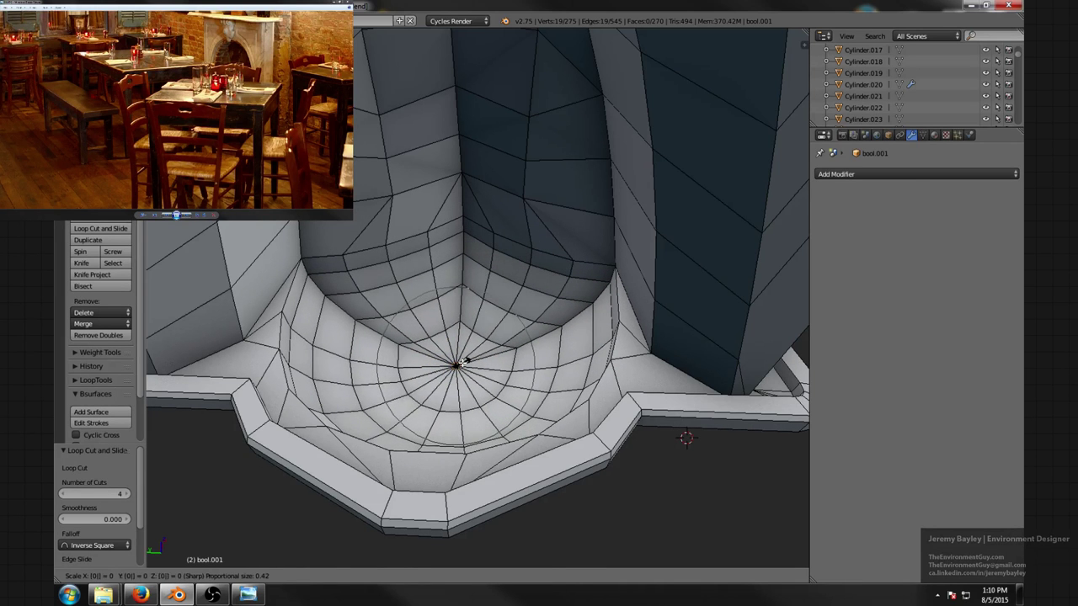
{"action": "middle_click_drag", "start_coordinate": [465, 361], "coordinate": [457, 300]}
{"action": "scroll", "coordinate": [510, 381], "scroll_direction": "up", "scroll_amount": 3}
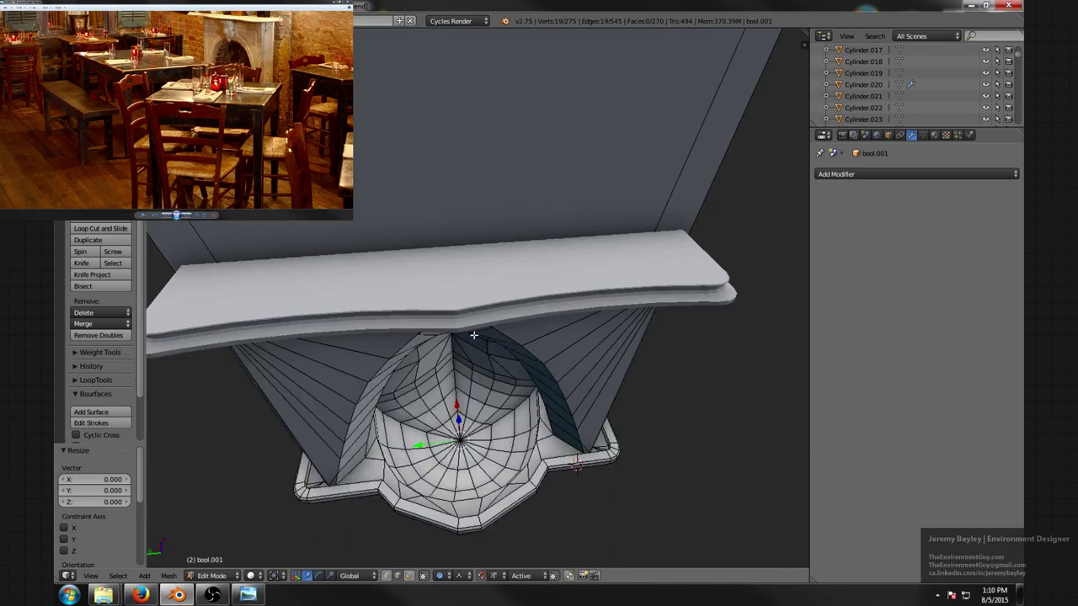
{"action": "mouse_move", "coordinate": [473, 335]}
{"action": "middle_mouse_down"}
{"action": "mouse_move", "coordinate": [483, 315]}
{"action": "mouse_move", "coordinate": [470, 328]}
{"action": "middle_mouse_up"}
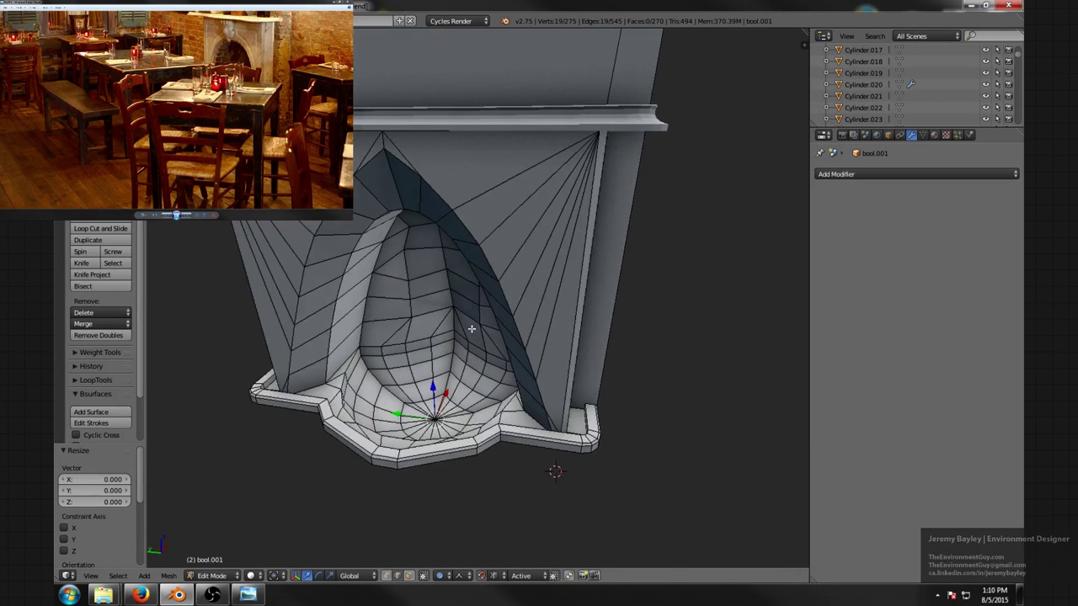
- Preview the fireplace in rendered shading, and undo the collapse of the bottom edge loop
{"action": "key", "text": "shift+z"}
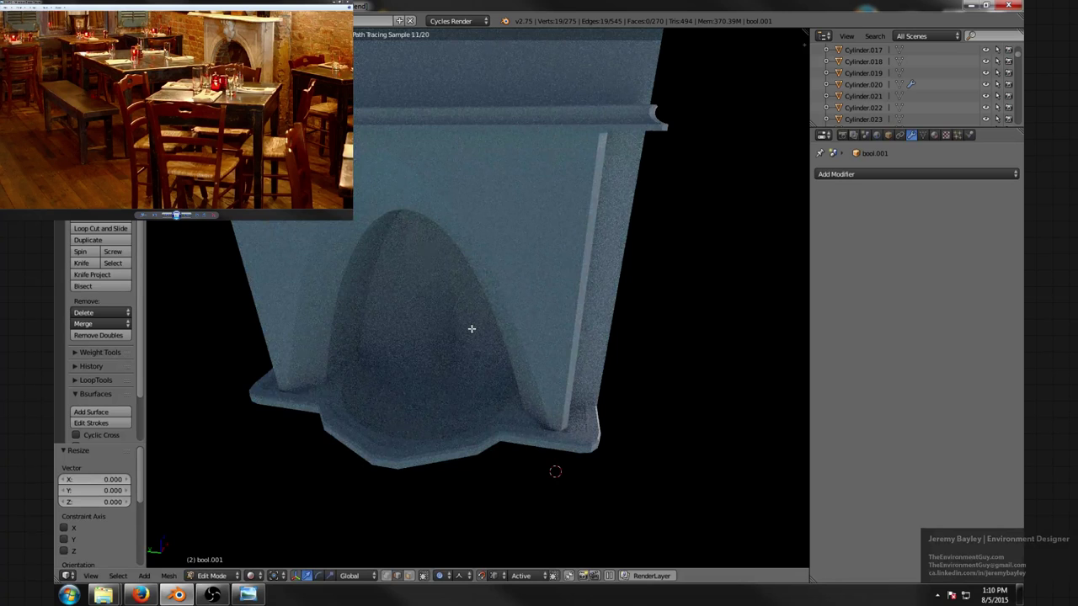
{"action": "key", "text": "shift+z"}
{"action": "middle_click_drag", "start_coordinate": [473, 329], "coordinate": [498, 333]}
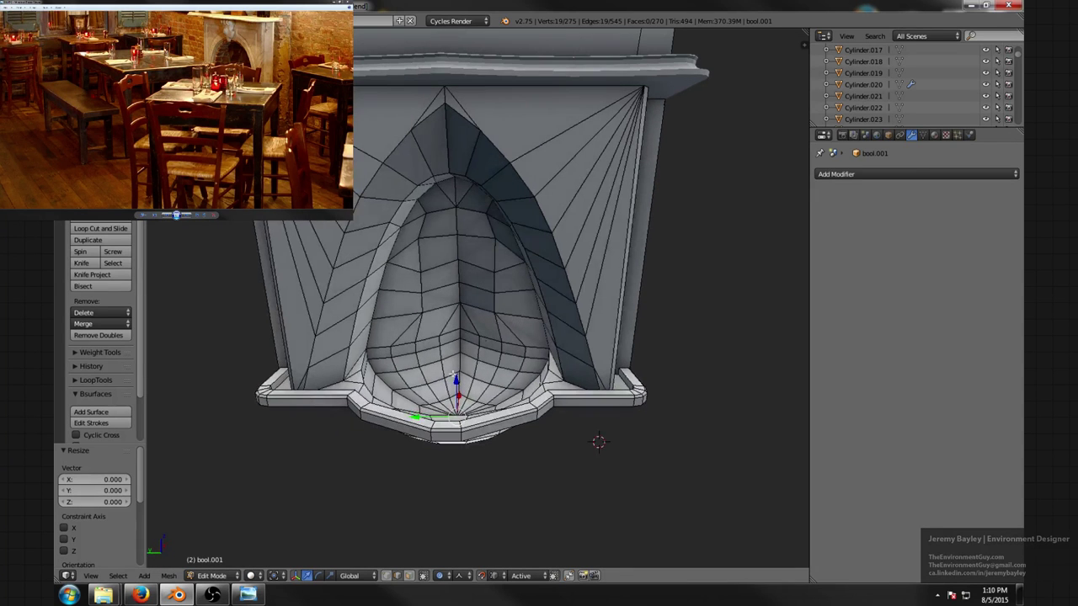
{"action": "left_click_drag", "start_coordinate": [456, 383], "coordinate": [460, 391]}
{"action": "key", "text": "ctrl+z"}
{"action": "key", "text": "ctrl+z"}
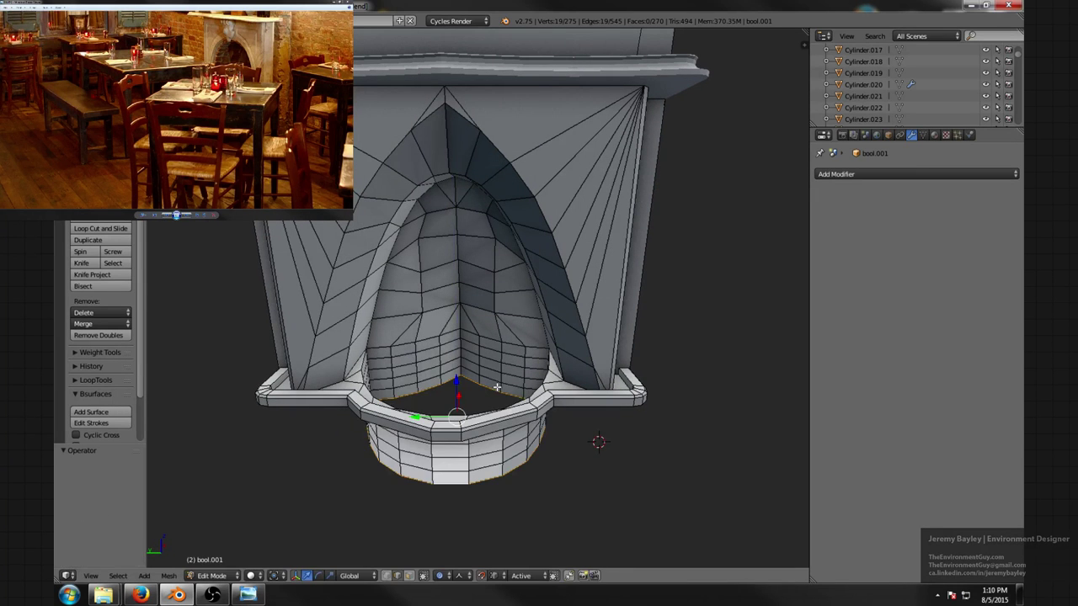
- Try narrowing the open bottom edge loop with proportional scaling
{"action": "scroll", "coordinate": [539, 399], "scroll_direction": "up", "scroll_amount": 2}
{"action": "key", "text": "s"}
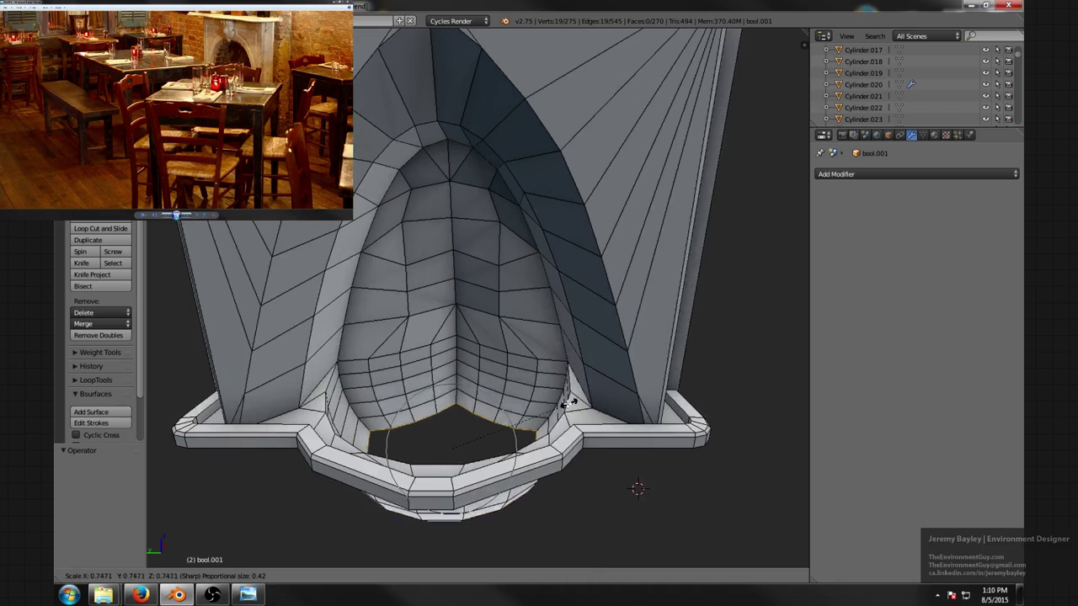
{"action": "left_click", "coordinate": [524, 401]}
{"action": "middle_click_drag", "start_coordinate": [523, 401], "coordinate": [525, 365]}
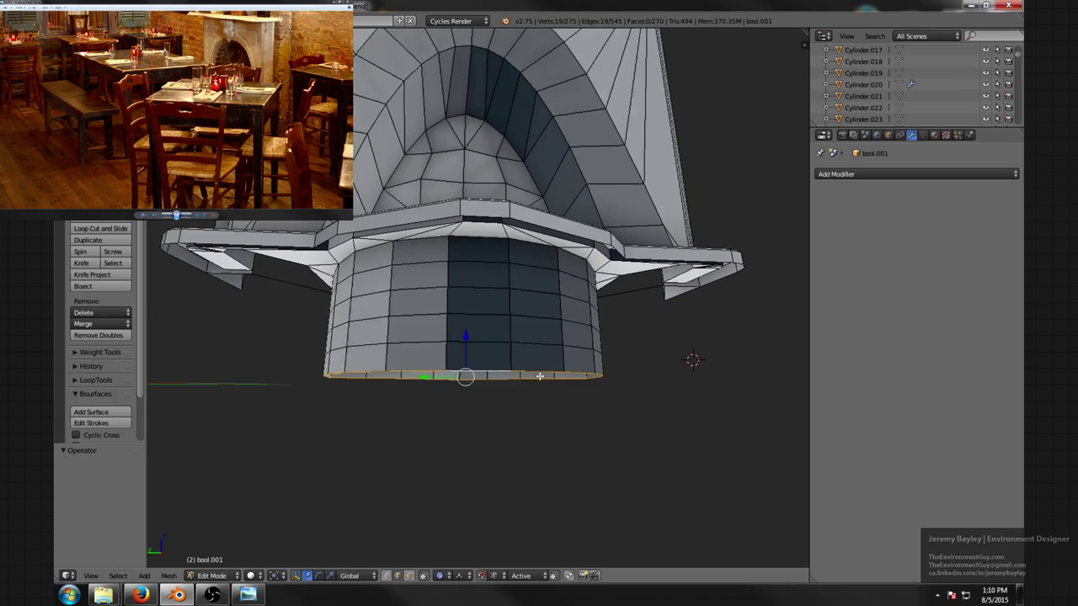
- Undo the four loop cuts on the wall and raise its bottom edge loop along Z to make it shallower
{"action": "key", "text": "ctrl+z"}
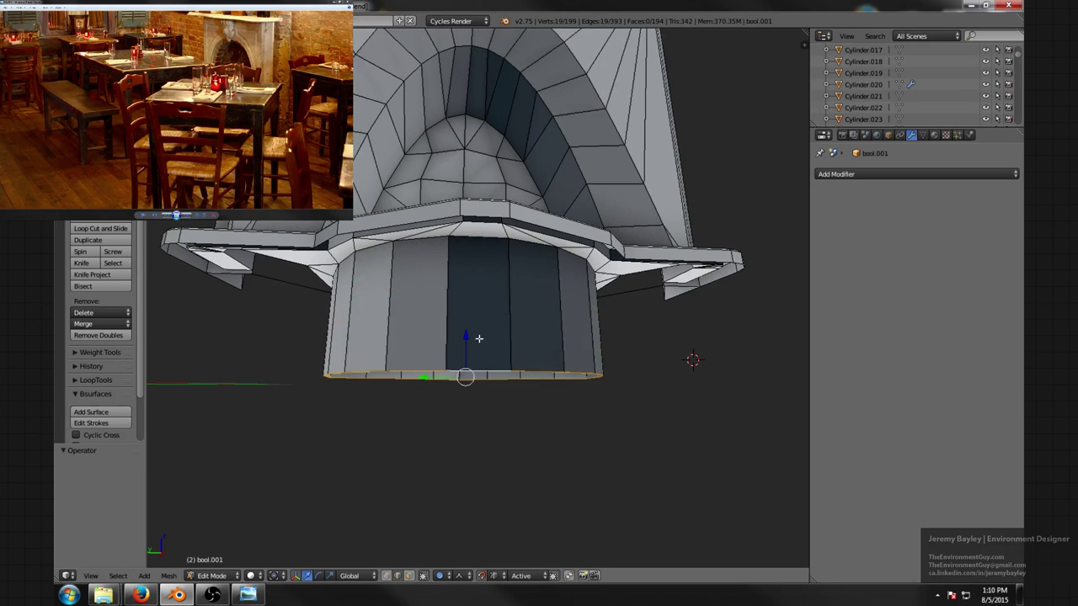
{"action": "left_click_drag", "start_coordinate": [465, 335], "coordinate": [473, 296]}
{"action": "middle_click_drag", "start_coordinate": [476, 291], "coordinate": [469, 305]}
- Add three evenly spaced horizontal loop cuts around the shortened wall without sliding them
{"action": "key", "text": "ctrl+r"}
{"action": "scroll", "coordinate": [470, 306], "scroll_direction": "up", "scroll_amount": 1}
{"action": "left_click", "coordinate": [470, 305]}
{"action": "right_click", "coordinate": [469, 305]}
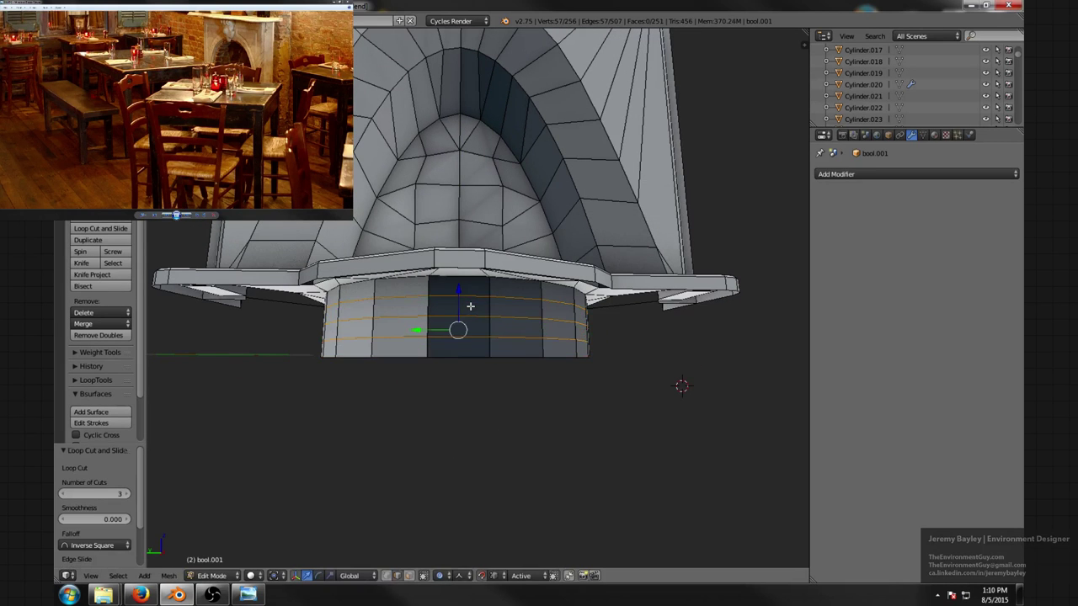
{"action": "key", "text": "a"}
- Scale the wall's bottom edge loop to about 0.55 with a proportional size of 0.29 to curve the wall inward
{"action": "right_click", "coordinate": [453, 357], "text": "alt"}
{"action": "middle_click_drag", "start_coordinate": [556, 315], "coordinate": [576, 367]}
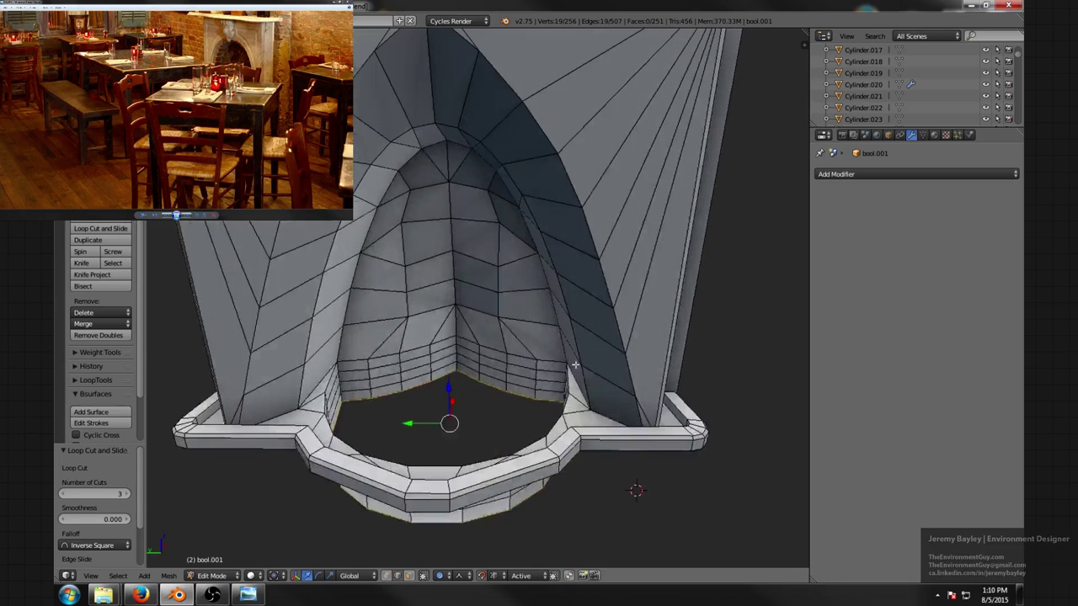
{"action": "key", "text": "s"}
{"action": "scroll", "coordinate": [555, 370], "scroll_direction": "up", "scroll_amount": 4}
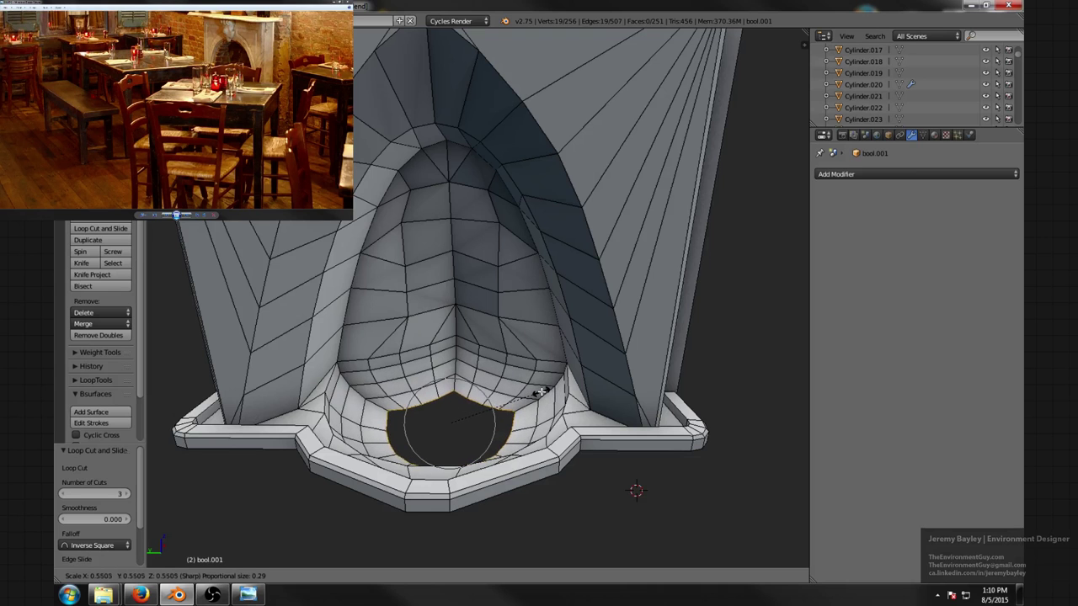
{"action": "left_click", "coordinate": [537, 392]}
{"action": "key", "text": "a"}
{"action": "scroll", "coordinate": [537, 393], "scroll_direction": "down", "scroll_amount": 5}
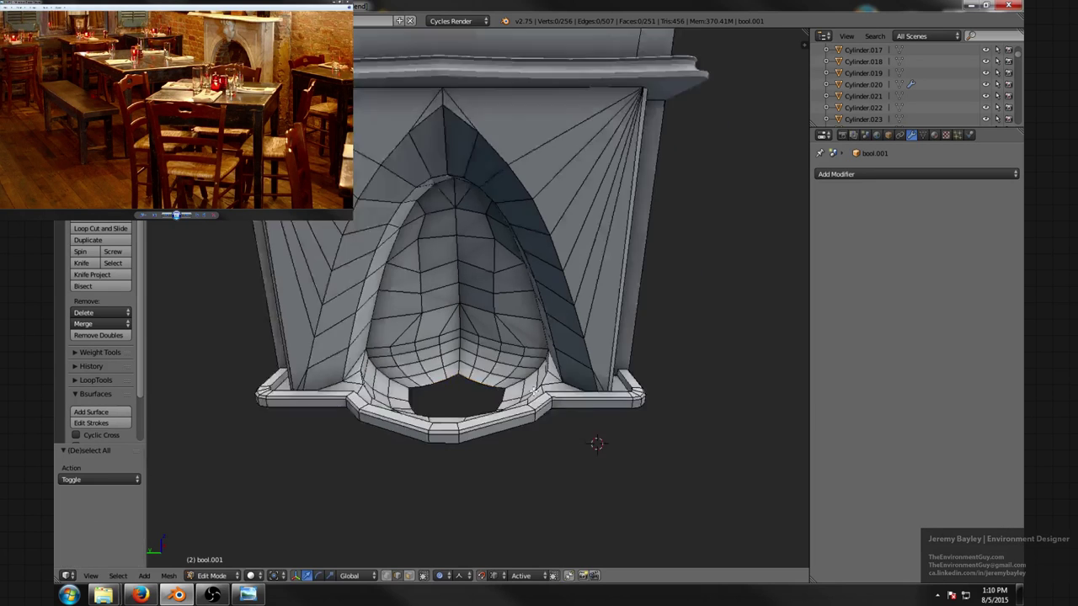
- Fill the rear corner of the floor opening with a triangular face and turn off proportional editing
{"action": "middle_click_drag", "start_coordinate": [537, 393], "coordinate": [534, 371]}
{"action": "scroll", "coordinate": [543, 405], "scroll_direction": "up", "scroll_amount": 5}
{"action": "scroll", "coordinate": [533, 385], "scroll_direction": "up", "scroll_amount": 5}
{"action": "scroll", "coordinate": [534, 371], "scroll_direction": "up", "scroll_amount": 2}
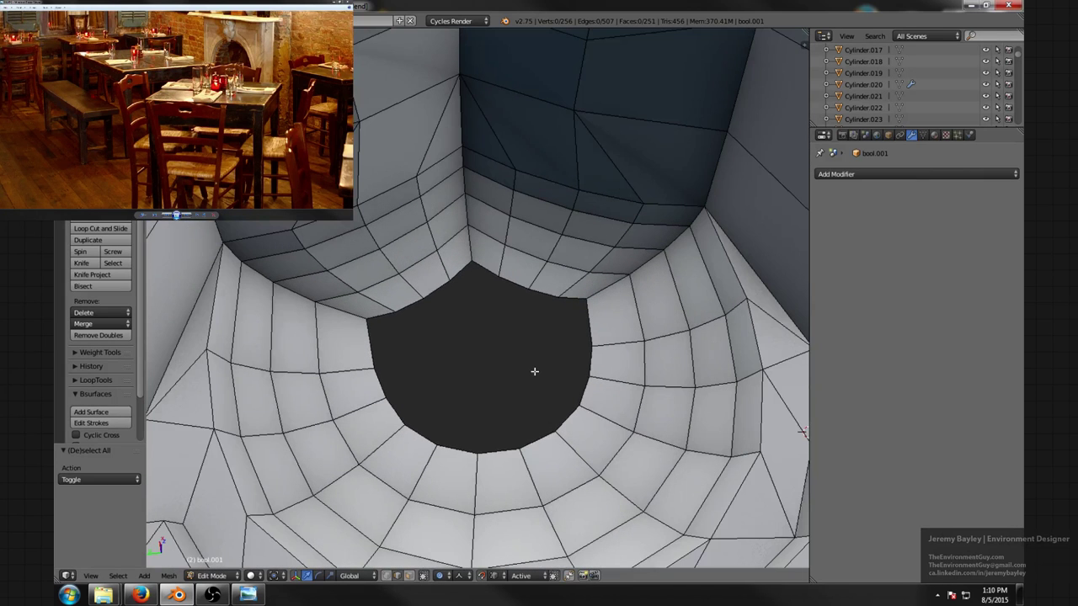
{"action": "key", "text": "ctrl+Tab"}
{"action": "left_click", "coordinate": [483, 345]}
{"action": "key", "text": "g"}
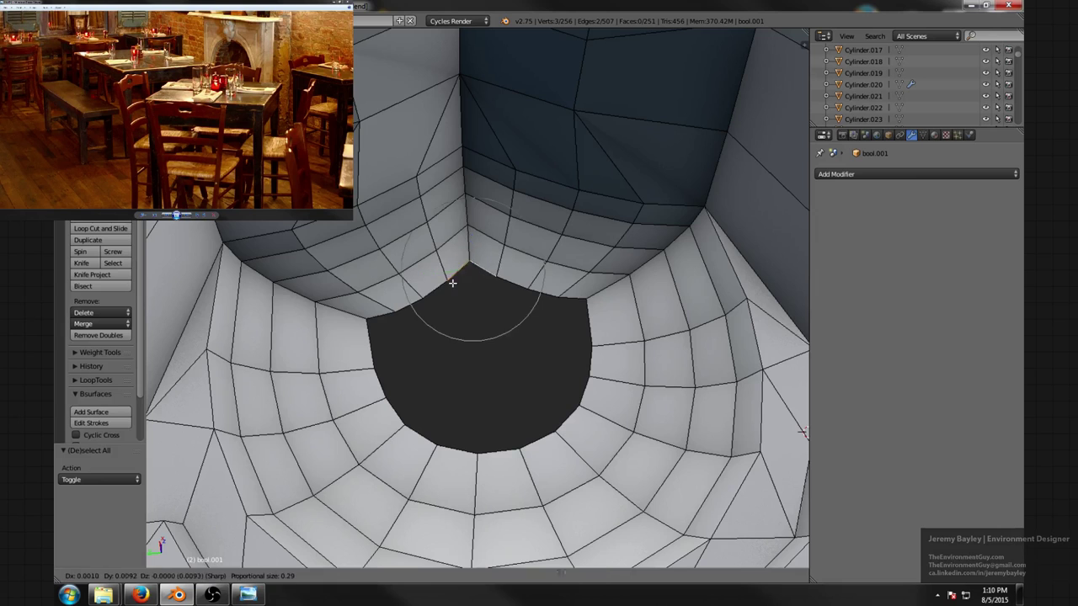
{"action": "right_click", "coordinate": [464, 287]}
{"action": "key", "text": "f"}
{"action": "key", "text": "o"}
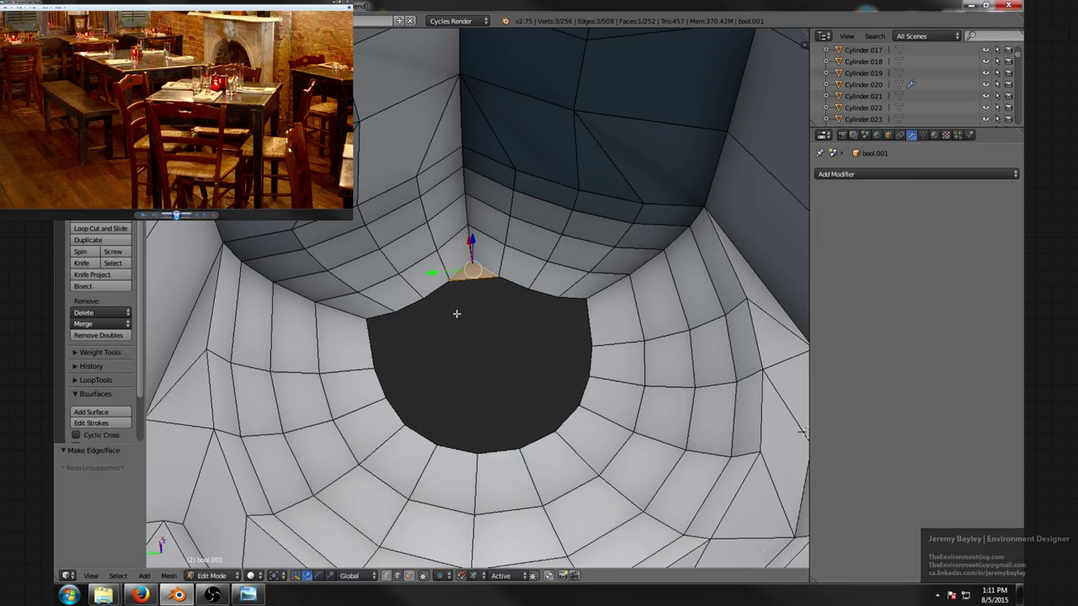
- Bridge the next two pairs of opposite edges behind the opening with faces to extend the floor forward
{"action": "right_click", "coordinate": [432, 287]}
{"action": "right_click", "coordinate": [505, 284], "text": "shift"}
{"action": "key", "text": "f"}
{"action": "right_click", "coordinate": [551, 290]}
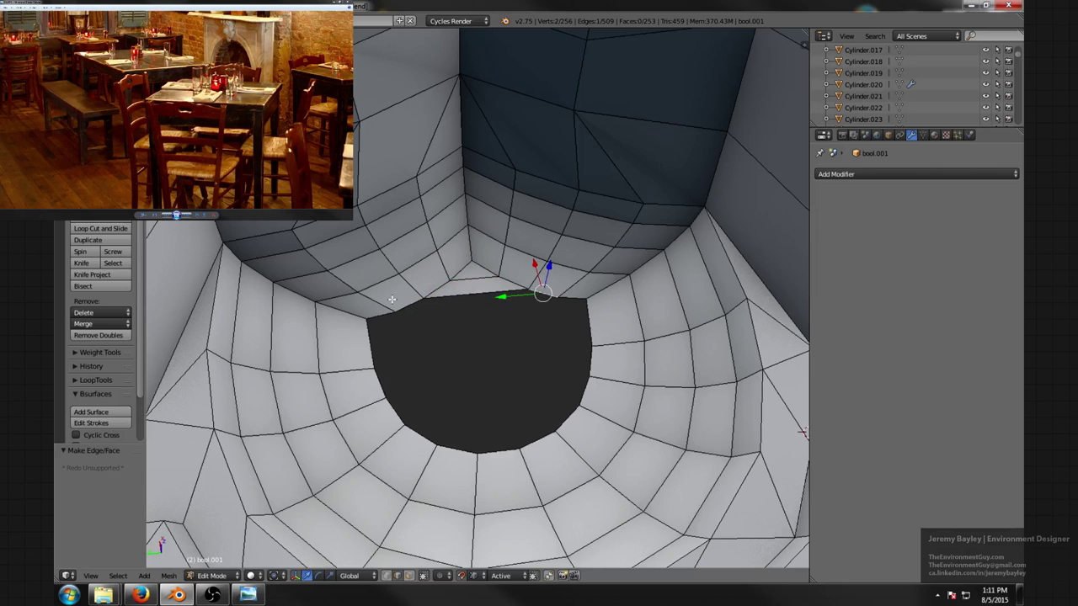
{"action": "right_click", "coordinate": [399, 304], "text": "shift"}
{"action": "key", "text": "f"}
- Fill the two side corners of the opening with triangular faces
{"action": "right_click", "coordinate": [383, 312]}
{"action": "right_click", "coordinate": [373, 337], "text": "shift"}
{"action": "key", "text": "f"}
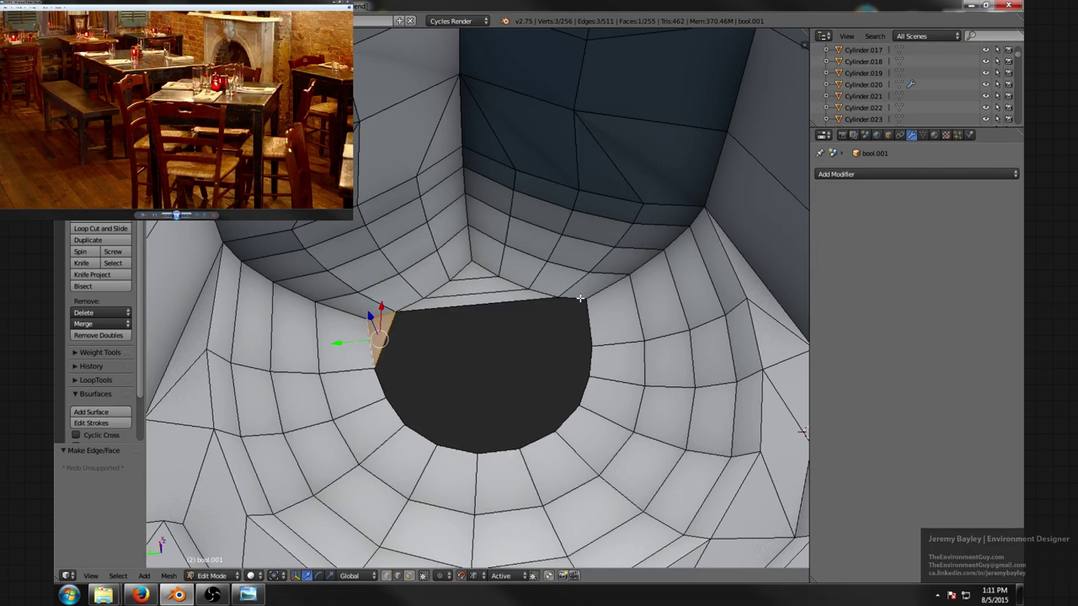
{"action": "right_click", "coordinate": [580, 299]}
{"action": "right_click", "coordinate": [588, 317], "text": "shift"}
{"action": "key", "text": "f"}
- Bridge the middle of the opening with two faces spanning its opposite side edges
{"action": "right_click", "coordinate": [573, 313]}
{"action": "right_click", "coordinate": [405, 322], "text": "shift"}
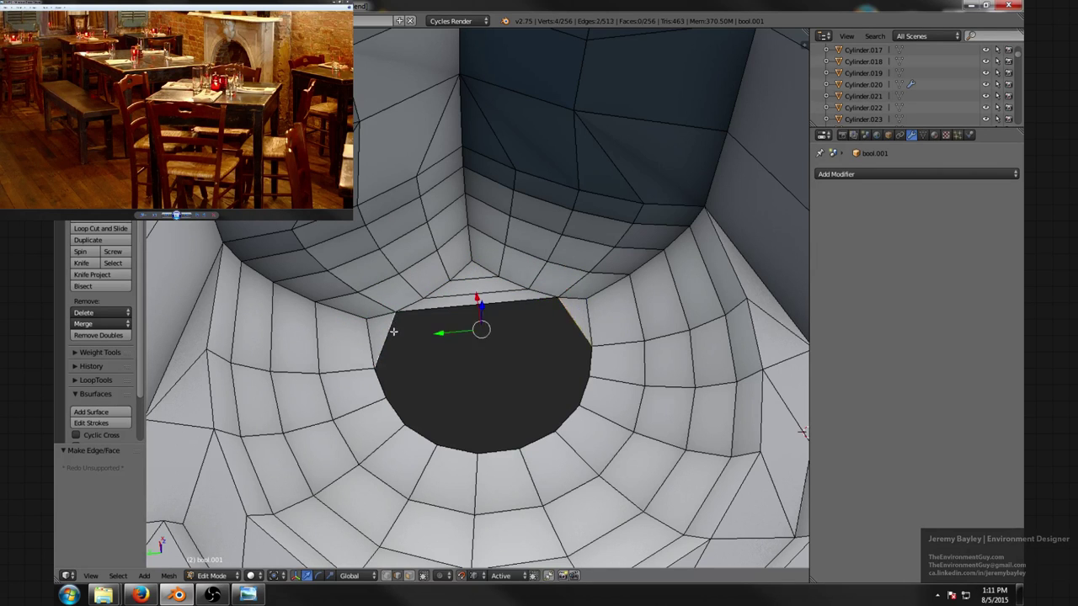
{"action": "right_click", "coordinate": [378, 368], "text": "shift"}
{"action": "key", "text": "f"}
{"action": "right_click", "coordinate": [375, 381]}
{"action": "right_click", "coordinate": [587, 361], "text": "shift"}
{"action": "key", "text": "f"}
- Close the front part of the opening with three more faces between its remaining edges
{"action": "right_click", "coordinate": [582, 390]}
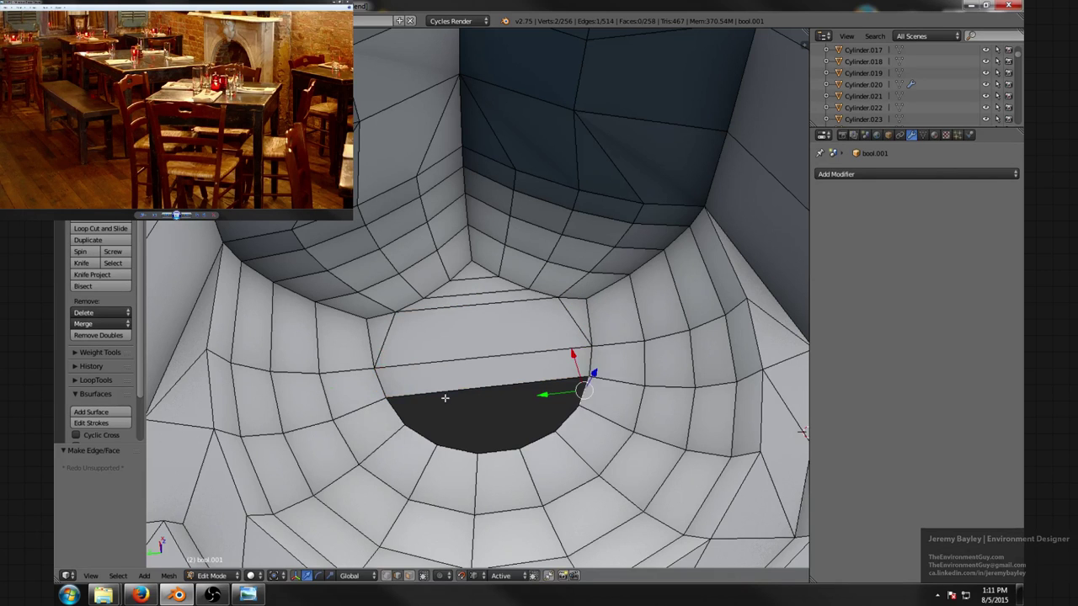
{"action": "right_click", "coordinate": [399, 409], "text": "shift"}
{"action": "key", "text": "f"}
{"action": "right_click", "coordinate": [420, 434]}
{"action": "right_click", "coordinate": [563, 425], "text": "shift"}
{"action": "key", "text": "f"}
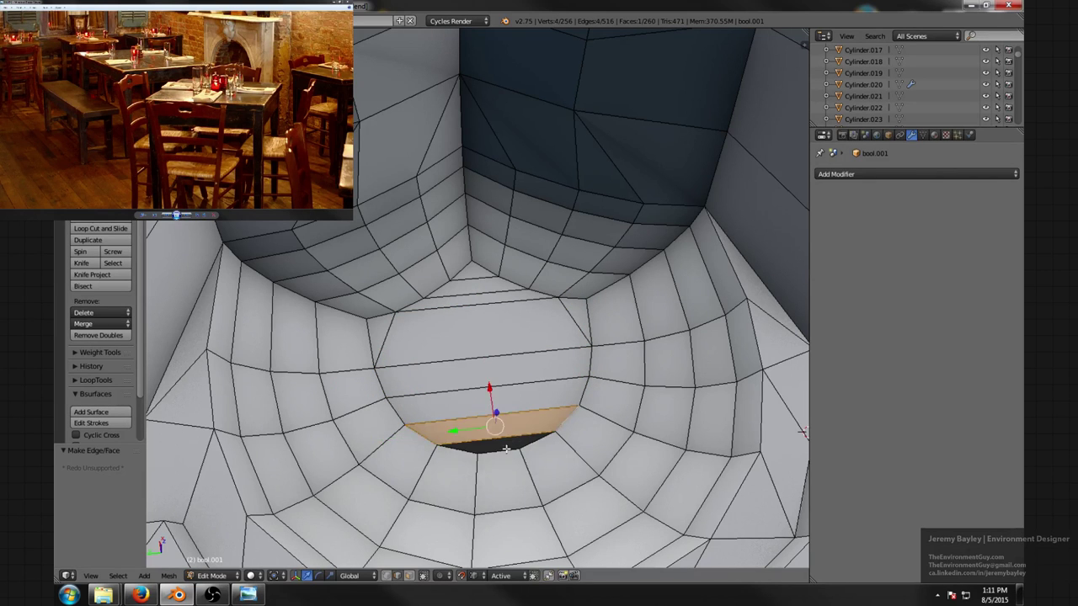
{"action": "right_click", "coordinate": [505, 450]}
{"action": "right_click", "coordinate": [505, 439], "text": "shift"}
{"action": "key", "text": "f"}
{"action": "key", "text": "a"}
- Examine the closed hearth bowl and the surrounding fireplace from several angles, in and out of Edit Mode
{"action": "scroll", "coordinate": [513, 423], "scroll_direction": "down", "scroll_amount": 4}
{"action": "middle_click_drag", "start_coordinate": [512, 417], "coordinate": [539, 361]}
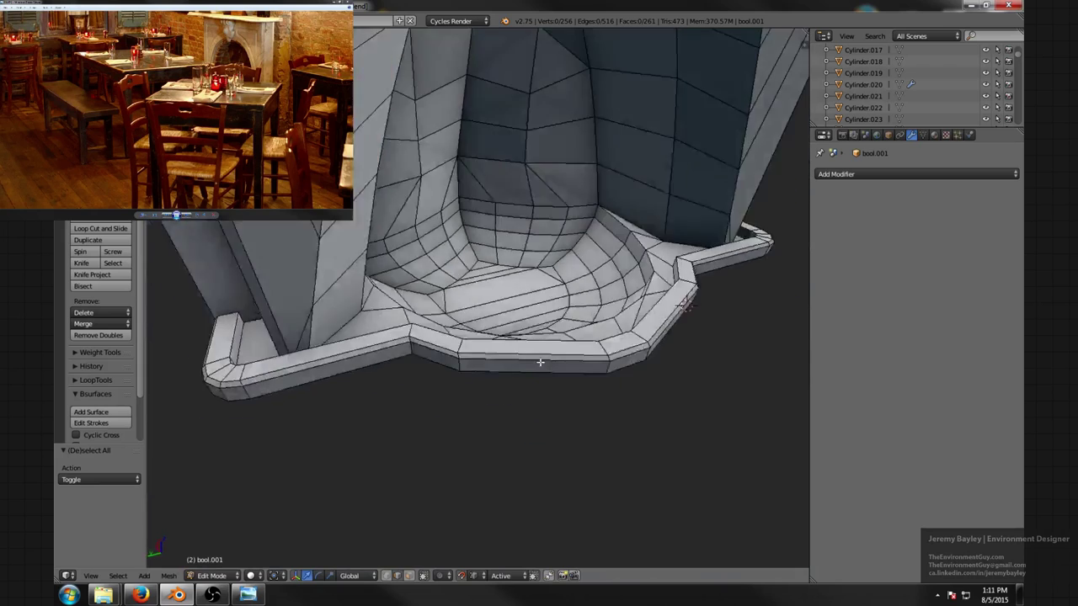
{"action": "scroll", "coordinate": [547, 359], "scroll_direction": "down", "scroll_amount": 4}
{"action": "key", "text": "Tab"}
{"action": "middle_click_drag", "start_coordinate": [590, 318], "coordinate": [506, 353]}
{"action": "scroll", "coordinate": [563, 363], "scroll_direction": "up", "scroll_amount": 4}
{"action": "key", "text": "Tab"}
{"action": "scroll", "coordinate": [568, 394], "scroll_direction": "up", "scroll_amount": 2}
{"action": "scroll", "coordinate": [566, 396], "scroll_direction": "down", "scroll_amount": 4}
{"action": "scroll", "coordinate": [498, 357], "scroll_direction": "up", "scroll_amount": 2}
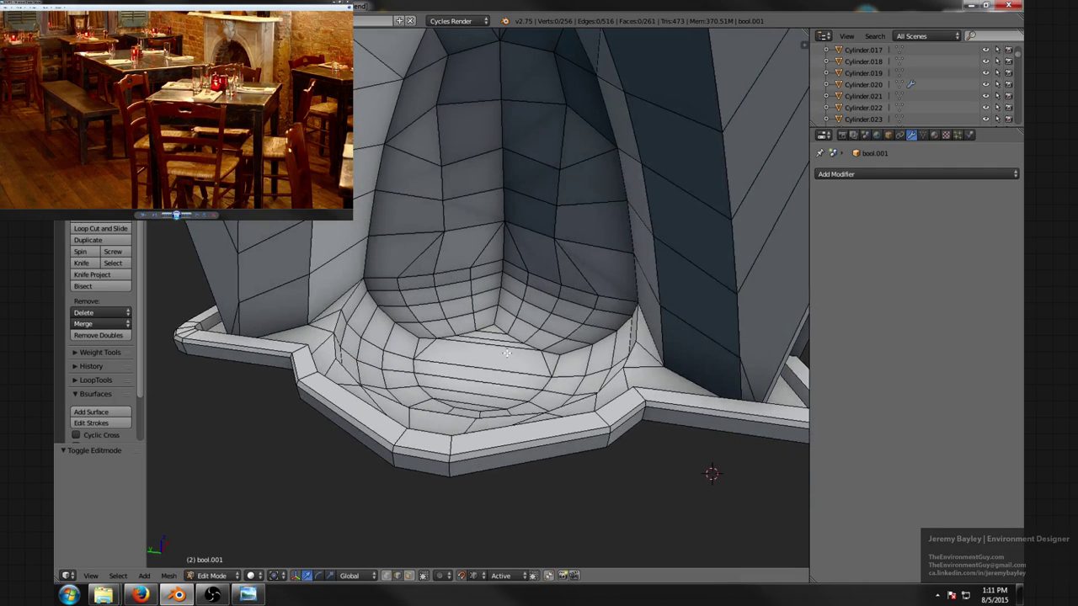
{"action": "scroll", "coordinate": [544, 265], "scroll_direction": "down", "scroll_amount": 3}
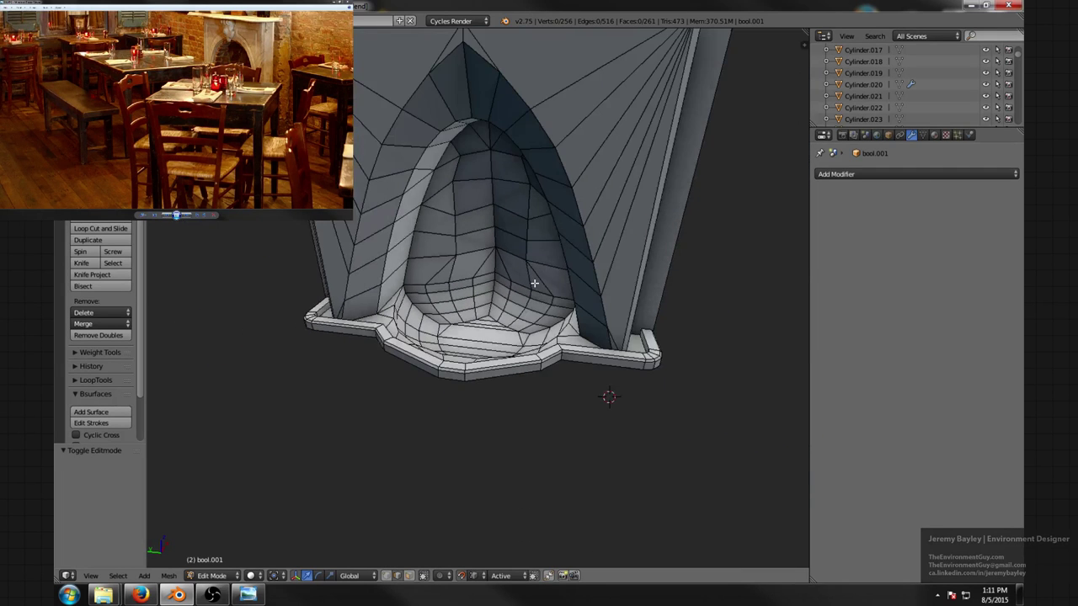
{"action": "middle_click_drag", "start_coordinate": [534, 283], "coordinate": [580, 297]}
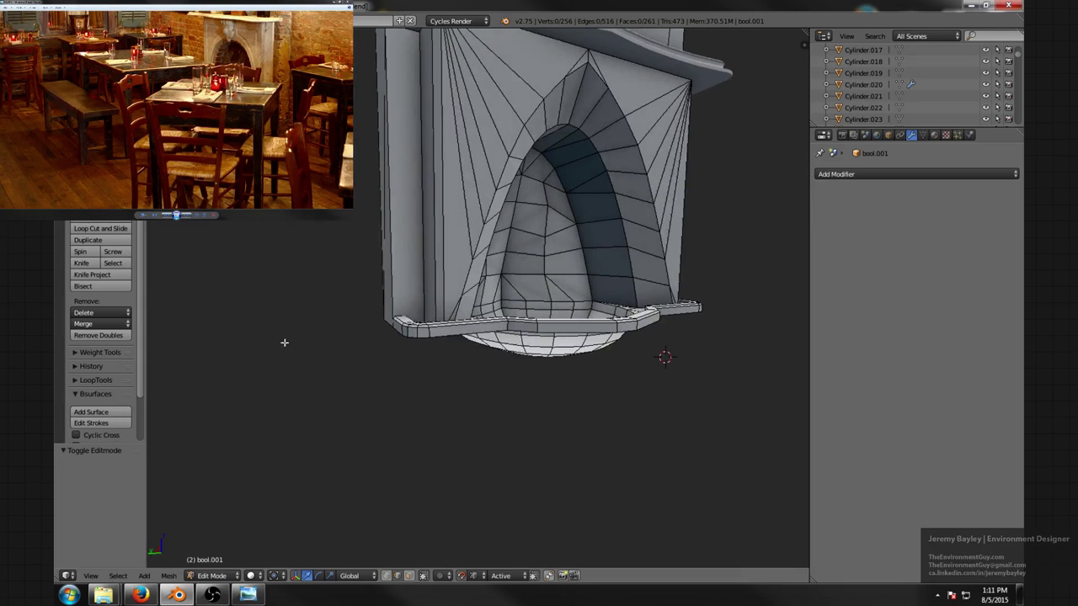
{"action": "middle_click_drag", "start_coordinate": [308, 319], "coordinate": [277, 367]}
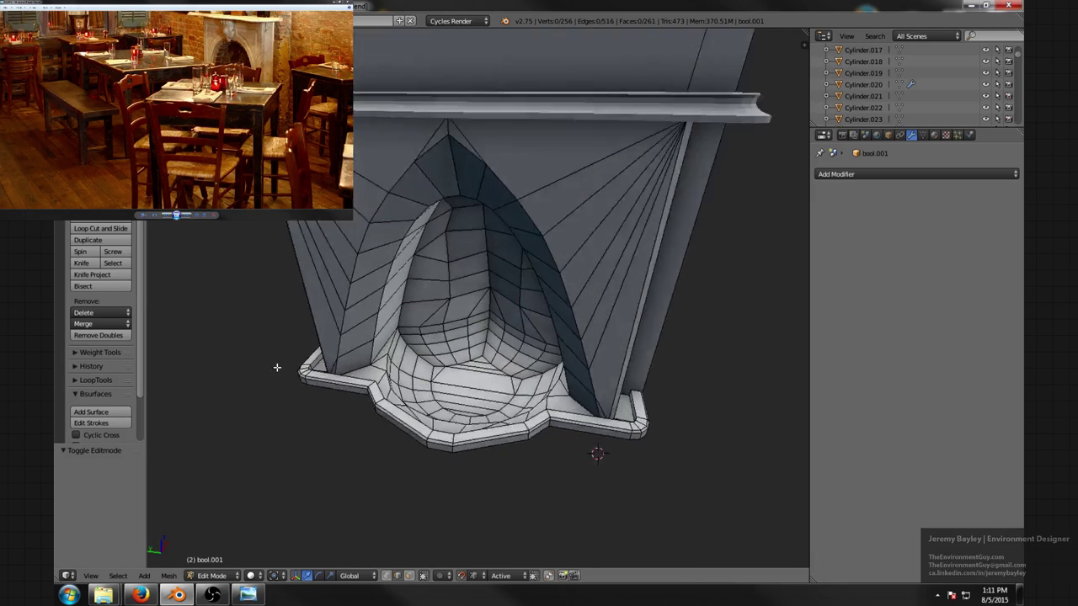
{"action": "scroll", "coordinate": [414, 365], "scroll_direction": "up", "scroll_amount": 8}
{"action": "scroll", "coordinate": [414, 362], "scroll_direction": "down", "scroll_amount": 4}
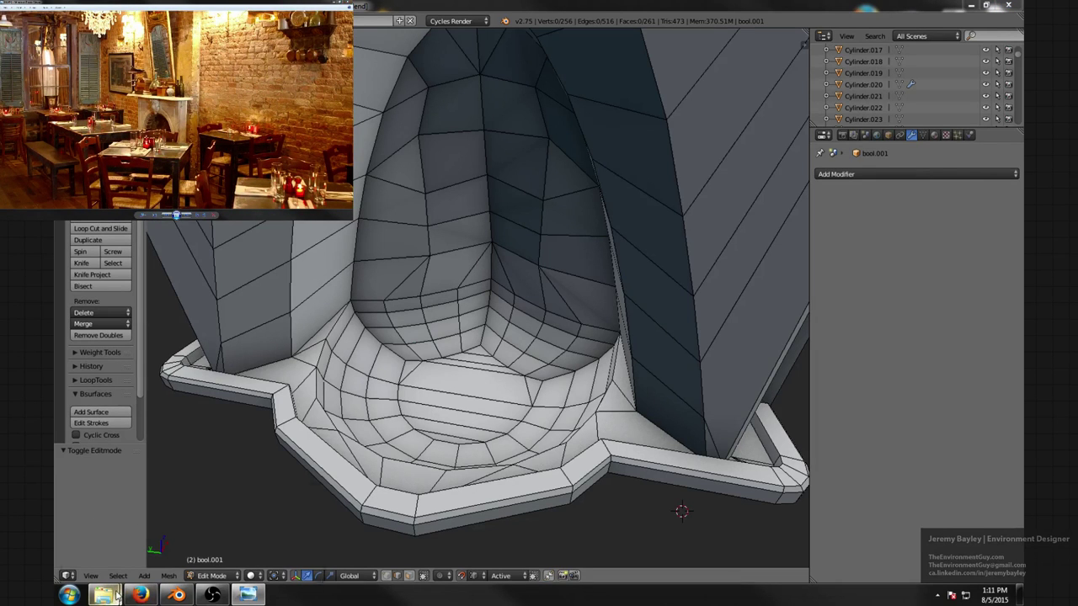
- In the file explorer, open Bassano_del_Grappa_Piazza_della_Liberta.jpg from the supplied folder and examine its building facades up close
{"action": "mouse_move", "coordinate": [118, 594]}
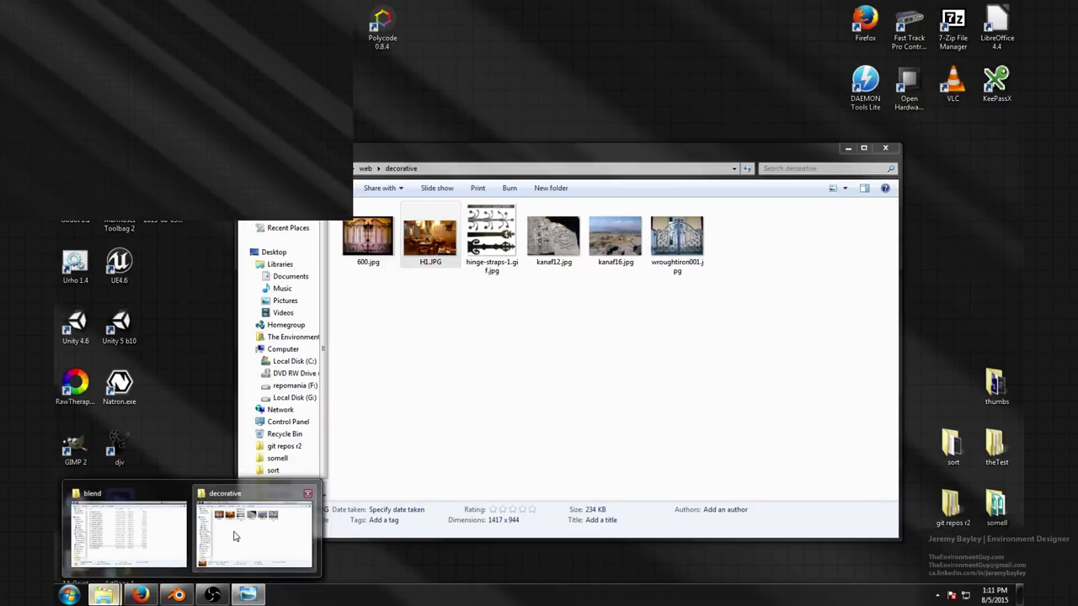
{"action": "left_click", "coordinate": [233, 535]}
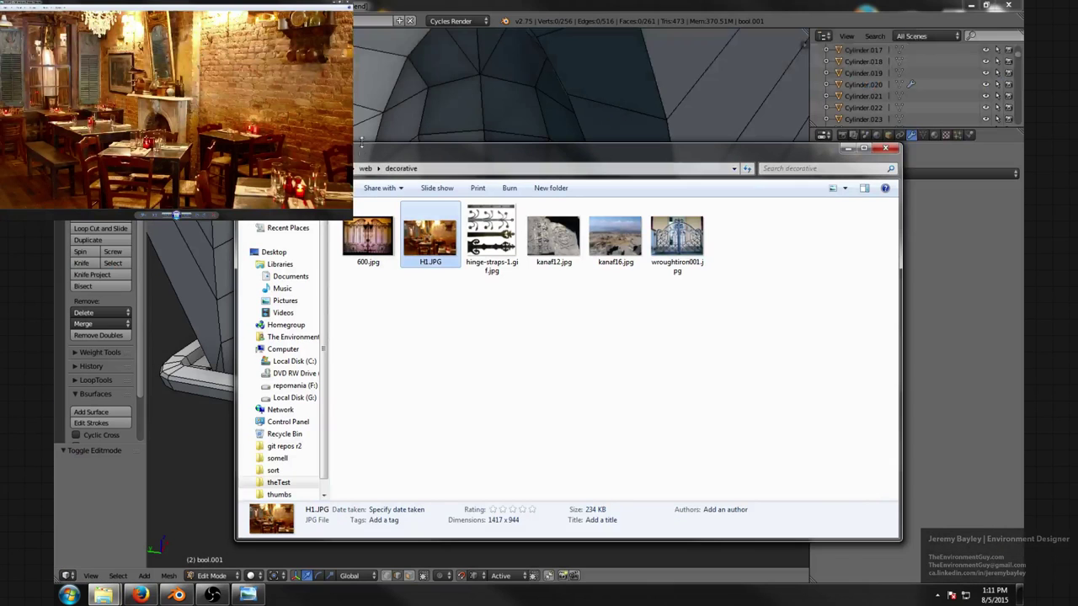
{"action": "left_click", "coordinate": [379, 168]}
{"action": "left_click", "coordinate": [343, 171]}
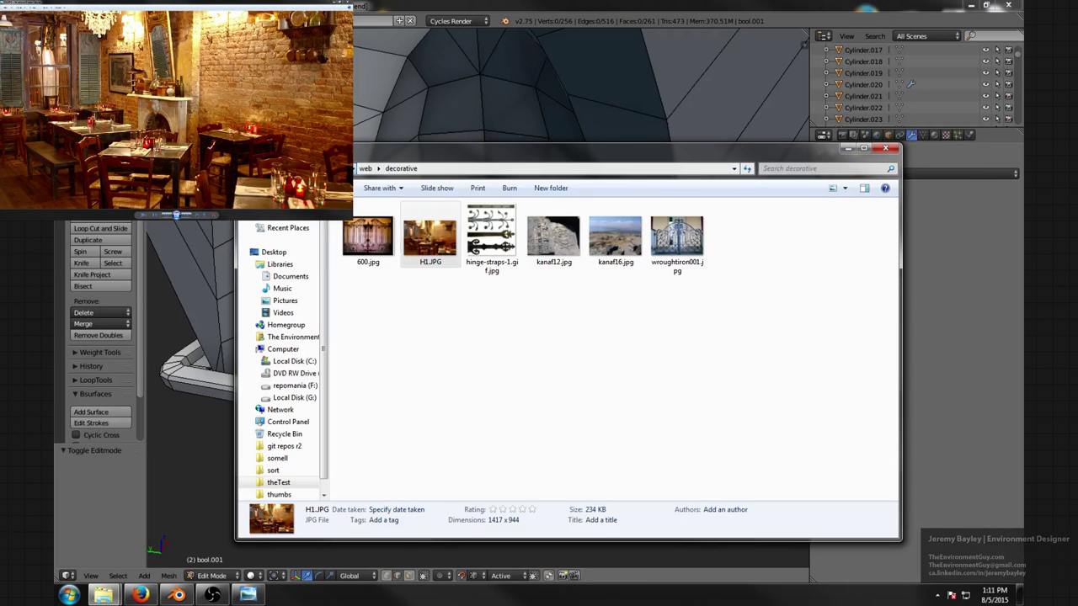
{"action": "double_click", "coordinate": [364, 245]}
{"action": "double_click", "coordinate": [366, 230]}
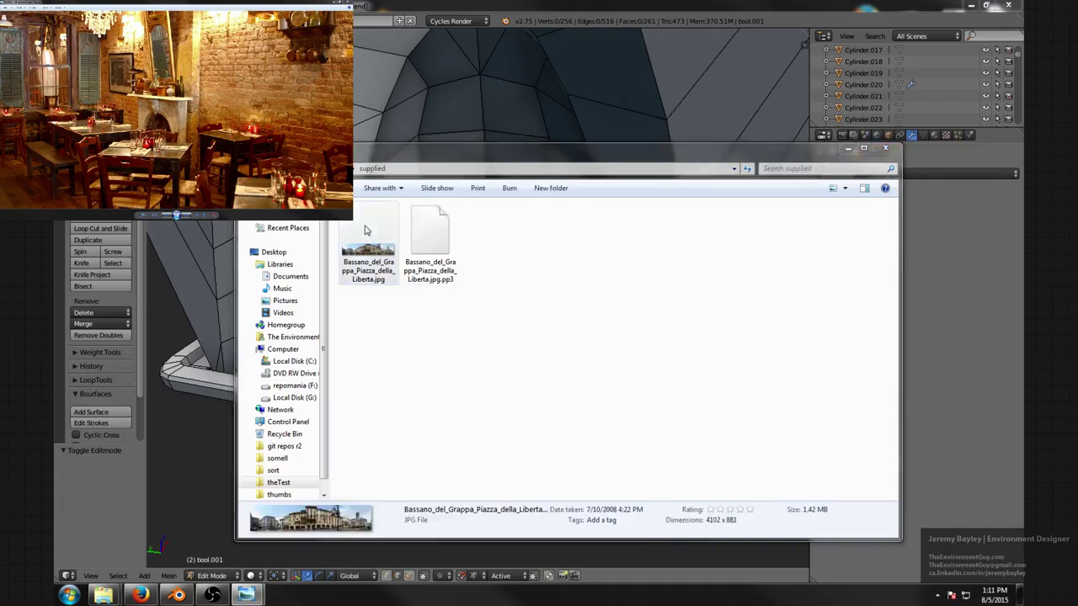
{"action": "scroll", "coordinate": [440, 287], "scroll_direction": "up", "scroll_amount": 3}
{"action": "left_click_drag", "start_coordinate": [440, 287], "coordinate": [663, 286]}
{"action": "scroll", "coordinate": [663, 286], "scroll_direction": "up", "scroll_amount": 5}
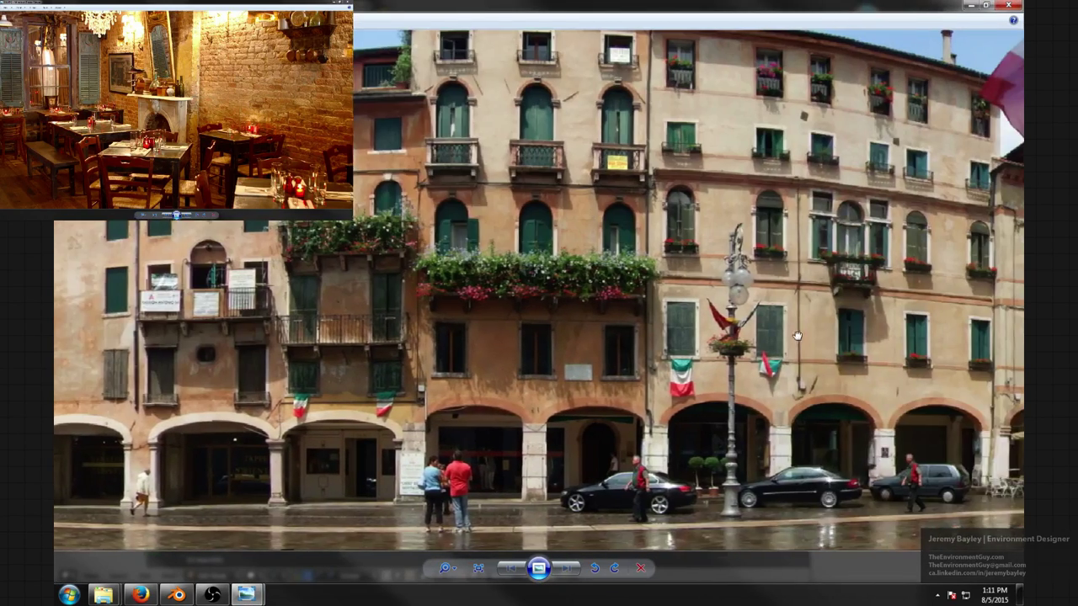
- Examine the remaining facades, clock building and tower across the piazza photo, close it and put away the supplied folder
{"action": "left_click_drag", "start_coordinate": [797, 335], "coordinate": [645, 293]}
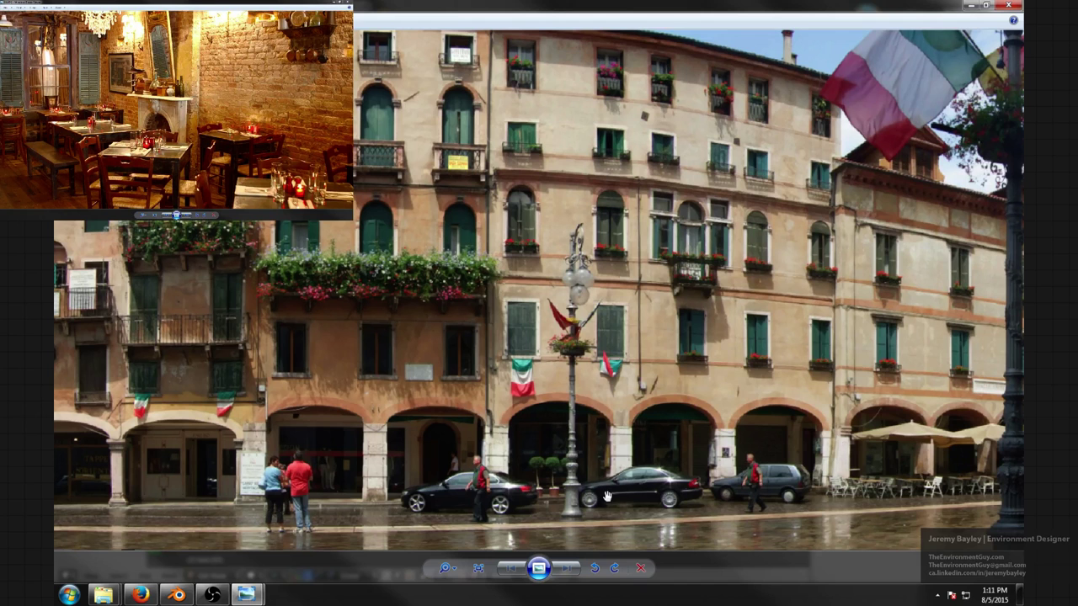
{"action": "left_click_drag", "start_coordinate": [606, 497], "coordinate": [534, 484]}
{"action": "left_click_drag", "start_coordinate": [731, 431], "coordinate": [337, 362]}
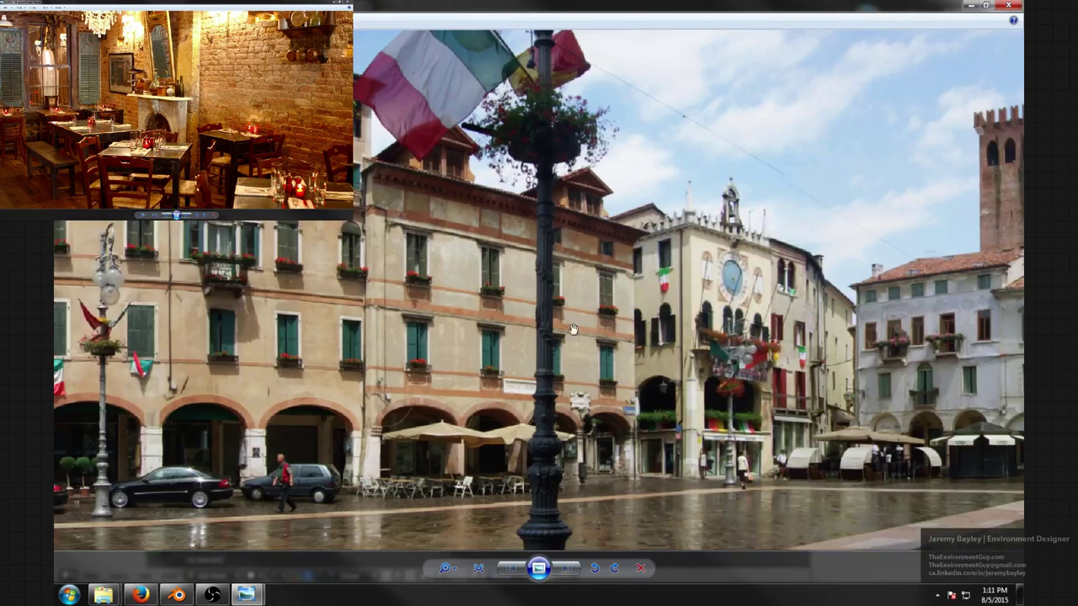
{"action": "left_click_drag", "start_coordinate": [705, 362], "coordinate": [482, 296]}
{"action": "left_click_drag", "start_coordinate": [625, 336], "coordinate": [449, 268]}
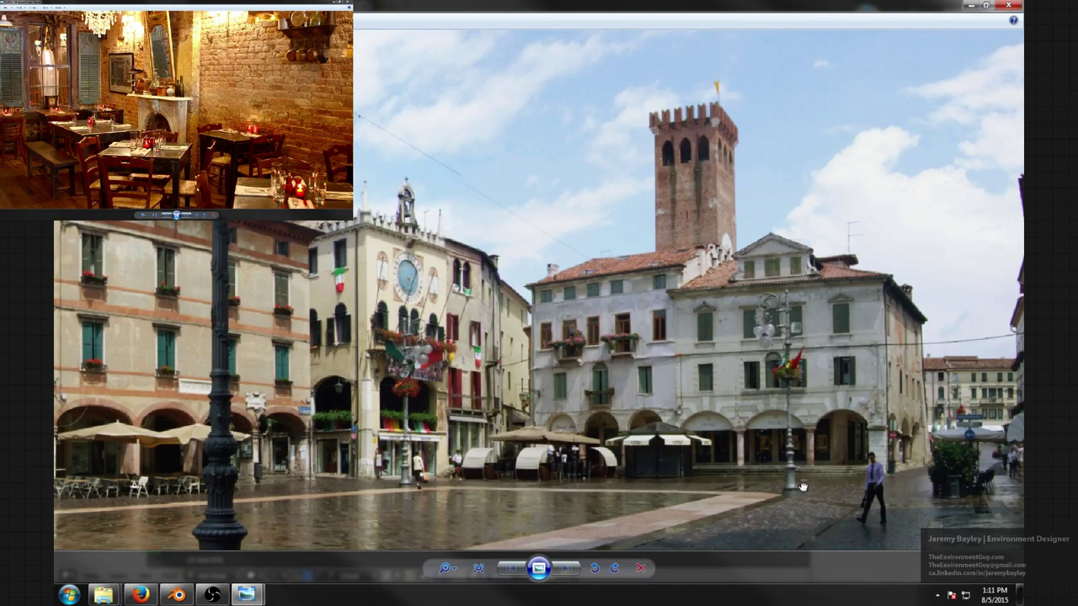
{"action": "left_click_drag", "start_coordinate": [543, 477], "coordinate": [641, 477]}
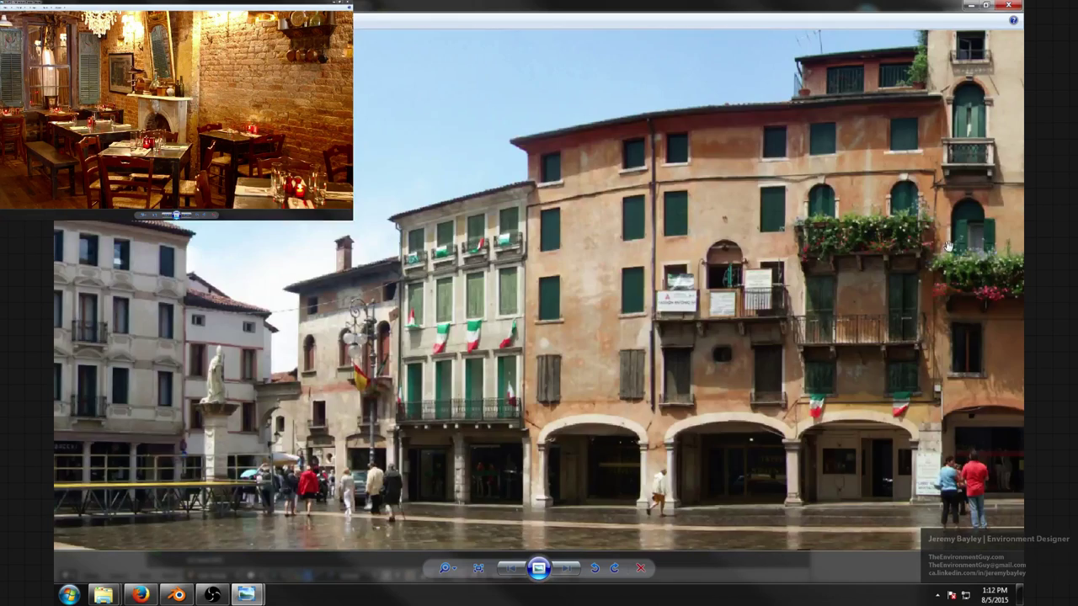
{"action": "left_click", "coordinate": [1007, 6]}
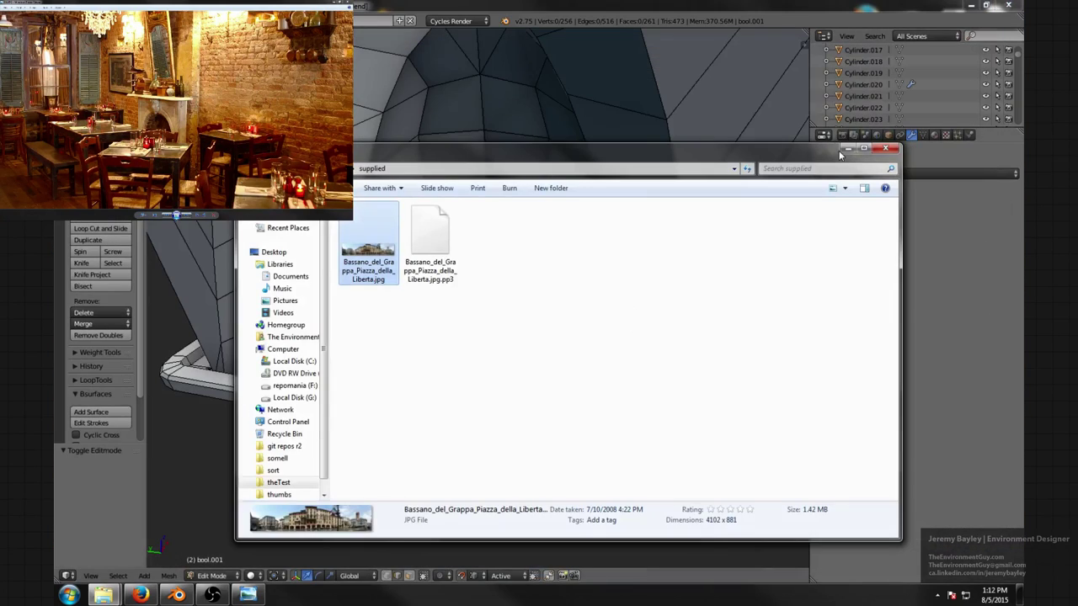
{"action": "left_click", "coordinate": [847, 149]}
{"action": "middle_click_drag", "start_coordinate": [592, 334], "coordinate": [468, 297]}
{"action": "scroll", "coordinate": [623, 312], "scroll_direction": "up", "scroll_amount": 2}
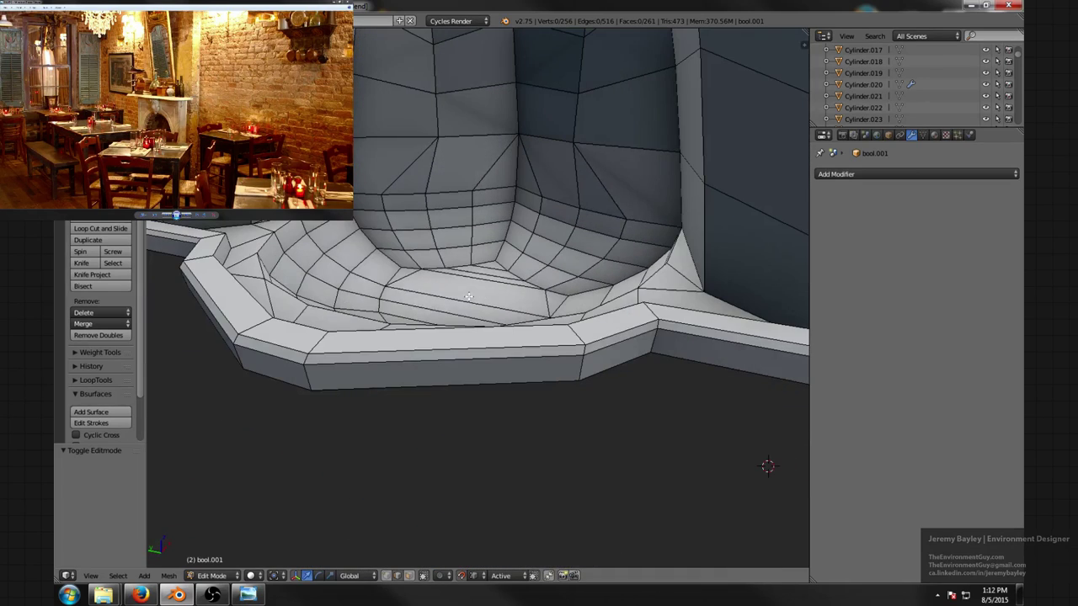
{"action": "key", "text": "shift+a"}
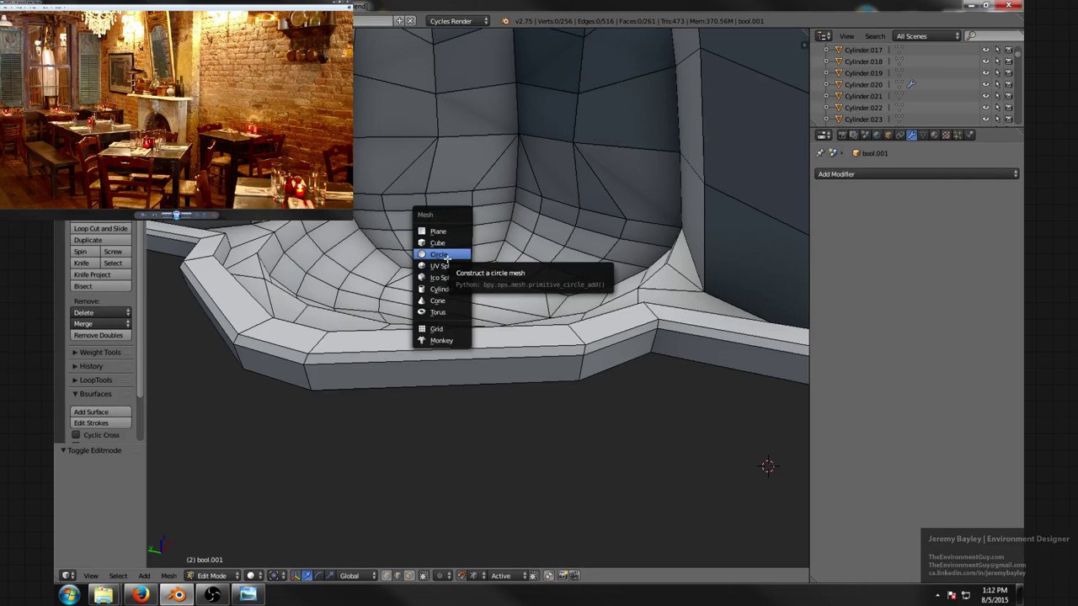
{"action": "middle_click_drag", "start_coordinate": [443, 258], "coordinate": [424, 344]}
{"action": "key", "text": "shift+a"}
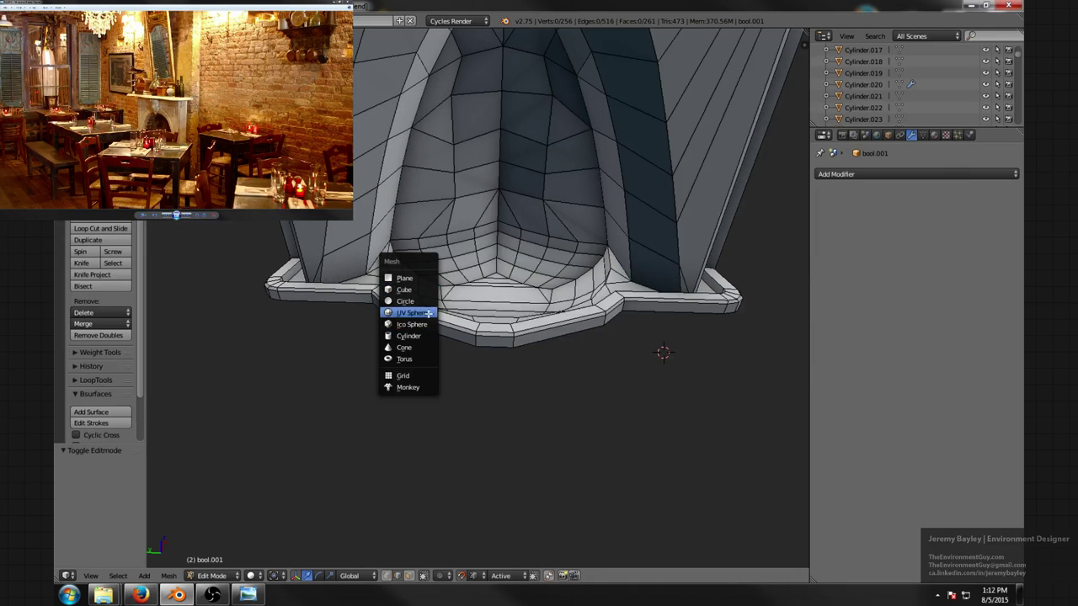
- Leave mesh editing on the fireplace, add a Bezier curve as a separate object and open it for editing
{"action": "key", "text": "Tab"}
{"action": "scroll", "coordinate": [487, 283], "scroll_direction": "down", "scroll_amount": 4}
{"action": "key", "text": "shift+a"}
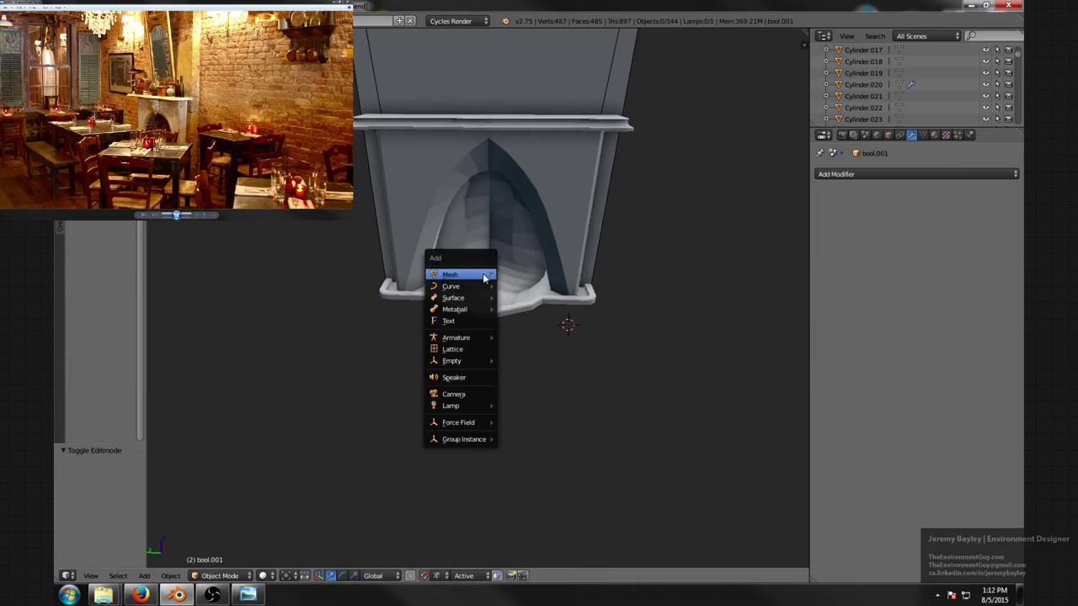
{"action": "mouse_move", "coordinate": [480, 274]}
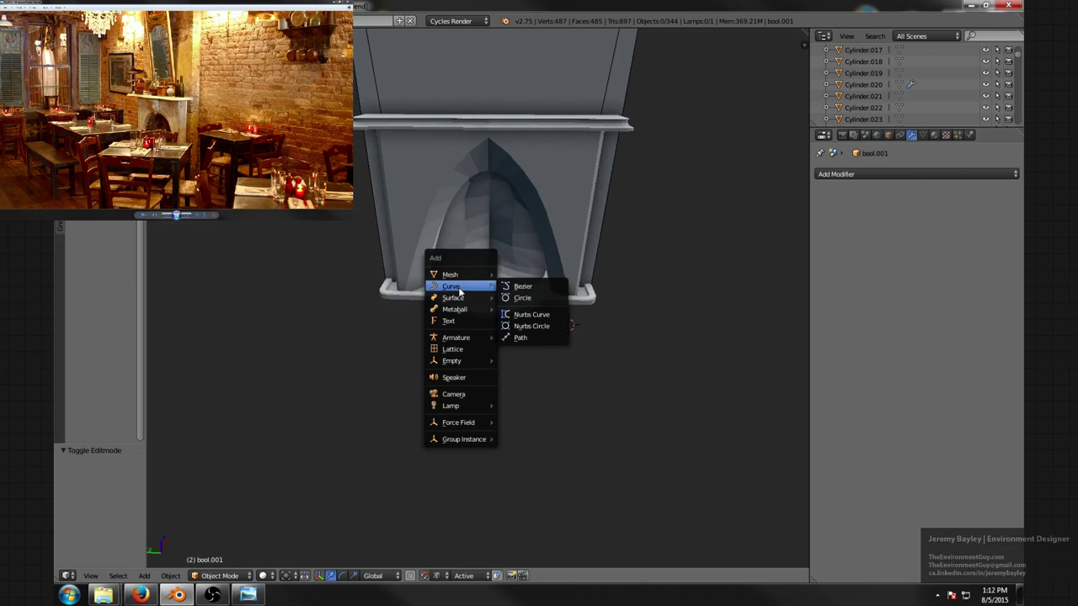
{"action": "left_click", "coordinate": [518, 286]}
{"action": "key", "text": "Tab"}
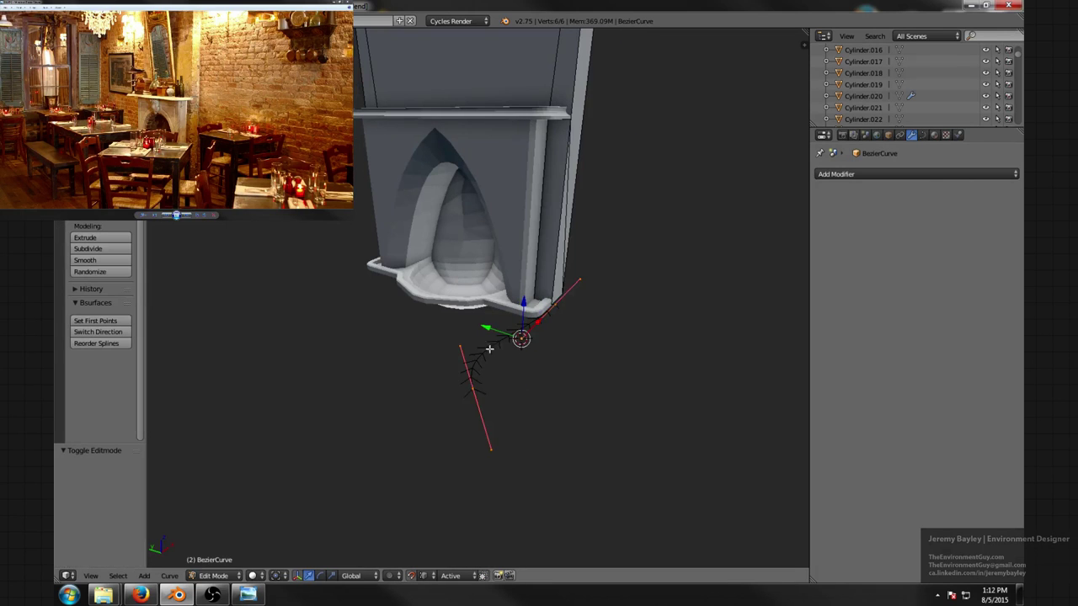
- Rotate the curve's end point farthest from the fireplace by -45° about the global Z axis
{"action": "right_click", "coordinate": [473, 388]}
{"action": "type", "text": "rz45"}
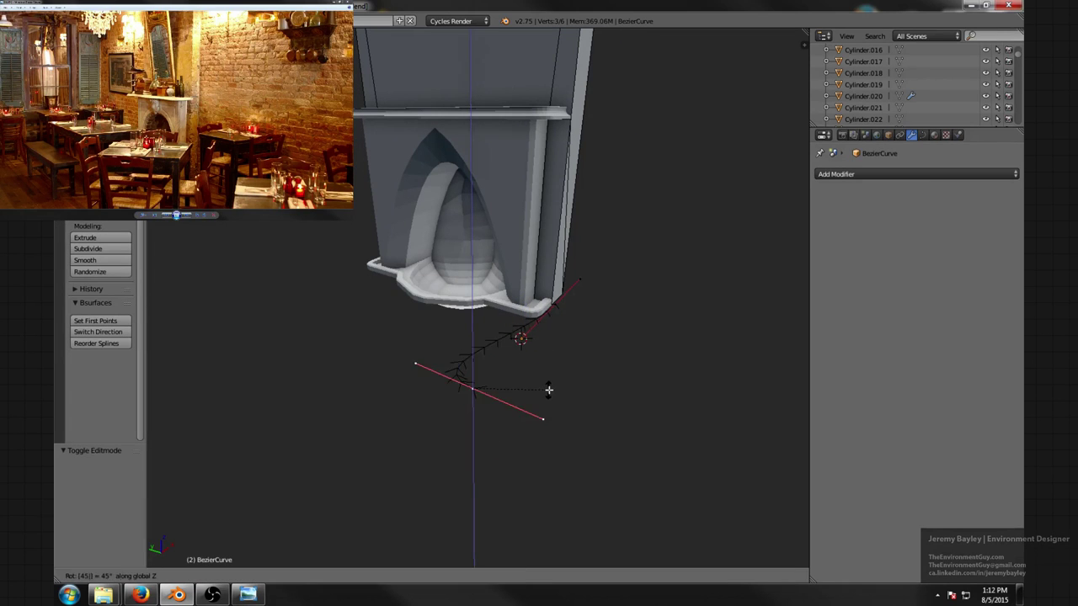
{"action": "key", "text": "minus"}
{"action": "key", "text": "Return"}
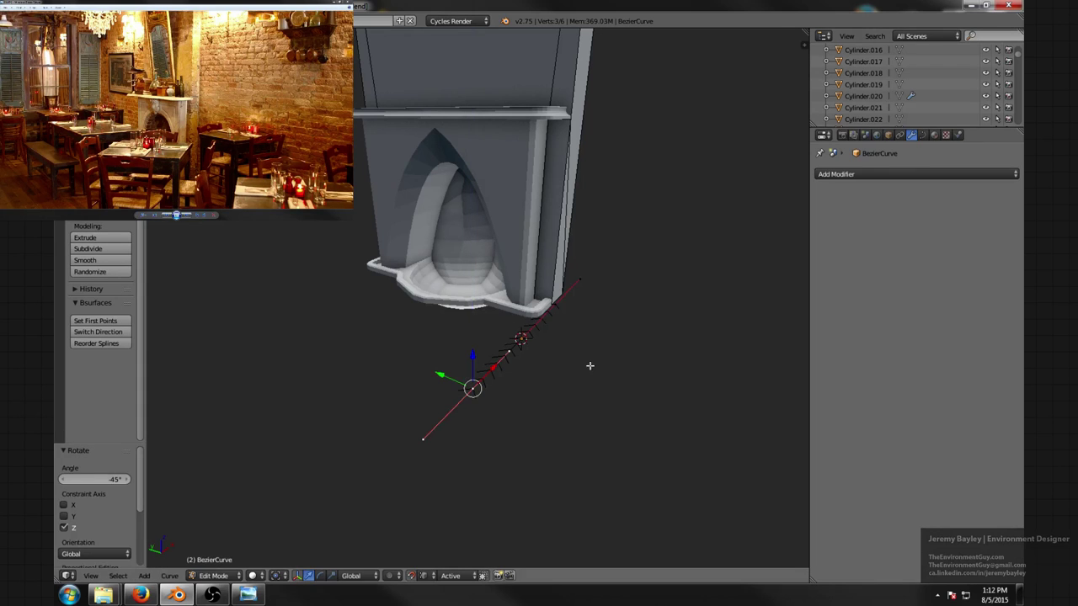
- Set the curve's fill mode to Full and its bevel depth to 0.030
{"action": "left_click", "coordinate": [922, 135]}
{"action": "left_click", "coordinate": [937, 235]}
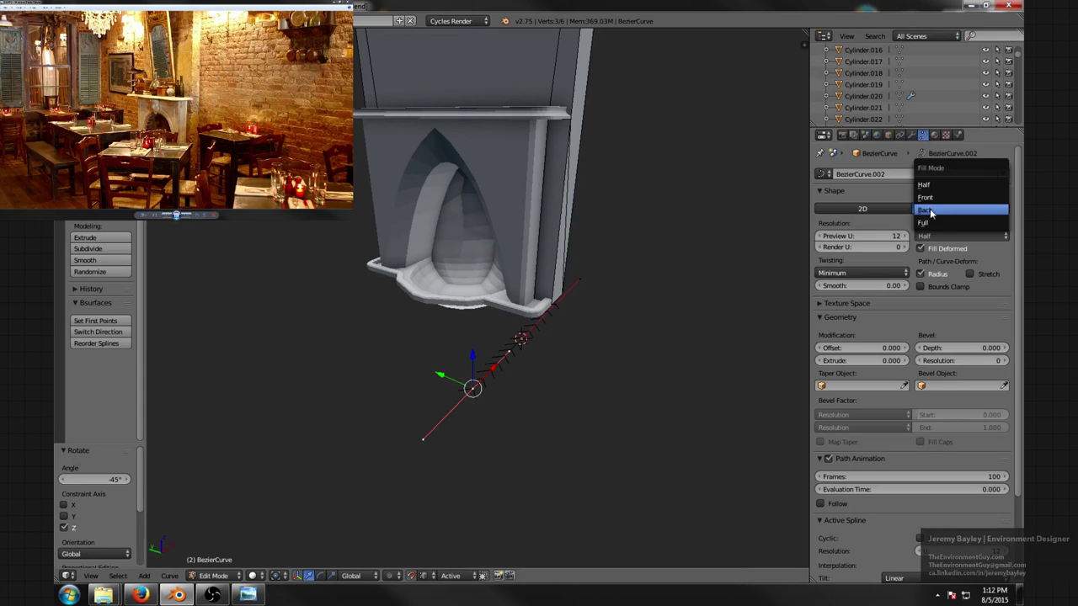
{"action": "left_click", "coordinate": [932, 224]}
{"action": "left_click_drag", "start_coordinate": [942, 347], "coordinate": [960, 348]}
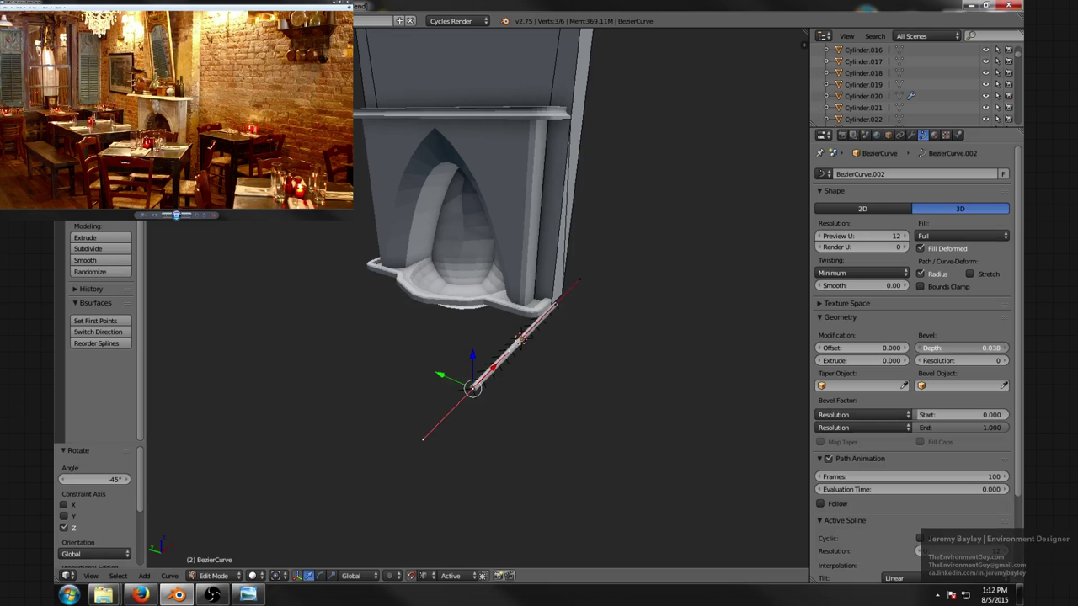
- Move all curve points horizontally about 1.146 along Y and 0.022 along X, towards the middle of the hearth
{"action": "key", "text": "a"}
{"action": "key", "text": "a"}
{"action": "middle_click_drag", "start_coordinate": [663, 304], "coordinate": [679, 287]}
{"action": "key", "text": "g"}
{"action": "key", "text": "shift+z"}
{"action": "left_click", "coordinate": [575, 216]}
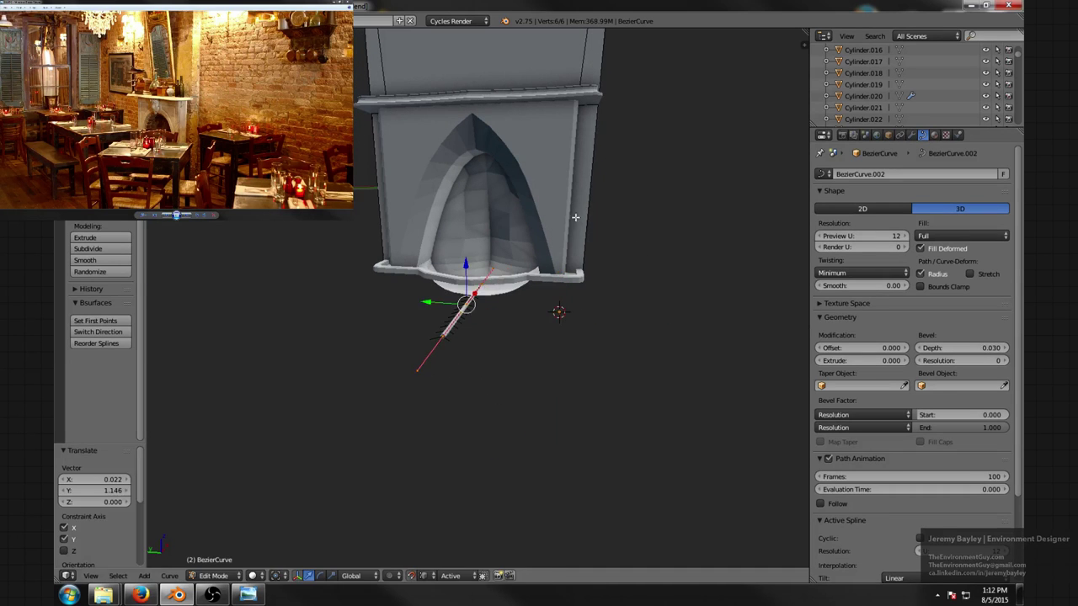
- Raise the curve about 0.699 along Z and lower it by about 0.372 so it sits at the hearth bowl
{"action": "middle_click_drag", "start_coordinate": [575, 217], "coordinate": [473, 312]}
{"action": "left_click_drag", "start_coordinate": [465, 311], "coordinate": [477, 243]}
{"action": "left_click", "coordinate": [478, 245]}
{"action": "middle_click_drag", "start_coordinate": [479, 252], "coordinate": [476, 187]}
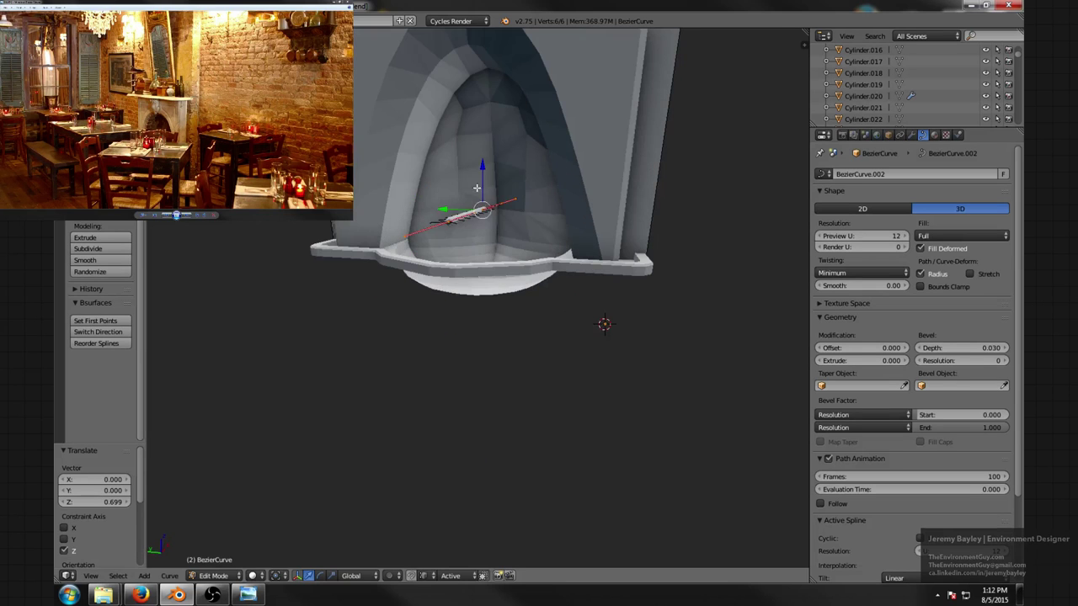
{"action": "left_click_drag", "start_coordinate": [482, 173], "coordinate": [482, 203]}
- Set the curve's bevel depth to 0.018 and inspect the thin rod over the hearth bowl from several angles
{"action": "middle_click_drag", "start_coordinate": [495, 187], "coordinate": [534, 228]}
{"action": "scroll", "coordinate": [516, 234], "scroll_direction": "up", "scroll_amount": 5}
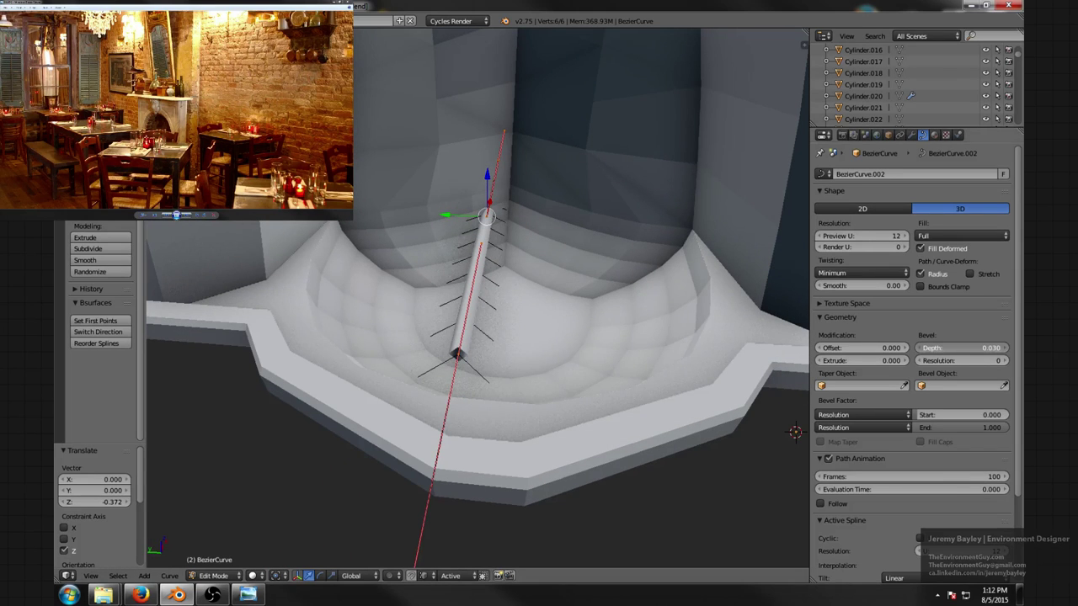
{"action": "left_click_drag", "start_coordinate": [960, 348], "coordinate": [942, 347]}
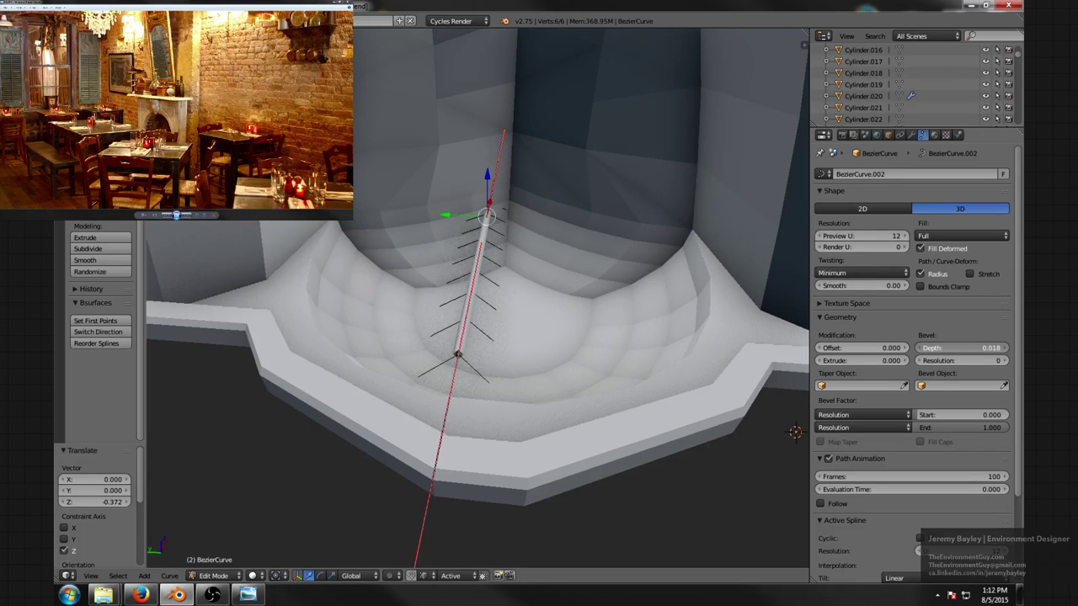
{"action": "scroll", "coordinate": [517, 341], "scroll_direction": "down", "scroll_amount": 6}
{"action": "middle_click_drag", "start_coordinate": [466, 322], "coordinate": [449, 322]}
{"action": "scroll", "coordinate": [448, 322], "scroll_direction": "up", "scroll_amount": 3}
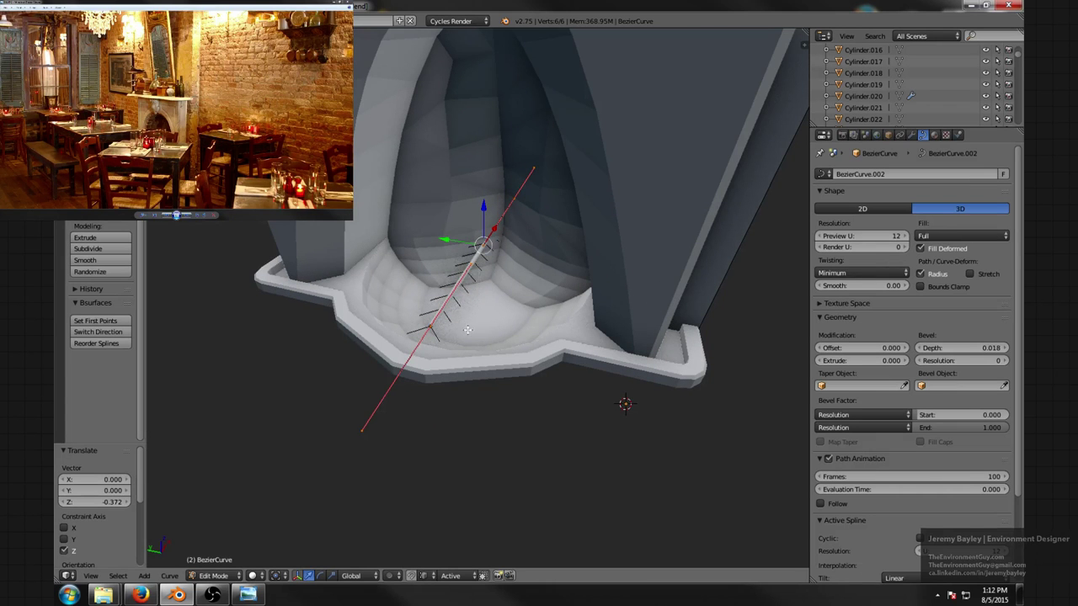
{"action": "middle_click_drag", "start_coordinate": [467, 330], "coordinate": [524, 317]}
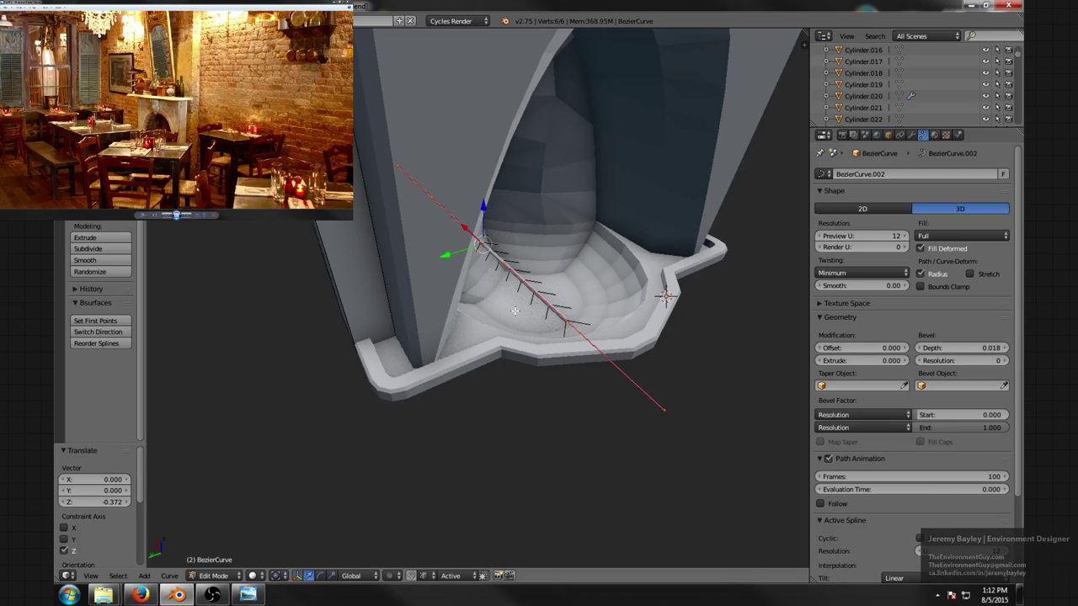
- Switch to Firefox, search for "artificial fireplace logs" in a new tab and show the image results
{"action": "left_click", "coordinate": [142, 594]}
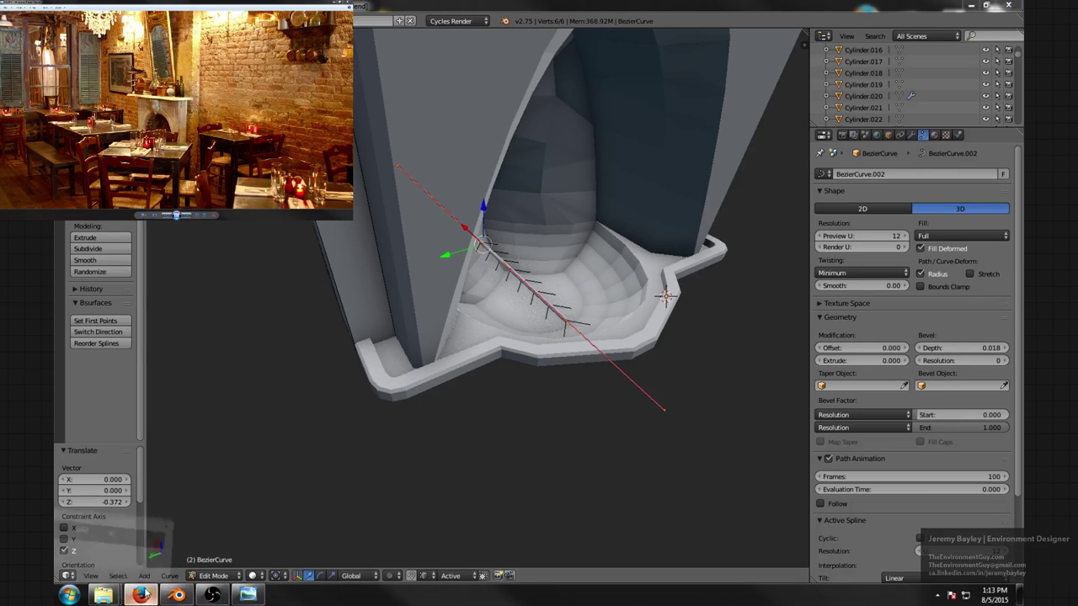
{"action": "left_click_drag", "start_coordinate": [234, 2], "coordinate": [800, 2]}
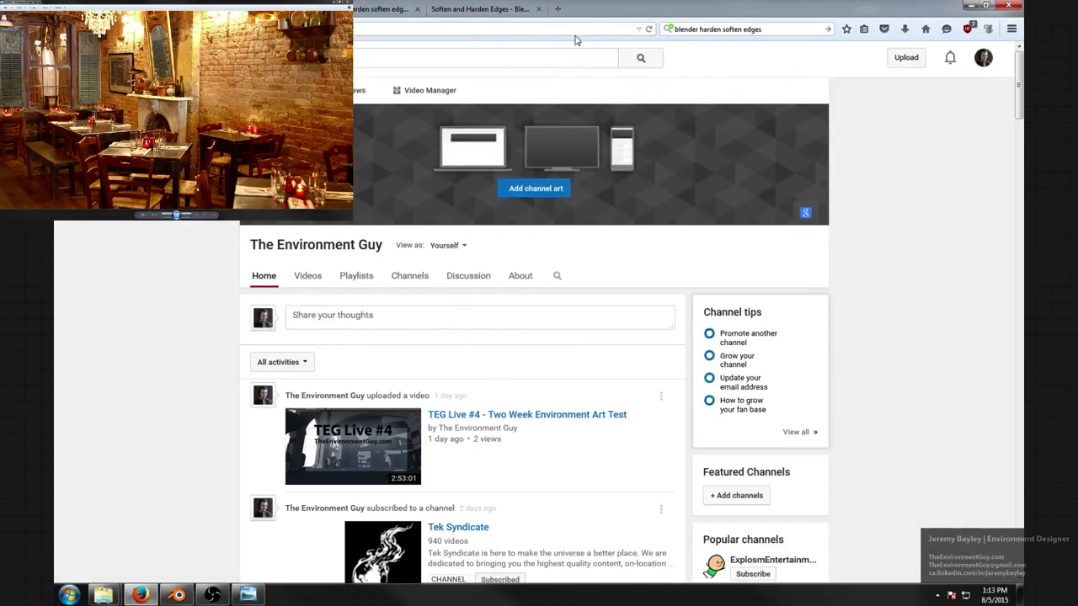
{"action": "left_click", "coordinate": [556, 12]}
{"action": "left_click", "coordinate": [769, 29]}
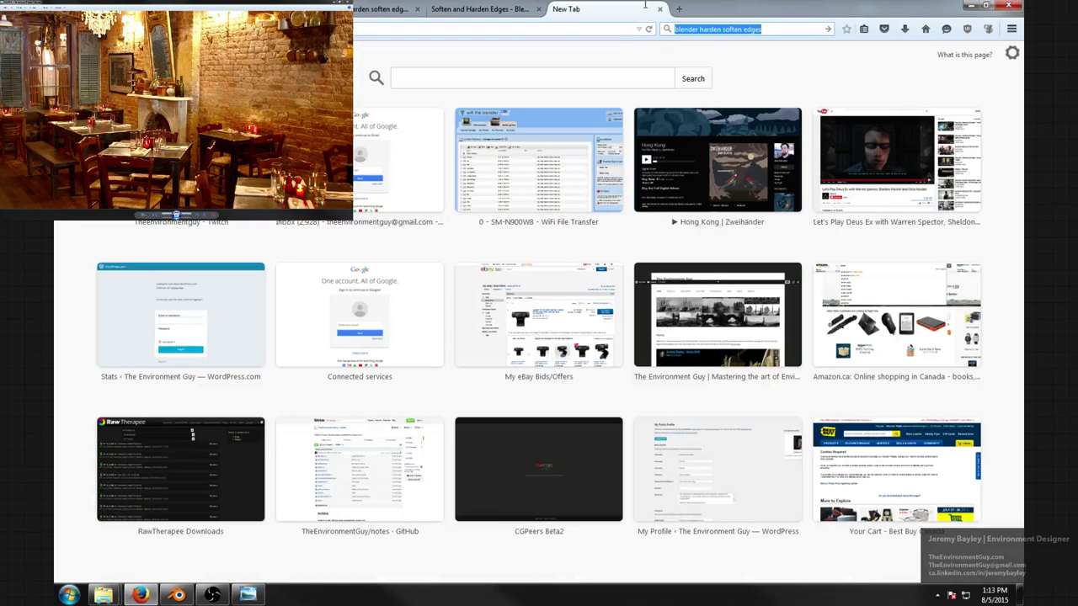
{"action": "type", "text": "artifici"}
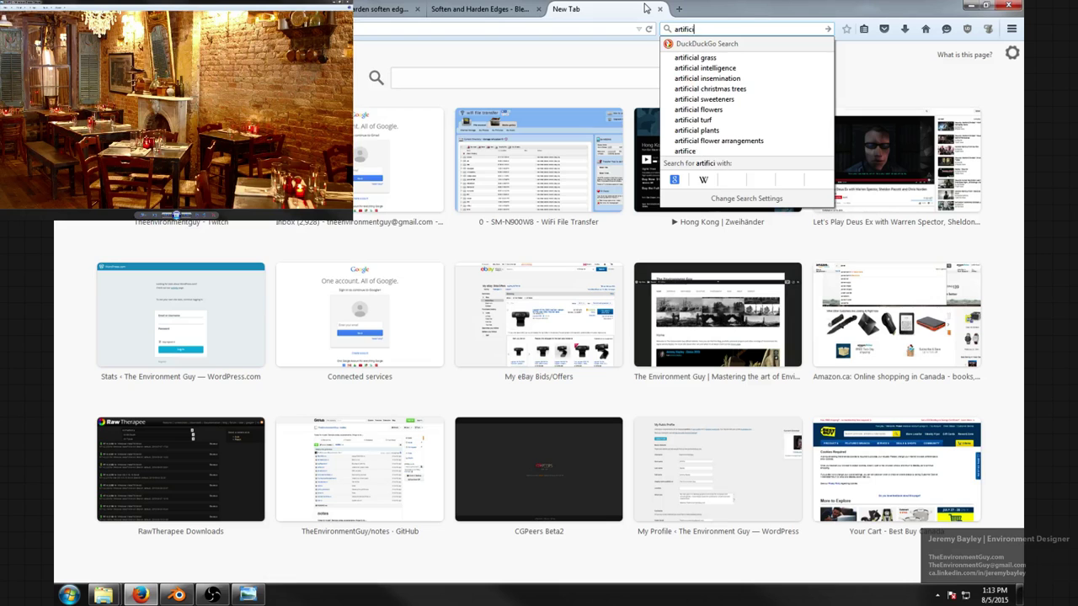
{"action": "type", "text": "al fire"}
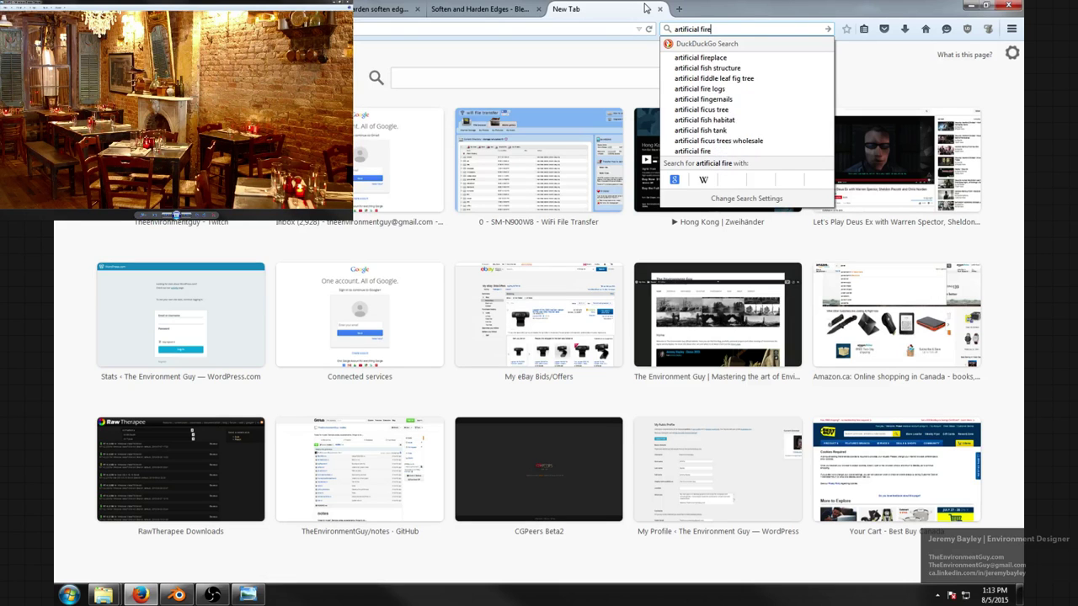
{"action": "type", "text": "place logs"}
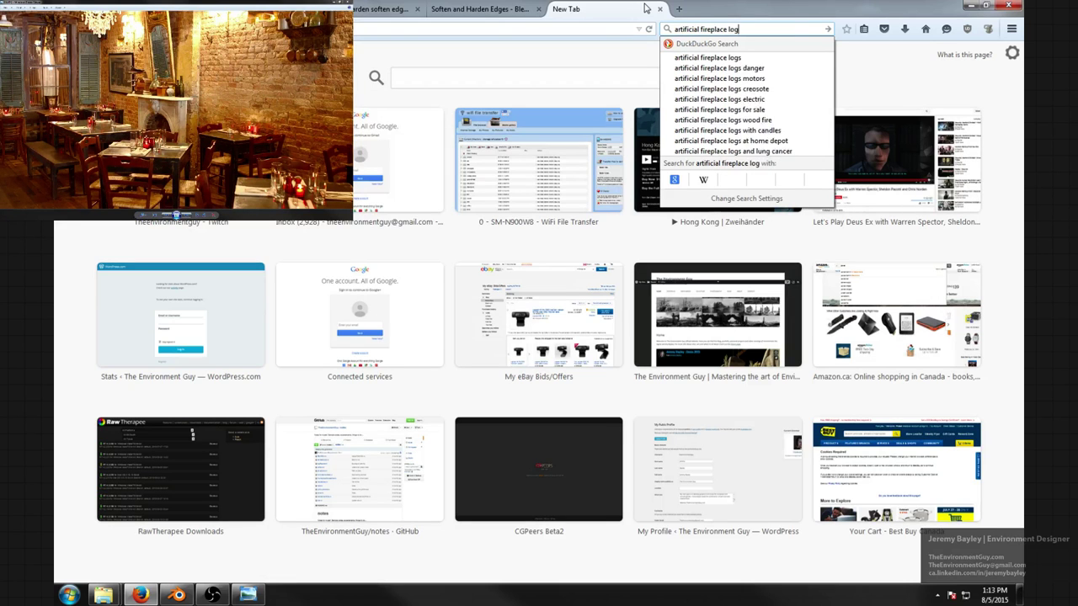
{"action": "key", "text": "Return"}
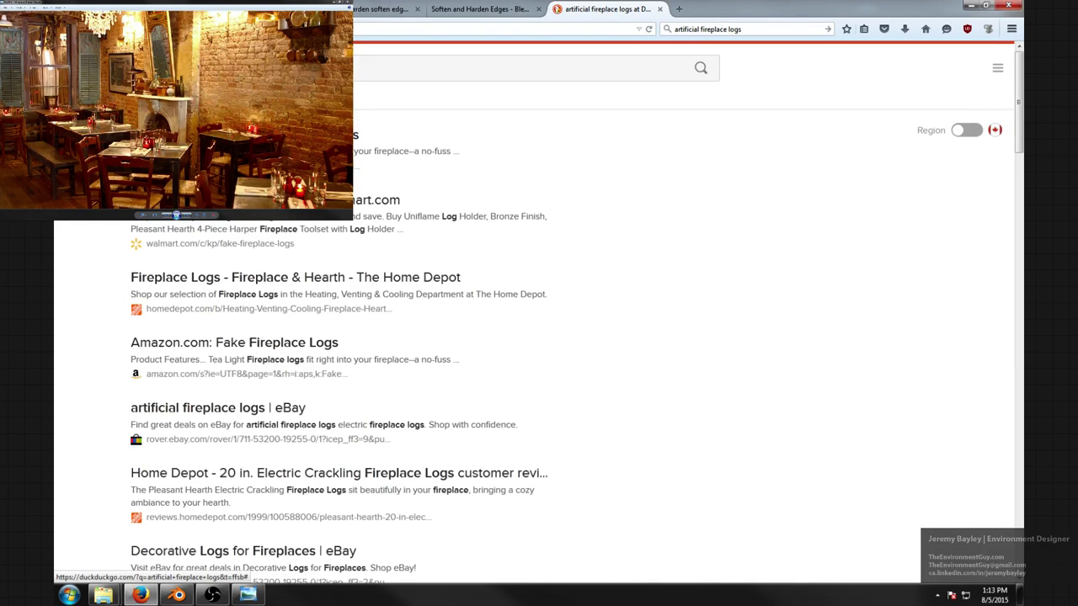
{"action": "left_click", "coordinate": [173, 96]}
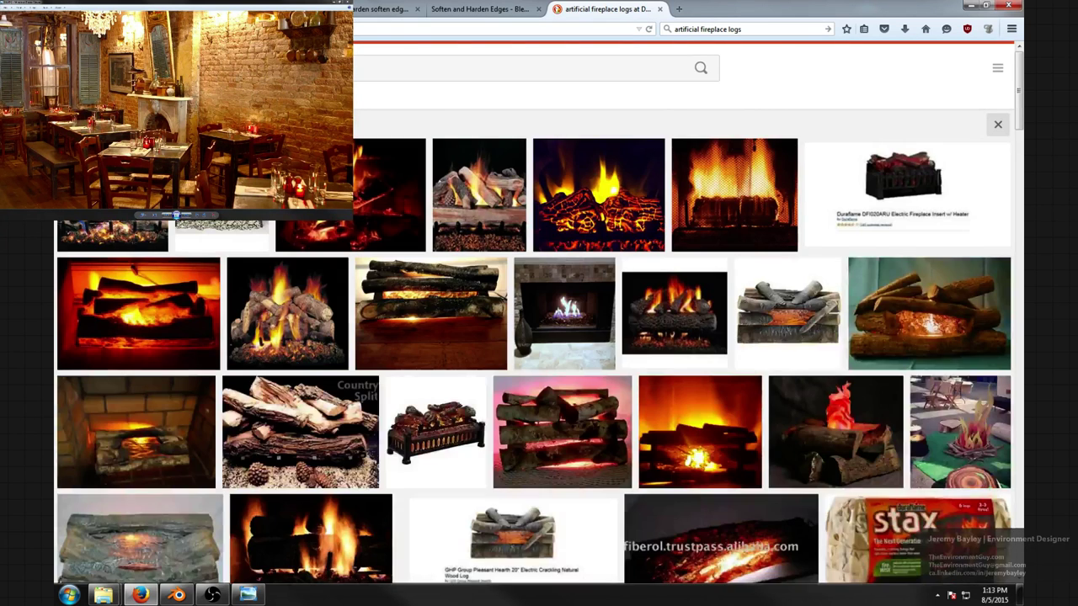
- Browse the image results for the shapes and arrangements of artificial fireplace logs and their grates
{"action": "scroll", "coordinate": [433, 320], "scroll_direction": "down", "scroll_amount": 2}
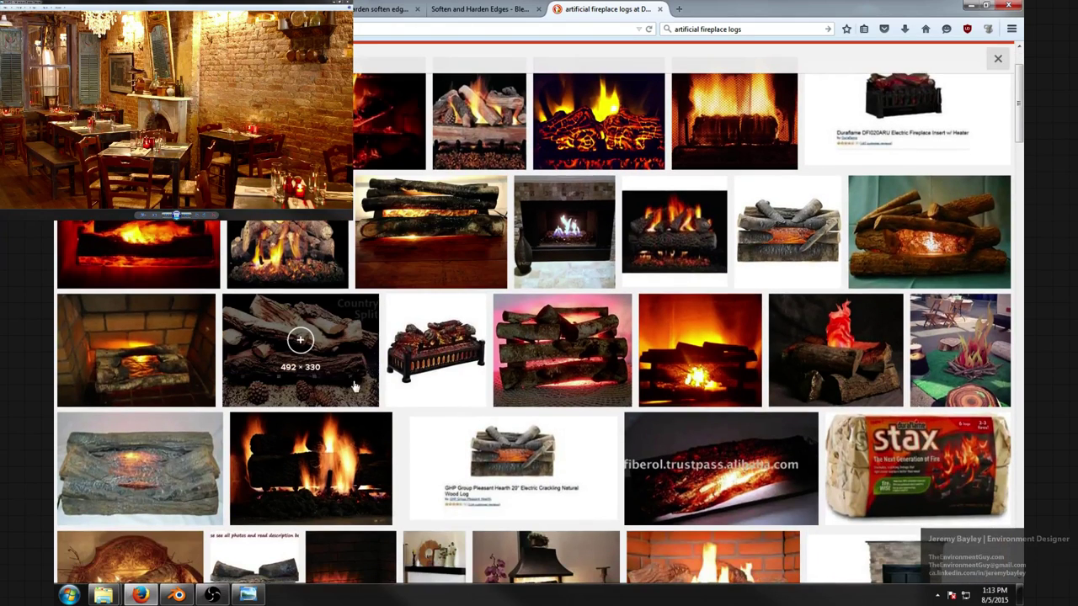
{"action": "scroll", "coordinate": [378, 358], "scroll_direction": "down", "scroll_amount": 4}
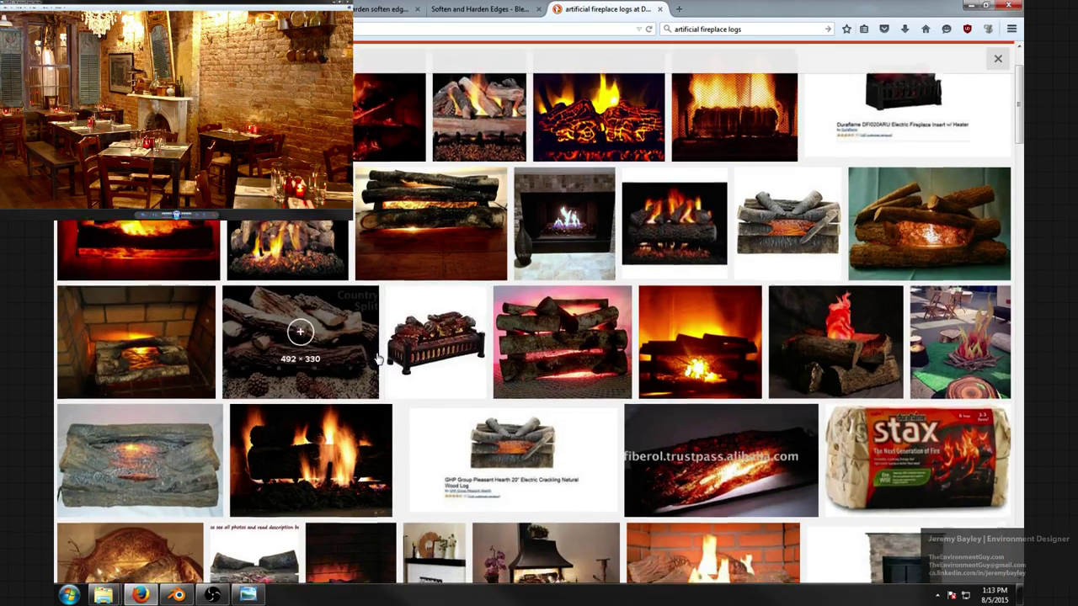
{"action": "scroll", "coordinate": [378, 358], "scroll_direction": "up", "scroll_amount": 3}
{"action": "scroll", "coordinate": [299, 362], "scroll_direction": "down", "scroll_amount": 4}
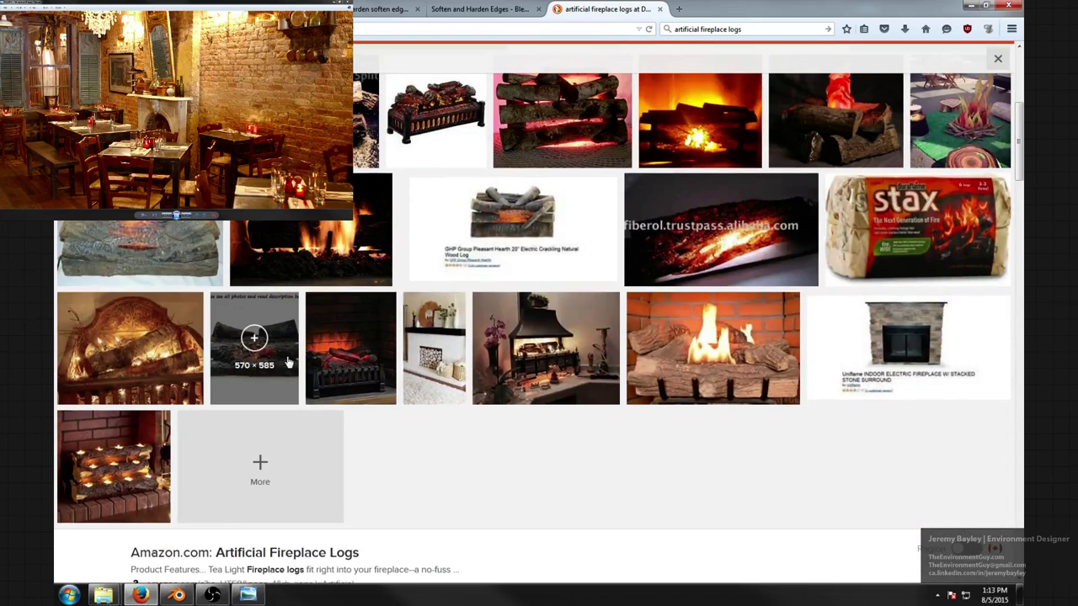
{"action": "scroll", "coordinate": [286, 364], "scroll_direction": "up", "scroll_amount": 2}
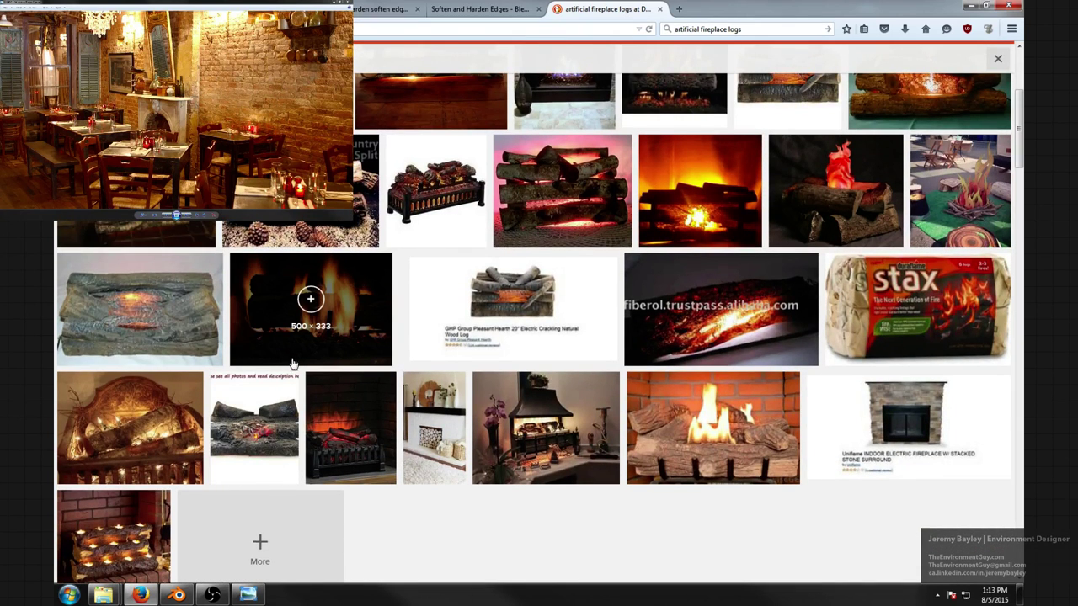
{"action": "scroll", "coordinate": [292, 364], "scroll_direction": "down", "scroll_amount": 1}
{"action": "scroll", "coordinate": [293, 364], "scroll_direction": "up", "scroll_amount": 1}
{"action": "scroll", "coordinate": [298, 368], "scroll_direction": "down", "scroll_amount": 2}
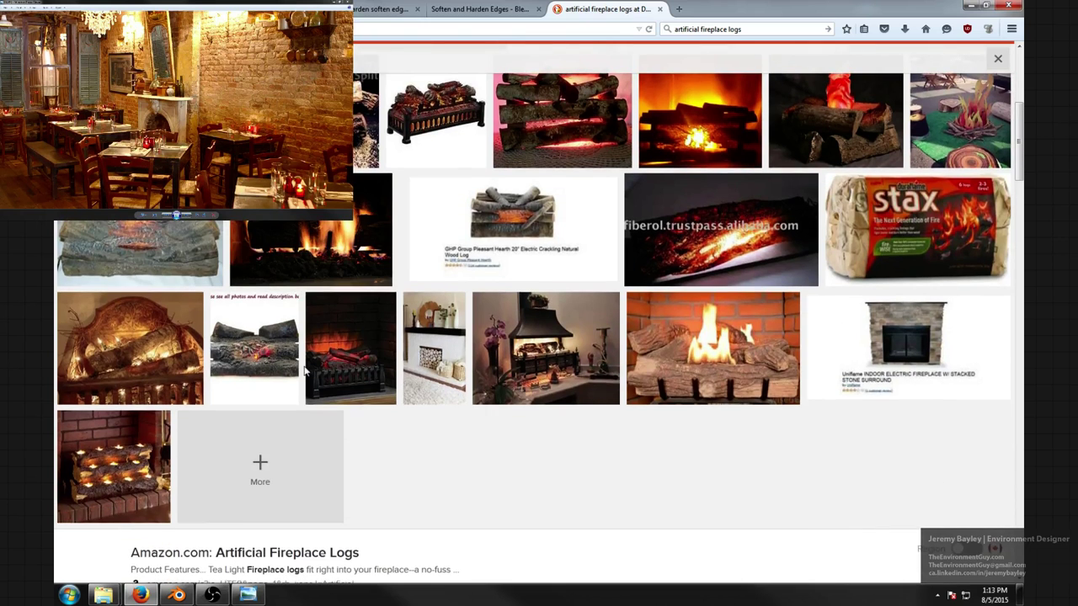
{"action": "scroll", "coordinate": [744, 378], "scroll_direction": "up", "scroll_amount": 8}
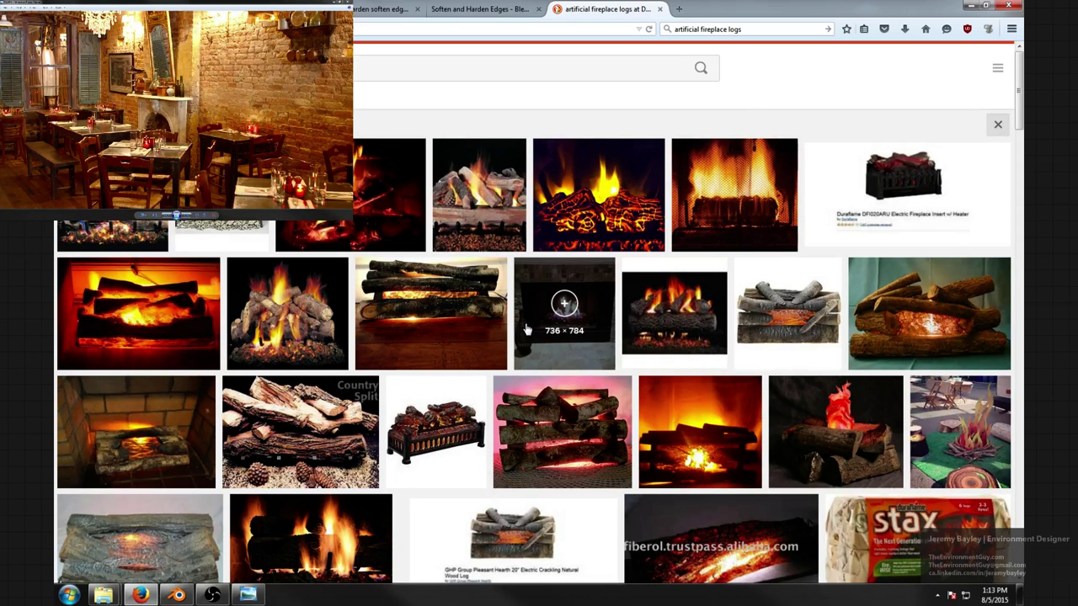
- Look over the remaining artificial fireplace log images and switch back to Blender
{"action": "scroll", "coordinate": [527, 324], "scroll_direction": "down", "scroll_amount": 3}
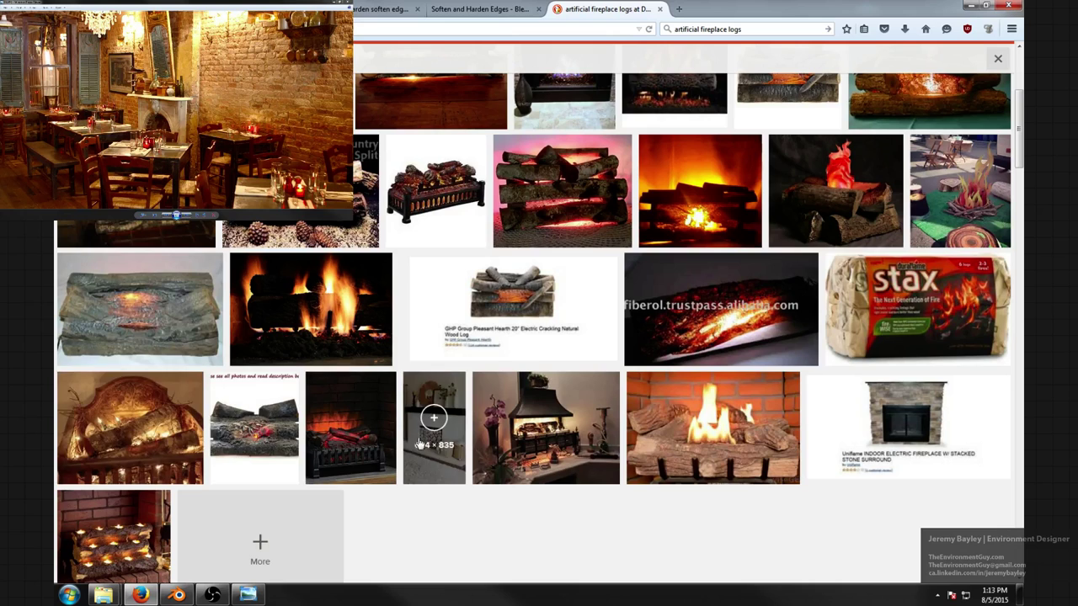
{"action": "scroll", "coordinate": [408, 444], "scroll_direction": "up", "scroll_amount": 3}
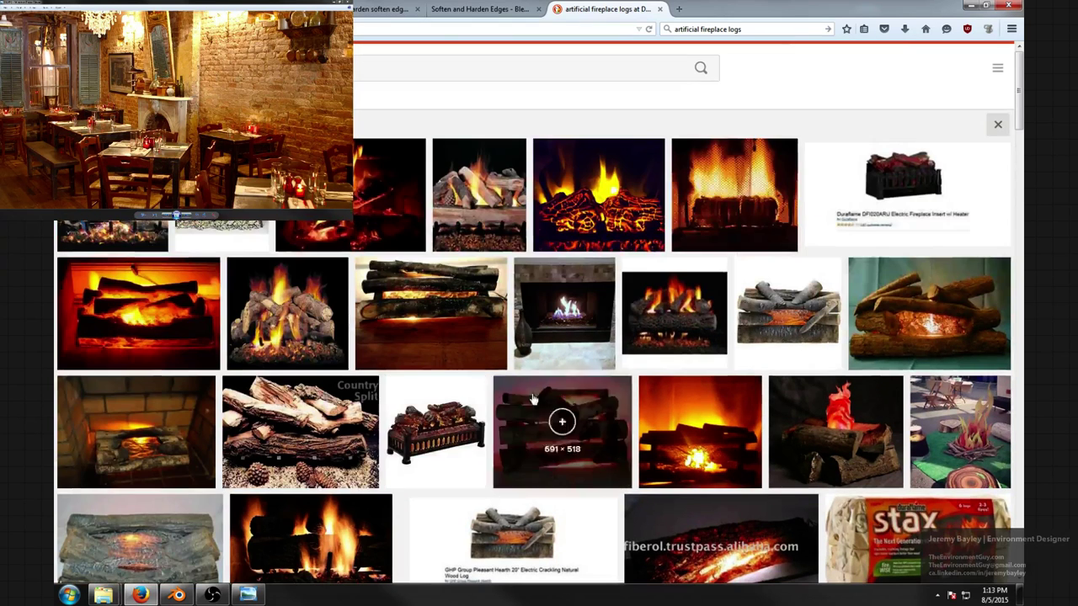
{"action": "left_click", "coordinate": [970, 7]}
{"action": "middle_click_drag", "start_coordinate": [583, 223], "coordinate": [508, 247]}
{"action": "scroll", "coordinate": [550, 230], "scroll_direction": "down", "scroll_amount": 2, "text": "shift"}
{"action": "scroll", "coordinate": [547, 229], "scroll_direction": "up", "scroll_amount": 2, "text": "shift"}
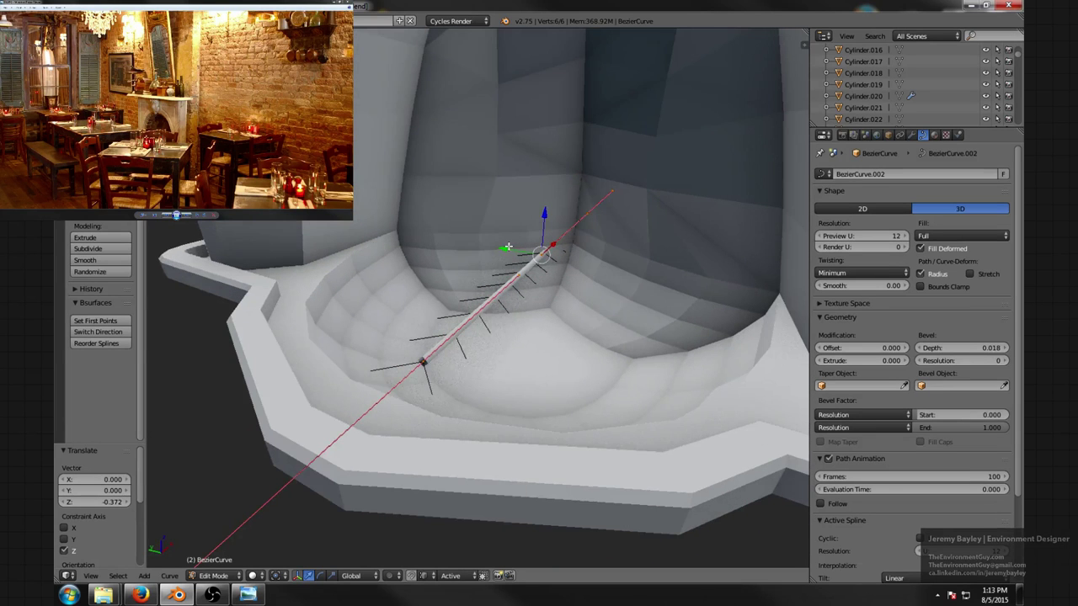
- Scale the handles of the curve's front control point to 0.281 and those of its rear control point to 0.406
{"action": "right_click", "coordinate": [442, 346]}
{"action": "key", "text": "s"}
{"action": "left_click", "coordinate": [469, 340]}
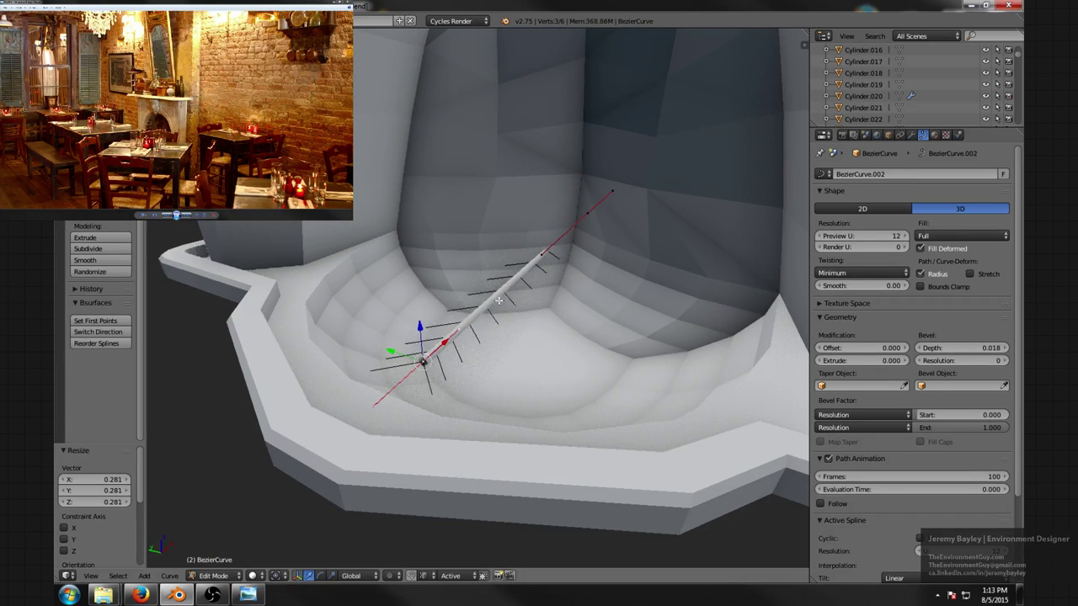
{"action": "right_click", "coordinate": [591, 215]}
{"action": "key", "text": "s"}
{"action": "left_click", "coordinate": [612, 234]}
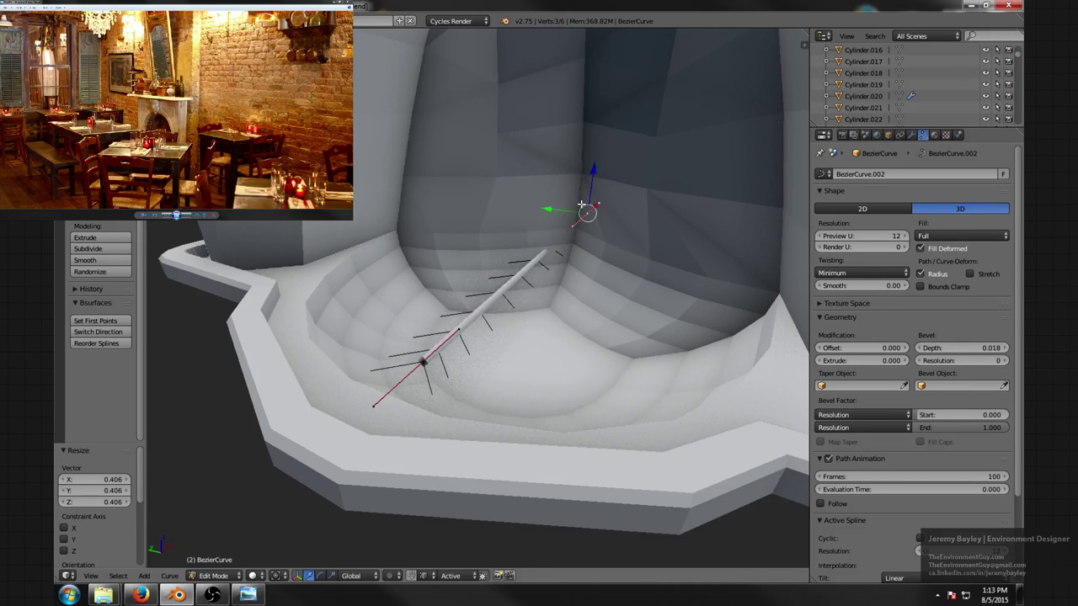
- Move the rear control point toward the front one, and shift the whole curve about 0.240 along Y
{"action": "middle_click_drag", "start_coordinate": [581, 205], "coordinate": [580, 229]}
{"action": "key", "text": "g"}
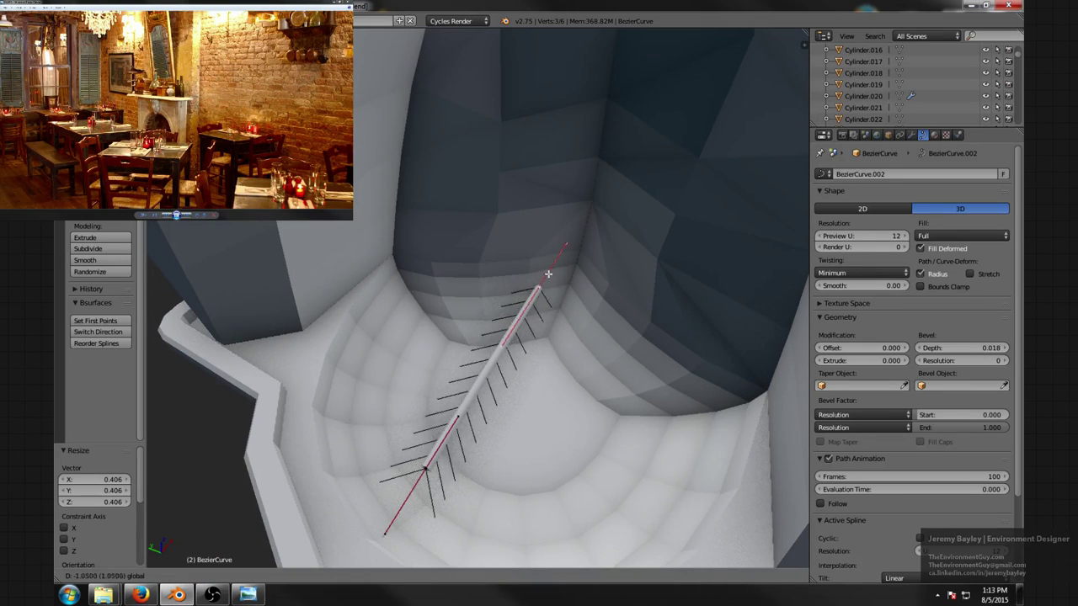
{"action": "left_click", "coordinate": [564, 257]}
{"action": "middle_click_drag", "start_coordinate": [495, 310], "coordinate": [518, 299]}
{"action": "key", "text": "a"}
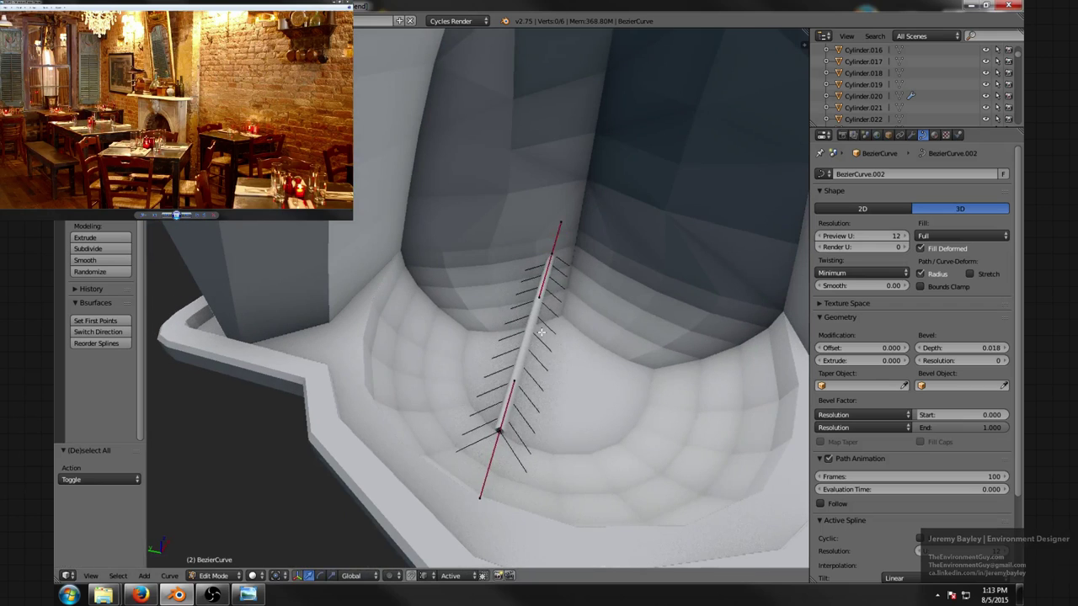
{"action": "key", "text": "a"}
{"action": "left_click_drag", "start_coordinate": [501, 309], "coordinate": [436, 298]}
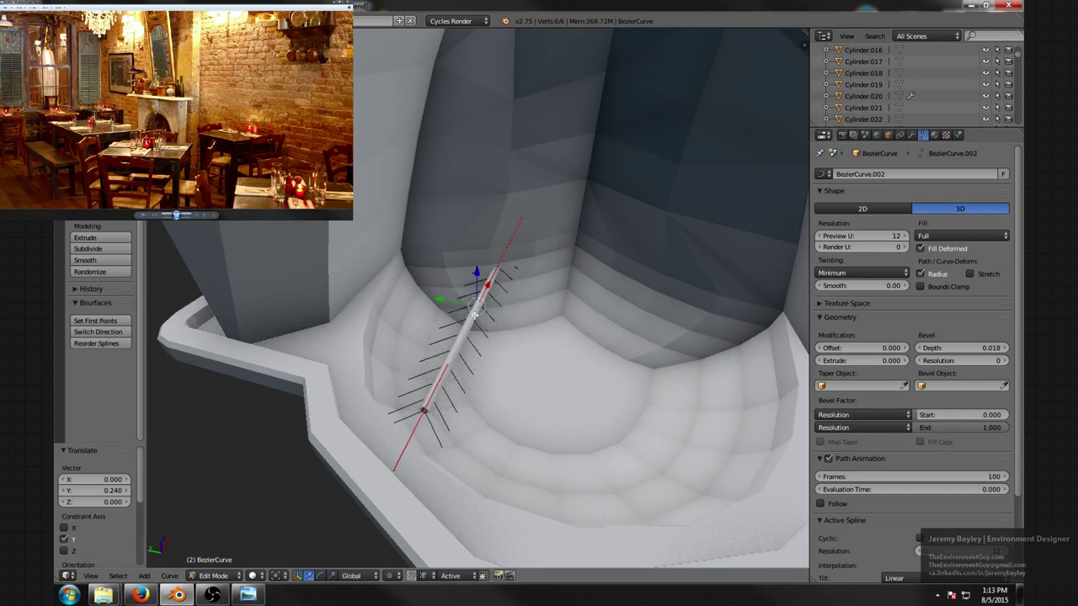
- Move the rear point's inner handle about -0.314 along X and rotate the front control point about 49.9° around Y
{"action": "middle_click_drag", "start_coordinate": [436, 298], "coordinate": [518, 279]}
{"action": "right_click", "coordinate": [518, 280]}
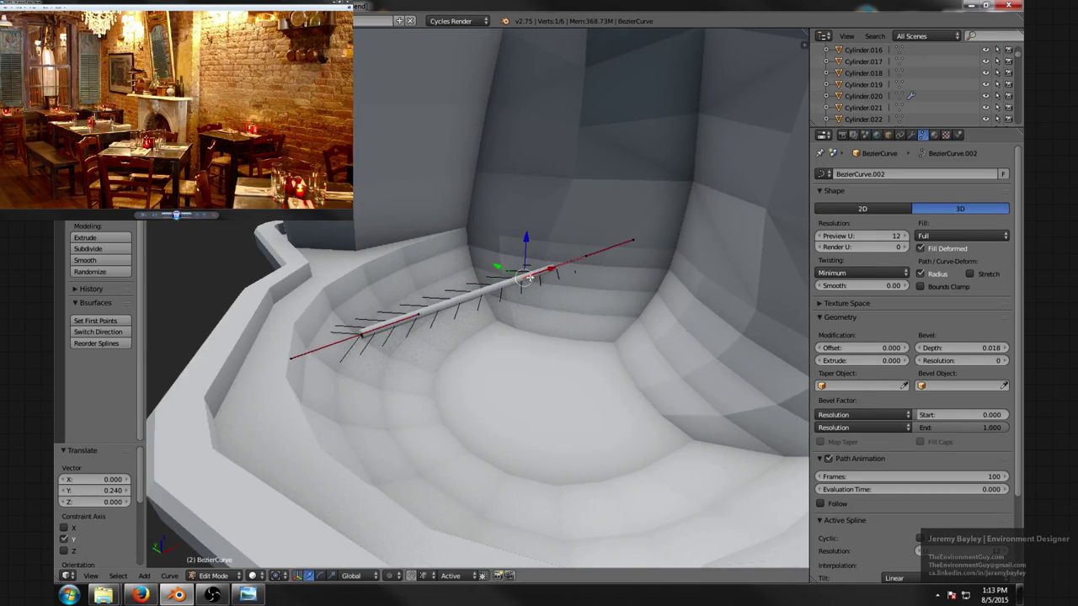
{"action": "left_click_drag", "start_coordinate": [551, 268], "coordinate": [491, 276]}
{"action": "right_click", "coordinate": [371, 335]}
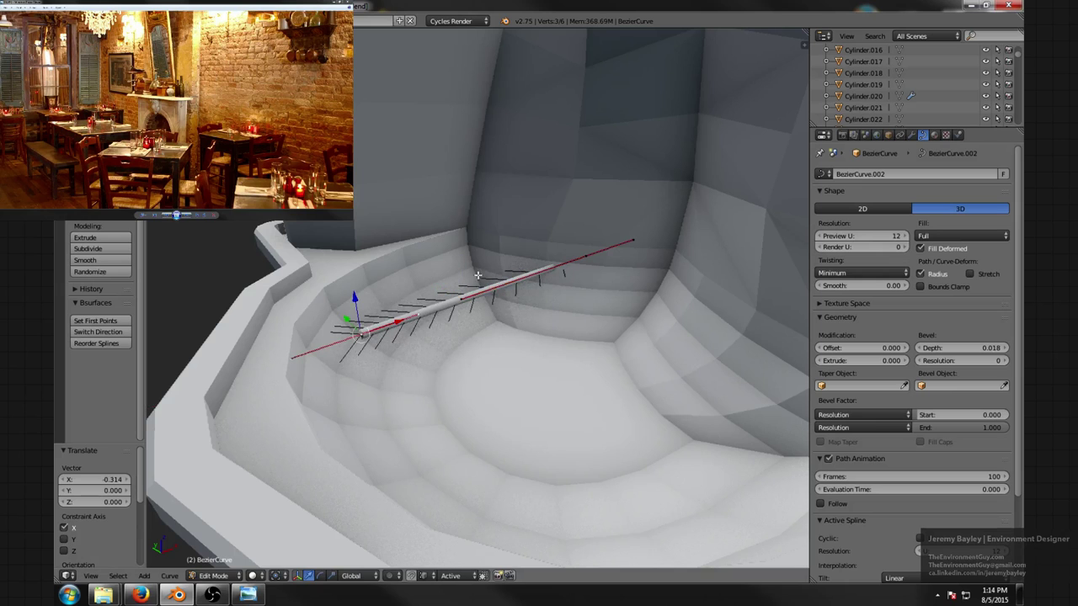
{"action": "key", "text": "r"}
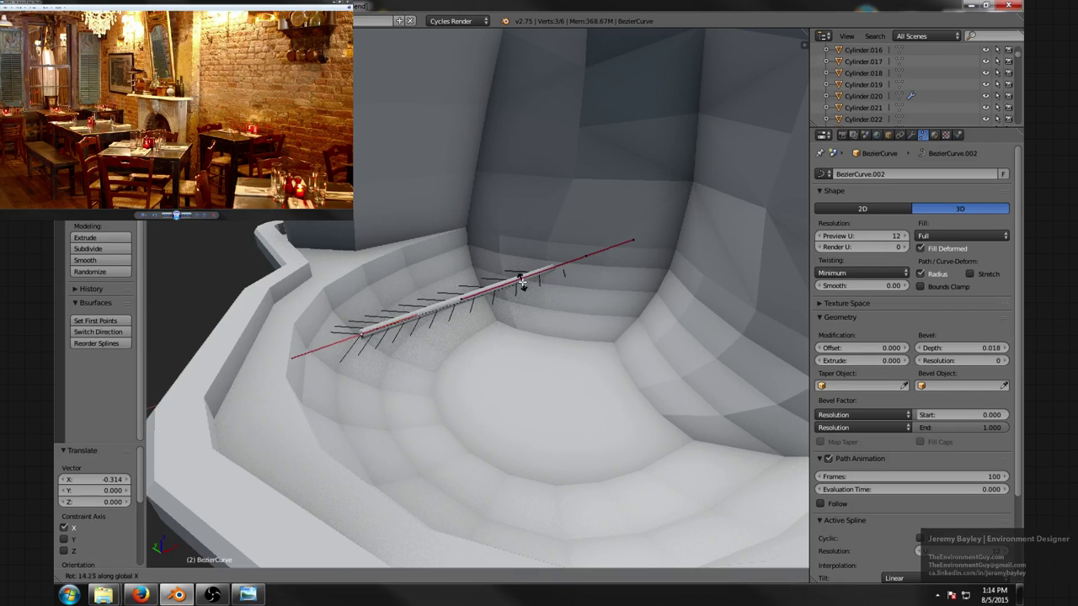
{"action": "key", "text": "y"}
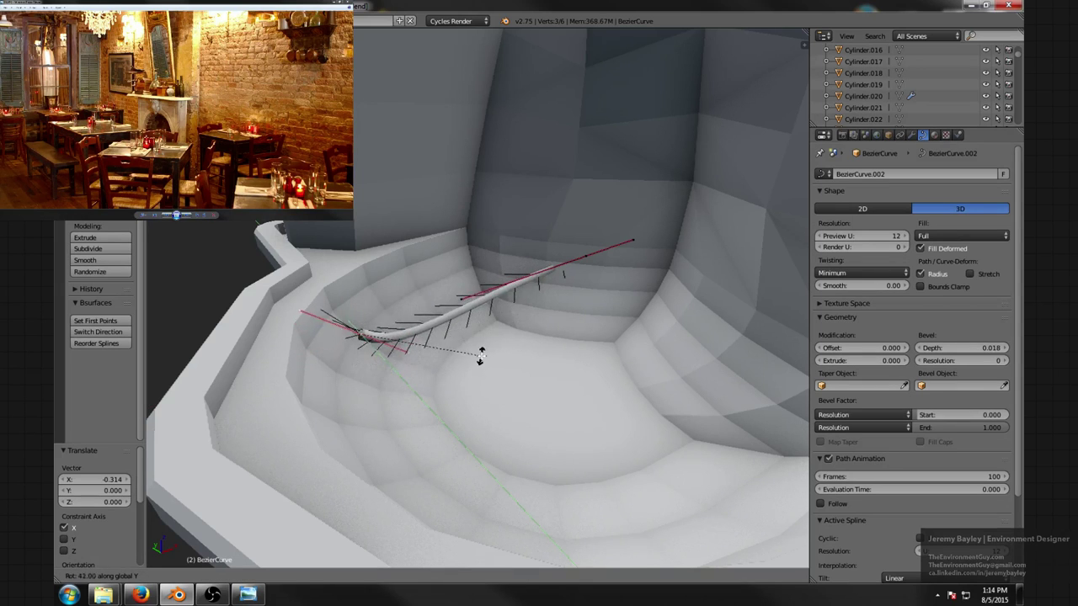
{"action": "left_click", "coordinate": [461, 363]}
{"action": "middle_click_drag", "start_coordinate": [461, 364], "coordinate": [430, 293]}
- Extrude the curve's front end upward along Z and shift the new point about -0.044 along X
{"action": "key", "text": "e"}
{"action": "key", "text": "z"}
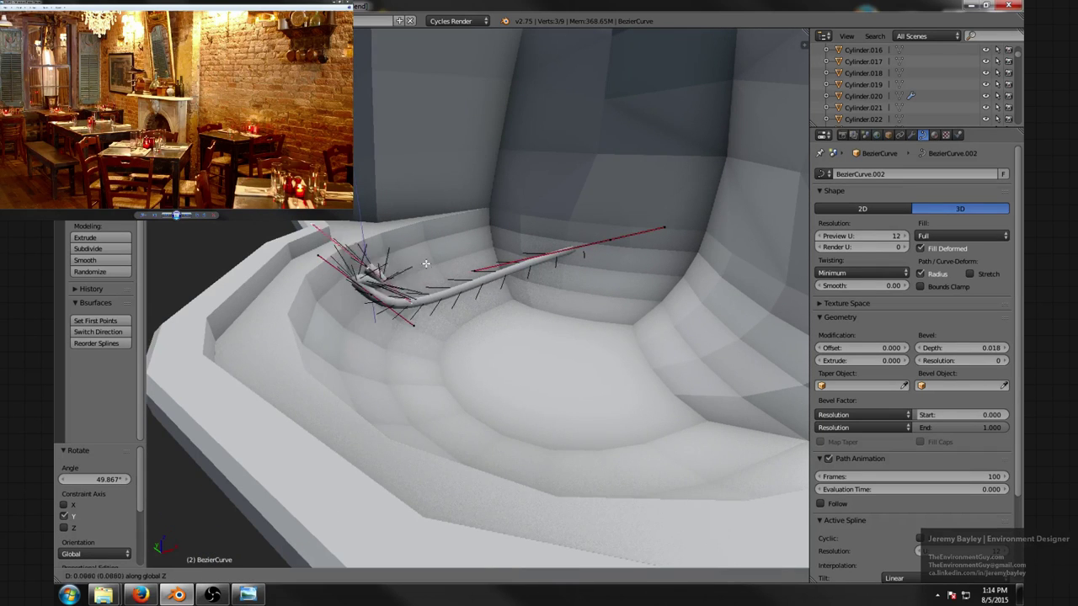
{"action": "left_click", "coordinate": [418, 213]}
{"action": "left_click_drag", "start_coordinate": [403, 211], "coordinate": [394, 215]}
- Make a linked duplicate of the bent rod and place it about -0.313 along Y
{"action": "scroll", "coordinate": [398, 216], "scroll_direction": "down", "scroll_amount": 5}
{"action": "middle_click_drag", "start_coordinate": [402, 221], "coordinate": [565, 256]}
{"action": "scroll", "coordinate": [572, 254], "scroll_direction": "up", "scroll_amount": 6}
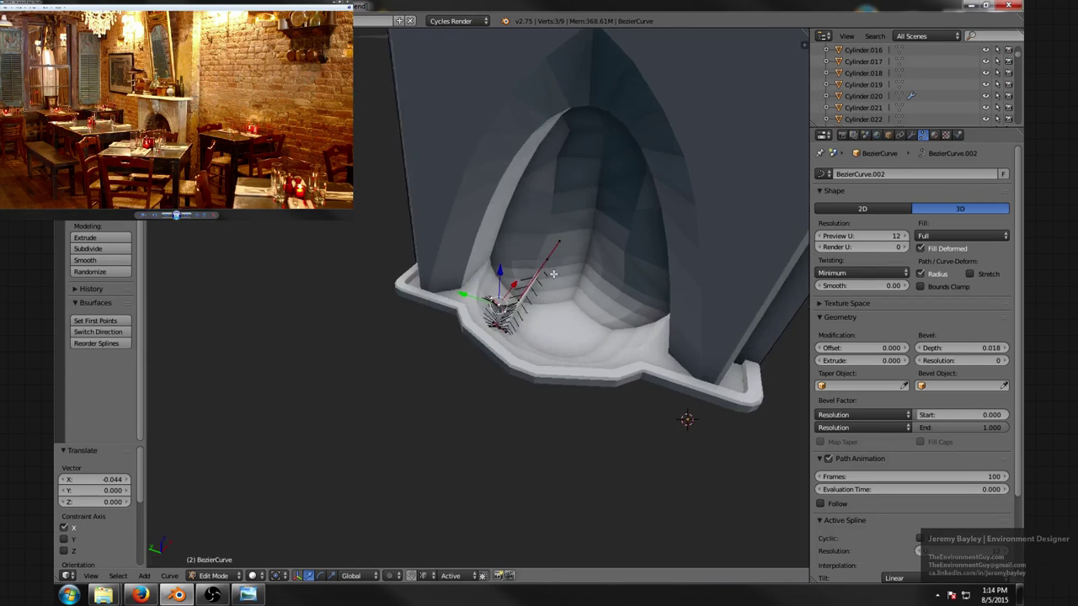
{"action": "key", "text": "Tab"}
{"action": "key", "text": "shift+d"}
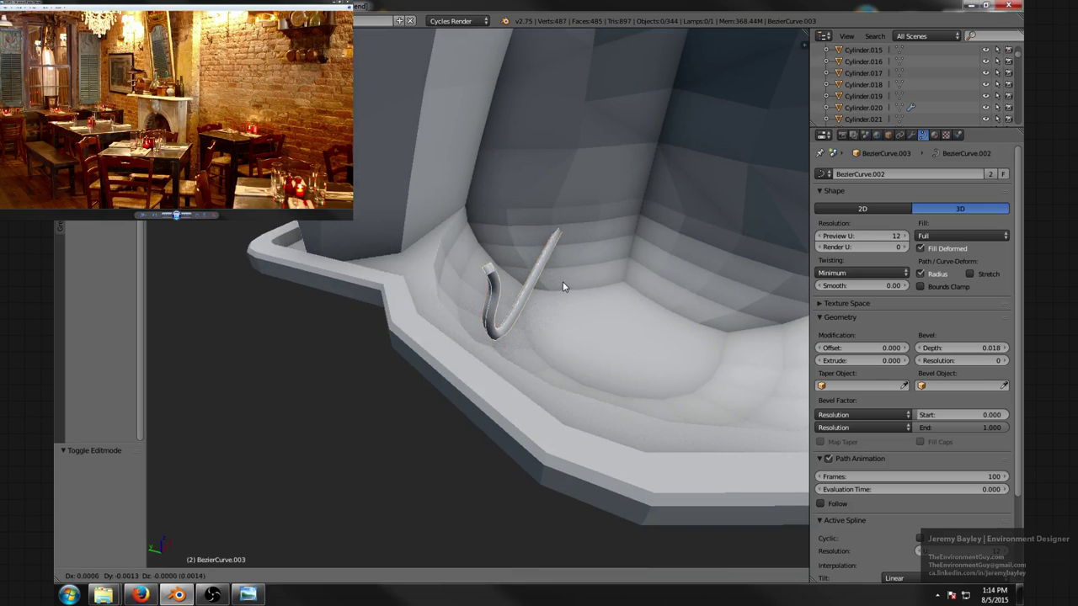
{"action": "key", "text": "x"}
{"action": "key", "text": "y"}
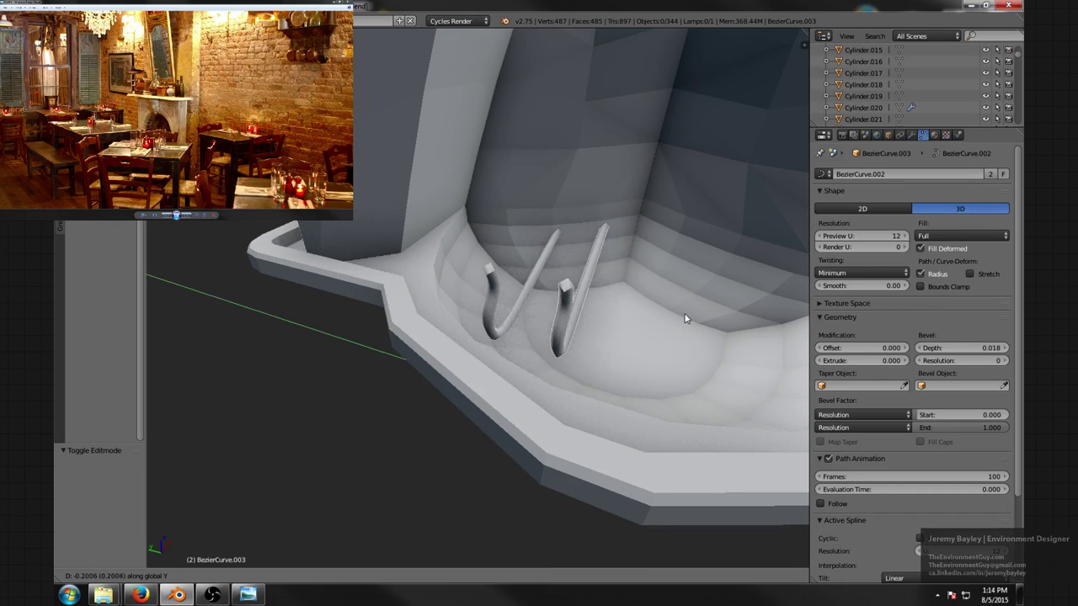
{"action": "left_click", "coordinate": [756, 328]}
- Add two more linked duplicates of the rod, offset about -0.280 and -0.277 along Y
{"action": "scroll", "coordinate": [735, 314], "scroll_direction": "down", "scroll_amount": 2}
{"action": "middle_click_drag", "start_coordinate": [735, 314], "coordinate": [616, 278]}
{"action": "key", "text": "alt+d"}
{"action": "key", "text": "y"}
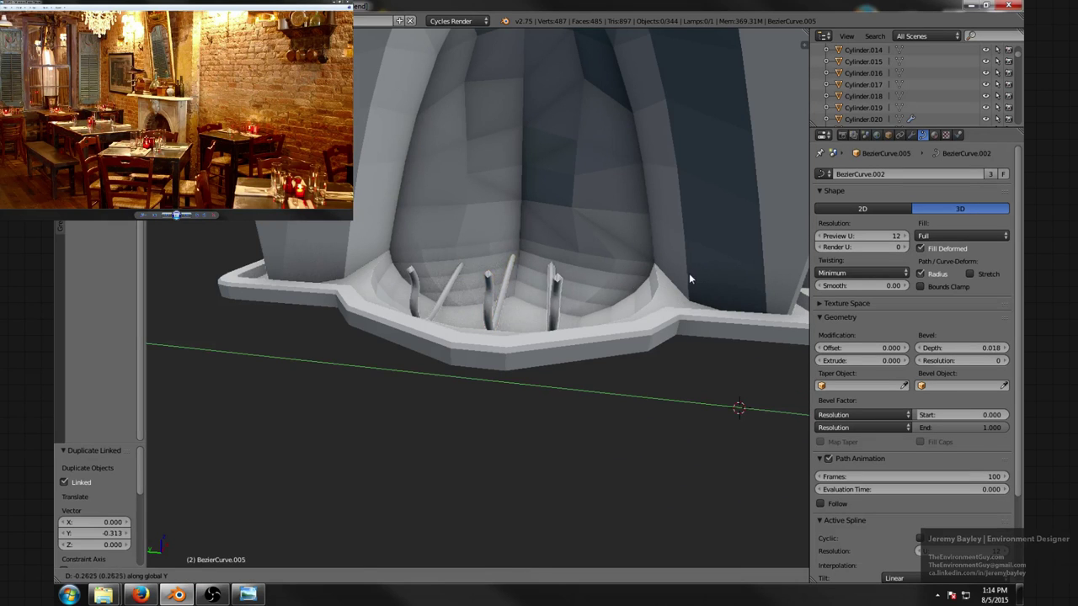
{"action": "left_click", "coordinate": [694, 273]}
{"action": "key", "text": "alt+d"}
{"action": "key", "text": "y"}
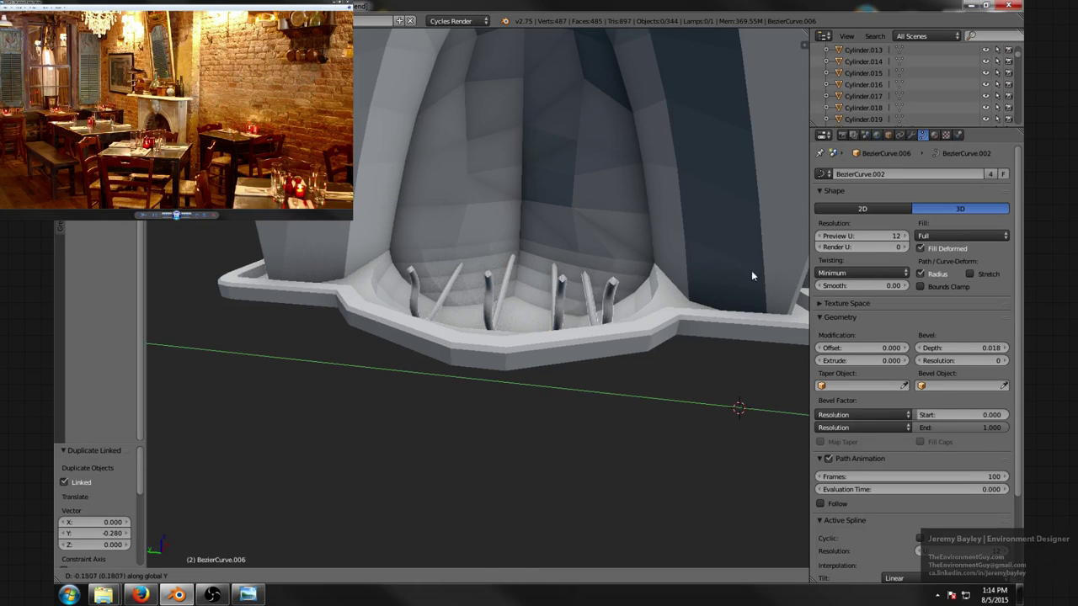
{"action": "left_click", "coordinate": [777, 271]}
- Select all four rods and move them together about 0.097 along Y to centre them in the hearth bowl
{"action": "middle_click_drag", "start_coordinate": [677, 267], "coordinate": [511, 318]}
{"action": "right_click", "coordinate": [538, 324], "text": "shift"}
{"action": "right_click", "coordinate": [431, 319], "text": "shift"}
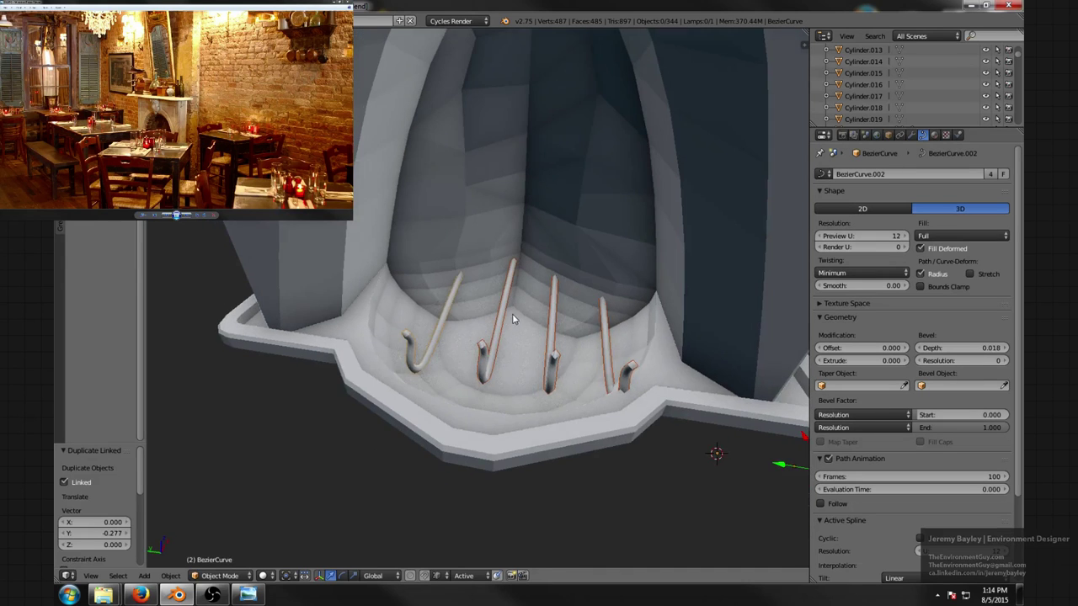
{"action": "key", "text": "g"}
{"action": "key", "text": "y"}
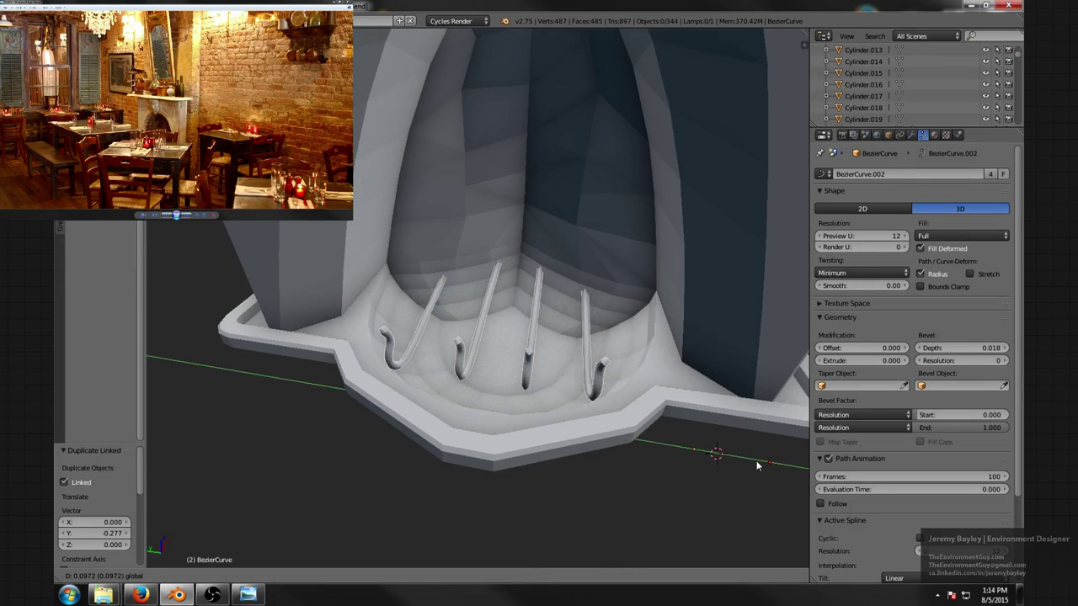
{"action": "left_click", "coordinate": [756, 464]}
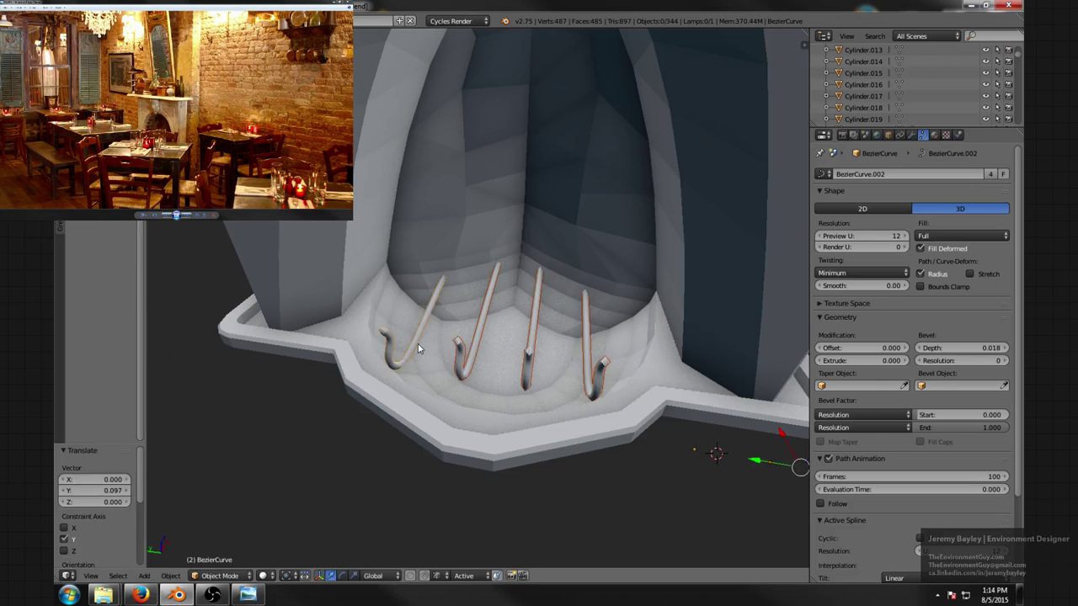
- Examine the leftmost rod's control points and the four rods' placement in the hearth from several angles
{"action": "right_click", "coordinate": [415, 341]}
{"action": "right_click", "coordinate": [415, 342]}
{"action": "key", "text": "Tab"}
{"action": "middle_click_drag", "start_coordinate": [443, 319], "coordinate": [464, 304]}
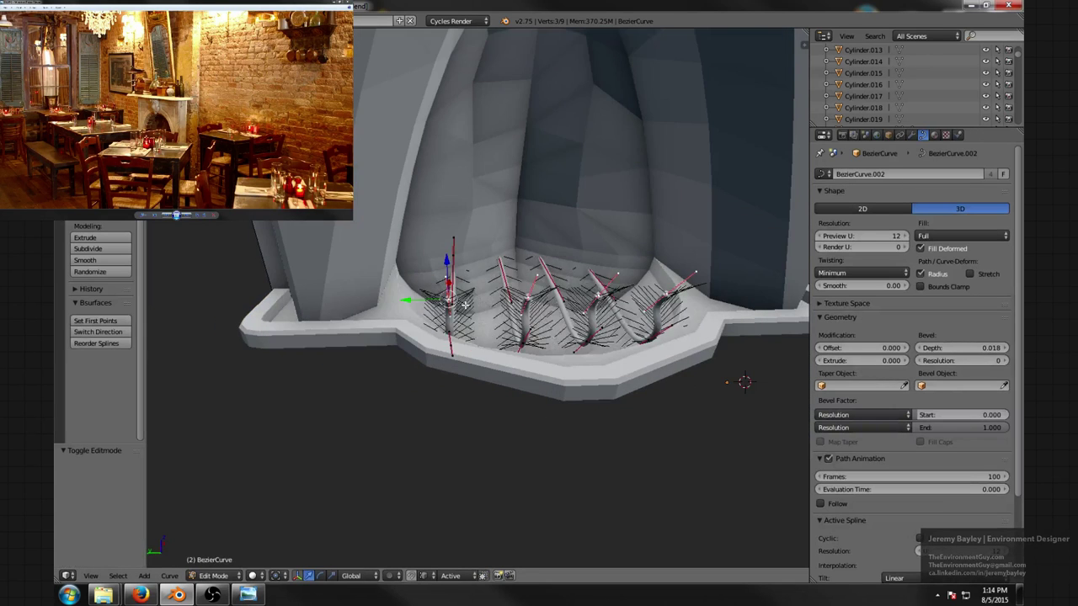
{"action": "key", "text": "Tab"}
{"action": "scroll", "coordinate": [527, 294], "scroll_direction": "down", "scroll_amount": 3}
{"action": "middle_click_drag", "start_coordinate": [527, 294], "coordinate": [573, 279]}
{"action": "scroll", "coordinate": [534, 293], "scroll_direction": "up", "scroll_amount": 3}
{"action": "middle_click_drag", "start_coordinate": [637, 286], "coordinate": [505, 324]}
{"action": "key", "text": "Tab"}
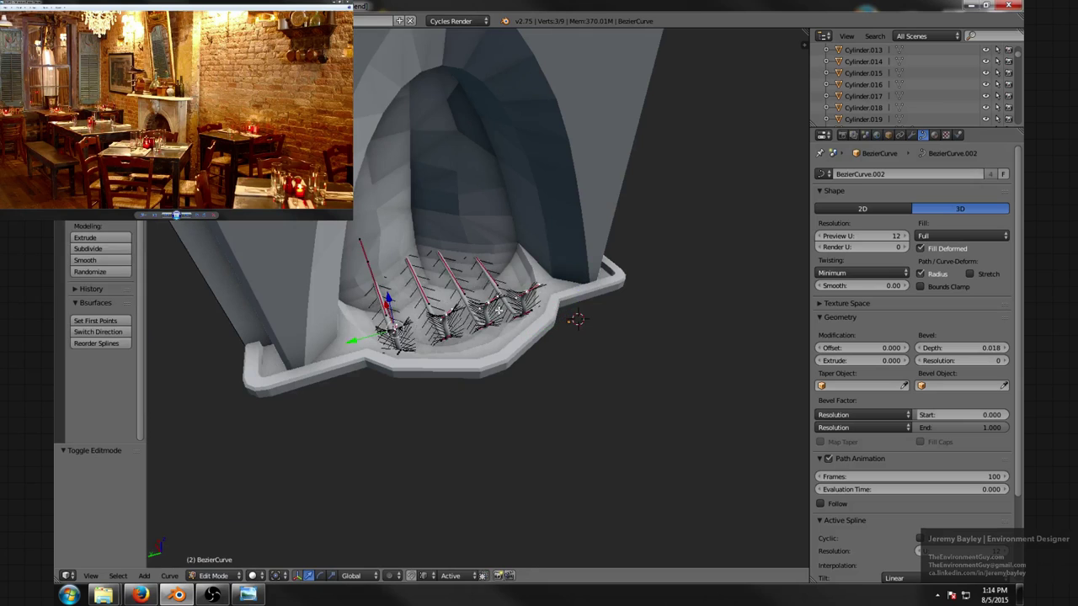
{"action": "key", "text": "Tab"}
- Deselect the rods, add a new Bezier curve at the 3D cursor and hide the tool shelf
{"action": "key", "text": "a"}
{"action": "key", "text": "shift+a"}
{"action": "mouse_move", "coordinate": [496, 327]}
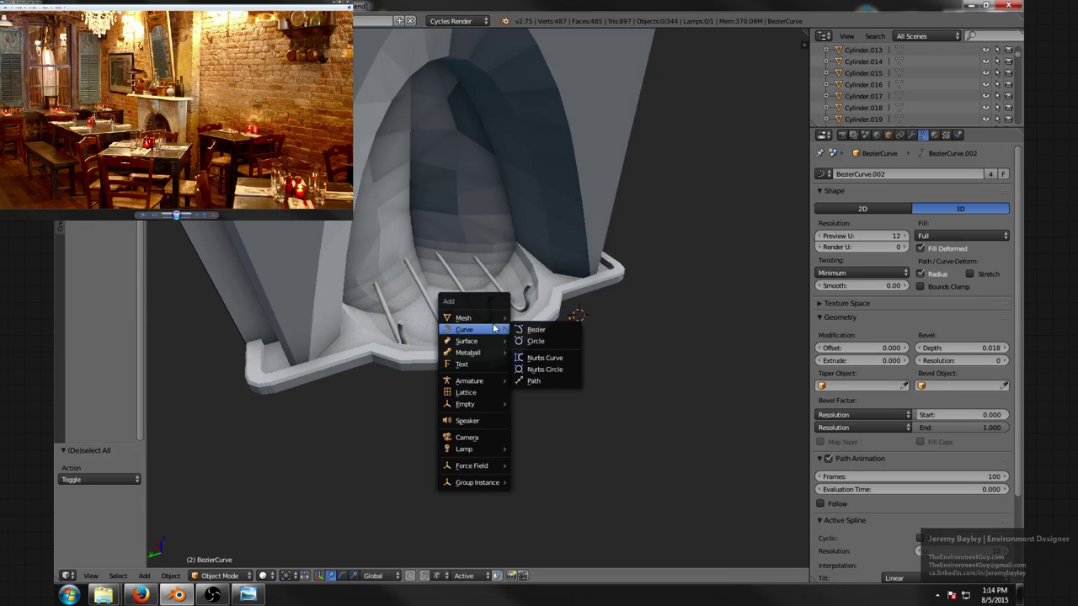
{"action": "left_click", "coordinate": [532, 330]}
{"action": "scroll", "coordinate": [536, 335], "scroll_direction": "down", "scroll_amount": 2}
{"action": "middle_click_drag", "start_coordinate": [536, 330], "coordinate": [561, 322]}
{"action": "key", "text": "t"}
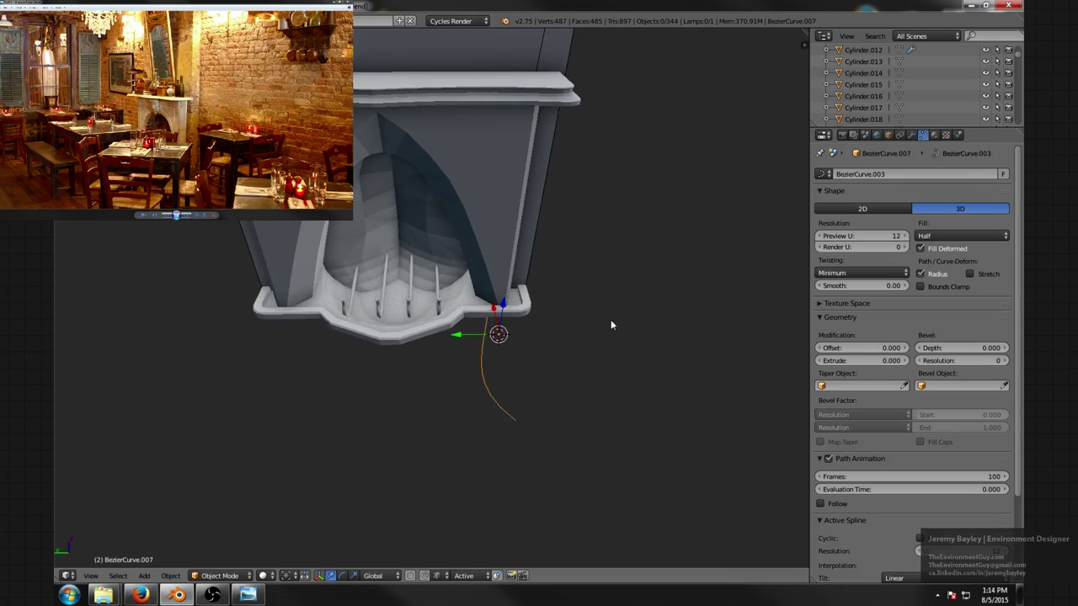
{"action": "key", "text": "r"}
{"action": "key", "text": "z"}
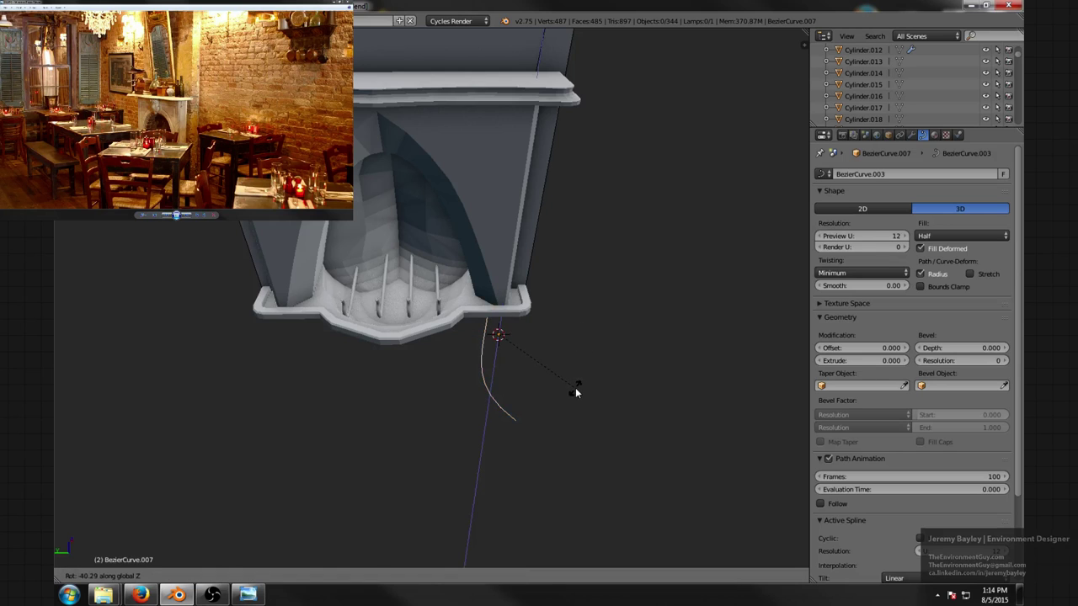
{"action": "key", "text": "Return"}
{"action": "middle_click_drag", "start_coordinate": [599, 365], "coordinate": [612, 330]}
{"action": "scroll", "coordinate": [613, 333], "scroll_direction": "up", "scroll_amount": 1}
{"action": "key", "text": "r"}
{"action": "right_click", "coordinate": [532, 364]}
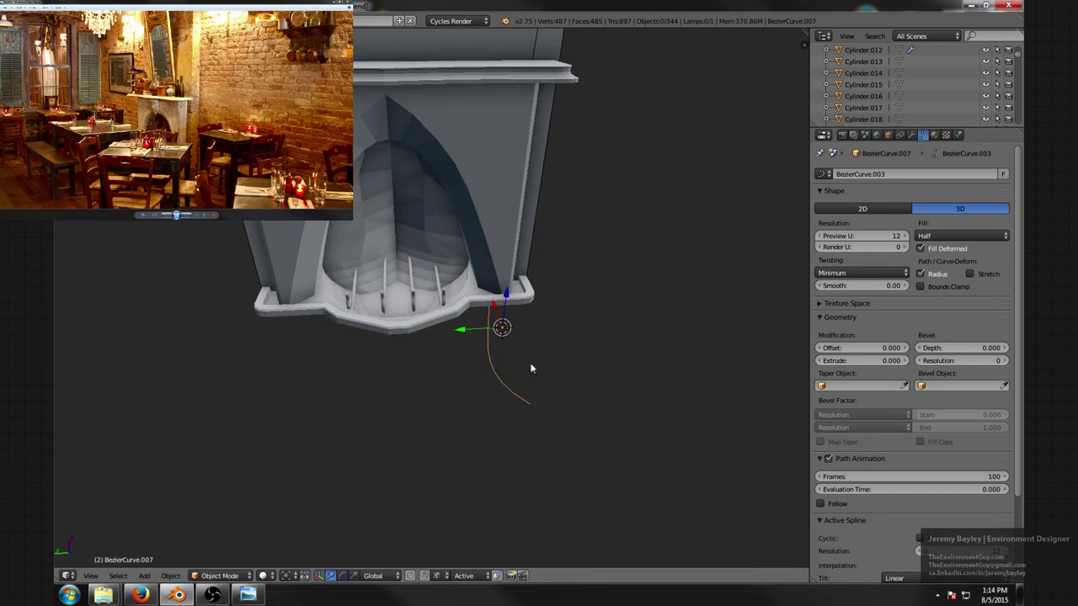
{"action": "mouse_move", "coordinate": [404, 423]}
{"action": "middle_mouse_down"}
{"action": "mouse_move", "coordinate": [433, 380]}
{"action": "mouse_move", "coordinate": [419, 433]}
{"action": "middle_mouse_up"}
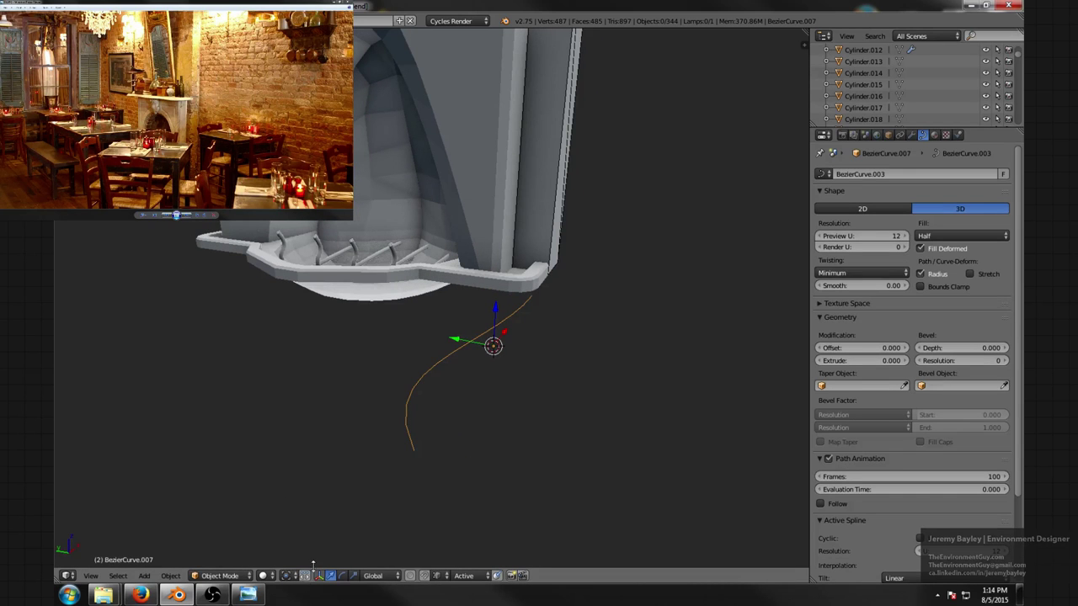
{"action": "key", "text": "r"}
{"action": "key", "text": "Escape"}
- Rotate the new Bezier curve 90° around Z
{"action": "middle_click_drag", "start_coordinate": [586, 380], "coordinate": [631, 399]}
{"action": "type", "text": "rz90"}
{"action": "key", "text": "Return"}
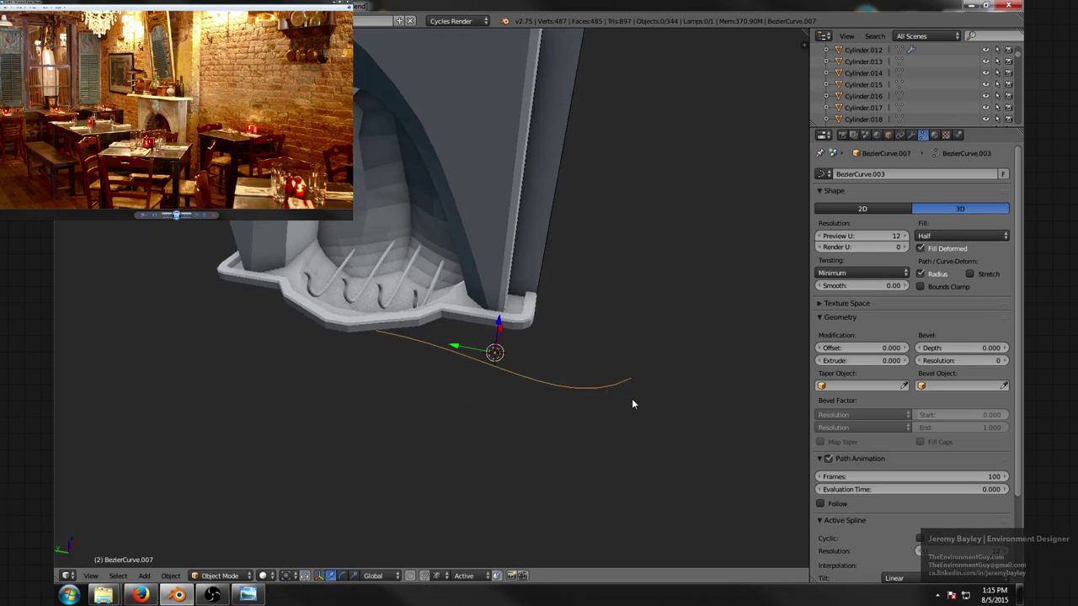
- Rotate the control point at the new curve's end away from the hearth by -45° around Z
{"action": "key", "text": "Tab"}
{"action": "right_click", "coordinate": [628, 385]}
{"action": "type", "text": "rz"}
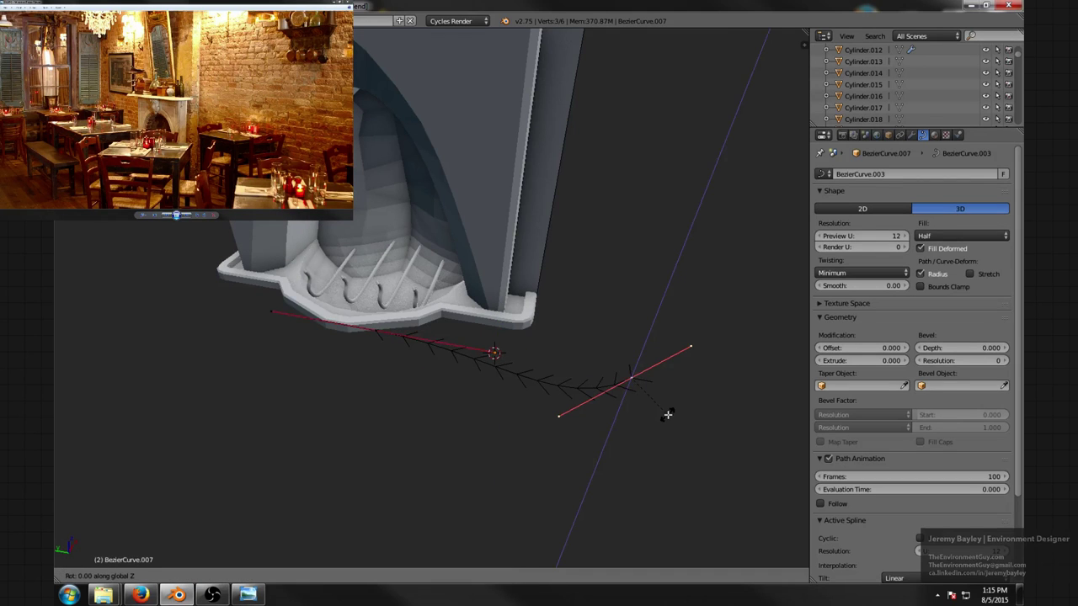
{"action": "type", "text": "45"}
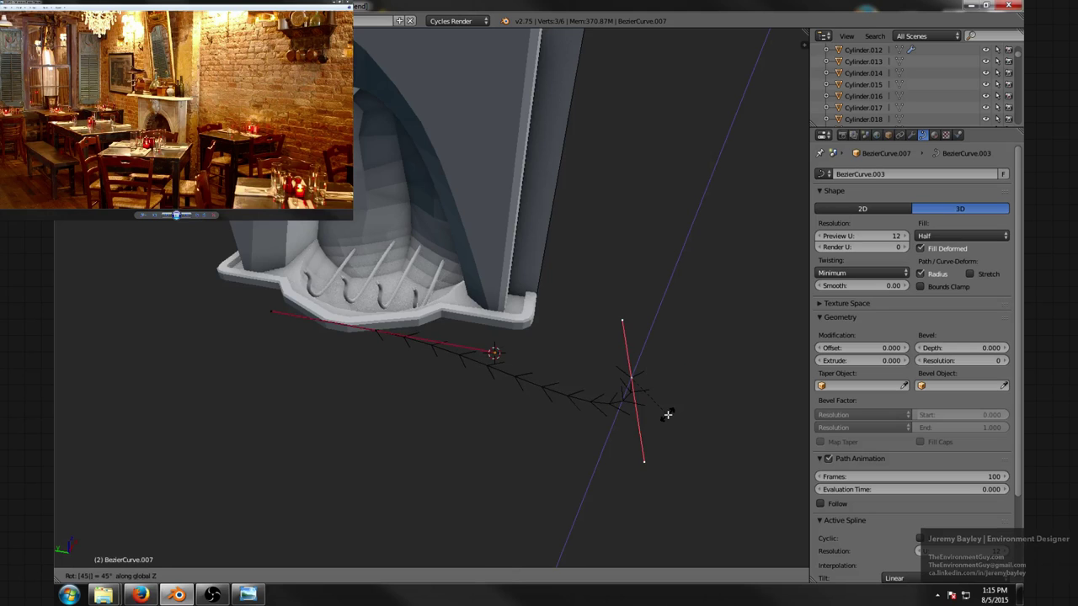
{"action": "type", "text": "-"}
{"action": "key", "text": "Return"}
- Raise the rotated end point of the new curve along Z so the curve slopes upward
{"action": "middle_click_drag", "start_coordinate": [643, 401], "coordinate": [647, 337]}
{"action": "key", "text": "g"}
{"action": "key", "text": "z"}
{"action": "left_click", "coordinate": [661, 239]}
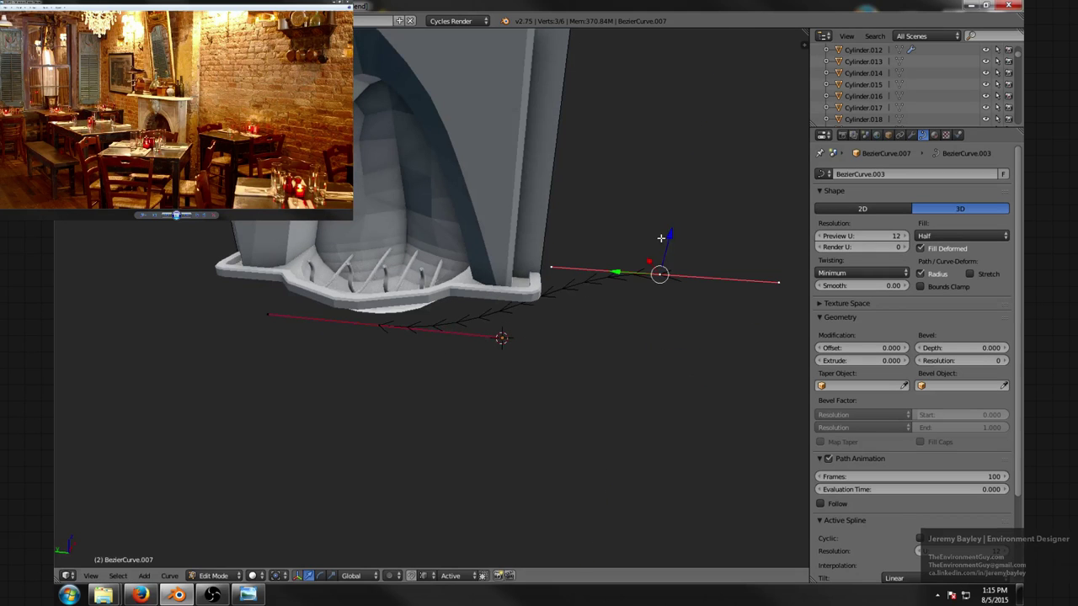
- Rename the new curve object as tap
{"action": "left_click", "coordinate": [887, 134]}
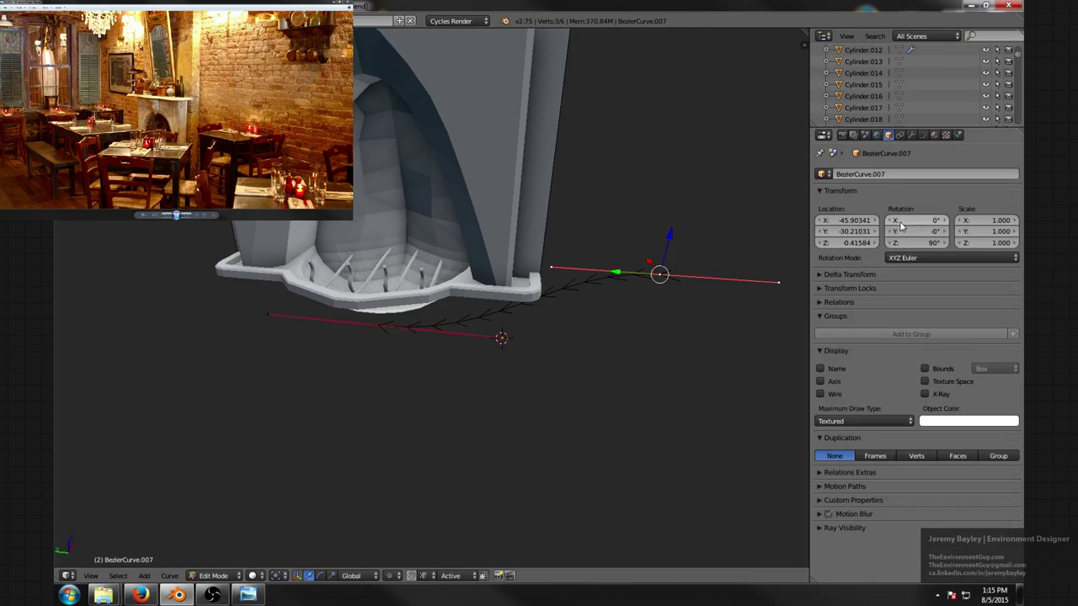
{"action": "left_click", "coordinate": [882, 176]}
{"action": "key", "text": "Return"}
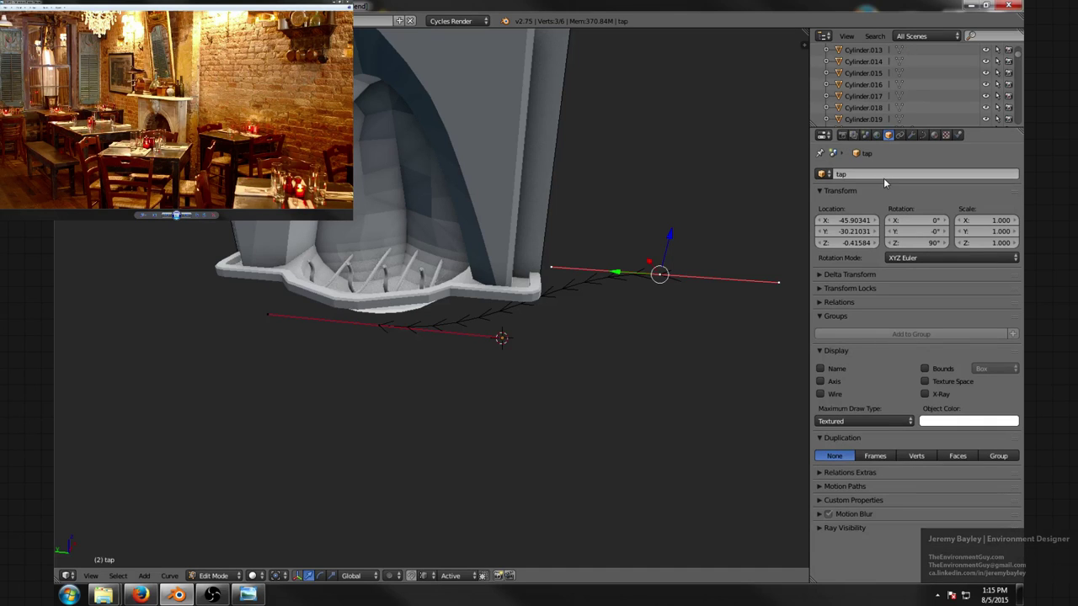
- Assign the tap curve as the taper object of the outermost grate rod in the hearth
{"action": "key", "text": "Tab"}
{"action": "middle_click_drag", "start_coordinate": [454, 251], "coordinate": [444, 276]}
{"action": "right_click", "coordinate": [431, 283]}
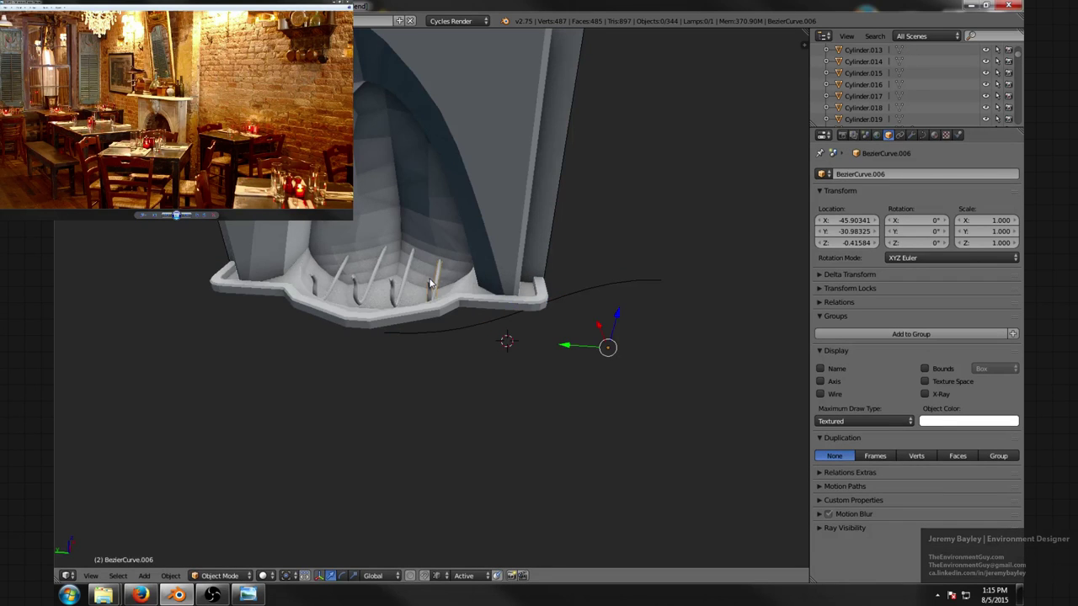
{"action": "left_click", "coordinate": [923, 135]}
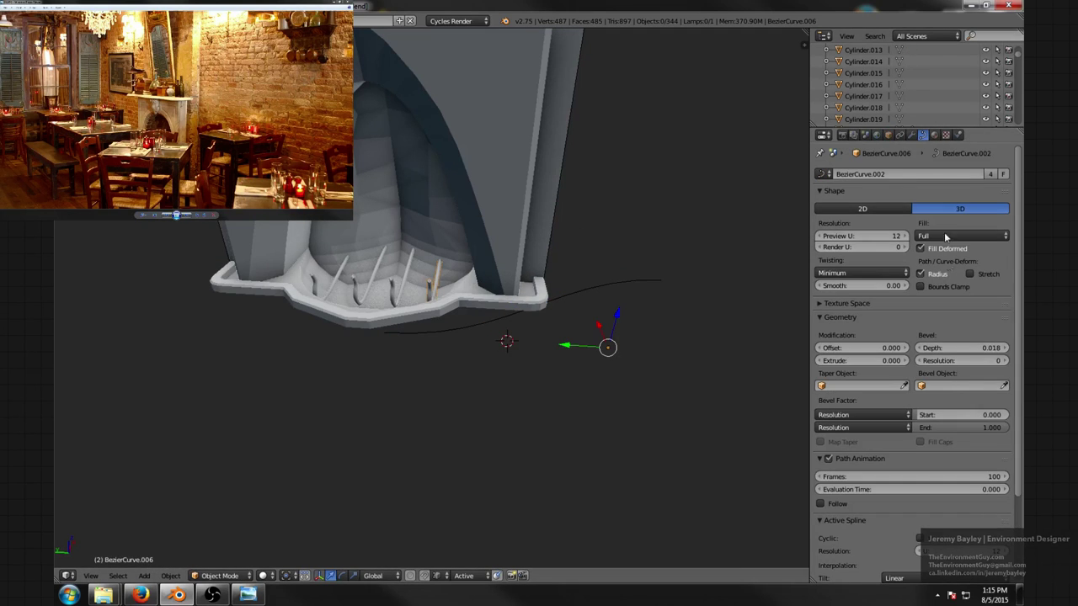
{"action": "left_click", "coordinate": [882, 385]}
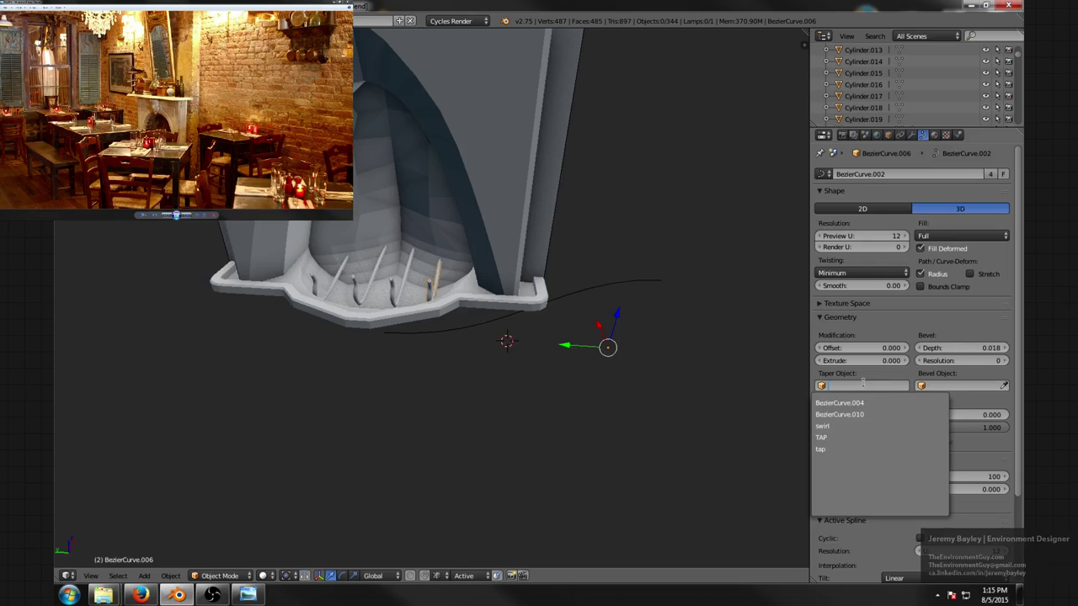
{"action": "left_click", "coordinate": [834, 447]}
{"action": "scroll", "coordinate": [674, 333], "scroll_direction": "up", "scroll_amount": 4}
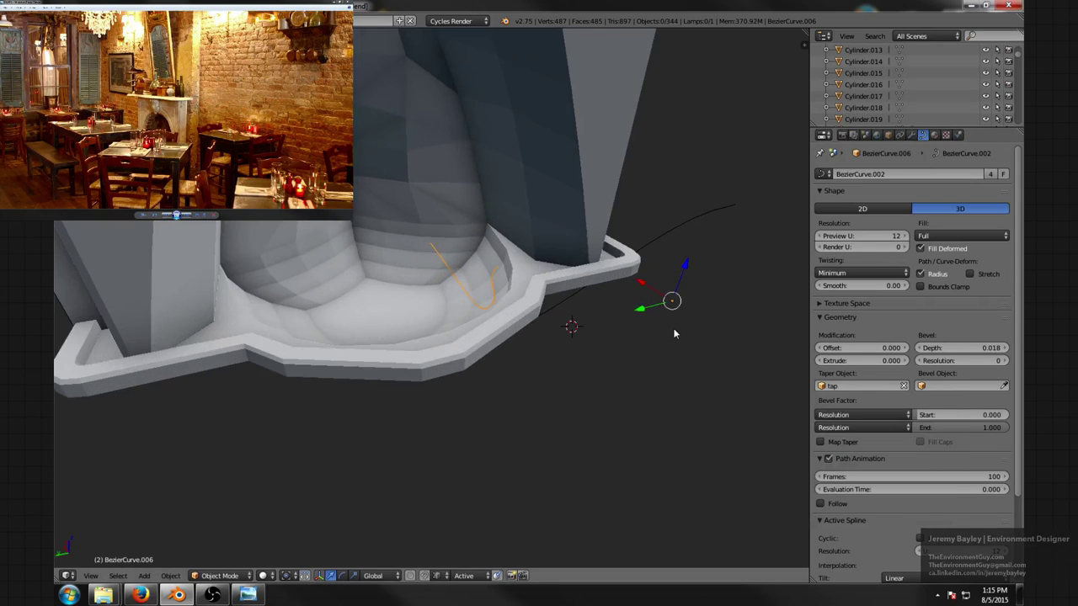
- Try to move all control points of the tap curve down along Z, and undo the move
{"action": "right_click", "coordinate": [670, 230]}
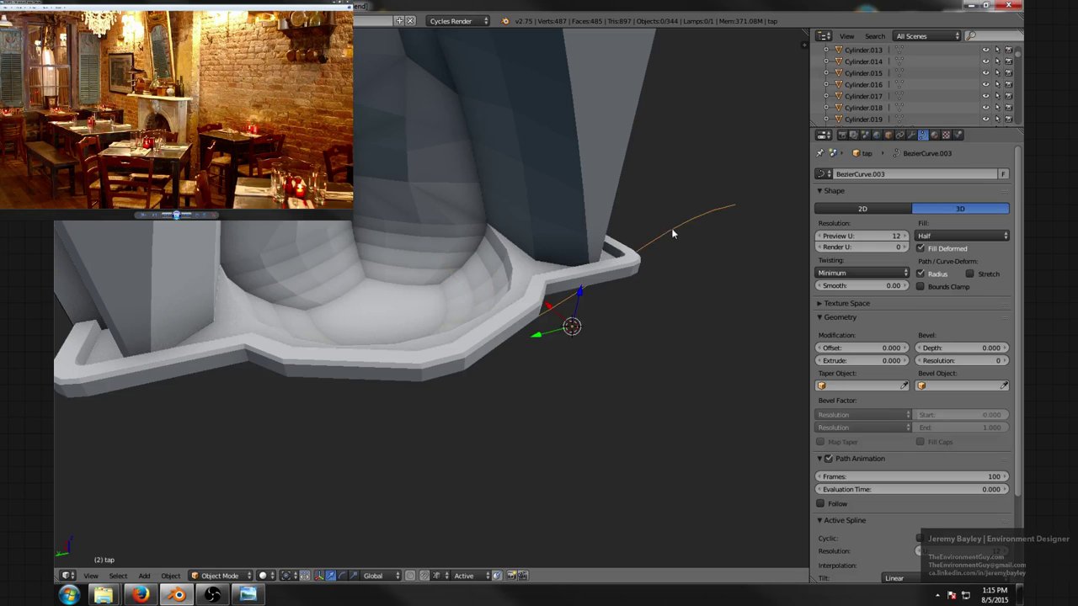
{"action": "middle_click_drag", "start_coordinate": [670, 229], "coordinate": [536, 301]}
{"action": "key", "text": "Tab"}
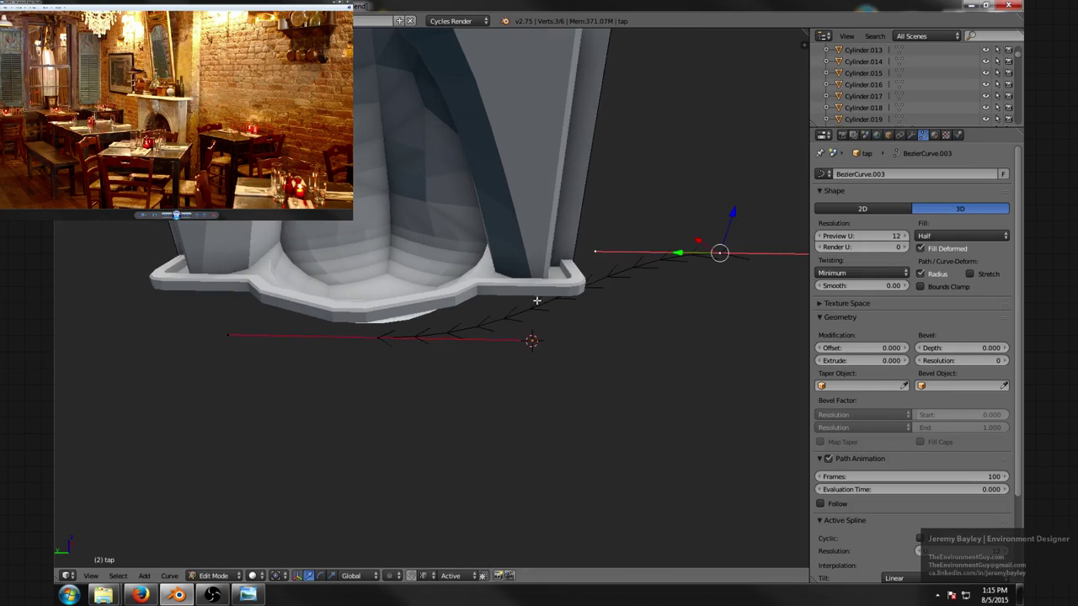
{"action": "key", "text": "a"}
{"action": "key", "text": "a"}
{"action": "scroll", "coordinate": [618, 286], "scroll_direction": "down", "scroll_amount": 2}
{"action": "left_click_drag", "start_coordinate": [506, 266], "coordinate": [560, 537]}
{"action": "left_click", "coordinate": [573, 497]}
{"action": "scroll", "coordinate": [502, 408], "scroll_direction": "up", "scroll_amount": 6}
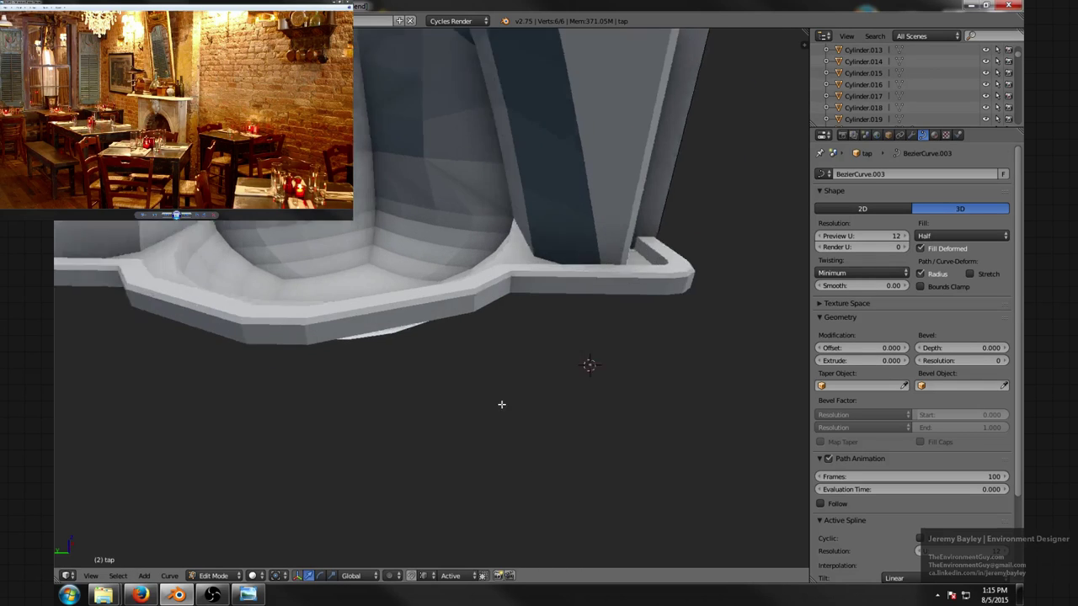
{"action": "middle_click_drag", "start_coordinate": [500, 404], "coordinate": [534, 406]}
{"action": "key", "text": "ctrl+z"}
{"action": "scroll", "coordinate": [542, 401], "scroll_direction": "down", "scroll_amount": 4}
{"action": "key", "text": "Tab"}
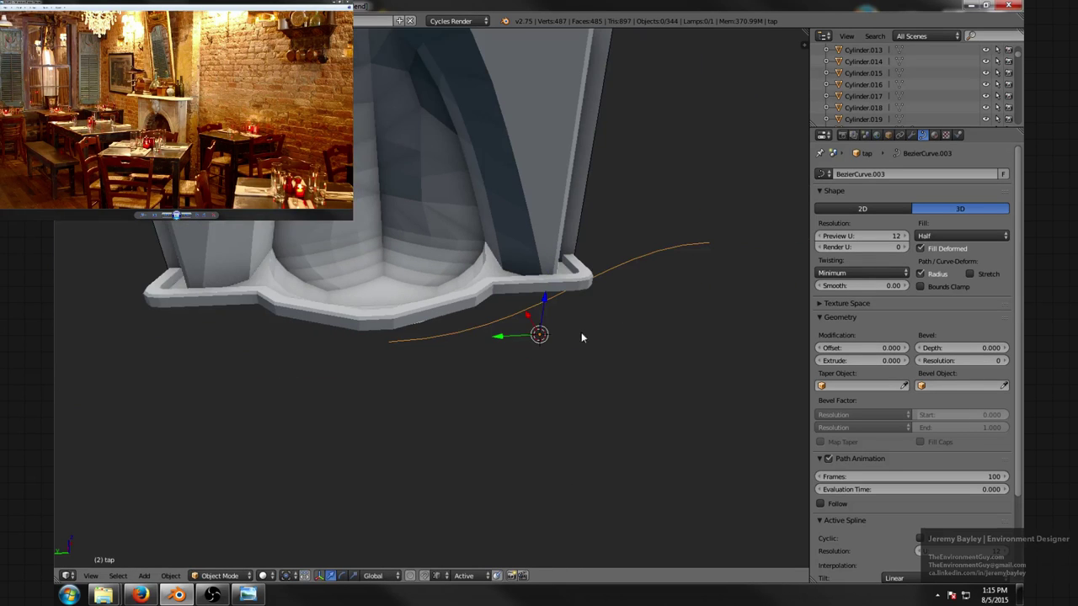
- Lower the whole tap curve object along Z to below the hearth
{"action": "middle_click_drag", "start_coordinate": [595, 291], "coordinate": [629, 279]}
{"action": "key", "text": "g"}
{"action": "key", "text": "z"}
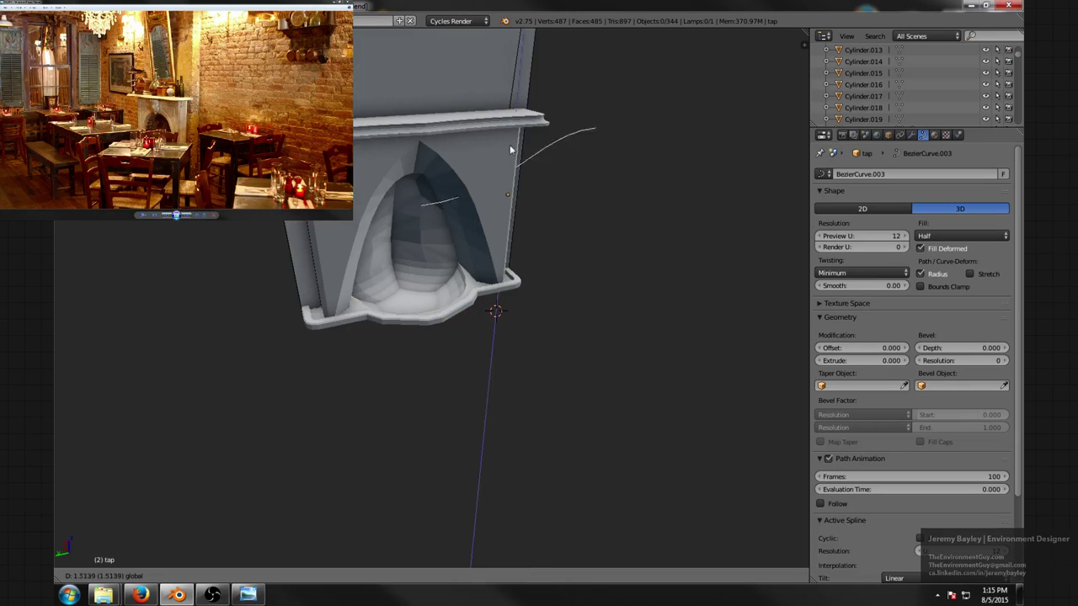
{"action": "left_click", "coordinate": [572, 377]}
- Raise all of the tap curve's control points along Z to near the top of the chimney
{"action": "key", "text": "Tab"}
{"action": "middle_click_drag", "start_coordinate": [572, 377], "coordinate": [528, 345]}
{"action": "key", "text": "a"}
{"action": "key", "text": "g"}
{"action": "key", "text": "z"}
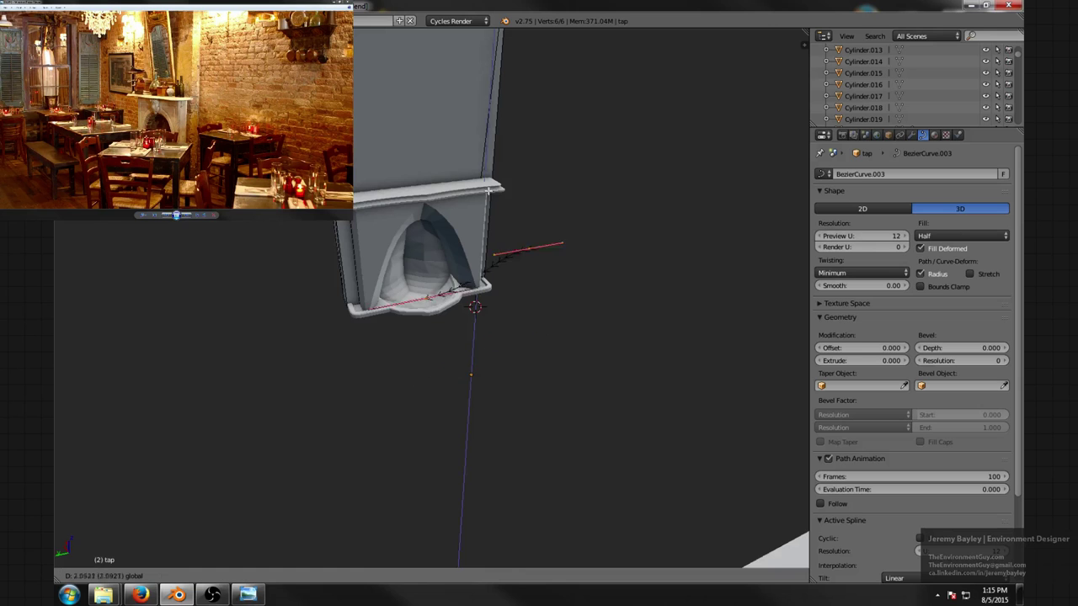
{"action": "left_click", "coordinate": [496, 304]}
{"action": "scroll", "coordinate": [495, 304], "scroll_direction": "up", "scroll_amount": 4}
{"action": "scroll", "coordinate": [496, 303], "scroll_direction": "up", "scroll_amount": 4}
{"action": "scroll", "coordinate": [496, 304], "scroll_direction": "down", "scroll_amount": 8}
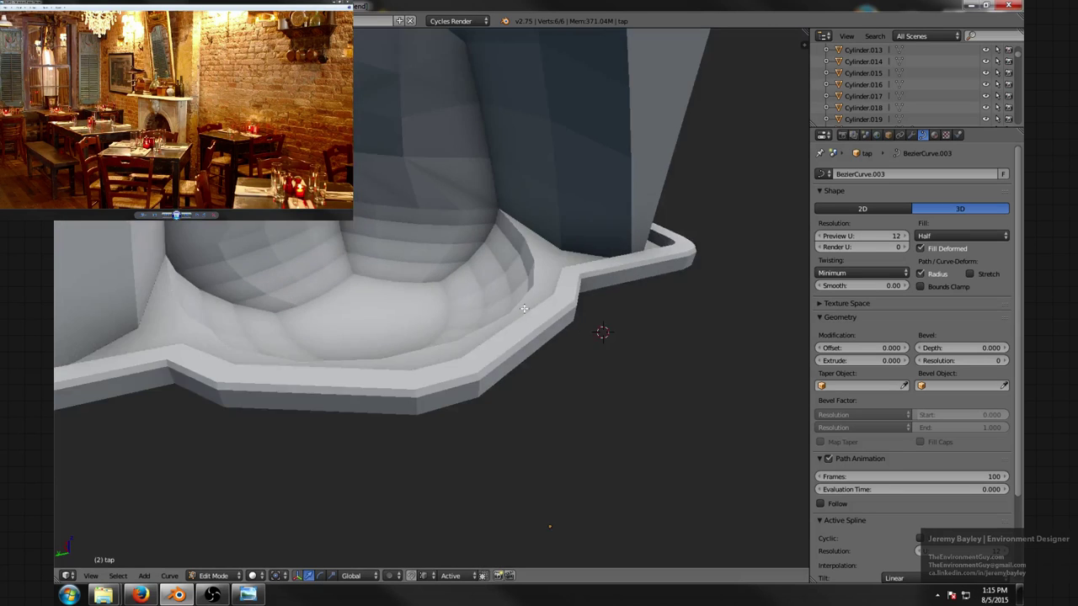
{"action": "key", "text": "g"}
{"action": "key", "text": "z"}
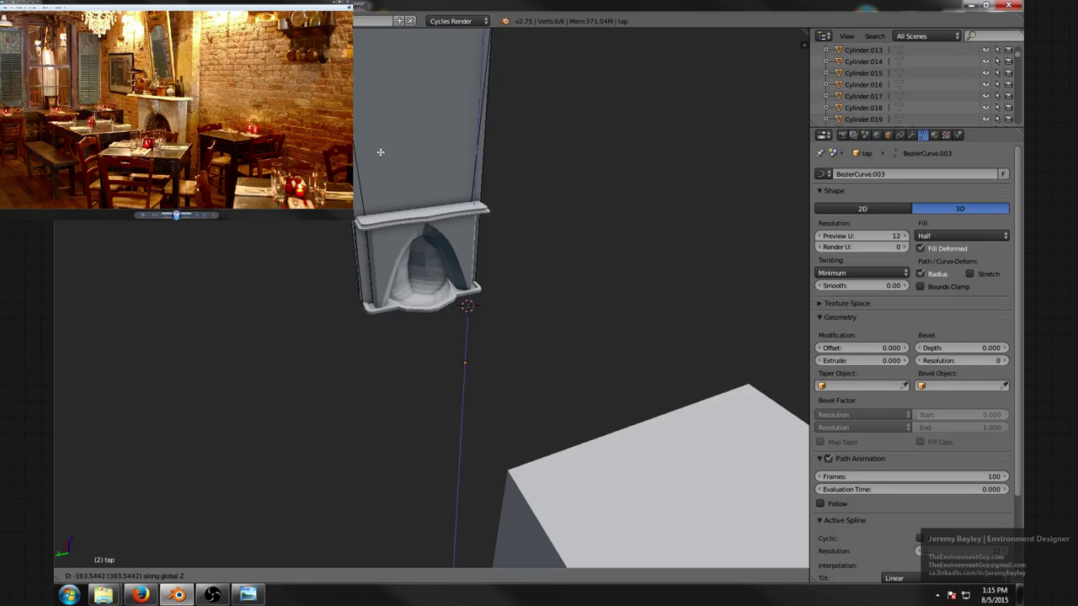
{"action": "left_click", "coordinate": [412, 217]}
{"action": "scroll", "coordinate": [429, 363], "scroll_direction": "up", "scroll_amount": 3}
{"action": "scroll", "coordinate": [455, 304], "scroll_direction": "down", "scroll_amount": 5}
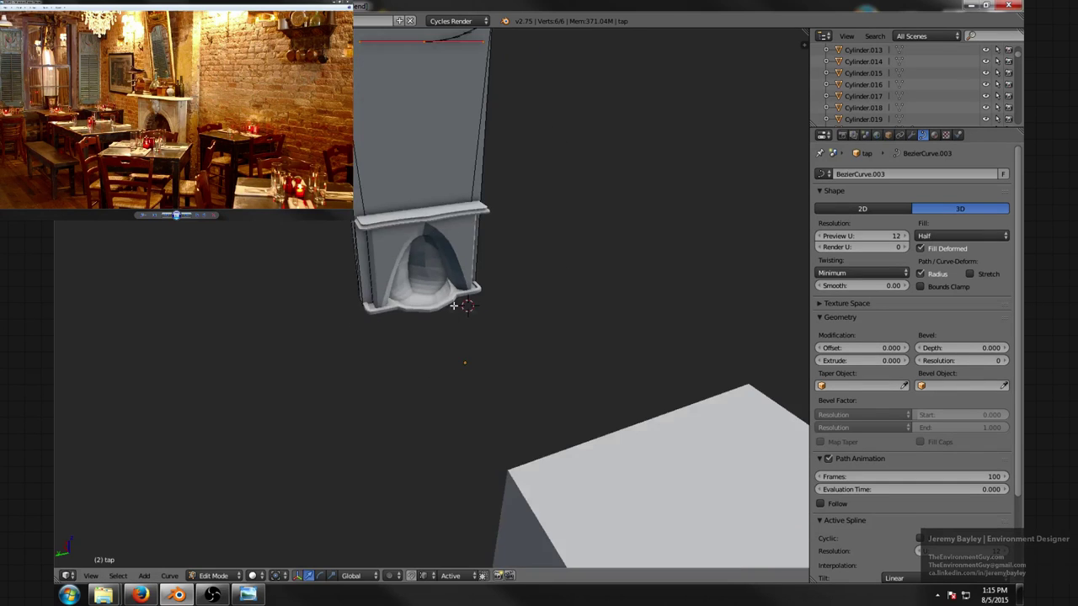
{"action": "scroll", "coordinate": [456, 302], "scroll_direction": "up", "scroll_amount": 13}
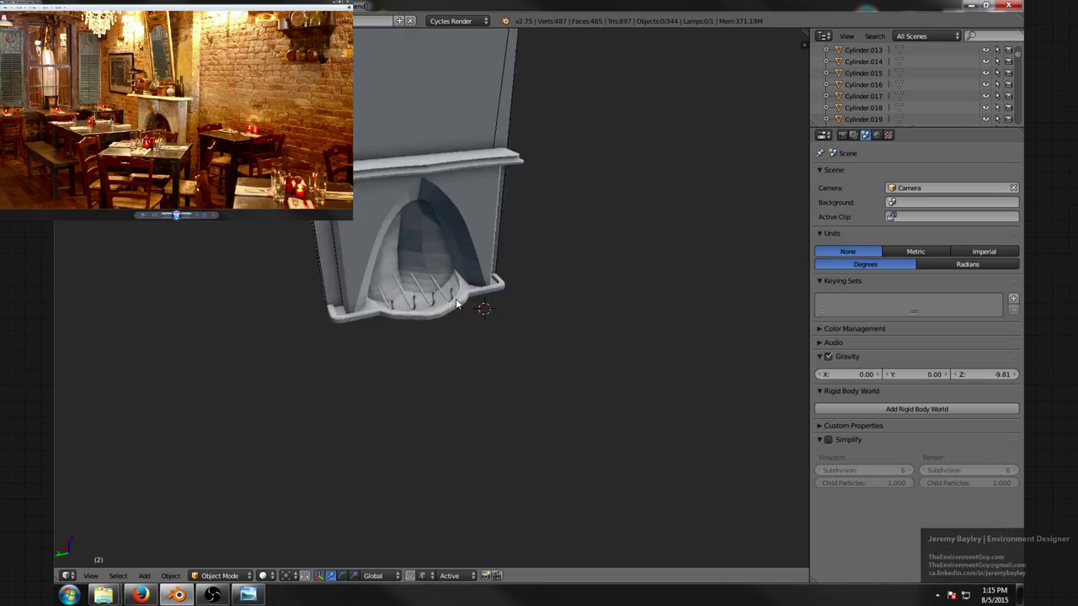
- Raise the tap curve's outer end control point along Z, high above the chimney
{"action": "right_click", "coordinate": [444, 294]}
{"action": "scroll", "coordinate": [446, 294], "scroll_direction": "down", "scroll_amount": 4}
{"action": "right_click", "coordinate": [535, 309]}
{"action": "scroll", "coordinate": [539, 303], "scroll_direction": "down", "scroll_amount": 6}
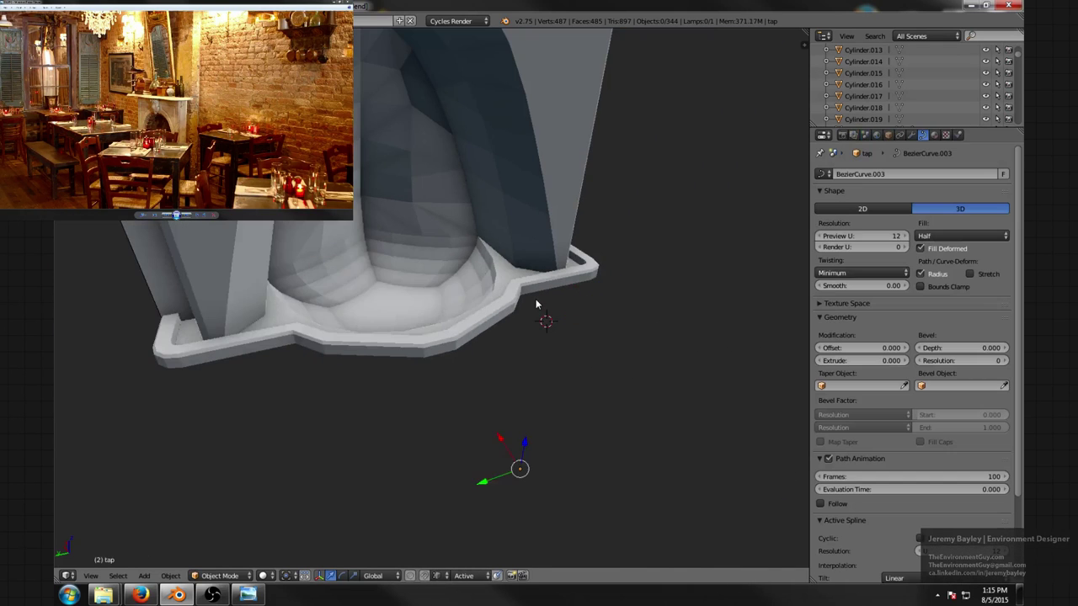
{"action": "mouse_move", "coordinate": [520, 311]}
{"action": "middle_mouse_down", "text": "shift"}
{"action": "mouse_move", "coordinate": [527, 277]}
{"action": "mouse_move", "coordinate": [534, 299]}
{"action": "middle_mouse_up", "text": "shift"}
{"action": "scroll", "coordinate": [480, 244], "scroll_direction": "up", "scroll_amount": 5}
{"action": "scroll", "coordinate": [489, 254], "scroll_direction": "down", "scroll_amount": 3}
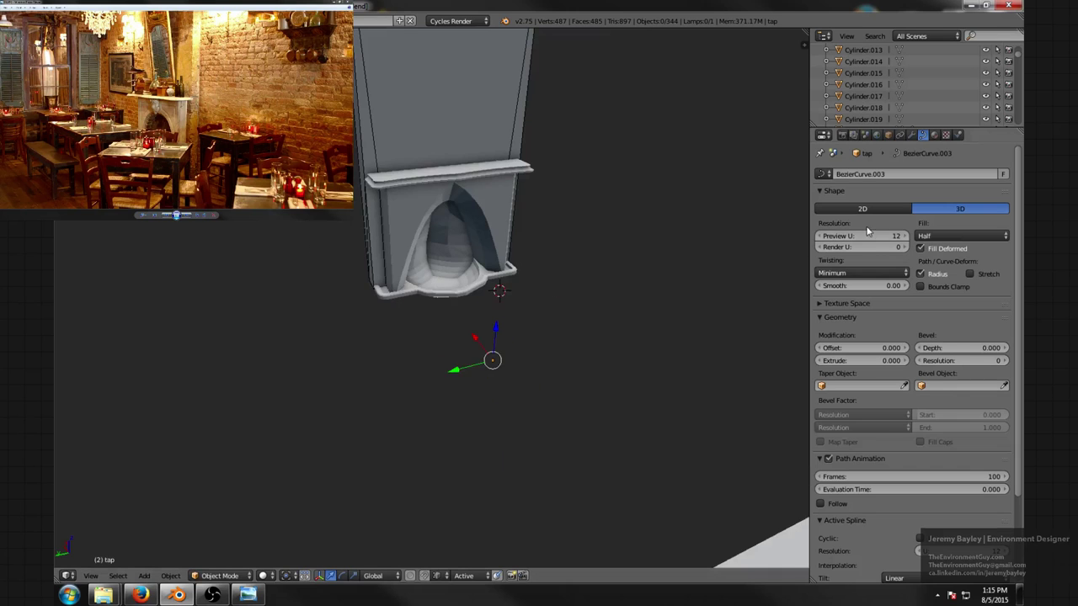
{"action": "scroll", "coordinate": [717, 273], "scroll_direction": "down", "scroll_amount": 5}
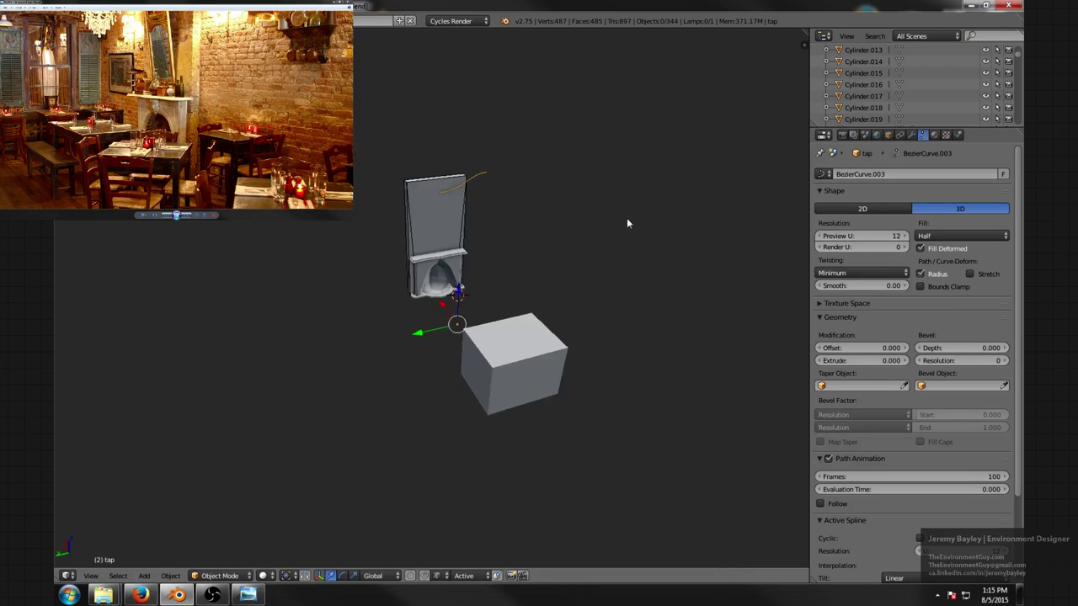
{"action": "middle_click_drag", "start_coordinate": [625, 220], "coordinate": [650, 307]}
{"action": "scroll", "coordinate": [649, 306], "scroll_direction": "down", "scroll_amount": 2}
{"action": "key", "text": "Tab"}
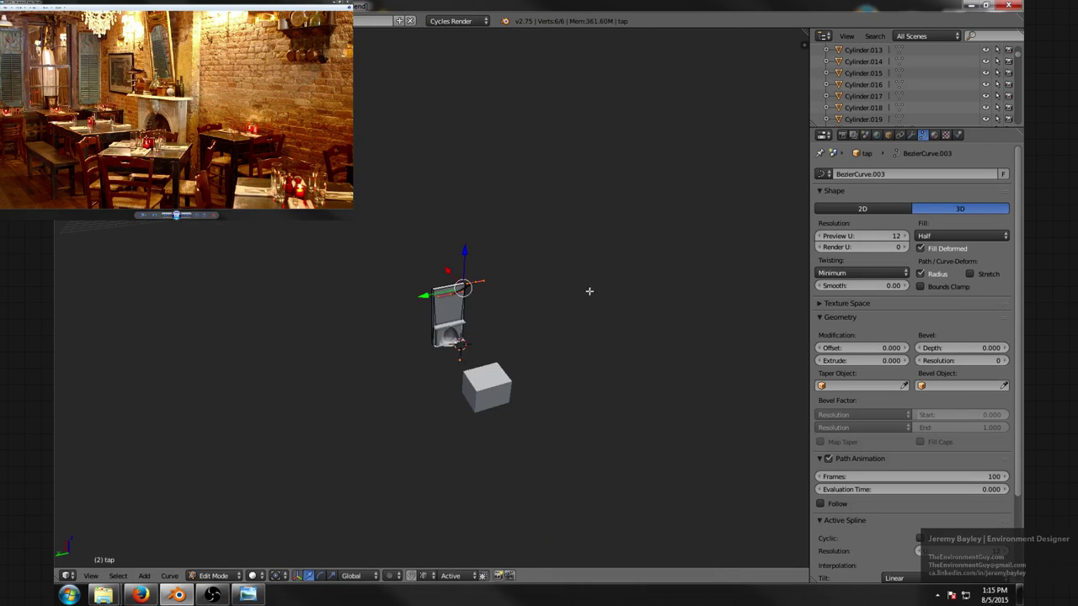
{"action": "scroll", "coordinate": [589, 291], "scroll_direction": "down", "scroll_amount": 1}
{"action": "scroll", "coordinate": [514, 272], "scroll_direction": "up", "scroll_amount": 3}
{"action": "right_click", "coordinate": [485, 275]}
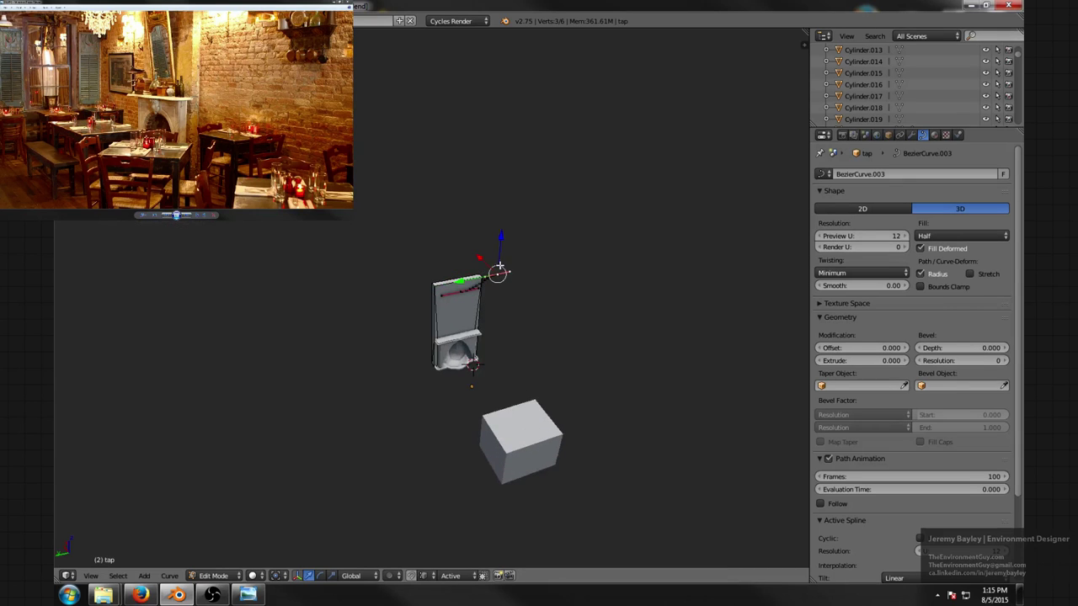
{"action": "left_click_drag", "start_coordinate": [503, 239], "coordinate": [517, 72]}
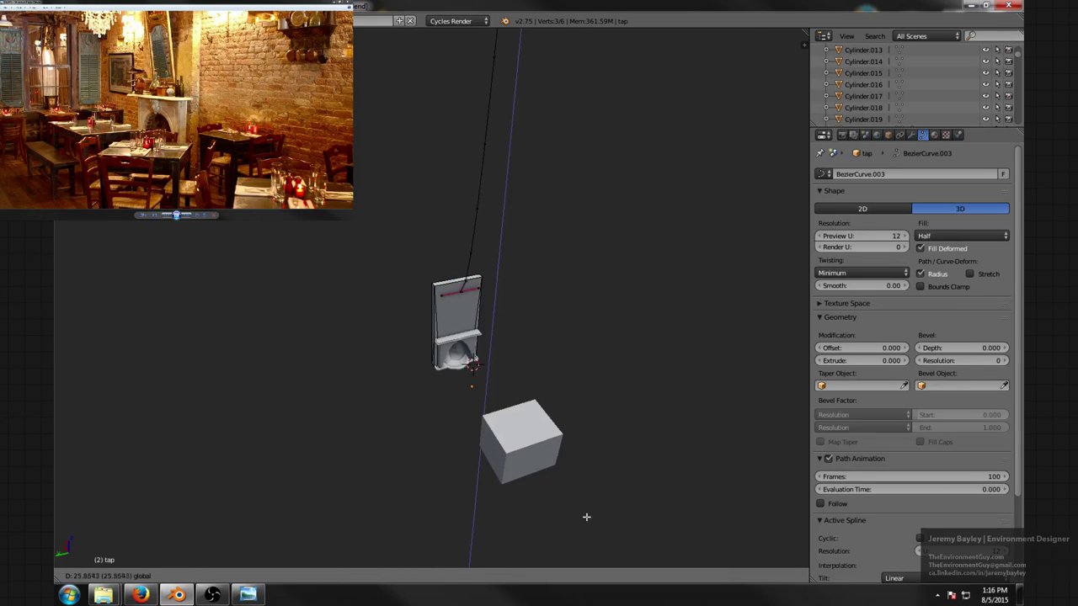
{"action": "left_click", "coordinate": [744, 25]}
{"action": "scroll", "coordinate": [427, 356], "scroll_direction": "up", "scroll_amount": 5}
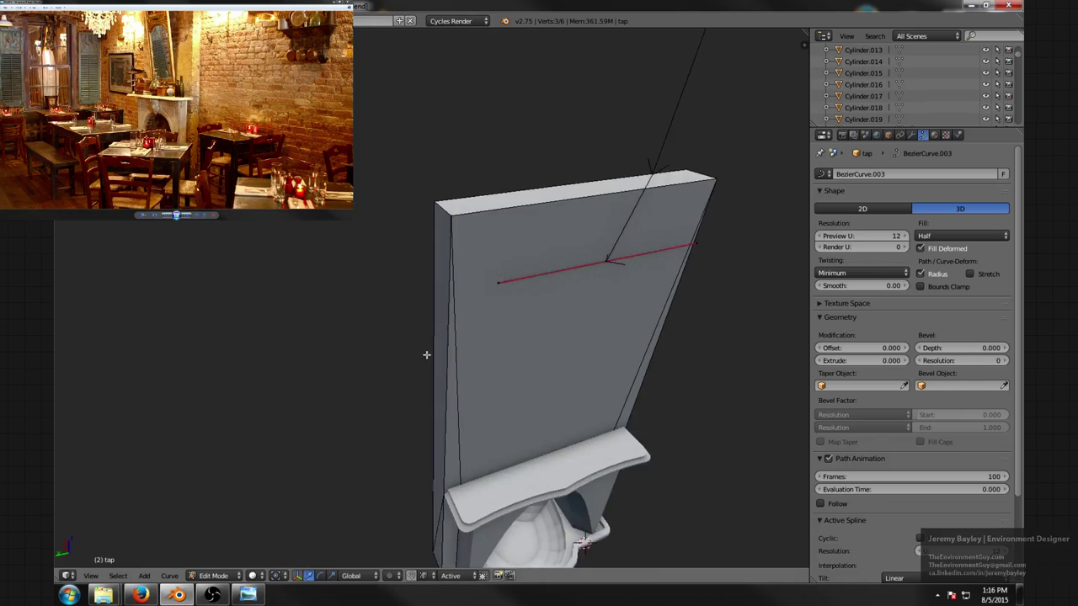
{"action": "key", "text": "Tab"}
{"action": "scroll", "coordinate": [505, 249], "scroll_direction": "down", "scroll_amount": 4}
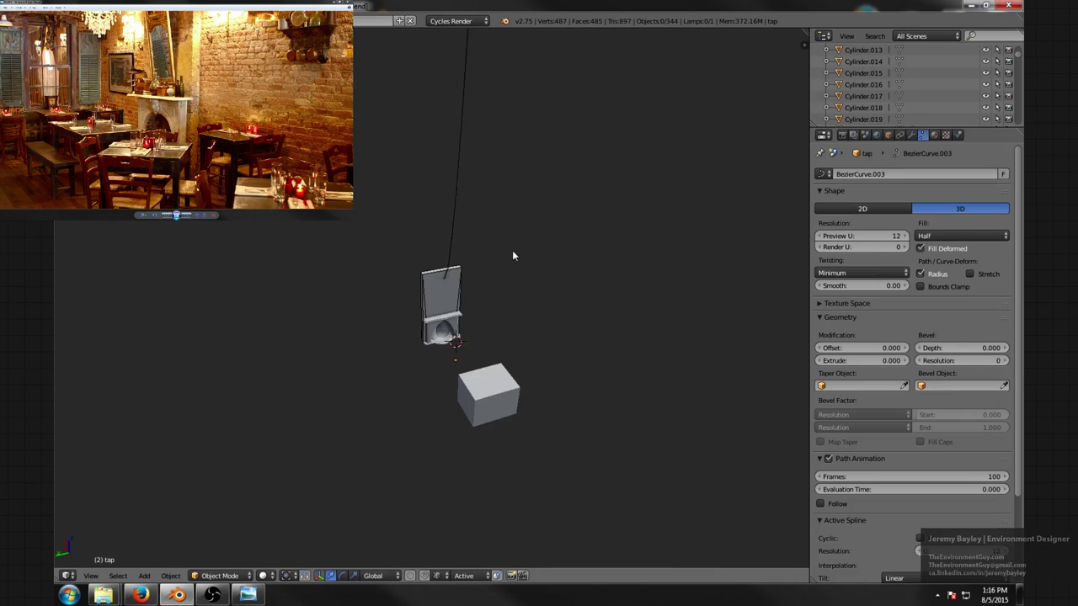
- Select the tap curve object and examine the shape of the tapered grate rods up close
{"action": "right_click", "coordinate": [456, 219]}
{"action": "key", "text": "ctrl+a"}
{"action": "left_click", "coordinate": [399, 221]}
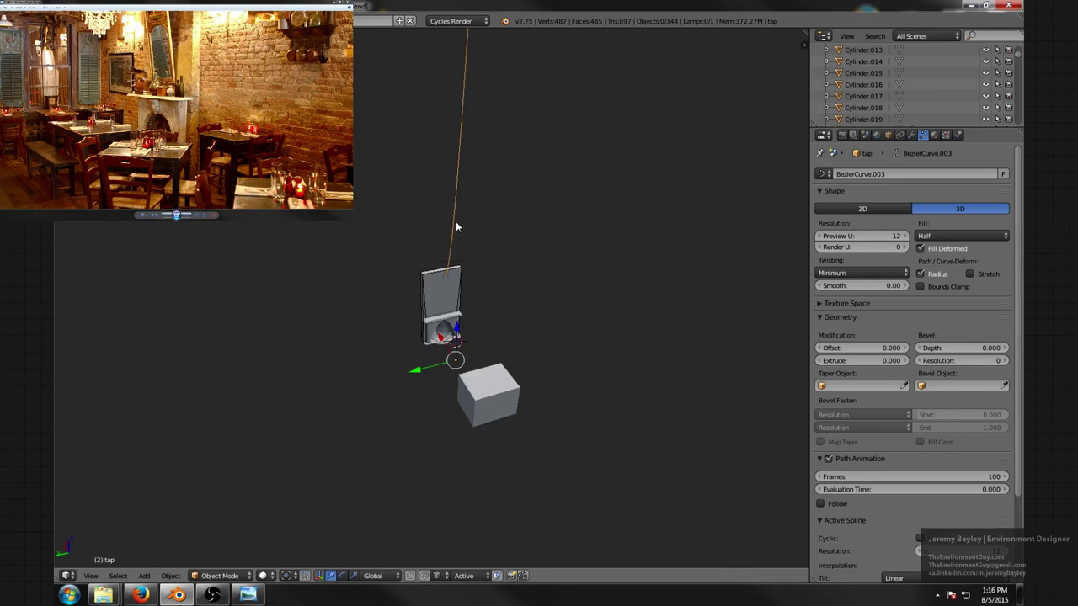
{"action": "scroll", "coordinate": [493, 294], "scroll_direction": "up", "scroll_amount": 6}
{"action": "scroll", "coordinate": [505, 357], "scroll_direction": "up", "scroll_amount": 8}
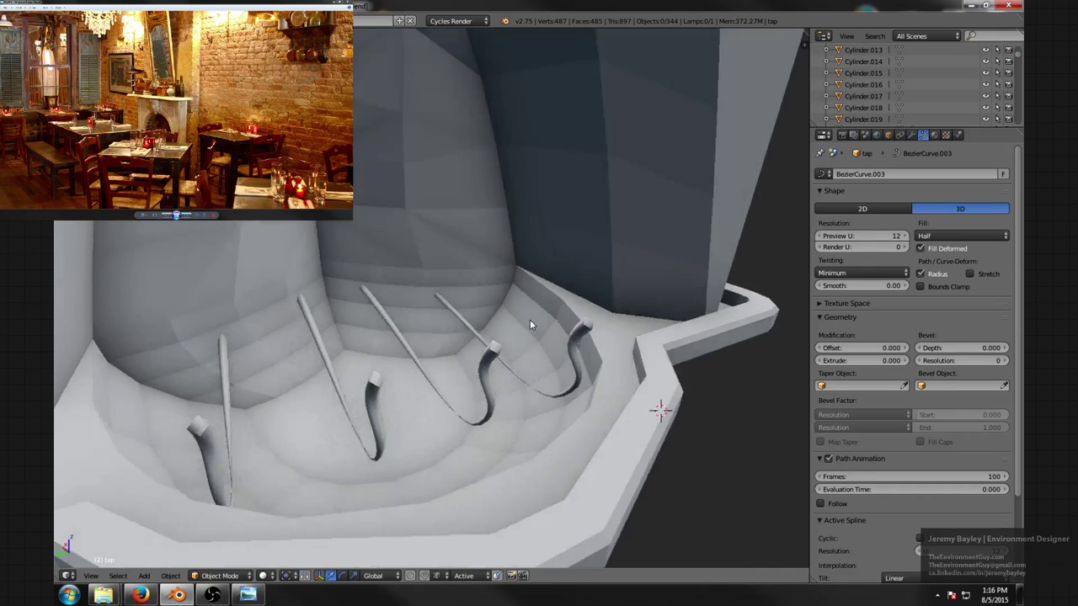
{"action": "mouse_move", "coordinate": [529, 319]}
{"action": "middle_mouse_down"}
{"action": "mouse_move", "coordinate": [555, 311]}
{"action": "mouse_move", "coordinate": [567, 324]}
{"action": "mouse_move", "coordinate": [546, 327]}
{"action": "middle_mouse_up"}
{"action": "scroll", "coordinate": [555, 320], "scroll_direction": "down", "scroll_amount": 6}
{"action": "scroll", "coordinate": [561, 295], "scroll_direction": "down", "scroll_amount": 8}
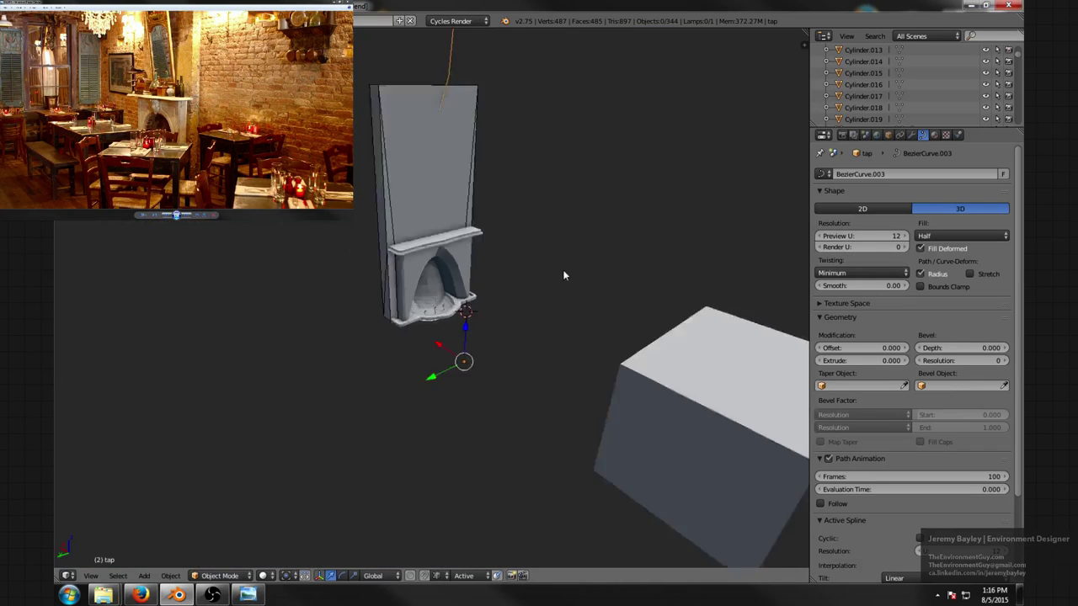
- Bring the tap curve's raised end control point back down along Z to the height of the fireplace
{"action": "key", "text": "KP_Divide"}
{"action": "key", "text": "Tab"}
{"action": "scroll", "coordinate": [476, 196], "scroll_direction": "up", "scroll_amount": 4}
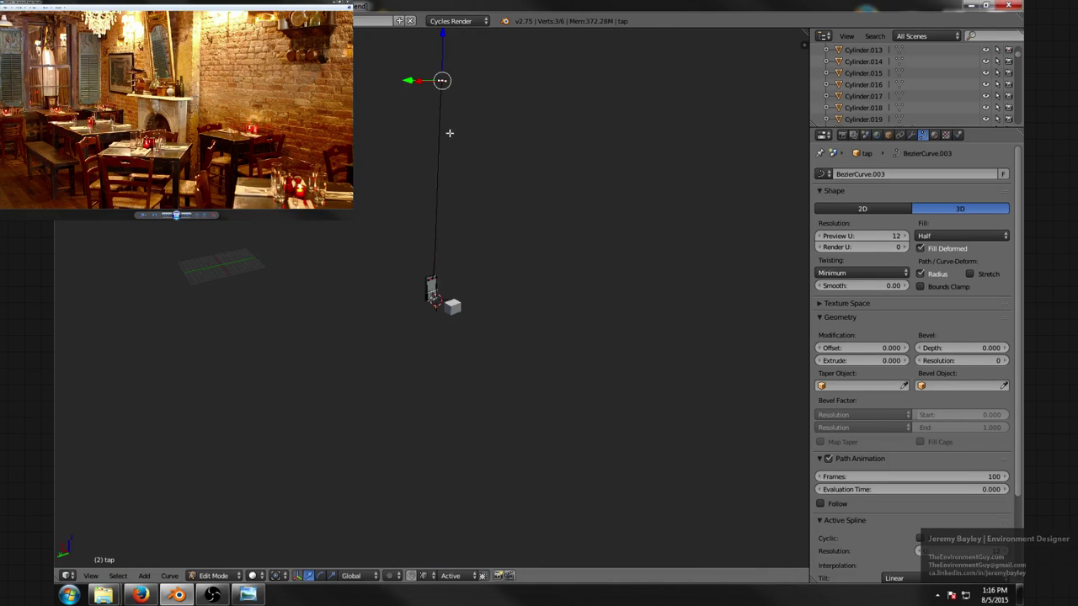
{"action": "middle_click_drag", "start_coordinate": [451, 101], "coordinate": [450, 142], "text": "shift"}
{"action": "left_click_drag", "start_coordinate": [443, 79], "coordinate": [442, 231]}
{"action": "left_click", "coordinate": [442, 231]}
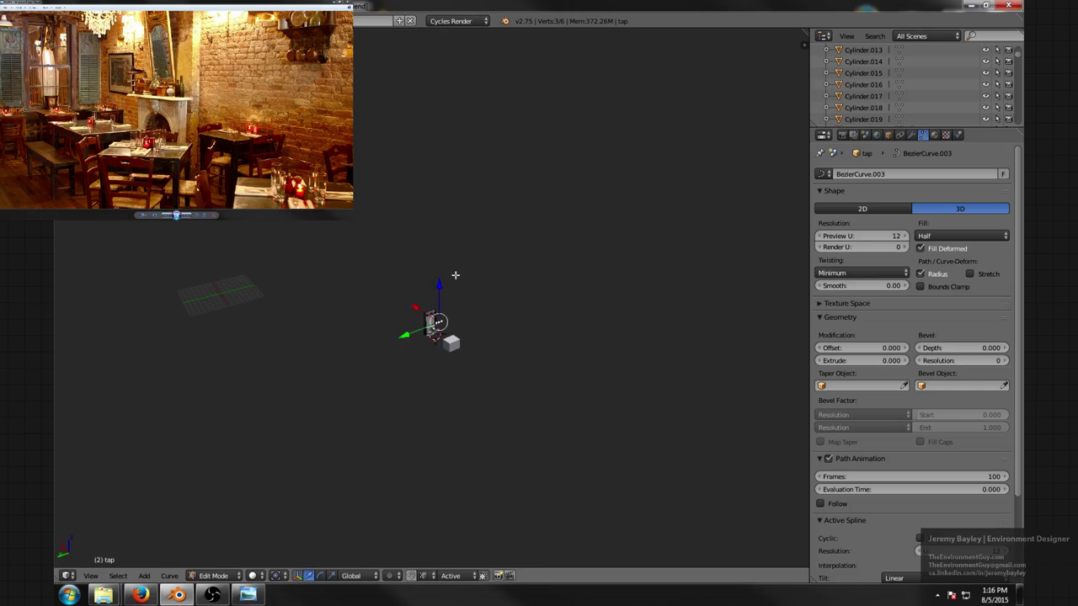
{"action": "scroll", "coordinate": [491, 315], "scroll_direction": "up", "scroll_amount": 8}
{"action": "middle_click_drag", "start_coordinate": [453, 376], "coordinate": [506, 169], "text": "shift"}
{"action": "scroll", "coordinate": [505, 169], "scroll_direction": "up", "scroll_amount": 3}
{"action": "scroll", "coordinate": [507, 207], "scroll_direction": "down", "scroll_amount": 2}
{"action": "key", "text": "g"}
{"action": "key", "text": "z"}
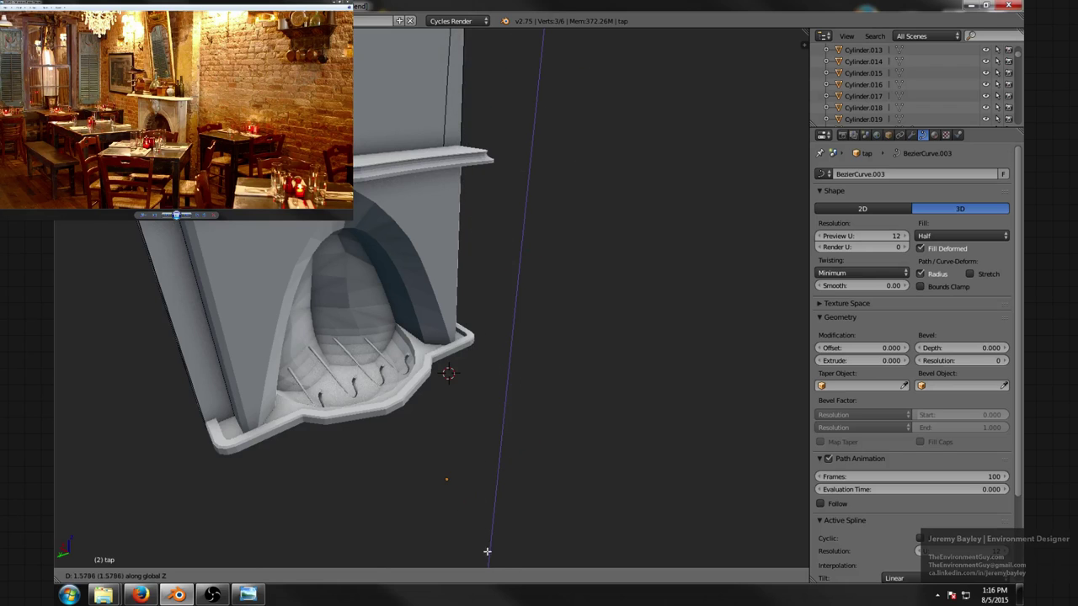
{"action": "left_click", "coordinate": [539, 509]}
- Extrude a new control point from the tap curve's inner end along Y, and raise it slightly along Z
{"action": "scroll", "coordinate": [532, 421], "scroll_direction": "down", "scroll_amount": 3}
{"action": "middle_click_drag", "start_coordinate": [515, 224], "coordinate": [398, 244], "text": "shift"}
{"action": "key", "text": "g"}
{"action": "key", "text": "x"}
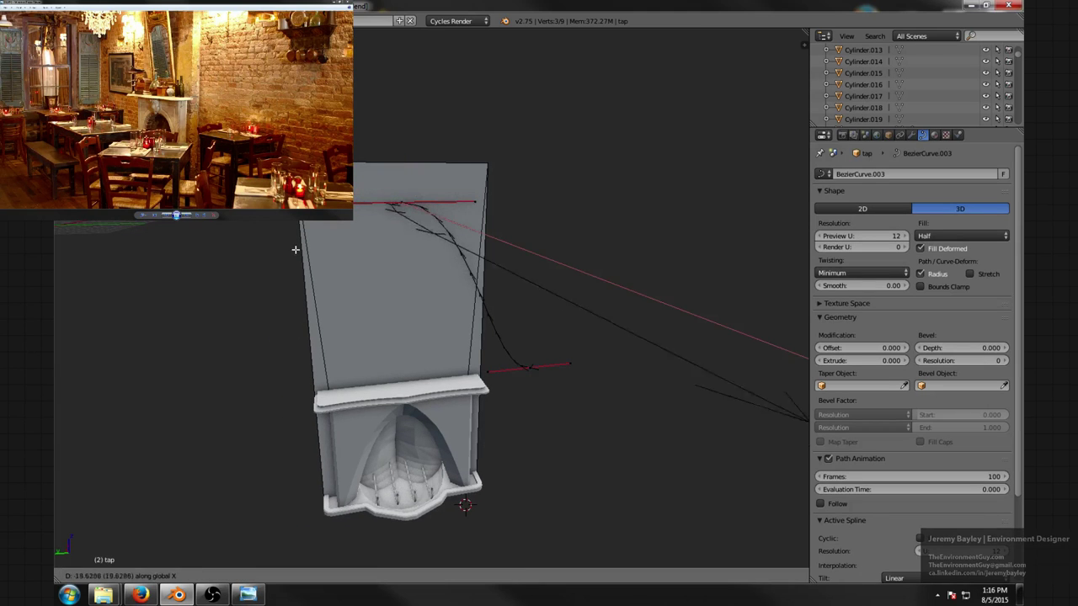
{"action": "key", "text": "y"}
{"action": "left_click", "coordinate": [212, 252]}
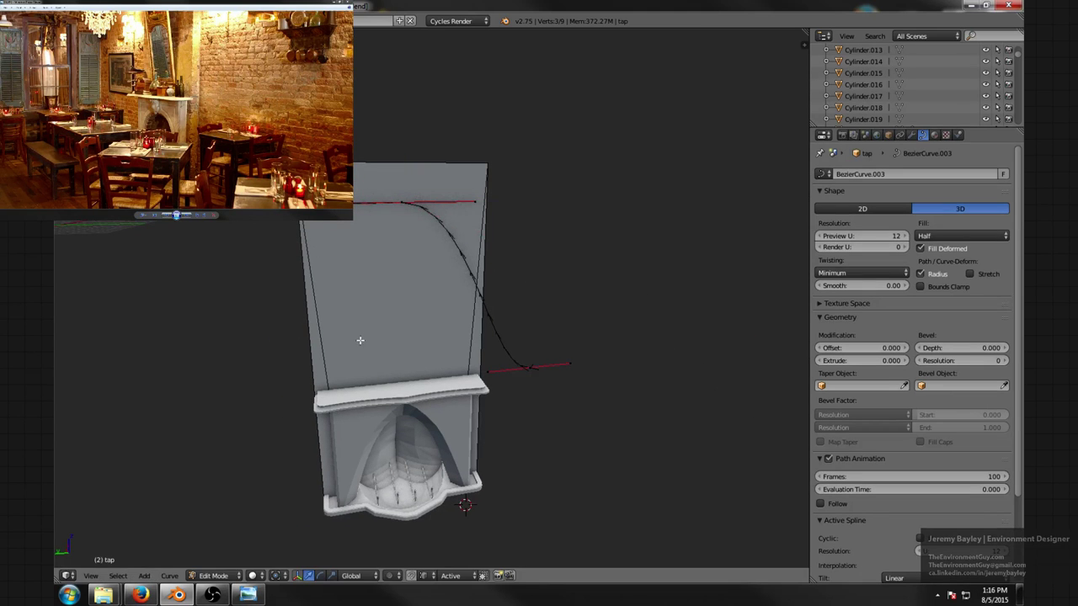
{"action": "key", "text": "g"}
{"action": "key", "text": "z"}
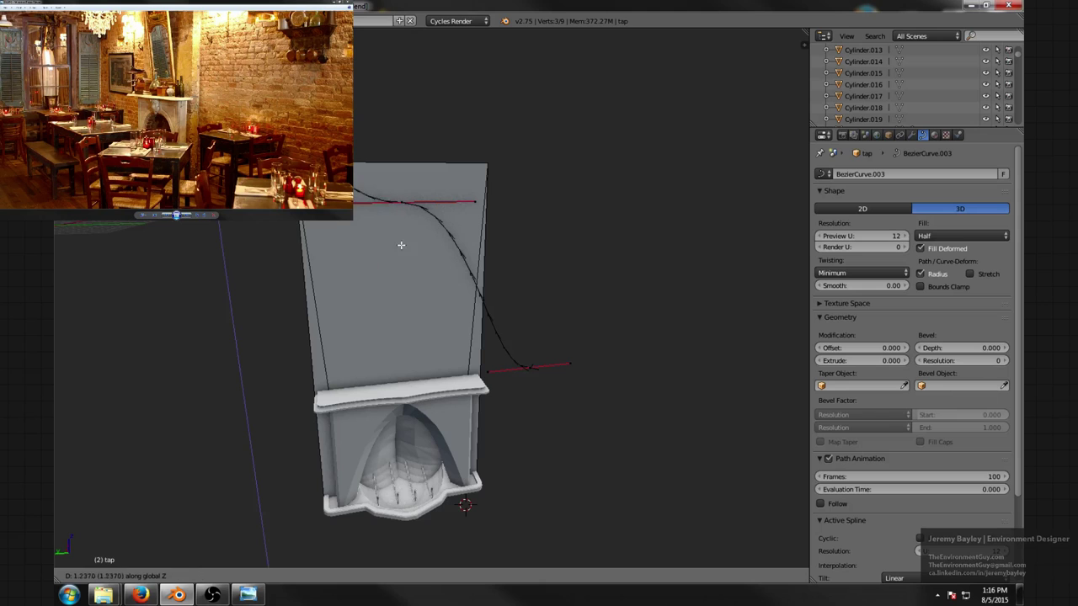
{"action": "left_click", "coordinate": [406, 229]}
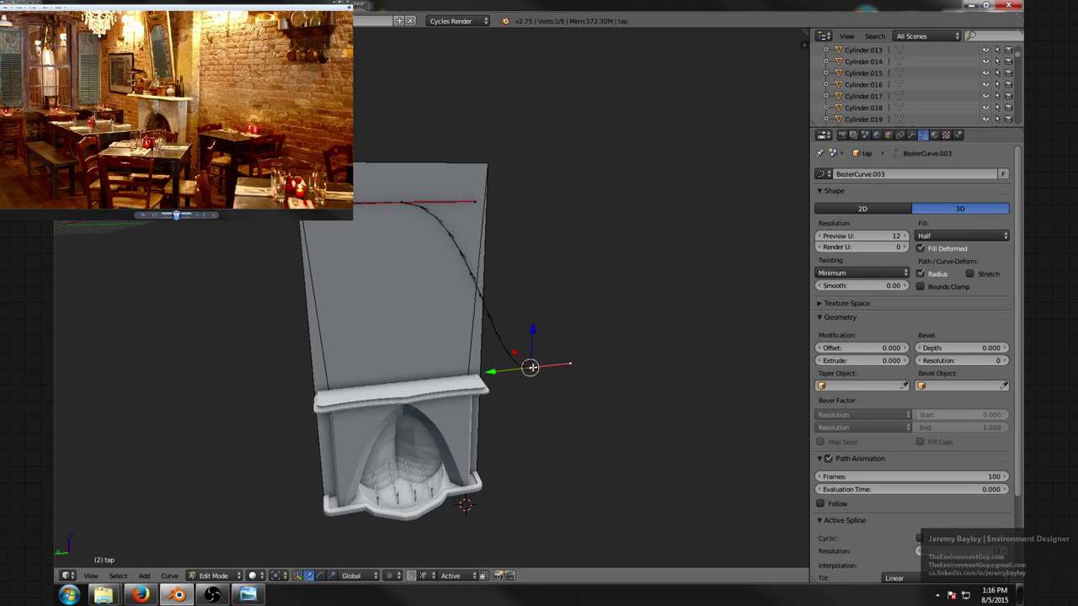
- Raise the tap curve's outer end control point along Z to above the chimney top
{"action": "key", "text": "g"}
{"action": "key", "text": "z"}
{"action": "left_click", "coordinate": [498, 37]}
{"action": "scroll", "coordinate": [503, 277], "scroll_direction": "up", "scroll_amount": 4}
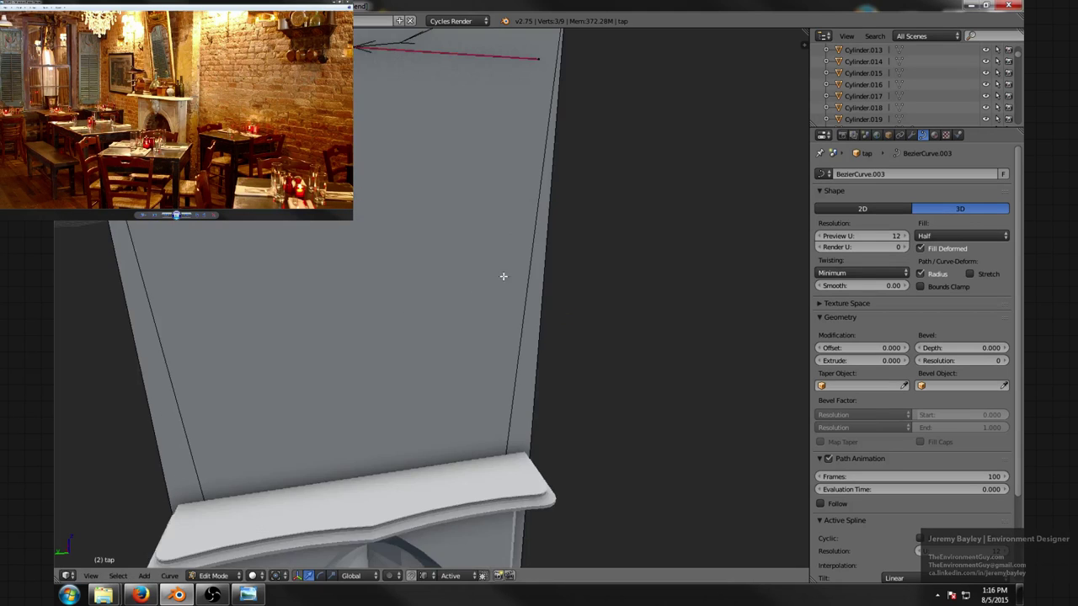
{"action": "middle_click_drag", "start_coordinate": [475, 316], "coordinate": [503, 95], "text": "shift"}
{"action": "scroll", "coordinate": [515, 92], "scroll_direction": "up", "scroll_amount": 2}
{"action": "middle_click_drag", "start_coordinate": [523, 281], "coordinate": [542, 220], "text": "shift"}
{"action": "scroll", "coordinate": [542, 221], "scroll_direction": "down", "scroll_amount": 8}
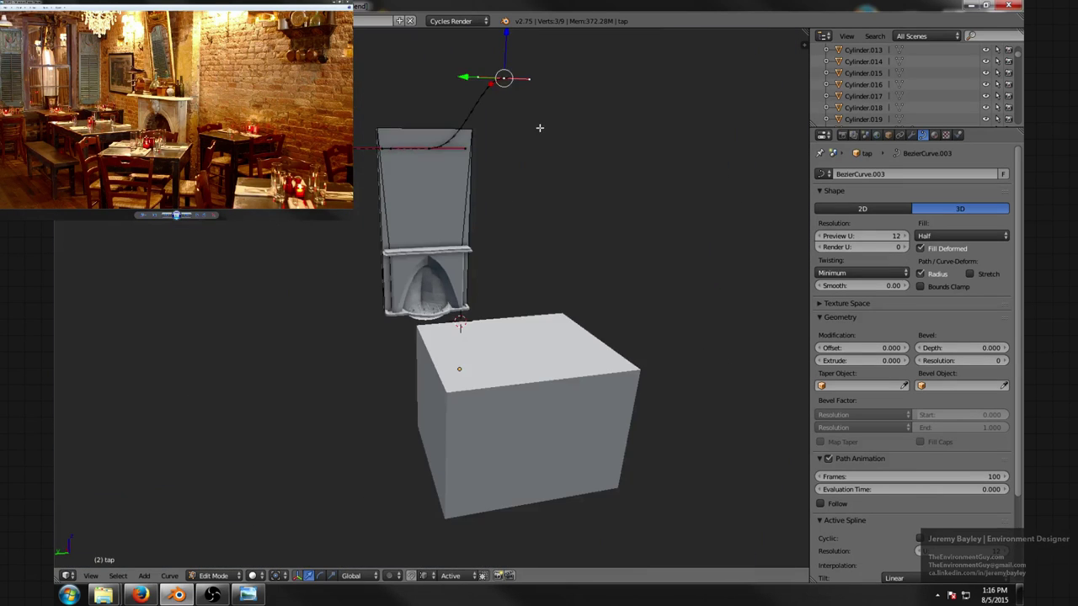
- Flatten the tap curve by scaling all of its control points along Z
{"action": "middle_click_drag", "start_coordinate": [540, 127], "coordinate": [516, 183]}
{"action": "key", "text": "s"}
{"action": "key", "text": "z"}
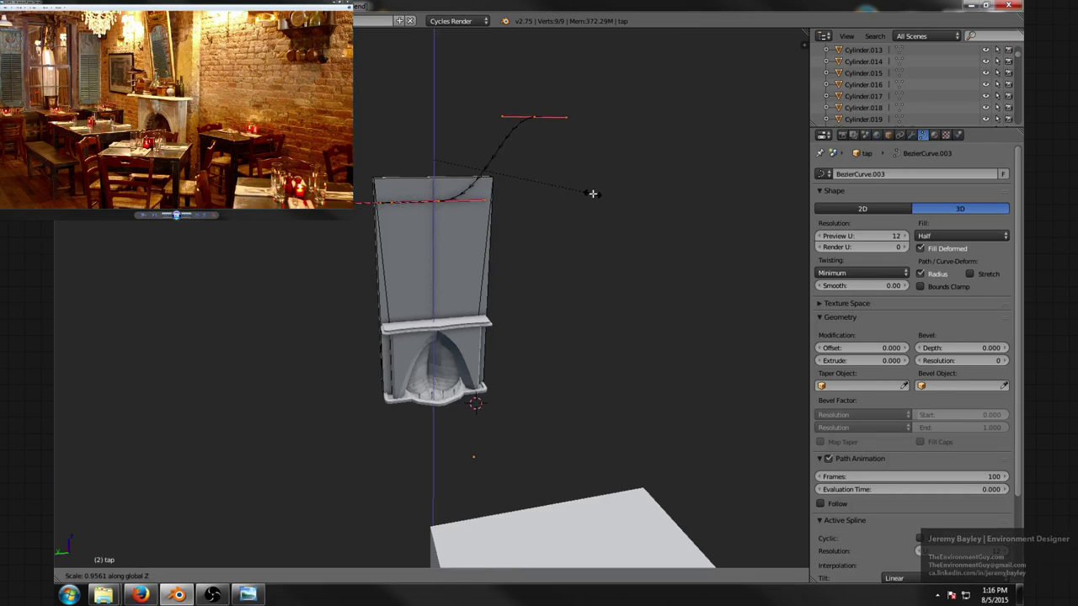
{"action": "key", "text": "Return"}
- Shift the flattened tap curve along Z while checking the thickness of the grate rods up close
{"action": "scroll", "coordinate": [597, 250], "scroll_direction": "up", "scroll_amount": 5}
{"action": "mouse_move", "coordinate": [581, 362]}
{"action": "middle_mouse_down"}
{"action": "mouse_move", "coordinate": [570, 385]}
{"action": "mouse_move", "coordinate": [575, 366]}
{"action": "middle_mouse_up"}
{"action": "scroll", "coordinate": [575, 365], "scroll_direction": "up", "scroll_amount": 5}
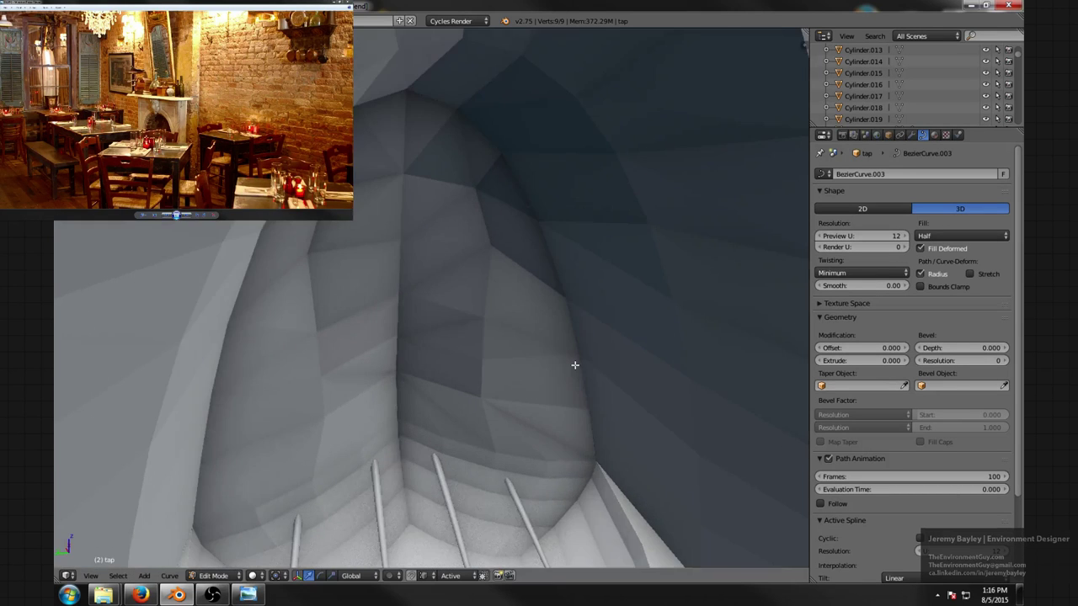
{"action": "middle_click_drag", "start_coordinate": [589, 408], "coordinate": [610, 384]}
{"action": "scroll", "coordinate": [609, 383], "scroll_direction": "down", "scroll_amount": 5}
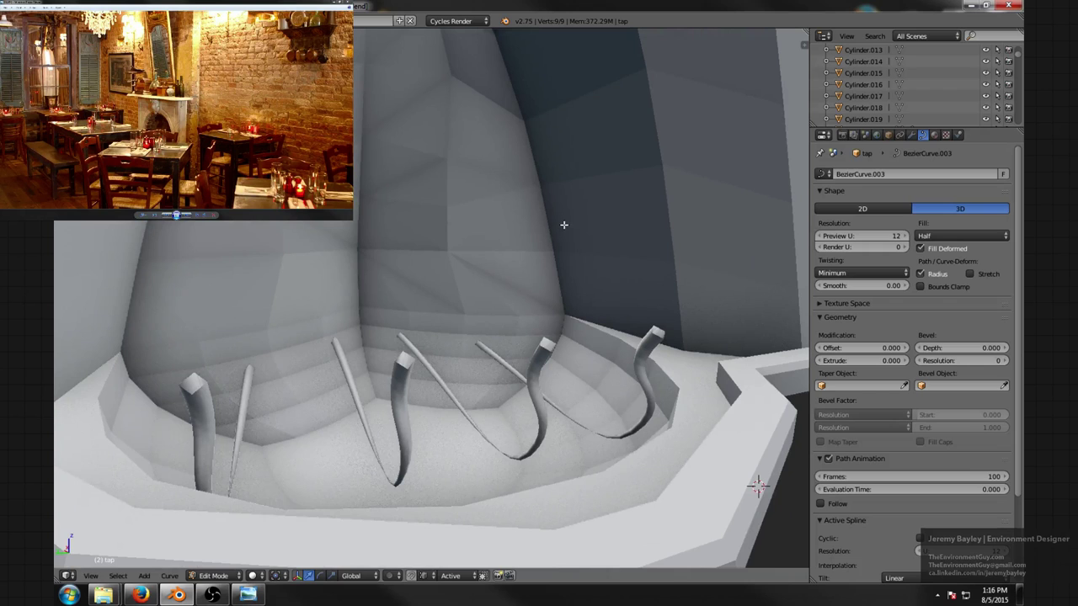
{"action": "key", "text": "g"}
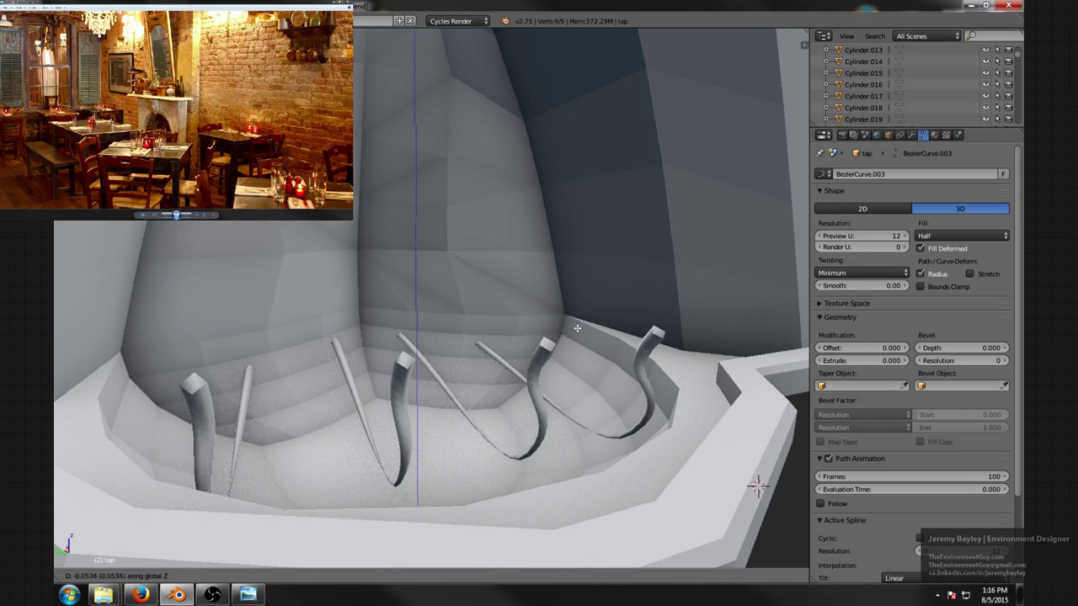
{"action": "key", "text": "Return"}
- Try to apply the rotation and scale of the rightmost grate rod
{"action": "right_click", "coordinate": [645, 369]}
{"action": "key", "text": "ctrl+a"}
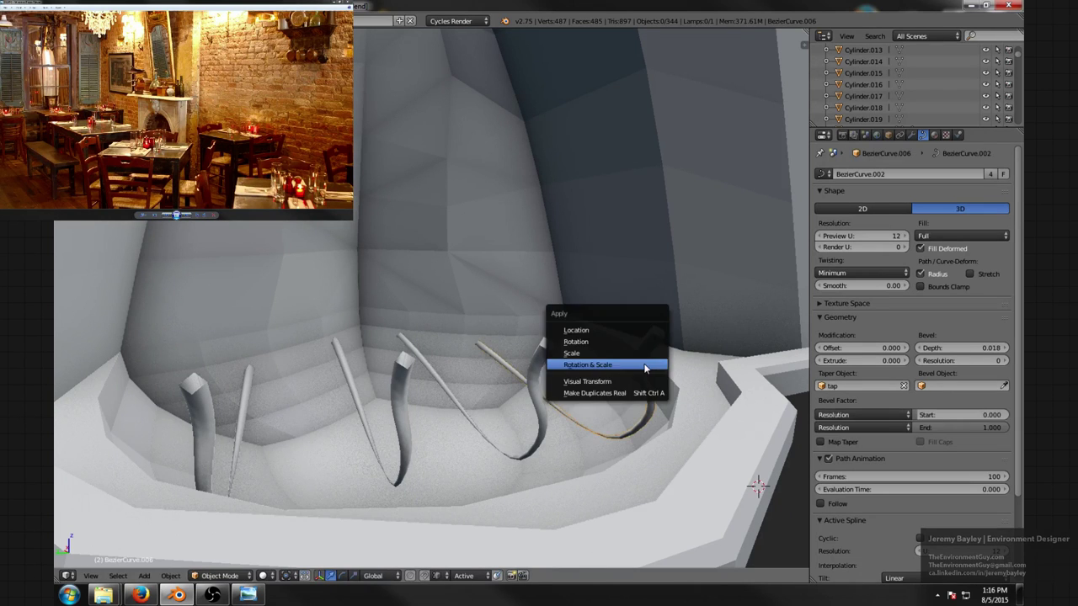
{"action": "left_click", "coordinate": [645, 367]}
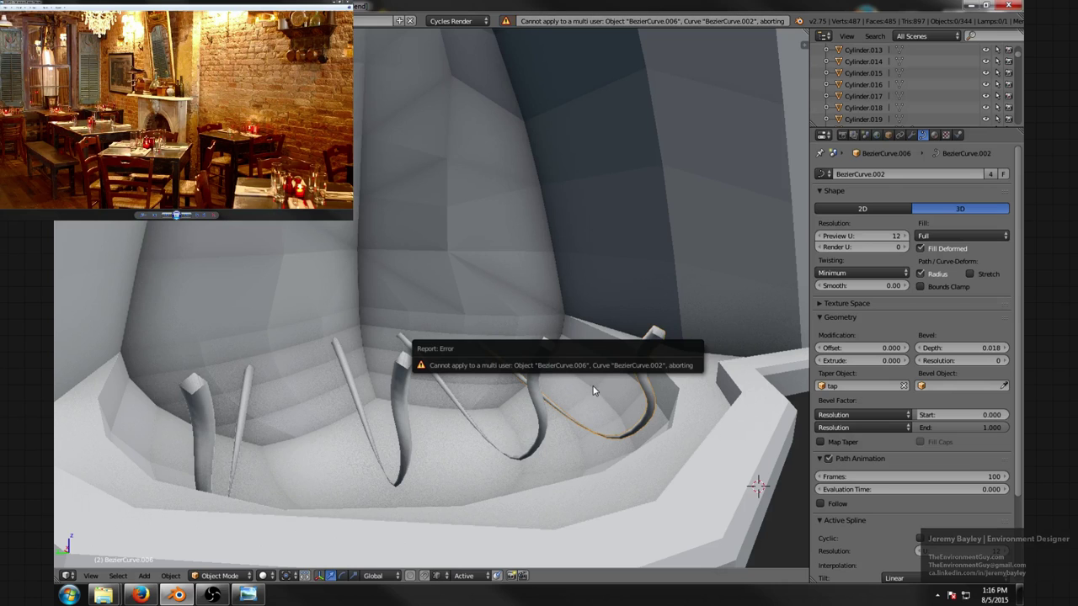
- Delete the other three grate rods so only the rightmost rod is kept in the hearth
{"action": "key", "text": "x"}
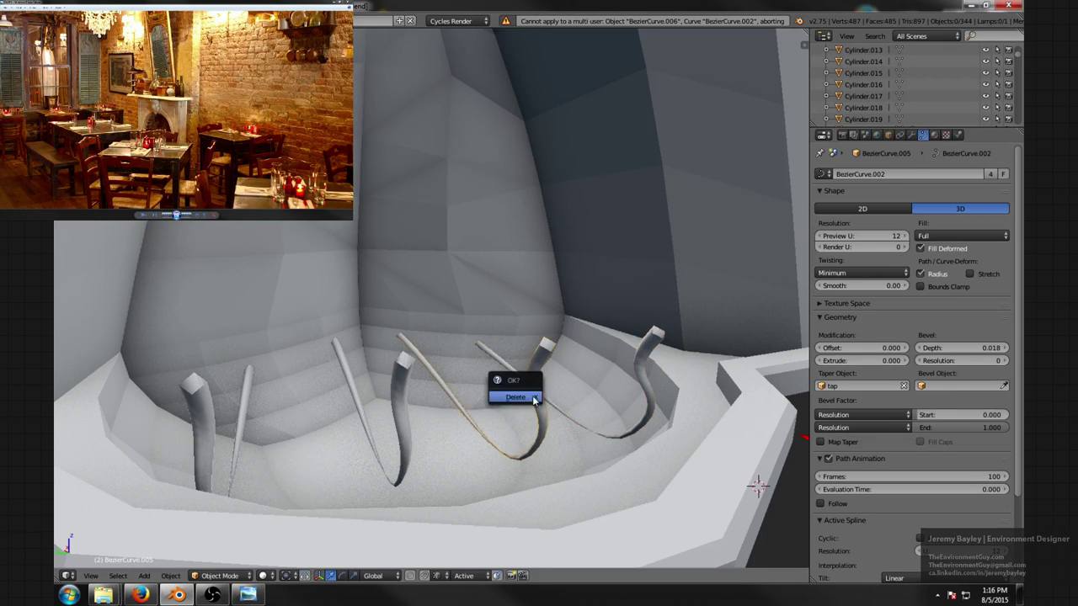
{"action": "left_click", "coordinate": [534, 399]}
{"action": "right_click", "coordinate": [400, 400]}
{"action": "key", "text": "x"}
{"action": "left_click", "coordinate": [400, 400]}
{"action": "right_click", "coordinate": [212, 407]}
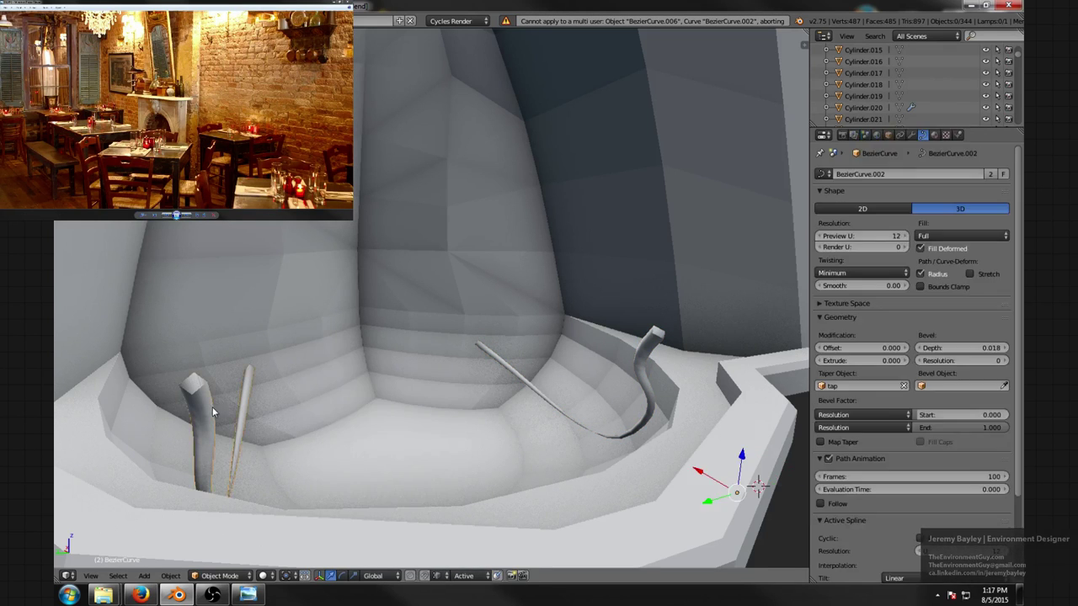
{"action": "key", "text": "x"}
{"action": "left_click", "coordinate": [212, 407]}
- Apply the rotation and scale of the remaining grate rod and check its curve in Edit Mode
{"action": "right_click", "coordinate": [646, 391]}
{"action": "key", "text": "ctrl+a"}
{"action": "left_click", "coordinate": [646, 387]}
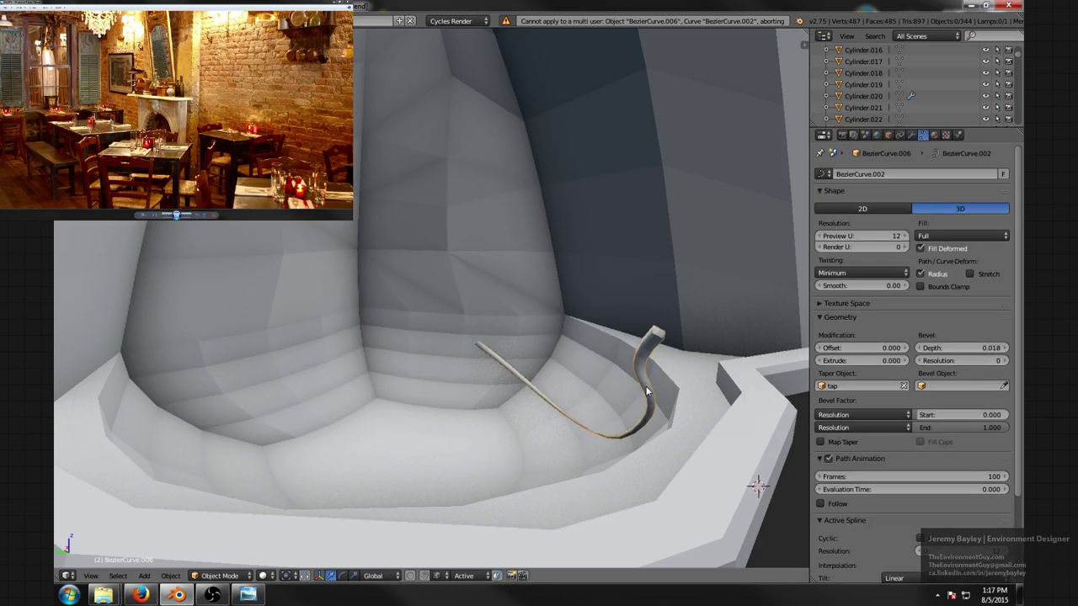
{"action": "scroll", "coordinate": [646, 373], "scroll_direction": "down", "scroll_amount": 10}
{"action": "middle_click_drag", "start_coordinate": [645, 356], "coordinate": [587, 322]}
{"action": "key", "text": "Tab"}
{"action": "scroll", "coordinate": [530, 253], "scroll_direction": "up", "scroll_amount": 9}
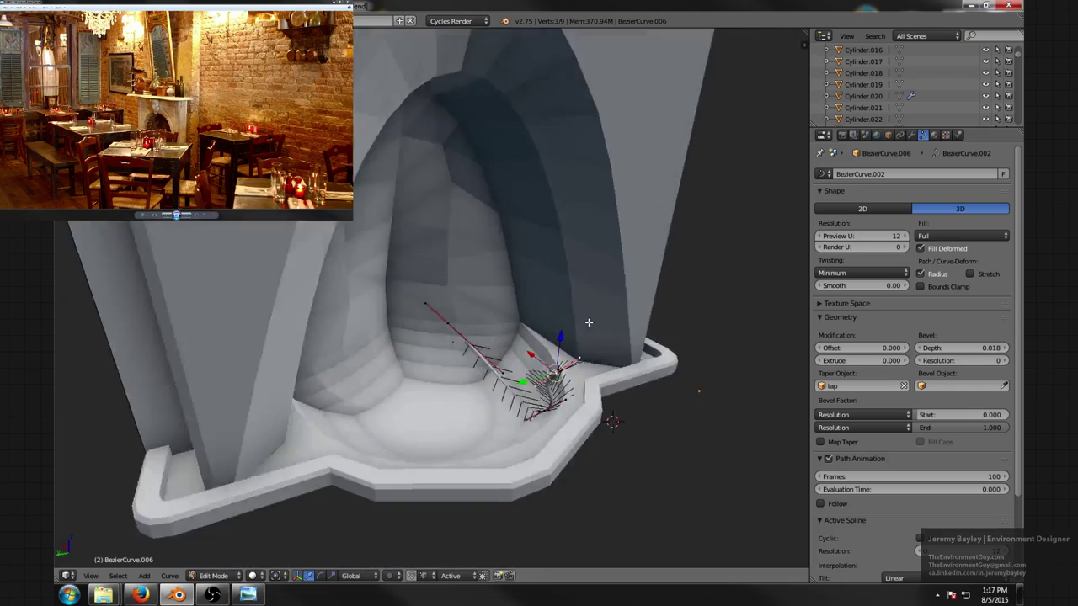
{"action": "scroll", "coordinate": [583, 310], "scroll_direction": "up", "scroll_amount": 4}
{"action": "key", "text": "Tab"}
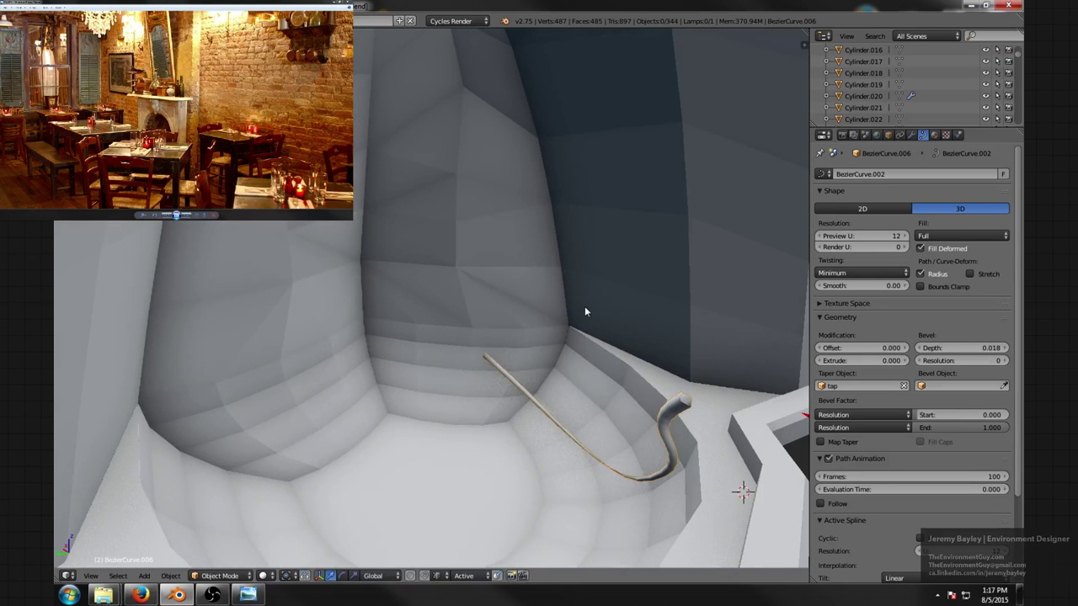
- Delete the tap taper curve above the chimney
{"action": "scroll", "coordinate": [584, 305], "scroll_direction": "down", "scroll_amount": 10}
{"action": "middle_click_drag", "start_coordinate": [584, 306], "coordinate": [538, 262]}
{"action": "right_click", "coordinate": [543, 229]}
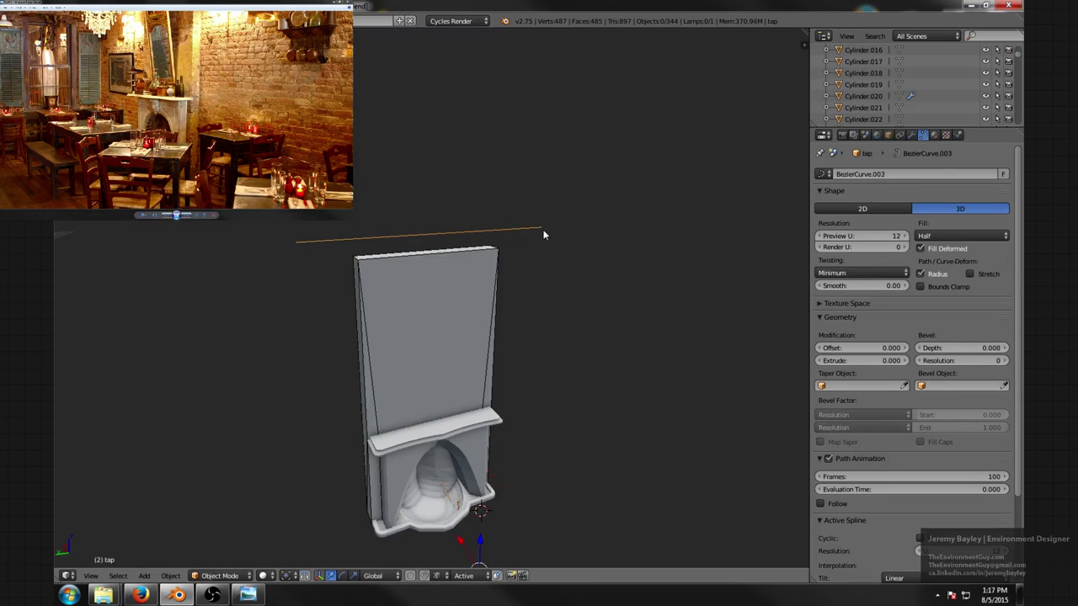
{"action": "key", "text": "x"}
{"action": "left_click", "coordinate": [526, 232]}
- Select the remaining grate rod and set its bevel depth to 0.012
{"action": "scroll", "coordinate": [522, 392], "scroll_direction": "up", "scroll_amount": 7}
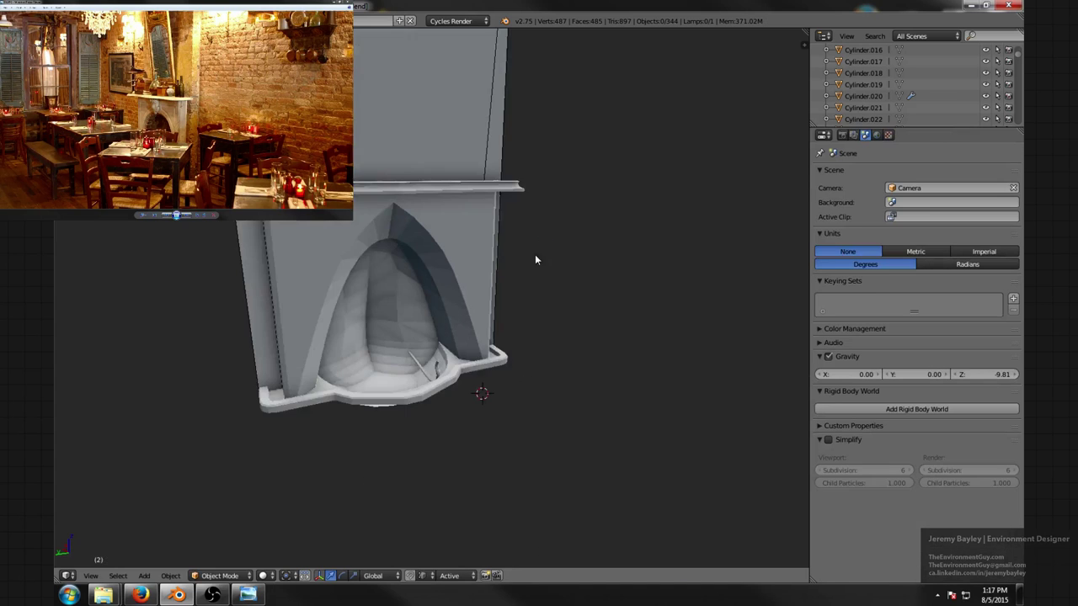
{"action": "right_click", "coordinate": [410, 485]}
{"action": "middle_click_drag", "start_coordinate": [415, 469], "coordinate": [501, 369]}
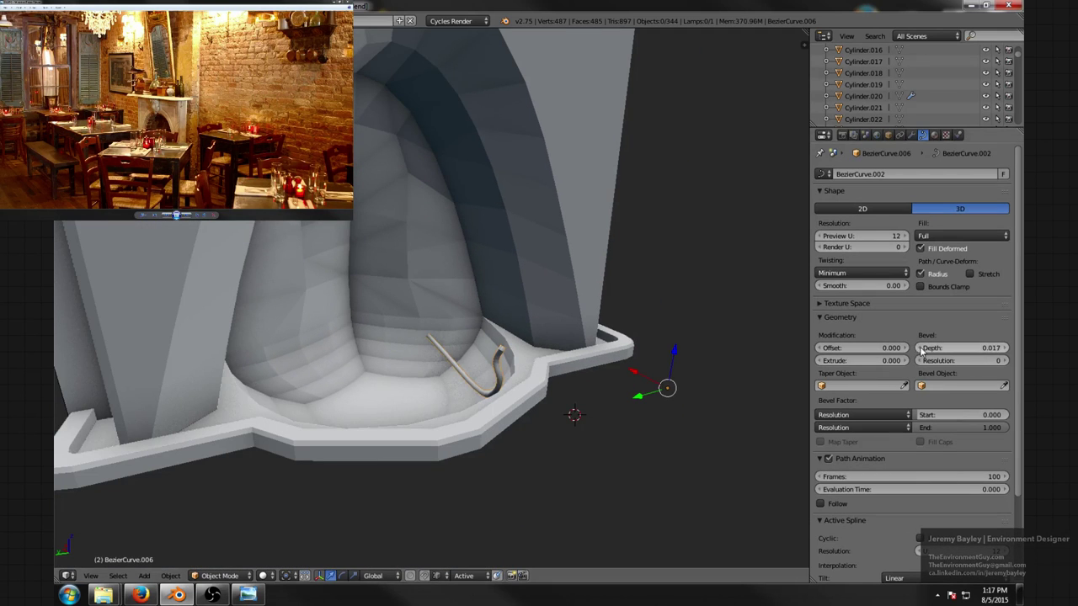
{"action": "mouse_move", "coordinate": [582, 389]}
{"action": "middle_mouse_down"}
{"action": "mouse_move", "coordinate": [567, 380]}
{"action": "mouse_move", "coordinate": [569, 341]}
{"action": "mouse_move", "coordinate": [545, 371]}
{"action": "mouse_move", "coordinate": [570, 337]}
{"action": "mouse_move", "coordinate": [594, 355]}
{"action": "mouse_move", "coordinate": [542, 337]}
{"action": "mouse_move", "coordinate": [601, 356]}
{"action": "mouse_move", "coordinate": [469, 343]}
{"action": "mouse_move", "coordinate": [530, 334]}
{"action": "middle_mouse_up"}
- Reduce the rod curve's preview resolution to 7, checking its segments in wireframe and solid shading
{"action": "key", "text": "Tab"}
{"action": "scroll", "coordinate": [541, 336], "scroll_direction": "up", "scroll_amount": 2}
{"action": "key", "text": "z"}
{"action": "scroll", "coordinate": [547, 338], "scroll_direction": "up", "scroll_amount": 3}
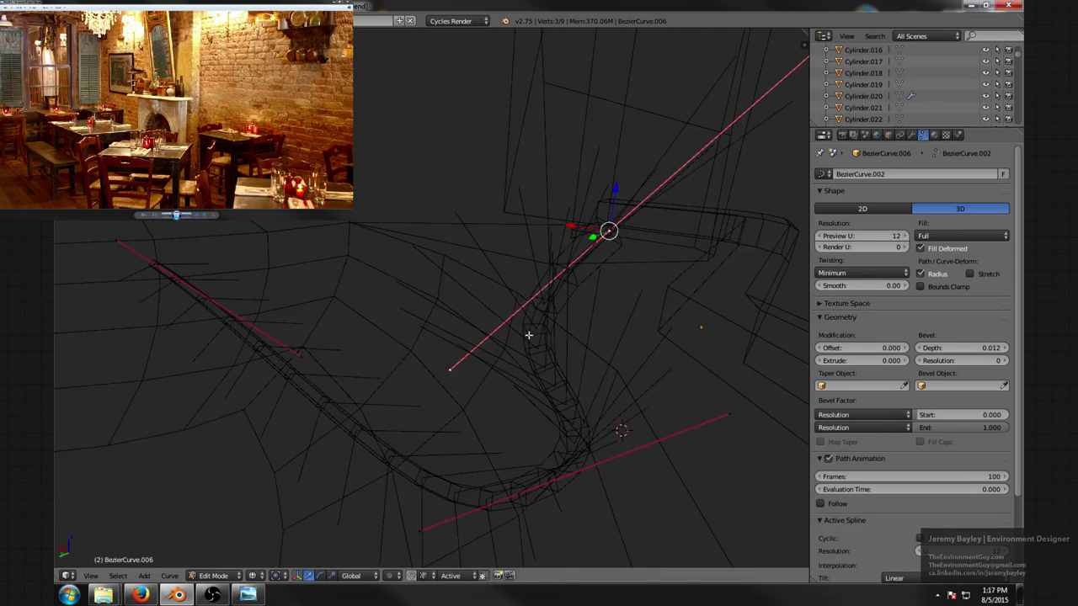
{"action": "left_click", "coordinate": [820, 236]}
{"action": "left_click", "coordinate": [820, 236]}
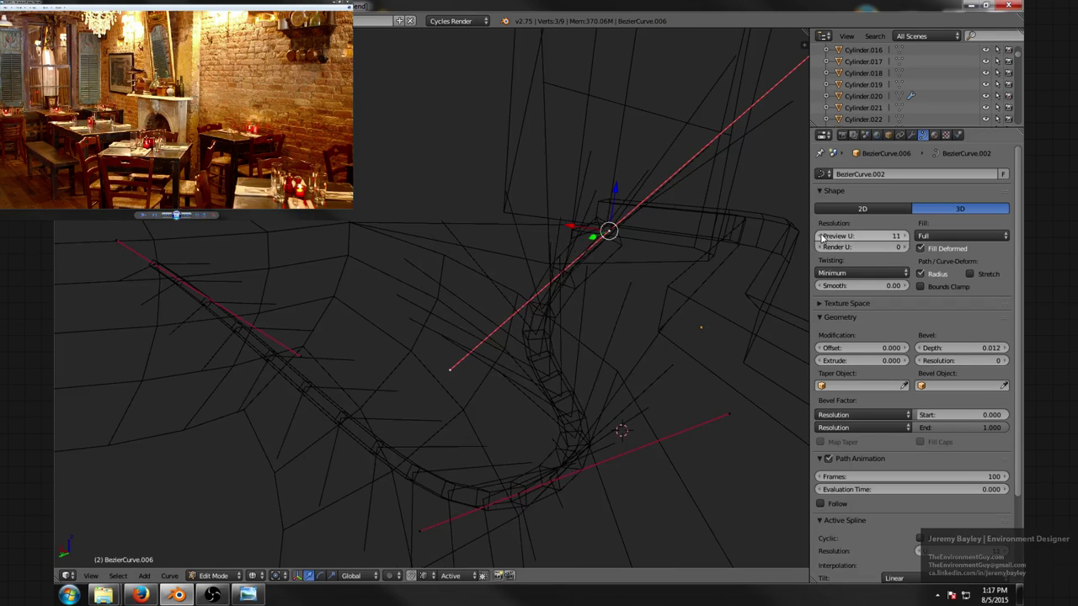
{"action": "left_click", "coordinate": [820, 236]}
{"action": "left_click", "coordinate": [820, 236]}
{"action": "left_click", "coordinate": [820, 236]}
{"action": "left_click", "coordinate": [819, 235]}
{"action": "key", "text": "z"}
{"action": "scroll", "coordinate": [594, 333], "scroll_direction": "down", "scroll_amount": 3}
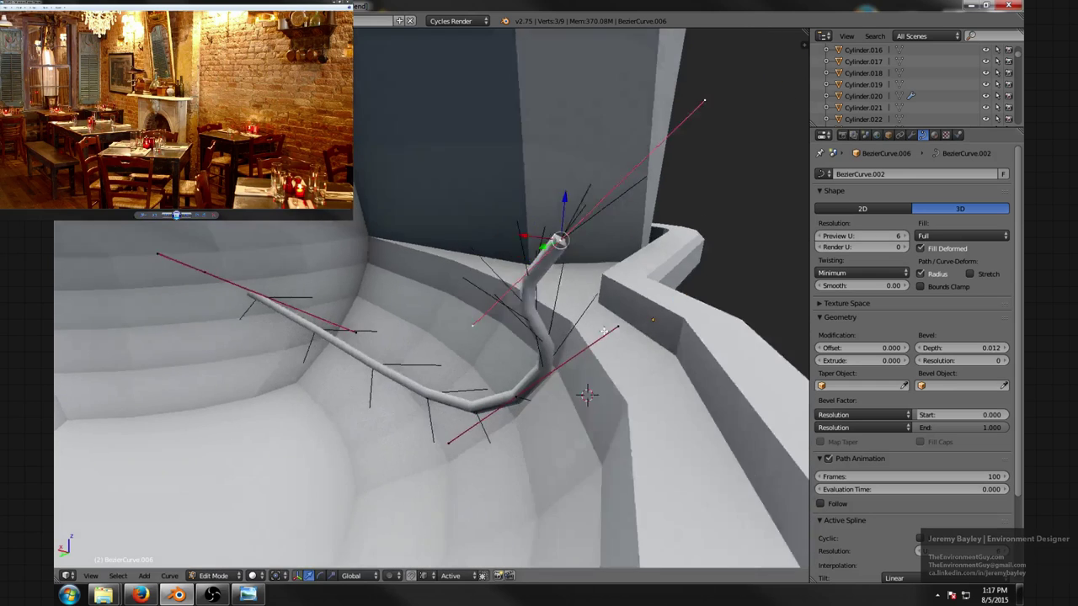
{"action": "key", "text": "Tab"}
{"action": "middle_click_drag", "start_coordinate": [595, 333], "coordinate": [649, 327]}
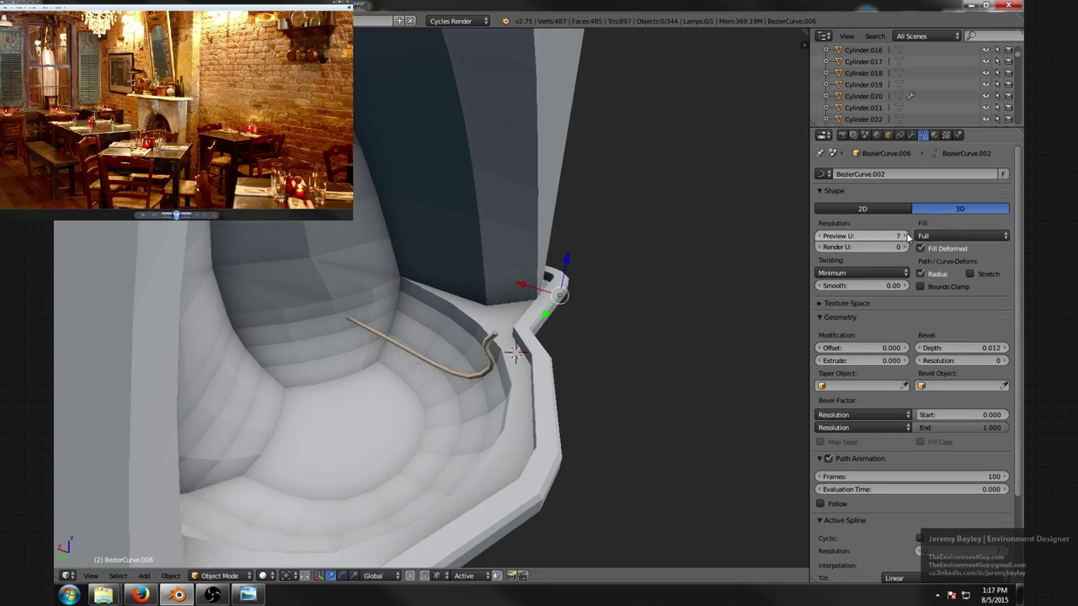
- Raise the control point at the rod's front end along Z so the upright part becomes taller
{"action": "key", "text": "z"}
{"action": "middle_click_drag", "start_coordinate": [611, 322], "coordinate": [464, 294]}
{"action": "scroll", "coordinate": [621, 314], "scroll_direction": "up", "scroll_amount": 2}
{"action": "key", "text": "z"}
{"action": "key", "text": "Tab"}
{"action": "scroll", "coordinate": [464, 295], "scroll_direction": "up", "scroll_amount": 2}
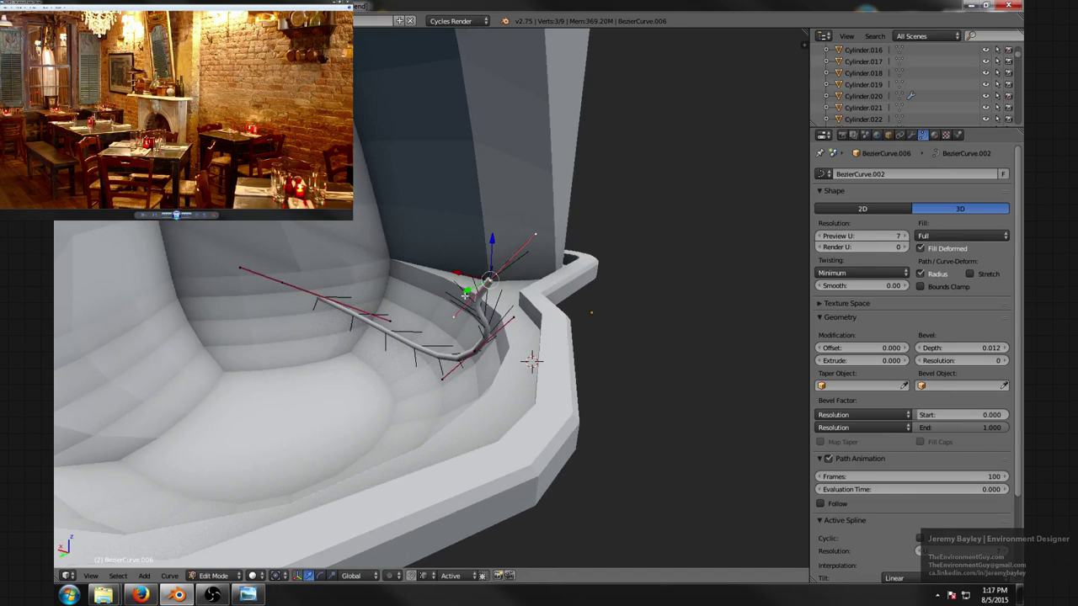
{"action": "key", "text": "Tab"}
{"action": "key", "text": "Tab"}
{"action": "left_click_drag", "start_coordinate": [494, 242], "coordinate": [498, 187]}
{"action": "scroll", "coordinate": [536, 242], "scroll_direction": "down", "scroll_amount": 1}
{"action": "key", "text": "Tab"}
{"action": "scroll", "coordinate": [567, 269], "scroll_direction": "down", "scroll_amount": 1}
{"action": "middle_click_drag", "start_coordinate": [569, 271], "coordinate": [509, 282]}
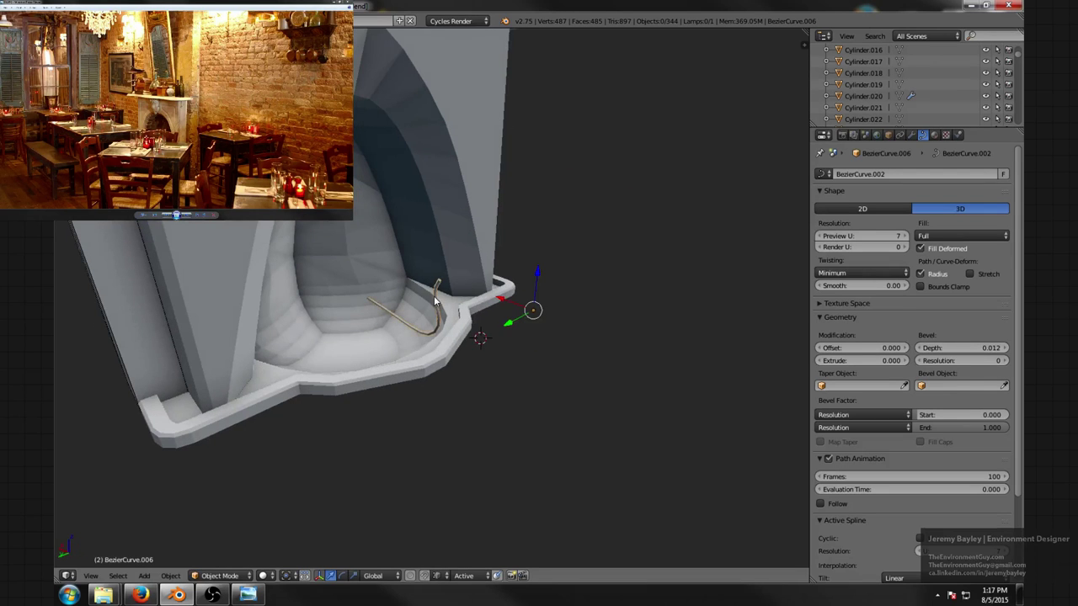
- Subdivide the rod curve between its back end point and the control point at the front bend
{"action": "mouse_move", "coordinate": [438, 299]}
{"action": "middle_mouse_down"}
{"action": "mouse_move", "coordinate": [495, 251]}
{"action": "mouse_move", "coordinate": [449, 305]}
{"action": "middle_mouse_up"}
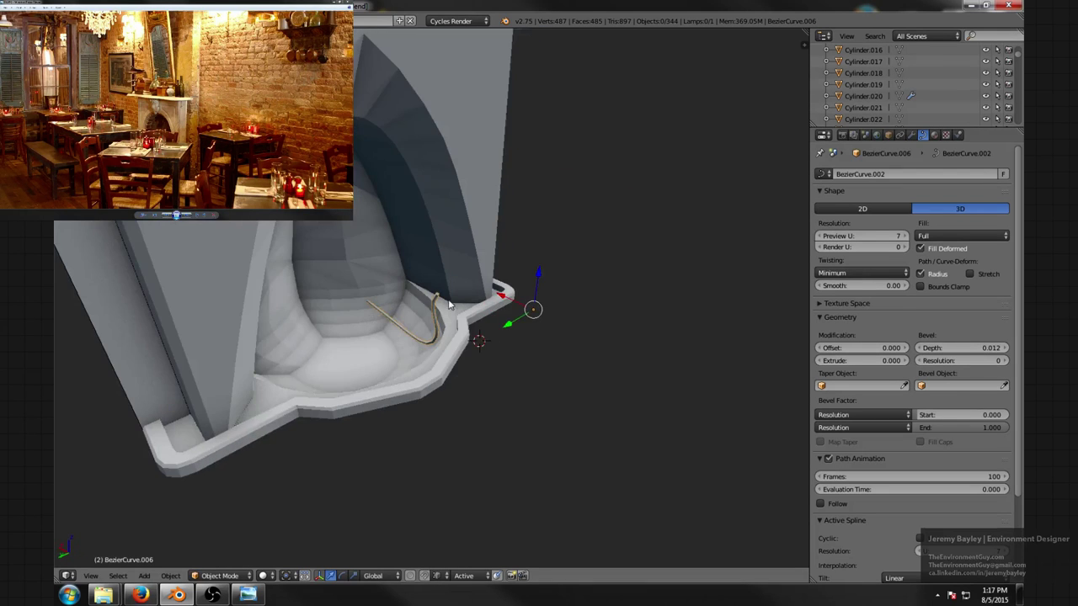
{"action": "scroll", "coordinate": [430, 320], "scroll_direction": "up", "scroll_amount": 2}
{"action": "middle_click_drag", "start_coordinate": [398, 353], "coordinate": [421, 335]}
{"action": "key", "text": "Tab"}
{"action": "scroll", "coordinate": [469, 339], "scroll_direction": "up", "scroll_amount": 2}
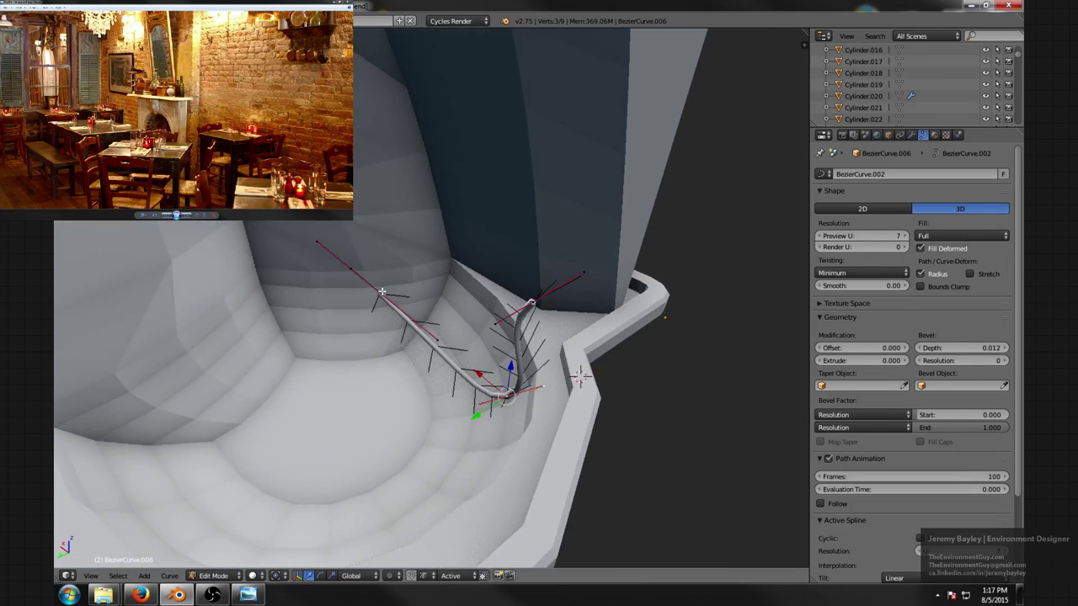
{"action": "key", "text": "w"}
{"action": "left_click", "coordinate": [358, 265]}
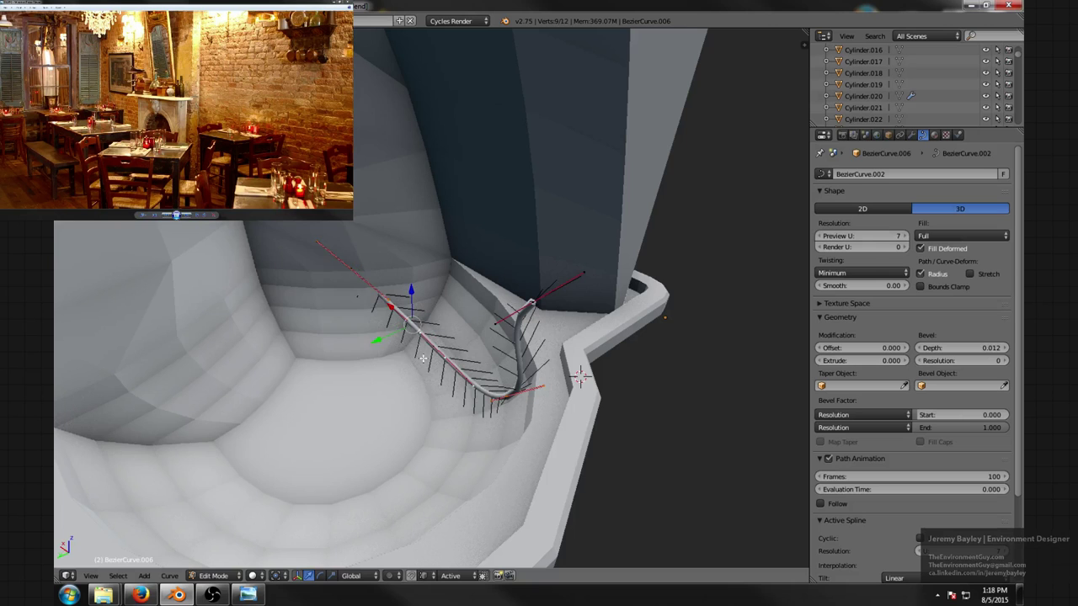
- Lower the rod's new middle control point along Z toward the hearth floor
{"action": "middle_click_drag", "start_coordinate": [431, 358], "coordinate": [485, 290]}
{"action": "key", "text": "g"}
{"action": "key", "text": "z"}
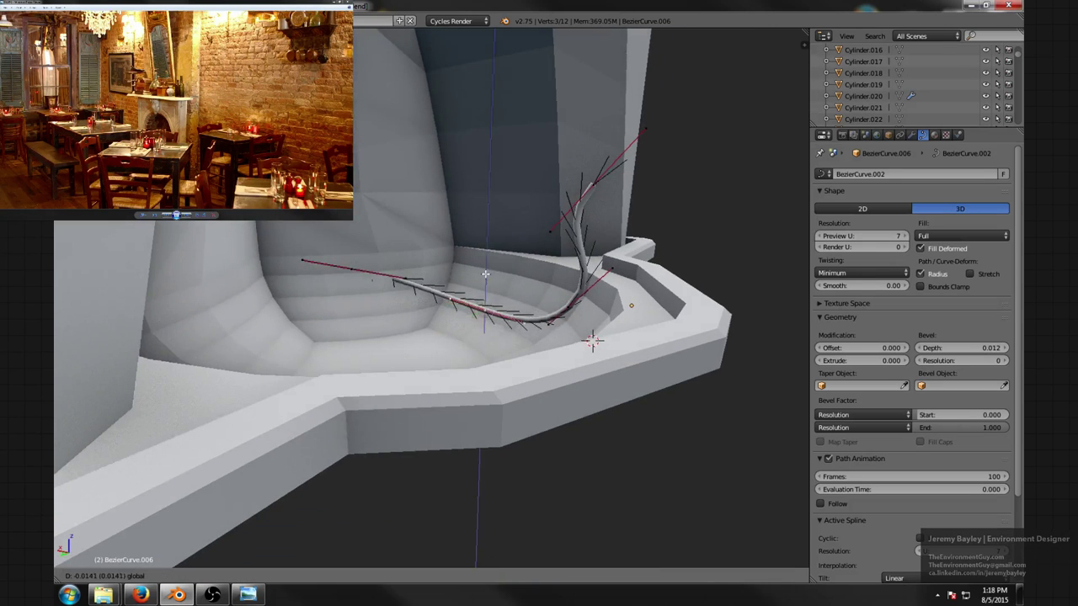
{"action": "left_click", "coordinate": [486, 289]}
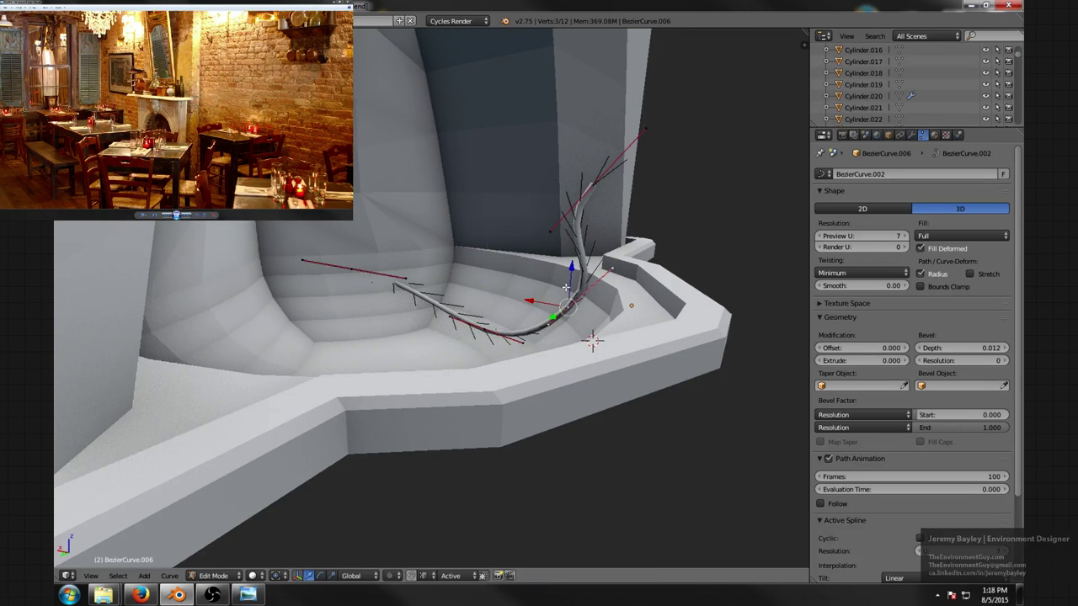
- Raise the control point at the rod's front bend along Z and return to Object Mode
{"action": "key", "text": "g"}
{"action": "key", "text": "z"}
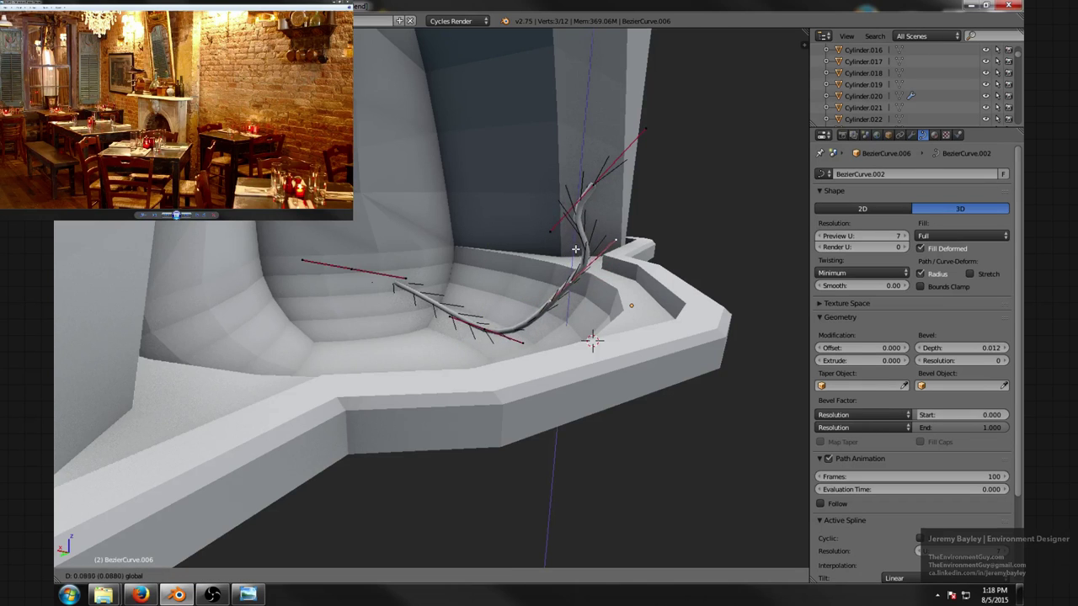
{"action": "left_click", "coordinate": [583, 272]}
{"action": "scroll", "coordinate": [583, 272], "scroll_direction": "down", "scroll_amount": 2}
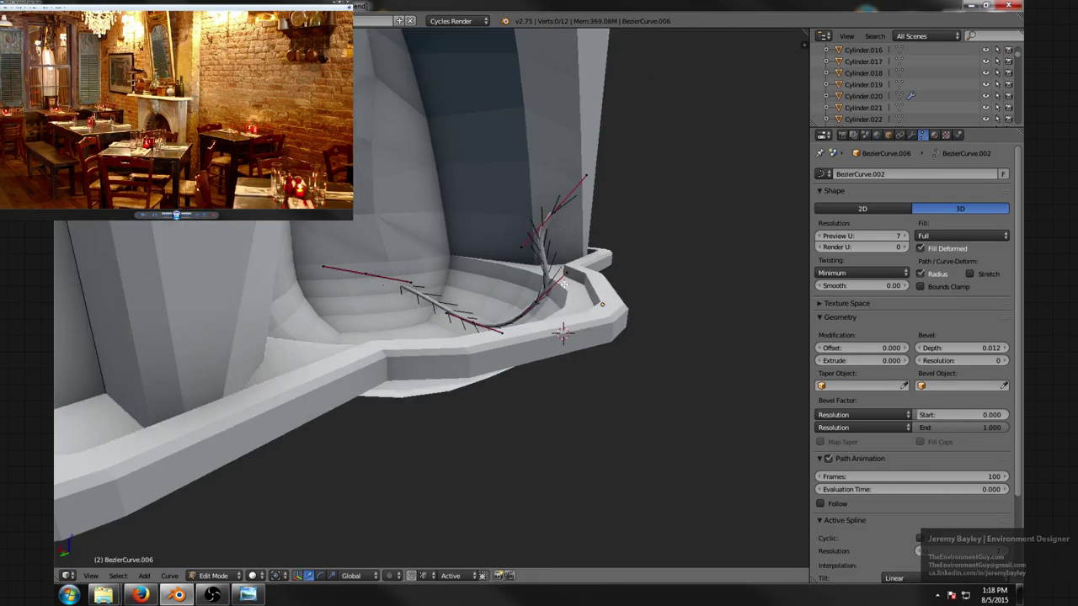
{"action": "middle_click_drag", "start_coordinate": [583, 272], "coordinate": [502, 324]}
{"action": "key", "text": "Tab"}
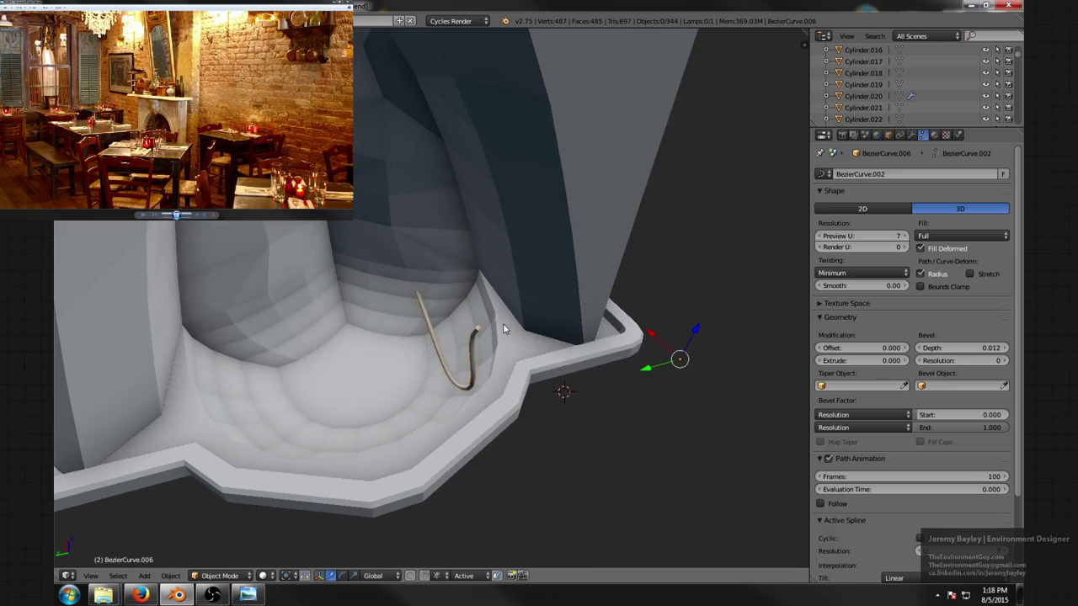
- Try placing a duplicate of the grate rod beside the original along Y
{"action": "key", "text": "shift+d"}
{"action": "key", "text": "x"}
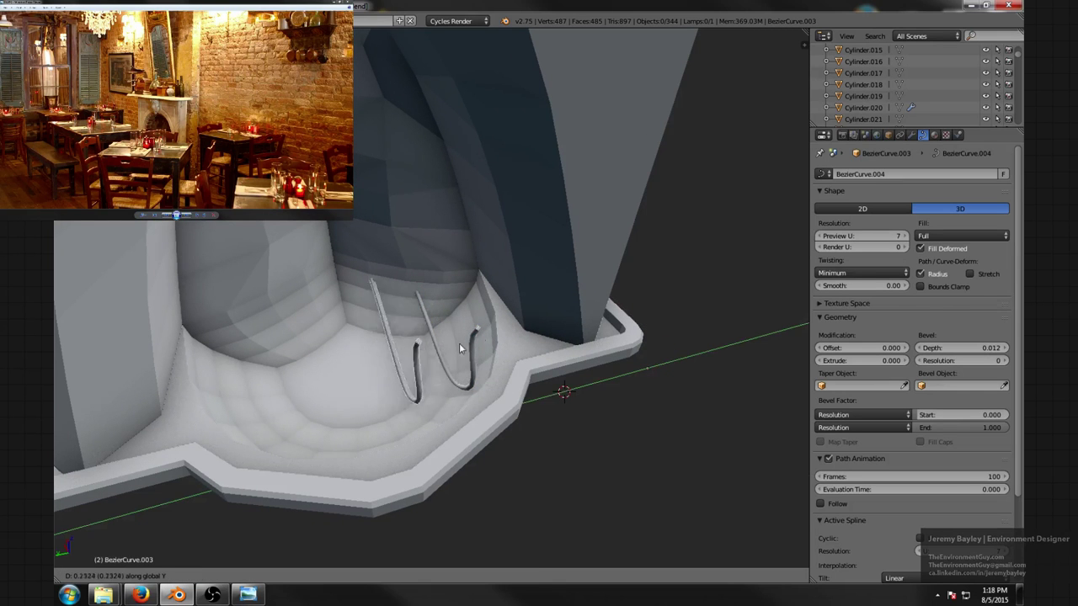
{"action": "left_click", "coordinate": [399, 373]}
{"action": "middle_click_drag", "start_coordinate": [399, 373], "coordinate": [369, 361]}
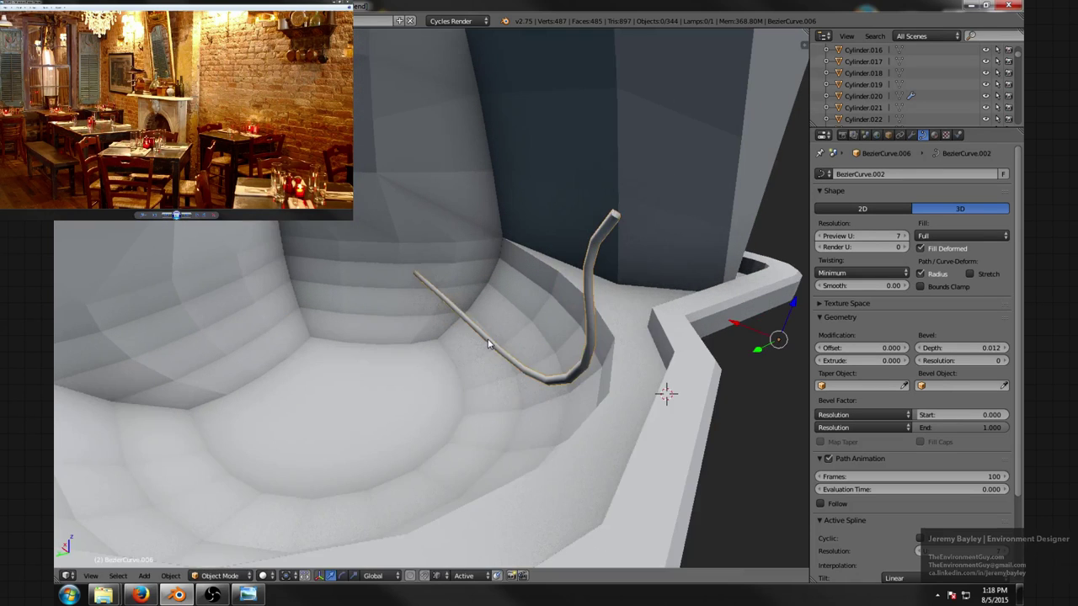
- Duplicate the grate rod along Y to the opposite side of the hearth
{"action": "key", "text": "Tab"}
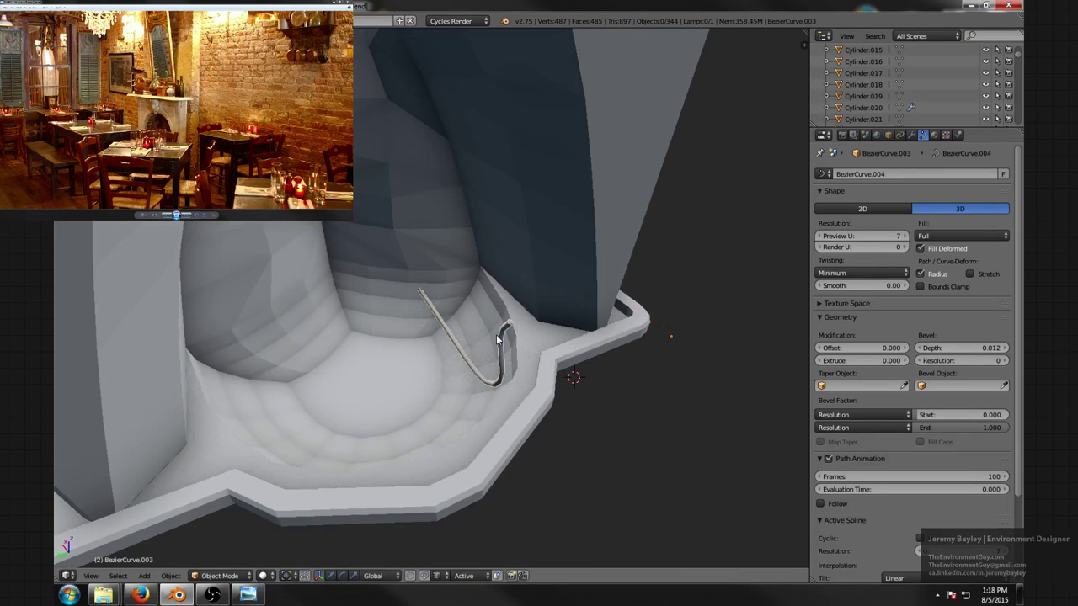
{"action": "key", "text": "y"}
{"action": "left_click", "coordinate": [394, 359]}
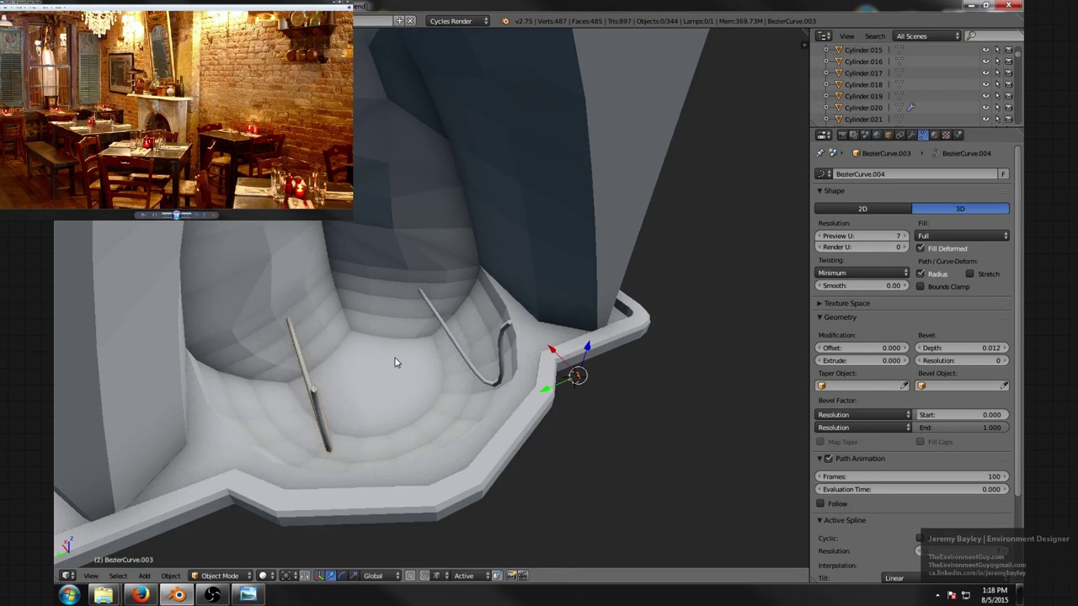
- Select both grate rods and snap the 3D cursor to the midpoint between their origins
{"action": "middle_click_drag", "start_coordinate": [396, 362], "coordinate": [404, 340]}
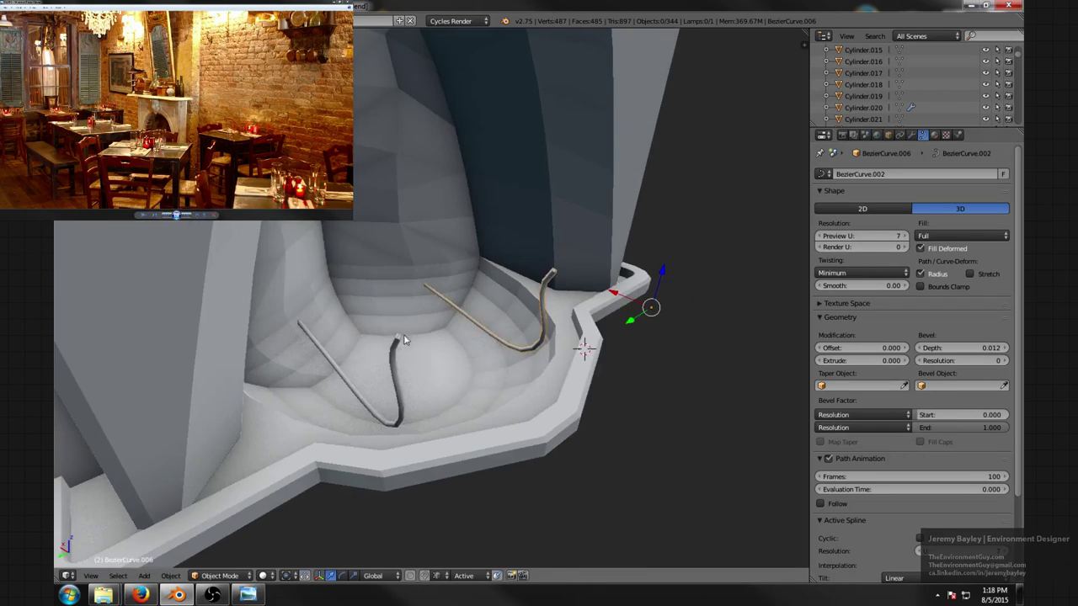
{"action": "key", "text": "shift+s"}
{"action": "left_click", "coordinate": [354, 367]}
{"action": "mouse_move", "coordinate": [354, 367]}
{"action": "middle_mouse_down"}
{"action": "mouse_move", "coordinate": [373, 348]}
{"action": "mouse_move", "coordinate": [363, 356]}
{"action": "middle_mouse_up"}
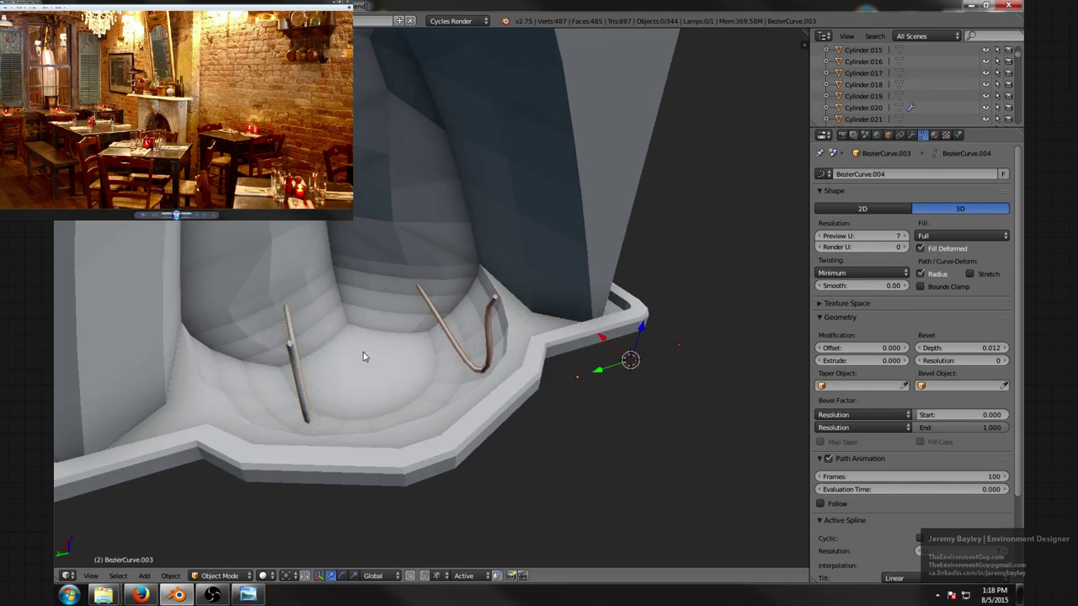
- Add an ico sphere, raise its subdivisions and scale it down while bringing it towards the hearth
{"action": "key", "text": "shift+a"}
{"action": "mouse_move", "coordinate": [365, 338]}
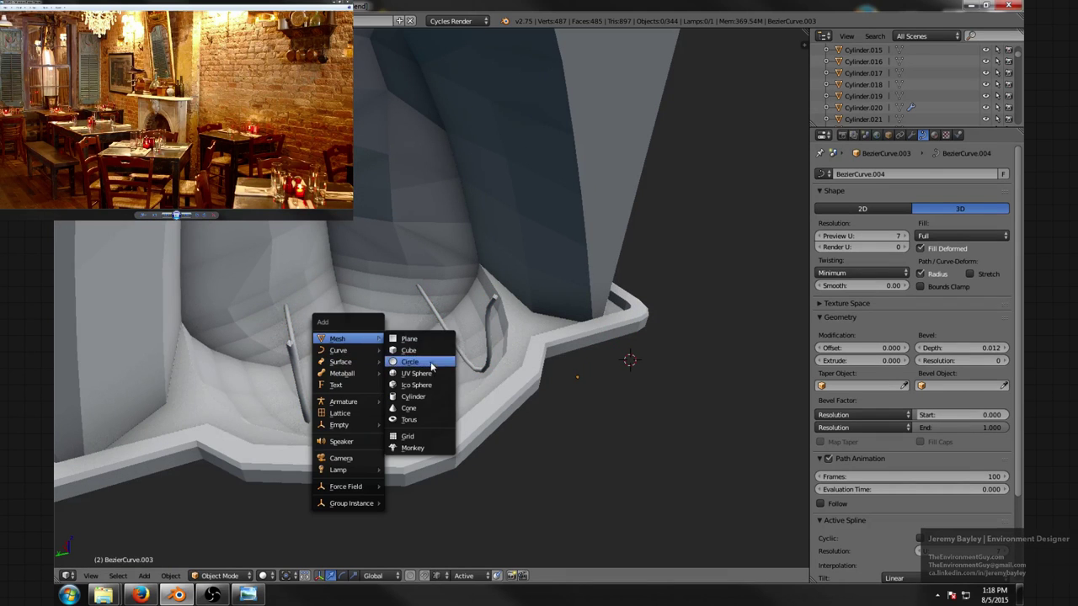
{"action": "left_click", "coordinate": [432, 385]}
{"action": "middle_click_drag", "start_coordinate": [433, 384], "coordinate": [305, 470]}
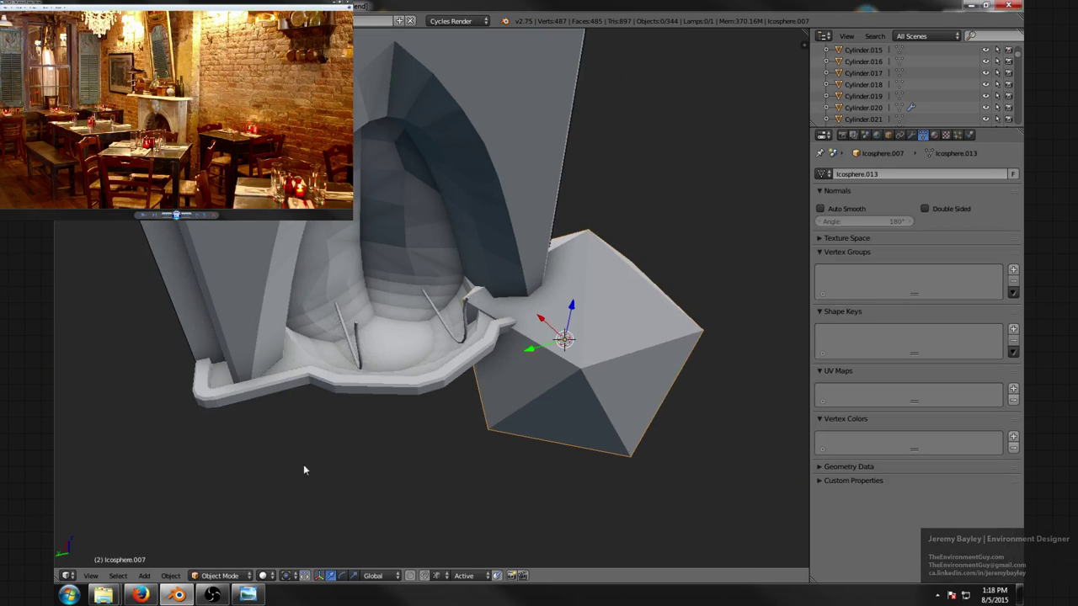
{"action": "key", "text": "t"}
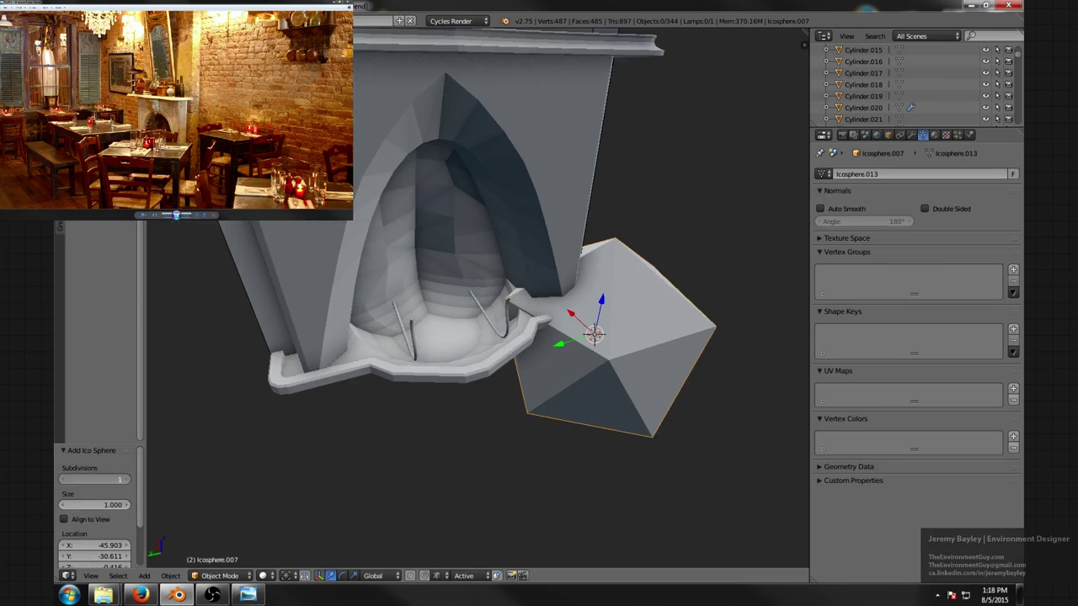
{"action": "left_click", "coordinate": [128, 478]}
{"action": "left_click", "coordinate": [128, 478]}
{"action": "left_click", "coordinate": [128, 478]}
{"action": "left_click_drag", "start_coordinate": [560, 345], "coordinate": [450, 368]}
{"action": "key", "text": "s"}
{"action": "left_click", "coordinate": [573, 358]}
- Try positioning the ico sphere above the hearth bowl between the two grate rods
{"action": "middle_click_drag", "start_coordinate": [574, 359], "coordinate": [620, 372]}
{"action": "left_click_drag", "start_coordinate": [505, 341], "coordinate": [463, 340]}
{"action": "middle_click_drag", "start_coordinate": [465, 341], "coordinate": [499, 354]}
{"action": "scroll", "coordinate": [484, 353], "scroll_direction": "up", "scroll_amount": 3}
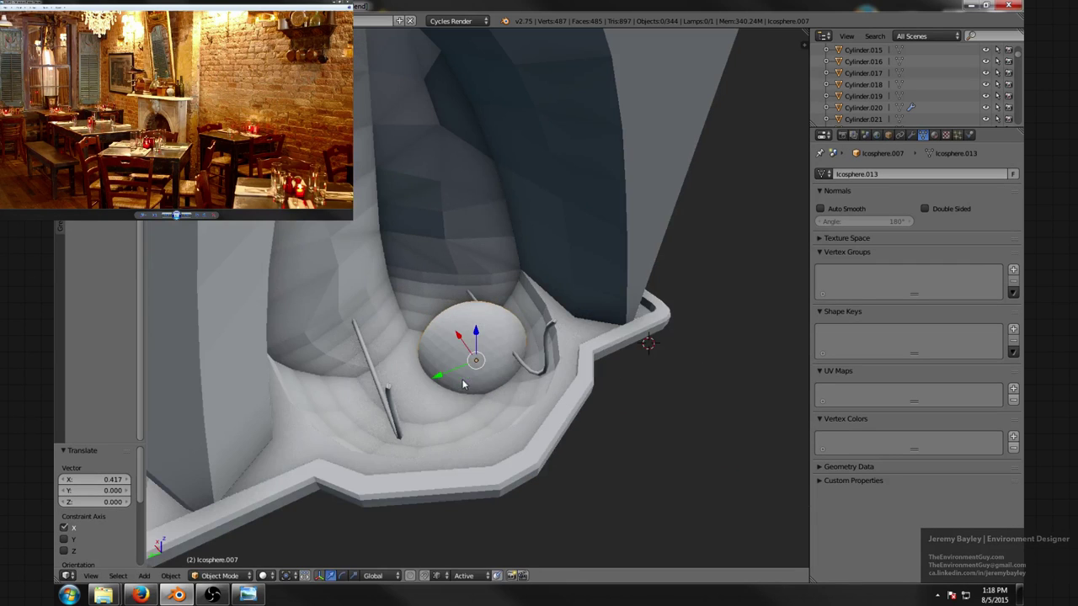
{"action": "left_click_drag", "start_coordinate": [433, 376], "coordinate": [403, 390]}
{"action": "middle_click_drag", "start_coordinate": [429, 389], "coordinate": [431, 410]}
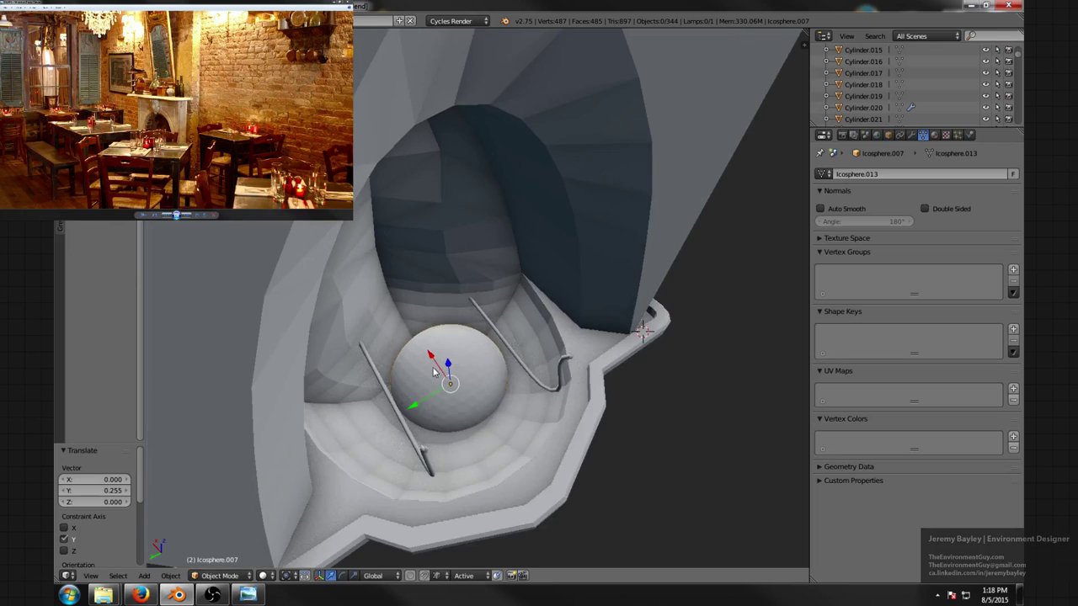
{"action": "left_click_drag", "start_coordinate": [431, 352], "coordinate": [448, 363]}
{"action": "middle_click_drag", "start_coordinate": [448, 363], "coordinate": [434, 337]}
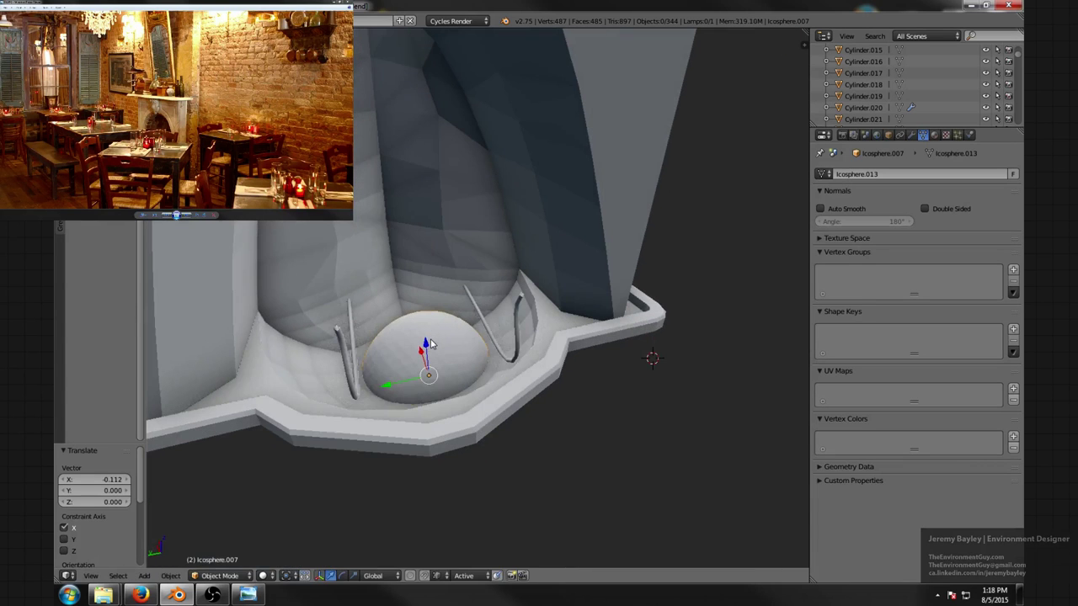
{"action": "left_click_drag", "start_coordinate": [430, 338], "coordinate": [425, 280]}
{"action": "left_click", "coordinate": [438, 281]}
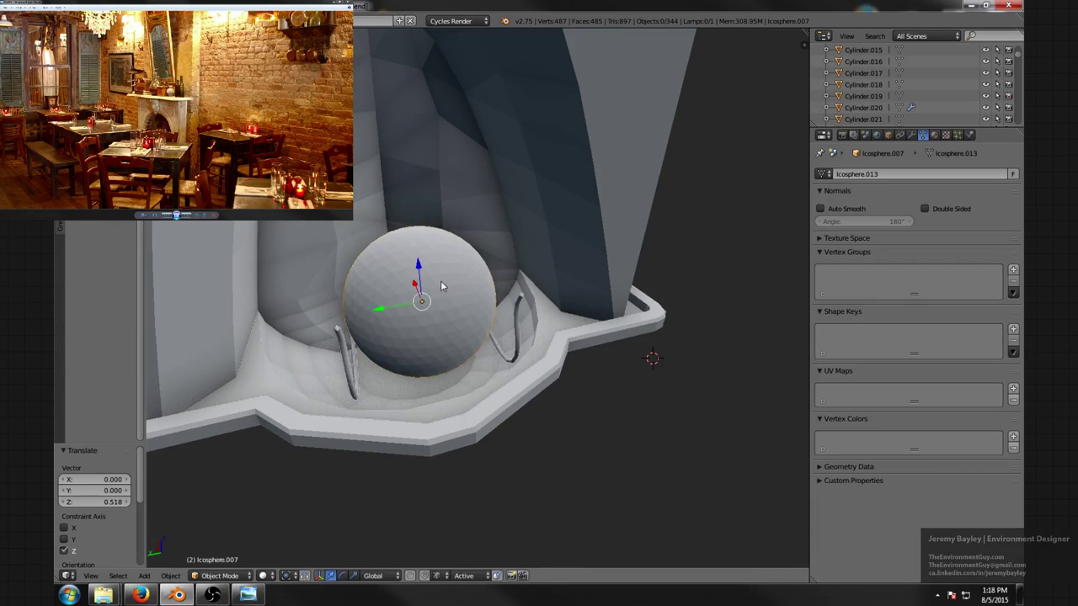
- Delete the ico sphere from the hearth
{"action": "middle_click_drag", "start_coordinate": [446, 293], "coordinate": [506, 336]}
{"action": "key", "text": "x"}
{"action": "left_click", "coordinate": [453, 293]}
- Duplicate a grate rod along Y into the gap between the two outer rods and check the spacing
{"action": "scroll", "coordinate": [526, 319], "scroll_direction": "up", "scroll_amount": 2}
{"action": "right_click", "coordinate": [522, 320]}
{"action": "right_click", "coordinate": [506, 318]}
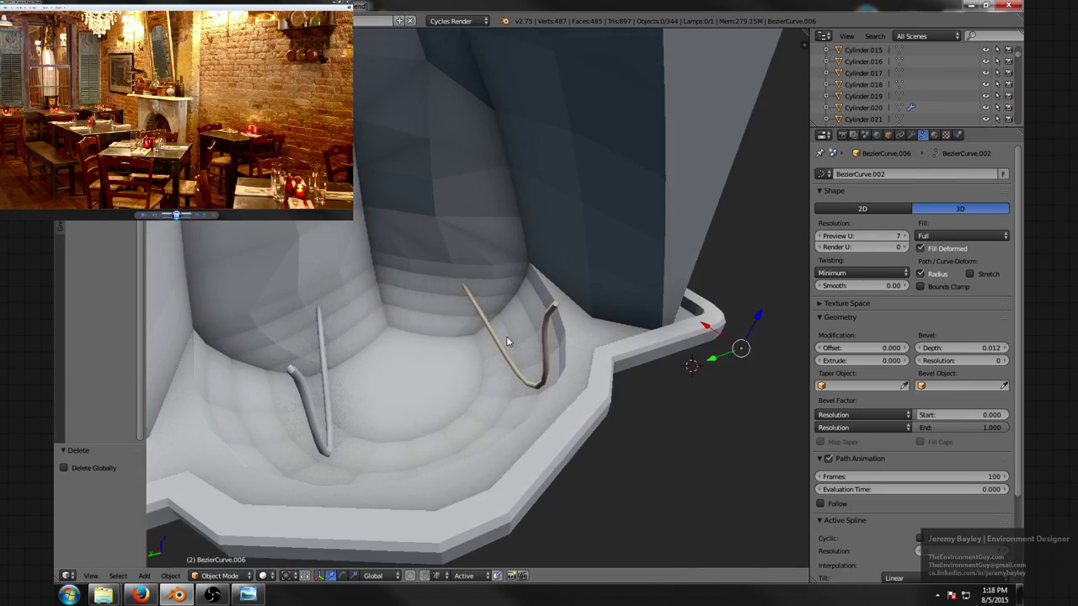
{"action": "key", "text": "g"}
{"action": "key", "text": "y"}
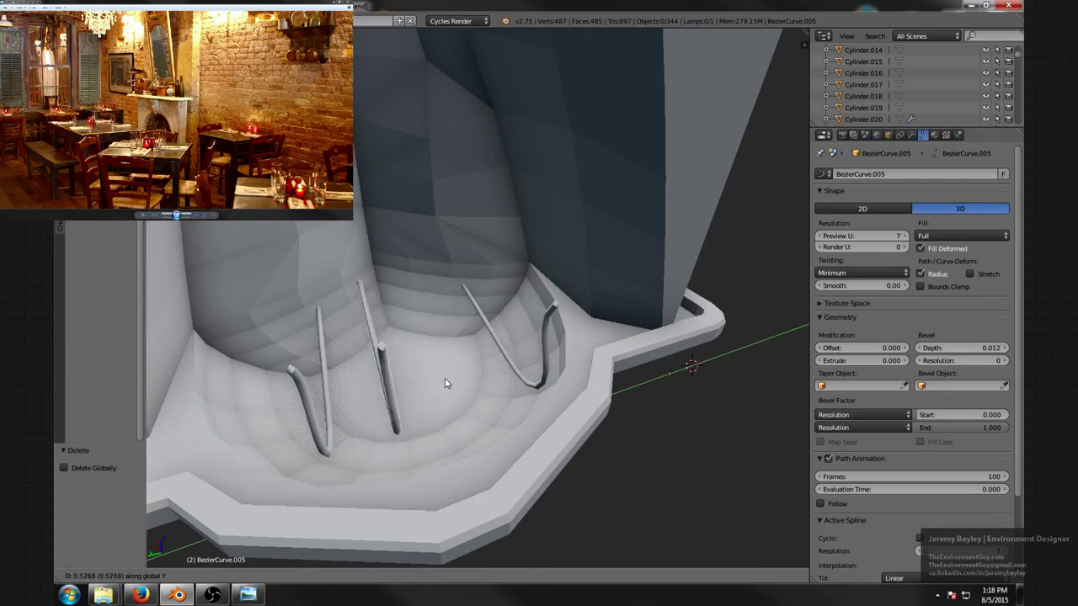
{"action": "left_click", "coordinate": [467, 366]}
{"action": "key", "text": "a"}
{"action": "scroll", "coordinate": [467, 367], "scroll_direction": "down", "scroll_amount": 4}
{"action": "mouse_move", "coordinate": [466, 367]}
{"action": "middle_mouse_down"}
{"action": "mouse_move", "coordinate": [416, 363]}
{"action": "mouse_move", "coordinate": [490, 361]}
{"action": "mouse_move", "coordinate": [475, 361]}
{"action": "middle_mouse_up"}
{"action": "scroll", "coordinate": [416, 363], "scroll_direction": "down", "scroll_amount": 2}
{"action": "key", "text": "shift+z"}
{"action": "key", "text": "shift+z"}
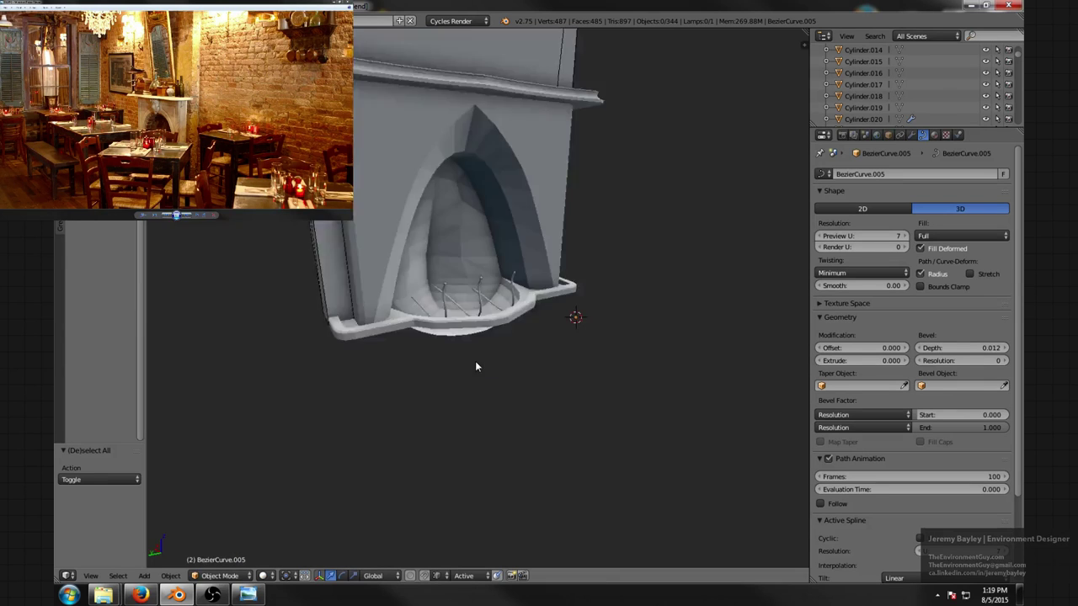
{"action": "scroll", "coordinate": [475, 361], "scroll_direction": "up", "scroll_amount": 4}
{"action": "scroll", "coordinate": [465, 341], "scroll_direction": "up", "scroll_amount": 6}
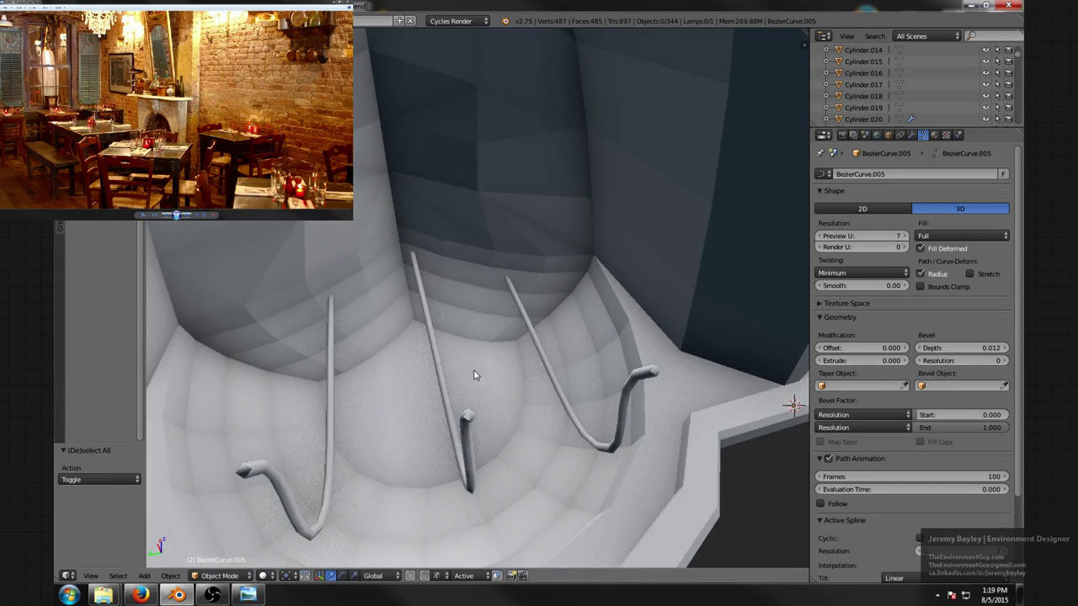
- Delete the middle and left grate rods, keeping only the right one
{"action": "right_click", "coordinate": [438, 373]}
{"action": "key", "text": "x"}
{"action": "left_click", "coordinate": [438, 375]}
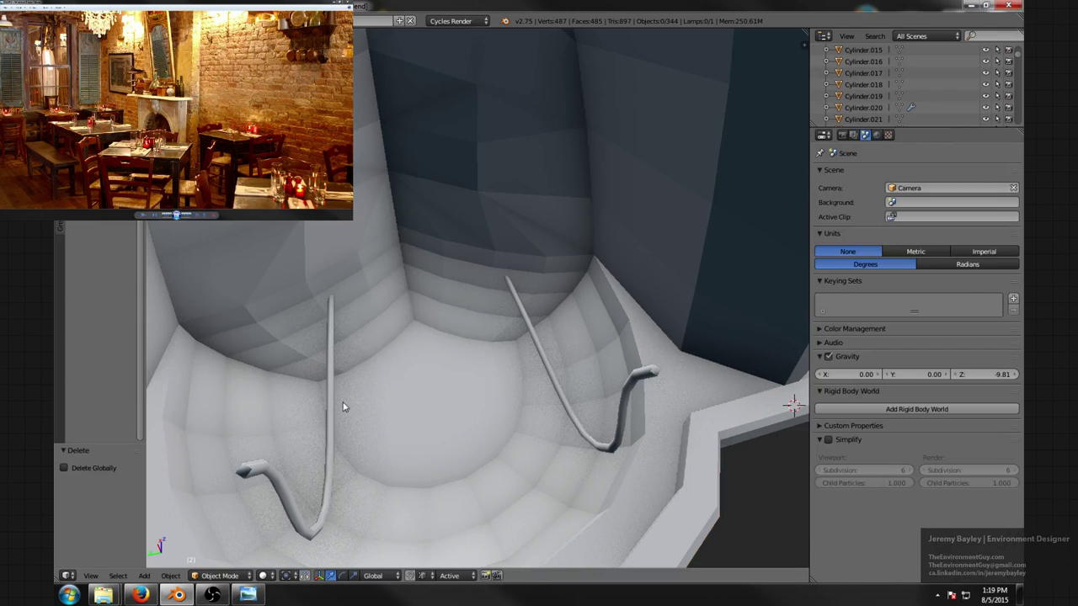
{"action": "right_click", "coordinate": [331, 406]}
{"action": "key", "text": "x"}
{"action": "left_click", "coordinate": [312, 404]}
- Convert the remaining grate rod from a curve to a mesh and check its geometry in Edit Mode
{"action": "right_click", "coordinate": [564, 411]}
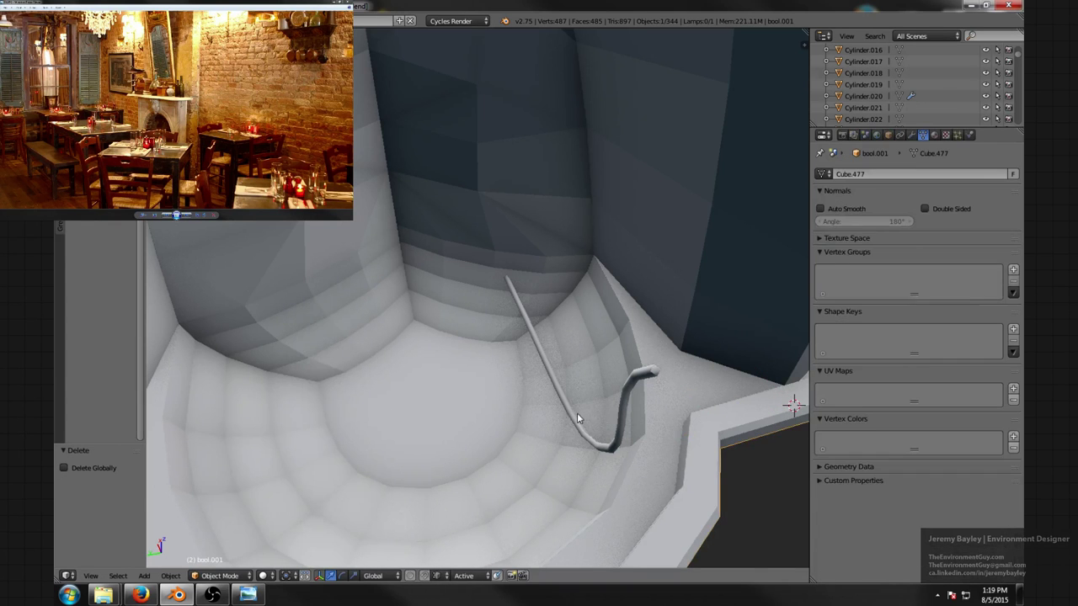
{"action": "right_click", "coordinate": [577, 412]}
{"action": "scroll", "coordinate": [578, 425], "scroll_direction": "down", "scroll_amount": 3}
{"action": "middle_click_drag", "start_coordinate": [578, 425], "coordinate": [628, 411]}
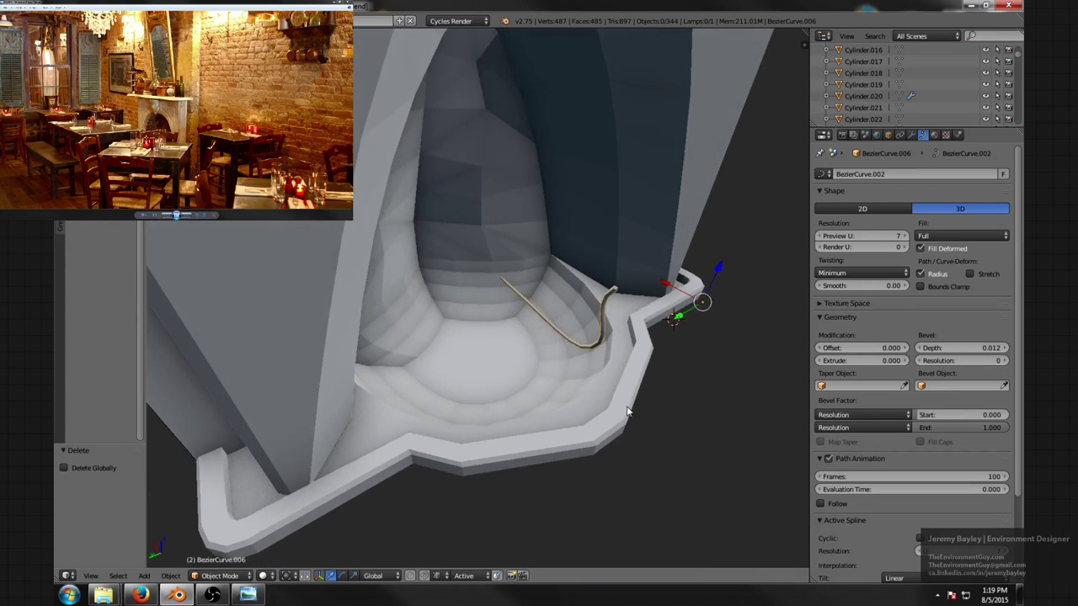
{"action": "key", "text": "alt+c"}
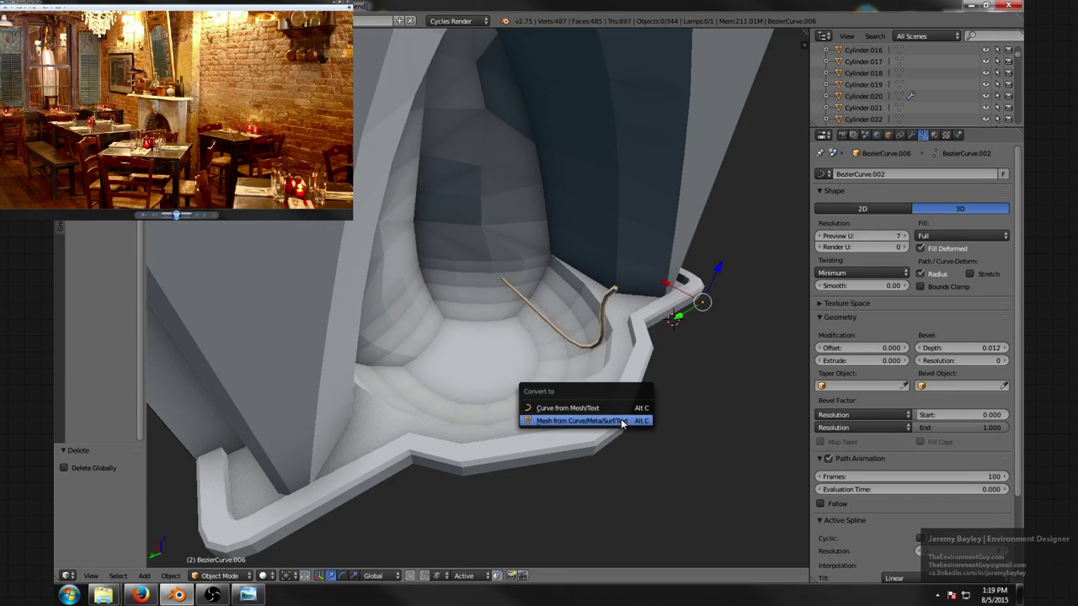
{"action": "left_click", "coordinate": [579, 419]}
{"action": "scroll", "coordinate": [579, 403], "scroll_direction": "up", "scroll_amount": 3}
{"action": "key", "text": "Tab"}
{"action": "mouse_move", "coordinate": [580, 398]}
{"action": "middle_mouse_down"}
{"action": "mouse_move", "coordinate": [624, 367]}
{"action": "mouse_move", "coordinate": [584, 378]}
{"action": "mouse_move", "coordinate": [555, 351]}
{"action": "mouse_move", "coordinate": [587, 348]}
{"action": "mouse_move", "coordinate": [508, 375]}
{"action": "mouse_move", "coordinate": [465, 364]}
{"action": "middle_mouse_up"}
{"action": "key", "text": "Tab"}
- Set the mesh rod's origin to its geometry
{"action": "key", "text": "z"}
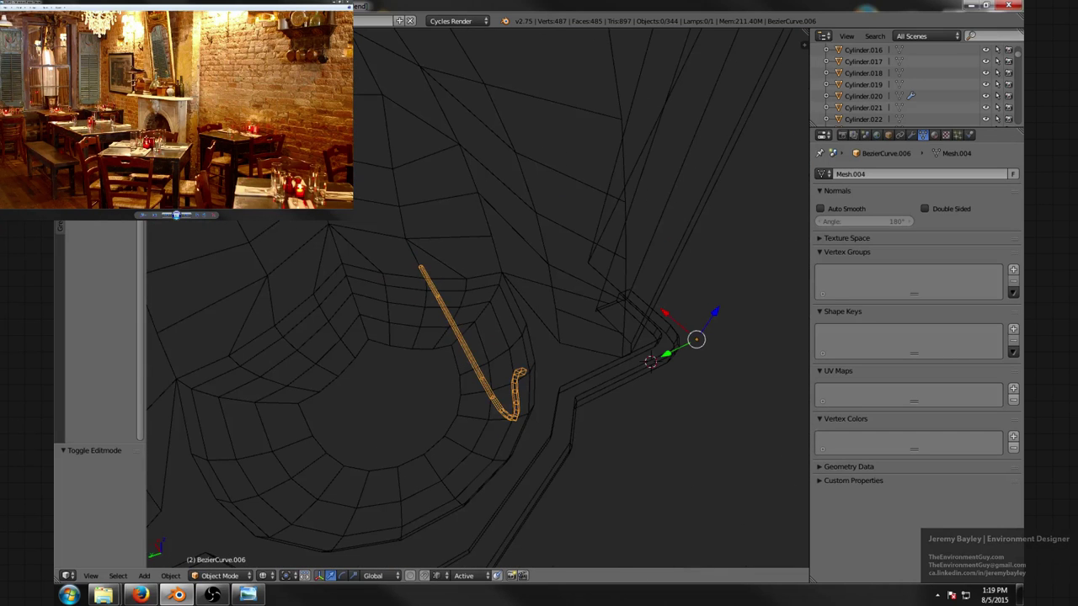
{"action": "key", "text": "shift+ctrl+alt+c"}
{"action": "left_click", "coordinate": [408, 288]}
{"action": "key", "text": "z"}
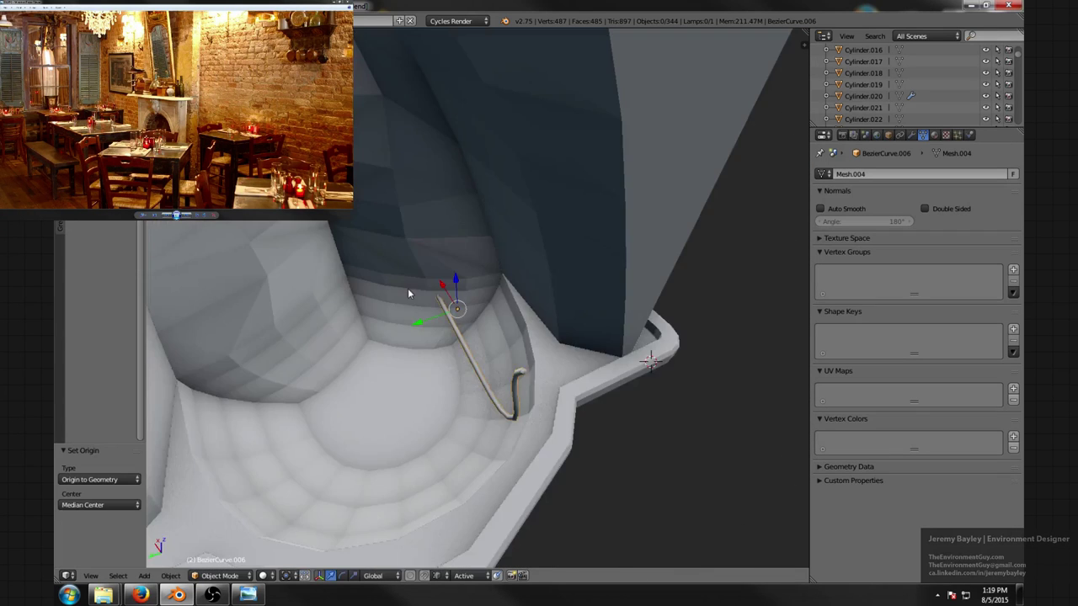
- Move the rod about 0.425 along Y to the middle of the hearth
{"action": "mouse_move", "coordinate": [407, 288]}
{"action": "middle_mouse_down"}
{"action": "mouse_move", "coordinate": [371, 259]}
{"action": "mouse_move", "coordinate": [428, 286]}
{"action": "mouse_move", "coordinate": [400, 281]}
{"action": "middle_mouse_up"}
{"action": "key", "text": "g"}
{"action": "key", "text": "y"}
{"action": "left_click", "coordinate": [398, 270]}
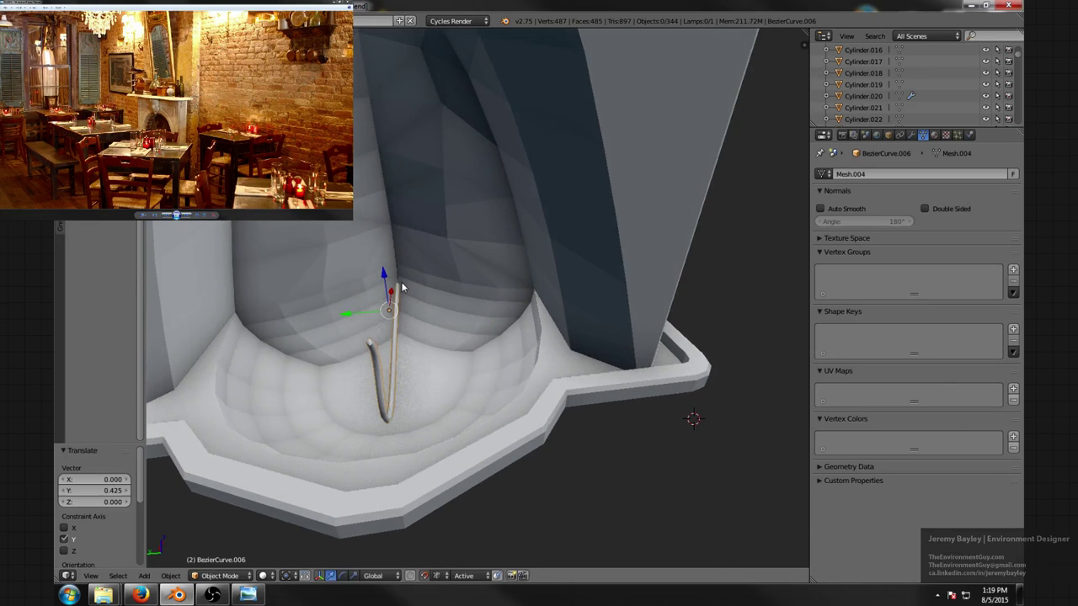
- Duplicate the rod about -0.376 along Y, duplicate that copy about 0.759 along Y, and deselect everything
{"action": "key", "text": "shift+d"}
{"action": "key", "text": "x"}
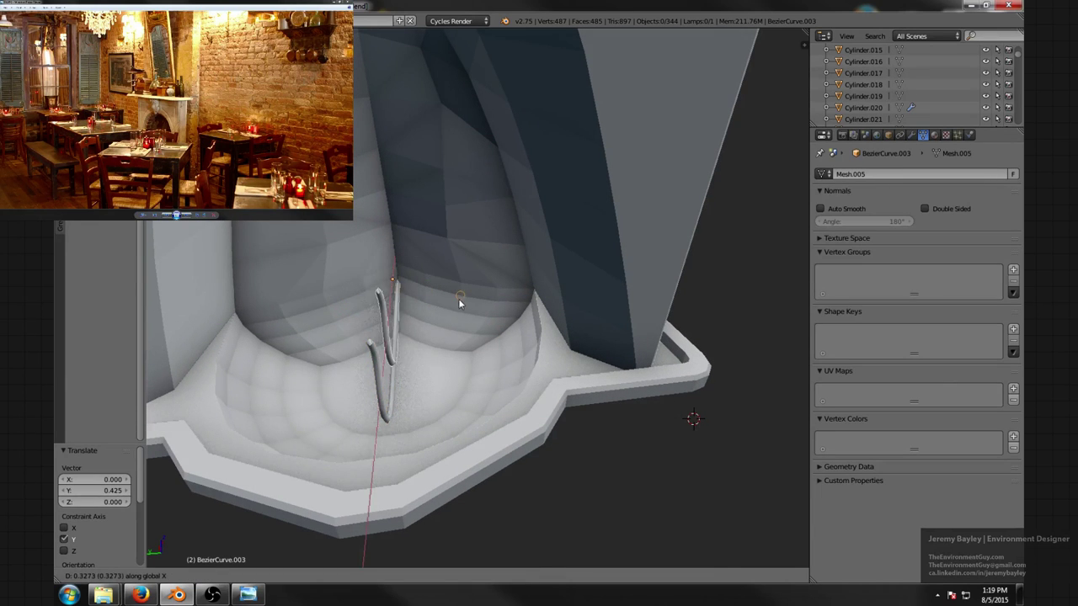
{"action": "key", "text": "y"}
{"action": "left_click", "coordinate": [461, 303]}
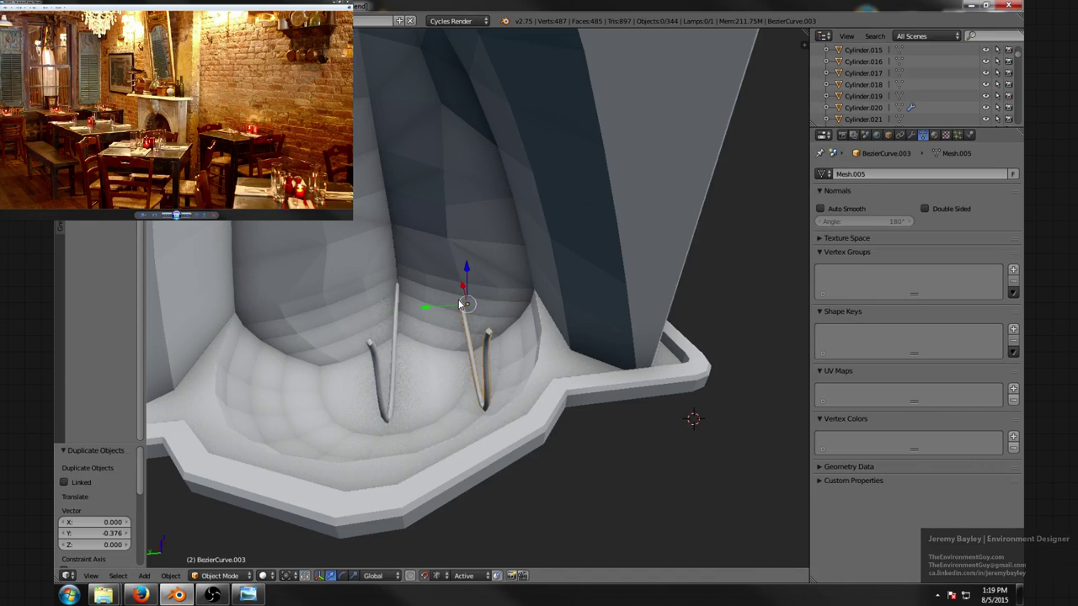
{"action": "key", "text": "shift+d"}
{"action": "key", "text": "y"}
{"action": "left_click", "coordinate": [325, 298]}
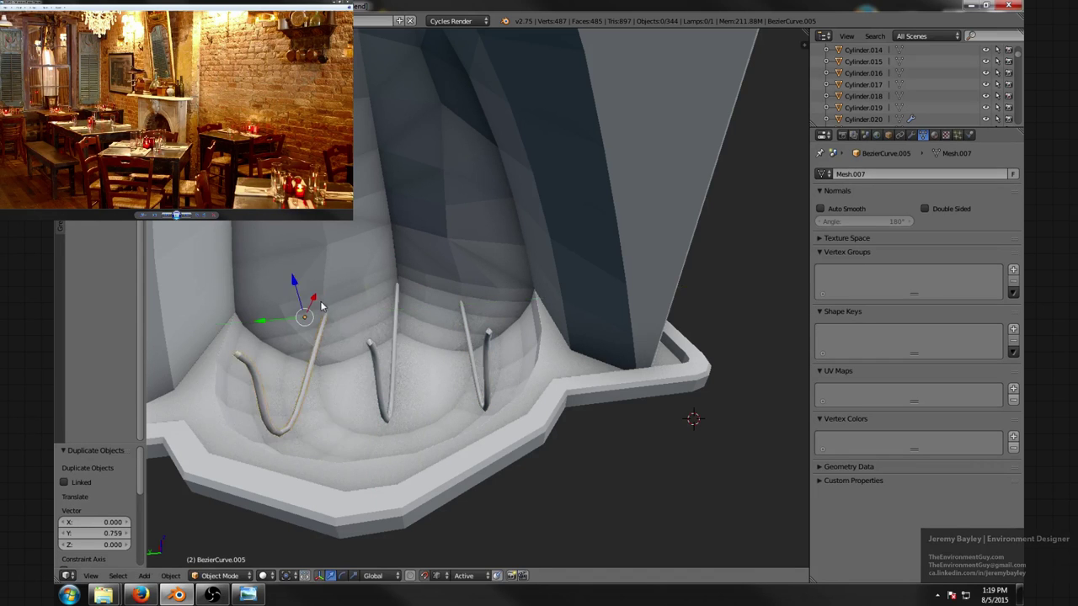
{"action": "middle_click_drag", "start_coordinate": [326, 298], "coordinate": [388, 308]}
{"action": "key", "text": "a"}
- Add a cube and scale it uniformly to about 0.19
{"action": "scroll", "coordinate": [384, 336], "scroll_direction": "down", "scroll_amount": 2}
{"action": "scroll", "coordinate": [371, 333], "scroll_direction": "up", "scroll_amount": 2}
{"action": "scroll", "coordinate": [394, 335], "scroll_direction": "up", "scroll_amount": 1}
{"action": "key", "text": "shift+a"}
{"action": "mouse_move", "coordinate": [422, 309]}
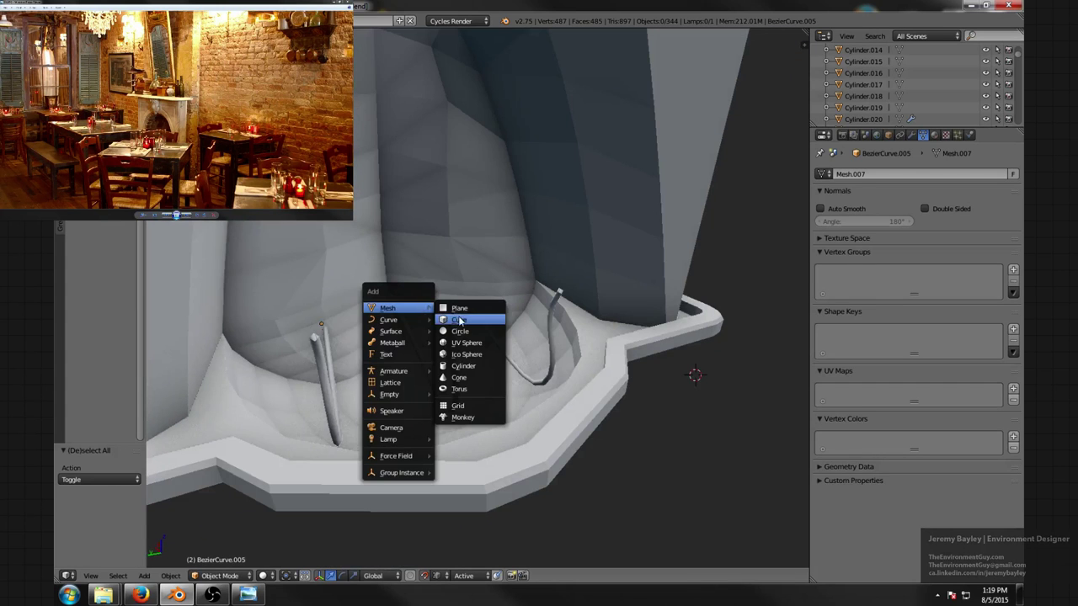
{"action": "left_click", "coordinate": [459, 321]}
{"action": "scroll", "coordinate": [654, 335], "scroll_direction": "down", "scroll_amount": 5}
{"action": "key", "text": "s"}
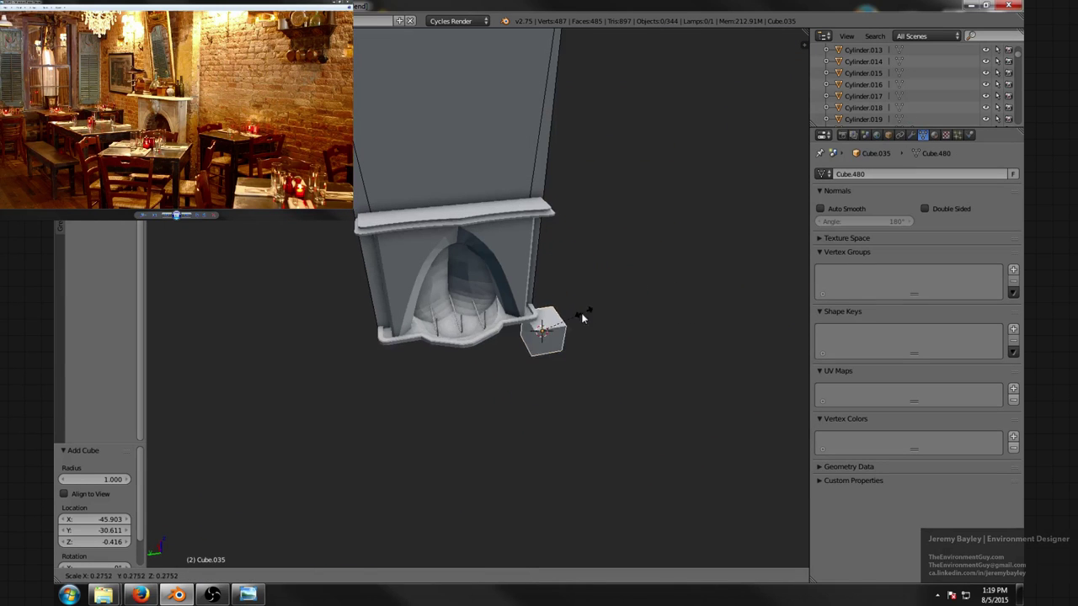
{"action": "left_click", "coordinate": [572, 319]}
- Move the cube into the hearth over the middle rod, shifting it about -0.502 along X and -0.388 along Z
{"action": "scroll", "coordinate": [436, 298], "scroll_direction": "up", "scroll_amount": 7}
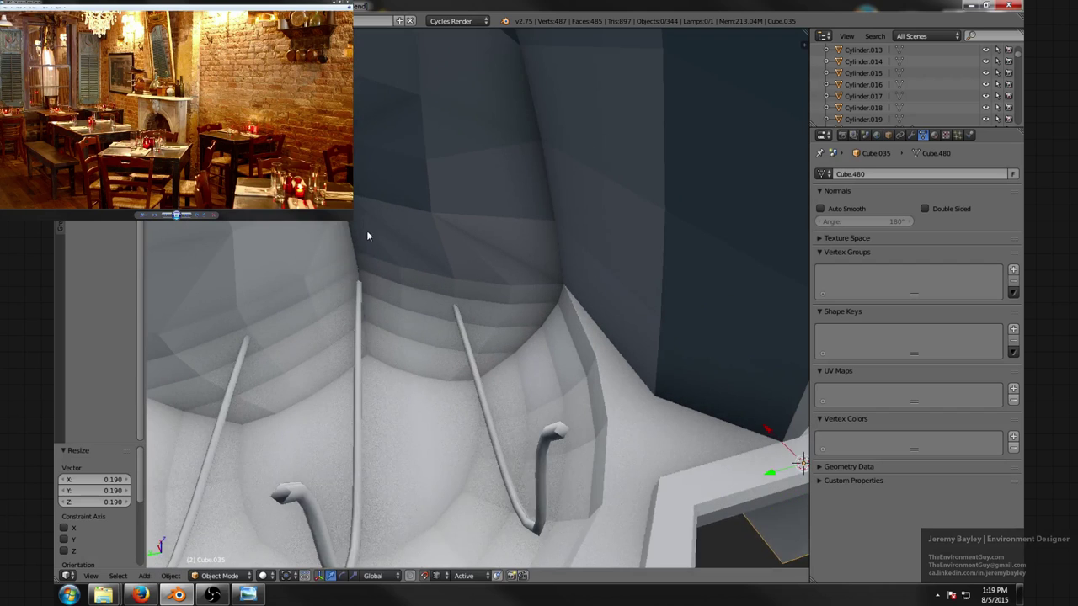
{"action": "key", "text": "g"}
{"action": "left_click", "coordinate": [389, 235]}
{"action": "scroll", "coordinate": [471, 276], "scroll_direction": "down", "scroll_amount": 3}
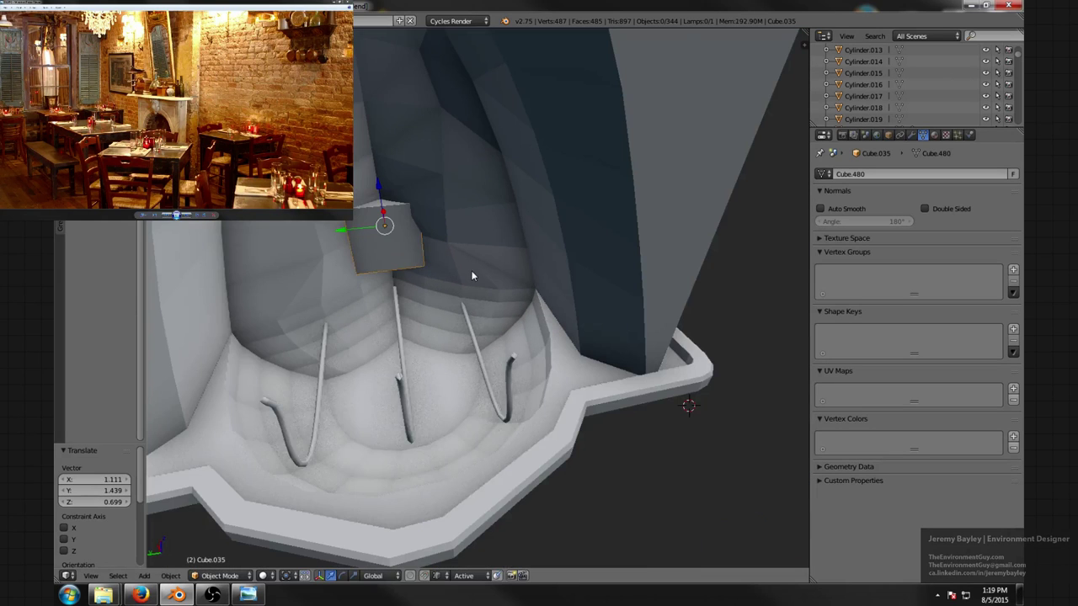
{"action": "middle_click_drag", "start_coordinate": [472, 276], "coordinate": [511, 272]}
{"action": "key", "text": "g"}
{"action": "key", "text": "x"}
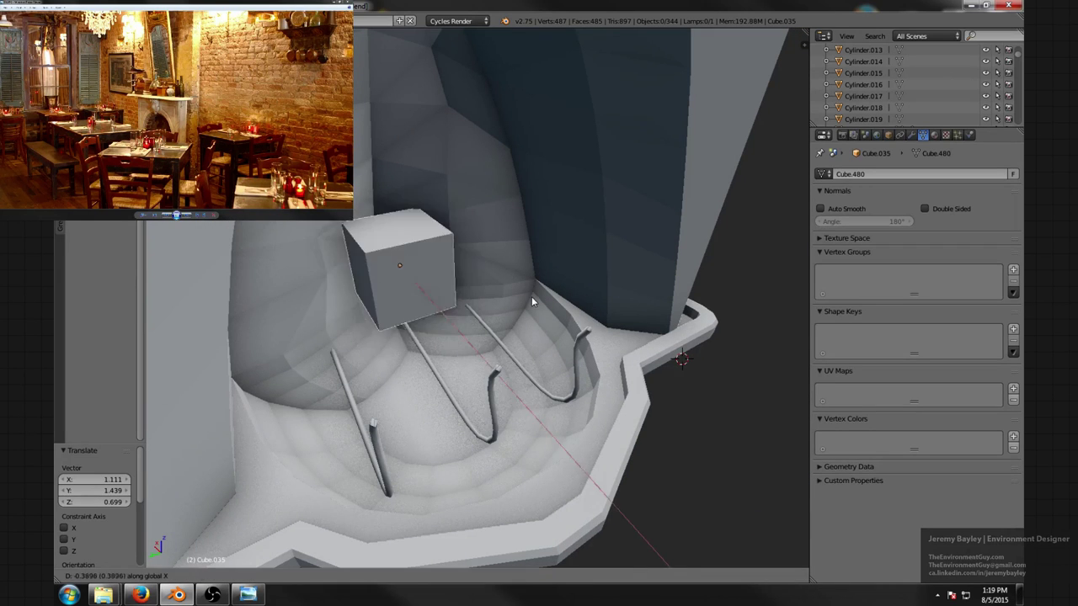
{"action": "left_click", "coordinate": [420, 250]}
{"action": "key", "text": "g"}
{"action": "key", "text": "z"}
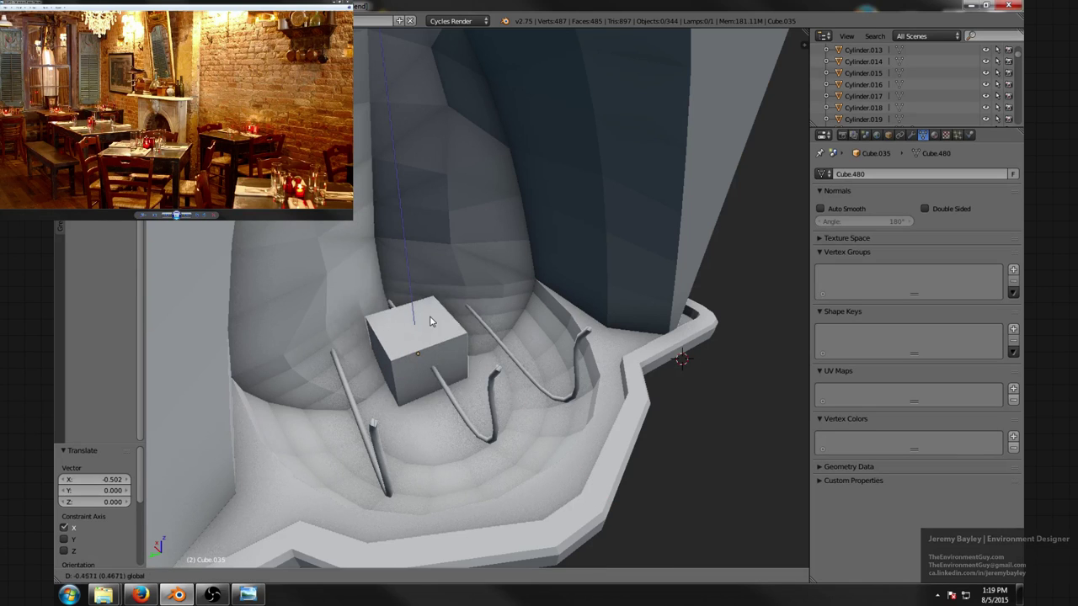
{"action": "left_click", "coordinate": [487, 316]}
- Flatten the cube into a thin bar by scaling it to about 0.132 along X and 0.204 along Z
{"action": "key", "text": "s"}
{"action": "key", "text": "x"}
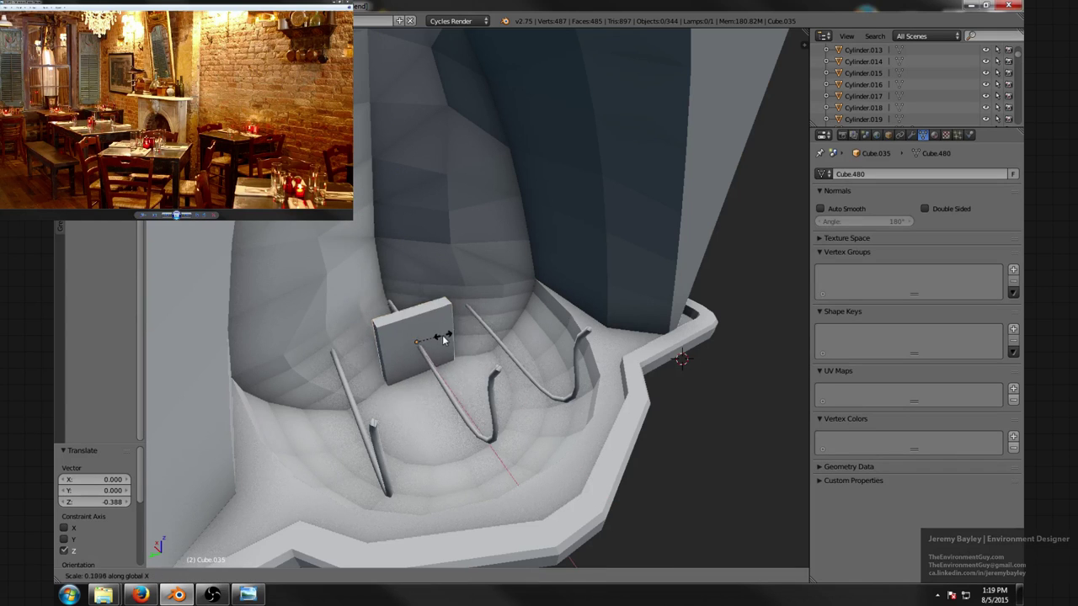
{"action": "left_click", "coordinate": [434, 339]}
{"action": "key", "text": "s"}
{"action": "key", "text": "z"}
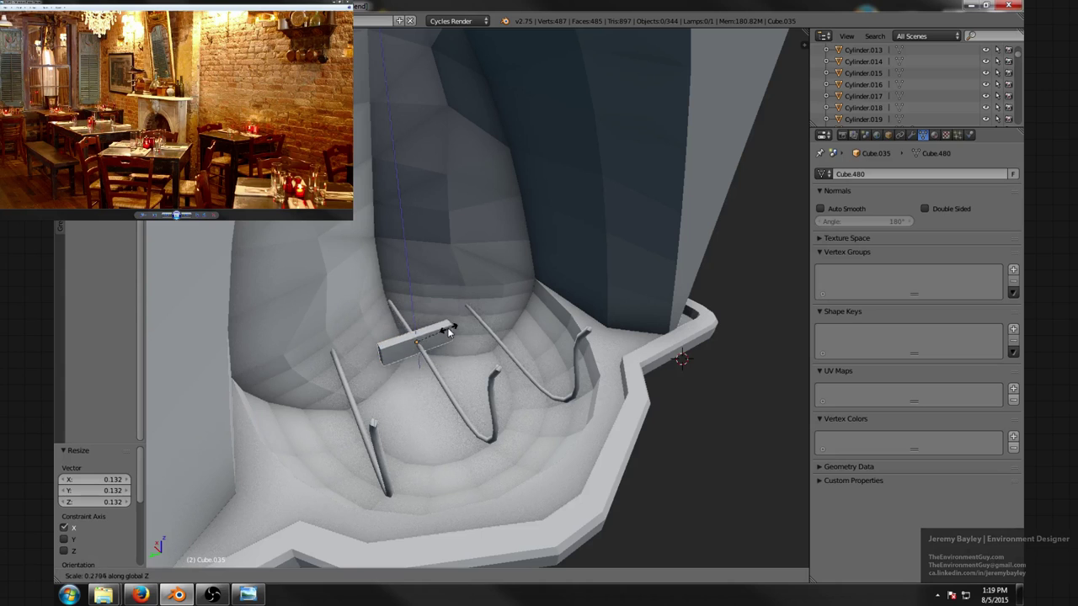
{"action": "left_click", "coordinate": [442, 334]}
- In face select mode, pull the bar's right end face along Y past the right rod
{"action": "mouse_move", "coordinate": [436, 338]}
{"action": "middle_mouse_down", "text": "shift"}
{"action": "mouse_move", "coordinate": [474, 335]}
{"action": "mouse_move", "coordinate": [430, 325]}
{"action": "middle_mouse_up", "text": "shift"}
{"action": "scroll", "coordinate": [429, 325], "scroll_direction": "up", "scroll_amount": 2}
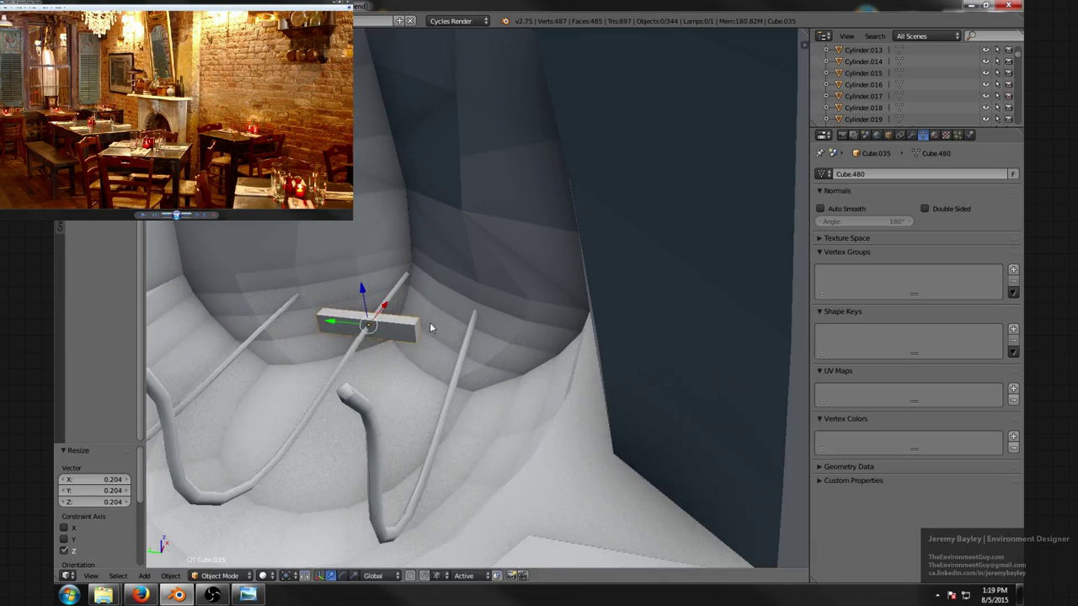
{"action": "key", "text": "Tab"}
{"action": "key", "text": "ctrl+Tab"}
{"action": "left_click", "coordinate": [421, 343]}
{"action": "right_click", "coordinate": [416, 330]}
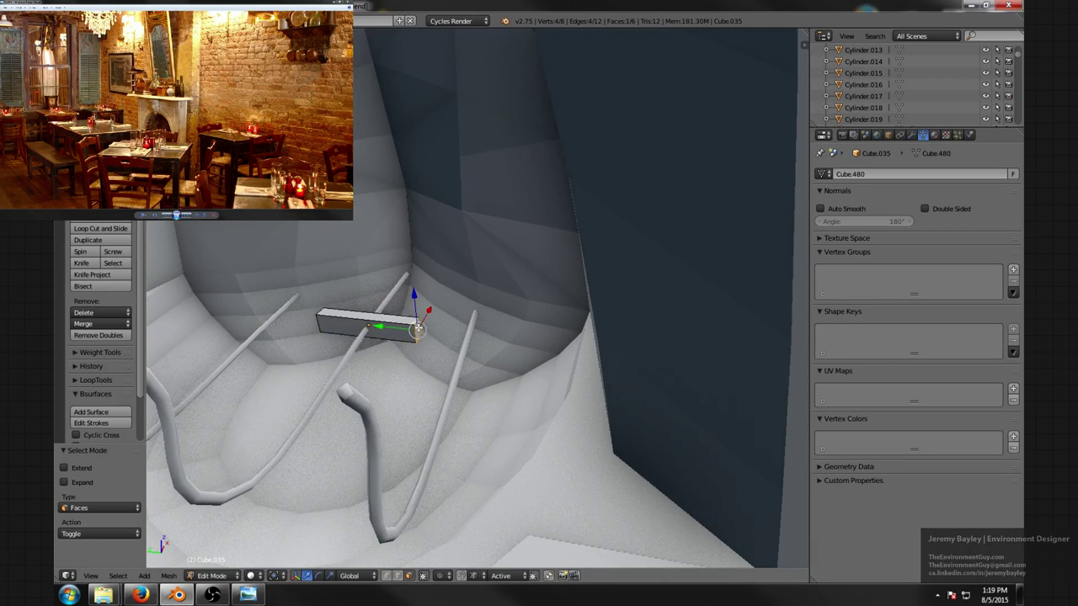
{"action": "left_click_drag", "start_coordinate": [379, 326], "coordinate": [461, 333]}
- Pull the bar's opposite end face along Y past the left rod
{"action": "middle_click_drag", "start_coordinate": [360, 344], "coordinate": [430, 346]}
{"action": "right_click", "coordinate": [414, 341]}
{"action": "left_click_drag", "start_coordinate": [407, 344], "coordinate": [334, 379]}
{"action": "middle_click_drag", "start_coordinate": [496, 332], "coordinate": [399, 364]}
{"action": "left_click_drag", "start_coordinate": [235, 359], "coordinate": [236, 357]}
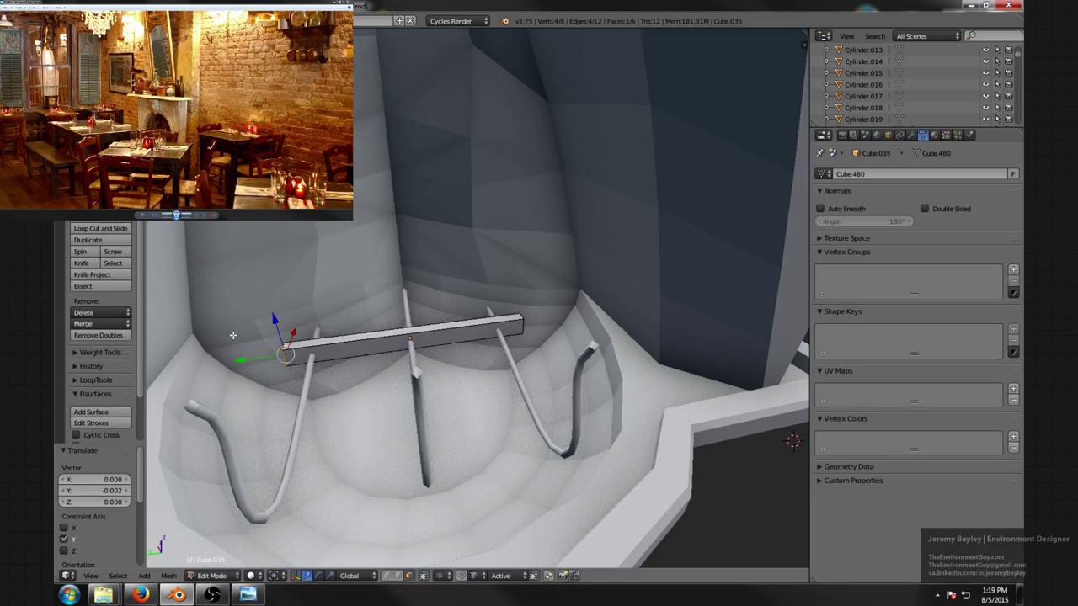
- Add a centred loop cut across the bar at the middle rod and another halfway along its left half
{"action": "middle_click_drag", "start_coordinate": [308, 365], "coordinate": [366, 368]}
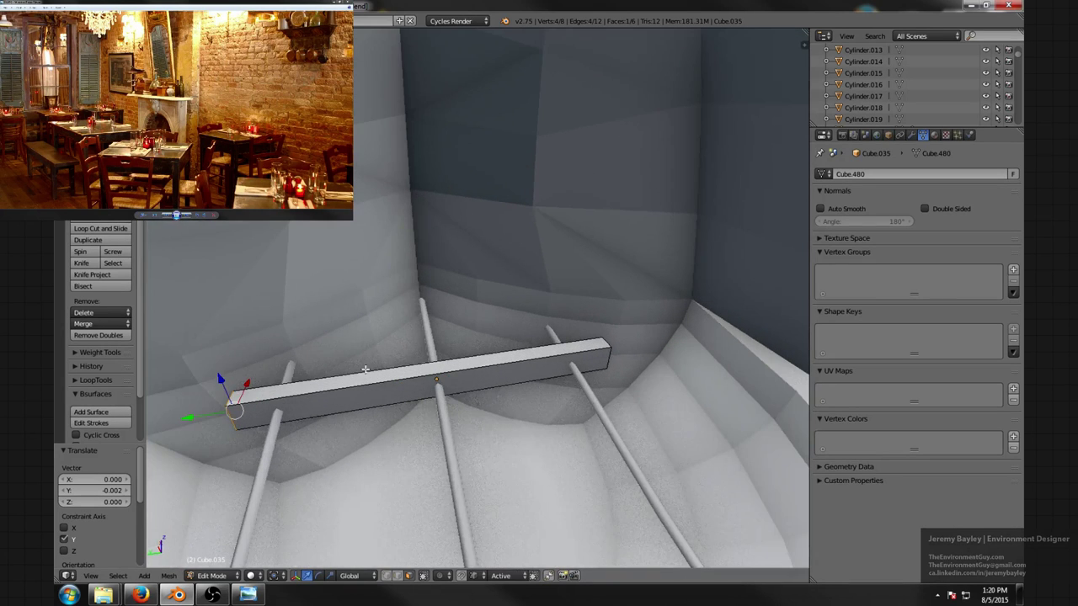
{"action": "key", "text": "ctrl+r"}
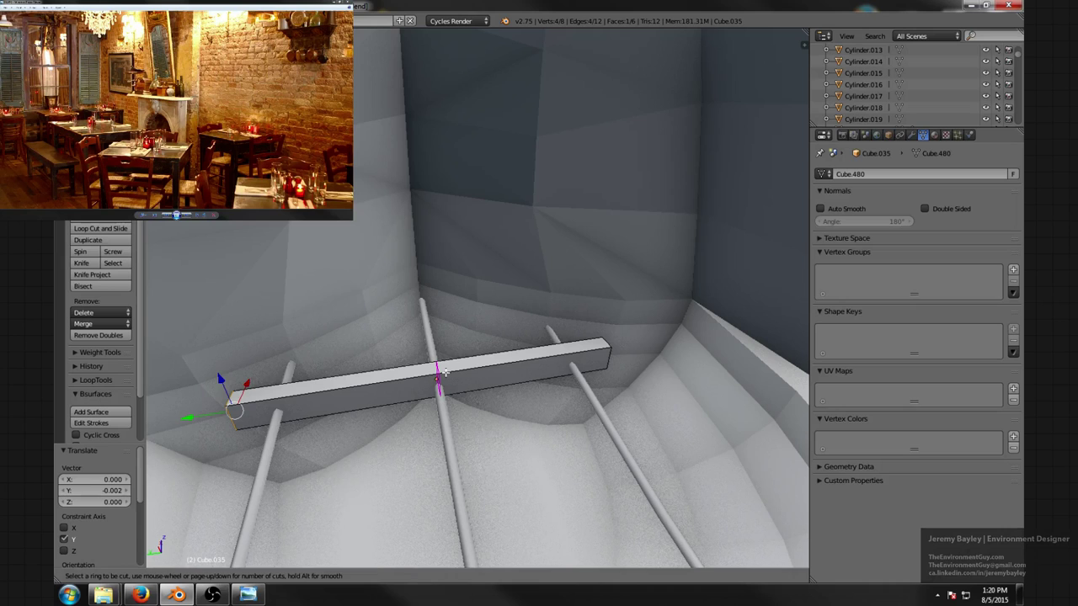
{"action": "left_click", "coordinate": [446, 372]}
{"action": "right_click", "coordinate": [445, 372]}
{"action": "key", "text": "ctrl+r"}
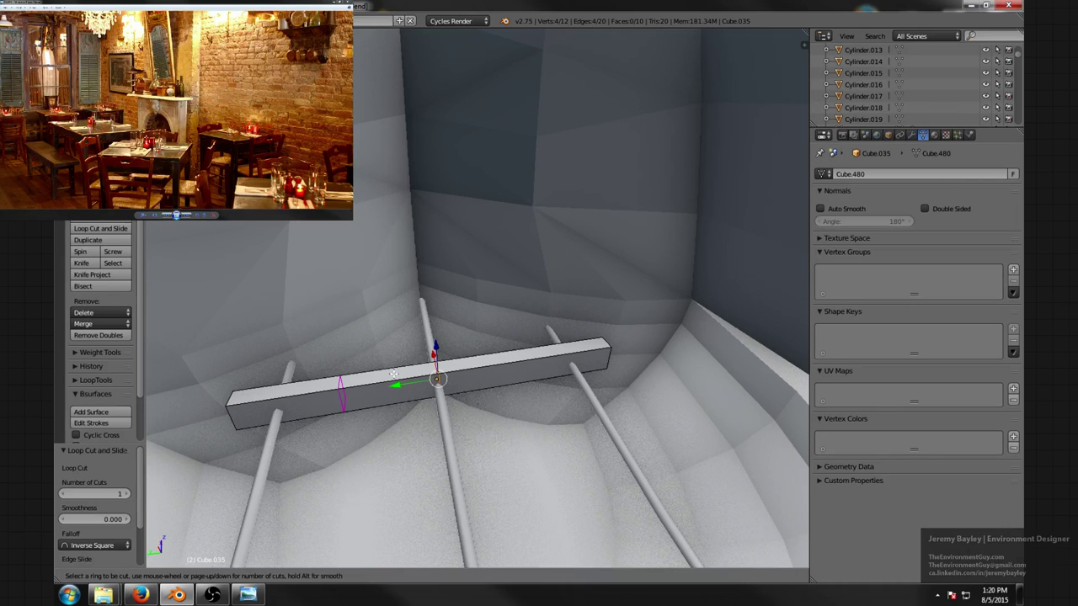
{"action": "left_click", "coordinate": [393, 373]}
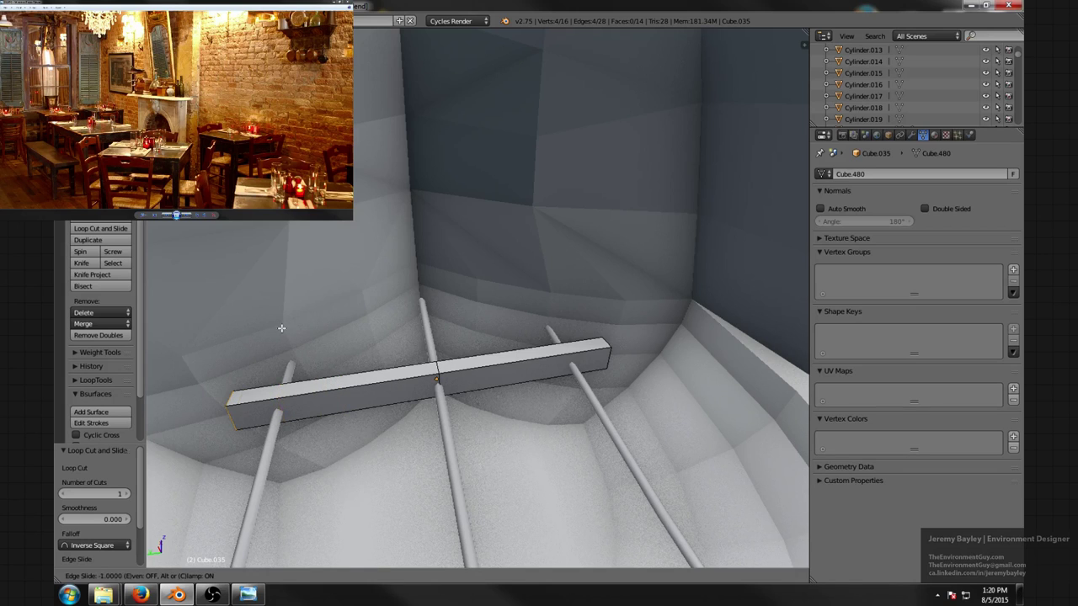
{"action": "right_click", "coordinate": [308, 328]}
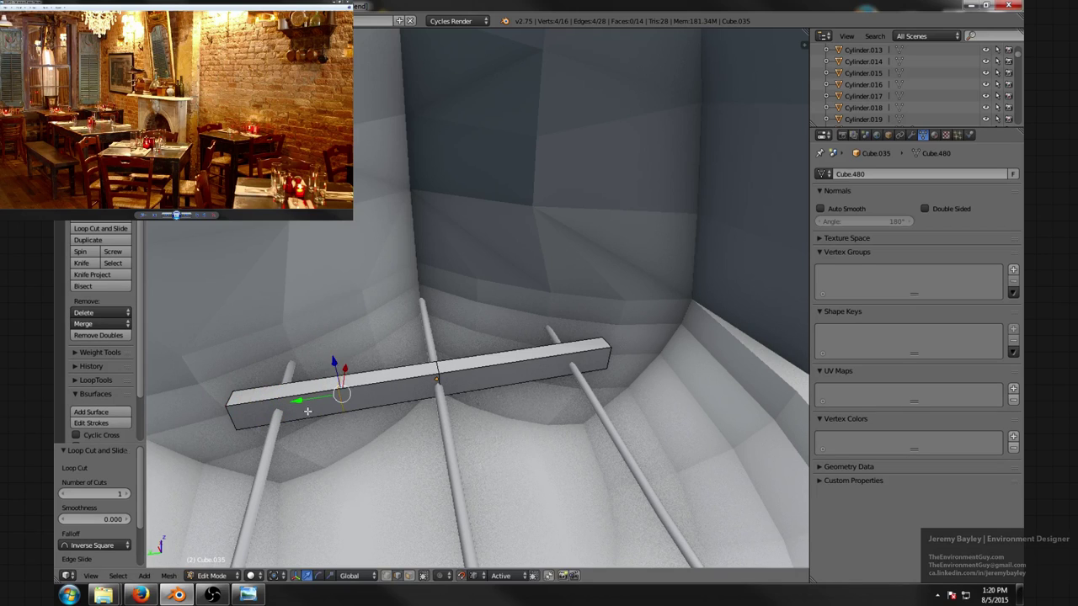
- Try to snap the left half's edge loop along Y to the left rod, and undo the last move
{"action": "key", "text": "g"}
{"action": "key", "text": "y"}
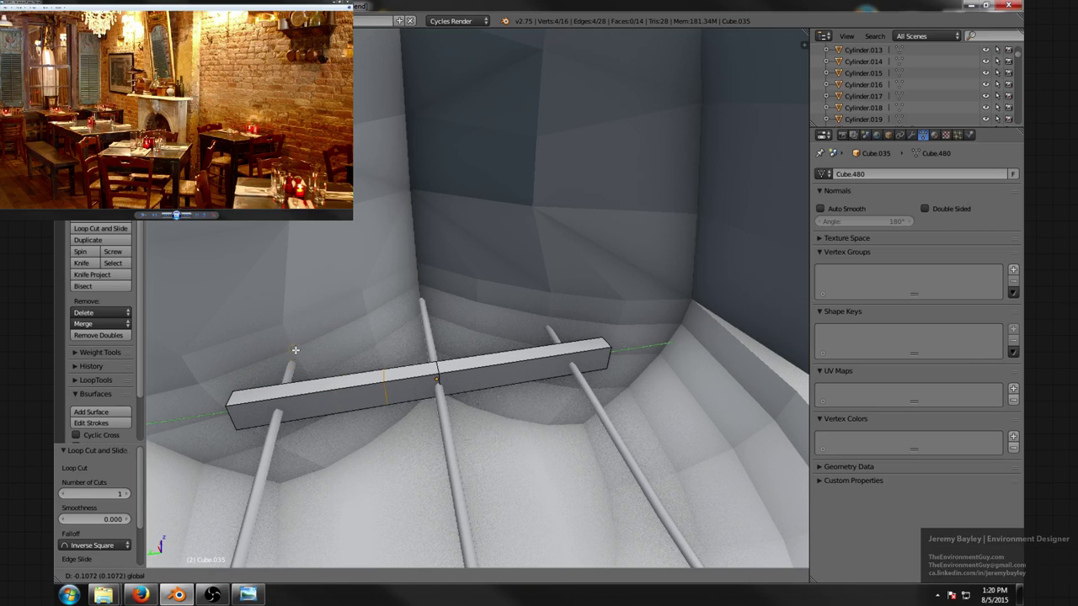
{"action": "left_click", "coordinate": [296, 350]}
{"action": "middle_click_drag", "start_coordinate": [305, 365], "coordinate": [327, 399]}
{"action": "key", "text": "g"}
{"action": "key", "text": "y"}
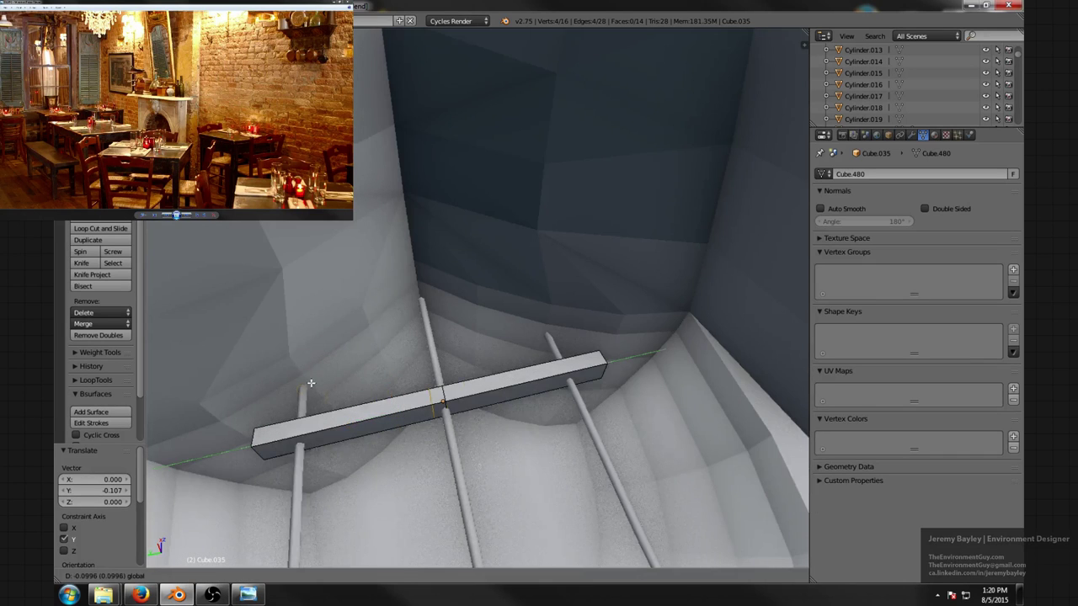
{"action": "left_click", "coordinate": [306, 379]}
{"action": "middle_click_drag", "start_coordinate": [355, 432], "coordinate": [360, 402]}
{"action": "key", "text": "ctrl+z"}
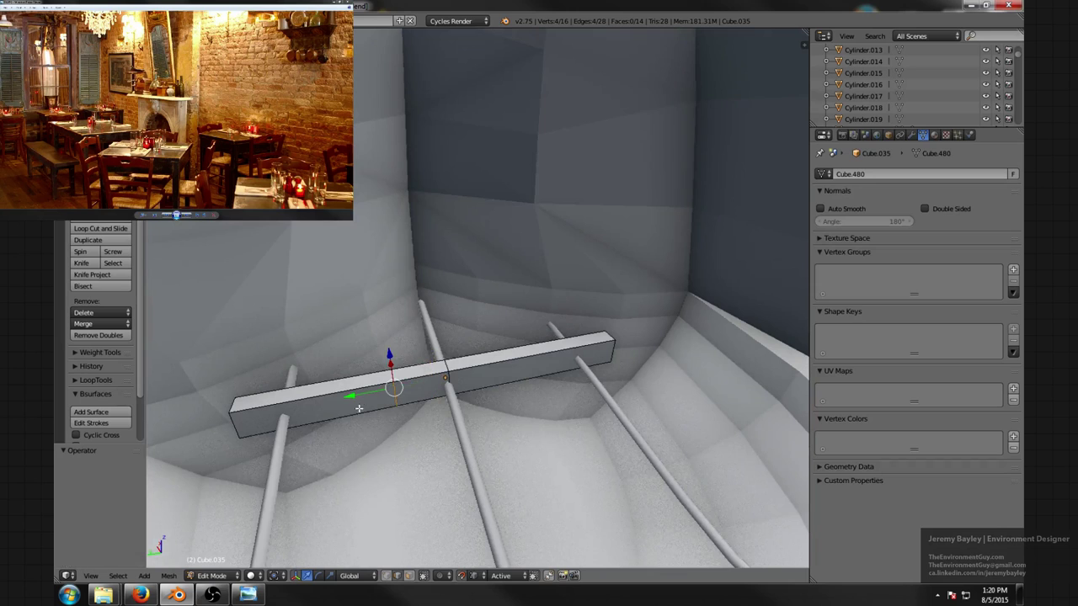
- Set the snap target to Closest and move the left edge loop about 0.251 along Y onto the left rod
{"action": "middle_click_drag", "start_coordinate": [404, 515], "coordinate": [447, 492]}
{"action": "left_click", "coordinate": [500, 575]}
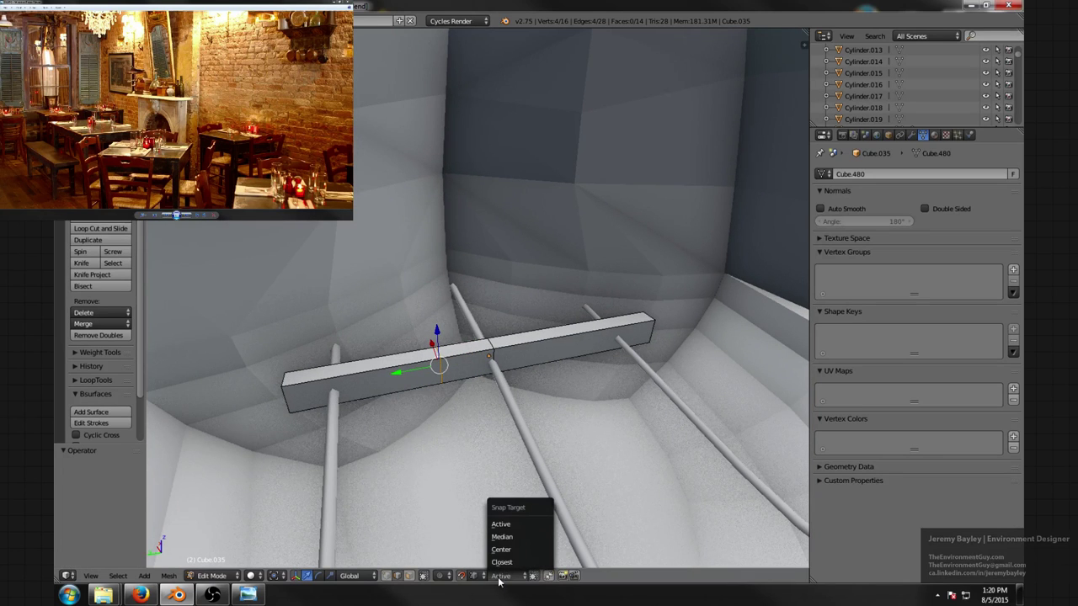
{"action": "left_click", "coordinate": [504, 562]}
{"action": "left_click_drag", "start_coordinate": [407, 375], "coordinate": [334, 347]}
{"action": "middle_click_drag", "start_coordinate": [334, 348], "coordinate": [375, 362]}
- Add a loop cut across the bar's right half and move it about -0.127 along Y onto the right rod
{"action": "key", "text": "ctrl+r"}
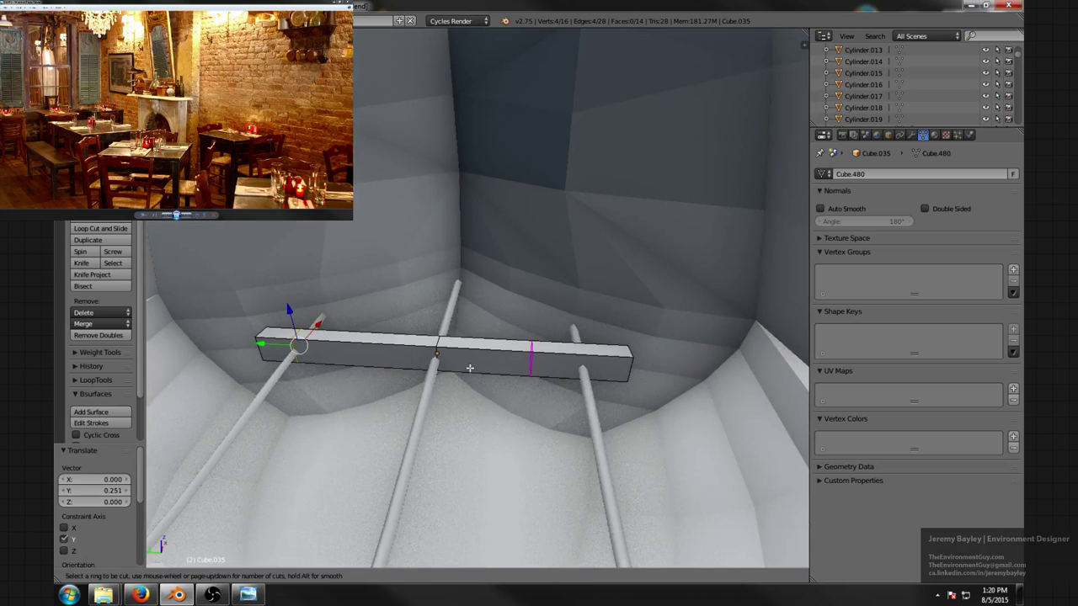
{"action": "left_click", "coordinate": [471, 368]}
{"action": "left_click", "coordinate": [471, 367]}
{"action": "left_click_drag", "start_coordinate": [485, 360], "coordinate": [564, 326]}
{"action": "middle_click_drag", "start_coordinate": [517, 358], "coordinate": [546, 345]}
- Try a single loop cut across the bar between the left and middle rods, and undo it
{"action": "middle_click_drag", "start_coordinate": [383, 337], "coordinate": [427, 330]}
{"action": "key", "text": "ctrl+Tab"}
{"action": "left_click", "coordinate": [388, 332]}
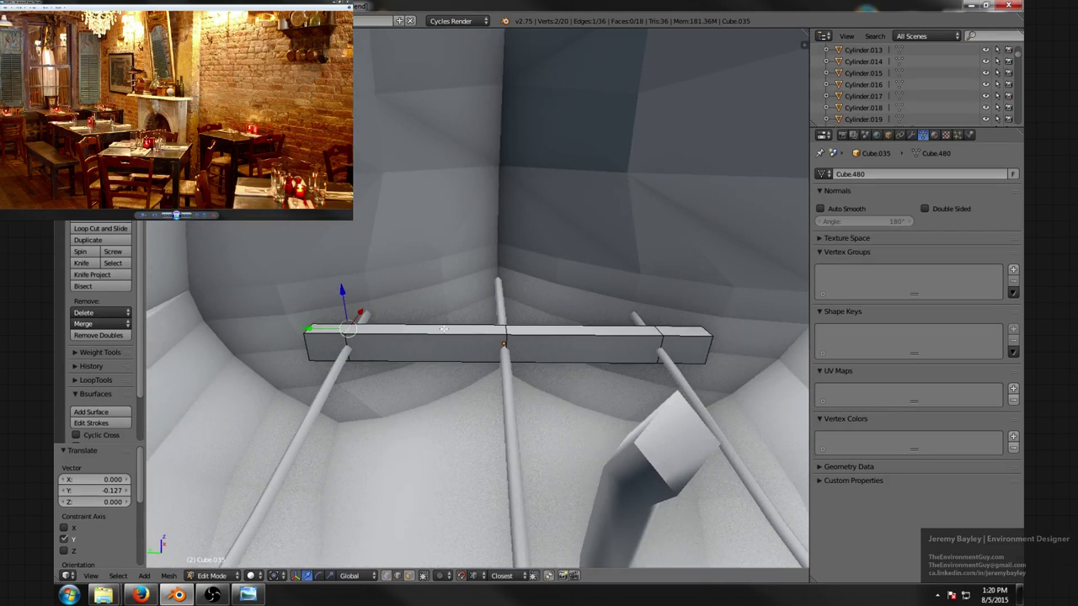
{"action": "key", "text": "ctrl+r"}
{"action": "left_click", "coordinate": [427, 330]}
{"action": "right_click", "coordinate": [426, 330]}
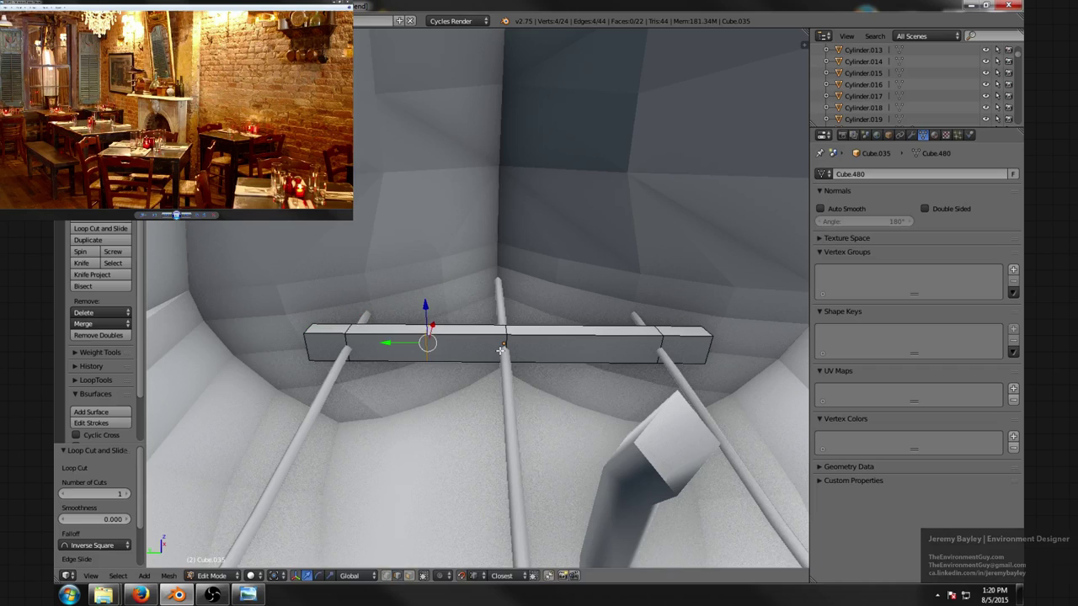
{"action": "key", "text": "ctrl+z"}
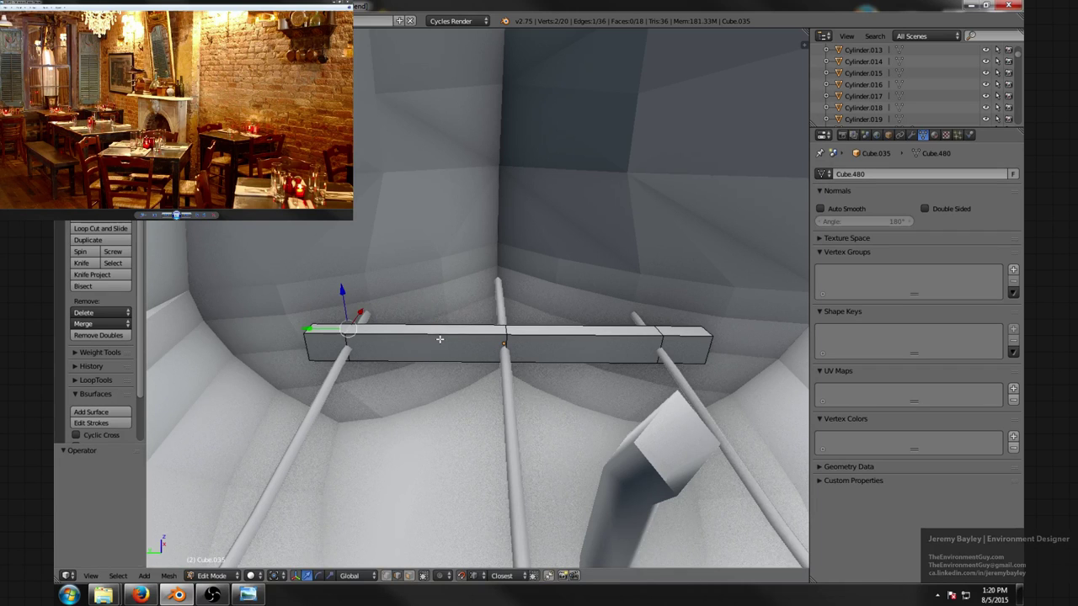
- Add two evenly spaced loop cuts across the bar between each pair of neighbouring rods
{"action": "key", "text": "ctrl+r"}
{"action": "scroll", "coordinate": [439, 339], "scroll_direction": "up", "scroll_amount": 1}
{"action": "left_click", "coordinate": [440, 339]}
{"action": "right_click", "coordinate": [440, 340]}
{"action": "key", "text": "s"}
{"action": "key", "text": "x"}
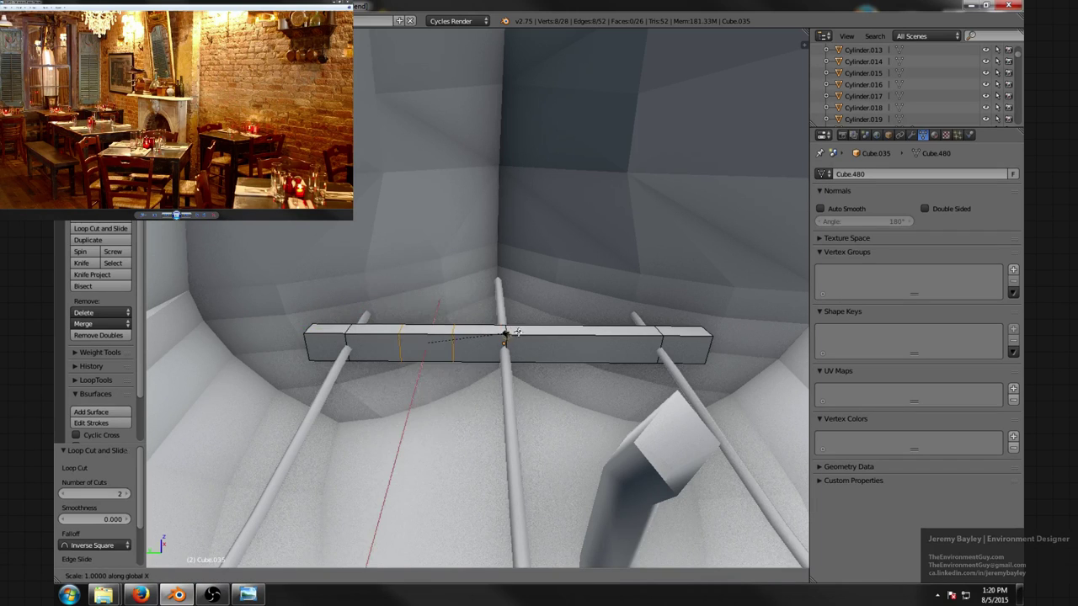
{"action": "right_click", "coordinate": [513, 333]}
{"action": "key", "text": "g"}
{"action": "key", "text": "g"}
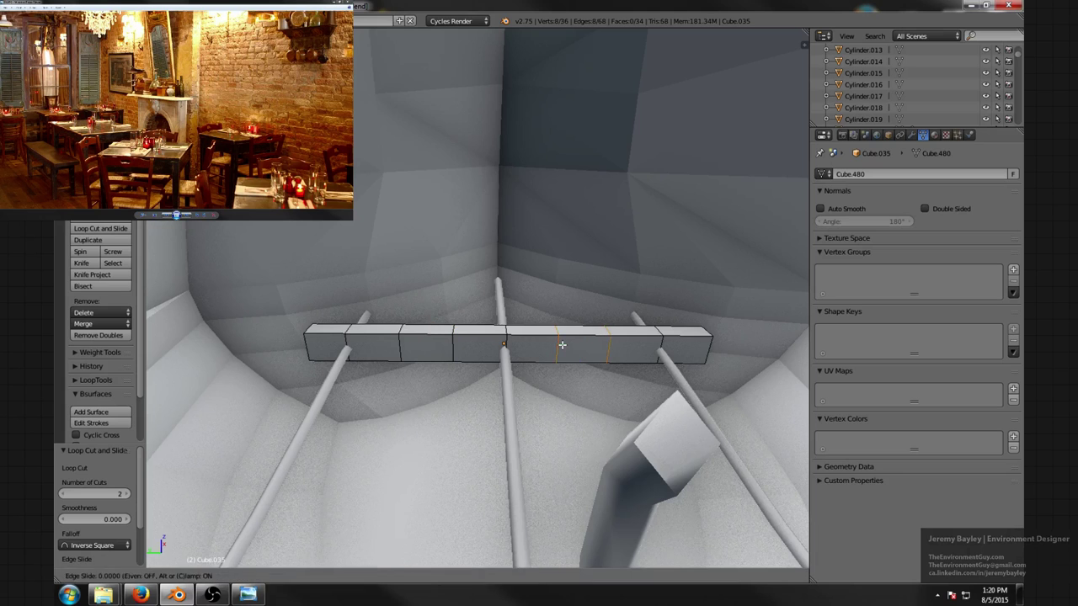
{"action": "right_click", "coordinate": [562, 345]}
- In edge select mode, select the bar's top edges at the three rods and lower them about 0.067 along Z
{"action": "middle_click_drag", "start_coordinate": [642, 347], "coordinate": [609, 354]}
{"action": "key", "text": "ctrl+Tab"}
{"action": "left_click", "coordinate": [595, 354]}
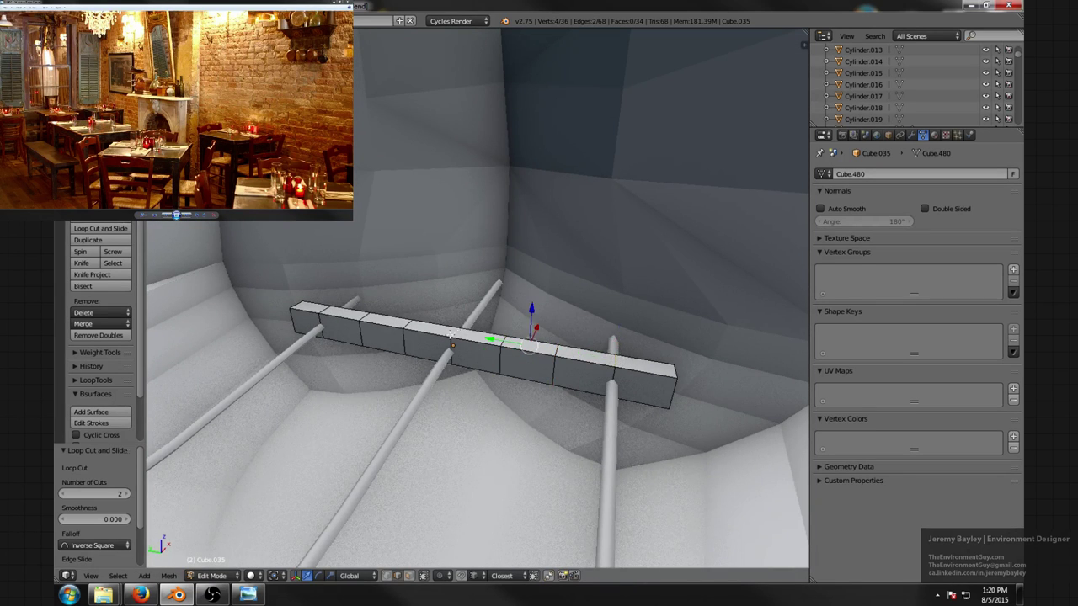
{"action": "middle_click_drag", "start_coordinate": [451, 334], "coordinate": [420, 331]}
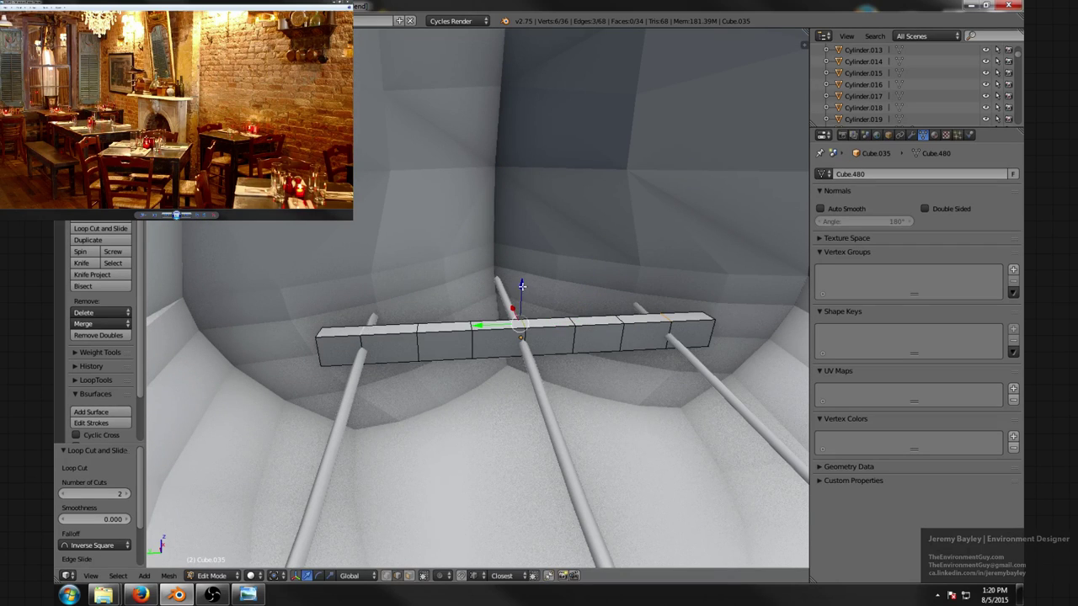
{"action": "left_click_drag", "start_coordinate": [522, 286], "coordinate": [535, 310]}
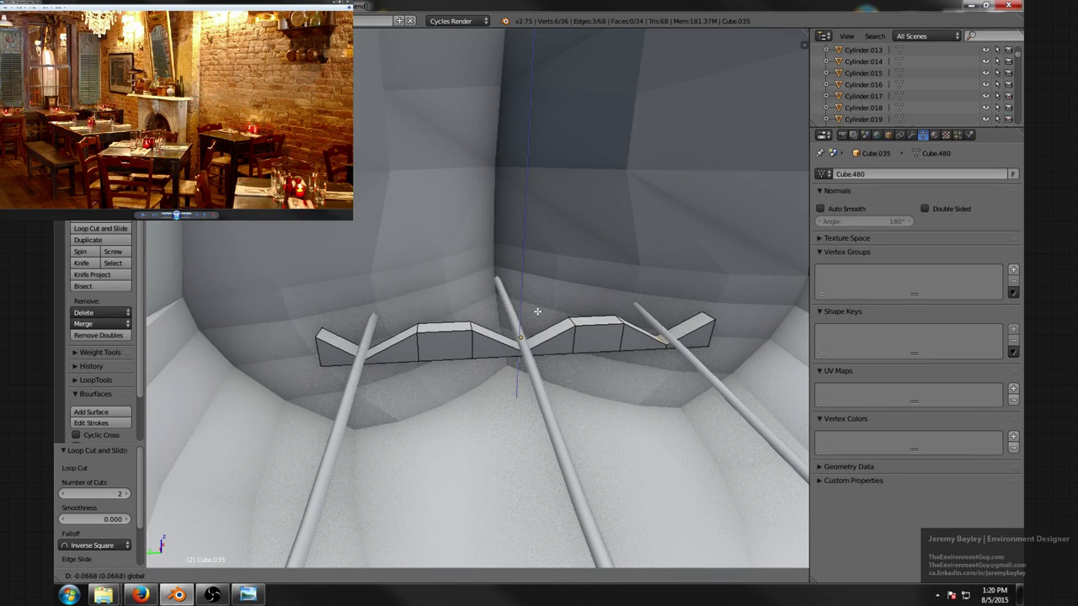
{"action": "left_click", "coordinate": [537, 311]}
- Bevel the three lowered top edges with 2 segments to round the notches under the rods
{"action": "key", "text": "ctrl+b"}
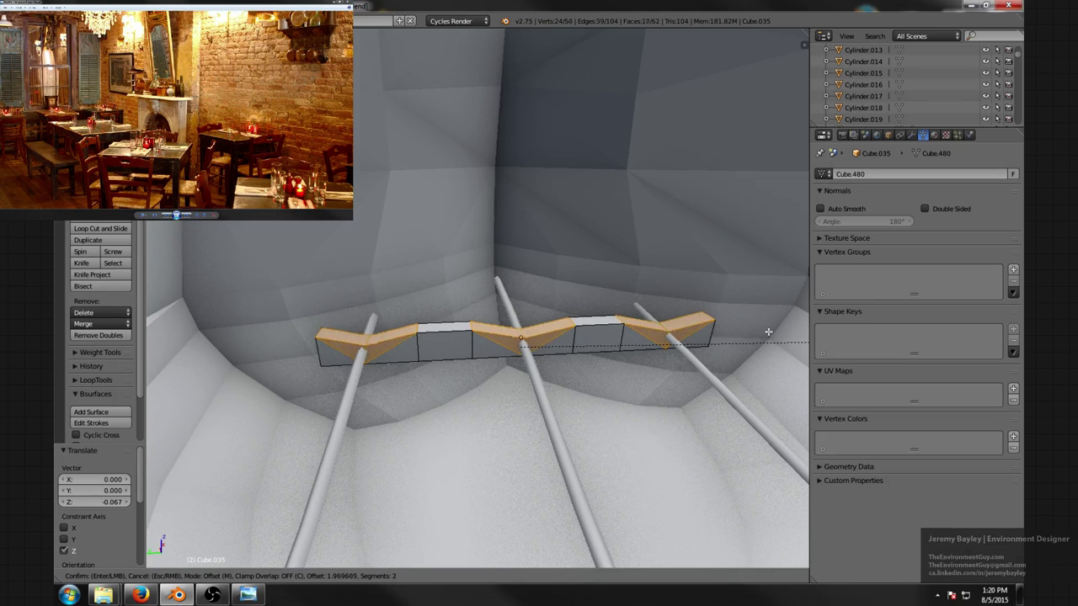
{"action": "scroll", "coordinate": [767, 331], "scroll_direction": "up", "scroll_amount": 1}
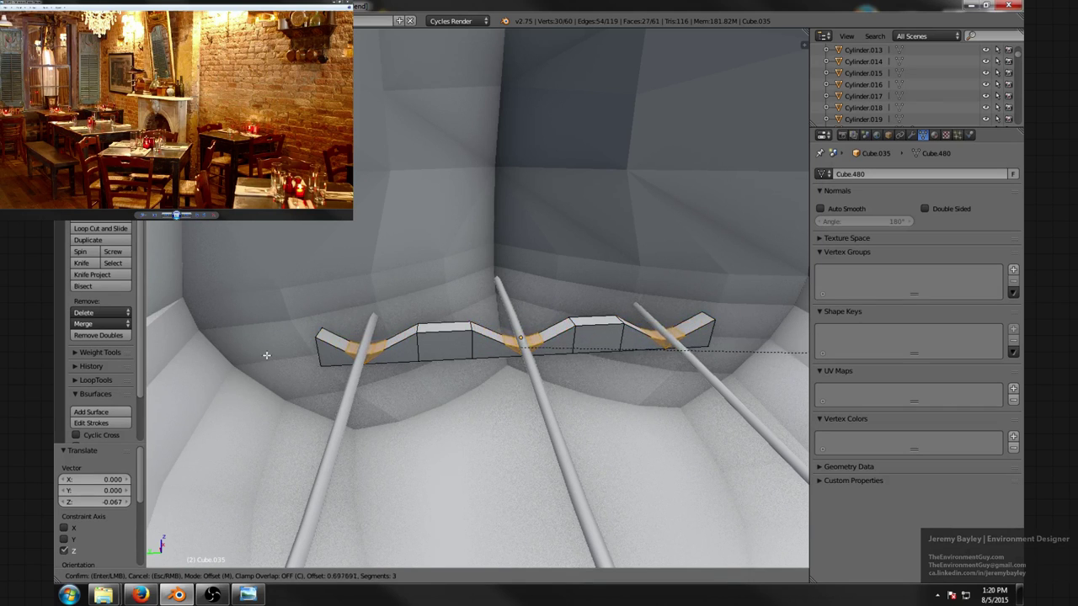
{"action": "scroll", "coordinate": [226, 358], "scroll_direction": "down", "scroll_amount": 1}
{"action": "left_click", "coordinate": [219, 357]}
{"action": "middle_click_drag", "start_coordinate": [291, 352], "coordinate": [507, 344]}
- In Object Mode, thin the crossbar by scaling it to about 0.256 along X
{"action": "key", "text": "Tab"}
{"action": "scroll", "coordinate": [424, 331], "scroll_direction": "down", "scroll_amount": 5}
{"action": "key", "text": "a"}
{"action": "scroll", "coordinate": [507, 343], "scroll_direction": "up", "scroll_amount": 3}
{"action": "key", "text": "s"}
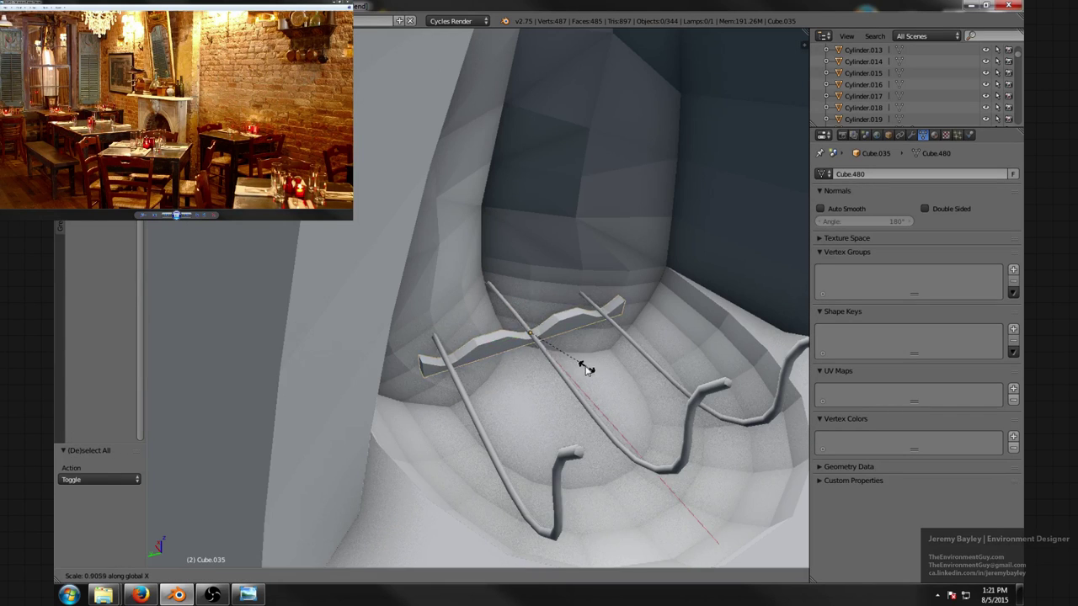
{"action": "key", "text": "x"}
{"action": "left_click", "coordinate": [548, 349]}
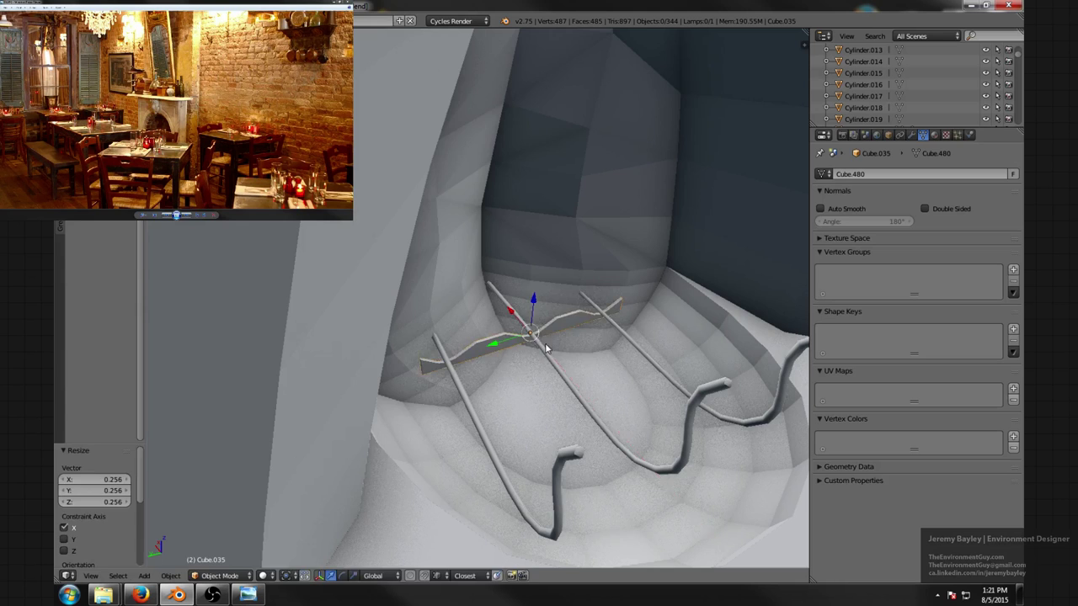
- Bevel the top edges at both ends of the crossbar with 1 segment, and return to Object Mode
{"action": "scroll", "coordinate": [545, 349], "scroll_direction": "up", "scroll_amount": 3}
{"action": "key", "text": "Tab"}
{"action": "scroll", "coordinate": [434, 371], "scroll_direction": "up", "scroll_amount": 2}
{"action": "mouse_move", "coordinate": [413, 395]}
{"action": "middle_mouse_down"}
{"action": "mouse_move", "coordinate": [434, 371]}
{"action": "mouse_move", "coordinate": [423, 388]}
{"action": "middle_mouse_up"}
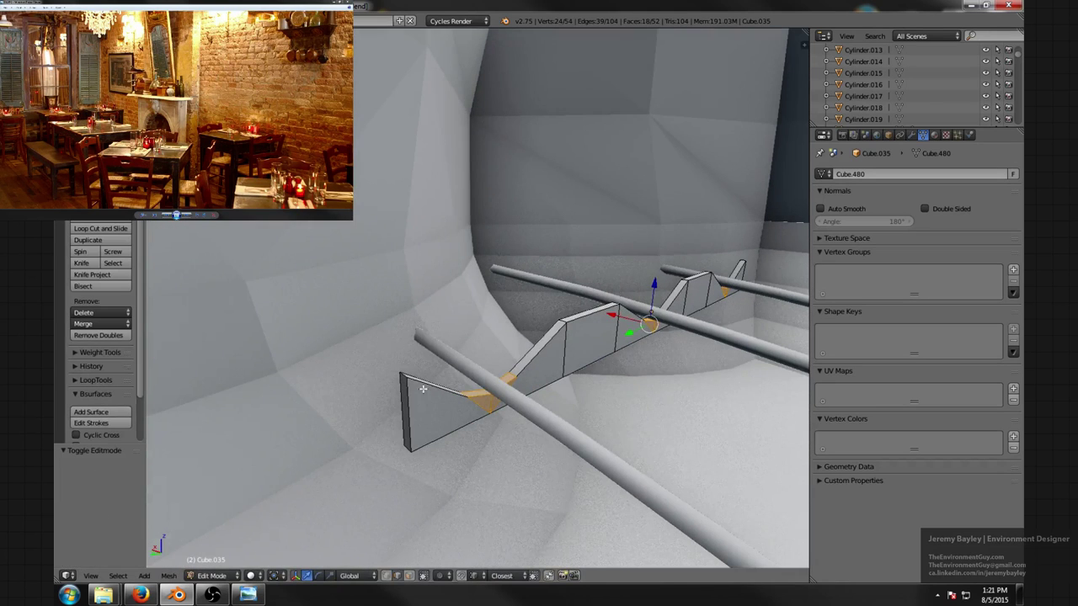
{"action": "right_click", "coordinate": [409, 377]}
{"action": "key", "text": "ctrl+Tab"}
{"action": "left_click", "coordinate": [391, 369]}
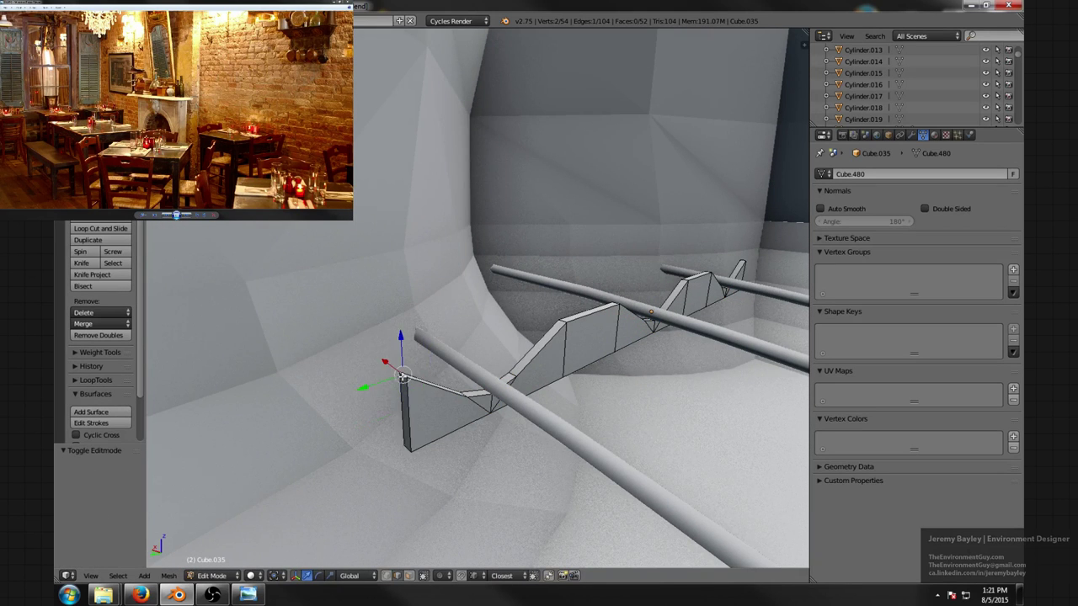
{"action": "key", "text": "z"}
{"action": "key", "text": "z"}
{"action": "middle_click_drag", "start_coordinate": [404, 373], "coordinate": [521, 340]}
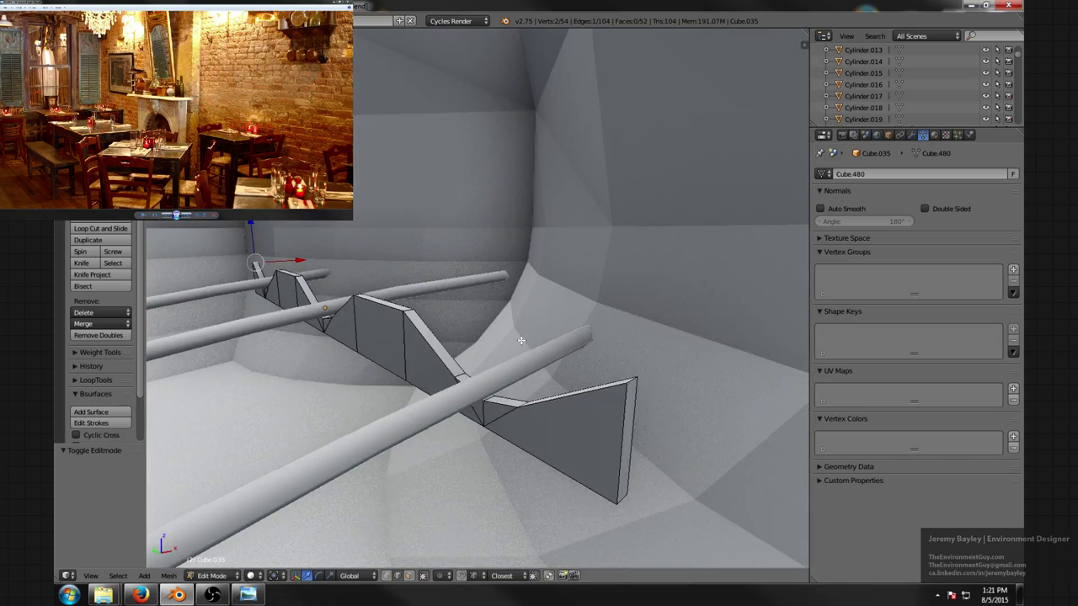
{"action": "middle_click_drag", "start_coordinate": [641, 379], "coordinate": [642, 316]}
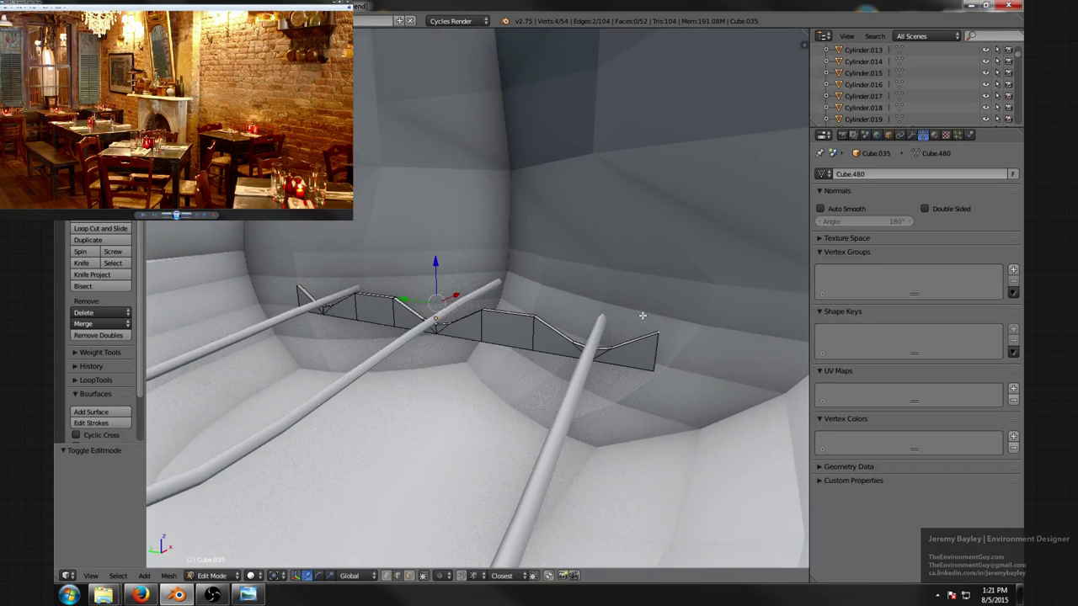
{"action": "key", "text": "ctrl+b"}
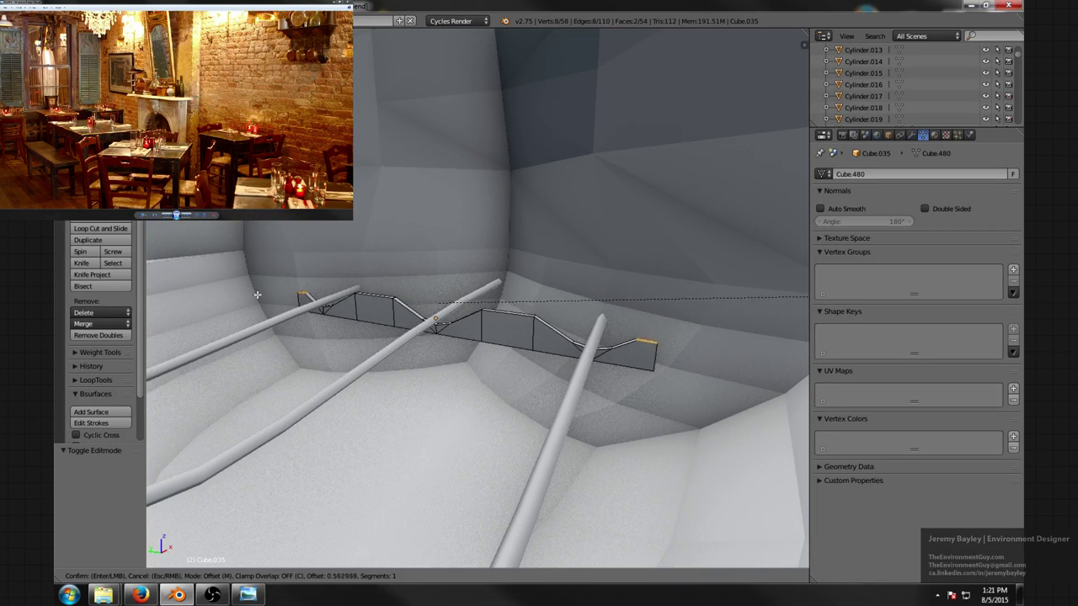
{"action": "left_click", "coordinate": [372, 293]}
{"action": "key", "text": "a"}
{"action": "scroll", "coordinate": [376, 294], "scroll_direction": "down", "scroll_amount": 4}
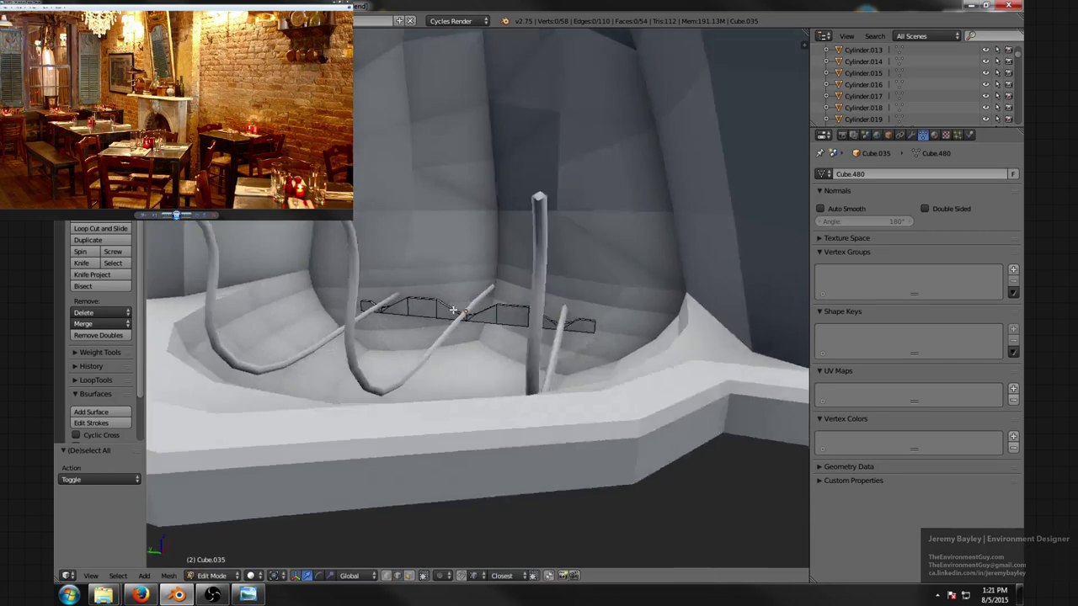
{"action": "key", "text": "Tab"}
- Duplicate the crossbar and offset the copy about -0.070 along X
{"action": "middle_click_drag", "start_coordinate": [387, 296], "coordinate": [491, 341]}
{"action": "key", "text": "shift+d"}
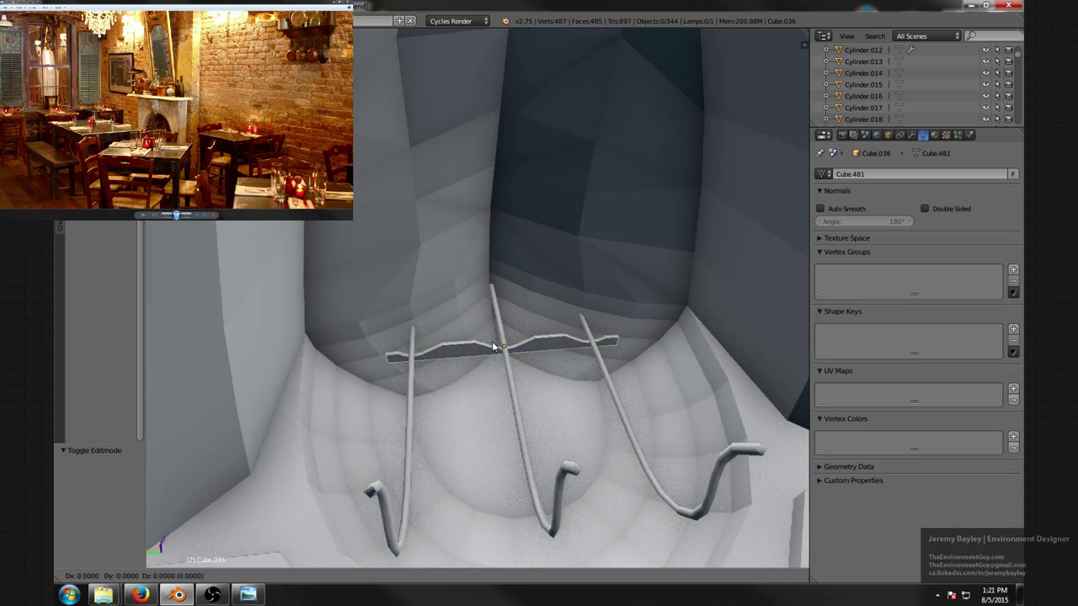
{"action": "key", "text": "y"}
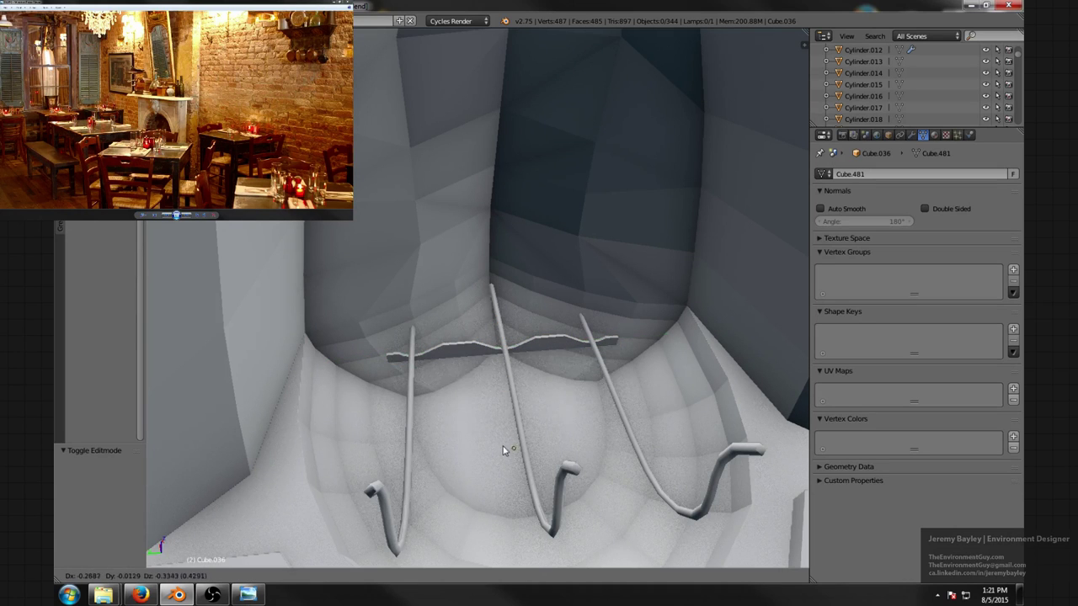
{"action": "key", "text": "x"}
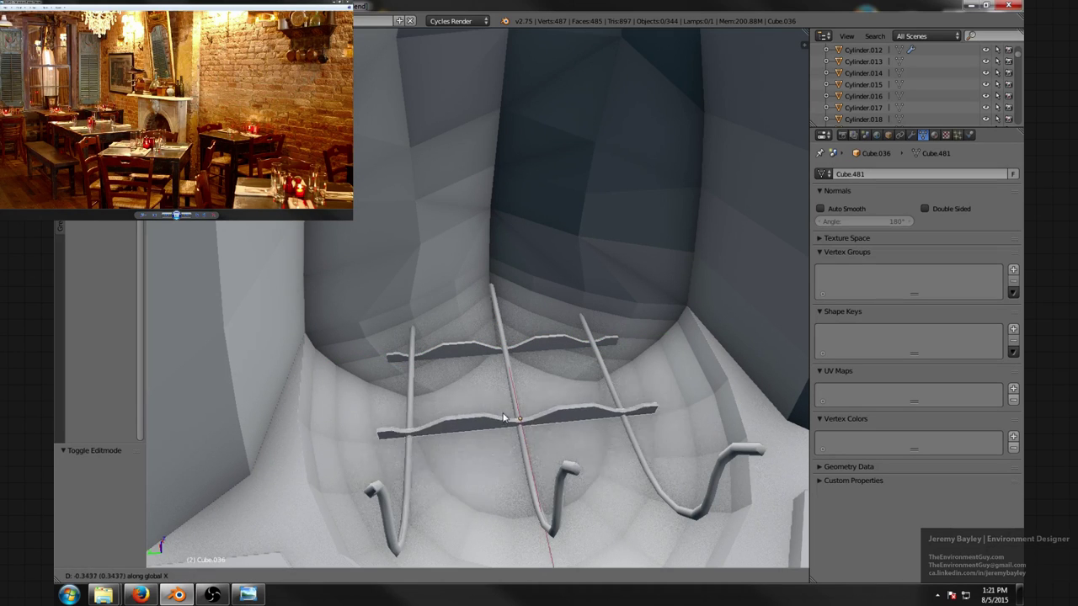
{"action": "left_click", "coordinate": [505, 357]}
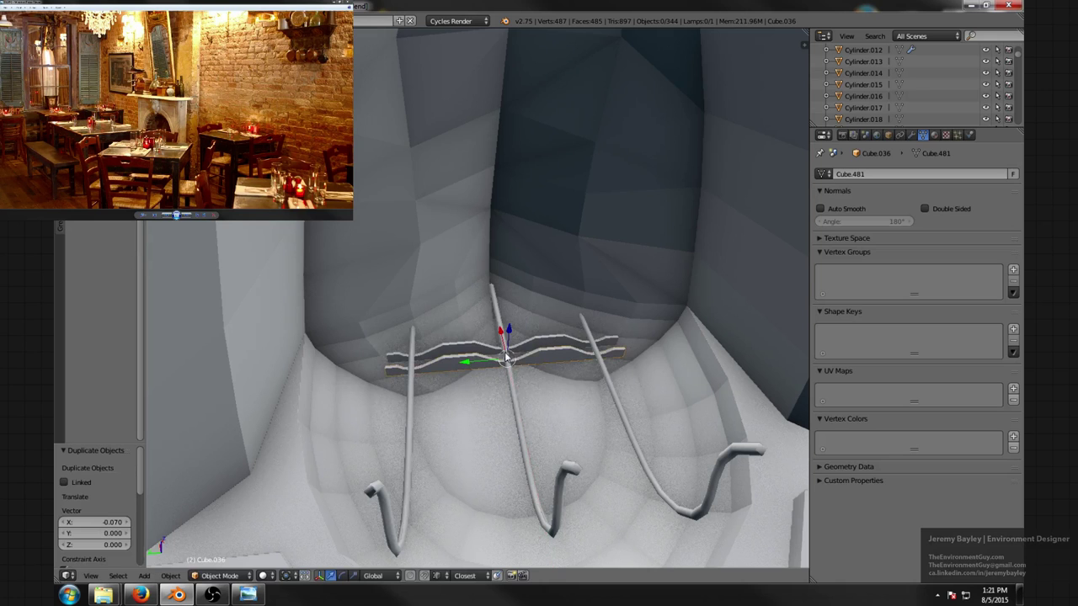
- Move the duplicated crossbar about -0.387 along X toward the front of the grate and about -0.035 along Z
{"action": "middle_click_drag", "start_coordinate": [505, 357], "coordinate": [524, 339]}
{"action": "left_click_drag", "start_coordinate": [518, 319], "coordinate": [571, 397]}
{"action": "middle_click_drag", "start_coordinate": [572, 397], "coordinate": [564, 373]}
{"action": "left_click_drag", "start_coordinate": [578, 360], "coordinate": [589, 372]}
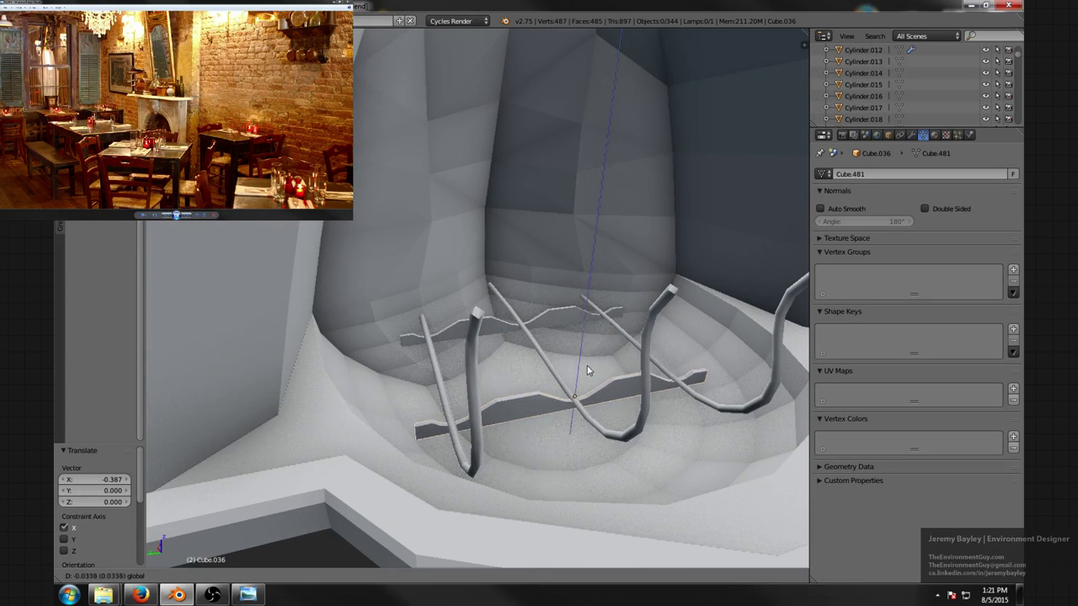
{"action": "left_click", "coordinate": [581, 358]}
- Duplicate the front crossbar, offset the copy about 0.241 along X between the two crossbars, and raise it to the rods
{"action": "middle_click_drag", "start_coordinate": [582, 360], "coordinate": [528, 355]}
{"action": "scroll", "coordinate": [568, 365], "scroll_direction": "down", "scroll_amount": 3}
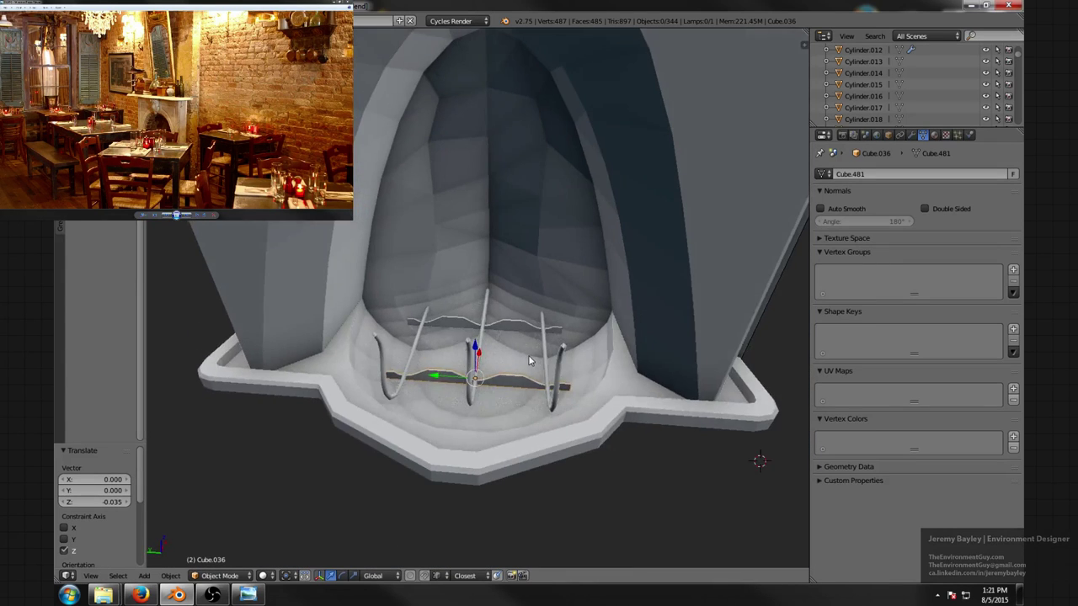
{"action": "scroll", "coordinate": [528, 355], "scroll_direction": "up", "scroll_amount": 2}
{"action": "key", "text": "shift+d"}
{"action": "key", "text": "y"}
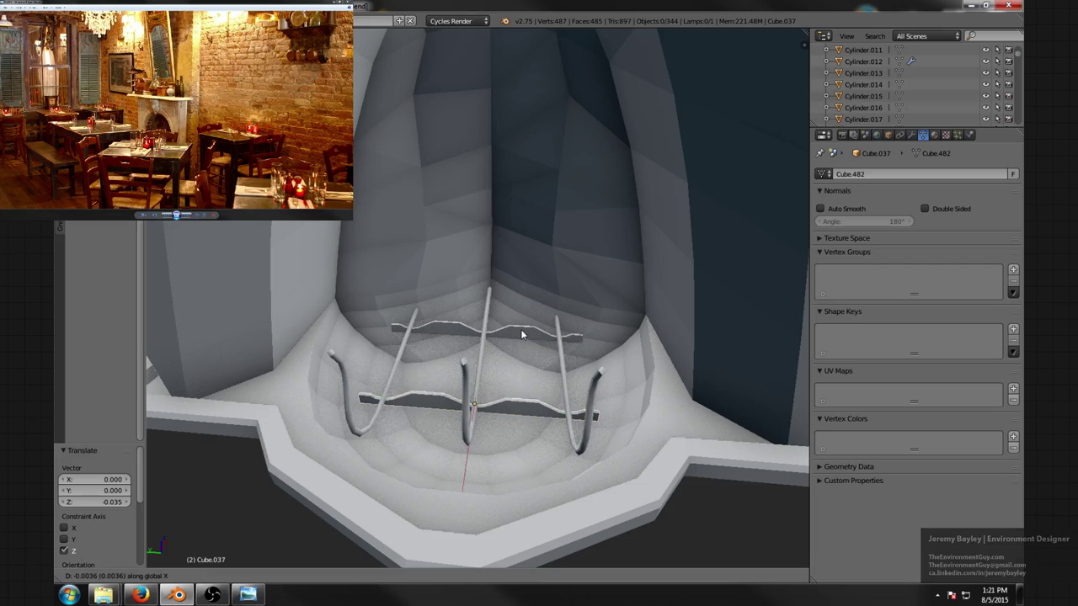
{"action": "left_click", "coordinate": [528, 320]}
{"action": "scroll", "coordinate": [526, 316], "scroll_direction": "up", "scroll_amount": 3}
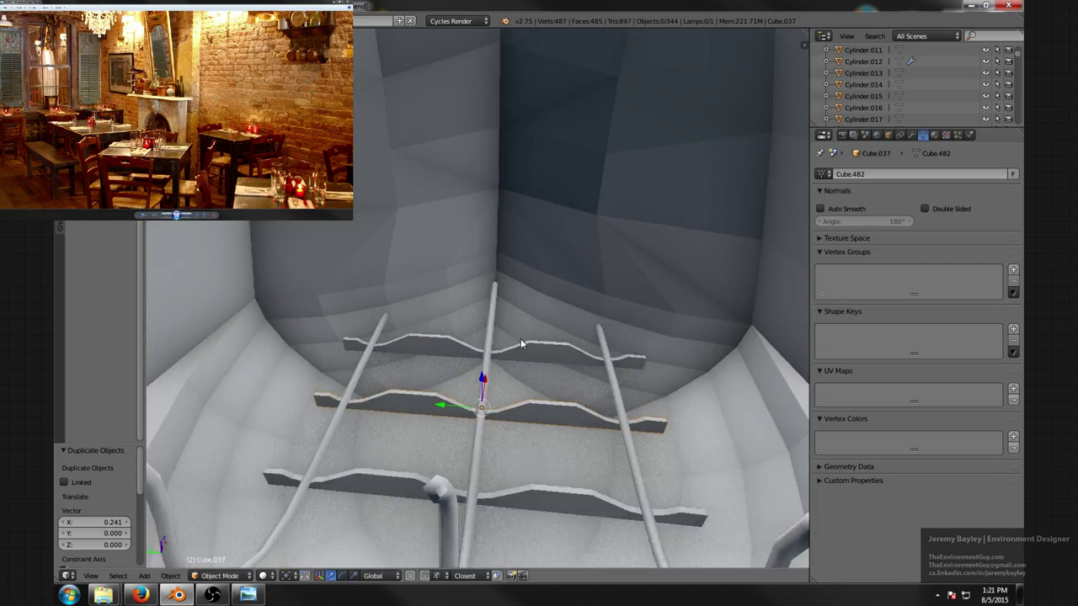
{"action": "middle_click_drag", "start_coordinate": [520, 339], "coordinate": [552, 323]}
{"action": "left_click_drag", "start_coordinate": [571, 366], "coordinate": [573, 356]}
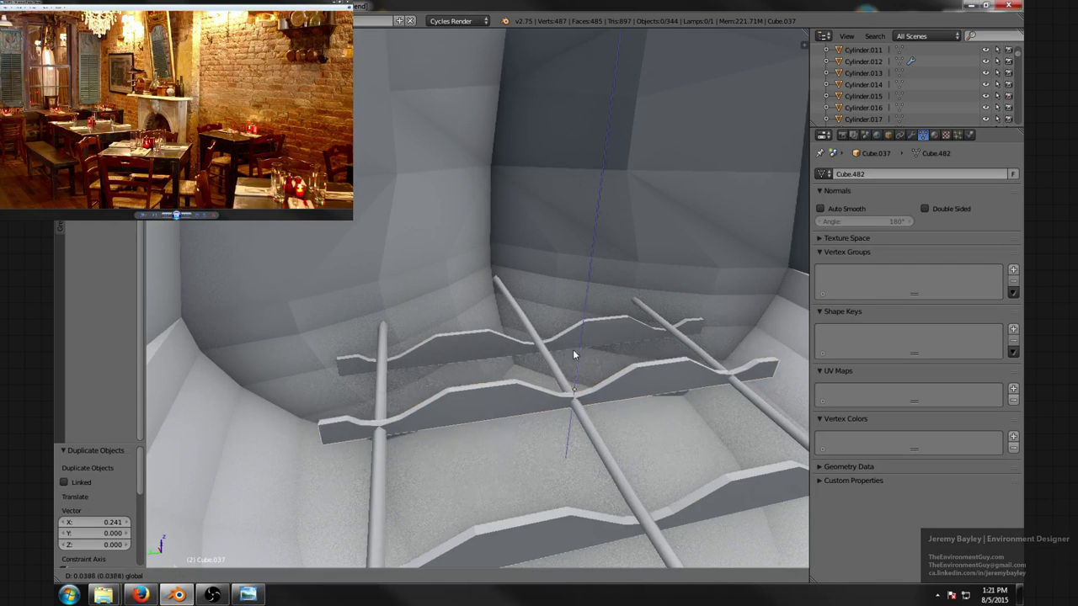
{"action": "left_click", "coordinate": [576, 360]}
- Delete the middle crossbar copy
{"action": "scroll", "coordinate": [577, 362], "scroll_direction": "down", "scroll_amount": 4}
{"action": "middle_click_drag", "start_coordinate": [577, 362], "coordinate": [503, 373]}
{"action": "scroll", "coordinate": [588, 371], "scroll_direction": "down", "scroll_amount": 3}
{"action": "key", "text": "x"}
{"action": "left_click", "coordinate": [489, 378]}
- Add a cube, scale it to about 0.179, and move it about 0.574 along X and 1.386 along Y into the hearth
{"action": "scroll", "coordinate": [502, 372], "scroll_direction": "up", "scroll_amount": 6}
{"action": "scroll", "coordinate": [475, 354], "scroll_direction": "down", "scroll_amount": 6}
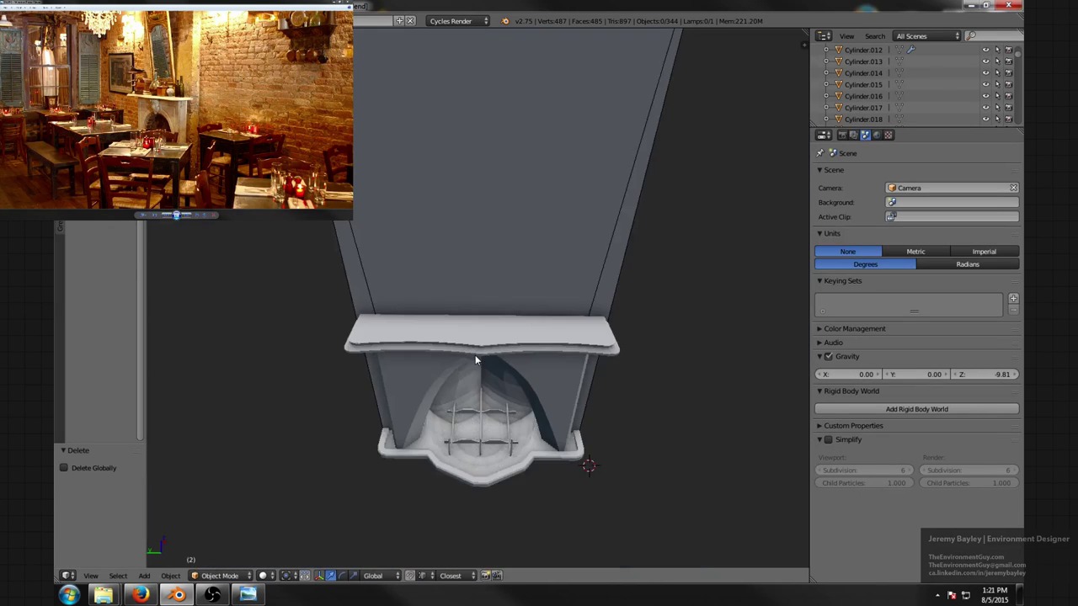
{"action": "middle_click_drag", "start_coordinate": [474, 354], "coordinate": [485, 282]}
{"action": "scroll", "coordinate": [506, 419], "scroll_direction": "up", "scroll_amount": 6}
{"action": "scroll", "coordinate": [480, 270], "scroll_direction": "down", "scroll_amount": 3}
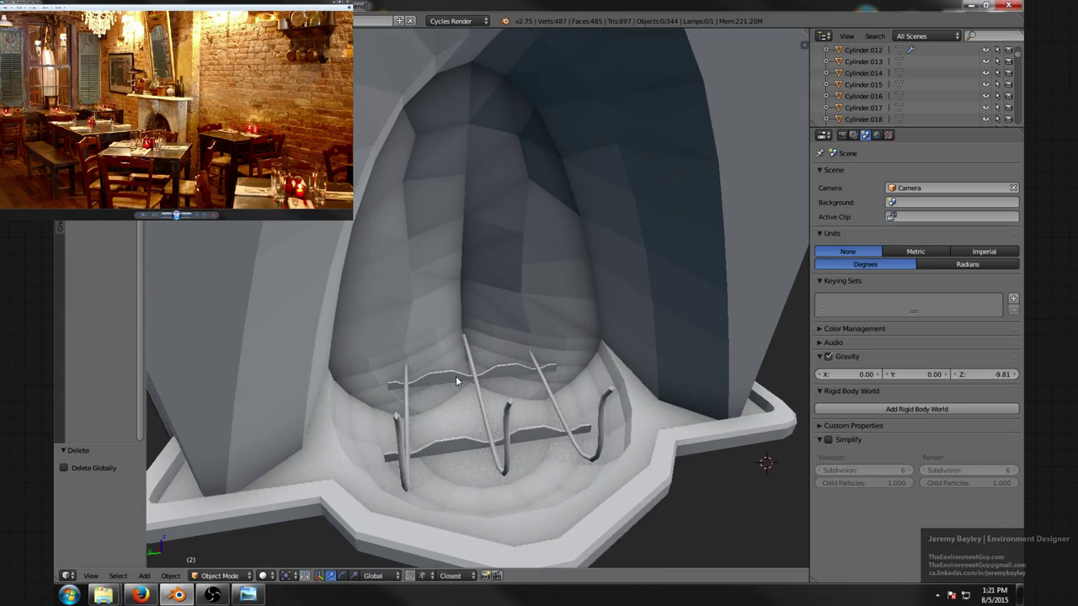
{"action": "key", "text": "shift+a"}
{"action": "left_click", "coordinate": [494, 391]}
{"action": "scroll", "coordinate": [589, 372], "scroll_direction": "down", "scroll_amount": 5}
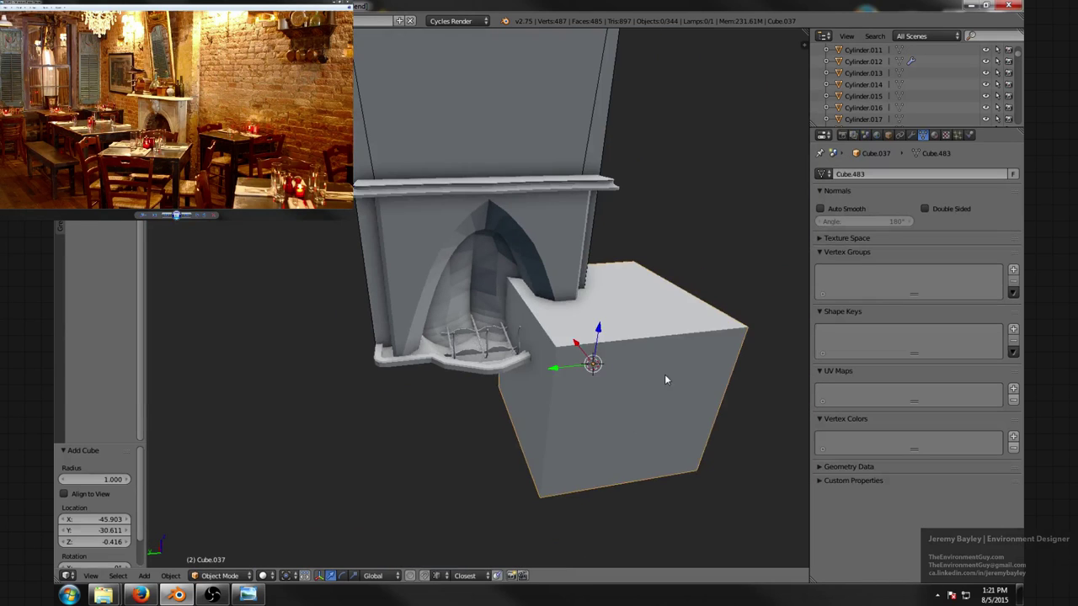
{"action": "key", "text": "s"}
{"action": "left_click", "coordinate": [603, 360]}
{"action": "key", "text": "g"}
{"action": "key", "text": "shift+z"}
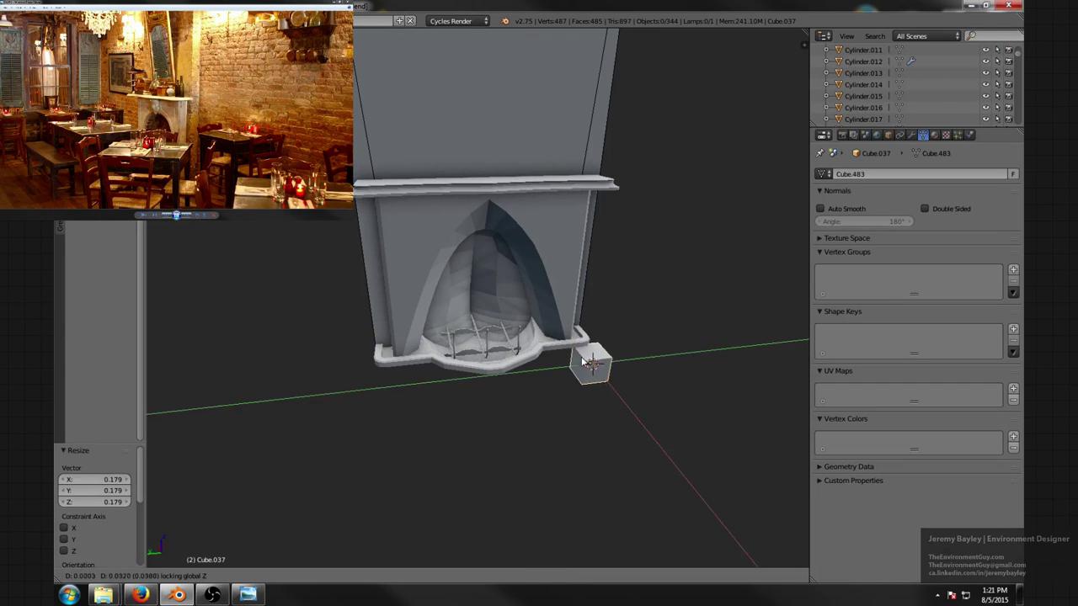
{"action": "left_click", "coordinate": [527, 360]}
{"action": "scroll", "coordinate": [539, 379], "scroll_direction": "up", "scroll_amount": 8}
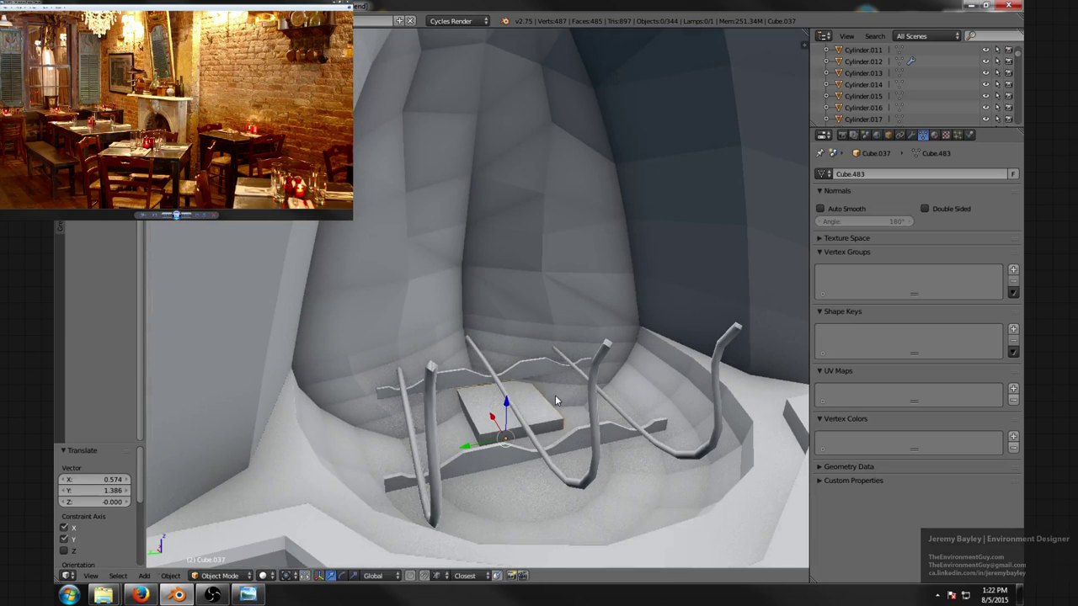
- Raise the cube about 0.301 along Z and scale it to about 0.12 along X and Y to form a slim post
{"action": "key", "text": "g"}
{"action": "key", "text": "z"}
{"action": "left_click", "coordinate": [558, 349]}
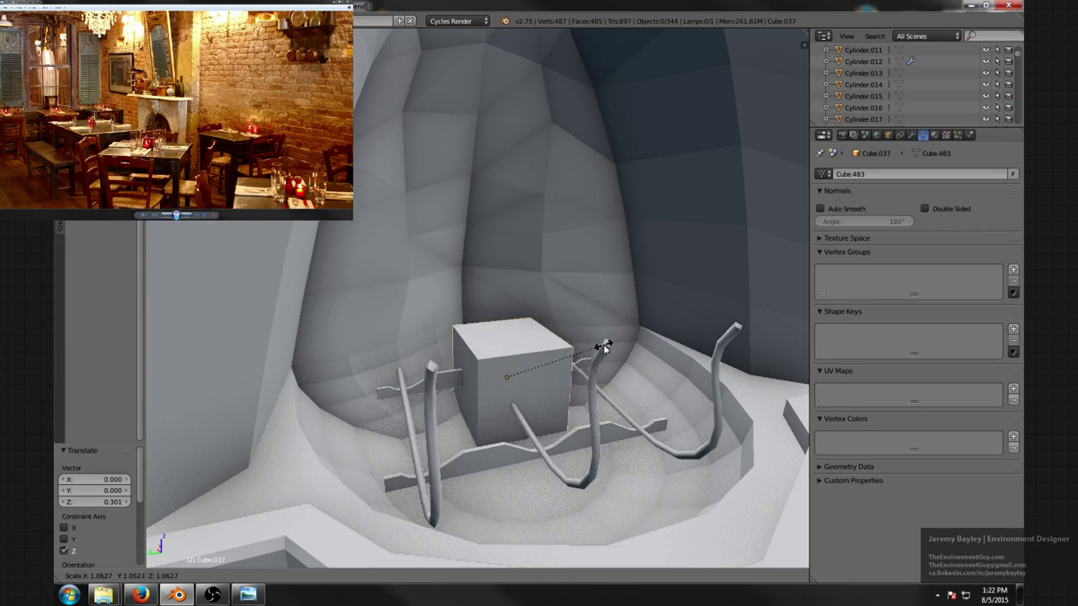
{"action": "key", "text": "s"}
{"action": "key", "text": "shift+z"}
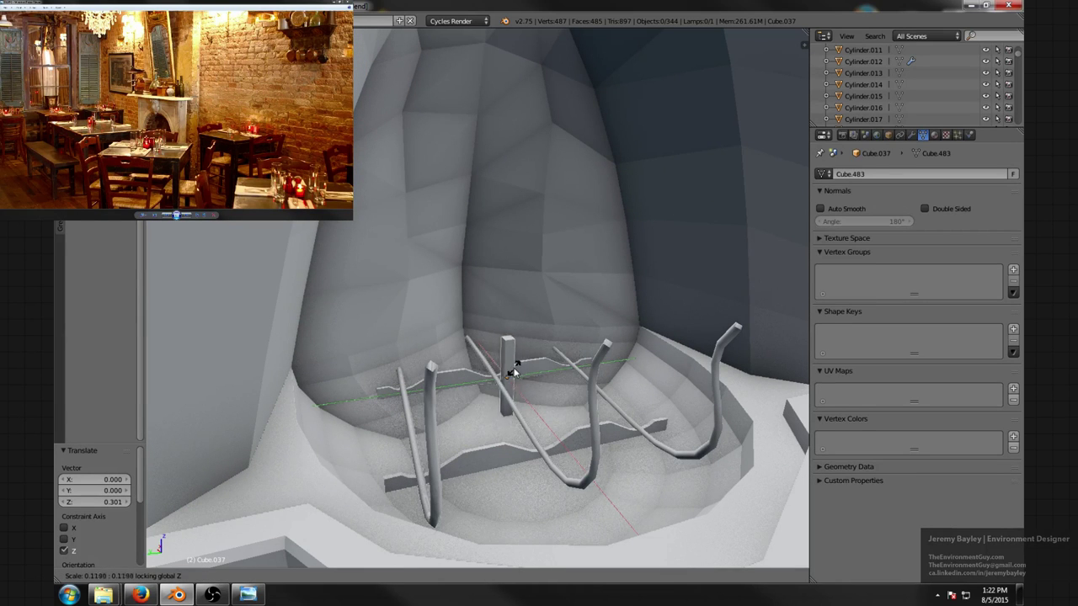
{"action": "left_click", "coordinate": [509, 364]}
- In Edit Mode with face selection, lower the post's top face to just below the grate rods
{"action": "scroll", "coordinate": [528, 358], "scroll_direction": "up", "scroll_amount": 3}
{"action": "key", "text": "Tab"}
{"action": "key", "text": "ctrl+Tab"}
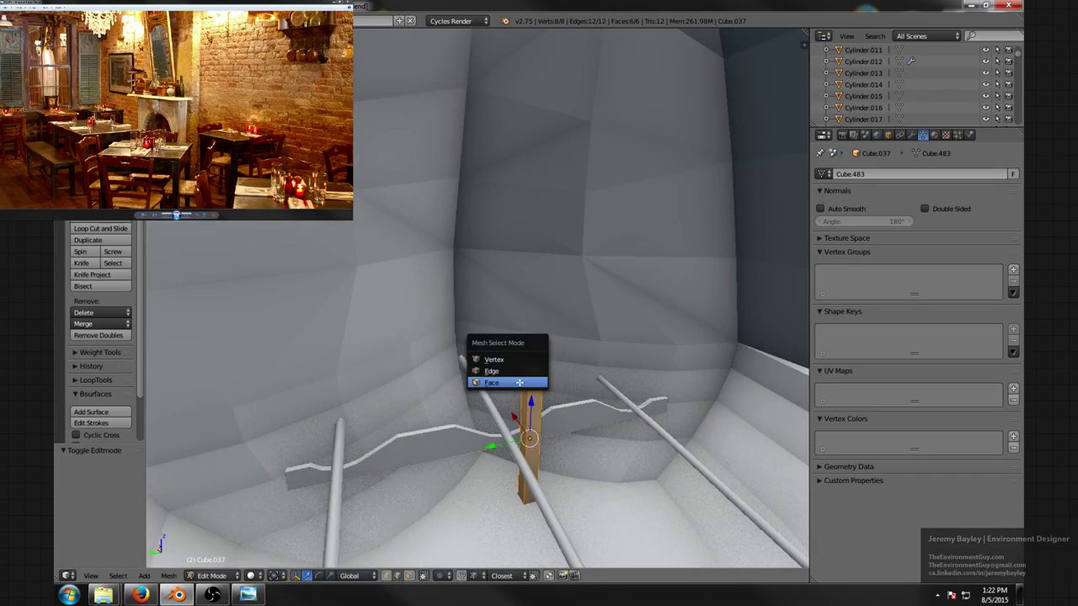
{"action": "left_click", "coordinate": [505, 380]}
{"action": "right_click", "coordinate": [531, 371]}
{"action": "middle_click_drag", "start_coordinate": [547, 407], "coordinate": [520, 305]}
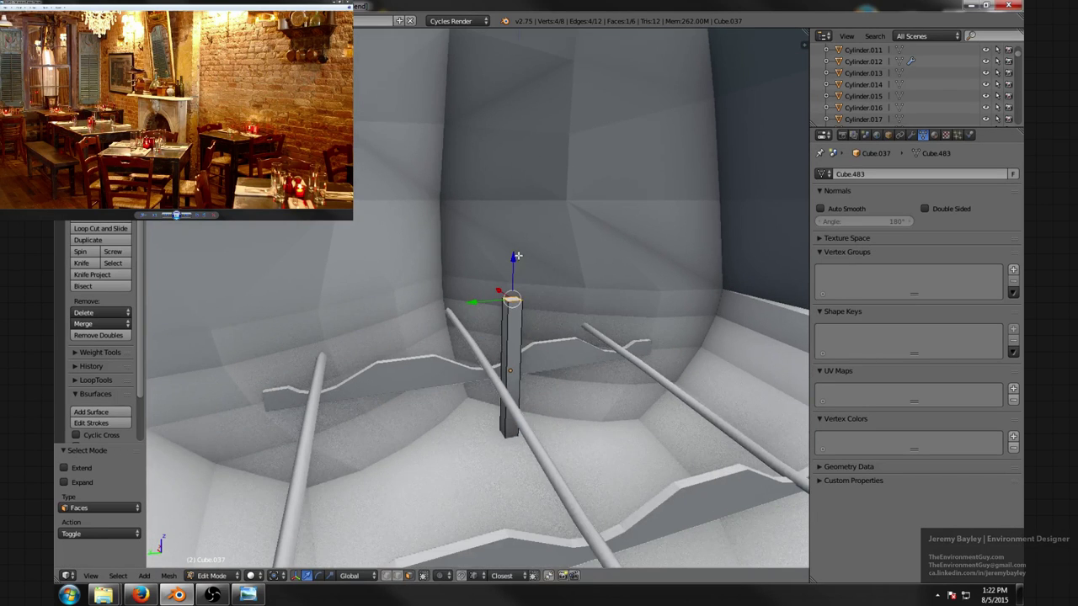
{"action": "left_click_drag", "start_coordinate": [516, 256], "coordinate": [649, 352]}
- Move the post's bottom face about -0.033 along Z and adjust its height against the hearth in wireframe view
{"action": "mouse_move", "coordinate": [536, 392]}
{"action": "middle_mouse_down"}
{"action": "mouse_move", "coordinate": [607, 360]}
{"action": "mouse_move", "coordinate": [585, 403]}
{"action": "mouse_move", "coordinate": [577, 372]}
{"action": "mouse_move", "coordinate": [571, 427]}
{"action": "mouse_move", "coordinate": [503, 388]}
{"action": "mouse_move", "coordinate": [543, 374]}
{"action": "mouse_move", "coordinate": [551, 385]}
{"action": "middle_mouse_up"}
{"action": "scroll", "coordinate": [585, 404], "scroll_direction": "up", "scroll_amount": 3}
{"action": "key", "text": "z"}
{"action": "key", "text": "z"}
{"action": "scroll", "coordinate": [515, 413], "scroll_direction": "up", "scroll_amount": 3}
{"action": "scroll", "coordinate": [517, 391], "scroll_direction": "up", "scroll_amount": 2}
{"action": "left_click_drag", "start_coordinate": [581, 382], "coordinate": [585, 410]}
{"action": "scroll", "coordinate": [586, 410], "scroll_direction": "down", "scroll_amount": 6}
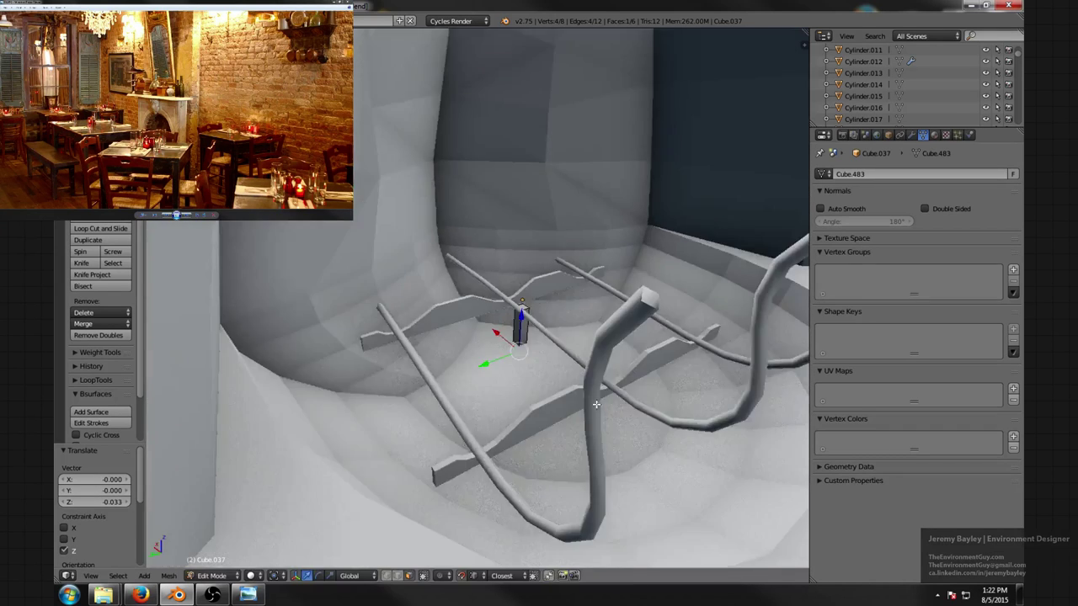
{"action": "key", "text": "z"}
{"action": "middle_click_drag", "start_coordinate": [586, 410], "coordinate": [451, 288]}
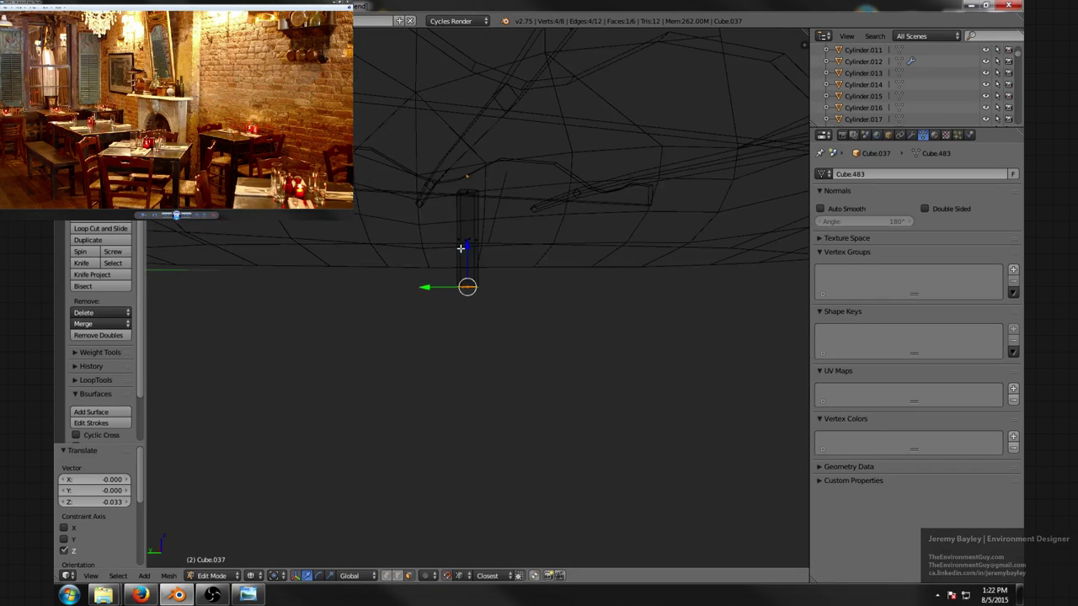
{"action": "left_click_drag", "start_coordinate": [461, 248], "coordinate": [386, 264]}
- Try deleting the post's bottom face and selecting its linked geometry, and undo these changes
{"action": "mouse_move", "coordinate": [450, 284]}
{"action": "middle_mouse_down"}
{"action": "mouse_move", "coordinate": [459, 329]}
{"action": "mouse_move", "coordinate": [484, 337]}
{"action": "mouse_move", "coordinate": [536, 324]}
{"action": "mouse_move", "coordinate": [520, 345]}
{"action": "middle_mouse_up"}
{"action": "key", "text": "z"}
{"action": "scroll", "coordinate": [448, 312], "scroll_direction": "up", "scroll_amount": 2}
{"action": "key", "text": "x"}
{"action": "left_click", "coordinate": [458, 329]}
{"action": "right_click", "coordinate": [497, 325]}
{"action": "key", "text": "l"}
{"action": "key", "text": "z"}
{"action": "key", "text": "z"}
{"action": "scroll", "coordinate": [518, 347], "scroll_direction": "down", "scroll_amount": 2}
{"action": "key", "text": "ctrl+z"}
{"action": "key", "text": "ctrl+z"}
{"action": "key", "text": "ctrl+z"}
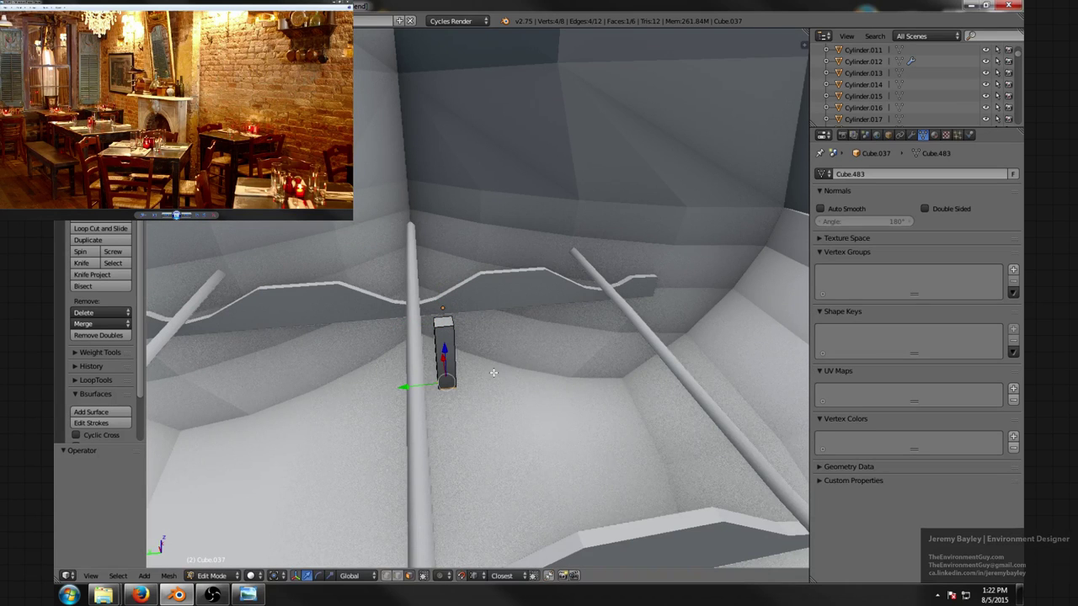
- Delete the post's bottom face, select the whole post, and scale it to about 0.606 along X and Y
{"action": "key", "text": "x"}
{"action": "left_click", "coordinate": [493, 384]}
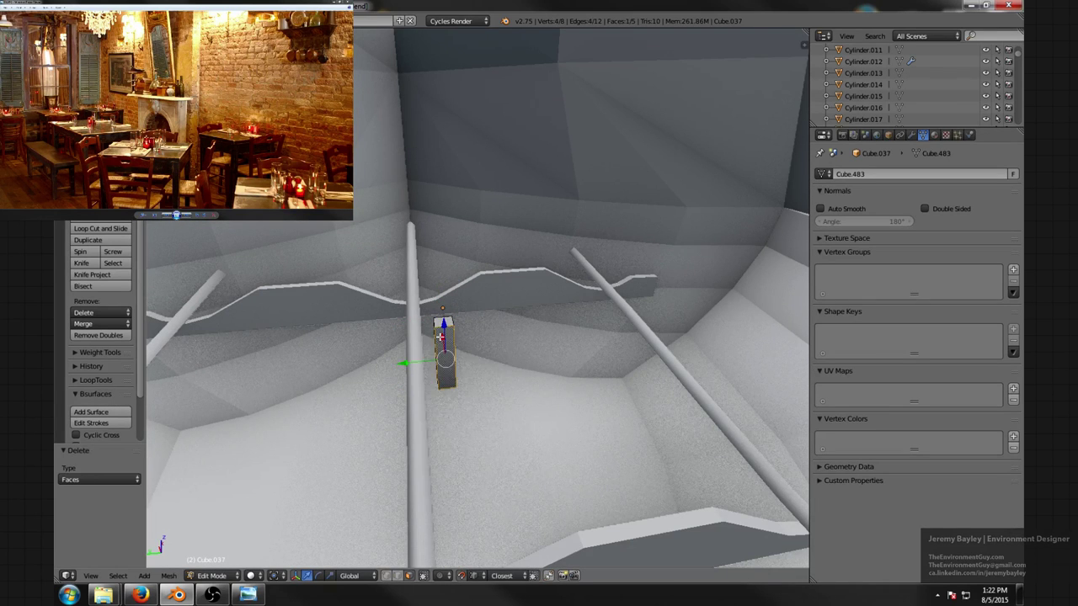
{"action": "key", "text": "l"}
{"action": "middle_click_drag", "start_coordinate": [474, 342], "coordinate": [497, 357]}
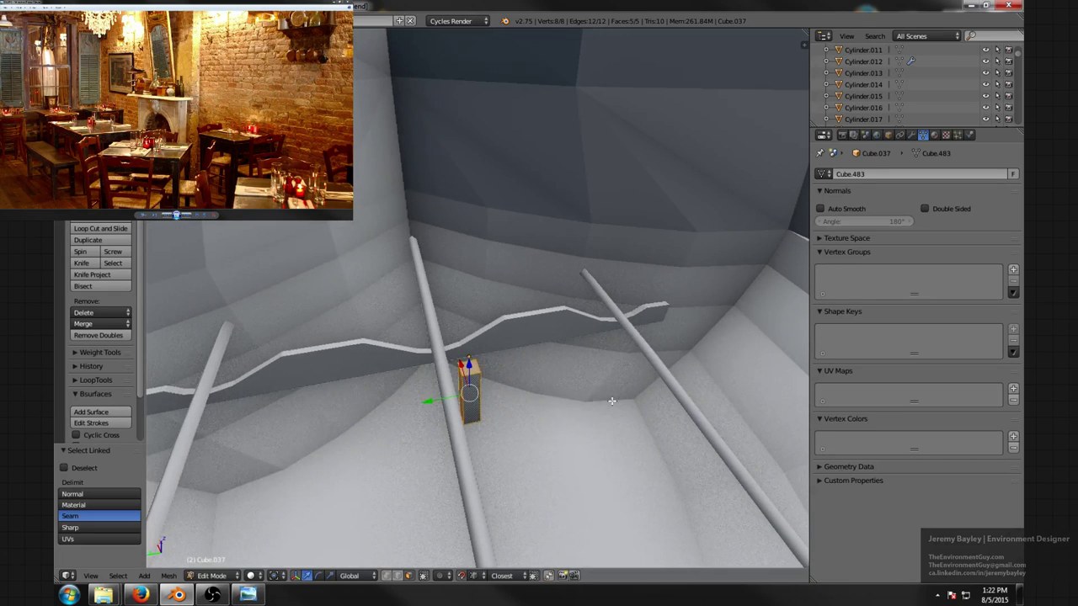
{"action": "key", "text": "s"}
{"action": "left_click", "coordinate": [553, 388]}
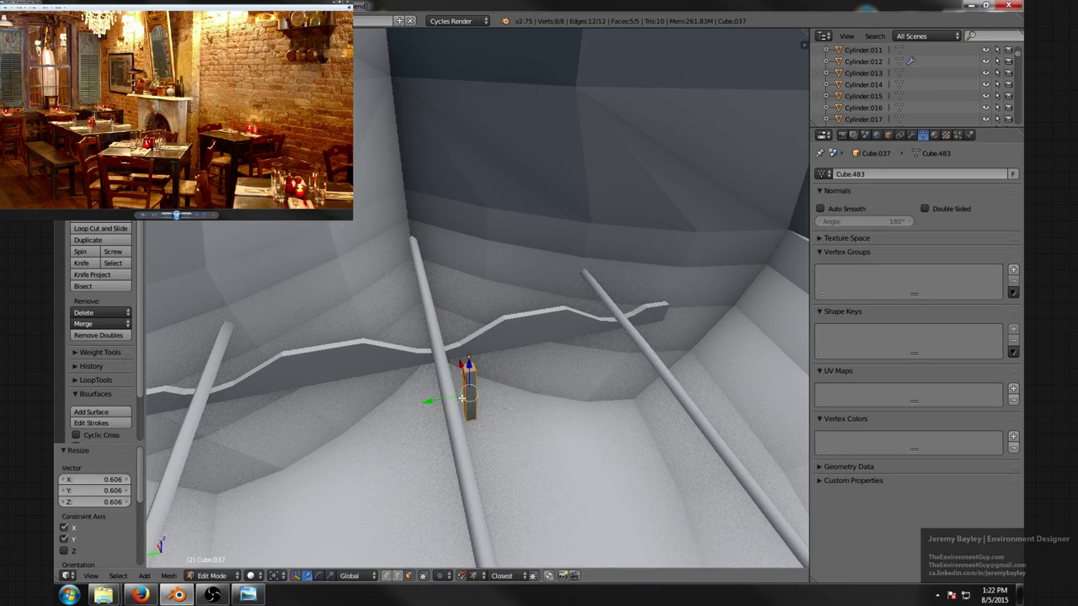
- Move the post mesh about 0.059 along Y, raise its top face toward the middle rod, and return to Object Mode
{"action": "key", "text": "Tab"}
{"action": "middle_click_drag", "start_coordinate": [462, 397], "coordinate": [507, 360]}
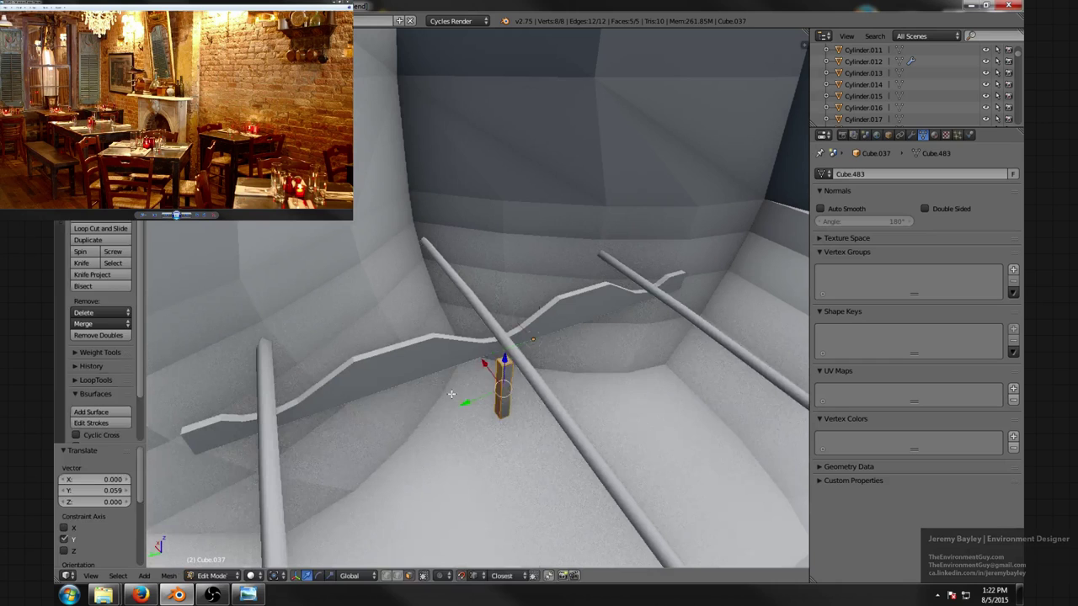
{"action": "key", "text": "Tab"}
{"action": "right_click", "coordinate": [503, 360]}
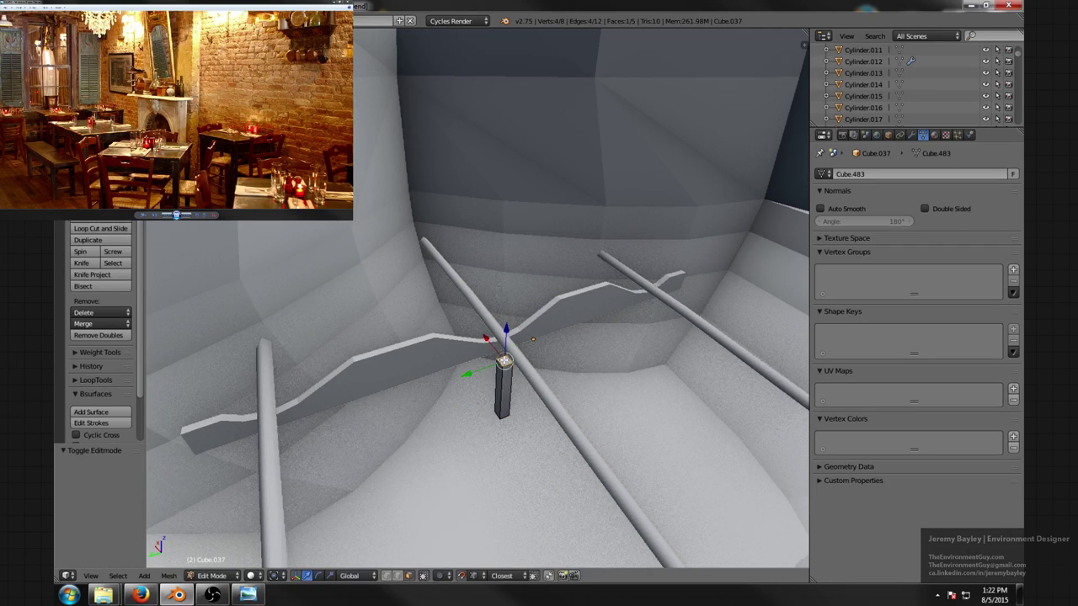
{"action": "left_click_drag", "start_coordinate": [506, 327], "coordinate": [505, 314]}
{"action": "middle_click_drag", "start_coordinate": [507, 333], "coordinate": [534, 335]}
{"action": "scroll", "coordinate": [537, 334], "scroll_direction": "up", "scroll_amount": 4}
{"action": "middle_click_drag", "start_coordinate": [563, 381], "coordinate": [604, 330]}
{"action": "left_click_drag", "start_coordinate": [610, 297], "coordinate": [612, 292]}
{"action": "middle_click_drag", "start_coordinate": [584, 358], "coordinate": [637, 371]}
{"action": "key", "text": "Tab"}
- Move the post about 0.035 along X against the back crossbar and slightly lower its top face in Edit Mode
{"action": "middle_click_drag", "start_coordinate": [725, 371], "coordinate": [551, 312], "text": "shift"}
{"action": "key", "text": "g"}
{"action": "key", "text": "x"}
{"action": "key", "text": "Return"}
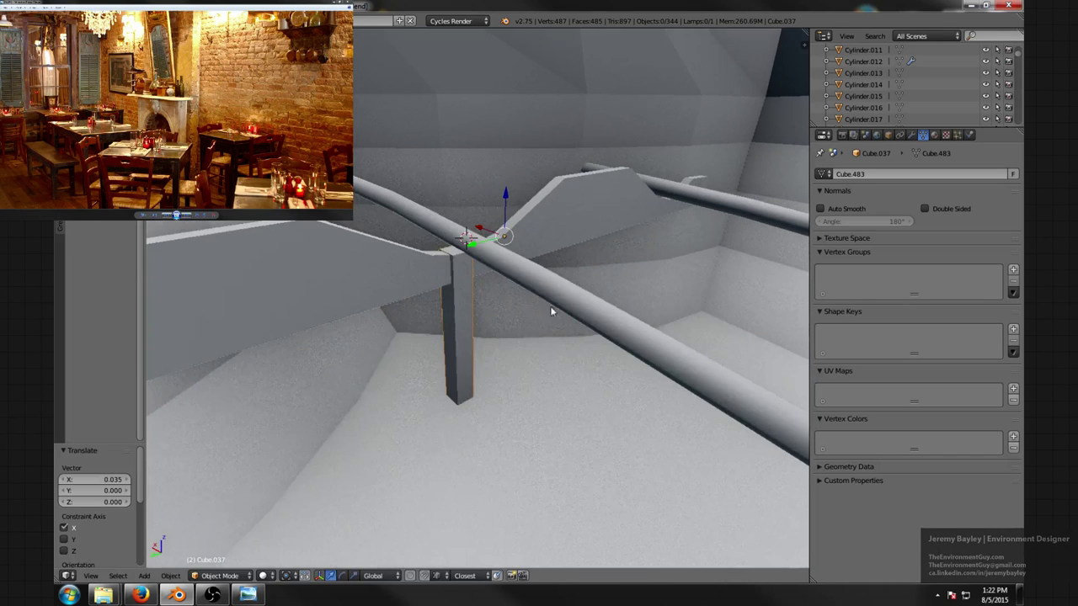
{"action": "key", "text": "Tab"}
{"action": "left_click_drag", "start_coordinate": [451, 208], "coordinate": [456, 226]}
{"action": "key", "text": "Tab"}
- Duplicate the post about 0.389 along Y under one outer rod, and duplicate that copy about -0.786 along Y under the other
{"action": "scroll", "coordinate": [507, 276], "scroll_direction": "down", "scroll_amount": 7}
{"action": "middle_click_drag", "start_coordinate": [497, 290], "coordinate": [499, 317]}
{"action": "key", "text": "shift+d"}
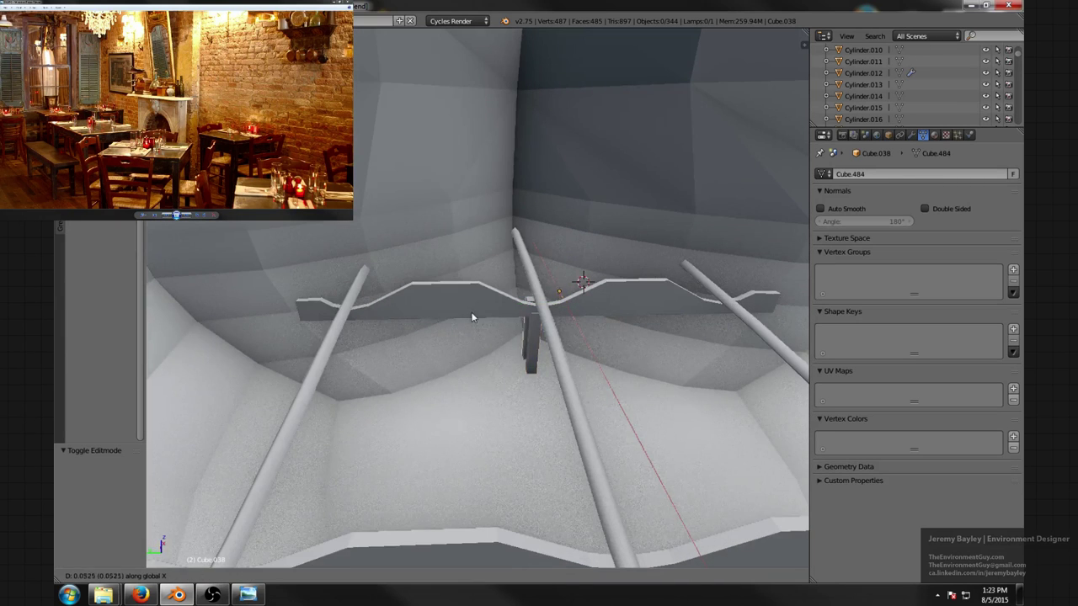
{"action": "key", "text": "y"}
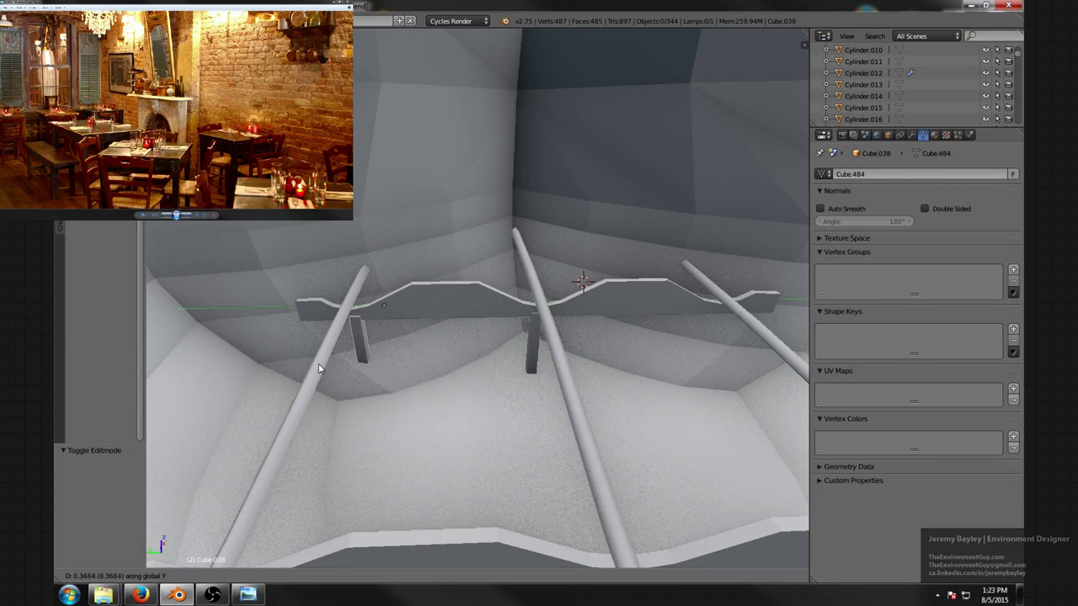
{"action": "left_click", "coordinate": [320, 359]}
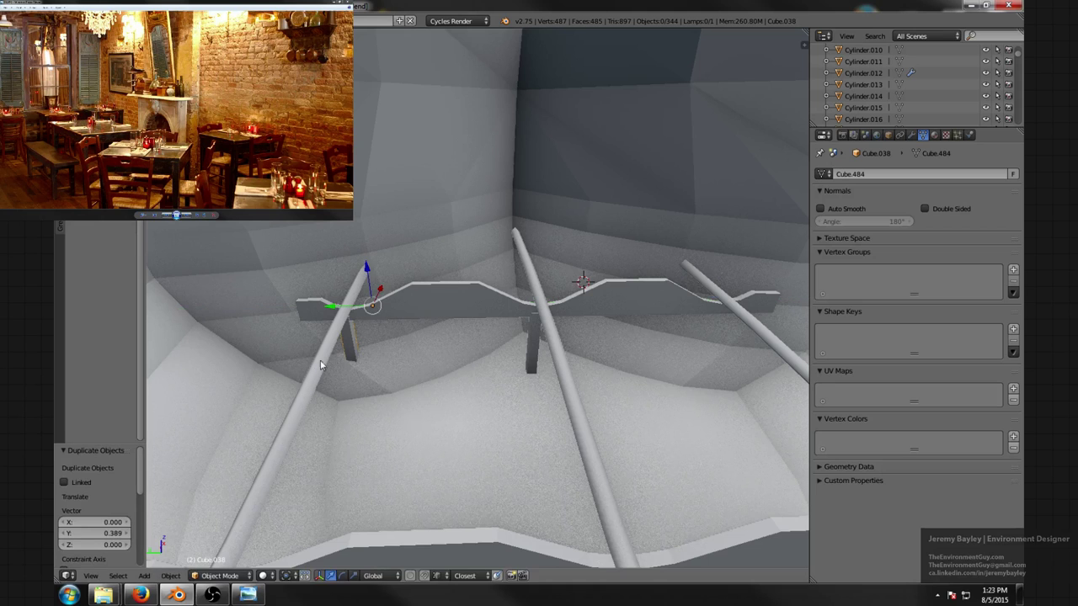
{"action": "key", "text": "shift+d"}
{"action": "key", "text": "y"}
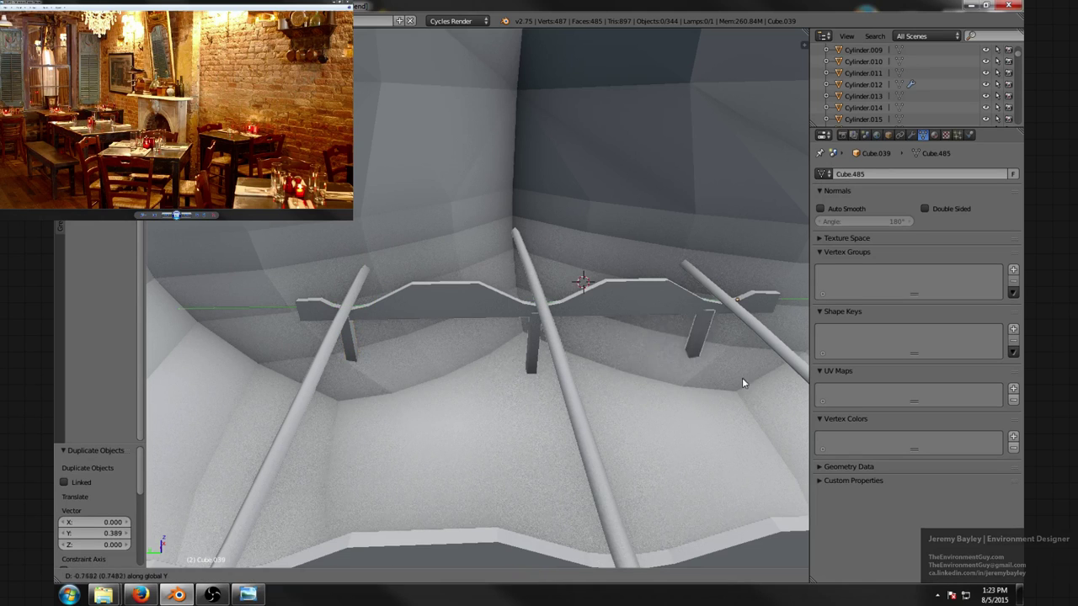
{"action": "left_click", "coordinate": [760, 386]}
- Duplicate the outer post about -0.454 along X to the front crossbar
{"action": "scroll", "coordinate": [602, 340], "scroll_direction": "down", "scroll_amount": 3}
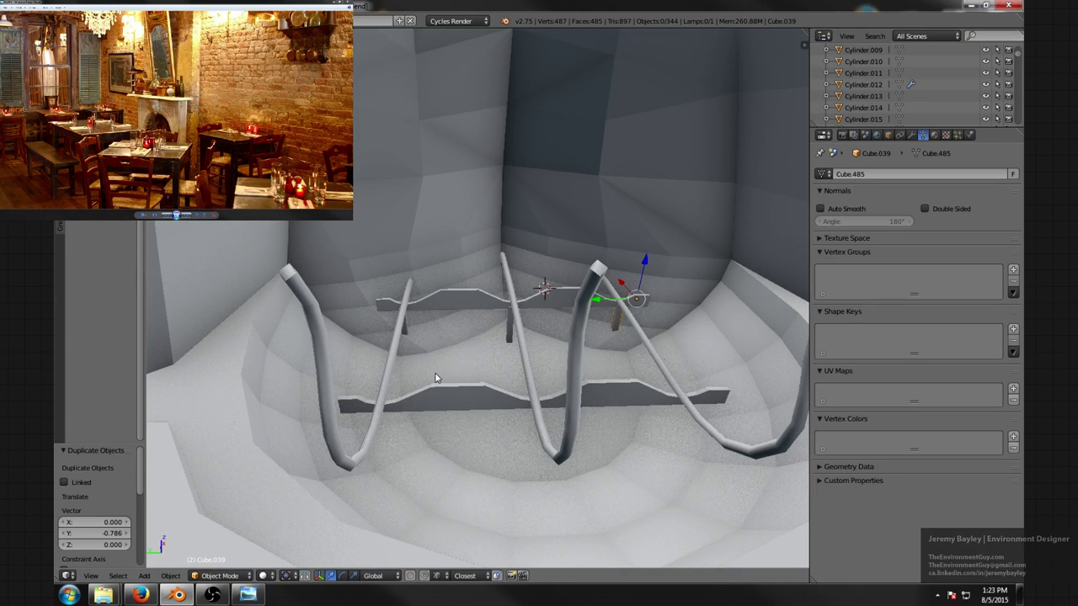
{"action": "middle_click_drag", "start_coordinate": [558, 366], "coordinate": [556, 342]}
{"action": "key", "text": "shift+d"}
{"action": "key", "text": "y"}
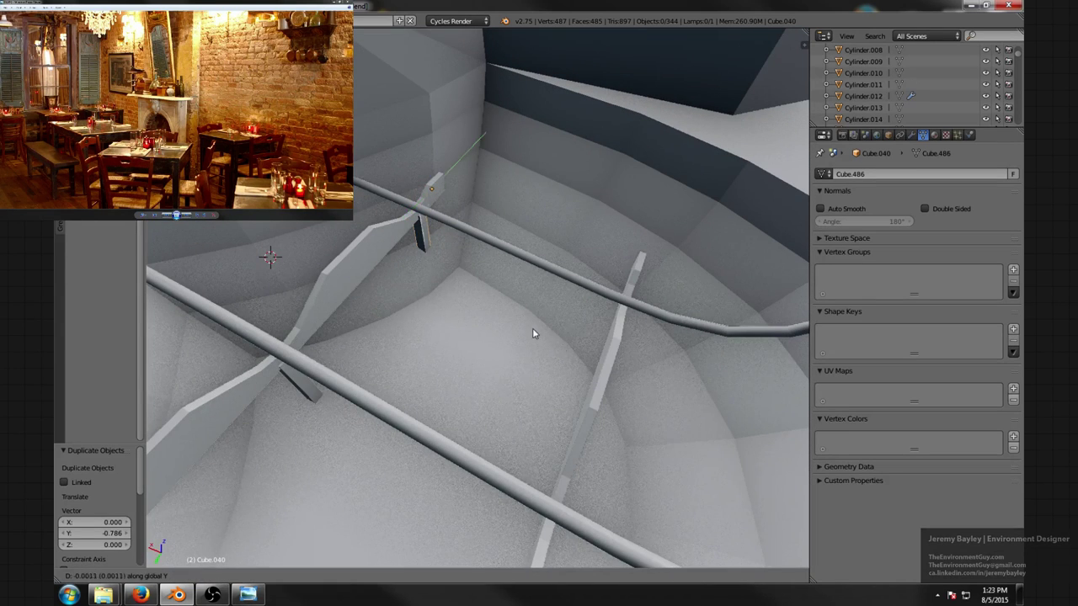
{"action": "key", "text": "x"}
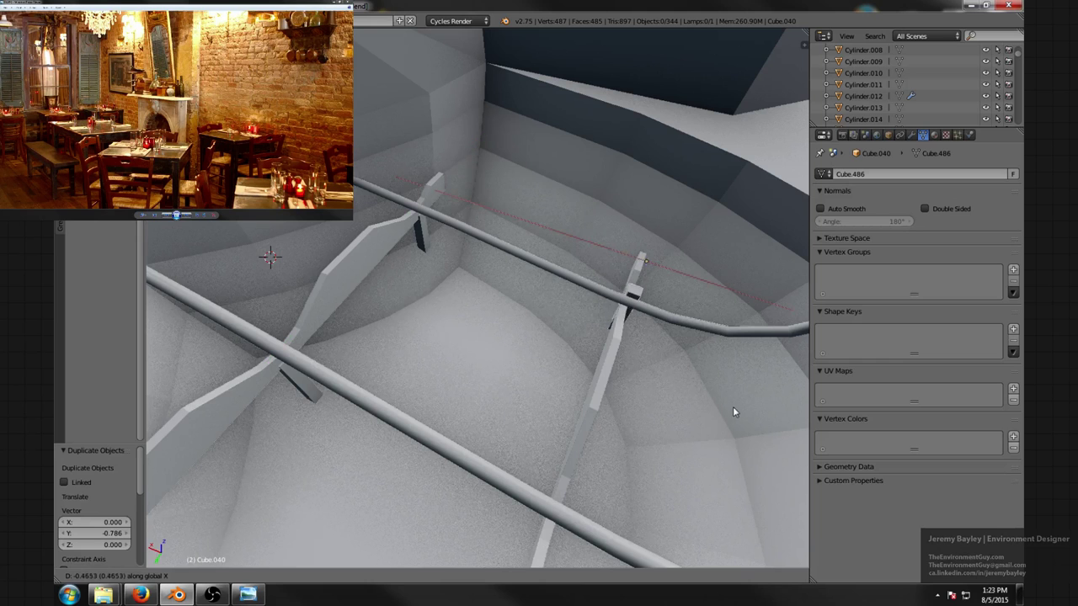
{"action": "left_click", "coordinate": [725, 405]}
- In Edit Mode, lower the front post's top face below the crossbar's top edge, and return to Object Mode
{"action": "middle_click_drag", "start_coordinate": [709, 408], "coordinate": [590, 309]}
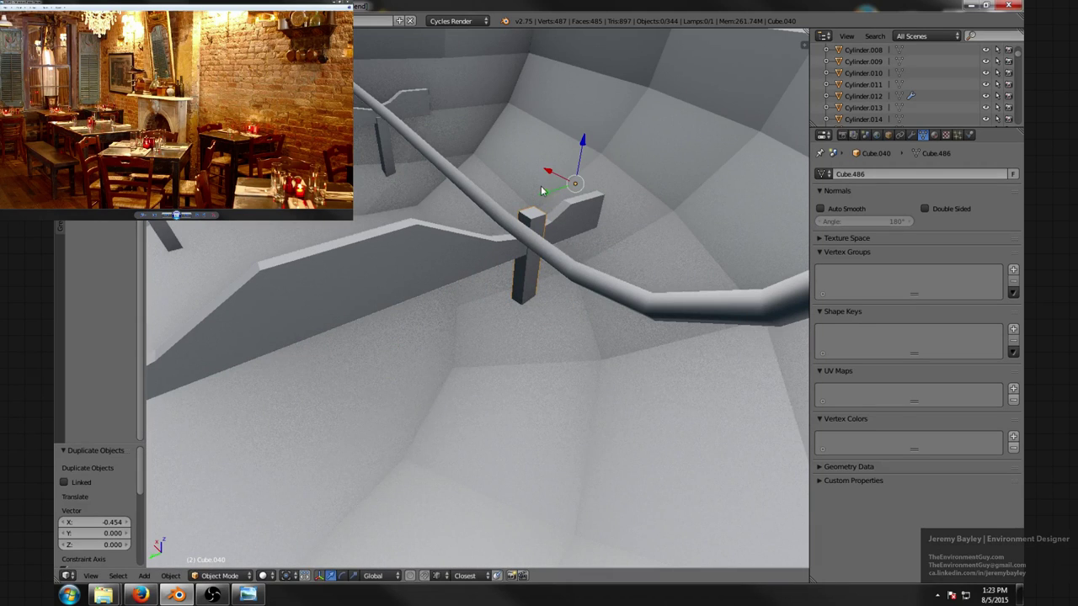
{"action": "scroll", "coordinate": [543, 191], "scroll_direction": "down", "scroll_amount": 3}
{"action": "scroll", "coordinate": [541, 199], "scroll_direction": "up", "scroll_amount": 3}
{"action": "key", "text": "Tab"}
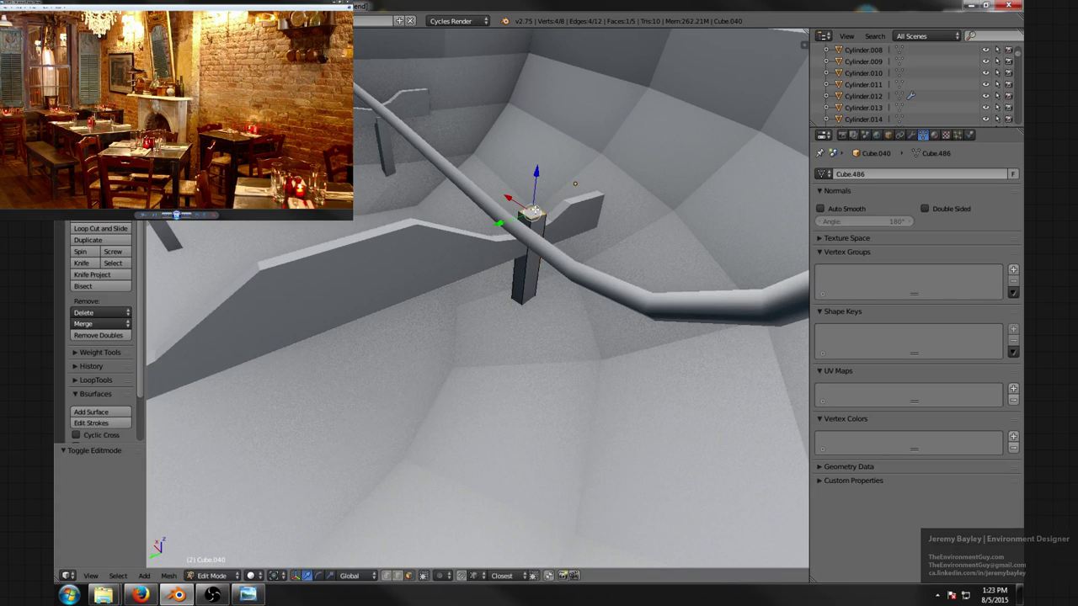
{"action": "middle_click_drag", "start_coordinate": [530, 210], "coordinate": [532, 206]}
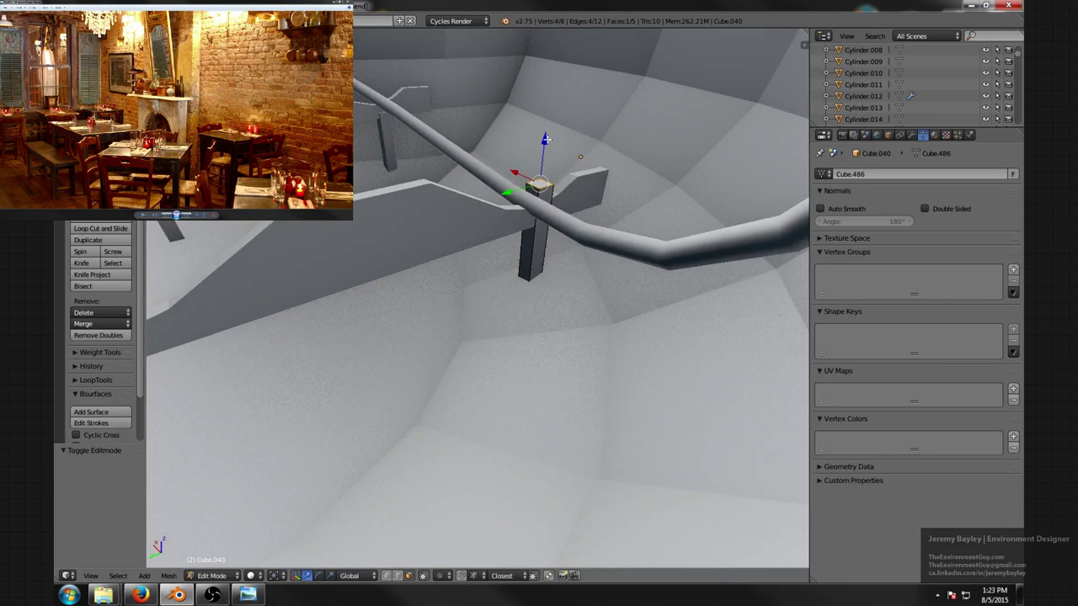
{"action": "key", "text": "g"}
{"action": "key", "text": "z"}
{"action": "left_click", "coordinate": [563, 170]}
{"action": "key", "text": "Tab"}
- Nudge the front post about -0.004 along X to line it up with the front crossbar
{"action": "scroll", "coordinate": [533, 205], "scroll_direction": "down", "scroll_amount": 4}
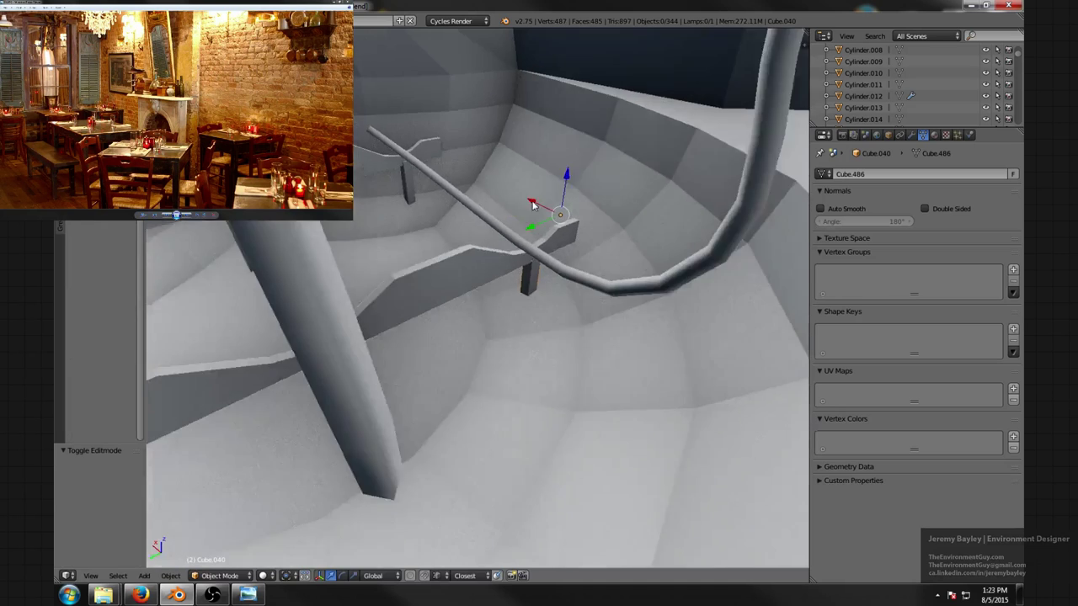
{"action": "middle_click_drag", "start_coordinate": [534, 204], "coordinate": [517, 251]}
{"action": "scroll", "coordinate": [531, 226], "scroll_direction": "up", "scroll_amount": 4}
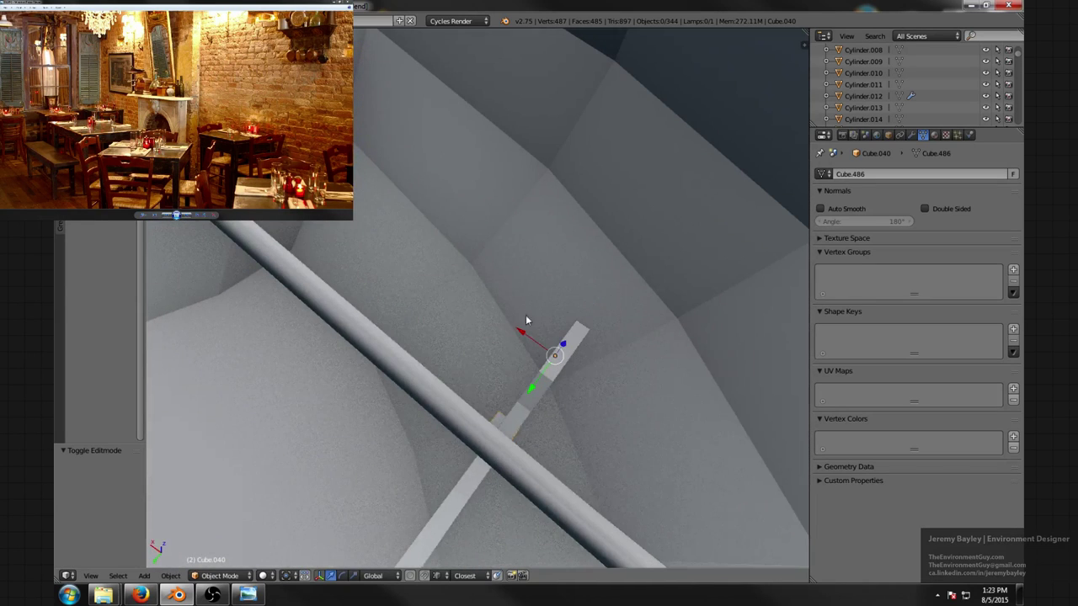
{"action": "left_click_drag", "start_coordinate": [519, 328], "coordinate": [522, 329]}
{"action": "scroll", "coordinate": [522, 329], "scroll_direction": "down", "scroll_amount": 7}
{"action": "middle_click_drag", "start_coordinate": [522, 329], "coordinate": [505, 281]}
{"action": "scroll", "coordinate": [497, 282], "scroll_direction": "up", "scroll_amount": 6}
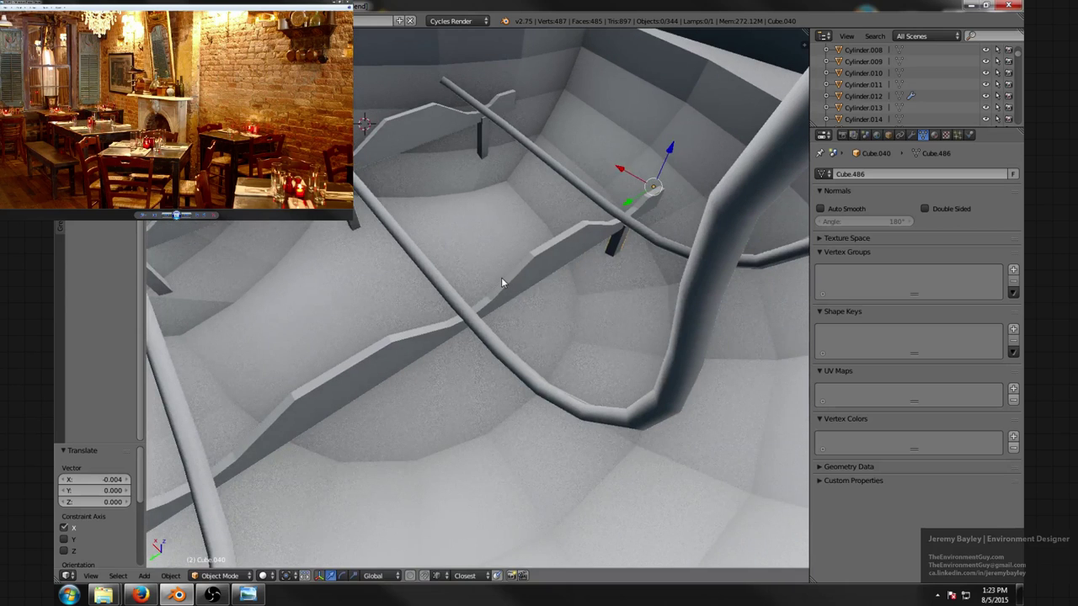
- Duplicate the front outer post about 0.392 along Y under the middle rod, and duplicate that copy about 0.383 along Y under the other outer rod
{"action": "key", "text": "shift+d"}
{"action": "key", "text": "y"}
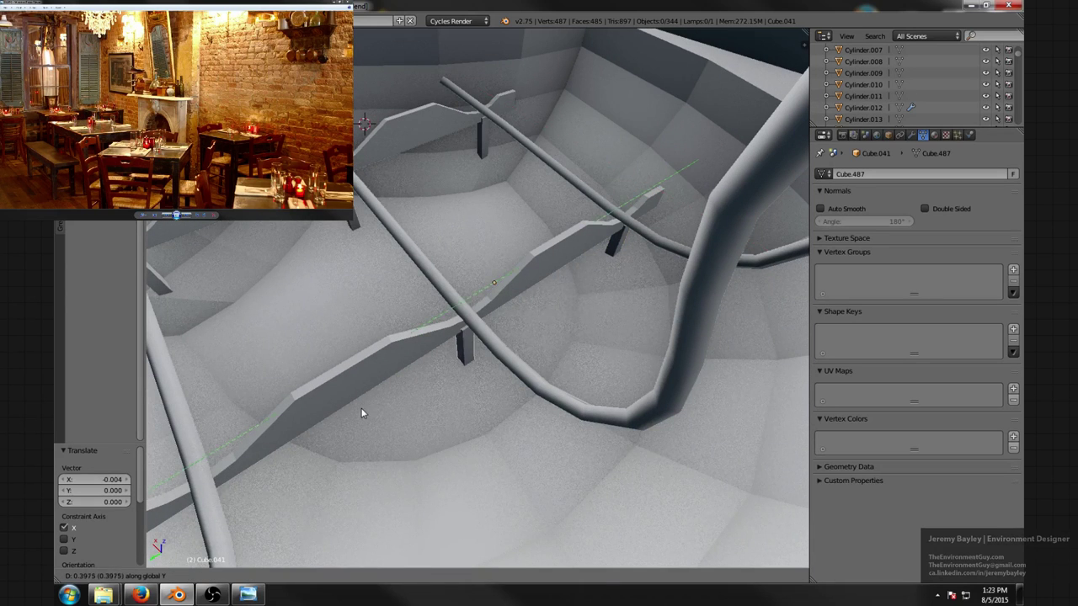
{"action": "left_click", "coordinate": [365, 409]}
{"action": "middle_click_drag", "start_coordinate": [364, 409], "coordinate": [459, 339]}
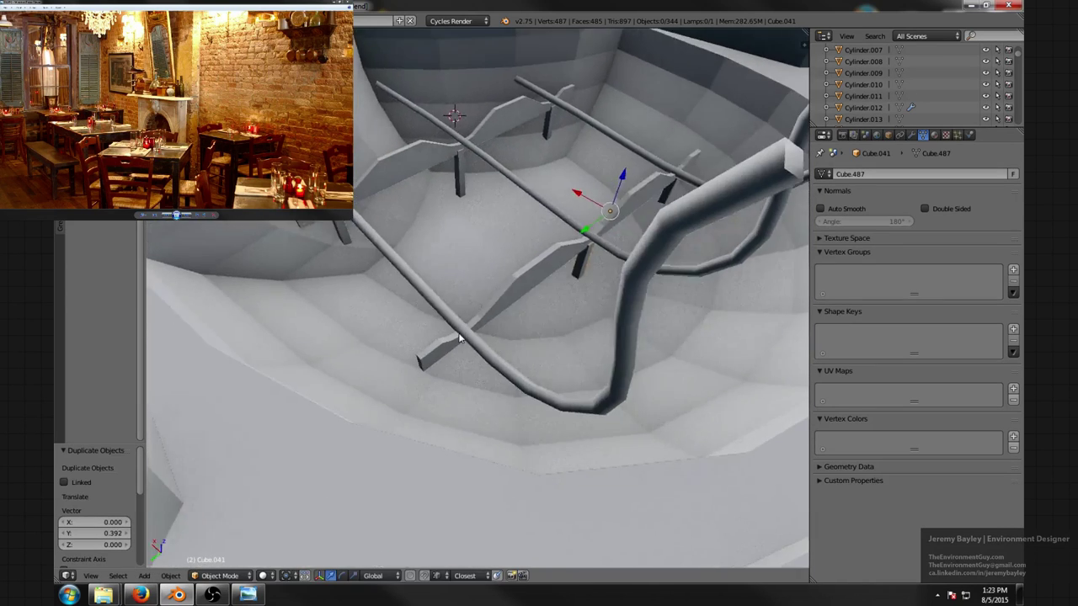
{"action": "scroll", "coordinate": [459, 338], "scroll_direction": "up", "scroll_amount": 2}
{"action": "key", "text": "shift+d"}
{"action": "key", "text": "y"}
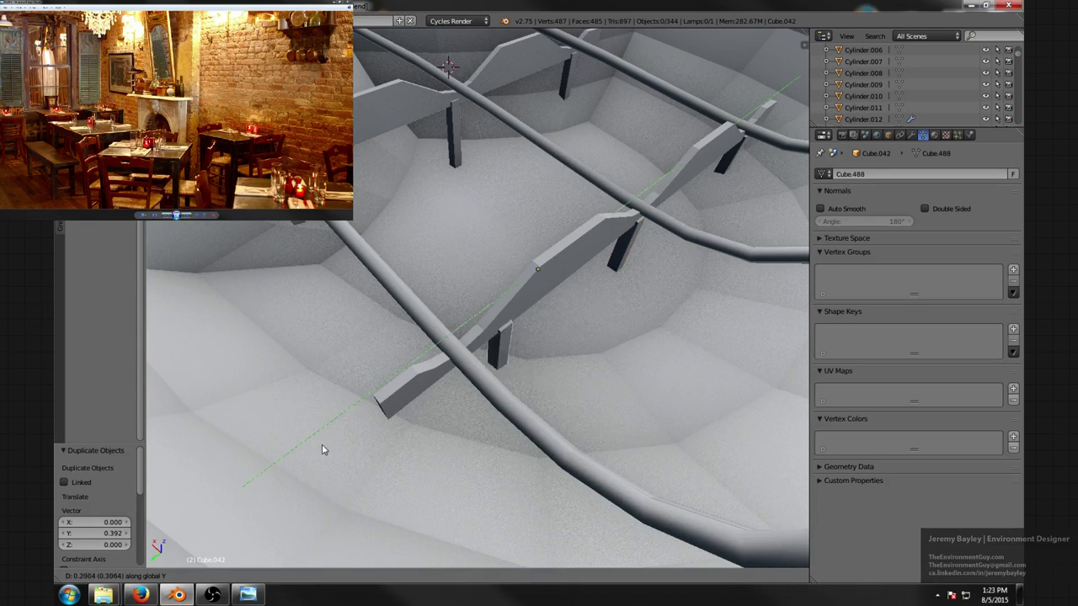
{"action": "left_click", "coordinate": [280, 469]}
{"action": "scroll", "coordinate": [391, 389], "scroll_direction": "down", "scroll_amount": 4}
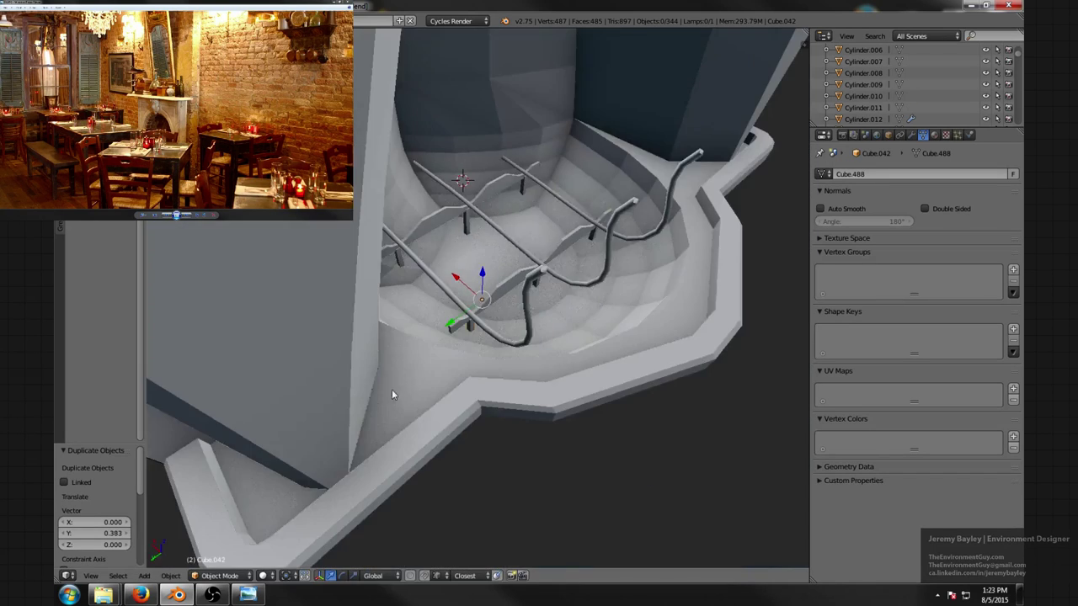
- Deselect everything and examine how the posts sit under the crossbars and on the hearth
{"action": "middle_click_drag", "start_coordinate": [392, 389], "coordinate": [539, 319]}
{"action": "scroll", "coordinate": [524, 336], "scroll_direction": "up", "scroll_amount": 3}
{"action": "scroll", "coordinate": [516, 327], "scroll_direction": "down", "scroll_amount": 5}
{"action": "scroll", "coordinate": [516, 327], "scroll_direction": "up", "scroll_amount": 8}
{"action": "key", "text": "a"}
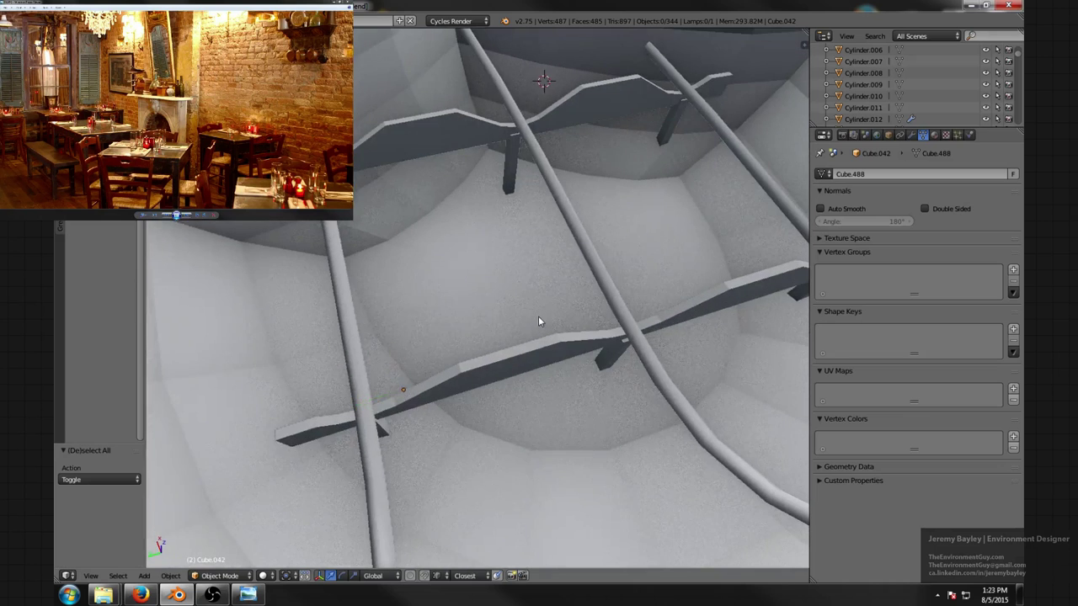
{"action": "scroll", "coordinate": [530, 311], "scroll_direction": "down", "scroll_amount": 5}
{"action": "scroll", "coordinate": [511, 287], "scroll_direction": "down", "scroll_amount": 4}
{"action": "middle_click_drag", "start_coordinate": [512, 285], "coordinate": [525, 291]}
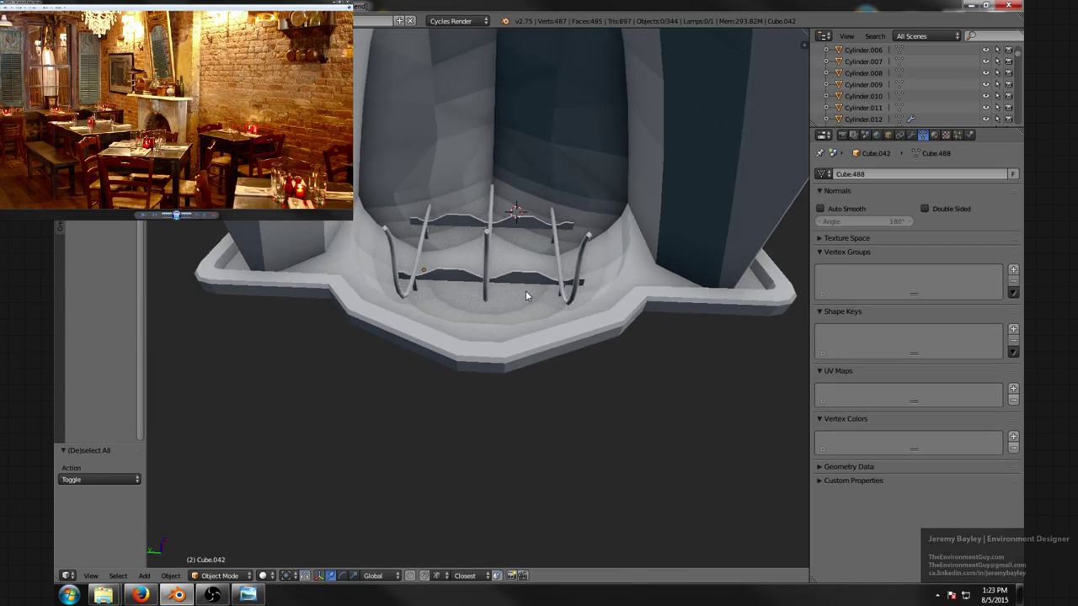
- Duplicate the rear crossbar's middle post in place
{"action": "key", "text": "shift+z"}
{"action": "scroll", "coordinate": [534, 262], "scroll_direction": "up", "scroll_amount": 6}
{"action": "middle_click_drag", "start_coordinate": [619, 230], "coordinate": [531, 265], "text": "shift"}
{"action": "right_click", "coordinate": [597, 212]}
{"action": "middle_click_drag", "start_coordinate": [597, 234], "coordinate": [638, 236]}
{"action": "scroll", "coordinate": [639, 237], "scroll_direction": "down", "scroll_amount": 3}
{"action": "key", "text": "shift+d"}
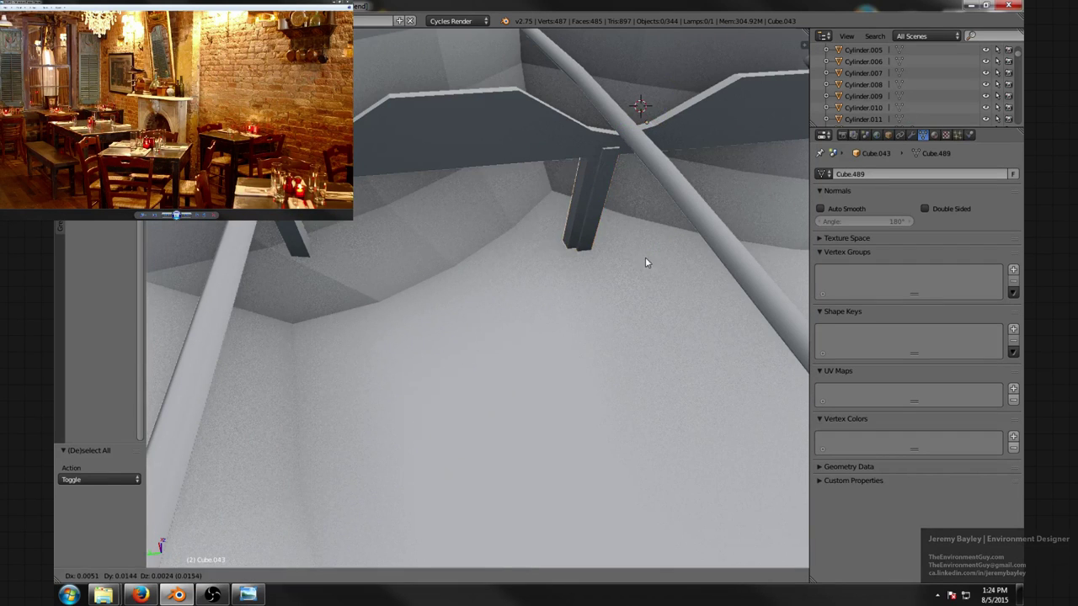
{"action": "right_click", "coordinate": [642, 246]}
- In Edit Mode, lower the duplicate's top face about 0.146 along Z, leaving a thin slab at the post's foot
{"action": "key", "text": "ctrl+Tab"}
{"action": "key", "text": "ctrl+Tab"}
{"action": "key", "text": "Tab"}
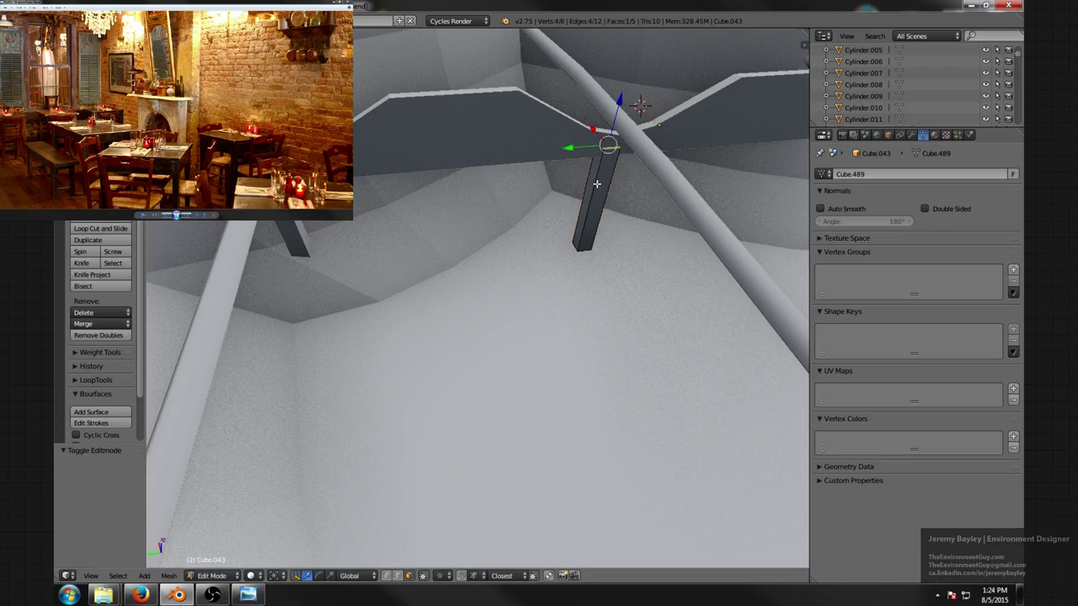
{"action": "key", "text": "ctrl+Tab"}
{"action": "left_click", "coordinate": [580, 189]}
{"action": "key", "text": "g"}
{"action": "key", "text": "z"}
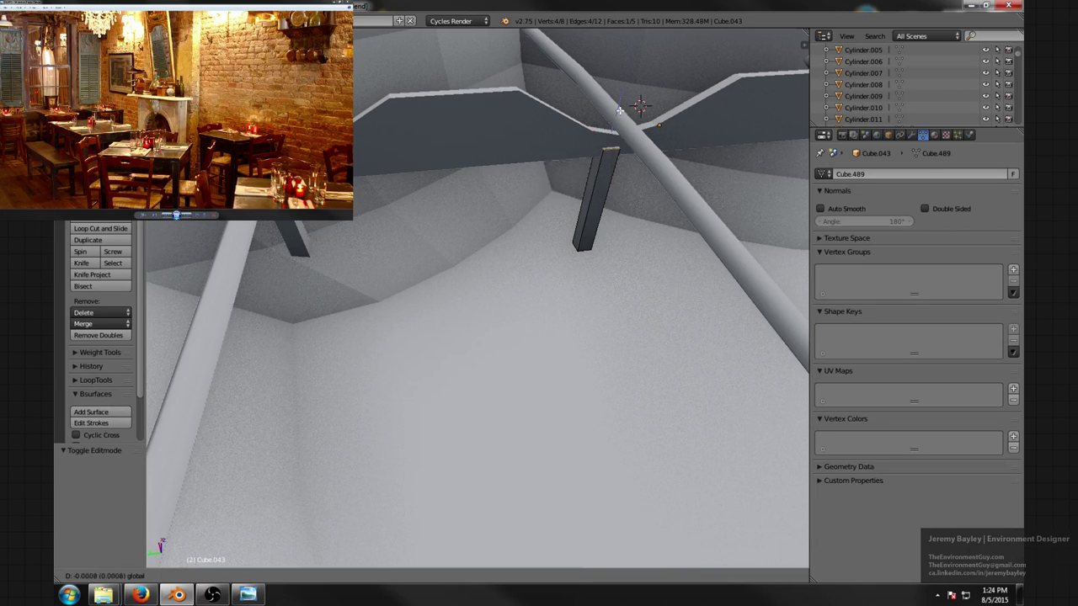
{"action": "left_click", "coordinate": [612, 194]}
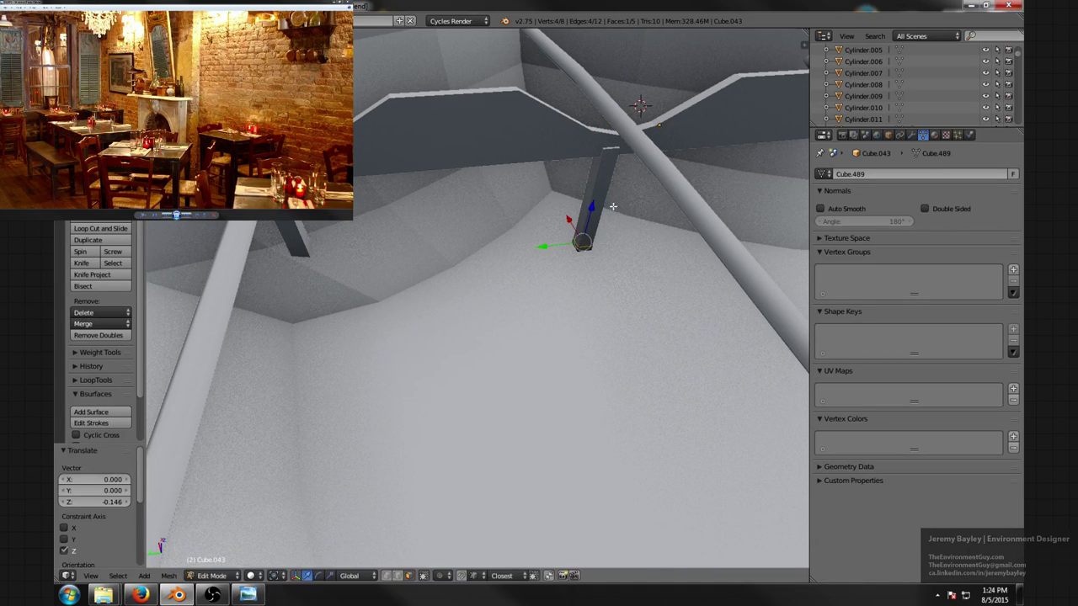
- Scale the whole slab by about 3.56 in X and Y, keeping its height, to form a base plate
{"action": "key", "text": "ctrl+Tab"}
{"action": "key", "text": "a"}
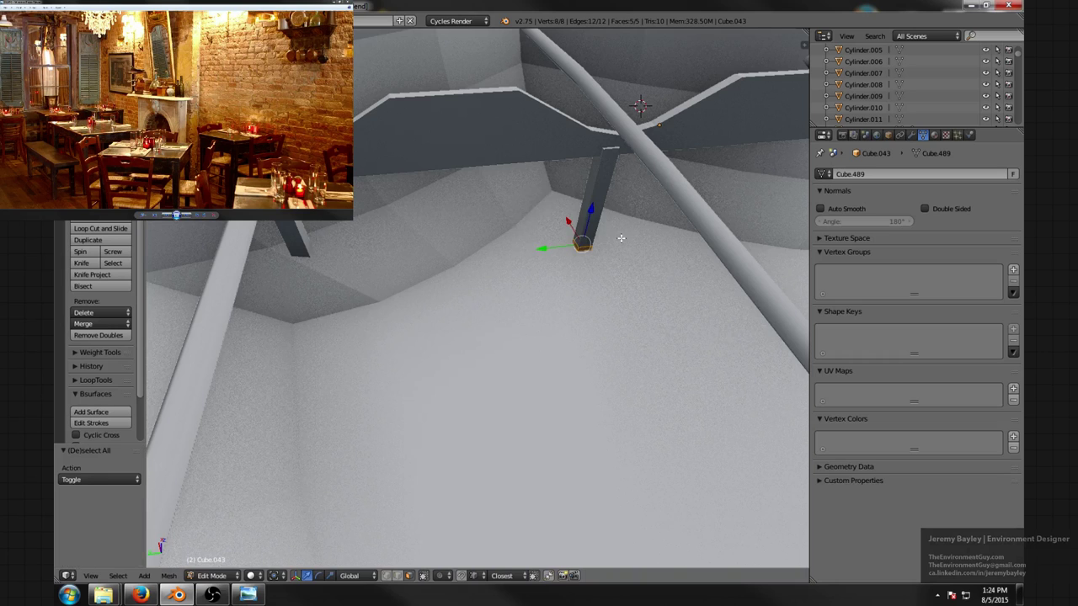
{"action": "key", "text": "s"}
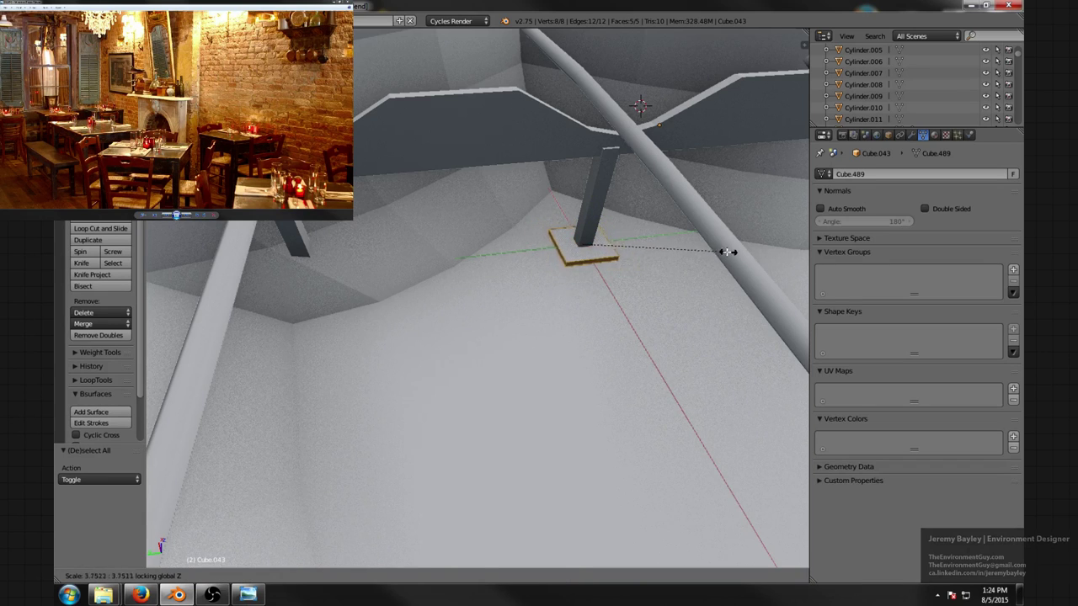
{"action": "left_click", "coordinate": [719, 253]}
- Pull the base plate's front face forward along X, raise its top face slightly, and return to Object Mode
{"action": "right_click", "coordinate": [590, 260]}
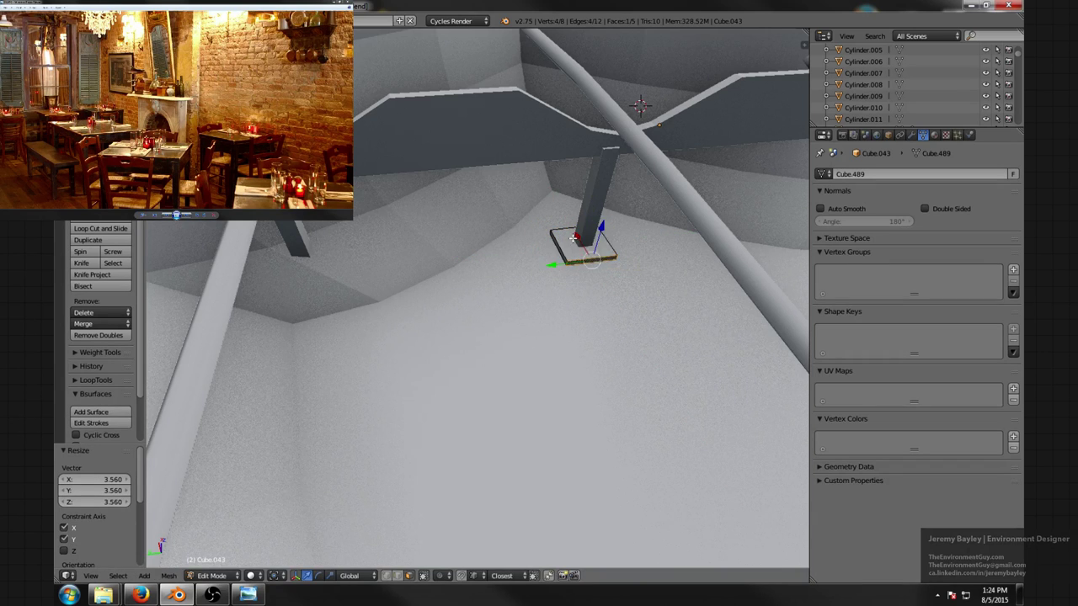
{"action": "left_click_drag", "start_coordinate": [573, 239], "coordinate": [595, 262]}
{"action": "scroll", "coordinate": [598, 262], "scroll_direction": "down", "scroll_amount": 4}
{"action": "key", "text": "Tab"}
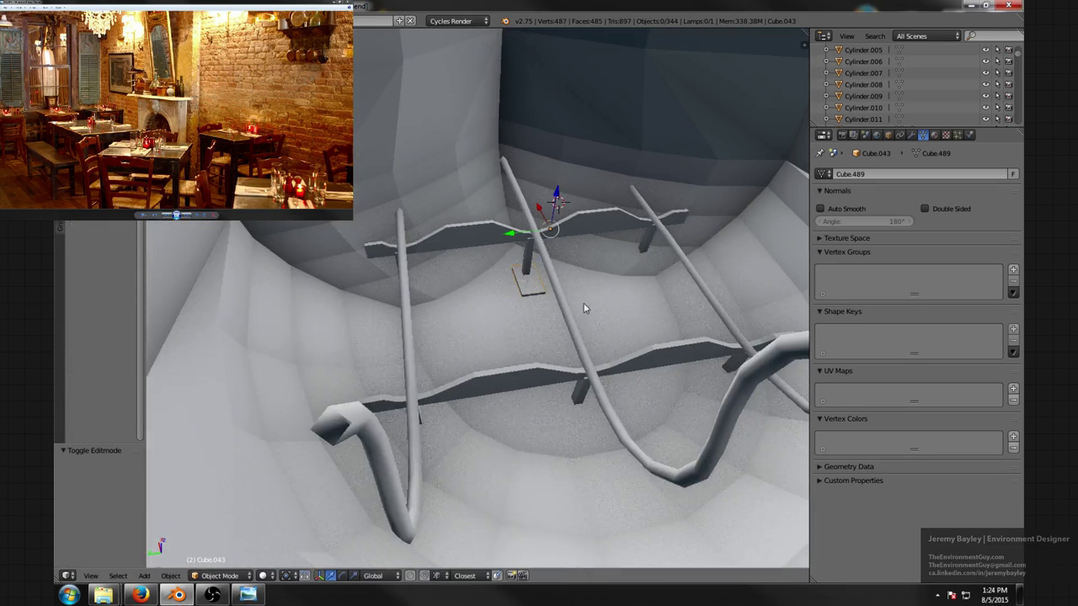
{"action": "mouse_move", "coordinate": [583, 304]}
{"action": "middle_mouse_down"}
{"action": "mouse_move", "coordinate": [598, 297]}
{"action": "mouse_move", "coordinate": [591, 310]}
{"action": "middle_mouse_up"}
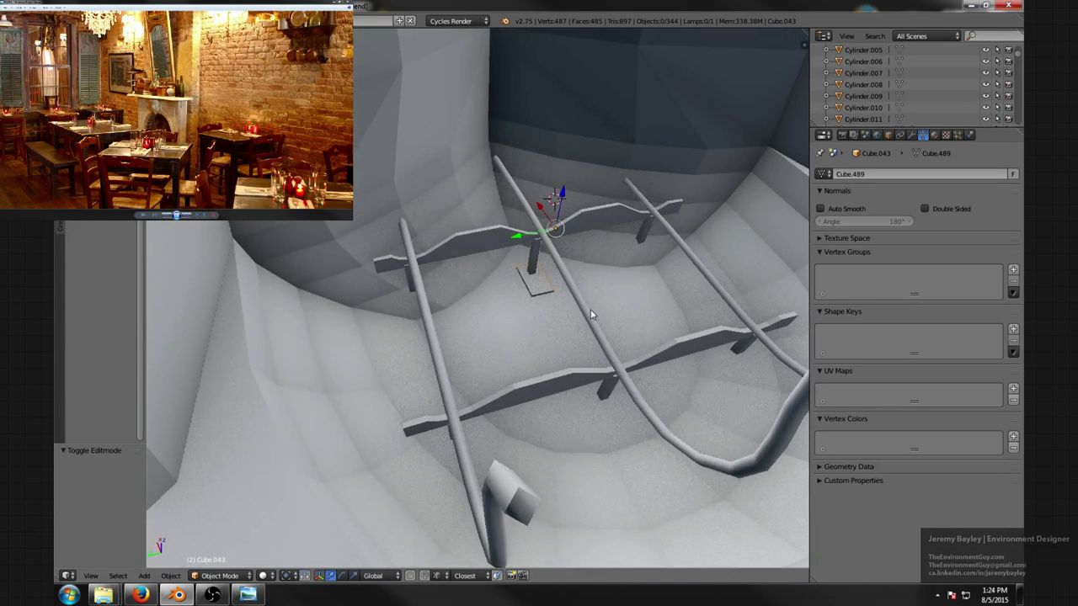
{"action": "scroll", "coordinate": [583, 299], "scroll_direction": "up", "scroll_amount": 4}
{"action": "key", "text": "Tab"}
{"action": "right_click", "coordinate": [601, 267]}
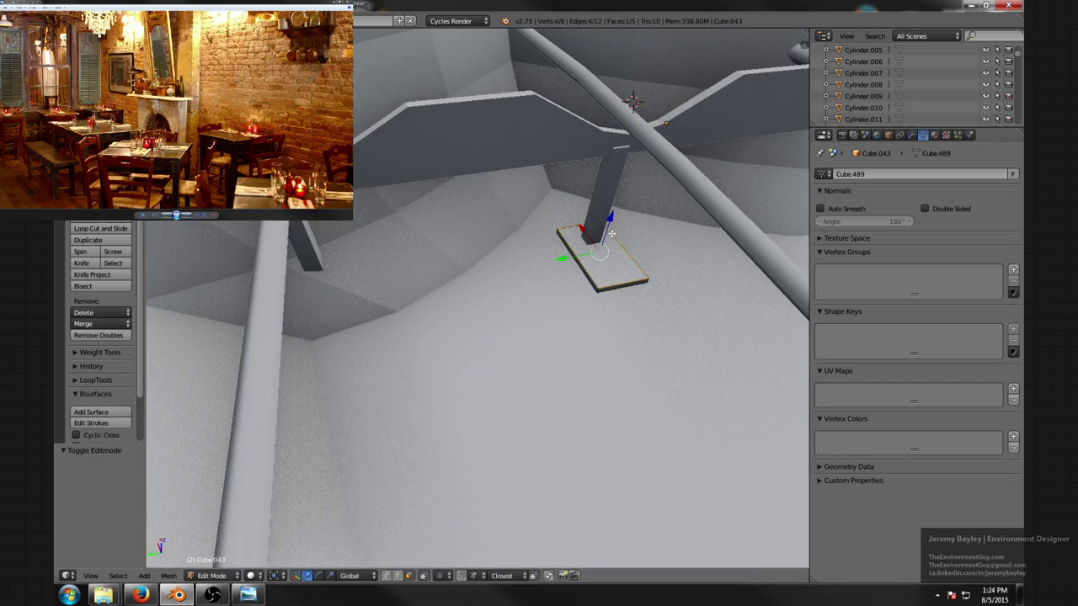
{"action": "key", "text": "Tab"}
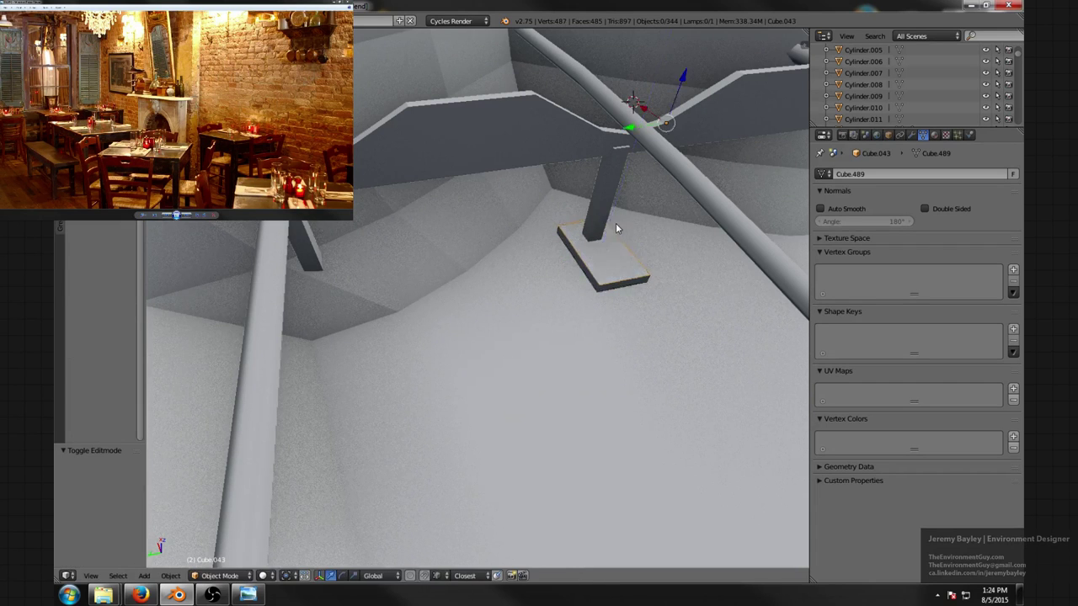
- Duplicate the base plate, rotate the copy 90° around Z twice, and move it horizontally under the front crossbar's middle post
{"action": "scroll", "coordinate": [616, 223], "scroll_direction": "down", "scroll_amount": 5}
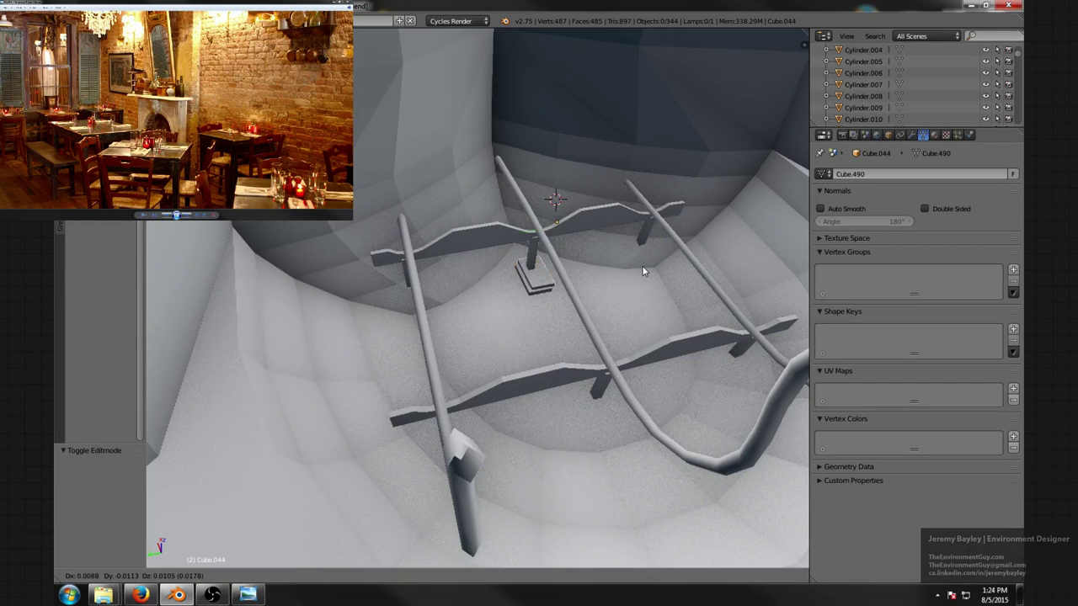
{"action": "key", "text": "shift+d"}
{"action": "type", "text": "90"}
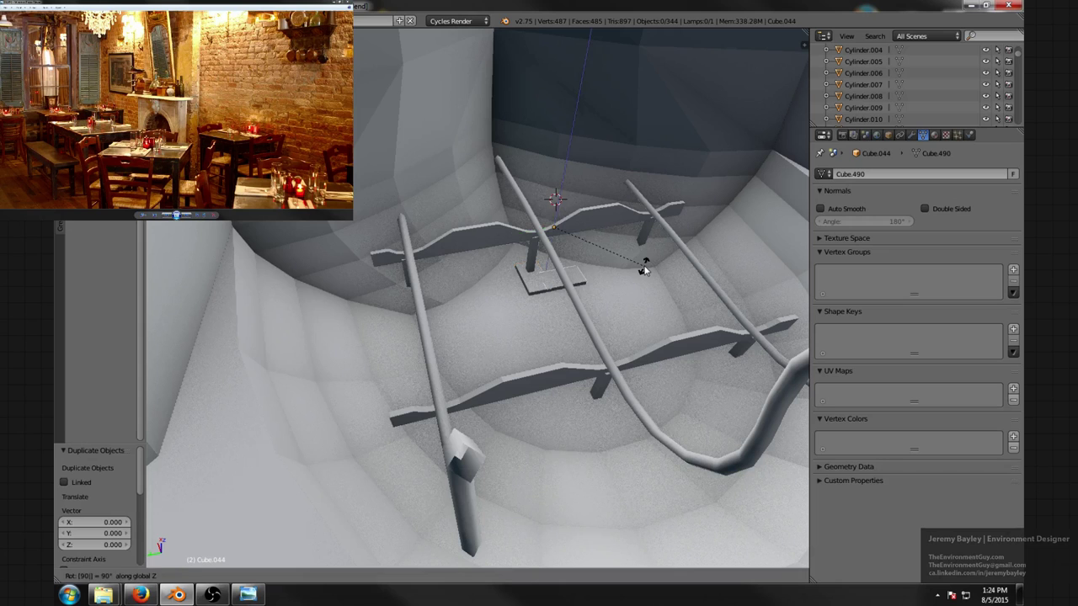
{"action": "key", "text": "Return"}
{"action": "type", "text": "rz90"}
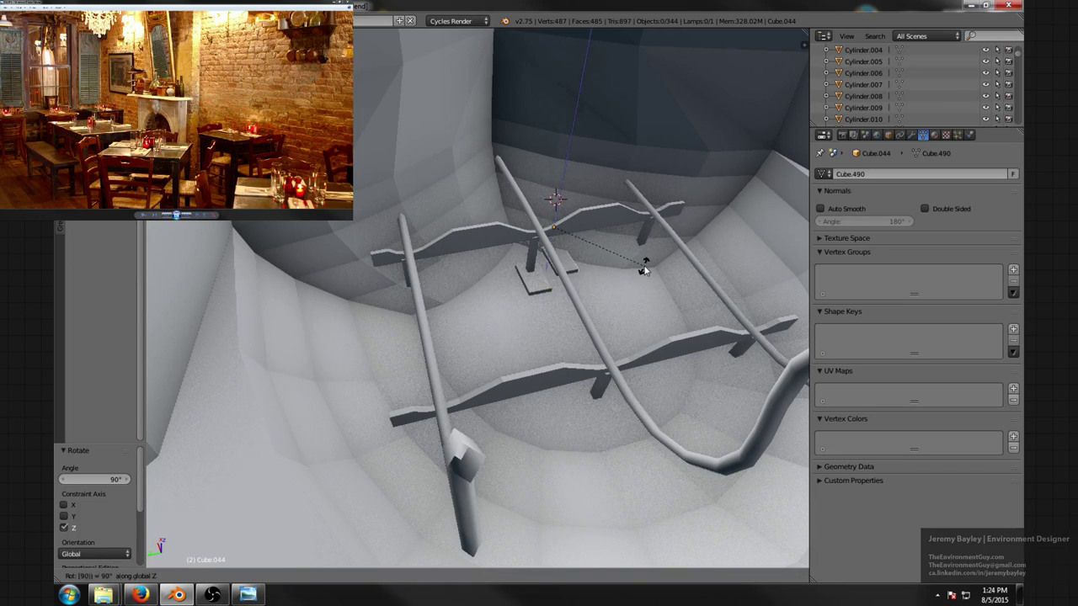
{"action": "key", "text": "Return"}
{"action": "key", "text": "g"}
{"action": "key", "text": "shift+z"}
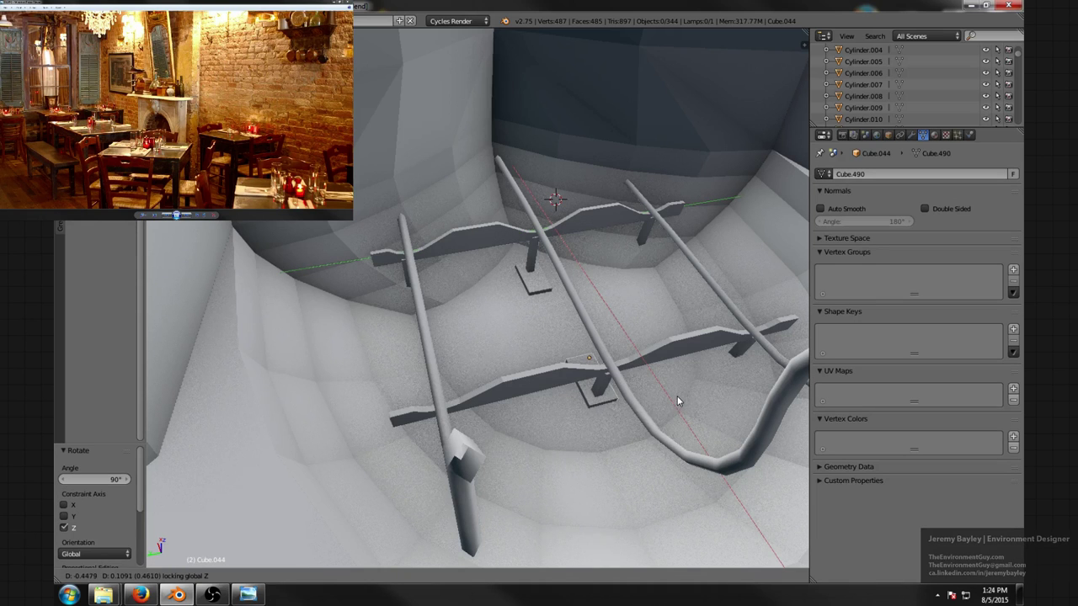
{"action": "left_click", "coordinate": [677, 396]}
- Examine the grate's base plates and the front outer post from the front
{"action": "key", "text": "a"}
{"action": "scroll", "coordinate": [605, 340], "scroll_direction": "down", "scroll_amount": 3}
{"action": "middle_click_drag", "start_coordinate": [605, 340], "coordinate": [523, 311]}
{"action": "scroll", "coordinate": [576, 333], "scroll_direction": "up", "scroll_amount": 4}
{"action": "scroll", "coordinate": [523, 315], "scroll_direction": "up", "scroll_amount": 1}
{"action": "right_click", "coordinate": [610, 375]}
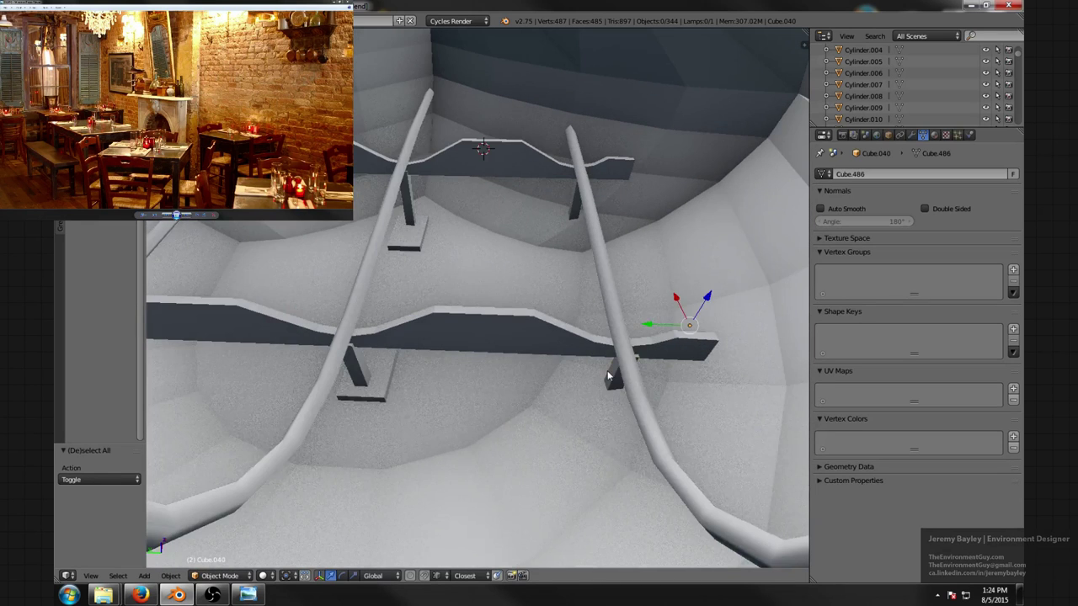
{"action": "scroll", "coordinate": [595, 361], "scroll_direction": "down", "scroll_amount": 6}
{"action": "mouse_move", "coordinate": [552, 358]}
{"action": "middle_mouse_down"}
{"action": "mouse_move", "coordinate": [609, 340]}
{"action": "mouse_move", "coordinate": [463, 306]}
{"action": "mouse_move", "coordinate": [548, 308]}
{"action": "mouse_move", "coordinate": [572, 291]}
{"action": "mouse_move", "coordinate": [563, 325]}
{"action": "mouse_move", "coordinate": [575, 362]}
{"action": "mouse_move", "coordinate": [570, 292]}
{"action": "mouse_move", "coordinate": [553, 363]}
{"action": "mouse_move", "coordinate": [532, 349]}
{"action": "middle_mouse_up"}
- Compare the whole fireplace model with the fireplace in the reference photo
{"action": "left_click", "coordinate": [276, 70]}
{"action": "scroll", "coordinate": [218, 75], "scroll_direction": "down", "scroll_amount": 1}
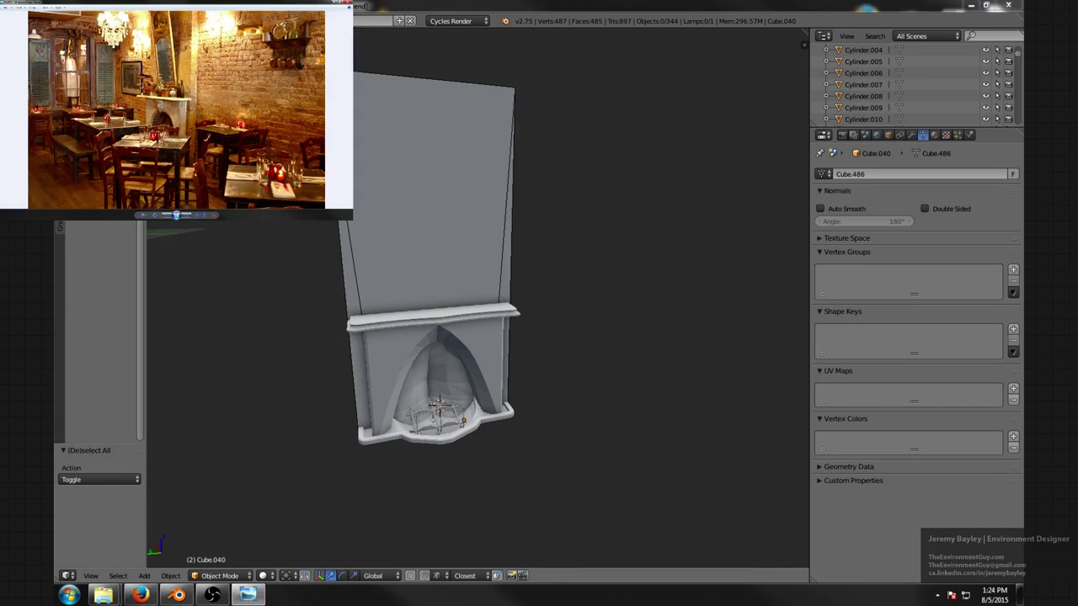
{"action": "scroll", "coordinate": [205, 69], "scroll_direction": "up", "scroll_amount": 2}
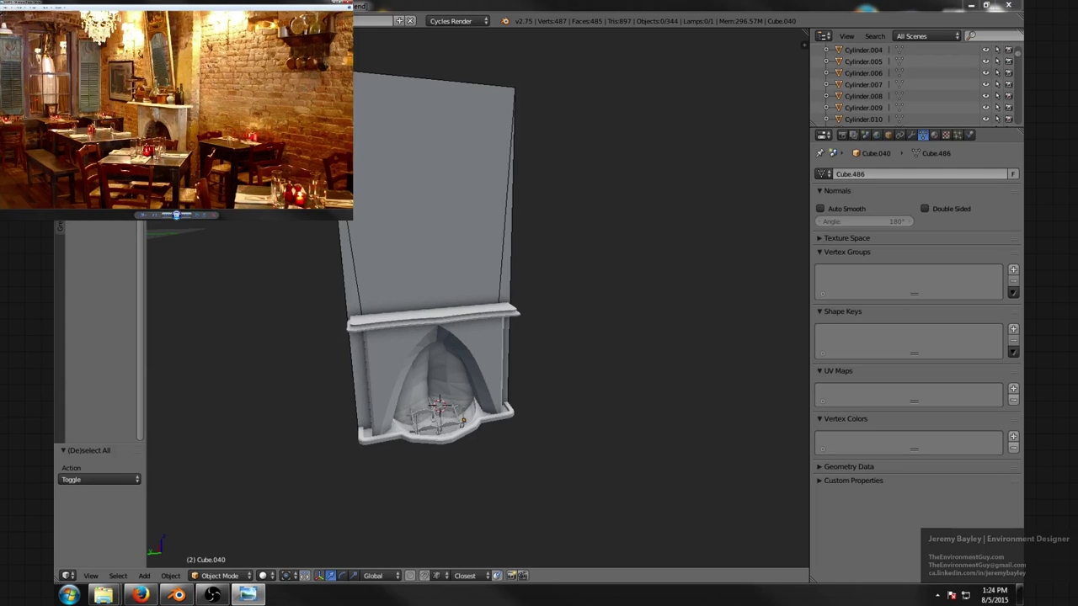
{"action": "left_click_drag", "start_coordinate": [209, 72], "coordinate": [209, 82]}
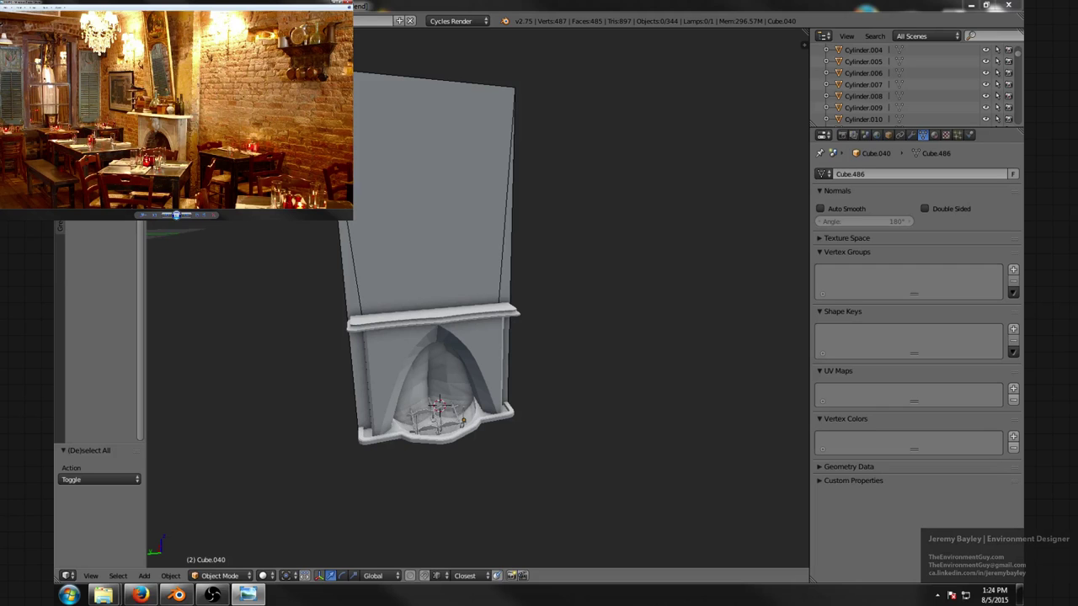
{"action": "middle_click_drag", "start_coordinate": [205, 294], "coordinate": [255, 289]}
{"action": "scroll", "coordinate": [396, 327], "scroll_direction": "up", "scroll_amount": 3}
{"action": "middle_click_drag", "start_coordinate": [425, 314], "coordinate": [353, 311]}
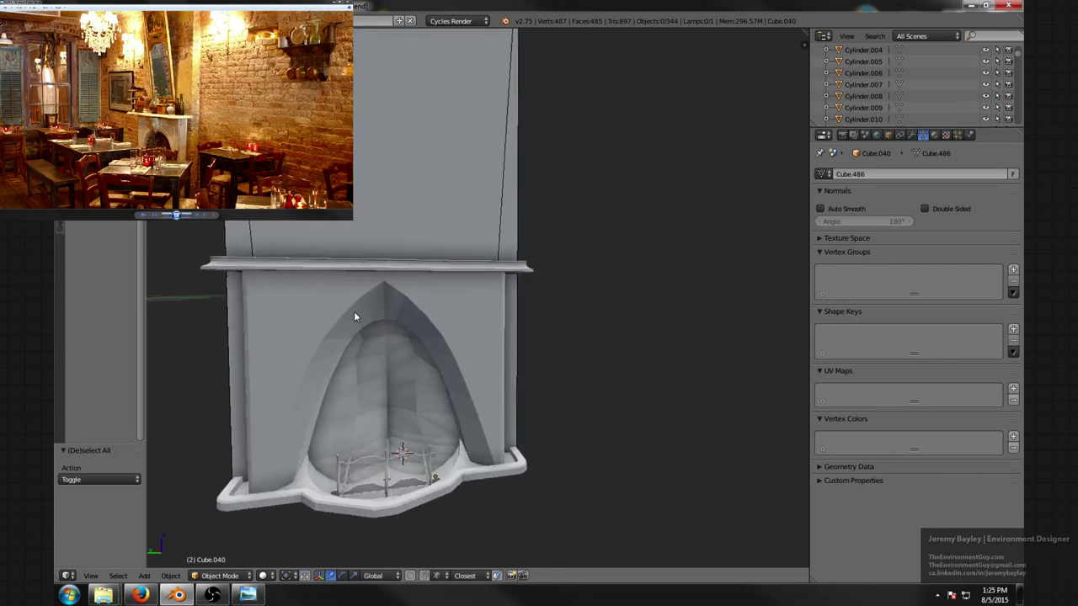
{"action": "scroll", "coordinate": [353, 311], "scroll_direction": "down", "scroll_amount": 3}
{"action": "scroll", "coordinate": [361, 312], "scroll_direction": "up", "scroll_amount": 2}
- Enable the Wire and Draw All Edges display options for the fireplace surround
{"action": "right_click", "coordinate": [412, 311]}
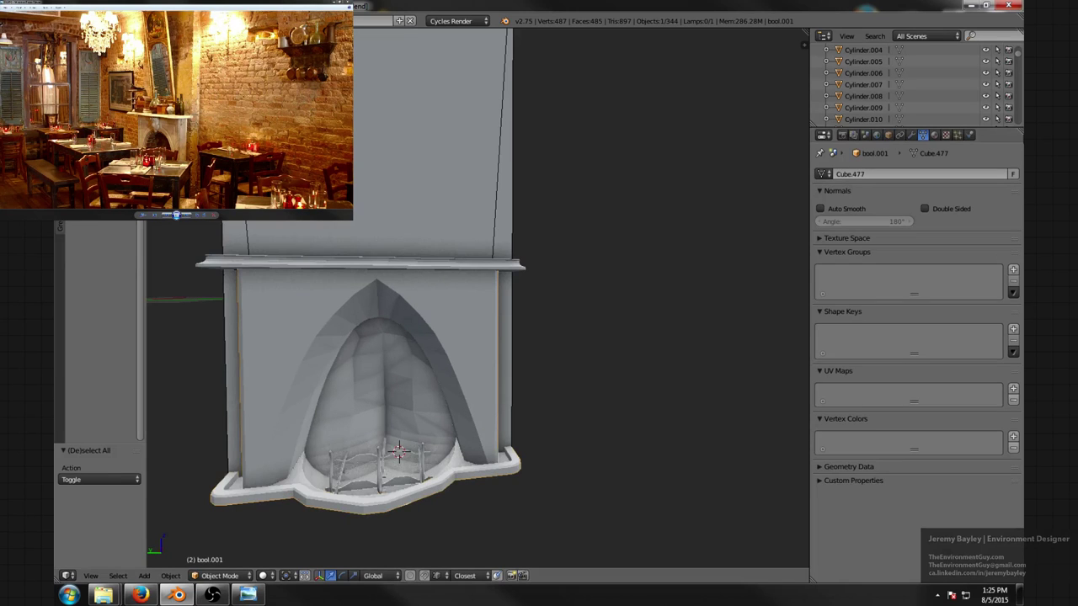
{"action": "left_click", "coordinate": [878, 135]}
{"action": "left_click", "coordinate": [887, 136]}
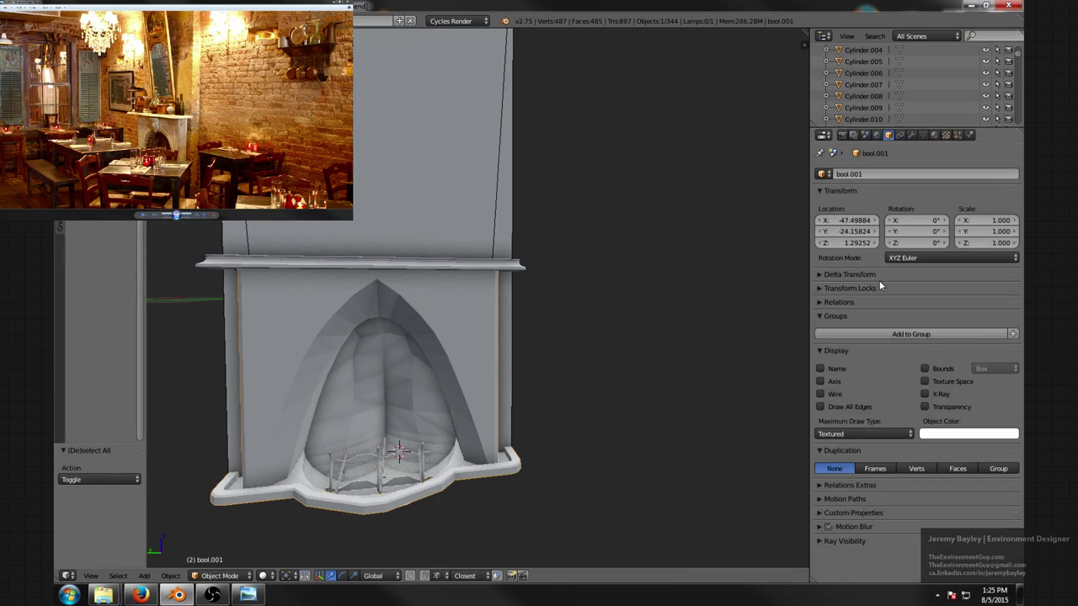
{"action": "left_click", "coordinate": [827, 394]}
{"action": "left_click", "coordinate": [829, 406]}
{"action": "mouse_move", "coordinate": [425, 420]}
{"action": "middle_mouse_down"}
{"action": "mouse_move", "coordinate": [432, 387]}
{"action": "mouse_move", "coordinate": [430, 419]}
{"action": "middle_mouse_up"}
{"action": "right_click", "coordinate": [424, 408]}
{"action": "right_click", "coordinate": [425, 410]}
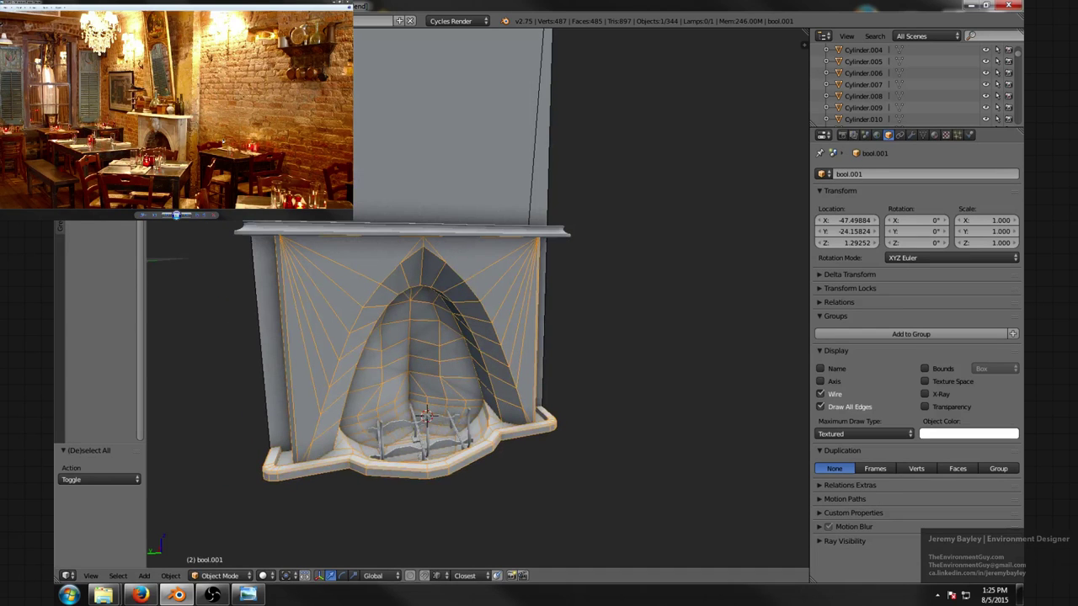
- Enable the Wire and Draw All Edges display options for the grate's front and rear crossbars
{"action": "scroll", "coordinate": [130, 118], "scroll_direction": "up", "scroll_amount": 5}
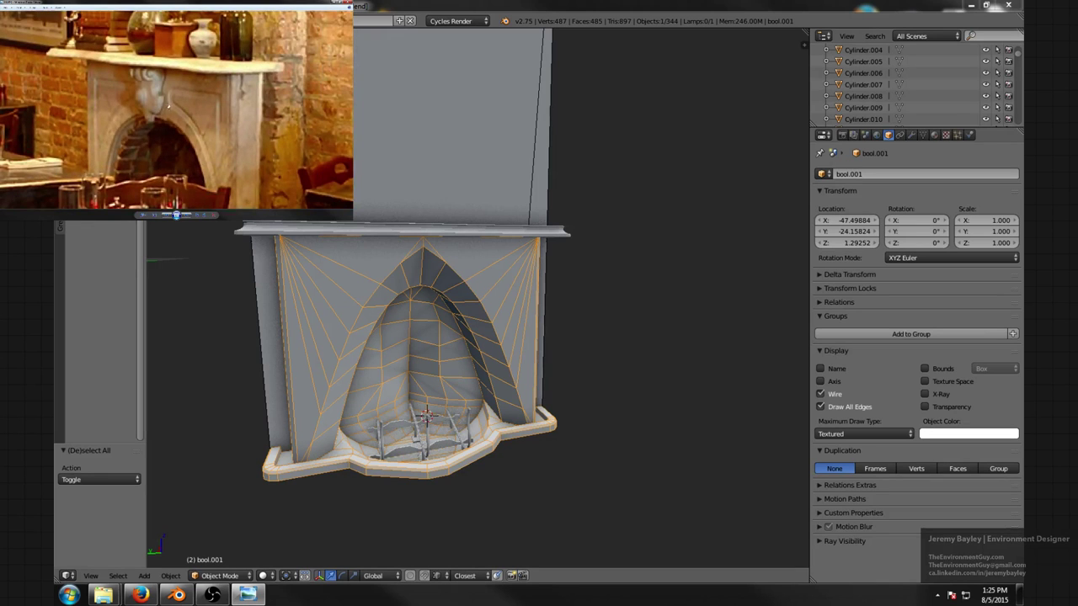
{"action": "scroll", "coordinate": [446, 362], "scroll_direction": "down", "scroll_amount": 9}
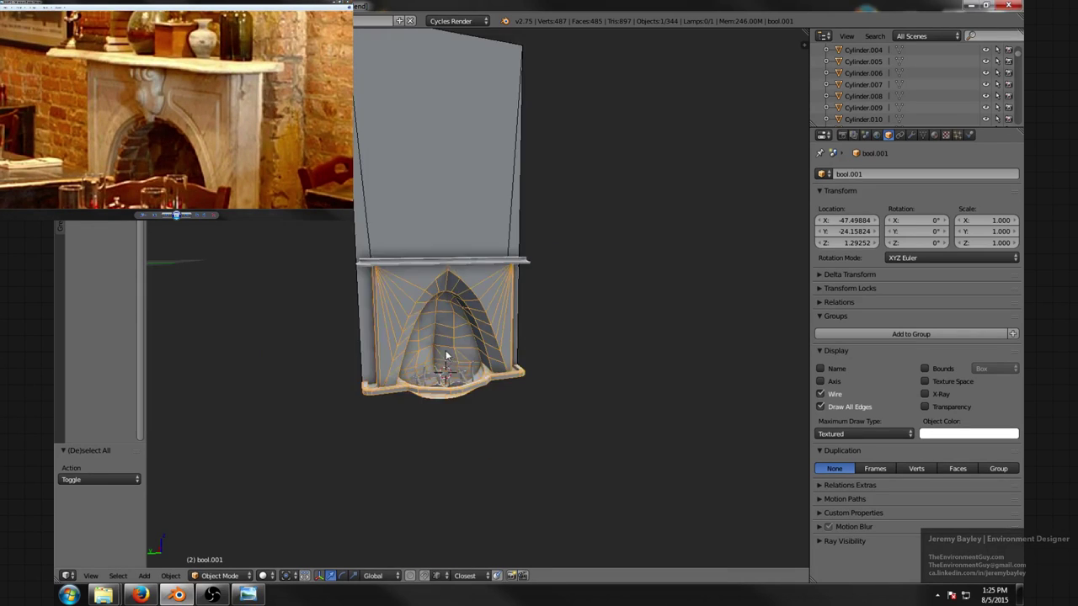
{"action": "middle_click_drag", "start_coordinate": [446, 357], "coordinate": [513, 331]}
{"action": "scroll", "coordinate": [554, 358], "scroll_direction": "up", "scroll_amount": 9}
{"action": "scroll", "coordinate": [554, 353], "scroll_direction": "up", "scroll_amount": 4}
{"action": "right_click", "coordinate": [458, 400]}
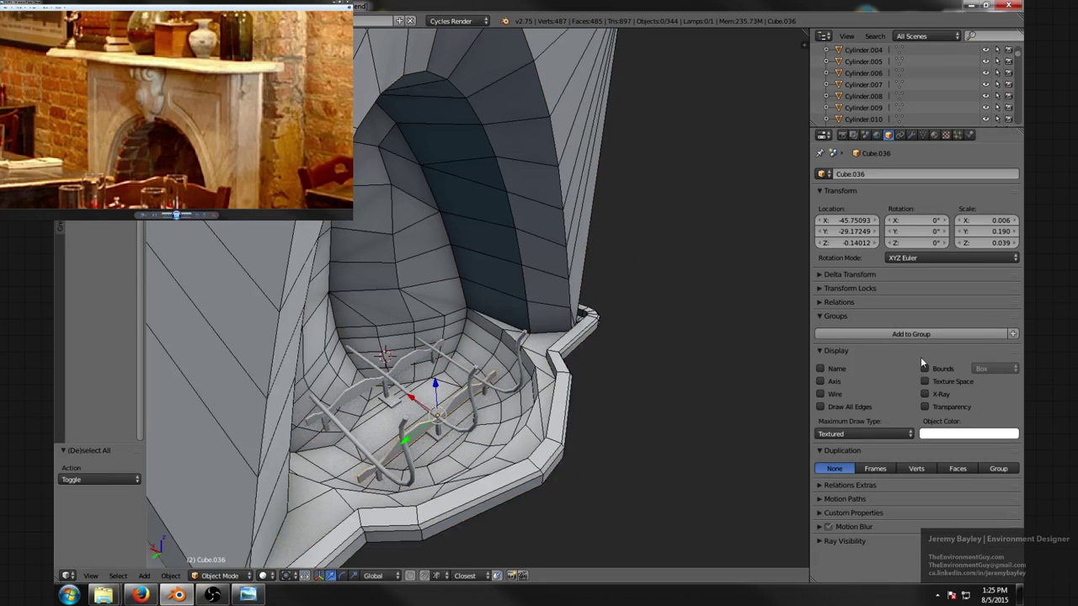
{"action": "left_click", "coordinate": [820, 394]}
{"action": "left_click", "coordinate": [820, 406]}
{"action": "right_click", "coordinate": [415, 359]}
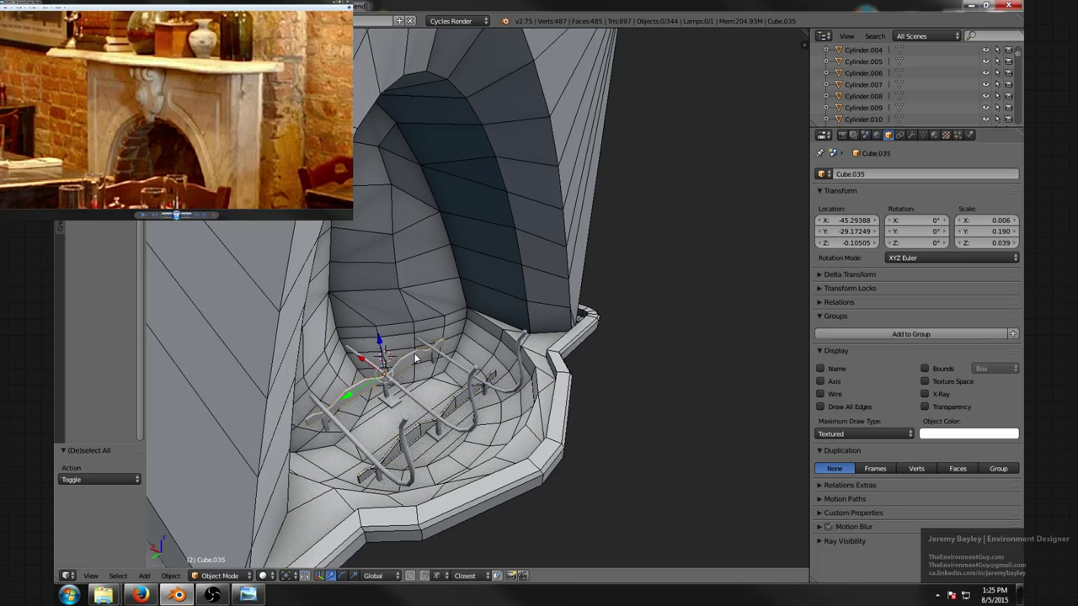
{"action": "left_click", "coordinate": [821, 381]}
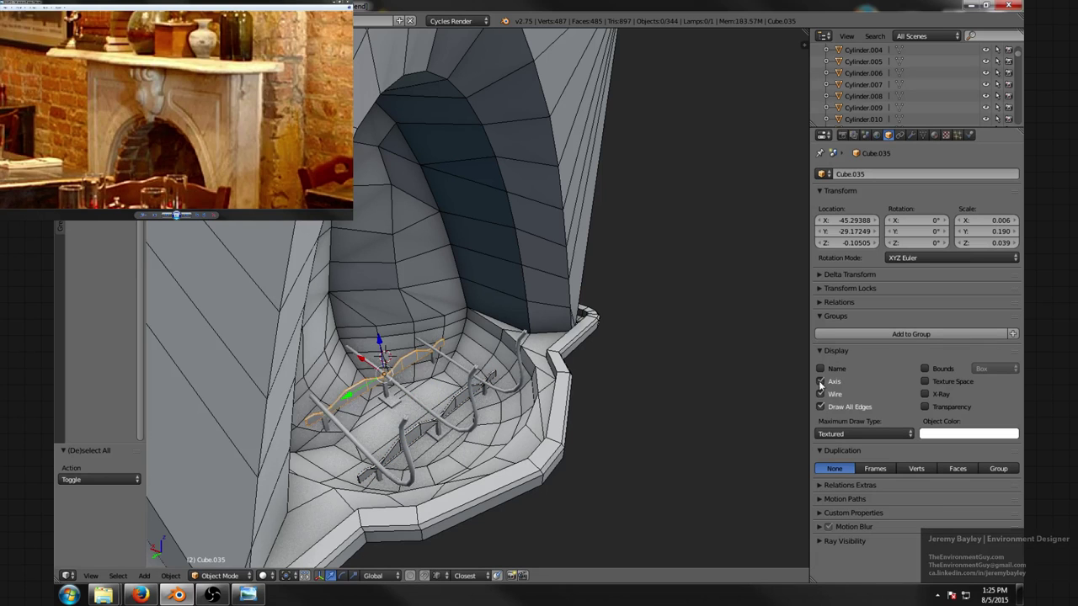
{"action": "left_click", "coordinate": [820, 382]}
- Enable the Wire and Draw All Edges display options for the grate's three bent rods
{"action": "right_click", "coordinate": [524, 374]}
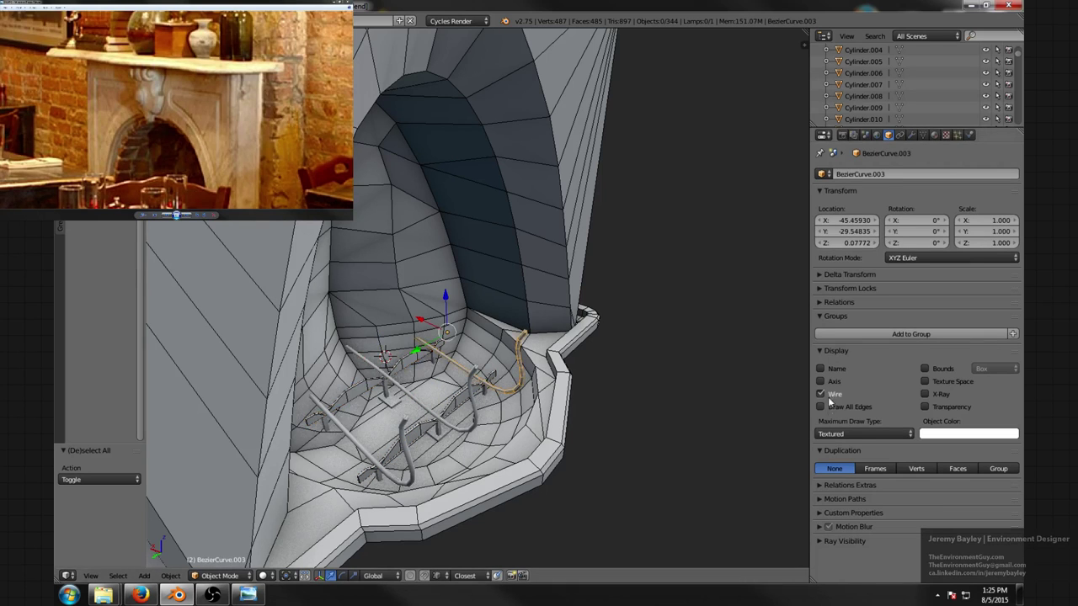
{"action": "right_click", "coordinate": [455, 425]}
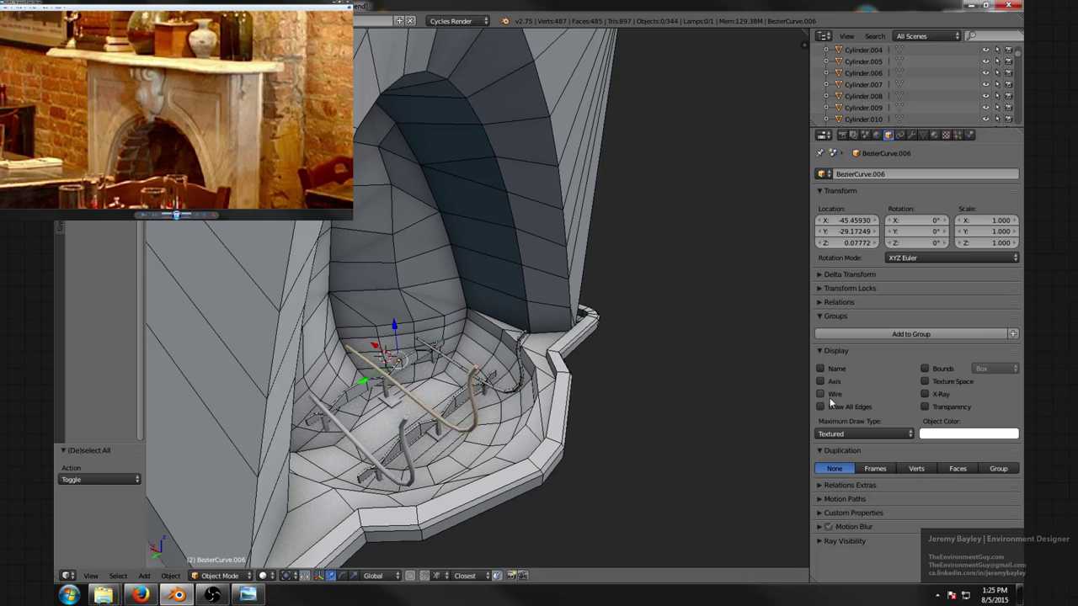
{"action": "right_click", "coordinate": [414, 474]}
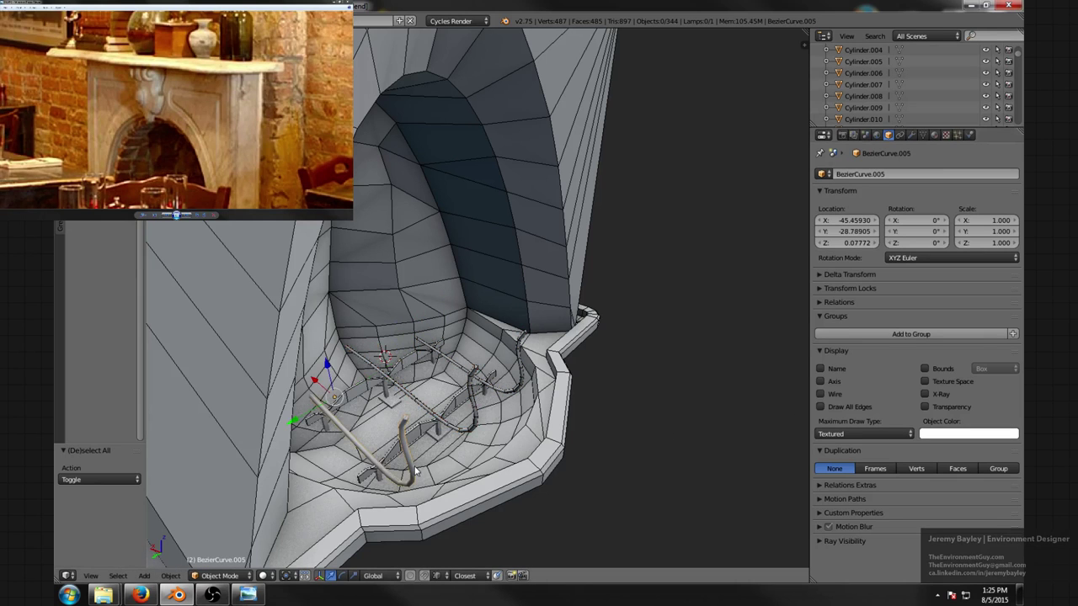
{"action": "left_click", "coordinate": [821, 394]}
{"action": "left_click", "coordinate": [821, 407]}
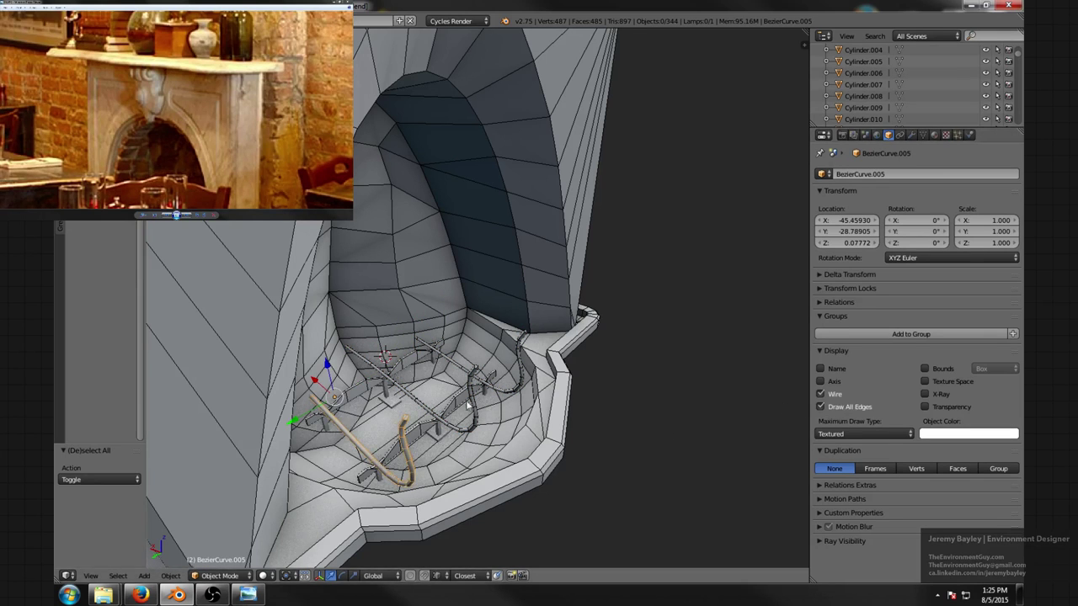
- Enable the Wire and Draw All Edges display options for the middle posts under the grate's front and rear crossbars
{"action": "scroll", "coordinate": [475, 401], "scroll_direction": "up", "scroll_amount": 5}
{"action": "right_click", "coordinate": [446, 443]}
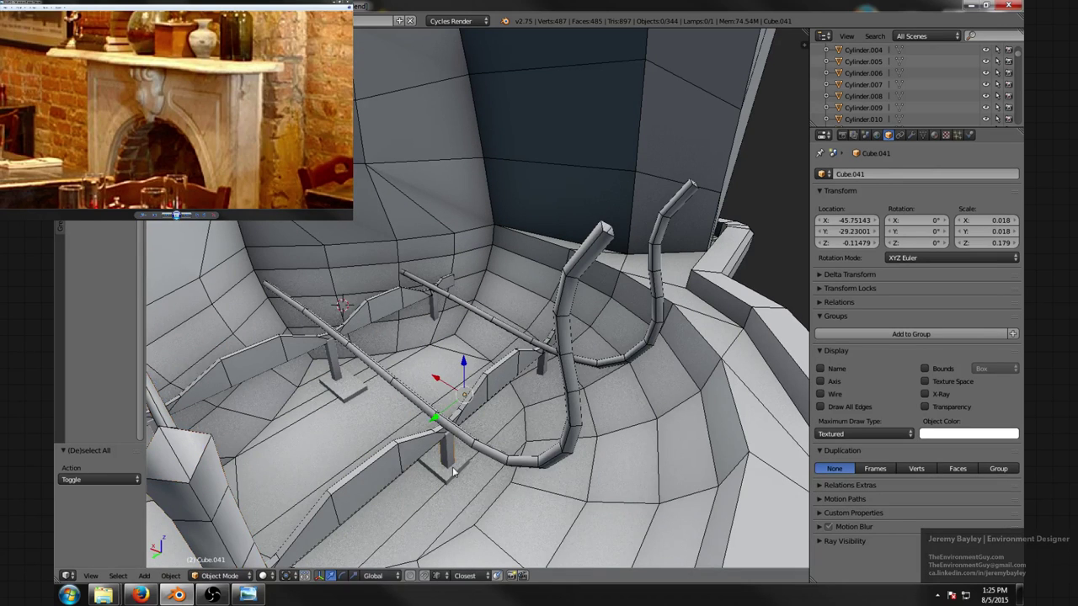
{"action": "left_click", "coordinate": [835, 394]}
{"action": "left_click", "coordinate": [829, 406]}
{"action": "right_click", "coordinate": [341, 383]}
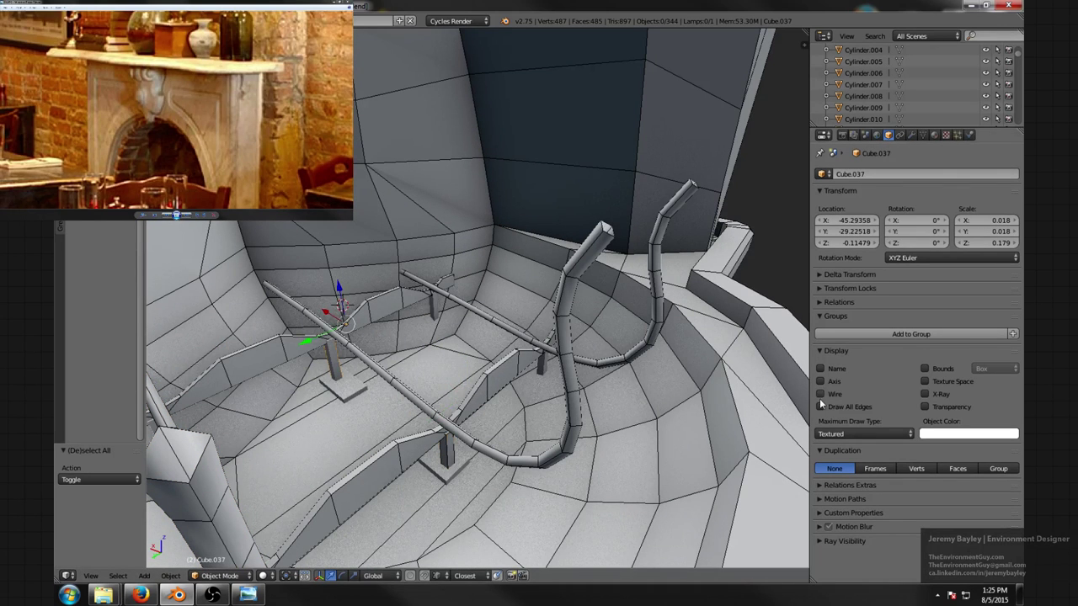
{"action": "left_click", "coordinate": [821, 394]}
{"action": "left_click", "coordinate": [821, 407]}
- Enable the Wire and Draw All Edges display options for the fireplace's mantel shelf and clear the selection
{"action": "scroll", "coordinate": [560, 344], "scroll_direction": "down", "scroll_amount": 10}
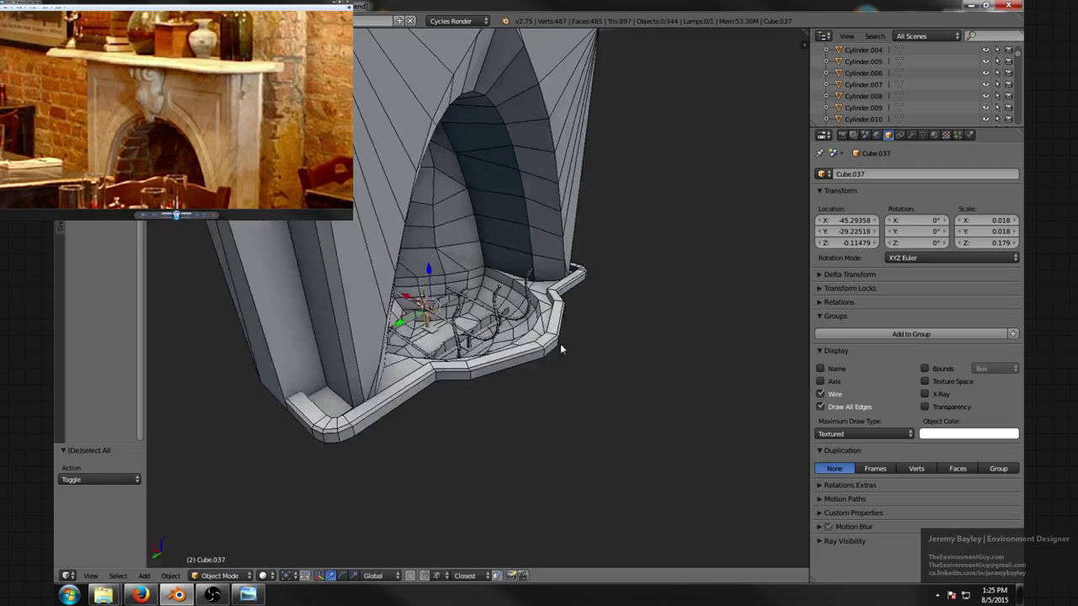
{"action": "middle_click_drag", "start_coordinate": [560, 343], "coordinate": [518, 258]}
{"action": "right_click", "coordinate": [522, 260]}
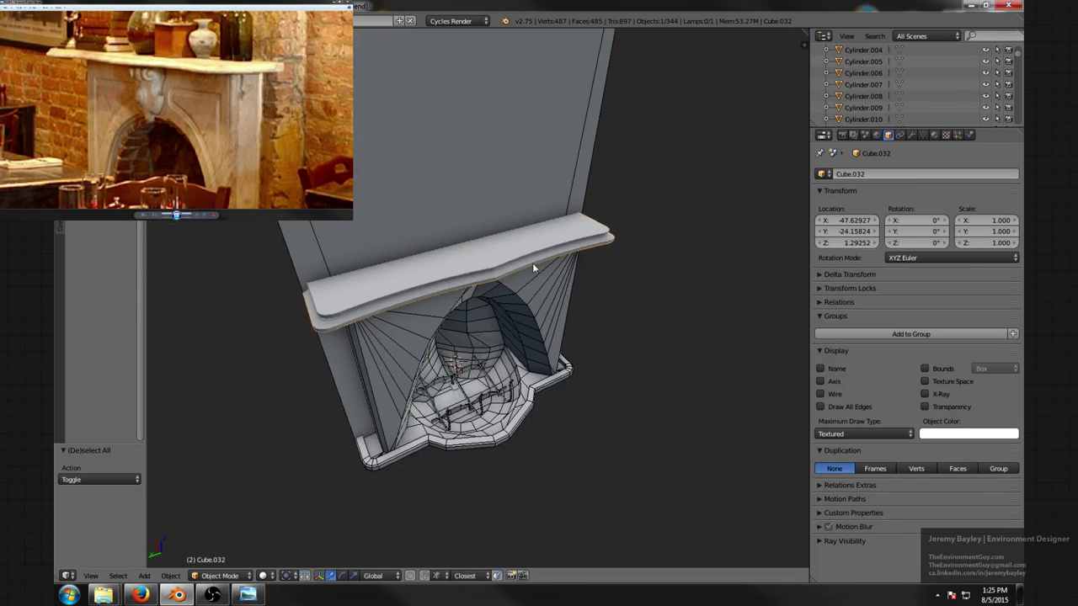
{"action": "left_click", "coordinate": [821, 394]}
{"action": "left_click", "coordinate": [820, 406]}
{"action": "key", "text": "a"}
{"action": "middle_click_drag", "start_coordinate": [586, 335], "coordinate": [548, 311]}
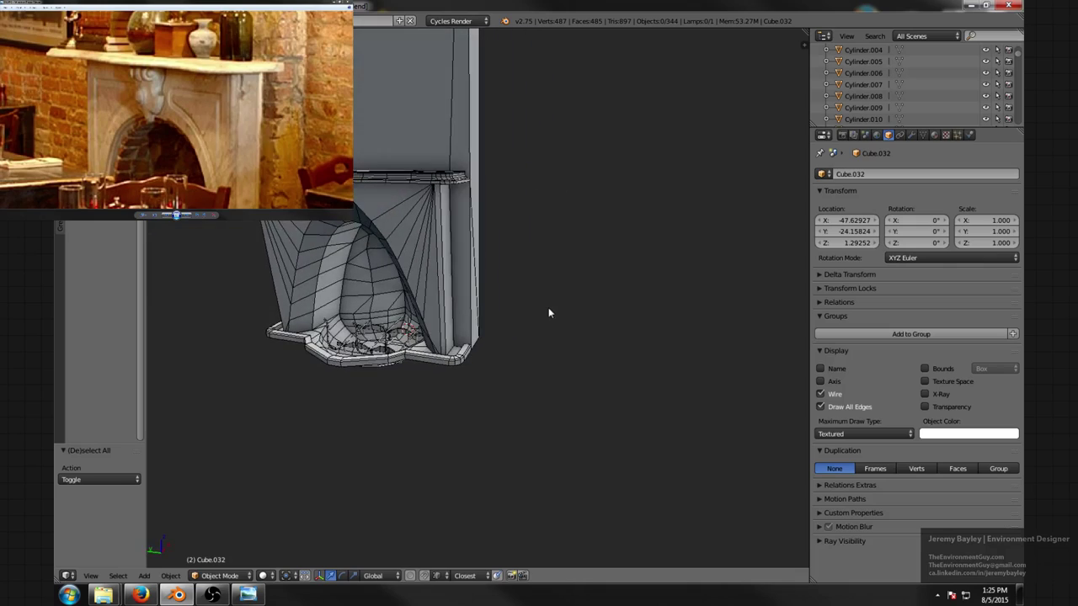
- Leave the fireplace's local view to return to the full room scene and deselect everything
{"action": "key", "text": "KP_Divide"}
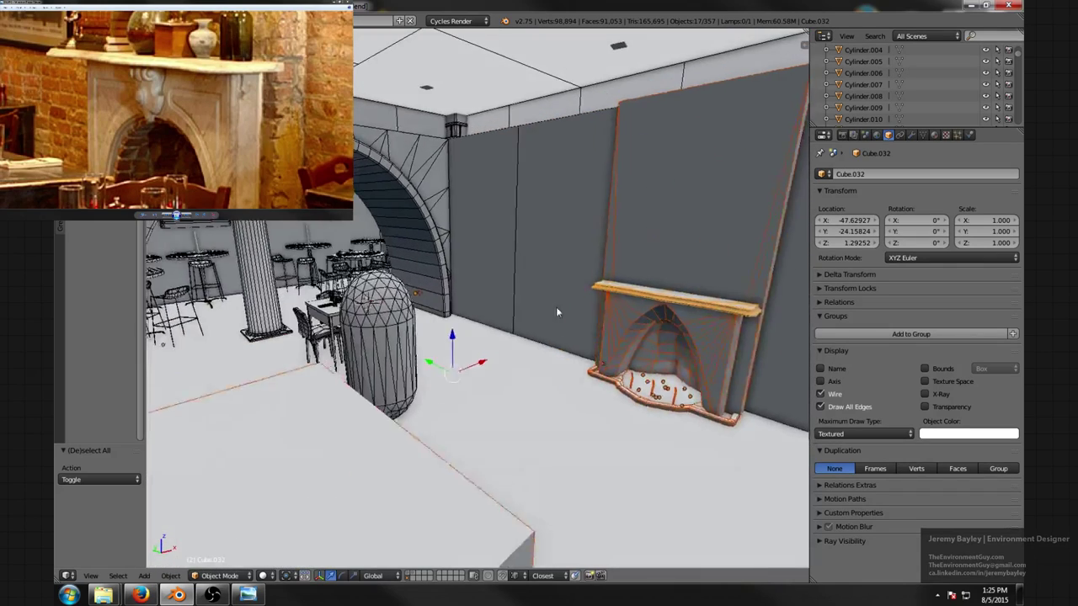
{"action": "key", "text": "a"}
{"action": "middle_click_drag", "start_coordinate": [560, 311], "coordinate": [519, 301]}
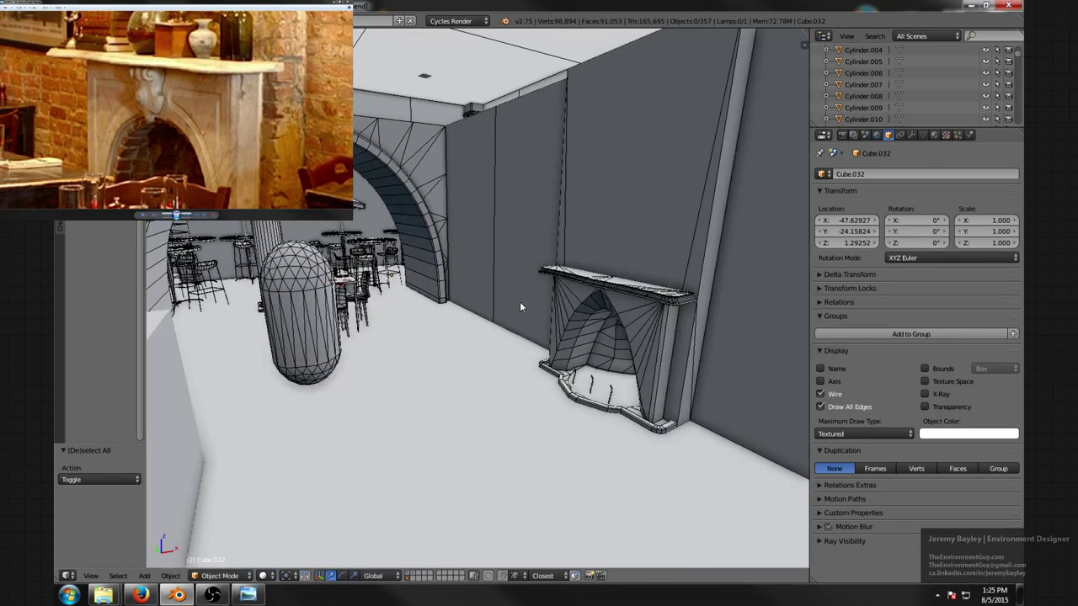
- Preview the room and fireplace in rendered shading, returning to solid shading
{"action": "key", "text": "shift+z"}
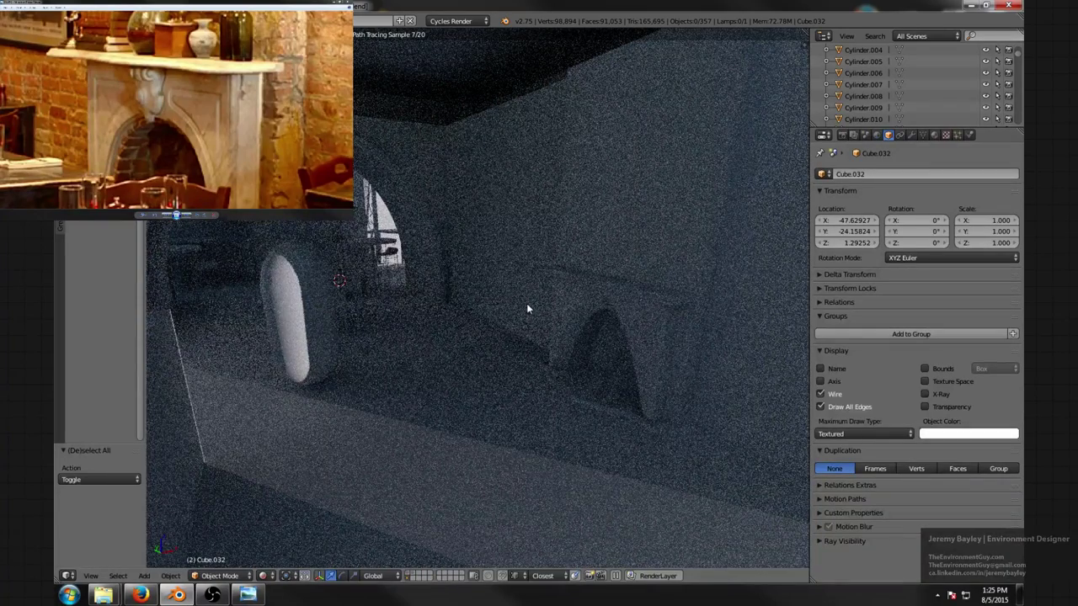
{"action": "key", "text": "shift+z"}
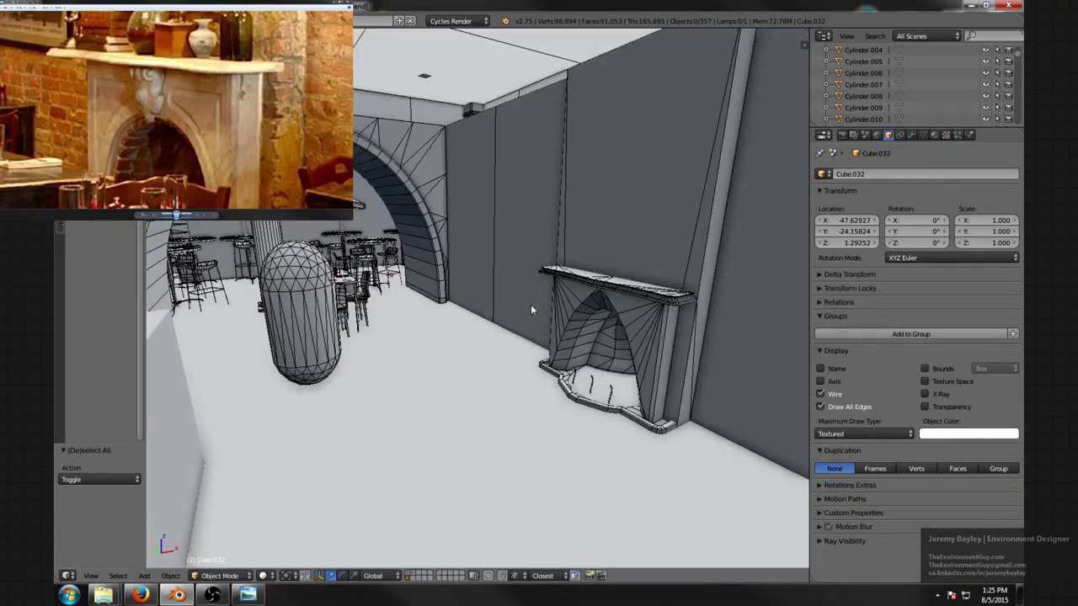
- Show the layer of separate model parts together with the building's layer and view both areas of the scene
{"action": "mouse_move", "coordinate": [530, 304]}
{"action": "middle_mouse_down"}
{"action": "mouse_move", "coordinate": [587, 311]}
{"action": "mouse_move", "coordinate": [589, 328]}
{"action": "mouse_move", "coordinate": [529, 314]}
{"action": "mouse_move", "coordinate": [472, 322]}
{"action": "mouse_move", "coordinate": [569, 335]}
{"action": "mouse_move", "coordinate": [532, 304]}
{"action": "mouse_move", "coordinate": [507, 304]}
{"action": "mouse_move", "coordinate": [401, 313]}
{"action": "mouse_move", "coordinate": [395, 342]}
{"action": "mouse_move", "coordinate": [404, 337]}
{"action": "mouse_move", "coordinate": [338, 343]}
{"action": "mouse_move", "coordinate": [458, 319]}
{"action": "mouse_move", "coordinate": [539, 320]}
{"action": "mouse_move", "coordinate": [479, 313]}
{"action": "mouse_move", "coordinate": [519, 324]}
{"action": "mouse_move", "coordinate": [491, 324]}
{"action": "middle_mouse_up"}
{"action": "scroll", "coordinate": [438, 323], "scroll_direction": "down", "scroll_amount": 5}
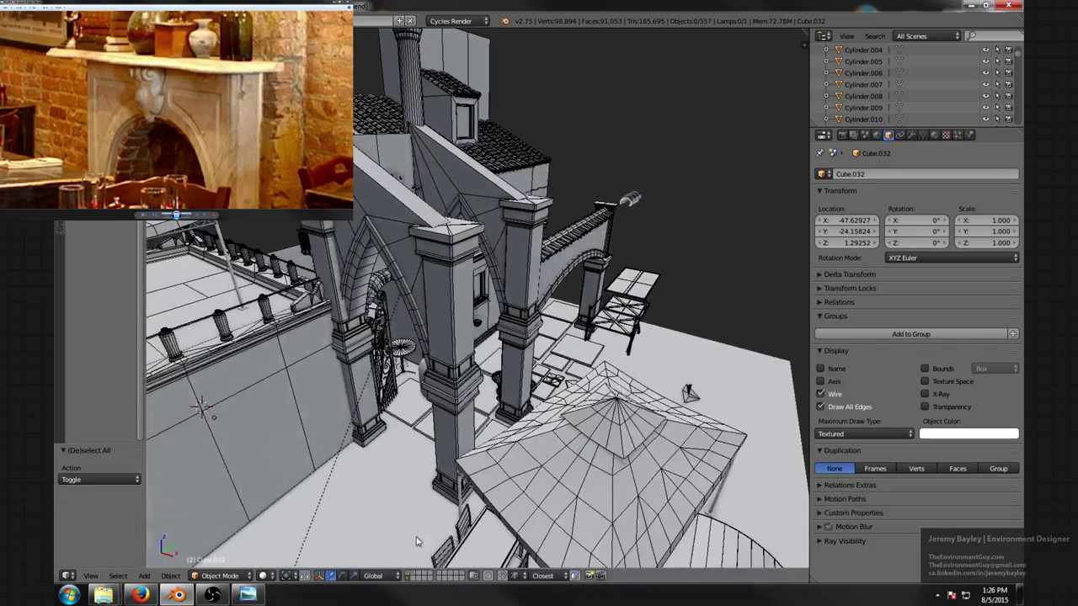
{"action": "left_click", "coordinate": [409, 574]}
{"action": "scroll", "coordinate": [534, 420], "scroll_direction": "down", "scroll_amount": 7}
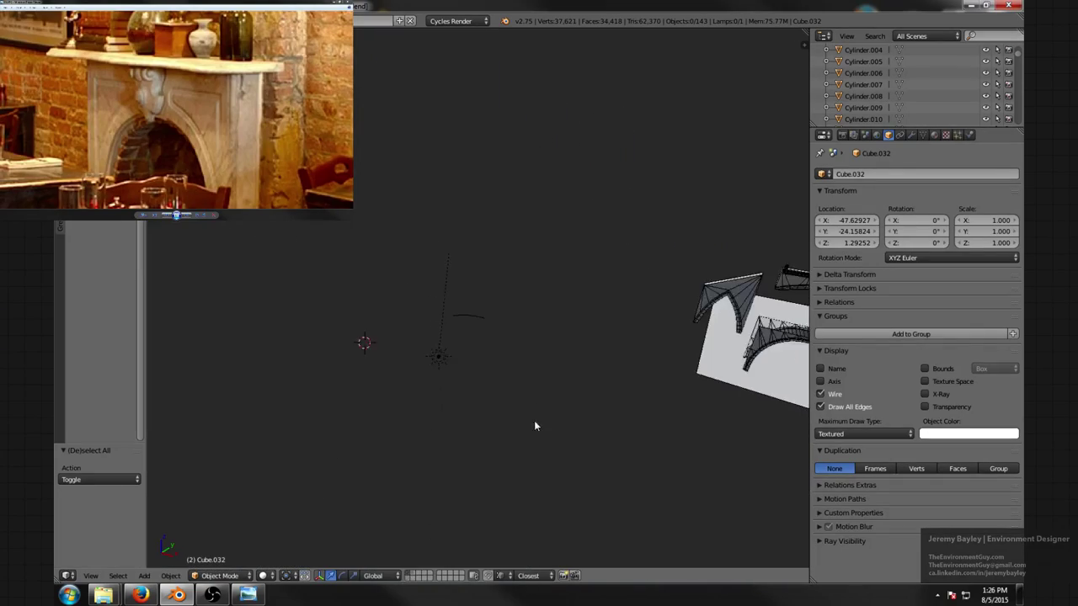
{"action": "middle_click_drag", "start_coordinate": [599, 419], "coordinate": [417, 417], "text": "shift"}
{"action": "left_click", "coordinate": [408, 579], "text": "shift"}
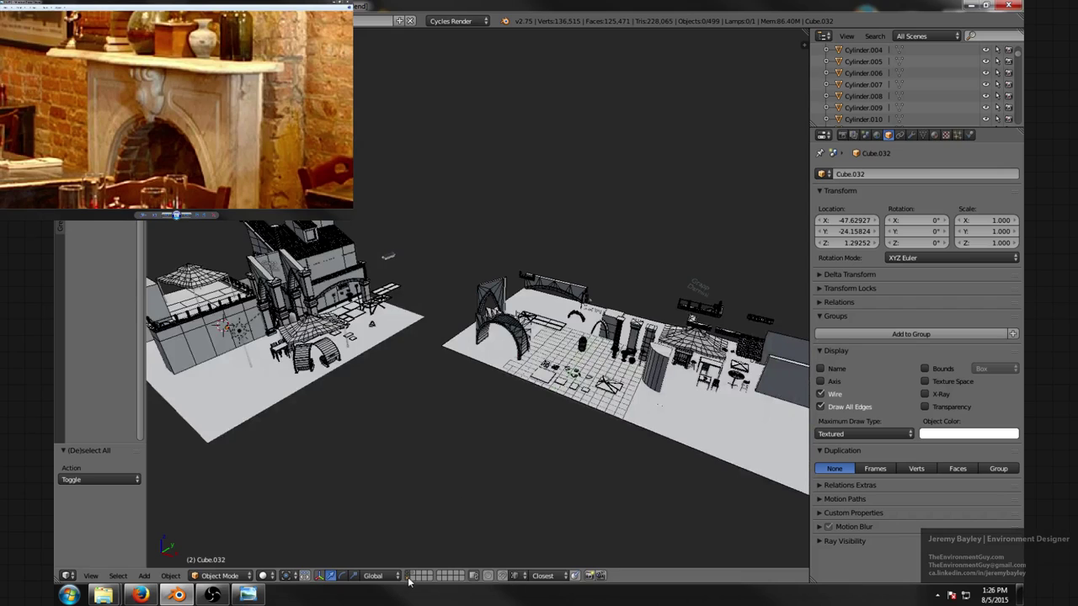
{"action": "scroll", "coordinate": [495, 337], "scroll_direction": "down", "scroll_amount": 1}
{"action": "middle_click_drag", "start_coordinate": [497, 332], "coordinate": [602, 359]}
{"action": "scroll", "coordinate": [471, 324], "scroll_direction": "up", "scroll_amount": 3}
{"action": "scroll", "coordinate": [540, 382], "scroll_direction": "up", "scroll_amount": 3}
{"action": "scroll", "coordinate": [539, 380], "scroll_direction": "down", "scroll_amount": 5}
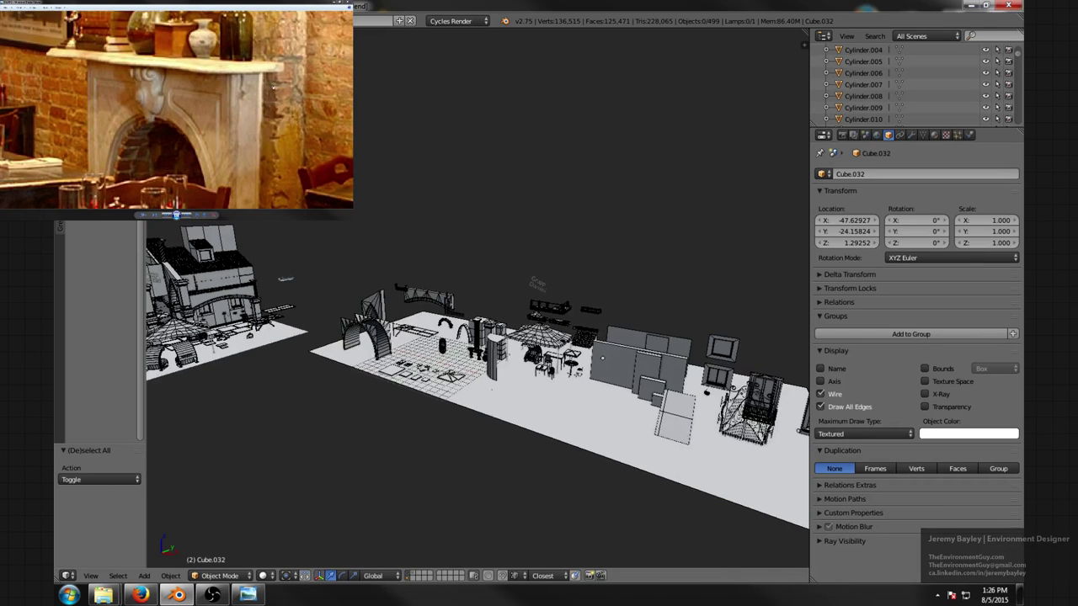
{"action": "left_click", "coordinate": [213, 595]}
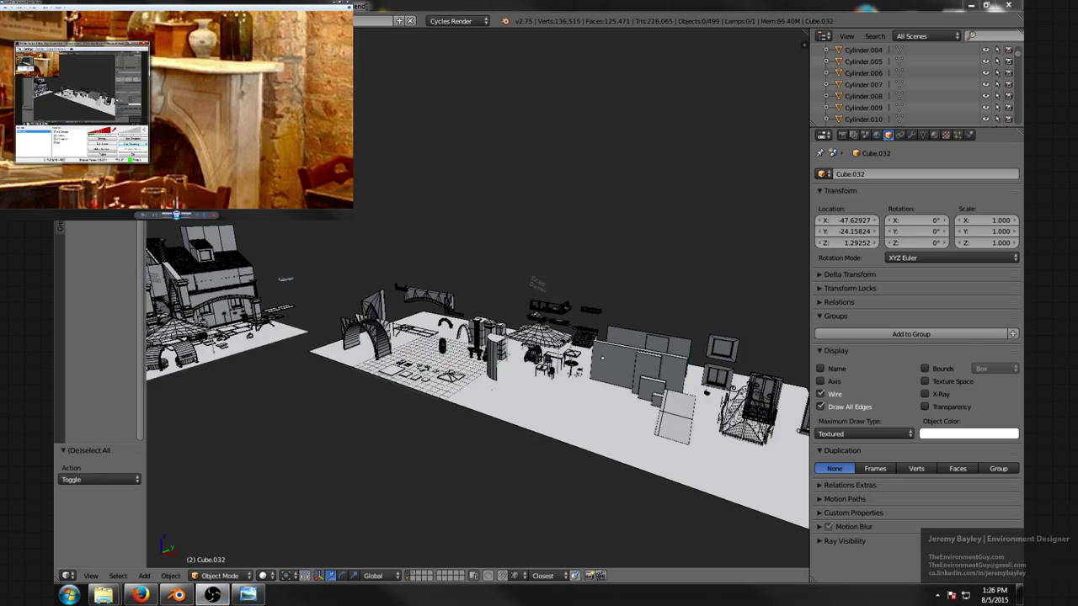